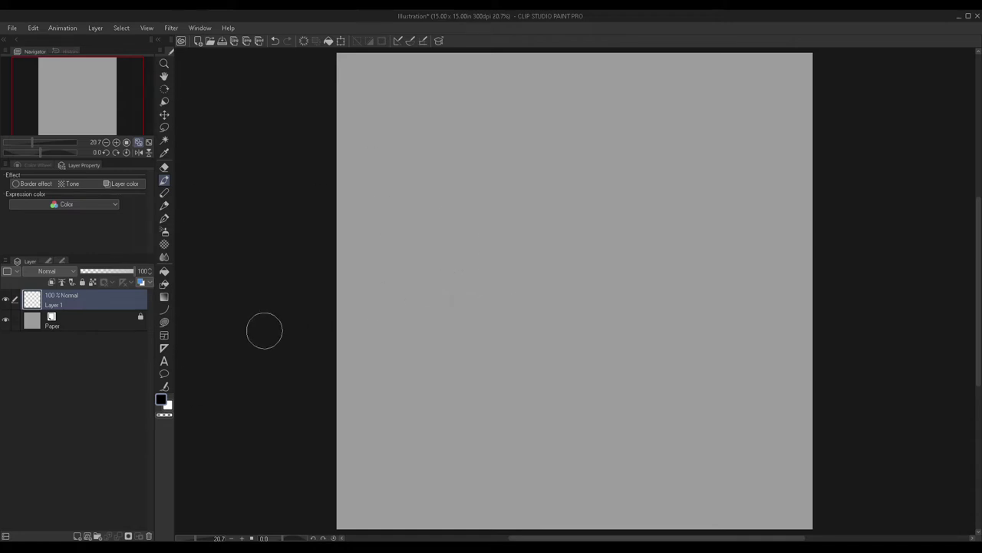
Step: Set the main colour to pale yellow and start the face with a vertical stroke, using the Rose's Super Best watercolor brush
{"action": "left_click", "coordinate": [163, 400]}
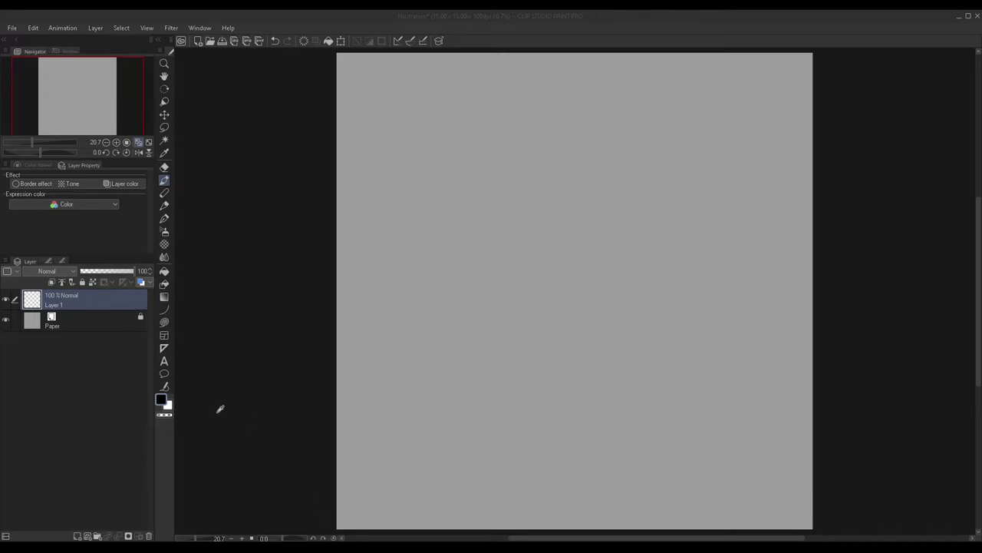
{"action": "left_click", "coordinate": [417, 372]}
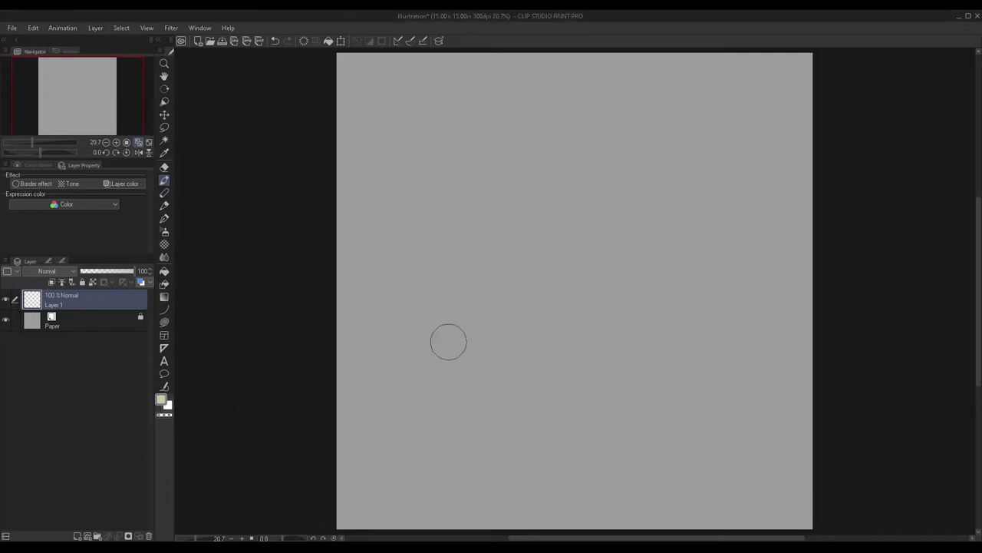
{"action": "mouse_move", "coordinate": [513, 266]}
{"action": "left_mouse_down"}
{"action": "mouse_move", "coordinate": [518, 311]}
{"action": "mouse_move", "coordinate": [505, 164]}
{"action": "left_mouse_up"}
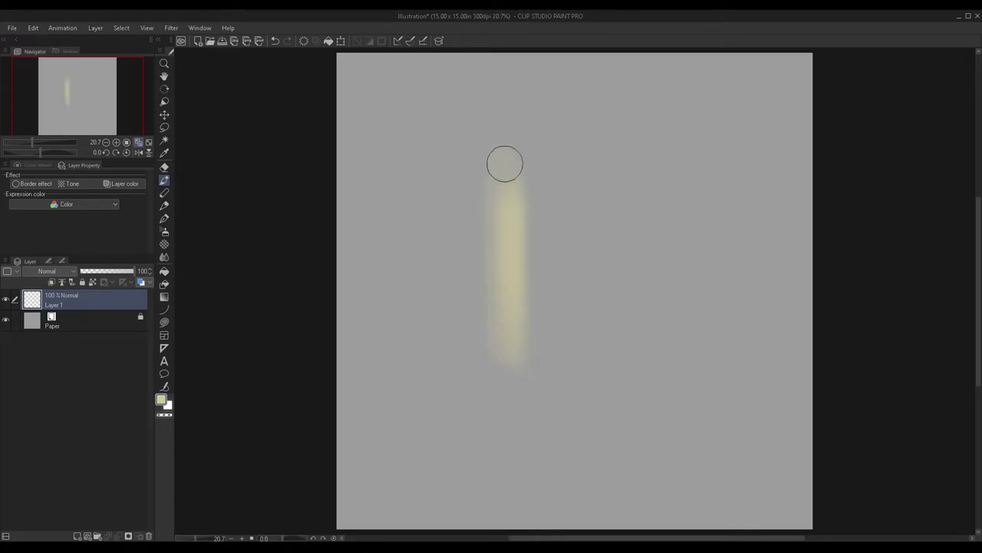
{"action": "left_click", "coordinate": [49, 262]}
{"action": "left_click", "coordinate": [32, 294]}
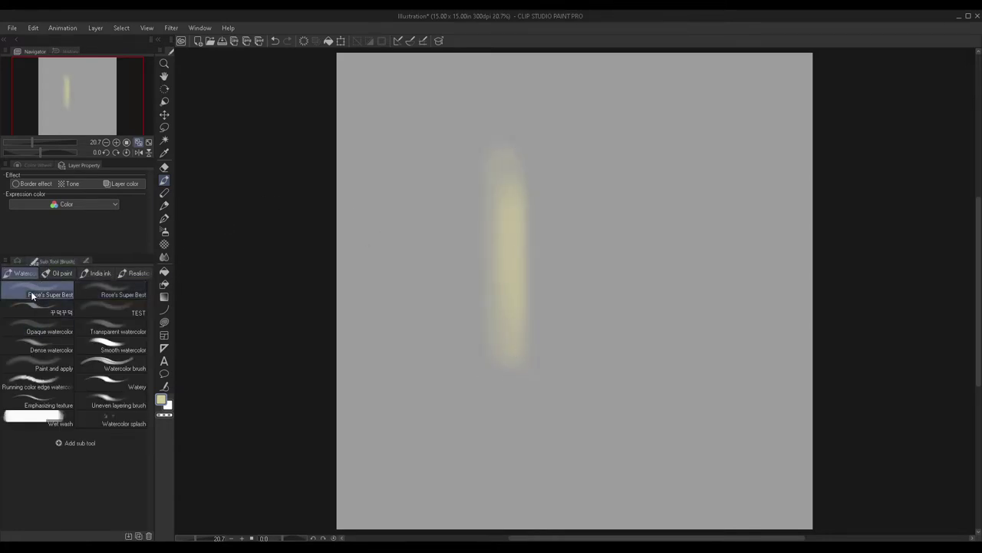
{"action": "left_click", "coordinate": [19, 262]}
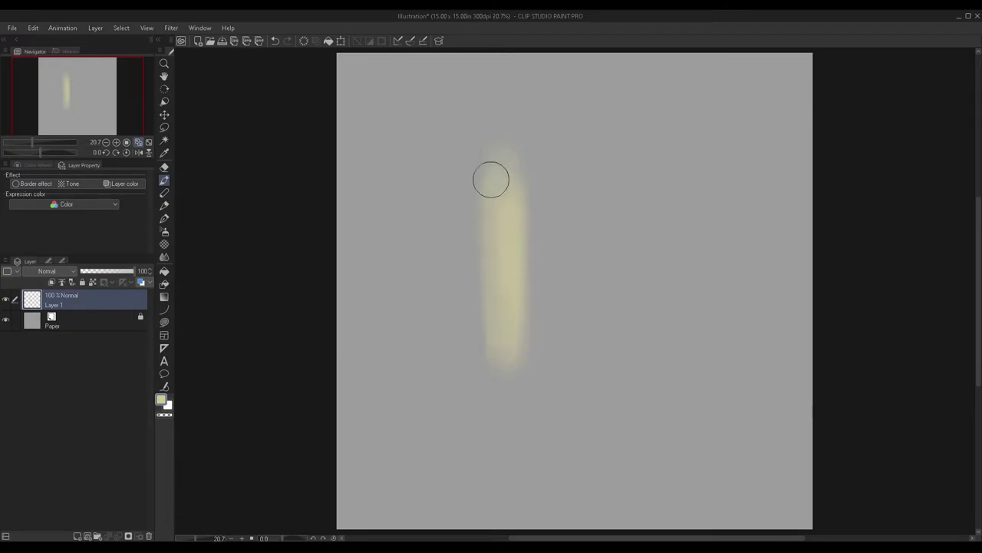
Step: Block in a solid pale yellow egg-shaped head in the upper centre of the canvas, adjusting the brush size as needed
{"action": "mouse_move", "coordinate": [519, 257]}
{"action": "left_mouse_down"}
{"action": "mouse_move", "coordinate": [542, 353]}
{"action": "mouse_move", "coordinate": [587, 243]}
{"action": "mouse_move", "coordinate": [585, 165]}
{"action": "mouse_move", "coordinate": [560, 163]}
{"action": "mouse_move", "coordinate": [536, 201]}
{"action": "mouse_move", "coordinate": [541, 127]}
{"action": "mouse_move", "coordinate": [591, 214]}
{"action": "mouse_move", "coordinate": [594, 280]}
{"action": "mouse_move", "coordinate": [592, 230]}
{"action": "mouse_move", "coordinate": [570, 202]}
{"action": "mouse_move", "coordinate": [550, 198]}
{"action": "mouse_move", "coordinate": [558, 154]}
{"action": "mouse_move", "coordinate": [594, 165]}
{"action": "mouse_move", "coordinate": [564, 201]}
{"action": "mouse_move", "coordinate": [588, 188]}
{"action": "mouse_move", "coordinate": [581, 215]}
{"action": "mouse_move", "coordinate": [594, 264]}
{"action": "mouse_move", "coordinate": [584, 234]}
{"action": "mouse_move", "coordinate": [607, 308]}
{"action": "mouse_move", "coordinate": [592, 225]}
{"action": "mouse_move", "coordinate": [558, 271]}
{"action": "mouse_move", "coordinate": [570, 349]}
{"action": "mouse_move", "coordinate": [565, 222]}
{"action": "mouse_move", "coordinate": [537, 281]}
{"action": "mouse_move", "coordinate": [549, 338]}
{"action": "mouse_move", "coordinate": [625, 264]}
{"action": "mouse_move", "coordinate": [611, 316]}
{"action": "mouse_move", "coordinate": [620, 193]}
{"action": "mouse_move", "coordinate": [614, 274]}
{"action": "mouse_move", "coordinate": [557, 364]}
{"action": "mouse_move", "coordinate": [528, 340]}
{"action": "mouse_move", "coordinate": [570, 354]}
{"action": "mouse_move", "coordinate": [522, 263]}
{"action": "mouse_move", "coordinate": [530, 300]}
{"action": "mouse_move", "coordinate": [535, 197]}
{"action": "mouse_move", "coordinate": [529, 212]}
{"action": "mouse_move", "coordinate": [563, 188]}
{"action": "mouse_move", "coordinate": [631, 188]}
{"action": "mouse_move", "coordinate": [566, 163]}
{"action": "mouse_move", "coordinate": [527, 174]}
{"action": "mouse_move", "coordinate": [515, 289]}
{"action": "mouse_move", "coordinate": [516, 244]}
{"action": "mouse_move", "coordinate": [573, 218]}
{"action": "mouse_move", "coordinate": [568, 284]}
{"action": "mouse_move", "coordinate": [591, 243]}
{"action": "mouse_move", "coordinate": [587, 300]}
{"action": "mouse_move", "coordinate": [595, 263]}
{"action": "mouse_move", "coordinate": [561, 330]}
{"action": "left_mouse_up"}
{"action": "key", "text": "bracketleft"}
{"action": "key", "text": "bracketleft"}
{"action": "key", "text": "bracketleft"}
{"action": "key", "text": "bracketleft"}
{"action": "key", "text": "bracketleft"}
{"action": "key", "text": "bracketleft"}
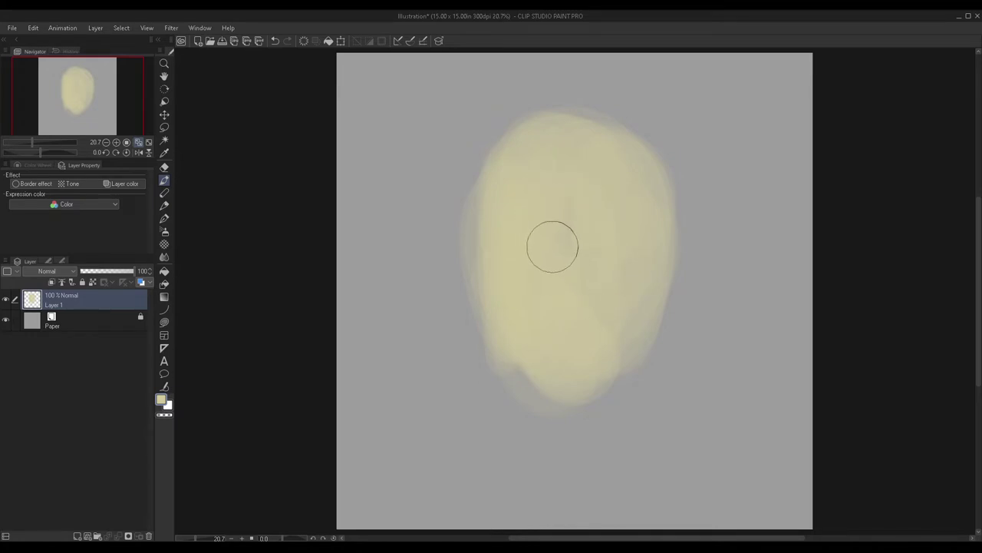
{"action": "key", "text": "bracketright"}
{"action": "mouse_move", "coordinate": [562, 300]}
{"action": "left_mouse_down"}
{"action": "mouse_move", "coordinate": [502, 368]}
{"action": "mouse_move", "coordinate": [513, 337]}
{"action": "mouse_move", "coordinate": [495, 227]}
{"action": "mouse_move", "coordinate": [487, 241]}
{"action": "mouse_move", "coordinate": [526, 396]}
{"action": "mouse_move", "coordinate": [522, 367]}
{"action": "mouse_move", "coordinate": [512, 362]}
{"action": "mouse_move", "coordinate": [605, 377]}
{"action": "mouse_move", "coordinate": [583, 393]}
{"action": "mouse_move", "coordinate": [600, 383]}
{"action": "mouse_move", "coordinate": [646, 263]}
{"action": "mouse_move", "coordinate": [649, 283]}
{"action": "mouse_move", "coordinate": [656, 220]}
{"action": "mouse_move", "coordinate": [617, 319]}
{"action": "mouse_move", "coordinate": [586, 365]}
{"action": "left_mouse_up"}
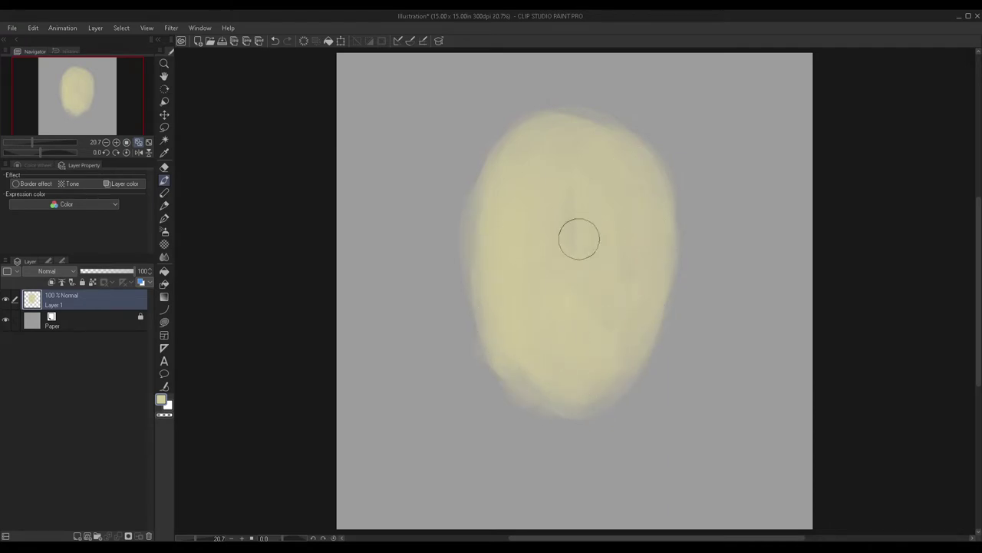
Step: Add a new layer above the head shape and set the main colour to magenta and the sub colour to cyan
{"action": "left_click", "coordinate": [77, 535]}
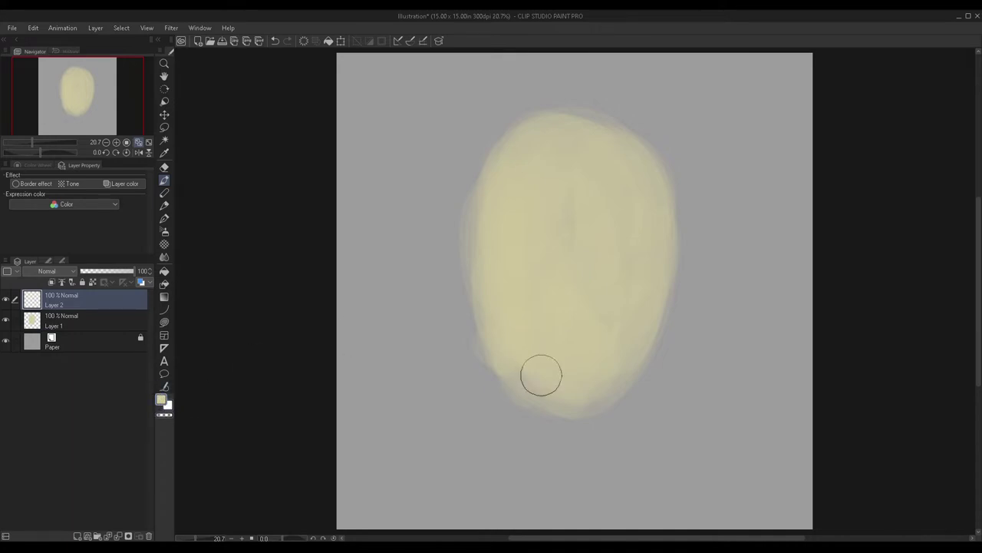
{"action": "left_click", "coordinate": [162, 403]}
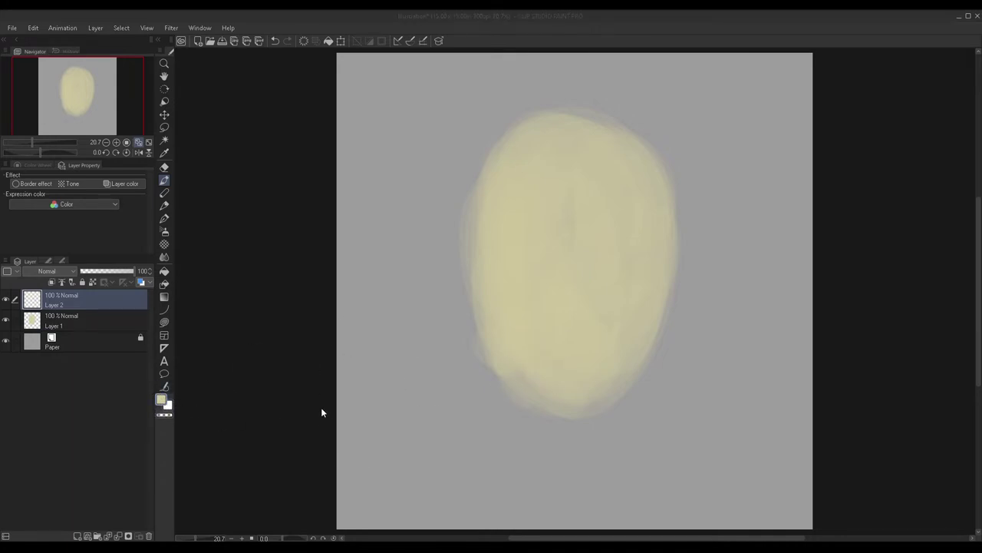
{"action": "left_click", "coordinate": [434, 367]}
{"action": "left_click", "coordinate": [169, 409]}
{"action": "key", "text": "Return"}
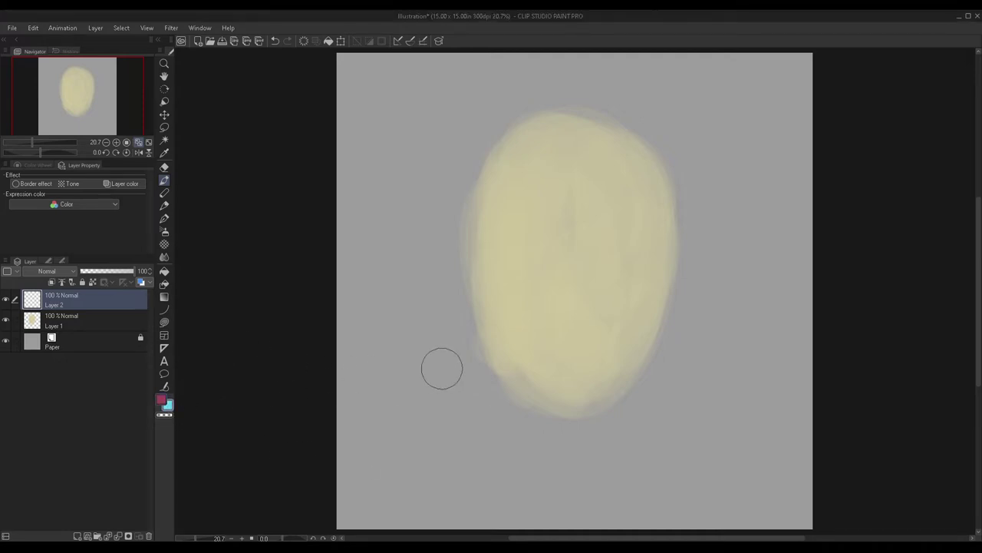
Step: Paint cyan patches over the face and down the nose, and add faint magenta under the nose and across both cheeks
{"action": "mouse_move", "coordinate": [582, 275]}
{"action": "left_mouse_down"}
{"action": "mouse_move", "coordinate": [571, 299]}
{"action": "mouse_move", "coordinate": [534, 302]}
{"action": "mouse_move", "coordinate": [562, 294]}
{"action": "mouse_move", "coordinate": [548, 309]}
{"action": "mouse_move", "coordinate": [568, 287]}
{"action": "mouse_move", "coordinate": [541, 328]}
{"action": "mouse_move", "coordinate": [572, 308]}
{"action": "mouse_move", "coordinate": [573, 231]}
{"action": "mouse_move", "coordinate": [563, 301]}
{"action": "mouse_move", "coordinate": [562, 205]}
{"action": "mouse_move", "coordinate": [607, 311]}
{"action": "mouse_move", "coordinate": [635, 306]}
{"action": "mouse_move", "coordinate": [632, 347]}
{"action": "mouse_move", "coordinate": [662, 231]}
{"action": "mouse_move", "coordinate": [542, 423]}
{"action": "mouse_move", "coordinate": [544, 380]}
{"action": "mouse_move", "coordinate": [502, 224]}
{"action": "mouse_move", "coordinate": [483, 218]}
{"action": "mouse_move", "coordinate": [480, 262]}
{"action": "mouse_move", "coordinate": [516, 293]}
{"action": "mouse_move", "coordinate": [547, 270]}
{"action": "mouse_move", "coordinate": [550, 157]}
{"action": "mouse_move", "coordinate": [593, 239]}
{"action": "mouse_move", "coordinate": [616, 237]}
{"action": "mouse_move", "coordinate": [544, 185]}
{"action": "mouse_move", "coordinate": [563, 138]}
{"action": "mouse_move", "coordinate": [575, 205]}
{"action": "mouse_move", "coordinate": [569, 400]}
{"action": "mouse_move", "coordinate": [564, 315]}
{"action": "mouse_move", "coordinate": [501, 248]}
{"action": "mouse_move", "coordinate": [549, 178]}
{"action": "mouse_move", "coordinate": [541, 366]}
{"action": "left_mouse_up"}
{"action": "key", "text": "x"}
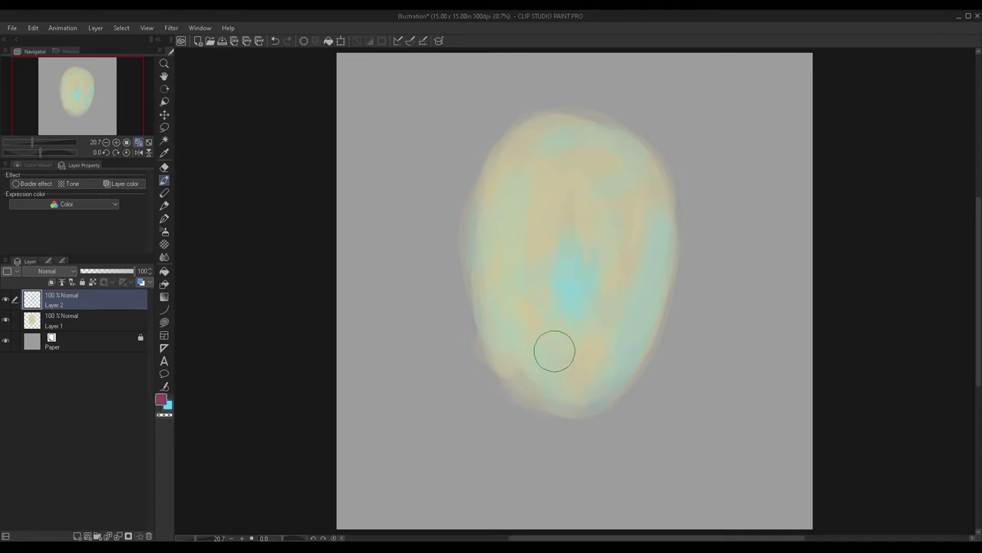
{"action": "mouse_move", "coordinate": [572, 296]}
{"action": "left_mouse_down"}
{"action": "mouse_move", "coordinate": [557, 291]}
{"action": "mouse_move", "coordinate": [545, 264]}
{"action": "left_mouse_up"}
{"action": "mouse_move", "coordinate": [623, 300]}
{"action": "left_mouse_down"}
{"action": "mouse_move", "coordinate": [589, 255]}
{"action": "mouse_move", "coordinate": [640, 280]}
{"action": "left_mouse_up"}
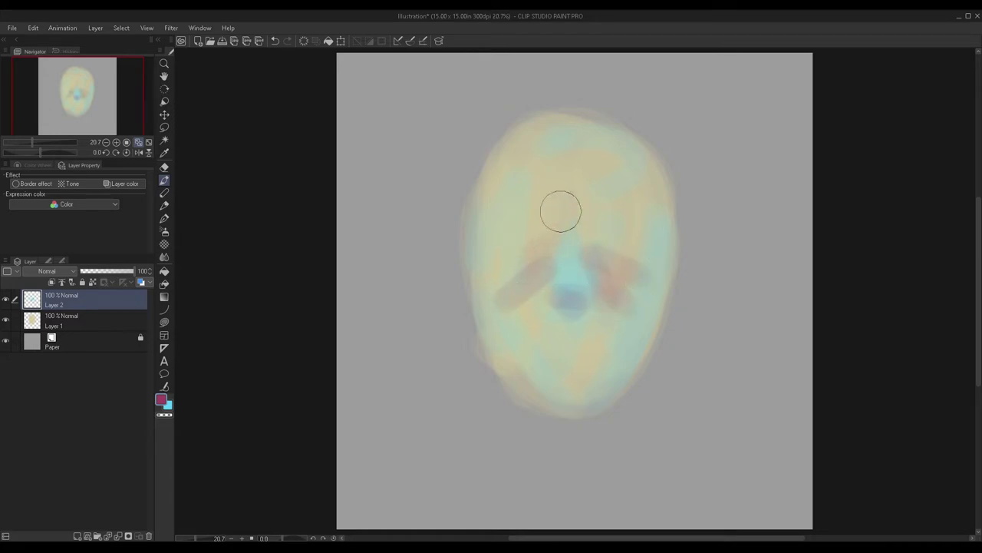
Step: Paint dark magenta eye sockets on both sides of the nose and a muted mouth below it
{"action": "mouse_move", "coordinate": [541, 210]}
{"action": "left_mouse_down"}
{"action": "mouse_move", "coordinate": [529, 238]}
{"action": "mouse_move", "coordinate": [522, 226]}
{"action": "left_mouse_up"}
{"action": "left_click_drag", "start_coordinate": [599, 229], "coordinate": [615, 268]}
{"action": "mouse_move", "coordinate": [528, 266]}
{"action": "left_mouse_down"}
{"action": "mouse_move", "coordinate": [542, 245]}
{"action": "mouse_move", "coordinate": [514, 237]}
{"action": "mouse_move", "coordinate": [531, 242]}
{"action": "left_mouse_up"}
{"action": "mouse_move", "coordinate": [612, 268]}
{"action": "left_mouse_down"}
{"action": "mouse_move", "coordinate": [586, 248]}
{"action": "mouse_move", "coordinate": [647, 265]}
{"action": "left_mouse_up"}
{"action": "left_click_drag", "start_coordinate": [583, 345], "coordinate": [534, 346]}
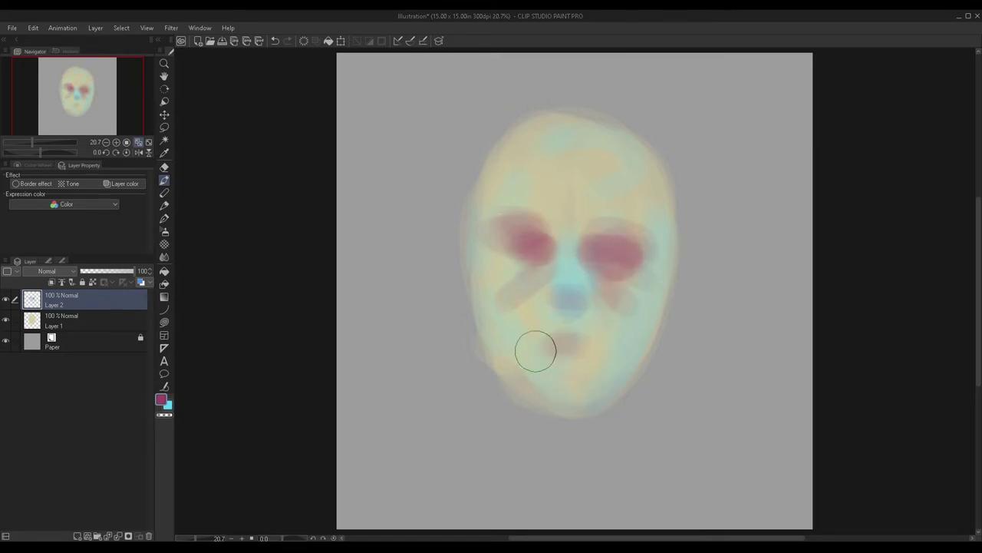
Step: Shade the jaw, chin, temples and top of the head with a soft magenta band around the face
{"action": "mouse_move", "coordinate": [588, 377]}
{"action": "left_mouse_down"}
{"action": "mouse_move", "coordinate": [555, 392]}
{"action": "mouse_move", "coordinate": [558, 405]}
{"action": "mouse_move", "coordinate": [540, 399]}
{"action": "mouse_move", "coordinate": [482, 301]}
{"action": "mouse_move", "coordinate": [474, 231]}
{"action": "left_mouse_up"}
{"action": "mouse_move", "coordinate": [597, 414]}
{"action": "left_mouse_down"}
{"action": "mouse_move", "coordinate": [648, 310]}
{"action": "mouse_move", "coordinate": [517, 390]}
{"action": "left_mouse_up"}
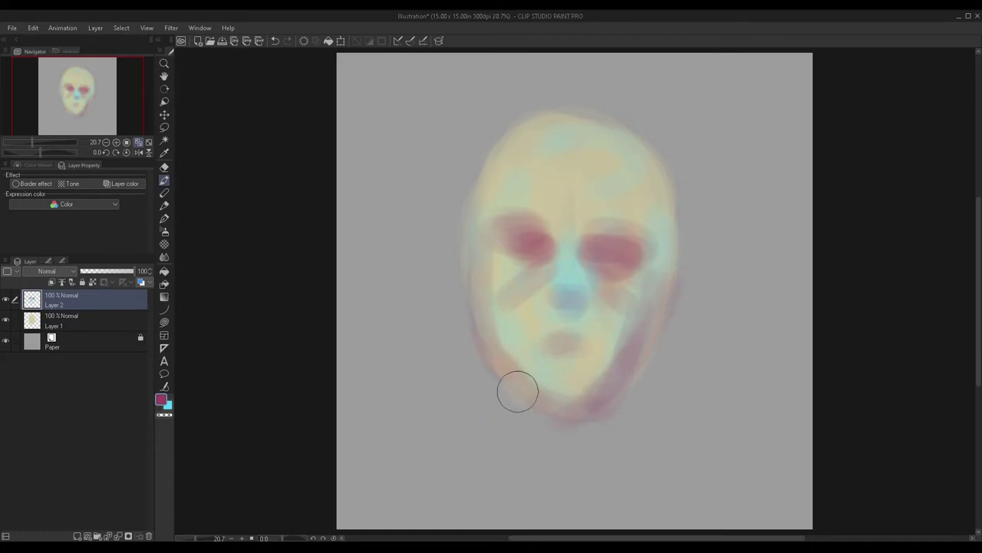
{"action": "mouse_move", "coordinate": [471, 193]}
{"action": "left_mouse_down"}
{"action": "mouse_move", "coordinate": [511, 153]}
{"action": "mouse_move", "coordinate": [604, 126]}
{"action": "left_mouse_up"}
{"action": "mouse_move", "coordinate": [516, 146]}
{"action": "left_mouse_down"}
{"action": "mouse_move", "coordinate": [654, 154]}
{"action": "mouse_move", "coordinate": [666, 177]}
{"action": "mouse_move", "coordinate": [585, 120]}
{"action": "mouse_move", "coordinate": [498, 151]}
{"action": "mouse_move", "coordinate": [579, 165]}
{"action": "mouse_move", "coordinate": [561, 156]}
{"action": "mouse_move", "coordinate": [458, 222]}
{"action": "mouse_move", "coordinate": [555, 113]}
{"action": "mouse_move", "coordinate": [677, 145]}
{"action": "left_mouse_up"}
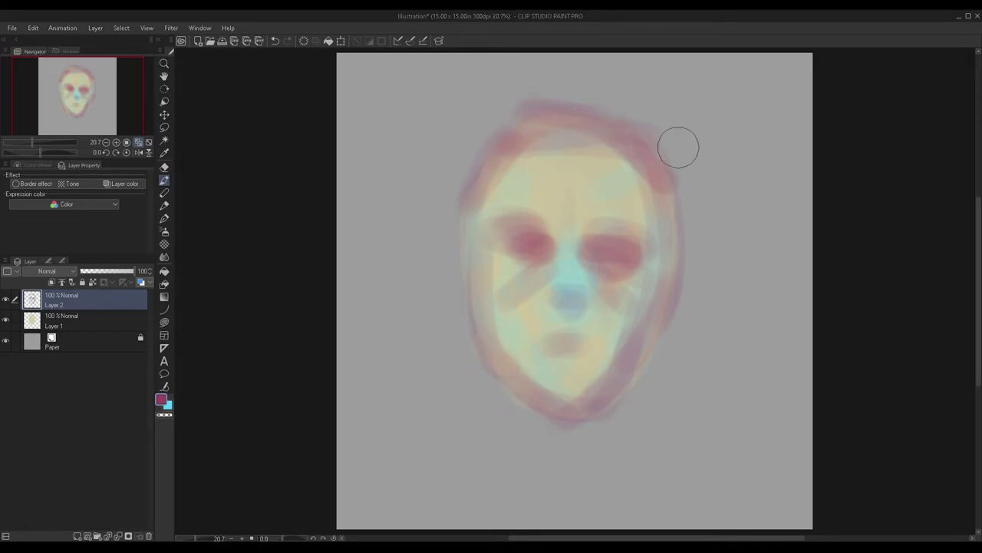
Step: Paint a magenta ear on each side of the head and darken the jaw edge beside it
{"action": "scroll", "coordinate": [519, 200], "scroll_direction": "down", "scroll_amount": 2}
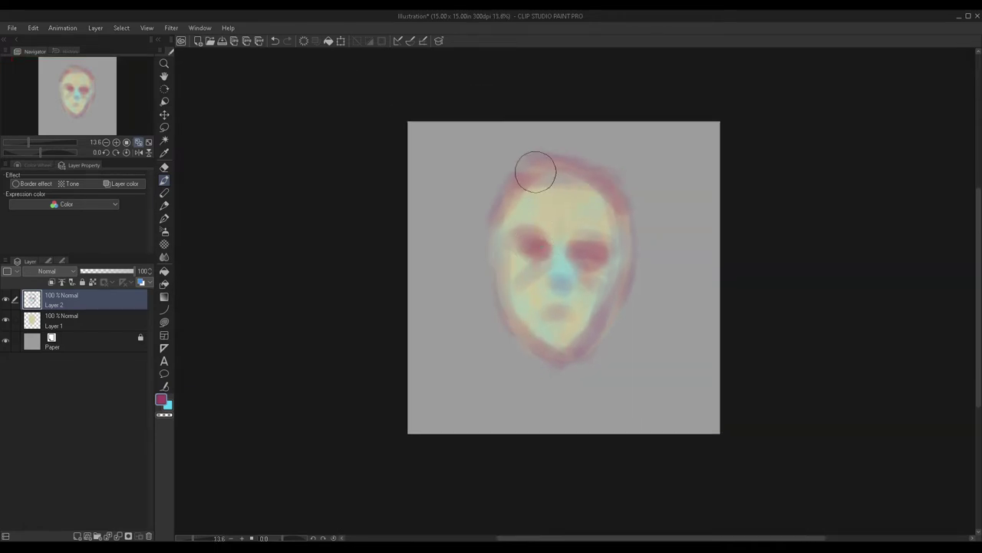
{"action": "scroll", "coordinate": [537, 167], "scroll_direction": "up", "scroll_amount": 3}
{"action": "scroll", "coordinate": [472, 292], "scroll_direction": "up", "scroll_amount": 1}
{"action": "scroll", "coordinate": [456, 263], "scroll_direction": "down", "scroll_amount": 1}
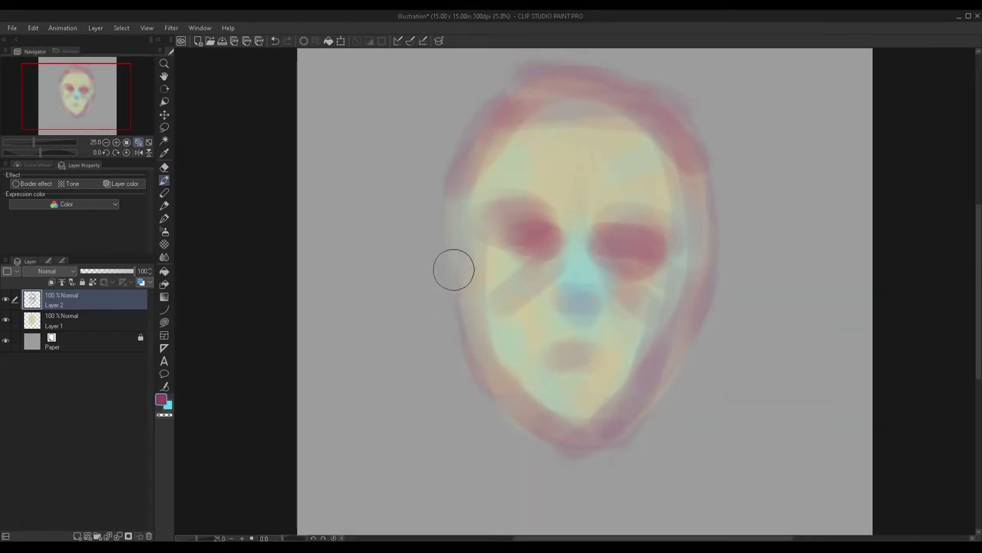
{"action": "left_click_drag", "start_coordinate": [448, 260], "coordinate": [441, 302]}
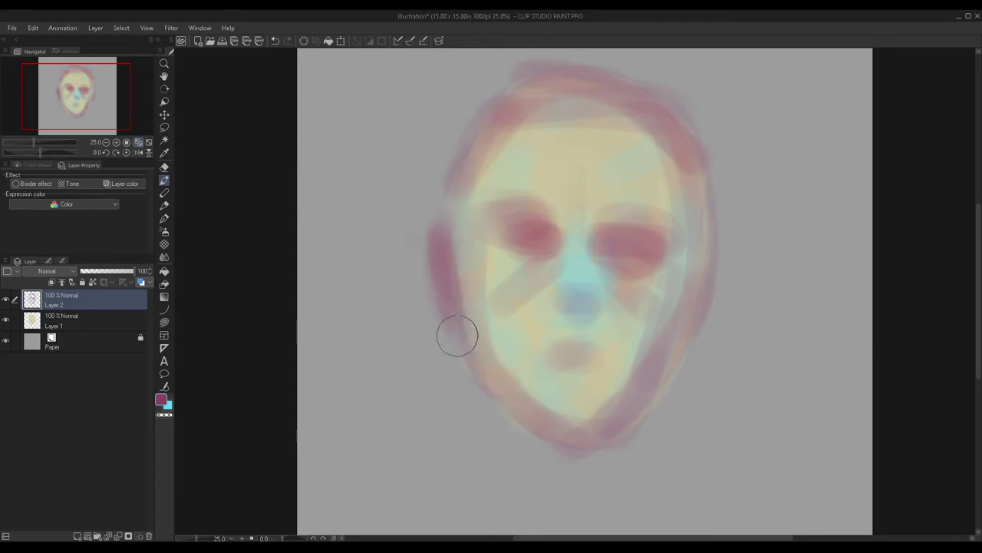
{"action": "mouse_move", "coordinate": [693, 324]}
{"action": "left_mouse_down"}
{"action": "mouse_move", "coordinate": [712, 233]}
{"action": "mouse_move", "coordinate": [675, 374]}
{"action": "mouse_move", "coordinate": [715, 225]}
{"action": "mouse_move", "coordinate": [649, 368]}
{"action": "mouse_move", "coordinate": [697, 233]}
{"action": "mouse_move", "coordinate": [713, 236]}
{"action": "mouse_move", "coordinate": [629, 402]}
{"action": "left_mouse_up"}
{"action": "scroll", "coordinate": [568, 392], "scroll_direction": "down", "scroll_amount": 3}
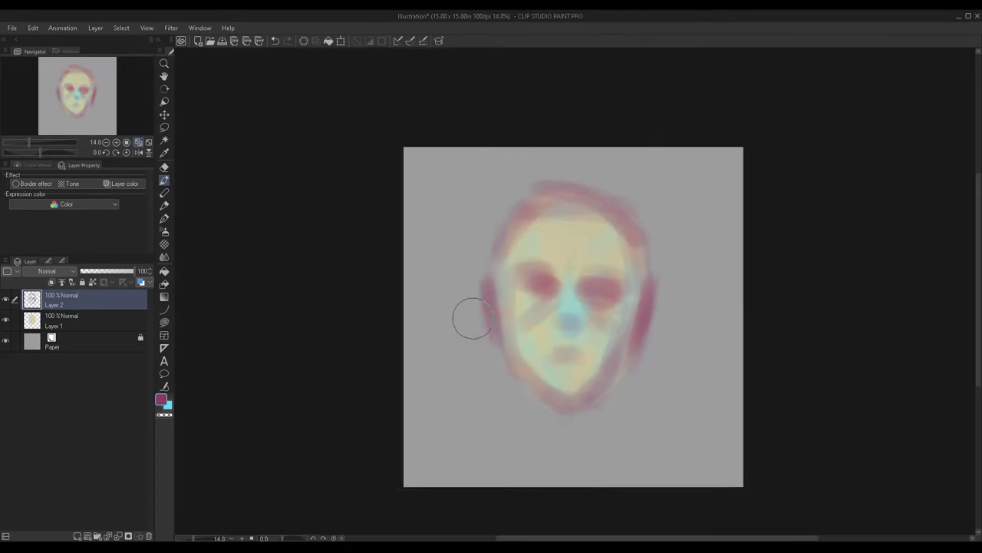
Step: Merge the shading layer into the head layer and add a new layer between it and the paper
{"action": "scroll", "coordinate": [468, 311], "scroll_direction": "up", "scroll_amount": 1}
{"action": "key", "text": "ctrl+e"}
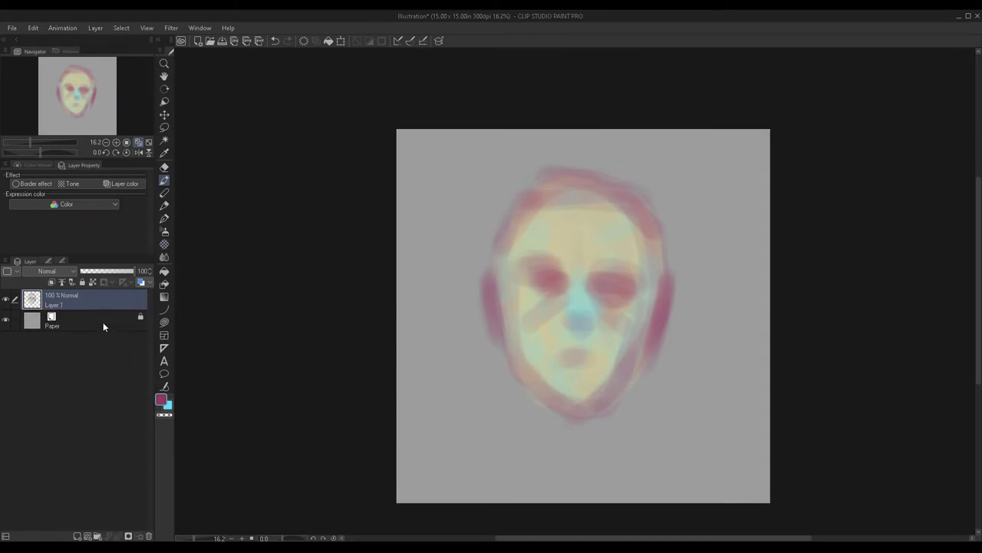
{"action": "left_click", "coordinate": [103, 324]}
{"action": "left_click", "coordinate": [77, 535]}
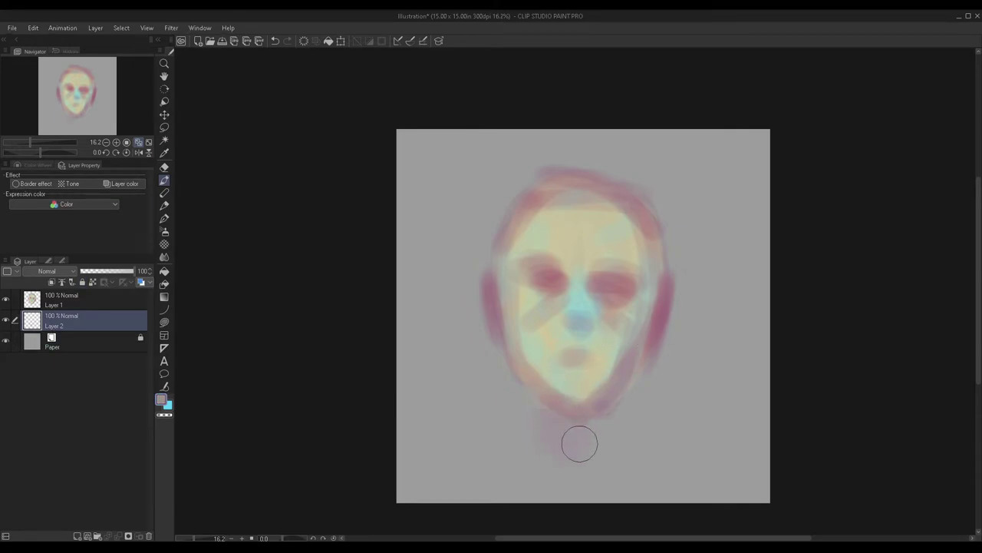
Step: Paint a short beige neck below the chin on the layer behind the head
{"action": "mouse_move", "coordinate": [558, 454]}
{"action": "left_mouse_down"}
{"action": "mouse_move", "coordinate": [591, 441]}
{"action": "mouse_move", "coordinate": [551, 433]}
{"action": "mouse_move", "coordinate": [541, 382]}
{"action": "mouse_move", "coordinate": [545, 406]}
{"action": "left_mouse_up"}
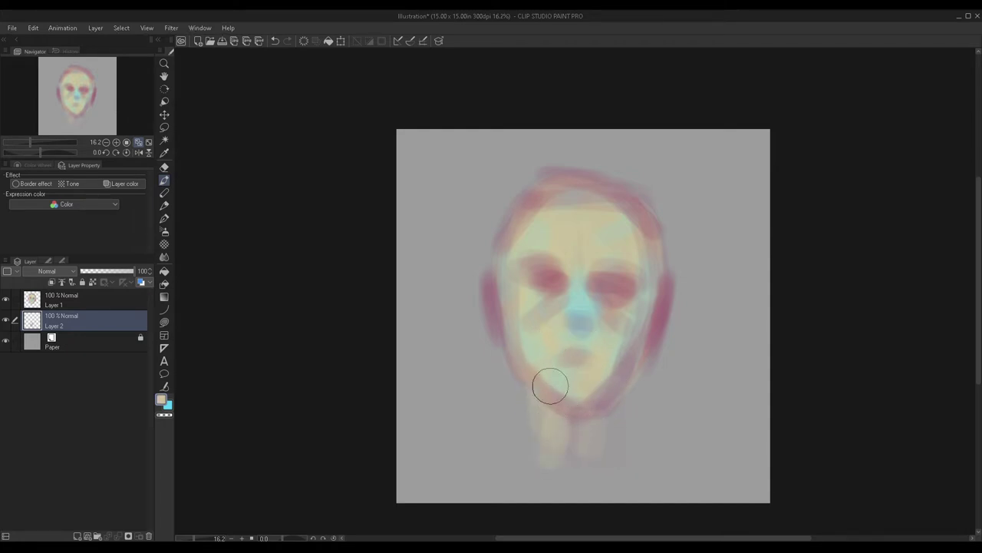
{"action": "mouse_move", "coordinate": [606, 401]}
{"action": "left_mouse_down"}
{"action": "mouse_move", "coordinate": [607, 443]}
{"action": "mouse_move", "coordinate": [610, 379]}
{"action": "mouse_move", "coordinate": [616, 447]}
{"action": "mouse_move", "coordinate": [576, 429]}
{"action": "left_mouse_up"}
{"action": "scroll", "coordinate": [548, 314], "scroll_direction": "up", "scroll_amount": 2}
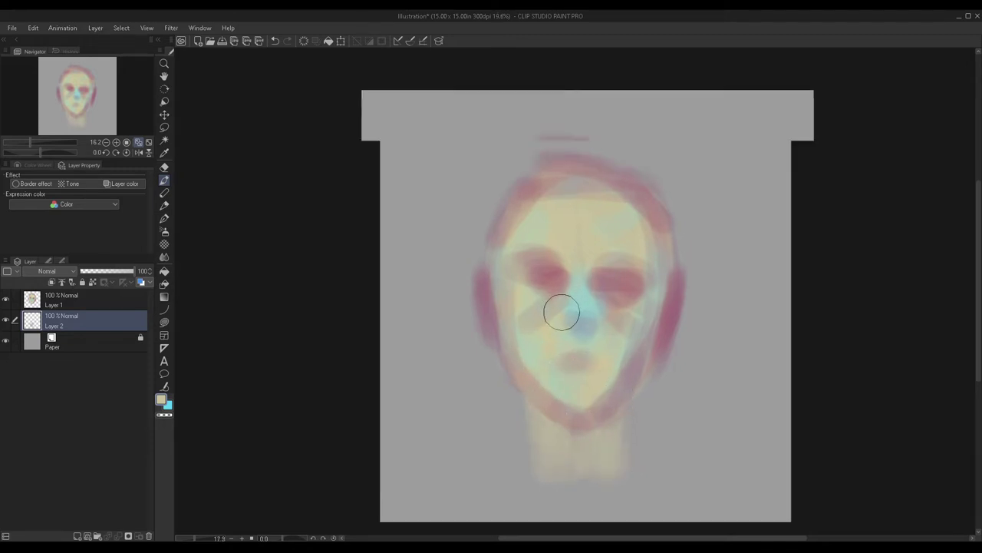
Step: Sample the dusty red from the eye socket and shade both sides of the neck and under the chin
{"action": "left_click", "coordinate": [549, 267], "text": "alt"}
{"action": "scroll", "coordinate": [572, 387], "scroll_direction": "down", "scroll_amount": 1}
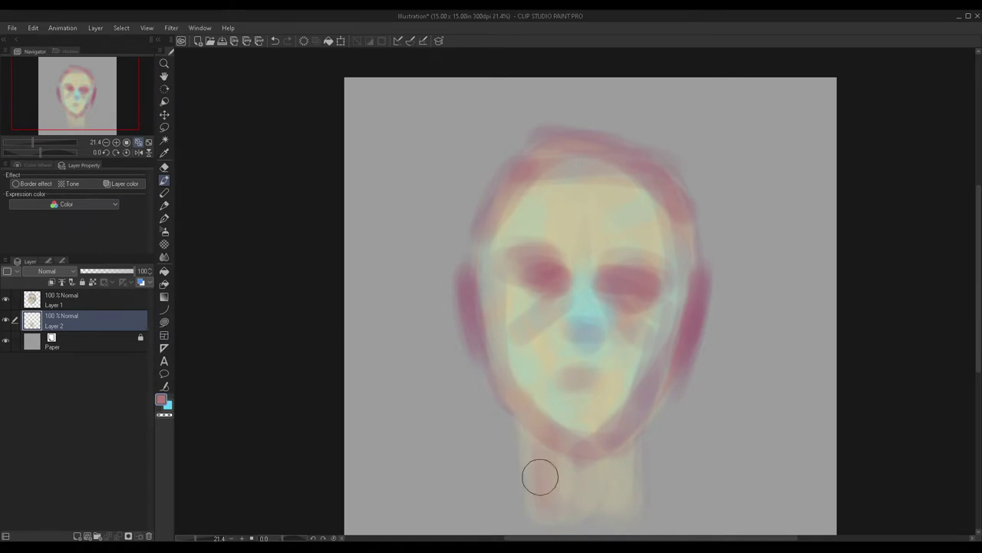
{"action": "mouse_move", "coordinate": [549, 485]}
{"action": "left_mouse_down"}
{"action": "mouse_move", "coordinate": [581, 490]}
{"action": "mouse_move", "coordinate": [627, 445]}
{"action": "mouse_move", "coordinate": [618, 428]}
{"action": "mouse_move", "coordinate": [637, 440]}
{"action": "mouse_move", "coordinate": [640, 497]}
{"action": "left_mouse_up"}
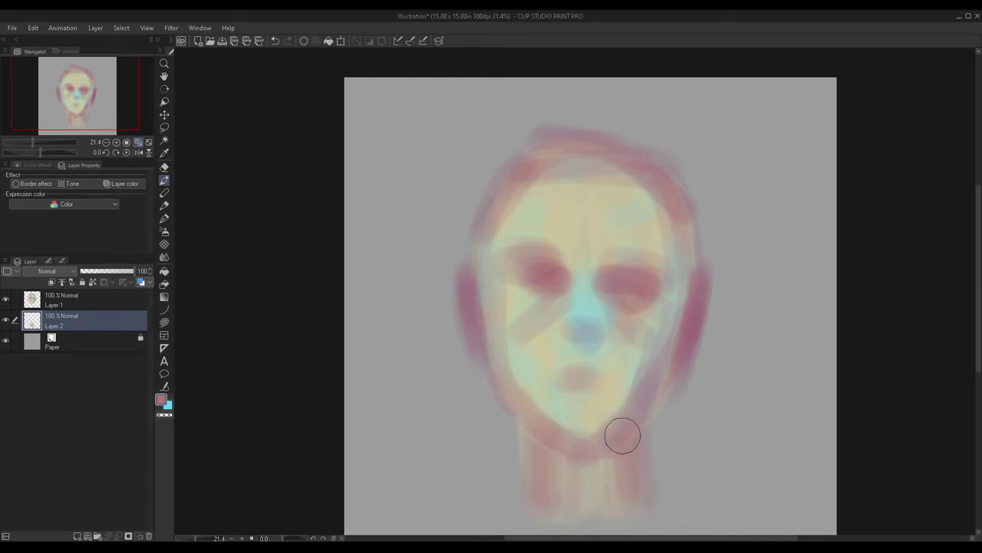
{"action": "scroll", "coordinate": [584, 489], "scroll_direction": "down", "scroll_amount": 2}
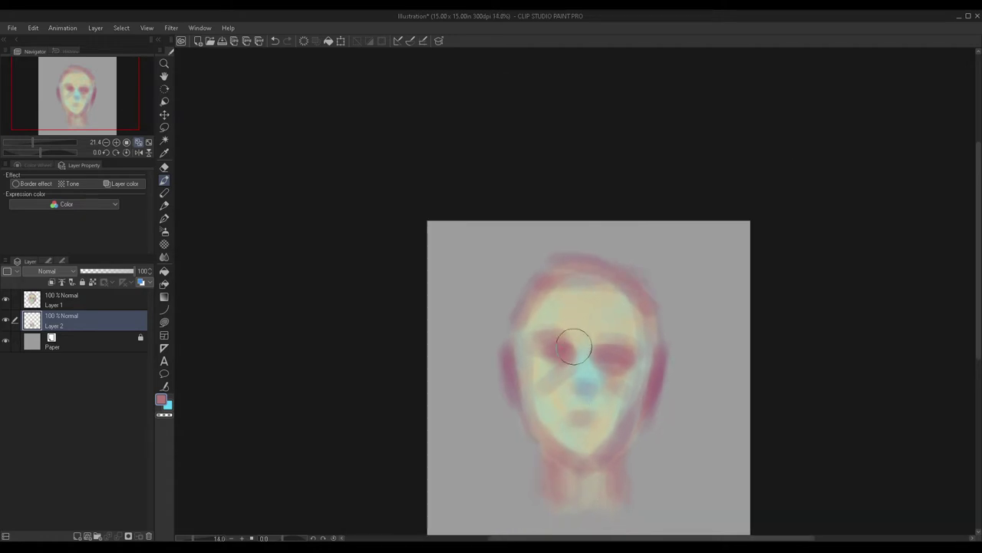
{"action": "scroll", "coordinate": [620, 449], "scroll_direction": "up", "scroll_amount": 2}
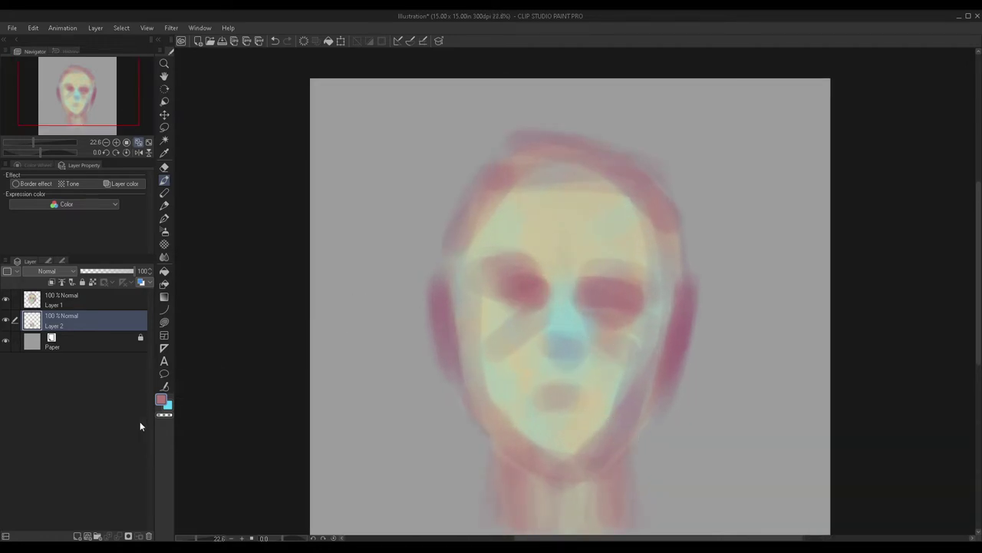
{"action": "scroll", "coordinate": [253, 297], "scroll_direction": "down", "scroll_amount": 1}
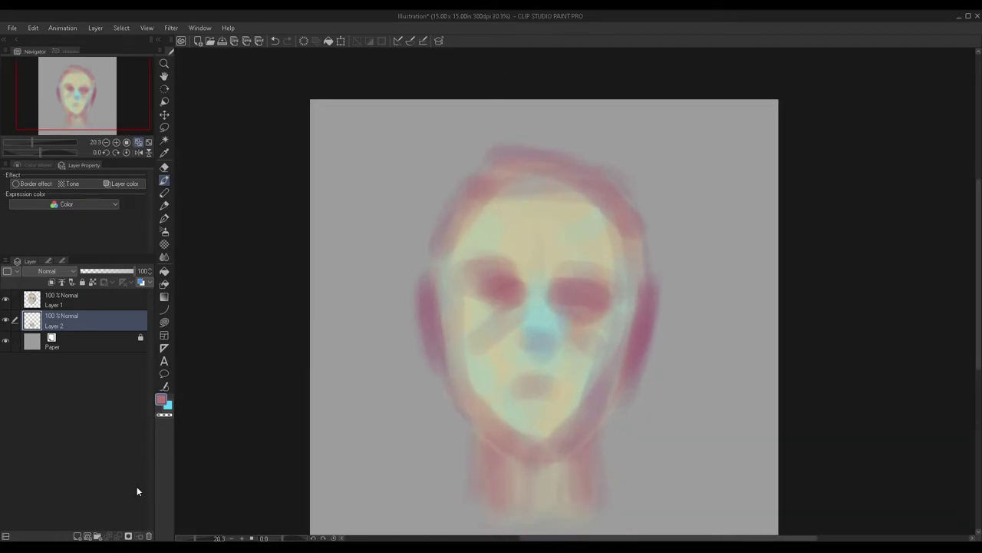
Step: Add a layer behind the head and rough in cyan hair across the top of the head
{"action": "left_click", "coordinate": [78, 535]}
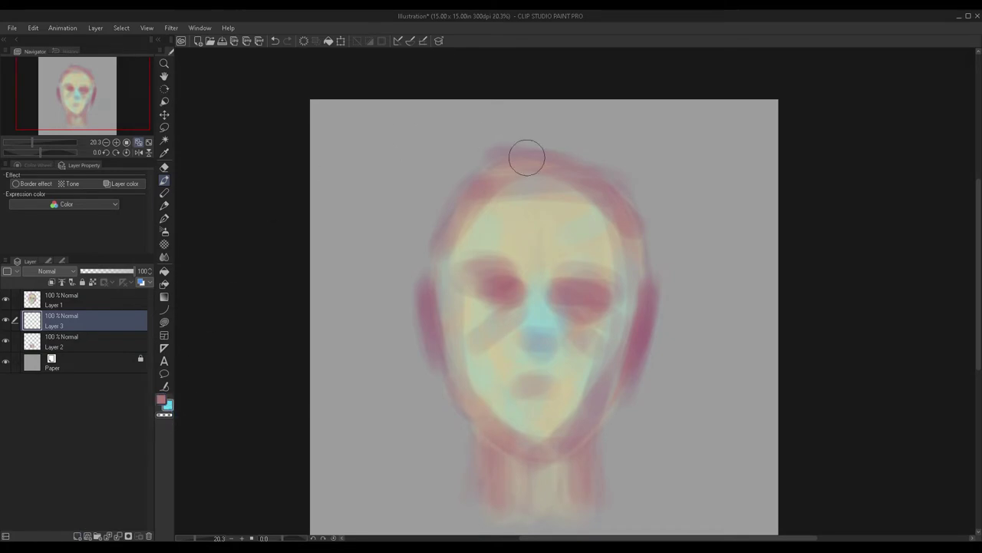
{"action": "mouse_move", "coordinate": [492, 159]}
{"action": "left_mouse_down"}
{"action": "mouse_move", "coordinate": [451, 183]}
{"action": "mouse_move", "coordinate": [532, 159]}
{"action": "mouse_move", "coordinate": [532, 177]}
{"action": "mouse_move", "coordinate": [555, 181]}
{"action": "left_mouse_up"}
{"action": "mouse_move", "coordinate": [620, 118]}
{"action": "left_mouse_down"}
{"action": "mouse_move", "coordinate": [586, 154]}
{"action": "mouse_move", "coordinate": [557, 156]}
{"action": "mouse_move", "coordinate": [586, 176]}
{"action": "left_mouse_up"}
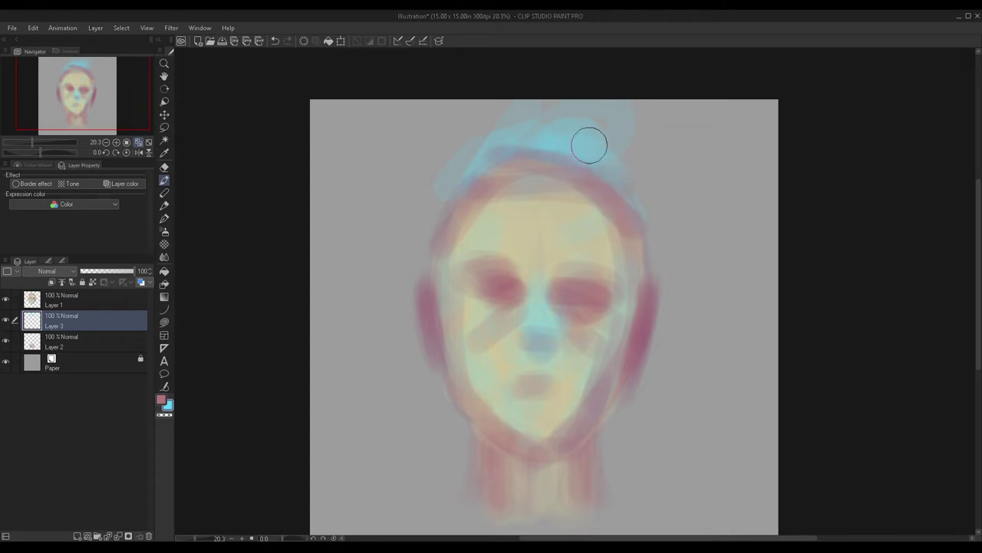
Step: Try the cyan hair layer above the head layer, and delete the hair layer
{"action": "left_click", "coordinate": [64, 305]}
{"action": "left_click", "coordinate": [61, 316]}
{"action": "left_click_drag", "start_coordinate": [63, 296], "coordinate": [63, 296]}
{"action": "left_click", "coordinate": [47, 333]}
{"action": "left_click", "coordinate": [51, 321]}
{"action": "left_click", "coordinate": [71, 304]}
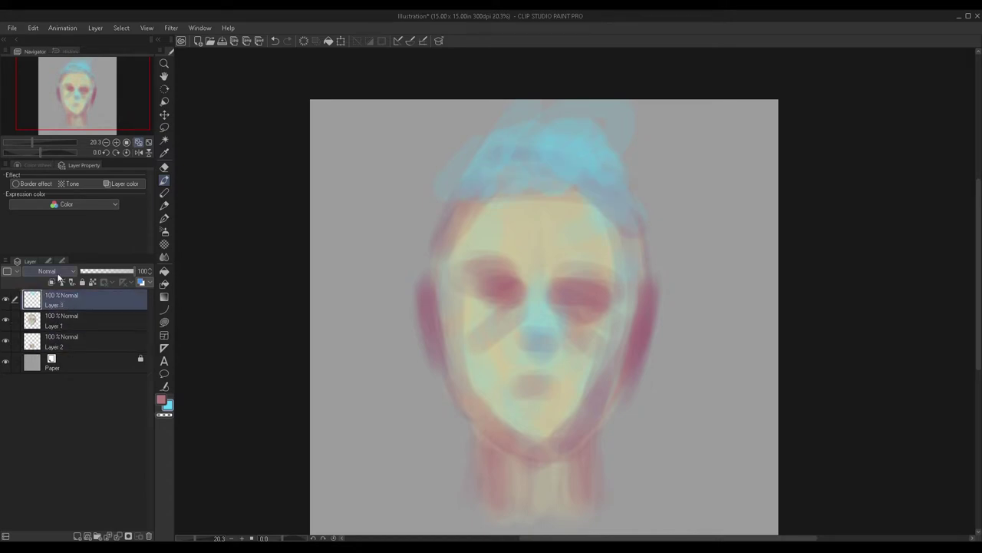
{"action": "left_click", "coordinate": [149, 535]}
Step: Merge the head layer with the neck layer below and add an empty layer on top
{"action": "left_click", "coordinate": [118, 536]}
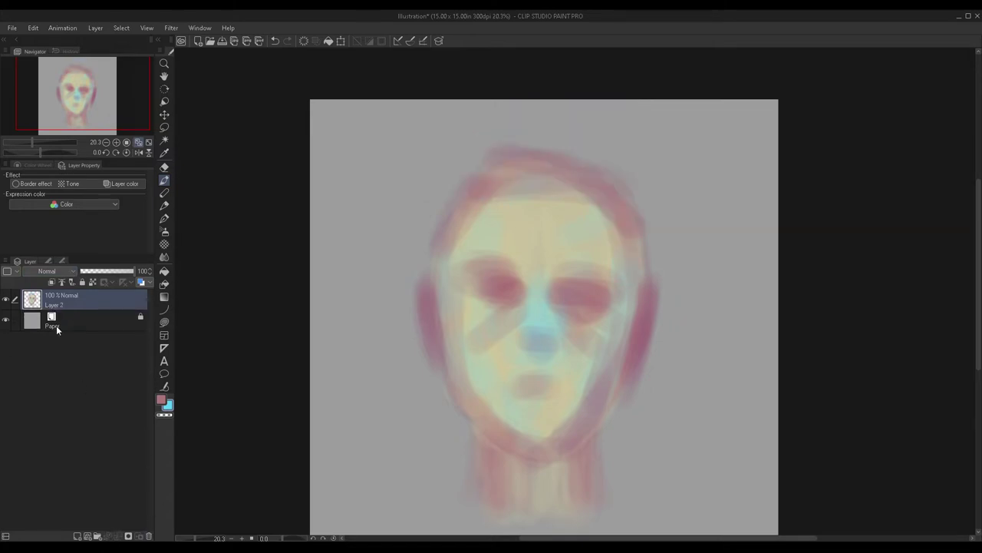
{"action": "left_click", "coordinate": [77, 536]}
{"action": "scroll", "coordinate": [222, 322], "scroll_direction": "down", "scroll_amount": 1}
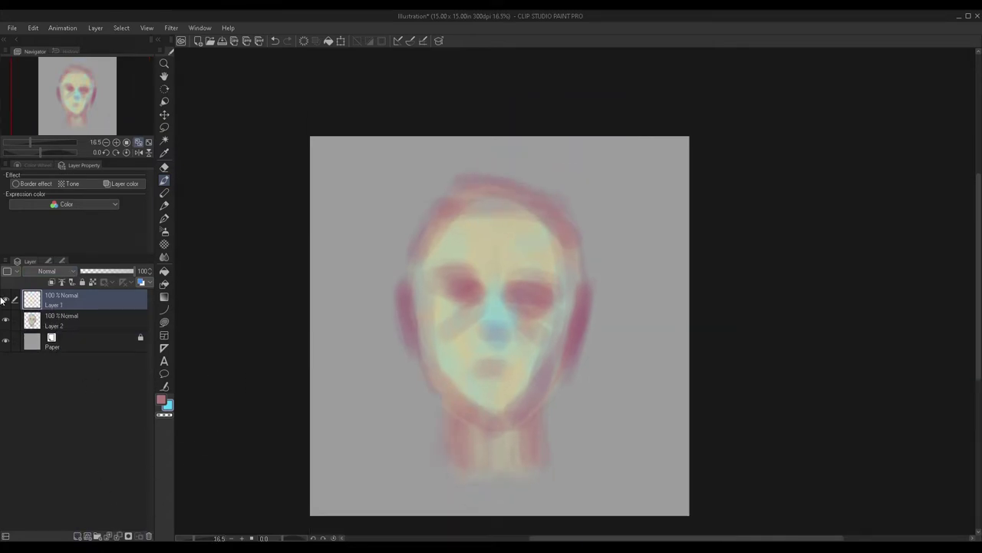
Step: Move the merged head and neck painting slightly down on the canvas and make the empty top layer active
{"action": "left_click", "coordinate": [49, 317]}
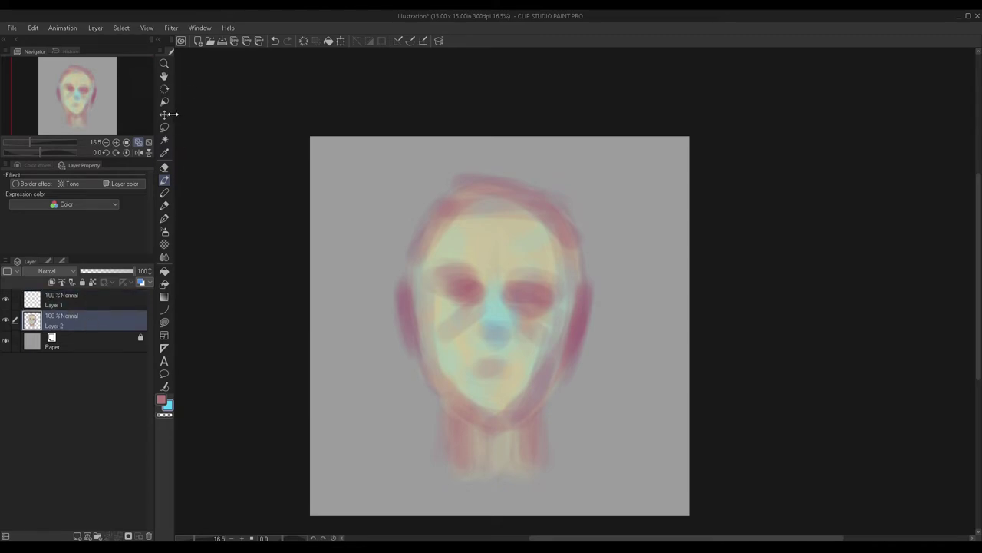
{"action": "mouse_move", "coordinate": [474, 276]}
{"action": "left_mouse_down"}
{"action": "mouse_move", "coordinate": [475, 309]}
{"action": "mouse_move", "coordinate": [479, 292]}
{"action": "left_mouse_up"}
{"action": "scroll", "coordinate": [481, 460], "scroll_direction": "up", "scroll_amount": 1}
{"action": "left_click", "coordinate": [69, 307]}
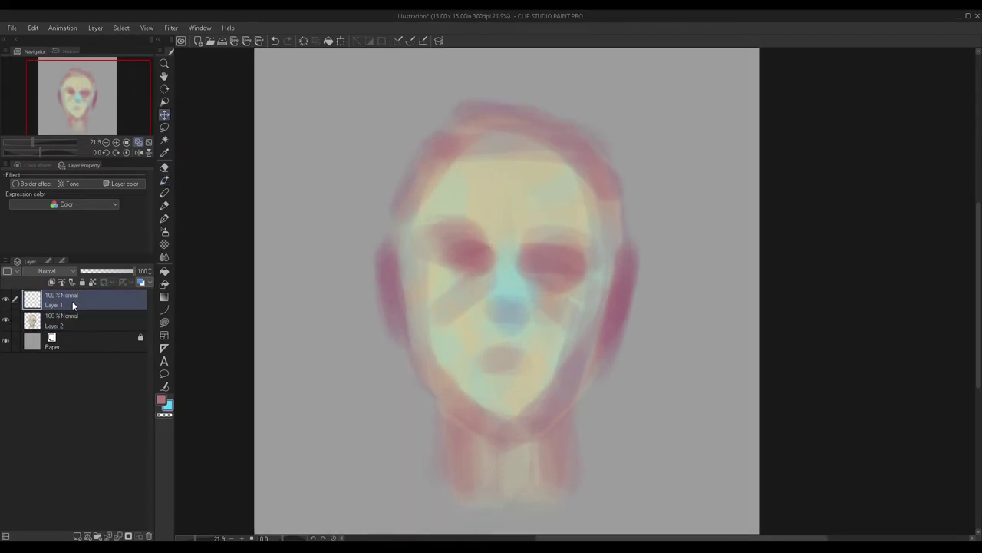
Step: Paint swept-up blue hair across the top of the head and down both sides to the ears
{"action": "double_click", "coordinate": [158, 400]}
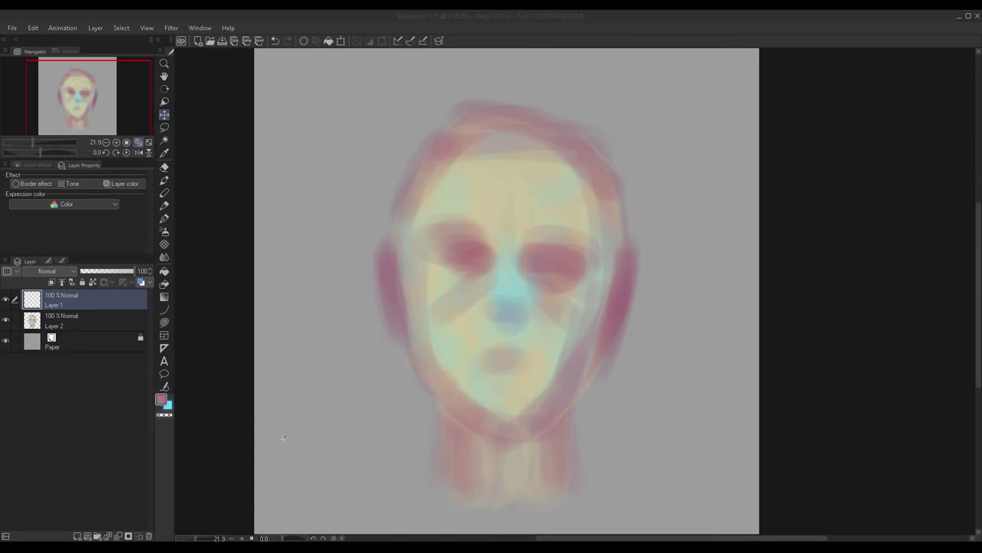
{"action": "left_click", "coordinate": [421, 377]}
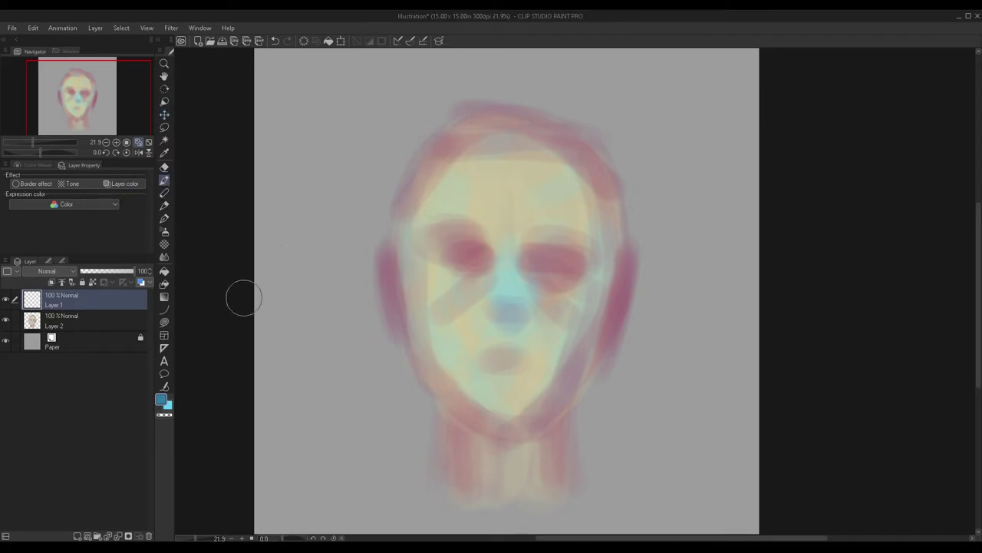
{"action": "scroll", "coordinate": [514, 100], "scroll_direction": "down", "scroll_amount": 1}
{"action": "mouse_move", "coordinate": [513, 97]}
{"action": "left_mouse_down"}
{"action": "mouse_move", "coordinate": [498, 127]}
{"action": "mouse_move", "coordinate": [538, 135]}
{"action": "mouse_move", "coordinate": [564, 117]}
{"action": "left_mouse_up"}
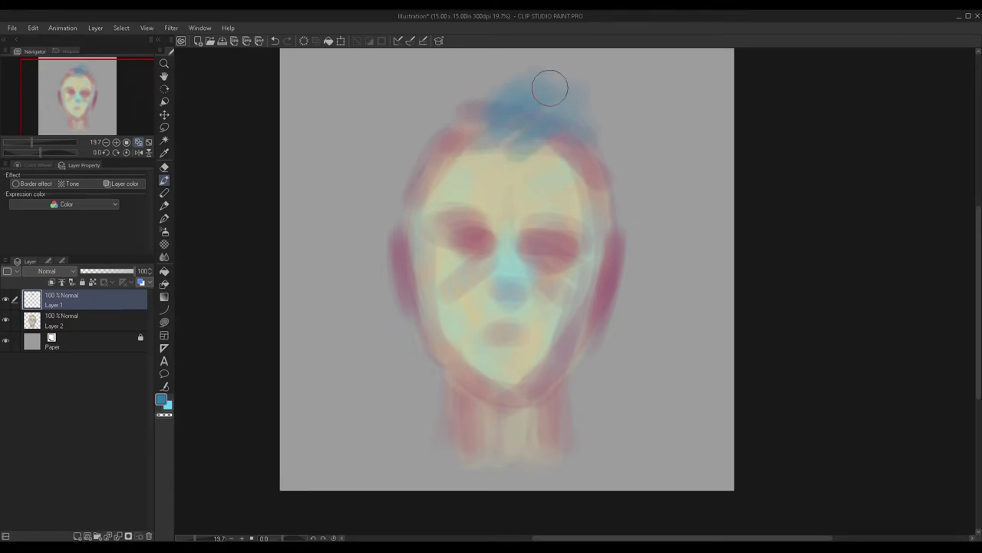
{"action": "mouse_move", "coordinate": [515, 124]}
{"action": "left_mouse_down"}
{"action": "mouse_move", "coordinate": [482, 143]}
{"action": "mouse_move", "coordinate": [469, 136]}
{"action": "mouse_move", "coordinate": [525, 137]}
{"action": "mouse_move", "coordinate": [518, 155]}
{"action": "mouse_move", "coordinate": [479, 125]}
{"action": "left_mouse_up"}
{"action": "left_click_drag", "start_coordinate": [445, 152], "coordinate": [418, 192]}
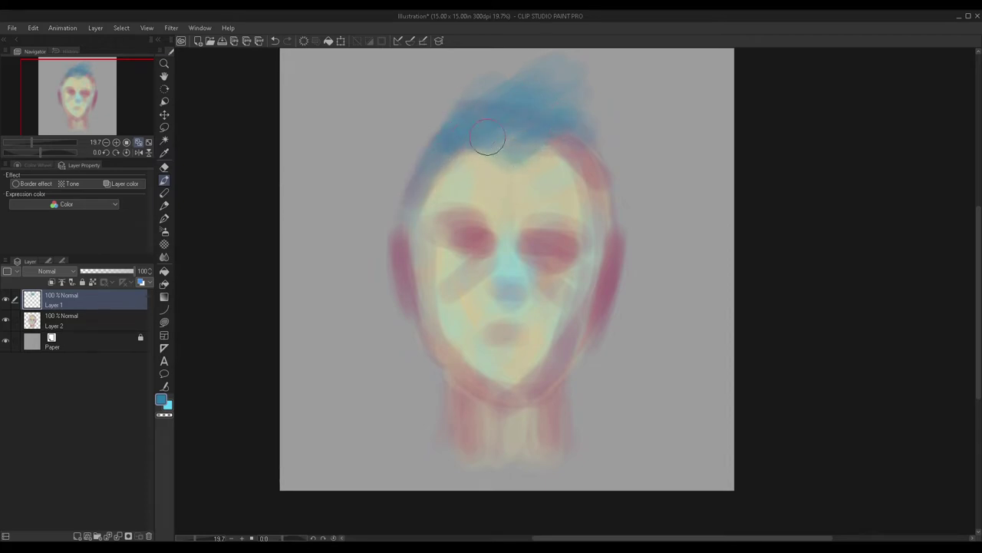
{"action": "mouse_move", "coordinate": [534, 139]}
{"action": "left_mouse_down"}
{"action": "mouse_move", "coordinate": [570, 134]}
{"action": "mouse_move", "coordinate": [554, 126]}
{"action": "mouse_move", "coordinate": [607, 189]}
{"action": "mouse_move", "coordinate": [592, 150]}
{"action": "mouse_move", "coordinate": [616, 198]}
{"action": "mouse_move", "coordinate": [605, 180]}
{"action": "mouse_move", "coordinate": [617, 241]}
{"action": "left_mouse_up"}
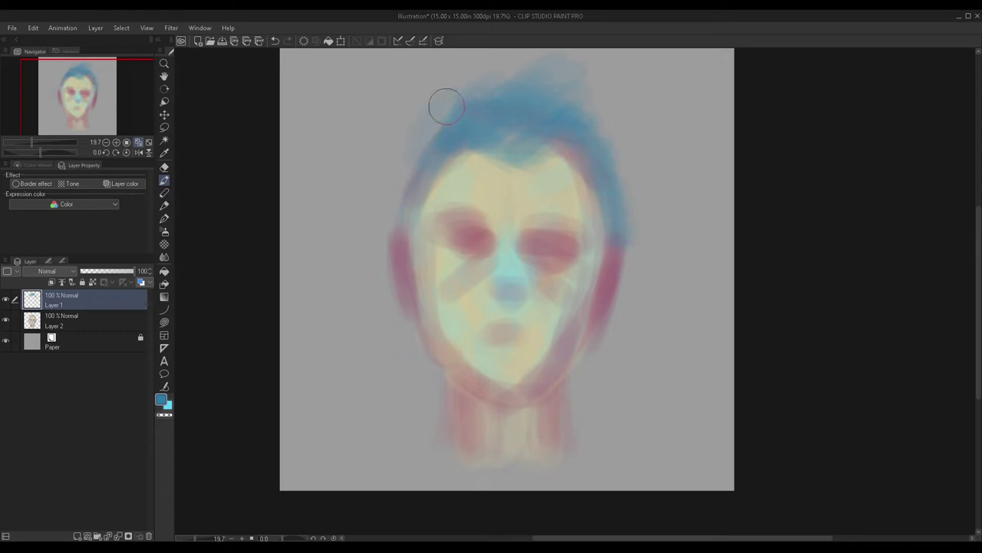
{"action": "left_click_drag", "start_coordinate": [405, 203], "coordinate": [421, 169]}
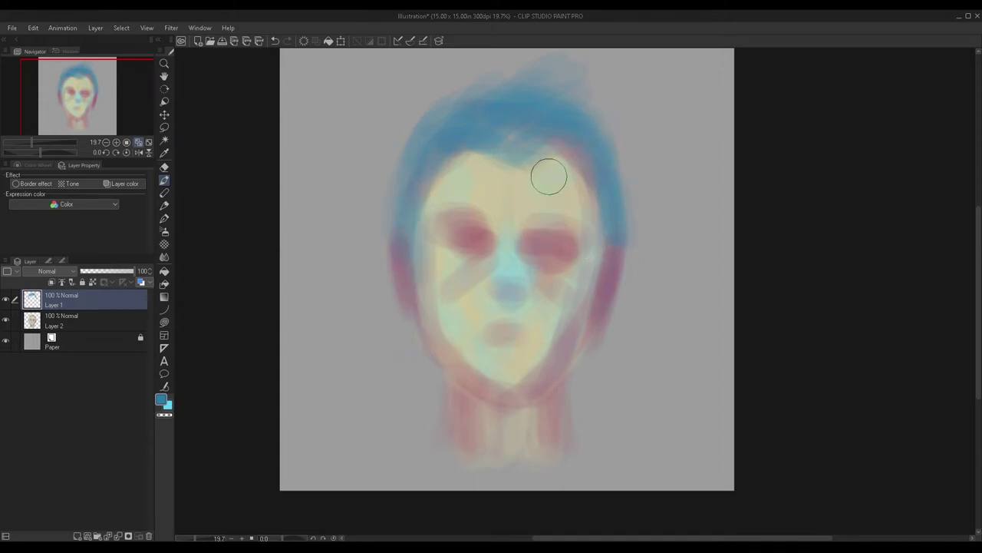
{"action": "mouse_move", "coordinate": [557, 165]}
{"action": "left_mouse_down"}
{"action": "mouse_move", "coordinate": [534, 152]}
{"action": "mouse_move", "coordinate": [458, 148]}
{"action": "left_mouse_up"}
Step: Lower the hair layer's opacity to 68% and merge it into the head painting layer below
{"action": "scroll", "coordinate": [520, 220], "scroll_direction": "down", "scroll_amount": 2}
{"action": "scroll", "coordinate": [517, 207], "scroll_direction": "up", "scroll_amount": 2}
{"action": "scroll", "coordinate": [483, 182], "scroll_direction": "up", "scroll_amount": 2}
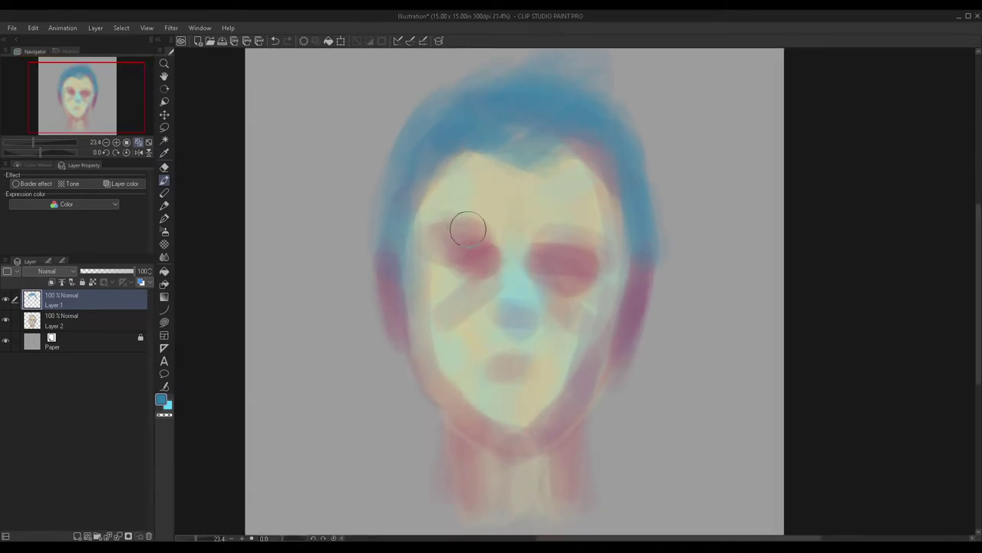
{"action": "scroll", "coordinate": [463, 226], "scroll_direction": "down", "scroll_amount": 1}
{"action": "left_click", "coordinate": [118, 271]}
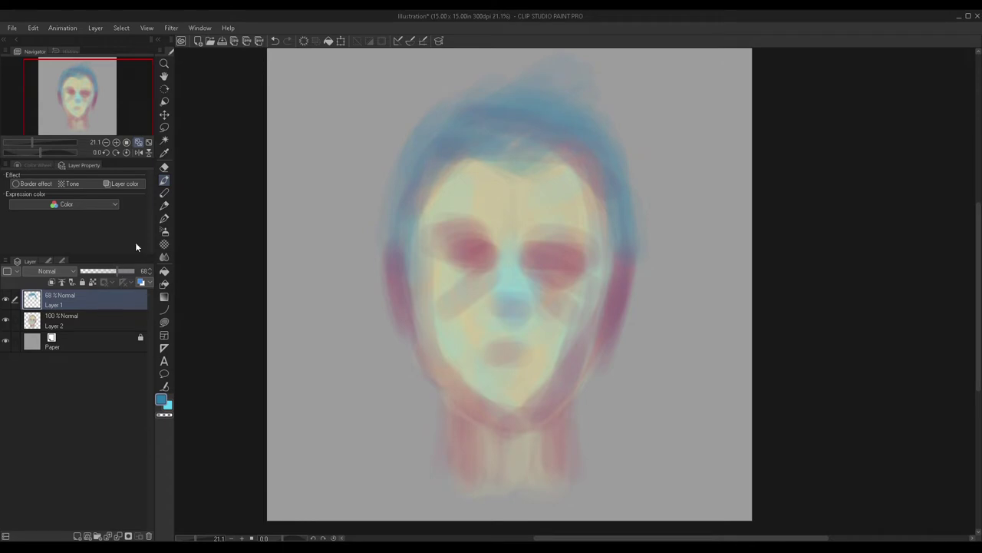
{"action": "key", "text": "ctrl+e"}
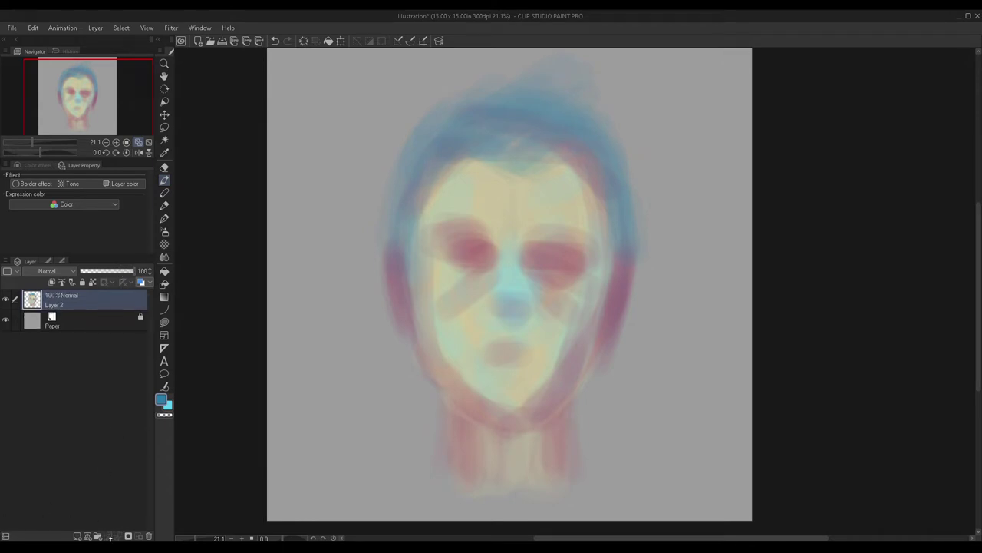
Step: Glaze muted purple over the jaw and cheeks on a new layer, merging it into the painting at 51% opacity
{"action": "left_click", "coordinate": [77, 535]}
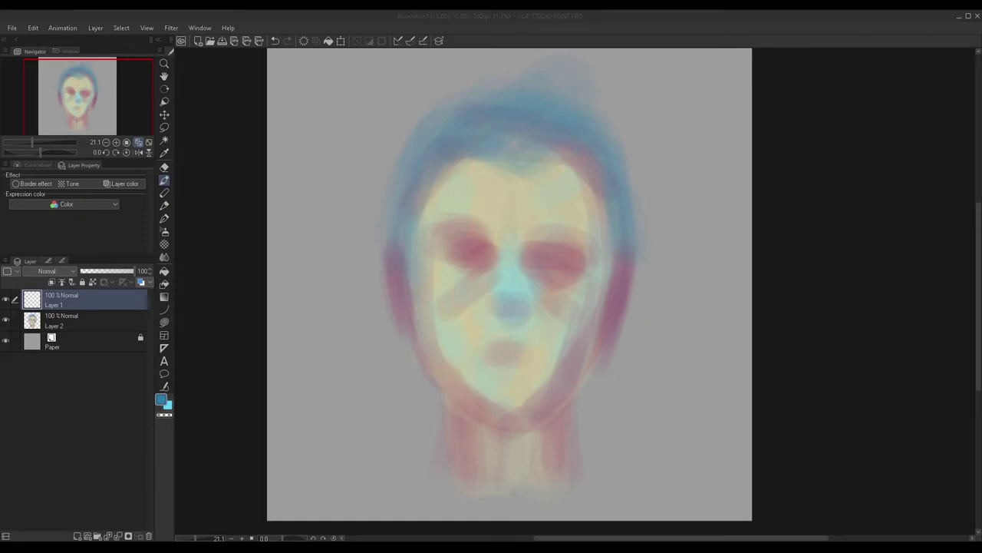
{"action": "scroll", "coordinate": [566, 395], "scroll_direction": "up", "scroll_amount": 2}
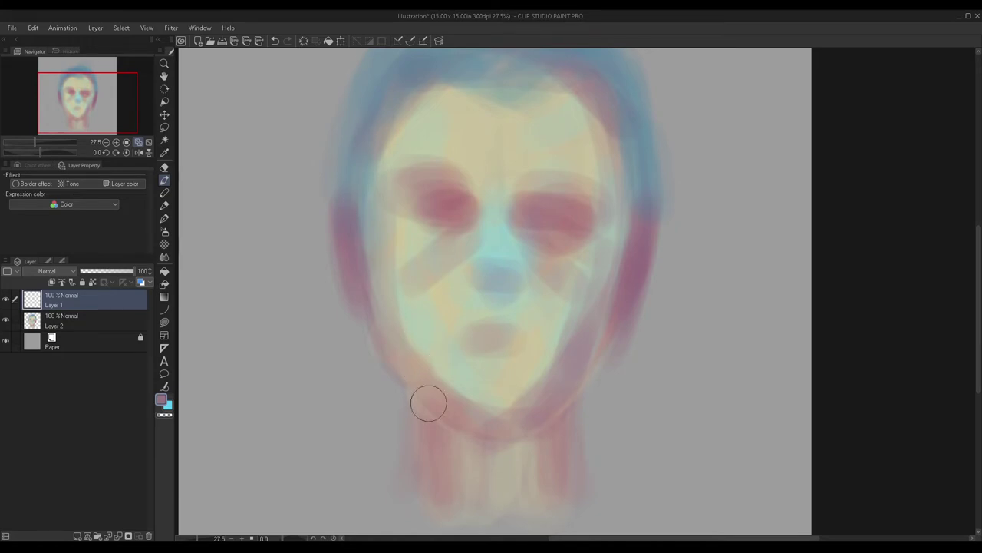
{"action": "mouse_move", "coordinate": [491, 383]}
{"action": "left_mouse_down"}
{"action": "mouse_move", "coordinate": [427, 380]}
{"action": "mouse_move", "coordinate": [382, 324]}
{"action": "mouse_move", "coordinate": [443, 397]}
{"action": "mouse_move", "coordinate": [445, 373]}
{"action": "mouse_move", "coordinate": [424, 347]}
{"action": "mouse_move", "coordinate": [471, 300]}
{"action": "mouse_move", "coordinate": [474, 399]}
{"action": "mouse_move", "coordinate": [504, 408]}
{"action": "mouse_move", "coordinate": [557, 342]}
{"action": "mouse_move", "coordinate": [452, 320]}
{"action": "mouse_move", "coordinate": [399, 279]}
{"action": "mouse_move", "coordinate": [517, 438]}
{"action": "mouse_move", "coordinate": [468, 339]}
{"action": "mouse_move", "coordinate": [406, 343]}
{"action": "mouse_move", "coordinate": [438, 272]}
{"action": "mouse_move", "coordinate": [391, 256]}
{"action": "mouse_move", "coordinate": [530, 382]}
{"action": "mouse_move", "coordinate": [494, 363]}
{"action": "left_mouse_up"}
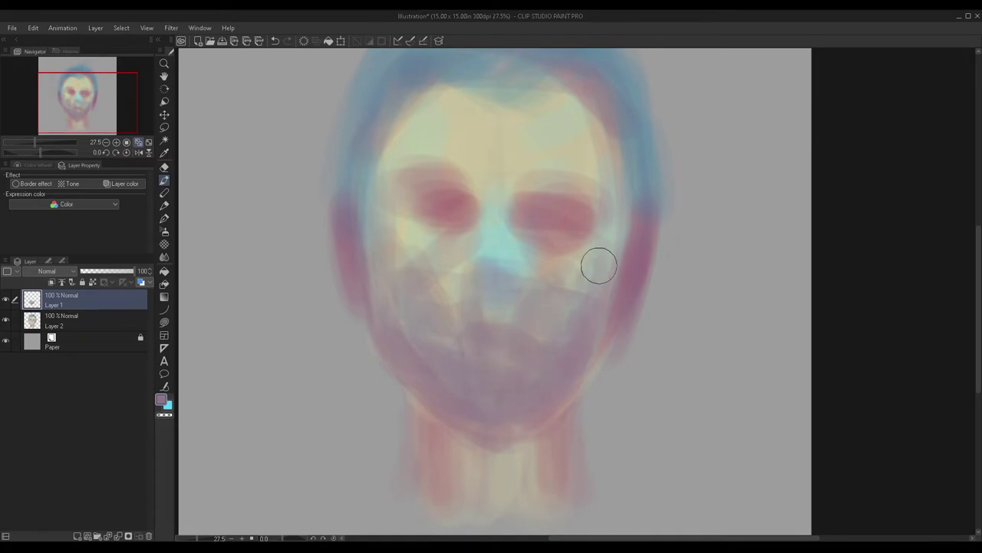
{"action": "left_click", "coordinate": [107, 273]}
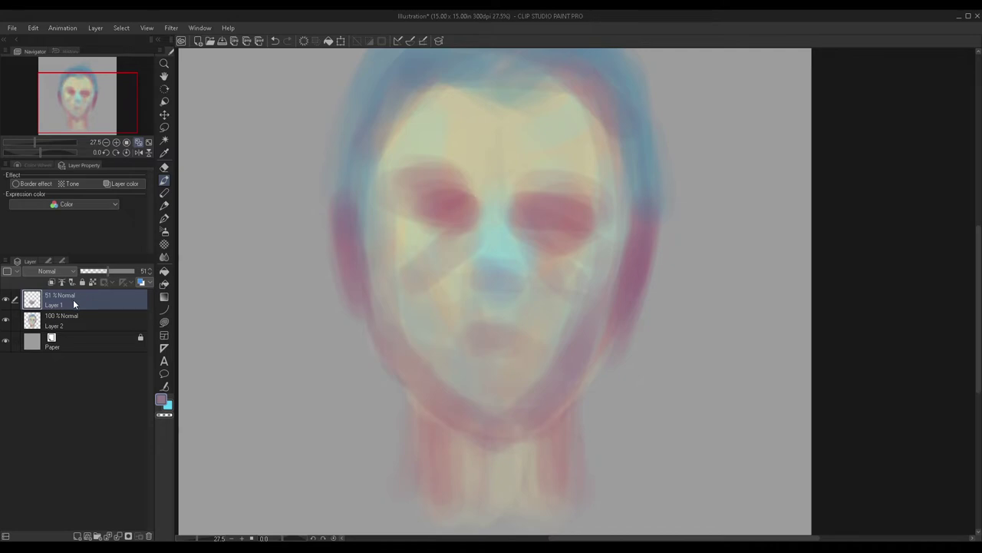
{"action": "key", "text": "ctrl+e"}
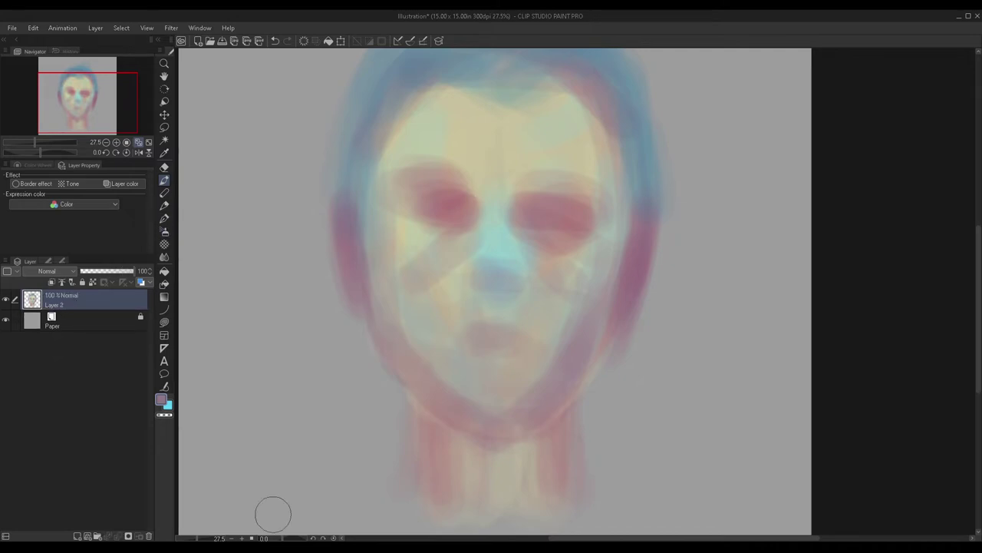
Step: Add a new layer and sketch the left eye's lids, crease and iris outline in a near-black colour with a small brush
{"action": "left_click", "coordinate": [76, 536]}
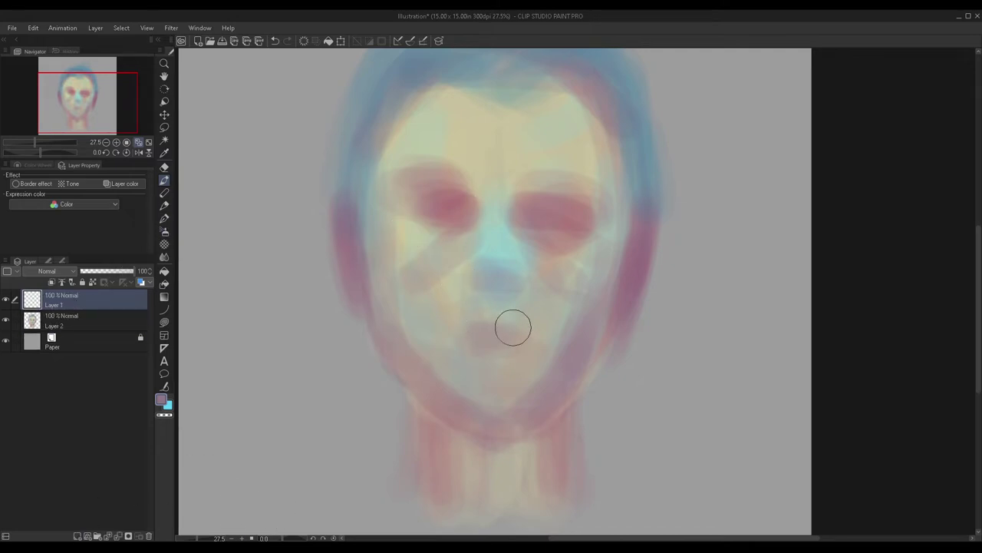
{"action": "scroll", "coordinate": [434, 188], "scroll_direction": "up", "scroll_amount": 4}
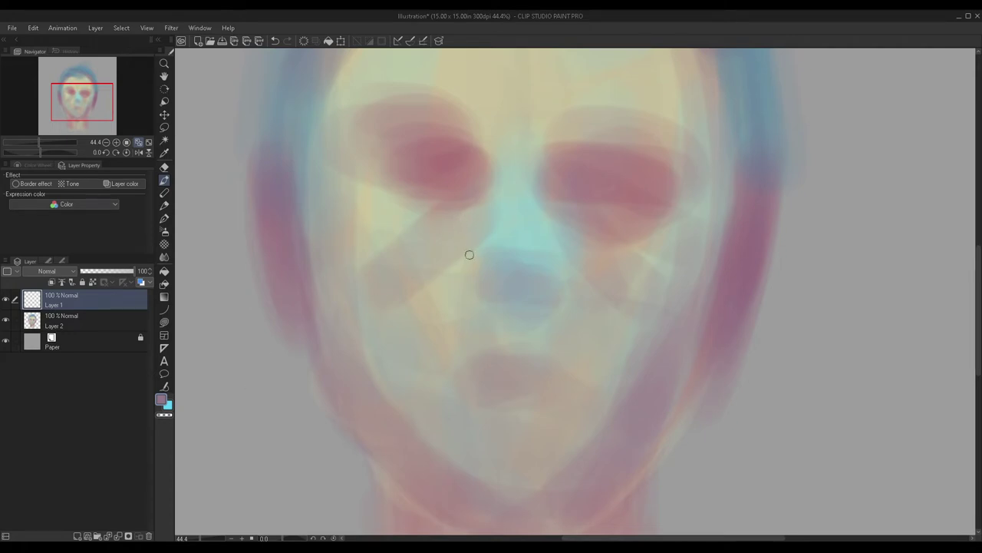
{"action": "left_click", "coordinate": [161, 400]}
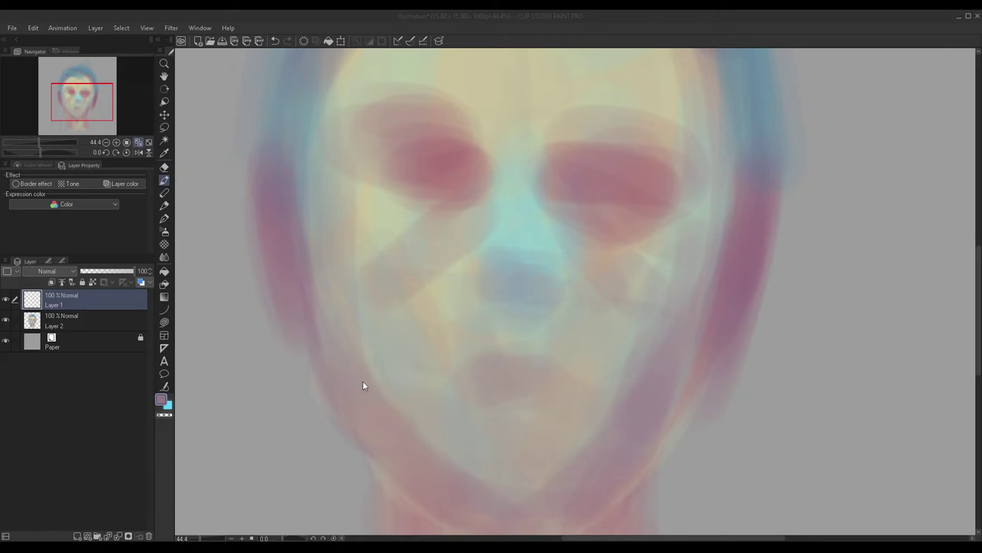
{"action": "left_click", "coordinate": [421, 377]}
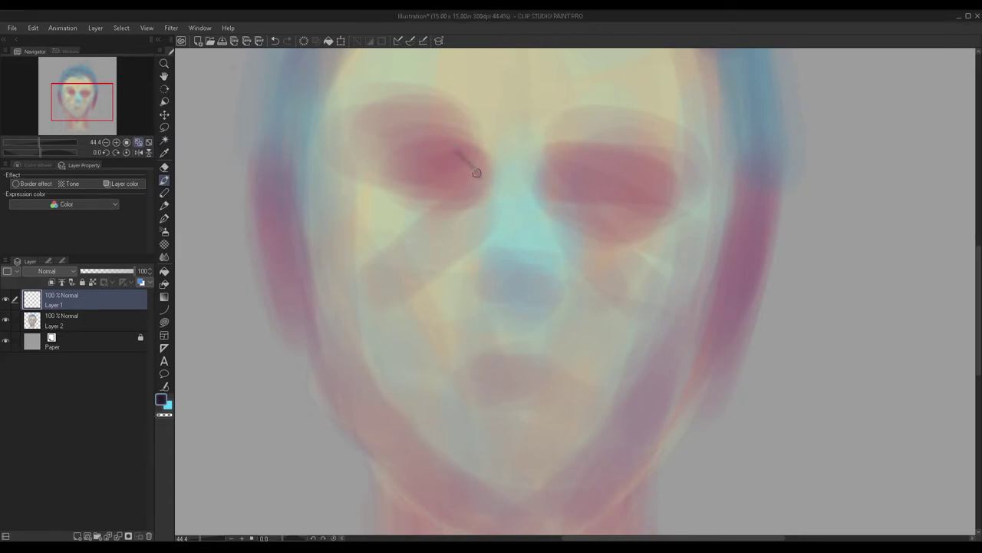
{"action": "left_click_drag", "start_coordinate": [451, 156], "coordinate": [422, 157]}
{"action": "left_click_drag", "start_coordinate": [422, 181], "coordinate": [443, 195]}
{"action": "left_click_drag", "start_coordinate": [437, 195], "coordinate": [415, 184]}
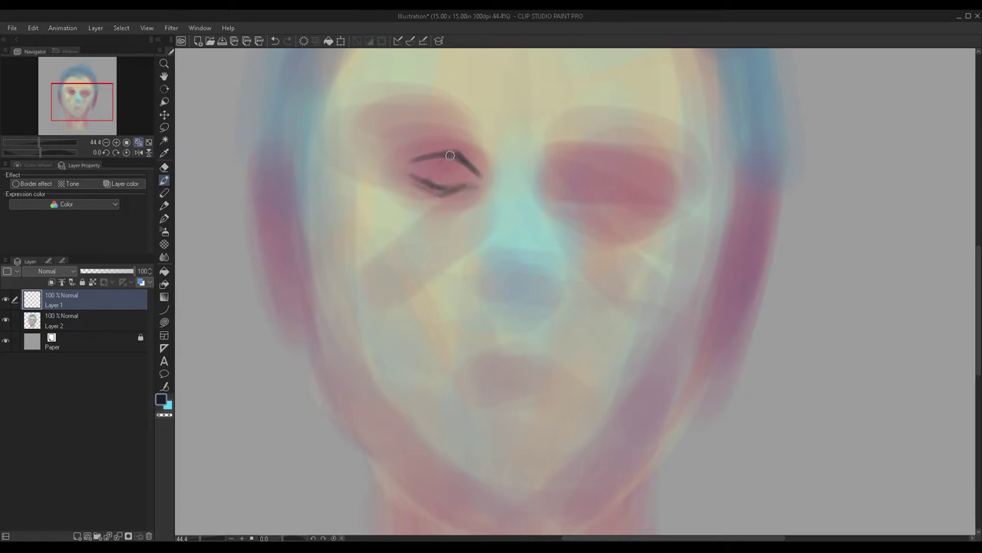
{"action": "left_click_drag", "start_coordinate": [458, 158], "coordinate": [462, 187]}
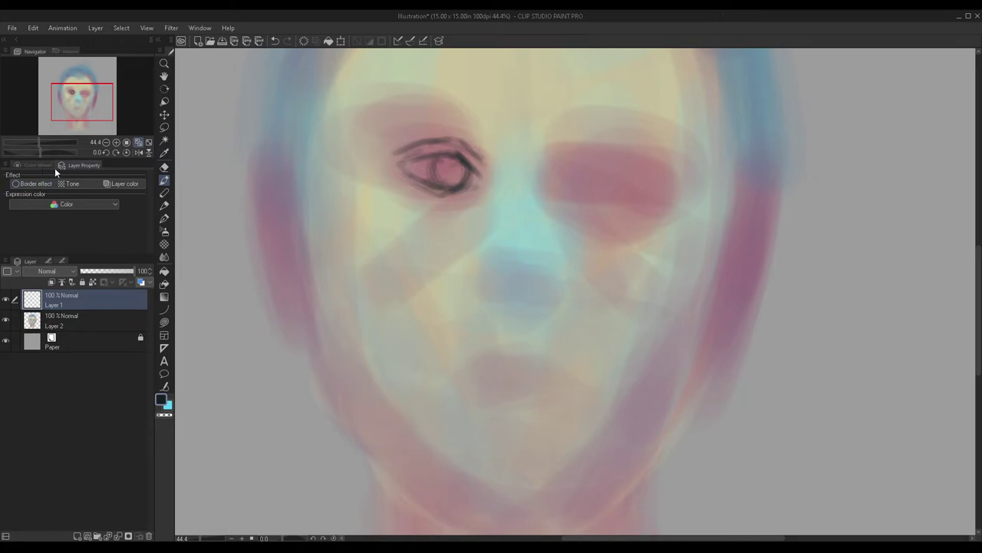
Step: Move the eye sketch slightly down and outward within its socket, and stretch it slightly with a free transform
{"action": "left_click", "coordinate": [164, 114]}
{"action": "left_click_drag", "start_coordinate": [449, 161], "coordinate": [434, 172]}
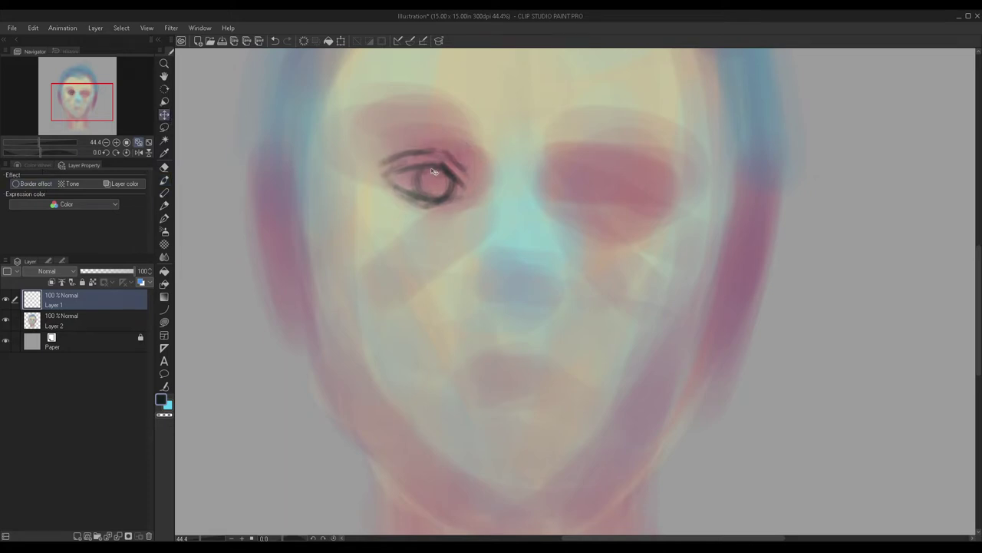
{"action": "key", "text": "ctrl+t"}
{"action": "mouse_move", "coordinate": [487, 211]}
{"action": "left_mouse_down"}
{"action": "mouse_move", "coordinate": [497, 208]}
{"action": "mouse_move", "coordinate": [487, 175]}
{"action": "left_mouse_up"}
{"action": "left_click_drag", "start_coordinate": [432, 209], "coordinate": [428, 215]}
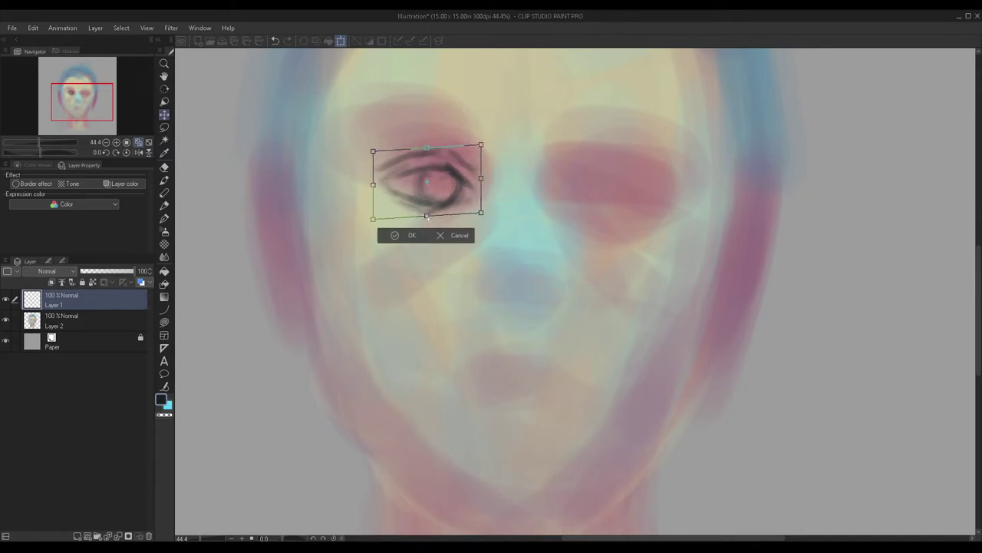
{"action": "left_click_drag", "start_coordinate": [483, 185], "coordinate": [488, 188]}
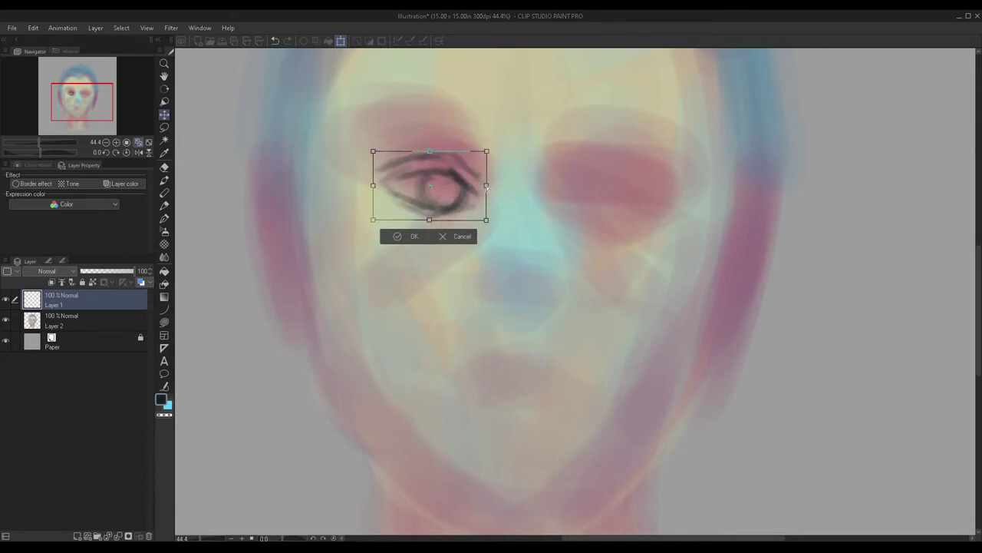
{"action": "left_click", "coordinate": [405, 237]}
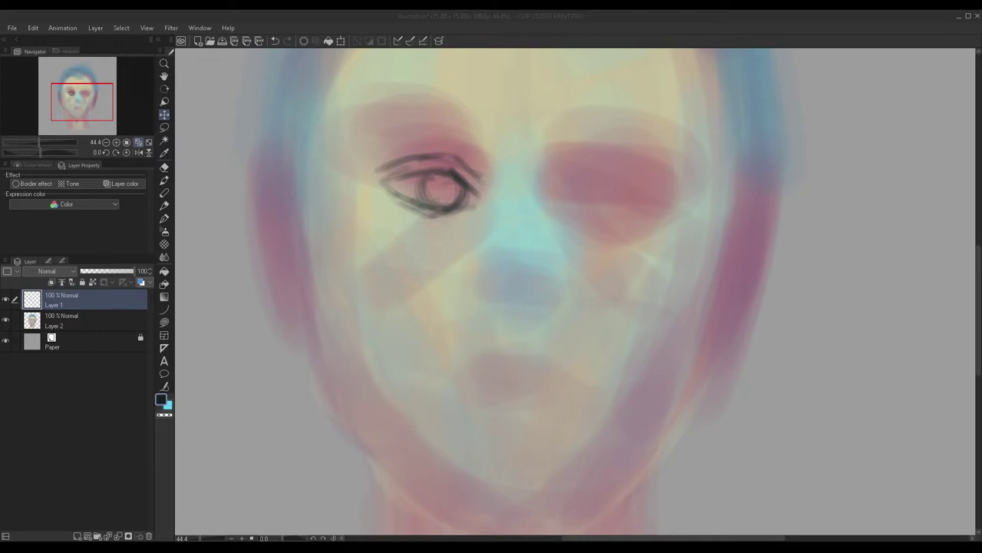
Step: Shade the left eye's iris and fill in a dark pupil beneath the upper lid
{"action": "left_click", "coordinate": [163, 179]}
{"action": "scroll", "coordinate": [445, 197], "scroll_direction": "up", "scroll_amount": 2}
{"action": "mouse_move", "coordinate": [447, 198]}
{"action": "left_mouse_down"}
{"action": "mouse_move", "coordinate": [450, 184]}
{"action": "mouse_move", "coordinate": [455, 190]}
{"action": "left_mouse_up"}
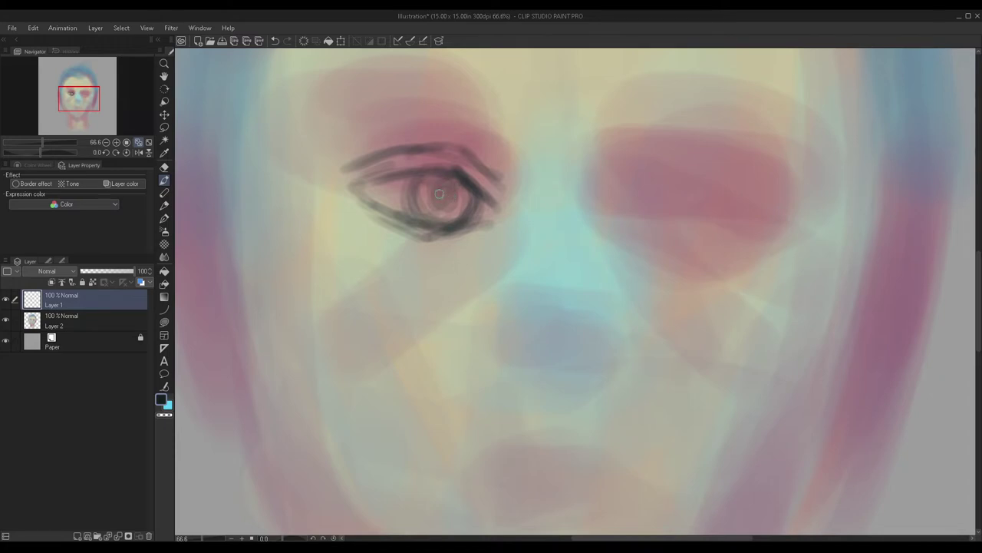
{"action": "mouse_move", "coordinate": [434, 178]}
{"action": "left_mouse_down"}
{"action": "mouse_move", "coordinate": [346, 192]}
{"action": "mouse_move", "coordinate": [434, 180]}
{"action": "mouse_move", "coordinate": [426, 191]}
{"action": "mouse_move", "coordinate": [435, 175]}
{"action": "mouse_move", "coordinate": [456, 178]}
{"action": "mouse_move", "coordinate": [458, 192]}
{"action": "mouse_move", "coordinate": [448, 199]}
{"action": "mouse_move", "coordinate": [431, 186]}
{"action": "mouse_move", "coordinate": [419, 186]}
{"action": "left_mouse_up"}
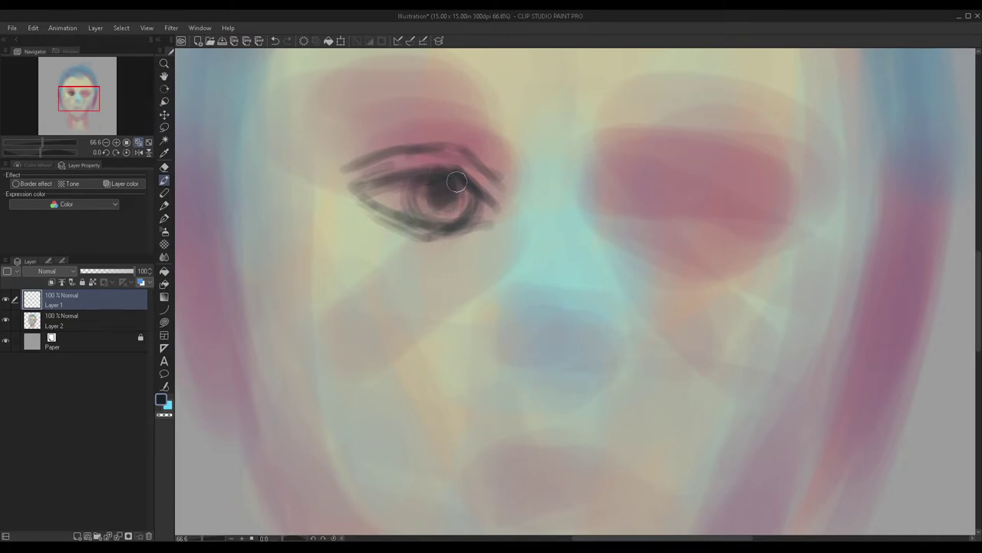
Step: Darken the left eye's outer corner and brush shadow strokes into the upper lid and socket
{"action": "scroll", "coordinate": [535, 138], "scroll_direction": "down", "scroll_amount": 2}
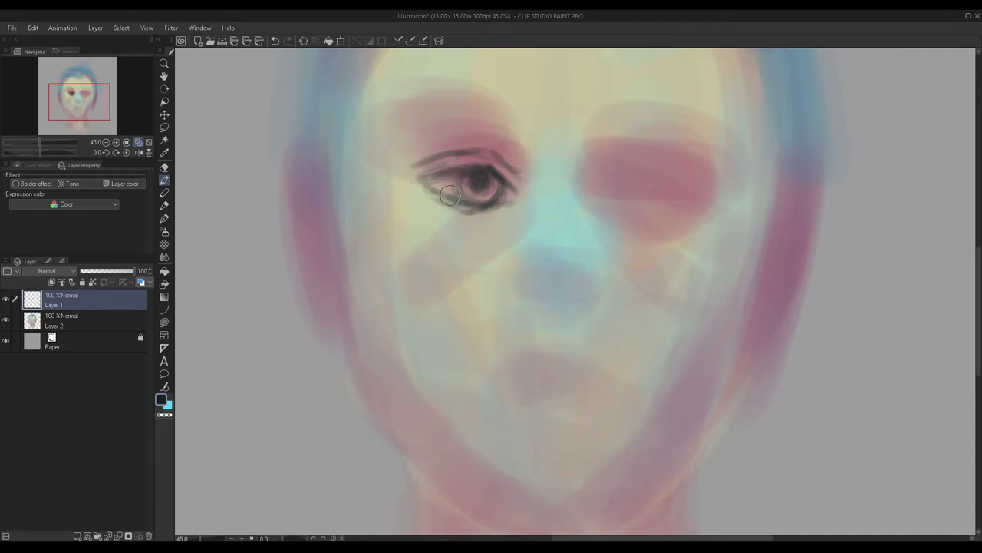
{"action": "left_click_drag", "start_coordinate": [436, 192], "coordinate": [421, 193]}
{"action": "scroll", "coordinate": [391, 250], "scroll_direction": "down", "scroll_amount": 1}
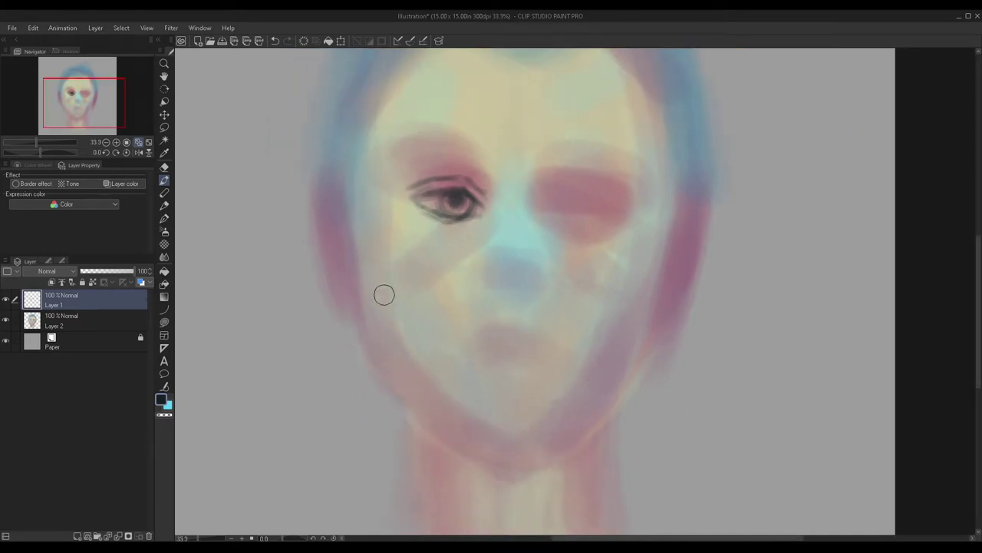
{"action": "scroll", "coordinate": [424, 192], "scroll_direction": "up", "scroll_amount": 2}
{"action": "mouse_move", "coordinate": [383, 203]}
{"action": "left_mouse_down"}
{"action": "mouse_move", "coordinate": [426, 180]}
{"action": "mouse_move", "coordinate": [500, 190]}
{"action": "mouse_move", "coordinate": [418, 162]}
{"action": "mouse_move", "coordinate": [503, 161]}
{"action": "mouse_move", "coordinate": [477, 128]}
{"action": "mouse_move", "coordinate": [434, 156]}
{"action": "left_mouse_up"}
{"action": "scroll", "coordinate": [436, 156], "scroll_direction": "down", "scroll_amount": 1}
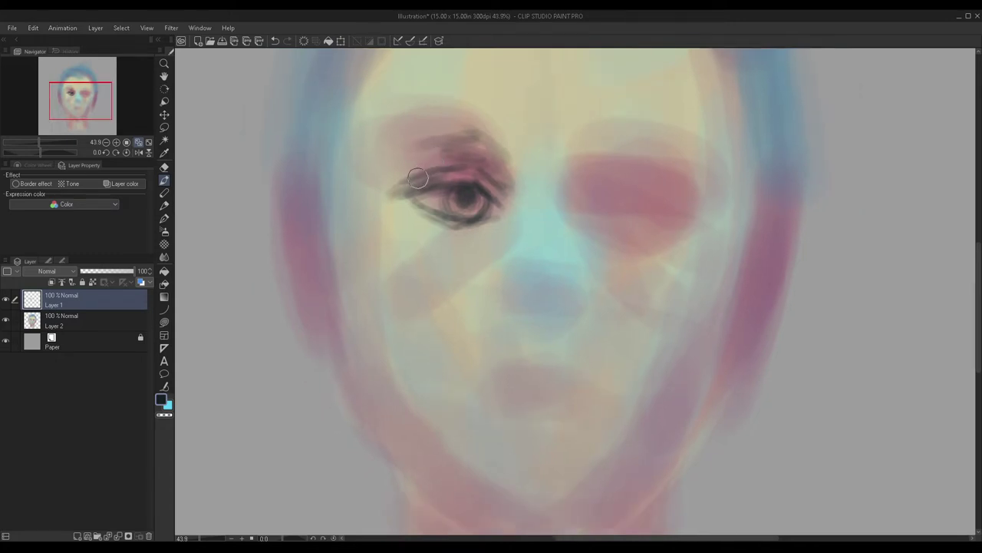
Step: Add a new layer and rough in an arched dark eyebrow above the left eye
{"action": "left_click", "coordinate": [77, 535]}
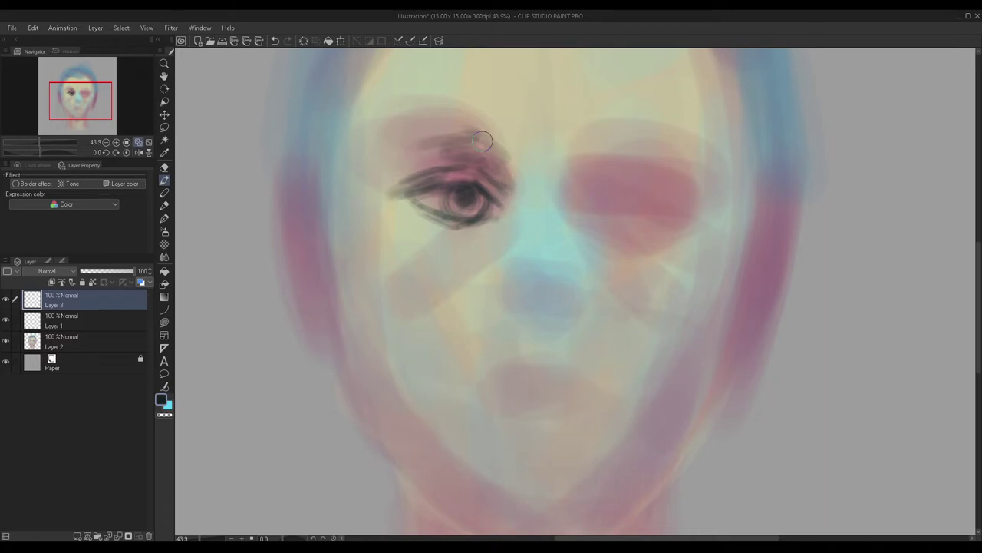
{"action": "mouse_move", "coordinate": [508, 129]}
{"action": "left_mouse_down"}
{"action": "mouse_move", "coordinate": [494, 101]}
{"action": "mouse_move", "coordinate": [503, 113]}
{"action": "mouse_move", "coordinate": [521, 106]}
{"action": "mouse_move", "coordinate": [528, 134]}
{"action": "left_mouse_up"}
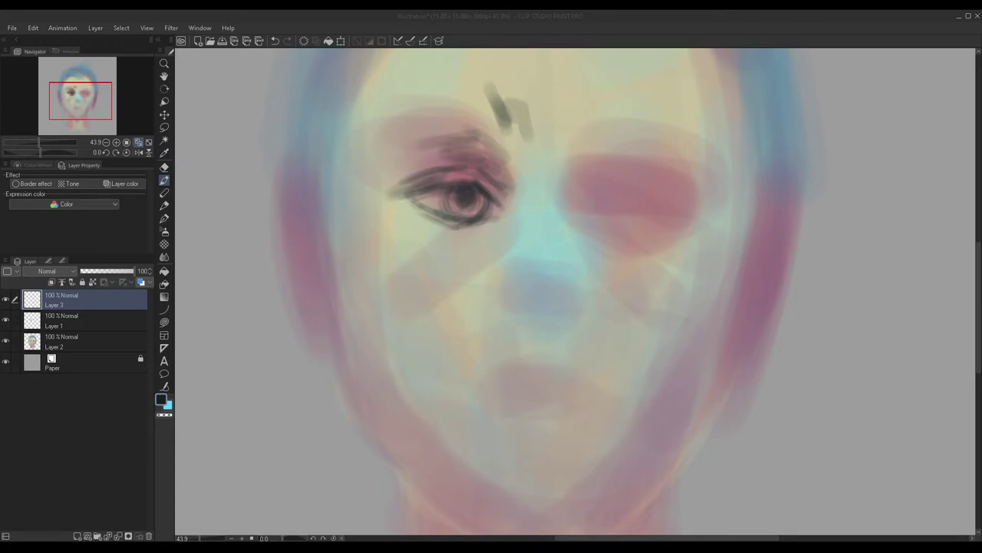
{"action": "mouse_move", "coordinate": [511, 125]}
{"action": "left_mouse_down"}
{"action": "mouse_move", "coordinate": [393, 121]}
{"action": "mouse_move", "coordinate": [375, 152]}
{"action": "mouse_move", "coordinate": [372, 142]}
{"action": "mouse_move", "coordinate": [411, 113]}
{"action": "mouse_move", "coordinate": [461, 103]}
{"action": "mouse_move", "coordinate": [443, 111]}
{"action": "mouse_move", "coordinate": [508, 114]}
{"action": "mouse_move", "coordinate": [493, 132]}
{"action": "mouse_move", "coordinate": [507, 137]}
{"action": "mouse_move", "coordinate": [488, 119]}
{"action": "mouse_move", "coordinate": [397, 134]}
{"action": "mouse_move", "coordinate": [395, 118]}
{"action": "mouse_move", "coordinate": [356, 108]}
{"action": "left_mouse_up"}
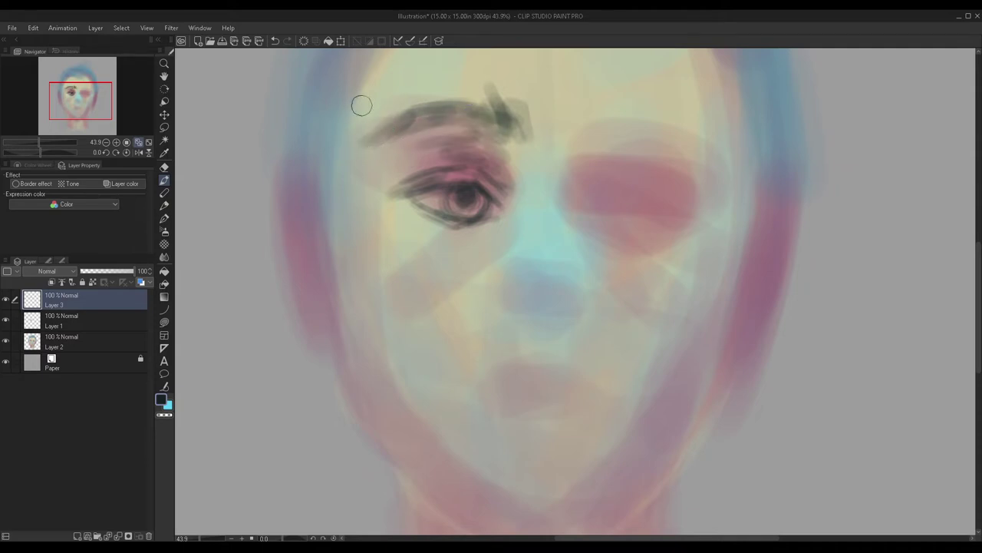
Step: Erase the stray strokes above the eyebrow's inner end and rework the brow's upper edge with the brush
{"action": "left_click", "coordinate": [162, 169]}
{"action": "mouse_move", "coordinate": [489, 77]}
{"action": "left_mouse_down"}
{"action": "mouse_move", "coordinate": [531, 104]}
{"action": "mouse_move", "coordinate": [480, 92]}
{"action": "mouse_move", "coordinate": [527, 105]}
{"action": "mouse_move", "coordinate": [505, 86]}
{"action": "mouse_move", "coordinate": [530, 124]}
{"action": "left_mouse_up"}
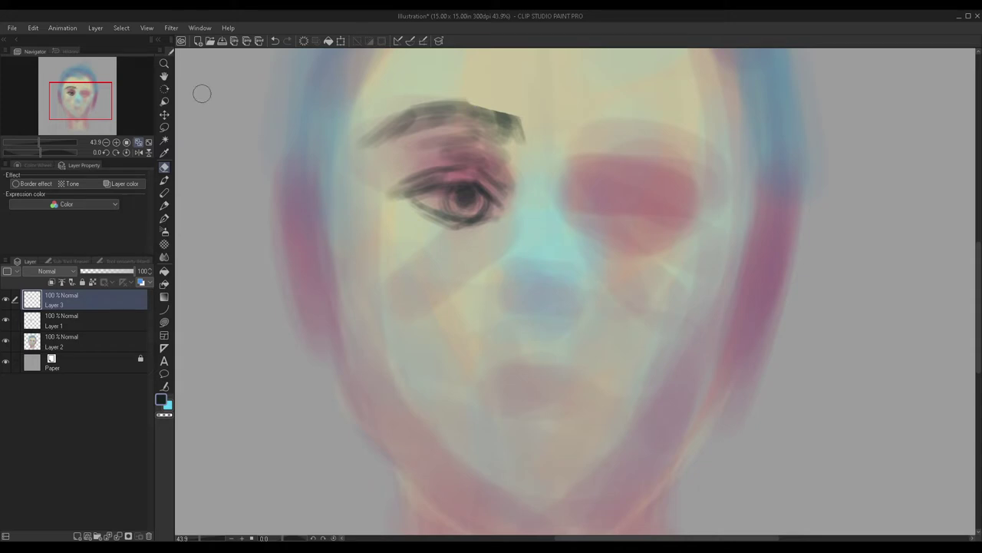
{"action": "left_click", "coordinate": [164, 180]}
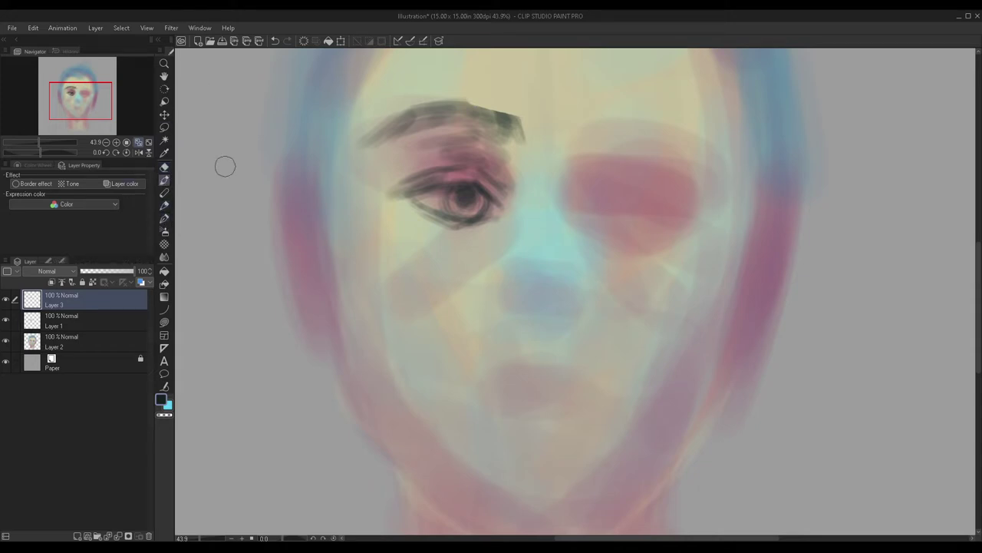
{"action": "left_click_drag", "start_coordinate": [528, 132], "coordinate": [453, 102]}
{"action": "scroll", "coordinate": [474, 85], "scroll_direction": "down", "scroll_amount": 1}
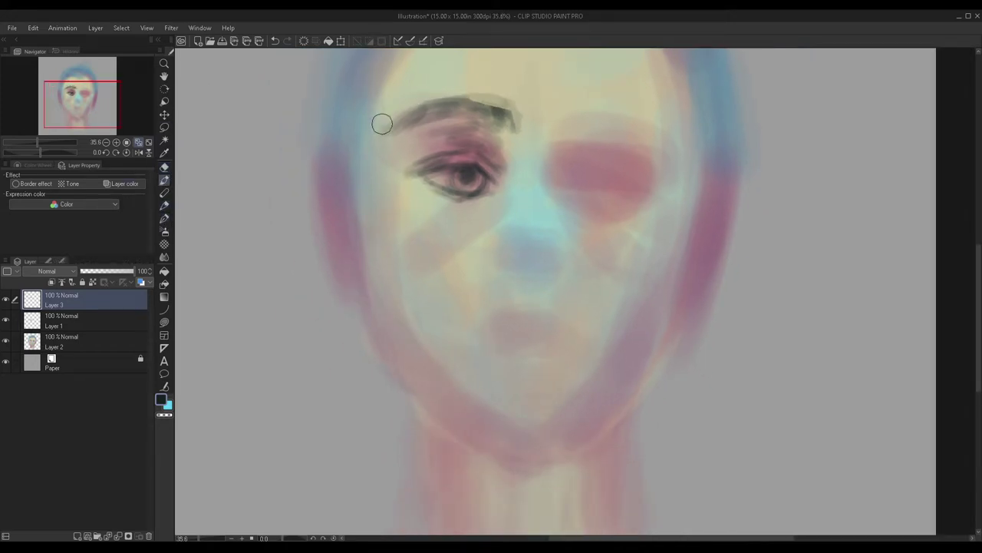
Step: Extend the left eyebrow's outer tail and brush soft shadow strokes down both sides of the nose bridge
{"action": "left_click_drag", "start_coordinate": [392, 134], "coordinate": [381, 152]}
{"action": "left_click_drag", "start_coordinate": [511, 115], "coordinate": [513, 239]}
{"action": "key", "text": "ctrl+z"}
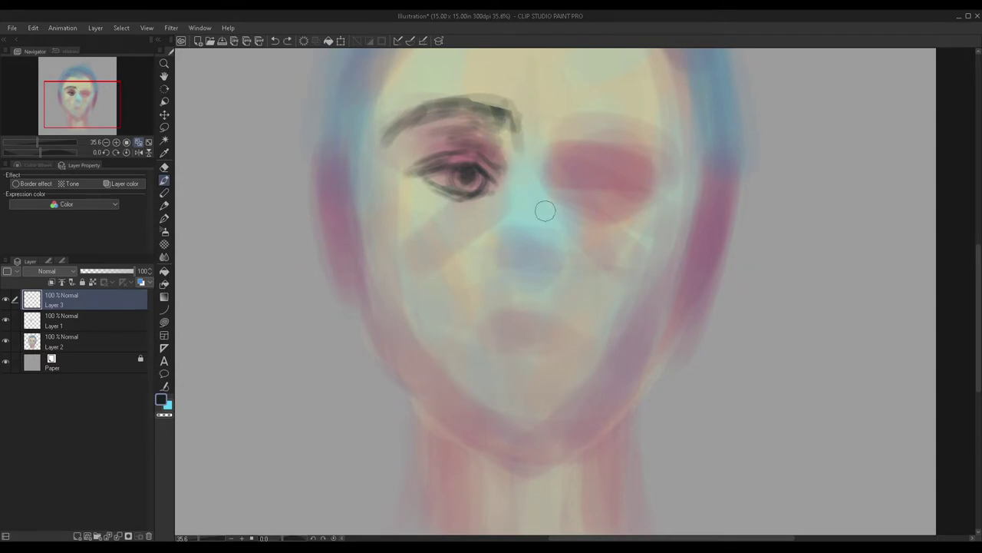
{"action": "left_click_drag", "start_coordinate": [507, 130], "coordinate": [492, 201]}
{"action": "key", "text": "ctrl+z"}
{"action": "left_click_drag", "start_coordinate": [500, 123], "coordinate": [485, 207]}
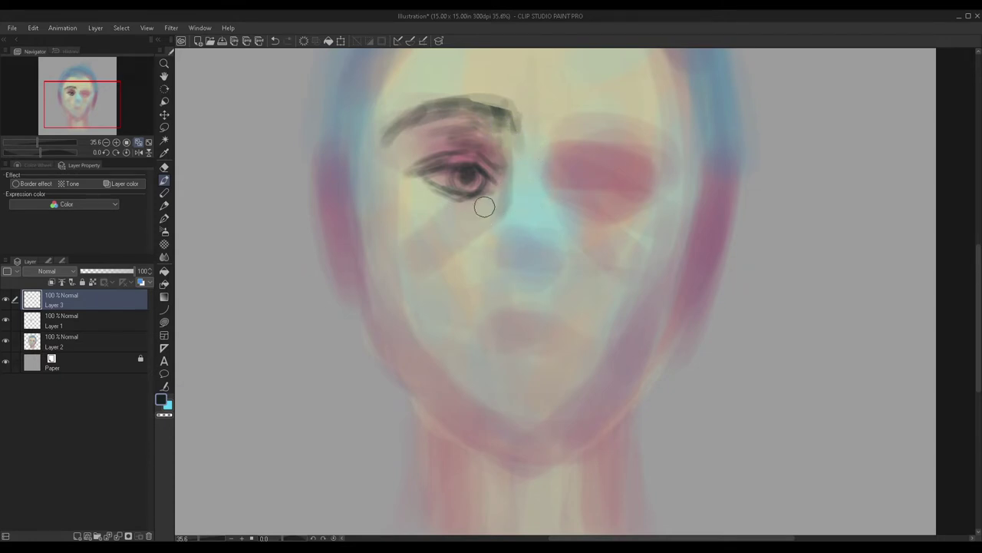
{"action": "left_click_drag", "start_coordinate": [556, 156], "coordinate": [563, 209]}
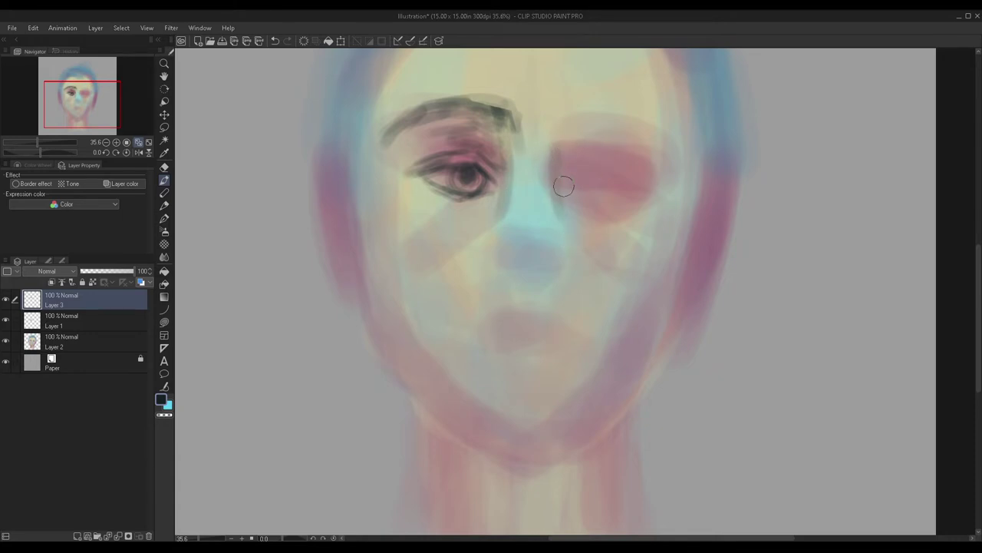
Step: Brush in the nostrils, the nose wings and the shadow beneath the nose tip
{"action": "scroll", "coordinate": [439, 135], "scroll_direction": "down", "scroll_amount": 1}
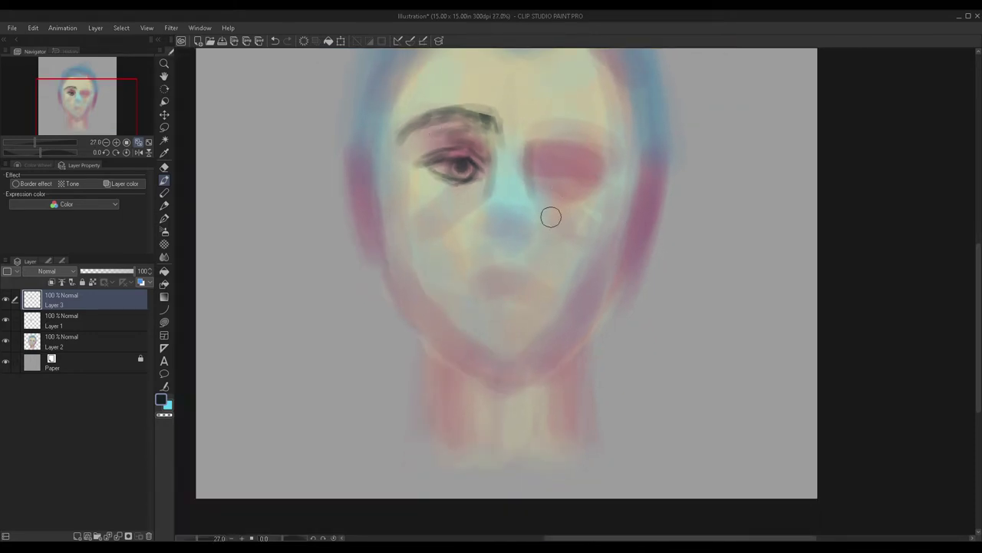
{"action": "scroll", "coordinate": [511, 230], "scroll_direction": "up", "scroll_amount": 2}
{"action": "mouse_move", "coordinate": [464, 233]}
{"action": "left_mouse_down"}
{"action": "mouse_move", "coordinate": [530, 240]}
{"action": "mouse_move", "coordinate": [548, 229]}
{"action": "left_mouse_up"}
{"action": "left_click_drag", "start_coordinate": [469, 252], "coordinate": [459, 209]}
{"action": "left_click_drag", "start_coordinate": [543, 253], "coordinate": [551, 217]}
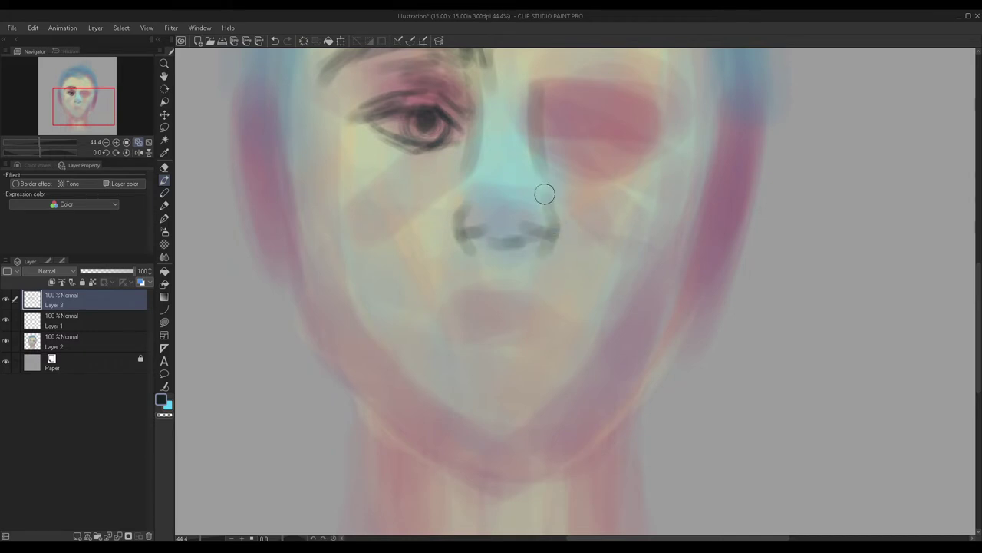
Step: Shift the dark eye, eyebrow and nose strokes slightly with the Move tool and merge Layer 3 into Layer 1
{"action": "scroll", "coordinate": [483, 212], "scroll_direction": "down", "scroll_amount": 1}
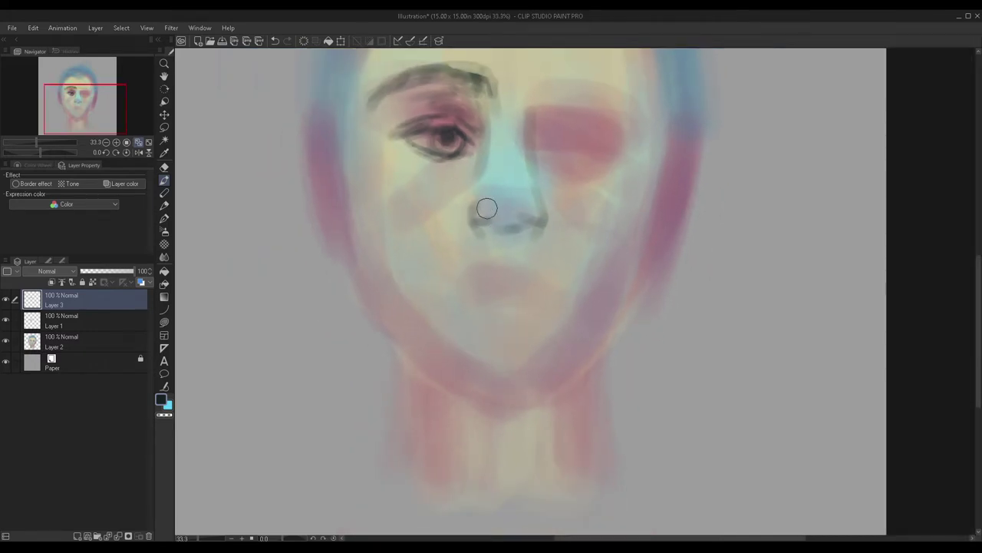
{"action": "scroll", "coordinate": [483, 210], "scroll_direction": "down", "scroll_amount": 1}
{"action": "scroll", "coordinate": [345, 184], "scroll_direction": "down", "scroll_amount": 1}
{"action": "scroll", "coordinate": [208, 109], "scroll_direction": "up", "scroll_amount": 1}
{"action": "left_click", "coordinate": [164, 114]}
{"action": "scroll", "coordinate": [436, 172], "scroll_direction": "up", "scroll_amount": 1}
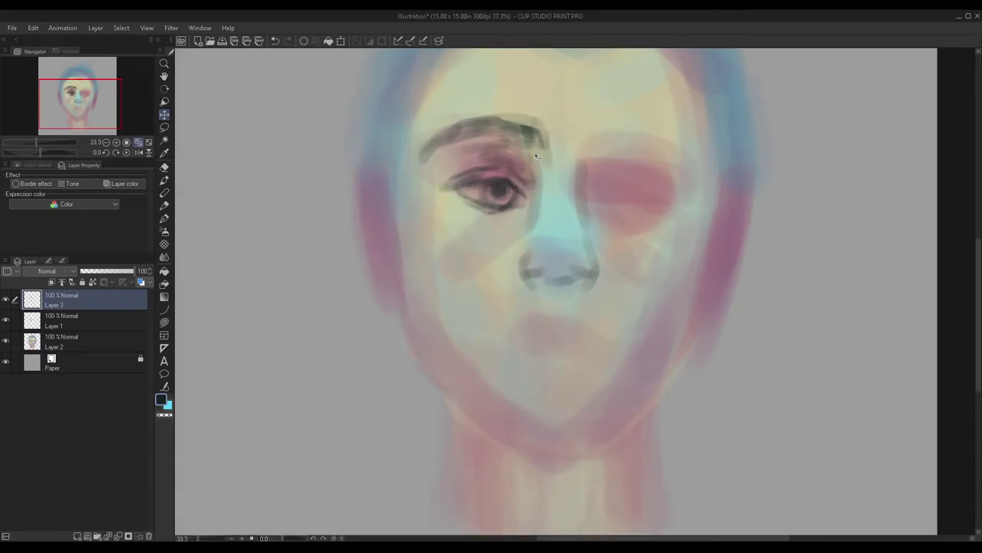
{"action": "key", "text": "ctrl+z"}
{"action": "key", "text": "ctrl+z"}
{"action": "key", "text": "ctrl+z"}
{"action": "left_click_drag", "start_coordinate": [503, 214], "coordinate": [500, 219]}
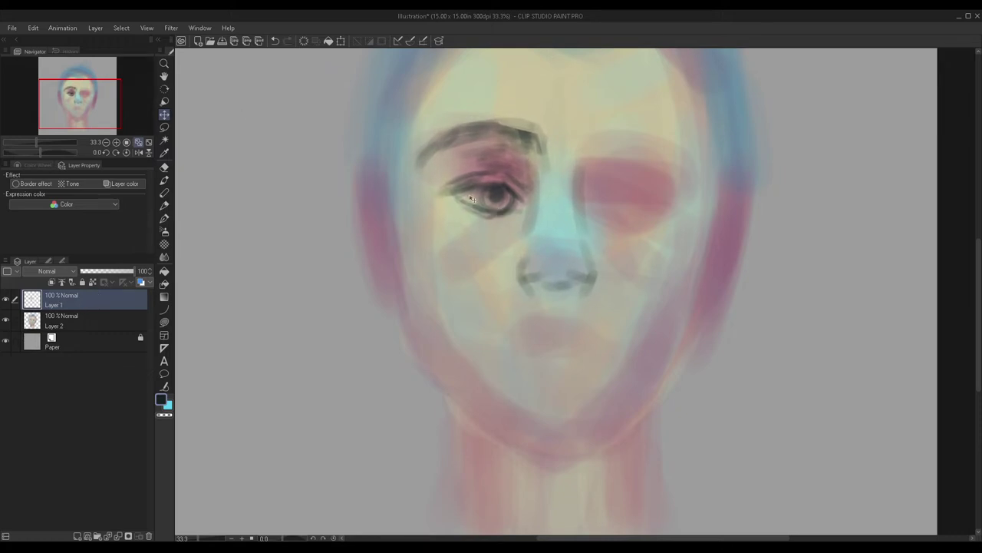
{"action": "key", "text": "ctrl+z"}
{"action": "key", "text": "ctrl+z"}
{"action": "key", "text": "ctrl+z"}
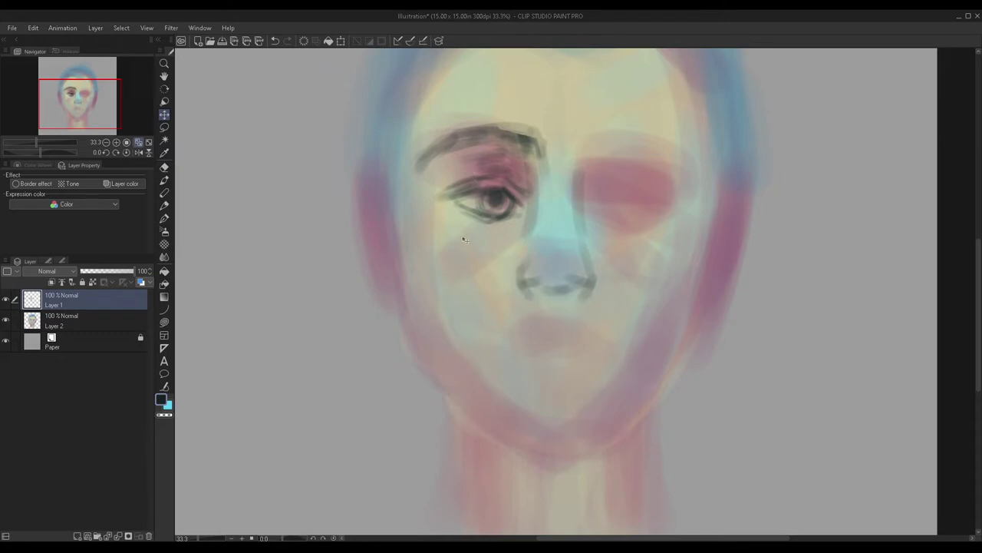
Step: Add a new layer and draw the dark line between the lips with a smaller brush
{"action": "scroll", "coordinate": [458, 283], "scroll_direction": "down", "scroll_amount": 2}
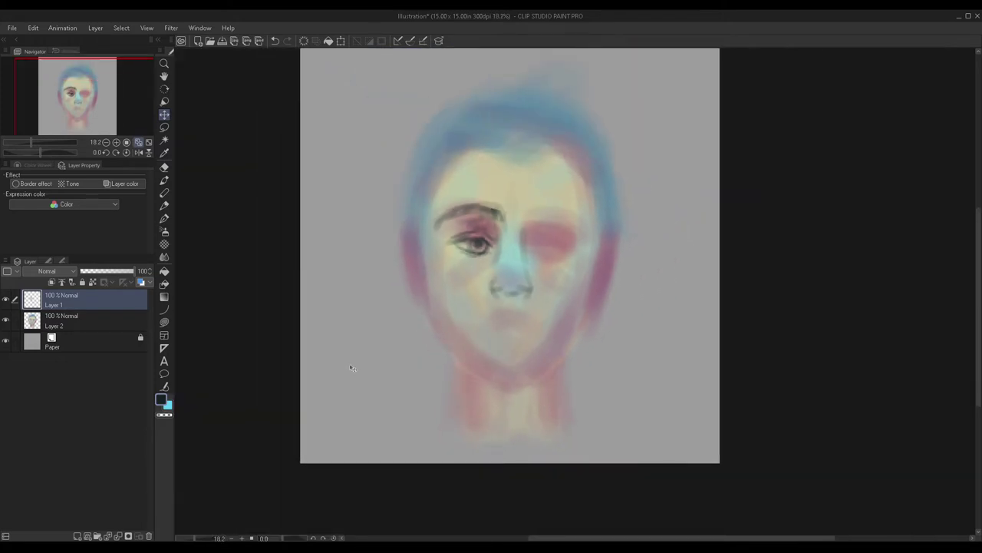
{"action": "left_click", "coordinate": [77, 535]}
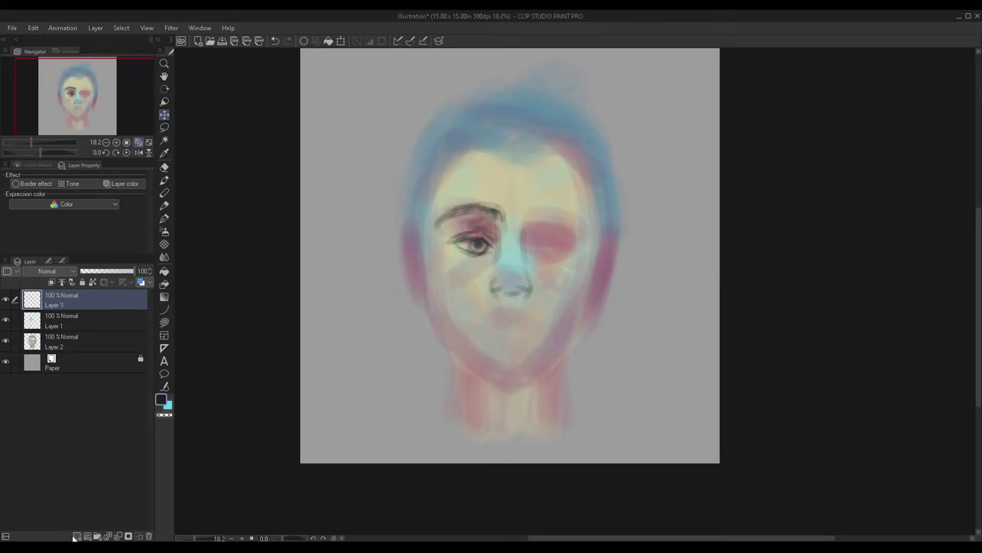
{"action": "left_click", "coordinate": [164, 180]}
{"action": "scroll", "coordinate": [506, 278], "scroll_direction": "up", "scroll_amount": 1}
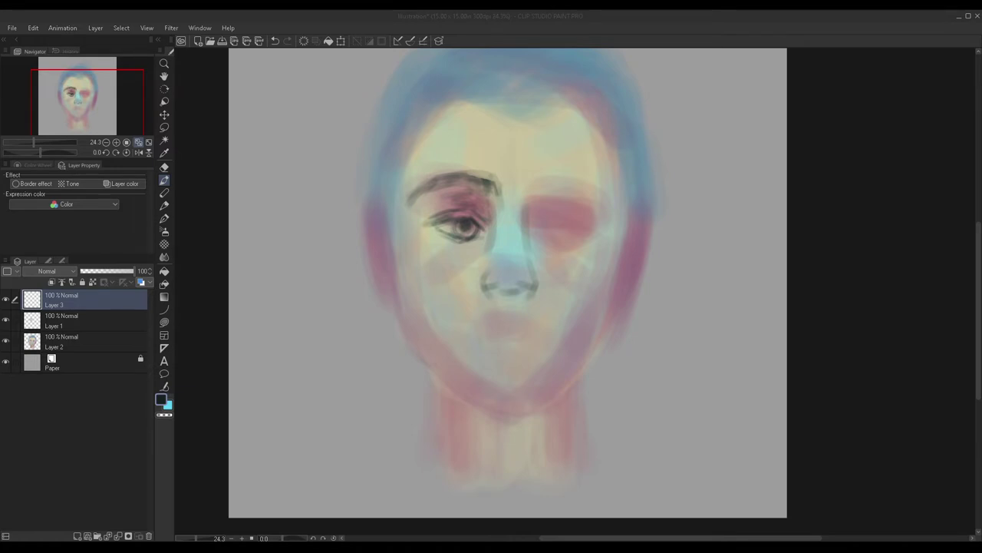
{"action": "scroll", "coordinate": [480, 303], "scroll_direction": "up", "scroll_amount": 1}
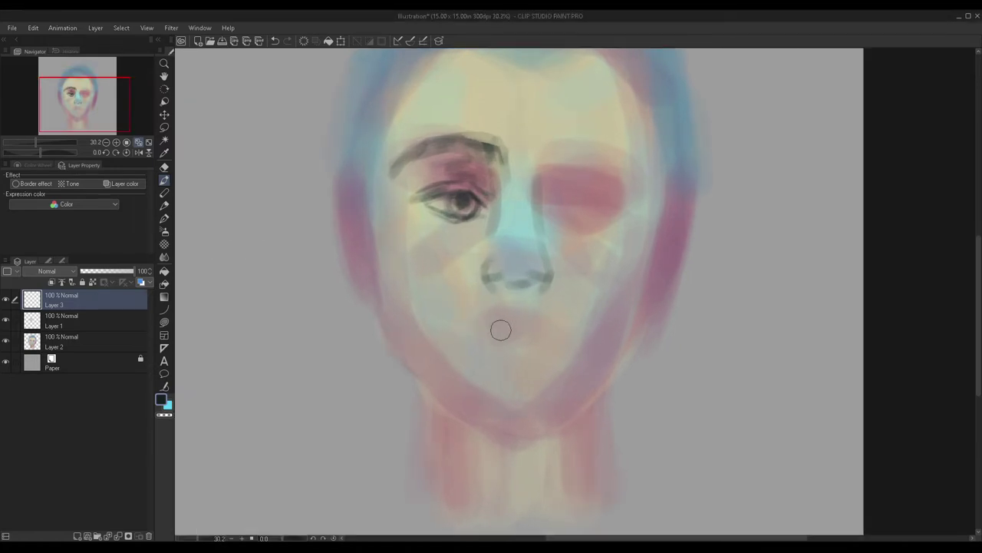
{"action": "key", "text": "bracketleft"}
{"action": "key", "text": "bracketleft"}
{"action": "key", "text": "bracketleft"}
{"action": "key", "text": "bracketleft"}
{"action": "left_click_drag", "start_coordinate": [473, 332], "coordinate": [562, 338]}
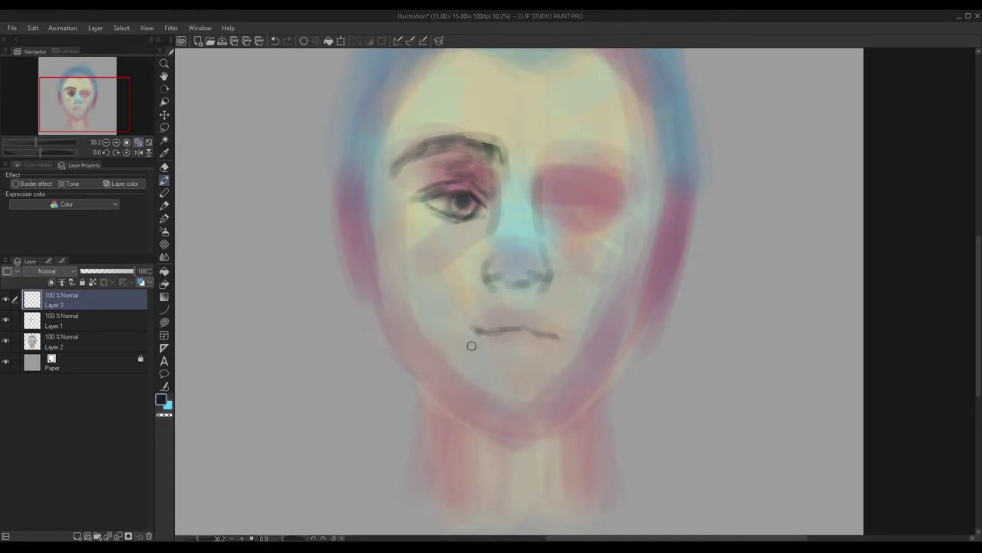
Step: Mark the centre dip of the upper lip and erase the excess paint at the left mouth corner
{"action": "mouse_move", "coordinate": [482, 332]}
{"action": "left_mouse_down"}
{"action": "mouse_move", "coordinate": [466, 335]}
{"action": "mouse_move", "coordinate": [523, 312]}
{"action": "left_mouse_up"}
{"action": "key", "text": "e"}
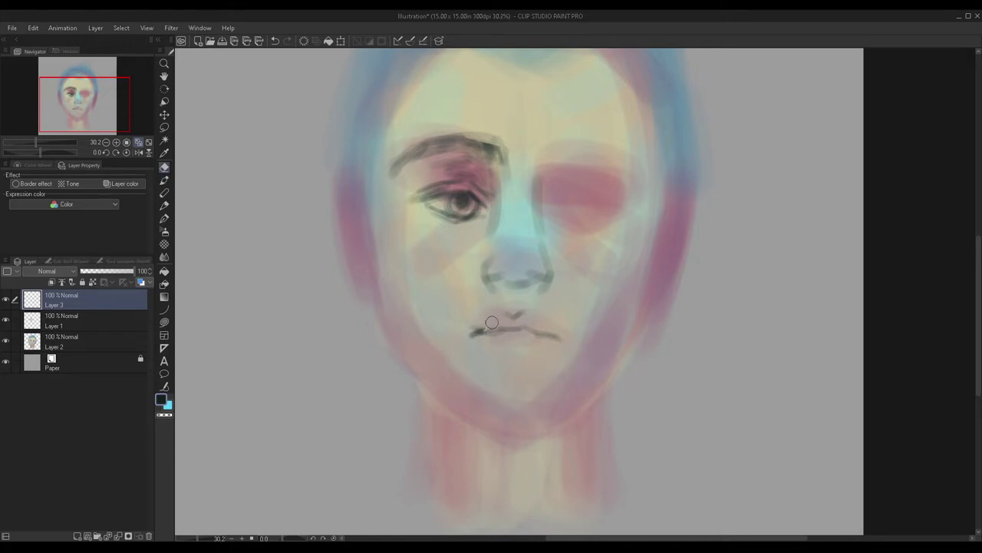
{"action": "left_click_drag", "start_coordinate": [488, 322], "coordinate": [461, 335]}
{"action": "left_click", "coordinate": [164, 180]}
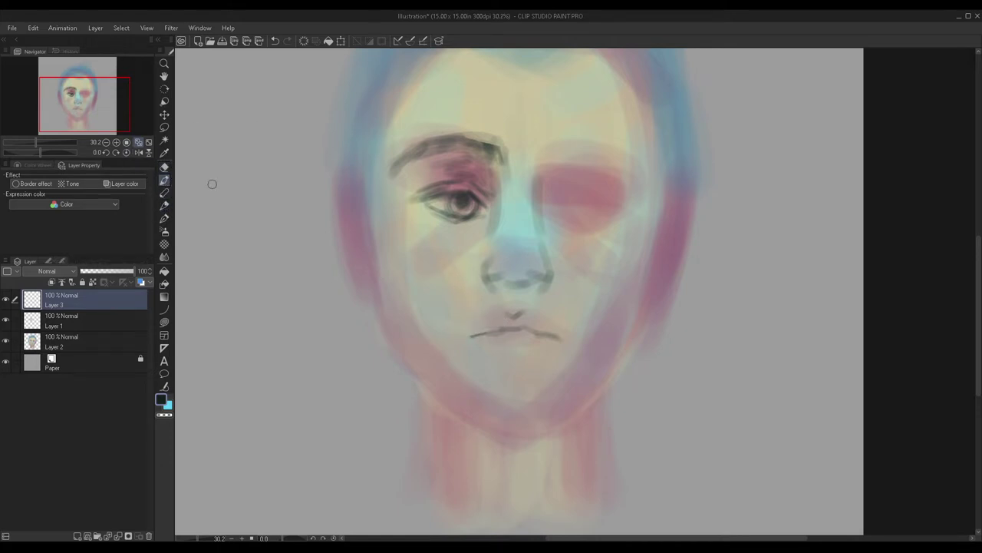
Step: Stroke a shadow beneath the lower lip and reinforce the upper lip's contour toward the mouth corners
{"action": "scroll", "coordinate": [467, 350], "scroll_direction": "up", "scroll_amount": 3}
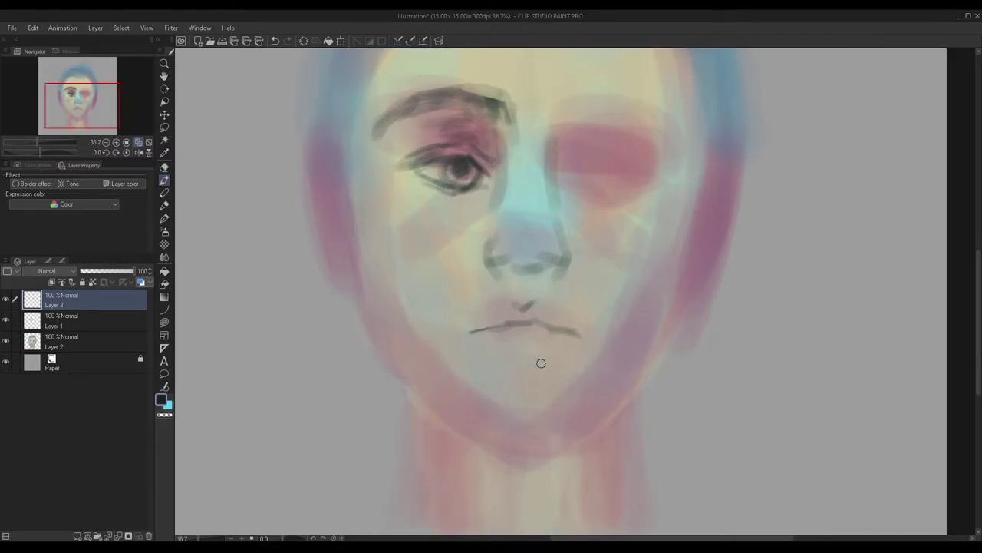
{"action": "mouse_move", "coordinate": [504, 351]}
{"action": "left_mouse_down"}
{"action": "mouse_move", "coordinate": [529, 349]}
{"action": "mouse_move", "coordinate": [481, 351]}
{"action": "left_mouse_up"}
{"action": "scroll", "coordinate": [481, 351], "scroll_direction": "down", "scroll_amount": 4}
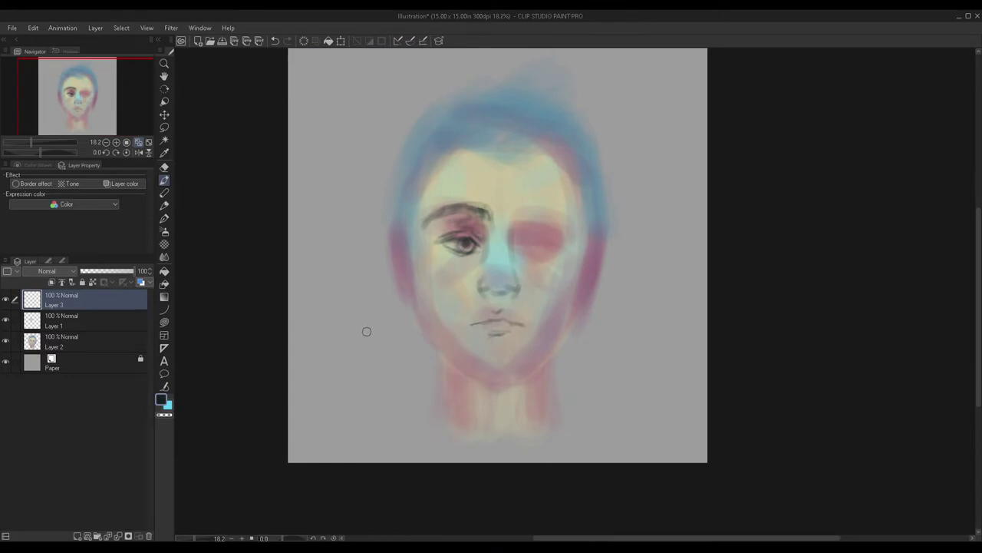
{"action": "scroll", "coordinate": [495, 324], "scroll_direction": "up", "scroll_amount": 4}
{"action": "mouse_move", "coordinate": [503, 311]}
{"action": "left_mouse_down"}
{"action": "mouse_move", "coordinate": [483, 321]}
{"action": "mouse_move", "coordinate": [519, 313]}
{"action": "left_mouse_up"}
{"action": "mouse_move", "coordinate": [599, 333]}
{"action": "left_mouse_down"}
{"action": "mouse_move", "coordinate": [585, 325]}
{"action": "mouse_move", "coordinate": [610, 335]}
{"action": "left_mouse_up"}
Step: Try lowering the mouth layer's opacity to 58%
{"action": "scroll", "coordinate": [614, 341], "scroll_direction": "down", "scroll_amount": 1}
{"action": "scroll", "coordinate": [476, 258], "scroll_direction": "down", "scroll_amount": 4}
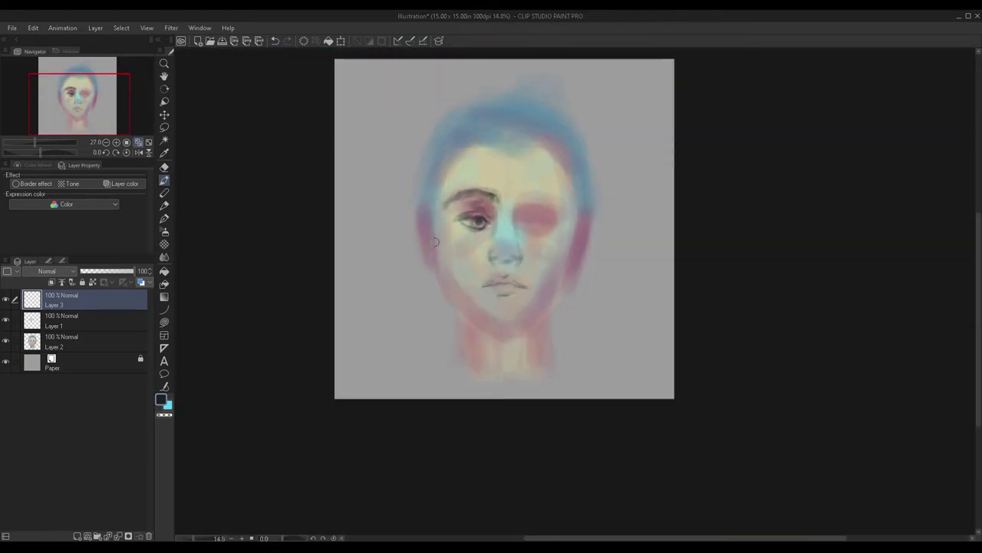
{"action": "scroll", "coordinate": [360, 274], "scroll_direction": "up", "scroll_amount": 2}
{"action": "left_click", "coordinate": [108, 270]}
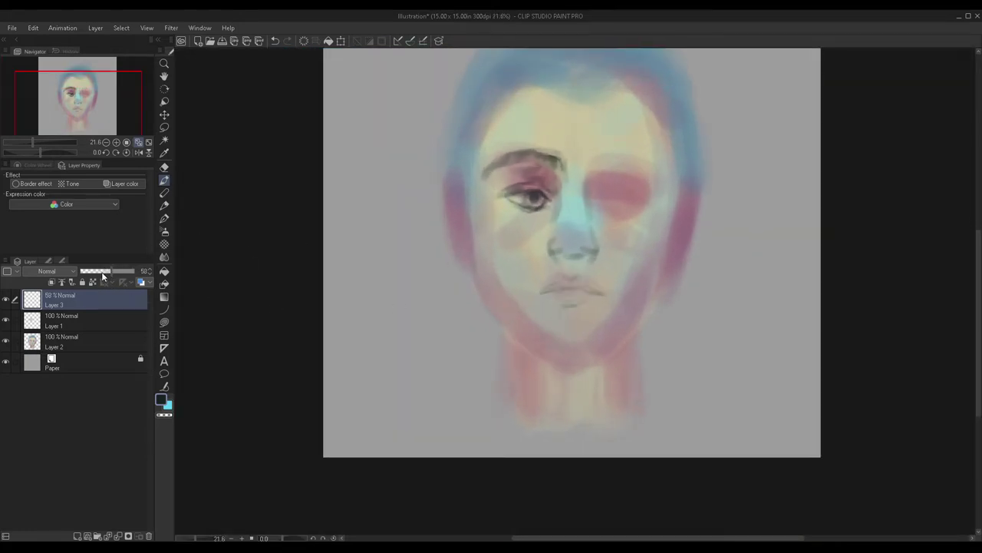
{"action": "key", "text": "ctrl+z"}
Step: Draw vertical philtrum strokes between the nose and upper lip, cleaning up the lip marks with the eraser
{"action": "left_click", "coordinate": [164, 167]}
{"action": "scroll", "coordinate": [620, 255], "scroll_direction": "up", "scroll_amount": 1}
{"action": "scroll", "coordinate": [620, 254], "scroll_direction": "up", "scroll_amount": 2}
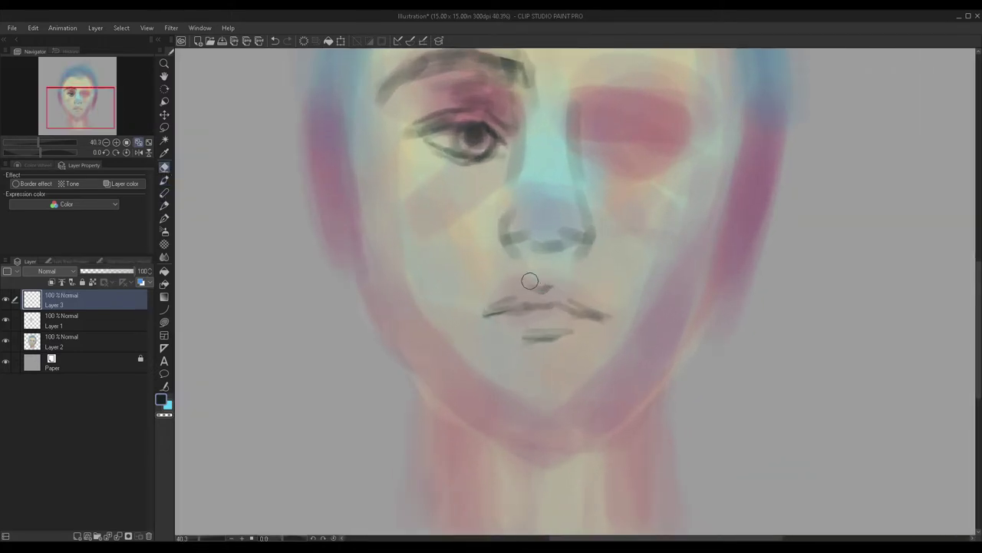
{"action": "left_click", "coordinate": [164, 179]}
{"action": "scroll", "coordinate": [581, 287], "scroll_direction": "up", "scroll_amount": 2}
{"action": "mouse_move", "coordinate": [537, 241]}
{"action": "left_mouse_down"}
{"action": "mouse_move", "coordinate": [545, 291]}
{"action": "mouse_move", "coordinate": [520, 297]}
{"action": "mouse_move", "coordinate": [528, 255]}
{"action": "mouse_move", "coordinate": [524, 296]}
{"action": "left_mouse_up"}
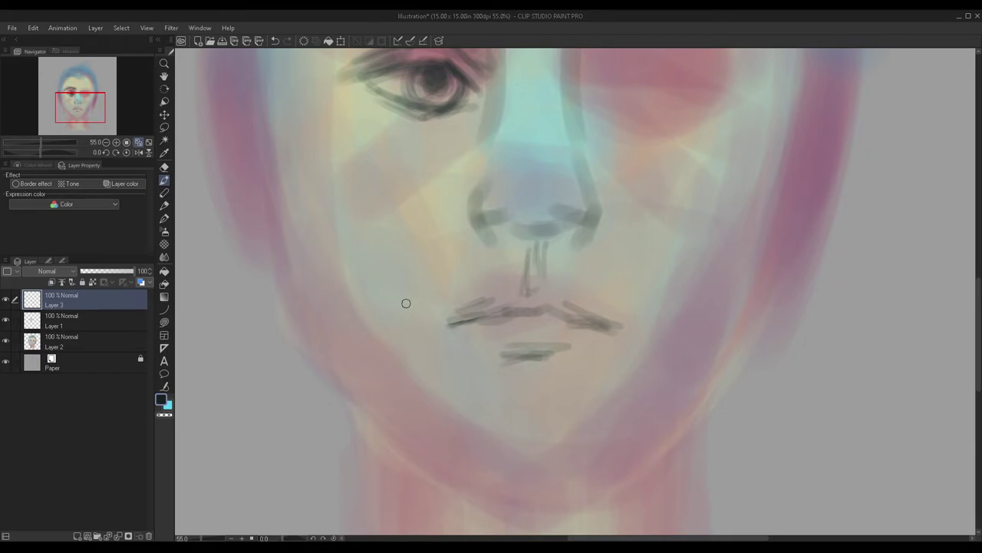
{"action": "left_click", "coordinate": [165, 167]}
{"action": "scroll", "coordinate": [432, 220], "scroll_direction": "down", "scroll_amount": 3}
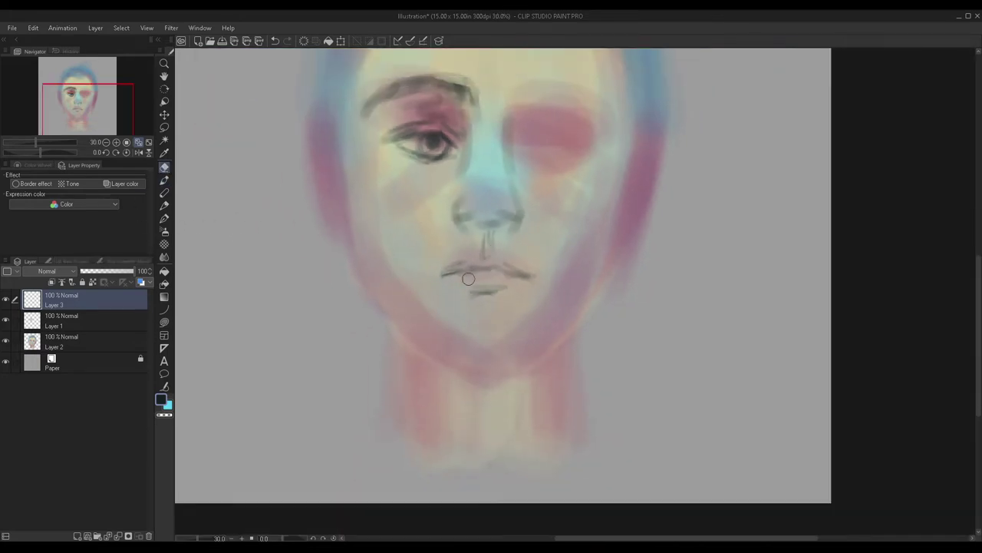
{"action": "scroll", "coordinate": [432, 259], "scroll_direction": "up", "scroll_amount": 1}
{"action": "scroll", "coordinate": [401, 248], "scroll_direction": "down", "scroll_amount": 2}
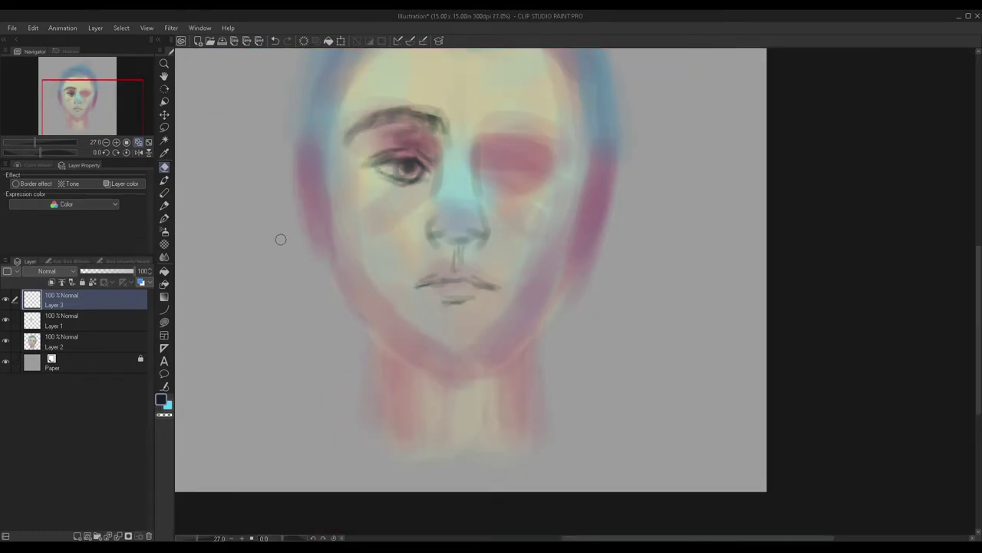
Step: Add a new layer and sketch the temple and cheekbone contour on the left side of the face
{"action": "left_click", "coordinate": [162, 180]}
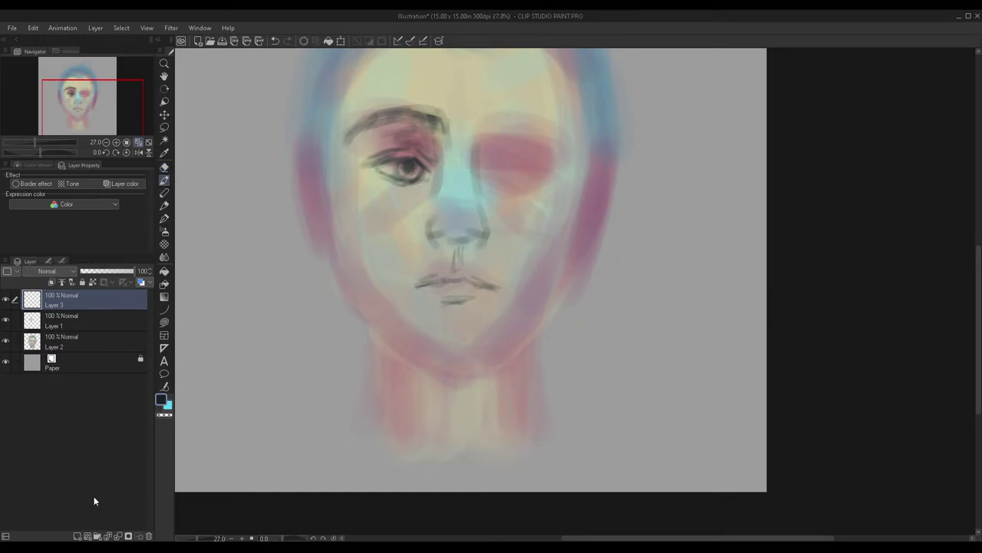
{"action": "left_click", "coordinate": [78, 535]}
{"action": "scroll", "coordinate": [359, 226], "scroll_direction": "up", "scroll_amount": 2}
{"action": "left_click_drag", "start_coordinate": [337, 197], "coordinate": [365, 235]}
{"action": "left_click_drag", "start_coordinate": [331, 177], "coordinate": [337, 201]}
{"action": "mouse_move", "coordinate": [322, 134]}
{"action": "left_mouse_down"}
{"action": "mouse_move", "coordinate": [325, 174]}
{"action": "mouse_move", "coordinate": [364, 230]}
{"action": "mouse_move", "coordinate": [376, 272]}
{"action": "left_mouse_up"}
Step: Outline the jaw and chin with dark strokes and contour the right temple and cheekbone to match
{"action": "mouse_move", "coordinate": [319, 201]}
{"action": "left_mouse_down"}
{"action": "mouse_move", "coordinate": [342, 303]}
{"action": "mouse_move", "coordinate": [387, 363]}
{"action": "left_mouse_up"}
{"action": "left_click_drag", "start_coordinate": [343, 305], "coordinate": [443, 392]}
{"action": "mouse_move", "coordinate": [400, 364]}
{"action": "left_mouse_down"}
{"action": "mouse_move", "coordinate": [489, 399]}
{"action": "mouse_move", "coordinate": [546, 379]}
{"action": "mouse_move", "coordinate": [583, 341]}
{"action": "mouse_move", "coordinate": [618, 258]}
{"action": "mouse_move", "coordinate": [589, 332]}
{"action": "left_mouse_up"}
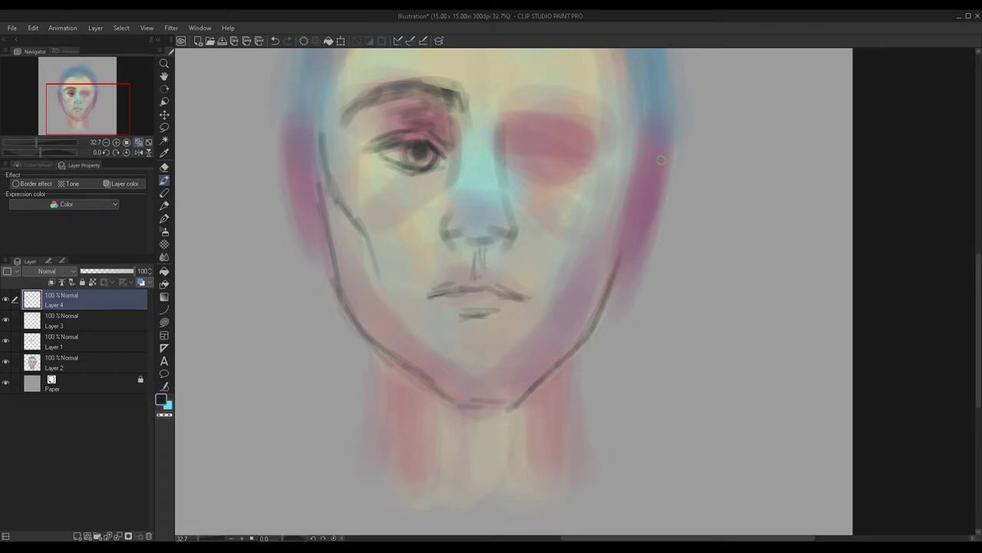
{"action": "mouse_move", "coordinate": [645, 125]}
{"action": "left_mouse_down"}
{"action": "mouse_move", "coordinate": [623, 223]}
{"action": "mouse_move", "coordinate": [628, 208]}
{"action": "mouse_move", "coordinate": [586, 281]}
{"action": "left_mouse_up"}
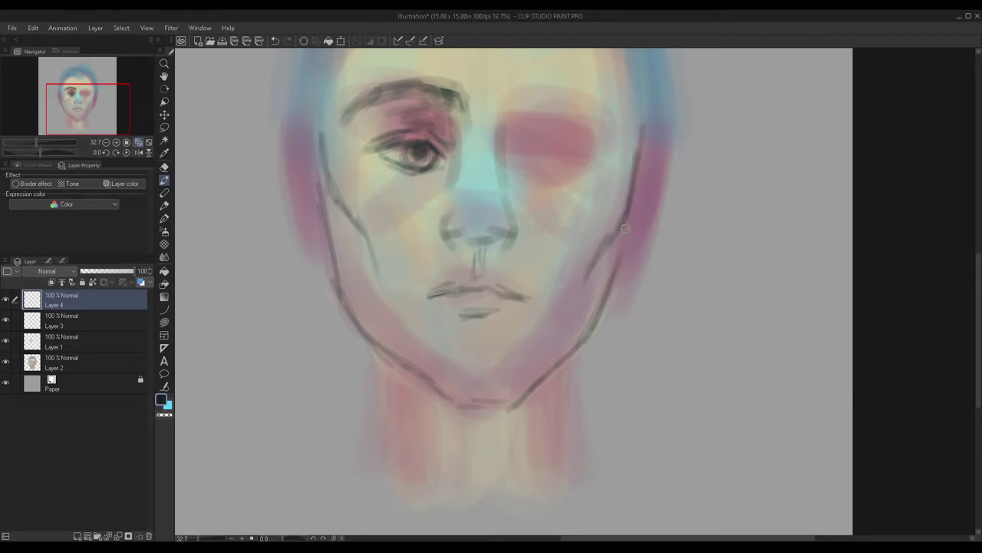
Step: Outline the right and left ears along the outer edges of the pink side shapes
{"action": "scroll", "coordinate": [611, 234], "scroll_direction": "down", "scroll_amount": 2}
{"action": "scroll", "coordinate": [611, 181], "scroll_direction": "down", "scroll_amount": 1}
{"action": "scroll", "coordinate": [610, 161], "scroll_direction": "up", "scroll_amount": 3}
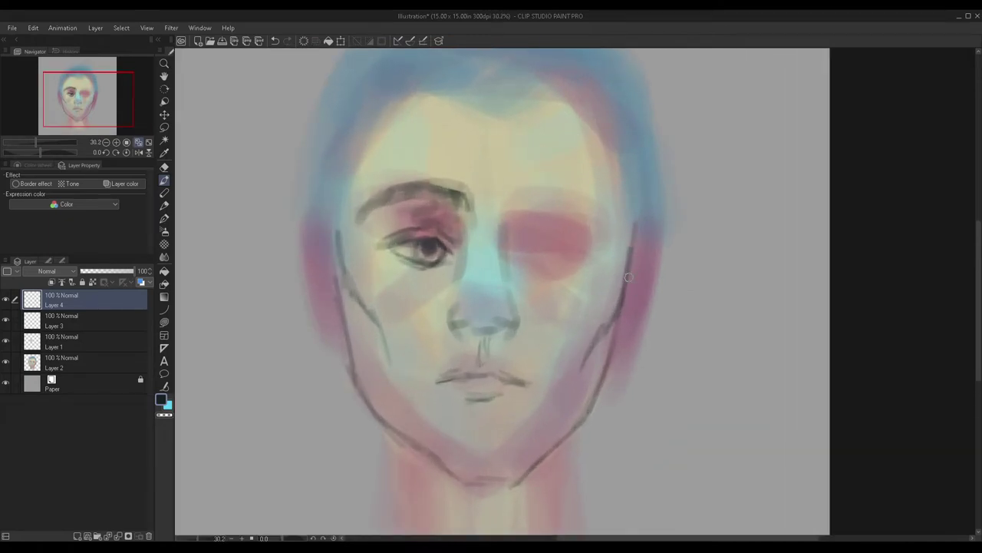
{"action": "mouse_move", "coordinate": [639, 230]}
{"action": "left_mouse_down"}
{"action": "mouse_move", "coordinate": [655, 226]}
{"action": "mouse_move", "coordinate": [662, 247]}
{"action": "left_mouse_up"}
{"action": "left_click_drag", "start_coordinate": [626, 337], "coordinate": [651, 306]}
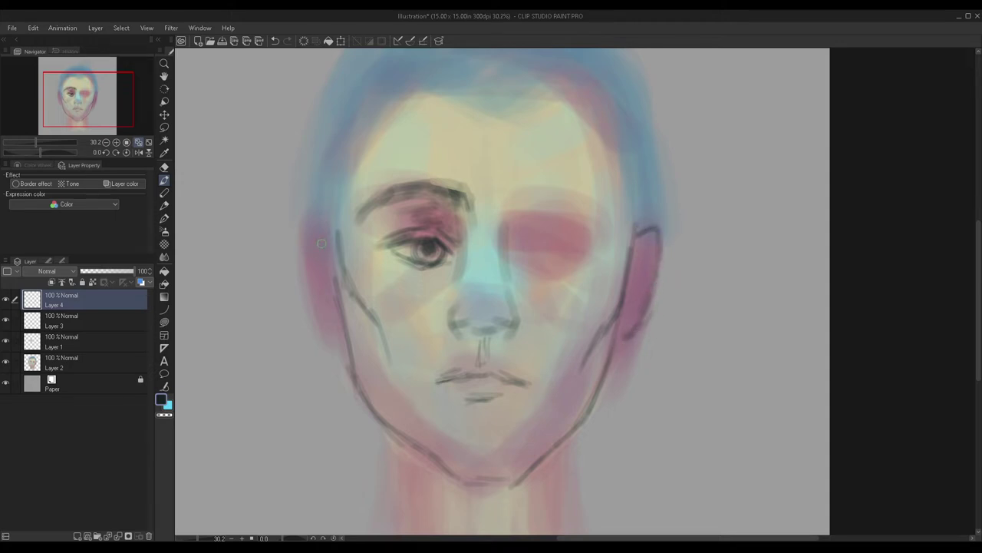
{"action": "mouse_move", "coordinate": [313, 234]}
{"action": "left_mouse_down"}
{"action": "mouse_move", "coordinate": [309, 293]}
{"action": "mouse_move", "coordinate": [343, 340]}
{"action": "left_mouse_up"}
Step: Sketch the hairline from the left temple to the centre of the forehead and the hair's left outer contour
{"action": "scroll", "coordinate": [319, 233], "scroll_direction": "down", "scroll_amount": 1}
{"action": "scroll", "coordinate": [368, 177], "scroll_direction": "down", "scroll_amount": 1}
{"action": "scroll", "coordinate": [365, 167], "scroll_direction": "up", "scroll_amount": 1}
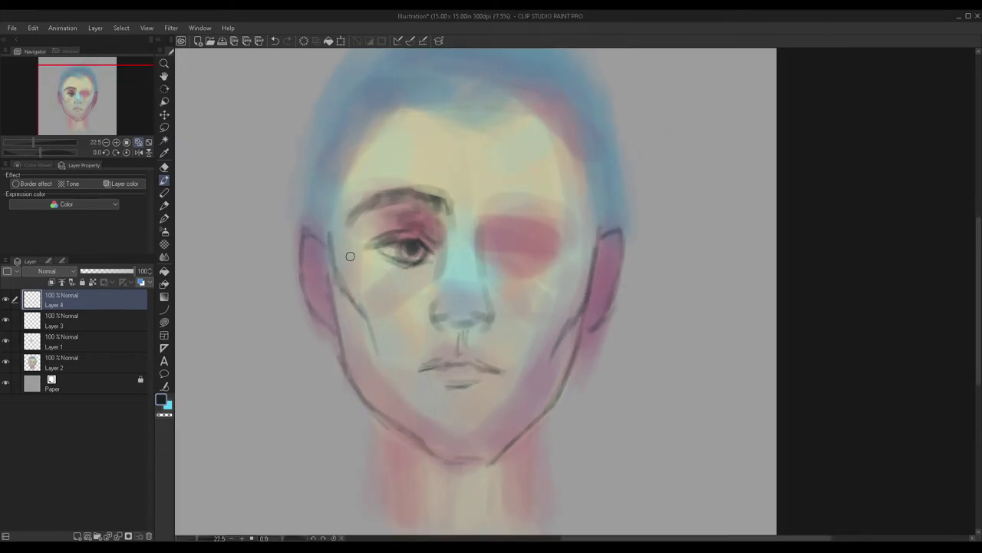
{"action": "mouse_move", "coordinate": [335, 234]}
{"action": "left_mouse_down"}
{"action": "mouse_move", "coordinate": [359, 128]}
{"action": "mouse_move", "coordinate": [441, 87]}
{"action": "mouse_move", "coordinate": [398, 107]}
{"action": "mouse_move", "coordinate": [476, 134]}
{"action": "mouse_move", "coordinate": [443, 115]}
{"action": "mouse_move", "coordinate": [495, 121]}
{"action": "left_mouse_up"}
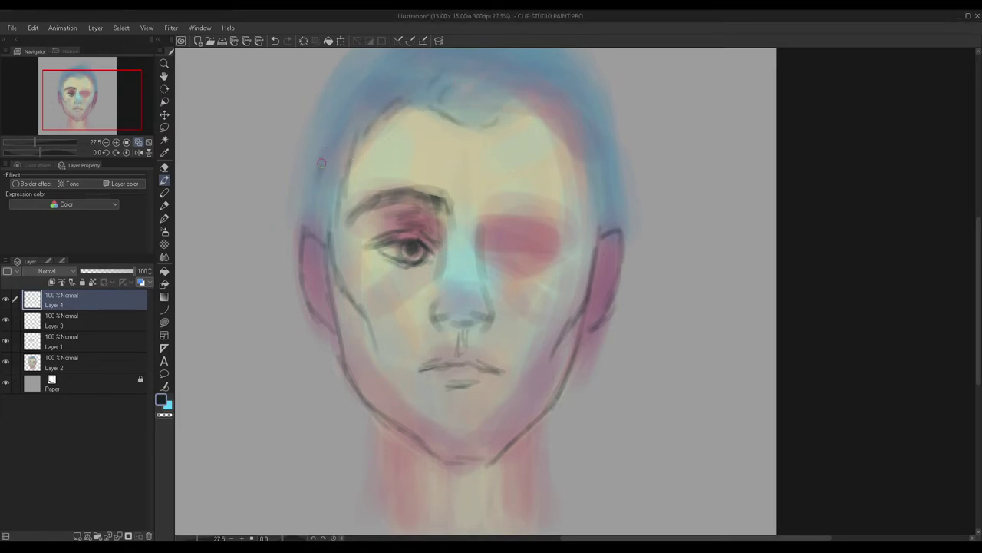
{"action": "mouse_move", "coordinate": [311, 204]}
{"action": "left_mouse_down"}
{"action": "mouse_move", "coordinate": [314, 129]}
{"action": "mouse_move", "coordinate": [346, 90]}
{"action": "left_mouse_up"}
Step: Sketch the top of the hair with angled strand strokes rising into a spiky tuft
{"action": "scroll", "coordinate": [349, 73], "scroll_direction": "down", "scroll_amount": 2}
{"action": "left_click_drag", "start_coordinate": [89, 103], "coordinate": [81, 91]}
{"action": "scroll", "coordinate": [390, 192], "scroll_direction": "up", "scroll_amount": 2}
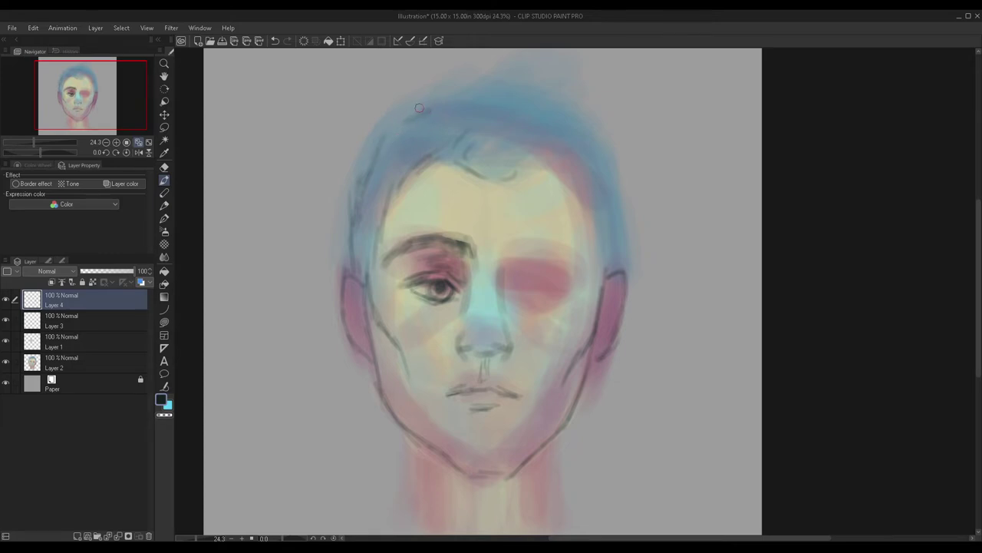
{"action": "left_click_drag", "start_coordinate": [392, 135], "coordinate": [401, 122]}
{"action": "mouse_move", "coordinate": [430, 109]}
{"action": "left_mouse_down"}
{"action": "mouse_move", "coordinate": [446, 92]}
{"action": "mouse_move", "coordinate": [480, 93]}
{"action": "left_mouse_up"}
{"action": "left_click_drag", "start_coordinate": [431, 128], "coordinate": [472, 97]}
{"action": "mouse_move", "coordinate": [454, 146]}
{"action": "left_mouse_down"}
{"action": "mouse_move", "coordinate": [511, 110]}
{"action": "mouse_move", "coordinate": [496, 75]}
{"action": "mouse_move", "coordinate": [520, 172]}
{"action": "mouse_move", "coordinate": [556, 67]}
{"action": "left_mouse_up"}
Step: Draw the right hairline down to the ear and the outer contour of the hair on the right side
{"action": "mouse_move", "coordinate": [554, 147]}
{"action": "left_mouse_down"}
{"action": "mouse_move", "coordinate": [593, 223]}
{"action": "mouse_move", "coordinate": [605, 347]}
{"action": "left_mouse_up"}
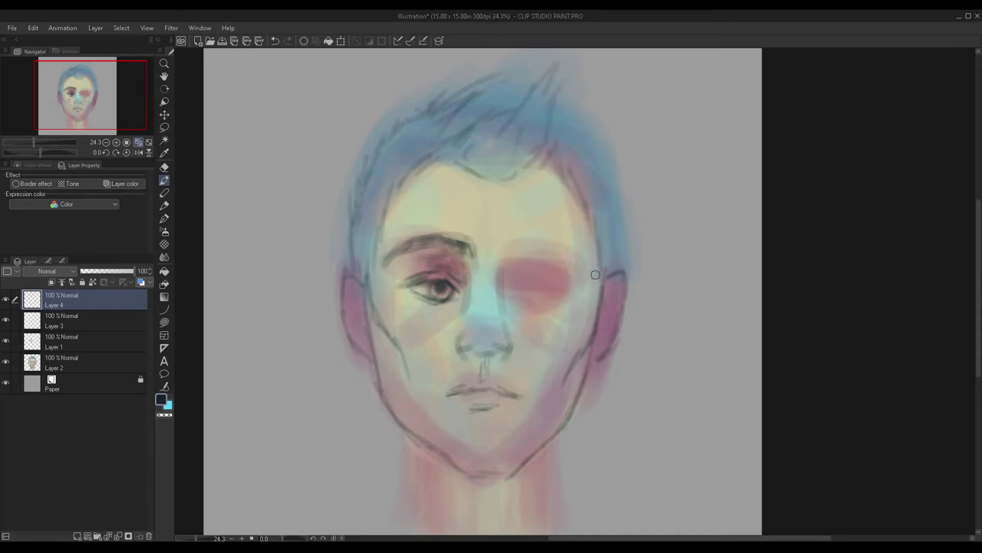
{"action": "mouse_move", "coordinate": [619, 242]}
{"action": "left_mouse_down"}
{"action": "mouse_move", "coordinate": [612, 204]}
{"action": "mouse_move", "coordinate": [612, 273]}
{"action": "mouse_move", "coordinate": [608, 151]}
{"action": "mouse_move", "coordinate": [594, 124]}
{"action": "mouse_move", "coordinate": [553, 99]}
{"action": "mouse_move", "coordinate": [536, 120]}
{"action": "mouse_move", "coordinate": [553, 128]}
{"action": "mouse_move", "coordinate": [600, 218]}
{"action": "left_mouse_up"}
{"action": "scroll", "coordinate": [571, 129], "scroll_direction": "down", "scroll_amount": 2}
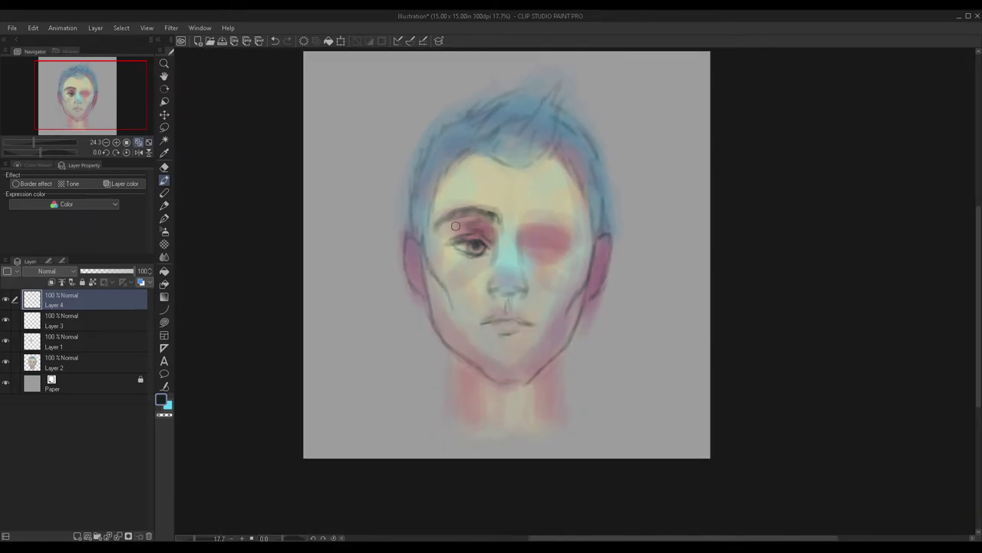
{"action": "key", "text": "ctrl+plus"}
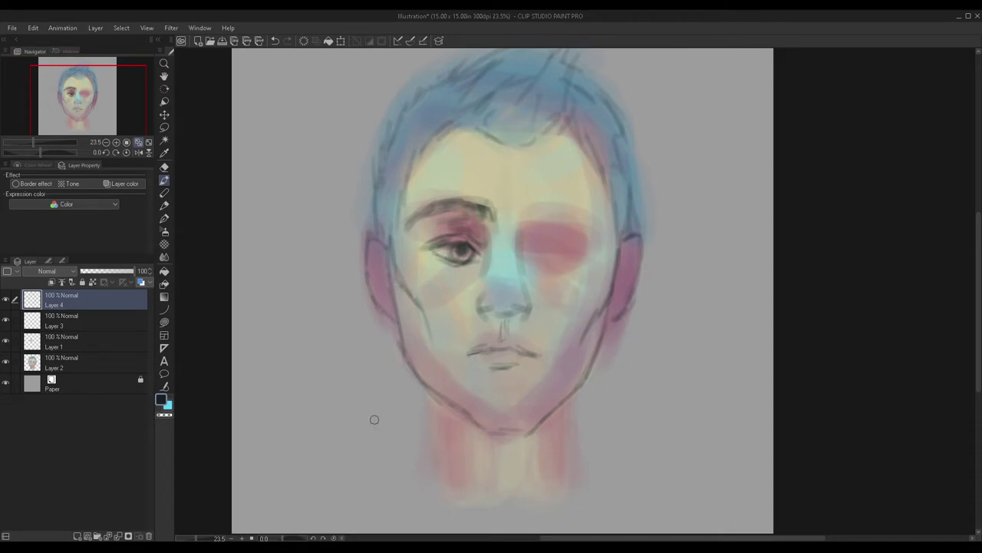
Step: Sketch both side contours of the neck downward from the jaw with dark strokes
{"action": "mouse_move", "coordinate": [416, 384]}
{"action": "left_mouse_down"}
{"action": "mouse_move", "coordinate": [425, 453]}
{"action": "mouse_move", "coordinate": [416, 395]}
{"action": "left_mouse_up"}
{"action": "mouse_move", "coordinate": [567, 397]}
{"action": "left_mouse_down"}
{"action": "mouse_move", "coordinate": [571, 451]}
{"action": "mouse_move", "coordinate": [573, 415]}
{"action": "left_mouse_up"}
{"action": "scroll", "coordinate": [554, 402], "scroll_direction": "down", "scroll_amount": 2}
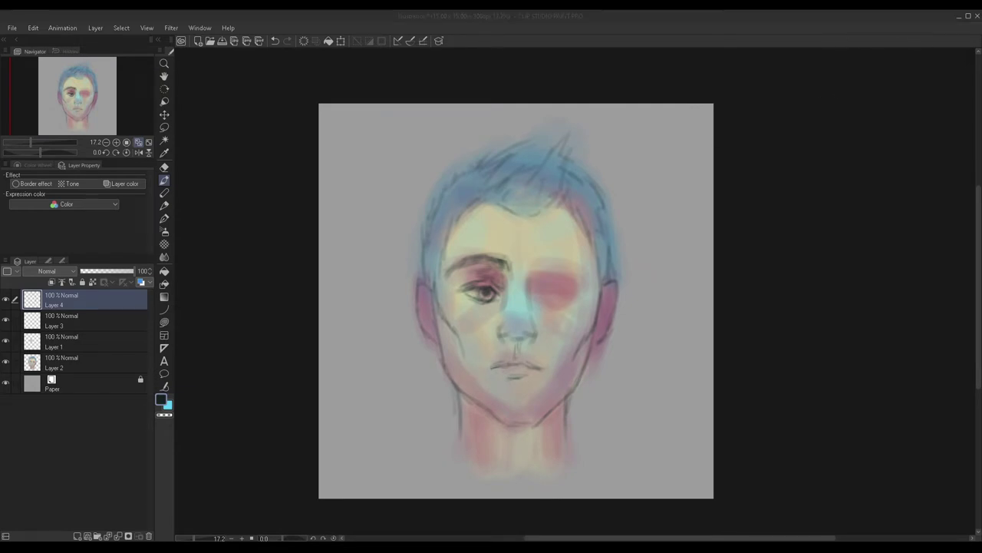
{"action": "scroll", "coordinate": [467, 407], "scroll_direction": "up", "scroll_amount": 2}
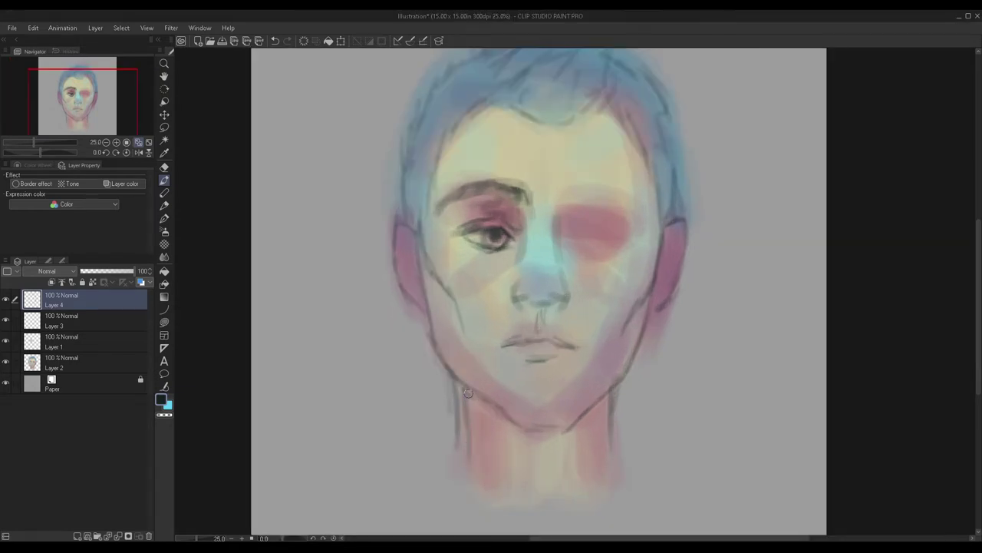
{"action": "left_click_drag", "start_coordinate": [608, 392], "coordinate": [606, 484]}
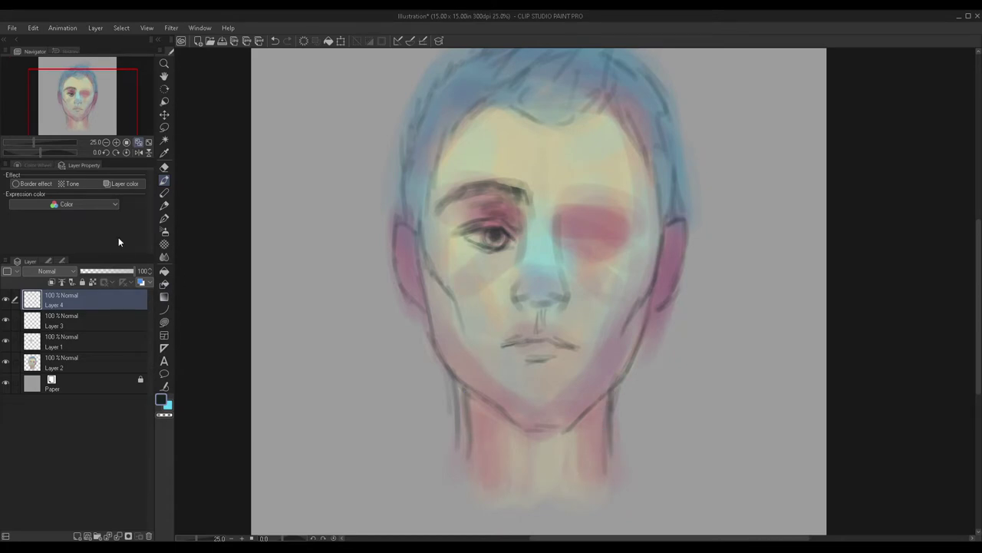
Step: Erase the stray outer line beside the neck's left contour
{"action": "key", "text": "e"}
{"action": "mouse_move", "coordinate": [444, 450]}
{"action": "left_mouse_down"}
{"action": "mouse_move", "coordinate": [457, 414]}
{"action": "mouse_move", "coordinate": [449, 378]}
{"action": "left_mouse_up"}
{"action": "scroll", "coordinate": [443, 414], "scroll_direction": "down", "scroll_amount": 2}
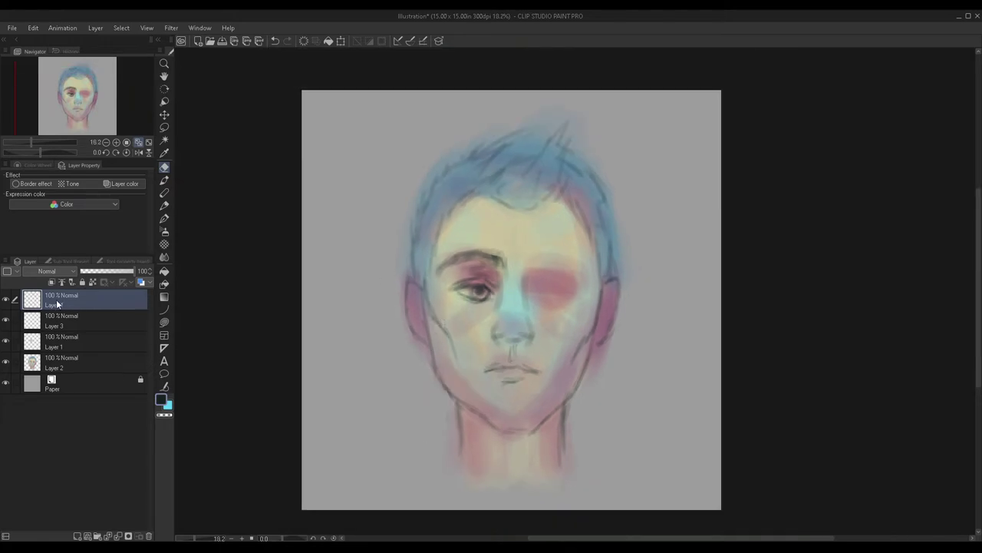
Step: Merge Layer 4 and Layer 3 down into Layer 1, toggling layer visibility to compare the linework
{"action": "key", "text": "ctrl+e"}
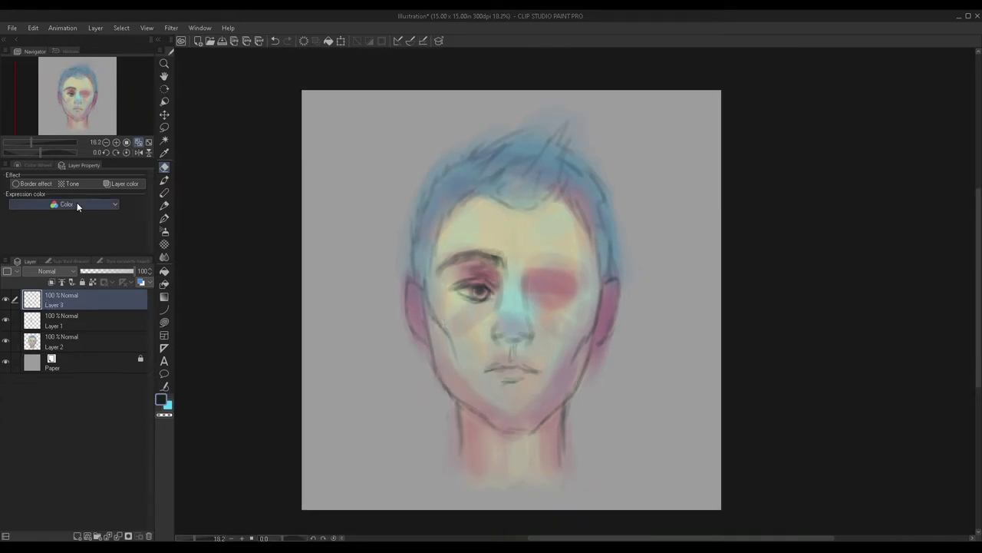
{"action": "left_click", "coordinate": [6, 299]}
{"action": "left_click", "coordinate": [6, 299]}
{"action": "key", "text": "ctrl+e"}
{"action": "left_click", "coordinate": [6, 299]}
{"action": "left_click", "coordinate": [6, 299]}
{"action": "left_click", "coordinate": [6, 299]}
{"action": "left_click", "coordinate": [6, 299]}
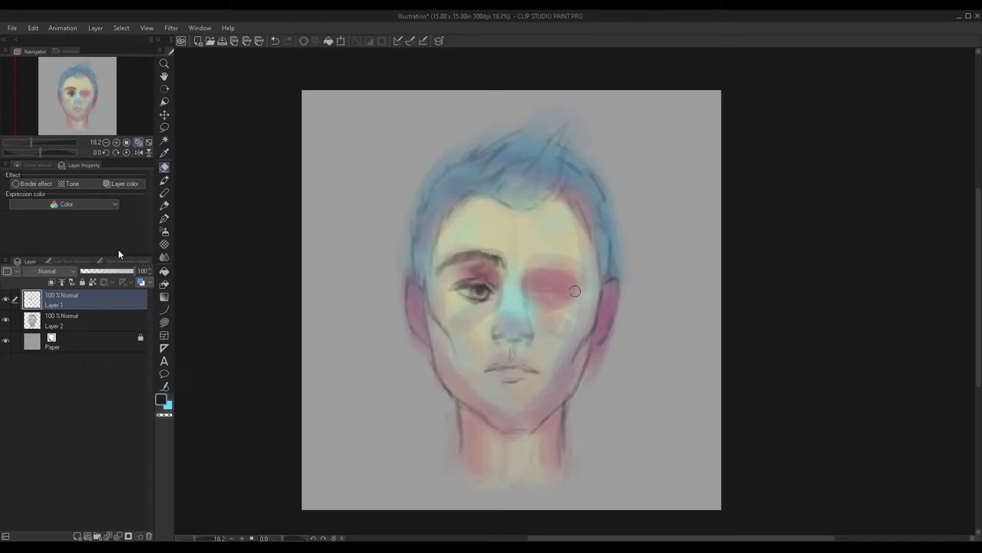
Step: On a new layer, soften the skin around the mouth line in beige with an enlarged brush
{"action": "left_click", "coordinate": [76, 535]}
{"action": "left_click", "coordinate": [164, 179]}
{"action": "scroll", "coordinate": [552, 378], "scroll_direction": "up", "scroll_amount": 1}
{"action": "scroll", "coordinate": [511, 362], "scroll_direction": "up", "scroll_amount": 2}
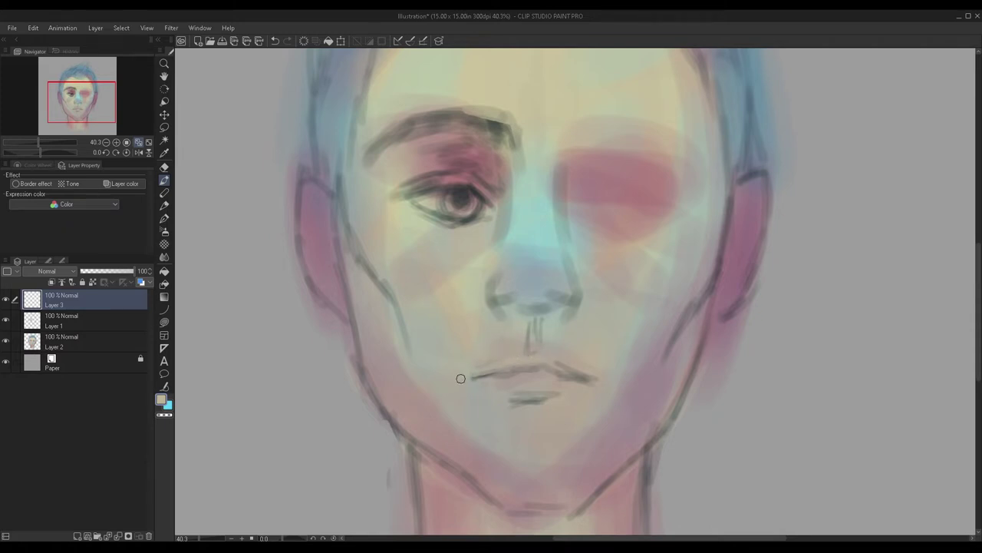
{"action": "key", "text": "]"}
{"action": "key", "text": "]"}
{"action": "key", "text": "]"}
{"action": "key", "text": "]"}
{"action": "key", "text": "]"}
{"action": "key", "text": "]"}
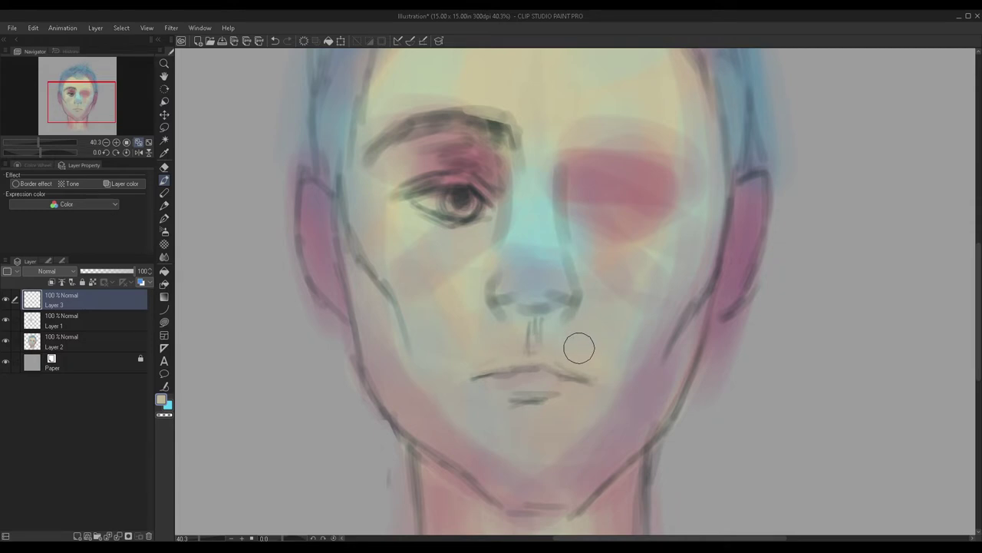
{"action": "scroll", "coordinate": [470, 391], "scroll_direction": "down", "scroll_amount": 1}
{"action": "scroll", "coordinate": [470, 391], "scroll_direction": "down", "scroll_amount": 2}
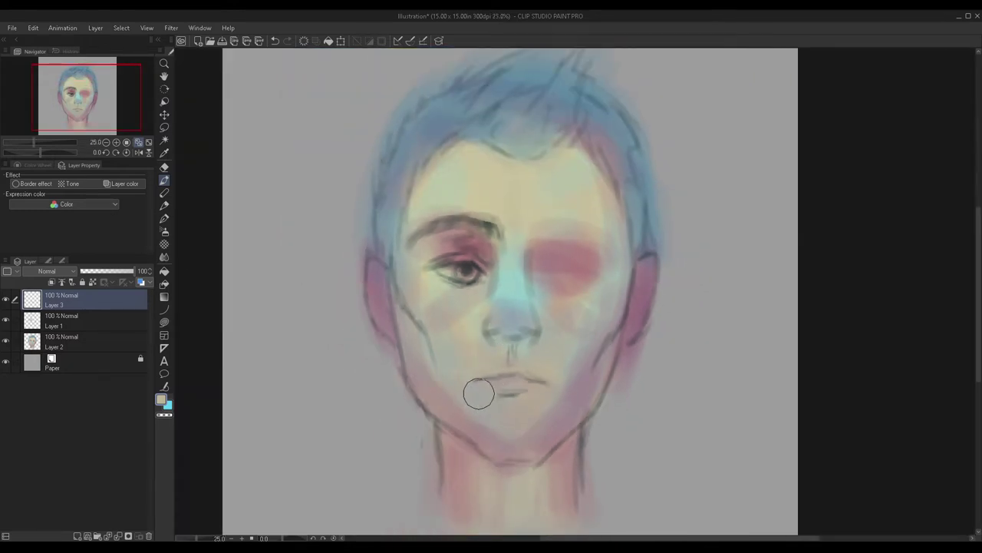
{"action": "scroll", "coordinate": [484, 392], "scroll_direction": "up", "scroll_amount": 1}
{"action": "scroll", "coordinate": [448, 430], "scroll_direction": "down", "scroll_amount": 1}
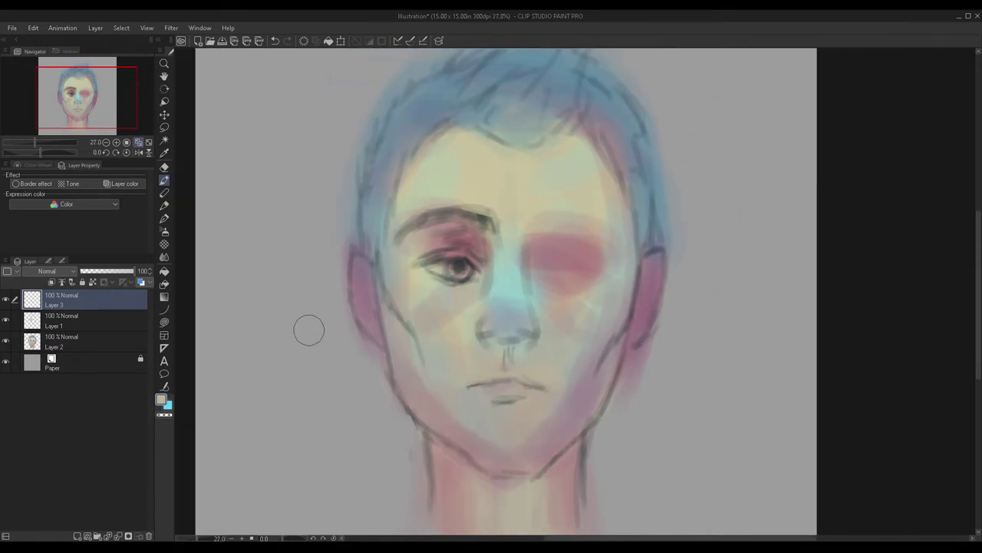
Step: Paint muted purple over the lips and lower left cheek on a new layer and lower its opacity to 34%
{"action": "left_click", "coordinate": [77, 536]}
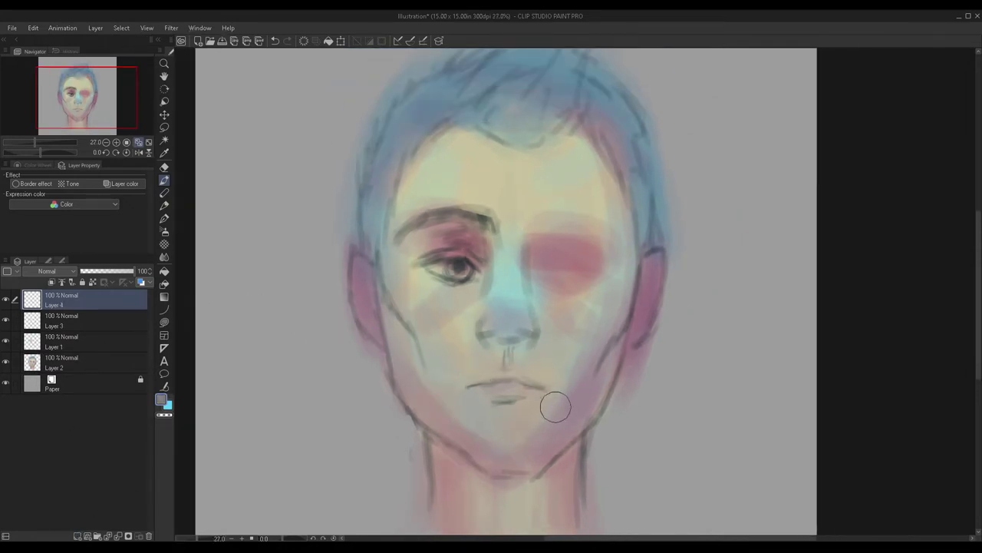
{"action": "mouse_move", "coordinate": [506, 384]}
{"action": "left_mouse_down"}
{"action": "mouse_move", "coordinate": [464, 387]}
{"action": "mouse_move", "coordinate": [521, 374]}
{"action": "mouse_move", "coordinate": [500, 390]}
{"action": "mouse_move", "coordinate": [542, 390]}
{"action": "mouse_move", "coordinate": [505, 379]}
{"action": "mouse_move", "coordinate": [540, 400]}
{"action": "mouse_move", "coordinate": [458, 376]}
{"action": "mouse_move", "coordinate": [472, 379]}
{"action": "mouse_move", "coordinate": [472, 402]}
{"action": "mouse_move", "coordinate": [517, 372]}
{"action": "mouse_move", "coordinate": [485, 380]}
{"action": "mouse_move", "coordinate": [468, 396]}
{"action": "left_mouse_up"}
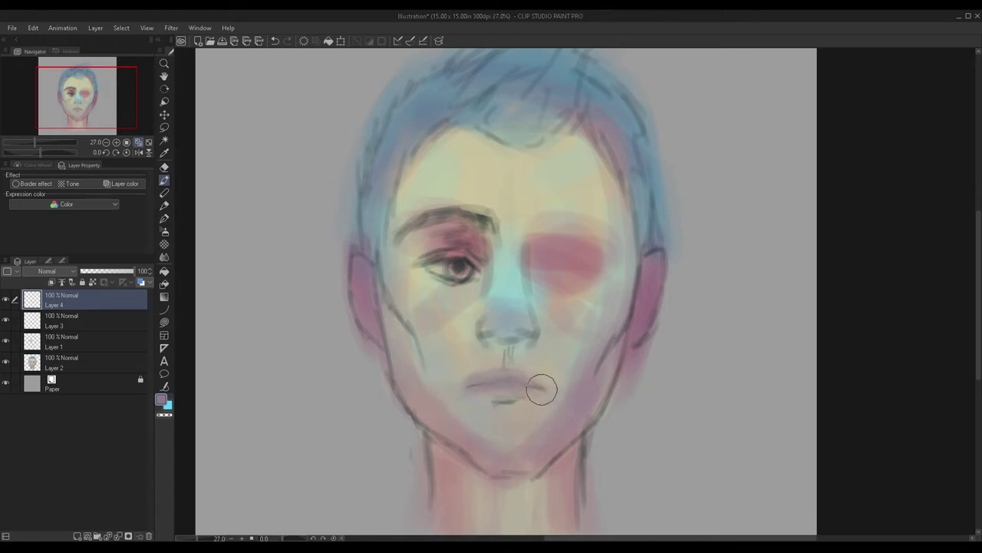
{"action": "left_click_drag", "start_coordinate": [458, 392], "coordinate": [426, 372]}
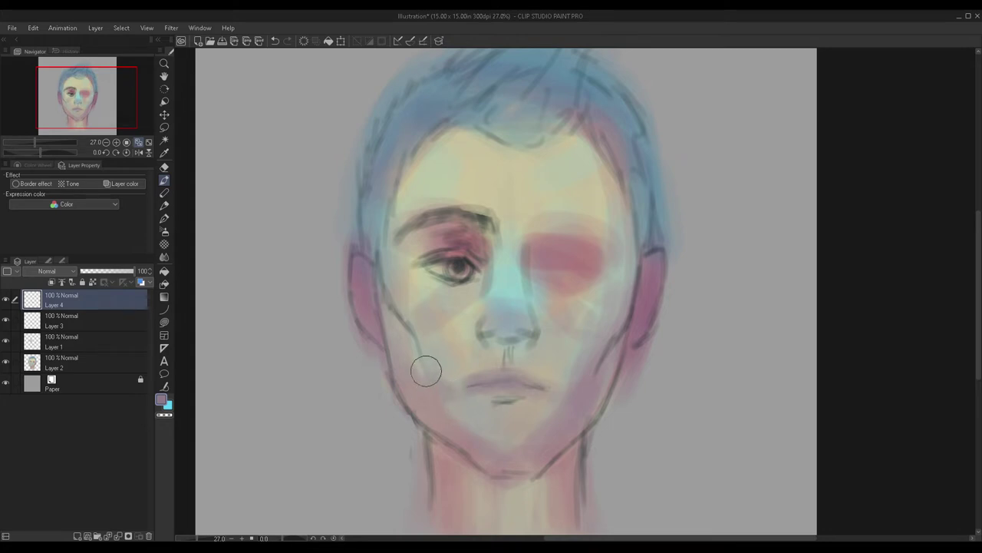
{"action": "left_click", "coordinate": [104, 272]}
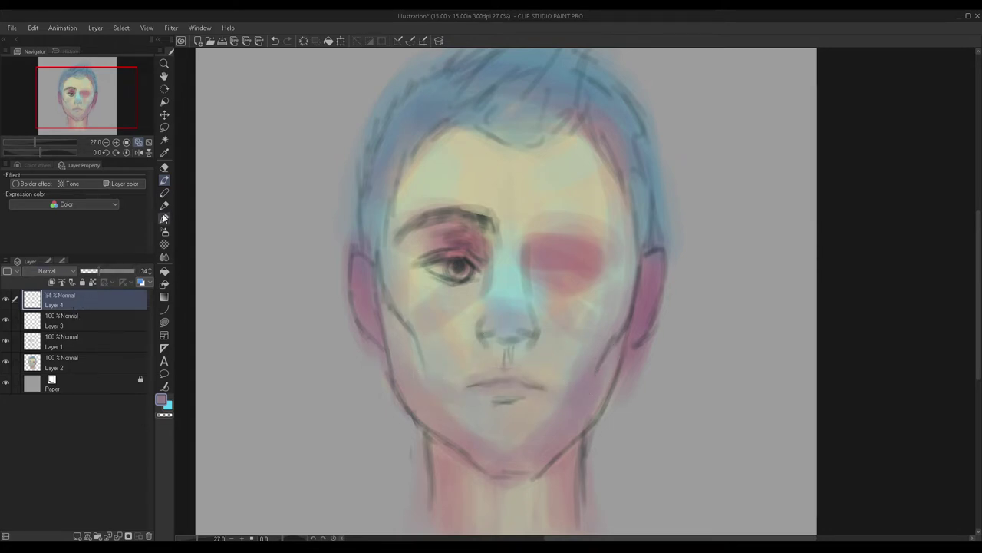
Step: Merge the two upper paint layers down into Layer 1 and toggle its visibility to compare
{"action": "key", "text": "ctrl+e"}
{"action": "key", "text": "ctrl+e"}
{"action": "left_click", "coordinate": [7, 300]}
{"action": "left_click", "coordinate": [8, 300]}
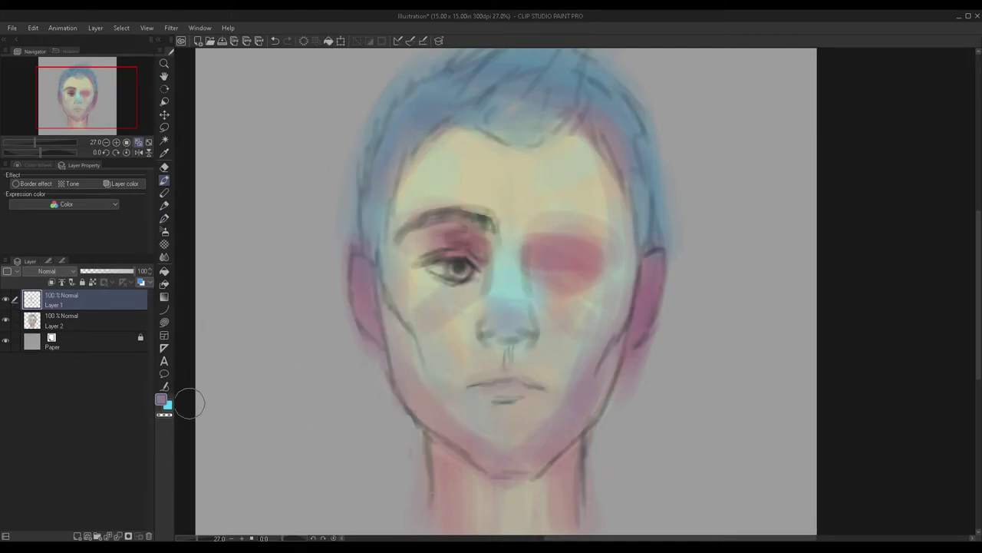
Step: On new layers, redraw the line between the lips out to both mouth corners with a smaller dark brush
{"action": "left_click", "coordinate": [78, 536]}
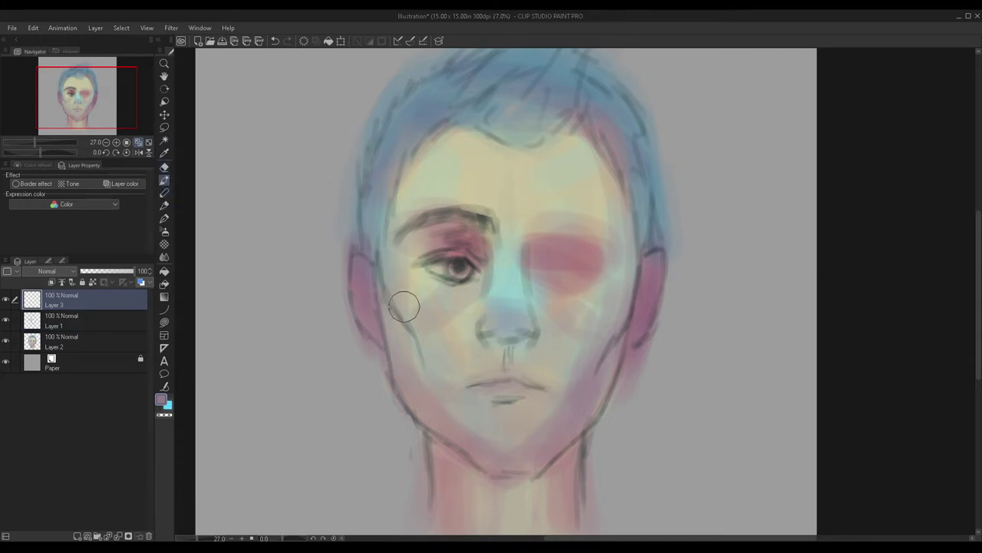
{"action": "left_click", "coordinate": [78, 536]}
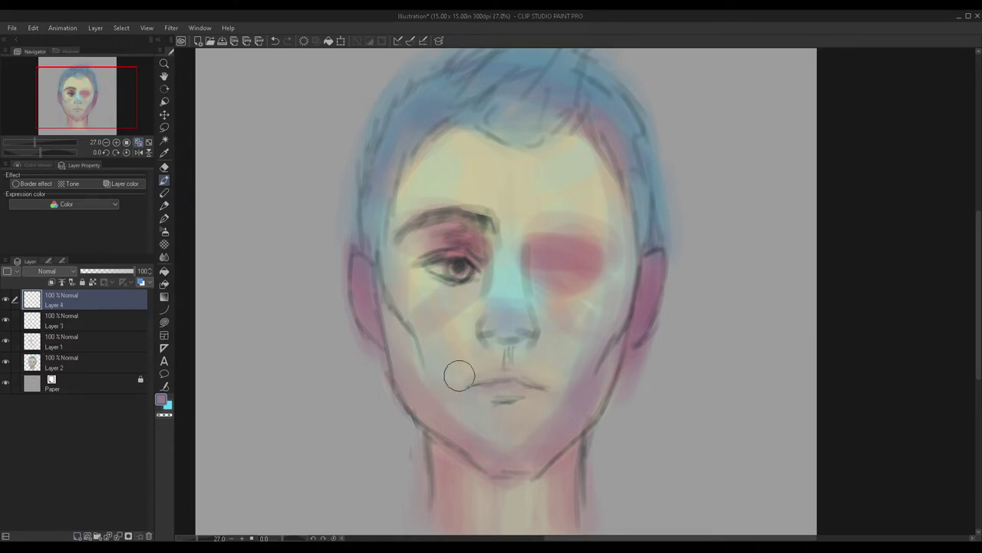
{"action": "key", "text": "["}
{"action": "key", "text": "["}
{"action": "key", "text": "["}
{"action": "key", "text": "["}
{"action": "scroll", "coordinate": [443, 373], "scroll_direction": "up", "scroll_amount": 3}
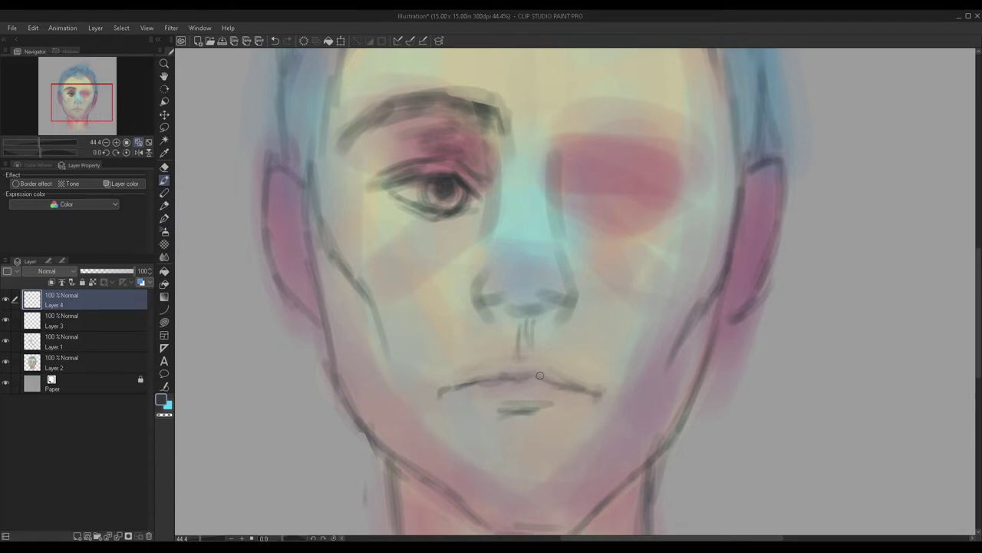
{"action": "scroll", "coordinate": [553, 385], "scroll_direction": "down", "scroll_amount": 4}
{"action": "scroll", "coordinate": [572, 420], "scroll_direction": "up", "scroll_amount": 2}
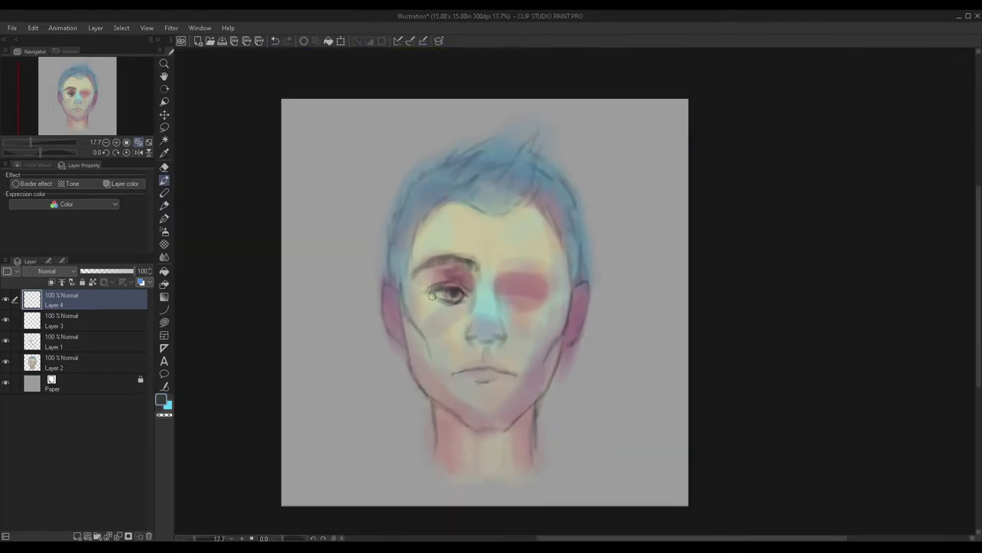
{"action": "scroll", "coordinate": [572, 420], "scroll_direction": "up", "scroll_amount": 2}
{"action": "scroll", "coordinate": [397, 387], "scroll_direction": "down", "scroll_amount": 1}
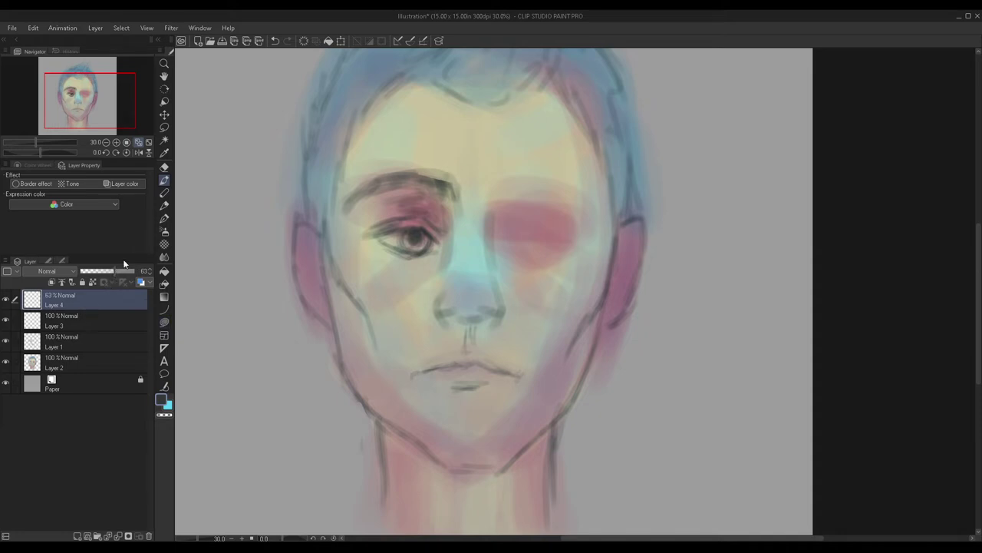
Step: Merge the mouth line layer at 63% opacity and Layer 3 down into Layer 1, checking by toggling visibility
{"action": "key", "text": "ctrl+e"}
{"action": "key", "text": "ctrl+e"}
{"action": "left_click", "coordinate": [5, 299]}
{"action": "left_click", "coordinate": [6, 300]}
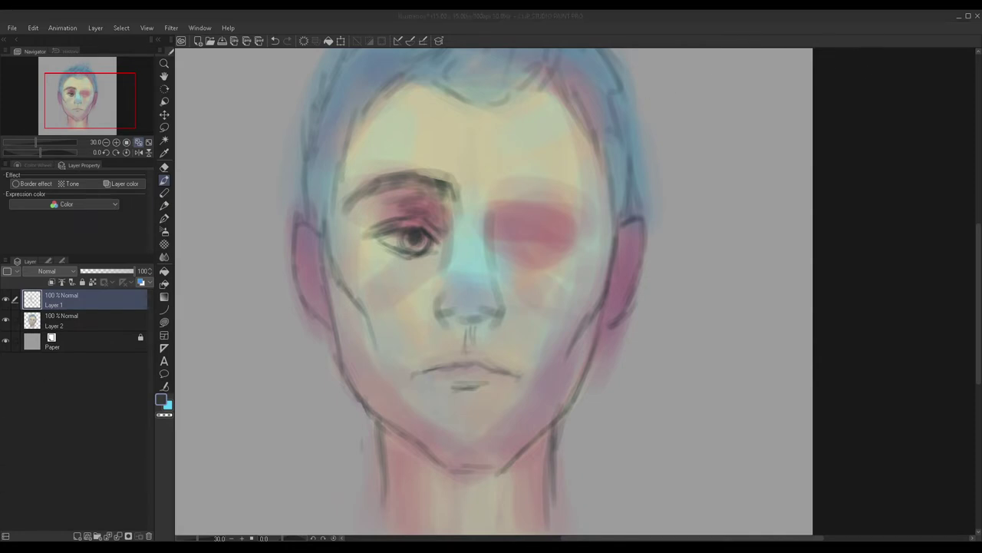
Step: On a new layer, shade the underside and sides of the nose in dark crimson with an enlarged brush
{"action": "key", "text": "ctrl+shift+n"}
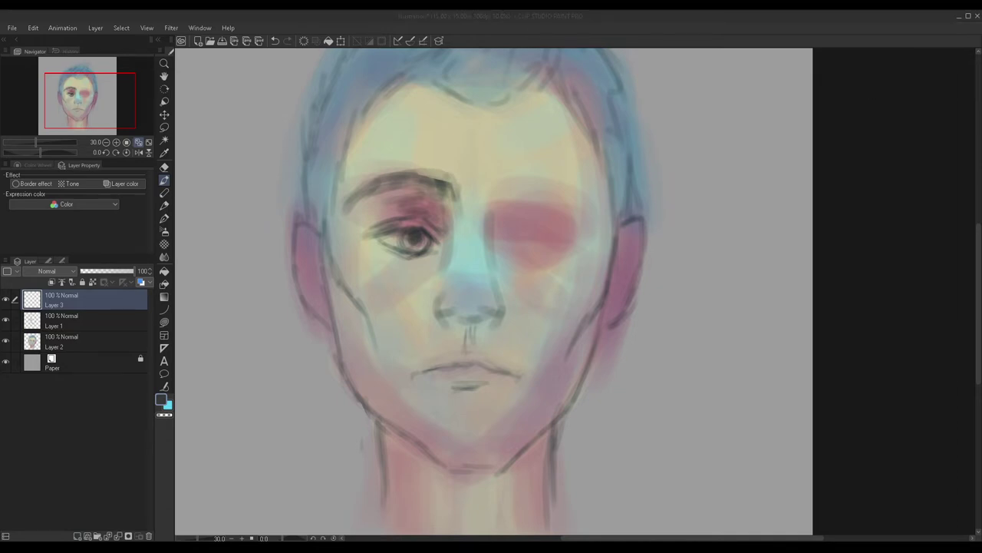
{"action": "left_click", "coordinate": [164, 181]}
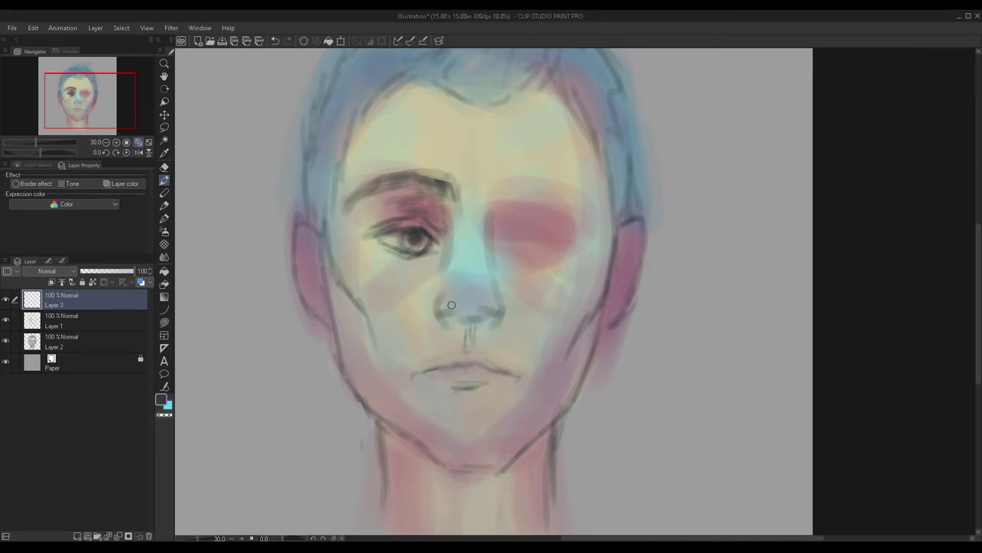
{"action": "key", "text": "bracketright"}
{"action": "key", "text": "bracketright"}
{"action": "key", "text": "bracketright"}
{"action": "key", "text": "bracketright"}
{"action": "key", "text": "bracketright"}
{"action": "double_click", "coordinate": [158, 403]}
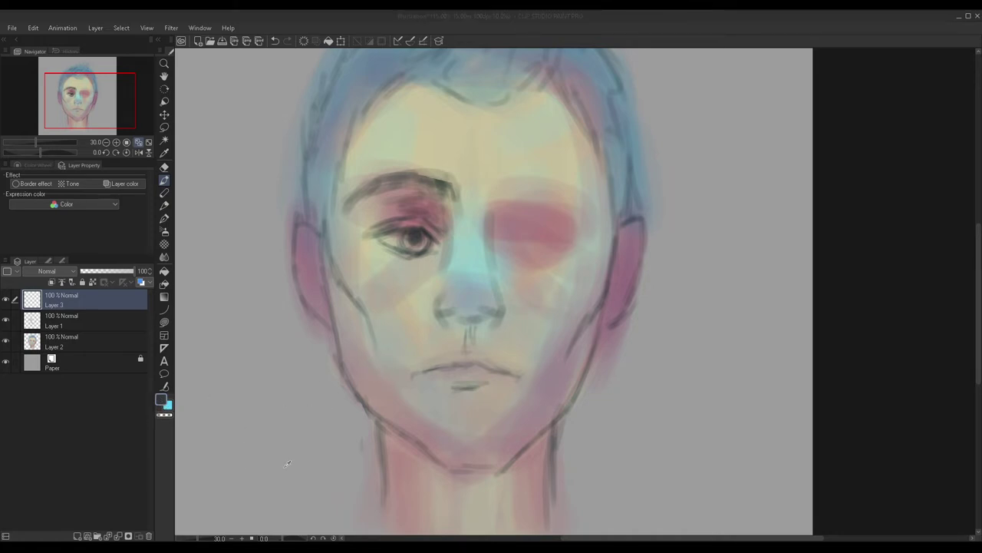
{"action": "left_click", "coordinate": [416, 374]}
{"action": "mouse_move", "coordinate": [450, 309]}
{"action": "left_mouse_down"}
{"action": "mouse_move", "coordinate": [473, 336]}
{"action": "mouse_move", "coordinate": [453, 327]}
{"action": "mouse_move", "coordinate": [491, 322]}
{"action": "mouse_move", "coordinate": [457, 324]}
{"action": "mouse_move", "coordinate": [481, 326]}
{"action": "mouse_move", "coordinate": [490, 318]}
{"action": "mouse_move", "coordinate": [463, 318]}
{"action": "mouse_move", "coordinate": [496, 302]}
{"action": "mouse_move", "coordinate": [499, 314]}
{"action": "mouse_move", "coordinate": [488, 261]}
{"action": "mouse_move", "coordinate": [468, 289]}
{"action": "left_mouse_up"}
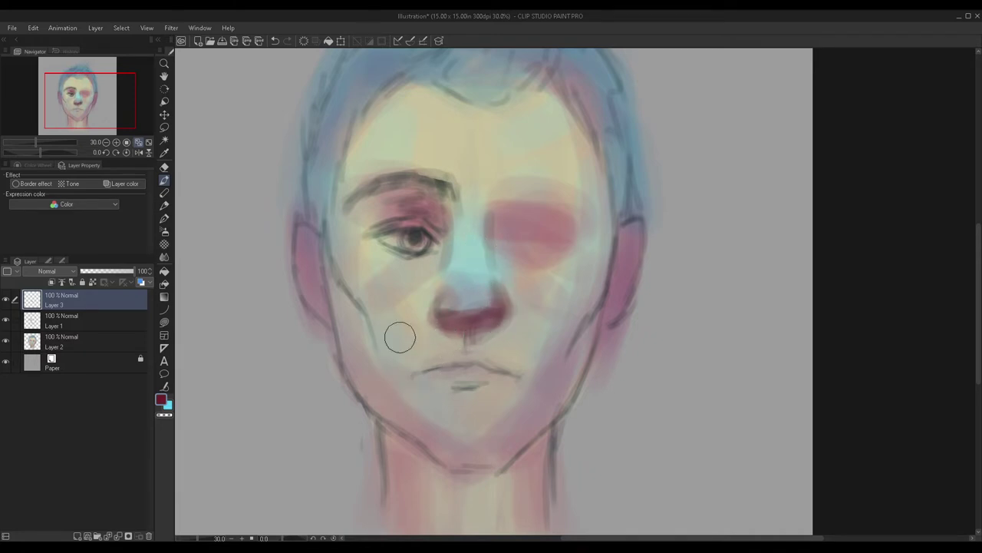
Step: Shade around the open eye and the lips in crimson, and merge the layer into Layer 1 at about 46% opacity
{"action": "mouse_move", "coordinate": [386, 232]}
{"action": "left_mouse_down"}
{"action": "mouse_move", "coordinate": [427, 246]}
{"action": "mouse_move", "coordinate": [412, 253]}
{"action": "mouse_move", "coordinate": [379, 236]}
{"action": "mouse_move", "coordinate": [395, 254]}
{"action": "mouse_move", "coordinate": [429, 257]}
{"action": "mouse_move", "coordinate": [396, 253]}
{"action": "mouse_move", "coordinate": [374, 230]}
{"action": "left_mouse_up"}
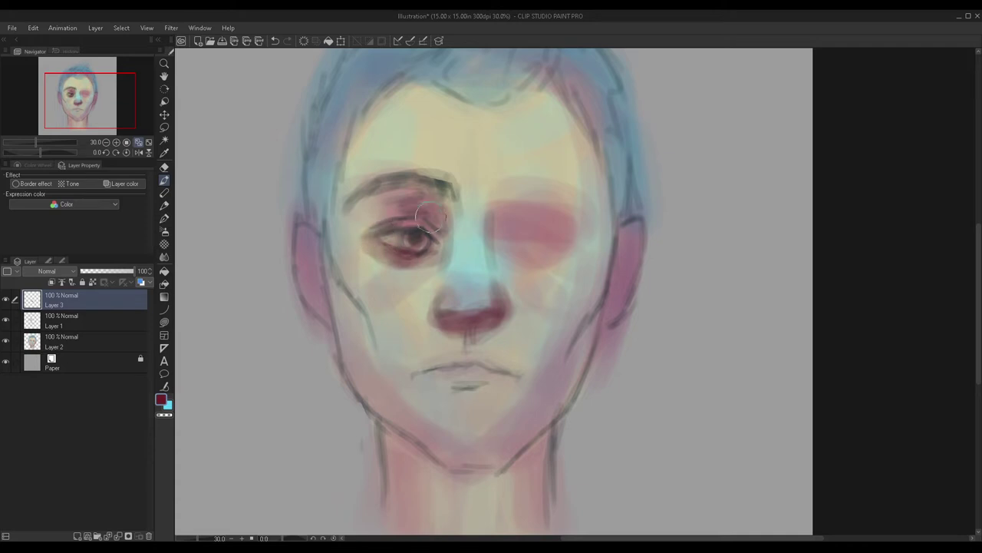
{"action": "mouse_move", "coordinate": [463, 378]}
{"action": "left_mouse_down"}
{"action": "mouse_move", "coordinate": [438, 383]}
{"action": "mouse_move", "coordinate": [433, 370]}
{"action": "mouse_move", "coordinate": [457, 356]}
{"action": "mouse_move", "coordinate": [432, 371]}
{"action": "mouse_move", "coordinate": [501, 369]}
{"action": "mouse_move", "coordinate": [466, 375]}
{"action": "left_mouse_up"}
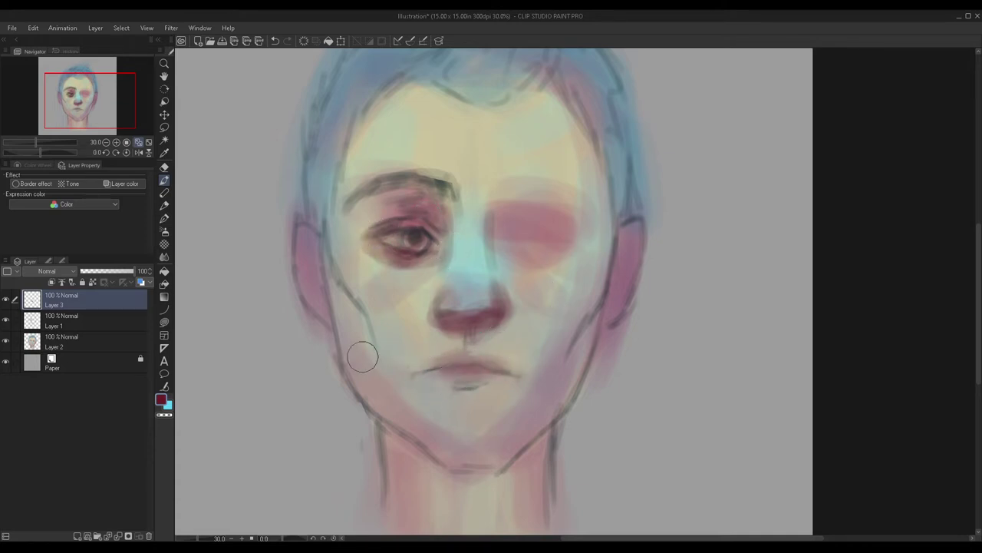
{"action": "left_click", "coordinate": [113, 271]}
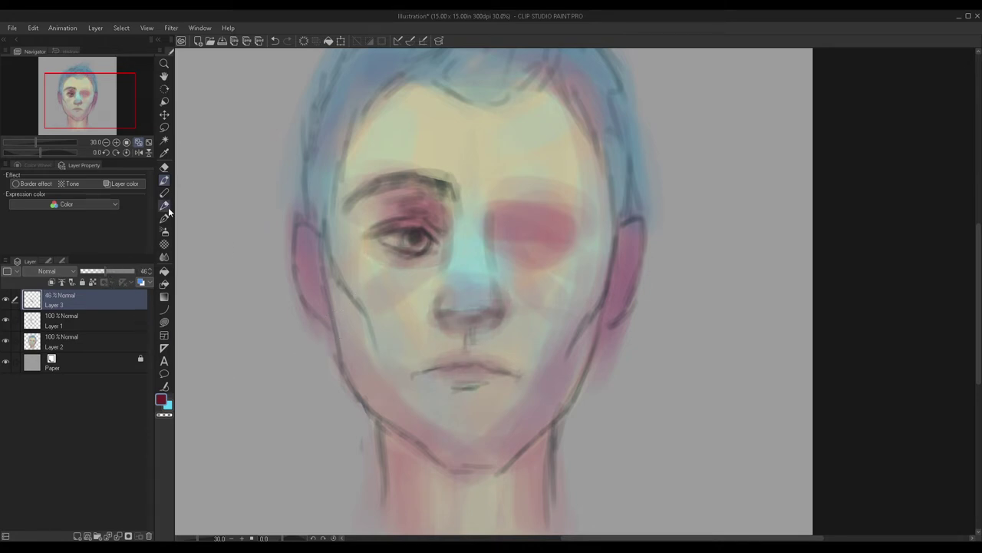
{"action": "key", "text": "ctrl+e"}
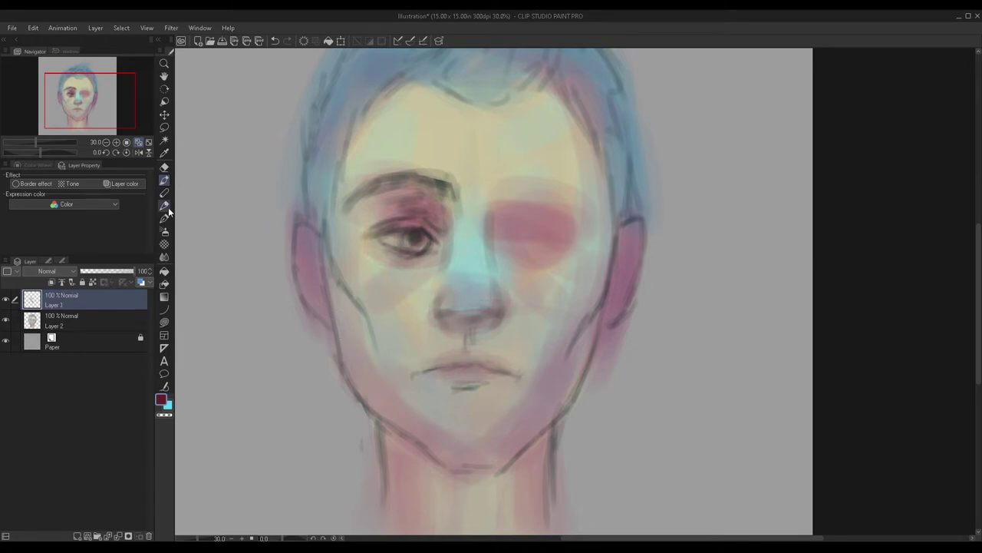
Step: On a new layer, shade the jawline, chin, both cheek hollows and the area under the lower lip in crimson
{"action": "left_click", "coordinate": [88, 536]}
{"action": "mouse_move", "coordinate": [350, 371]}
{"action": "left_mouse_down"}
{"action": "mouse_move", "coordinate": [343, 332]}
{"action": "mouse_move", "coordinate": [351, 363]}
{"action": "mouse_move", "coordinate": [404, 422]}
{"action": "mouse_move", "coordinate": [344, 294]}
{"action": "mouse_move", "coordinate": [426, 446]}
{"action": "mouse_move", "coordinate": [449, 455]}
{"action": "mouse_move", "coordinate": [411, 427]}
{"action": "mouse_move", "coordinate": [460, 463]}
{"action": "mouse_move", "coordinate": [524, 379]}
{"action": "mouse_move", "coordinate": [465, 434]}
{"action": "mouse_move", "coordinate": [476, 415]}
{"action": "mouse_move", "coordinate": [478, 465]}
{"action": "mouse_move", "coordinate": [445, 460]}
{"action": "mouse_move", "coordinate": [514, 453]}
{"action": "mouse_move", "coordinate": [476, 464]}
{"action": "mouse_move", "coordinate": [593, 325]}
{"action": "mouse_move", "coordinate": [522, 429]}
{"action": "mouse_move", "coordinate": [581, 348]}
{"action": "mouse_move", "coordinate": [563, 401]}
{"action": "mouse_move", "coordinate": [607, 321]}
{"action": "mouse_move", "coordinate": [564, 370]}
{"action": "mouse_move", "coordinate": [596, 311]}
{"action": "mouse_move", "coordinate": [552, 408]}
{"action": "mouse_move", "coordinate": [544, 417]}
{"action": "mouse_move", "coordinate": [584, 356]}
{"action": "mouse_move", "coordinate": [483, 466]}
{"action": "mouse_move", "coordinate": [562, 389]}
{"action": "mouse_move", "coordinate": [497, 476]}
{"action": "mouse_move", "coordinate": [573, 380]}
{"action": "mouse_move", "coordinate": [469, 471]}
{"action": "mouse_move", "coordinate": [507, 468]}
{"action": "left_mouse_up"}
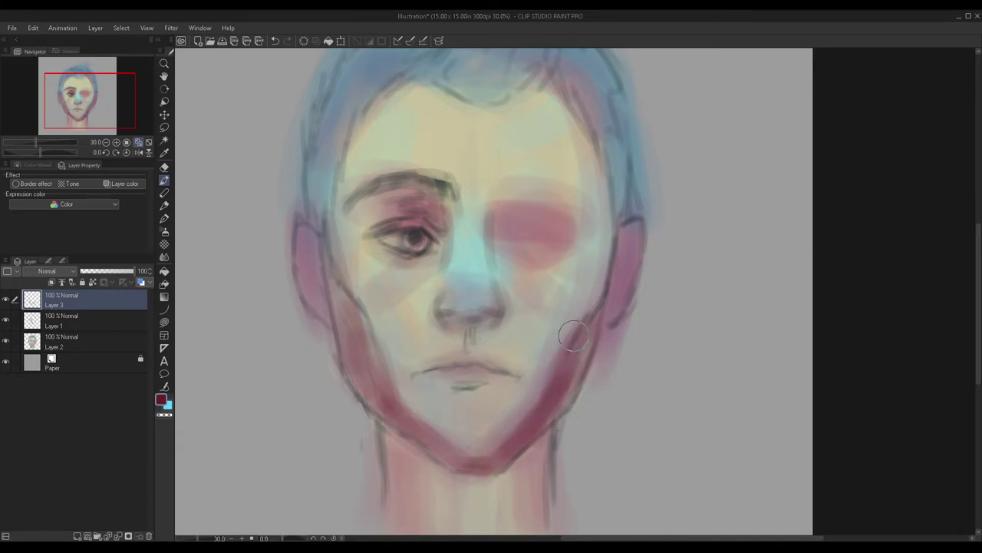
{"action": "mouse_move", "coordinate": [547, 351]}
{"action": "left_mouse_down"}
{"action": "mouse_move", "coordinate": [533, 325]}
{"action": "mouse_move", "coordinate": [560, 356]}
{"action": "mouse_move", "coordinate": [538, 334]}
{"action": "mouse_move", "coordinate": [597, 298]}
{"action": "mouse_move", "coordinate": [610, 223]}
{"action": "mouse_move", "coordinate": [590, 310]}
{"action": "left_mouse_up"}
{"action": "mouse_move", "coordinate": [380, 313]}
{"action": "left_mouse_down"}
{"action": "mouse_move", "coordinate": [394, 333]}
{"action": "mouse_move", "coordinate": [382, 312]}
{"action": "mouse_move", "coordinate": [340, 294]}
{"action": "mouse_move", "coordinate": [345, 256]}
{"action": "left_mouse_up"}
{"action": "mouse_move", "coordinate": [484, 366]}
{"action": "left_mouse_down"}
{"action": "mouse_move", "coordinate": [468, 399]}
{"action": "mouse_move", "coordinate": [479, 399]}
{"action": "mouse_move", "coordinate": [442, 392]}
{"action": "mouse_move", "coordinate": [492, 386]}
{"action": "mouse_move", "coordinate": [434, 383]}
{"action": "left_mouse_up"}
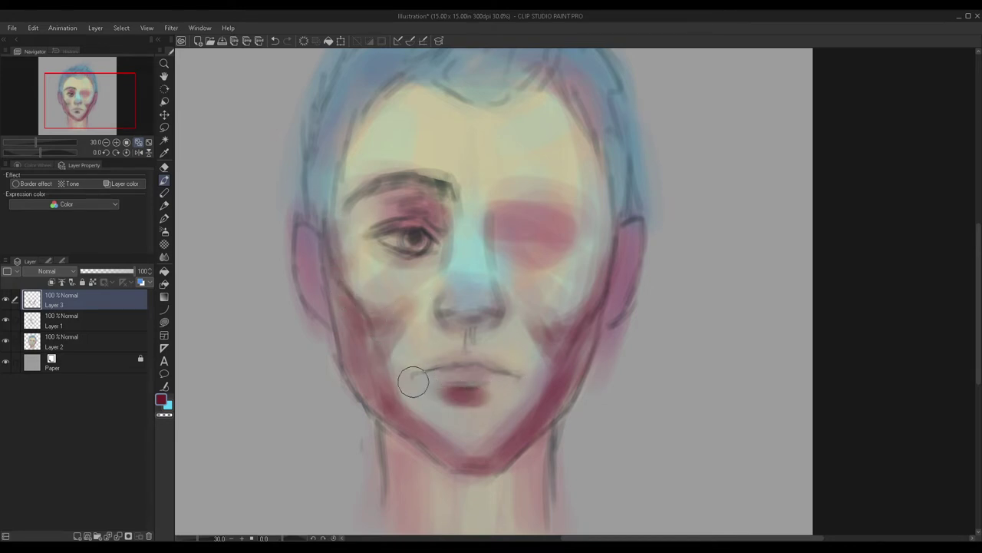
Step: Lower the jaw shading layer's opacity to about 16% and merge it down into Layer 1
{"action": "left_click", "coordinate": [100, 271]}
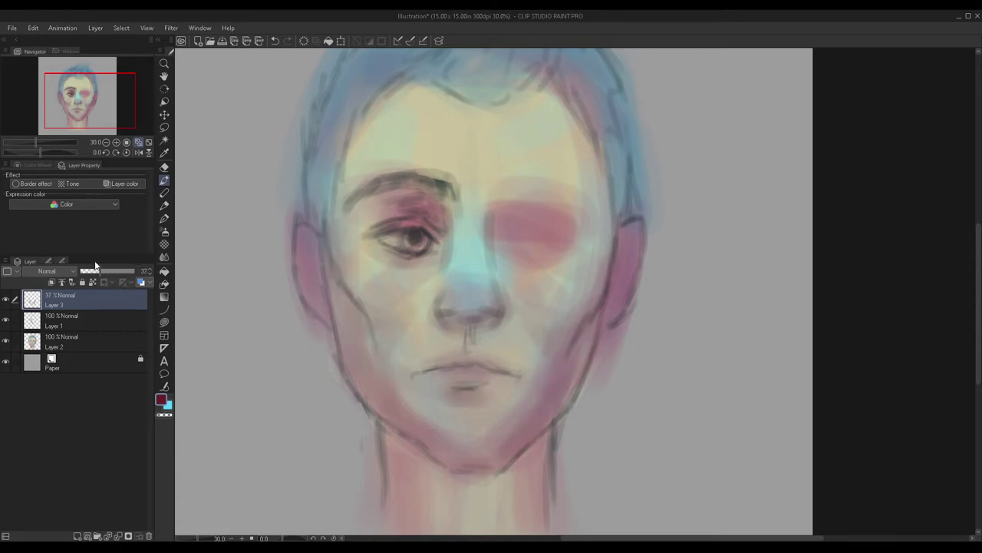
{"action": "left_click", "coordinate": [92, 271]}
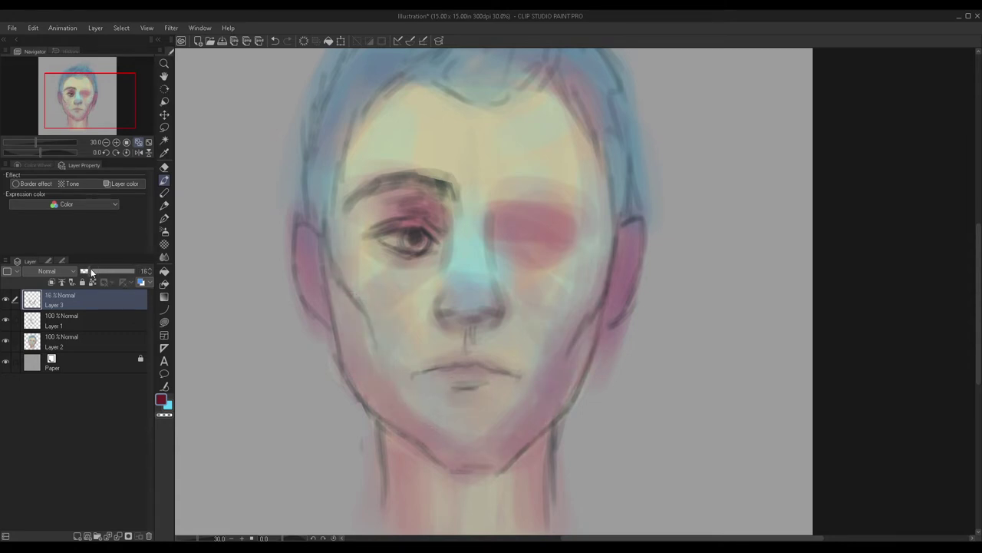
{"action": "key", "text": "ctrl+e"}
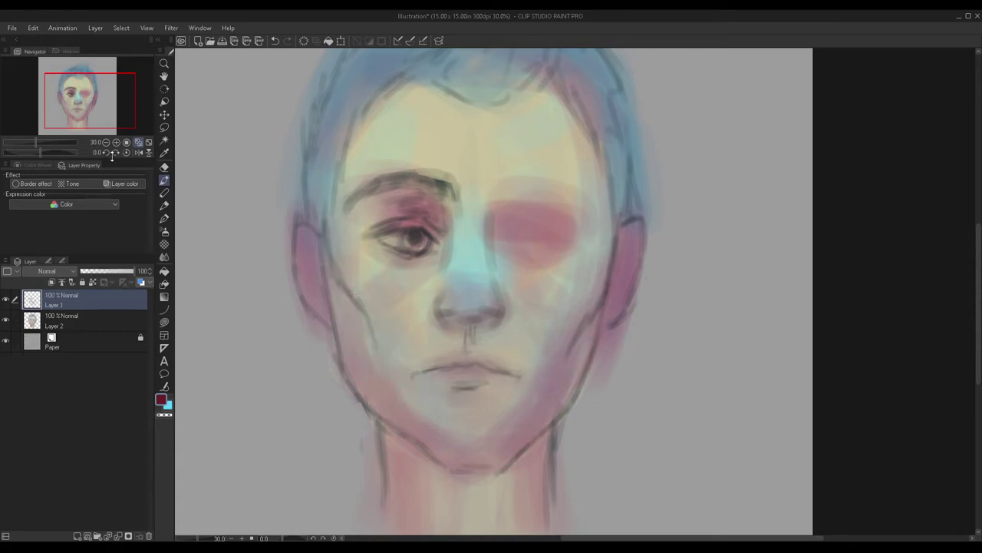
Step: On a new layer, shade the forehead along the hairline and both temples with soft crimson strokes
{"action": "left_click", "coordinate": [79, 535]}
{"action": "left_click_drag", "start_coordinate": [51, 85], "coordinate": [45, 81]}
{"action": "mouse_move", "coordinate": [403, 226]}
{"action": "left_mouse_down"}
{"action": "mouse_move", "coordinate": [421, 153]}
{"action": "mouse_move", "coordinate": [468, 105]}
{"action": "mouse_move", "coordinate": [491, 136]}
{"action": "mouse_move", "coordinate": [532, 131]}
{"action": "mouse_move", "coordinate": [557, 148]}
{"action": "mouse_move", "coordinate": [634, 155]}
{"action": "mouse_move", "coordinate": [613, 296]}
{"action": "left_mouse_up"}
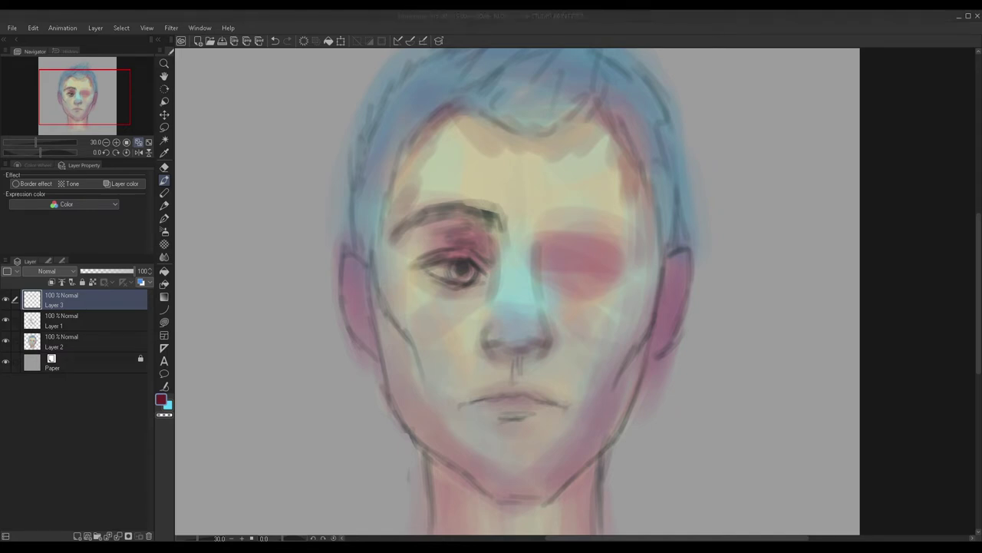
Step: Extend the crimson shading at the outer brow and opposite temple, lower the layer's opacity to about 52% and merge it into Layer 1
{"action": "left_click_drag", "start_coordinate": [407, 206], "coordinate": [386, 221]}
{"action": "mouse_move", "coordinate": [630, 224]}
{"action": "left_mouse_down"}
{"action": "mouse_move", "coordinate": [647, 232]}
{"action": "mouse_move", "coordinate": [639, 164]}
{"action": "left_mouse_up"}
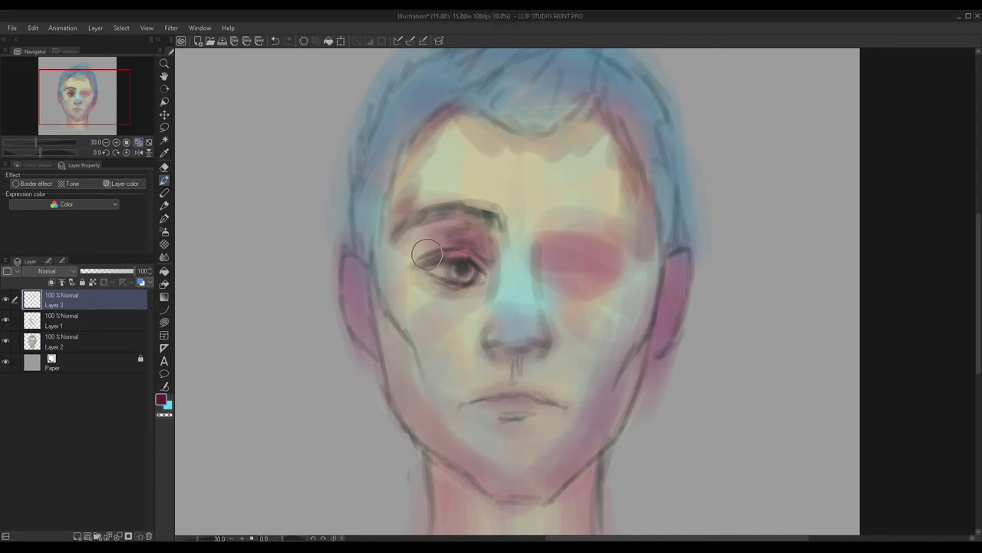
{"action": "scroll", "coordinate": [407, 249], "scroll_direction": "up", "scroll_amount": 1}
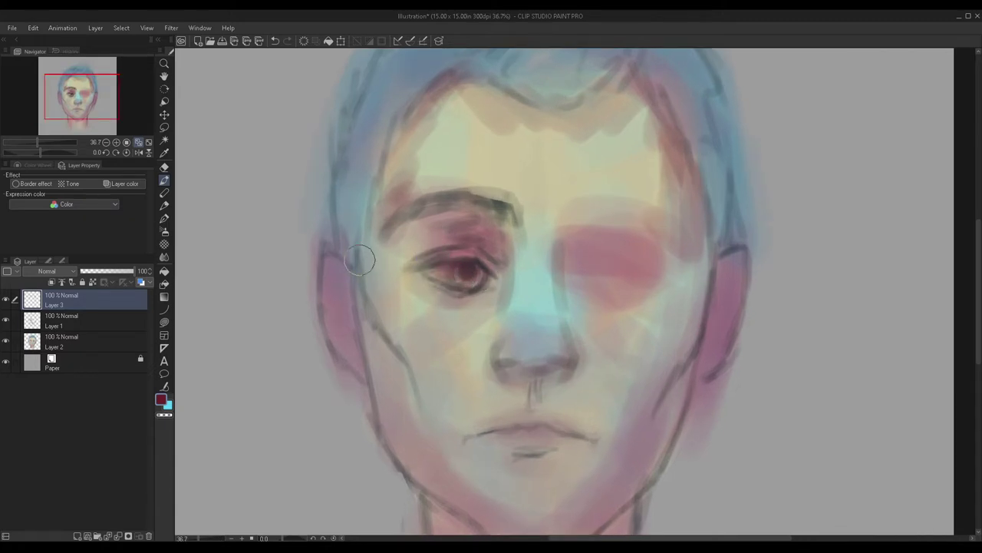
{"action": "scroll", "coordinate": [290, 239], "scroll_direction": "down", "scroll_amount": 3}
{"action": "left_click_drag", "start_coordinate": [115, 272], "coordinate": [103, 271]}
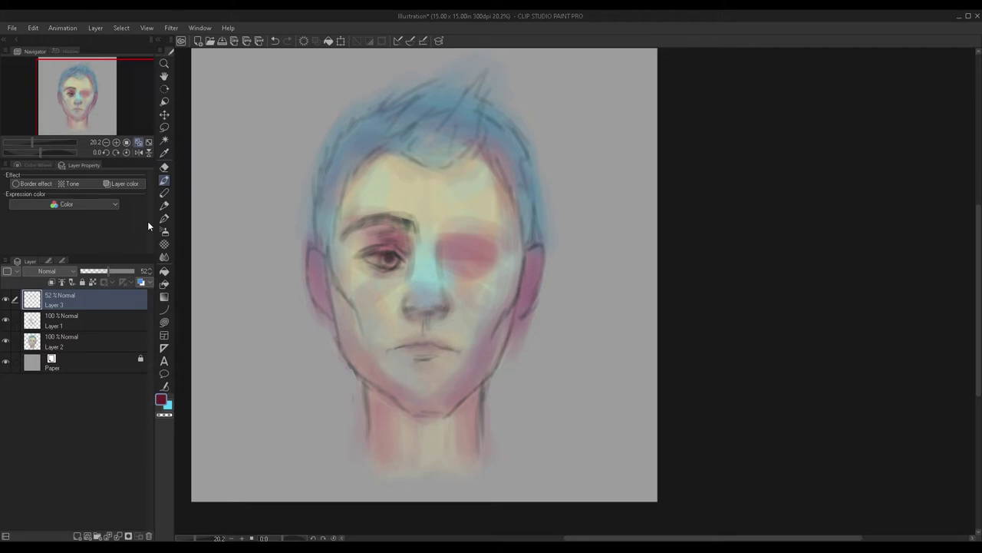
{"action": "key", "text": "ctrl+e"}
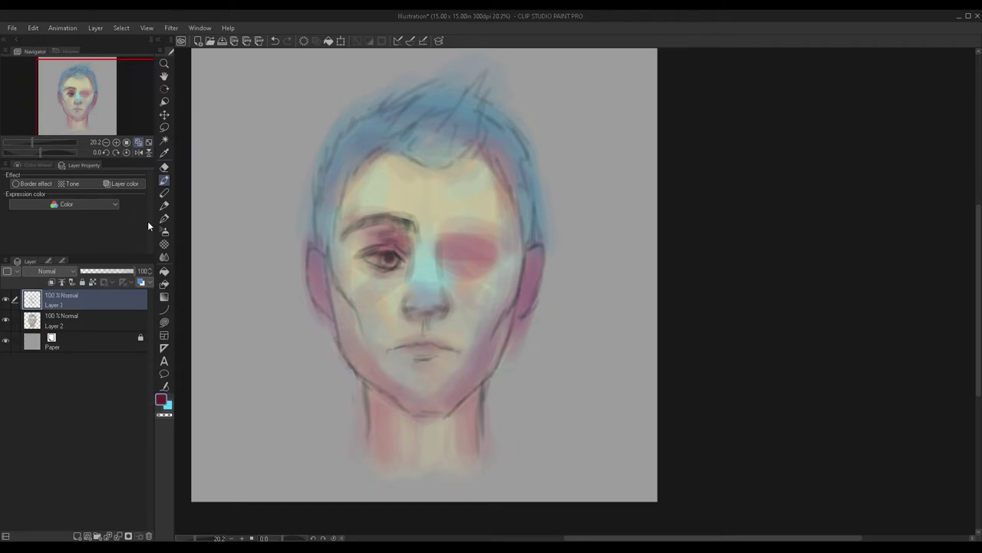
Step: Compare the painting with Layer 1 hidden and at about 68% opacity, and restore the layer to 100%
{"action": "left_click", "coordinate": [5, 299]}
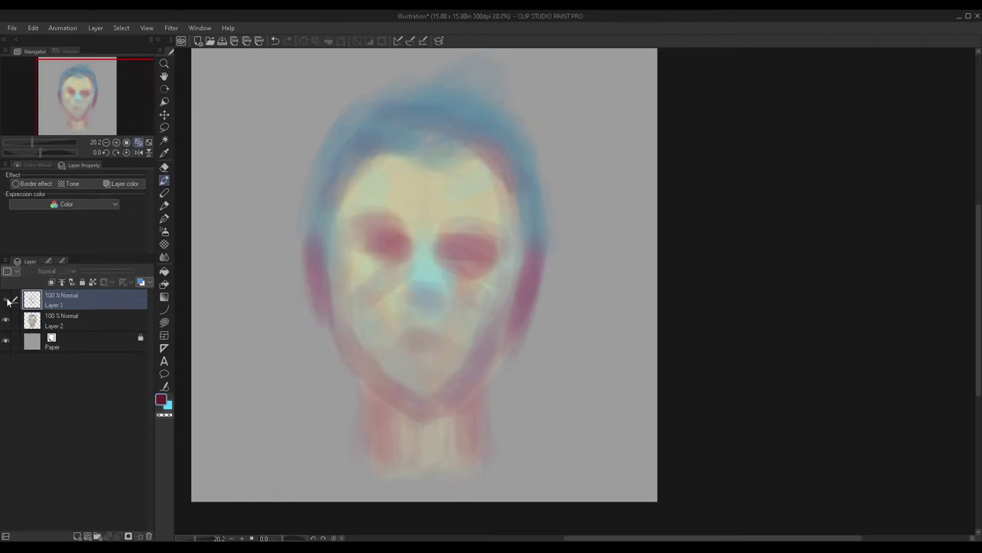
{"action": "left_click", "coordinate": [6, 299]}
{"action": "left_click", "coordinate": [113, 269]}
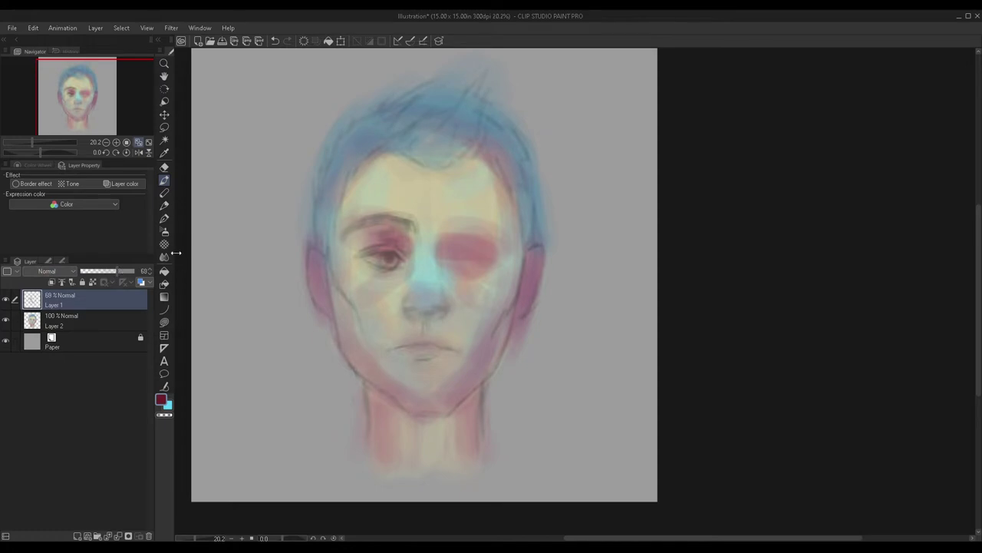
{"action": "left_click_drag", "start_coordinate": [119, 270], "coordinate": [136, 270]}
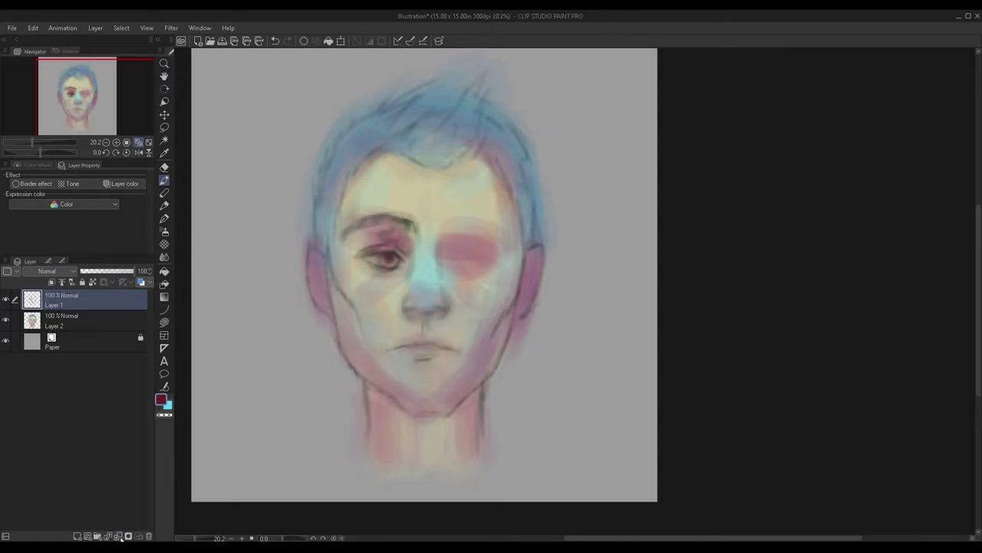
Step: On a new layer, shade across the forehead in crimson, lower its opacity to 38% and merge it into Layer 1
{"action": "left_click", "coordinate": [76, 535]}
{"action": "scroll", "coordinate": [386, 165], "scroll_direction": "up", "scroll_amount": 1}
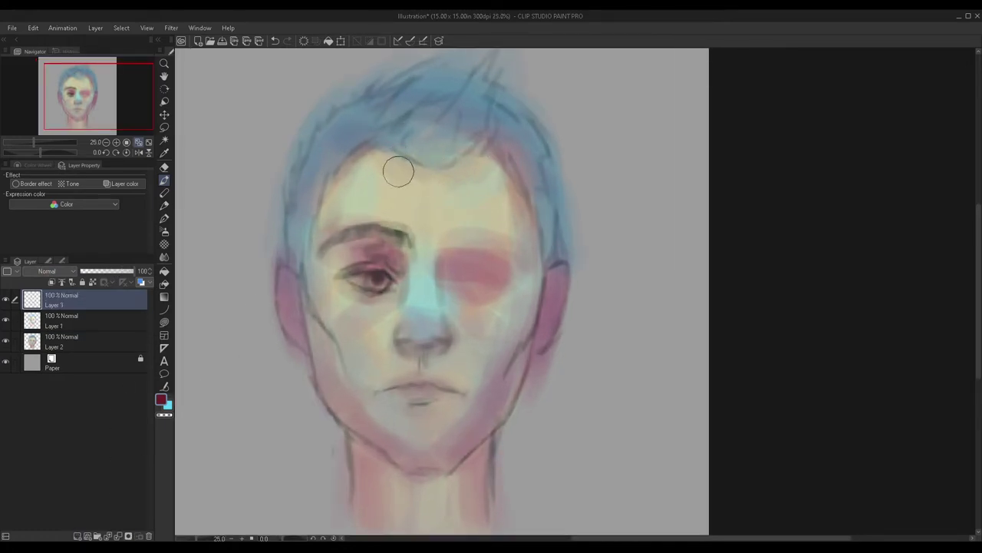
{"action": "mouse_move", "coordinate": [381, 193]}
{"action": "left_mouse_down"}
{"action": "mouse_move", "coordinate": [409, 206]}
{"action": "mouse_move", "coordinate": [457, 200]}
{"action": "mouse_move", "coordinate": [477, 176]}
{"action": "left_mouse_up"}
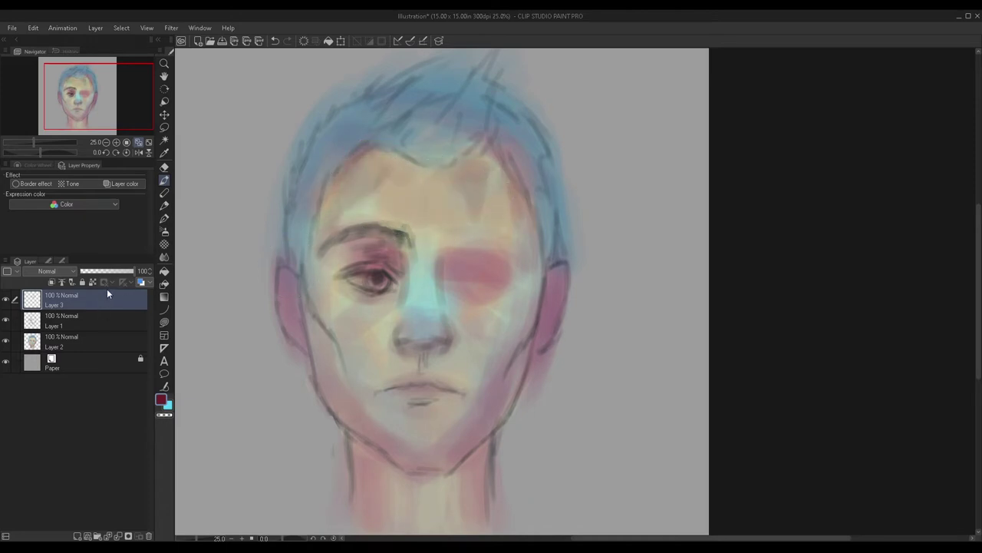
{"action": "left_click", "coordinate": [99, 270]}
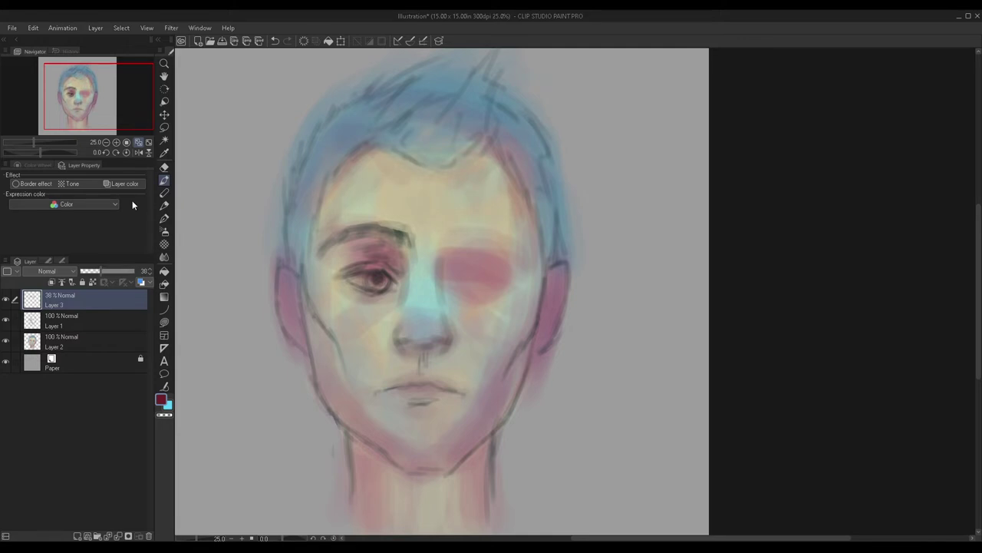
{"action": "key", "text": "ctrl+e"}
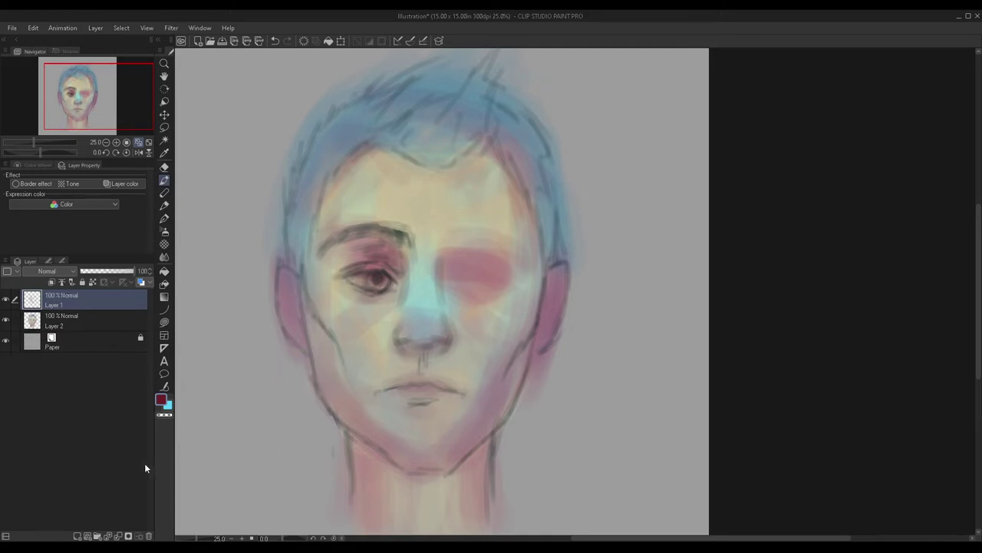
Step: On a new layer, fill the eyeball of the open eye with pale cyan using a smaller brush
{"action": "left_click", "coordinate": [77, 537]}
{"action": "scroll", "coordinate": [372, 274], "scroll_direction": "up", "scroll_amount": 5}
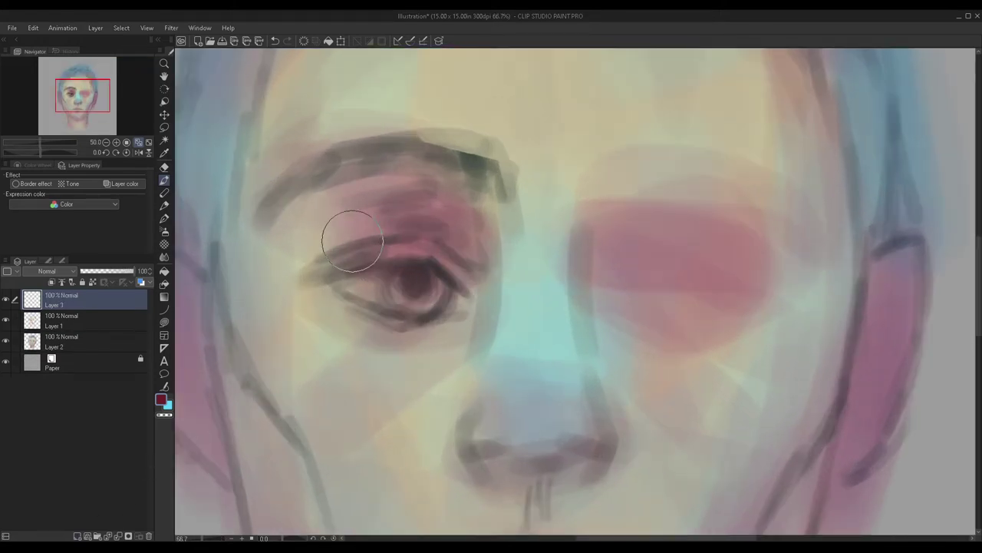
{"action": "key", "text": "["}
{"action": "key", "text": "["}
{"action": "key", "text": "["}
{"action": "key", "text": "["}
{"action": "key", "text": "["}
{"action": "key", "text": "["}
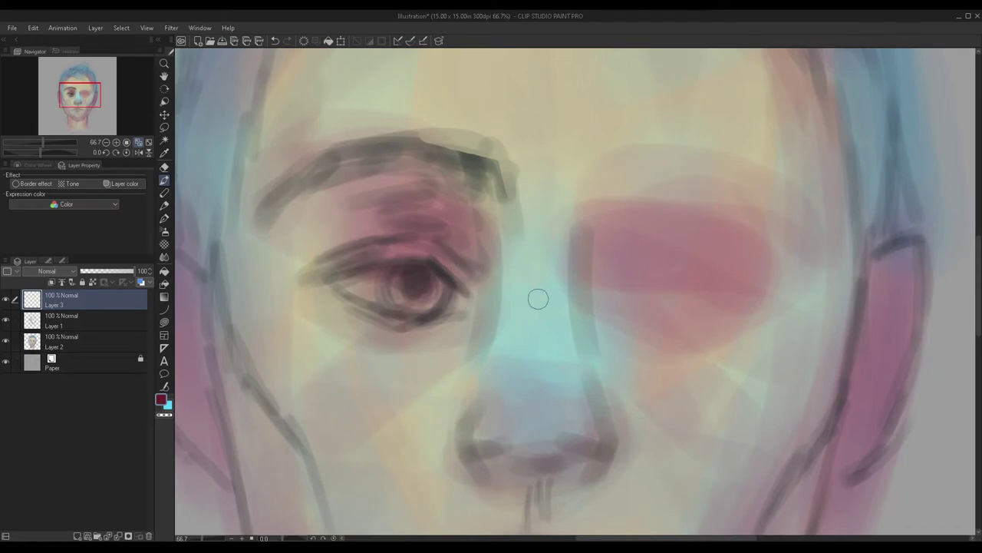
{"action": "mouse_move", "coordinate": [410, 292]}
{"action": "left_mouse_down"}
{"action": "mouse_move", "coordinate": [425, 285]}
{"action": "mouse_move", "coordinate": [359, 288]}
{"action": "mouse_move", "coordinate": [423, 301]}
{"action": "mouse_move", "coordinate": [384, 305]}
{"action": "mouse_move", "coordinate": [428, 279]}
{"action": "mouse_move", "coordinate": [444, 298]}
{"action": "mouse_move", "coordinate": [338, 286]}
{"action": "mouse_move", "coordinate": [401, 274]}
{"action": "mouse_move", "coordinate": [364, 282]}
{"action": "left_mouse_up"}
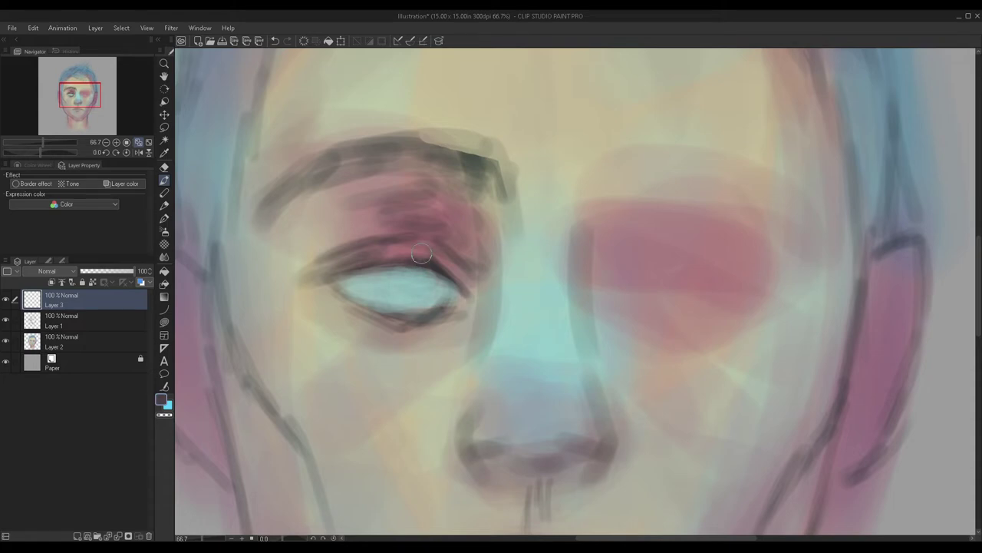
Step: Paint a round grey iris in the open eye and add a very dark maroon pupil and rim shading
{"action": "mouse_move", "coordinate": [386, 268]}
{"action": "left_mouse_down"}
{"action": "mouse_move", "coordinate": [386, 283]}
{"action": "mouse_move", "coordinate": [379, 267]}
{"action": "mouse_move", "coordinate": [417, 289]}
{"action": "mouse_move", "coordinate": [388, 299]}
{"action": "mouse_move", "coordinate": [428, 280]}
{"action": "mouse_move", "coordinate": [419, 296]}
{"action": "left_mouse_up"}
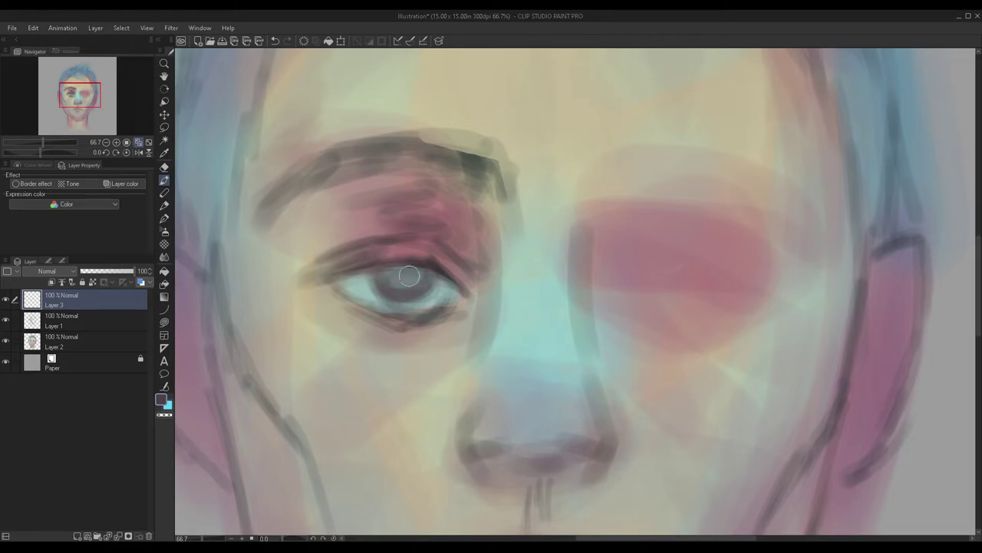
{"action": "left_click_drag", "start_coordinate": [388, 287], "coordinate": [383, 292]}
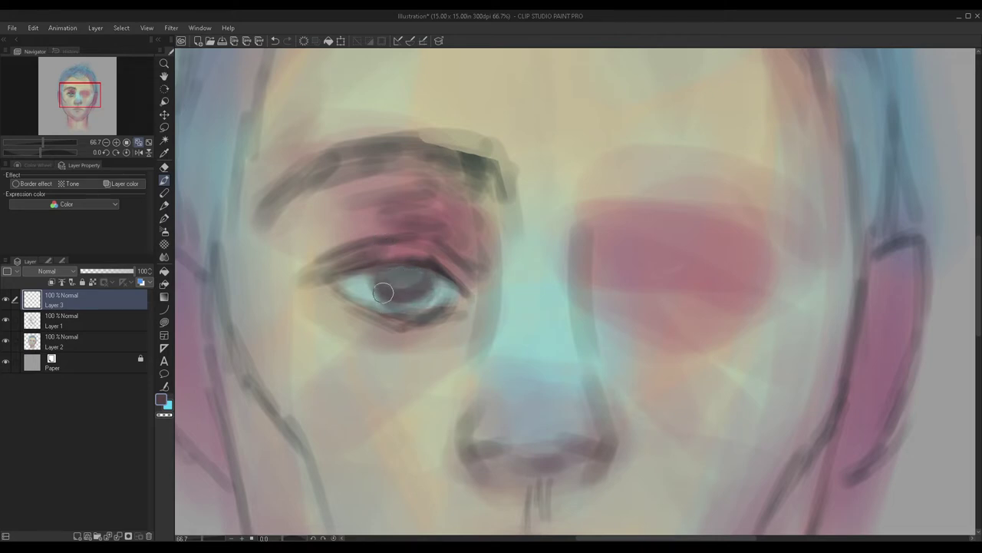
{"action": "scroll", "coordinate": [354, 261], "scroll_direction": "down", "scroll_amount": 2}
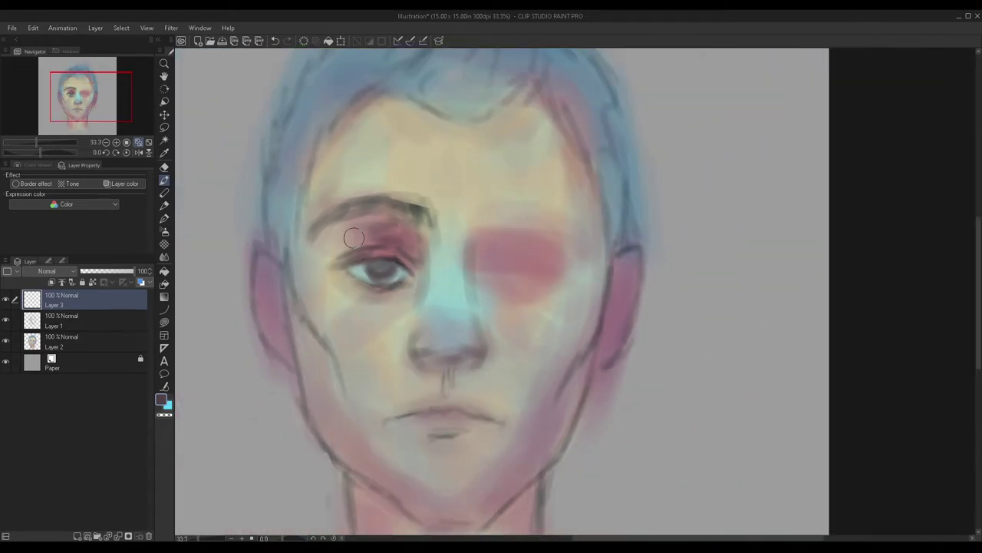
{"action": "scroll", "coordinate": [353, 281], "scroll_direction": "up", "scroll_amount": 2}
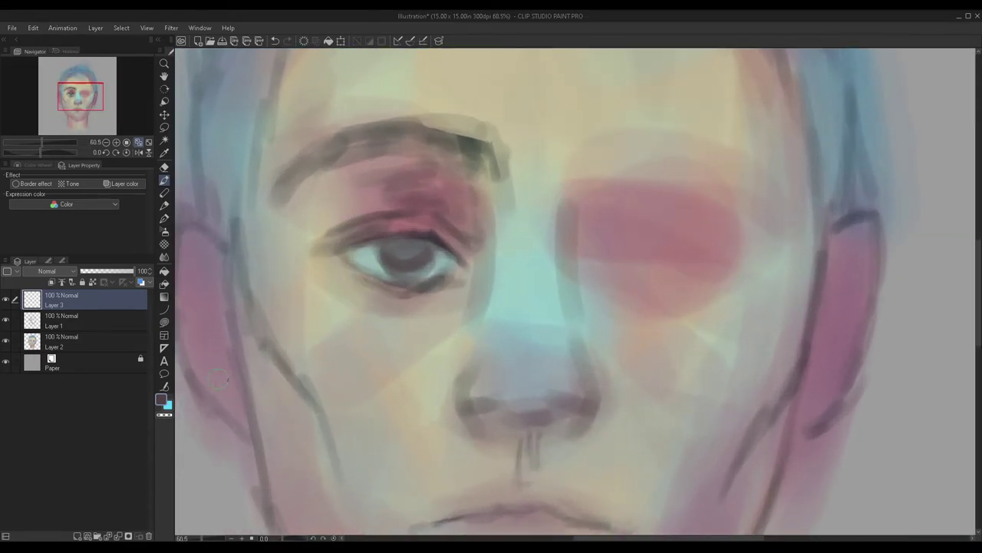
{"action": "left_click", "coordinate": [414, 383]}
{"action": "mouse_move", "coordinate": [404, 251]}
{"action": "left_mouse_down"}
{"action": "mouse_move", "coordinate": [377, 235]}
{"action": "mouse_move", "coordinate": [431, 234]}
{"action": "left_mouse_up"}
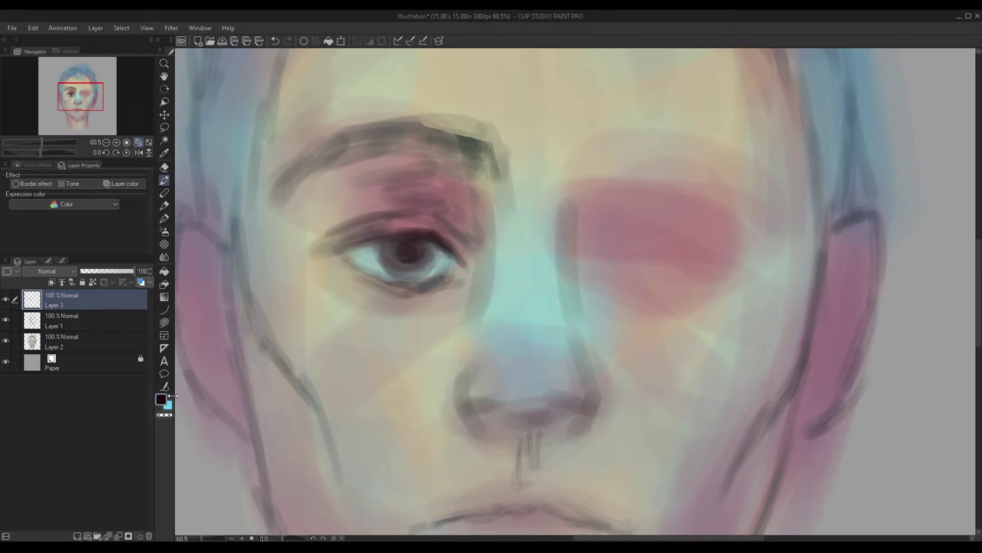
Step: Choose white and paint a small round highlight beside the pupil of the open eye
{"action": "double_click", "coordinate": [158, 403]}
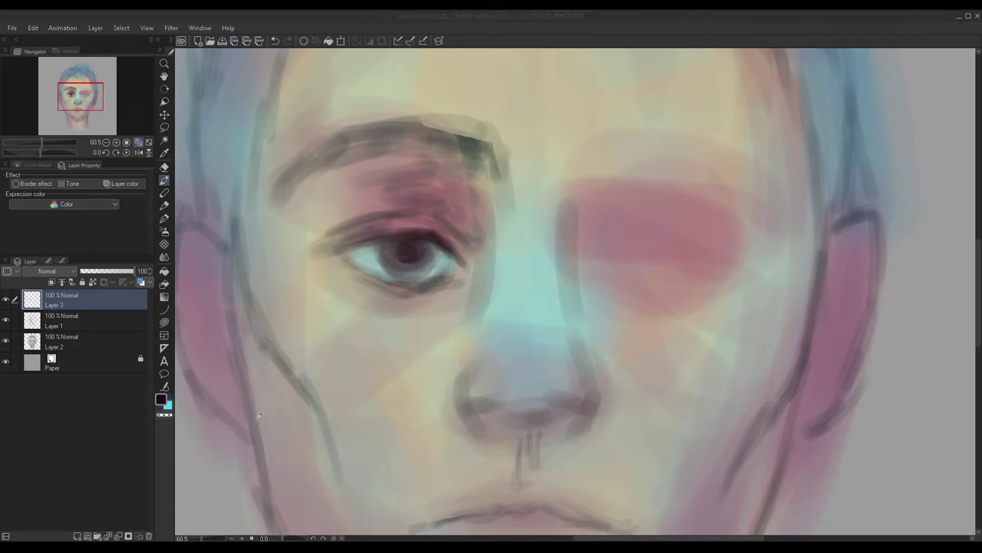
{"action": "left_click", "coordinate": [427, 376]}
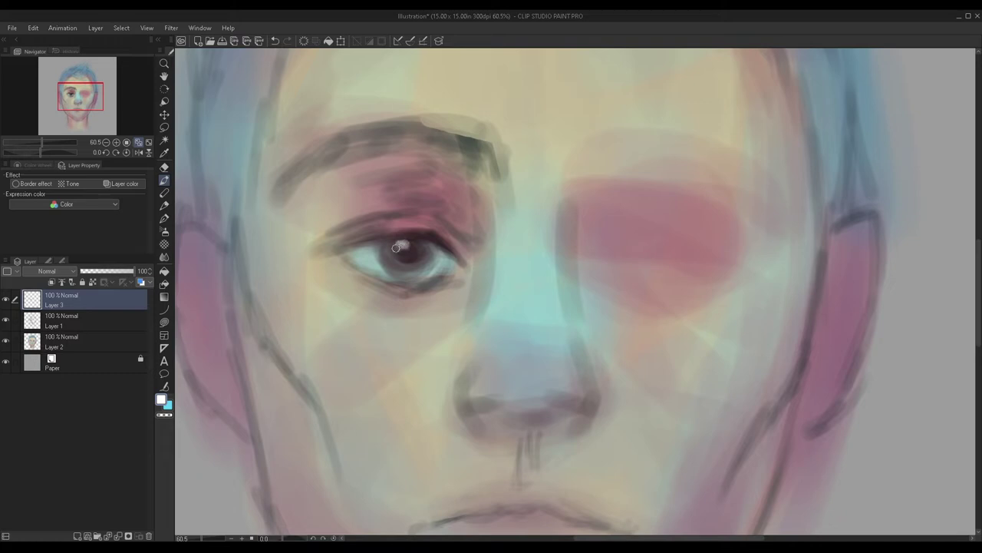
{"action": "scroll", "coordinate": [331, 291], "scroll_direction": "down", "scroll_amount": 1}
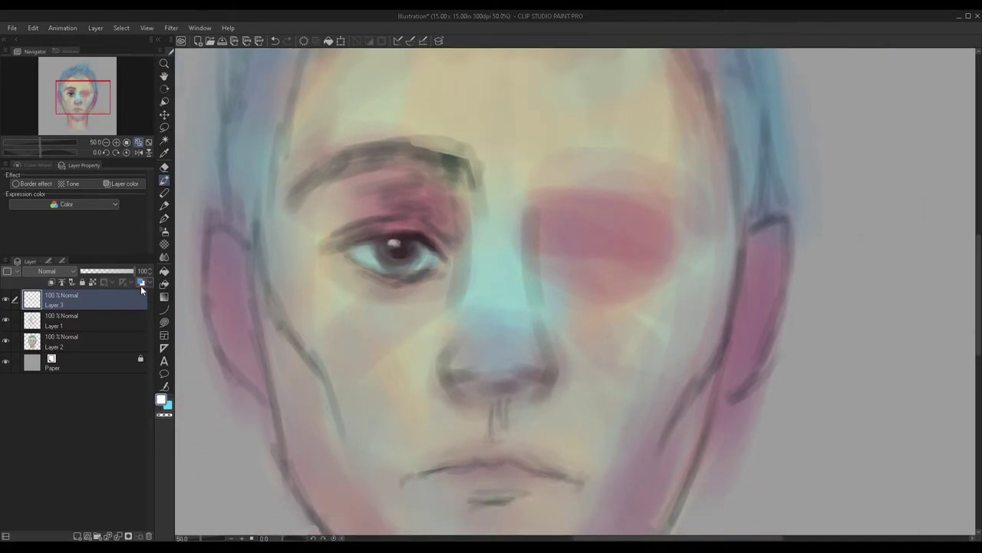
Step: Choose dark crimson and define the open eye's lower lid line and inner corner with fine strokes
{"action": "double_click", "coordinate": [161, 401]}
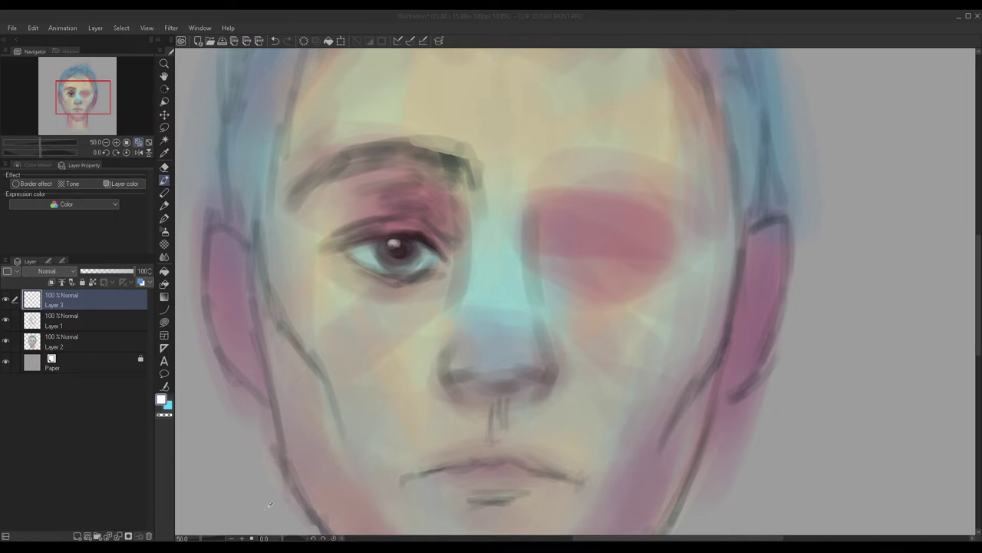
{"action": "left_click", "coordinate": [436, 352]}
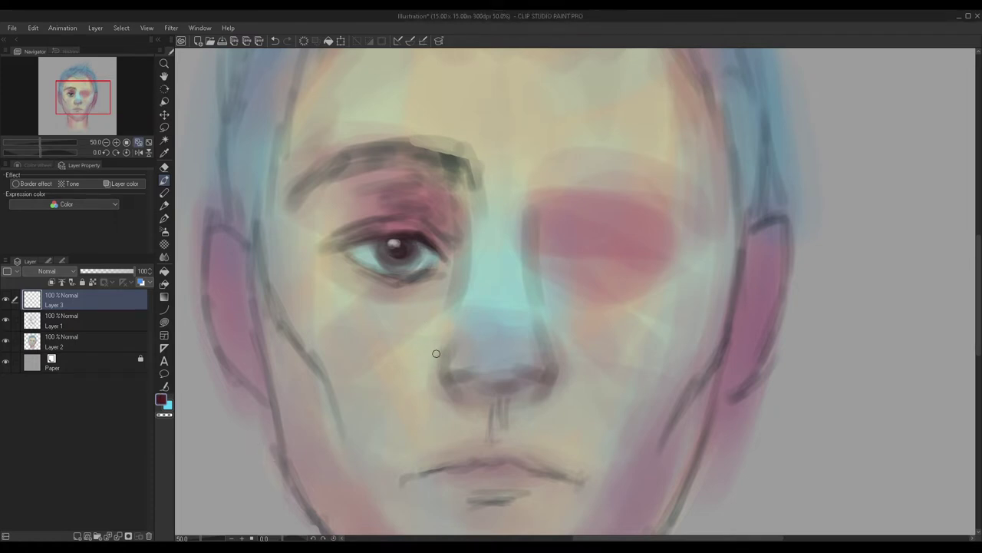
{"action": "scroll", "coordinate": [422, 255], "scroll_direction": "up", "scroll_amount": 1}
{"action": "scroll", "coordinate": [367, 234], "scroll_direction": "up", "scroll_amount": 1}
{"action": "scroll", "coordinate": [401, 260], "scroll_direction": "up", "scroll_amount": 3}
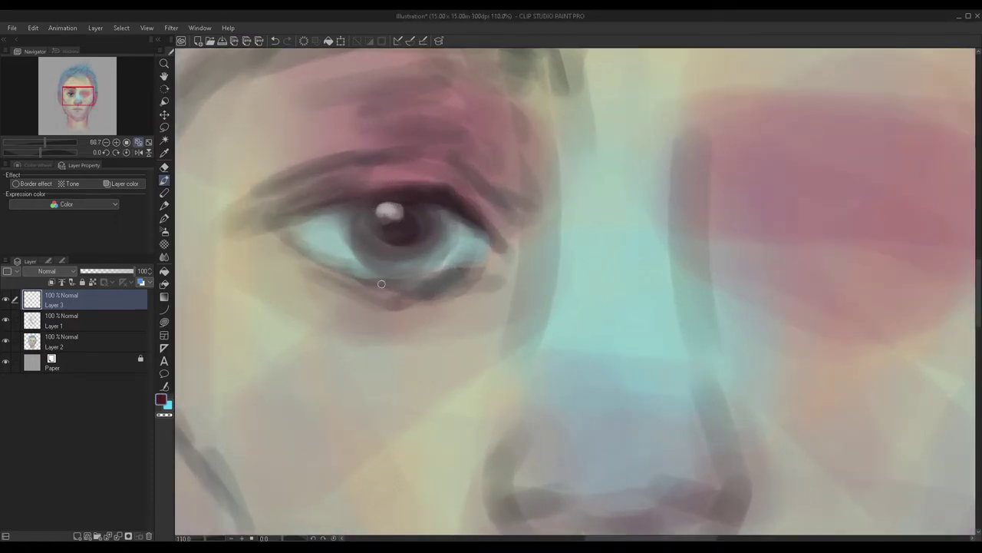
{"action": "left_click_drag", "start_coordinate": [490, 285], "coordinate": [380, 296]}
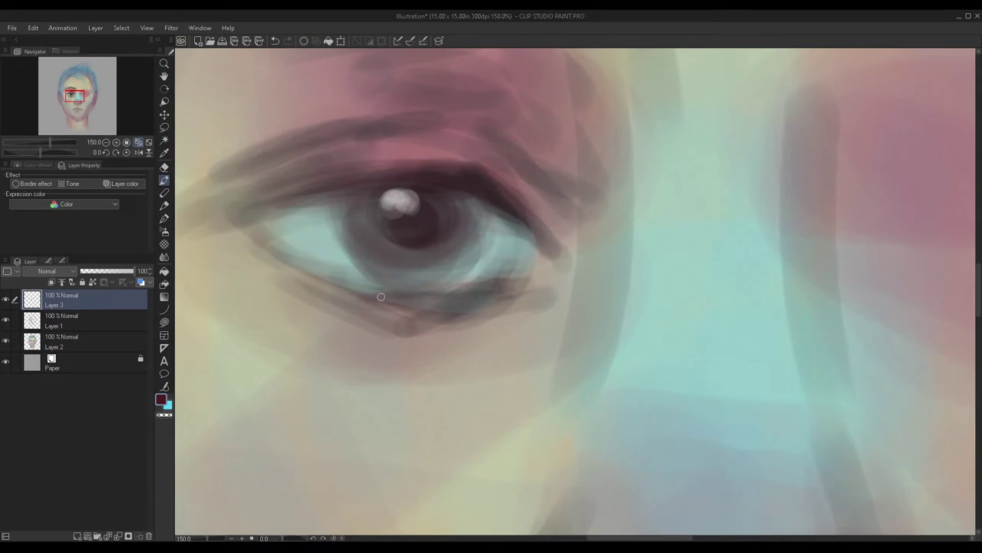
{"action": "mouse_move", "coordinate": [398, 302]}
{"action": "left_mouse_down"}
{"action": "mouse_move", "coordinate": [289, 265]}
{"action": "mouse_move", "coordinate": [282, 250]}
{"action": "left_mouse_up"}
{"action": "left_click_drag", "start_coordinate": [352, 290], "coordinate": [438, 301]}
{"action": "scroll", "coordinate": [554, 294], "scroll_direction": "down", "scroll_amount": 1}
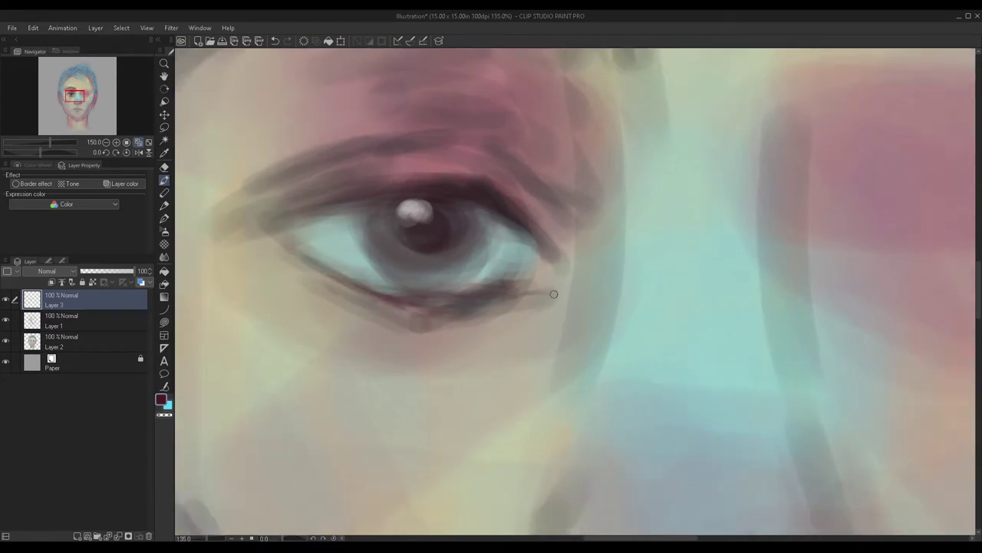
{"action": "scroll", "coordinate": [553, 294], "scroll_direction": "down", "scroll_amount": 4}
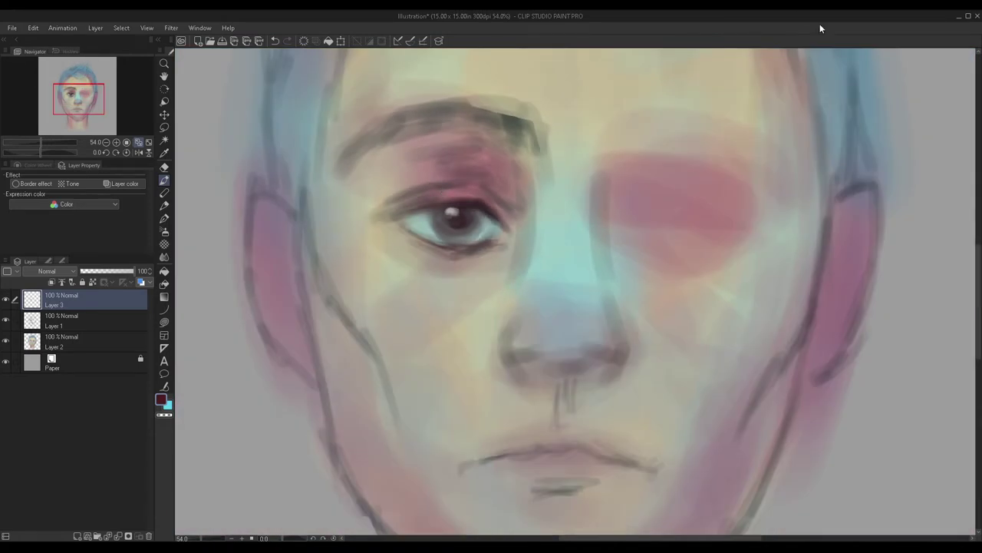
{"action": "scroll", "coordinate": [519, 240], "scroll_direction": "up", "scroll_amount": 2}
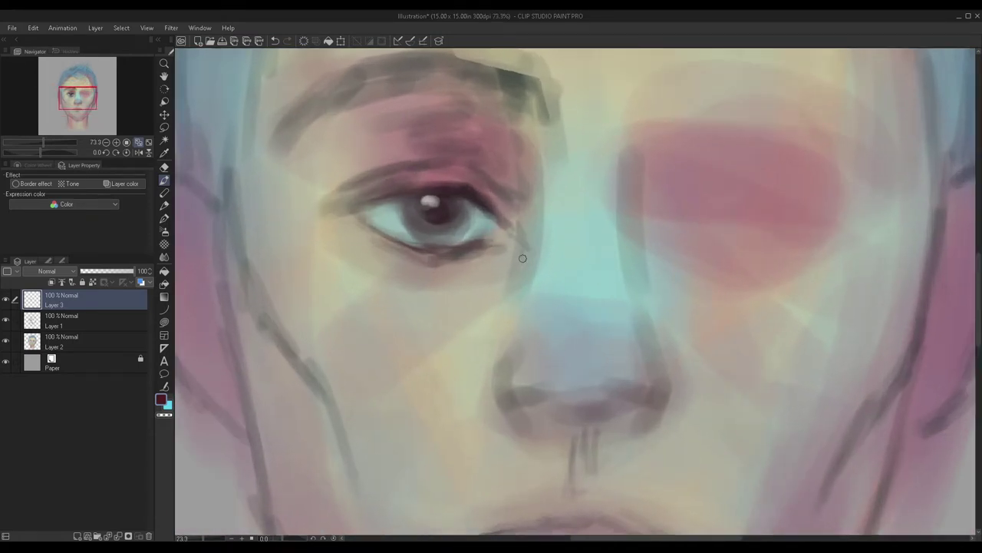
{"action": "scroll", "coordinate": [472, 228], "scroll_direction": "down", "scroll_amount": 2}
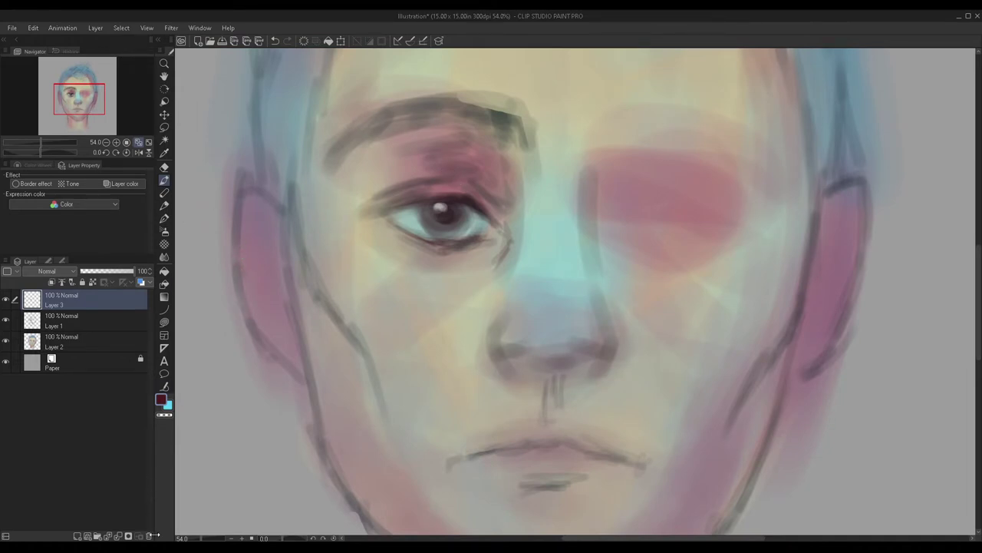
Step: On a new layer, paint over the cheekbone line below the open eye with soft blue-violet strokes
{"action": "left_click", "coordinate": [76, 535]}
{"action": "scroll", "coordinate": [359, 229], "scroll_direction": "down", "scroll_amount": 2}
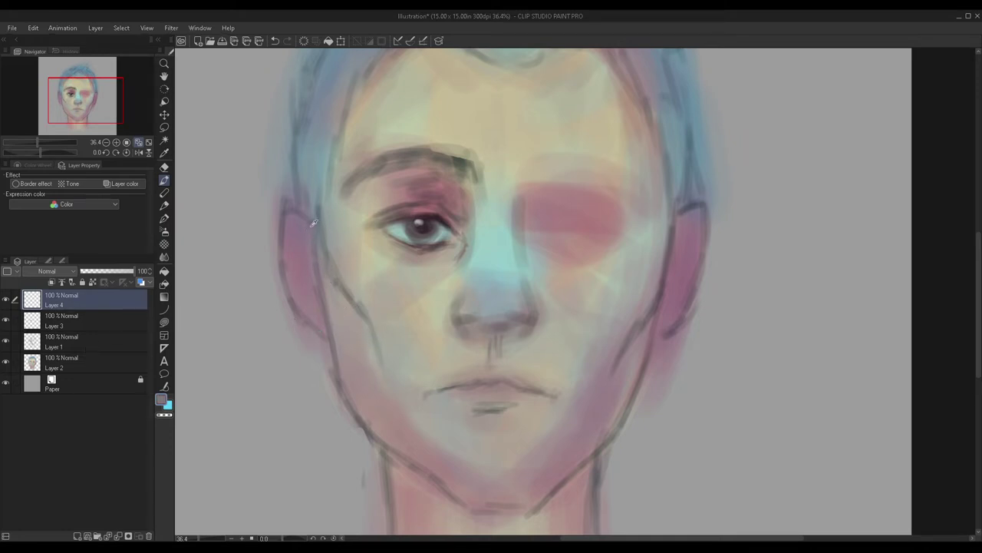
{"action": "mouse_move", "coordinate": [329, 238]}
{"action": "left_mouse_down"}
{"action": "mouse_move", "coordinate": [343, 297]}
{"action": "mouse_move", "coordinate": [318, 234]}
{"action": "mouse_move", "coordinate": [380, 396]}
{"action": "left_mouse_up"}
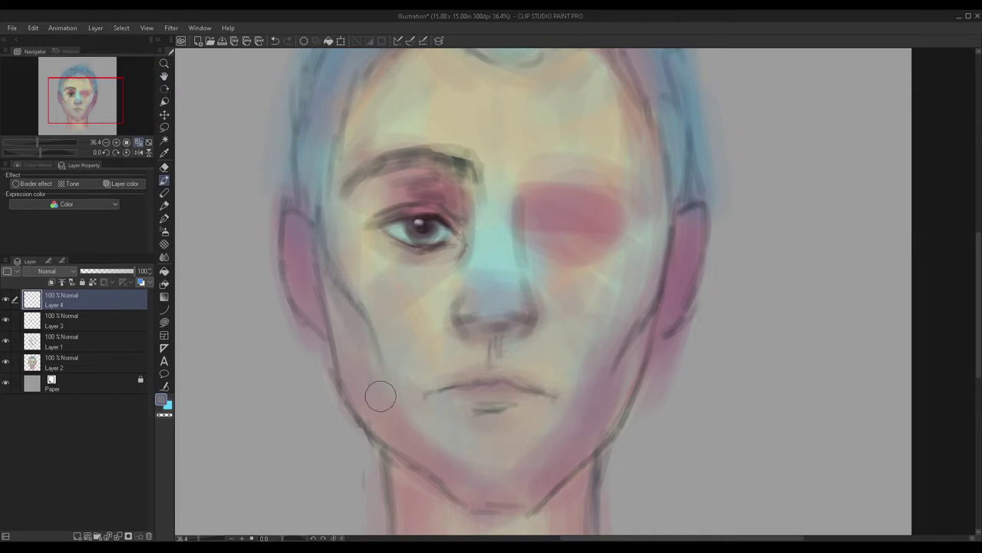
{"action": "mouse_move", "coordinate": [321, 257]}
{"action": "left_mouse_down"}
{"action": "mouse_move", "coordinate": [373, 329]}
{"action": "mouse_move", "coordinate": [335, 254]}
{"action": "mouse_move", "coordinate": [397, 399]}
{"action": "mouse_move", "coordinate": [384, 328]}
{"action": "mouse_move", "coordinate": [347, 226]}
{"action": "mouse_move", "coordinate": [373, 302]}
{"action": "mouse_move", "coordinate": [370, 332]}
{"action": "left_mouse_up"}
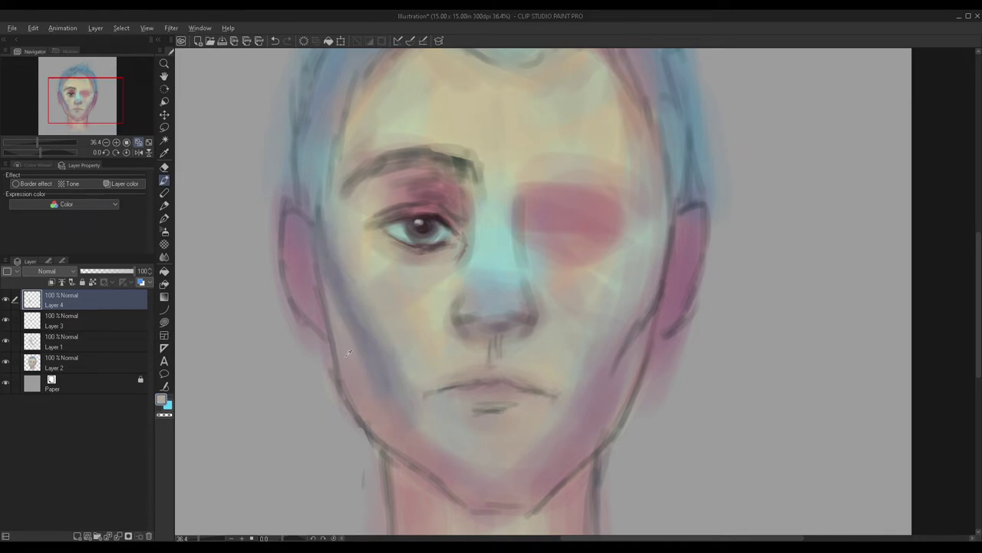
Step: Blend the cheek and jaw on the open eye's side using skin tones sampled from the painting
{"action": "left_click", "coordinate": [380, 417], "text": "alt"}
{"action": "mouse_move", "coordinate": [381, 416]}
{"action": "left_mouse_down"}
{"action": "mouse_move", "coordinate": [344, 319]}
{"action": "mouse_move", "coordinate": [380, 365]}
{"action": "mouse_move", "coordinate": [337, 264]}
{"action": "mouse_move", "coordinate": [360, 353]}
{"action": "mouse_move", "coordinate": [341, 330]}
{"action": "mouse_move", "coordinate": [331, 266]}
{"action": "mouse_move", "coordinate": [364, 368]}
{"action": "mouse_move", "coordinate": [450, 466]}
{"action": "mouse_move", "coordinate": [376, 368]}
{"action": "mouse_move", "coordinate": [480, 465]}
{"action": "left_mouse_up"}
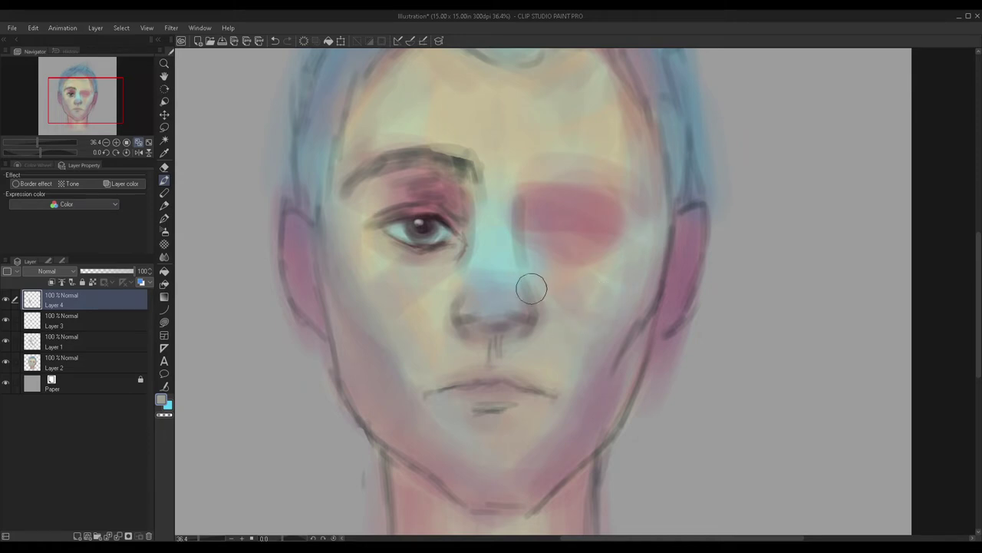
{"action": "scroll", "coordinate": [644, 314], "scroll_direction": "up", "scroll_amount": 1}
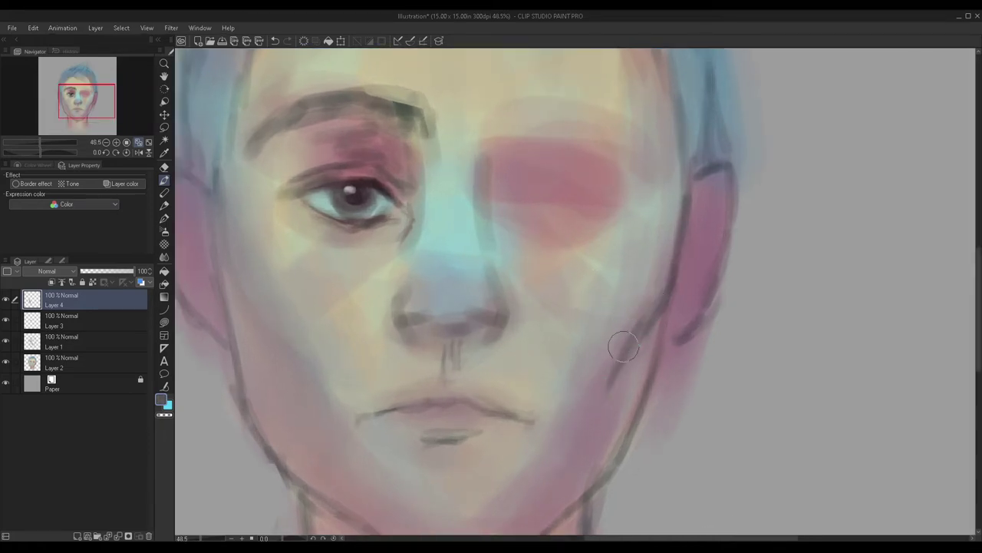
Step: Shade the cheeks on both sides of the nose with soft strokes and blend them using sampled skin tones
{"action": "scroll", "coordinate": [623, 319], "scroll_direction": "down", "scroll_amount": 1}
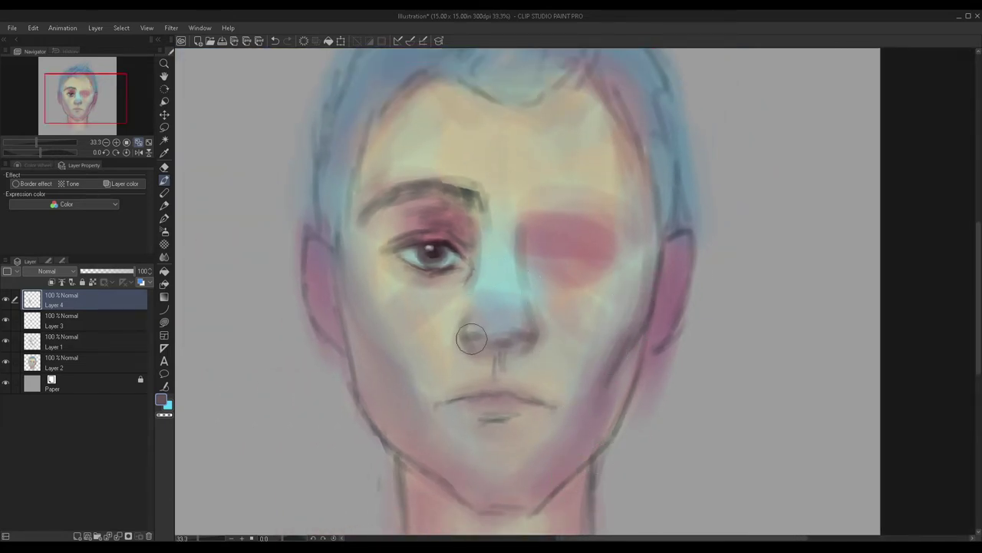
{"action": "mouse_move", "coordinate": [435, 363]}
{"action": "left_mouse_down"}
{"action": "mouse_move", "coordinate": [462, 303]}
{"action": "mouse_move", "coordinate": [440, 328]}
{"action": "left_mouse_up"}
{"action": "left_click_drag", "start_coordinate": [543, 322], "coordinate": [573, 363]}
{"action": "left_click_drag", "start_coordinate": [536, 295], "coordinate": [563, 365]}
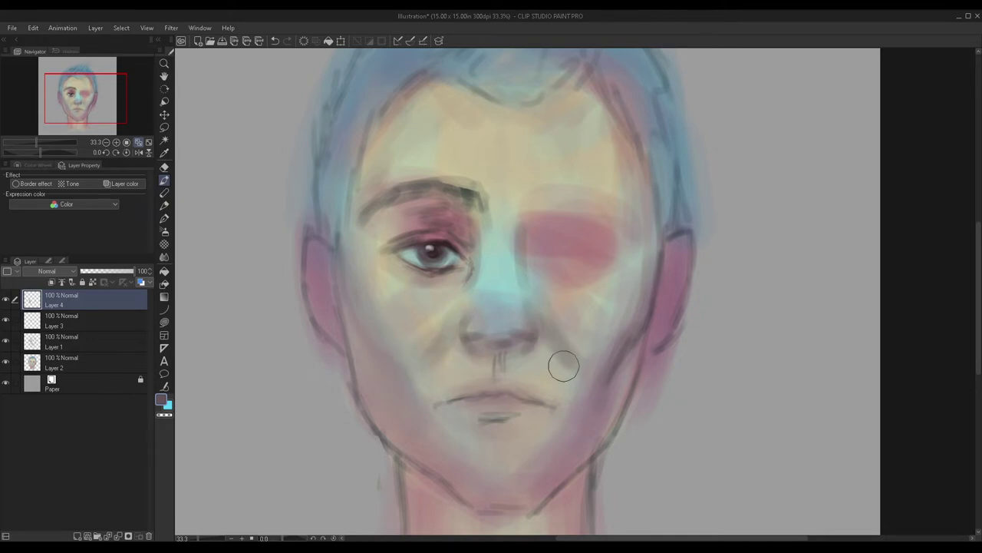
{"action": "mouse_move", "coordinate": [564, 313]}
{"action": "left_mouse_down"}
{"action": "mouse_move", "coordinate": [586, 331]}
{"action": "mouse_move", "coordinate": [551, 307]}
{"action": "mouse_move", "coordinate": [575, 350]}
{"action": "mouse_move", "coordinate": [549, 312]}
{"action": "mouse_move", "coordinate": [559, 341]}
{"action": "mouse_move", "coordinate": [545, 350]}
{"action": "mouse_move", "coordinate": [556, 378]}
{"action": "left_mouse_up"}
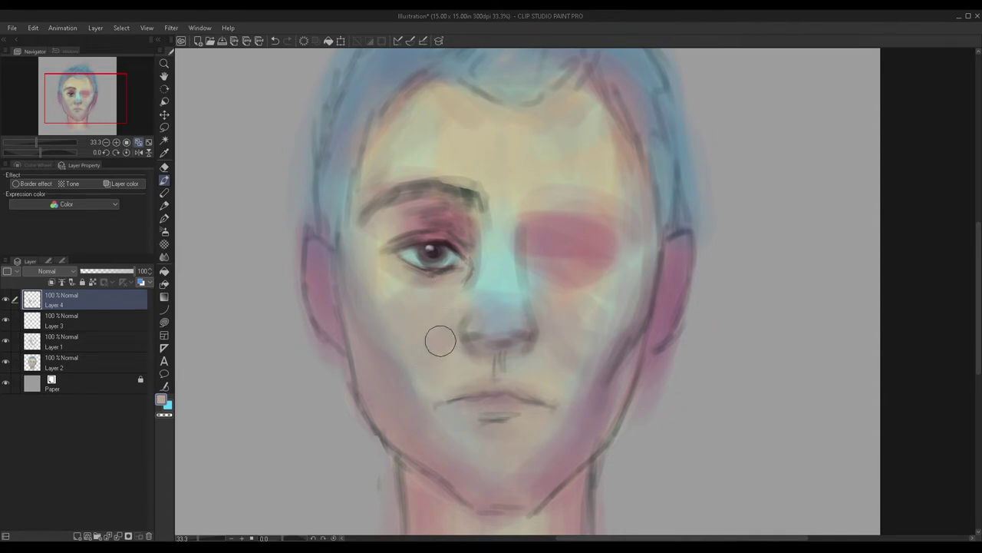
{"action": "scroll", "coordinate": [391, 285], "scroll_direction": "up", "scroll_amount": 1}
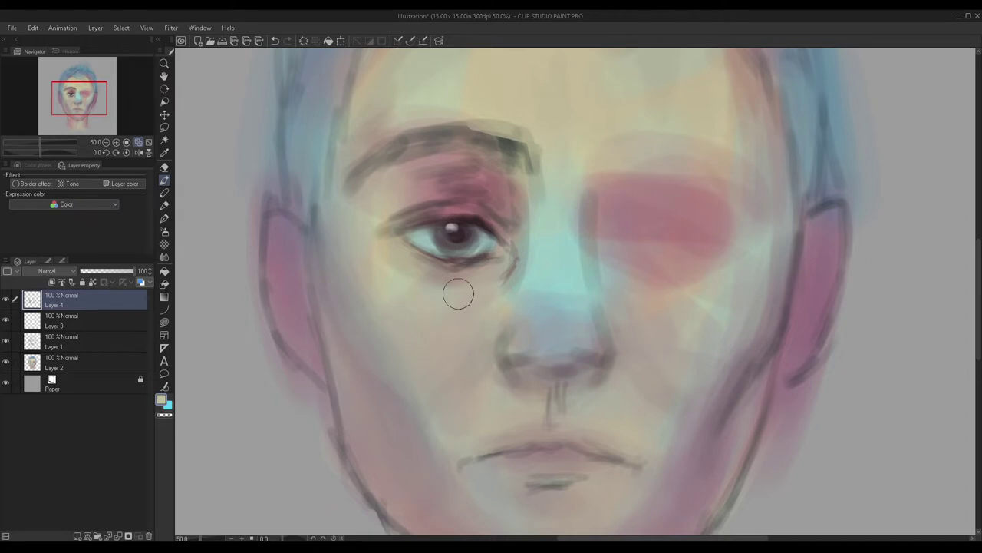
{"action": "scroll", "coordinate": [307, 206], "scroll_direction": "down", "scroll_amount": 1}
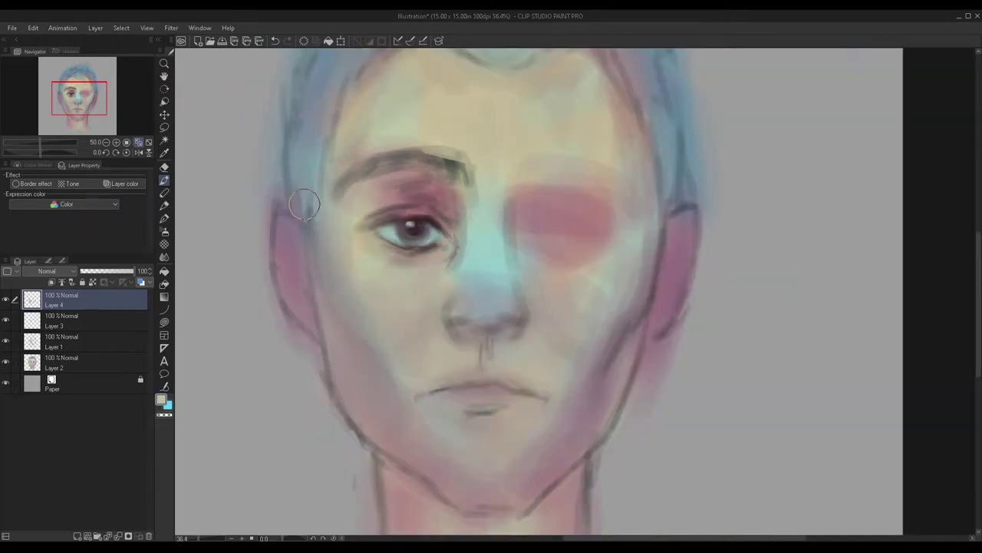
Step: Blend the crimson area between the open eye and its eyebrow with muted skin tones sampled from the painting
{"action": "scroll", "coordinate": [319, 155], "scroll_direction": "down", "scroll_amount": 1}
{"action": "scroll", "coordinate": [328, 175], "scroll_direction": "up", "scroll_amount": 1}
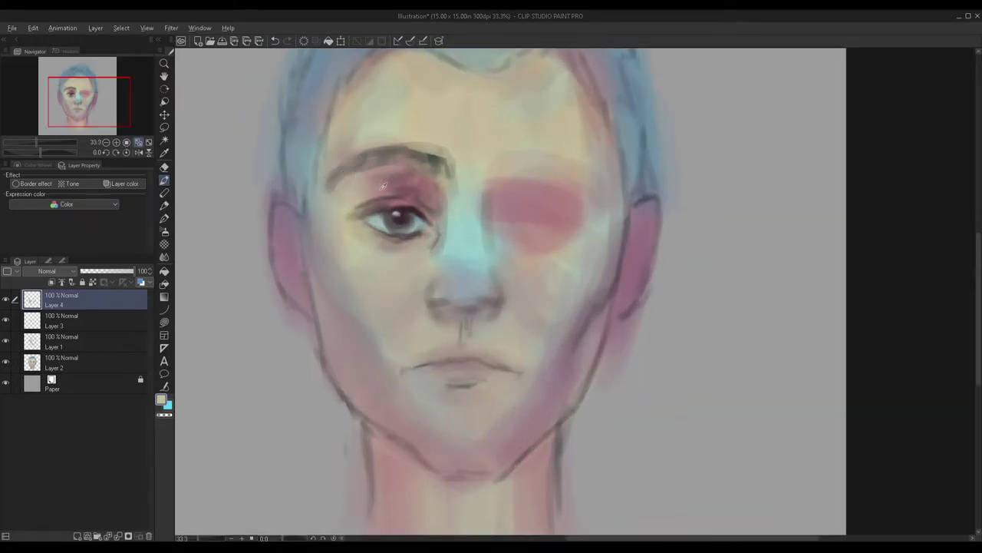
{"action": "mouse_move", "coordinate": [362, 178]}
{"action": "left_mouse_down"}
{"action": "mouse_move", "coordinate": [345, 202]}
{"action": "mouse_move", "coordinate": [332, 199]}
{"action": "mouse_move", "coordinate": [381, 172]}
{"action": "left_mouse_up"}
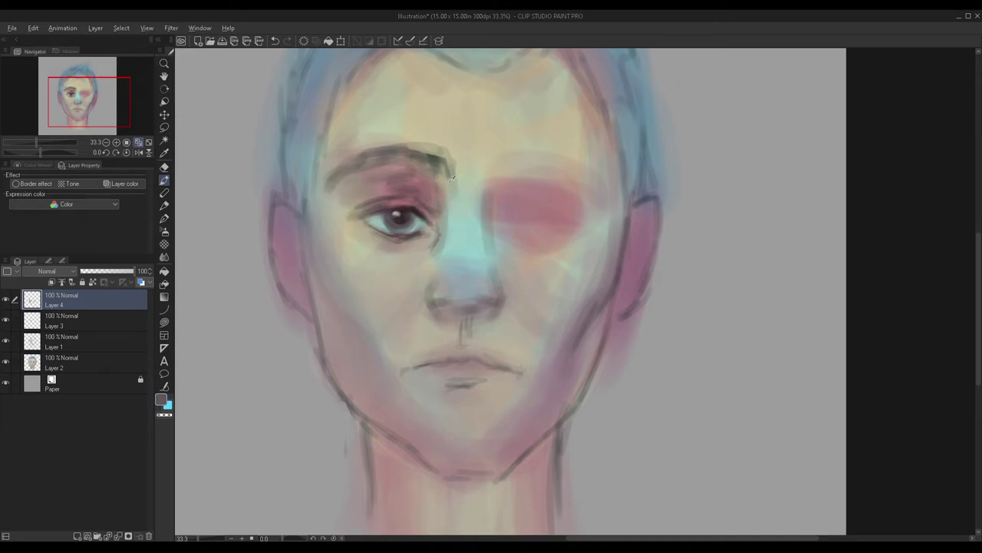
{"action": "mouse_move", "coordinate": [407, 186]}
{"action": "left_mouse_down"}
{"action": "mouse_move", "coordinate": [425, 193]}
{"action": "mouse_move", "coordinate": [387, 175]}
{"action": "mouse_move", "coordinate": [418, 180]}
{"action": "mouse_move", "coordinate": [368, 177]}
{"action": "left_mouse_up"}
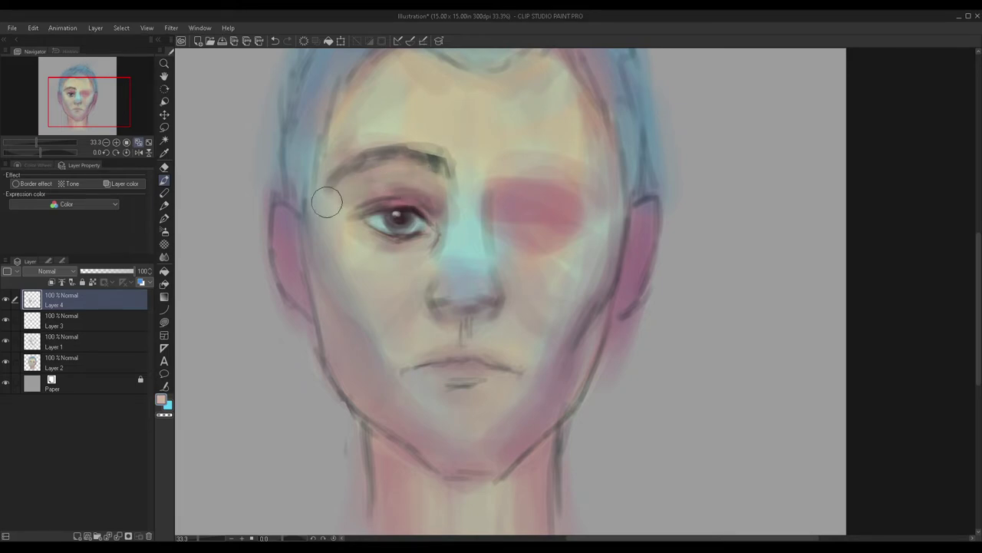
{"action": "scroll", "coordinate": [353, 200], "scroll_direction": "down", "scroll_amount": 2}
{"action": "scroll", "coordinate": [353, 153], "scroll_direction": "up", "scroll_amount": 1}
{"action": "scroll", "coordinate": [361, 144], "scroll_direction": "up", "scroll_amount": 2}
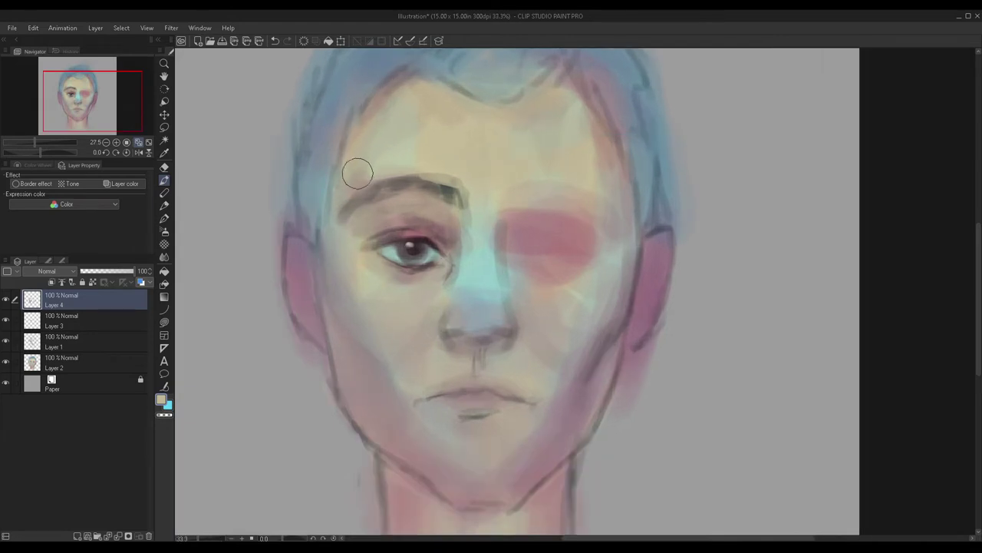
Step: Thicken the open eye's eyebrow with soft dark strokes, blend its upper edge into the forehead and sample a greyish tone near its inner end
{"action": "mouse_move", "coordinate": [458, 181]}
{"action": "left_mouse_down"}
{"action": "mouse_move", "coordinate": [460, 222]}
{"action": "mouse_move", "coordinate": [455, 205]}
{"action": "mouse_move", "coordinate": [396, 182]}
{"action": "mouse_move", "coordinate": [427, 189]}
{"action": "mouse_move", "coordinate": [396, 192]}
{"action": "mouse_move", "coordinate": [428, 192]}
{"action": "mouse_move", "coordinate": [416, 185]}
{"action": "mouse_move", "coordinate": [353, 201]}
{"action": "left_mouse_up"}
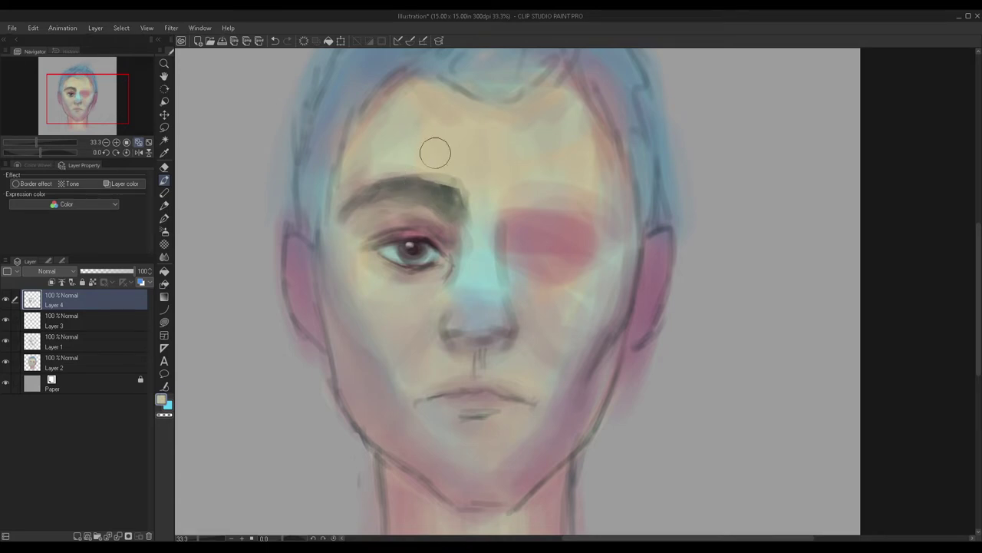
{"action": "mouse_move", "coordinate": [453, 169]}
{"action": "left_mouse_down"}
{"action": "mouse_move", "coordinate": [406, 170]}
{"action": "mouse_move", "coordinate": [395, 180]}
{"action": "mouse_move", "coordinate": [459, 180]}
{"action": "left_mouse_up"}
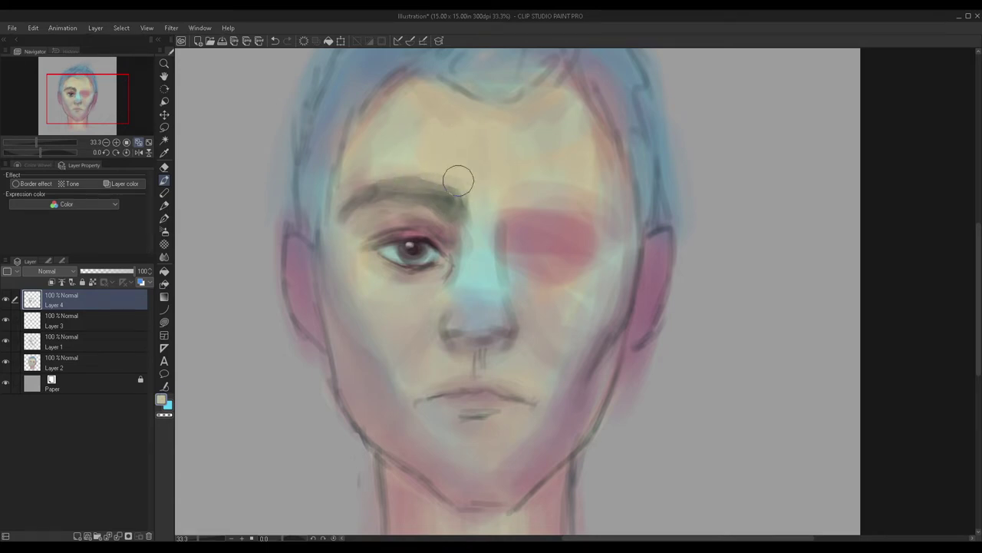
{"action": "scroll", "coordinate": [370, 164], "scroll_direction": "down", "scroll_amount": 2}
{"action": "scroll", "coordinate": [391, 177], "scroll_direction": "up", "scroll_amount": 2}
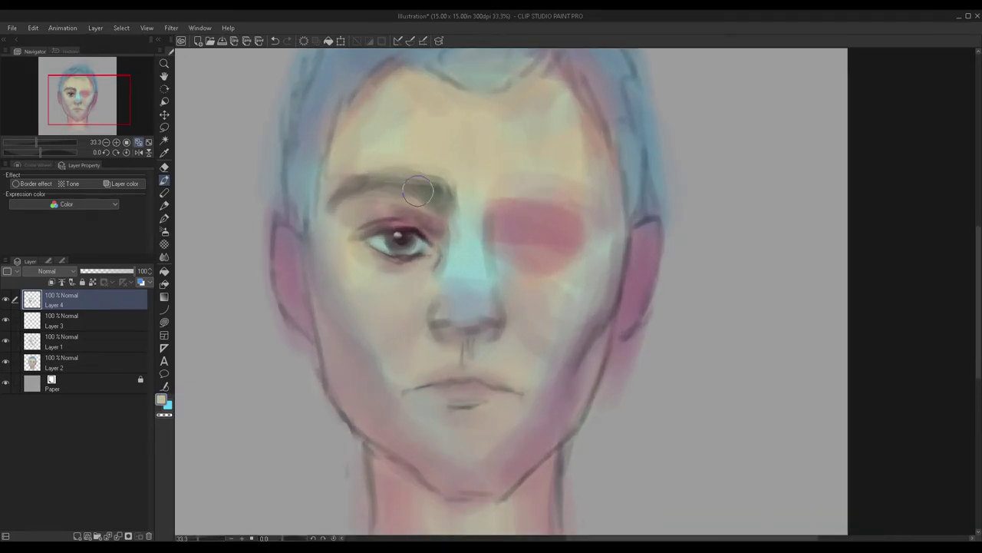
{"action": "scroll", "coordinate": [417, 191], "scroll_direction": "up", "scroll_amount": 1}
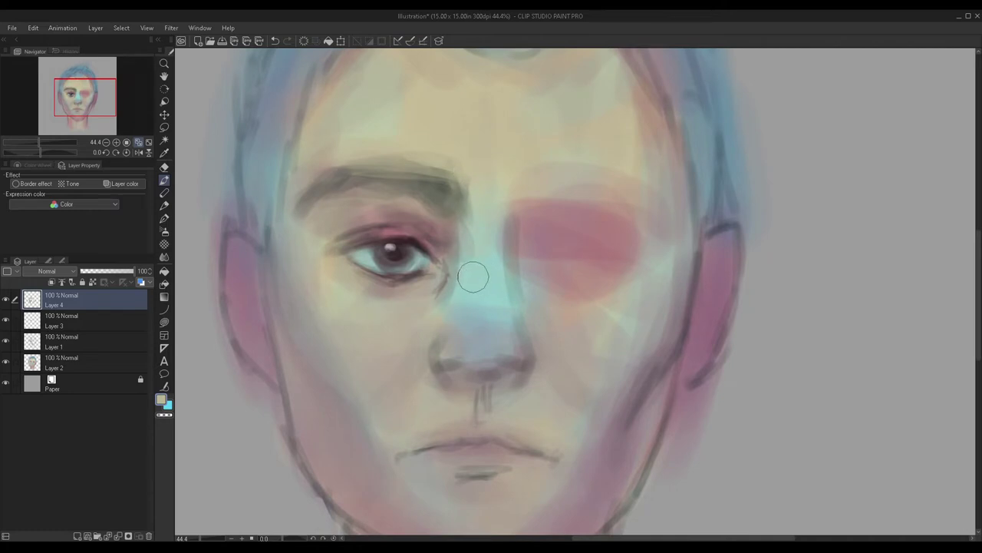
{"action": "left_click", "coordinate": [452, 229], "text": "alt"}
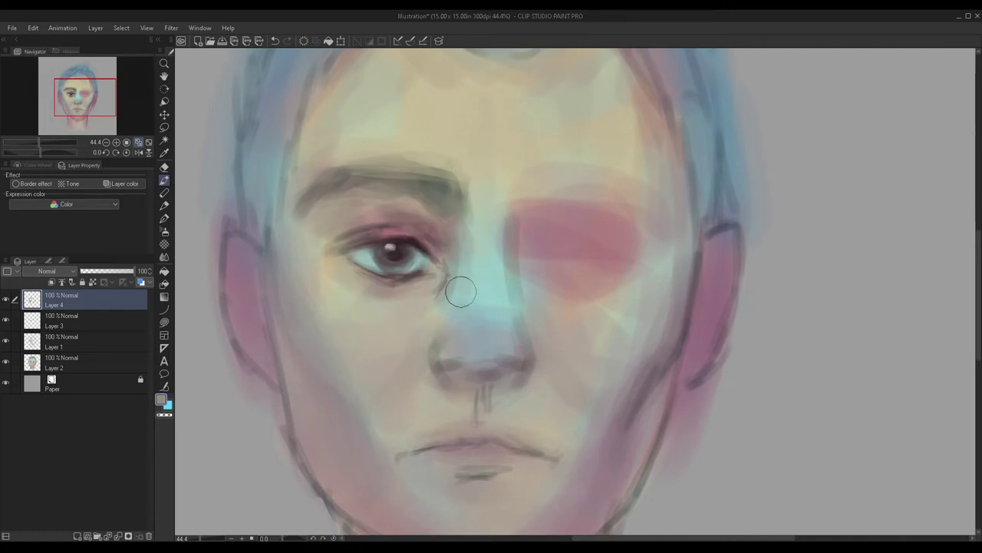
Step: Compare the painting with the top layer hidden and shown, and merge Layers 4, 3 and 1 down into Layer 2
{"action": "scroll", "coordinate": [450, 197], "scroll_direction": "down", "scroll_amount": 3}
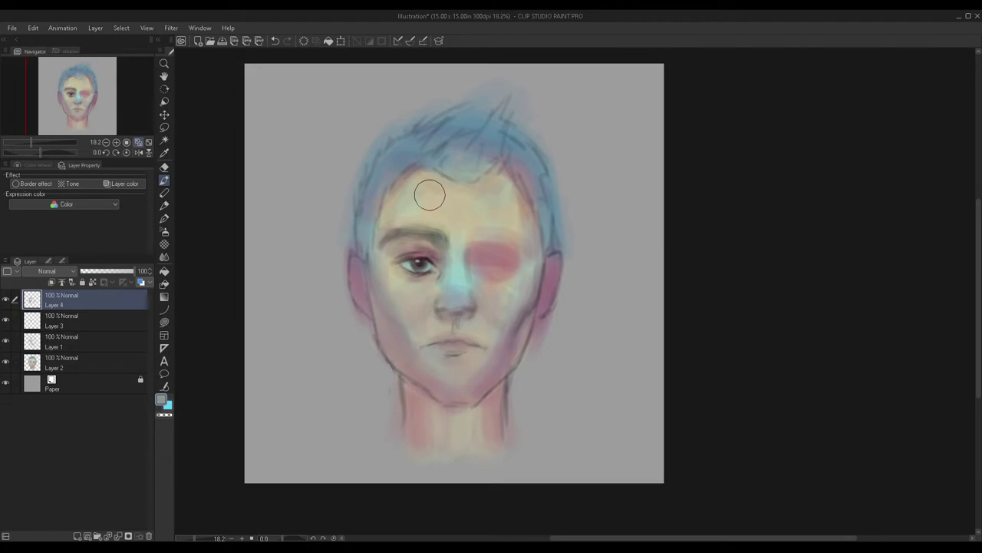
{"action": "scroll", "coordinate": [431, 201], "scroll_direction": "up", "scroll_amount": 1}
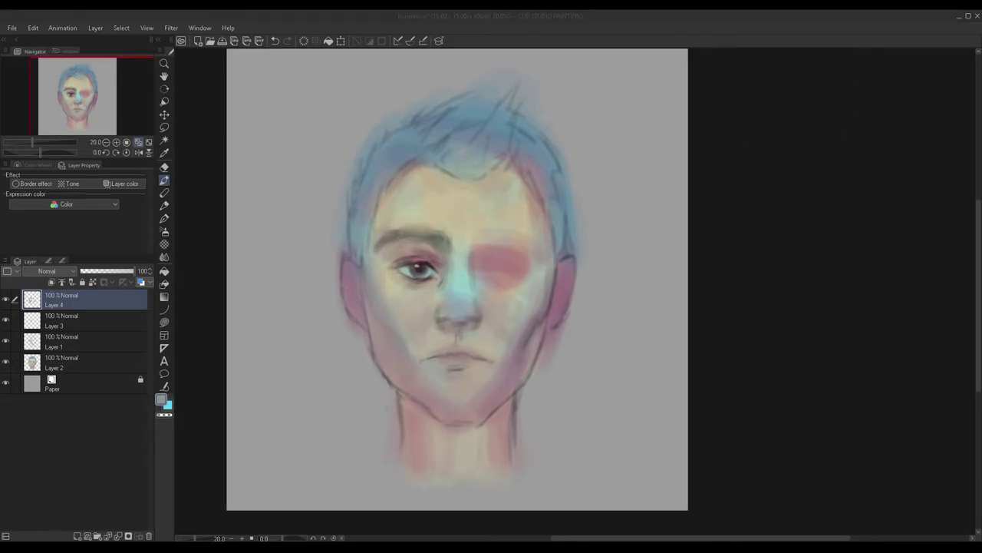
{"action": "left_click", "coordinate": [5, 298]}
{"action": "left_click", "coordinate": [6, 298]}
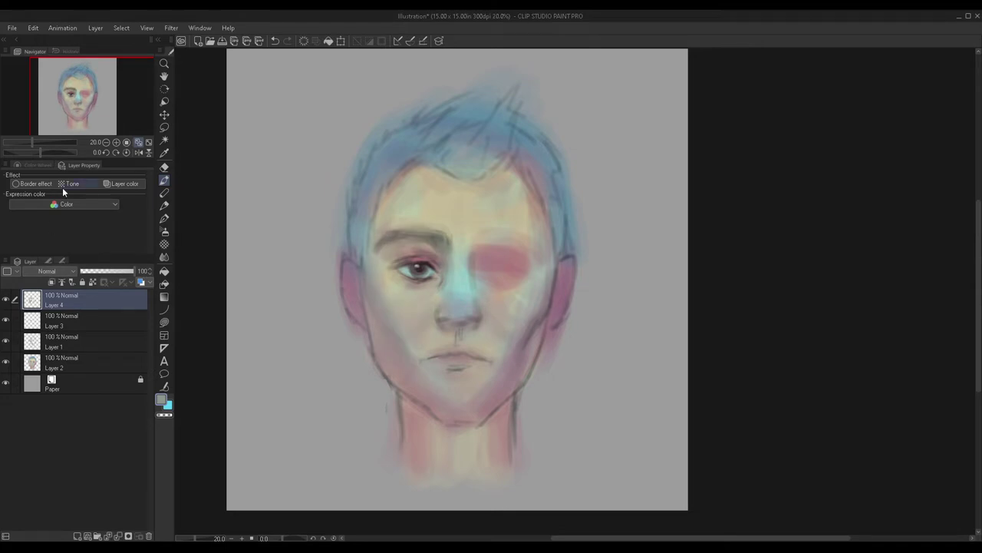
{"action": "key", "text": "ctrl+e"}
{"action": "key", "text": "ctrl+e"}
{"action": "left_click", "coordinate": [7, 300]}
{"action": "left_click", "coordinate": [6, 300]}
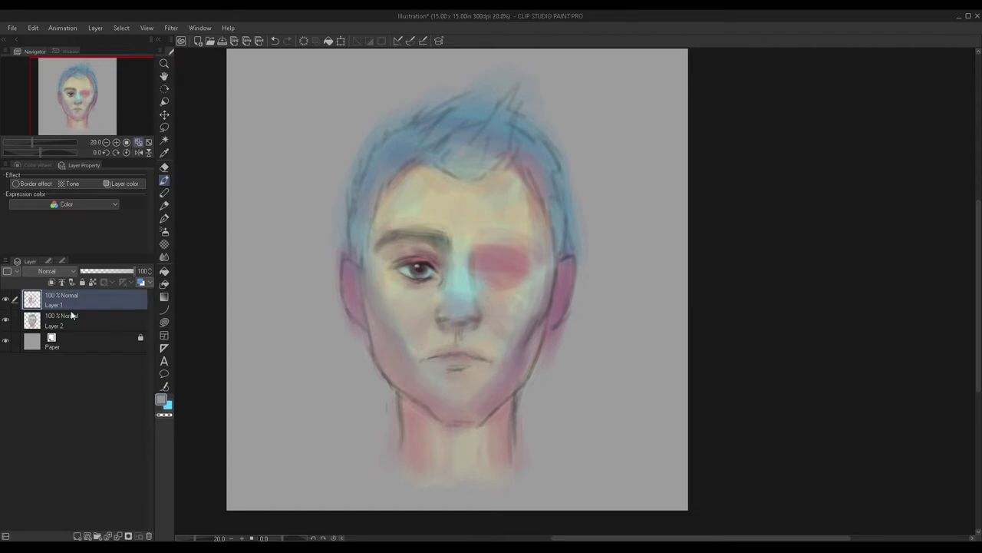
{"action": "key", "text": "ctrl+e"}
Step: On a new layer, paint soft dark purple shadows over both eye sockets, the nose bridge, the cheeks and the jaw
{"action": "left_click", "coordinate": [78, 536]}
{"action": "mouse_move", "coordinate": [372, 252]}
{"action": "left_mouse_down"}
{"action": "mouse_move", "coordinate": [383, 261]}
{"action": "mouse_move", "coordinate": [400, 244]}
{"action": "mouse_move", "coordinate": [440, 255]}
{"action": "mouse_move", "coordinate": [417, 279]}
{"action": "mouse_move", "coordinate": [377, 250]}
{"action": "left_mouse_up"}
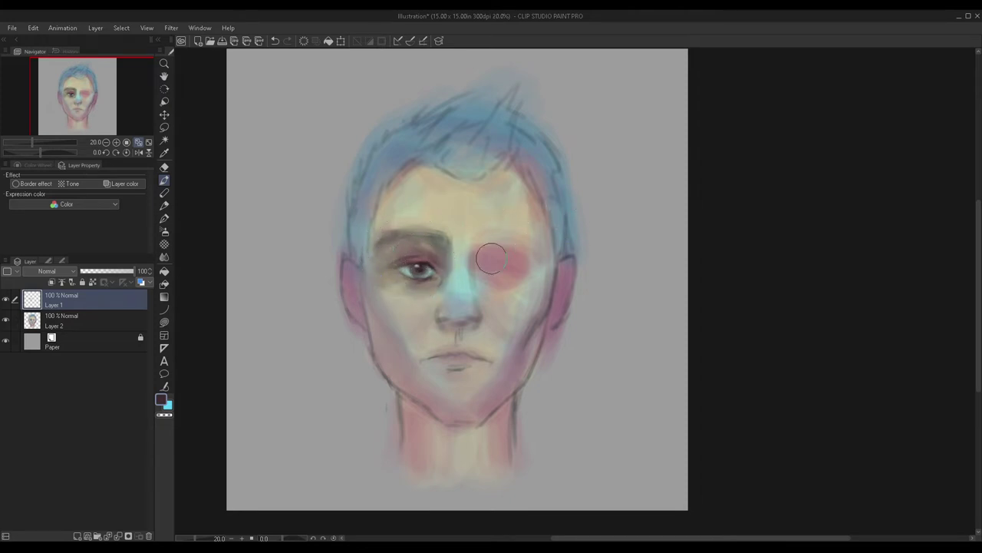
{"action": "mouse_move", "coordinate": [453, 258]}
{"action": "left_mouse_down"}
{"action": "mouse_move", "coordinate": [486, 281]}
{"action": "mouse_move", "coordinate": [469, 258]}
{"action": "left_mouse_up"}
{"action": "mouse_move", "coordinate": [513, 295]}
{"action": "left_mouse_down"}
{"action": "mouse_move", "coordinate": [482, 271]}
{"action": "mouse_move", "coordinate": [490, 234]}
{"action": "left_mouse_up"}
{"action": "mouse_move", "coordinate": [387, 258]}
{"action": "left_mouse_down"}
{"action": "mouse_move", "coordinate": [377, 265]}
{"action": "mouse_move", "coordinate": [387, 276]}
{"action": "left_mouse_up"}
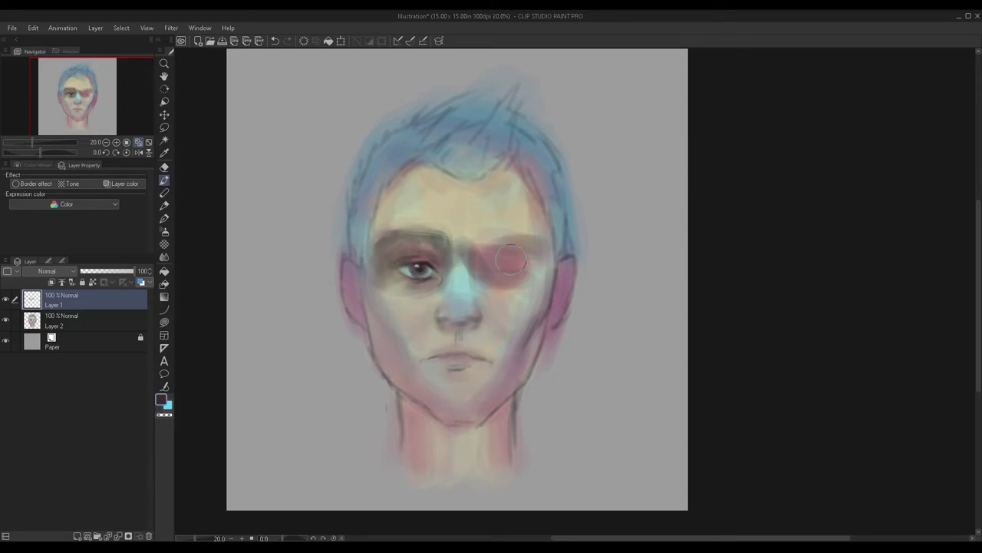
{"action": "mouse_move", "coordinate": [365, 290]}
{"action": "left_mouse_down"}
{"action": "mouse_move", "coordinate": [401, 373]}
{"action": "mouse_move", "coordinate": [369, 338]}
{"action": "mouse_move", "coordinate": [359, 261]}
{"action": "left_mouse_up"}
{"action": "mouse_move", "coordinate": [509, 345]}
{"action": "left_mouse_down"}
{"action": "mouse_move", "coordinate": [478, 422]}
{"action": "mouse_move", "coordinate": [478, 402]}
{"action": "mouse_move", "coordinate": [388, 412]}
{"action": "mouse_move", "coordinate": [456, 417]}
{"action": "mouse_move", "coordinate": [379, 322]}
{"action": "left_mouse_up"}
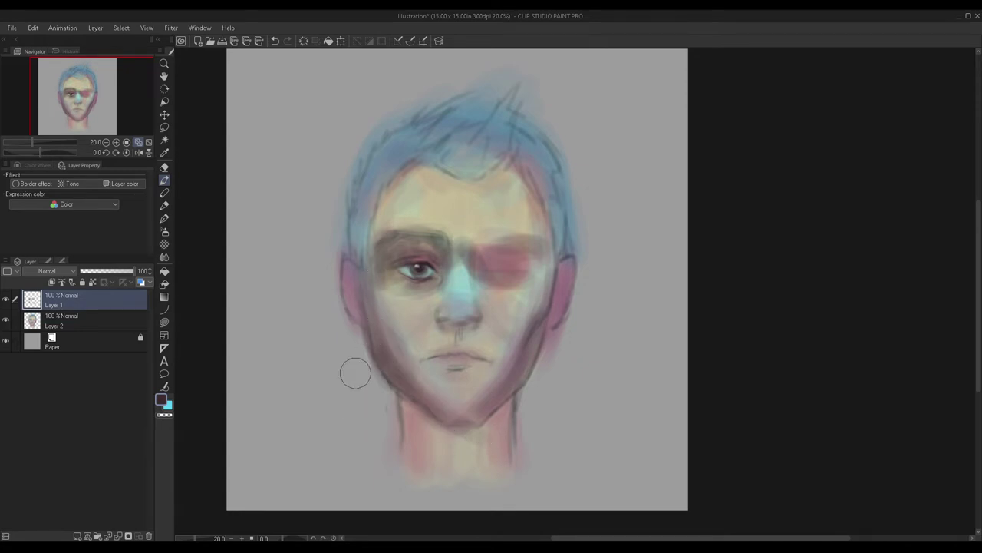
Step: Extend the dark purple shading over the brow area, the forehead's hairline and both sides of the neck
{"action": "left_click_drag", "start_coordinate": [481, 249], "coordinate": [531, 248]}
{"action": "left_click_drag", "start_coordinate": [407, 171], "coordinate": [378, 259]}
{"action": "left_click_drag", "start_coordinate": [449, 158], "coordinate": [528, 174]}
{"action": "left_click_drag", "start_coordinate": [419, 422], "coordinate": [451, 456]}
{"action": "mouse_move", "coordinate": [411, 419]}
{"action": "left_mouse_down"}
{"action": "mouse_move", "coordinate": [461, 447]}
{"action": "mouse_move", "coordinate": [388, 386]}
{"action": "mouse_move", "coordinate": [459, 435]}
{"action": "mouse_move", "coordinate": [502, 405]}
{"action": "mouse_move", "coordinate": [472, 442]}
{"action": "mouse_move", "coordinate": [383, 461]}
{"action": "mouse_move", "coordinate": [386, 375]}
{"action": "mouse_move", "coordinate": [389, 465]}
{"action": "left_mouse_up"}
{"action": "mouse_move", "coordinate": [386, 374]}
{"action": "left_mouse_down"}
{"action": "mouse_move", "coordinate": [395, 466]}
{"action": "mouse_move", "coordinate": [407, 481]}
{"action": "mouse_move", "coordinate": [392, 392]}
{"action": "mouse_move", "coordinate": [435, 472]}
{"action": "mouse_move", "coordinate": [516, 399]}
{"action": "mouse_move", "coordinate": [513, 483]}
{"action": "left_mouse_up"}
Step: Lower the shading layer's opacity to 48% and merge it into the painting layer
{"action": "left_click", "coordinate": [101, 270]}
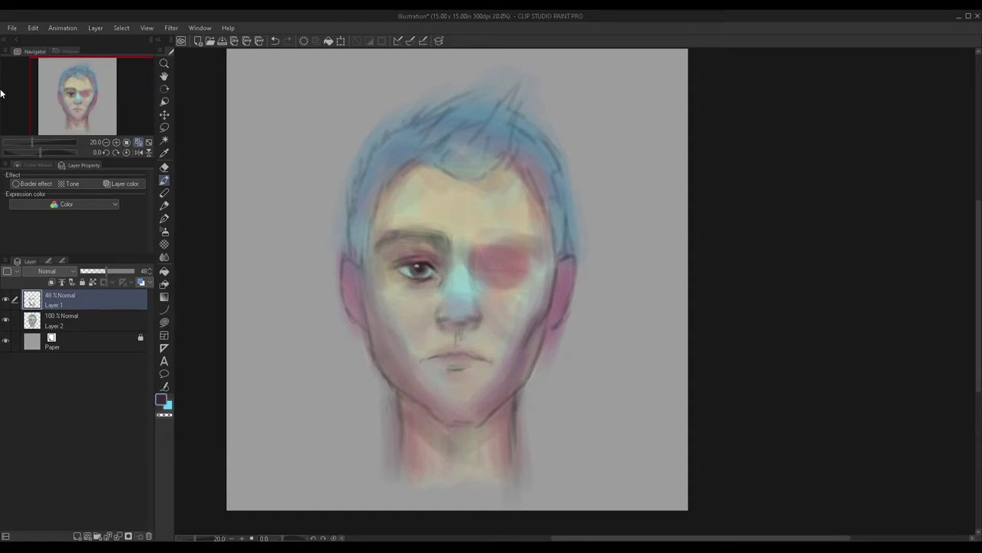
{"action": "key", "text": "ctrl+e"}
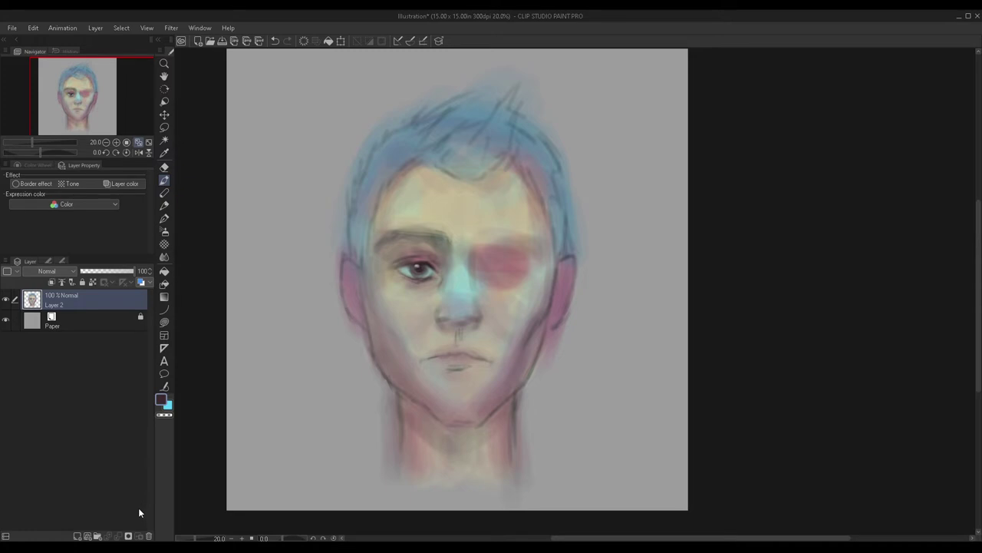
Step: On a new layer, sketch a curved shirt neckline around the base of the neck with thin dark lines
{"action": "left_click", "coordinate": [76, 536]}
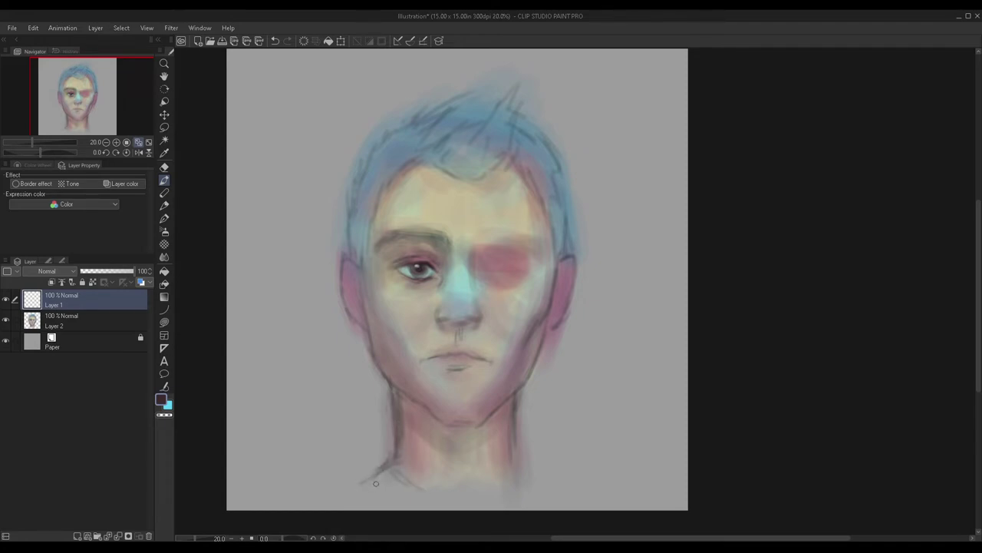
{"action": "mouse_move", "coordinate": [383, 482]}
{"action": "left_mouse_down"}
{"action": "mouse_move", "coordinate": [482, 504]}
{"action": "mouse_move", "coordinate": [529, 481]}
{"action": "mouse_move", "coordinate": [556, 484]}
{"action": "left_mouse_up"}
{"action": "left_click_drag", "start_coordinate": [415, 497], "coordinate": [502, 499]}
{"action": "mouse_move", "coordinate": [391, 485]}
{"action": "left_mouse_down"}
{"action": "mouse_move", "coordinate": [468, 498]}
{"action": "mouse_move", "coordinate": [512, 490]}
{"action": "left_mouse_up"}
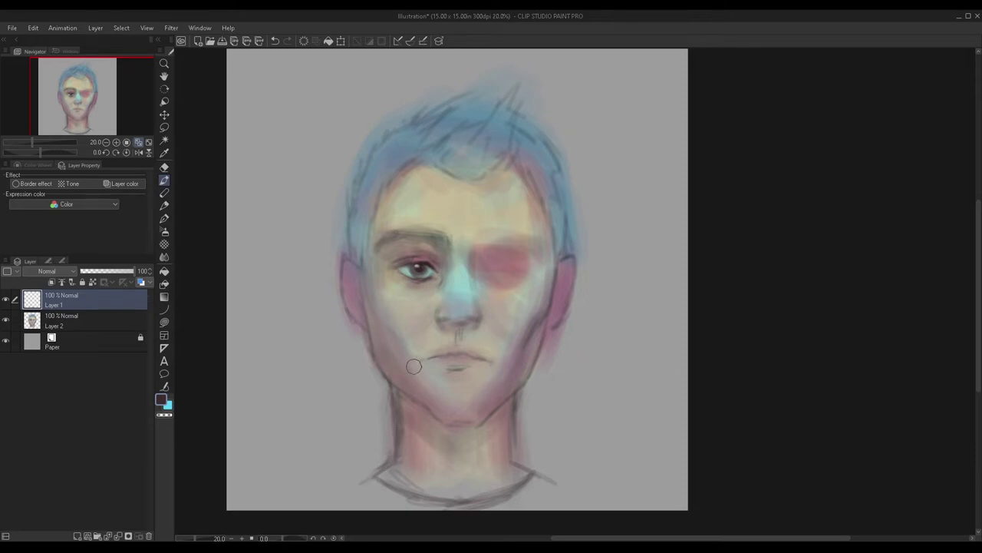
Step: Paint both shoulders and the shirt in soft muted grey-purple strokes, and merge the layer into the painting
{"action": "mouse_move", "coordinate": [383, 473]}
{"action": "left_mouse_down"}
{"action": "mouse_move", "coordinate": [362, 490]}
{"action": "mouse_move", "coordinate": [373, 490]}
{"action": "mouse_move", "coordinate": [302, 517]}
{"action": "mouse_move", "coordinate": [358, 484]}
{"action": "left_mouse_up"}
{"action": "mouse_move", "coordinate": [375, 493]}
{"action": "left_mouse_down"}
{"action": "mouse_move", "coordinate": [302, 524]}
{"action": "mouse_move", "coordinate": [391, 503]}
{"action": "mouse_move", "coordinate": [373, 500]}
{"action": "mouse_move", "coordinate": [369, 485]}
{"action": "mouse_move", "coordinate": [379, 491]}
{"action": "mouse_move", "coordinate": [342, 520]}
{"action": "mouse_move", "coordinate": [336, 511]}
{"action": "mouse_move", "coordinate": [274, 527]}
{"action": "mouse_move", "coordinate": [330, 499]}
{"action": "left_mouse_up"}
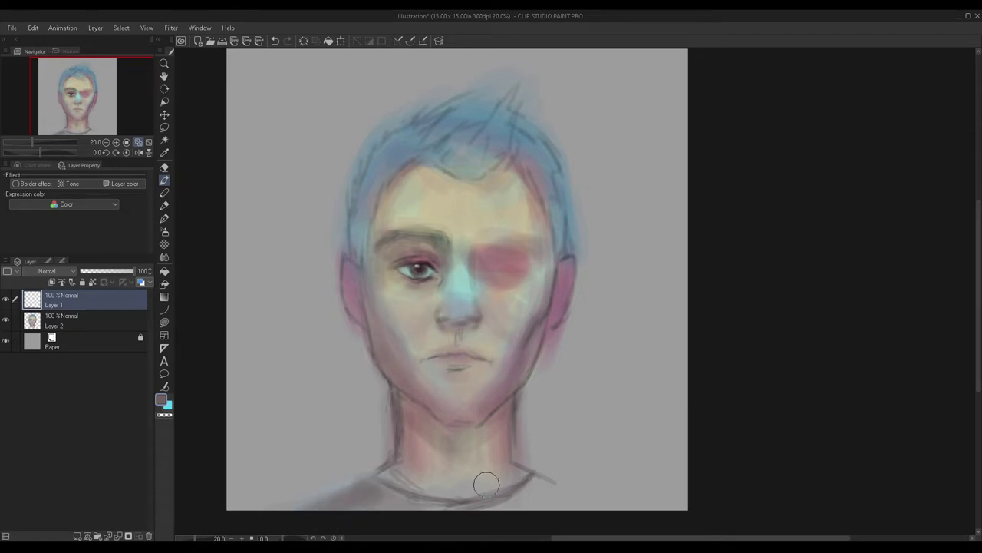
{"action": "mouse_move", "coordinate": [555, 495]}
{"action": "left_mouse_down"}
{"action": "mouse_move", "coordinate": [537, 487]}
{"action": "mouse_move", "coordinate": [591, 518]}
{"action": "left_mouse_up"}
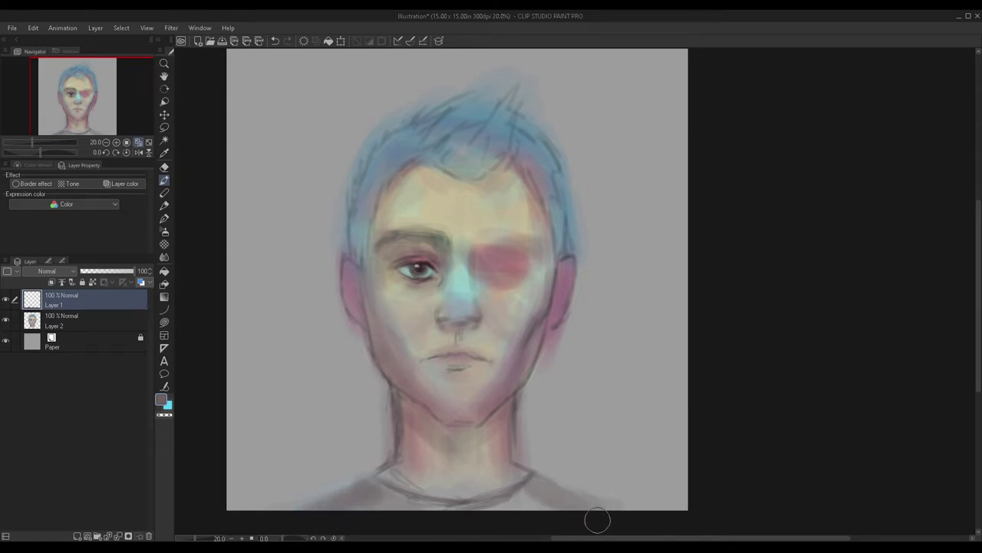
{"action": "mouse_move", "coordinate": [342, 484]}
{"action": "left_mouse_down"}
{"action": "mouse_move", "coordinate": [358, 487]}
{"action": "mouse_move", "coordinate": [372, 465]}
{"action": "mouse_move", "coordinate": [324, 491]}
{"action": "mouse_move", "coordinate": [347, 503]}
{"action": "left_mouse_up"}
{"action": "mouse_move", "coordinate": [532, 481]}
{"action": "left_mouse_down"}
{"action": "mouse_move", "coordinate": [596, 496]}
{"action": "mouse_move", "coordinate": [540, 471]}
{"action": "left_mouse_up"}
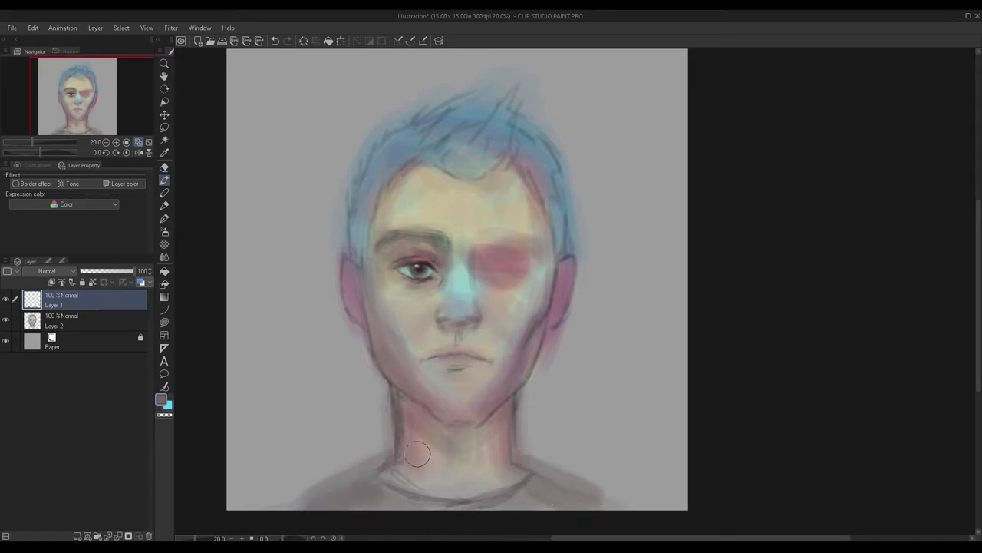
{"action": "left_click_drag", "start_coordinate": [370, 450], "coordinate": [375, 432]}
{"action": "key", "text": "ctrl+e"}
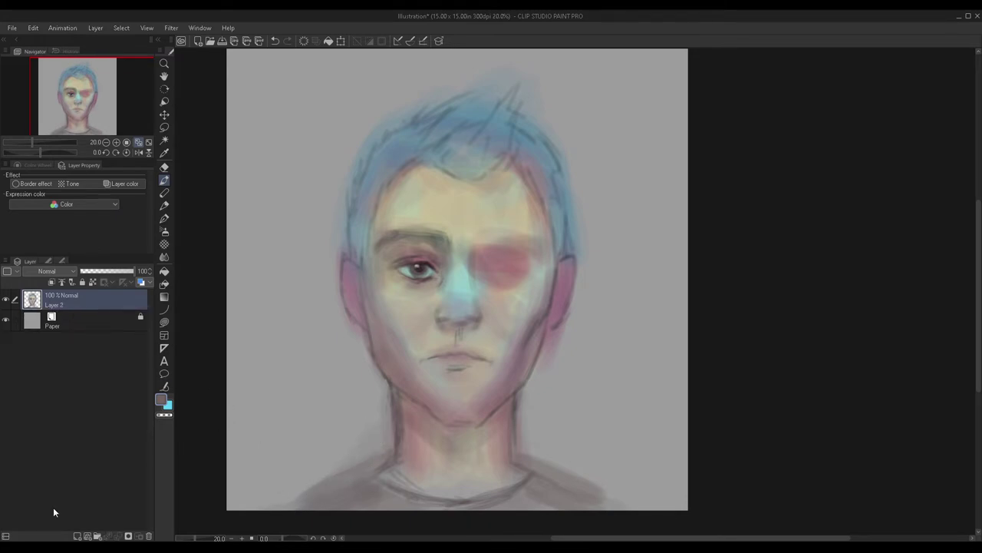
Step: Soften the nostrils and repaint the nose tip and bridge with pale blue tones sampled from the painting
{"action": "scroll", "coordinate": [461, 345], "scroll_direction": "up", "scroll_amount": 5}
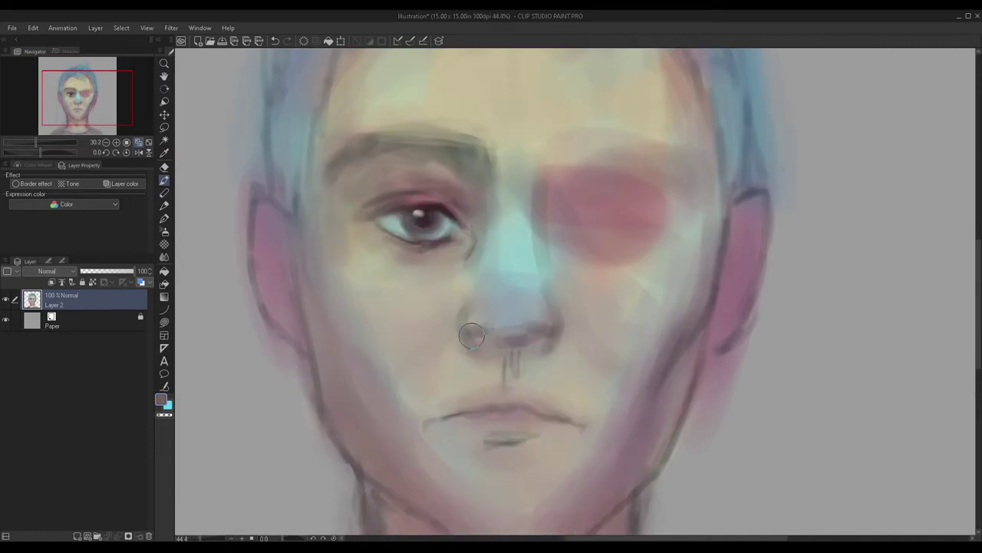
{"action": "scroll", "coordinate": [503, 309], "scroll_direction": "down", "scroll_amount": 2}
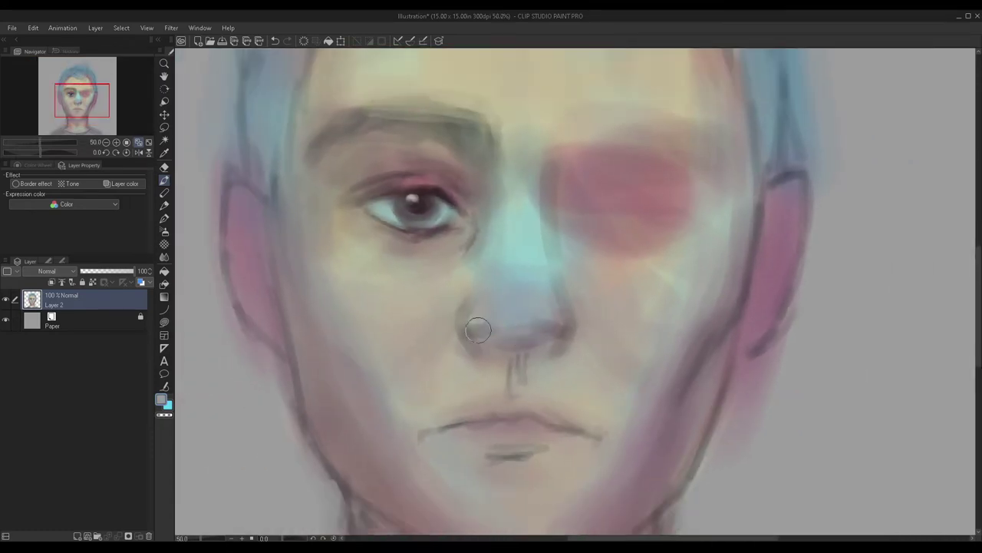
{"action": "mouse_move", "coordinate": [485, 329]}
{"action": "left_mouse_down"}
{"action": "mouse_move", "coordinate": [521, 329]}
{"action": "mouse_move", "coordinate": [535, 307]}
{"action": "mouse_move", "coordinate": [490, 302]}
{"action": "mouse_move", "coordinate": [495, 342]}
{"action": "mouse_move", "coordinate": [539, 299]}
{"action": "mouse_move", "coordinate": [552, 332]}
{"action": "mouse_move", "coordinate": [567, 326]}
{"action": "mouse_move", "coordinate": [540, 228]}
{"action": "mouse_move", "coordinate": [551, 333]}
{"action": "mouse_move", "coordinate": [480, 342]}
{"action": "mouse_move", "coordinate": [502, 264]}
{"action": "mouse_move", "coordinate": [480, 284]}
{"action": "mouse_move", "coordinate": [468, 323]}
{"action": "mouse_move", "coordinate": [490, 236]}
{"action": "left_mouse_up"}
{"action": "scroll", "coordinate": [491, 236], "scroll_direction": "down", "scroll_amount": 1}
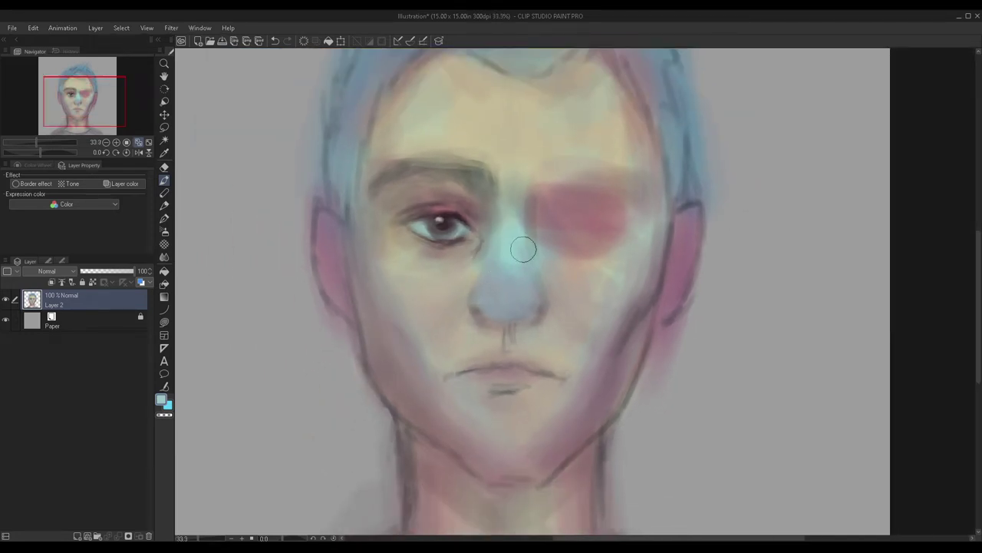
{"action": "scroll", "coordinate": [524, 247], "scroll_direction": "up", "scroll_amount": 1}
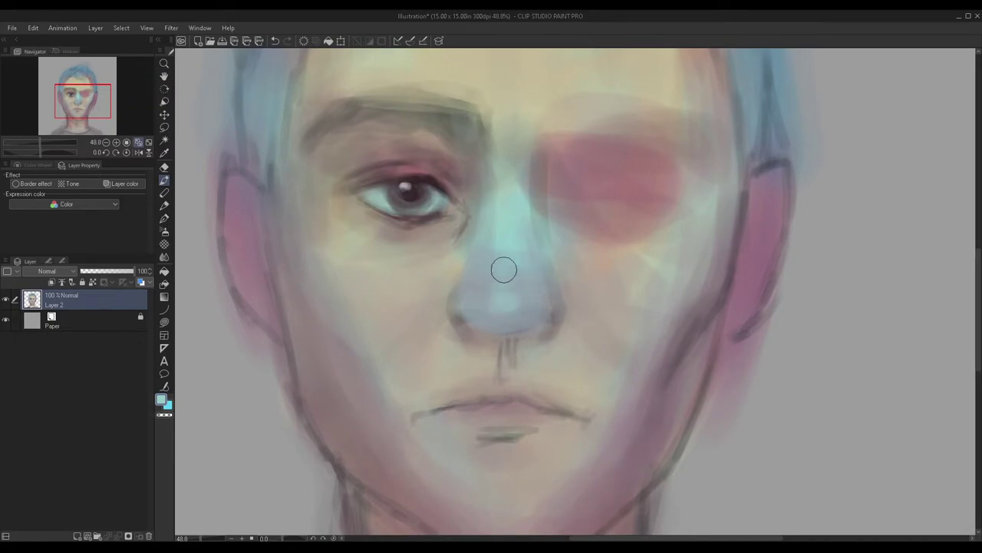
{"action": "scroll", "coordinate": [414, 388], "scroll_direction": "down", "scroll_amount": 1}
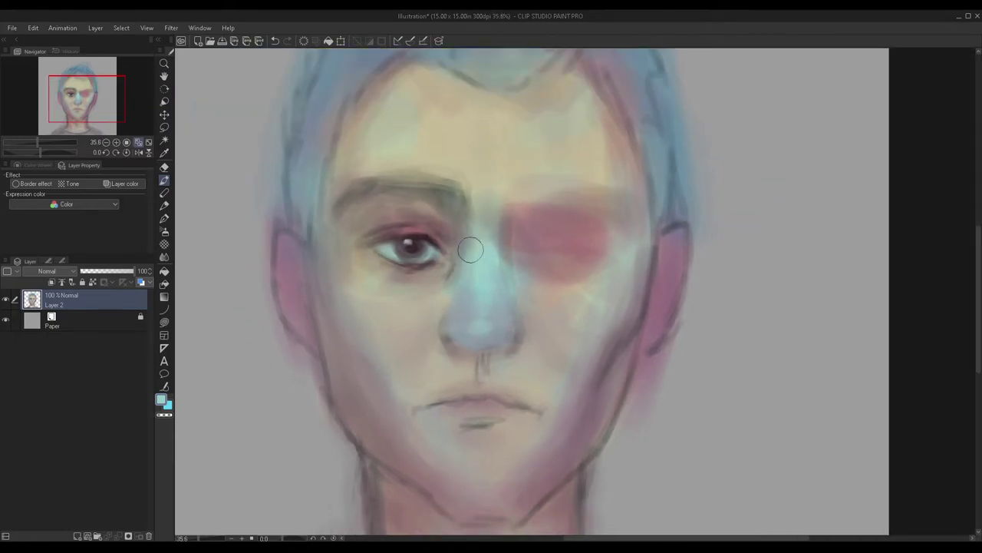
Step: Sample the muted red from the unpainted eye socket and shade the nose wings and sides with it
{"action": "scroll", "coordinate": [463, 298], "scroll_direction": "up", "scroll_amount": 1}
{"action": "left_click", "coordinate": [586, 210], "text": "alt"}
{"action": "mouse_move", "coordinate": [461, 338]}
{"action": "left_mouse_down"}
{"action": "mouse_move", "coordinate": [468, 365]}
{"action": "mouse_move", "coordinate": [488, 362]}
{"action": "mouse_move", "coordinate": [462, 344]}
{"action": "mouse_move", "coordinate": [507, 364]}
{"action": "mouse_move", "coordinate": [536, 342]}
{"action": "mouse_move", "coordinate": [524, 316]}
{"action": "mouse_move", "coordinate": [535, 334]}
{"action": "mouse_move", "coordinate": [451, 343]}
{"action": "mouse_move", "coordinate": [455, 319]}
{"action": "left_mouse_up"}
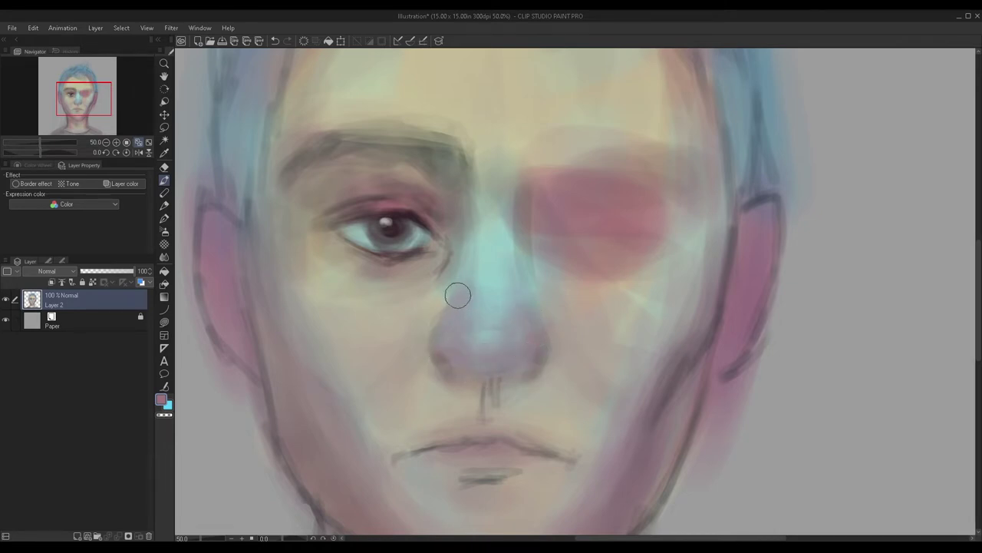
Step: On a new layer, redraw the nostrils and nose base in the eye's dark maroon, then merge it at 57% opacity
{"action": "scroll", "coordinate": [520, 355], "scroll_direction": "down", "scroll_amount": 2}
{"action": "scroll", "coordinate": [456, 427], "scroll_direction": "up", "scroll_amount": 1}
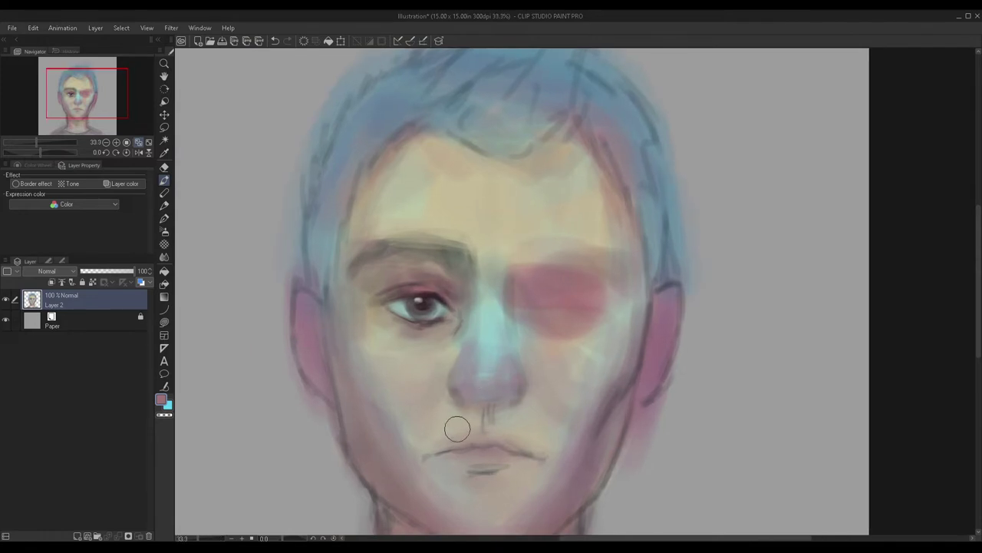
{"action": "scroll", "coordinate": [438, 475], "scroll_direction": "up", "scroll_amount": 2}
{"action": "key", "text": "["}
{"action": "key", "text": "["}
{"action": "key", "text": "["}
{"action": "key", "text": "["}
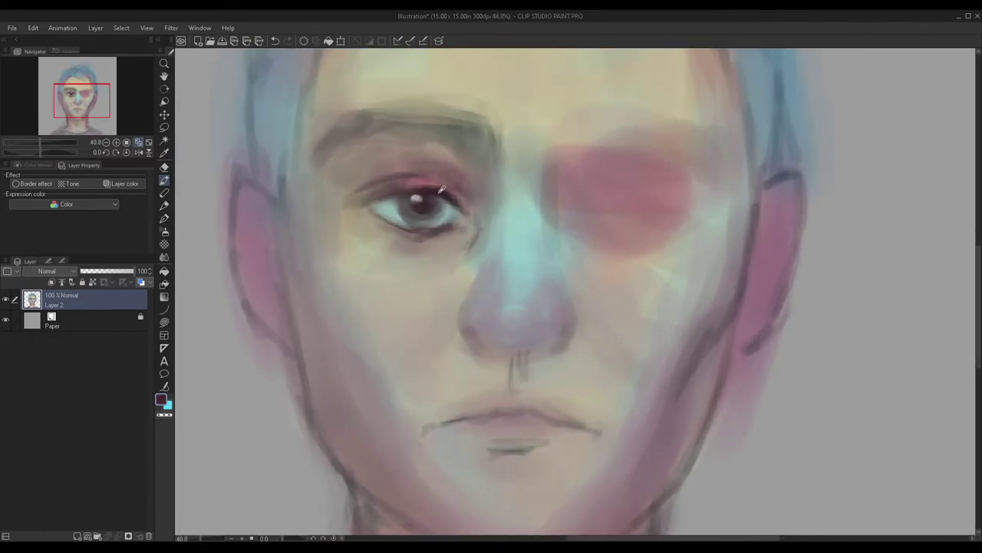
{"action": "left_click", "coordinate": [76, 535]}
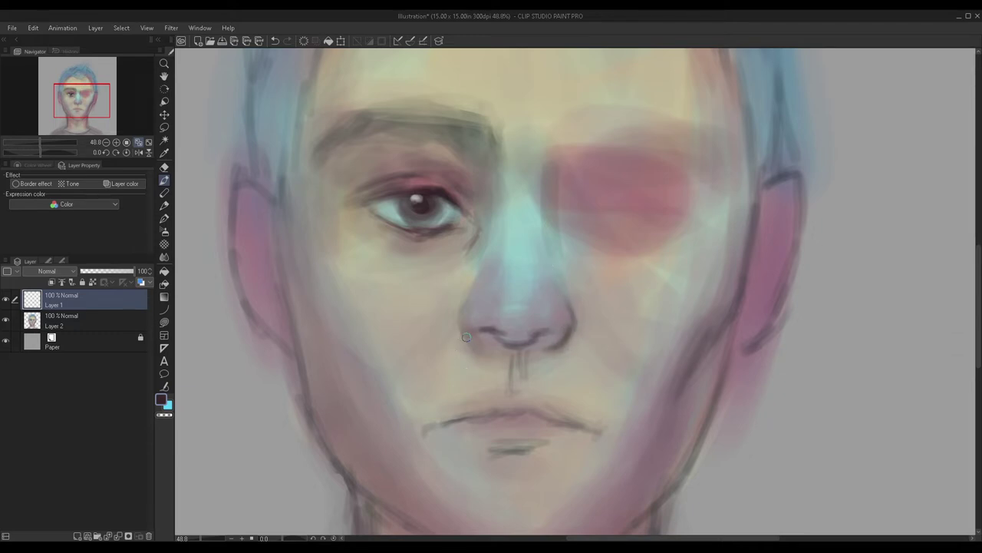
{"action": "left_click_drag", "start_coordinate": [484, 348], "coordinate": [472, 287]}
{"action": "left_click", "coordinate": [105, 273]}
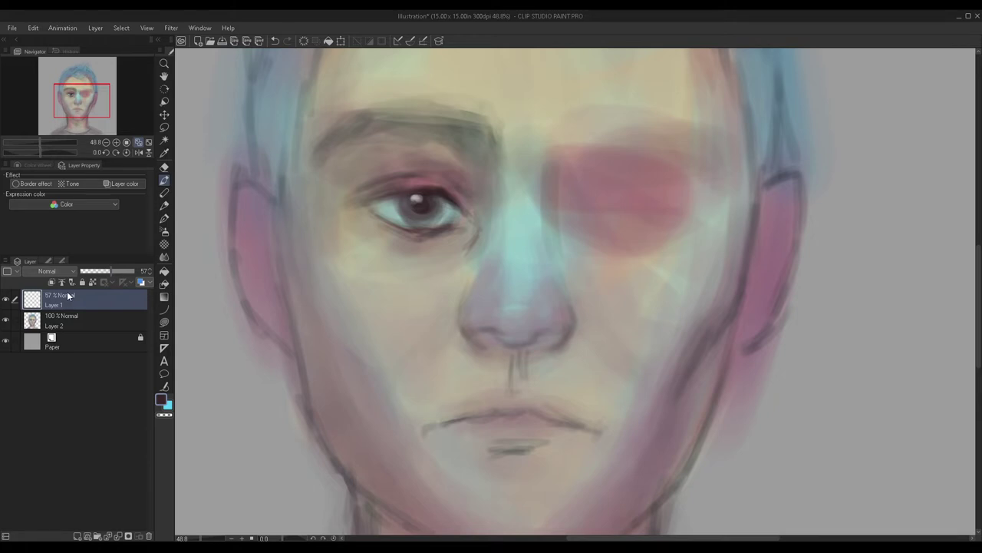
{"action": "key", "text": "ctrl+e"}
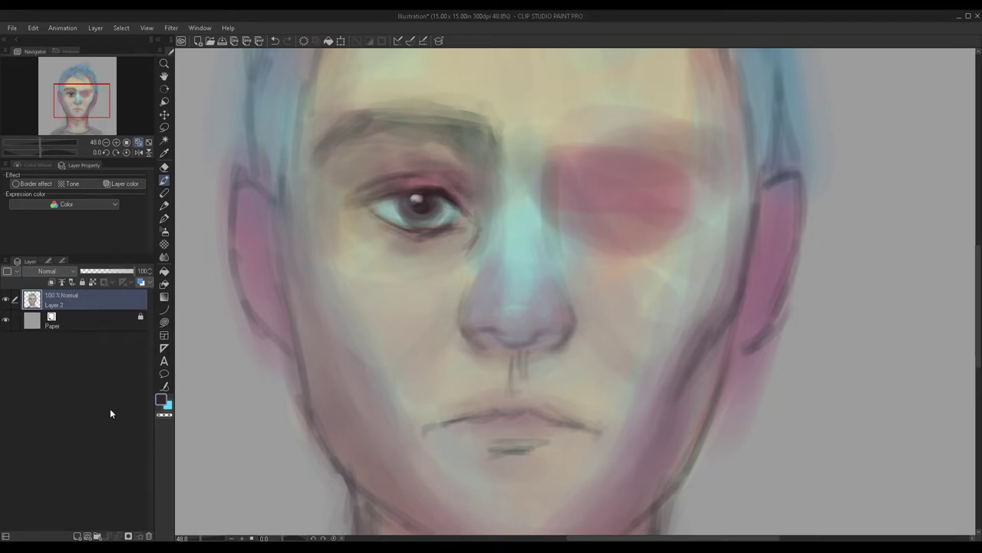
Step: On a new layer, paint over the sketched mouth line with a skin tone sampled from beside the mouth
{"action": "left_click", "coordinate": [77, 536]}
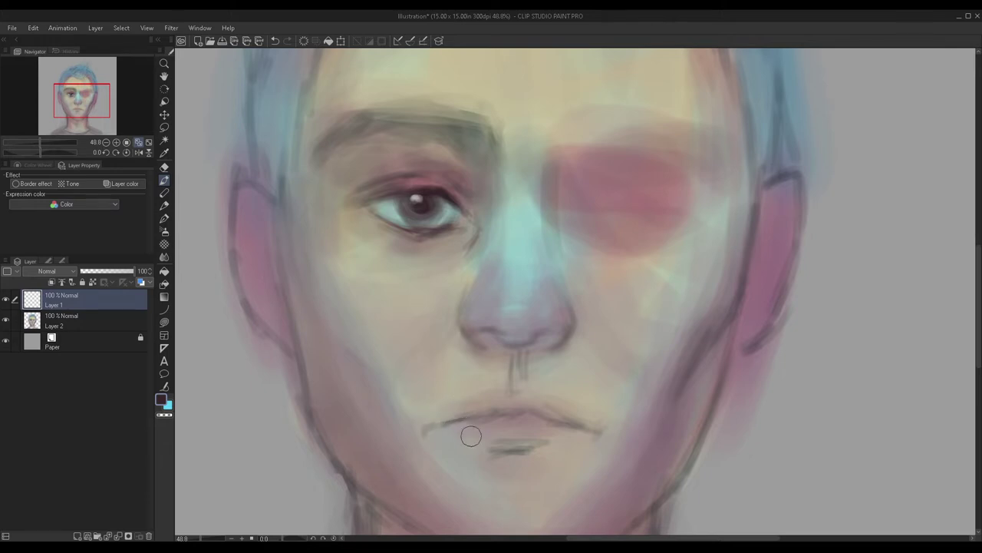
{"action": "left_click", "coordinate": [467, 377], "text": "alt"}
{"action": "mouse_move", "coordinate": [470, 417]}
{"action": "left_mouse_down"}
{"action": "mouse_move", "coordinate": [424, 427]}
{"action": "mouse_move", "coordinate": [477, 407]}
{"action": "mouse_move", "coordinate": [458, 401]}
{"action": "mouse_move", "coordinate": [513, 394]}
{"action": "mouse_move", "coordinate": [510, 409]}
{"action": "mouse_move", "coordinate": [534, 405]}
{"action": "mouse_move", "coordinate": [527, 416]}
{"action": "mouse_move", "coordinate": [439, 410]}
{"action": "mouse_move", "coordinate": [434, 421]}
{"action": "mouse_move", "coordinate": [554, 415]}
{"action": "mouse_move", "coordinate": [506, 409]}
{"action": "mouse_move", "coordinate": [583, 413]}
{"action": "mouse_move", "coordinate": [565, 410]}
{"action": "mouse_move", "coordinate": [502, 435]}
{"action": "mouse_move", "coordinate": [514, 442]}
{"action": "mouse_move", "coordinate": [482, 446]}
{"action": "mouse_move", "coordinate": [509, 441]}
{"action": "mouse_move", "coordinate": [499, 454]}
{"action": "mouse_move", "coordinate": [543, 442]}
{"action": "mouse_move", "coordinate": [497, 437]}
{"action": "left_mouse_up"}
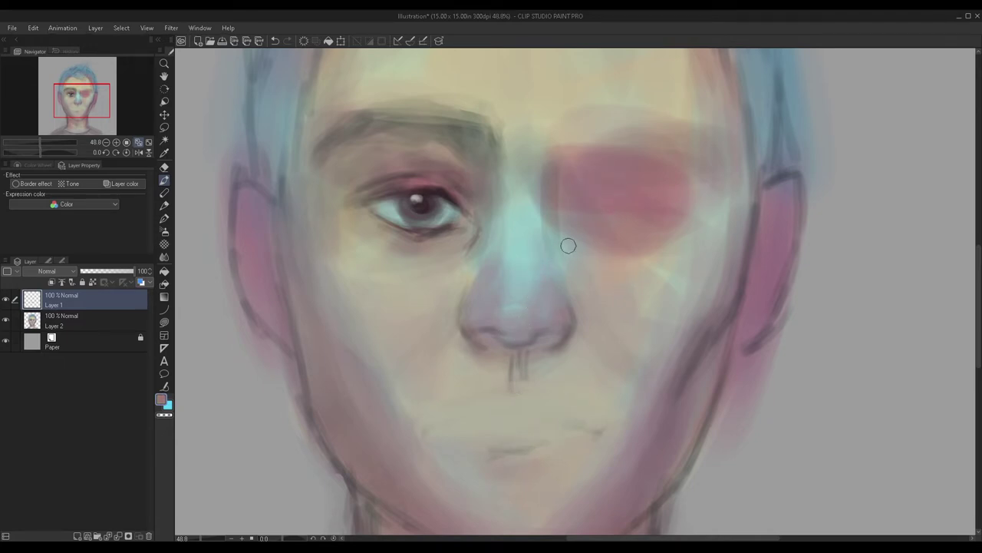
Step: Paint a new wavy mouth line in muted red-purple with upturned corners, refining its edges with sampled skin tone
{"action": "mouse_move", "coordinate": [524, 419]}
{"action": "left_mouse_down"}
{"action": "mouse_move", "coordinate": [491, 419]}
{"action": "mouse_move", "coordinate": [499, 410]}
{"action": "mouse_move", "coordinate": [527, 416]}
{"action": "left_mouse_up"}
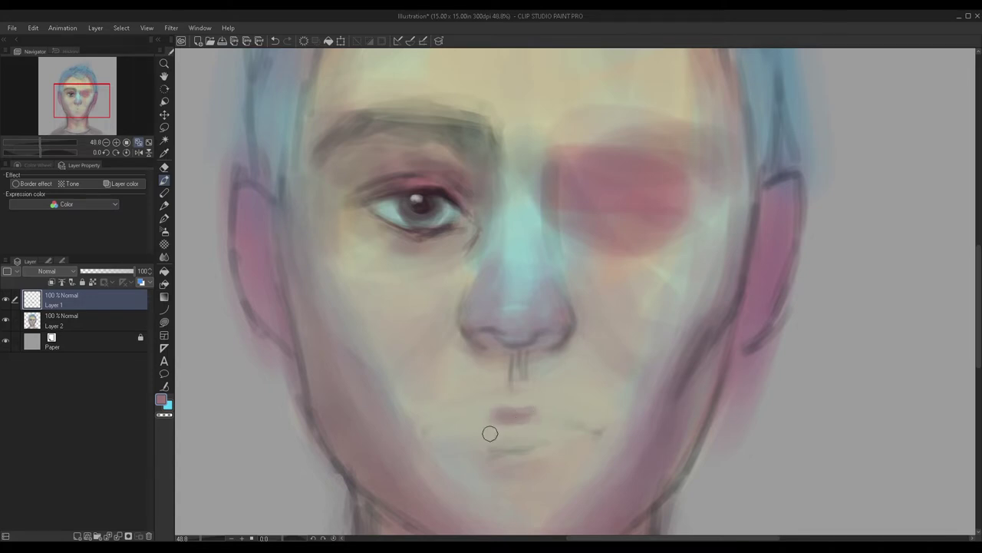
{"action": "mouse_move", "coordinate": [469, 422]}
{"action": "left_mouse_down"}
{"action": "mouse_move", "coordinate": [504, 416]}
{"action": "mouse_move", "coordinate": [481, 416]}
{"action": "left_mouse_up"}
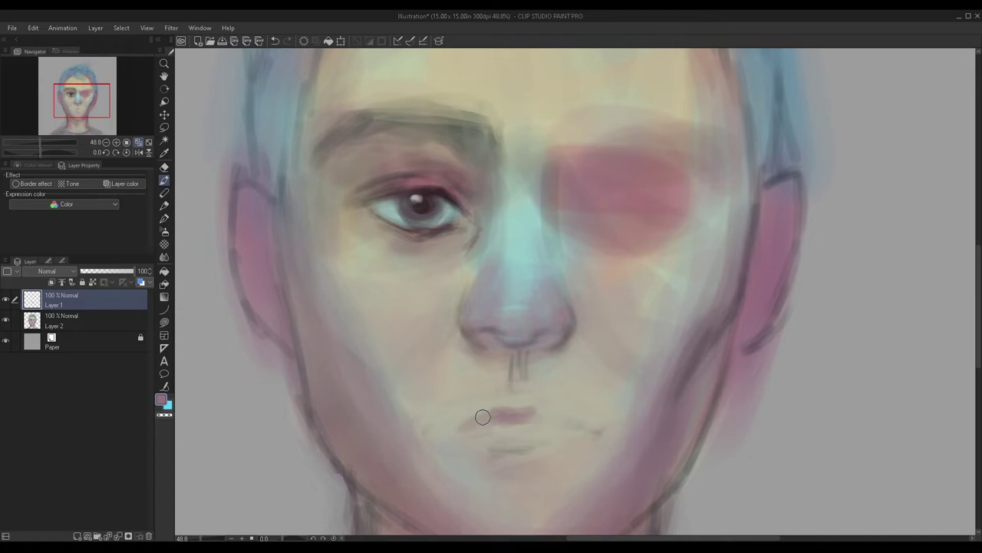
{"action": "mouse_move", "coordinate": [464, 420]}
{"action": "left_mouse_down"}
{"action": "mouse_move", "coordinate": [437, 412]}
{"action": "mouse_move", "coordinate": [478, 412]}
{"action": "mouse_move", "coordinate": [471, 418]}
{"action": "left_mouse_up"}
{"action": "mouse_move", "coordinate": [547, 416]}
{"action": "left_mouse_down"}
{"action": "mouse_move", "coordinate": [594, 415]}
{"action": "mouse_move", "coordinate": [532, 408]}
{"action": "left_mouse_up"}
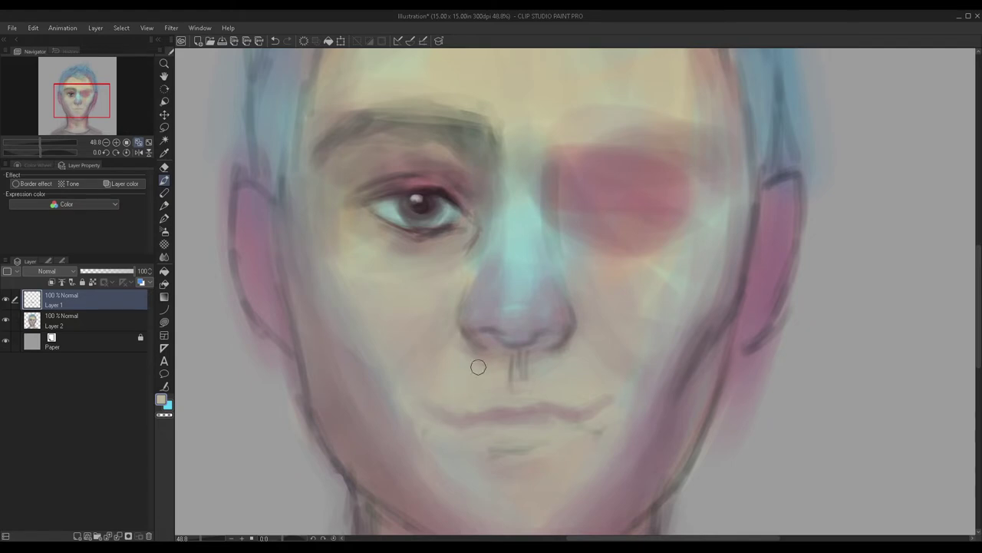
{"action": "left_click_drag", "start_coordinate": [420, 408], "coordinate": [480, 420]}
{"action": "mouse_move", "coordinate": [598, 412]}
{"action": "left_mouse_down"}
{"action": "mouse_move", "coordinate": [569, 416]}
{"action": "mouse_move", "coordinate": [619, 401]}
{"action": "left_mouse_up"}
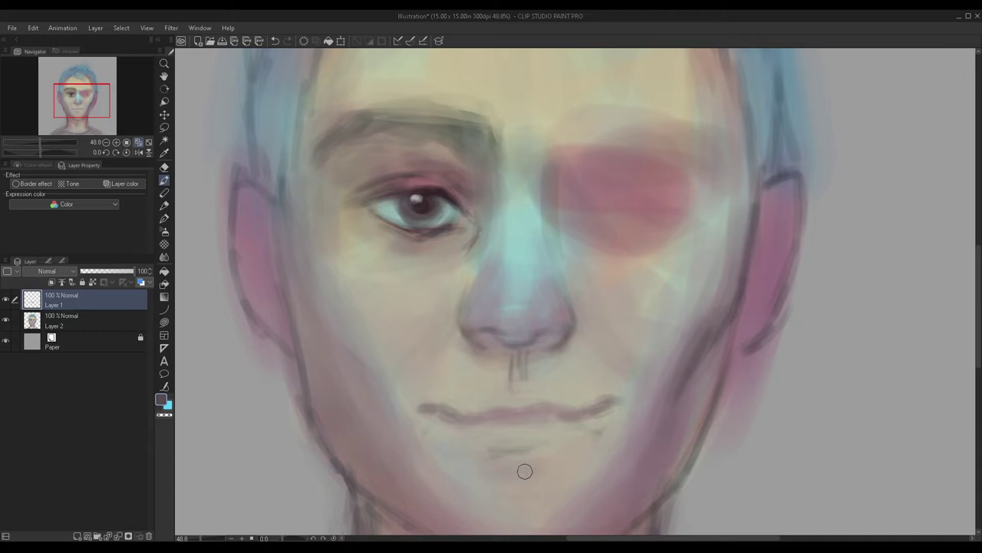
Step: Brush a soft grey shadow beneath the lower lip with a larger brush, and compare the mouth with its layer hidden and shown
{"action": "key", "text": "bracketright"}
{"action": "key", "text": "bracketright"}
{"action": "key", "text": "bracketright"}
{"action": "key", "text": "bracketright"}
{"action": "left_click_drag", "start_coordinate": [488, 452], "coordinate": [565, 455]}
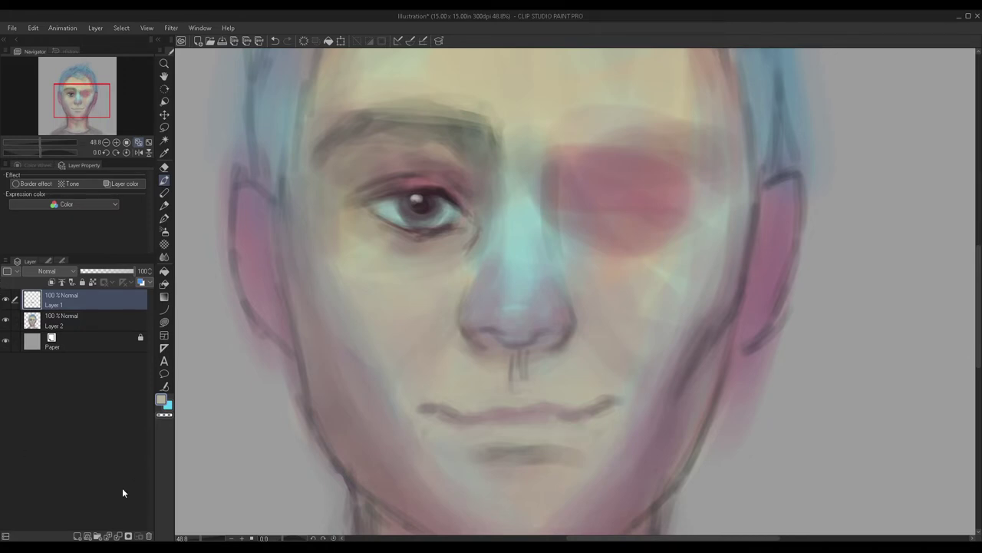
{"action": "left_click", "coordinate": [5, 299]}
{"action": "left_click", "coordinate": [5, 299]}
Step: On a new layer, shade beneath the painted eye and the inner part of the empty socket with dark maroon sampled from the eye
{"action": "left_click", "coordinate": [77, 536]}
{"action": "left_click", "coordinate": [434, 206], "text": "alt"}
{"action": "mouse_move", "coordinate": [450, 249]}
{"action": "left_mouse_down"}
{"action": "mouse_move", "coordinate": [425, 258]}
{"action": "mouse_move", "coordinate": [458, 235]}
{"action": "mouse_move", "coordinate": [399, 255]}
{"action": "mouse_move", "coordinate": [428, 237]}
{"action": "mouse_move", "coordinate": [358, 218]}
{"action": "mouse_move", "coordinate": [407, 258]}
{"action": "mouse_move", "coordinate": [367, 222]}
{"action": "left_mouse_up"}
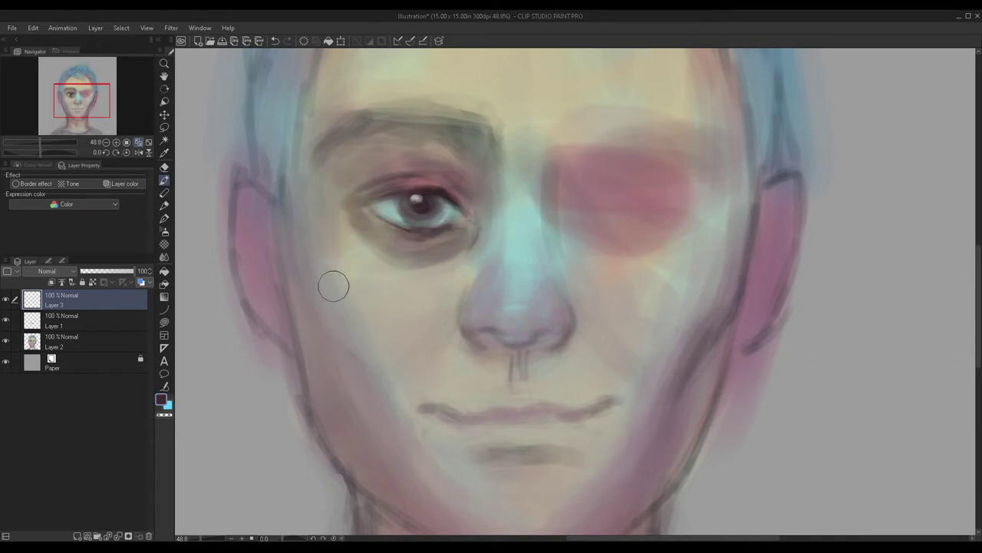
{"action": "scroll", "coordinate": [349, 254], "scroll_direction": "down", "scroll_amount": 2}
{"action": "scroll", "coordinate": [443, 327], "scroll_direction": "up", "scroll_amount": 2}
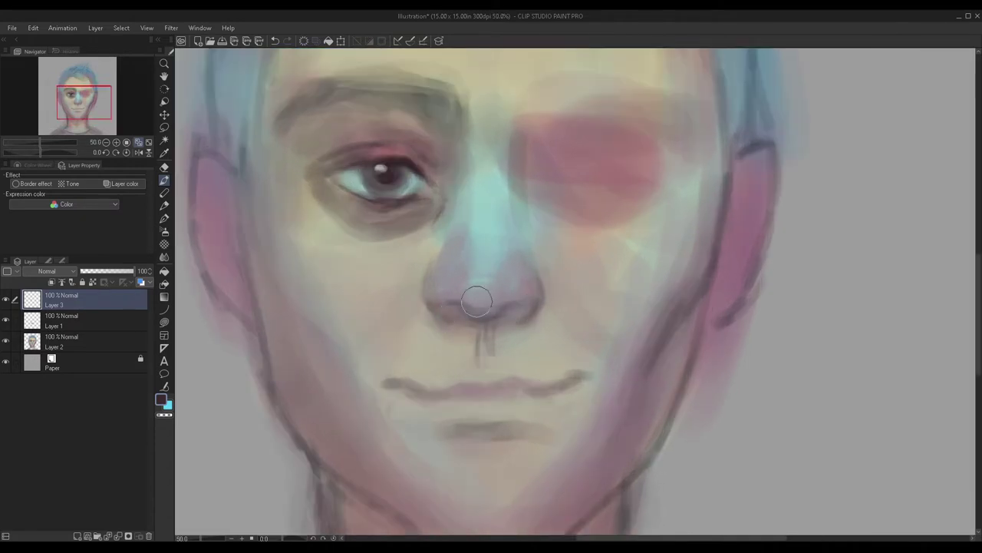
{"action": "scroll", "coordinate": [441, 241], "scroll_direction": "down", "scroll_amount": 2}
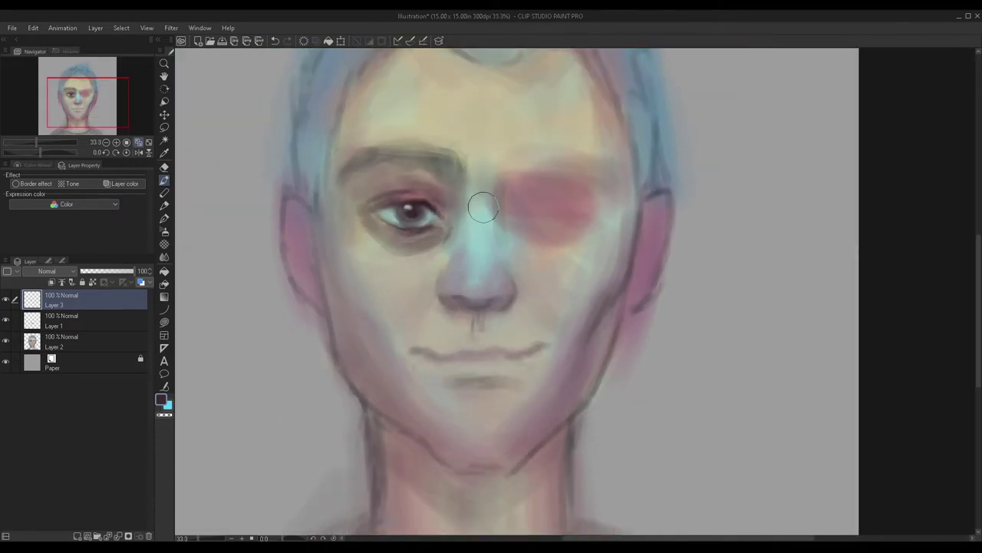
{"action": "scroll", "coordinate": [465, 250], "scroll_direction": "up", "scroll_amount": 2}
{"action": "scroll", "coordinate": [381, 178], "scroll_direction": "down", "scroll_amount": 1}
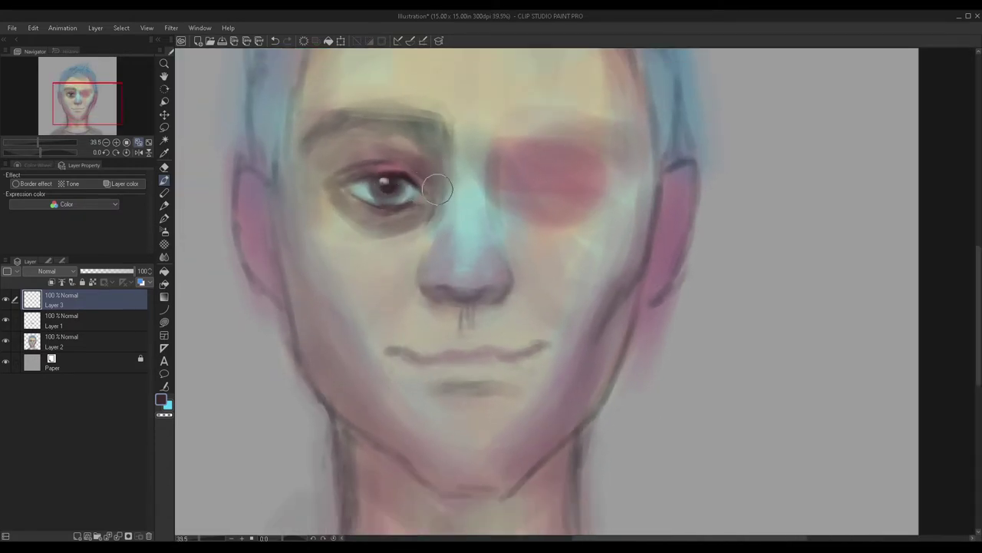
{"action": "left_click_drag", "start_coordinate": [500, 161], "coordinate": [541, 148]}
{"action": "left_click_drag", "start_coordinate": [507, 190], "coordinate": [537, 198]}
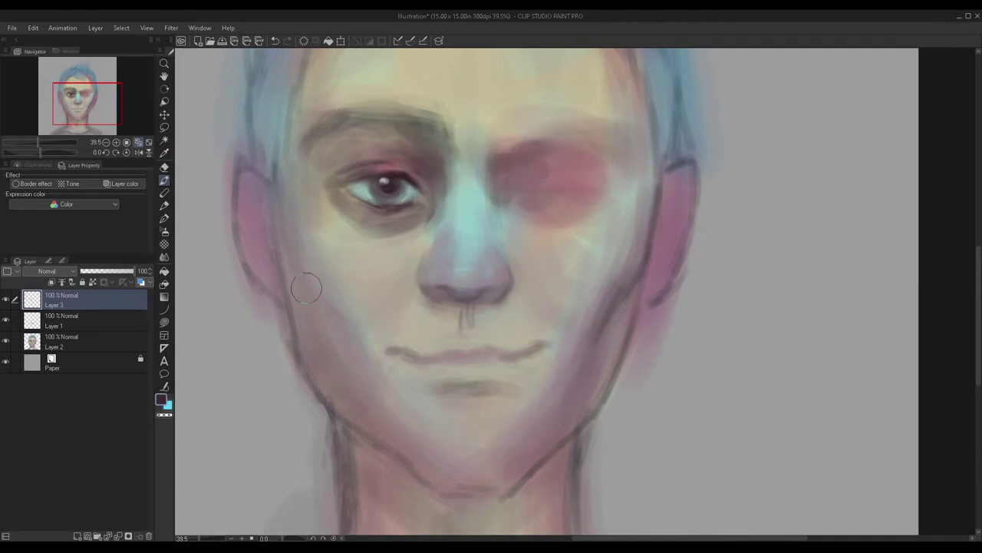
Step: Shade both sides of the jaw and the neck under the chin, then merge the shading layer down at 37% opacity
{"action": "mouse_move", "coordinate": [321, 374]}
{"action": "left_mouse_down"}
{"action": "mouse_move", "coordinate": [313, 351]}
{"action": "mouse_move", "coordinate": [318, 376]}
{"action": "mouse_move", "coordinate": [361, 422]}
{"action": "mouse_move", "coordinate": [389, 435]}
{"action": "mouse_move", "coordinate": [307, 274]}
{"action": "mouse_move", "coordinate": [359, 410]}
{"action": "left_mouse_up"}
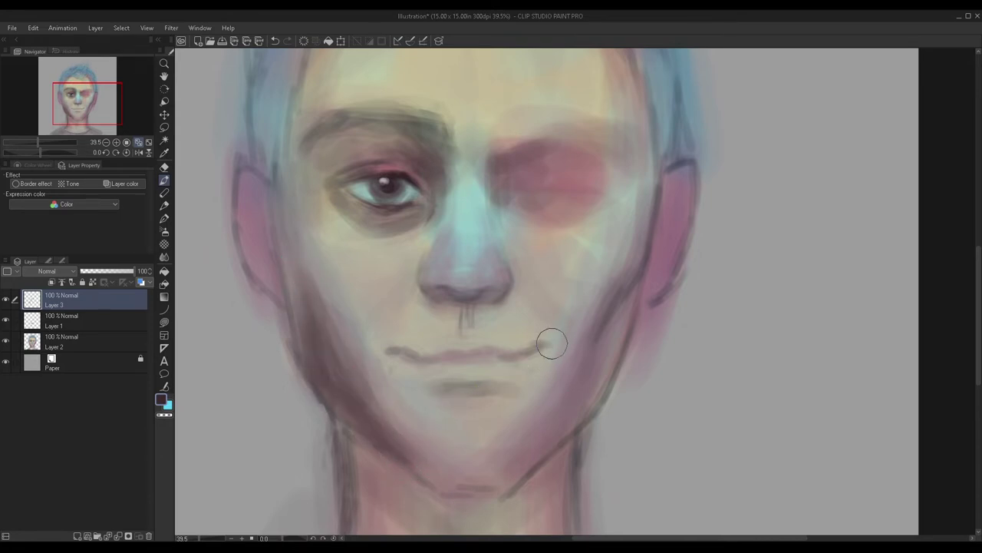
{"action": "left_click_drag", "start_coordinate": [603, 351], "coordinate": [576, 408]}
{"action": "mouse_move", "coordinate": [601, 375]}
{"action": "left_mouse_down"}
{"action": "mouse_move", "coordinate": [560, 434]}
{"action": "mouse_move", "coordinate": [606, 364]}
{"action": "mouse_move", "coordinate": [561, 423]}
{"action": "mouse_move", "coordinate": [591, 361]}
{"action": "mouse_move", "coordinate": [574, 427]}
{"action": "left_mouse_up"}
{"action": "scroll", "coordinate": [600, 350], "scroll_direction": "down", "scroll_amount": 2}
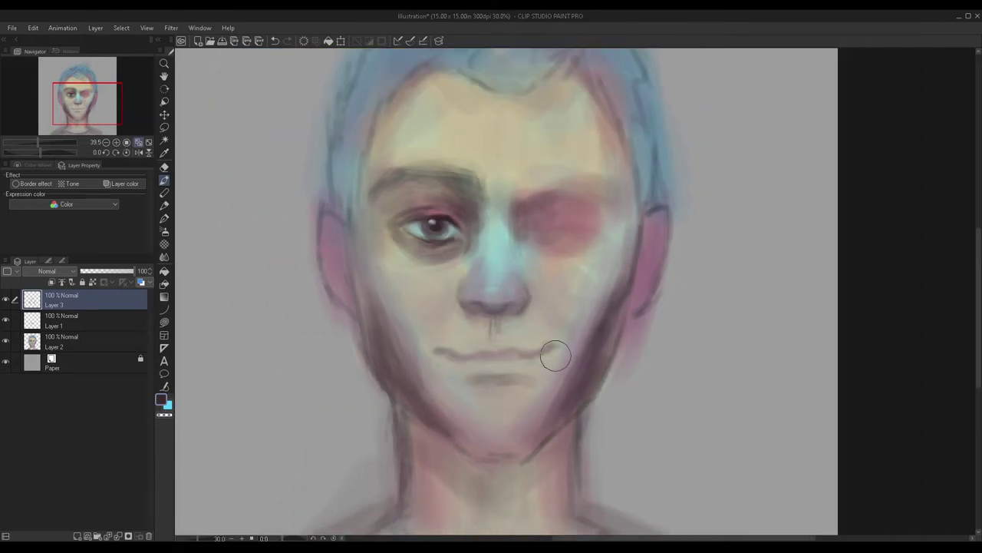
{"action": "scroll", "coordinate": [523, 484], "scroll_direction": "up", "scroll_amount": 1}
{"action": "mouse_move", "coordinate": [429, 420]}
{"action": "left_mouse_down"}
{"action": "mouse_move", "coordinate": [460, 449]}
{"action": "mouse_move", "coordinate": [530, 460]}
{"action": "mouse_move", "coordinate": [506, 449]}
{"action": "mouse_move", "coordinate": [483, 457]}
{"action": "mouse_move", "coordinate": [483, 496]}
{"action": "mouse_move", "coordinate": [529, 453]}
{"action": "mouse_move", "coordinate": [520, 483]}
{"action": "mouse_move", "coordinate": [472, 453]}
{"action": "mouse_move", "coordinate": [485, 480]}
{"action": "mouse_move", "coordinate": [434, 461]}
{"action": "left_mouse_up"}
{"action": "left_click_drag", "start_coordinate": [116, 273], "coordinate": [100, 268]}
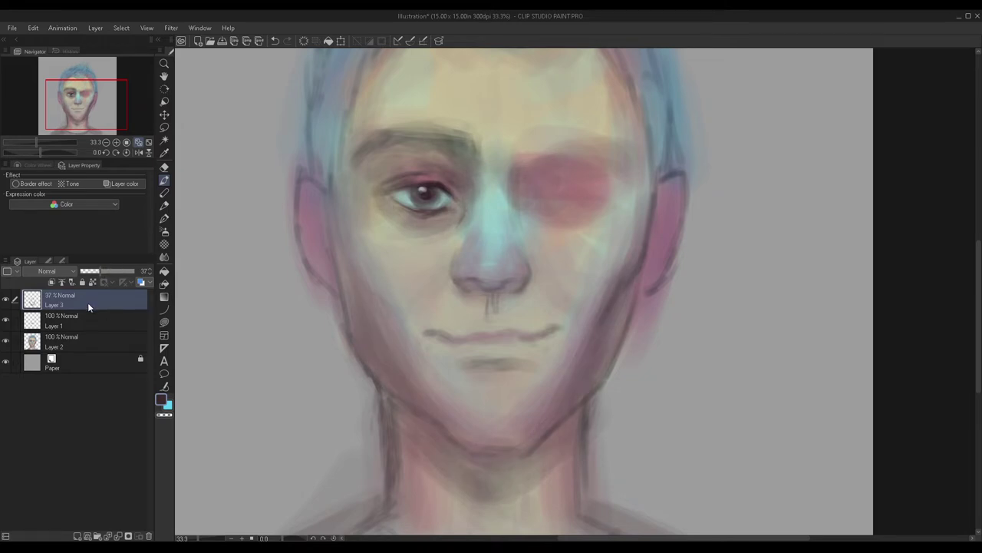
{"action": "key", "text": "ctrl+e"}
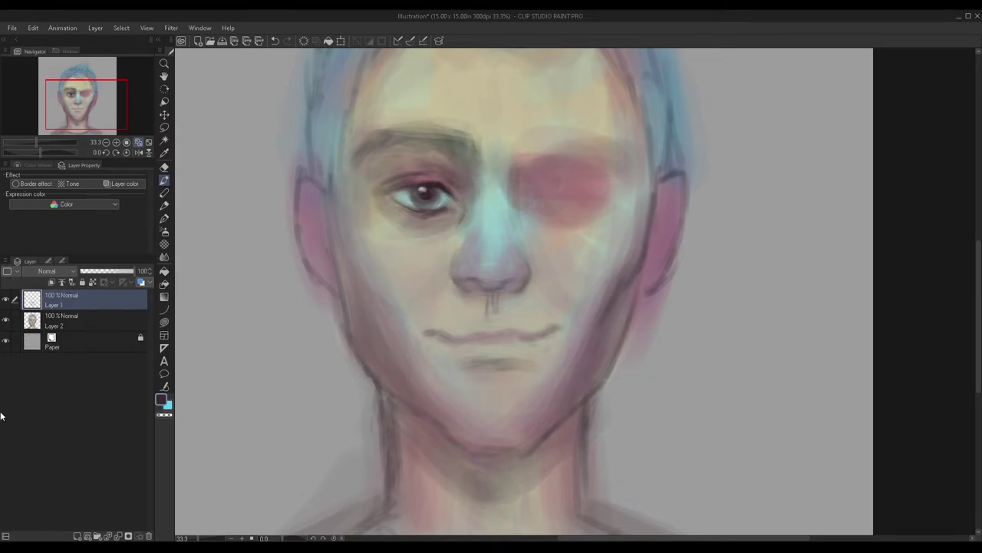
Step: On a new layer, darken both temples and paint diagonal shadow strokes across the forehead below the hairline
{"action": "scroll", "coordinate": [352, 287], "scroll_direction": "down", "scroll_amount": 1}
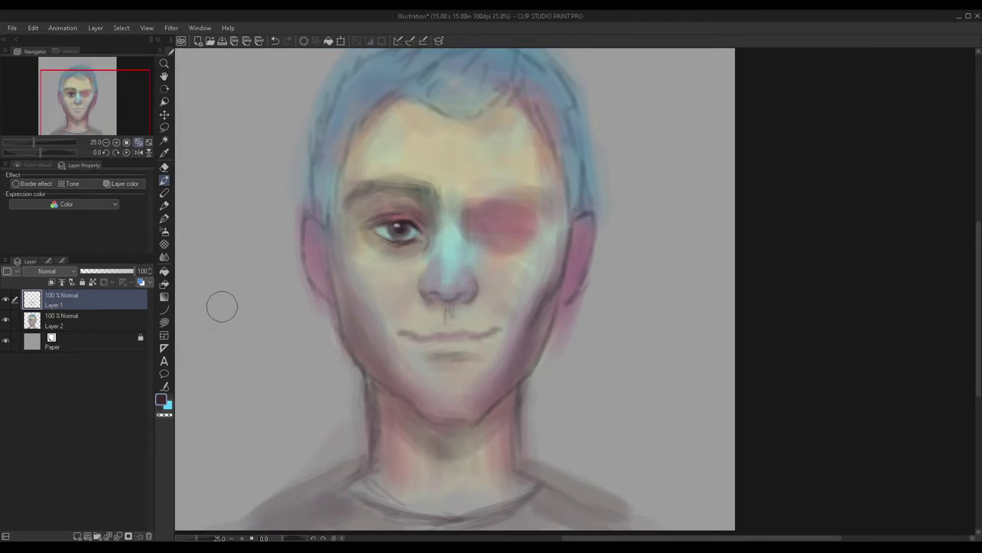
{"action": "left_click", "coordinate": [76, 534]}
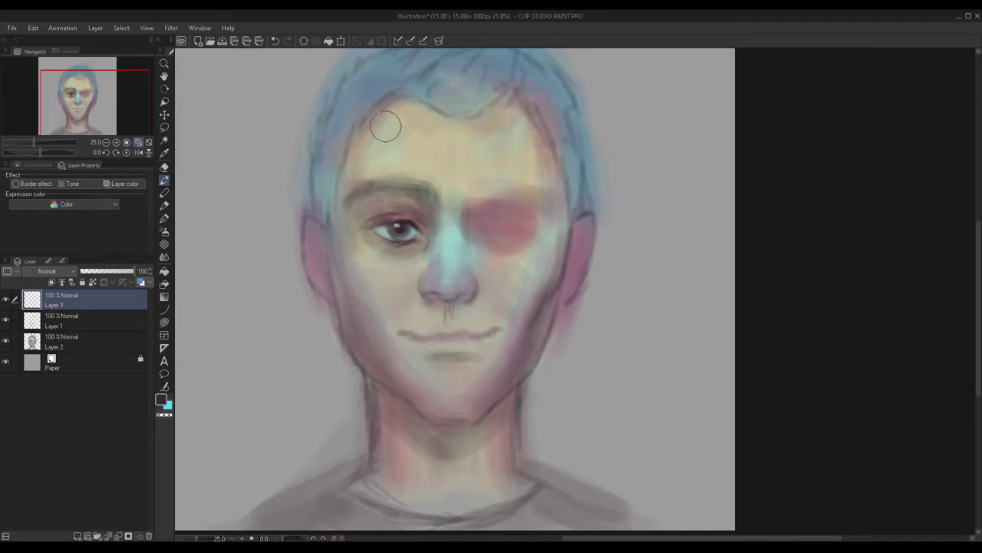
{"action": "scroll", "coordinate": [305, 95], "scroll_direction": "up", "scroll_amount": 1}
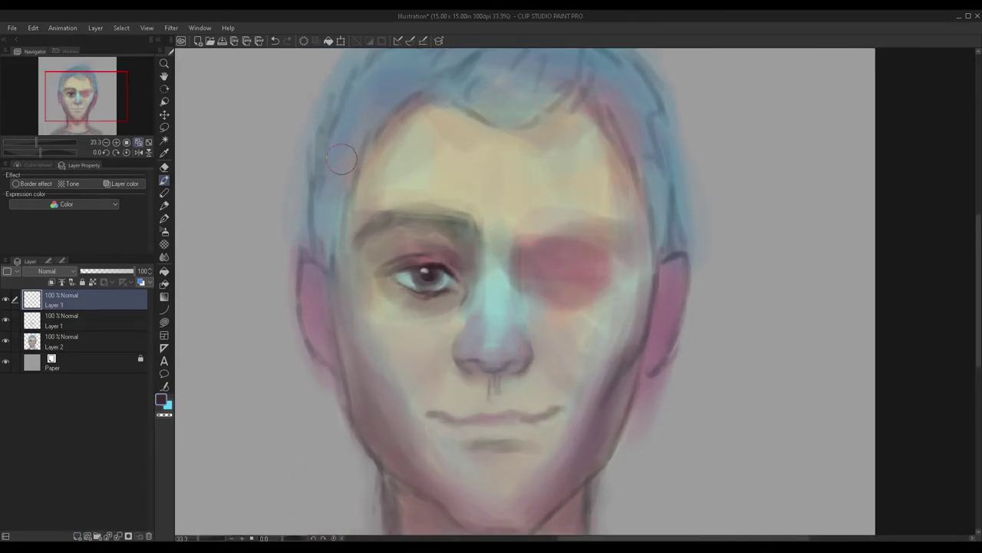
{"action": "scroll", "coordinate": [320, 83], "scroll_direction": "up", "scroll_amount": 2}
{"action": "scroll", "coordinate": [492, 266], "scroll_direction": "down", "scroll_amount": 1}
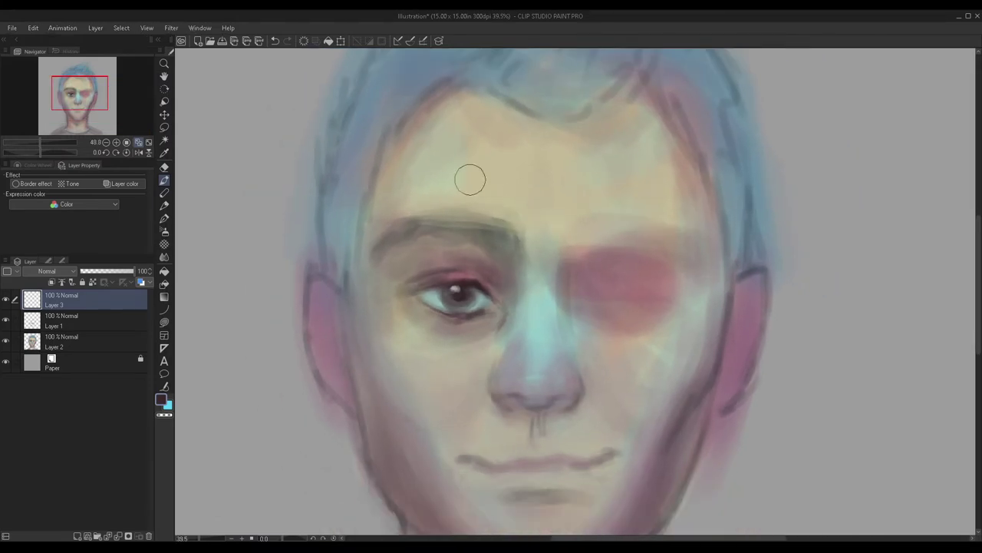
{"action": "mouse_move", "coordinate": [399, 215]}
{"action": "left_mouse_down"}
{"action": "mouse_move", "coordinate": [365, 240]}
{"action": "mouse_move", "coordinate": [398, 154]}
{"action": "mouse_move", "coordinate": [426, 115]}
{"action": "mouse_move", "coordinate": [445, 96]}
{"action": "left_mouse_up"}
{"action": "mouse_move", "coordinate": [683, 221]}
{"action": "left_mouse_down"}
{"action": "mouse_move", "coordinate": [657, 192]}
{"action": "mouse_move", "coordinate": [697, 176]}
{"action": "left_mouse_up"}
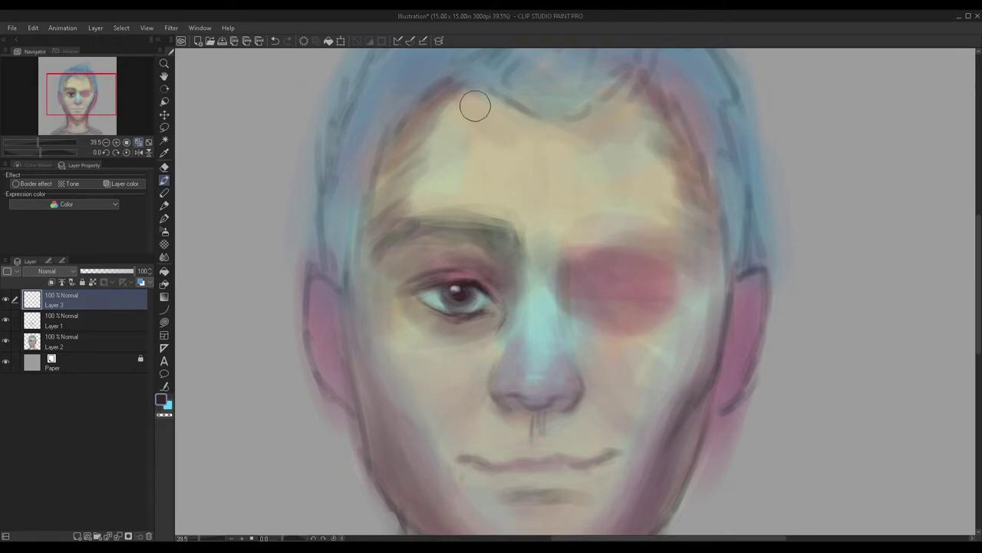
{"action": "mouse_move", "coordinate": [554, 172]}
{"action": "left_mouse_down"}
{"action": "mouse_move", "coordinate": [489, 106]}
{"action": "mouse_move", "coordinate": [568, 138]}
{"action": "mouse_move", "coordinate": [657, 136]}
{"action": "mouse_move", "coordinate": [630, 84]}
{"action": "mouse_move", "coordinate": [609, 146]}
{"action": "left_mouse_up"}
{"action": "scroll", "coordinate": [461, 115], "scroll_direction": "down", "scroll_amount": 2}
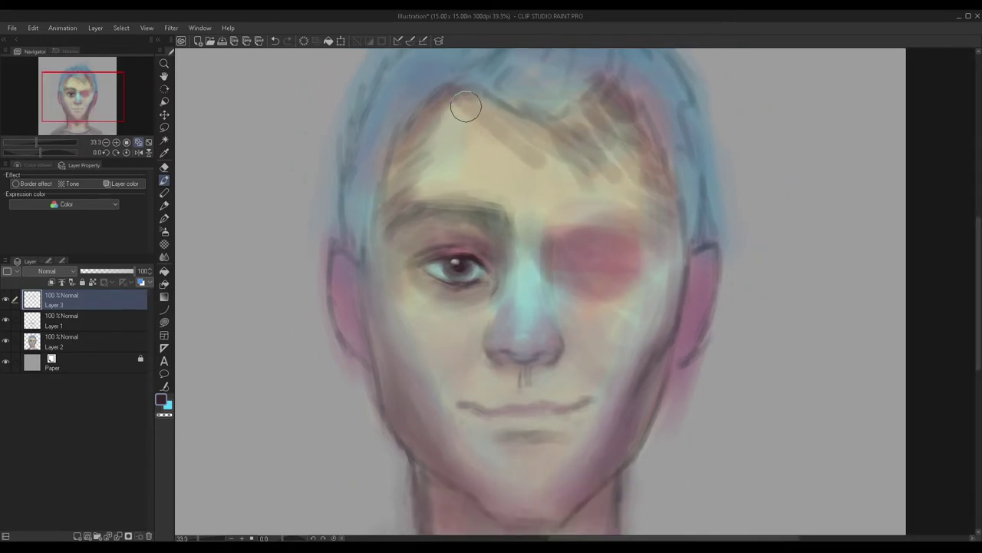
Step: Lower the forehead shading layer to 43% opacity and merge both working layers into the painting
{"action": "left_click", "coordinate": [104, 271]}
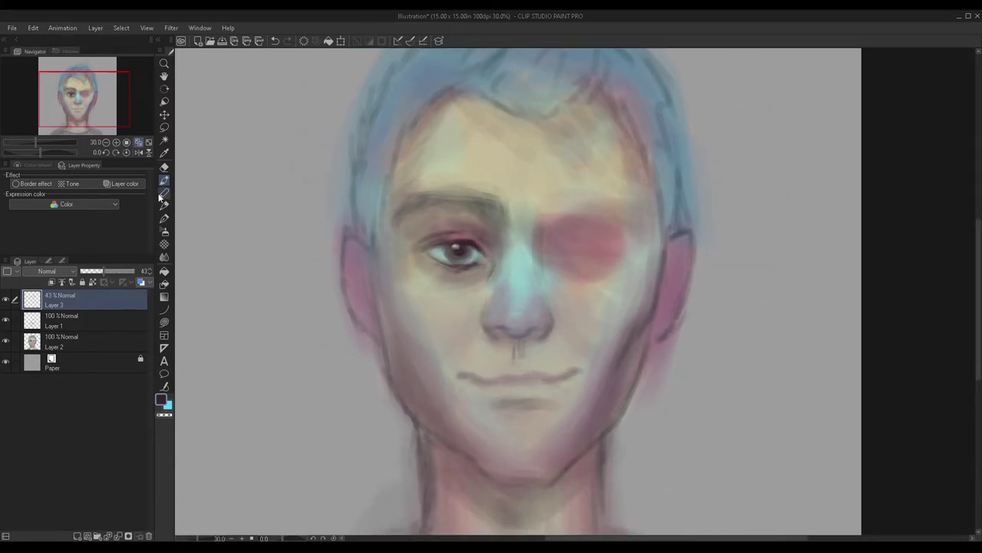
{"action": "key", "text": "ctrl+e"}
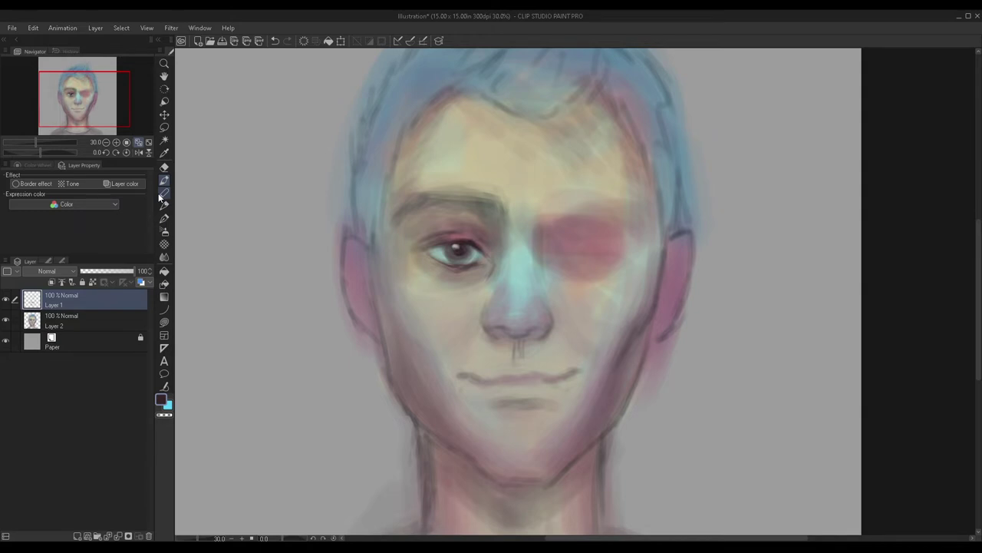
{"action": "key", "text": "ctrl+e"}
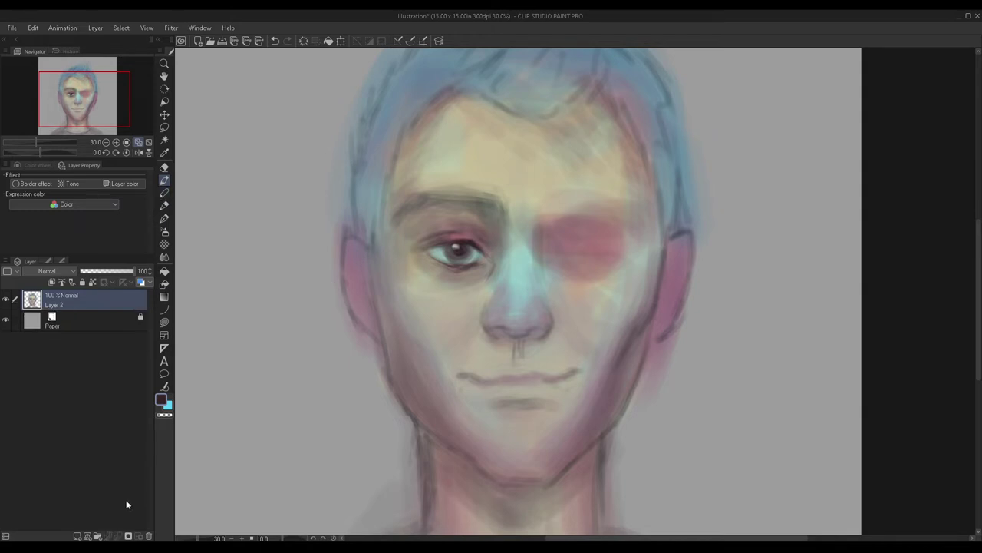
Step: On a new layer, brighten the lower rim of the eye white with pale blue-grey and darken the iris with sampled dark maroon
{"action": "left_click", "coordinate": [77, 536]}
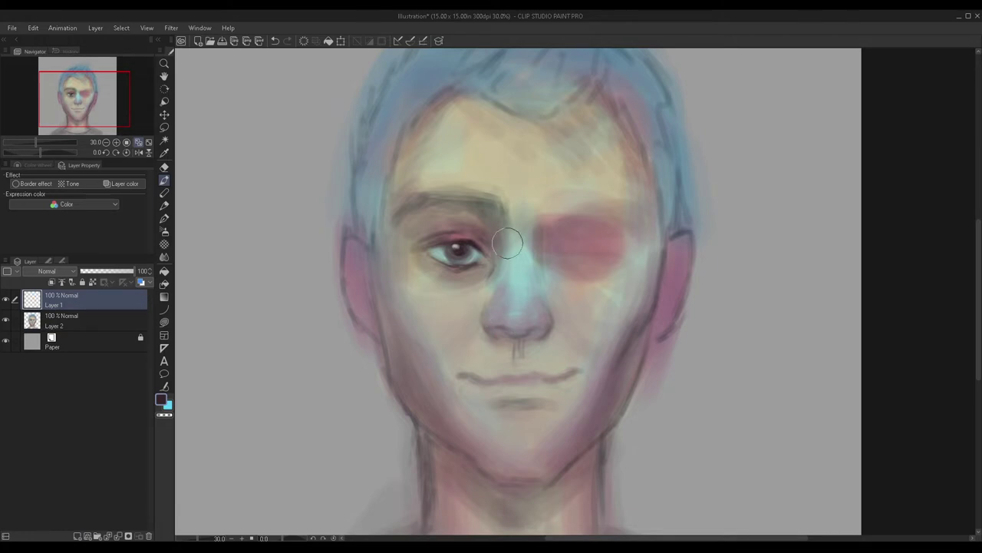
{"action": "scroll", "coordinate": [506, 249], "scroll_direction": "down", "scroll_amount": 1}
{"action": "scroll", "coordinate": [493, 222], "scroll_direction": "up", "scroll_amount": 2}
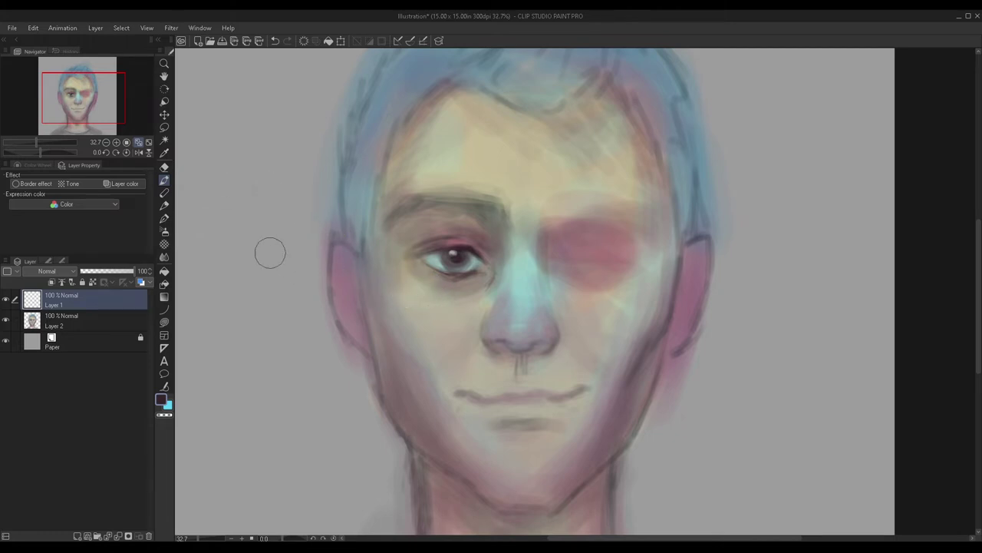
{"action": "scroll", "coordinate": [453, 272], "scroll_direction": "up", "scroll_amount": 4}
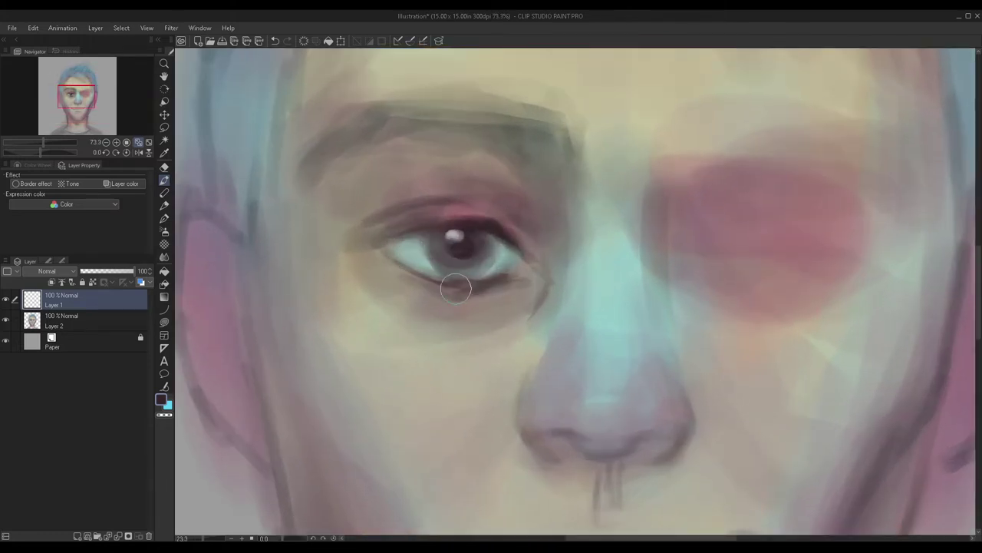
{"action": "mouse_move", "coordinate": [413, 263]}
{"action": "left_mouse_down"}
{"action": "mouse_move", "coordinate": [436, 283]}
{"action": "mouse_move", "coordinate": [382, 248]}
{"action": "mouse_move", "coordinate": [448, 285]}
{"action": "mouse_move", "coordinate": [410, 269]}
{"action": "mouse_move", "coordinate": [433, 278]}
{"action": "mouse_move", "coordinate": [503, 271]}
{"action": "mouse_move", "coordinate": [416, 260]}
{"action": "mouse_move", "coordinate": [477, 279]}
{"action": "mouse_move", "coordinate": [457, 277]}
{"action": "mouse_move", "coordinate": [513, 267]}
{"action": "mouse_move", "coordinate": [467, 283]}
{"action": "mouse_move", "coordinate": [479, 281]}
{"action": "mouse_move", "coordinate": [421, 271]}
{"action": "left_mouse_up"}
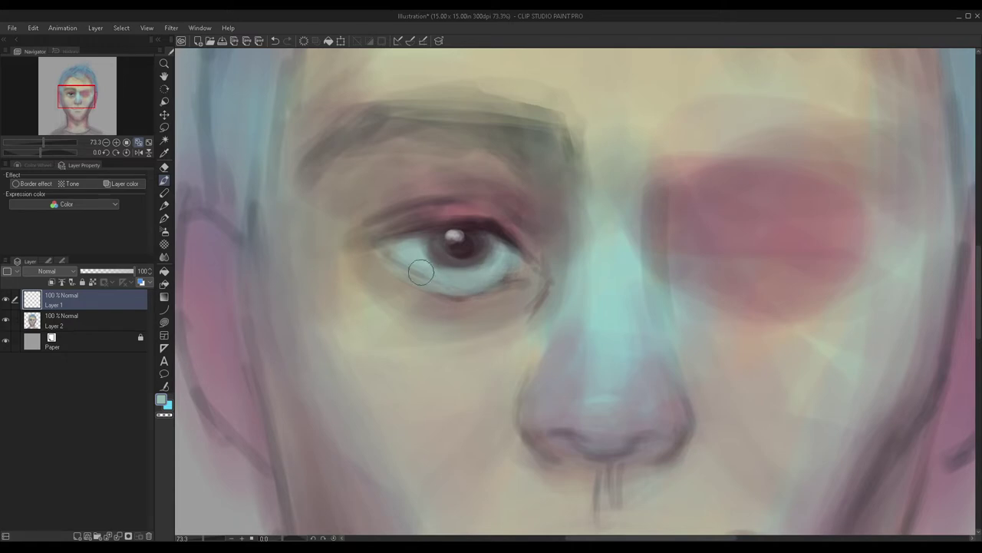
{"action": "left_click", "coordinate": [477, 226], "text": "alt"}
{"action": "mouse_move", "coordinate": [482, 244]}
{"action": "left_mouse_down"}
{"action": "mouse_move", "coordinate": [444, 249]}
{"action": "mouse_move", "coordinate": [432, 233]}
{"action": "mouse_move", "coordinate": [478, 270]}
{"action": "mouse_move", "coordinate": [464, 272]}
{"action": "mouse_move", "coordinate": [435, 230]}
{"action": "mouse_move", "coordinate": [491, 242]}
{"action": "left_mouse_up"}
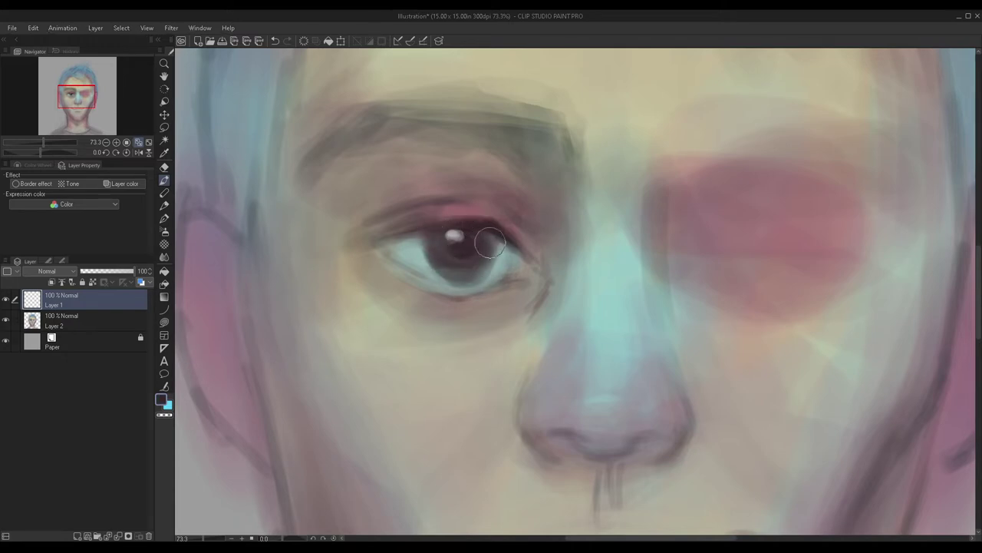
{"action": "scroll", "coordinate": [491, 242], "scroll_direction": "down", "scroll_amount": 5}
{"action": "scroll", "coordinate": [348, 272], "scroll_direction": "up", "scroll_amount": 1}
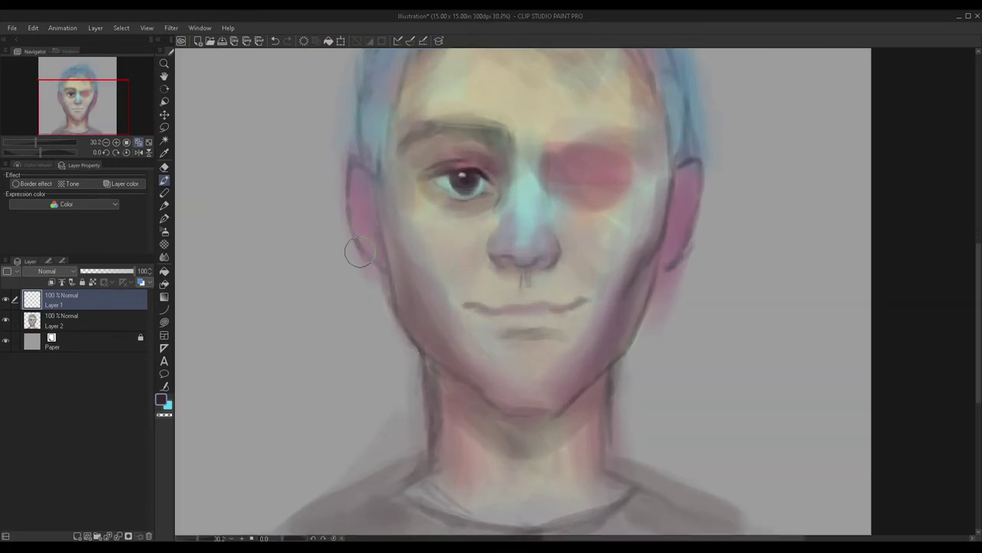
Step: Choose a darker maroon and, on another new layer, strengthen the eye's upper lash line and eyelid crease
{"action": "left_click", "coordinate": [163, 404]}
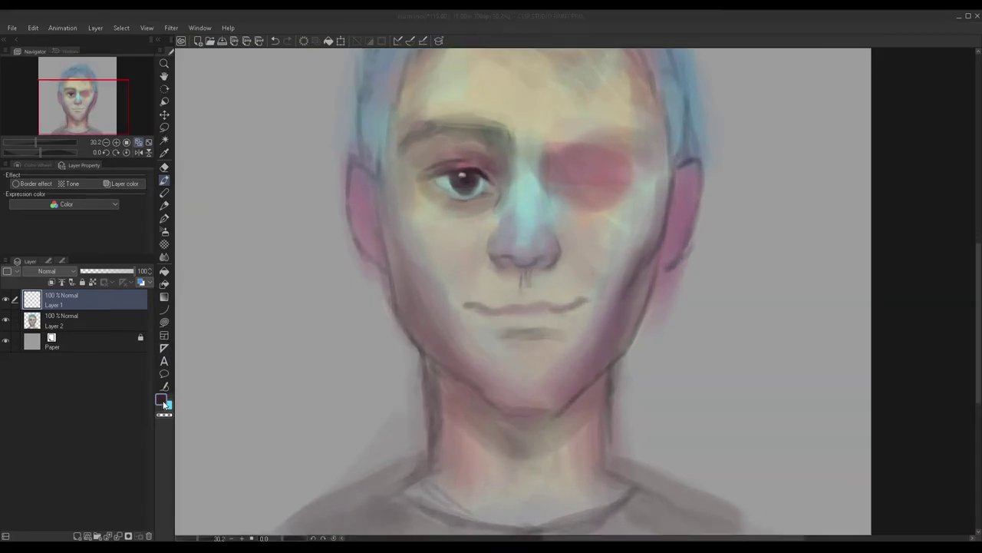
{"action": "key", "text": "Return"}
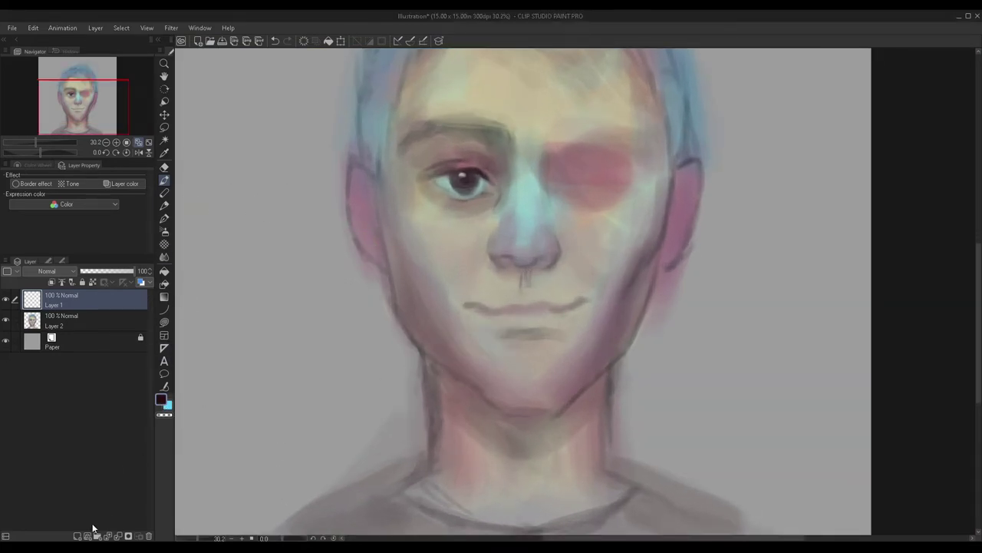
{"action": "left_click", "coordinate": [77, 535]}
{"action": "scroll", "coordinate": [474, 158], "scroll_direction": "up", "scroll_amount": 3}
{"action": "scroll", "coordinate": [472, 98], "scroll_direction": "up", "scroll_amount": 1}
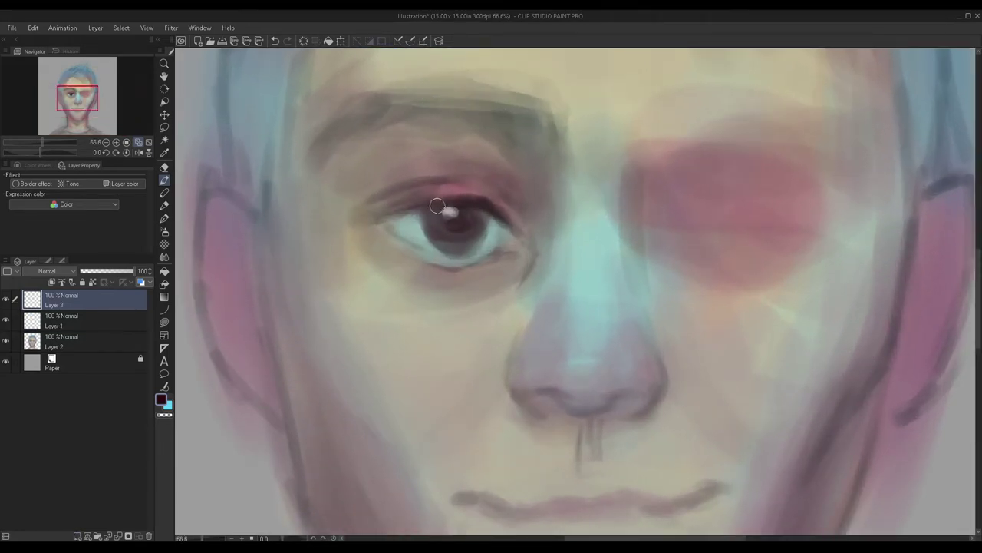
{"action": "scroll", "coordinate": [386, 229], "scroll_direction": "down", "scroll_amount": 1}
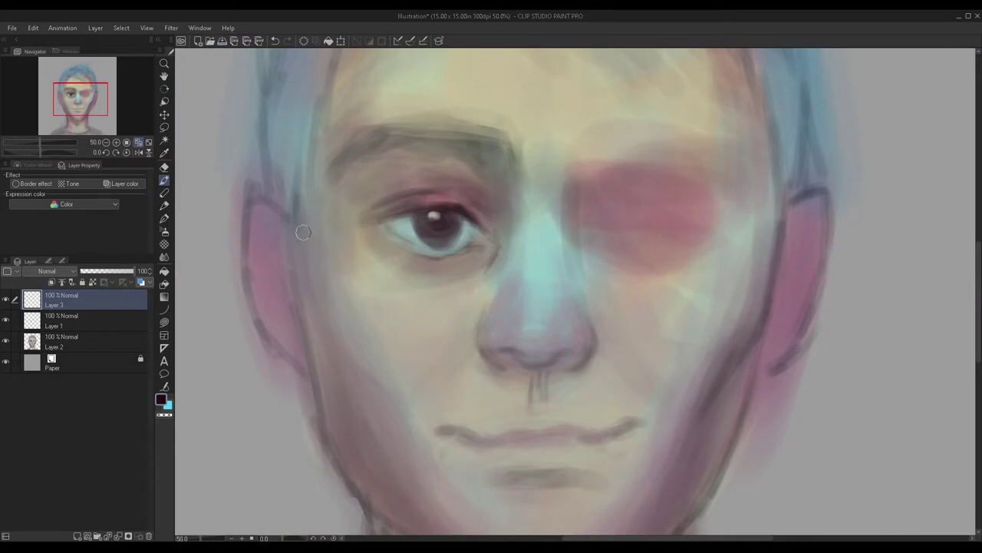
{"action": "scroll", "coordinate": [391, 225], "scroll_direction": "up", "scroll_amount": 1}
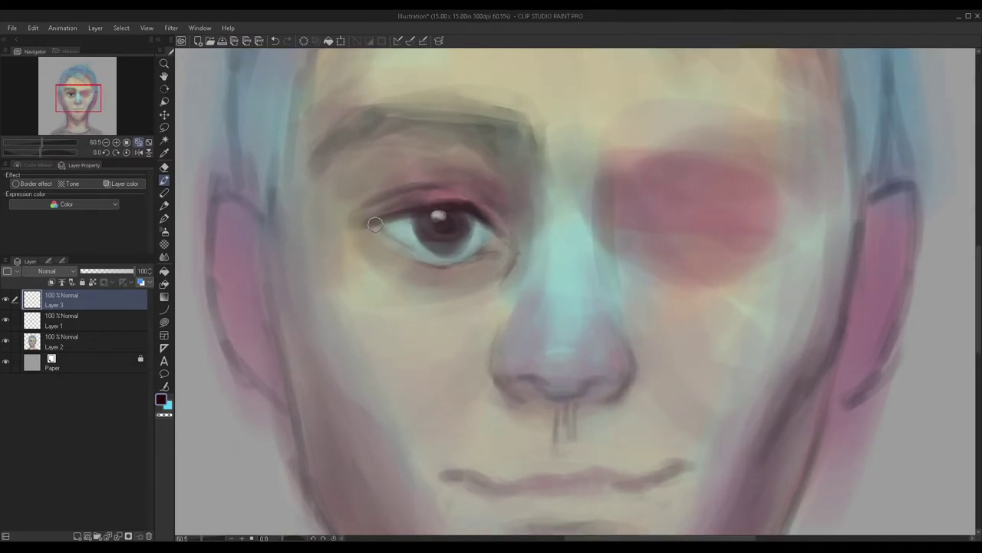
{"action": "left_click_drag", "start_coordinate": [476, 218], "coordinate": [509, 244]}
{"action": "mouse_move", "coordinate": [481, 201]}
{"action": "left_mouse_down"}
{"action": "mouse_move", "coordinate": [513, 228]}
{"action": "mouse_move", "coordinate": [478, 206]}
{"action": "mouse_move", "coordinate": [412, 195]}
{"action": "mouse_move", "coordinate": [469, 185]}
{"action": "left_mouse_up"}
{"action": "mouse_move", "coordinate": [394, 192]}
{"action": "left_mouse_down"}
{"action": "mouse_move", "coordinate": [491, 191]}
{"action": "mouse_move", "coordinate": [500, 212]}
{"action": "left_mouse_up"}
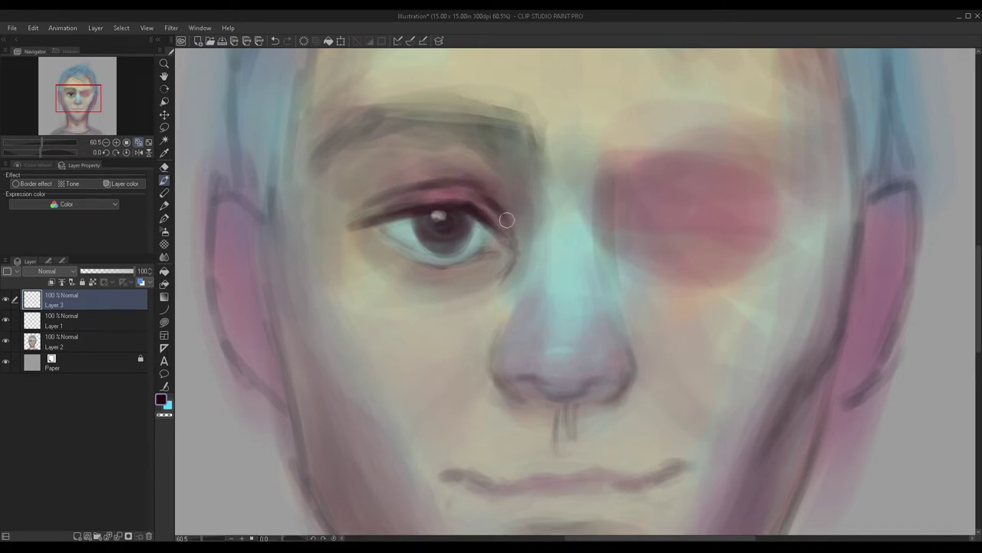
Step: Define the eye's lower lash line with a thin dark stroke from the outer to the inner corner
{"action": "scroll", "coordinate": [443, 175], "scroll_direction": "down", "scroll_amount": 4}
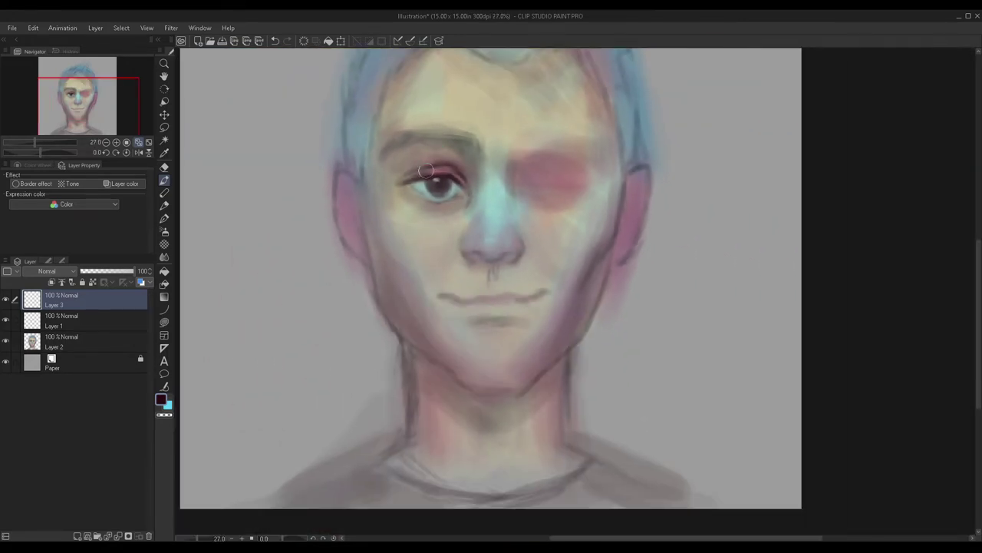
{"action": "scroll", "coordinate": [426, 170], "scroll_direction": "up", "scroll_amount": 6}
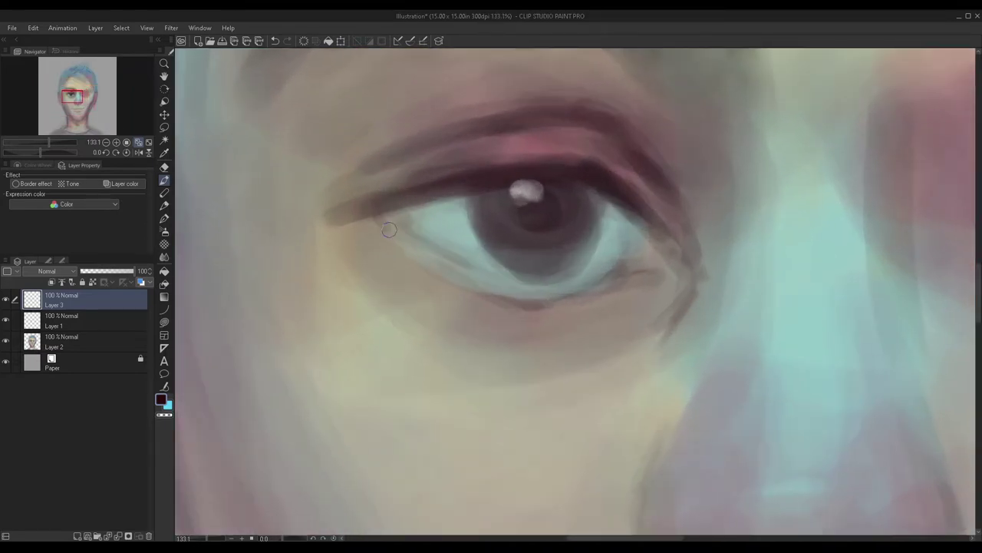
{"action": "mouse_move", "coordinate": [389, 231]}
{"action": "left_mouse_down"}
{"action": "mouse_move", "coordinate": [470, 299]}
{"action": "mouse_move", "coordinate": [435, 277]}
{"action": "mouse_move", "coordinate": [565, 289]}
{"action": "mouse_move", "coordinate": [491, 302]}
{"action": "mouse_move", "coordinate": [661, 283]}
{"action": "mouse_move", "coordinate": [617, 290]}
{"action": "mouse_move", "coordinate": [653, 279]}
{"action": "mouse_move", "coordinate": [682, 270]}
{"action": "left_mouse_up"}
{"action": "scroll", "coordinate": [469, 168], "scroll_direction": "down", "scroll_amount": 6}
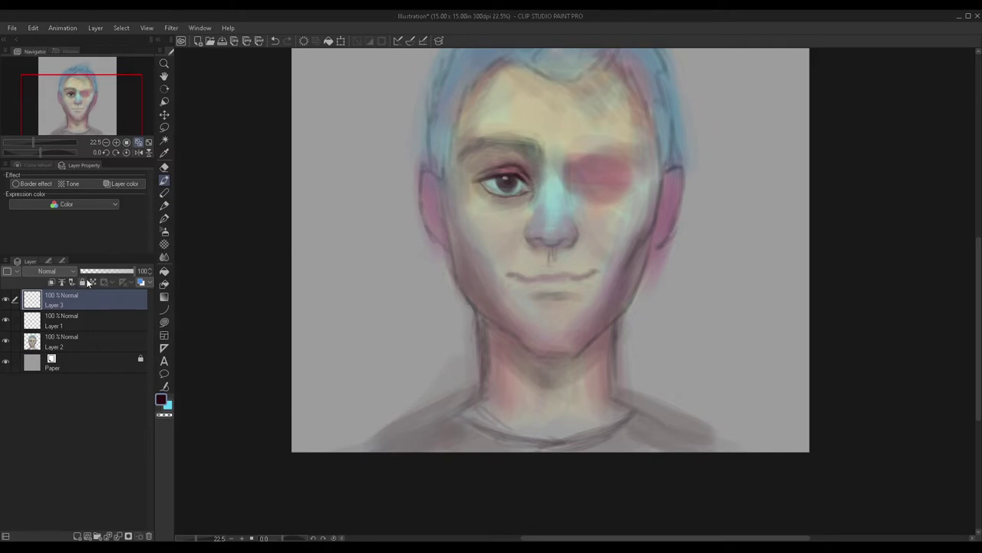
Step: Merge both eye detail layers into the portrait painting, comparing the eye with and without the new strokes
{"action": "key", "text": "ctrl+e"}
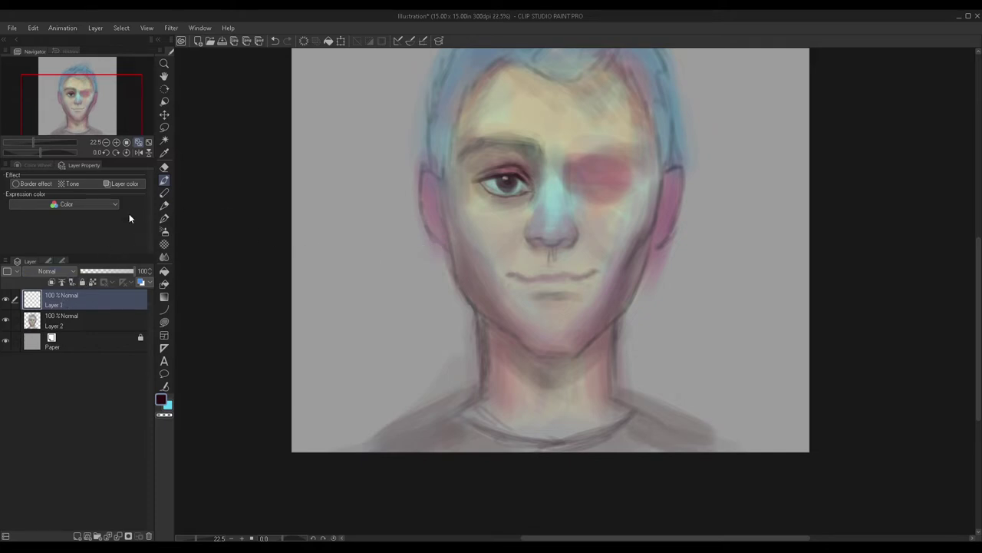
{"action": "left_click", "coordinate": [5, 299]}
{"action": "left_click", "coordinate": [5, 299]}
{"action": "key", "text": "ctrl+e"}
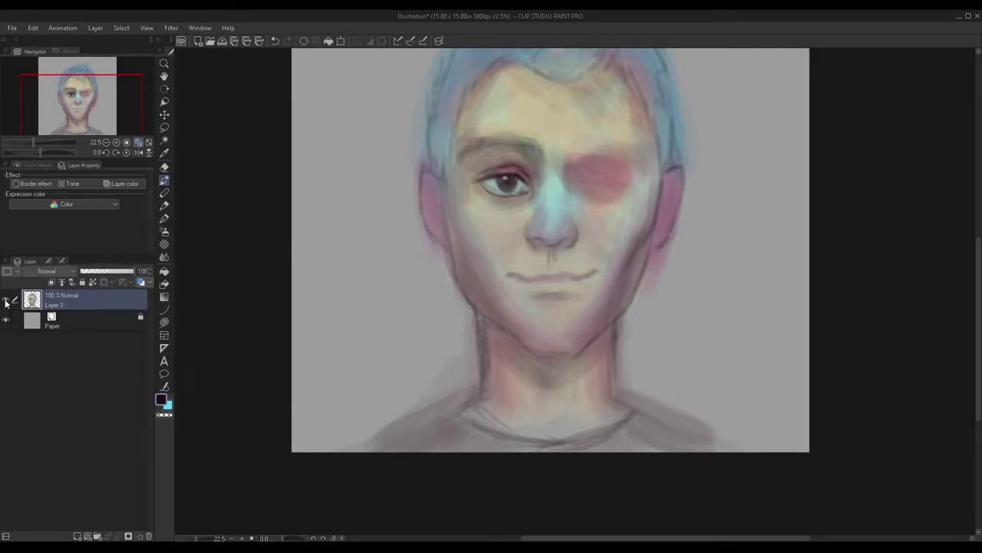
{"action": "scroll", "coordinate": [353, 165], "scroll_direction": "down", "scroll_amount": 2}
{"action": "scroll", "coordinate": [438, 176], "scroll_direction": "up", "scroll_amount": 4}
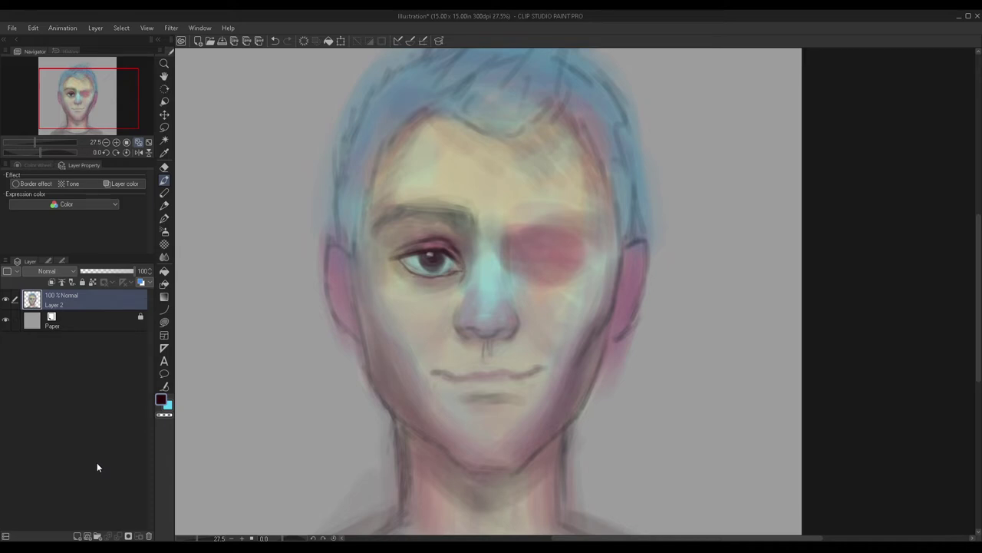
Step: On a new layer, deepen the shadow under the chin, smooth the neck with soft skin tones, and merge it into the painting
{"action": "left_click", "coordinate": [76, 536]}
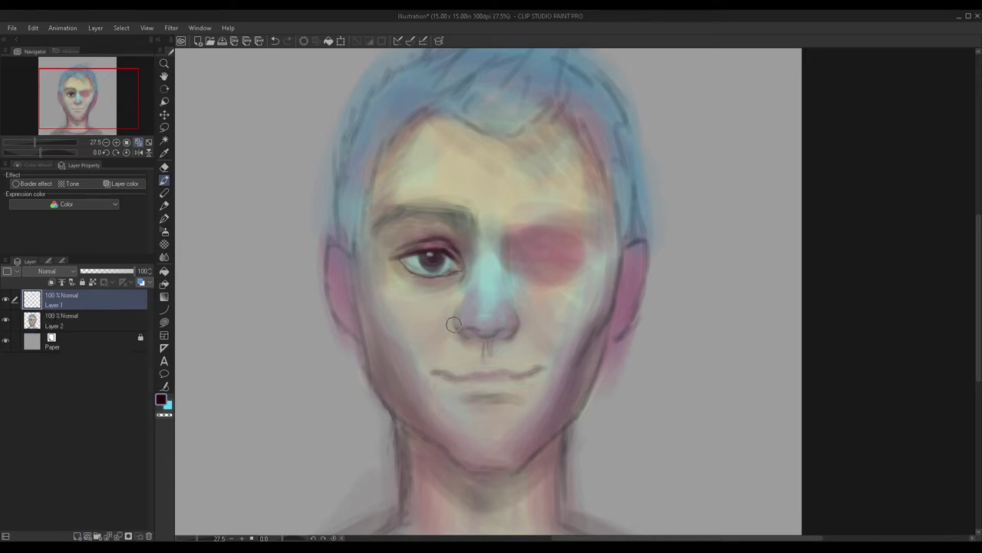
{"action": "scroll", "coordinate": [454, 324], "scroll_direction": "down", "scroll_amount": 2}
{"action": "scroll", "coordinate": [467, 434], "scroll_direction": "up", "scroll_amount": 4}
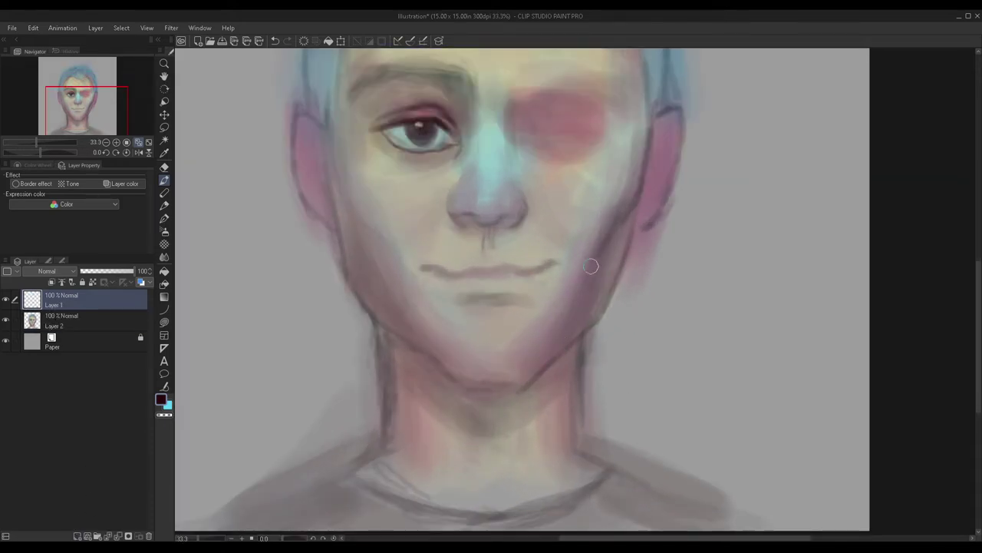
{"action": "scroll", "coordinate": [493, 400], "scroll_direction": "up", "scroll_amount": 2}
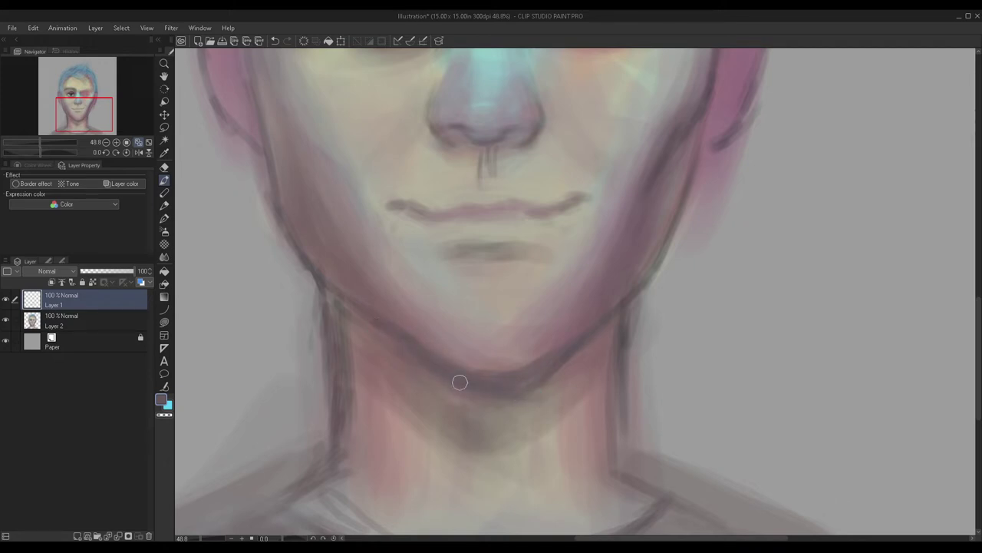
{"action": "scroll", "coordinate": [460, 382], "scroll_direction": "down", "scroll_amount": 4}
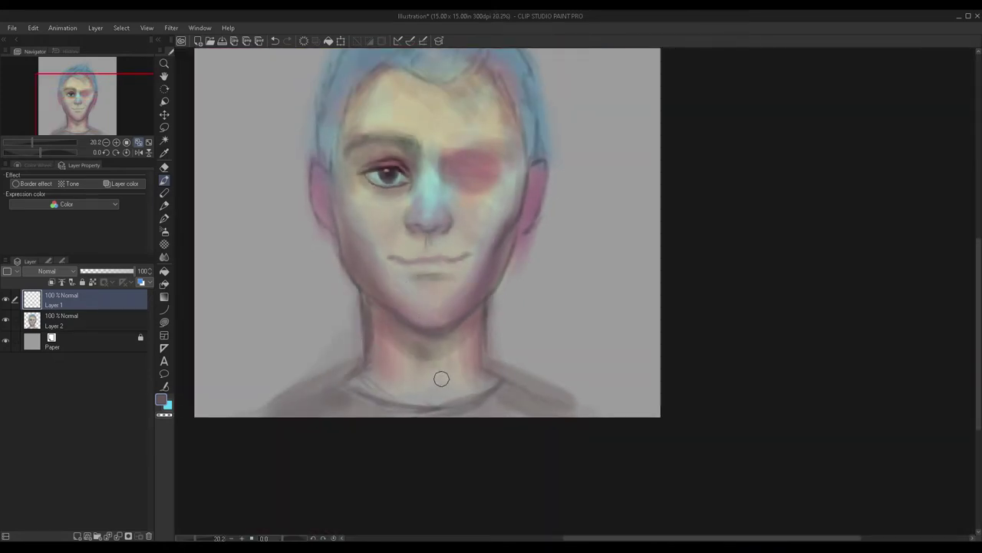
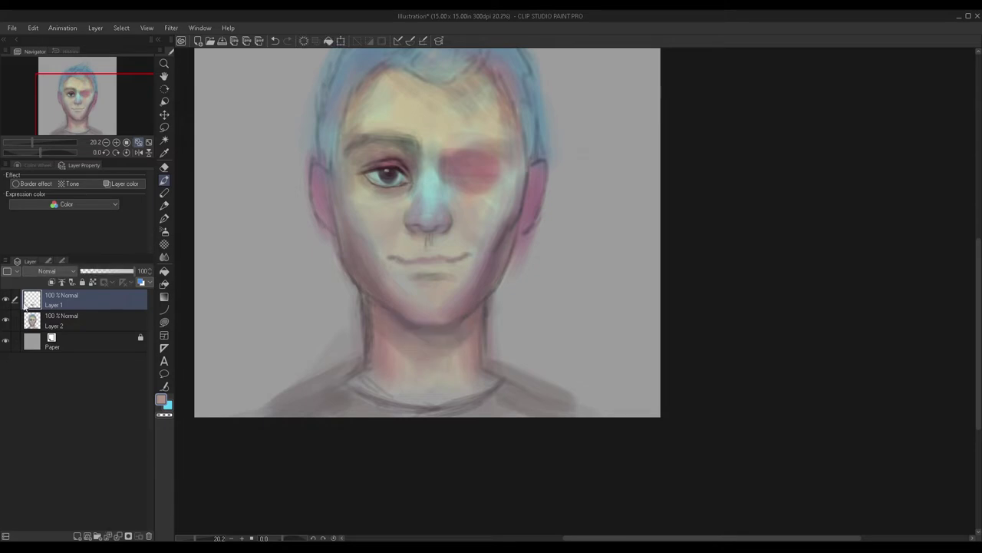
{"action": "key", "text": "ctrl+e"}
Step: Erase the stray paint outside the jaw, neck and shoulder on the painted-eye side to give a clean contour
{"action": "key", "text": "e"}
{"action": "scroll", "coordinate": [328, 226], "scroll_direction": "up", "scroll_amount": 3}
{"action": "mouse_move", "coordinate": [329, 227]}
{"action": "left_mouse_down"}
{"action": "mouse_move", "coordinate": [335, 281]}
{"action": "mouse_move", "coordinate": [331, 228]}
{"action": "mouse_move", "coordinate": [358, 318]}
{"action": "mouse_move", "coordinate": [354, 306]}
{"action": "left_mouse_up"}
{"action": "scroll", "coordinate": [318, 248], "scroll_direction": "down", "scroll_amount": 2}
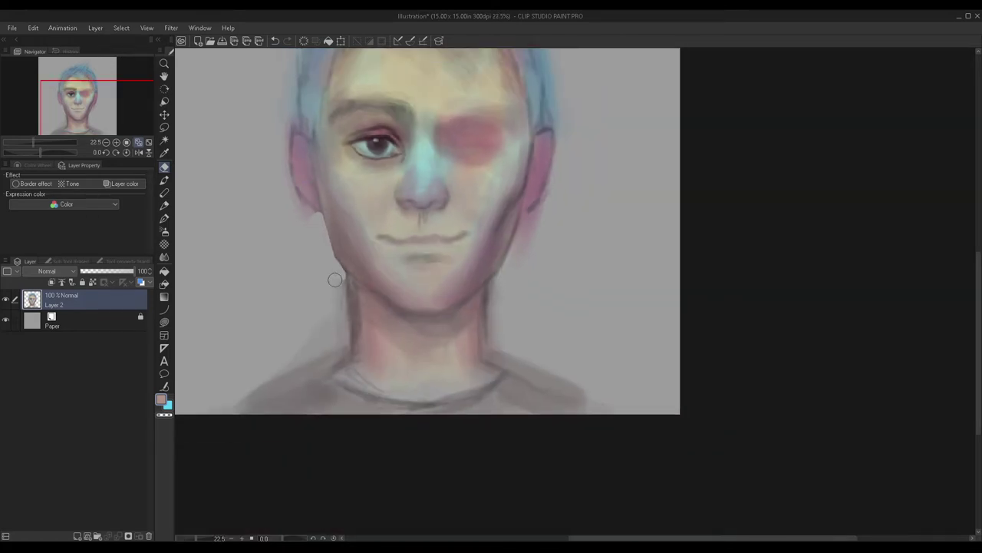
{"action": "scroll", "coordinate": [344, 267], "scroll_direction": "up", "scroll_amount": 1}
{"action": "mouse_move", "coordinate": [340, 286]}
{"action": "left_mouse_down"}
{"action": "mouse_move", "coordinate": [344, 263]}
{"action": "mouse_move", "coordinate": [353, 305]}
{"action": "left_mouse_up"}
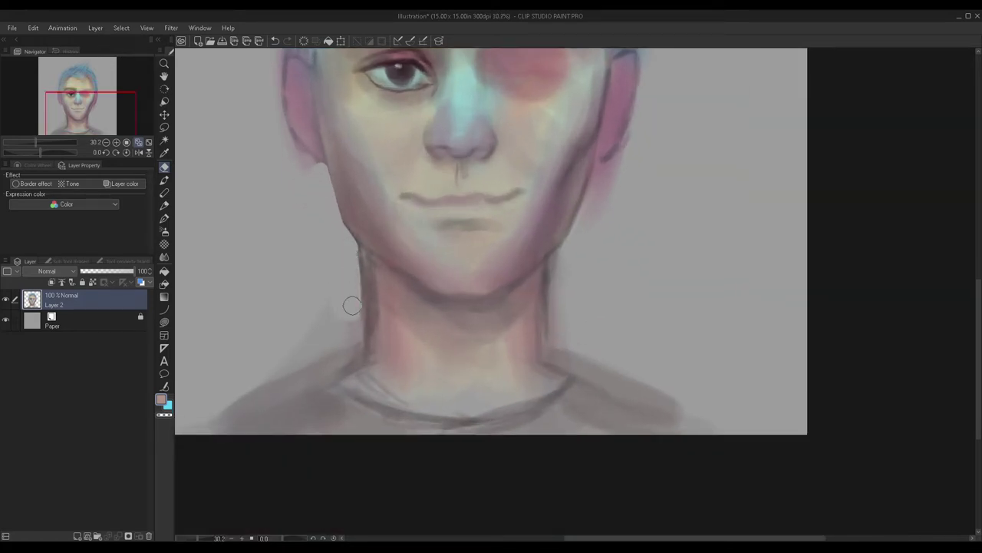
{"action": "mouse_move", "coordinate": [348, 247]}
{"action": "left_mouse_down"}
{"action": "mouse_move", "coordinate": [359, 327]}
{"action": "mouse_move", "coordinate": [354, 256]}
{"action": "mouse_move", "coordinate": [351, 285]}
{"action": "left_mouse_up"}
{"action": "scroll", "coordinate": [351, 285], "scroll_direction": "down", "scroll_amount": 4}
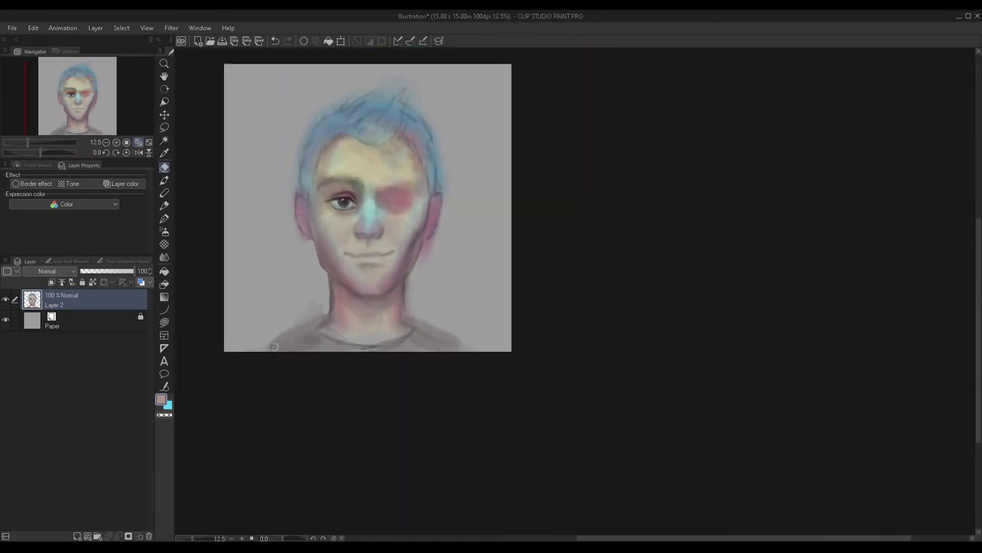
{"action": "scroll", "coordinate": [308, 272], "scroll_direction": "up", "scroll_amount": 6}
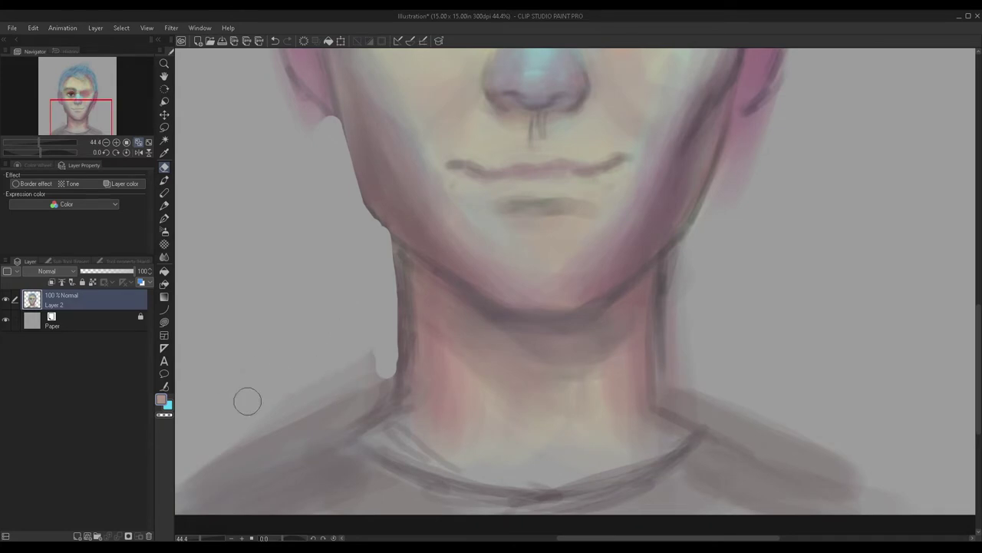
{"action": "scroll", "coordinate": [272, 369], "scroll_direction": "down", "scroll_amount": 5}
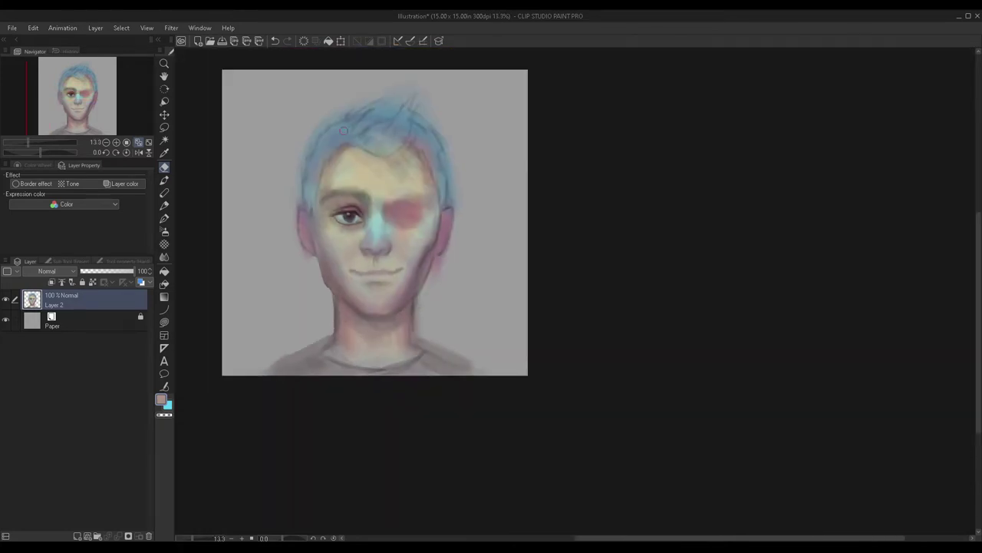
Step: Erase the stray paint outside the jaw on the empty-socket side, from below the ear to the neck
{"action": "scroll", "coordinate": [344, 130], "scroll_direction": "up", "scroll_amount": 2}
{"action": "scroll", "coordinate": [314, 254], "scroll_direction": "up", "scroll_amount": 2}
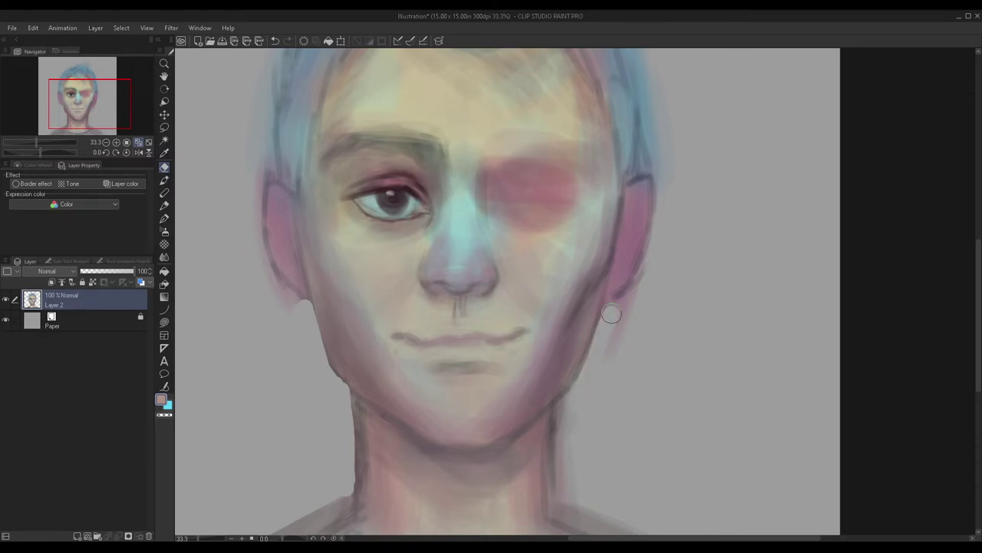
{"action": "scroll", "coordinate": [595, 286], "scroll_direction": "down", "scroll_amount": 1}
{"action": "scroll", "coordinate": [597, 286], "scroll_direction": "down", "scroll_amount": 2}
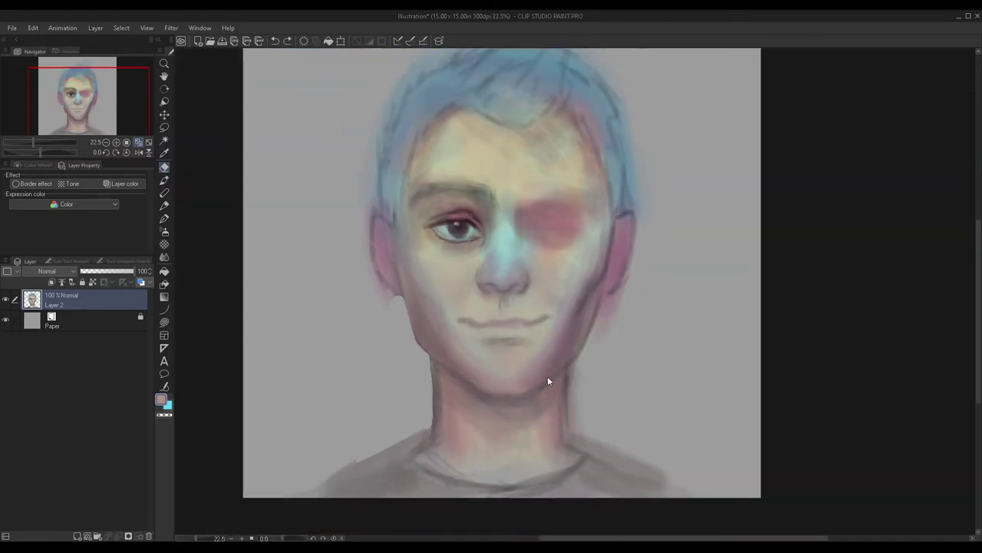
{"action": "scroll", "coordinate": [577, 343], "scroll_direction": "up", "scroll_amount": 2}
{"action": "left_click_drag", "start_coordinate": [579, 379], "coordinate": [616, 294]}
{"action": "left_click_drag", "start_coordinate": [591, 354], "coordinate": [614, 287]}
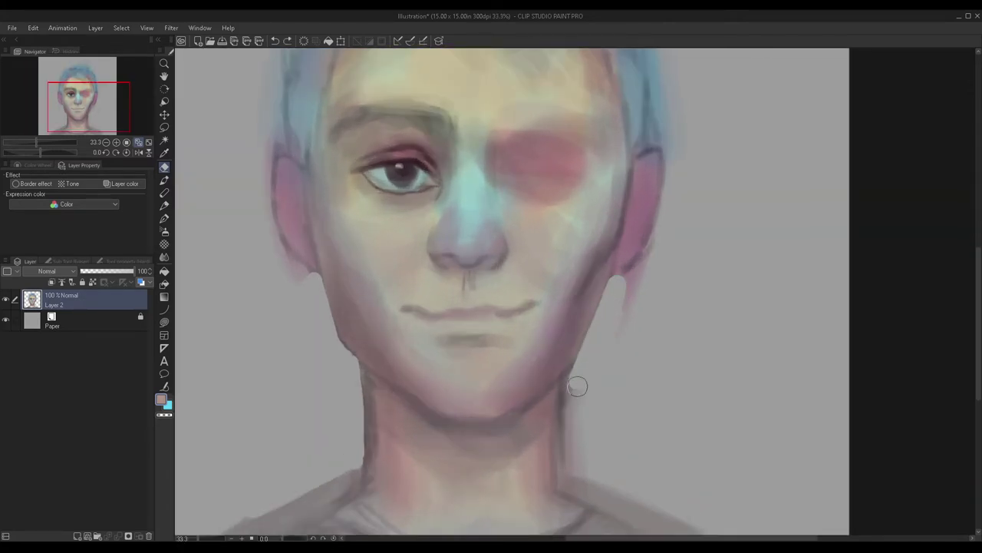
Step: Erase the paint spilling outside the neck on the empty-socket side, from the jaw corner down to the shoulder
{"action": "scroll", "coordinate": [605, 284], "scroll_direction": "down", "scroll_amount": 2}
{"action": "scroll", "coordinate": [569, 393], "scroll_direction": "up", "scroll_amount": 2}
{"action": "scroll", "coordinate": [574, 338], "scroll_direction": "up", "scroll_amount": 4}
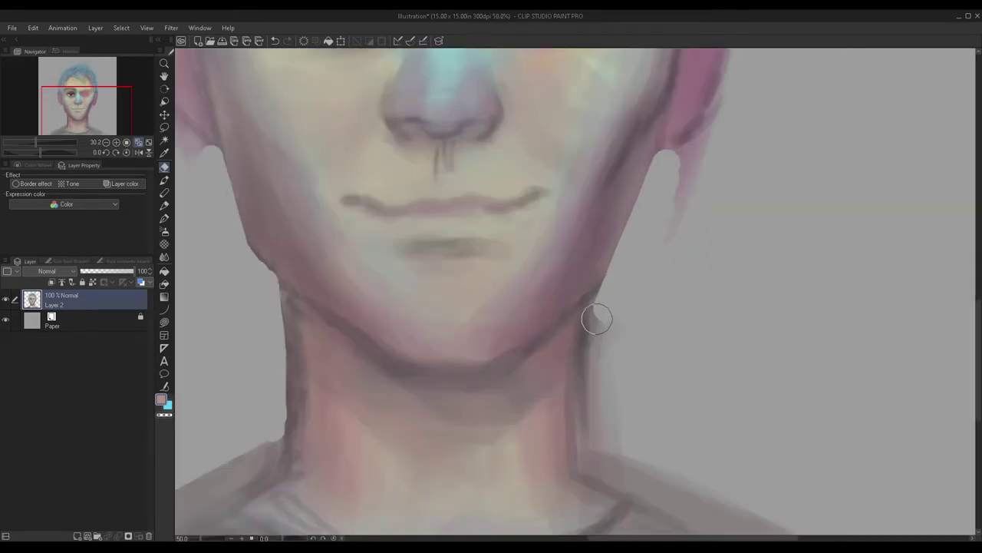
{"action": "left_click_drag", "start_coordinate": [600, 305], "coordinate": [593, 341]}
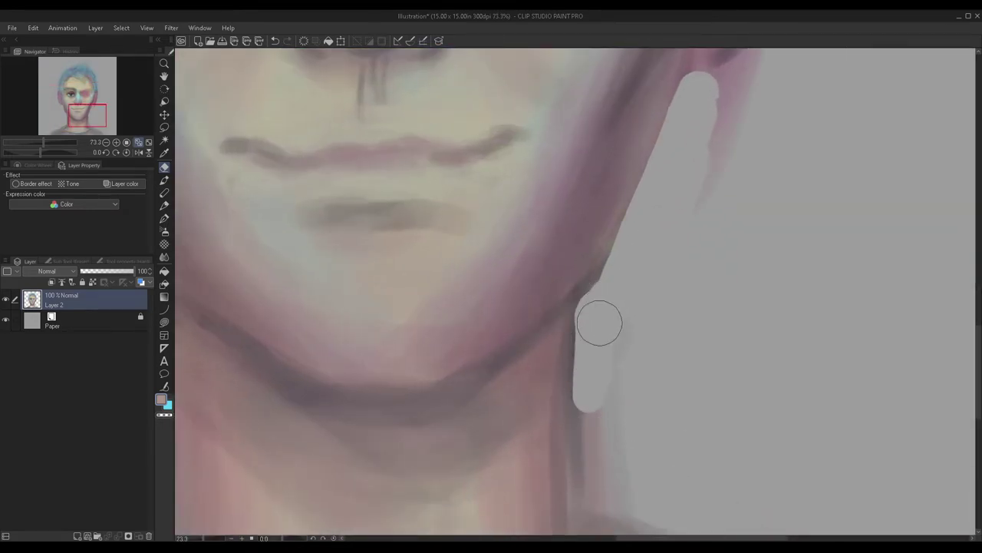
{"action": "left_click_drag", "start_coordinate": [599, 307], "coordinate": [588, 427]}
{"action": "scroll", "coordinate": [604, 288], "scroll_direction": "down", "scroll_amount": 3}
{"action": "scroll", "coordinate": [614, 337], "scroll_direction": "down", "scroll_amount": 3}
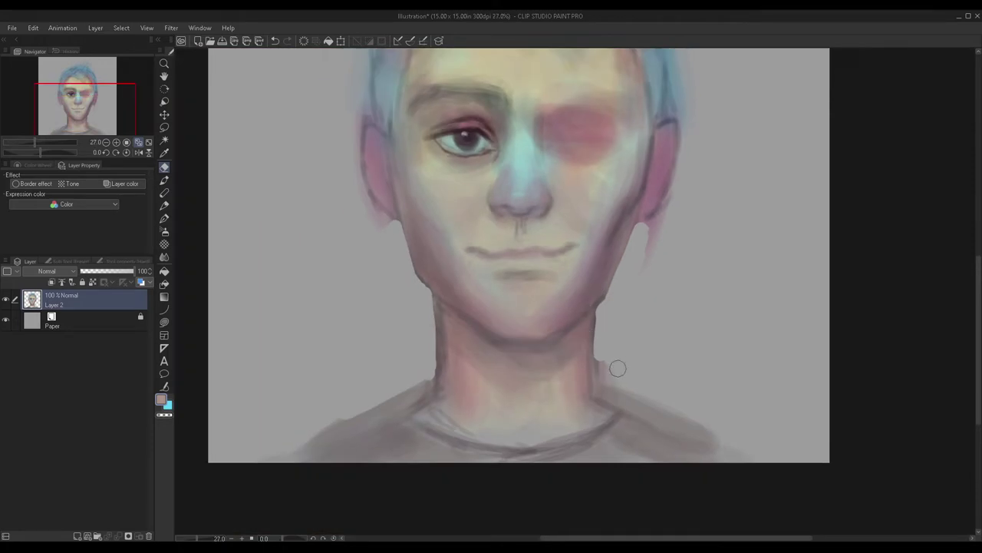
{"action": "scroll", "coordinate": [607, 356], "scroll_direction": "up", "scroll_amount": 4}
{"action": "mouse_move", "coordinate": [595, 270]}
{"action": "left_mouse_down"}
{"action": "mouse_move", "coordinate": [586, 404]}
{"action": "mouse_move", "coordinate": [615, 357]}
{"action": "left_mouse_up"}
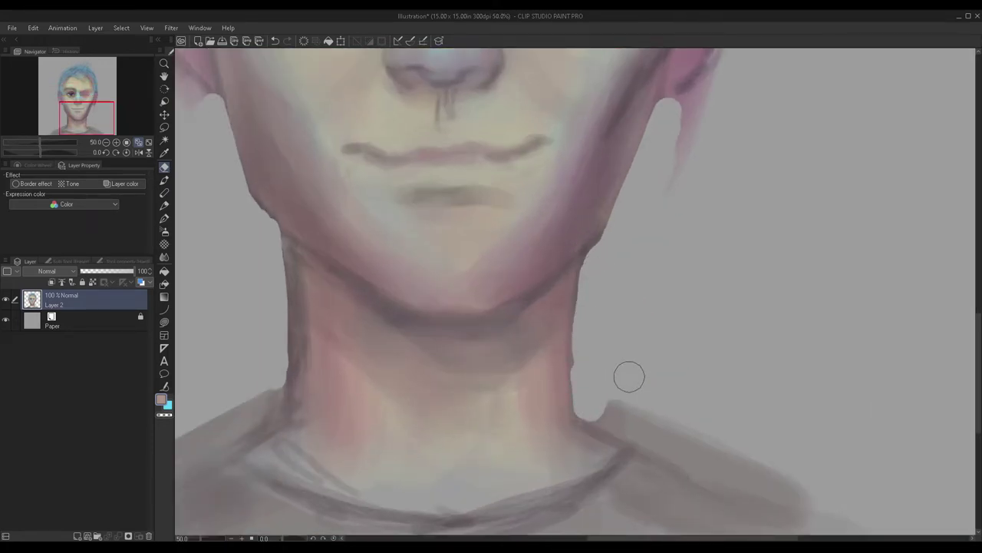
Step: Paint a dark contour line along the neck on the empty-socket side, from the jaw corner down to the shoulder
{"action": "scroll", "coordinate": [627, 377], "scroll_direction": "down", "scroll_amount": 4}
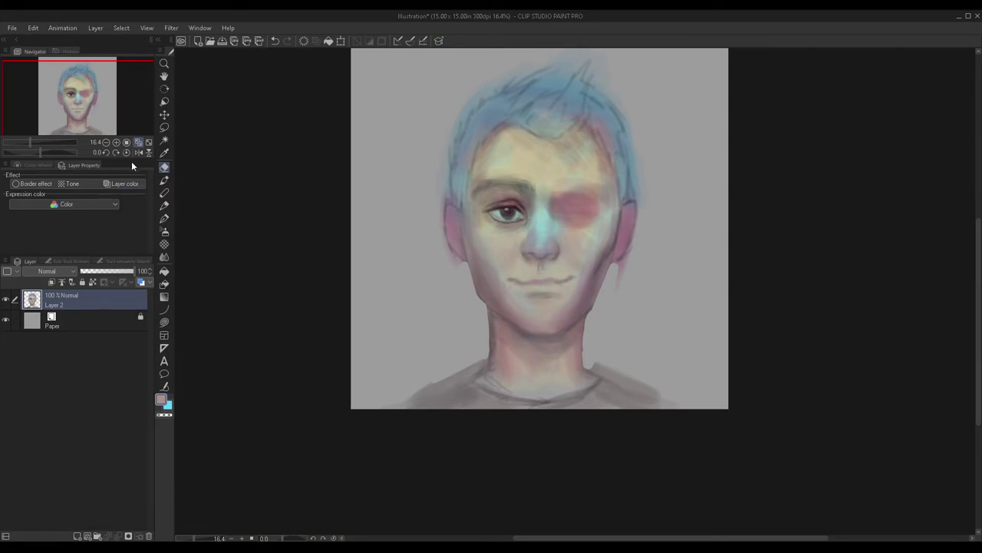
{"action": "left_click", "coordinate": [163, 179]}
{"action": "scroll", "coordinate": [575, 352], "scroll_direction": "up", "scroll_amount": 3}
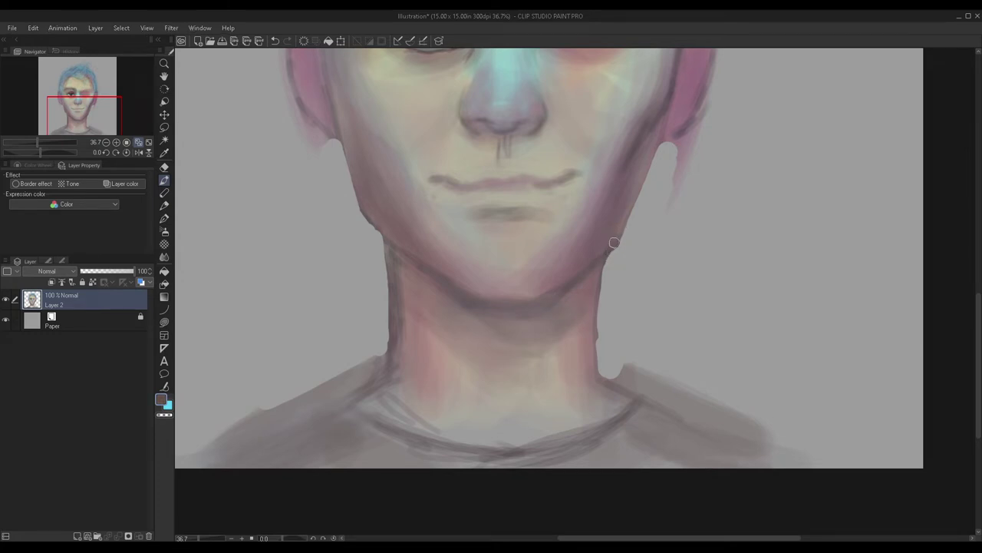
{"action": "scroll", "coordinate": [612, 248], "scroll_direction": "up", "scroll_amount": 2}
{"action": "left_click_drag", "start_coordinate": [605, 227], "coordinate": [595, 385]}
{"action": "scroll", "coordinate": [589, 292], "scroll_direction": "down", "scroll_amount": 4}
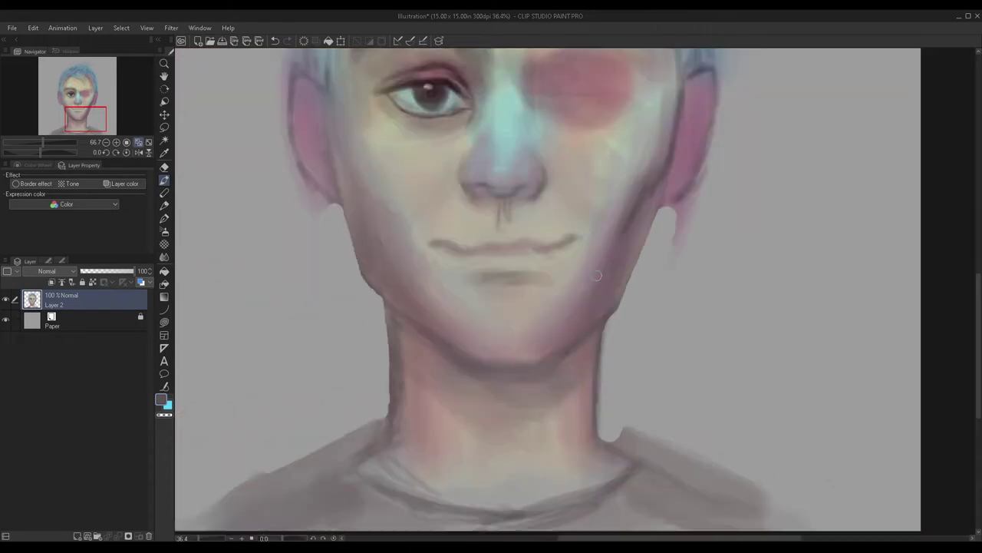
Step: Paint the two slanting neck tendons and a soft throat shadow below the chin in a muted dark tone
{"action": "scroll", "coordinate": [583, 331], "scroll_direction": "up", "scroll_amount": 1}
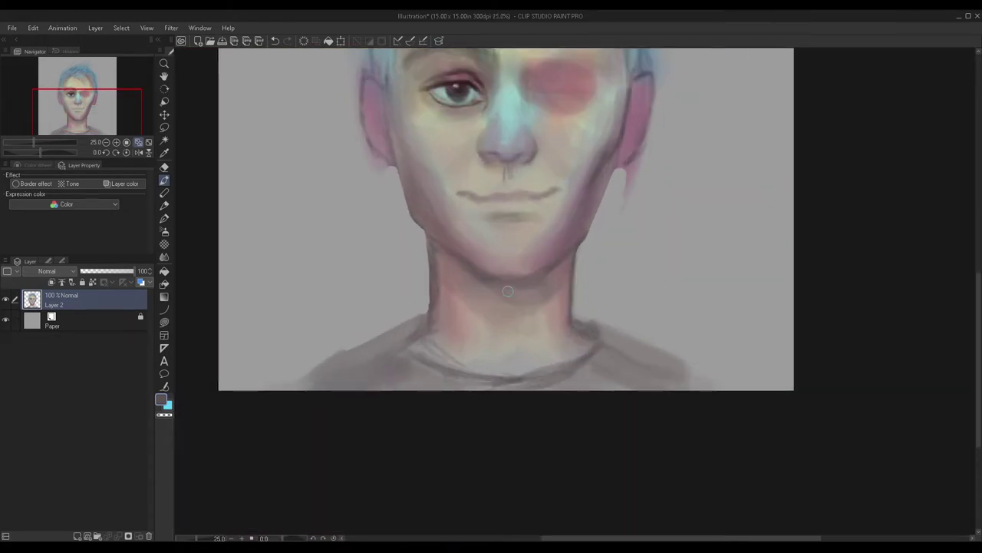
{"action": "scroll", "coordinate": [388, 244], "scroll_direction": "down", "scroll_amount": 1}
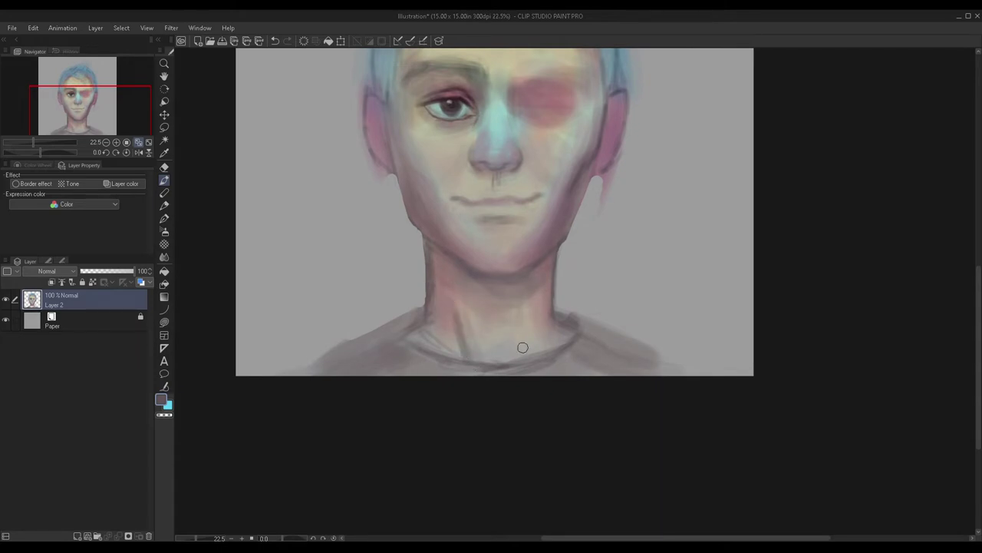
{"action": "scroll", "coordinate": [547, 344], "scroll_direction": "down", "scroll_amount": 5}
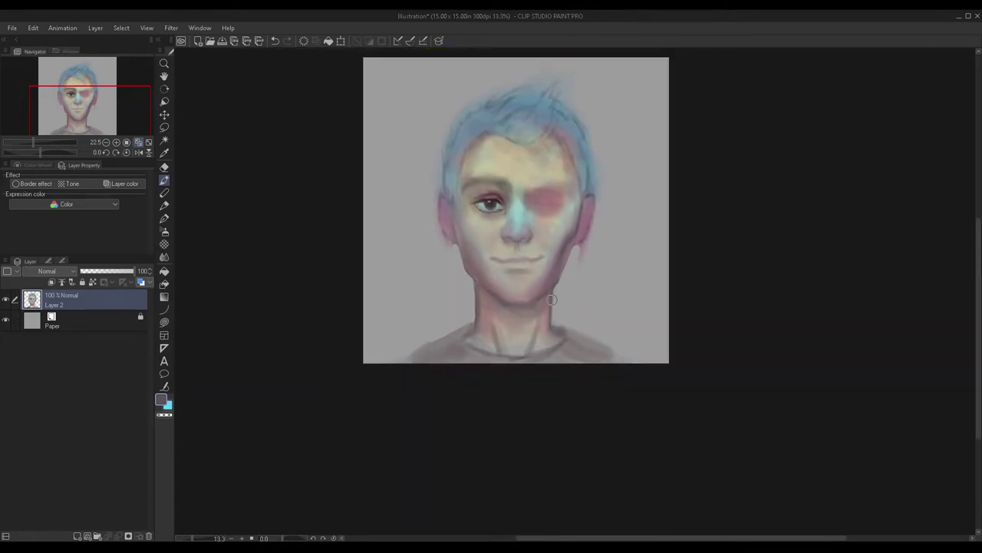
{"action": "scroll", "coordinate": [521, 344], "scroll_direction": "up", "scroll_amount": 6}
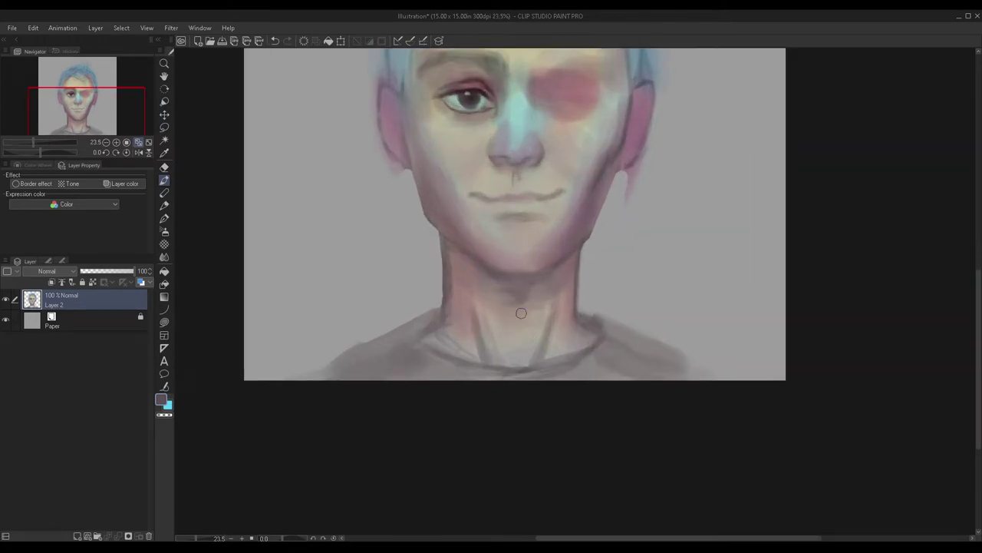
{"action": "scroll", "coordinate": [524, 307], "scroll_direction": "down", "scroll_amount": 4}
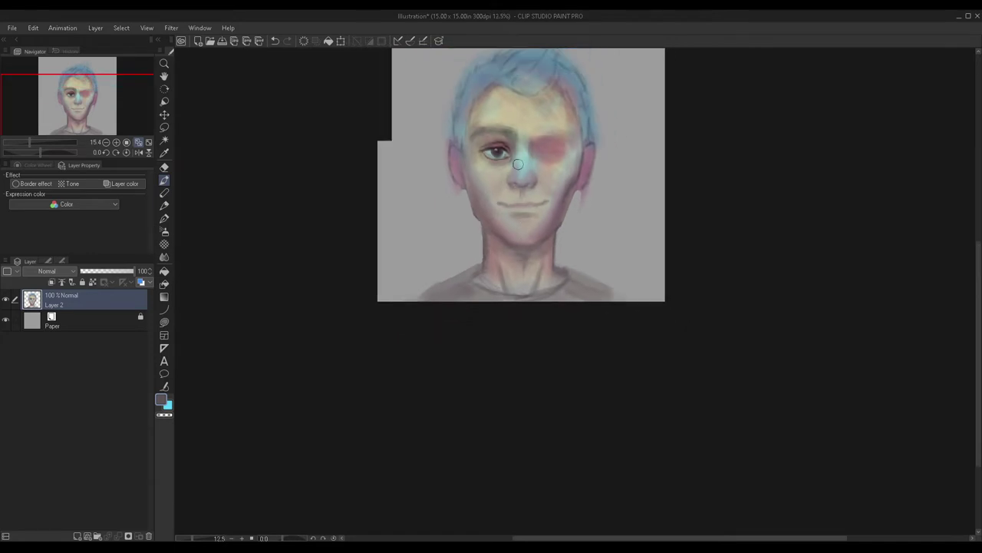
{"action": "scroll", "coordinate": [515, 115], "scroll_direction": "up", "scroll_amount": 1}
{"action": "left_click_drag", "start_coordinate": [109, 103], "coordinate": [101, 78]}
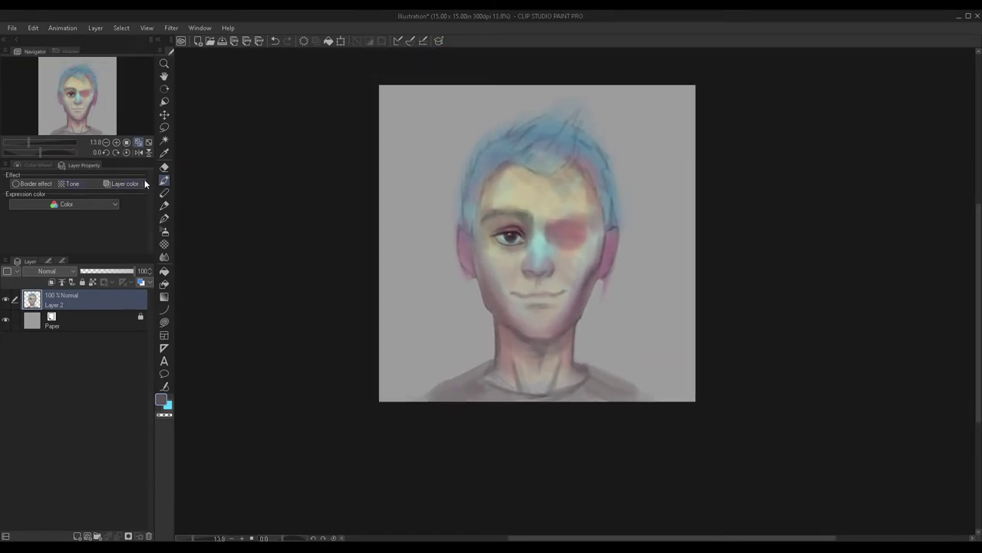
Step: Erase the pink paint spilling below and outside the ear on the empty-socket side to give the lobe a clean edge
{"action": "left_click", "coordinate": [164, 166]}
{"action": "scroll", "coordinate": [614, 318], "scroll_direction": "up", "scroll_amount": 4}
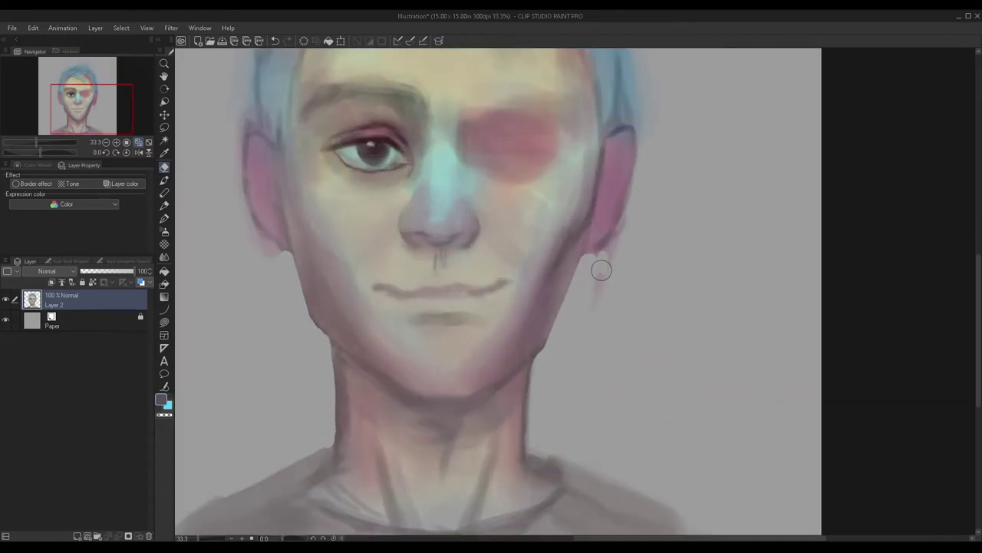
{"action": "scroll", "coordinate": [614, 246], "scroll_direction": "up", "scroll_amount": 4}
{"action": "mouse_move", "coordinate": [579, 277]}
{"action": "left_mouse_down"}
{"action": "mouse_move", "coordinate": [657, 249]}
{"action": "mouse_move", "coordinate": [660, 241]}
{"action": "mouse_move", "coordinate": [586, 259]}
{"action": "mouse_move", "coordinate": [674, 216]}
{"action": "mouse_move", "coordinate": [624, 256]}
{"action": "left_mouse_up"}
{"action": "scroll", "coordinate": [622, 273], "scroll_direction": "down", "scroll_amount": 1}
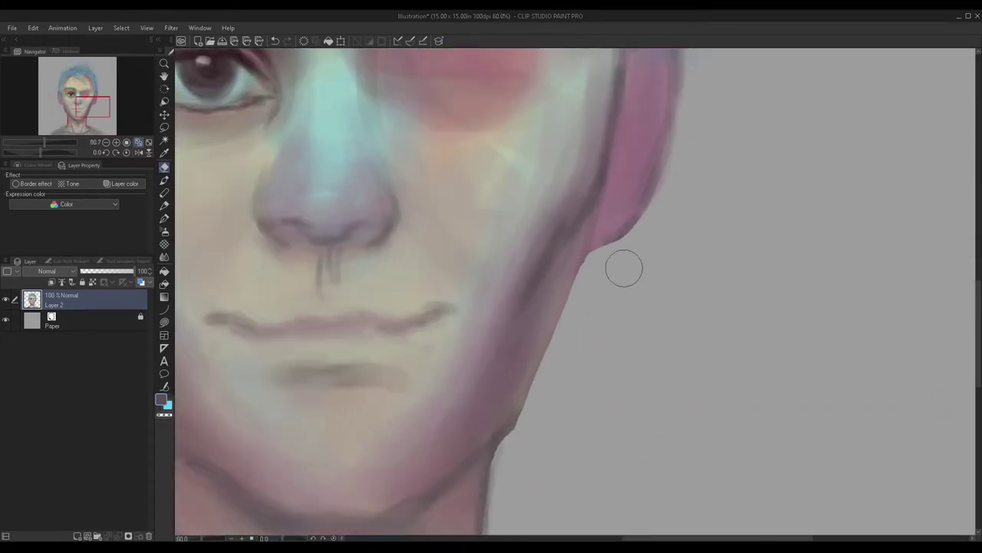
{"action": "scroll", "coordinate": [622, 272], "scroll_direction": "down", "scroll_amount": 5}
Step: Erase the stray paint around the ear on the painted-eye side, from the lobe up to the hairline
{"action": "scroll", "coordinate": [340, 202], "scroll_direction": "up", "scroll_amount": 4}
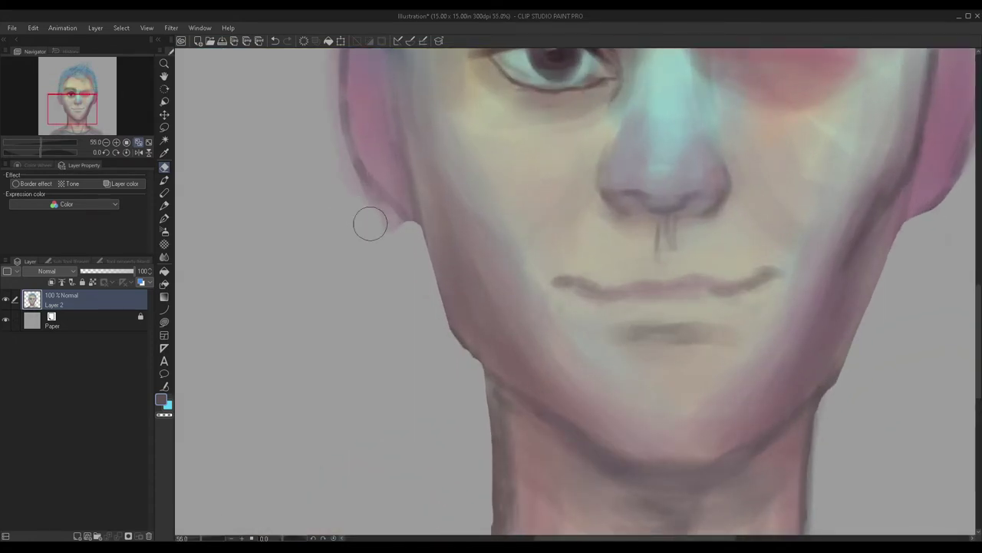
{"action": "scroll", "coordinate": [322, 208], "scroll_direction": "down", "scroll_amount": 4}
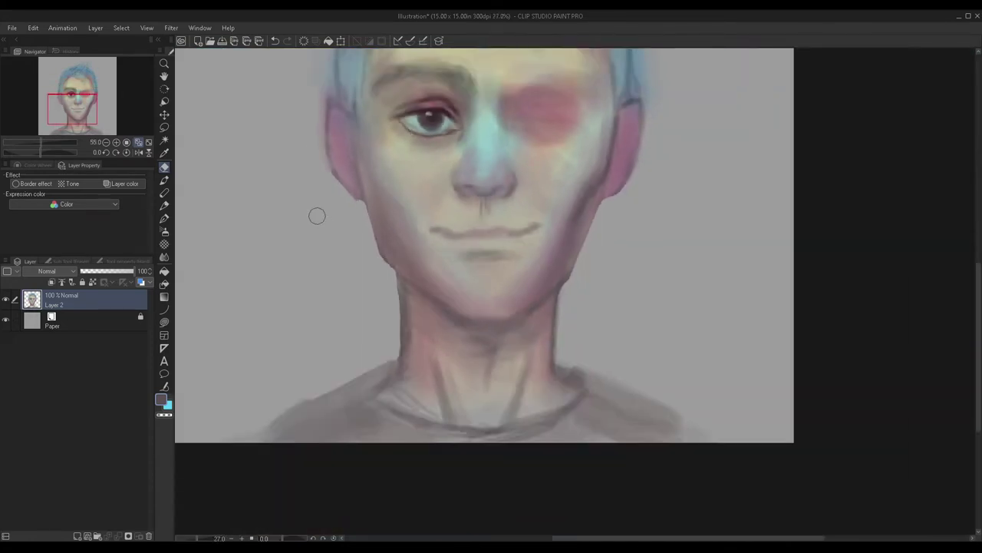
{"action": "scroll", "coordinate": [287, 99], "scroll_direction": "down", "scroll_amount": 2}
{"action": "scroll", "coordinate": [320, 186], "scroll_direction": "up", "scroll_amount": 5}
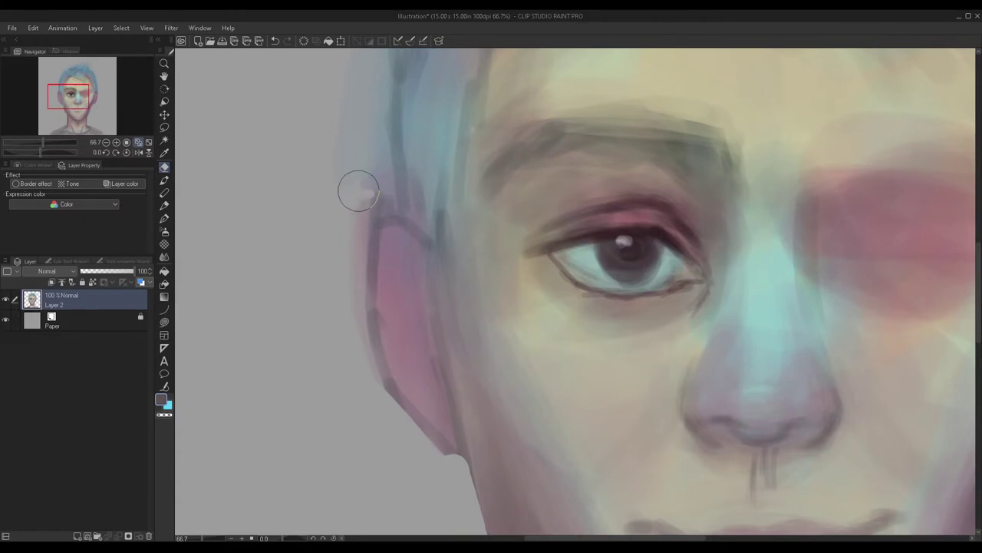
{"action": "scroll", "coordinate": [355, 164], "scroll_direction": "down", "scroll_amount": 5}
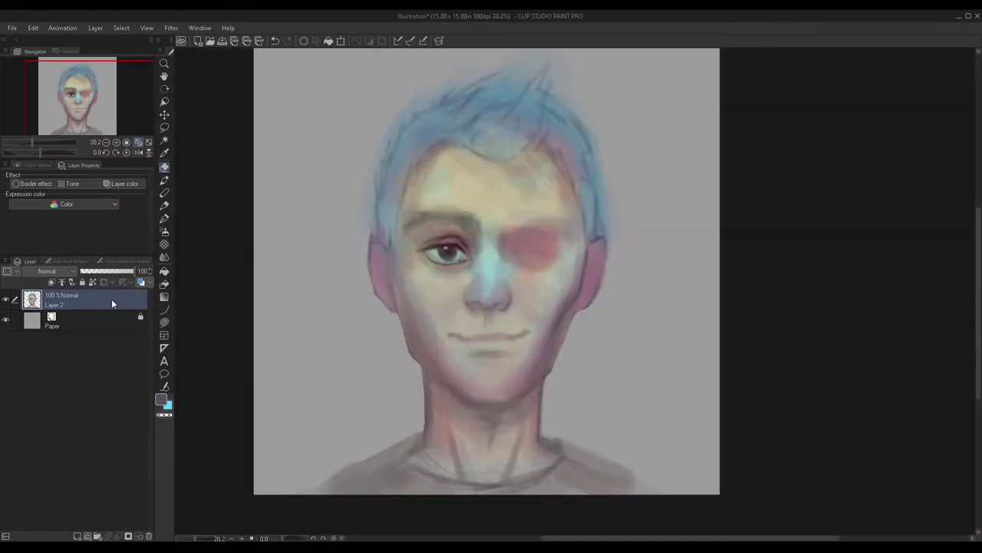
Step: On a new layer, cover the dark iris and pupil of the painted eye with the pale blue-grey of the eyeball
{"action": "left_click", "coordinate": [77, 536]}
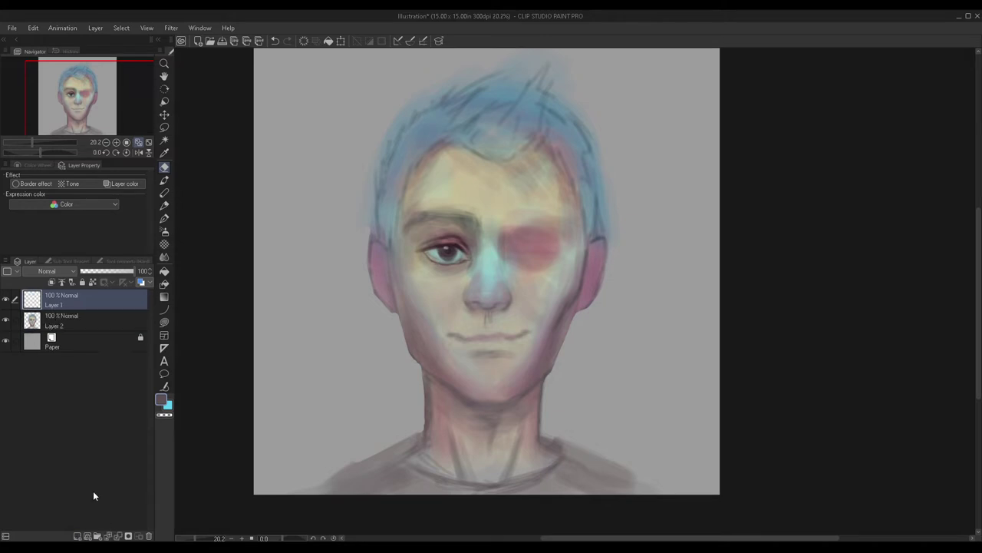
{"action": "left_click", "coordinate": [164, 180]}
{"action": "scroll", "coordinate": [445, 248], "scroll_direction": "up", "scroll_amount": 4}
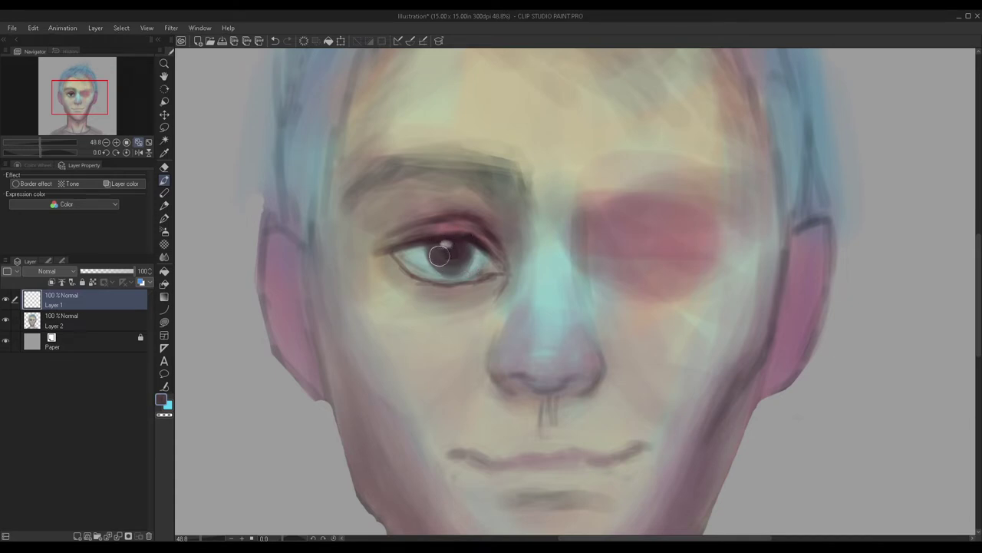
{"action": "mouse_move", "coordinate": [440, 237]}
{"action": "left_mouse_down"}
{"action": "mouse_move", "coordinate": [430, 229]}
{"action": "mouse_move", "coordinate": [398, 255]}
{"action": "mouse_move", "coordinate": [474, 238]}
{"action": "mouse_move", "coordinate": [418, 242]}
{"action": "mouse_move", "coordinate": [484, 265]}
{"action": "mouse_move", "coordinate": [471, 238]}
{"action": "mouse_move", "coordinate": [478, 246]}
{"action": "mouse_move", "coordinate": [430, 230]}
{"action": "mouse_move", "coordinate": [402, 247]}
{"action": "mouse_move", "coordinate": [463, 253]}
{"action": "left_mouse_up"}
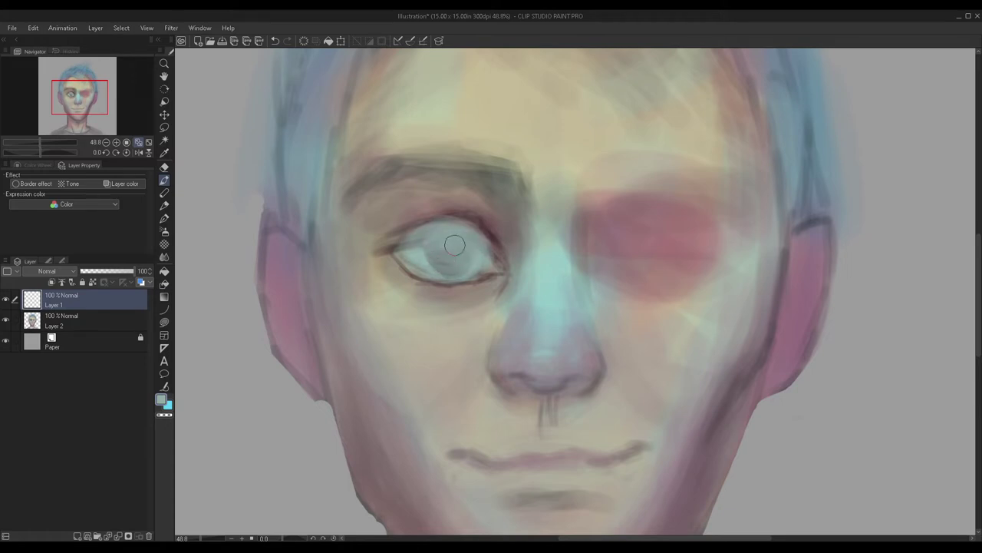
{"action": "mouse_move", "coordinate": [467, 252]}
{"action": "left_mouse_down"}
{"action": "mouse_move", "coordinate": [476, 258]}
{"action": "mouse_move", "coordinate": [421, 245]}
{"action": "mouse_move", "coordinate": [423, 262]}
{"action": "mouse_move", "coordinate": [463, 263]}
{"action": "left_mouse_up"}
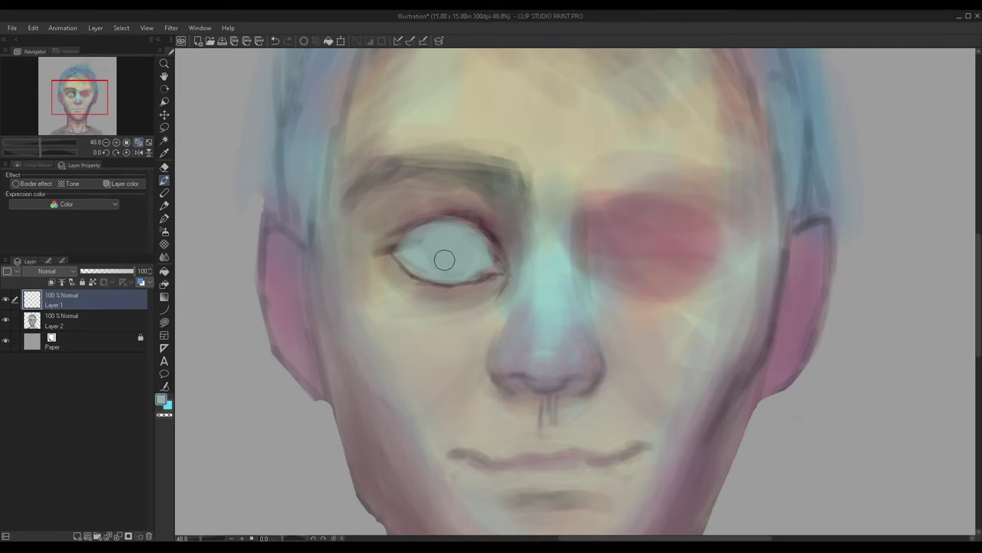
{"action": "scroll", "coordinate": [412, 257], "scroll_direction": "down", "scroll_amount": 1}
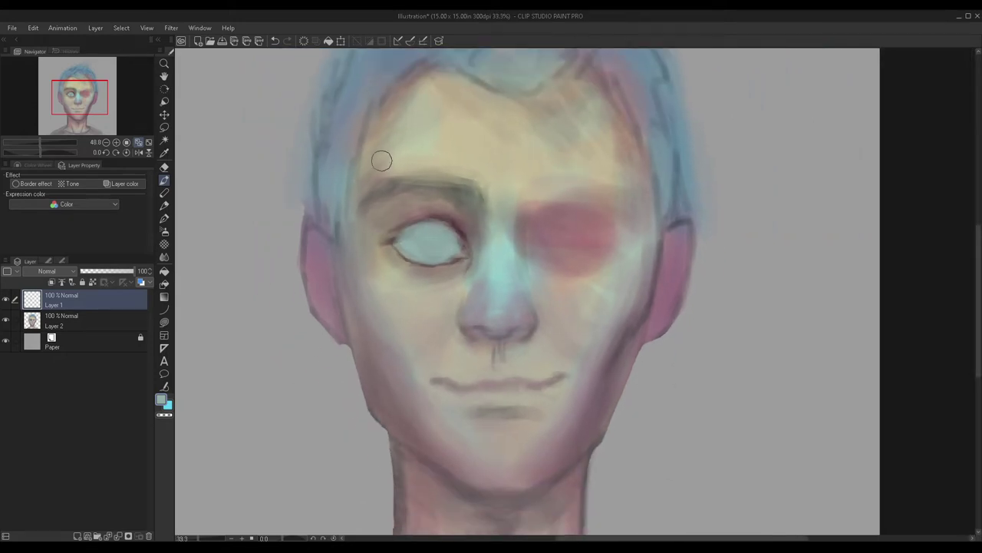
Step: Choose a lighter, near-white blue and brighten the middle of the eyeball
{"action": "double_click", "coordinate": [160, 399]}
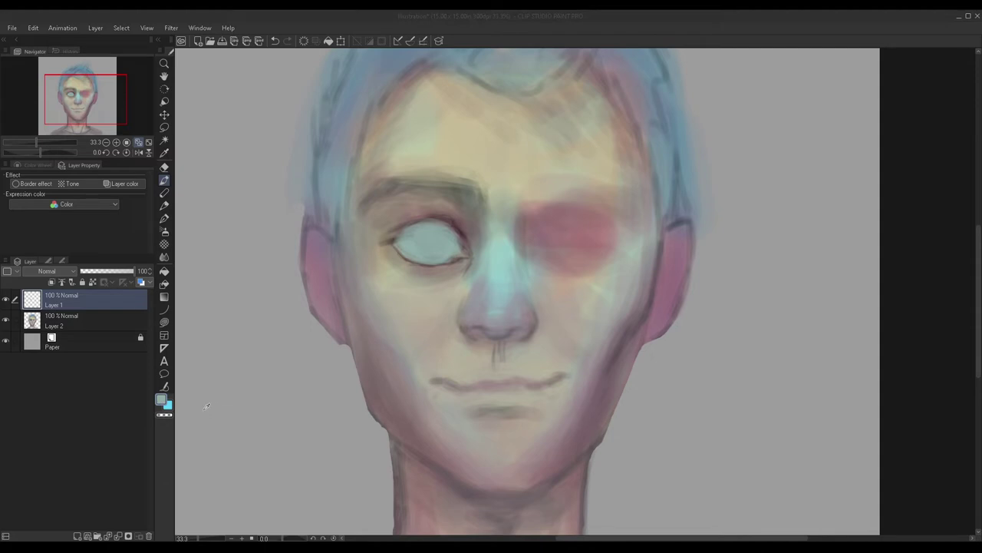
{"action": "scroll", "coordinate": [407, 228], "scroll_direction": "up", "scroll_amount": 1}
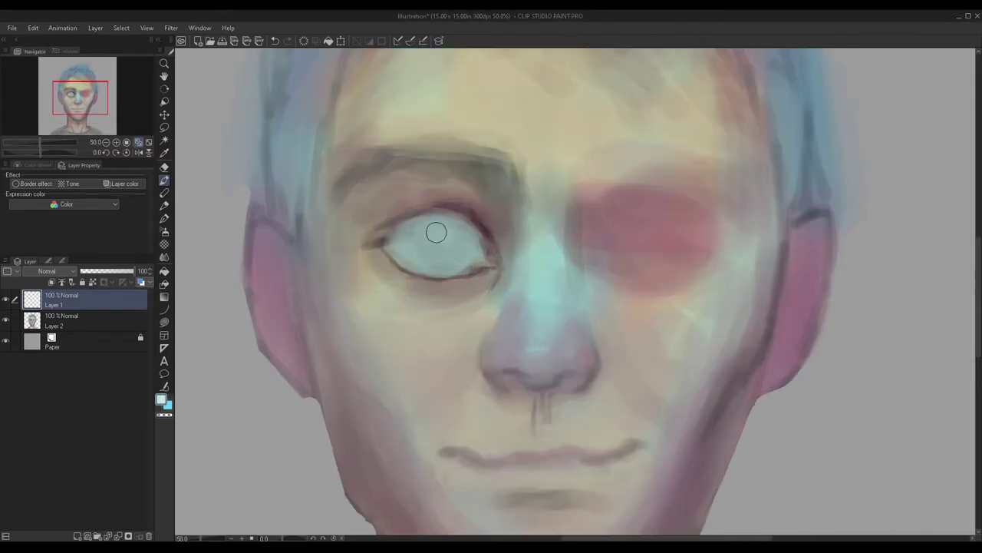
{"action": "mouse_move", "coordinate": [440, 238]}
{"action": "left_mouse_down"}
{"action": "mouse_move", "coordinate": [465, 235]}
{"action": "mouse_move", "coordinate": [437, 256]}
{"action": "mouse_move", "coordinate": [449, 257]}
{"action": "mouse_move", "coordinate": [410, 252]}
{"action": "left_mouse_up"}
{"action": "scroll", "coordinate": [219, 278], "scroll_direction": "down", "scroll_amount": 1}
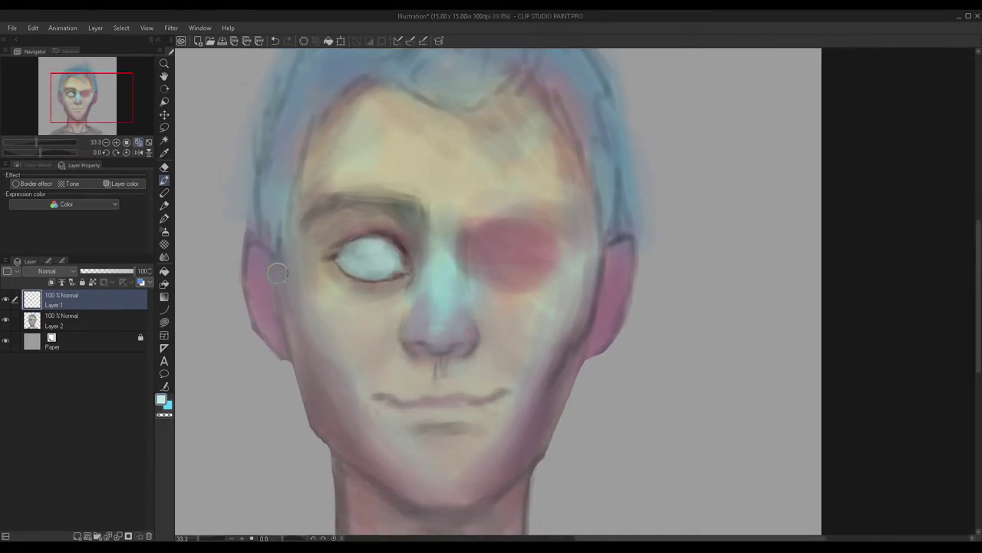
Step: Choose a deep blue and paint a round iris in the upper middle of the eyeball
{"action": "double_click", "coordinate": [160, 401]}
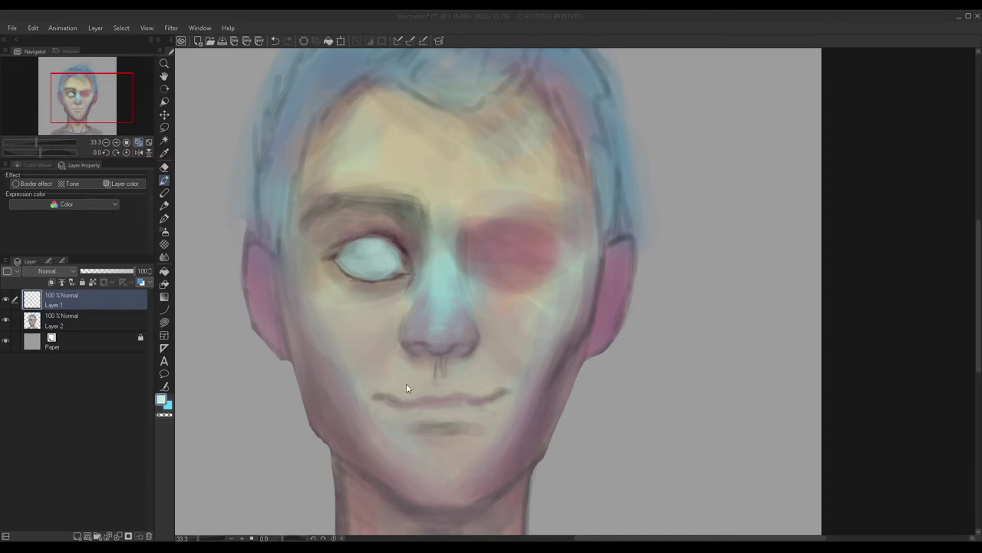
{"action": "left_click", "coordinate": [427, 342]}
{"action": "scroll", "coordinate": [361, 267], "scroll_direction": "up", "scroll_amount": 2}
{"action": "mouse_move", "coordinate": [373, 245]}
{"action": "left_mouse_down"}
{"action": "mouse_move", "coordinate": [386, 252]}
{"action": "mouse_move", "coordinate": [390, 232]}
{"action": "mouse_move", "coordinate": [370, 257]}
{"action": "mouse_move", "coordinate": [391, 253]}
{"action": "mouse_move", "coordinate": [386, 230]}
{"action": "mouse_move", "coordinate": [373, 253]}
{"action": "mouse_move", "coordinate": [400, 232]}
{"action": "mouse_move", "coordinate": [380, 219]}
{"action": "mouse_move", "coordinate": [406, 243]}
{"action": "mouse_move", "coordinate": [387, 257]}
{"action": "mouse_move", "coordinate": [367, 238]}
{"action": "left_mouse_up"}
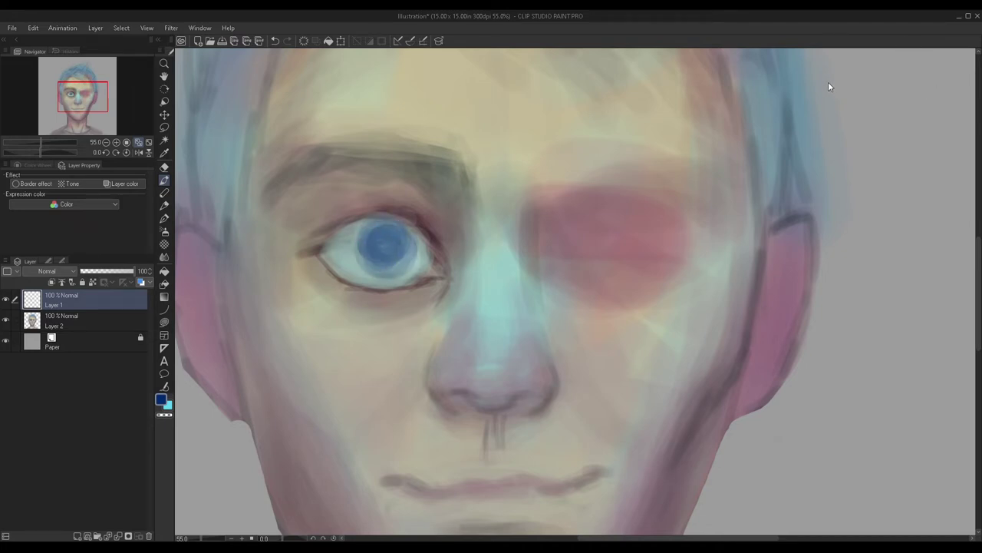
Step: Choose a darker navy and deepen the iris, building up the pupil and the shadow under the upper lid
{"action": "left_click", "coordinate": [140, 401]}
{"action": "double_click", "coordinate": [160, 400]}
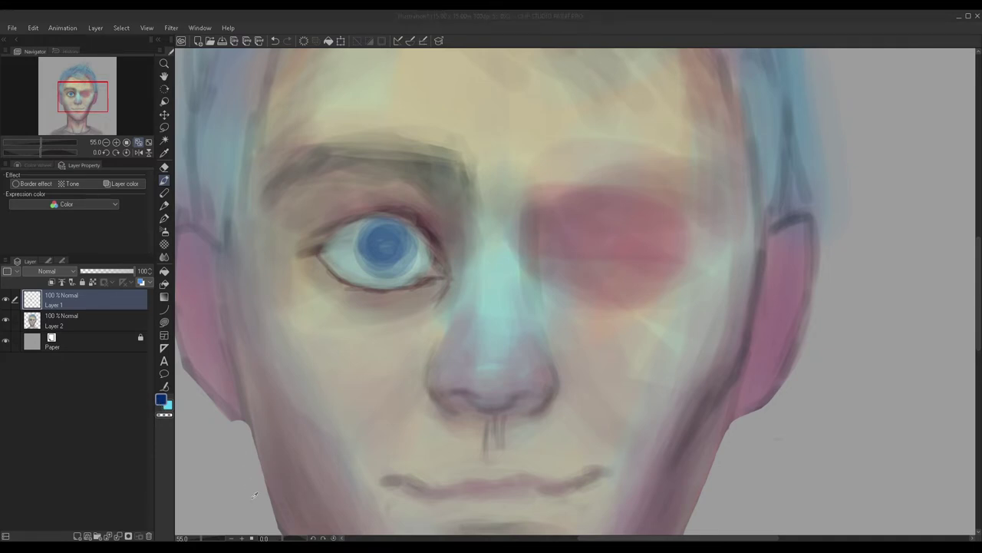
{"action": "scroll", "coordinate": [392, 244], "scroll_direction": "up", "scroll_amount": 1}
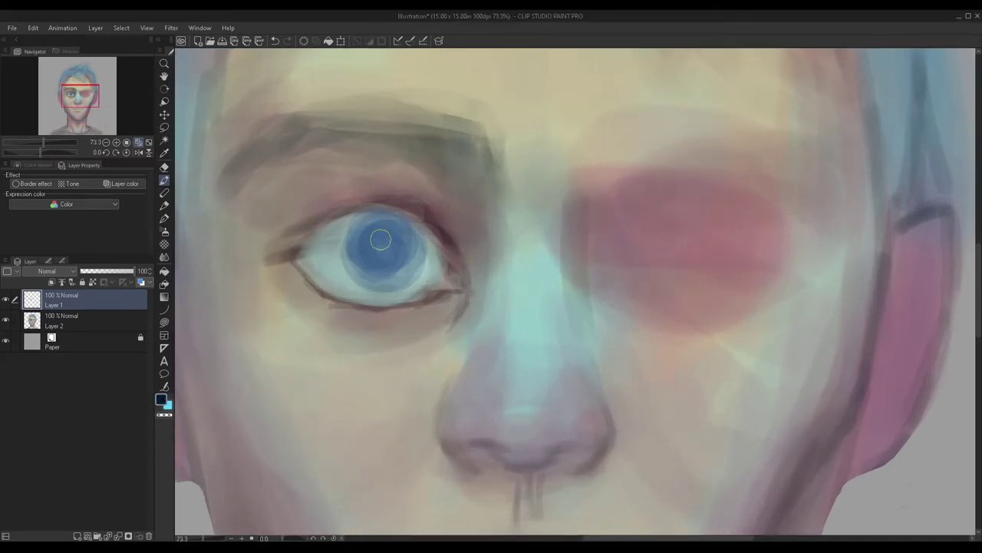
{"action": "mouse_move", "coordinate": [392, 244]}
{"action": "left_mouse_down"}
{"action": "mouse_move", "coordinate": [350, 231]}
{"action": "mouse_move", "coordinate": [358, 217]}
{"action": "mouse_move", "coordinate": [395, 215]}
{"action": "mouse_move", "coordinate": [345, 249]}
{"action": "mouse_move", "coordinate": [362, 215]}
{"action": "mouse_move", "coordinate": [369, 279]}
{"action": "mouse_move", "coordinate": [361, 210]}
{"action": "mouse_move", "coordinate": [384, 268]}
{"action": "mouse_move", "coordinate": [367, 284]}
{"action": "mouse_move", "coordinate": [397, 221]}
{"action": "mouse_move", "coordinate": [398, 281]}
{"action": "mouse_move", "coordinate": [420, 250]}
{"action": "mouse_move", "coordinate": [405, 229]}
{"action": "mouse_move", "coordinate": [379, 288]}
{"action": "mouse_move", "coordinate": [405, 222]}
{"action": "mouse_move", "coordinate": [382, 265]}
{"action": "mouse_move", "coordinate": [399, 276]}
{"action": "mouse_move", "coordinate": [396, 239]}
{"action": "left_mouse_up"}
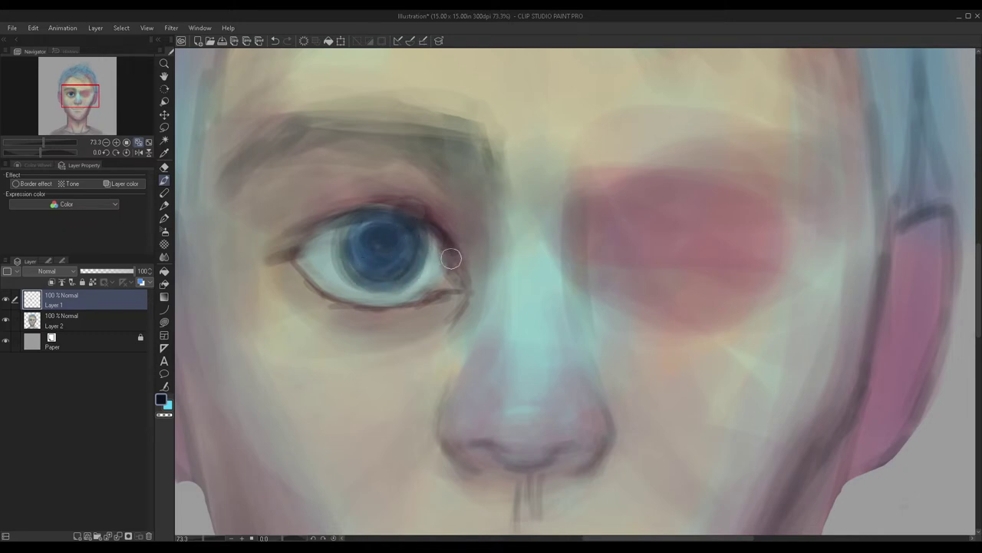
{"action": "scroll", "coordinate": [277, 195], "scroll_direction": "down", "scroll_amount": 4}
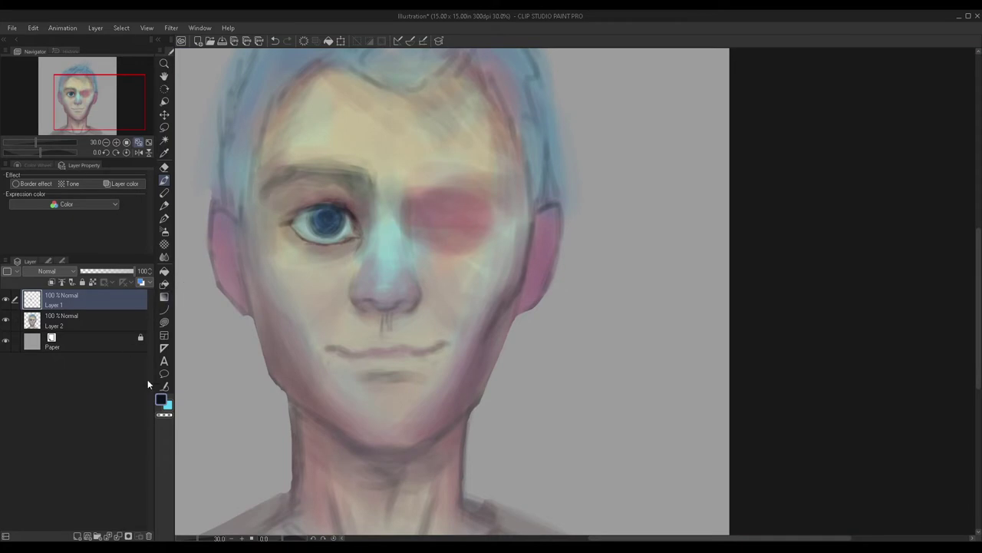
Step: Brighten the lower iris with light blue and dab a small white highlight beside the top of the pupil
{"action": "scroll", "coordinate": [317, 238], "scroll_direction": "up", "scroll_amount": 4}
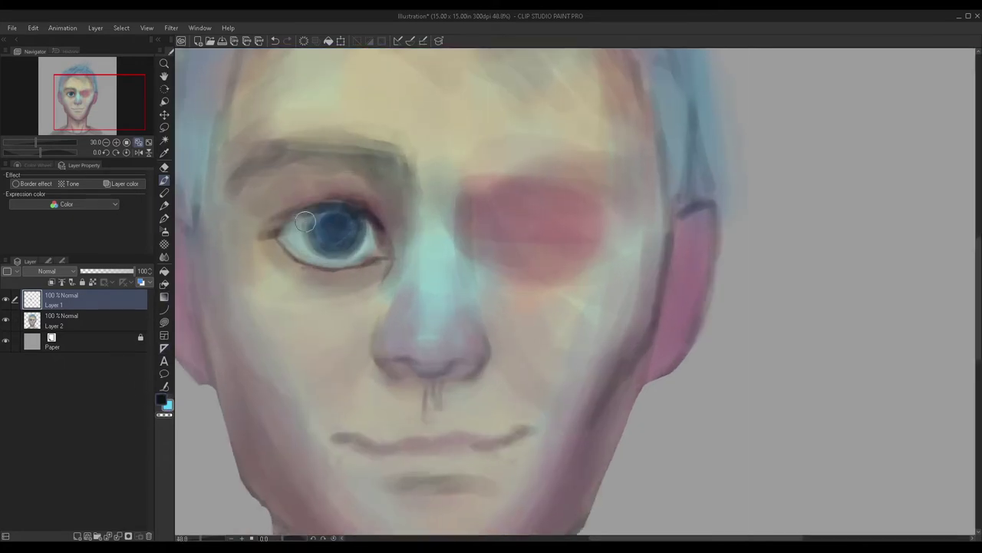
{"action": "scroll", "coordinate": [241, 277], "scroll_direction": "down", "scroll_amount": 2}
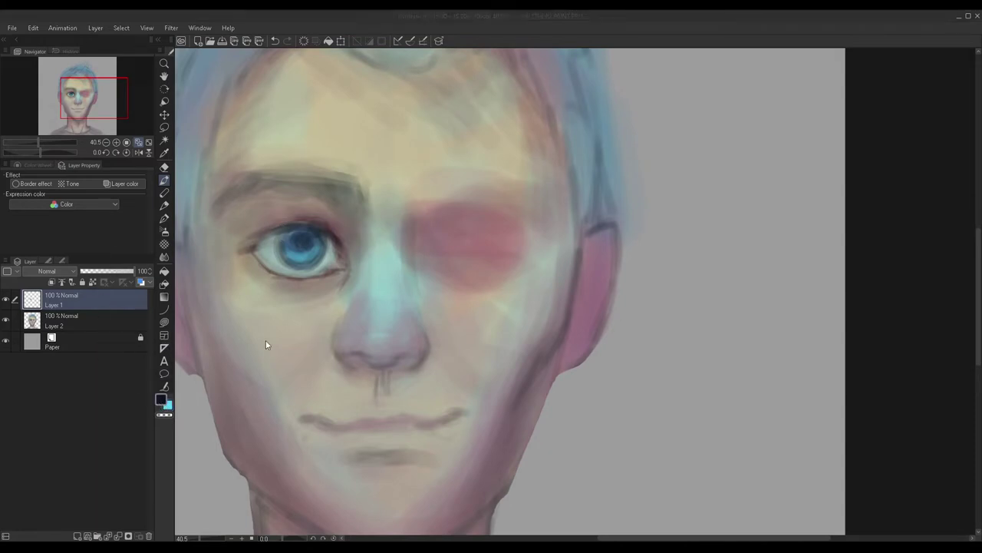
{"action": "scroll", "coordinate": [268, 229], "scroll_direction": "up", "scroll_amount": 6}
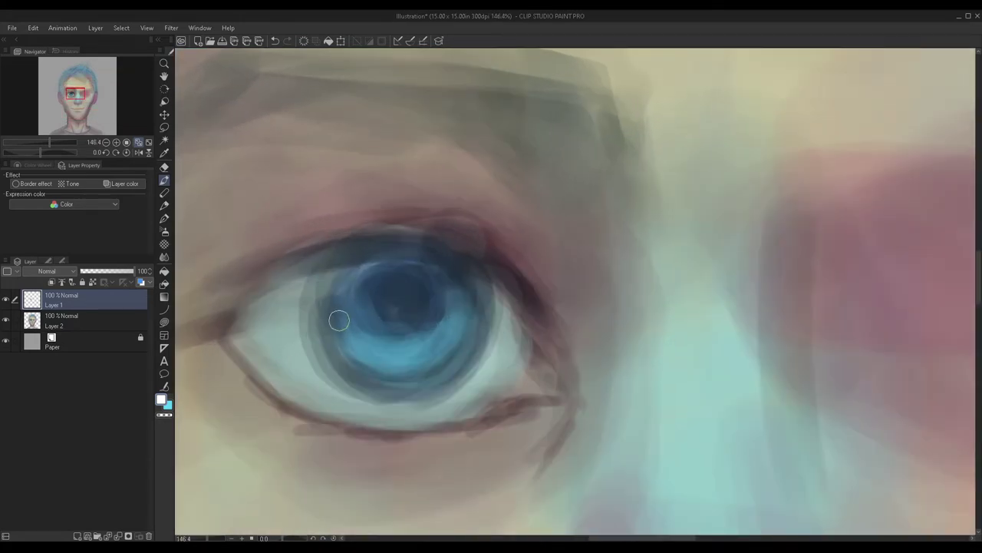
{"action": "mouse_move", "coordinate": [357, 278]}
{"action": "left_mouse_down"}
{"action": "mouse_move", "coordinate": [349, 285]}
{"action": "mouse_move", "coordinate": [361, 280]}
{"action": "left_mouse_up"}
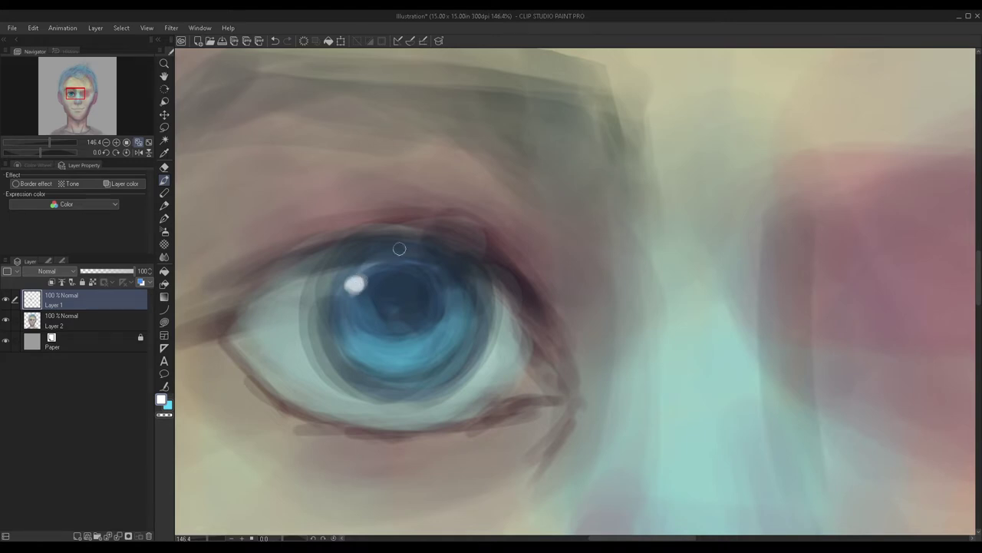
{"action": "scroll", "coordinate": [395, 232], "scroll_direction": "down", "scroll_amount": 6}
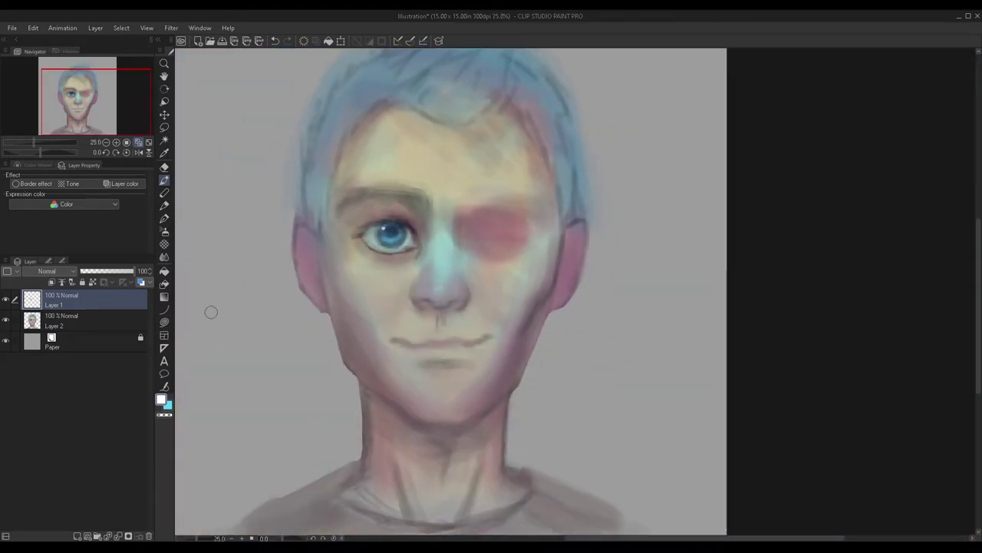
Step: Choose black and darken the upper lash line of the eye, undoing the stroke near its outer corner
{"action": "double_click", "coordinate": [160, 401]}
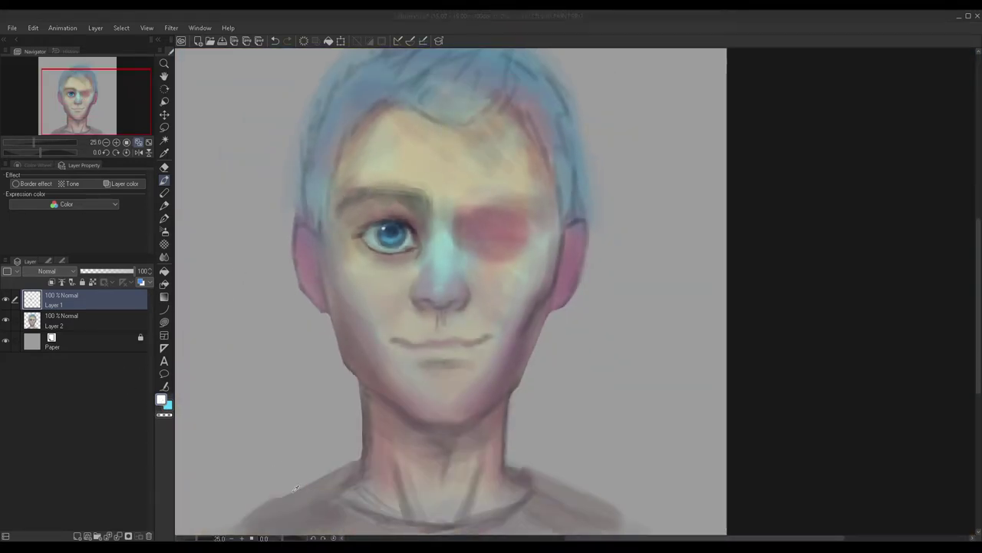
{"action": "left_click", "coordinate": [460, 363]}
{"action": "scroll", "coordinate": [388, 224], "scroll_direction": "up", "scroll_amount": 4}
{"action": "scroll", "coordinate": [380, 239], "scroll_direction": "down", "scroll_amount": 2}
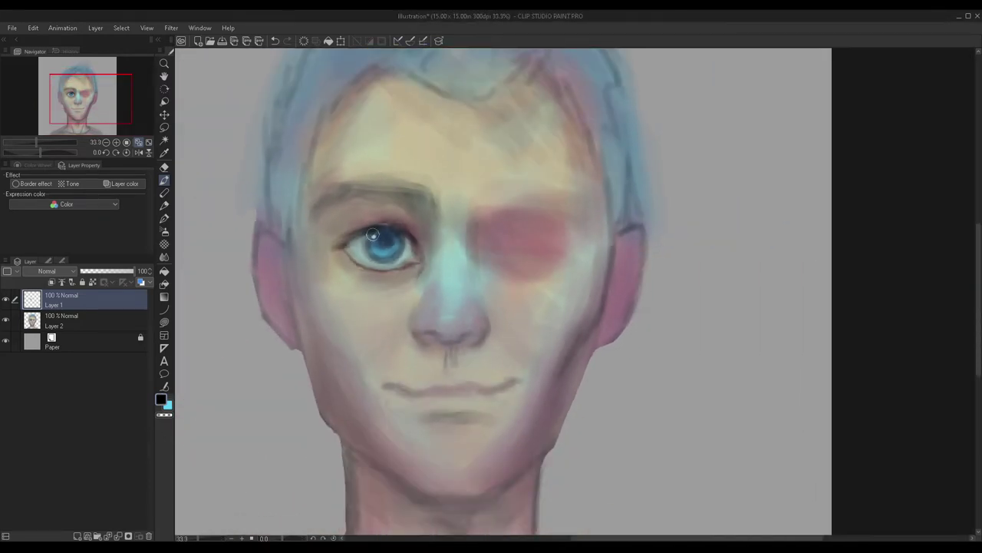
{"action": "mouse_move", "coordinate": [356, 240]}
{"action": "left_mouse_down"}
{"action": "mouse_move", "coordinate": [395, 234]}
{"action": "mouse_move", "coordinate": [365, 237]}
{"action": "left_mouse_up"}
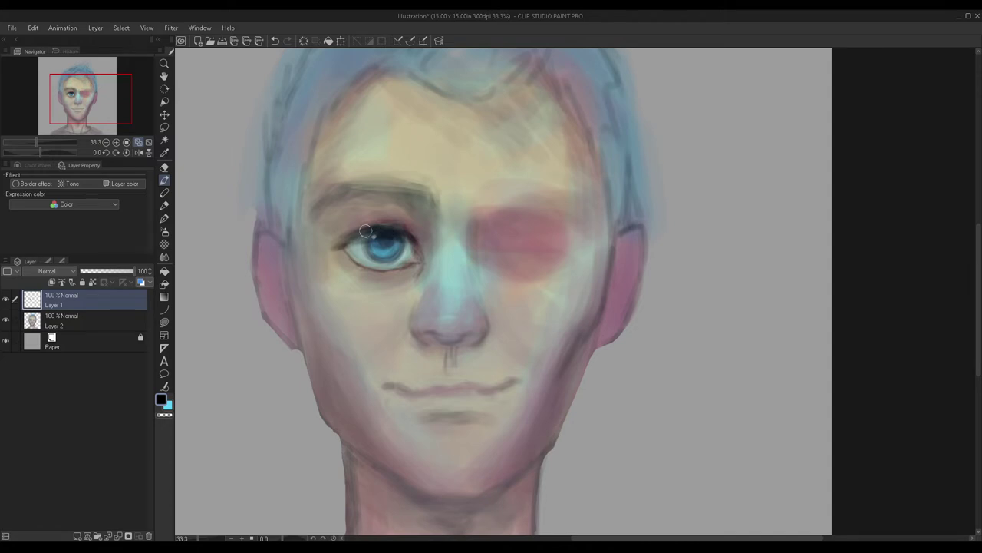
{"action": "key", "text": "ctrl+z"}
{"action": "scroll", "coordinate": [382, 173], "scroll_direction": "down", "scroll_amount": 4}
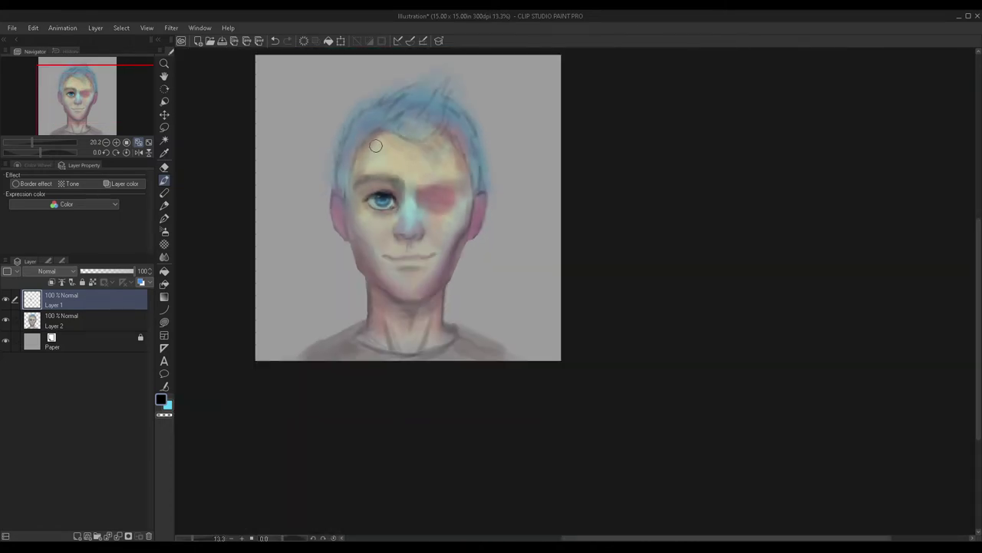
{"action": "scroll", "coordinate": [363, 211], "scroll_direction": "up", "scroll_amount": 4}
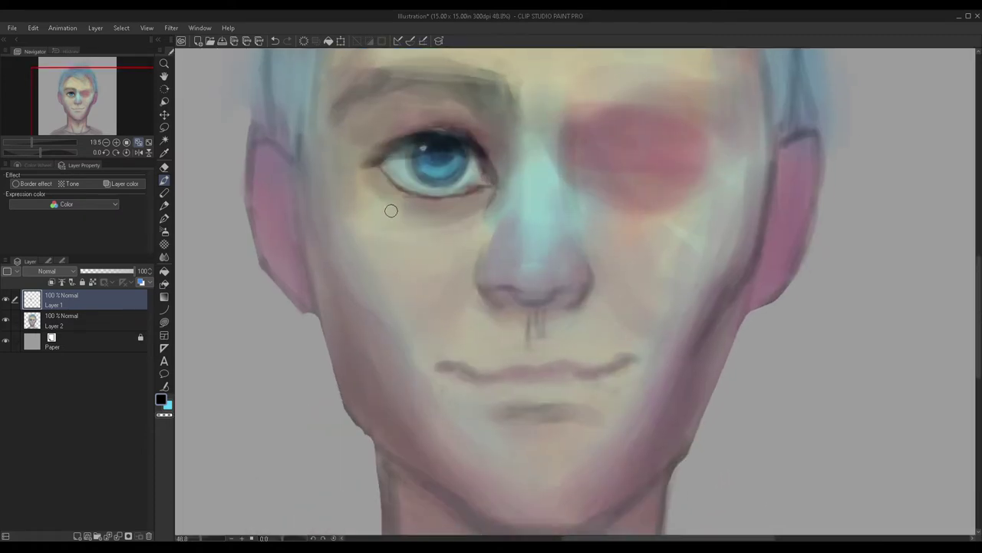
{"action": "scroll", "coordinate": [445, 148], "scroll_direction": "down", "scroll_amount": 3}
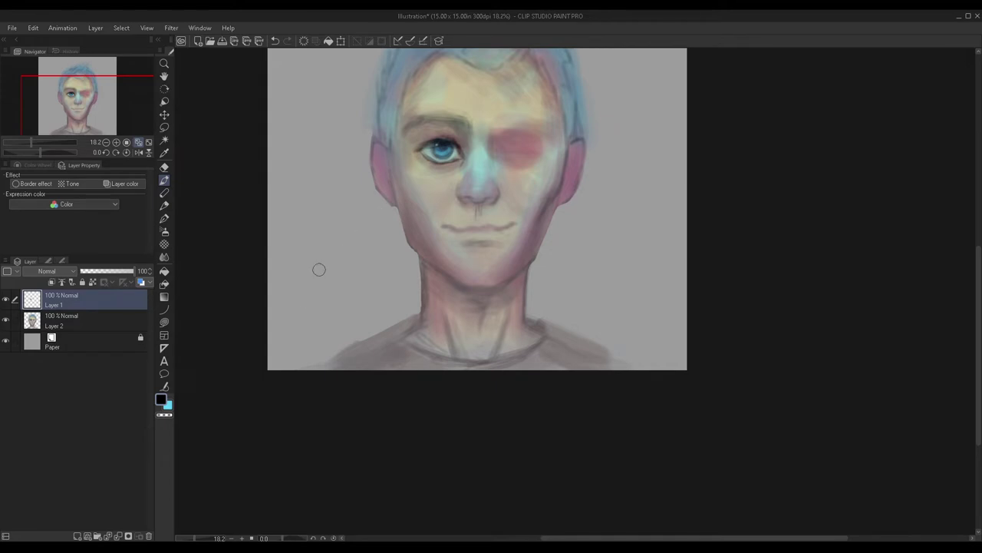
Step: Compare the portrait with and without the eye paint layer, and merge that layer into the face layer
{"action": "left_click", "coordinate": [6, 299]}
{"action": "left_click", "coordinate": [6, 300]}
{"action": "key", "text": "ctrl+e"}
{"action": "scroll", "coordinate": [200, 127], "scroll_direction": "down", "scroll_amount": 1}
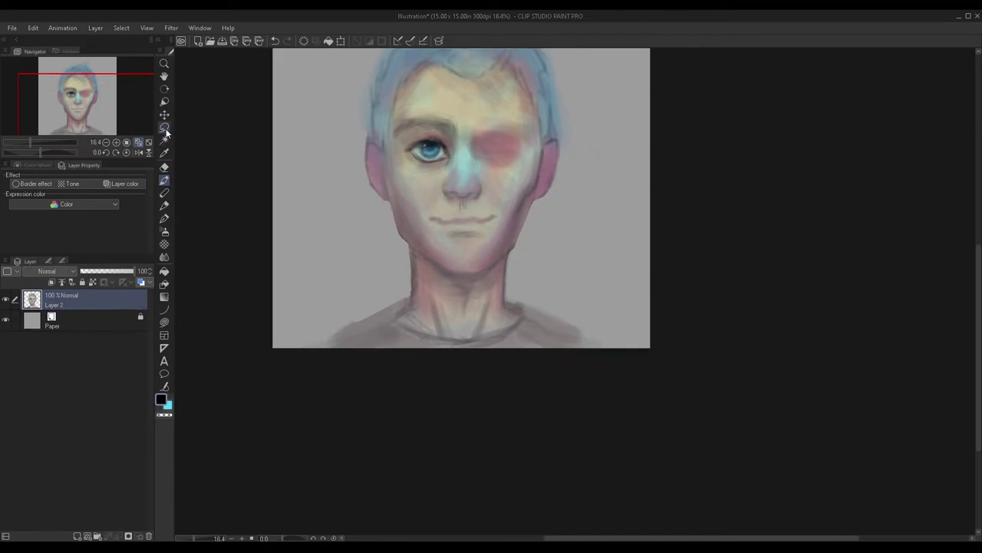
Step: Lasso the whole nose, copy it onto its own layer and clear the selection
{"action": "scroll", "coordinate": [445, 148], "scroll_direction": "up", "scroll_amount": 5}
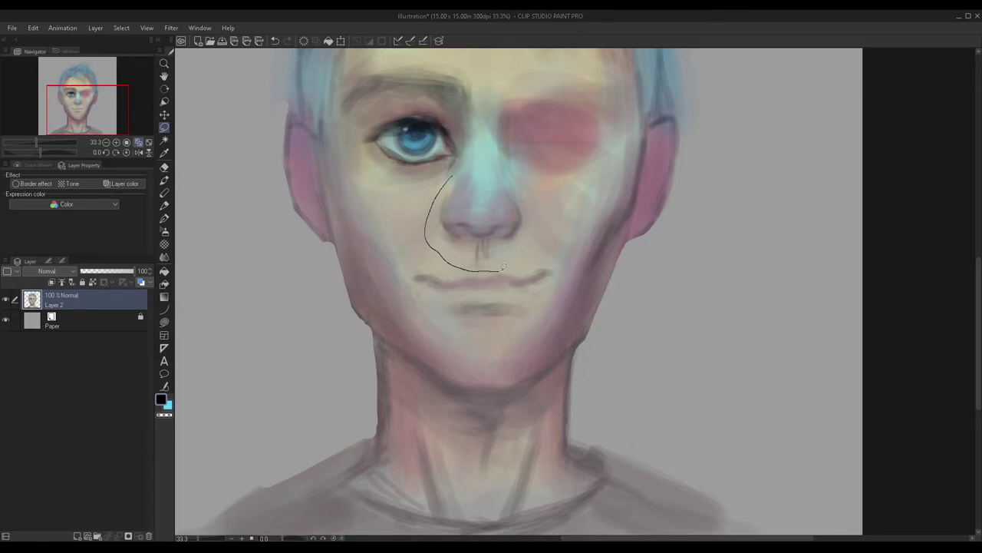
{"action": "left_click_drag", "start_coordinate": [495, 133], "coordinate": [488, 137]}
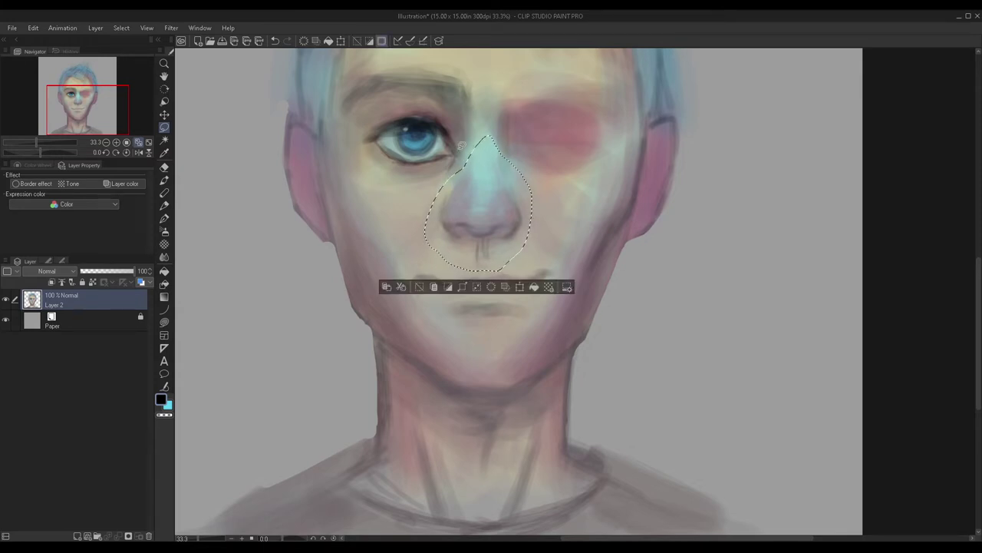
{"action": "key", "text": "ctrl+shift+n"}
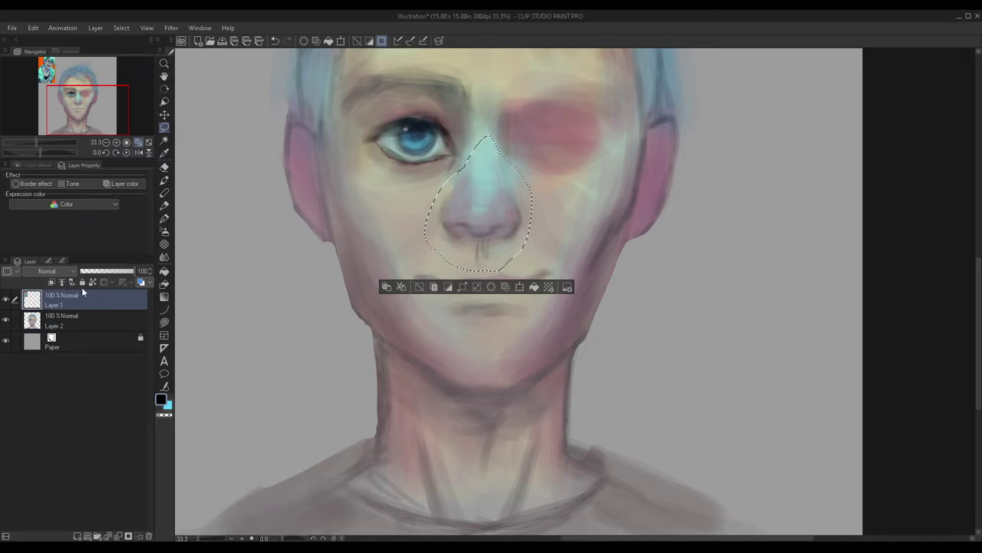
{"action": "key", "text": "ctrl+z"}
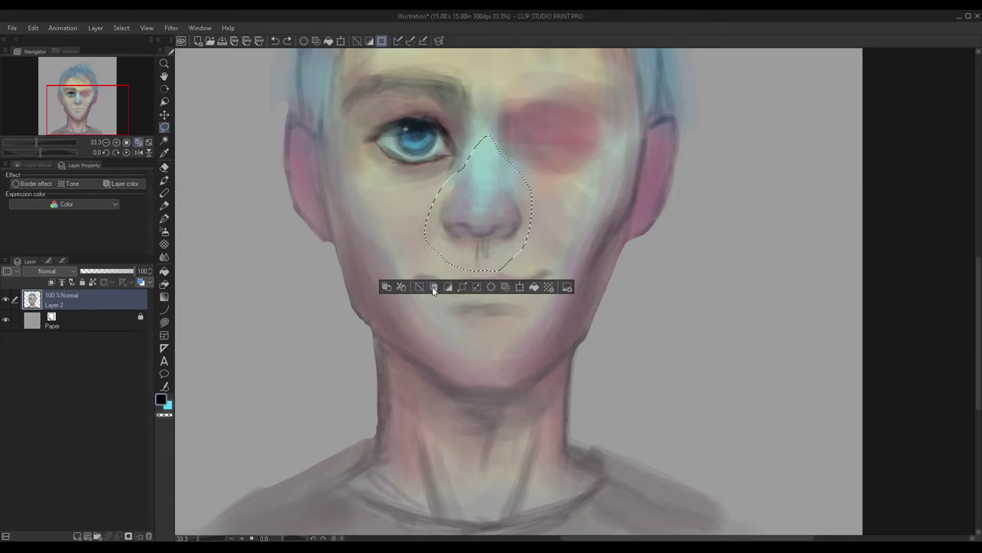
{"action": "left_click", "coordinate": [386, 289]}
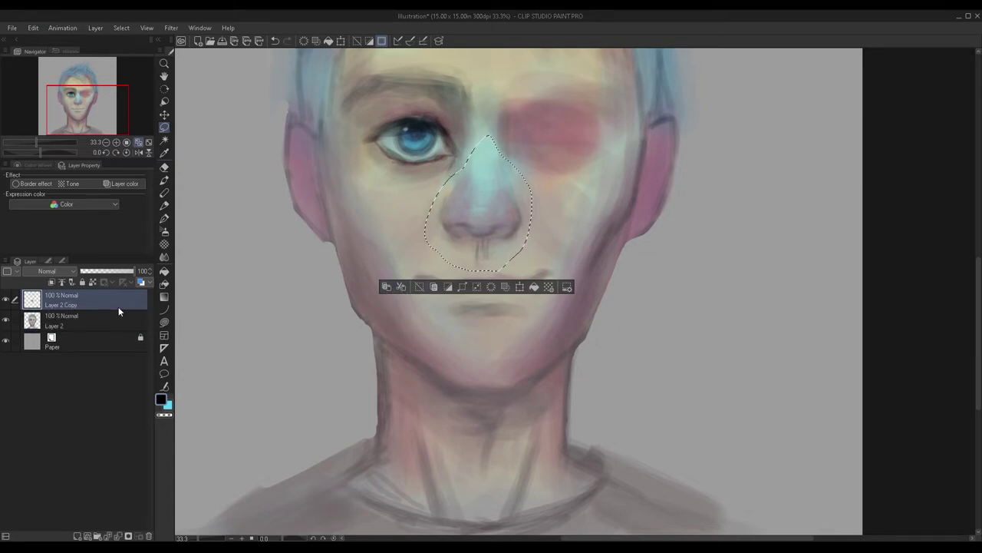
{"action": "key", "text": "ctrl+d"}
Step: Shift the copied nose slightly downward and erase its hard edges below the nostrils to blend it into the face
{"action": "left_click_drag", "start_coordinate": [484, 301], "coordinate": [146, 156]}
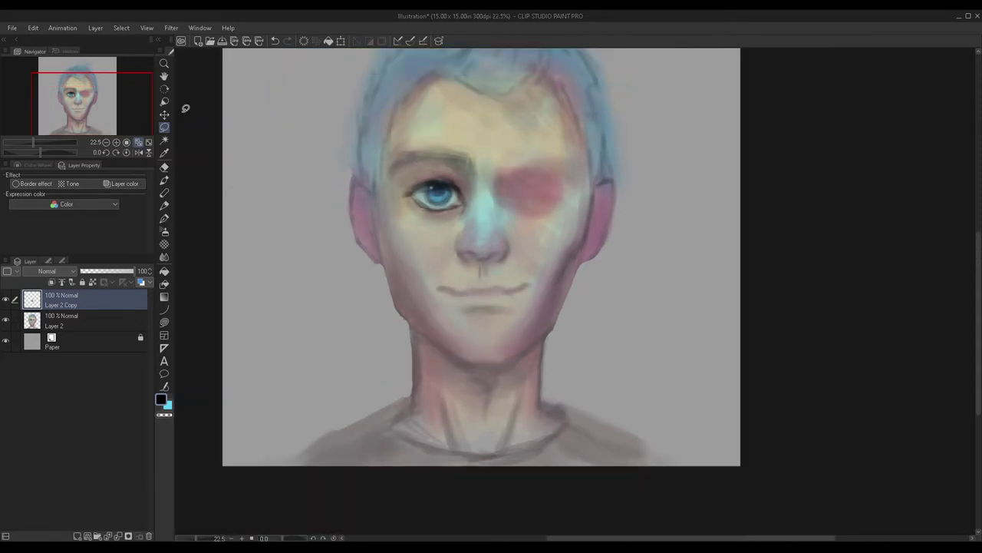
{"action": "left_click_drag", "start_coordinate": [489, 239], "coordinate": [487, 252]}
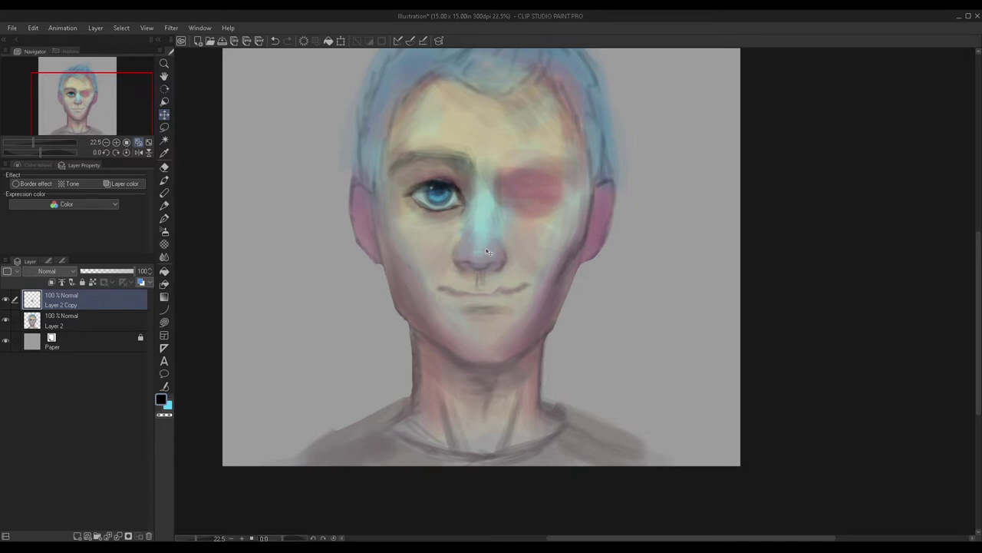
{"action": "left_click_drag", "start_coordinate": [159, 167], "coordinate": [161, 168]}
{"action": "left_click", "coordinate": [164, 167]}
{"action": "scroll", "coordinate": [575, 376], "scroll_direction": "down", "scroll_amount": 1}
{"action": "scroll", "coordinate": [591, 376], "scroll_direction": "up", "scroll_amount": 3}
{"action": "key", "text": "ctrl+minus"}
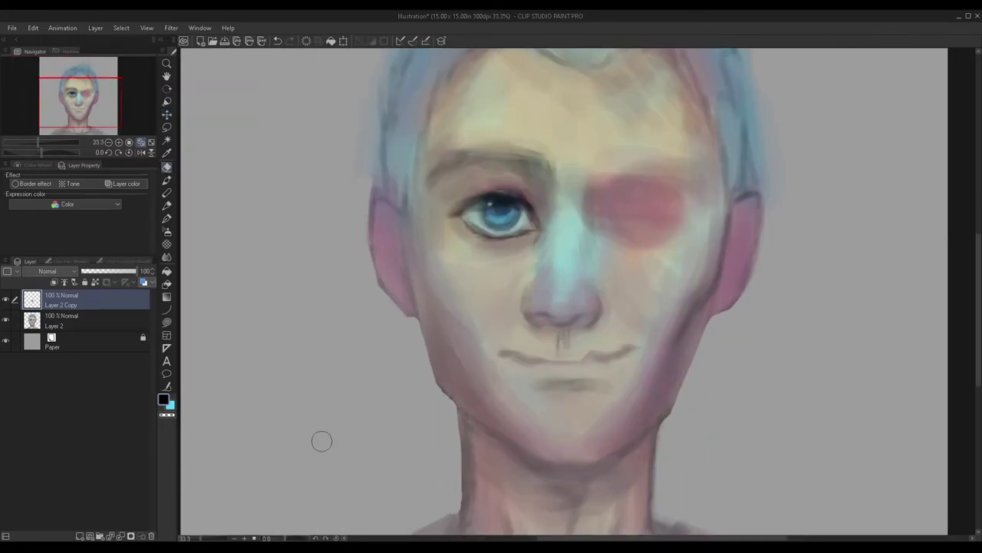
{"action": "scroll", "coordinate": [565, 361], "scroll_direction": "up", "scroll_amount": 5}
{"action": "left_click_drag", "start_coordinate": [556, 327], "coordinate": [611, 325]}
{"action": "scroll", "coordinate": [620, 266], "scroll_direction": "down", "scroll_amount": 3}
{"action": "scroll", "coordinate": [543, 268], "scroll_direction": "down", "scroll_amount": 5}
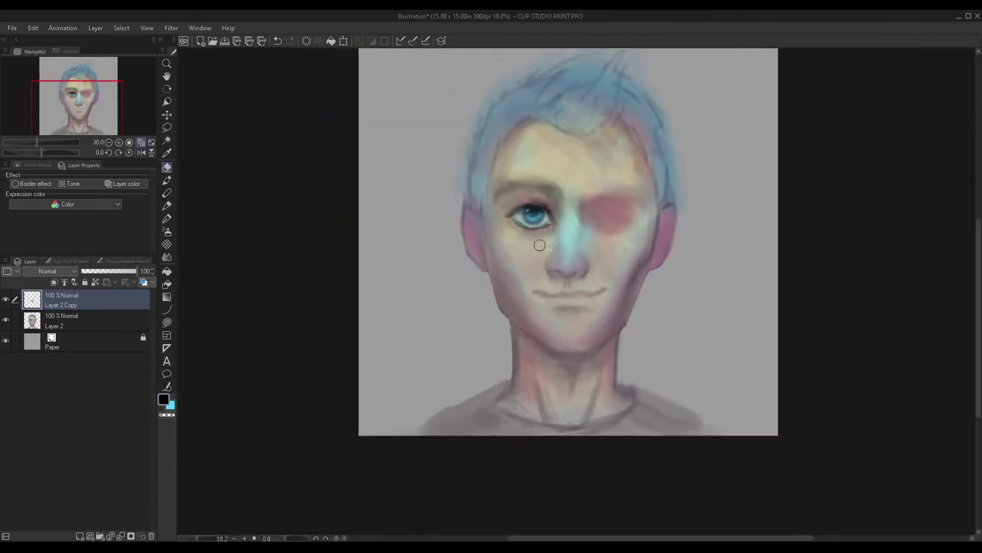
Step: Compare the face with and without the moved nose copy, and merge the copy into the face layer
{"action": "scroll", "coordinate": [551, 232], "scroll_direction": "up", "scroll_amount": 3}
{"action": "left_click", "coordinate": [6, 299]}
{"action": "left_click", "coordinate": [6, 299]}
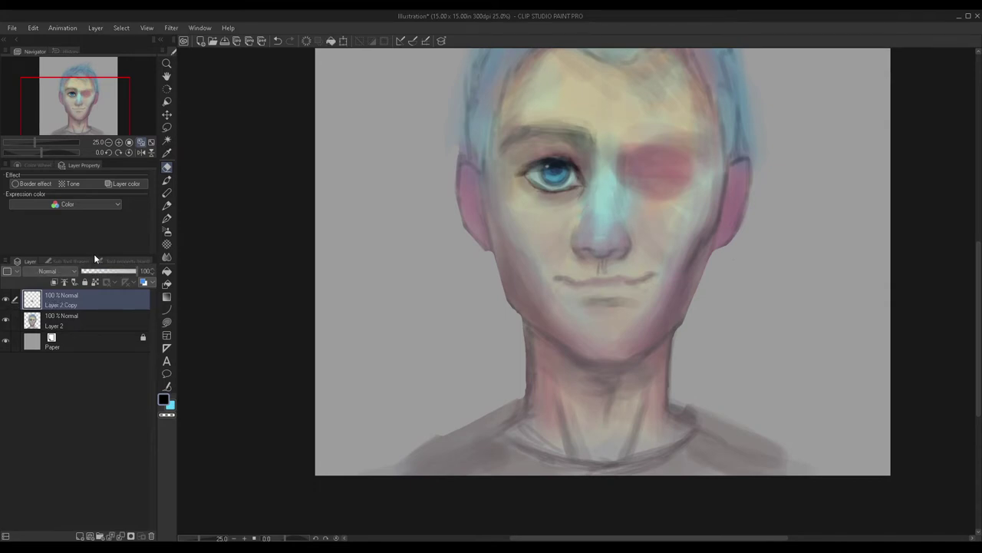
{"action": "key", "text": "ctrl+e"}
{"action": "scroll", "coordinate": [462, 278], "scroll_direction": "down", "scroll_amount": 3}
{"action": "scroll", "coordinate": [590, 234], "scroll_direction": "up", "scroll_amount": 2}
{"action": "left_click_drag", "start_coordinate": [49, 77], "coordinate": [59, 79]}
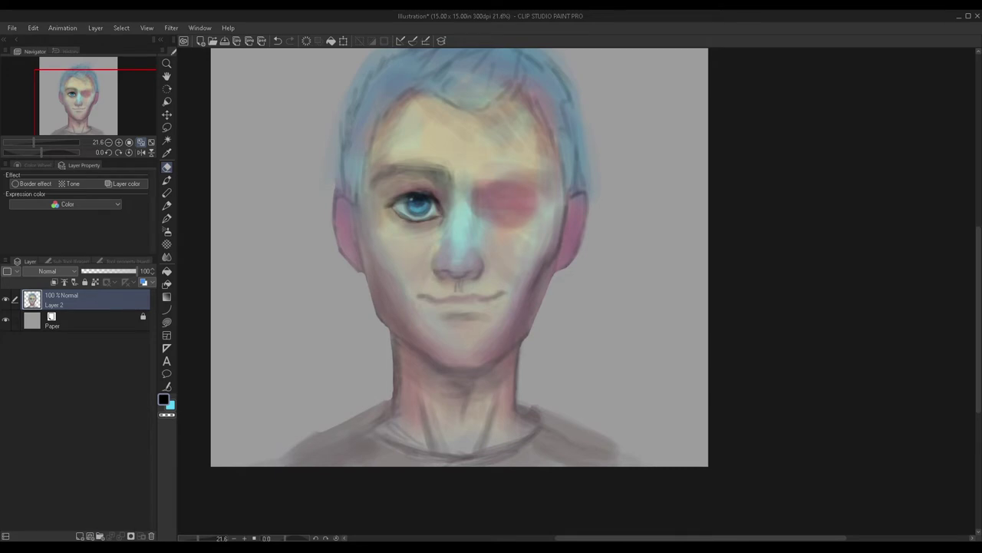
Step: On a new layer, sample a muted purple from the nose and shade the sides of its bridge around the highlight
{"action": "left_click", "coordinate": [80, 535]}
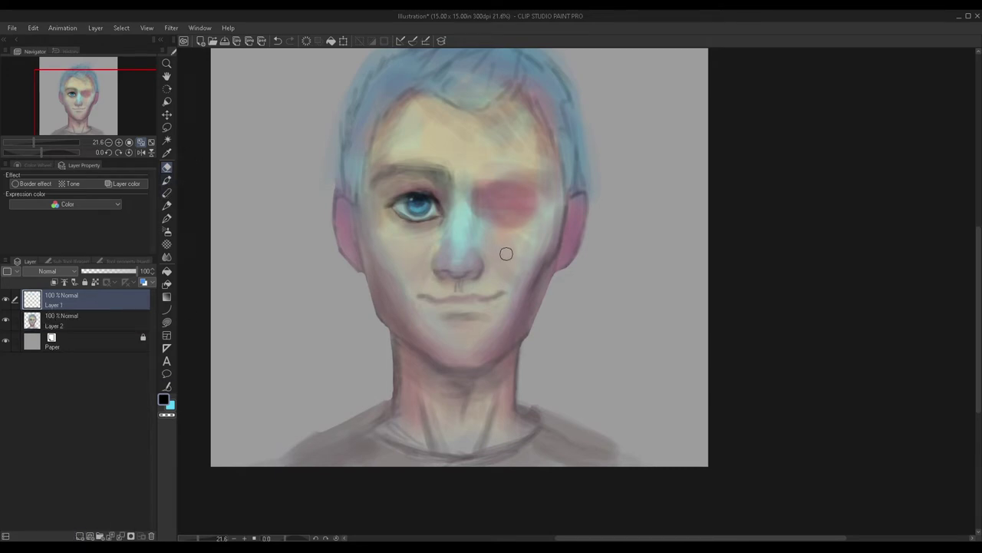
{"action": "left_click", "coordinate": [443, 245], "text": "alt"}
{"action": "left_click_drag", "start_coordinate": [454, 197], "coordinate": [441, 252]}
{"action": "left_click_drag", "start_coordinate": [449, 205], "coordinate": [449, 230]}
{"action": "left_click", "coordinate": [168, 179]}
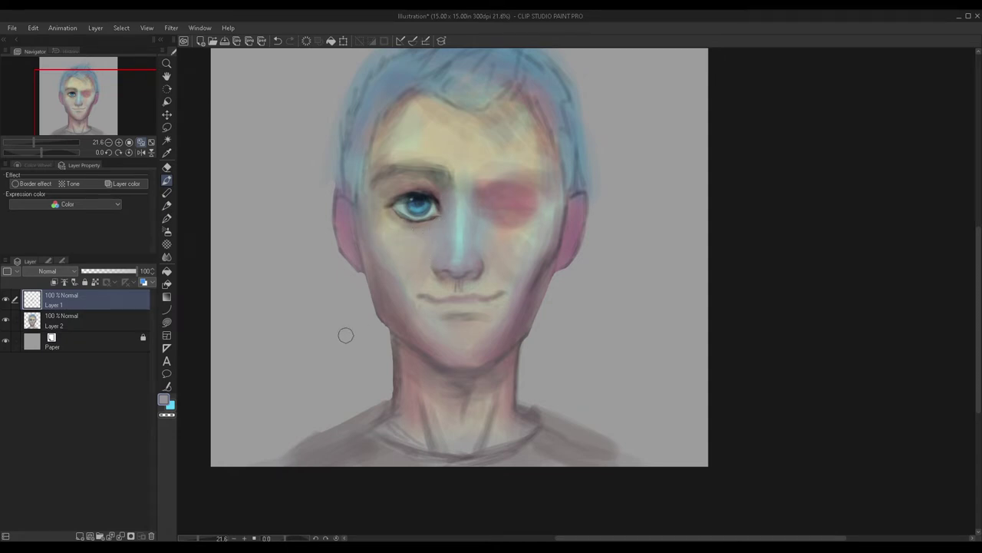
Step: Add another layer and deepen the shading around the nose and inner eye corner with a darker muted purple
{"action": "scroll", "coordinate": [390, 222], "scroll_direction": "up", "scroll_amount": 2}
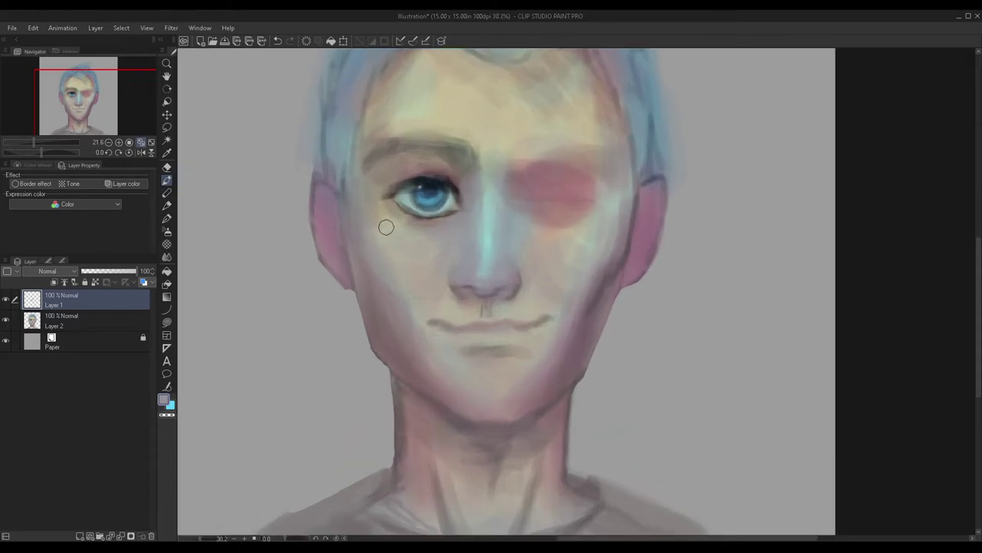
{"action": "left_click", "coordinate": [80, 537]}
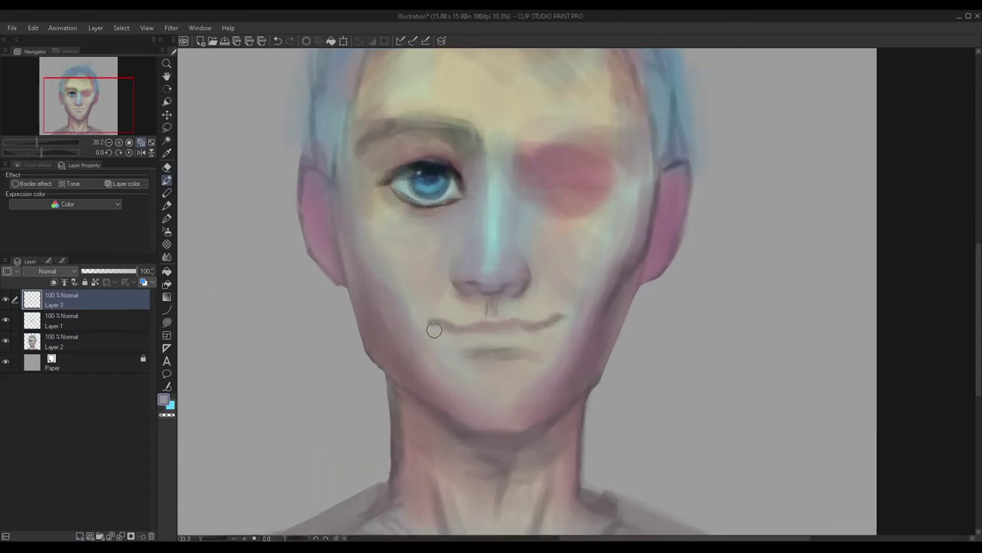
{"action": "scroll", "coordinate": [428, 325], "scroll_direction": "up", "scroll_amount": 1}
{"action": "scroll", "coordinate": [441, 188], "scroll_direction": "up", "scroll_amount": 2}
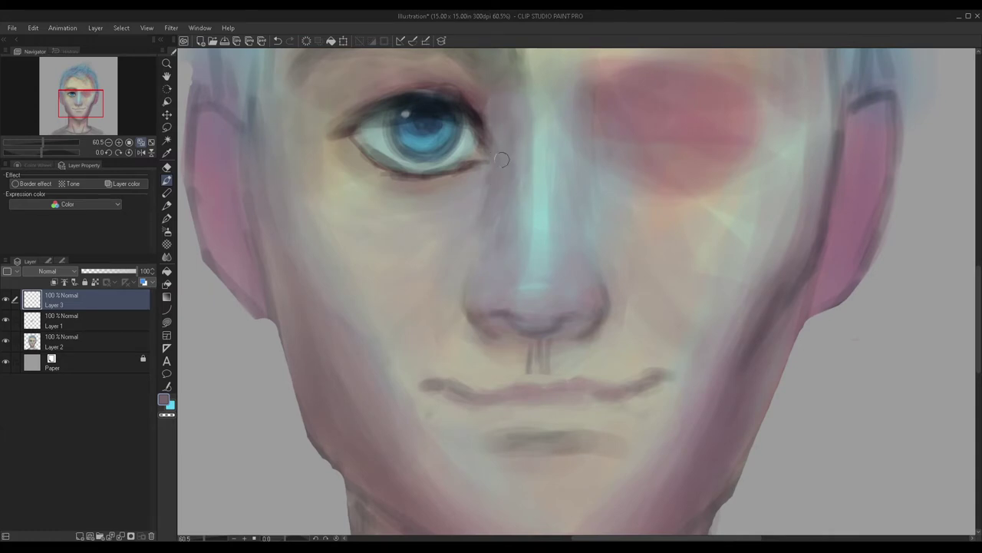
{"action": "scroll", "coordinate": [435, 300], "scroll_direction": "down", "scroll_amount": 4}
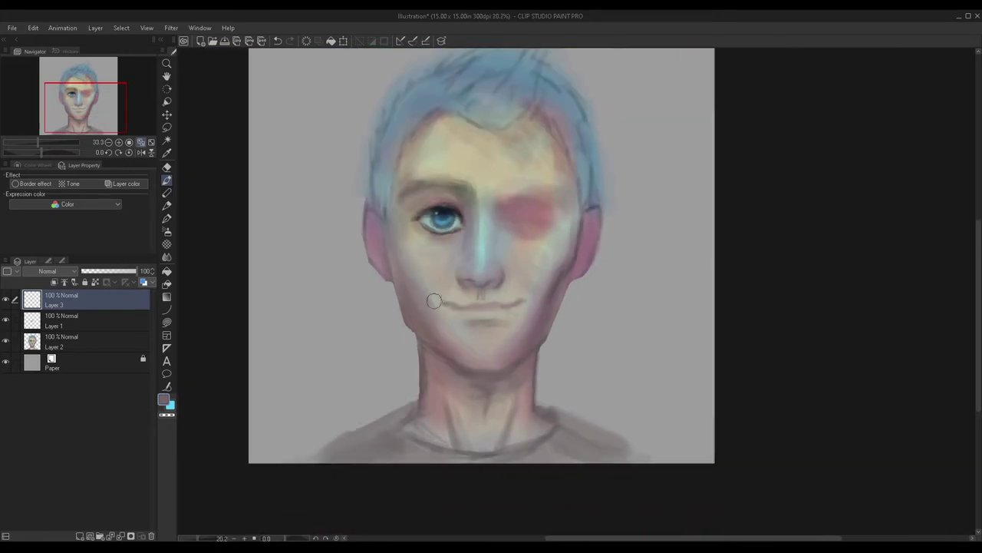
Step: Add a fresh layer and paint light touches at the inner corner of the eye
{"action": "left_click", "coordinate": [80, 535]}
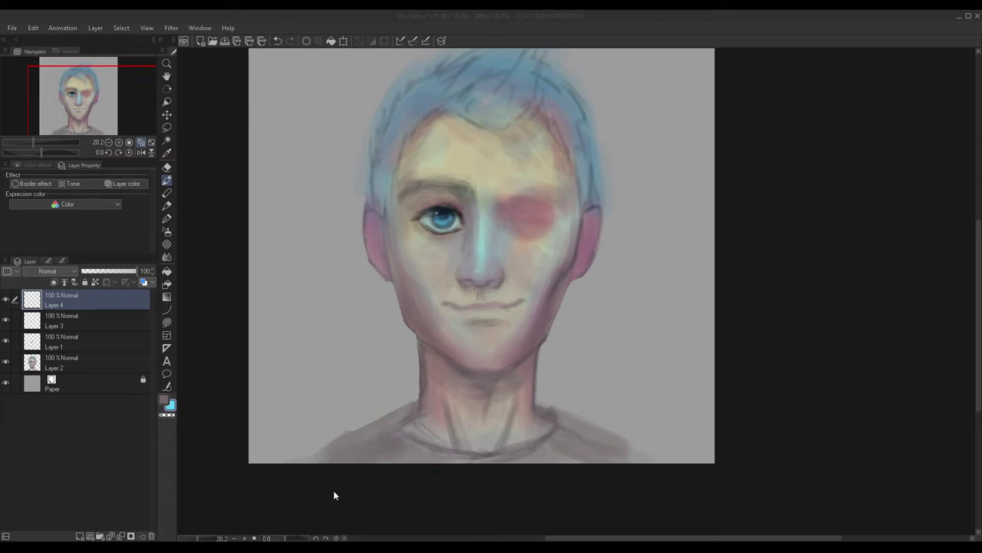
{"action": "scroll", "coordinate": [465, 246], "scroll_direction": "up", "scroll_amount": 5}
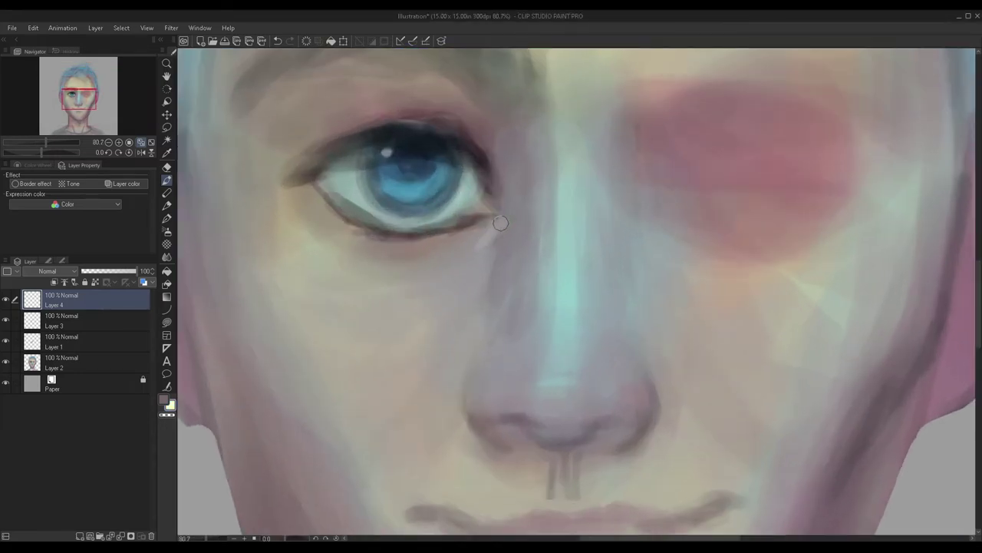
Step: Paint light skin-tone strokes under the inner corner of the finished eye, beside the nose
{"action": "mouse_move", "coordinate": [488, 233]}
{"action": "left_mouse_down"}
{"action": "mouse_move", "coordinate": [501, 203]}
{"action": "mouse_move", "coordinate": [459, 286]}
{"action": "mouse_move", "coordinate": [468, 244]}
{"action": "left_mouse_up"}
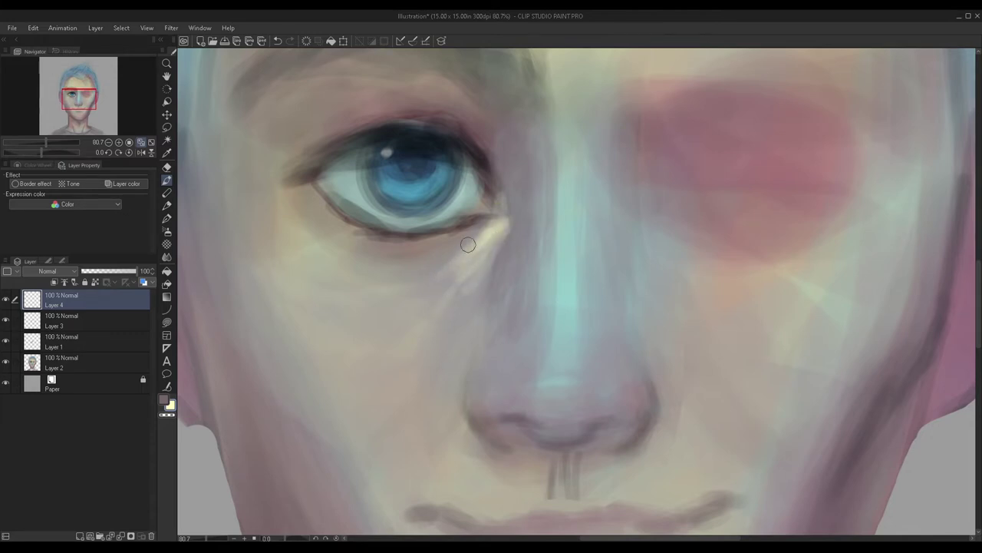
{"action": "scroll", "coordinate": [468, 244], "scroll_direction": "down", "scroll_amount": 4}
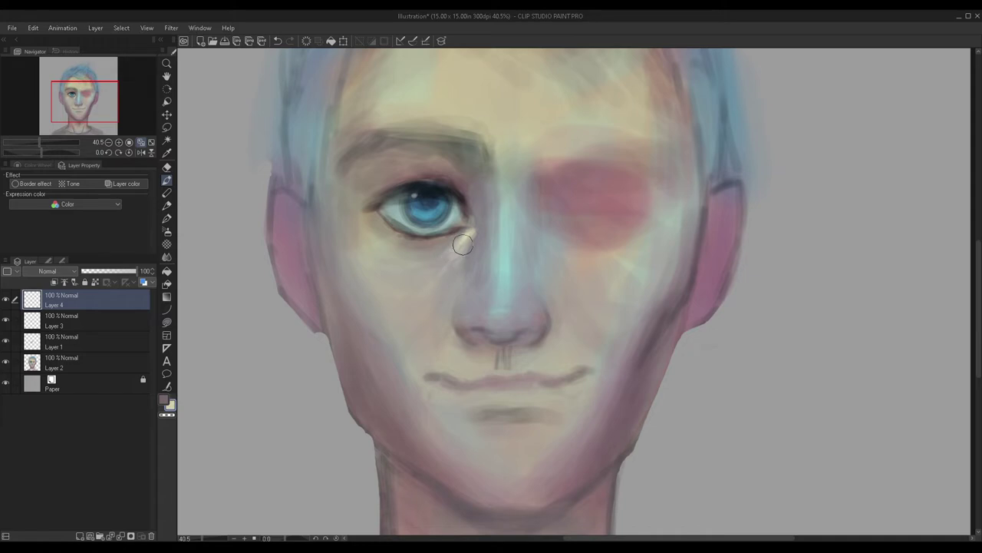
{"action": "mouse_move", "coordinate": [458, 250]}
{"action": "left_mouse_down"}
{"action": "mouse_move", "coordinate": [421, 280]}
{"action": "mouse_move", "coordinate": [408, 267]}
{"action": "mouse_move", "coordinate": [450, 257]}
{"action": "left_mouse_up"}
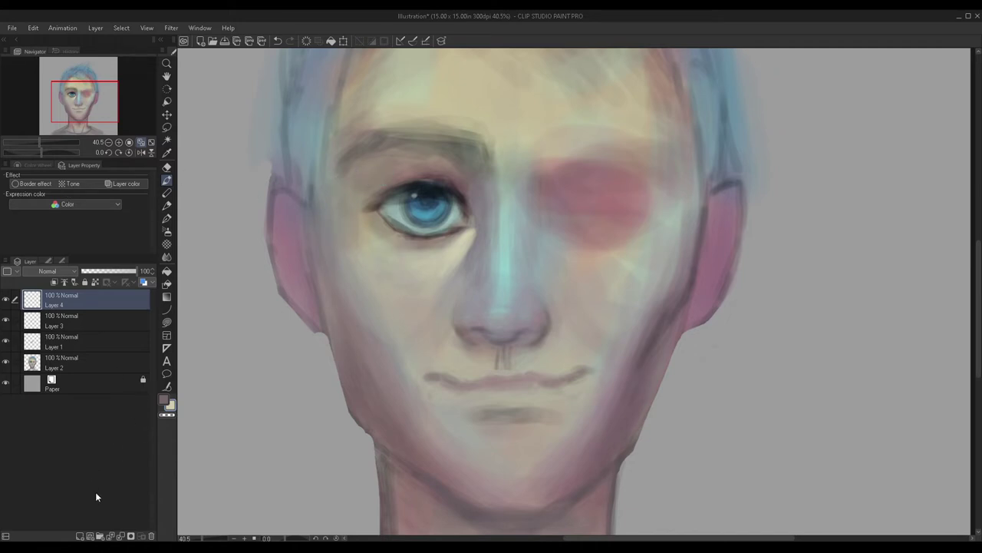
Step: Add a new raster layer and brighten the cheek below the finished eye with a pale yellow skin tone
{"action": "left_click", "coordinate": [88, 535]}
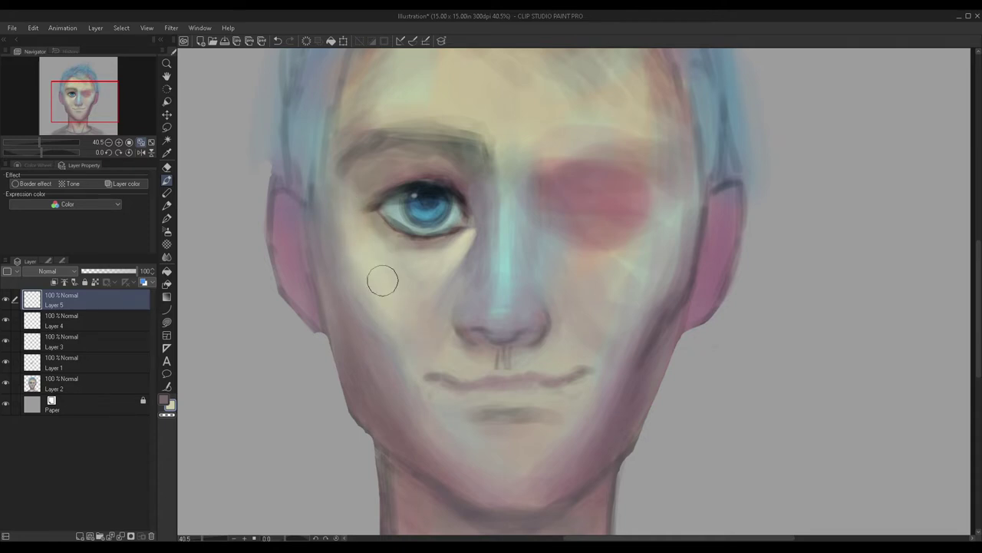
{"action": "scroll", "coordinate": [414, 322], "scroll_direction": "down", "scroll_amount": 2}
{"action": "scroll", "coordinate": [314, 315], "scroll_direction": "down", "scroll_amount": 2}
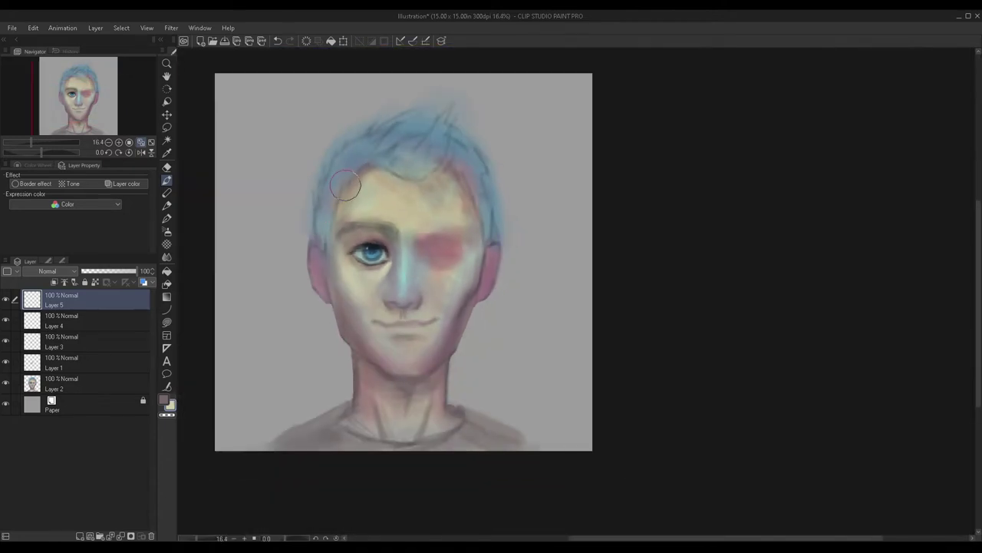
Step: Mirror the canvas view horizontally and check the face's proportions from a distance and close up
{"action": "left_click", "coordinate": [128, 152]}
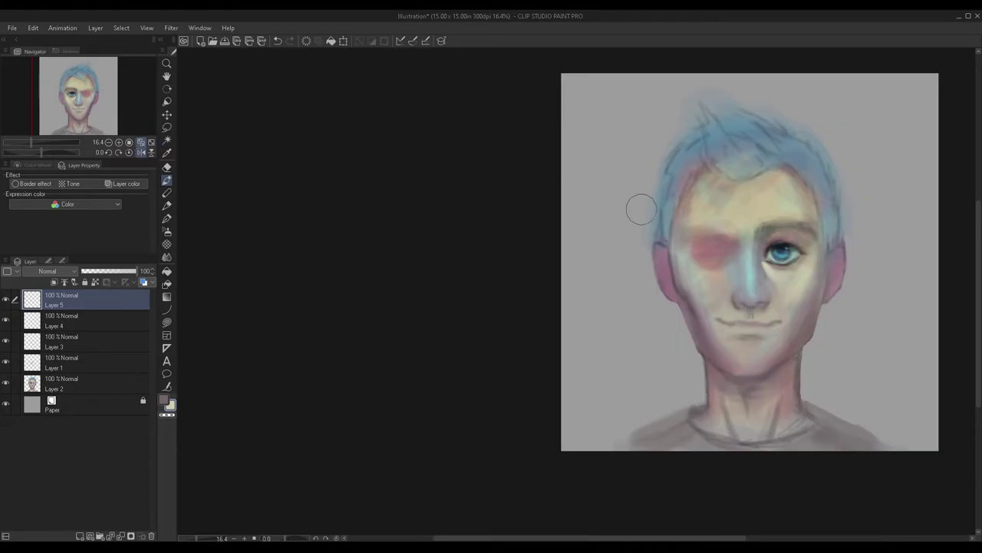
{"action": "scroll", "coordinate": [870, 253], "scroll_direction": "down", "scroll_amount": 2}
{"action": "scroll", "coordinate": [820, 244], "scroll_direction": "up", "scroll_amount": 2}
{"action": "scroll", "coordinate": [819, 244], "scroll_direction": "up", "scroll_amount": 2}
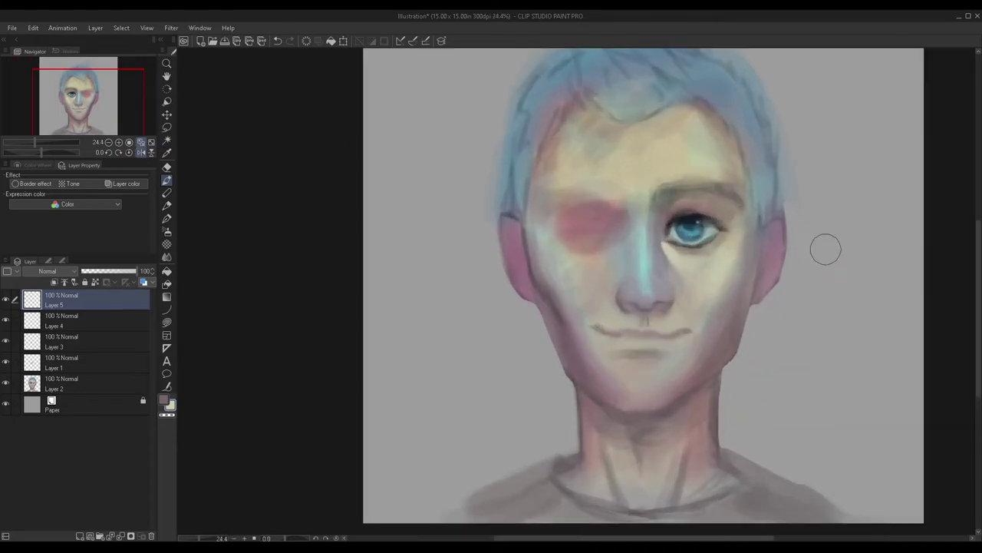
{"action": "scroll", "coordinate": [837, 223], "scroll_direction": "down", "scroll_amount": 1}
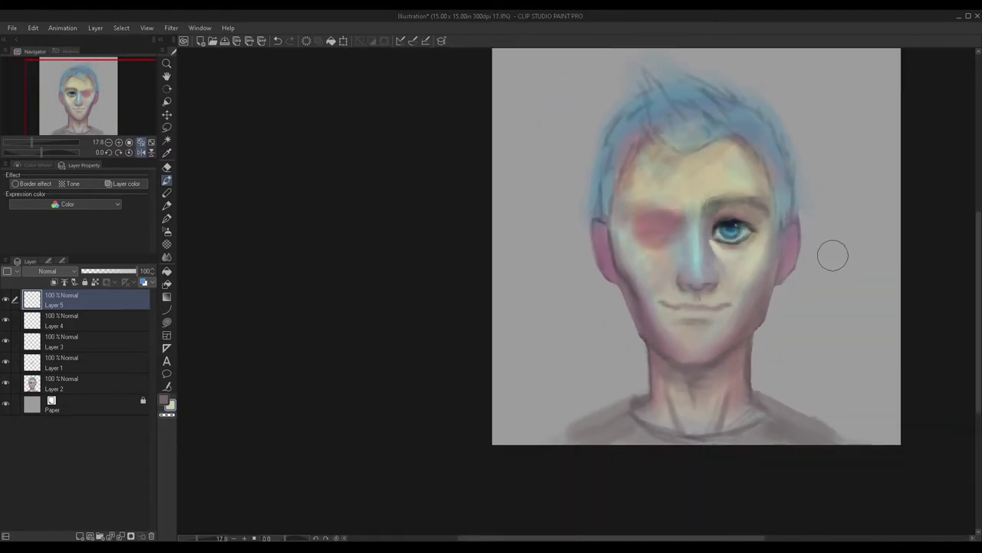
{"action": "scroll", "coordinate": [839, 260], "scroll_direction": "up", "scroll_amount": 1}
{"action": "scroll", "coordinate": [807, 300], "scroll_direction": "up", "scroll_amount": 1}
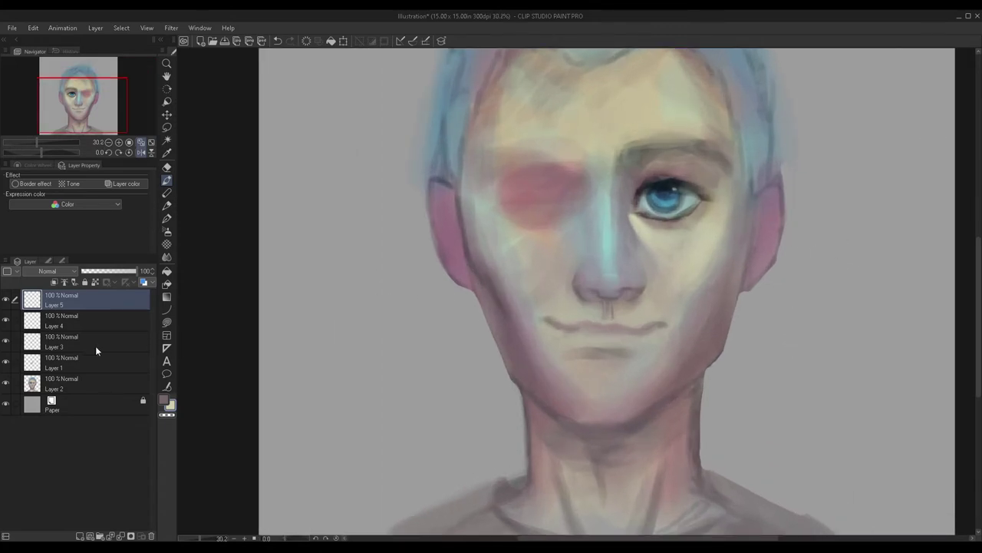
Step: Compare the portrait with the top layer hidden and shown, and merge all the painting layers down into Layer 2
{"action": "left_click", "coordinate": [6, 300]}
{"action": "left_click", "coordinate": [7, 300]}
{"action": "key", "text": "ctrl+e"}
{"action": "key", "text": "ctrl+e"}
{"action": "key", "text": "ctrl+e"}
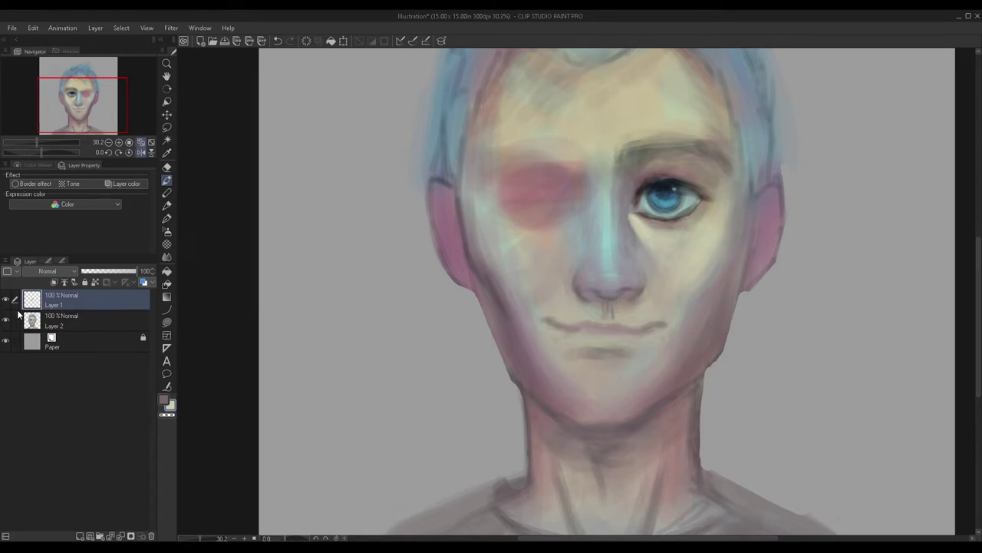
{"action": "left_click", "coordinate": [6, 300]}
{"action": "left_click", "coordinate": [7, 300]}
{"action": "key", "text": "ctrl+e"}
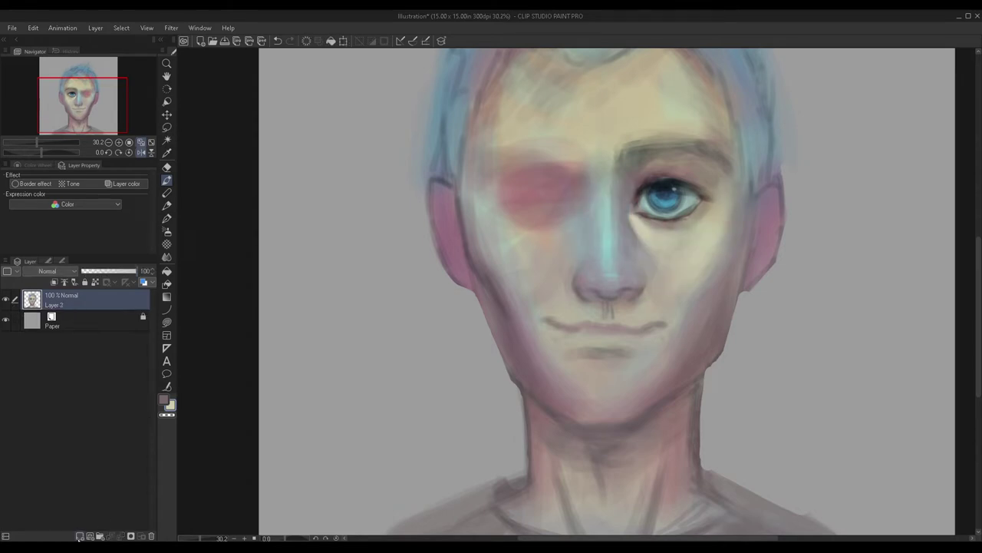
Step: Add a new raster layer and paint a light skin tone along the jaw corner below the ear on the finished eye's side
{"action": "left_click", "coordinate": [79, 535]}
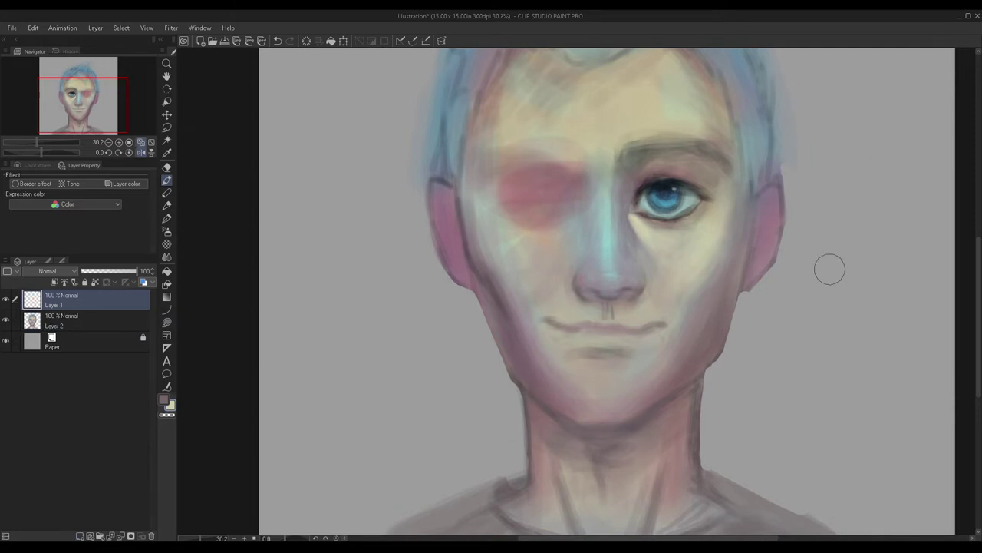
{"action": "scroll", "coordinate": [806, 330], "scroll_direction": "up", "scroll_amount": 2}
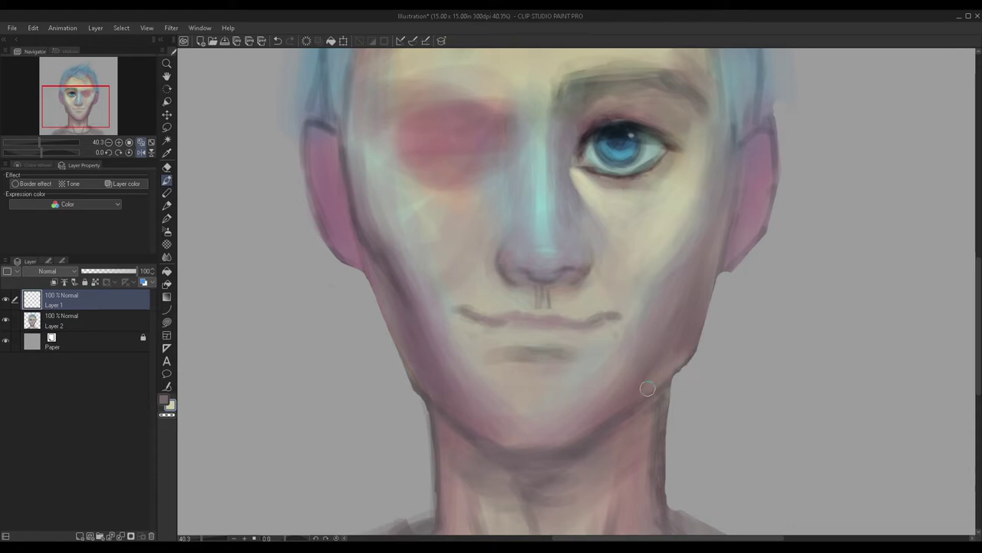
{"action": "key", "text": "]"}
{"action": "mouse_move", "coordinate": [673, 359]}
{"action": "left_mouse_down"}
{"action": "mouse_move", "coordinate": [699, 299]}
{"action": "mouse_move", "coordinate": [690, 342]}
{"action": "mouse_move", "coordinate": [679, 346]}
{"action": "mouse_move", "coordinate": [707, 270]}
{"action": "mouse_move", "coordinate": [625, 409]}
{"action": "mouse_move", "coordinate": [702, 311]}
{"action": "mouse_move", "coordinate": [702, 285]}
{"action": "mouse_move", "coordinate": [703, 316]}
{"action": "mouse_move", "coordinate": [726, 264]}
{"action": "mouse_move", "coordinate": [700, 286]}
{"action": "mouse_move", "coordinate": [692, 344]}
{"action": "mouse_move", "coordinate": [680, 337]}
{"action": "mouse_move", "coordinate": [702, 272]}
{"action": "mouse_move", "coordinate": [670, 361]}
{"action": "mouse_move", "coordinate": [698, 281]}
{"action": "mouse_move", "coordinate": [675, 336]}
{"action": "mouse_move", "coordinate": [634, 393]}
{"action": "mouse_move", "coordinate": [596, 422]}
{"action": "mouse_move", "coordinate": [673, 370]}
{"action": "mouse_move", "coordinate": [585, 436]}
{"action": "mouse_move", "coordinate": [680, 315]}
{"action": "mouse_move", "coordinate": [685, 323]}
{"action": "mouse_move", "coordinate": [658, 361]}
{"action": "mouse_move", "coordinate": [676, 346]}
{"action": "mouse_move", "coordinate": [682, 283]}
{"action": "left_mouse_up"}
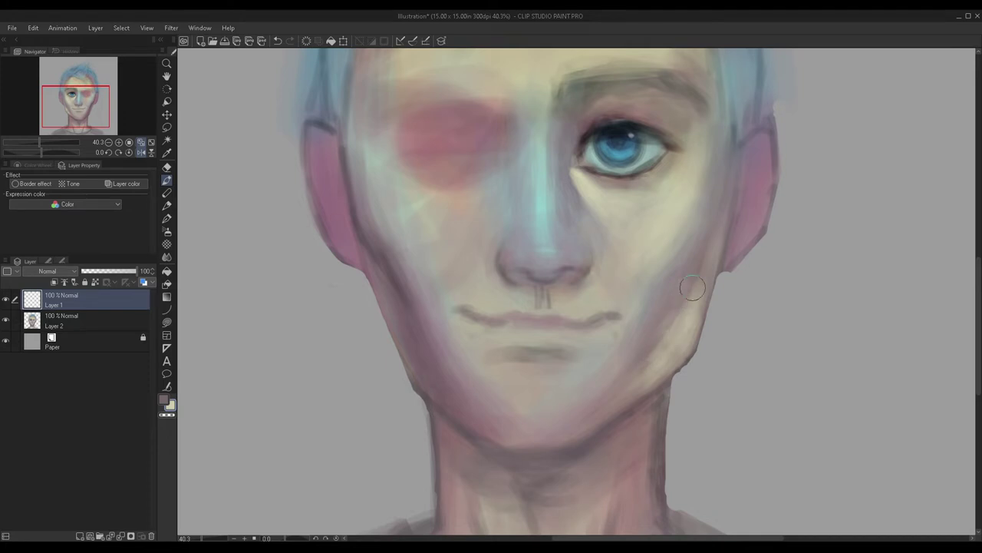
Step: Lower the jaw highlight layer's opacity to 40% and merge it into Layer 2
{"action": "scroll", "coordinate": [550, 253], "scroll_direction": "down", "scroll_amount": 5}
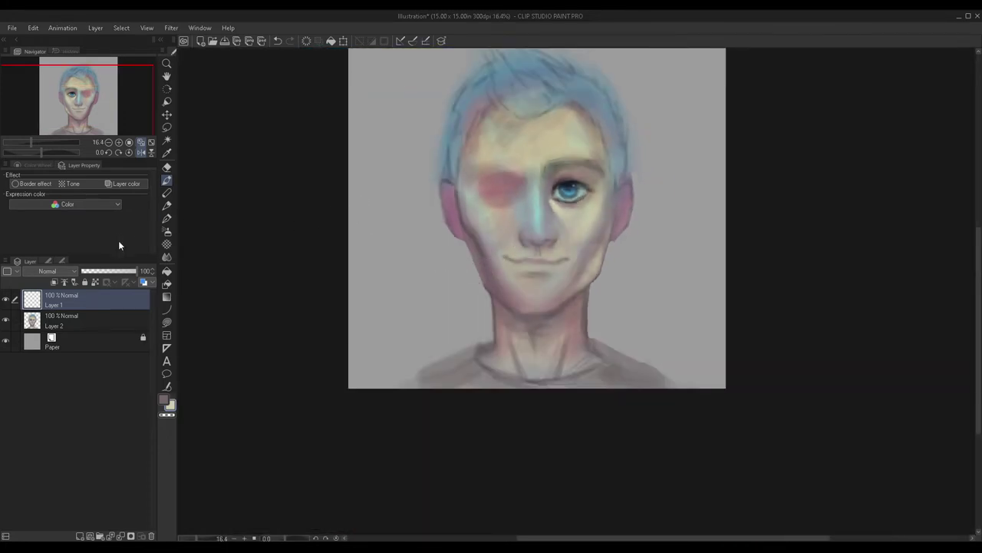
{"action": "left_click", "coordinate": [104, 270]}
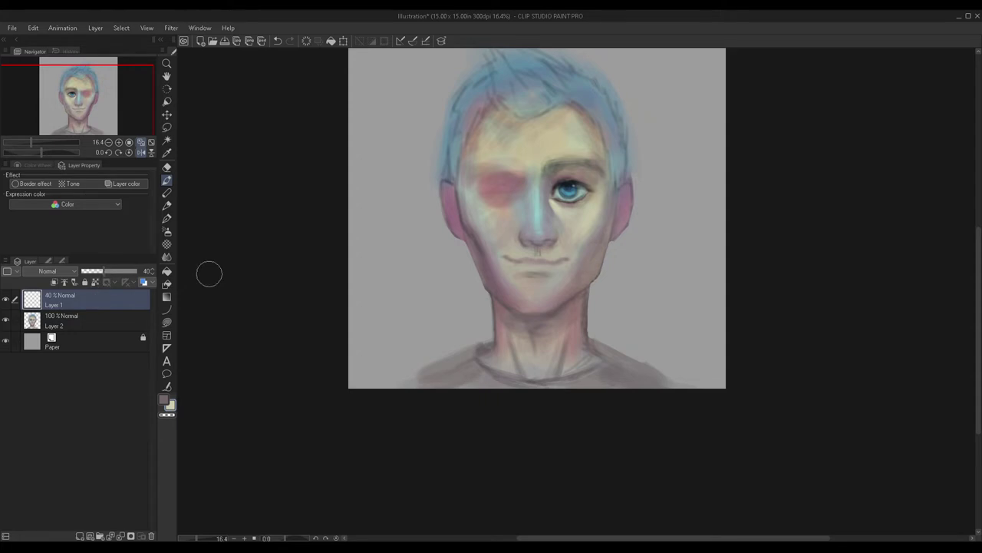
{"action": "key", "text": "ctrl+e"}
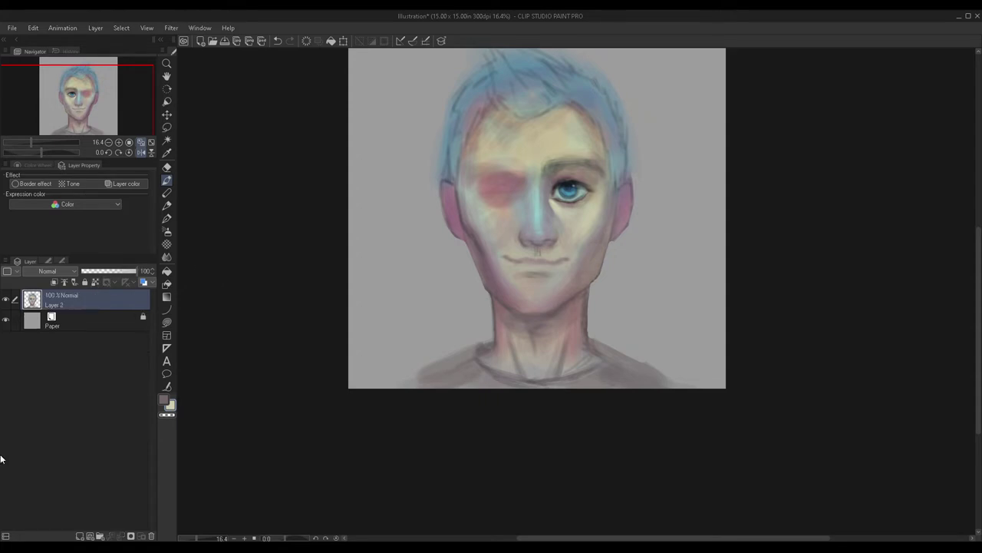
Step: On a new layer, with the canvas view unmirrored, paint a dark blue outline from the jaw corner up to the ear on the finished eye's side
{"action": "left_click", "coordinate": [79, 535]}
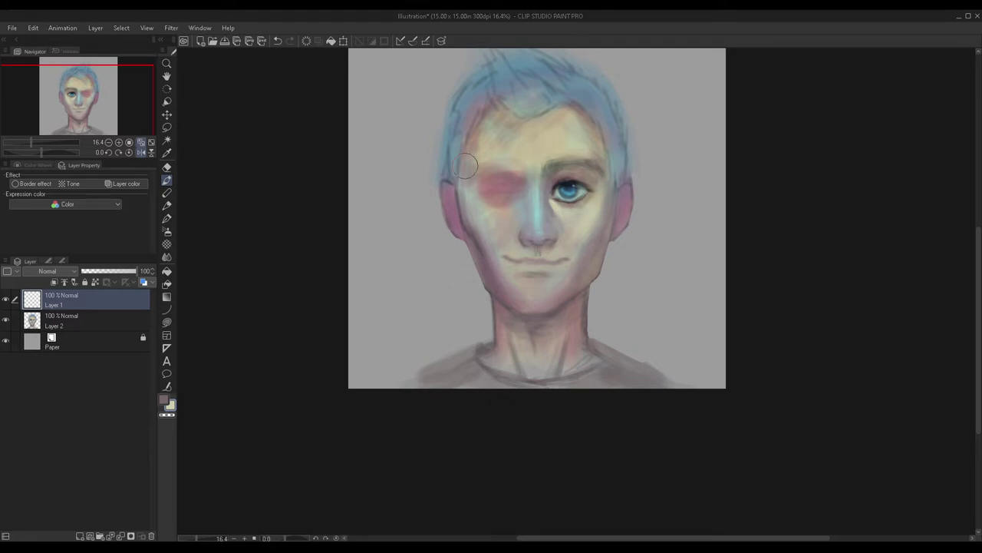
{"action": "scroll", "coordinate": [580, 94], "scroll_direction": "up", "scroll_amount": 3}
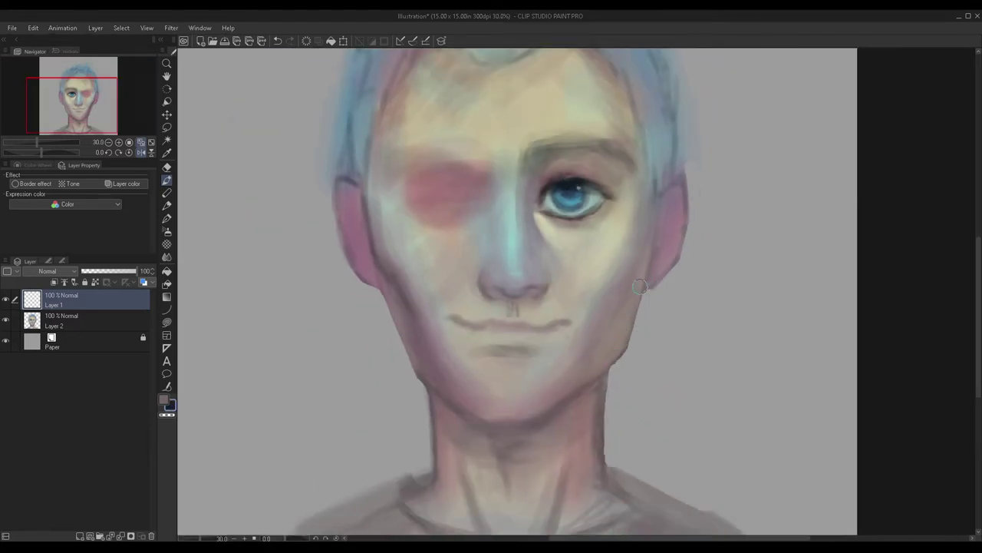
{"action": "left_click", "coordinate": [142, 152]}
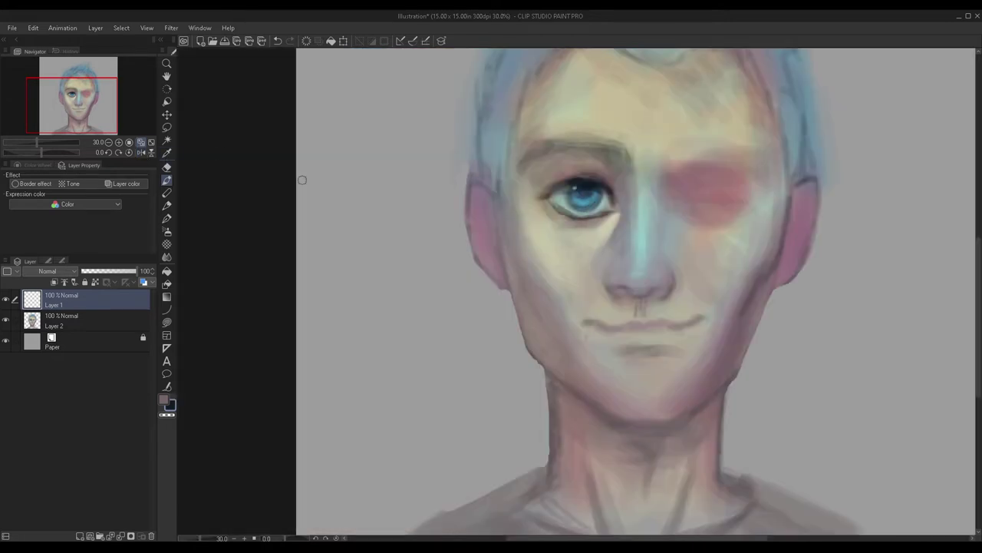
{"action": "scroll", "coordinate": [538, 343], "scroll_direction": "up", "scroll_amount": 3}
{"action": "left_click_drag", "start_coordinate": [530, 359], "coordinate": [491, 196]}
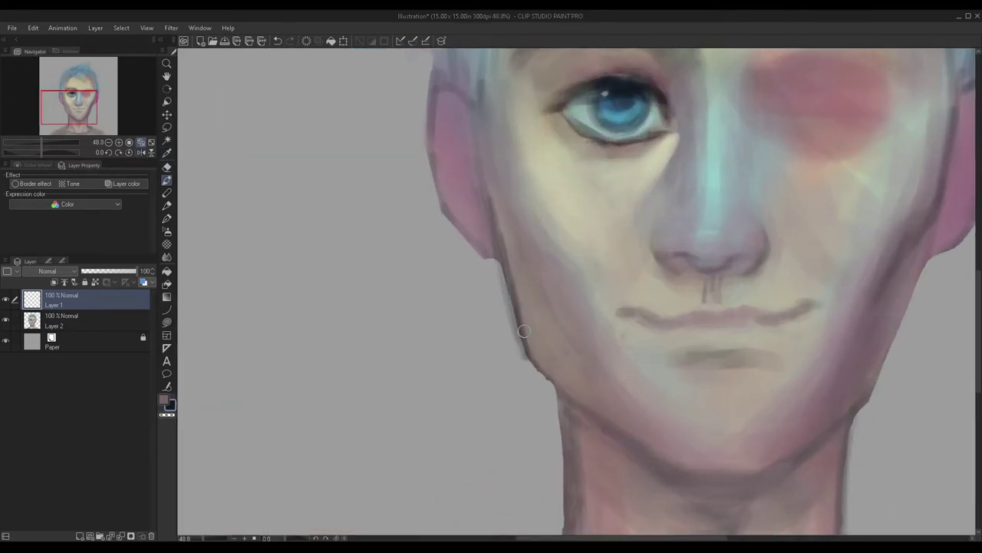
{"action": "mouse_move", "coordinate": [530, 350]}
{"action": "left_mouse_down"}
{"action": "mouse_move", "coordinate": [499, 241]}
{"action": "mouse_move", "coordinate": [487, 128]}
{"action": "left_mouse_up"}
{"action": "scroll", "coordinate": [530, 307], "scroll_direction": "down", "scroll_amount": 2}
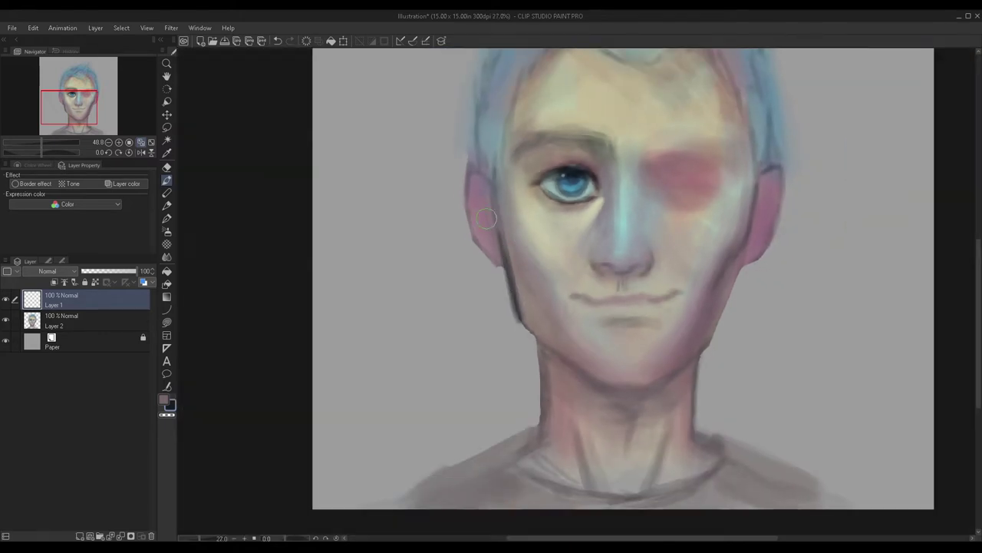
Step: Extend the dark outline from the jaw corner down along the lower jaw towards the chin
{"action": "scroll", "coordinate": [549, 315], "scroll_direction": "up", "scroll_amount": 1}
{"action": "scroll", "coordinate": [549, 315], "scroll_direction": "up", "scroll_amount": 2}
{"action": "mouse_move", "coordinate": [506, 315]}
{"action": "left_mouse_down"}
{"action": "mouse_move", "coordinate": [587, 403]}
{"action": "mouse_move", "coordinate": [618, 418]}
{"action": "left_mouse_up"}
{"action": "left_click_drag", "start_coordinate": [578, 384], "coordinate": [632, 426]}
{"action": "mouse_move", "coordinate": [513, 320]}
{"action": "left_mouse_down"}
{"action": "mouse_move", "coordinate": [667, 449]}
{"action": "mouse_move", "coordinate": [607, 399]}
{"action": "left_mouse_up"}
{"action": "scroll", "coordinate": [600, 391], "scroll_direction": "down", "scroll_amount": 3}
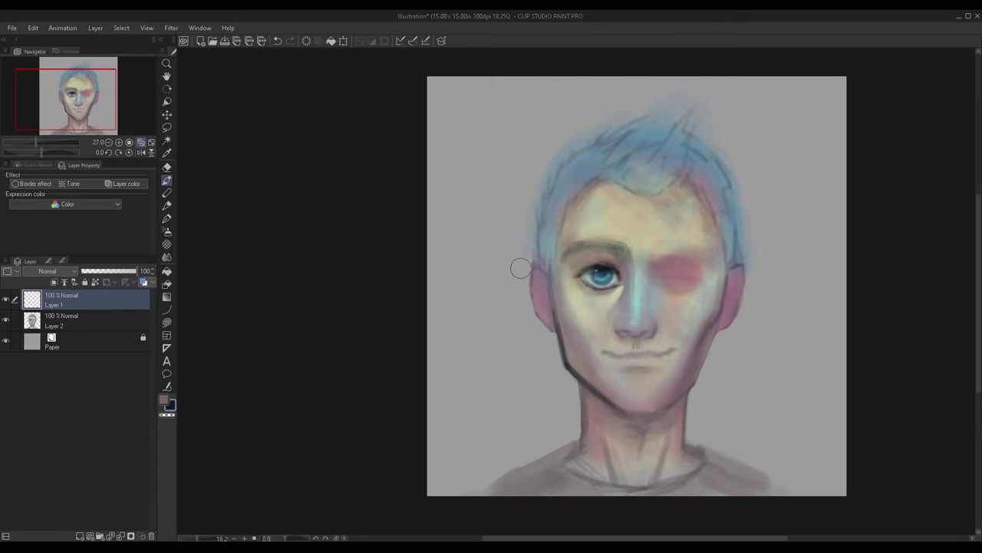
Step: Mirror the canvas view and paint dark strokes widening the jaw from the ear down on the unfinished eye's side
{"action": "left_click", "coordinate": [141, 152]}
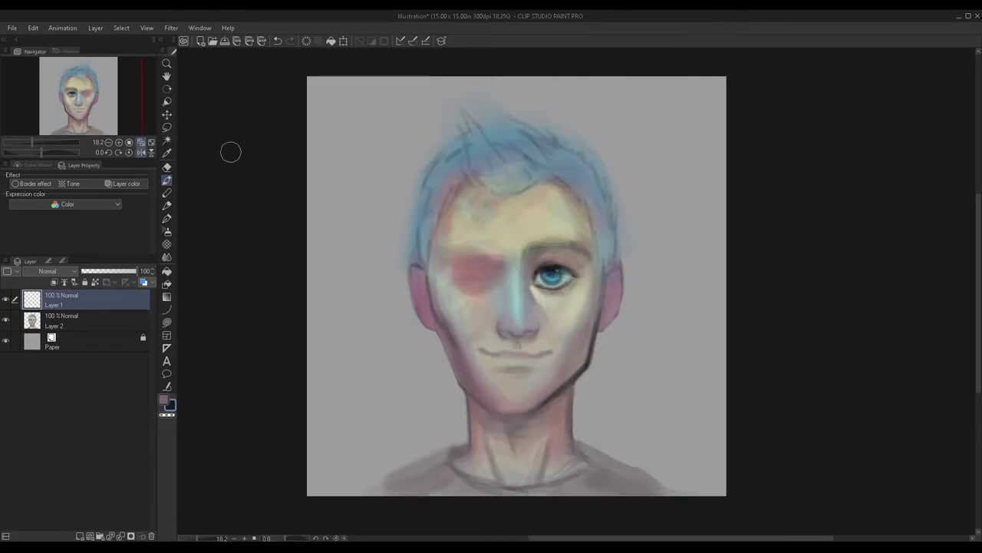
{"action": "scroll", "coordinate": [405, 283], "scroll_direction": "up", "scroll_amount": 2}
{"action": "left_click_drag", "start_coordinate": [394, 247], "coordinate": [419, 357]}
{"action": "left_click_drag", "start_coordinate": [390, 244], "coordinate": [416, 363]}
{"action": "left_click_drag", "start_coordinate": [395, 269], "coordinate": [425, 382]}
{"action": "mouse_move", "coordinate": [410, 330]}
{"action": "left_mouse_down"}
{"action": "mouse_move", "coordinate": [461, 425]}
{"action": "mouse_move", "coordinate": [432, 388]}
{"action": "mouse_move", "coordinate": [498, 452]}
{"action": "mouse_move", "coordinate": [446, 414]}
{"action": "mouse_move", "coordinate": [394, 272]}
{"action": "mouse_move", "coordinate": [447, 419]}
{"action": "mouse_move", "coordinate": [460, 424]}
{"action": "mouse_move", "coordinate": [432, 373]}
{"action": "left_mouse_up"}
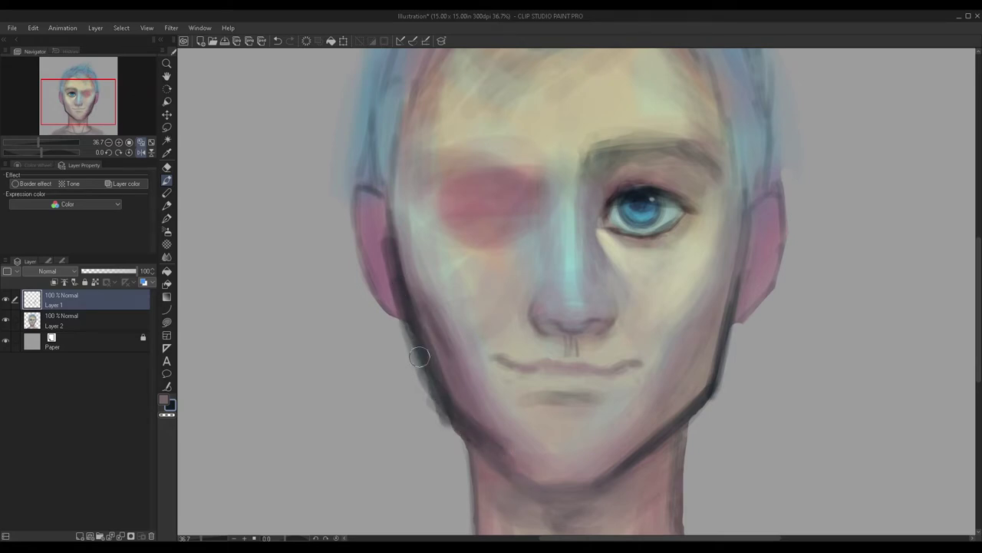
Step: Paint mauve skin tone over the dark strokes on the unfinished eye's side to fill out the widened jaw and the ear edge
{"action": "scroll", "coordinate": [438, 361], "scroll_direction": "down", "scroll_amount": 1}
{"action": "scroll", "coordinate": [435, 302], "scroll_direction": "down", "scroll_amount": 1}
{"action": "scroll", "coordinate": [430, 322], "scroll_direction": "up", "scroll_amount": 2}
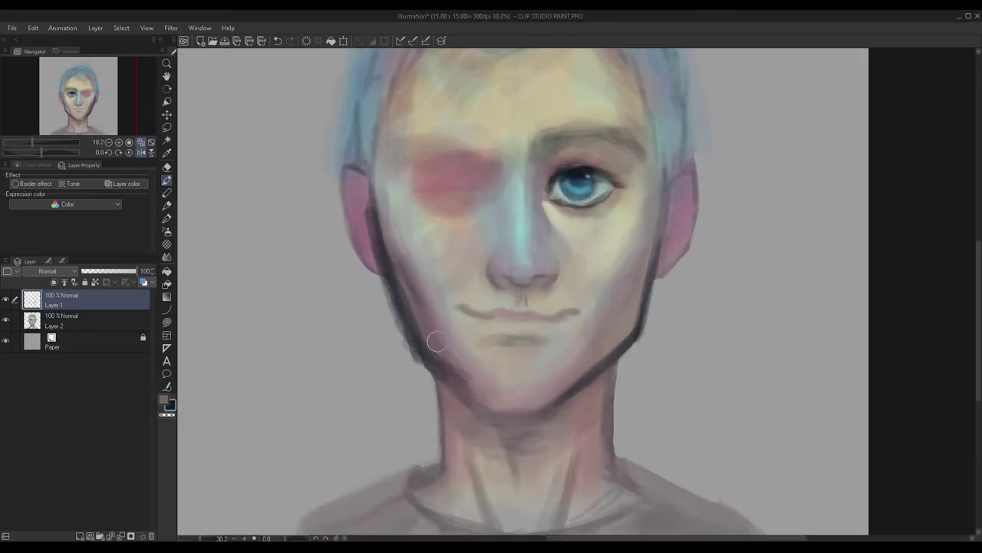
{"action": "scroll", "coordinate": [453, 349], "scroll_direction": "up", "scroll_amount": 1}
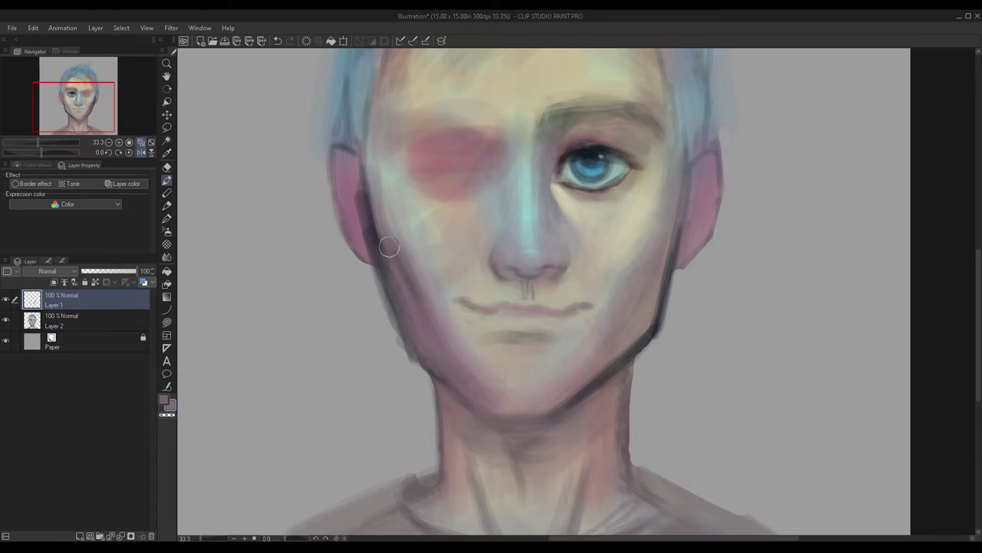
{"action": "left_click_drag", "start_coordinate": [409, 330], "coordinate": [423, 377]}
{"action": "scroll", "coordinate": [388, 415], "scroll_direction": "down", "scroll_amount": 5}
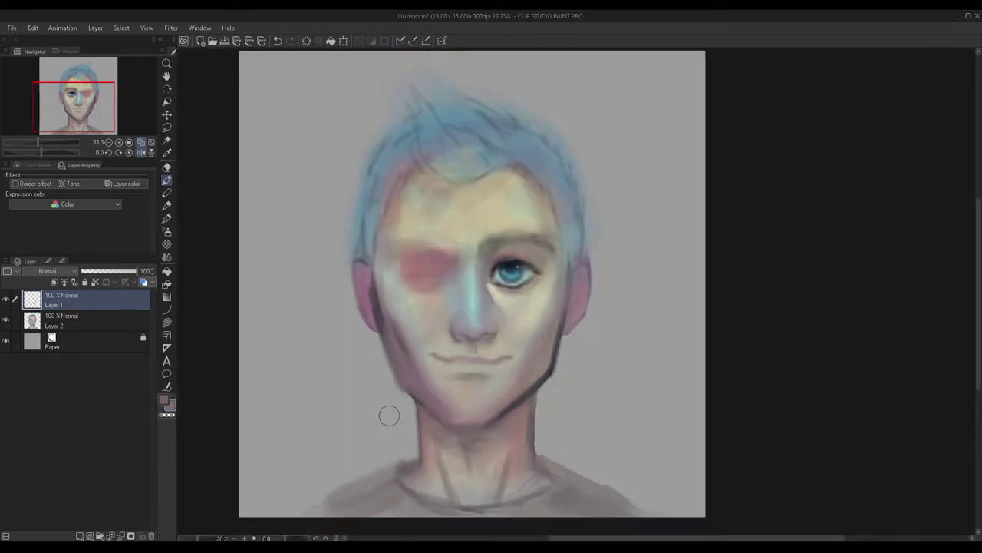
{"action": "scroll", "coordinate": [379, 289], "scroll_direction": "up", "scroll_amount": 4}
{"action": "left_click_drag", "start_coordinate": [379, 263], "coordinate": [374, 282]}
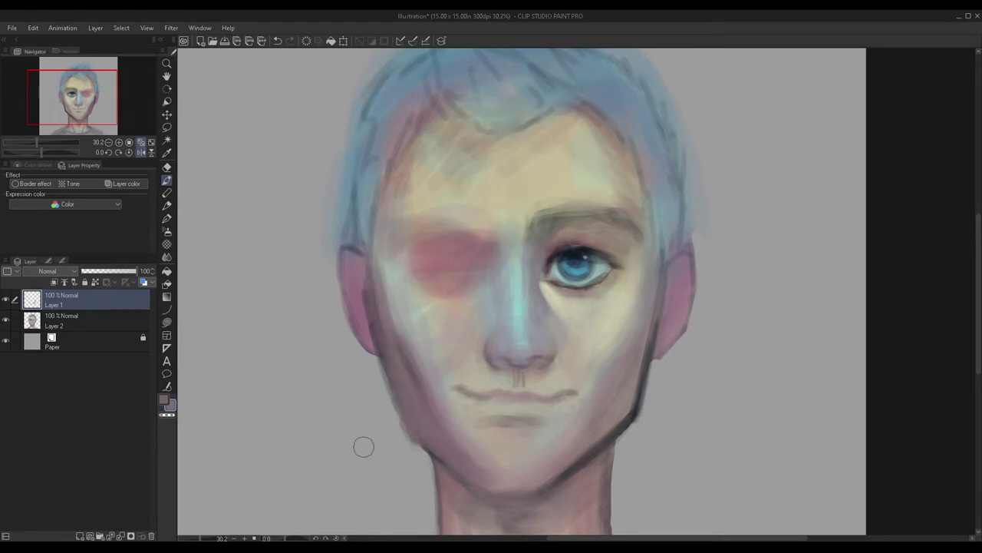
Step: Merge Layer 1 into Layer 2 and erase the excess paint outside the widened jaw to clean its contour
{"action": "scroll", "coordinate": [364, 446], "scroll_direction": "down", "scroll_amount": 2}
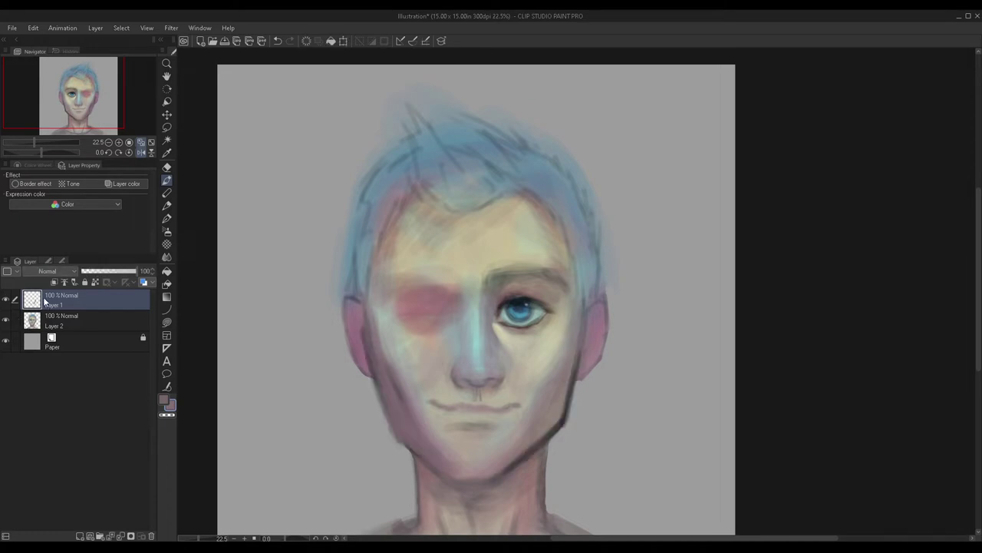
{"action": "key", "text": "ctrl+e"}
{"action": "left_click", "coordinate": [166, 167]}
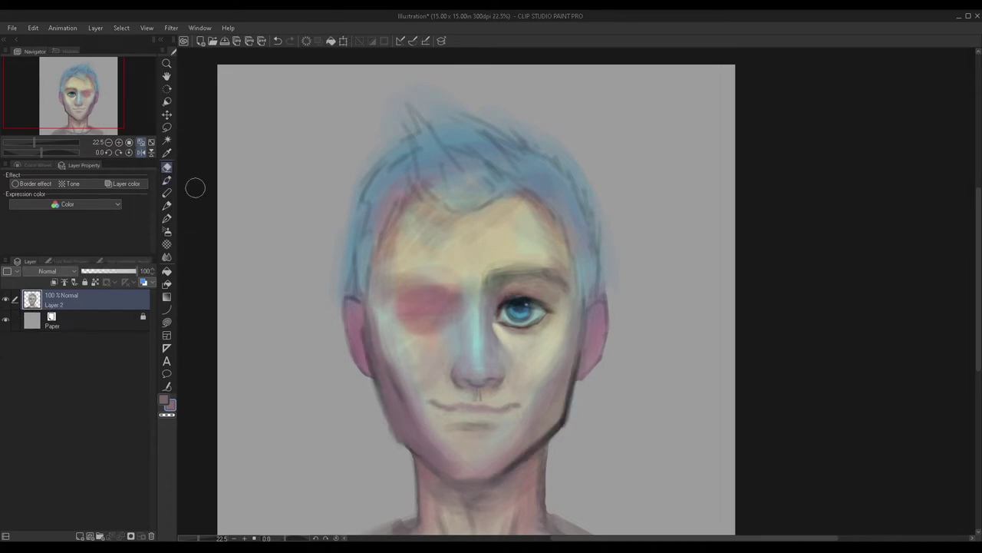
{"action": "scroll", "coordinate": [384, 461], "scroll_direction": "up", "scroll_amount": 6}
{"action": "scroll", "coordinate": [374, 422], "scroll_direction": "up", "scroll_amount": 1}
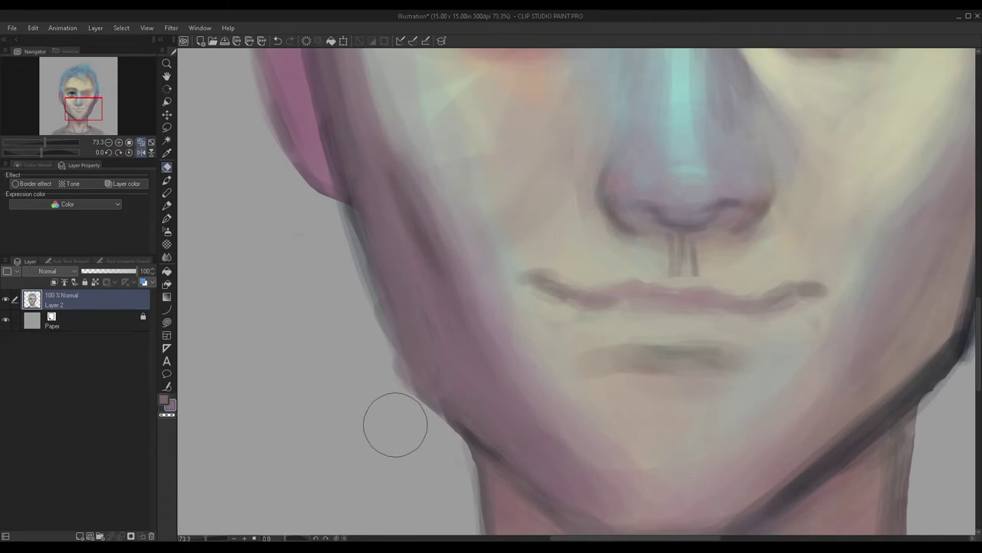
{"action": "scroll", "coordinate": [356, 355], "scroll_direction": "up", "scroll_amount": 1}
{"action": "scroll", "coordinate": [329, 428], "scroll_direction": "down", "scroll_amount": 2}
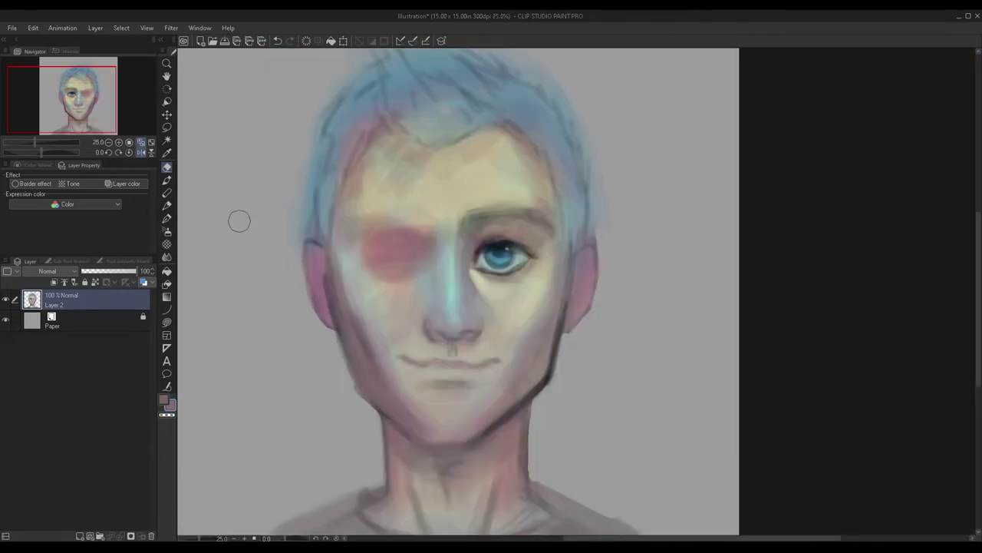
{"action": "scroll", "coordinate": [356, 397], "scroll_direction": "up", "scroll_amount": 1}
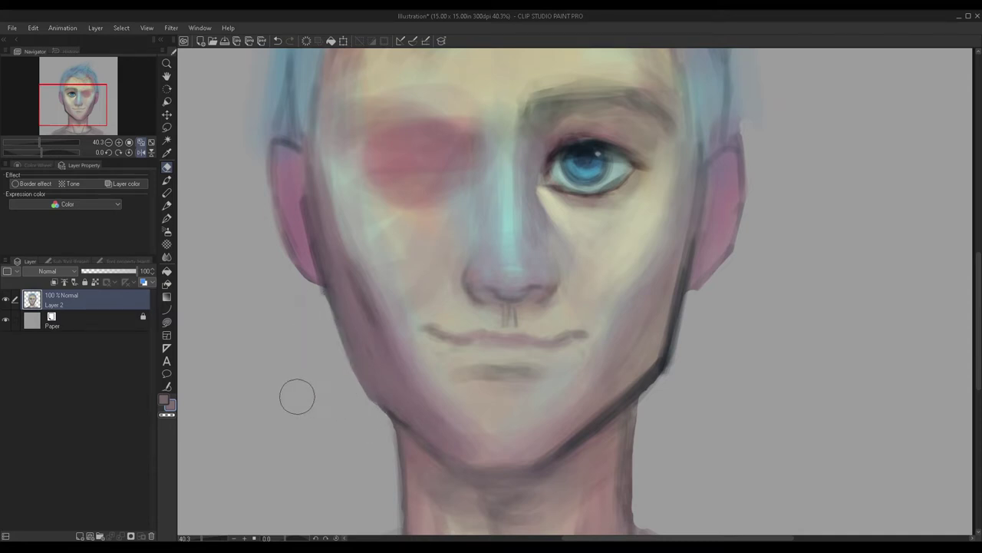
{"action": "scroll", "coordinate": [296, 397], "scroll_direction": "down", "scroll_amount": 3}
{"action": "scroll", "coordinate": [314, 282], "scroll_direction": "up", "scroll_amount": 5}
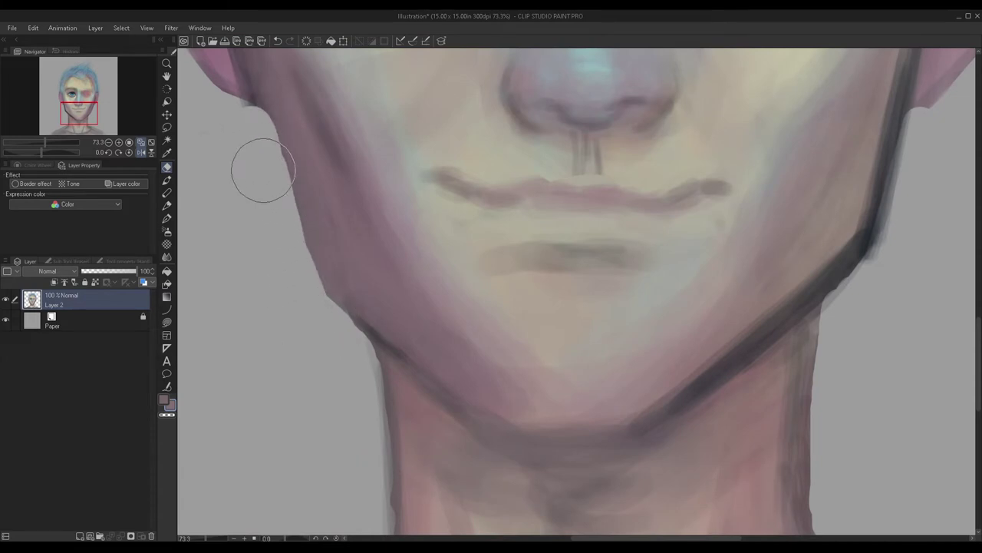
Step: Add a new layer above Layer 2, compare the portrait with it hidden and shown, and merge it into Layer 2
{"action": "scroll", "coordinate": [295, 300], "scroll_direction": "down", "scroll_amount": 5}
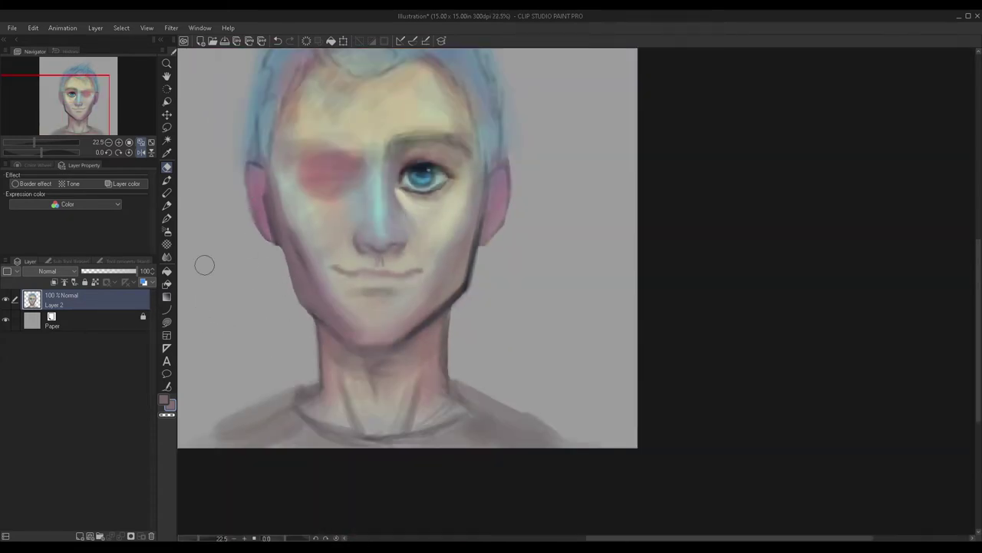
{"action": "left_click", "coordinate": [79, 534]}
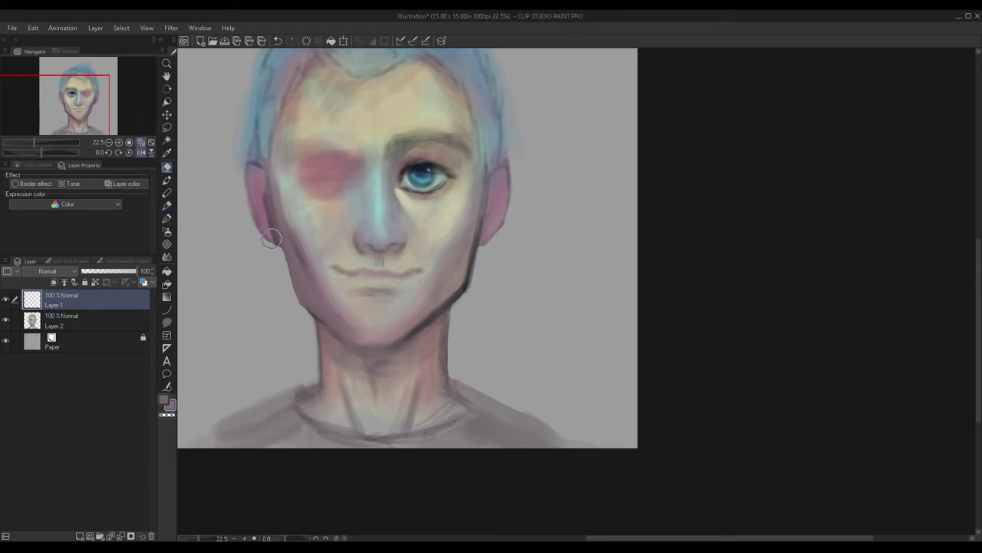
{"action": "scroll", "coordinate": [356, 280], "scroll_direction": "up", "scroll_amount": 4}
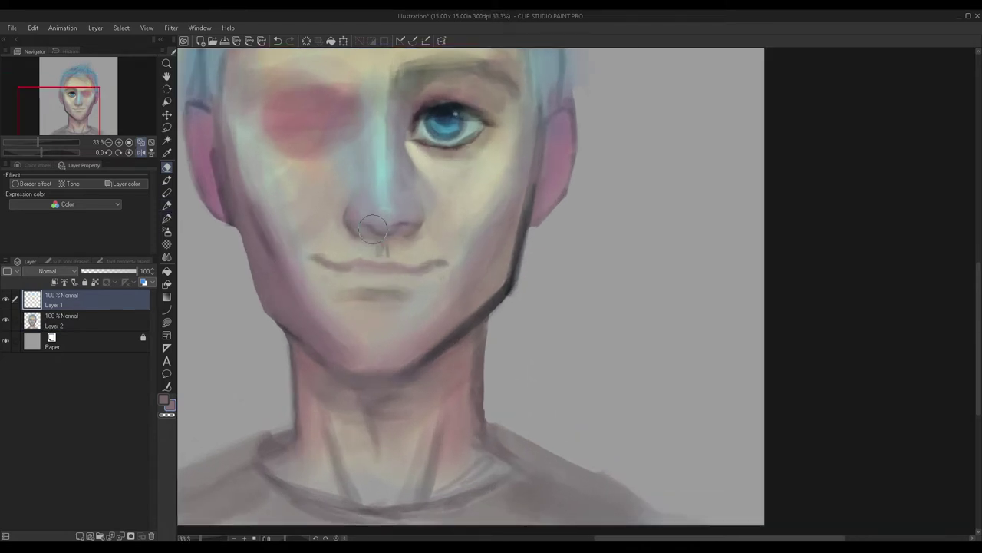
{"action": "scroll", "coordinate": [364, 242], "scroll_direction": "down", "scroll_amount": 5}
{"action": "left_click", "coordinate": [167, 179]}
{"action": "scroll", "coordinate": [346, 284], "scroll_direction": "up", "scroll_amount": 2}
{"action": "scroll", "coordinate": [350, 276], "scroll_direction": "down", "scroll_amount": 2}
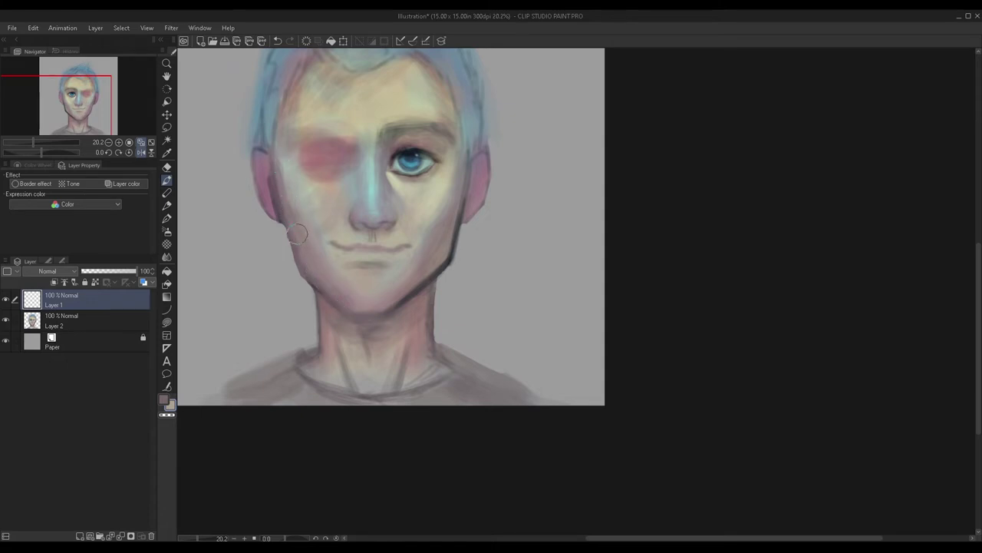
{"action": "scroll", "coordinate": [341, 313], "scroll_direction": "down", "scroll_amount": 1}
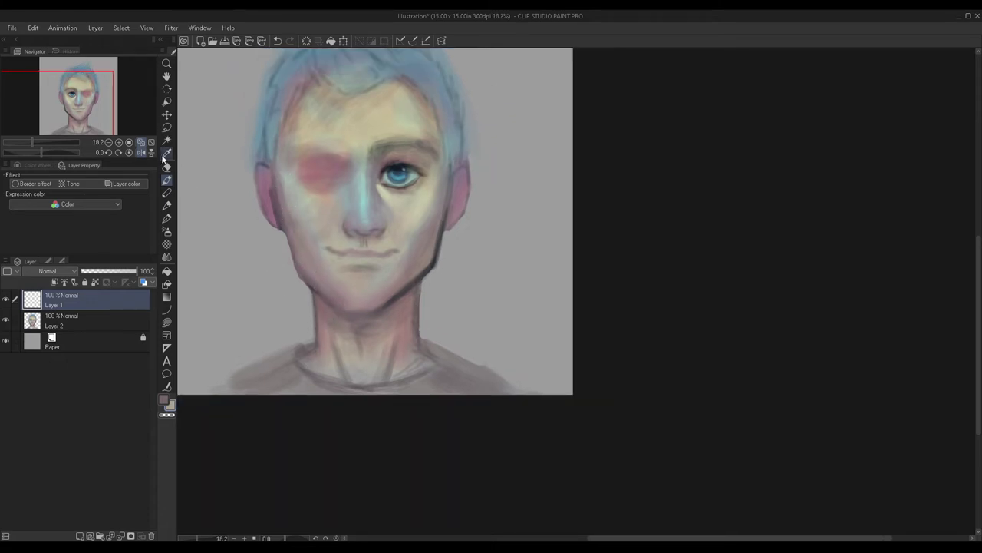
{"action": "left_click", "coordinate": [5, 299]}
{"action": "left_click", "coordinate": [6, 298]}
{"action": "key", "text": "ctrl+e"}
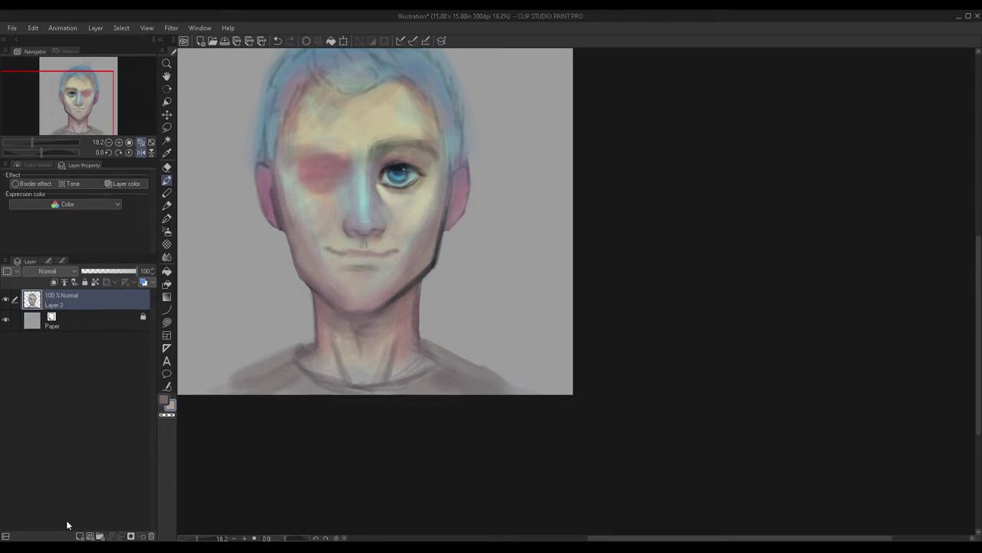
Step: Add a new layer and paint light beige skin tone with a larger brush over the old mouth, philtrum and lower-lip shadow
{"action": "left_click", "coordinate": [79, 535]}
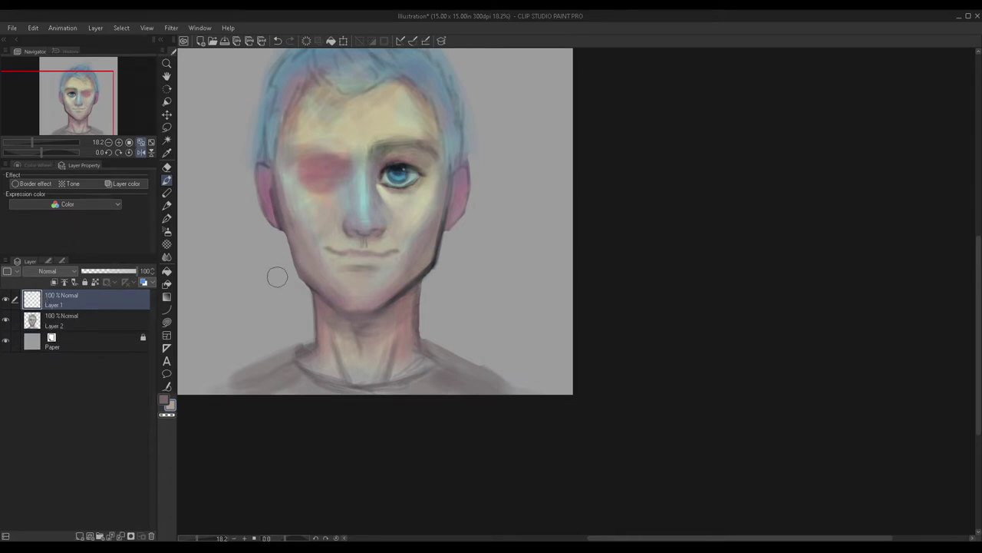
{"action": "double_click", "coordinate": [162, 400]}
{"action": "scroll", "coordinate": [327, 289], "scroll_direction": "up", "scroll_amount": 5}
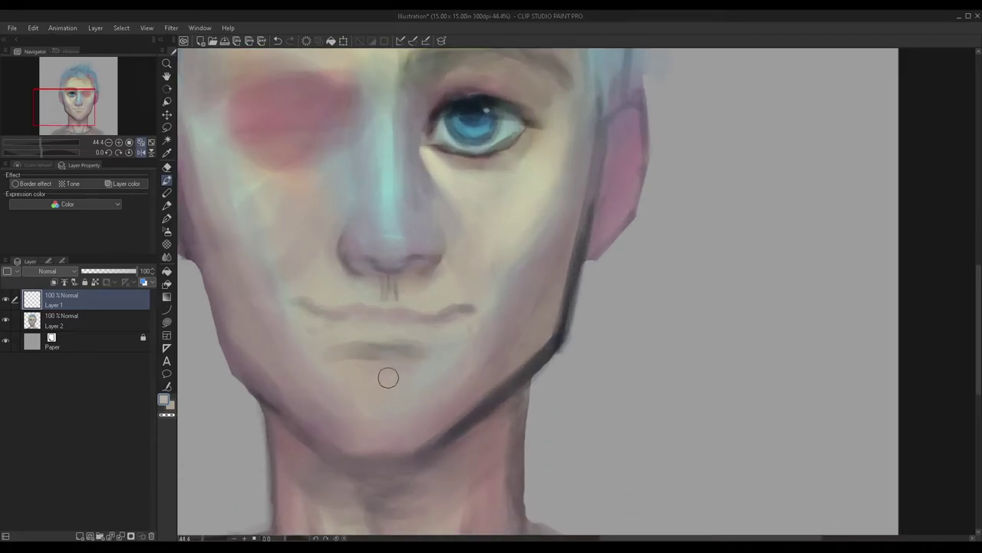
{"action": "key", "text": "bracketright"}
{"action": "key", "text": "bracketright"}
{"action": "key", "text": "bracketright"}
{"action": "left_click_drag", "start_coordinate": [334, 306], "coordinate": [320, 309]}
{"action": "mouse_move", "coordinate": [383, 290]}
{"action": "left_mouse_down"}
{"action": "mouse_move", "coordinate": [306, 302]}
{"action": "mouse_move", "coordinate": [382, 317]}
{"action": "mouse_move", "coordinate": [298, 343]}
{"action": "mouse_move", "coordinate": [284, 333]}
{"action": "mouse_move", "coordinate": [353, 305]}
{"action": "mouse_move", "coordinate": [355, 364]}
{"action": "left_mouse_up"}
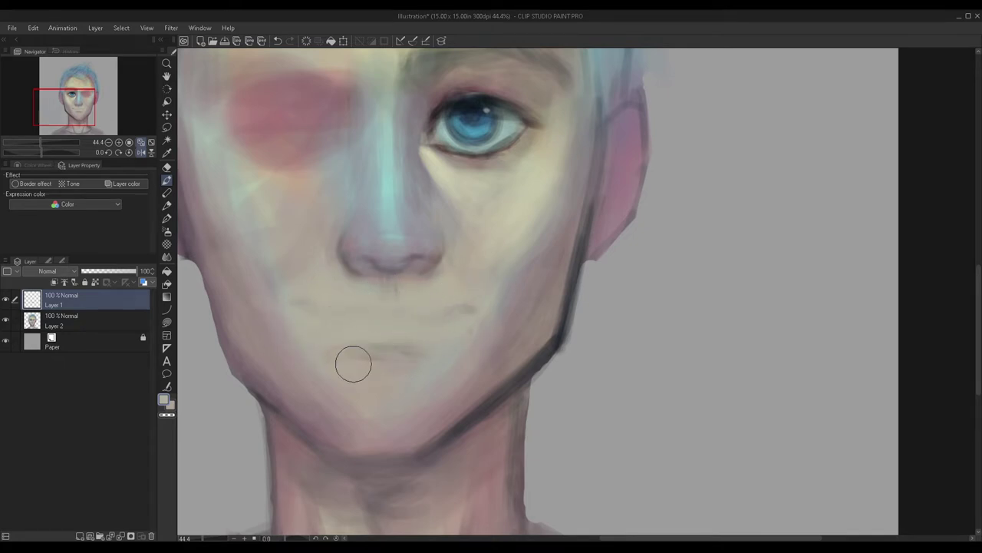
{"action": "mouse_move", "coordinate": [356, 318]}
{"action": "left_mouse_down"}
{"action": "mouse_move", "coordinate": [300, 334]}
{"action": "mouse_move", "coordinate": [351, 329]}
{"action": "left_mouse_up"}
Step: Add a new layer above Layer 1 and set up a smaller black brush for sketching the mouth
{"action": "left_click", "coordinate": [94, 533]}
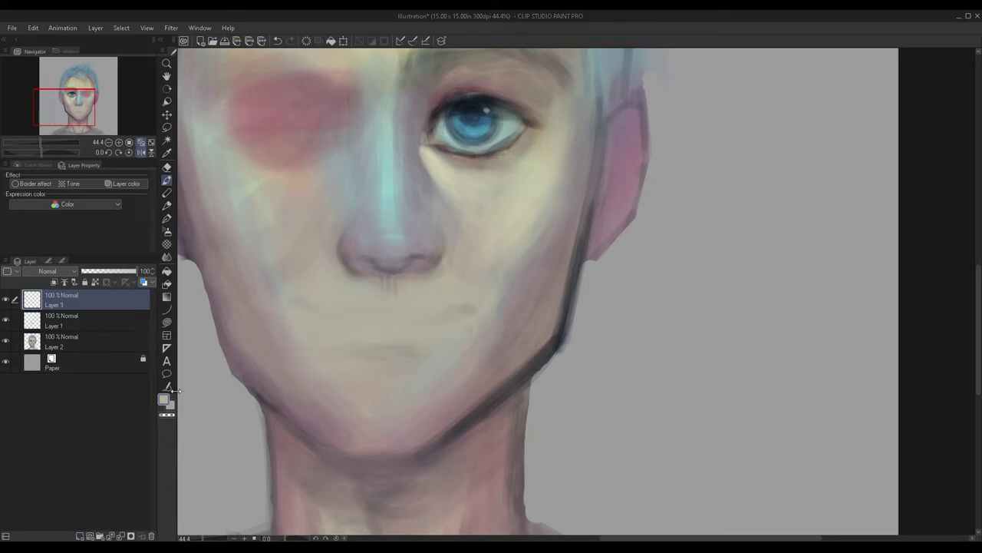
{"action": "left_click", "coordinate": [166, 402]}
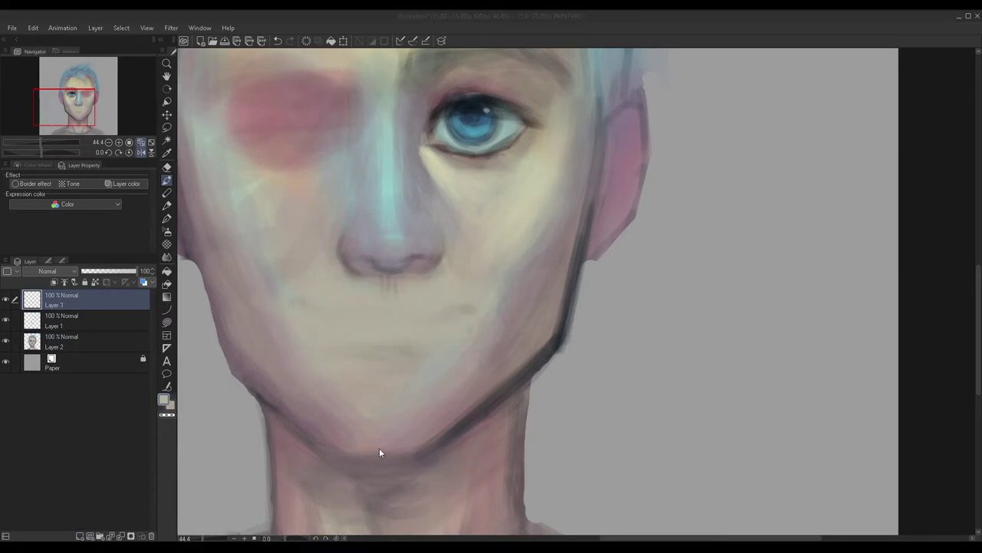
{"action": "left_click", "coordinate": [463, 321]}
{"action": "key", "text": "["}
{"action": "key", "text": "["}
{"action": "key", "text": "["}
{"action": "key", "text": "["}
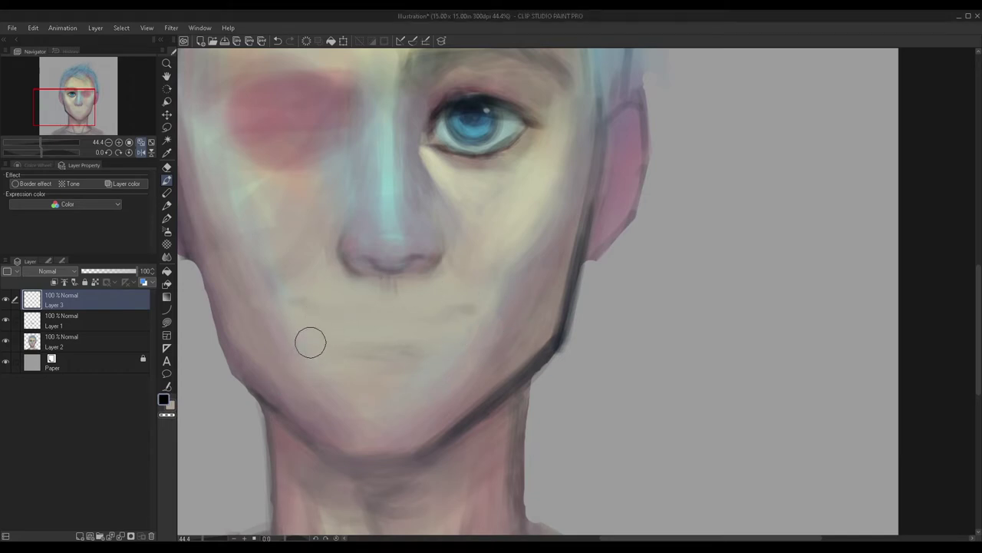
{"action": "left_click_drag", "start_coordinate": [326, 310], "coordinate": [306, 308]}
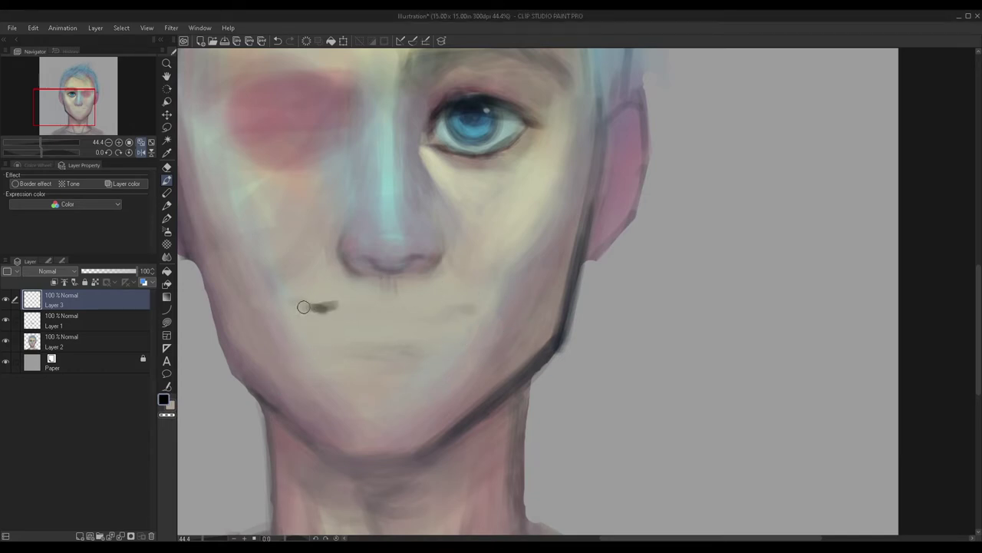
{"action": "left_click_drag", "start_coordinate": [460, 310], "coordinate": [477, 307]}
{"action": "mouse_move", "coordinate": [319, 306]}
{"action": "left_mouse_down"}
{"action": "mouse_move", "coordinate": [371, 323]}
{"action": "mouse_move", "coordinate": [363, 333]}
{"action": "mouse_move", "coordinate": [348, 306]}
{"action": "mouse_move", "coordinate": [355, 317]}
{"action": "mouse_move", "coordinate": [391, 319]}
{"action": "mouse_move", "coordinate": [356, 323]}
{"action": "mouse_move", "coordinate": [410, 324]}
{"action": "left_mouse_up"}
{"action": "key", "text": "ctrl+z"}
{"action": "key", "text": "ctrl+z"}
{"action": "key", "text": "ctrl+z"}
Step: Draw a thin, slightly smiling dark mouth line with dark corner spots and trim it with the eraser
{"action": "mouse_move", "coordinate": [464, 310]}
{"action": "left_mouse_down"}
{"action": "mouse_move", "coordinate": [386, 325]}
{"action": "mouse_move", "coordinate": [406, 316]}
{"action": "mouse_move", "coordinate": [331, 304]}
{"action": "mouse_move", "coordinate": [351, 295]}
{"action": "mouse_move", "coordinate": [335, 314]}
{"action": "mouse_move", "coordinate": [303, 302]}
{"action": "mouse_move", "coordinate": [303, 292]}
{"action": "mouse_move", "coordinate": [283, 300]}
{"action": "mouse_move", "coordinate": [306, 326]}
{"action": "mouse_move", "coordinate": [329, 331]}
{"action": "mouse_move", "coordinate": [325, 318]}
{"action": "mouse_move", "coordinate": [303, 318]}
{"action": "mouse_move", "coordinate": [431, 337]}
{"action": "left_mouse_up"}
{"action": "left_click", "coordinate": [167, 166]}
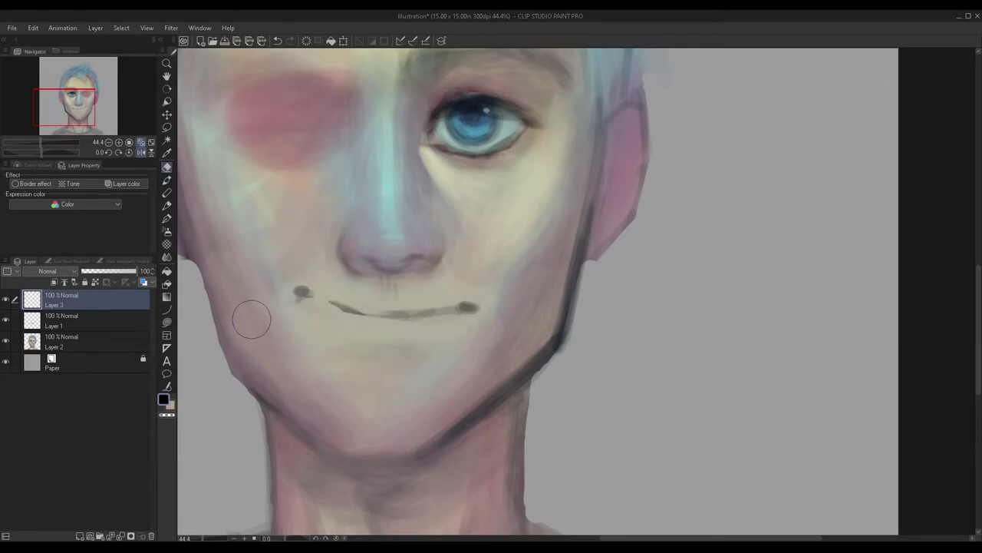
{"action": "mouse_move", "coordinate": [329, 282]}
{"action": "left_mouse_down"}
{"action": "mouse_move", "coordinate": [385, 297]}
{"action": "mouse_move", "coordinate": [444, 290]}
{"action": "left_mouse_up"}
Step: Shift the mouth sketch slightly sideways and down, and merge its layer into Layer 1
{"action": "left_click", "coordinate": [167, 114]}
{"action": "left_click_drag", "start_coordinate": [341, 311], "coordinate": [333, 315]}
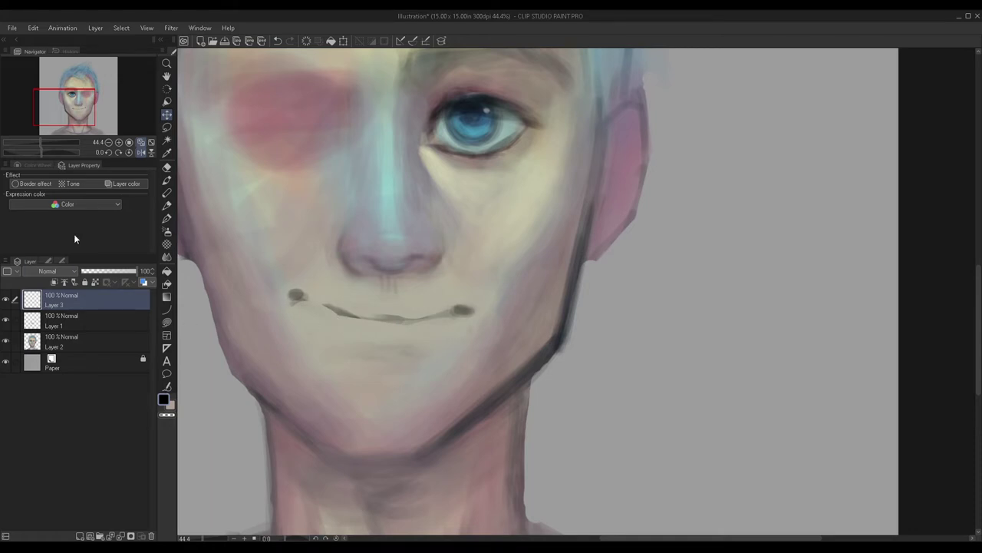
{"action": "key", "text": "ctrl+e"}
Step: Add a new layer and repaint the finished eye's iris as a plain light-blue disc inside a dark rim
{"action": "scroll", "coordinate": [201, 369], "scroll_direction": "down", "scroll_amount": 3}
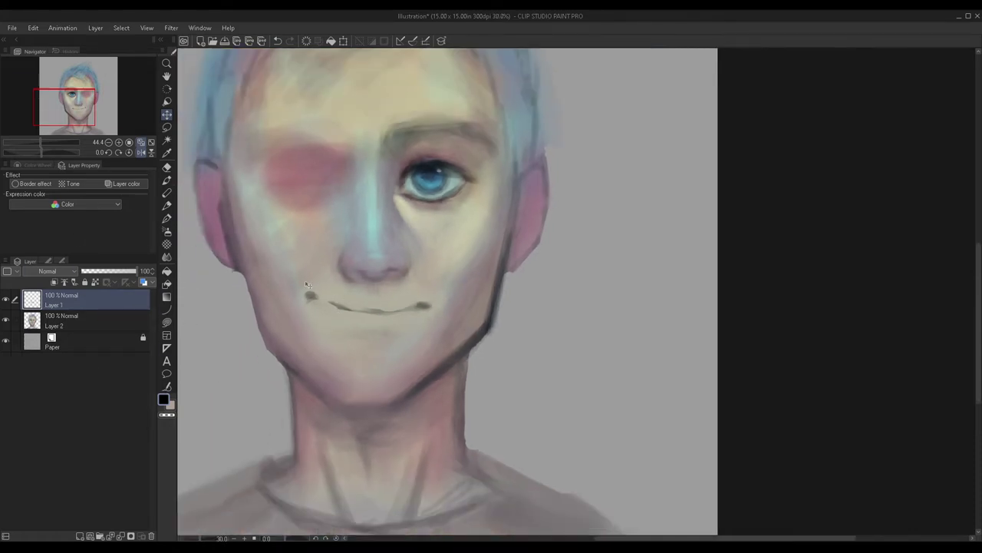
{"action": "left_click", "coordinate": [79, 535]}
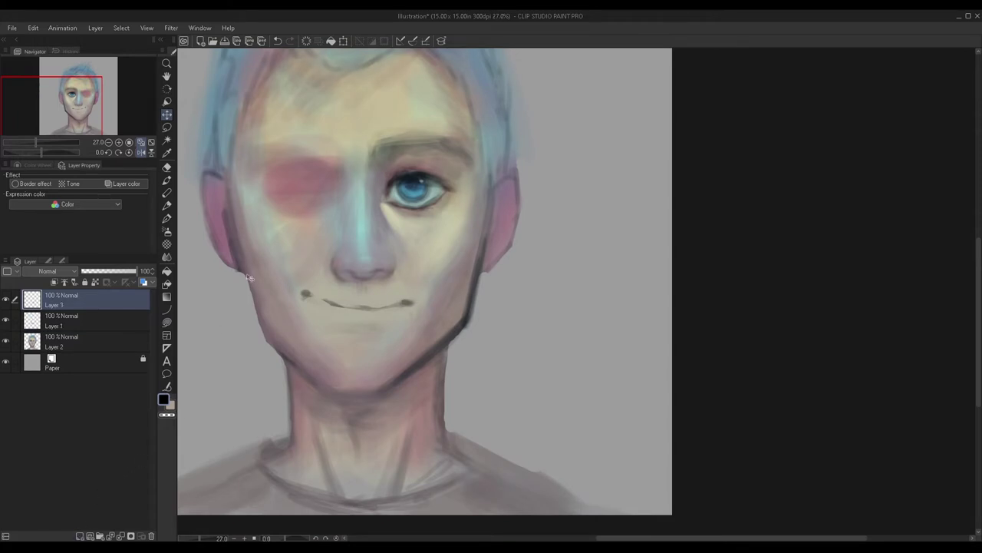
{"action": "left_click", "coordinate": [166, 179]}
{"action": "scroll", "coordinate": [349, 184], "scroll_direction": "up", "scroll_amount": 2}
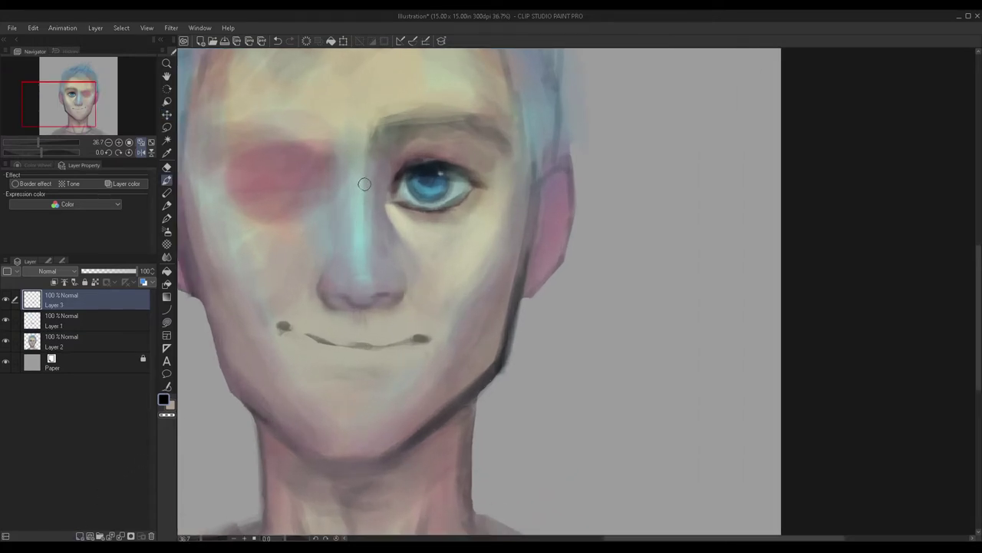
{"action": "scroll", "coordinate": [361, 181], "scroll_direction": "down", "scroll_amount": 2}
{"action": "scroll", "coordinate": [395, 178], "scroll_direction": "up", "scroll_amount": 4}
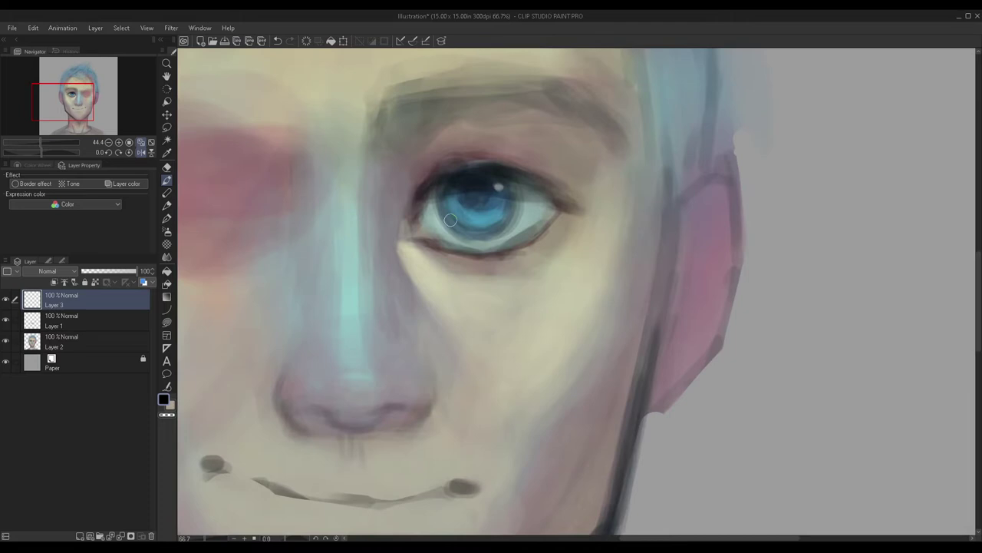
{"action": "scroll", "coordinate": [465, 175], "scroll_direction": "down", "scroll_amount": 3}
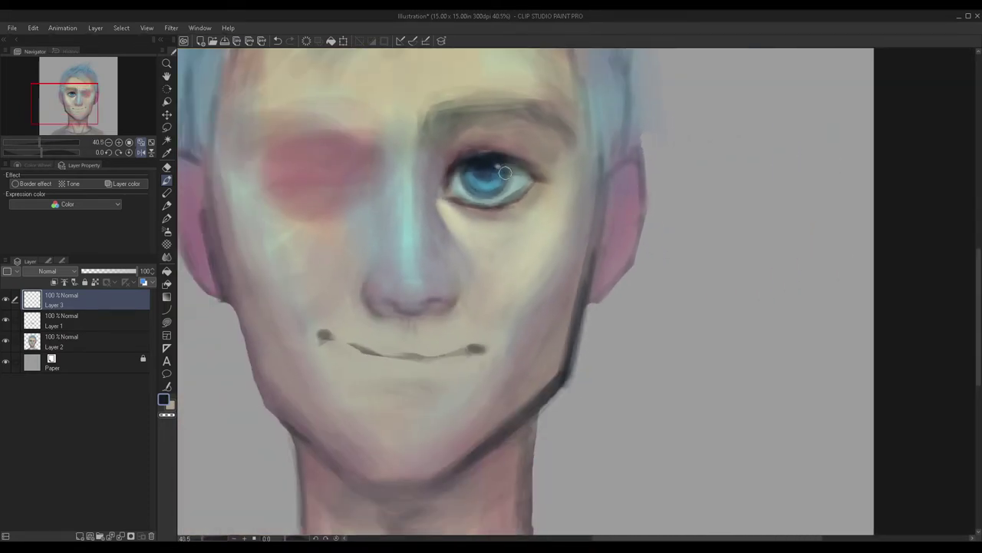
{"action": "mouse_move", "coordinate": [508, 177]}
{"action": "left_mouse_down"}
{"action": "mouse_move", "coordinate": [495, 200]}
{"action": "mouse_move", "coordinate": [511, 160]}
{"action": "mouse_move", "coordinate": [480, 198]}
{"action": "mouse_move", "coordinate": [494, 197]}
{"action": "mouse_move", "coordinate": [471, 159]}
{"action": "mouse_move", "coordinate": [482, 204]}
{"action": "mouse_move", "coordinate": [472, 156]}
{"action": "mouse_move", "coordinate": [504, 200]}
{"action": "mouse_move", "coordinate": [462, 194]}
{"action": "mouse_move", "coordinate": [479, 169]}
{"action": "mouse_move", "coordinate": [500, 183]}
{"action": "mouse_move", "coordinate": [476, 180]}
{"action": "mouse_move", "coordinate": [493, 166]}
{"action": "mouse_move", "coordinate": [491, 190]}
{"action": "mouse_move", "coordinate": [474, 174]}
{"action": "left_mouse_up"}
{"action": "left_click", "coordinate": [486, 182], "text": "alt"}
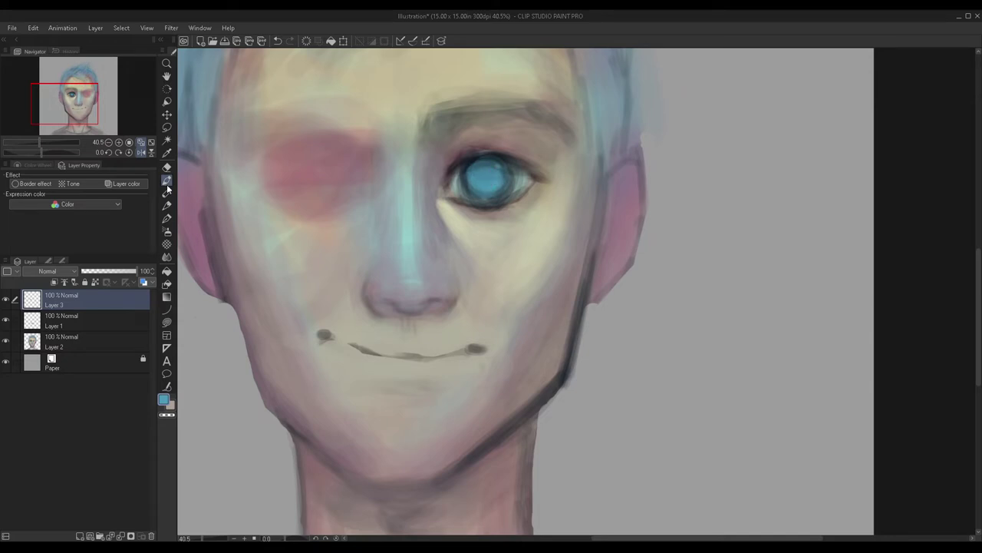
Step: Mirror the canvas view and paint muted purple shadows under the nose and below the lower lip
{"action": "left_click", "coordinate": [140, 142]}
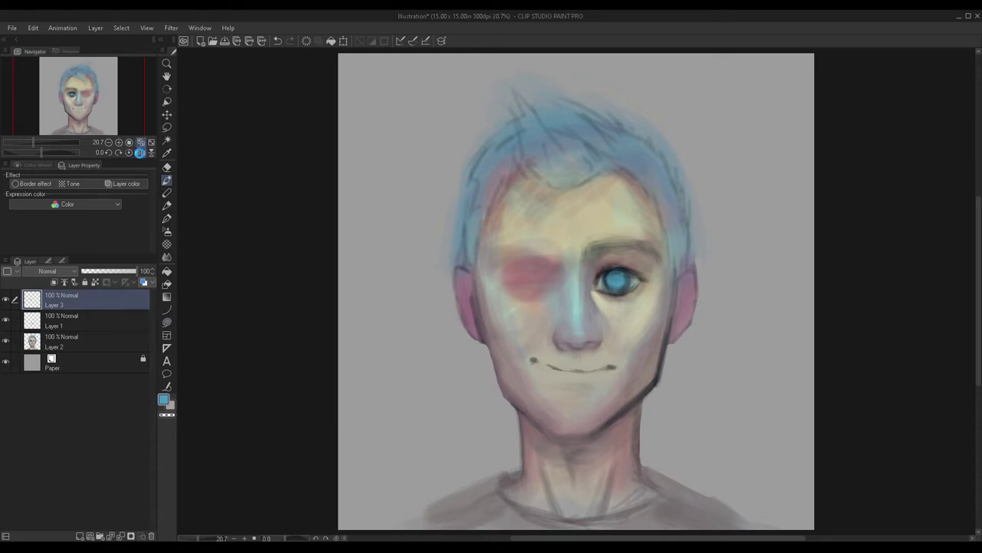
{"action": "left_click", "coordinate": [141, 152]}
{"action": "scroll", "coordinate": [557, 393], "scroll_direction": "up", "scroll_amount": 4}
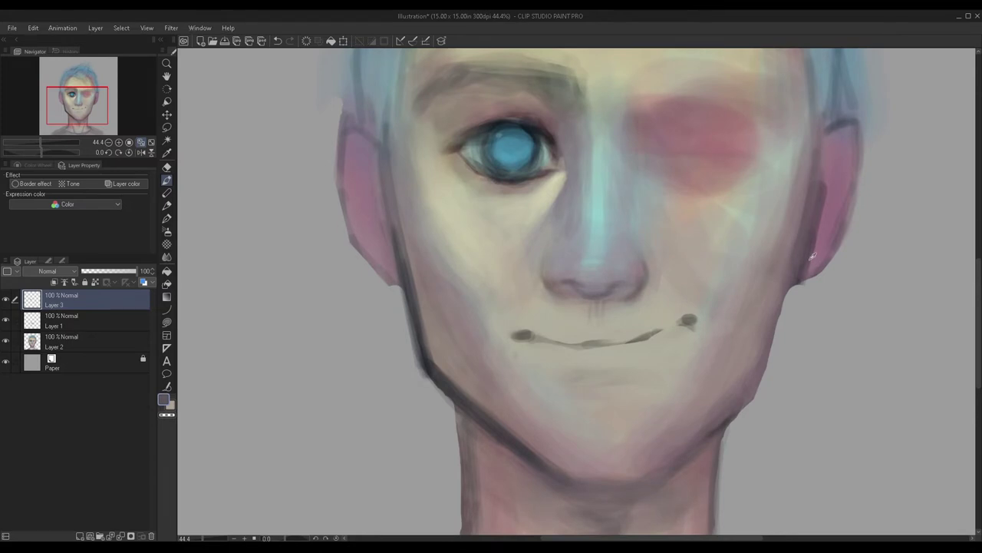
{"action": "scroll", "coordinate": [591, 289], "scroll_direction": "down", "scroll_amount": 2}
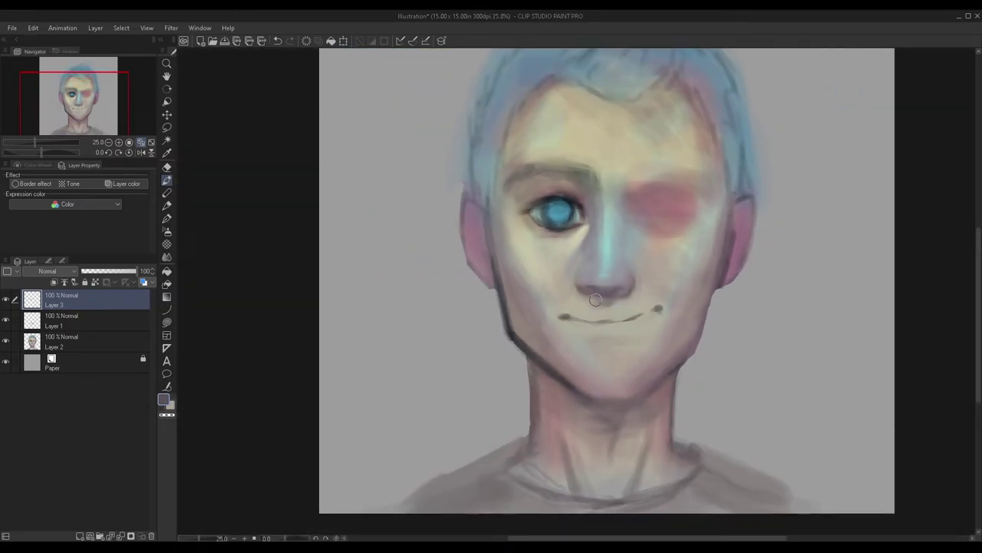
{"action": "scroll", "coordinate": [606, 353], "scroll_direction": "up", "scroll_amount": 1}
{"action": "mouse_move", "coordinate": [572, 340]}
{"action": "left_mouse_down"}
{"action": "mouse_move", "coordinate": [614, 329]}
{"action": "mouse_move", "coordinate": [575, 340]}
{"action": "mouse_move", "coordinate": [628, 333]}
{"action": "mouse_move", "coordinate": [619, 348]}
{"action": "left_mouse_up"}
{"action": "mouse_move", "coordinate": [619, 348]}
{"action": "left_mouse_down"}
{"action": "mouse_move", "coordinate": [574, 344]}
{"action": "mouse_move", "coordinate": [631, 343]}
{"action": "left_mouse_up"}
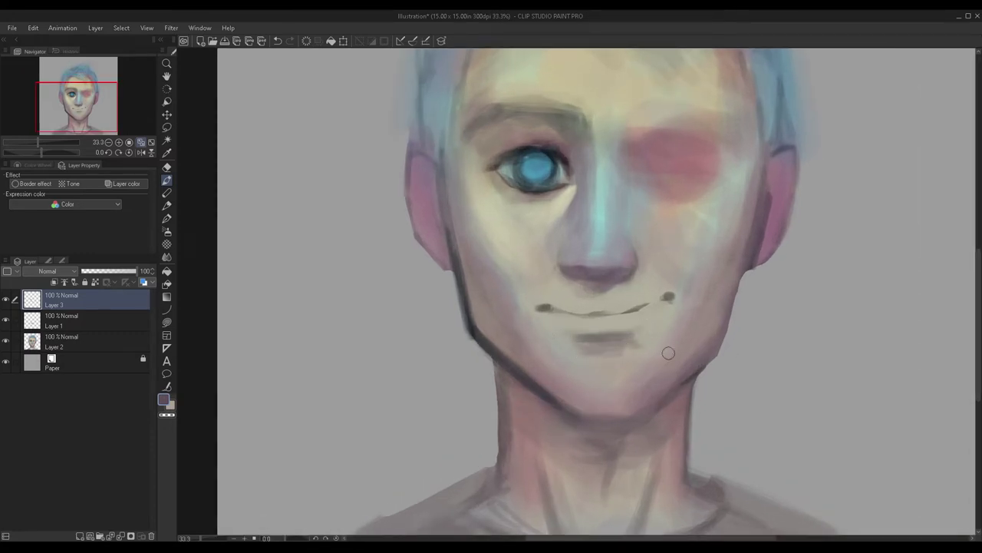
Step: Paint a light upper eyelid with a darker crease arching above the blue eye
{"action": "scroll", "coordinate": [619, 343], "scroll_direction": "down", "scroll_amount": 2}
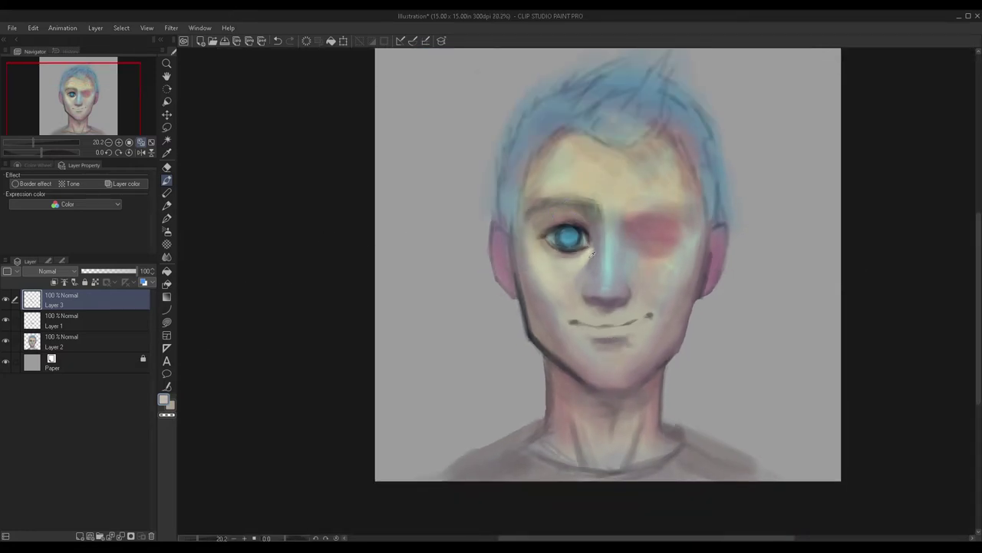
{"action": "scroll", "coordinate": [591, 256], "scroll_direction": "up", "scroll_amount": 4}
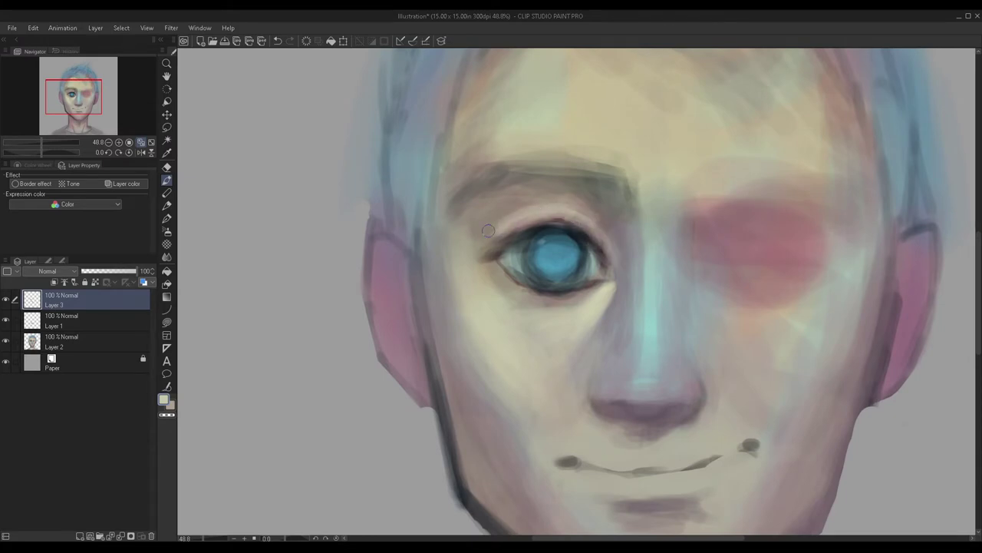
{"action": "mouse_move", "coordinate": [577, 224]}
{"action": "left_mouse_down"}
{"action": "mouse_move", "coordinate": [601, 249]}
{"action": "mouse_move", "coordinate": [571, 211]}
{"action": "mouse_move", "coordinate": [537, 209]}
{"action": "mouse_move", "coordinate": [480, 261]}
{"action": "left_mouse_up"}
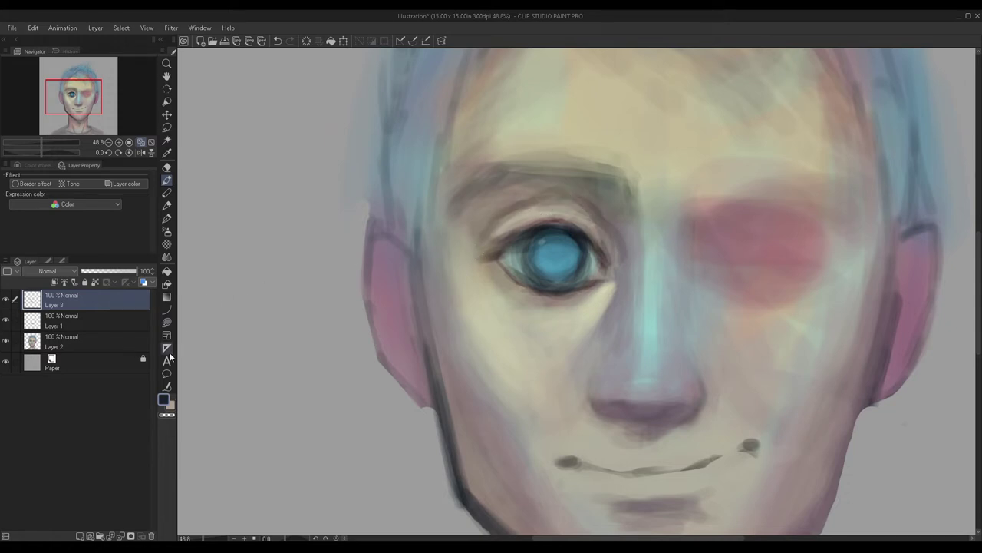
Step: Paint a dark blue pupil in the centre of the light-blue iris and deepen it with black
{"action": "mouse_move", "coordinate": [571, 273]}
{"action": "left_mouse_down"}
{"action": "mouse_move", "coordinate": [559, 243]}
{"action": "mouse_move", "coordinate": [560, 261]}
{"action": "mouse_move", "coordinate": [547, 253]}
{"action": "left_mouse_up"}
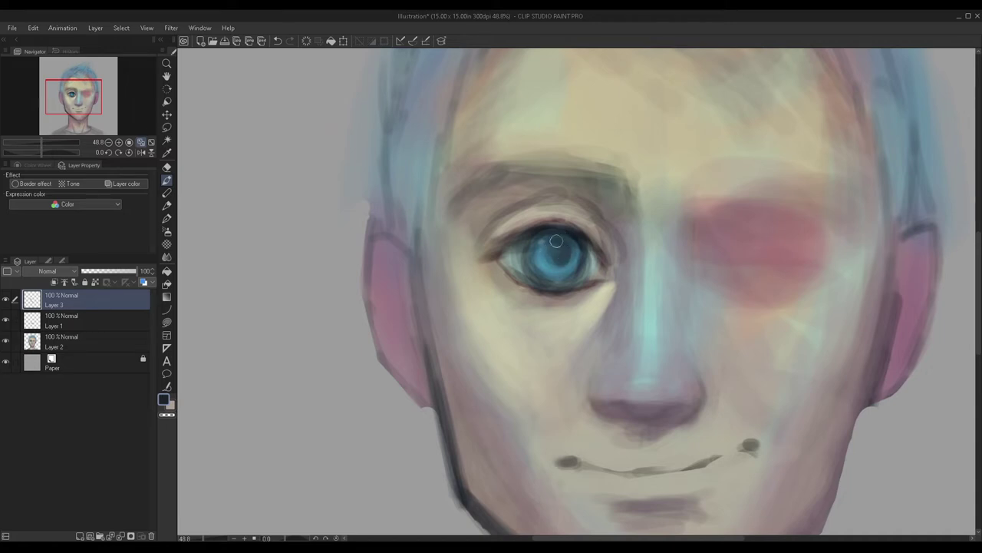
{"action": "scroll", "coordinate": [522, 222], "scroll_direction": "down", "scroll_amount": 3}
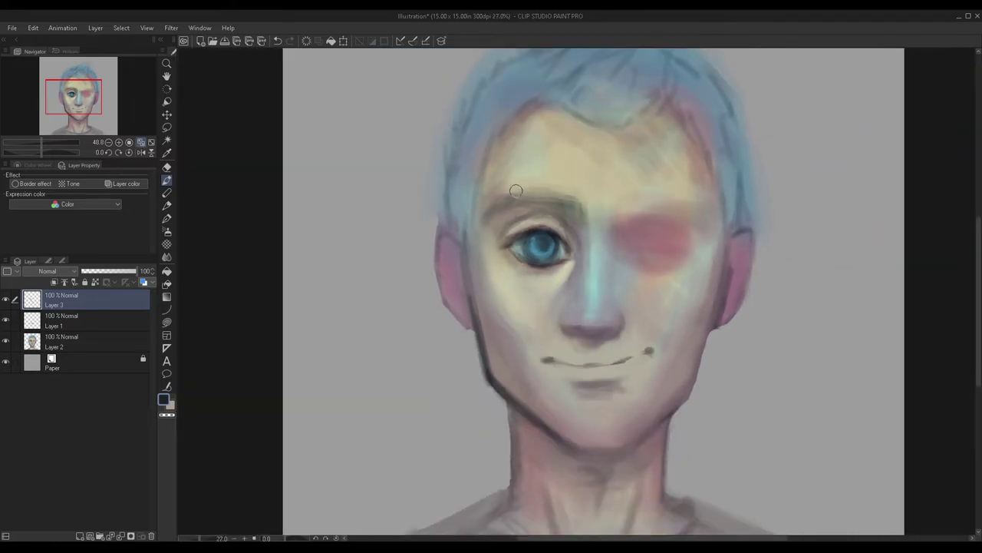
{"action": "left_click", "coordinate": [165, 402]}
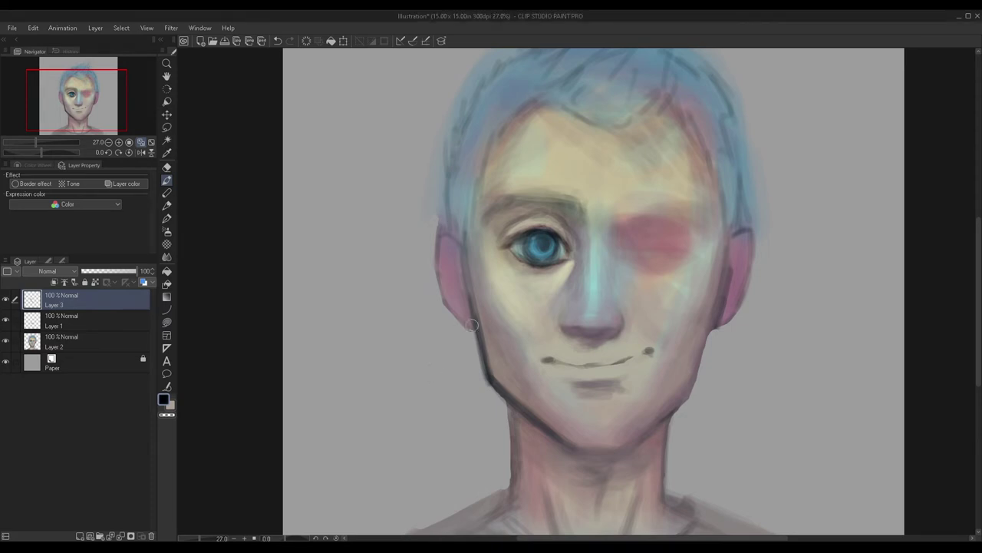
{"action": "scroll", "coordinate": [513, 233], "scroll_direction": "up", "scroll_amount": 5}
{"action": "mouse_move", "coordinate": [513, 233]}
{"action": "left_mouse_down"}
{"action": "mouse_move", "coordinate": [538, 242]}
{"action": "mouse_move", "coordinate": [519, 254]}
{"action": "mouse_move", "coordinate": [515, 237]}
{"action": "mouse_move", "coordinate": [533, 233]}
{"action": "mouse_move", "coordinate": [508, 232]}
{"action": "left_mouse_up"}
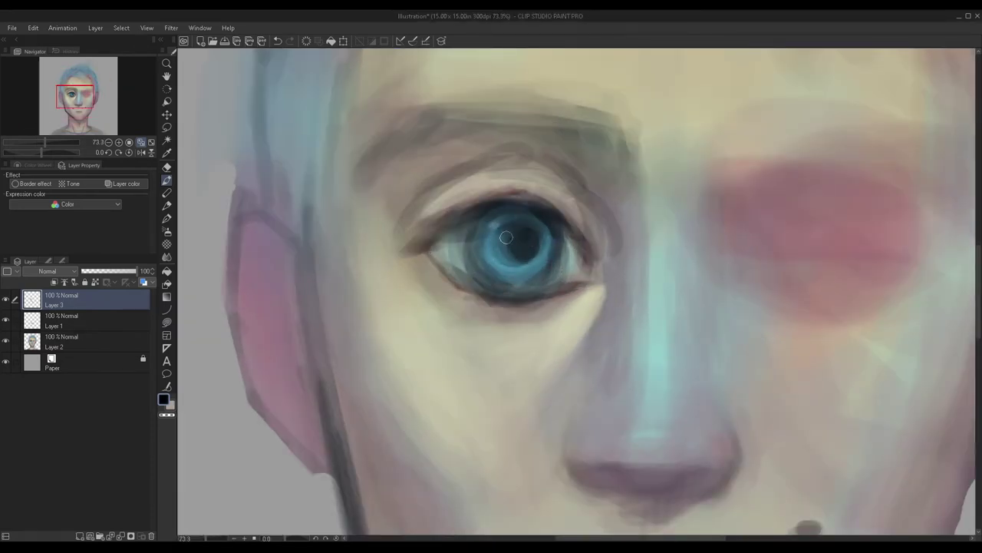
{"action": "scroll", "coordinate": [491, 184], "scroll_direction": "down", "scroll_amount": 6}
{"action": "scroll", "coordinate": [426, 253], "scroll_direction": "down", "scroll_amount": 2}
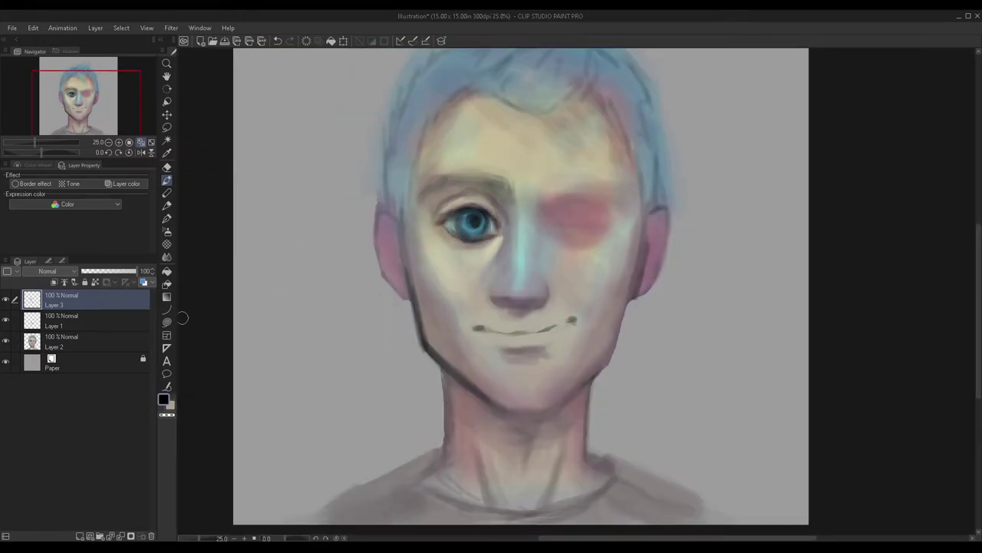
Step: Set the drawing colour to white and paint a small highlight on the iris beside the pupil
{"action": "double_click", "coordinate": [163, 400]}
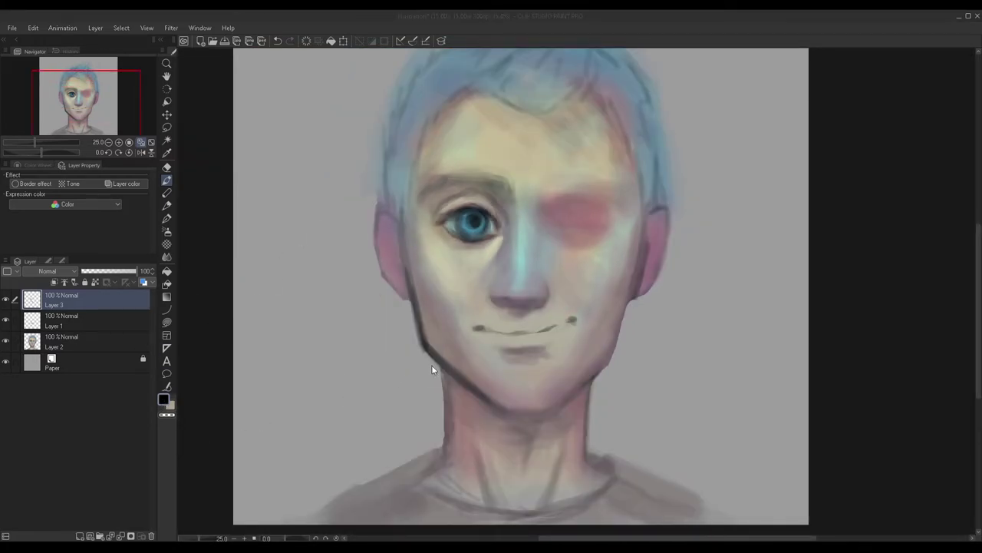
{"action": "scroll", "coordinate": [469, 229], "scroll_direction": "up", "scroll_amount": 7}
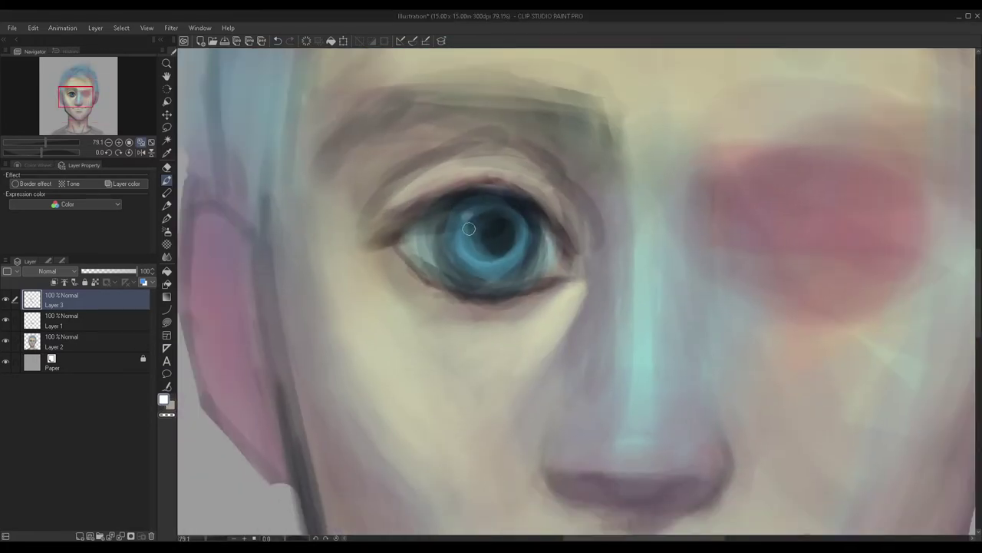
{"action": "mouse_move", "coordinate": [469, 228]}
{"action": "left_mouse_down"}
{"action": "mouse_move", "coordinate": [474, 223]}
{"action": "mouse_move", "coordinate": [456, 223]}
{"action": "mouse_move", "coordinate": [471, 222]}
{"action": "left_mouse_up"}
{"action": "scroll", "coordinate": [456, 242], "scroll_direction": "down", "scroll_amount": 6}
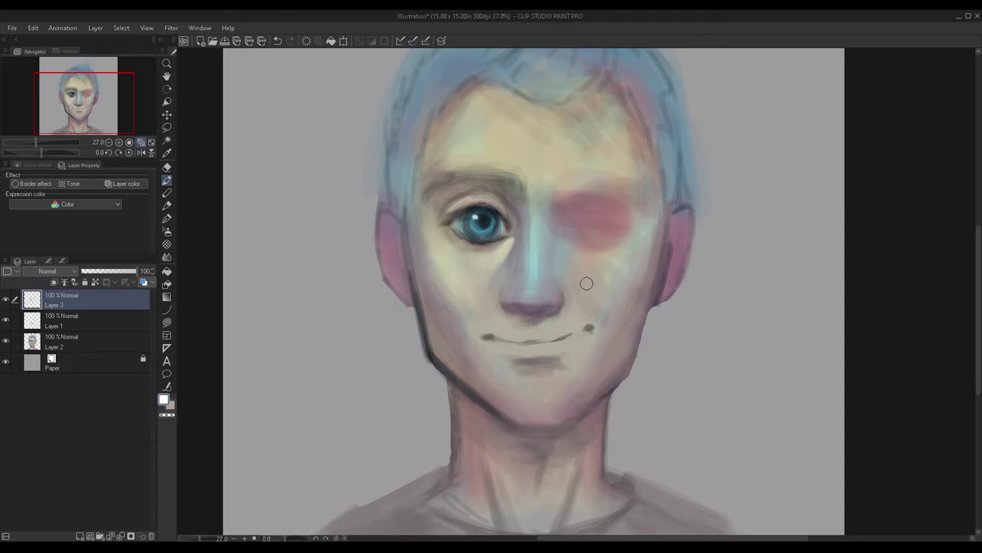
Step: Extend the mouth line to its detached dark corner using the sampled grey and soften the line with a light skin tone
{"action": "scroll", "coordinate": [583, 322], "scroll_direction": "up", "scroll_amount": 5}
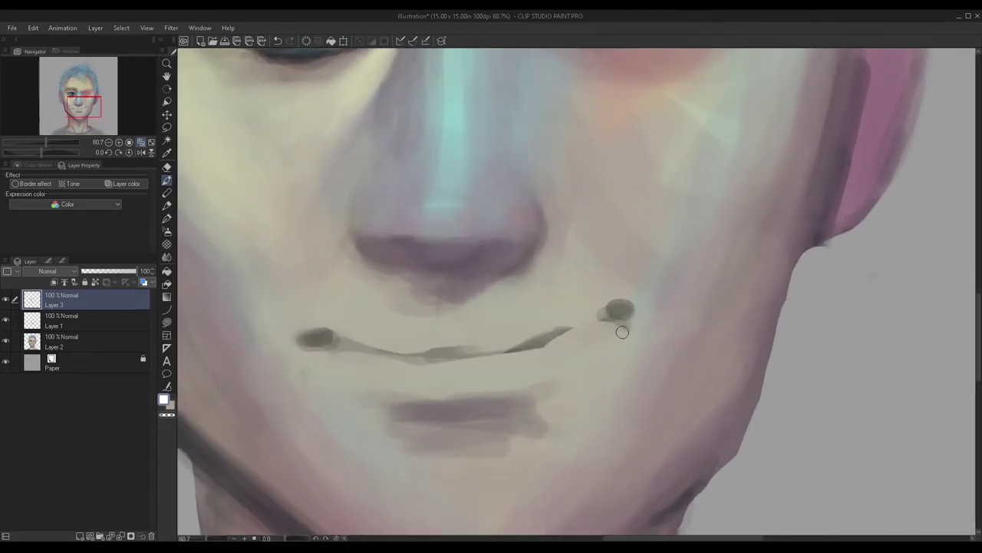
{"action": "left_click", "coordinate": [623, 309], "text": "alt"}
{"action": "scroll", "coordinate": [574, 342], "scroll_direction": "up", "scroll_amount": 1}
{"action": "left_click_drag", "start_coordinate": [565, 333], "coordinate": [611, 313]}
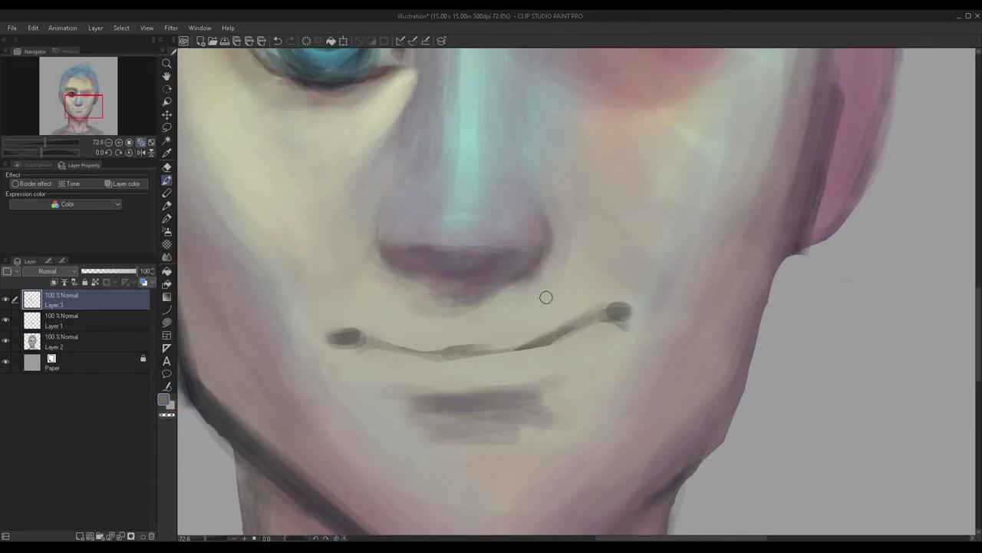
{"action": "scroll", "coordinate": [540, 322], "scroll_direction": "down", "scroll_amount": 4}
{"action": "scroll", "coordinate": [505, 267], "scroll_direction": "up", "scroll_amount": 3}
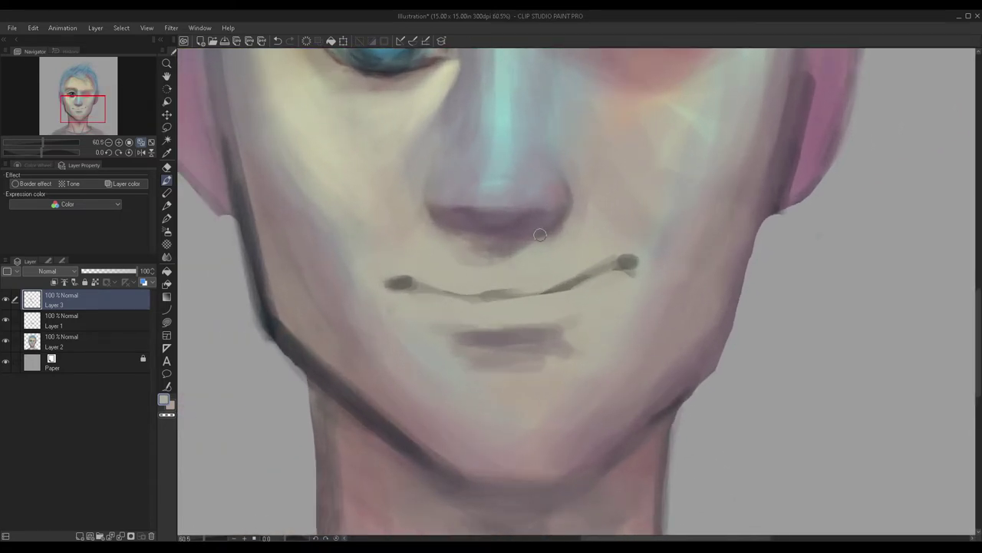
{"action": "scroll", "coordinate": [541, 234], "scroll_direction": "up", "scroll_amount": 2}
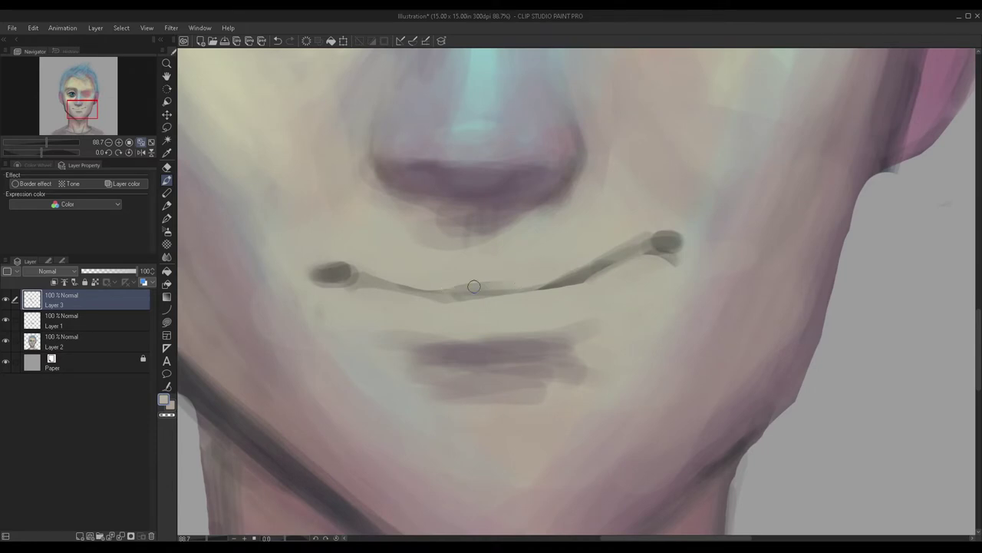
{"action": "scroll", "coordinate": [568, 240], "scroll_direction": "down", "scroll_amount": 6}
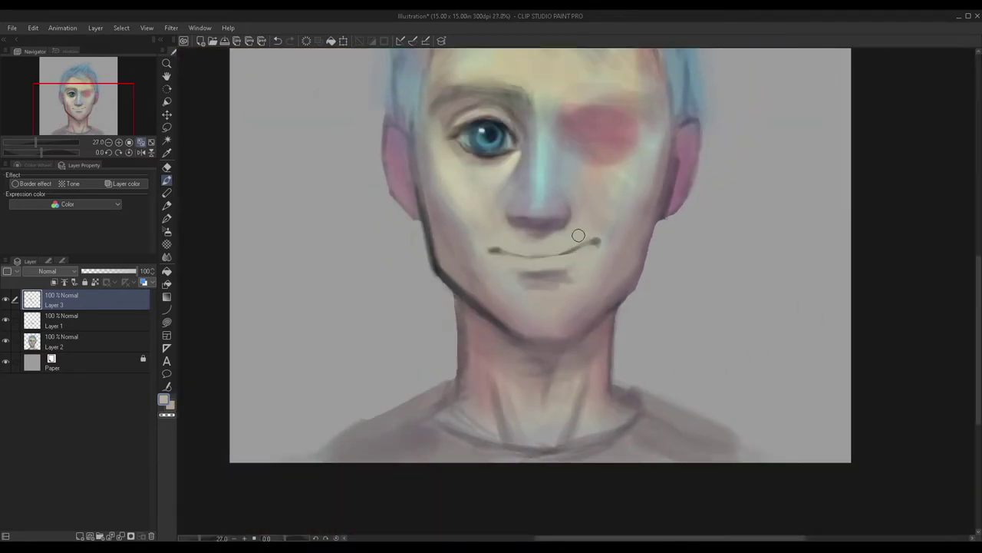
Step: Compare the face with and without Layer 3, and erase that layer's paint over the eye and upper eyelid
{"action": "left_click", "coordinate": [5, 303]}
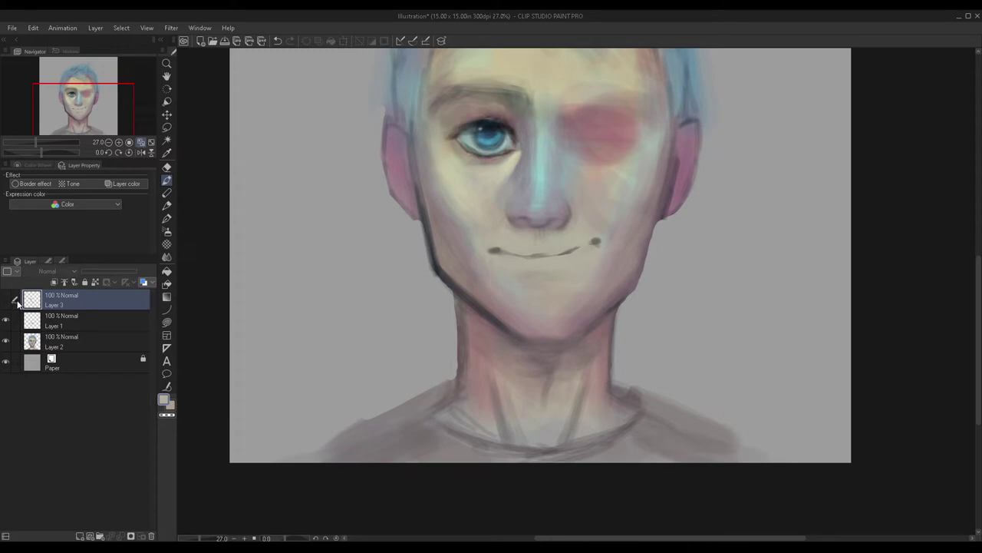
{"action": "left_click", "coordinate": [5, 301]}
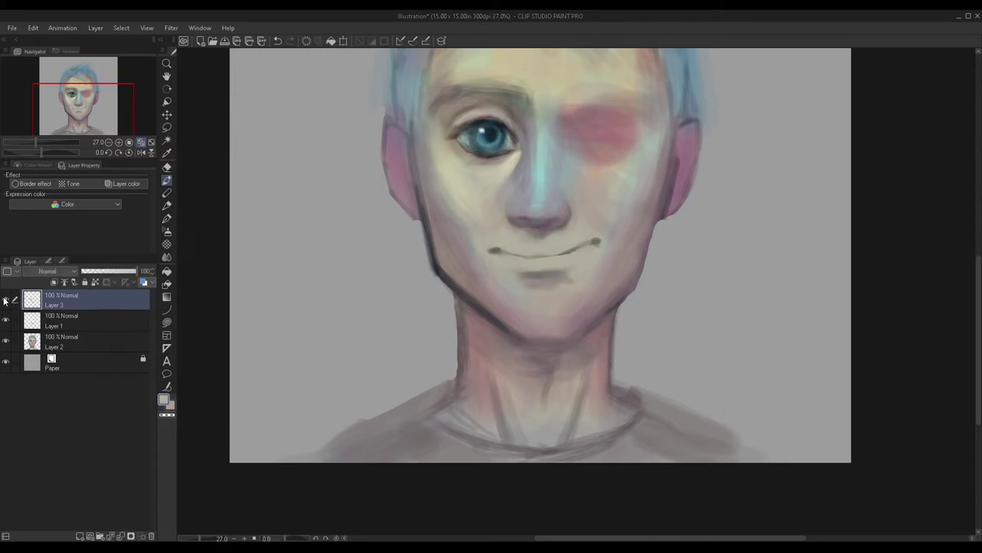
{"action": "left_click", "coordinate": [4, 301]}
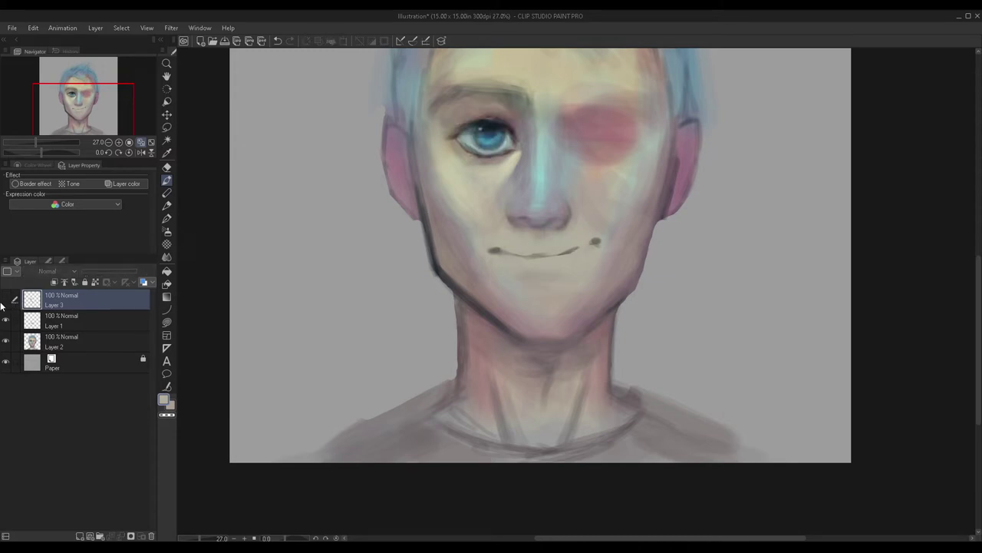
{"action": "left_click", "coordinate": [5, 301]}
{"action": "left_click", "coordinate": [167, 167]}
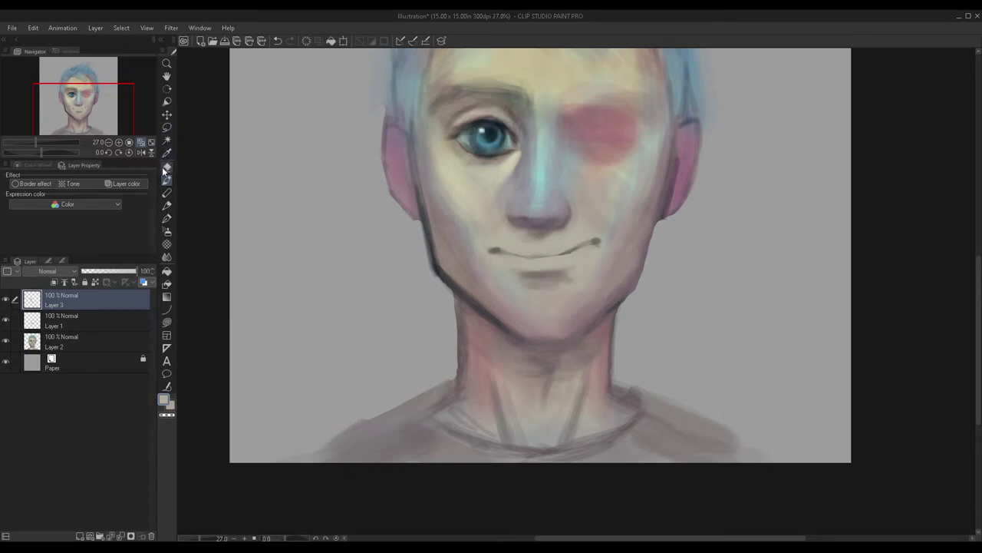
{"action": "mouse_move", "coordinate": [454, 107]}
{"action": "left_mouse_down"}
{"action": "mouse_move", "coordinate": [532, 111]}
{"action": "mouse_move", "coordinate": [530, 120]}
{"action": "mouse_move", "coordinate": [501, 109]}
{"action": "left_mouse_up"}
{"action": "mouse_move", "coordinate": [440, 178]}
{"action": "left_mouse_down"}
{"action": "mouse_move", "coordinate": [457, 131]}
{"action": "mouse_move", "coordinate": [489, 145]}
{"action": "mouse_move", "coordinate": [483, 157]}
{"action": "mouse_move", "coordinate": [472, 137]}
{"action": "left_mouse_up"}
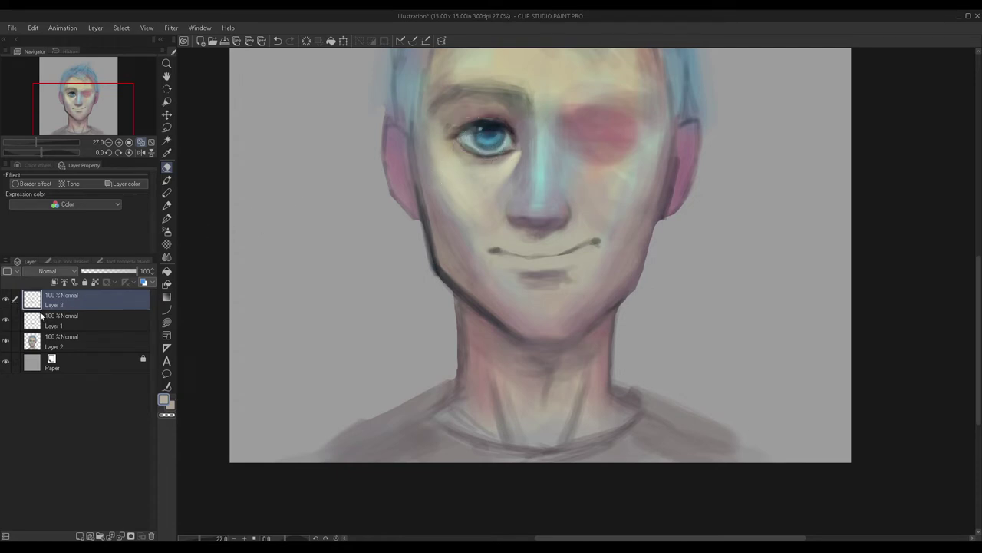
Step: Merge Layer 3 down, reduce the merged layer's opacity to just under 50%, and merge it into Layer 2
{"action": "key", "text": "ctrl+e"}
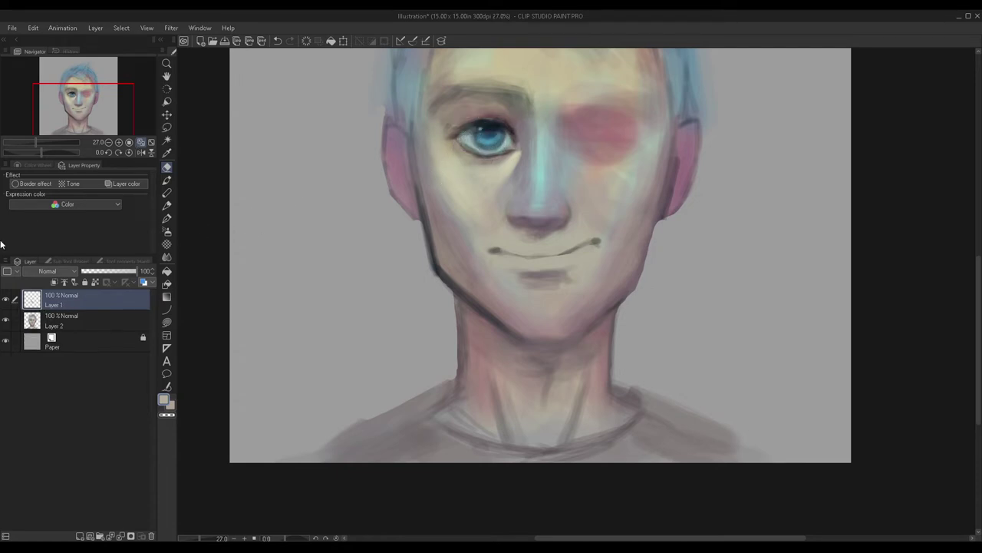
{"action": "left_click", "coordinate": [7, 297]}
{"action": "left_click", "coordinate": [7, 297]}
{"action": "left_click_drag", "start_coordinate": [124, 273], "coordinate": [109, 278]}
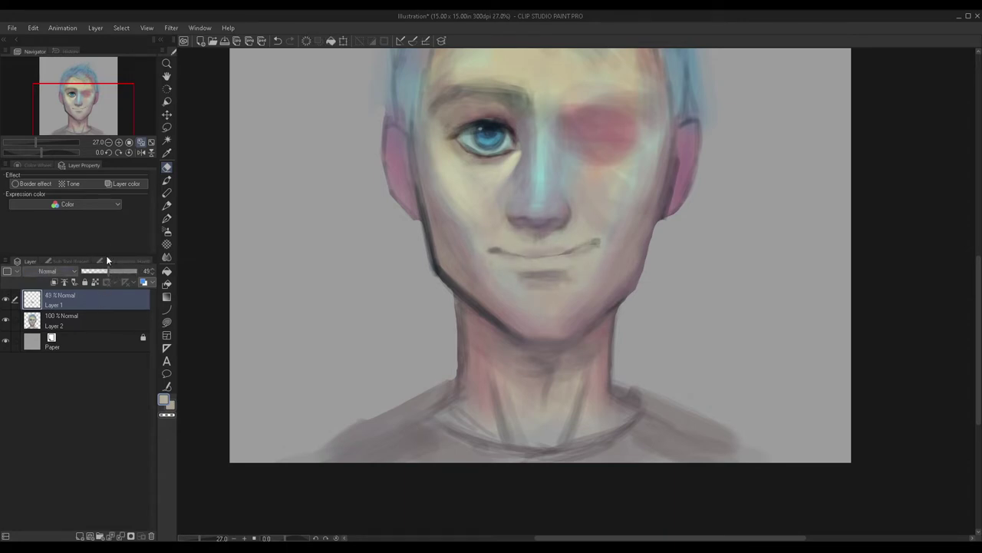
{"action": "key", "text": "ctrl+e"}
Step: Add a new layer and paint a pale cream highlight on the chin with an enlarged brush
{"action": "scroll", "coordinate": [307, 169], "scroll_direction": "down", "scroll_amount": 2}
{"action": "left_click_drag", "start_coordinate": [55, 83], "coordinate": [56, 60]}
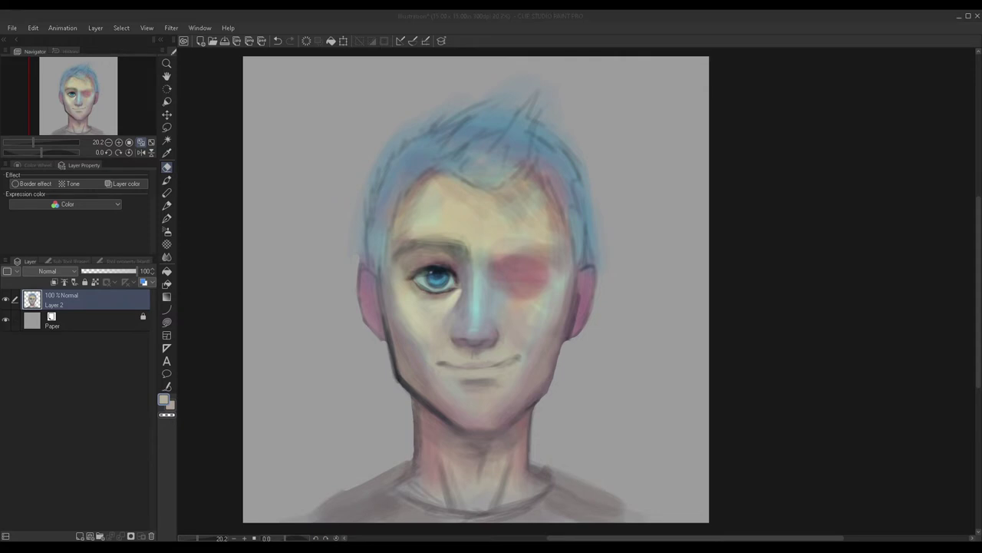
{"action": "left_click", "coordinate": [751, 132]}
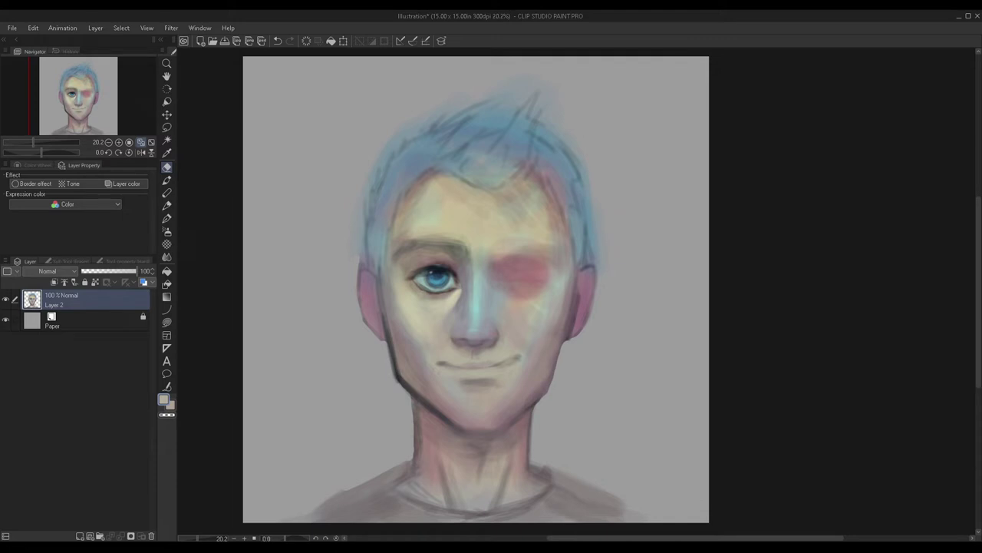
{"action": "key", "text": "ctrl+shift+n"}
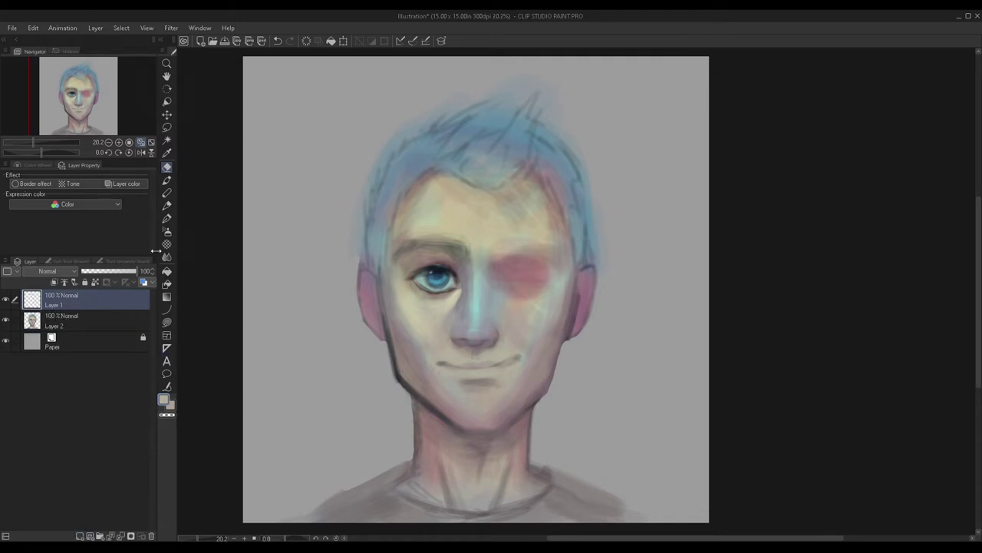
{"action": "left_click", "coordinate": [167, 180]}
{"action": "scroll", "coordinate": [451, 326], "scroll_direction": "up", "scroll_amount": 2}
{"action": "scroll", "coordinate": [451, 299], "scroll_direction": "up", "scroll_amount": 2}
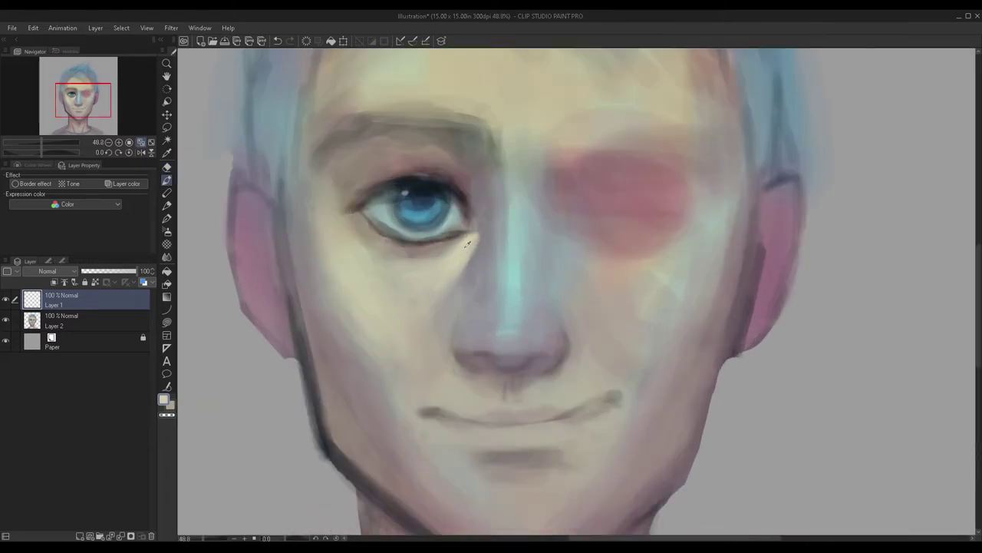
{"action": "scroll", "coordinate": [466, 244], "scroll_direction": "down", "scroll_amount": 2}
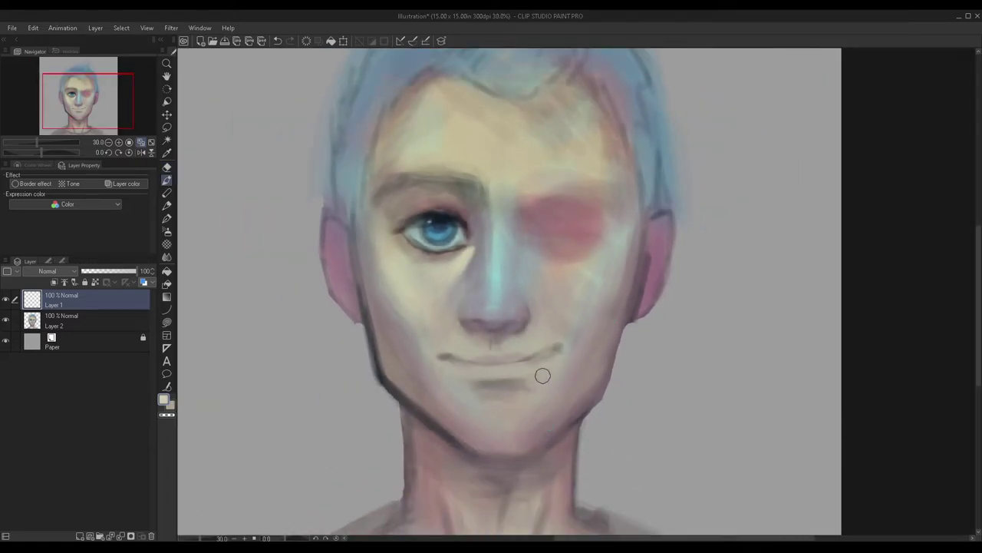
{"action": "key", "text": "bracketright"}
{"action": "key", "text": "bracketright"}
{"action": "key", "text": "bracketright"}
{"action": "key", "text": "bracketright"}
{"action": "key", "text": "bracketright"}
{"action": "left_click_drag", "start_coordinate": [482, 408], "coordinate": [519, 406]}
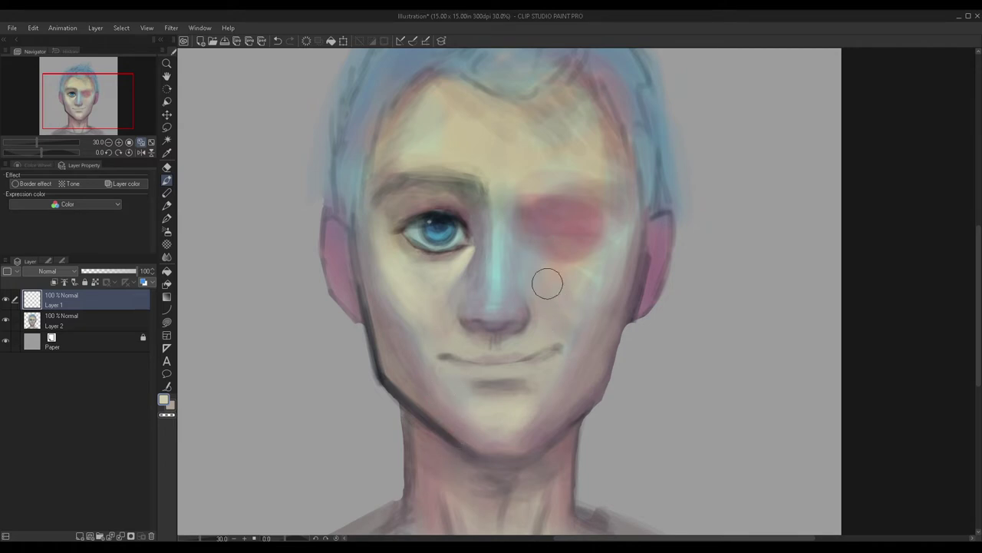
Step: Sample the reddish tone from the unpainted eye patch and paint a soft pink lower lip
{"action": "scroll", "coordinate": [557, 297], "scroll_direction": "down", "scroll_amount": 2}
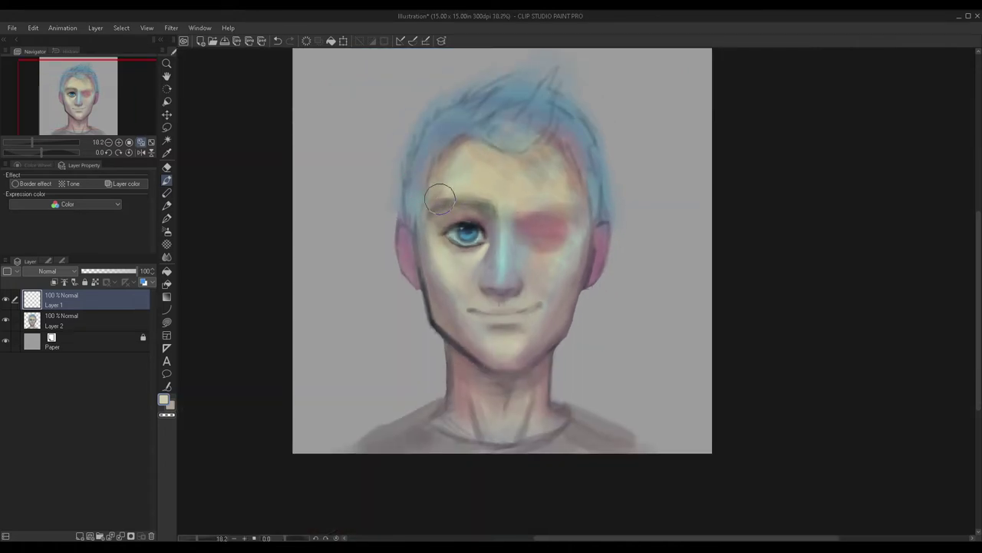
{"action": "scroll", "coordinate": [440, 208], "scroll_direction": "up", "scroll_amount": 2}
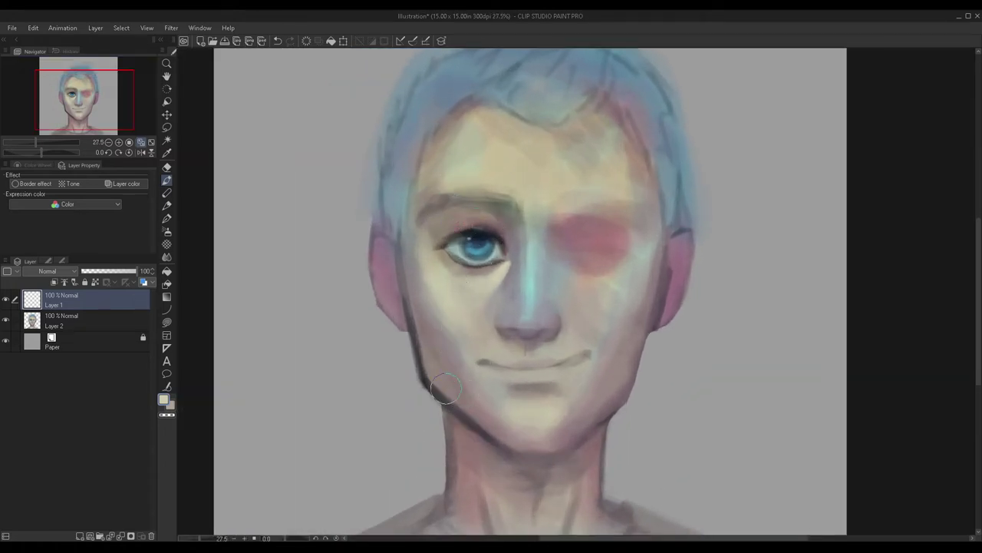
{"action": "left_click", "coordinate": [596, 234], "text": "alt"}
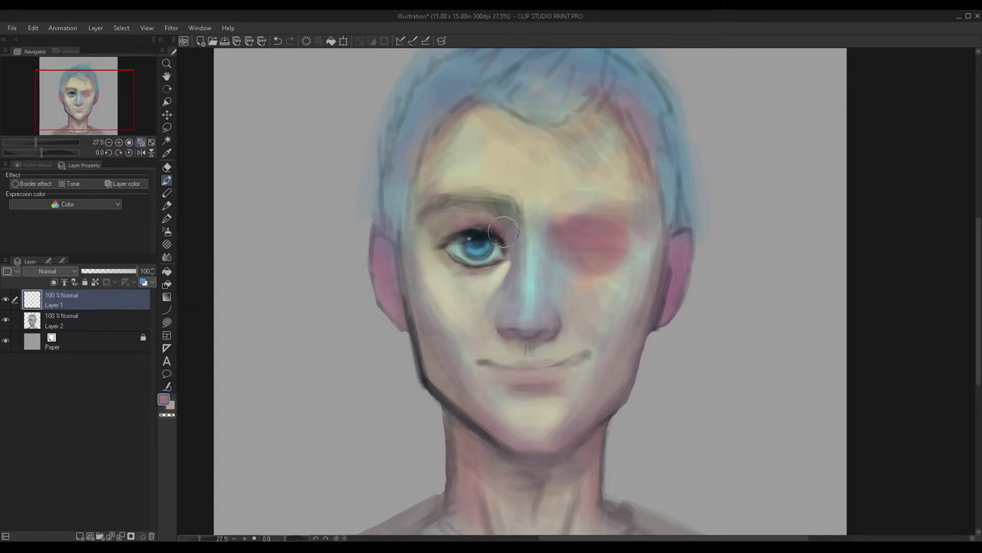
{"action": "scroll", "coordinate": [503, 363], "scroll_direction": "up", "scroll_amount": 1}
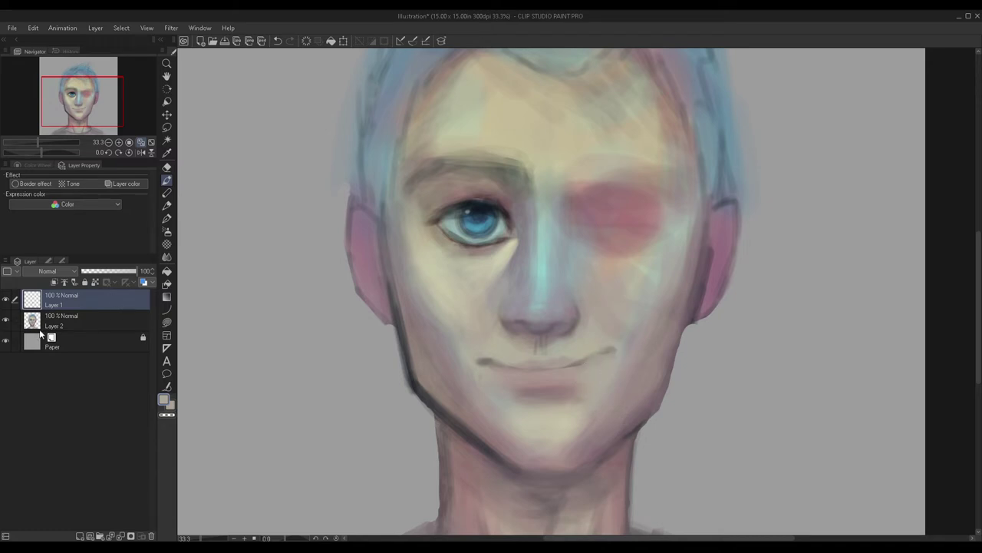
Step: Add a new layer and paint over the iris and pupil with pale grey-blue to leave a blank eyeball
{"action": "left_click", "coordinate": [80, 537]}
{"action": "scroll", "coordinate": [459, 228], "scroll_direction": "up", "scroll_amount": 3}
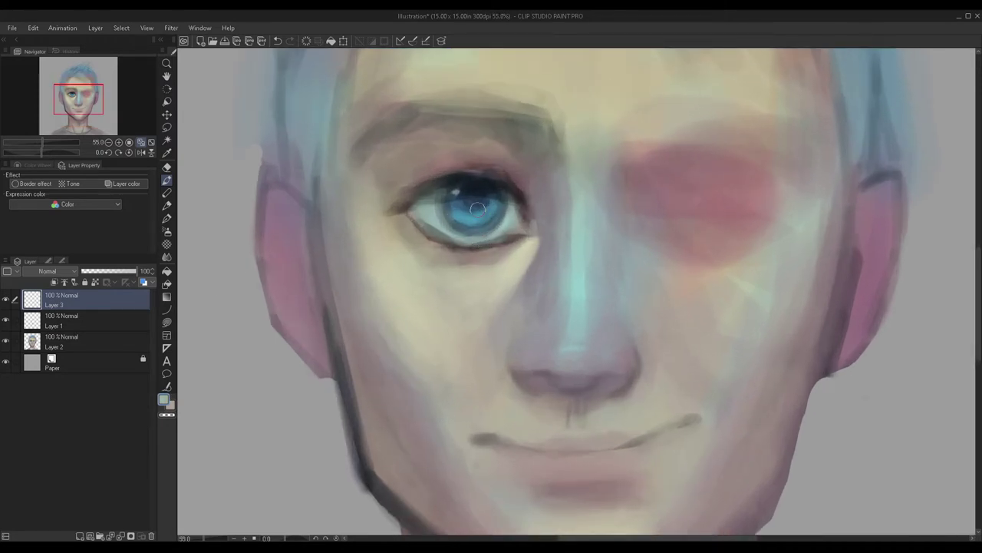
{"action": "mouse_move", "coordinate": [468, 222]}
{"action": "left_mouse_down"}
{"action": "mouse_move", "coordinate": [425, 211]}
{"action": "mouse_move", "coordinate": [453, 219]}
{"action": "mouse_move", "coordinate": [435, 224]}
{"action": "mouse_move", "coordinate": [436, 196]}
{"action": "mouse_move", "coordinate": [474, 201]}
{"action": "mouse_move", "coordinate": [473, 223]}
{"action": "mouse_move", "coordinate": [505, 227]}
{"action": "mouse_move", "coordinate": [497, 213]}
{"action": "mouse_move", "coordinate": [474, 212]}
{"action": "mouse_move", "coordinate": [505, 225]}
{"action": "mouse_move", "coordinate": [479, 224]}
{"action": "mouse_move", "coordinate": [494, 223]}
{"action": "mouse_move", "coordinate": [406, 183]}
{"action": "mouse_move", "coordinate": [449, 202]}
{"action": "mouse_move", "coordinate": [497, 185]}
{"action": "mouse_move", "coordinate": [438, 178]}
{"action": "mouse_move", "coordinate": [423, 200]}
{"action": "mouse_move", "coordinate": [495, 197]}
{"action": "mouse_move", "coordinate": [498, 221]}
{"action": "mouse_move", "coordinate": [453, 232]}
{"action": "left_mouse_up"}
{"action": "left_click", "coordinate": [468, 188], "text": "alt"}
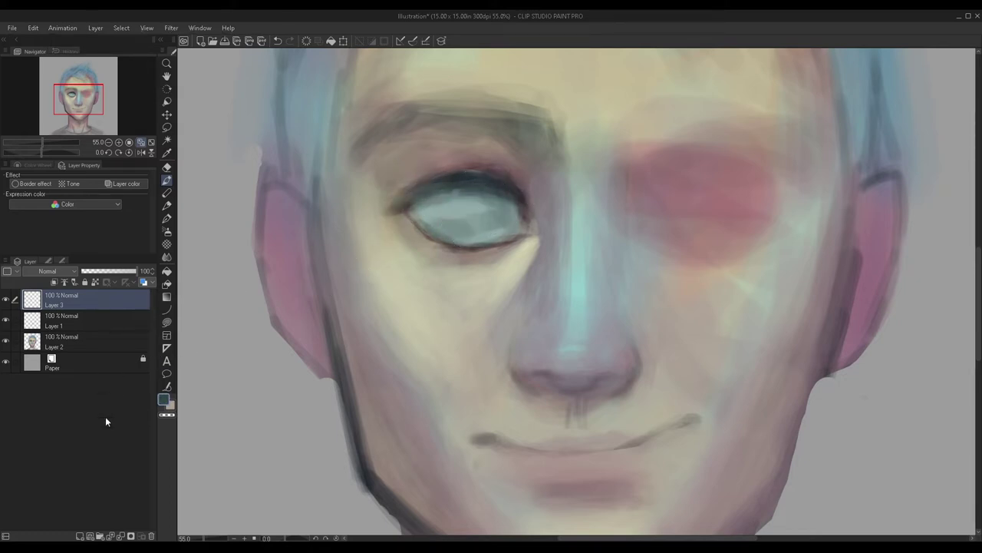
Step: Add another layer and paint a flat teal disc as the new iris on the blank eyeball
{"action": "left_click", "coordinate": [80, 536]}
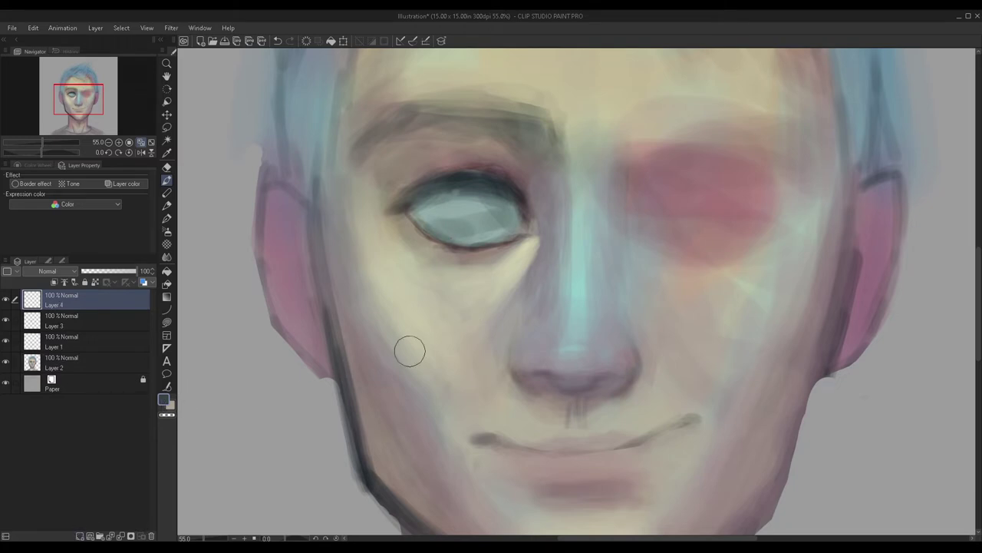
{"action": "double_click", "coordinate": [163, 405]}
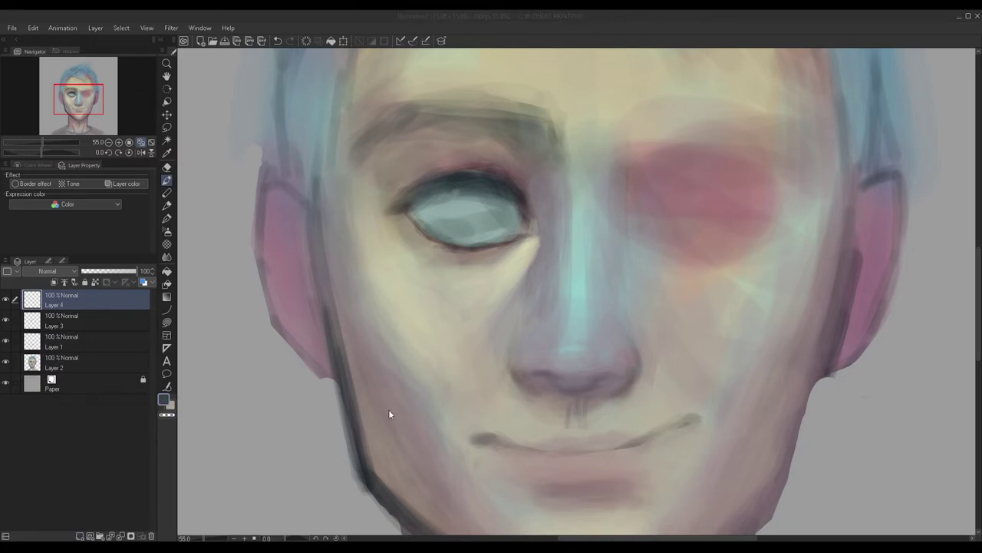
{"action": "key", "text": "Return"}
{"action": "mouse_move", "coordinate": [477, 203]}
{"action": "left_mouse_down"}
{"action": "mouse_move", "coordinate": [479, 219]}
{"action": "mouse_move", "coordinate": [465, 211]}
{"action": "mouse_move", "coordinate": [479, 219]}
{"action": "mouse_move", "coordinate": [456, 208]}
{"action": "mouse_move", "coordinate": [474, 222]}
{"action": "mouse_move", "coordinate": [463, 211]}
{"action": "mouse_move", "coordinate": [473, 212]}
{"action": "left_mouse_up"}
{"action": "scroll", "coordinate": [371, 281], "scroll_direction": "down", "scroll_amount": 1}
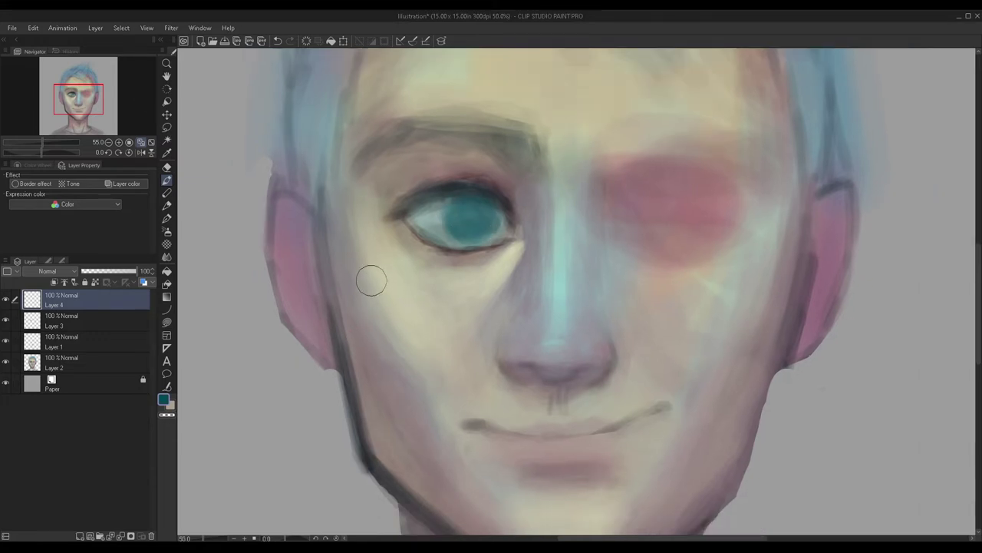
{"action": "scroll", "coordinate": [371, 281], "scroll_direction": "down", "scroll_amount": 3}
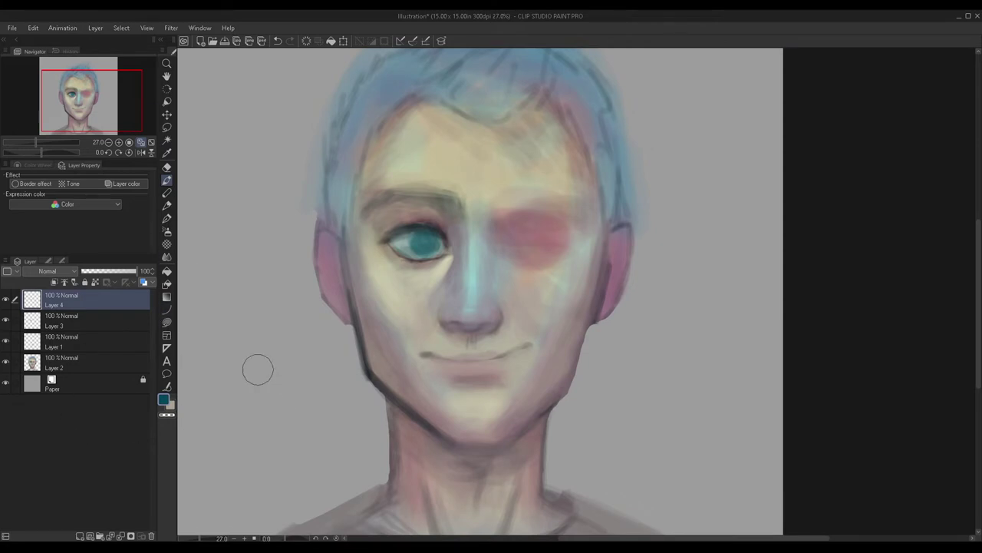
Step: Paint a dark navy rim around the teal iris and shade along the upper eyelid line
{"action": "scroll", "coordinate": [258, 371], "scroll_direction": "up", "scroll_amount": 2}
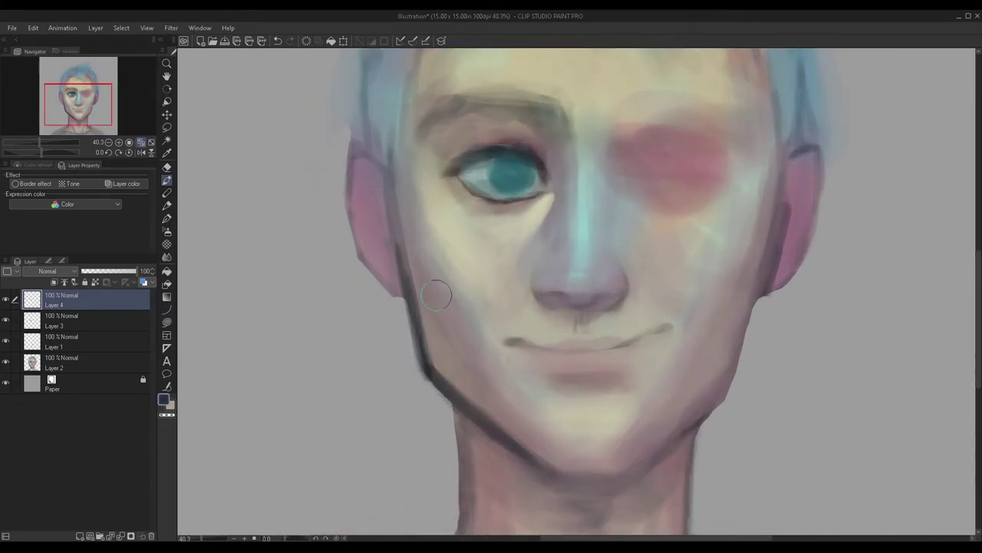
{"action": "scroll", "coordinate": [488, 193], "scroll_direction": "up", "scroll_amount": 5}
{"action": "mouse_move", "coordinate": [493, 147]}
{"action": "left_mouse_down"}
{"action": "mouse_move", "coordinate": [462, 191]}
{"action": "mouse_move", "coordinate": [517, 263]}
{"action": "left_mouse_up"}
{"action": "mouse_move", "coordinate": [490, 120]}
{"action": "left_mouse_down"}
{"action": "mouse_move", "coordinate": [561, 262]}
{"action": "mouse_move", "coordinate": [465, 200]}
{"action": "mouse_move", "coordinate": [468, 183]}
{"action": "mouse_move", "coordinate": [600, 155]}
{"action": "mouse_move", "coordinate": [535, 135]}
{"action": "mouse_move", "coordinate": [462, 196]}
{"action": "mouse_move", "coordinate": [493, 116]}
{"action": "mouse_move", "coordinate": [623, 156]}
{"action": "left_mouse_up"}
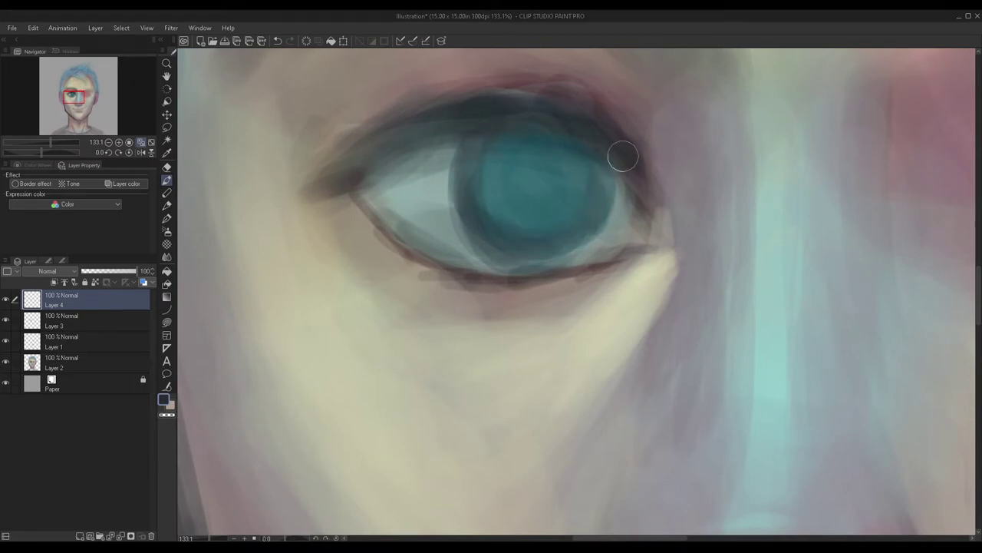
Step: Choose a darker, near-black navy and deepen the upper lash line and the shadow over the iris top
{"action": "double_click", "coordinate": [162, 403]}
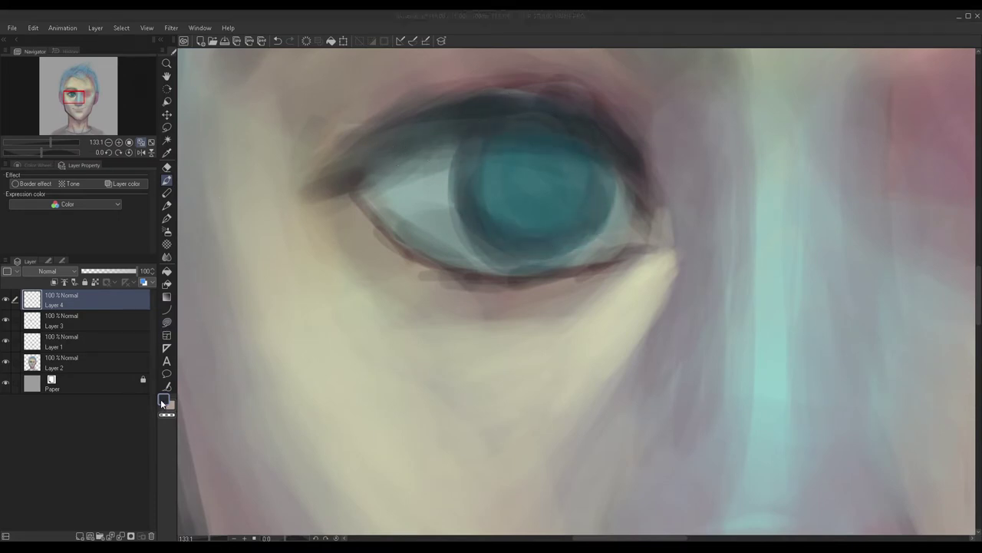
{"action": "left_click", "coordinate": [237, 468]}
{"action": "left_click", "coordinate": [440, 366]}
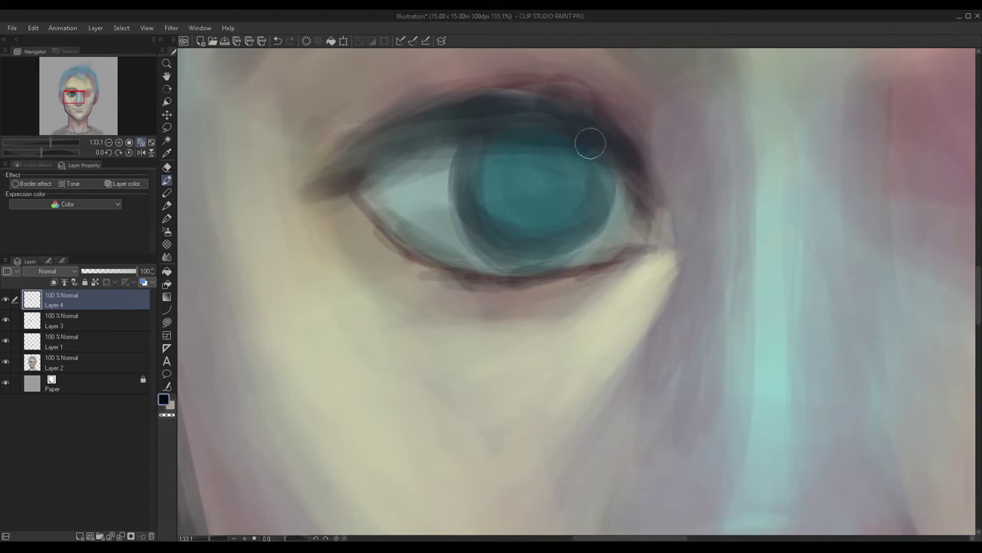
{"action": "mouse_move", "coordinate": [590, 143]}
{"action": "left_mouse_down"}
{"action": "mouse_move", "coordinate": [481, 132]}
{"action": "mouse_move", "coordinate": [460, 148]}
{"action": "mouse_move", "coordinate": [595, 148]}
{"action": "mouse_move", "coordinate": [608, 132]}
{"action": "mouse_move", "coordinate": [455, 145]}
{"action": "mouse_move", "coordinate": [566, 137]}
{"action": "mouse_move", "coordinate": [643, 196]}
{"action": "mouse_move", "coordinate": [592, 147]}
{"action": "mouse_move", "coordinate": [473, 121]}
{"action": "mouse_move", "coordinate": [414, 151]}
{"action": "mouse_move", "coordinate": [483, 110]}
{"action": "left_mouse_up"}
{"action": "scroll", "coordinate": [340, 215], "scroll_direction": "down", "scroll_amount": 5}
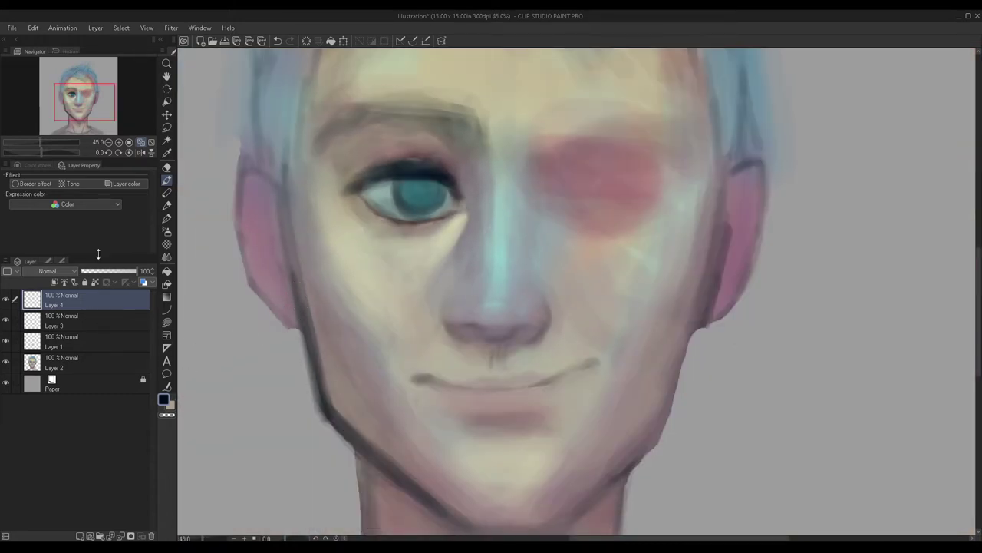
Step: Merge the three painted layers down into Layer 2 and leave a single new empty layer above it
{"action": "key", "text": "ctrl+e"}
{"action": "key", "text": "ctrl+e"}
{"action": "key", "text": "ctrl+e"}
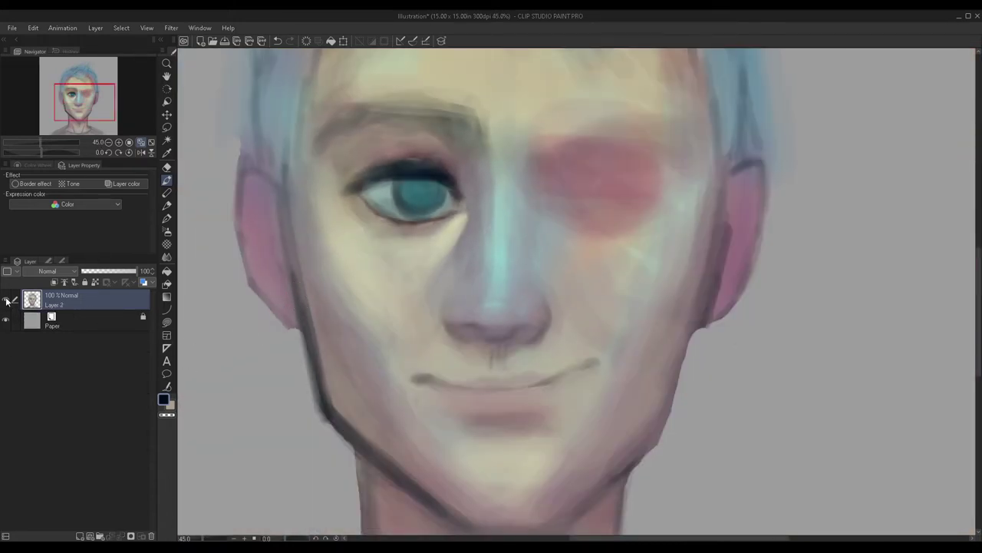
{"action": "left_click", "coordinate": [79, 536]}
{"action": "left_click", "coordinate": [80, 536]}
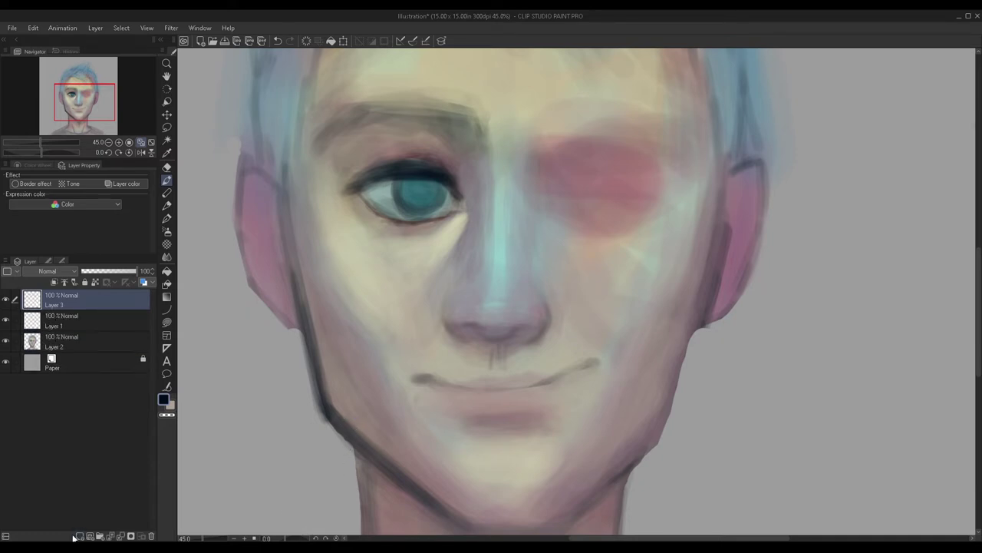
{"action": "left_click", "coordinate": [151, 536]}
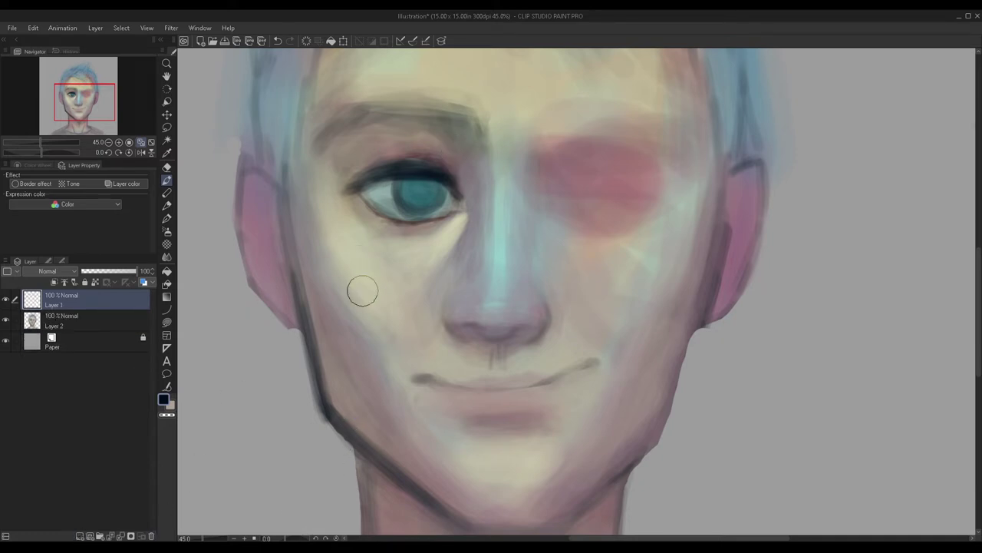
Step: Choose a bright cyan and paint a glowing light area across the middle and lower part of the iris
{"action": "left_click_drag", "start_coordinate": [352, 183], "coordinate": [373, 174]}
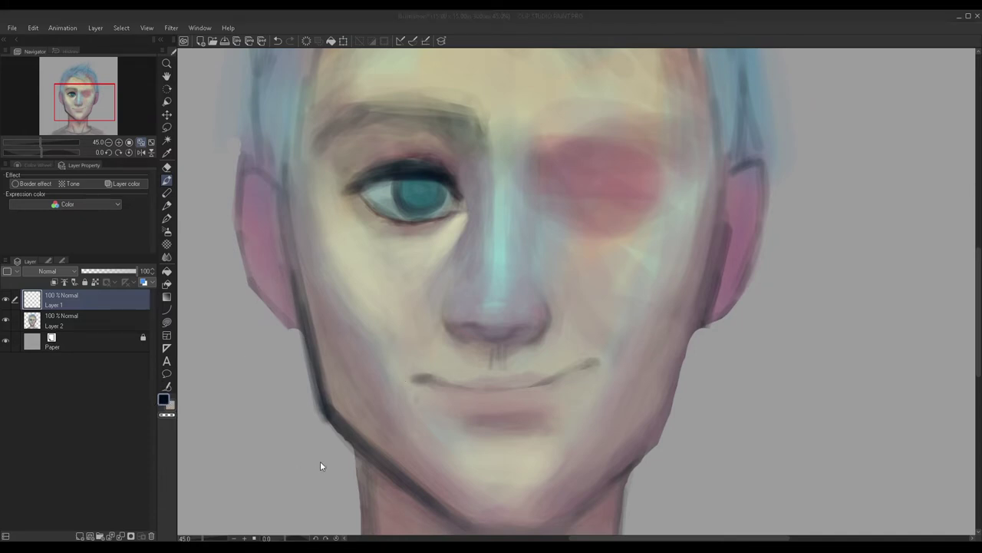
{"action": "left_click", "coordinate": [415, 198], "text": "alt"}
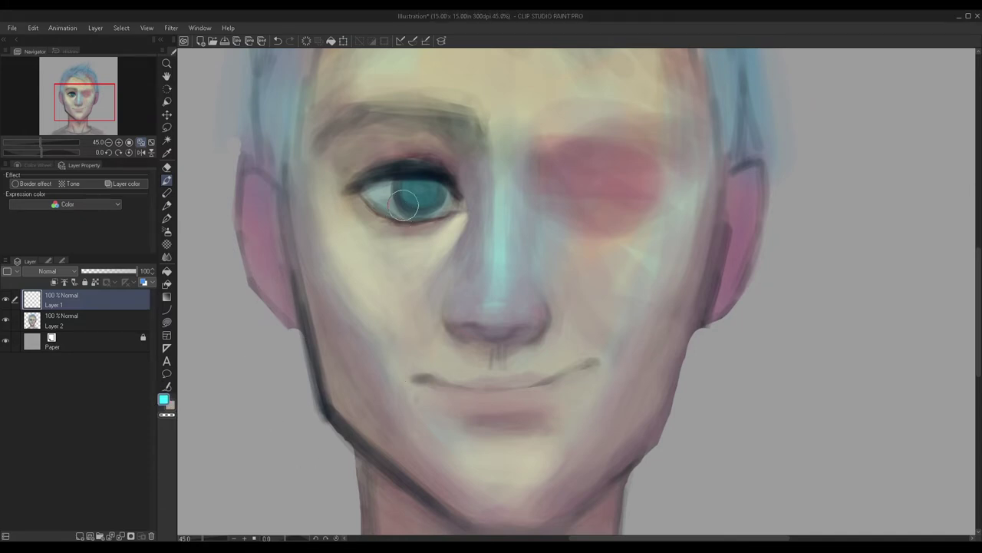
{"action": "scroll", "coordinate": [418, 192], "scroll_direction": "up", "scroll_amount": 4}
{"action": "mouse_move", "coordinate": [419, 189]}
{"action": "left_mouse_down"}
{"action": "mouse_move", "coordinate": [403, 207]}
{"action": "mouse_move", "coordinate": [387, 197]}
{"action": "mouse_move", "coordinate": [473, 189]}
{"action": "mouse_move", "coordinate": [393, 198]}
{"action": "mouse_move", "coordinate": [422, 185]}
{"action": "mouse_move", "coordinate": [452, 200]}
{"action": "mouse_move", "coordinate": [438, 211]}
{"action": "mouse_move", "coordinate": [395, 175]}
{"action": "left_mouse_up"}
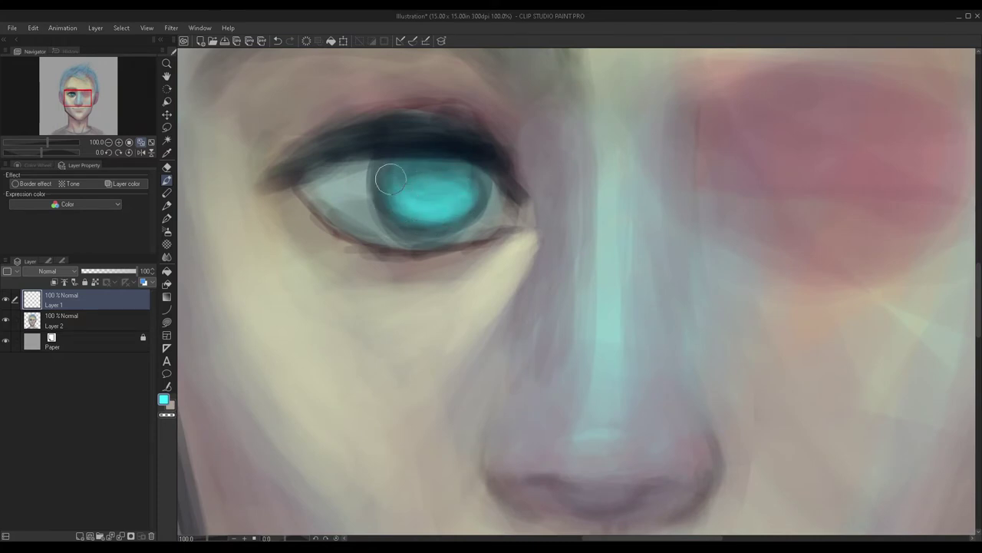
{"action": "scroll", "coordinate": [395, 180], "scroll_direction": "down", "scroll_amount": 5}
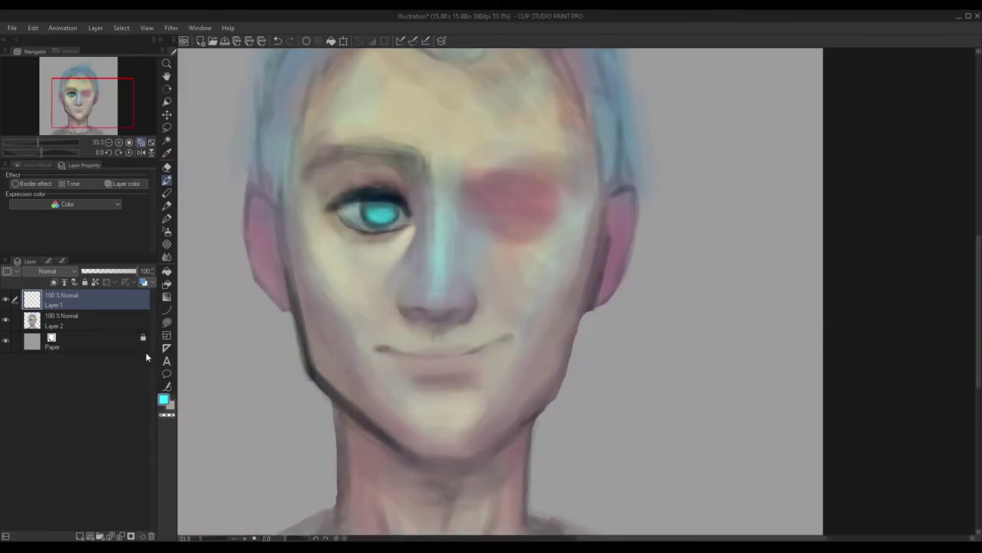
{"action": "scroll", "coordinate": [361, 211], "scroll_direction": "up", "scroll_amount": 4}
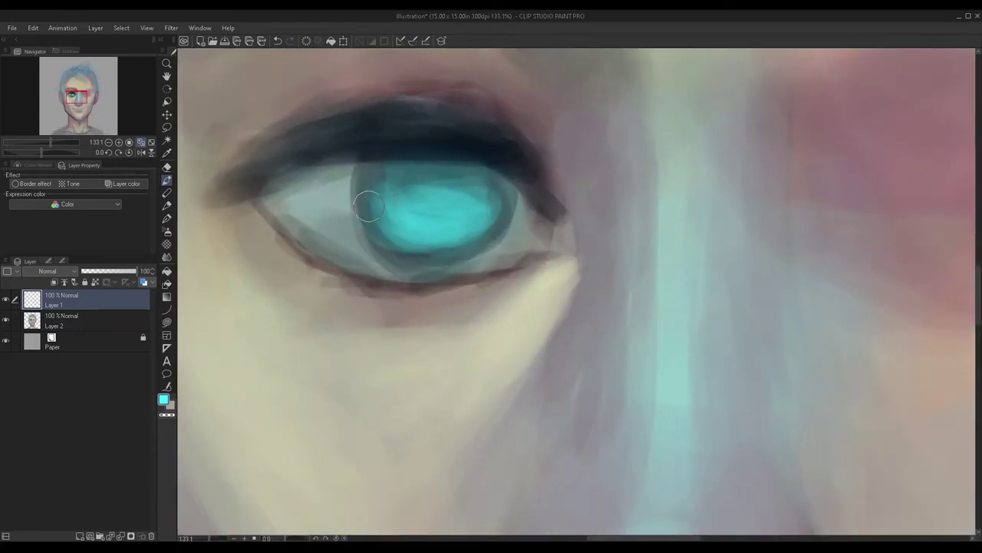
{"action": "mouse_move", "coordinate": [368, 206]}
{"action": "left_mouse_down"}
{"action": "mouse_move", "coordinate": [425, 248]}
{"action": "mouse_move", "coordinate": [473, 239]}
{"action": "mouse_move", "coordinate": [408, 227]}
{"action": "mouse_move", "coordinate": [373, 195]}
{"action": "mouse_move", "coordinate": [404, 237]}
{"action": "mouse_move", "coordinate": [466, 247]}
{"action": "mouse_move", "coordinate": [451, 229]}
{"action": "mouse_move", "coordinate": [491, 211]}
{"action": "left_mouse_up"}
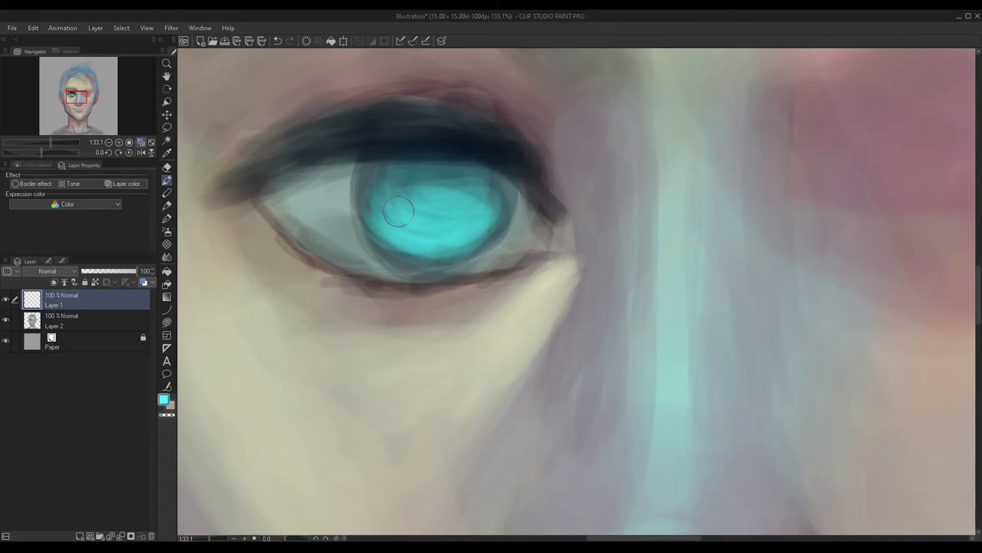
{"action": "scroll", "coordinate": [323, 172], "scroll_direction": "down", "scroll_amount": 4}
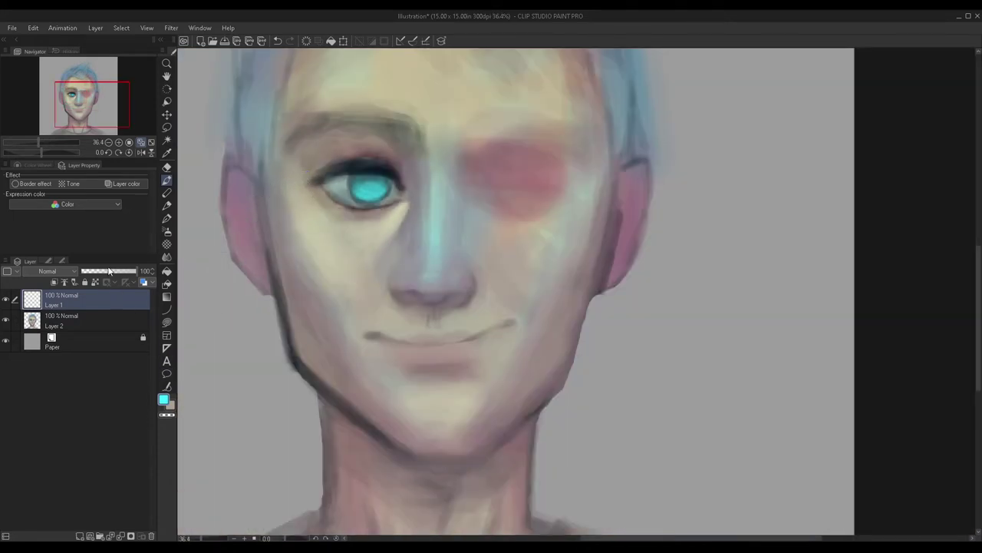
Step: Nudge the cyan glow layer slightly over the iris with the Move layer tool
{"action": "left_click", "coordinate": [166, 114]}
{"action": "scroll", "coordinate": [367, 184], "scroll_direction": "up", "scroll_amount": 2}
{"action": "scroll", "coordinate": [366, 184], "scroll_direction": "up", "scroll_amount": 1}
{"action": "mouse_move", "coordinate": [343, 215]}
{"action": "left_mouse_down"}
{"action": "mouse_move", "coordinate": [329, 222]}
{"action": "mouse_move", "coordinate": [346, 218]}
{"action": "left_mouse_up"}
{"action": "scroll", "coordinate": [328, 163], "scroll_direction": "down", "scroll_amount": 3}
{"action": "scroll", "coordinate": [329, 162], "scroll_direction": "down", "scroll_amount": 1}
Step: Mirror the canvas view horizontally and merge the iris glow layer down into Layer 2
{"action": "left_click", "coordinate": [142, 152]}
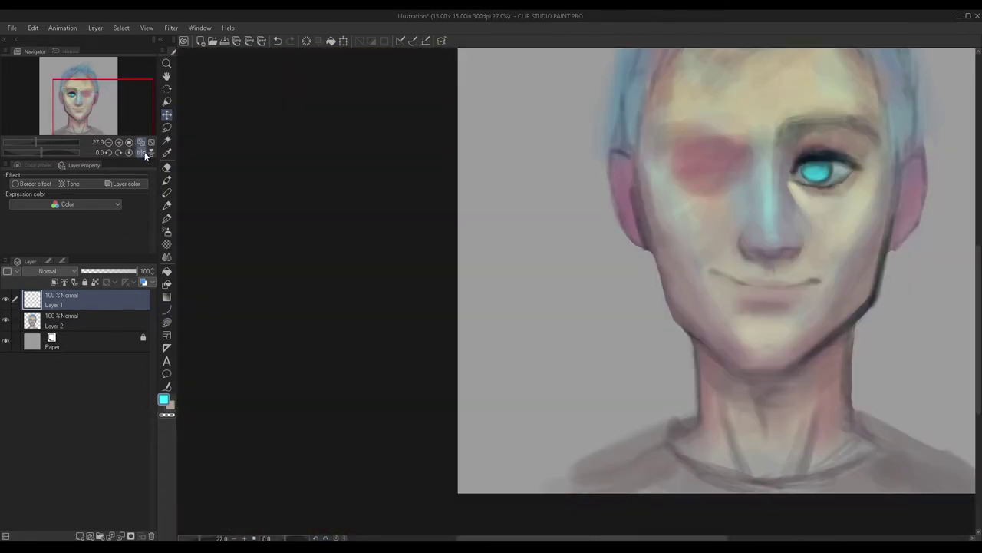
{"action": "scroll", "coordinate": [816, 192], "scroll_direction": "down", "scroll_amount": 2}
{"action": "scroll", "coordinate": [805, 205], "scroll_direction": "up", "scroll_amount": 2}
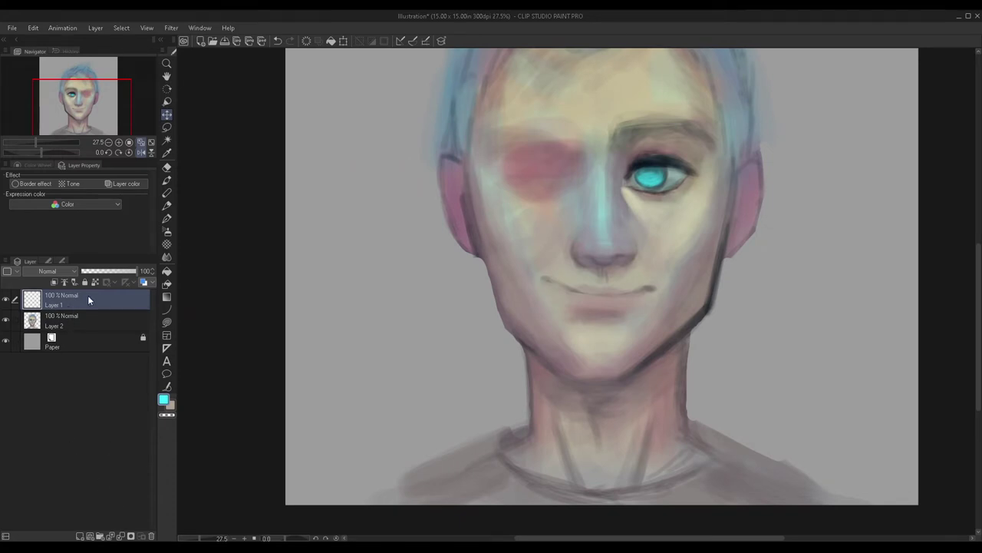
{"action": "key", "text": "ctrl+e"}
Step: Soften the corners of the mouth with a smaller brush and skin tones sampled from around the lips
{"action": "left_click", "coordinate": [167, 180]}
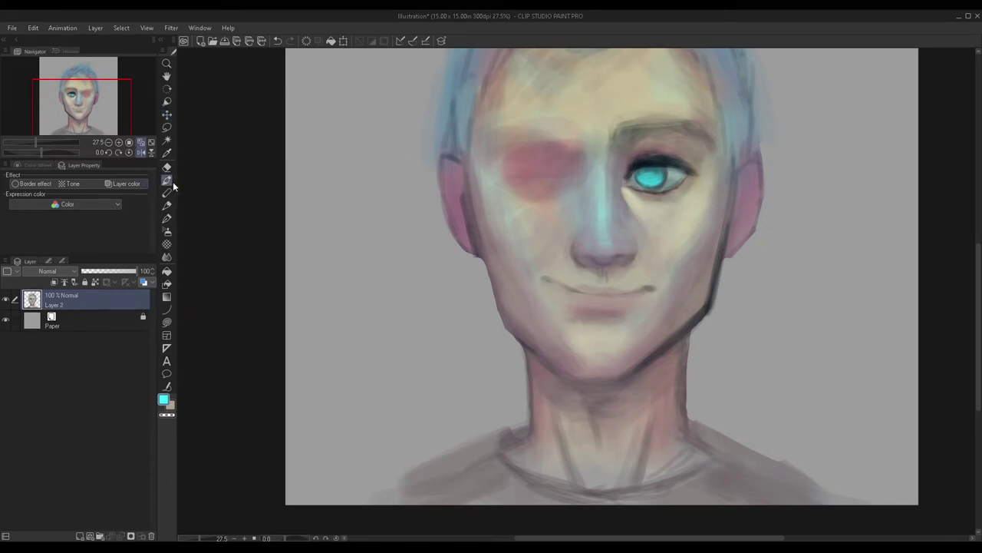
{"action": "scroll", "coordinate": [565, 306], "scroll_direction": "up", "scroll_amount": 2}
{"action": "left_click", "coordinate": [542, 261], "text": "alt"}
{"action": "left_click", "coordinate": [567, 256], "text": "alt"}
{"action": "mouse_move", "coordinate": [568, 250]}
{"action": "left_mouse_down"}
{"action": "mouse_move", "coordinate": [540, 260]}
{"action": "mouse_move", "coordinate": [552, 271]}
{"action": "mouse_move", "coordinate": [507, 281]}
{"action": "mouse_move", "coordinate": [530, 266]}
{"action": "mouse_move", "coordinate": [520, 265]}
{"action": "mouse_move", "coordinate": [553, 267]}
{"action": "left_mouse_up"}
{"action": "key", "text": "["}
{"action": "key", "text": "["}
{"action": "key", "text": "["}
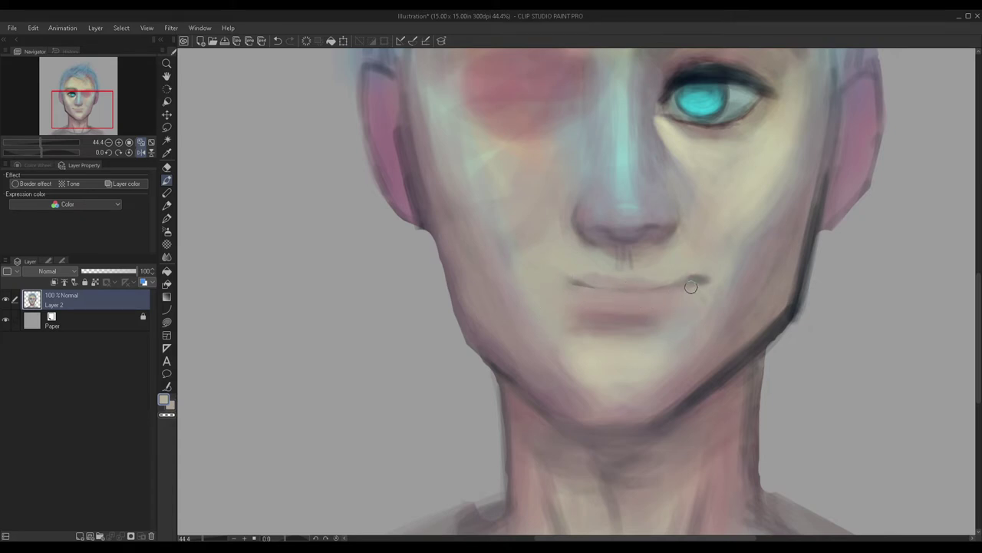
{"action": "left_click", "coordinate": [700, 268], "text": "alt"}
{"action": "scroll", "coordinate": [400, 309], "scroll_direction": "down", "scroll_amount": 3}
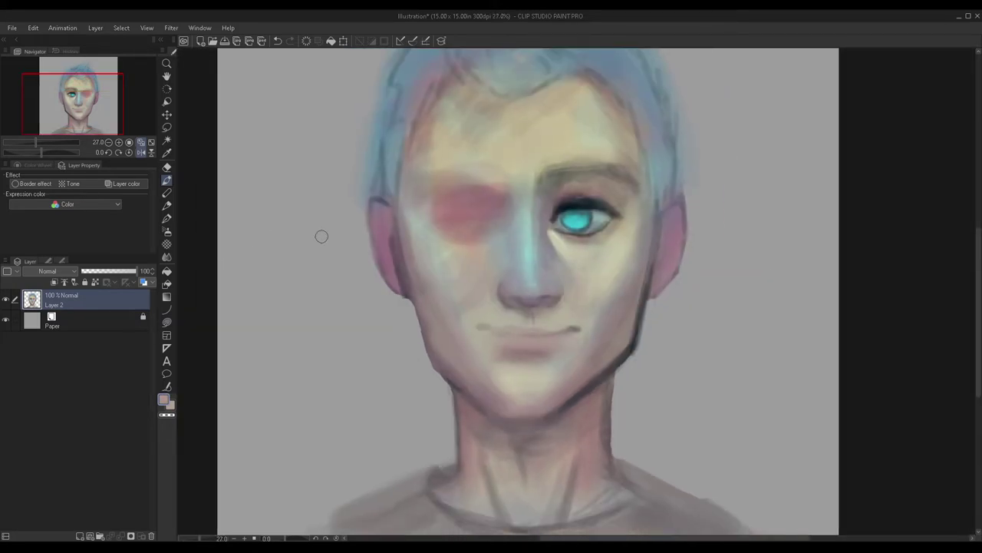
Step: Add a new layer and paint a small white catchlight on the iris
{"action": "left_click", "coordinate": [90, 535]}
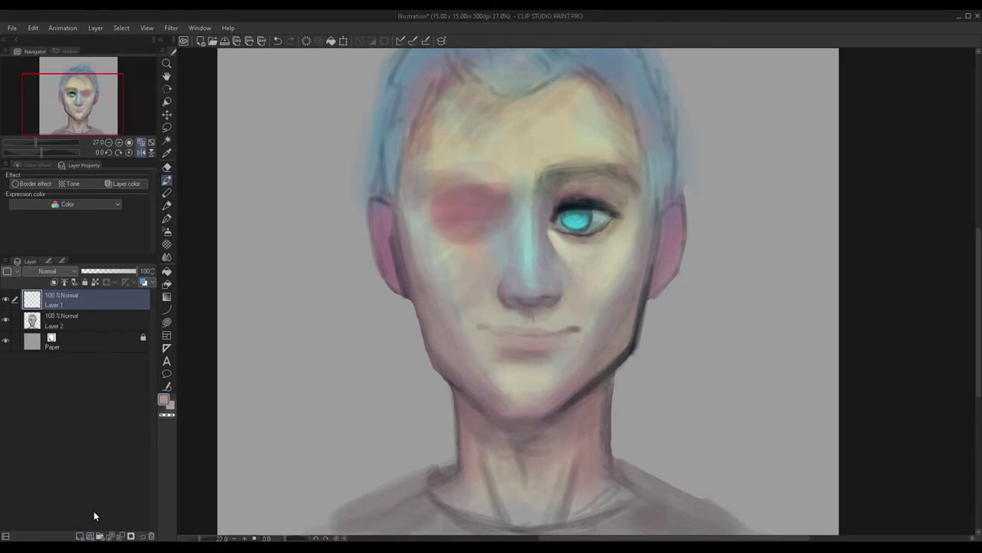
{"action": "double_click", "coordinate": [163, 400]}
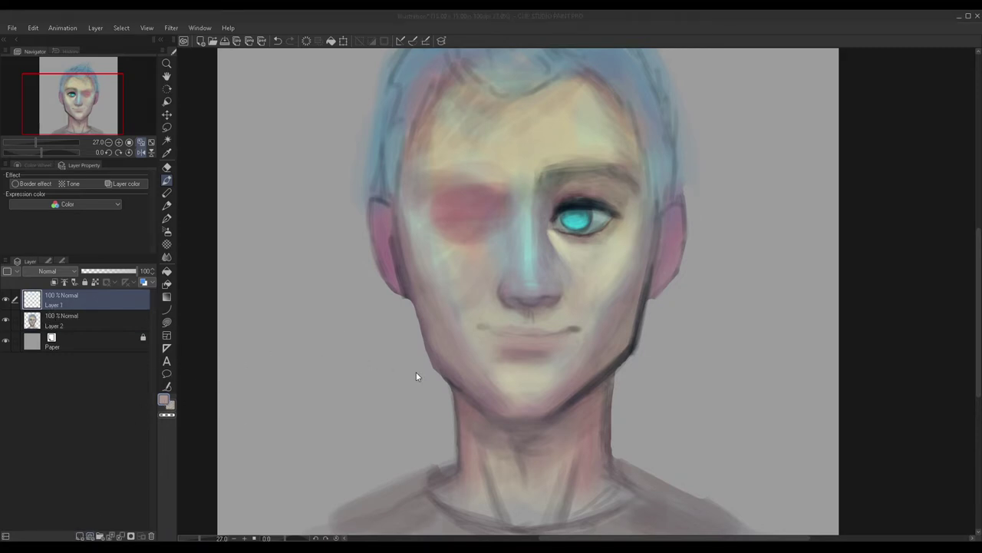
{"action": "scroll", "coordinate": [537, 199], "scroll_direction": "up", "scroll_amount": 8}
{"action": "left_click_drag", "start_coordinate": [511, 163], "coordinate": [515, 169]}
{"action": "scroll", "coordinate": [407, 180], "scroll_direction": "down", "scroll_amount": 5}
{"action": "scroll", "coordinate": [408, 179], "scroll_direction": "down", "scroll_amount": 1}
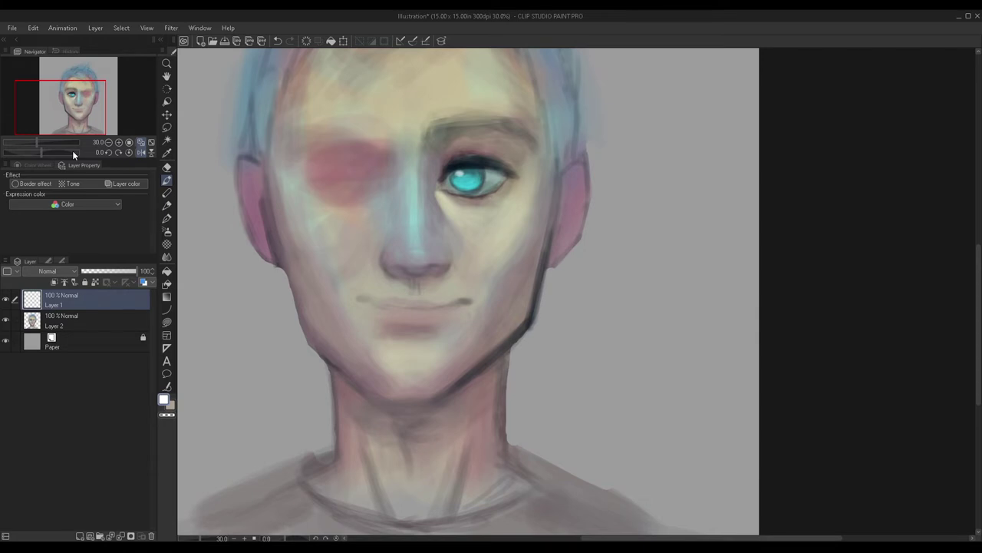
Step: Merge the catchlight layer down, add a new layer and paint a white highlight on the nose tip
{"action": "key", "text": "ctrl+e"}
{"action": "left_click", "coordinate": [80, 536]}
{"action": "scroll", "coordinate": [322, 226], "scroll_direction": "down", "scroll_amount": 4}
{"action": "scroll", "coordinate": [237, 149], "scroll_direction": "up", "scroll_amount": 5}
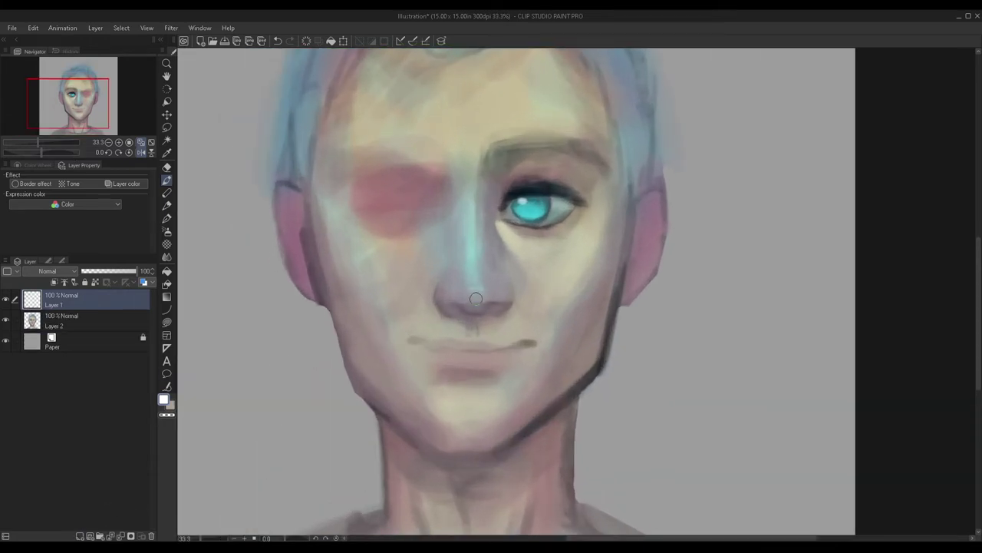
{"action": "left_click_drag", "start_coordinate": [468, 283], "coordinate": [472, 275]}
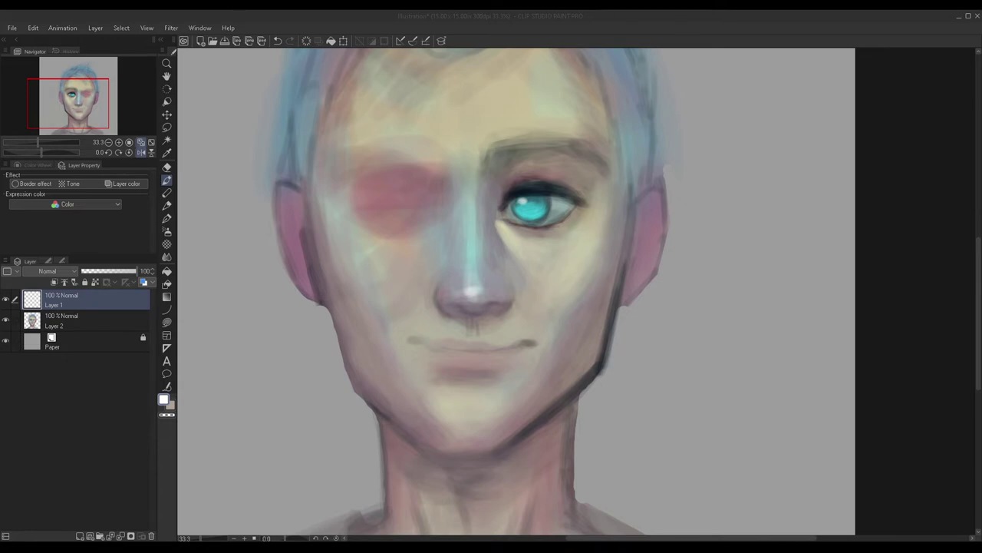
Step: Toggle the nose highlight layer to compare, reduce its opacity and merge it down into Layer 2
{"action": "left_click", "coordinate": [6, 299]}
{"action": "left_click", "coordinate": [6, 300]}
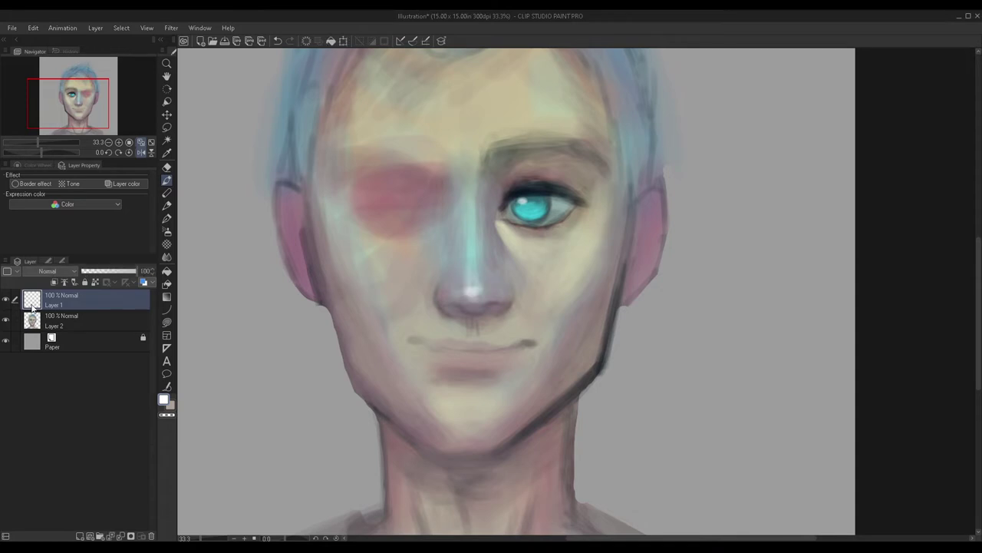
{"action": "left_click_drag", "start_coordinate": [109, 273], "coordinate": [115, 273]}
{"action": "left_click", "coordinate": [120, 536]}
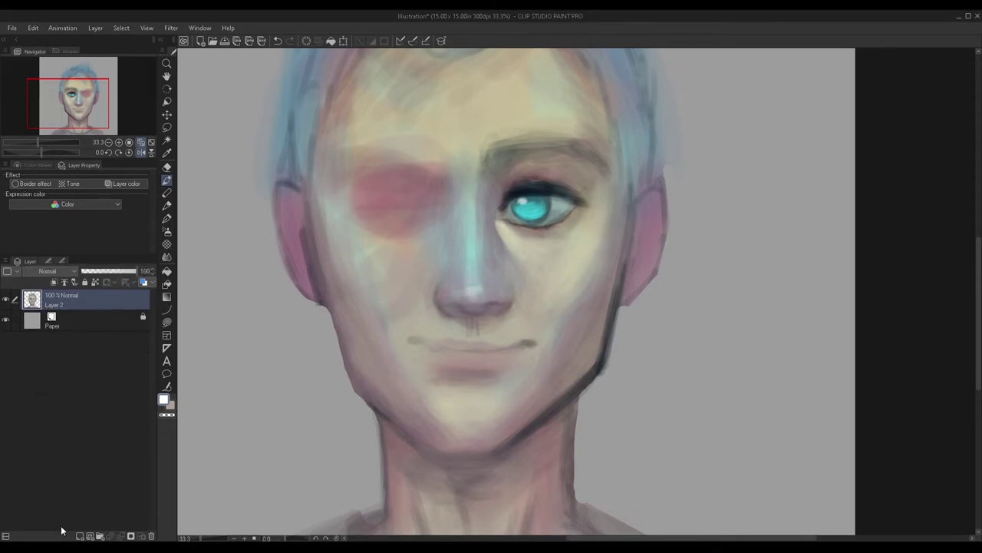
Step: Add a new layer and paint over the central mouth line using an enlarged brush and a sampled skin tone
{"action": "left_click", "coordinate": [79, 536]}
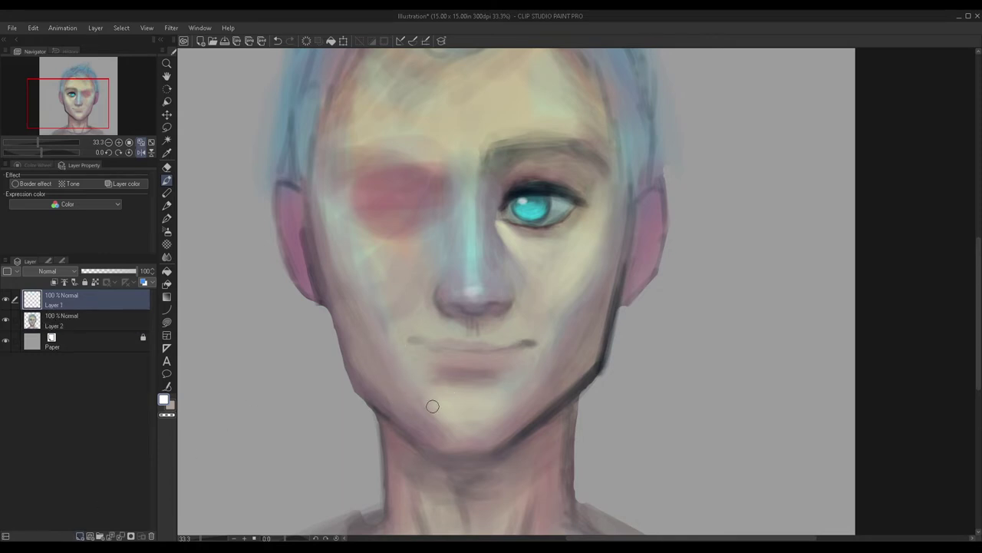
{"action": "key", "text": "]"}
{"action": "key", "text": "]"}
{"action": "key", "text": "]"}
{"action": "key", "text": "]"}
{"action": "key", "text": "]"}
{"action": "left_click_drag", "start_coordinate": [445, 348], "coordinate": [468, 343]}
{"action": "left_click", "coordinate": [436, 334], "text": "alt"}
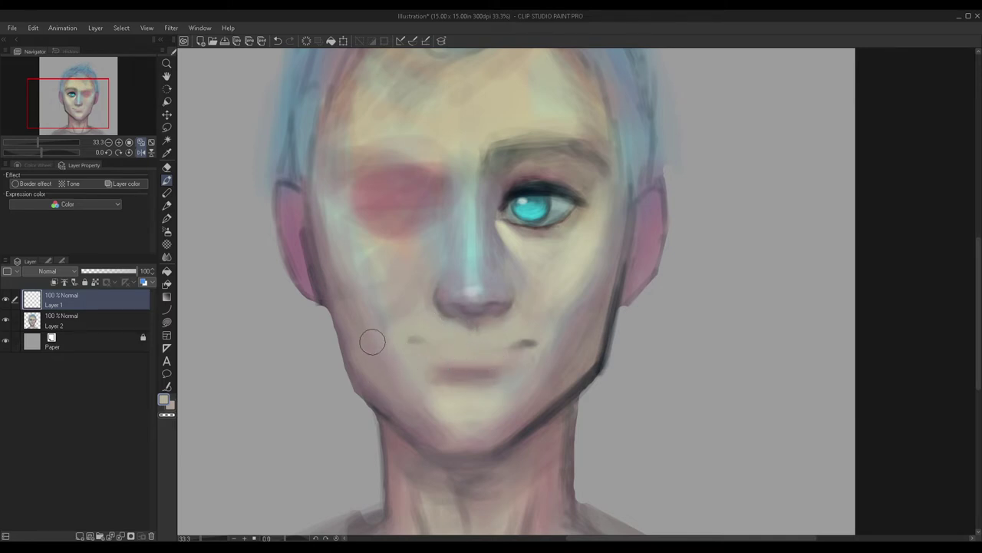
Step: Try a dark, curved smiling mouth line on a new layer, using a colour sampled from the eyelashes
{"action": "left_click", "coordinate": [80, 536]}
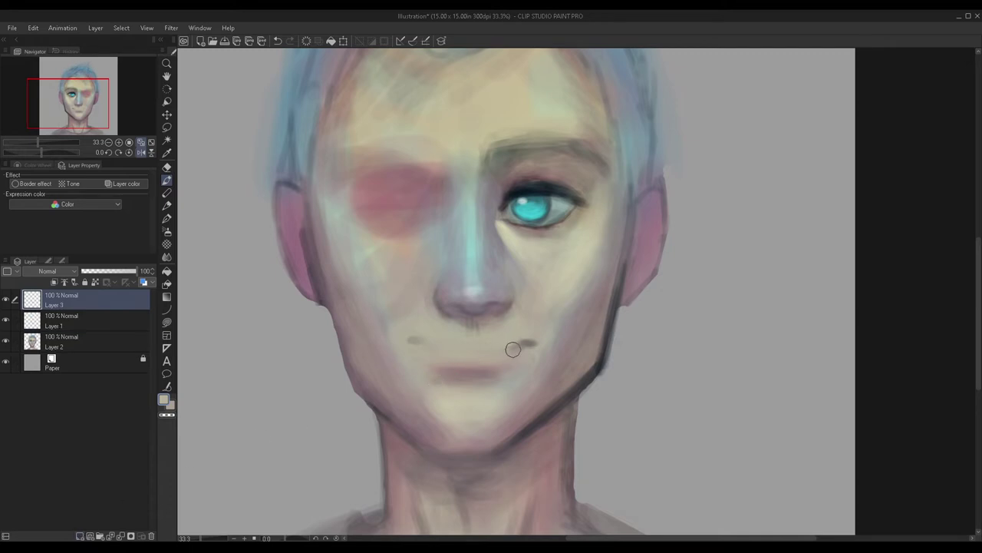
{"action": "left_click", "coordinate": [531, 184], "text": "alt"}
{"action": "left_click", "coordinate": [555, 181], "text": "alt"}
{"action": "left_click_drag", "start_coordinate": [423, 343], "coordinate": [535, 343]}
{"action": "key", "text": "ctrl+z"}
{"action": "left_click_drag", "start_coordinate": [415, 342], "coordinate": [444, 356]}
{"action": "left_click_drag", "start_coordinate": [503, 350], "coordinate": [432, 354]}
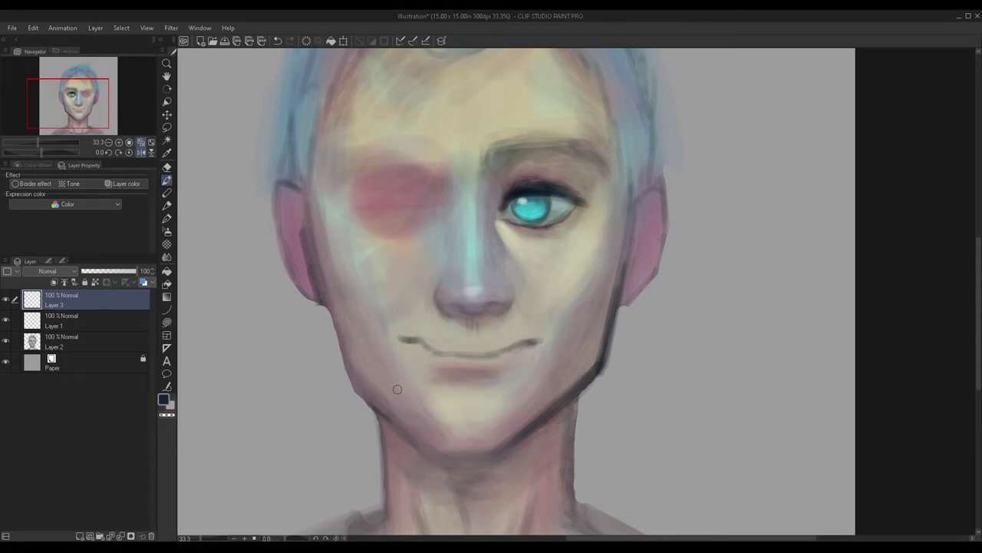
Step: Paint over the mouth line and both corners with an enlarged brush and skin tones sampled from the cheeks
{"action": "key", "text": "]"}
{"action": "key", "text": "]"}
{"action": "key", "text": "]"}
{"action": "left_click", "coordinate": [419, 330], "text": "alt"}
{"action": "left_click_drag", "start_coordinate": [421, 339], "coordinate": [405, 338]}
{"action": "mouse_move", "coordinate": [426, 337]}
{"action": "left_mouse_down"}
{"action": "mouse_move", "coordinate": [403, 342]}
{"action": "mouse_move", "coordinate": [538, 352]}
{"action": "mouse_move", "coordinate": [427, 349]}
{"action": "mouse_move", "coordinate": [541, 339]}
{"action": "mouse_move", "coordinate": [411, 353]}
{"action": "mouse_move", "coordinate": [419, 363]}
{"action": "mouse_move", "coordinate": [405, 347]}
{"action": "mouse_move", "coordinate": [384, 348]}
{"action": "mouse_move", "coordinate": [414, 333]}
{"action": "mouse_move", "coordinate": [374, 342]}
{"action": "left_mouse_up"}
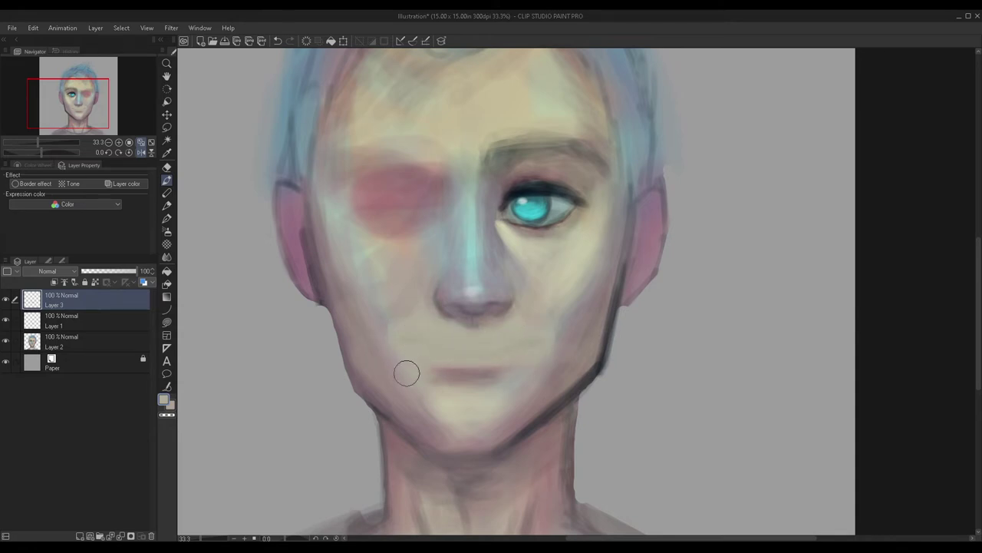
{"action": "left_click", "coordinate": [577, 329], "text": "alt"}
{"action": "left_click_drag", "start_coordinate": [522, 340], "coordinate": [533, 338]}
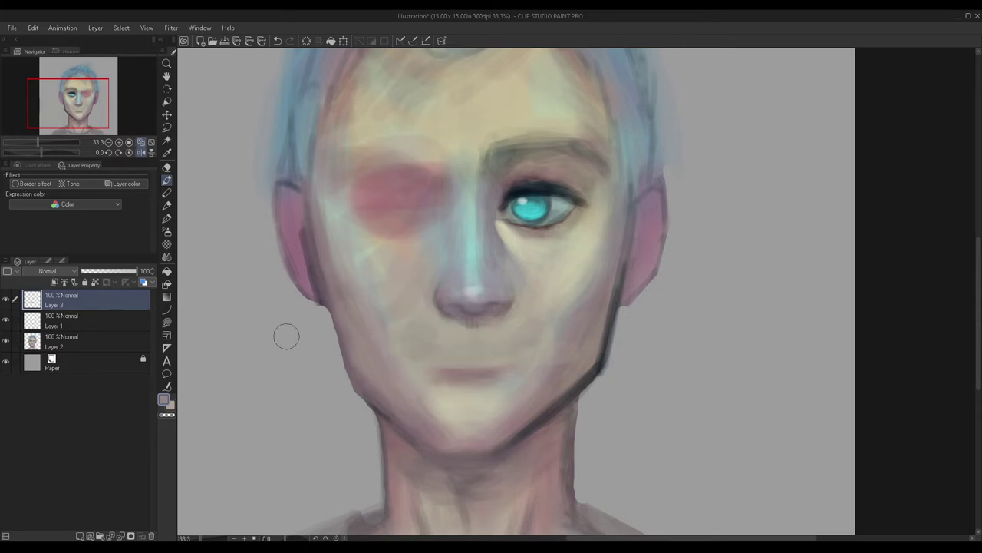
Step: Merge both mouth repaint layers down into Layer 2 and add a new empty layer on top
{"action": "key", "text": "ctrl+e"}
{"action": "key", "text": "ctrl+e"}
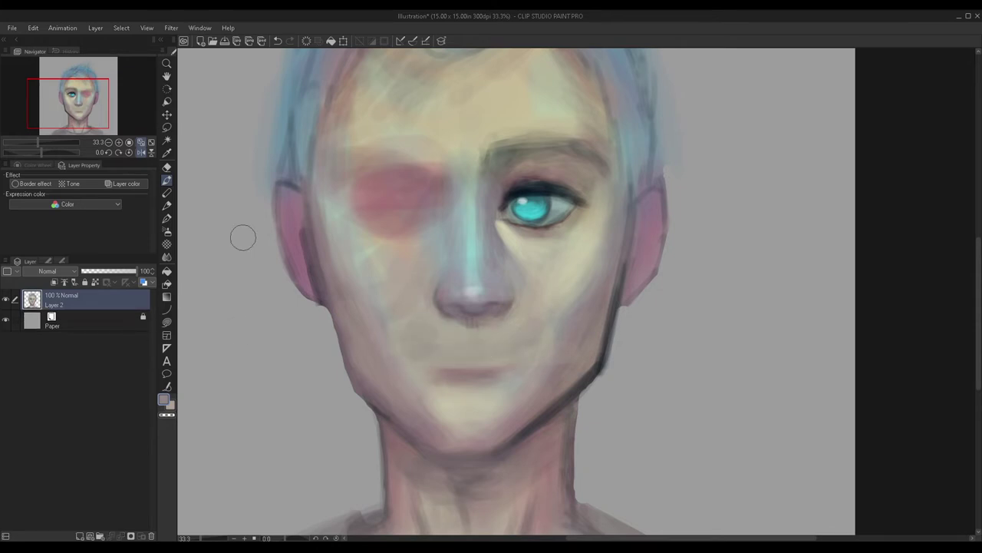
{"action": "left_click", "coordinate": [80, 535]}
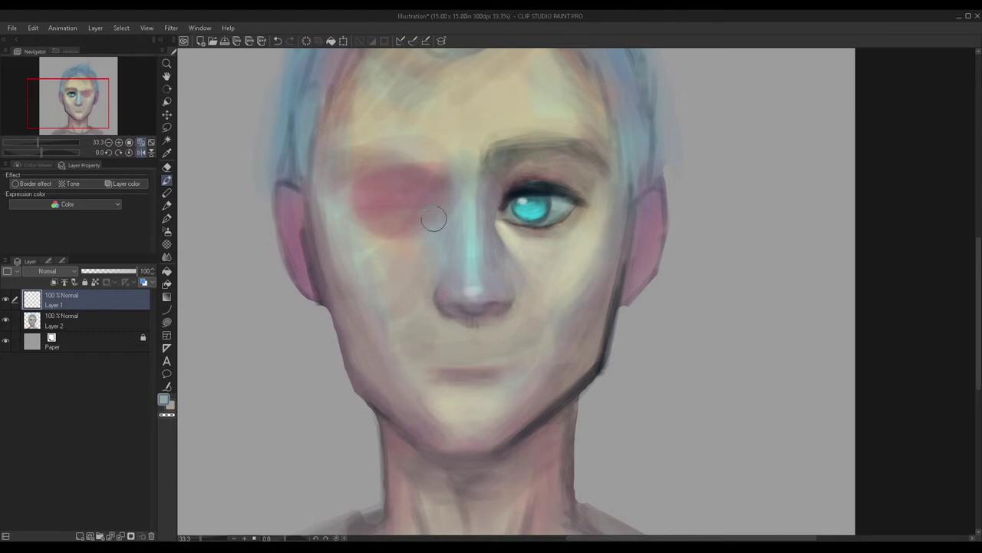
Step: Paint the second eye with a pale eyeball, cyan iris and dark upper lid in colours sampled from the finished eye, and merge it into Layer 2
{"action": "mouse_move", "coordinate": [408, 193]}
{"action": "left_mouse_down"}
{"action": "mouse_move", "coordinate": [417, 202]}
{"action": "mouse_move", "coordinate": [366, 196]}
{"action": "mouse_move", "coordinate": [371, 215]}
{"action": "mouse_move", "coordinate": [425, 205]}
{"action": "mouse_move", "coordinate": [383, 202]}
{"action": "mouse_move", "coordinate": [409, 189]}
{"action": "mouse_move", "coordinate": [357, 191]}
{"action": "mouse_move", "coordinate": [344, 207]}
{"action": "mouse_move", "coordinate": [387, 224]}
{"action": "mouse_move", "coordinate": [426, 216]}
{"action": "left_mouse_up"}
{"action": "left_click", "coordinate": [528, 192], "text": "alt"}
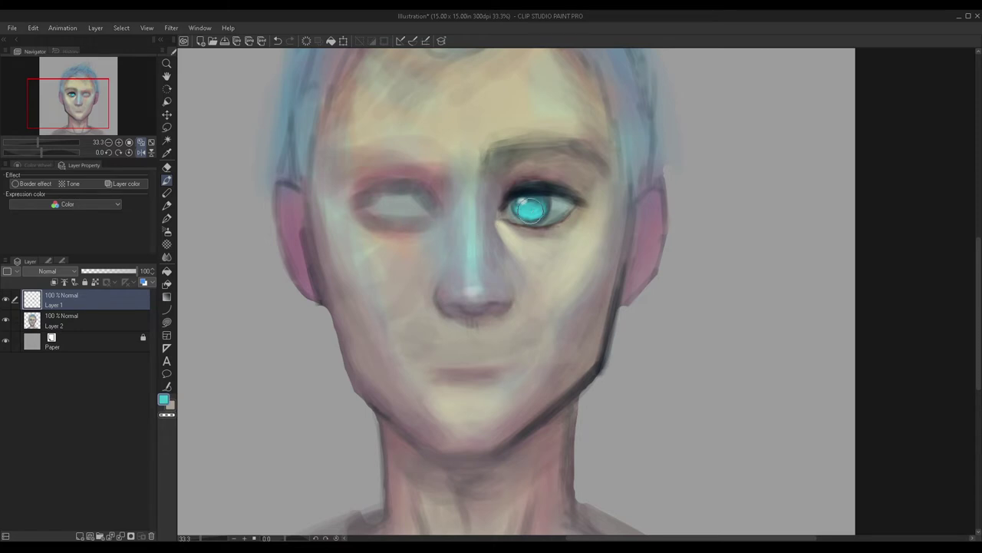
{"action": "mouse_move", "coordinate": [398, 207]}
{"action": "left_mouse_down"}
{"action": "mouse_move", "coordinate": [417, 202]}
{"action": "mouse_move", "coordinate": [389, 207]}
{"action": "mouse_move", "coordinate": [419, 223]}
{"action": "left_mouse_up"}
{"action": "left_click", "coordinate": [522, 189], "text": "alt"}
{"action": "mouse_move", "coordinate": [418, 188]}
{"action": "left_mouse_down"}
{"action": "mouse_move", "coordinate": [358, 188]}
{"action": "mouse_move", "coordinate": [413, 194]}
{"action": "mouse_move", "coordinate": [446, 228]}
{"action": "mouse_move", "coordinate": [388, 212]}
{"action": "mouse_move", "coordinate": [397, 209]}
{"action": "mouse_move", "coordinate": [388, 199]}
{"action": "mouse_move", "coordinate": [307, 195]}
{"action": "mouse_move", "coordinate": [433, 201]}
{"action": "mouse_move", "coordinate": [374, 195]}
{"action": "left_mouse_up"}
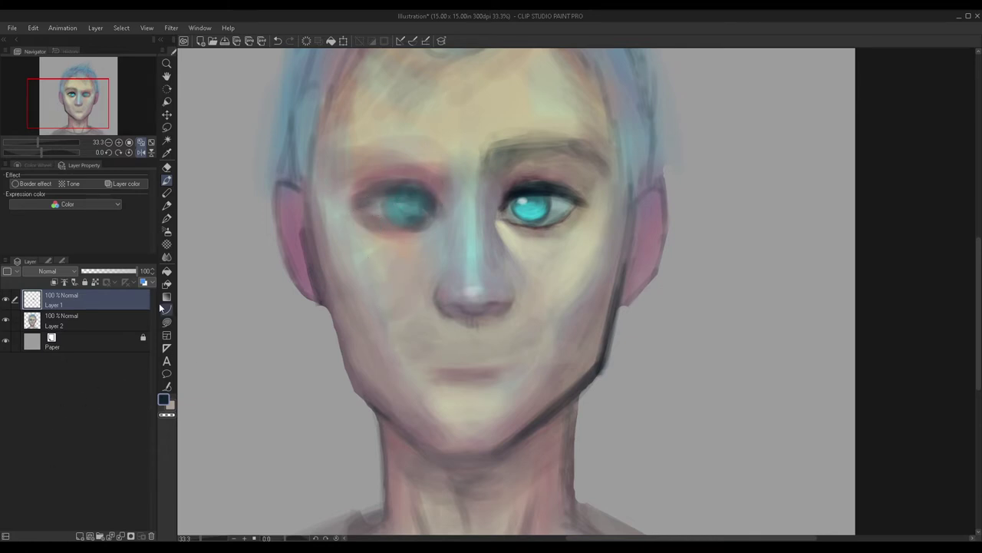
{"action": "key", "text": "ctrl+e"}
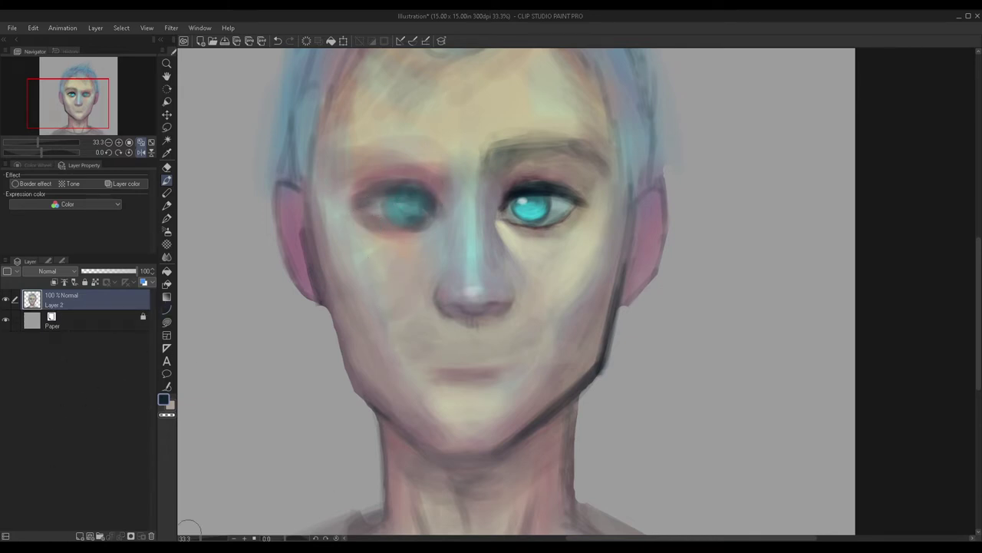
Step: Paint the second eyebrow on a new layer with a colour sampled beside the finished eyebrow, and merge it into Layer 2
{"action": "left_click", "coordinate": [81, 534]}
{"action": "left_click", "coordinate": [519, 159], "text": "alt"}
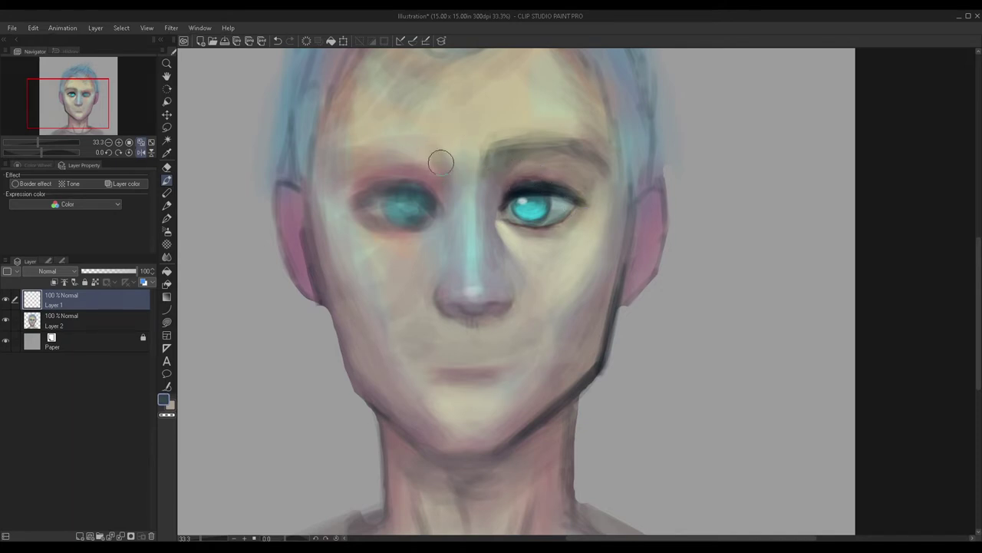
{"action": "mouse_move", "coordinate": [449, 158]}
{"action": "left_mouse_down"}
{"action": "mouse_move", "coordinate": [409, 167]}
{"action": "mouse_move", "coordinate": [375, 158]}
{"action": "mouse_move", "coordinate": [426, 151]}
{"action": "mouse_move", "coordinate": [351, 168]}
{"action": "mouse_move", "coordinate": [371, 151]}
{"action": "left_mouse_up"}
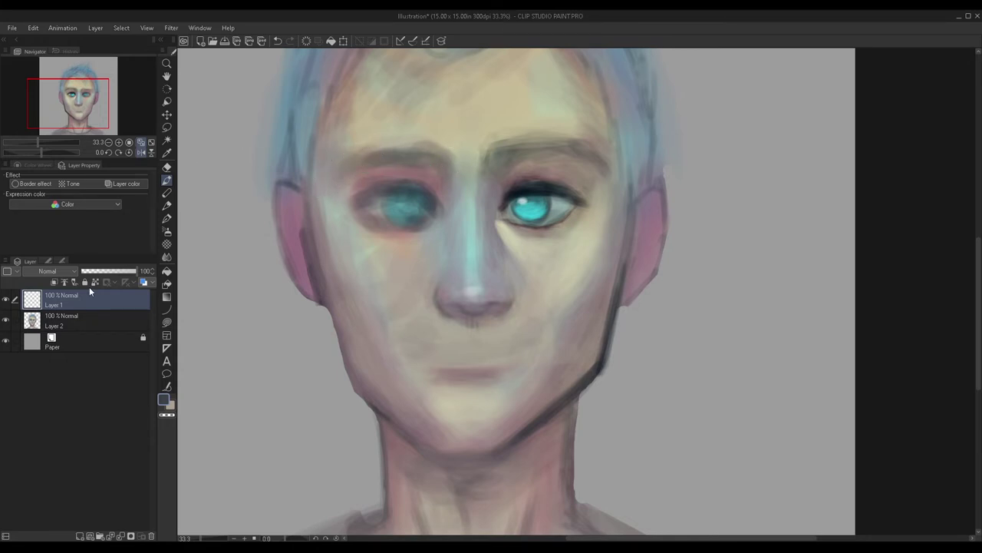
{"action": "key", "text": "ctrl+e"}
Step: Draw a thin curved smiling mouth line above the faint lip shadow on a new layer, using a dark colour sampled from the eyelashes
{"action": "left_click", "coordinate": [80, 536]}
{"action": "scroll", "coordinate": [486, 213], "scroll_direction": "up", "scroll_amount": 2}
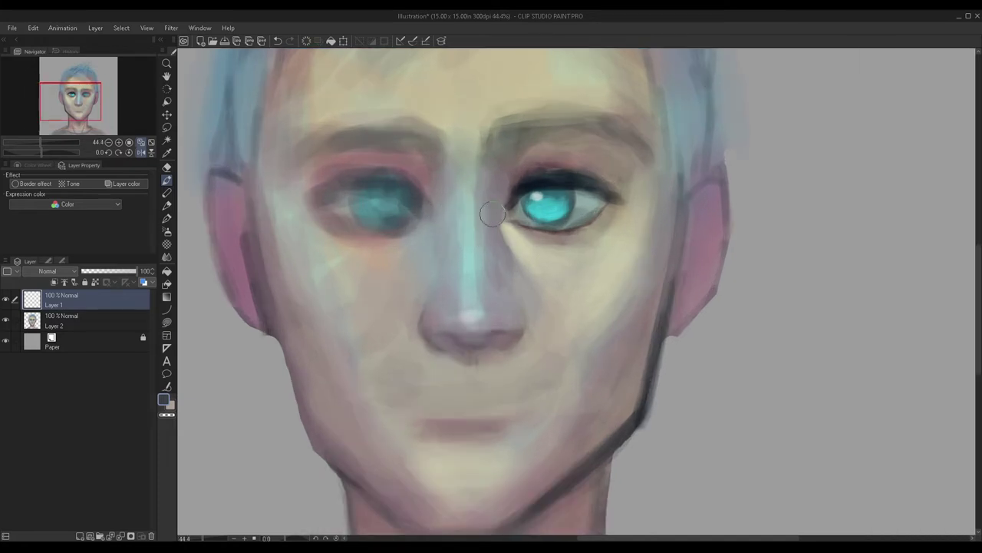
{"action": "left_click", "coordinate": [551, 182], "text": "alt"}
{"action": "scroll", "coordinate": [494, 319], "scroll_direction": "down", "scroll_amount": 2}
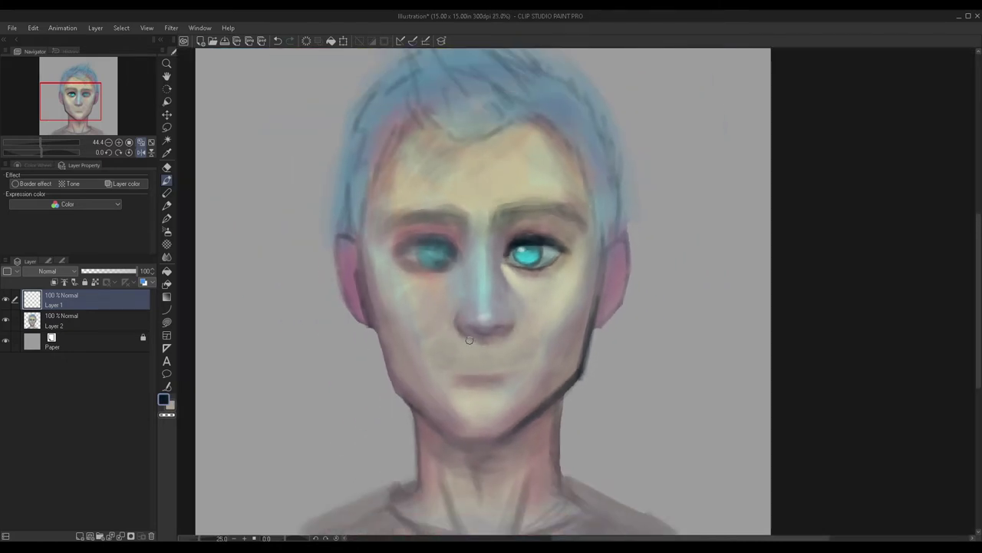
{"action": "scroll", "coordinate": [494, 319], "scroll_direction": "up", "scroll_amount": 1}
{"action": "left_click_drag", "start_coordinate": [540, 346], "coordinate": [464, 347]}
{"action": "key", "text": "ctrl+z"}
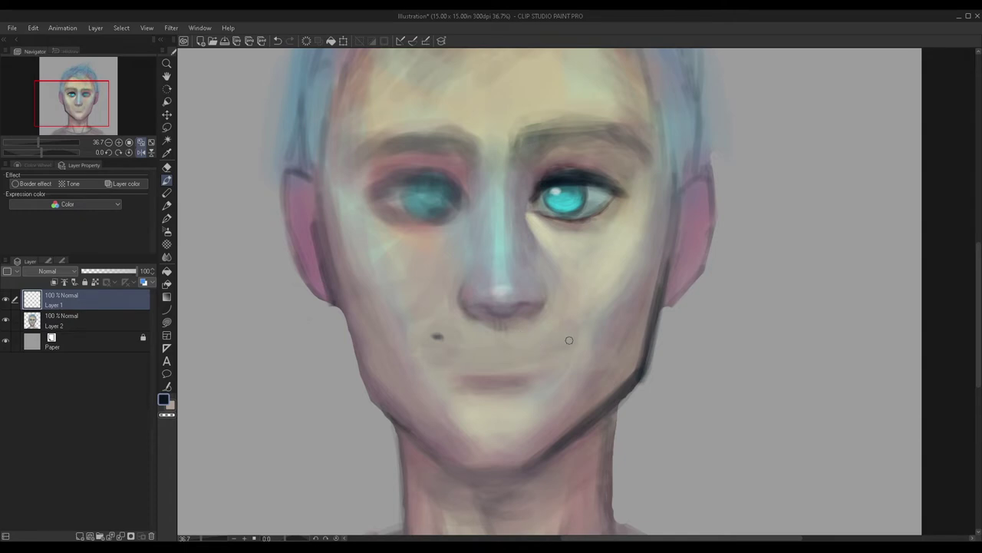
{"action": "left_click_drag", "start_coordinate": [448, 342], "coordinate": [538, 353]}
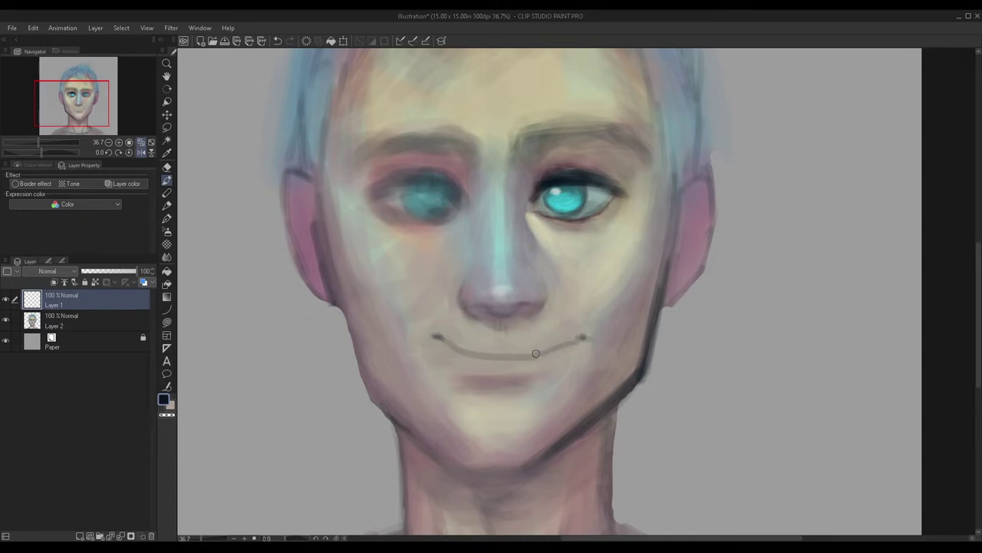
{"action": "scroll", "coordinate": [572, 340], "scroll_direction": "up", "scroll_amount": 2}
{"action": "mouse_move", "coordinate": [599, 326]}
{"action": "left_mouse_down"}
{"action": "mouse_move", "coordinate": [561, 354]}
{"action": "mouse_move", "coordinate": [511, 363]}
{"action": "mouse_move", "coordinate": [548, 361]}
{"action": "mouse_move", "coordinate": [473, 356]}
{"action": "left_mouse_up"}
{"action": "scroll", "coordinate": [473, 356], "scroll_direction": "down", "scroll_amount": 2}
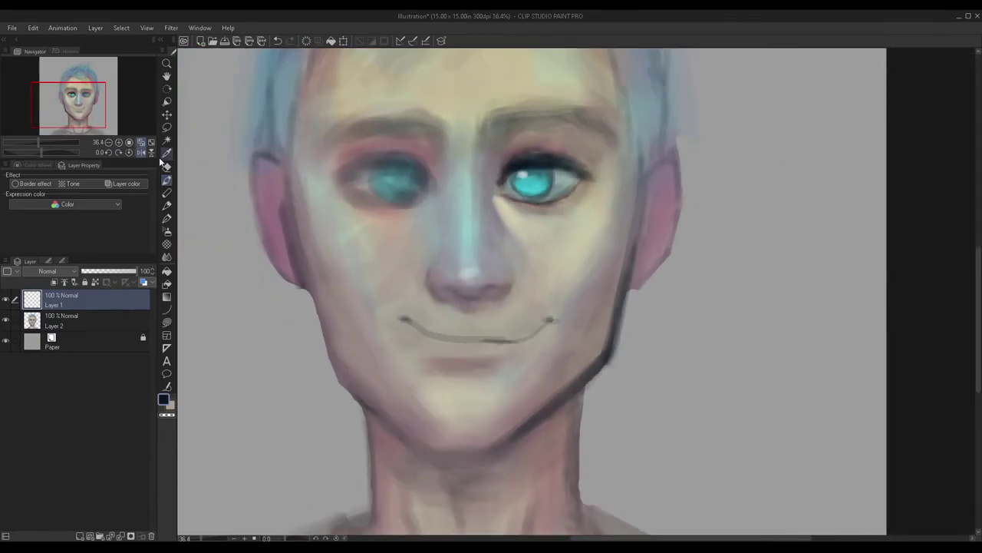
Step: Shift the smile line sideways to centre it under the nose, and stretch both ends outward with Free Transform
{"action": "left_click", "coordinate": [166, 115]}
{"action": "left_click_drag", "start_coordinate": [433, 340], "coordinate": [419, 339]}
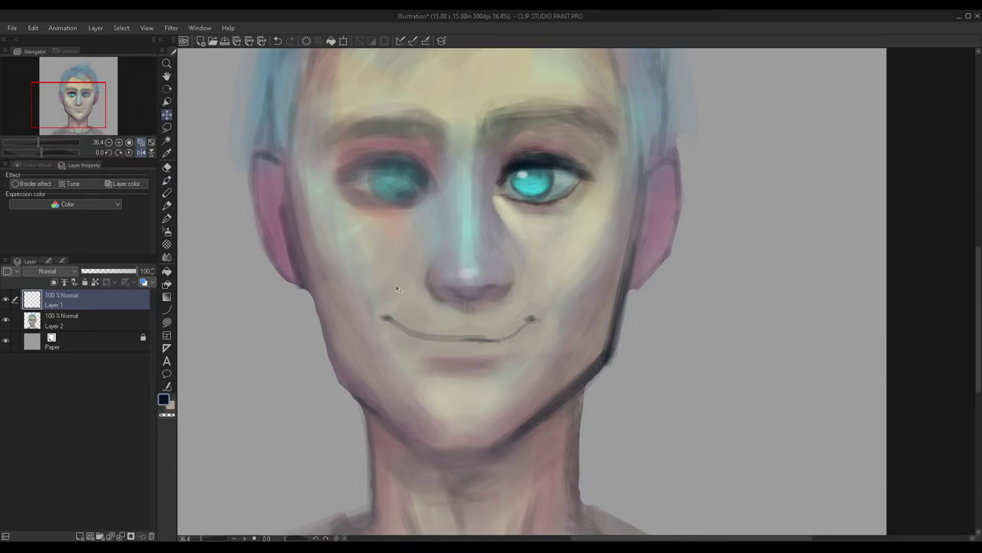
{"action": "key", "text": "ctrl+shift+t"}
{"action": "left_click_drag", "start_coordinate": [544, 333], "coordinate": [545, 327]}
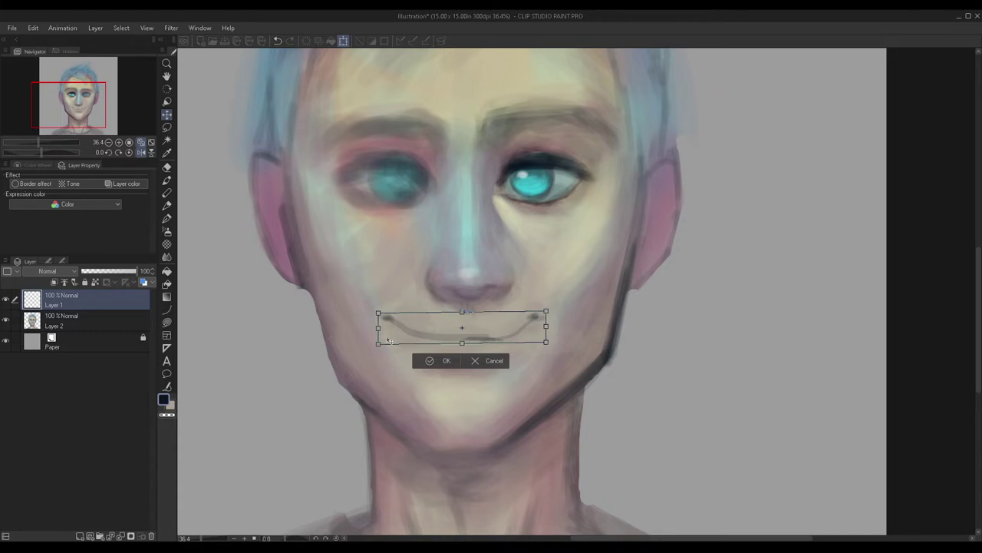
{"action": "left_click_drag", "start_coordinate": [379, 313], "coordinate": [393, 315]}
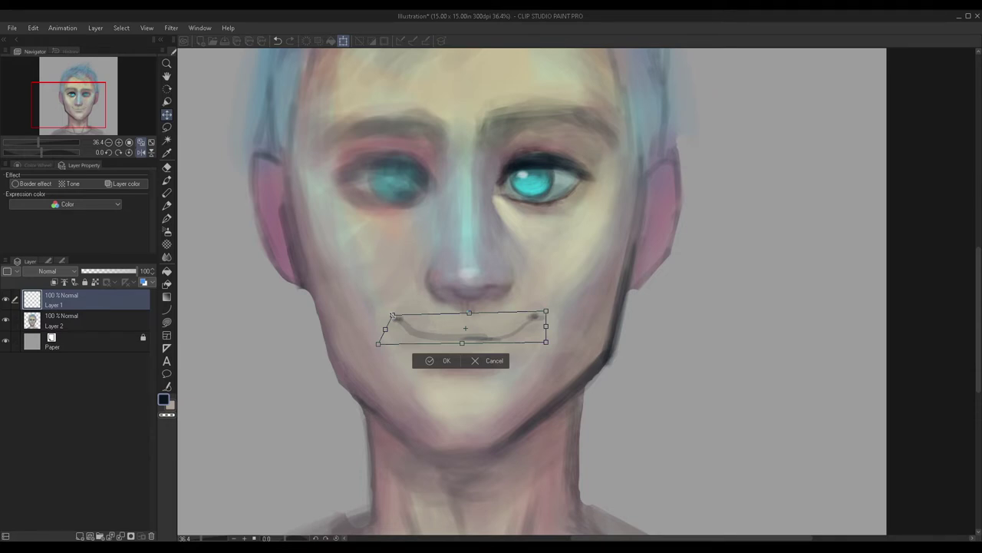
{"action": "left_click_drag", "start_coordinate": [389, 329], "coordinate": [374, 329]}
{"action": "left_click_drag", "start_coordinate": [545, 327], "coordinate": [551, 328]}
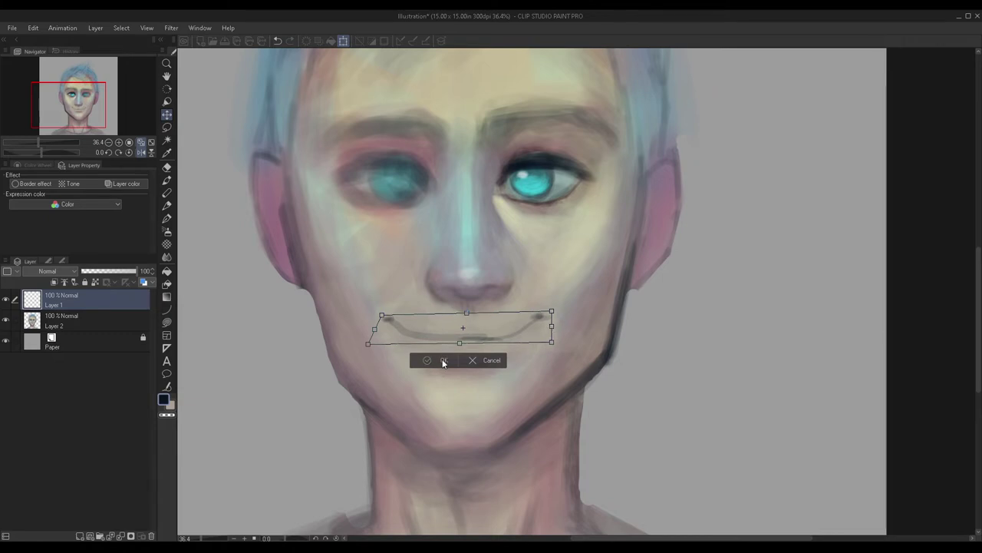
{"action": "left_click", "coordinate": [444, 360]}
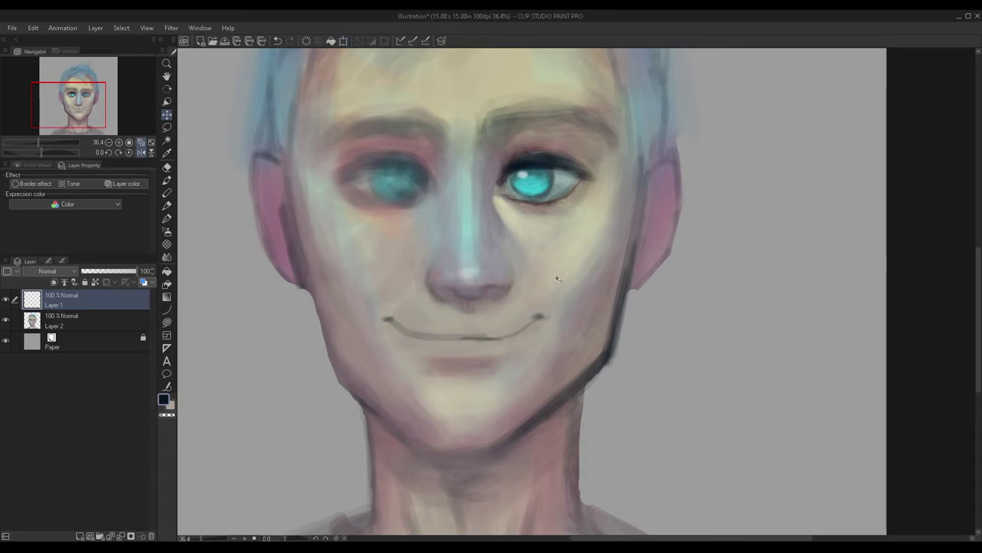
Step: Widen the smile line slightly at both ends with a transform, and recentre it under the nose using a flipped canvas view
{"action": "scroll", "coordinate": [574, 268], "scroll_direction": "down", "scroll_amount": 3}
{"action": "scroll", "coordinate": [508, 259], "scroll_direction": "up", "scroll_amount": 2}
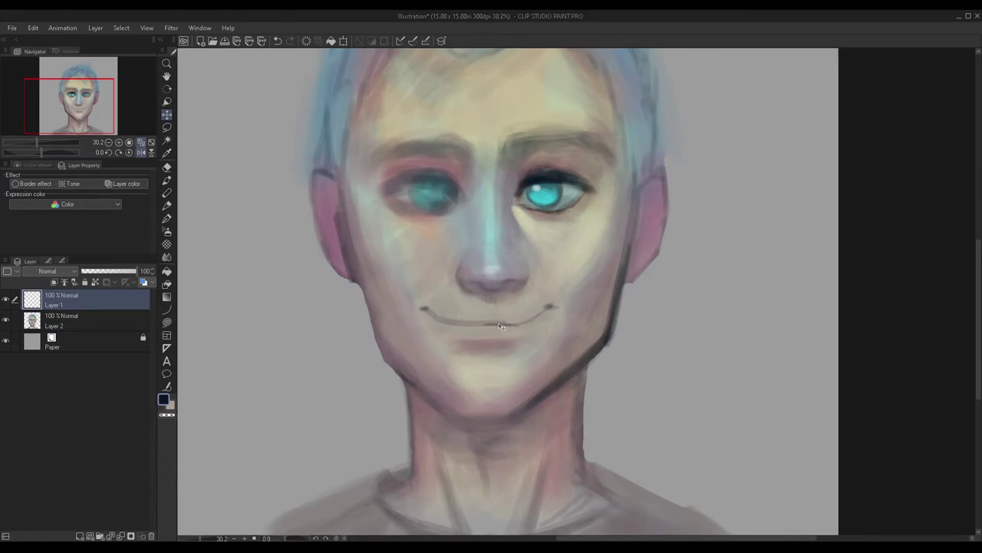
{"action": "key", "text": "ctrl+t"}
{"action": "scroll", "coordinate": [439, 307], "scroll_direction": "up", "scroll_amount": 3}
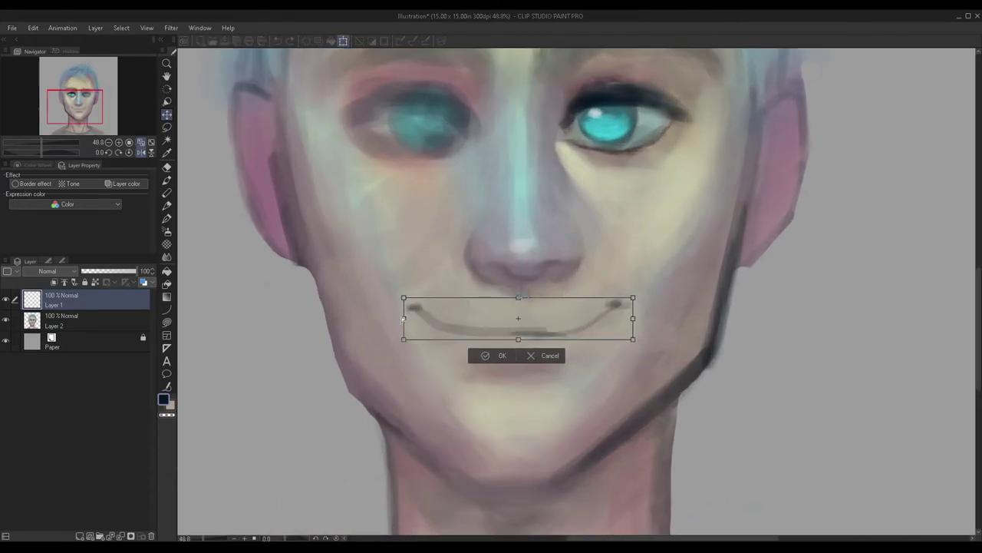
{"action": "left_click_drag", "start_coordinate": [403, 319], "coordinate": [396, 322]}
{"action": "left_click_drag", "start_coordinate": [633, 319], "coordinate": [640, 321]}
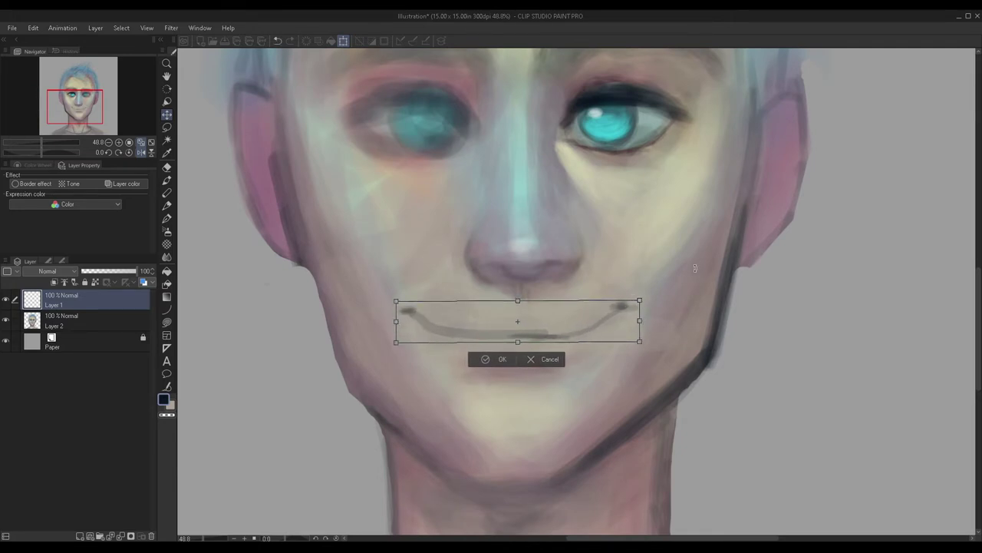
{"action": "left_click", "coordinate": [141, 153]}
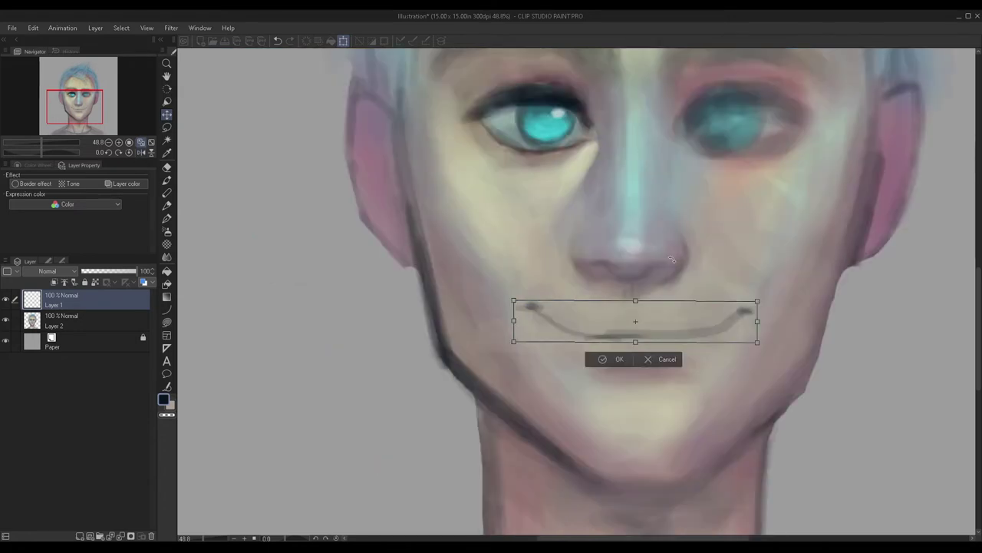
{"action": "left_click_drag", "start_coordinate": [712, 332], "coordinate": [704, 333]}
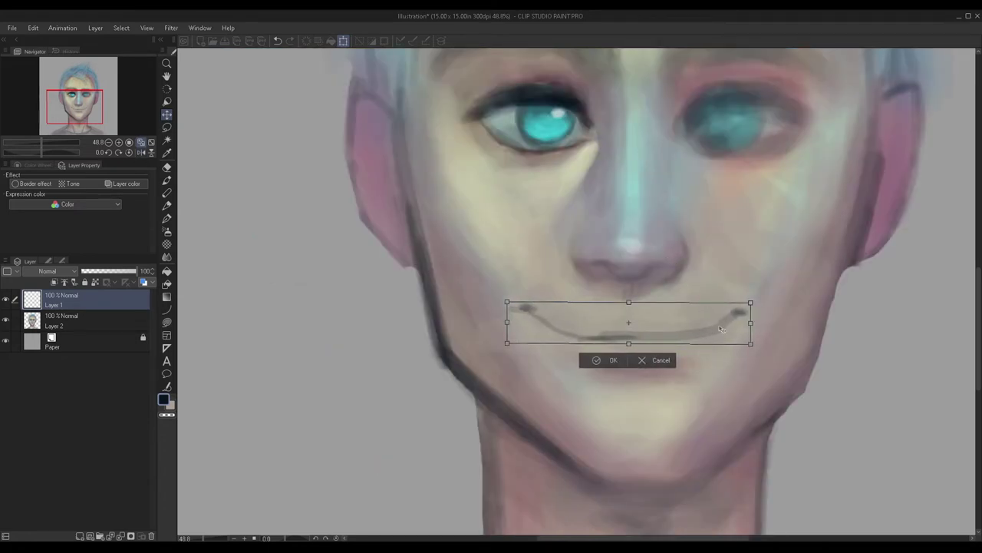
{"action": "left_click", "coordinate": [142, 153]}
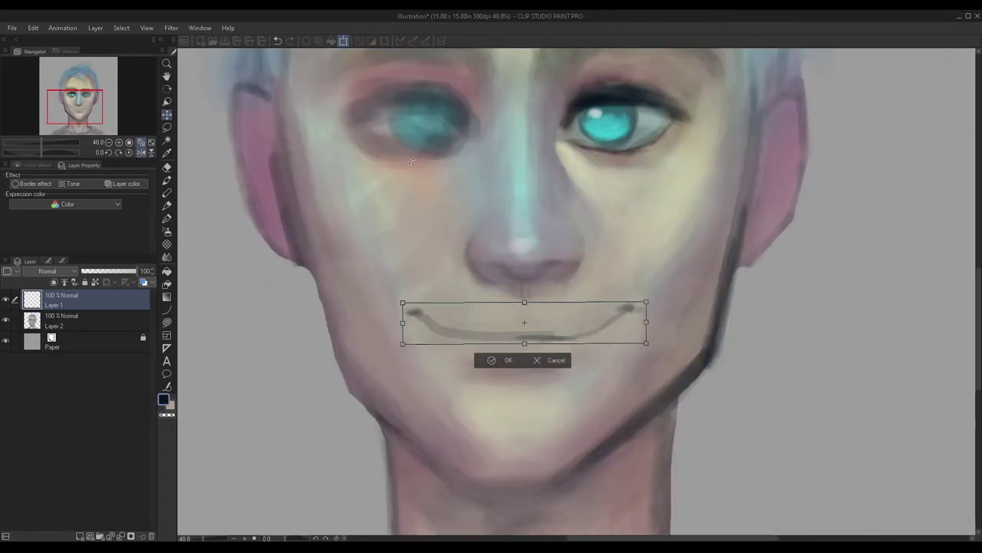
{"action": "left_click", "coordinate": [522, 360]}
Step: Erase the upturned corners at both ends of the smile line, keeping the flat central part
{"action": "scroll", "coordinate": [576, 253], "scroll_direction": "down", "scroll_amount": 5}
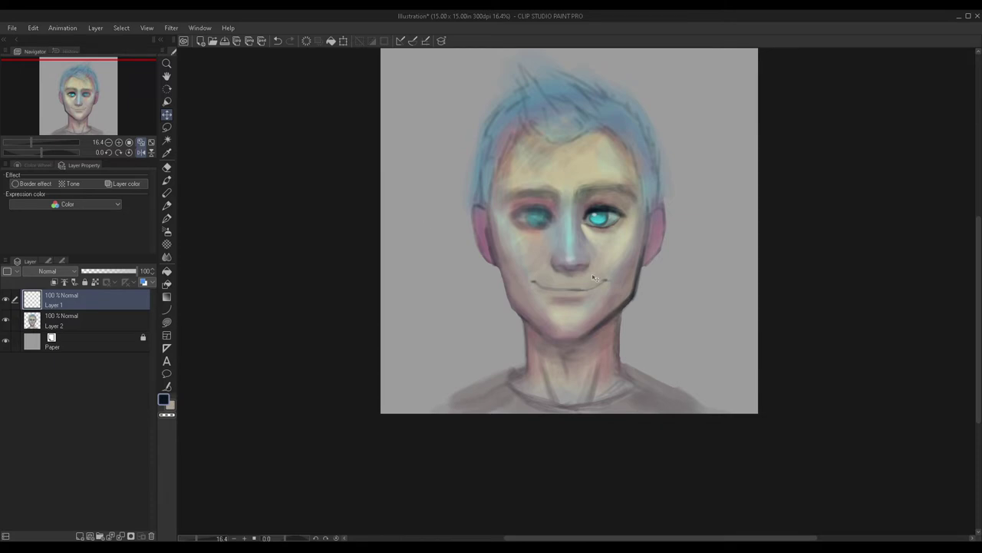
{"action": "scroll", "coordinate": [595, 278], "scroll_direction": "up", "scroll_amount": 2}
{"action": "scroll", "coordinate": [605, 246], "scroll_direction": "up", "scroll_amount": 1}
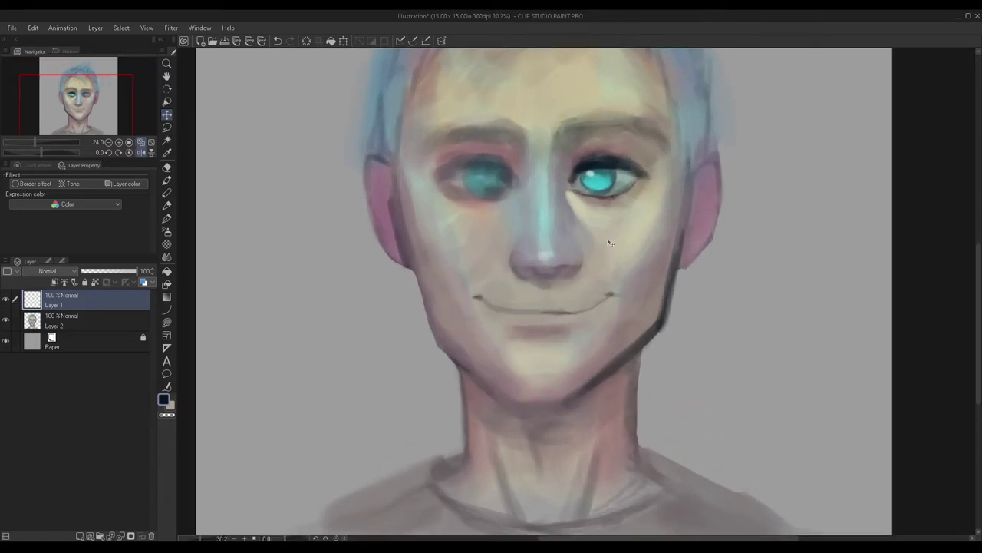
{"action": "scroll", "coordinate": [583, 264], "scroll_direction": "up", "scroll_amount": 1}
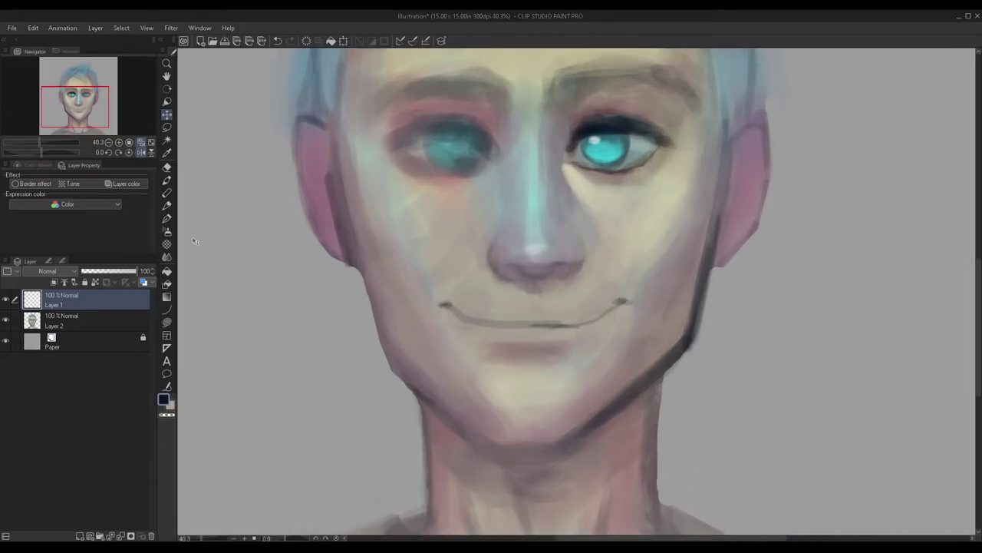
{"action": "left_click", "coordinate": [167, 167]}
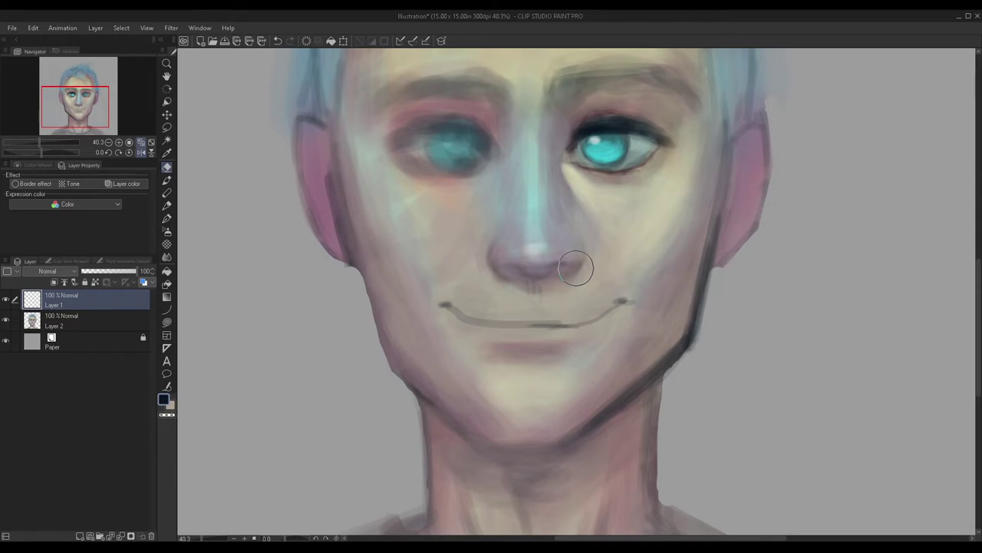
{"action": "left_click_drag", "start_coordinate": [419, 300], "coordinate": [456, 294]}
{"action": "mouse_move", "coordinate": [622, 301]}
{"action": "left_mouse_down"}
{"action": "mouse_move", "coordinate": [627, 294]}
{"action": "mouse_move", "coordinate": [598, 309]}
{"action": "left_mouse_up"}
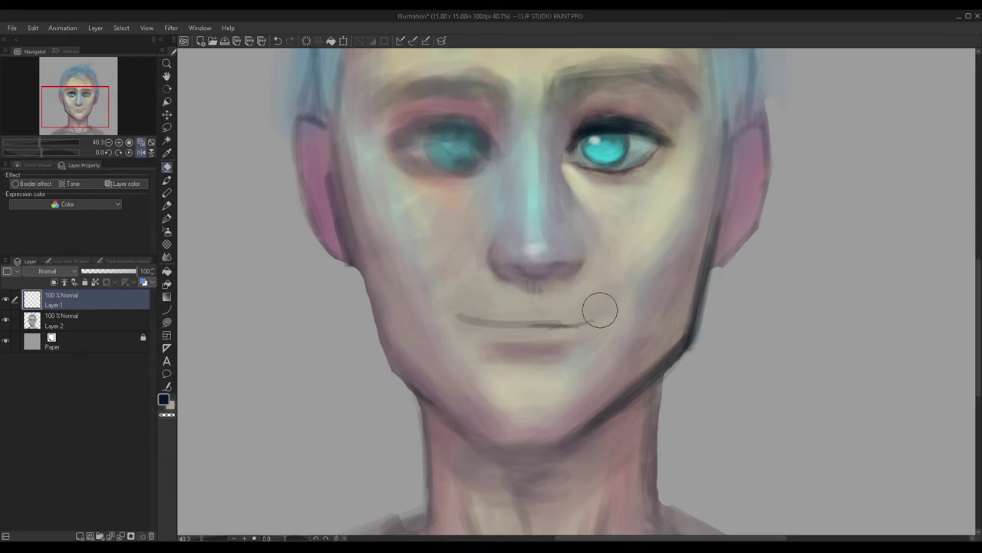
Step: Redraw steeper upturned corners at both ends of the mouth line with the dark brush, and add a short horizontal stroke at the mouth
{"action": "left_click", "coordinate": [166, 180]}
{"action": "scroll", "coordinate": [432, 310], "scroll_direction": "up", "scroll_amount": 1}
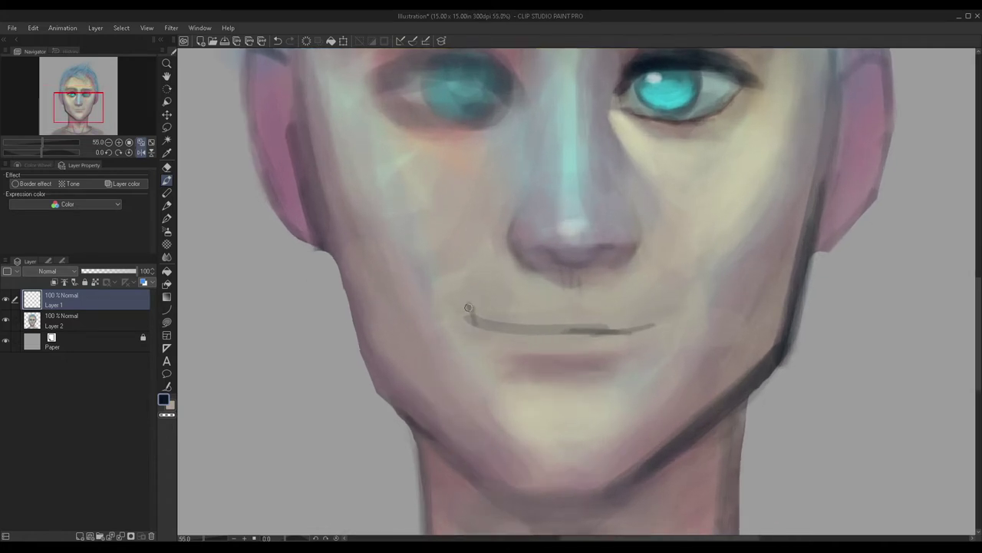
{"action": "mouse_move", "coordinate": [469, 310]}
{"action": "left_mouse_down"}
{"action": "mouse_move", "coordinate": [485, 329]}
{"action": "mouse_move", "coordinate": [541, 327]}
{"action": "left_mouse_up"}
{"action": "left_click_drag", "start_coordinate": [652, 326], "coordinate": [669, 309]}
{"action": "scroll", "coordinate": [553, 230], "scroll_direction": "down", "scroll_amount": 5}
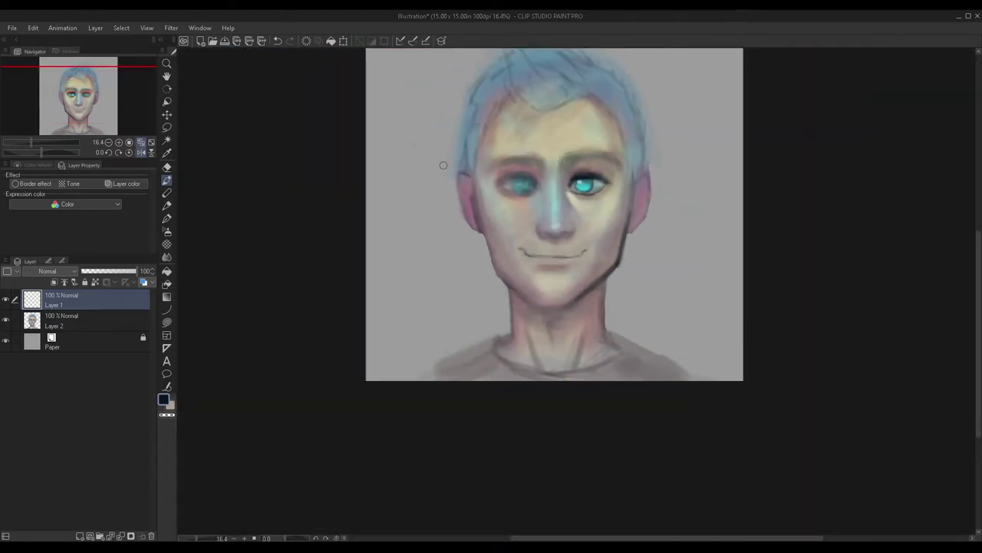
{"action": "scroll", "coordinate": [512, 247], "scroll_direction": "up", "scroll_amount": 5}
{"action": "left_click_drag", "start_coordinate": [505, 250], "coordinate": [582, 249]}
{"action": "scroll", "coordinate": [536, 239], "scroll_direction": "down", "scroll_amount": 7}
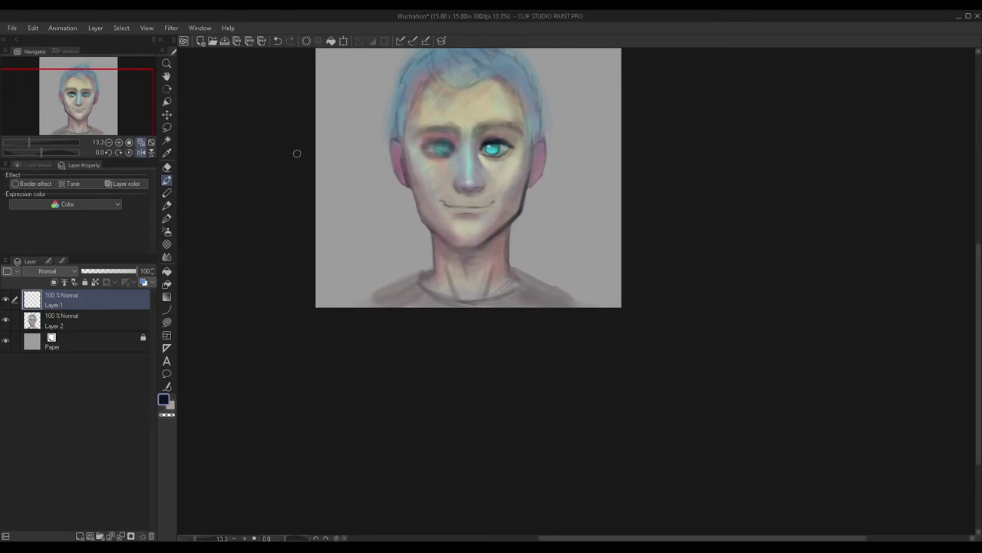
Step: Flip the canvas view, then erase and redraw the mouth corner on the unfinished eye's side and reinforce the line towards the centre
{"action": "left_click", "coordinate": [141, 152]}
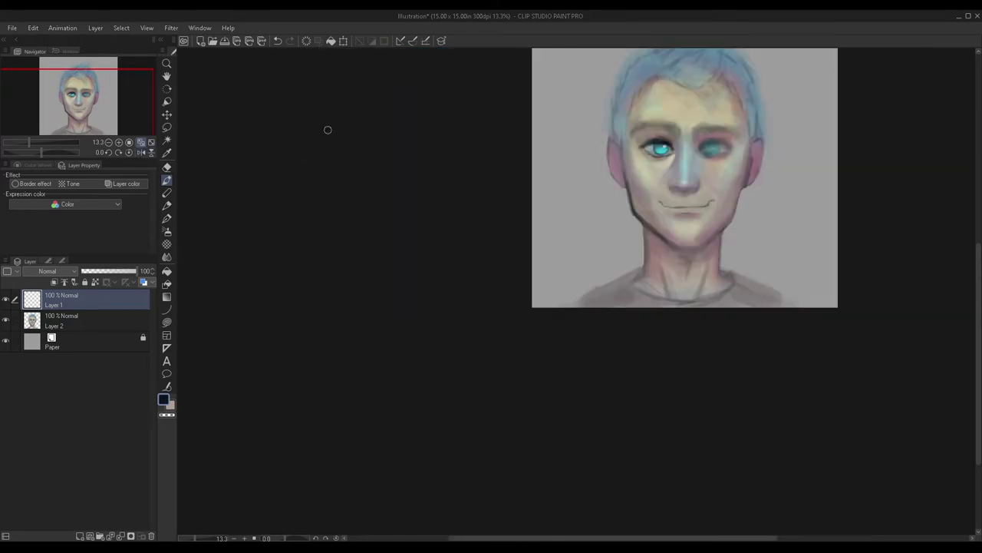
{"action": "scroll", "coordinate": [712, 165], "scroll_direction": "up", "scroll_amount": 1}
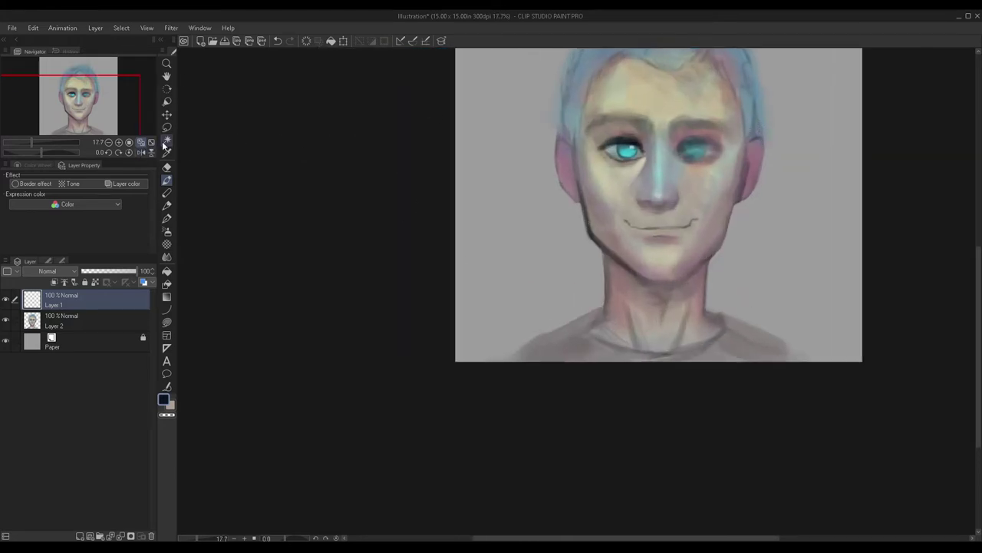
{"action": "left_click", "coordinate": [166, 167]}
{"action": "scroll", "coordinate": [684, 229], "scroll_direction": "up", "scroll_amount": 4}
{"action": "scroll", "coordinate": [703, 227], "scroll_direction": "up", "scroll_amount": 2}
{"action": "left_click_drag", "start_coordinate": [686, 238], "coordinate": [702, 215]}
{"action": "left_click", "coordinate": [167, 180]}
{"action": "mouse_move", "coordinate": [708, 187]}
{"action": "left_mouse_down"}
{"action": "mouse_move", "coordinate": [676, 220]}
{"action": "mouse_move", "coordinate": [600, 223]}
{"action": "left_mouse_up"}
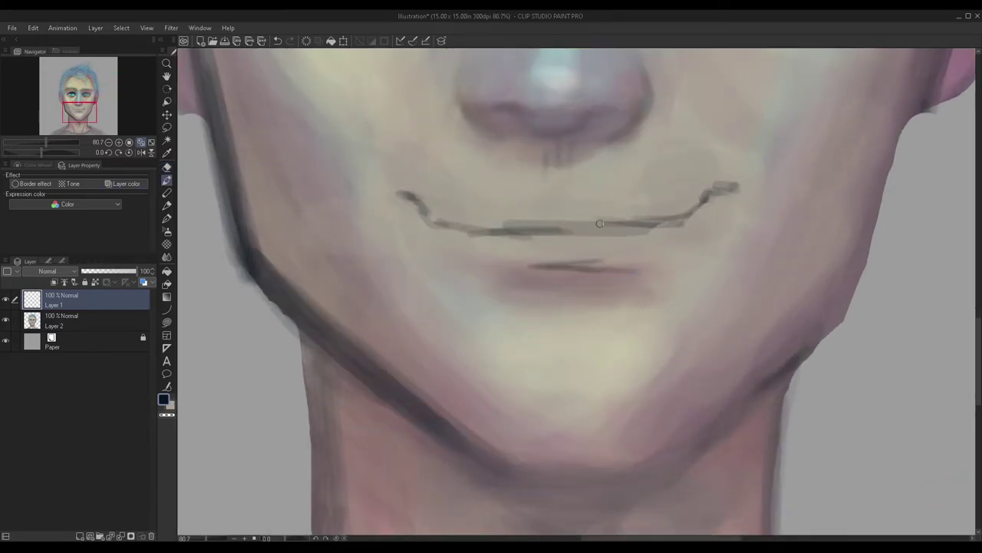
{"action": "left_click_drag", "start_coordinate": [674, 226], "coordinate": [702, 200]}
{"action": "scroll", "coordinate": [365, 201], "scroll_direction": "down", "scroll_amount": 1}
{"action": "scroll", "coordinate": [364, 201], "scroll_direction": "down", "scroll_amount": 7}
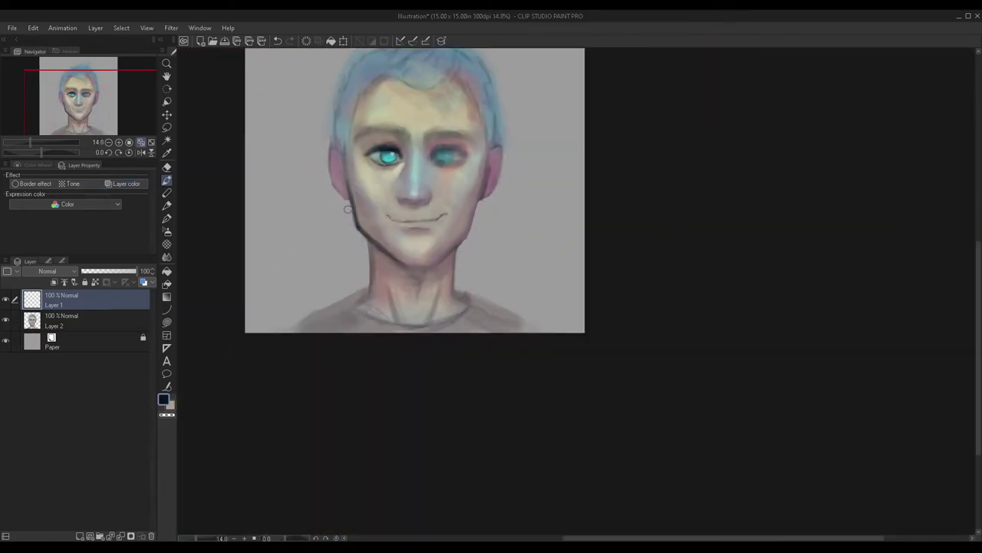
Step: Thin the smile line by erasing its thickened parts, keeping one narrow stroke with upturned corners
{"action": "left_click", "coordinate": [166, 166]}
{"action": "scroll", "coordinate": [388, 217], "scroll_direction": "up", "scroll_amount": 8}
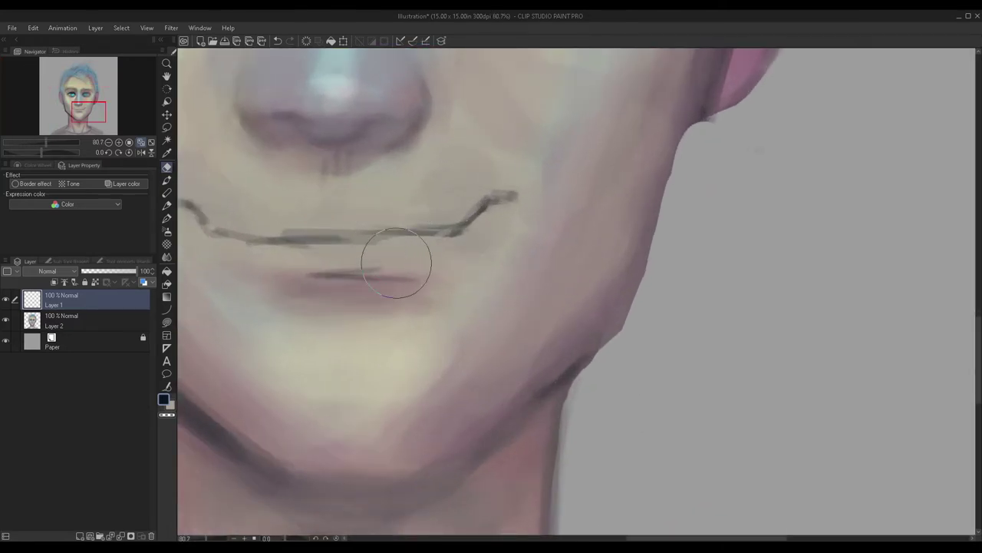
{"action": "scroll", "coordinate": [375, 257], "scroll_direction": "down", "scroll_amount": 3}
{"action": "scroll", "coordinate": [376, 257], "scroll_direction": "down", "scroll_amount": 2}
{"action": "scroll", "coordinate": [353, 237], "scroll_direction": "up", "scroll_amount": 4}
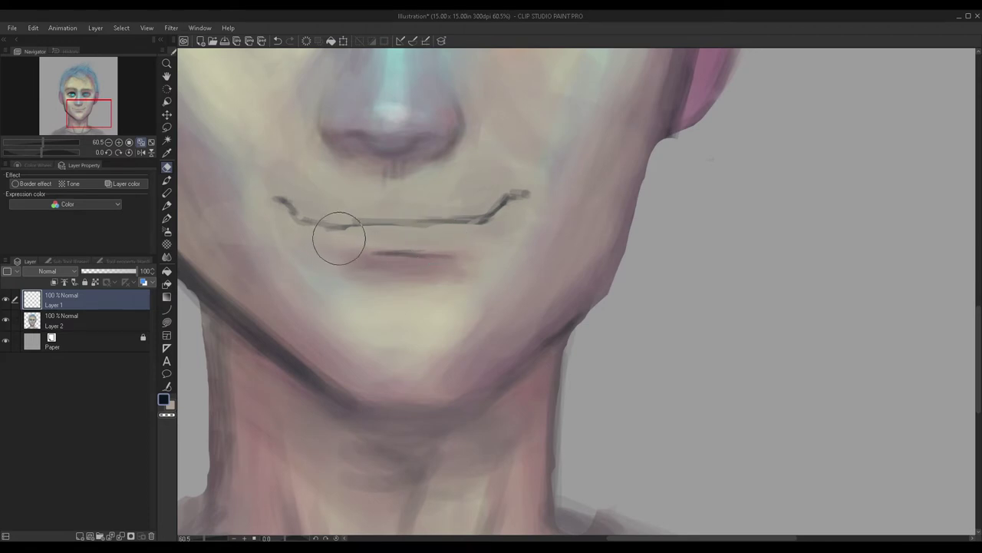
{"action": "scroll", "coordinate": [365, 191], "scroll_direction": "down", "scroll_amount": 4}
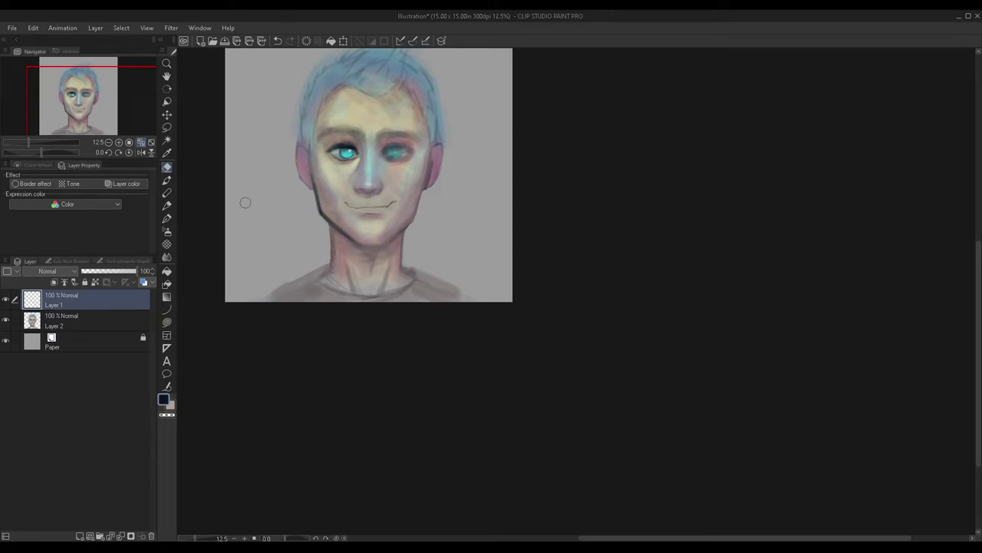
{"action": "scroll", "coordinate": [322, 167], "scroll_direction": "up", "scroll_amount": 3}
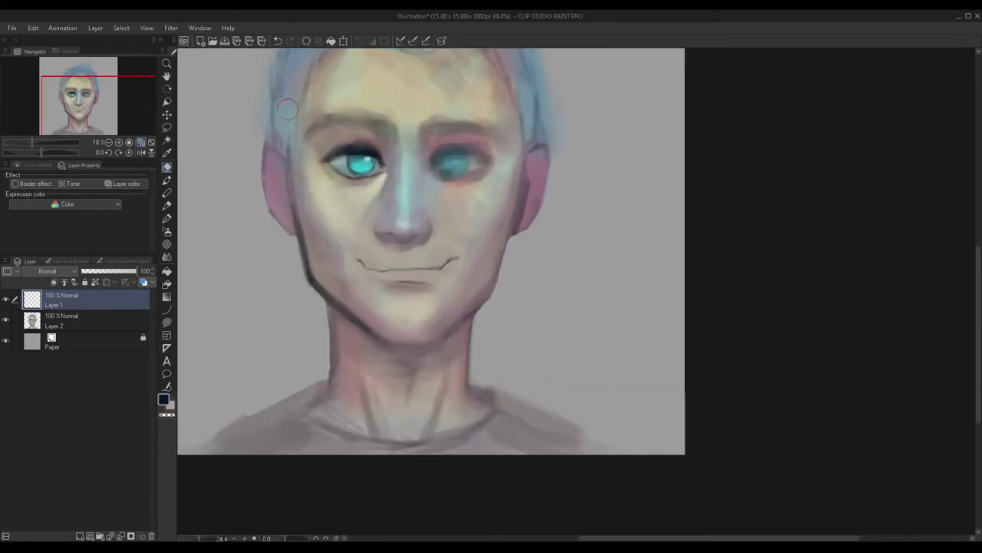
Step: Lower the mouth line layer's opacity to about 57% and merge it into the portrait layer
{"action": "left_click_drag", "start_coordinate": [48, 98], "coordinate": [82, 97]}
{"action": "left_click", "coordinate": [6, 301]}
{"action": "left_click_drag", "start_coordinate": [121, 271], "coordinate": [109, 270]}
{"action": "left_click", "coordinate": [113, 270]}
{"action": "left_click_drag", "start_coordinate": [48, 113], "coordinate": [67, 119]}
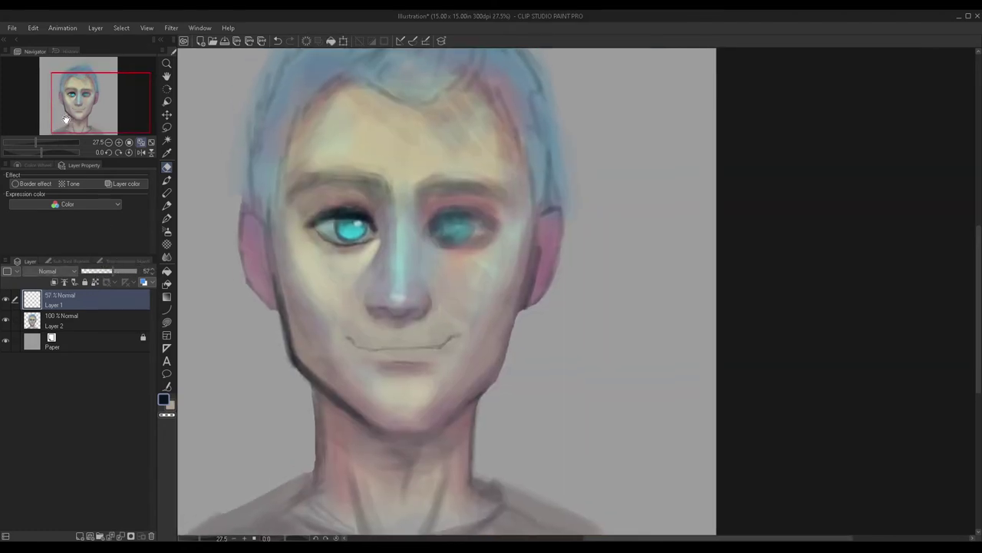
{"action": "left_click", "coordinate": [96, 282]}
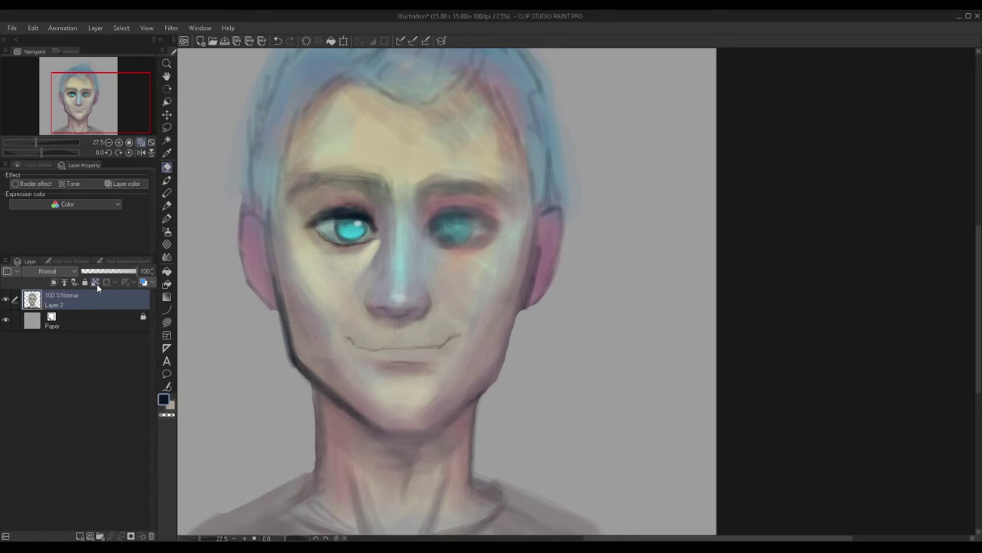
Step: On a new layer, paint sampled skin tones over the heavy dark jaw outline on the finished eye's side, and merge it into the portrait
{"action": "left_click", "coordinate": [79, 537]}
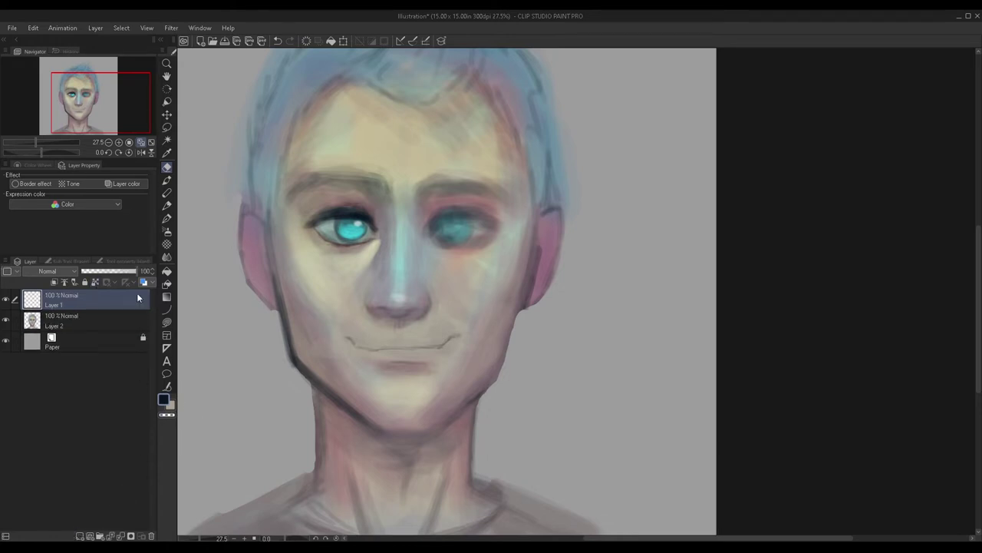
{"action": "key", "text": "b"}
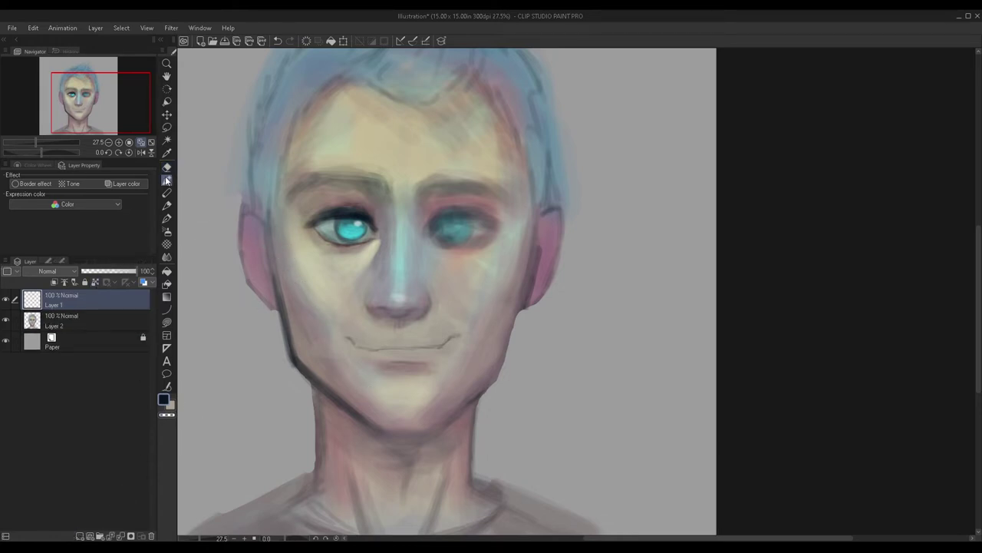
{"action": "left_click", "coordinate": [368, 398], "text": "alt"}
{"action": "mouse_move", "coordinate": [339, 405]}
{"action": "left_mouse_down"}
{"action": "mouse_move", "coordinate": [373, 417]}
{"action": "mouse_move", "coordinate": [329, 388]}
{"action": "mouse_move", "coordinate": [373, 419]}
{"action": "mouse_move", "coordinate": [301, 352]}
{"action": "mouse_move", "coordinate": [285, 298]}
{"action": "mouse_move", "coordinate": [298, 367]}
{"action": "mouse_move", "coordinate": [275, 244]}
{"action": "mouse_move", "coordinate": [320, 370]}
{"action": "left_mouse_up"}
{"action": "left_click", "coordinate": [314, 338], "text": "alt"}
{"action": "mouse_move", "coordinate": [366, 406]}
{"action": "left_mouse_down"}
{"action": "mouse_move", "coordinate": [310, 345]}
{"action": "mouse_move", "coordinate": [278, 277]}
{"action": "mouse_move", "coordinate": [378, 417]}
{"action": "left_mouse_up"}
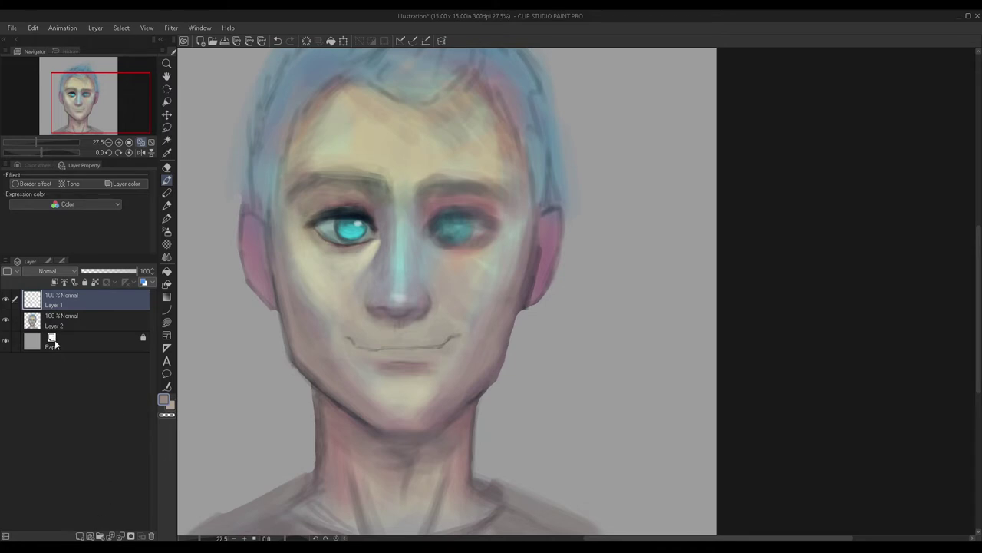
{"action": "key", "text": "ctrl+e"}
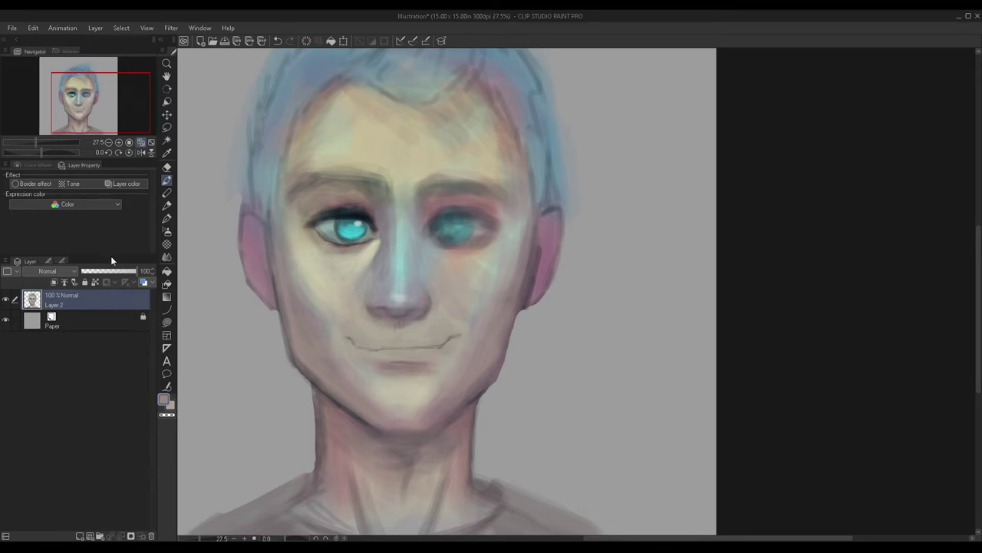
Step: Add two empty layers above the portrait and sample the dark navy of the finished eye's lashes as the brush colour
{"action": "left_click", "coordinate": [79, 536]}
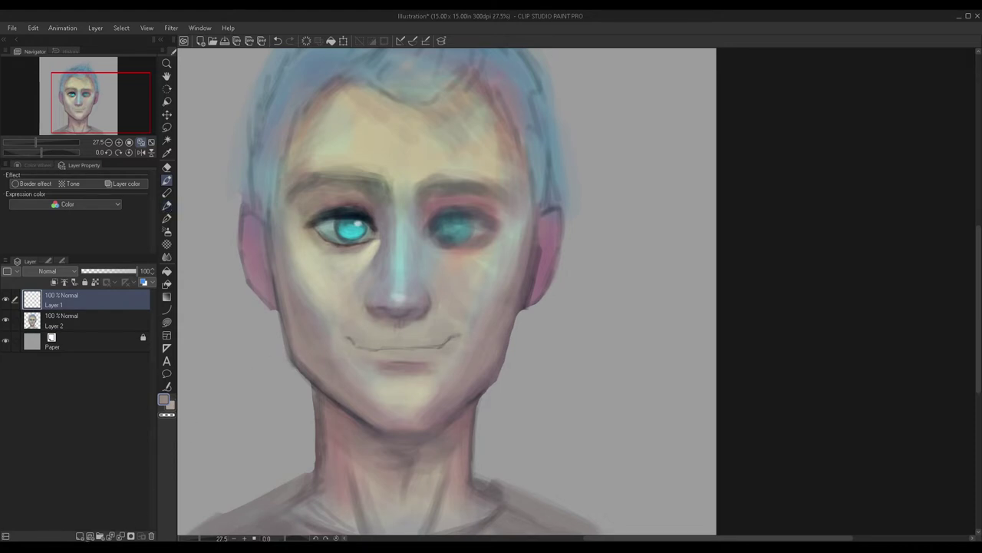
{"action": "left_click", "coordinate": [81, 536]}
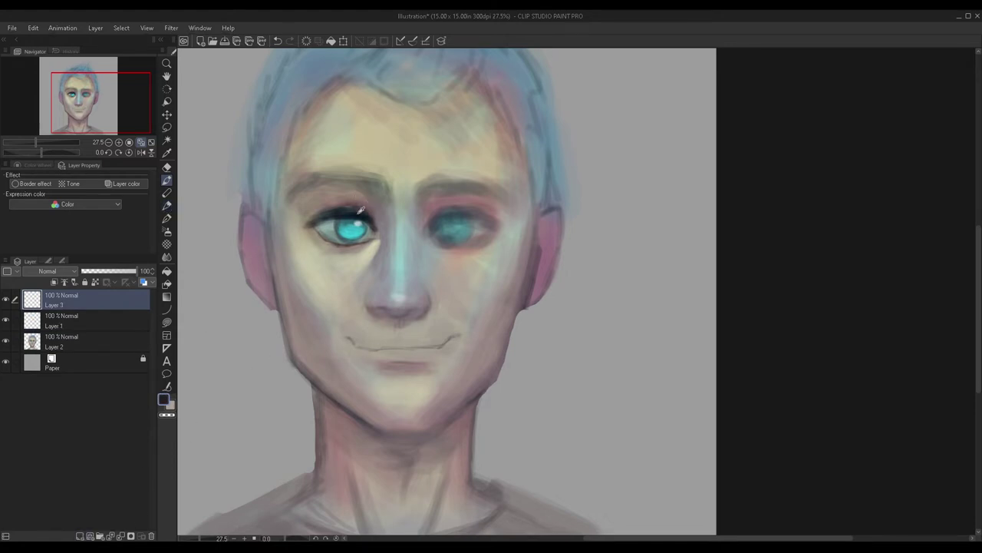
{"action": "scroll", "coordinate": [335, 330], "scroll_direction": "up", "scroll_amount": 1}
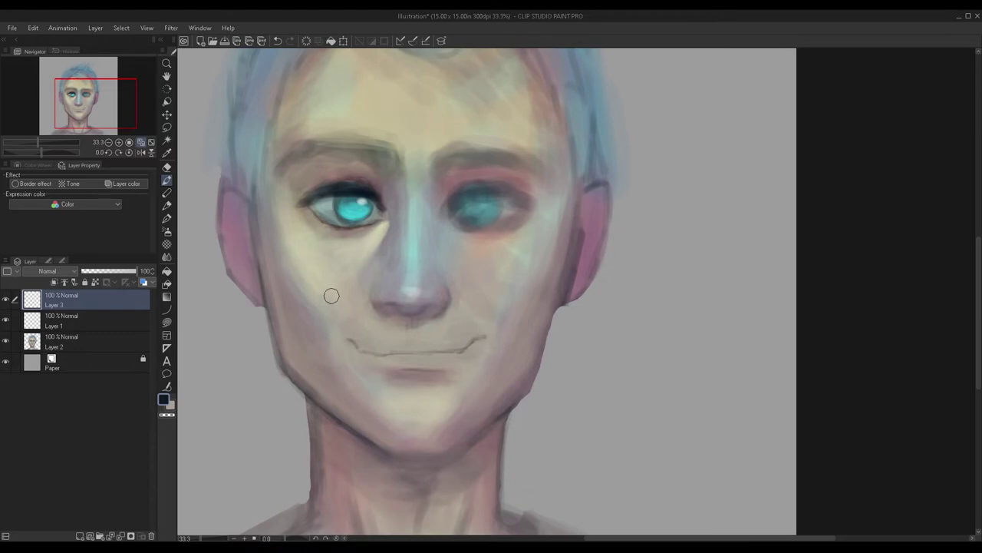
{"action": "scroll", "coordinate": [299, 209], "scroll_direction": "up", "scroll_amount": 2}
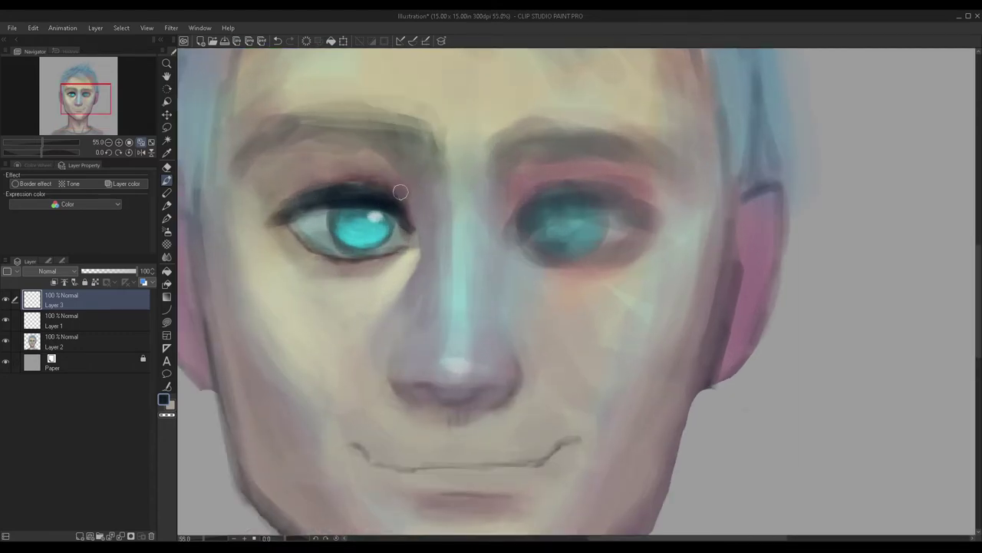
{"action": "scroll", "coordinate": [389, 203], "scroll_direction": "down", "scroll_amount": 2}
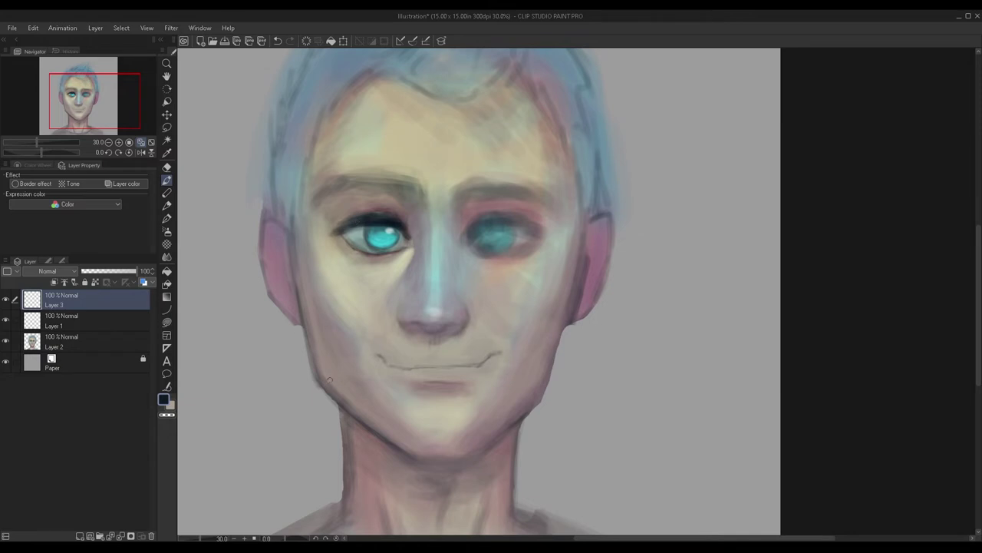
Step: Draw a narrower dark jawline inside the old contour on the finished eye's side, from beside the ear down to the jaw corner
{"action": "scroll", "coordinate": [324, 293], "scroll_direction": "up", "scroll_amount": 3}
{"action": "left_click_drag", "start_coordinate": [286, 175], "coordinate": [327, 383]}
{"action": "left_click_drag", "start_coordinate": [290, 207], "coordinate": [338, 411]}
{"action": "left_click_drag", "start_coordinate": [298, 264], "coordinate": [340, 410]}
{"action": "scroll", "coordinate": [319, 295], "scroll_direction": "down", "scroll_amount": 3}
{"action": "scroll", "coordinate": [323, 392], "scroll_direction": "up", "scroll_amount": 2}
{"action": "left_click_drag", "start_coordinate": [328, 339], "coordinate": [307, 253]}
{"action": "left_click_drag", "start_coordinate": [304, 215], "coordinate": [332, 351]}
{"action": "left_click_drag", "start_coordinate": [290, 181], "coordinate": [331, 351]}
{"action": "mouse_move", "coordinate": [284, 154]}
{"action": "left_mouse_down"}
{"action": "mouse_move", "coordinate": [327, 345]}
{"action": "mouse_move", "coordinate": [284, 145]}
{"action": "left_mouse_up"}
{"action": "left_click_drag", "start_coordinate": [289, 179], "coordinate": [335, 367]}
{"action": "scroll", "coordinate": [307, 278], "scroll_direction": "down", "scroll_amount": 3}
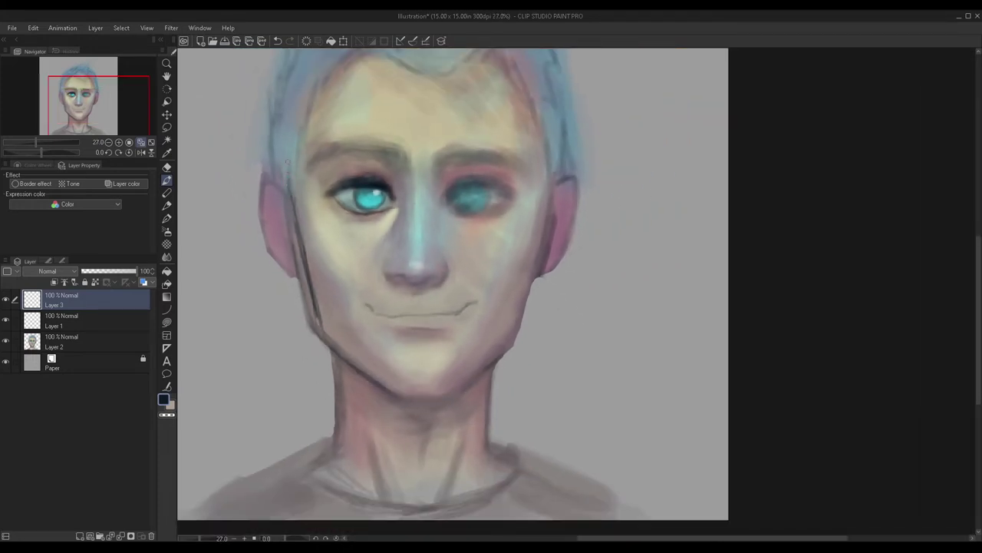
Step: In a flipped canvas view, extend the new jawline from the jaw corner to the chin, and restore the normal view
{"action": "left_click", "coordinate": [142, 152]}
{"action": "scroll", "coordinate": [832, 336], "scroll_direction": "up", "scroll_amount": 2}
{"action": "scroll", "coordinate": [833, 337], "scroll_direction": "up", "scroll_amount": 2}
{"action": "left_click_drag", "start_coordinate": [844, 330], "coordinate": [807, 381]}
{"action": "left_click_drag", "start_coordinate": [843, 321], "coordinate": [764, 416]}
{"action": "left_click_drag", "start_coordinate": [826, 352], "coordinate": [703, 471]}
{"action": "scroll", "coordinate": [794, 334], "scroll_direction": "down", "scroll_amount": 4}
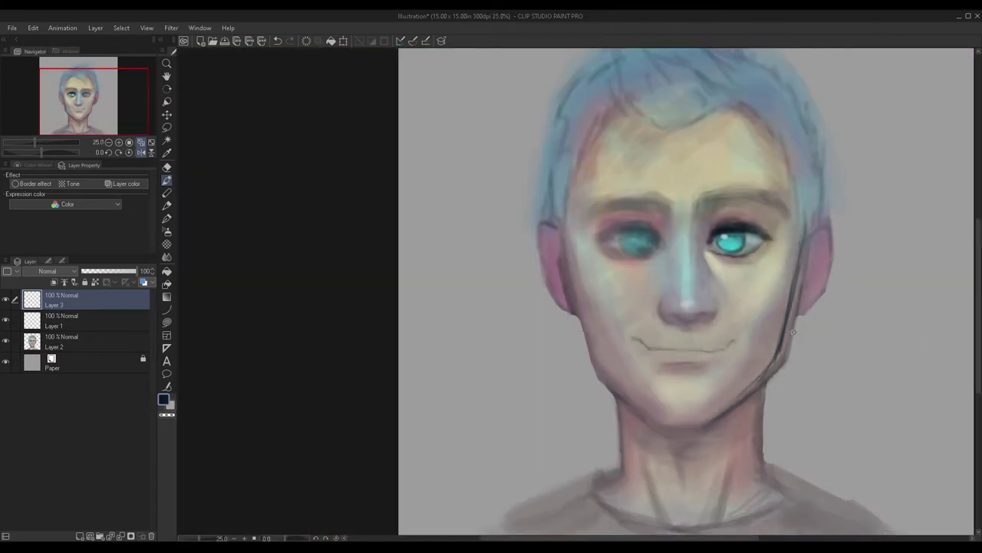
{"action": "scroll", "coordinate": [794, 333], "scroll_direction": "up", "scroll_amount": 2}
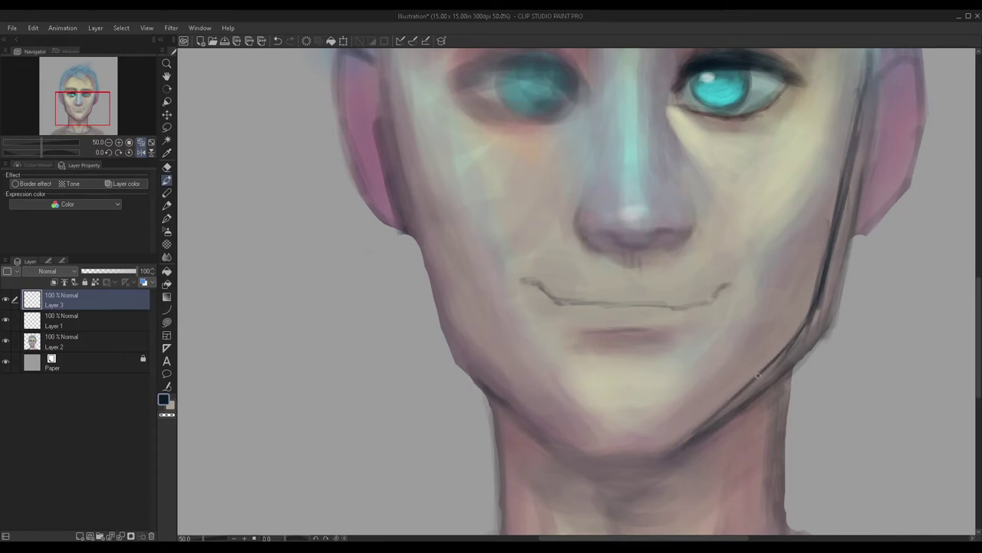
{"action": "scroll", "coordinate": [822, 284], "scroll_direction": "down", "scroll_amount": 4}
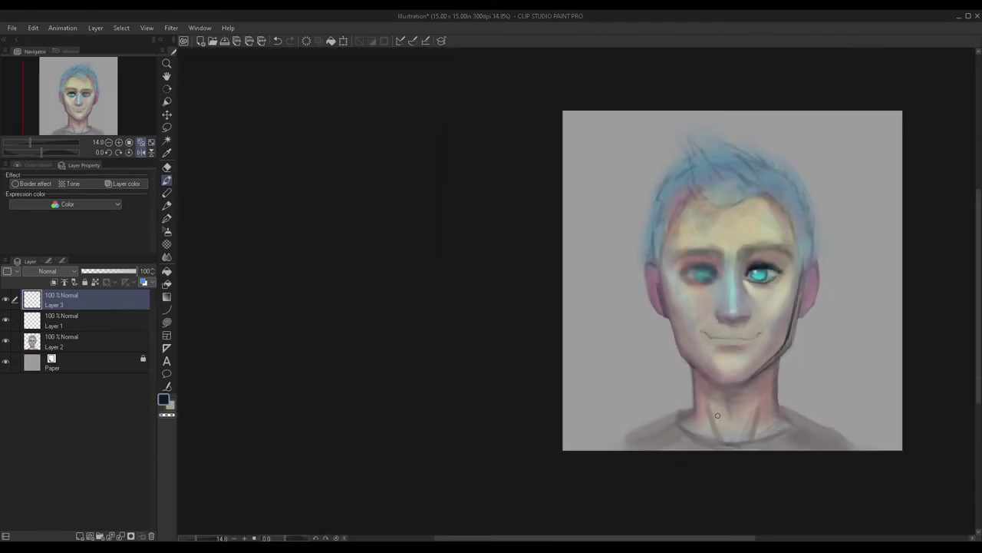
{"action": "left_click", "coordinate": [142, 152]}
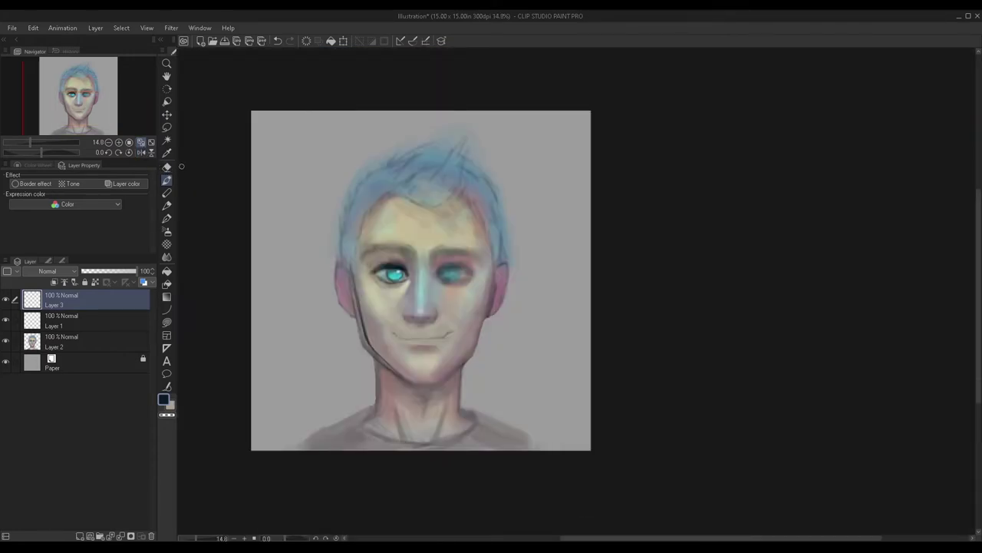
Step: Draw a matching narrower jawline on the unfinished eye's side, running from the jaw corner up past the ear
{"action": "scroll", "coordinate": [244, 226], "scroll_direction": "up", "scroll_amount": 4}
{"action": "scroll", "coordinate": [591, 445], "scroll_direction": "up", "scroll_amount": 2}
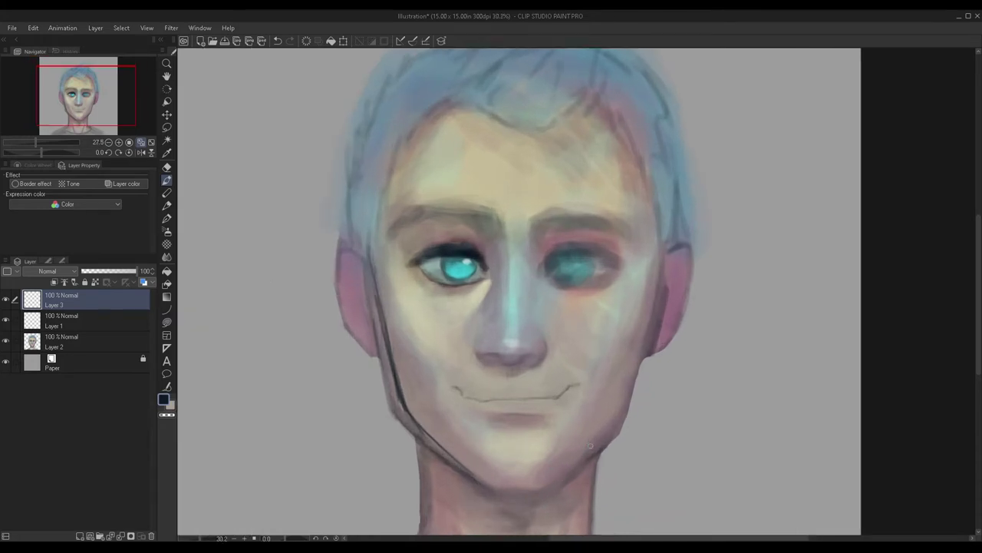
{"action": "scroll", "coordinate": [590, 445], "scroll_direction": "up", "scroll_amount": 1}
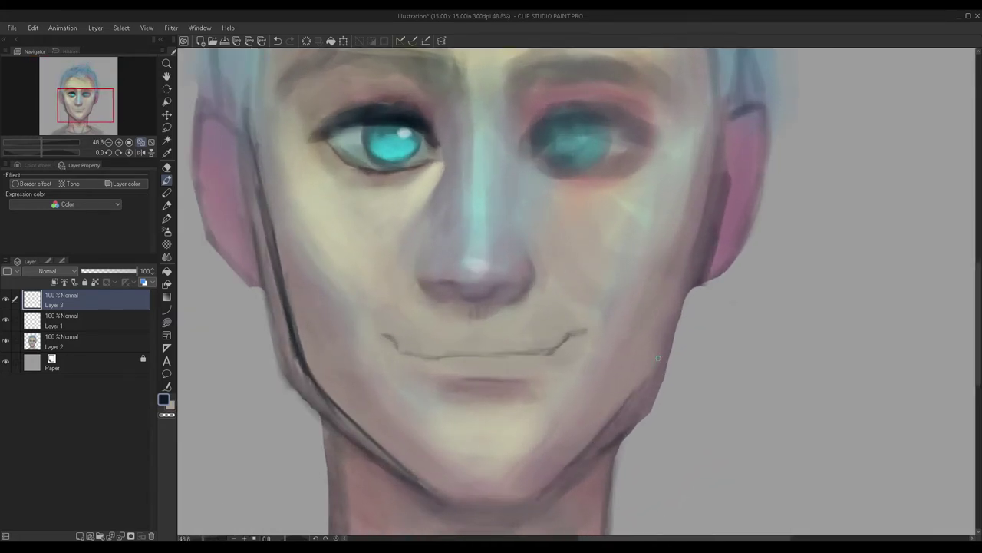
{"action": "left_click_drag", "start_coordinate": [633, 396], "coordinate": [682, 303]}
{"action": "left_click_drag", "start_coordinate": [644, 368], "coordinate": [672, 307]}
{"action": "left_click_drag", "start_coordinate": [634, 390], "coordinate": [690, 261]}
{"action": "left_click_drag", "start_coordinate": [642, 383], "coordinate": [686, 265]}
{"action": "left_click_drag", "start_coordinate": [669, 307], "coordinate": [721, 147]}
{"action": "left_click_drag", "start_coordinate": [690, 244], "coordinate": [704, 186]}
{"action": "scroll", "coordinate": [636, 379], "scroll_direction": "down", "scroll_amount": 3}
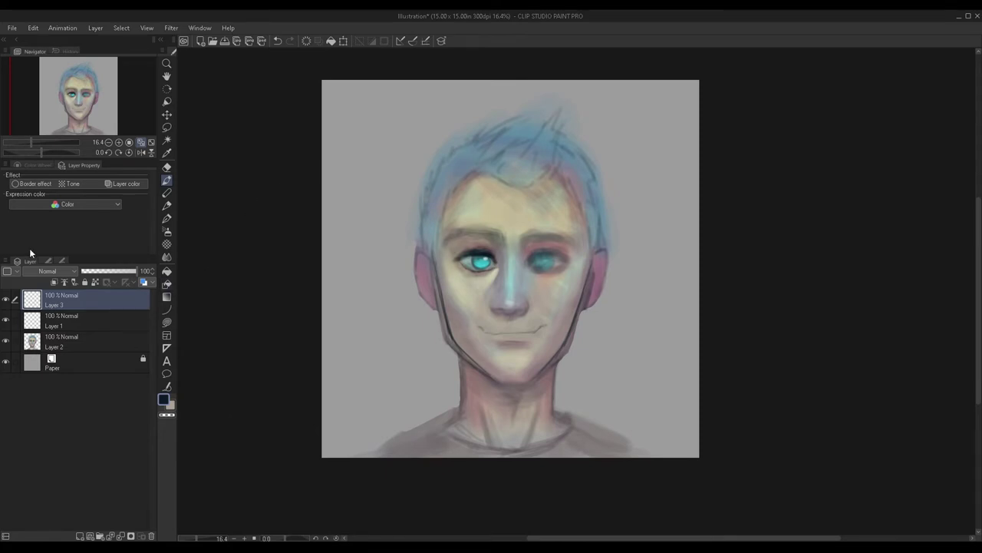
Step: Merge the jawline sketch and the empty layer beneath it down into the portrait layer, with the eraser ready for trimming
{"action": "key", "text": "ctrl+e"}
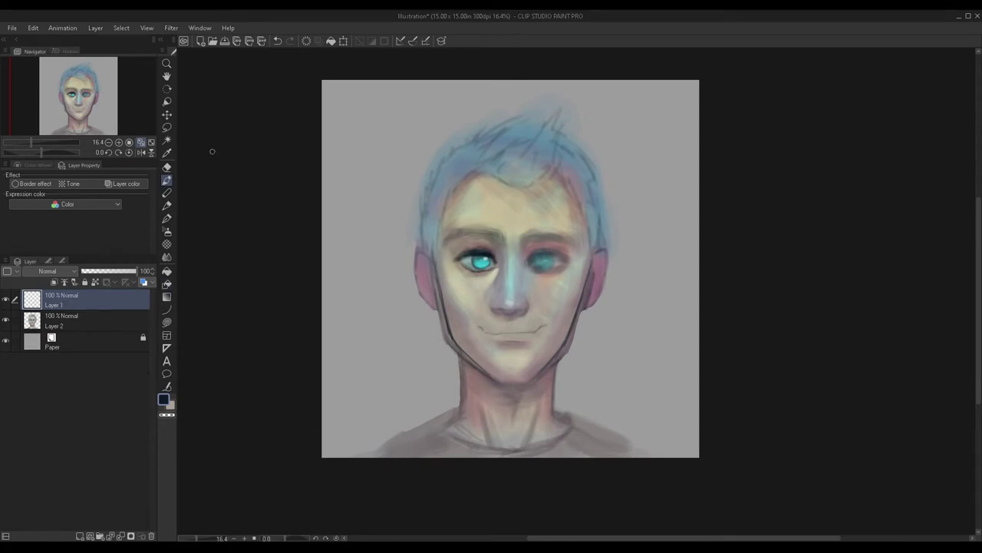
{"action": "left_click", "coordinate": [168, 168]}
{"action": "scroll", "coordinate": [537, 375], "scroll_direction": "up", "scroll_amount": 3}
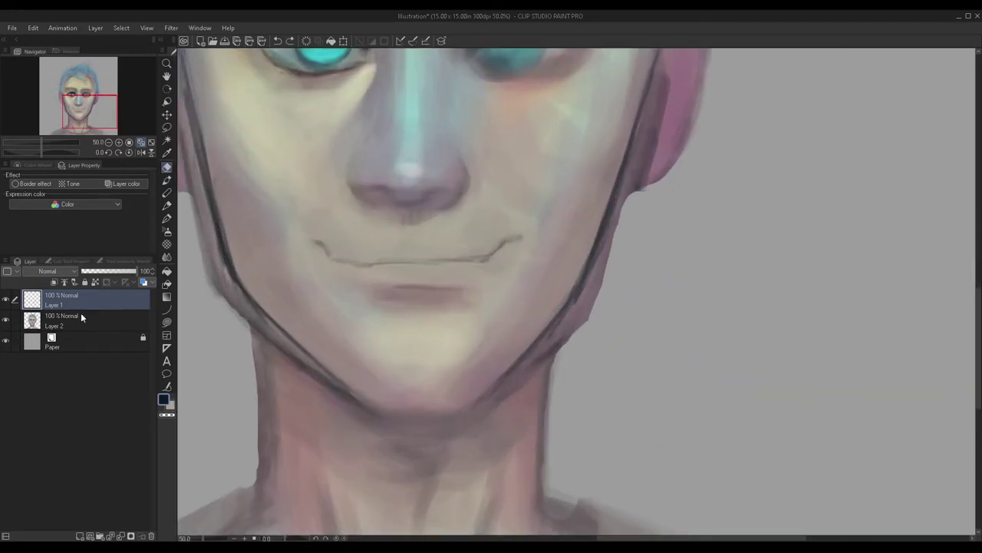
{"action": "key", "text": "ctrl+e"}
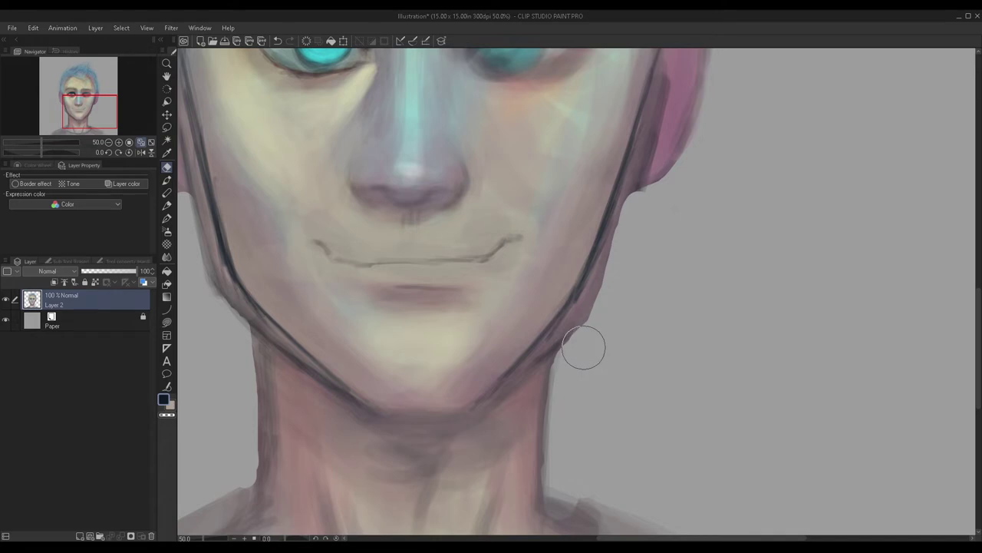
Step: Erase the old jaw outside the new line on the unfinished eye's side, undoing the first pass and repeating it closer to the line
{"action": "mouse_move", "coordinate": [570, 335]}
{"action": "left_mouse_down"}
{"action": "mouse_move", "coordinate": [562, 375]}
{"action": "mouse_move", "coordinate": [591, 293]}
{"action": "mouse_move", "coordinate": [572, 311]}
{"action": "mouse_move", "coordinate": [618, 259]}
{"action": "left_mouse_up"}
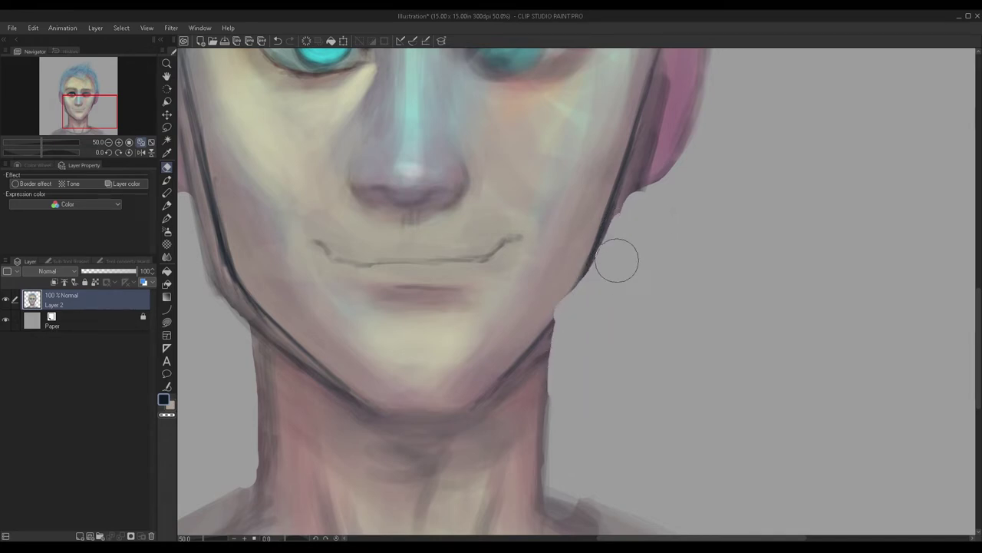
{"action": "key", "text": "ctrl+z"}
{"action": "mouse_move", "coordinate": [567, 347]}
{"action": "left_mouse_down"}
{"action": "mouse_move", "coordinate": [565, 363]}
{"action": "mouse_move", "coordinate": [565, 333]}
{"action": "mouse_move", "coordinate": [609, 276]}
{"action": "left_mouse_up"}
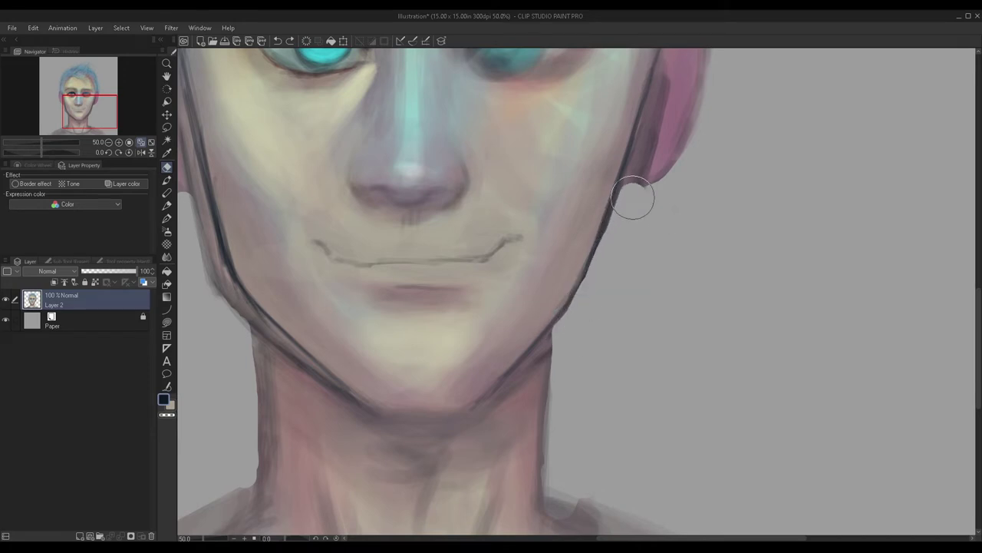
{"action": "key", "text": "ctrl+minus"}
{"action": "scroll", "coordinate": [433, 323], "scroll_direction": "down", "scroll_amount": 2}
{"action": "scroll", "coordinate": [390, 311], "scroll_direction": "up", "scroll_amount": 5}
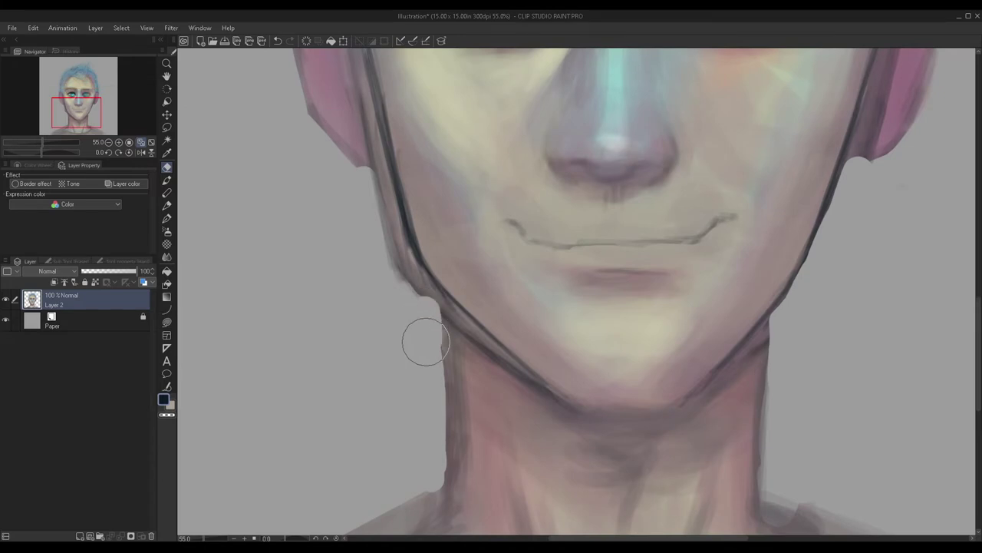
Step: Erase the old jaw and cheek edge outside the new line on the finished eye's side, from the neck up to the earlobe
{"action": "mouse_move", "coordinate": [422, 388]}
{"action": "left_mouse_down"}
{"action": "mouse_move", "coordinate": [422, 309]}
{"action": "mouse_move", "coordinate": [427, 315]}
{"action": "mouse_move", "coordinate": [430, 299]}
{"action": "mouse_move", "coordinate": [395, 235]}
{"action": "left_mouse_up"}
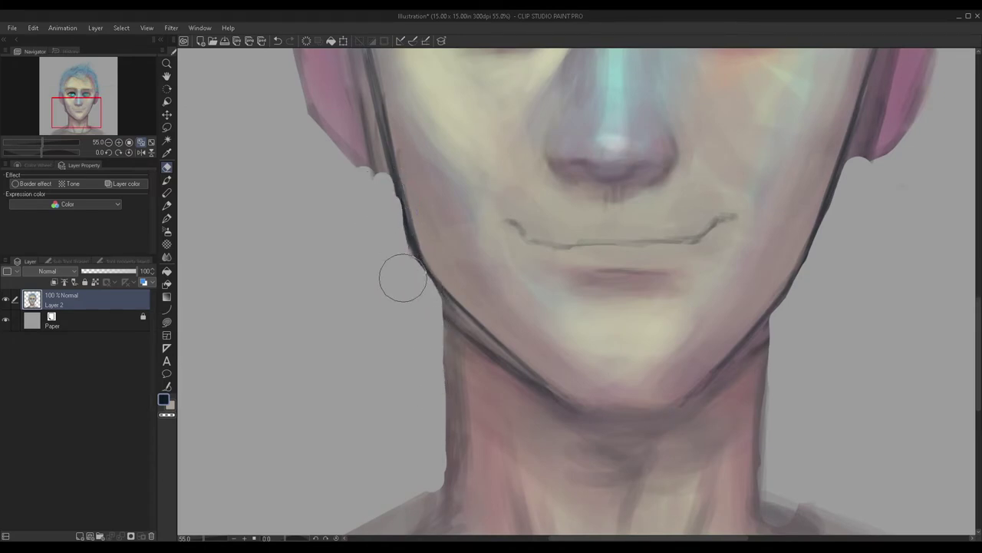
{"action": "scroll", "coordinate": [356, 305], "scroll_direction": "down", "scroll_amount": 3}
{"action": "scroll", "coordinate": [356, 306], "scroll_direction": "down", "scroll_amount": 2}
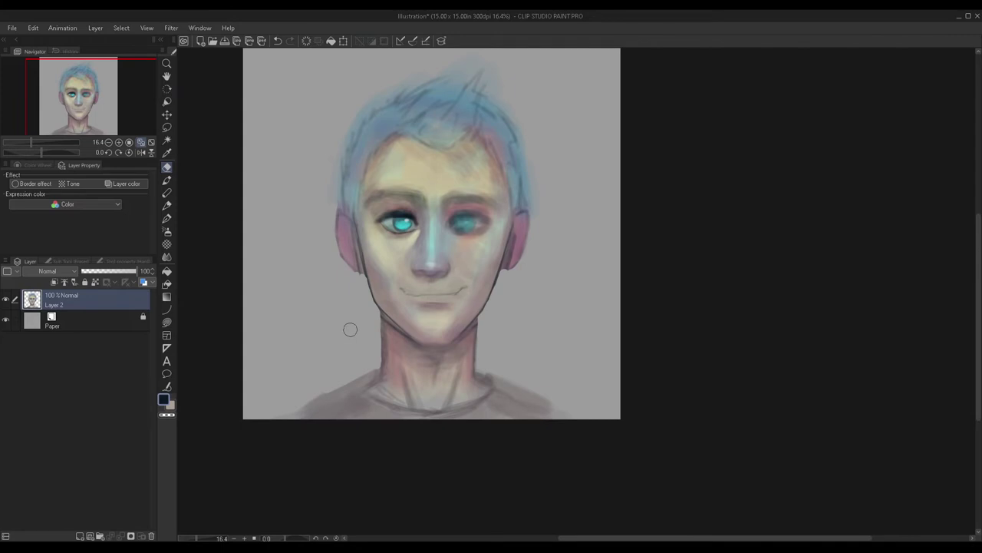
{"action": "scroll", "coordinate": [363, 298], "scroll_direction": "up", "scroll_amount": 1}
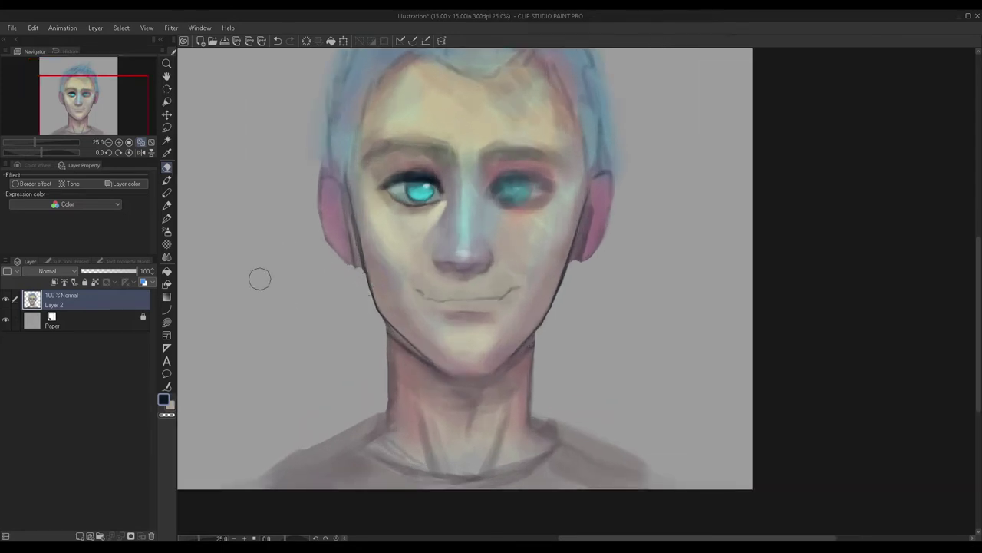
Step: On a new layer, paint muted brush strokes along the smile line and around both mouth corners
{"action": "left_click", "coordinate": [80, 536]}
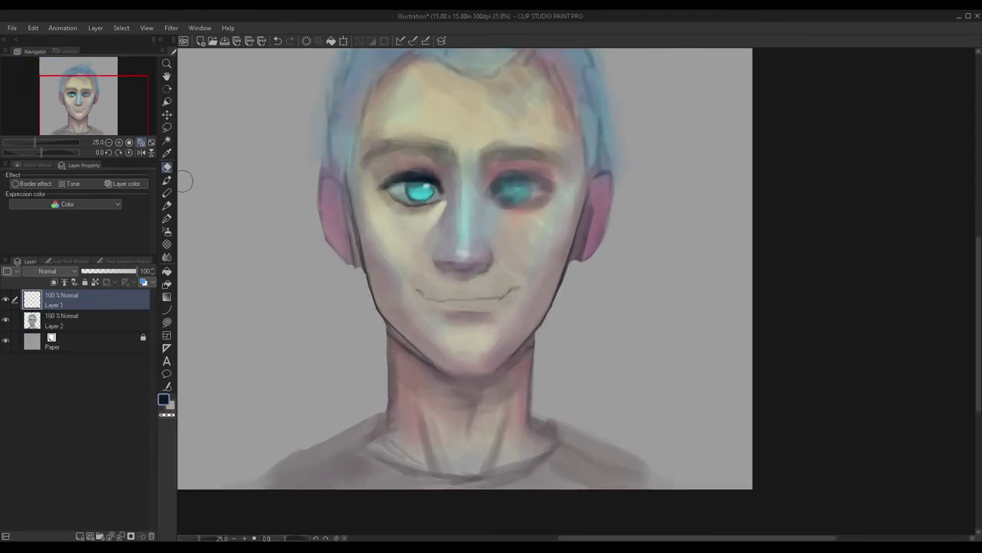
{"action": "left_click", "coordinate": [166, 180]}
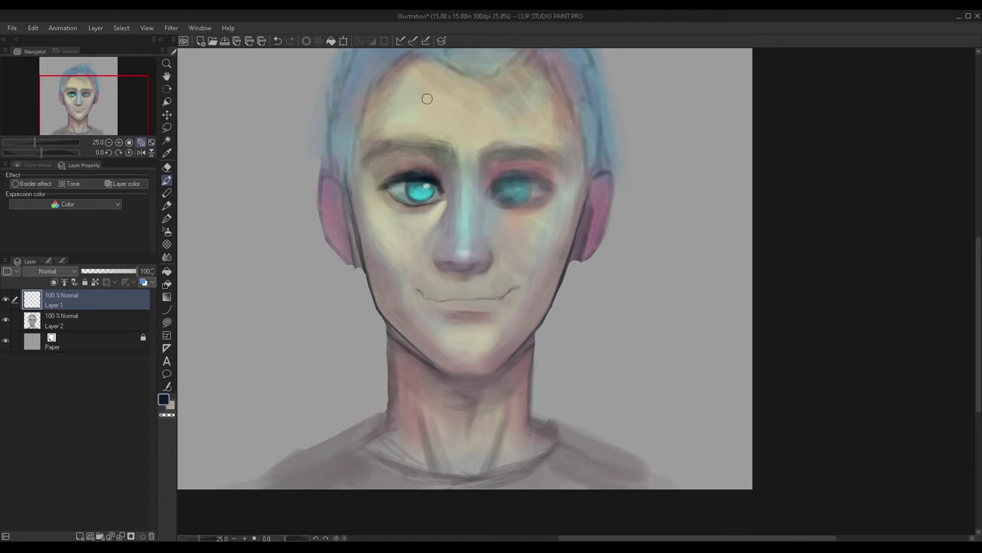
{"action": "scroll", "coordinate": [492, 113], "scroll_direction": "up", "scroll_amount": 2}
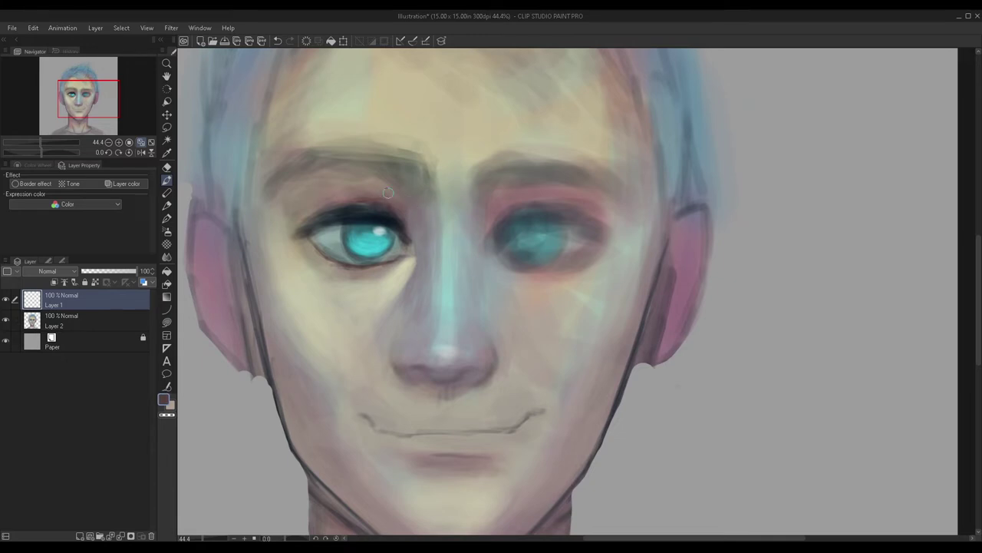
{"action": "scroll", "coordinate": [389, 192], "scroll_direction": "down", "scroll_amount": 1}
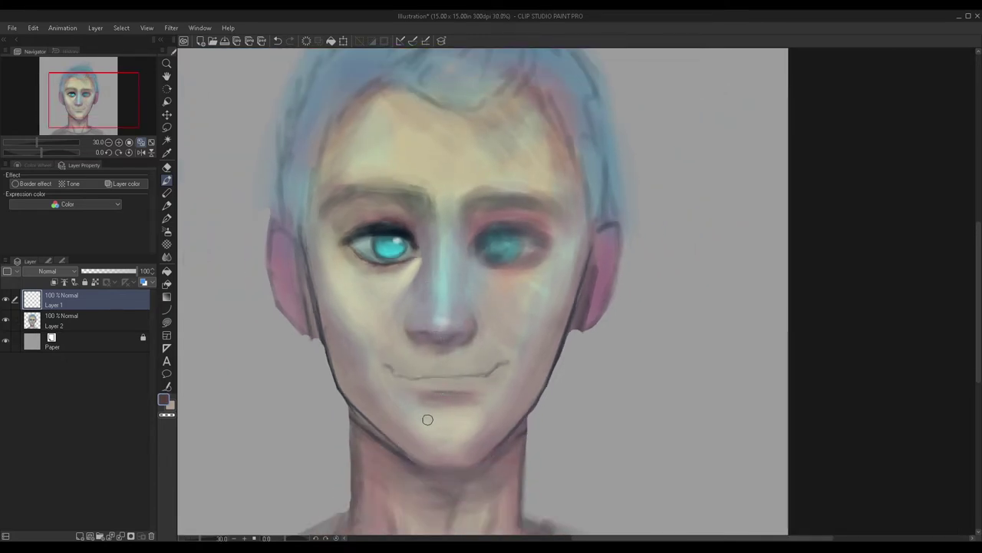
{"action": "left_click_drag", "start_coordinate": [476, 376], "coordinate": [399, 376]}
{"action": "left_click_drag", "start_coordinate": [477, 378], "coordinate": [436, 380]}
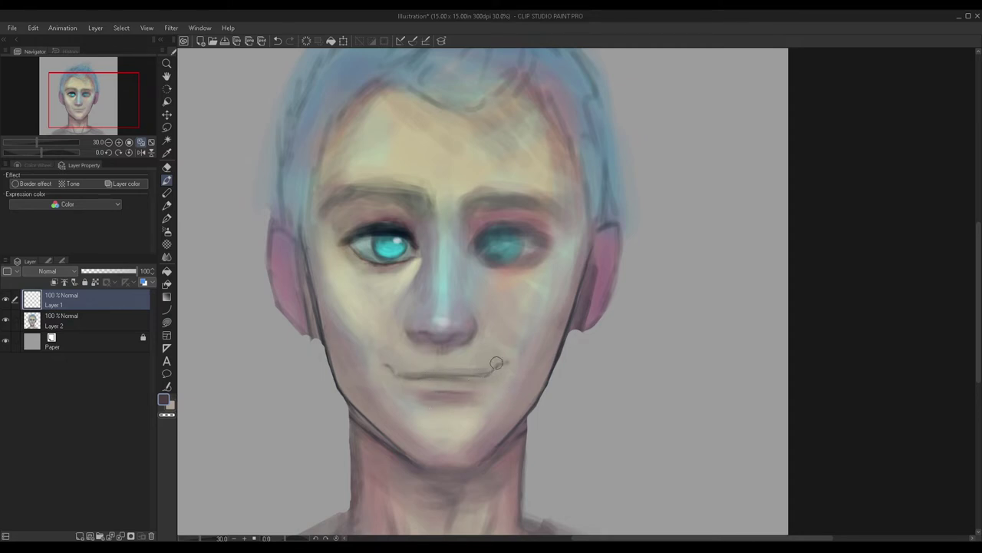
{"action": "left_click_drag", "start_coordinate": [380, 363], "coordinate": [392, 369]}
Step: Merge the mouth strokes into the portrait layer at 70% opacity and add a new empty layer
{"action": "left_click", "coordinate": [113, 273]}
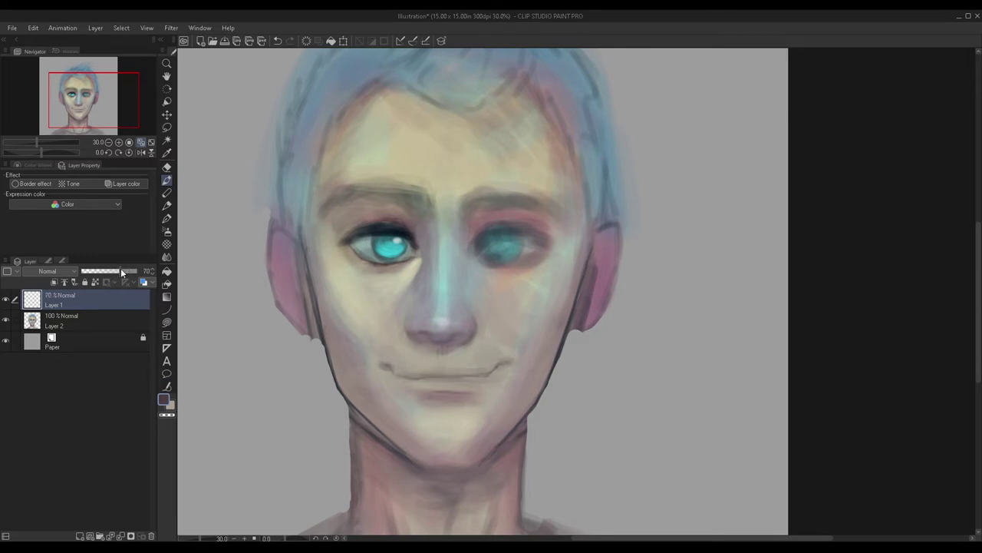
{"action": "key", "text": "ctrl+e"}
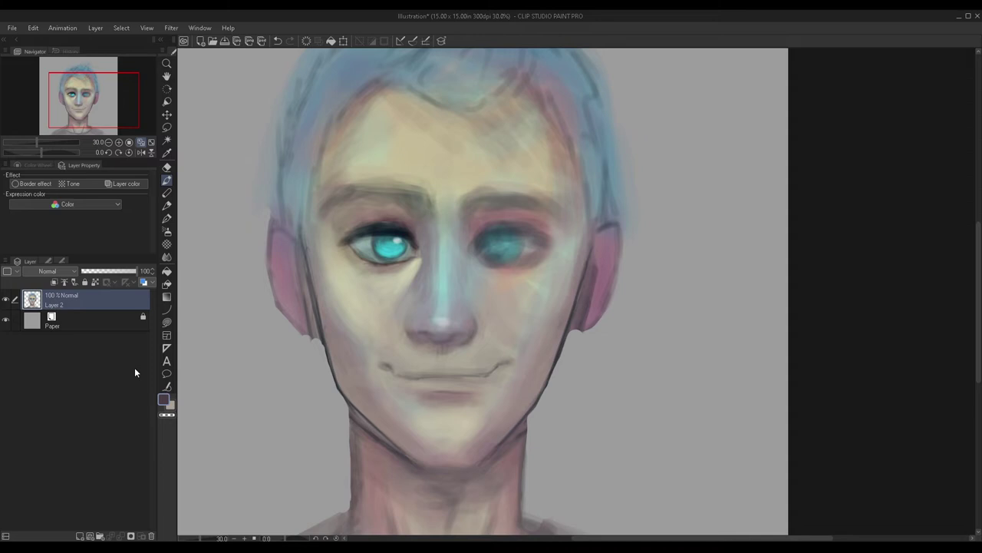
{"action": "left_click", "coordinate": [79, 536]}
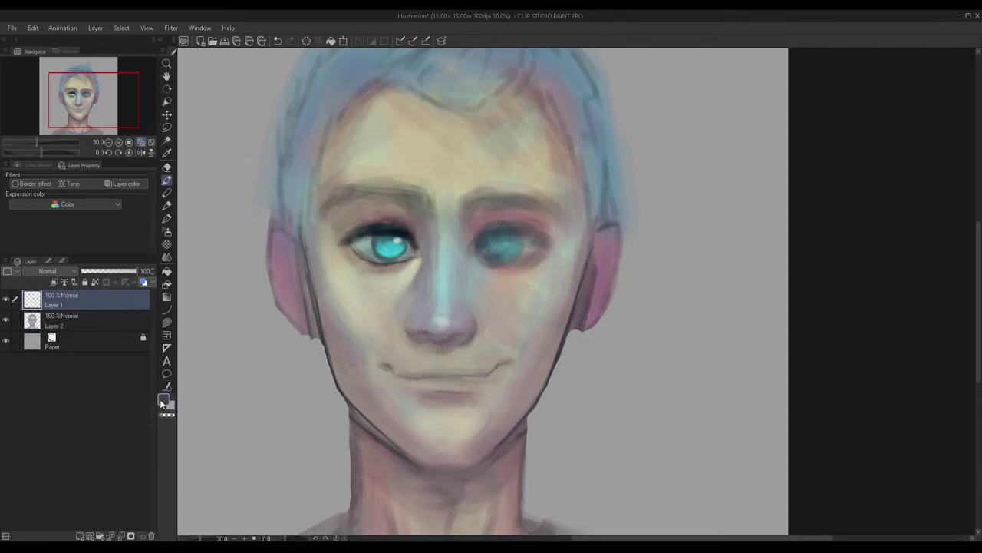
Step: Paint a black pupil in the finished eye and darken the surrounding iris, leaving a bright turquoise rim
{"action": "left_click", "coordinate": [164, 400]}
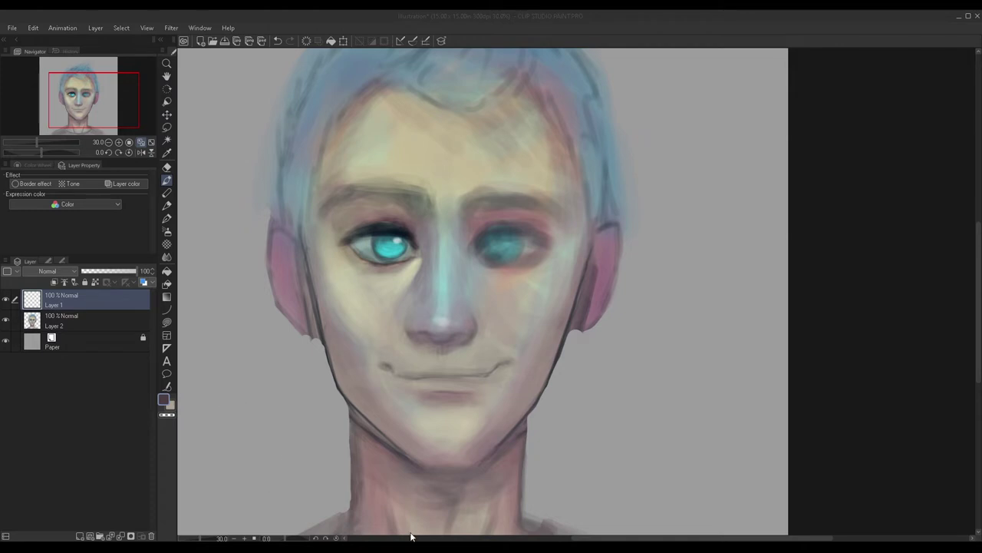
{"action": "left_click", "coordinate": [419, 365]}
{"action": "scroll", "coordinate": [387, 240], "scroll_direction": "up", "scroll_amount": 5}
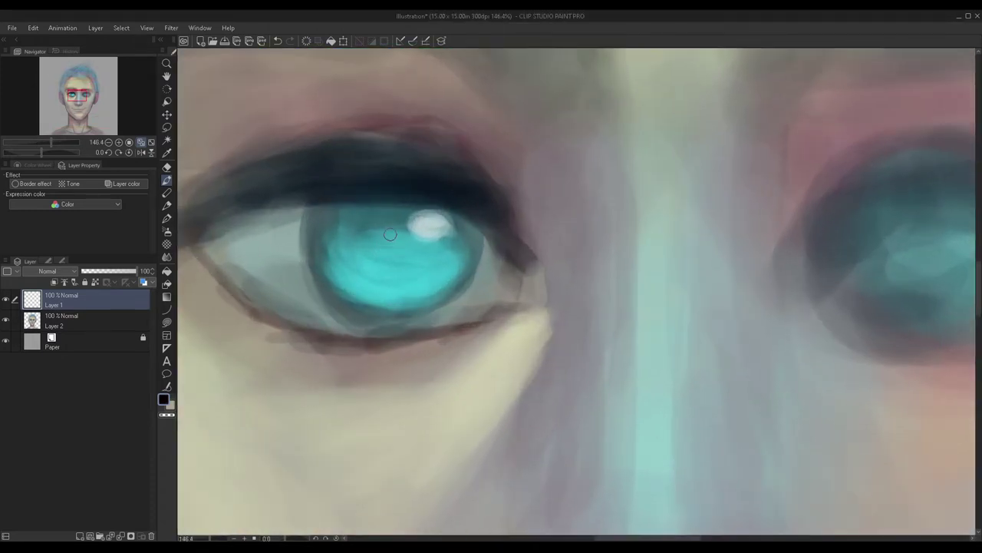
{"action": "scroll", "coordinate": [389, 241], "scroll_direction": "down", "scroll_amount": 2}
{"action": "scroll", "coordinate": [389, 241], "scroll_direction": "down", "scroll_amount": 2}
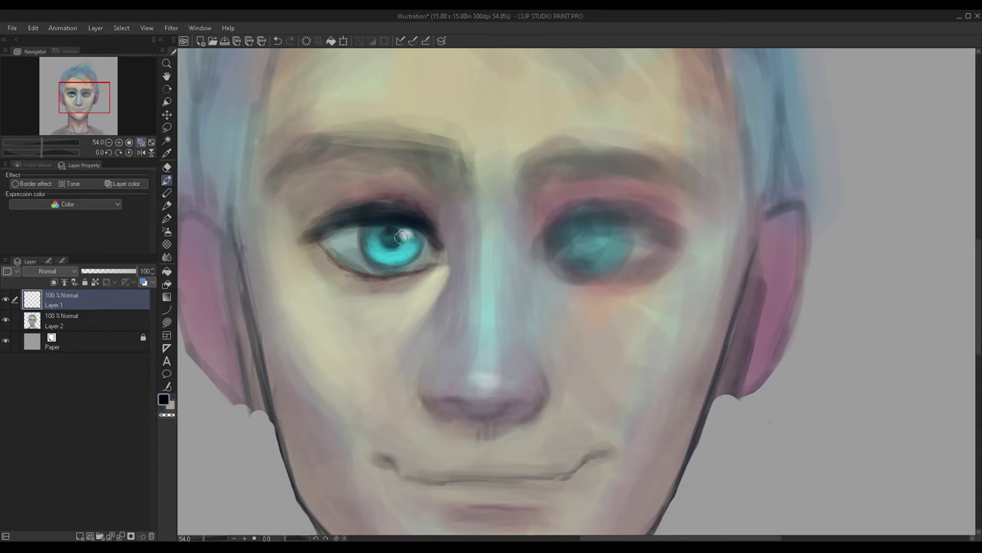
{"action": "left_click_drag", "start_coordinate": [392, 241], "coordinate": [385, 247]}
{"action": "scroll", "coordinate": [392, 220], "scroll_direction": "down", "scroll_amount": 3}
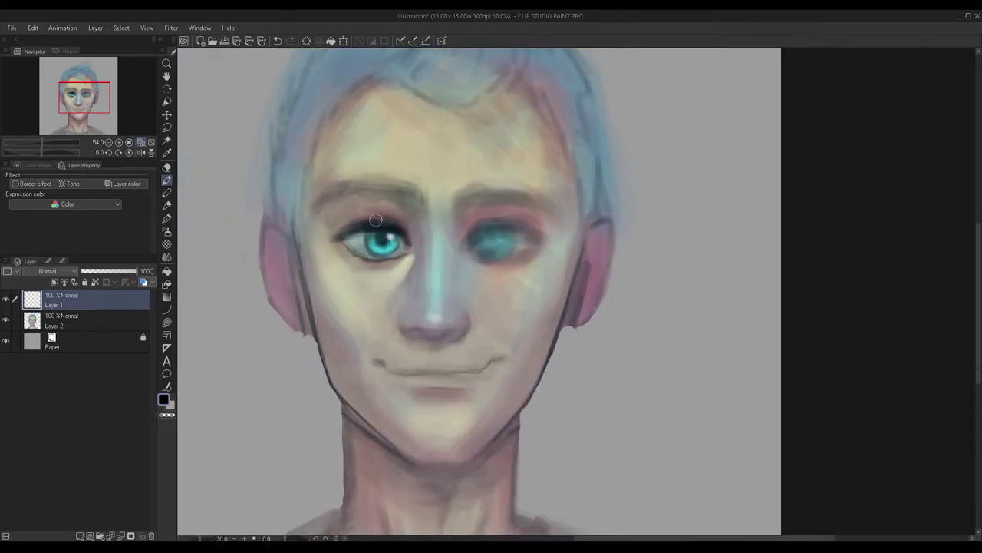
{"action": "scroll", "coordinate": [387, 240], "scroll_direction": "up", "scroll_amount": 6}
{"action": "scroll", "coordinate": [400, 240], "scroll_direction": "down", "scroll_amount": 4}
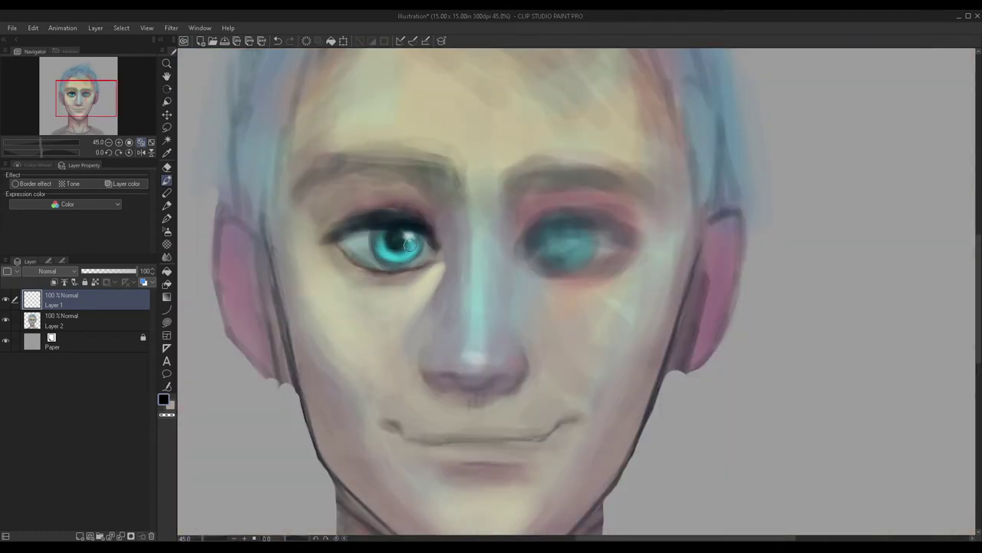
{"action": "scroll", "coordinate": [381, 241], "scroll_direction": "down", "scroll_amount": 1}
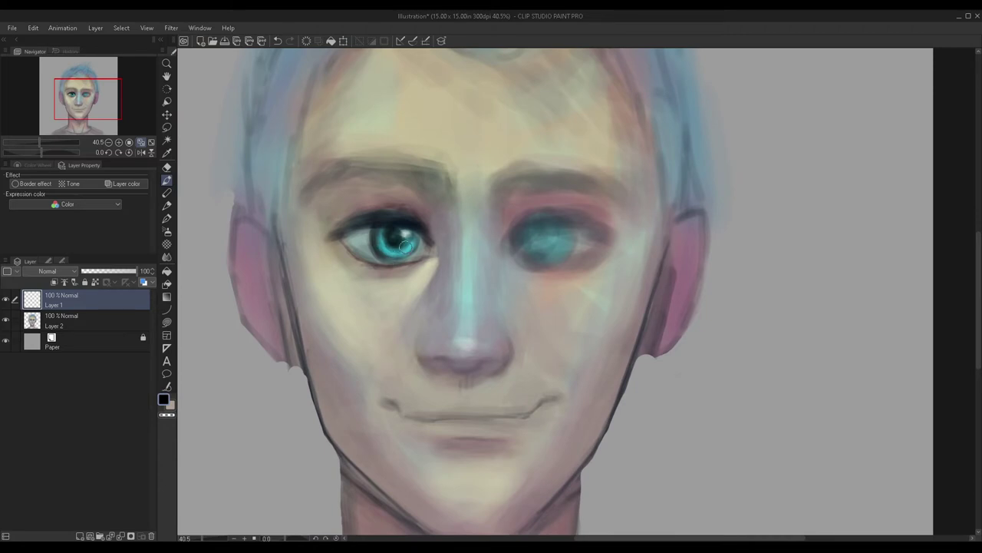
{"action": "scroll", "coordinate": [390, 251], "scroll_direction": "down", "scroll_amount": 2}
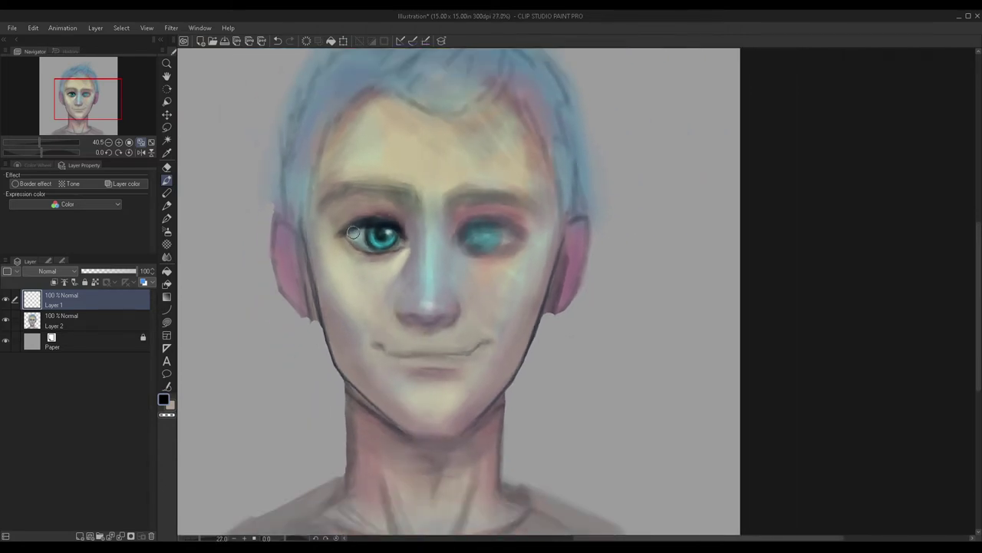
Step: Darken the finished eye's lower lash line in black from the outer corner to the inner corner
{"action": "scroll", "coordinate": [338, 234], "scroll_direction": "up", "scroll_amount": 2}
{"action": "scroll", "coordinate": [339, 234], "scroll_direction": "up", "scroll_amount": 4}
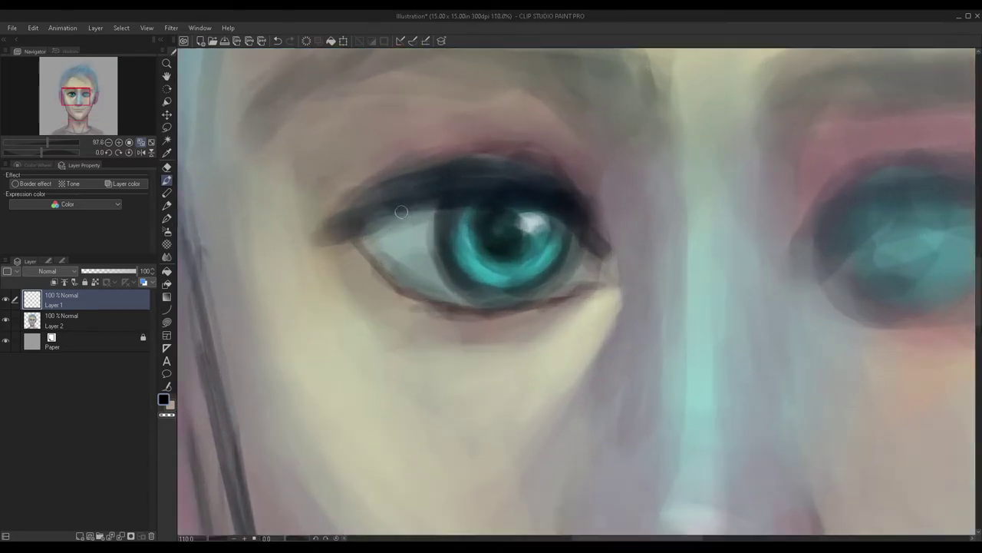
{"action": "scroll", "coordinate": [353, 245], "scroll_direction": "down", "scroll_amount": 1}
{"action": "scroll", "coordinate": [360, 253], "scroll_direction": "up", "scroll_amount": 1}
{"action": "left_click_drag", "start_coordinate": [350, 244], "coordinate": [405, 285]}
{"action": "mouse_move", "coordinate": [373, 256]}
{"action": "left_mouse_down"}
{"action": "mouse_move", "coordinate": [439, 293]}
{"action": "mouse_move", "coordinate": [522, 302]}
{"action": "left_mouse_up"}
{"action": "left_click_drag", "start_coordinate": [453, 310], "coordinate": [600, 289]}
{"action": "scroll", "coordinate": [621, 261], "scroll_direction": "down", "scroll_amount": 2}
{"action": "scroll", "coordinate": [620, 261], "scroll_direction": "down", "scroll_amount": 4}
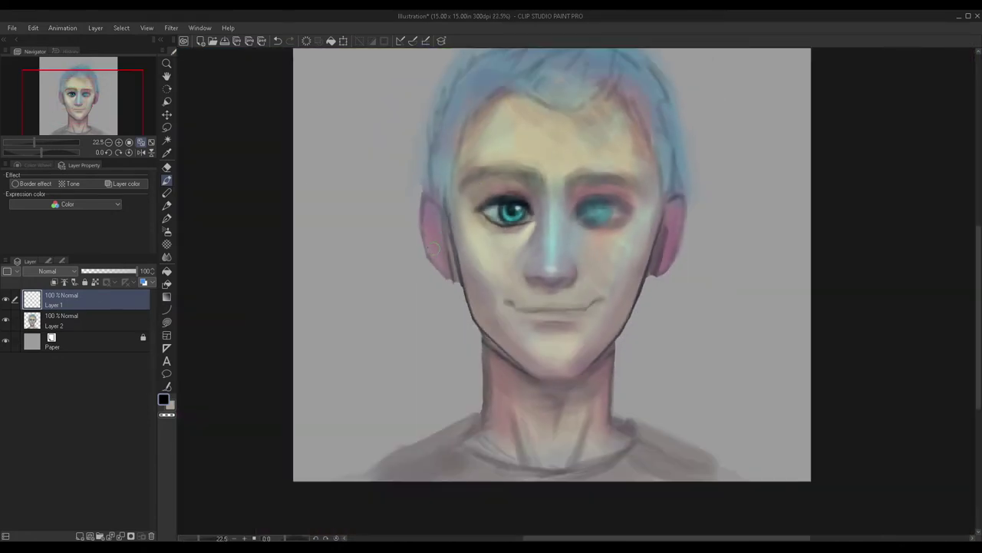
Step: Compare the eye with and without the new strokes, merge them down at 84% opacity and add a new layer
{"action": "left_click", "coordinate": [6, 298]}
{"action": "left_click", "coordinate": [6, 298]}
{"action": "left_click", "coordinate": [111, 273]}
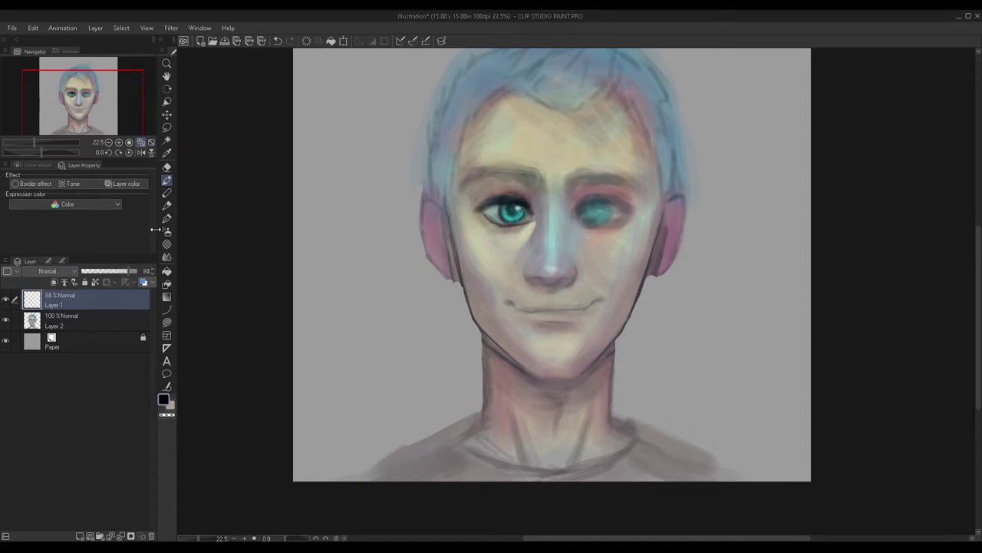
{"action": "key", "text": "ctrl+e"}
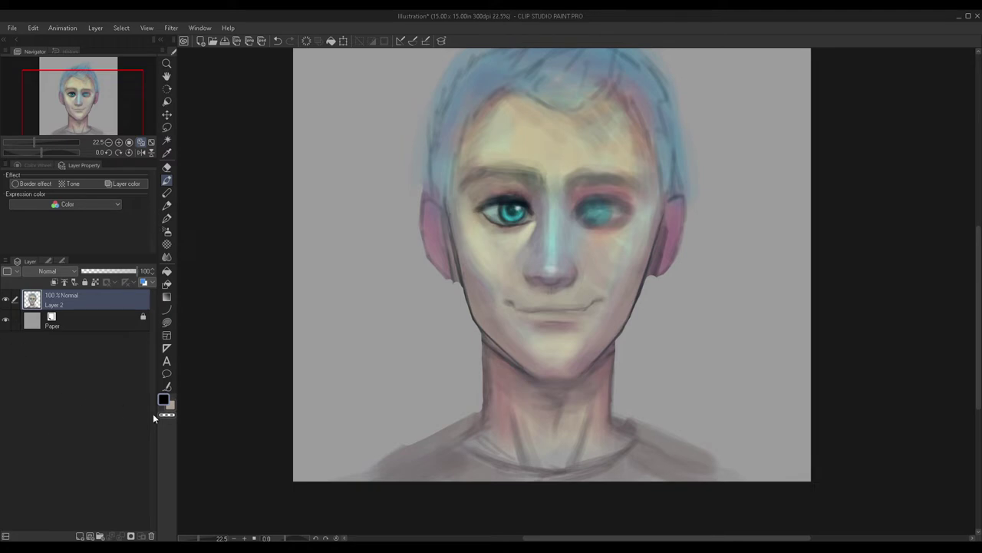
{"action": "left_click", "coordinate": [80, 536]}
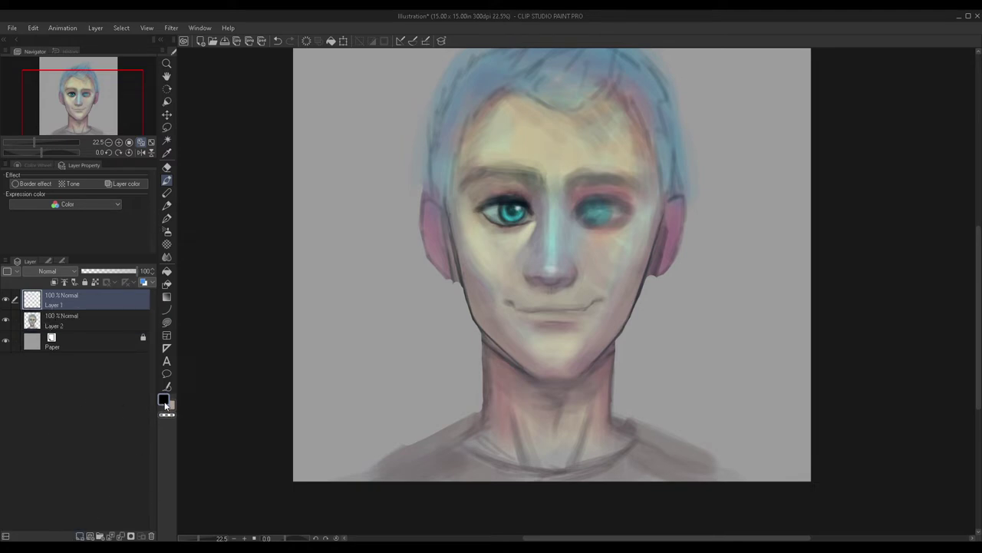
Step: Brush saturated red over the nose tip and bridge, around the unfinished eye and across the cheeks
{"action": "left_click", "coordinate": [168, 398]}
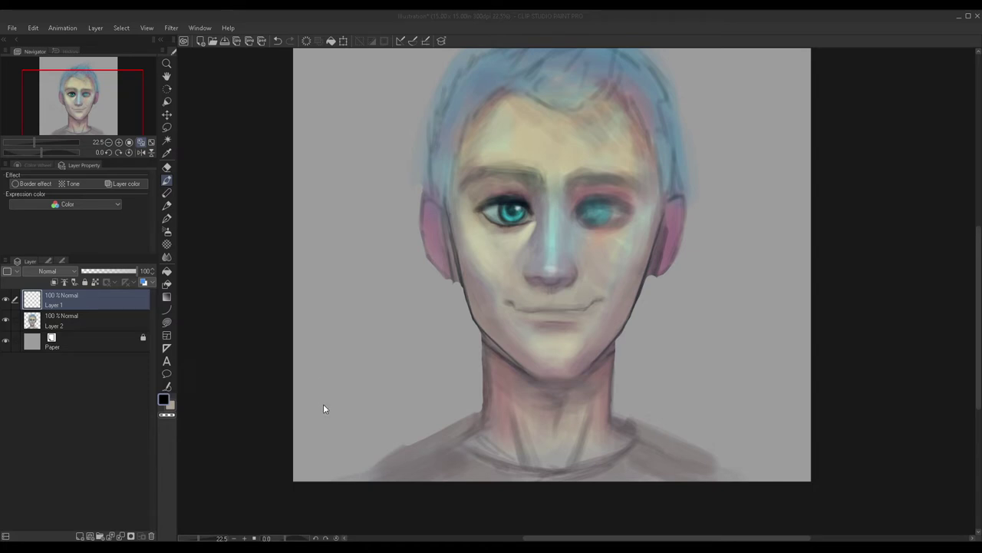
{"action": "left_click", "coordinate": [426, 372]}
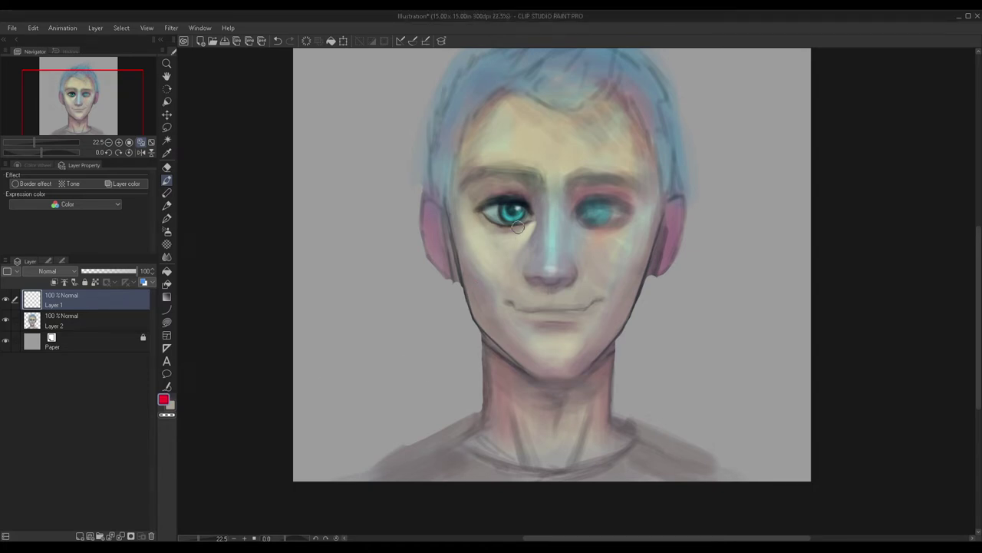
{"action": "left_click_drag", "start_coordinate": [545, 270], "coordinate": [550, 276]}
{"action": "mouse_move", "coordinate": [547, 198]}
{"action": "left_mouse_down"}
{"action": "mouse_move", "coordinate": [543, 229]}
{"action": "mouse_move", "coordinate": [568, 219]}
{"action": "mouse_move", "coordinate": [553, 197]}
{"action": "left_mouse_up"}
{"action": "mouse_move", "coordinate": [606, 227]}
{"action": "left_mouse_down"}
{"action": "mouse_move", "coordinate": [600, 252]}
{"action": "mouse_move", "coordinate": [625, 215]}
{"action": "left_mouse_up"}
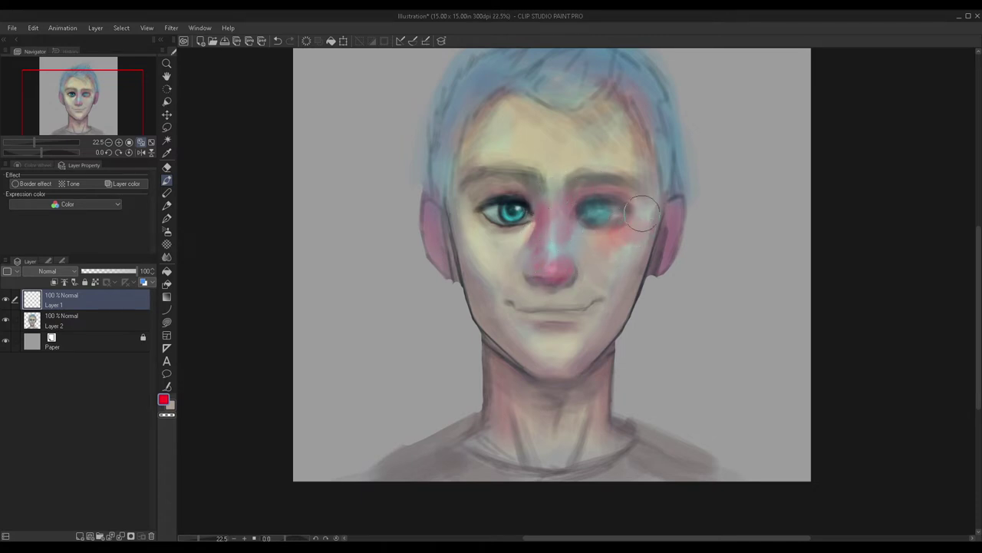
{"action": "mouse_move", "coordinate": [491, 287]}
{"action": "left_mouse_down"}
{"action": "mouse_move", "coordinate": [468, 228]}
{"action": "mouse_move", "coordinate": [492, 250]}
{"action": "mouse_move", "coordinate": [465, 212]}
{"action": "mouse_move", "coordinate": [491, 120]}
{"action": "mouse_move", "coordinate": [517, 135]}
{"action": "mouse_move", "coordinate": [636, 115]}
{"action": "mouse_move", "coordinate": [637, 245]}
{"action": "left_mouse_up"}
Step: Merge the red tint into the portrait layer at 26% opacity and add a new empty layer above
{"action": "left_click", "coordinate": [103, 272]}
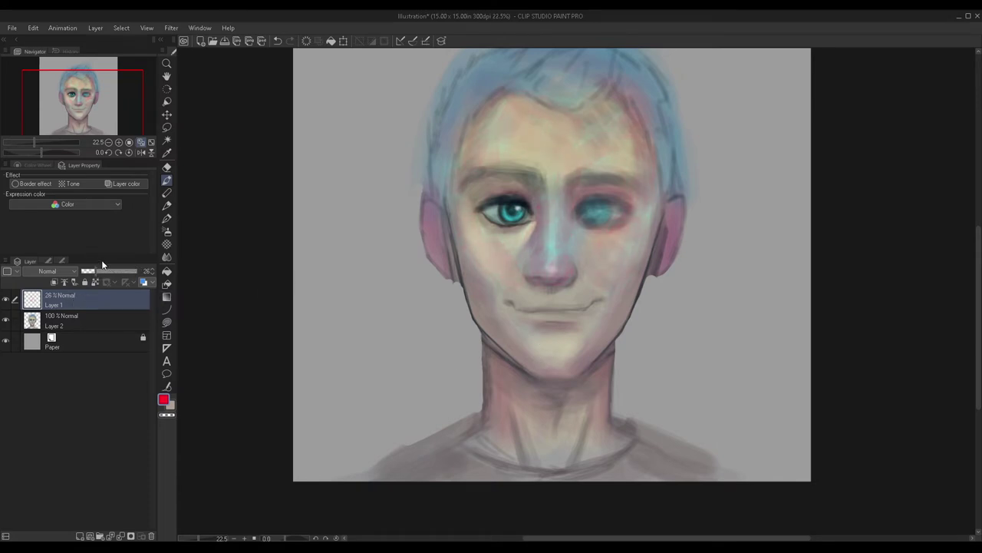
{"action": "key", "text": "ctrl+e"}
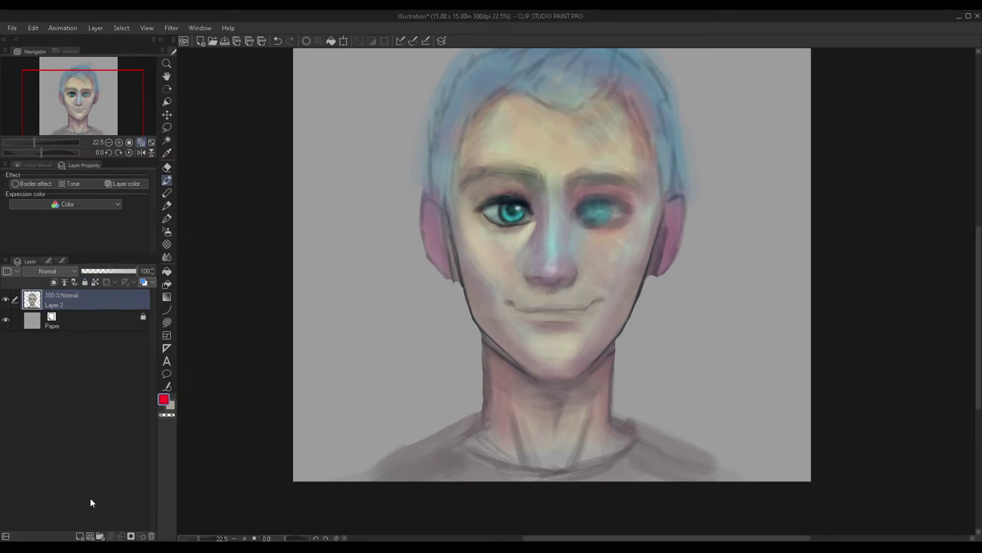
{"action": "left_click", "coordinate": [81, 536]}
{"action": "scroll", "coordinate": [460, 274], "scroll_direction": "down", "scroll_amount": 3}
{"action": "scroll", "coordinate": [526, 241], "scroll_direction": "up", "scroll_amount": 3}
{"action": "scroll", "coordinate": [410, 300], "scroll_direction": "up", "scroll_amount": 2}
{"action": "scroll", "coordinate": [269, 342], "scroll_direction": "down", "scroll_amount": 3}
{"action": "scroll", "coordinate": [432, 283], "scroll_direction": "up", "scroll_amount": 4}
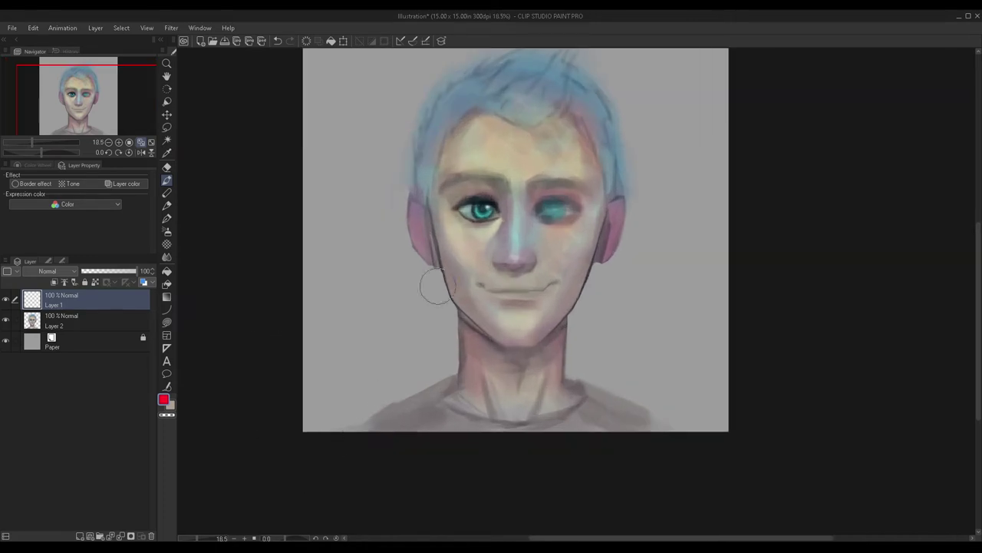
Step: Lock the portrait layer's transparent pixels and paint over the neck's dark edge lines with sampled neck tones
{"action": "left_click", "coordinate": [92, 321]}
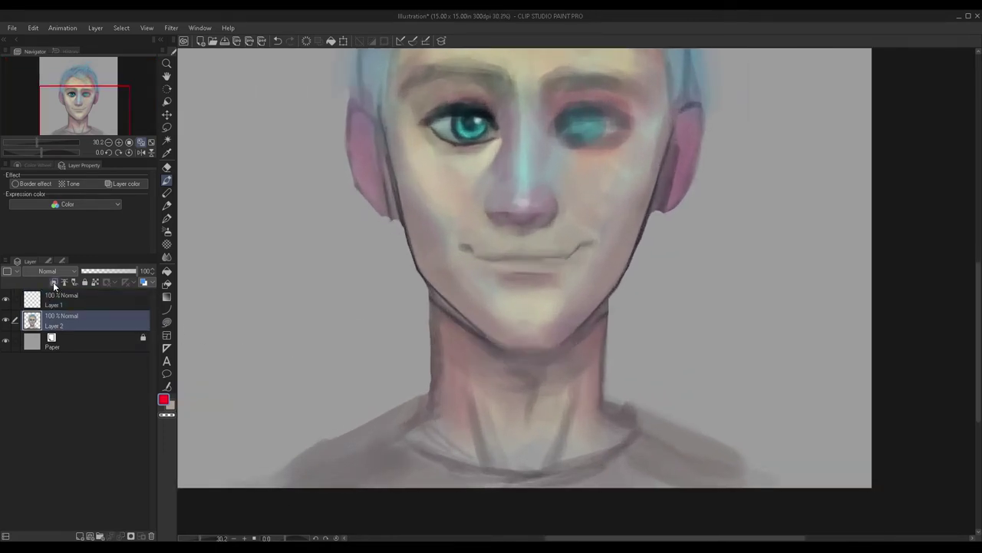
{"action": "left_click", "coordinate": [54, 282]}
{"action": "left_click", "coordinate": [449, 337], "text": "alt"}
{"action": "mouse_move", "coordinate": [440, 318]}
{"action": "left_mouse_down"}
{"action": "mouse_move", "coordinate": [428, 312]}
{"action": "mouse_move", "coordinate": [488, 359]}
{"action": "mouse_move", "coordinate": [443, 326]}
{"action": "mouse_move", "coordinate": [490, 377]}
{"action": "left_mouse_up"}
{"action": "left_click", "coordinate": [428, 347], "text": "alt"}
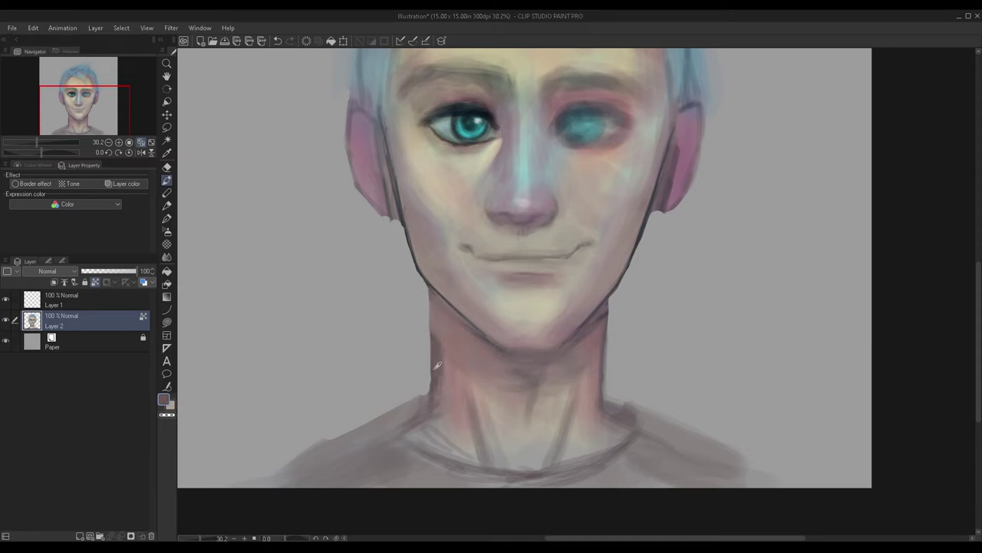
{"action": "mouse_move", "coordinate": [452, 332]}
{"action": "left_mouse_down"}
{"action": "mouse_move", "coordinate": [424, 371]}
{"action": "mouse_move", "coordinate": [430, 345]}
{"action": "left_mouse_up"}
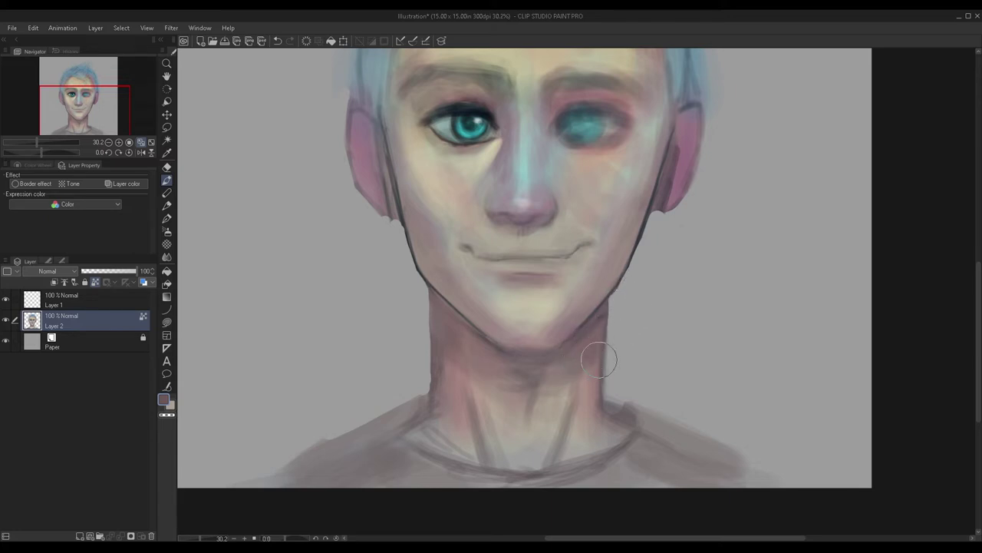
Step: Deepen the cast shadow on the neck beneath the chin and jaw with a dark blue-grey
{"action": "scroll", "coordinate": [576, 300], "scroll_direction": "down", "scroll_amount": 2}
{"action": "scroll", "coordinate": [626, 201], "scroll_direction": "up", "scroll_amount": 2}
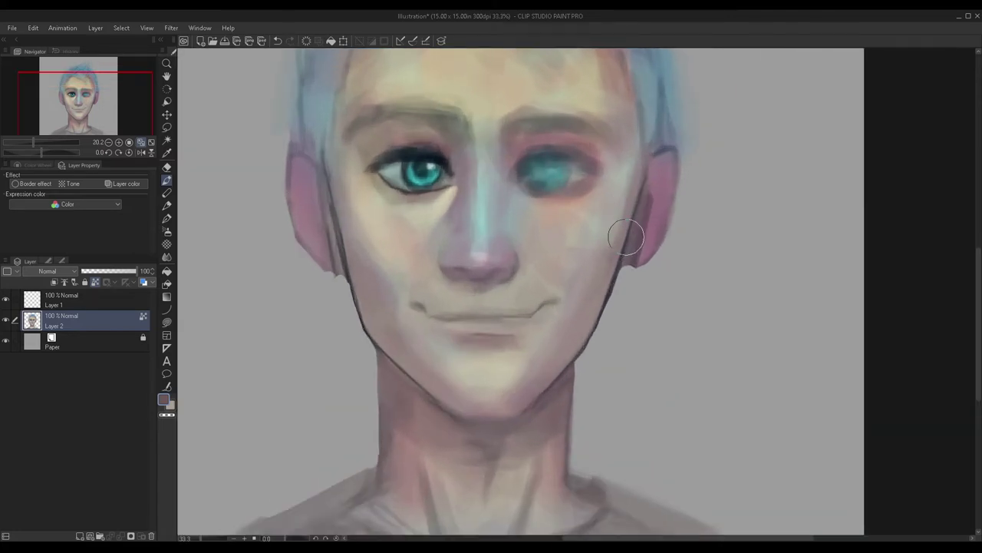
{"action": "scroll", "coordinate": [626, 238], "scroll_direction": "up", "scroll_amount": 1}
{"action": "scroll", "coordinate": [565, 322], "scroll_direction": "down", "scroll_amount": 2}
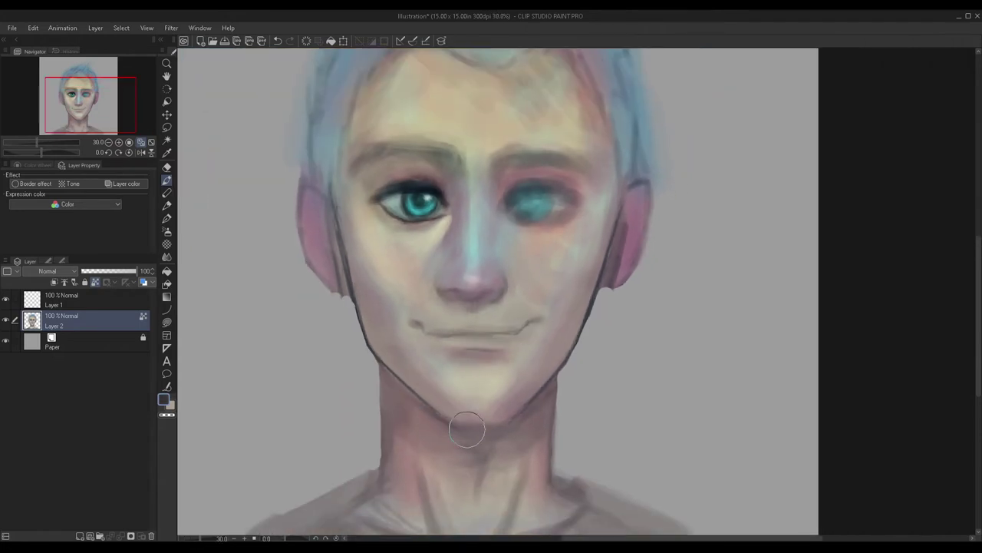
{"action": "mouse_move", "coordinate": [484, 443]}
{"action": "left_mouse_down"}
{"action": "mouse_move", "coordinate": [529, 414]}
{"action": "mouse_move", "coordinate": [460, 446]}
{"action": "mouse_move", "coordinate": [473, 441]}
{"action": "mouse_move", "coordinate": [412, 399]}
{"action": "left_mouse_up"}
{"action": "mouse_move", "coordinate": [426, 460]}
{"action": "left_mouse_down"}
{"action": "mouse_move", "coordinate": [450, 463]}
{"action": "mouse_move", "coordinate": [390, 377]}
{"action": "mouse_move", "coordinate": [474, 467]}
{"action": "mouse_move", "coordinate": [478, 456]}
{"action": "mouse_move", "coordinate": [429, 468]}
{"action": "mouse_move", "coordinate": [417, 406]}
{"action": "mouse_move", "coordinate": [437, 426]}
{"action": "left_mouse_up"}
{"action": "scroll", "coordinate": [437, 426], "scroll_direction": "down", "scroll_amount": 2}
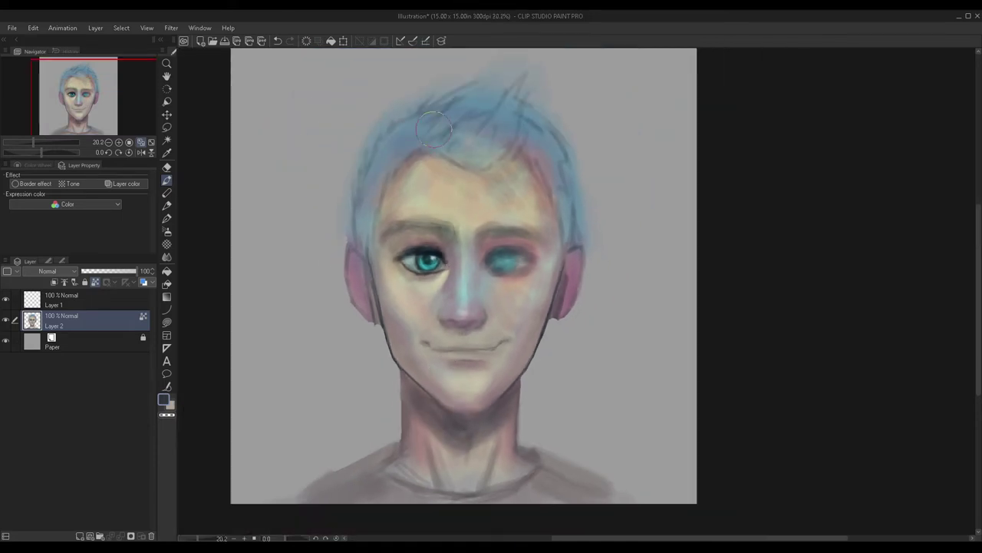
Step: Shade the hair along the hairline above the forehead with soft dark blue strokes
{"action": "scroll", "coordinate": [449, 162], "scroll_direction": "up", "scroll_amount": 1}
{"action": "mouse_move", "coordinate": [401, 142]}
{"action": "left_mouse_down"}
{"action": "mouse_move", "coordinate": [435, 122]}
{"action": "mouse_move", "coordinate": [438, 153]}
{"action": "mouse_move", "coordinate": [488, 178]}
{"action": "left_mouse_up"}
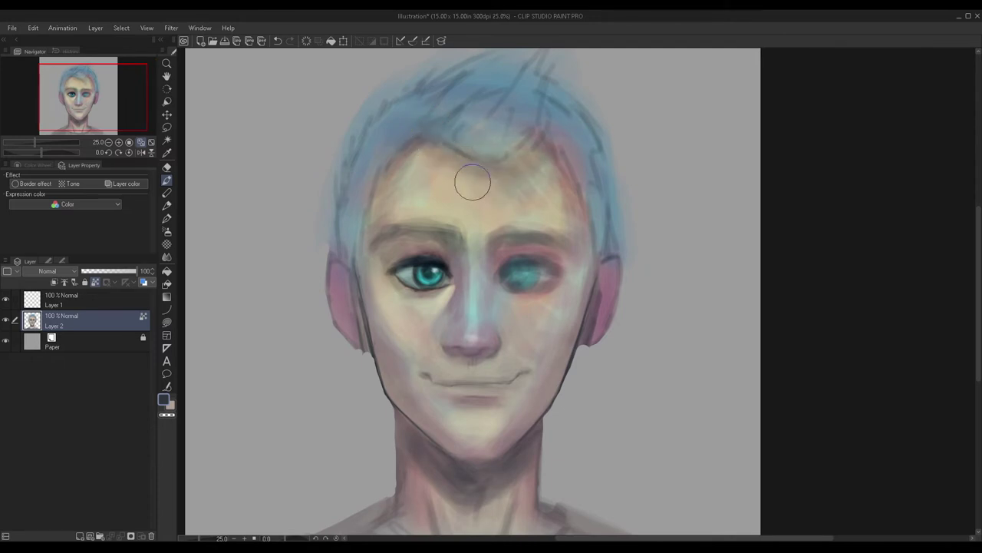
{"action": "scroll", "coordinate": [363, 176], "scroll_direction": "down", "scroll_amount": 2}
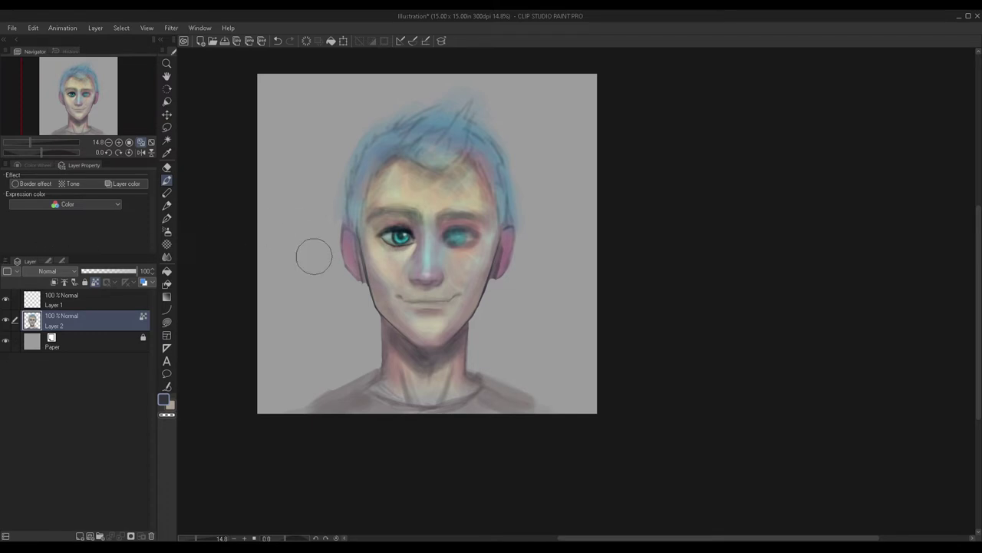
{"action": "scroll", "coordinate": [322, 330], "scroll_direction": "up", "scroll_amount": 5}
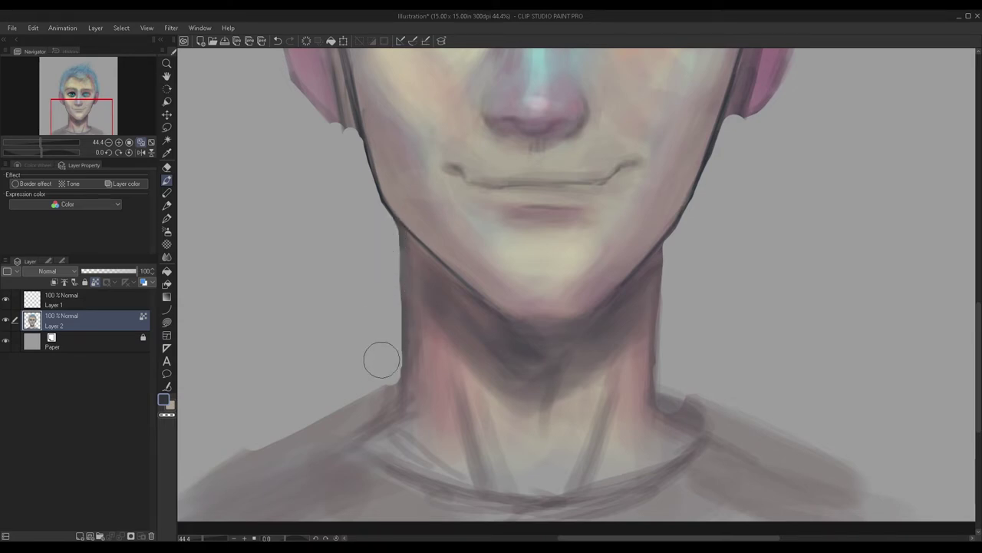
Step: Clip the empty layer to the portrait layer beneath it and switch to the airbrush
{"action": "scroll", "coordinate": [383, 368], "scroll_direction": "down", "scroll_amount": 2}
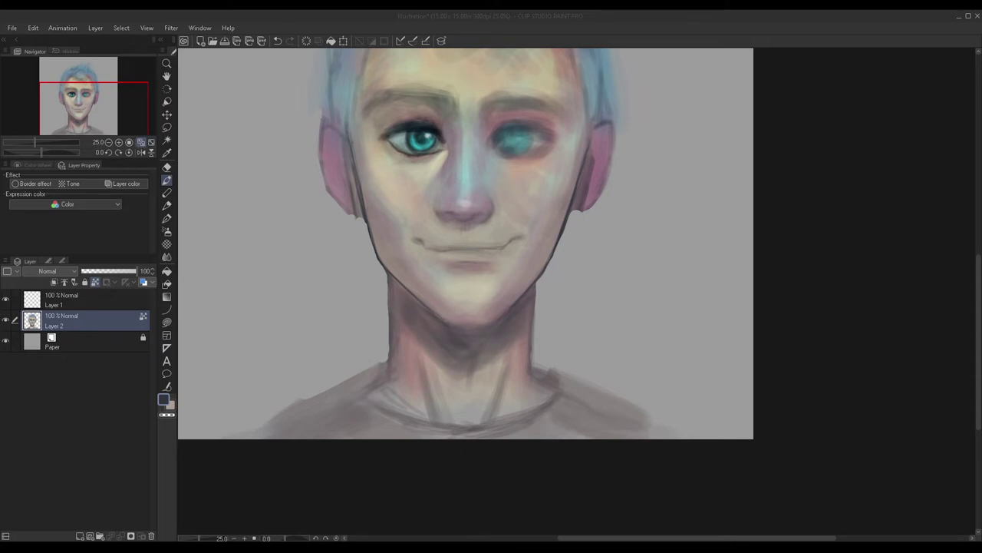
{"action": "left_click", "coordinate": [563, 321]}
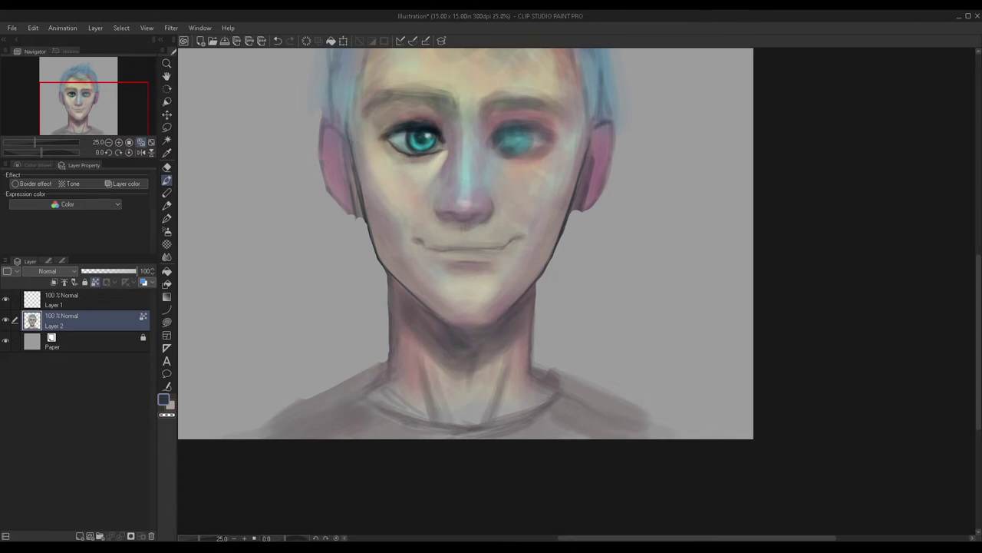
{"action": "scroll", "coordinate": [416, 175], "scroll_direction": "down", "scroll_amount": 5}
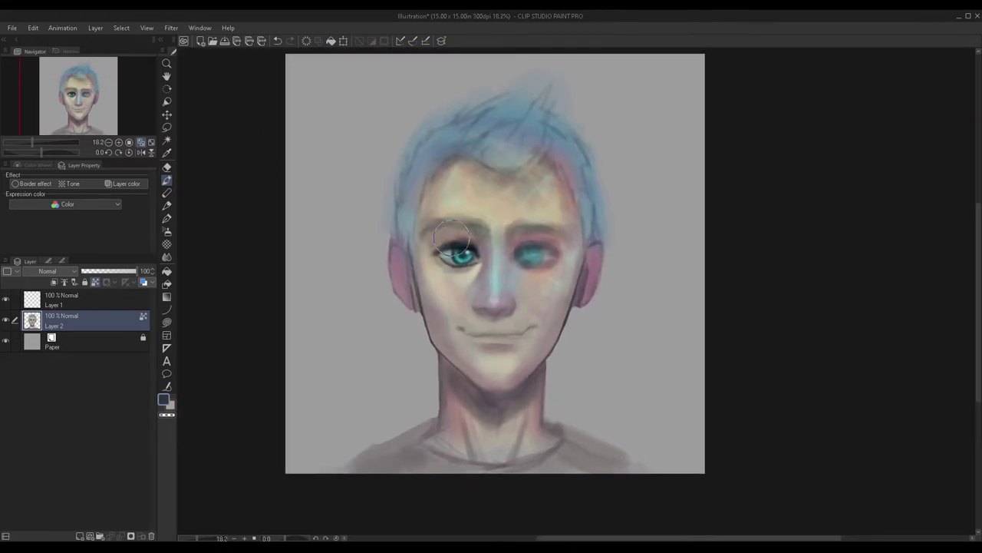
{"action": "scroll", "coordinate": [453, 242], "scroll_direction": "up", "scroll_amount": 1}
{"action": "scroll", "coordinate": [439, 274], "scroll_direction": "down", "scroll_amount": 1}
{"action": "scroll", "coordinate": [441, 288], "scroll_direction": "up", "scroll_amount": 1}
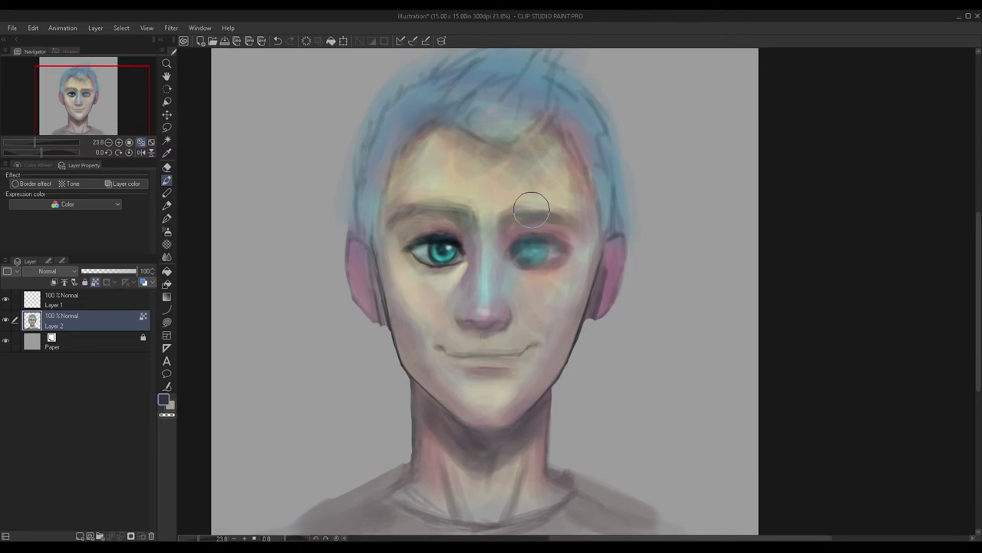
{"action": "left_click_drag", "start_coordinate": [90, 110], "coordinate": [89, 107]}
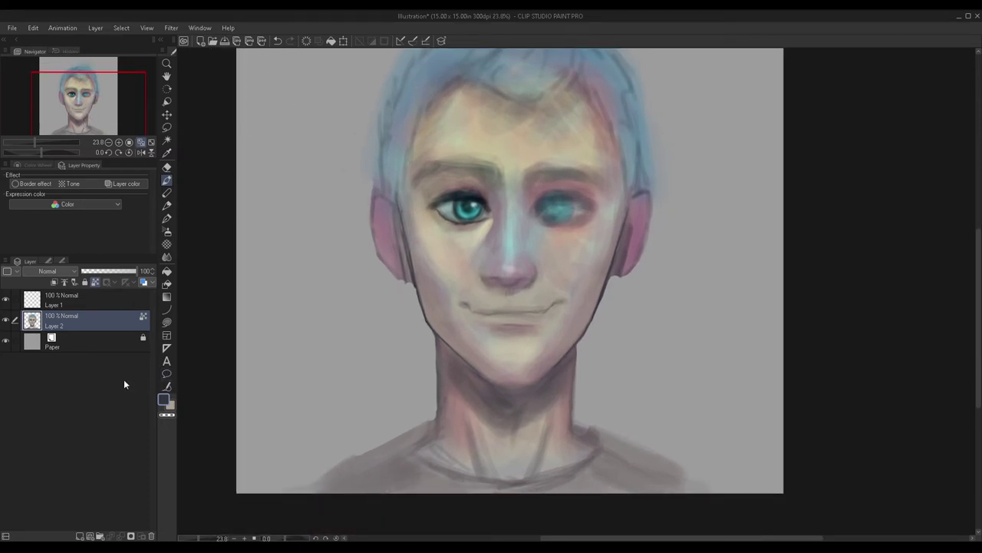
{"action": "left_click", "coordinate": [83, 292]}
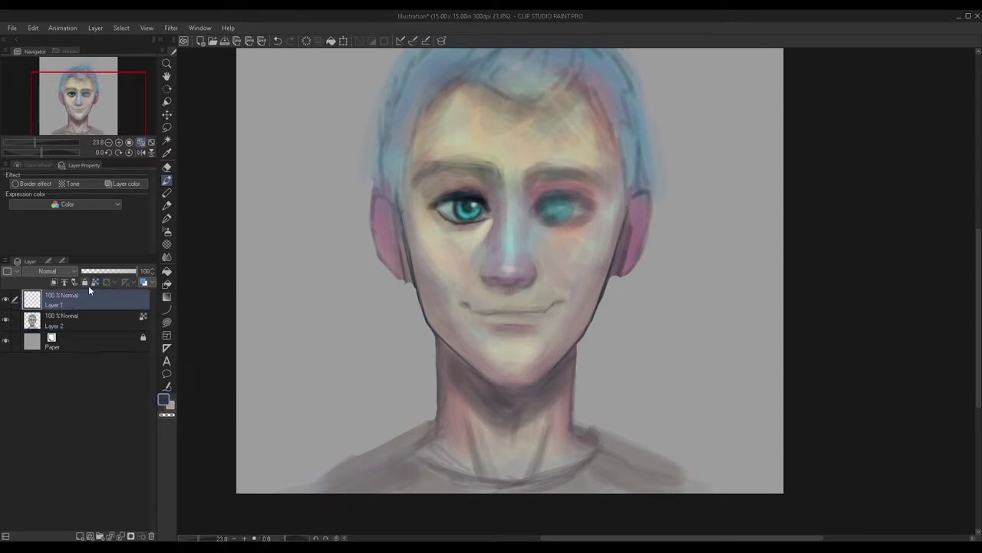
{"action": "left_click", "coordinate": [54, 282]}
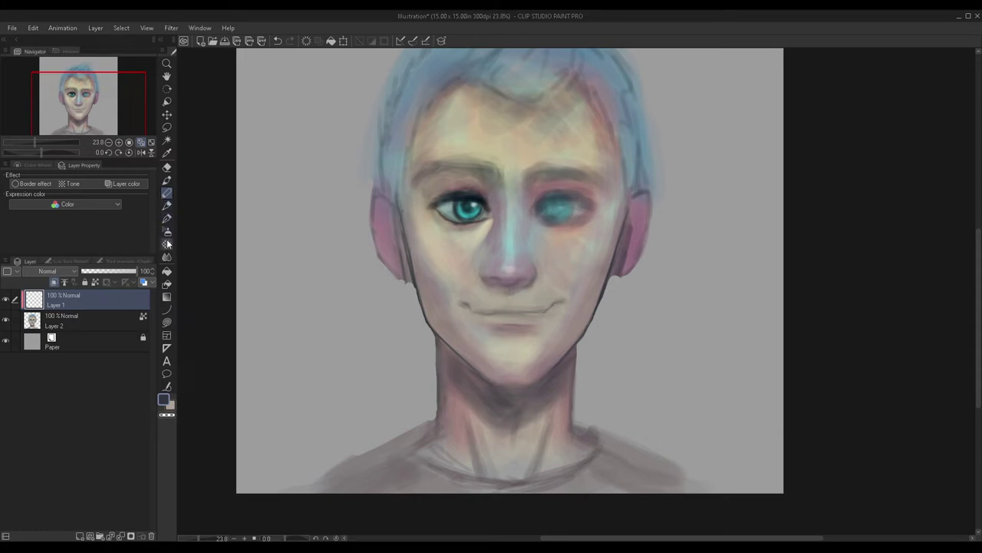
{"action": "left_click", "coordinate": [47, 261]}
{"action": "left_click", "coordinate": [24, 263]}
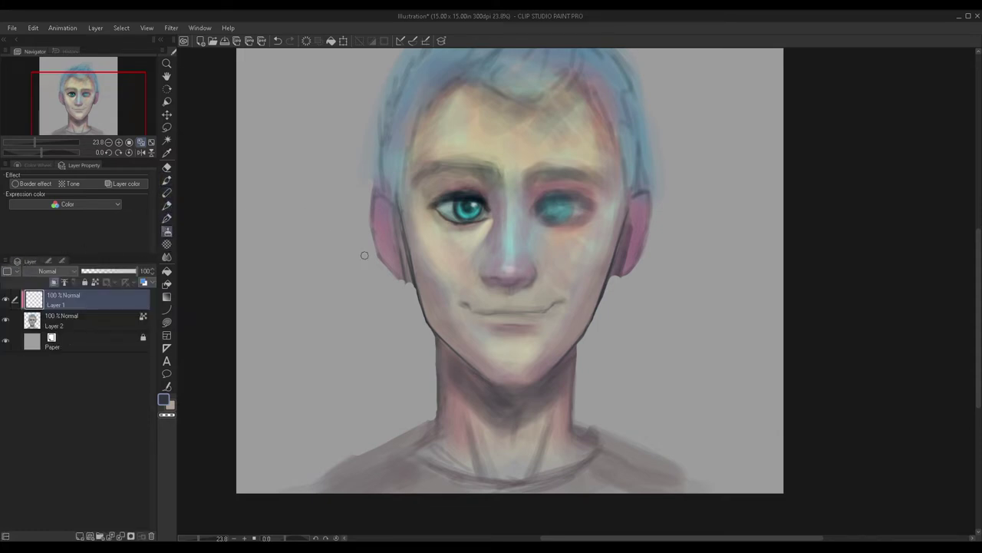
Step: Softly shade the forehead below the hairline, the base of the neck and the shirt with a large brush in dark navy sampled from the eye
{"action": "key", "text": "]"}
{"action": "key", "text": "]"}
{"action": "key", "text": "]"}
{"action": "key", "text": "]"}
{"action": "key", "text": "]"}
{"action": "key", "text": "]"}
{"action": "key", "text": "]"}
{"action": "key", "text": "]"}
{"action": "left_click", "coordinate": [475, 203], "text": "alt"}
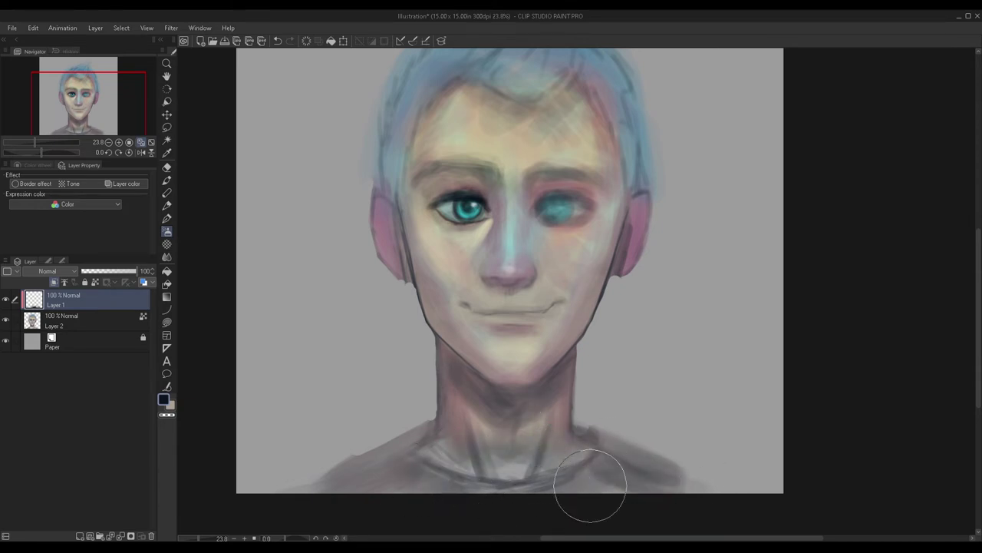
{"action": "mouse_move", "coordinate": [453, 117]}
{"action": "left_mouse_down"}
{"action": "mouse_move", "coordinate": [517, 127]}
{"action": "mouse_move", "coordinate": [572, 120]}
{"action": "left_mouse_up"}
{"action": "mouse_move", "coordinate": [500, 128]}
{"action": "left_mouse_down"}
{"action": "mouse_move", "coordinate": [533, 159]}
{"action": "mouse_move", "coordinate": [577, 123]}
{"action": "left_mouse_up"}
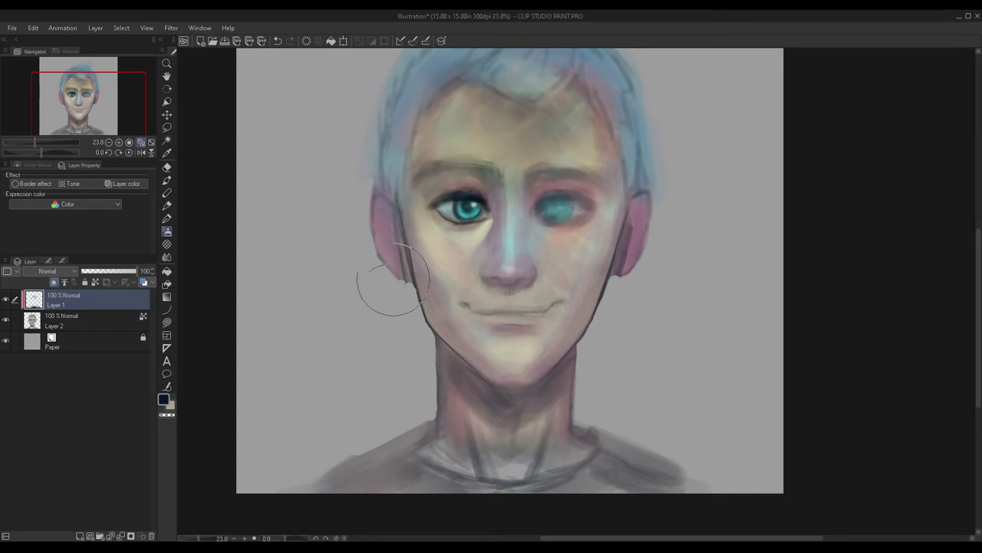
Step: Set the navy shading layer's opacity to 36%, merge it into the portrait layer and add a new empty layer above
{"action": "left_click", "coordinate": [110, 272]}
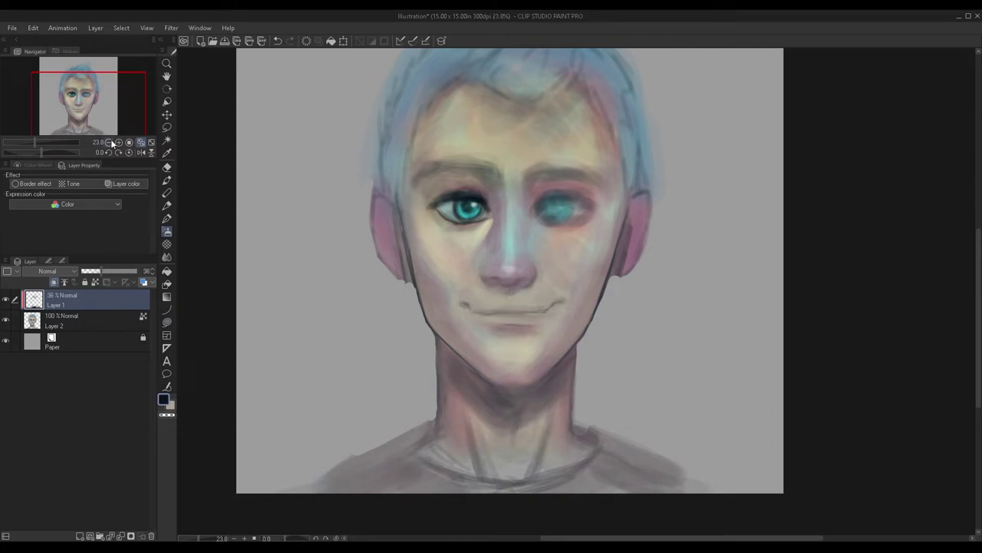
{"action": "key", "text": "ctrl+e"}
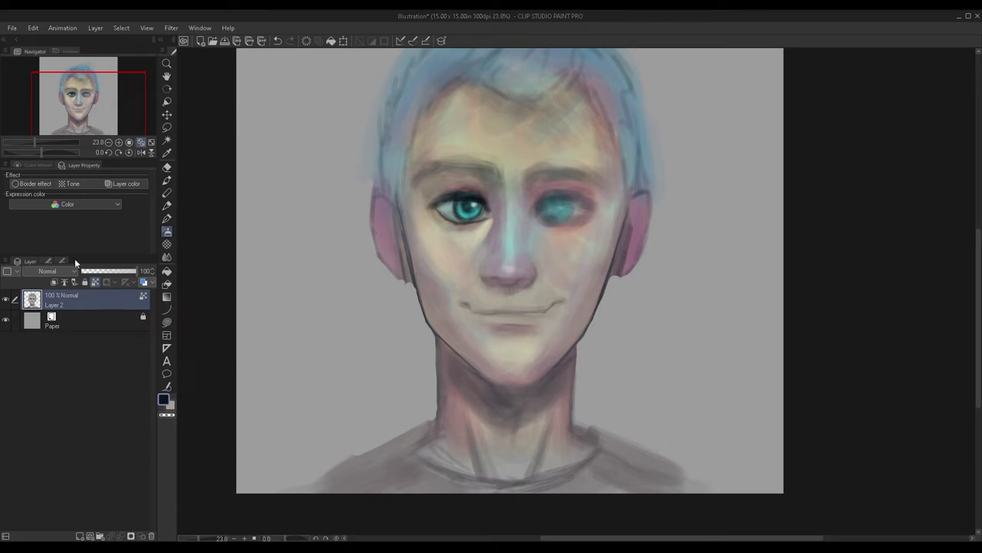
{"action": "scroll", "coordinate": [285, 278], "scroll_direction": "down", "scroll_amount": 1}
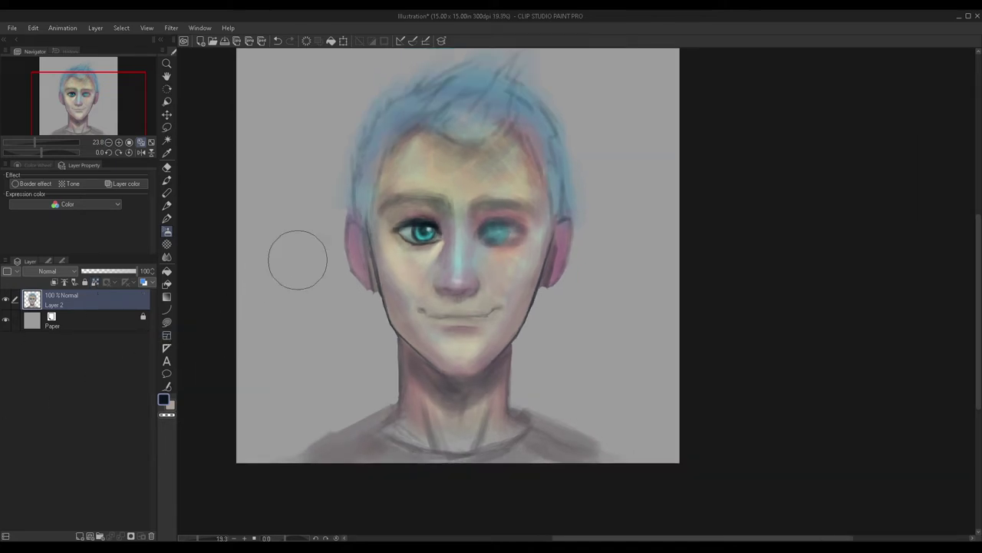
{"action": "scroll", "coordinate": [499, 153], "scroll_direction": "up", "scroll_amount": 4}
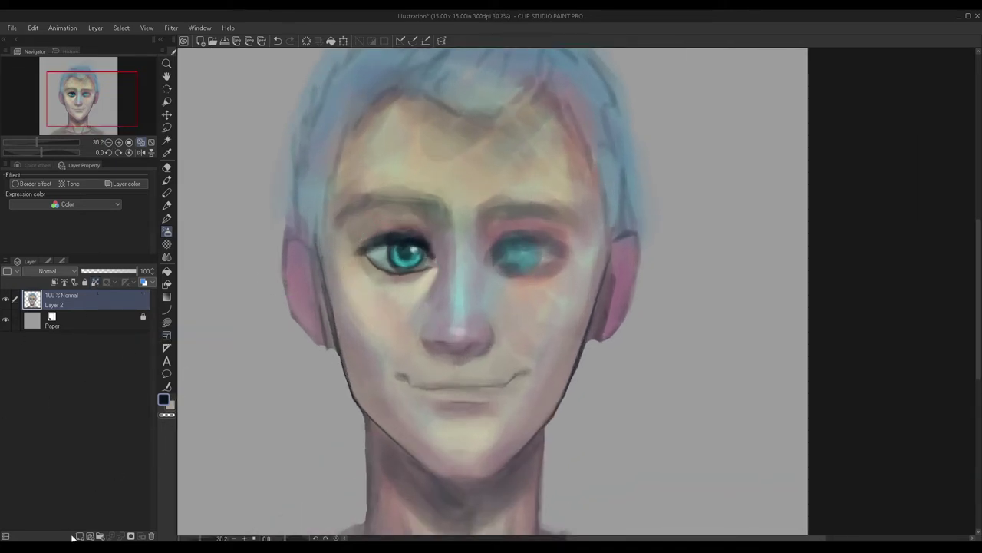
{"action": "left_click", "coordinate": [80, 537]}
Step: Paint a muted brownish-purple shadow beneath the lower lid of the finished eye
{"action": "left_click", "coordinate": [166, 181]}
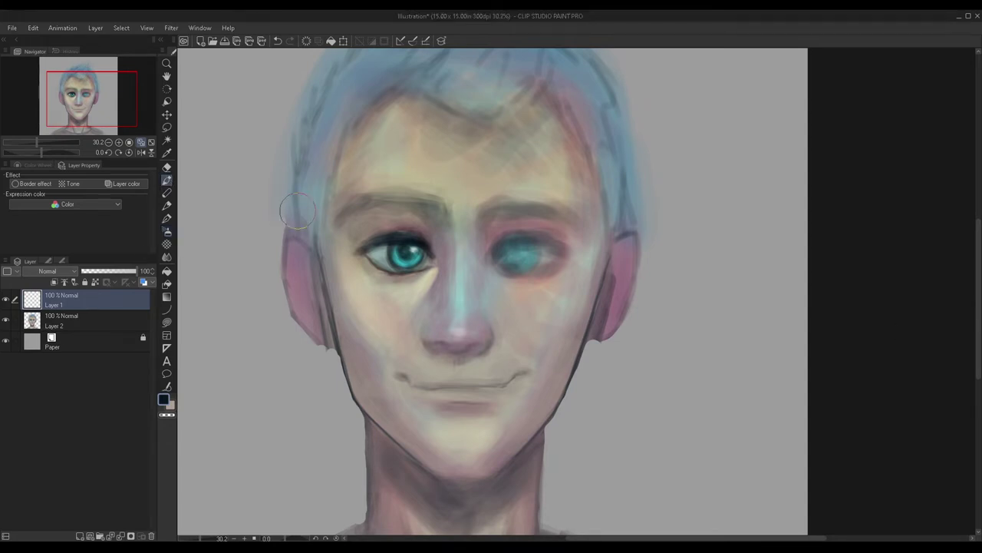
{"action": "scroll", "coordinate": [393, 287], "scroll_direction": "up", "scroll_amount": 2}
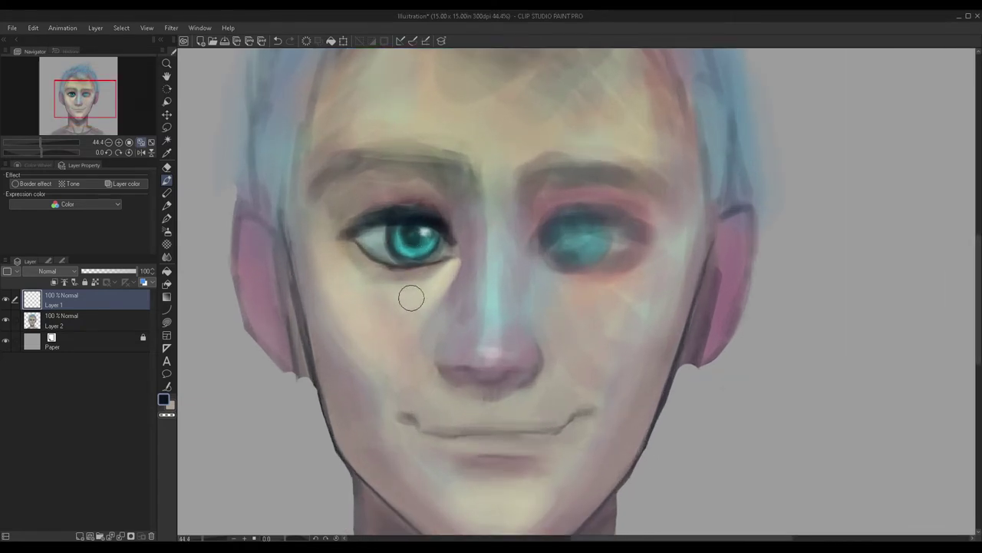
{"action": "scroll", "coordinate": [445, 232], "scroll_direction": "up", "scroll_amount": 2}
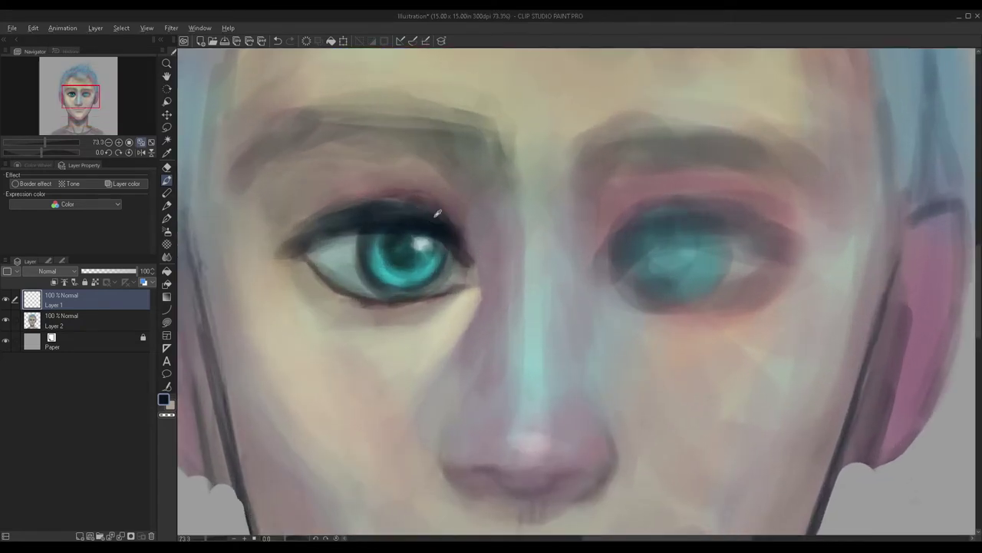
{"action": "left_click", "coordinate": [413, 289], "text": "alt"}
{"action": "left_click_drag", "start_coordinate": [457, 293], "coordinate": [388, 329]}
{"action": "left_click_drag", "start_coordinate": [467, 295], "coordinate": [404, 326]}
{"action": "mouse_move", "coordinate": [464, 296]}
{"action": "left_mouse_down"}
{"action": "mouse_move", "coordinate": [388, 319]}
{"action": "mouse_move", "coordinate": [350, 311]}
{"action": "mouse_move", "coordinate": [416, 303]}
{"action": "mouse_move", "coordinate": [343, 302]}
{"action": "mouse_move", "coordinate": [307, 268]}
{"action": "mouse_move", "coordinate": [359, 291]}
{"action": "mouse_move", "coordinate": [390, 287]}
{"action": "mouse_move", "coordinate": [349, 285]}
{"action": "mouse_move", "coordinate": [307, 264]}
{"action": "left_mouse_up"}
{"action": "scroll", "coordinate": [326, 287], "scroll_direction": "down", "scroll_amount": 4}
{"action": "scroll", "coordinate": [325, 287], "scroll_direction": "up", "scroll_amount": 3}
{"action": "scroll", "coordinate": [308, 264], "scroll_direction": "down", "scroll_amount": 3}
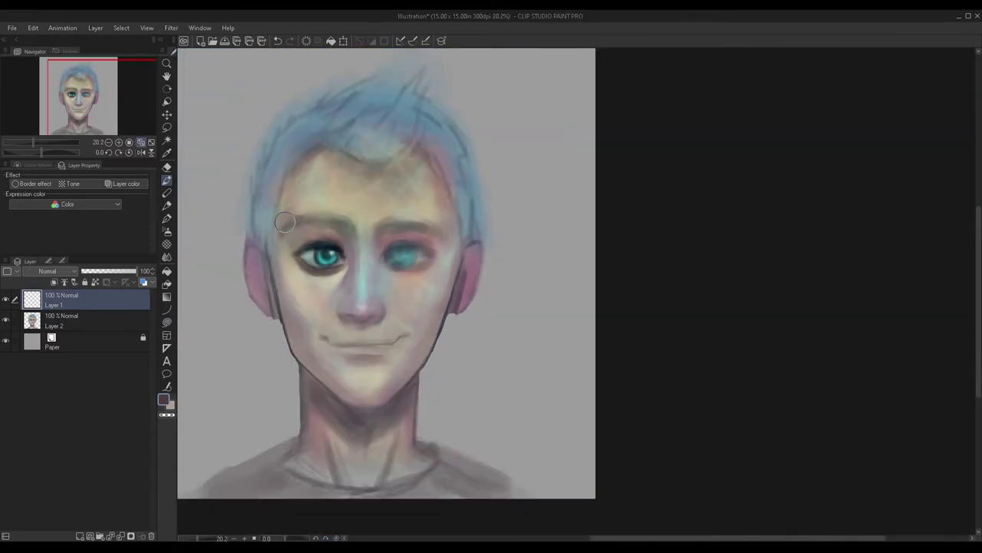
{"action": "scroll", "coordinate": [281, 255], "scroll_direction": "up", "scroll_amount": 5}
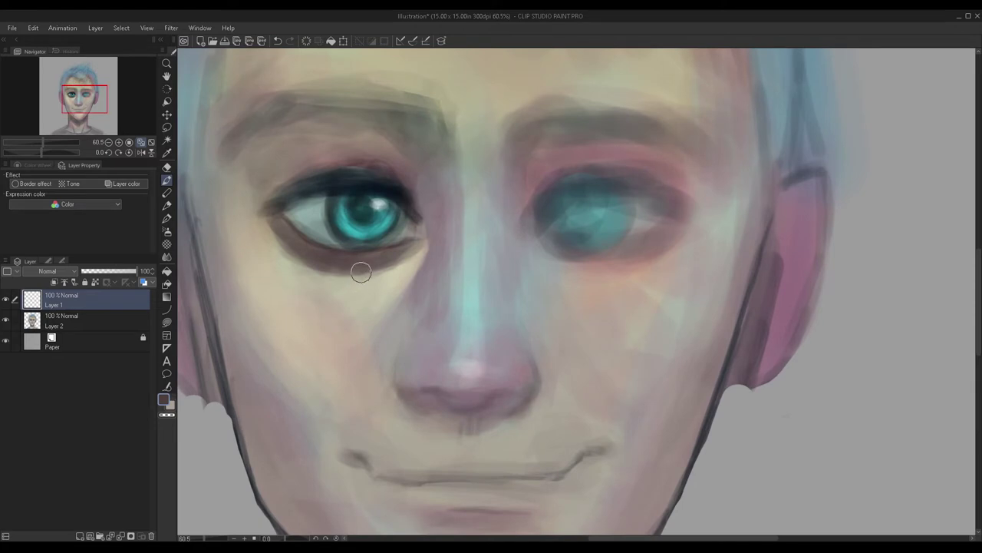
{"action": "mouse_move", "coordinate": [361, 273]}
{"action": "left_mouse_down"}
{"action": "mouse_move", "coordinate": [279, 253]}
{"action": "mouse_move", "coordinate": [309, 271]}
{"action": "mouse_move", "coordinate": [277, 241]}
{"action": "mouse_move", "coordinate": [363, 275]}
{"action": "mouse_move", "coordinate": [332, 277]}
{"action": "mouse_move", "coordinate": [380, 267]}
{"action": "mouse_move", "coordinate": [306, 269]}
{"action": "left_mouse_up"}
{"action": "scroll", "coordinate": [235, 296], "scroll_direction": "down", "scroll_amount": 3}
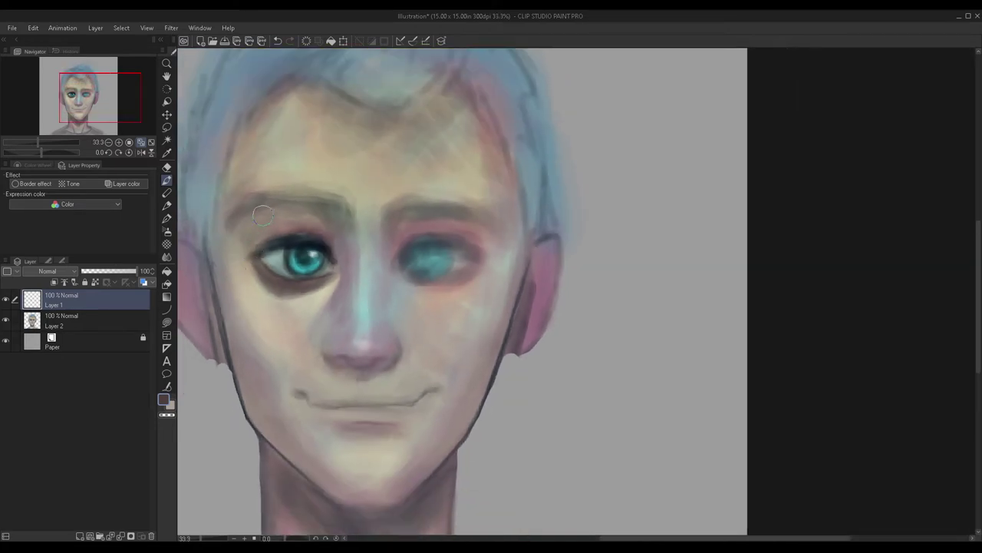
Step: Set the under-eye shadow layer's opacity to 53% and shade beneath the blurred eye as well
{"action": "left_click_drag", "start_coordinate": [121, 276], "coordinate": [113, 270]}
{"action": "scroll", "coordinate": [450, 294], "scroll_direction": "up", "scroll_amount": 2}
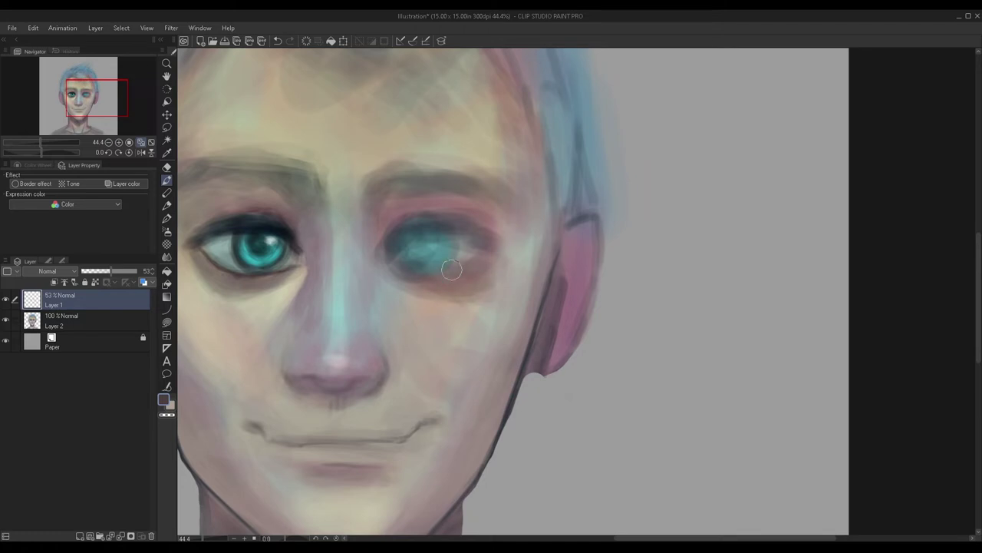
{"action": "scroll", "coordinate": [500, 263], "scroll_direction": "down", "scroll_amount": 2}
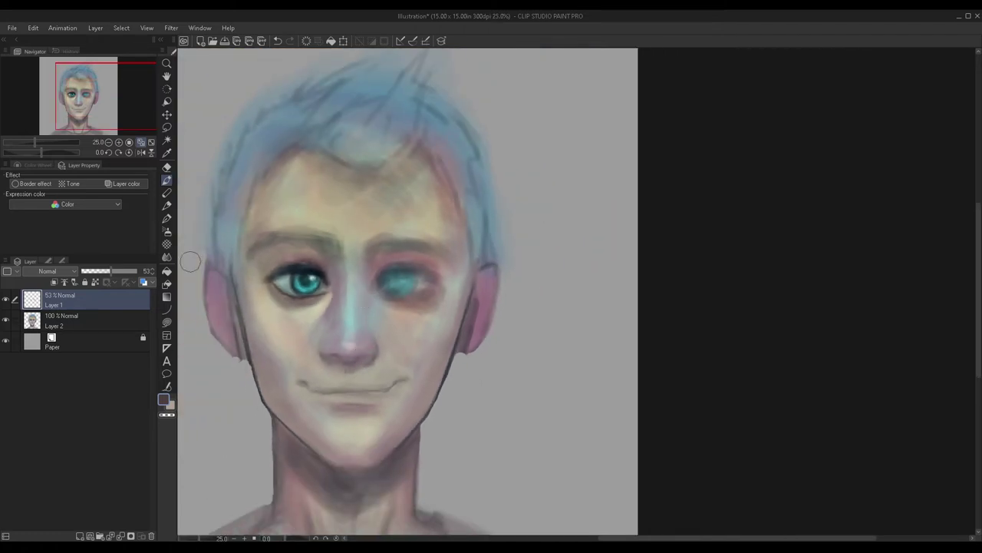
Step: Trim the lower edge of the shadow beneath the blurred eye with the eraser
{"action": "left_click", "coordinate": [167, 166]}
{"action": "scroll", "coordinate": [438, 314], "scroll_direction": "up", "scroll_amount": 3}
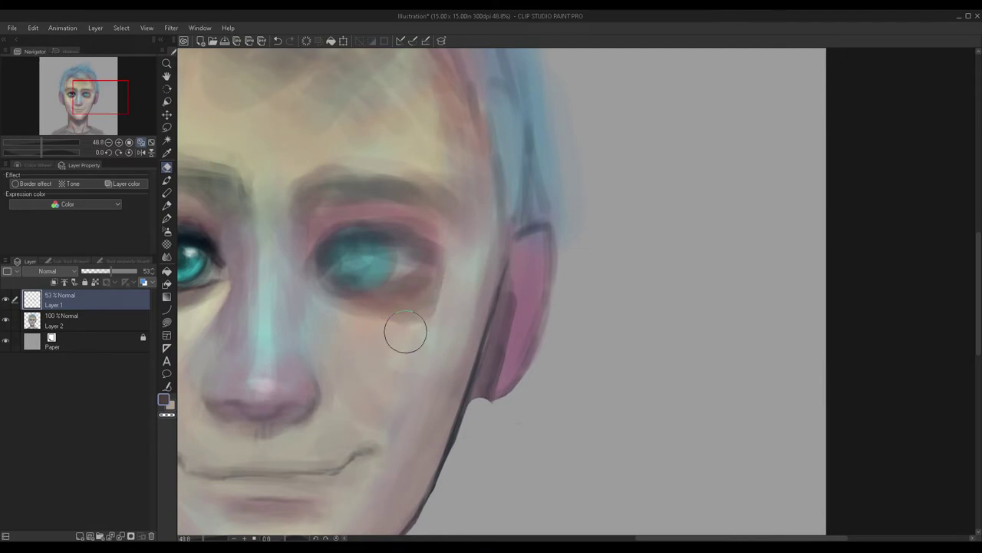
{"action": "mouse_move", "coordinate": [421, 326]}
{"action": "left_mouse_down"}
{"action": "mouse_move", "coordinate": [443, 297]}
{"action": "mouse_move", "coordinate": [442, 307]}
{"action": "mouse_move", "coordinate": [442, 251]}
{"action": "mouse_move", "coordinate": [428, 319]}
{"action": "mouse_move", "coordinate": [371, 325]}
{"action": "mouse_move", "coordinate": [326, 309]}
{"action": "left_mouse_up"}
{"action": "scroll", "coordinate": [285, 253], "scroll_direction": "down", "scroll_amount": 3}
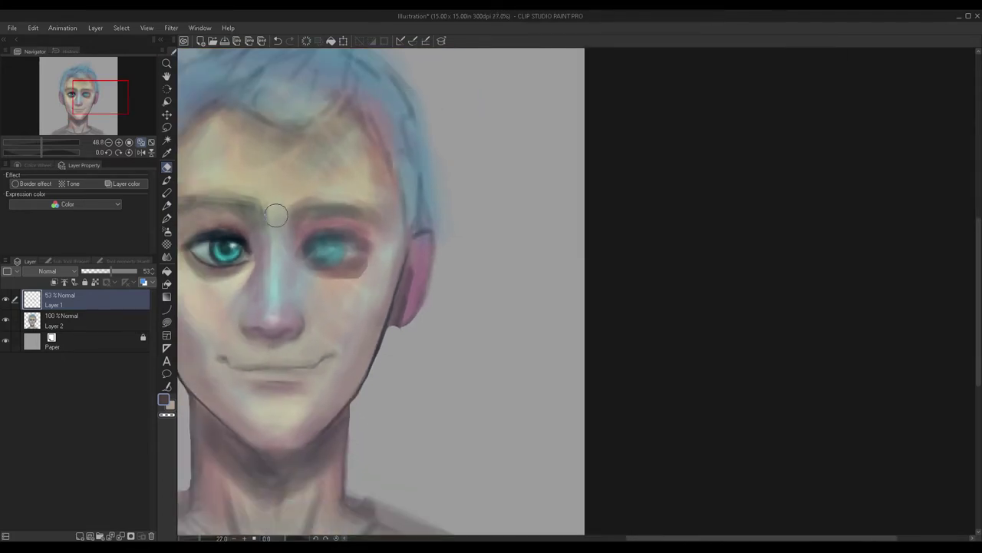
{"action": "left_click", "coordinate": [166, 179]}
{"action": "scroll", "coordinate": [384, 274], "scroll_direction": "up", "scroll_amount": 4}
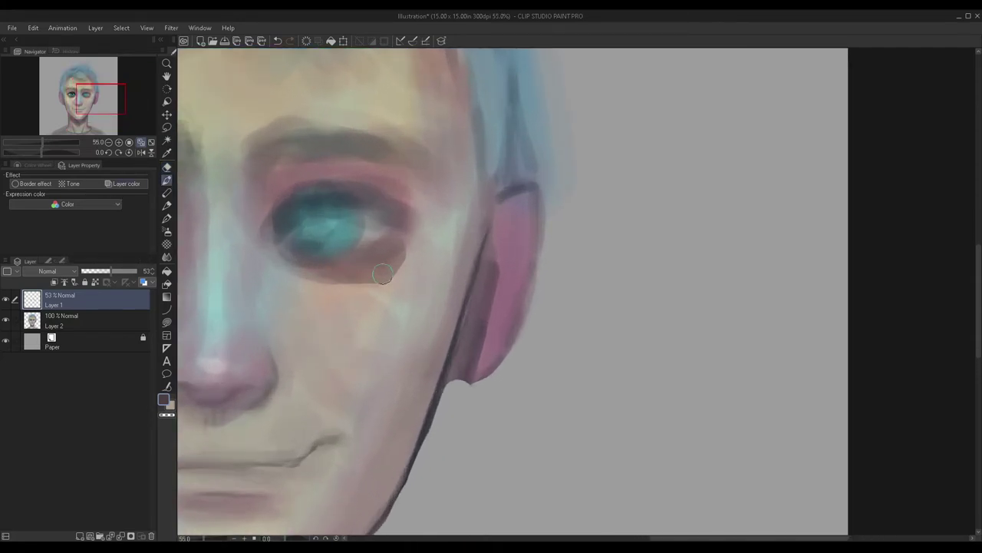
{"action": "scroll", "coordinate": [320, 238], "scroll_direction": "down", "scroll_amount": 1}
{"action": "left_click_drag", "start_coordinate": [48, 90], "coordinate": [102, 107]}
{"action": "scroll", "coordinate": [318, 180], "scroll_direction": "down", "scroll_amount": 2}
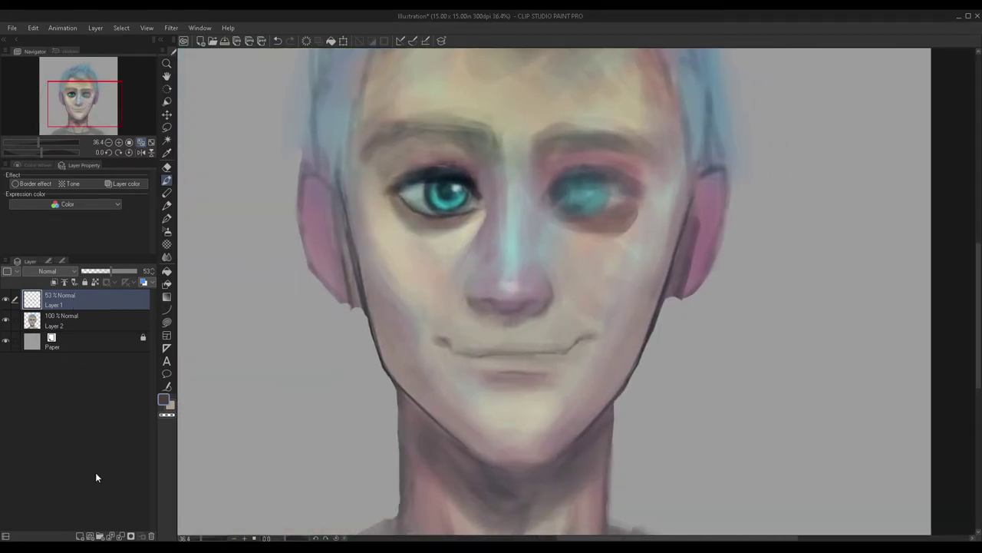
Step: Add a layer clipped to the portrait beneath the under-eye shadow layer and paint over the dark jaw outline with the muted brown
{"action": "left_click", "coordinate": [80, 536]}
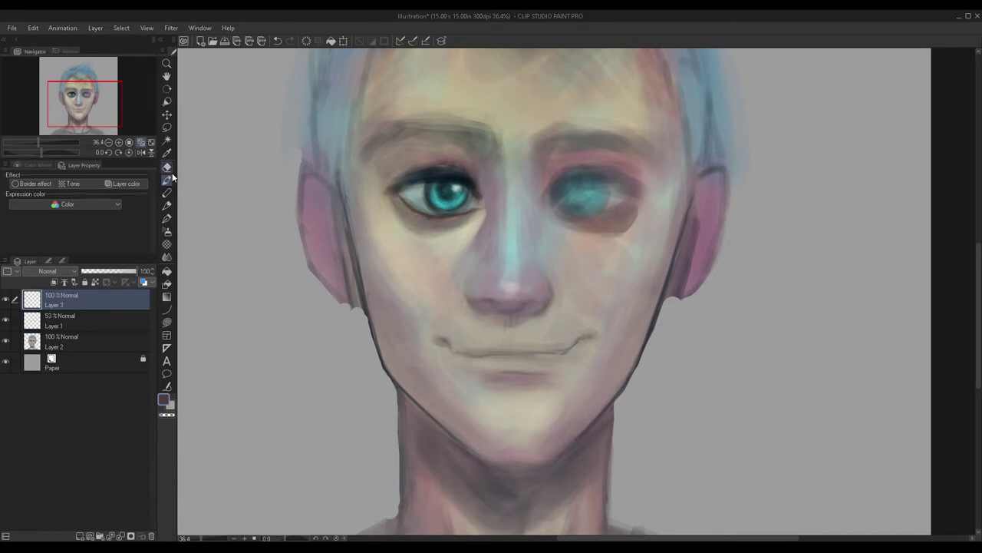
{"action": "scroll", "coordinate": [427, 276], "scroll_direction": "down", "scroll_amount": 1}
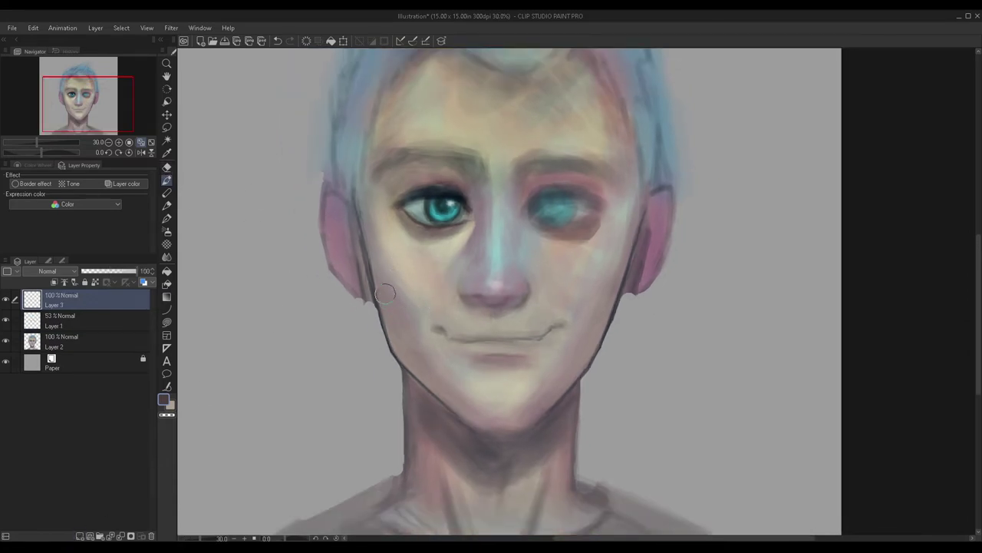
{"action": "scroll", "coordinate": [383, 299], "scroll_direction": "up", "scroll_amount": 1}
{"action": "left_click", "coordinate": [81, 321]}
{"action": "left_click", "coordinate": [79, 307]}
{"action": "left_click_drag", "start_coordinate": [86, 307], "coordinate": [91, 336]}
{"action": "left_click", "coordinate": [54, 283]}
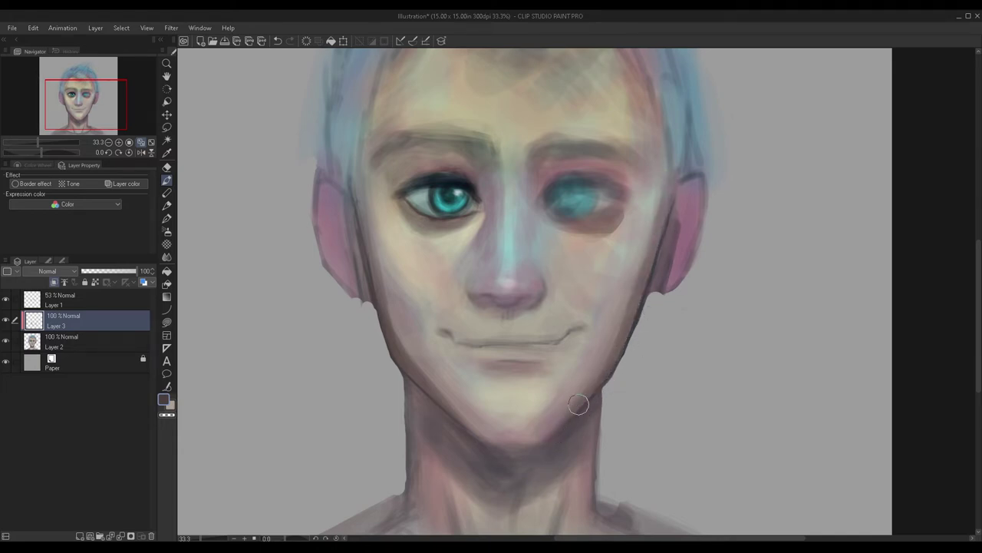
{"action": "scroll", "coordinate": [657, 285], "scroll_direction": "down", "scroll_amount": 1}
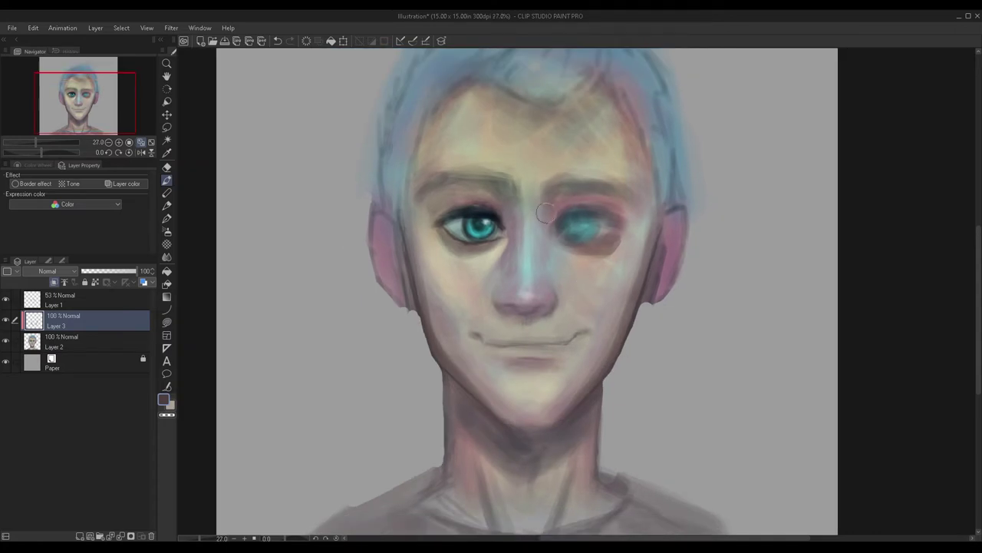
Step: Set the jaw shading layer's opacity to 57% and merge both it and the under-eye shadow layer into the portrait layer
{"action": "left_click", "coordinate": [113, 273]}
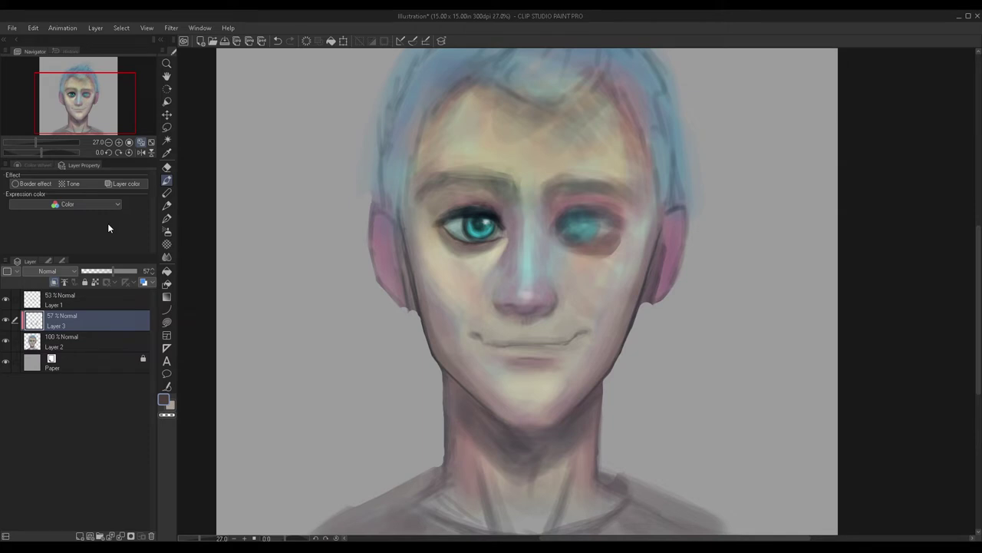
{"action": "key", "text": "ctrl+e"}
{"action": "left_click", "coordinate": [54, 303]}
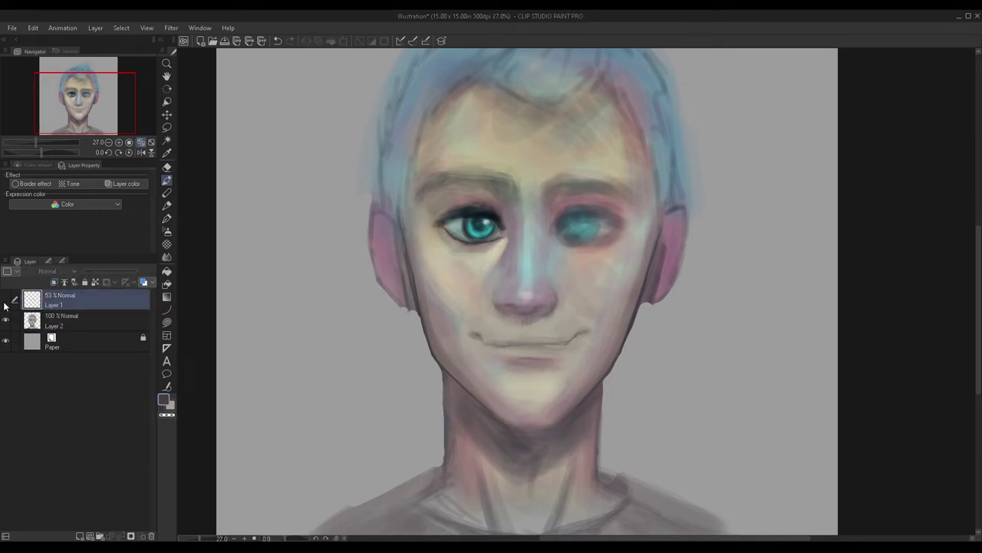
{"action": "key", "text": "Delete"}
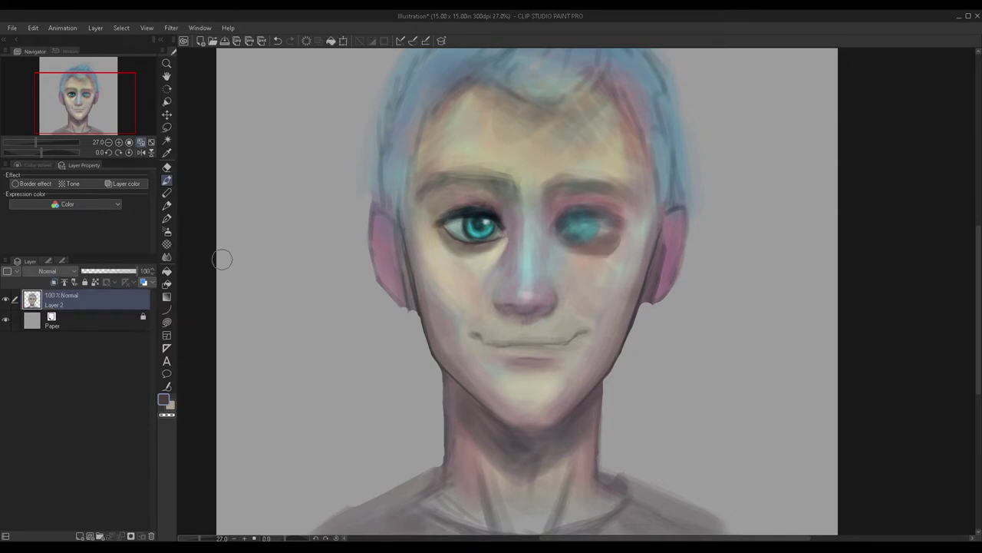
Step: Add a new empty layer above the merged portrait layer
{"action": "scroll", "coordinate": [368, 338], "scroll_direction": "down", "scroll_amount": 2}
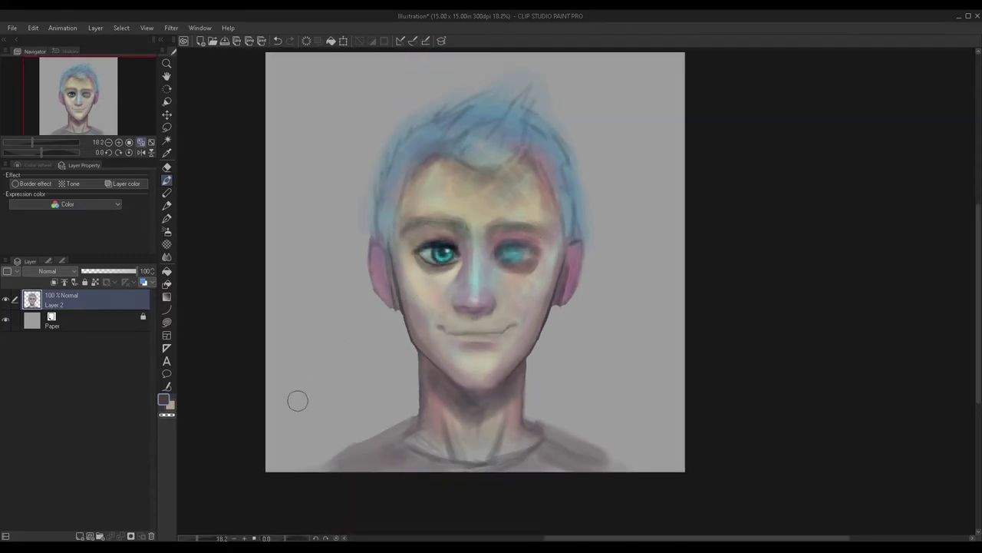
{"action": "left_click", "coordinate": [81, 535]}
{"action": "scroll", "coordinate": [441, 242], "scroll_direction": "up", "scroll_amount": 5}
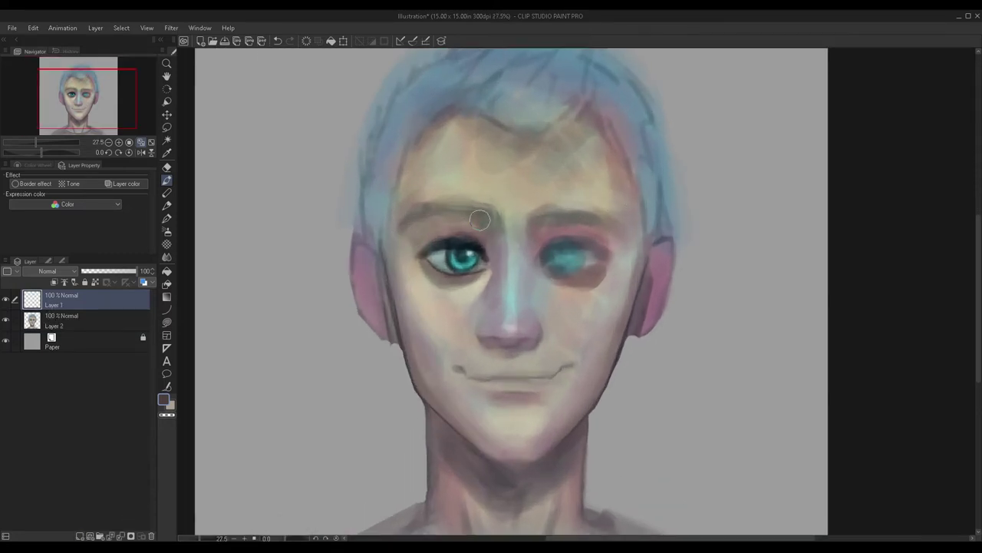
Step: Paint the upper eyelid of the sharp eye with a mauve sampled beside its lash line
{"action": "mouse_move", "coordinate": [475, 268]}
{"action": "left_mouse_down"}
{"action": "mouse_move", "coordinate": [386, 253]}
{"action": "mouse_move", "coordinate": [441, 255]}
{"action": "mouse_move", "coordinate": [418, 244]}
{"action": "mouse_move", "coordinate": [354, 261]}
{"action": "mouse_move", "coordinate": [451, 254]}
{"action": "mouse_move", "coordinate": [471, 268]}
{"action": "left_mouse_up"}
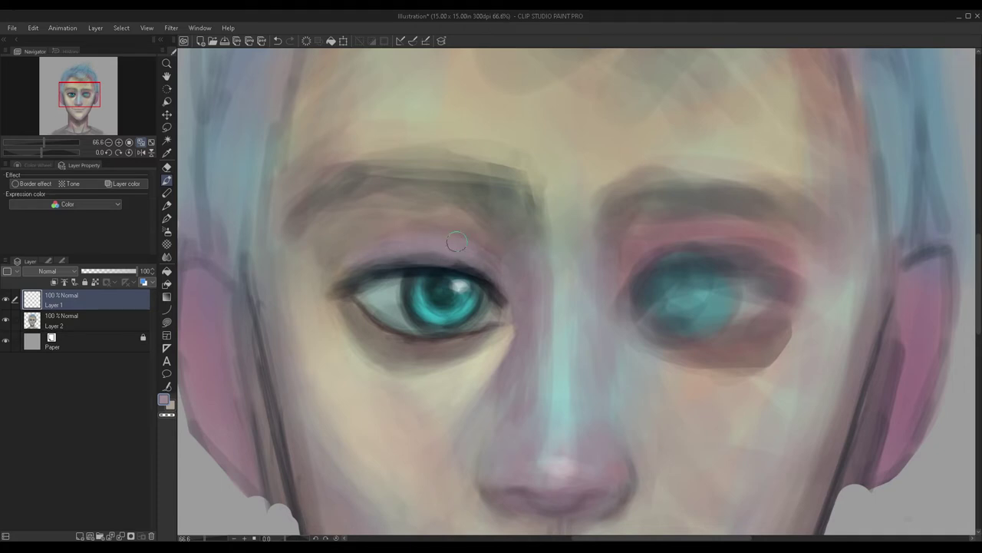
{"action": "left_click", "coordinate": [467, 262], "text": "alt"}
{"action": "left_click_drag", "start_coordinate": [459, 224], "coordinate": [342, 232]}
{"action": "left_click", "coordinate": [388, 261], "text": "alt"}
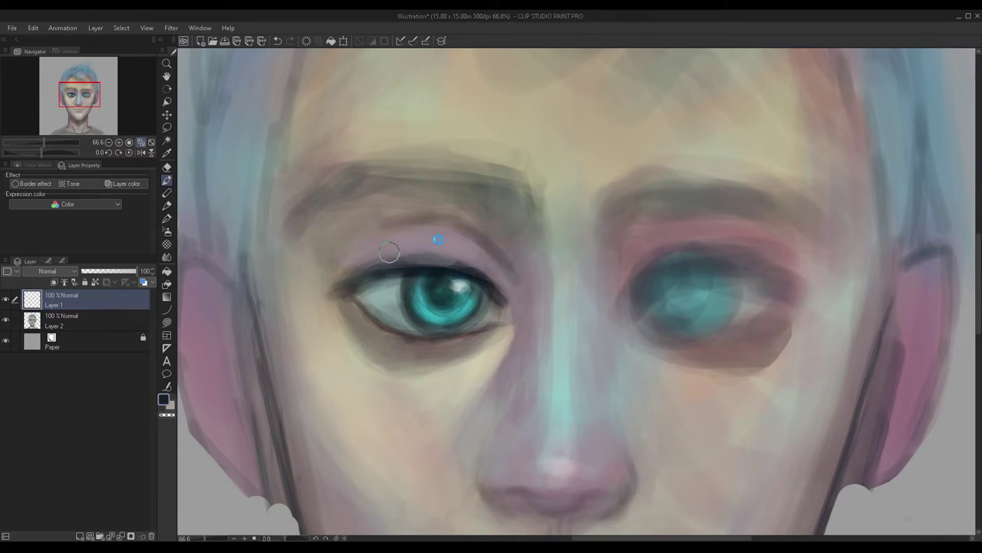
{"action": "scroll", "coordinate": [437, 242], "scroll_direction": "down", "scroll_amount": 5}
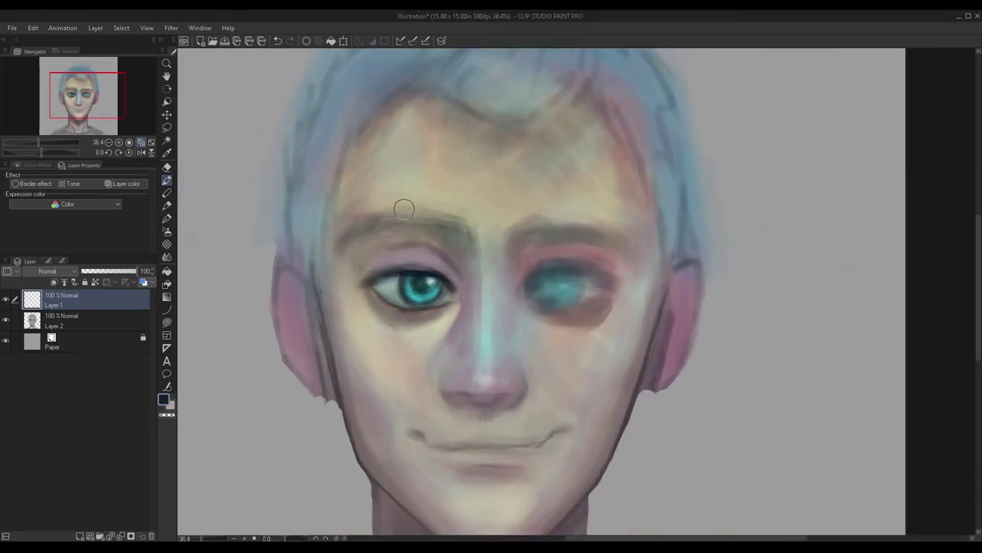
{"action": "scroll", "coordinate": [466, 230], "scroll_direction": "up", "scroll_amount": 3}
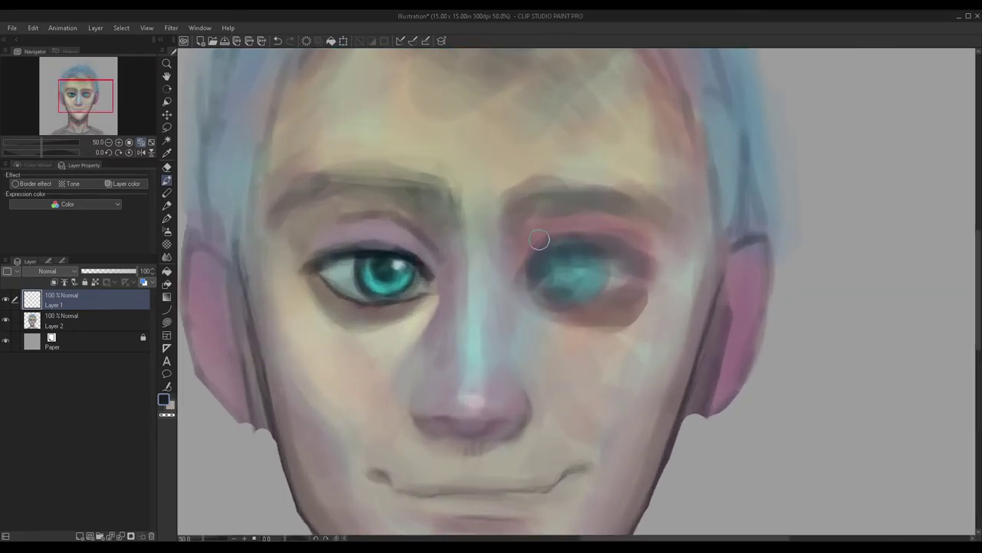
Step: Shade the sharp eye's upper lid with translucent dark navy and deepen its crease toward the inner corner
{"action": "scroll", "coordinate": [437, 246], "scroll_direction": "down", "scroll_amount": 1}
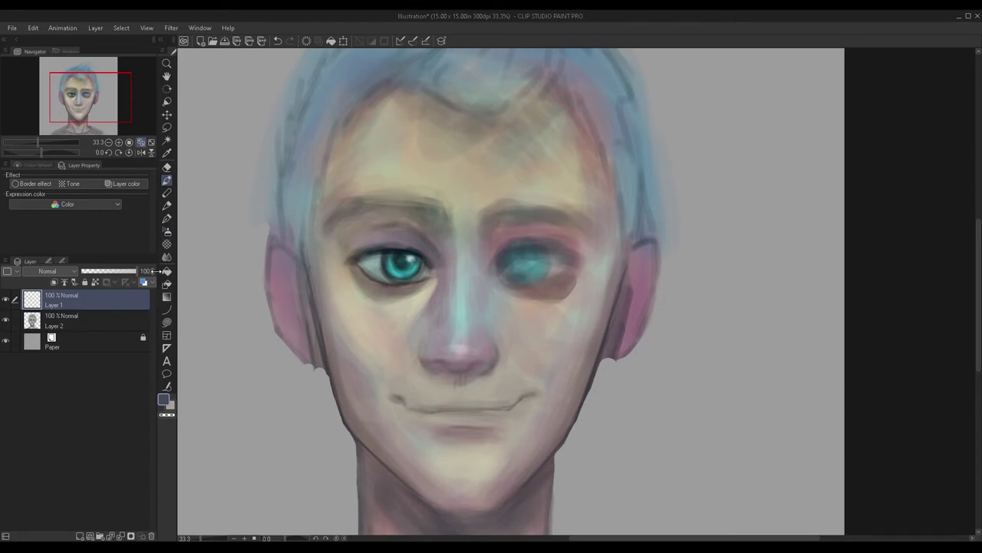
{"action": "scroll", "coordinate": [412, 241], "scroll_direction": "up", "scroll_amount": 2}
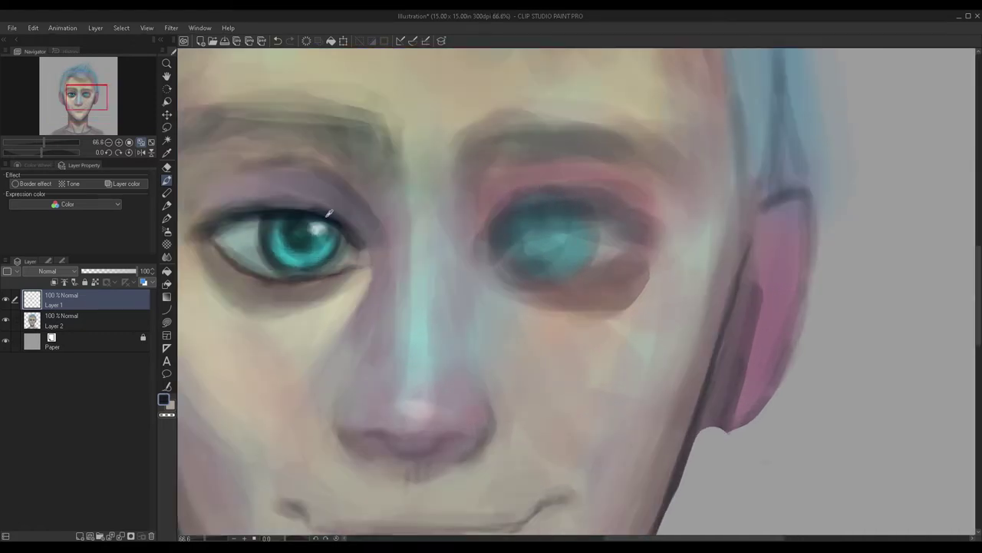
{"action": "scroll", "coordinate": [354, 223], "scroll_direction": "up", "scroll_amount": 2}
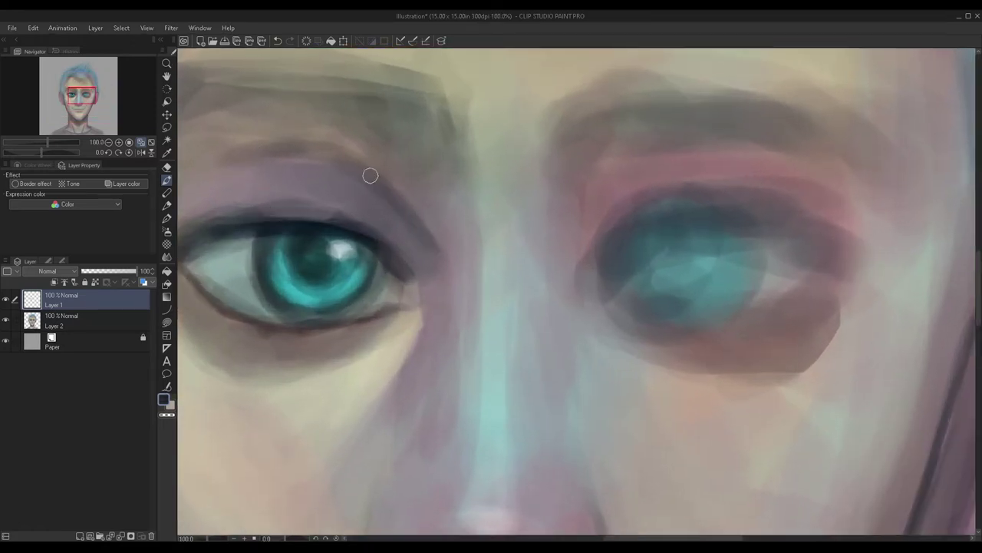
{"action": "scroll", "coordinate": [327, 157], "scroll_direction": "up", "scroll_amount": 2}
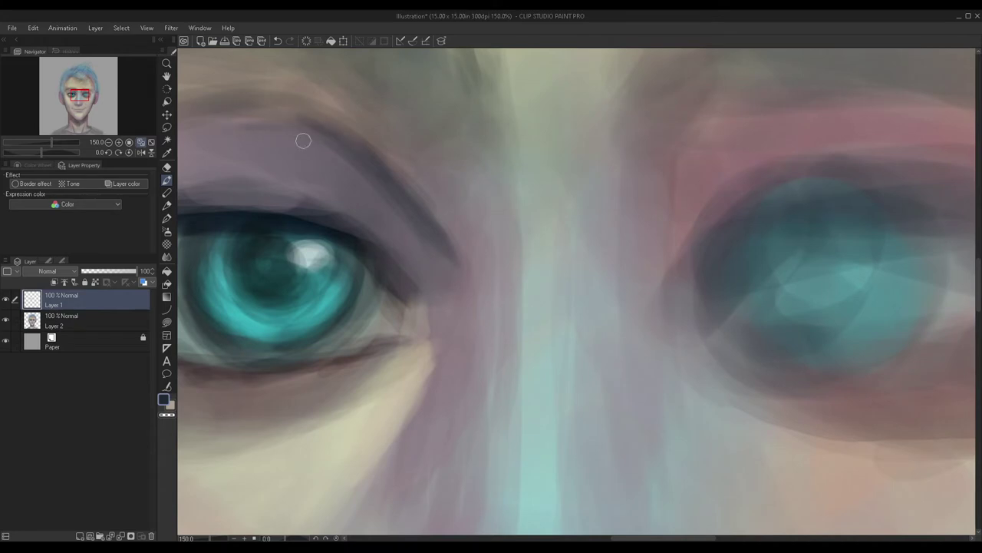
{"action": "scroll", "coordinate": [222, 106], "scroll_direction": "down", "scroll_amount": 4}
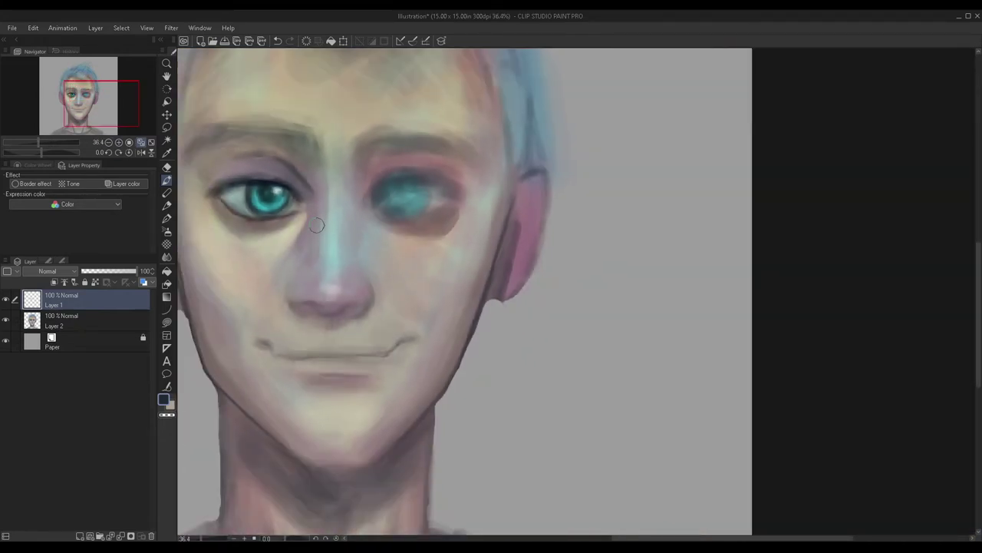
{"action": "scroll", "coordinate": [335, 230], "scroll_direction": "down", "scroll_amount": 1}
{"action": "scroll", "coordinate": [206, 165], "scroll_direction": "up", "scroll_amount": 2}
{"action": "scroll", "coordinate": [207, 165], "scroll_direction": "down", "scroll_amount": 2}
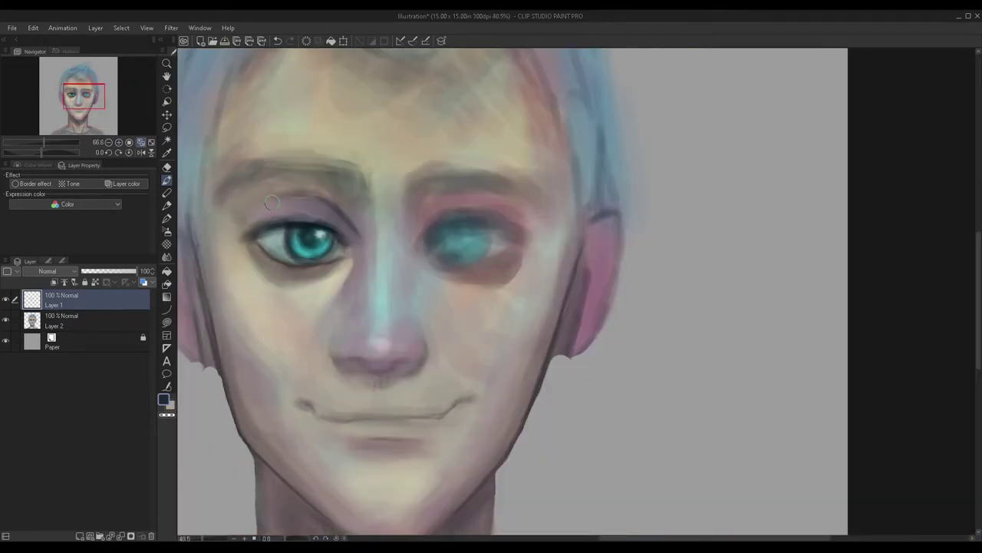
Step: Extend the dark lid crease above the sharp eye around to the outer corner in navy
{"action": "scroll", "coordinate": [196, 168], "scroll_direction": "up", "scroll_amount": 2}
{"action": "scroll", "coordinate": [226, 201], "scroll_direction": "up", "scroll_amount": 4}
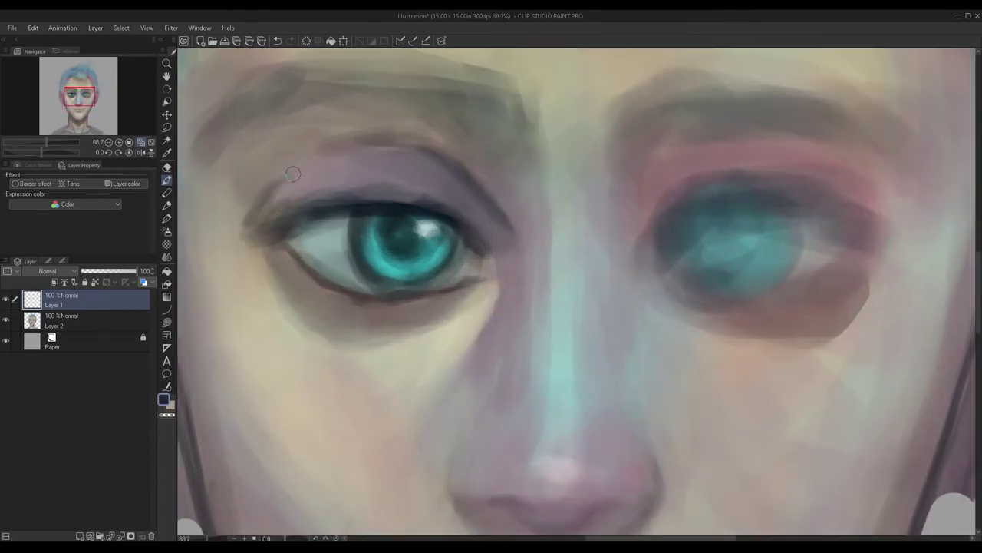
{"action": "scroll", "coordinate": [269, 201], "scroll_direction": "down", "scroll_amount": 4}
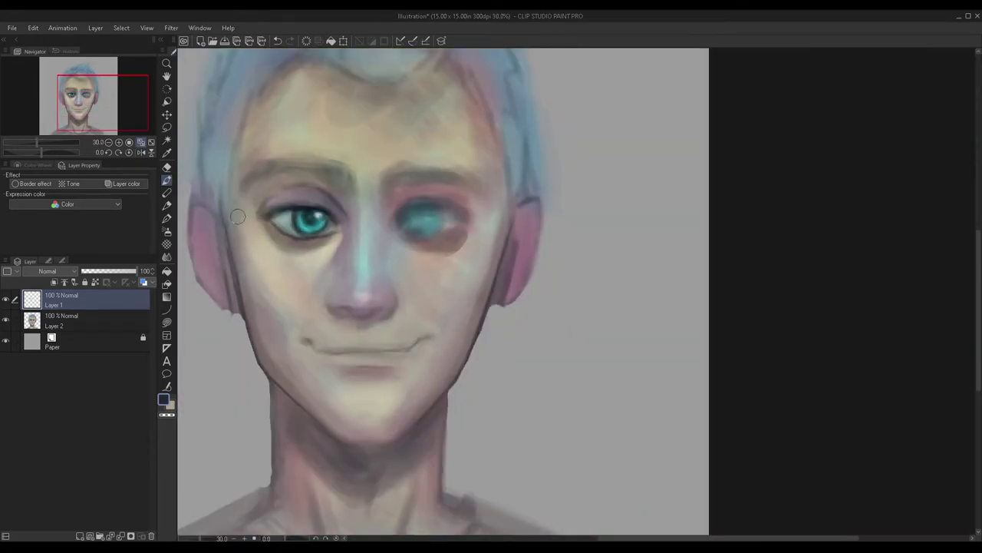
{"action": "scroll", "coordinate": [282, 187], "scroll_direction": "up", "scroll_amount": 3}
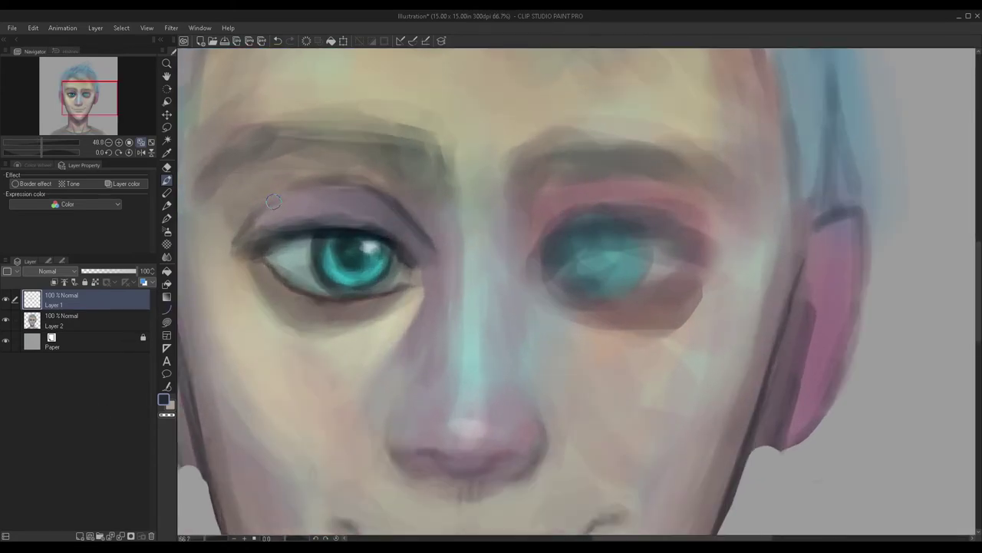
{"action": "scroll", "coordinate": [322, 185], "scroll_direction": "down", "scroll_amount": 3}
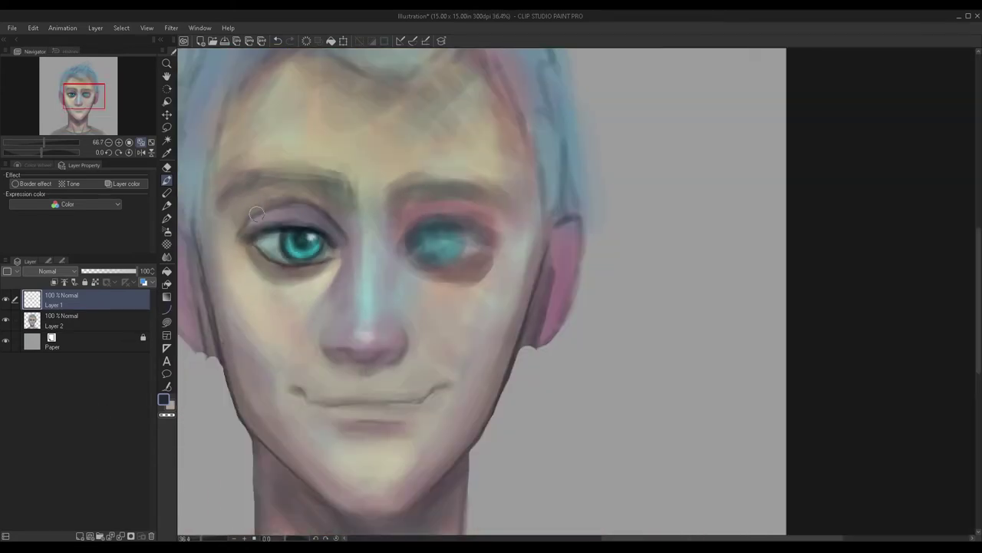
{"action": "scroll", "coordinate": [289, 220], "scroll_direction": "up", "scroll_amount": 2}
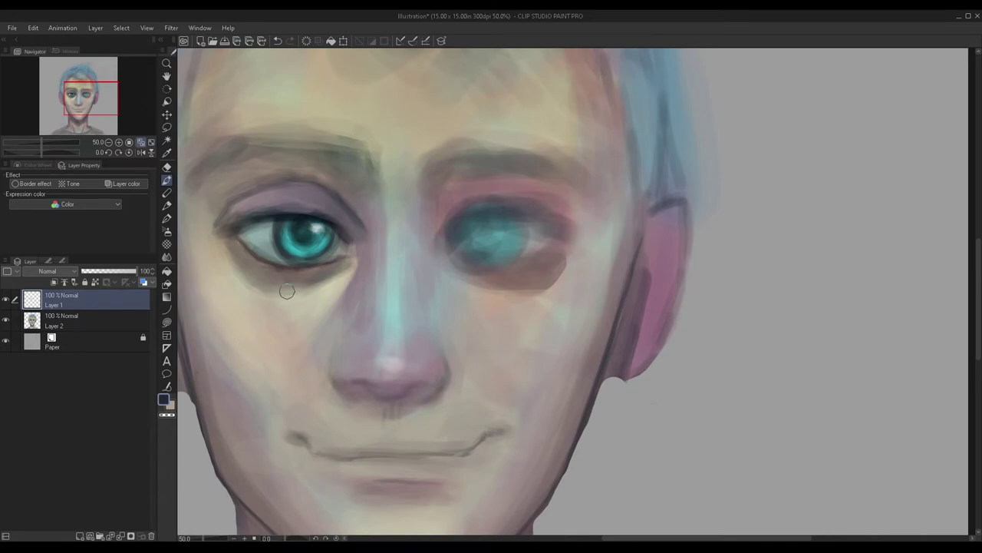
{"action": "scroll", "coordinate": [213, 280], "scroll_direction": "down", "scroll_amount": 3}
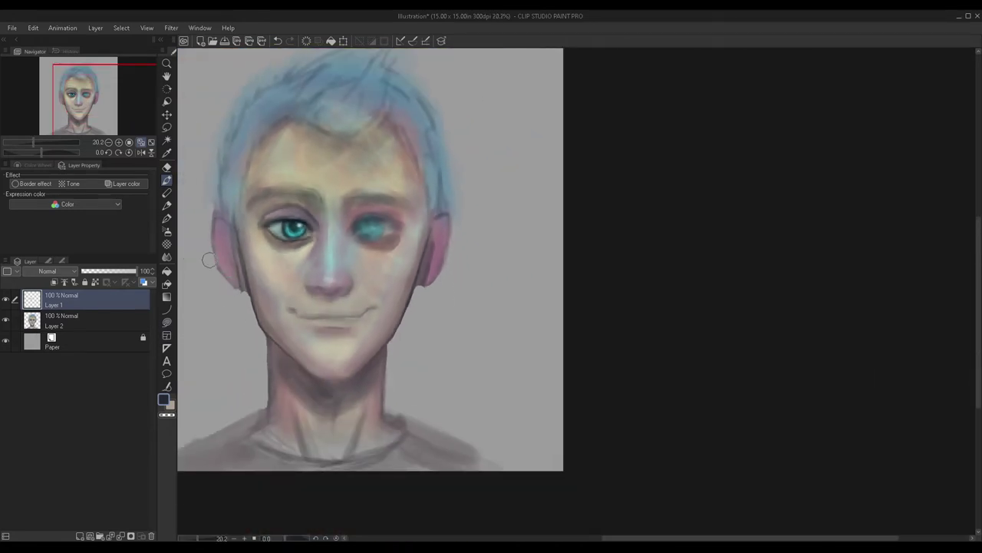
Step: Add a new layer and lighten the sharp eye's upper lid with a sampled pale skin tone
{"action": "left_click", "coordinate": [81, 537]}
{"action": "scroll", "coordinate": [327, 268], "scroll_direction": "up", "scroll_amount": 2}
{"action": "left_click", "coordinate": [332, 254], "text": "alt"}
{"action": "scroll", "coordinate": [328, 232], "scroll_direction": "down", "scroll_amount": 1}
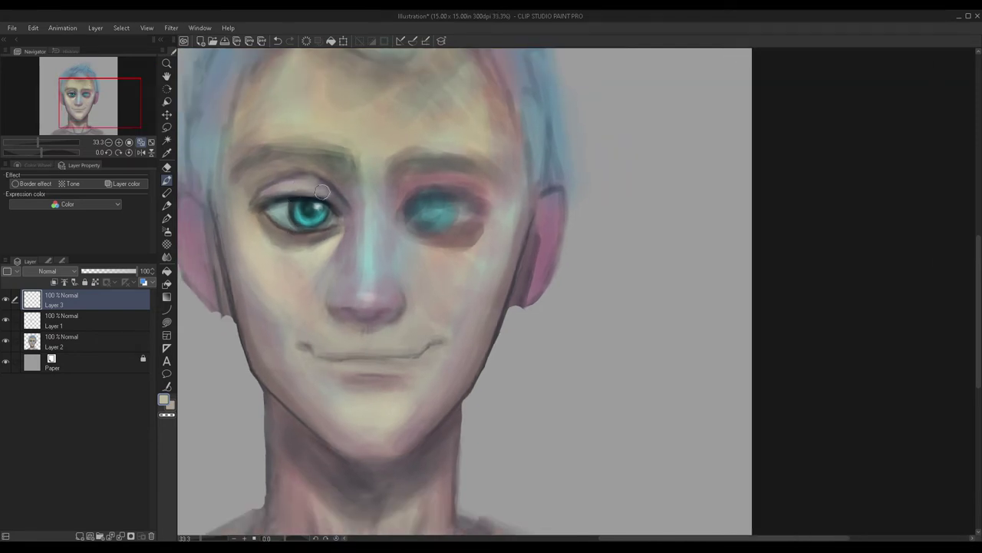
{"action": "scroll", "coordinate": [234, 198], "scroll_direction": "up", "scroll_amount": 2}
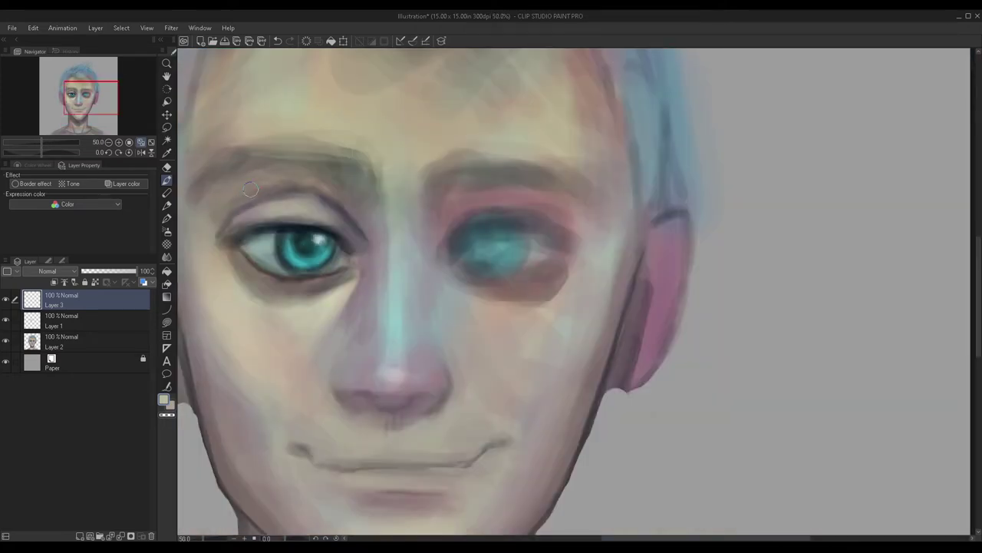
{"action": "scroll", "coordinate": [240, 189], "scroll_direction": "down", "scroll_amount": 1}
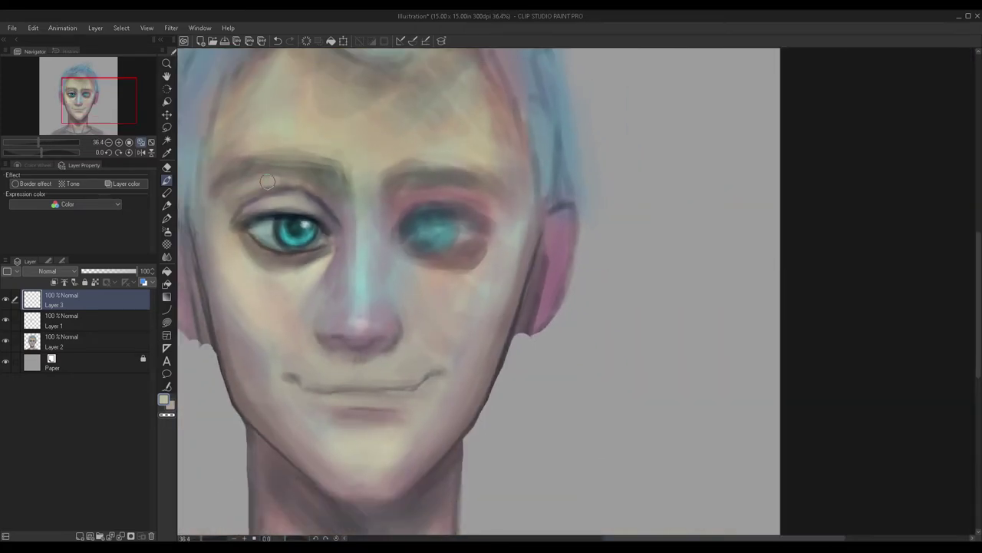
{"action": "scroll", "coordinate": [275, 122], "scroll_direction": "down", "scroll_amount": 1}
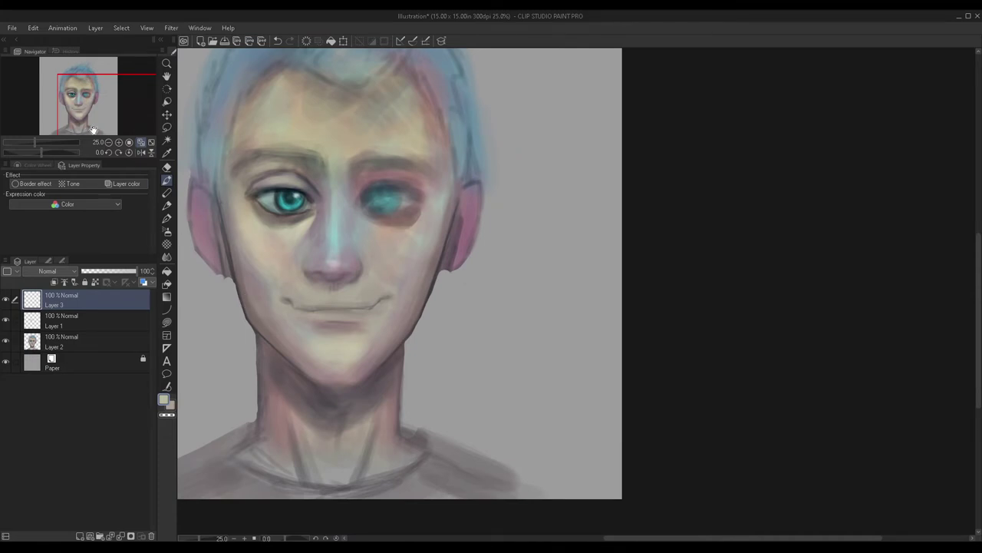
Step: Mirror the canvas view, compare the portrait without the lid highlight, and merge that highlight layer into the lid shading layer
{"action": "key", "text": "h"}
{"action": "left_click_drag", "start_coordinate": [92, 109], "coordinate": [56, 107]}
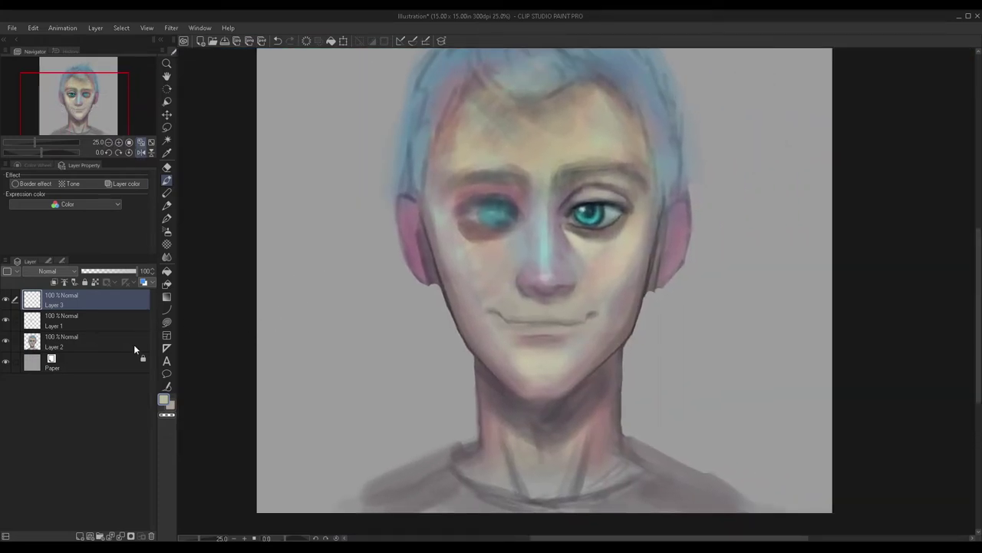
{"action": "left_click", "coordinate": [5, 299]}
{"action": "left_click", "coordinate": [5, 298]}
{"action": "key", "text": "ctrl+e"}
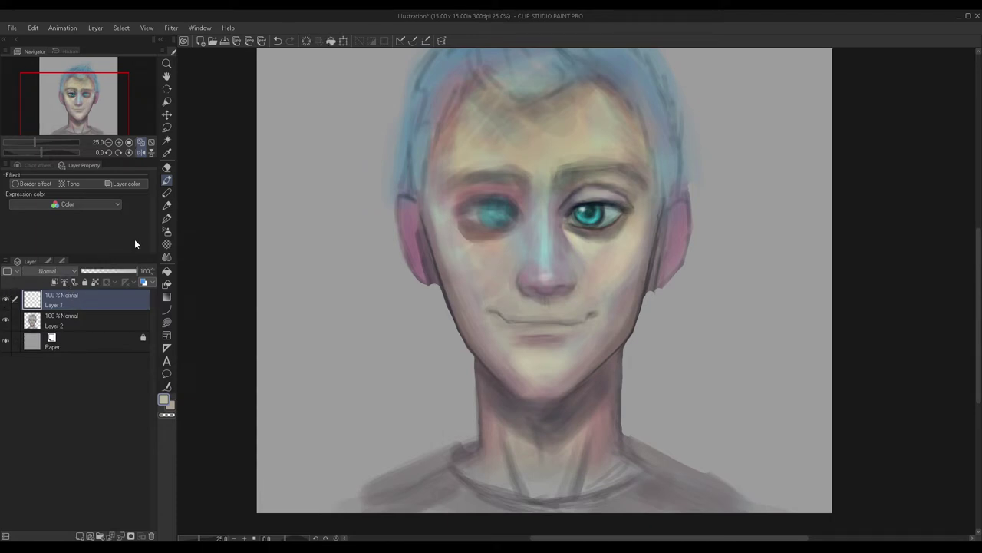
Step: Set the eyelid layer's opacity to 66% and merge it into the portrait layer
{"action": "left_click", "coordinate": [6, 298]}
{"action": "left_click", "coordinate": [5, 299]}
{"action": "left_click_drag", "start_coordinate": [94, 271], "coordinate": [121, 275]}
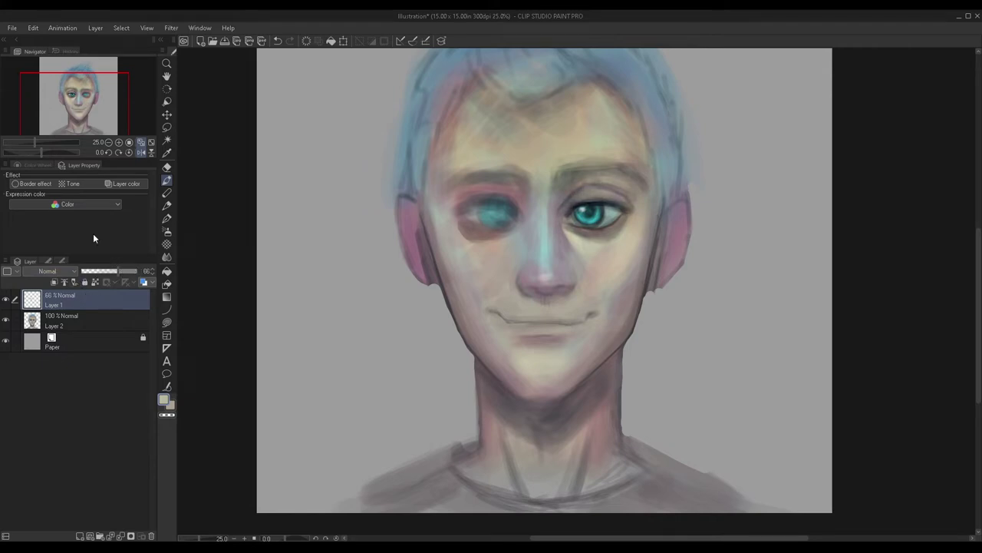
{"action": "key", "text": "ctrl+e"}
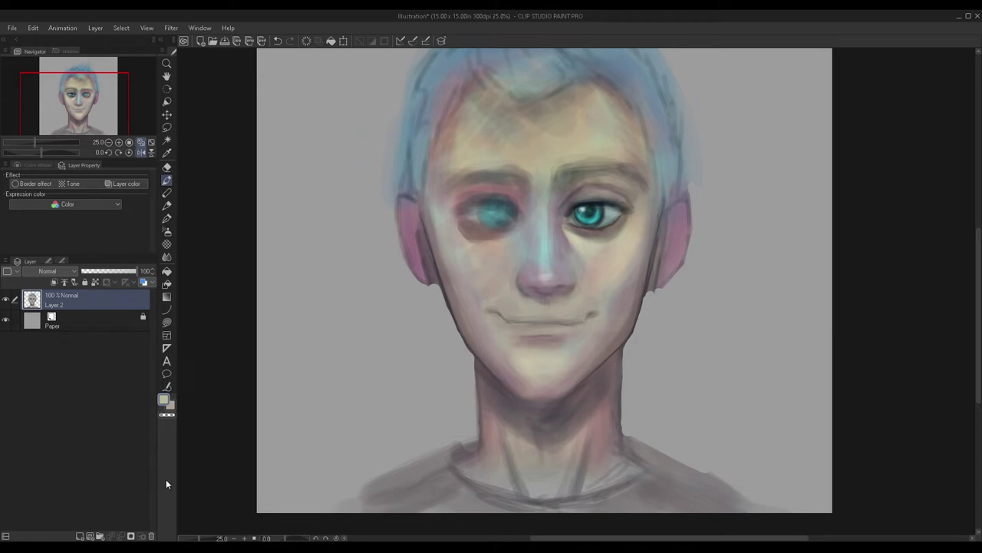
Step: Add a new layer and airbrush dark navy shadow around the sharp eye's inner corner and lid crease with a reduced brush size
{"action": "left_click", "coordinate": [79, 535]}
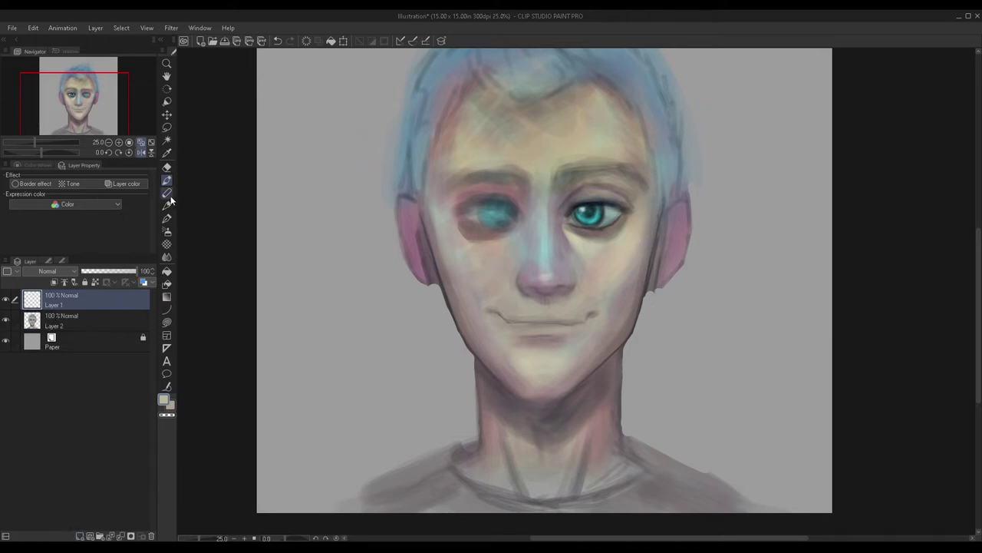
{"action": "left_click", "coordinate": [166, 231]}
{"action": "scroll", "coordinate": [614, 204], "scroll_direction": "up", "scroll_amount": 1}
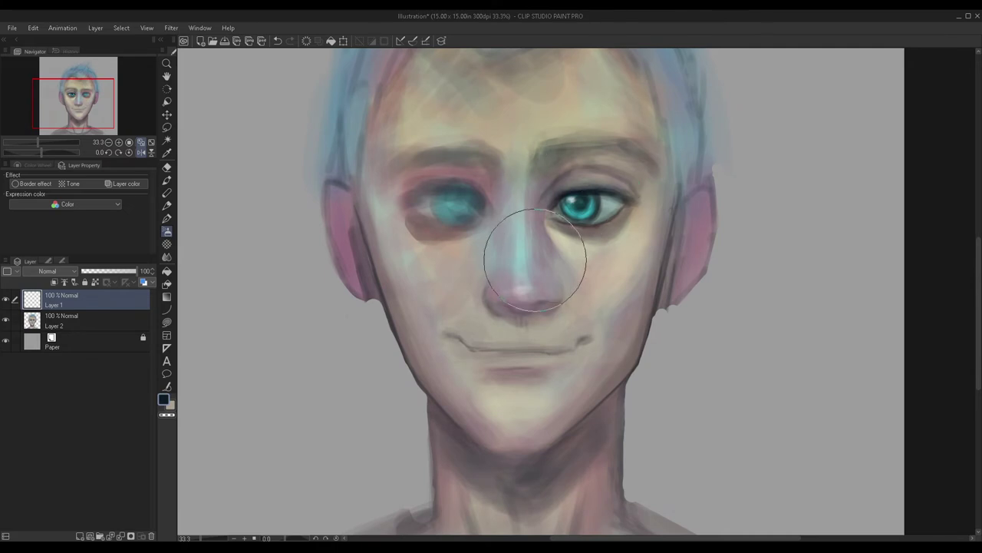
{"action": "key", "text": "bracketleft"}
{"action": "key", "text": "bracketleft"}
{"action": "key", "text": "bracketleft"}
{"action": "scroll", "coordinate": [566, 207], "scroll_direction": "up", "scroll_amount": 3}
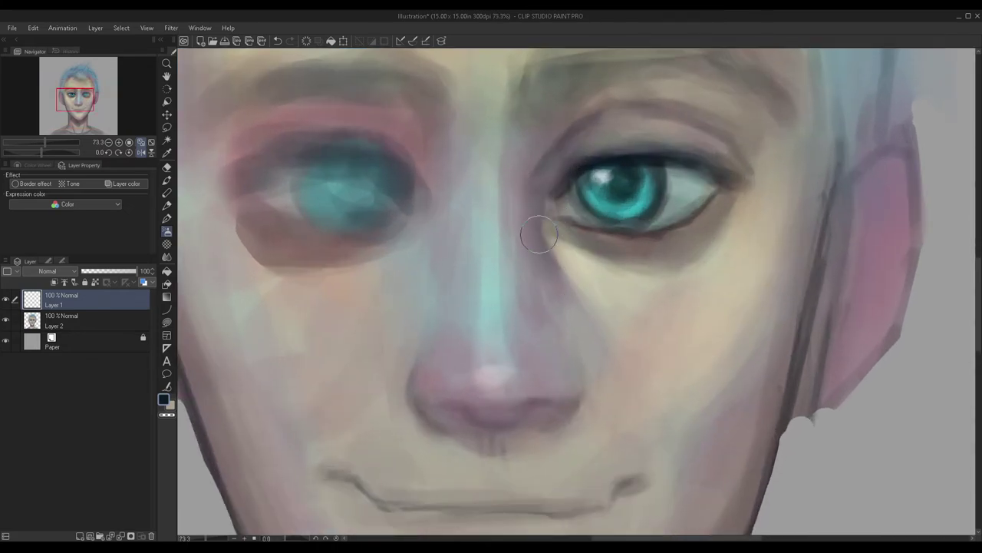
{"action": "scroll", "coordinate": [553, 154], "scroll_direction": "down", "scroll_amount": 3}
{"action": "scroll", "coordinate": [566, 149], "scroll_direction": "up", "scroll_amount": 2}
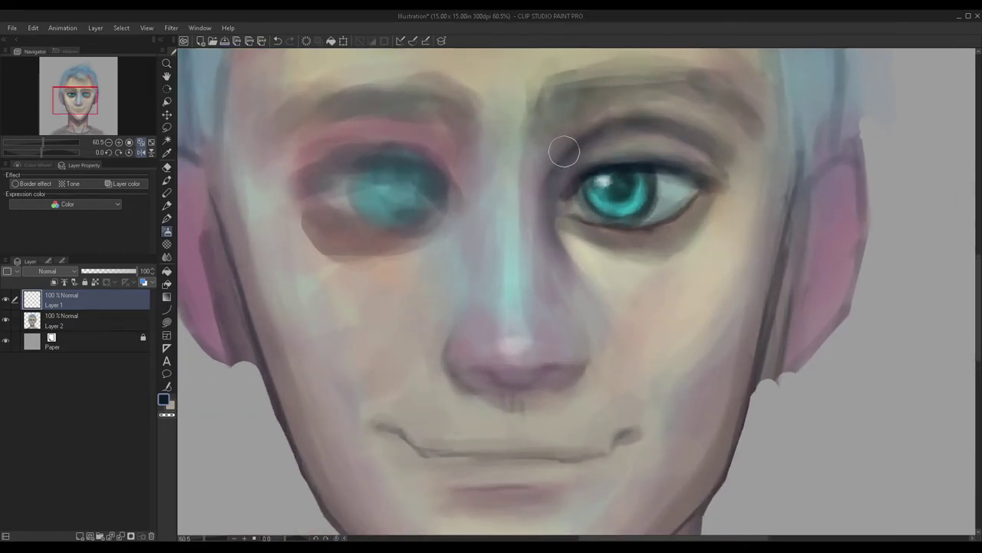
Step: Airbrush dark navy shadow along the side of the nose next to the blurred eye and around that eye
{"action": "scroll", "coordinate": [655, 135], "scroll_direction": "down", "scroll_amount": 4}
{"action": "scroll", "coordinate": [459, 296], "scroll_direction": "down", "scroll_amount": 1}
{"action": "scroll", "coordinate": [468, 284], "scroll_direction": "up", "scroll_amount": 2}
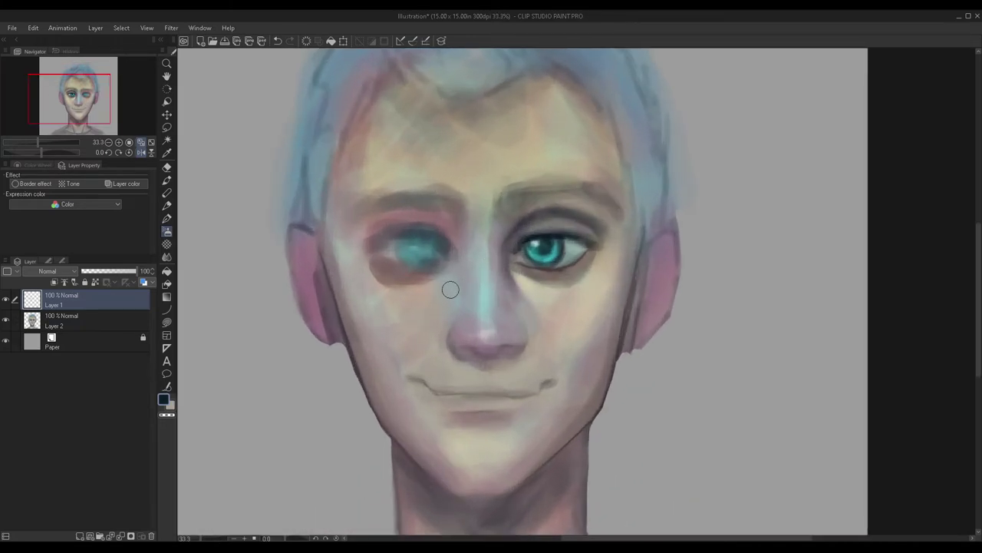
{"action": "scroll", "coordinate": [508, 202], "scroll_direction": "up", "scroll_amount": 1}
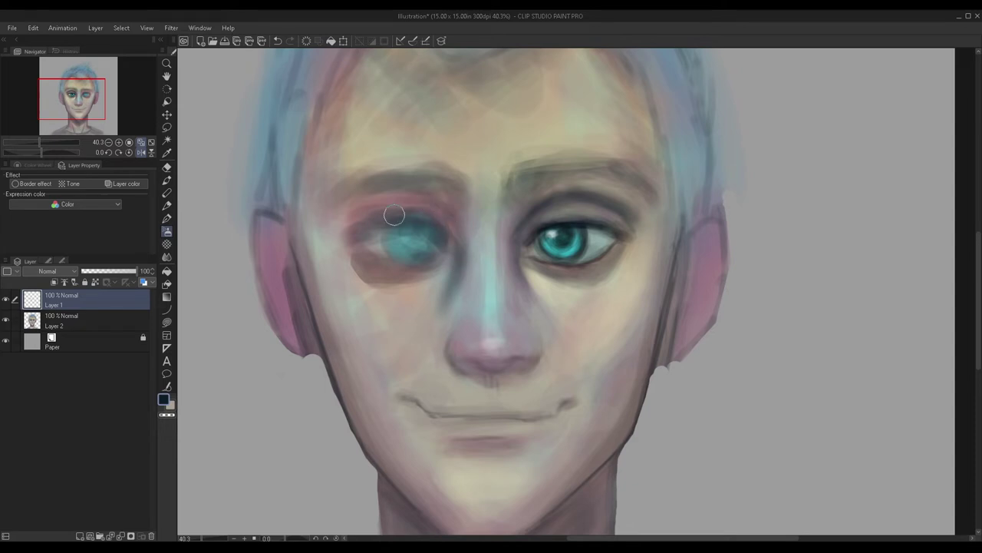
Step: Set the airbrushed shadow layer's opacity to 41% and merge it into the portrait layer
{"action": "scroll", "coordinate": [315, 201], "scroll_direction": "down", "scroll_amount": 2}
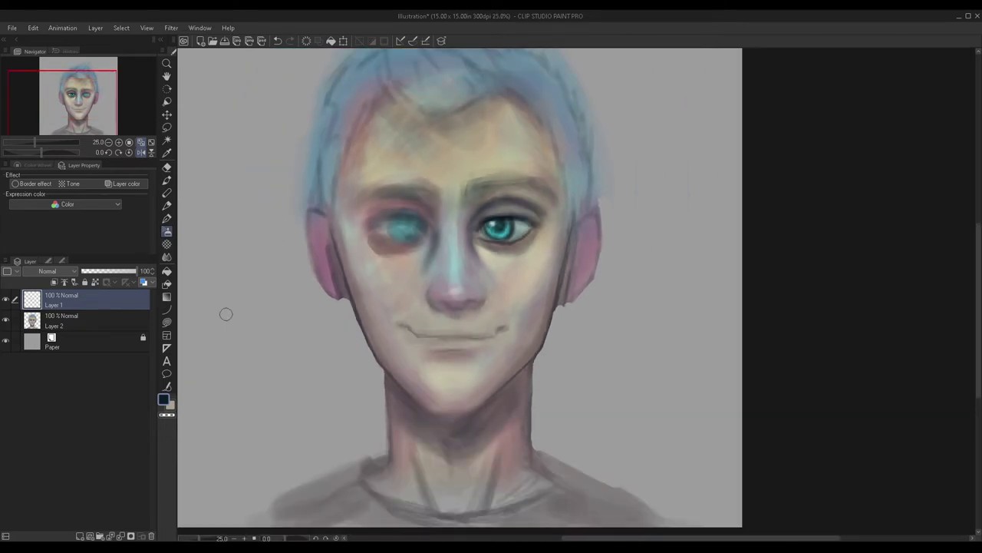
{"action": "left_click_drag", "start_coordinate": [116, 272], "coordinate": [106, 274]}
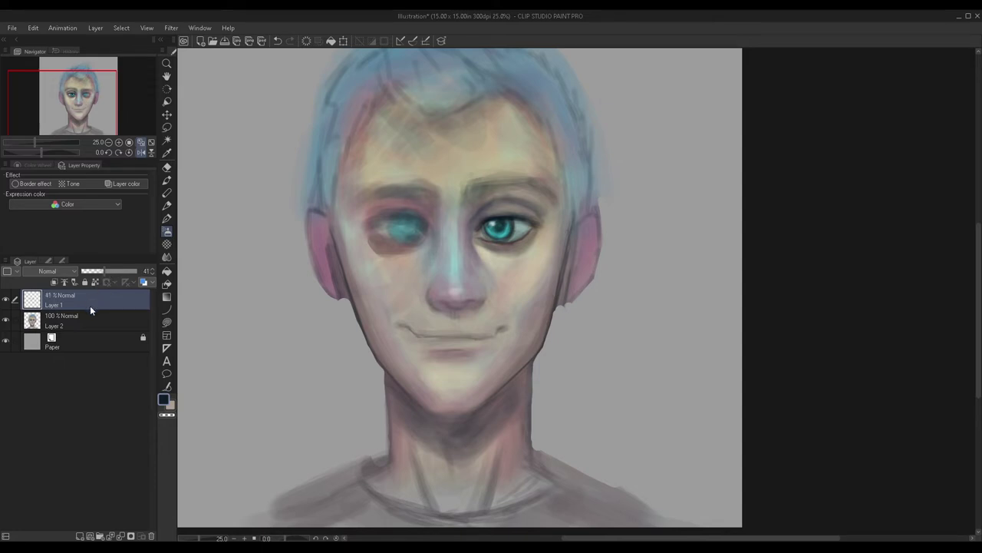
{"action": "key", "text": "ctrl+e"}
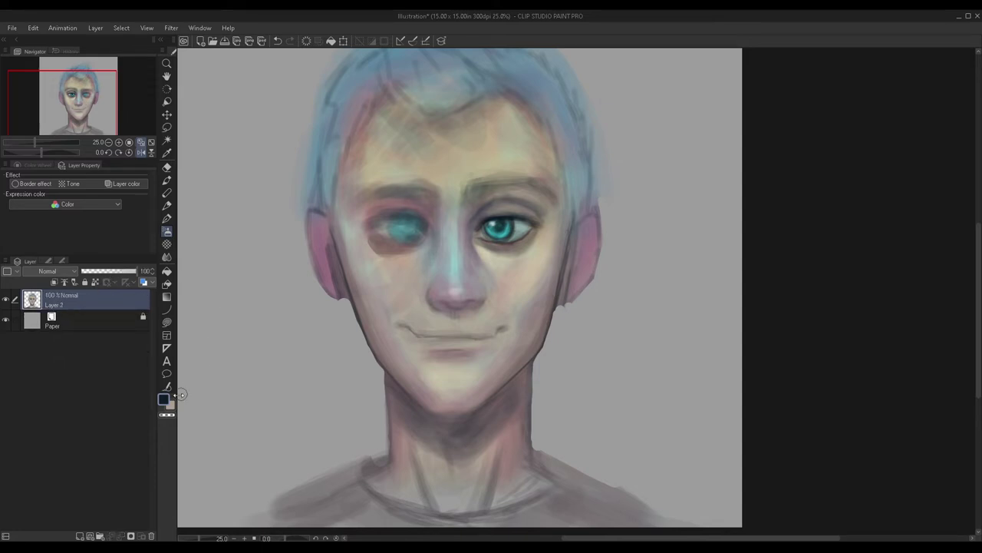
Step: Switch from the airbrush back to the painting brush and reinforce the jaw outline below the blurred eye's ear in dark purple-grey tones
{"action": "left_click", "coordinate": [167, 181]}
{"action": "scroll", "coordinate": [478, 368], "scroll_direction": "up", "scroll_amount": 2}
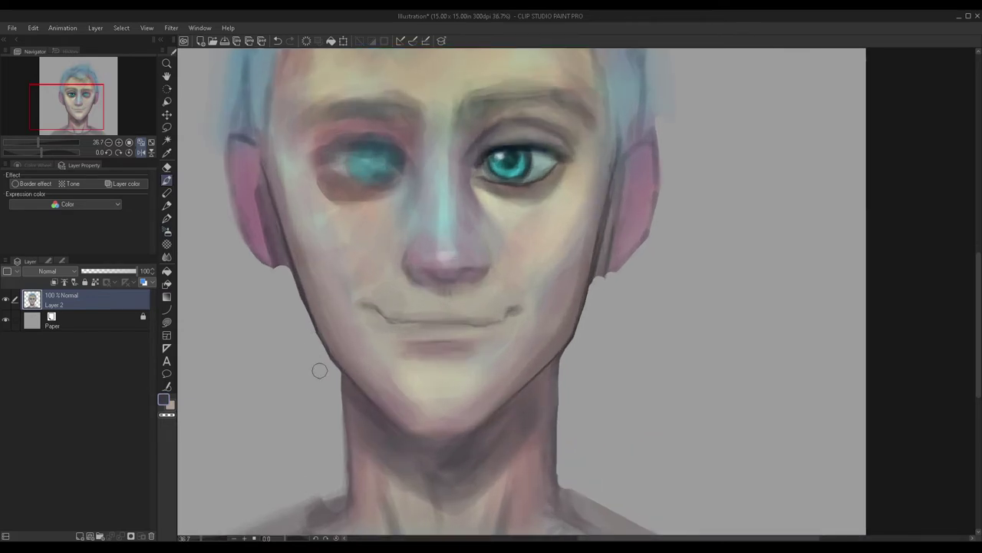
{"action": "scroll", "coordinate": [319, 371], "scroll_direction": "up", "scroll_amount": 2}
{"action": "mouse_move", "coordinate": [335, 338]}
{"action": "left_mouse_down"}
{"action": "mouse_move", "coordinate": [296, 234]}
{"action": "mouse_move", "coordinate": [318, 318]}
{"action": "mouse_move", "coordinate": [300, 248]}
{"action": "left_mouse_up"}
{"action": "mouse_move", "coordinate": [320, 306]}
{"action": "left_mouse_down"}
{"action": "mouse_move", "coordinate": [286, 193]}
{"action": "mouse_move", "coordinate": [286, 213]}
{"action": "left_mouse_up"}
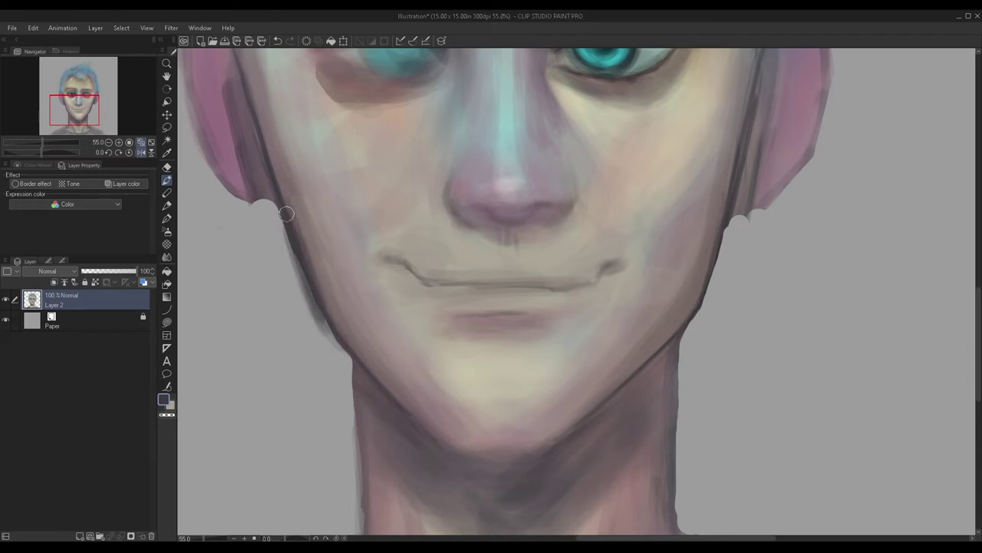
{"action": "left_click", "coordinate": [336, 341]}
{"action": "left_click_drag", "start_coordinate": [341, 353], "coordinate": [305, 297]}
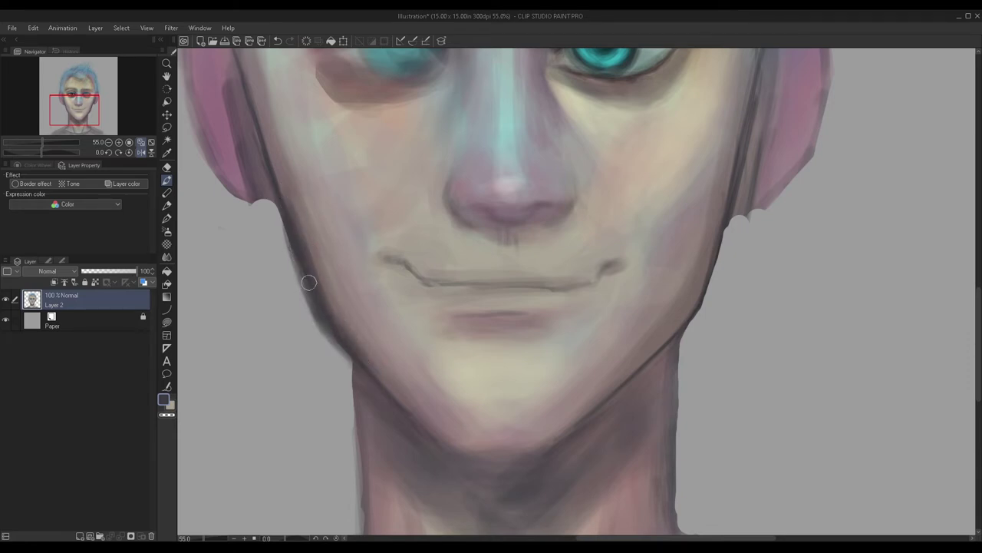
{"action": "mouse_move", "coordinate": [373, 366]}
{"action": "left_mouse_down"}
{"action": "mouse_move", "coordinate": [330, 314]}
{"action": "mouse_move", "coordinate": [314, 259]}
{"action": "left_mouse_up"}
{"action": "left_click_drag", "start_coordinate": [328, 321], "coordinate": [287, 184]}
{"action": "left_click_drag", "start_coordinate": [314, 290], "coordinate": [299, 232]}
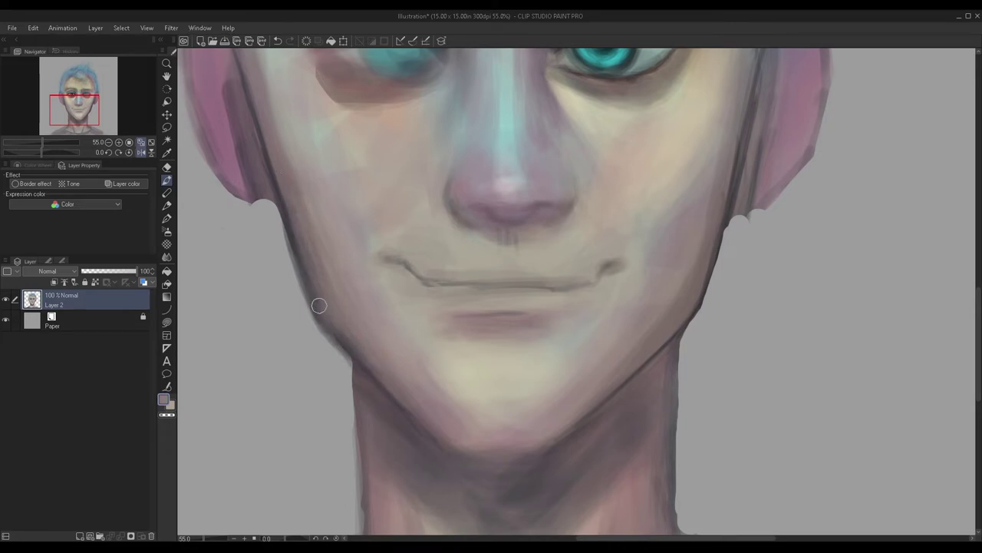
{"action": "scroll", "coordinate": [320, 305], "scroll_direction": "down", "scroll_amount": 4}
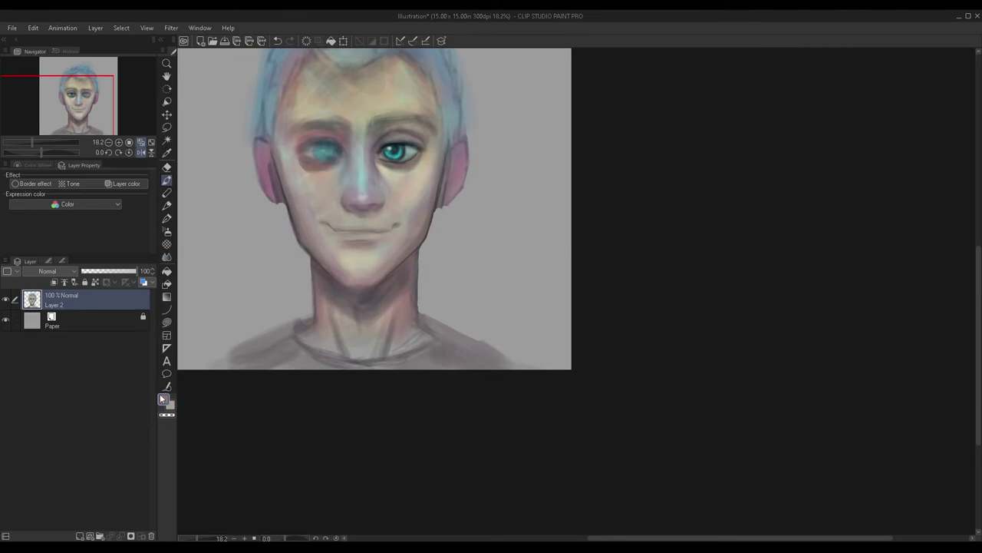
Step: Add a new layer and paint both nostrils in a very dark maroon
{"action": "left_click", "coordinate": [81, 536]}
{"action": "left_click_drag", "start_coordinate": [88, 115], "coordinate": [98, 102]}
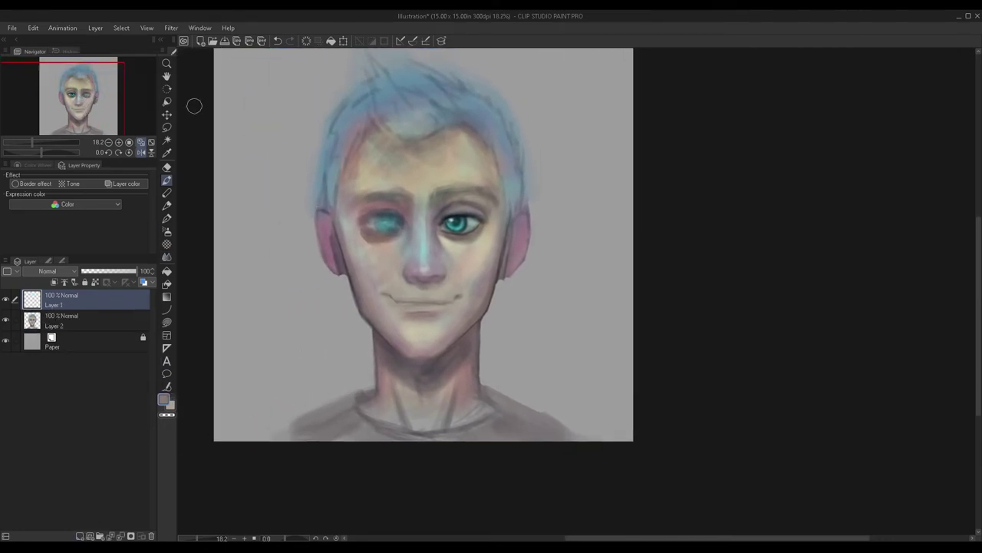
{"action": "scroll", "coordinate": [365, 138], "scroll_direction": "up", "scroll_amount": 2}
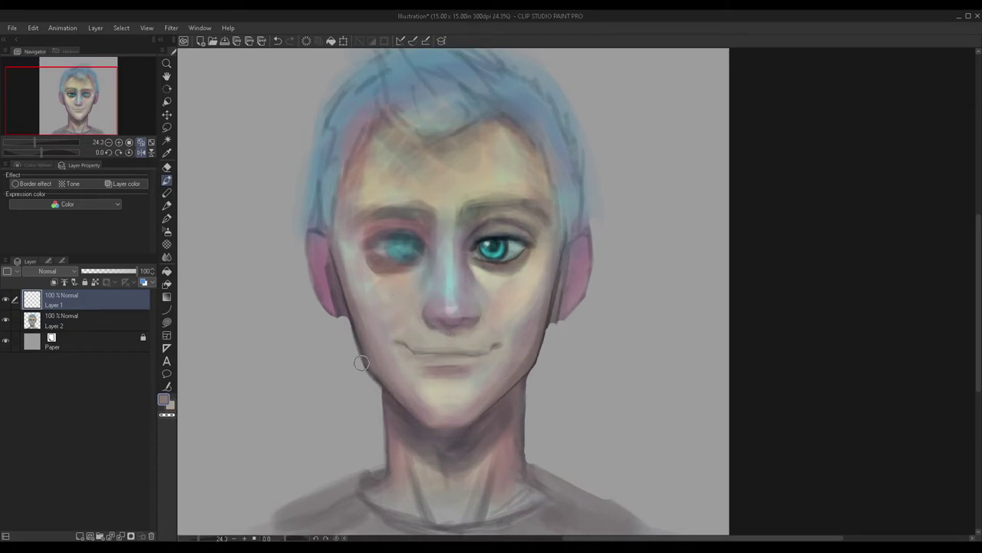
{"action": "scroll", "coordinate": [445, 309], "scroll_direction": "up", "scroll_amount": 5}
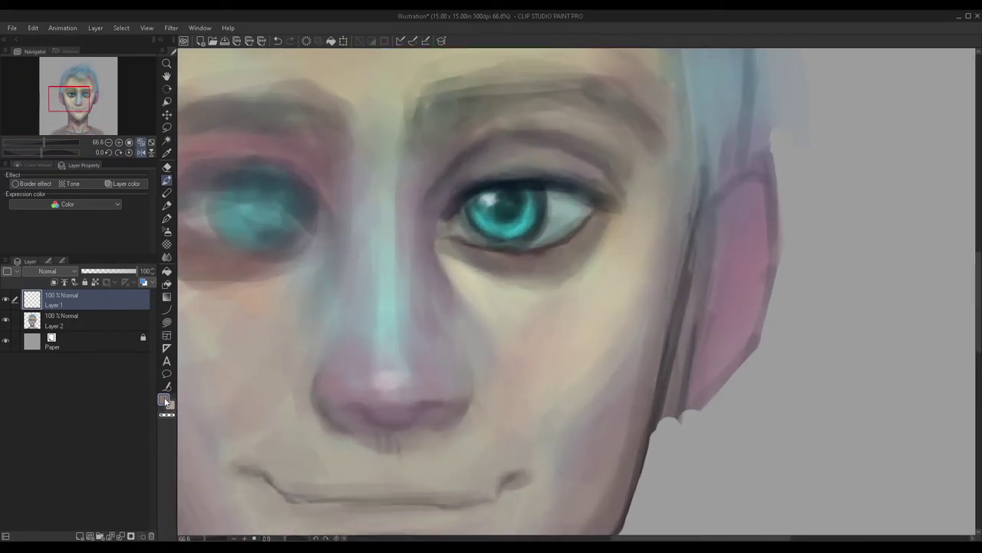
{"action": "double_click", "coordinate": [165, 401]}
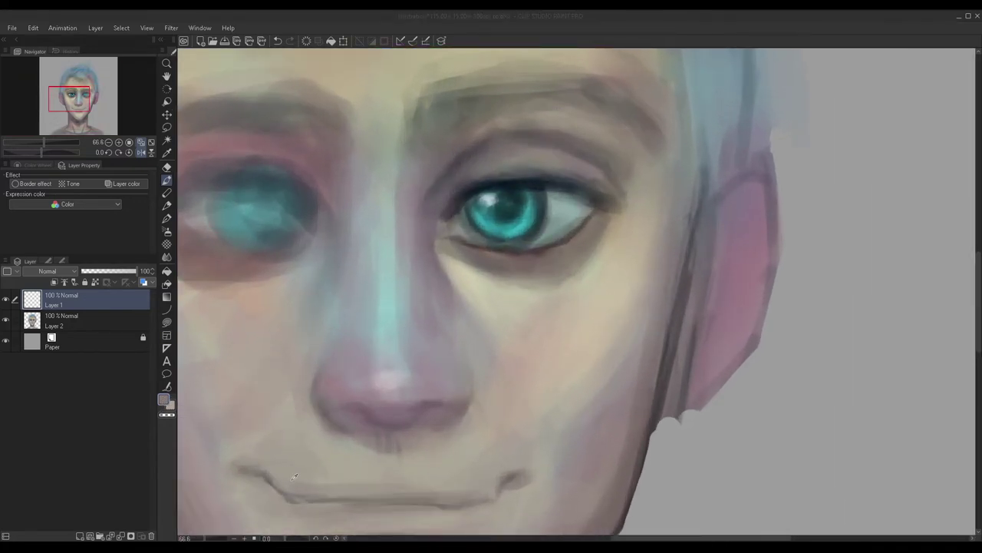
{"action": "scroll", "coordinate": [427, 376], "scroll_direction": "up", "scroll_amount": 4}
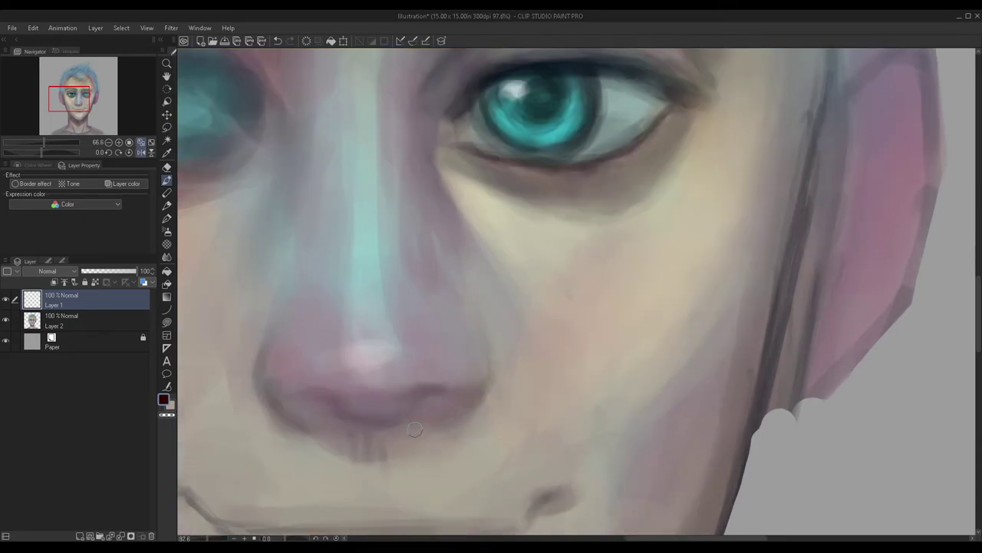
{"action": "mouse_move", "coordinate": [450, 394]}
{"action": "left_mouse_down"}
{"action": "mouse_move", "coordinate": [403, 410]}
{"action": "mouse_move", "coordinate": [452, 390]}
{"action": "mouse_move", "coordinate": [392, 421]}
{"action": "mouse_move", "coordinate": [406, 399]}
{"action": "mouse_move", "coordinate": [449, 393]}
{"action": "left_mouse_up"}
{"action": "scroll", "coordinate": [357, 299], "scroll_direction": "down", "scroll_amount": 3}
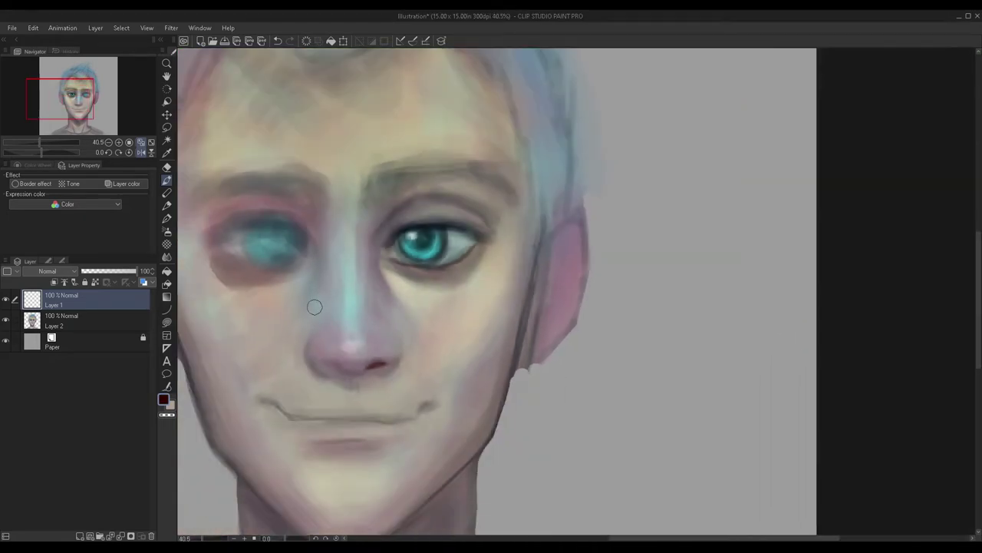
{"action": "scroll", "coordinate": [310, 345], "scroll_direction": "up", "scroll_amount": 2}
{"action": "mouse_move", "coordinate": [368, 373]}
{"action": "left_mouse_down"}
{"action": "mouse_move", "coordinate": [342, 369]}
{"action": "mouse_move", "coordinate": [376, 379]}
{"action": "mouse_move", "coordinate": [332, 376]}
{"action": "mouse_move", "coordinate": [391, 393]}
{"action": "left_mouse_up"}
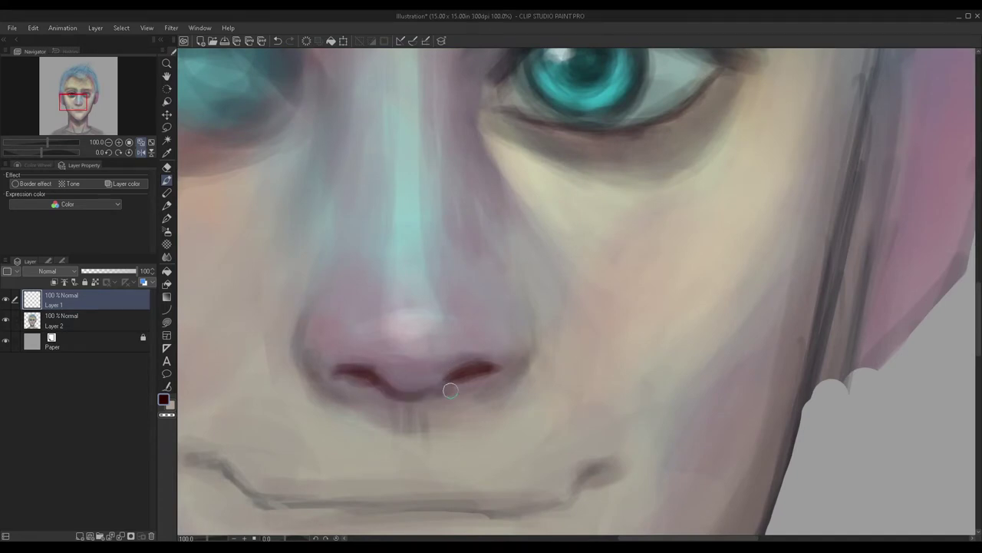
{"action": "scroll", "coordinate": [399, 324], "scroll_direction": "down", "scroll_amount": 5}
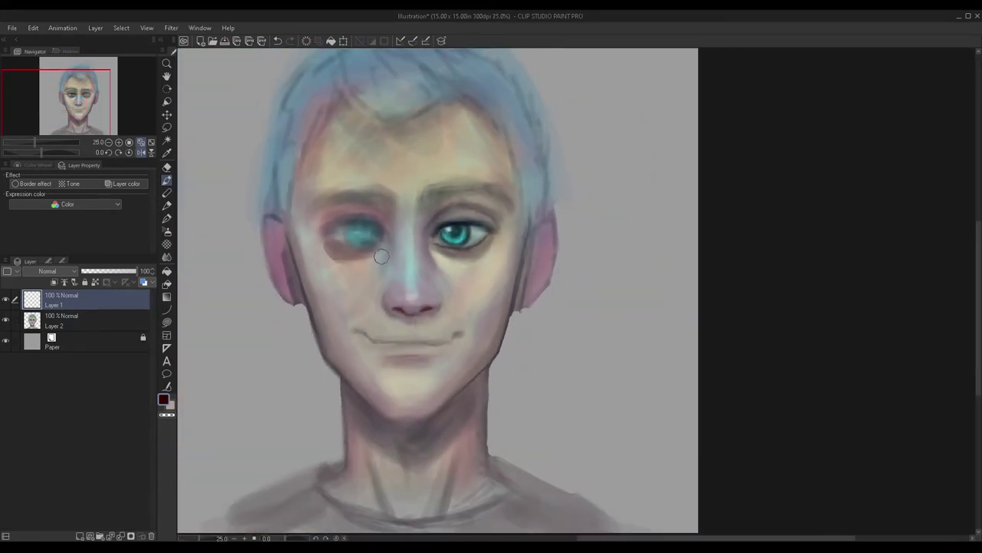
Step: Outline the nose wing on the blurred eye's side with curved dark maroon strokes
{"action": "scroll", "coordinate": [380, 307], "scroll_direction": "up", "scroll_amount": 3}
{"action": "scroll", "coordinate": [392, 321], "scroll_direction": "up", "scroll_amount": 1}
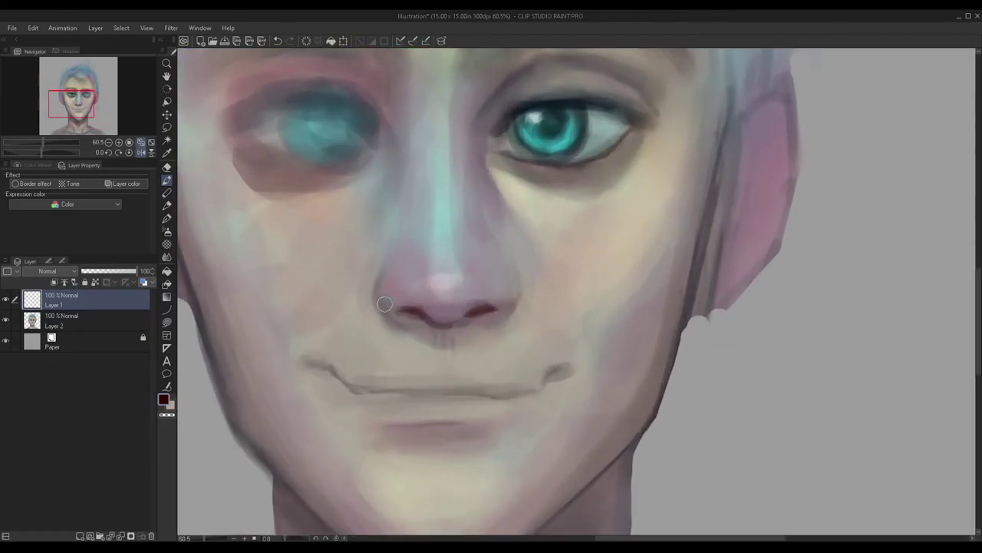
{"action": "scroll", "coordinate": [387, 323], "scroll_direction": "up", "scroll_amount": 4}
{"action": "mouse_move", "coordinate": [371, 298]}
{"action": "left_mouse_down"}
{"action": "mouse_move", "coordinate": [425, 344]}
{"action": "mouse_move", "coordinate": [360, 273]}
{"action": "mouse_move", "coordinate": [456, 347]}
{"action": "left_mouse_up"}
{"action": "mouse_move", "coordinate": [371, 308]}
{"action": "left_mouse_down"}
{"action": "mouse_move", "coordinate": [362, 270]}
{"action": "mouse_move", "coordinate": [369, 313]}
{"action": "left_mouse_up"}
{"action": "mouse_move", "coordinate": [359, 248]}
{"action": "left_mouse_down"}
{"action": "mouse_move", "coordinate": [362, 288]}
{"action": "mouse_move", "coordinate": [368, 210]}
{"action": "left_mouse_up"}
{"action": "mouse_move", "coordinate": [358, 276]}
{"action": "left_mouse_down"}
{"action": "mouse_move", "coordinate": [395, 184]}
{"action": "mouse_move", "coordinate": [355, 254]}
{"action": "left_mouse_up"}
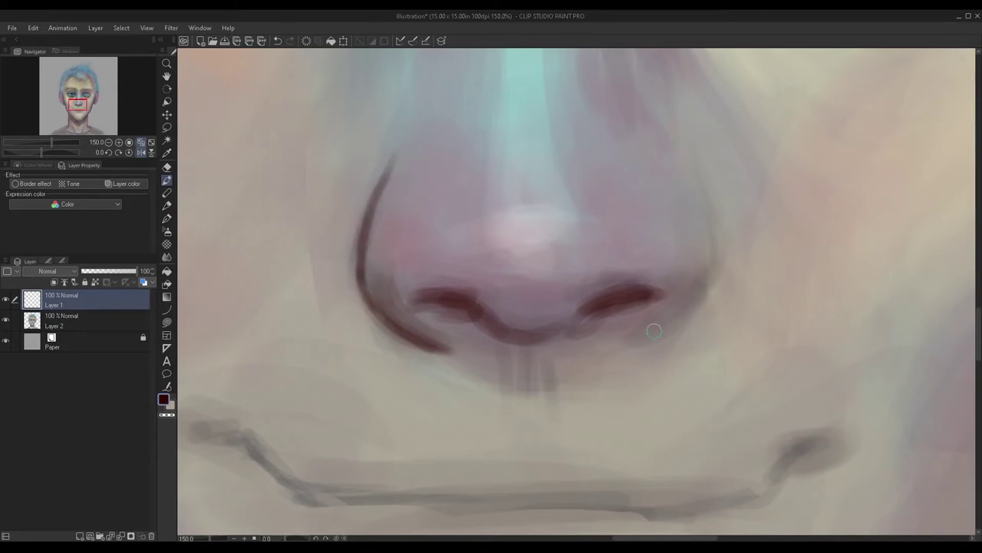
Step: Outline the nose wing on the sharp eye's side with matching dark maroon strokes
{"action": "mouse_move", "coordinate": [621, 355]}
{"action": "left_mouse_down"}
{"action": "mouse_move", "coordinate": [675, 330]}
{"action": "mouse_move", "coordinate": [708, 246]}
{"action": "left_mouse_up"}
{"action": "left_click_drag", "start_coordinate": [690, 323], "coordinate": [701, 209]}
{"action": "left_click_drag", "start_coordinate": [707, 295], "coordinate": [696, 189]}
{"action": "left_click_drag", "start_coordinate": [706, 254], "coordinate": [679, 149]}
{"action": "left_click_drag", "start_coordinate": [710, 234], "coordinate": [683, 149]}
Step: Deepen the sharp eye's lower lid line and the shadow beneath it with dark maroon strokes
{"action": "scroll", "coordinate": [644, 208], "scroll_direction": "down", "scroll_amount": 6}
{"action": "scroll", "coordinate": [568, 154], "scroll_direction": "down", "scroll_amount": 3}
{"action": "scroll", "coordinate": [672, 132], "scroll_direction": "up", "scroll_amount": 5}
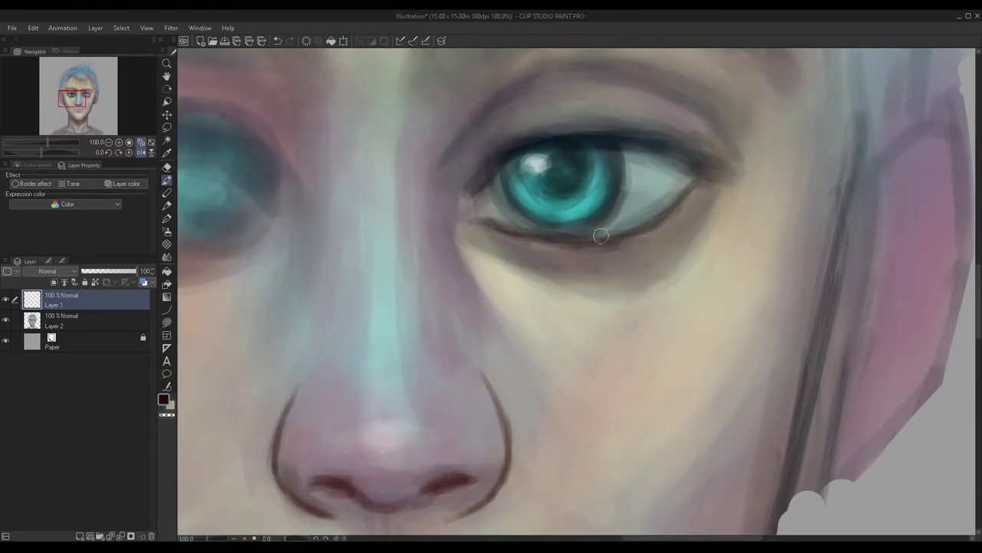
{"action": "mouse_move", "coordinate": [513, 225]}
{"action": "left_mouse_down"}
{"action": "mouse_move", "coordinate": [649, 228]}
{"action": "mouse_move", "coordinate": [663, 218]}
{"action": "left_mouse_up"}
{"action": "mouse_move", "coordinate": [603, 233]}
{"action": "left_mouse_down"}
{"action": "mouse_move", "coordinate": [699, 185]}
{"action": "mouse_move", "coordinate": [560, 241]}
{"action": "mouse_move", "coordinate": [702, 174]}
{"action": "mouse_move", "coordinate": [575, 191]}
{"action": "mouse_move", "coordinate": [601, 229]}
{"action": "left_mouse_up"}
{"action": "mouse_move", "coordinate": [532, 276]}
{"action": "left_mouse_down"}
{"action": "mouse_move", "coordinate": [580, 282]}
{"action": "mouse_move", "coordinate": [491, 240]}
{"action": "left_mouse_up"}
Step: Stroke dark maroon along the blurred eye's lower lid and merge the layer into the portrait layer at 64% opacity
{"action": "scroll", "coordinate": [491, 239], "scroll_direction": "down", "scroll_amount": 5}
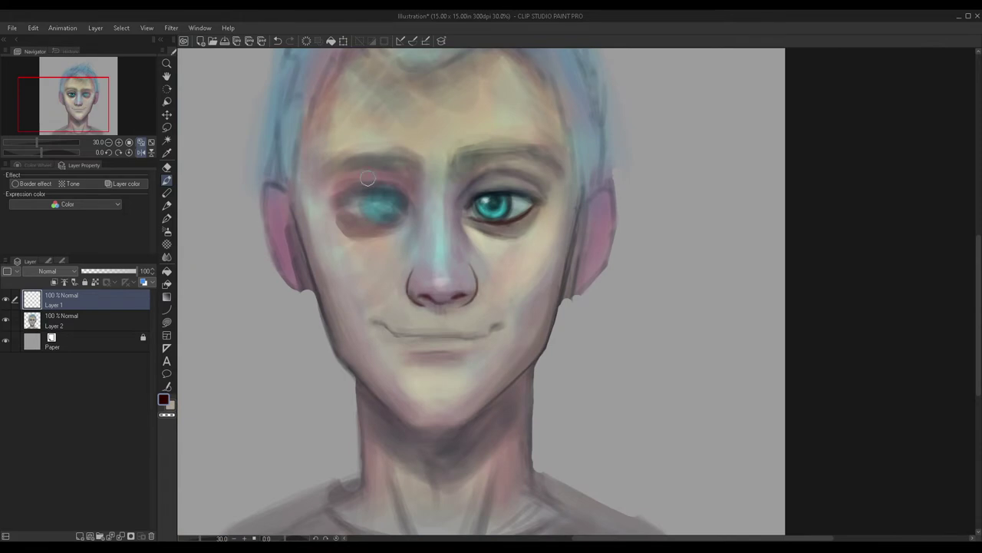
{"action": "scroll", "coordinate": [335, 228], "scroll_direction": "up", "scroll_amount": 4}
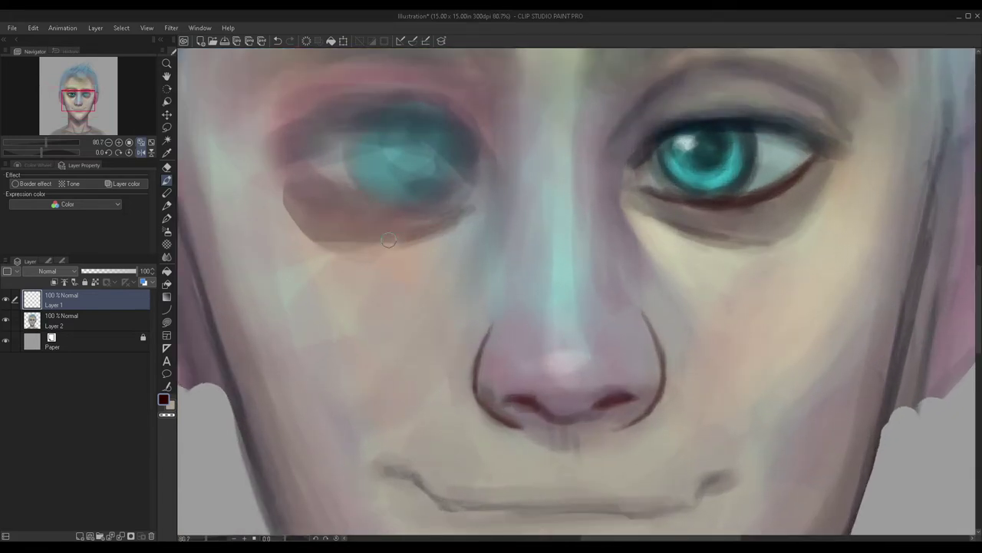
{"action": "mouse_move", "coordinate": [464, 192]}
{"action": "left_mouse_down"}
{"action": "mouse_move", "coordinate": [330, 200]}
{"action": "mouse_move", "coordinate": [376, 191]}
{"action": "left_mouse_up"}
{"action": "scroll", "coordinate": [314, 122], "scroll_direction": "down", "scroll_amount": 3}
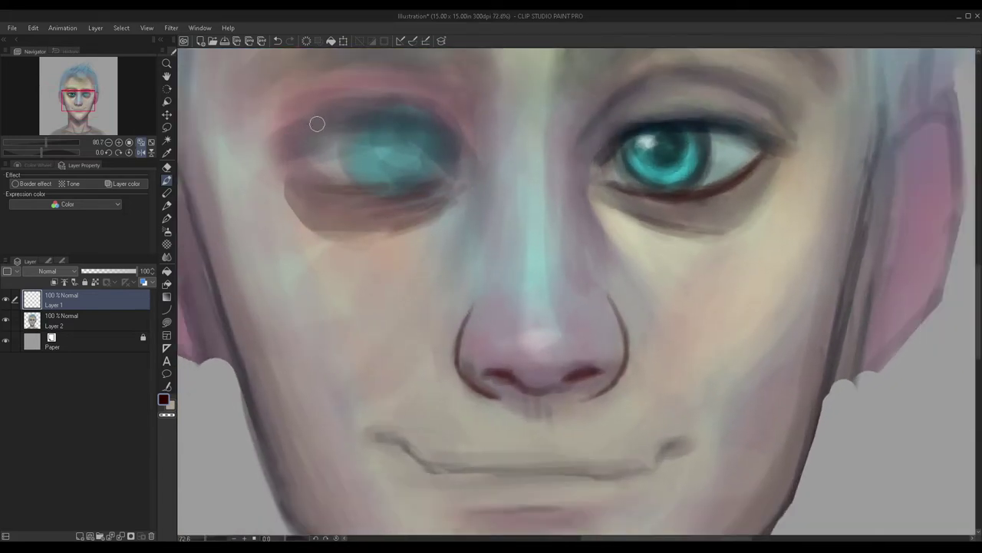
{"action": "scroll", "coordinate": [386, 169], "scroll_direction": "down", "scroll_amount": 2}
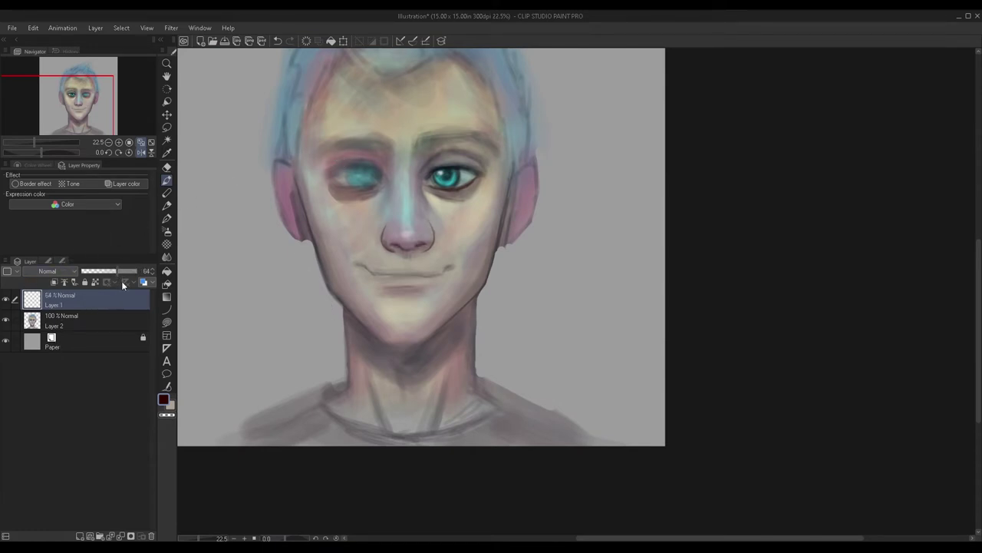
{"action": "key", "text": "ctrl+e"}
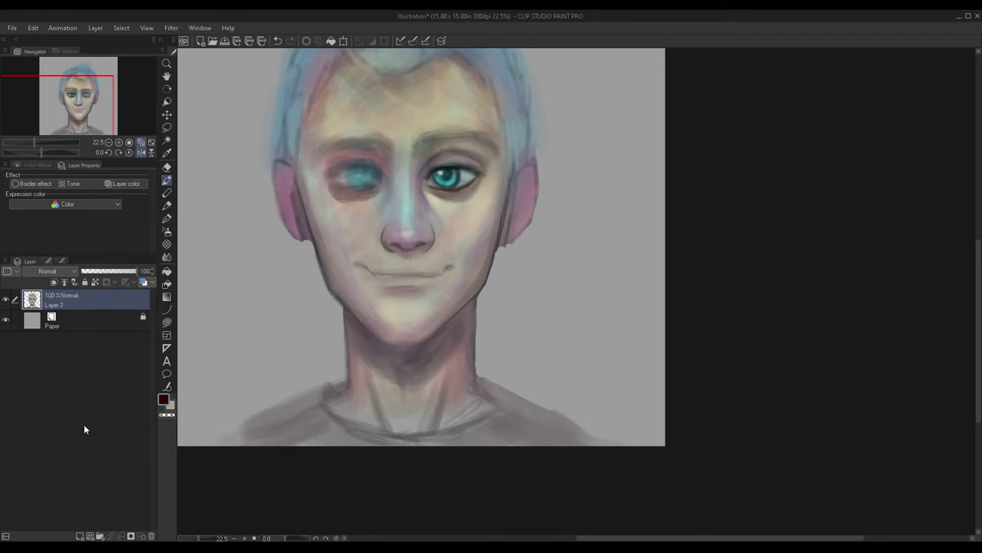
Step: Shade the underside of the nose on a new layer with a sampled muted reddish purple and merge it at 67% opacity
{"action": "left_click", "coordinate": [79, 535]}
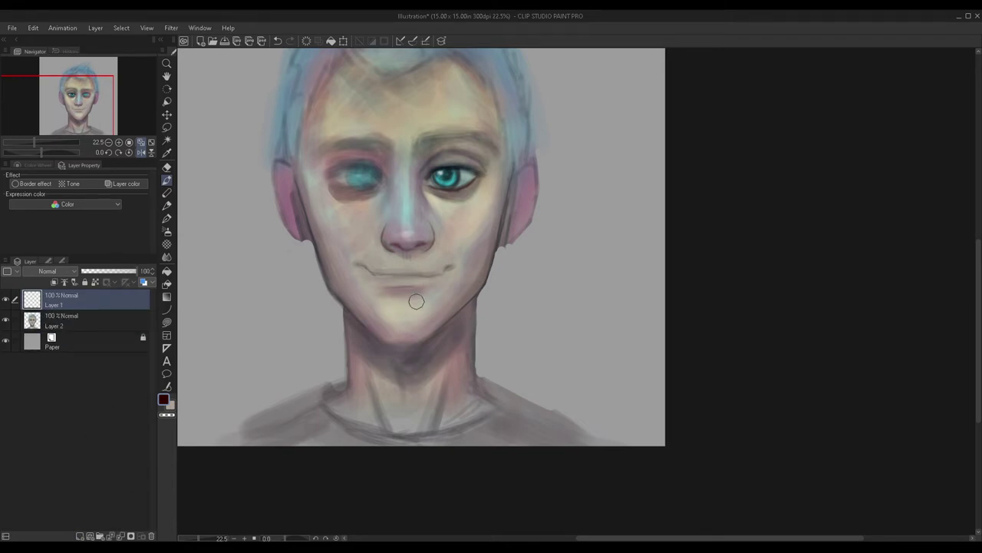
{"action": "scroll", "coordinate": [397, 247], "scroll_direction": "up", "scroll_amount": 4}
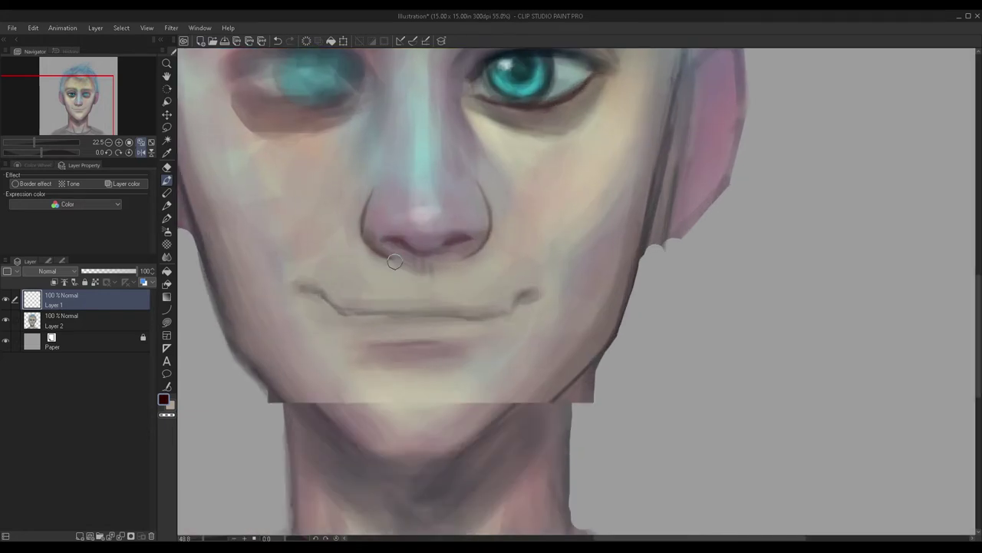
{"action": "left_click", "coordinate": [461, 224], "text": "alt"}
{"action": "scroll", "coordinate": [376, 268], "scroll_direction": "down", "scroll_amount": 3}
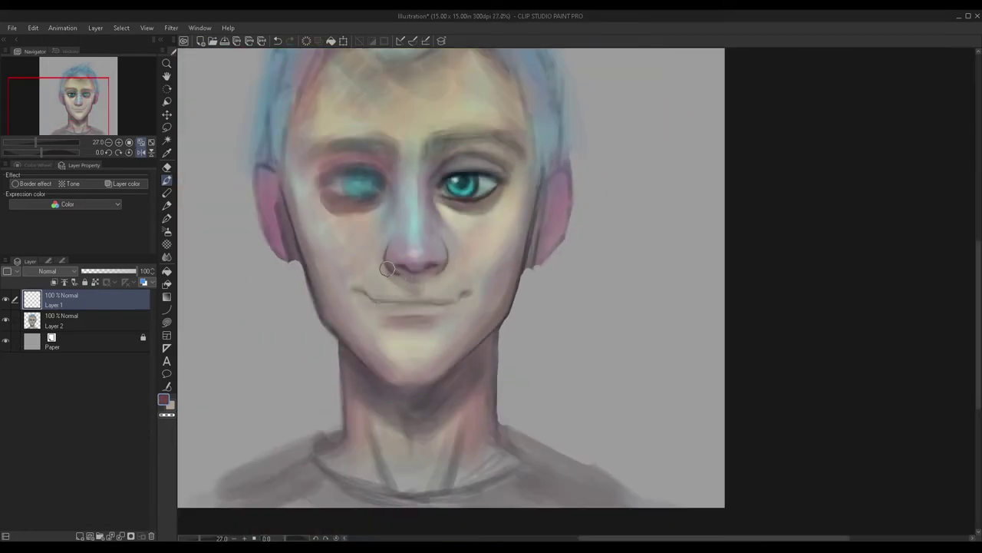
{"action": "left_click_drag", "start_coordinate": [415, 284], "coordinate": [431, 282]}
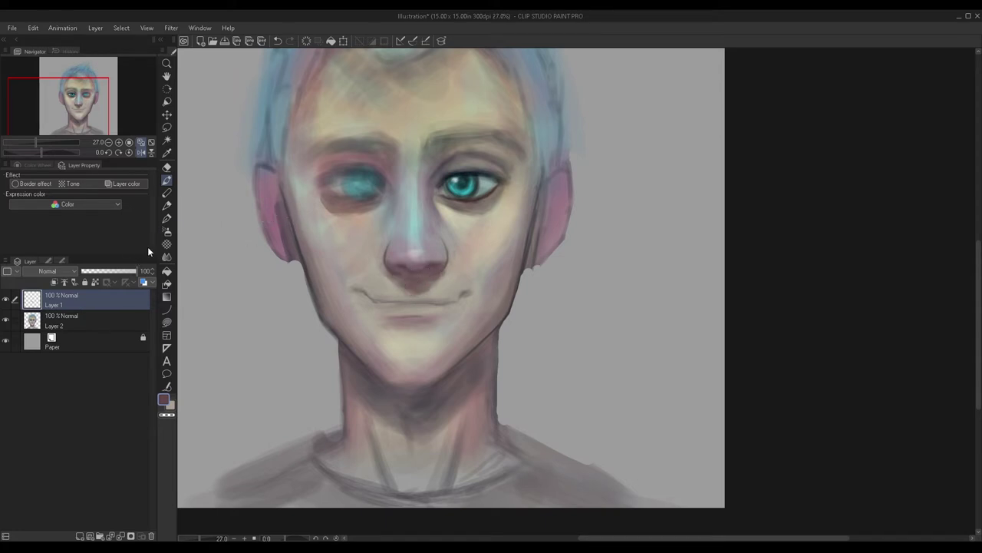
{"action": "left_click", "coordinate": [118, 271]}
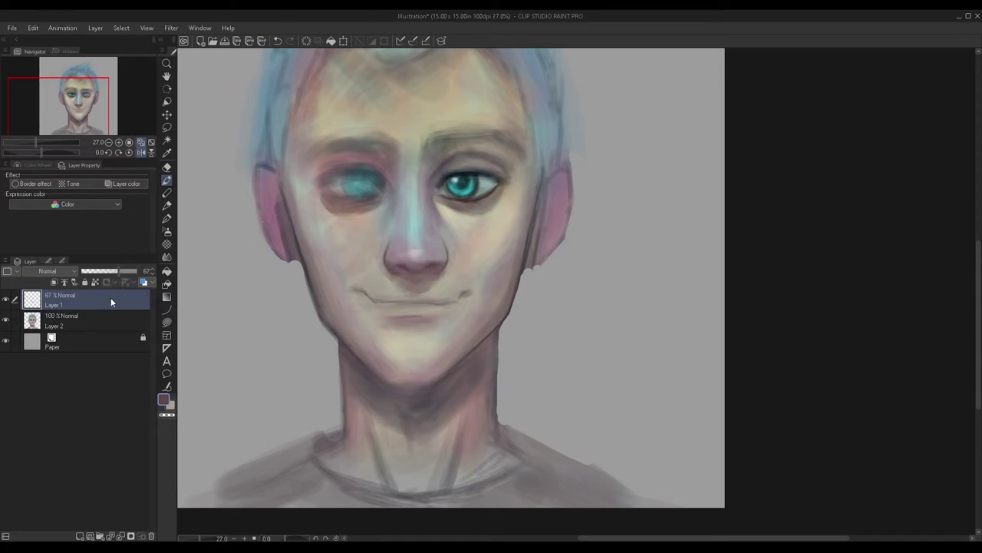
{"action": "key", "text": "ctrl+e"}
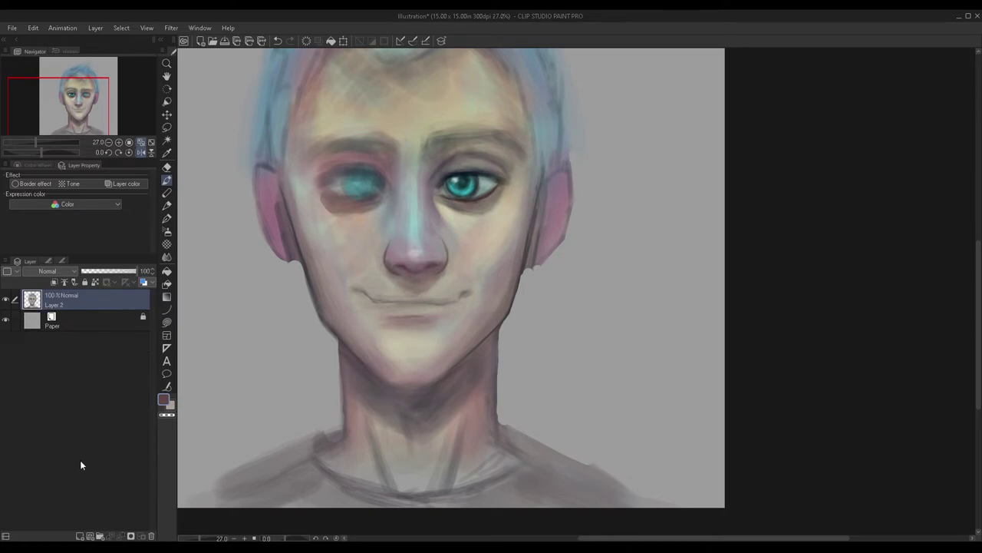
Step: Add a new layer and shade the outer cheek beside the sharp eye in greyish purple with a larger brush
{"action": "left_click", "coordinate": [80, 536]}
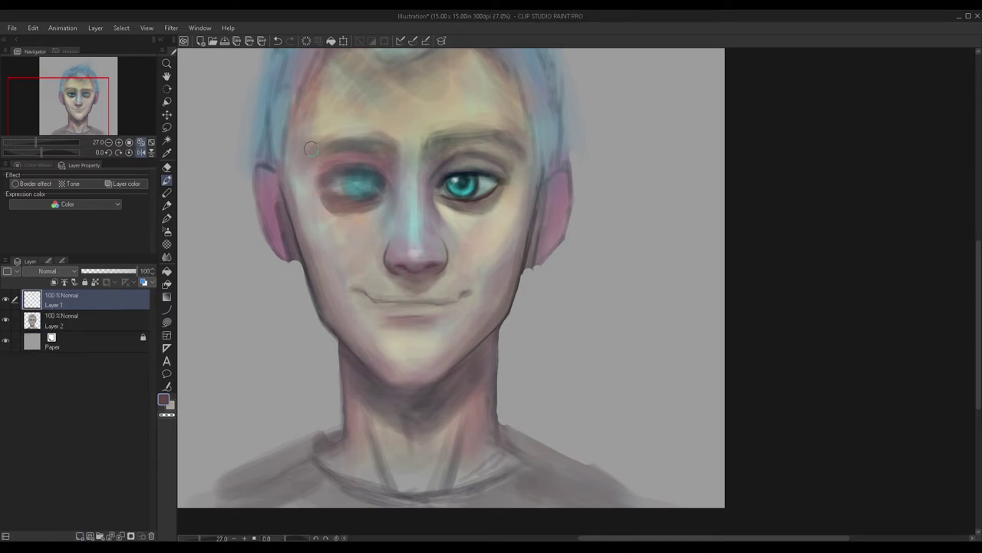
{"action": "scroll", "coordinate": [355, 261], "scroll_direction": "down", "scroll_amount": 1}
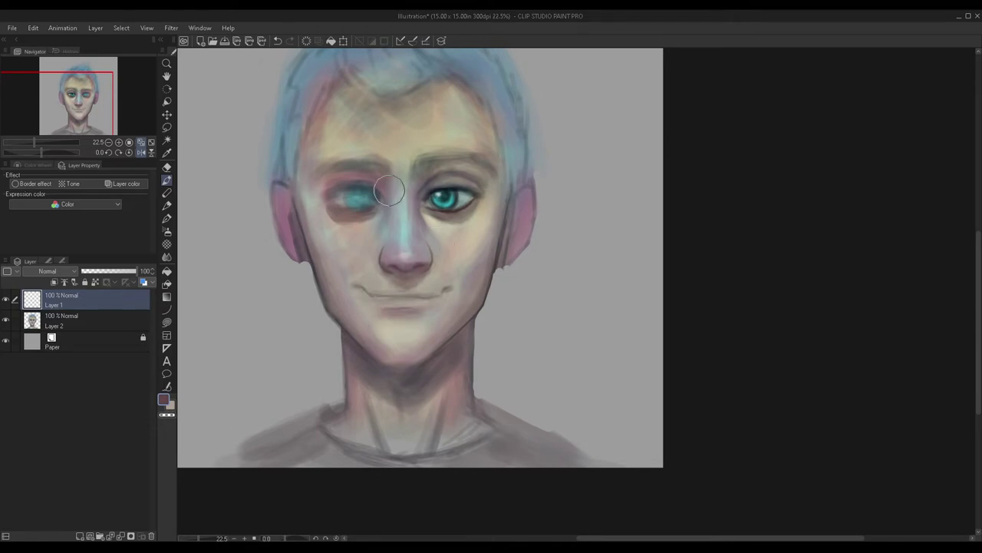
{"action": "scroll", "coordinate": [383, 191], "scroll_direction": "up", "scroll_amount": 2}
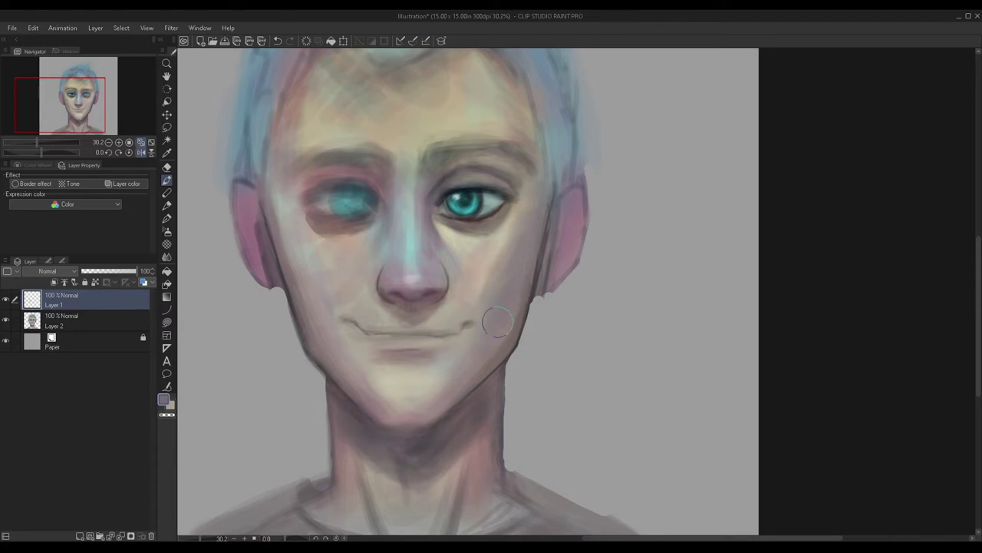
Step: Flip the canvas view horizontally and check the portrait's proportions and shading
{"action": "scroll", "coordinate": [311, 242], "scroll_direction": "down", "scroll_amount": 3}
{"action": "left_click", "coordinate": [140, 152]}
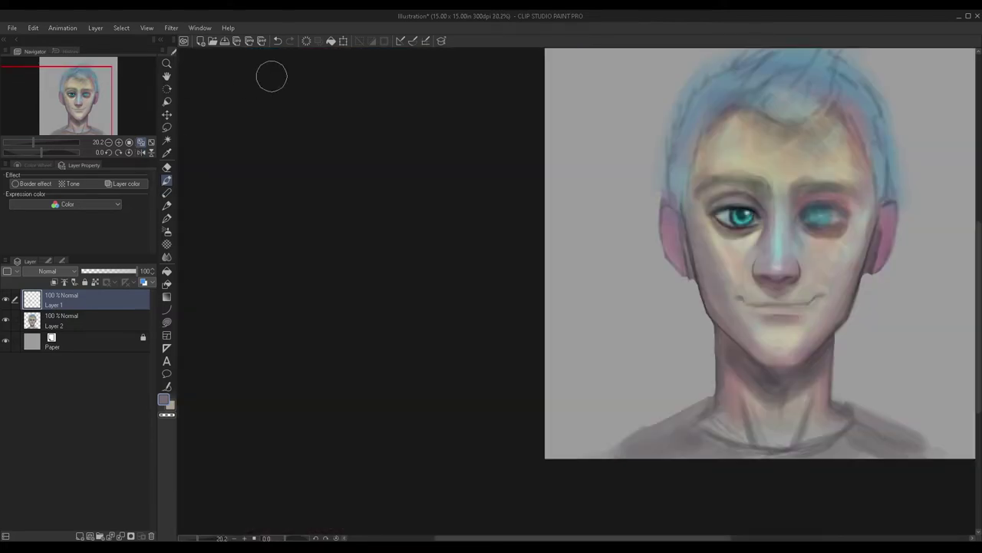
{"action": "scroll", "coordinate": [844, 261], "scroll_direction": "up", "scroll_amount": 1}
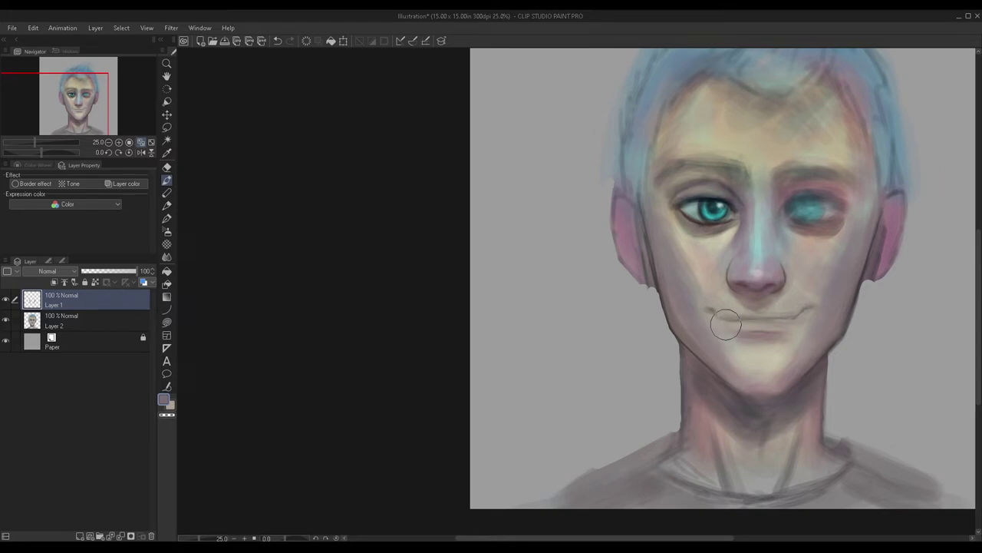
{"action": "scroll", "coordinate": [798, 332], "scroll_direction": "down", "scroll_amount": 2}
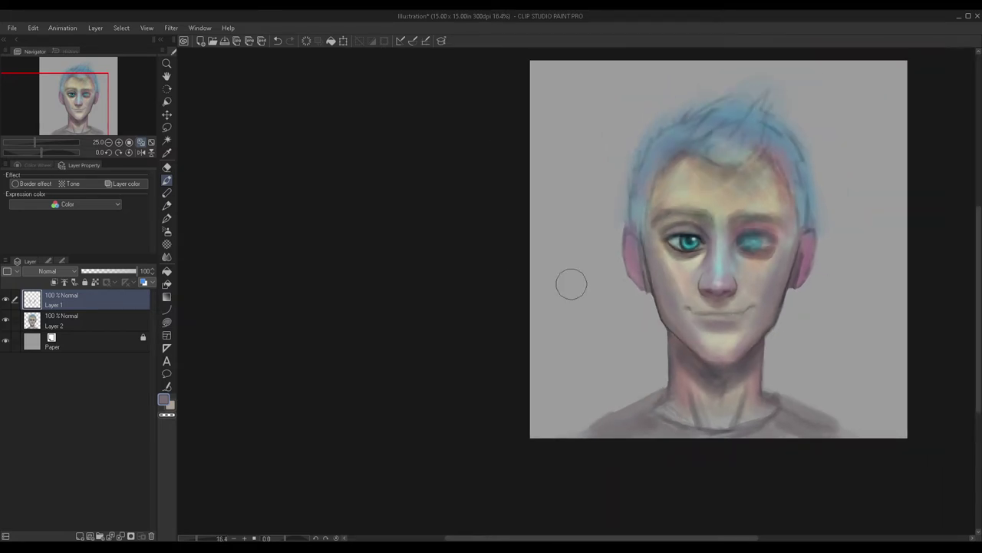
Step: Lower the opacity of Layer 1 to 44% and merge it into Layer 2
{"action": "left_click", "coordinate": [106, 271]}
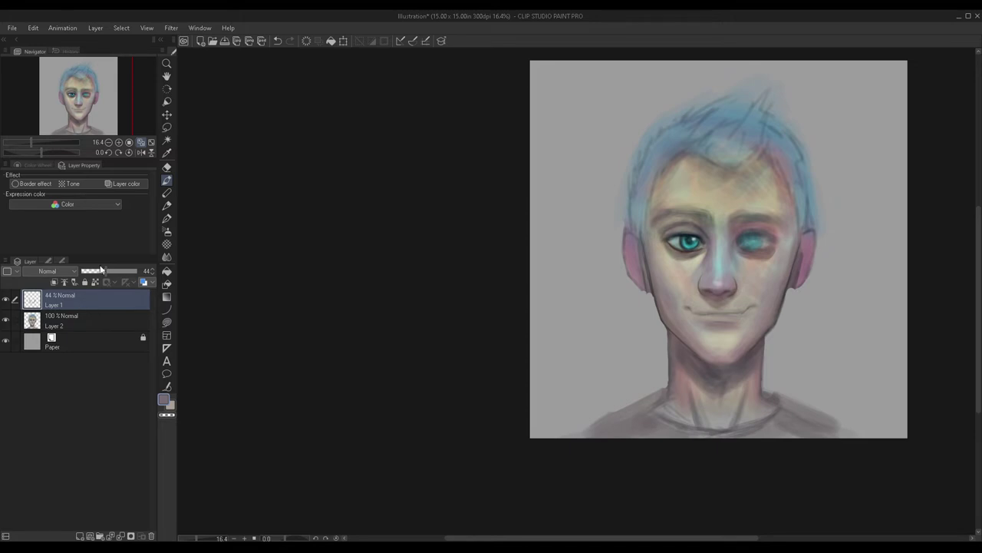
{"action": "key", "text": "ctrl+e"}
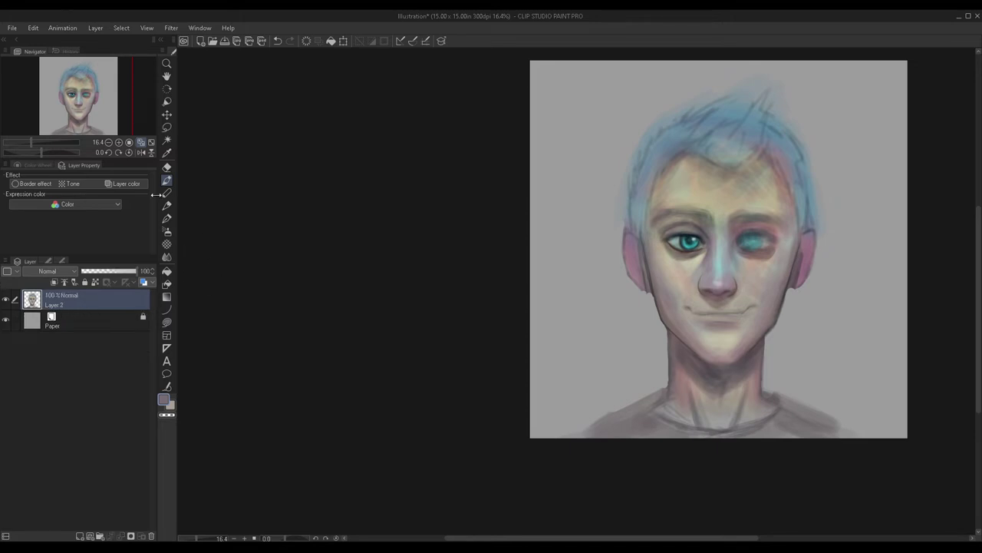
{"action": "left_click_drag", "start_coordinate": [45, 127], "coordinate": [78, 113]}
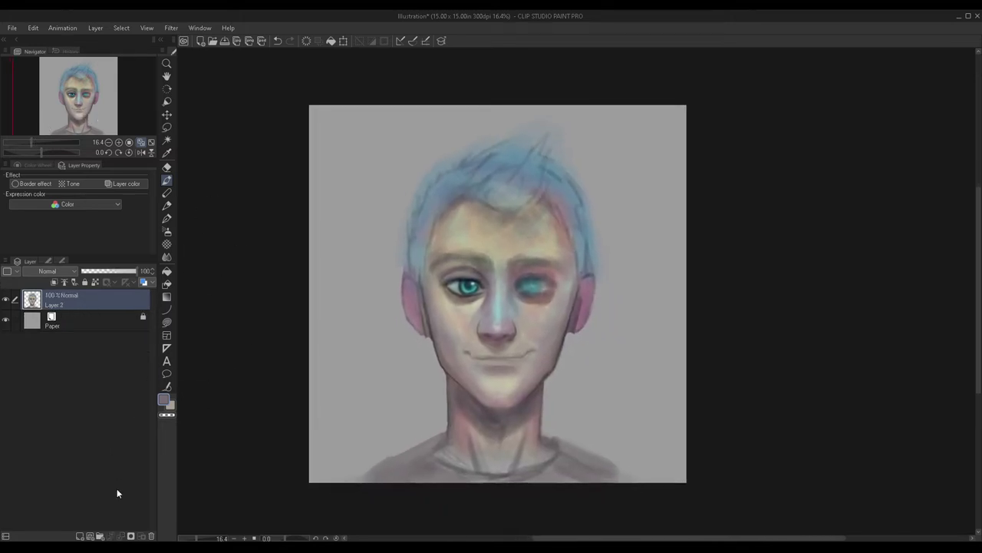
Step: Set up a new layer for dark linework, with a very dark purple colour and a much smaller brush
{"action": "left_click", "coordinate": [80, 536]}
{"action": "scroll", "coordinate": [536, 361], "scroll_direction": "up", "scroll_amount": 4}
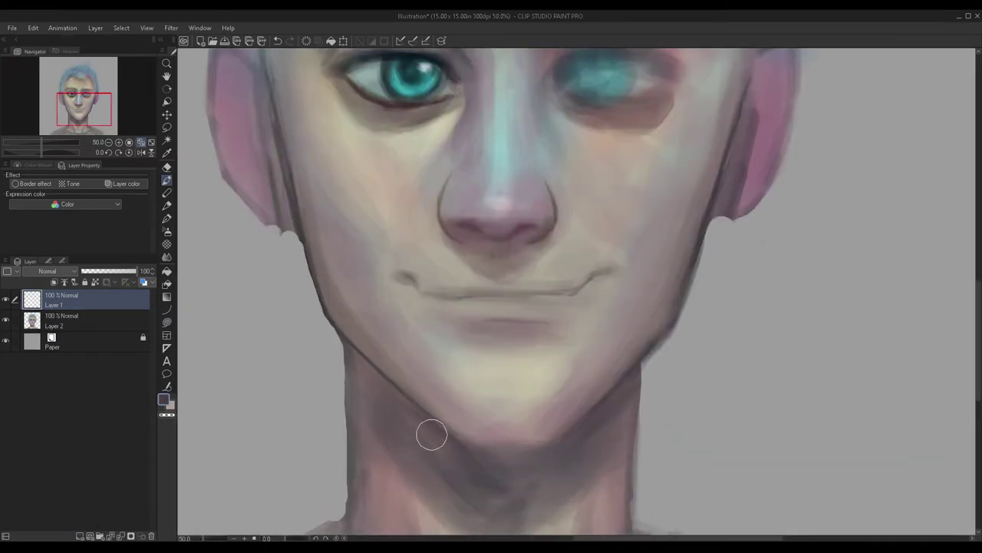
{"action": "scroll", "coordinate": [448, 446], "scroll_direction": "down", "scroll_amount": 5}
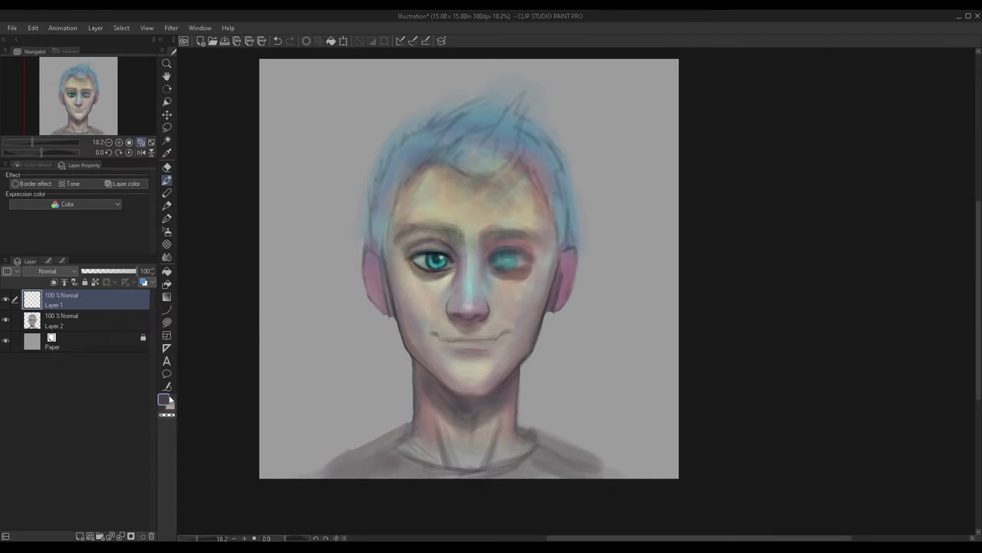
{"action": "double_click", "coordinate": [162, 400]}
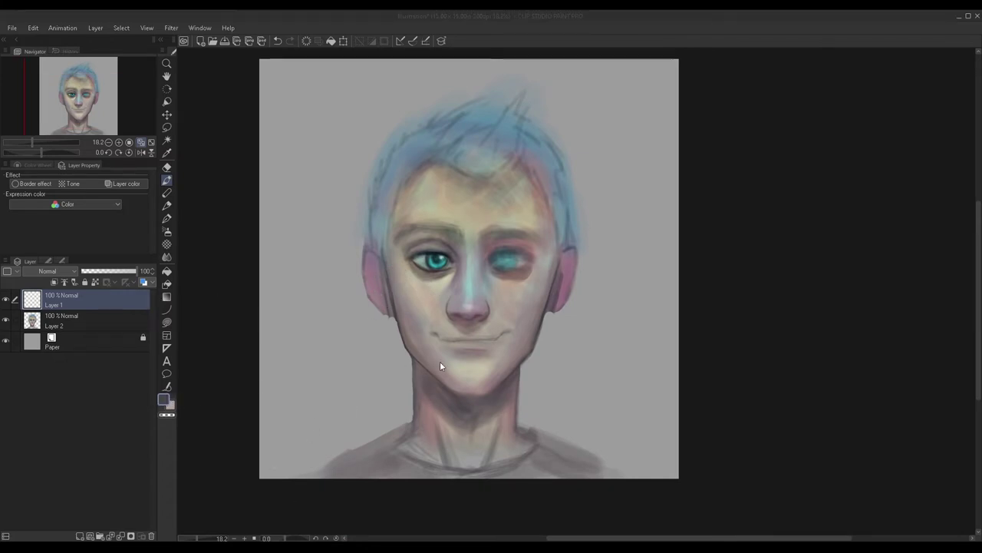
{"action": "scroll", "coordinate": [431, 378], "scroll_direction": "up", "scroll_amount": 5}
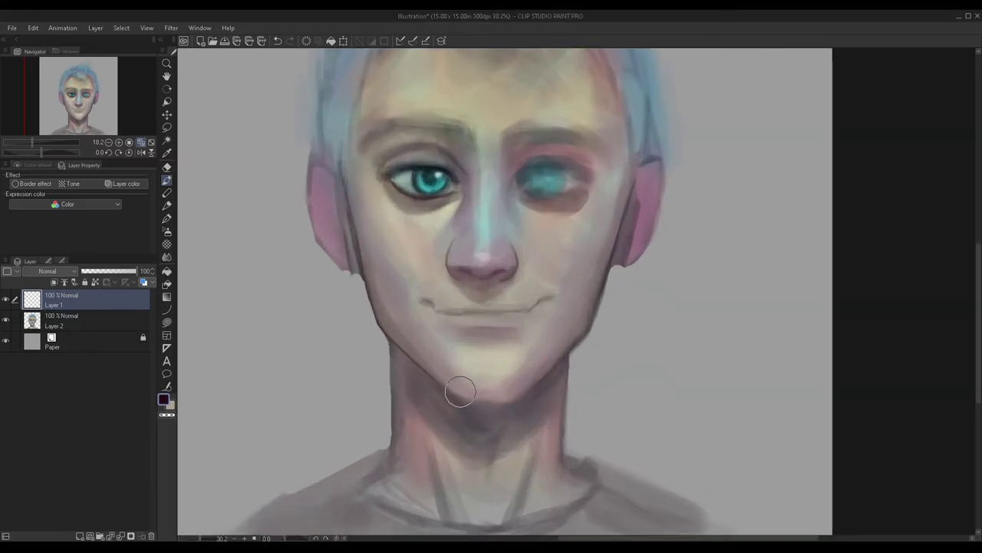
{"action": "key", "text": "["}
{"action": "key", "text": "["}
{"action": "key", "text": "["}
{"action": "key", "text": "["}
{"action": "key", "text": "["}
{"action": "key", "text": "["}
{"action": "key", "text": "["}
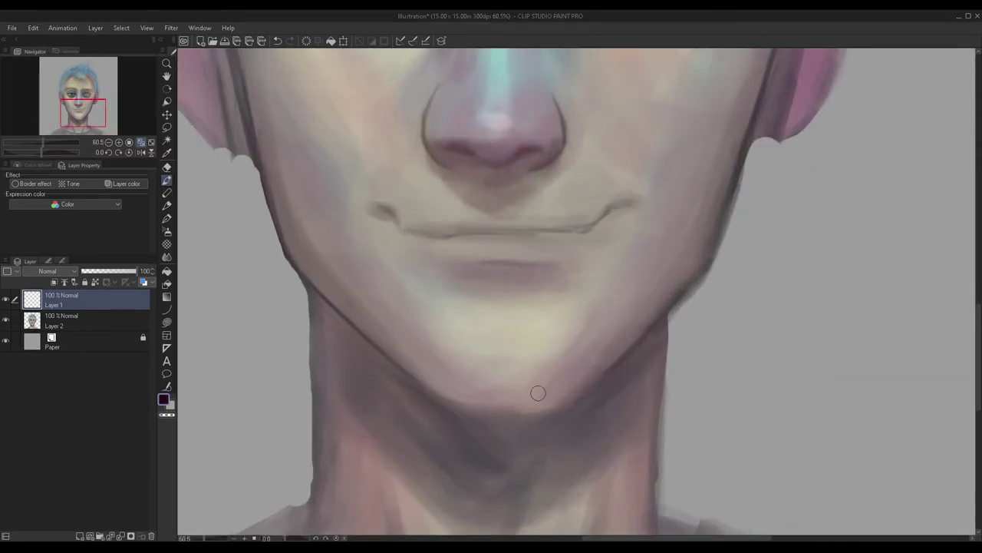
Step: Paint a dark purple contour beneath the chin and along the lower jawline on both sides
{"action": "left_click_drag", "start_coordinate": [522, 422], "coordinate": [625, 353]}
{"action": "left_click_drag", "start_coordinate": [522, 422], "coordinate": [563, 411]}
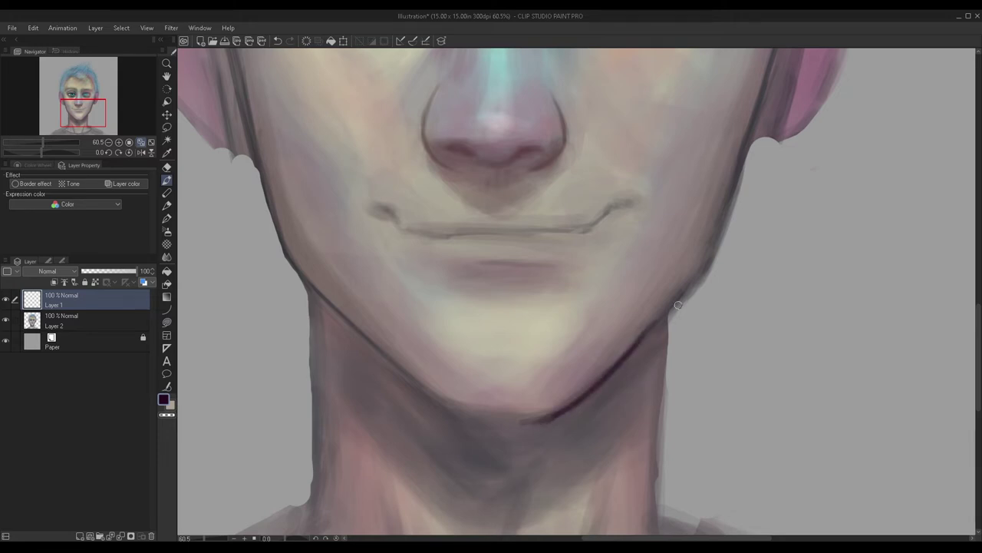
{"action": "mouse_move", "coordinate": [485, 421]}
{"action": "left_mouse_down"}
{"action": "mouse_move", "coordinate": [595, 400]}
{"action": "mouse_move", "coordinate": [535, 417]}
{"action": "mouse_move", "coordinate": [583, 399]}
{"action": "left_mouse_up"}
{"action": "mouse_move", "coordinate": [521, 422]}
{"action": "left_mouse_down"}
{"action": "mouse_move", "coordinate": [462, 413]}
{"action": "mouse_move", "coordinate": [535, 417]}
{"action": "mouse_move", "coordinate": [449, 408]}
{"action": "mouse_move", "coordinate": [529, 417]}
{"action": "left_mouse_up"}
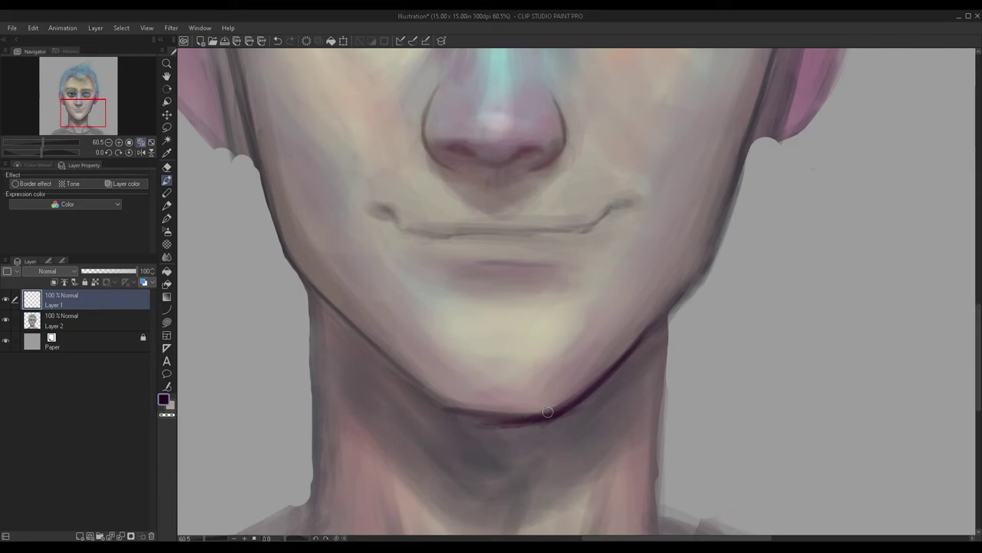
{"action": "mouse_move", "coordinate": [606, 374]}
{"action": "left_mouse_down"}
{"action": "mouse_move", "coordinate": [564, 408]}
{"action": "mouse_move", "coordinate": [638, 337]}
{"action": "mouse_move", "coordinate": [555, 413]}
{"action": "mouse_move", "coordinate": [623, 367]}
{"action": "mouse_move", "coordinate": [642, 336]}
{"action": "left_mouse_up"}
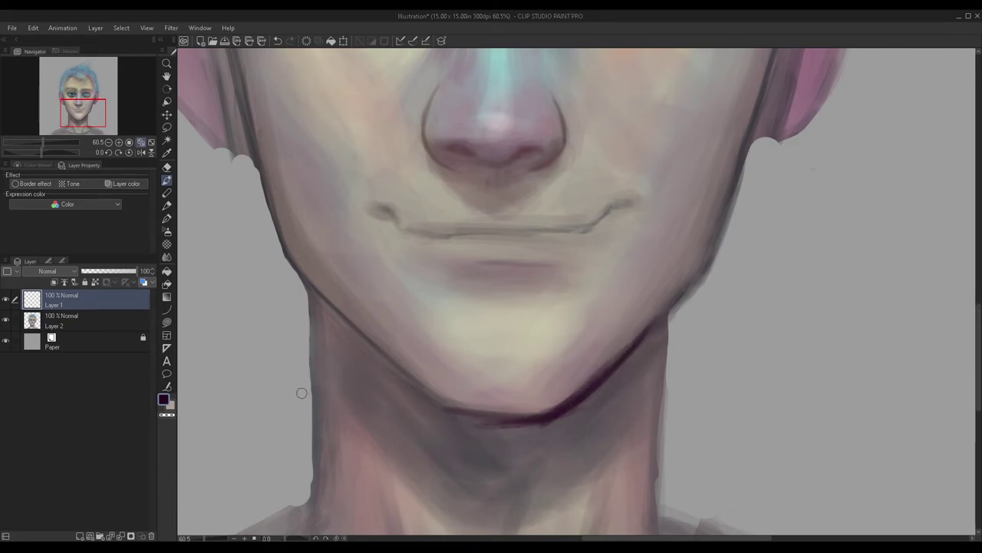
{"action": "scroll", "coordinate": [446, 407], "scroll_direction": "up", "scroll_amount": 2}
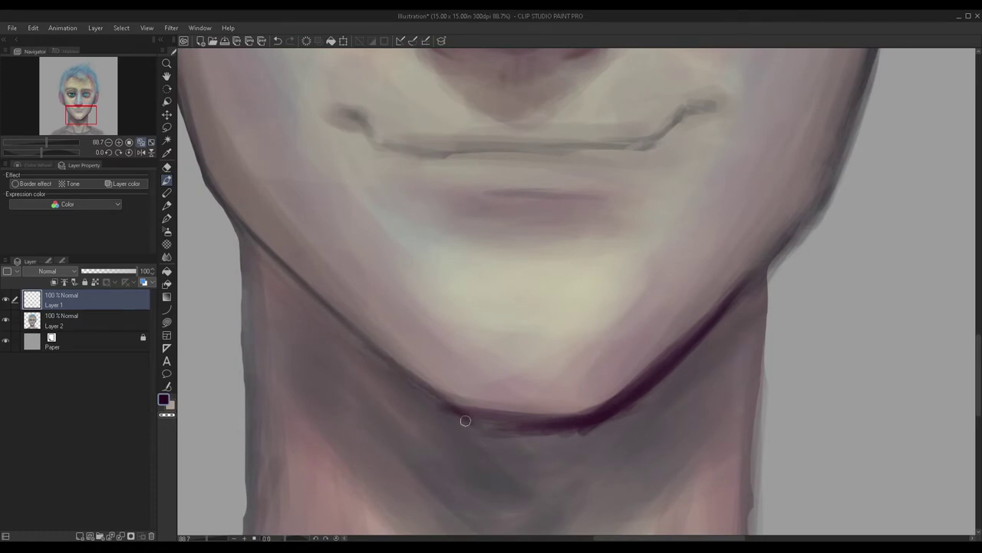
{"action": "mouse_move", "coordinate": [357, 338]}
{"action": "left_mouse_down"}
{"action": "mouse_move", "coordinate": [450, 415]}
{"action": "mouse_move", "coordinate": [585, 412]}
{"action": "mouse_move", "coordinate": [468, 415]}
{"action": "mouse_move", "coordinate": [548, 413]}
{"action": "mouse_move", "coordinate": [508, 413]}
{"action": "left_mouse_up"}
Step: Hatch a dark purple cast shadow on the neck beneath the chin and the viewer's-left jaw
{"action": "scroll", "coordinate": [367, 343], "scroll_direction": "down", "scroll_amount": 4}
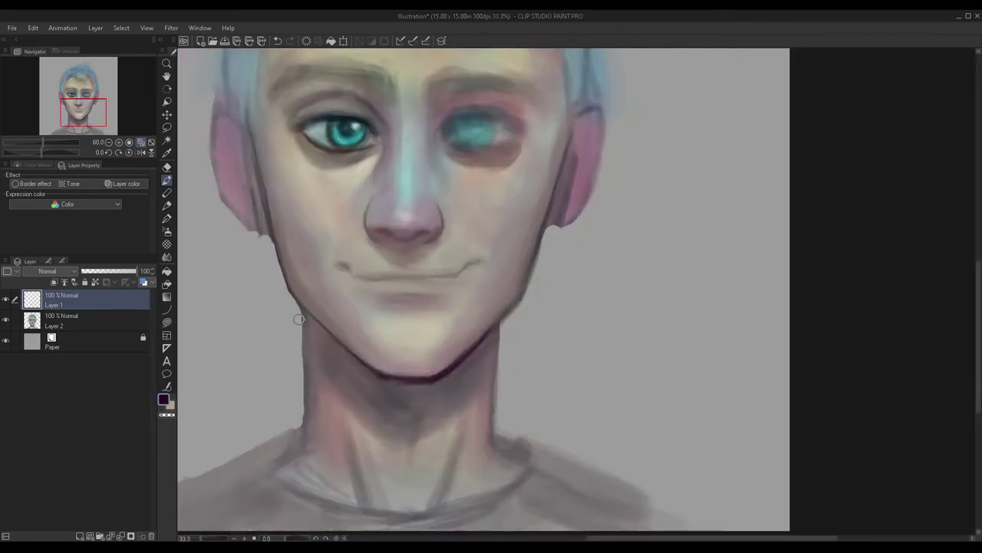
{"action": "scroll", "coordinate": [333, 343], "scroll_direction": "up", "scroll_amount": 2}
{"action": "left_click_drag", "start_coordinate": [332, 352], "coordinate": [405, 409]}
{"action": "left_click_drag", "start_coordinate": [295, 312], "coordinate": [412, 391]}
{"action": "mouse_move", "coordinate": [353, 346]}
{"action": "left_mouse_down"}
{"action": "mouse_move", "coordinate": [432, 408]}
{"action": "mouse_move", "coordinate": [388, 410]}
{"action": "left_mouse_up"}
{"action": "left_click_drag", "start_coordinate": [322, 359], "coordinate": [387, 427]}
{"action": "scroll", "coordinate": [285, 308], "scroll_direction": "down", "scroll_amount": 2}
{"action": "scroll", "coordinate": [370, 337], "scroll_direction": "down", "scroll_amount": 2}
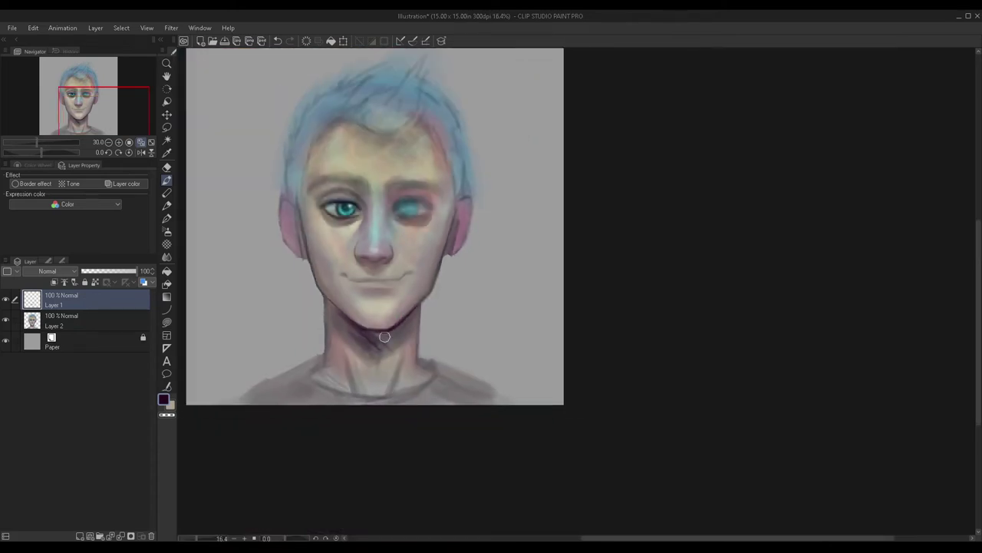
{"action": "scroll", "coordinate": [376, 349], "scroll_direction": "up", "scroll_amount": 1}
{"action": "mouse_move", "coordinate": [377, 330]}
{"action": "left_mouse_down"}
{"action": "mouse_move", "coordinate": [416, 353]}
{"action": "mouse_move", "coordinate": [408, 340]}
{"action": "left_mouse_up"}
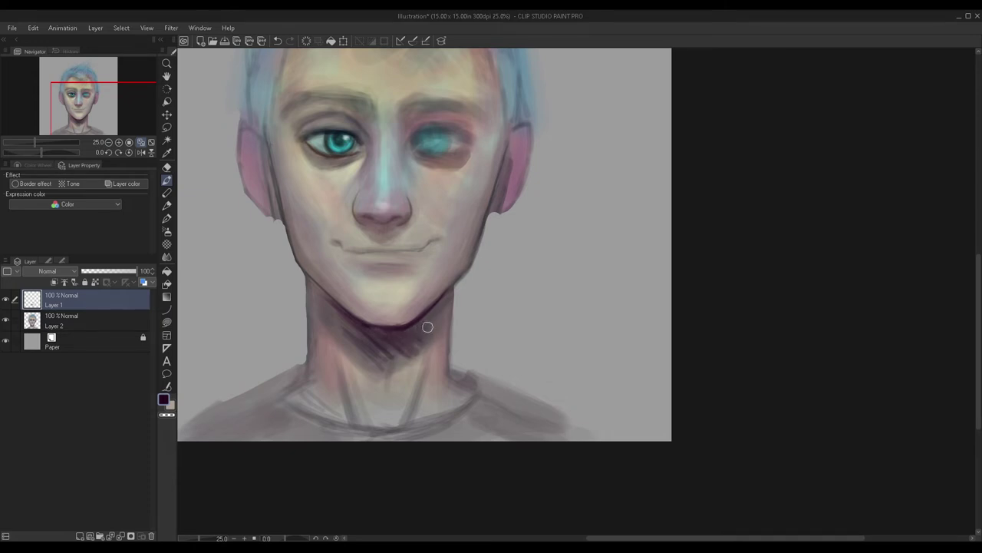
Step: Extend the dark purple shading down the viewer's-right side of the neck below the jaw
{"action": "scroll", "coordinate": [437, 318], "scroll_direction": "down", "scroll_amount": 3}
{"action": "scroll", "coordinate": [401, 322], "scroll_direction": "up", "scroll_amount": 4}
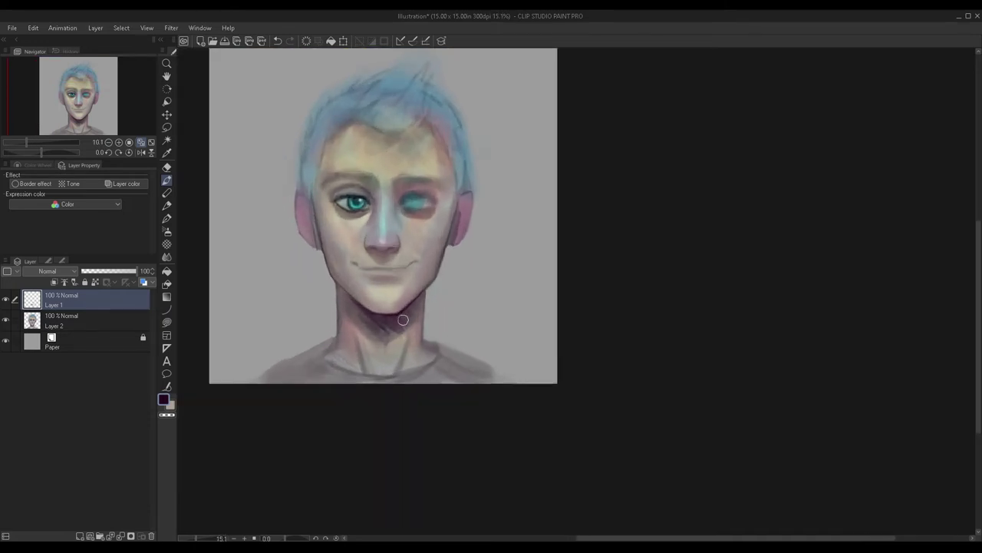
{"action": "left_click_drag", "start_coordinate": [422, 326], "coordinate": [408, 383]}
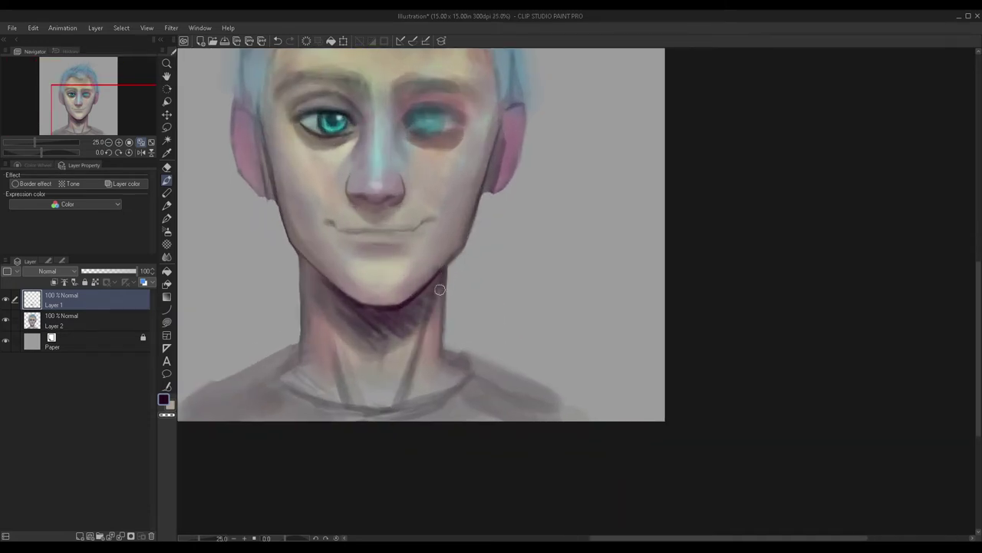
{"action": "scroll", "coordinate": [443, 299], "scroll_direction": "down", "scroll_amount": 2}
{"action": "left_click_drag", "start_coordinate": [461, 282], "coordinate": [435, 328]}
Step: Clip the shading layer to the portrait layer below and deepen the neck shadow along the underside of the jaw
{"action": "left_click", "coordinate": [54, 283]}
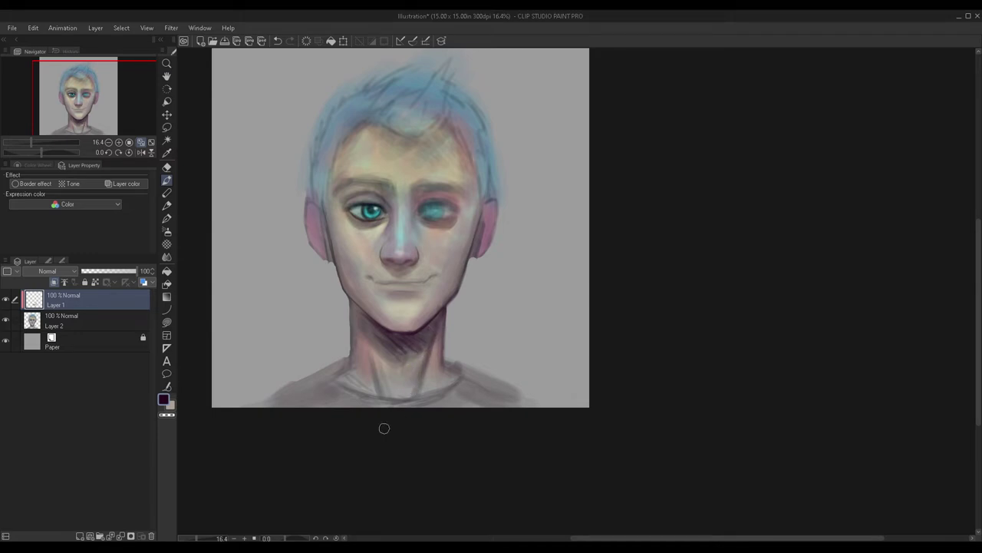
{"action": "scroll", "coordinate": [319, 334], "scroll_direction": "down", "scroll_amount": 2}
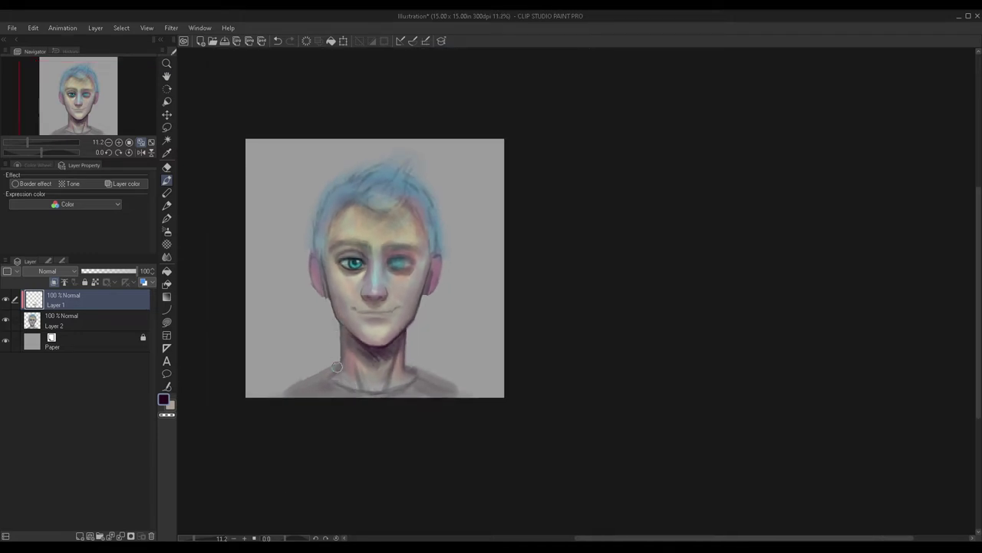
{"action": "scroll", "coordinate": [333, 366], "scroll_direction": "up", "scroll_amount": 2}
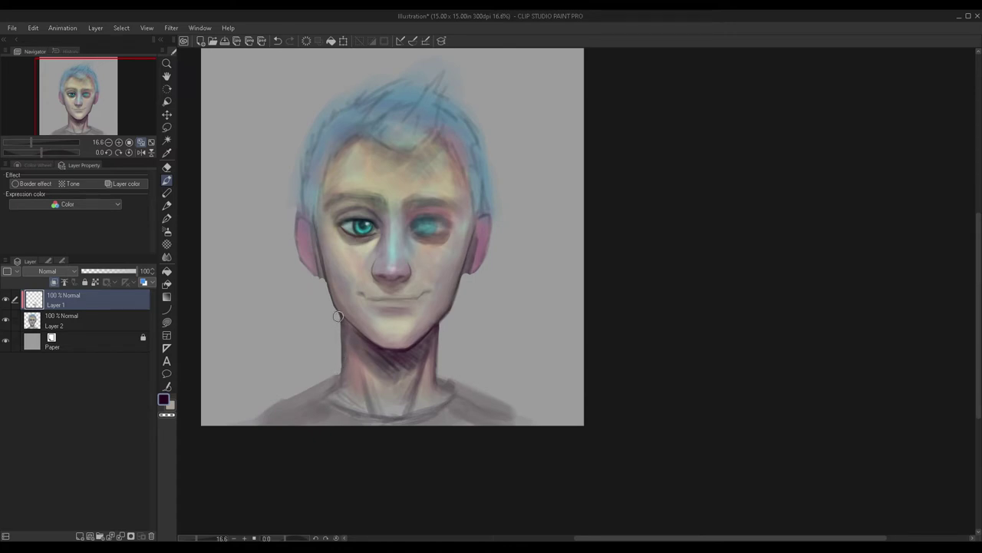
{"action": "scroll", "coordinate": [295, 260], "scroll_direction": "up", "scroll_amount": 3}
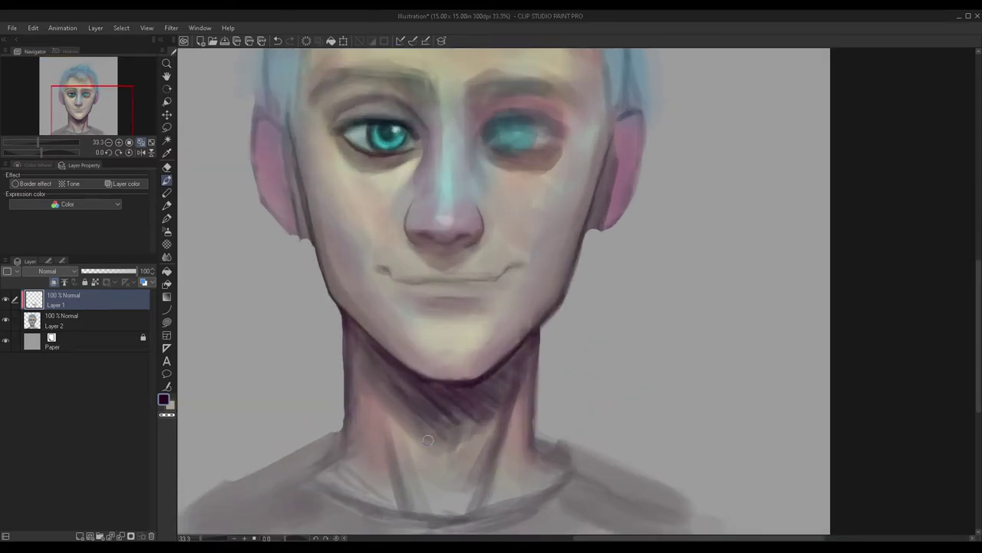
{"action": "scroll", "coordinate": [368, 347], "scroll_direction": "down", "scroll_amount": 3}
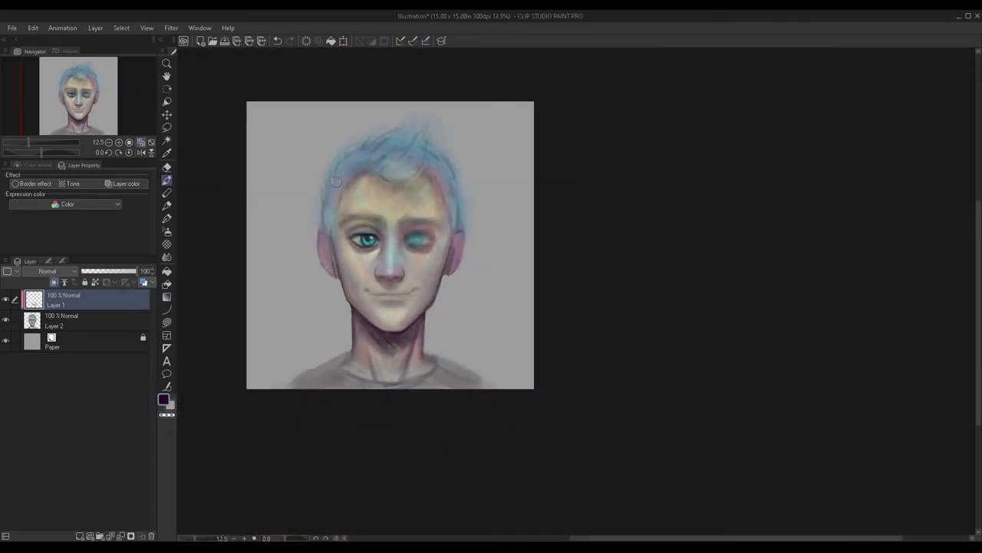
{"action": "scroll", "coordinate": [384, 239], "scroll_direction": "up", "scroll_amount": 5}
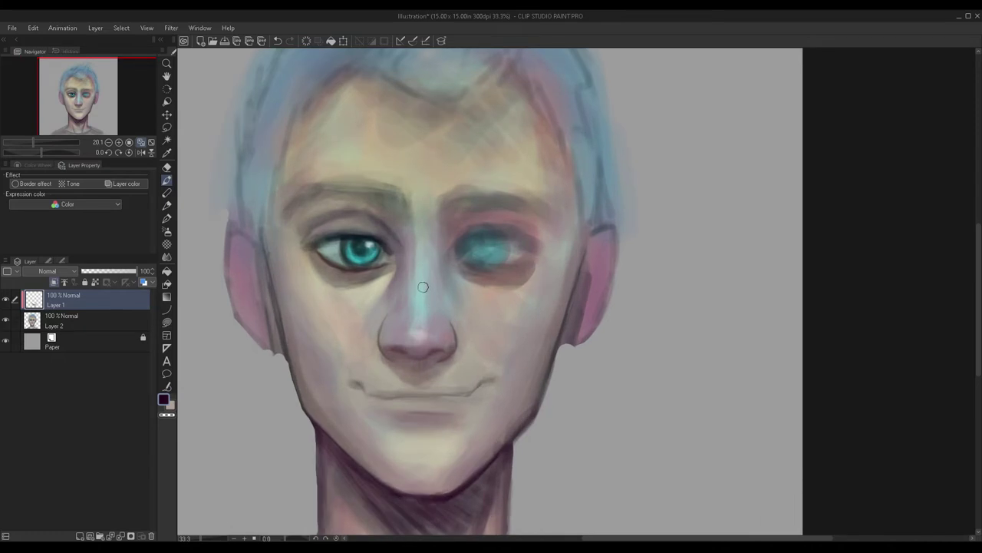
Step: Lower the neck shading layer's opacity to 61% and merge it into the portrait layer
{"action": "scroll", "coordinate": [407, 222], "scroll_direction": "down", "scroll_amount": 5}
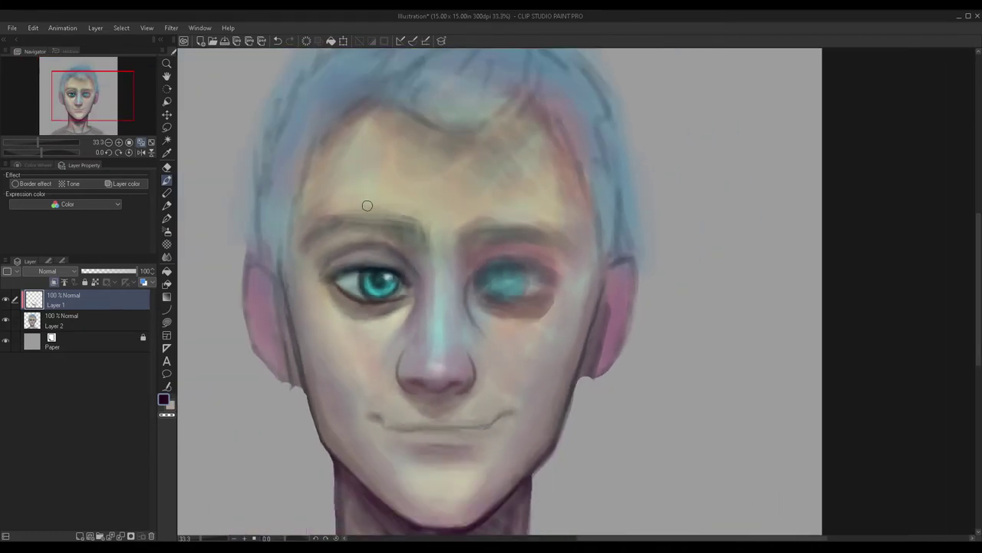
{"action": "left_click_drag", "start_coordinate": [138, 274], "coordinate": [118, 272]}
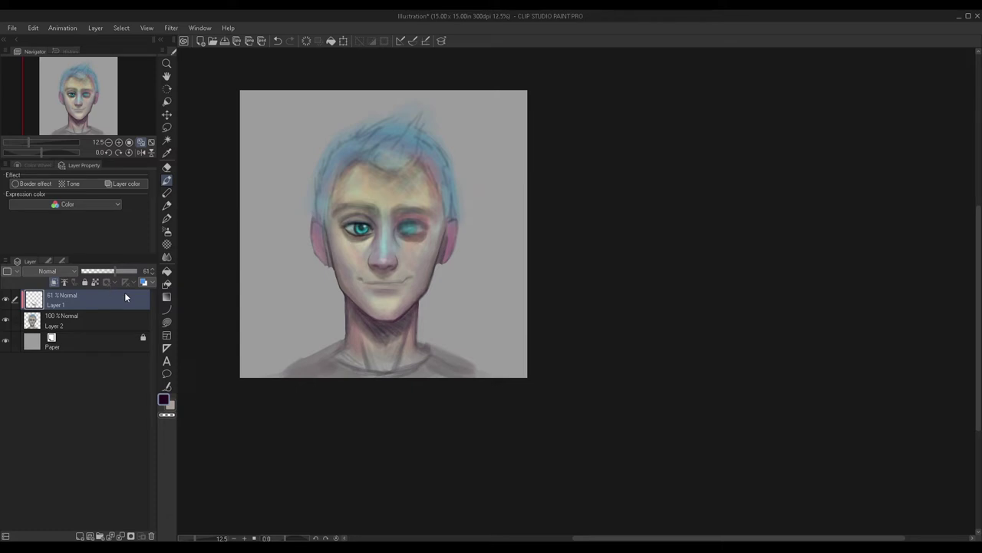
{"action": "key", "text": "ctrl+e"}
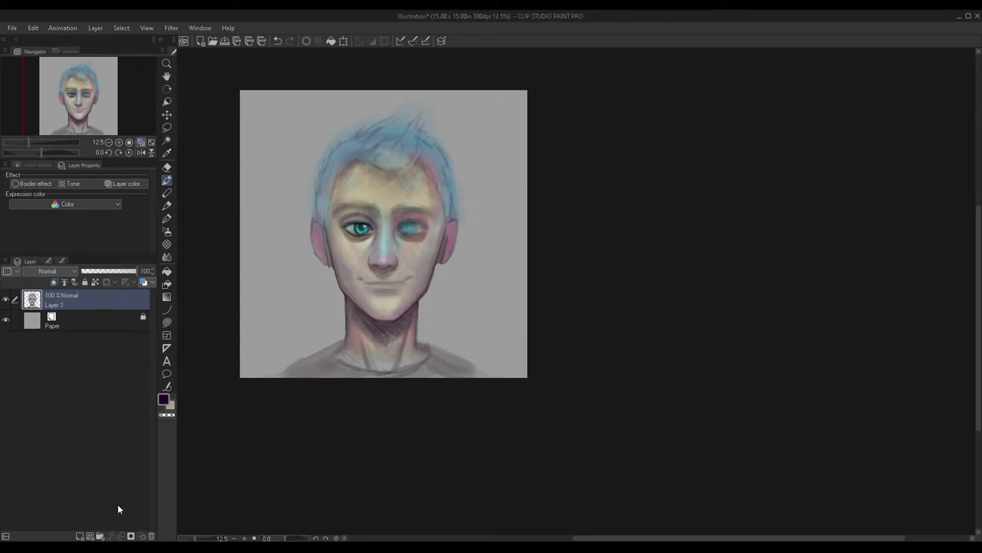
Step: On a new layer, paint the lips with a muted purple sampled from the shadow area near the chin
{"action": "left_click", "coordinate": [77, 536]}
{"action": "scroll", "coordinate": [337, 226], "scroll_direction": "up", "scroll_amount": 4}
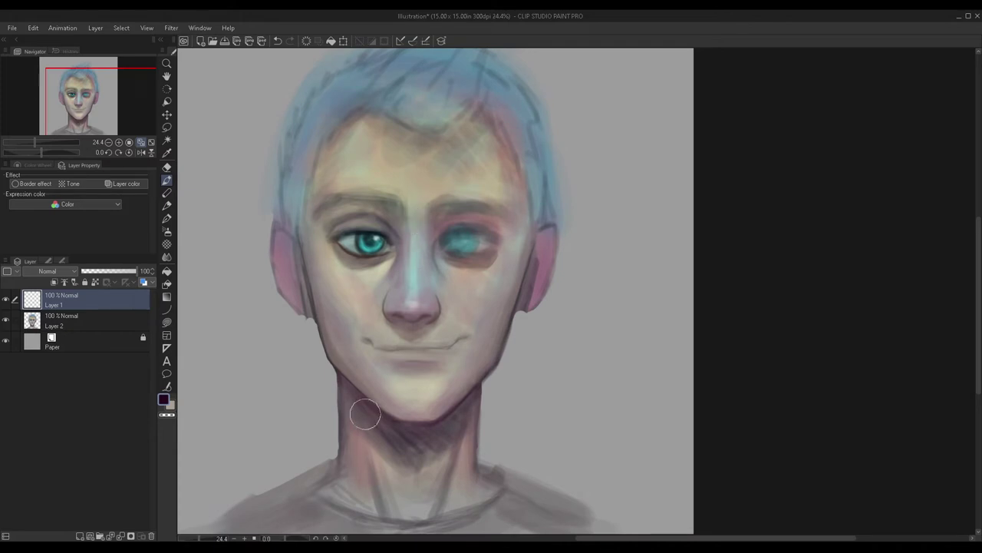
{"action": "left_click", "coordinate": [453, 406], "text": "alt"}
{"action": "scroll", "coordinate": [399, 373], "scroll_direction": "up", "scroll_amount": 2}
{"action": "scroll", "coordinate": [417, 329], "scroll_direction": "up", "scroll_amount": 1}
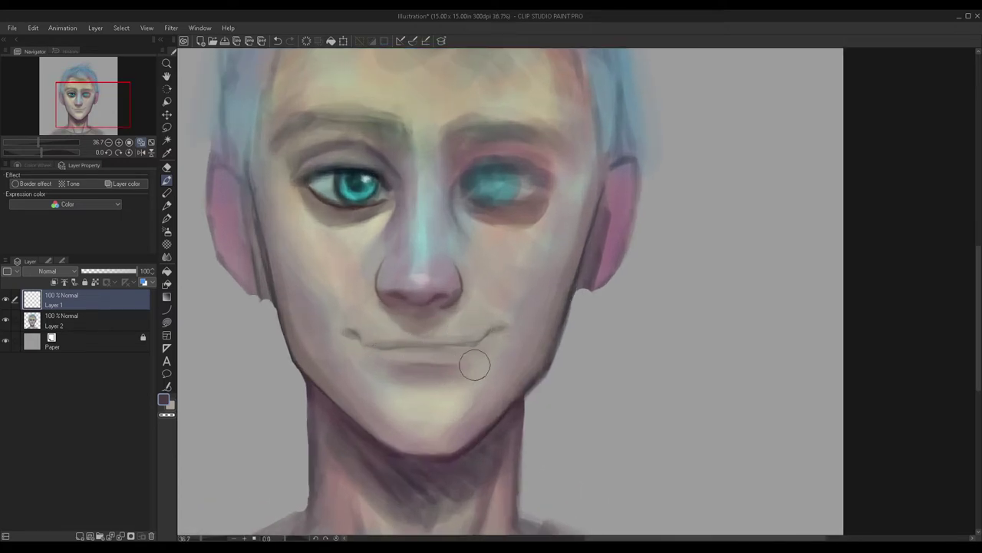
{"action": "scroll", "coordinate": [368, 355], "scroll_direction": "up", "scroll_amount": 1}
{"action": "scroll", "coordinate": [428, 345], "scroll_direction": "down", "scroll_amount": 2}
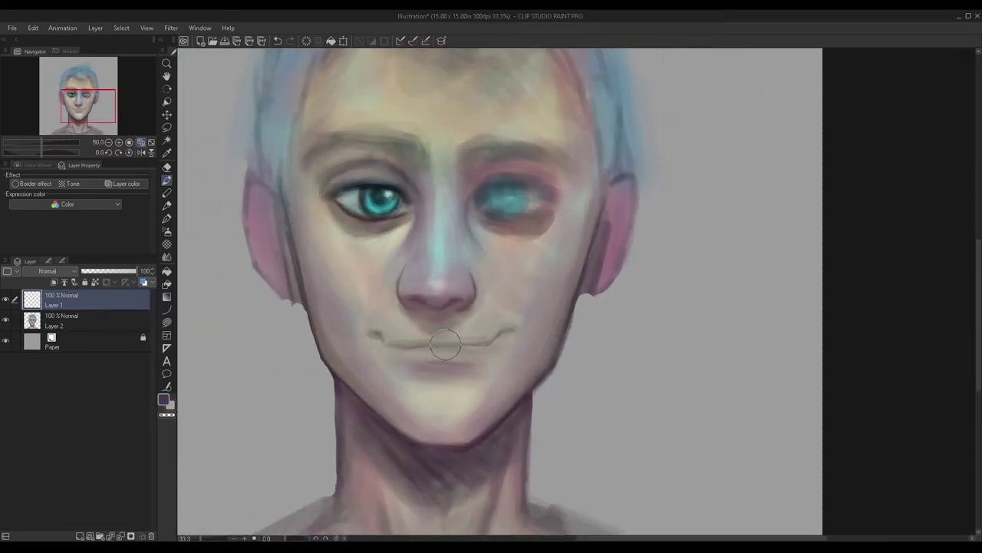
{"action": "left_click_drag", "start_coordinate": [463, 350], "coordinate": [406, 343]}
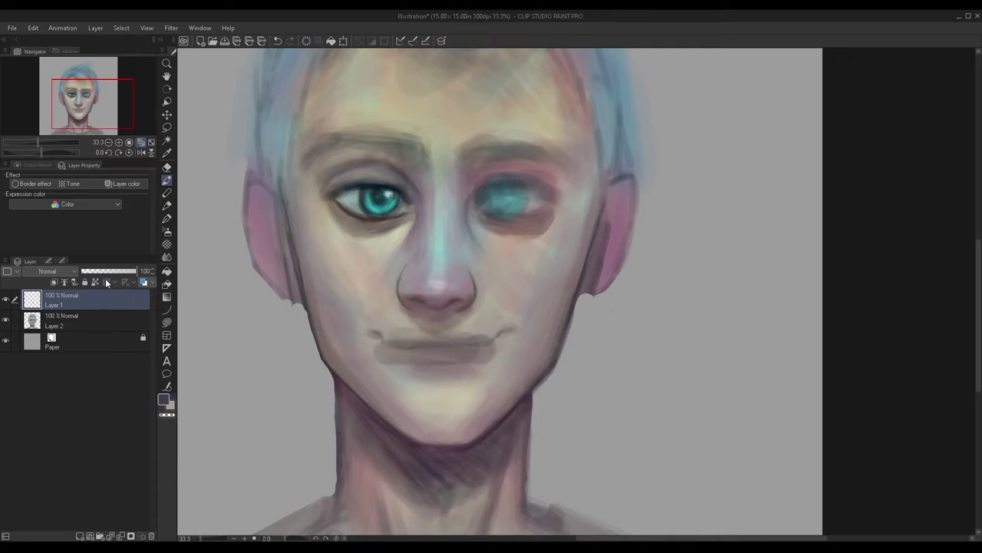
Step: Reduce the lip layer's opacity to 15% and merge it into the portrait layer
{"action": "left_click", "coordinate": [97, 270]}
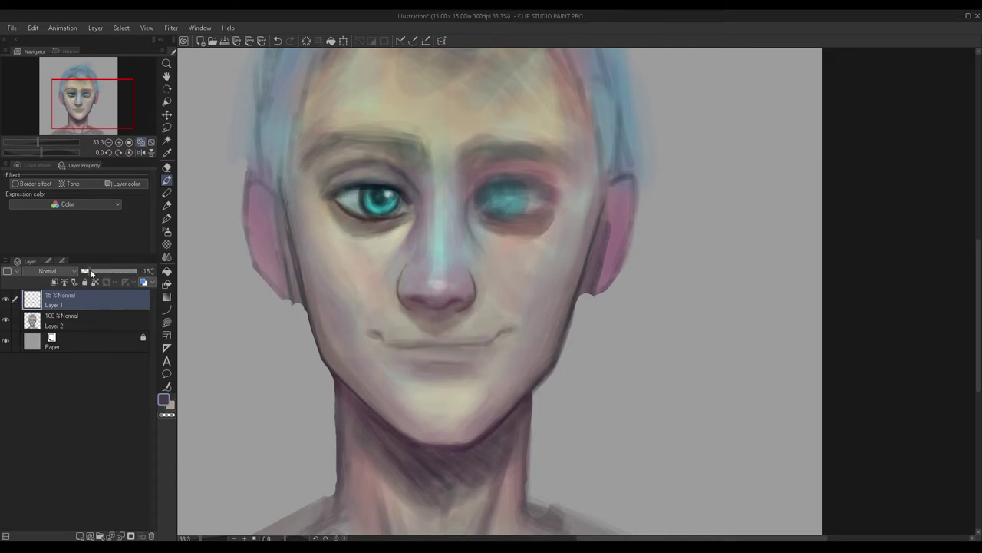
{"action": "scroll", "coordinate": [240, 280], "scroll_direction": "down", "scroll_amount": 3}
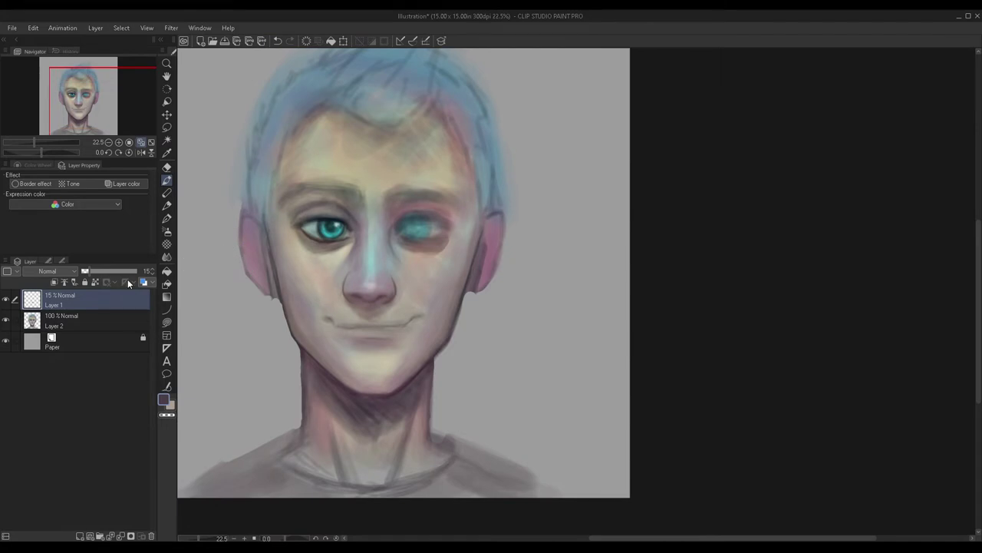
{"action": "left_click", "coordinate": [128, 284]}
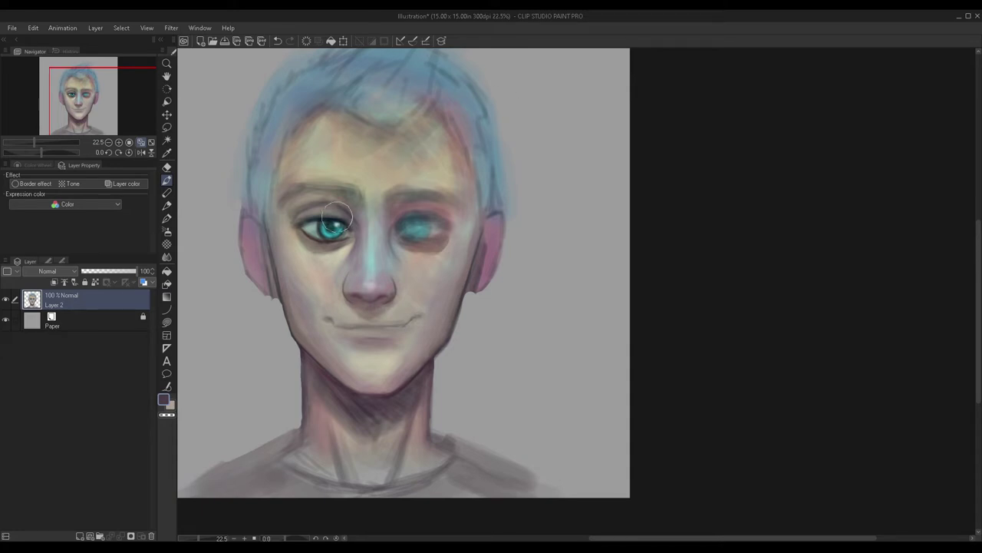
Step: Add another new layer above the merged portrait
{"action": "left_click_drag", "start_coordinate": [67, 105], "coordinate": [42, 81]}
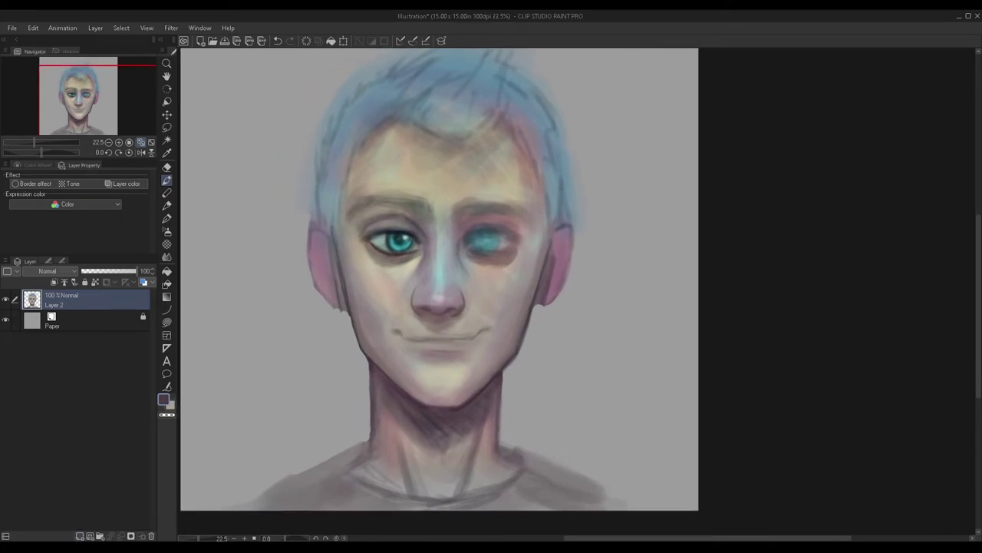
{"action": "left_click", "coordinate": [80, 536]}
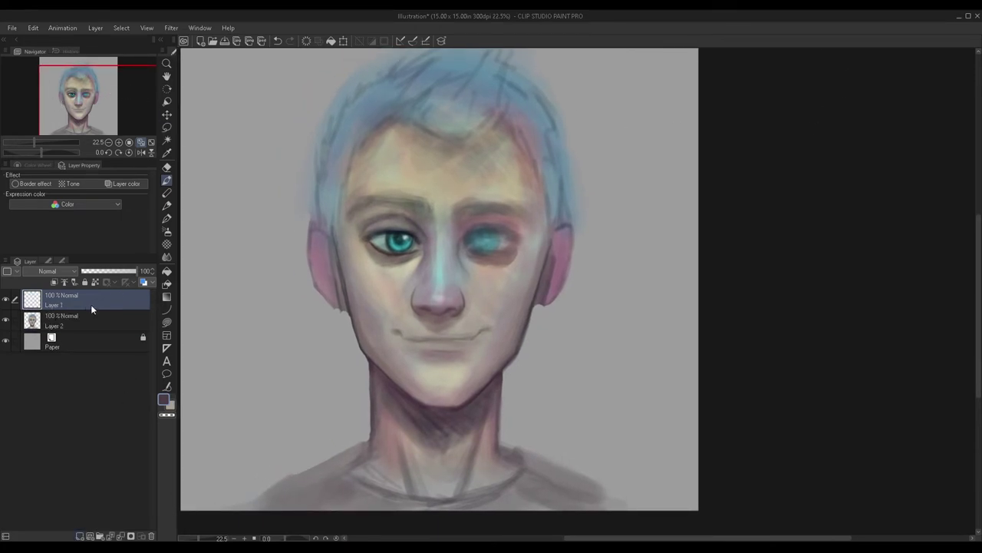
Step: With an enlarged soft airbrush, shade the chin, jaw and sides of the face on the clipped layer in dark purple sampled near the neck
{"action": "left_click", "coordinate": [166, 231]}
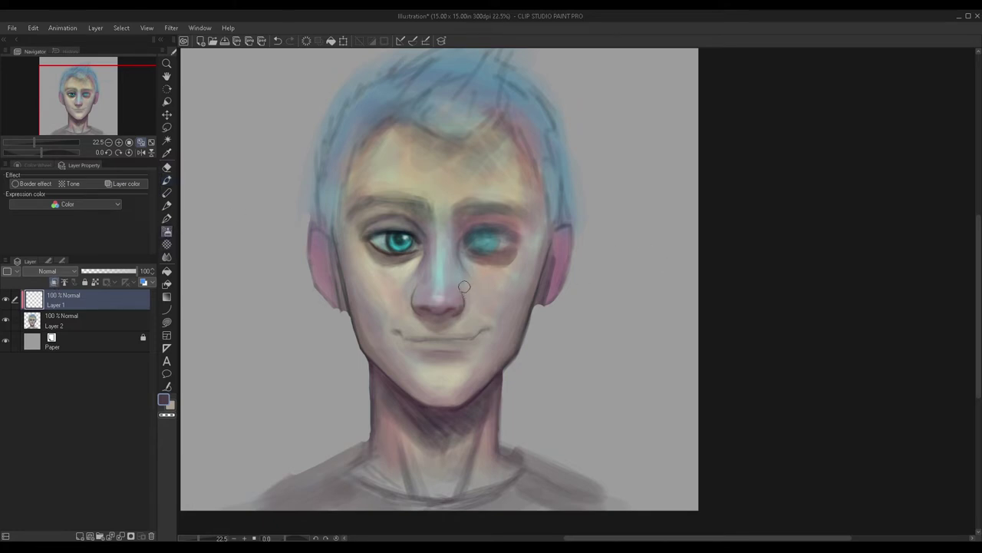
{"action": "key", "text": "bracketright"}
{"action": "key", "text": "bracketright"}
{"action": "key", "text": "bracketright"}
{"action": "key", "text": "bracketright"}
{"action": "key", "text": "bracketright"}
{"action": "key", "text": "bracketright"}
{"action": "key", "text": "bracketright"}
{"action": "key", "text": "bracketright"}
{"action": "left_click_drag", "start_coordinate": [408, 377], "coordinate": [434, 398]}
{"action": "left_click", "coordinate": [498, 390], "text": "alt"}
{"action": "left_click", "coordinate": [493, 383], "text": "alt"}
{"action": "left_click_drag", "start_coordinate": [502, 357], "coordinate": [492, 411]}
{"action": "left_click", "coordinate": [493, 387], "text": "alt"}
{"action": "mouse_move", "coordinate": [402, 340]}
{"action": "left_mouse_down"}
{"action": "mouse_move", "coordinate": [488, 395]}
{"action": "mouse_move", "coordinate": [443, 398]}
{"action": "mouse_move", "coordinate": [367, 343]}
{"action": "mouse_move", "coordinate": [410, 298]}
{"action": "mouse_move", "coordinate": [392, 315]}
{"action": "mouse_move", "coordinate": [345, 297]}
{"action": "left_mouse_up"}
{"action": "left_click_drag", "start_coordinate": [329, 263], "coordinate": [376, 372]}
{"action": "mouse_move", "coordinate": [536, 309]}
{"action": "left_mouse_down"}
{"action": "mouse_move", "coordinate": [481, 415]}
{"action": "mouse_move", "coordinate": [438, 381]}
{"action": "left_mouse_up"}
{"action": "mouse_move", "coordinate": [398, 348]}
{"action": "left_mouse_down"}
{"action": "mouse_move", "coordinate": [375, 303]}
{"action": "mouse_move", "coordinate": [393, 359]}
{"action": "mouse_move", "coordinate": [386, 342]}
{"action": "mouse_move", "coordinate": [422, 367]}
{"action": "mouse_move", "coordinate": [341, 464]}
{"action": "mouse_move", "coordinate": [364, 436]}
{"action": "mouse_move", "coordinate": [258, 507]}
{"action": "mouse_move", "coordinate": [244, 490]}
{"action": "mouse_move", "coordinate": [333, 526]}
{"action": "mouse_move", "coordinate": [423, 527]}
{"action": "mouse_move", "coordinate": [552, 458]}
{"action": "mouse_move", "coordinate": [455, 522]}
{"action": "mouse_move", "coordinate": [608, 466]}
{"action": "mouse_move", "coordinate": [400, 510]}
{"action": "mouse_move", "coordinate": [521, 479]}
{"action": "left_mouse_up"}
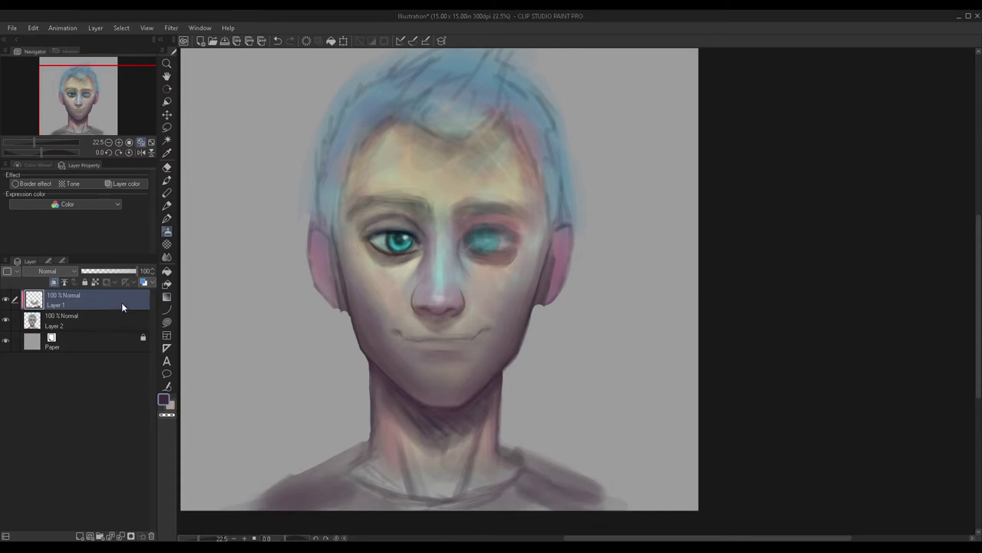
Step: Lower the soft jaw shading layer's opacity and merge it into the portrait layer
{"action": "left_click_drag", "start_coordinate": [108, 272], "coordinate": [111, 274]}
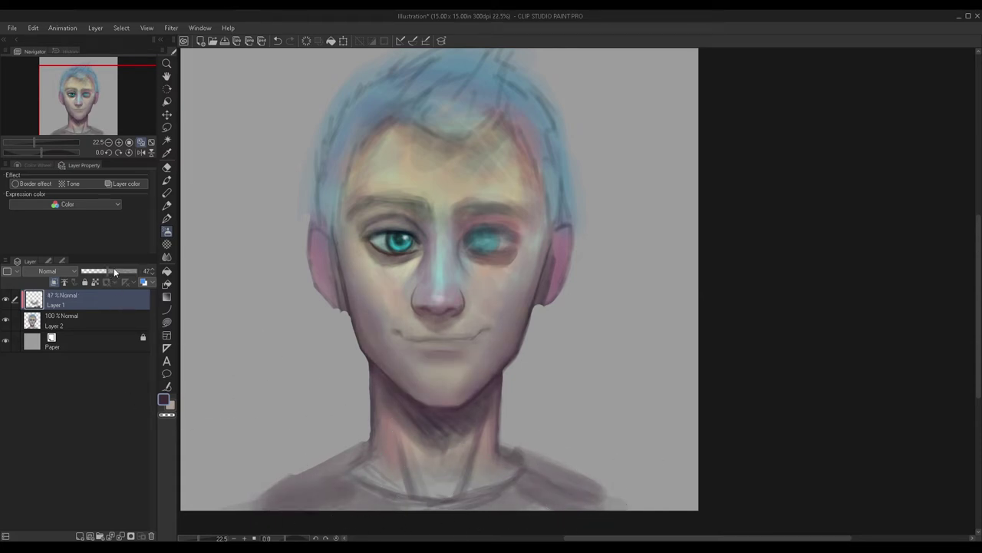
{"action": "left_click_drag", "start_coordinate": [107, 271], "coordinate": [99, 270]}
{"action": "key", "text": "ctrl+e"}
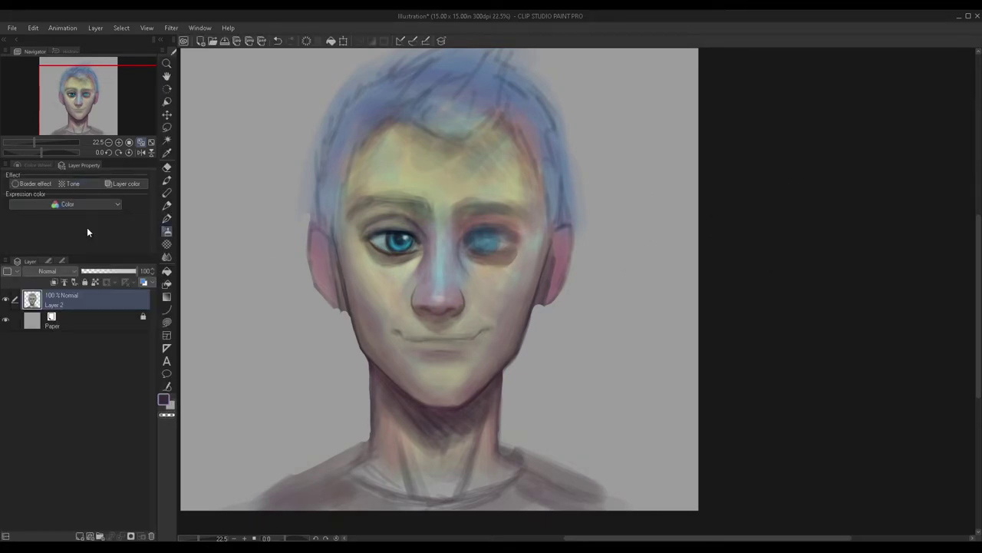
{"action": "left_click", "coordinate": [5, 299]}
{"action": "left_click", "coordinate": [5, 300]}
{"action": "scroll", "coordinate": [330, 296], "scroll_direction": "down", "scroll_amount": 1}
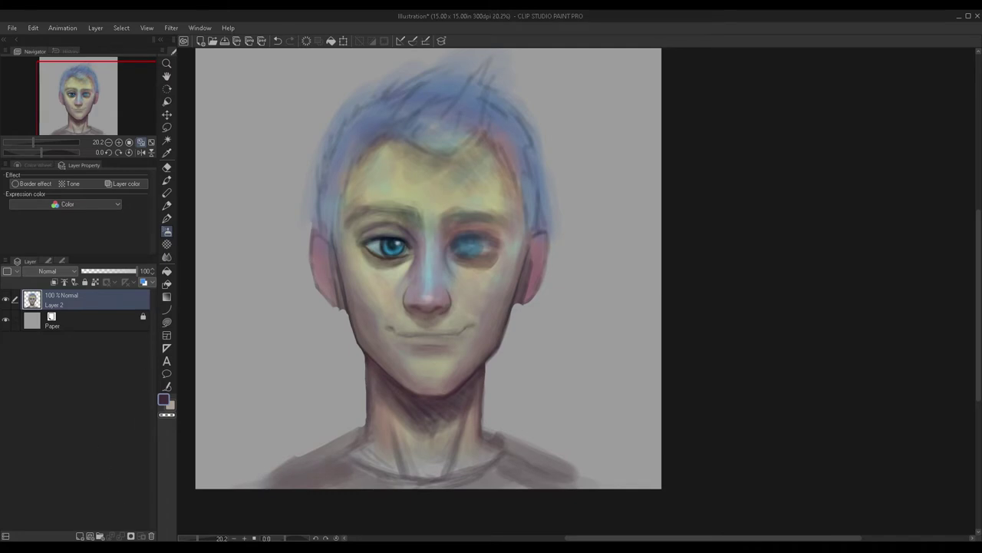
Step: On a new layer clipped to the portrait, airbrush crimson red over the cheeks, ears, neck and forehead
{"action": "left_click", "coordinate": [80, 535]}
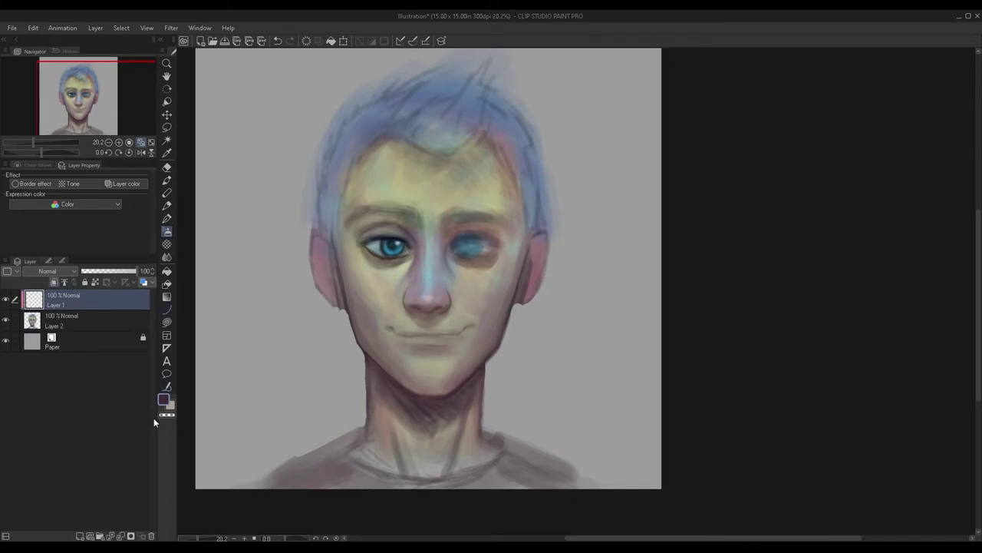
{"action": "double_click", "coordinate": [165, 401]}
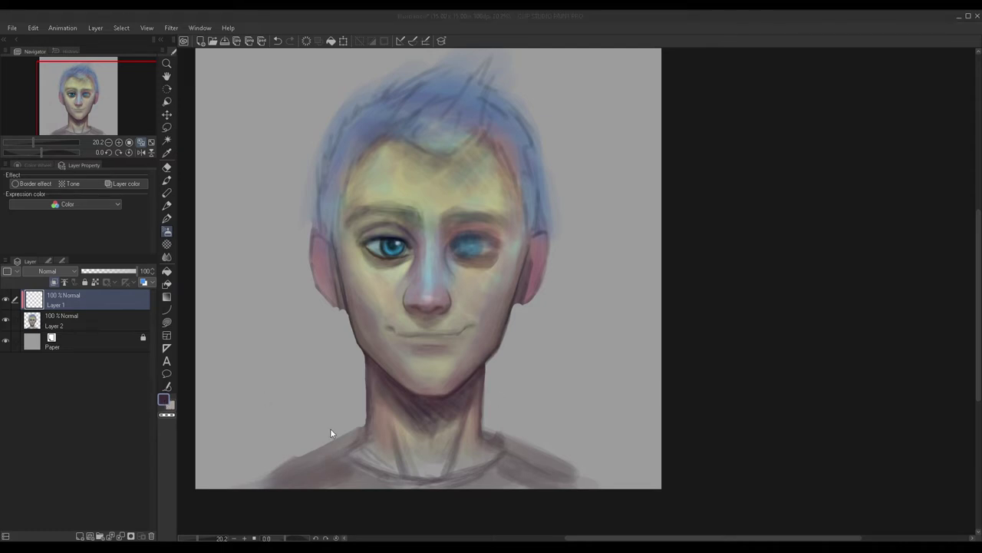
{"action": "left_click", "coordinate": [428, 373]}
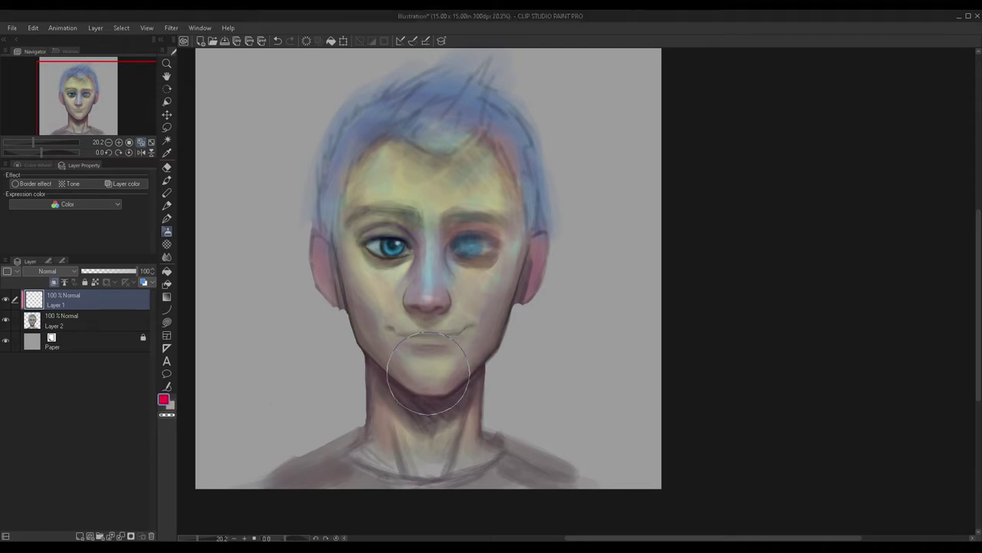
{"action": "scroll", "coordinate": [391, 249], "scroll_direction": "up", "scroll_amount": 1}
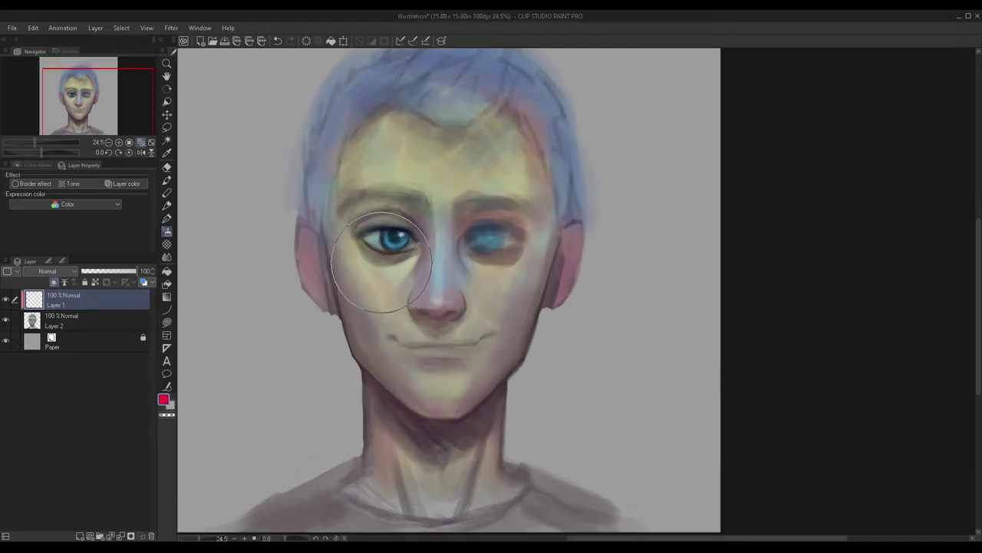
{"action": "mouse_move", "coordinate": [398, 254]}
{"action": "left_mouse_down"}
{"action": "mouse_move", "coordinate": [375, 258]}
{"action": "mouse_move", "coordinate": [358, 287]}
{"action": "mouse_move", "coordinate": [429, 299]}
{"action": "mouse_move", "coordinate": [516, 272]}
{"action": "mouse_move", "coordinate": [520, 244]}
{"action": "mouse_move", "coordinate": [564, 284]}
{"action": "mouse_move", "coordinate": [530, 238]}
{"action": "left_mouse_up"}
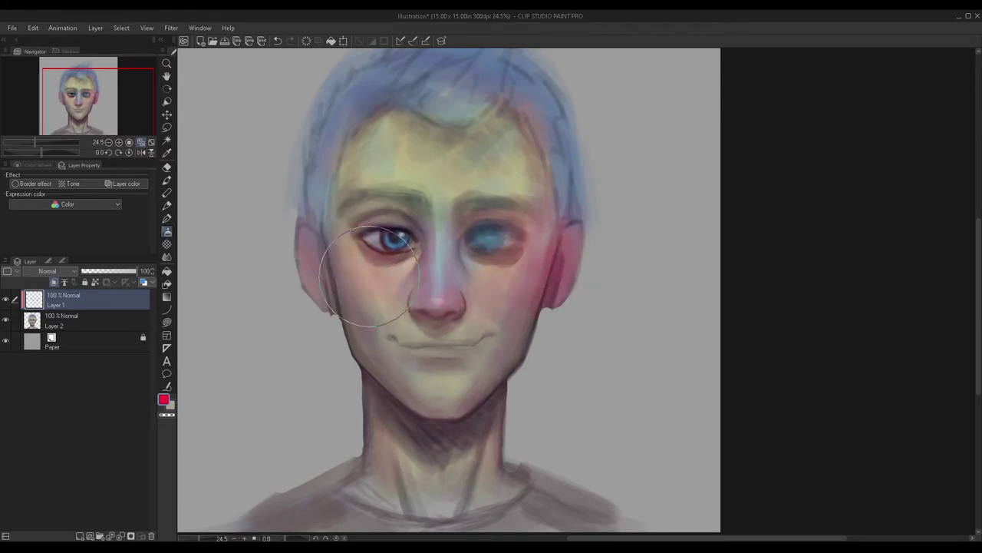
{"action": "mouse_move", "coordinate": [362, 363]}
{"action": "left_mouse_down"}
{"action": "mouse_move", "coordinate": [435, 428]}
{"action": "mouse_move", "coordinate": [473, 399]}
{"action": "mouse_move", "coordinate": [352, 482]}
{"action": "mouse_move", "coordinate": [478, 489]}
{"action": "mouse_move", "coordinate": [430, 460]}
{"action": "left_mouse_up"}
{"action": "mouse_move", "coordinate": [384, 154]}
{"action": "left_mouse_down"}
{"action": "mouse_move", "coordinate": [423, 146]}
{"action": "mouse_move", "coordinate": [499, 183]}
{"action": "mouse_move", "coordinate": [533, 155]}
{"action": "mouse_move", "coordinate": [550, 212]}
{"action": "mouse_move", "coordinate": [497, 121]}
{"action": "mouse_move", "coordinate": [486, 173]}
{"action": "mouse_move", "coordinate": [500, 201]}
{"action": "mouse_move", "coordinate": [369, 160]}
{"action": "left_mouse_up"}
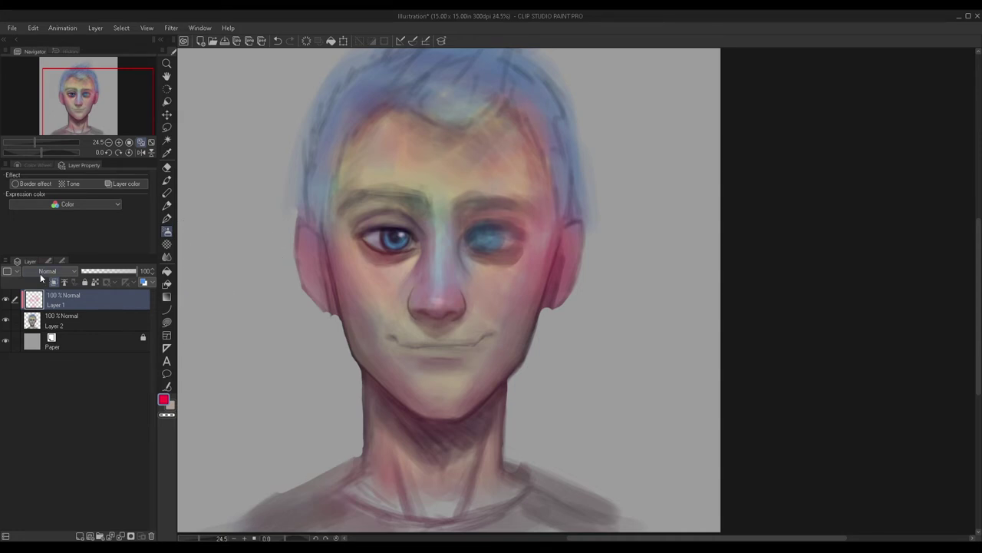
Step: Set the red blush layer to Multiply at 63% opacity and merge it into the portrait layer
{"action": "left_click", "coordinate": [36, 303]}
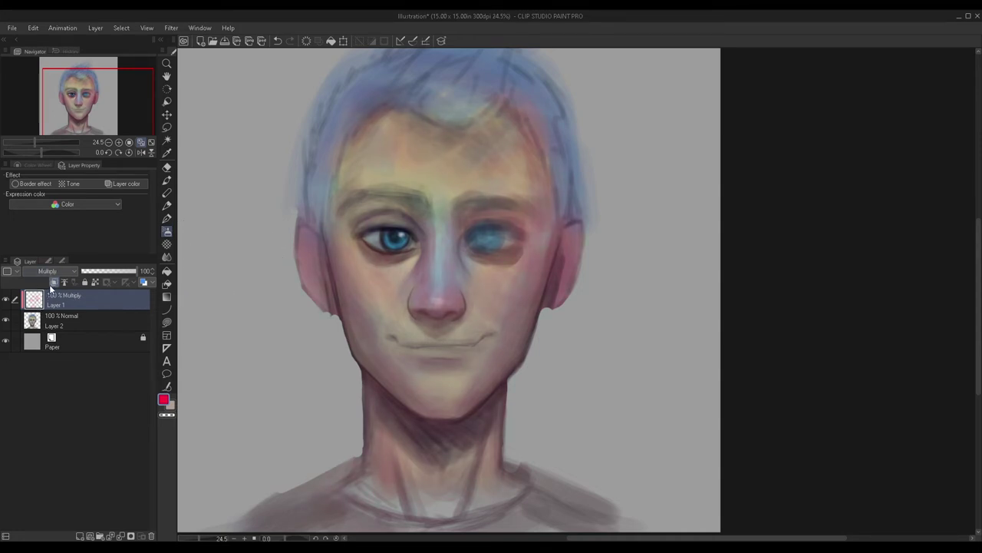
{"action": "left_click_drag", "start_coordinate": [138, 273], "coordinate": [116, 271]}
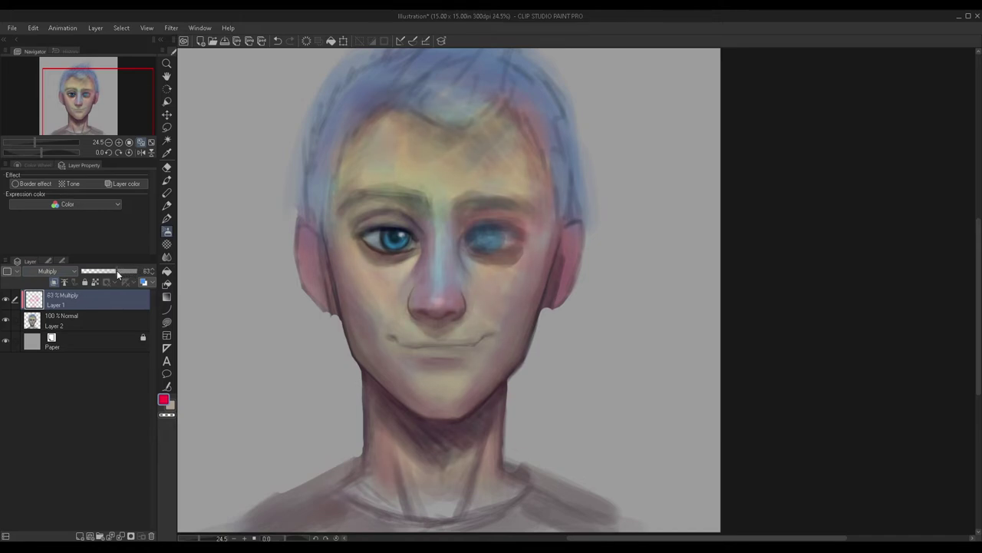
{"action": "key", "text": "ctrl+e"}
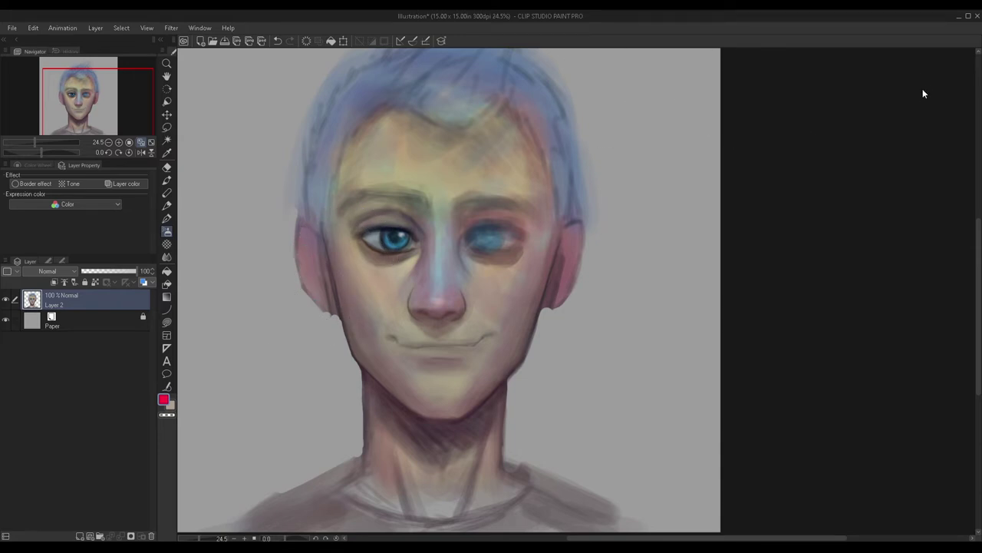
Step: On a new layer, paint the cheek hollow below the finished eye with a smaller brush in dark purple sampled from the jaw shadow
{"action": "left_click", "coordinate": [80, 535]}
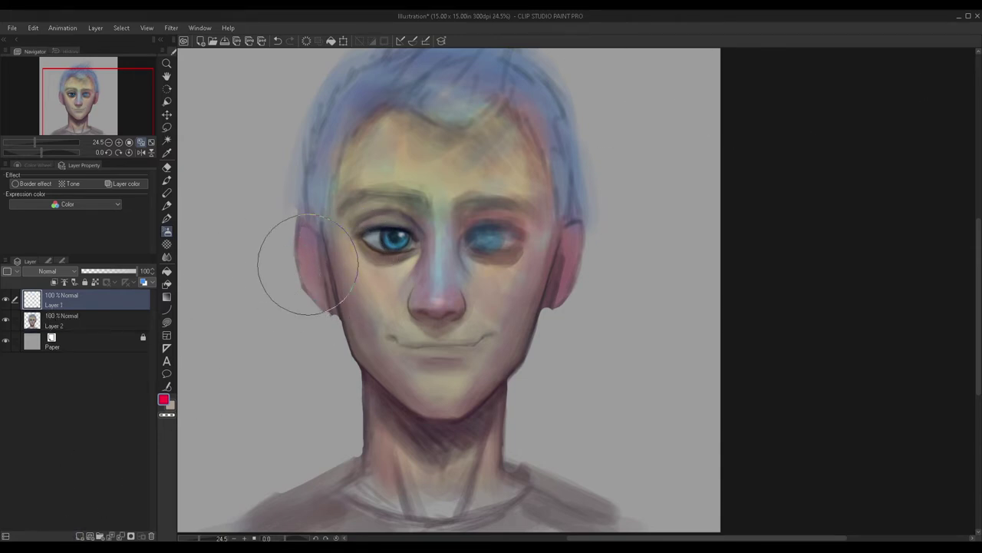
{"action": "left_click", "coordinate": [492, 394], "text": "alt"}
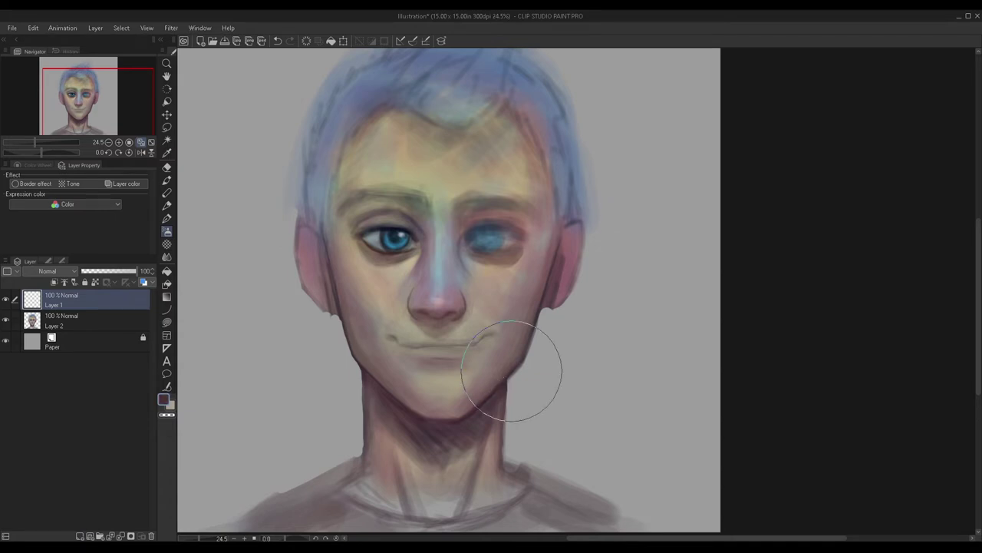
{"action": "scroll", "coordinate": [346, 299], "scroll_direction": "up", "scroll_amount": 1}
{"action": "key", "text": "bracketleft"}
{"action": "key", "text": "bracketleft"}
{"action": "key", "text": "bracketleft"}
{"action": "key", "text": "bracketleft"}
{"action": "key", "text": "bracketleft"}
{"action": "key", "text": "bracketleft"}
{"action": "key", "text": "bracketleft"}
{"action": "key", "text": "bracketleft"}
{"action": "key", "text": "bracketleft"}
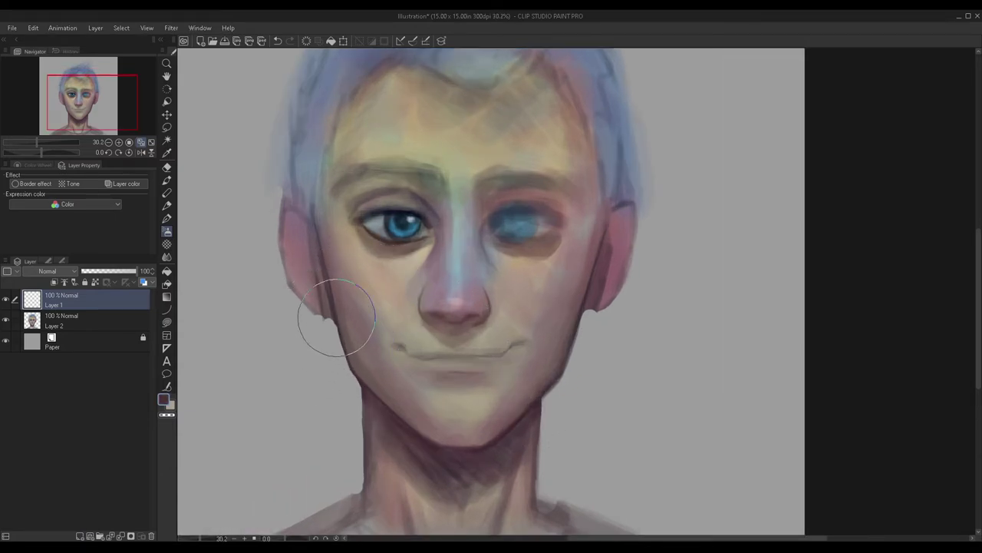
{"action": "key", "text": "bracketleft"}
{"action": "key", "text": "bracketleft"}
{"action": "left_click_drag", "start_coordinate": [370, 319], "coordinate": [380, 370]}
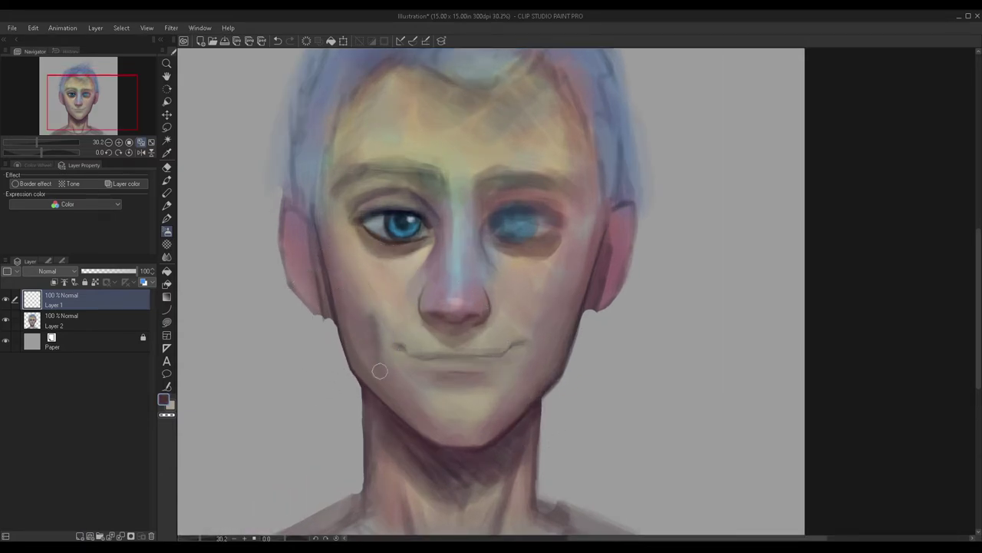
{"action": "mouse_move", "coordinate": [364, 312]}
{"action": "left_mouse_down"}
{"action": "mouse_move", "coordinate": [341, 250]}
{"action": "mouse_move", "coordinate": [370, 349]}
{"action": "mouse_move", "coordinate": [342, 293]}
{"action": "mouse_move", "coordinate": [378, 362]}
{"action": "left_mouse_up"}
{"action": "left_click_drag", "start_coordinate": [337, 253], "coordinate": [390, 384]}
Step: Paint matching dark purple shading in the opposite cheek hollow and lower the layer's opacity to 32%
{"action": "key", "text": "h"}
{"action": "mouse_move", "coordinate": [596, 348]}
{"action": "left_mouse_down"}
{"action": "mouse_move", "coordinate": [620, 357]}
{"action": "mouse_move", "coordinate": [563, 256]}
{"action": "mouse_move", "coordinate": [574, 285]}
{"action": "mouse_move", "coordinate": [552, 177]}
{"action": "left_mouse_up"}
{"action": "left_click_drag", "start_coordinate": [590, 322], "coordinate": [650, 420]}
{"action": "key", "text": "h"}
{"action": "key", "text": "]"}
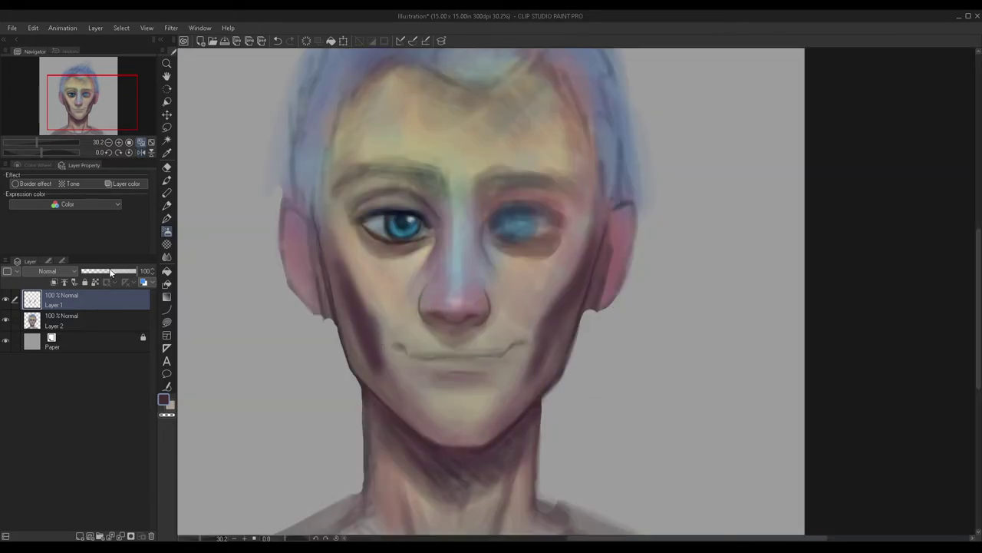
{"action": "left_click_drag", "start_coordinate": [100, 275], "coordinate": [90, 277]}
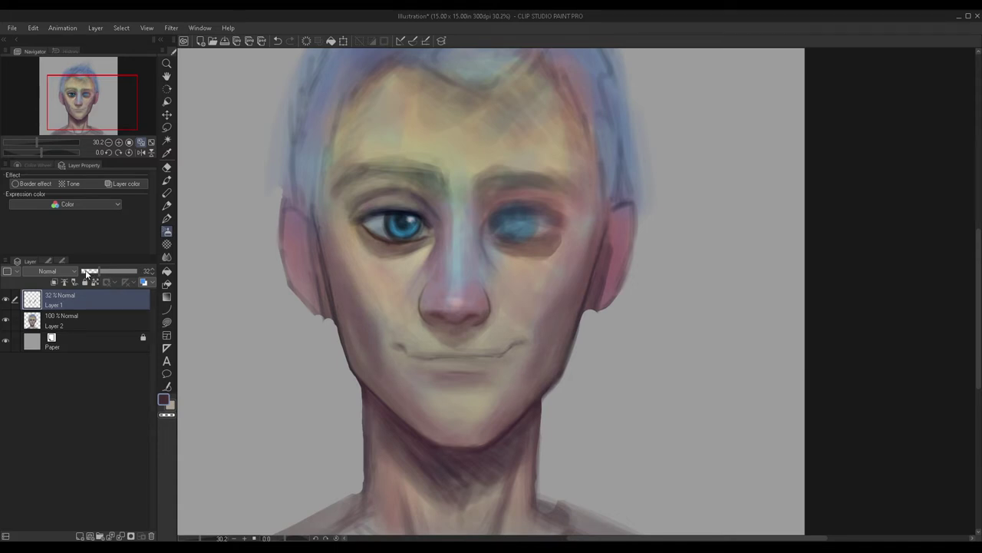
Step: Add another new layer and brush bright turquoise across the lower face beside the mouth
{"action": "left_click", "coordinate": [88, 532]}
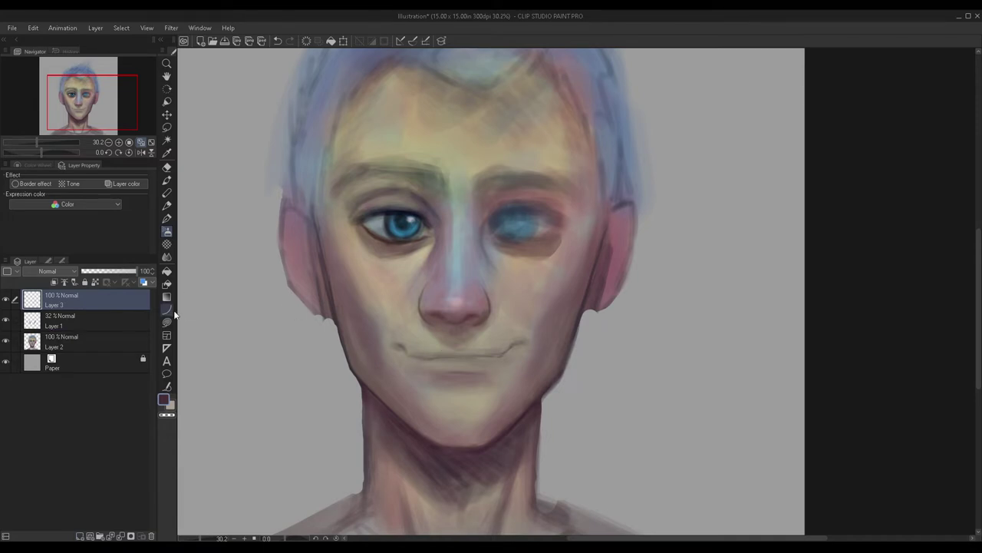
{"action": "left_click", "coordinate": [167, 414]}
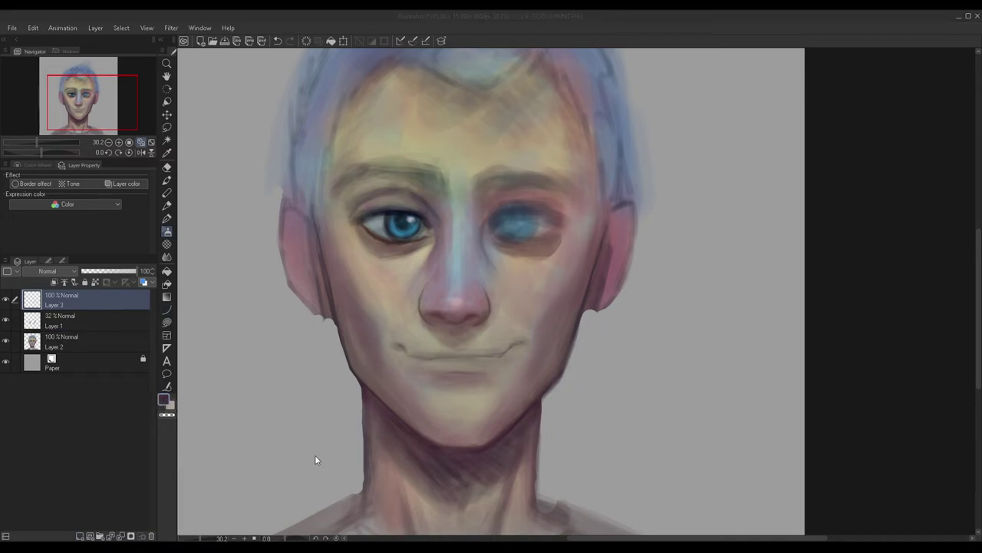
{"action": "left_click", "coordinate": [601, 334]}
{"action": "mouse_move", "coordinate": [540, 347]}
{"action": "left_mouse_down"}
{"action": "mouse_move", "coordinate": [458, 368]}
{"action": "mouse_move", "coordinate": [399, 350]}
{"action": "mouse_move", "coordinate": [441, 398]}
{"action": "mouse_move", "coordinate": [475, 402]}
{"action": "mouse_move", "coordinate": [477, 349]}
{"action": "left_mouse_up"}
Step: Lower the turquoise layer's opacity to 2% and merge it and the cheek shading into the portrait layer
{"action": "left_click_drag", "start_coordinate": [115, 271], "coordinate": [82, 272]}
{"action": "left_click", "coordinate": [151, 274]}
{"action": "left_click", "coordinate": [151, 273]}
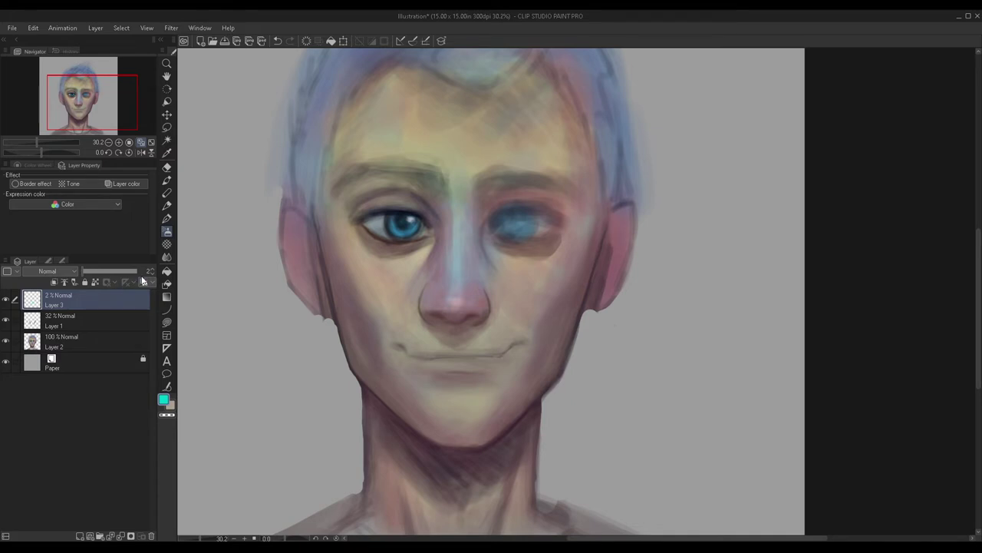
{"action": "left_click", "coordinate": [142, 281]}
{"action": "left_click", "coordinate": [142, 282]}
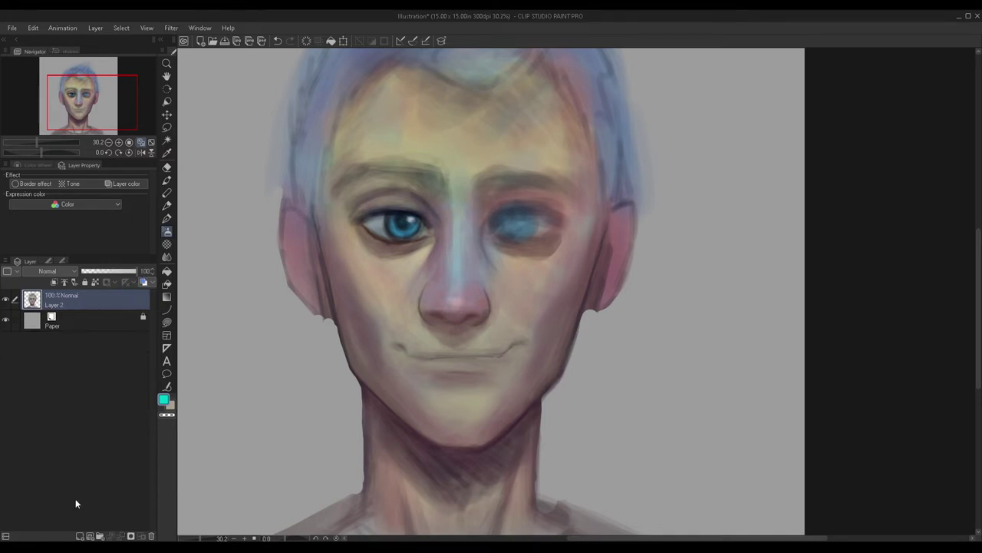
Step: Add a new layer and ready the Pencil tool with dark navy sampled from the finished eye's upper lid
{"action": "left_click", "coordinate": [80, 536]}
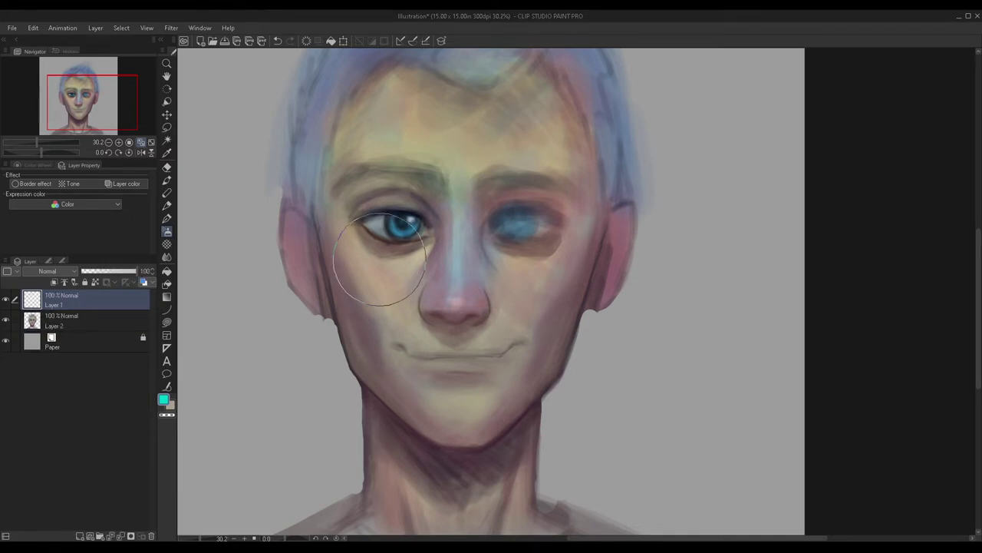
{"action": "left_click", "coordinate": [410, 210], "text": "alt"}
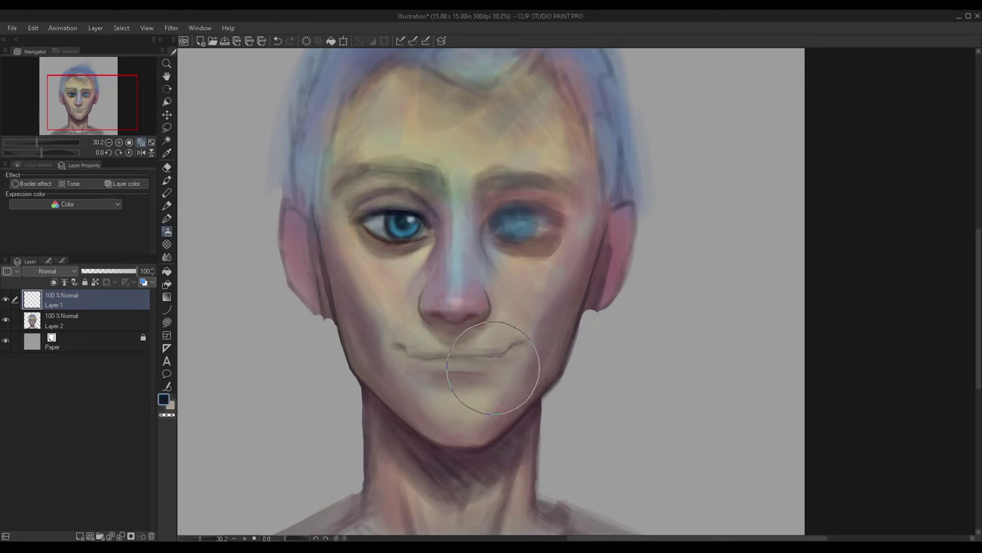
{"action": "left_click", "coordinate": [167, 205]}
{"action": "left_click", "coordinate": [551, 366]}
{"action": "left_click", "coordinate": [551, 354]}
{"action": "key", "text": "ctrl+z"}
{"action": "key", "text": "ctrl+z"}
Step: With the Rough pencil in dark navy, draw short stubble marks along the chin, both jawlines and the sideburn areas
{"action": "scroll", "coordinate": [469, 397], "scroll_direction": "down", "scroll_amount": 2}
{"action": "scroll", "coordinate": [414, 491], "scroll_direction": "up", "scroll_amount": 2}
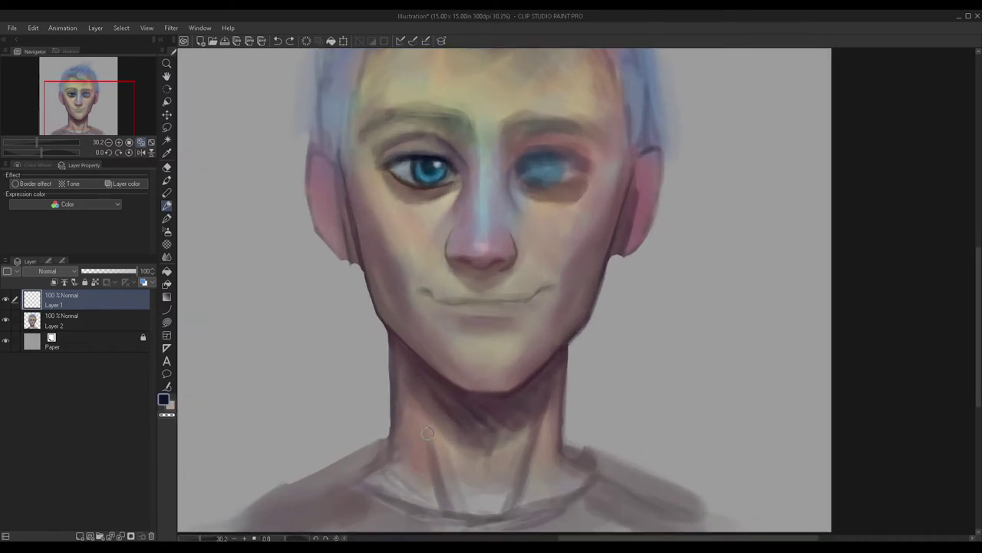
{"action": "left_click", "coordinate": [47, 262]}
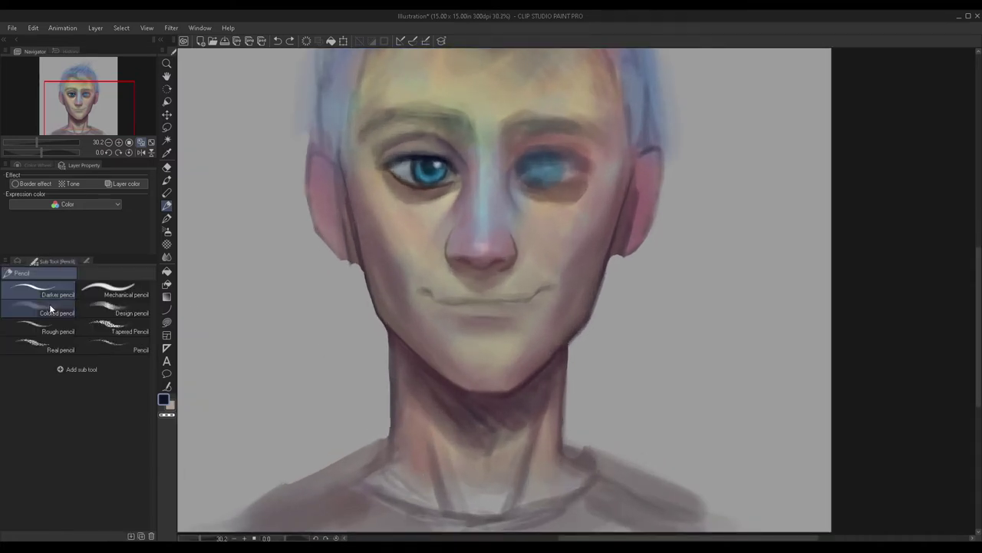
{"action": "left_click", "coordinate": [43, 329]}
{"action": "left_click", "coordinate": [17, 261]}
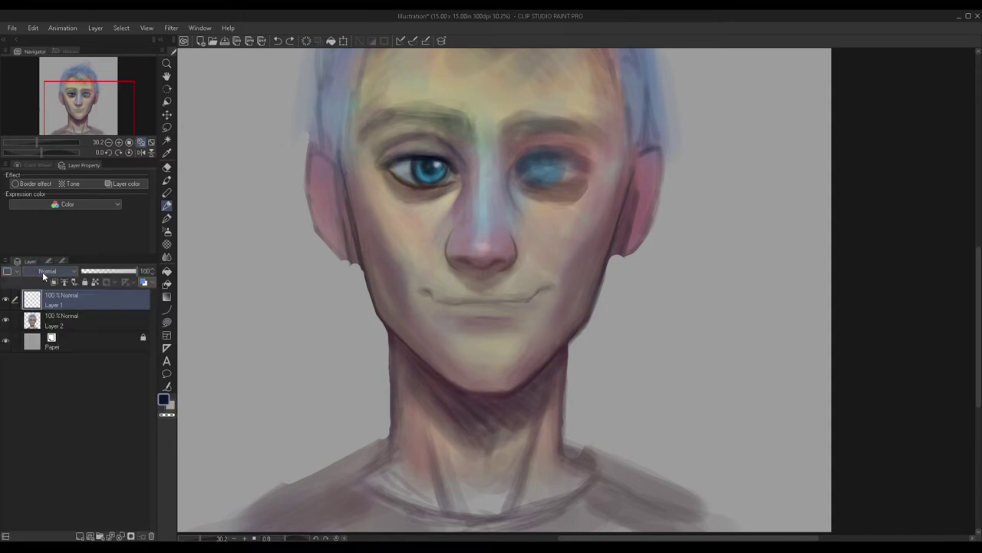
{"action": "scroll", "coordinate": [468, 307], "scroll_direction": "up", "scroll_amount": 2}
{"action": "scroll", "coordinate": [472, 325], "scroll_direction": "down", "scroll_amount": 2}
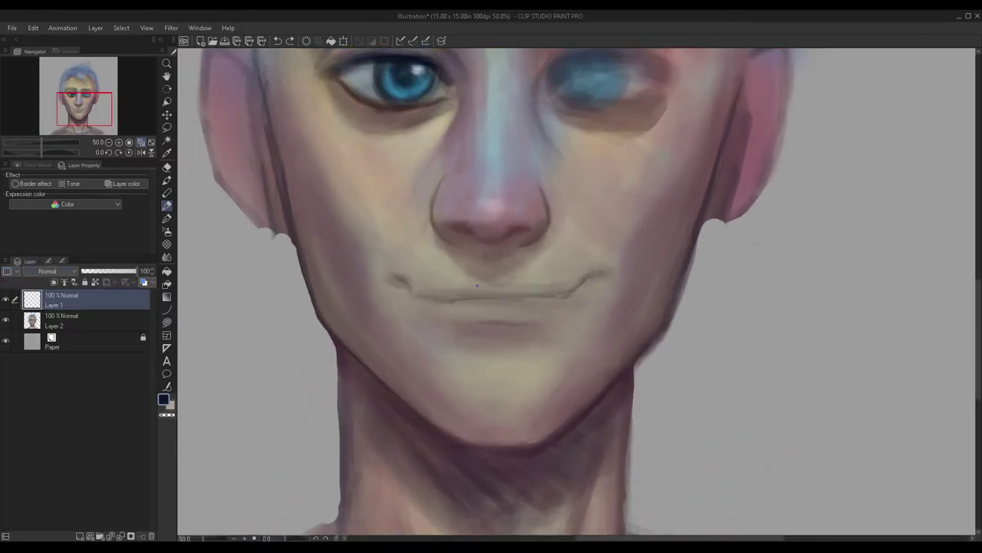
{"action": "scroll", "coordinate": [470, 289], "scroll_direction": "up", "scroll_amount": 2}
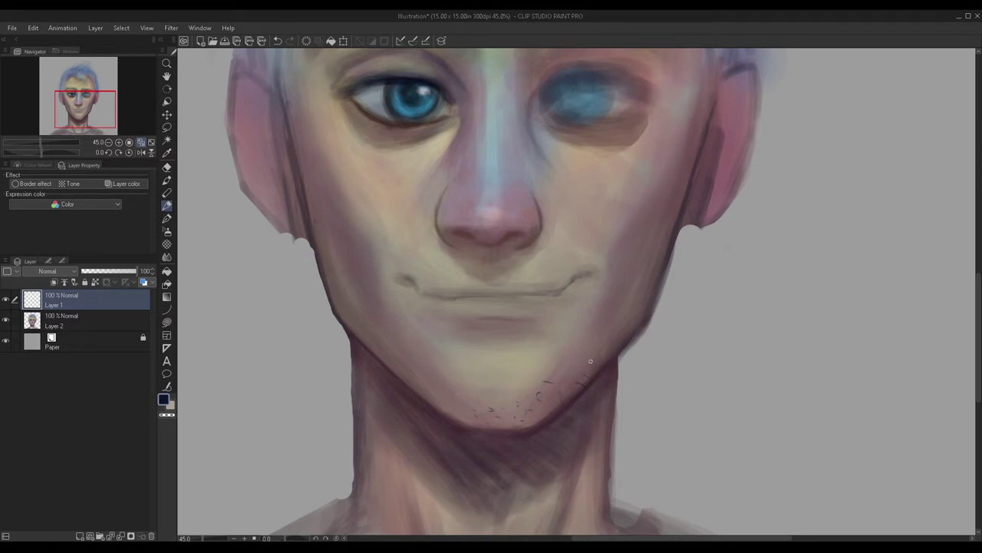
{"action": "left_click_drag", "start_coordinate": [609, 339], "coordinate": [626, 333]}
{"action": "mouse_move", "coordinate": [435, 246]}
{"action": "left_mouse_down"}
{"action": "mouse_move", "coordinate": [367, 246]}
{"action": "mouse_move", "coordinate": [430, 237]}
{"action": "left_mouse_up"}
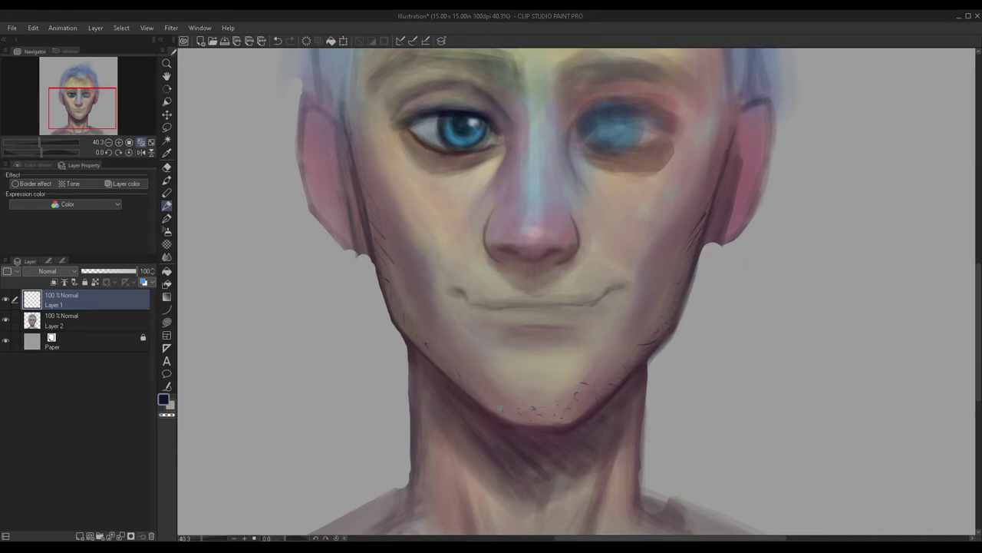
Step: Extend the dark navy stubble along both jawlines and add short marks across the upper lip
{"action": "scroll", "coordinate": [488, 378], "scroll_direction": "down", "scroll_amount": 2}
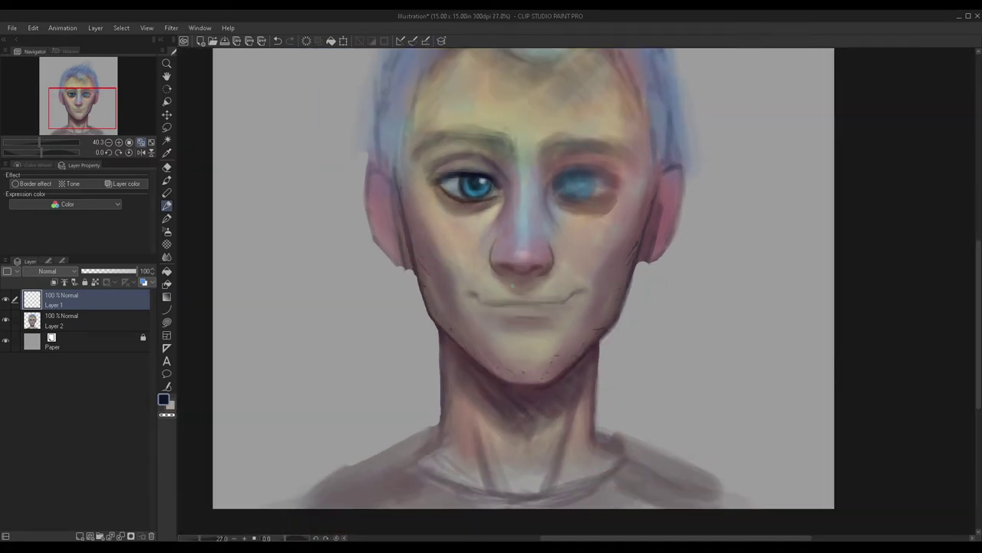
{"action": "scroll", "coordinate": [436, 280], "scroll_direction": "up", "scroll_amount": 3}
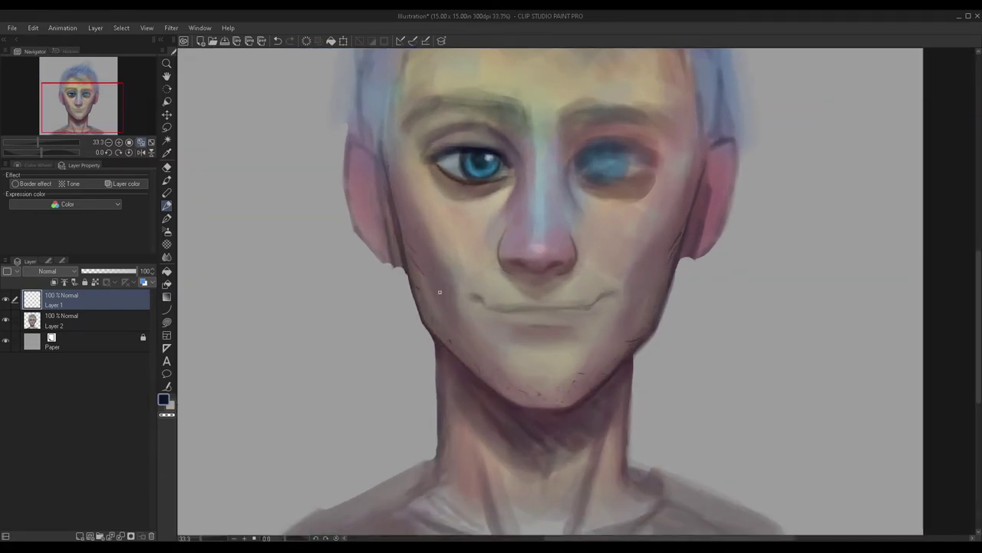
{"action": "left_click_drag", "start_coordinate": [414, 283], "coordinate": [420, 287]}
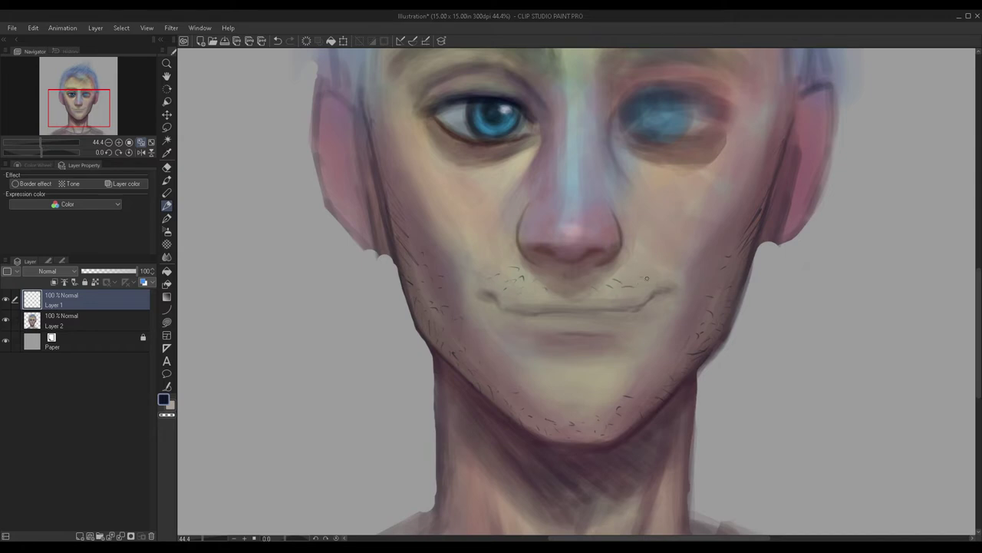
Step: Lower the stubble layer's opacity to 47% and merge it into the portrait layer
{"action": "scroll", "coordinate": [560, 295], "scroll_direction": "down", "scroll_amount": 10}
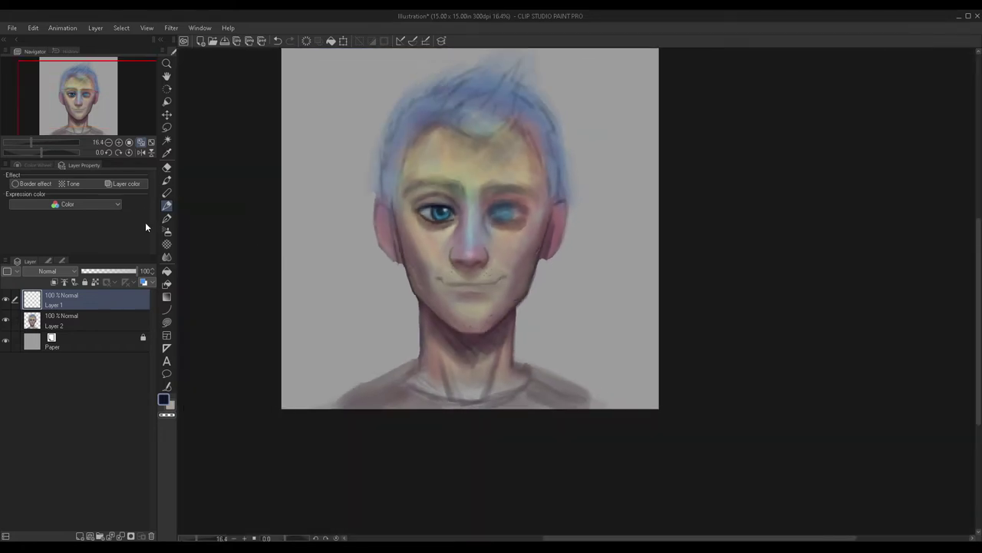
{"action": "left_click", "coordinate": [107, 269]}
{"action": "left_click_drag", "start_coordinate": [116, 269], "coordinate": [127, 271]}
{"action": "scroll", "coordinate": [445, 146], "scroll_direction": "up", "scroll_amount": 3}
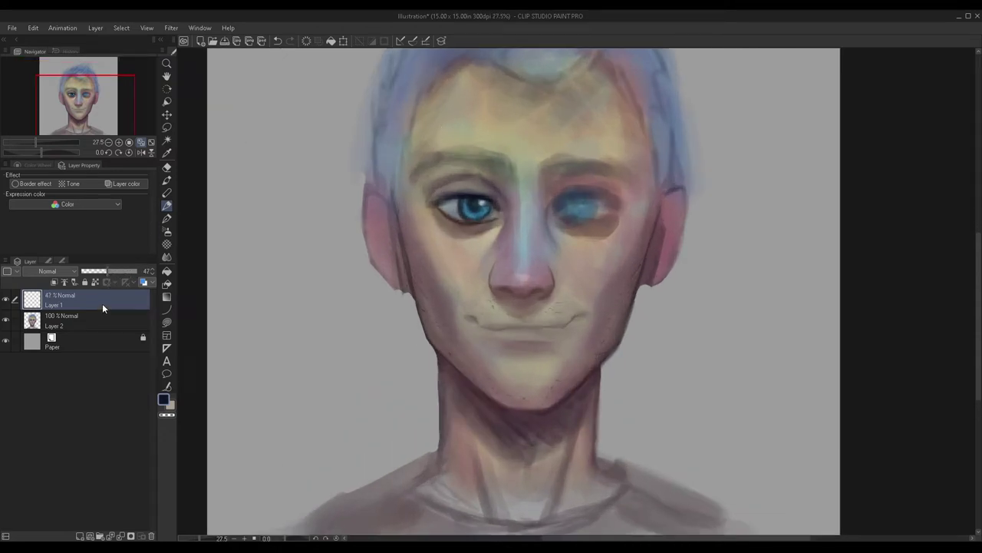
{"action": "key", "text": "ctrl+e"}
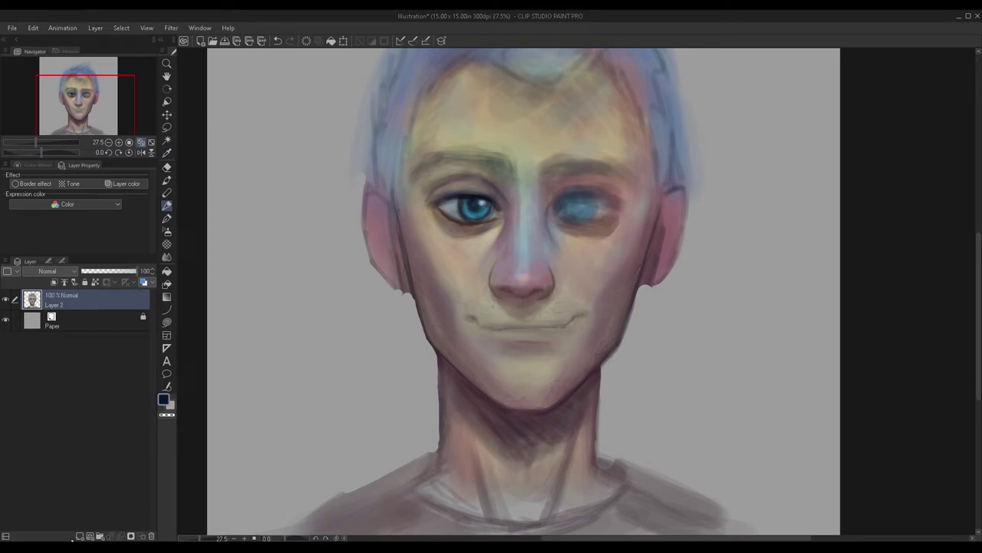
Step: Add a new layer clipped to the portrait layer and ready the watercolor brush with a dark navy blue
{"action": "left_click", "coordinate": [80, 536]}
{"action": "scroll", "coordinate": [336, 216], "scroll_direction": "down", "scroll_amount": 1}
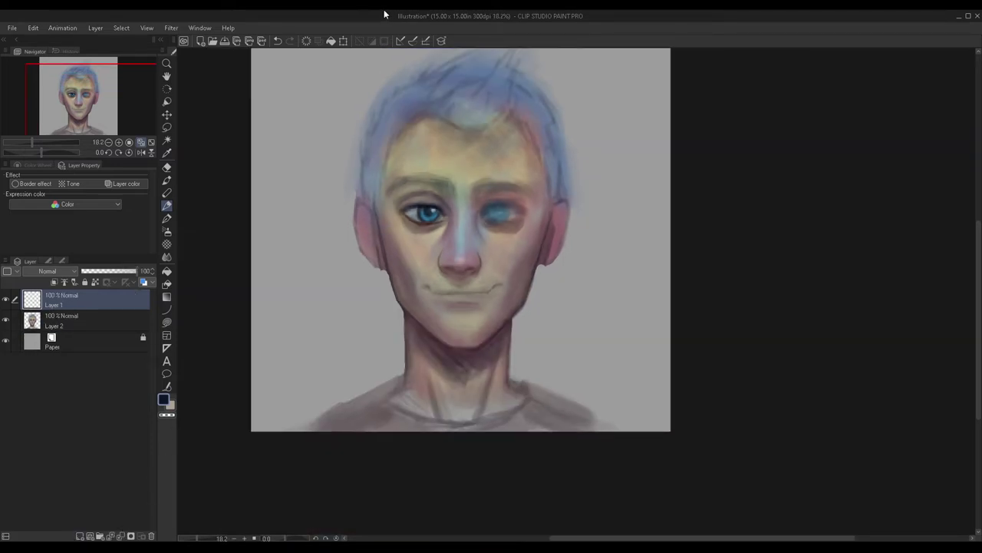
{"action": "scroll", "coordinate": [384, 111], "scroll_direction": "up", "scroll_amount": 1}
{"action": "scroll", "coordinate": [383, 112], "scroll_direction": "up", "scroll_amount": 1}
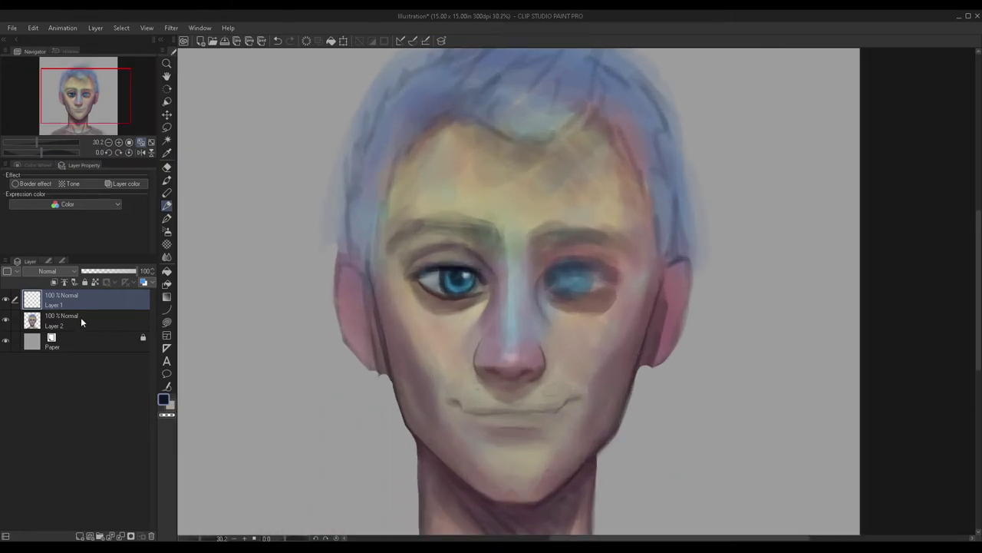
{"action": "left_click", "coordinate": [166, 179]}
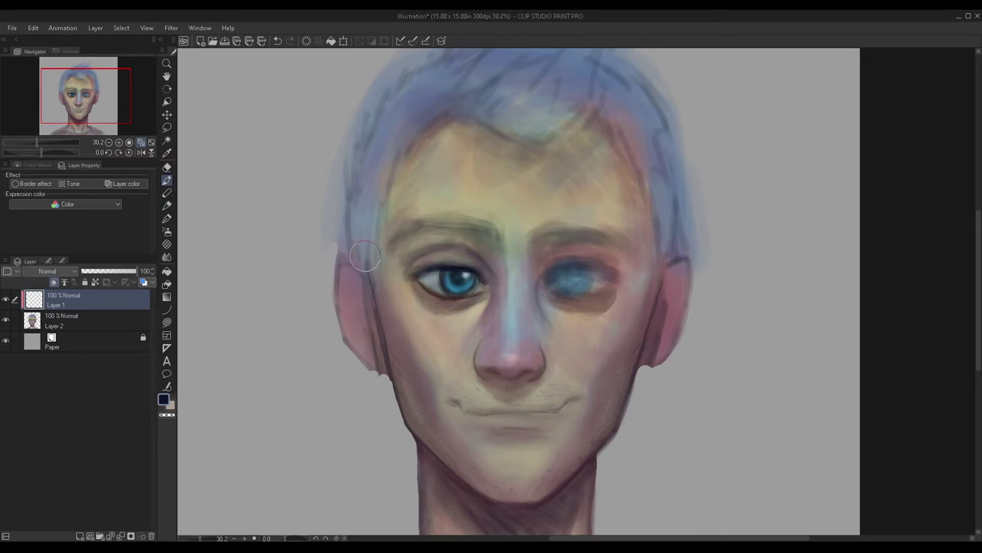
{"action": "double_click", "coordinate": [166, 399]}
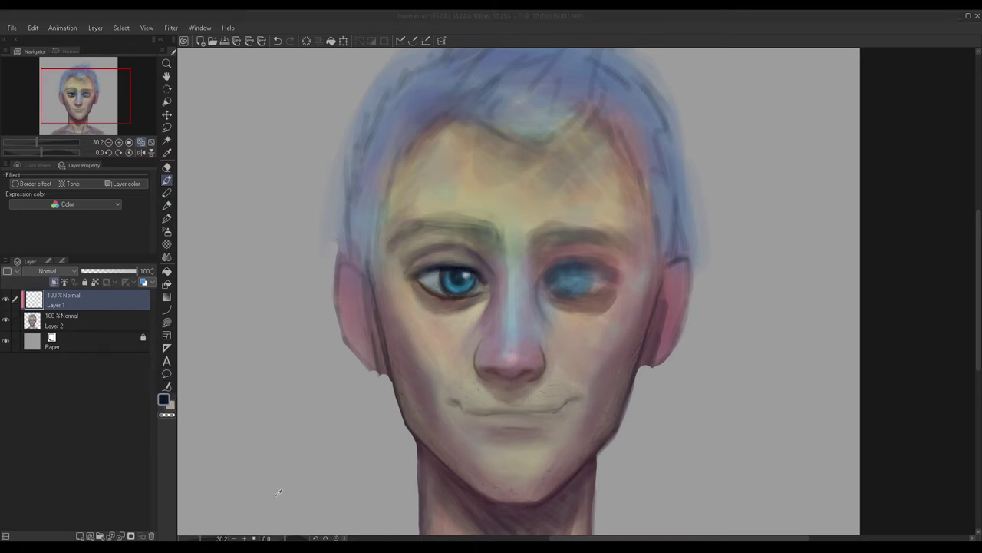
{"action": "left_click", "coordinate": [422, 372]}
Step: Brush navy shading over the hair on both sides of the head and merge the clipped layer into the portrait
{"action": "left_click_drag", "start_coordinate": [389, 189], "coordinate": [390, 156]}
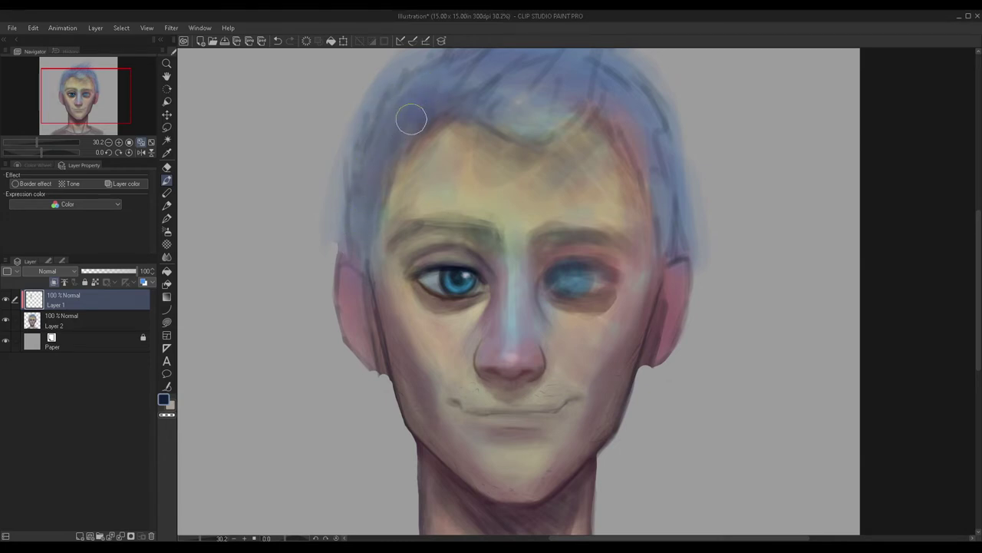
{"action": "scroll", "coordinate": [418, 76], "scroll_direction": "down", "scroll_amount": 1}
{"action": "scroll", "coordinate": [418, 77], "scroll_direction": "down", "scroll_amount": 2}
{"action": "mouse_move", "coordinate": [393, 115]}
{"action": "left_mouse_down"}
{"action": "mouse_move", "coordinate": [377, 197]}
{"action": "mouse_move", "coordinate": [379, 123]}
{"action": "mouse_move", "coordinate": [395, 79]}
{"action": "left_mouse_up"}
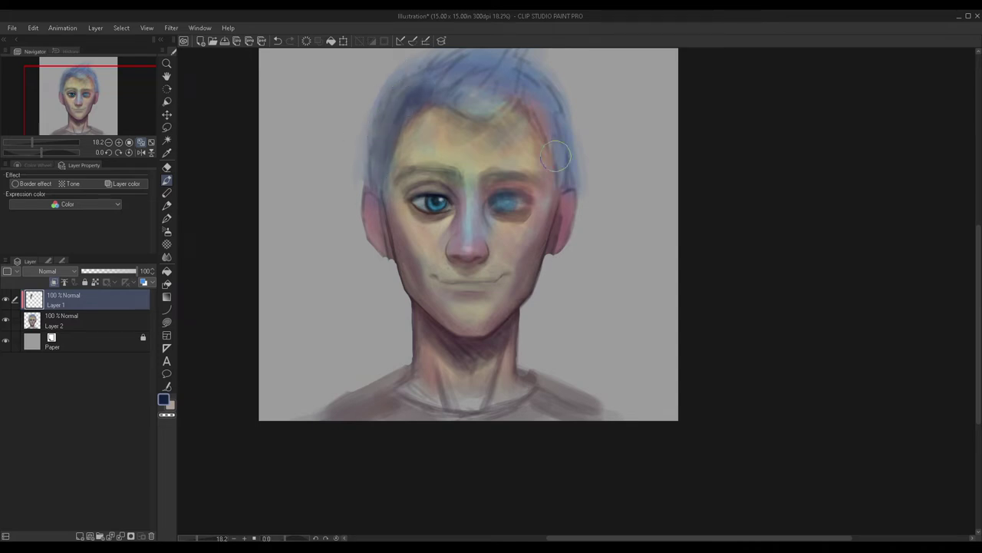
{"action": "mouse_move", "coordinate": [580, 157]}
{"action": "left_mouse_down"}
{"action": "mouse_move", "coordinate": [550, 92]}
{"action": "mouse_move", "coordinate": [561, 103]}
{"action": "mouse_move", "coordinate": [564, 179]}
{"action": "mouse_move", "coordinate": [569, 150]}
{"action": "mouse_move", "coordinate": [526, 81]}
{"action": "mouse_move", "coordinate": [537, 79]}
{"action": "mouse_move", "coordinate": [571, 139]}
{"action": "left_mouse_up"}
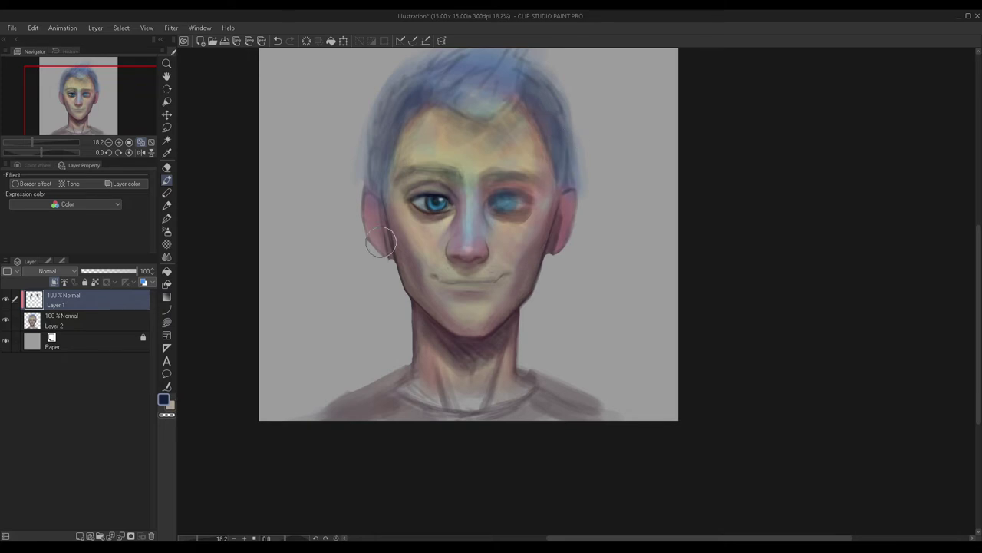
{"action": "scroll", "coordinate": [374, 313], "scroll_direction": "down", "scroll_amount": 3}
{"action": "scroll", "coordinate": [388, 201], "scroll_direction": "up", "scroll_amount": 3}
{"action": "scroll", "coordinate": [365, 250], "scroll_direction": "up", "scroll_amount": 1}
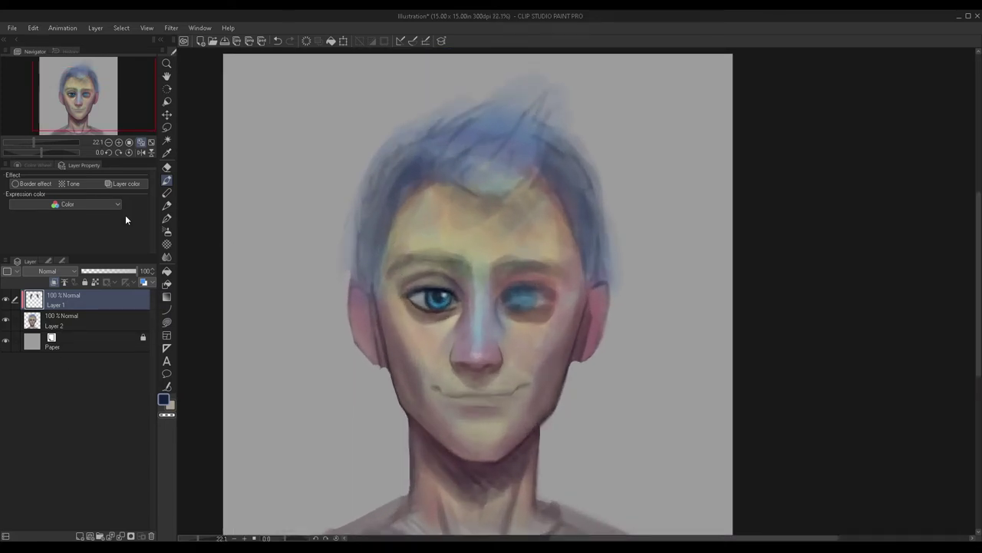
{"action": "key", "text": "ctrl+e"}
Step: Erase the blurry outer edge of the hair on the finished eye's side, from the crown to the ear
{"action": "left_click", "coordinate": [167, 165]}
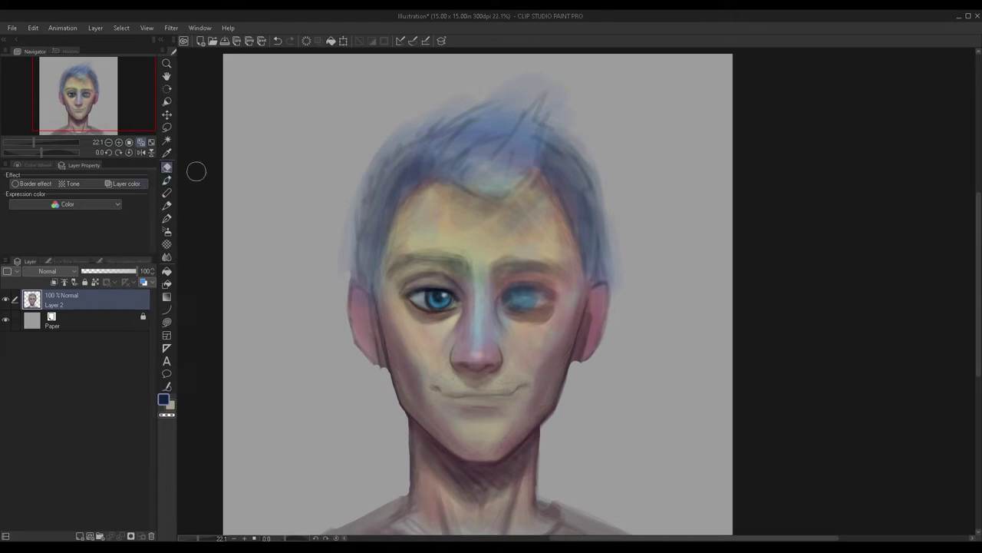
{"action": "scroll", "coordinate": [379, 94], "scroll_direction": "up", "scroll_amount": 2}
{"action": "left_click_drag", "start_coordinate": [453, 94], "coordinate": [438, 114]}
{"action": "mouse_move", "coordinate": [489, 70]}
{"action": "left_mouse_down"}
{"action": "mouse_move", "coordinate": [452, 87]}
{"action": "mouse_move", "coordinate": [375, 153]}
{"action": "mouse_move", "coordinate": [417, 104]}
{"action": "mouse_move", "coordinate": [391, 120]}
{"action": "mouse_move", "coordinate": [340, 202]}
{"action": "left_mouse_up"}
{"action": "mouse_move", "coordinate": [314, 355]}
{"action": "left_mouse_down"}
{"action": "mouse_move", "coordinate": [327, 324]}
{"action": "mouse_move", "coordinate": [334, 349]}
{"action": "mouse_move", "coordinate": [322, 307]}
{"action": "mouse_move", "coordinate": [319, 342]}
{"action": "mouse_move", "coordinate": [303, 320]}
{"action": "mouse_move", "coordinate": [323, 229]}
{"action": "mouse_move", "coordinate": [327, 334]}
{"action": "mouse_move", "coordinate": [331, 235]}
{"action": "mouse_move", "coordinate": [301, 279]}
{"action": "left_mouse_up"}
{"action": "scroll", "coordinate": [302, 279], "scroll_direction": "down", "scroll_amount": 2}
{"action": "scroll", "coordinate": [333, 251], "scroll_direction": "up", "scroll_amount": 2}
{"action": "left_click_drag", "start_coordinate": [350, 188], "coordinate": [304, 309]}
{"action": "scroll", "coordinate": [301, 272], "scroll_direction": "down", "scroll_amount": 4}
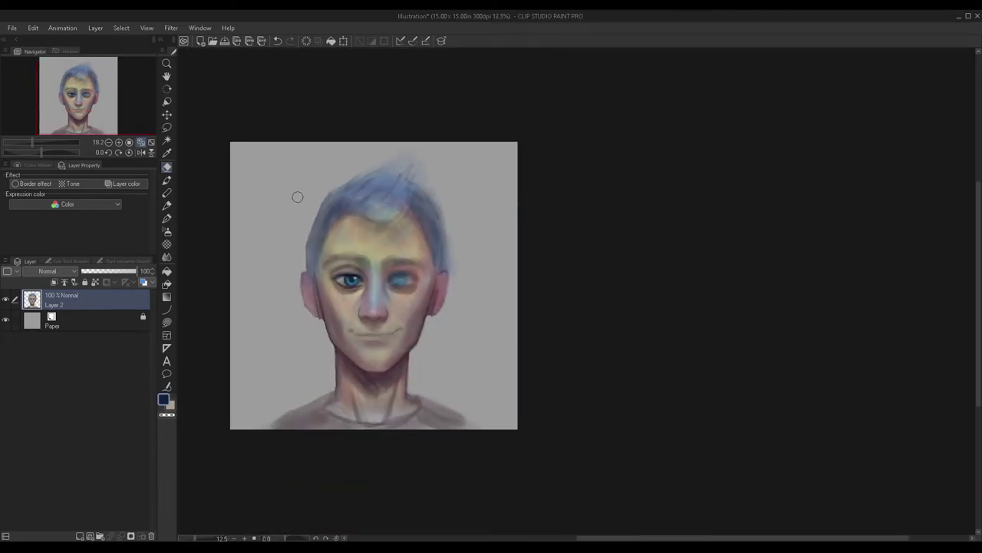
Step: Undo the last erasing stroke on the hair edge above the ear on the finished eye's side
{"action": "scroll", "coordinate": [317, 294], "scroll_direction": "up", "scroll_amount": 5}
{"action": "scroll", "coordinate": [316, 294], "scroll_direction": "up", "scroll_amount": 2}
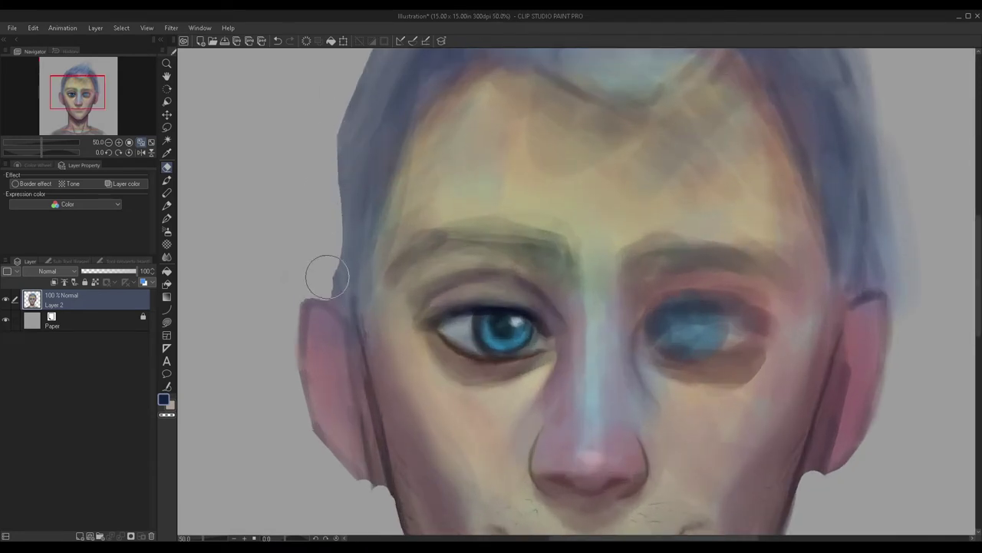
{"action": "scroll", "coordinate": [302, 185], "scroll_direction": "down", "scroll_amount": 2}
{"action": "scroll", "coordinate": [354, 233], "scroll_direction": "down", "scroll_amount": 3}
{"action": "scroll", "coordinate": [283, 232], "scroll_direction": "up", "scroll_amount": 2}
{"action": "key", "text": "ctrl+z"}
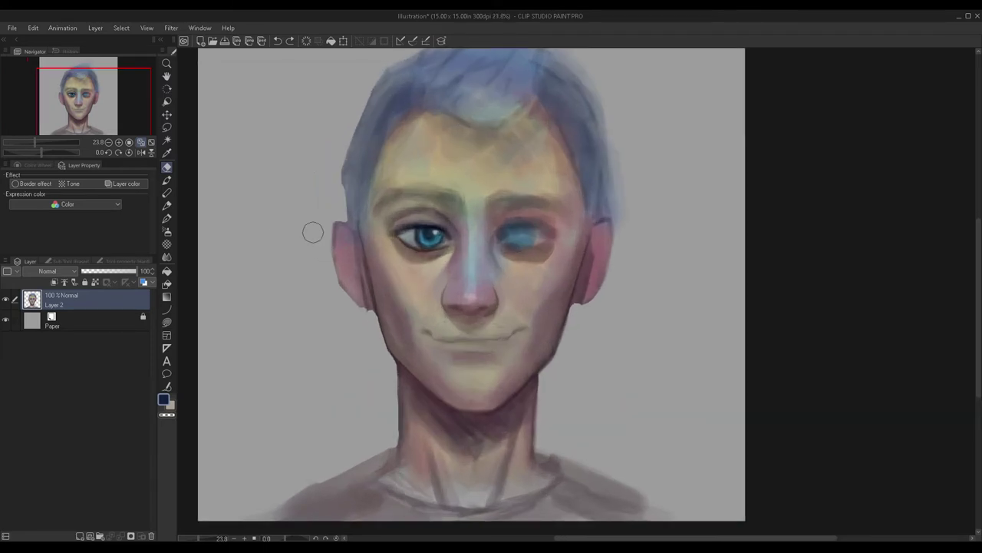
{"action": "scroll", "coordinate": [340, 152], "scroll_direction": "up", "scroll_amount": 2}
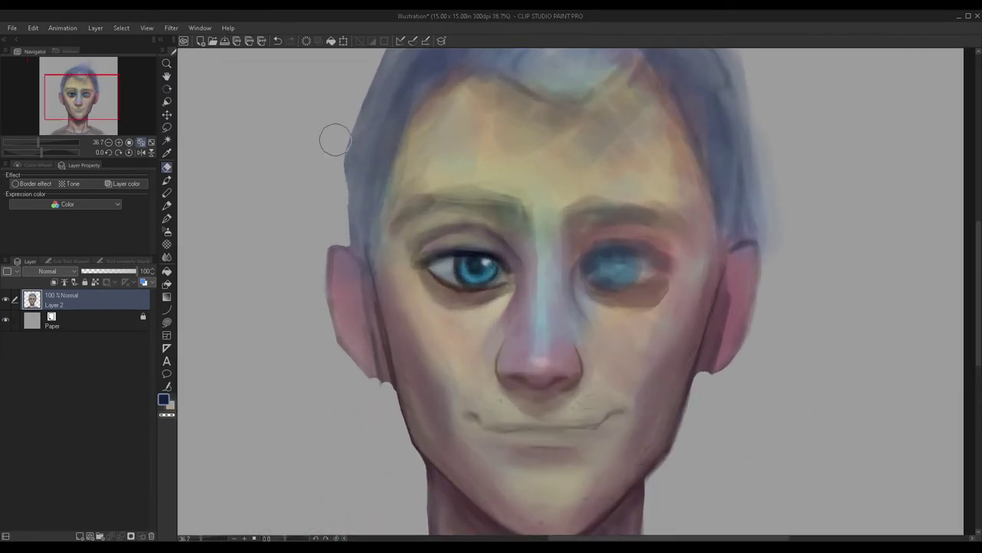
Step: Erase the soft hair fringe on the unfinished eye's side, from above the ear up to the crown
{"action": "scroll", "coordinate": [333, 230], "scroll_direction": "down", "scroll_amount": 4}
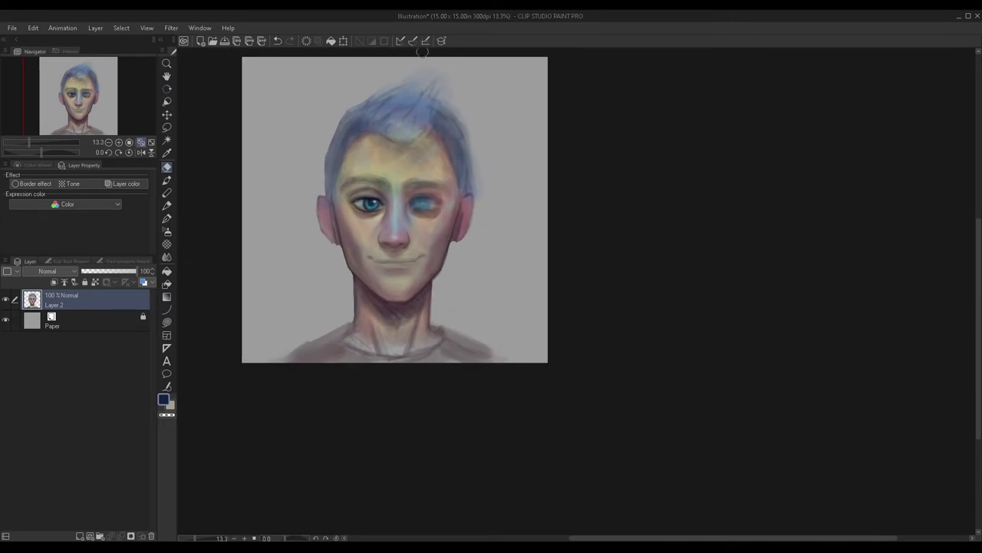
{"action": "scroll", "coordinate": [438, 58], "scroll_direction": "up", "scroll_amount": 2}
{"action": "scroll", "coordinate": [461, 299], "scroll_direction": "up", "scroll_amount": 3}
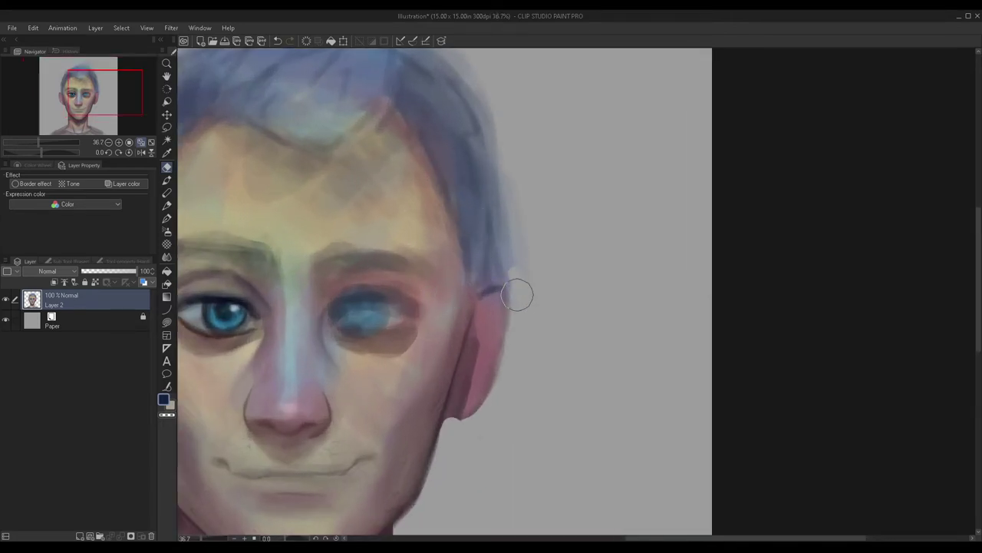
{"action": "left_click_drag", "start_coordinate": [504, 275], "coordinate": [508, 143]}
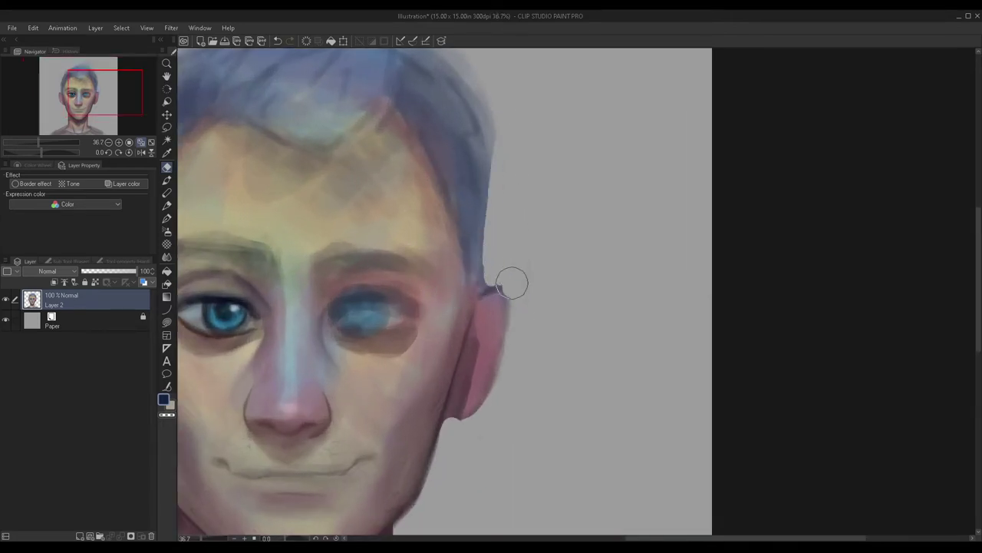
{"action": "scroll", "coordinate": [516, 214], "scroll_direction": "down", "scroll_amount": 3}
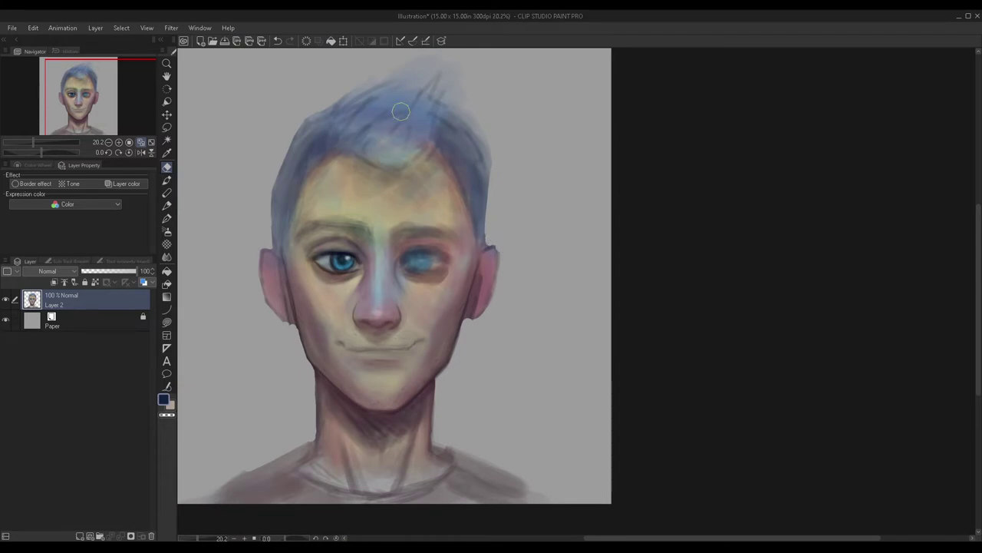
{"action": "scroll", "coordinate": [477, 175], "scroll_direction": "up", "scroll_amount": 2}
{"action": "left_click_drag", "start_coordinate": [495, 199], "coordinate": [491, 116]}
{"action": "mouse_move", "coordinate": [495, 228]}
{"action": "left_mouse_down"}
{"action": "mouse_move", "coordinate": [501, 132]}
{"action": "mouse_move", "coordinate": [492, 182]}
{"action": "mouse_move", "coordinate": [473, 109]}
{"action": "mouse_move", "coordinate": [505, 182]}
{"action": "mouse_move", "coordinate": [463, 87]}
{"action": "mouse_move", "coordinate": [504, 177]}
{"action": "mouse_move", "coordinate": [494, 120]}
{"action": "left_mouse_up"}
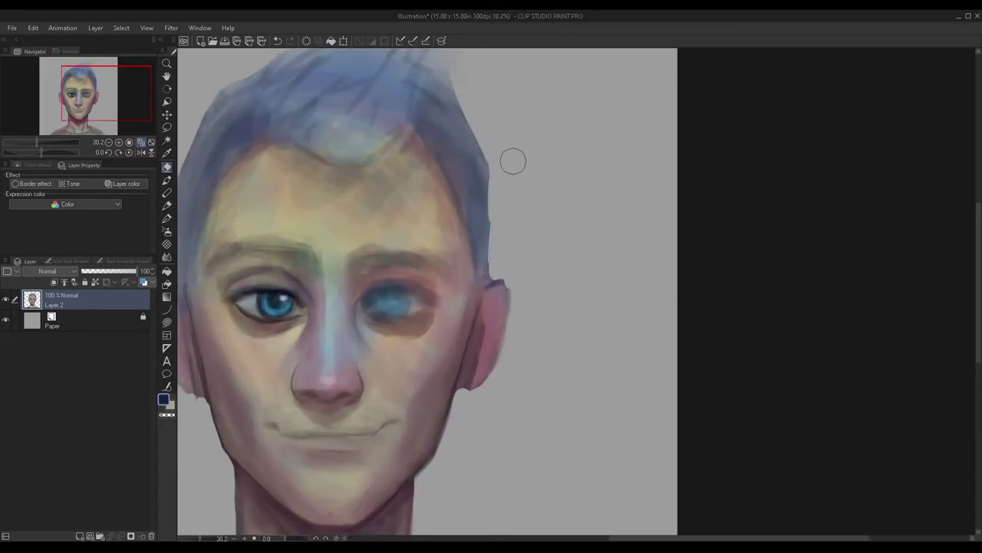
{"action": "scroll", "coordinate": [494, 120], "scroll_direction": "down", "scroll_amount": 3}
Step: Flip the canvas view horizontally and erase the hazy hair around the crown into a jagged, spiky outline
{"action": "left_click", "coordinate": [141, 152]}
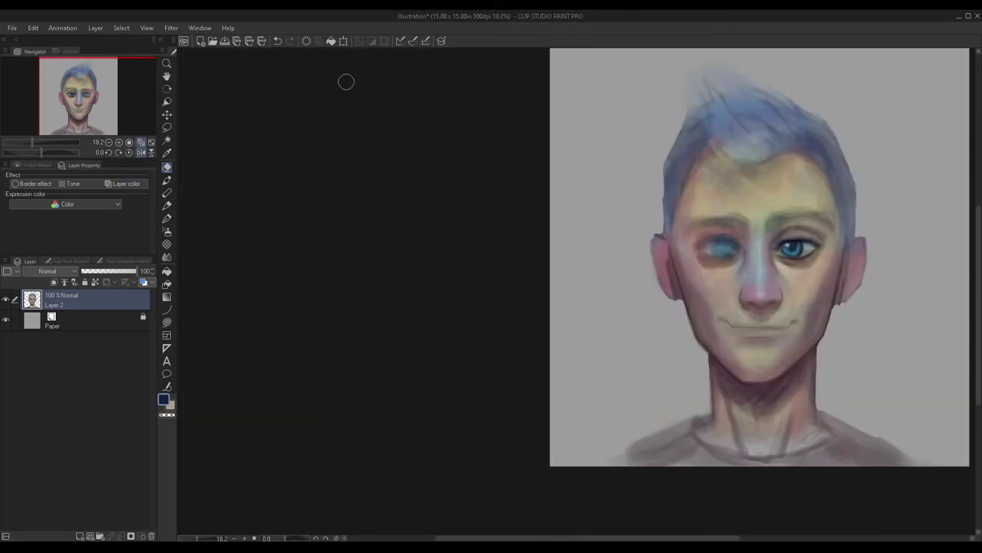
{"action": "scroll", "coordinate": [556, 175], "scroll_direction": "down", "scroll_amount": 4}
{"action": "scroll", "coordinate": [782, 119], "scroll_direction": "up", "scroll_amount": 3}
{"action": "scroll", "coordinate": [514, 170], "scroll_direction": "up", "scroll_amount": 5}
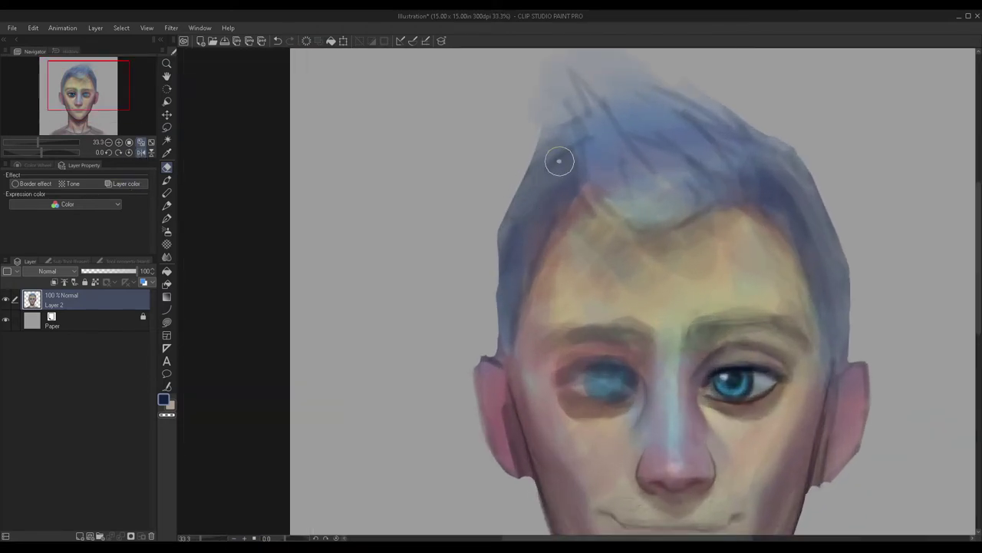
{"action": "left_click_drag", "start_coordinate": [559, 161], "coordinate": [485, 240]}
{"action": "scroll", "coordinate": [472, 253], "scroll_direction": "down", "scroll_amount": 3}
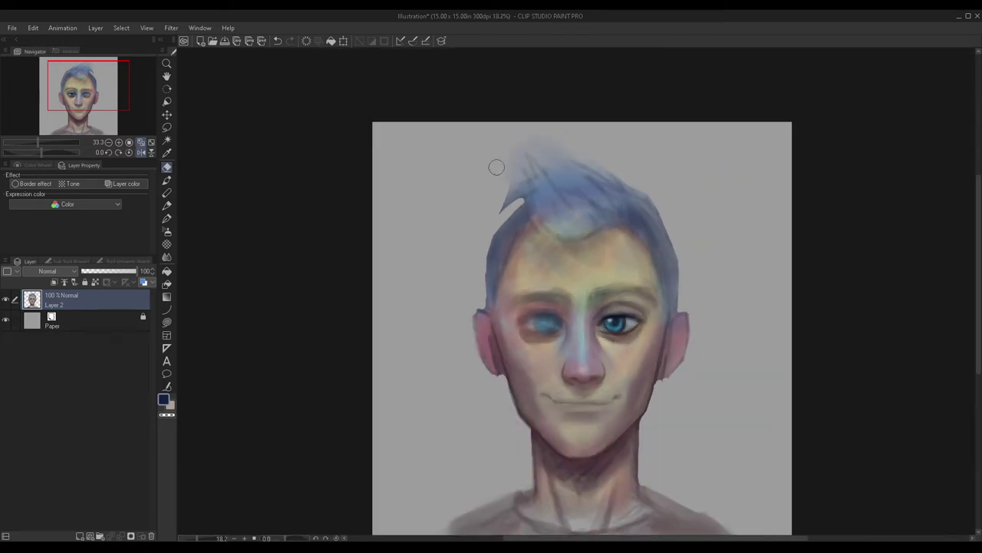
{"action": "scroll", "coordinate": [478, 262], "scroll_direction": "up", "scroll_amount": 1}
{"action": "mouse_move", "coordinate": [513, 159]}
{"action": "left_mouse_down"}
{"action": "mouse_move", "coordinate": [507, 195]}
{"action": "mouse_move", "coordinate": [507, 178]}
{"action": "mouse_move", "coordinate": [527, 186]}
{"action": "mouse_move", "coordinate": [515, 151]}
{"action": "mouse_move", "coordinate": [521, 169]}
{"action": "mouse_move", "coordinate": [515, 140]}
{"action": "mouse_move", "coordinate": [527, 124]}
{"action": "mouse_move", "coordinate": [633, 147]}
{"action": "left_mouse_up"}
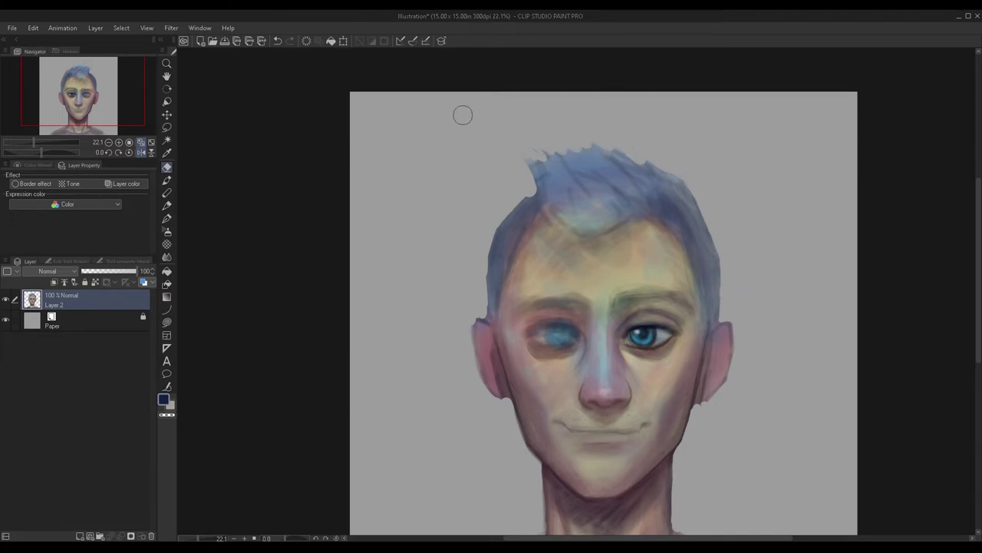
Step: Add a new layer above the portrait and sample a muted blue from the hair as the drawing color
{"action": "left_click", "coordinate": [166, 218]}
{"action": "key", "text": "p"}
{"action": "left_click", "coordinate": [80, 536]}
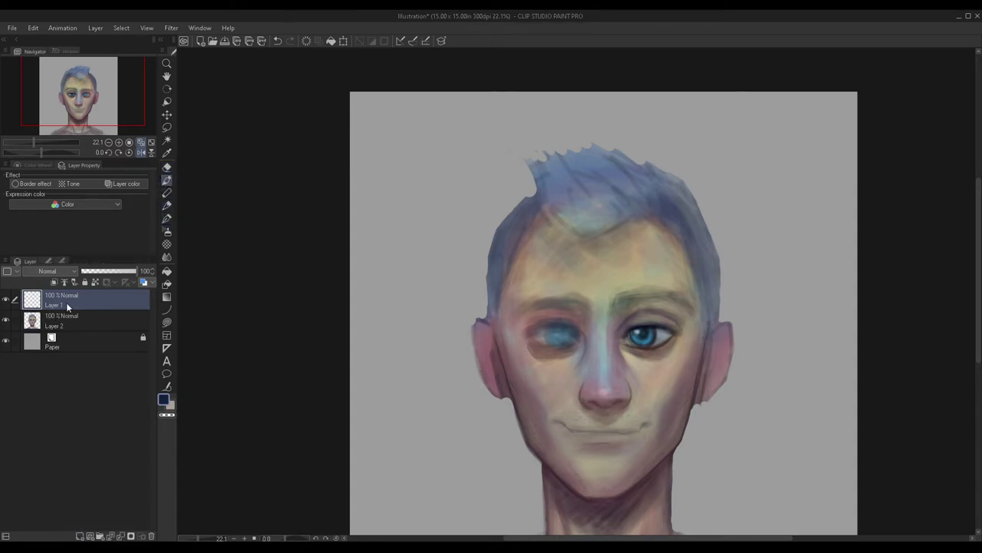
{"action": "left_click", "coordinate": [48, 261]}
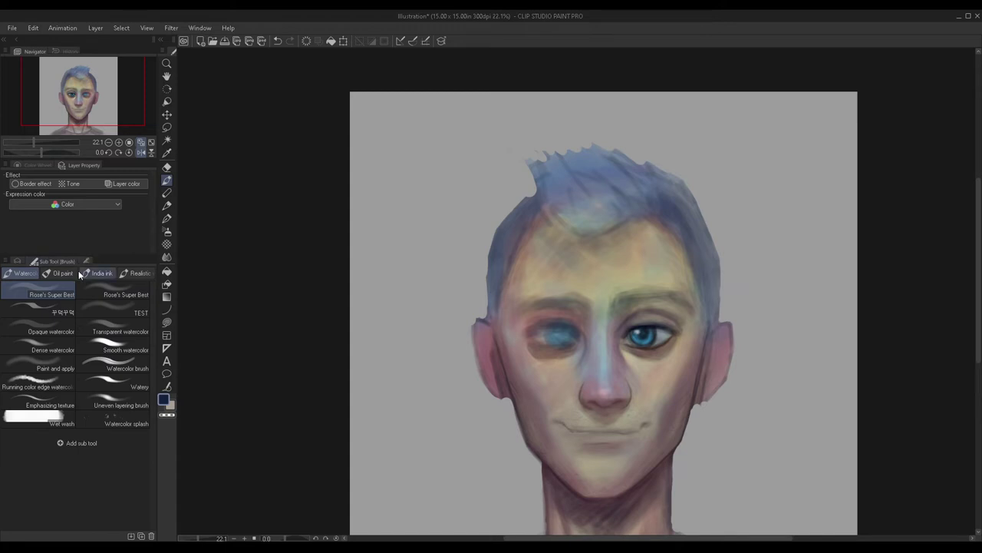
{"action": "left_click", "coordinate": [86, 262]}
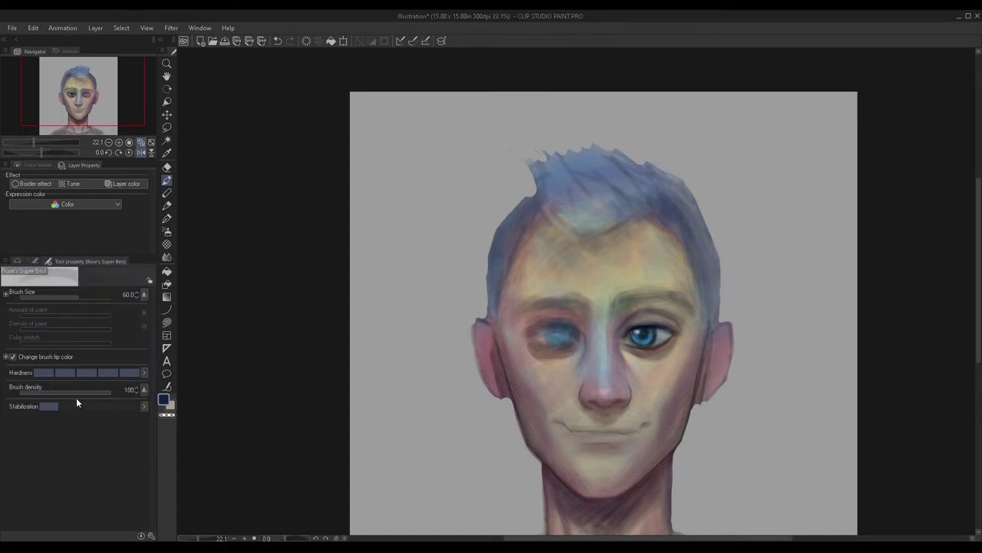
{"action": "scroll", "coordinate": [568, 194], "scroll_direction": "up", "scroll_amount": 1}
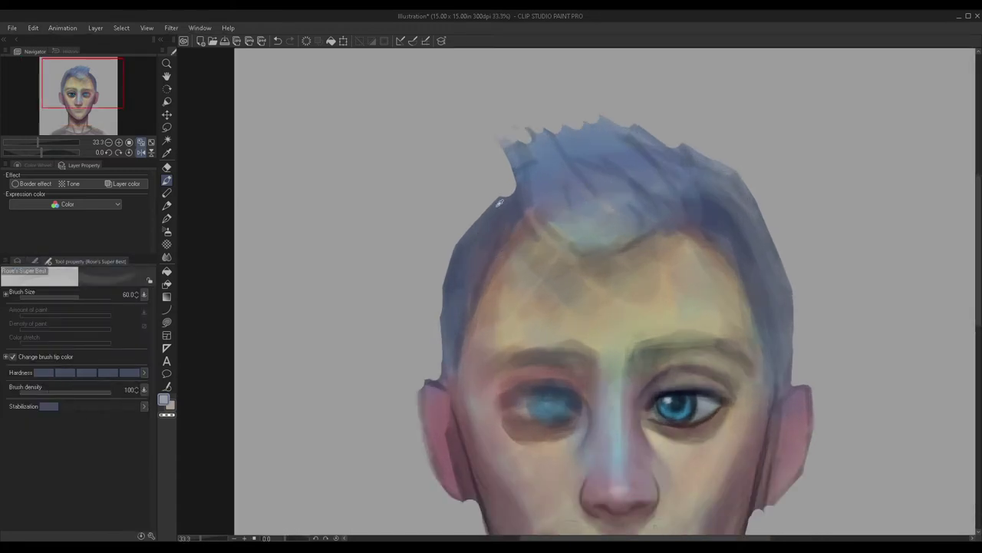
{"action": "scroll", "coordinate": [535, 163], "scroll_direction": "down", "scroll_amount": 1}
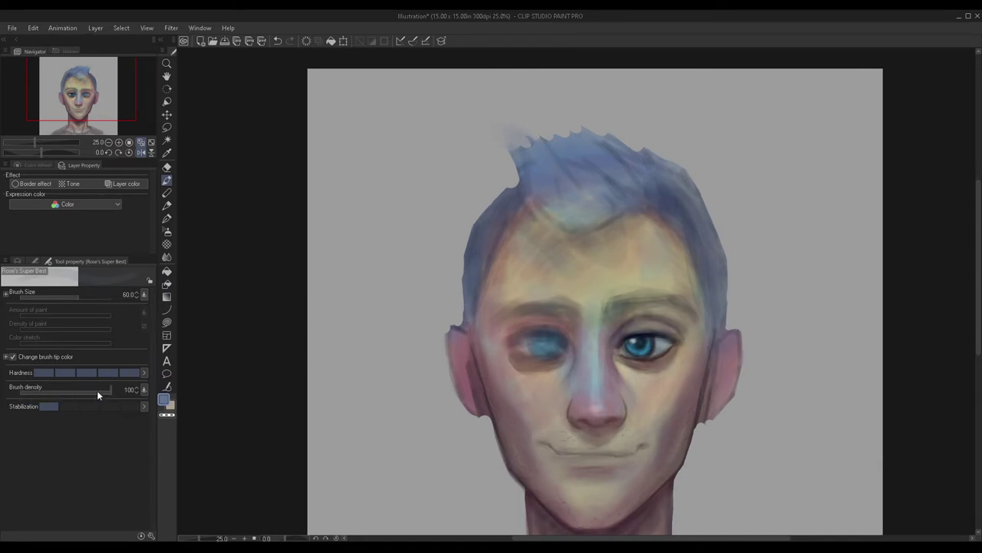
Step: With the Turnip pen at size 120, draw solid blue spiky tufts along the crown and front of the hair
{"action": "left_click", "coordinate": [167, 218]}
{"action": "key", "text": "]"}
{"action": "key", "text": "]"}
{"action": "mouse_move", "coordinate": [530, 156]}
{"action": "left_mouse_down"}
{"action": "mouse_move", "coordinate": [496, 127]}
{"action": "mouse_move", "coordinate": [525, 153]}
{"action": "mouse_move", "coordinate": [531, 135]}
{"action": "mouse_move", "coordinate": [619, 152]}
{"action": "left_mouse_up"}
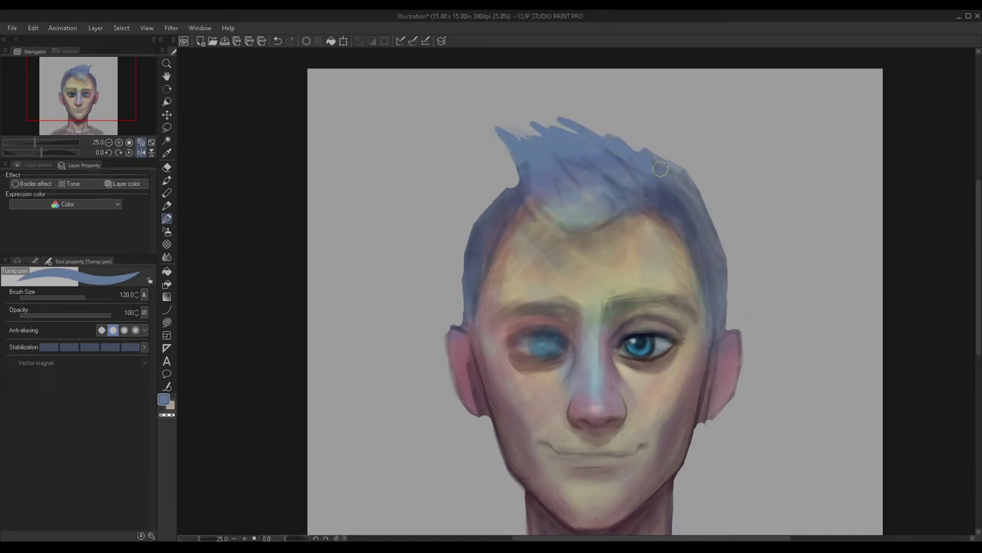
{"action": "mouse_move", "coordinate": [667, 163]}
{"action": "left_mouse_down"}
{"action": "mouse_move", "coordinate": [663, 133]}
{"action": "mouse_move", "coordinate": [639, 162]}
{"action": "mouse_move", "coordinate": [615, 132]}
{"action": "mouse_move", "coordinate": [566, 135]}
{"action": "mouse_move", "coordinate": [572, 125]}
{"action": "mouse_move", "coordinate": [607, 154]}
{"action": "mouse_move", "coordinate": [594, 121]}
{"action": "left_mouse_up"}
{"action": "left_click_drag", "start_coordinate": [627, 151], "coordinate": [623, 122]}
{"action": "left_click_drag", "start_coordinate": [521, 176], "coordinate": [492, 139]}
{"action": "left_click_drag", "start_coordinate": [494, 175], "coordinate": [524, 198]}
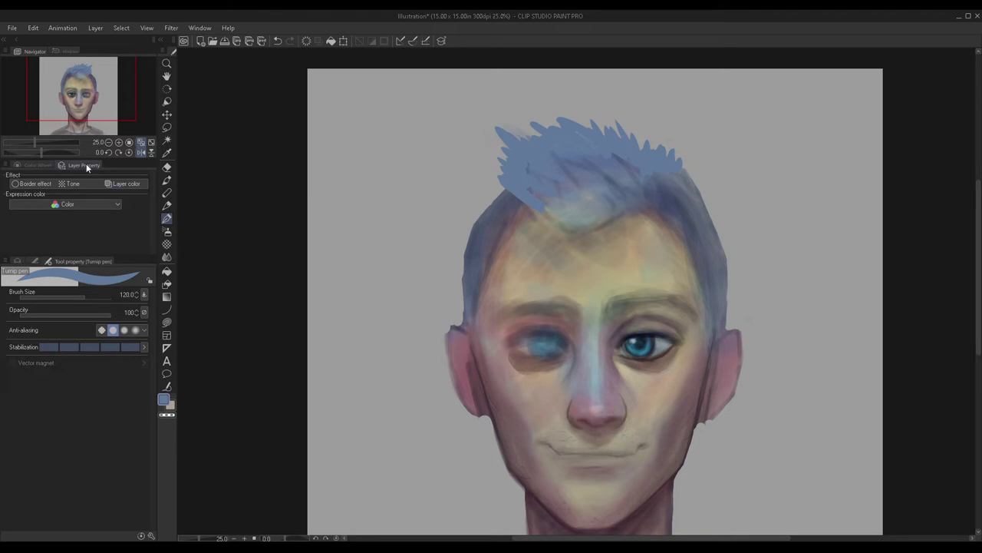
Step: Flip the canvas view back to normal and erase the outermost blue tufts at the crown on the finished eye's side
{"action": "left_click", "coordinate": [141, 153]}
{"action": "mouse_move", "coordinate": [608, 205]}
{"action": "left_mouse_down"}
{"action": "mouse_move", "coordinate": [634, 193]}
{"action": "mouse_move", "coordinate": [595, 225]}
{"action": "mouse_move", "coordinate": [644, 173]}
{"action": "mouse_move", "coordinate": [631, 202]}
{"action": "left_mouse_up"}
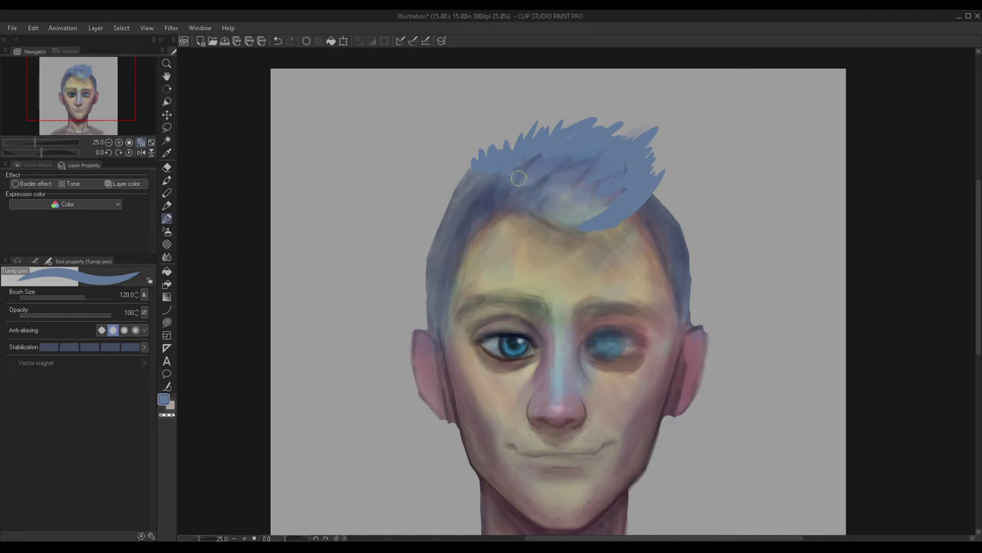
{"action": "left_click", "coordinate": [167, 166]}
{"action": "mouse_move", "coordinate": [476, 159]}
{"action": "left_mouse_down"}
{"action": "mouse_move", "coordinate": [488, 138]}
{"action": "mouse_move", "coordinate": [489, 182]}
{"action": "left_mouse_up"}
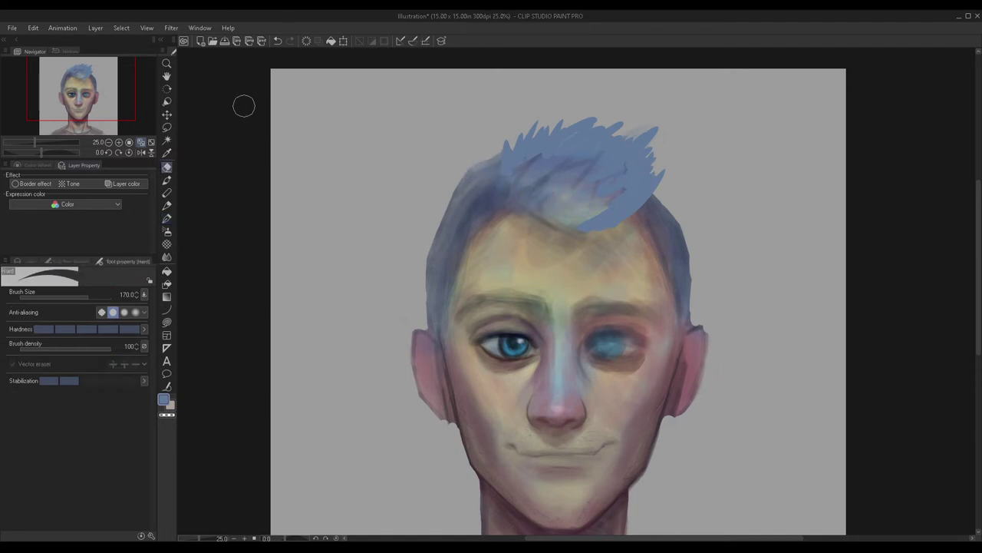
Step: On a new layer, paint a greyer blue forelock over the crown and down to a point on the forehead, and merge it down
{"action": "left_click", "coordinate": [166, 218]}
{"action": "left_click", "coordinate": [18, 263]}
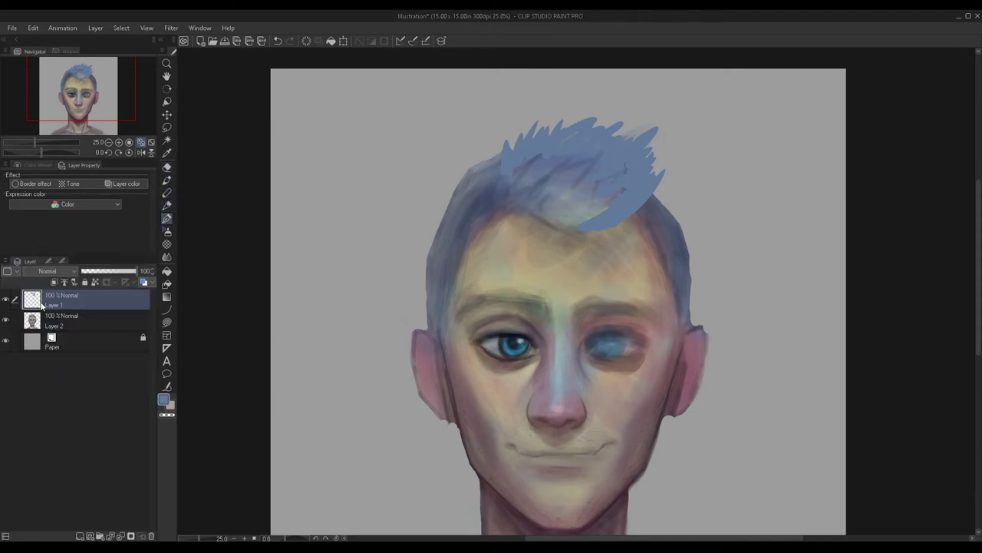
{"action": "left_click", "coordinate": [79, 535]}
{"action": "mouse_move", "coordinate": [556, 231]}
{"action": "left_mouse_down"}
{"action": "mouse_move", "coordinate": [544, 244]}
{"action": "mouse_move", "coordinate": [564, 229]}
{"action": "mouse_move", "coordinate": [581, 253]}
{"action": "mouse_move", "coordinate": [613, 223]}
{"action": "mouse_move", "coordinate": [572, 223]}
{"action": "mouse_move", "coordinate": [559, 186]}
{"action": "mouse_move", "coordinate": [560, 204]}
{"action": "mouse_move", "coordinate": [604, 180]}
{"action": "mouse_move", "coordinate": [571, 215]}
{"action": "mouse_move", "coordinate": [597, 175]}
{"action": "mouse_move", "coordinate": [535, 165]}
{"action": "mouse_move", "coordinate": [527, 181]}
{"action": "mouse_move", "coordinate": [573, 143]}
{"action": "left_mouse_up"}
{"action": "mouse_move", "coordinate": [515, 162]}
{"action": "left_mouse_down"}
{"action": "mouse_move", "coordinate": [531, 144]}
{"action": "mouse_move", "coordinate": [602, 164]}
{"action": "left_mouse_up"}
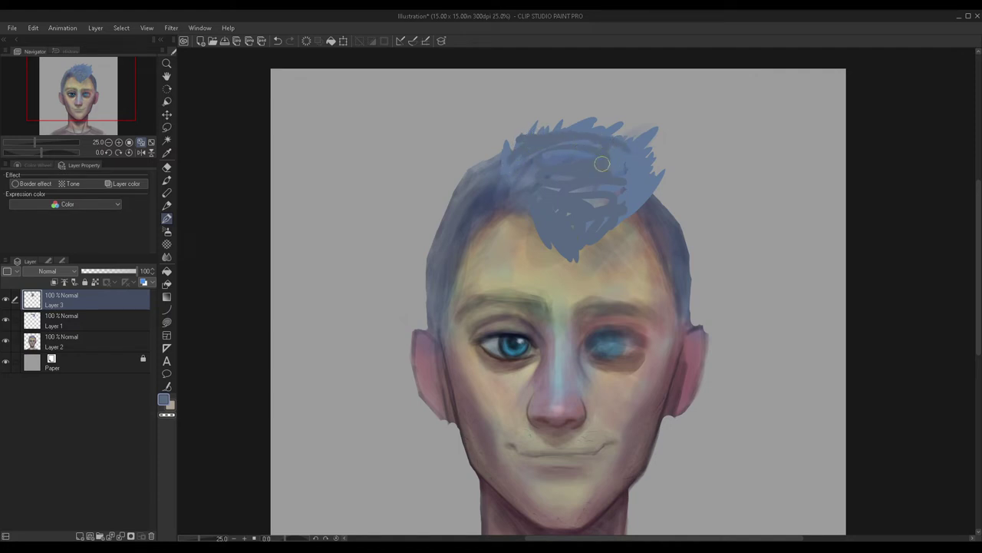
{"action": "key", "text": "ctrl+e"}
Step: Erase the protruding hair spikes on the unfinished eye's side and fill the forelock's edge there with solid grey-blue
{"action": "left_click", "coordinate": [166, 166]}
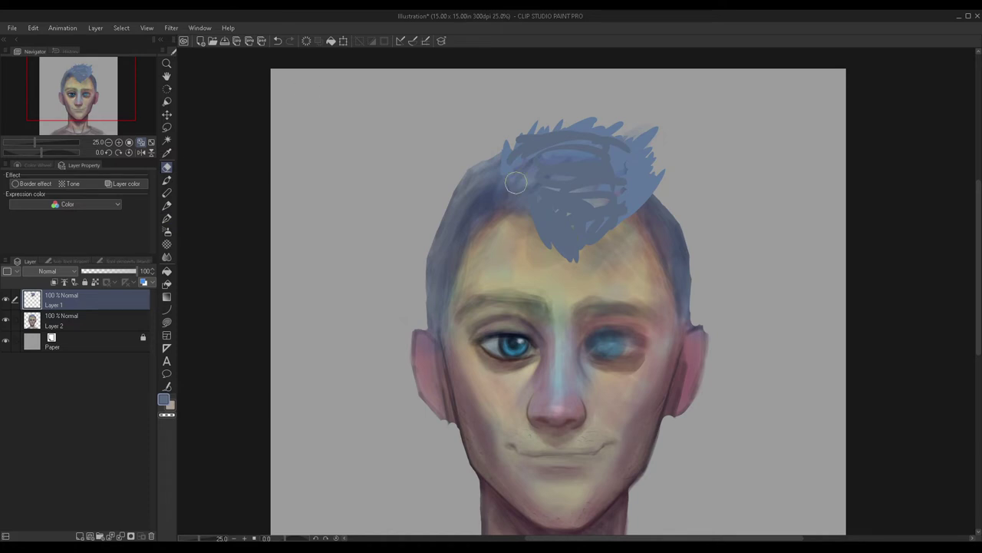
{"action": "mouse_move", "coordinate": [630, 201]}
{"action": "left_mouse_down"}
{"action": "mouse_move", "coordinate": [638, 105]}
{"action": "mouse_move", "coordinate": [626, 238]}
{"action": "mouse_move", "coordinate": [662, 129]}
{"action": "mouse_move", "coordinate": [635, 144]}
{"action": "mouse_move", "coordinate": [641, 199]}
{"action": "left_mouse_up"}
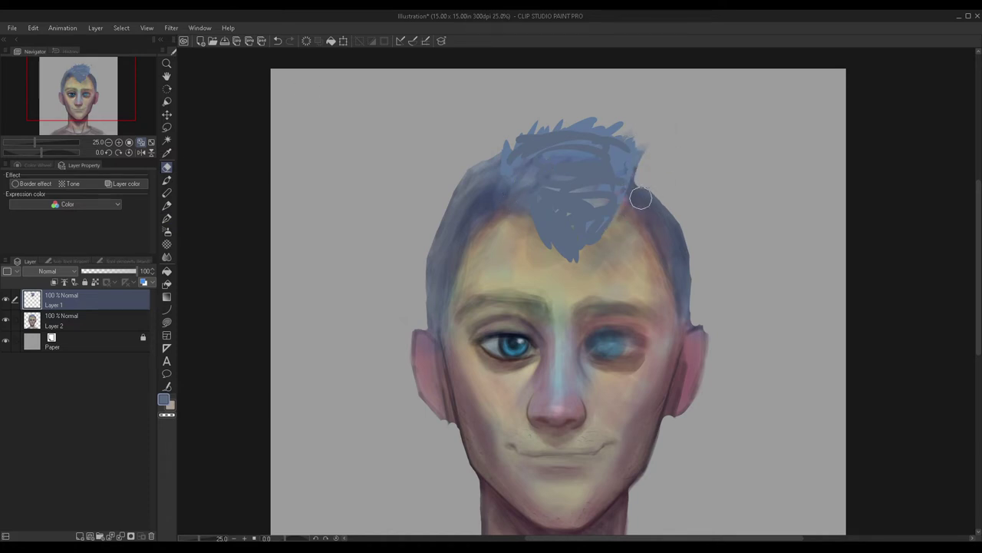
{"action": "left_click", "coordinate": [167, 218]}
{"action": "mouse_move", "coordinate": [608, 194]}
{"action": "left_mouse_down"}
{"action": "mouse_move", "coordinate": [618, 154]}
{"action": "mouse_move", "coordinate": [615, 216]}
{"action": "left_mouse_up"}
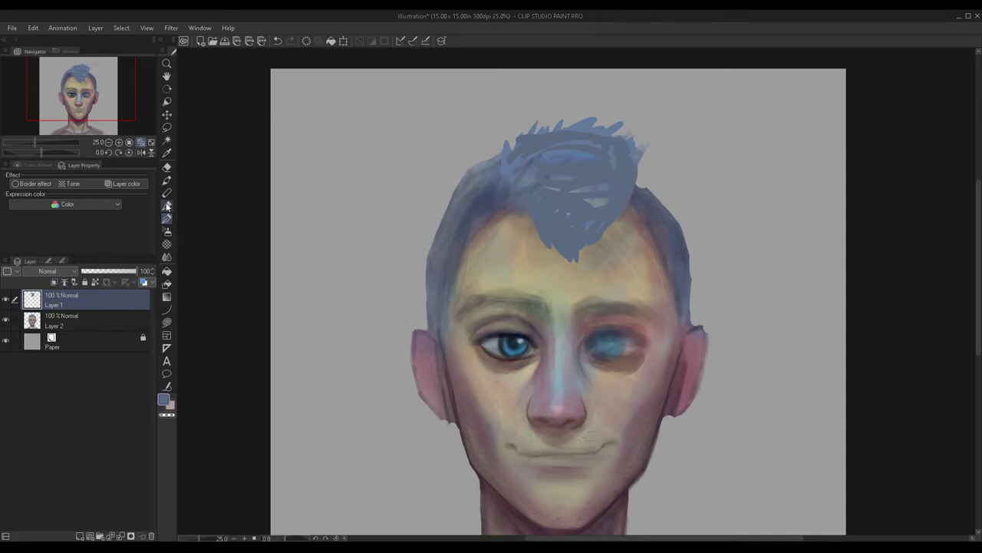
Step: Merge the hair layer into the portrait layer and erase the remaining spikes along the crown into a smooth outline
{"action": "key", "text": "ctrl+e"}
{"action": "left_click", "coordinate": [167, 166]}
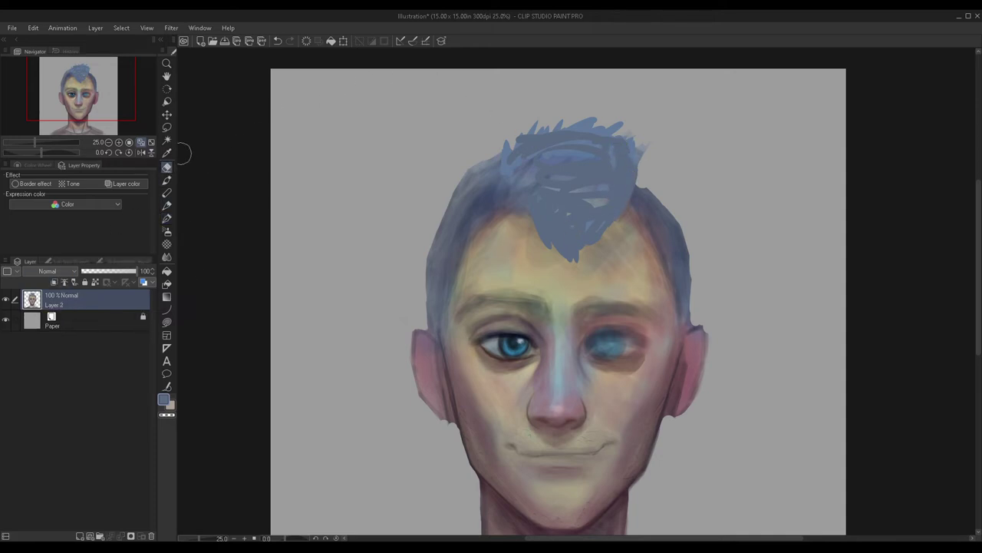
{"action": "left_click_drag", "start_coordinate": [649, 166], "coordinate": [613, 128]}
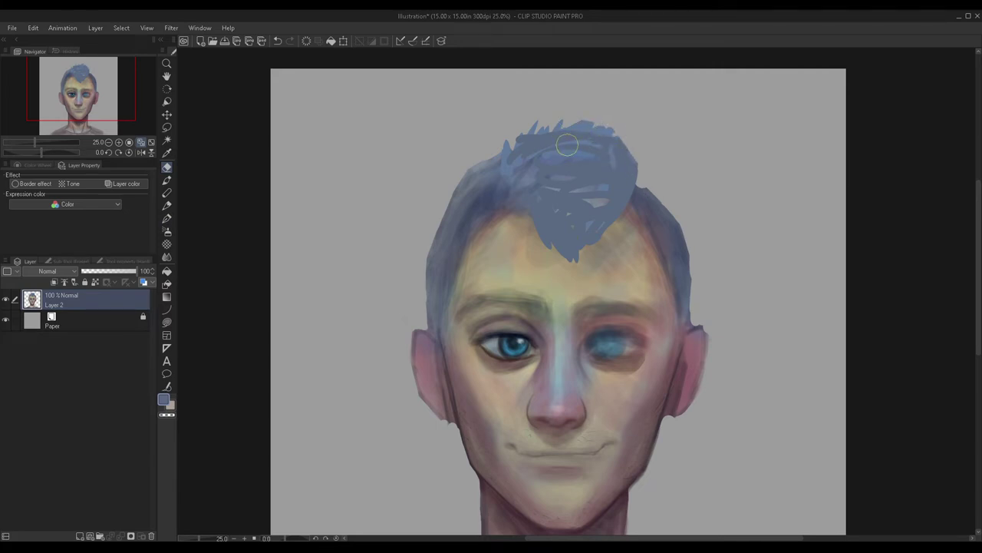
{"action": "mouse_move", "coordinate": [535, 130]}
{"action": "left_mouse_down"}
{"action": "mouse_move", "coordinate": [498, 143]}
{"action": "mouse_move", "coordinate": [538, 122]}
{"action": "mouse_move", "coordinate": [608, 122]}
{"action": "mouse_move", "coordinate": [559, 140]}
{"action": "left_mouse_up"}
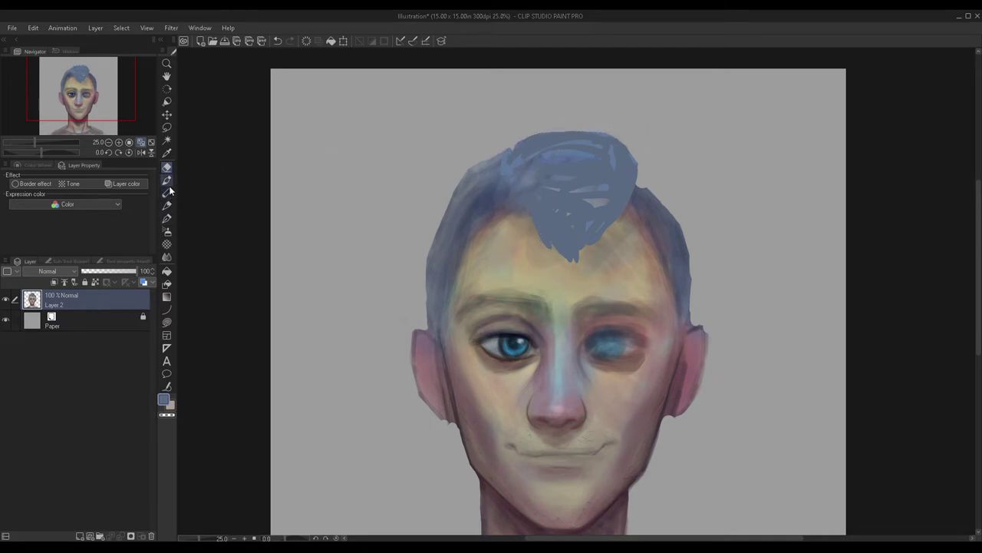
Step: Add a new layer and broaden the forelock's rounded outline with grey-blue pen strokes around the crown
{"action": "left_click", "coordinate": [166, 218]}
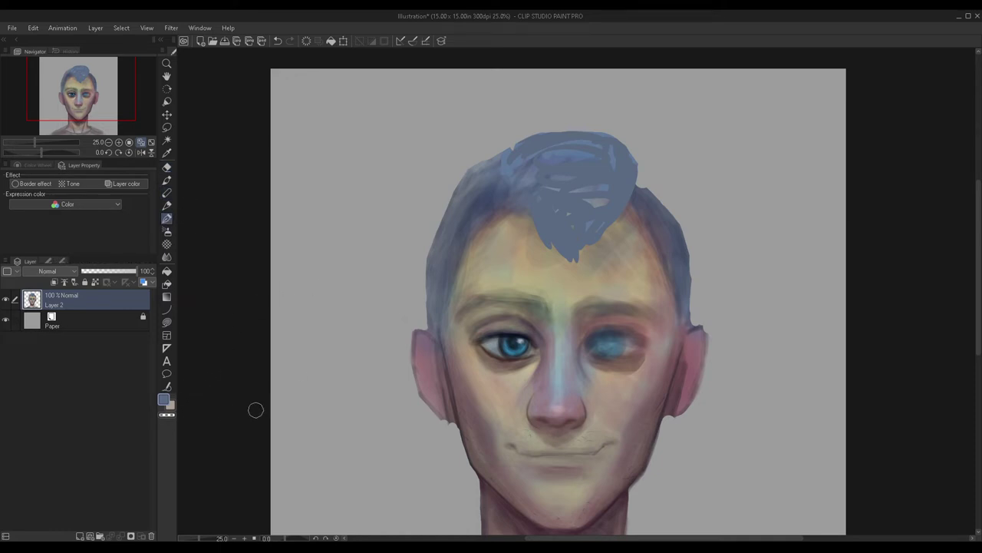
{"action": "left_click", "coordinate": [90, 535]}
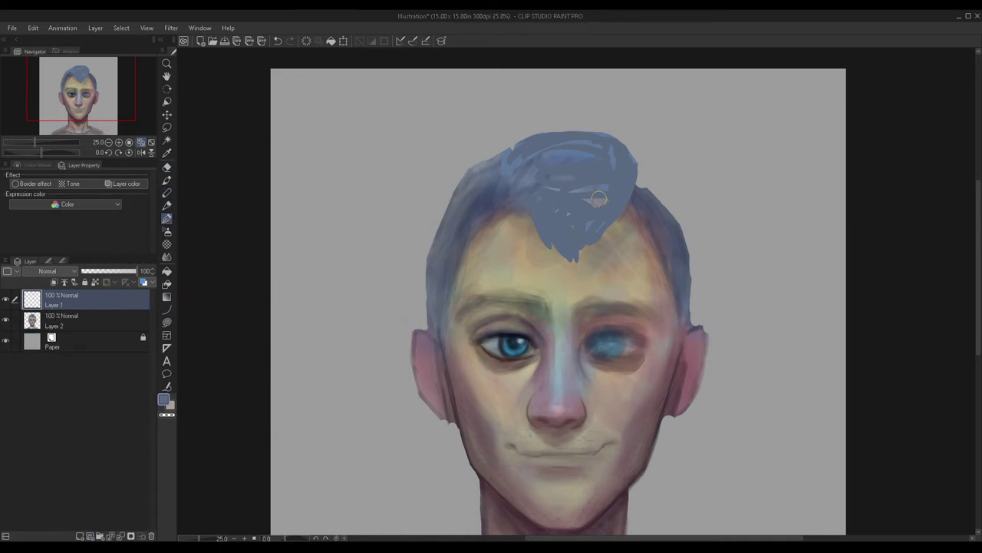
{"action": "mouse_move", "coordinate": [621, 200]}
{"action": "left_mouse_down"}
{"action": "mouse_move", "coordinate": [623, 162]}
{"action": "mouse_move", "coordinate": [638, 182]}
{"action": "mouse_move", "coordinate": [612, 139]}
{"action": "mouse_move", "coordinate": [635, 170]}
{"action": "mouse_move", "coordinate": [590, 156]}
{"action": "left_mouse_up"}
{"action": "mouse_move", "coordinate": [530, 159]}
{"action": "left_mouse_down"}
{"action": "mouse_move", "coordinate": [555, 152]}
{"action": "mouse_move", "coordinate": [558, 135]}
{"action": "mouse_move", "coordinate": [576, 149]}
{"action": "mouse_move", "coordinate": [569, 134]}
{"action": "mouse_move", "coordinate": [603, 146]}
{"action": "mouse_move", "coordinate": [538, 159]}
{"action": "left_mouse_up"}
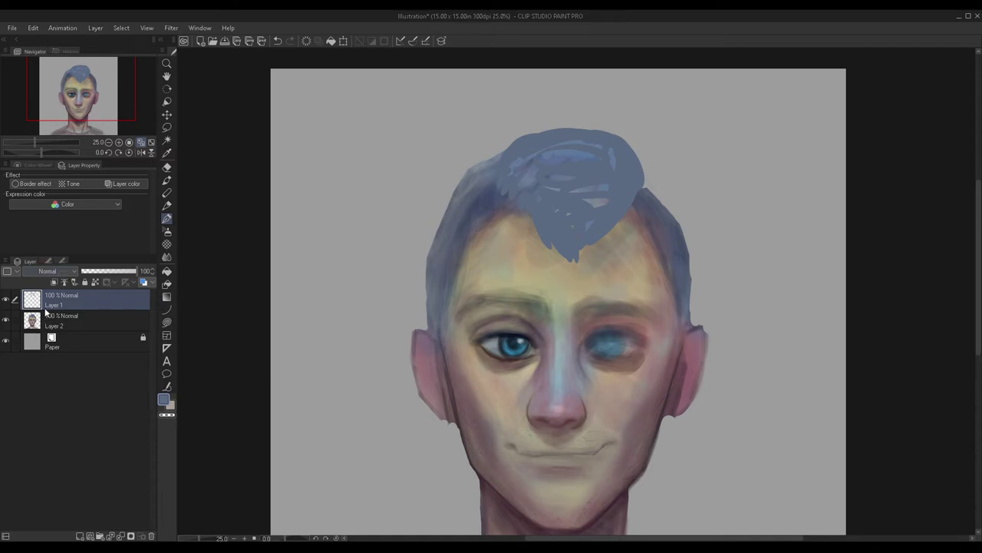
Step: Try the Multiply and Darken blending modes on the outline layer and merge it into the portrait layer
{"action": "left_click", "coordinate": [44, 307]}
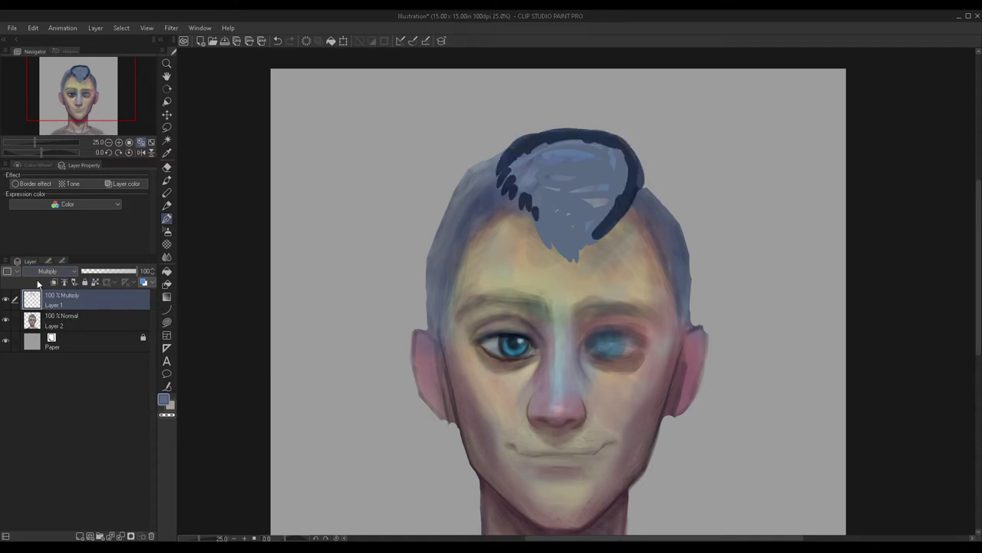
{"action": "scroll", "coordinate": [40, 275], "scroll_direction": "up", "scroll_amount": 1}
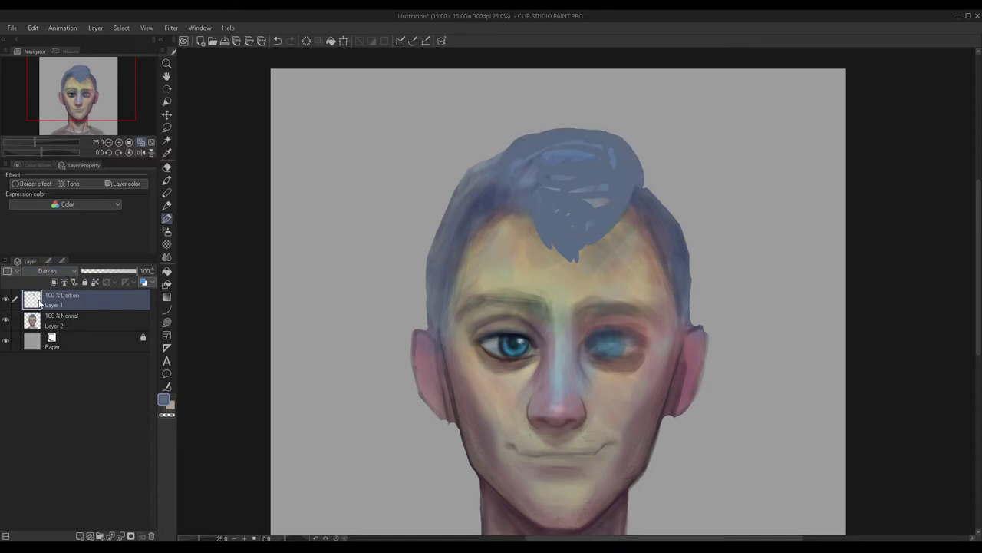
{"action": "key", "text": "Up"}
{"action": "key", "text": "ctrl+e"}
Step: Add a layer beneath the portrait and paint dark blue hair along the side of the head above the unfinished eye's ear
{"action": "scroll", "coordinate": [440, 162], "scroll_direction": "down", "scroll_amount": 2}
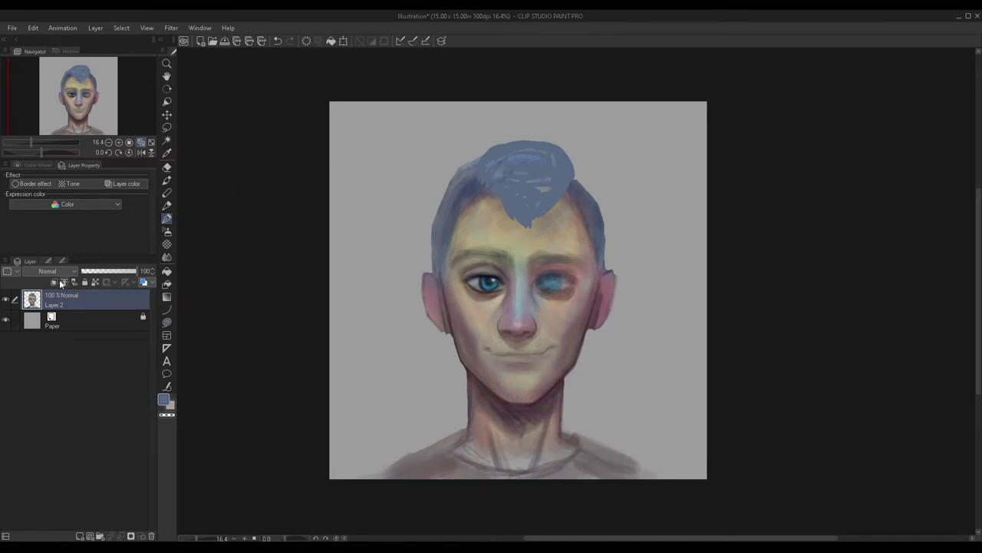
{"action": "left_click", "coordinate": [79, 536]}
{"action": "left_click_drag", "start_coordinate": [86, 302], "coordinate": [87, 329]}
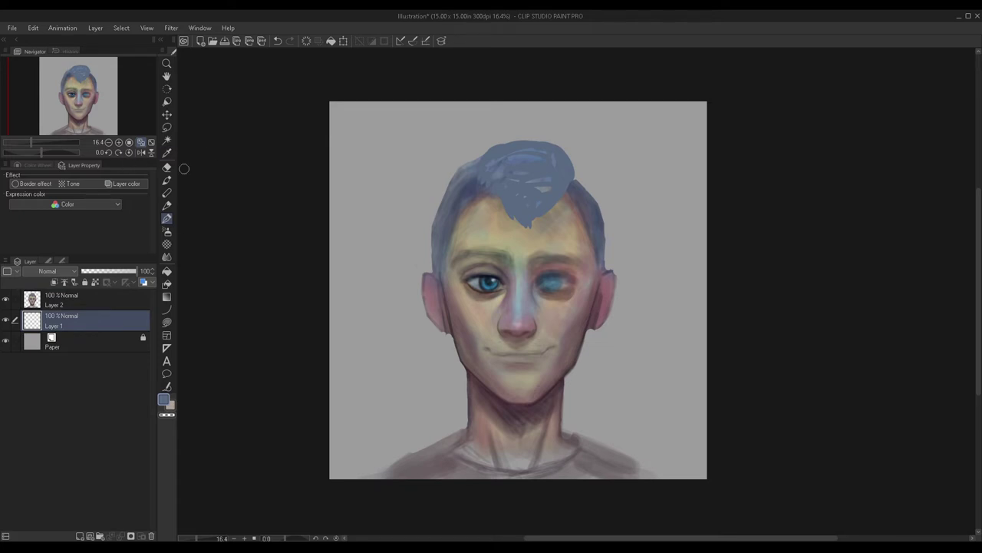
{"action": "scroll", "coordinate": [542, 178], "scroll_direction": "up", "scroll_amount": 4}
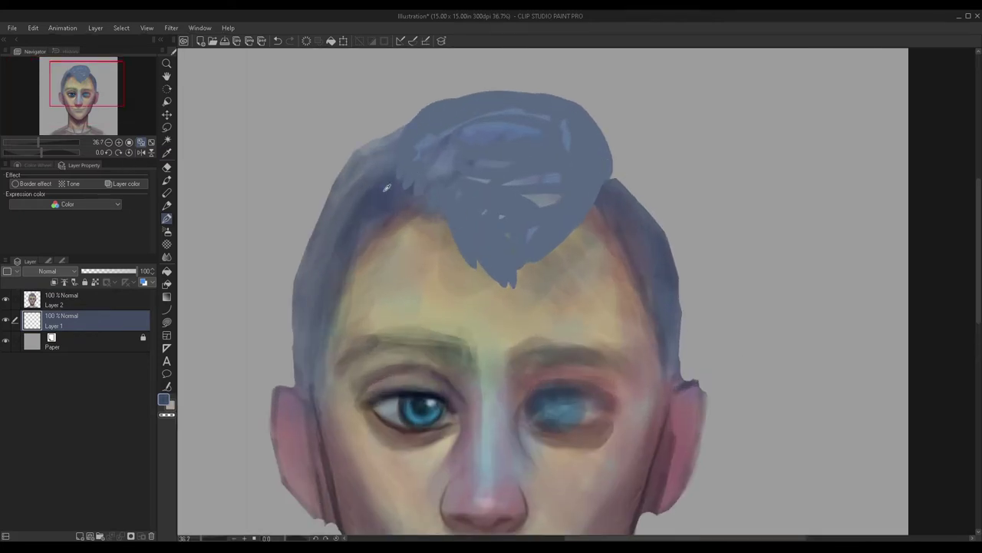
{"action": "left_click_drag", "start_coordinate": [591, 170], "coordinate": [644, 206]}
{"action": "mouse_move", "coordinate": [590, 138]}
{"action": "left_mouse_down"}
{"action": "mouse_move", "coordinate": [647, 219]}
{"action": "mouse_move", "coordinate": [673, 283]}
{"action": "left_mouse_up"}
{"action": "scroll", "coordinate": [587, 163], "scroll_direction": "down", "scroll_amount": 2}
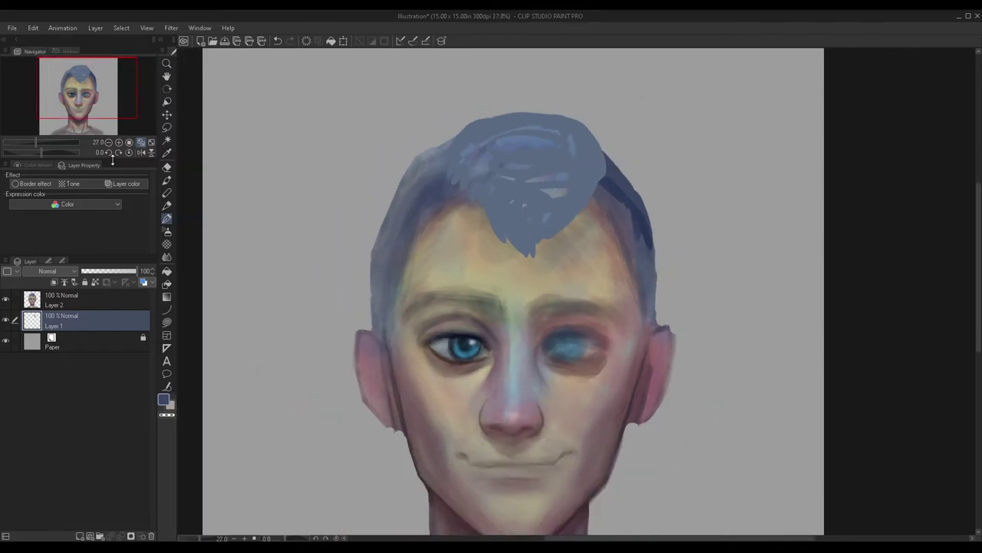
Step: Erase excess dark blue from the side hair and merge the portrait layer down onto that layer
{"action": "left_click", "coordinate": [167, 167]}
{"action": "scroll", "coordinate": [626, 211], "scroll_direction": "up", "scroll_amount": 2}
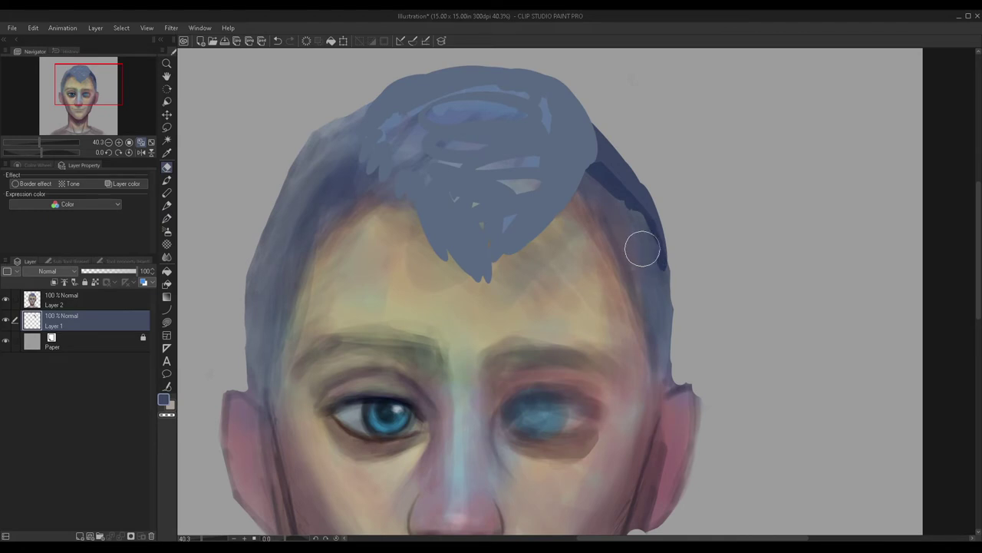
{"action": "left_click_drag", "start_coordinate": [627, 221], "coordinate": [604, 188]}
{"action": "scroll", "coordinate": [530, 254], "scroll_direction": "down", "scroll_amount": 2}
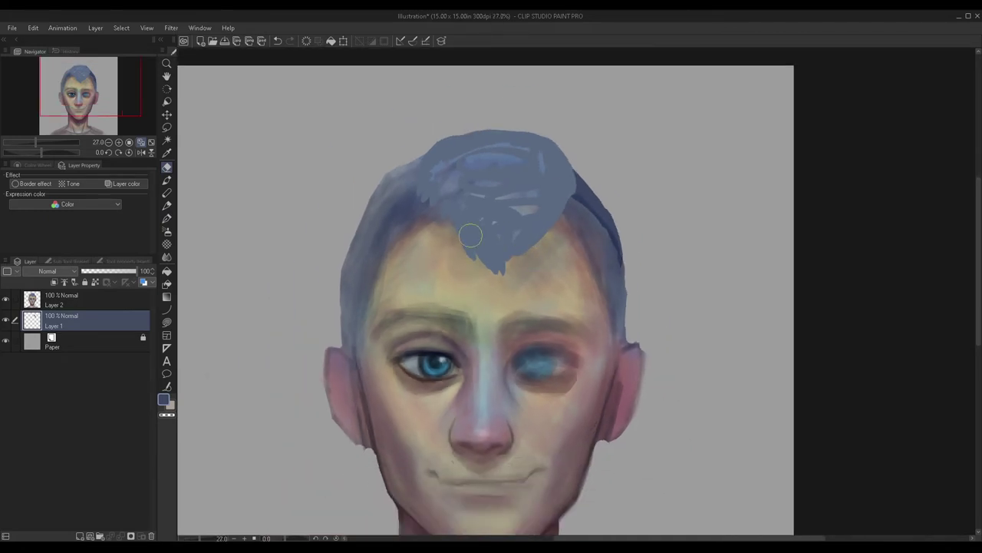
{"action": "left_click", "coordinate": [92, 304]}
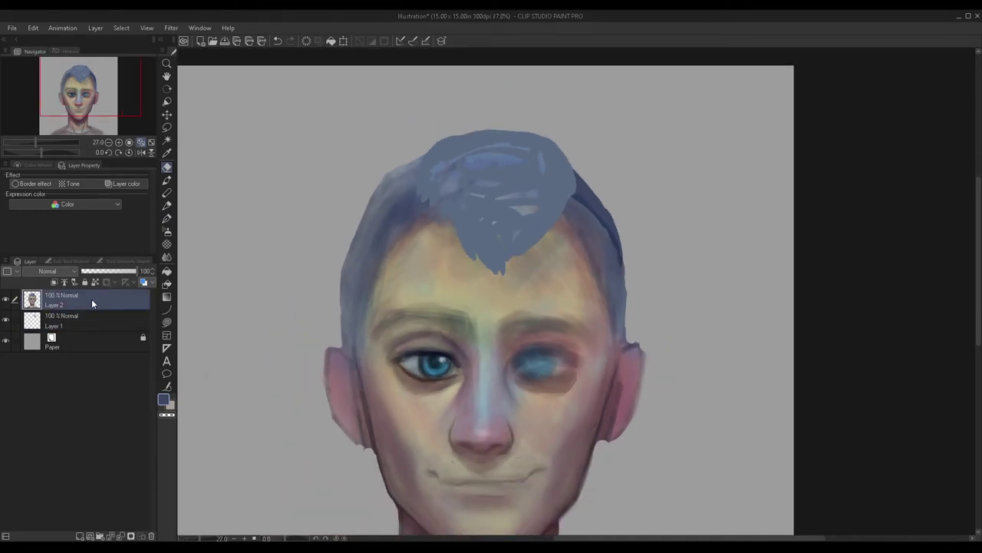
{"action": "key", "text": "ctrl+e"}
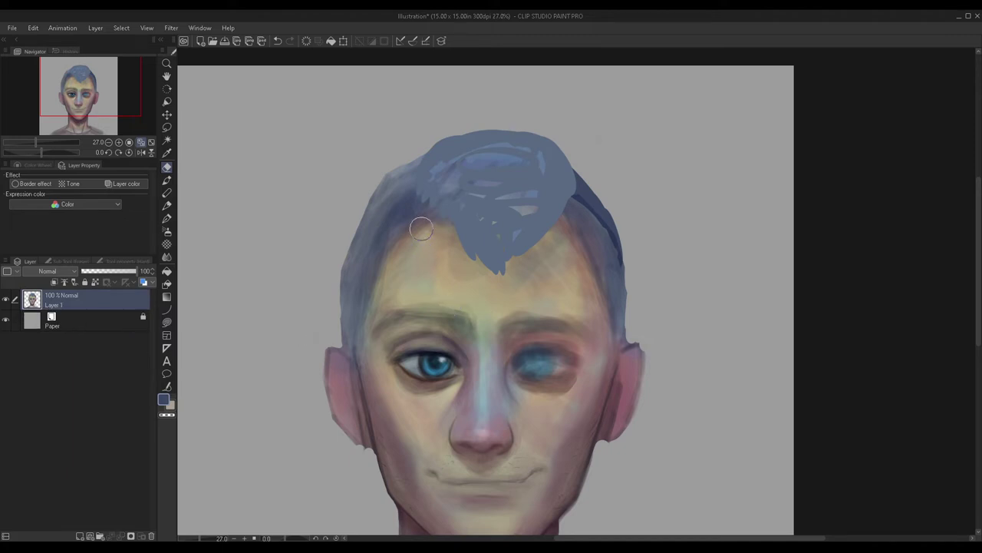
Step: On a new layer, try covering the finished eye's iris and pupil with pale grey-blue
{"action": "scroll", "coordinate": [422, 240], "scroll_direction": "down", "scroll_amount": 1}
{"action": "left_click_drag", "start_coordinate": [134, 108], "coordinate": [130, 117]}
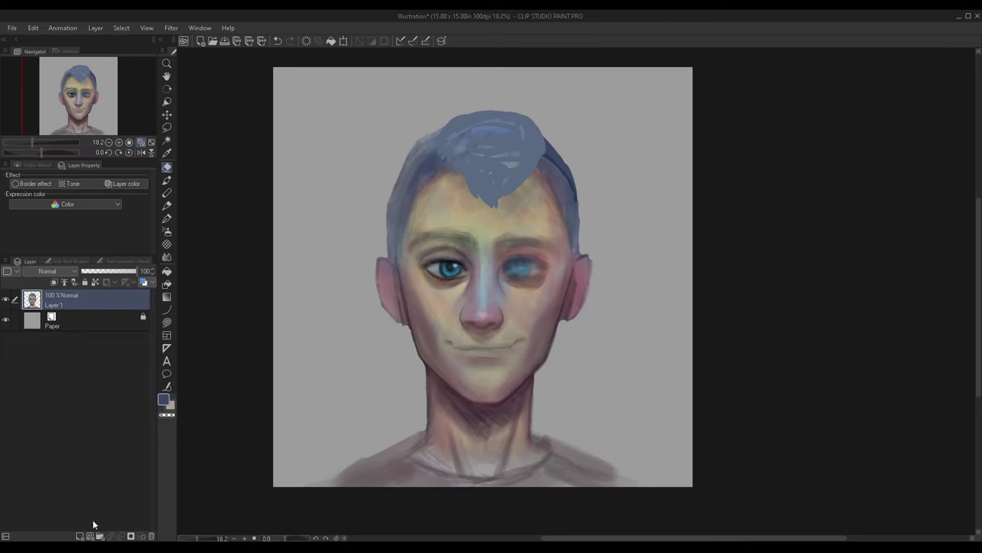
{"action": "left_click", "coordinate": [79, 536]}
{"action": "left_click", "coordinate": [173, 183]}
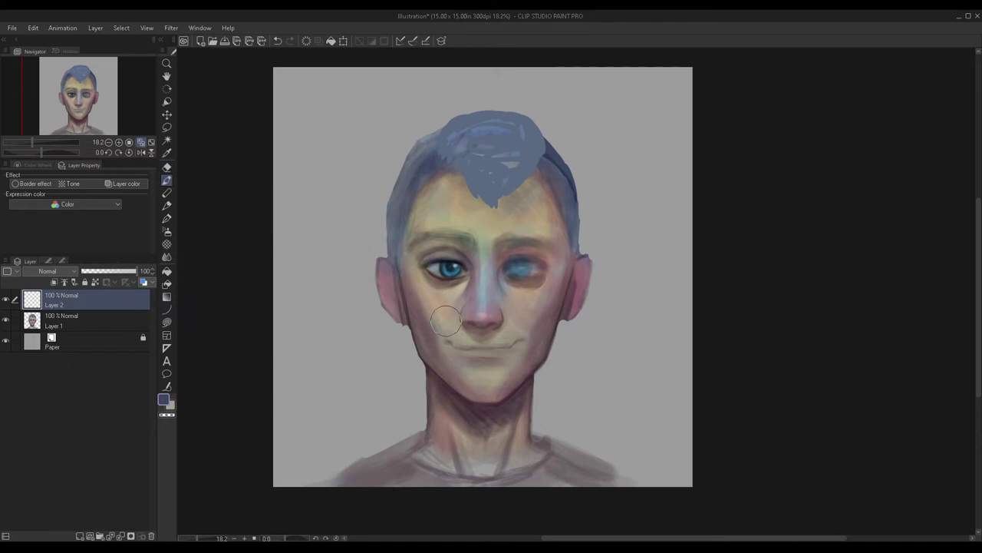
{"action": "scroll", "coordinate": [445, 265], "scroll_direction": "up", "scroll_amount": 4}
{"action": "mouse_move", "coordinate": [428, 230]}
{"action": "left_mouse_down"}
{"action": "mouse_move", "coordinate": [412, 226]}
{"action": "mouse_move", "coordinate": [391, 237]}
{"action": "mouse_move", "coordinate": [456, 227]}
{"action": "mouse_move", "coordinate": [460, 265]}
{"action": "left_mouse_up"}
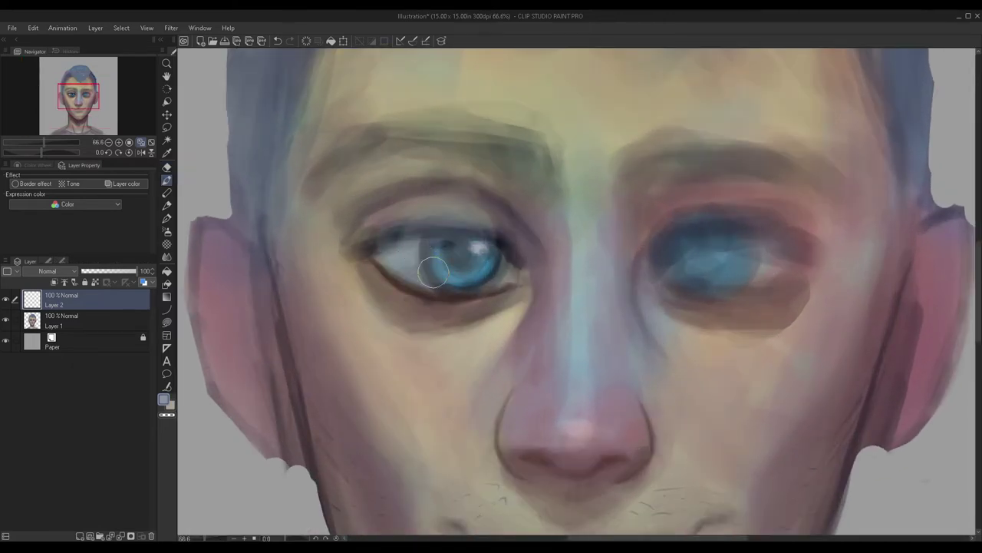
{"action": "scroll", "coordinate": [460, 265], "scroll_direction": "down", "scroll_amount": 2}
{"action": "mouse_move", "coordinate": [456, 244]}
{"action": "left_mouse_down"}
{"action": "mouse_move", "coordinate": [437, 249]}
{"action": "mouse_move", "coordinate": [441, 263]}
{"action": "mouse_move", "coordinate": [465, 234]}
{"action": "mouse_move", "coordinate": [470, 244]}
{"action": "mouse_move", "coordinate": [397, 238]}
{"action": "mouse_move", "coordinate": [433, 261]}
{"action": "left_mouse_up"}
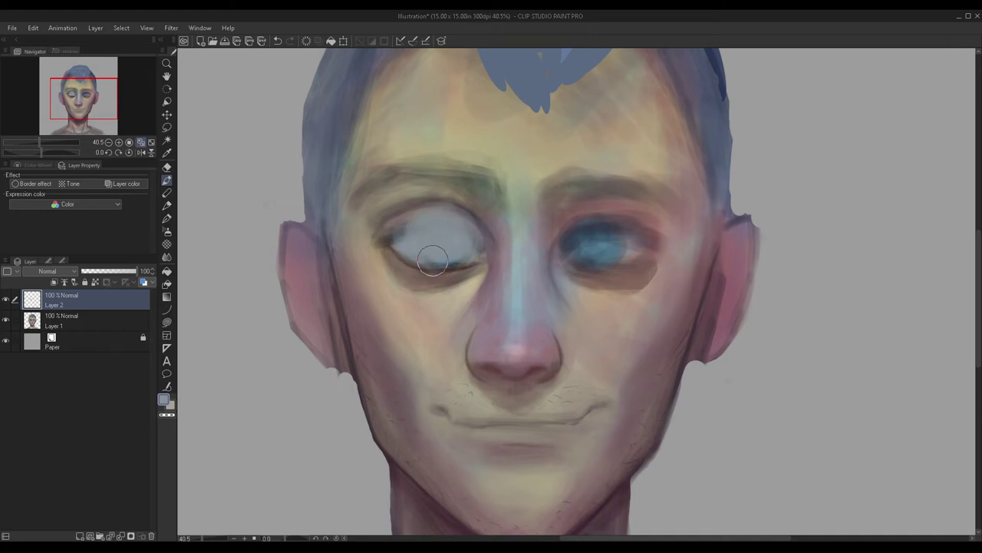
Step: Try a dark blue iris on the blanked-out eye, undo the last stroke and delete the trial layer
{"action": "double_click", "coordinate": [166, 402]}
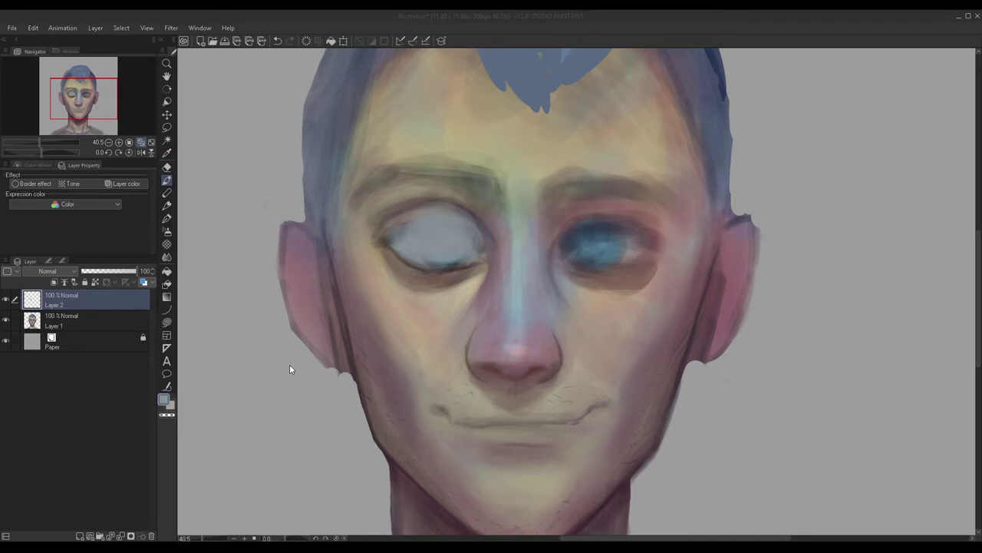
{"action": "left_click", "coordinate": [443, 319]}
{"action": "mouse_move", "coordinate": [453, 259]}
{"action": "left_mouse_down"}
{"action": "mouse_move", "coordinate": [427, 239]}
{"action": "mouse_move", "coordinate": [440, 227]}
{"action": "mouse_move", "coordinate": [430, 237]}
{"action": "left_mouse_up"}
{"action": "key", "text": "ctrl+z"}
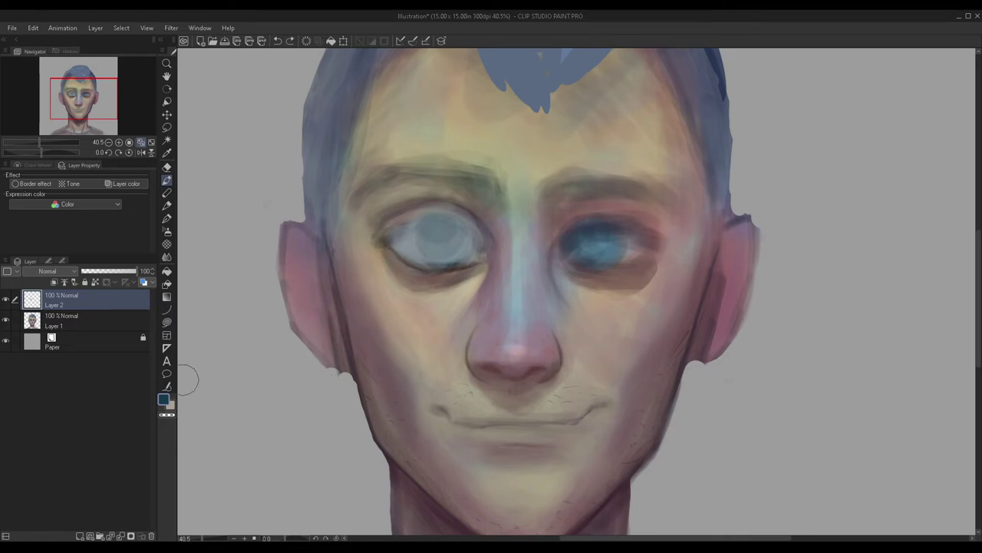
{"action": "left_click", "coordinate": [151, 535]}
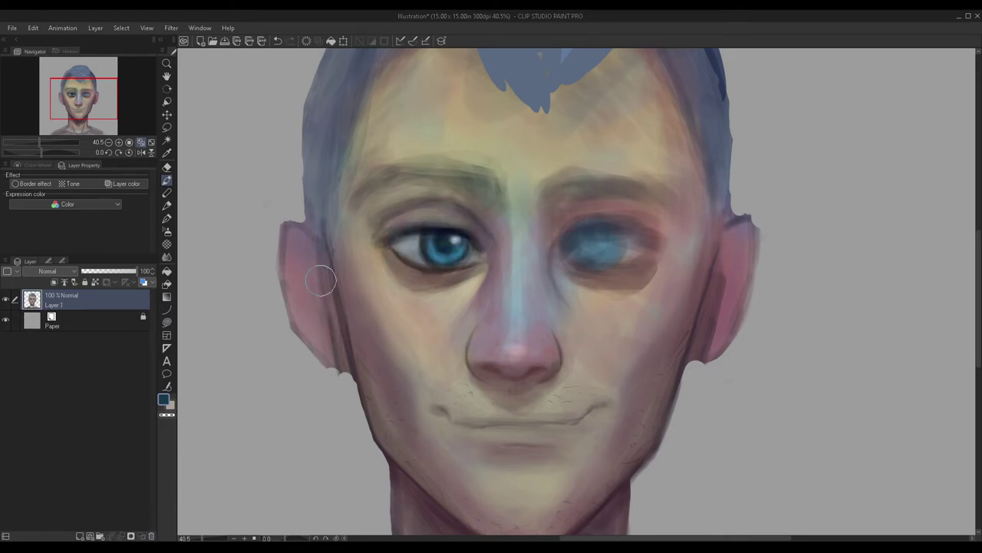
Step: Paint pale grey-blue over the finished eye's iris and pupil directly on the portrait layer
{"action": "scroll", "coordinate": [438, 230], "scroll_direction": "up", "scroll_amount": 5}
{"action": "mouse_move", "coordinate": [479, 262]}
{"action": "left_mouse_down"}
{"action": "mouse_move", "coordinate": [444, 227]}
{"action": "mouse_move", "coordinate": [500, 241]}
{"action": "mouse_move", "coordinate": [458, 249]}
{"action": "mouse_move", "coordinate": [430, 225]}
{"action": "mouse_move", "coordinate": [492, 231]}
{"action": "mouse_move", "coordinate": [431, 247]}
{"action": "mouse_move", "coordinate": [398, 230]}
{"action": "mouse_move", "coordinate": [485, 231]}
{"action": "mouse_move", "coordinate": [524, 248]}
{"action": "mouse_move", "coordinate": [416, 268]}
{"action": "left_mouse_up"}
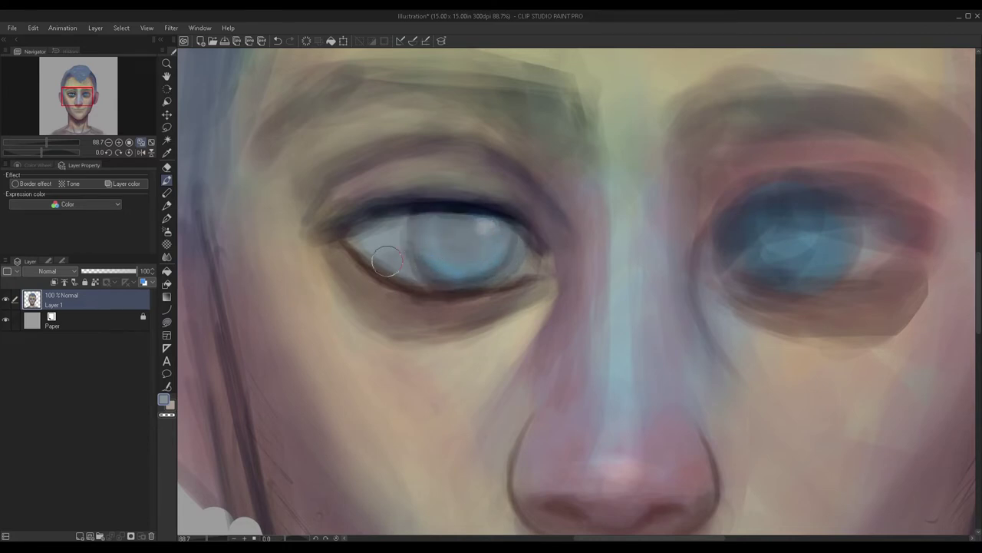
{"action": "scroll", "coordinate": [391, 196], "scroll_direction": "down", "scroll_amount": 5}
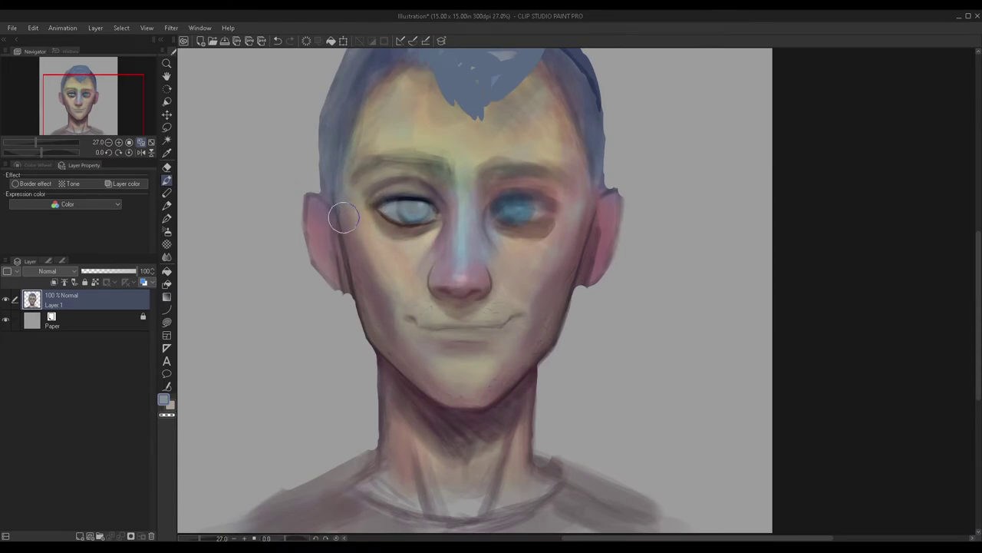
Step: On a new layer, airbrush sampled skin tones over the cyan and pink highlights along the nose
{"action": "left_click", "coordinate": [80, 535]}
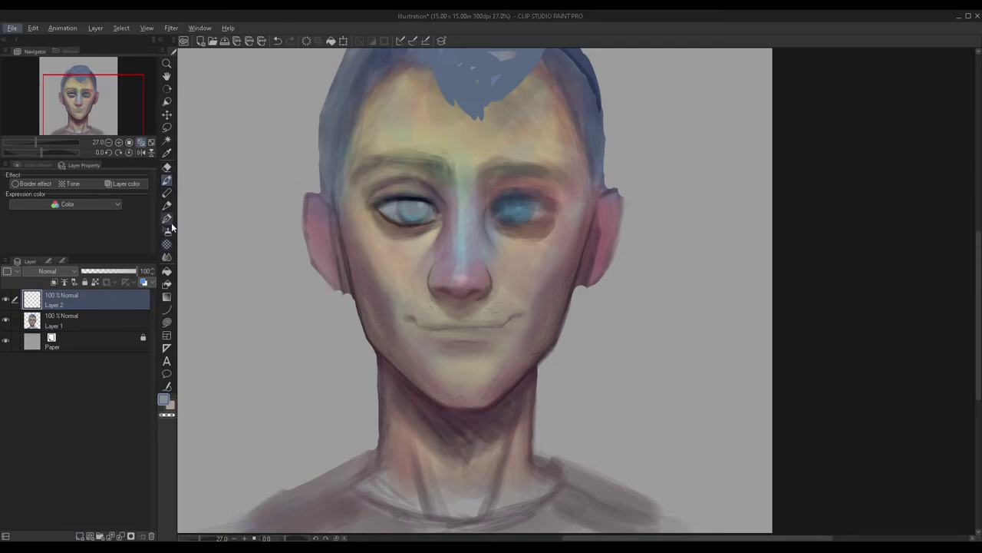
{"action": "left_click", "coordinate": [166, 230]}
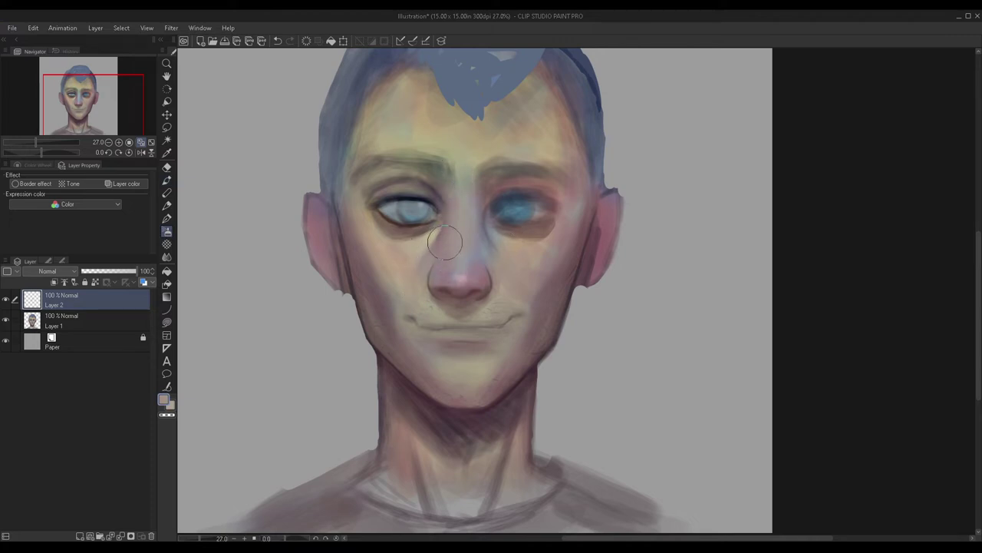
{"action": "mouse_move", "coordinate": [475, 271]}
{"action": "left_mouse_down"}
{"action": "mouse_move", "coordinate": [459, 244]}
{"action": "mouse_move", "coordinate": [479, 235]}
{"action": "mouse_move", "coordinate": [465, 197]}
{"action": "mouse_move", "coordinate": [457, 270]}
{"action": "mouse_move", "coordinate": [455, 203]}
{"action": "left_mouse_up"}
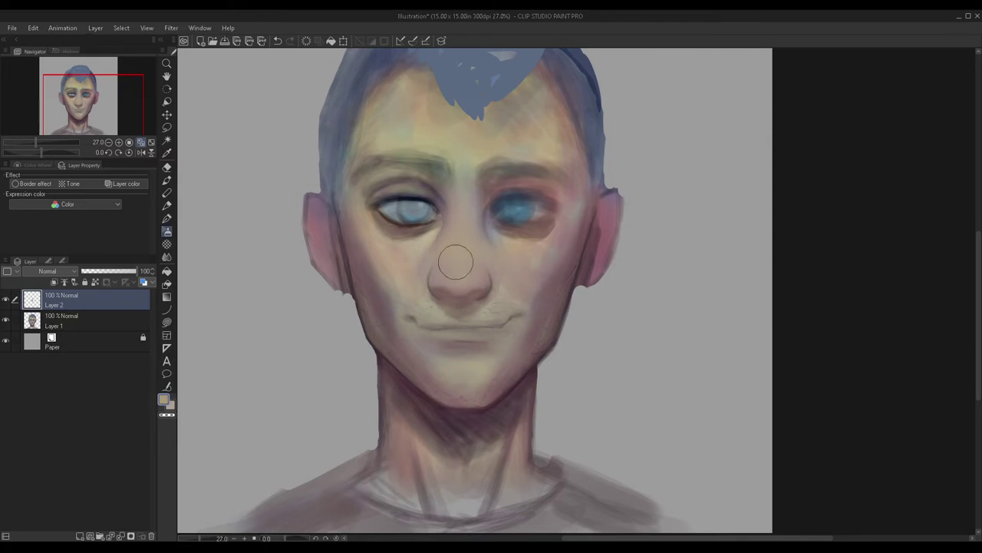
Step: Set the nose repaint layer's opacity to 60% and merge it into the portrait layer
{"action": "left_click", "coordinate": [114, 271]}
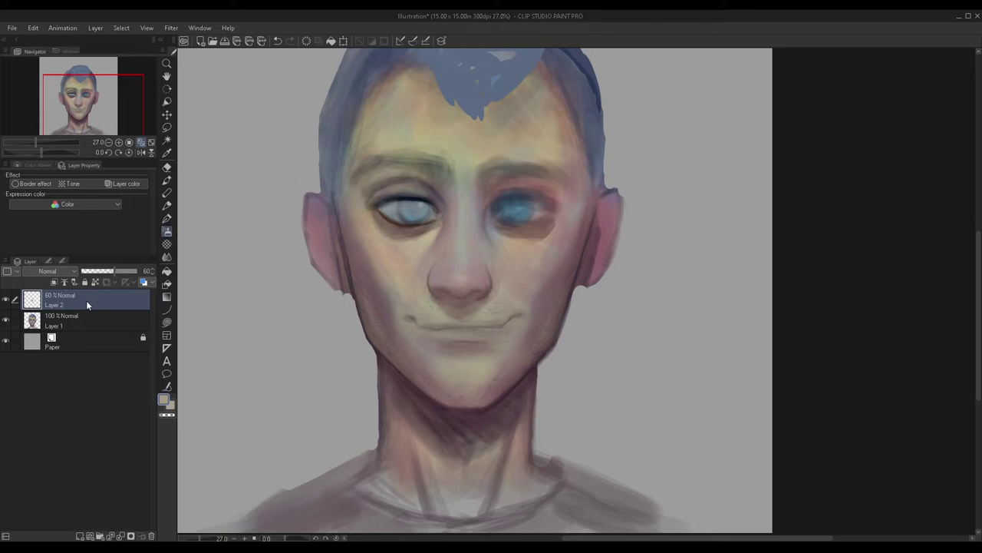
{"action": "key", "text": "ctrl+e"}
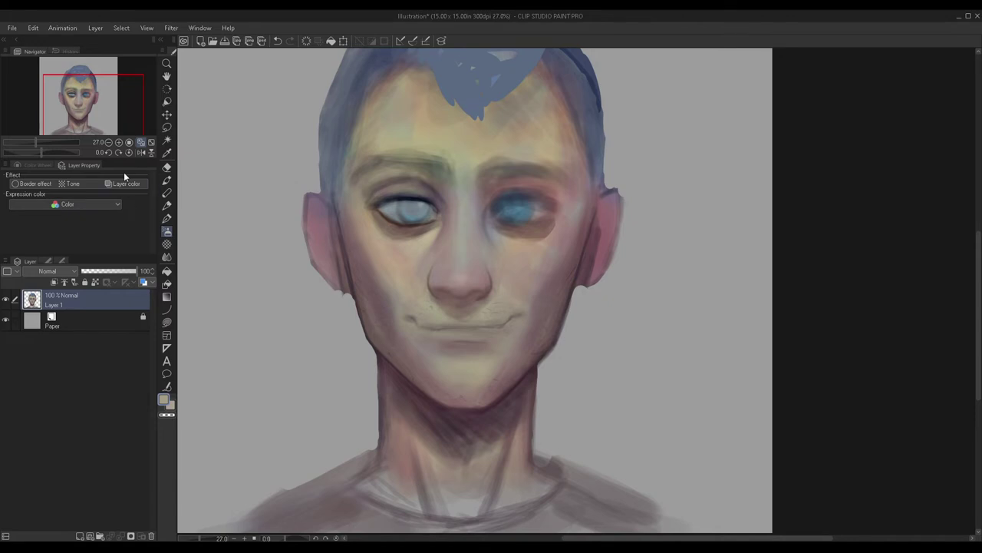
Step: On a new layer, paint sampled grey-beige over the finished eye's remaining iris with the TEST watercolor brush
{"action": "left_click", "coordinate": [167, 181]}
{"action": "left_click", "coordinate": [79, 536]}
{"action": "left_click", "coordinate": [68, 261]}
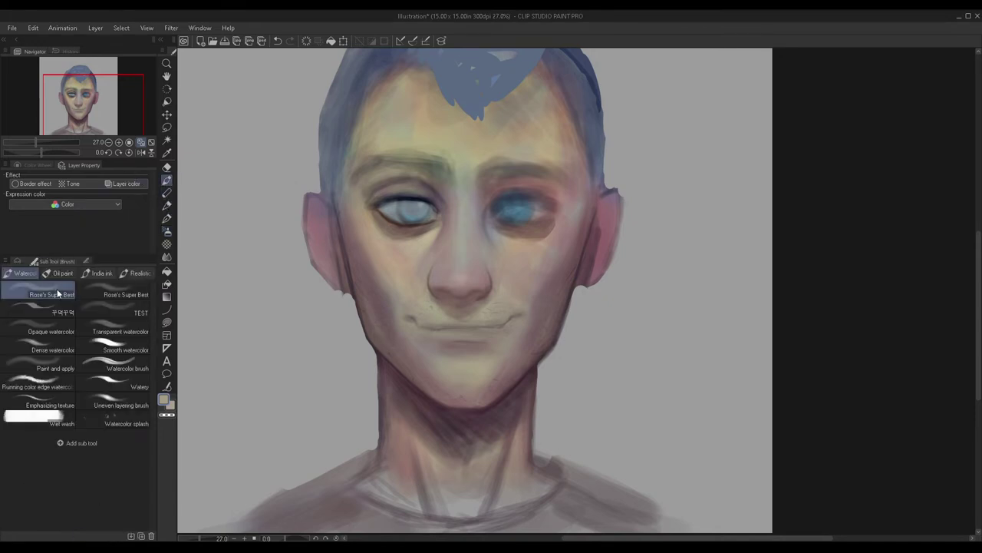
{"action": "left_click", "coordinate": [124, 311]}
{"action": "scroll", "coordinate": [414, 217], "scroll_direction": "up", "scroll_amount": 2}
{"action": "scroll", "coordinate": [414, 217], "scroll_direction": "down", "scroll_amount": 2}
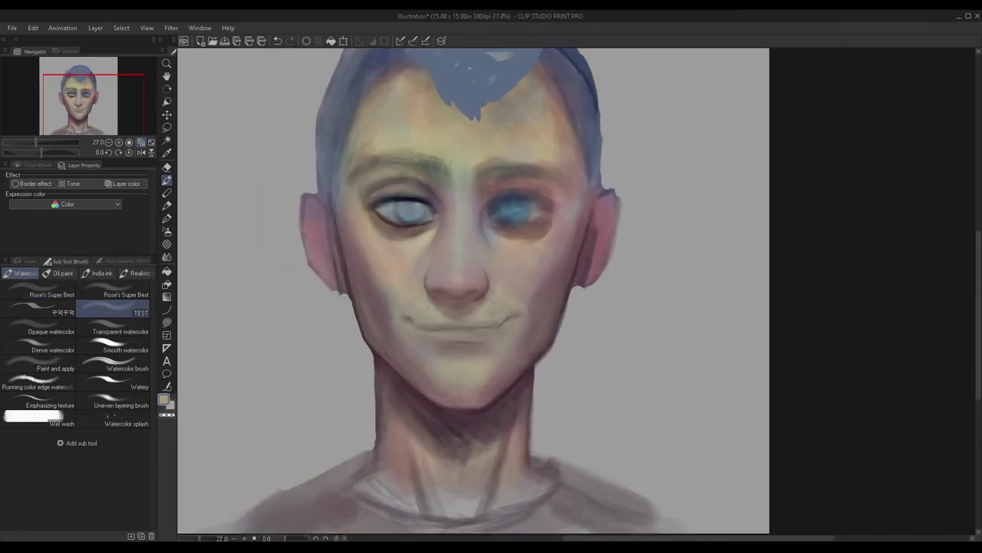
{"action": "scroll", "coordinate": [415, 119], "scroll_direction": "up", "scroll_amount": 3}
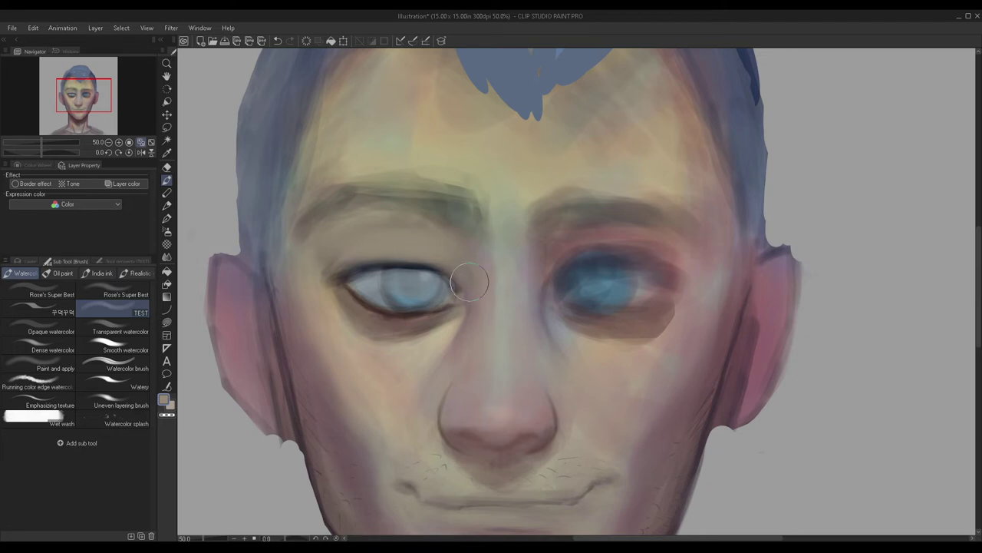
{"action": "scroll", "coordinate": [345, 235], "scroll_direction": "down", "scroll_amount": 2}
{"action": "scroll", "coordinate": [360, 253], "scroll_direction": "up", "scroll_amount": 2}
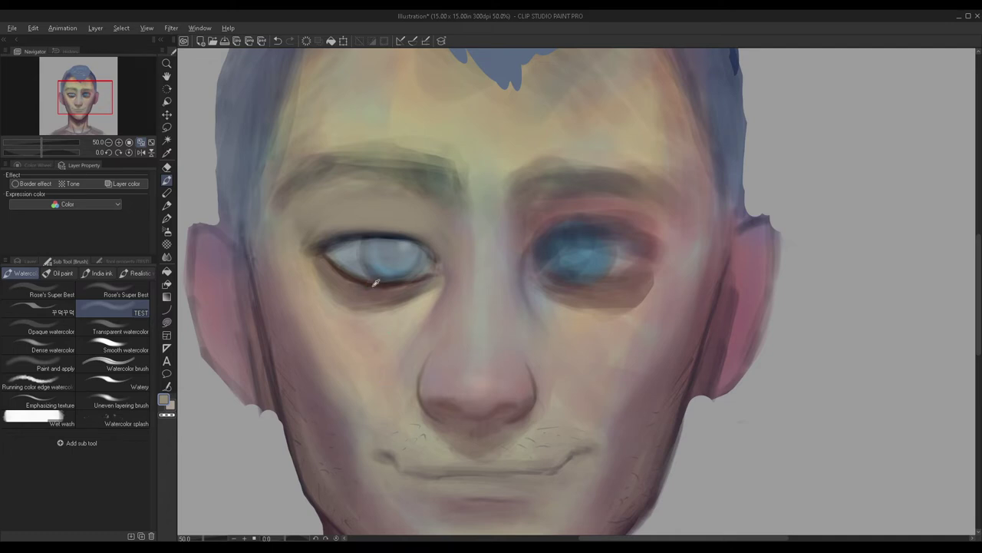
{"action": "mouse_move", "coordinate": [408, 259]}
{"action": "left_mouse_down"}
{"action": "mouse_move", "coordinate": [390, 259]}
{"action": "mouse_move", "coordinate": [416, 256]}
{"action": "left_mouse_up"}
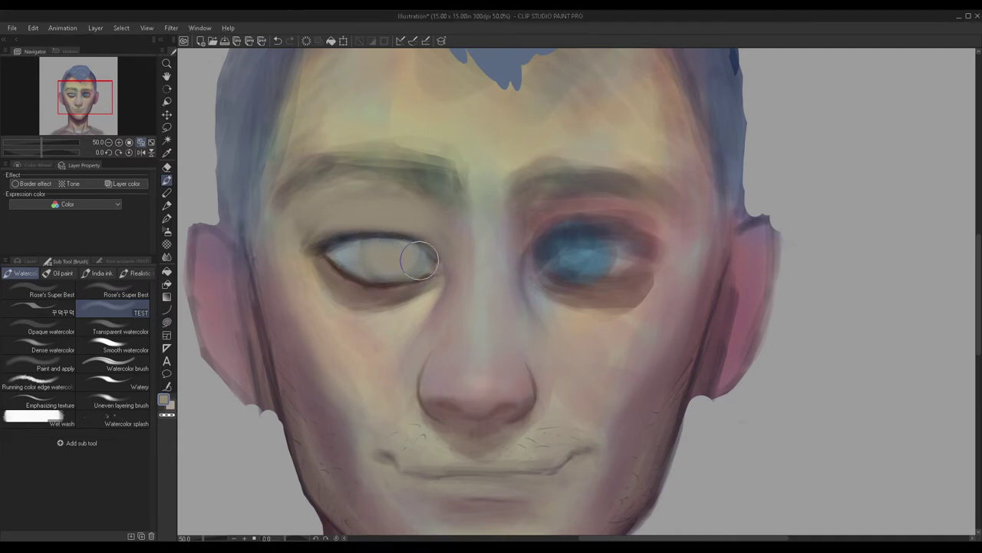
{"action": "scroll", "coordinate": [342, 217], "scroll_direction": "down", "scroll_amount": 3}
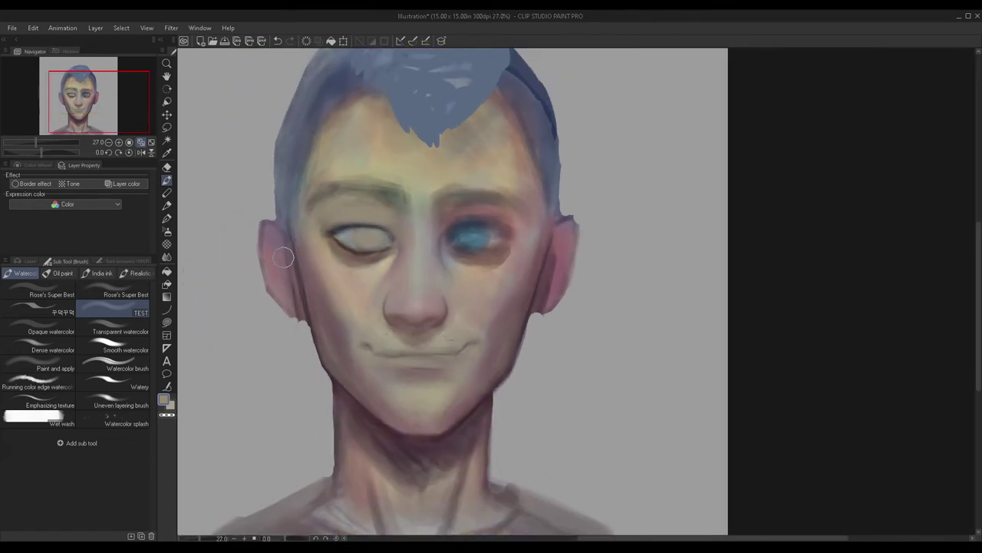
Step: Set the drawing colour to white and brighten the centre of the blanked-out eyeball
{"action": "double_click", "coordinate": [161, 400]}
{"action": "left_click_drag", "start_coordinate": [354, 247], "coordinate": [368, 235]}
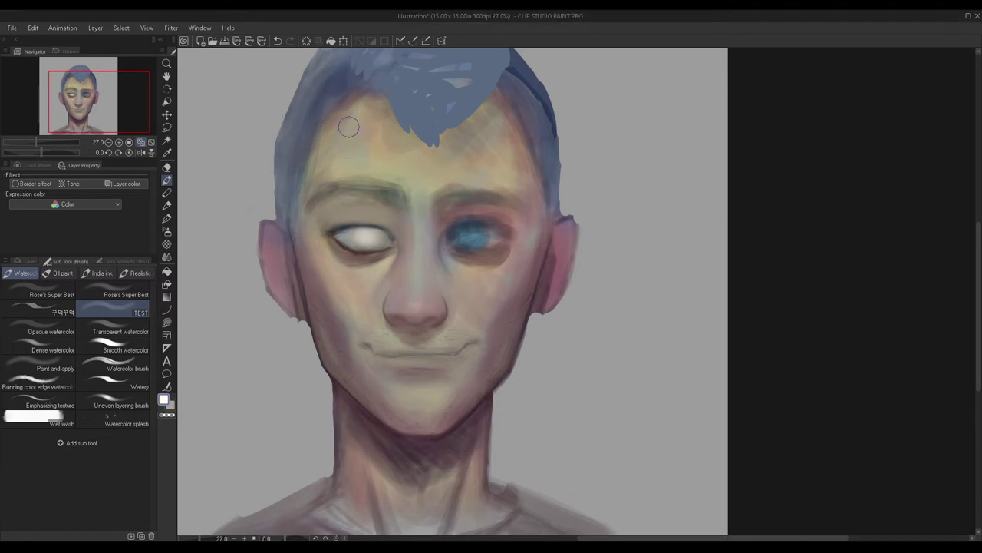
Step: Paint a thick dark arch above the white eye with a smaller 꾸덕꾸덕 watercolor brush to raise the upper lid
{"action": "scroll", "coordinate": [303, 207], "scroll_direction": "up", "scroll_amount": 3}
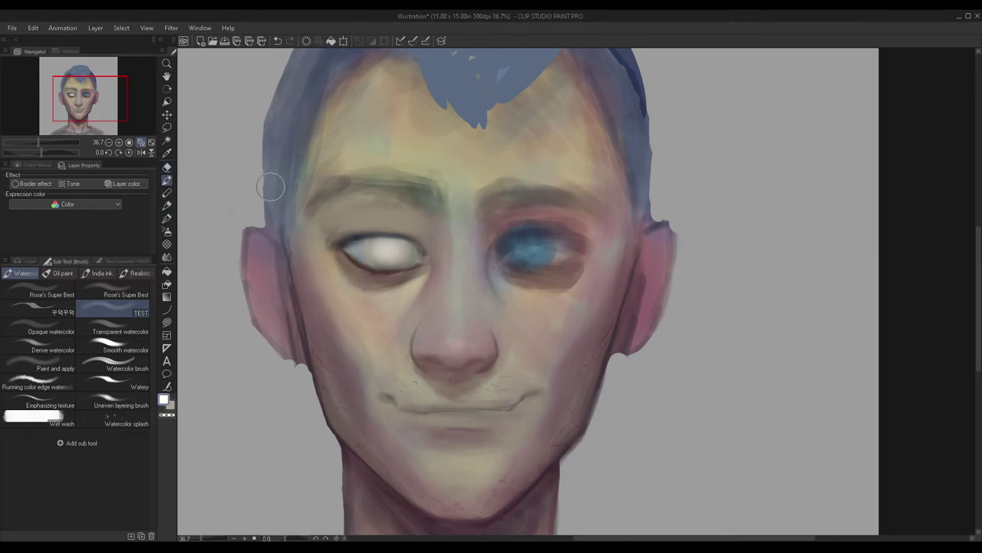
{"action": "scroll", "coordinate": [218, 173], "scroll_direction": "up", "scroll_amount": 1}
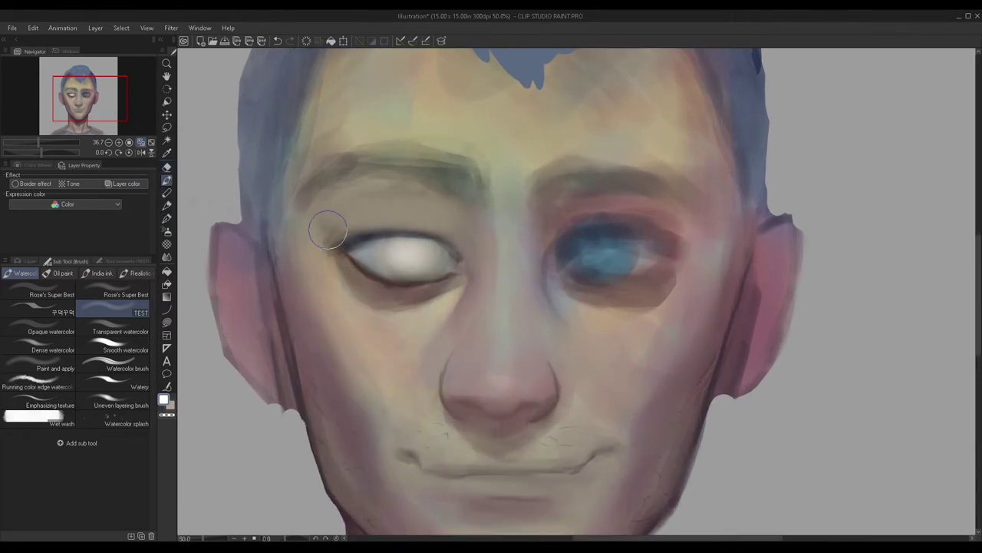
{"action": "left_click", "coordinate": [48, 307]}
{"action": "key", "text": "bracketleft"}
{"action": "key", "text": "bracketleft"}
{"action": "key", "text": "bracketleft"}
{"action": "key", "text": "bracketleft"}
{"action": "key", "text": "bracketleft"}
{"action": "key", "text": "bracketleft"}
{"action": "mouse_move", "coordinate": [349, 244]}
{"action": "left_mouse_down"}
{"action": "mouse_move", "coordinate": [370, 232]}
{"action": "mouse_move", "coordinate": [363, 244]}
{"action": "mouse_move", "coordinate": [385, 224]}
{"action": "mouse_move", "coordinate": [353, 244]}
{"action": "mouse_move", "coordinate": [405, 235]}
{"action": "mouse_move", "coordinate": [408, 225]}
{"action": "mouse_move", "coordinate": [373, 247]}
{"action": "mouse_move", "coordinate": [455, 268]}
{"action": "mouse_move", "coordinate": [411, 228]}
{"action": "mouse_move", "coordinate": [452, 246]}
{"action": "mouse_move", "coordinate": [384, 227]}
{"action": "mouse_move", "coordinate": [355, 245]}
{"action": "mouse_move", "coordinate": [393, 225]}
{"action": "mouse_move", "coordinate": [355, 230]}
{"action": "mouse_move", "coordinate": [395, 223]}
{"action": "mouse_move", "coordinate": [358, 231]}
{"action": "mouse_move", "coordinate": [429, 239]}
{"action": "mouse_move", "coordinate": [386, 222]}
{"action": "mouse_move", "coordinate": [427, 239]}
{"action": "mouse_move", "coordinate": [342, 240]}
{"action": "left_mouse_up"}
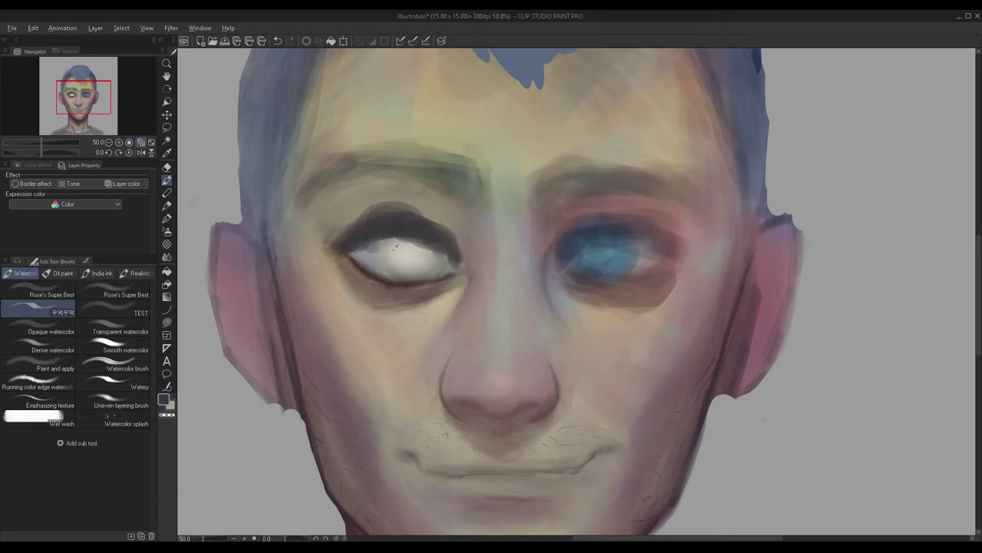
Step: Extend the eye white up into the dark arch and redraw the thin dark rim around the eyeball
{"action": "mouse_move", "coordinate": [413, 229]}
{"action": "left_mouse_down"}
{"action": "mouse_move", "coordinate": [396, 248]}
{"action": "mouse_move", "coordinate": [397, 236]}
{"action": "mouse_move", "coordinate": [435, 246]}
{"action": "mouse_move", "coordinate": [359, 241]}
{"action": "mouse_move", "coordinate": [393, 233]}
{"action": "mouse_move", "coordinate": [376, 225]}
{"action": "mouse_move", "coordinate": [376, 236]}
{"action": "mouse_move", "coordinate": [439, 257]}
{"action": "mouse_move", "coordinate": [411, 238]}
{"action": "mouse_move", "coordinate": [370, 235]}
{"action": "mouse_move", "coordinate": [356, 255]}
{"action": "mouse_move", "coordinate": [352, 191]}
{"action": "mouse_move", "coordinate": [389, 224]}
{"action": "mouse_move", "coordinate": [398, 252]}
{"action": "mouse_move", "coordinate": [421, 260]}
{"action": "left_mouse_up"}
{"action": "key", "text": "bracketleft"}
{"action": "key", "text": "bracketleft"}
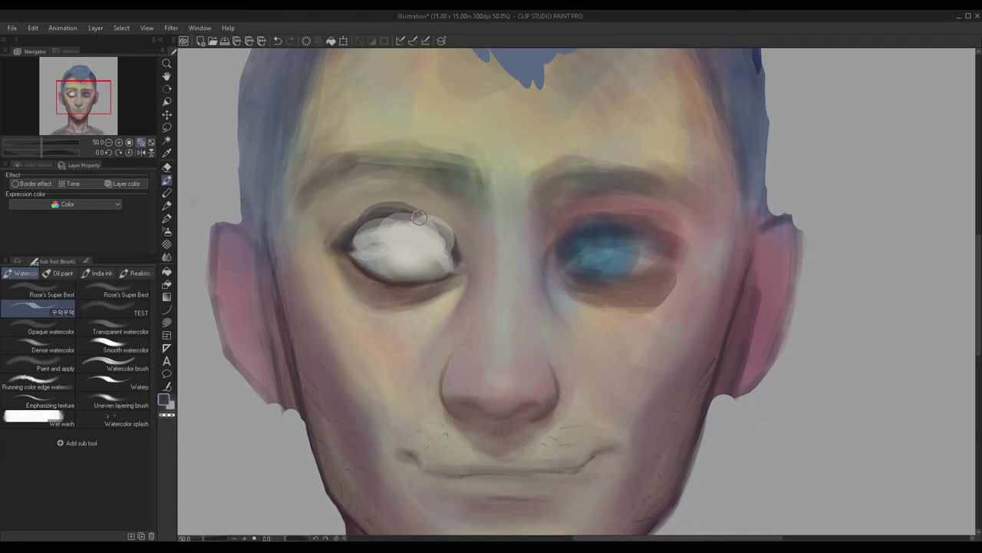
{"action": "mouse_move", "coordinate": [461, 268]}
{"action": "left_mouse_down"}
{"action": "mouse_move", "coordinate": [409, 221]}
{"action": "mouse_move", "coordinate": [455, 242]}
{"action": "mouse_move", "coordinate": [403, 218]}
{"action": "mouse_move", "coordinate": [455, 251]}
{"action": "mouse_move", "coordinate": [433, 220]}
{"action": "left_mouse_up"}
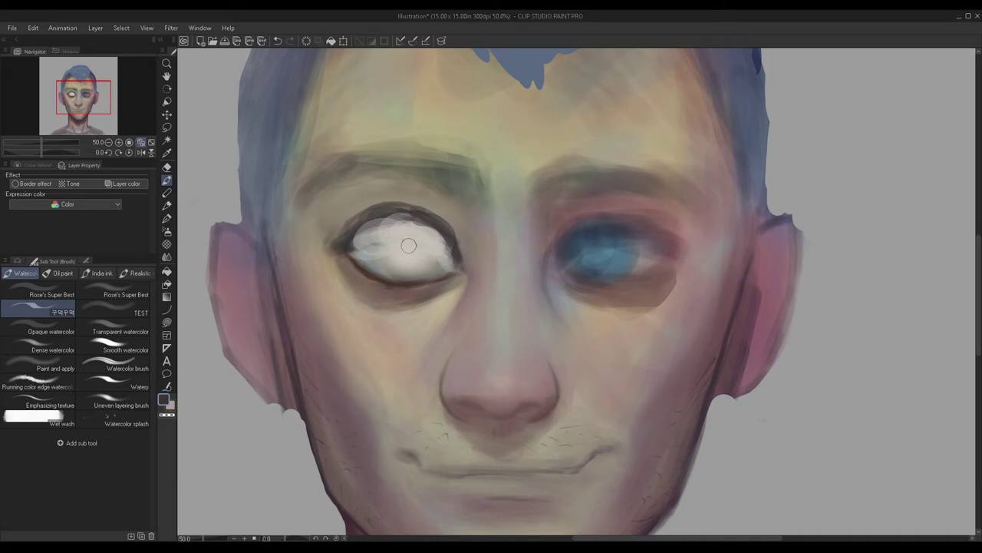
{"action": "mouse_move", "coordinate": [361, 241]}
{"action": "left_mouse_down"}
{"action": "mouse_move", "coordinate": [424, 216]}
{"action": "mouse_move", "coordinate": [364, 232]}
{"action": "mouse_move", "coordinate": [398, 232]}
{"action": "mouse_move", "coordinate": [436, 254]}
{"action": "mouse_move", "coordinate": [419, 223]}
{"action": "mouse_move", "coordinate": [409, 234]}
{"action": "mouse_move", "coordinate": [454, 263]}
{"action": "mouse_move", "coordinate": [421, 217]}
{"action": "mouse_move", "coordinate": [437, 234]}
{"action": "mouse_move", "coordinate": [395, 207]}
{"action": "mouse_move", "coordinate": [446, 231]}
{"action": "mouse_move", "coordinate": [407, 223]}
{"action": "mouse_move", "coordinate": [367, 235]}
{"action": "mouse_move", "coordinate": [391, 218]}
{"action": "mouse_move", "coordinate": [344, 246]}
{"action": "mouse_move", "coordinate": [373, 226]}
{"action": "left_mouse_up"}
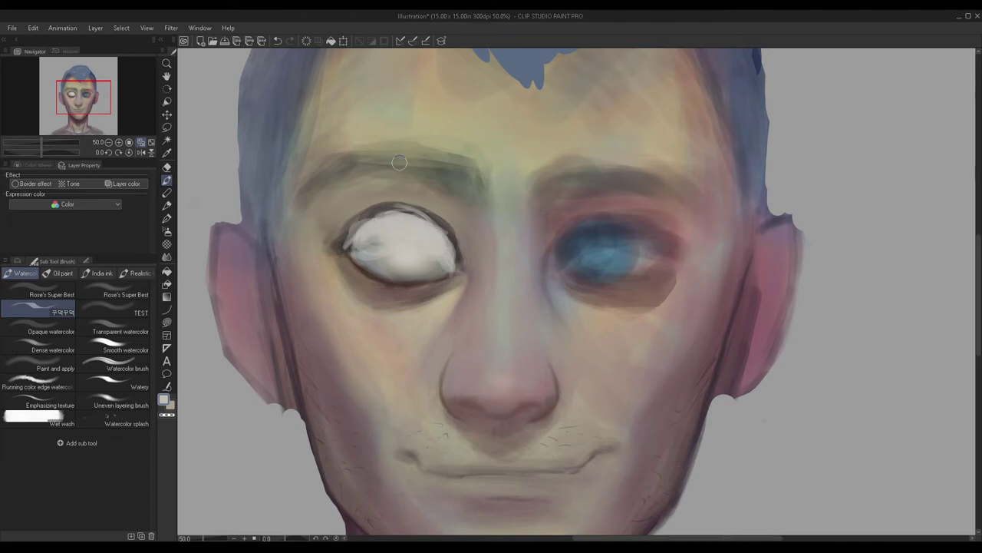
Step: Add another layer and airbrush soft sampled shading over the outer side of the eye white with a smaller brush
{"action": "scroll", "coordinate": [225, 299], "scroll_direction": "down", "scroll_amount": 5}
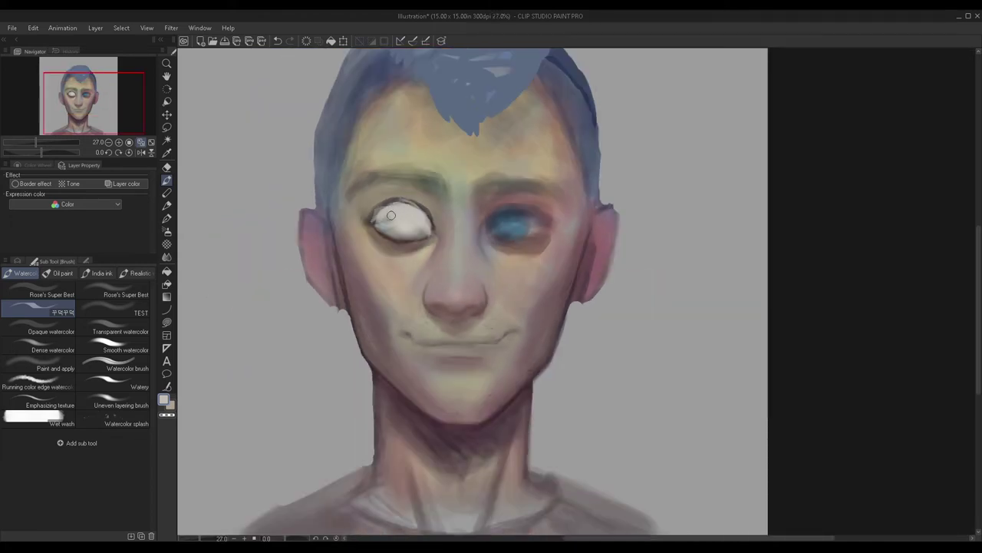
{"action": "left_click", "coordinate": [19, 261]}
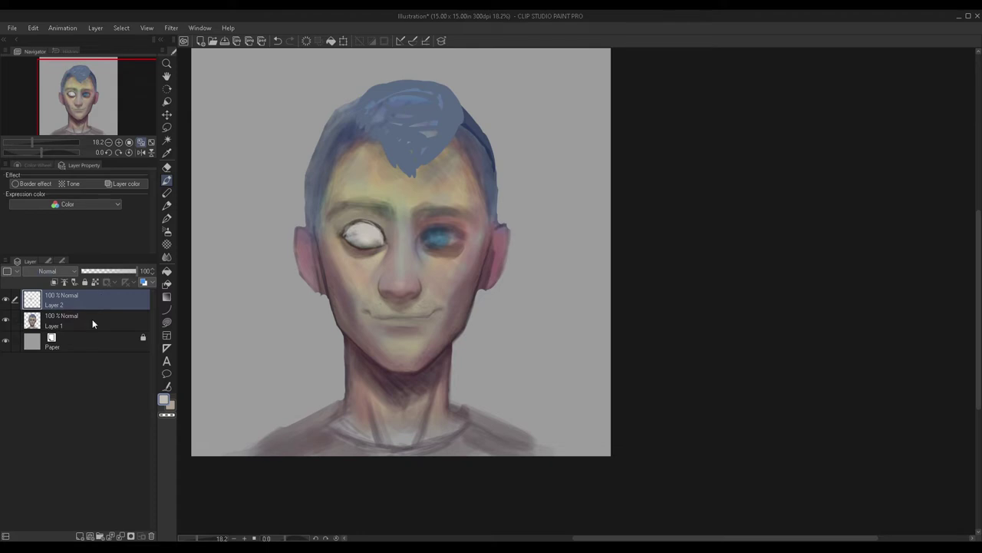
{"action": "left_click", "coordinate": [89, 535]}
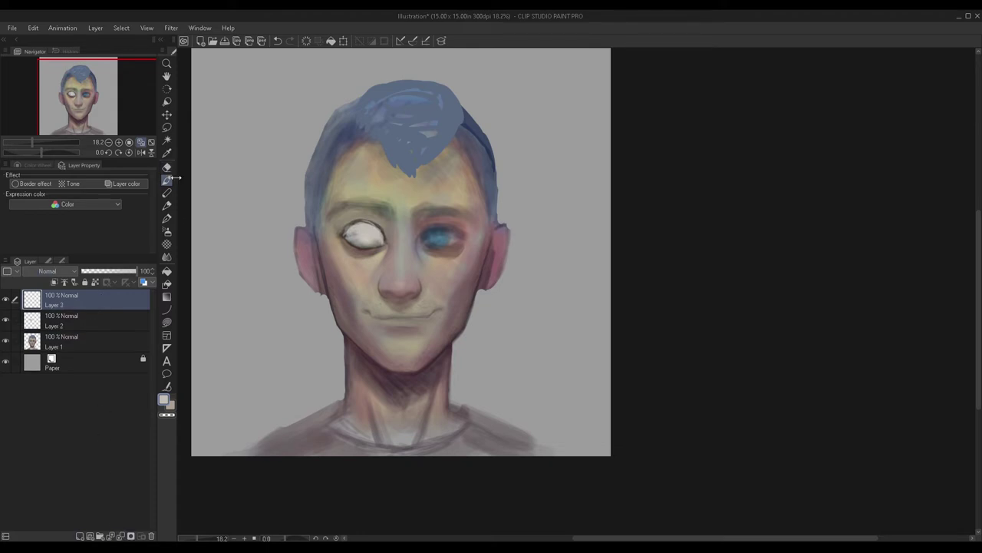
{"action": "scroll", "coordinate": [208, 237], "scroll_direction": "up", "scroll_amount": 2}
{"action": "scroll", "coordinate": [368, 277], "scroll_direction": "up", "scroll_amount": 5}
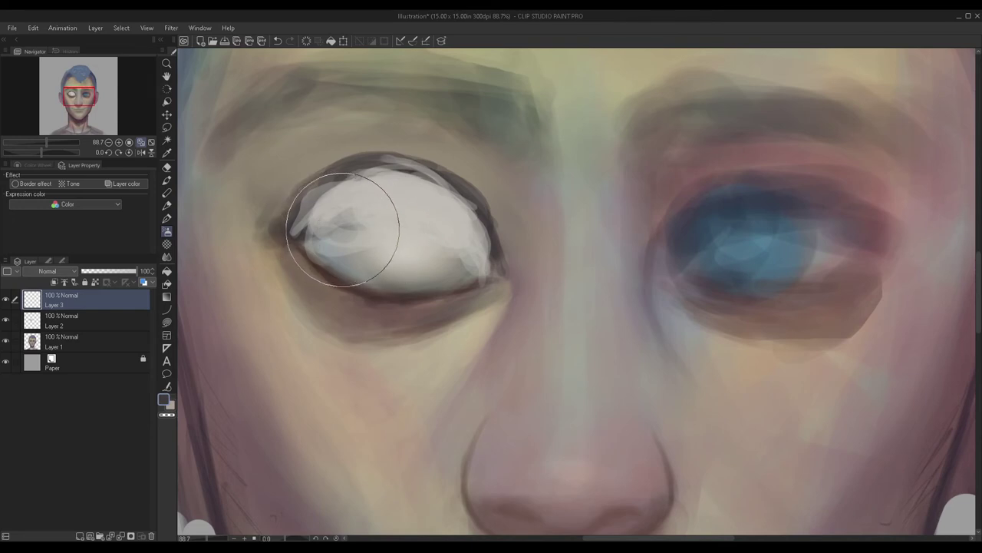
{"action": "key", "text": "["}
{"action": "key", "text": "["}
{"action": "key", "text": "["}
{"action": "key", "text": "["}
{"action": "key", "text": "["}
{"action": "key", "text": "["}
{"action": "mouse_move", "coordinate": [322, 230]}
{"action": "left_mouse_down"}
{"action": "mouse_move", "coordinate": [357, 268]}
{"action": "mouse_move", "coordinate": [384, 274]}
{"action": "mouse_move", "coordinate": [396, 230]}
{"action": "mouse_move", "coordinate": [346, 237]}
{"action": "mouse_move", "coordinate": [390, 212]}
{"action": "left_mouse_up"}
{"action": "left_click", "coordinate": [368, 225], "text": "alt"}
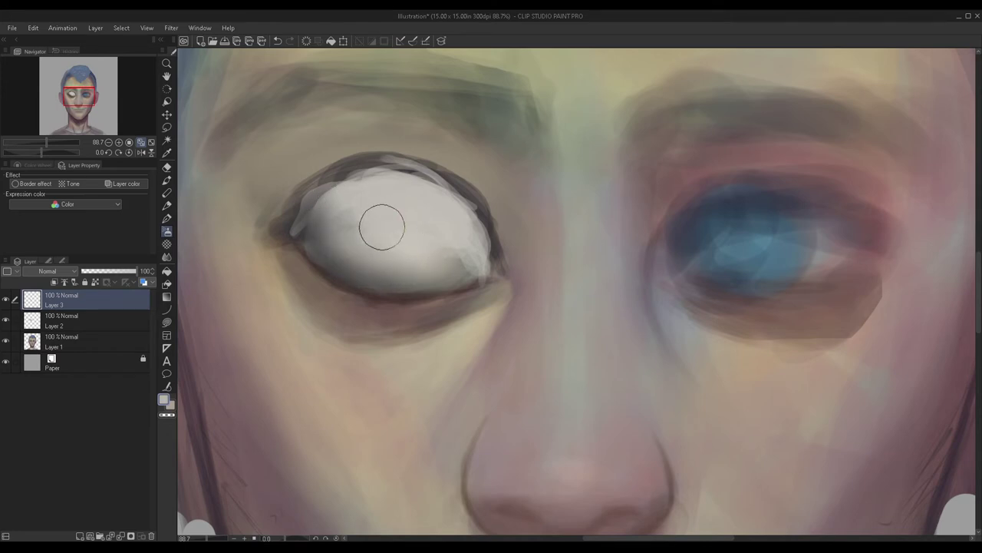
Step: Airbrush sampled grey and off-white across the eyeball's inner corner to blend the rough strokes
{"action": "left_click", "coordinate": [458, 275], "text": "alt"}
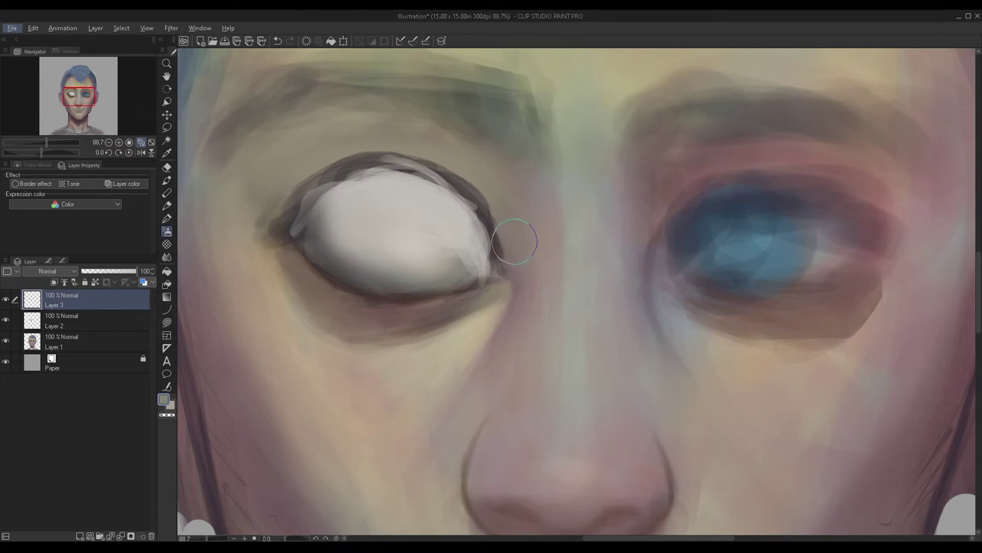
{"action": "mouse_move", "coordinate": [476, 250]}
{"action": "left_mouse_down"}
{"action": "mouse_move", "coordinate": [429, 277]}
{"action": "mouse_move", "coordinate": [495, 254]}
{"action": "mouse_move", "coordinate": [393, 269]}
{"action": "left_mouse_up"}
{"action": "left_click", "coordinate": [443, 239], "text": "alt"}
{"action": "mouse_move", "coordinate": [442, 230]}
{"action": "left_mouse_down"}
{"action": "mouse_move", "coordinate": [411, 265]}
{"action": "mouse_move", "coordinate": [444, 261]}
{"action": "mouse_move", "coordinate": [466, 246]}
{"action": "left_mouse_up"}
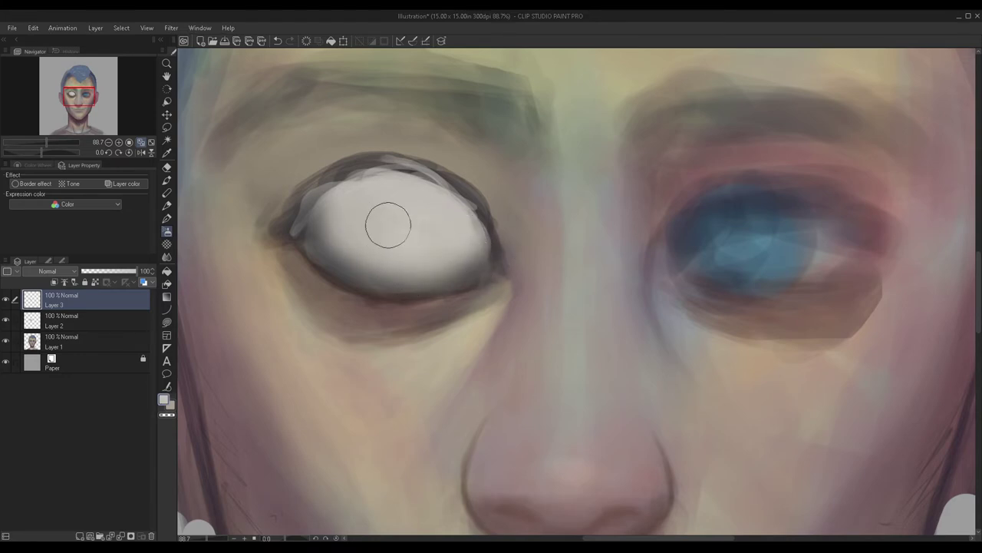
Step: Airbrush a sampled dark tone along the eyeball's upper edge and merge the shading layer into the layer below
{"action": "scroll", "coordinate": [385, 165], "scroll_direction": "down", "scroll_amount": 3}
{"action": "scroll", "coordinate": [385, 165], "scroll_direction": "down", "scroll_amount": 2}
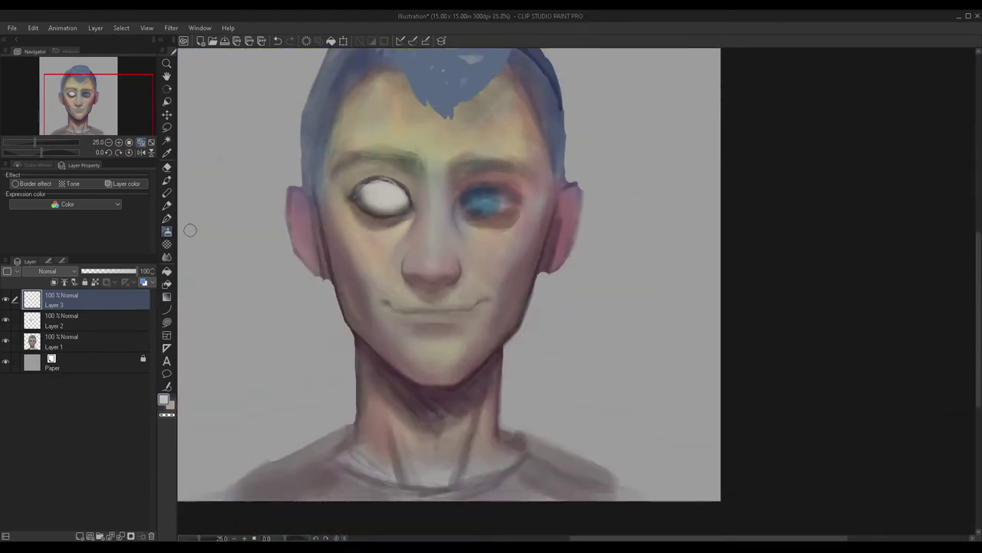
{"action": "scroll", "coordinate": [437, 193], "scroll_direction": "up", "scroll_amount": 4}
{"action": "left_click", "coordinate": [518, 226], "text": "alt"}
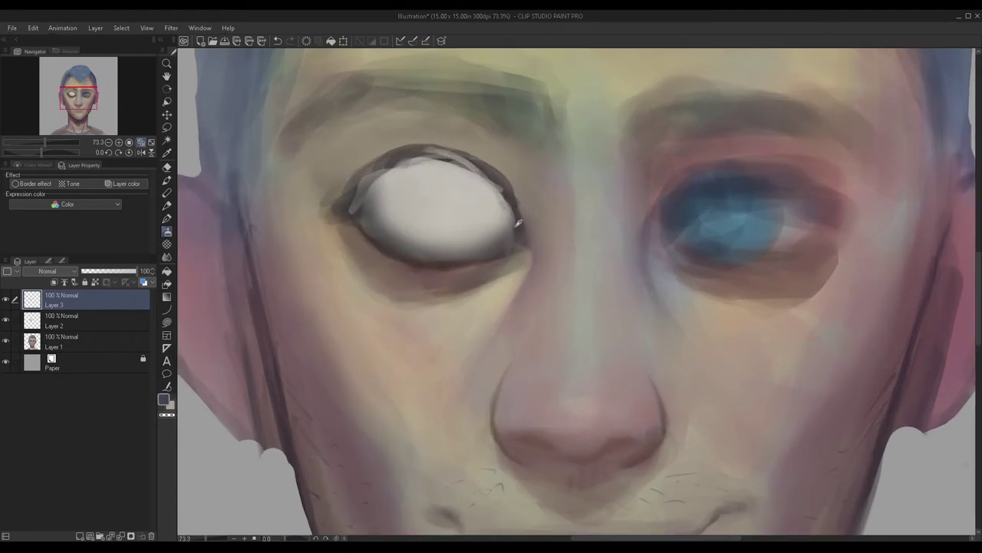
{"action": "mouse_move", "coordinate": [465, 182]}
{"action": "left_mouse_down"}
{"action": "mouse_move", "coordinate": [487, 182]}
{"action": "mouse_move", "coordinate": [391, 158]}
{"action": "mouse_move", "coordinate": [460, 165]}
{"action": "left_mouse_up"}
{"action": "scroll", "coordinate": [494, 234], "scroll_direction": "down", "scroll_amount": 1}
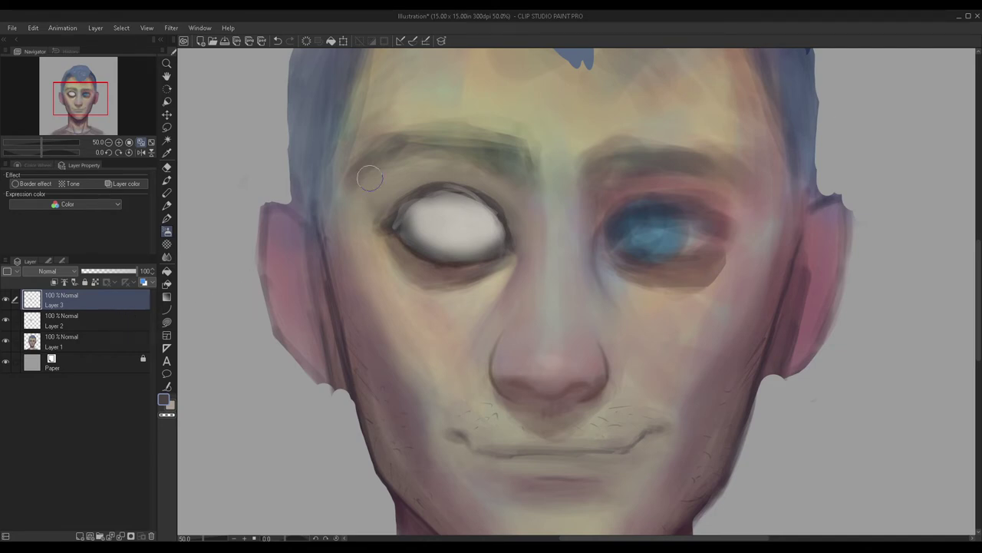
{"action": "scroll", "coordinate": [358, 207], "scroll_direction": "down", "scroll_amount": 1}
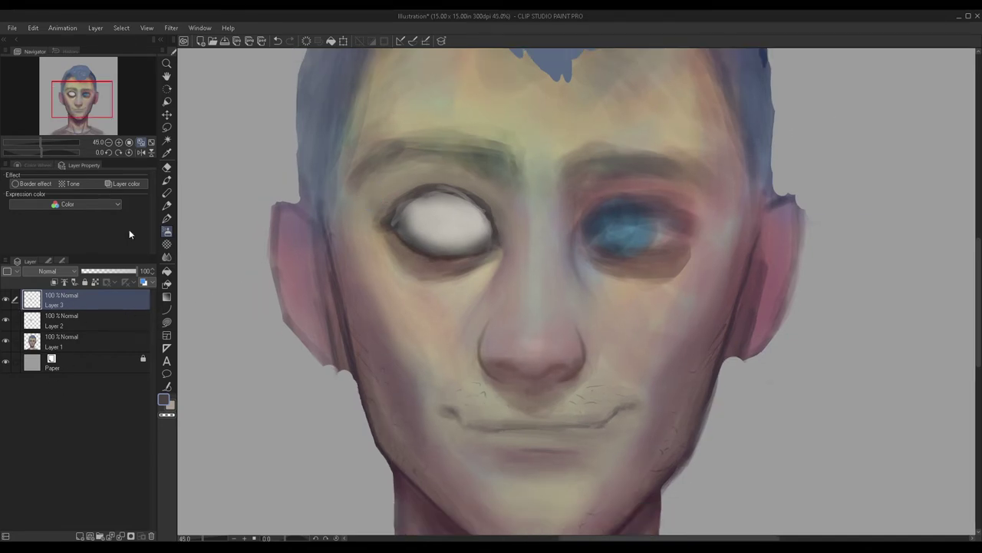
{"action": "key", "text": "ctrl+e"}
{"action": "left_click", "coordinate": [5, 299]}
{"action": "left_click", "coordinate": [5, 299]}
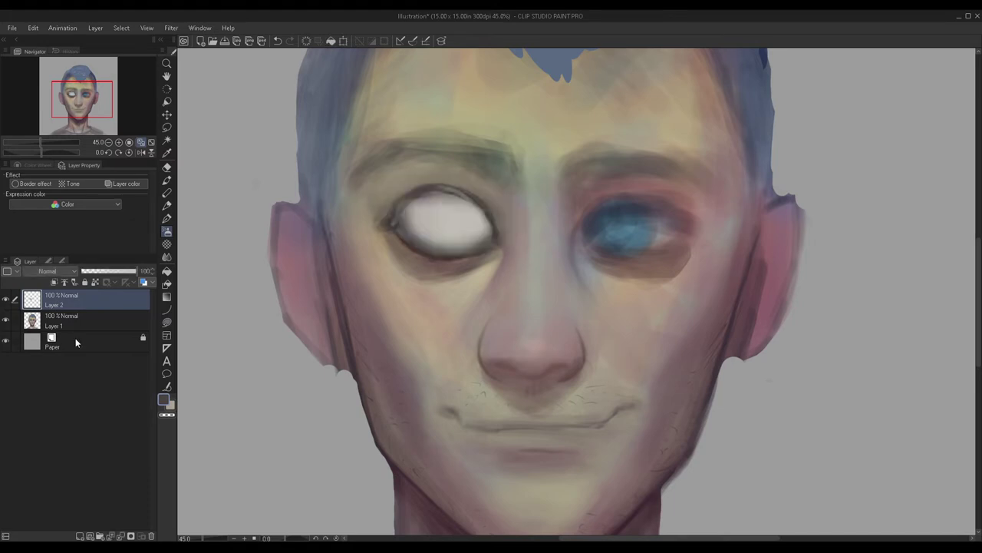
Step: Add a new layer above the eye repaint and switch to the Brush tool
{"action": "left_click", "coordinate": [79, 536]}
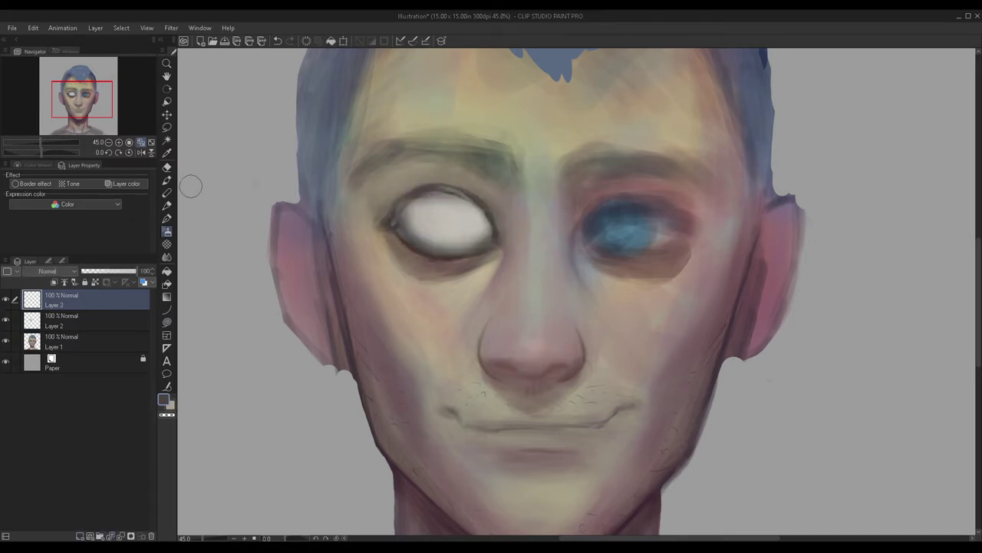
{"action": "left_click", "coordinate": [167, 181]}
{"action": "key", "text": "Return"}
{"action": "left_click", "coordinate": [167, 181]}
{"action": "mouse_move", "coordinate": [399, 198]}
{"action": "left_mouse_down"}
{"action": "mouse_move", "coordinate": [474, 203]}
{"action": "mouse_move", "coordinate": [389, 203]}
{"action": "mouse_move", "coordinate": [437, 178]}
{"action": "mouse_move", "coordinate": [396, 202]}
{"action": "mouse_move", "coordinate": [473, 203]}
{"action": "left_mouse_up"}
{"action": "left_click_drag", "start_coordinate": [427, 180], "coordinate": [499, 234]}
{"action": "key", "text": "ctrl+z"}
{"action": "key", "text": "ctrl+z"}
Step: Paint a black line along the white eye's upper lid and add another new layer above it
{"action": "scroll", "coordinate": [479, 214], "scroll_direction": "up", "scroll_amount": 4}
{"action": "mouse_move", "coordinate": [464, 173]}
{"action": "left_mouse_down"}
{"action": "mouse_move", "coordinate": [404, 183]}
{"action": "mouse_move", "coordinate": [352, 166]}
{"action": "mouse_move", "coordinate": [422, 150]}
{"action": "mouse_move", "coordinate": [396, 151]}
{"action": "mouse_move", "coordinate": [315, 184]}
{"action": "left_mouse_up"}
{"action": "scroll", "coordinate": [351, 229], "scroll_direction": "down", "scroll_amount": 3}
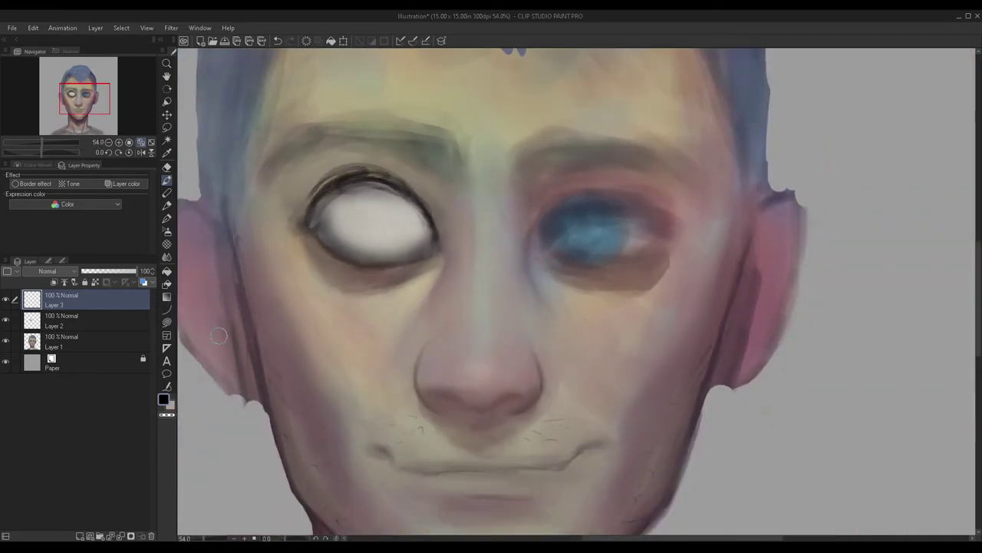
{"action": "left_click", "coordinate": [79, 536]}
{"action": "left_click_drag", "start_coordinate": [374, 189], "coordinate": [397, 219]}
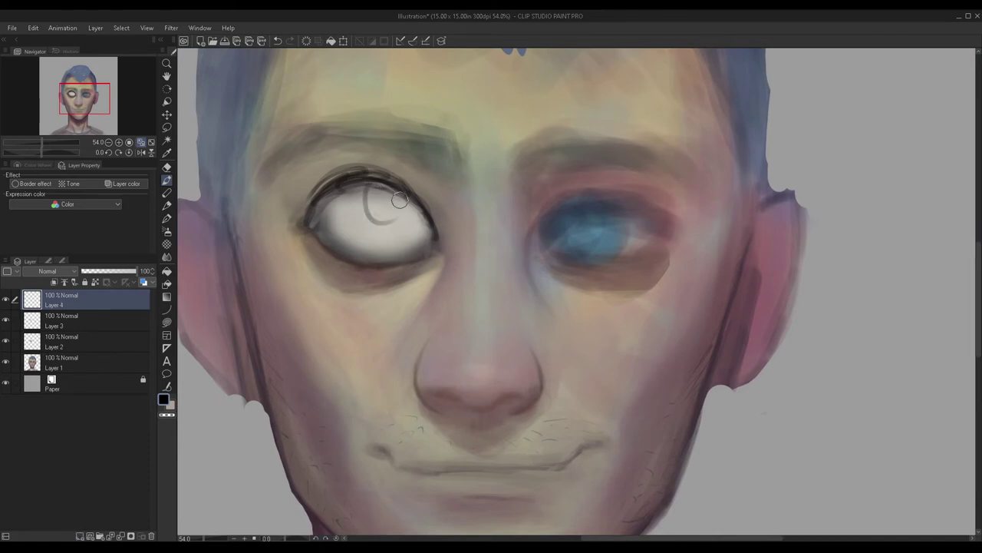
{"action": "key", "text": "ctrl+z"}
{"action": "mouse_move", "coordinate": [368, 190]}
{"action": "left_mouse_down"}
{"action": "mouse_move", "coordinate": [395, 182]}
{"action": "mouse_move", "coordinate": [399, 213]}
{"action": "left_mouse_up"}
{"action": "key", "text": "ctrl+z"}
{"action": "key", "text": "ctrl+z"}
{"action": "key", "text": "ctrl+z"}
{"action": "key", "text": "ctrl+z"}
Step: Try a grey iris with a dark pupil on the white eyeball, erasing part of the iris's outer area
{"action": "mouse_move", "coordinate": [381, 188]}
{"action": "left_mouse_down"}
{"action": "mouse_move", "coordinate": [394, 230]}
{"action": "mouse_move", "coordinate": [365, 193]}
{"action": "mouse_move", "coordinate": [361, 235]}
{"action": "mouse_move", "coordinate": [343, 209]}
{"action": "left_mouse_up"}
{"action": "mouse_move", "coordinate": [384, 194]}
{"action": "left_mouse_down"}
{"action": "mouse_move", "coordinate": [374, 217]}
{"action": "mouse_move", "coordinate": [383, 205]}
{"action": "left_mouse_up"}
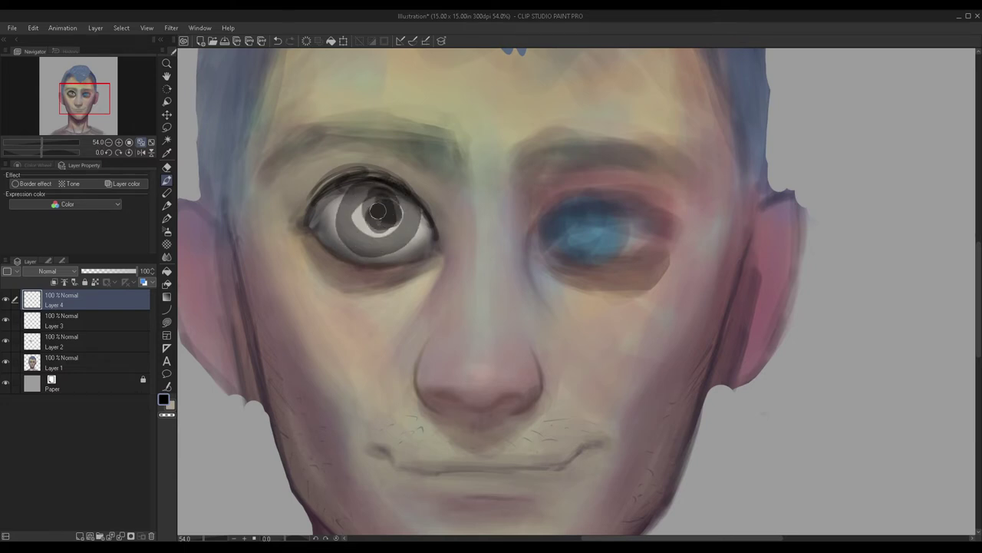
{"action": "scroll", "coordinate": [344, 175], "scroll_direction": "down", "scroll_amount": 3}
{"action": "left_click", "coordinate": [167, 167]}
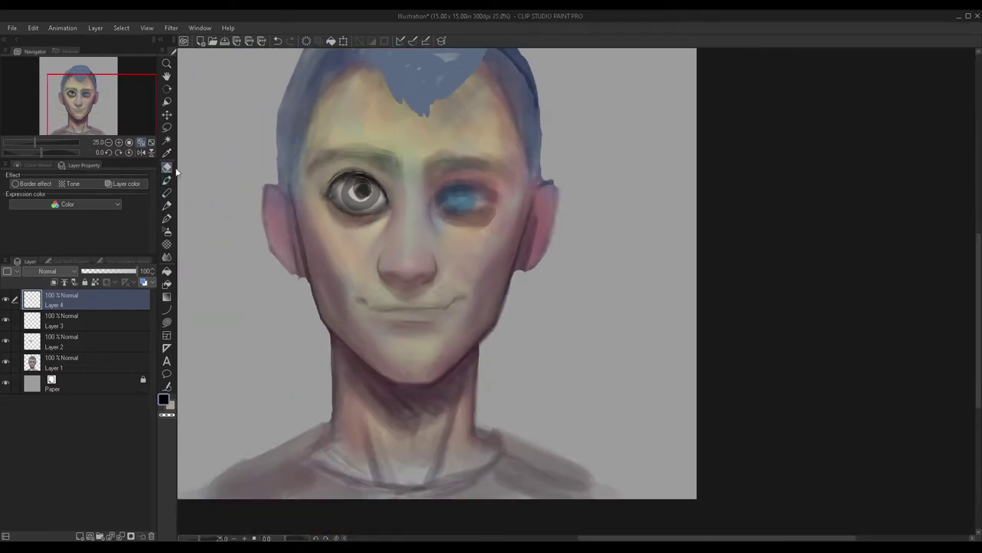
{"action": "scroll", "coordinate": [347, 186], "scroll_direction": "up", "scroll_amount": 4}
{"action": "scroll", "coordinate": [246, 227], "scroll_direction": "down", "scroll_amount": 2}
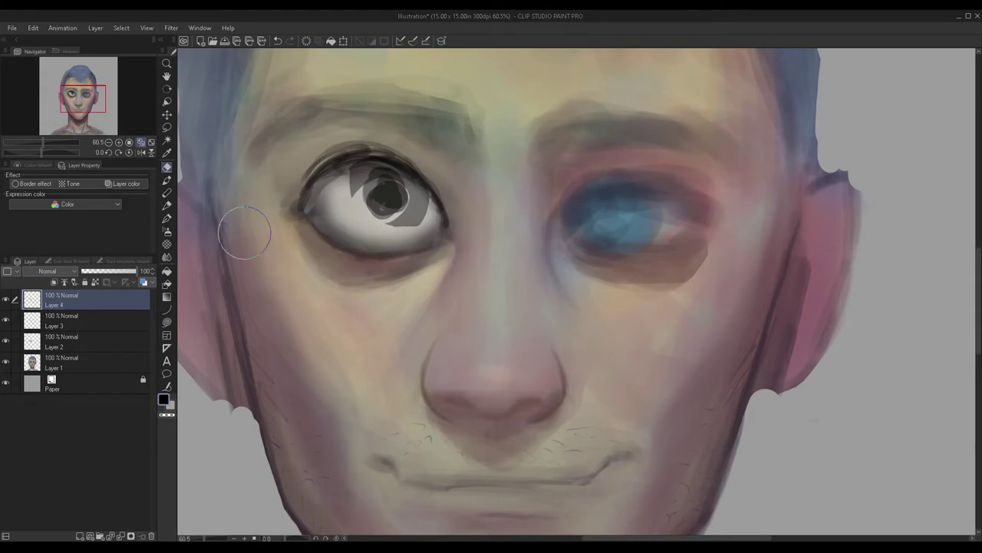
Step: Draw a large solid black disc with the Pen tool as the iris on the white eyeball
{"action": "left_click", "coordinate": [166, 218]}
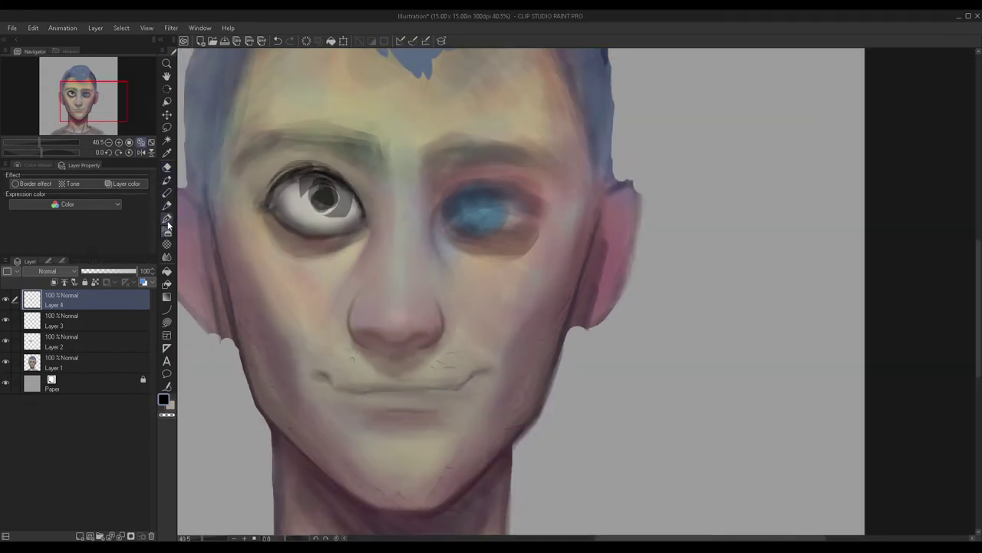
{"action": "left_click_drag", "start_coordinate": [316, 184], "coordinate": [324, 192]}
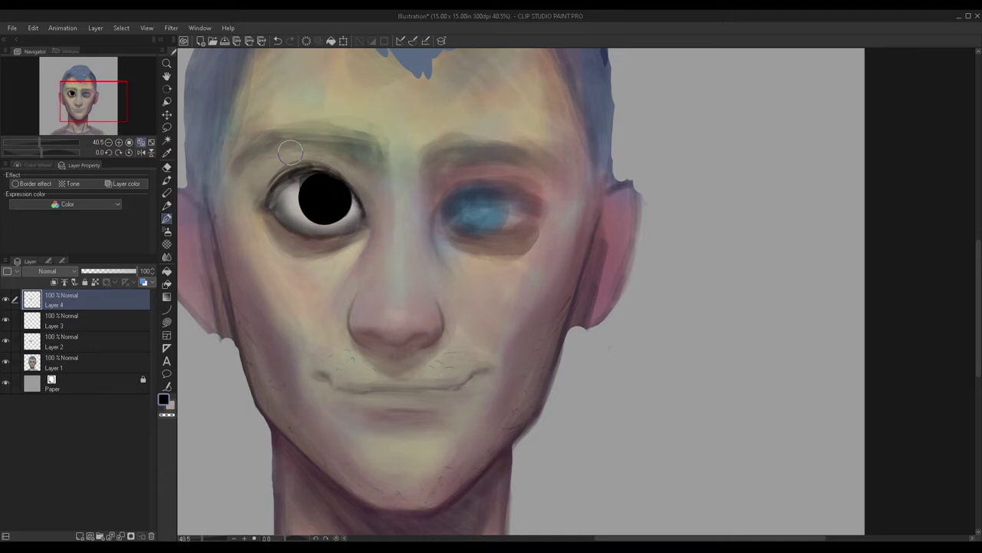
Step: Undo the solid black iris disc and erase the grey iris and pupil from the white eyeball
{"action": "key", "text": "ctrl+z"}
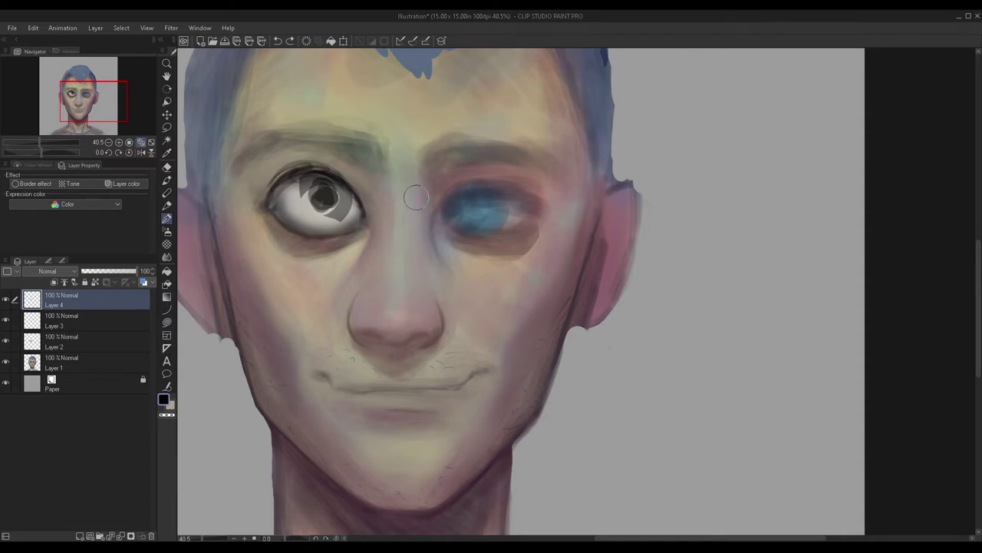
{"action": "scroll", "coordinate": [334, 188], "scroll_direction": "down", "scroll_amount": 2}
{"action": "left_click", "coordinate": [167, 167]}
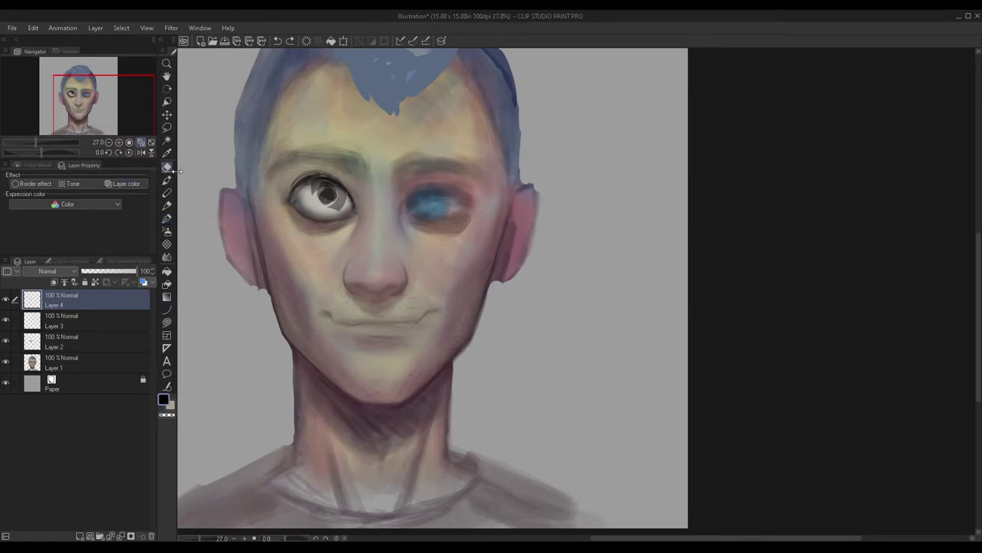
{"action": "scroll", "coordinate": [307, 211], "scroll_direction": "up", "scroll_amount": 3}
{"action": "mouse_move", "coordinate": [333, 198]}
{"action": "left_mouse_down"}
{"action": "mouse_move", "coordinate": [359, 186]}
{"action": "mouse_move", "coordinate": [314, 200]}
{"action": "left_mouse_up"}
{"action": "scroll", "coordinate": [313, 200], "scroll_direction": "down", "scroll_amount": 2}
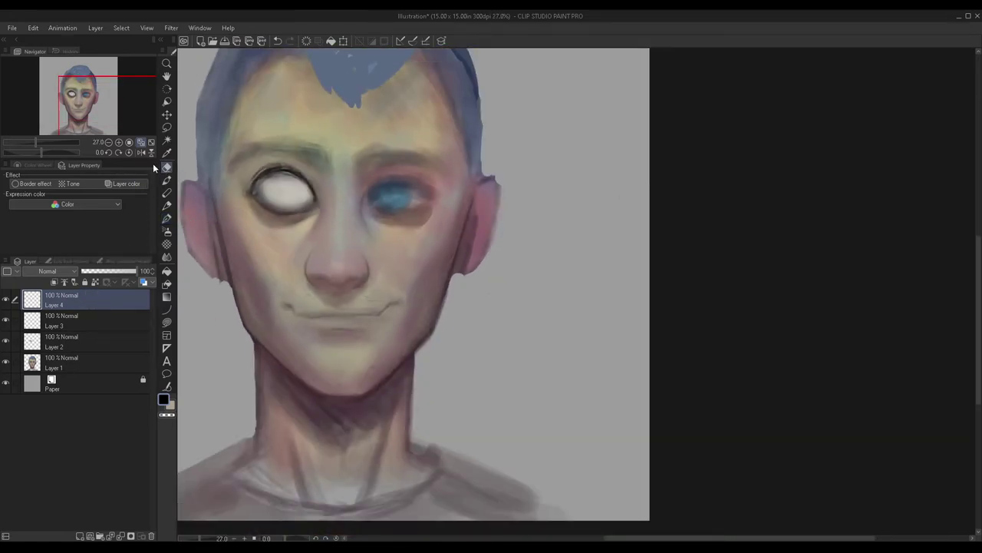
Step: Merge the eye repaint layers down into the base portrait layer and add a new layer above it for brushwork
{"action": "key", "text": "ctrl+e"}
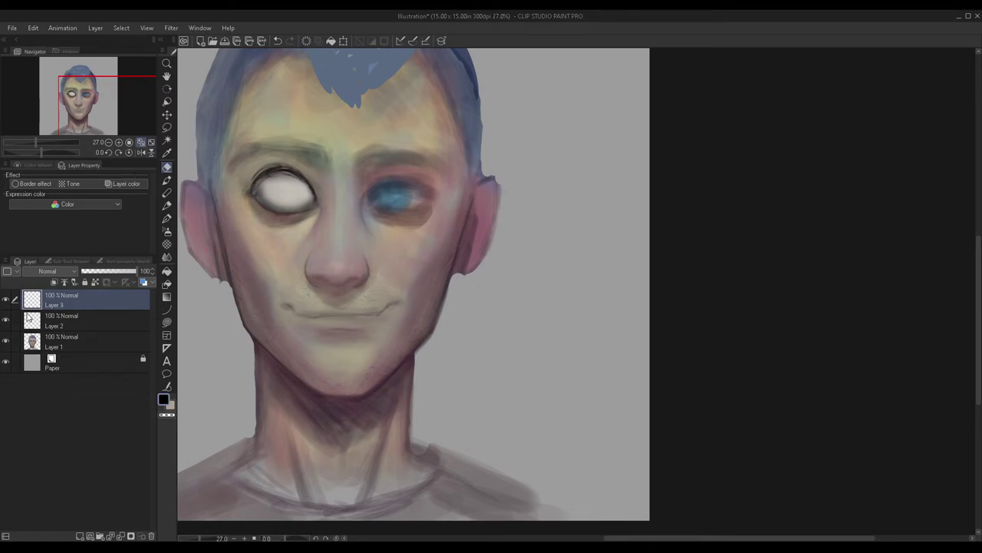
{"action": "left_click", "coordinate": [6, 299]}
{"action": "left_click", "coordinate": [7, 300]}
{"action": "key", "text": "ctrl+e"}
{"action": "left_click", "coordinate": [6, 299]}
{"action": "left_click", "coordinate": [6, 300]}
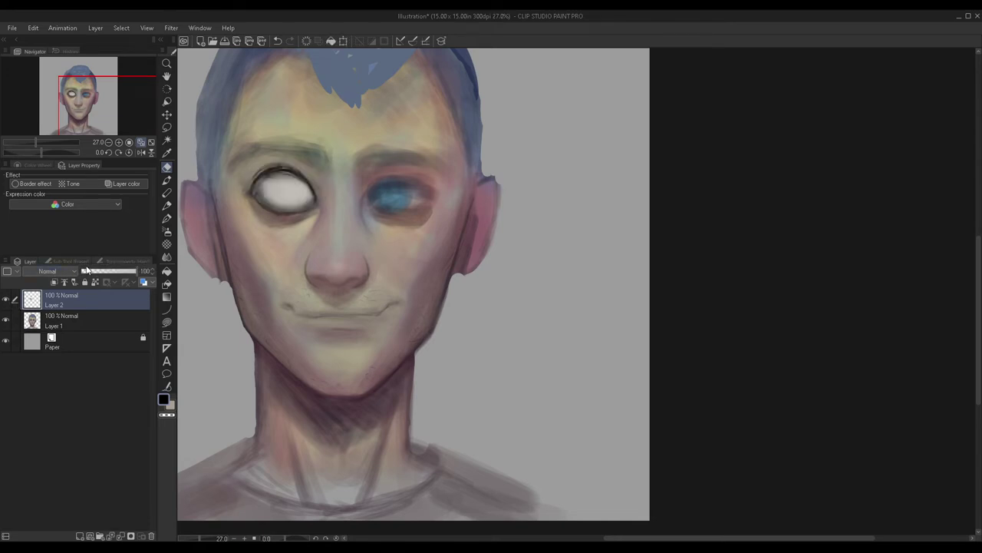
{"action": "key", "text": "ctrl+e"}
{"action": "left_click", "coordinate": [80, 536]}
{"action": "left_click", "coordinate": [165, 206]}
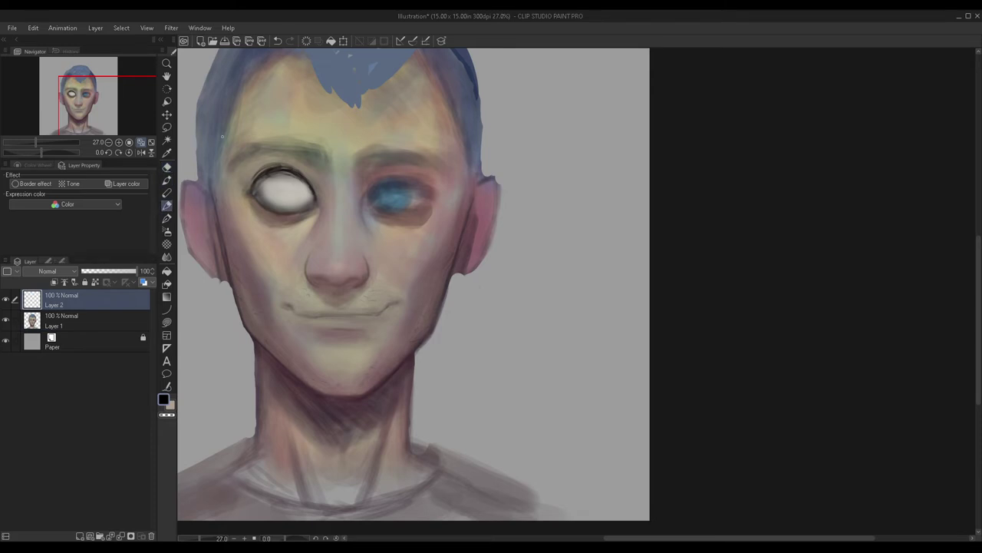
{"action": "scroll", "coordinate": [222, 136], "scroll_direction": "up", "scroll_amount": 4}
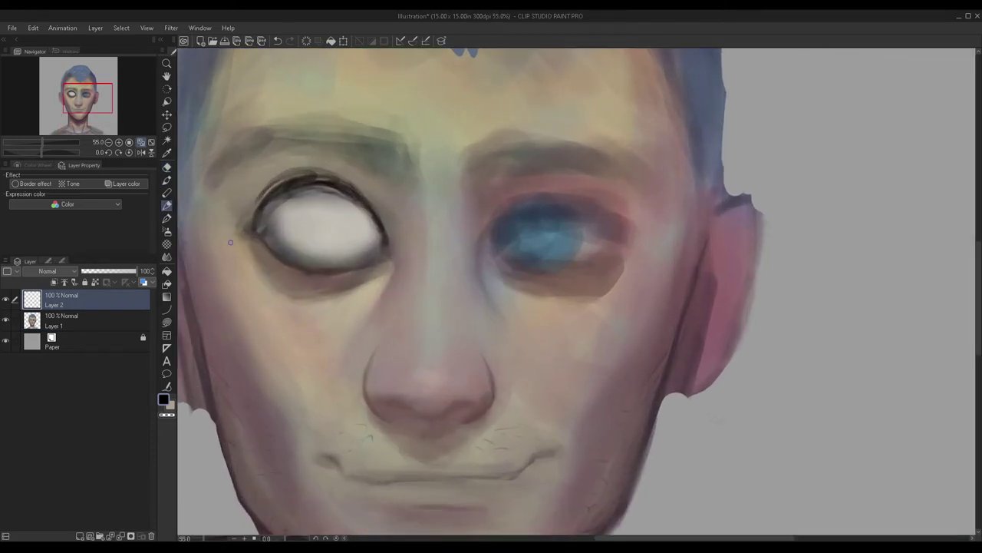
{"action": "scroll", "coordinate": [230, 243], "scroll_direction": "up", "scroll_amount": 1}
{"action": "mouse_move", "coordinate": [322, 194]}
{"action": "left_mouse_down"}
{"action": "mouse_move", "coordinate": [328, 231]}
{"action": "mouse_move", "coordinate": [347, 217]}
{"action": "left_mouse_up"}
{"action": "key", "text": "ctrl+z"}
{"action": "scroll", "coordinate": [346, 246], "scroll_direction": "down", "scroll_amount": 2}
{"action": "key", "text": "ctrl+z"}
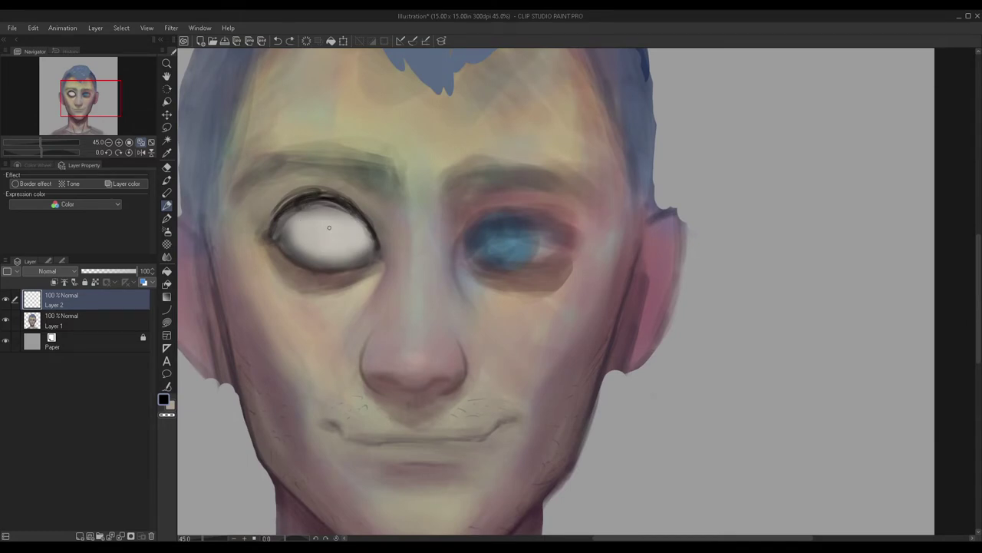
Step: Try sketching the iris on the white eyeball with overlapping black circles and a dark scribbled pupil in the centre
{"action": "left_click_drag", "start_coordinate": [309, 209], "coordinate": [338, 247]}
{"action": "scroll", "coordinate": [306, 197], "scroll_direction": "down", "scroll_amount": 4}
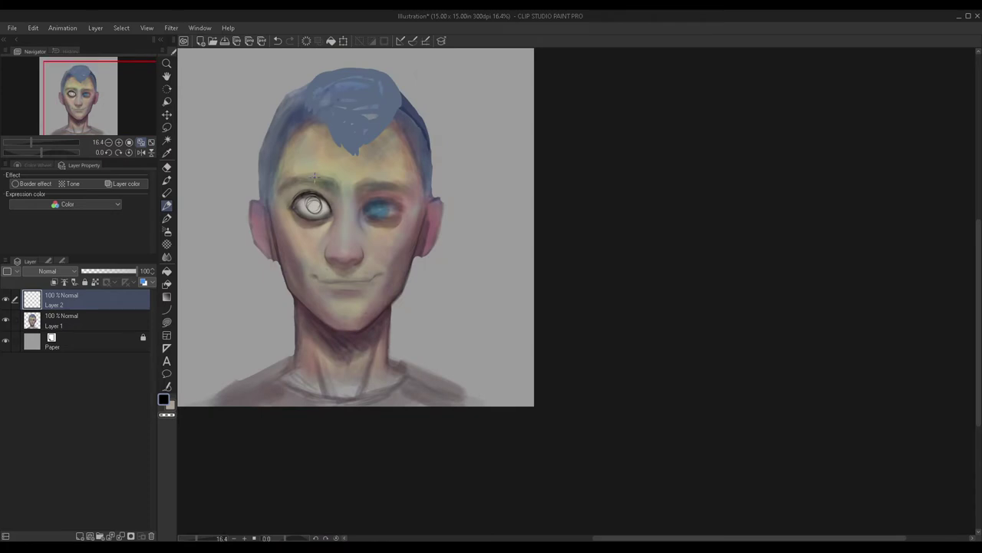
{"action": "scroll", "coordinate": [313, 204], "scroll_direction": "up", "scroll_amount": 8}
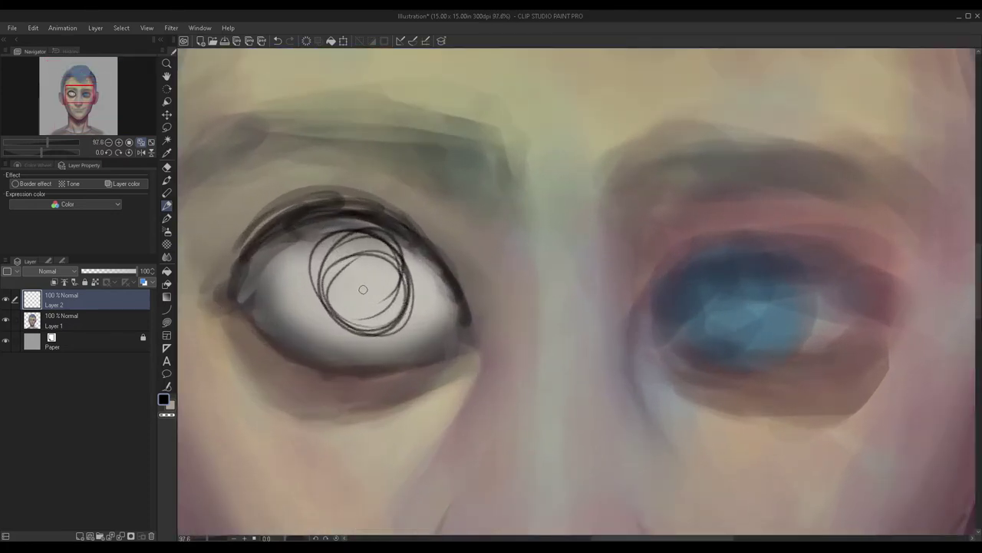
{"action": "scroll", "coordinate": [363, 289], "scroll_direction": "up", "scroll_amount": 1}
{"action": "left_click_drag", "start_coordinate": [399, 229], "coordinate": [411, 362]}
{"action": "left_click_drag", "start_coordinate": [403, 211], "coordinate": [366, 349]}
{"action": "mouse_move", "coordinate": [372, 220]}
{"action": "left_mouse_down"}
{"action": "mouse_move", "coordinate": [304, 321]}
{"action": "mouse_move", "coordinate": [340, 347]}
{"action": "left_mouse_up"}
{"action": "mouse_move", "coordinate": [352, 281]}
{"action": "left_mouse_down"}
{"action": "mouse_move", "coordinate": [298, 321]}
{"action": "mouse_move", "coordinate": [373, 213]}
{"action": "mouse_move", "coordinate": [297, 238]}
{"action": "mouse_move", "coordinate": [418, 302]}
{"action": "mouse_move", "coordinate": [398, 214]}
{"action": "mouse_move", "coordinate": [320, 290]}
{"action": "mouse_move", "coordinate": [405, 352]}
{"action": "mouse_move", "coordinate": [396, 310]}
{"action": "mouse_move", "coordinate": [283, 274]}
{"action": "mouse_move", "coordinate": [303, 326]}
{"action": "mouse_move", "coordinate": [423, 340]}
{"action": "mouse_move", "coordinate": [290, 270]}
{"action": "mouse_move", "coordinate": [309, 301]}
{"action": "mouse_move", "coordinate": [366, 208]}
{"action": "left_mouse_up"}
{"action": "scroll", "coordinate": [341, 265], "scroll_direction": "down", "scroll_amount": 5}
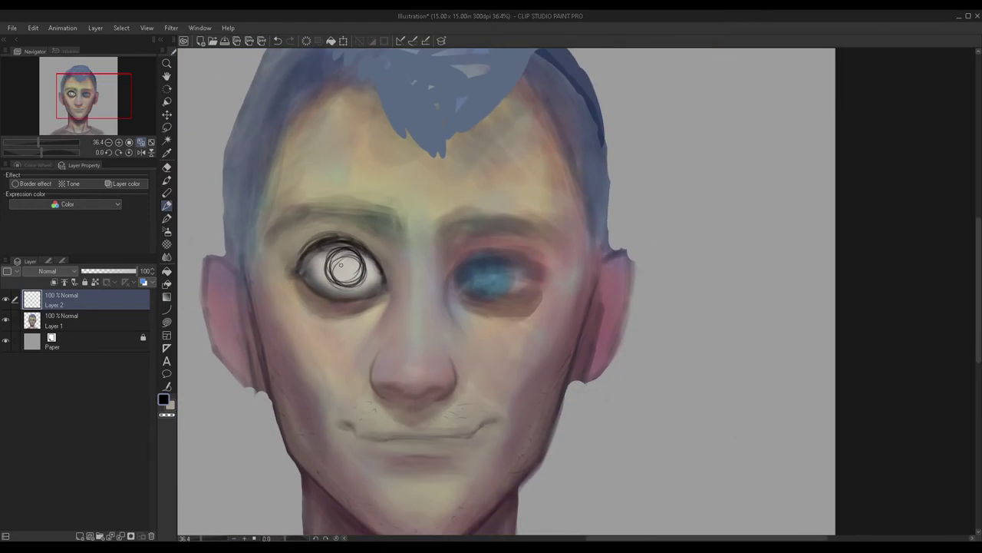
{"action": "scroll", "coordinate": [341, 265], "scroll_direction": "up", "scroll_amount": 4}
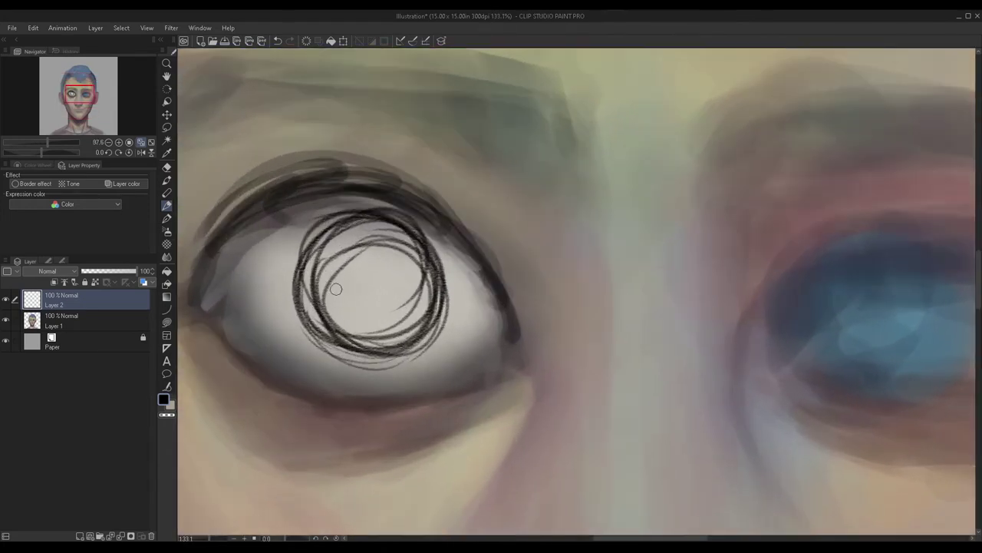
{"action": "mouse_move", "coordinate": [361, 279]}
{"action": "left_mouse_down"}
{"action": "mouse_move", "coordinate": [393, 265]}
{"action": "mouse_move", "coordinate": [352, 291]}
{"action": "mouse_move", "coordinate": [391, 280]}
{"action": "mouse_move", "coordinate": [373, 307]}
{"action": "mouse_move", "coordinate": [362, 287]}
{"action": "mouse_move", "coordinate": [380, 277]}
{"action": "mouse_move", "coordinate": [387, 296]}
{"action": "mouse_move", "coordinate": [399, 265]}
{"action": "mouse_move", "coordinate": [344, 304]}
{"action": "mouse_move", "coordinate": [396, 269]}
{"action": "mouse_move", "coordinate": [368, 303]}
{"action": "mouse_move", "coordinate": [326, 246]}
{"action": "mouse_move", "coordinate": [335, 299]}
{"action": "mouse_move", "coordinate": [356, 259]}
{"action": "mouse_move", "coordinate": [399, 260]}
{"action": "mouse_move", "coordinate": [384, 231]}
{"action": "mouse_move", "coordinate": [377, 241]}
{"action": "mouse_move", "coordinate": [407, 284]}
{"action": "left_mouse_up"}
{"action": "scroll", "coordinate": [320, 229], "scroll_direction": "down", "scroll_amount": 4}
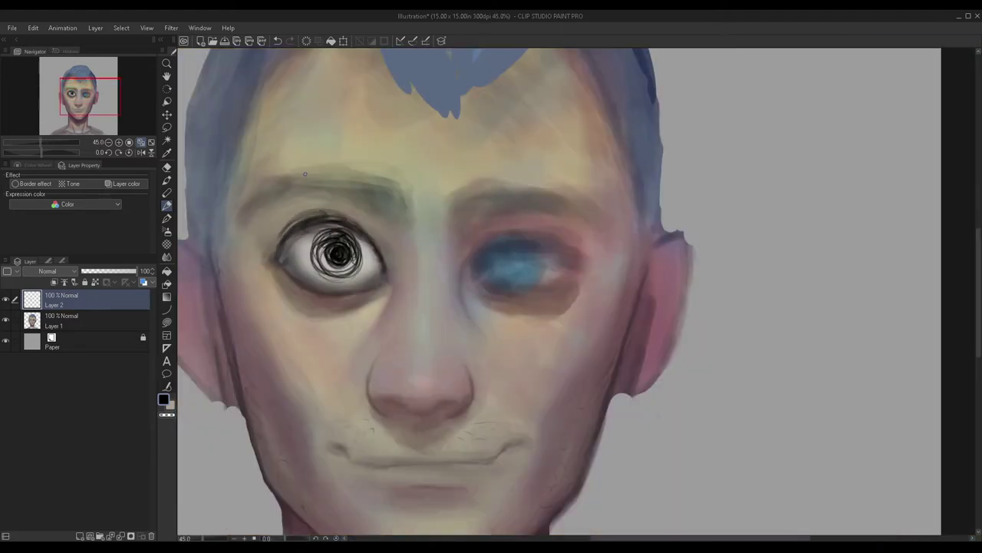
Step: Try black strokes across the upper eyelid and along the outer corner of the sketched eye
{"action": "scroll", "coordinate": [301, 202], "scroll_direction": "up", "scroll_amount": 1}
{"action": "scroll", "coordinate": [338, 230], "scroll_direction": "up", "scroll_amount": 1}
{"action": "mouse_move", "coordinate": [376, 239]}
{"action": "left_mouse_down"}
{"action": "mouse_move", "coordinate": [282, 239]}
{"action": "mouse_move", "coordinate": [361, 230]}
{"action": "mouse_move", "coordinate": [292, 237]}
{"action": "left_mouse_up"}
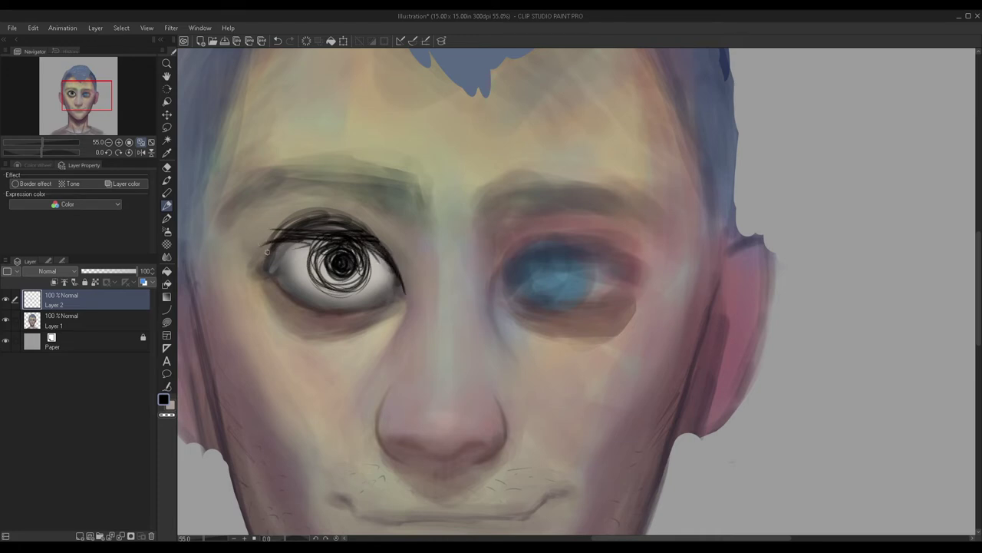
{"action": "left_click_drag", "start_coordinate": [265, 244], "coordinate": [292, 294]}
{"action": "left_click_drag", "start_coordinate": [267, 263], "coordinate": [293, 294]}
{"action": "scroll", "coordinate": [281, 265], "scroll_direction": "down", "scroll_amount": 3}
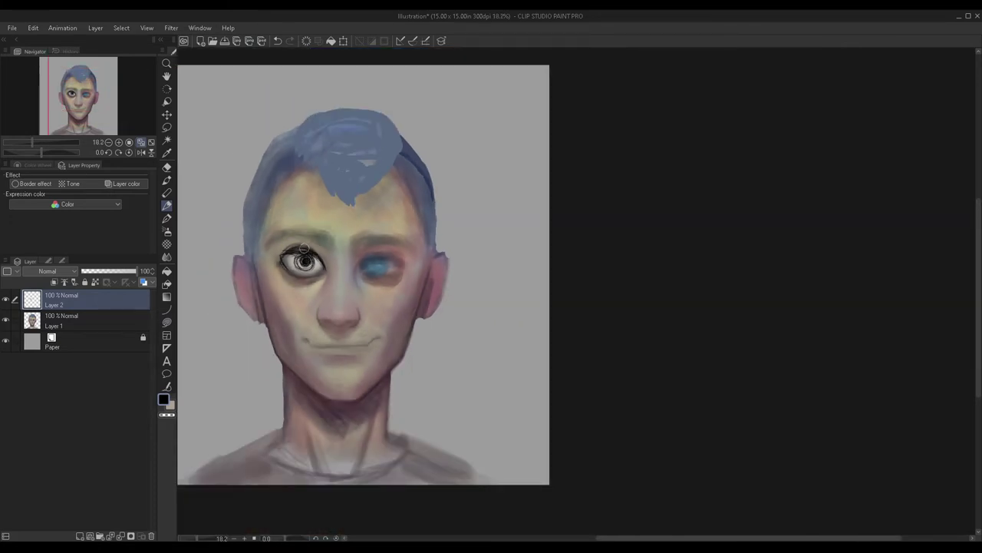
{"action": "scroll", "coordinate": [282, 238], "scroll_direction": "up", "scroll_amount": 2}
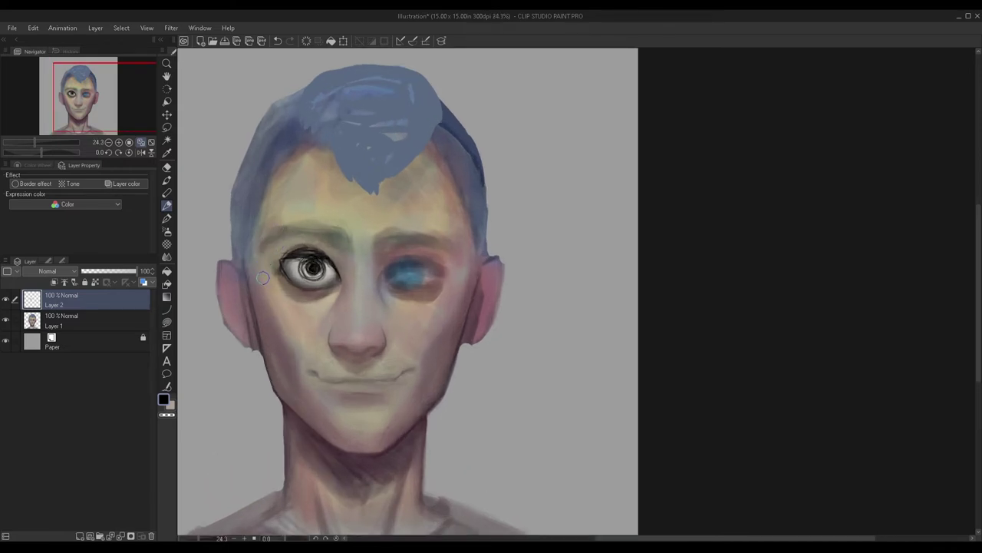
Step: Rework the sketched upper lid line near the nose and delete the layer holding the iris and eyelid sketch
{"action": "scroll", "coordinate": [265, 282], "scroll_direction": "up", "scroll_amount": 4}
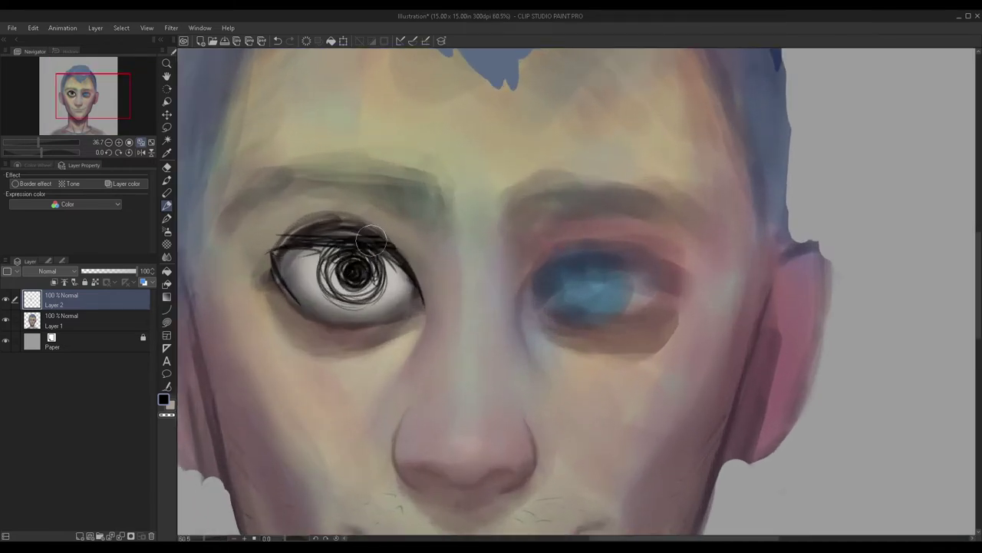
{"action": "mouse_move", "coordinate": [398, 234]}
{"action": "left_mouse_down"}
{"action": "mouse_move", "coordinate": [415, 270]}
{"action": "mouse_move", "coordinate": [340, 227]}
{"action": "mouse_move", "coordinate": [351, 229]}
{"action": "mouse_move", "coordinate": [378, 239]}
{"action": "mouse_move", "coordinate": [268, 238]}
{"action": "mouse_move", "coordinate": [338, 229]}
{"action": "mouse_move", "coordinate": [330, 224]}
{"action": "mouse_move", "coordinate": [398, 231]}
{"action": "mouse_move", "coordinate": [300, 225]}
{"action": "mouse_move", "coordinate": [342, 223]}
{"action": "mouse_move", "coordinate": [282, 237]}
{"action": "mouse_move", "coordinate": [396, 253]}
{"action": "left_mouse_up"}
{"action": "scroll", "coordinate": [329, 221], "scroll_direction": "down", "scroll_amount": 3}
{"action": "scroll", "coordinate": [296, 237], "scroll_direction": "down", "scroll_amount": 1}
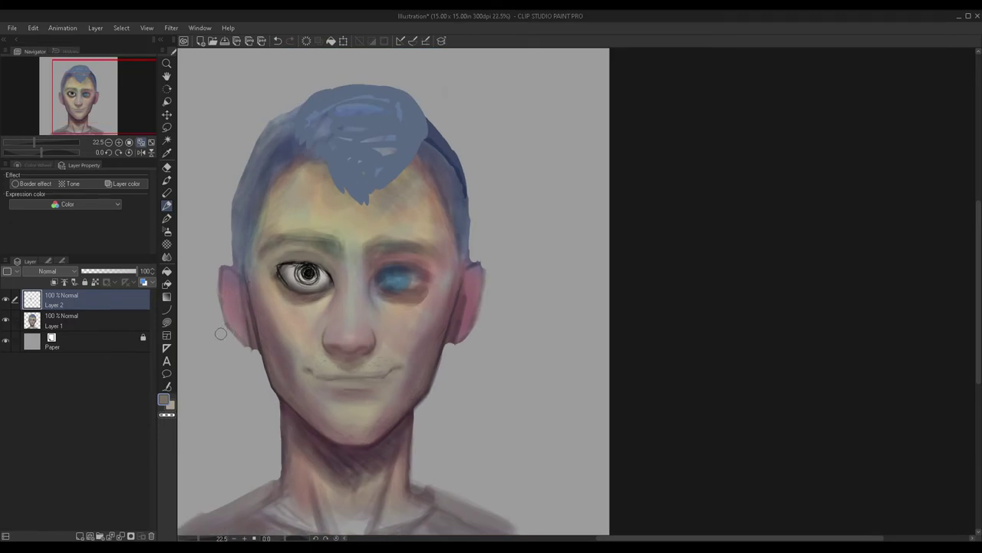
{"action": "left_click", "coordinate": [5, 300]}
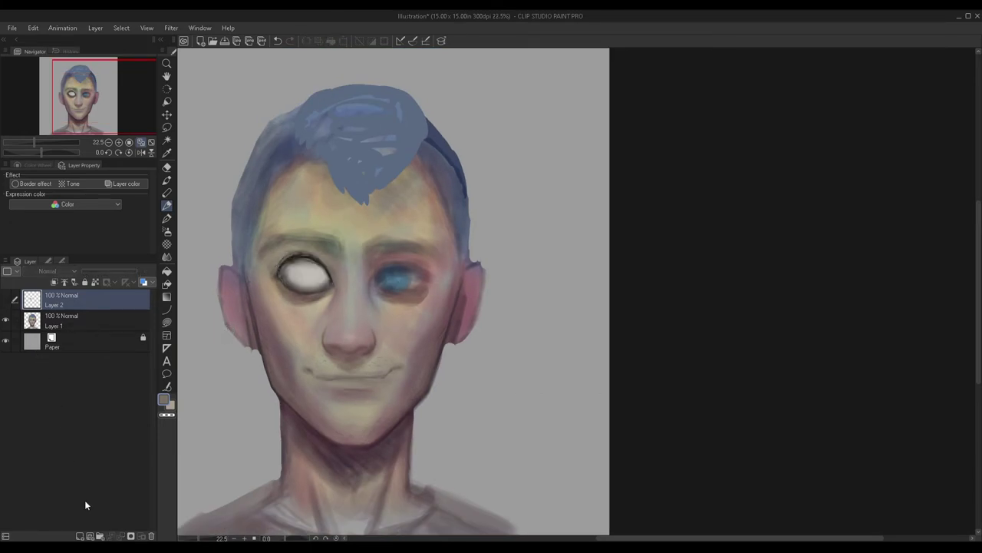
{"action": "left_click", "coordinate": [151, 535]}
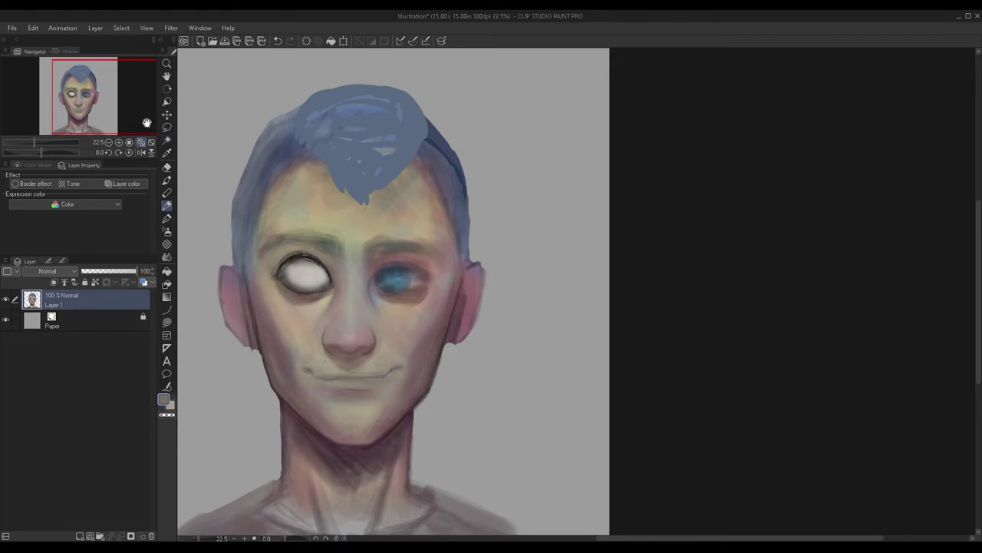
Step: Lasso the white eye with the surrounding skin down to the cheek and copy it to a new layer
{"action": "left_click", "coordinate": [167, 127]}
{"action": "scroll", "coordinate": [303, 282], "scroll_direction": "up", "scroll_amount": 1}
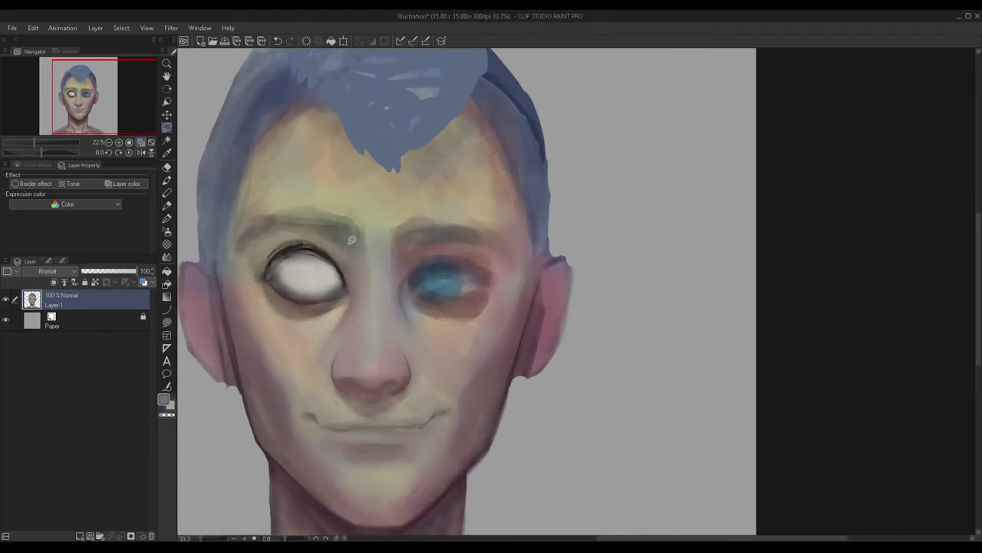
{"action": "scroll", "coordinate": [335, 294], "scroll_direction": "up", "scroll_amount": 1}
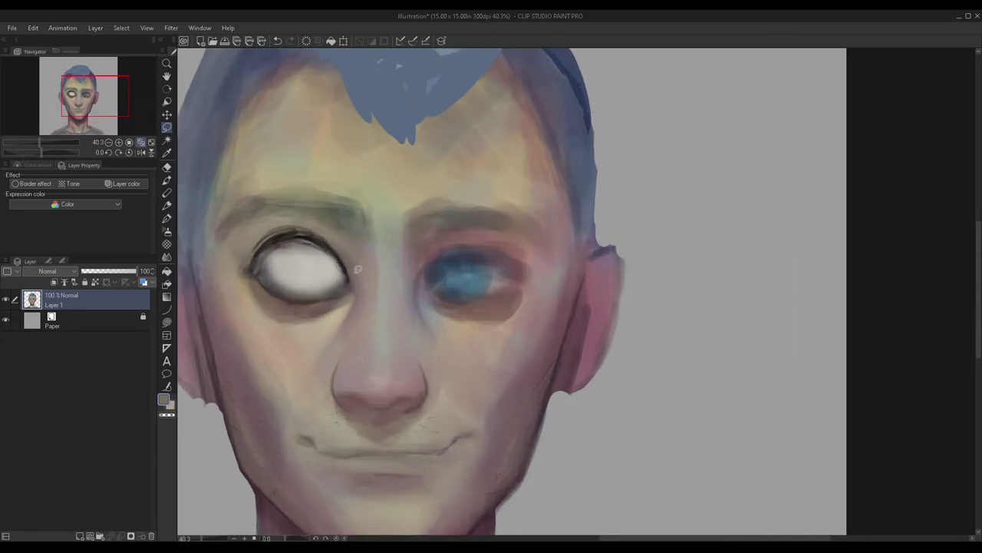
{"action": "mouse_move", "coordinate": [360, 317]}
{"action": "left_mouse_down"}
{"action": "mouse_move", "coordinate": [313, 376]}
{"action": "mouse_move", "coordinate": [269, 367]}
{"action": "mouse_move", "coordinate": [230, 261]}
{"action": "mouse_move", "coordinate": [251, 221]}
{"action": "mouse_move", "coordinate": [327, 223]}
{"action": "left_mouse_up"}
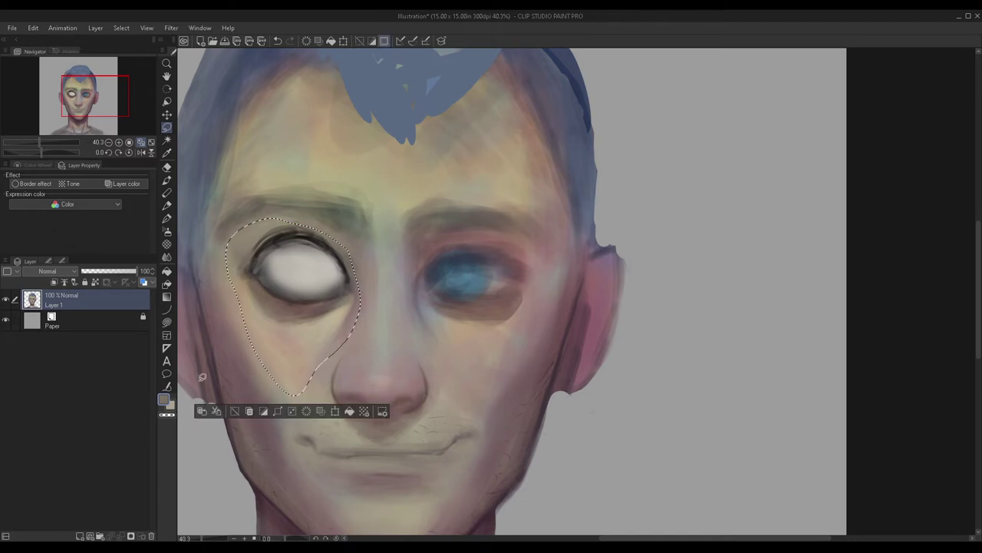
{"action": "left_click", "coordinate": [202, 411]}
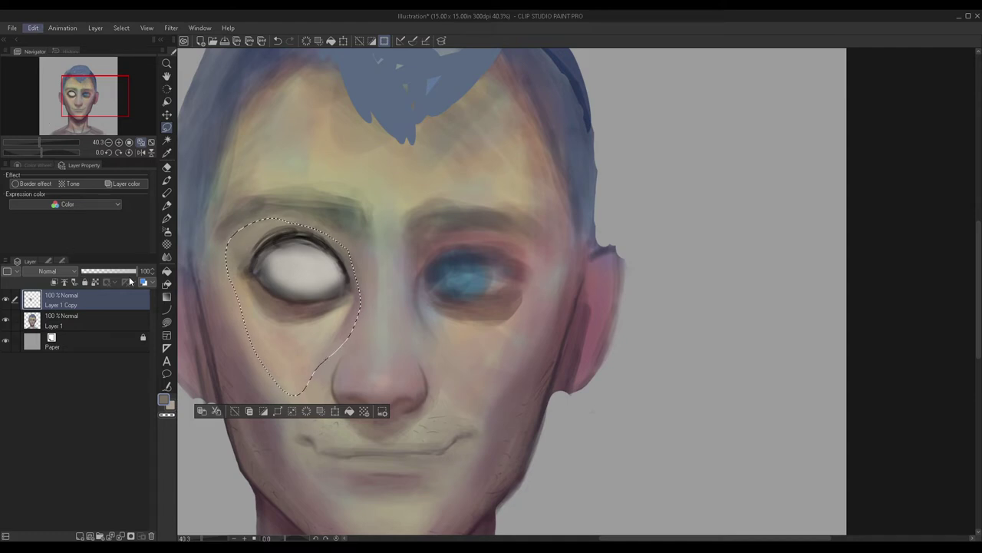
Step: Flip the copied eye horizontally and move it over the blue eye on the other side of the nose
{"action": "key", "text": "ctrl+t"}
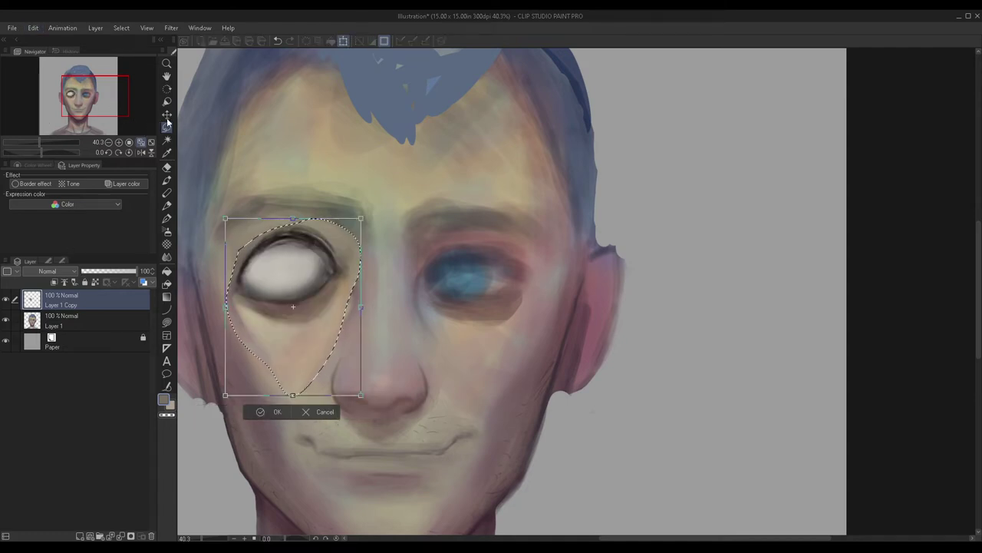
{"action": "key", "text": "Return"}
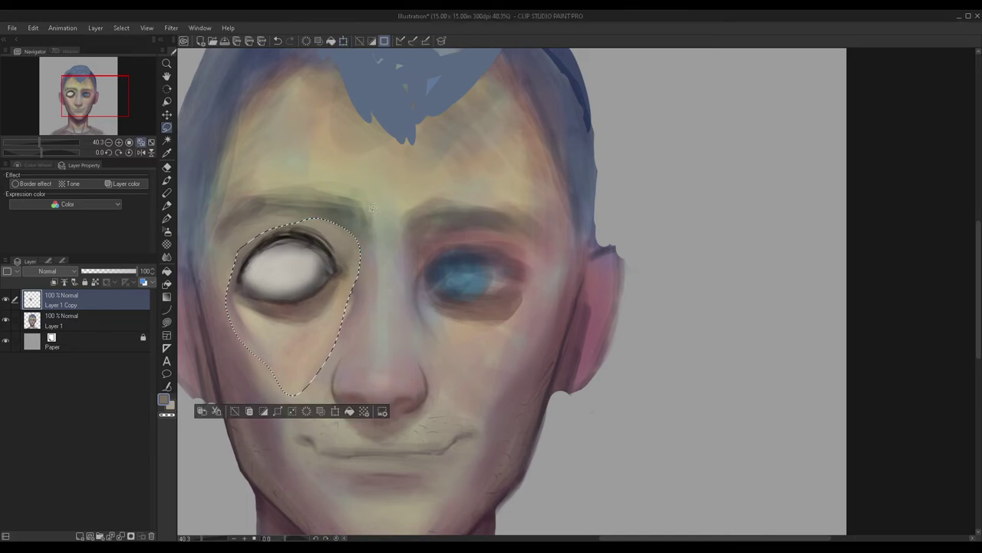
{"action": "left_click", "coordinate": [167, 114]}
{"action": "left_click_drag", "start_coordinate": [329, 290], "coordinate": [517, 291]}
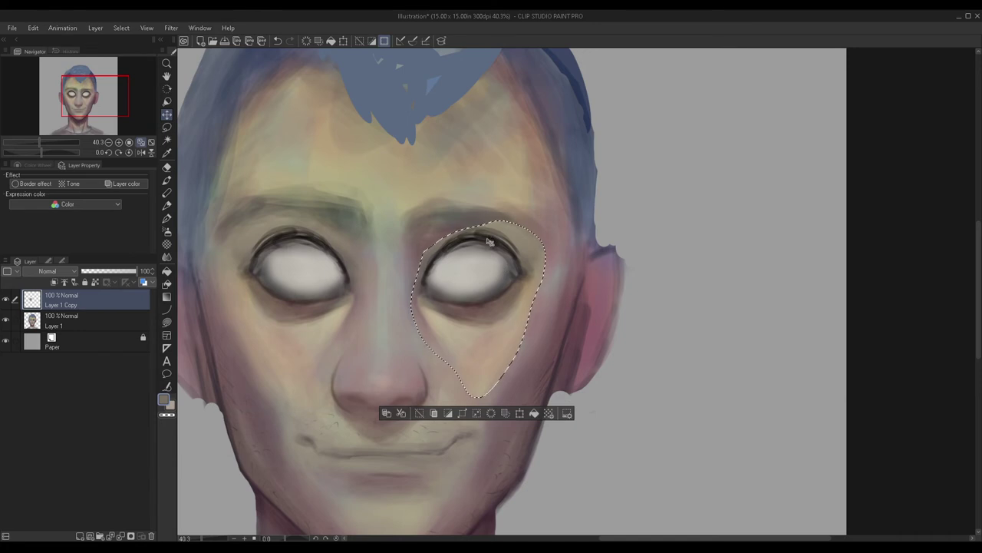
Step: Deselect the copied eye and rotate it slightly clockwise to match the tilt of the face
{"action": "key", "text": "ctrl+t"}
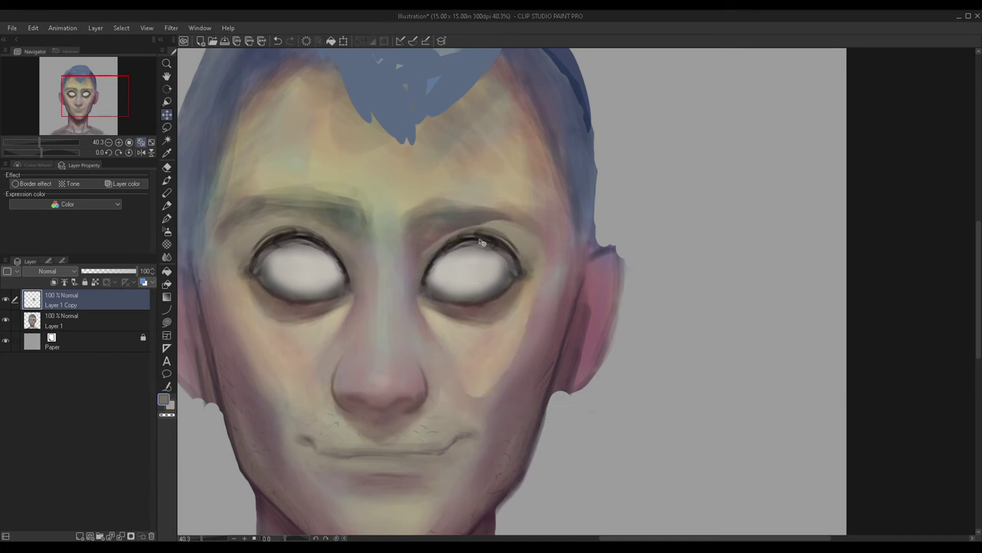
{"action": "left_click_drag", "start_coordinate": [607, 250], "coordinate": [605, 281]}
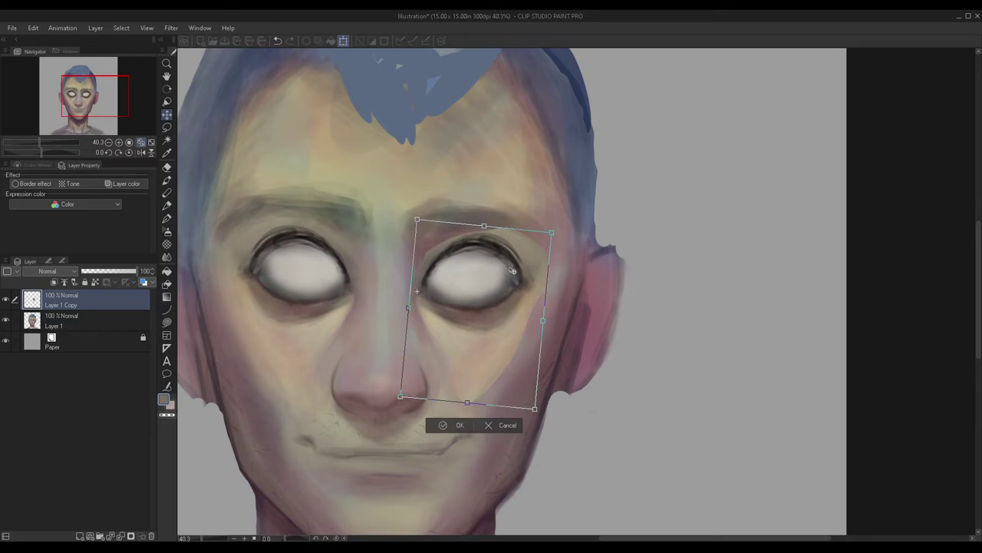
{"action": "left_click", "coordinate": [461, 426]}
Step: Blend the copied eye patch into the face by erasing its cheek and outer brow edges with an enlarged Soft eraser
{"action": "scroll", "coordinate": [430, 172], "scroll_direction": "down", "scroll_amount": 2}
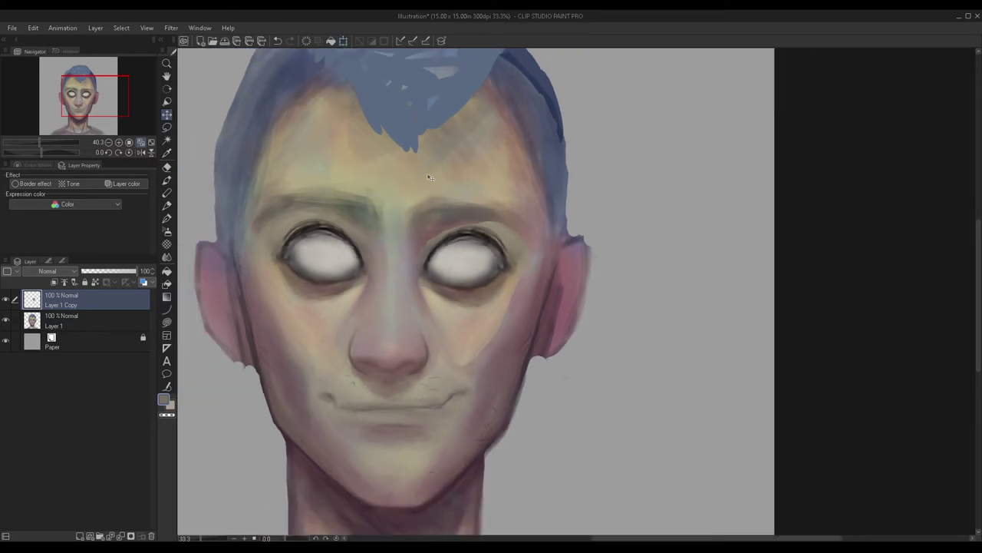
{"action": "left_click", "coordinate": [167, 167]}
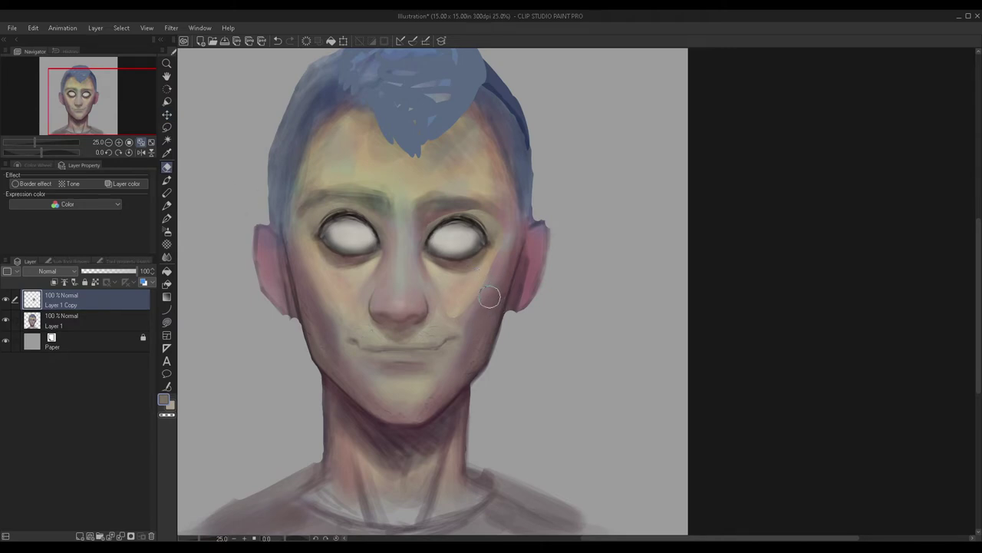
{"action": "key", "text": "]"}
{"action": "left_click_drag", "start_coordinate": [452, 318], "coordinate": [496, 269]}
{"action": "key", "text": "ctrl+z"}
{"action": "left_click", "coordinate": [51, 260]}
{"action": "key", "text": "]"}
{"action": "key", "text": "]"}
{"action": "key", "text": "]"}
{"action": "key", "text": "]"}
{"action": "key", "text": "]"}
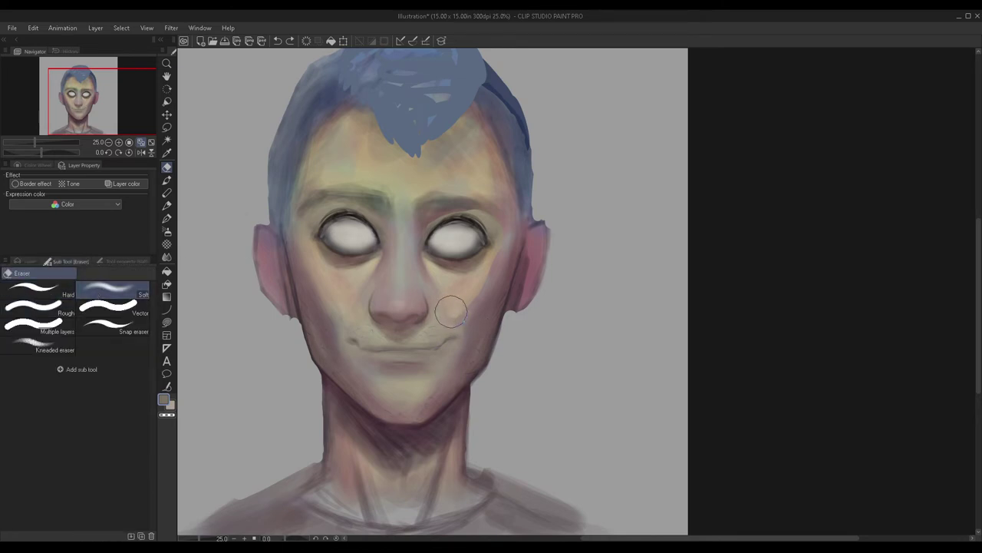
{"action": "left_click_drag", "start_coordinate": [447, 315], "coordinate": [502, 265]}
{"action": "left_click_drag", "start_coordinate": [487, 206], "coordinate": [477, 215]}
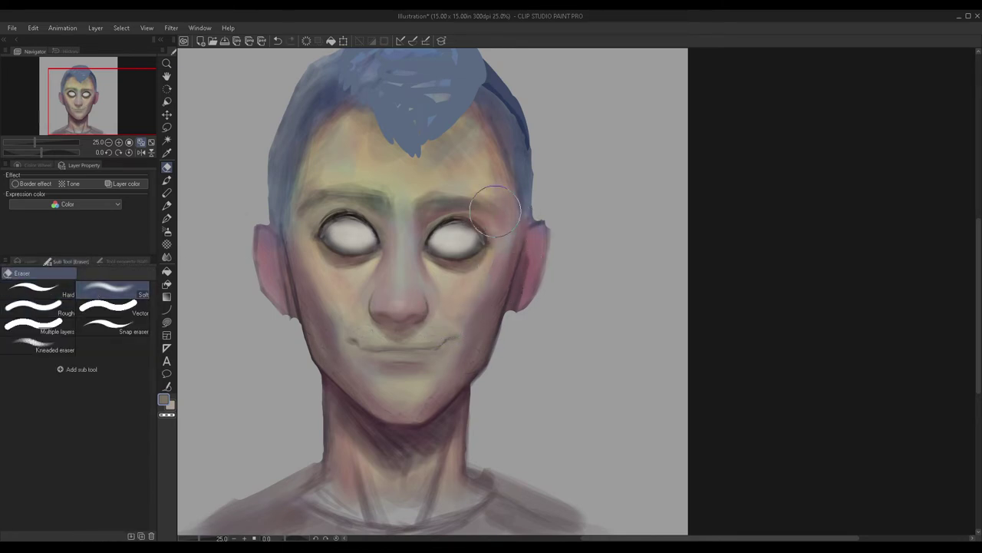
Step: Compare the portrait with and without the copied eye layer and lower that layer's opacity to 88%
{"action": "left_click", "coordinate": [21, 263]}
{"action": "left_click", "coordinate": [6, 300]}
{"action": "left_click", "coordinate": [7, 299]}
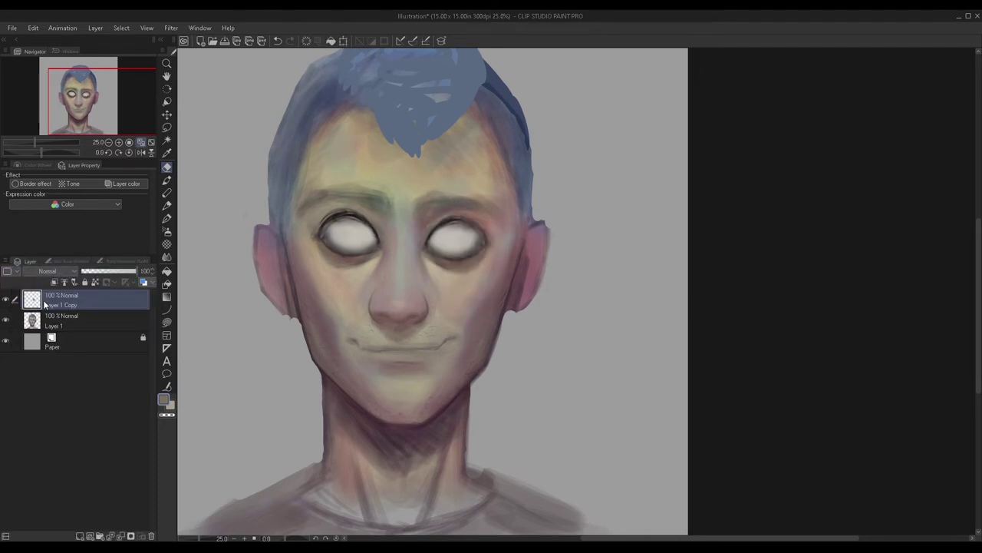
{"action": "left_click_drag", "start_coordinate": [99, 271], "coordinate": [142, 272]}
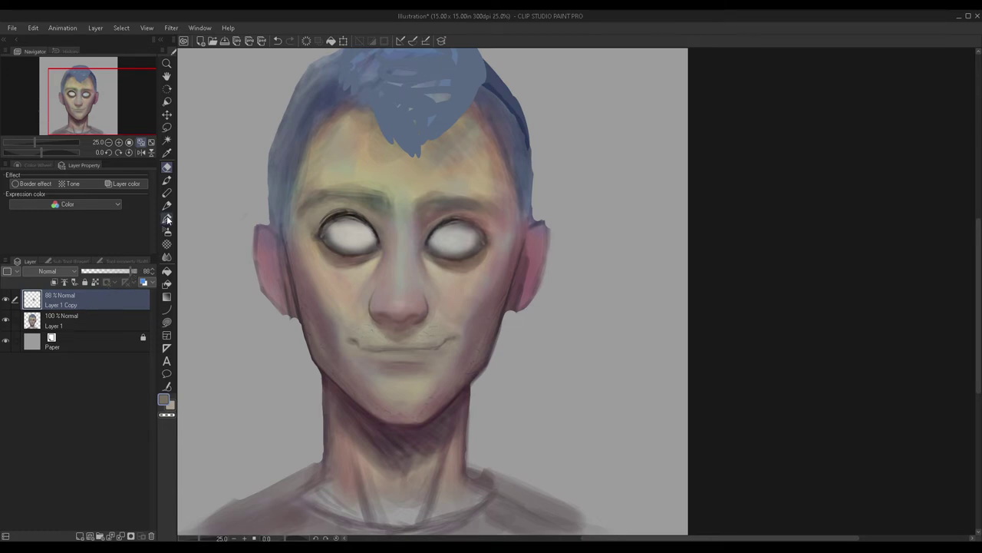
Step: Merge the copied eye layer into the portrait layer and add a new layer ready for brush work
{"action": "key", "text": "ctrl+e"}
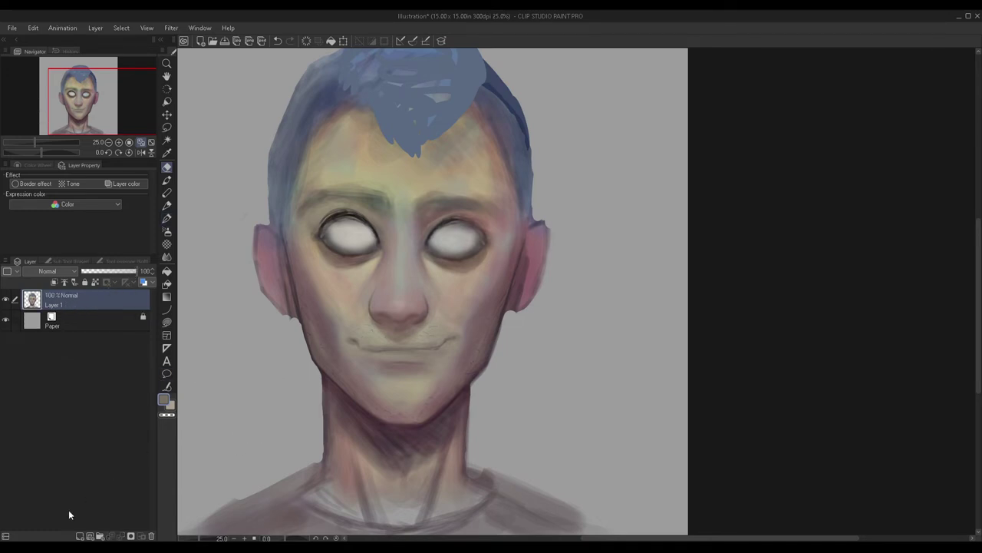
{"action": "left_click", "coordinate": [79, 536]}
{"action": "left_click", "coordinate": [168, 181]}
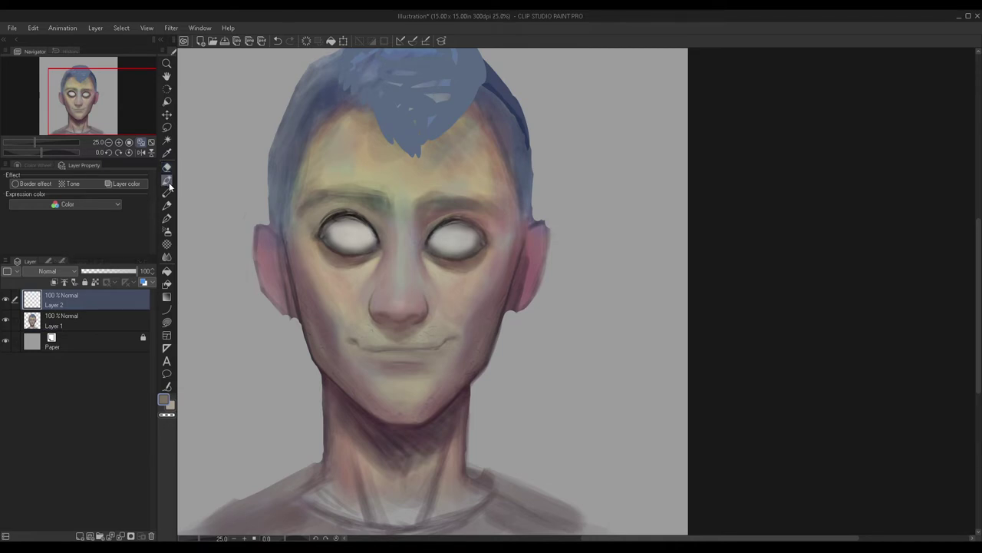
Step: Paint skin tone over the dark upper outline of the left-hand eye and muted mauve above the right-hand eye
{"action": "scroll", "coordinate": [378, 243], "scroll_direction": "up", "scroll_amount": 4}
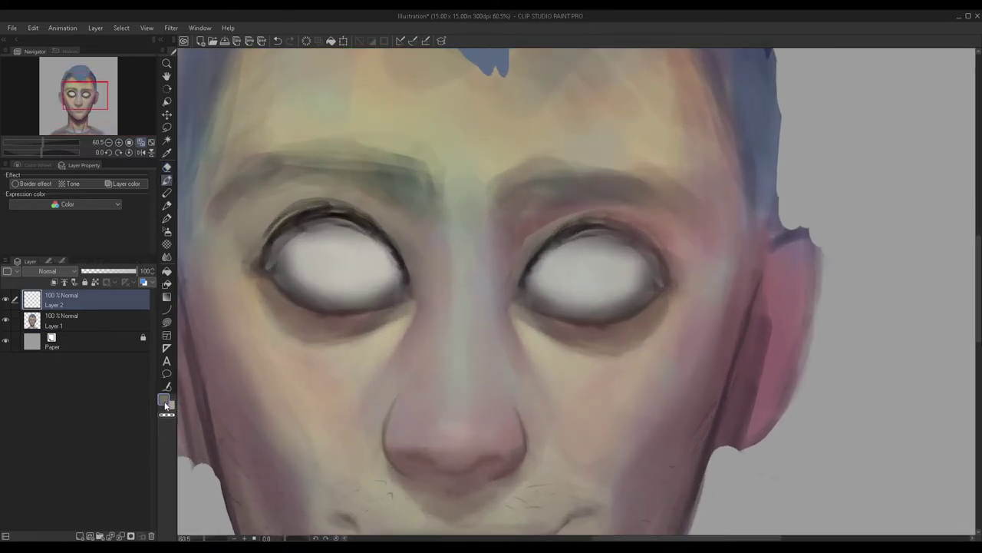
{"action": "double_click", "coordinate": [164, 403]}
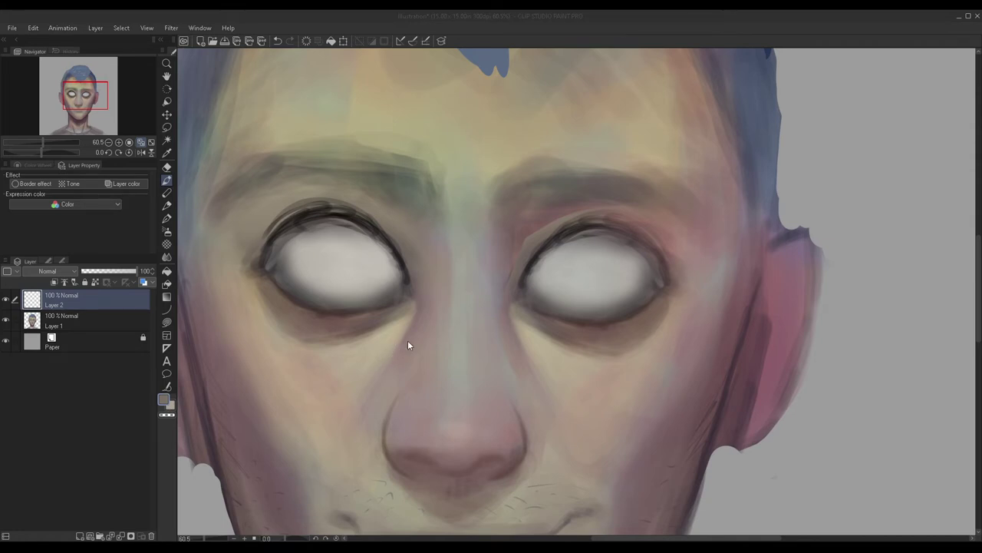
{"action": "left_click", "coordinate": [417, 387]}
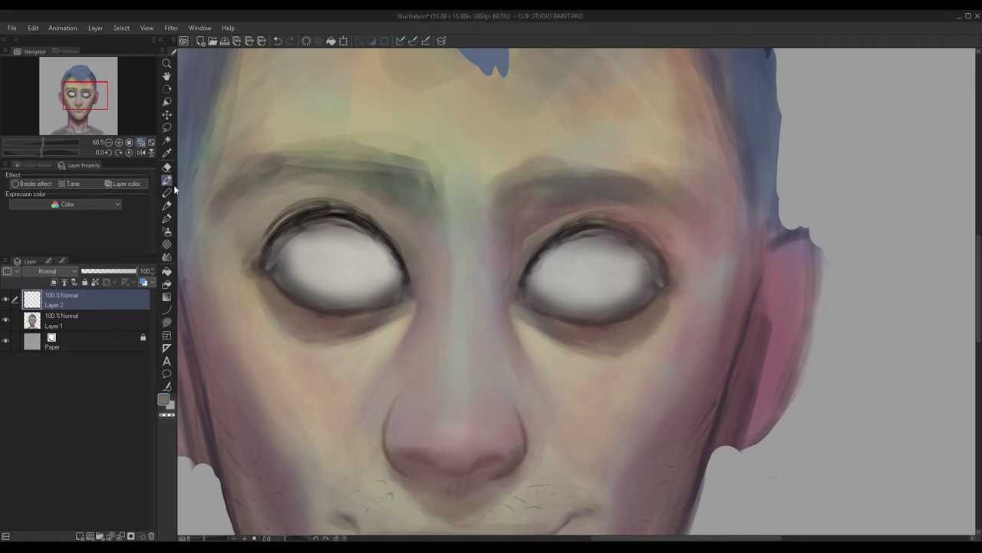
{"action": "scroll", "coordinate": [180, 188], "scroll_direction": "up", "scroll_amount": 1}
{"action": "mouse_move", "coordinate": [330, 211]}
{"action": "left_mouse_down"}
{"action": "mouse_move", "coordinate": [251, 250]}
{"action": "mouse_move", "coordinate": [407, 234]}
{"action": "left_mouse_up"}
{"action": "mouse_move", "coordinate": [411, 244]}
{"action": "left_mouse_down"}
{"action": "mouse_move", "coordinate": [383, 230]}
{"action": "mouse_move", "coordinate": [282, 218]}
{"action": "mouse_move", "coordinate": [333, 229]}
{"action": "left_mouse_up"}
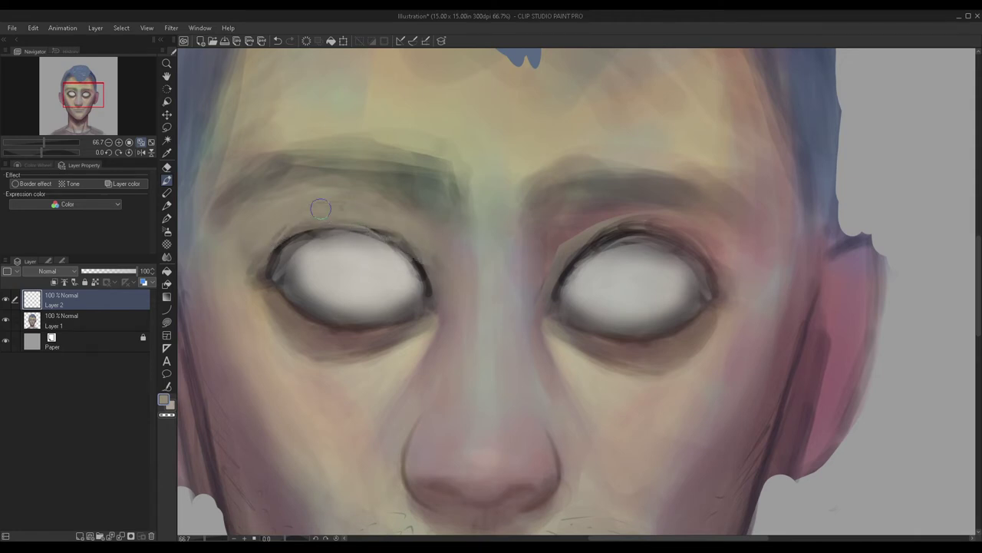
{"action": "scroll", "coordinate": [310, 169], "scroll_direction": "down", "scroll_amount": 3}
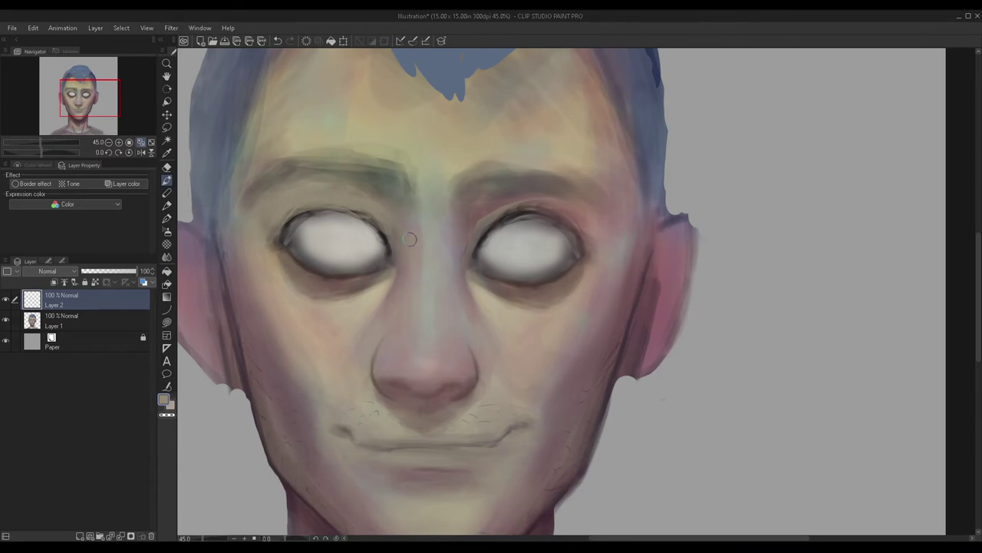
{"action": "mouse_move", "coordinate": [529, 201]}
{"action": "left_mouse_down"}
{"action": "mouse_move", "coordinate": [471, 214]}
{"action": "mouse_move", "coordinate": [593, 221]}
{"action": "left_mouse_up"}
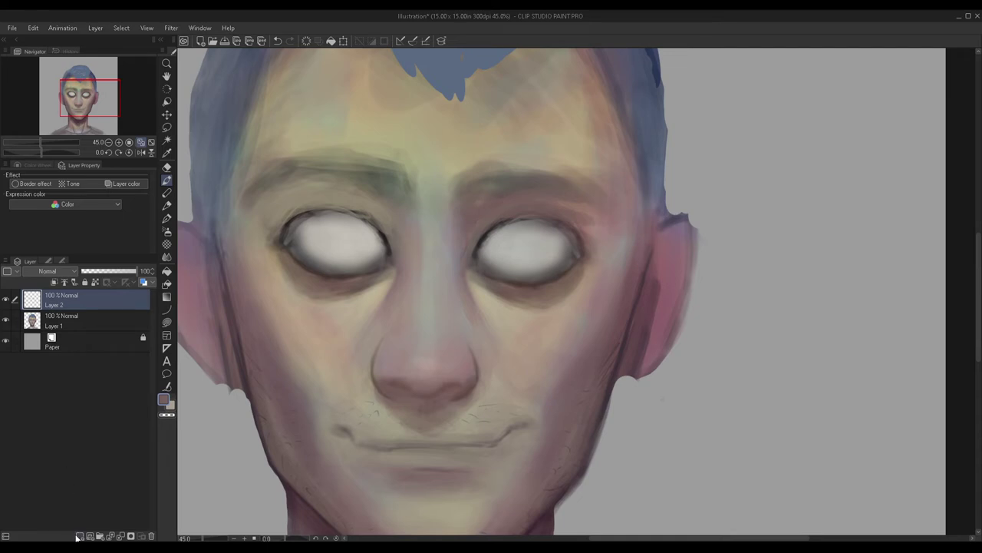
Step: Add another layer and block in round mauve irises high in the whites of both eyes
{"action": "left_click", "coordinate": [79, 536]}
{"action": "scroll", "coordinate": [307, 247], "scroll_direction": "up", "scroll_amount": 2}
{"action": "mouse_move", "coordinate": [362, 237]}
{"action": "left_mouse_down"}
{"action": "mouse_move", "coordinate": [319, 206]}
{"action": "mouse_move", "coordinate": [313, 229]}
{"action": "mouse_move", "coordinate": [332, 231]}
{"action": "mouse_move", "coordinate": [351, 263]}
{"action": "mouse_move", "coordinate": [315, 236]}
{"action": "left_mouse_up"}
{"action": "key", "text": "ctrl+z"}
{"action": "mouse_move", "coordinate": [371, 219]}
{"action": "left_mouse_down"}
{"action": "mouse_move", "coordinate": [342, 211]}
{"action": "mouse_move", "coordinate": [330, 223]}
{"action": "mouse_move", "coordinate": [338, 230]}
{"action": "mouse_move", "coordinate": [342, 222]}
{"action": "mouse_move", "coordinate": [328, 225]}
{"action": "left_mouse_up"}
{"action": "scroll", "coordinate": [355, 217], "scroll_direction": "down", "scroll_amount": 2}
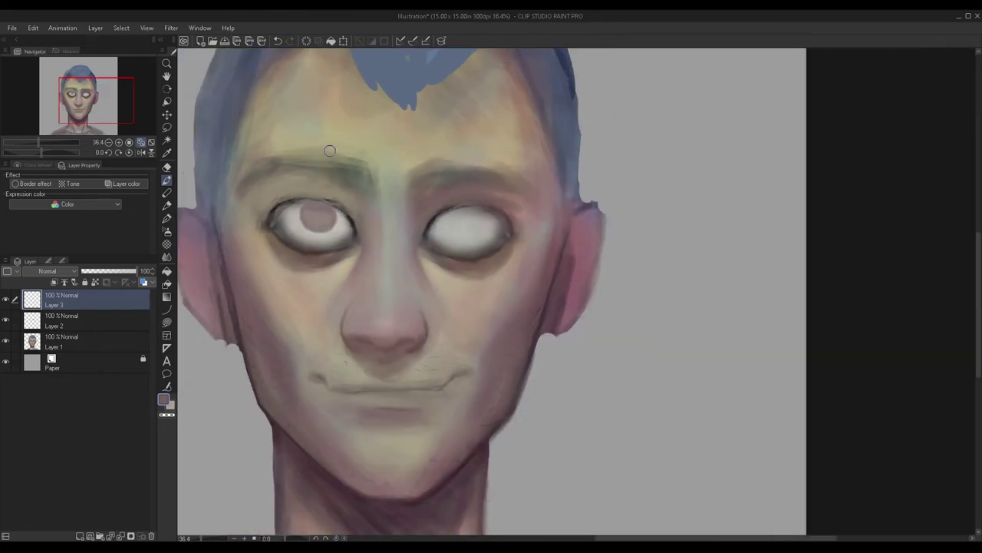
{"action": "scroll", "coordinate": [454, 262], "scroll_direction": "up", "scroll_amount": 2}
{"action": "mouse_move", "coordinate": [456, 189]}
{"action": "left_mouse_down"}
{"action": "mouse_move", "coordinate": [461, 201]}
{"action": "mouse_move", "coordinate": [450, 208]}
{"action": "mouse_move", "coordinate": [488, 187]}
{"action": "mouse_move", "coordinate": [447, 202]}
{"action": "left_mouse_up"}
{"action": "scroll", "coordinate": [454, 201], "scroll_direction": "down", "scroll_amount": 2}
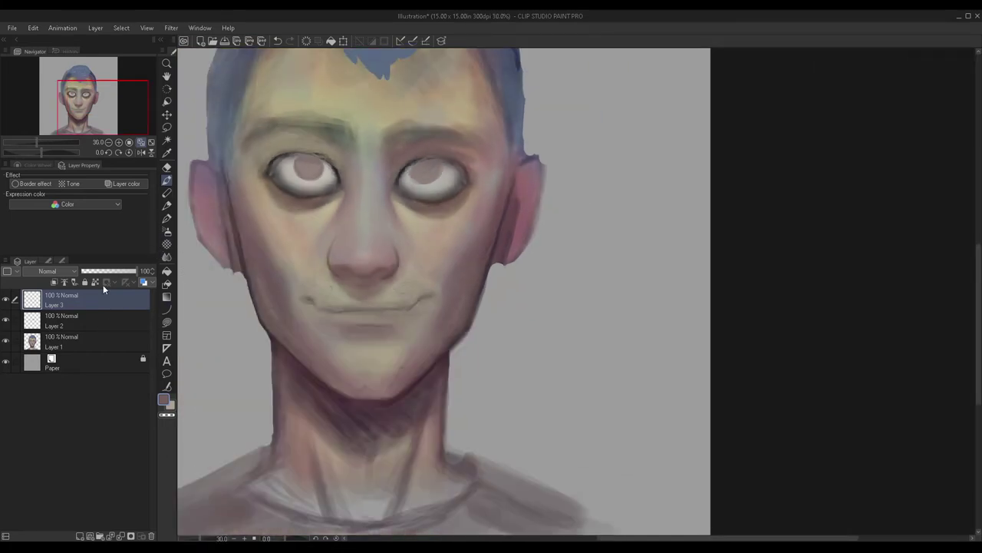
Step: Merge the two paint layers, compare the portrait with and without them, and merge the result into the portrait layer
{"action": "key", "text": "ctrl+e"}
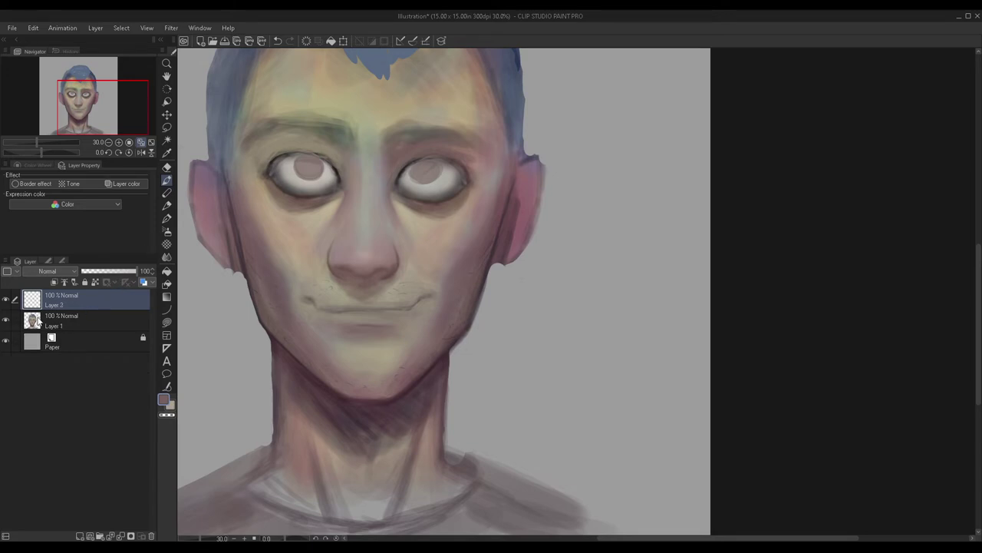
{"action": "left_click", "coordinate": [6, 299]}
{"action": "left_click", "coordinate": [6, 300]}
{"action": "key", "text": "ctrl+e"}
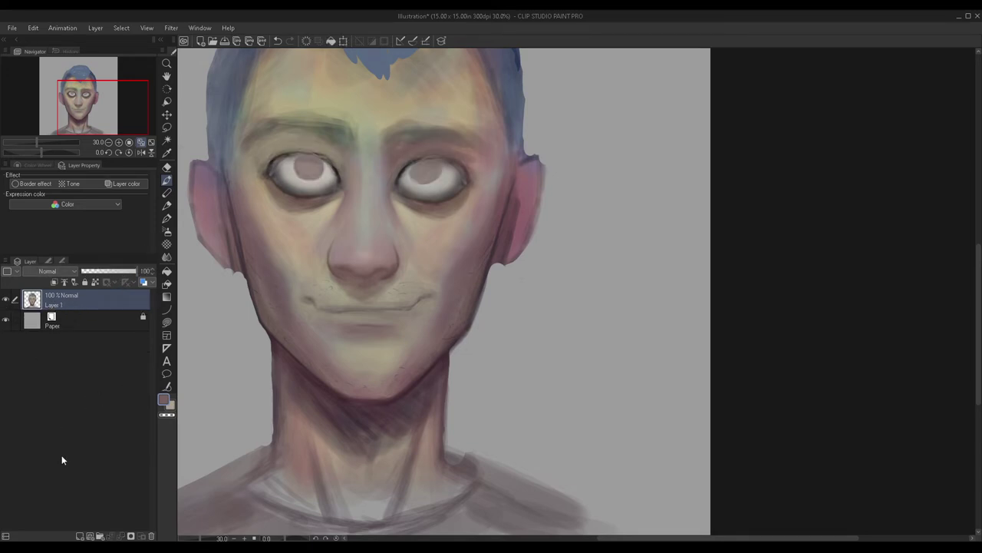
Step: On a new layer, paint purple eyelid creases above both eyes and a lighter skin-toned lid on the left-hand eye
{"action": "left_click", "coordinate": [81, 534]}
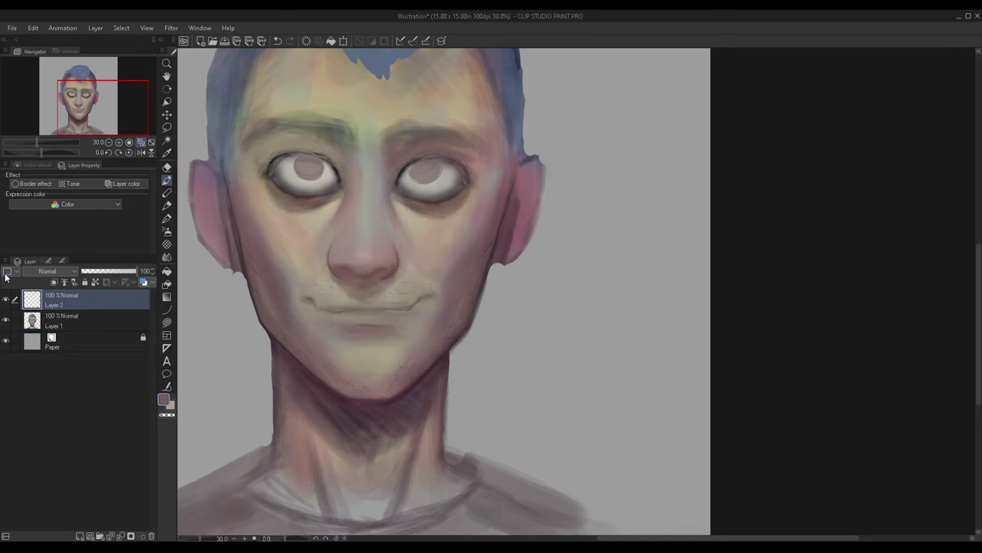
{"action": "scroll", "coordinate": [349, 158], "scroll_direction": "up", "scroll_amount": 2}
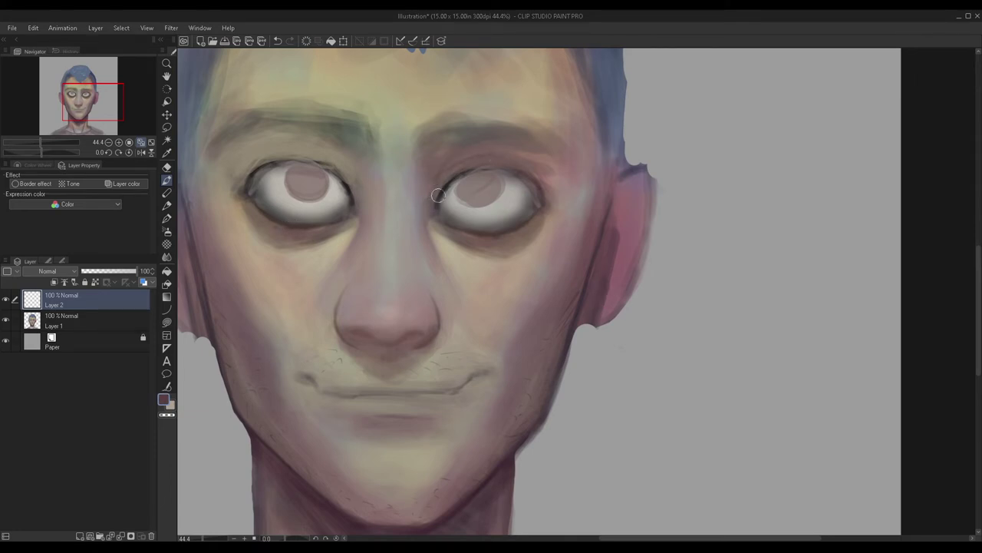
{"action": "mouse_move", "coordinate": [441, 176]}
{"action": "left_mouse_down"}
{"action": "mouse_move", "coordinate": [523, 168]}
{"action": "mouse_move", "coordinate": [455, 162]}
{"action": "mouse_move", "coordinate": [544, 181]}
{"action": "left_mouse_up"}
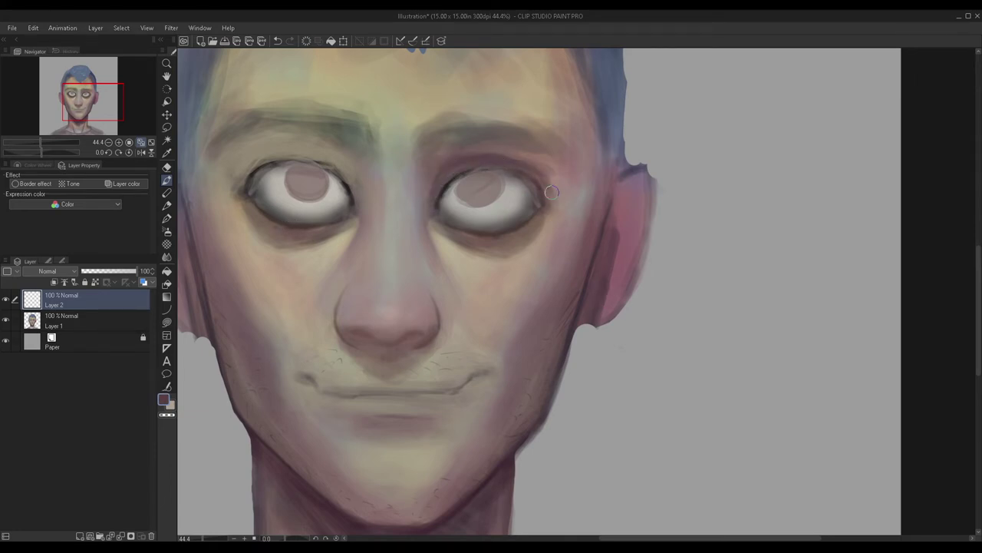
{"action": "mouse_move", "coordinate": [360, 206]}
{"action": "left_mouse_down"}
{"action": "mouse_move", "coordinate": [342, 167]}
{"action": "mouse_move", "coordinate": [360, 209]}
{"action": "mouse_move", "coordinate": [305, 153]}
{"action": "mouse_move", "coordinate": [352, 176]}
{"action": "mouse_move", "coordinate": [286, 159]}
{"action": "mouse_move", "coordinate": [325, 164]}
{"action": "mouse_move", "coordinate": [243, 169]}
{"action": "mouse_move", "coordinate": [301, 156]}
{"action": "mouse_move", "coordinate": [241, 179]}
{"action": "mouse_move", "coordinate": [346, 160]}
{"action": "mouse_move", "coordinate": [234, 179]}
{"action": "left_mouse_up"}
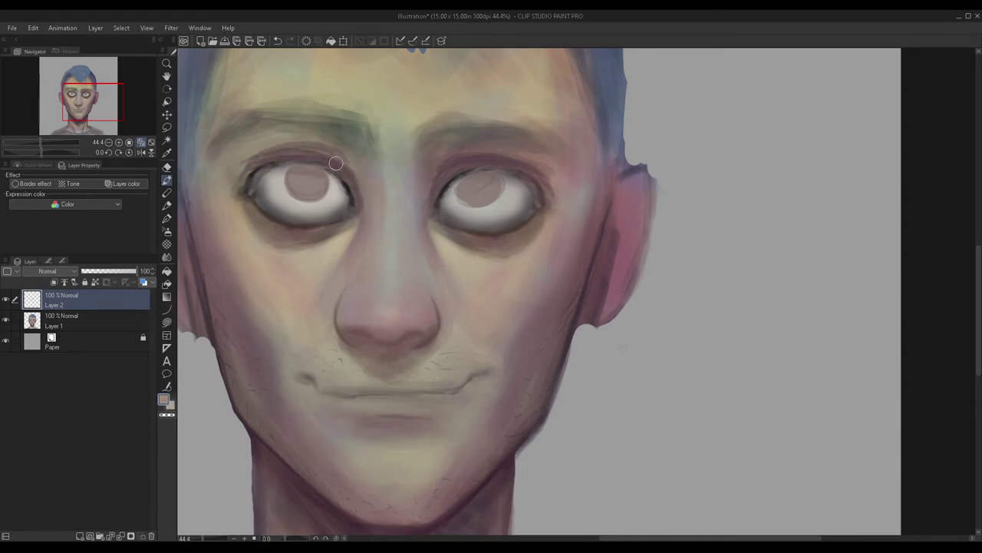
{"action": "left_click_drag", "start_coordinate": [266, 161], "coordinate": [339, 165]}
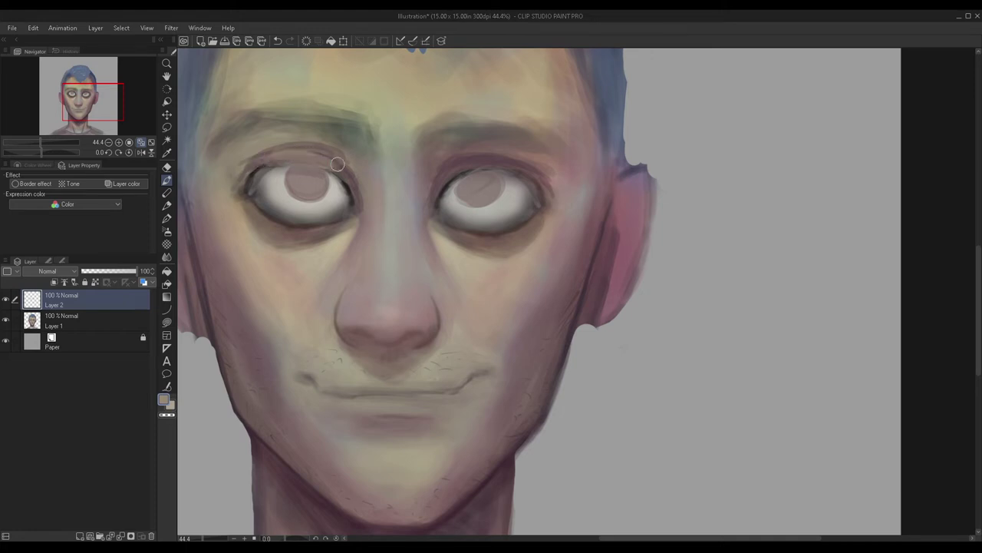
{"action": "left_click_drag", "start_coordinate": [463, 164], "coordinate": [551, 187]}
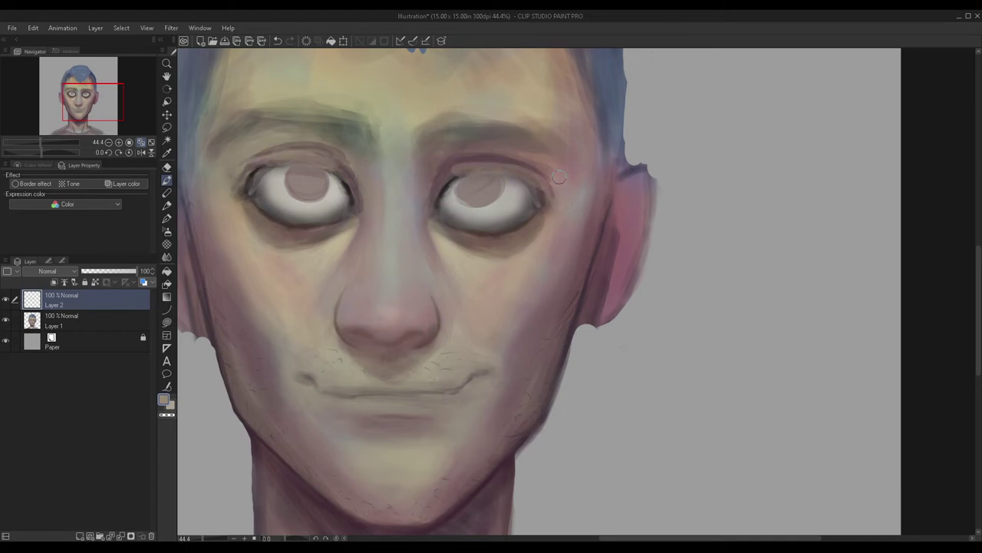
{"action": "scroll", "coordinate": [399, 199], "scroll_direction": "down", "scroll_amount": 3}
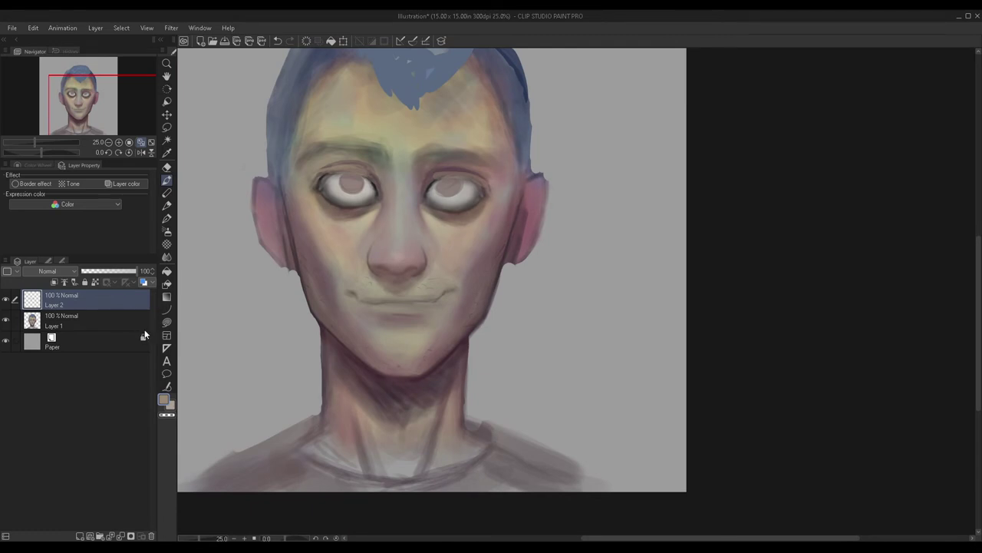
{"action": "key", "text": "ctrl+z"}
{"action": "key", "text": "ctrl+z"}
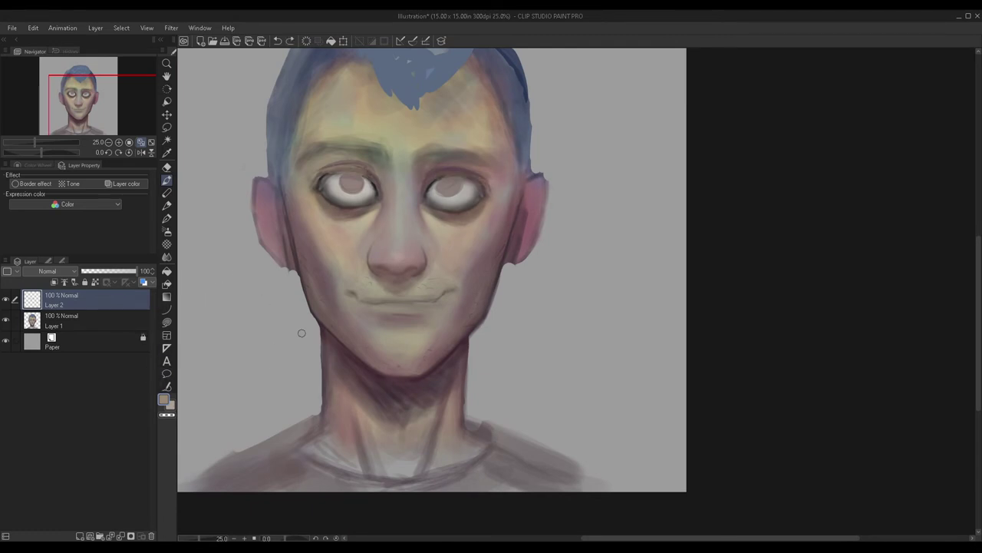
Step: Choose a bright sky blue and fill the irises of both eyes with it
{"action": "double_click", "coordinate": [166, 402]}
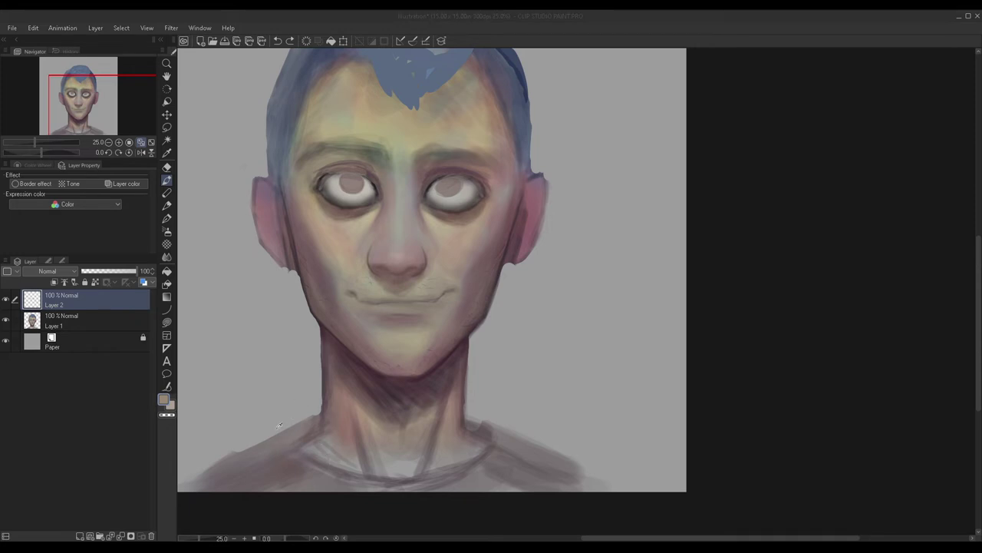
{"action": "key", "text": "Return"}
{"action": "scroll", "coordinate": [352, 184], "scroll_direction": "up", "scroll_amount": 4}
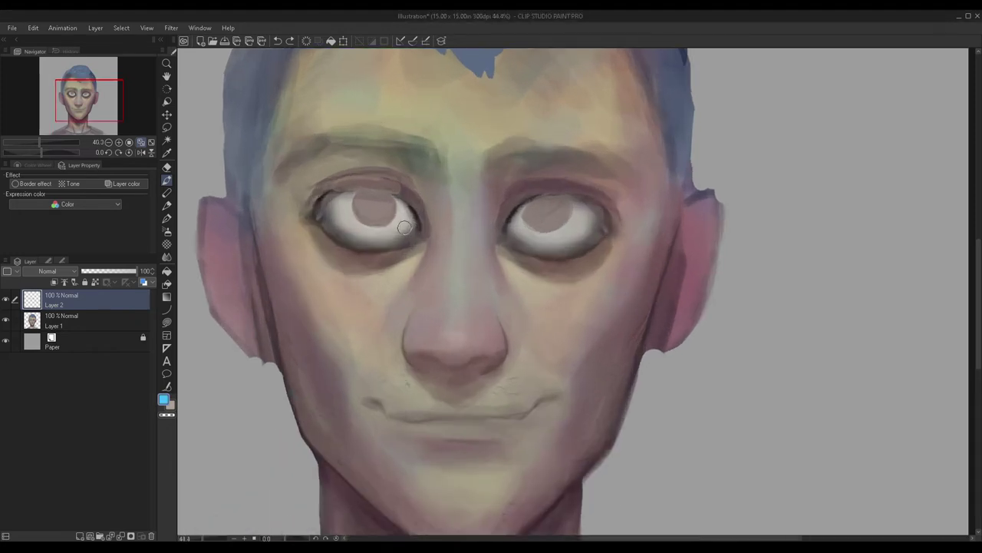
{"action": "left_click", "coordinate": [374, 192]}
{"action": "mouse_move", "coordinate": [386, 192]}
{"action": "left_mouse_down"}
{"action": "mouse_move", "coordinate": [348, 170]}
{"action": "mouse_move", "coordinate": [334, 182]}
{"action": "mouse_move", "coordinate": [370, 210]}
{"action": "mouse_move", "coordinate": [354, 188]}
{"action": "left_mouse_up"}
{"action": "mouse_move", "coordinate": [740, 200]}
{"action": "left_mouse_down"}
{"action": "mouse_move", "coordinate": [752, 196]}
{"action": "mouse_move", "coordinate": [757, 216]}
{"action": "mouse_move", "coordinate": [748, 192]}
{"action": "mouse_move", "coordinate": [725, 206]}
{"action": "left_mouse_up"}
Step: Enlarge and shade the left-hand iris with dark teal, adding a dark pupil, a shadowed upper edge and a lighter blue lower half
{"action": "left_click", "coordinate": [163, 399]}
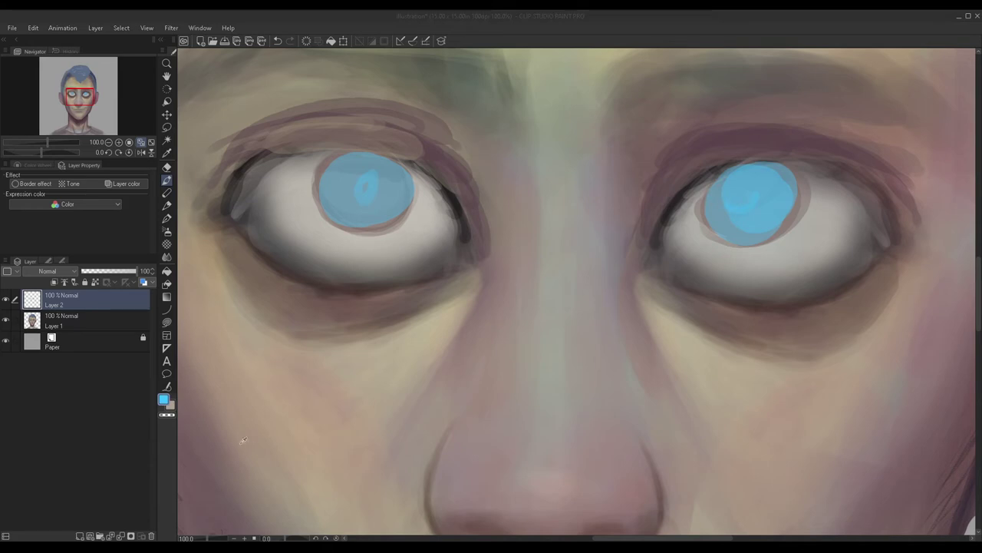
{"action": "mouse_move", "coordinate": [358, 186]}
{"action": "left_mouse_down"}
{"action": "mouse_move", "coordinate": [376, 204]}
{"action": "mouse_move", "coordinate": [371, 173]}
{"action": "mouse_move", "coordinate": [367, 201]}
{"action": "mouse_move", "coordinate": [359, 184]}
{"action": "mouse_move", "coordinate": [368, 153]}
{"action": "mouse_move", "coordinate": [285, 148]}
{"action": "mouse_move", "coordinate": [390, 165]}
{"action": "mouse_move", "coordinate": [368, 171]}
{"action": "mouse_move", "coordinate": [355, 247]}
{"action": "mouse_move", "coordinate": [349, 194]}
{"action": "mouse_move", "coordinate": [384, 221]}
{"action": "mouse_move", "coordinate": [301, 171]}
{"action": "mouse_move", "coordinate": [311, 215]}
{"action": "mouse_move", "coordinate": [345, 234]}
{"action": "left_mouse_up"}
{"action": "left_click", "coordinate": [382, 210], "text": "alt"}
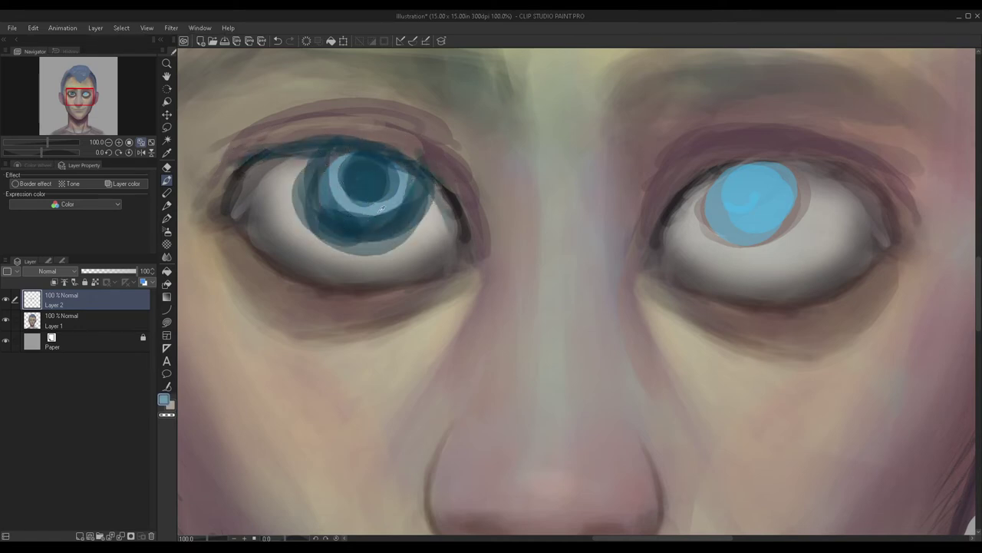
{"action": "mouse_move", "coordinate": [394, 205]}
{"action": "left_mouse_down"}
{"action": "mouse_move", "coordinate": [330, 201]}
{"action": "mouse_move", "coordinate": [361, 238]}
{"action": "mouse_move", "coordinate": [330, 188]}
{"action": "mouse_move", "coordinate": [358, 232]}
{"action": "mouse_move", "coordinate": [331, 156]}
{"action": "mouse_move", "coordinate": [346, 174]}
{"action": "mouse_move", "coordinate": [302, 194]}
{"action": "left_mouse_up"}
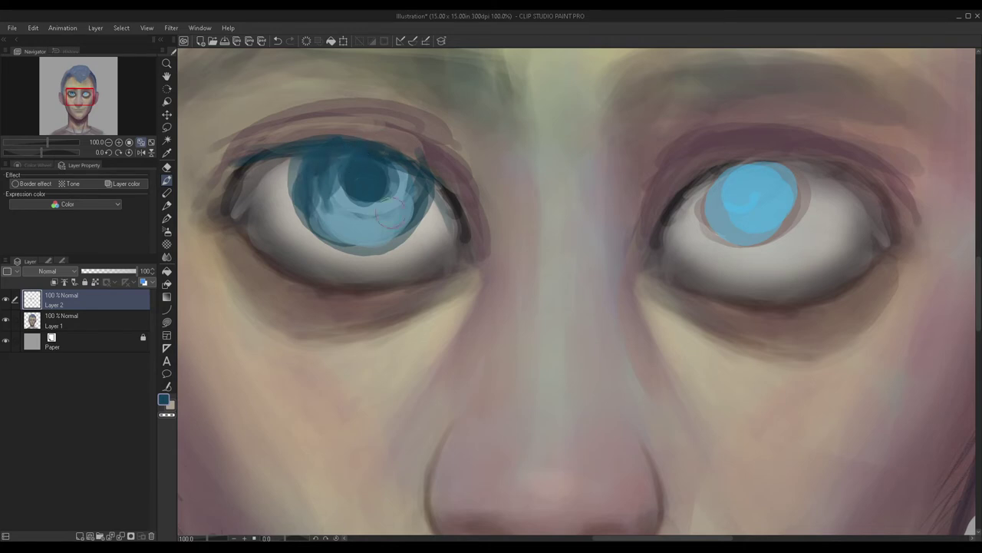
{"action": "mouse_move", "coordinate": [391, 159]}
{"action": "left_mouse_down"}
{"action": "mouse_move", "coordinate": [381, 188]}
{"action": "mouse_move", "coordinate": [397, 207]}
{"action": "left_mouse_up"}
{"action": "scroll", "coordinate": [364, 178], "scroll_direction": "down", "scroll_amount": 2}
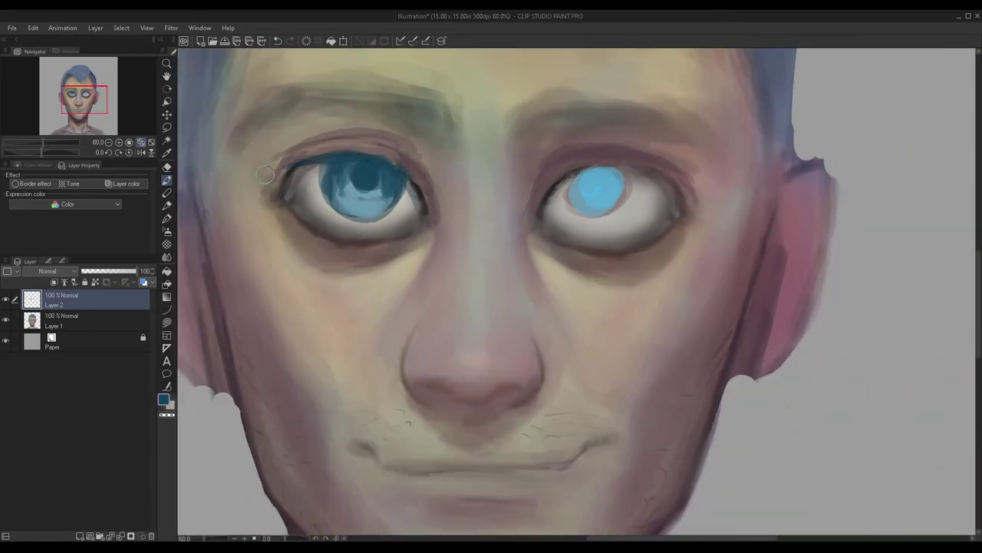
Step: Choose white and paint a small round highlight beside the pupil of the left-hand eye
{"action": "left_click", "coordinate": [164, 402]}
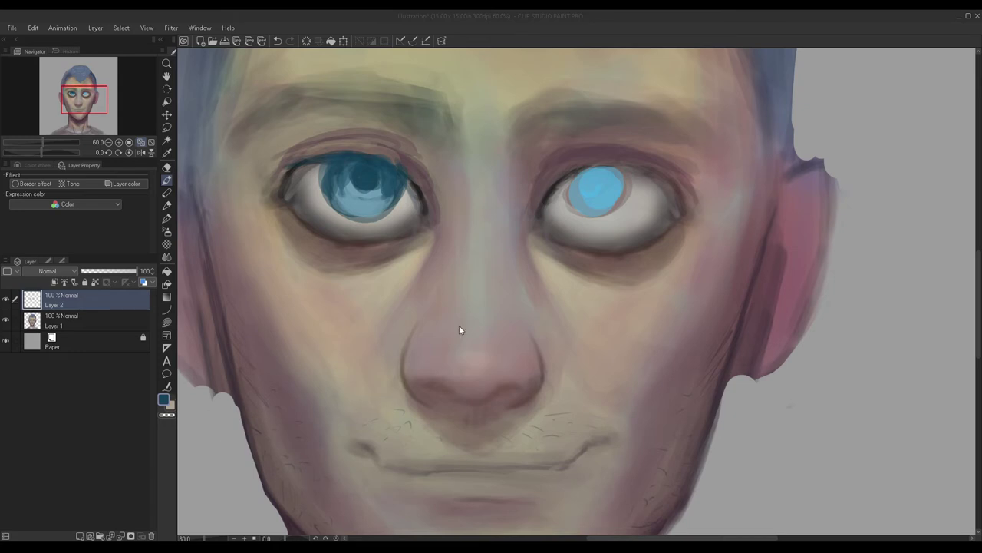
{"action": "left_click", "coordinate": [425, 382]}
{"action": "scroll", "coordinate": [282, 175], "scroll_direction": "up", "scroll_amount": 5}
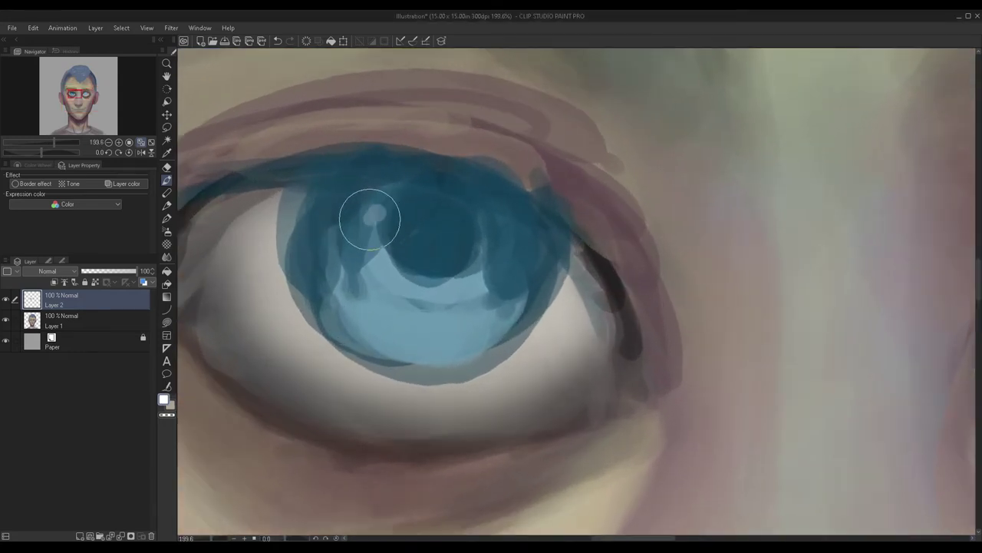
{"action": "left_click_drag", "start_coordinate": [369, 219], "coordinate": [363, 211]}
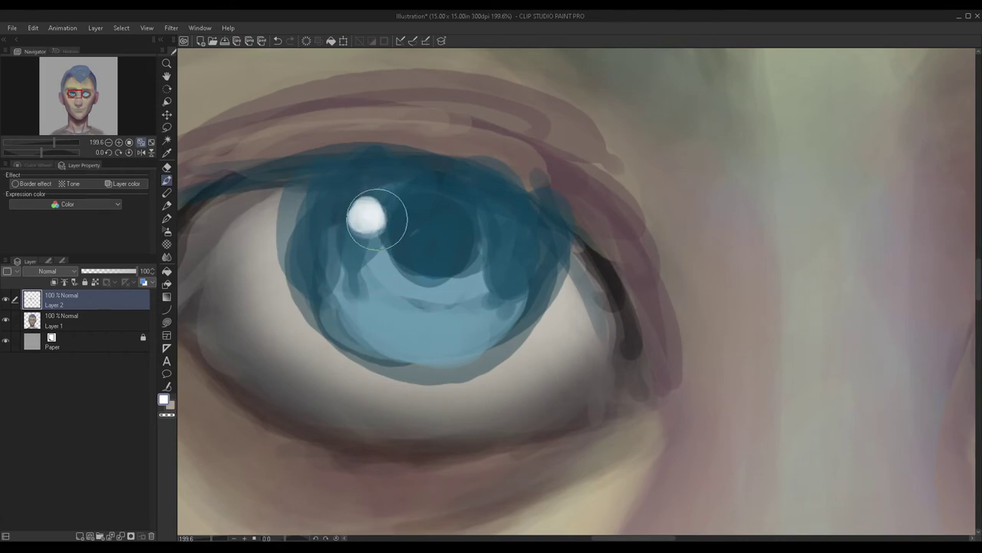
{"action": "scroll", "coordinate": [318, 259], "scroll_direction": "down", "scroll_amount": 2}
{"action": "scroll", "coordinate": [331, 205], "scroll_direction": "down", "scroll_amount": 3}
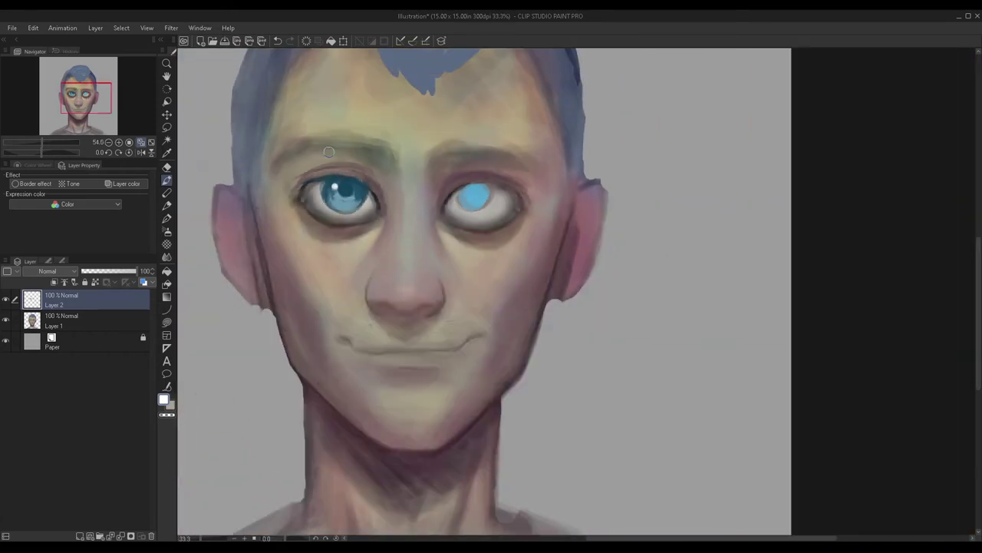
{"action": "scroll", "coordinate": [340, 196], "scroll_direction": "up", "scroll_amount": 3}
{"action": "scroll", "coordinate": [338, 195], "scroll_direction": "up", "scroll_amount": 1}
{"action": "left_click_drag", "start_coordinate": [345, 198], "coordinate": [342, 201]}
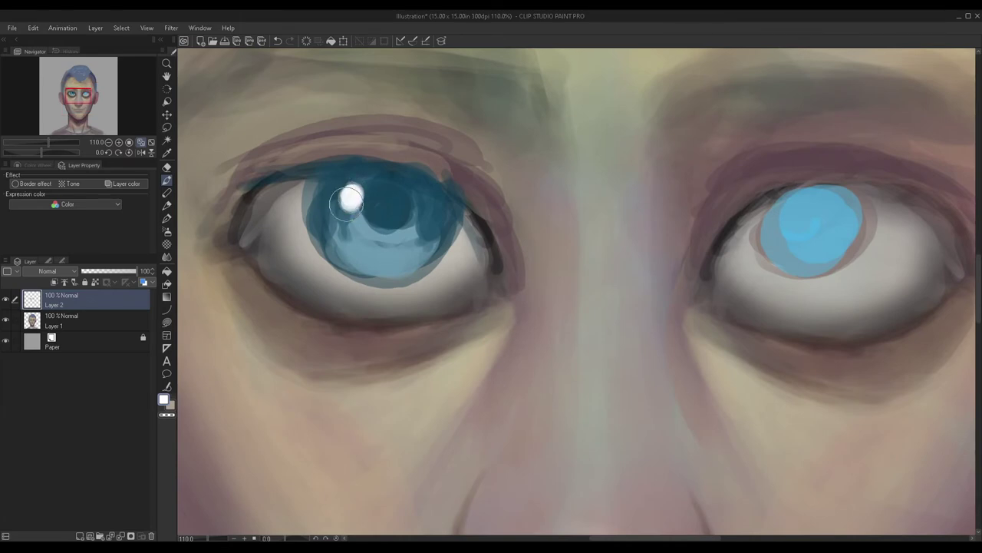
Step: Compare the portrait with and without the new eye painting and merge that layer into the portrait layer
{"action": "scroll", "coordinate": [328, 238], "scroll_direction": "down", "scroll_amount": 3}
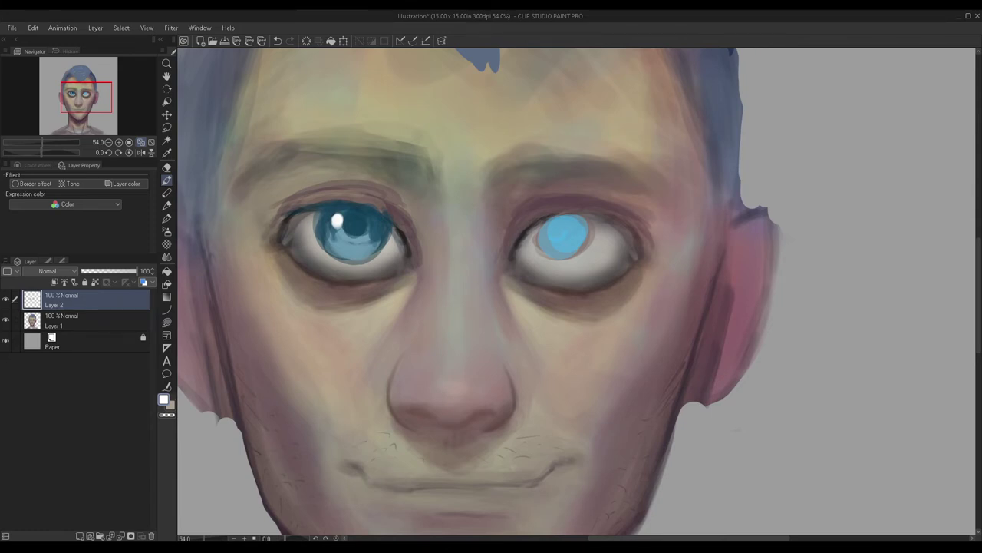
{"action": "scroll", "coordinate": [267, 220], "scroll_direction": "down", "scroll_amount": 3}
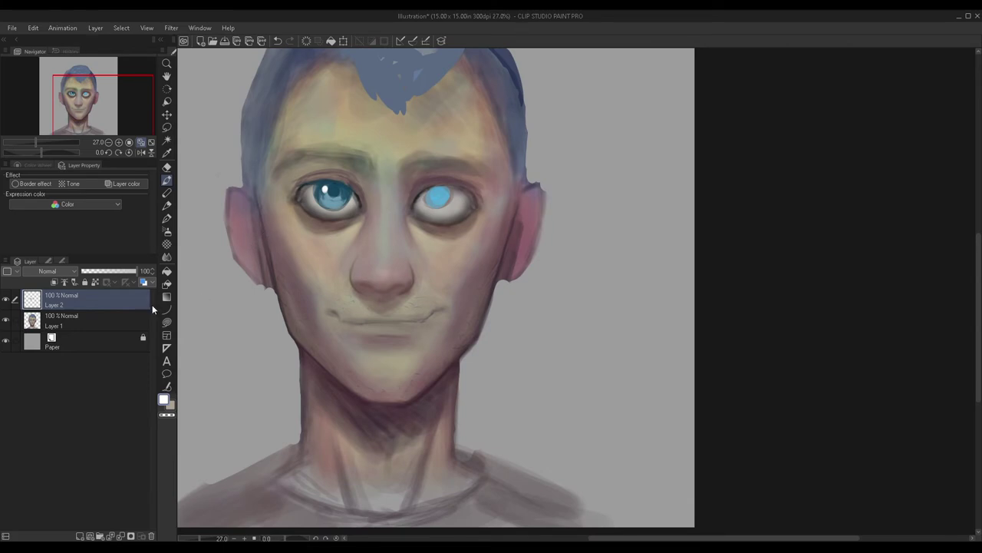
{"action": "left_click", "coordinate": [7, 299]}
{"action": "left_click", "coordinate": [7, 303]}
{"action": "left_click", "coordinate": [6, 303]}
{"action": "left_click", "coordinate": [7, 302]}
{"action": "key", "text": "ctrl+e"}
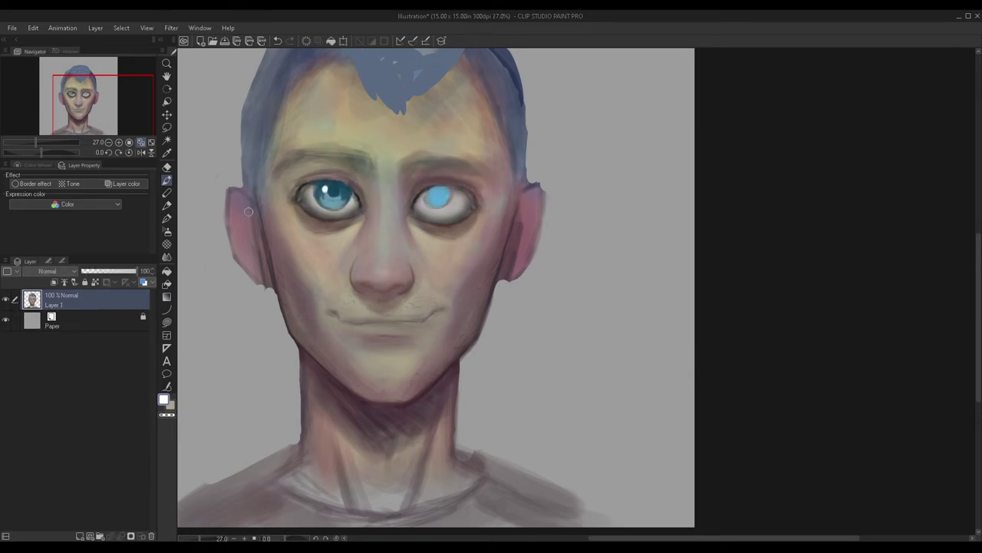
Step: Flip the canvas view horizontally and examine the whole portrait mirrored
{"action": "left_click", "coordinate": [141, 153]}
{"action": "scroll", "coordinate": [368, 194], "scroll_direction": "down", "scroll_amount": 3}
{"action": "scroll", "coordinate": [699, 247], "scroll_direction": "up", "scroll_amount": 2}
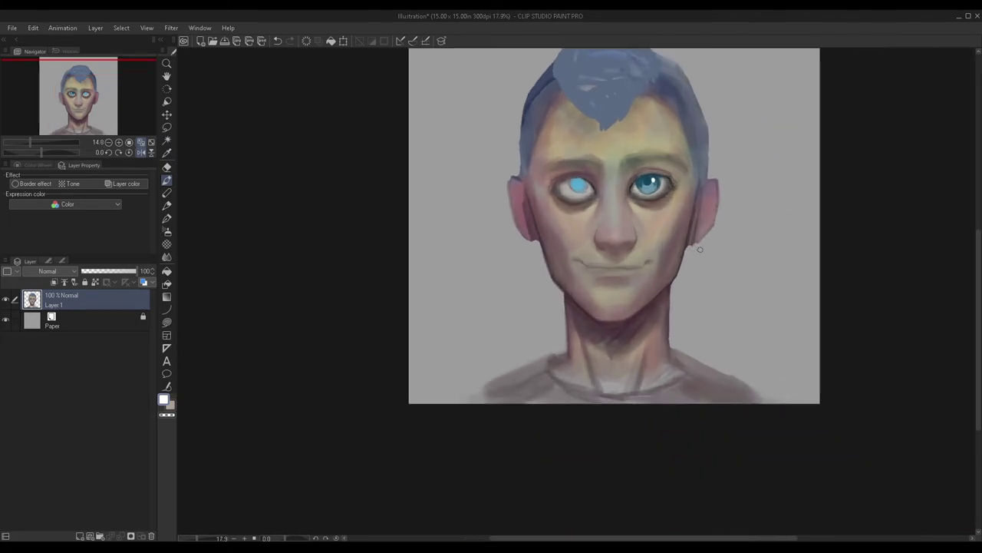
Step: Sample the dark blue hair color and shade the hairline along the left-hand temple and forehead
{"action": "scroll", "coordinate": [376, 230], "scroll_direction": "down", "scroll_amount": 2}
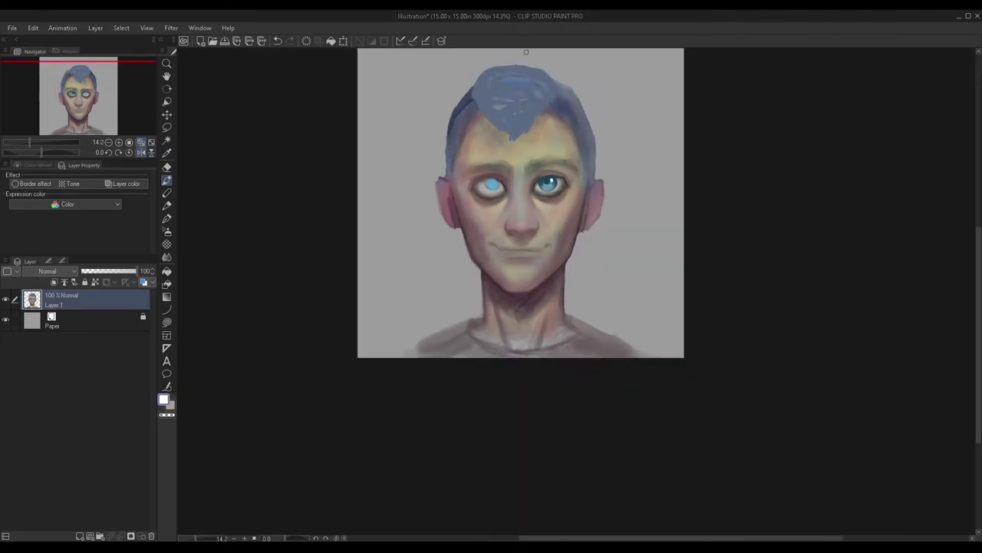
{"action": "scroll", "coordinate": [547, 249], "scroll_direction": "up", "scroll_amount": 3}
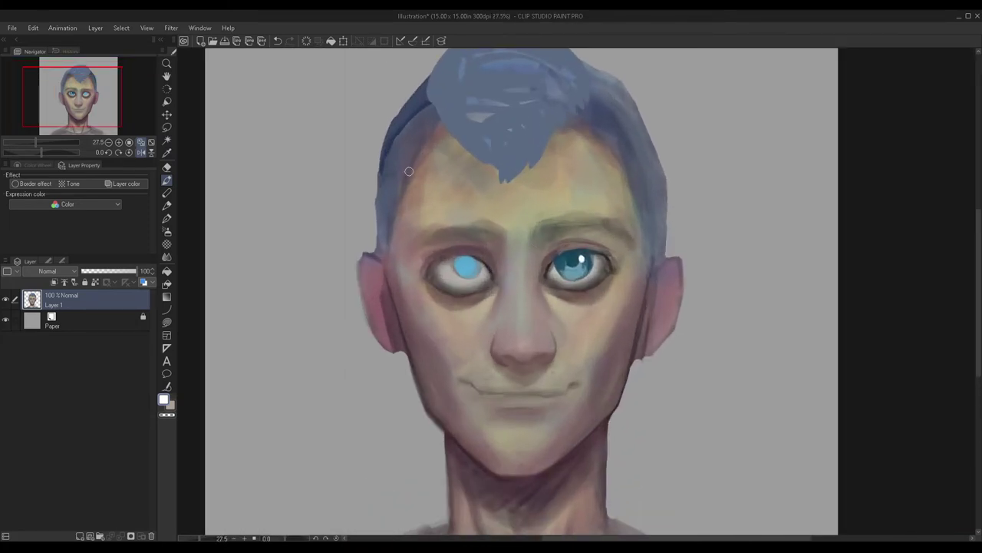
{"action": "left_click", "coordinate": [396, 153], "text": "alt"}
{"action": "left_click_drag", "start_coordinate": [445, 122], "coordinate": [401, 224]}
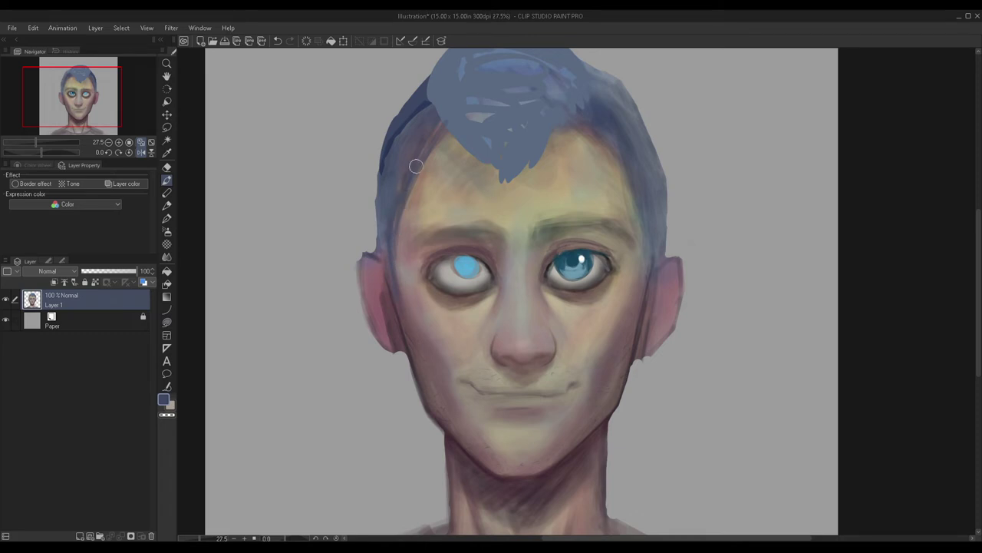
Step: Trim the outer contour of the left-hand side hair with the Hard eraser, removing the dark outer edge
{"action": "left_click", "coordinate": [167, 167]}
{"action": "left_click_drag", "start_coordinate": [420, 99], "coordinate": [410, 69]}
{"action": "key", "text": "ctrl+z"}
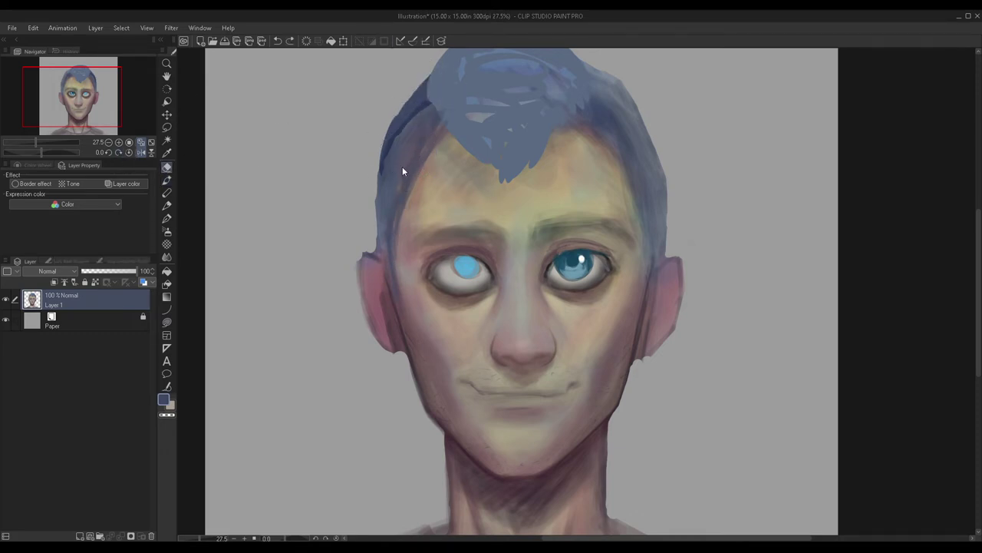
{"action": "left_click", "coordinate": [46, 261]}
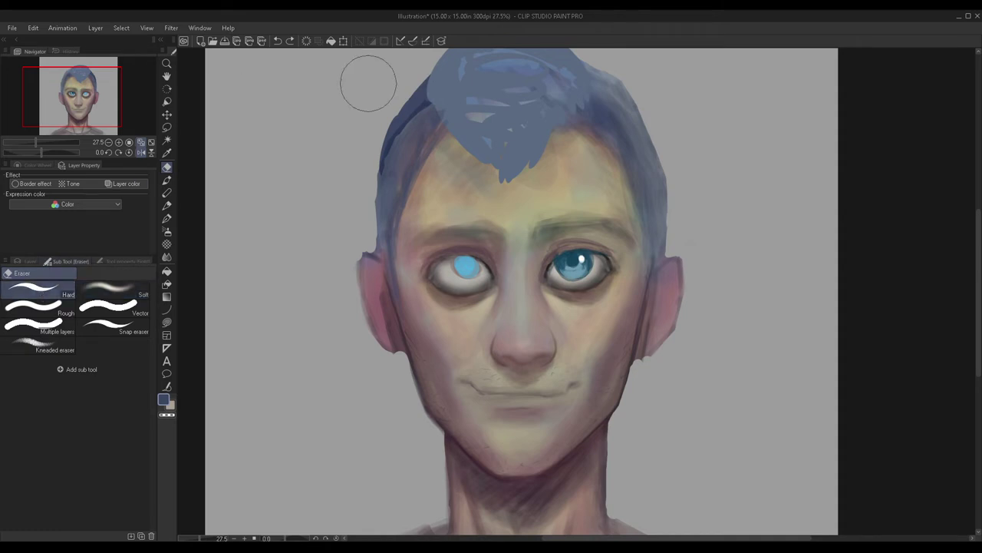
{"action": "mouse_move", "coordinate": [400, 85]}
{"action": "left_mouse_down"}
{"action": "mouse_move", "coordinate": [393, 62]}
{"action": "mouse_move", "coordinate": [402, 101]}
{"action": "mouse_move", "coordinate": [380, 146]}
{"action": "left_mouse_up"}
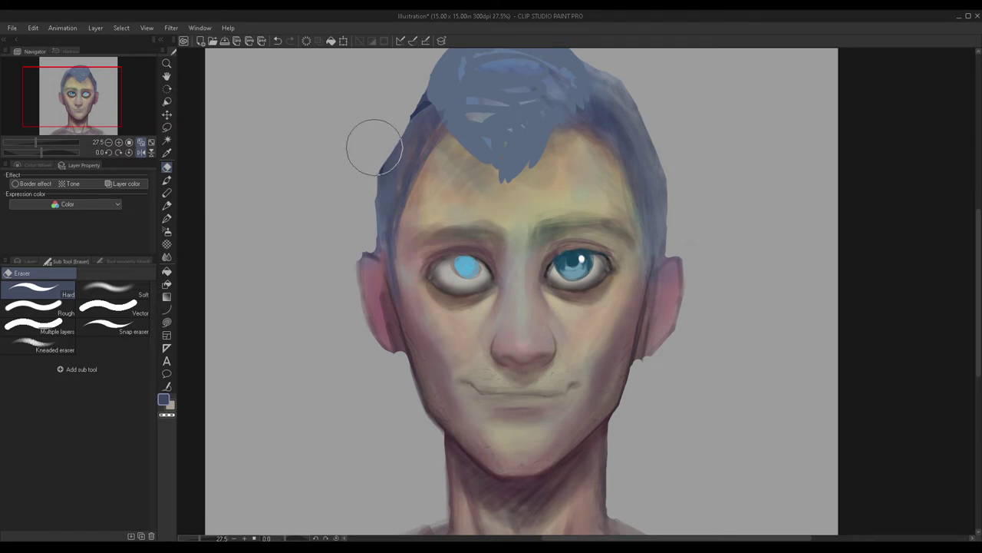
{"action": "key", "text": "ctrl+z"}
{"action": "left_click_drag", "start_coordinate": [368, 169], "coordinate": [372, 168]}
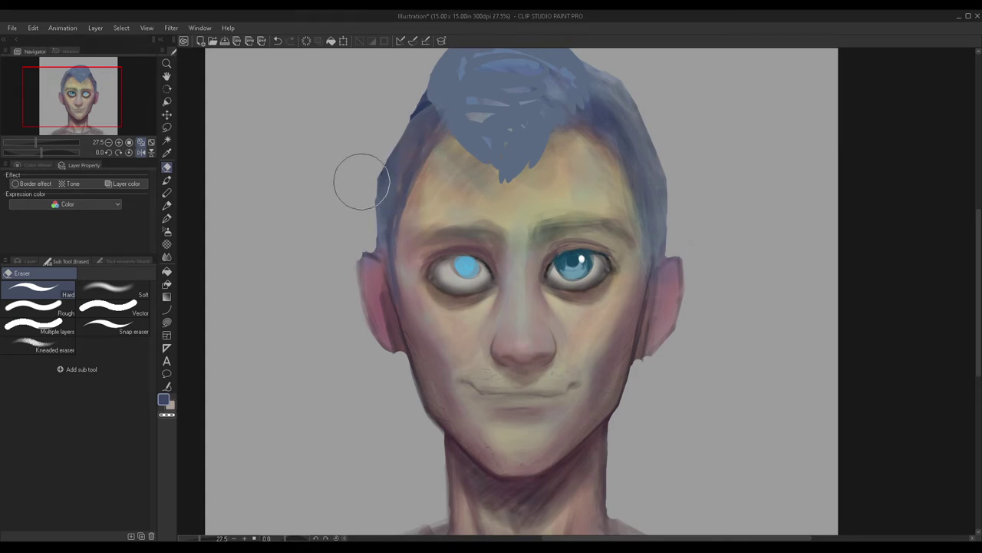
{"action": "scroll", "coordinate": [391, 139], "scroll_direction": "down", "scroll_amount": 2}
{"action": "scroll", "coordinate": [417, 66], "scroll_direction": "up", "scroll_amount": 4}
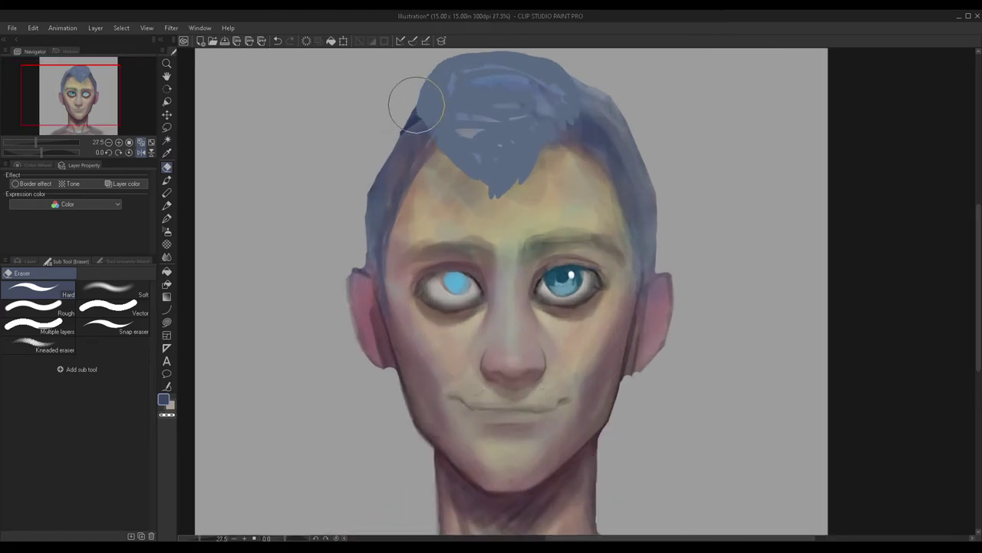
{"action": "scroll", "coordinate": [366, 154], "scroll_direction": "down", "scroll_amount": 2}
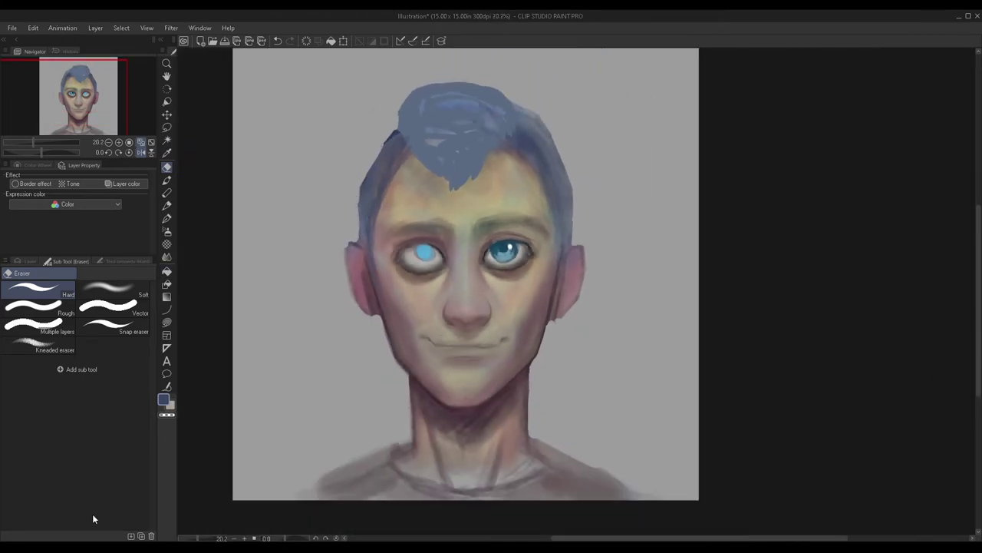
Step: Return to the brush and add a new empty layer above the portrait layer
{"action": "left_click", "coordinate": [33, 264]}
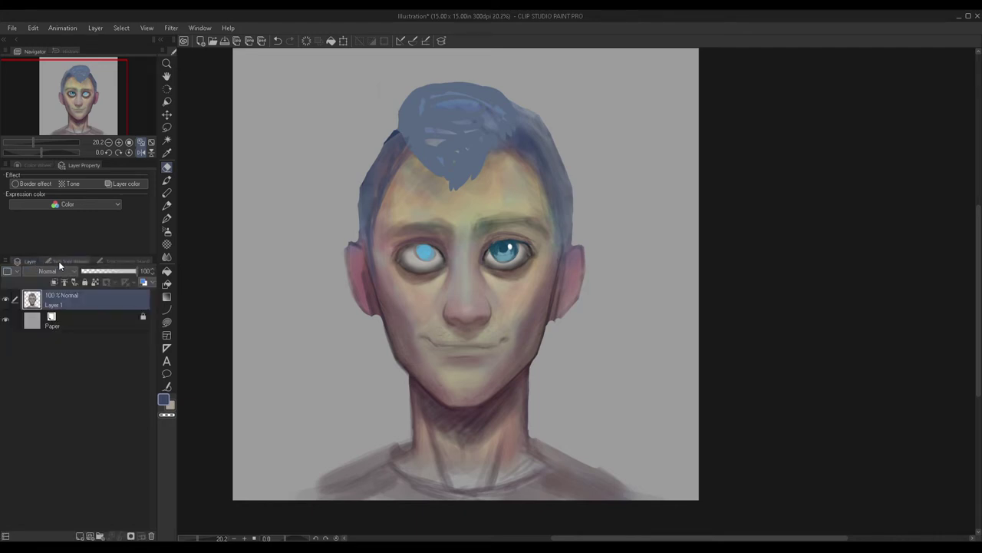
{"action": "left_click", "coordinate": [167, 181]}
{"action": "left_click", "coordinate": [89, 535]}
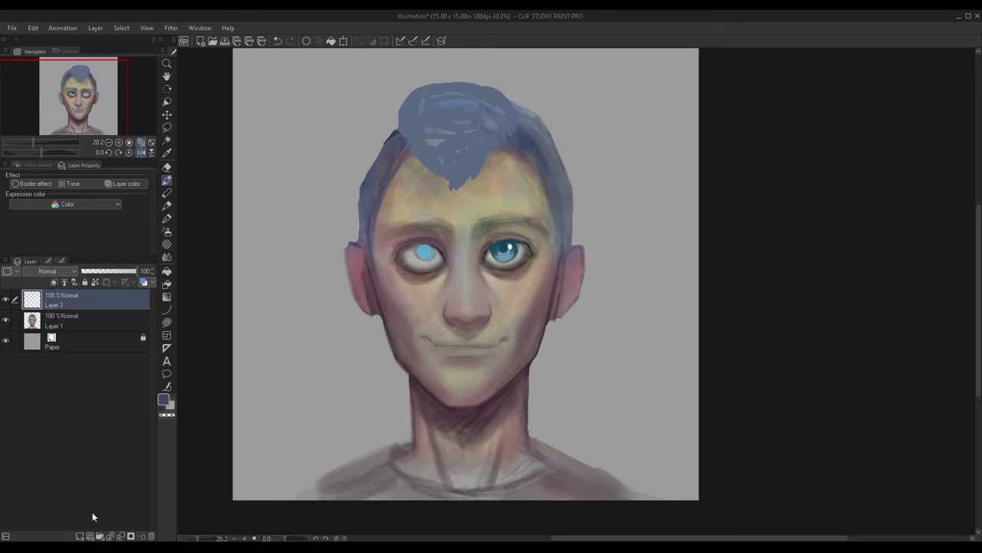
{"action": "left_click", "coordinate": [46, 261]}
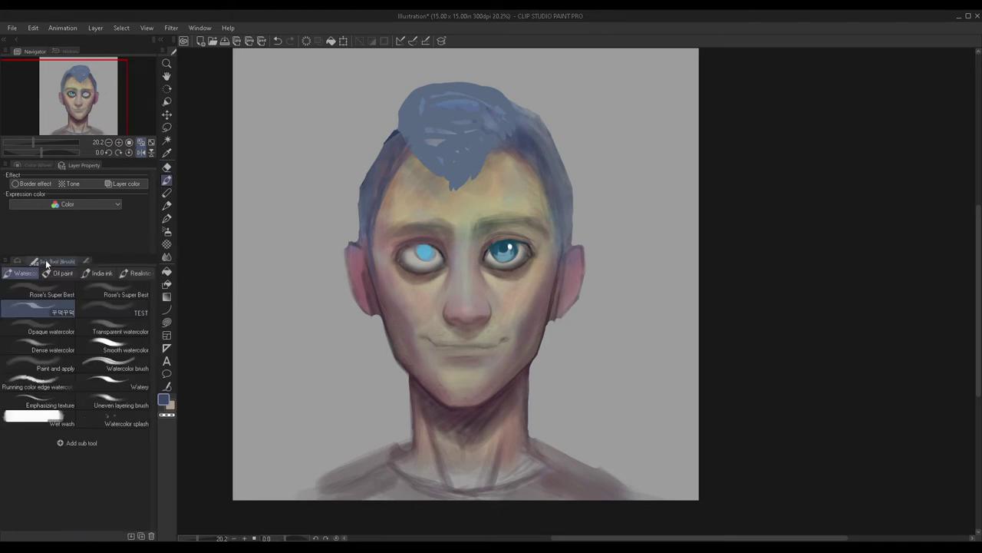
{"action": "left_click", "coordinate": [24, 262]}
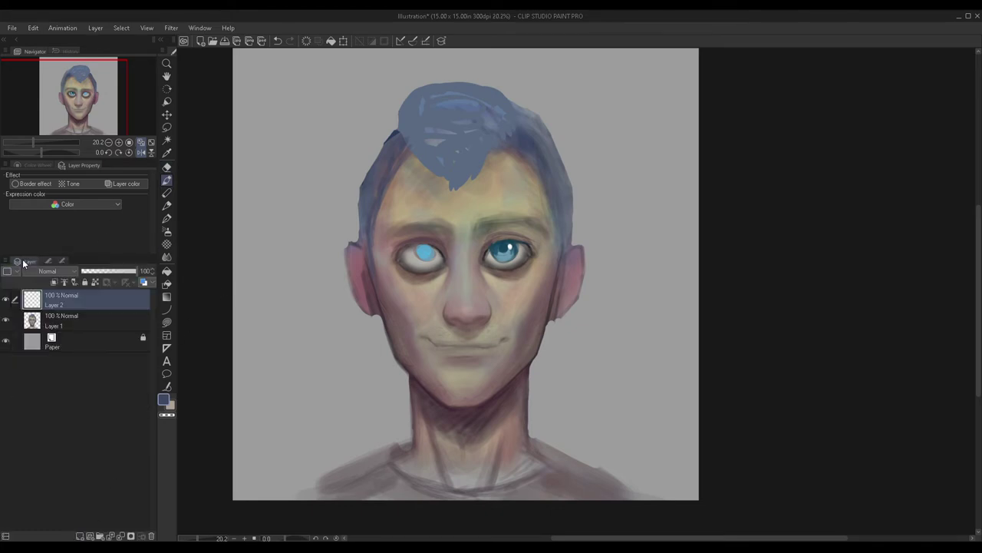
Step: Check the face at several zoom levels, compare it with and without the top layer, and merge that layer into the portrait
{"action": "scroll", "coordinate": [434, 318], "scroll_direction": "up", "scroll_amount": 1}
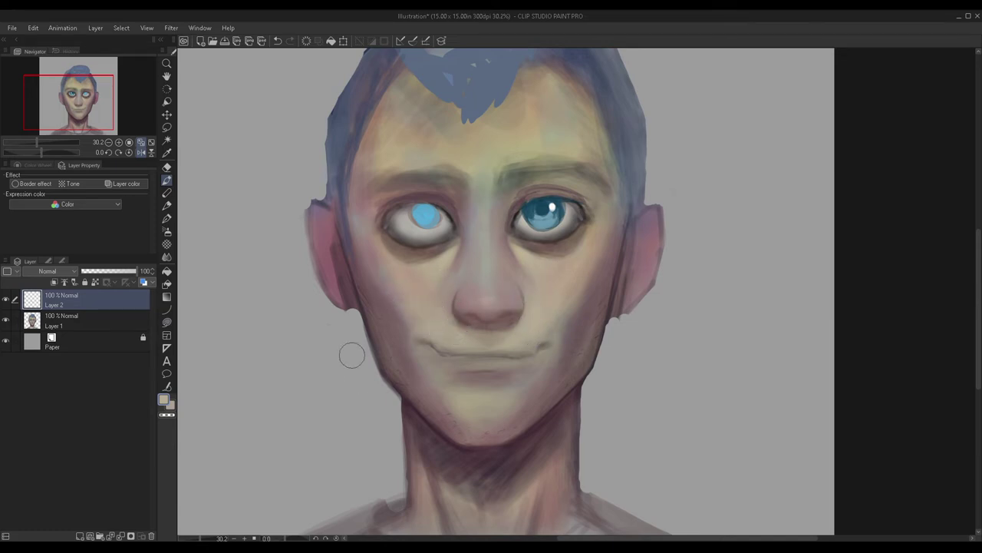
{"action": "scroll", "coordinate": [355, 182], "scroll_direction": "down", "scroll_amount": 3}
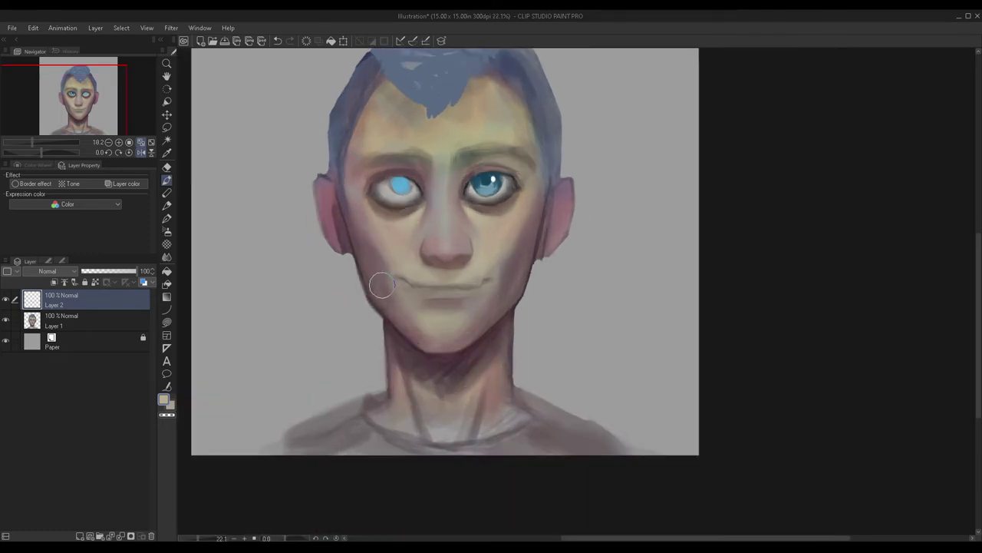
{"action": "scroll", "coordinate": [382, 284], "scroll_direction": "up", "scroll_amount": 3}
{"action": "scroll", "coordinate": [423, 254], "scroll_direction": "down", "scroll_amount": 1}
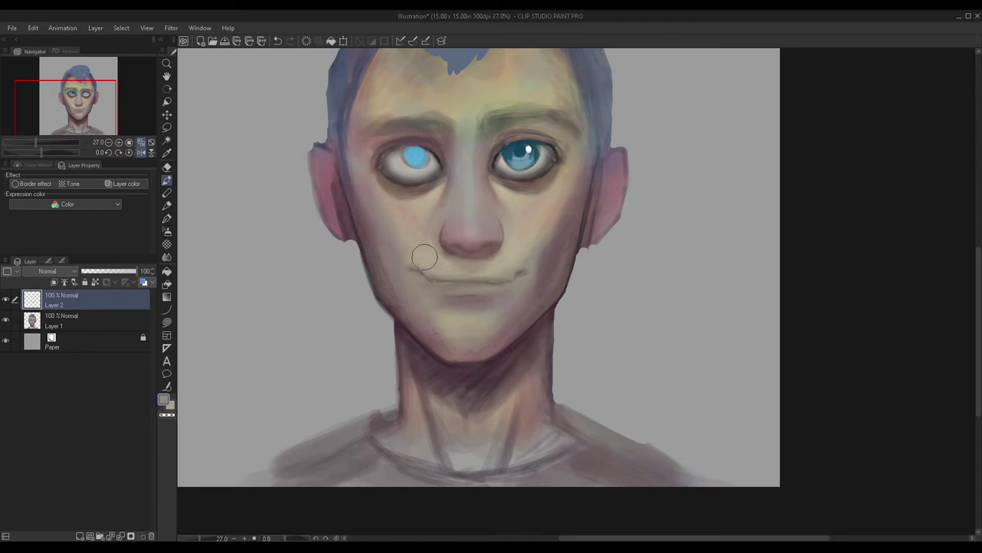
{"action": "scroll", "coordinate": [392, 270], "scroll_direction": "down", "scroll_amount": 1}
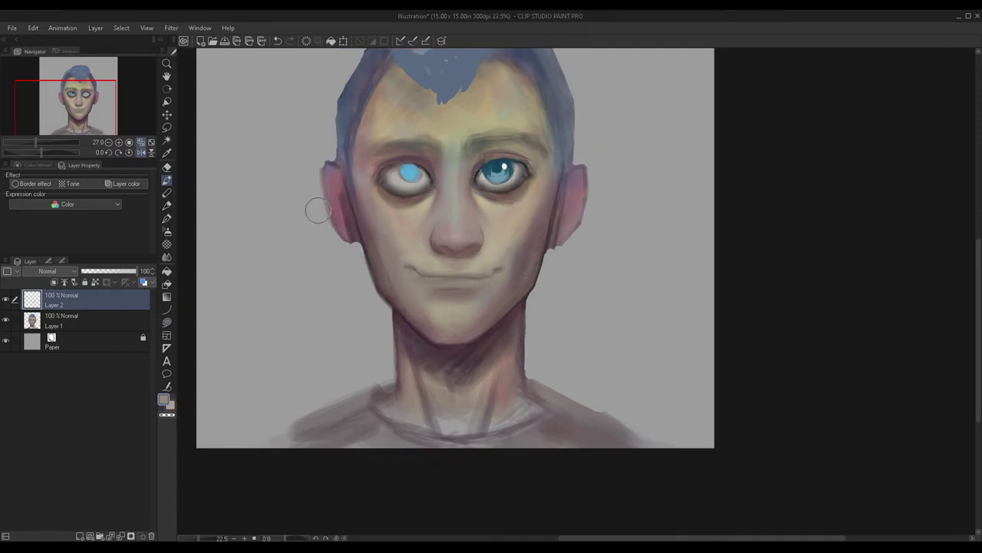
{"action": "left_click", "coordinate": [5, 300]}
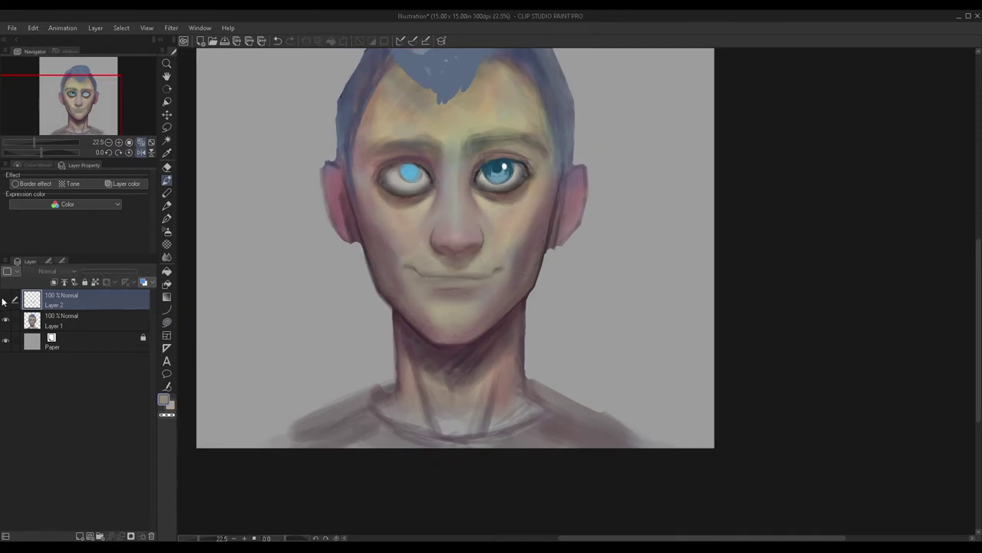
{"action": "left_click", "coordinate": [6, 299]}
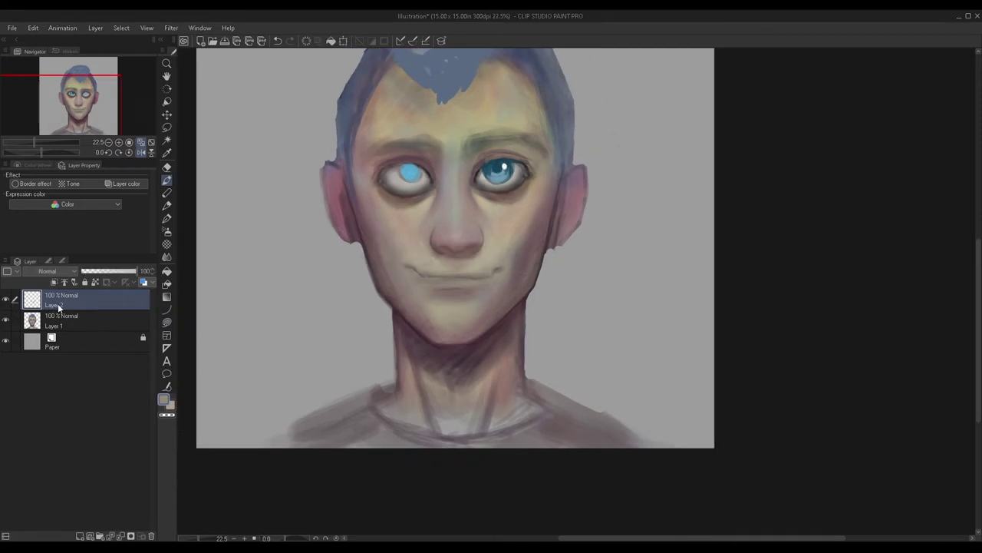
{"action": "key", "text": "ctrl+e"}
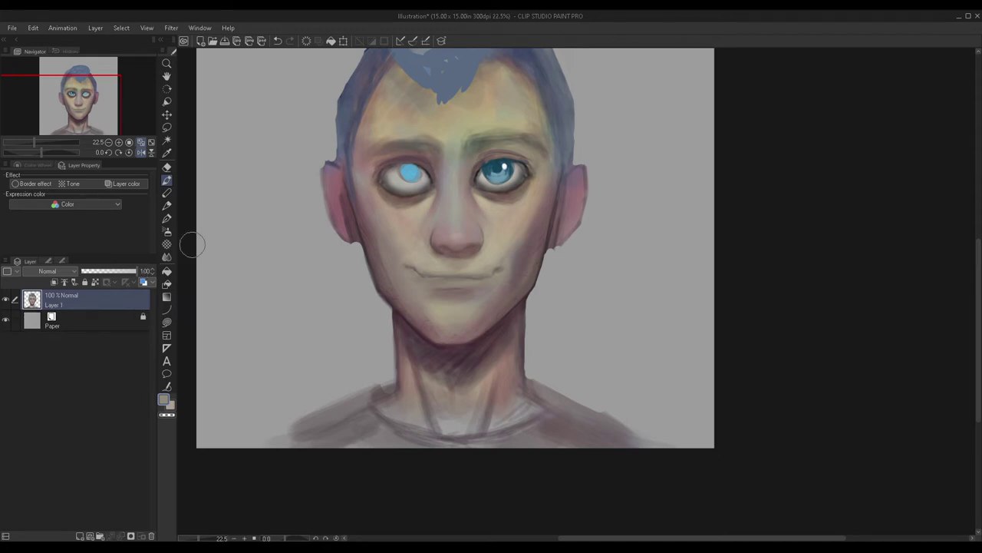
Step: Flip the canvas view back to its unmirrored orientation and examine the whole portrait
{"action": "left_click", "coordinate": [142, 144]}
{"action": "scroll", "coordinate": [518, 389], "scroll_direction": "down", "scroll_amount": 3}
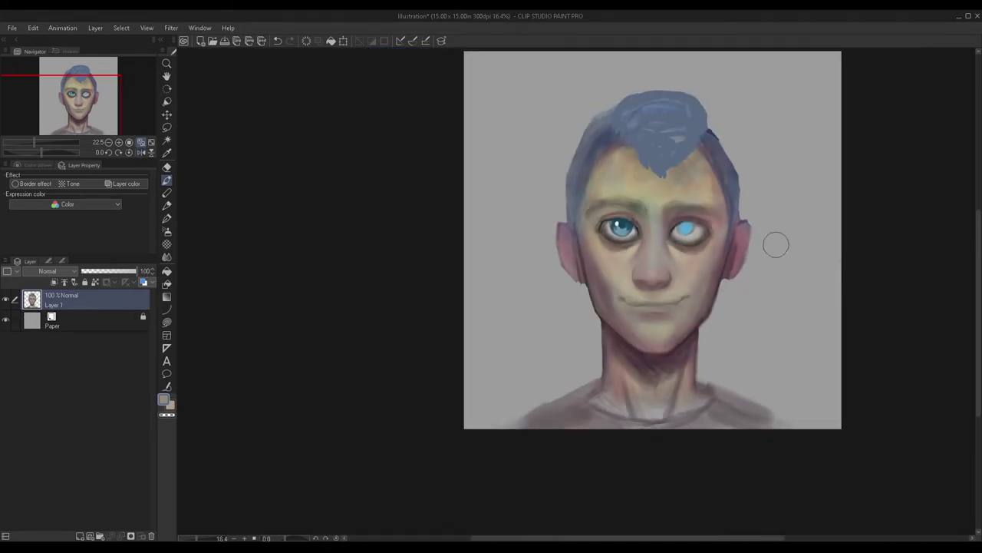
{"action": "scroll", "coordinate": [867, 243], "scroll_direction": "up", "scroll_amount": 3}
{"action": "scroll", "coordinate": [858, 238], "scroll_direction": "down", "scroll_amount": 2}
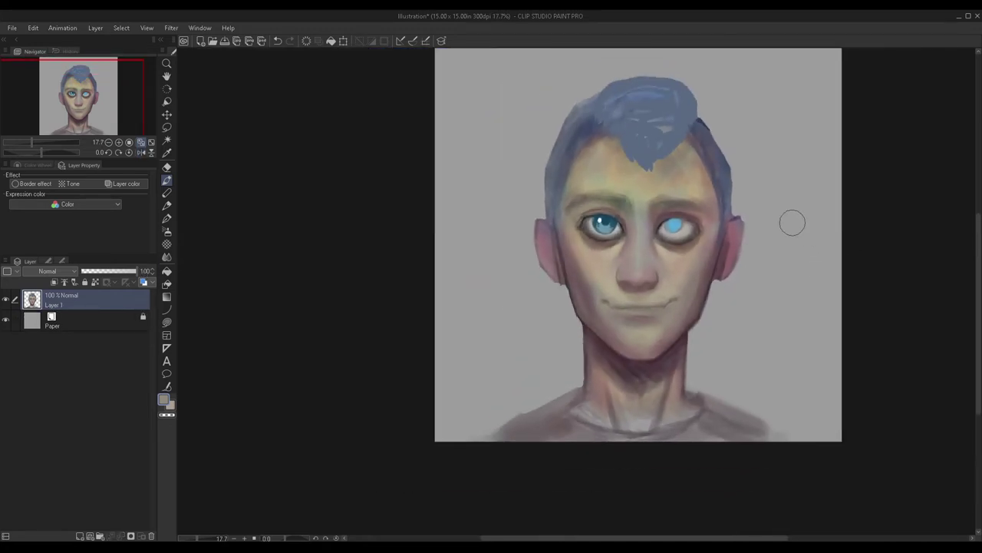
Step: Erase the raised hair tuft above the head and trim the upper corners of the hair into a lower skull outline
{"action": "left_click", "coordinate": [165, 169]}
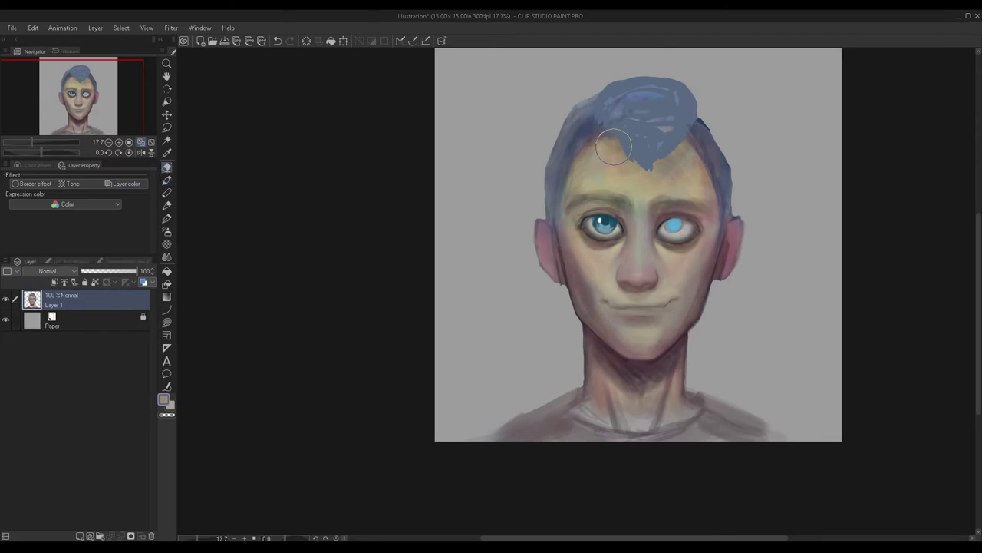
{"action": "mouse_move", "coordinate": [545, 107]}
{"action": "left_mouse_down"}
{"action": "mouse_move", "coordinate": [622, 88]}
{"action": "mouse_move", "coordinate": [742, 107]}
{"action": "mouse_move", "coordinate": [712, 109]}
{"action": "left_mouse_up"}
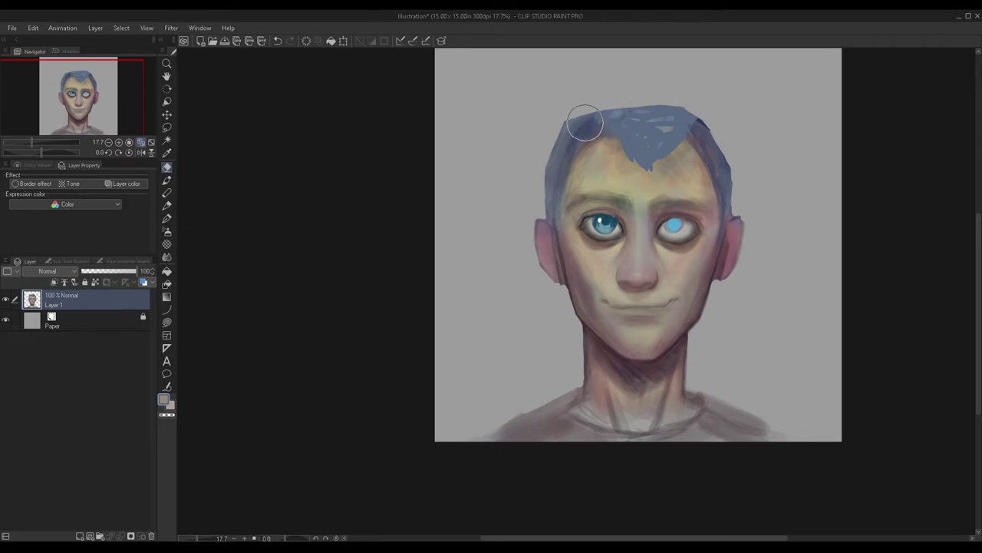
{"action": "left_click_drag", "start_coordinate": [535, 142], "coordinate": [581, 97]}
{"action": "left_click_drag", "start_coordinate": [687, 97], "coordinate": [714, 132]}
{"action": "scroll", "coordinate": [570, 114], "scroll_direction": "up", "scroll_amount": 2}
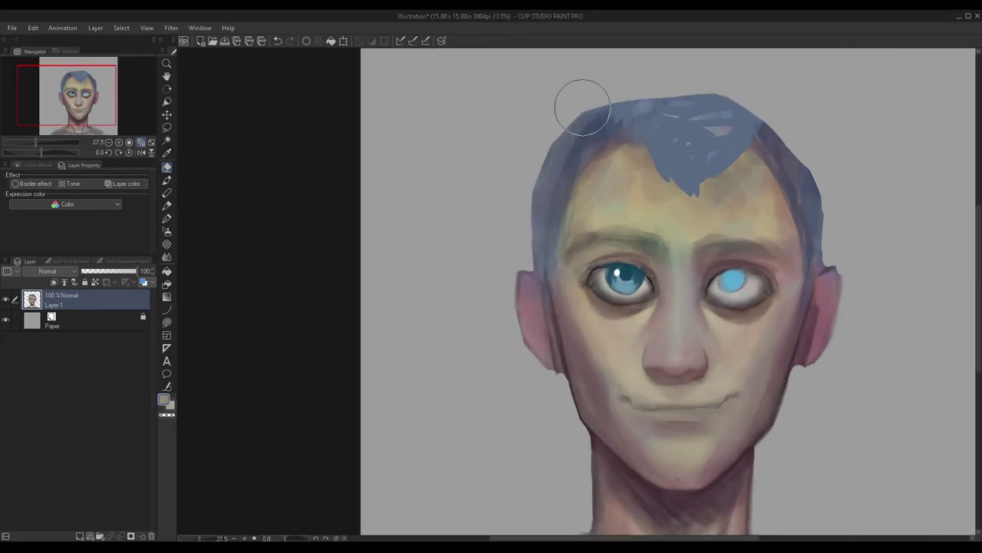
{"action": "scroll", "coordinate": [506, 186], "scroll_direction": "down", "scroll_amount": 2}
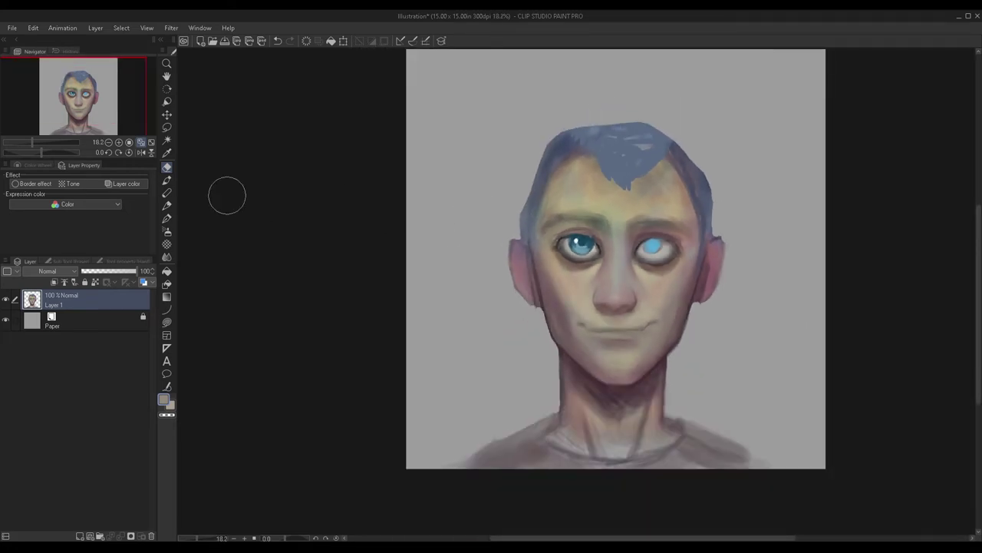
Step: Sample blue from the hair and paint a smooth, rounded cap of short hair around the top and sides of the head
{"action": "left_click", "coordinate": [166, 219]}
{"action": "scroll", "coordinate": [614, 146], "scroll_direction": "up", "scroll_amount": 2}
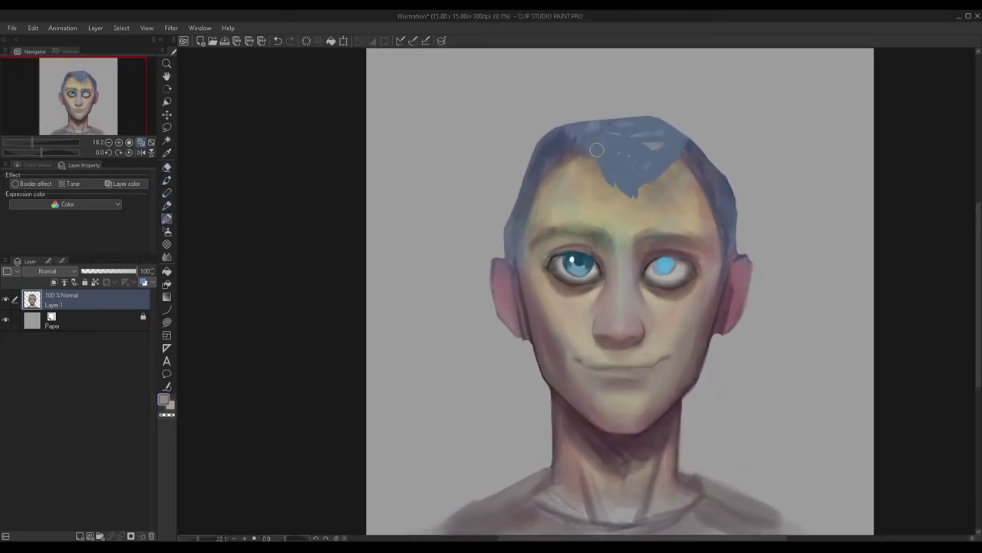
{"action": "left_click", "coordinate": [630, 144], "text": "alt"}
{"action": "scroll", "coordinate": [631, 146], "scroll_direction": "down", "scroll_amount": 1}
{"action": "left_click", "coordinate": [555, 155], "text": "alt"}
{"action": "mouse_move", "coordinate": [508, 232]}
{"action": "left_mouse_down"}
{"action": "mouse_move", "coordinate": [546, 139]}
{"action": "mouse_move", "coordinate": [509, 201]}
{"action": "mouse_move", "coordinate": [556, 148]}
{"action": "mouse_move", "coordinate": [534, 154]}
{"action": "mouse_move", "coordinate": [572, 125]}
{"action": "mouse_move", "coordinate": [665, 133]}
{"action": "mouse_move", "coordinate": [640, 128]}
{"action": "mouse_move", "coordinate": [718, 170]}
{"action": "mouse_move", "coordinate": [732, 205]}
{"action": "mouse_move", "coordinate": [677, 125]}
{"action": "mouse_move", "coordinate": [685, 135]}
{"action": "mouse_move", "coordinate": [589, 130]}
{"action": "left_mouse_up"}
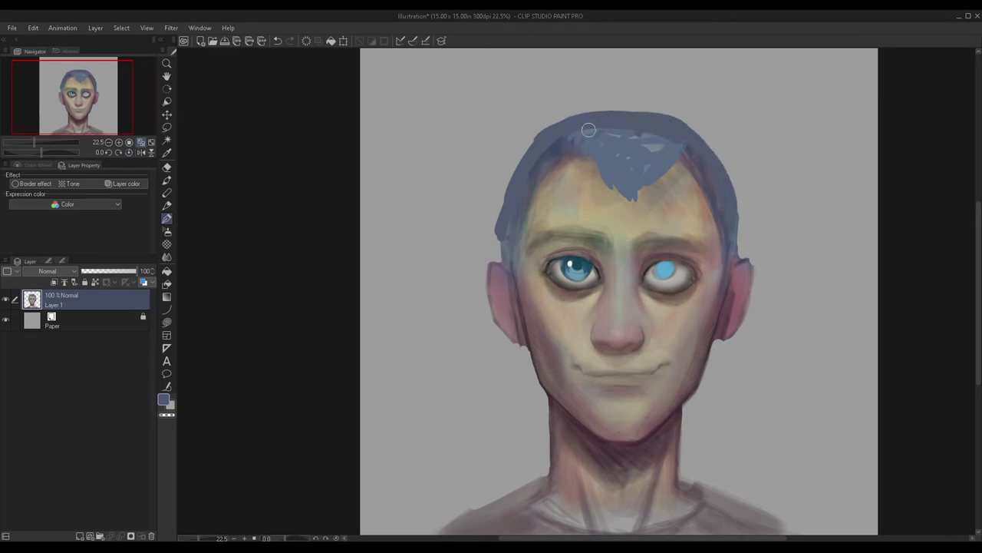
{"action": "scroll", "coordinate": [589, 130], "scroll_direction": "down", "scroll_amount": 4}
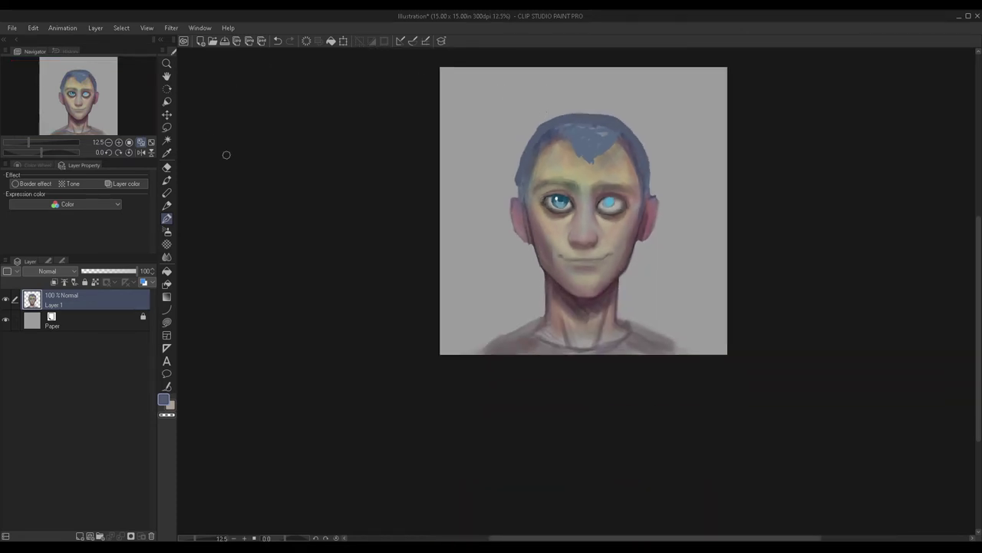
Step: Erase the blue paint that sticks out beside the head above the left-hand ear
{"action": "left_click", "coordinate": [166, 166]}
{"action": "scroll", "coordinate": [491, 181], "scroll_direction": "up", "scroll_amount": 3}
{"action": "scroll", "coordinate": [491, 181], "scroll_direction": "up", "scroll_amount": 2}
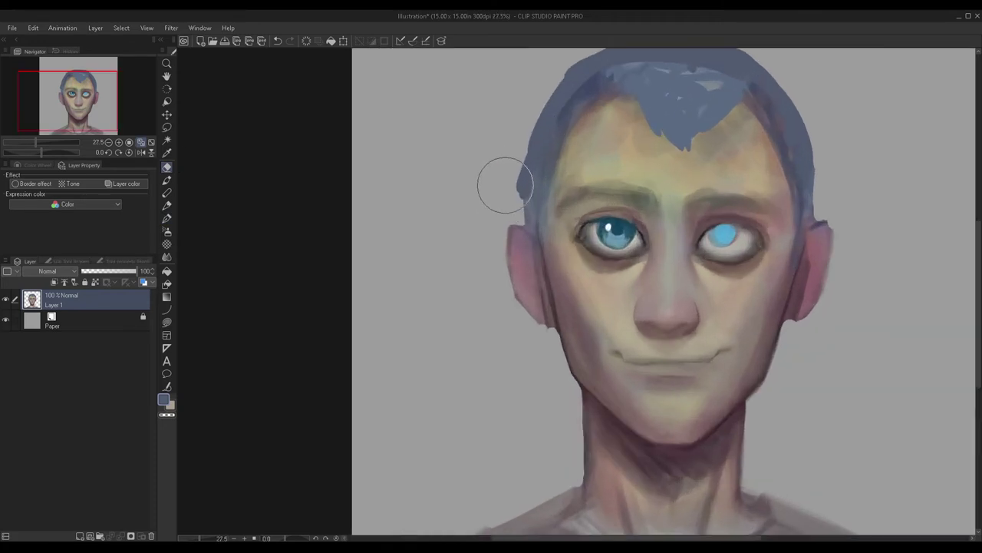
{"action": "scroll", "coordinate": [467, 154], "scroll_direction": "down", "scroll_amount": 1}
{"action": "scroll", "coordinate": [419, 220], "scroll_direction": "down", "scroll_amount": 2}
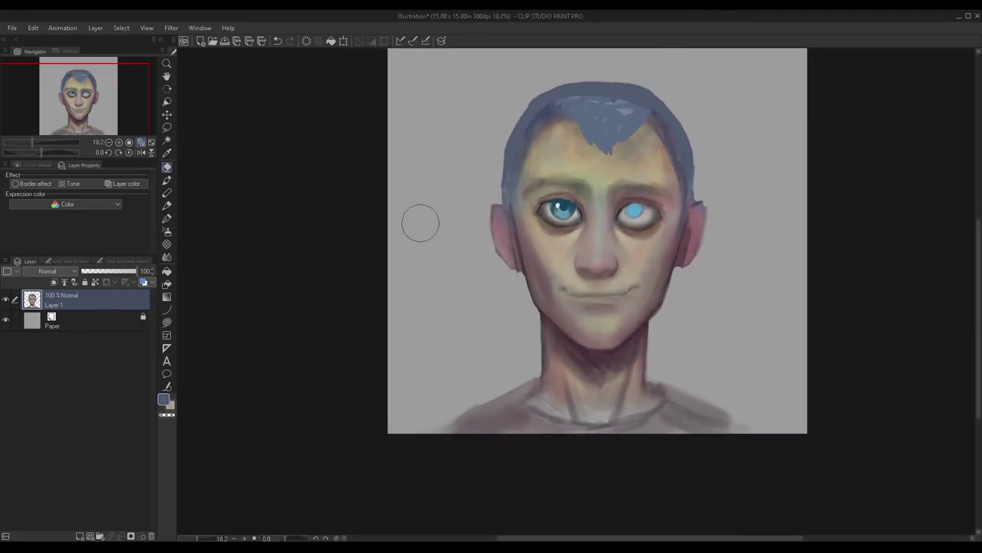
Step: Erase along the outer edge of the left-hand ear to make it narrower
{"action": "scroll", "coordinate": [488, 215], "scroll_direction": "up", "scroll_amount": 3}
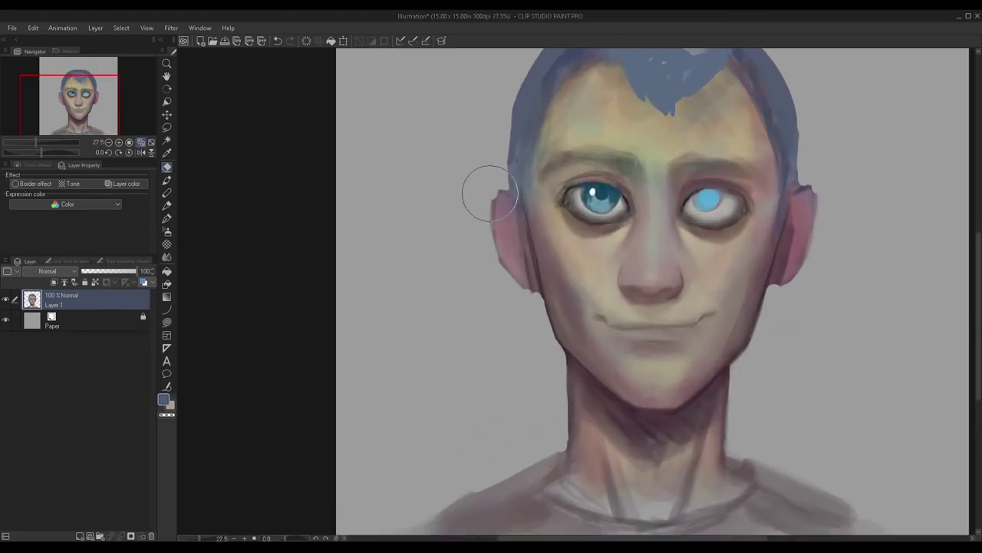
{"action": "scroll", "coordinate": [489, 123], "scroll_direction": "down", "scroll_amount": 1}
{"action": "scroll", "coordinate": [488, 123], "scroll_direction": "down", "scroll_amount": 2}
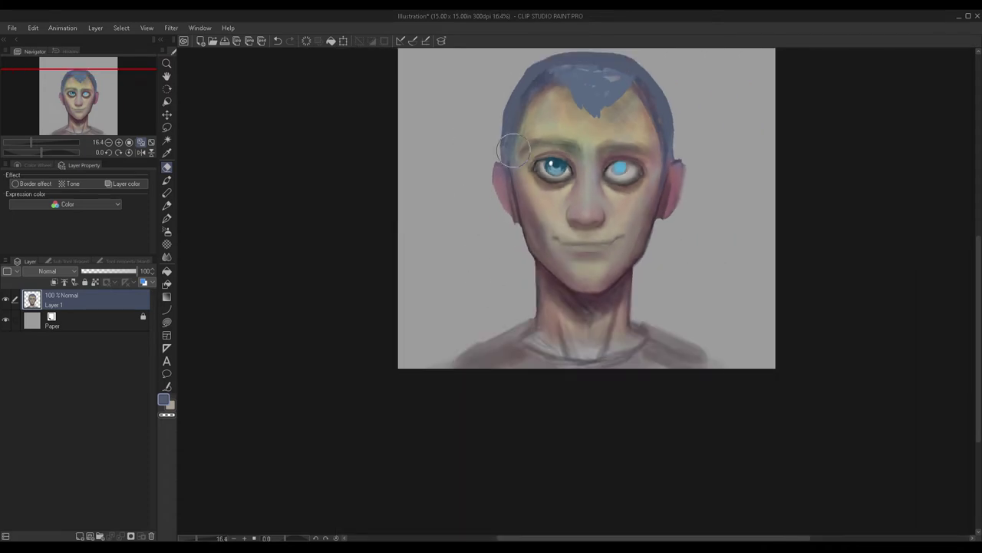
{"action": "scroll", "coordinate": [486, 164], "scroll_direction": "up", "scroll_amount": 2}
{"action": "scroll", "coordinate": [500, 113], "scroll_direction": "down", "scroll_amount": 3}
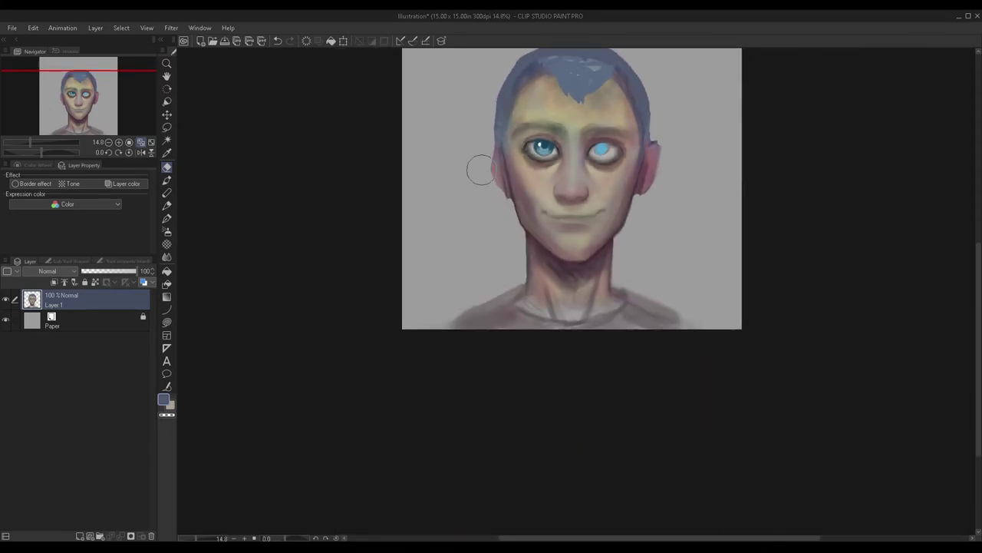
{"action": "scroll", "coordinate": [652, 147], "scroll_direction": "up", "scroll_amount": 3}
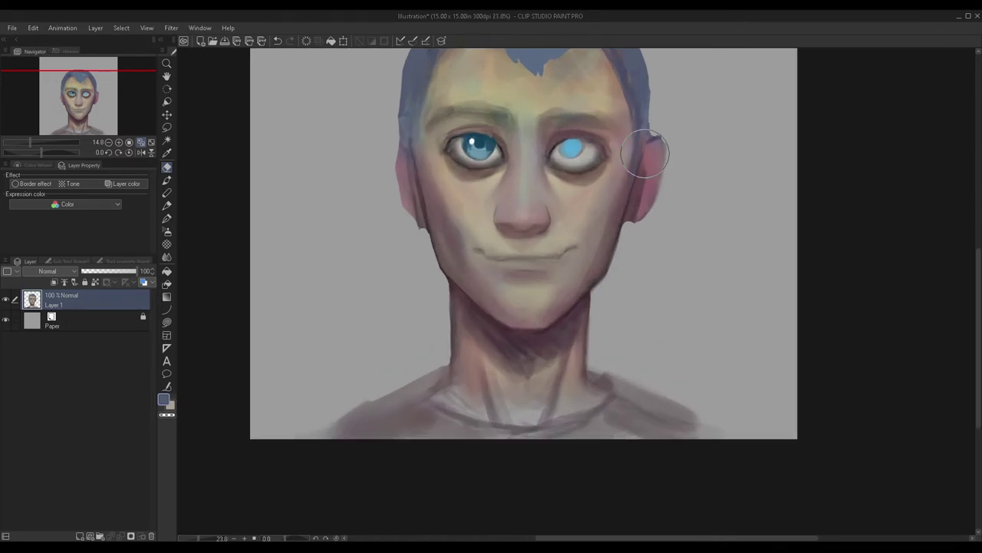
Step: Undo the last erasure and erase along the outer edge of the right-hand ear to make it narrower
{"action": "key", "text": "ctrl+z"}
{"action": "mouse_move", "coordinate": [634, 234]}
{"action": "left_mouse_down"}
{"action": "mouse_move", "coordinate": [652, 220]}
{"action": "mouse_move", "coordinate": [670, 156]}
{"action": "mouse_move", "coordinate": [664, 129]}
{"action": "left_mouse_up"}
{"action": "scroll", "coordinate": [430, 62], "scroll_direction": "down", "scroll_amount": 2}
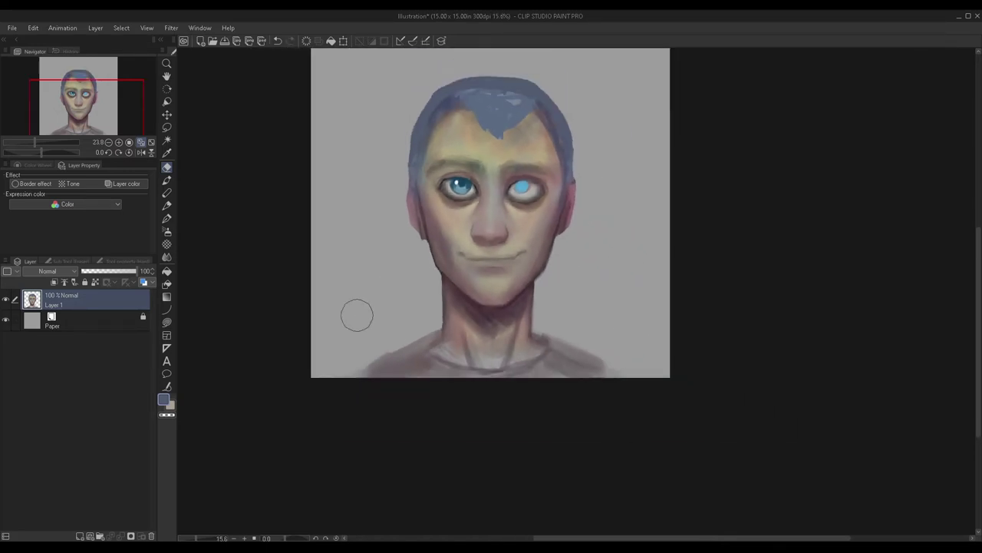
{"action": "scroll", "coordinate": [491, 61], "scroll_direction": "up", "scroll_amount": 1}
{"action": "left_click_drag", "start_coordinate": [97, 88], "coordinate": [96, 77]}
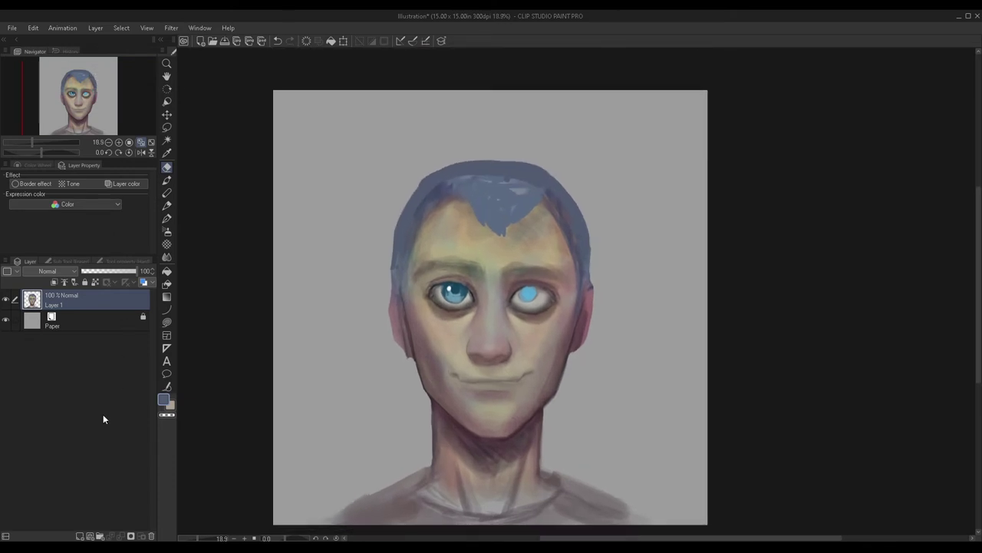
Step: On a new layer, sketch the jagged outline of a spiky hair tuft in dark navy over the crown and upper forehead
{"action": "left_click", "coordinate": [80, 535]}
{"action": "left_click", "coordinate": [167, 218]}
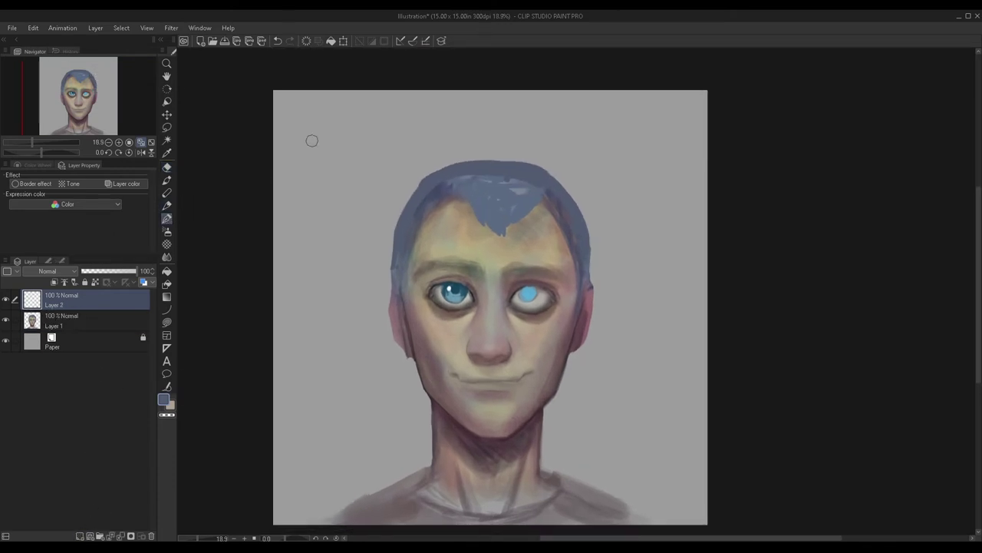
{"action": "scroll", "coordinate": [445, 220], "scroll_direction": "down", "scroll_amount": 1}
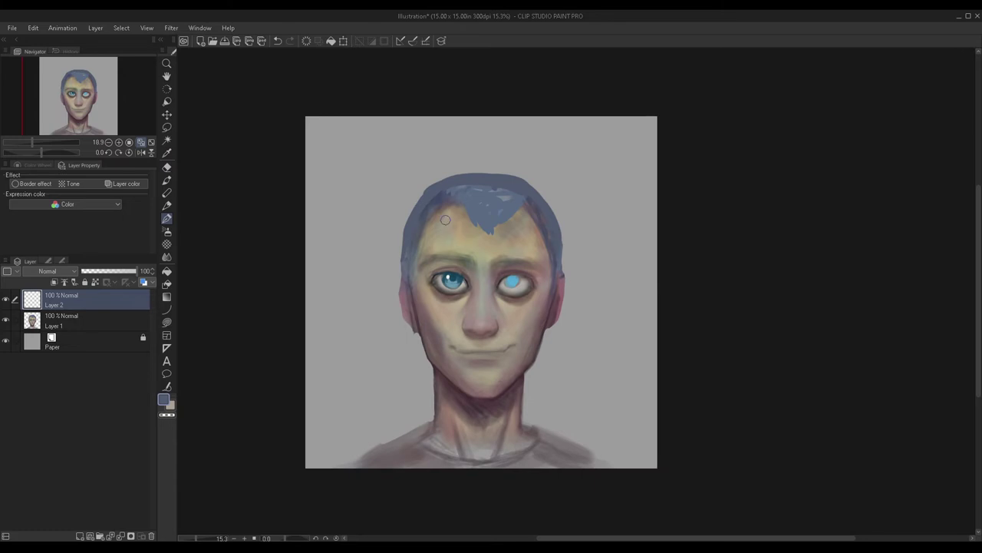
{"action": "left_click", "coordinate": [162, 404]}
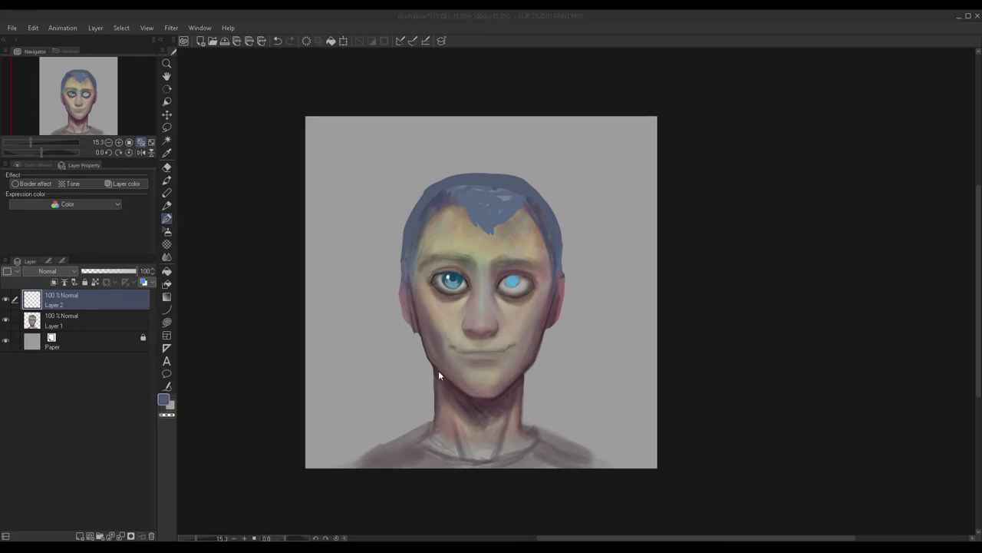
{"action": "key", "text": "Return"}
{"action": "scroll", "coordinate": [457, 187], "scroll_direction": "up", "scroll_amount": 2}
{"action": "mouse_move", "coordinate": [440, 191]}
{"action": "left_mouse_down"}
{"action": "mouse_move", "coordinate": [463, 169]}
{"action": "mouse_move", "coordinate": [451, 167]}
{"action": "mouse_move", "coordinate": [442, 189]}
{"action": "left_mouse_up"}
{"action": "left_click_drag", "start_coordinate": [455, 198], "coordinate": [467, 219]}
{"action": "left_click_drag", "start_coordinate": [476, 235], "coordinate": [486, 248]}
{"action": "left_click_drag", "start_coordinate": [491, 230], "coordinate": [504, 265]}
{"action": "mouse_move", "coordinate": [504, 265]}
{"action": "left_mouse_down"}
{"action": "mouse_move", "coordinate": [514, 226]}
{"action": "mouse_move", "coordinate": [534, 224]}
{"action": "mouse_move", "coordinate": [557, 202]}
{"action": "mouse_move", "coordinate": [564, 180]}
{"action": "mouse_move", "coordinate": [513, 137]}
{"action": "mouse_move", "coordinate": [515, 147]}
{"action": "mouse_move", "coordinate": [471, 146]}
{"action": "mouse_move", "coordinate": [440, 166]}
{"action": "mouse_move", "coordinate": [479, 166]}
{"action": "mouse_move", "coordinate": [450, 168]}
{"action": "left_mouse_up"}
{"action": "left_click_drag", "start_coordinate": [541, 162], "coordinate": [553, 164]}
{"action": "mouse_move", "coordinate": [468, 204]}
{"action": "left_mouse_down"}
{"action": "mouse_move", "coordinate": [466, 238]}
{"action": "mouse_move", "coordinate": [502, 250]}
{"action": "left_mouse_up"}
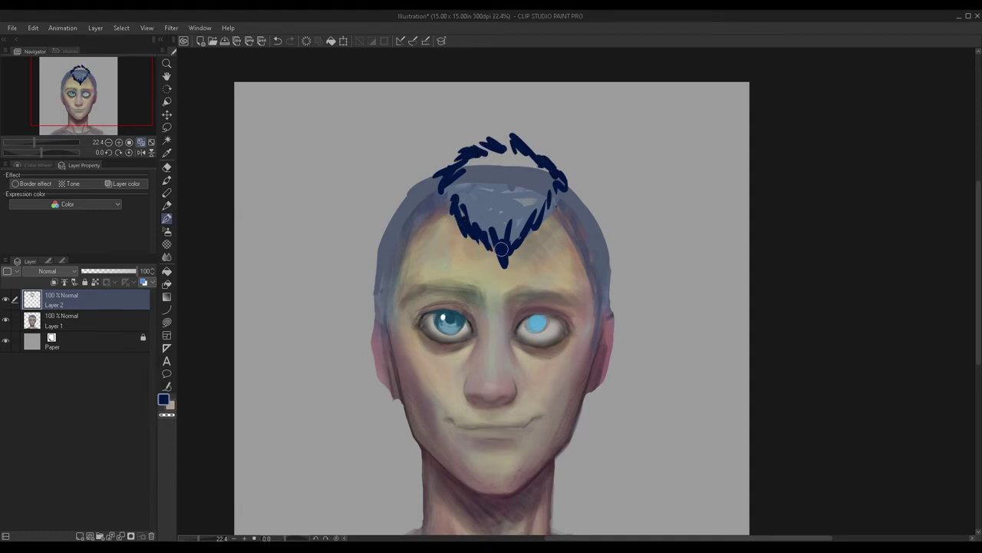
Step: Transform the tuft outline, enlarging it slightly and shifting it up a little on the head
{"action": "left_click", "coordinate": [79, 536]}
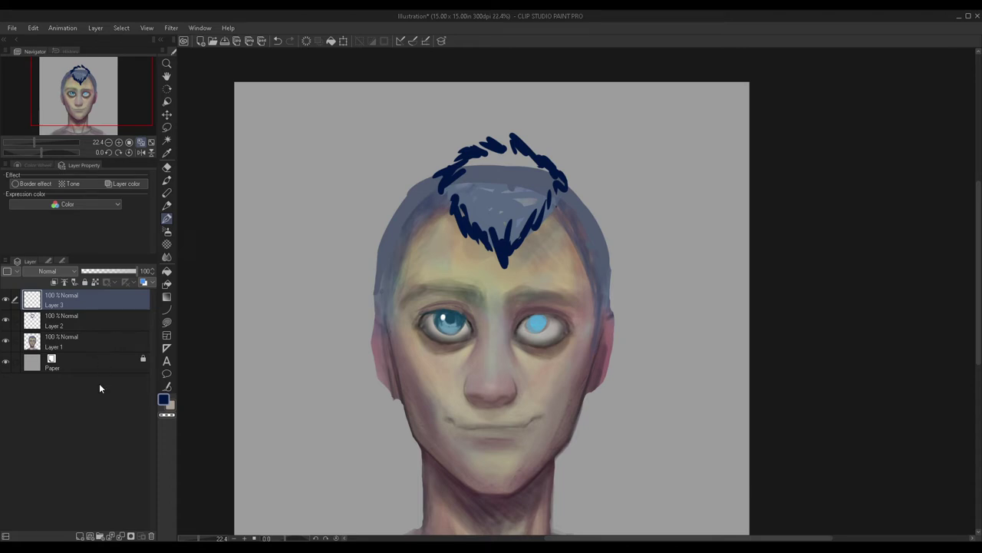
{"action": "left_click", "coordinate": [152, 536]}
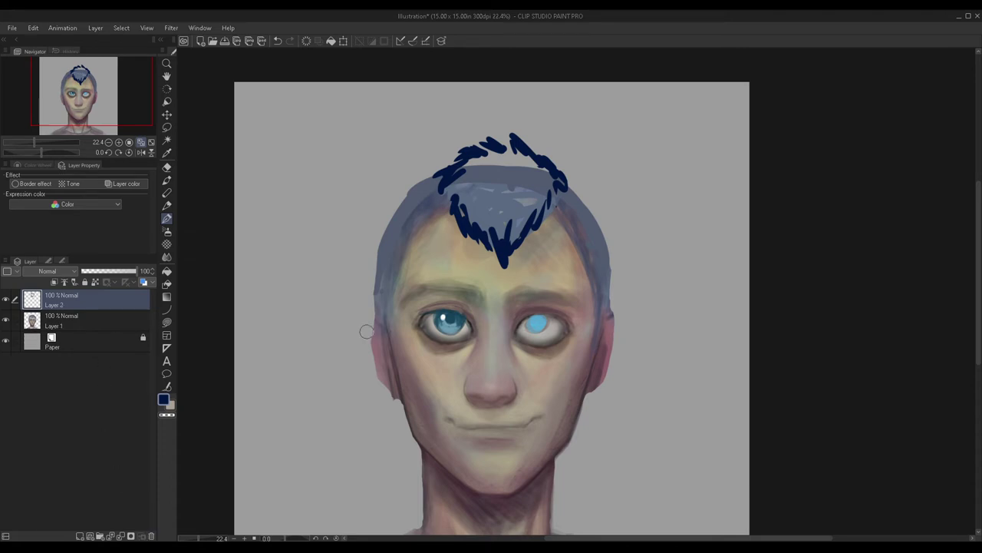
{"action": "key", "text": "ctrl+t"}
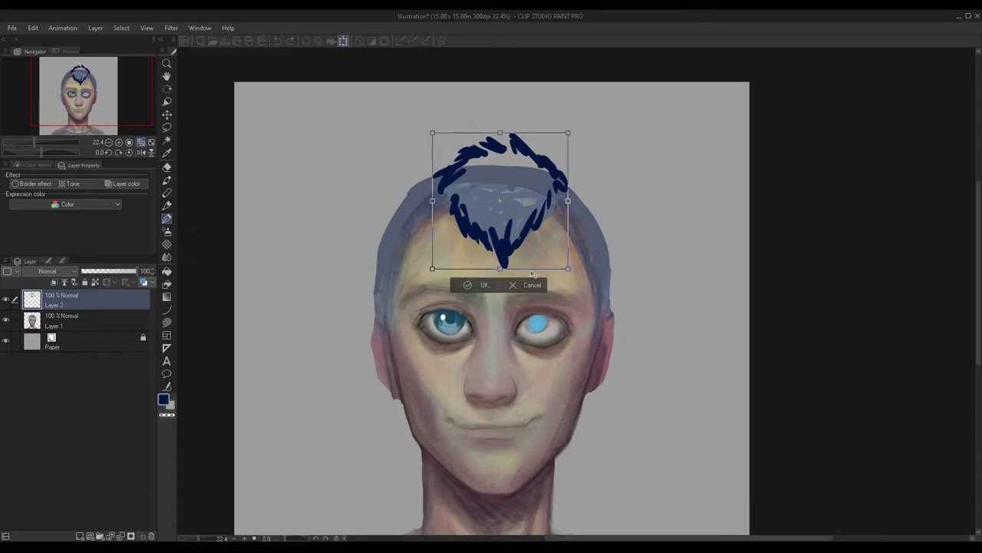
{"action": "left_click_drag", "start_coordinate": [499, 269], "coordinate": [499, 279]}
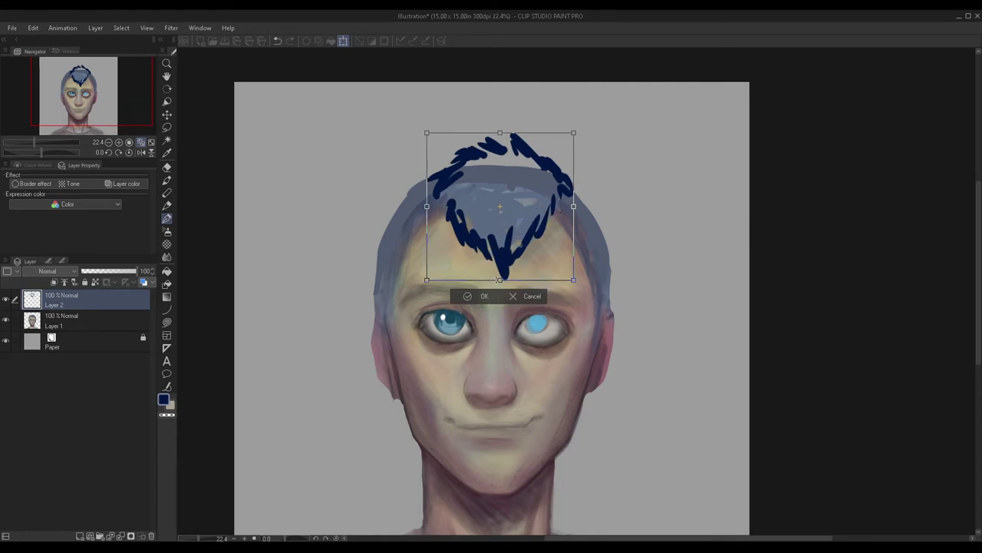
{"action": "left_click_drag", "start_coordinate": [497, 227], "coordinate": [495, 220]}
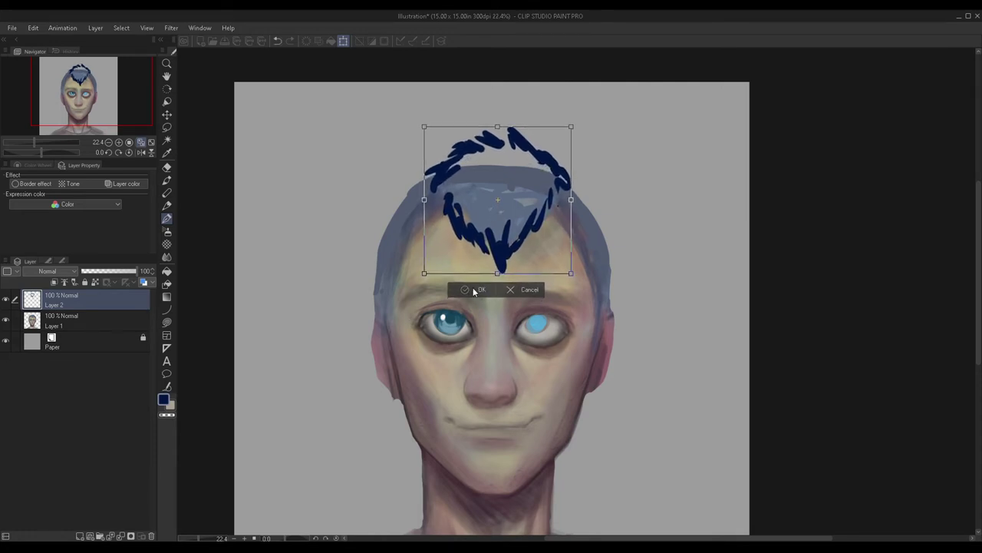
{"action": "key", "text": "Return"}
Step: Add a new layer between the outline and the portrait and paint the whole hair tuft solid dark navy
{"action": "left_click", "coordinate": [86, 326]}
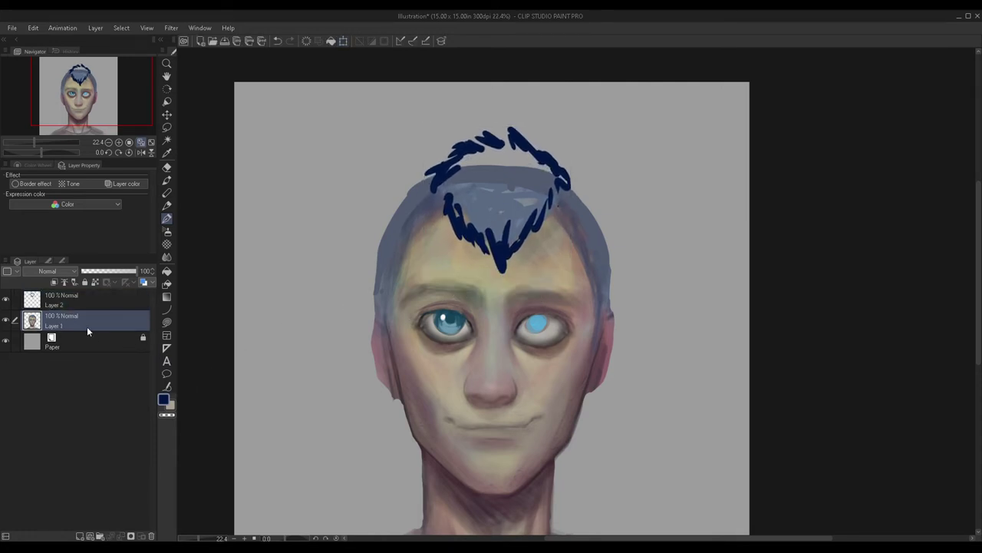
{"action": "left_click", "coordinate": [79, 536]}
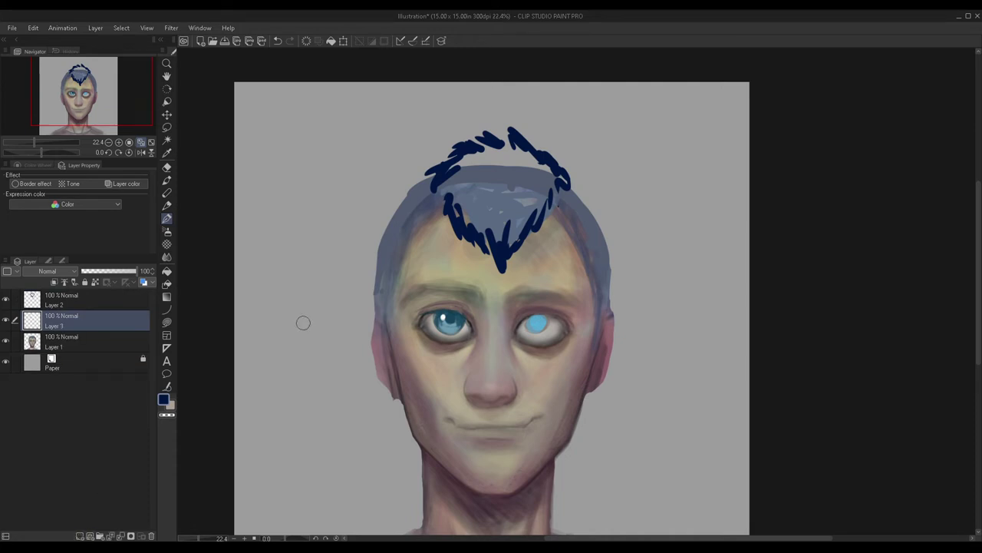
{"action": "left_click_drag", "start_coordinate": [453, 203], "coordinate": [491, 203]}
{"action": "mouse_move", "coordinate": [445, 220]}
{"action": "left_mouse_down"}
{"action": "mouse_move", "coordinate": [451, 194]}
{"action": "mouse_move", "coordinate": [463, 217]}
{"action": "mouse_move", "coordinate": [454, 221]}
{"action": "mouse_move", "coordinate": [458, 183]}
{"action": "mouse_move", "coordinate": [444, 167]}
{"action": "mouse_move", "coordinate": [435, 182]}
{"action": "mouse_move", "coordinate": [460, 145]}
{"action": "mouse_move", "coordinate": [497, 137]}
{"action": "mouse_move", "coordinate": [479, 115]}
{"action": "left_mouse_up"}
{"action": "key", "text": "ctrl+z"}
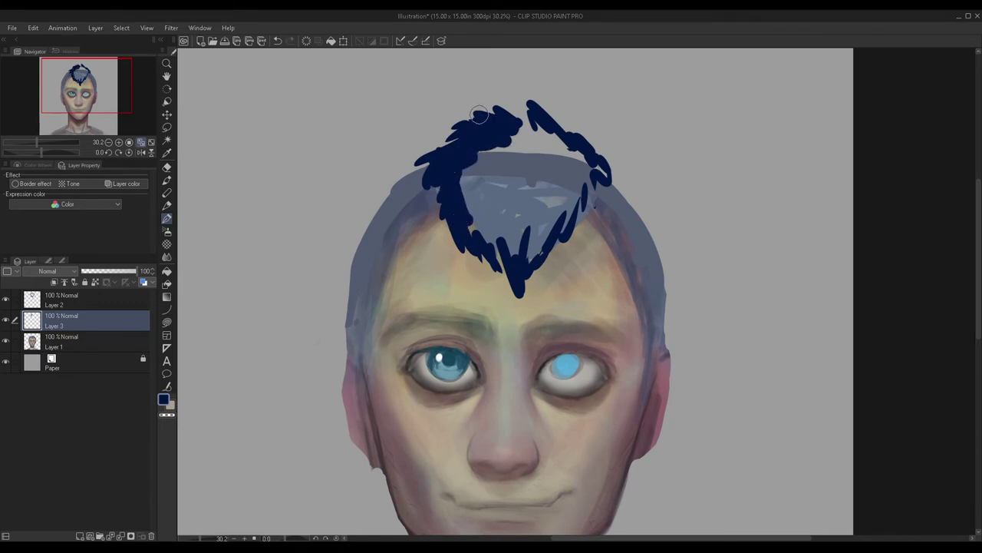
{"action": "mouse_move", "coordinate": [541, 151]}
{"action": "left_mouse_down"}
{"action": "mouse_move", "coordinate": [511, 105]}
{"action": "mouse_move", "coordinate": [536, 136]}
{"action": "mouse_move", "coordinate": [519, 128]}
{"action": "mouse_move", "coordinate": [542, 126]}
{"action": "mouse_move", "coordinate": [561, 146]}
{"action": "mouse_move", "coordinate": [580, 132]}
{"action": "mouse_move", "coordinate": [578, 174]}
{"action": "left_mouse_up"}
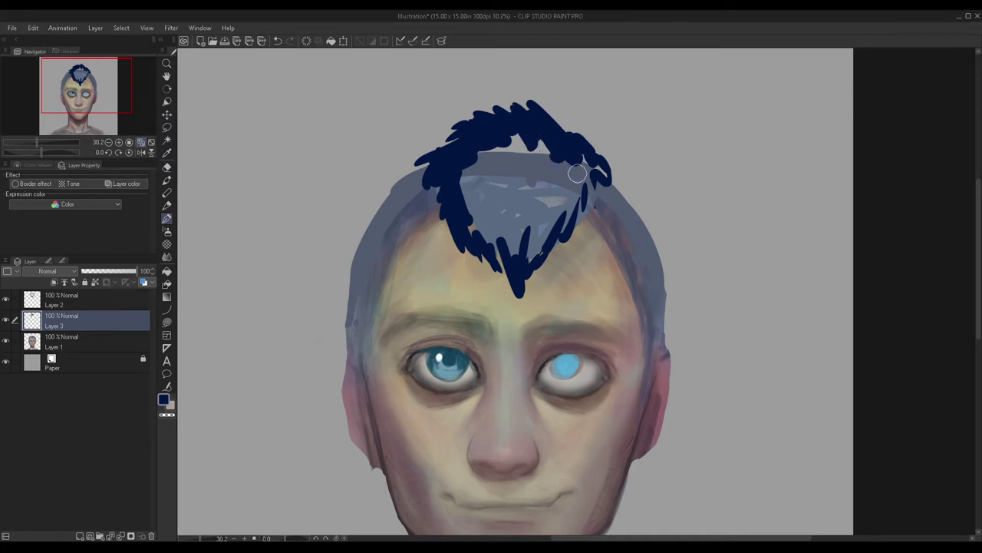
{"action": "mouse_move", "coordinate": [588, 160]}
{"action": "left_mouse_down"}
{"action": "mouse_move", "coordinate": [602, 175]}
{"action": "mouse_move", "coordinate": [583, 178]}
{"action": "mouse_move", "coordinate": [588, 136]}
{"action": "left_mouse_up"}
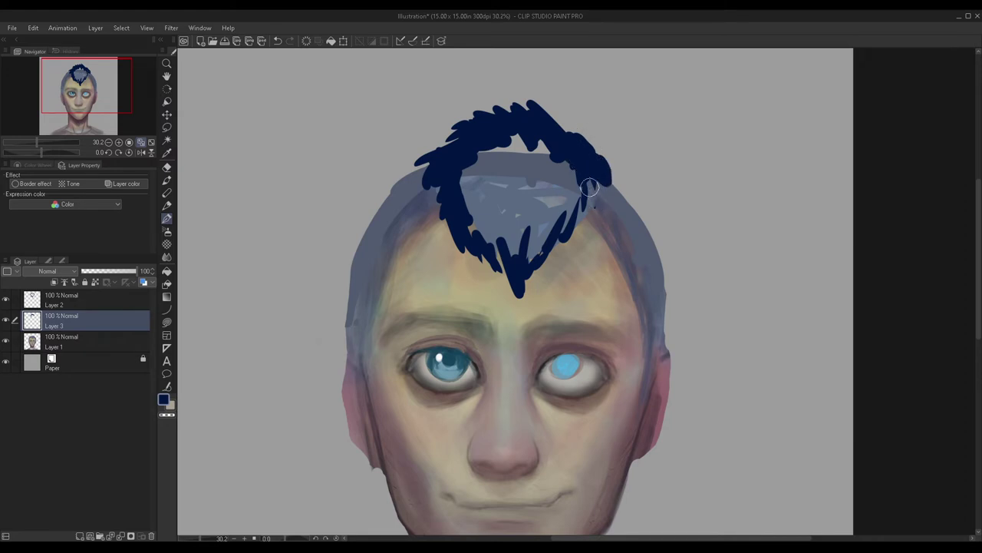
{"action": "mouse_move", "coordinate": [560, 155]}
{"action": "left_mouse_down"}
{"action": "mouse_move", "coordinate": [567, 183]}
{"action": "mouse_move", "coordinate": [582, 183]}
{"action": "mouse_move", "coordinate": [531, 257]}
{"action": "mouse_move", "coordinate": [527, 223]}
{"action": "mouse_move", "coordinate": [494, 233]}
{"action": "mouse_move", "coordinate": [505, 243]}
{"action": "mouse_move", "coordinate": [463, 219]}
{"action": "mouse_move", "coordinate": [472, 229]}
{"action": "mouse_move", "coordinate": [459, 167]}
{"action": "mouse_move", "coordinate": [458, 186]}
{"action": "mouse_move", "coordinate": [473, 186]}
{"action": "mouse_move", "coordinate": [471, 150]}
{"action": "mouse_move", "coordinate": [491, 216]}
{"action": "mouse_move", "coordinate": [482, 223]}
{"action": "mouse_move", "coordinate": [506, 211]}
{"action": "mouse_move", "coordinate": [530, 144]}
{"action": "mouse_move", "coordinate": [541, 143]}
{"action": "mouse_move", "coordinate": [550, 206]}
{"action": "left_mouse_up"}
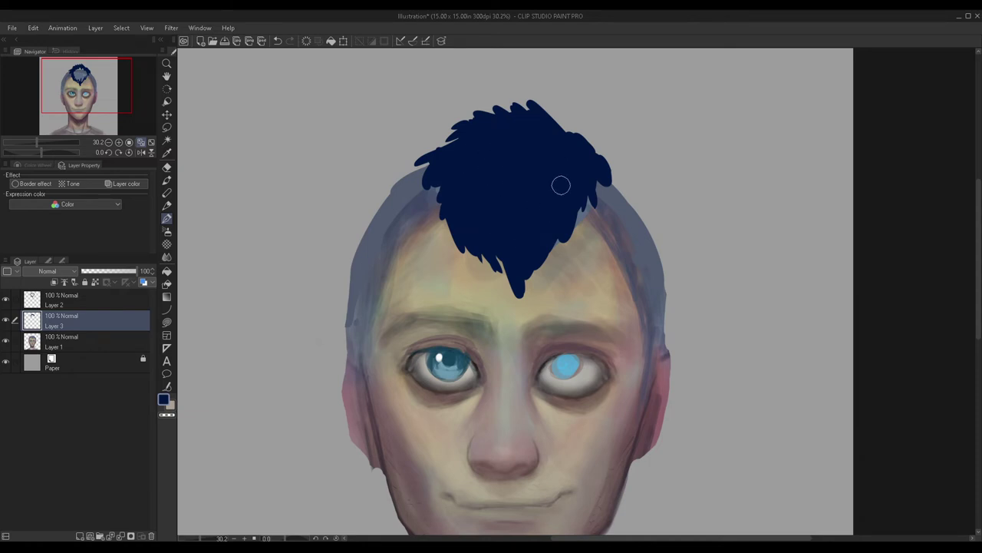
Step: Compare the tuft with its outline layer hidden and shown, and merge the outline down into the fill layer
{"action": "left_click", "coordinate": [5, 299]}
{"action": "left_click", "coordinate": [5, 299]}
{"action": "left_click", "coordinate": [84, 301]}
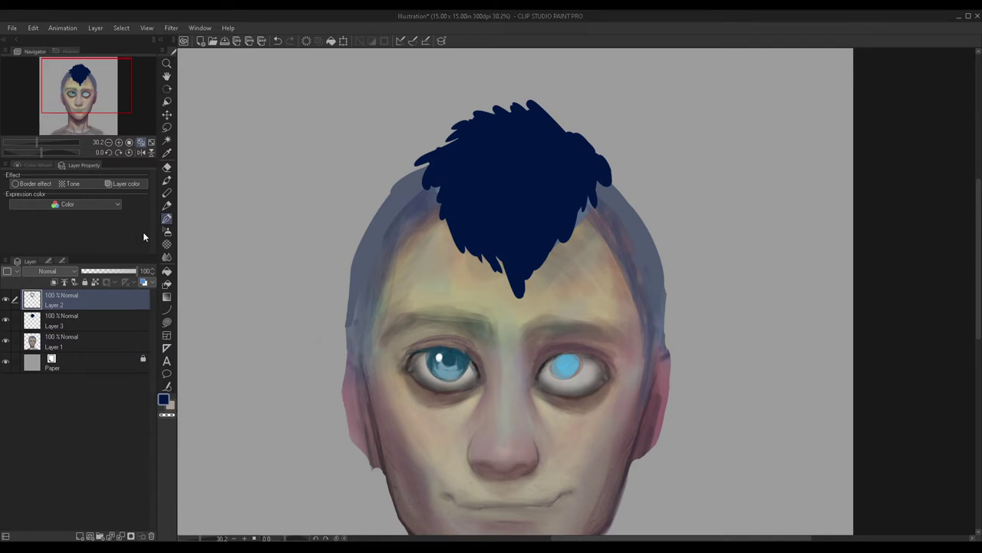
{"action": "key", "text": "ctrl+e"}
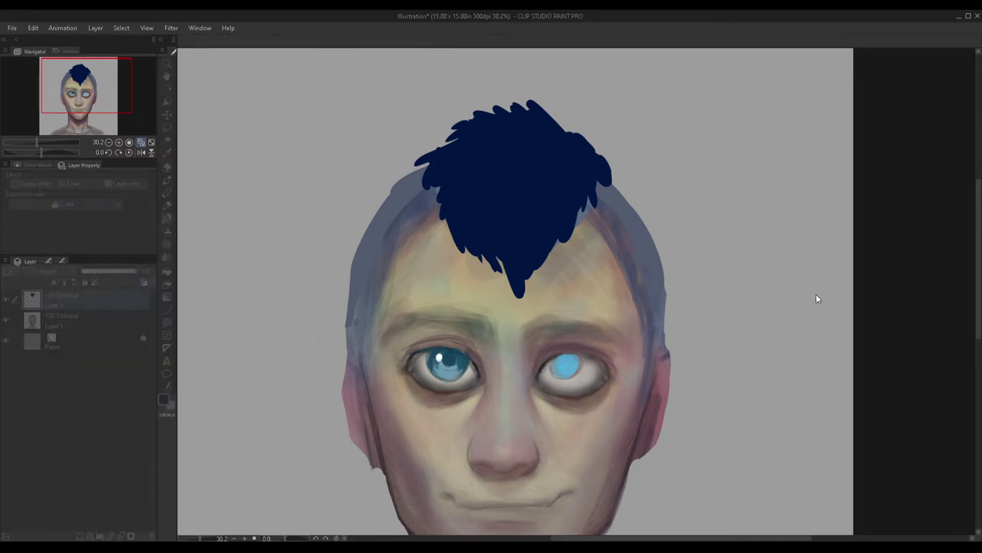
Step: Recolor the hair tuft layer from dark navy to a slightly muted medium blue with two hue and saturation adjustments
{"action": "left_click", "coordinate": [817, 294]}
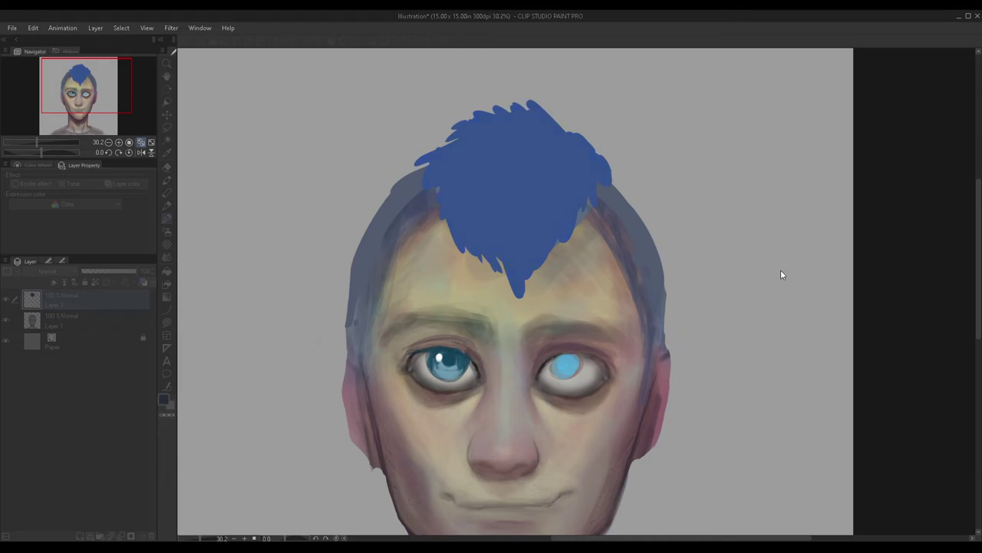
{"action": "left_click", "coordinate": [870, 227]}
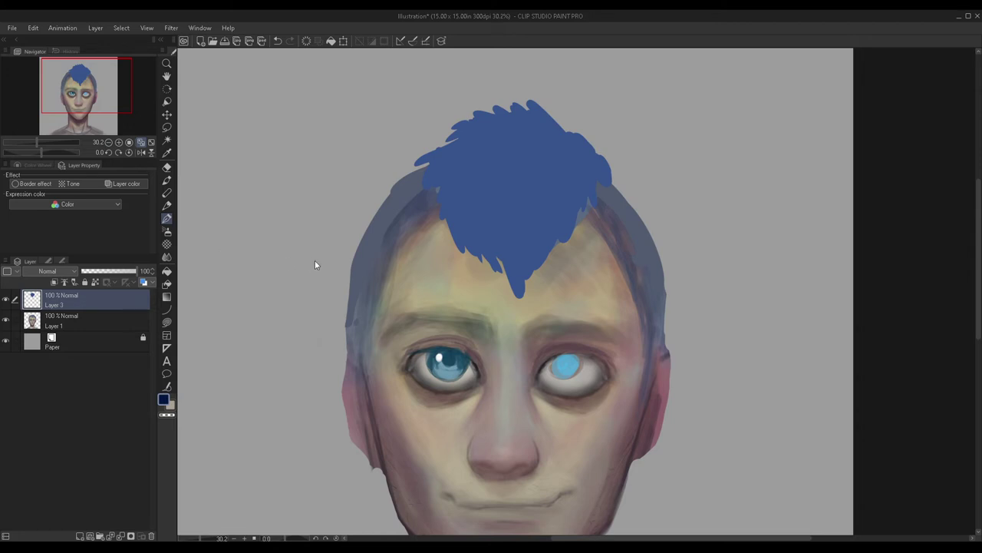
{"action": "key", "text": "ctrl+u"}
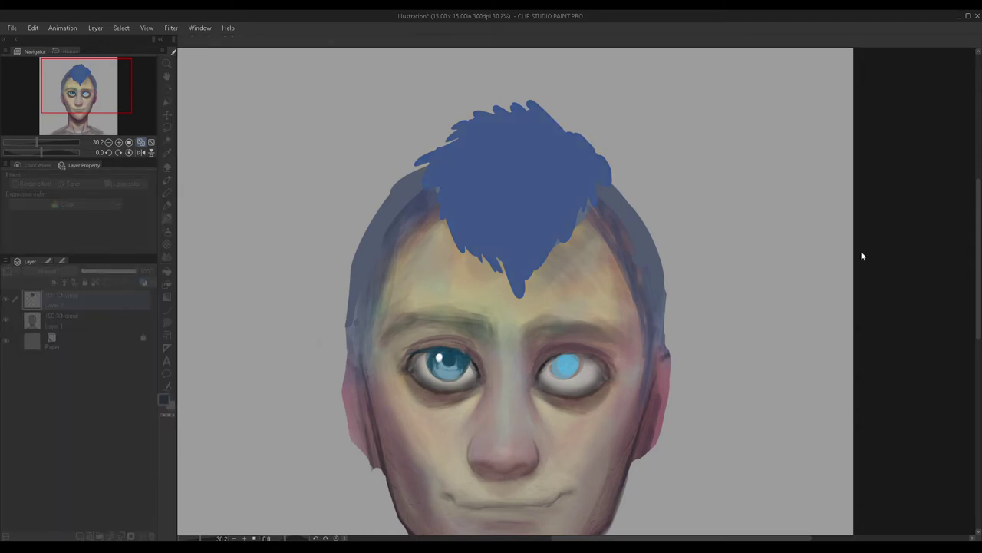
{"action": "left_click", "coordinate": [890, 232]}
{"action": "scroll", "coordinate": [623, 211], "scroll_direction": "down", "scroll_amount": 4}
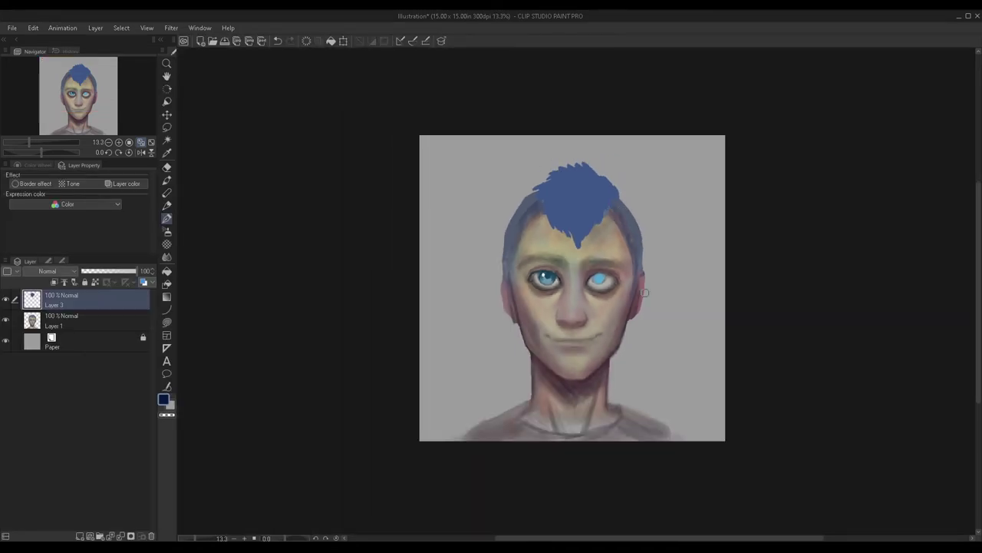
{"action": "scroll", "coordinate": [645, 292], "scroll_direction": "up", "scroll_amount": 2}
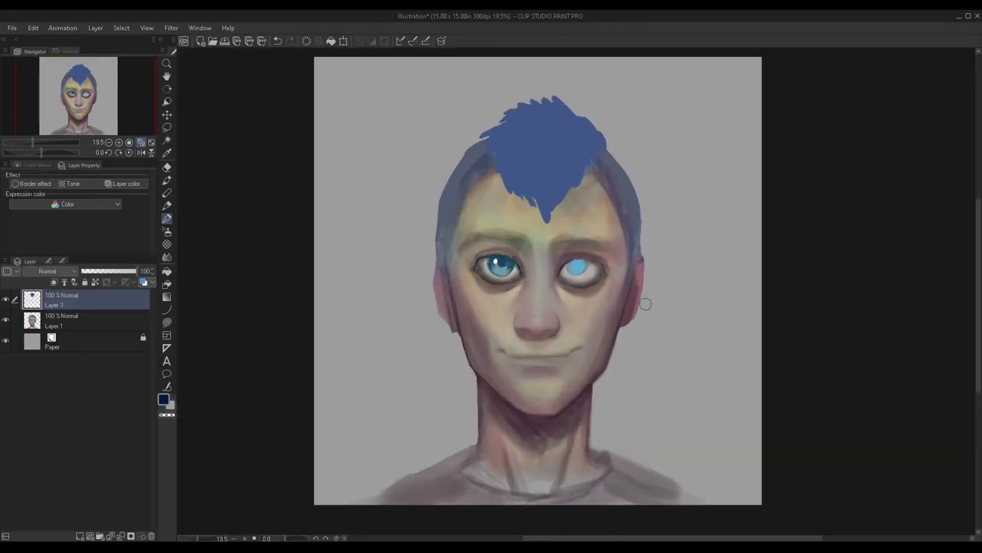
Step: Merge the hair tuft layer into the portrait layer and mirror the canvas view horizontally
{"action": "left_click", "coordinate": [9, 300]}
{"action": "left_click", "coordinate": [9, 300]}
{"action": "key", "text": "ctrl+e"}
{"action": "left_click", "coordinate": [140, 152]}
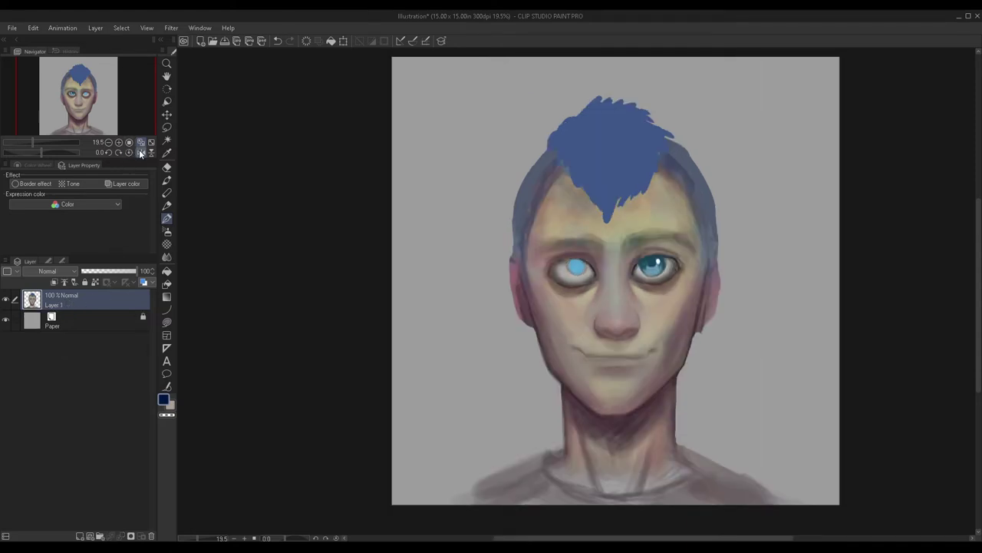
Step: On a new layer beneath the portrait, paint sampled dark purple under the left-hand jaw to widen the upper neck
{"action": "left_click", "coordinate": [89, 327]}
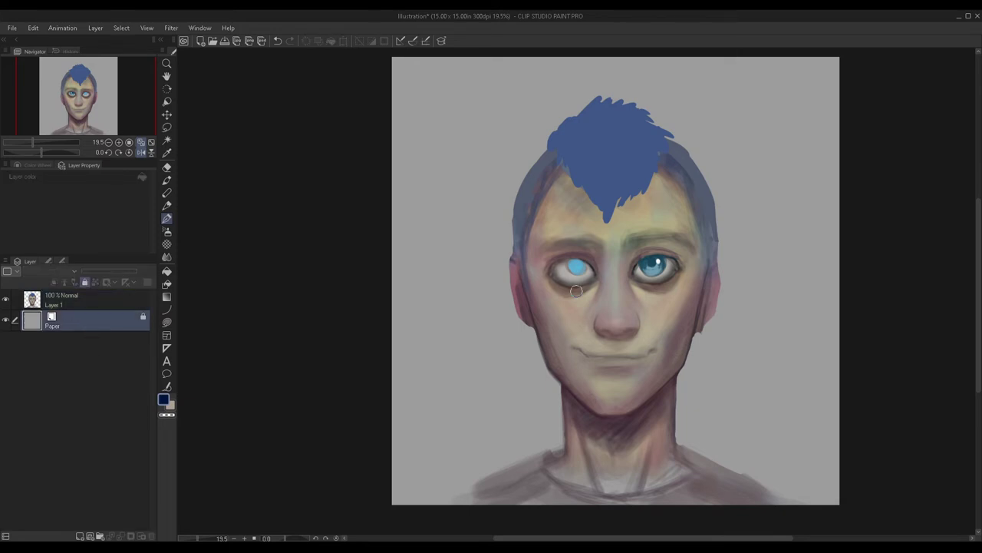
{"action": "left_click", "coordinate": [80, 535]}
{"action": "scroll", "coordinate": [529, 387], "scroll_direction": "up", "scroll_amount": 3}
{"action": "left_click", "coordinate": [553, 342], "text": "alt"}
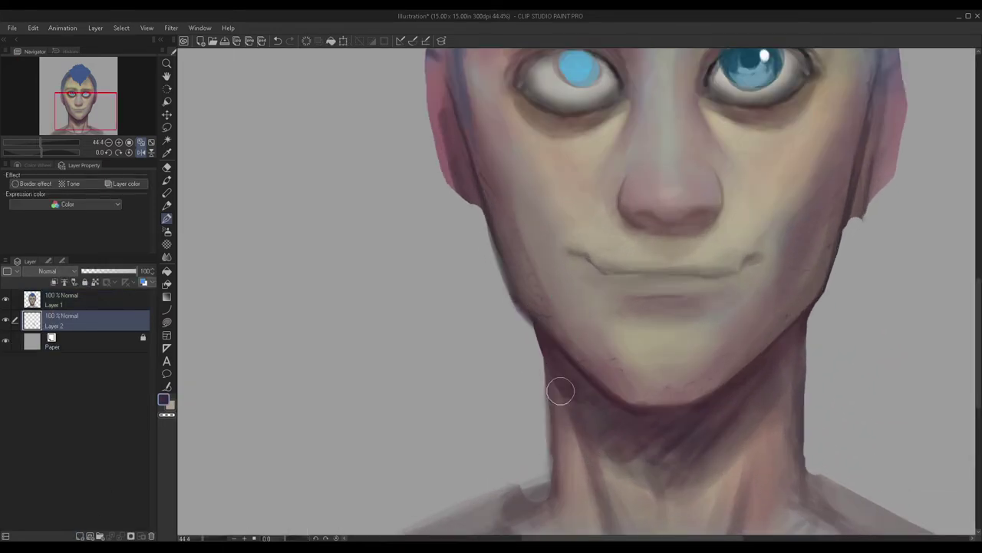
{"action": "scroll", "coordinate": [541, 316], "scroll_direction": "down", "scroll_amount": 2}
{"action": "scroll", "coordinate": [499, 273], "scroll_direction": "down", "scroll_amount": 2}
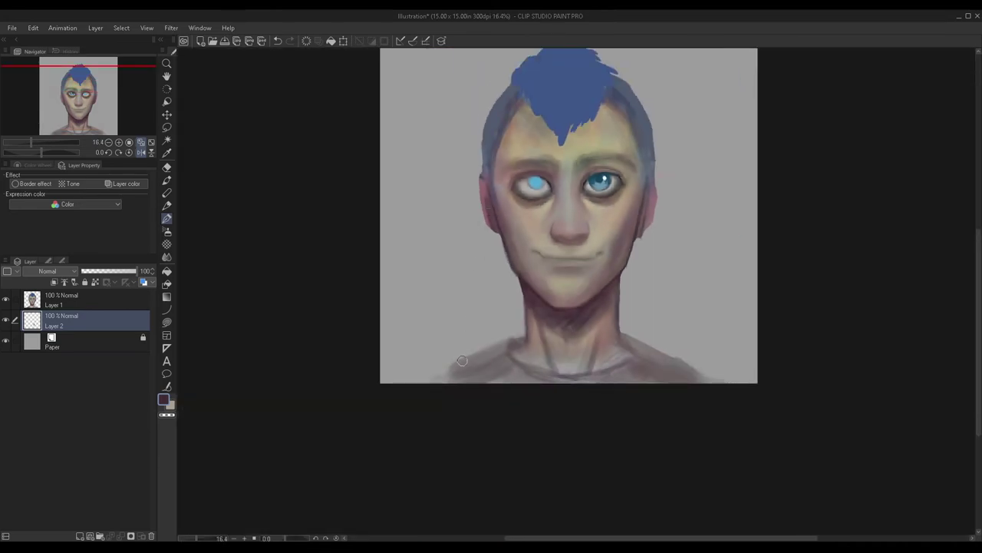
{"action": "scroll", "coordinate": [522, 263], "scroll_direction": "up", "scroll_amount": 5}
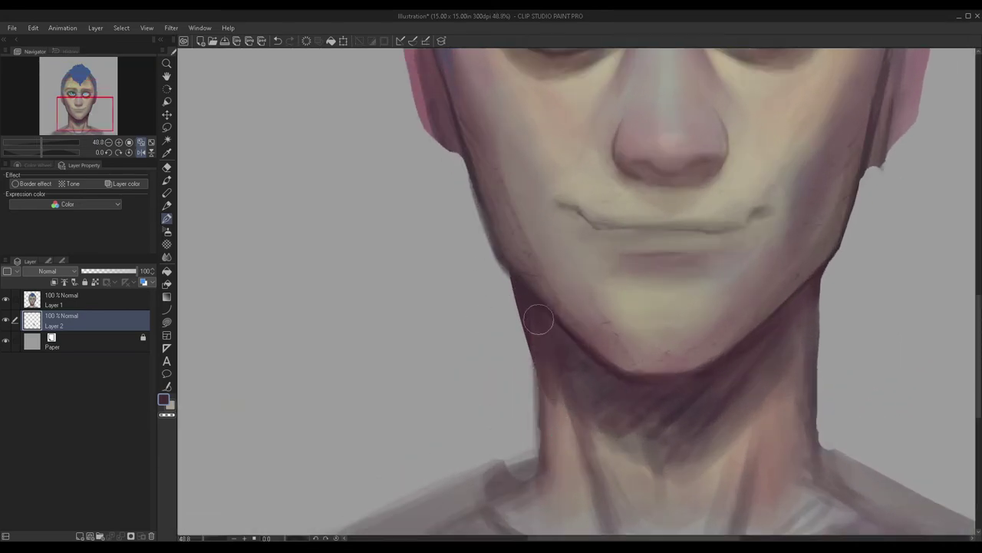
{"action": "scroll", "coordinate": [539, 319], "scroll_direction": "down", "scroll_amount": 6}
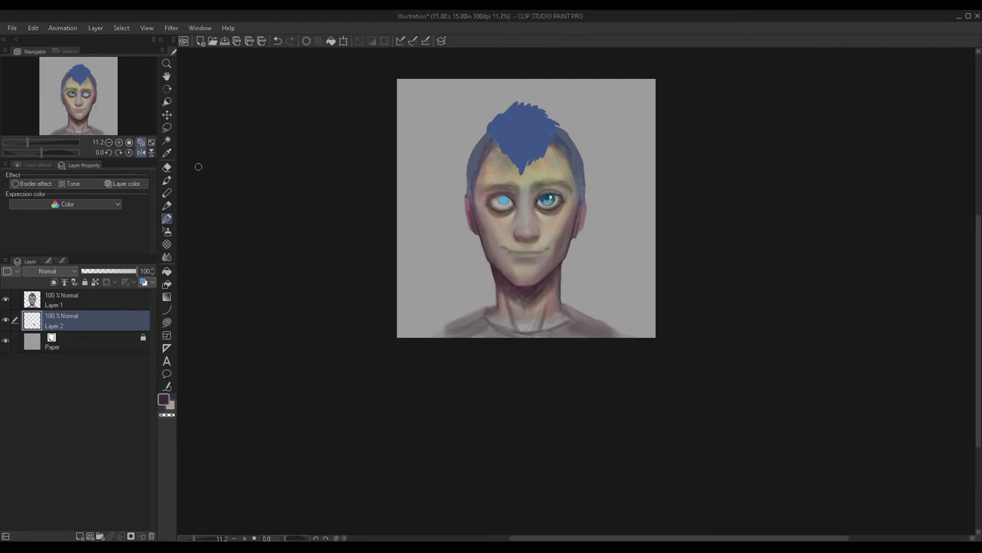
Step: Erase along the outer edge of the new left-hand neck paint under the jaw to clean up its silhouette
{"action": "left_click", "coordinate": [166, 166]}
{"action": "scroll", "coordinate": [438, 238], "scroll_direction": "up", "scroll_amount": 4}
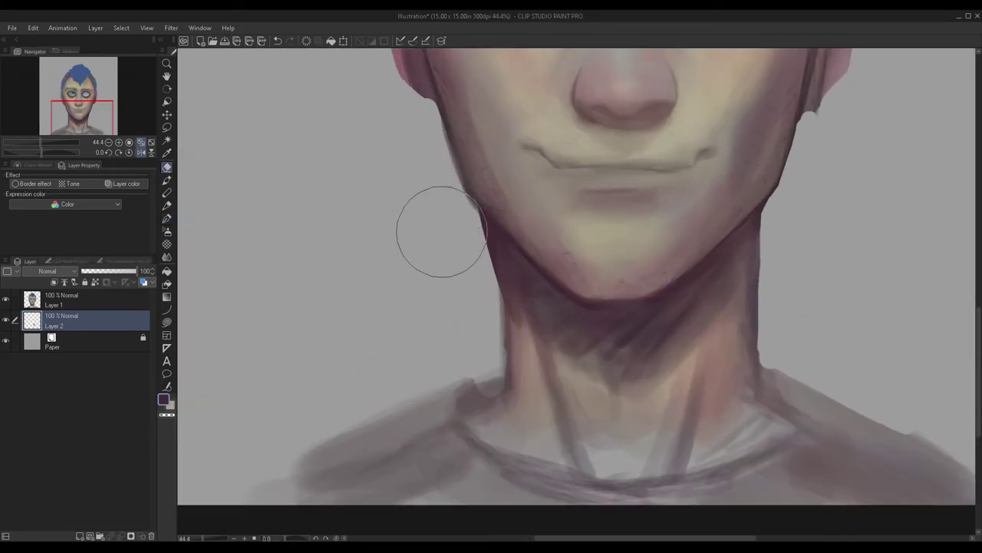
{"action": "scroll", "coordinate": [446, 303], "scroll_direction": "down", "scroll_amount": 4}
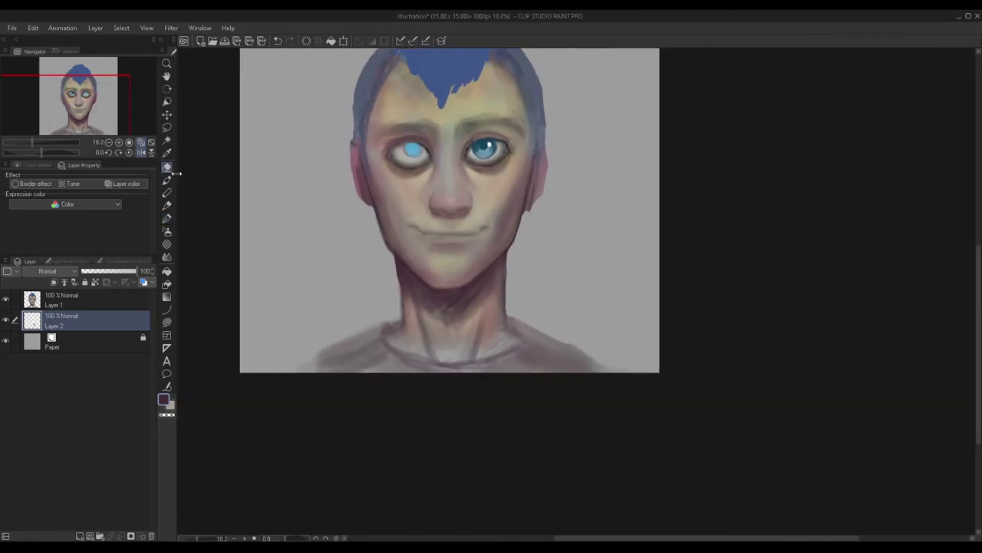
Step: Paint sampled muted purple down the left-hand side of the neck, filling its edge and the gap at the shoulder
{"action": "left_click", "coordinate": [167, 219]}
{"action": "scroll", "coordinate": [394, 274], "scroll_direction": "up", "scroll_amount": 4}
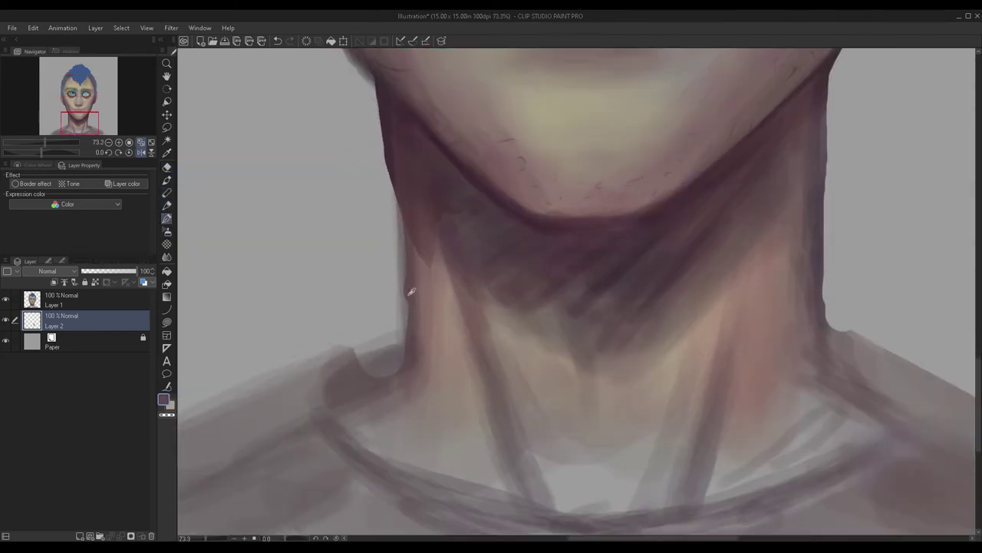
{"action": "left_click_drag", "start_coordinate": [406, 371], "coordinate": [408, 271]}
{"action": "scroll", "coordinate": [358, 368], "scroll_direction": "down", "scroll_amount": 5}
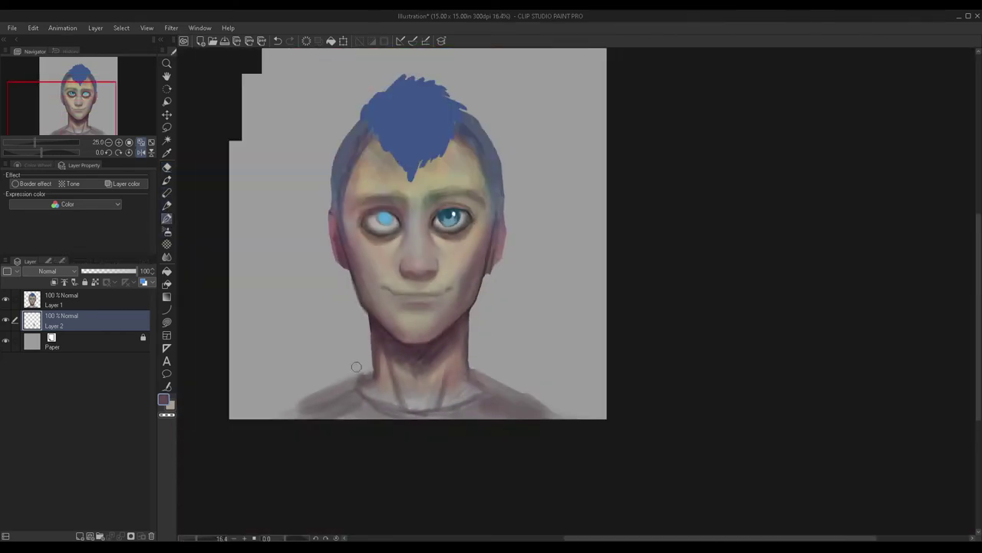
{"action": "scroll", "coordinate": [323, 392], "scroll_direction": "up", "scroll_amount": 5}
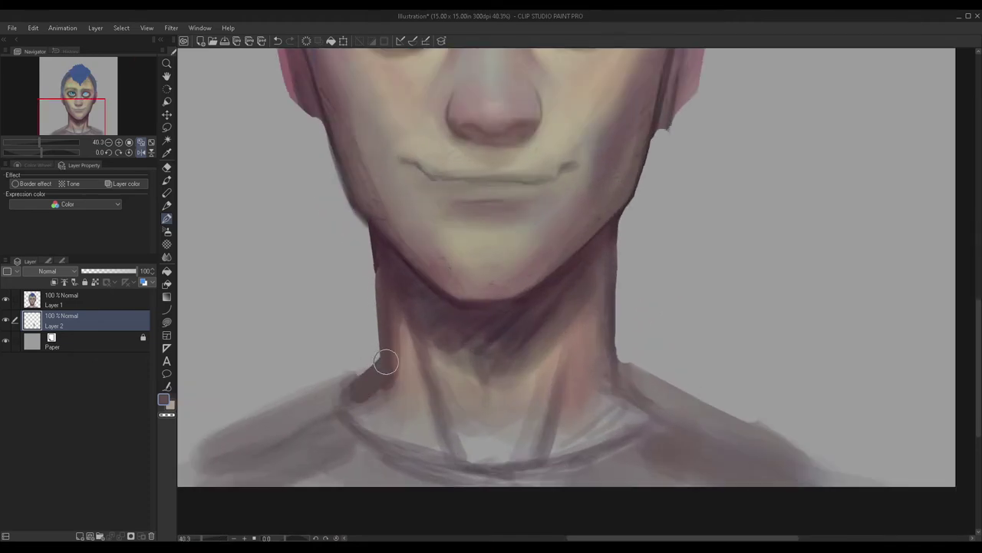
{"action": "scroll", "coordinate": [404, 279], "scroll_direction": "down", "scroll_amount": 2}
{"action": "scroll", "coordinate": [403, 278], "scroll_direction": "down", "scroll_amount": 3}
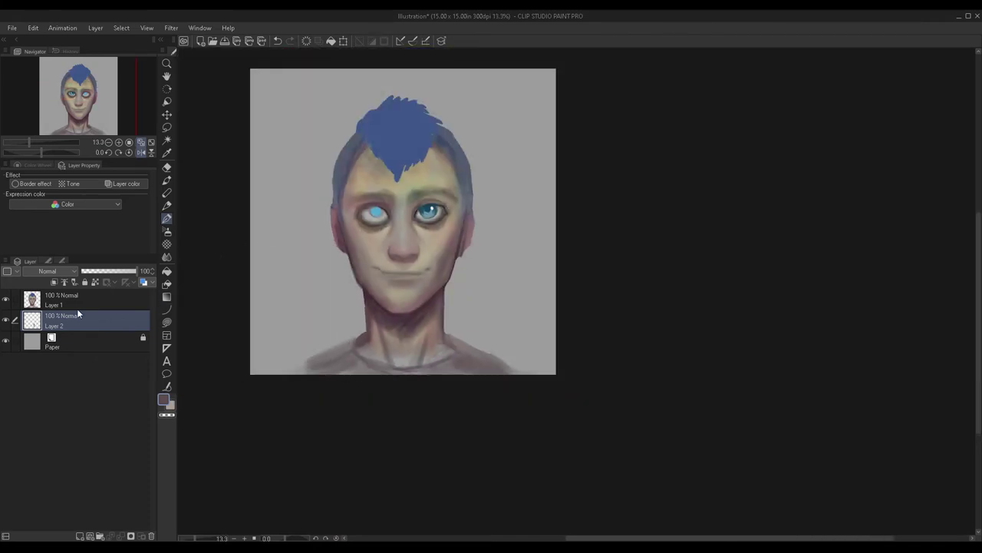
Step: Merge the portrait layer down into the neck layer and add a new empty layer above it for brush painting
{"action": "left_click", "coordinate": [63, 301]}
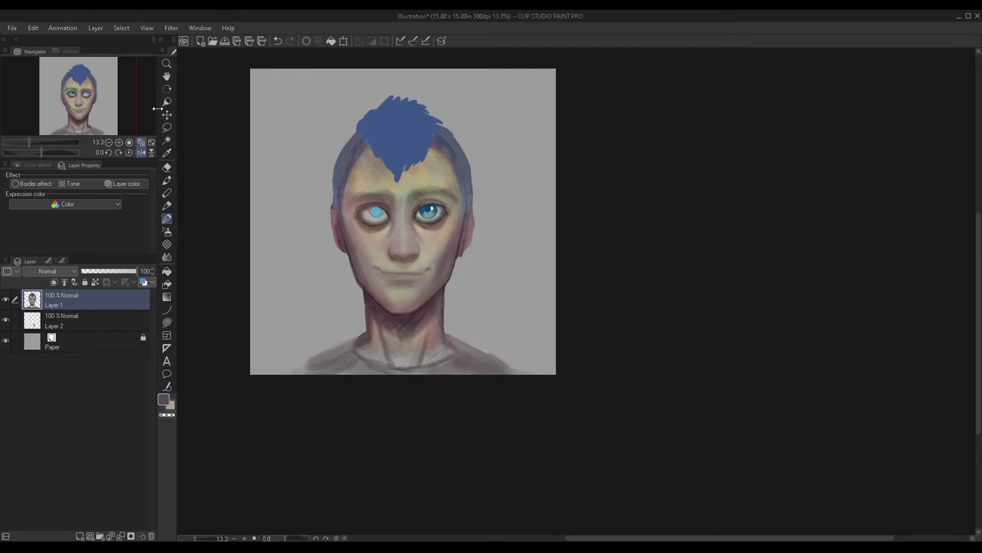
{"action": "key", "text": "ctrl+e"}
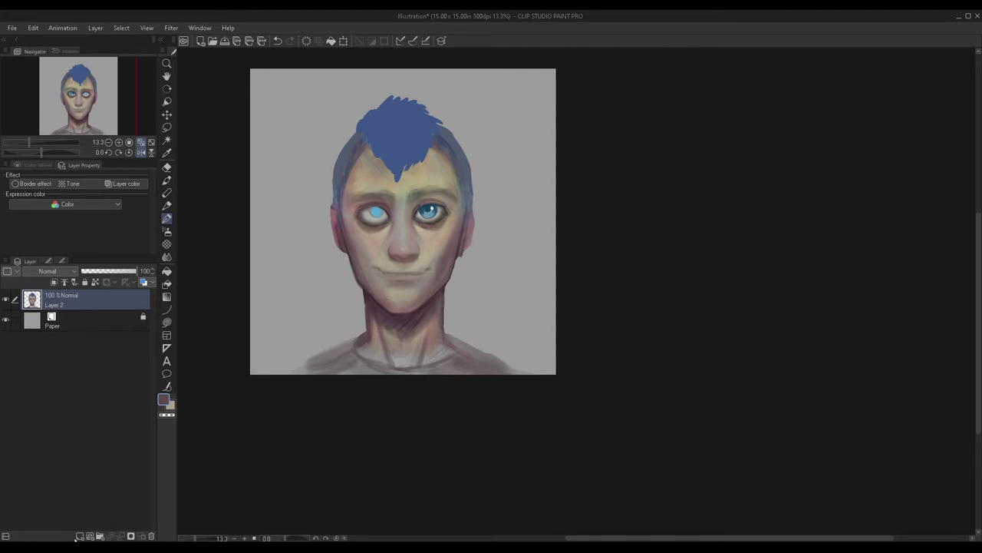
{"action": "left_click", "coordinate": [79, 536]}
{"action": "left_click", "coordinate": [167, 181]}
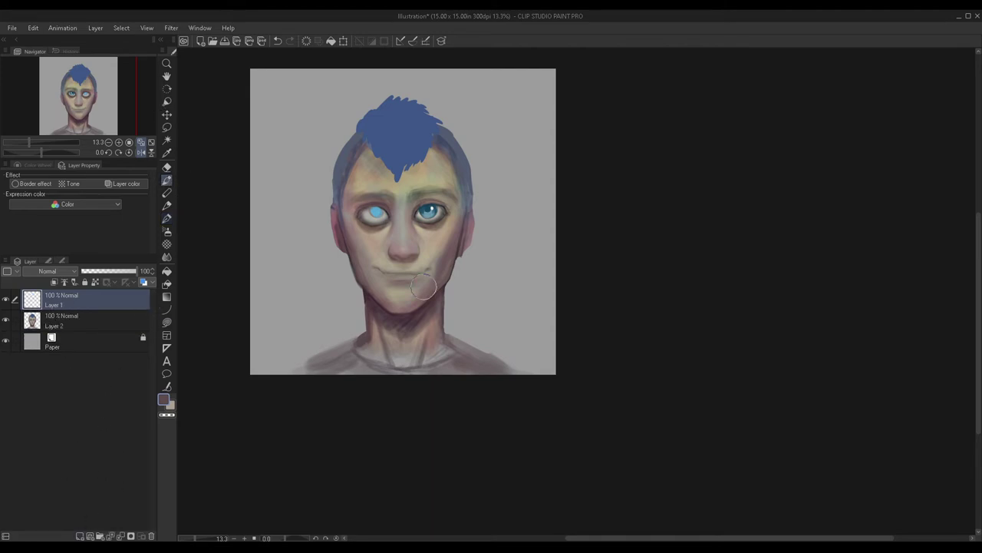
Step: Choose a dark purple paint color and clip the new layer to the portrait layer below
{"action": "scroll", "coordinate": [406, 294], "scroll_direction": "up", "scroll_amount": 5}
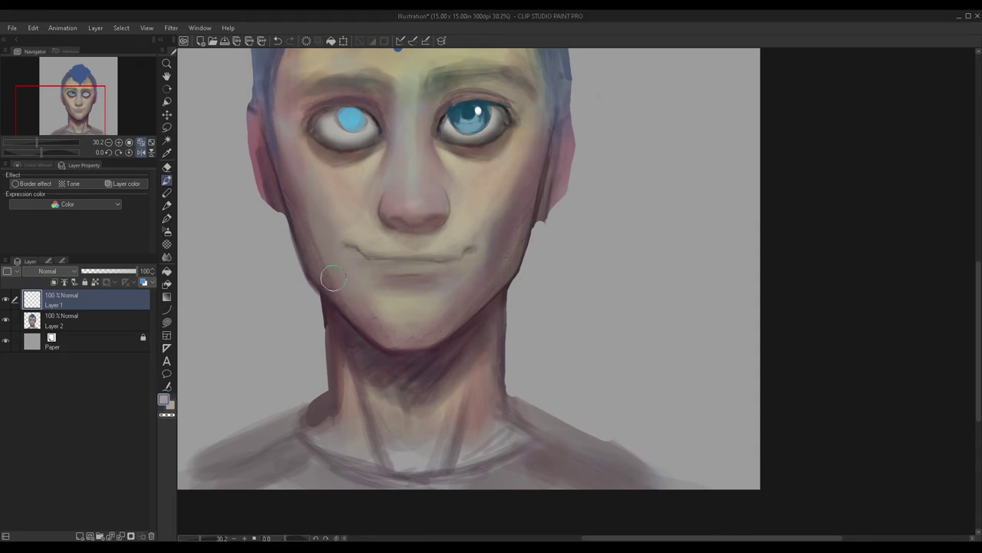
{"action": "left_click", "coordinate": [166, 400]}
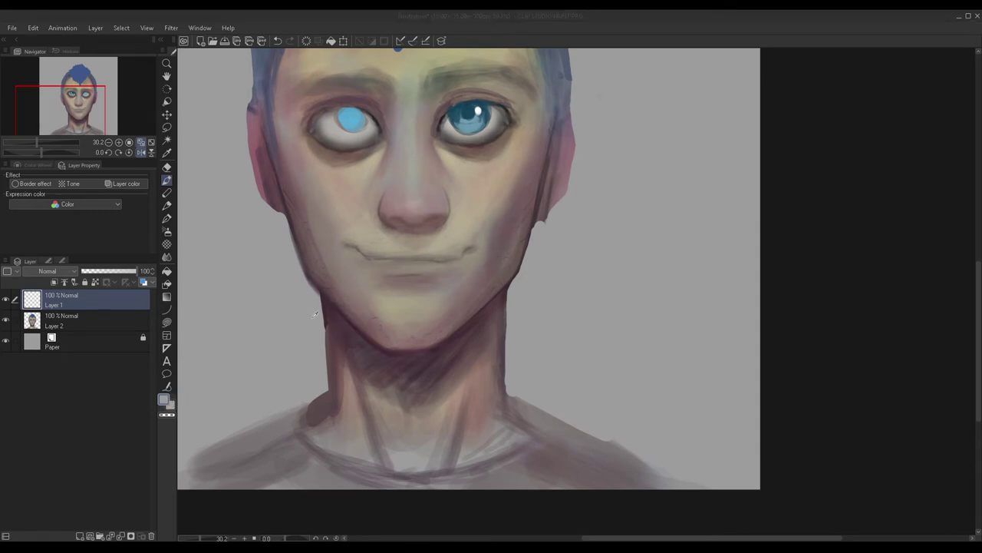
{"action": "left_click", "coordinate": [392, 251]}
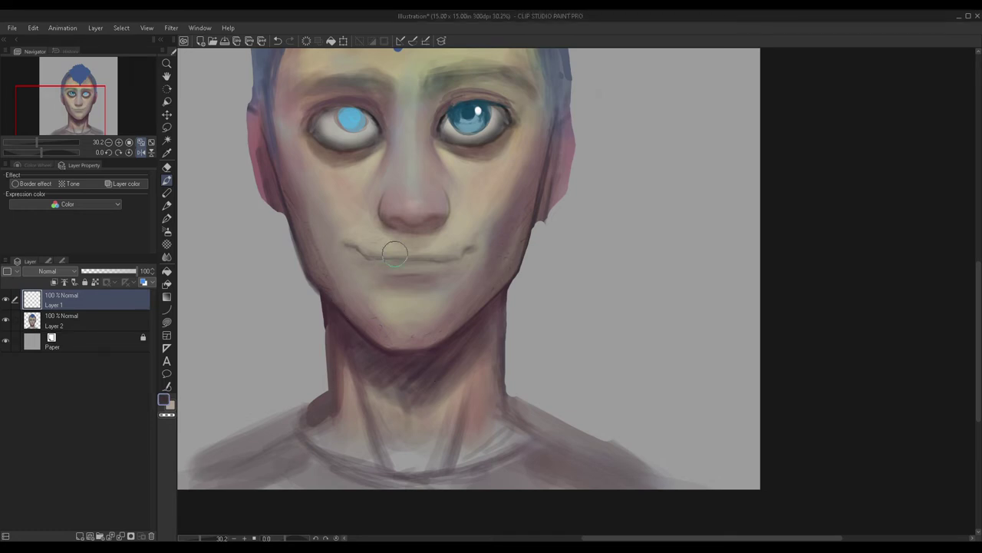
{"action": "scroll", "coordinate": [339, 267], "scroll_direction": "down", "scroll_amount": 2}
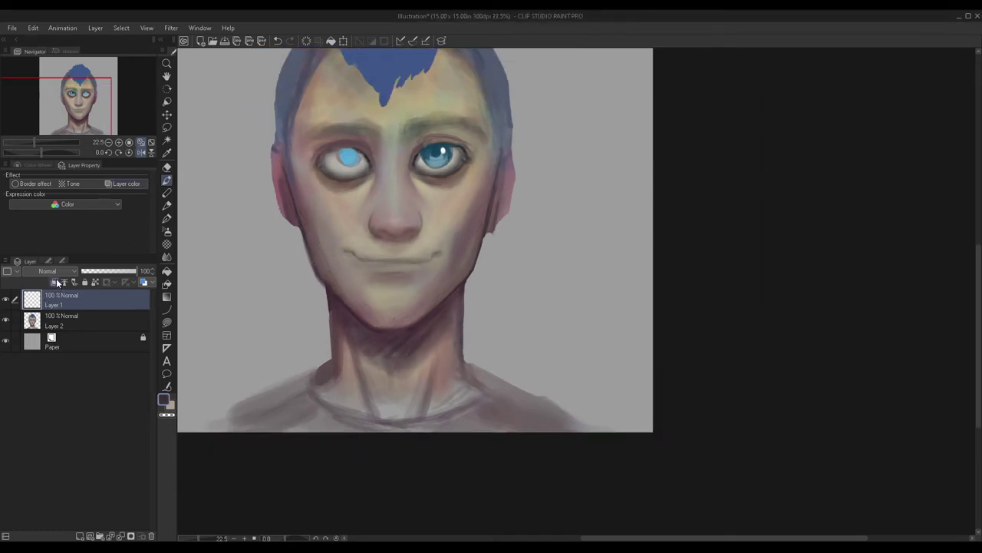
{"action": "scroll", "coordinate": [323, 313], "scroll_direction": "up", "scroll_amount": 1}
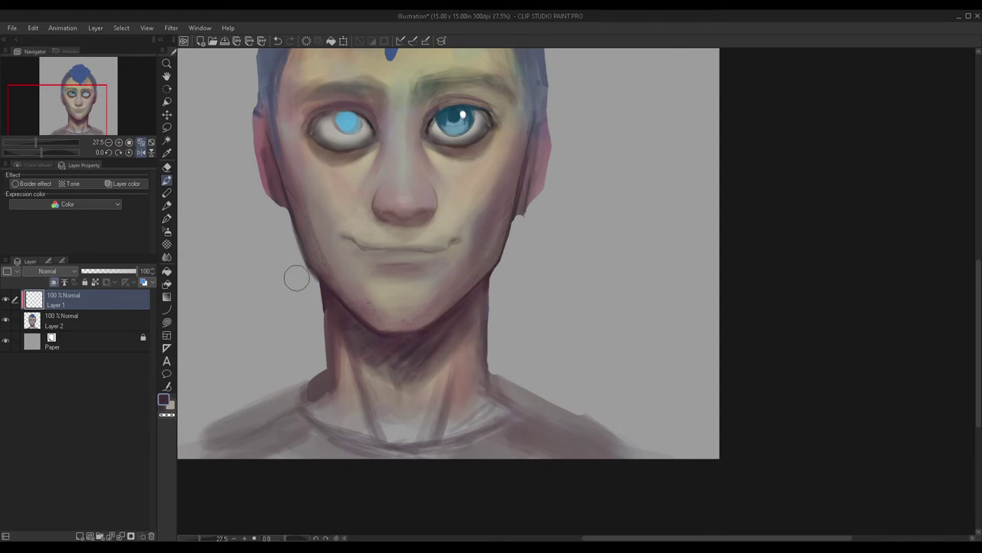
Step: With a smaller brush, darken and smooth the shadow beneath the chin and left-hand jaw in dark purple
{"action": "key", "text": "["}
{"action": "key", "text": "["}
{"action": "key", "text": "["}
{"action": "scroll", "coordinate": [299, 328], "scroll_direction": "down", "scroll_amount": 2}
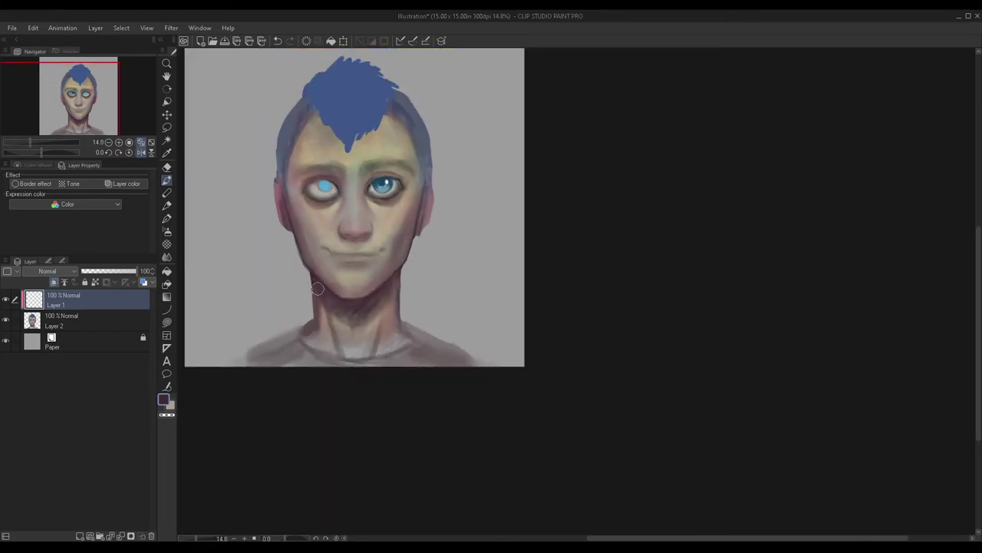
{"action": "scroll", "coordinate": [349, 303], "scroll_direction": "up", "scroll_amount": 1}
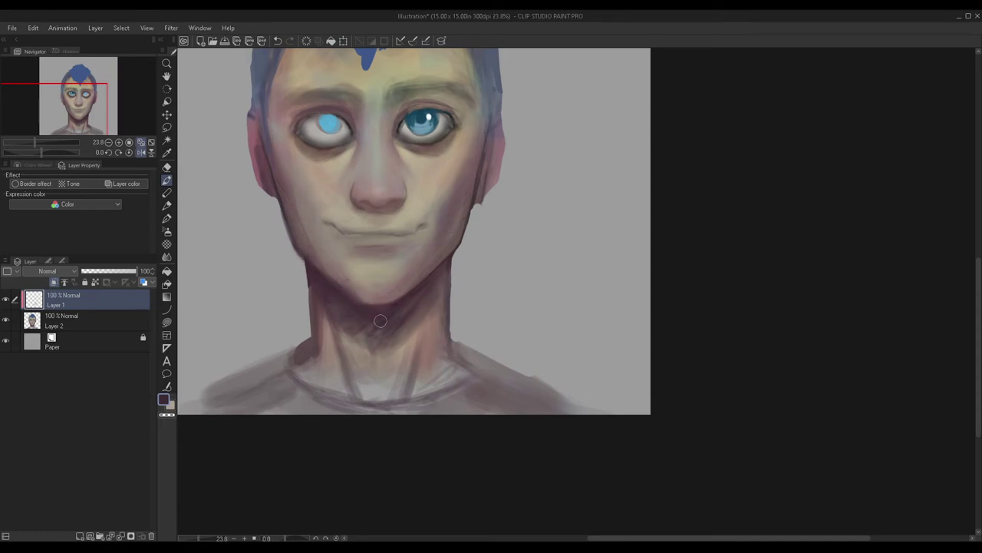
{"action": "scroll", "coordinate": [244, 261], "scroll_direction": "down", "scroll_amount": 2}
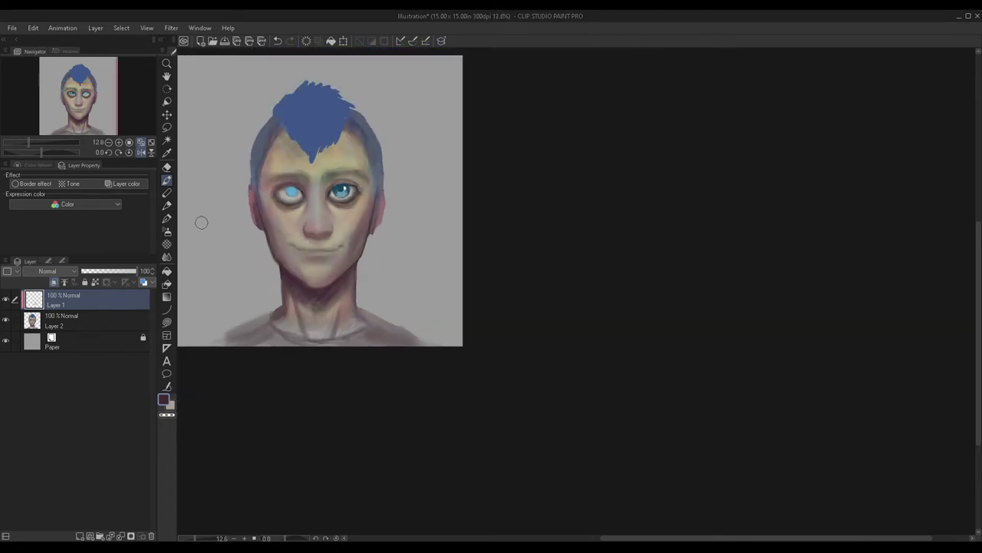
Step: Mirror the canvas view back and refine the dark purple shadow under the right-hand jaw
{"action": "left_click", "coordinate": [141, 153]}
{"action": "scroll", "coordinate": [790, 295], "scroll_direction": "down", "scroll_amount": 2}
{"action": "scroll", "coordinate": [916, 256], "scroll_direction": "up", "scroll_amount": 4}
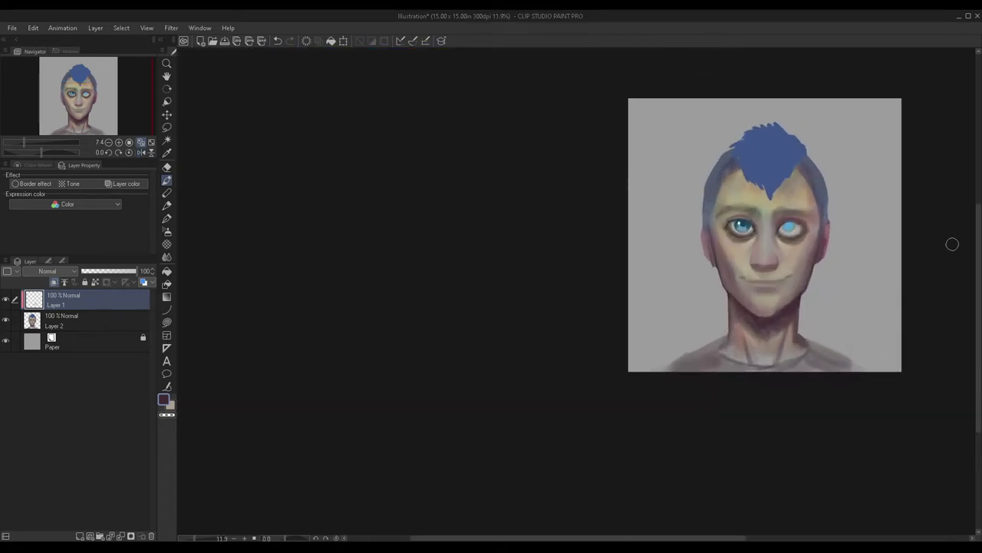
{"action": "scroll", "coordinate": [744, 309], "scroll_direction": "up", "scroll_amount": 1}
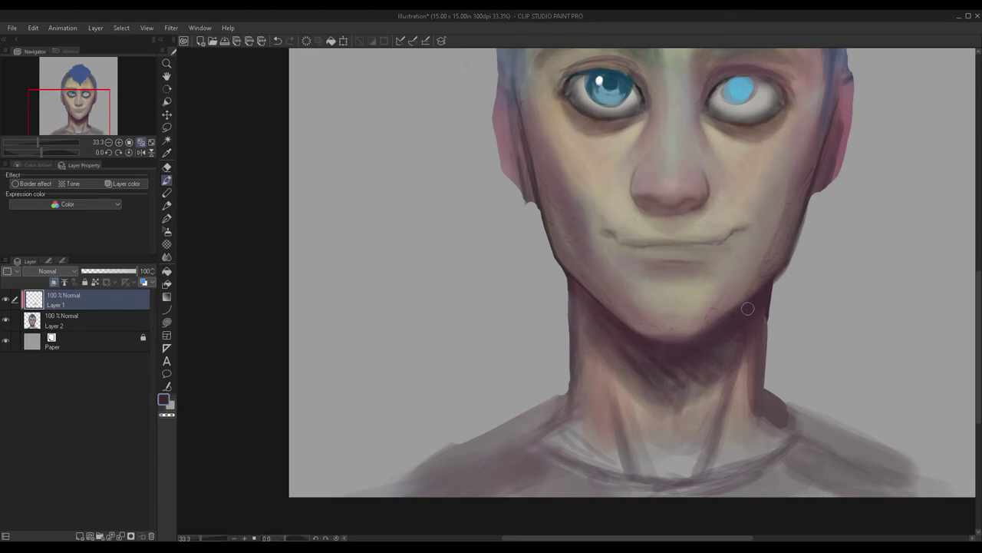
{"action": "scroll", "coordinate": [738, 317], "scroll_direction": "down", "scroll_amount": 4}
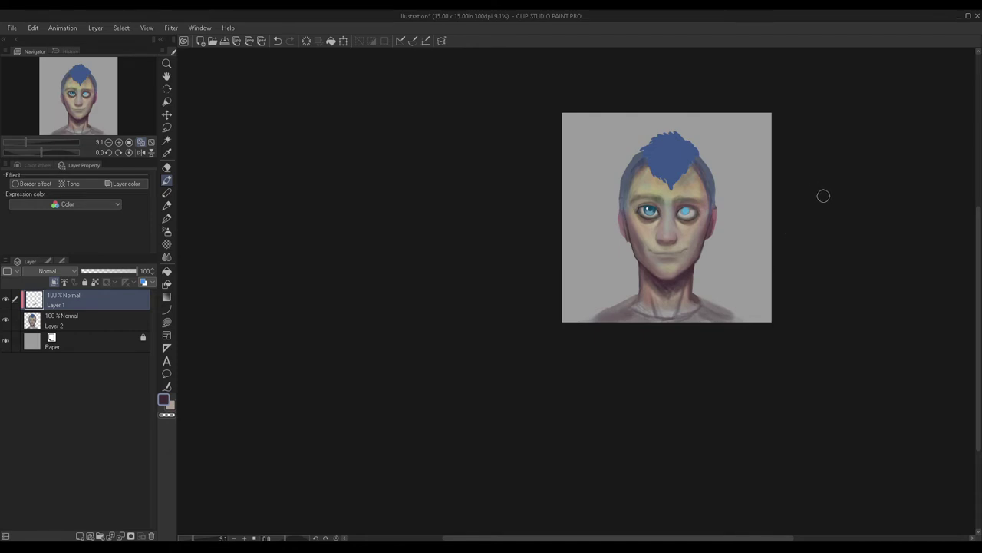
Step: Merge the clipped shading layer into the portrait layer and move the portrait slightly upward on the canvas
{"action": "scroll", "coordinate": [823, 190], "scroll_direction": "up", "scroll_amount": 2}
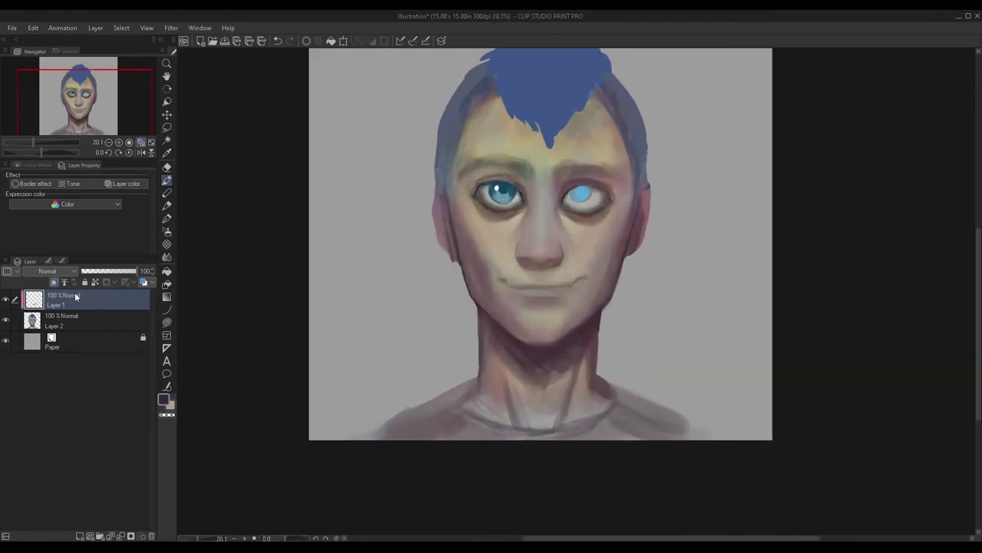
{"action": "key", "text": "ctrl+e"}
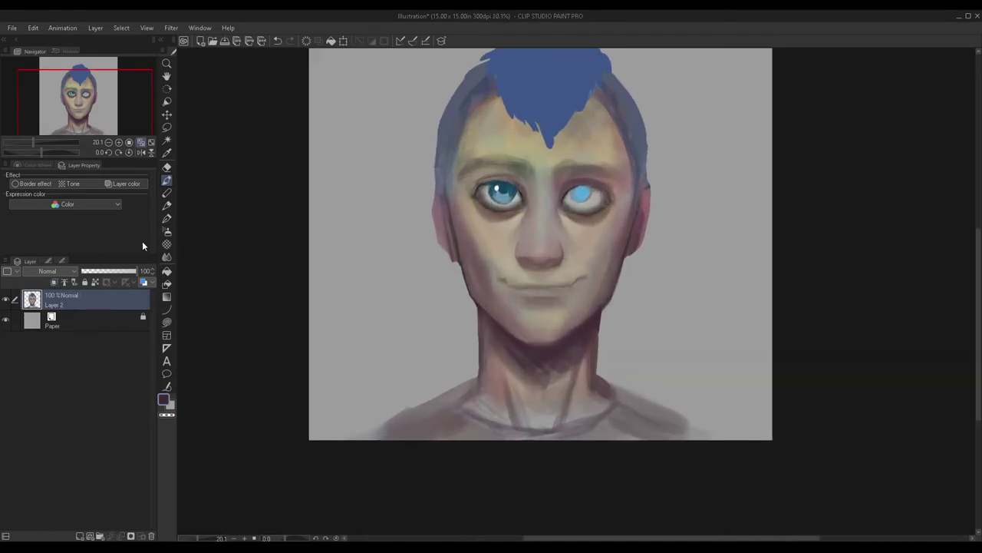
{"action": "scroll", "coordinate": [383, 235], "scroll_direction": "down", "scroll_amount": 2}
{"action": "left_click", "coordinate": [167, 115]}
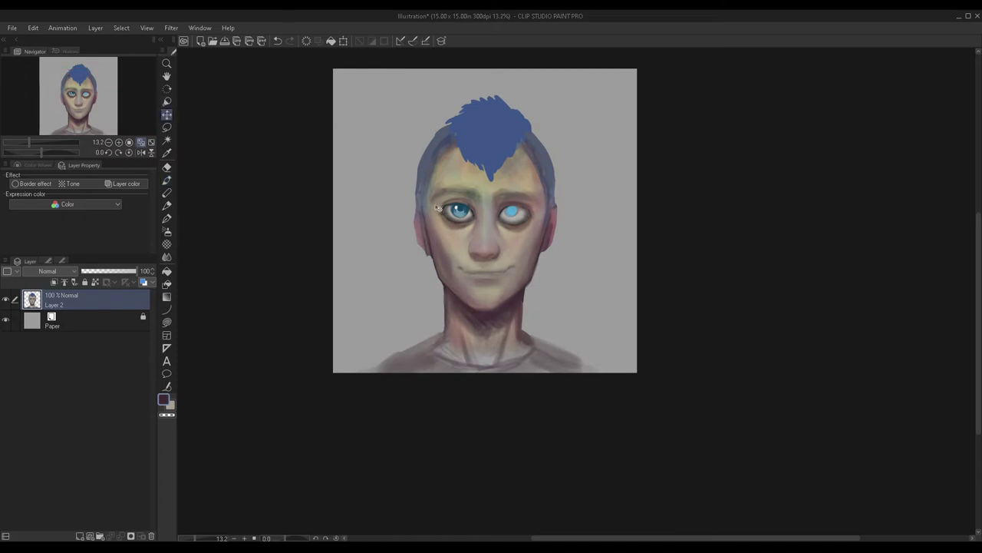
{"action": "left_click_drag", "start_coordinate": [380, 271], "coordinate": [385, 255]}
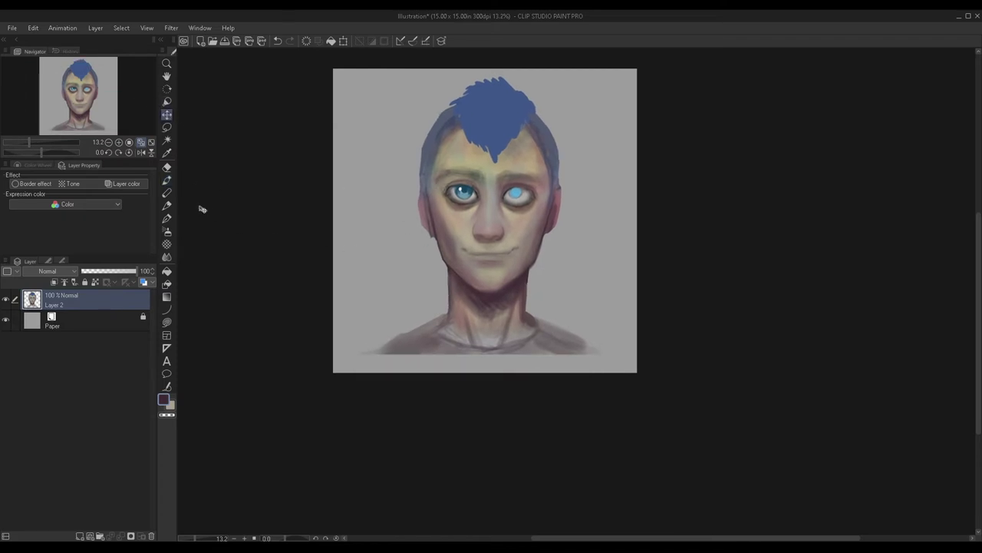
Step: Erase the faint, ragged outer ends of both shoulders along the portrait's lower edge
{"action": "left_click", "coordinate": [168, 183]}
{"action": "key", "text": "e"}
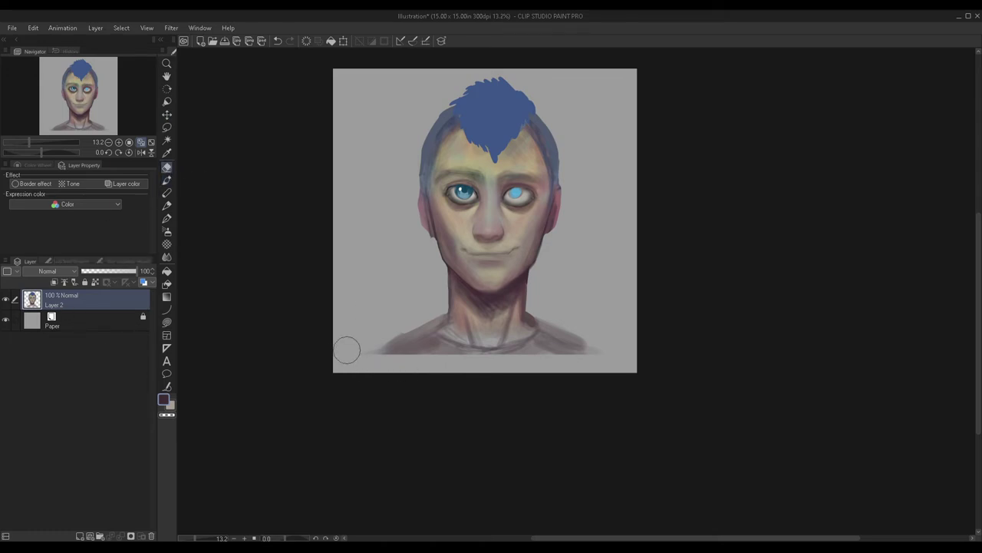
{"action": "left_click_drag", "start_coordinate": [576, 335], "coordinate": [565, 369]}
Step: On a new layer beneath the portrait, extend the shirt to the canvas's lower edge with a larger brush in sampled shirt purple
{"action": "left_click", "coordinate": [167, 179]}
{"action": "left_click", "coordinate": [82, 322]}
{"action": "left_click", "coordinate": [80, 536]}
{"action": "scroll", "coordinate": [411, 402], "scroll_direction": "up", "scroll_amount": 1}
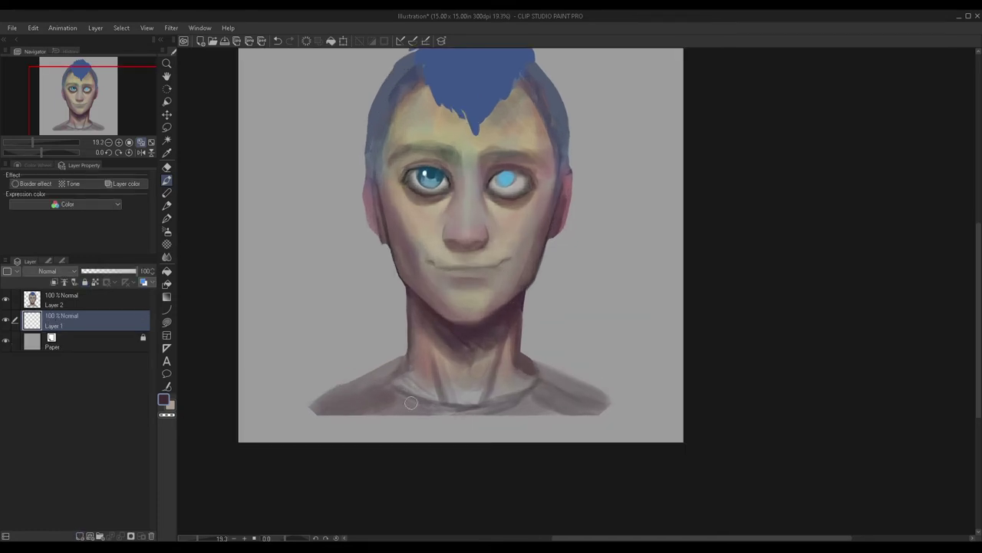
{"action": "key", "text": "bracketright"}
{"action": "key", "text": "bracketright"}
{"action": "key", "text": "bracketright"}
{"action": "key", "text": "bracketright"}
{"action": "key", "text": "bracketright"}
{"action": "left_click", "coordinate": [377, 391], "text": "alt"}
{"action": "mouse_move", "coordinate": [340, 420]}
{"action": "left_mouse_down"}
{"action": "mouse_move", "coordinate": [414, 445]}
{"action": "mouse_move", "coordinate": [347, 412]}
{"action": "mouse_move", "coordinate": [400, 420]}
{"action": "mouse_move", "coordinate": [350, 414]}
{"action": "mouse_move", "coordinate": [352, 426]}
{"action": "mouse_move", "coordinate": [499, 421]}
{"action": "mouse_move", "coordinate": [466, 392]}
{"action": "mouse_move", "coordinate": [506, 395]}
{"action": "mouse_move", "coordinate": [465, 423]}
{"action": "mouse_move", "coordinate": [437, 407]}
{"action": "mouse_move", "coordinate": [492, 419]}
{"action": "mouse_move", "coordinate": [393, 432]}
{"action": "mouse_move", "coordinate": [372, 415]}
{"action": "mouse_move", "coordinate": [406, 425]}
{"action": "mouse_move", "coordinate": [396, 412]}
{"action": "mouse_move", "coordinate": [350, 408]}
{"action": "mouse_move", "coordinate": [425, 432]}
{"action": "mouse_move", "coordinate": [508, 439]}
{"action": "mouse_move", "coordinate": [503, 430]}
{"action": "mouse_move", "coordinate": [502, 445]}
{"action": "mouse_move", "coordinate": [520, 443]}
{"action": "mouse_move", "coordinate": [546, 410]}
{"action": "mouse_move", "coordinate": [589, 407]}
{"action": "mouse_move", "coordinate": [519, 425]}
{"action": "left_mouse_up"}
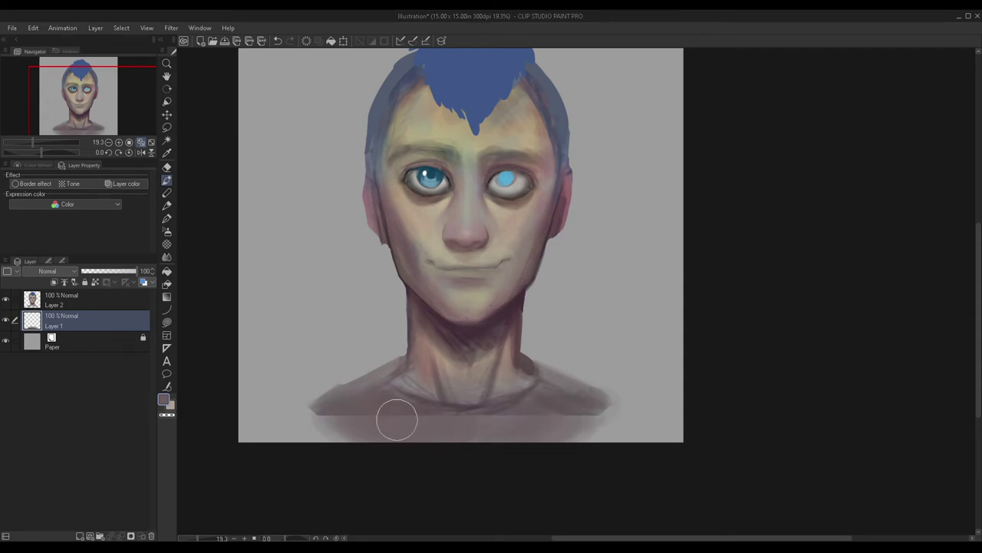
{"action": "key", "text": "space"}
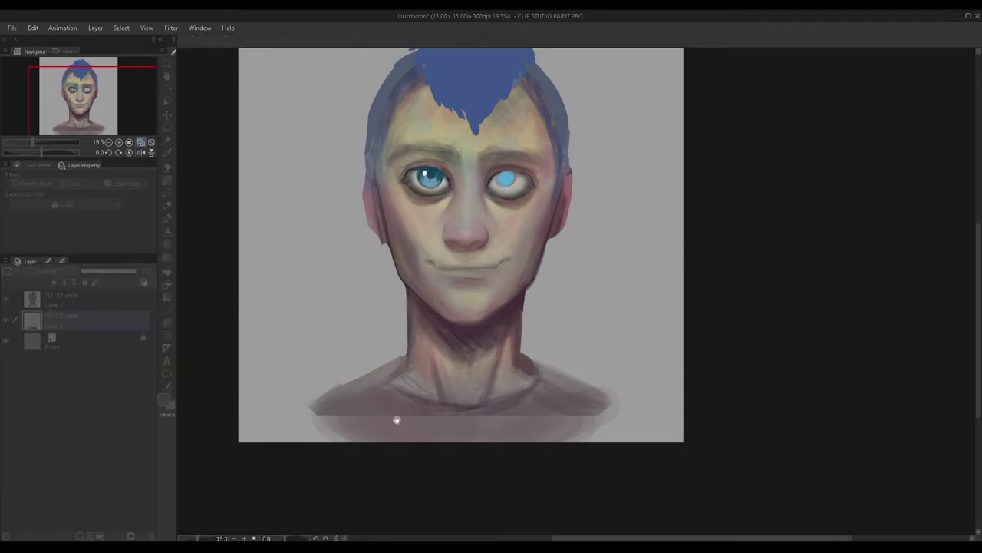
Step: Undo the last brush strokes on the lower part of the shirt
{"action": "key", "text": "ctrl+z"}
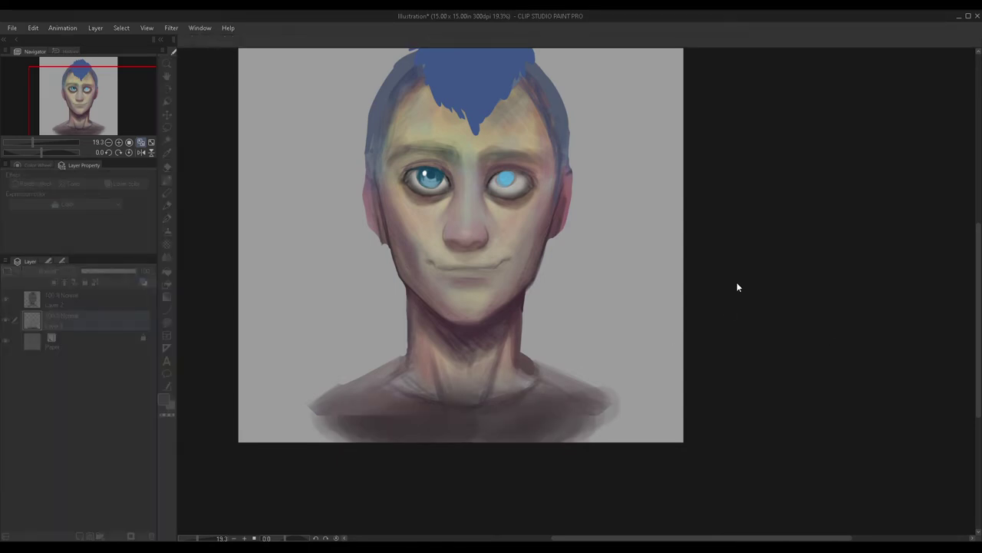
{"action": "key", "text": "ctrl+z"}
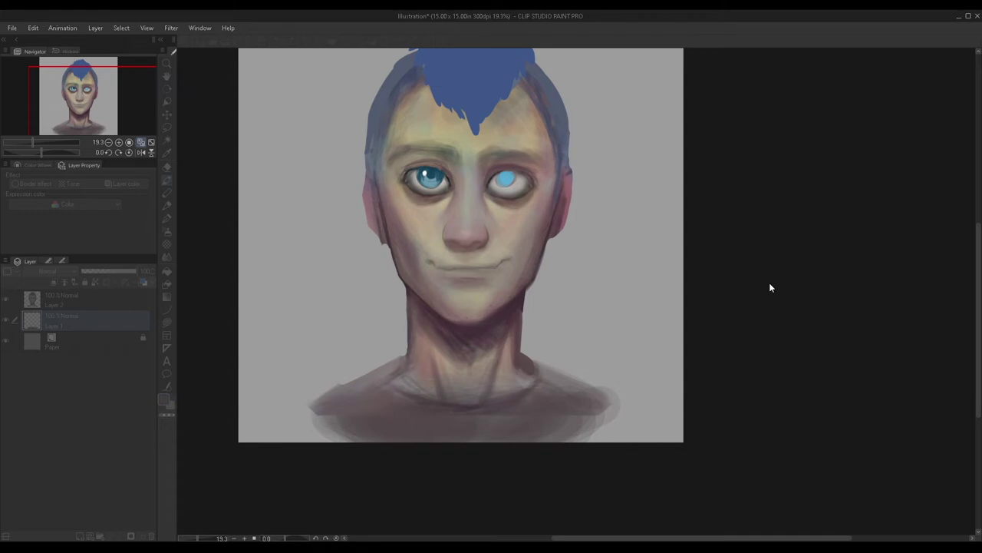
{"action": "key", "text": "ctrl+z"}
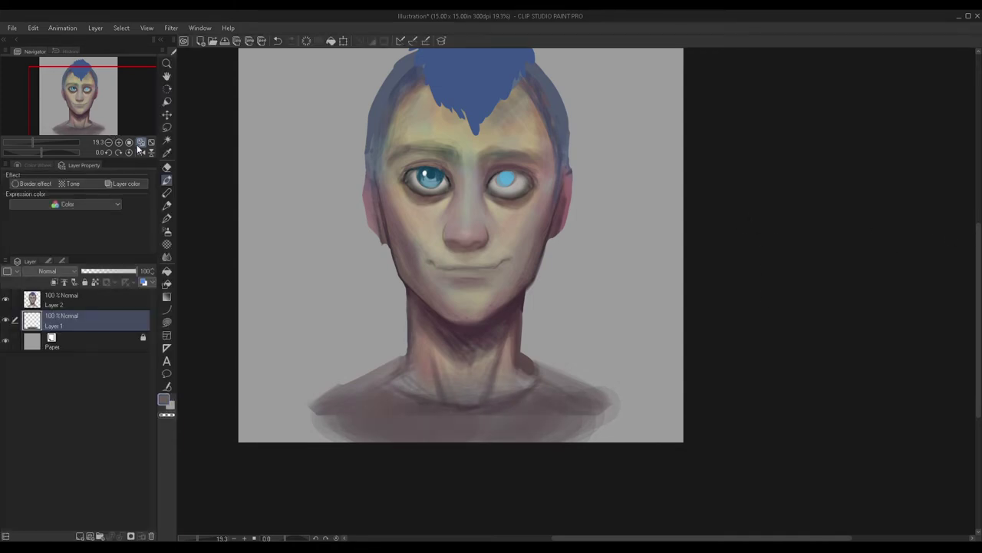
Step: Fit the whole canvas in view and merge Layer 2 down into Layer 1
{"action": "left_click", "coordinate": [141, 143]}
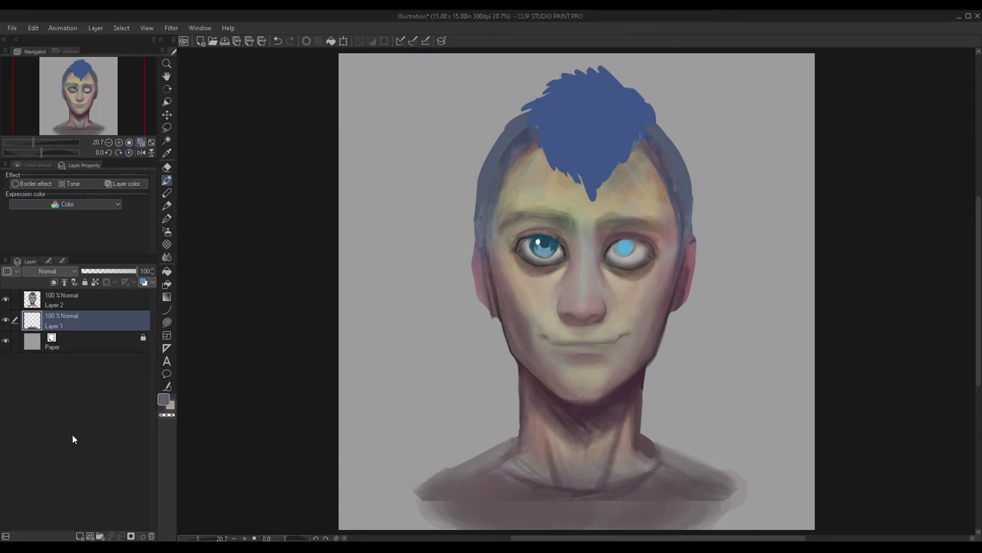
{"action": "left_click", "coordinate": [48, 304]}
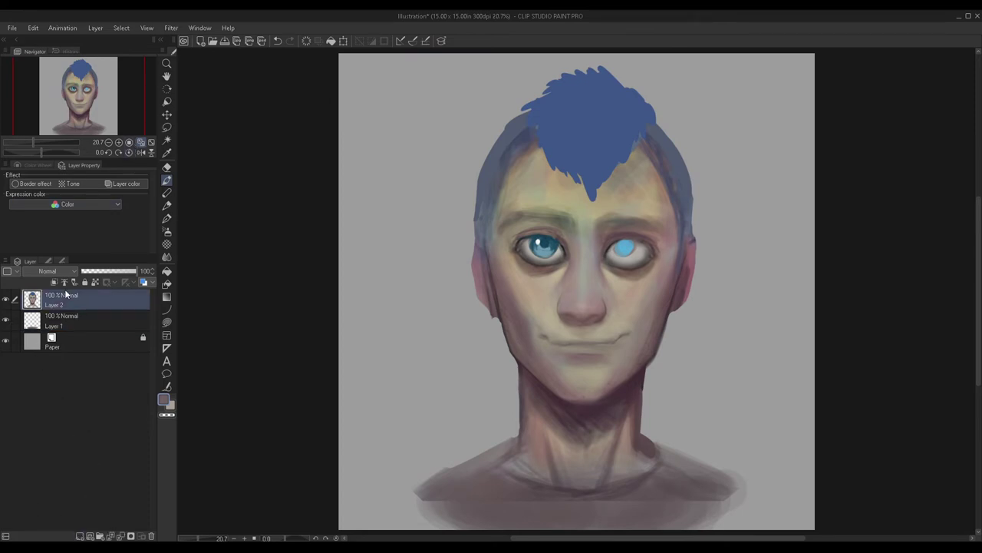
{"action": "key", "text": "ctrl+e"}
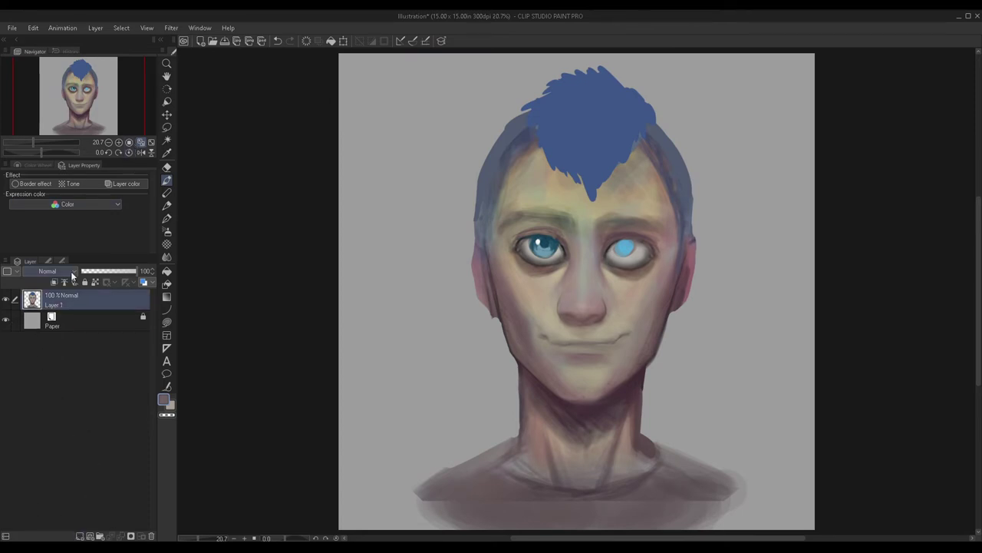
Step: Add a new layer above the portrait and paint saturated blue over both eyebrows
{"action": "left_click", "coordinate": [79, 534]}
{"action": "double_click", "coordinate": [165, 398]}
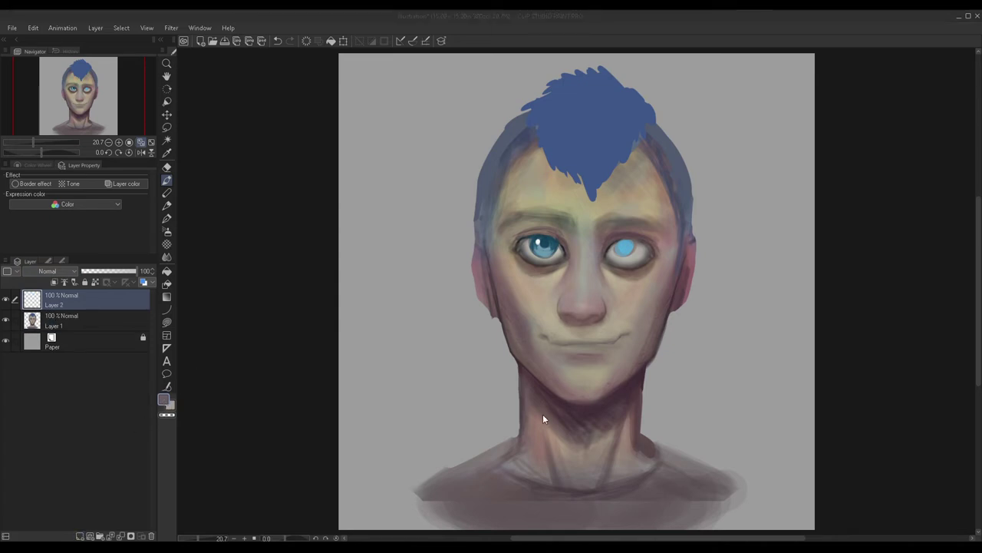
{"action": "left_click", "coordinate": [424, 369]}
{"action": "scroll", "coordinate": [576, 231], "scroll_direction": "up", "scroll_amount": 2}
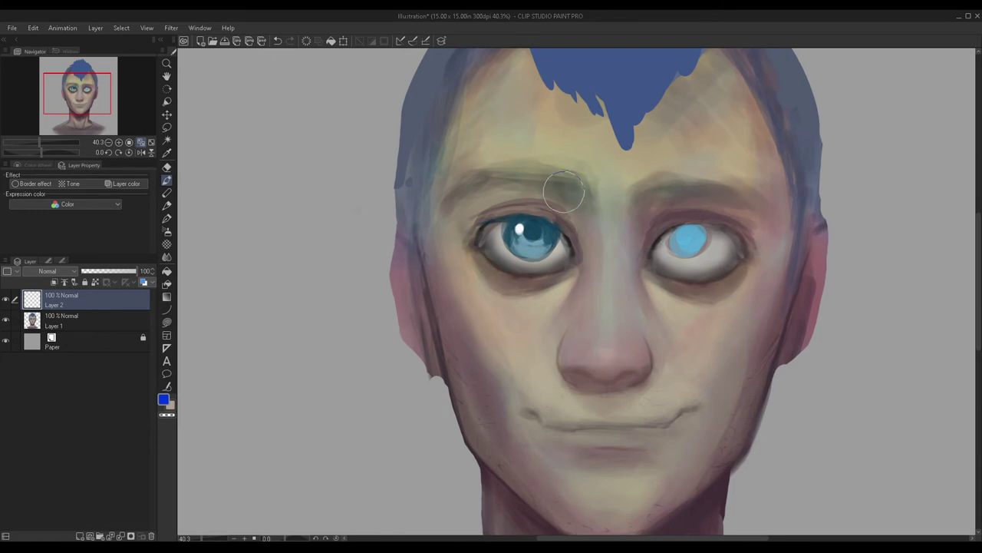
{"action": "left_click_drag", "start_coordinate": [577, 183], "coordinate": [508, 169]}
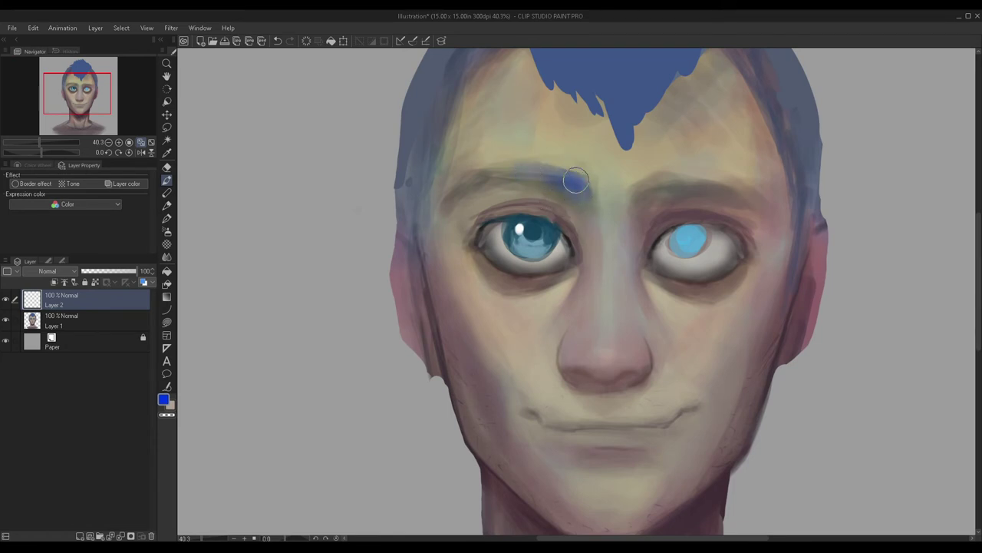
{"action": "left_click_drag", "start_coordinate": [574, 186], "coordinate": [445, 179]}
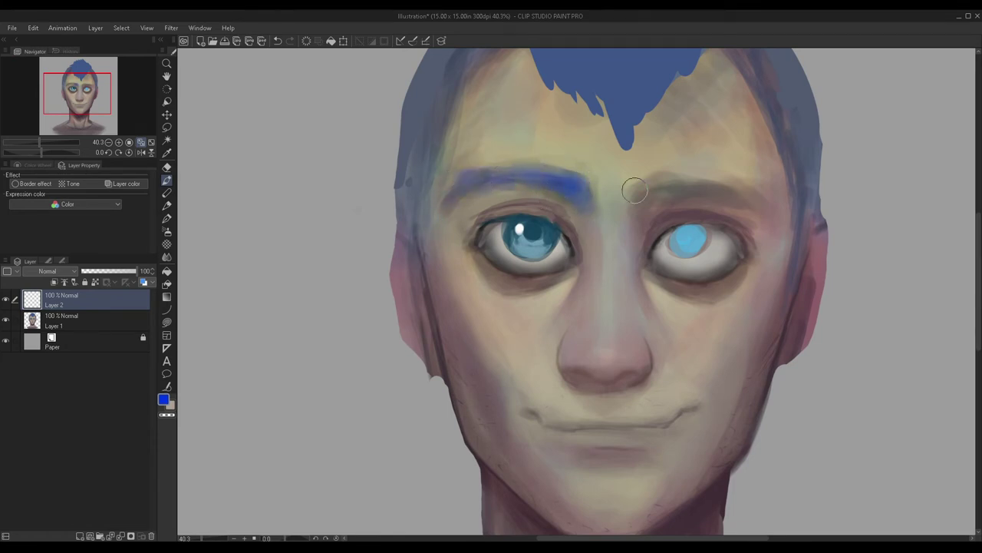
{"action": "left_click_drag", "start_coordinate": [653, 197], "coordinate": [714, 192]}
{"action": "scroll", "coordinate": [637, 313], "scroll_direction": "down", "scroll_amount": 3}
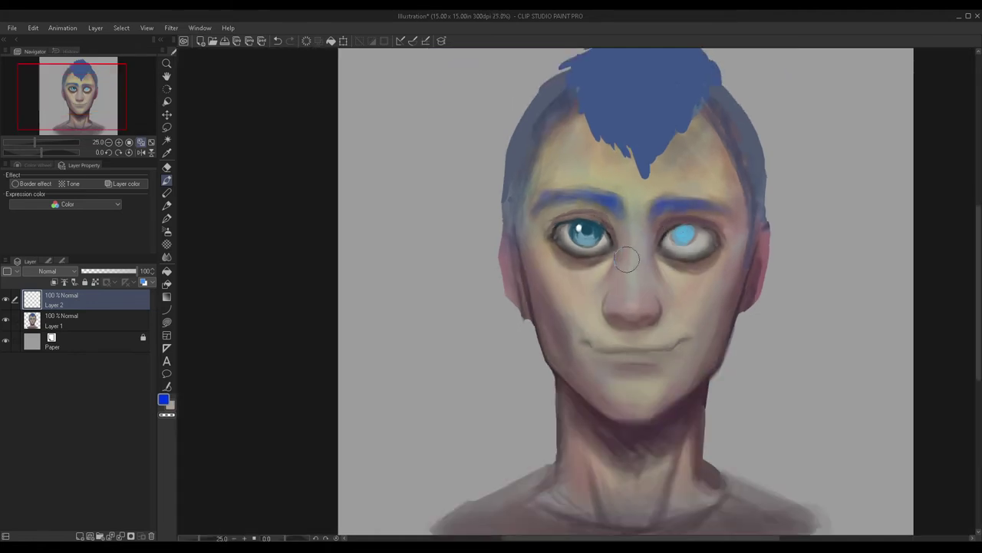
Step: Glaze the same blue over the detailed iris, the underside of the nose, the shadow beneath the chin and the neck
{"action": "scroll", "coordinate": [628, 275], "scroll_direction": "up", "scroll_amount": 2}
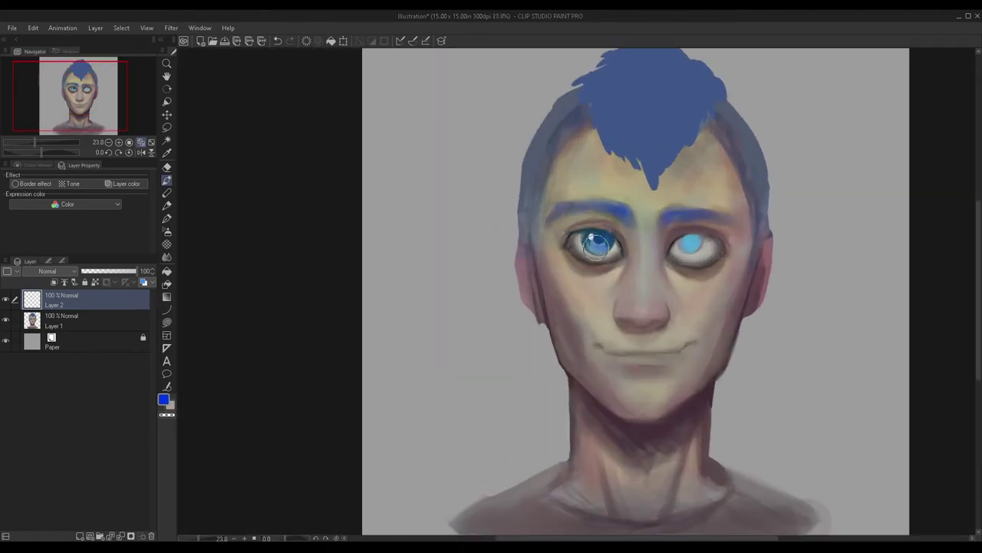
{"action": "scroll", "coordinate": [592, 245], "scroll_direction": "down", "scroll_amount": 1}
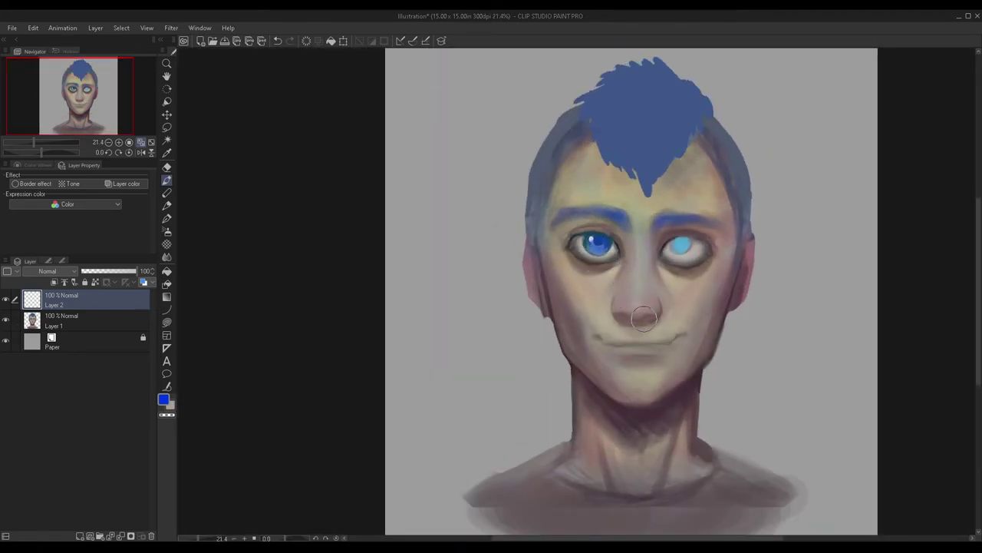
{"action": "left_click_drag", "start_coordinate": [646, 313], "coordinate": [622, 325]}
{"action": "mouse_move", "coordinate": [658, 414]}
{"action": "left_mouse_down"}
{"action": "mouse_move", "coordinate": [614, 408]}
{"action": "mouse_move", "coordinate": [671, 410]}
{"action": "mouse_move", "coordinate": [597, 409]}
{"action": "left_mouse_up"}
{"action": "left_click_drag", "start_coordinate": [622, 500], "coordinate": [597, 427]}
{"action": "scroll", "coordinate": [508, 249], "scroll_direction": "down", "scroll_amount": 3}
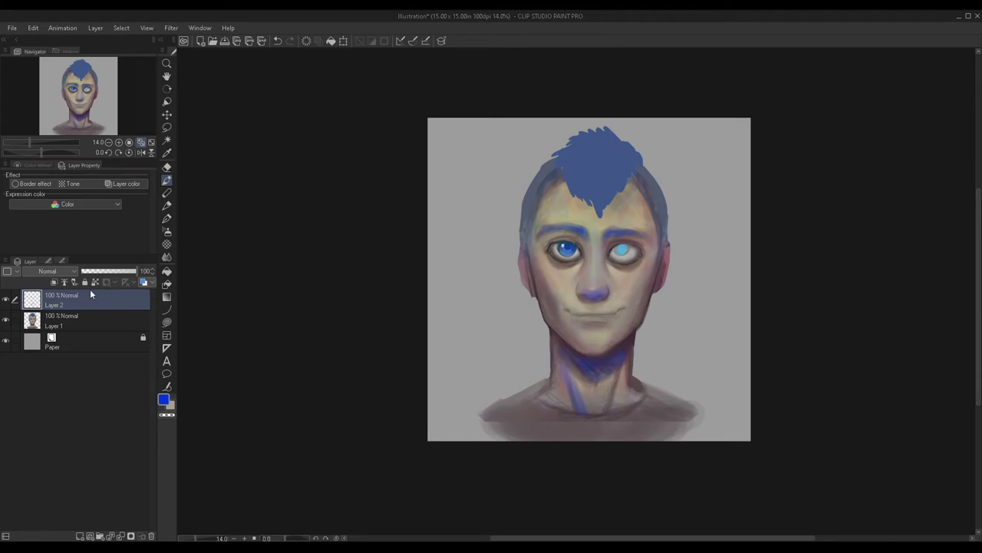
Step: Set the blue glaze layer to Multiply at 50% opacity and merge it into the portrait layer
{"action": "left_click", "coordinate": [36, 304]}
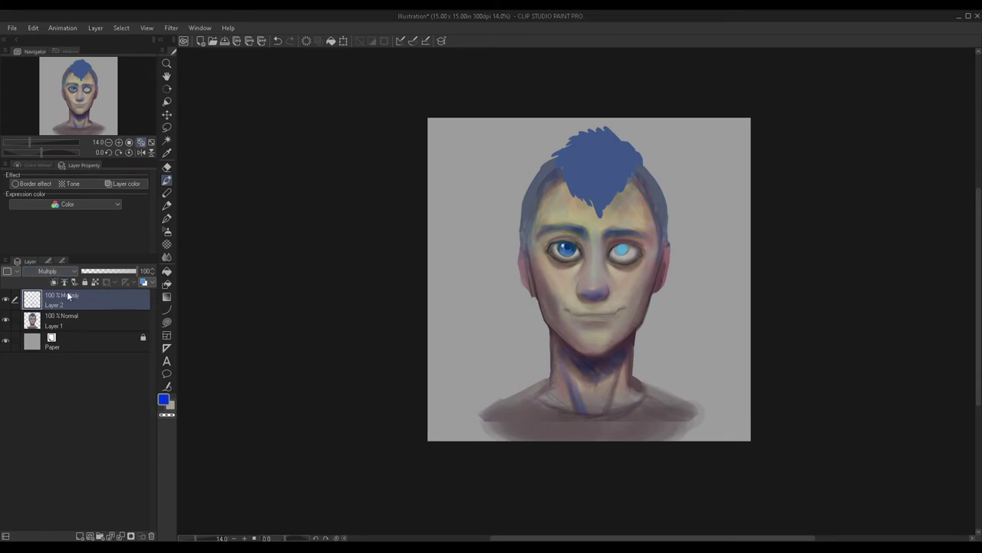
{"action": "left_click", "coordinate": [110, 270]}
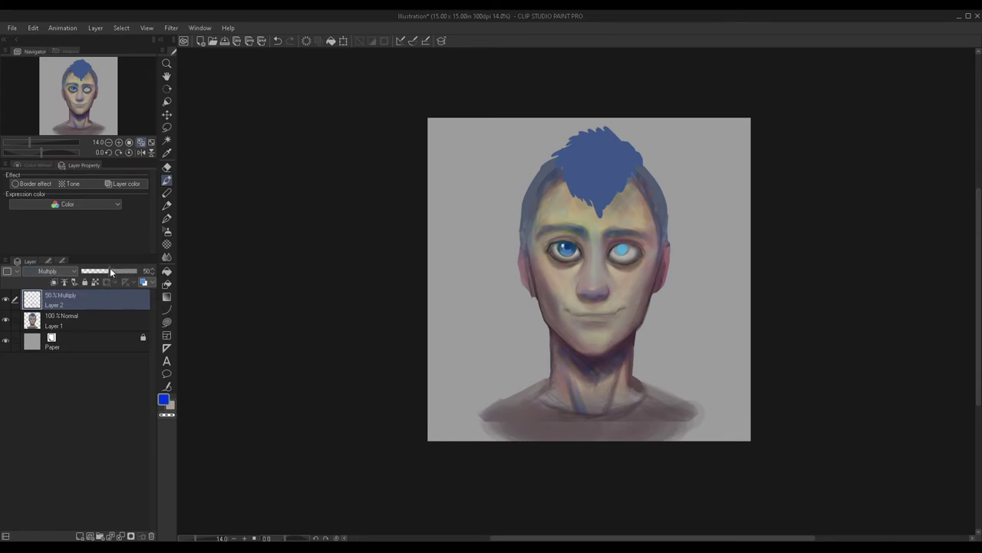
{"action": "left_click", "coordinate": [5, 299]}
{"action": "left_click", "coordinate": [5, 299]}
{"action": "key", "text": "ctrl+e"}
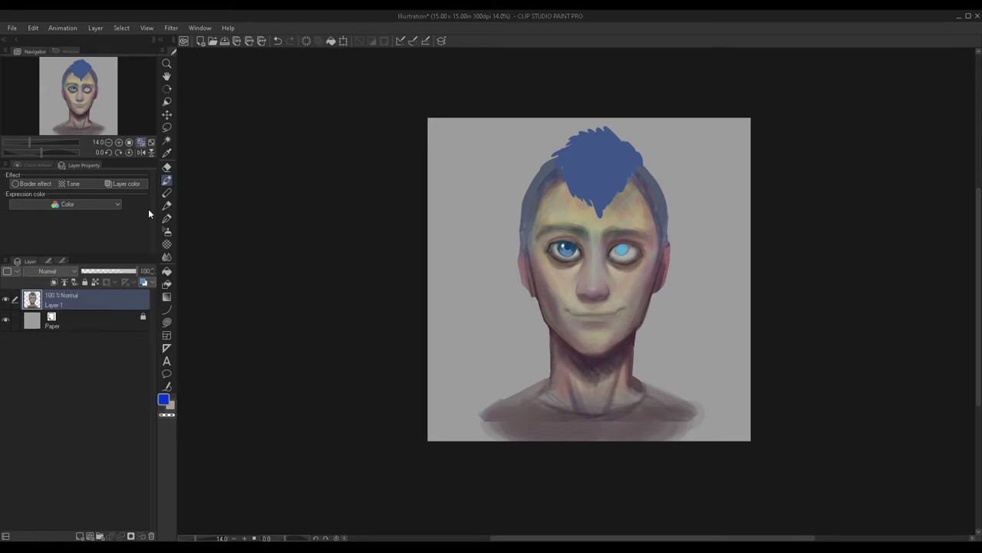
Step: Mirror the canvas view horizontally, then add a new layer and choose dark red as the paint colour
{"action": "left_click", "coordinate": [142, 153]}
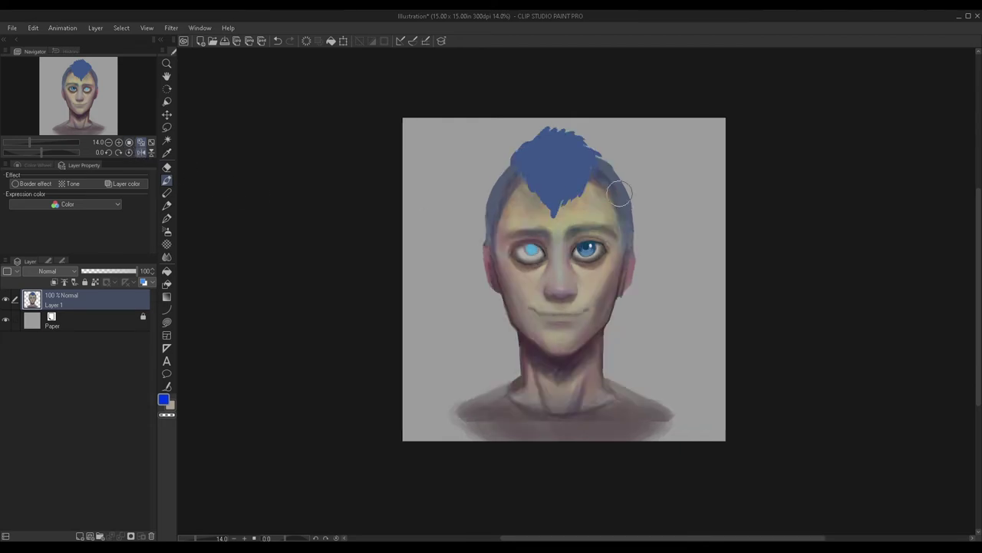
{"action": "scroll", "coordinate": [708, 234], "scroll_direction": "up", "scroll_amount": 2}
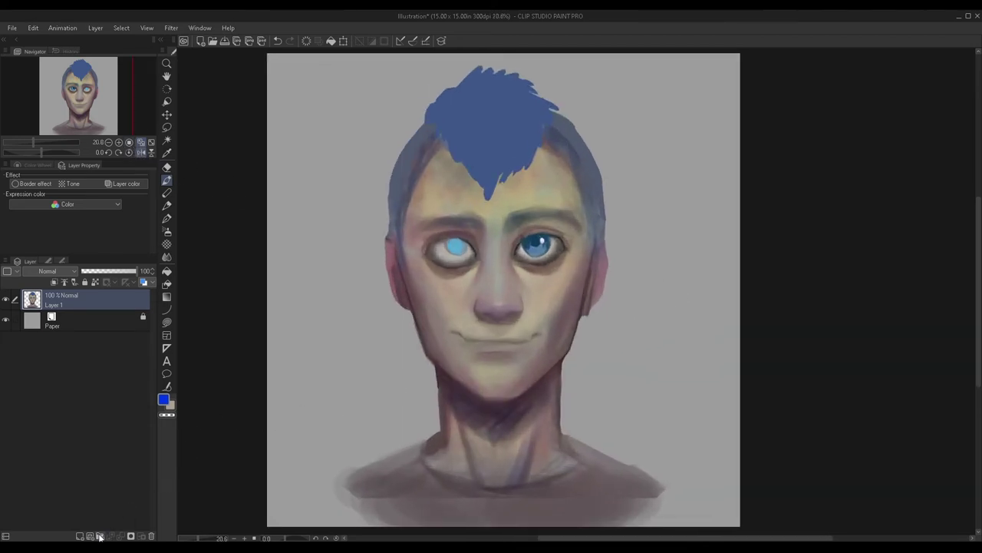
{"action": "left_click", "coordinate": [81, 536]}
{"action": "double_click", "coordinate": [164, 403]}
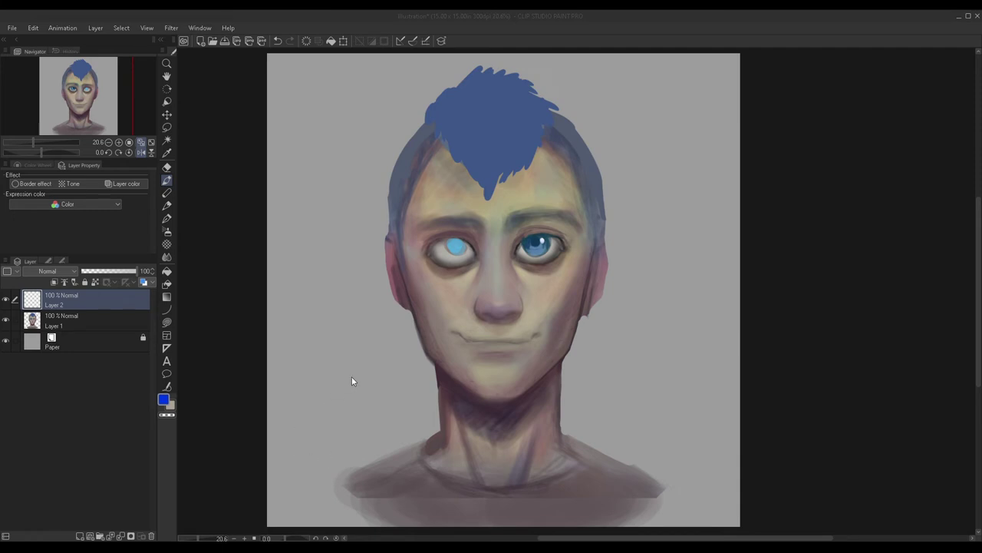
{"action": "left_click", "coordinate": [415, 376]}
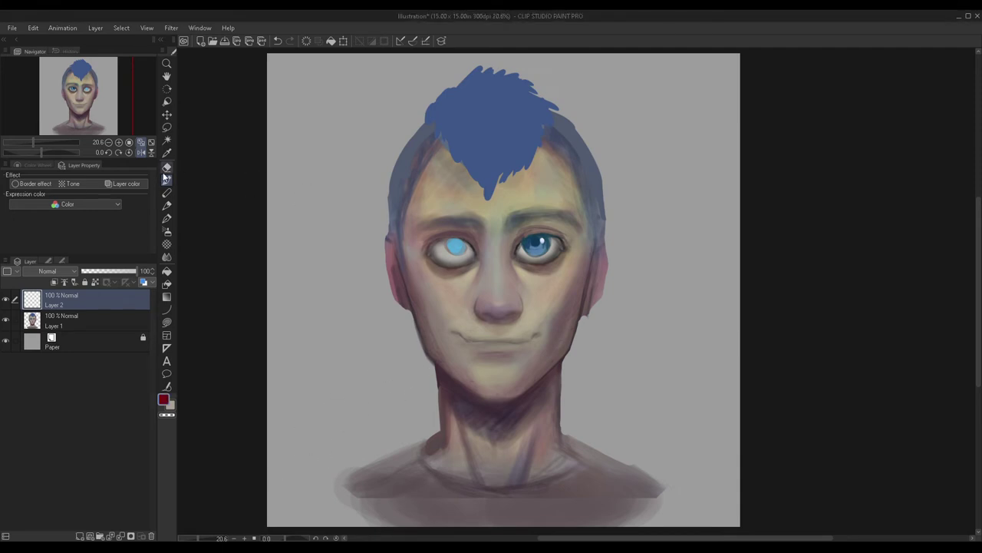
Step: Paint dark red over the mouth corners and lip line, and set the layer to Multiply at 33% opacity
{"action": "left_click", "coordinate": [167, 230]}
{"action": "left_click", "coordinate": [167, 231]}
{"action": "scroll", "coordinate": [450, 322], "scroll_direction": "up", "scroll_amount": 3}
{"action": "left_click_drag", "start_coordinate": [439, 315], "coordinate": [478, 339]}
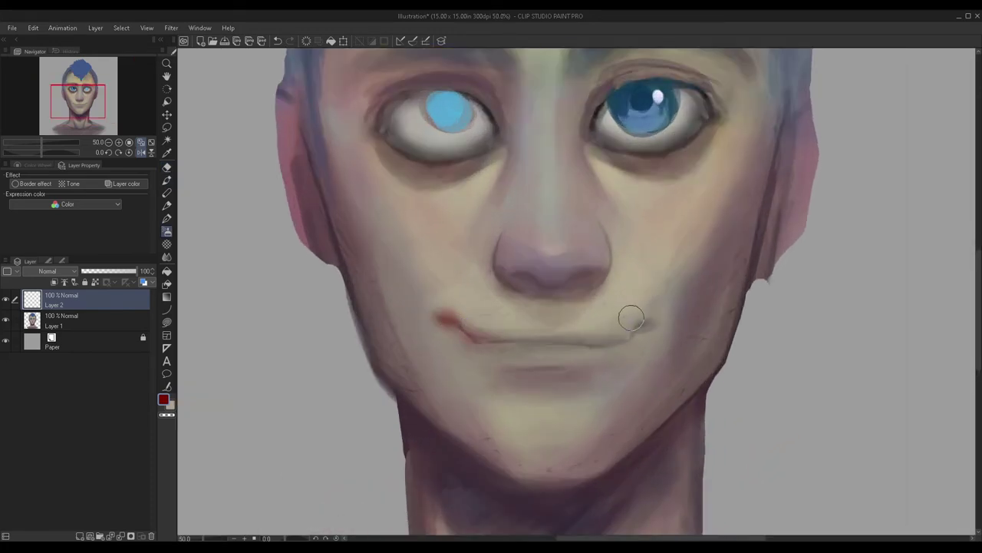
{"action": "mouse_move", "coordinate": [651, 323]}
{"action": "left_mouse_down"}
{"action": "mouse_move", "coordinate": [603, 346]}
{"action": "mouse_move", "coordinate": [500, 346]}
{"action": "left_mouse_up"}
{"action": "scroll", "coordinate": [500, 347], "scroll_direction": "down", "scroll_amount": 3}
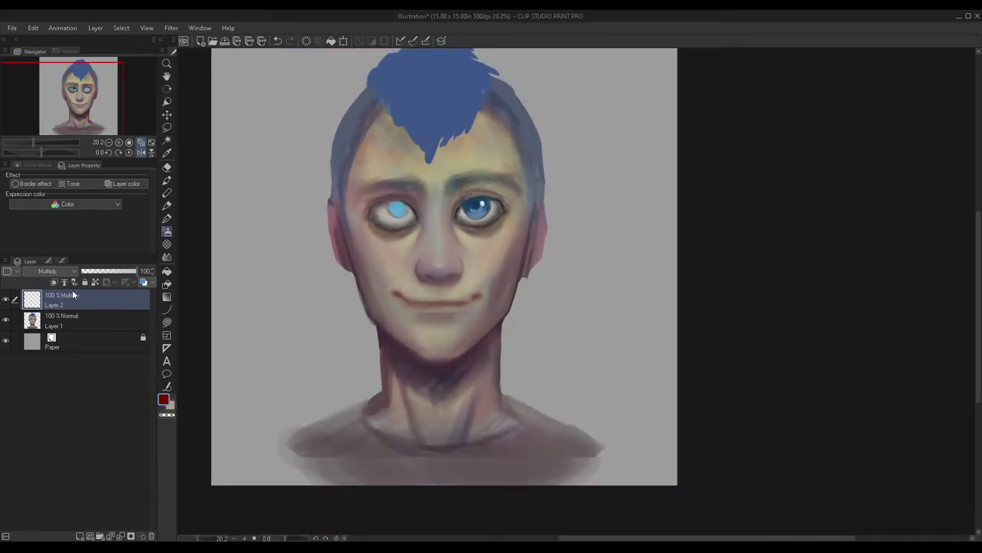
{"action": "left_click", "coordinate": [102, 271]}
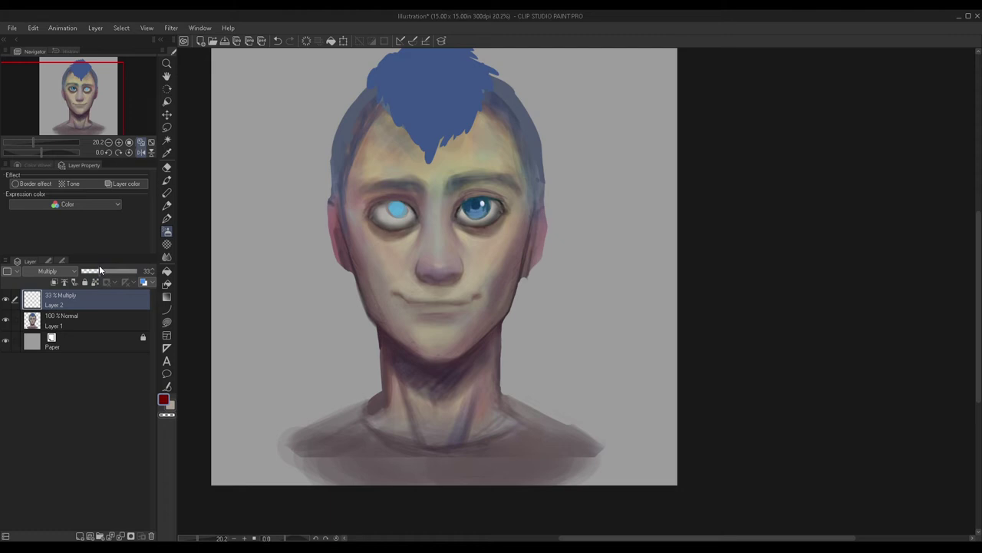
Step: Add another layer, paint a short dark red accent on the face, and lower that layer's opacity to 31%
{"action": "left_click", "coordinate": [79, 536]}
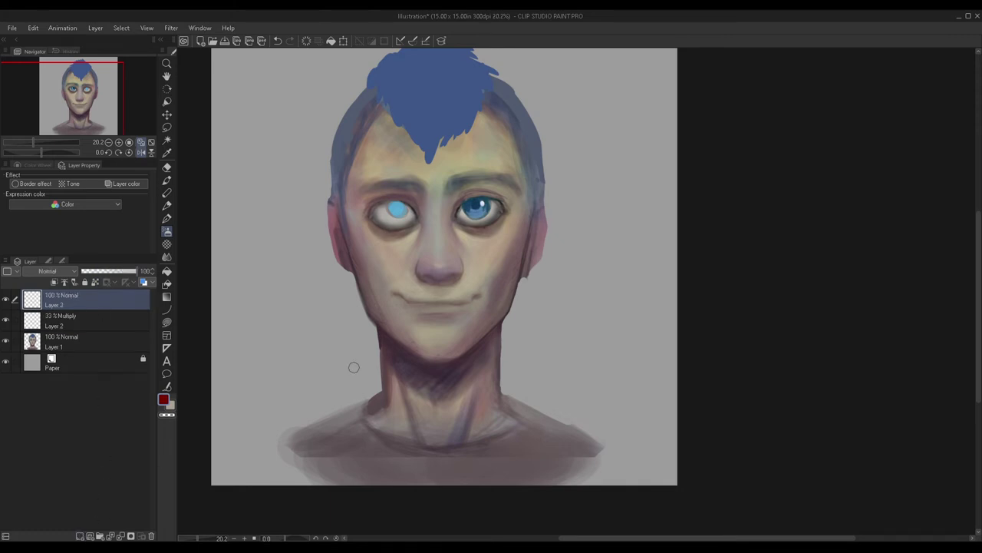
{"action": "scroll", "coordinate": [383, 291], "scroll_direction": "up", "scroll_amount": 3}
{"action": "mouse_move", "coordinate": [355, 276]}
{"action": "left_mouse_down"}
{"action": "mouse_move", "coordinate": [508, 288]}
{"action": "mouse_move", "coordinate": [369, 287]}
{"action": "left_mouse_up"}
{"action": "scroll", "coordinate": [371, 279], "scroll_direction": "down", "scroll_amount": 3}
{"action": "left_click", "coordinate": [108, 272]}
{"action": "left_click_drag", "start_coordinate": [105, 272], "coordinate": [96, 272]}
{"action": "scroll", "coordinate": [290, 258], "scroll_direction": "down", "scroll_amount": 3}
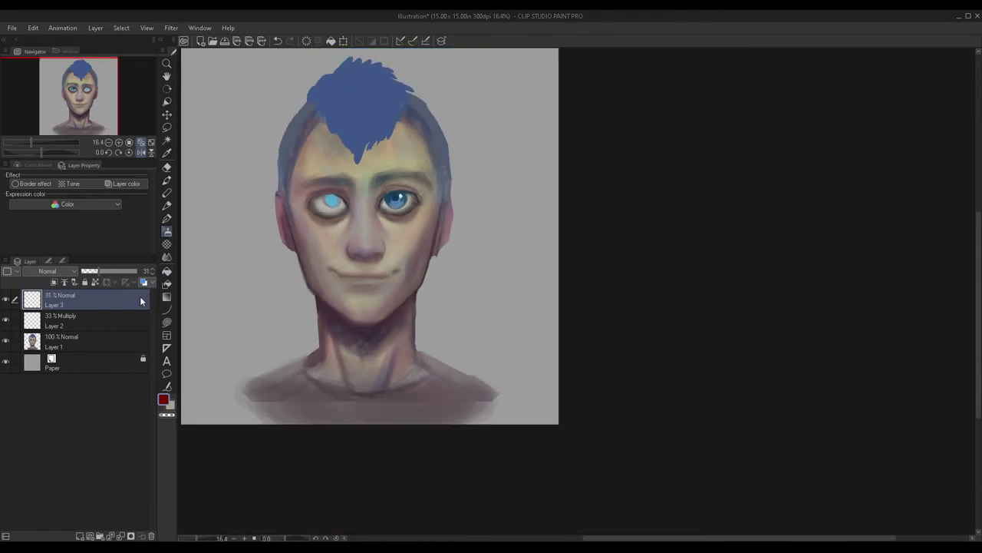
Step: Merge both dark red accent layers down into the portrait layer
{"action": "left_click", "coordinate": [94, 318]}
{"action": "key", "text": "ctrl+e"}
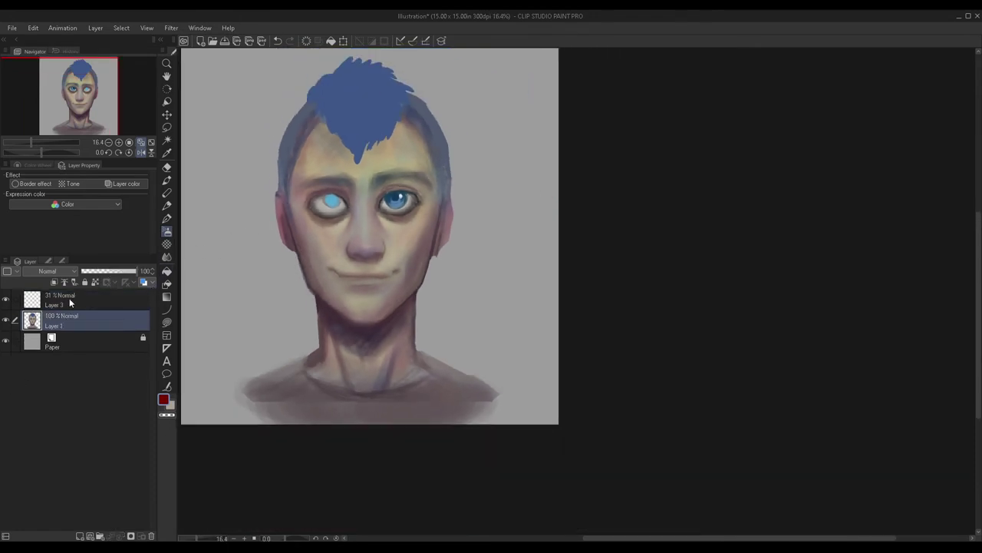
{"action": "left_click", "coordinate": [70, 303]}
{"action": "key", "text": "ctrl+e"}
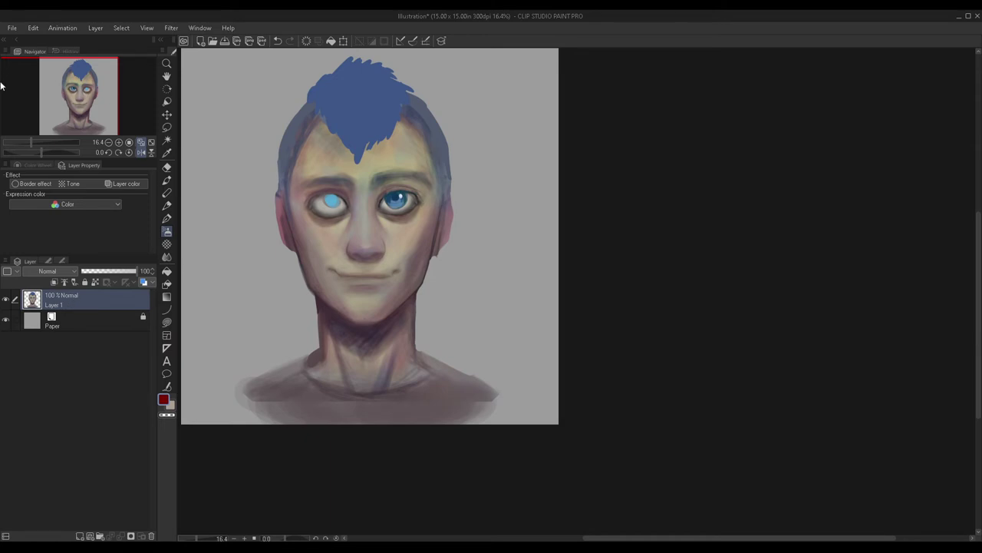
Step: Choose a darker red and paint it on a new layer along the upper eyelid of the eye with the detailed iris
{"action": "left_click", "coordinate": [162, 400]}
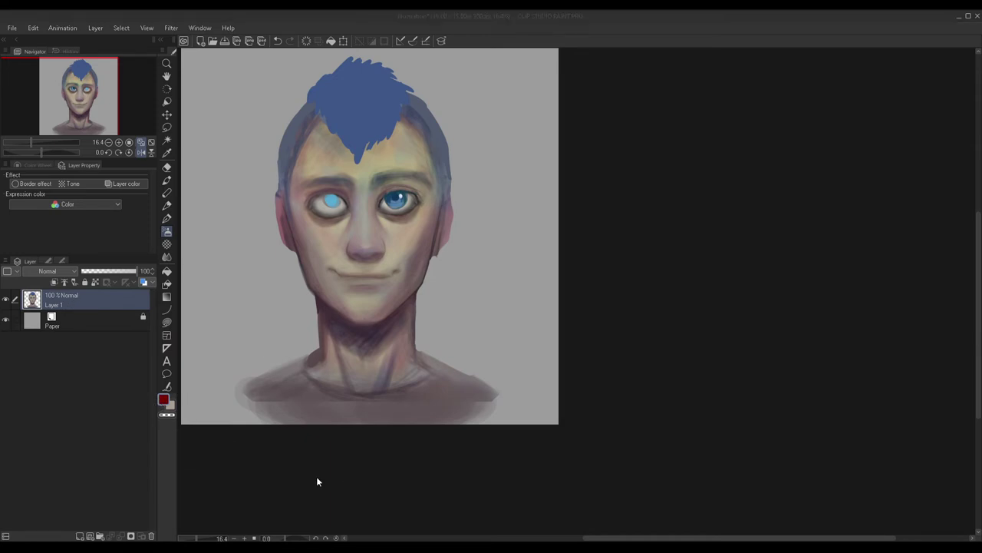
{"action": "left_click", "coordinate": [420, 384]}
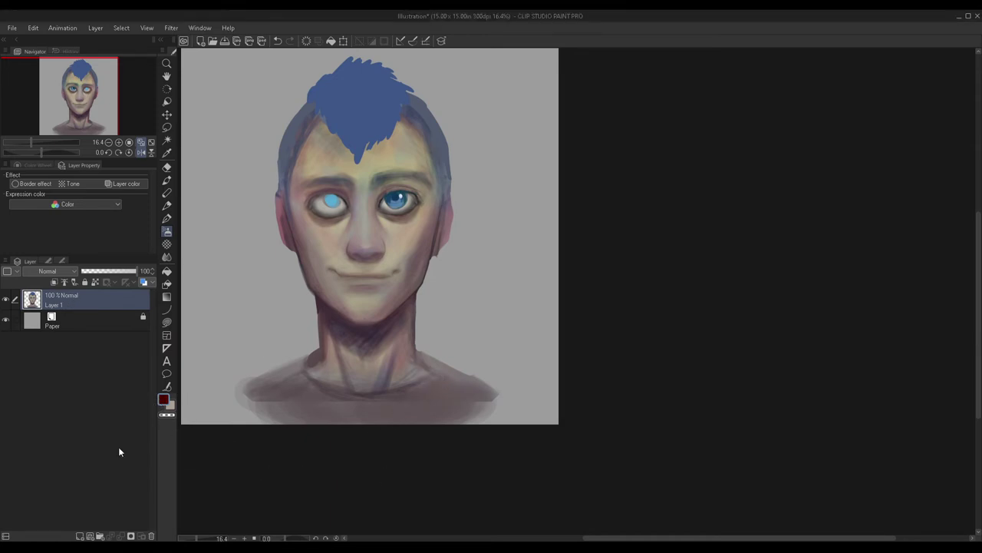
{"action": "left_click", "coordinate": [80, 535]}
{"action": "scroll", "coordinate": [380, 201], "scroll_direction": "up", "scroll_amount": 5}
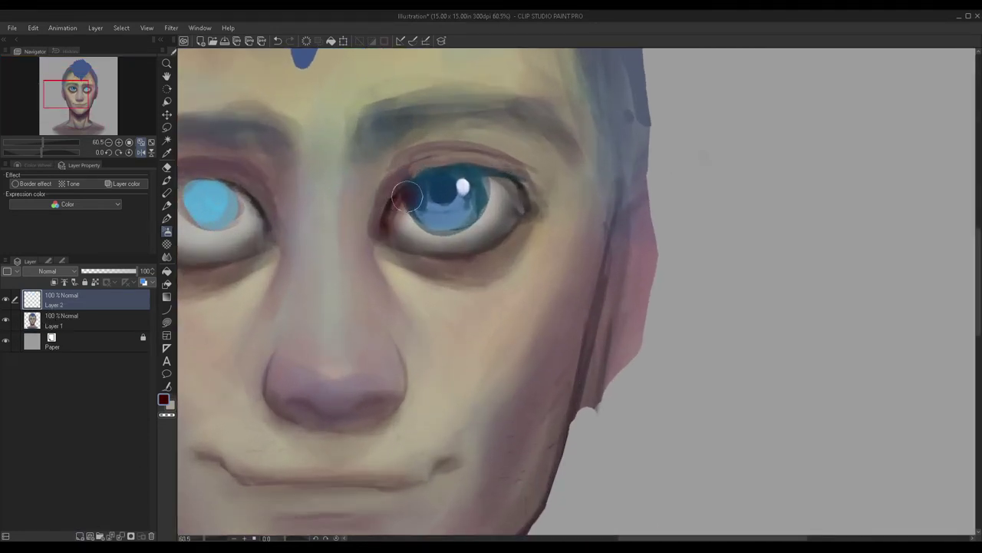
{"action": "mouse_move", "coordinate": [407, 198]}
{"action": "left_mouse_down"}
{"action": "mouse_move", "coordinate": [476, 178]}
{"action": "mouse_move", "coordinate": [457, 177]}
{"action": "mouse_move", "coordinate": [471, 166]}
{"action": "mouse_move", "coordinate": [439, 175]}
{"action": "mouse_move", "coordinate": [522, 172]}
{"action": "left_mouse_up"}
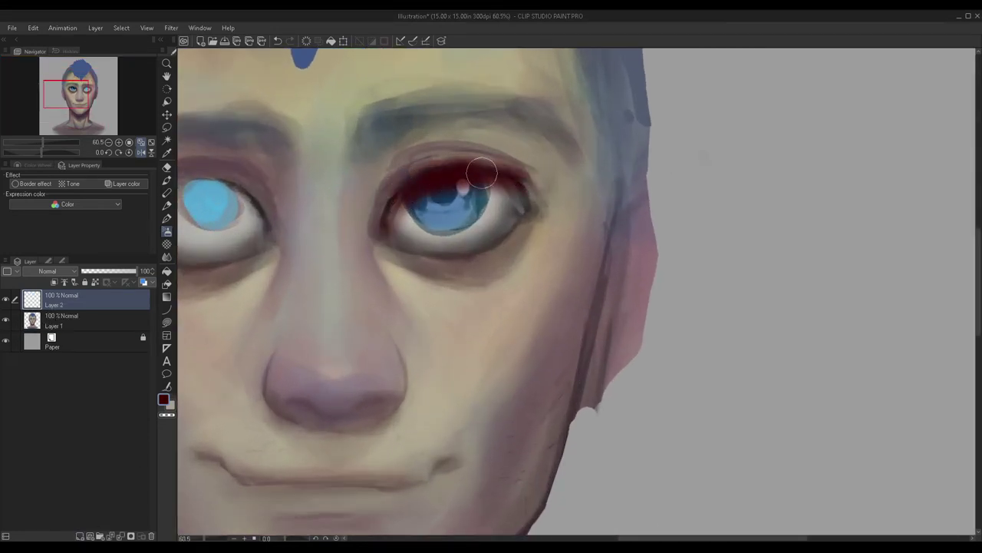
Step: Lower the eyelid shadow layer's opacity to 28% and merge it into the portrait layer
{"action": "scroll", "coordinate": [229, 245], "scroll_direction": "down", "scroll_amount": 4}
{"action": "left_click", "coordinate": [94, 272]}
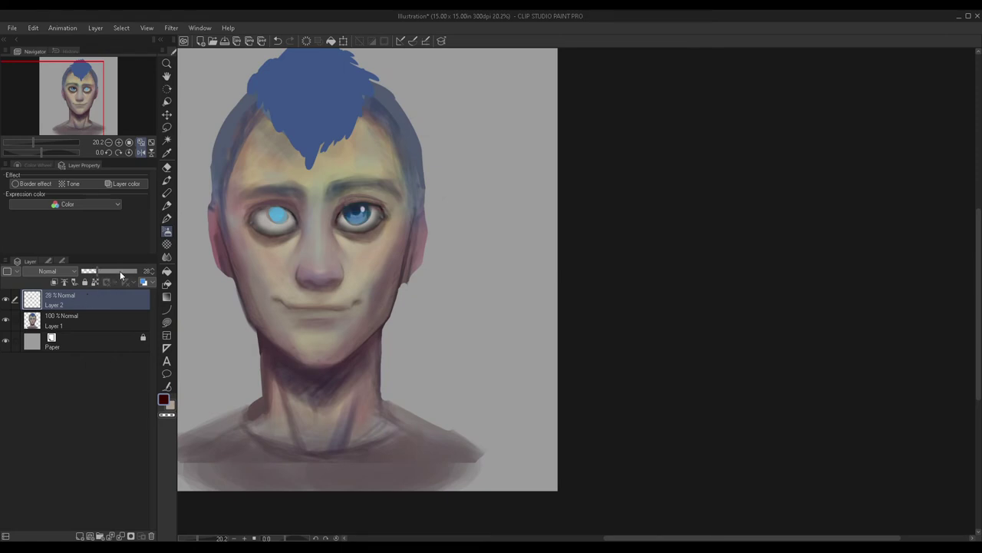
{"action": "key", "text": "ctrl+e"}
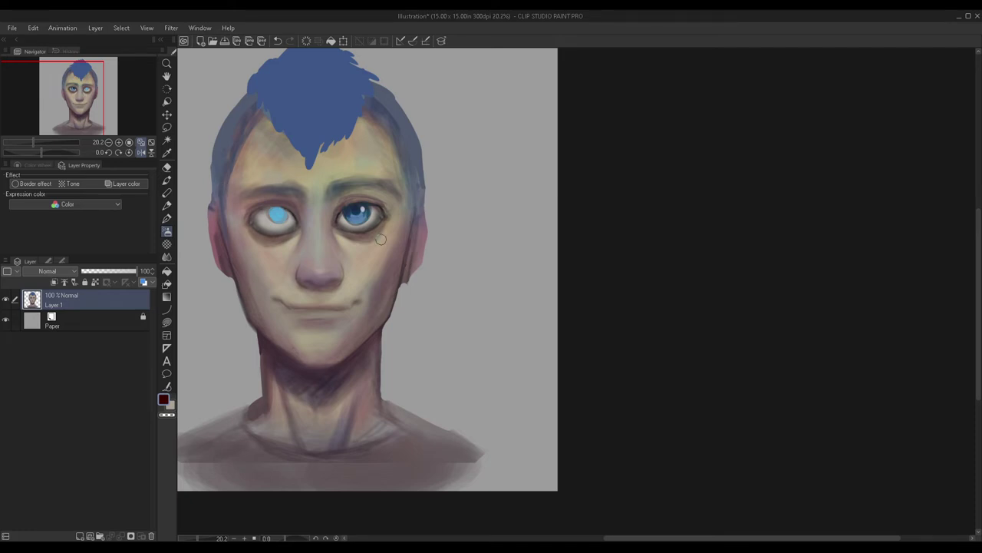
{"action": "scroll", "coordinate": [330, 207], "scroll_direction": "up", "scroll_amount": 1}
{"action": "left_click_drag", "start_coordinate": [100, 106], "coordinate": [82, 95]}
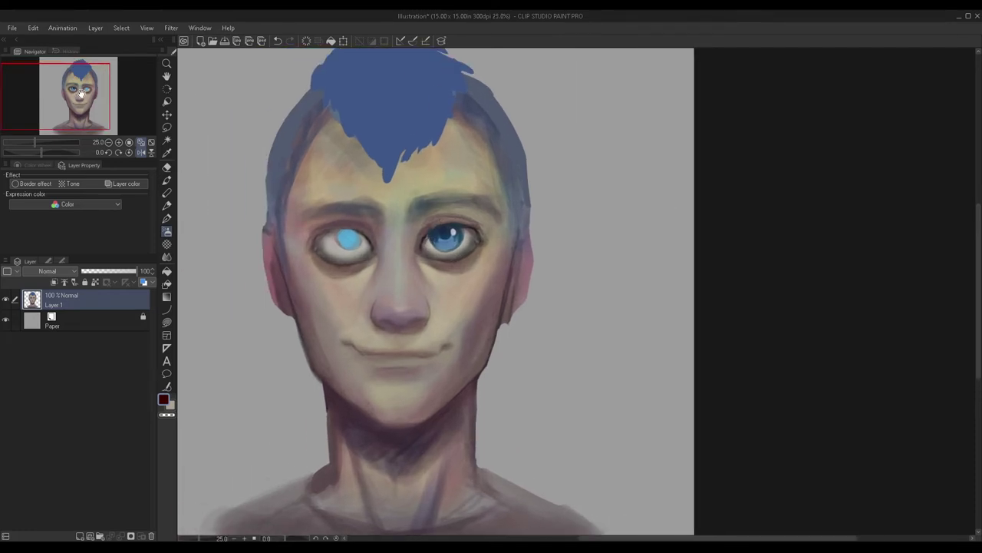
Step: Add a Multiply layer and paint bright red on the nose tip, mouth corners, outer eye areas and the shadow under the chin
{"action": "left_click", "coordinate": [76, 91]}
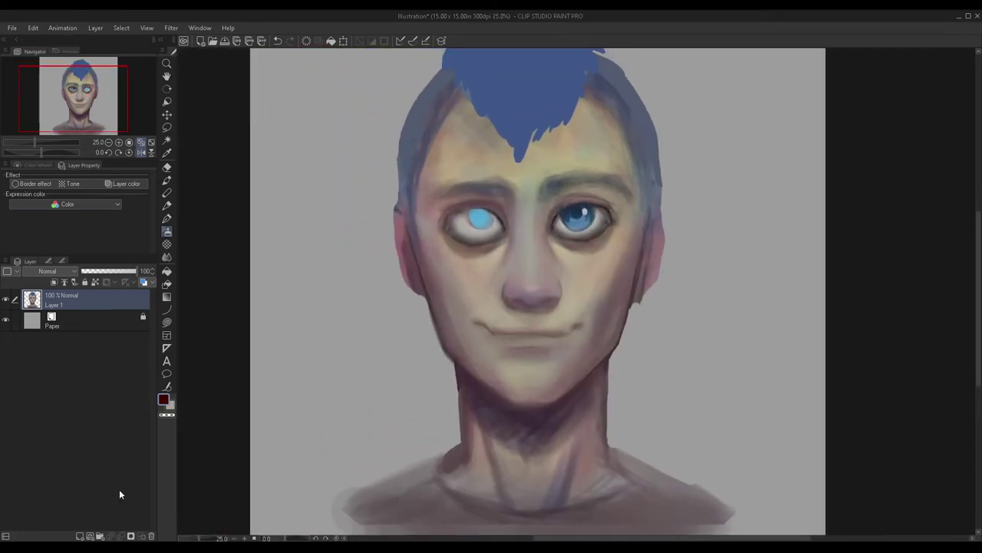
{"action": "left_click", "coordinate": [80, 536]}
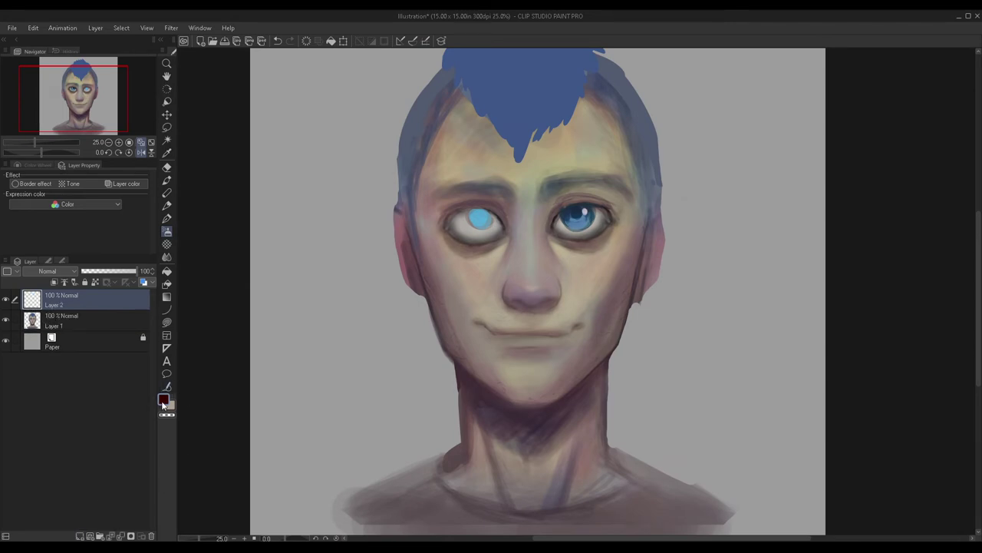
{"action": "key", "text": "Return"}
{"action": "left_click_drag", "start_coordinate": [517, 293], "coordinate": [551, 292]}
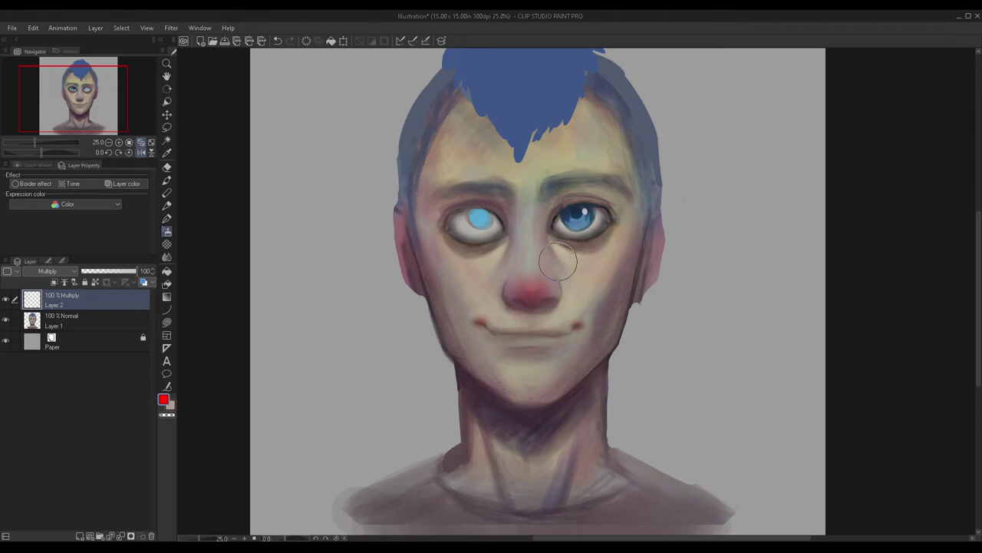
{"action": "mouse_move", "coordinate": [432, 222]}
{"action": "left_mouse_down"}
{"action": "mouse_move", "coordinate": [450, 243]}
{"action": "mouse_move", "coordinate": [427, 230]}
{"action": "left_mouse_up"}
{"action": "mouse_move", "coordinate": [614, 219]}
{"action": "left_mouse_down"}
{"action": "mouse_move", "coordinate": [623, 250]}
{"action": "mouse_move", "coordinate": [613, 248]}
{"action": "mouse_move", "coordinate": [626, 222]}
{"action": "left_mouse_up"}
{"action": "mouse_move", "coordinate": [550, 429]}
{"action": "left_mouse_down"}
{"action": "mouse_move", "coordinate": [479, 408]}
{"action": "mouse_move", "coordinate": [592, 392]}
{"action": "mouse_move", "coordinate": [504, 417]}
{"action": "left_mouse_up"}
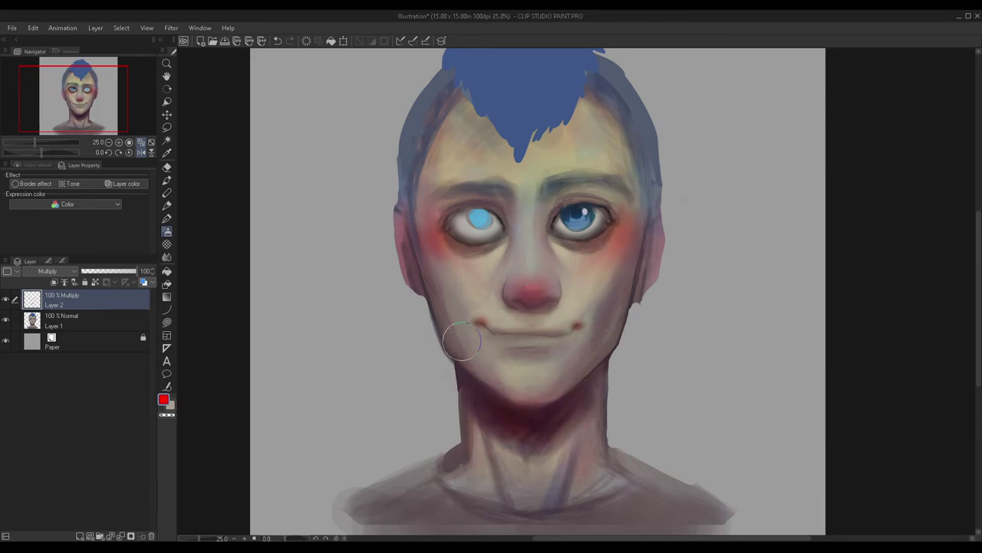
Step: Paint the same red on the lower lip, along the chin and across the forehead below the hairline
{"action": "left_click_drag", "start_coordinate": [508, 355], "coordinate": [543, 355]}
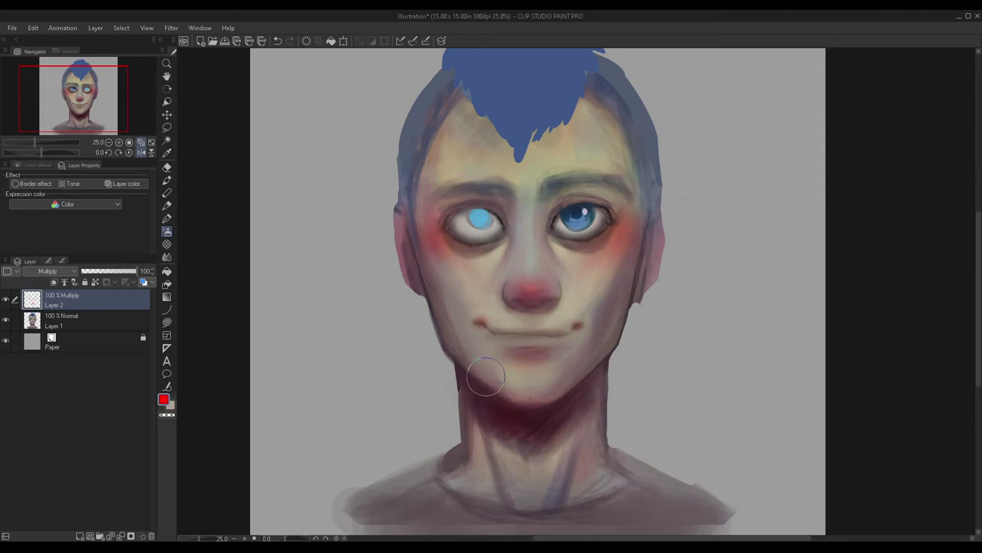
{"action": "left_click_drag", "start_coordinate": [486, 376], "coordinate": [563, 394]}
{"action": "mouse_move", "coordinate": [456, 153]}
{"action": "left_mouse_down"}
{"action": "mouse_move", "coordinate": [468, 107]}
{"action": "mouse_move", "coordinate": [508, 138]}
{"action": "mouse_move", "coordinate": [595, 130]}
{"action": "mouse_move", "coordinate": [587, 96]}
{"action": "left_mouse_up"}
{"action": "mouse_move", "coordinate": [435, 117]}
{"action": "left_mouse_down"}
{"action": "mouse_move", "coordinate": [478, 112]}
{"action": "mouse_move", "coordinate": [493, 128]}
{"action": "mouse_move", "coordinate": [548, 130]}
{"action": "mouse_move", "coordinate": [581, 105]}
{"action": "mouse_move", "coordinate": [602, 115]}
{"action": "left_mouse_up"}
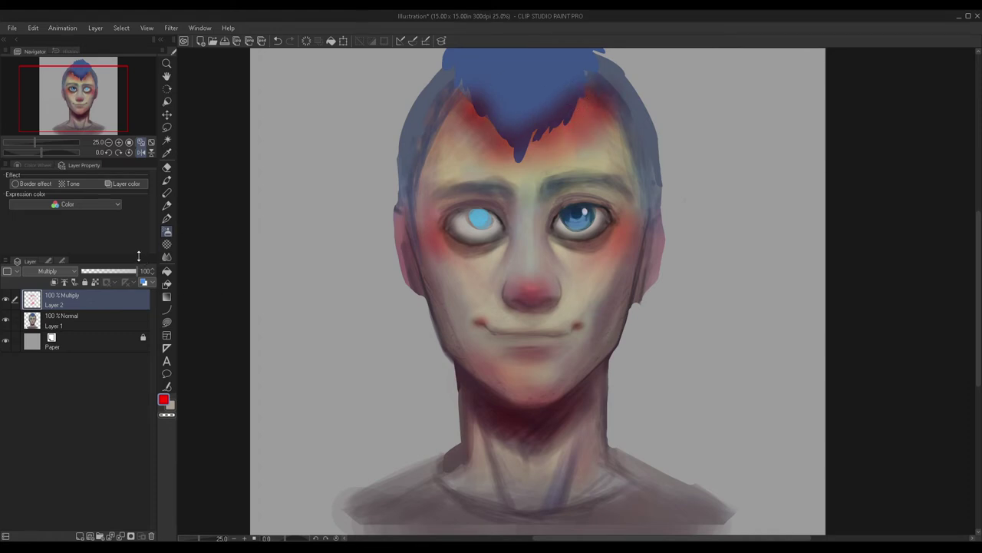
Step: Lower the red Multiply layer's opacity to 17%, comparing with it hidden, and merge it into the portrait layer
{"action": "left_click", "coordinate": [107, 272]}
{"action": "left_click", "coordinate": [95, 272]}
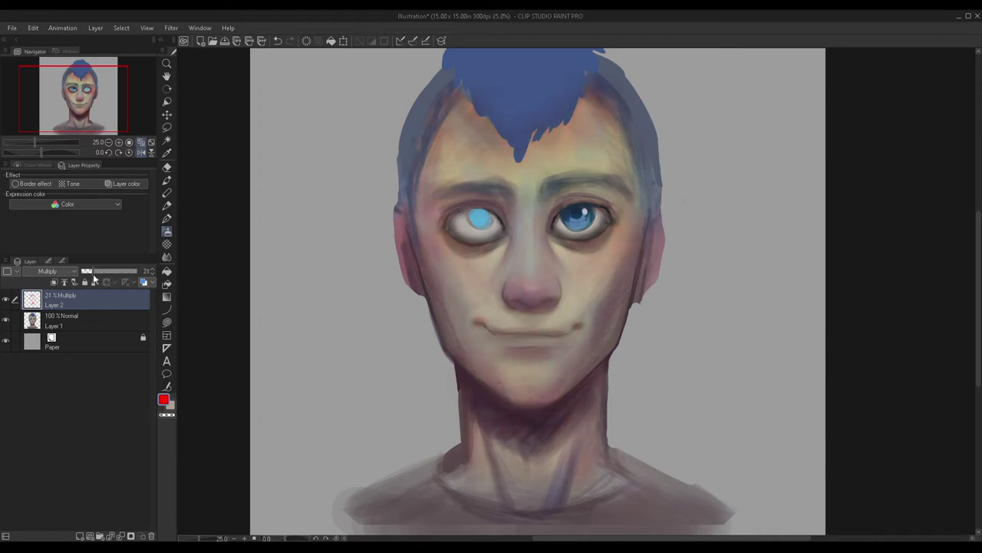
{"action": "left_click", "coordinate": [5, 302]}
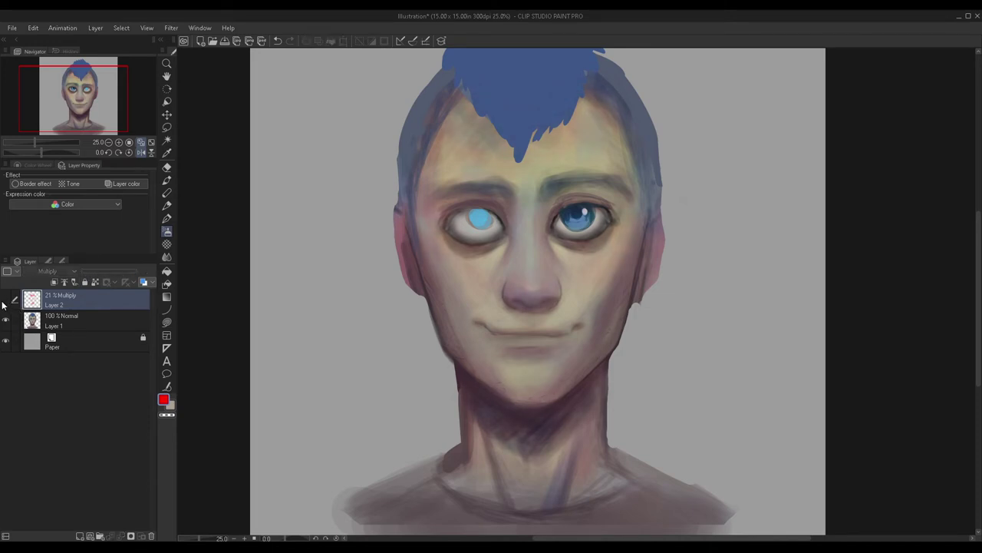
{"action": "left_click", "coordinate": [5, 302]}
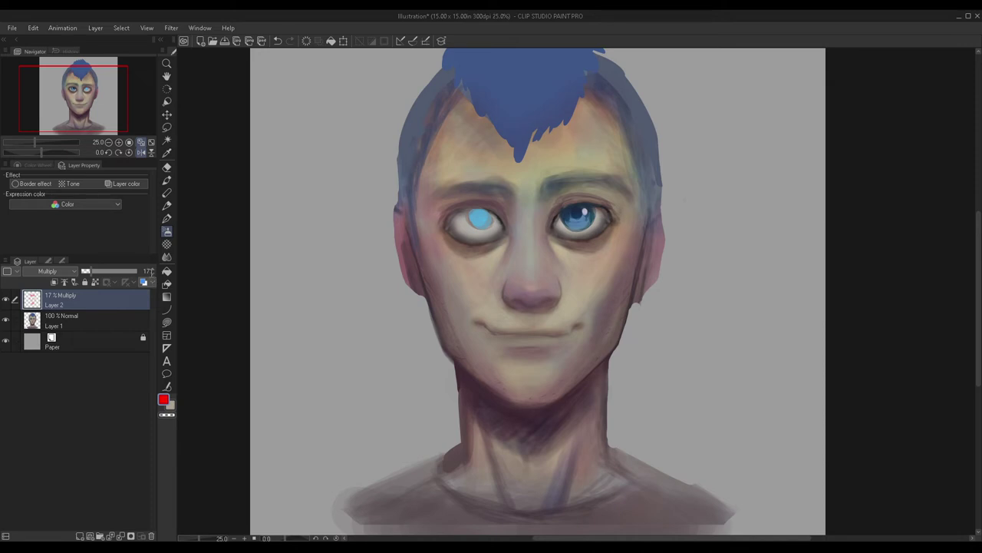
{"action": "key", "text": "ctrl+e"}
Step: Add a new layer clipped to the portrait and paint red over the lower face and neck with a much larger soft brush
{"action": "left_click", "coordinate": [167, 231]}
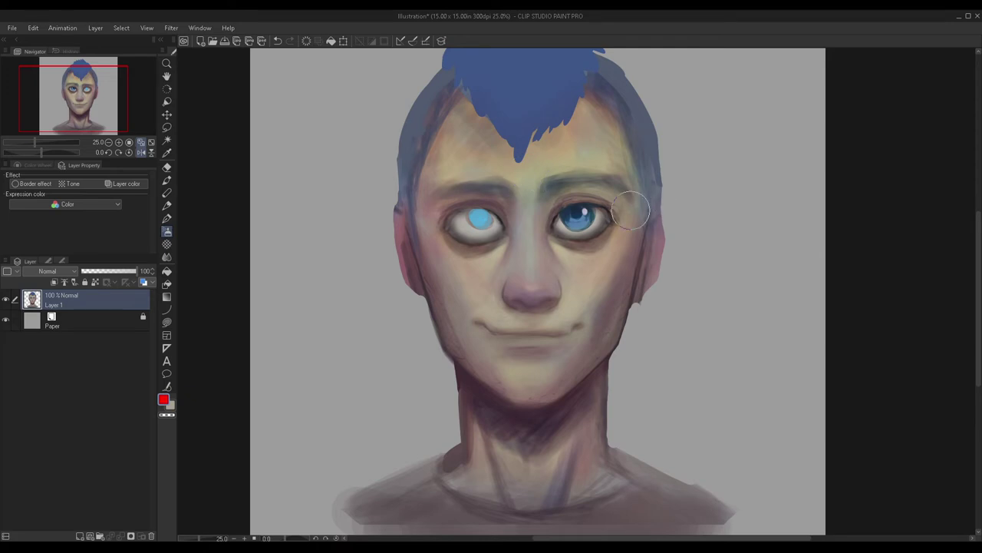
{"action": "scroll", "coordinate": [388, 220], "scroll_direction": "down", "scroll_amount": 2}
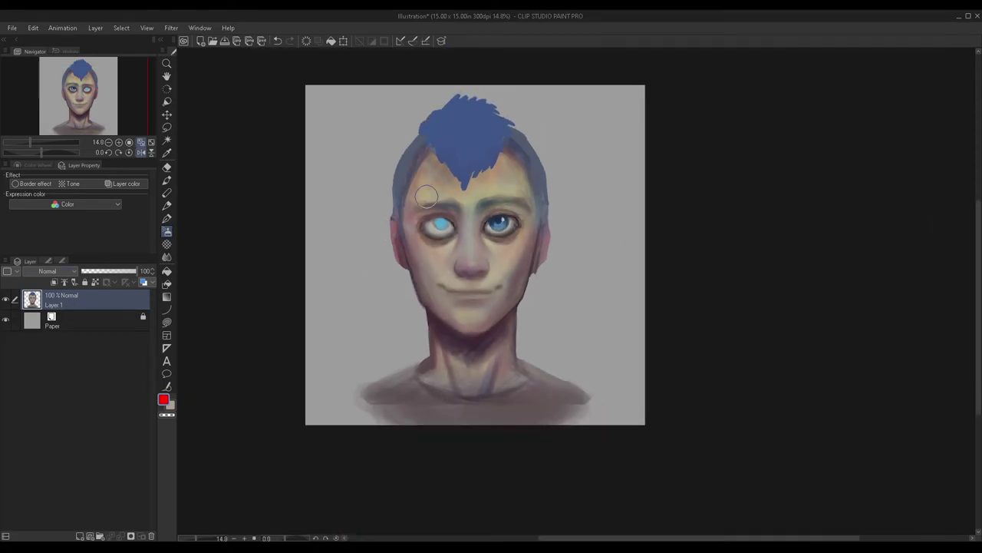
{"action": "scroll", "coordinate": [427, 197], "scroll_direction": "up", "scroll_amount": 1}
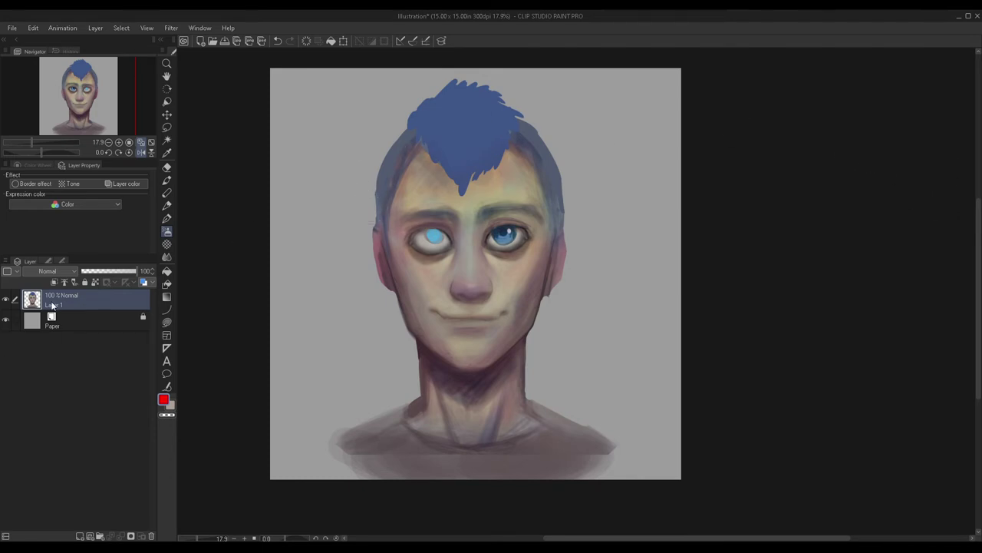
{"action": "left_click", "coordinate": [80, 535]}
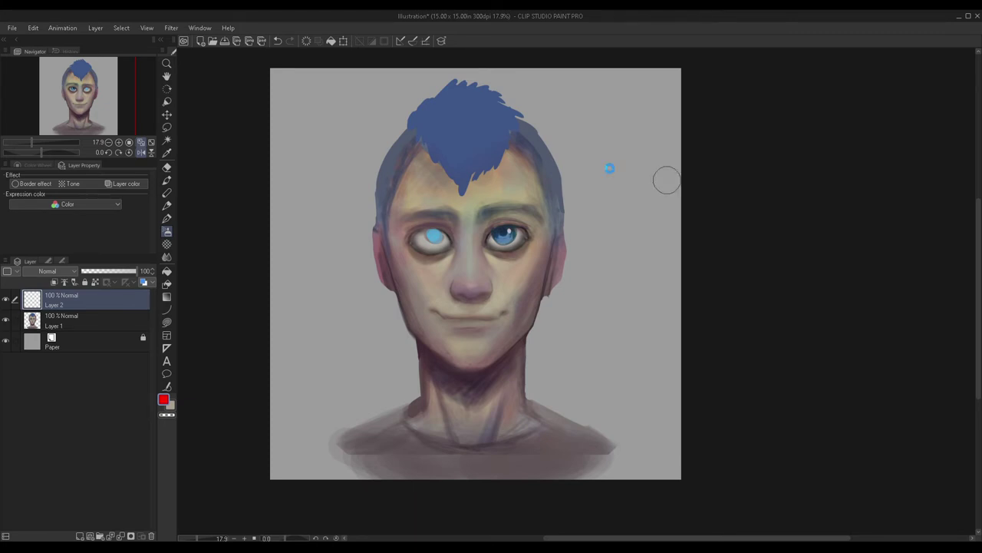
{"action": "left_click", "coordinate": [54, 283]}
{"action": "key", "text": "bracketright"}
{"action": "key", "text": "bracketright"}
{"action": "key", "text": "bracketright"}
{"action": "key", "text": "bracketright"}
{"action": "key", "text": "bracketright"}
{"action": "key", "text": "bracketright"}
{"action": "key", "text": "bracketright"}
{"action": "key", "text": "bracketright"}
{"action": "mouse_move", "coordinate": [376, 349]}
{"action": "left_mouse_down"}
{"action": "mouse_move", "coordinate": [525, 368]}
{"action": "mouse_move", "coordinate": [475, 368]}
{"action": "mouse_move", "coordinate": [385, 406]}
{"action": "mouse_move", "coordinate": [360, 284]}
{"action": "mouse_move", "coordinate": [412, 307]}
{"action": "mouse_move", "coordinate": [450, 400]}
{"action": "mouse_move", "coordinate": [399, 458]}
{"action": "left_mouse_up"}
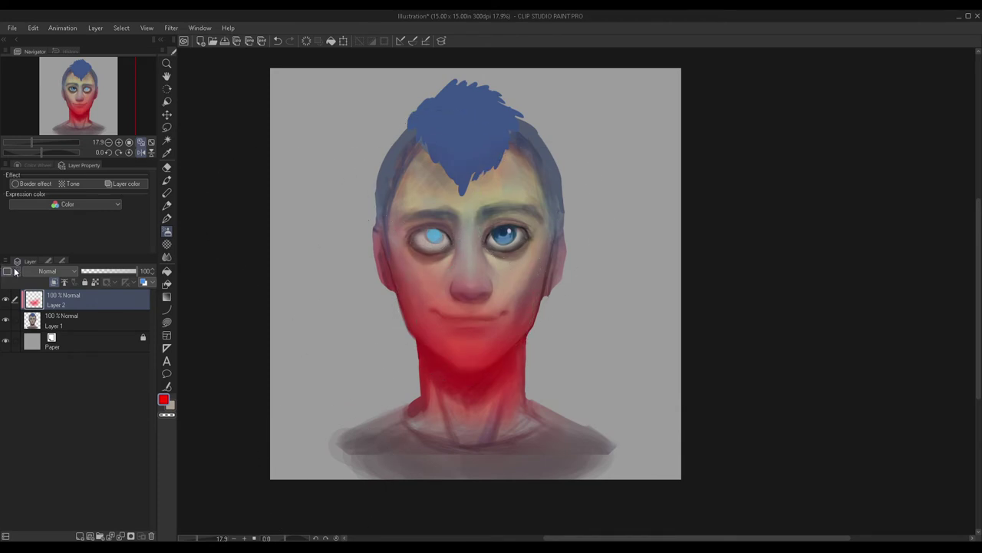
Step: Set the clipped red layer to Overlay at 14% opacity and merge it into the portrait layer
{"action": "left_click", "coordinate": [33, 302]}
{"action": "left_click", "coordinate": [100, 272]}
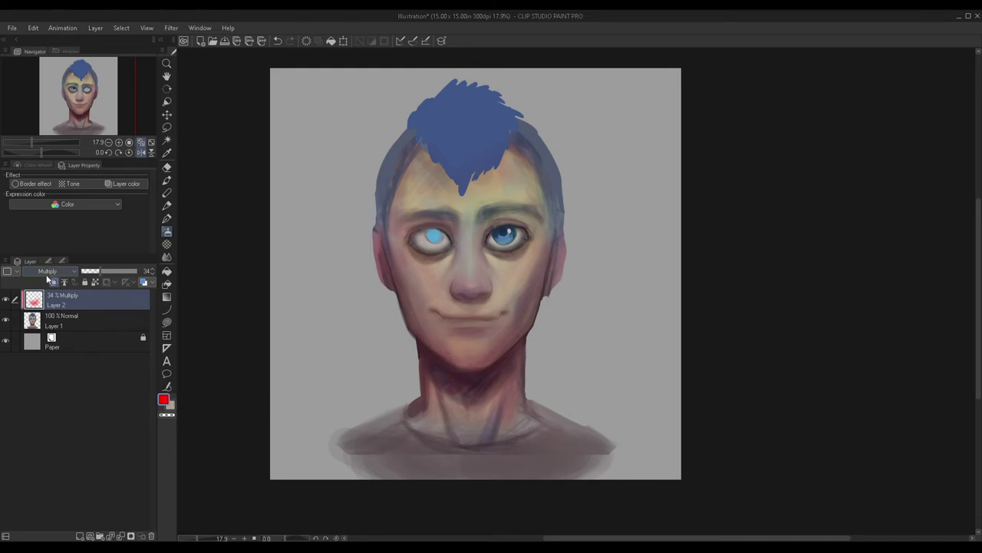
{"action": "left_click", "coordinate": [37, 383]}
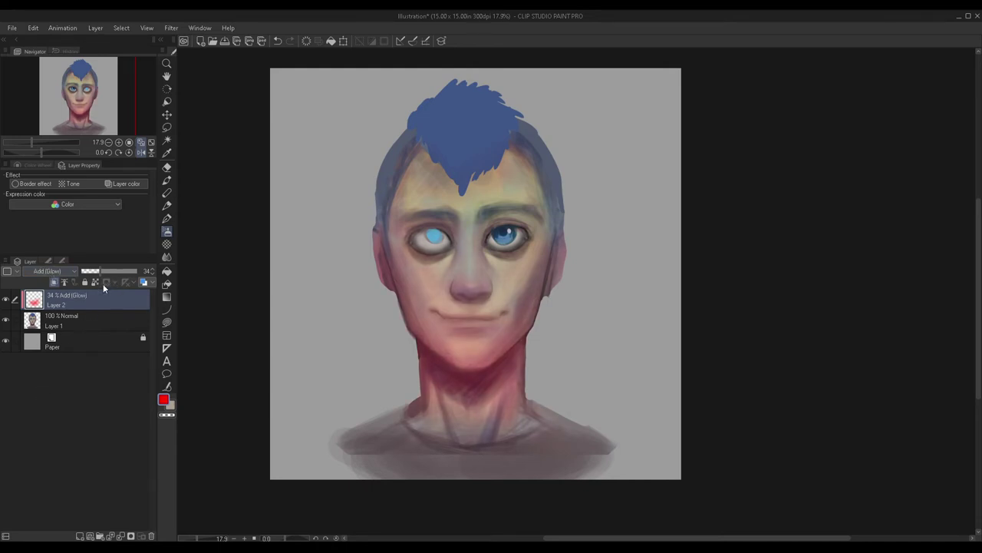
{"action": "scroll", "coordinate": [35, 385], "scroll_direction": "down", "scroll_amount": 1}
{"action": "left_click", "coordinate": [117, 271]}
{"action": "left_click_drag", "start_coordinate": [104, 270], "coordinate": [100, 273]}
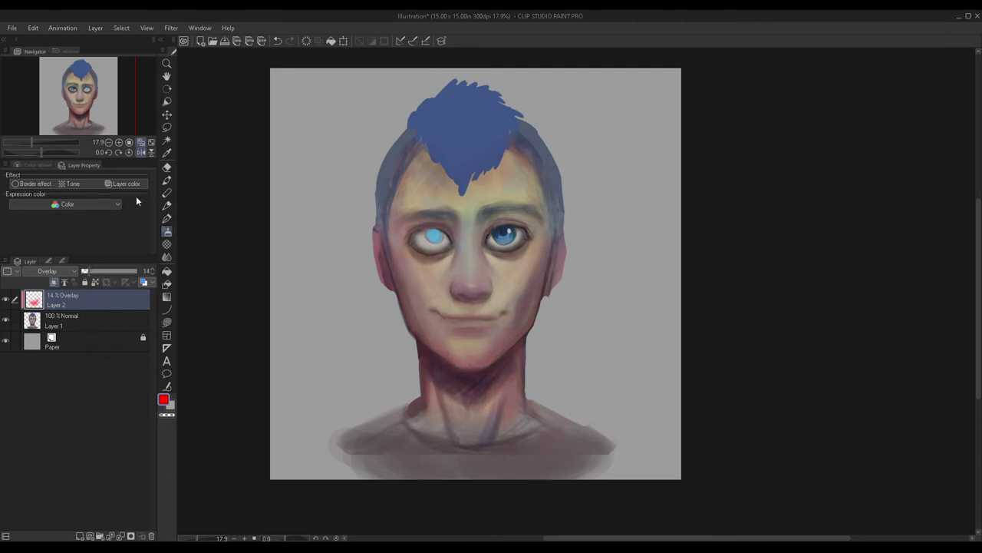
{"action": "key", "text": "ctrl+e"}
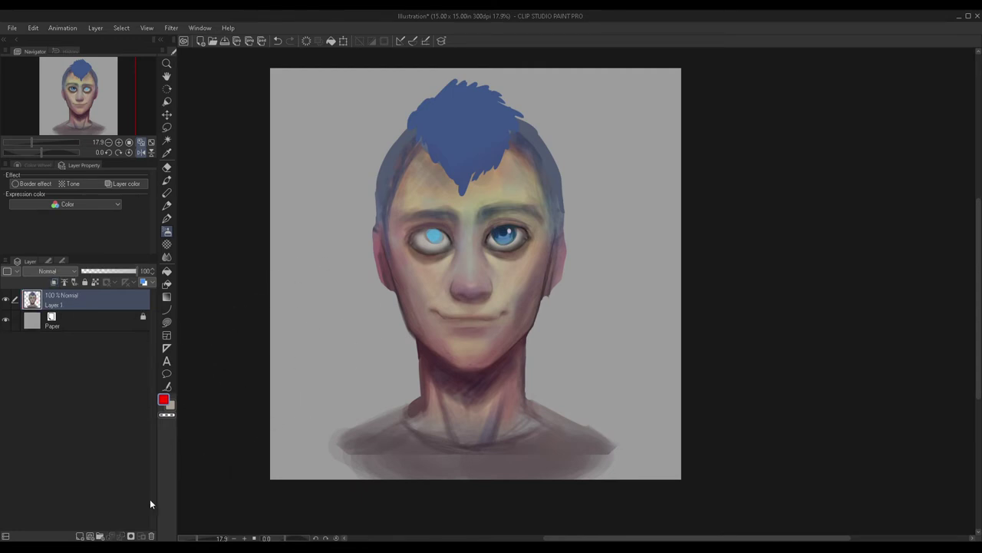
Step: Add a new layer and paint a near-black line along the upper eyelid and inner corner of the eye with the detailed iris
{"action": "left_click", "coordinate": [89, 535]}
{"action": "scroll", "coordinate": [476, 238], "scroll_direction": "up", "scroll_amount": 3}
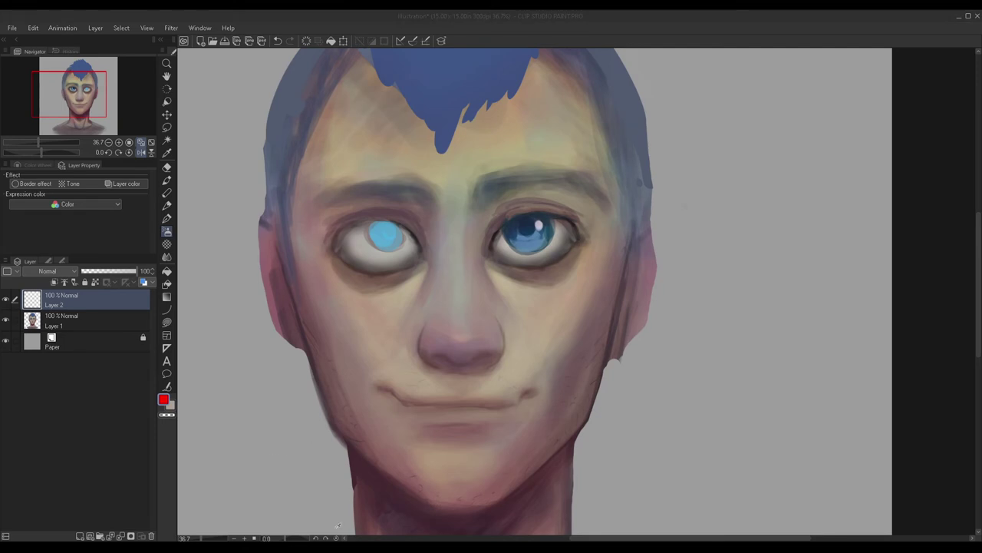
{"action": "scroll", "coordinate": [537, 223], "scroll_direction": "up", "scroll_amount": 5}
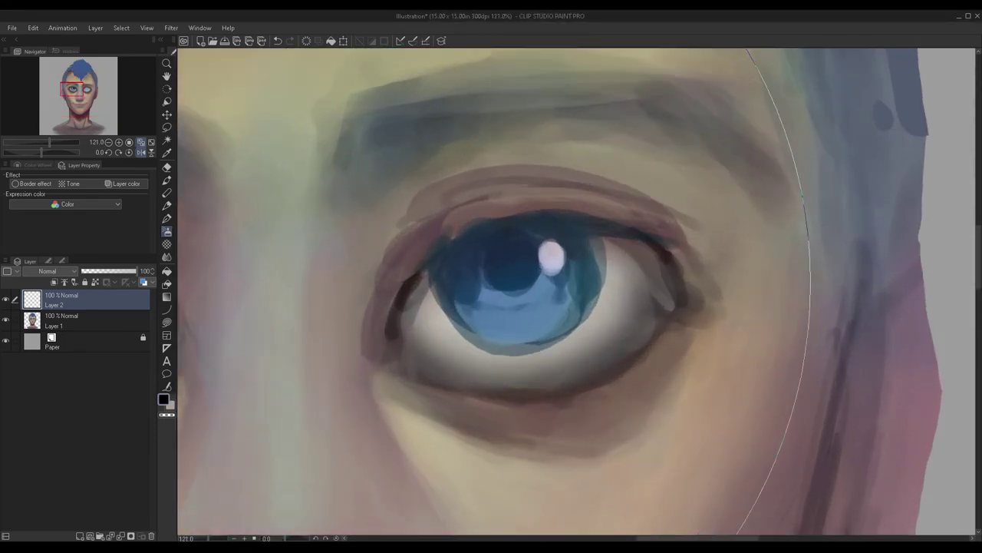
{"action": "key", "text": "["}
{"action": "key", "text": "["}
{"action": "key", "text": "["}
{"action": "key", "text": "["}
{"action": "key", "text": "["}
{"action": "key", "text": "["}
{"action": "key", "text": "["}
{"action": "key", "text": "["}
{"action": "key", "text": "["}
{"action": "key", "text": "["}
{"action": "key", "text": "["}
{"action": "key", "text": "["}
{"action": "key", "text": "["}
{"action": "key", "text": "["}
{"action": "key", "text": "["}
{"action": "key", "text": "["}
{"action": "key", "text": "["}
{"action": "key", "text": "["}
{"action": "key", "text": "["}
{"action": "key", "text": "["}
{"action": "mouse_move", "coordinate": [455, 256]}
{"action": "left_mouse_down"}
{"action": "mouse_move", "coordinate": [579, 229]}
{"action": "mouse_move", "coordinate": [518, 236]}
{"action": "mouse_move", "coordinate": [631, 237]}
{"action": "mouse_move", "coordinate": [561, 227]}
{"action": "mouse_move", "coordinate": [447, 235]}
{"action": "mouse_move", "coordinate": [383, 323]}
{"action": "left_mouse_up"}
{"action": "key", "text": "]"}
{"action": "key", "text": "]"}
{"action": "key", "text": "]"}
{"action": "key", "text": "]"}
{"action": "key", "text": "]"}
{"action": "mouse_move", "coordinate": [445, 250]}
{"action": "left_mouse_down"}
{"action": "mouse_move", "coordinate": [612, 230]}
{"action": "mouse_move", "coordinate": [397, 244]}
{"action": "mouse_move", "coordinate": [624, 236]}
{"action": "mouse_move", "coordinate": [531, 230]}
{"action": "mouse_move", "coordinate": [685, 287]}
{"action": "mouse_move", "coordinate": [647, 242]}
{"action": "mouse_move", "coordinate": [688, 264]}
{"action": "mouse_move", "coordinate": [476, 251]}
{"action": "mouse_move", "coordinate": [377, 323]}
{"action": "left_mouse_up"}
Step: Turn off the mirrored canvas view and paint both nostrils near-black under the nose
{"action": "scroll", "coordinate": [440, 248], "scroll_direction": "down", "scroll_amount": 6}
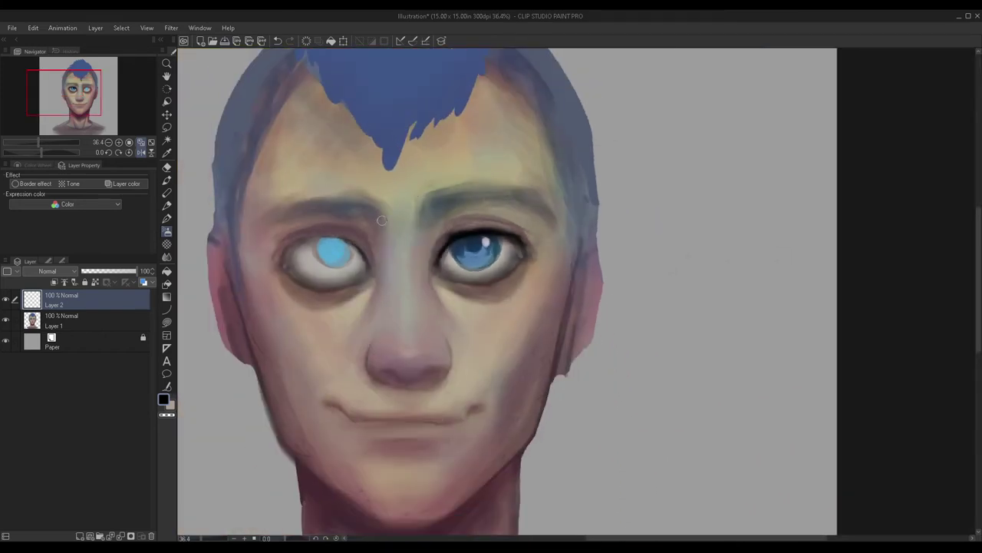
{"action": "left_click", "coordinate": [138, 153]}
{"action": "scroll", "coordinate": [488, 205], "scroll_direction": "down", "scroll_amount": 3}
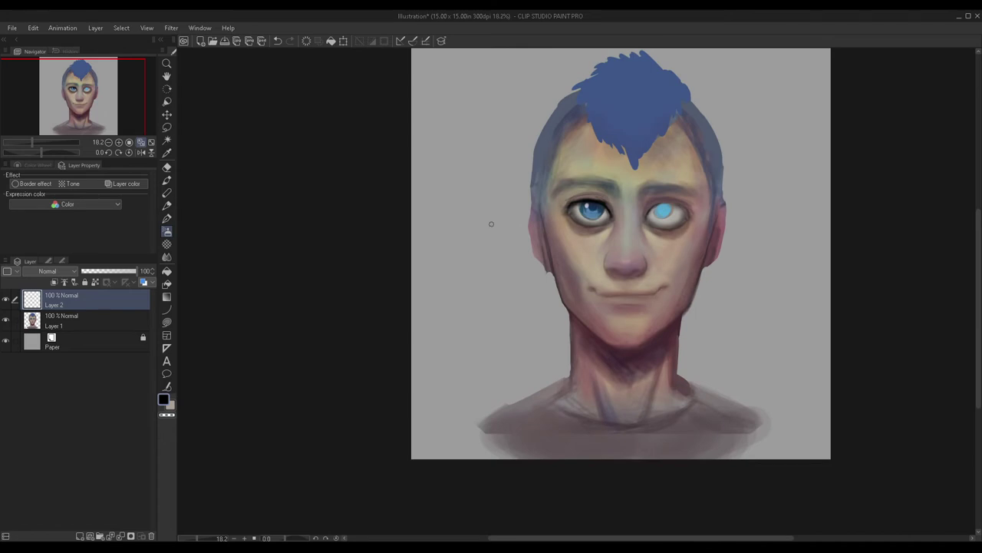
{"action": "scroll", "coordinate": [481, 222], "scroll_direction": "up", "scroll_amount": 8}
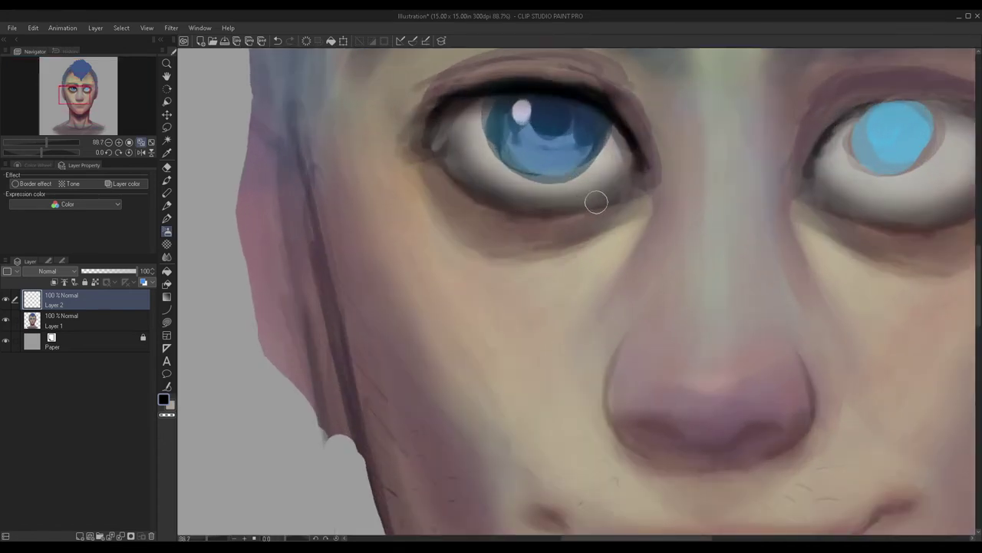
{"action": "scroll", "coordinate": [453, 161], "scroll_direction": "down", "scroll_amount": 5}
{"action": "scroll", "coordinate": [484, 238], "scroll_direction": "up", "scroll_amount": 3}
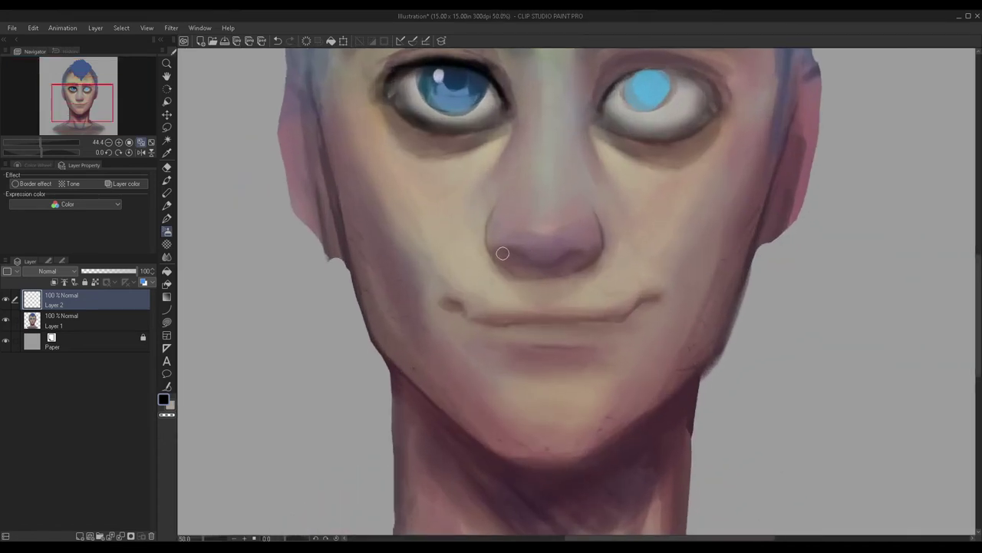
{"action": "scroll", "coordinate": [502, 254], "scroll_direction": "up", "scroll_amount": 2}
{"action": "mouse_move", "coordinate": [502, 256]}
{"action": "left_mouse_down"}
{"action": "mouse_move", "coordinate": [541, 267]}
{"action": "mouse_move", "coordinate": [612, 260]}
{"action": "left_mouse_up"}
{"action": "scroll", "coordinate": [584, 257], "scroll_direction": "down", "scroll_amount": 3}
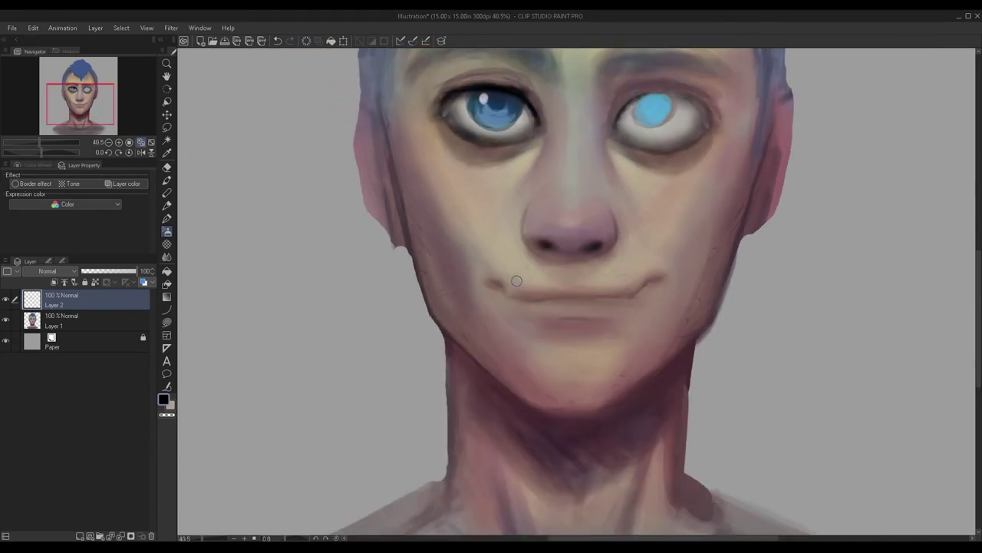
{"action": "scroll", "coordinate": [557, 238], "scroll_direction": "up", "scroll_amount": 3}
{"action": "mouse_move", "coordinate": [547, 241]}
{"action": "left_mouse_down"}
{"action": "mouse_move", "coordinate": [610, 249]}
{"action": "mouse_move", "coordinate": [537, 243]}
{"action": "left_mouse_up"}
{"action": "scroll", "coordinate": [537, 243], "scroll_direction": "down", "scroll_amount": 3}
Step: Darken both corners of the mouth with the near-black colour
{"action": "scroll", "coordinate": [511, 269], "scroll_direction": "up", "scroll_amount": 3}
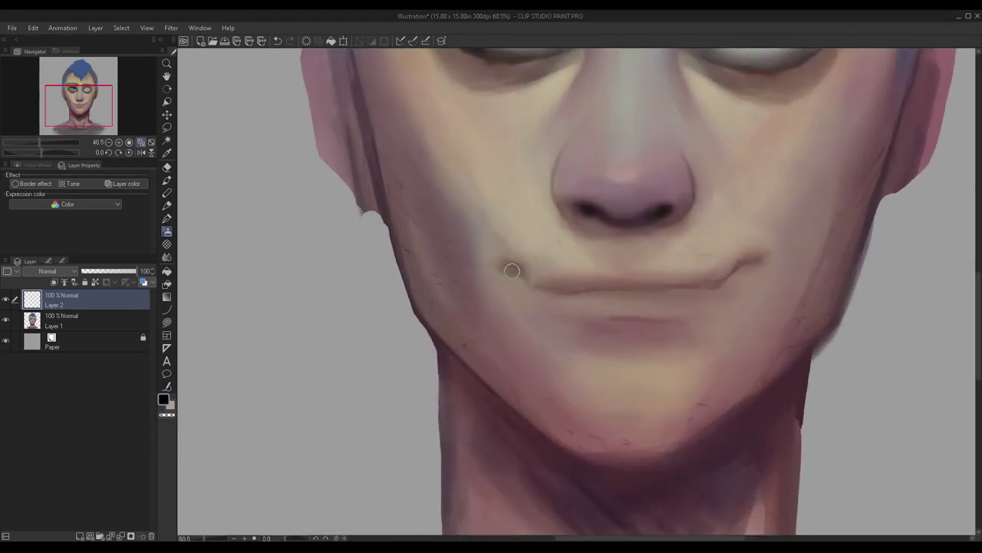
{"action": "left_click", "coordinate": [515, 269]}
{"action": "scroll", "coordinate": [767, 264], "scroll_direction": "down", "scroll_amount": 4}
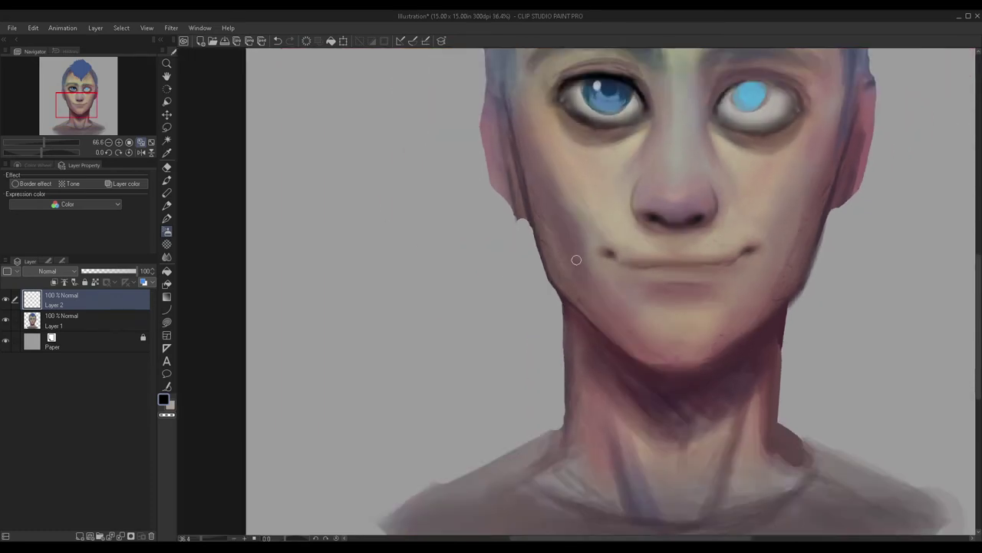
Step: Lower the dark accent layer's opacity to 44% and compare the portrait with and without it
{"action": "left_click", "coordinate": [102, 272]}
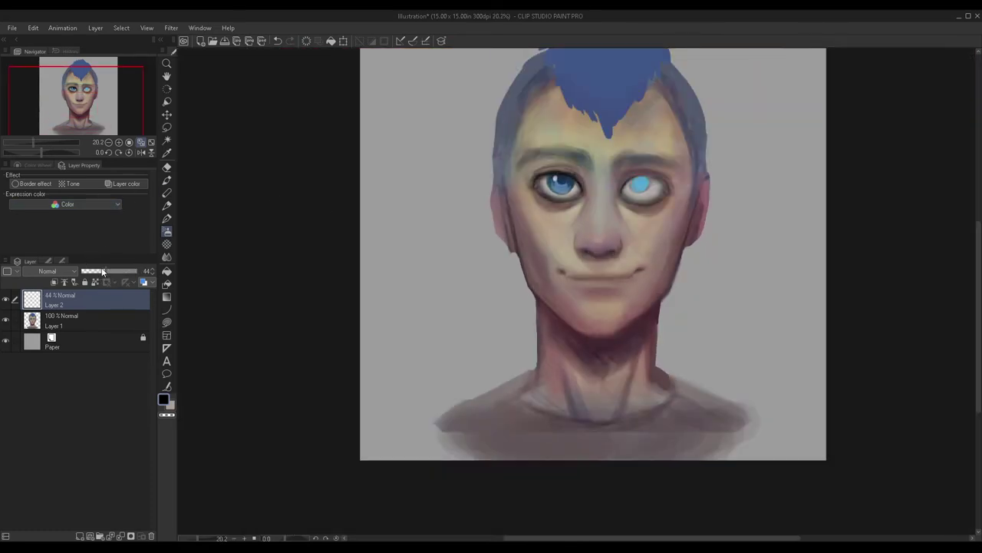
{"action": "scroll", "coordinate": [357, 262], "scroll_direction": "down", "scroll_amount": 2}
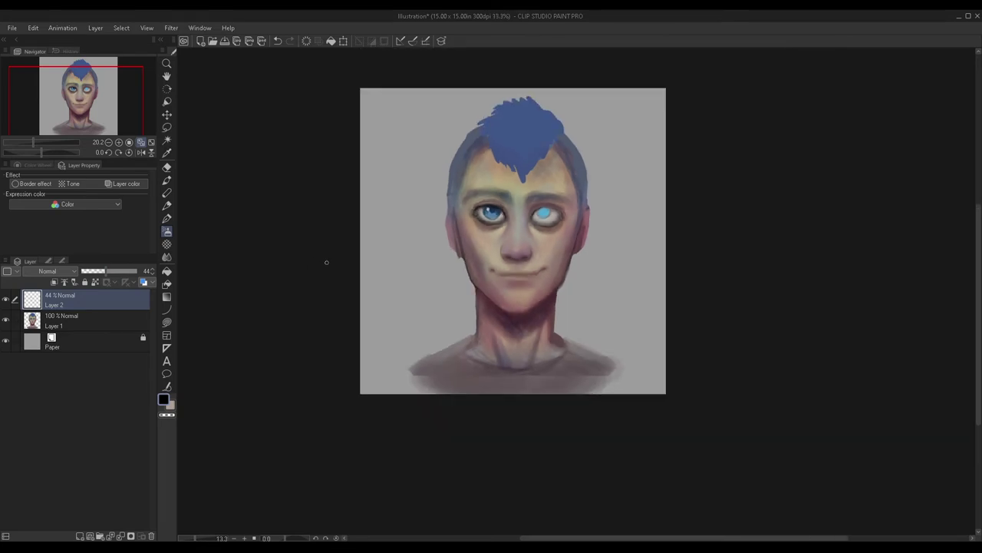
{"action": "left_click", "coordinate": [7, 299]}
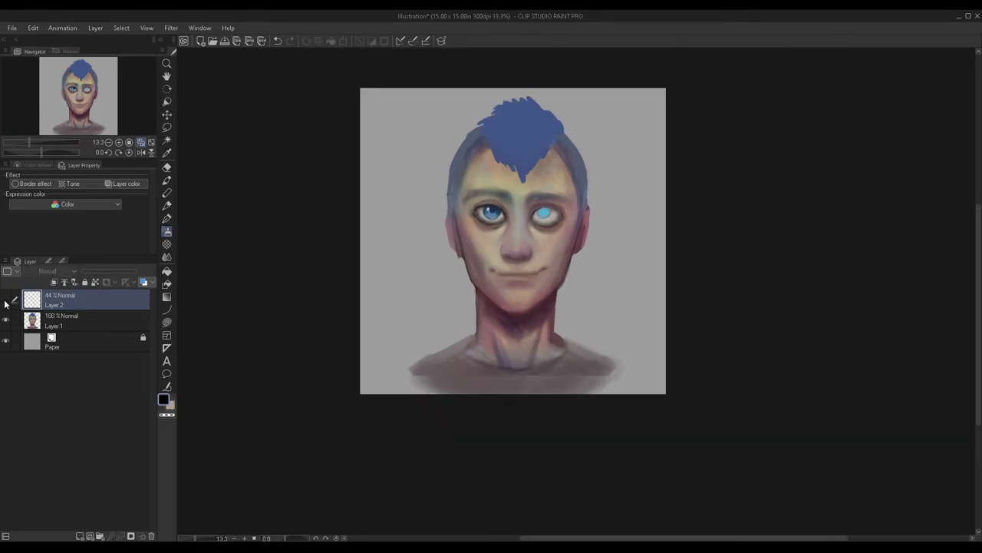
{"action": "left_click", "coordinate": [5, 300]}
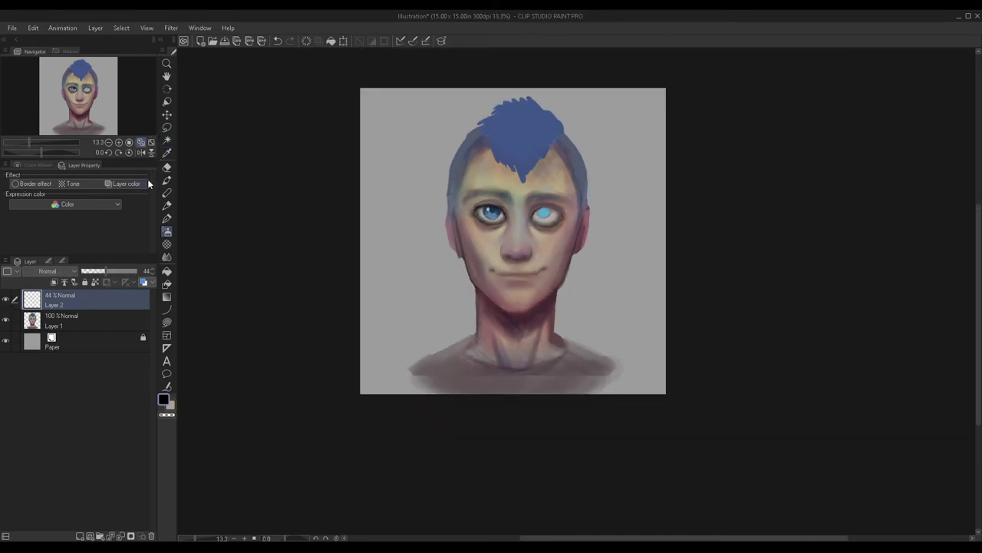
Step: Switch to the Eraser, check the dark accents against the whole portrait, and merge their layer into the portrait layer
{"action": "key", "text": "e"}
{"action": "scroll", "coordinate": [466, 268], "scroll_direction": "up", "scroll_amount": 3}
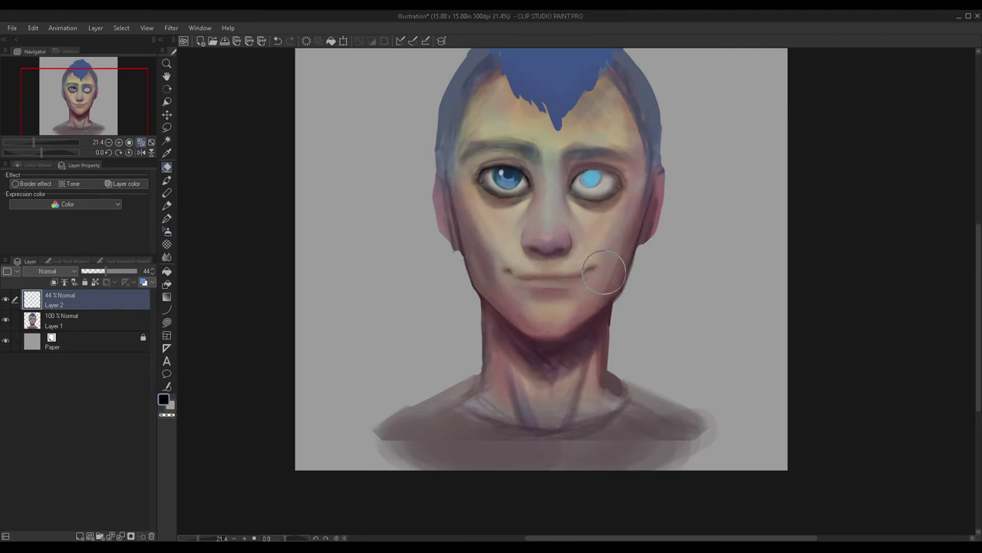
{"action": "scroll", "coordinate": [363, 234], "scroll_direction": "down", "scroll_amount": 1}
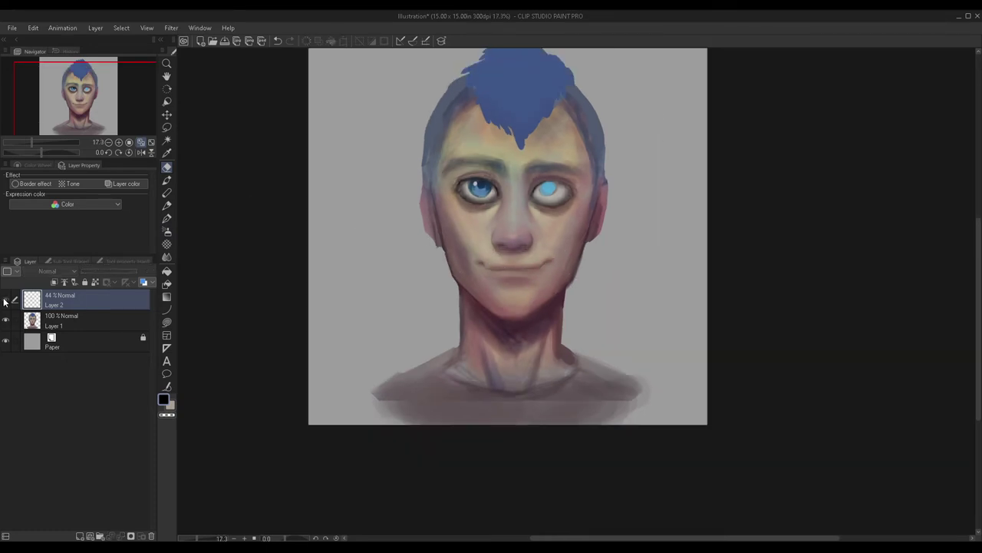
{"action": "scroll", "coordinate": [338, 278], "scroll_direction": "down", "scroll_amount": 1}
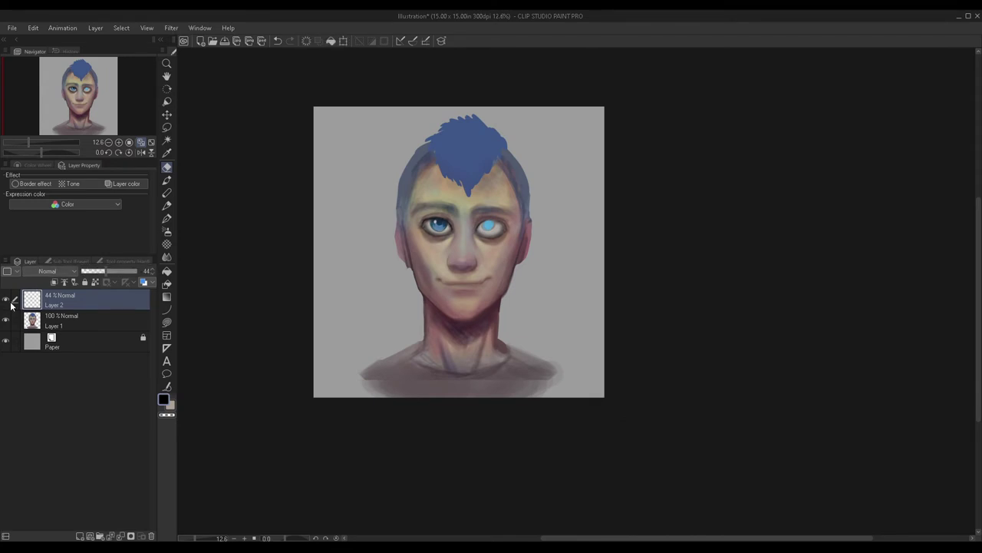
{"action": "left_click_drag", "start_coordinate": [124, 269], "coordinate": [147, 278]}
{"action": "key", "text": "ctrl+e"}
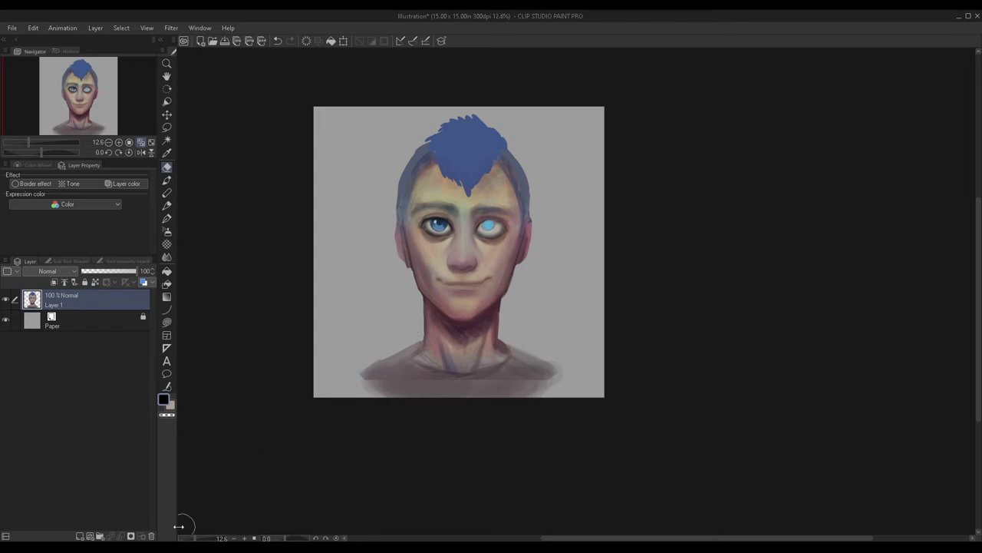
Step: Create a new layer above the portrait, choose the Transparent watercolor brush and set the painting colour to bright cyan
{"action": "left_click", "coordinate": [79, 536]}
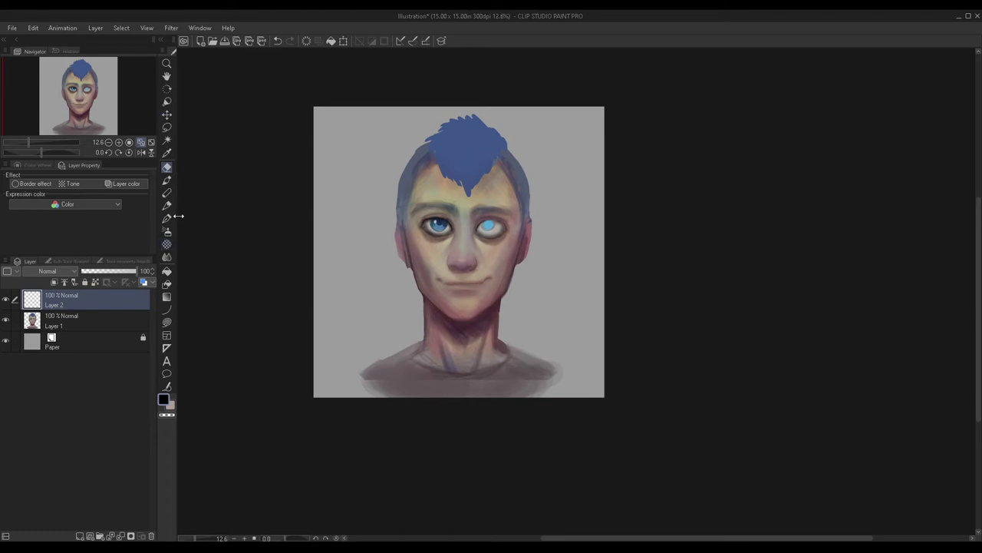
{"action": "left_click", "coordinate": [166, 180]}
{"action": "scroll", "coordinate": [470, 144], "scroll_direction": "up", "scroll_amount": 3}
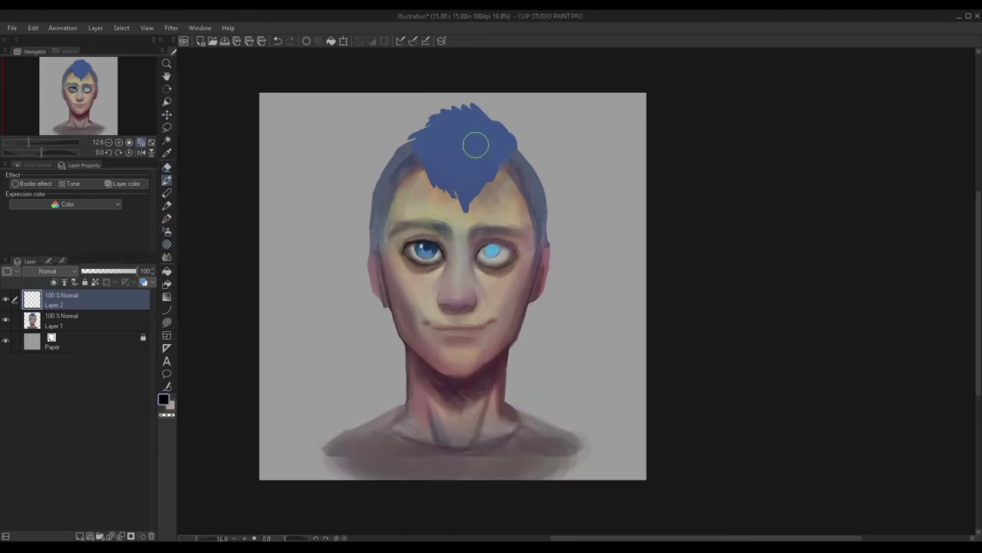
{"action": "left_click", "coordinate": [47, 262]}
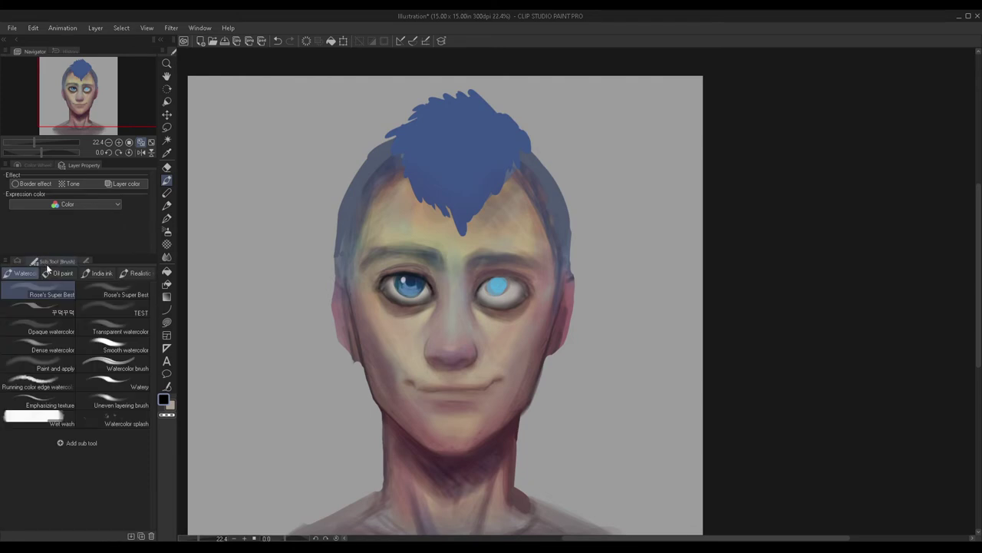
{"action": "left_click", "coordinate": [106, 323]}
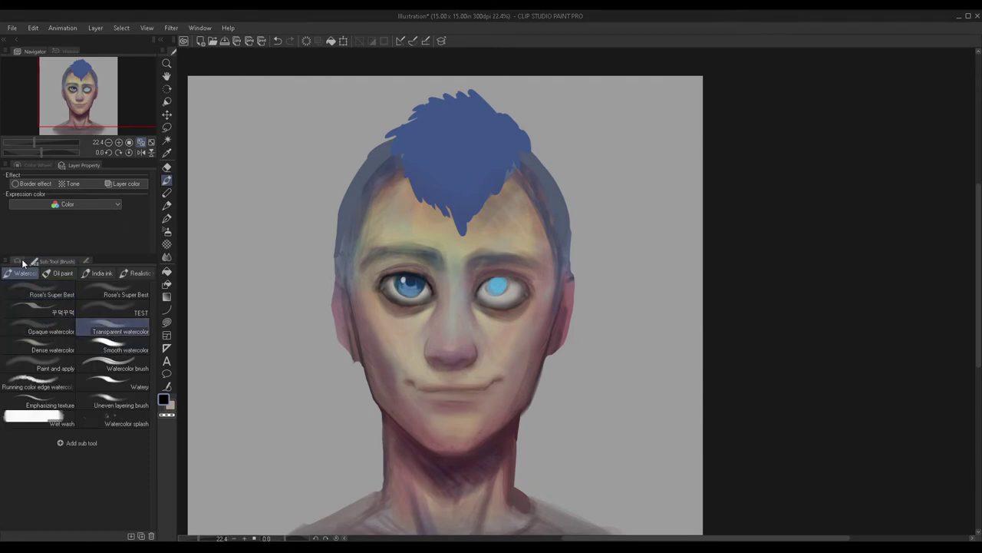
{"action": "left_click", "coordinate": [18, 261]}
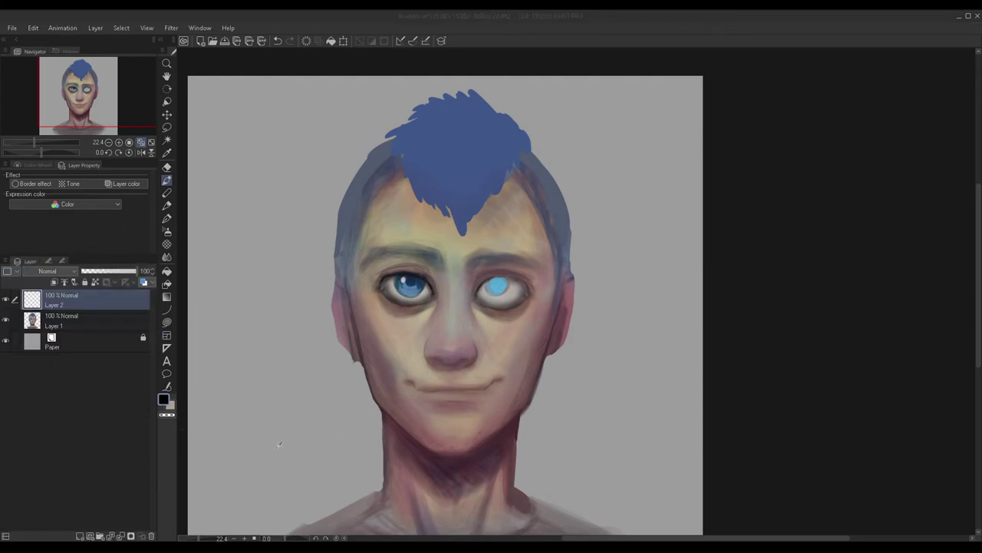
{"action": "left_click", "coordinate": [474, 249]}
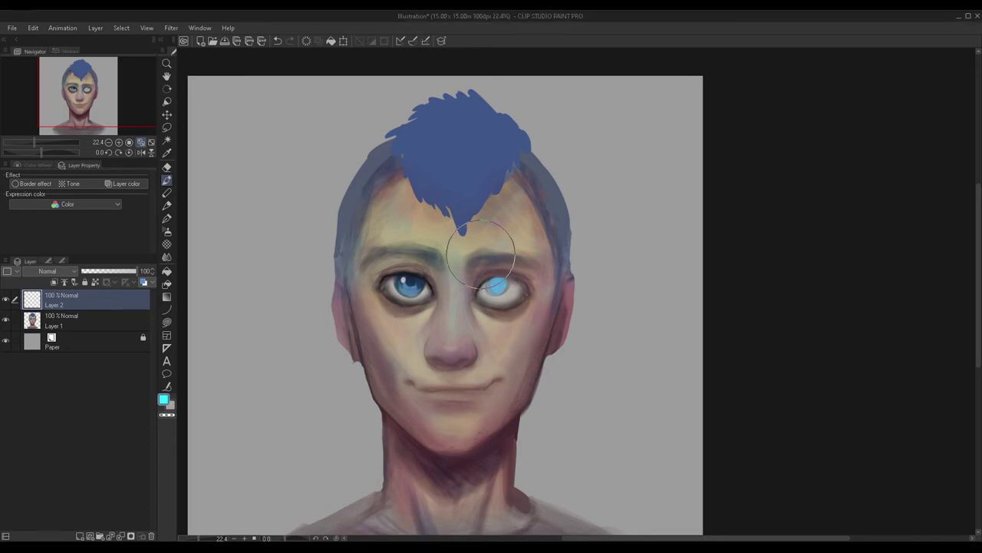
Step: Reduce the brush size and paint long cyan strands down the centre of the blue mohawk to its forehead tip
{"action": "key", "text": "["}
{"action": "key", "text": "["}
{"action": "key", "text": "["}
{"action": "key", "text": "["}
{"action": "key", "text": "["}
{"action": "key", "text": "["}
{"action": "scroll", "coordinate": [453, 169], "scroll_direction": "up", "scroll_amount": 1}
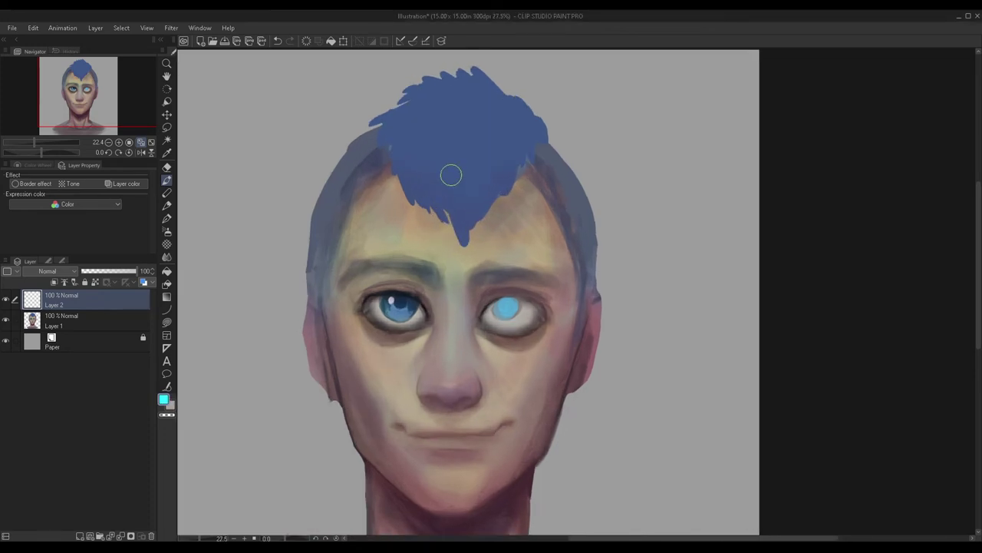
{"action": "left_click_drag", "start_coordinate": [460, 137], "coordinate": [461, 191]}
{"action": "mouse_move", "coordinate": [466, 117]}
{"action": "left_mouse_down"}
{"action": "mouse_move", "coordinate": [448, 189]}
{"action": "mouse_move", "coordinate": [449, 178]}
{"action": "mouse_move", "coordinate": [465, 234]}
{"action": "left_mouse_up"}
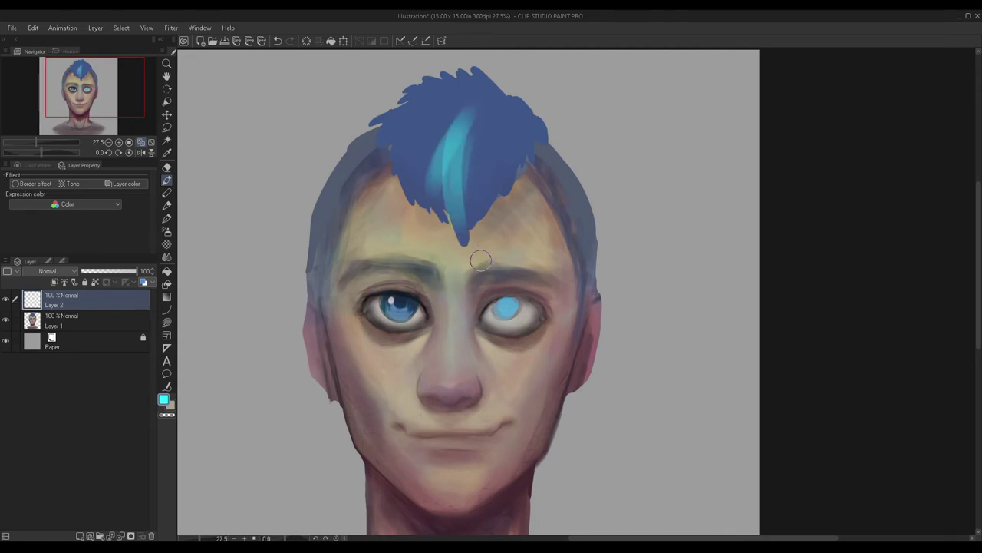
Step: Add cyan strands across the mohawk's crown and both of its sides, following the hair direction
{"action": "mouse_move", "coordinate": [462, 115]}
{"action": "left_mouse_down"}
{"action": "mouse_move", "coordinate": [443, 187]}
{"action": "mouse_move", "coordinate": [441, 120]}
{"action": "mouse_move", "coordinate": [394, 183]}
{"action": "mouse_move", "coordinate": [451, 108]}
{"action": "mouse_move", "coordinate": [401, 142]}
{"action": "left_mouse_up"}
{"action": "left_click_drag", "start_coordinate": [443, 101], "coordinate": [409, 132]}
{"action": "mouse_move", "coordinate": [485, 107]}
{"action": "left_mouse_down"}
{"action": "mouse_move", "coordinate": [447, 78]}
{"action": "mouse_move", "coordinate": [437, 103]}
{"action": "left_mouse_up"}
{"action": "left_click_drag", "start_coordinate": [510, 121], "coordinate": [469, 86]}
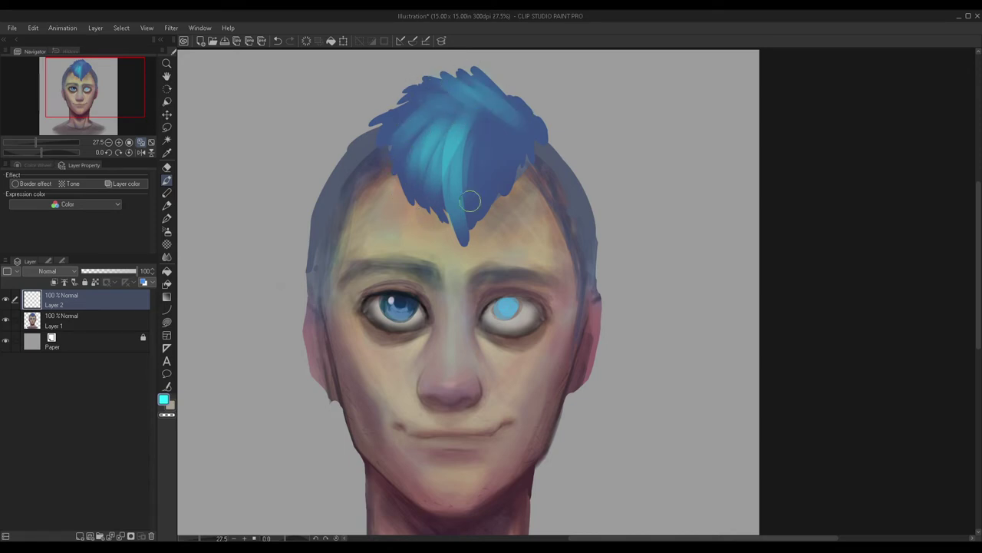
{"action": "mouse_move", "coordinate": [501, 124]}
{"action": "left_mouse_down"}
{"action": "mouse_move", "coordinate": [475, 244]}
{"action": "mouse_move", "coordinate": [499, 116]}
{"action": "mouse_move", "coordinate": [505, 179]}
{"action": "left_mouse_up"}
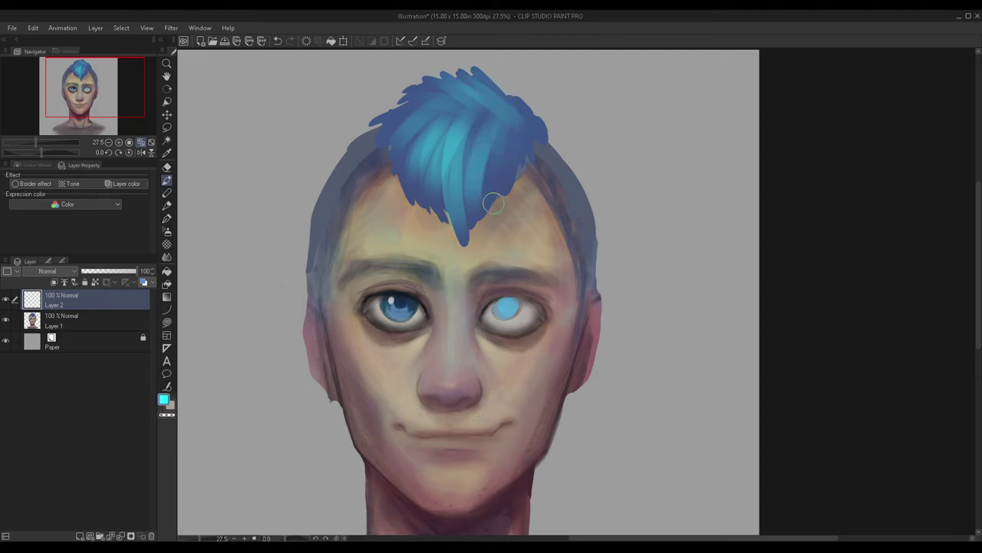
{"action": "left_click_drag", "start_coordinate": [507, 124], "coordinate": [491, 187]}
Step: Lower the cyan hair layer's opacity to 41% and merge it into the portrait layer
{"action": "scroll", "coordinate": [391, 219], "scroll_direction": "down", "scroll_amount": 3}
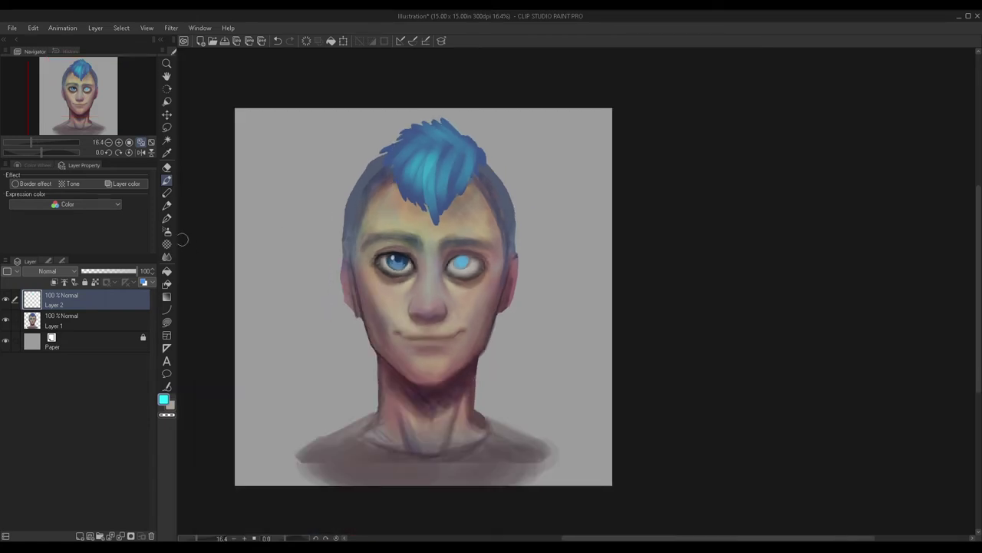
{"action": "left_click", "coordinate": [112, 271]}
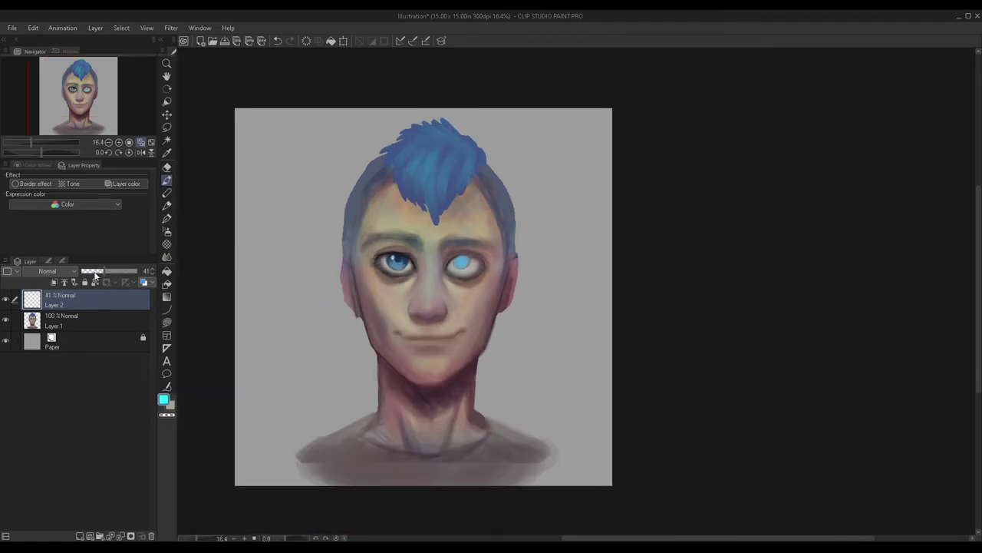
{"action": "key", "text": "ctrl+e"}
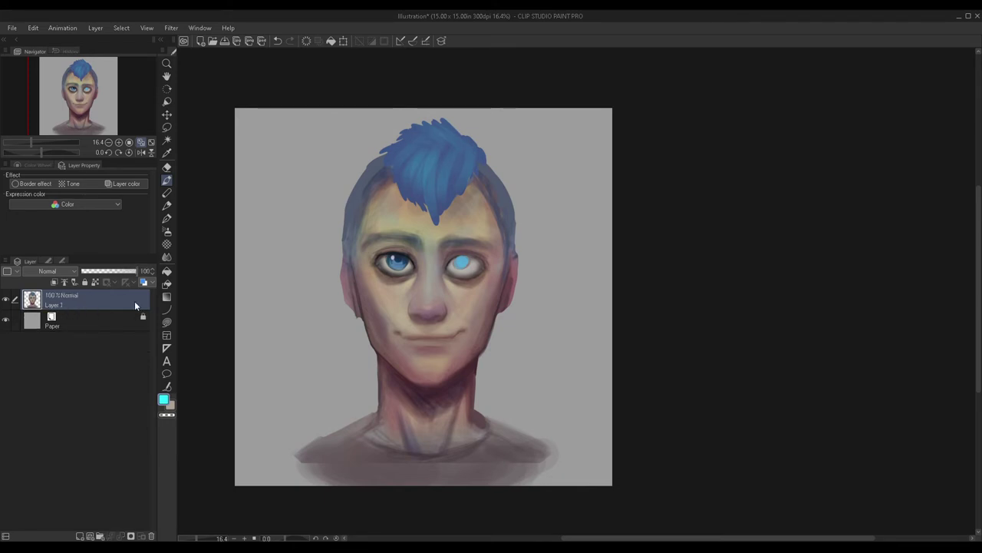
Step: Create a new layer, pick a dark navy colour and paint shadow strands along the mohawk's lower edges
{"action": "left_click", "coordinate": [79, 536]}
{"action": "double_click", "coordinate": [165, 401]}
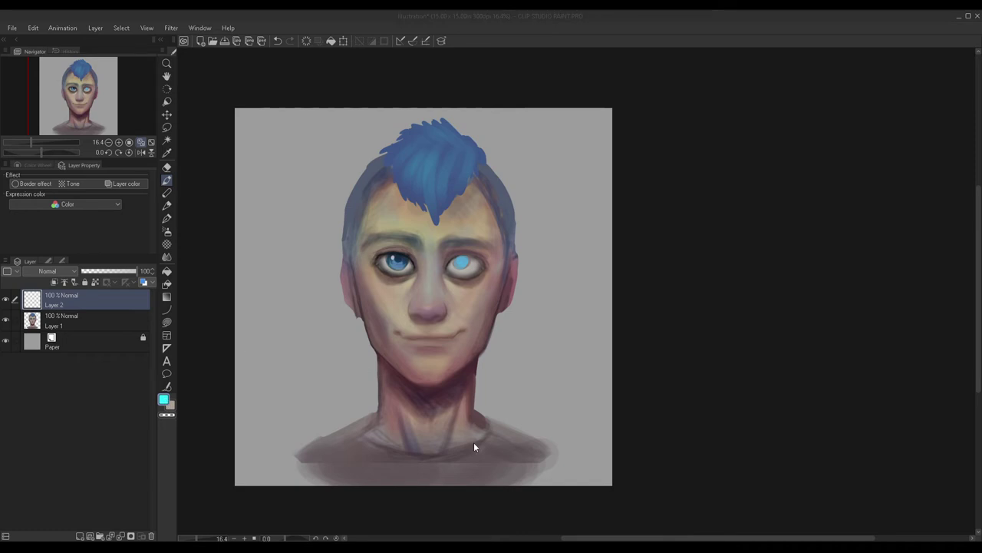
{"action": "left_click", "coordinate": [428, 374]}
{"action": "scroll", "coordinate": [411, 130], "scroll_direction": "up", "scroll_amount": 2}
{"action": "mouse_move", "coordinate": [453, 279]}
{"action": "left_mouse_down"}
{"action": "mouse_move", "coordinate": [418, 173]}
{"action": "mouse_move", "coordinate": [442, 256]}
{"action": "mouse_move", "coordinate": [462, 146]}
{"action": "mouse_move", "coordinate": [488, 176]}
{"action": "mouse_move", "coordinate": [477, 223]}
{"action": "mouse_move", "coordinate": [530, 83]}
{"action": "left_mouse_up"}
{"action": "mouse_move", "coordinate": [436, 230]}
{"action": "left_mouse_down"}
{"action": "mouse_move", "coordinate": [415, 258]}
{"action": "mouse_move", "coordinate": [366, 103]}
{"action": "mouse_move", "coordinate": [374, 122]}
{"action": "mouse_move", "coordinate": [389, 121]}
{"action": "mouse_move", "coordinate": [392, 173]}
{"action": "mouse_move", "coordinate": [449, 71]}
{"action": "mouse_move", "coordinate": [504, 201]}
{"action": "mouse_move", "coordinate": [520, 138]}
{"action": "left_mouse_up"}
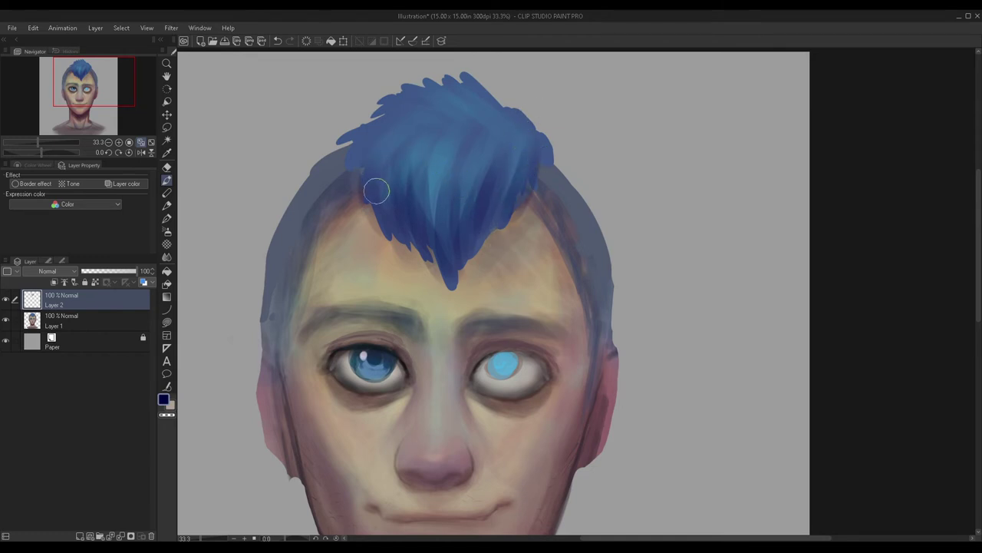
Step: Darken the shaved hair at both temples with navy strokes from the hairline down to the ears
{"action": "scroll", "coordinate": [384, 181], "scroll_direction": "down", "scroll_amount": 2}
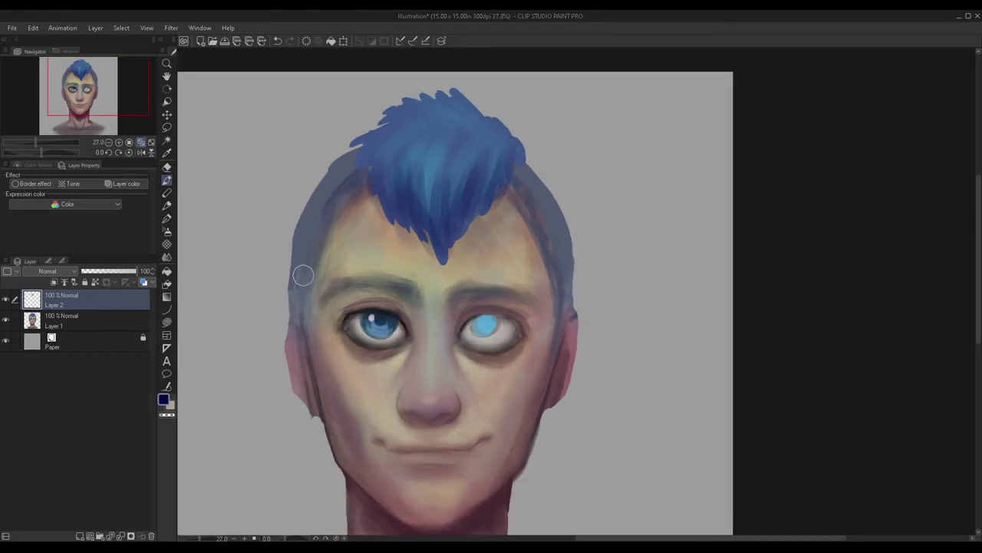
{"action": "left_click_drag", "start_coordinate": [302, 285], "coordinate": [302, 300]}
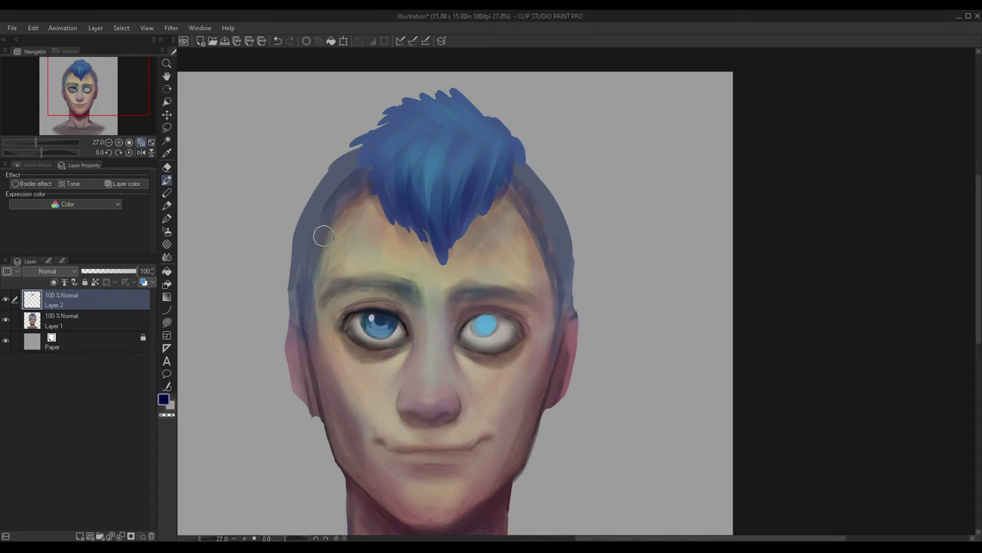
{"action": "left_click_drag", "start_coordinate": [324, 233], "coordinate": [311, 330]}
{"action": "mouse_move", "coordinate": [564, 295]}
{"action": "left_mouse_down"}
{"action": "mouse_move", "coordinate": [546, 372]}
{"action": "mouse_move", "coordinate": [551, 356]}
{"action": "left_mouse_up"}
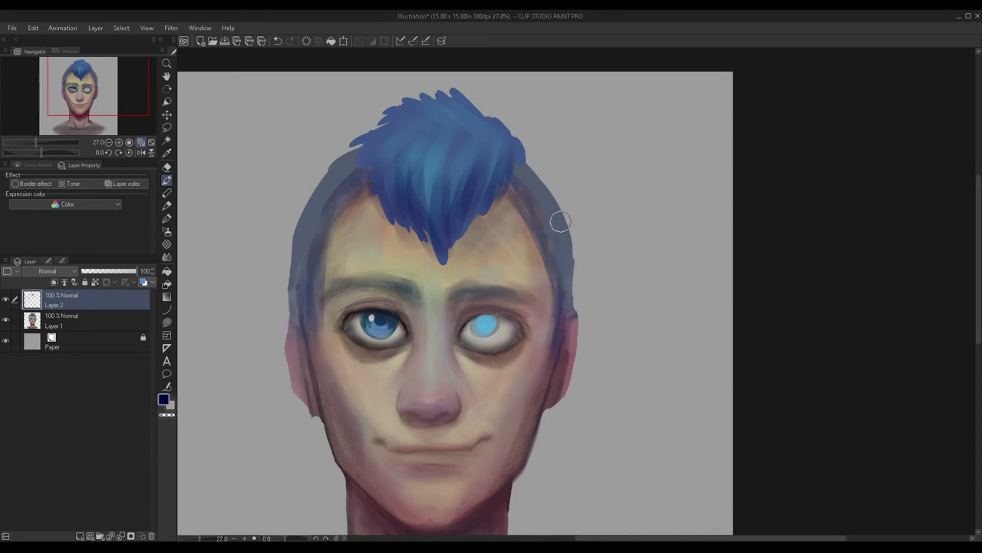
{"action": "left_click_drag", "start_coordinate": [551, 222], "coordinate": [548, 368]}
Step: Compare the portrait with and without the navy shadows, lower their layer's opacity and merge it into the portrait layer
{"action": "scroll", "coordinate": [467, 253], "scroll_direction": "down", "scroll_amount": 1}
{"action": "scroll", "coordinate": [367, 223], "scroll_direction": "down", "scroll_amount": 2}
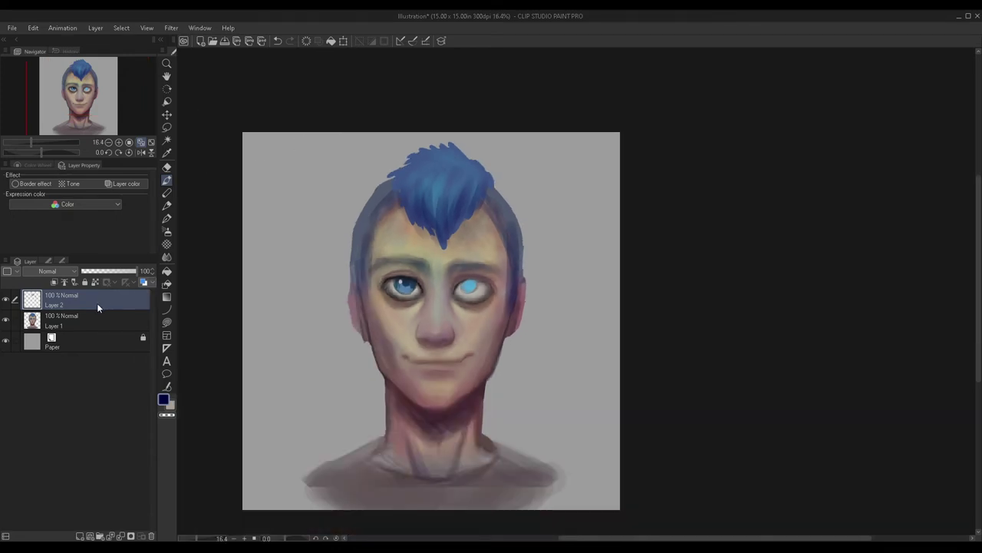
{"action": "left_click", "coordinate": [5, 299]}
{"action": "left_click", "coordinate": [4, 299]}
{"action": "left_click", "coordinate": [124, 270]}
{"action": "key", "text": "ctrl+e"}
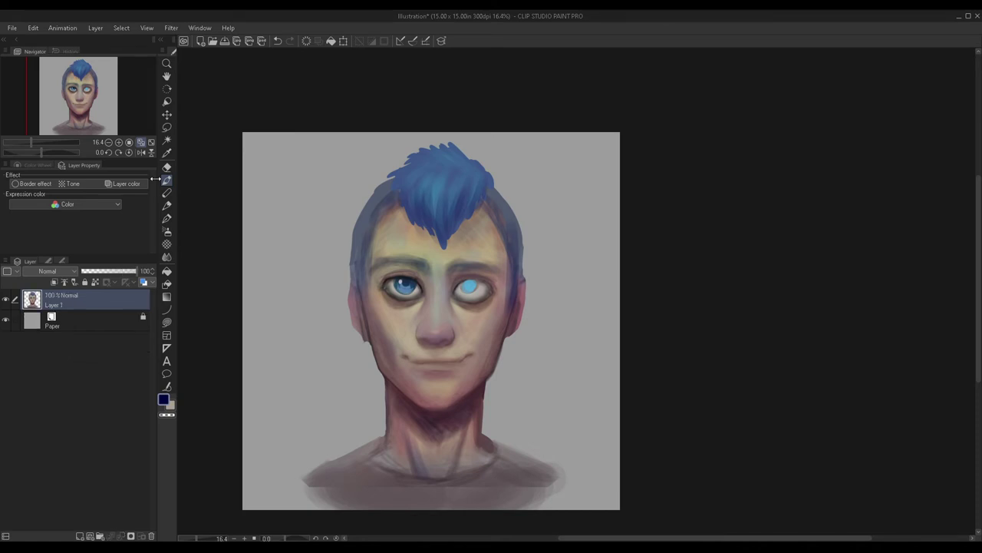
Step: Create a new layer, pick a very pale lavender colour and paint a soft highlight on the cheek below the detailed blue eye
{"action": "left_click", "coordinate": [82, 535]}
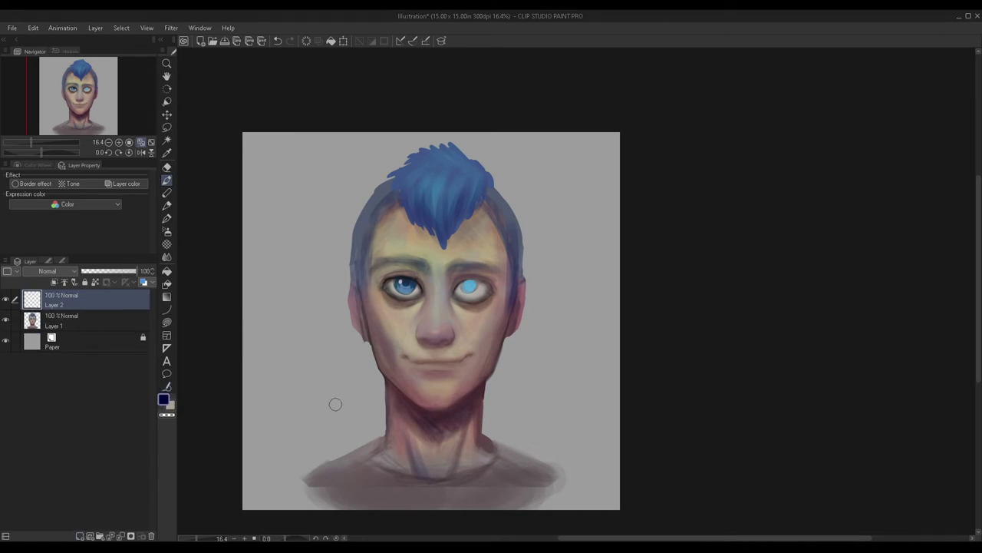
{"action": "left_click", "coordinate": [163, 401]}
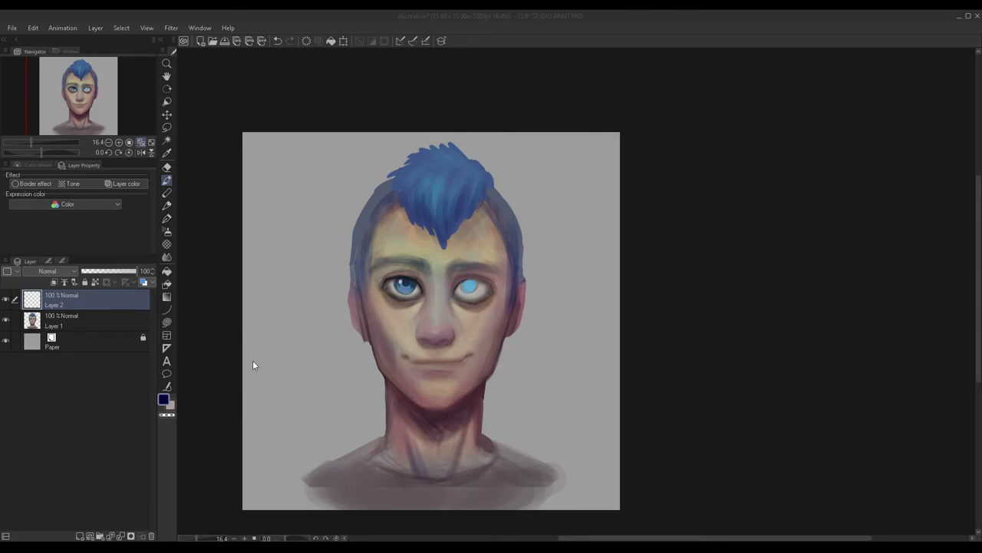
{"action": "key", "text": "Return"}
{"action": "scroll", "coordinate": [387, 313], "scroll_direction": "up", "scroll_amount": 5}
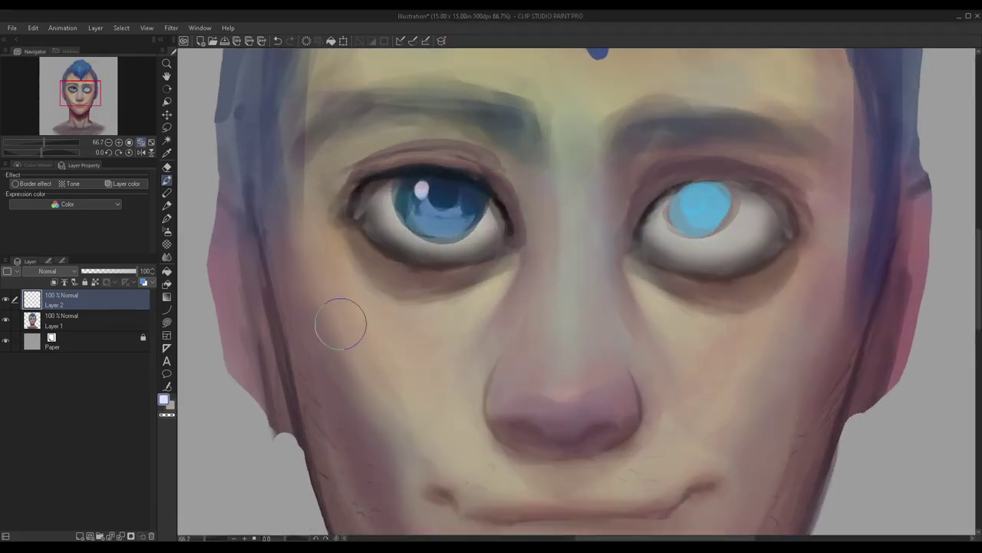
{"action": "mouse_move", "coordinate": [390, 335]}
{"action": "left_mouse_down"}
{"action": "mouse_move", "coordinate": [367, 328]}
{"action": "mouse_move", "coordinate": [343, 294]}
{"action": "mouse_move", "coordinate": [370, 307]}
{"action": "mouse_move", "coordinate": [314, 246]}
{"action": "mouse_move", "coordinate": [325, 237]}
{"action": "mouse_move", "coordinate": [324, 280]}
{"action": "mouse_move", "coordinate": [344, 303]}
{"action": "mouse_move", "coordinate": [417, 343]}
{"action": "mouse_move", "coordinate": [372, 360]}
{"action": "mouse_move", "coordinate": [343, 329]}
{"action": "mouse_move", "coordinate": [366, 364]}
{"action": "mouse_move", "coordinate": [358, 354]}
{"action": "mouse_move", "coordinate": [398, 328]}
{"action": "mouse_move", "coordinate": [327, 256]}
{"action": "left_mouse_up"}
{"action": "scroll", "coordinate": [384, 245], "scroll_direction": "down", "scroll_amount": 3}
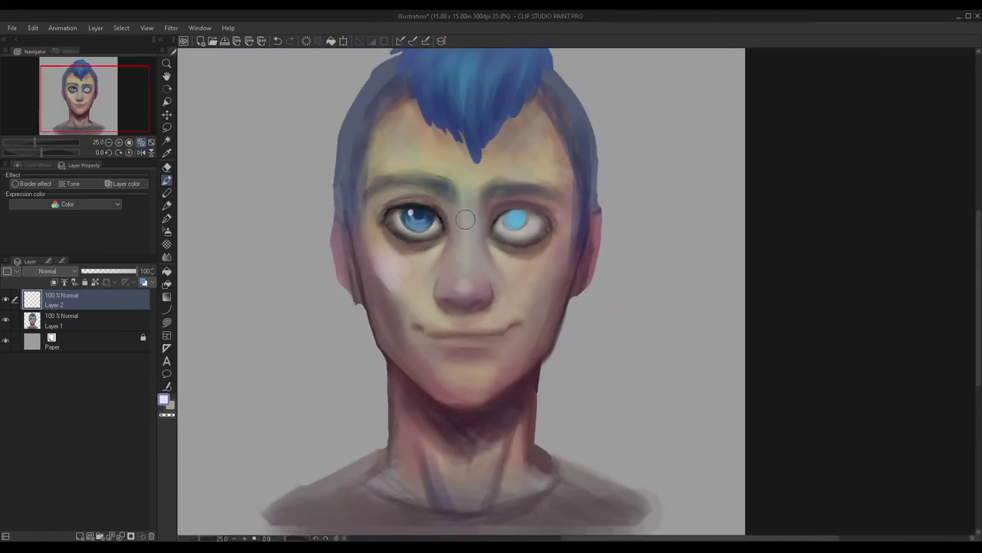
Step: Paint pale lavender highlights on the tip of the nose and up along its bridge
{"action": "scroll", "coordinate": [464, 237], "scroll_direction": "up", "scroll_amount": 2}
{"action": "left_click", "coordinate": [463, 316]}
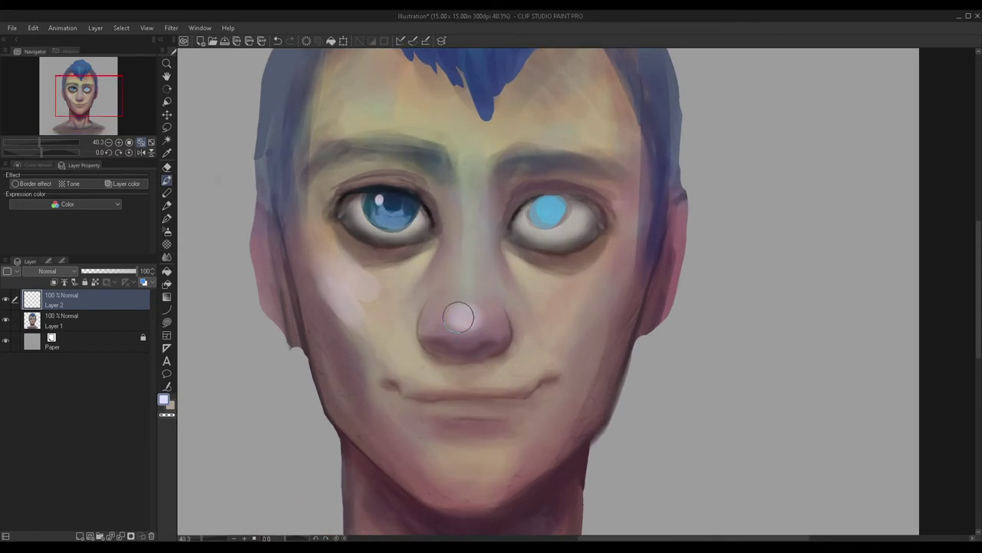
{"action": "left_click_drag", "start_coordinate": [465, 276], "coordinate": [463, 180]}
{"action": "scroll", "coordinate": [390, 281], "scroll_direction": "down", "scroll_amount": 1}
{"action": "scroll", "coordinate": [384, 285], "scroll_direction": "down", "scroll_amount": 4}
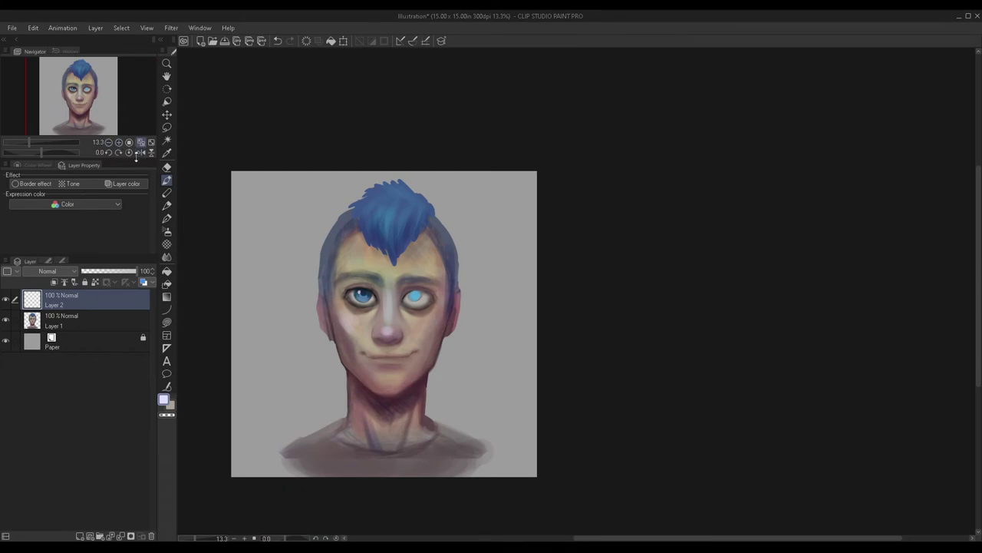
Step: Mirror the canvas view and paint a pale lavender highlight on the chin
{"action": "left_click", "coordinate": [142, 153]}
{"action": "scroll", "coordinate": [804, 396], "scroll_direction": "up", "scroll_amount": 5}
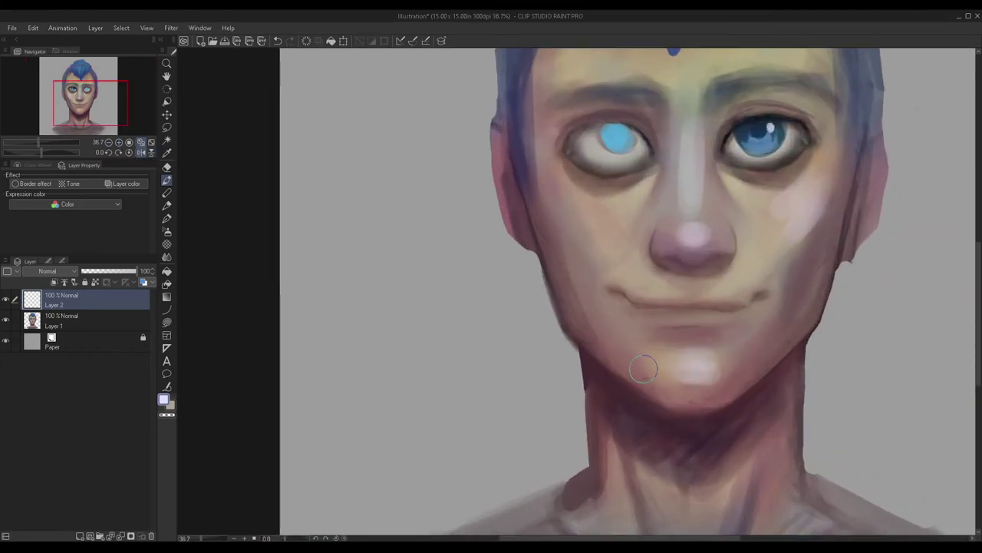
{"action": "scroll", "coordinate": [646, 364], "scroll_direction": "down", "scroll_amount": 4}
Step: Lower the highlight layer's opacity to 39%, compare the portrait with and without it, and merge it down
{"action": "left_click", "coordinate": [105, 270]}
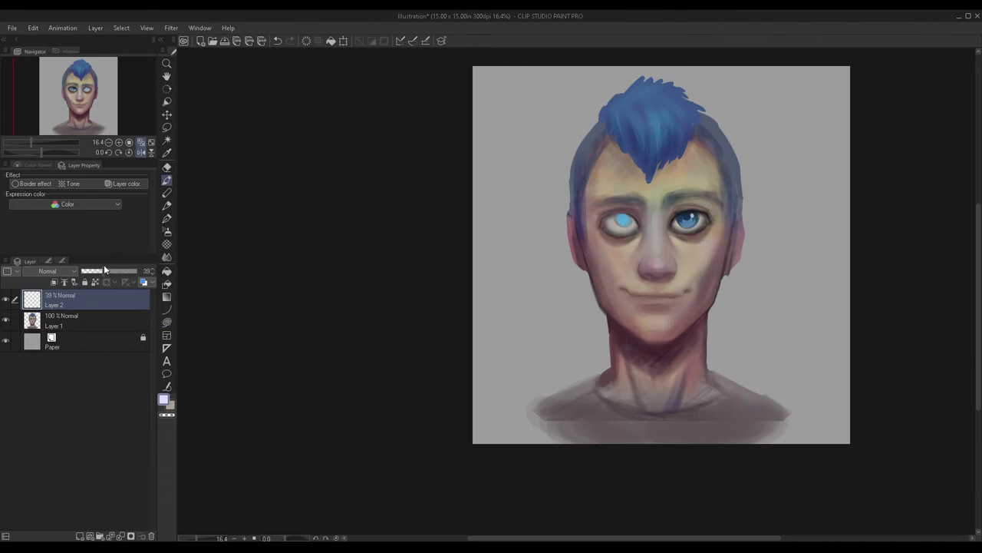
{"action": "left_click", "coordinate": [4, 300]}
{"action": "left_click", "coordinate": [4, 300]}
{"action": "key", "text": "ctrl+e"}
Step: Create a new layer and paint a thin light-lavender rim light along the jaw edge on the side of the detailed eye
{"action": "left_click", "coordinate": [79, 535]}
{"action": "scroll", "coordinate": [903, 204], "scroll_direction": "up", "scroll_amount": 4}
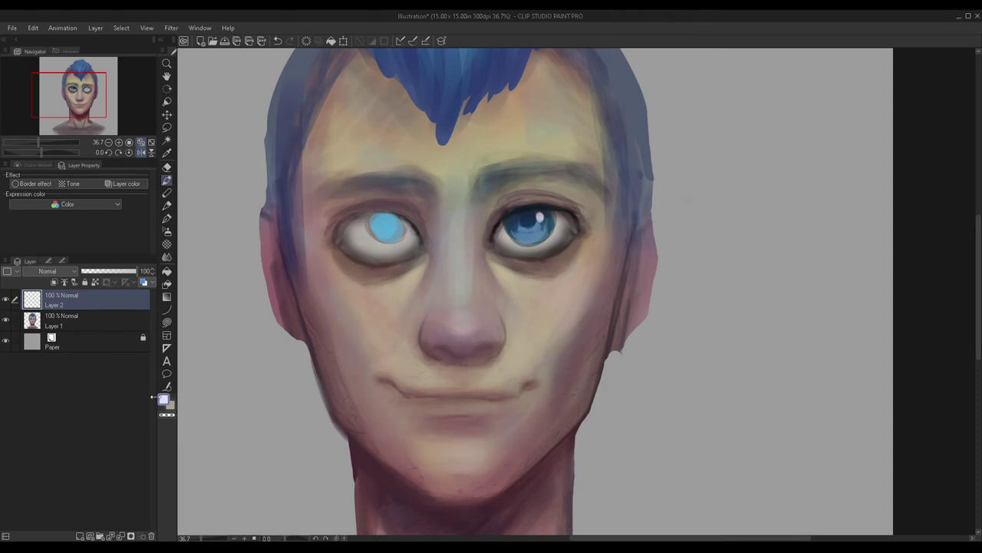
{"action": "left_click", "coordinate": [425, 369]}
{"action": "scroll", "coordinate": [373, 458], "scroll_direction": "up", "scroll_amount": 1}
{"action": "scroll", "coordinate": [422, 362], "scroll_direction": "down", "scroll_amount": 1}
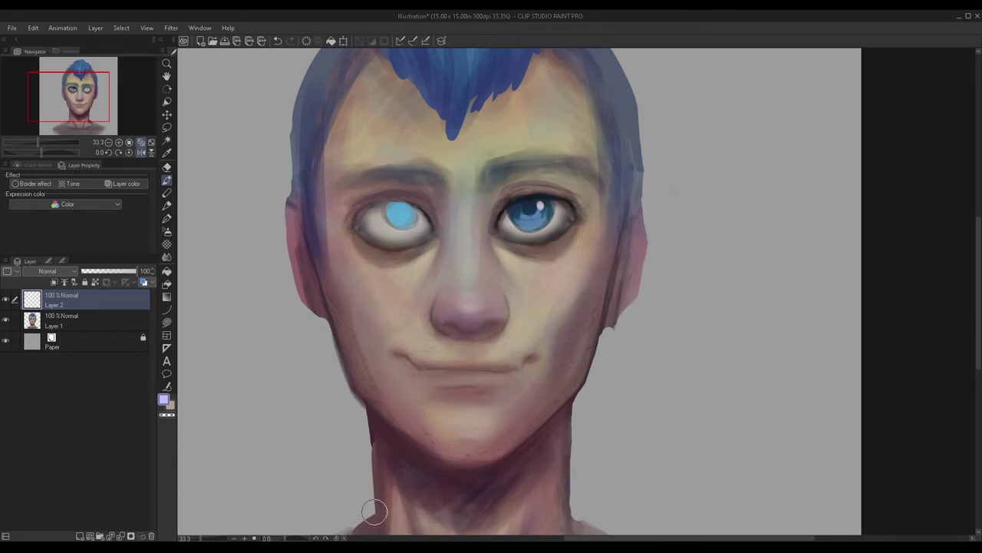
{"action": "scroll", "coordinate": [368, 505], "scroll_direction": "up", "scroll_amount": 1}
{"action": "scroll", "coordinate": [338, 452], "scroll_direction": "up", "scroll_amount": 3}
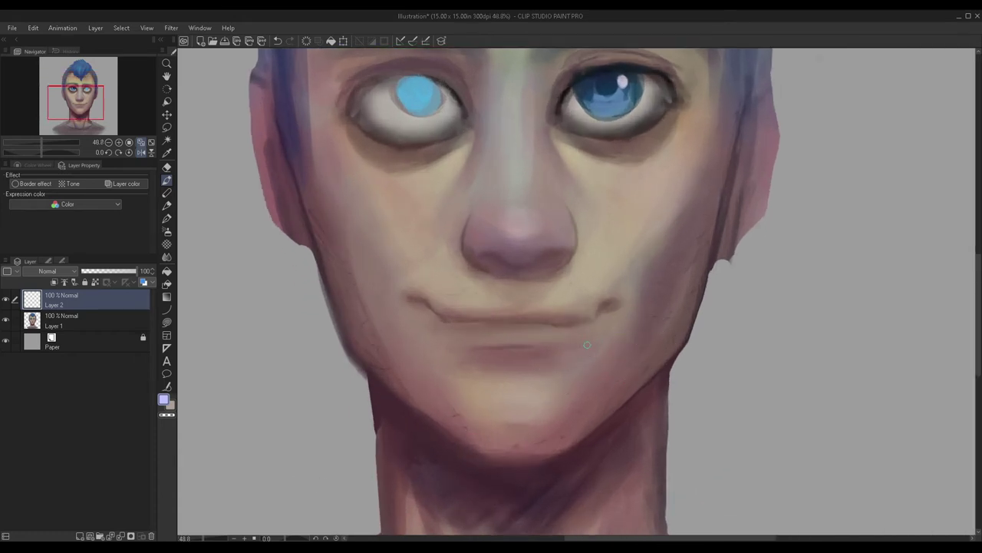
{"action": "mouse_move", "coordinate": [605, 407]}
{"action": "left_mouse_down"}
{"action": "mouse_move", "coordinate": [636, 376]}
{"action": "mouse_move", "coordinate": [608, 408]}
{"action": "mouse_move", "coordinate": [678, 343]}
{"action": "mouse_move", "coordinate": [577, 436]}
{"action": "left_mouse_up"}
{"action": "mouse_move", "coordinate": [649, 374]}
{"action": "left_mouse_down"}
{"action": "mouse_move", "coordinate": [579, 439]}
{"action": "mouse_move", "coordinate": [673, 344]}
{"action": "mouse_move", "coordinate": [709, 261]}
{"action": "mouse_move", "coordinate": [715, 207]}
{"action": "left_mouse_up"}
{"action": "left_click_drag", "start_coordinate": [318, 218], "coordinate": [140, 179]}
Step: Turn off the mirrored canvas view and paint a matching thin lavender rim light along the opposite jaw edge
{"action": "left_click", "coordinate": [140, 152]}
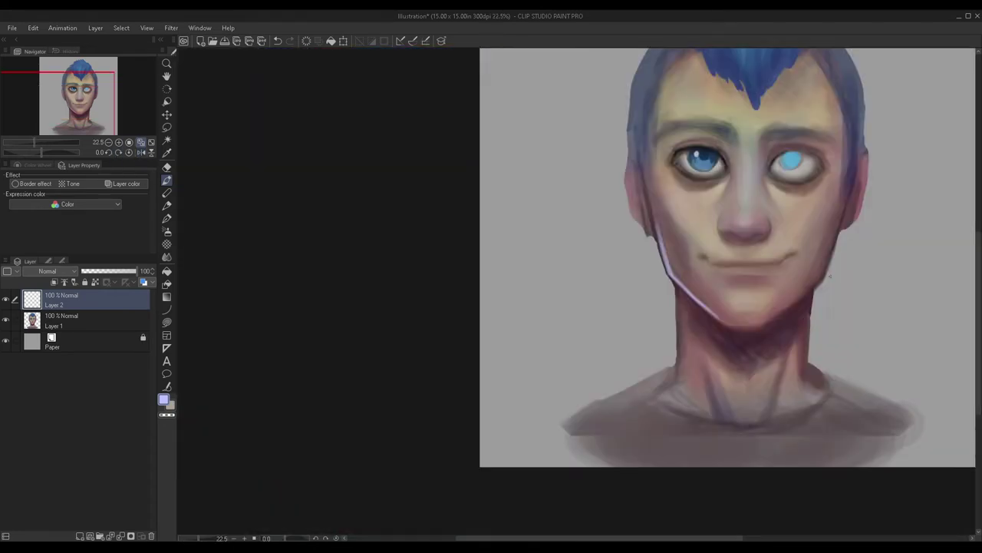
{"action": "left_click_drag", "start_coordinate": [812, 330], "coordinate": [722, 330]}
{"action": "scroll", "coordinate": [875, 276], "scroll_direction": "up", "scroll_amount": 4}
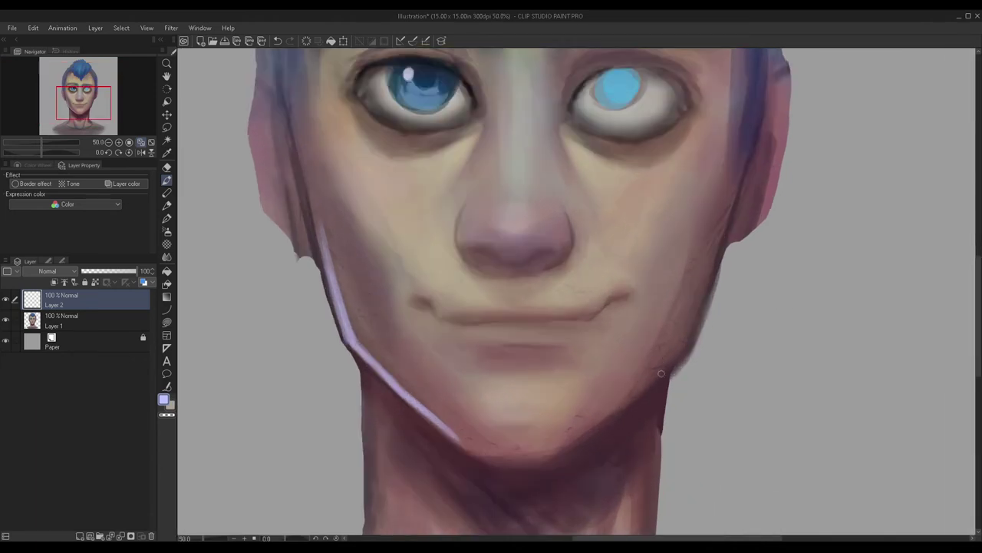
{"action": "left_click_drag", "start_coordinate": [646, 381], "coordinate": [577, 432]}
{"action": "left_click_drag", "start_coordinate": [672, 358], "coordinate": [706, 267]}
{"action": "left_click_drag", "start_coordinate": [693, 311], "coordinate": [706, 273]}
{"action": "left_click_drag", "start_coordinate": [680, 350], "coordinate": [724, 238]}
{"action": "left_click_drag", "start_coordinate": [694, 309], "coordinate": [729, 201]}
{"action": "scroll", "coordinate": [737, 181], "scroll_direction": "down", "scroll_amount": 5}
{"action": "scroll", "coordinate": [738, 182], "scroll_direction": "up", "scroll_amount": 3}
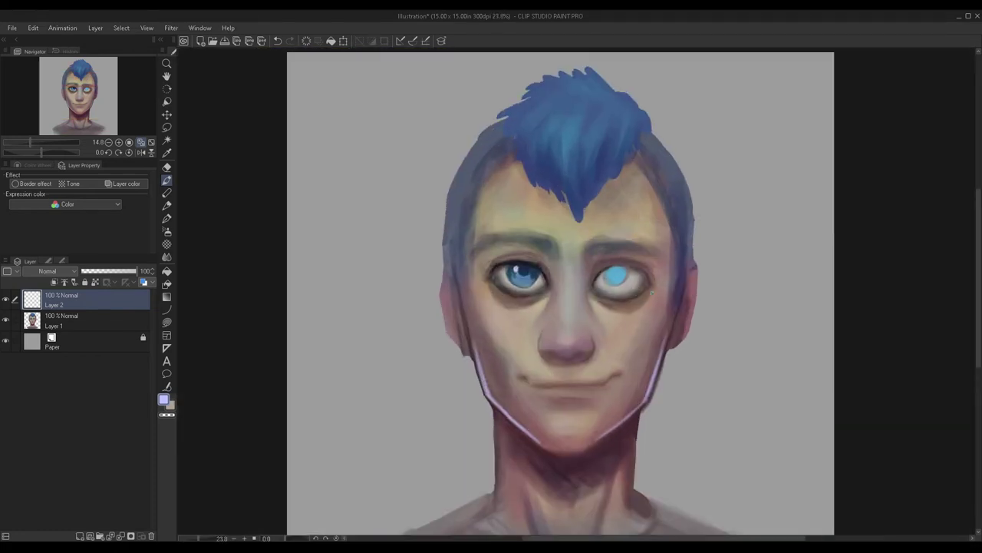
{"action": "scroll", "coordinate": [631, 389], "scroll_direction": "up", "scroll_amount": 4}
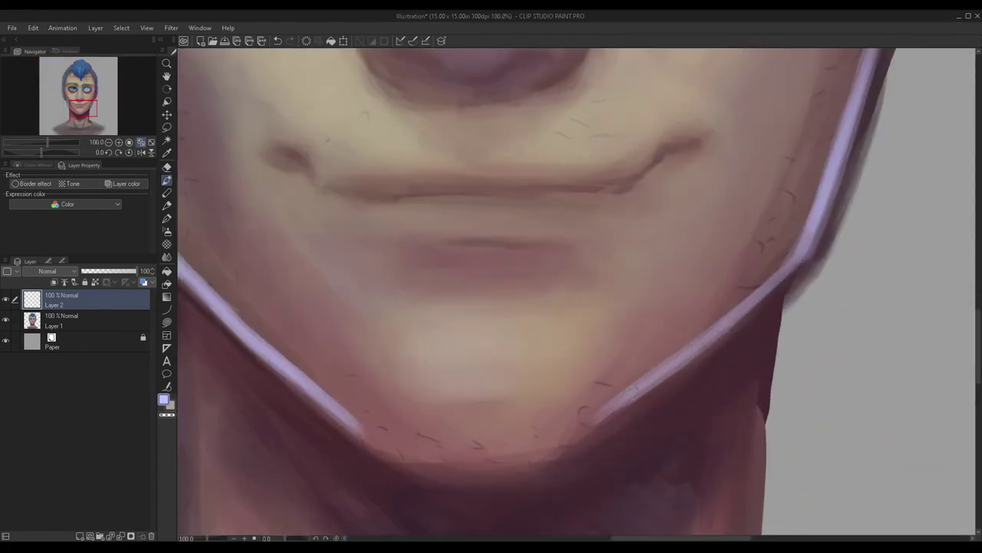
Step: Continue the thin lavender rim light around the underside of the chin, joining the two jaw-edge strokes
{"action": "mouse_move", "coordinate": [632, 390]}
{"action": "left_mouse_down"}
{"action": "mouse_move", "coordinate": [552, 449]}
{"action": "mouse_move", "coordinate": [483, 460]}
{"action": "mouse_move", "coordinate": [429, 460]}
{"action": "mouse_move", "coordinate": [345, 421]}
{"action": "left_mouse_up"}
{"action": "left_click_drag", "start_coordinate": [377, 449], "coordinate": [346, 422]}
{"action": "mouse_move", "coordinate": [432, 457]}
{"action": "left_mouse_down"}
{"action": "mouse_move", "coordinate": [580, 436]}
{"action": "mouse_move", "coordinate": [532, 462]}
{"action": "mouse_move", "coordinate": [641, 394]}
{"action": "mouse_move", "coordinate": [567, 449]}
{"action": "mouse_move", "coordinate": [690, 357]}
{"action": "left_mouse_up"}
{"action": "scroll", "coordinate": [542, 345], "scroll_direction": "down", "scroll_amount": 4}
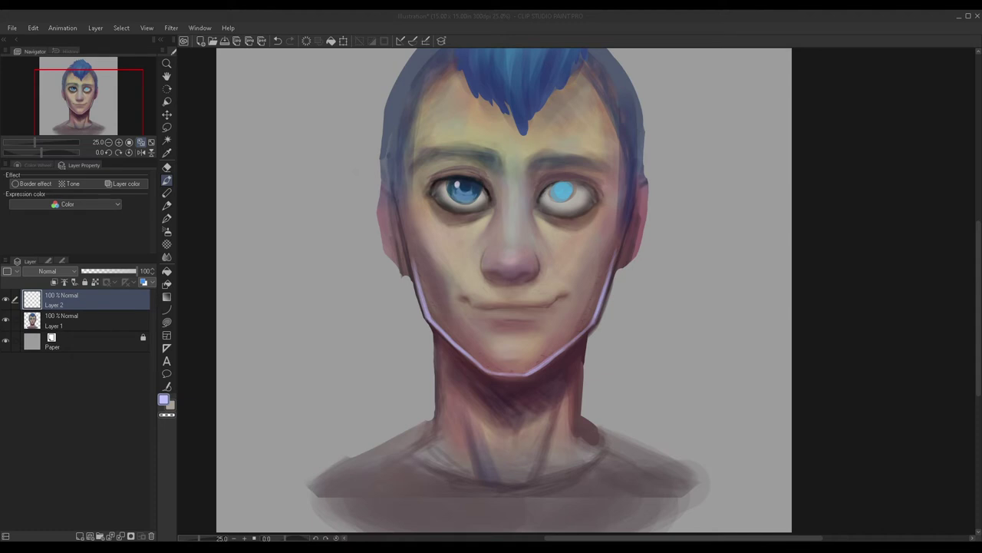
Step: Lower the rim light layer's opacity to 17% and merge it down
{"action": "left_click_drag", "start_coordinate": [103, 274], "coordinate": [93, 272]}
{"action": "scroll", "coordinate": [368, 255], "scroll_direction": "down", "scroll_amount": 3}
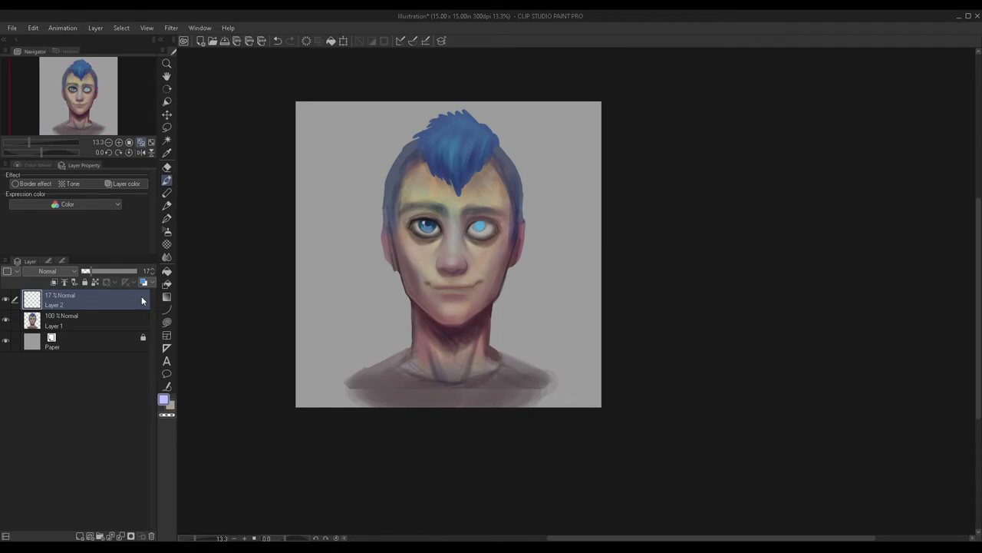
{"action": "key", "text": "ctrl+e"}
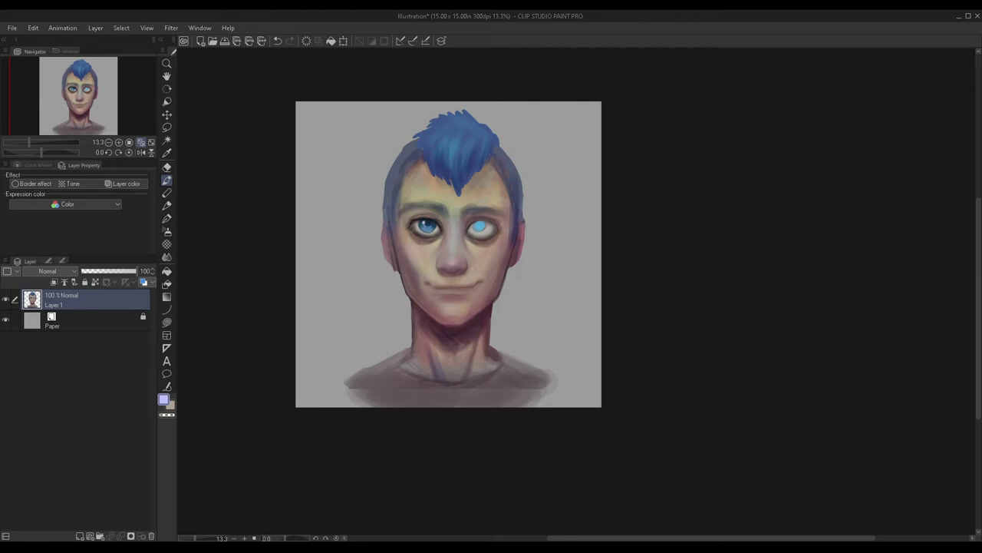
Step: Create a new layer, set the painting colour to black, and paint small dark accents at both corners of the mouth
{"action": "scroll", "coordinate": [482, 287], "scroll_direction": "up", "scroll_amount": 3}
{"action": "scroll", "coordinate": [289, 202], "scroll_direction": "up", "scroll_amount": 3}
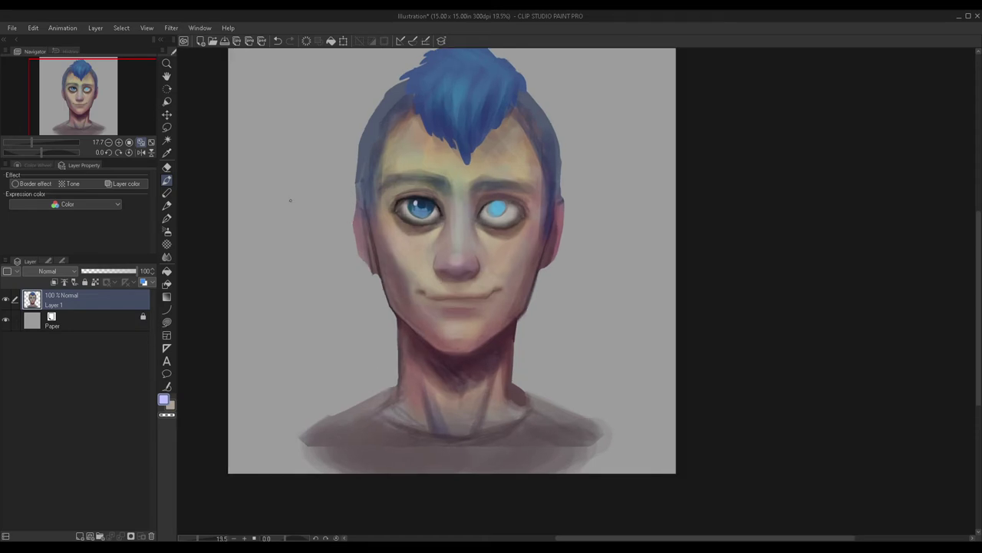
{"action": "left_click", "coordinate": [80, 534]}
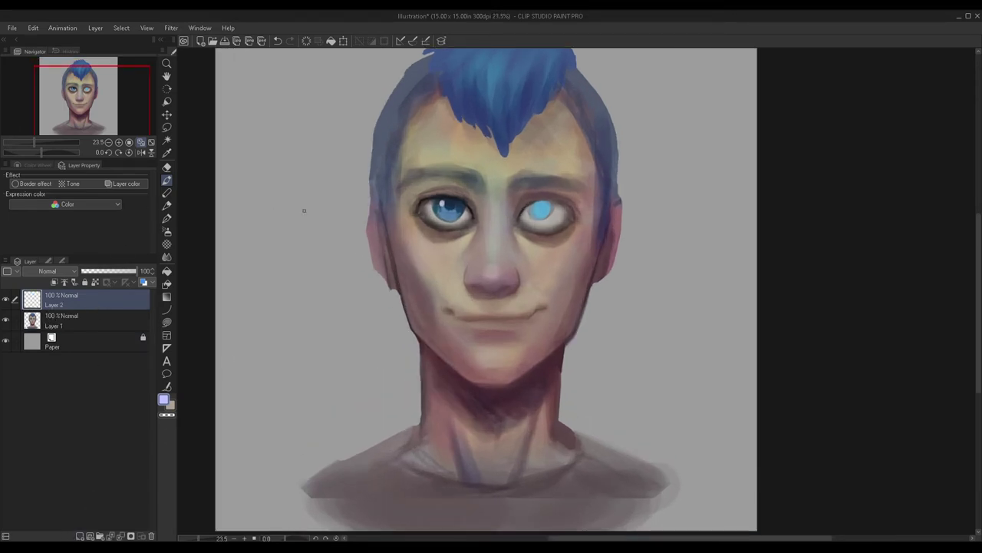
{"action": "double_click", "coordinate": [164, 400]}
{"action": "scroll", "coordinate": [409, 374], "scroll_direction": "up", "scroll_amount": 6}
{"action": "scroll", "coordinate": [434, 281], "scroll_direction": "up", "scroll_amount": 2}
{"action": "left_click_drag", "start_coordinate": [429, 278], "coordinate": [459, 296]}
{"action": "scroll", "coordinate": [465, 312], "scroll_direction": "down", "scroll_amount": 6}
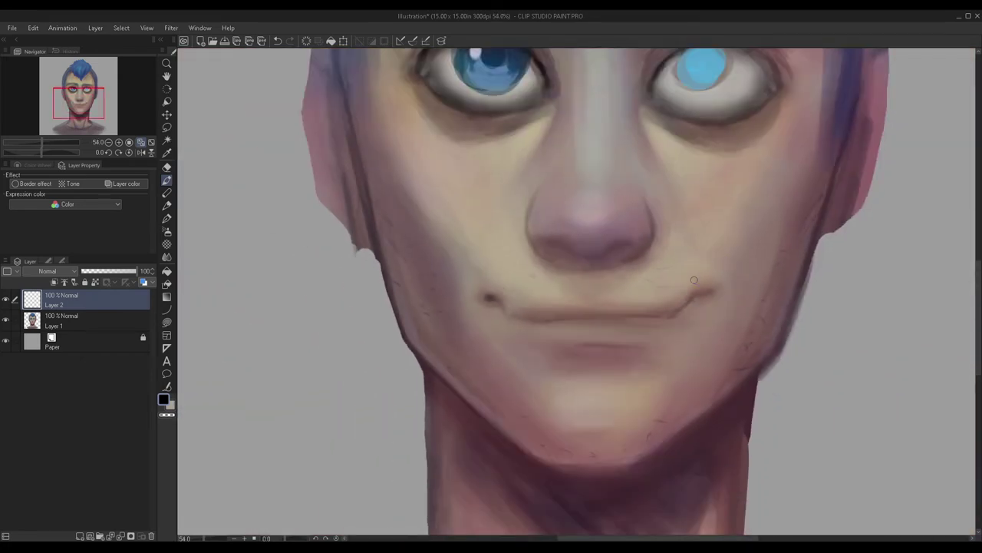
{"action": "scroll", "coordinate": [711, 290], "scroll_direction": "up", "scroll_amount": 4}
{"action": "left_click_drag", "start_coordinate": [724, 297], "coordinate": [700, 301]}
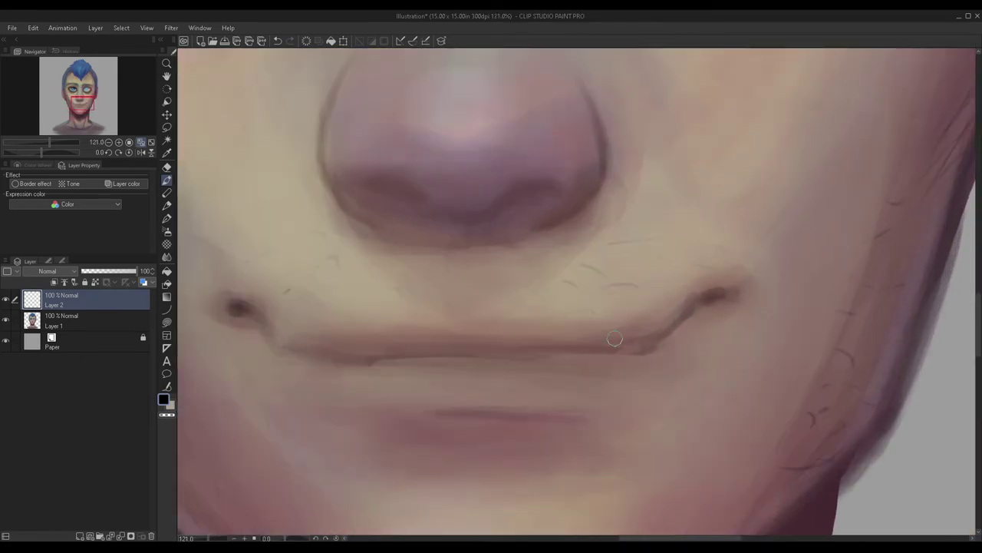
Step: Reduce the opacity of the mouth accent layer and merge it down
{"action": "scroll", "coordinate": [445, 330], "scroll_direction": "down", "scroll_amount": 4}
{"action": "scroll", "coordinate": [409, 319], "scroll_direction": "down", "scroll_amount": 2}
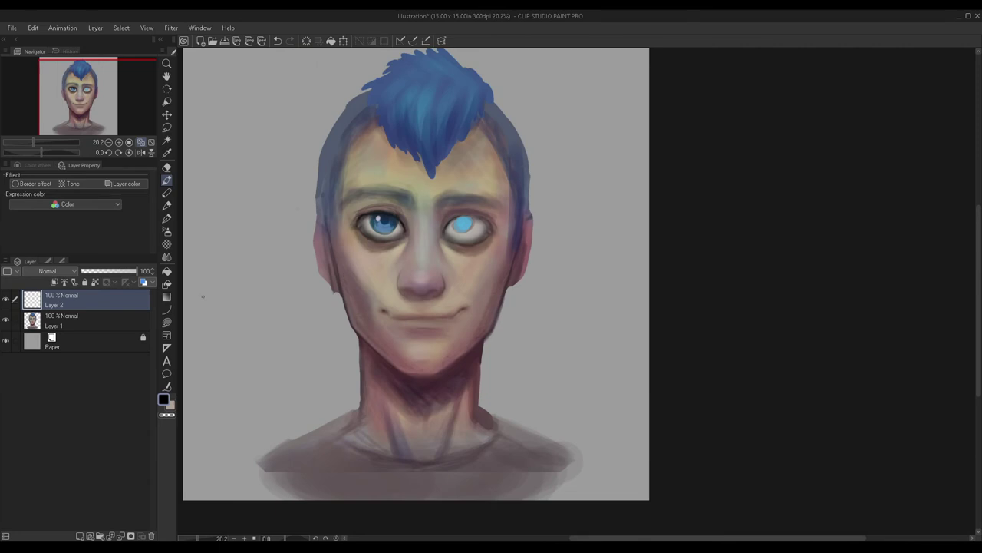
{"action": "left_click", "coordinate": [111, 269]}
{"action": "key", "text": "ctrl+e"}
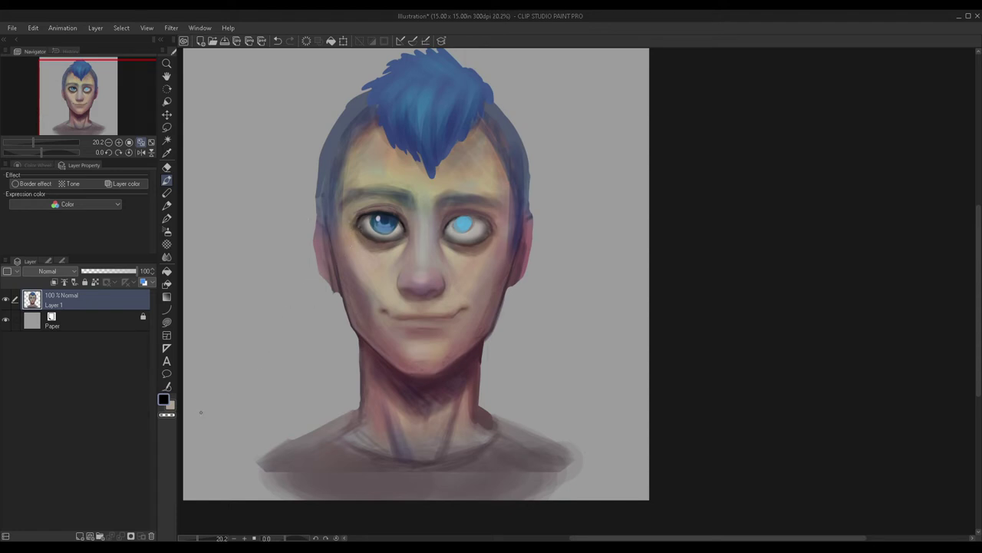
Step: Create a new layer, enlarge the brush, and paint a black pupil in the detailed eye
{"action": "left_click", "coordinate": [79, 535]}
{"action": "scroll", "coordinate": [377, 223], "scroll_direction": "up", "scroll_amount": 4}
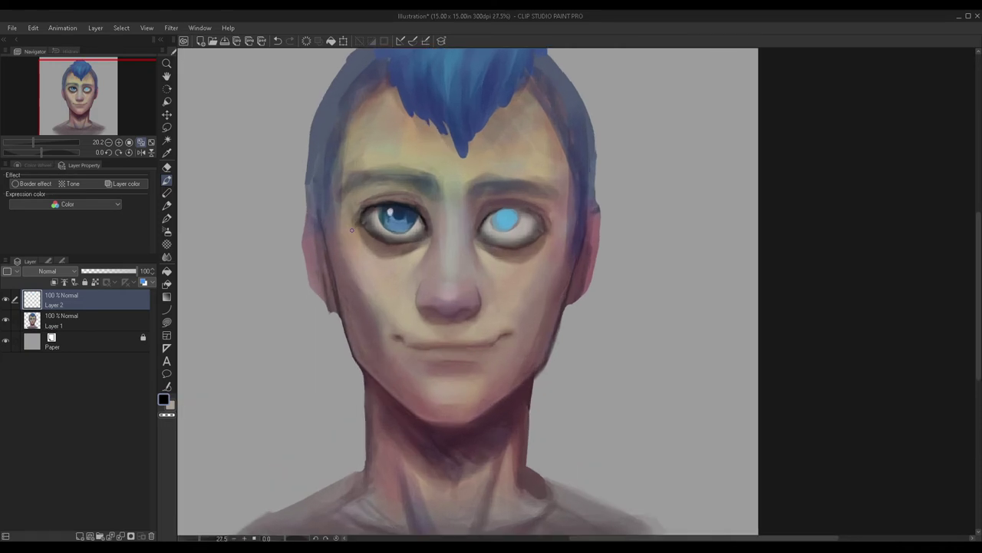
{"action": "scroll", "coordinate": [377, 223], "scroll_direction": "up", "scroll_amount": 2}
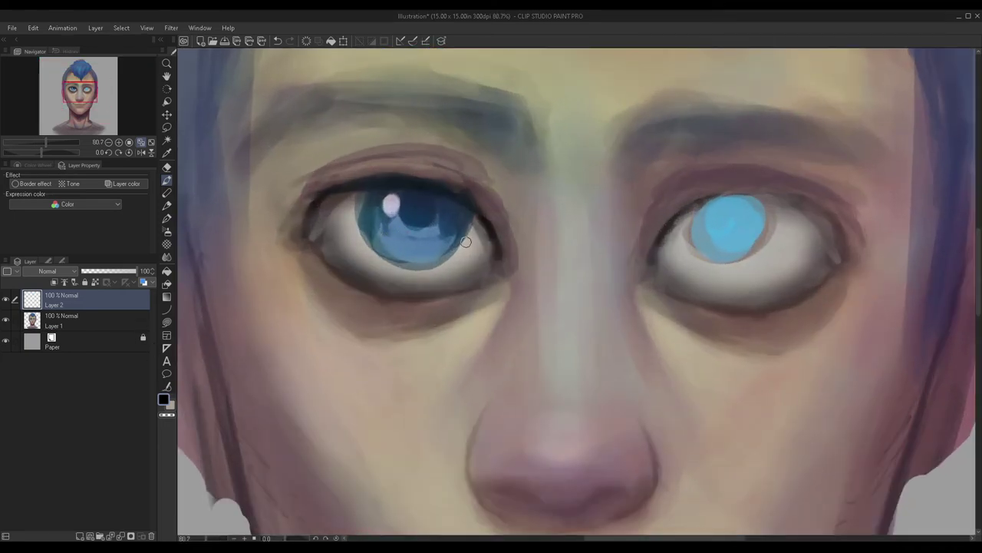
{"action": "key", "text": "bracketright"}
{"action": "key", "text": "bracketright"}
{"action": "key", "text": "bracketright"}
{"action": "key", "text": "bracketright"}
{"action": "left_click_drag", "start_coordinate": [423, 205], "coordinate": [398, 211]}
{"action": "scroll", "coordinate": [383, 164], "scroll_direction": "down", "scroll_amount": 5}
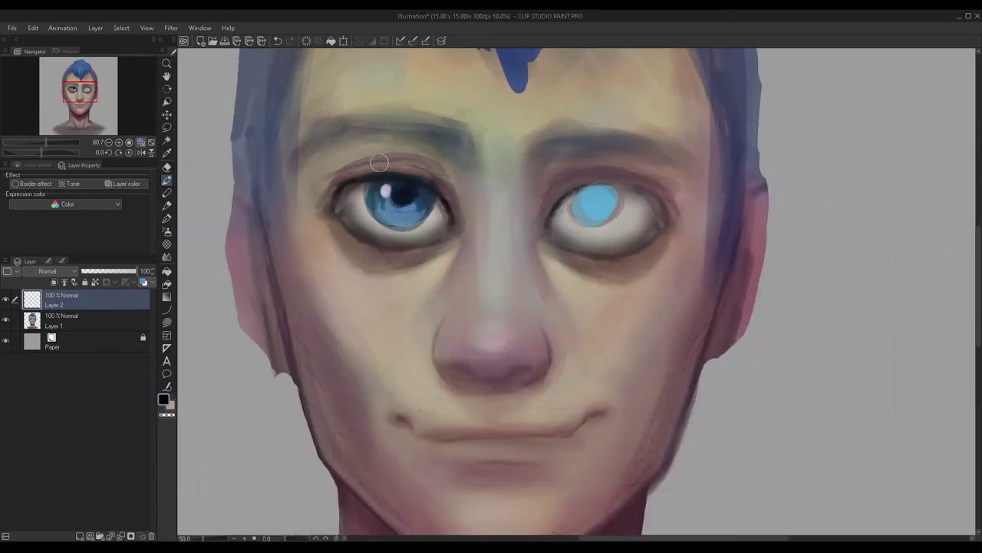
Step: Set the painting colour to white and try highlight strokes around the detailed eye's pupil, undoing the unwanted ones
{"action": "double_click", "coordinate": [160, 400]}
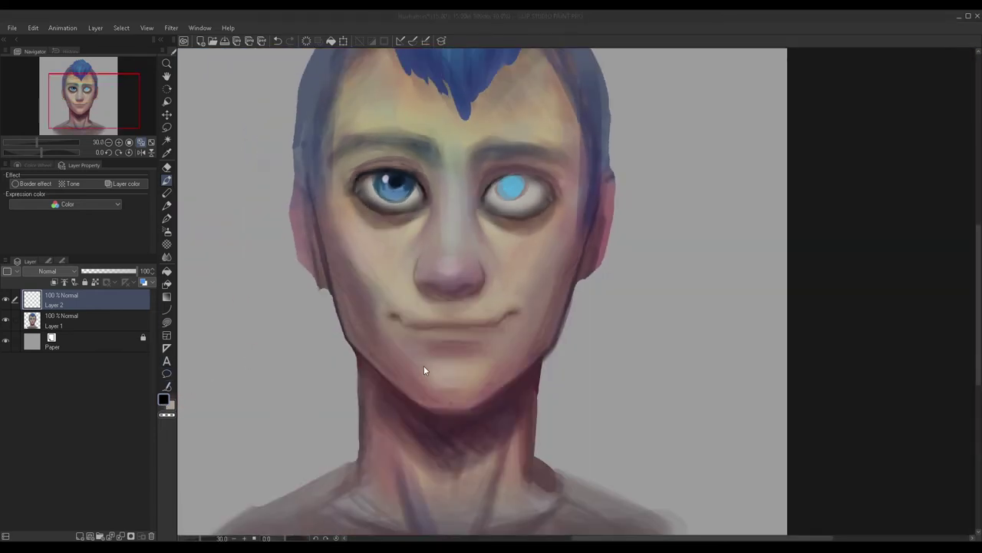
{"action": "key", "text": "Return"}
{"action": "scroll", "coordinate": [392, 193], "scroll_direction": "up", "scroll_amount": 7}
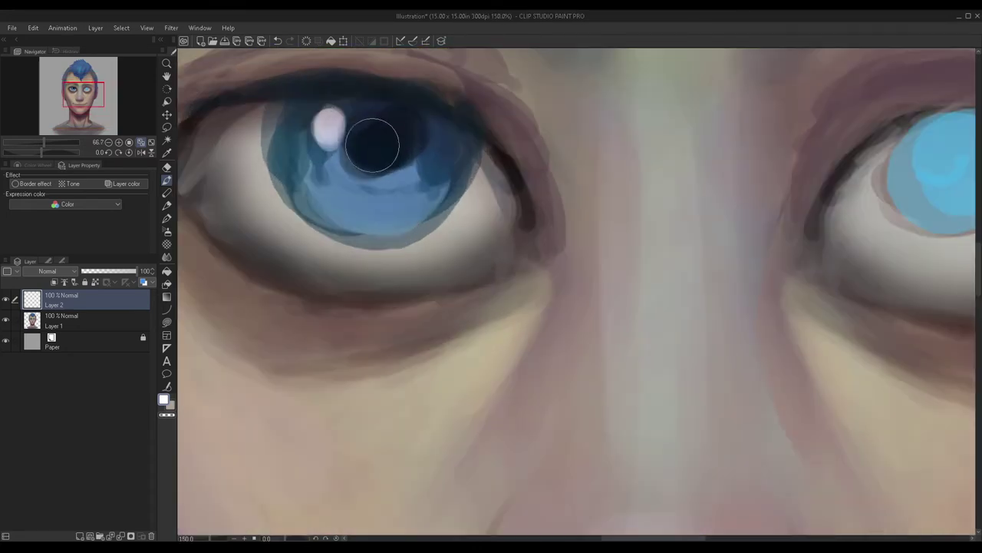
{"action": "mouse_move", "coordinate": [372, 146]}
{"action": "left_mouse_down"}
{"action": "mouse_move", "coordinate": [391, 133]}
{"action": "mouse_move", "coordinate": [376, 128]}
{"action": "mouse_move", "coordinate": [373, 143]}
{"action": "mouse_move", "coordinate": [388, 133]}
{"action": "mouse_move", "coordinate": [379, 142]}
{"action": "mouse_move", "coordinate": [400, 172]}
{"action": "mouse_move", "coordinate": [411, 162]}
{"action": "mouse_move", "coordinate": [377, 149]}
{"action": "left_mouse_up"}
{"action": "key", "text": "ctrl+z"}
{"action": "key", "text": "ctrl+z"}
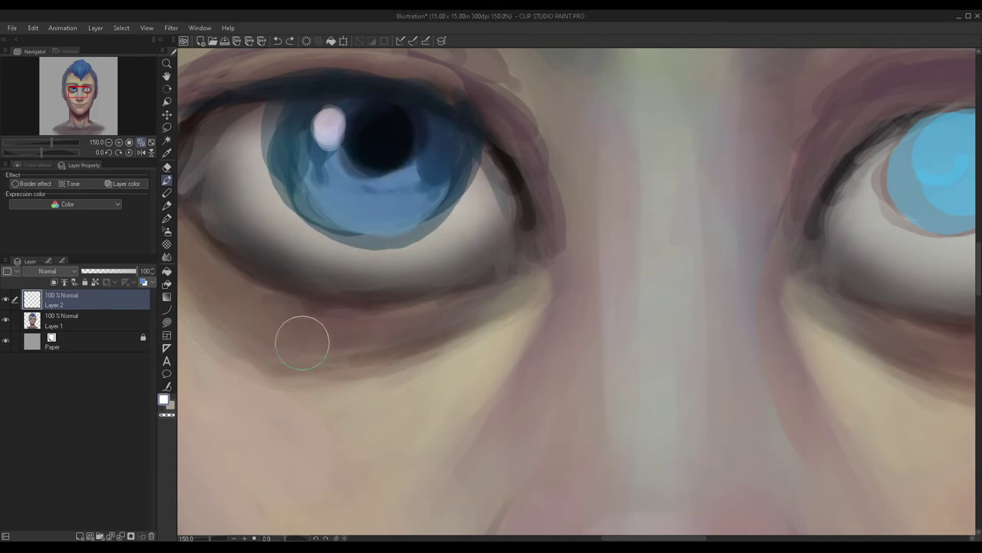
{"action": "mouse_move", "coordinate": [399, 296]}
{"action": "left_mouse_down"}
{"action": "mouse_move", "coordinate": [345, 427]}
{"action": "mouse_move", "coordinate": [430, 268]}
{"action": "left_mouse_up"}
{"action": "key", "text": "ctrl+z"}
{"action": "mouse_move", "coordinate": [368, 132]}
{"action": "left_mouse_down"}
{"action": "mouse_move", "coordinate": [377, 146]}
{"action": "mouse_move", "coordinate": [389, 115]}
{"action": "left_mouse_up"}
{"action": "scroll", "coordinate": [376, 248], "scroll_direction": "down", "scroll_amount": 2}
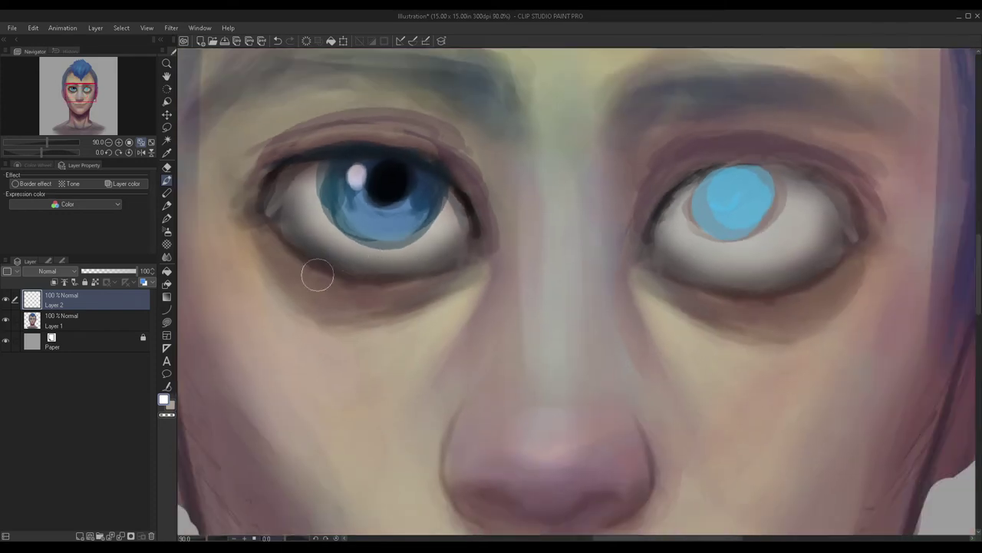
Step: Compare the portrait with and without the pupil layer, lower its opacity to 42%, and merge it down
{"action": "scroll", "coordinate": [336, 265], "scroll_direction": "down", "scroll_amount": 2}
{"action": "left_click", "coordinate": [5, 299]}
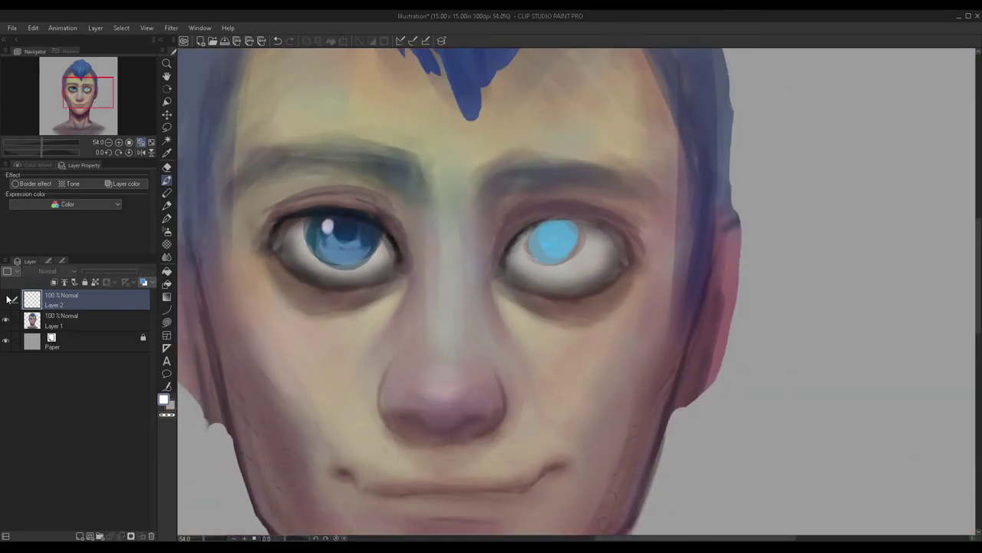
{"action": "left_click", "coordinate": [6, 300]}
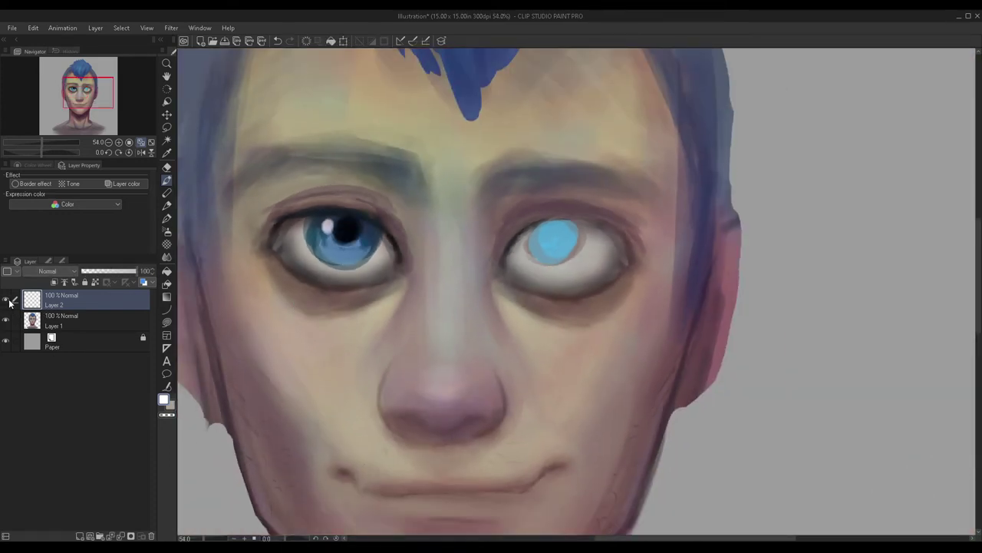
{"action": "scroll", "coordinate": [315, 246], "scroll_direction": "down", "scroll_amount": 5}
{"action": "left_click_drag", "start_coordinate": [115, 271], "coordinate": [104, 271]}
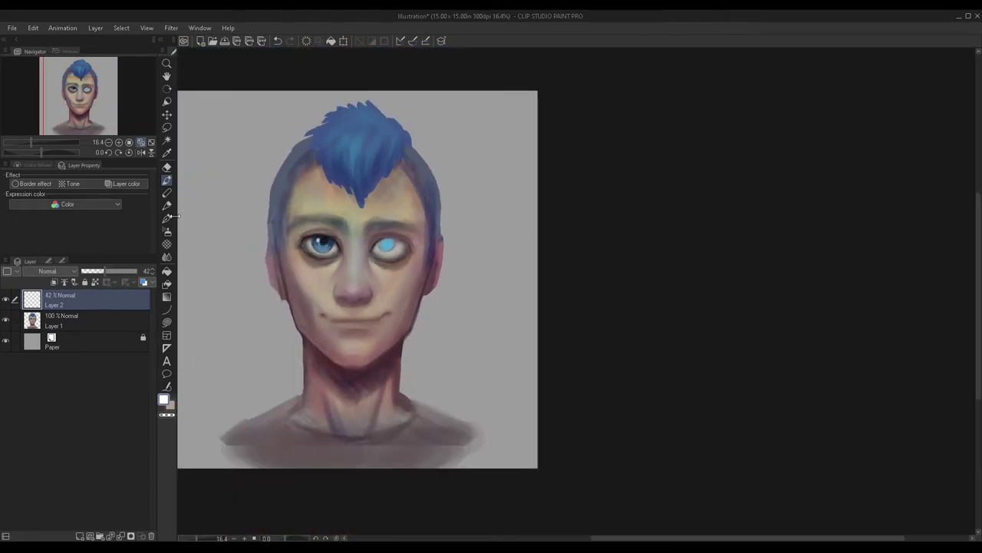
{"action": "key", "text": "ctrl+e"}
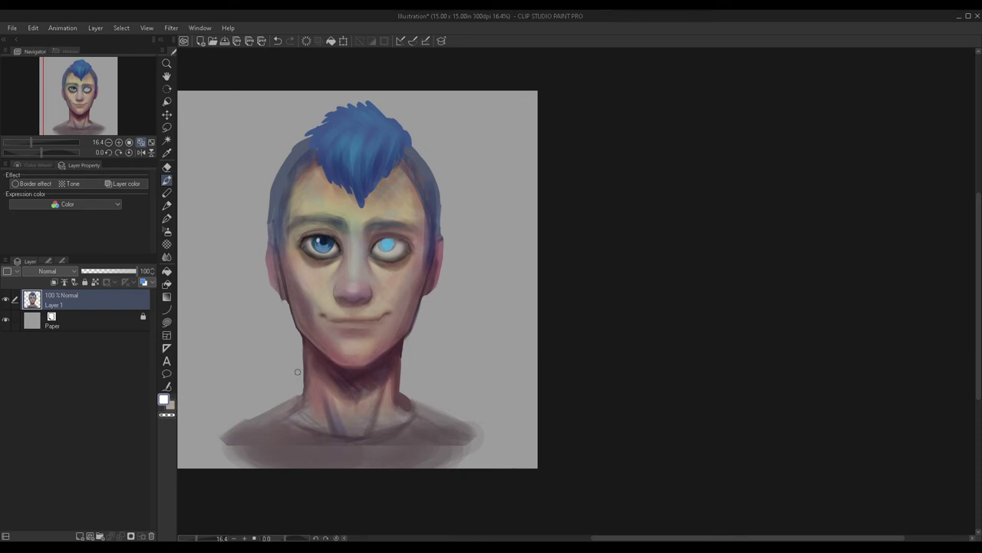
Step: Create a new layer and paint soft white highlight strokes through the middle of the blue hair
{"action": "left_click", "coordinate": [129, 535]}
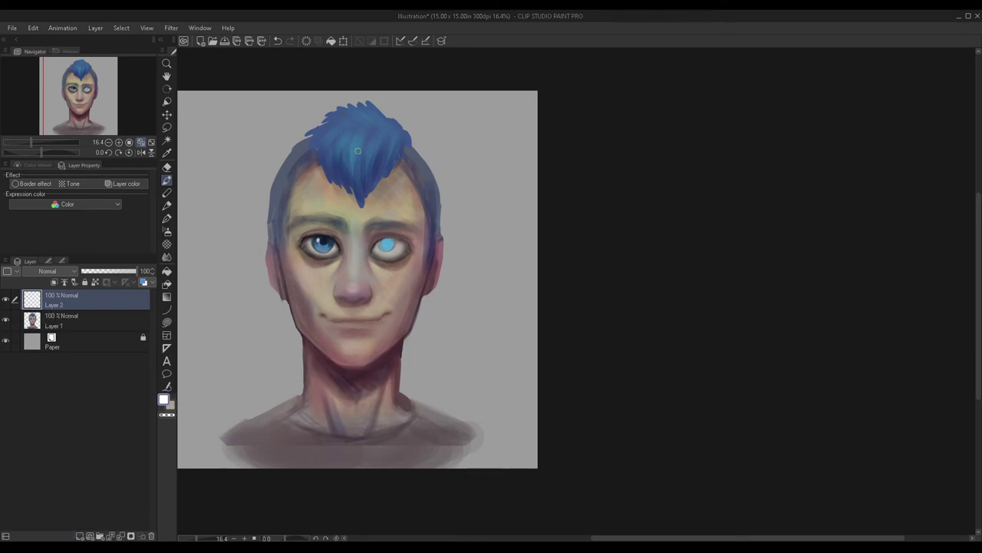
{"action": "key", "text": "ctrl+z"}
{"action": "mouse_move", "coordinate": [357, 167]}
{"action": "left_mouse_down"}
{"action": "mouse_move", "coordinate": [361, 134]}
{"action": "mouse_move", "coordinate": [367, 160]}
{"action": "mouse_move", "coordinate": [385, 136]}
{"action": "mouse_move", "coordinate": [380, 165]}
{"action": "left_mouse_up"}
{"action": "mouse_move", "coordinate": [360, 131]}
{"action": "left_mouse_down"}
{"action": "mouse_move", "coordinate": [336, 165]}
{"action": "mouse_move", "coordinate": [371, 130]}
{"action": "mouse_move", "coordinate": [357, 176]}
{"action": "left_mouse_up"}
{"action": "left_click_drag", "start_coordinate": [354, 120], "coordinate": [333, 130]}
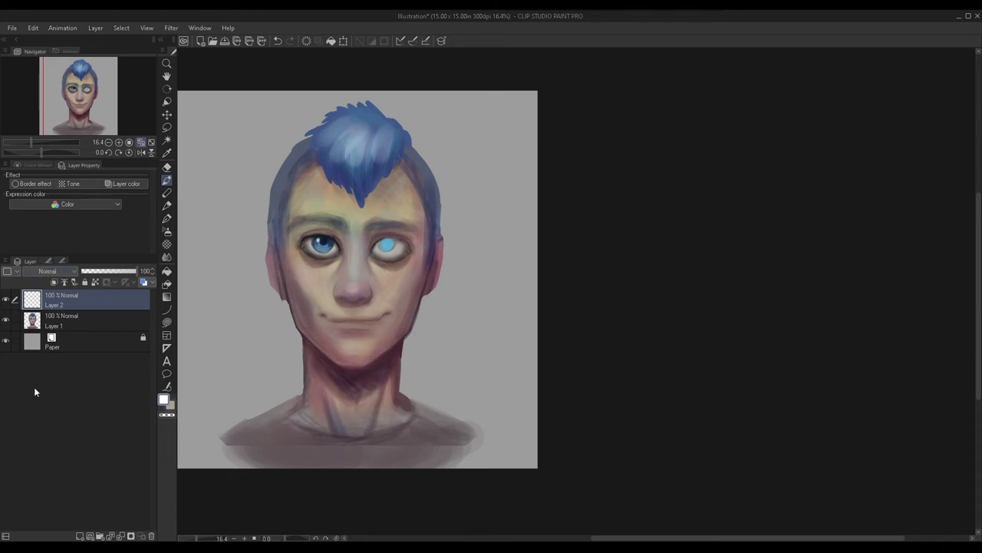
Step: Set the hair highlight layer to Overlay at 34% opacity and merge it down
{"action": "left_click_drag", "start_coordinate": [128, 271], "coordinate": [110, 272]}
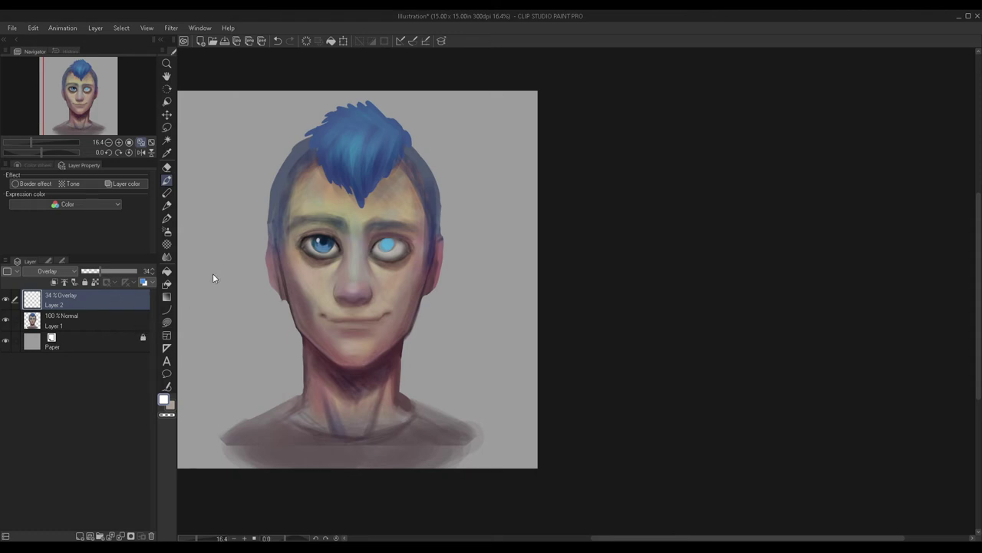
{"action": "key", "text": "ctrl+e"}
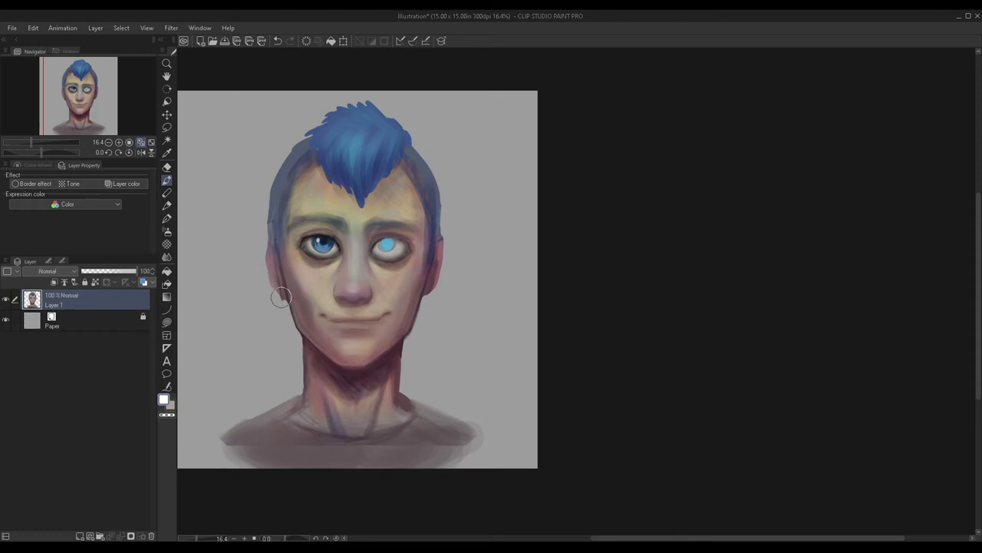
Step: Create a new layer and sample a muted skin tone from the cheek below the detailed eye
{"action": "scroll", "coordinate": [250, 346], "scroll_direction": "up", "scroll_amount": 3}
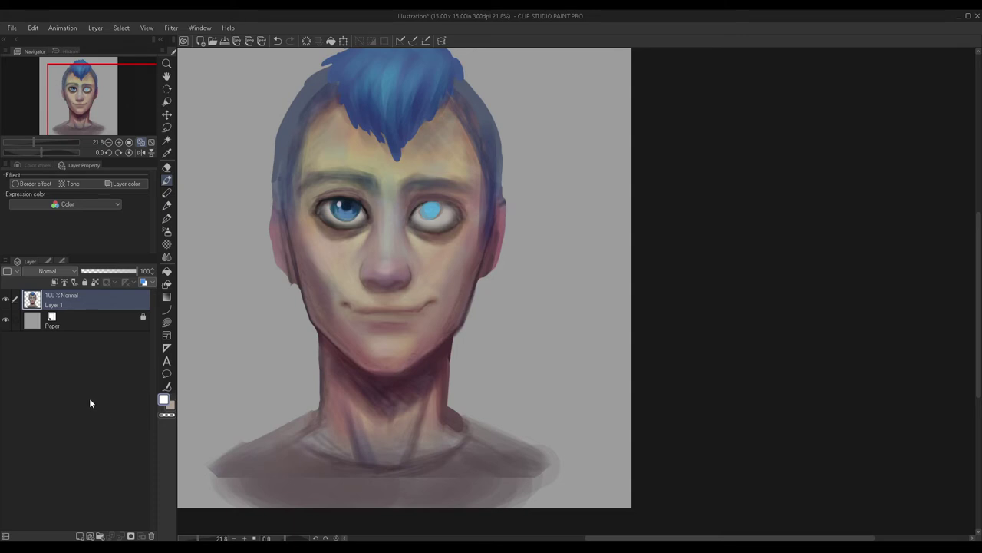
{"action": "left_click", "coordinate": [80, 536]}
{"action": "scroll", "coordinate": [254, 317], "scroll_direction": "down", "scroll_amount": 3}
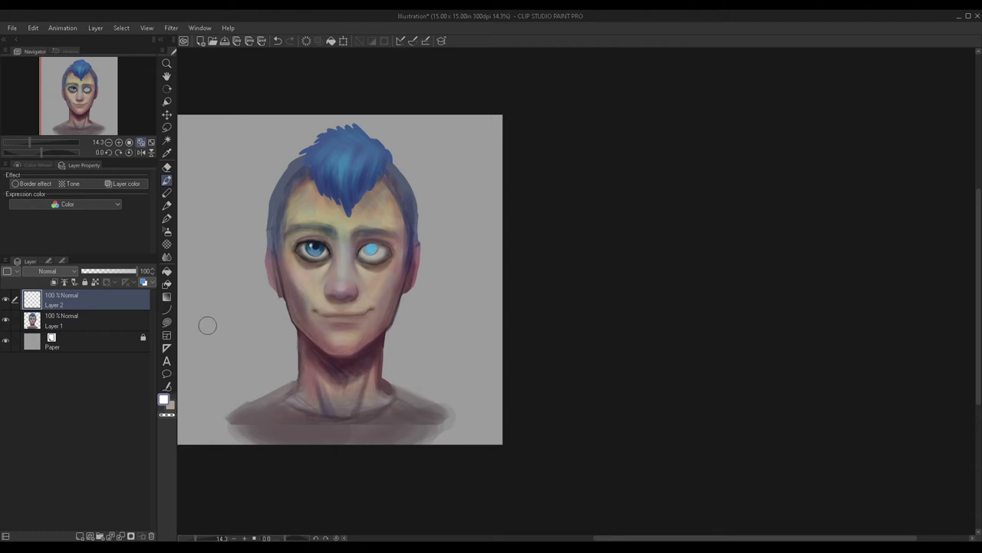
{"action": "scroll", "coordinate": [320, 290], "scroll_direction": "up", "scroll_amount": 2}
{"action": "scroll", "coordinate": [346, 382], "scroll_direction": "up", "scroll_amount": 2}
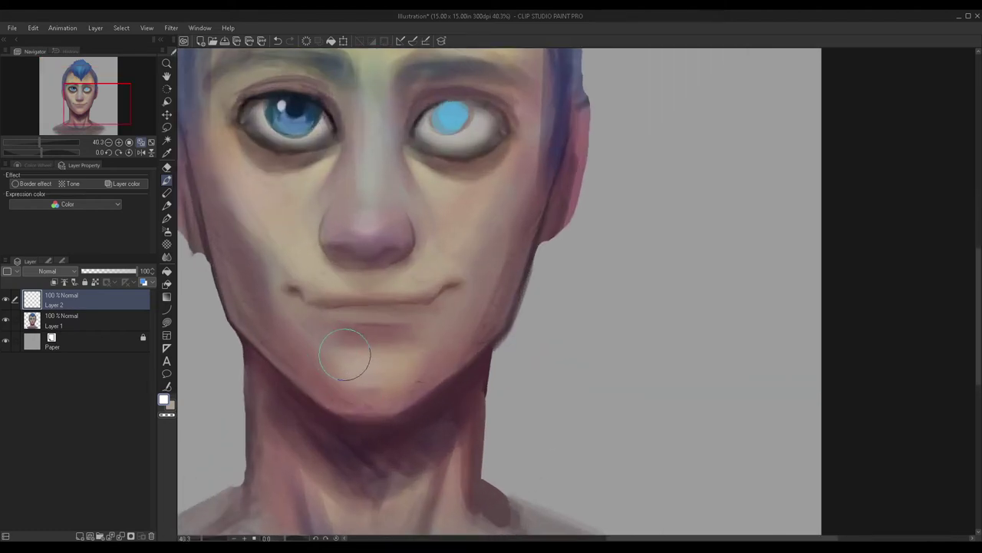
{"action": "left_click", "coordinate": [253, 222], "text": "alt"}
{"action": "scroll", "coordinate": [324, 335], "scroll_direction": "up", "scroll_amount": 2}
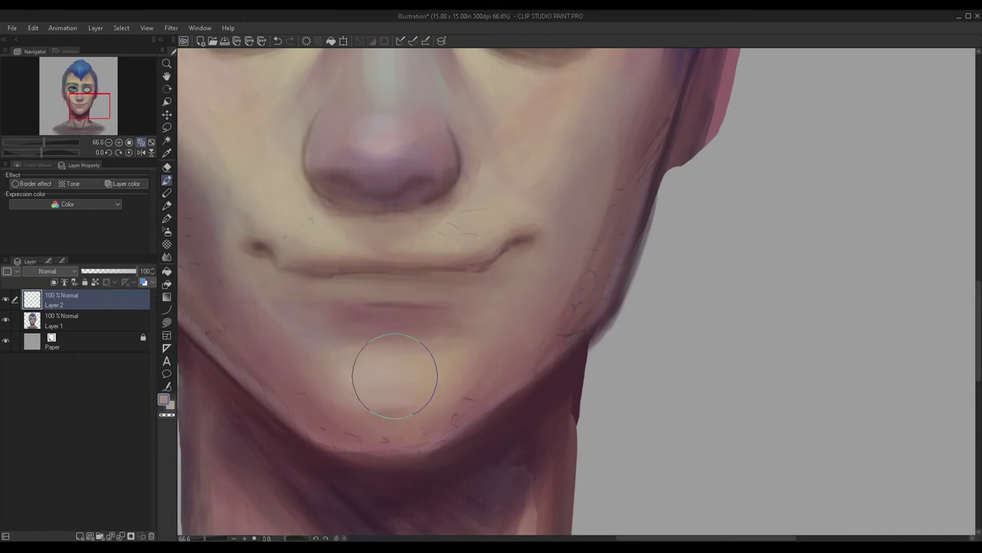
{"action": "scroll", "coordinate": [417, 362], "scroll_direction": "down", "scroll_amount": 4}
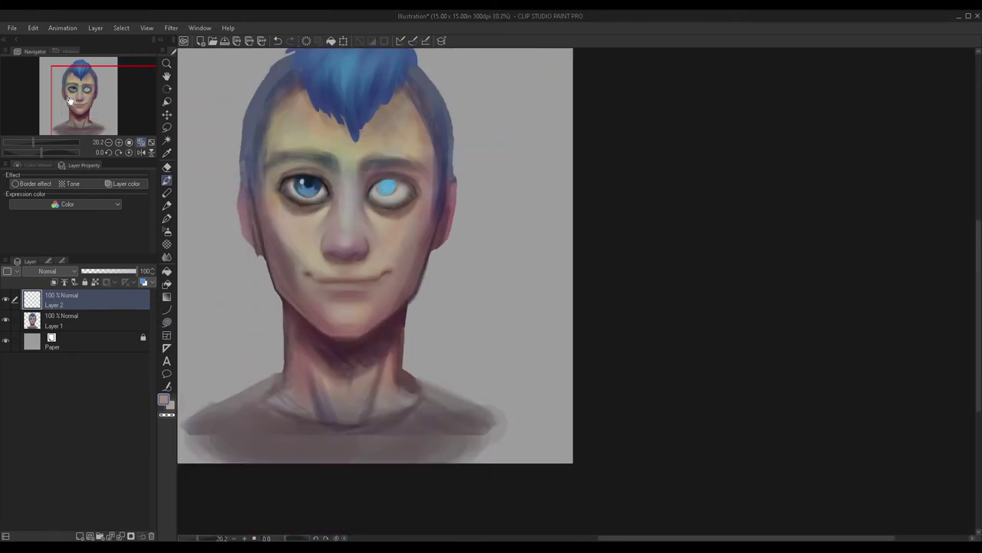
{"action": "left_click_drag", "start_coordinate": [83, 93], "coordinate": [63, 81]}
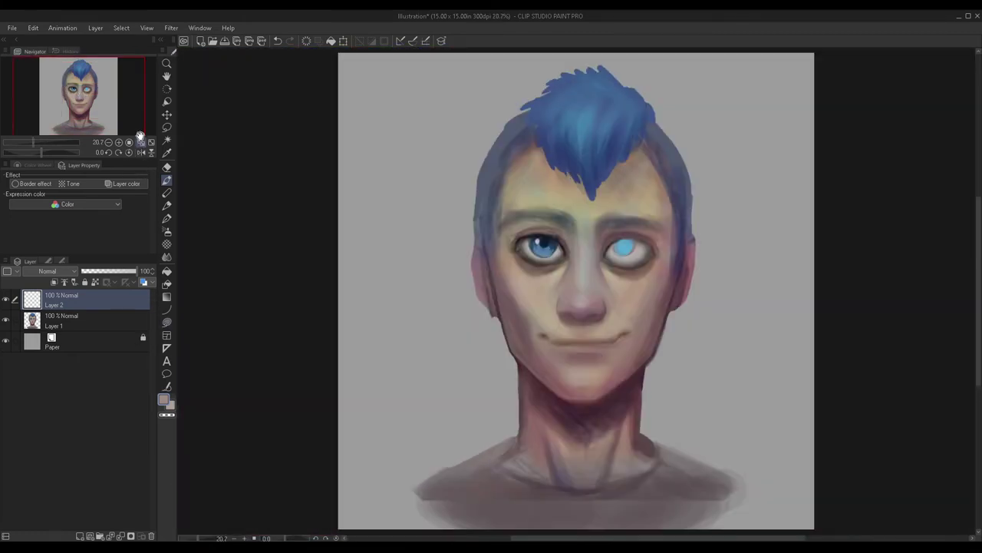
{"action": "left_click", "coordinate": [140, 142]}
{"action": "scroll", "coordinate": [791, 80], "scroll_direction": "down", "scroll_amount": 2}
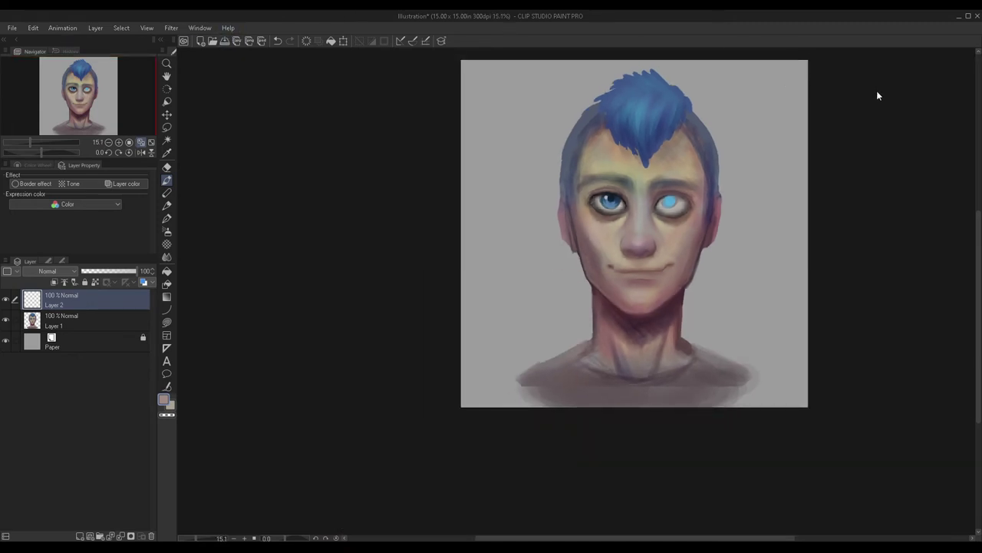
{"action": "left_click", "coordinate": [140, 143]}
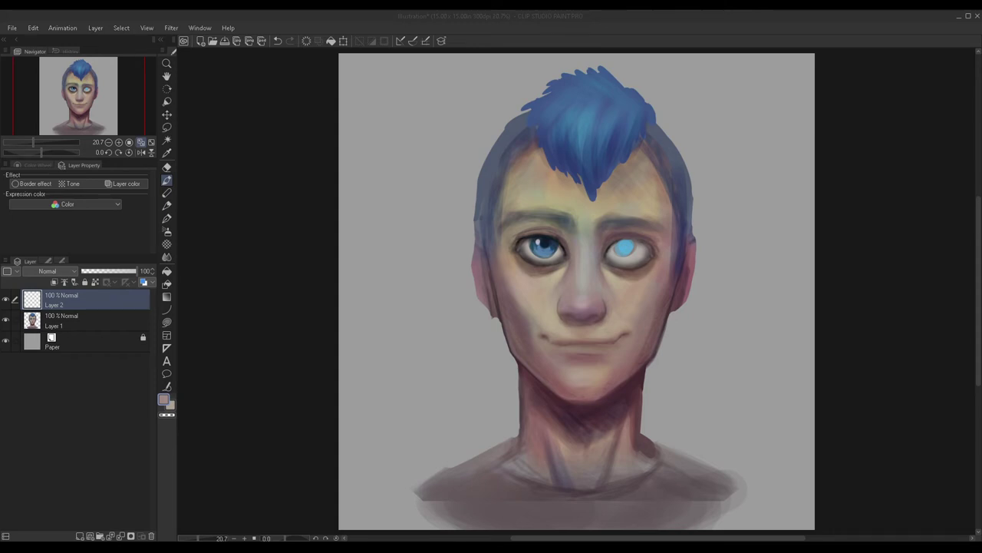
{"action": "left_click", "coordinate": [103, 303]}
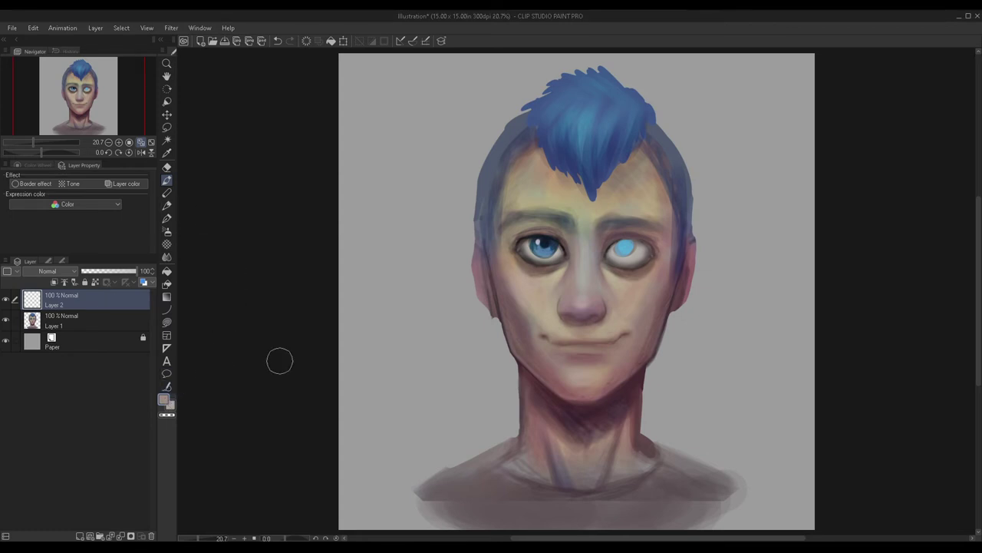
Step: Pick an orange-red colour and paint a U-shaped glaze along both sides and the underside of the nose
{"action": "left_click", "coordinate": [163, 399]}
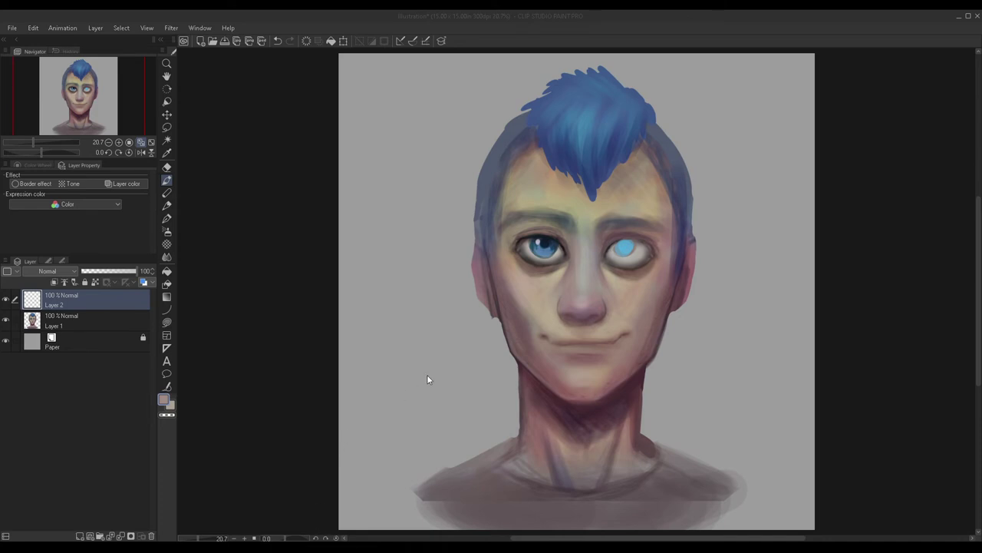
{"action": "key", "text": "Return"}
{"action": "scroll", "coordinate": [611, 307], "scroll_direction": "up", "scroll_amount": 4}
{"action": "key", "text": "bracketleft"}
{"action": "key", "text": "bracketleft"}
{"action": "key", "text": "bracketleft"}
{"action": "key", "text": "bracketleft"}
{"action": "key", "text": "bracketleft"}
{"action": "key", "text": "bracketleft"}
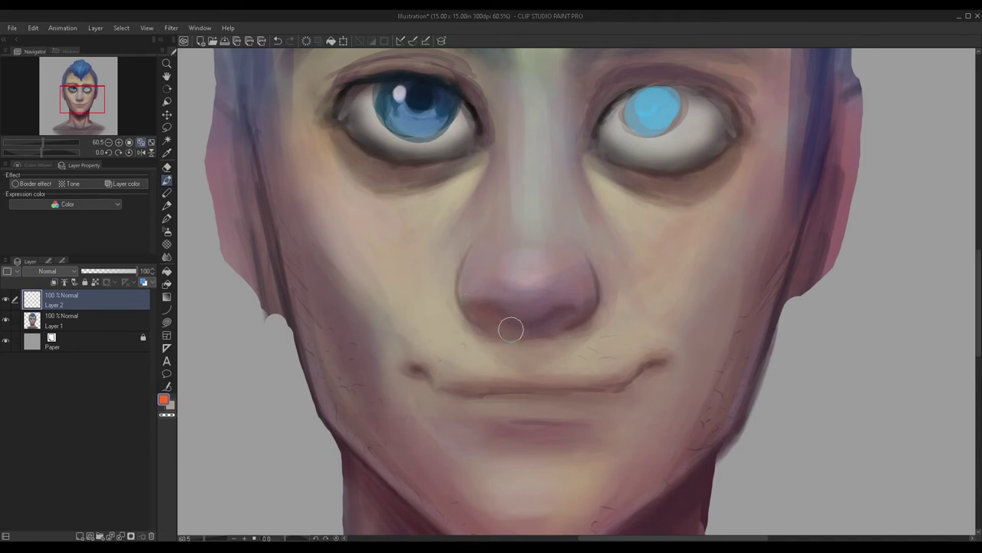
{"action": "left_click_drag", "start_coordinate": [476, 306], "coordinate": [535, 335]}
{"action": "left_click_drag", "start_coordinate": [474, 303], "coordinate": [495, 235]}
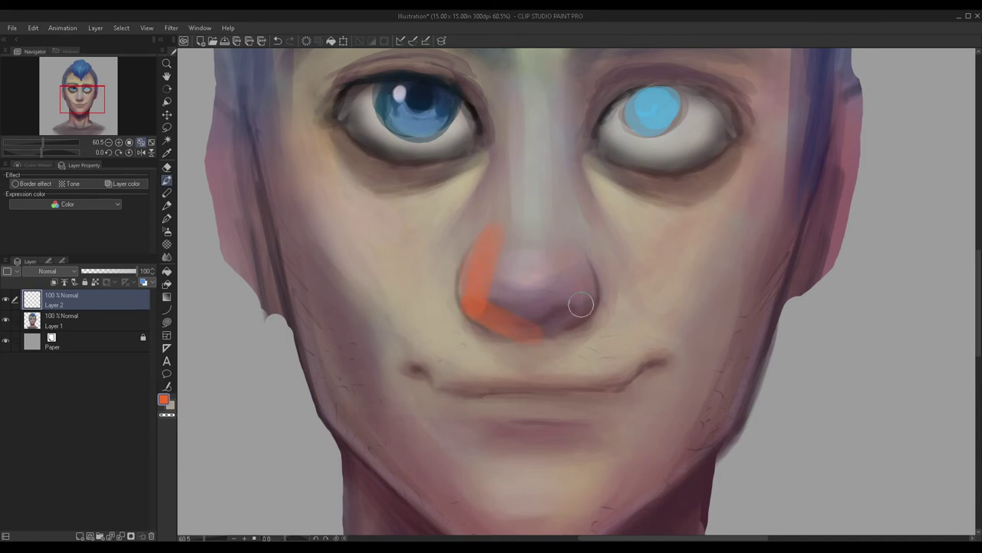
{"action": "left_click_drag", "start_coordinate": [581, 304], "coordinate": [541, 328]}
{"action": "left_click_drag", "start_coordinate": [588, 308], "coordinate": [568, 236]}
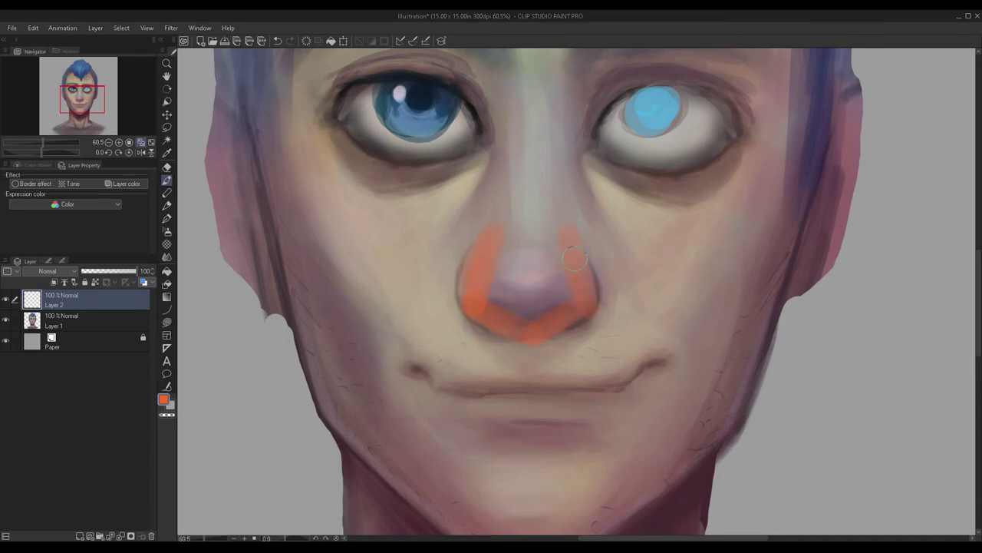
{"action": "mouse_move", "coordinate": [579, 304]}
{"action": "left_mouse_down"}
{"action": "mouse_move", "coordinate": [534, 329]}
{"action": "mouse_move", "coordinate": [582, 296]}
{"action": "mouse_move", "coordinate": [498, 312]}
{"action": "mouse_move", "coordinate": [521, 327]}
{"action": "mouse_move", "coordinate": [469, 290]}
{"action": "mouse_move", "coordinate": [478, 294]}
{"action": "mouse_move", "coordinate": [504, 218]}
{"action": "mouse_move", "coordinate": [475, 313]}
{"action": "mouse_move", "coordinate": [525, 329]}
{"action": "mouse_move", "coordinate": [488, 303]}
{"action": "left_mouse_up"}
{"action": "key", "text": "bracketright"}
{"action": "key", "text": "bracketright"}
{"action": "key", "text": "bracketright"}
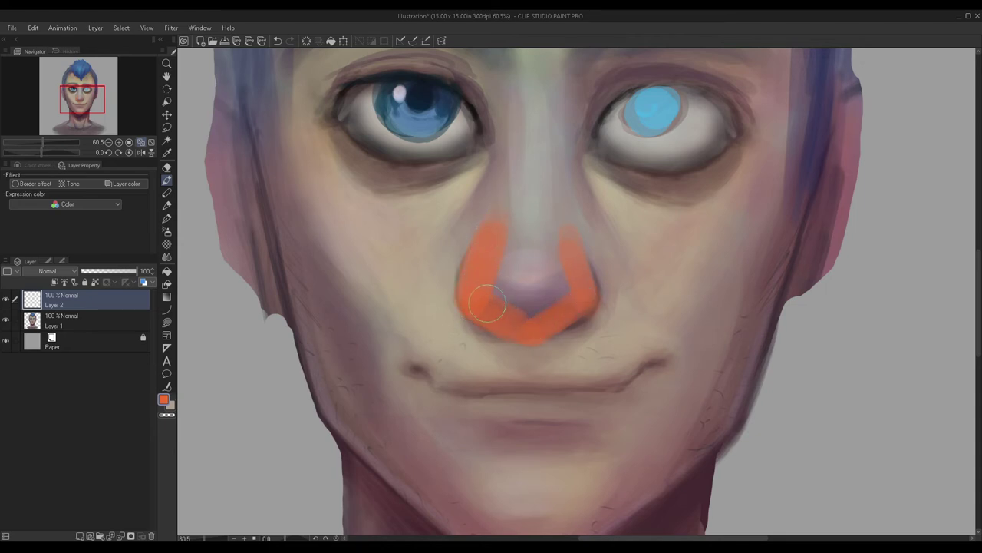
Step: Set the orange nose glaze layer to Multiply at 17% opacity and merge it down
{"action": "scroll", "coordinate": [426, 226], "scroll_direction": "down", "scroll_amount": 2}
{"action": "left_click", "coordinate": [38, 274]}
{"action": "left_click", "coordinate": [34, 302]}
{"action": "mouse_move", "coordinate": [100, 270]}
{"action": "left_mouse_down"}
{"action": "mouse_move", "coordinate": [76, 270]}
{"action": "mouse_move", "coordinate": [92, 270]}
{"action": "left_mouse_up"}
{"action": "scroll", "coordinate": [343, 212], "scroll_direction": "down", "scroll_amount": 2}
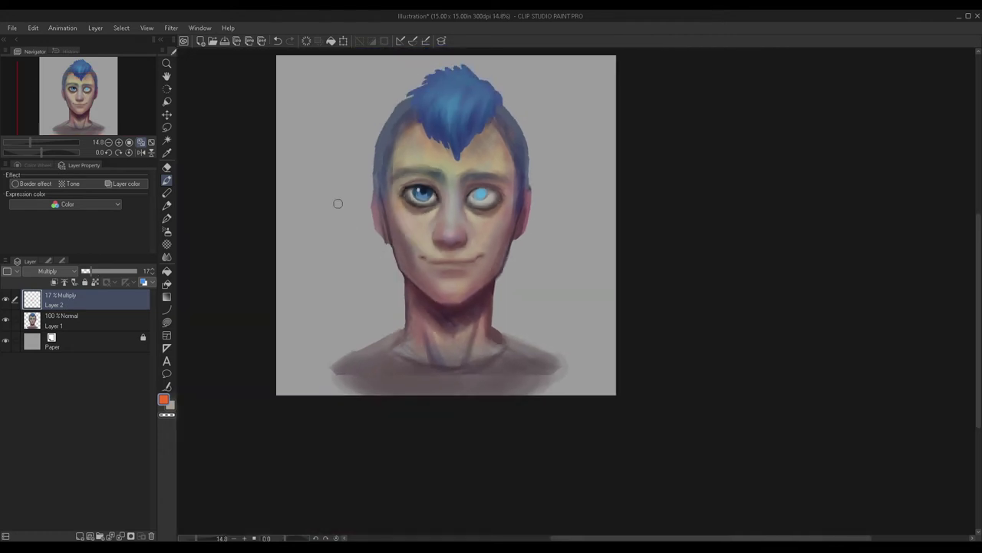
{"action": "scroll", "coordinate": [349, 201], "scroll_direction": "up", "scroll_amount": 2}
{"action": "left_click_drag", "start_coordinate": [99, 96], "coordinate": [104, 95]}
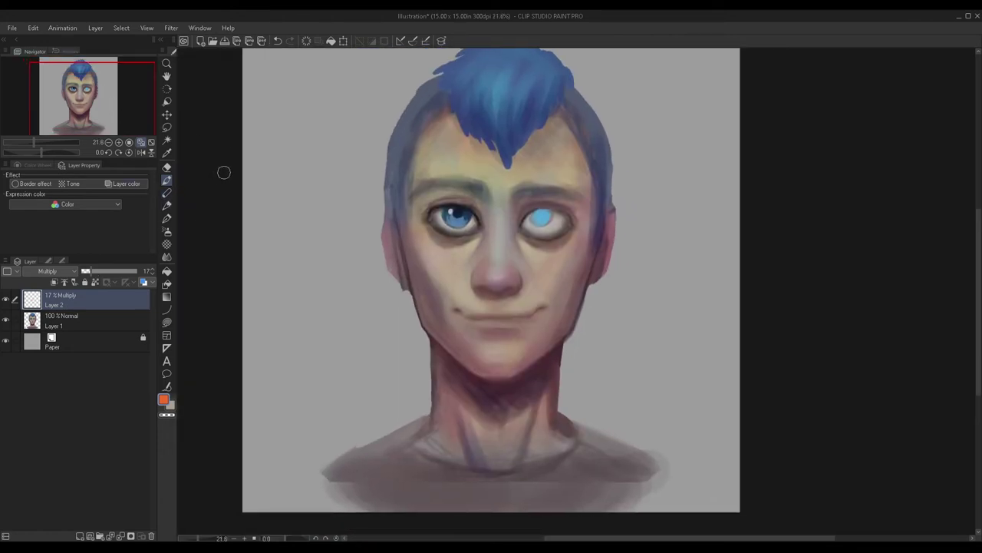
{"action": "key", "text": "ctrl+e"}
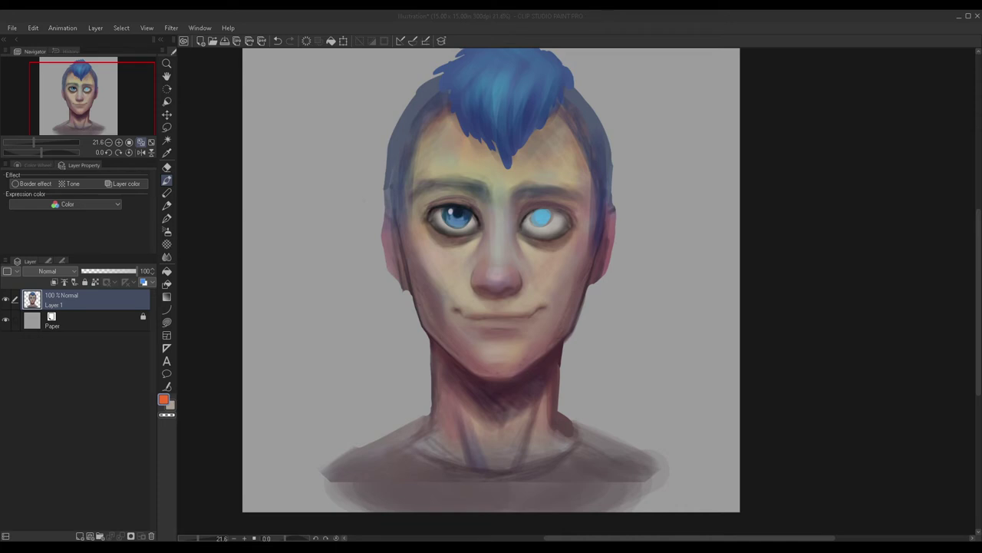
Step: Create a new layer clipped to the portrait layer and pick a light peach paint colour
{"action": "left_click", "coordinate": [79, 536]}
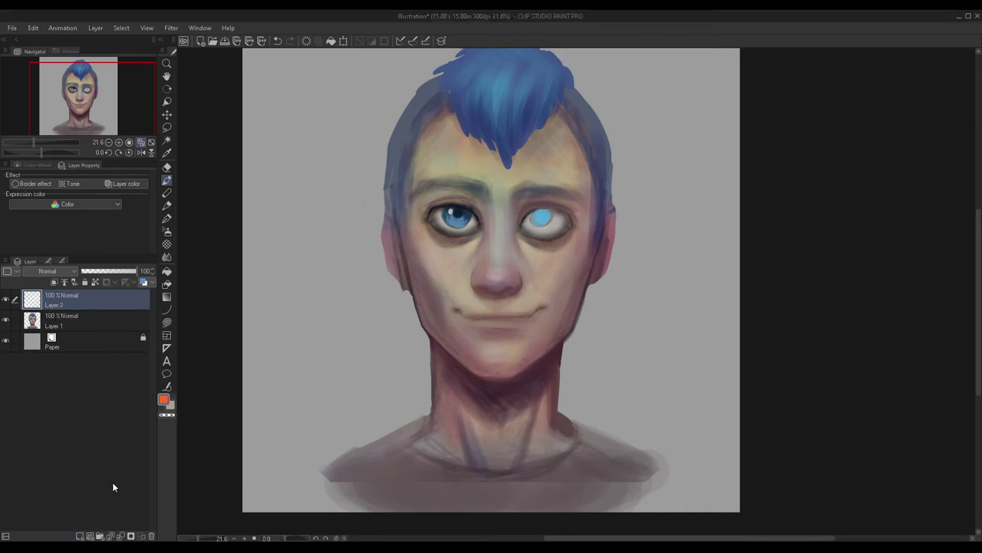
{"action": "double_click", "coordinate": [165, 399]}
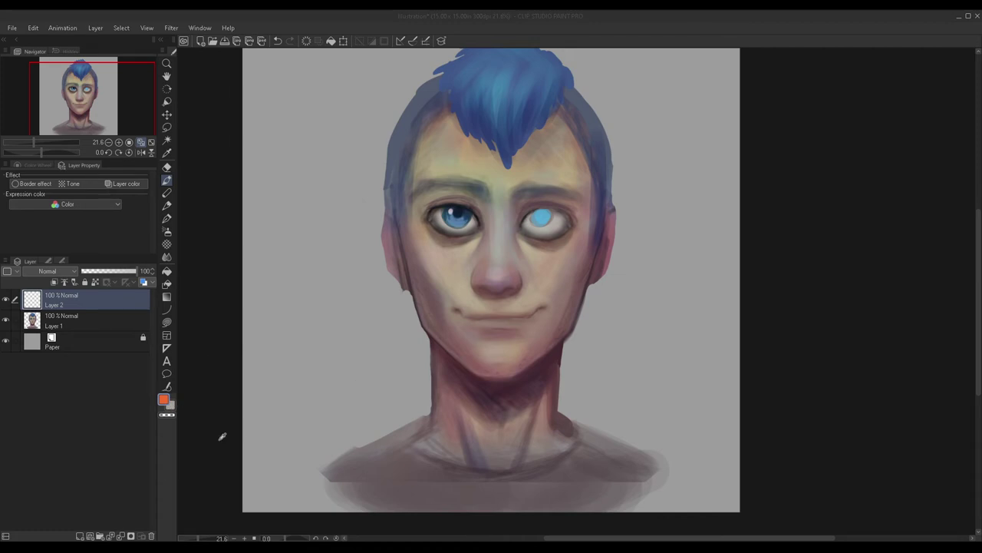
{"action": "left_click", "coordinate": [397, 371]}
{"action": "left_click", "coordinate": [54, 281]}
Step: Paint light peach strokes down the outer cheeks and jaw on both sides of the face
{"action": "scroll", "coordinate": [432, 317], "scroll_direction": "up", "scroll_amount": 2}
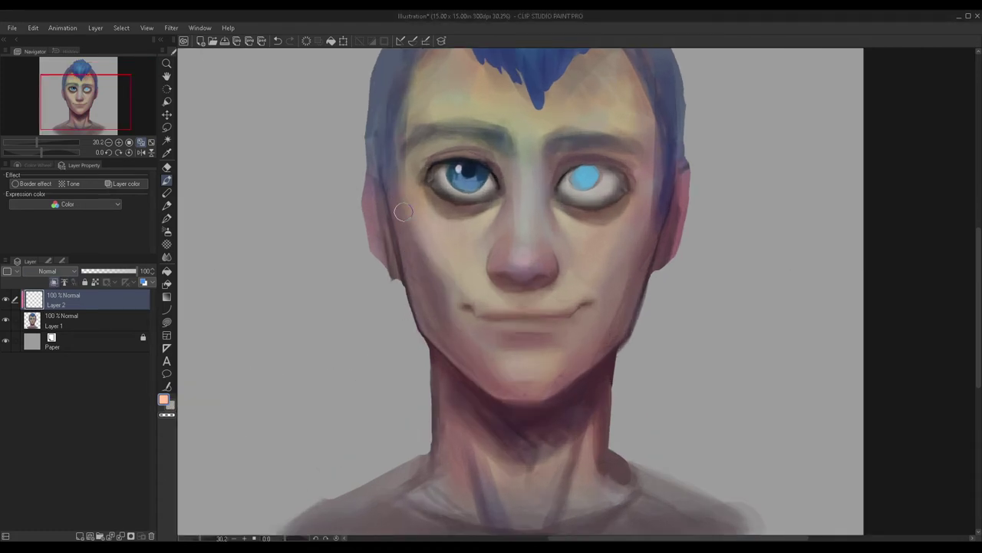
{"action": "left_click_drag", "start_coordinate": [403, 234], "coordinate": [430, 326]}
{"action": "left_click_drag", "start_coordinate": [409, 265], "coordinate": [445, 346]}
{"action": "left_click_drag", "start_coordinate": [399, 224], "coordinate": [453, 346]}
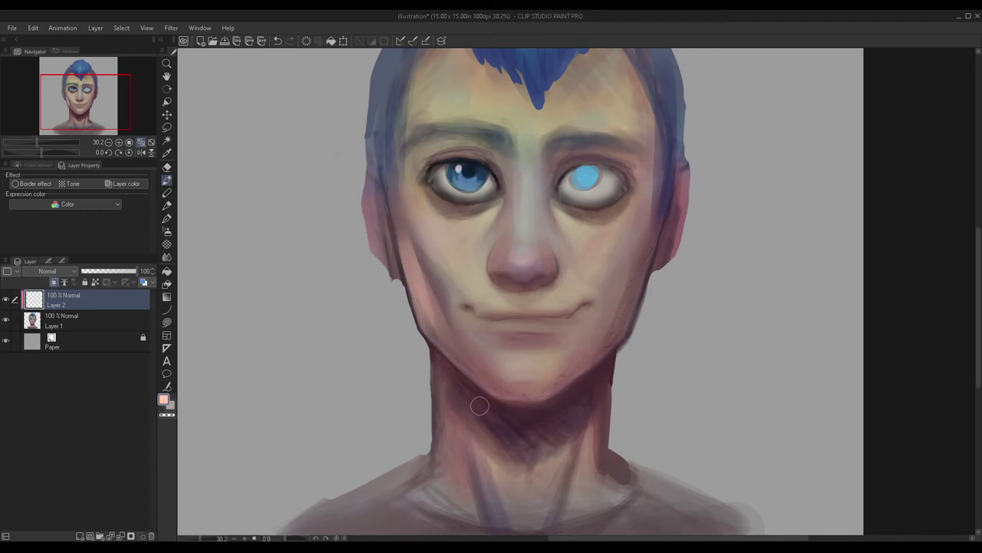
{"action": "mouse_move", "coordinate": [641, 267]}
{"action": "left_mouse_down"}
{"action": "mouse_move", "coordinate": [628, 316]}
{"action": "mouse_move", "coordinate": [650, 239]}
{"action": "mouse_move", "coordinate": [601, 370]}
{"action": "mouse_move", "coordinate": [642, 237]}
{"action": "mouse_move", "coordinate": [601, 349]}
{"action": "left_mouse_up"}
Step: Lower the opacity of the peach cheek layer to 43%
{"action": "key", "text": "ctrl+0"}
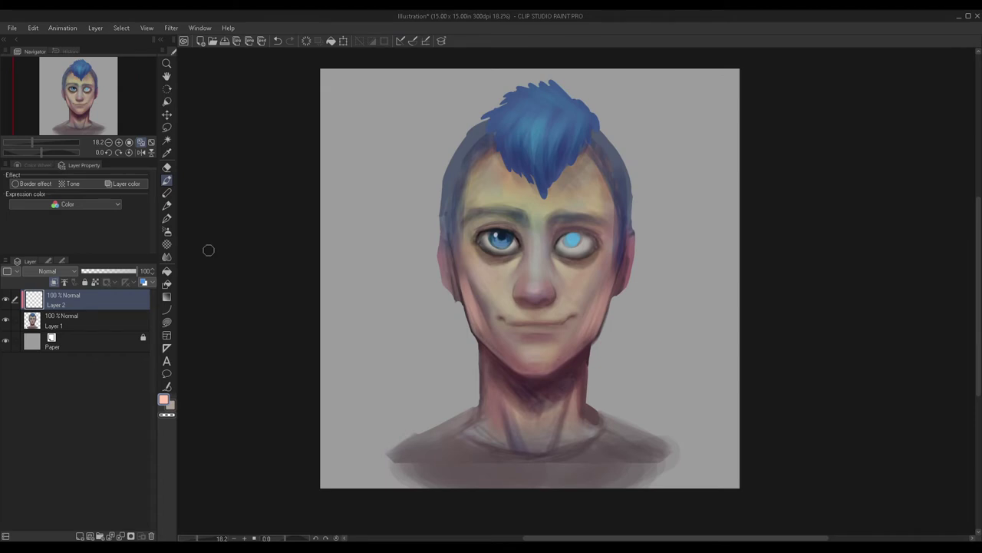
{"action": "left_click", "coordinate": [99, 273]}
{"action": "left_click_drag", "start_coordinate": [98, 272], "coordinate": [126, 273]}
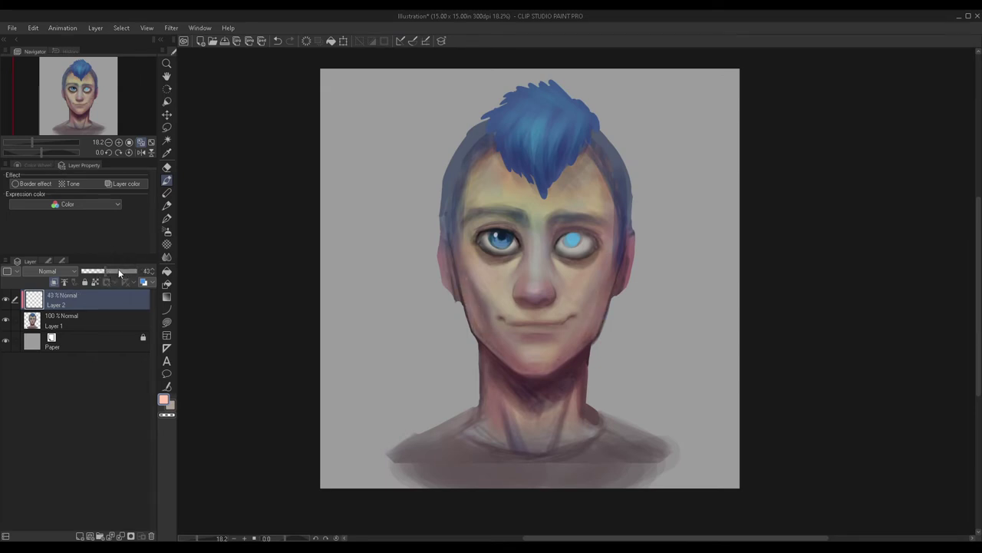
Step: Create another new layer, shrink the brush and pick a very dark red for the nostrils
{"action": "left_click", "coordinate": [80, 536]}
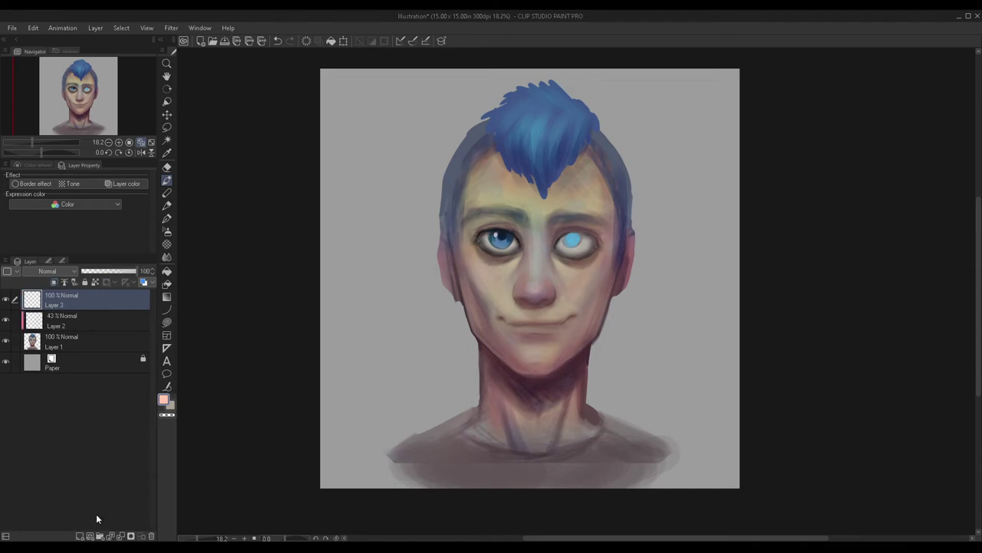
{"action": "scroll", "coordinate": [534, 292], "scroll_direction": "up", "scroll_amount": 3}
{"action": "scroll", "coordinate": [549, 348], "scroll_direction": "up", "scroll_amount": 4}
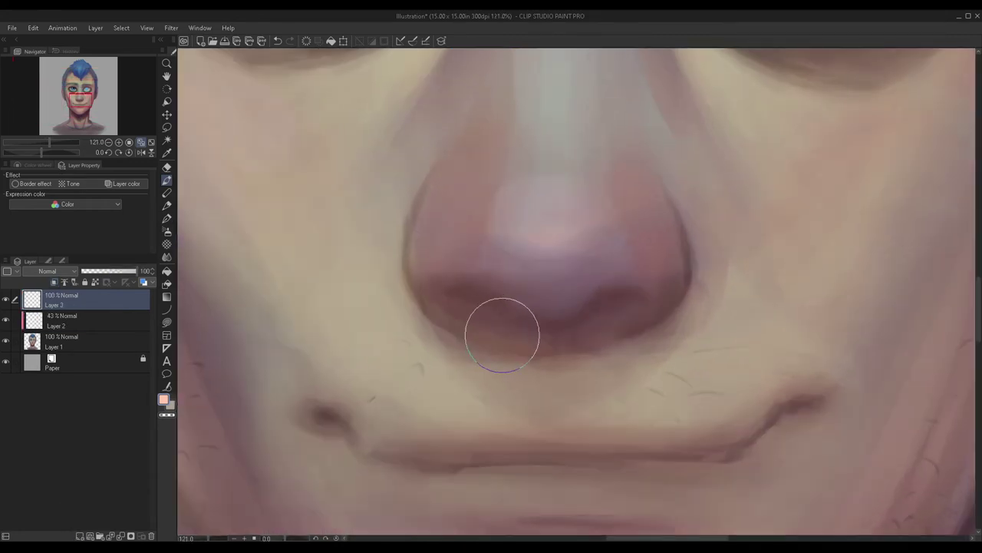
{"action": "key", "text": "["}
{"action": "key", "text": "["}
{"action": "key", "text": "["}
{"action": "key", "text": "["}
{"action": "key", "text": "["}
{"action": "key", "text": "["}
{"action": "key", "text": "["}
{"action": "key", "text": "["}
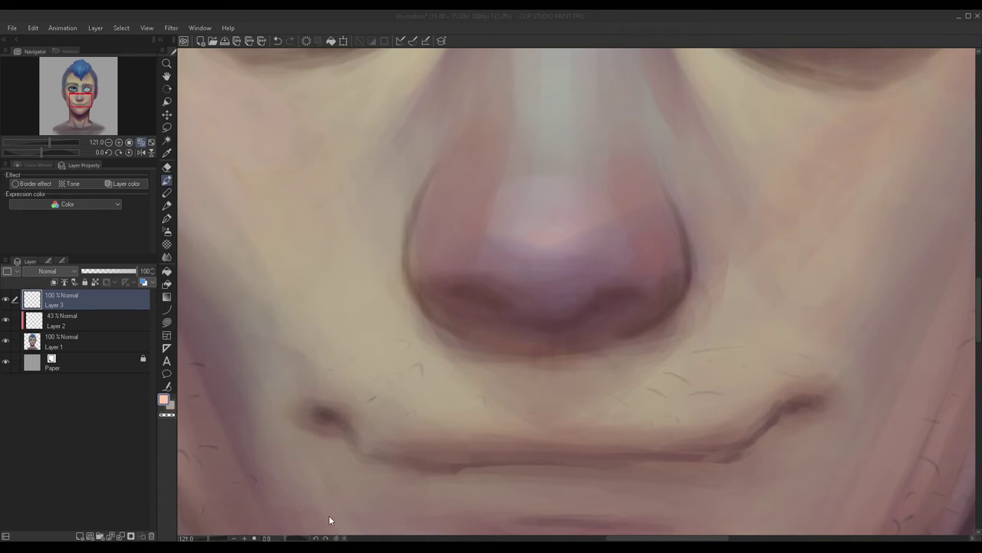
{"action": "left_click", "coordinate": [409, 378]}
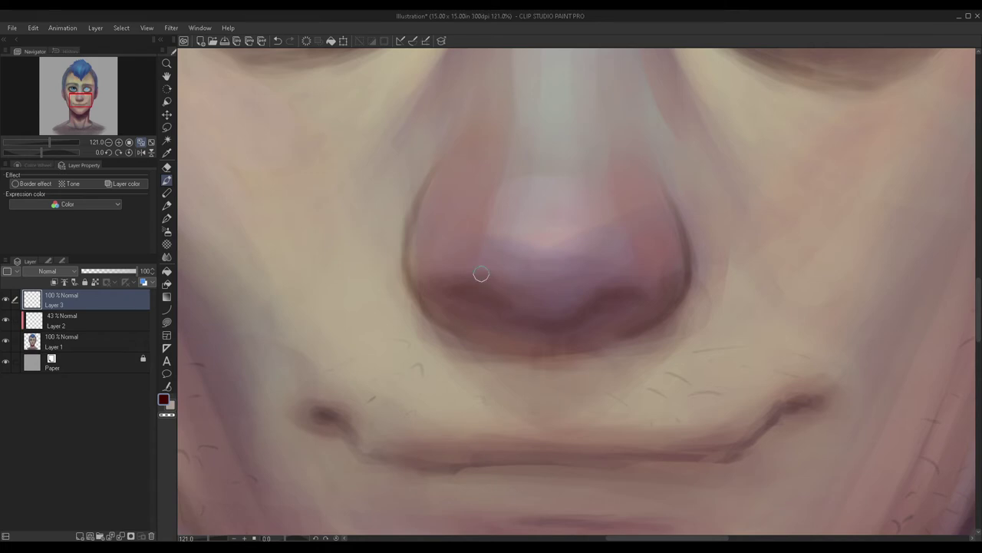
Step: Paint both nostrils in dark red and join them with a thin curved line under the nose tip
{"action": "scroll", "coordinate": [469, 299], "scroll_direction": "up", "scroll_amount": 3}
{"action": "scroll", "coordinate": [467, 264], "scroll_direction": "up", "scroll_amount": 2}
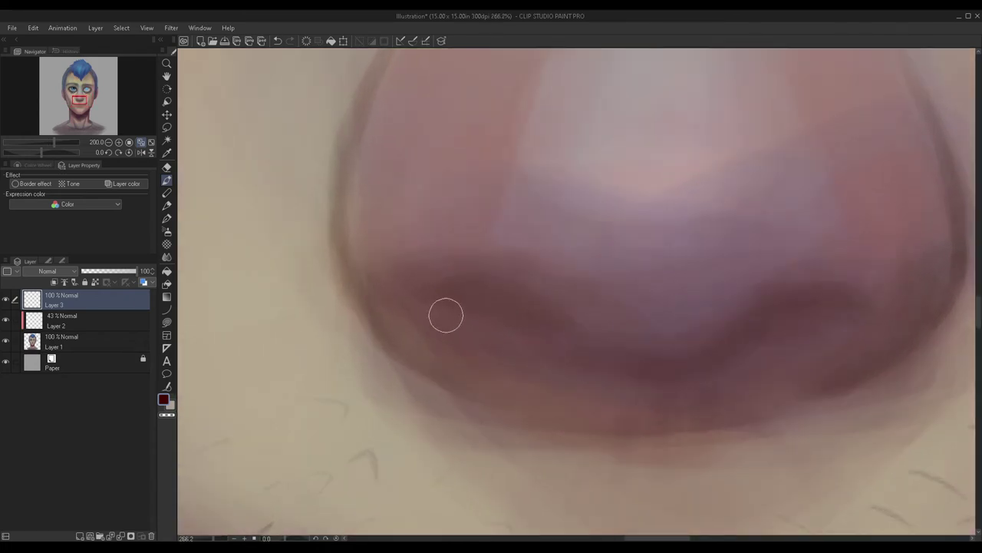
{"action": "mouse_move", "coordinate": [438, 296]}
{"action": "left_mouse_down"}
{"action": "mouse_move", "coordinate": [542, 313]}
{"action": "mouse_move", "coordinate": [495, 292]}
{"action": "mouse_move", "coordinate": [492, 303]}
{"action": "mouse_move", "coordinate": [532, 313]}
{"action": "mouse_move", "coordinate": [423, 306]}
{"action": "mouse_move", "coordinate": [495, 321]}
{"action": "mouse_move", "coordinate": [517, 315]}
{"action": "mouse_move", "coordinate": [449, 302]}
{"action": "mouse_move", "coordinate": [548, 317]}
{"action": "mouse_move", "coordinate": [464, 304]}
{"action": "left_mouse_up"}
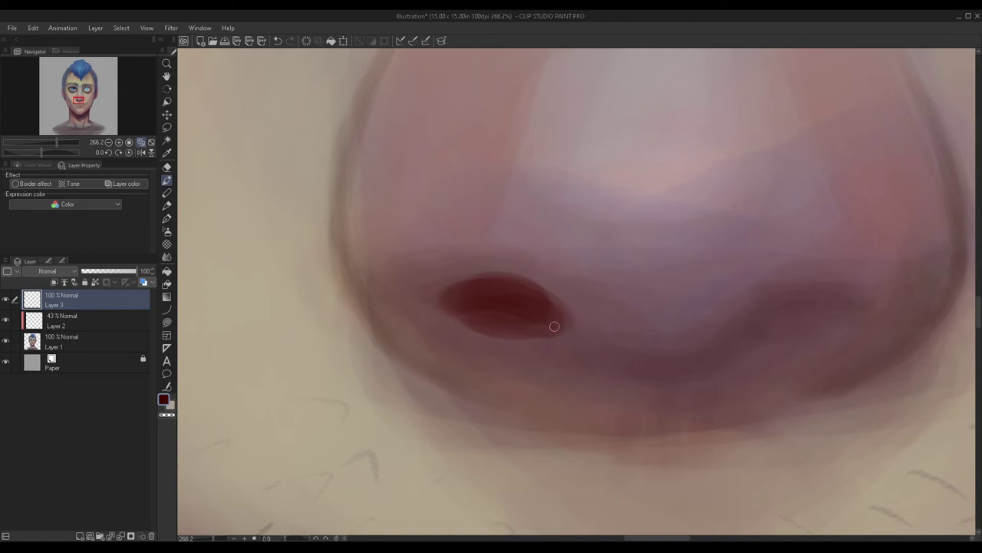
{"action": "mouse_move", "coordinate": [551, 329]}
{"action": "left_mouse_down"}
{"action": "mouse_move", "coordinate": [596, 366]}
{"action": "mouse_move", "coordinate": [640, 383]}
{"action": "left_mouse_up"}
{"action": "mouse_move", "coordinate": [550, 310]}
{"action": "left_mouse_down"}
{"action": "mouse_move", "coordinate": [588, 340]}
{"action": "mouse_move", "coordinate": [690, 374]}
{"action": "left_mouse_up"}
{"action": "mouse_move", "coordinate": [614, 373]}
{"action": "left_mouse_down"}
{"action": "mouse_move", "coordinate": [752, 310]}
{"action": "mouse_move", "coordinate": [724, 359]}
{"action": "mouse_move", "coordinate": [689, 369]}
{"action": "mouse_move", "coordinate": [748, 340]}
{"action": "mouse_move", "coordinate": [716, 363]}
{"action": "mouse_move", "coordinate": [632, 379]}
{"action": "mouse_move", "coordinate": [683, 383]}
{"action": "mouse_move", "coordinate": [627, 380]}
{"action": "mouse_move", "coordinate": [779, 321]}
{"action": "left_mouse_up"}
{"action": "mouse_move", "coordinate": [739, 355]}
{"action": "left_mouse_down"}
{"action": "mouse_move", "coordinate": [799, 313]}
{"action": "mouse_move", "coordinate": [763, 353]}
{"action": "mouse_move", "coordinate": [842, 322]}
{"action": "mouse_move", "coordinate": [765, 340]}
{"action": "left_mouse_up"}
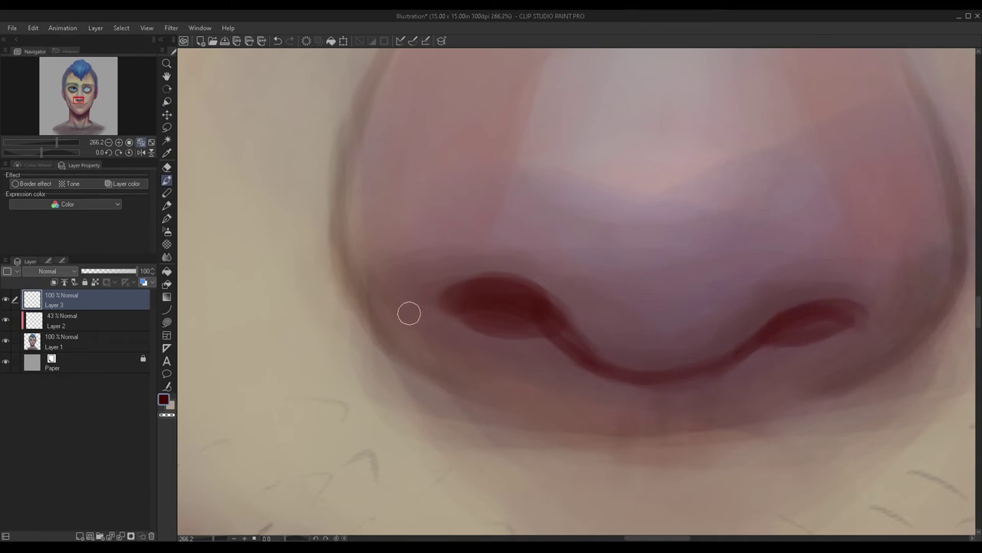
Step: Set the nostril layer to Multiply at 35% opacity and merge it down
{"action": "scroll", "coordinate": [374, 270], "scroll_direction": "down", "scroll_amount": 4}
{"action": "scroll", "coordinate": [373, 270], "scroll_direction": "down", "scroll_amount": 6}
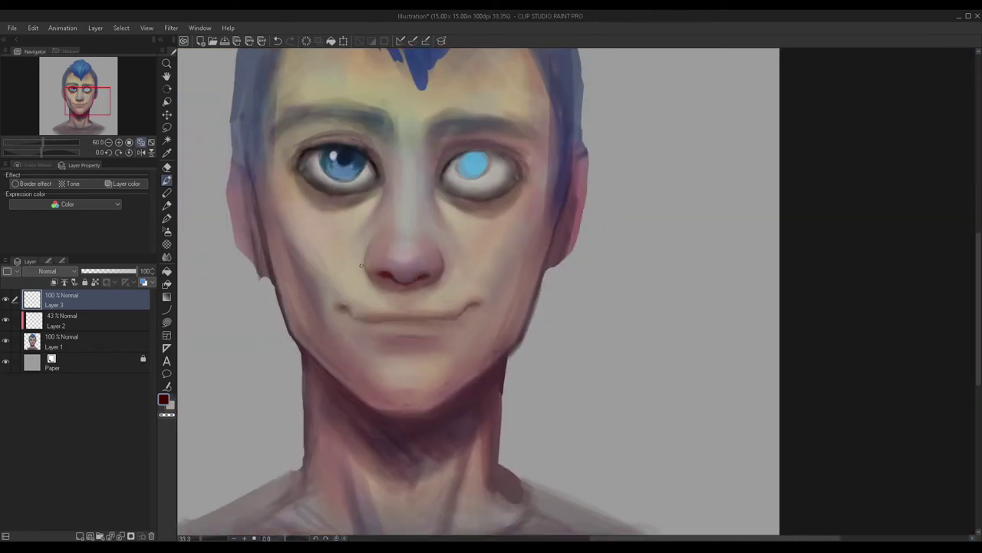
{"action": "left_click_drag", "start_coordinate": [138, 271], "coordinate": [109, 271]}
{"action": "scroll", "coordinate": [258, 301], "scroll_direction": "down", "scroll_amount": 2}
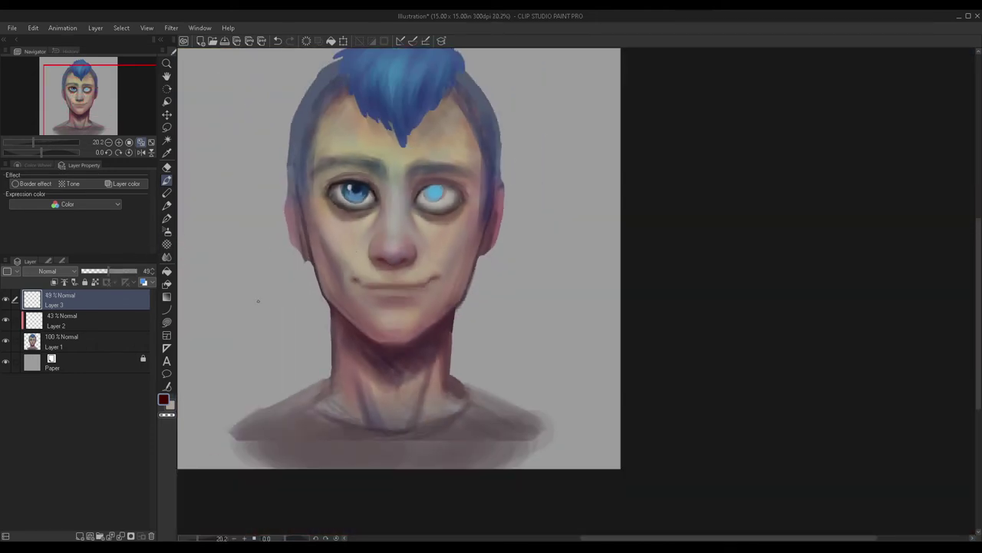
{"action": "left_click", "coordinate": [56, 272]}
{"action": "left_click", "coordinate": [38, 300]}
{"action": "left_click", "coordinate": [102, 272]}
{"action": "left_click", "coordinate": [166, 167]}
{"action": "scroll", "coordinate": [410, 275], "scroll_direction": "up", "scroll_amount": 2}
{"action": "scroll", "coordinate": [410, 275], "scroll_direction": "up", "scroll_amount": 2}
{"action": "scroll", "coordinate": [333, 187], "scroll_direction": "down", "scroll_amount": 3}
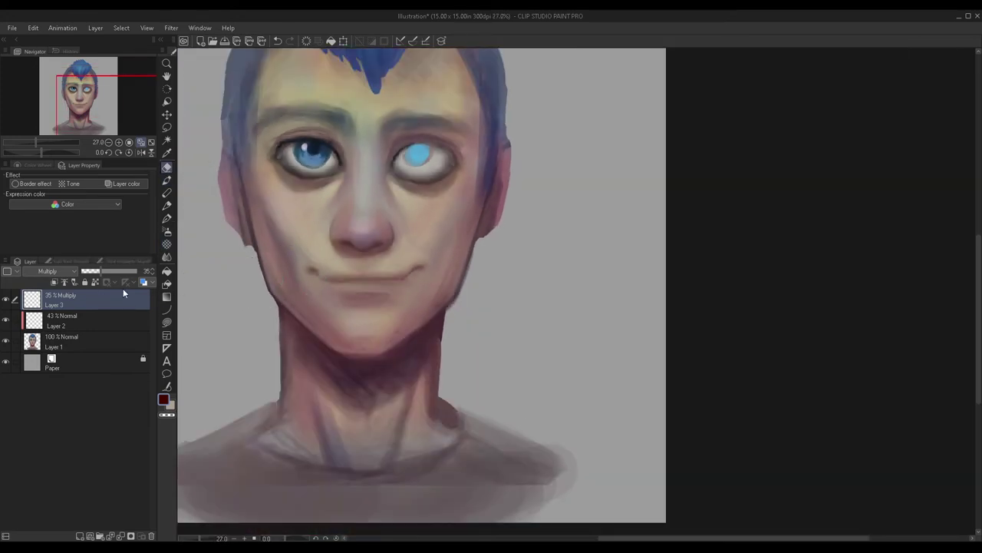
{"action": "key", "text": "ctrl+e"}
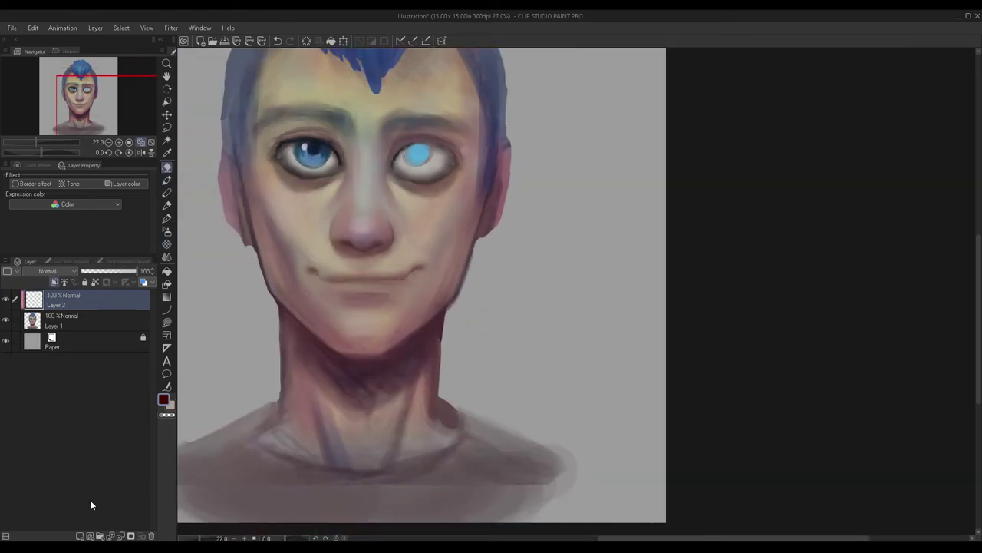
Step: Create a new layer and paint a short pale blue highlight stroke beneath each nostril
{"action": "left_click", "coordinate": [81, 535]}
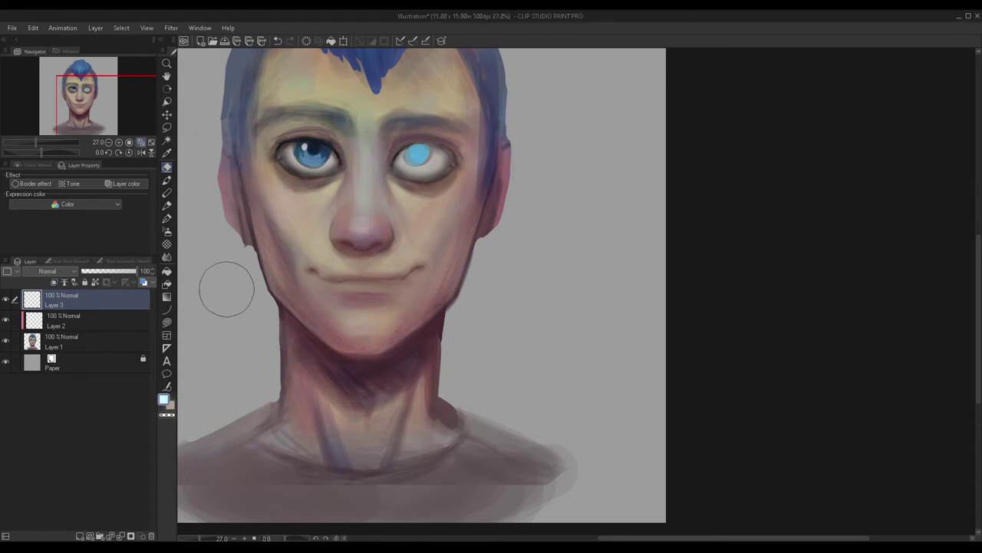
{"action": "left_click", "coordinate": [166, 204]}
{"action": "left_click", "coordinate": [168, 170]}
{"action": "left_click", "coordinate": [166, 179]}
{"action": "scroll", "coordinate": [390, 245], "scroll_direction": "up", "scroll_amount": 3}
{"action": "scroll", "coordinate": [389, 246], "scroll_direction": "up", "scroll_amount": 3}
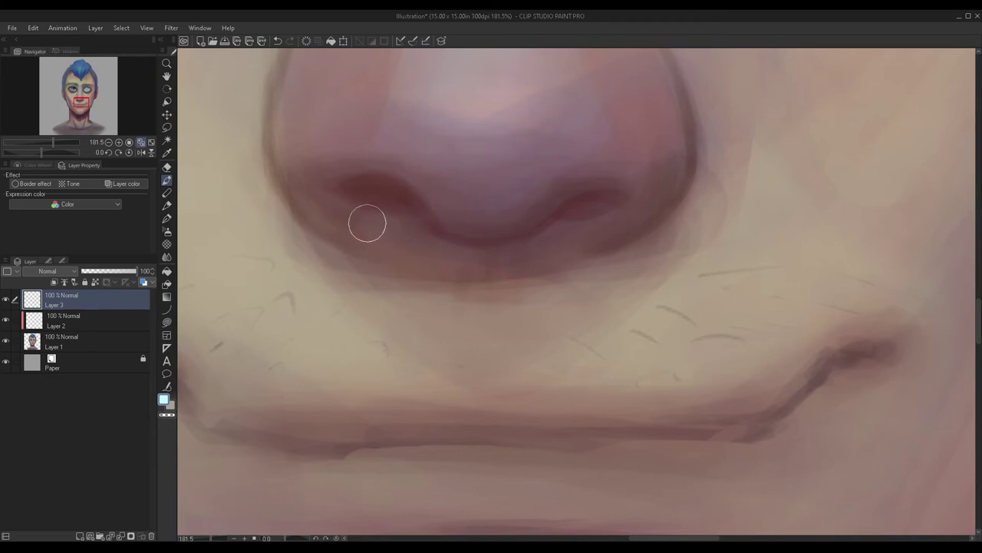
{"action": "left_click_drag", "start_coordinate": [341, 204], "coordinate": [414, 244]}
{"action": "mouse_move", "coordinate": [597, 214]}
{"action": "left_mouse_down"}
{"action": "mouse_move", "coordinate": [549, 250]}
{"action": "mouse_move", "coordinate": [621, 214]}
{"action": "mouse_move", "coordinate": [510, 257]}
{"action": "left_mouse_up"}
{"action": "scroll", "coordinate": [452, 257], "scroll_direction": "down", "scroll_amount": 1}
{"action": "scroll", "coordinate": [453, 257], "scroll_direction": "down", "scroll_amount": 5}
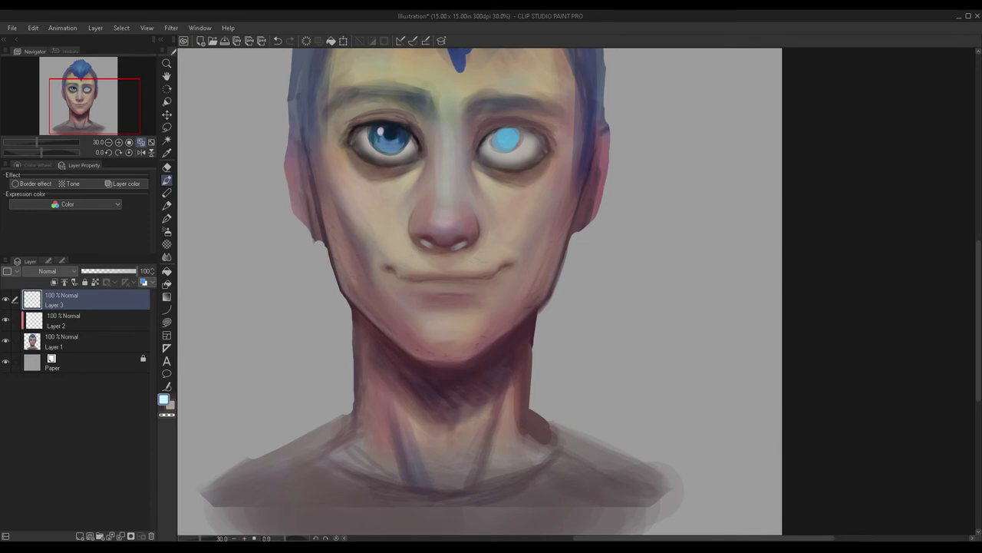
{"action": "scroll", "coordinate": [543, 177], "scroll_direction": "down", "scroll_amount": 2}
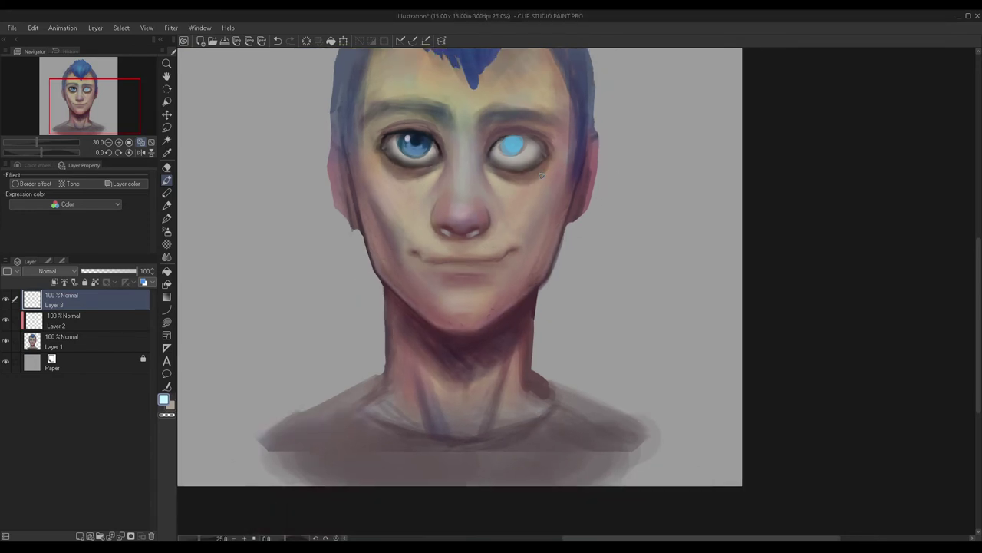
Step: Soften the pale highlights beneath the nostrils using the Soft eraser at a reduced size
{"action": "left_click", "coordinate": [167, 230]}
{"action": "left_click", "coordinate": [166, 167]}
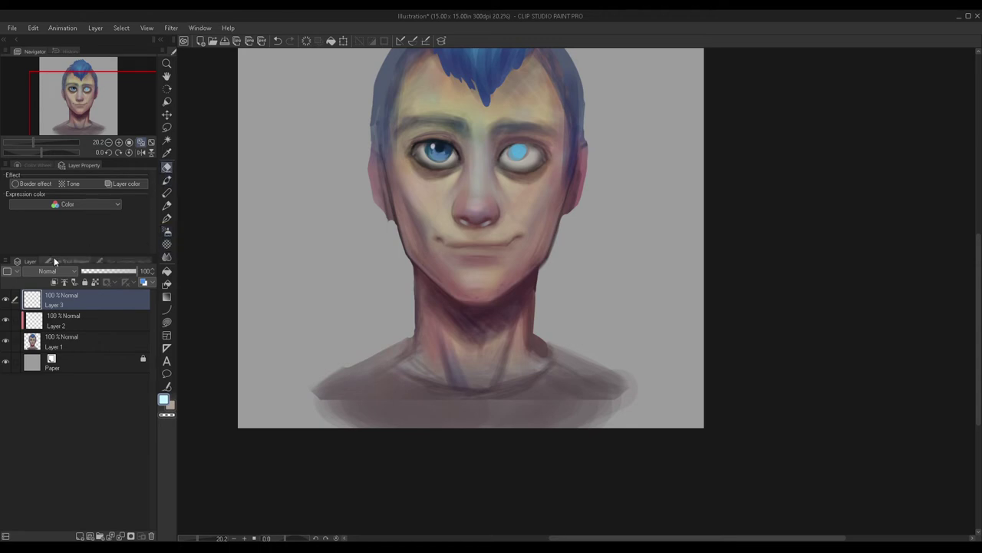
{"action": "left_click", "coordinate": [56, 259]}
{"action": "left_click", "coordinate": [107, 289]}
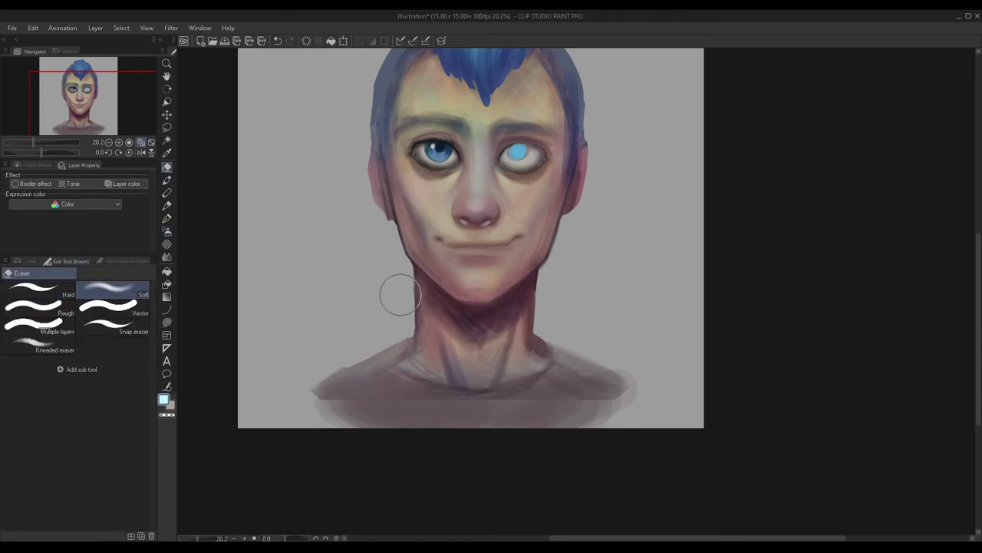
{"action": "scroll", "coordinate": [458, 187], "scroll_direction": "up", "scroll_amount": 2}
{"action": "scroll", "coordinate": [488, 255], "scroll_direction": "up", "scroll_amount": 4}
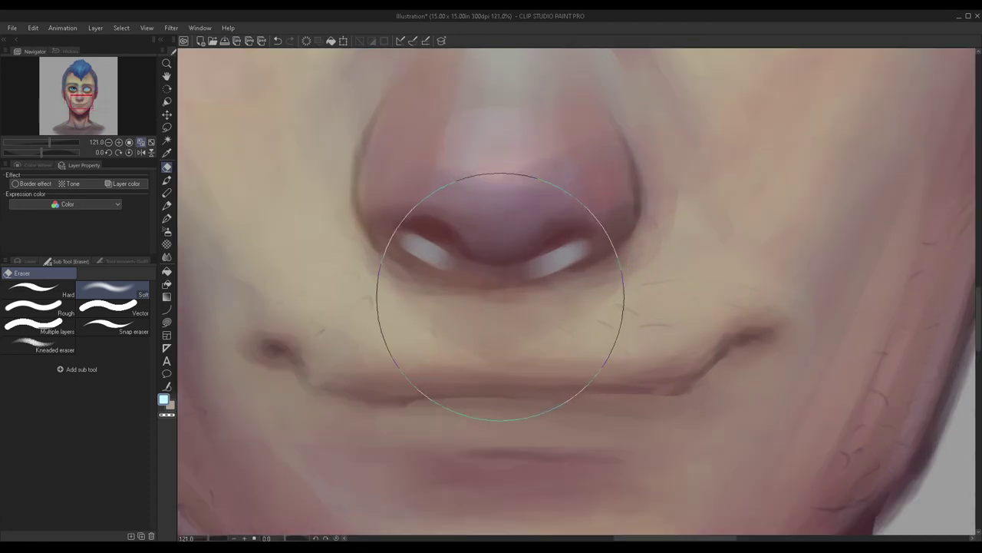
{"action": "key", "text": "bracketleft"}
{"action": "key", "text": "bracketleft"}
{"action": "key", "text": "bracketleft"}
{"action": "key", "text": "bracketleft"}
{"action": "key", "text": "bracketleft"}
{"action": "mouse_move", "coordinate": [437, 285]}
{"action": "left_mouse_down"}
{"action": "mouse_move", "coordinate": [403, 272]}
{"action": "mouse_move", "coordinate": [414, 277]}
{"action": "mouse_move", "coordinate": [383, 239]}
{"action": "mouse_move", "coordinate": [457, 280]}
{"action": "mouse_move", "coordinate": [553, 267]}
{"action": "mouse_move", "coordinate": [502, 286]}
{"action": "mouse_move", "coordinate": [594, 276]}
{"action": "mouse_move", "coordinate": [560, 278]}
{"action": "mouse_move", "coordinate": [613, 229]}
{"action": "left_mouse_up"}
{"action": "scroll", "coordinate": [436, 303], "scroll_direction": "down", "scroll_amount": 7}
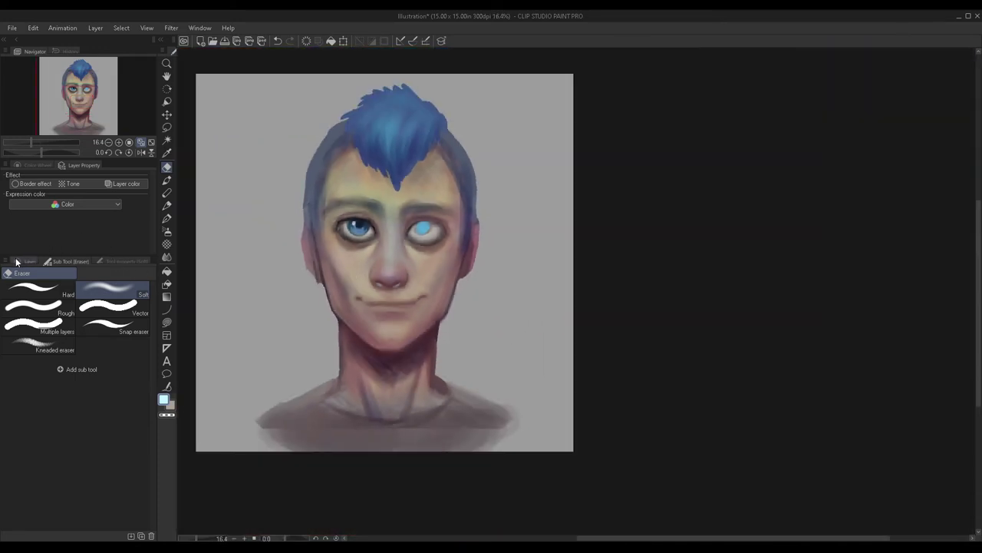
Step: Lower the nostril highlight layer to 57% opacity and merge it and the layer below down into the portrait layer
{"action": "left_click", "coordinate": [17, 262]}
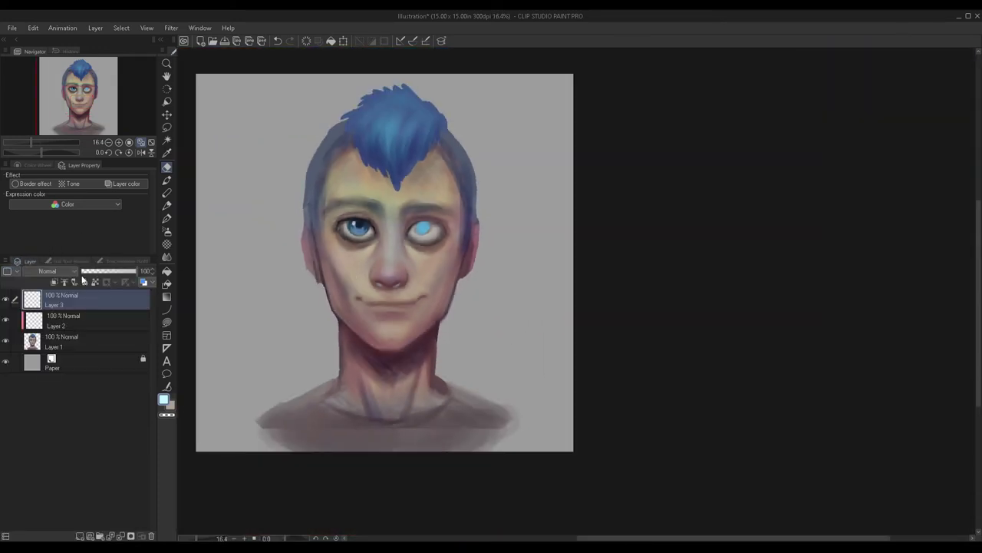
{"action": "left_click", "coordinate": [114, 261]}
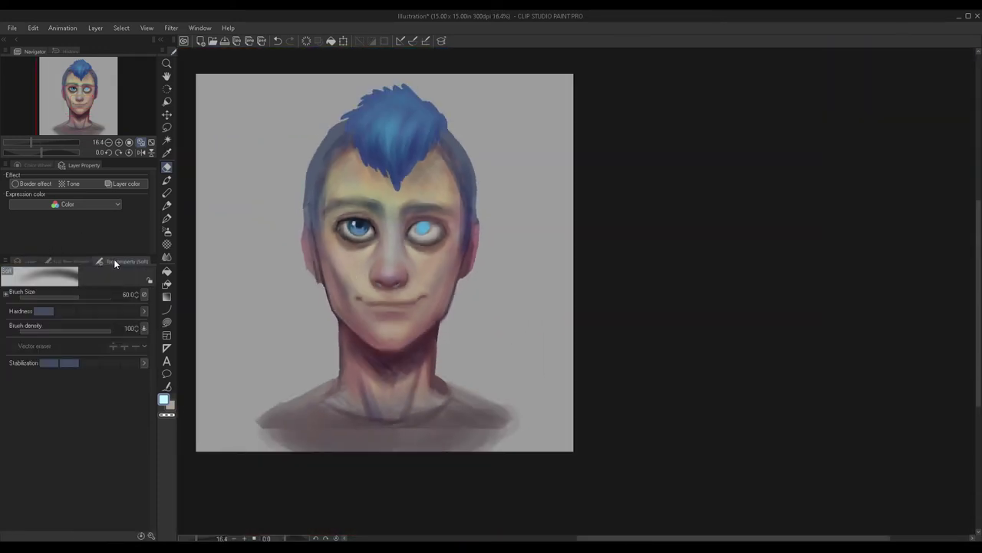
{"action": "left_click", "coordinate": [28, 262]}
{"action": "left_click_drag", "start_coordinate": [109, 270], "coordinate": [114, 274]}
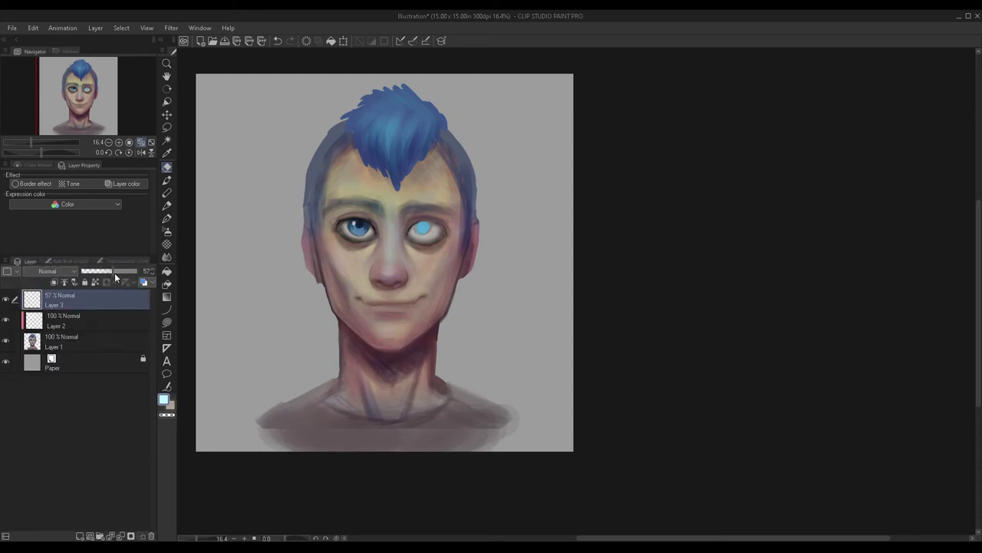
{"action": "key", "text": "ctrl+e"}
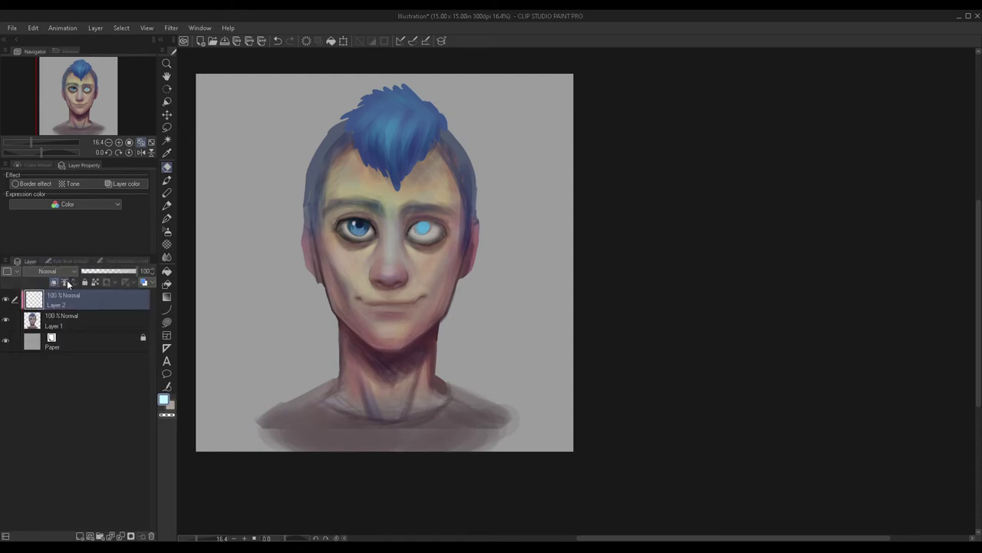
{"action": "scroll", "coordinate": [206, 312], "scroll_direction": "up", "scroll_amount": 1}
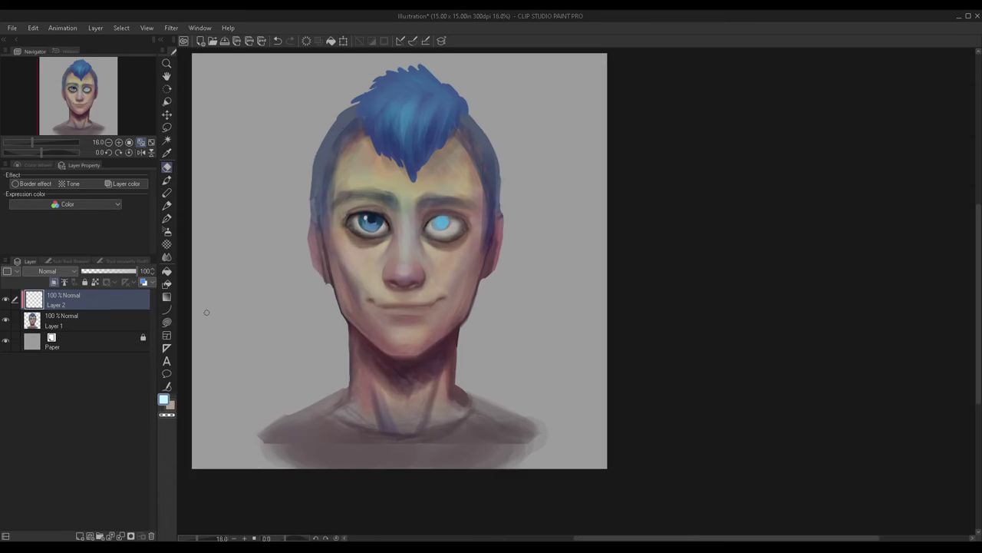
{"action": "key", "text": "ctrl+e"}
Step: Create a new layer clipped to the portrait and airbrush muted purple shading around the eyes and nose
{"action": "left_click_drag", "start_coordinate": [51, 94], "coordinate": [34, 91]}
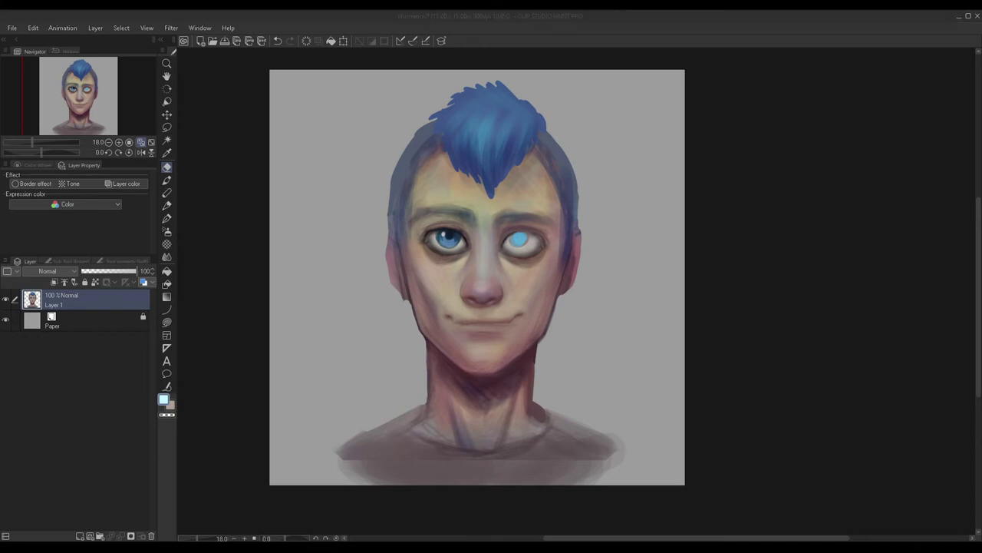
{"action": "scroll", "coordinate": [407, 328], "scroll_direction": "up", "scroll_amount": 2}
{"action": "scroll", "coordinate": [407, 329], "scroll_direction": "down", "scroll_amount": 2}
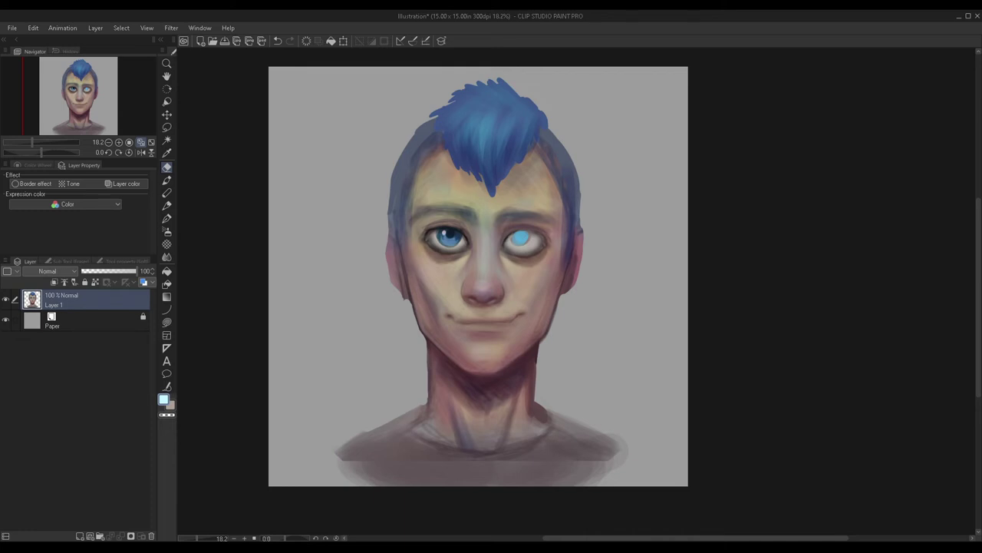
{"action": "left_click", "coordinate": [80, 535]}
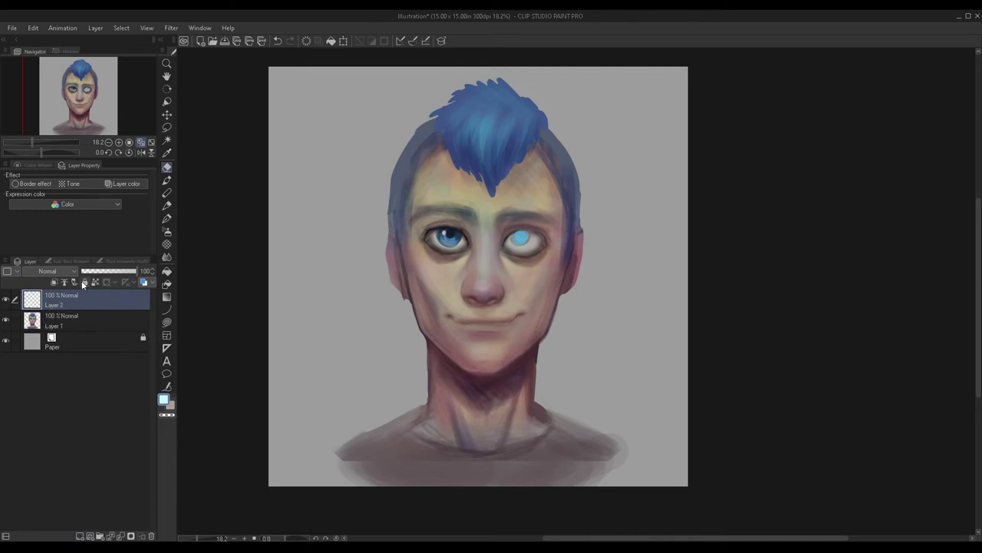
{"action": "left_click", "coordinate": [54, 283]}
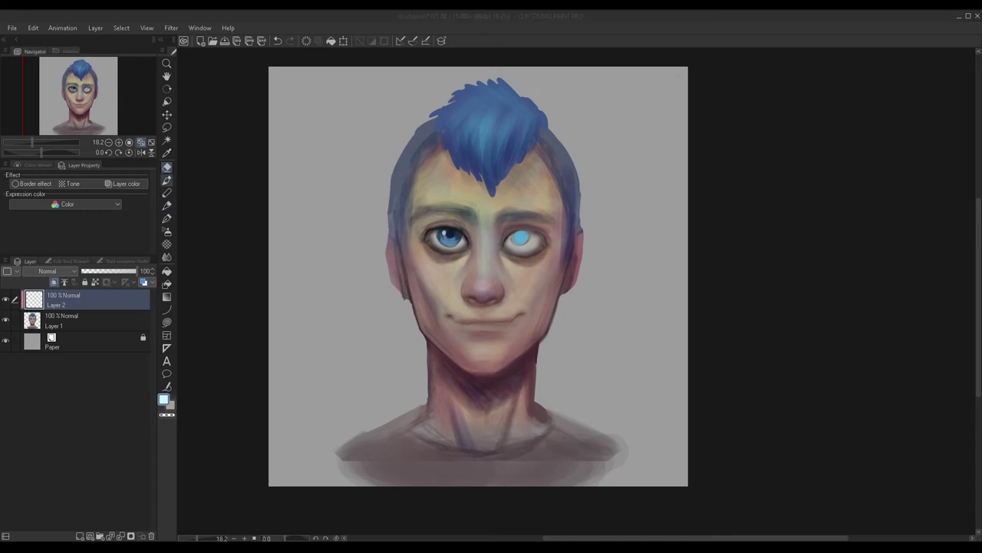
{"action": "left_click", "coordinate": [166, 179]}
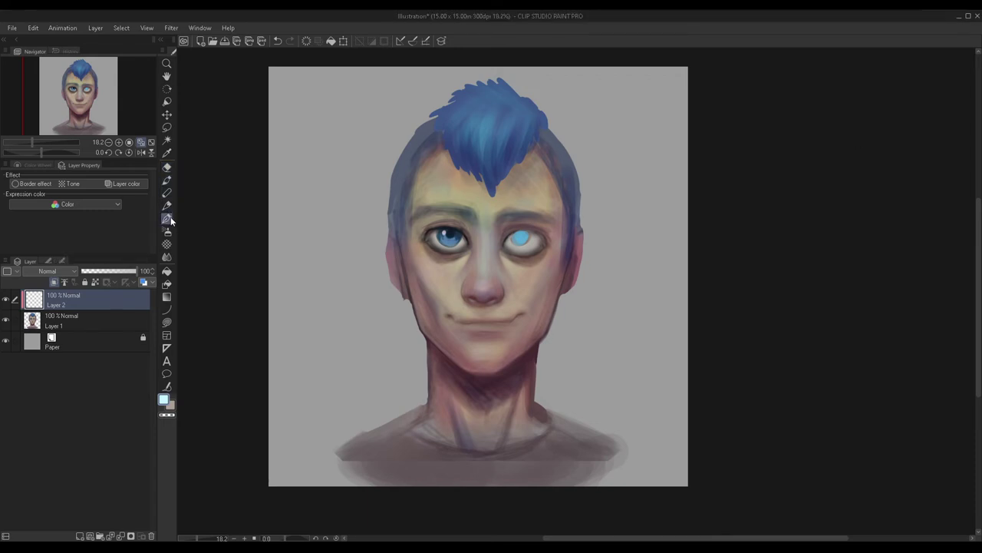
{"action": "left_click", "coordinate": [47, 262]}
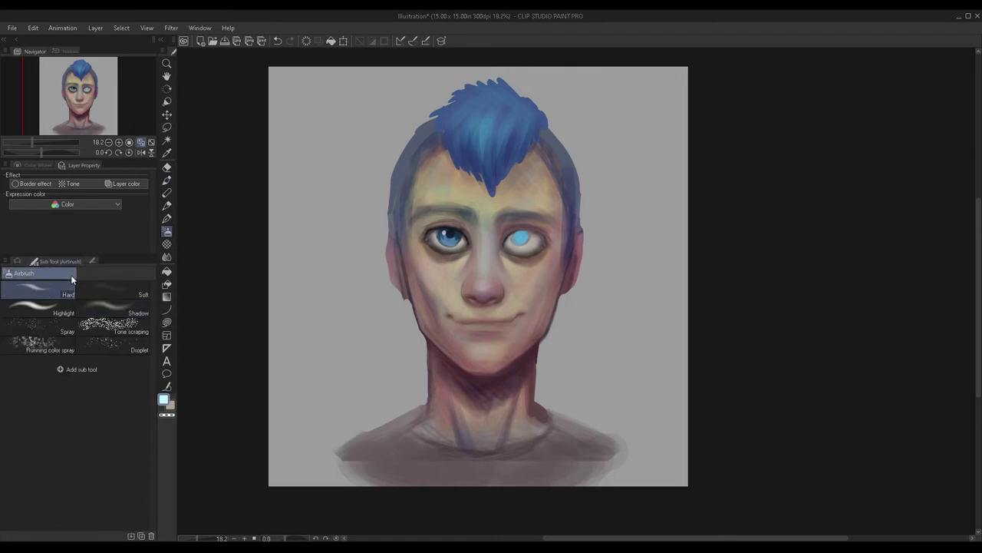
{"action": "left_click", "coordinate": [19, 261]}
{"action": "scroll", "coordinate": [432, 246], "scroll_direction": "up", "scroll_amount": 3}
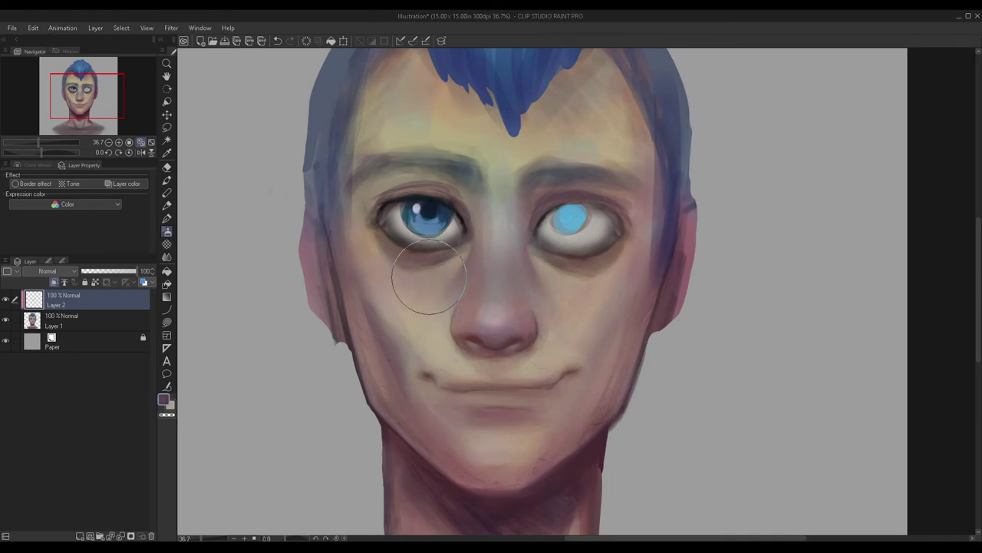
{"action": "scroll", "coordinate": [601, 251], "scroll_direction": "down", "scroll_amount": 2}
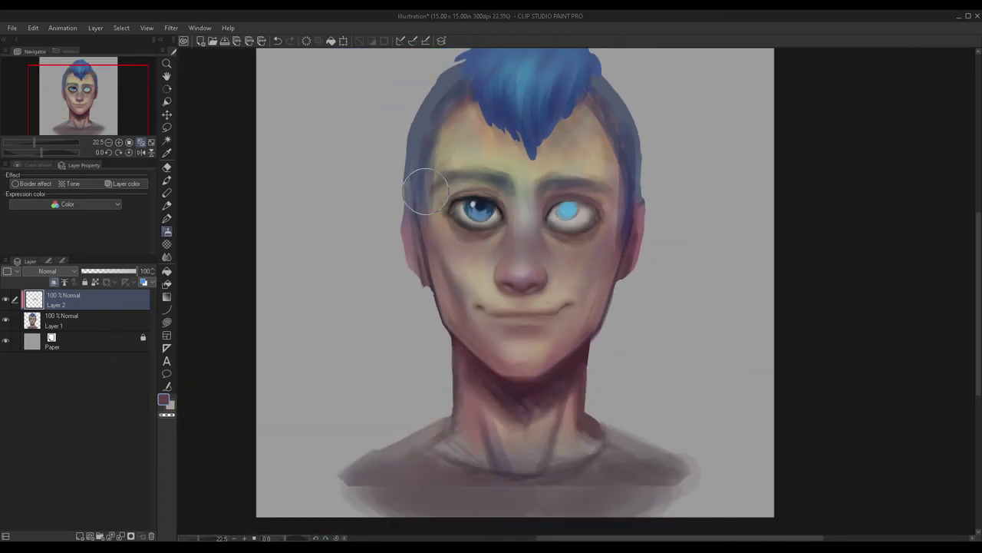
Step: Set the purple shading layer to Overlay at 54% opacity and merge it down into the portrait
{"action": "scroll", "coordinate": [521, 227], "scroll_direction": "down", "scroll_amount": 2}
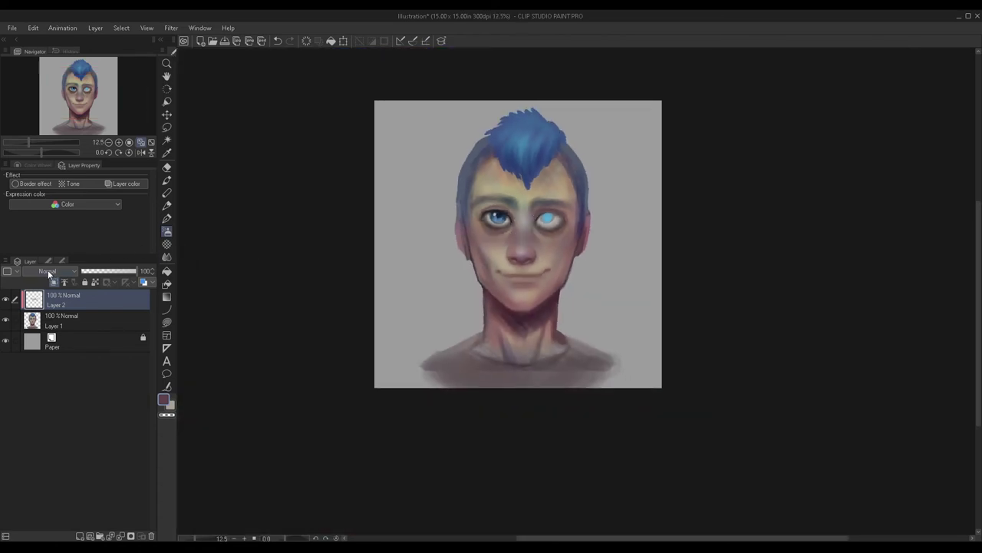
{"action": "left_click", "coordinate": [35, 304]}
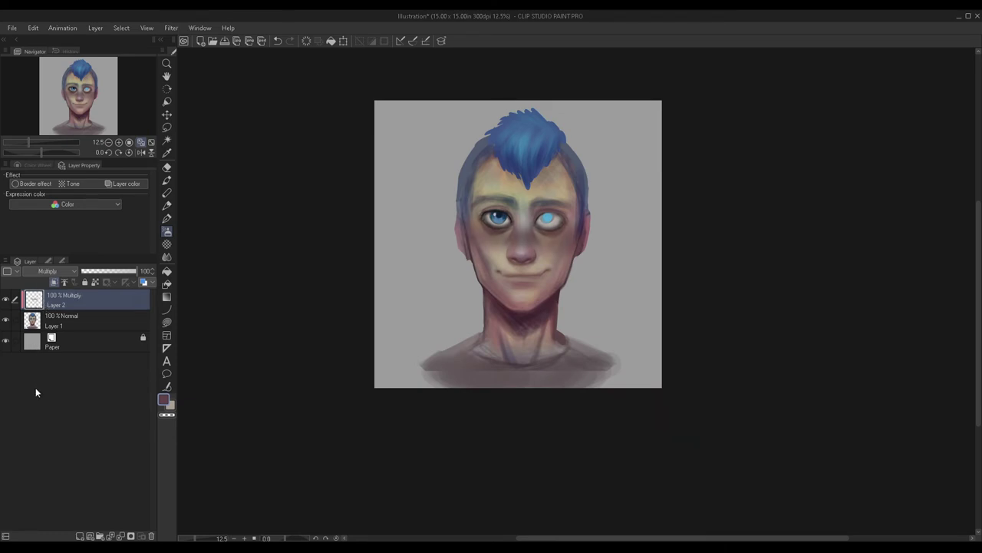
{"action": "key", "text": "shift+alt+o"}
{"action": "left_click", "coordinate": [111, 274]}
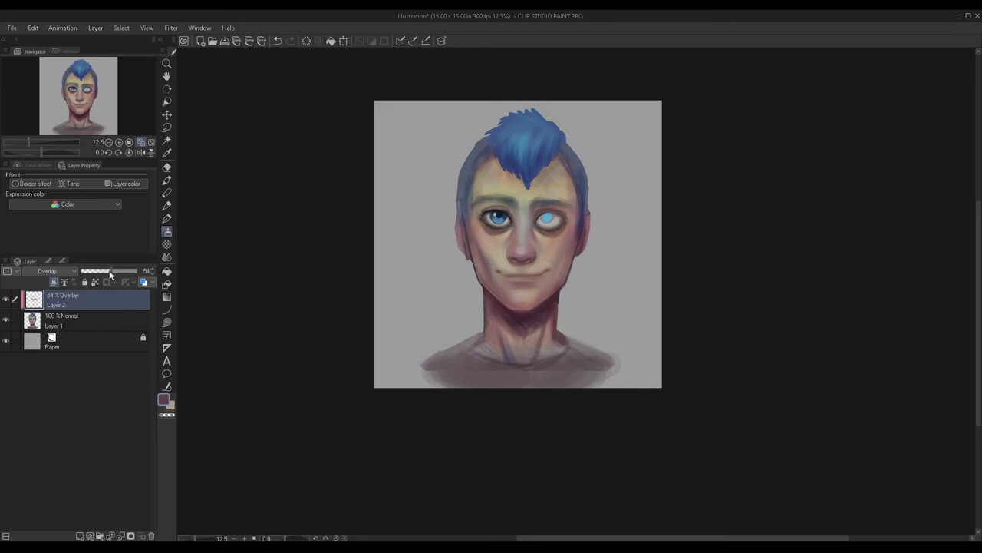
{"action": "left_click", "coordinate": [6, 299]}
{"action": "left_click", "coordinate": [6, 299]}
{"action": "key", "text": "ctrl+e"}
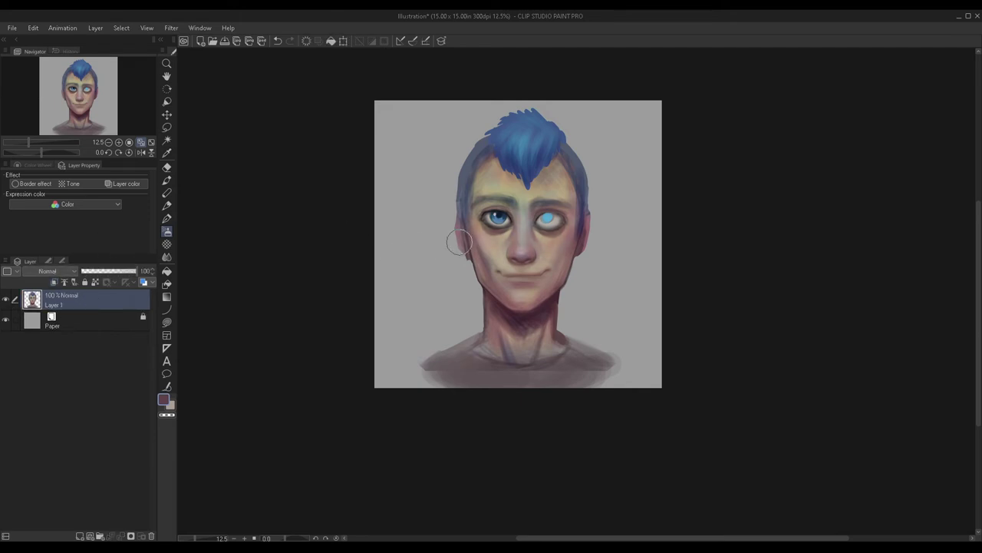
Step: Create a new layer and airbrush dark purple shadows along the temple hairline and on the forehead beneath the blue fringe
{"action": "scroll", "coordinate": [538, 169], "scroll_direction": "up", "scroll_amount": 3}
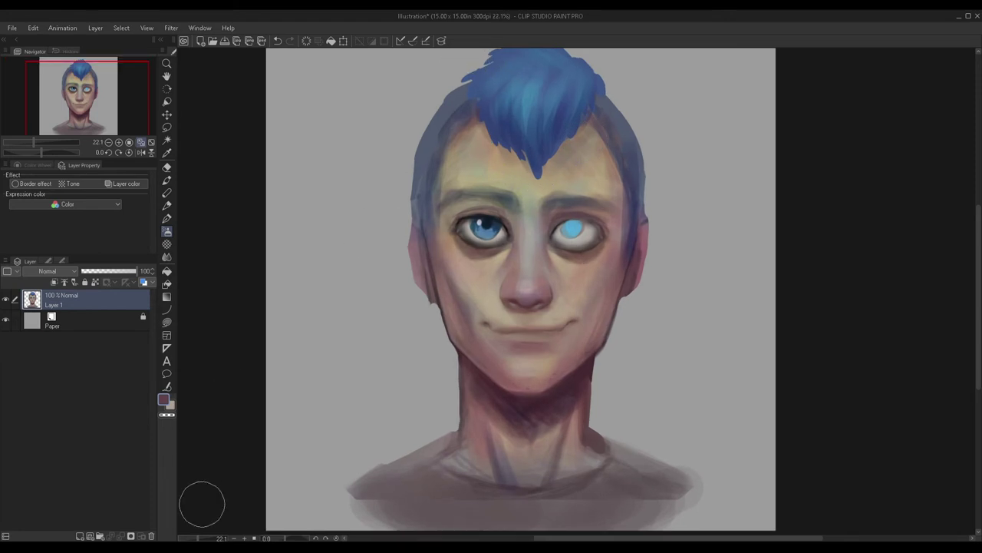
{"action": "left_click", "coordinate": [79, 535]}
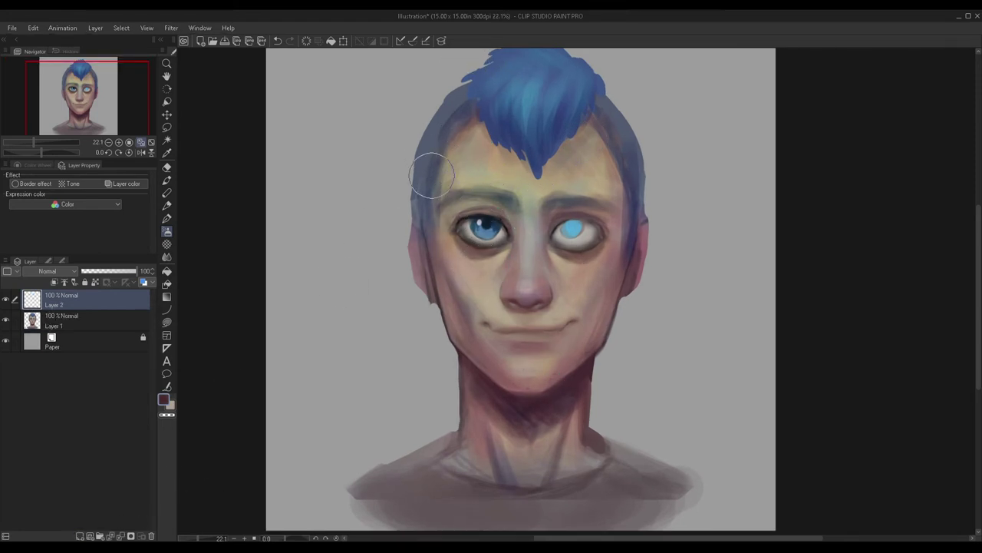
{"action": "left_click_drag", "start_coordinate": [459, 129], "coordinate": [438, 187]}
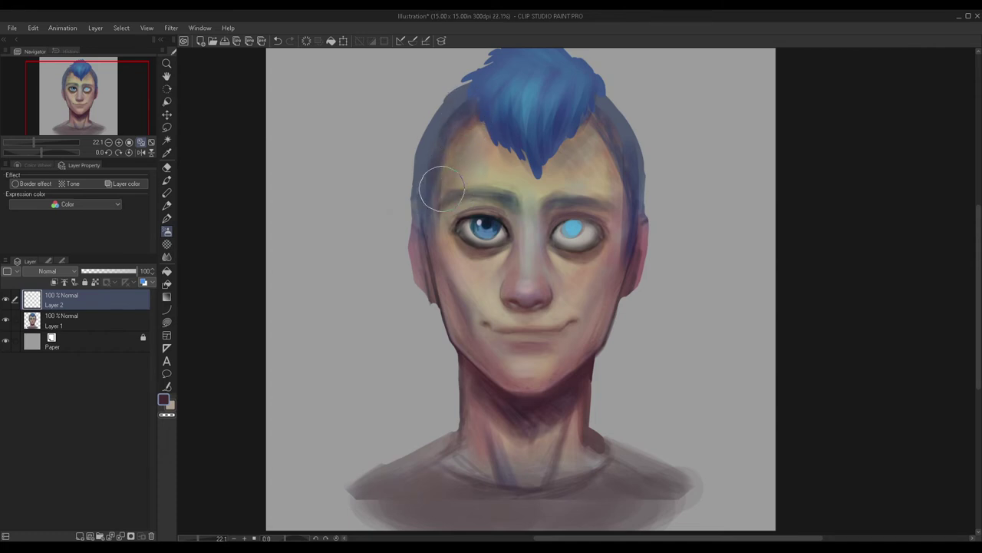
{"action": "left_click_drag", "start_coordinate": [465, 141], "coordinate": [426, 180]}
{"action": "scroll", "coordinate": [424, 146], "scroll_direction": "down", "scroll_amount": 2}
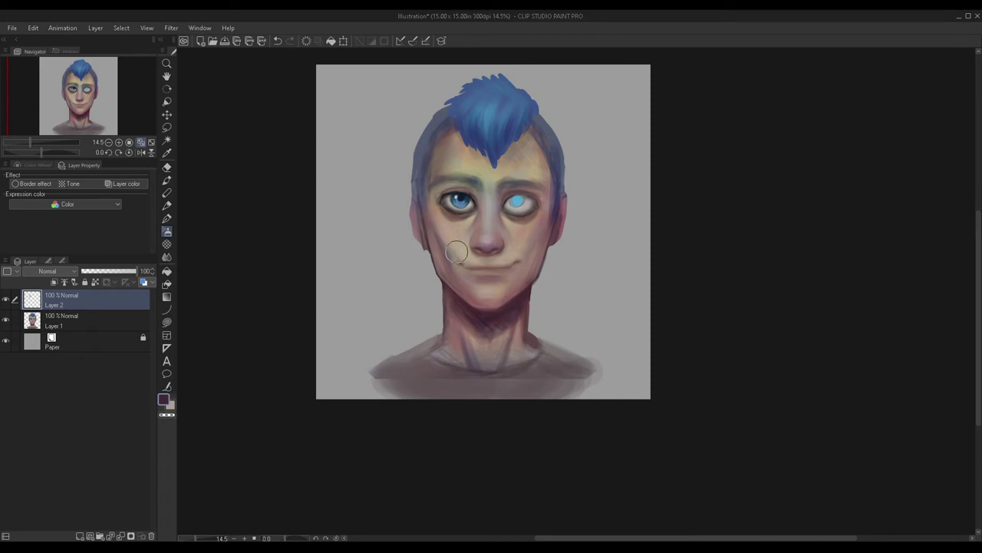
{"action": "scroll", "coordinate": [457, 159], "scroll_direction": "up", "scroll_amount": 2}
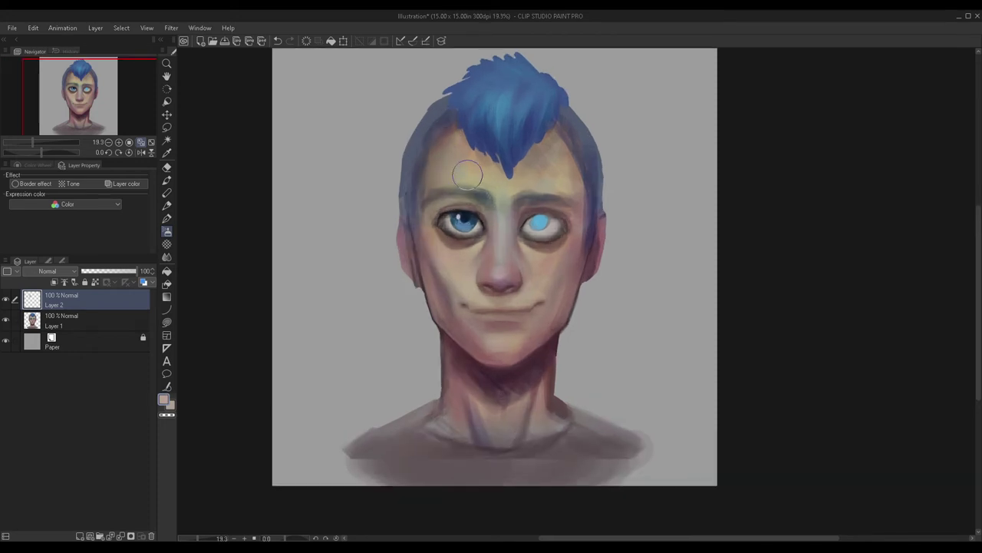
{"action": "left_click", "coordinate": [534, 369], "text": "alt"}
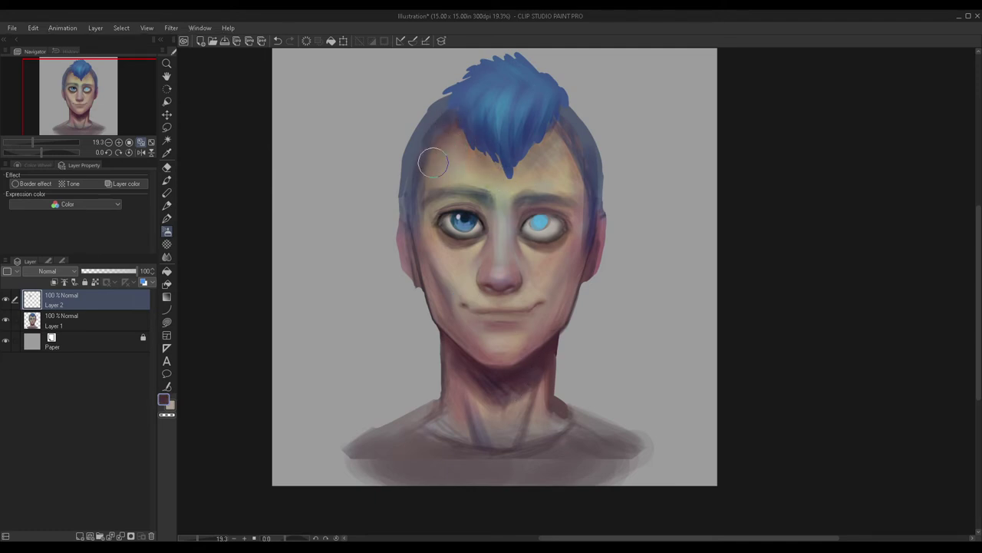
{"action": "mouse_move", "coordinate": [492, 162]}
{"action": "left_mouse_down"}
{"action": "mouse_move", "coordinate": [468, 124]}
{"action": "mouse_move", "coordinate": [488, 155]}
{"action": "mouse_move", "coordinate": [466, 125]}
{"action": "mouse_move", "coordinate": [462, 149]}
{"action": "left_mouse_up"}
{"action": "mouse_move", "coordinate": [529, 151]}
{"action": "left_mouse_down"}
{"action": "mouse_move", "coordinate": [543, 128]}
{"action": "mouse_move", "coordinate": [534, 147]}
{"action": "mouse_move", "coordinate": [538, 132]}
{"action": "mouse_move", "coordinate": [550, 136]}
{"action": "left_mouse_up"}
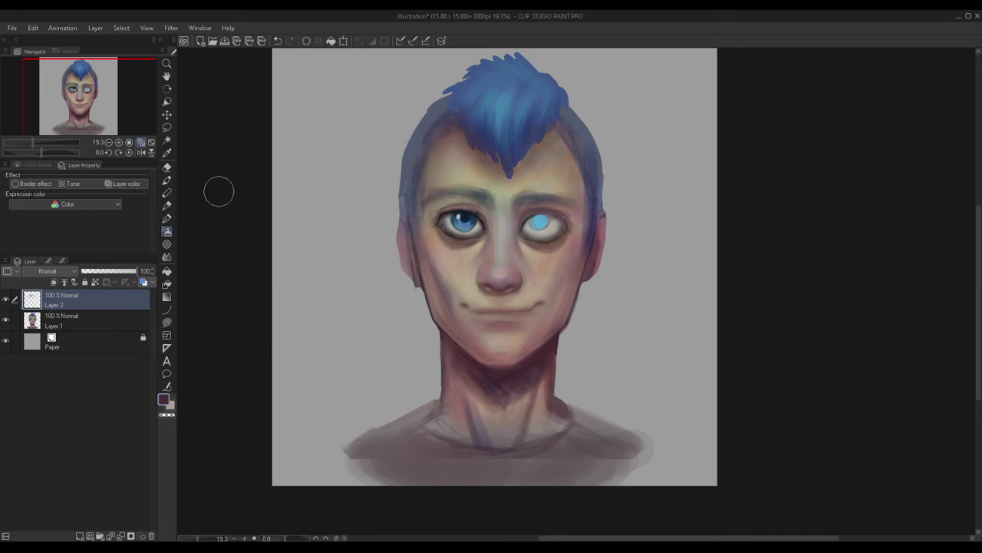
Step: Reduce the forehead shadow layer to 82% opacity and merge it down into the portrait layer
{"action": "scroll", "coordinate": [272, 223], "scroll_direction": "down", "scroll_amount": 1}
{"action": "left_click_drag", "start_coordinate": [109, 271], "coordinate": [127, 273]}
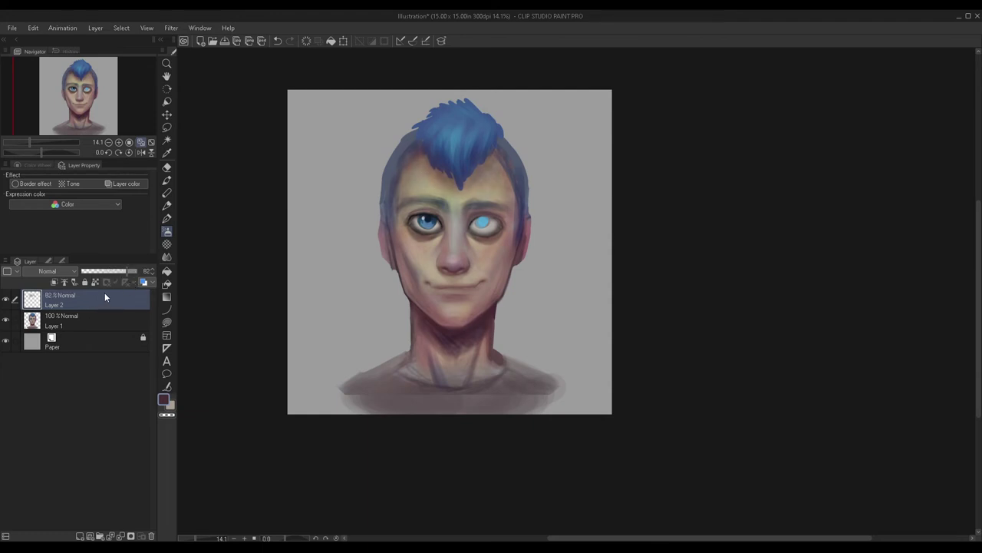
{"action": "key", "text": "ctrl+e"}
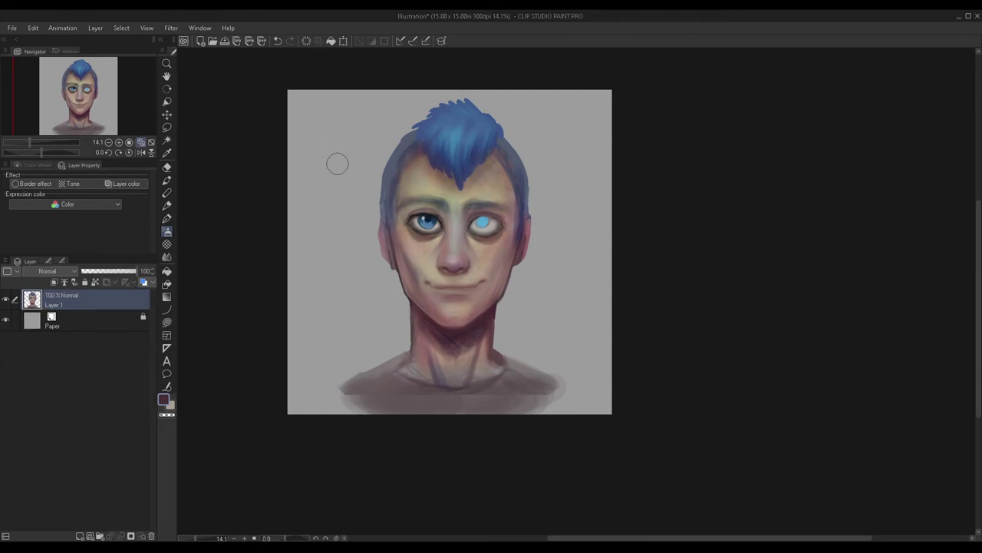
Step: On a new layer, darken the shirt and its lower edge with near-black brush strokes at 44% layer opacity
{"action": "scroll", "coordinate": [425, 254], "scroll_direction": "up", "scroll_amount": 1}
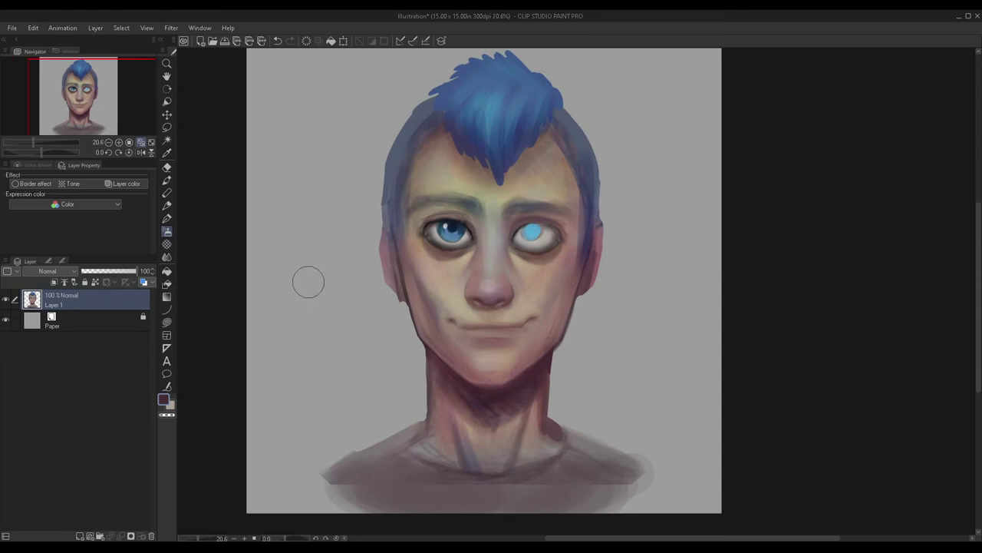
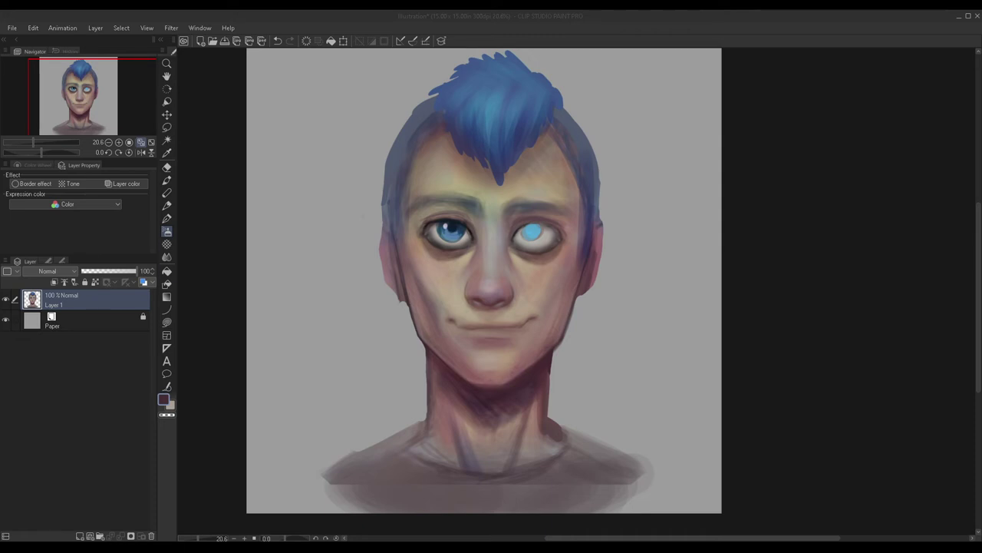
{"action": "left_click", "coordinate": [97, 298]}
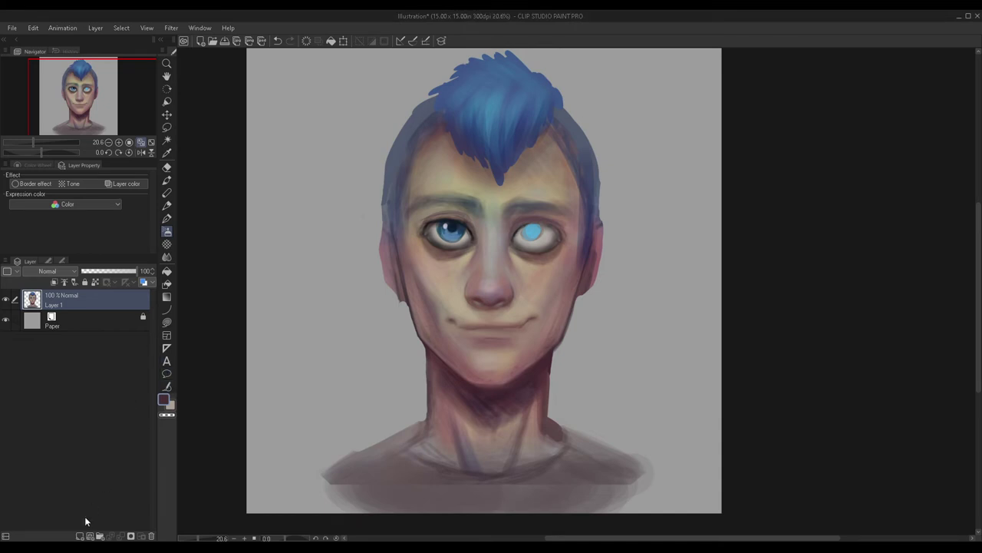
{"action": "left_click", "coordinate": [80, 534]}
{"action": "double_click", "coordinate": [164, 401]}
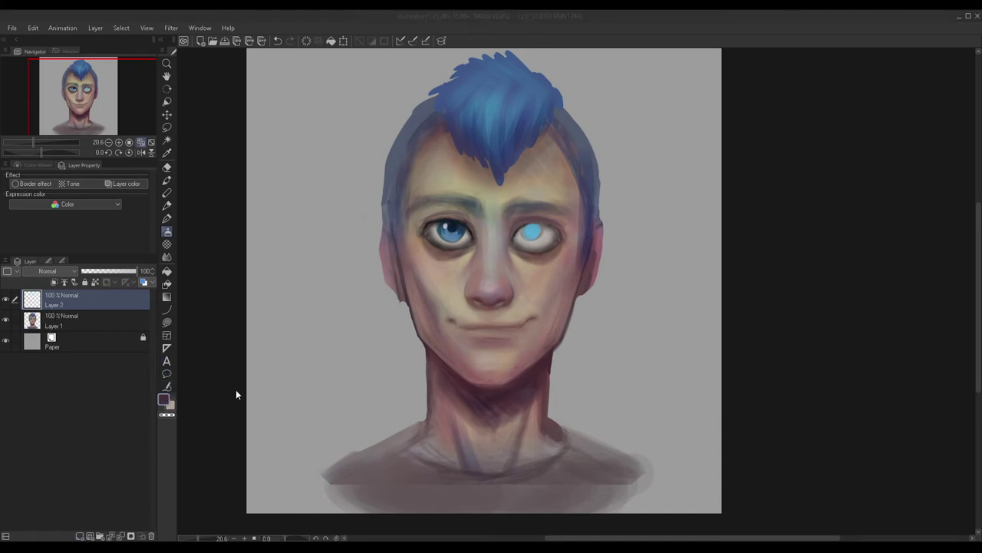
{"action": "left_click", "coordinate": [426, 375]}
{"action": "scroll", "coordinate": [516, 425], "scroll_direction": "down", "scroll_amount": 3}
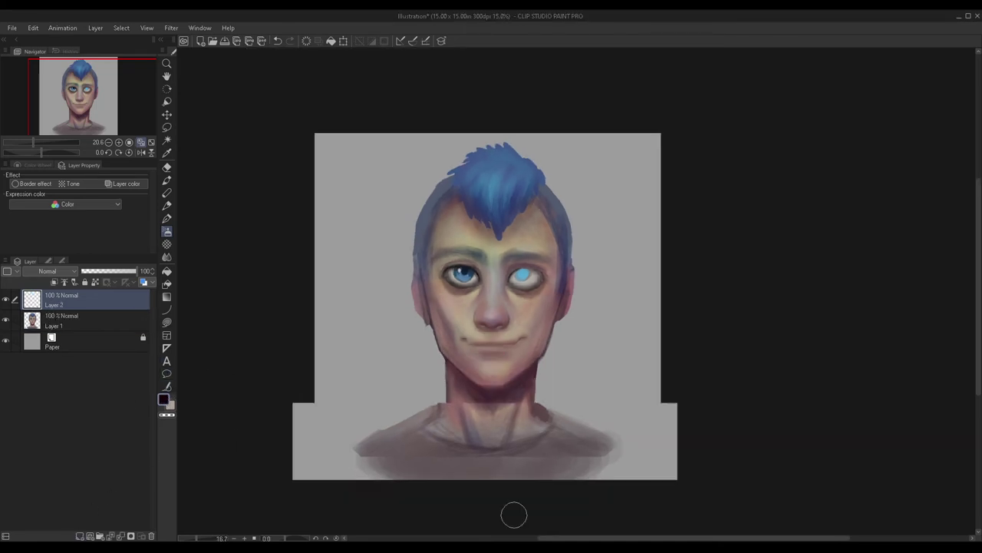
{"action": "scroll", "coordinate": [505, 480], "scroll_direction": "up", "scroll_amount": 3}
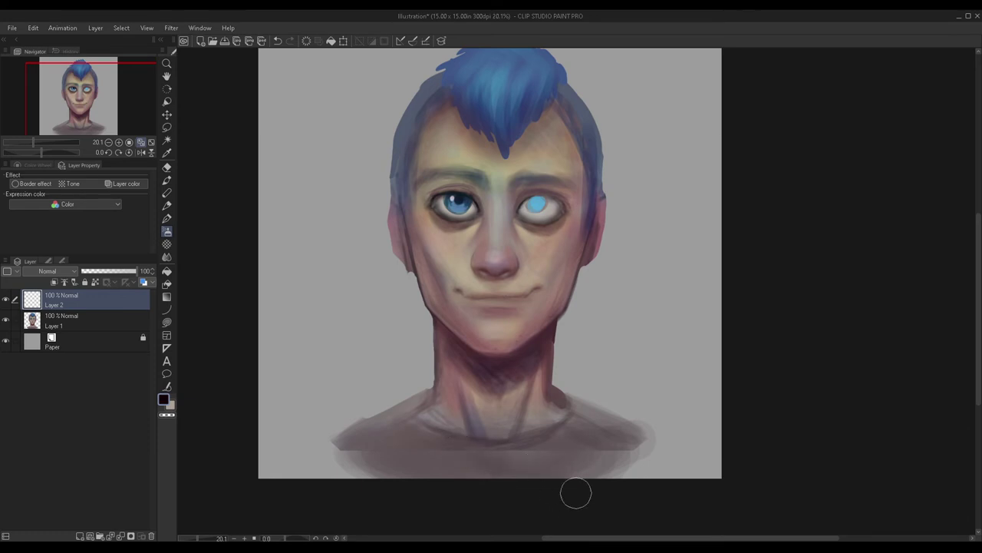
{"action": "left_click", "coordinate": [166, 183]}
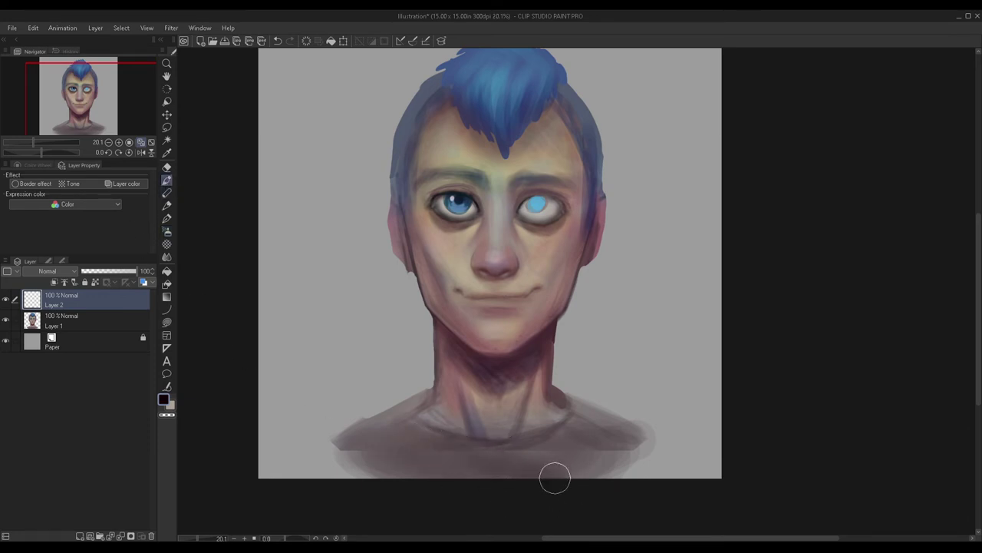
{"action": "mouse_move", "coordinate": [576, 482]}
{"action": "left_mouse_down"}
{"action": "mouse_move", "coordinate": [472, 450]}
{"action": "mouse_move", "coordinate": [438, 474]}
{"action": "mouse_move", "coordinate": [386, 471]}
{"action": "left_mouse_up"}
{"action": "mouse_move", "coordinate": [610, 479]}
{"action": "left_mouse_down"}
{"action": "mouse_move", "coordinate": [556, 434]}
{"action": "mouse_move", "coordinate": [584, 428]}
{"action": "mouse_move", "coordinate": [566, 415]}
{"action": "mouse_move", "coordinate": [690, 474]}
{"action": "mouse_move", "coordinate": [597, 428]}
{"action": "mouse_move", "coordinate": [647, 476]}
{"action": "left_mouse_up"}
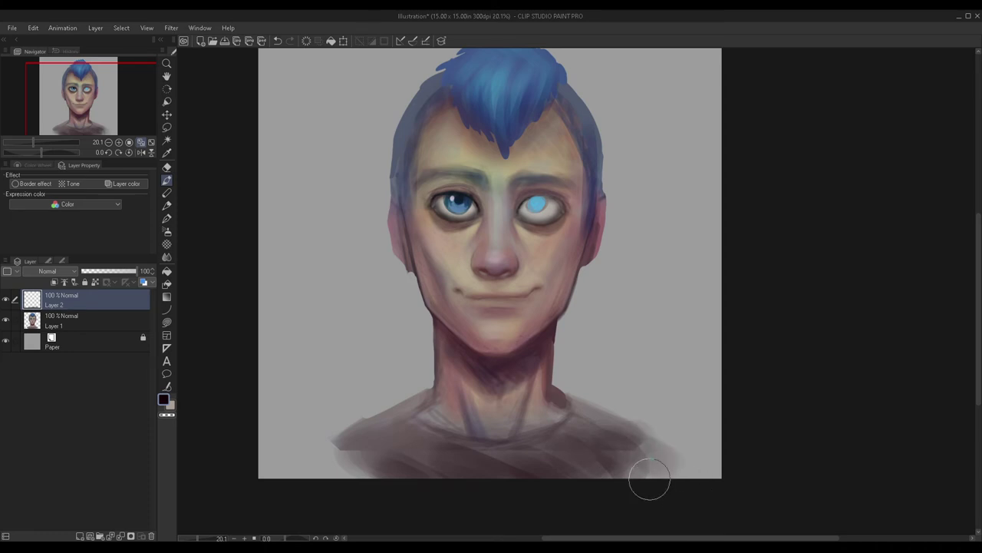
{"action": "left_click", "coordinate": [106, 273]}
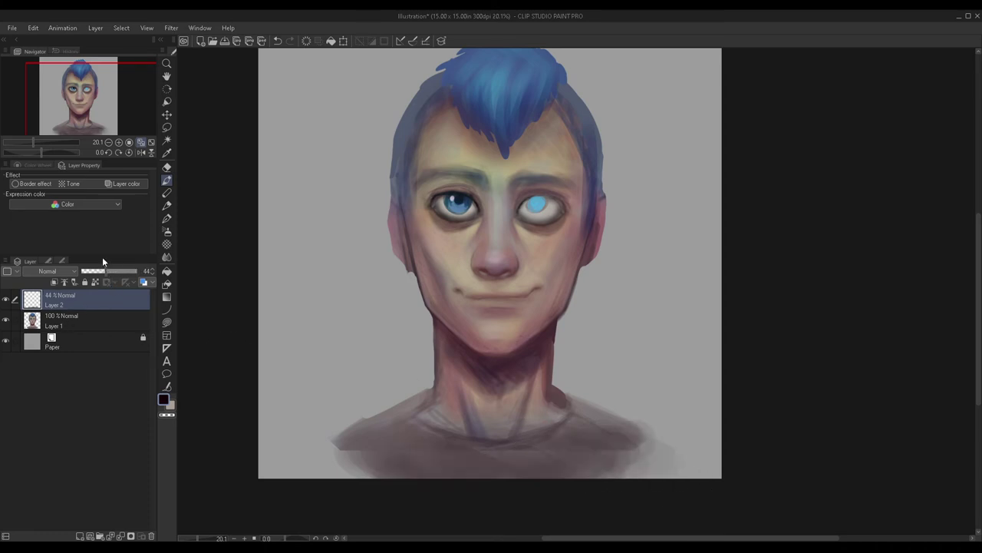
Step: Adjust the opacity of the shirt shading layer and merge it down into the portrait layer
{"action": "mouse_move", "coordinate": [118, 269]}
{"action": "left_mouse_down"}
{"action": "mouse_move", "coordinate": [132, 272]}
{"action": "mouse_move", "coordinate": [121, 273]}
{"action": "left_mouse_up"}
{"action": "key", "text": "ctrl+e"}
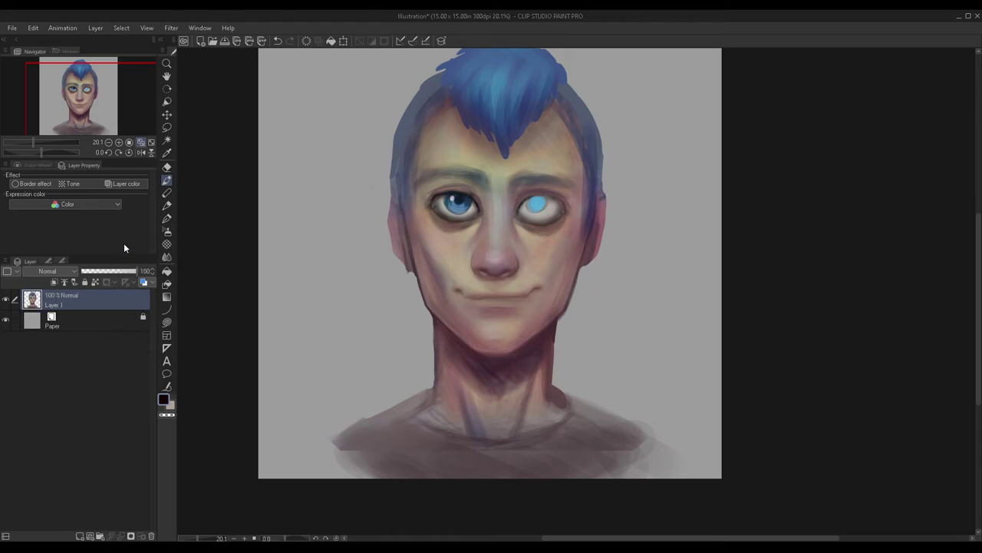
Step: On a new layer, brush near-black shading across the lower shirt and merge it down into the portrait layer
{"action": "left_click", "coordinate": [80, 536]}
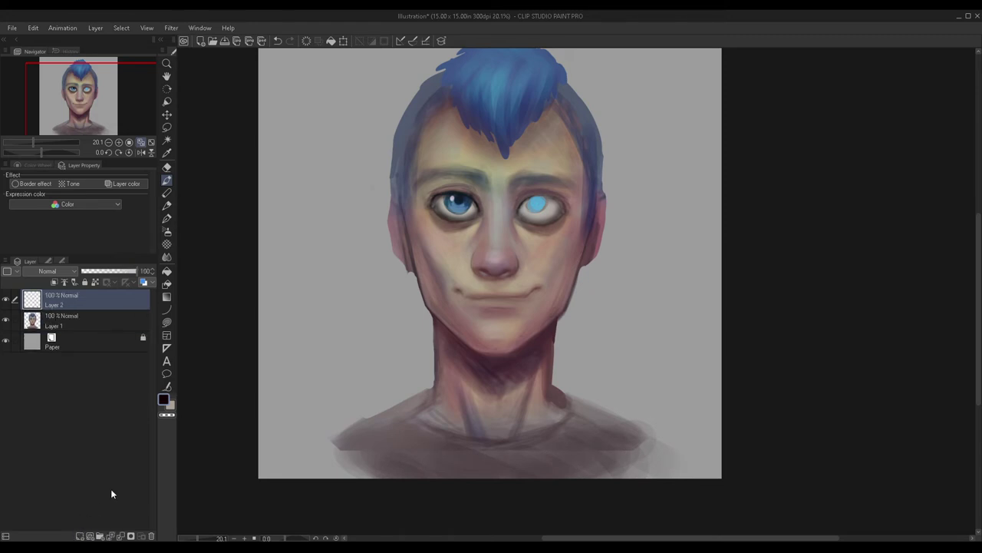
{"action": "left_click", "coordinate": [163, 398]}
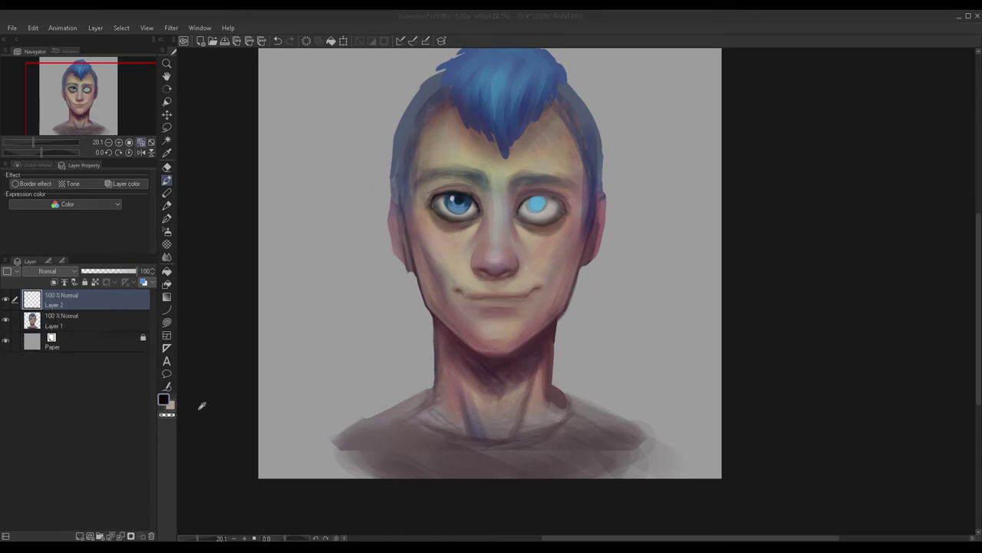
{"action": "left_click", "coordinate": [407, 403]}
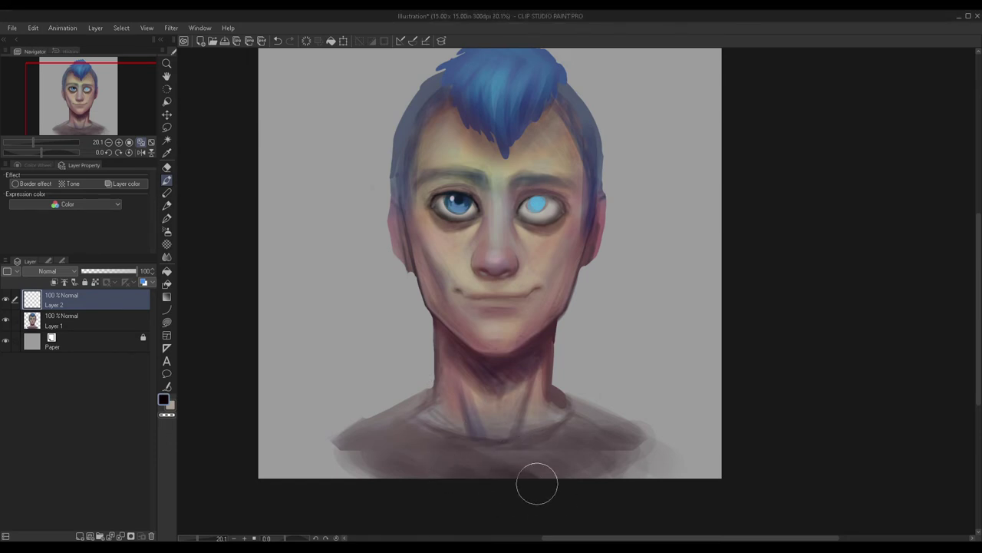
{"action": "mouse_move", "coordinate": [539, 474]}
{"action": "left_mouse_down"}
{"action": "mouse_move", "coordinate": [553, 474]}
{"action": "mouse_move", "coordinate": [529, 434]}
{"action": "mouse_move", "coordinate": [634, 485]}
{"action": "mouse_move", "coordinate": [636, 450]}
{"action": "mouse_move", "coordinate": [618, 453]}
{"action": "left_mouse_up"}
{"action": "mouse_move", "coordinate": [419, 456]}
{"action": "left_mouse_down"}
{"action": "mouse_move", "coordinate": [462, 485]}
{"action": "mouse_move", "coordinate": [452, 493]}
{"action": "mouse_move", "coordinate": [379, 473]}
{"action": "mouse_move", "coordinate": [382, 498]}
{"action": "mouse_move", "coordinate": [481, 487]}
{"action": "mouse_move", "coordinate": [434, 448]}
{"action": "mouse_move", "coordinate": [510, 474]}
{"action": "mouse_move", "coordinate": [510, 456]}
{"action": "mouse_move", "coordinate": [535, 467]}
{"action": "mouse_move", "coordinate": [544, 440]}
{"action": "mouse_move", "coordinate": [593, 436]}
{"action": "mouse_move", "coordinate": [567, 411]}
{"action": "mouse_move", "coordinate": [533, 460]}
{"action": "left_mouse_up"}
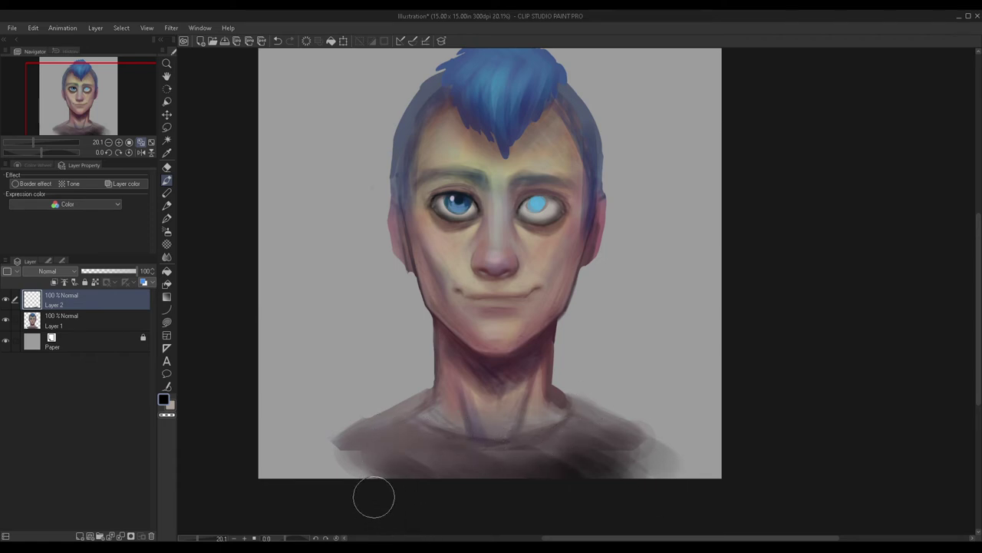
{"action": "left_click_drag", "start_coordinate": [355, 467], "coordinate": [316, 474]}
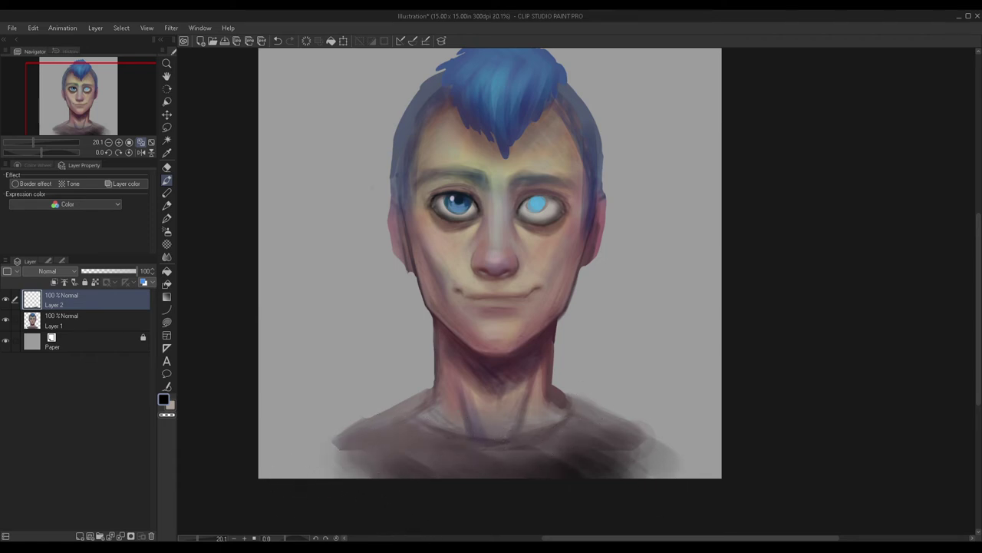
{"action": "key", "text": "ctrl+e"}
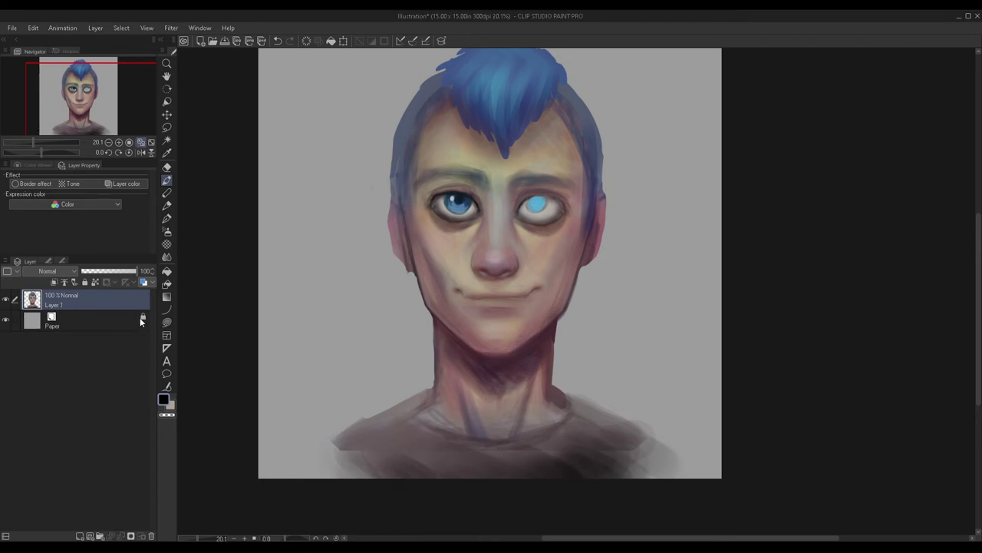
Step: Add a new layer clipped to the portrait, choose bright red as the drawing colour, and set the layer to Overlay
{"action": "left_click_drag", "start_coordinate": [110, 98], "coordinate": [97, 93]}
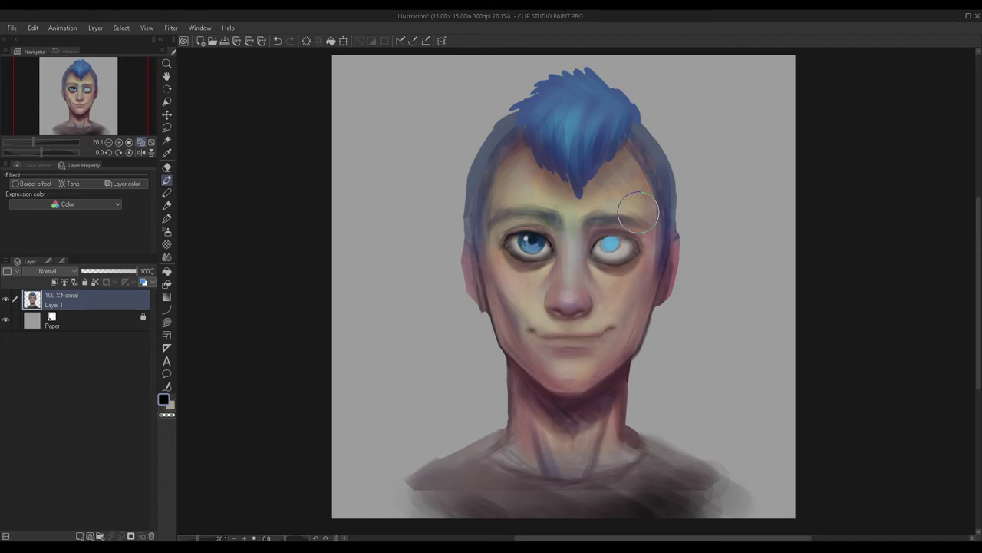
{"action": "left_click_drag", "start_coordinate": [649, 171], "coordinate": [653, 178]}
{"action": "left_click", "coordinate": [80, 535]}
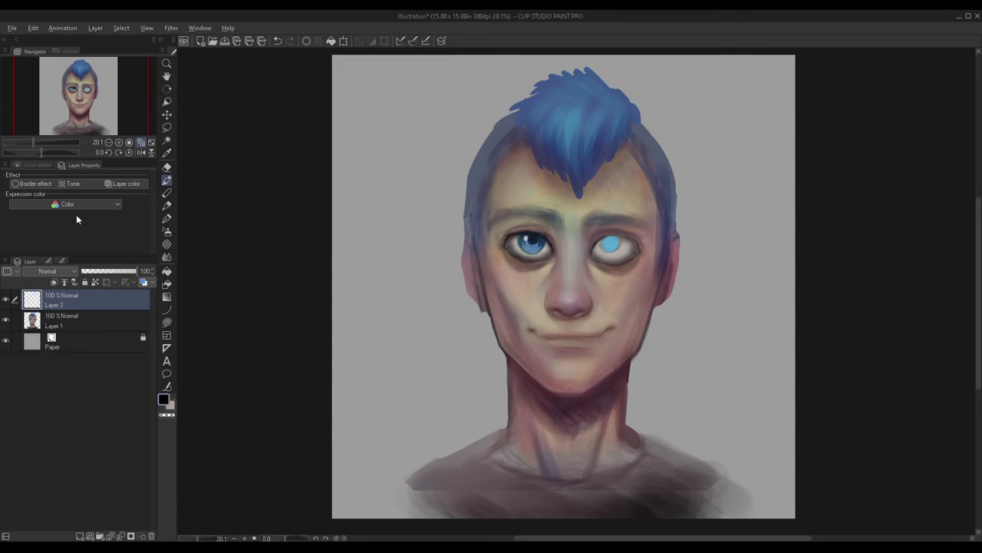
{"action": "left_click", "coordinate": [55, 280]}
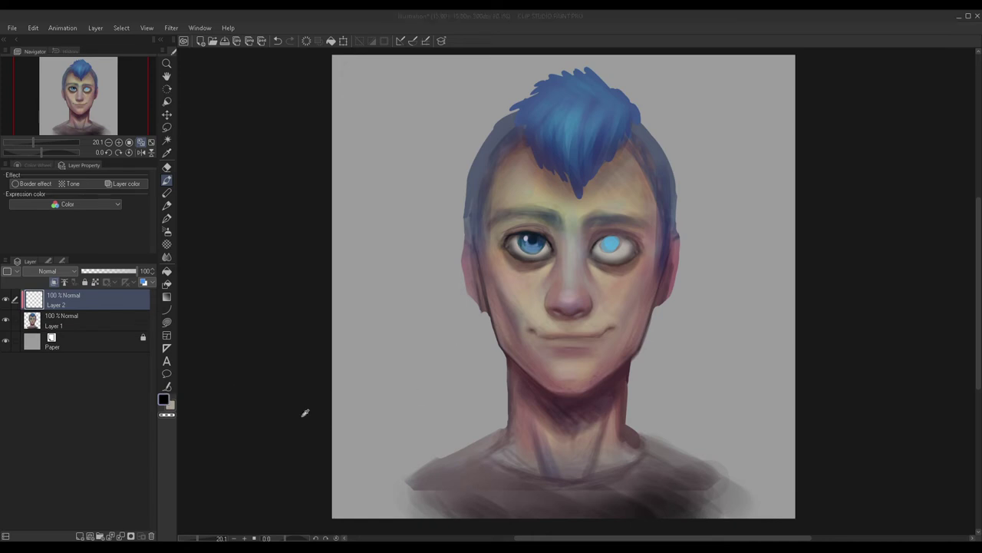
{"action": "left_click", "coordinate": [419, 380]}
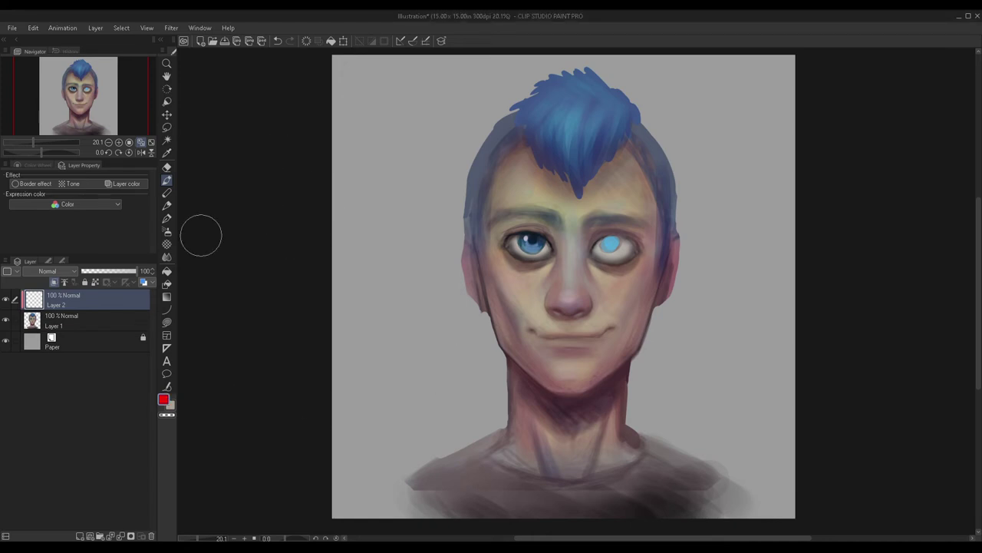
{"action": "left_click", "coordinate": [37, 402]}
Step: Airbrush red blush over the nose tip, both cheeks and the corner of the mouth
{"action": "left_click_drag", "start_coordinate": [577, 289], "coordinate": [566, 305]}
{"action": "key", "text": "ctrl+z"}
{"action": "left_click", "coordinate": [168, 231]}
{"action": "mouse_move", "coordinate": [591, 310]}
{"action": "left_mouse_down"}
{"action": "mouse_move", "coordinate": [574, 288]}
{"action": "mouse_move", "coordinate": [557, 298]}
{"action": "left_mouse_up"}
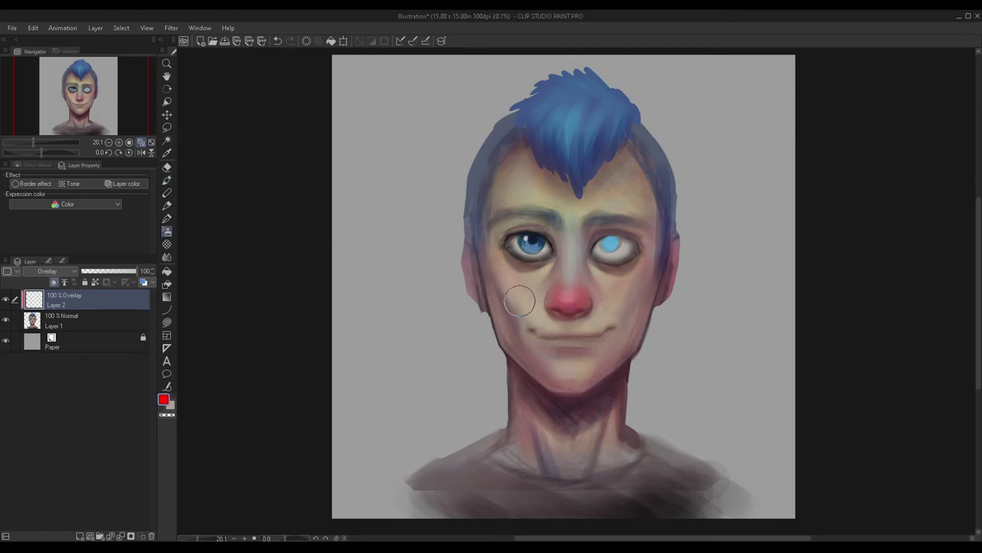
{"action": "mouse_move", "coordinate": [627, 294]}
{"action": "left_mouse_down"}
{"action": "mouse_move", "coordinate": [645, 265]}
{"action": "mouse_move", "coordinate": [651, 270]}
{"action": "left_mouse_up"}
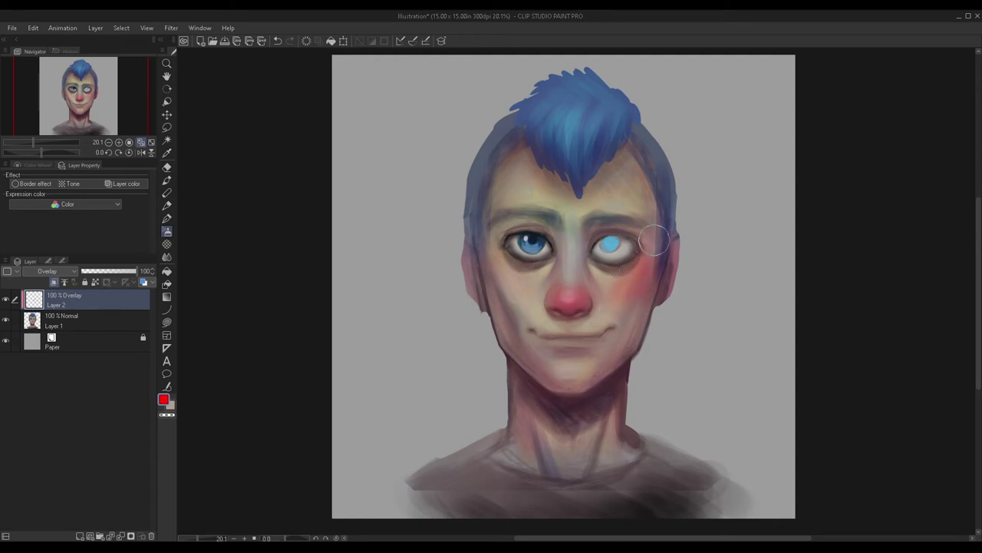
{"action": "left_click_drag", "start_coordinate": [510, 264], "coordinate": [508, 279]}
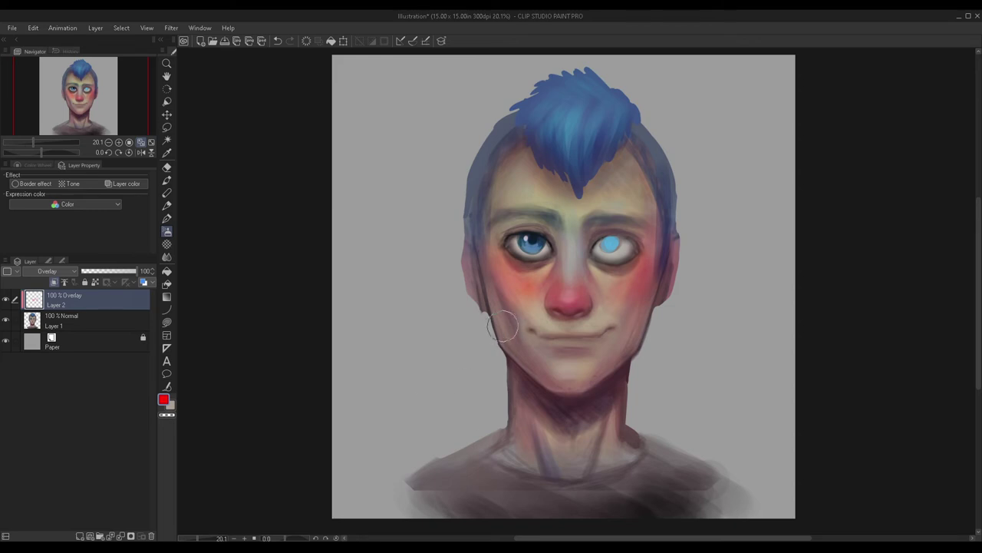
{"action": "left_click_drag", "start_coordinate": [541, 340], "coordinate": [530, 332]}
Step: Reduce the red blush layer to 26% opacity and merge it down into the portrait layer
{"action": "left_click_drag", "start_coordinate": [105, 272], "coordinate": [101, 275]}
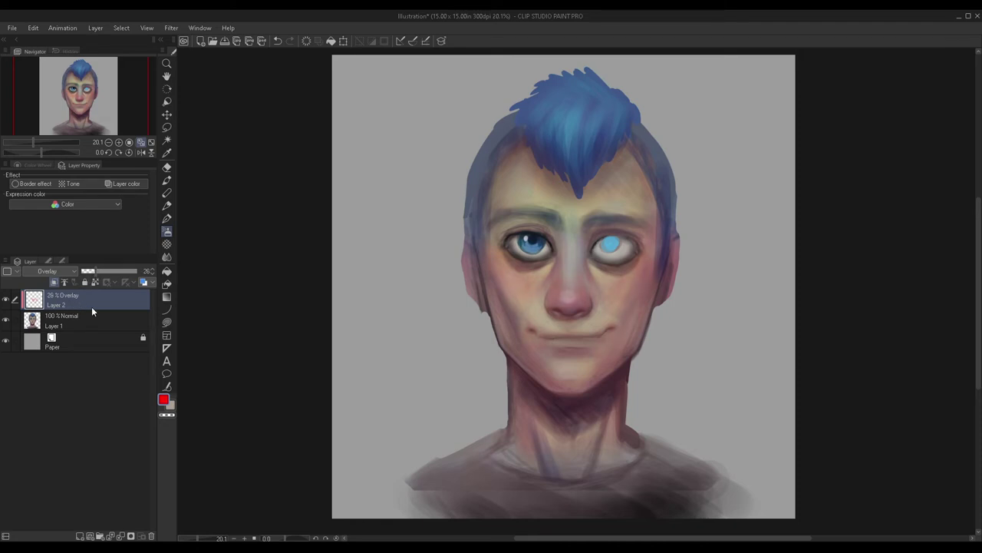
{"action": "key", "text": "ctrl+e"}
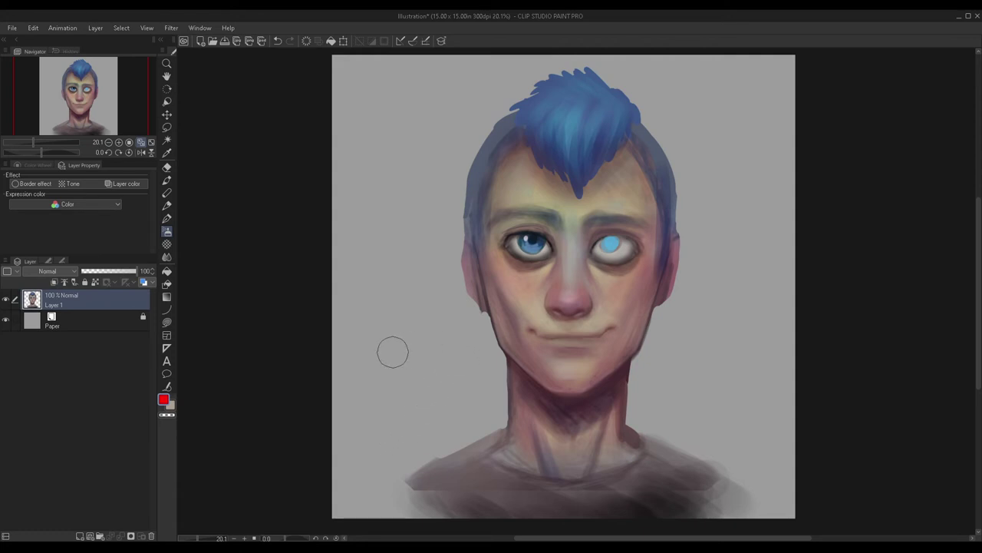
Step: On a new unclipped layer, outline the shaved side of the head beside the detailed eye with dark navy strokes
{"action": "left_click", "coordinate": [79, 536]}
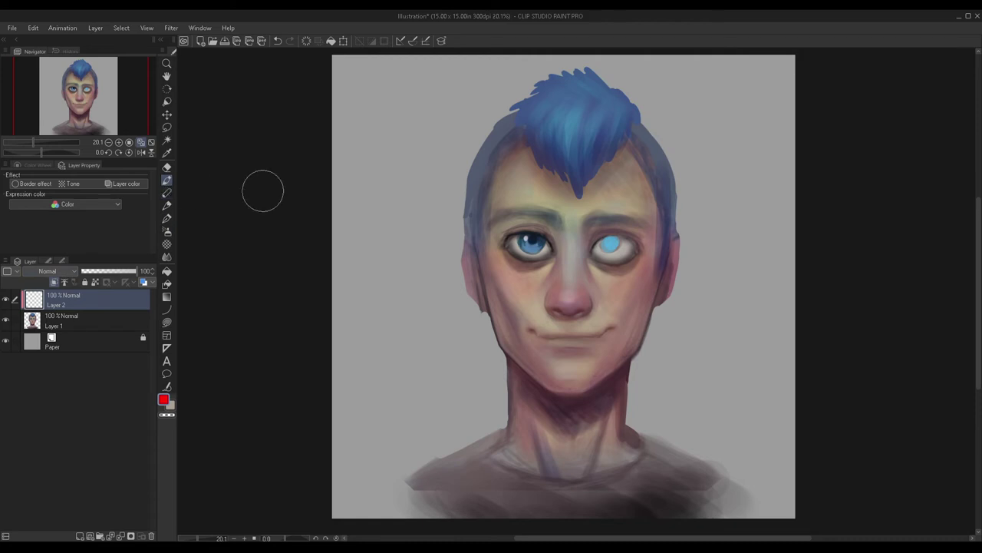
{"action": "left_click", "coordinate": [167, 205]}
{"action": "double_click", "coordinate": [167, 398]}
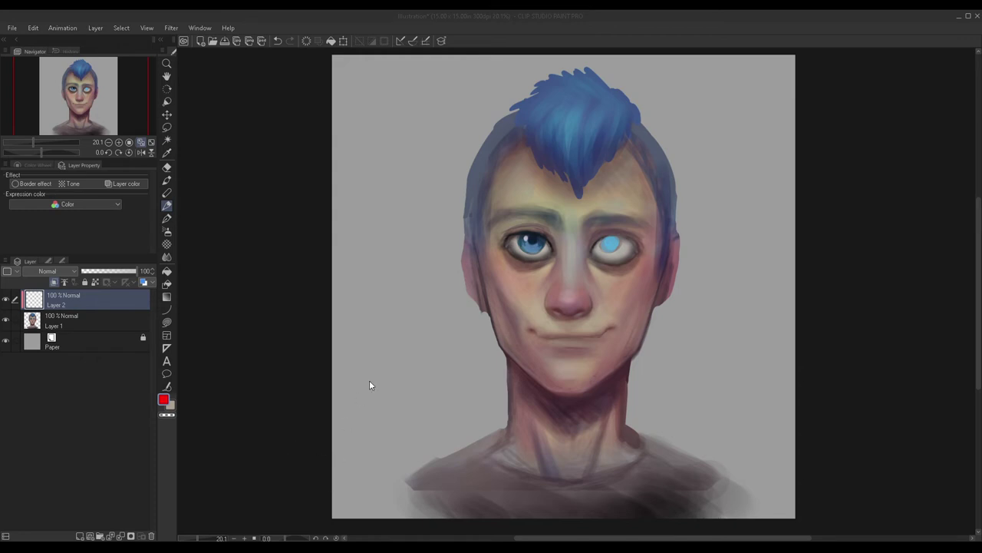
{"action": "left_click", "coordinate": [330, 322]}
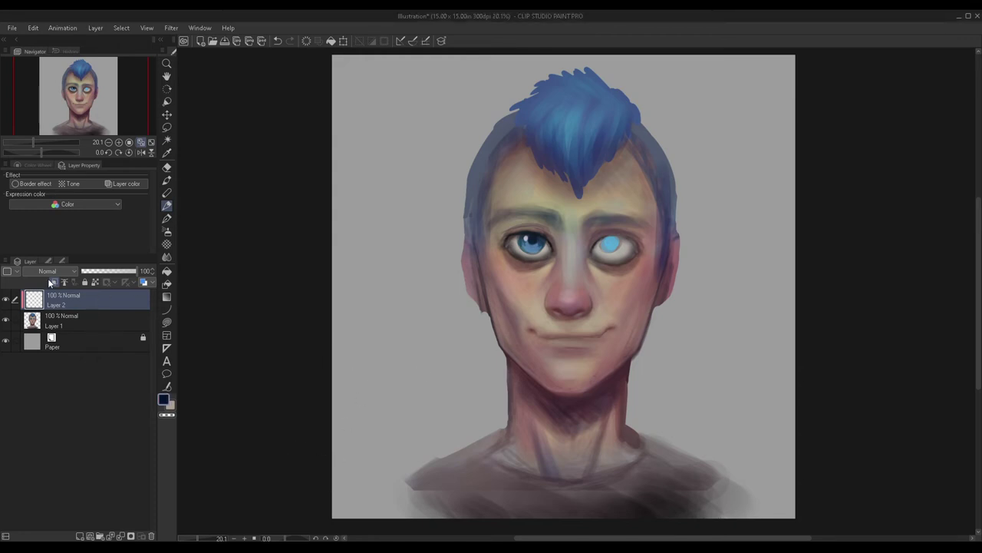
{"action": "scroll", "coordinate": [530, 169], "scroll_direction": "up", "scroll_amount": 3}
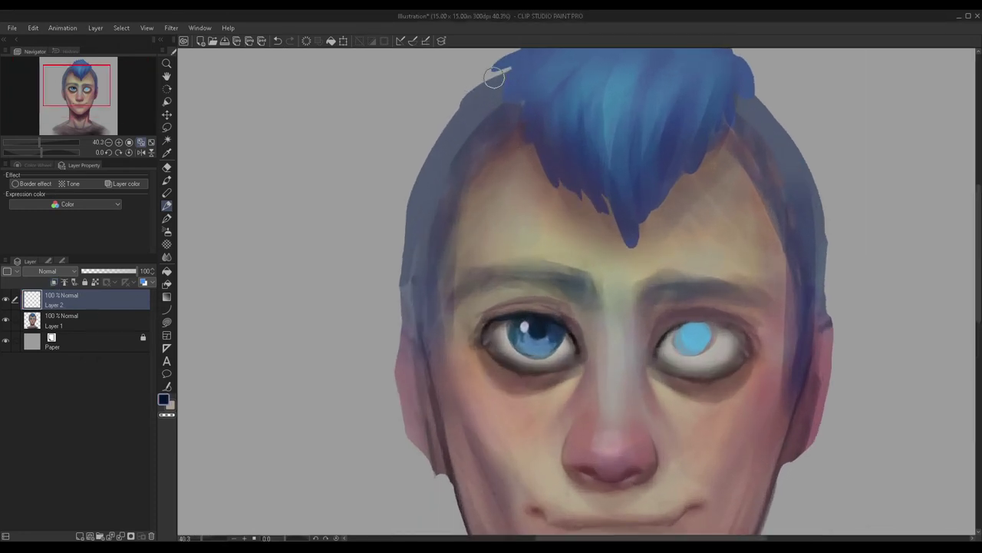
{"action": "mouse_move", "coordinate": [504, 69]}
{"action": "left_mouse_down"}
{"action": "mouse_move", "coordinate": [475, 90]}
{"action": "mouse_move", "coordinate": [492, 91]}
{"action": "mouse_move", "coordinate": [514, 69]}
{"action": "mouse_move", "coordinate": [462, 97]}
{"action": "mouse_move", "coordinate": [430, 165]}
{"action": "left_mouse_up"}
{"action": "left_click_drag", "start_coordinate": [472, 99], "coordinate": [428, 178]}
{"action": "left_click_drag", "start_coordinate": [445, 138], "coordinate": [371, 274]}
{"action": "scroll", "coordinate": [412, 261], "scroll_direction": "down", "scroll_amount": 2}
{"action": "scroll", "coordinate": [437, 244], "scroll_direction": "up", "scroll_amount": 2}
{"action": "left_click_drag", "start_coordinate": [386, 183], "coordinate": [379, 309]}
{"action": "left_click_drag", "start_coordinate": [377, 248], "coordinate": [381, 294]}
{"action": "scroll", "coordinate": [382, 293], "scroll_direction": "down", "scroll_amount": 2}
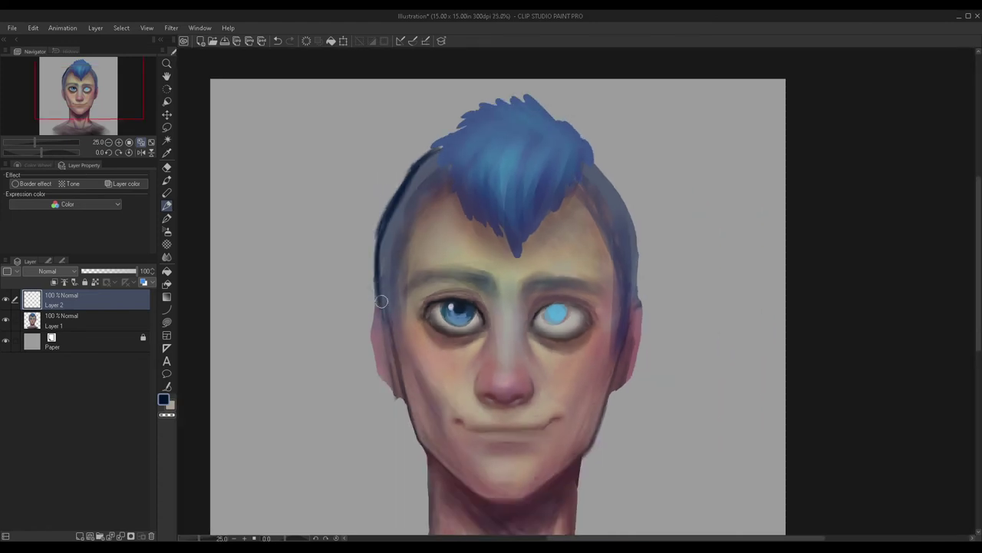
Step: Hatch dark navy hair strokes from the sideburn up through the shaved side beside the detailed eye
{"action": "left_click_drag", "start_coordinate": [385, 315], "coordinate": [394, 350]}
{"action": "mouse_move", "coordinate": [391, 315]}
{"action": "left_mouse_down"}
{"action": "mouse_move", "coordinate": [373, 269]}
{"action": "mouse_move", "coordinate": [400, 176]}
{"action": "mouse_move", "coordinate": [418, 219]}
{"action": "mouse_move", "coordinate": [394, 230]}
{"action": "mouse_move", "coordinate": [399, 200]}
{"action": "left_mouse_up"}
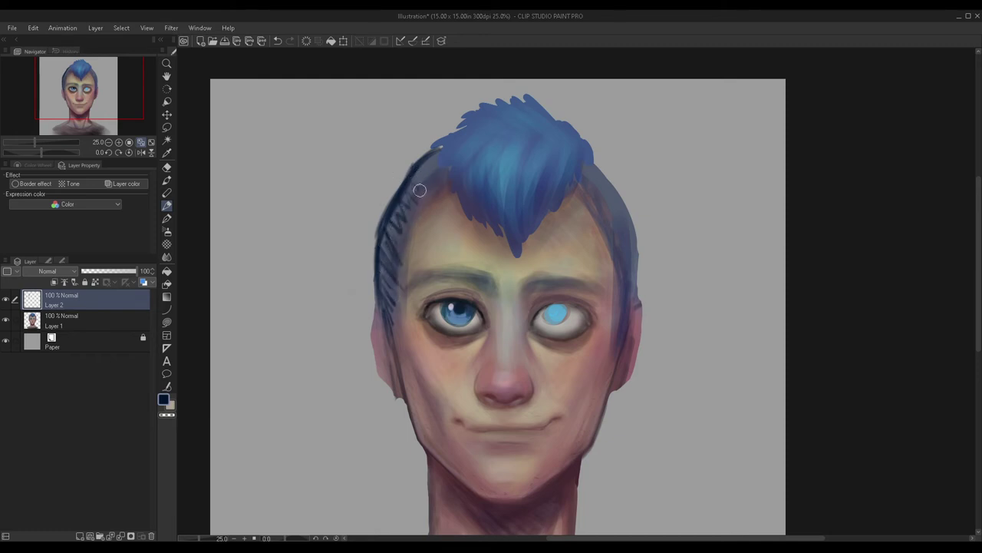
{"action": "scroll", "coordinate": [415, 232], "scroll_direction": "down", "scroll_amount": 2}
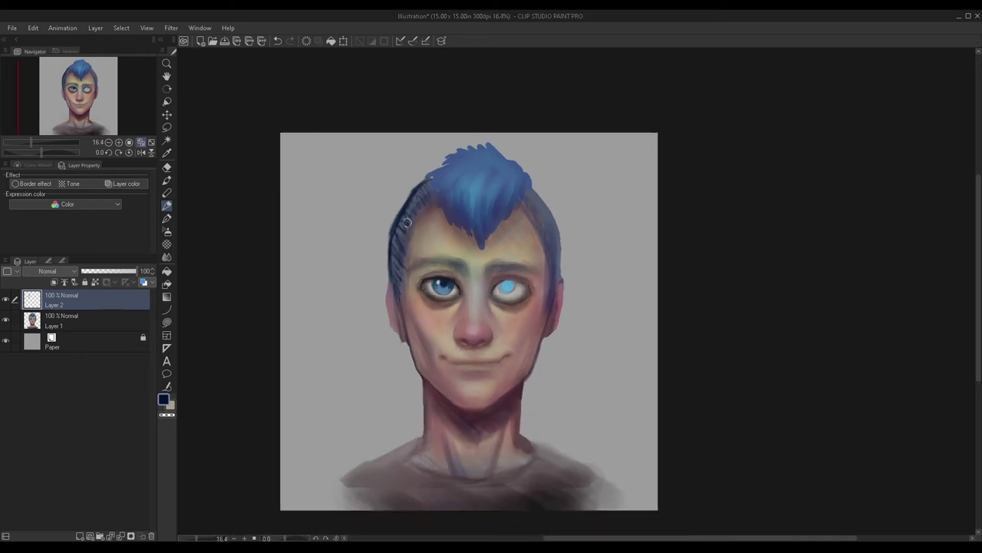
Step: Outline the ear on the detailed eye's side in dark navy, including its inner edge along the face
{"action": "scroll", "coordinate": [368, 350], "scroll_direction": "up", "scroll_amount": 1}
{"action": "scroll", "coordinate": [368, 350], "scroll_direction": "up", "scroll_amount": 3}
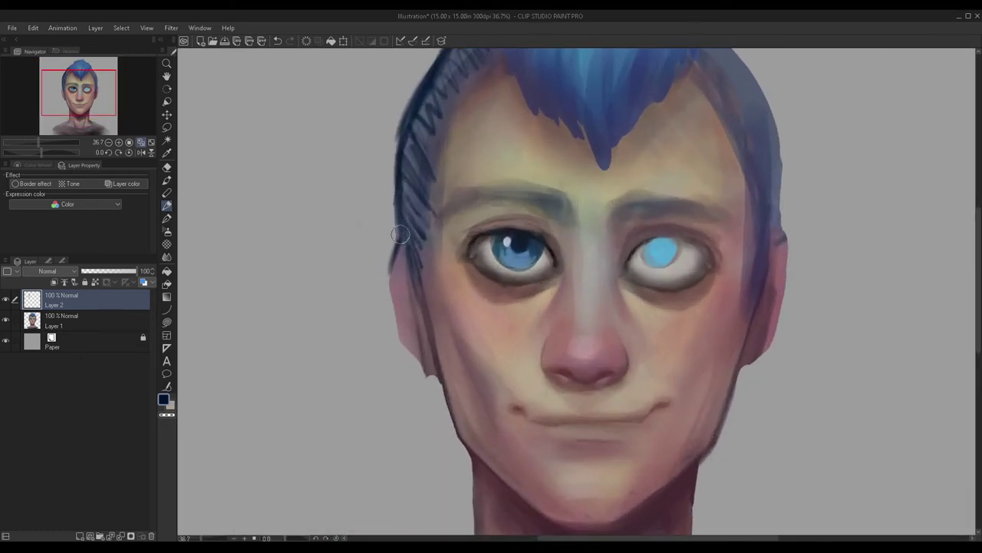
{"action": "mouse_move", "coordinate": [394, 252]}
{"action": "left_mouse_down"}
{"action": "mouse_move", "coordinate": [394, 298]}
{"action": "mouse_move", "coordinate": [389, 279]}
{"action": "mouse_move", "coordinate": [411, 354]}
{"action": "mouse_move", "coordinate": [402, 339]}
{"action": "mouse_move", "coordinate": [434, 374]}
{"action": "left_mouse_up"}
{"action": "scroll", "coordinate": [404, 269], "scroll_direction": "down", "scroll_amount": 2}
{"action": "scroll", "coordinate": [411, 299], "scroll_direction": "up", "scroll_amount": 1}
{"action": "scroll", "coordinate": [412, 299], "scroll_direction": "up", "scroll_amount": 1}
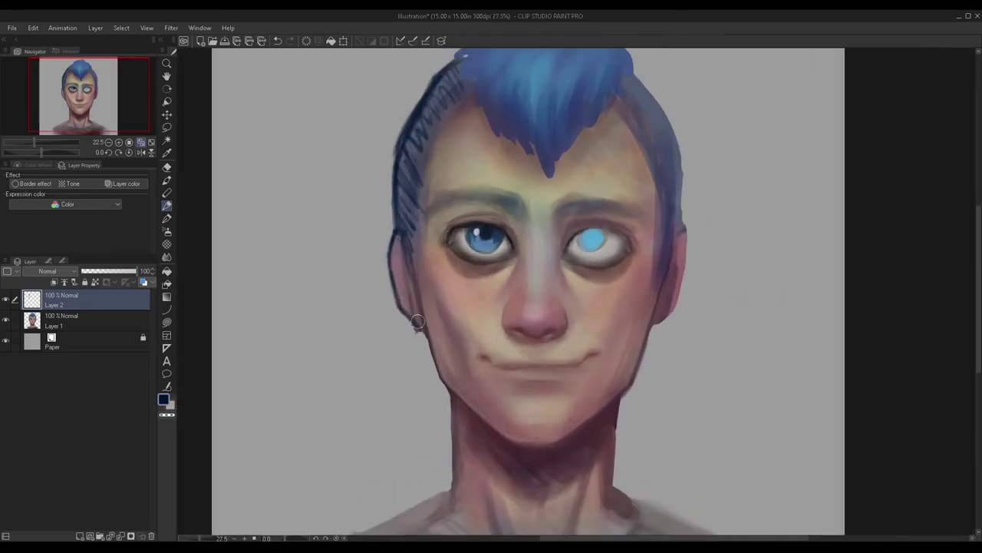
{"action": "left_click_drag", "start_coordinate": [407, 260], "coordinate": [413, 297]}
{"action": "scroll", "coordinate": [413, 297], "scroll_direction": "down", "scroll_amount": 1}
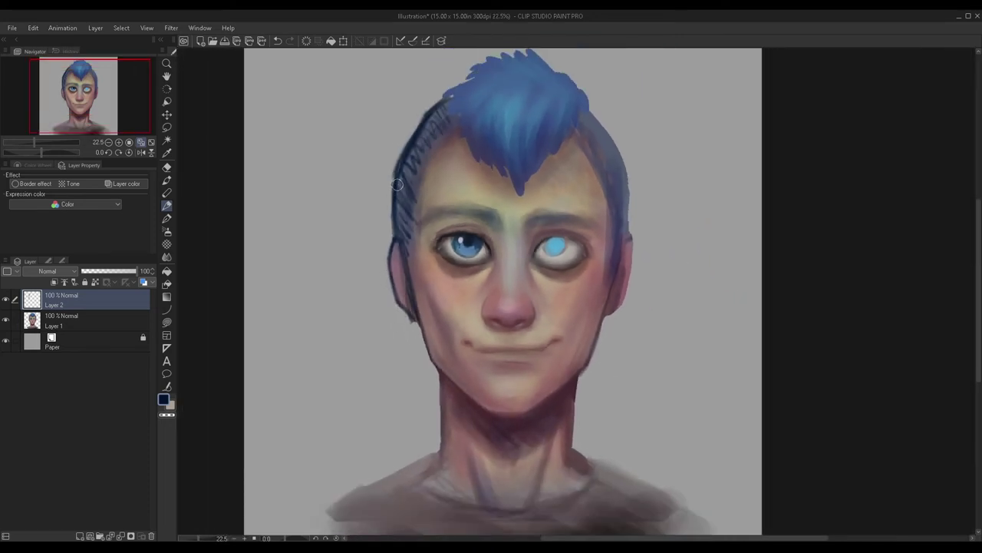
Step: Flip the canvas view horizontally and draw a dark navy line along the sideburn beside the flat cyan eye
{"action": "scroll", "coordinate": [409, 174], "scroll_direction": "down", "scroll_amount": 2}
{"action": "left_click", "coordinate": [141, 153]}
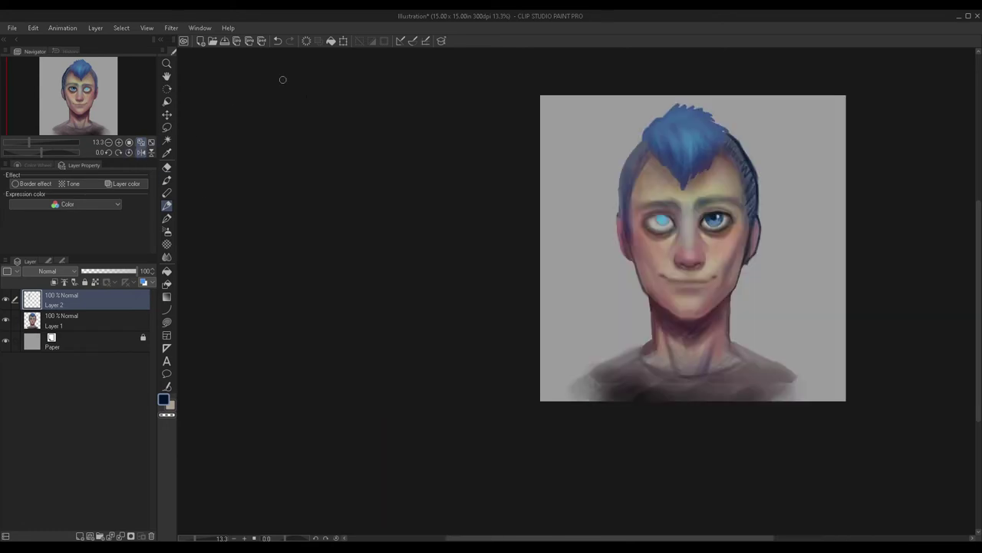
{"action": "scroll", "coordinate": [803, 151], "scroll_direction": "up", "scroll_amount": 1}
{"action": "scroll", "coordinate": [707, 212], "scroll_direction": "up", "scroll_amount": 2}
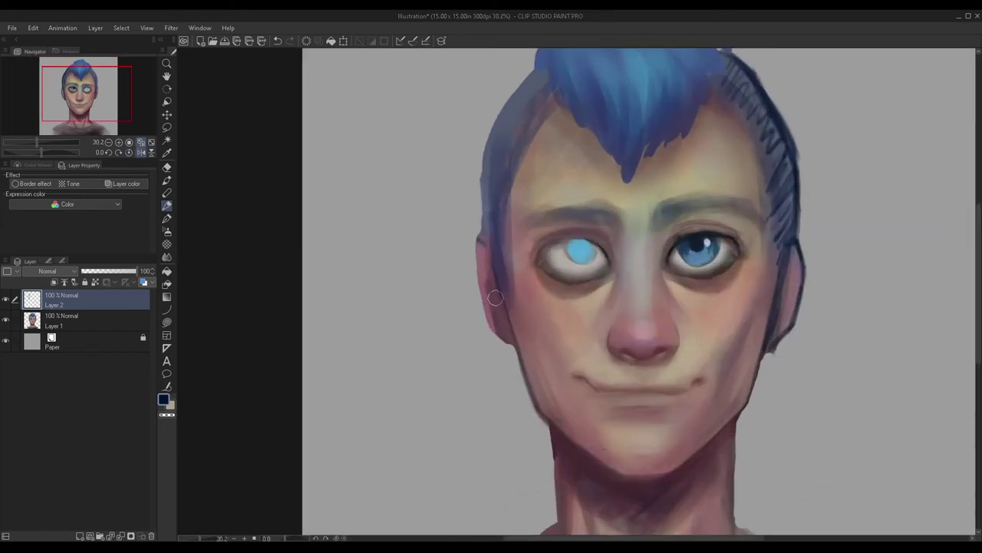
{"action": "left_click_drag", "start_coordinate": [485, 206], "coordinate": [502, 279]}
{"action": "key", "text": "ctrl+z"}
{"action": "key", "text": "ctrl+z"}
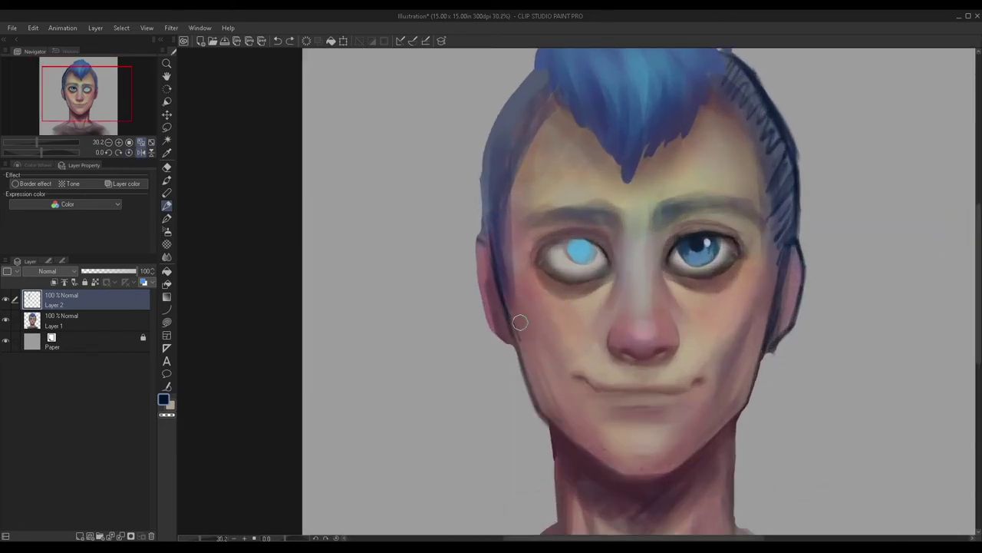
{"action": "key", "text": "ctrl+y"}
{"action": "key", "text": "ctrl+y"}
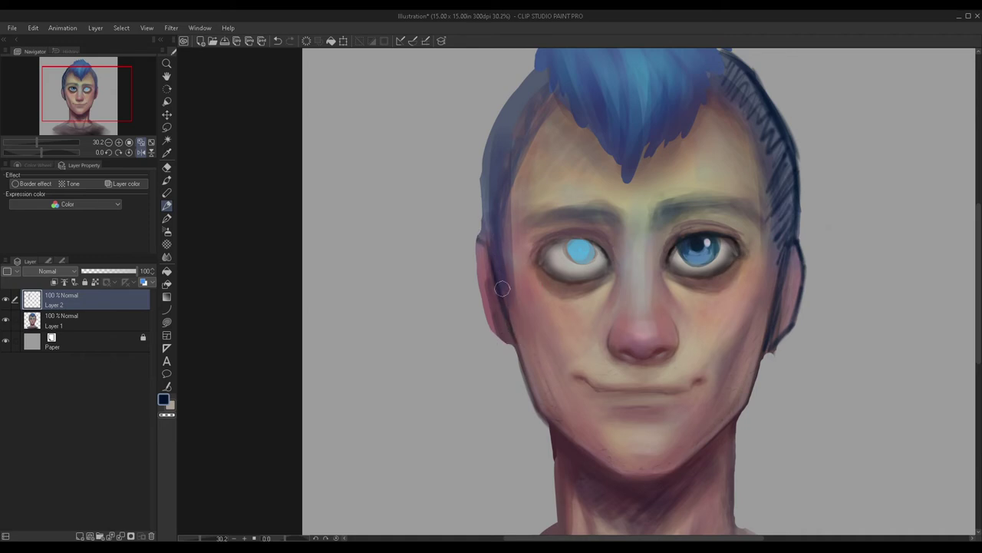
Step: Hatch and outline the shaved hair on the flat cyan eye's side with dark navy strokes up to the mohawk
{"action": "left_click_drag", "start_coordinate": [508, 273], "coordinate": [502, 222]}
{"action": "mouse_move", "coordinate": [508, 286]}
{"action": "left_mouse_down"}
{"action": "mouse_move", "coordinate": [503, 186]}
{"action": "mouse_move", "coordinate": [560, 81]}
{"action": "left_mouse_up"}
{"action": "left_click_drag", "start_coordinate": [492, 245], "coordinate": [490, 177]}
{"action": "left_click_drag", "start_coordinate": [534, 67], "coordinate": [498, 125]}
{"action": "scroll", "coordinate": [508, 99], "scroll_direction": "down", "scroll_amount": 1}
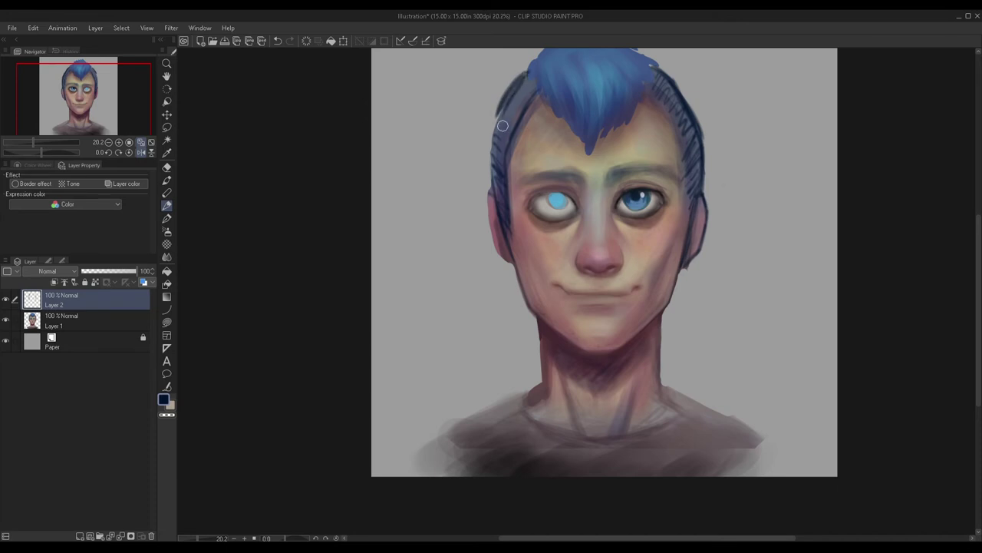
{"action": "left_click_drag", "start_coordinate": [525, 78], "coordinate": [497, 149]}
{"action": "left_click_drag", "start_coordinate": [505, 106], "coordinate": [495, 181]}
{"action": "scroll", "coordinate": [534, 83], "scroll_direction": "down", "scroll_amount": 2}
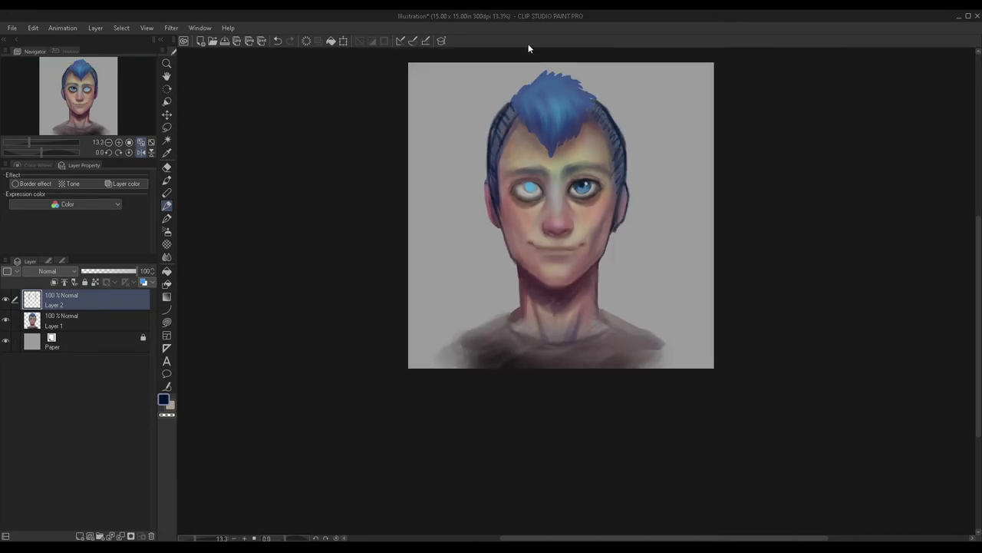
Step: Outline the ear on the flat cyan eye's side in dark navy and reduce the line layer to 58% opacity
{"action": "scroll", "coordinate": [507, 115], "scroll_direction": "up", "scroll_amount": 4}
{"action": "scroll", "coordinate": [486, 202], "scroll_direction": "up", "scroll_amount": 1}
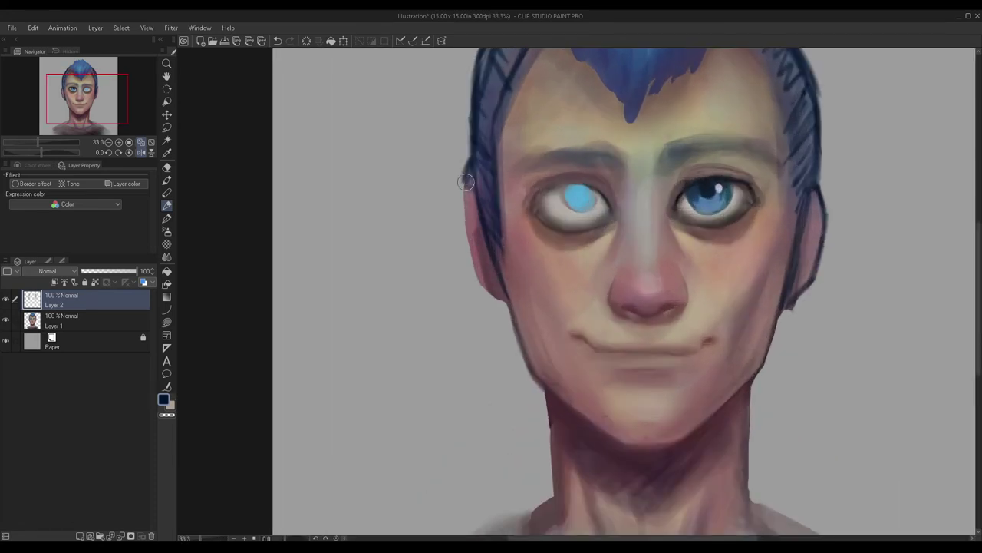
{"action": "mouse_move", "coordinate": [463, 186]}
{"action": "left_mouse_down"}
{"action": "mouse_move", "coordinate": [470, 261]}
{"action": "mouse_move", "coordinate": [508, 303]}
{"action": "left_mouse_up"}
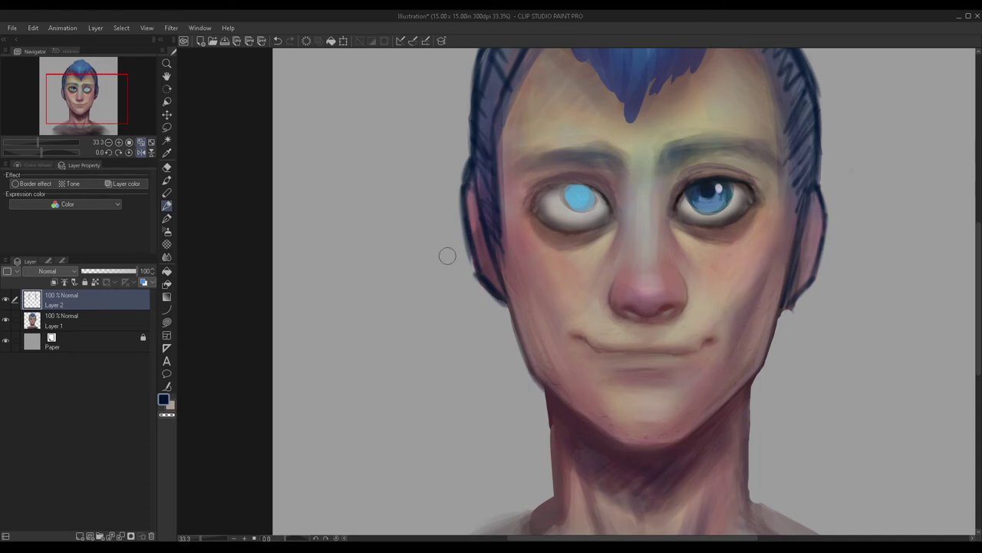
{"action": "scroll", "coordinate": [448, 257], "scroll_direction": "down", "scroll_amount": 2}
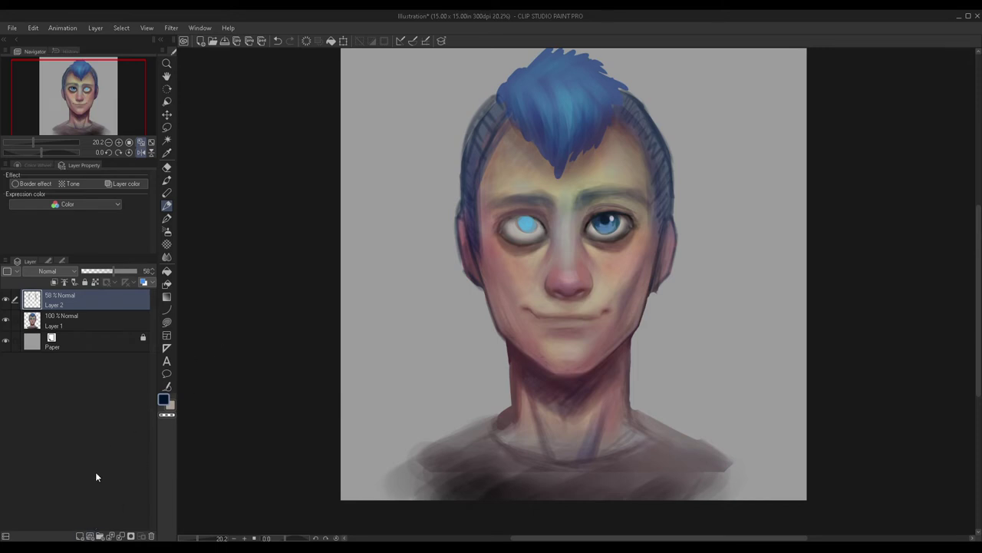
Step: Add a new layer and paint dark navy strands from the mohawk's forehead tip upward across the detailed eye's side
{"action": "left_click", "coordinate": [81, 536]}
{"action": "scroll", "coordinate": [534, 268], "scroll_direction": "down", "scroll_amount": 1}
{"action": "scroll", "coordinate": [535, 269], "scroll_direction": "up", "scroll_amount": 4}
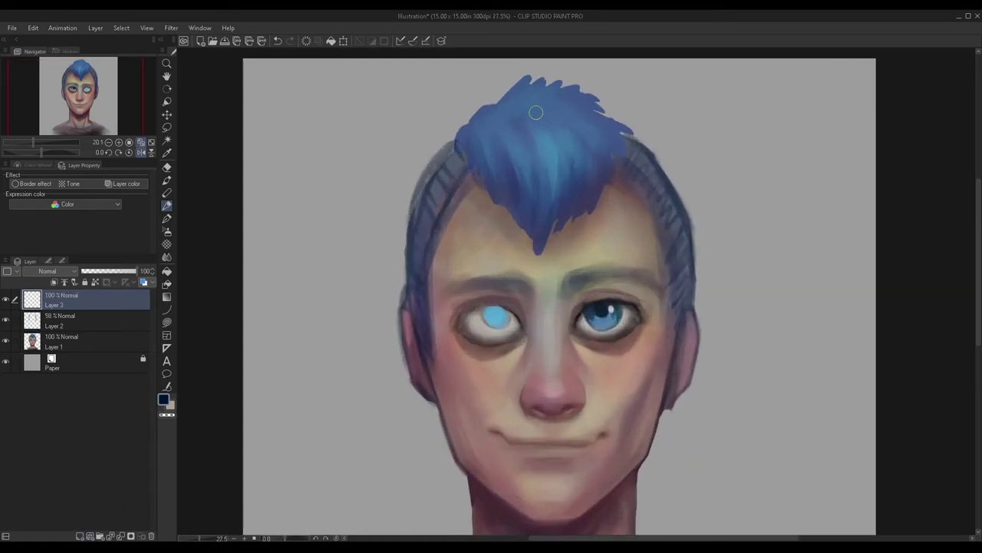
{"action": "mouse_move", "coordinate": [535, 269]}
{"action": "left_mouse_down"}
{"action": "mouse_move", "coordinate": [539, 286]}
{"action": "mouse_move", "coordinate": [570, 167]}
{"action": "mouse_move", "coordinate": [545, 234]}
{"action": "mouse_move", "coordinate": [531, 129]}
{"action": "left_mouse_up"}
{"action": "left_click_drag", "start_coordinate": [539, 285], "coordinate": [585, 151]}
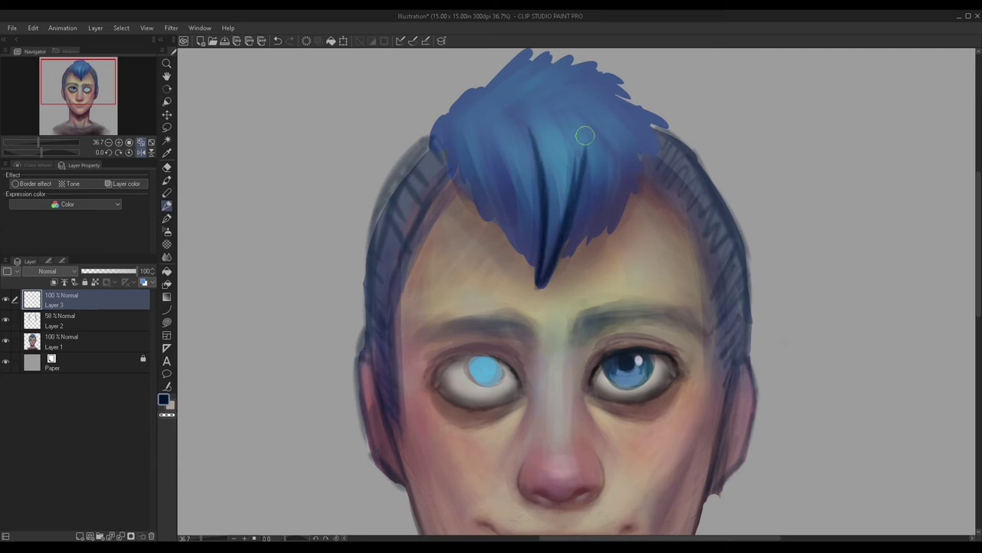
{"action": "left_click_drag", "start_coordinate": [555, 265], "coordinate": [593, 153]}
{"action": "mouse_move", "coordinate": [563, 247]}
{"action": "left_mouse_down"}
{"action": "mouse_move", "coordinate": [577, 104]}
{"action": "mouse_move", "coordinate": [586, 200]}
{"action": "mouse_move", "coordinate": [559, 259]}
{"action": "mouse_move", "coordinate": [600, 130]}
{"action": "left_mouse_up"}
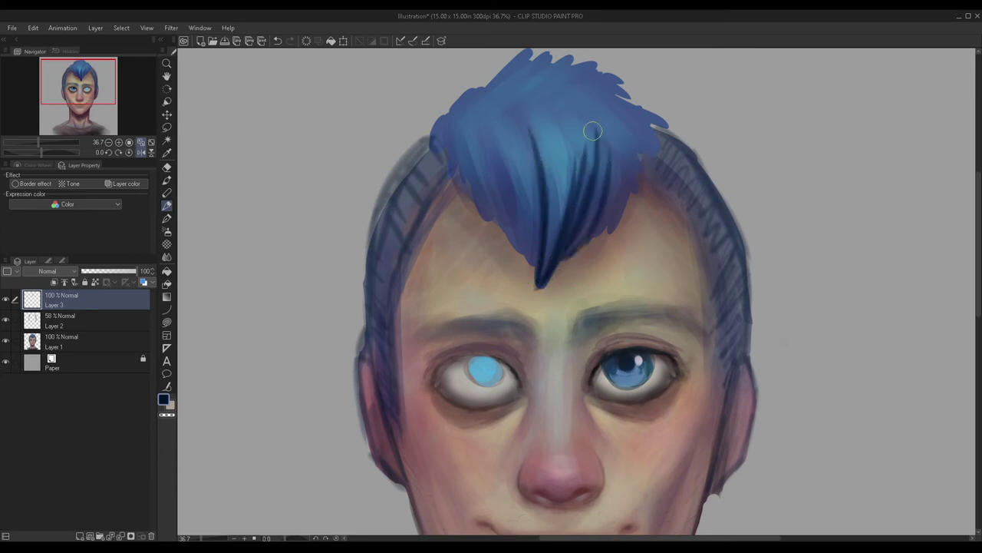
{"action": "left_click_drag", "start_coordinate": [586, 242], "coordinate": [613, 153]}
{"action": "left_click_drag", "start_coordinate": [611, 222], "coordinate": [623, 135]}
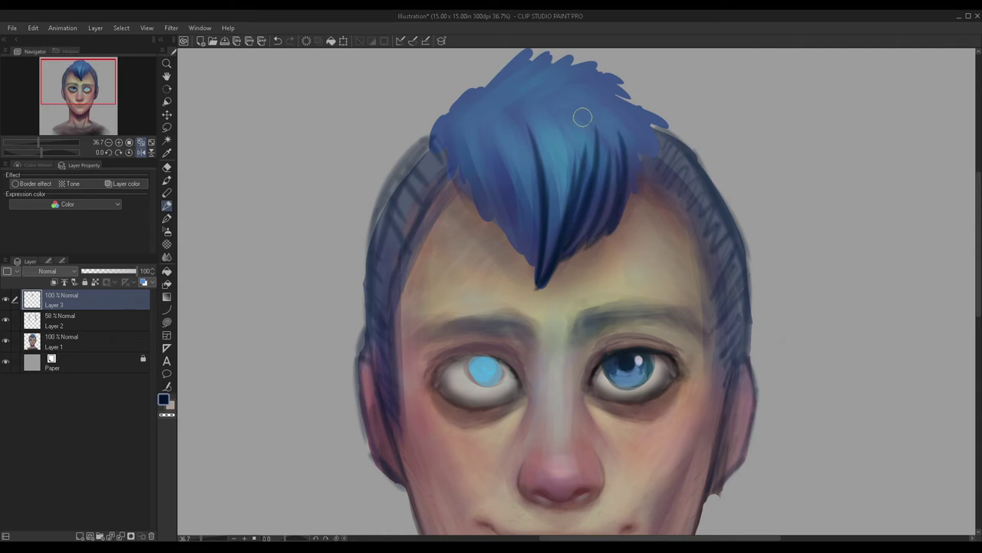
Step: Paint dark navy strands through the mohawk on the flat cyan eye's side and outline its outer tufts
{"action": "mouse_move", "coordinate": [532, 261]}
{"action": "left_mouse_down"}
{"action": "mouse_move", "coordinate": [505, 186]}
{"action": "mouse_move", "coordinate": [518, 143]}
{"action": "left_mouse_up"}
{"action": "mouse_move", "coordinate": [532, 267]}
{"action": "left_mouse_down"}
{"action": "mouse_move", "coordinate": [518, 157]}
{"action": "mouse_move", "coordinate": [529, 219]}
{"action": "mouse_move", "coordinate": [509, 154]}
{"action": "mouse_move", "coordinate": [536, 218]}
{"action": "left_mouse_up"}
{"action": "left_click_drag", "start_coordinate": [525, 255], "coordinate": [496, 212]}
{"action": "key", "text": "ctrl+z"}
{"action": "mouse_move", "coordinate": [520, 250]}
{"action": "left_mouse_down"}
{"action": "mouse_move", "coordinate": [482, 187]}
{"action": "mouse_move", "coordinate": [487, 138]}
{"action": "mouse_move", "coordinate": [510, 238]}
{"action": "mouse_move", "coordinate": [486, 134]}
{"action": "left_mouse_up"}
{"action": "mouse_move", "coordinate": [492, 221]}
{"action": "left_mouse_down"}
{"action": "mouse_move", "coordinate": [463, 157]}
{"action": "mouse_move", "coordinate": [472, 192]}
{"action": "mouse_move", "coordinate": [462, 92]}
{"action": "mouse_move", "coordinate": [452, 178]}
{"action": "mouse_move", "coordinate": [446, 123]}
{"action": "mouse_move", "coordinate": [454, 144]}
{"action": "mouse_move", "coordinate": [426, 161]}
{"action": "mouse_move", "coordinate": [438, 119]}
{"action": "left_mouse_up"}
{"action": "left_click_drag", "start_coordinate": [432, 156], "coordinate": [445, 116]}
{"action": "scroll", "coordinate": [459, 100], "scroll_direction": "down", "scroll_amount": 3}
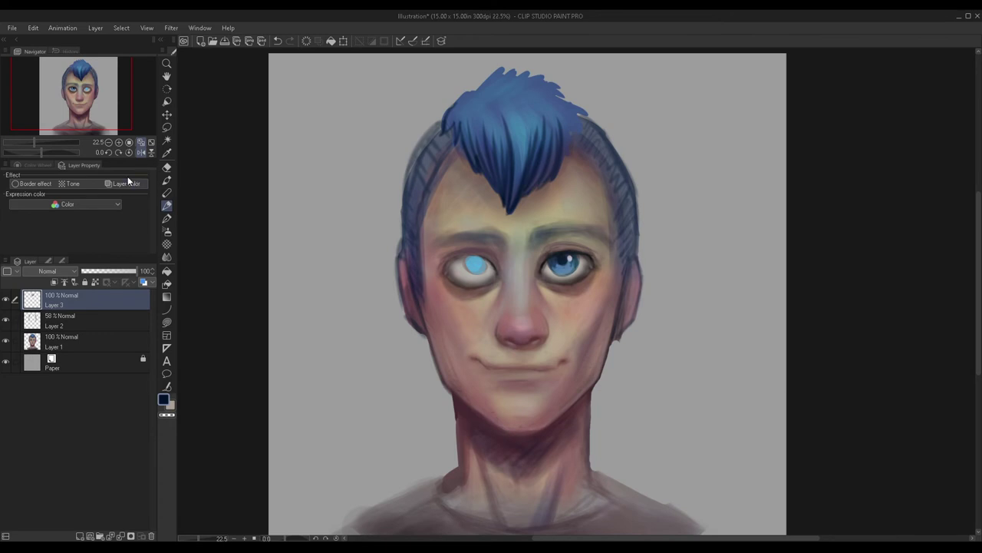
Step: Flip the canvas view horizontally, outline the tall crown spike and adjoining mohawk edge in navy, and add curved strands from their junction
{"action": "left_click", "coordinate": [141, 143]}
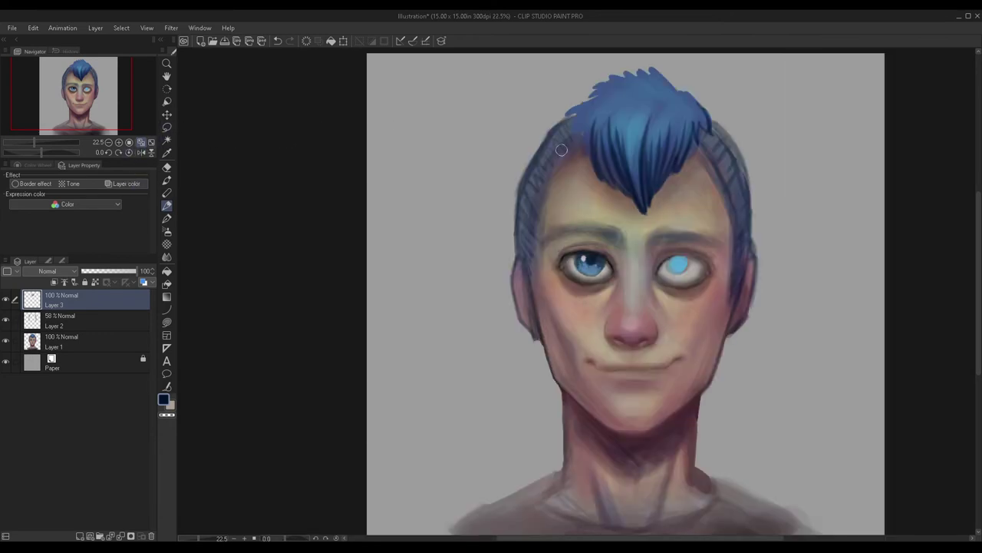
{"action": "scroll", "coordinate": [662, 101], "scroll_direction": "up", "scroll_amount": 5}
{"action": "scroll", "coordinate": [639, 146], "scroll_direction": "down", "scroll_amount": 3}
{"action": "scroll", "coordinate": [614, 105], "scroll_direction": "up", "scroll_amount": 2}
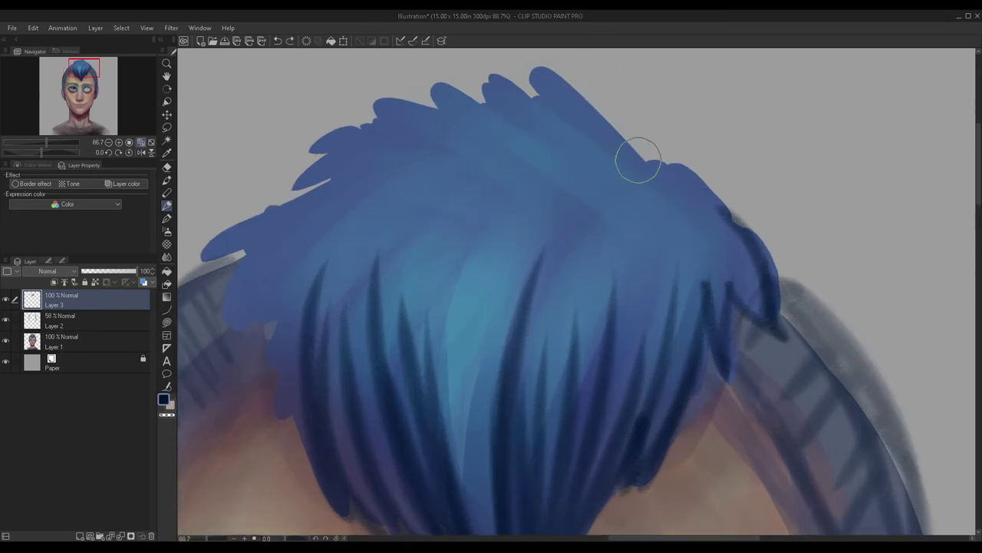
{"action": "left_click_drag", "start_coordinate": [638, 159], "coordinate": [544, 71]}
{"action": "left_click_drag", "start_coordinate": [618, 145], "coordinate": [537, 68]}
{"action": "left_click_drag", "start_coordinate": [647, 170], "coordinate": [720, 215]}
{"action": "mouse_move", "coordinate": [678, 180]}
{"action": "left_mouse_down"}
{"action": "mouse_move", "coordinate": [709, 193]}
{"action": "mouse_move", "coordinate": [725, 217]}
{"action": "left_mouse_up"}
{"action": "left_click_drag", "start_coordinate": [645, 173], "coordinate": [707, 269]}
{"action": "scroll", "coordinate": [649, 190], "scroll_direction": "down", "scroll_amount": 1}
{"action": "scroll", "coordinate": [639, 182], "scroll_direction": "down", "scroll_amount": 2}
{"action": "scroll", "coordinate": [609, 158], "scroll_direction": "up", "scroll_amount": 2}
{"action": "mouse_move", "coordinate": [636, 174]}
{"action": "left_mouse_down"}
{"action": "mouse_move", "coordinate": [577, 205]}
{"action": "mouse_move", "coordinate": [574, 172]}
{"action": "left_mouse_up"}
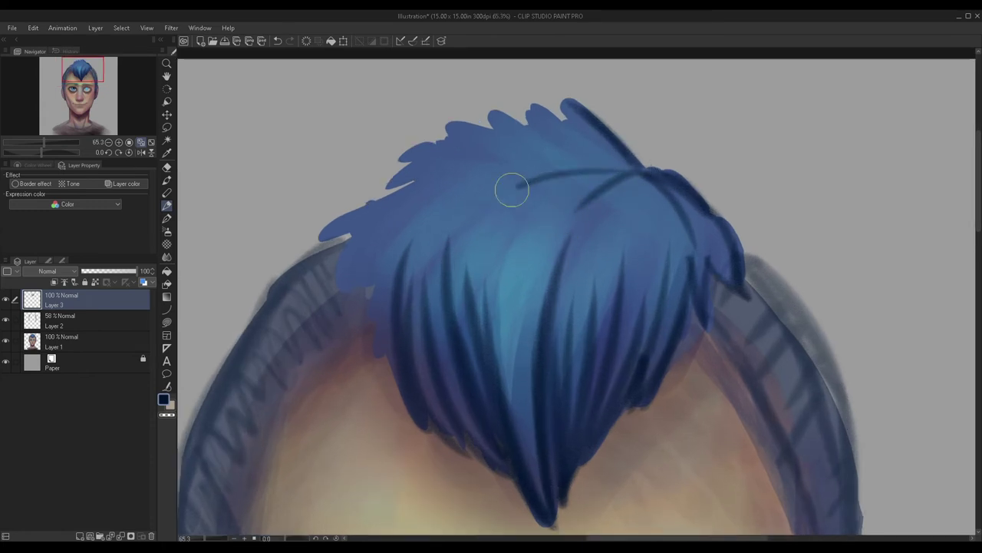
{"action": "scroll", "coordinate": [476, 215], "scroll_direction": "down", "scroll_amount": 3}
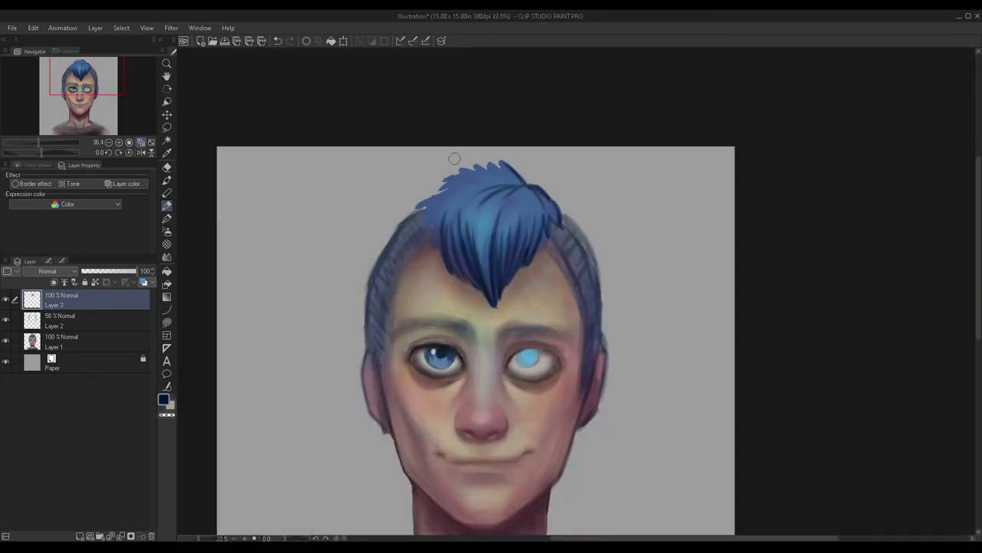
Step: Define the side tufts of the mohawk on the detailed eye's side with dark navy strands and edges
{"action": "scroll", "coordinate": [453, 165], "scroll_direction": "up", "scroll_amount": 4}
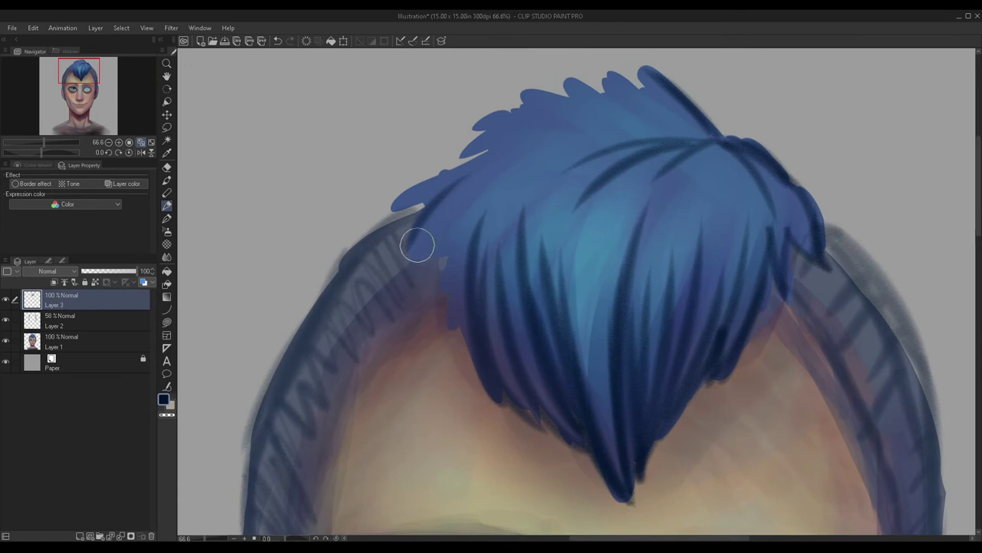
{"action": "left_click_drag", "start_coordinate": [417, 244], "coordinate": [477, 191]}
{"action": "left_click_drag", "start_coordinate": [412, 259], "coordinate": [488, 206]}
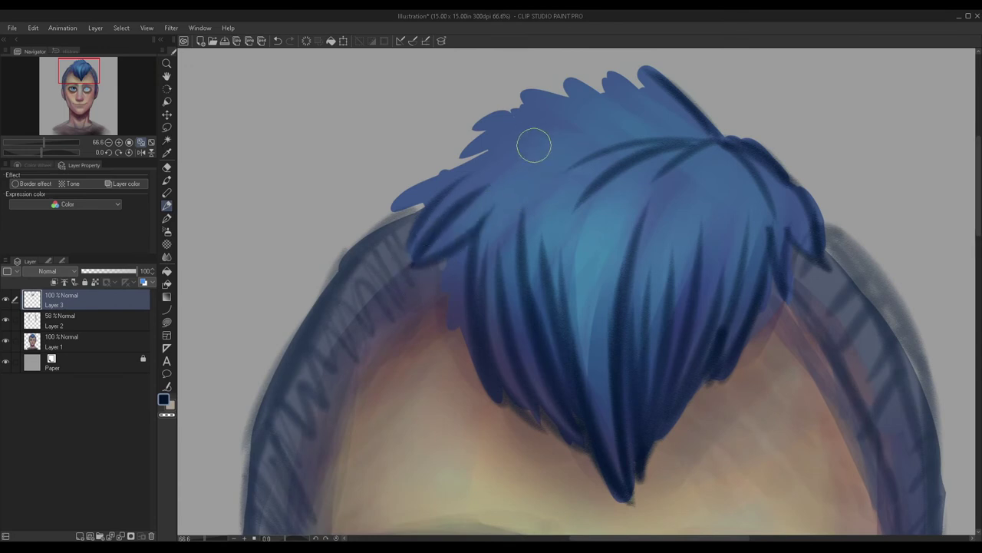
{"action": "left_click_drag", "start_coordinate": [417, 246], "coordinate": [454, 174]}
{"action": "left_click_drag", "start_coordinate": [452, 269], "coordinate": [437, 292]}
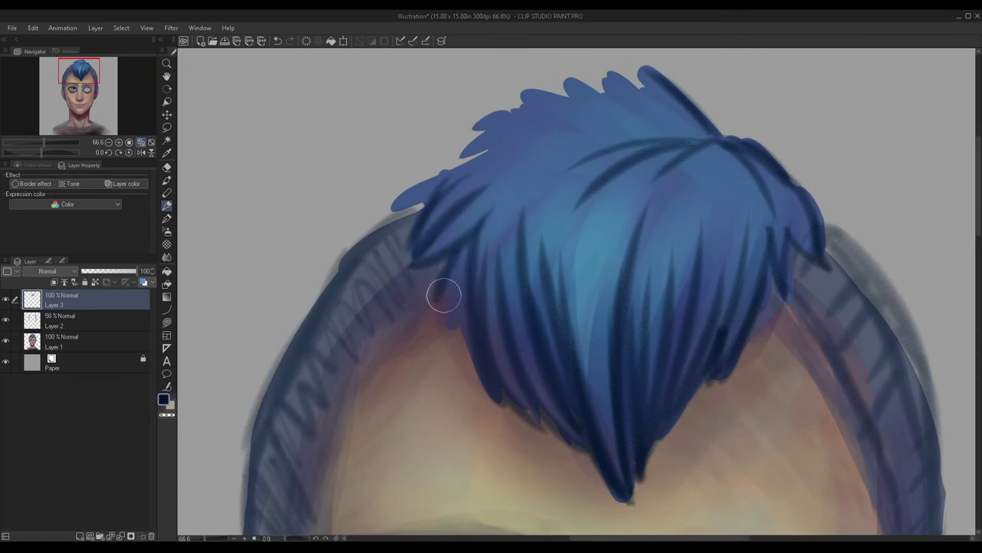
{"action": "key", "text": "ctrl+z"}
{"action": "mouse_move", "coordinate": [406, 265]}
{"action": "left_mouse_down"}
{"action": "mouse_move", "coordinate": [442, 294]}
{"action": "mouse_move", "coordinate": [454, 254]}
{"action": "mouse_move", "coordinate": [471, 265]}
{"action": "mouse_move", "coordinate": [448, 297]}
{"action": "left_mouse_up"}
{"action": "scroll", "coordinate": [448, 297], "scroll_direction": "down", "scroll_amount": 3}
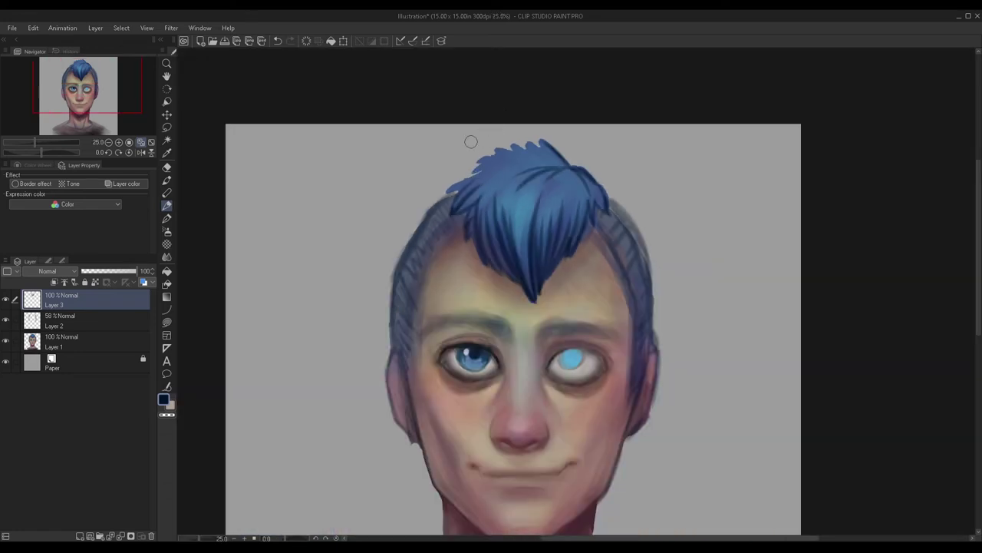
{"action": "scroll", "coordinate": [470, 141], "scroll_direction": "down", "scroll_amount": 2}
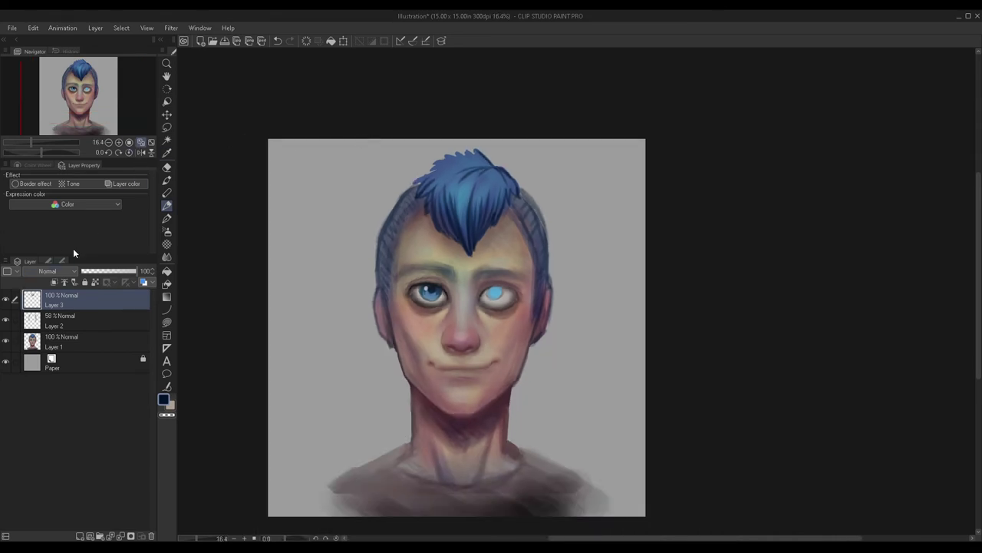
Step: Flip the canvas view horizontally and outline the upper edge of the long outer mohawk spikes on the detailed eye's side in navy
{"action": "left_click", "coordinate": [140, 152]}
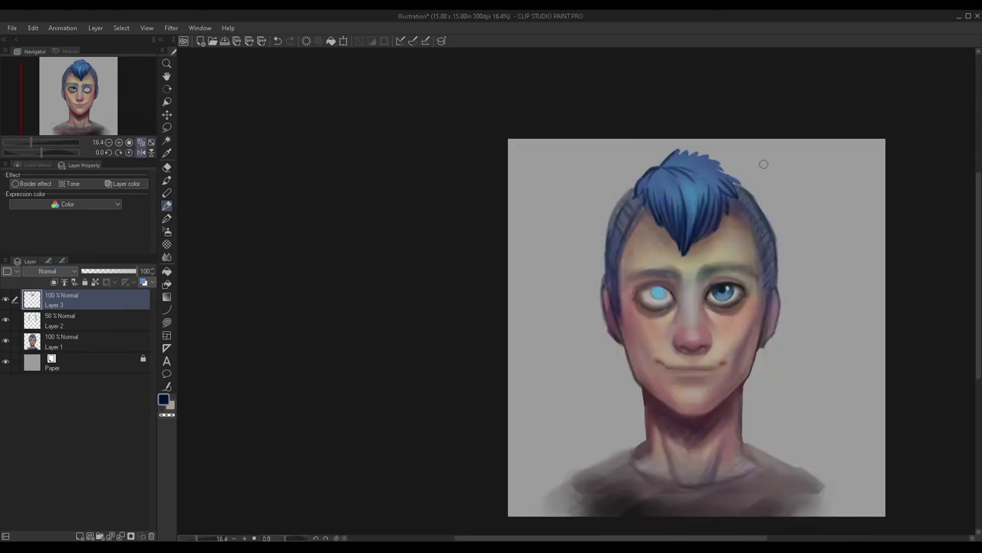
{"action": "scroll", "coordinate": [763, 163], "scroll_direction": "up", "scroll_amount": 5}
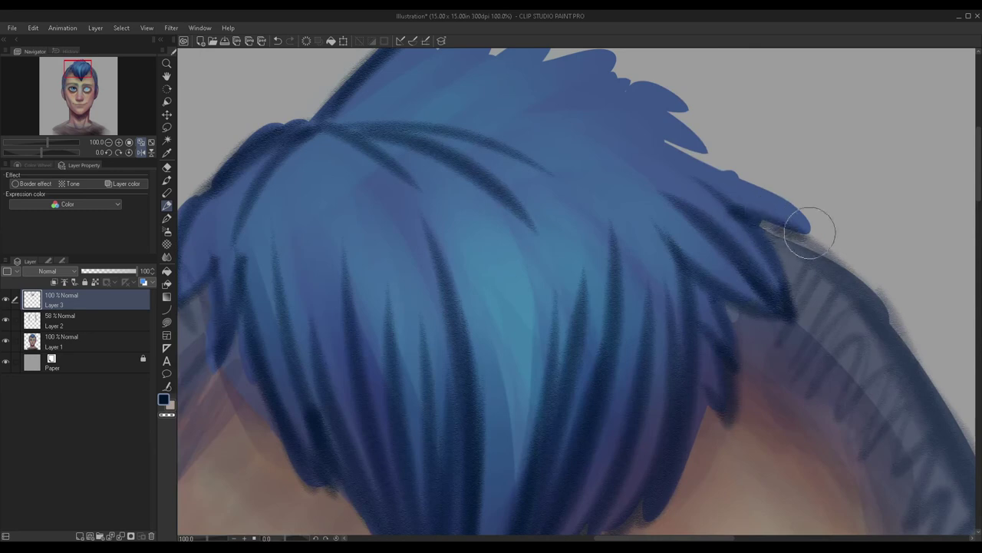
{"action": "left_click_drag", "start_coordinate": [809, 233], "coordinate": [652, 141]}
{"action": "left_click_drag", "start_coordinate": [596, 127], "coordinate": [679, 148]}
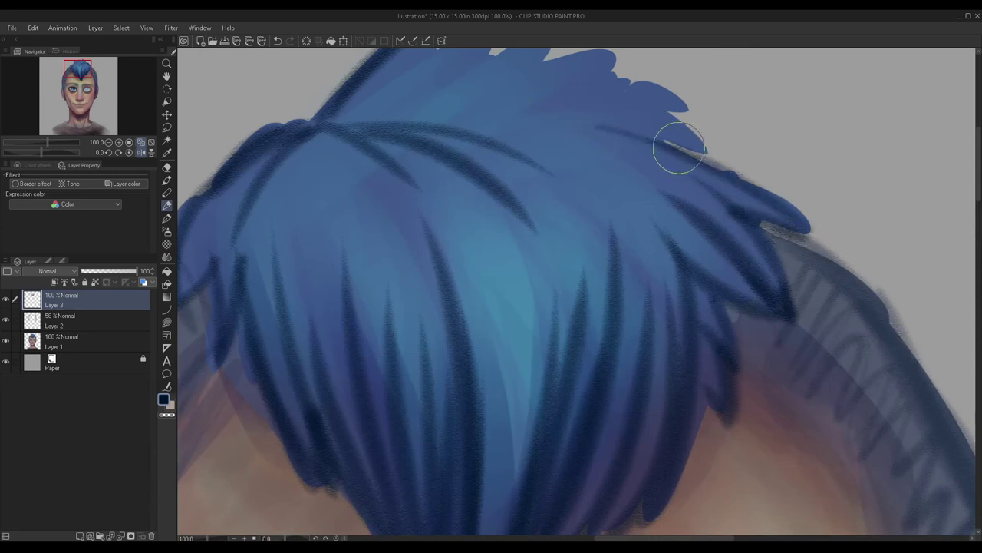
{"action": "scroll", "coordinate": [552, 107], "scroll_direction": "down", "scroll_amount": 1}
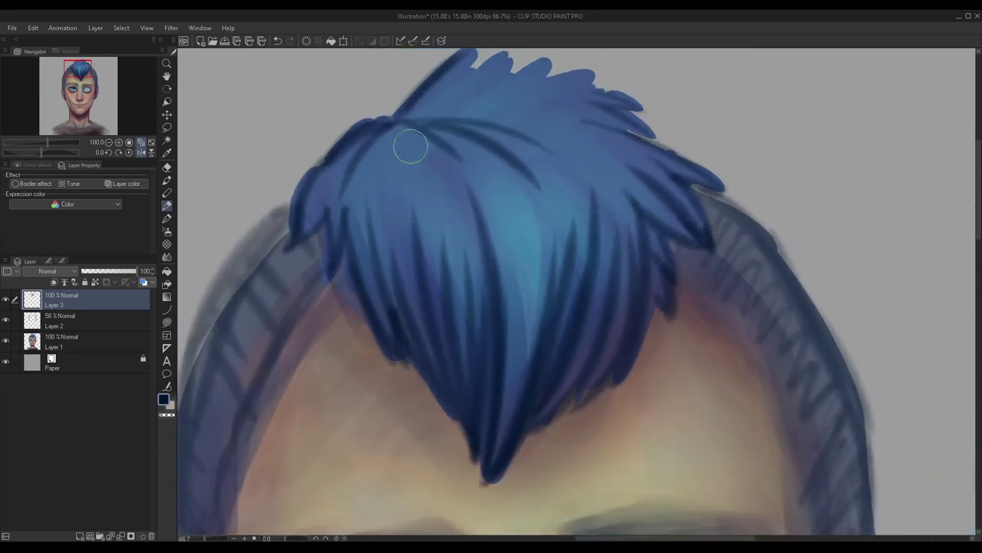
{"action": "scroll", "coordinate": [430, 161], "scroll_direction": "down", "scroll_amount": 2}
{"action": "scroll", "coordinate": [430, 169], "scroll_direction": "up", "scroll_amount": 3}
{"action": "scroll", "coordinate": [492, 137], "scroll_direction": "down", "scroll_amount": 6}
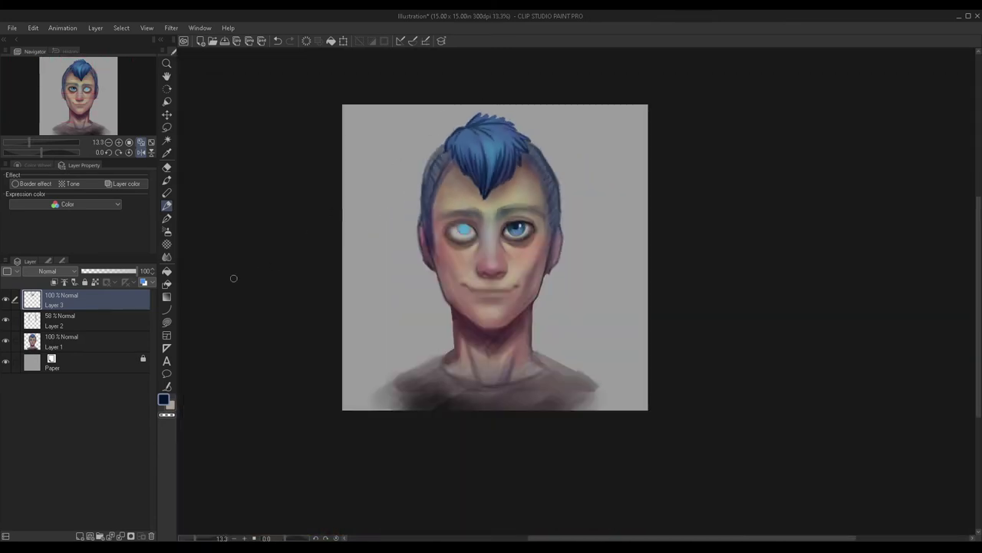
Step: Lower the opacity of the mohawk line layer and merge both line layers down into the painted portrait layer
{"action": "left_click", "coordinate": [118, 272]}
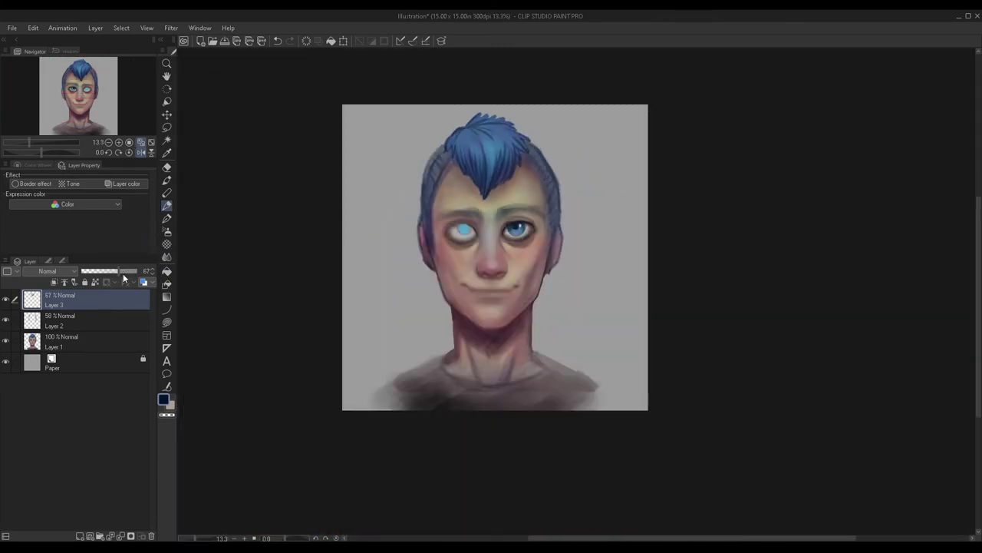
{"action": "left_click_drag", "start_coordinate": [116, 273], "coordinate": [133, 272]}
{"action": "left_click", "coordinate": [117, 271]}
{"action": "key", "text": "ctrl+e"}
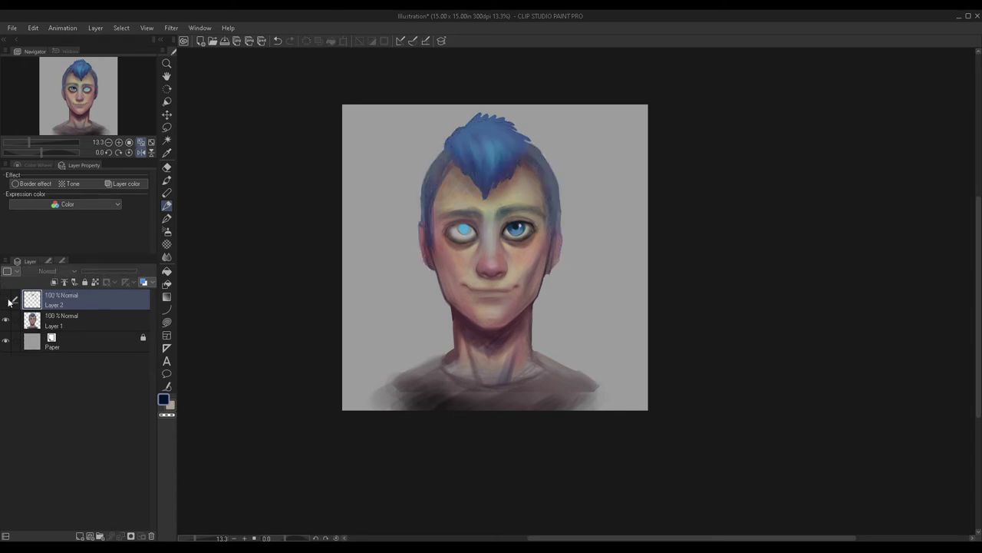
{"action": "key", "text": "ctrl+e"}
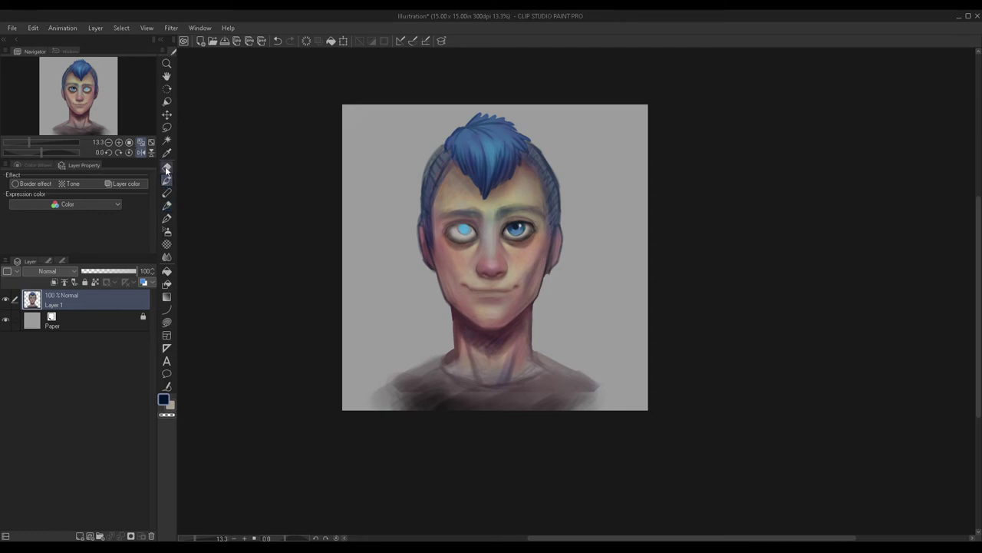
Step: Lasso a jagged area along the mohawk's rounded top tips, erase it to form sharper spikes, and deselect
{"action": "left_click", "coordinate": [167, 126]}
{"action": "scroll", "coordinate": [483, 84], "scroll_direction": "up", "scroll_amount": 2}
{"action": "scroll", "coordinate": [483, 84], "scroll_direction": "up", "scroll_amount": 6}
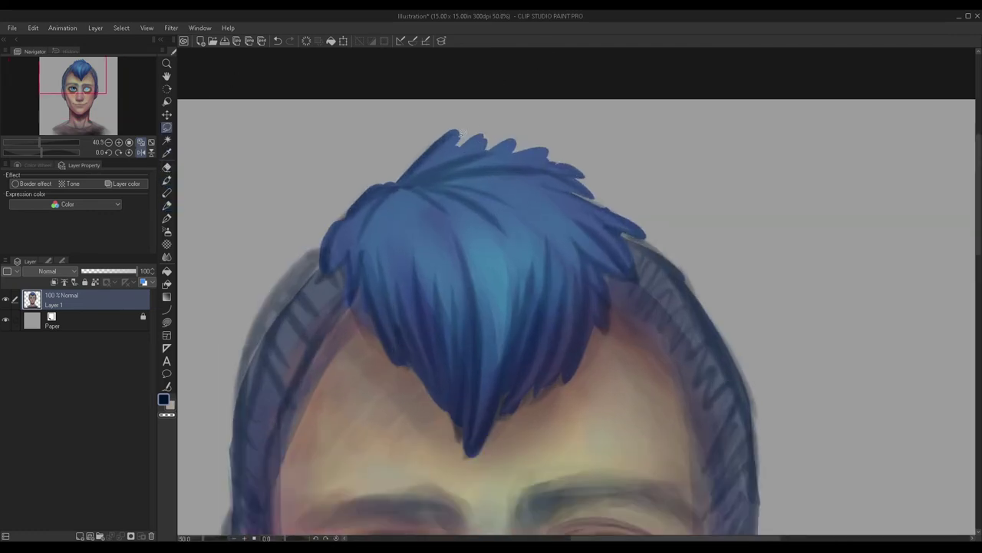
{"action": "mouse_move", "coordinate": [482, 97]}
{"action": "left_mouse_down"}
{"action": "mouse_move", "coordinate": [357, 176]}
{"action": "mouse_move", "coordinate": [482, 136]}
{"action": "left_mouse_up"}
{"action": "left_click_drag", "start_coordinate": [442, 198], "coordinate": [592, 148]}
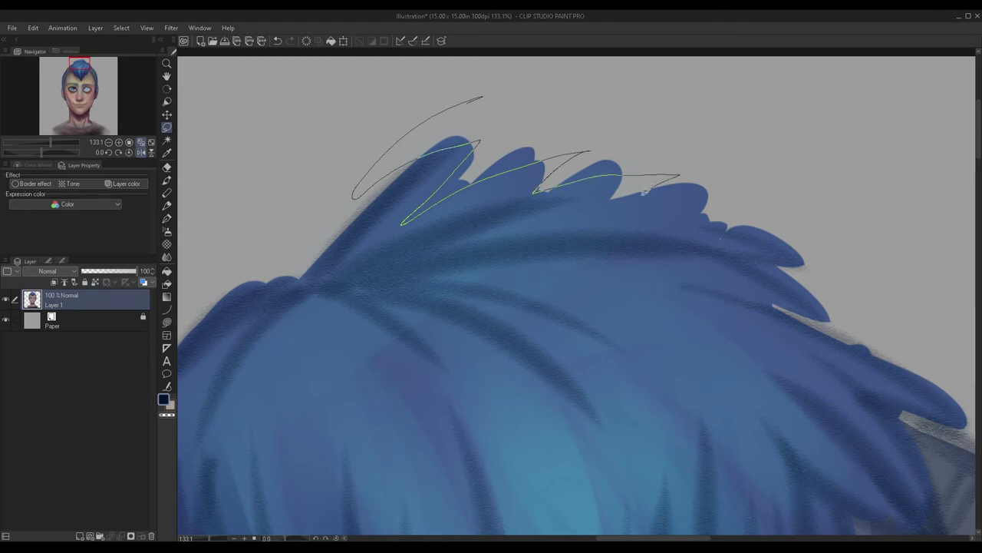
{"action": "mouse_move", "coordinate": [801, 245]}
{"action": "left_mouse_down"}
{"action": "mouse_move", "coordinate": [580, 74]}
{"action": "mouse_move", "coordinate": [475, 99]}
{"action": "left_mouse_up"}
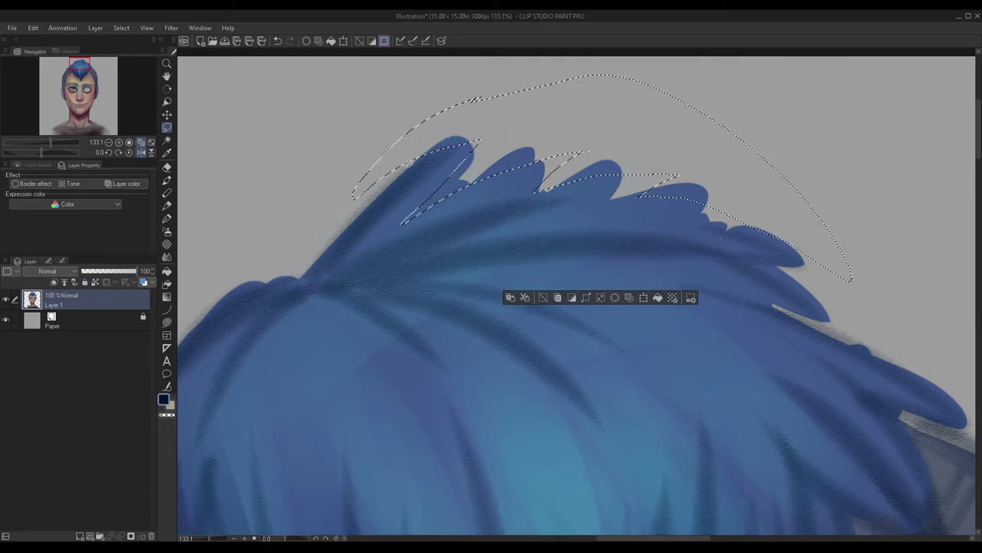
{"action": "scroll", "coordinate": [234, 219], "scroll_direction": "down", "scroll_amount": 5}
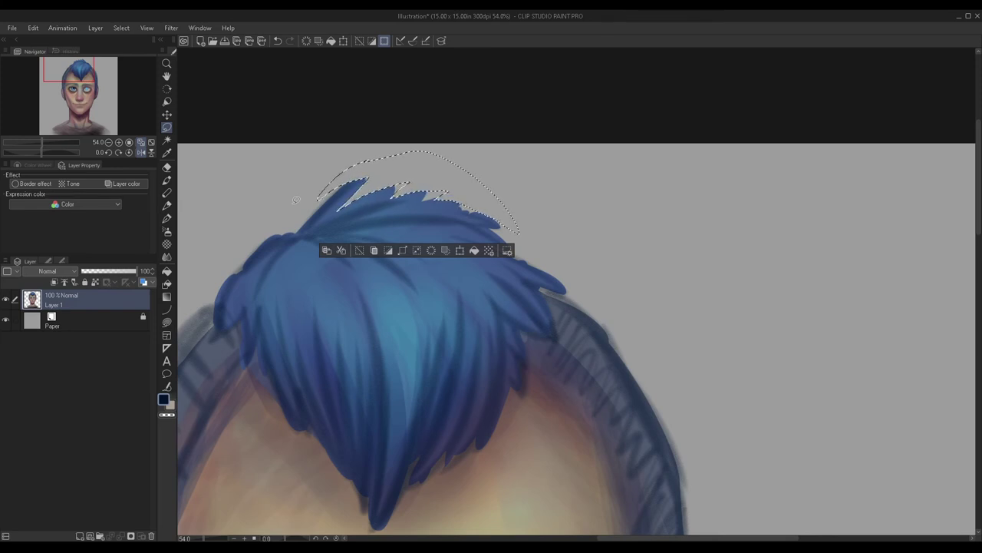
{"action": "key", "text": "ctrl+d"}
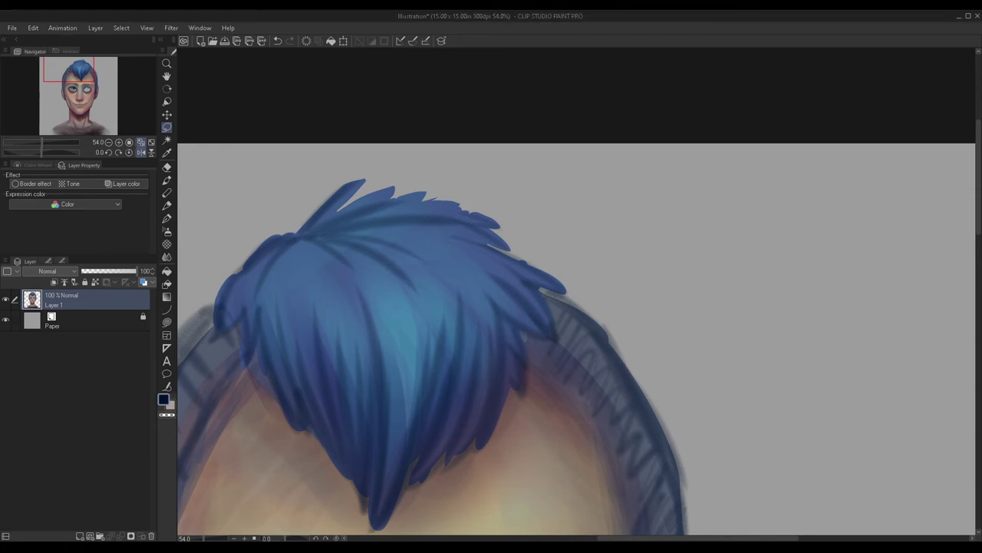
Step: Lasso the outer edge of the tall crown spike, erase it to taper the spike to a point, and deselect
{"action": "scroll", "coordinate": [576, 291], "scroll_direction": "down", "scroll_amount": 5}
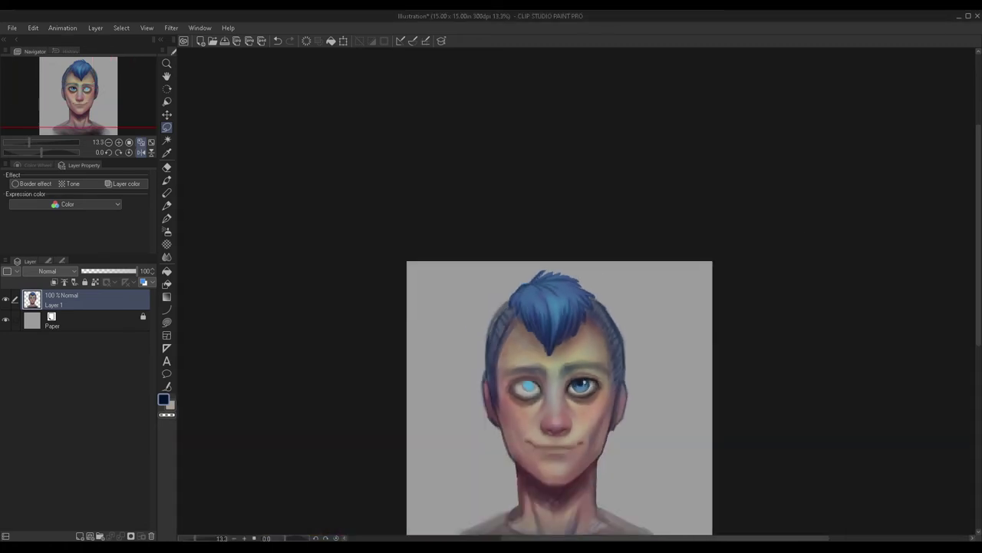
{"action": "scroll", "coordinate": [537, 275], "scroll_direction": "up", "scroll_amount": 8}
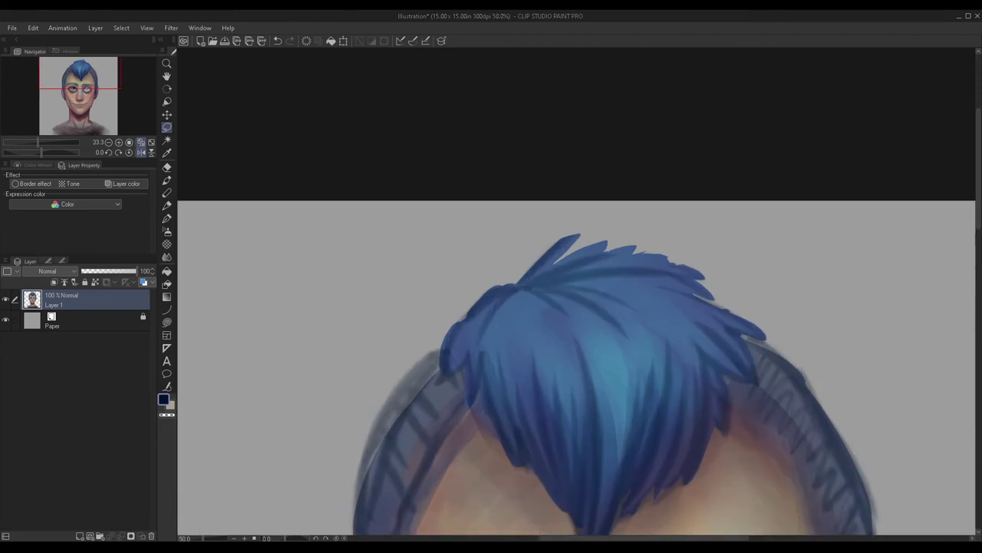
{"action": "mouse_move", "coordinate": [678, 206]}
{"action": "left_mouse_down"}
{"action": "mouse_move", "coordinate": [599, 224]}
{"action": "mouse_move", "coordinate": [647, 164]}
{"action": "mouse_move", "coordinate": [725, 181]}
{"action": "left_mouse_up"}
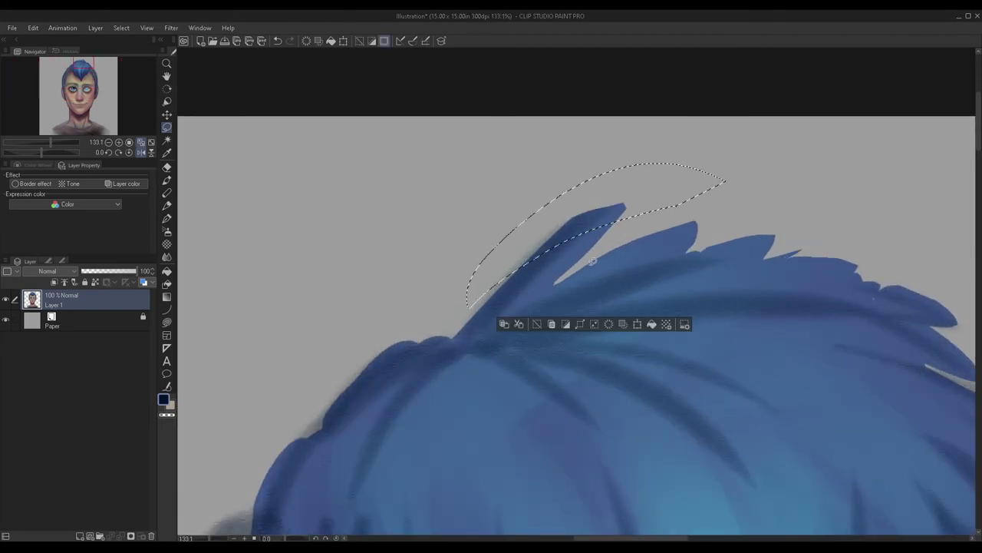
{"action": "left_click", "coordinate": [564, 167]}
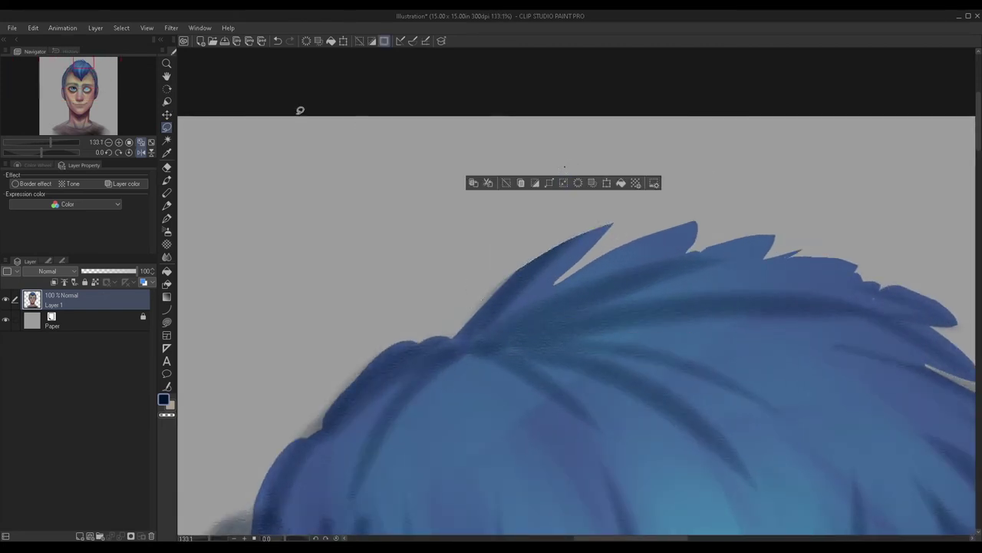
{"action": "left_click", "coordinate": [121, 27]}
{"action": "left_click", "coordinate": [134, 51]}
{"action": "scroll", "coordinate": [432, 115], "scroll_direction": "down", "scroll_amount": 5}
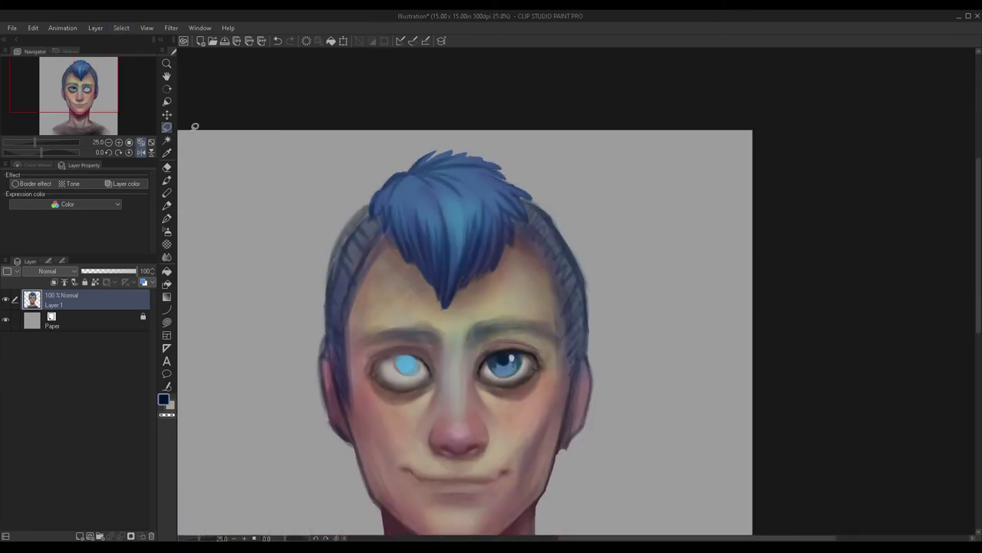
Step: Return the canvas view to its unflipped orientation
{"action": "left_click_drag", "start_coordinate": [63, 102], "coordinate": [77, 94]}
{"action": "scroll", "coordinate": [393, 150], "scroll_direction": "down", "scroll_amount": 3}
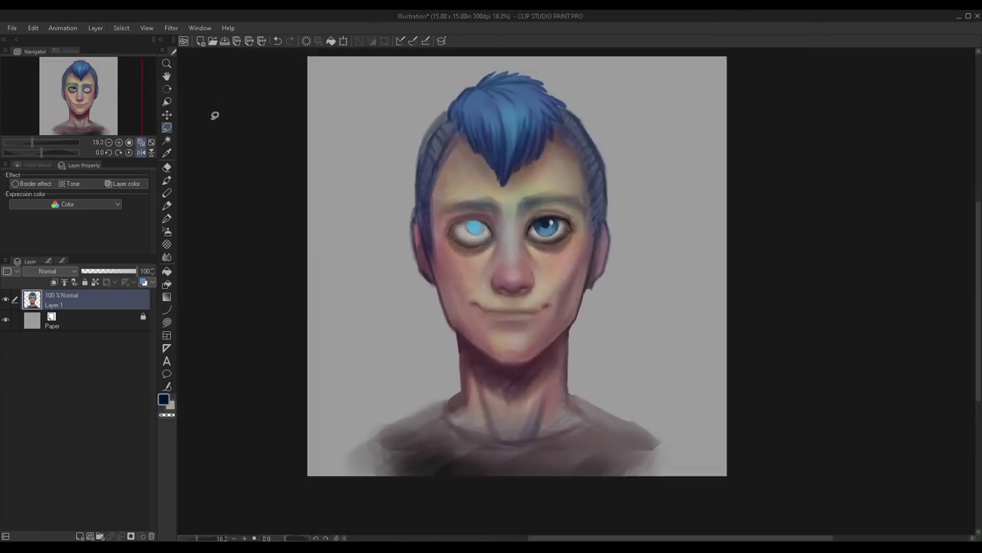
{"action": "left_click", "coordinate": [141, 152]}
{"action": "left_click", "coordinate": [142, 142]}
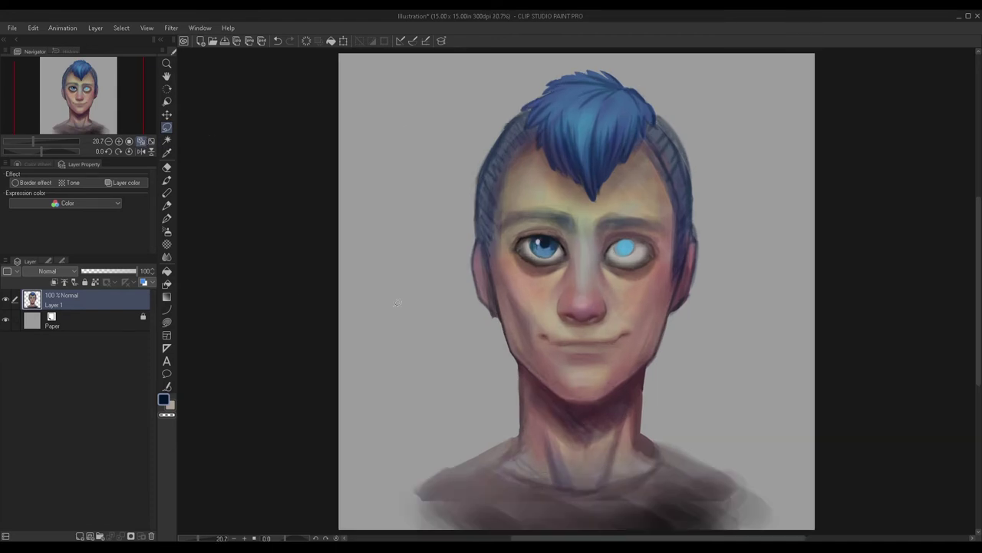
Step: Lasso the ragged edge below the earlobe on the detailed eye's side, erase it, and deselect
{"action": "scroll", "coordinate": [475, 301], "scroll_direction": "up", "scroll_amount": 5}
{"action": "scroll", "coordinate": [476, 300], "scroll_direction": "up", "scroll_amount": 2}
{"action": "mouse_move", "coordinate": [464, 288]}
{"action": "left_mouse_down"}
{"action": "mouse_move", "coordinate": [473, 326]}
{"action": "mouse_move", "coordinate": [560, 374]}
{"action": "mouse_move", "coordinate": [549, 307]}
{"action": "mouse_move", "coordinate": [467, 265]}
{"action": "mouse_move", "coordinate": [465, 289]}
{"action": "left_mouse_up"}
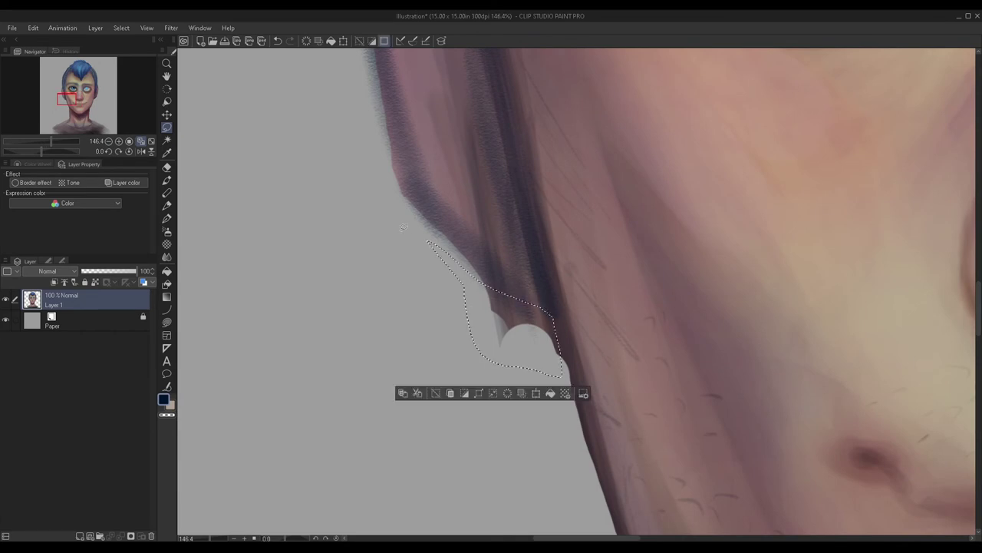
{"action": "key", "text": "Delete"}
{"action": "scroll", "coordinate": [367, 311], "scroll_direction": "down", "scroll_amount": 2}
{"action": "scroll", "coordinate": [367, 311], "scroll_direction": "down", "scroll_amount": 5}
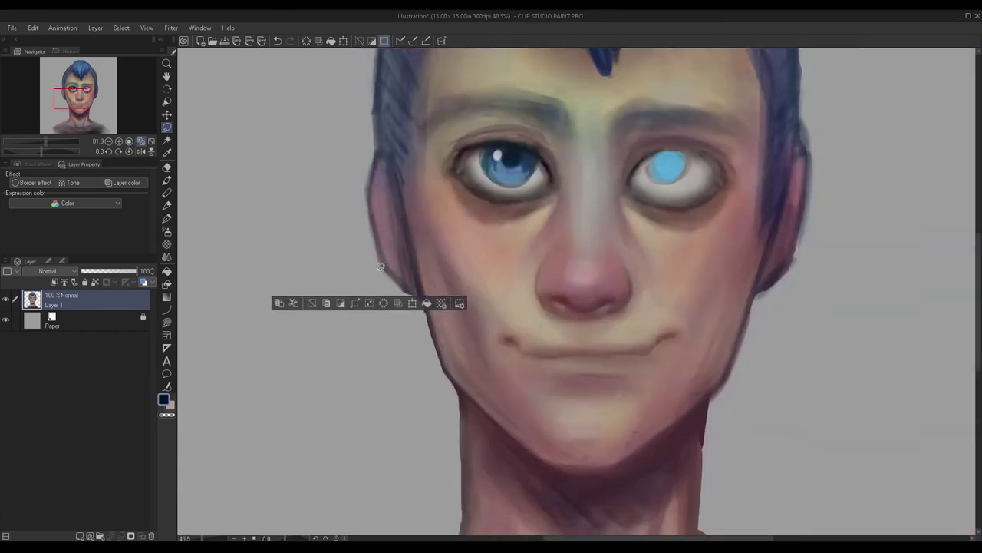
{"action": "key", "text": "ctrl+d"}
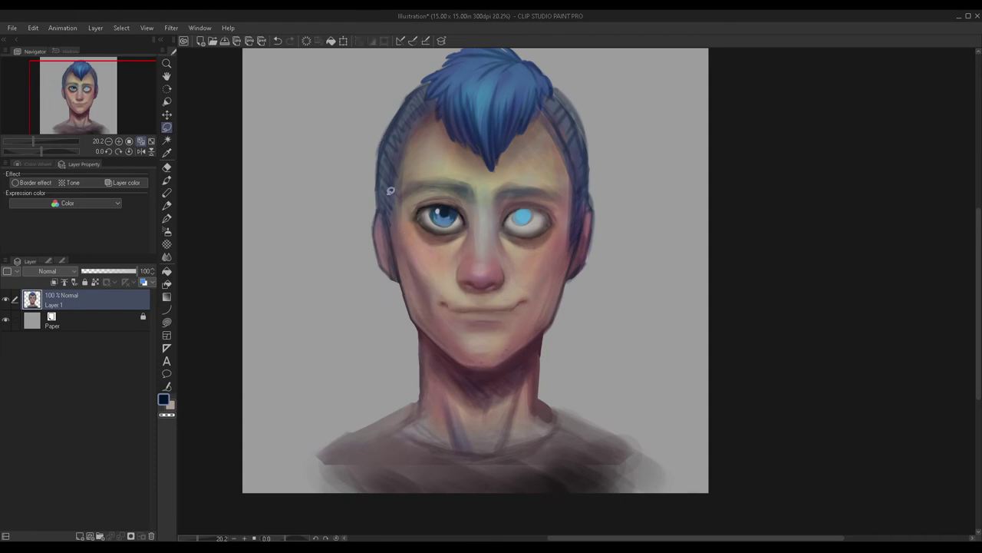
Step: Add a new layer above the portrait and set up a fine brush with bright blue as the drawing colour
{"action": "scroll", "coordinate": [227, 218], "scroll_direction": "down", "scroll_amount": 2}
{"action": "mouse_move", "coordinate": [69, 100]}
{"action": "left_mouse_down"}
{"action": "mouse_move", "coordinate": [53, 93]}
{"action": "mouse_move", "coordinate": [54, 114]}
{"action": "mouse_move", "coordinate": [50, 98]}
{"action": "left_mouse_up"}
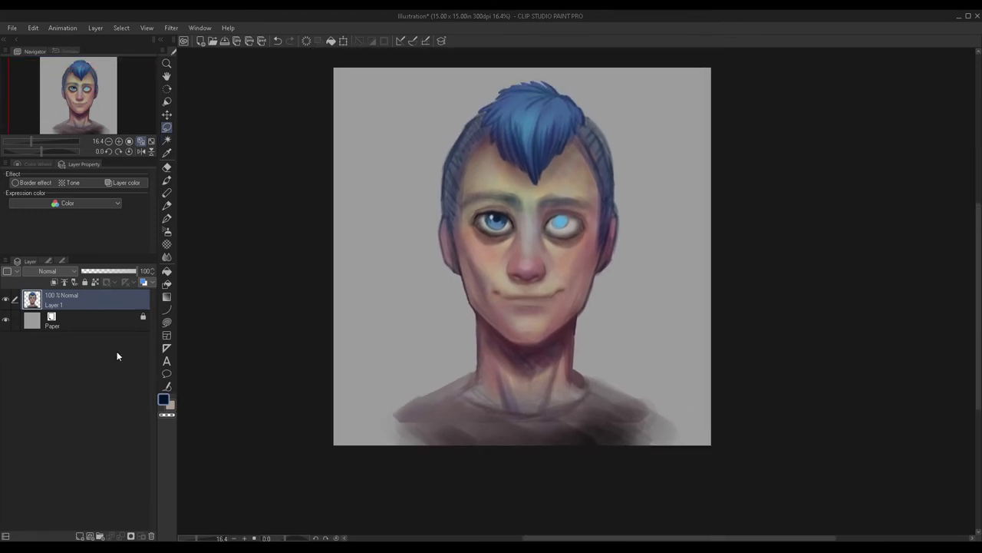
{"action": "left_click", "coordinate": [79, 535]}
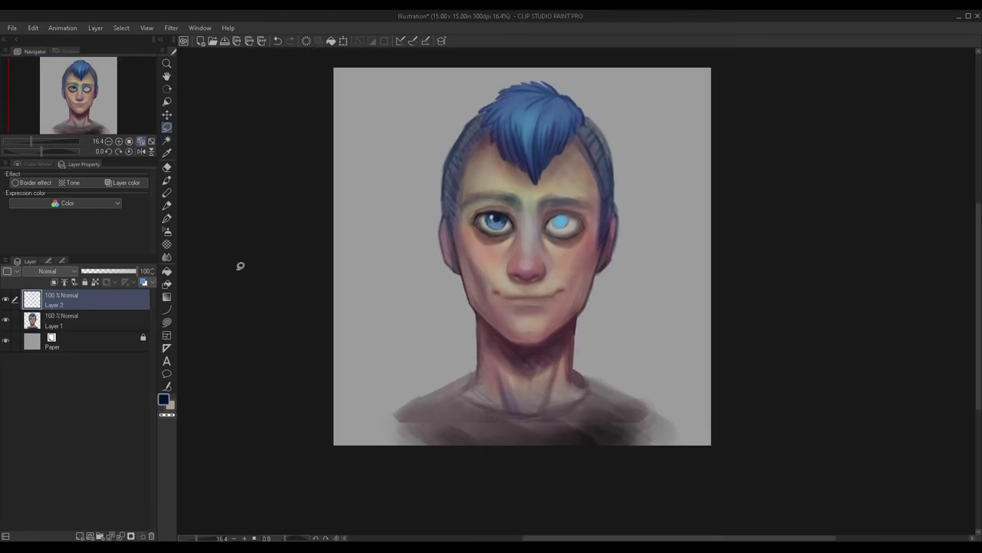
{"action": "double_click", "coordinate": [161, 401]}
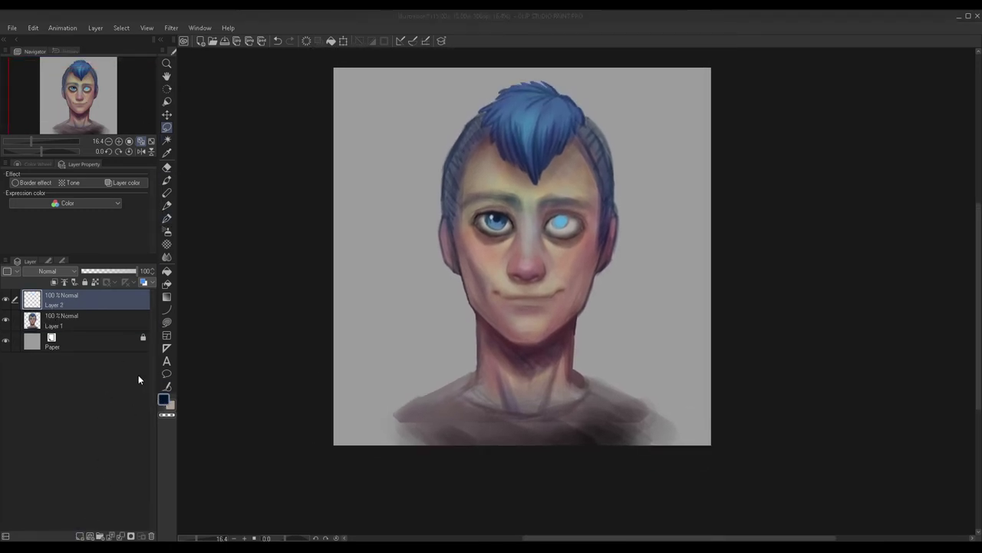
{"action": "left_click", "coordinate": [431, 380]}
{"action": "left_click", "coordinate": [166, 205]}
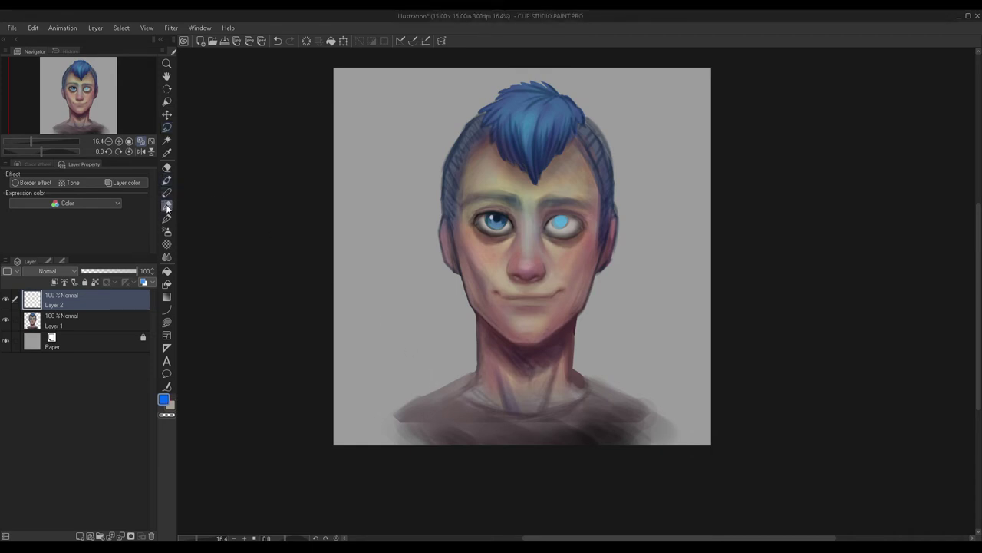
Step: Dab small bright blue stubble marks along both sides of the jaw and across the chin
{"action": "scroll", "coordinate": [474, 304], "scroll_direction": "up", "scroll_amount": 3}
{"action": "scroll", "coordinate": [469, 302], "scroll_direction": "up", "scroll_amount": 1}
{"action": "scroll", "coordinate": [476, 280], "scroll_direction": "down", "scroll_amount": 2}
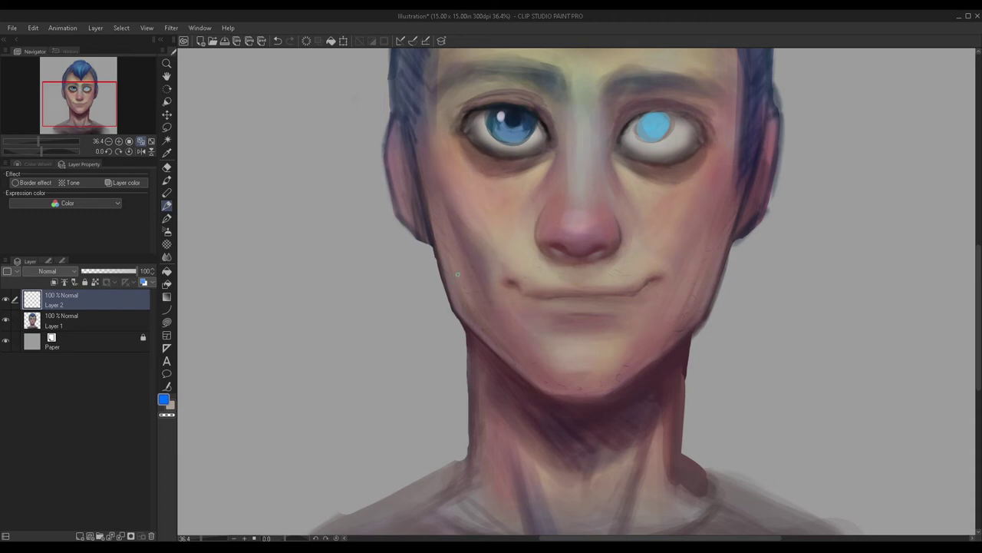
{"action": "scroll", "coordinate": [465, 280], "scroll_direction": "up", "scroll_amount": 4}
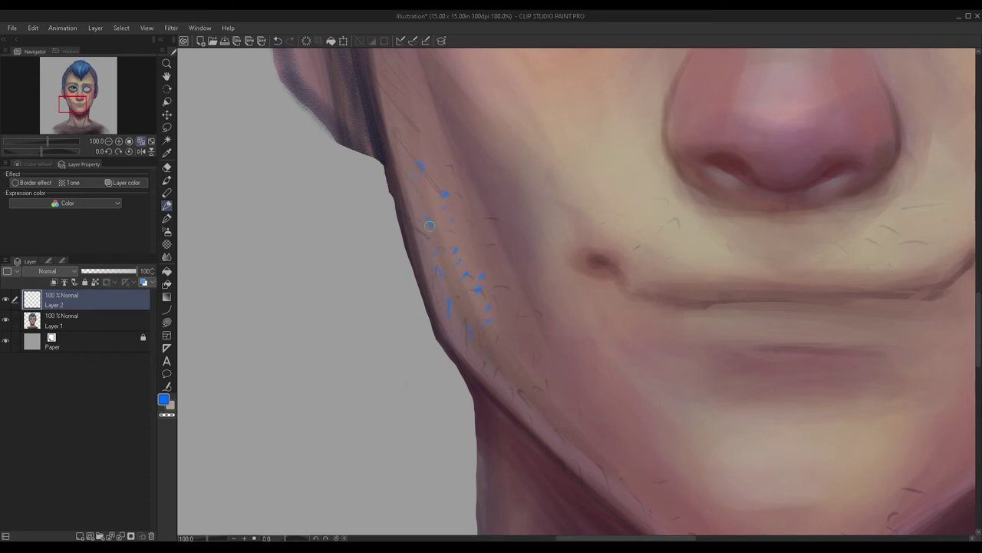
{"action": "scroll", "coordinate": [430, 225], "scroll_direction": "down", "scroll_amount": 6}
{"action": "scroll", "coordinate": [439, 231], "scroll_direction": "up", "scroll_amount": 2}
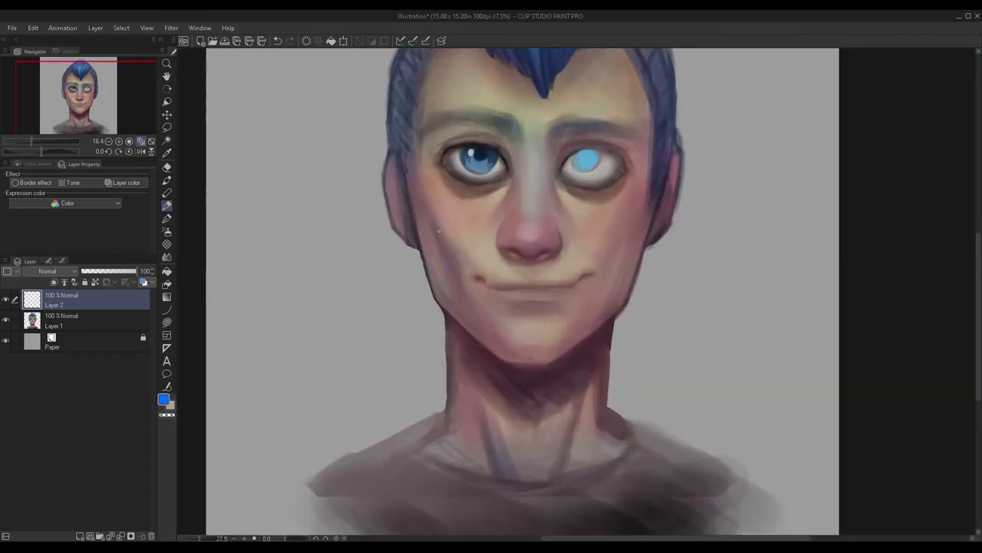
{"action": "scroll", "coordinate": [439, 231], "scroll_direction": "up", "scroll_amount": 1}
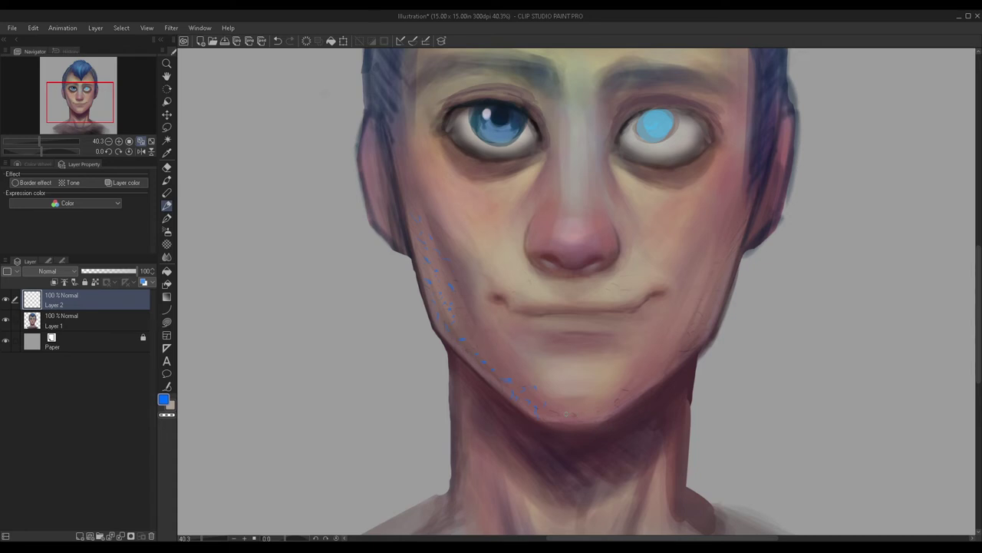
{"action": "left_click_drag", "start_coordinate": [575, 412], "coordinate": [604, 399]}
{"action": "left_click", "coordinate": [695, 339]}
{"action": "left_click_drag", "start_coordinate": [685, 330], "coordinate": [694, 333]}
{"action": "left_click", "coordinate": [712, 313]}
{"action": "scroll", "coordinate": [442, 431], "scroll_direction": "down", "scroll_amount": 2}
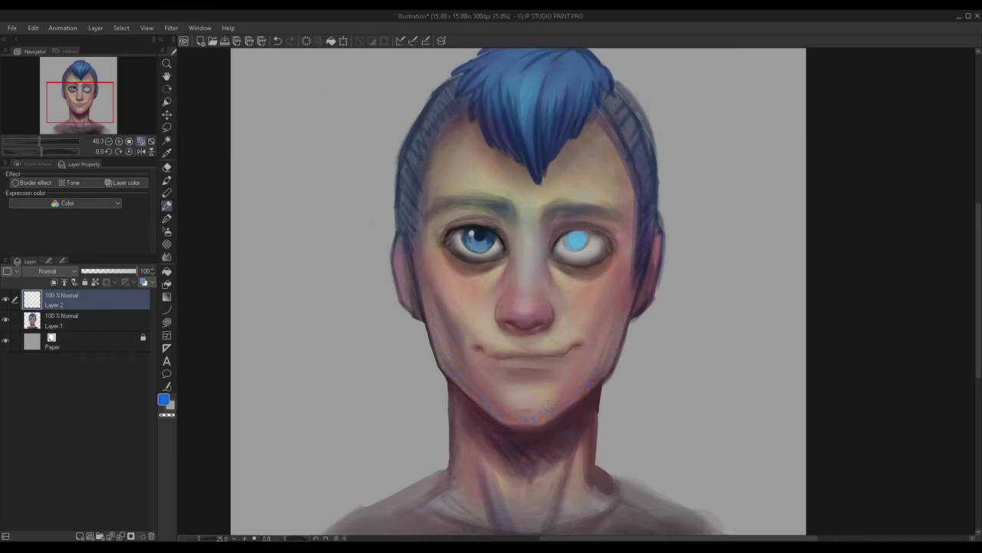
Step: Set the stubble layer to Multiply at 25% opacity and merge it down into the portrait layer
{"action": "left_click", "coordinate": [36, 302]}
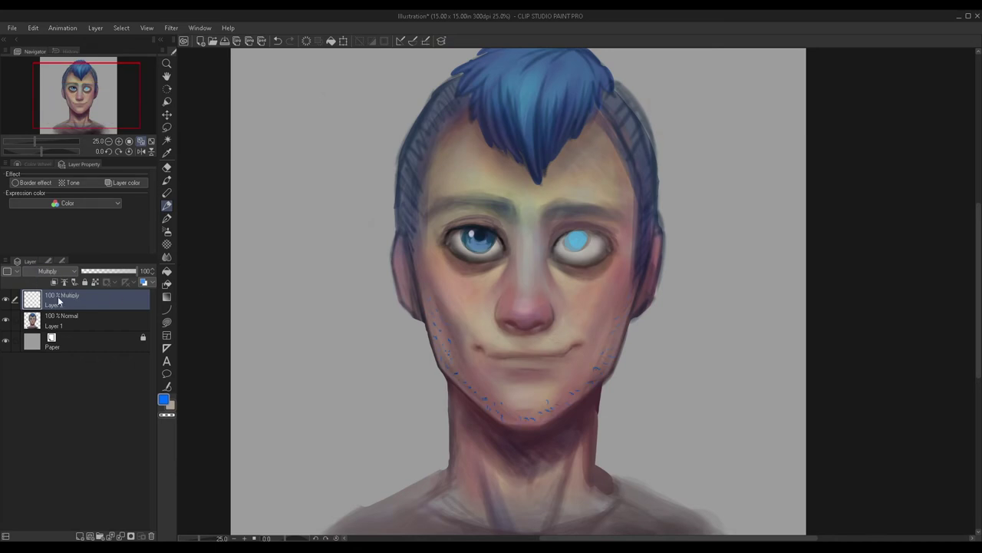
{"action": "left_click_drag", "start_coordinate": [109, 274], "coordinate": [101, 274]}
{"action": "scroll", "coordinate": [287, 215], "scroll_direction": "down", "scroll_amount": 2}
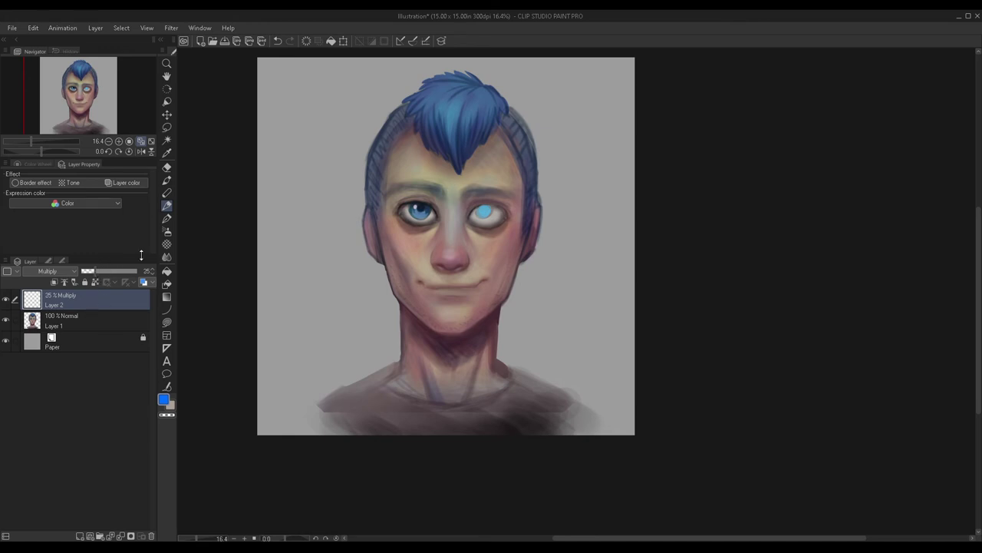
{"action": "key", "text": "ctrl+e"}
{"action": "scroll", "coordinate": [437, 181], "scroll_direction": "up", "scroll_amount": 2}
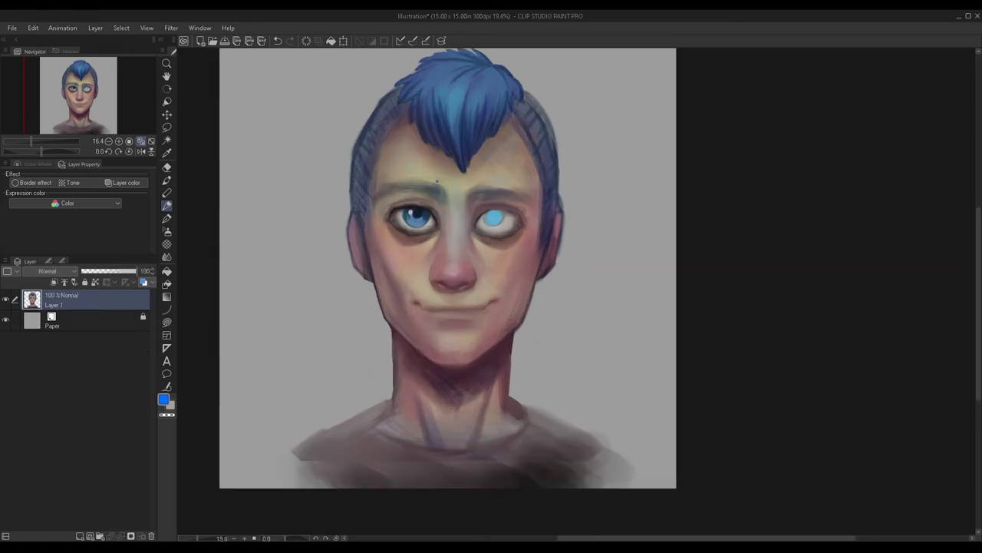
{"action": "left_click_drag", "start_coordinate": [81, 90], "coordinate": [79, 81]}
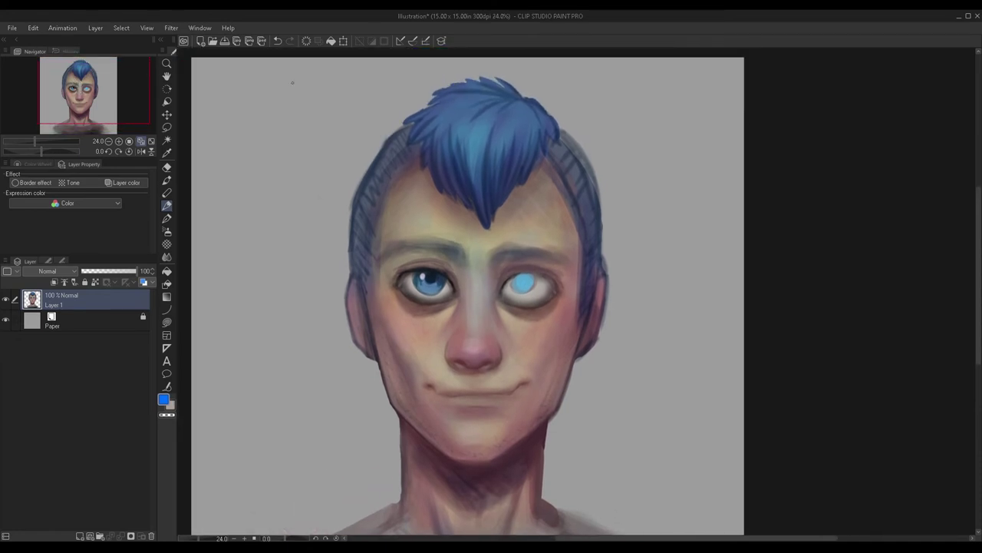
{"action": "scroll", "coordinate": [296, 204], "scroll_direction": "down", "scroll_amount": 2}
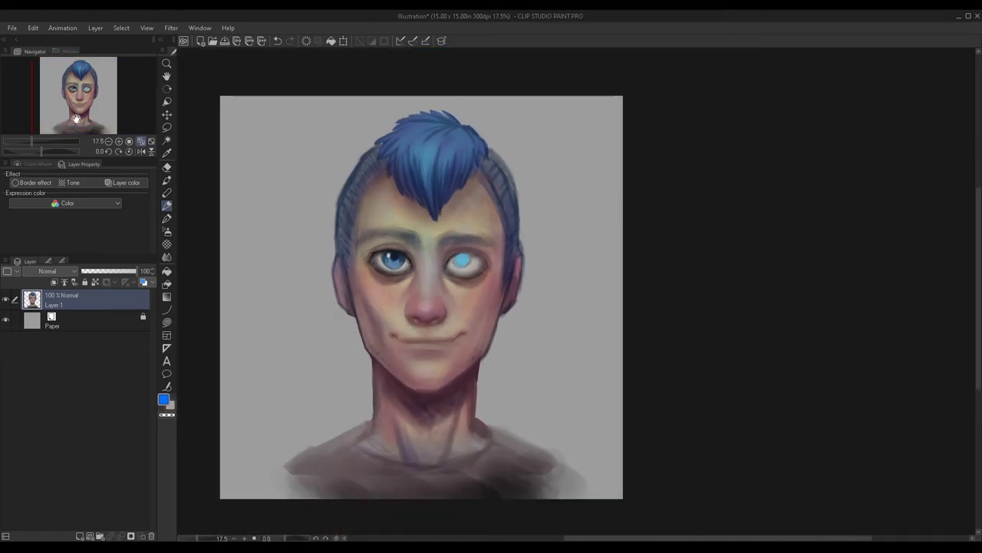
{"action": "left_click_drag", "start_coordinate": [76, 119], "coordinate": [67, 117]}
{"action": "left_click", "coordinate": [168, 141]}
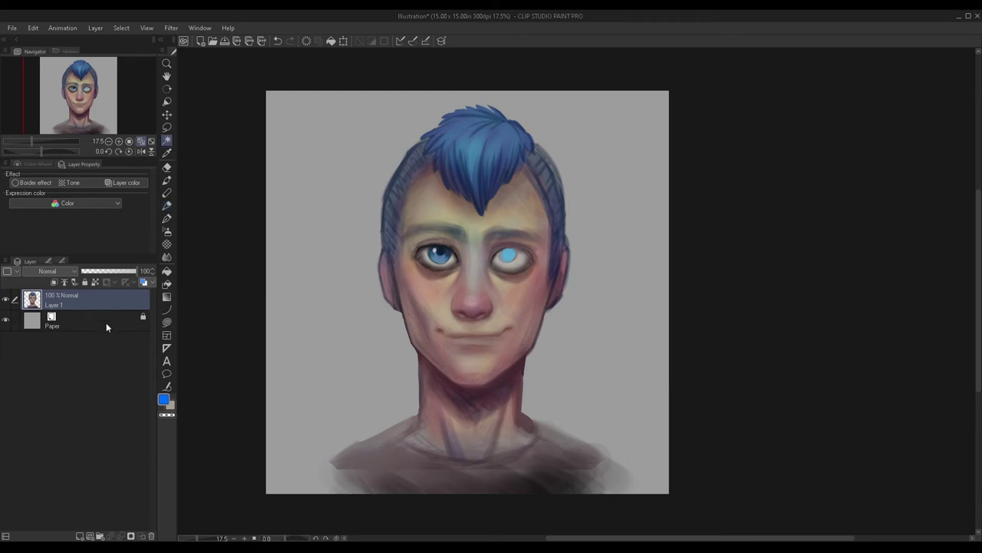
{"action": "left_click", "coordinate": [106, 322]}
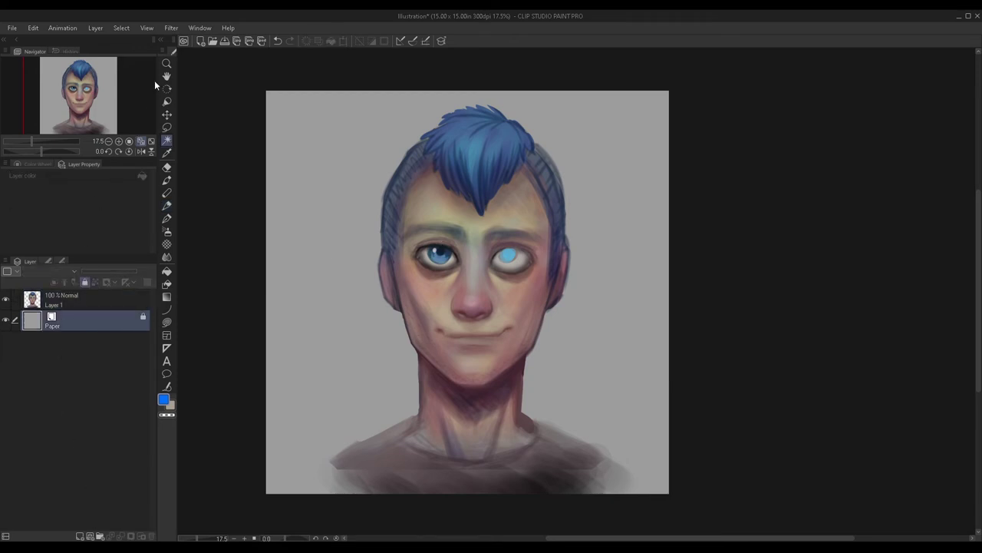
{"action": "left_click", "coordinate": [219, 98]}
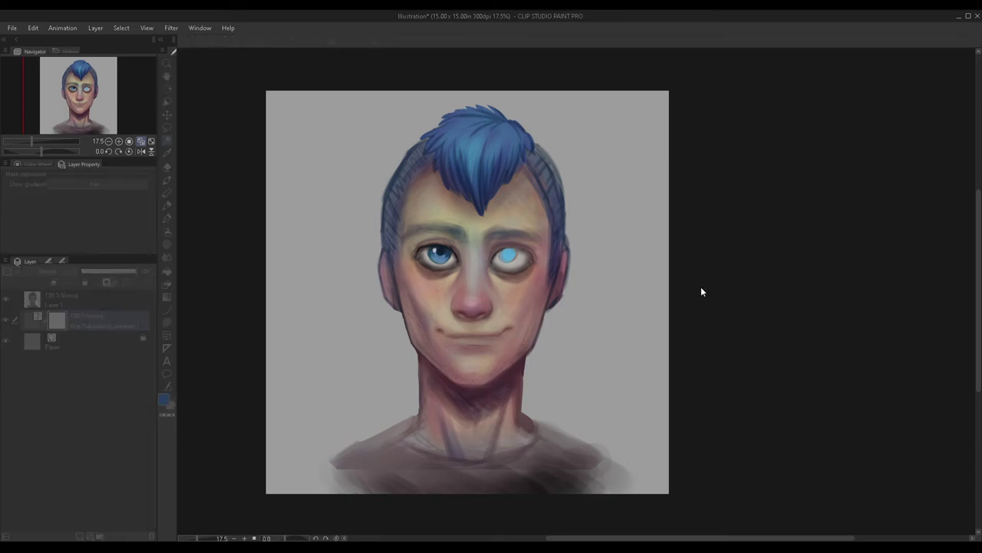
{"action": "left_click_drag", "start_coordinate": [761, 313], "coordinate": [780, 313]}
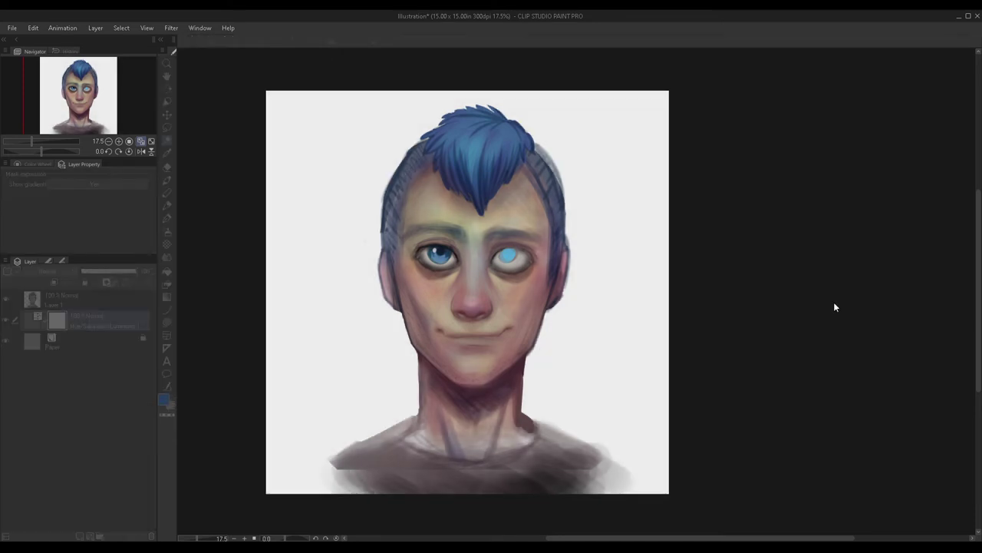
{"action": "left_click_drag", "start_coordinate": [834, 303], "coordinate": [767, 304]}
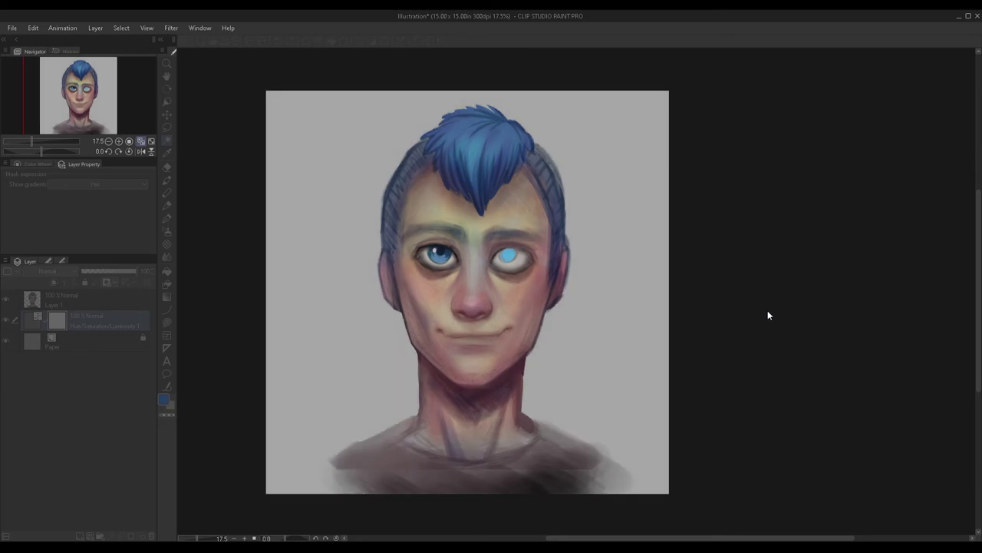
{"action": "left_click_drag", "start_coordinate": [784, 308], "coordinate": [813, 307]}
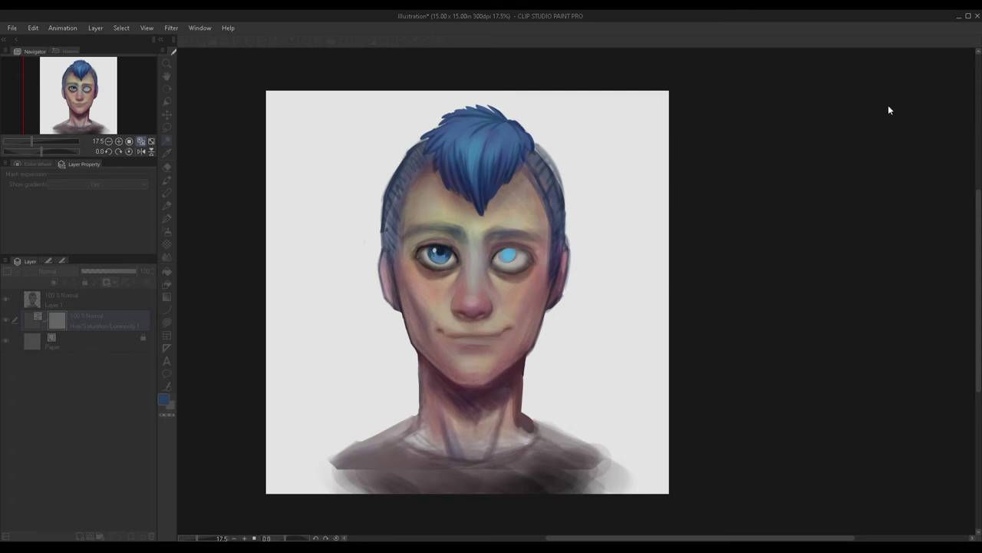
{"action": "left_click", "coordinate": [884, 254]}
Step: Add a new layer above the portrait and set up a large soft brush with a very pale bluish white
{"action": "left_click", "coordinate": [71, 308]}
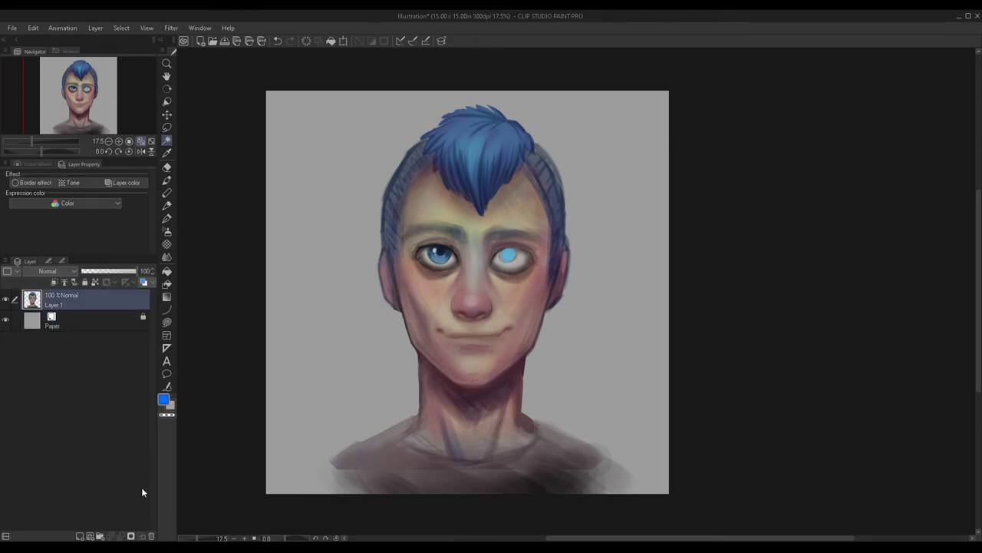
{"action": "left_click", "coordinate": [89, 536]}
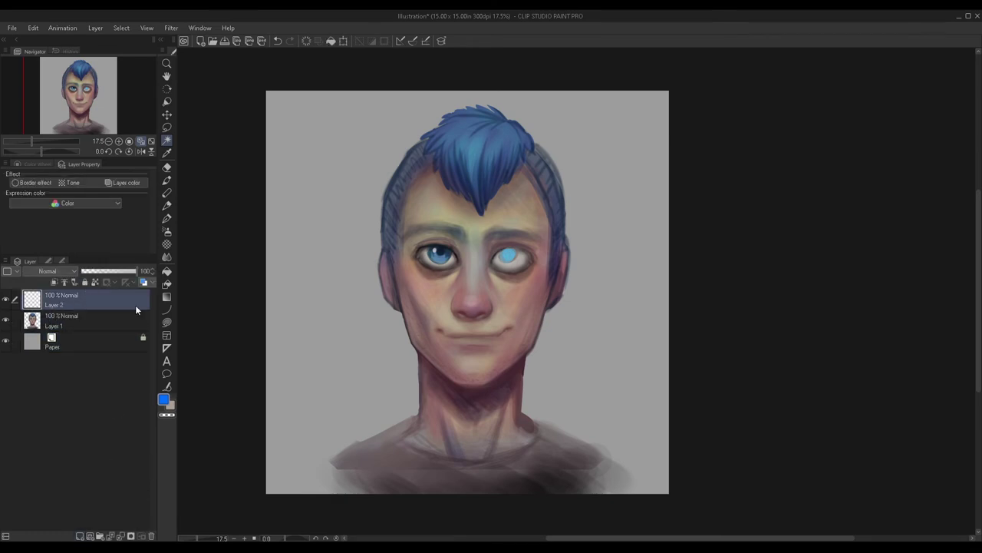
{"action": "left_click", "coordinate": [166, 180]}
{"action": "double_click", "coordinate": [164, 403]}
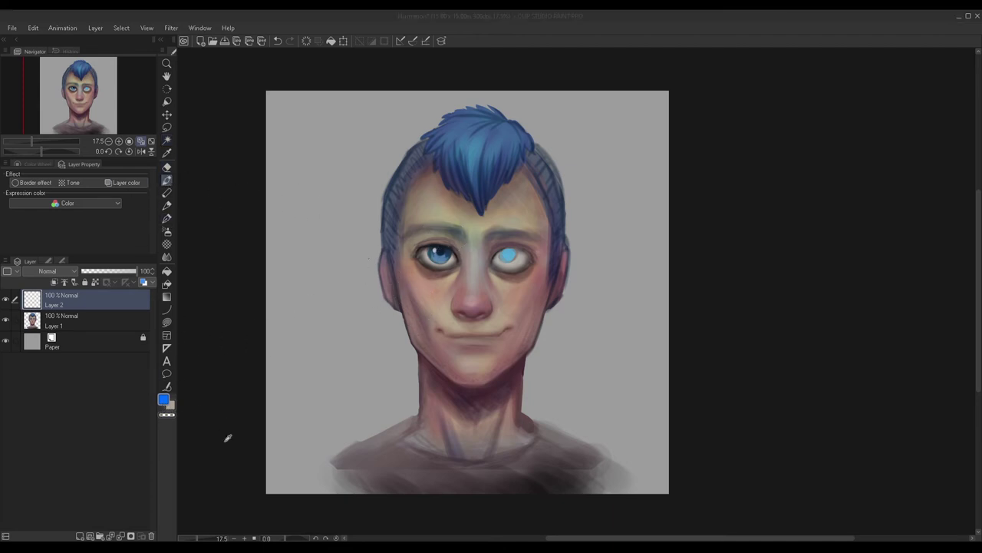
{"action": "left_click", "coordinate": [419, 284]}
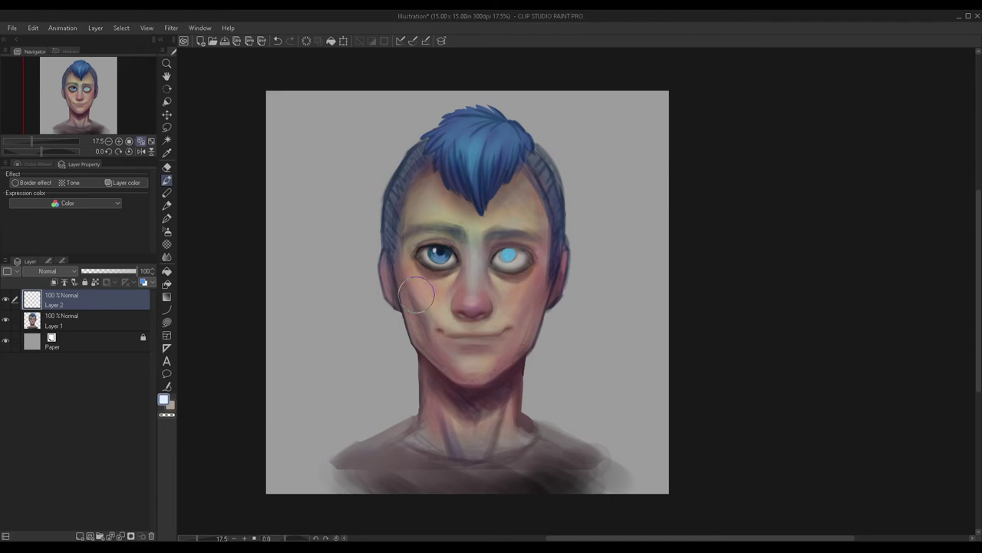
Step: Brush loose pale strokes over the background around both sides of the figure and lower that layer's opacity to 44%
{"action": "mouse_move", "coordinate": [385, 154]}
{"action": "left_mouse_down"}
{"action": "mouse_move", "coordinate": [387, 112]}
{"action": "mouse_move", "coordinate": [311, 245]}
{"action": "mouse_move", "coordinate": [375, 183]}
{"action": "mouse_move", "coordinate": [360, 237]}
{"action": "left_mouse_up"}
{"action": "mouse_move", "coordinate": [407, 127]}
{"action": "left_mouse_down"}
{"action": "mouse_move", "coordinate": [353, 287]}
{"action": "mouse_move", "coordinate": [351, 202]}
{"action": "mouse_move", "coordinate": [330, 301]}
{"action": "left_mouse_up"}
{"action": "mouse_move", "coordinate": [375, 334]}
{"action": "left_mouse_down"}
{"action": "mouse_move", "coordinate": [392, 340]}
{"action": "mouse_move", "coordinate": [389, 404]}
{"action": "mouse_move", "coordinate": [341, 430]}
{"action": "left_mouse_up"}
{"action": "mouse_move", "coordinate": [355, 352]}
{"action": "left_mouse_down"}
{"action": "mouse_move", "coordinate": [327, 333]}
{"action": "mouse_move", "coordinate": [315, 307]}
{"action": "mouse_move", "coordinate": [364, 323]}
{"action": "mouse_move", "coordinate": [373, 376]}
{"action": "mouse_move", "coordinate": [324, 399]}
{"action": "mouse_move", "coordinate": [347, 310]}
{"action": "mouse_move", "coordinate": [329, 285]}
{"action": "mouse_move", "coordinate": [356, 266]}
{"action": "left_mouse_up"}
{"action": "left_click_drag", "start_coordinate": [396, 326], "coordinate": [391, 403]}
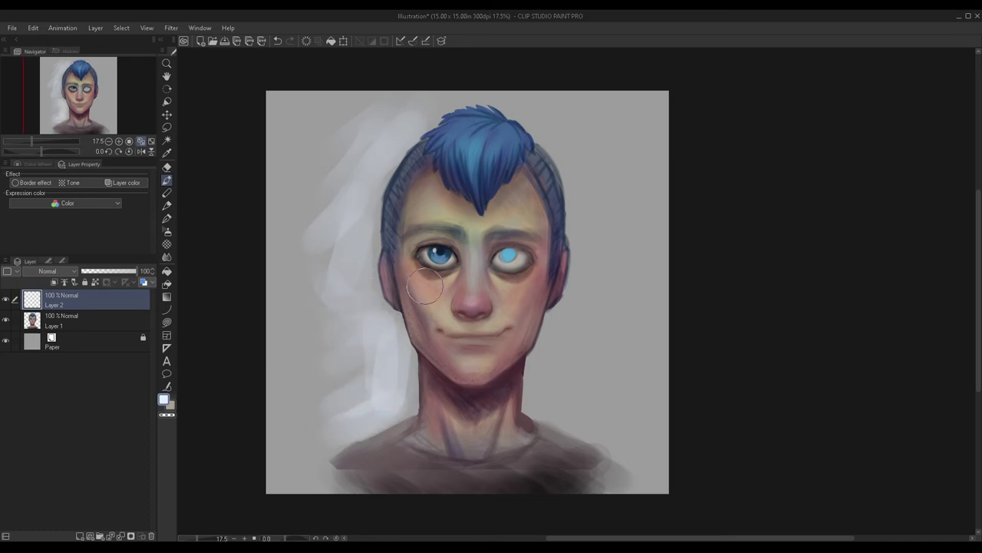
{"action": "mouse_move", "coordinate": [548, 406]}
{"action": "left_mouse_down"}
{"action": "mouse_move", "coordinate": [560, 347]}
{"action": "mouse_move", "coordinate": [574, 346]}
{"action": "mouse_move", "coordinate": [592, 410]}
{"action": "mouse_move", "coordinate": [596, 386]}
{"action": "mouse_move", "coordinate": [574, 387]}
{"action": "mouse_move", "coordinate": [583, 153]}
{"action": "mouse_move", "coordinate": [553, 125]}
{"action": "mouse_move", "coordinate": [552, 110]}
{"action": "mouse_move", "coordinate": [439, 131]}
{"action": "left_mouse_up"}
{"action": "scroll", "coordinate": [342, 213], "scroll_direction": "down", "scroll_amount": 2}
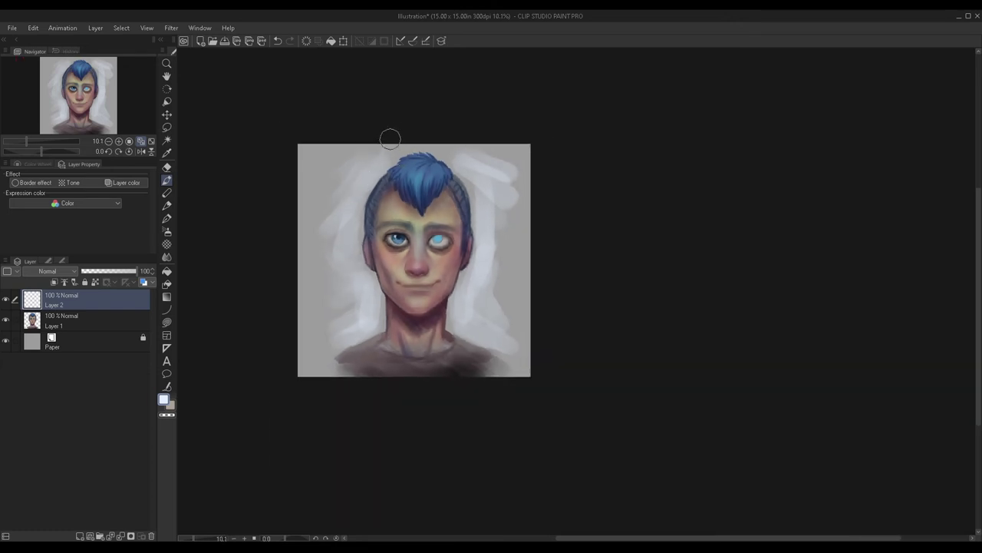
{"action": "left_click", "coordinate": [106, 273]}
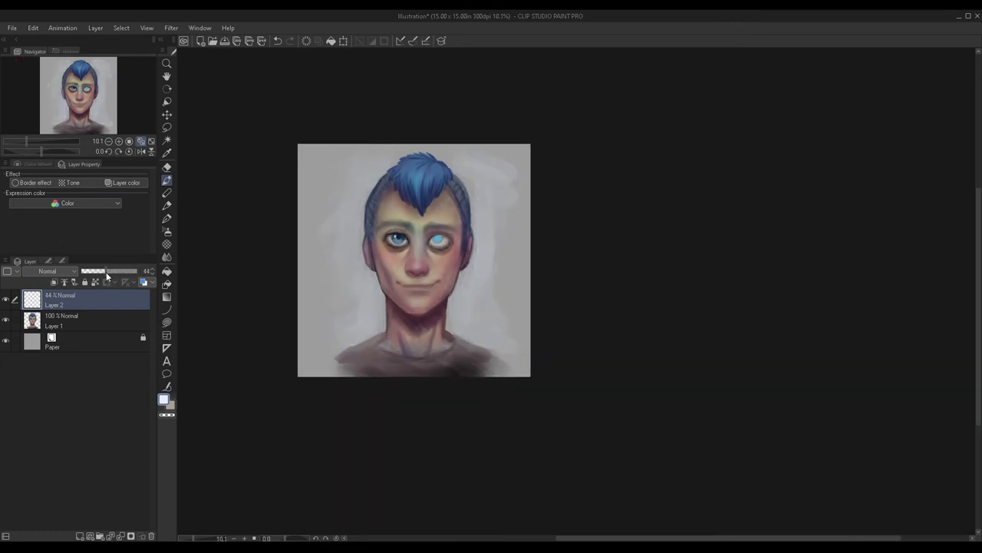
Step: Add another layer and paint a brighter pale glow along the head and ear outline on the detailed eye's side
{"action": "left_click", "coordinate": [80, 535]}
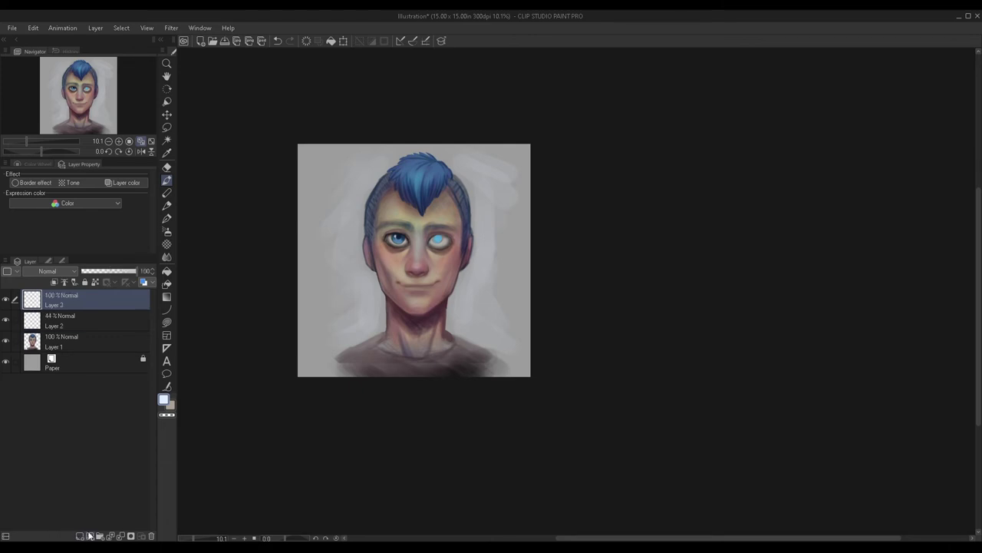
{"action": "scroll", "coordinate": [373, 138], "scroll_direction": "up", "scroll_amount": 6}
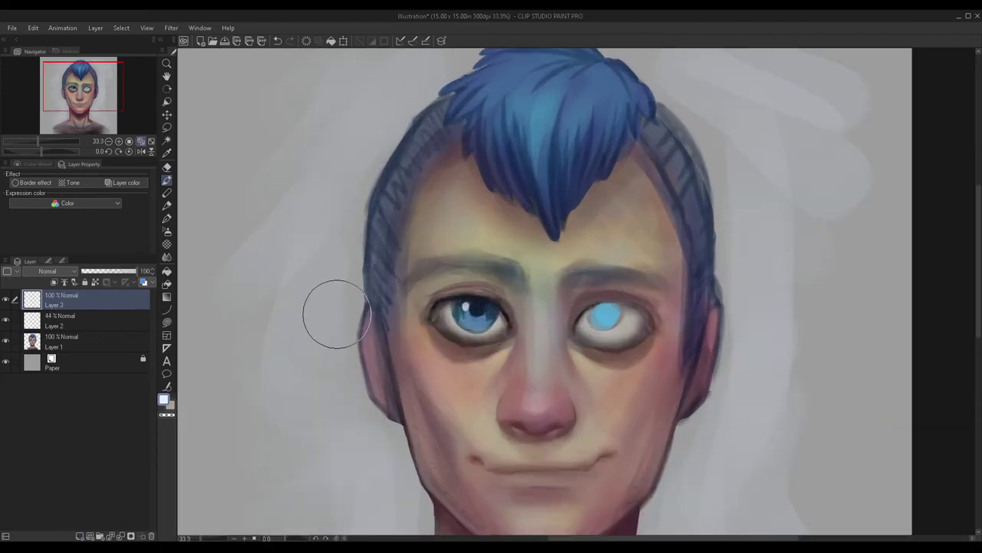
{"action": "mouse_move", "coordinate": [347, 304]}
{"action": "left_mouse_down"}
{"action": "mouse_move", "coordinate": [345, 188]}
{"action": "mouse_move", "coordinate": [334, 315]}
{"action": "mouse_move", "coordinate": [347, 228]}
{"action": "mouse_move", "coordinate": [339, 239]}
{"action": "mouse_move", "coordinate": [355, 188]}
{"action": "left_mouse_up"}
{"action": "scroll", "coordinate": [329, 291], "scroll_direction": "down", "scroll_amount": 5}
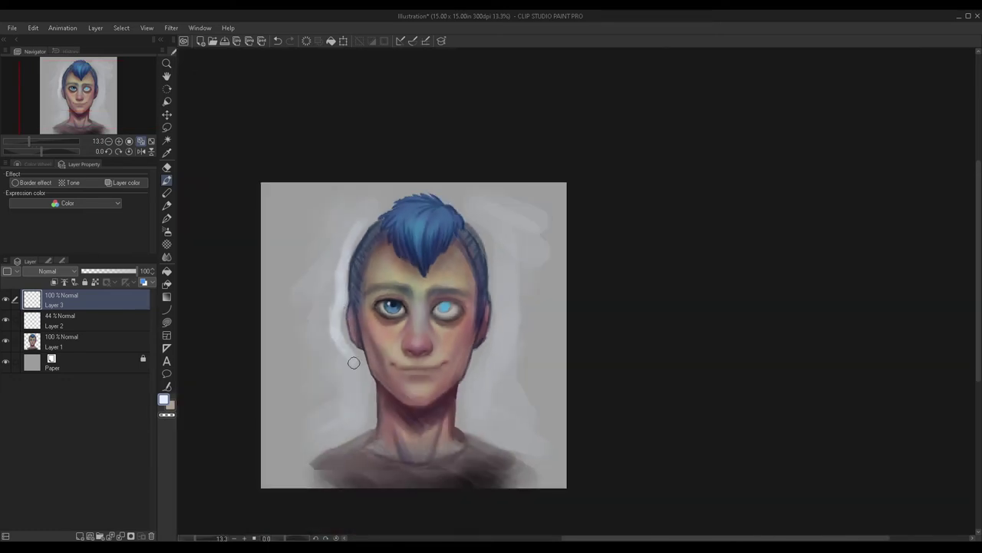
Step: Extend the bright pale glow down the jaw, neck and shoulder outline on the detailed eye's side
{"action": "scroll", "coordinate": [361, 368], "scroll_direction": "up", "scroll_amount": 2}
{"action": "scroll", "coordinate": [361, 367], "scroll_direction": "up", "scroll_amount": 2}
{"action": "mouse_move", "coordinate": [351, 312]}
{"action": "left_mouse_down"}
{"action": "mouse_move", "coordinate": [377, 353]}
{"action": "mouse_move", "coordinate": [371, 326]}
{"action": "mouse_move", "coordinate": [393, 393]}
{"action": "mouse_move", "coordinate": [396, 477]}
{"action": "left_mouse_up"}
{"action": "scroll", "coordinate": [384, 430], "scroll_direction": "down", "scroll_amount": 2}
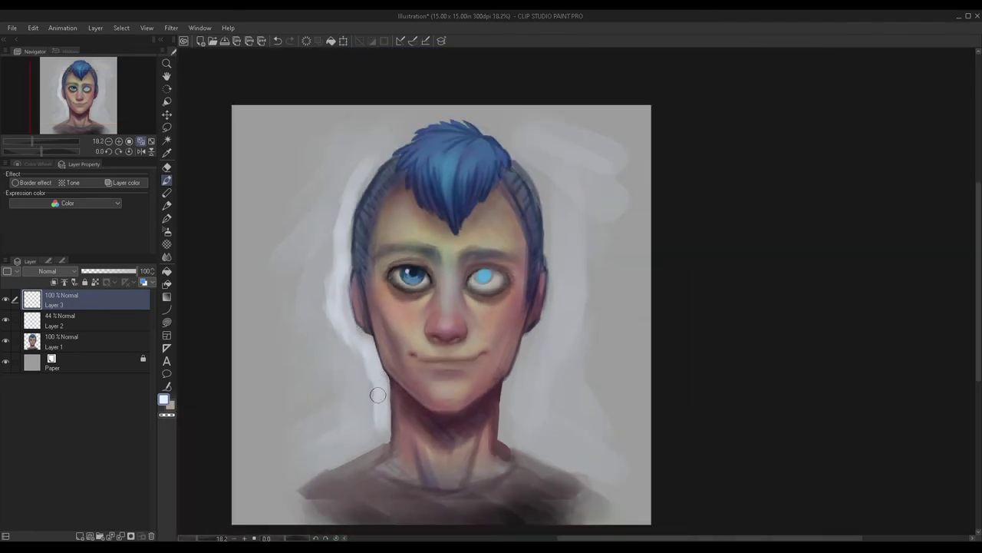
{"action": "scroll", "coordinate": [373, 430], "scroll_direction": "up", "scroll_amount": 1}
{"action": "scroll", "coordinate": [427, 291], "scroll_direction": "down", "scroll_amount": 2}
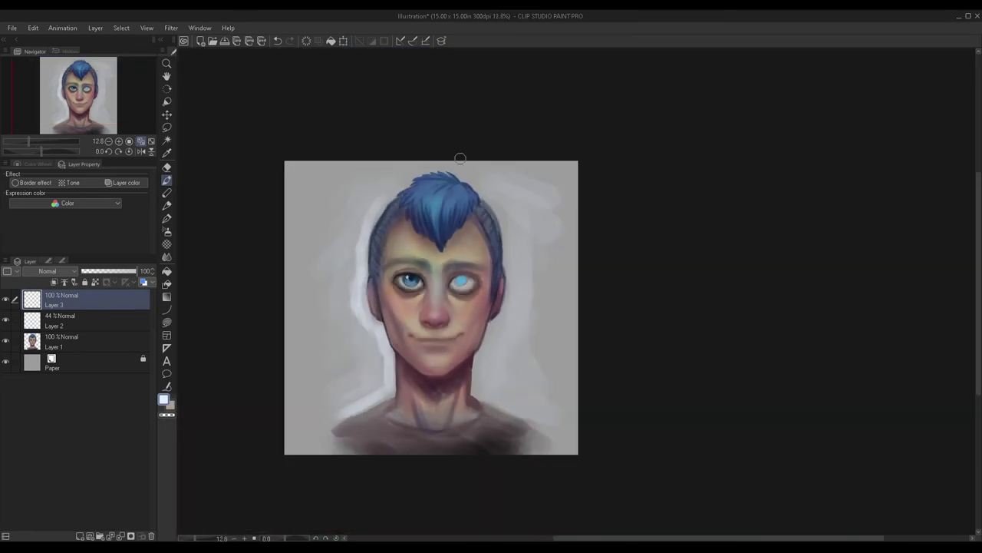
Step: Paint the pale glow around the upper head and over the tips of the blue hair
{"action": "scroll", "coordinate": [369, 193], "scroll_direction": "up", "scroll_amount": 4}
{"action": "mouse_move", "coordinate": [380, 187]}
{"action": "left_mouse_down"}
{"action": "mouse_move", "coordinate": [396, 156]}
{"action": "mouse_move", "coordinate": [437, 143]}
{"action": "mouse_move", "coordinate": [415, 150]}
{"action": "left_mouse_up"}
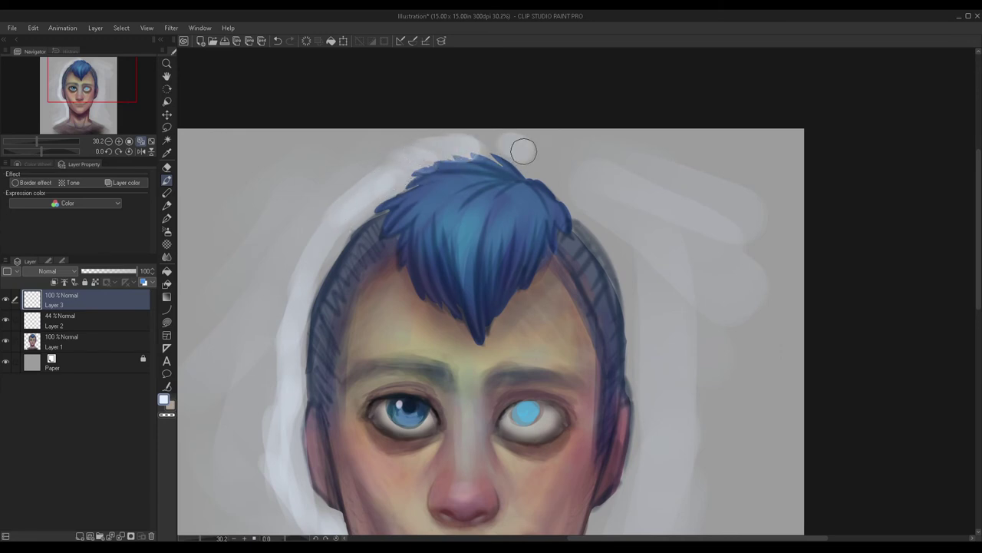
{"action": "scroll", "coordinate": [573, 176], "scroll_direction": "down", "scroll_amount": 2}
{"action": "scroll", "coordinate": [544, 153], "scroll_direction": "up", "scroll_amount": 1}
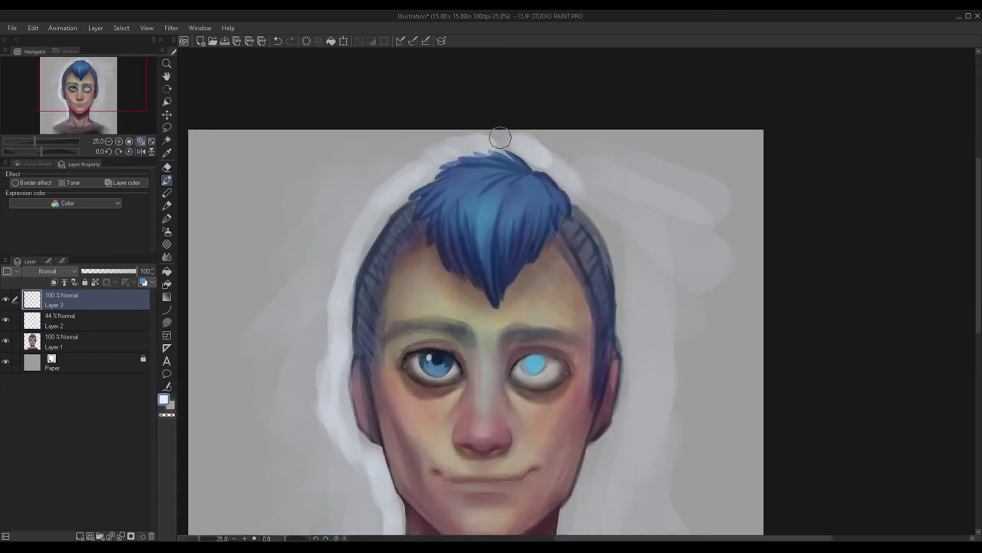
{"action": "scroll", "coordinate": [598, 180], "scroll_direction": "down", "scroll_amount": 2}
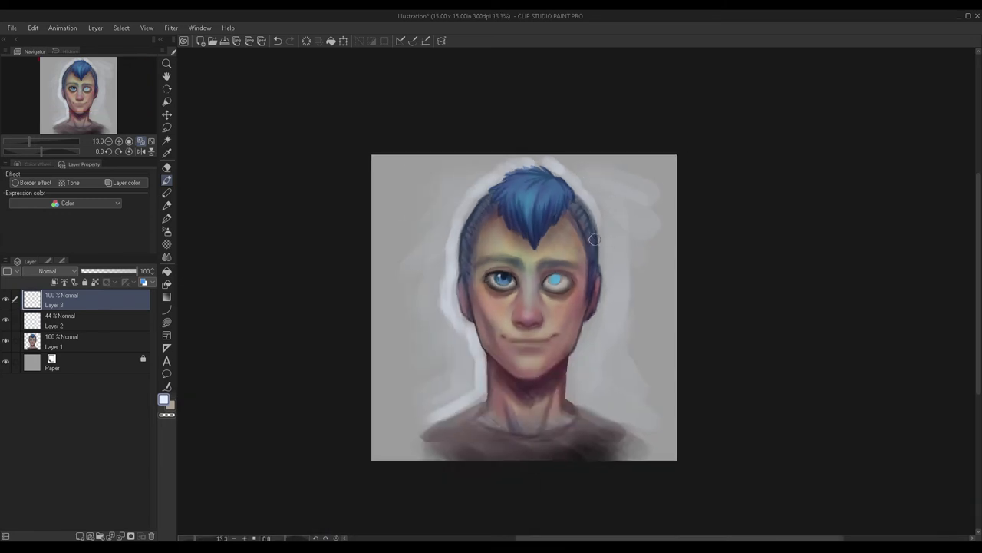
Step: Paint the pale glow around the head, ear, jaw, neck and shoulder on the blank eye's side
{"action": "scroll", "coordinate": [604, 253], "scroll_direction": "up", "scroll_amount": 2}
{"action": "mouse_move", "coordinate": [604, 261]}
{"action": "left_mouse_down"}
{"action": "mouse_move", "coordinate": [617, 314]}
{"action": "mouse_move", "coordinate": [609, 292]}
{"action": "mouse_move", "coordinate": [605, 352]}
{"action": "left_mouse_up"}
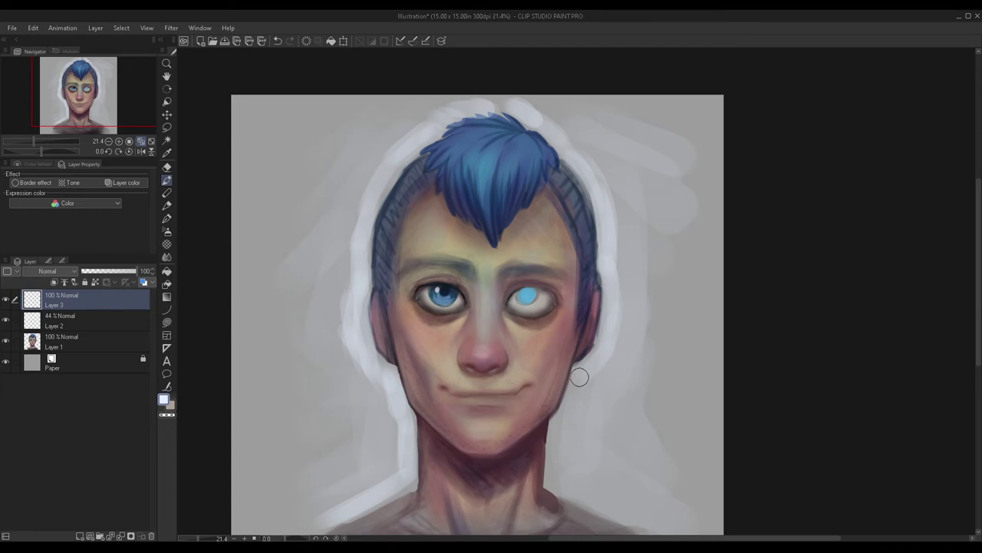
{"action": "scroll", "coordinate": [579, 377], "scroll_direction": "down", "scroll_amount": 2}
{"action": "scroll", "coordinate": [565, 409], "scroll_direction": "up", "scroll_amount": 2}
{"action": "mouse_move", "coordinate": [561, 441]}
{"action": "left_mouse_down"}
{"action": "mouse_move", "coordinate": [568, 392]}
{"action": "mouse_move", "coordinate": [592, 335]}
{"action": "left_mouse_up"}
{"action": "mouse_move", "coordinate": [591, 443]}
{"action": "left_mouse_down"}
{"action": "mouse_move", "coordinate": [631, 467]}
{"action": "mouse_move", "coordinate": [576, 449]}
{"action": "mouse_move", "coordinate": [548, 403]}
{"action": "left_mouse_up"}
{"action": "scroll", "coordinate": [547, 402], "scroll_direction": "down", "scroll_amount": 3}
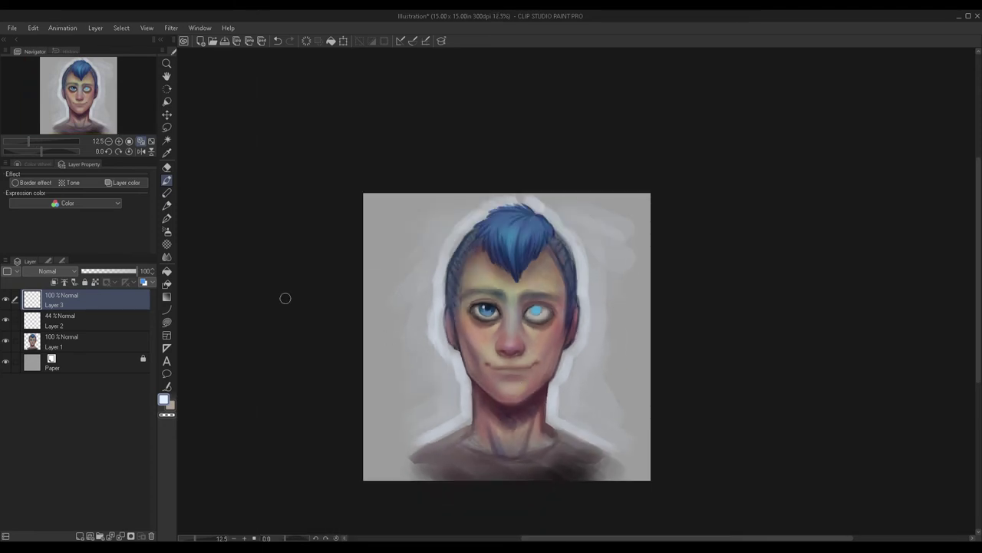
Step: Even out the glow along the jaw, neck and shoulder edge on the blank eye's side
{"action": "scroll", "coordinate": [568, 351], "scroll_direction": "up", "scroll_amount": 3}
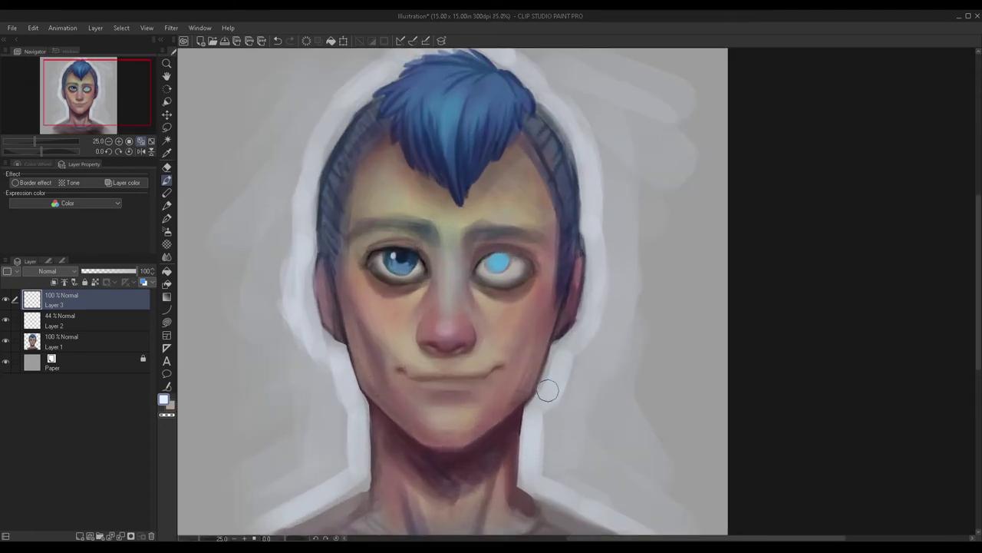
{"action": "scroll", "coordinate": [597, 269], "scroll_direction": "down", "scroll_amount": 2}
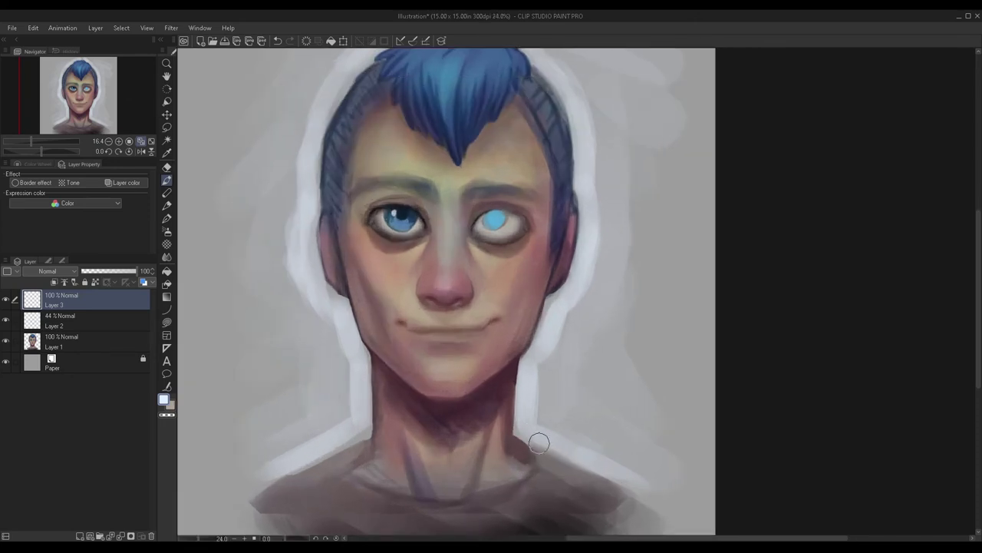
{"action": "scroll", "coordinate": [537, 436], "scroll_direction": "up", "scroll_amount": 2}
{"action": "scroll", "coordinate": [602, 466], "scroll_direction": "down", "scroll_amount": 2}
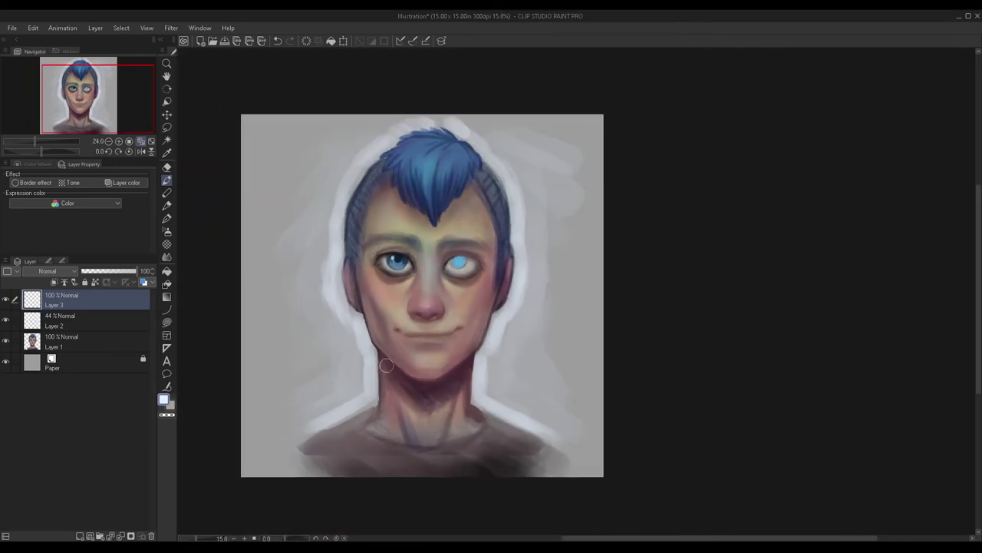
Step: Lower the glow layer's opacity to 78%, merge it into the pale background strokes and place the result beneath the portrait layer
{"action": "left_click_drag", "start_coordinate": [110, 268], "coordinate": [127, 270]}
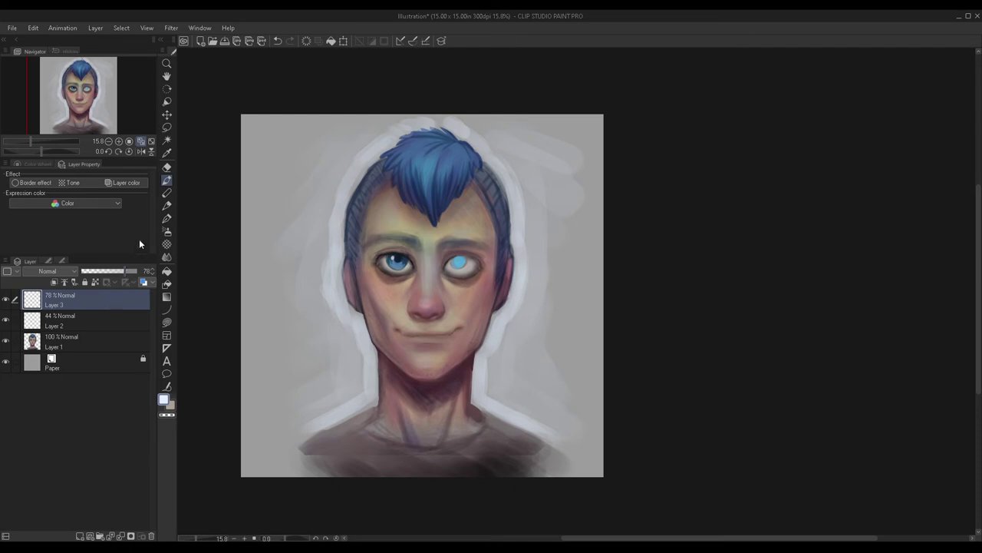
{"action": "key", "text": "ctrl+e"}
{"action": "left_click_drag", "start_coordinate": [85, 303], "coordinate": [77, 331]}
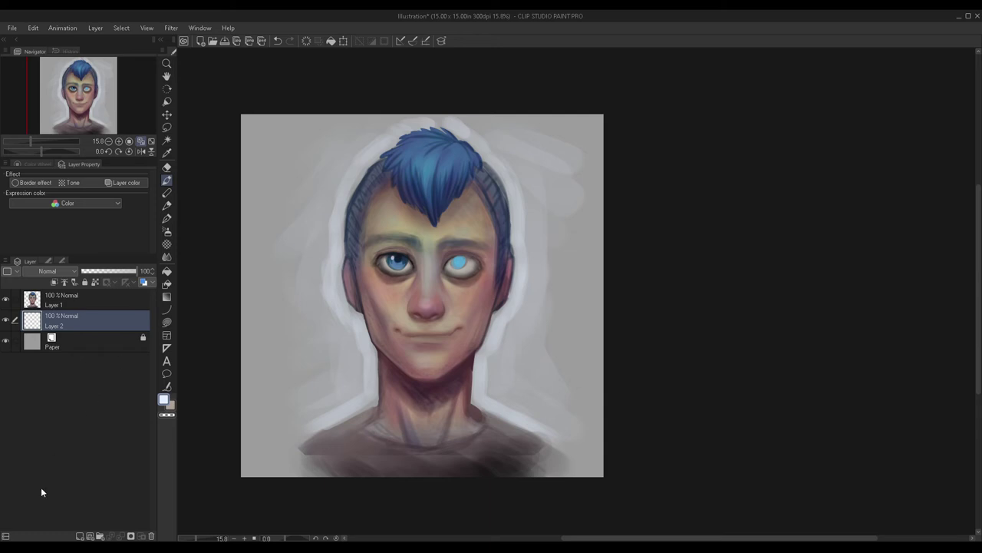
Step: Add a new layer between the portrait and the glow layer and fill it with orange
{"action": "left_click", "coordinate": [77, 535]}
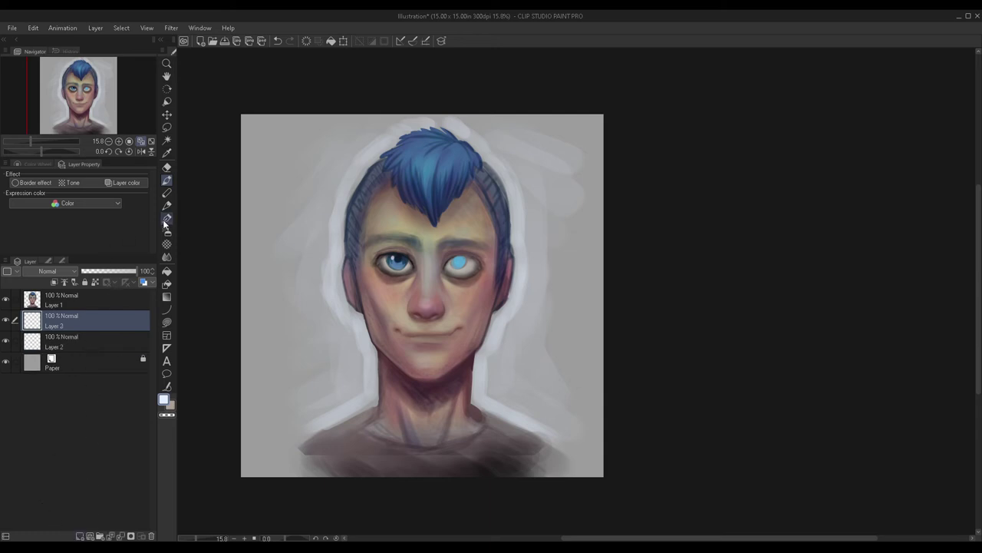
{"action": "left_click", "coordinate": [167, 271]}
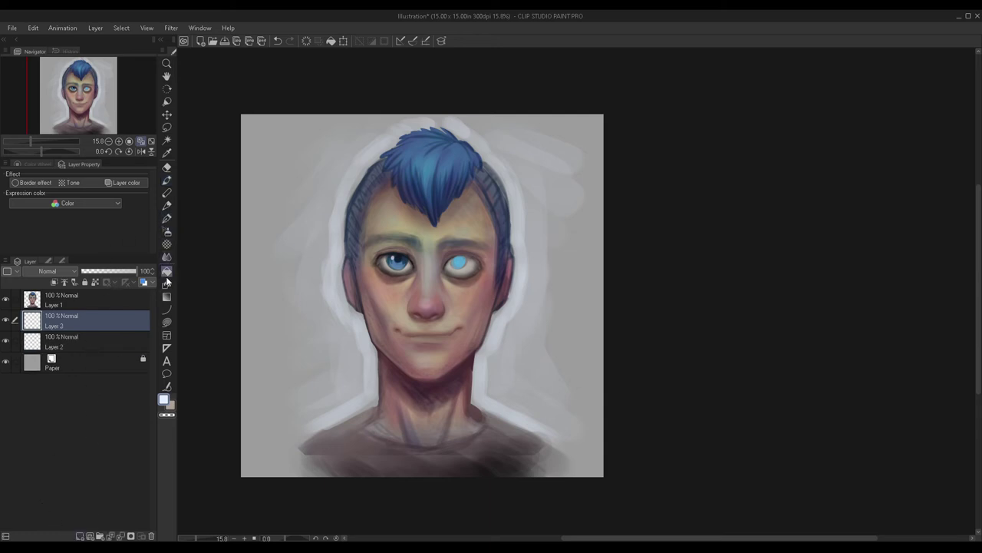
{"action": "double_click", "coordinate": [164, 400]}
{"action": "left_click", "coordinate": [241, 398]}
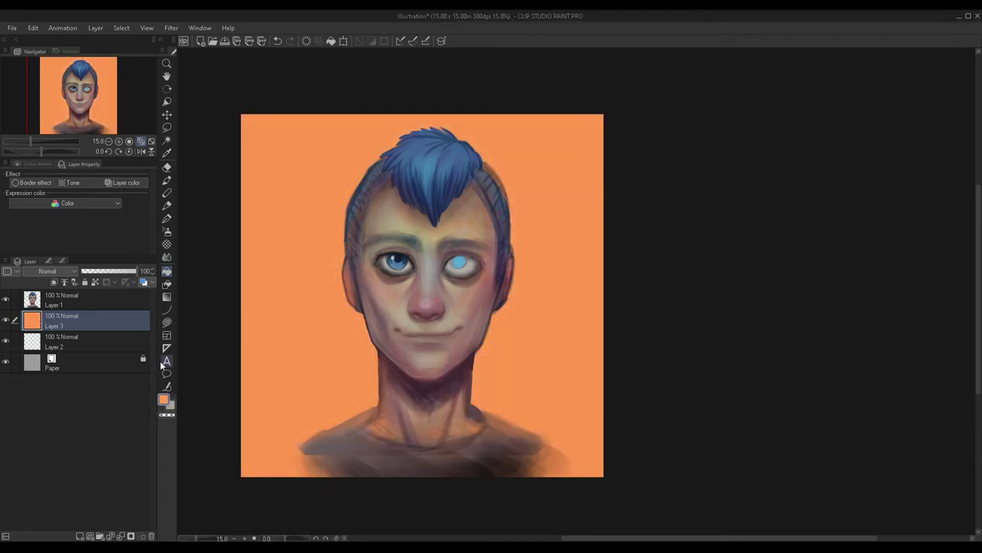
Step: Try the Soft light blending mode on the orange layer, followed by Color at 38% opacity
{"action": "left_click", "coordinate": [33, 404]}
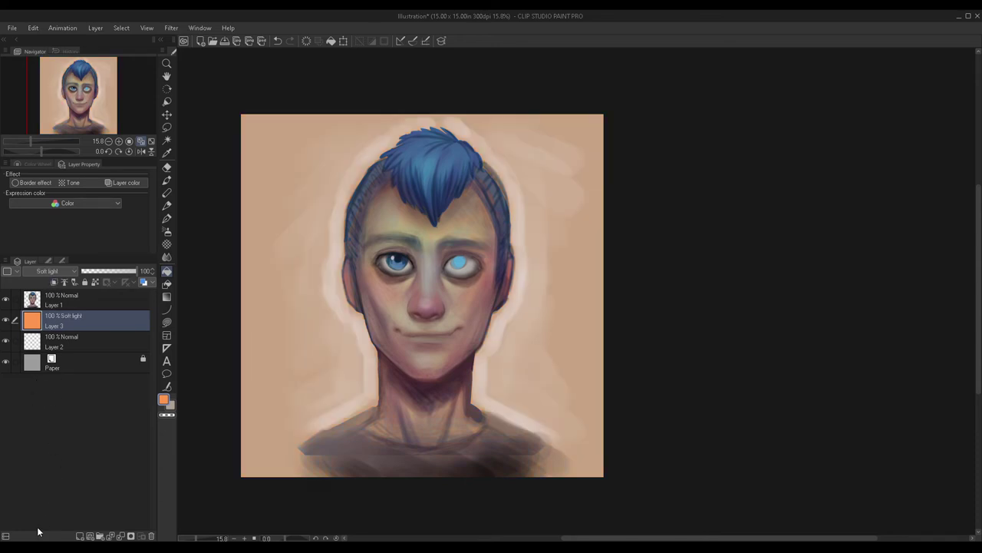
{"action": "key", "text": "shift+alt+c"}
{"action": "left_click_drag", "start_coordinate": [117, 271], "coordinate": [107, 273]}
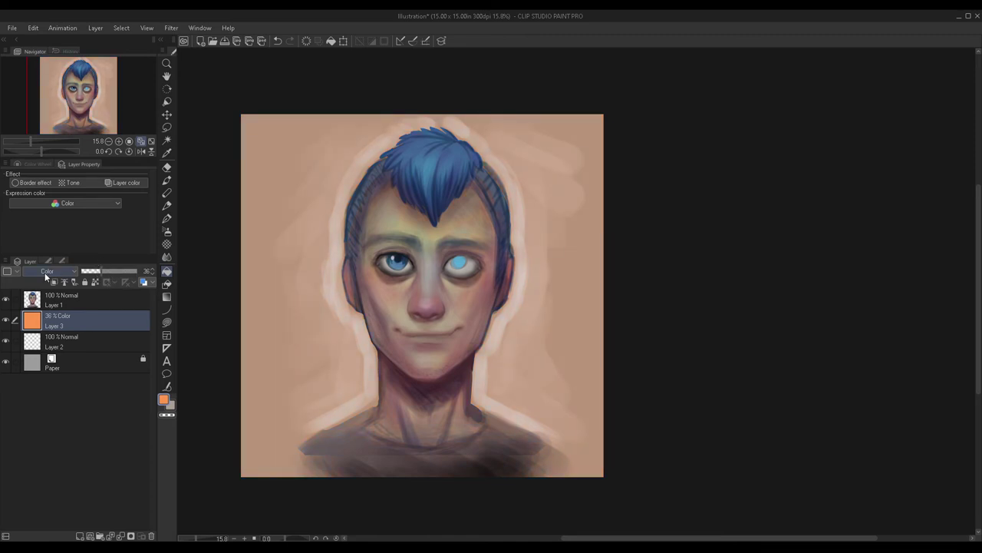
Step: Set the orange fill layer to Overlay at 100% opacity
{"action": "left_click", "coordinate": [34, 394]}
{"action": "left_click_drag", "start_coordinate": [115, 269], "coordinate": [170, 261]}
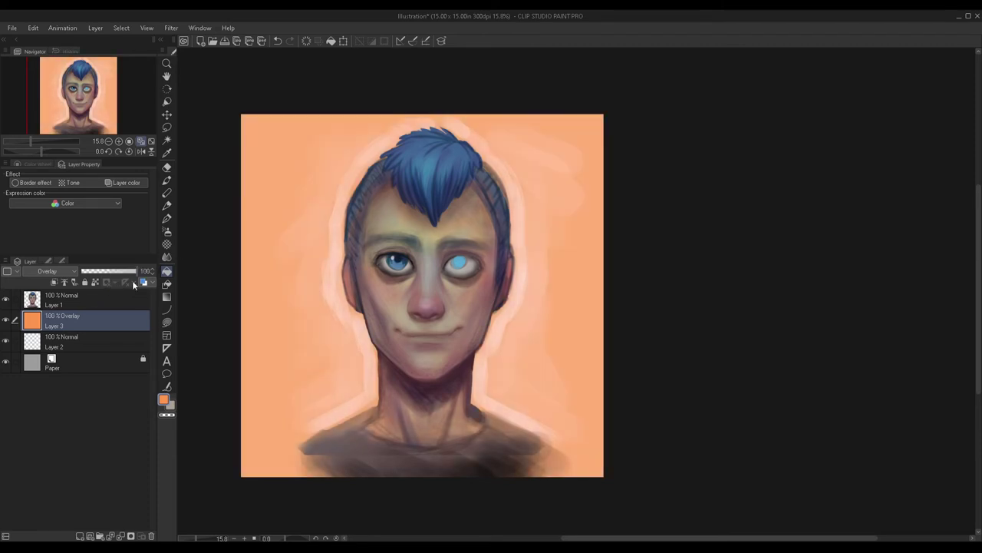
Step: Duplicate the glow layer and set the copy's opacity to 66%
{"action": "left_click", "coordinate": [59, 340]}
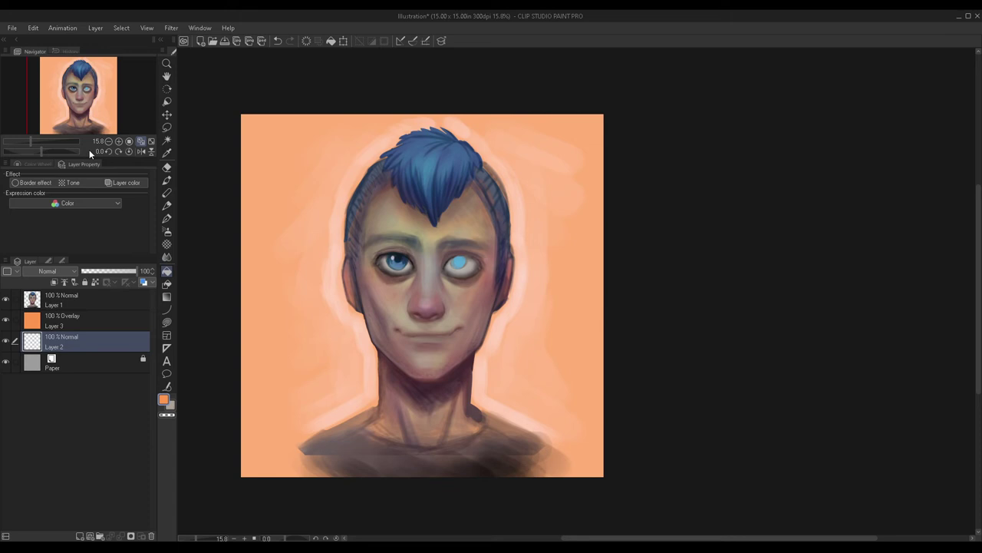
{"action": "key", "text": "ctrl+c"}
{"action": "key", "text": "ctrl+v"}
{"action": "left_click_drag", "start_coordinate": [136, 270], "coordinate": [119, 270]}
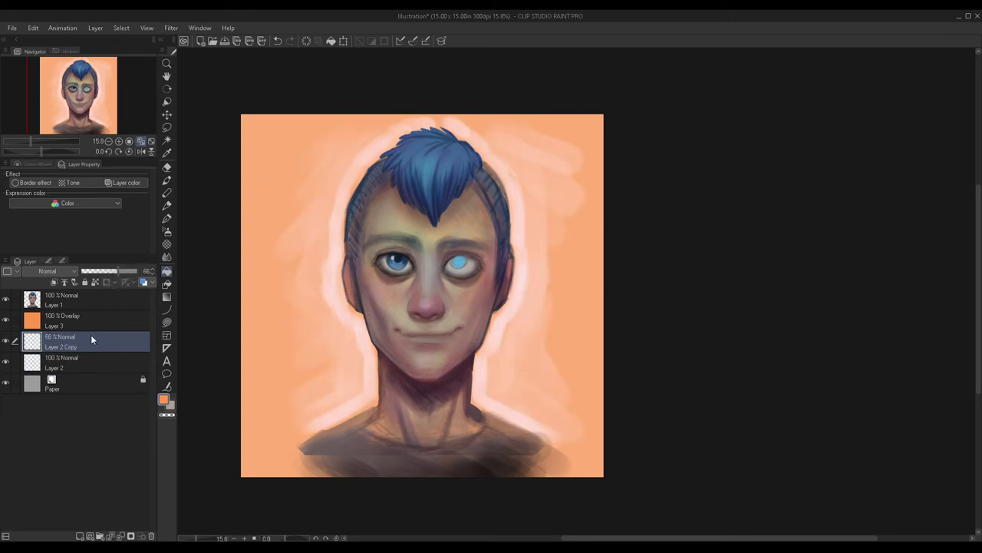
Step: Move the orange layer beneath both glow layers and merge the glow copy down into the original, keeping it at 100% opacity
{"action": "left_click_drag", "start_coordinate": [86, 320], "coordinate": [85, 371]}
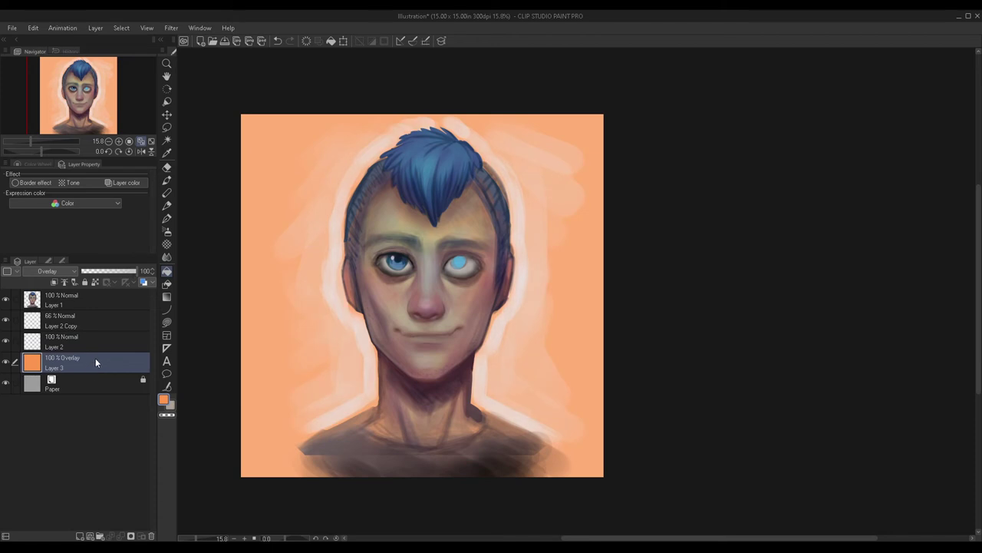
{"action": "left_click", "coordinate": [73, 338]}
{"action": "left_click", "coordinate": [68, 326]}
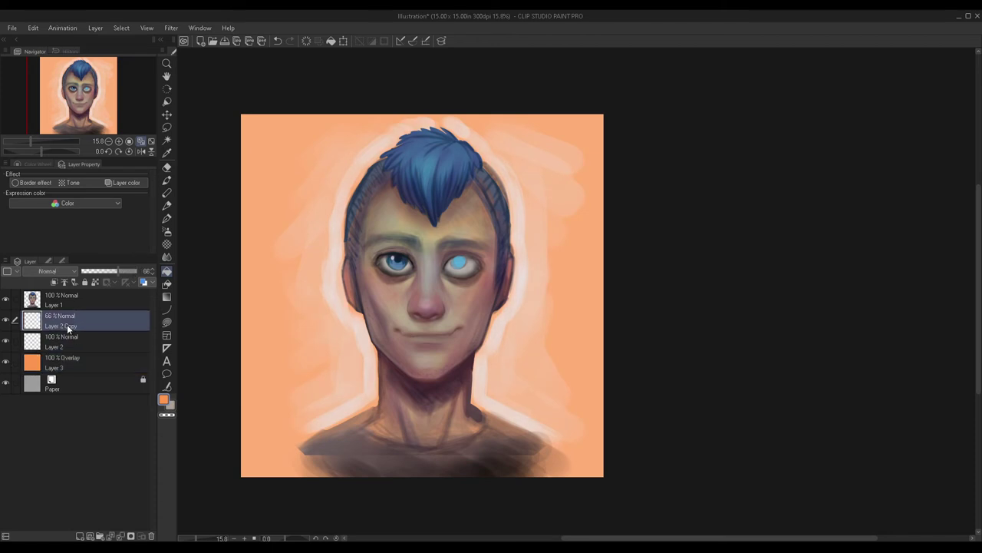
{"action": "left_click", "coordinate": [12, 321]}
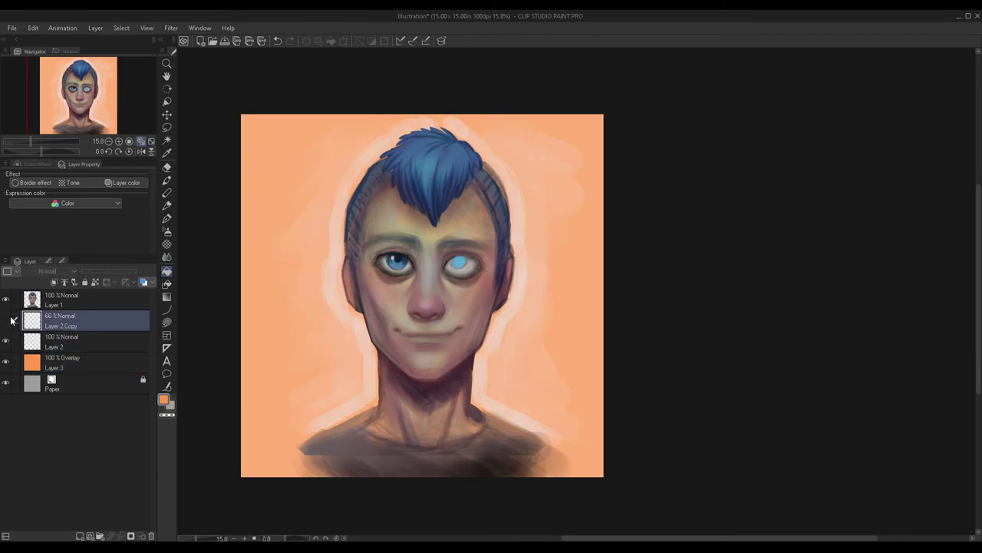
{"action": "left_click", "coordinate": [12, 320]}
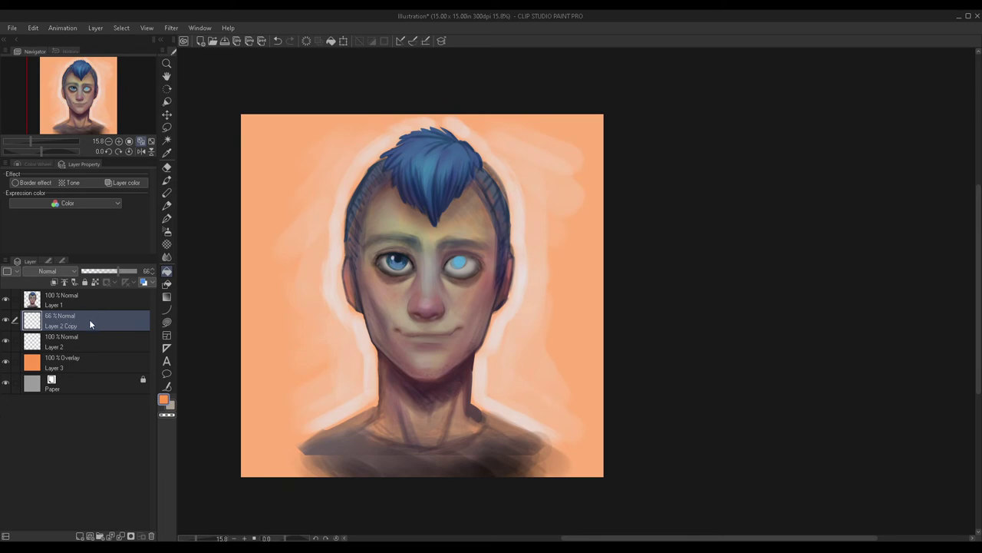
{"action": "key", "text": "ctrl+e"}
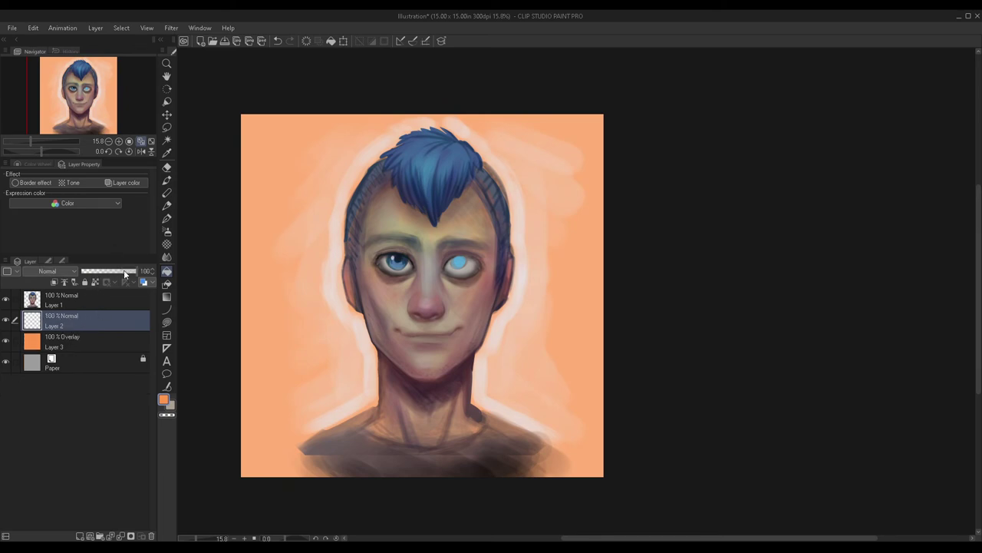
{"action": "left_click_drag", "start_coordinate": [124, 270], "coordinate": [182, 320]}
Step: Lower the orange Overlay layer's opacity to soften the background colour and save the illustration
{"action": "left_click", "coordinate": [100, 348]}
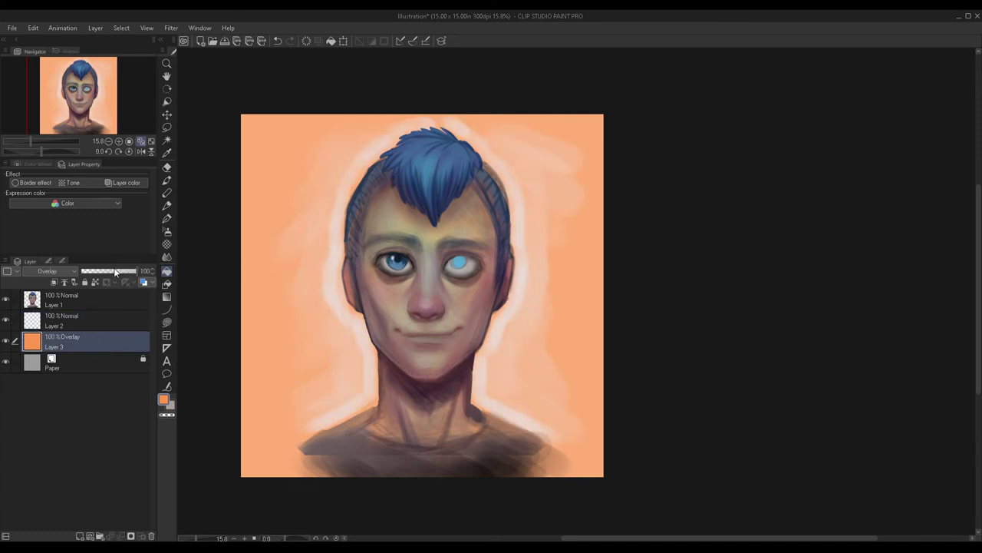
{"action": "left_click_drag", "start_coordinate": [115, 271], "coordinate": [111, 274]}
{"action": "left_click", "coordinate": [120, 271]}
{"action": "key", "text": "ctrl+s"}
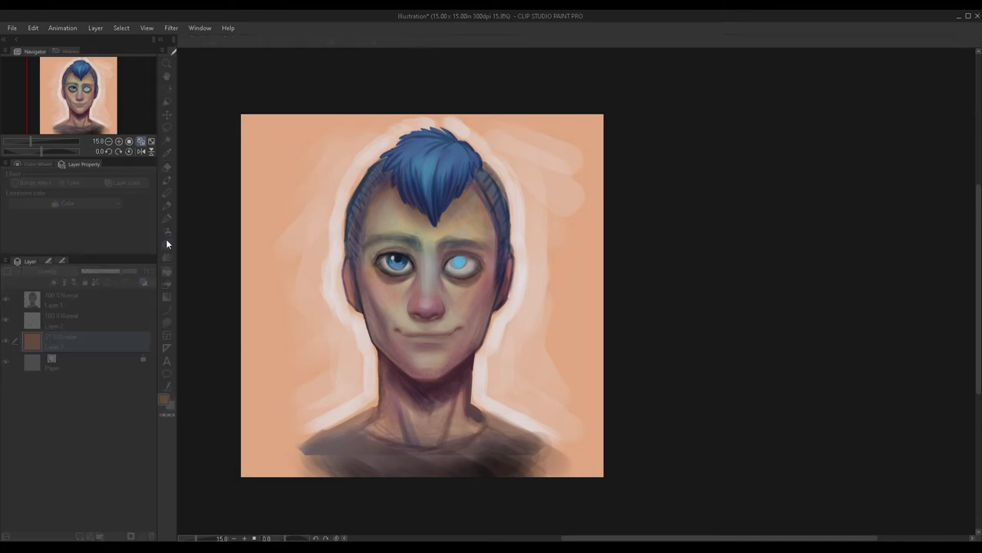
Step: Shift the hue of the orange Overlay layer to a golden yellow and set its opacity to 79%
{"action": "left_click_drag", "start_coordinate": [700, 252], "coordinate": [770, 249]}
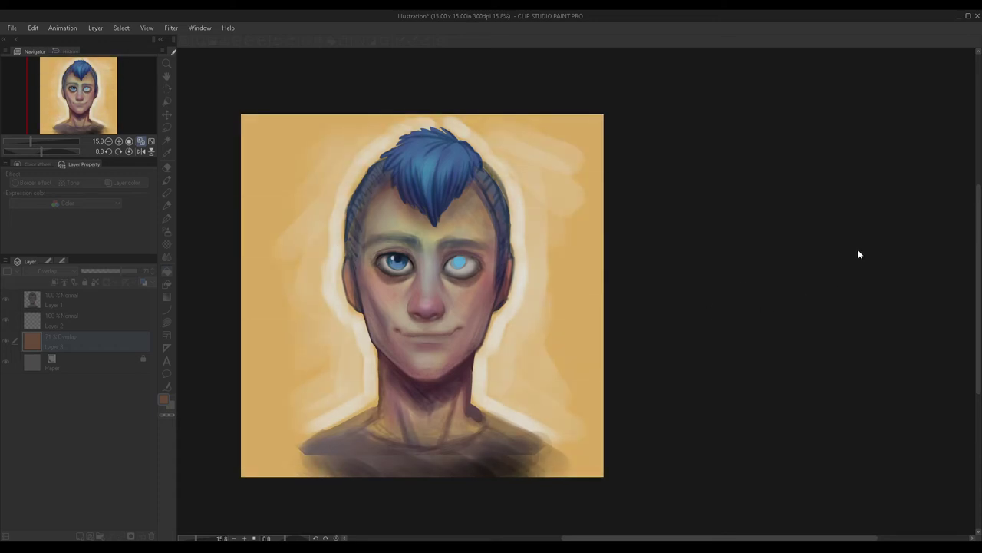
{"action": "left_click", "coordinate": [5, 340]}
{"action": "left_click", "coordinate": [5, 340]}
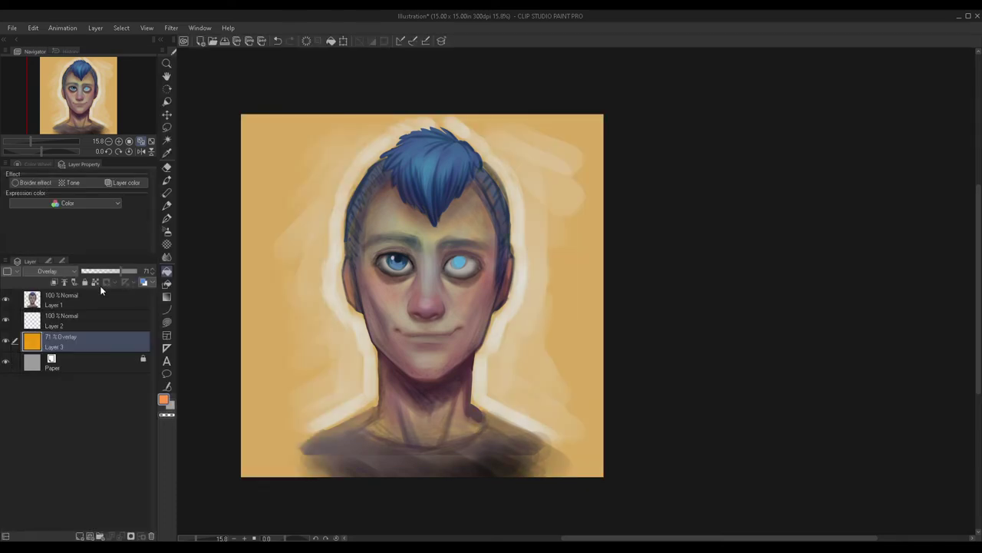
{"action": "left_click", "coordinate": [119, 271]}
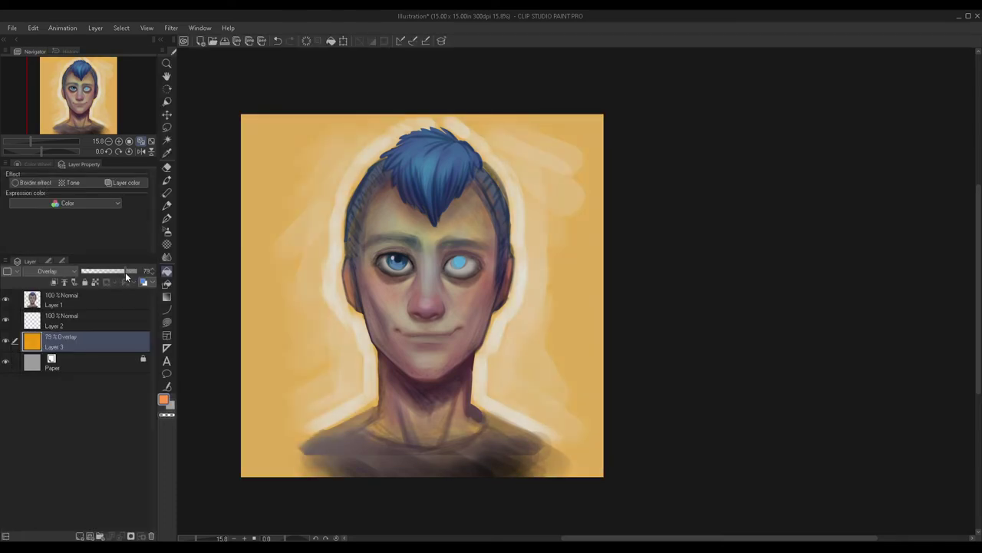
Step: Merge the golden Overlay colour layer down into the Paper layer
{"action": "left_click", "coordinate": [98, 362]}
{"action": "left_click", "coordinate": [86, 321]}
{"action": "left_click", "coordinate": [89, 343]}
{"action": "key", "text": "ctrl+e"}
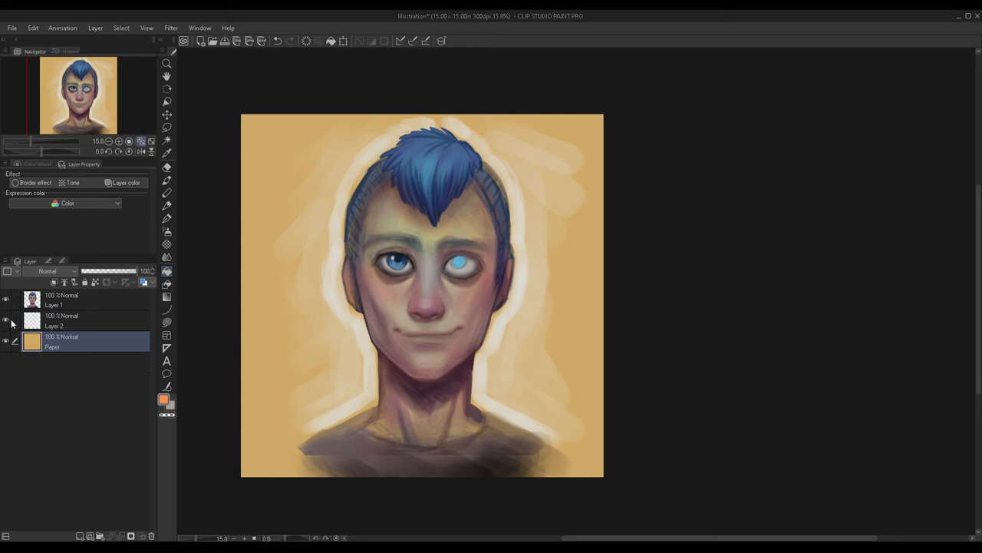
Step: Set the halo strokes on Layer 2 to Overlay blending and try out a duplicate of that layer
{"action": "left_click", "coordinate": [7, 320]}
{"action": "left_click", "coordinate": [6, 320]}
{"action": "left_click", "coordinate": [7, 320]}
{"action": "left_click", "coordinate": [7, 321]}
{"action": "left_click", "coordinate": [103, 328]}
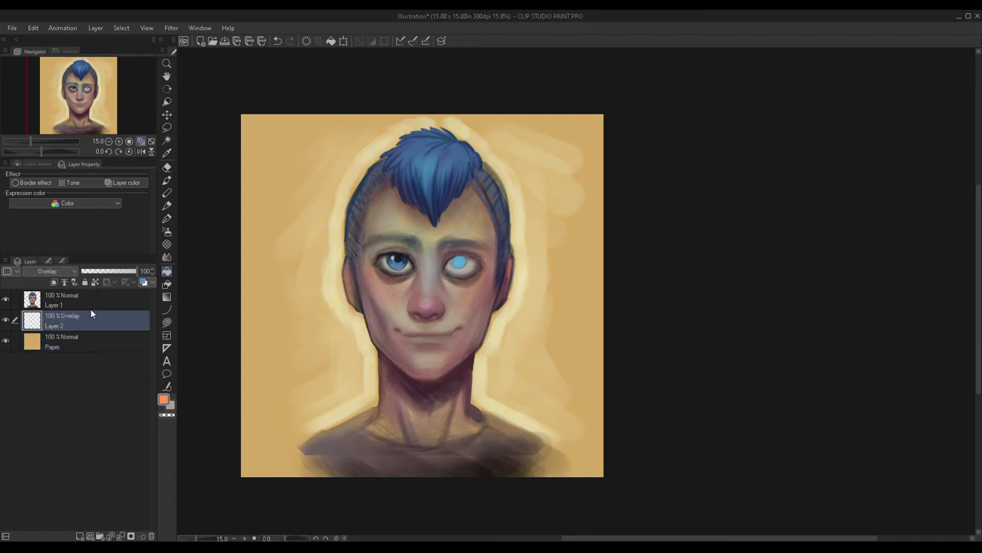
{"action": "key", "text": "ctrl+j"}
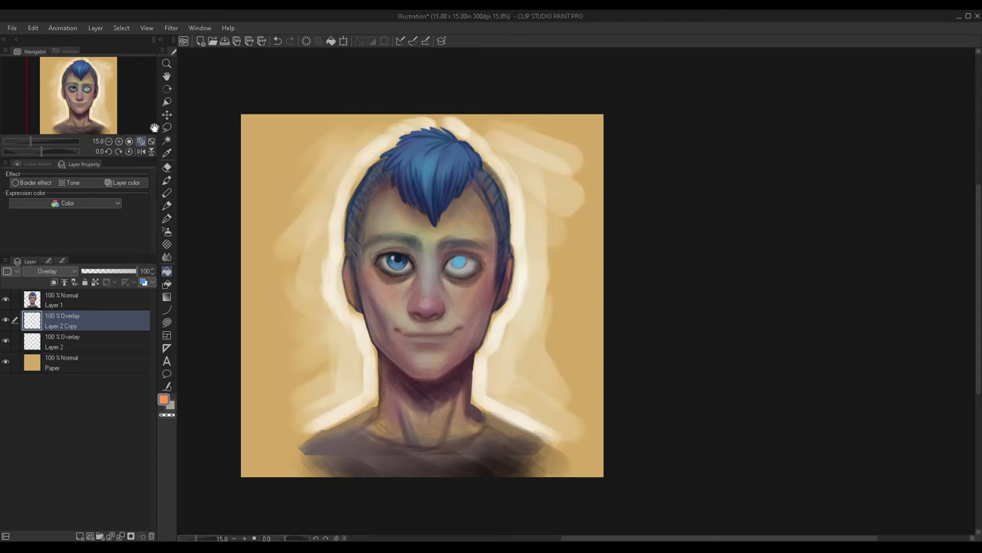
{"action": "left_click", "coordinate": [151, 536]}
Step: Add a new layer clipped to the halo layer, fill it with bright yellow and reduce its opacity
{"action": "left_click", "coordinate": [79, 535]}
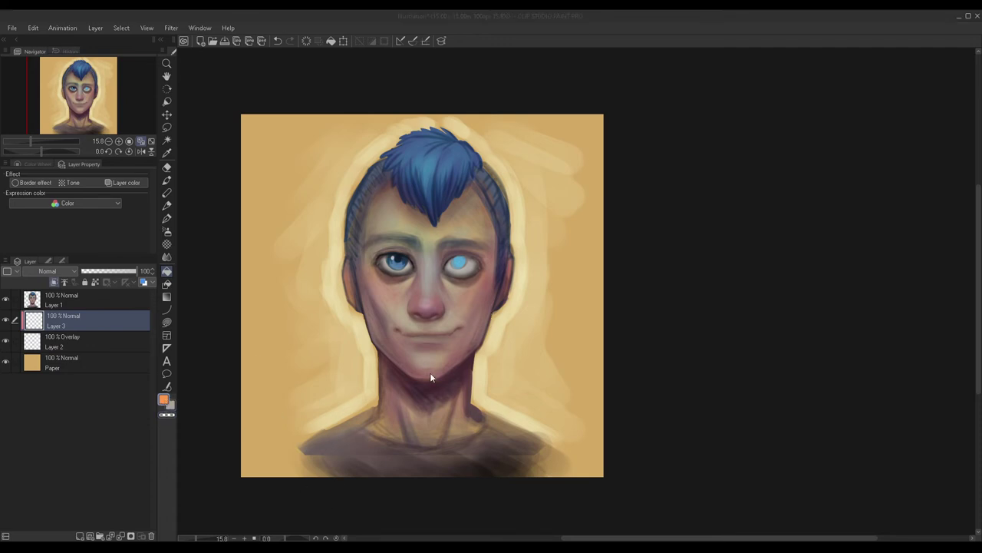
{"action": "left_click", "coordinate": [195, 252]}
{"action": "left_click", "coordinate": [376, 393]}
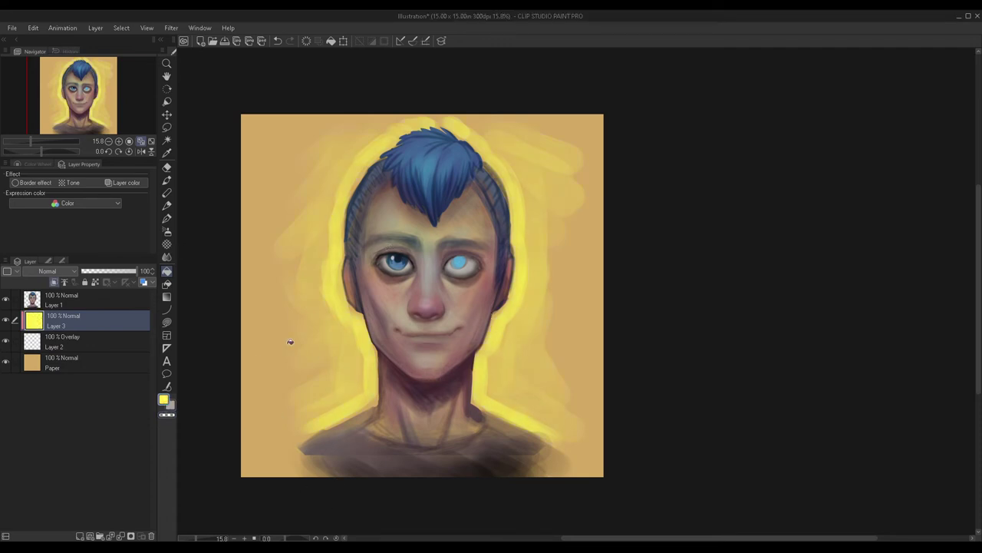
{"action": "left_click", "coordinate": [115, 271]}
{"action": "left_click_drag", "start_coordinate": [108, 273], "coordinate": [93, 273]}
{"action": "left_click", "coordinate": [98, 270]}
Step: Merge the yellow fill and the halo layer down into the Paper layer, and lock Paper
{"action": "key", "text": "ctrl+e"}
{"action": "left_click", "coordinate": [7, 320]}
{"action": "left_click", "coordinate": [7, 320]}
{"action": "key", "text": "ctrl+e"}
{"action": "left_click", "coordinate": [85, 282]}
Step: Select the portrait on Layer 1 and check it hidden and shown, then in a horizontally mirrored canvas view
{"action": "left_click", "coordinate": [70, 297]}
{"action": "left_click", "coordinate": [6, 299]}
{"action": "left_click", "coordinate": [6, 299]}
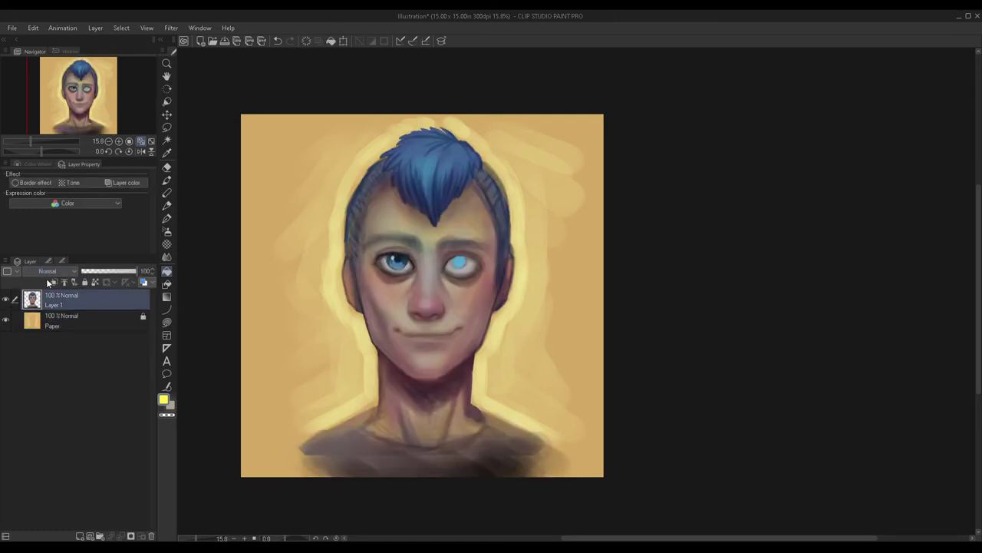
{"action": "scroll", "coordinate": [269, 230], "scroll_direction": "down", "scroll_amount": 2}
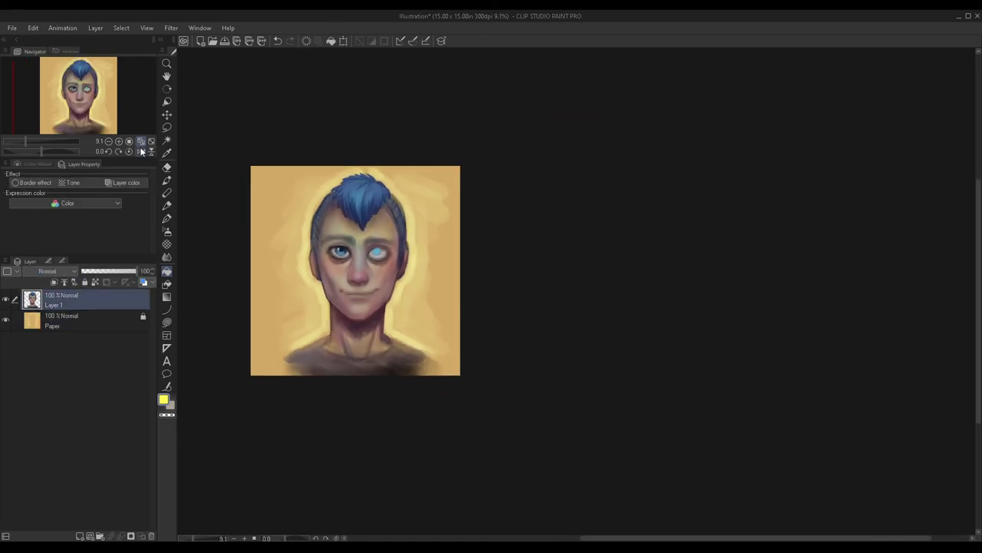
{"action": "left_click", "coordinate": [142, 151]}
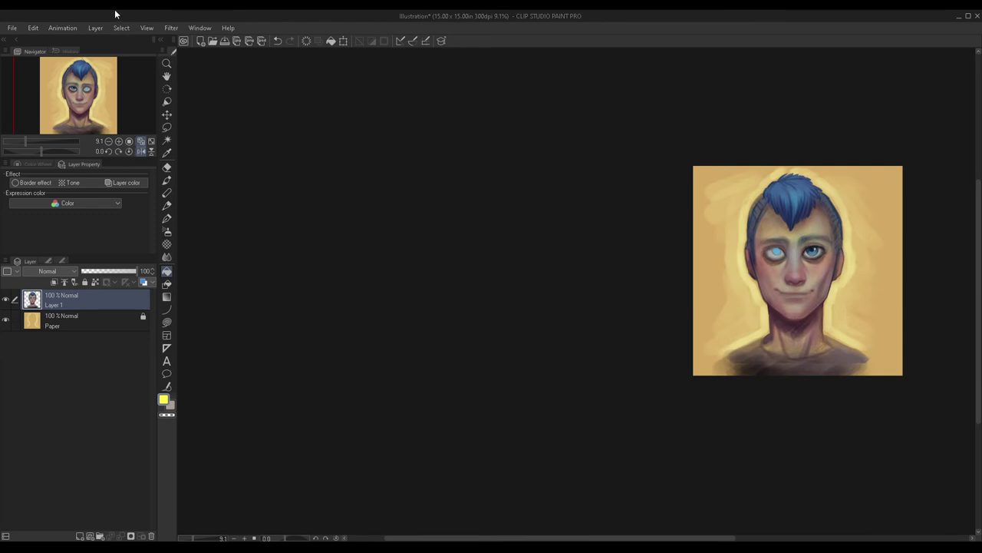
{"action": "left_click_drag", "start_coordinate": [98, 93], "coordinate": [40, 85]}
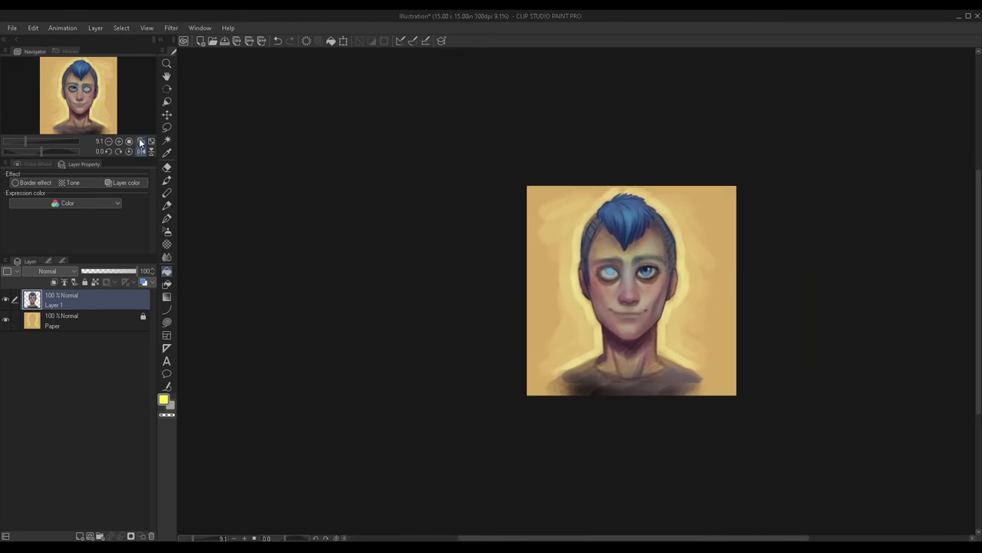
{"action": "left_click", "coordinate": [140, 141]}
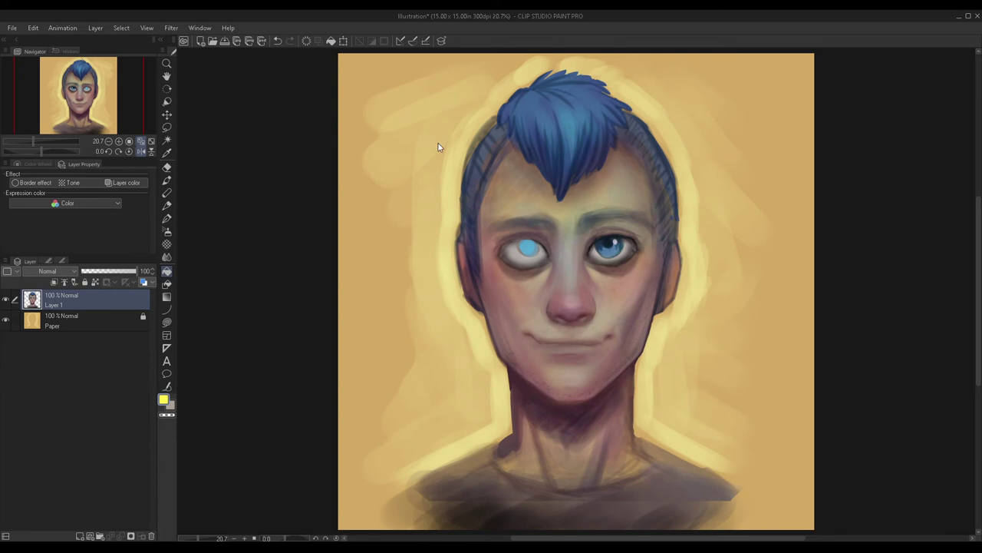
Step: Fine-tune the portrait layer's hue, saturation and luminosity, trying different shifts and comparing them with the original colours
{"action": "key", "text": "ctrl+u"}
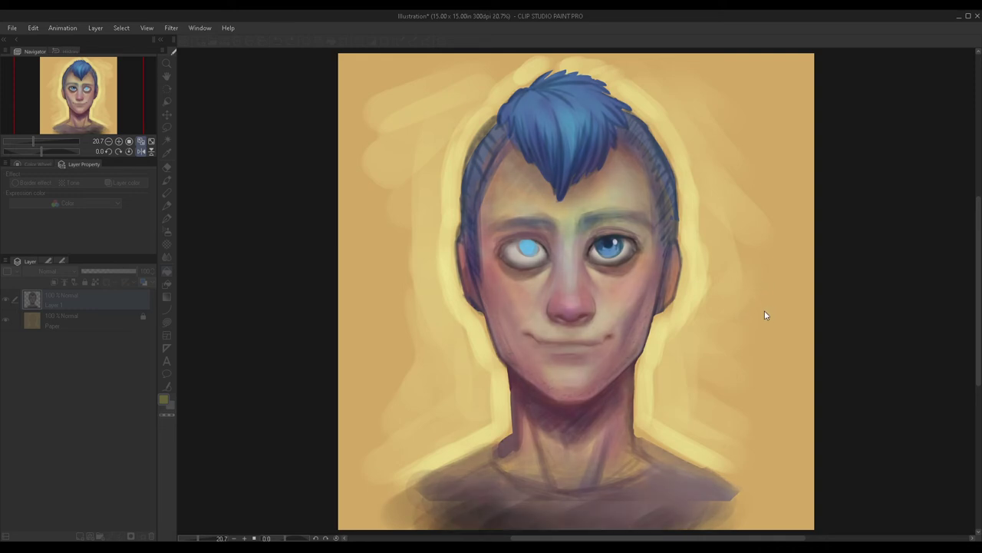
{"action": "key", "text": "ctrl+z"}
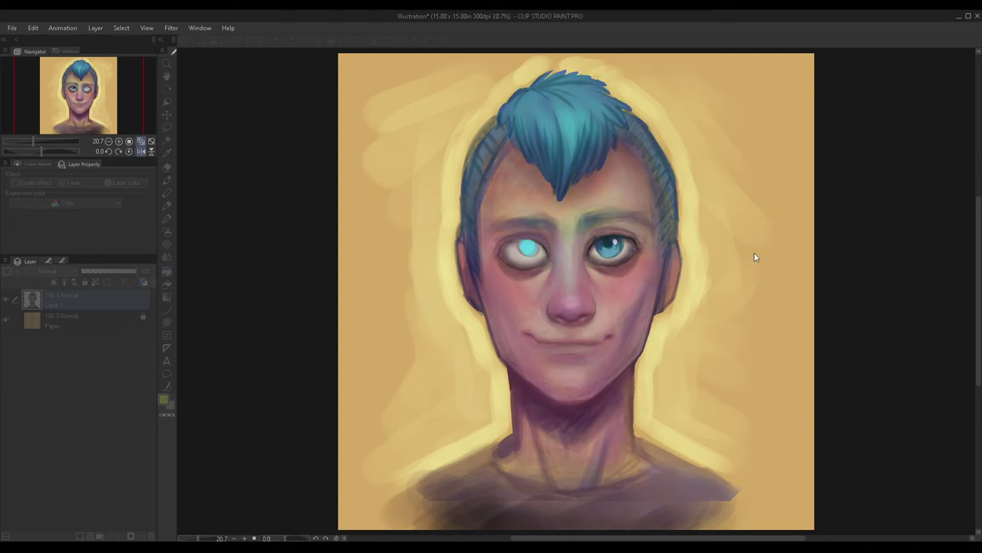
{"action": "key", "text": "ctrl+y"}
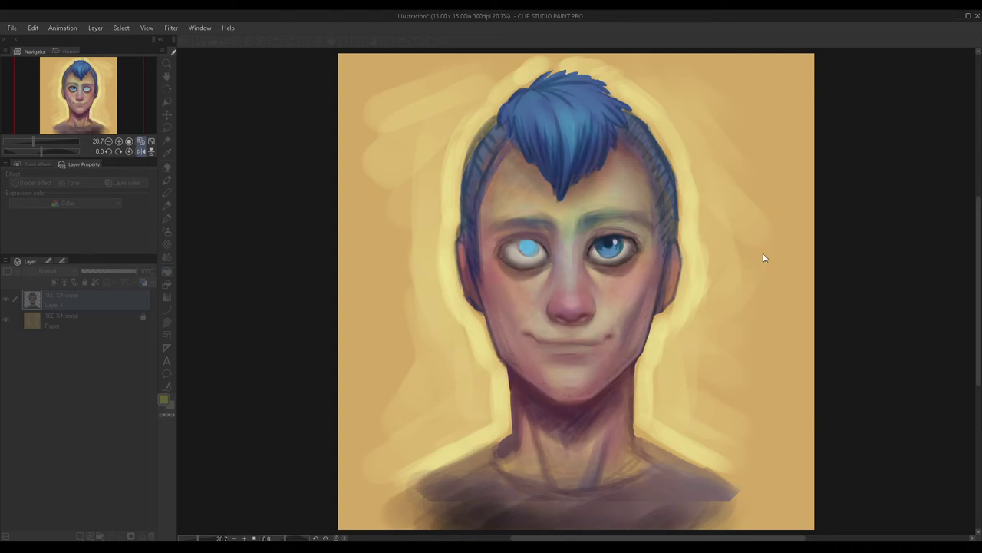
{"action": "key", "text": "ctrl+z"}
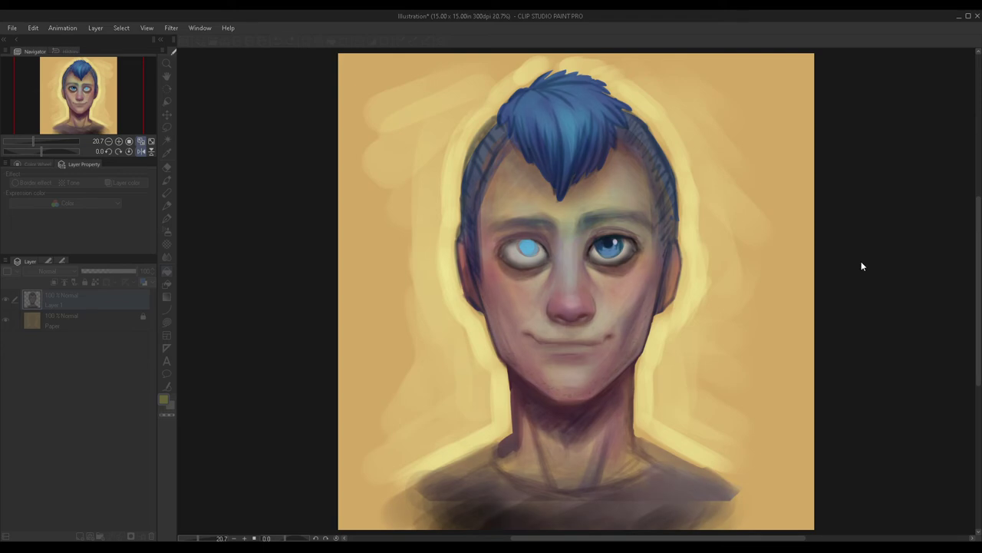
{"action": "key", "text": "ctrl+y"}
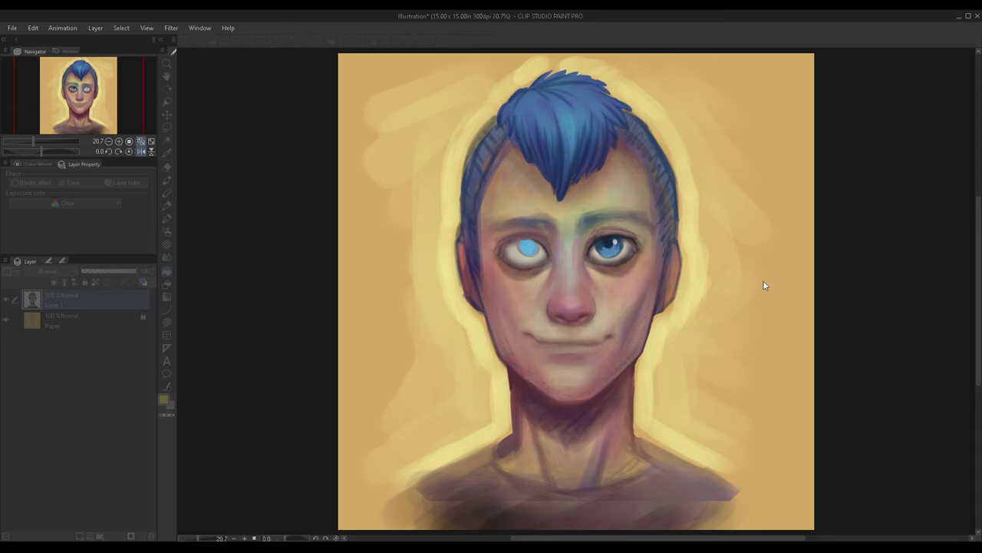
{"action": "left_click", "coordinate": [859, 262]}
{"action": "left_click", "coordinate": [859, 262]}
{"action": "left_click", "coordinate": [859, 263]}
{"action": "key", "text": "ctrl+y"}
{"action": "key", "text": "ctrl+z"}
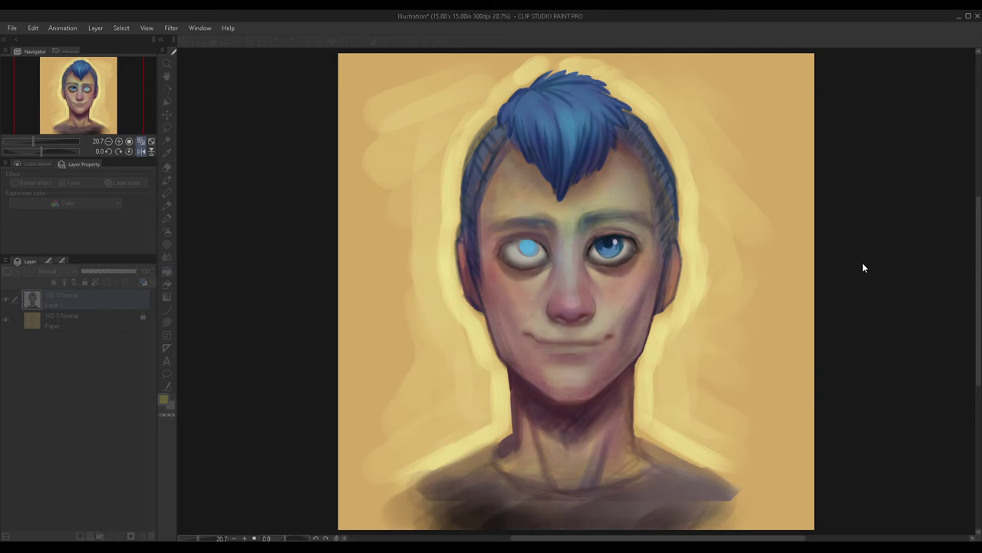
{"action": "key", "text": "ctrl+y"}
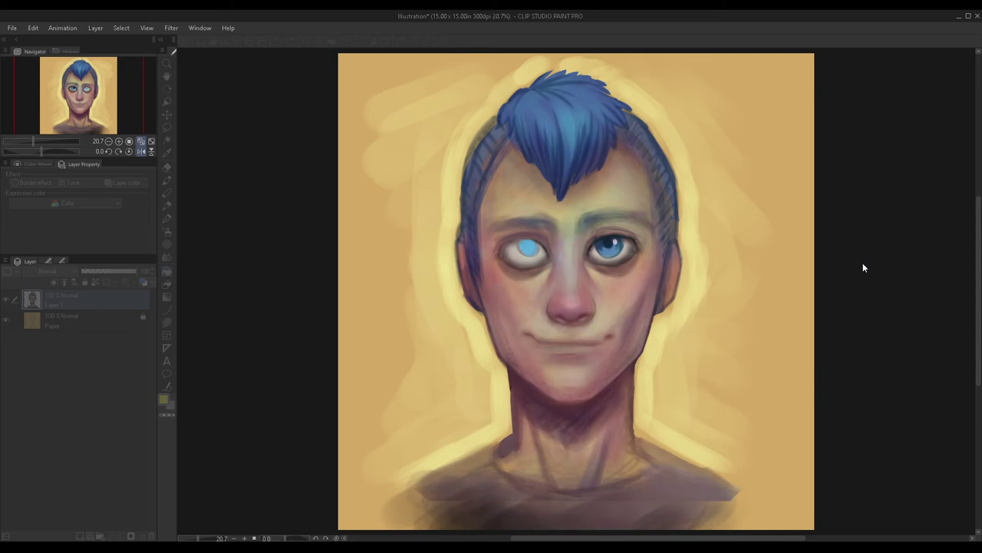
{"action": "key", "text": "ctrl+z"}
{"action": "key", "text": "ctrl+y"}
Step: Compare the background with and without the portrait, and merge Layer 1 and Paper into a single layer
{"action": "left_click", "coordinate": [7, 300]}
{"action": "left_click", "coordinate": [7, 300]}
{"action": "left_click", "coordinate": [70, 313]}
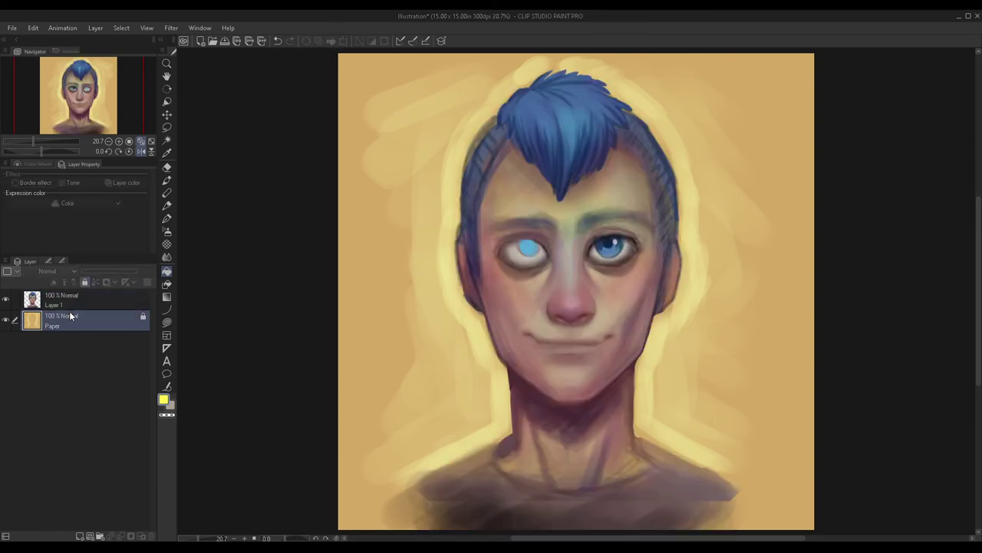
{"action": "key", "text": "ctrl+shift+e"}
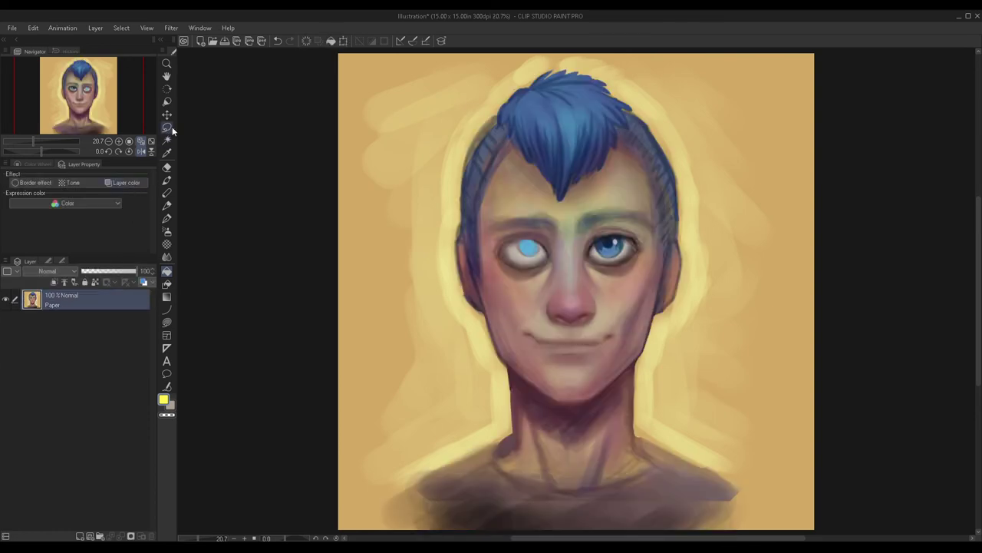
Step: Turn off the canvas mirroring, add a new layer above Paper for the eye details and lock Paper
{"action": "left_click", "coordinate": [138, 152]}
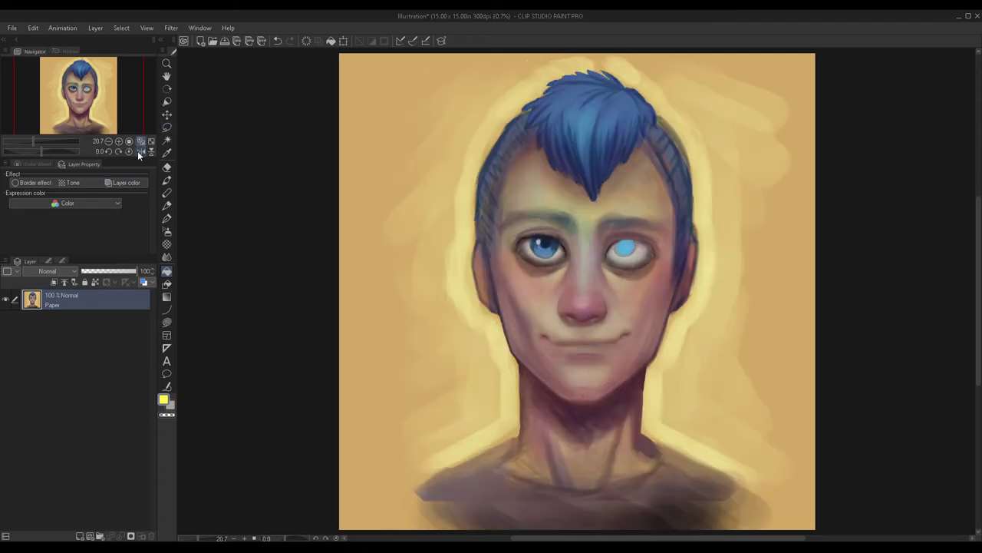
{"action": "scroll", "coordinate": [614, 279], "scroll_direction": "up", "scroll_amount": 3}
{"action": "scroll", "coordinate": [640, 266], "scroll_direction": "down", "scroll_amount": 2}
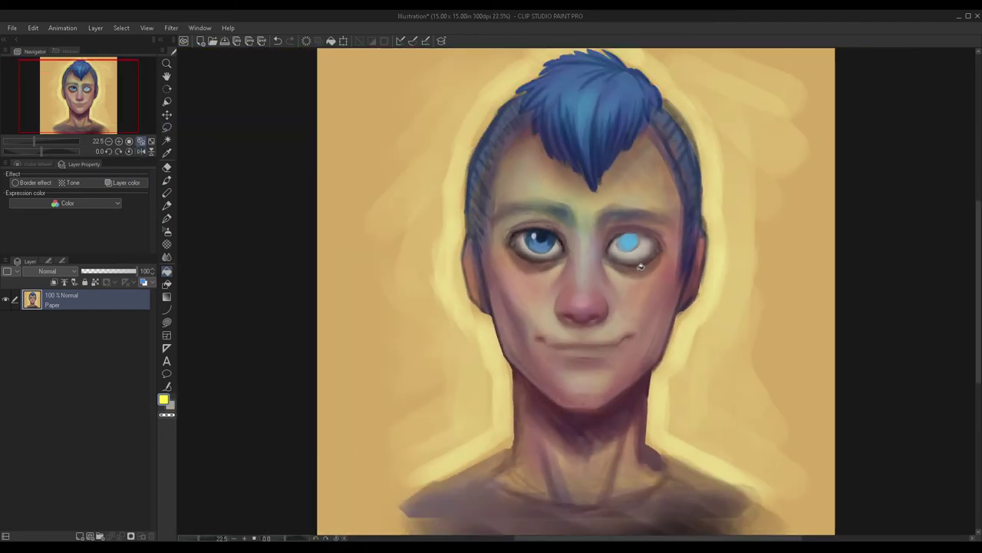
{"action": "scroll", "coordinate": [641, 266], "scroll_direction": "up", "scroll_amount": 1}
{"action": "scroll", "coordinate": [338, 200], "scroll_direction": "up", "scroll_amount": 2}
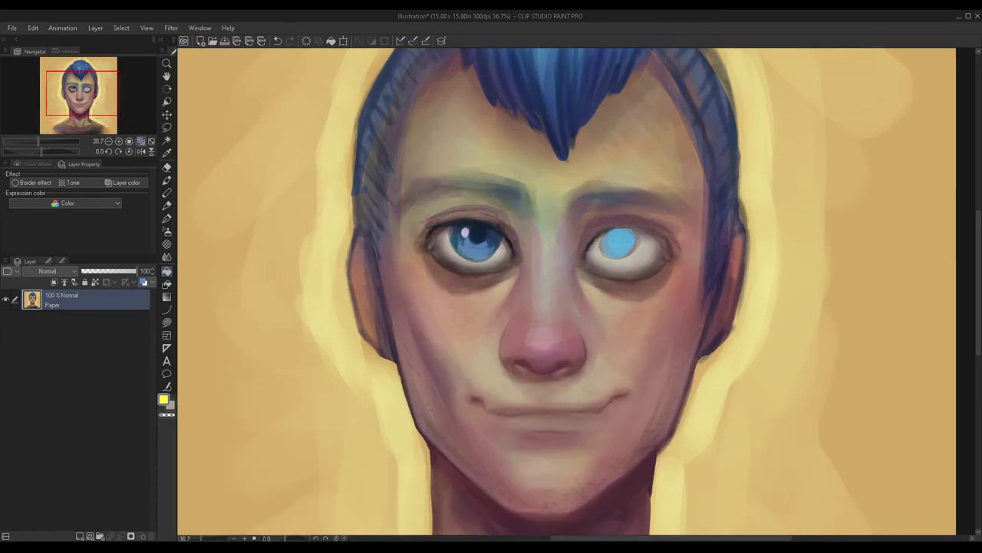
{"action": "left_click", "coordinate": [80, 536]}
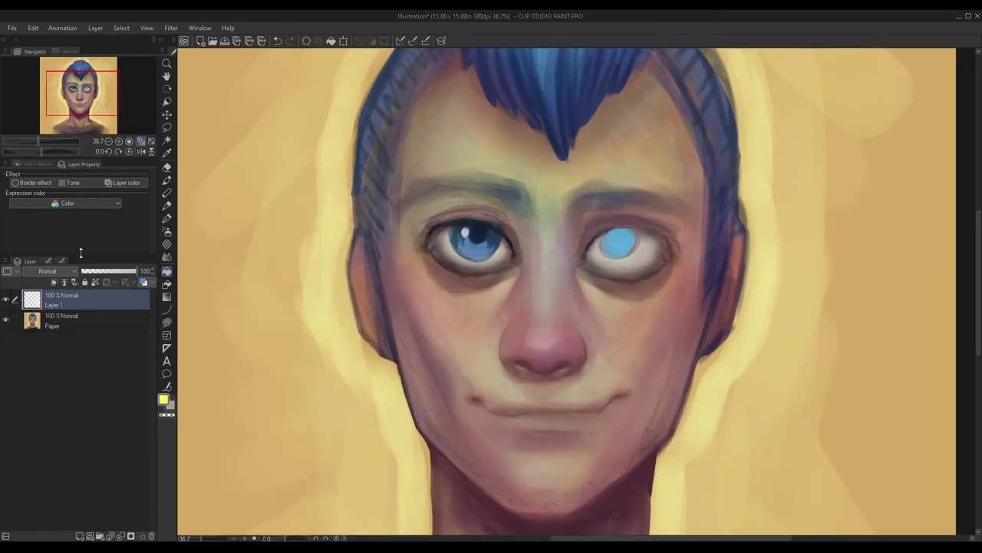
{"action": "left_click", "coordinate": [82, 319]}
{"action": "left_click", "coordinate": [84, 281]}
{"action": "left_click", "coordinate": [82, 305]}
Step: Paint a round pupil on the flat blue iris with a brush, using the dark colour sampled from the finished eye's pupil
{"action": "left_click", "coordinate": [167, 180]}
{"action": "scroll", "coordinate": [606, 227], "scroll_direction": "up", "scroll_amount": 2}
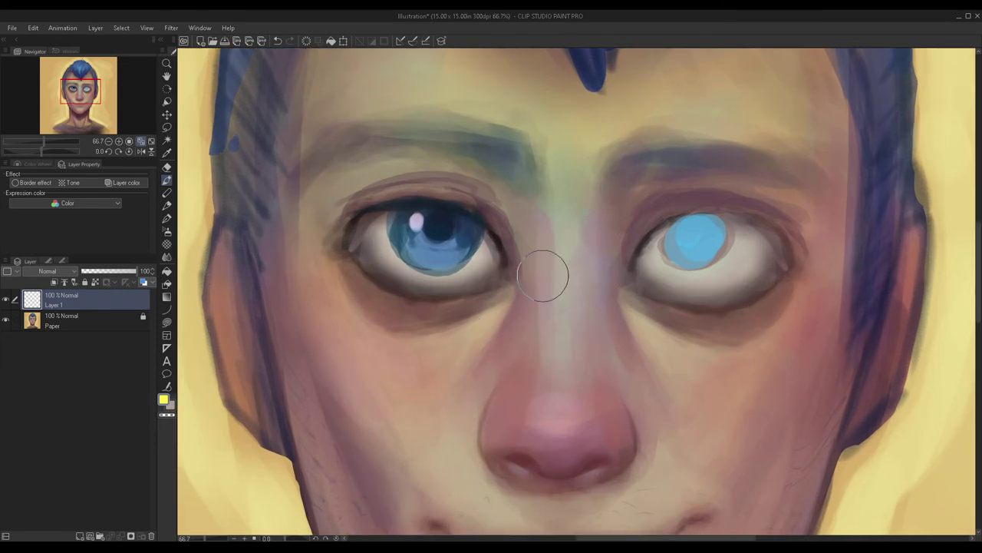
{"action": "left_click", "coordinate": [435, 238], "text": "alt"}
{"action": "mouse_move", "coordinate": [667, 252]}
{"action": "left_mouse_down"}
{"action": "mouse_move", "coordinate": [691, 230]}
{"action": "mouse_move", "coordinate": [684, 237]}
{"action": "mouse_move", "coordinate": [697, 232]}
{"action": "mouse_move", "coordinate": [685, 238]}
{"action": "mouse_move", "coordinate": [695, 241]}
{"action": "left_mouse_up"}
Step: Shade the upper part and rim of the flat blue iris with dark blue sampled from the finished eye
{"action": "left_click", "coordinate": [457, 215], "text": "alt"}
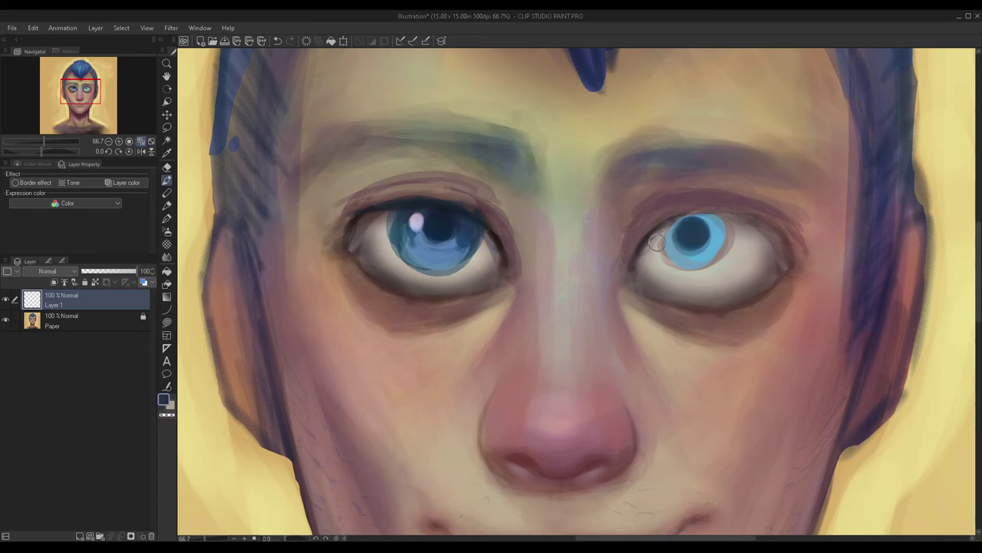
{"action": "mouse_move", "coordinate": [679, 221]}
{"action": "left_mouse_down"}
{"action": "mouse_move", "coordinate": [681, 262]}
{"action": "mouse_move", "coordinate": [676, 223]}
{"action": "mouse_move", "coordinate": [696, 260]}
{"action": "mouse_move", "coordinate": [671, 264]}
{"action": "mouse_move", "coordinate": [670, 221]}
{"action": "mouse_move", "coordinate": [678, 241]}
{"action": "mouse_move", "coordinate": [662, 247]}
{"action": "mouse_move", "coordinate": [678, 217]}
{"action": "mouse_move", "coordinate": [690, 277]}
{"action": "mouse_move", "coordinate": [682, 225]}
{"action": "mouse_move", "coordinate": [719, 242]}
{"action": "left_mouse_up"}
{"action": "left_click_drag", "start_coordinate": [702, 220], "coordinate": [720, 254]}
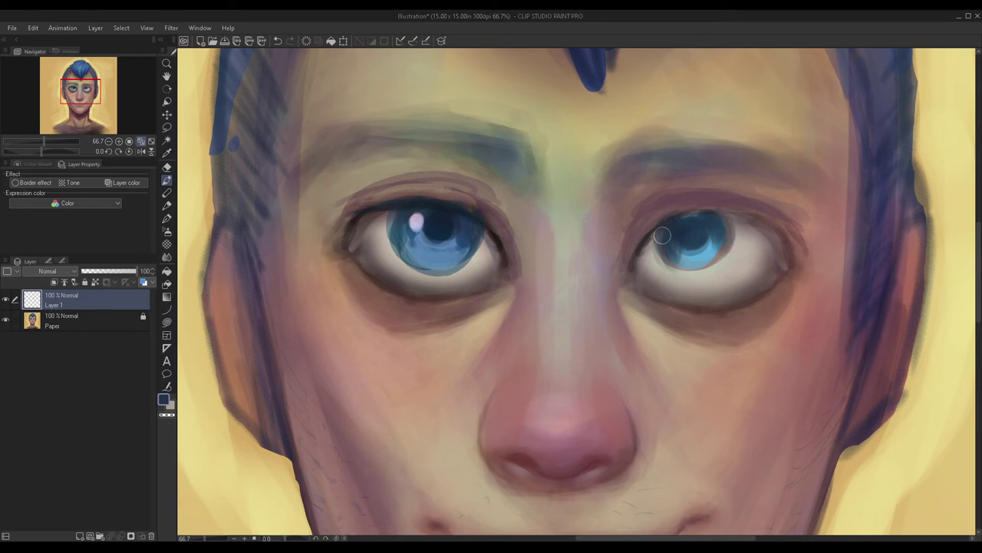
{"action": "mouse_move", "coordinate": [660, 247]}
{"action": "left_mouse_down"}
{"action": "mouse_move", "coordinate": [677, 271]}
{"action": "mouse_move", "coordinate": [659, 240]}
{"action": "mouse_move", "coordinate": [715, 232]}
{"action": "left_mouse_up"}
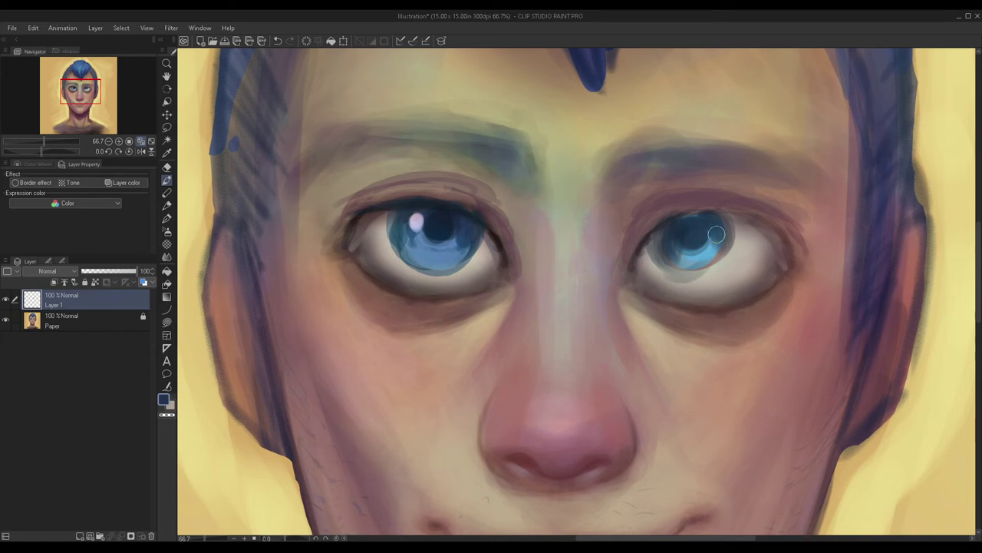
{"action": "mouse_move", "coordinate": [675, 269]}
{"action": "left_mouse_down"}
{"action": "mouse_move", "coordinate": [720, 216]}
{"action": "mouse_move", "coordinate": [677, 263]}
{"action": "mouse_move", "coordinate": [724, 215]}
{"action": "mouse_move", "coordinate": [695, 239]}
{"action": "mouse_move", "coordinate": [725, 248]}
{"action": "mouse_move", "coordinate": [661, 254]}
{"action": "mouse_move", "coordinate": [653, 233]}
{"action": "mouse_move", "coordinate": [700, 265]}
{"action": "mouse_move", "coordinate": [648, 250]}
{"action": "mouse_move", "coordinate": [717, 249]}
{"action": "mouse_move", "coordinate": [676, 271]}
{"action": "mouse_move", "coordinate": [722, 225]}
{"action": "mouse_move", "coordinate": [732, 239]}
{"action": "mouse_move", "coordinate": [727, 222]}
{"action": "mouse_move", "coordinate": [703, 235]}
{"action": "mouse_move", "coordinate": [710, 268]}
{"action": "mouse_move", "coordinate": [659, 265]}
{"action": "mouse_move", "coordinate": [646, 241]}
{"action": "mouse_move", "coordinate": [686, 271]}
{"action": "mouse_move", "coordinate": [670, 252]}
{"action": "mouse_move", "coordinate": [687, 297]}
{"action": "mouse_move", "coordinate": [672, 253]}
{"action": "mouse_move", "coordinate": [654, 241]}
{"action": "mouse_move", "coordinate": [671, 267]}
{"action": "left_mouse_up"}
{"action": "key", "text": "ctrl+z"}
Step: Sample the mid blue of the finished iris and soften the lower highlight of the newly shaded iris with it
{"action": "left_click", "coordinate": [444, 246], "text": "alt"}
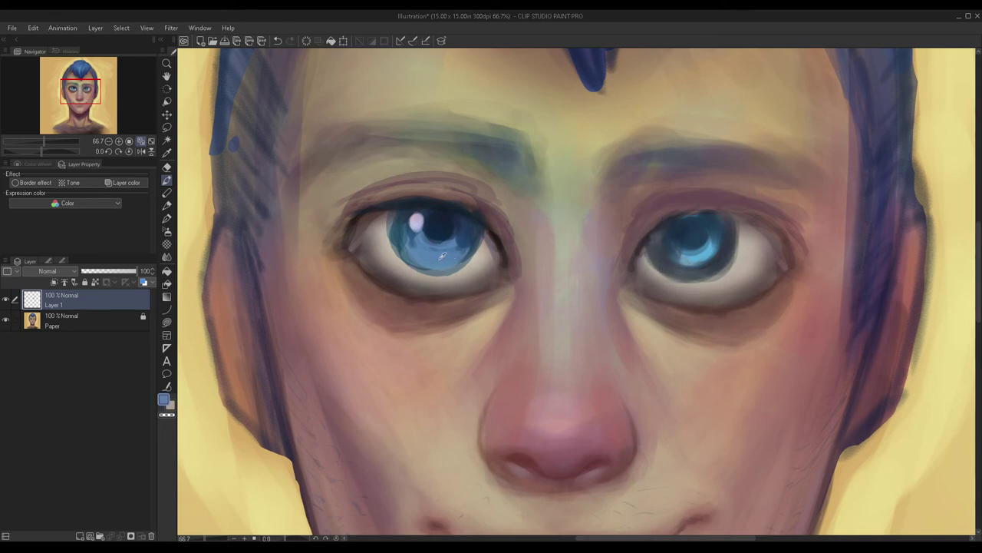
{"action": "left_click_drag", "start_coordinate": [711, 258], "coordinate": [652, 249]}
{"action": "mouse_move", "coordinate": [712, 246]}
{"action": "left_mouse_down"}
{"action": "mouse_move", "coordinate": [666, 251]}
{"action": "mouse_move", "coordinate": [702, 243]}
{"action": "left_mouse_up"}
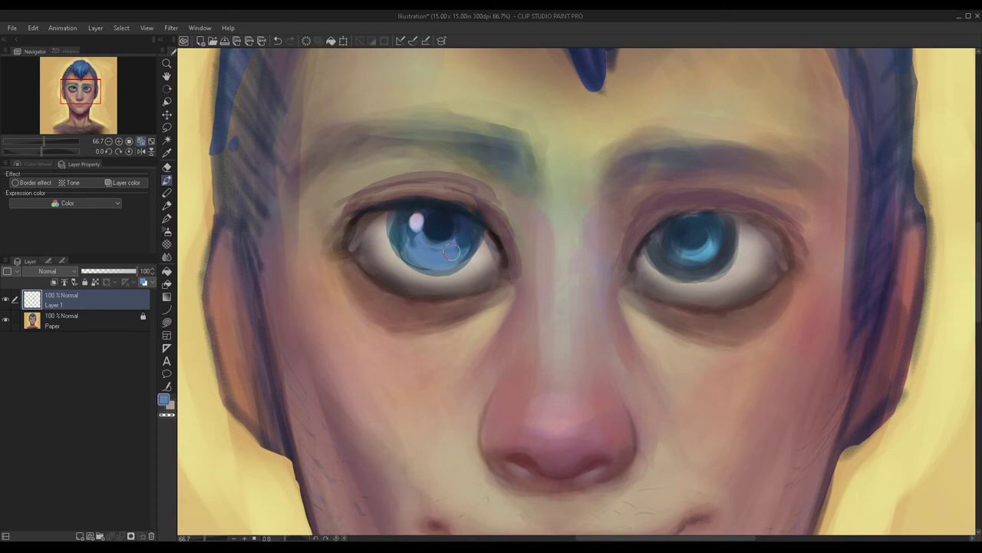
{"action": "key", "text": "ctrl+z"}
{"action": "key", "text": "ctrl+z"}
Step: Bring up the colour wheel and add another new layer above the eye-detail layer
{"action": "left_click", "coordinate": [46, 164]}
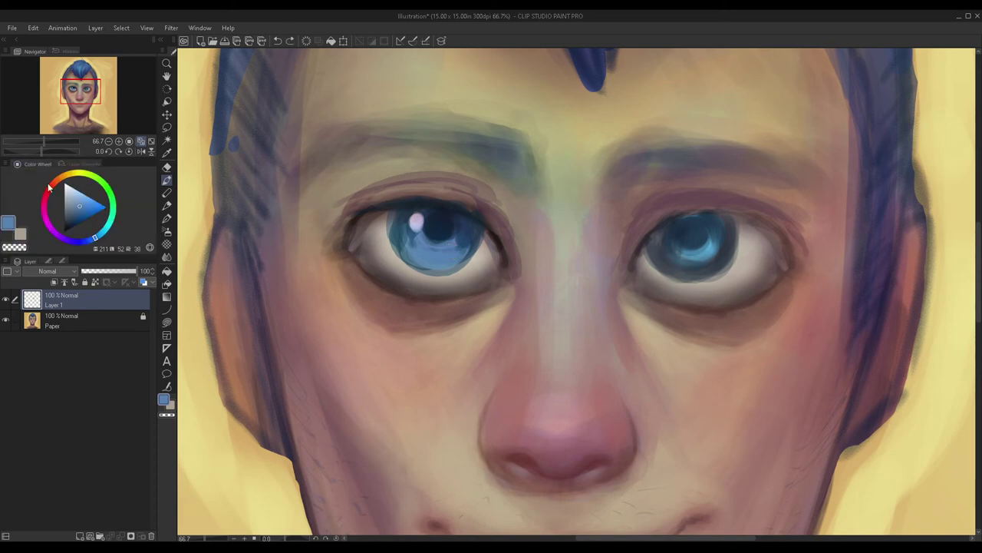
{"action": "key", "text": "ctrl+minus"}
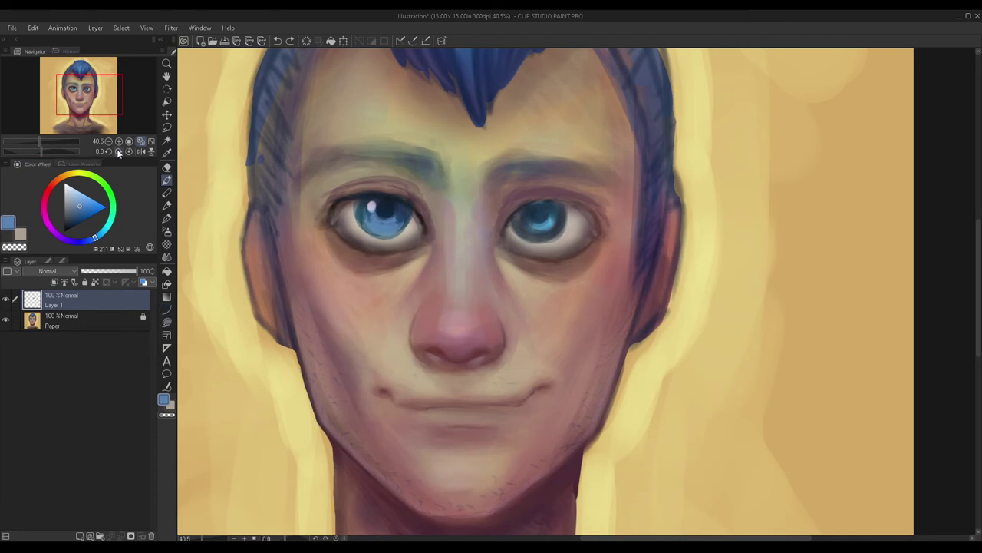
{"action": "left_click", "coordinate": [83, 536]}
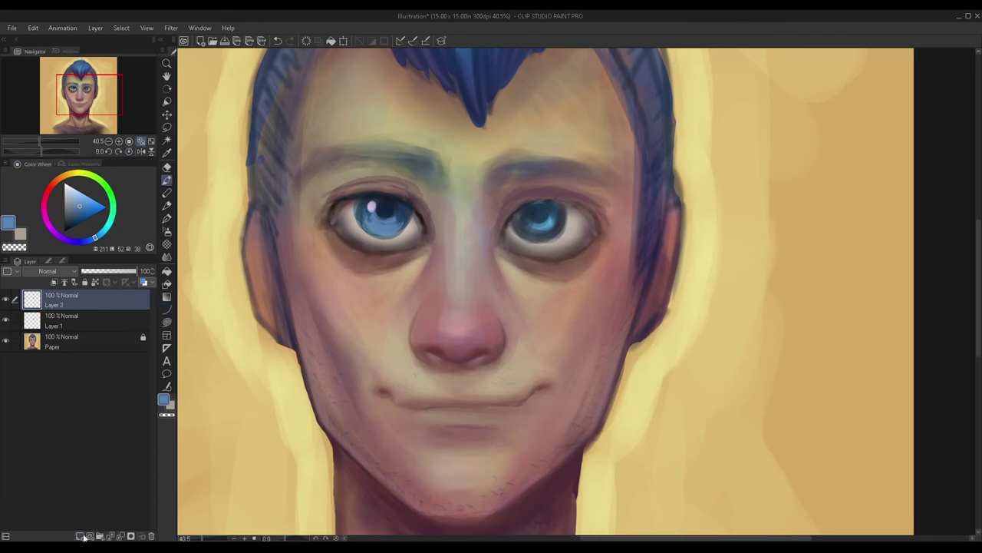
Step: Brush mid blue over the lower half of the unfinished iris on the new layer to soften its shading
{"action": "left_click", "coordinate": [49, 261]}
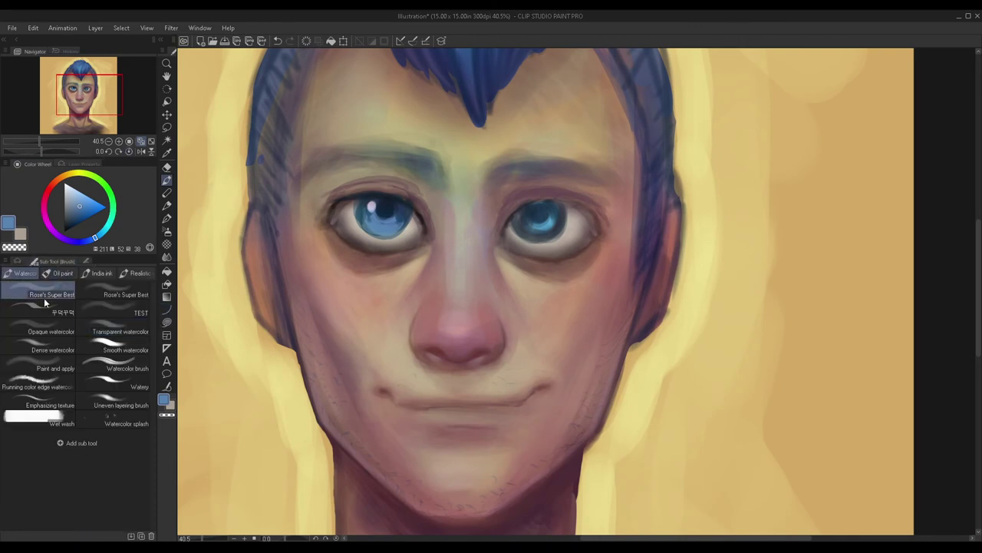
{"action": "left_click", "coordinate": [16, 264]}
{"action": "scroll", "coordinate": [443, 230], "scroll_direction": "up", "scroll_amount": 3}
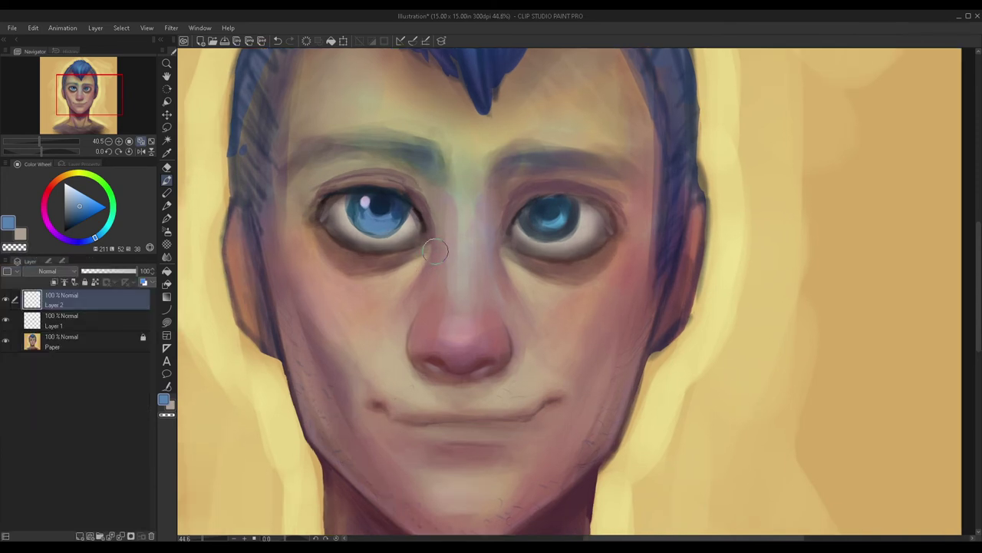
{"action": "scroll", "coordinate": [376, 203], "scroll_direction": "up", "scroll_amount": 1}
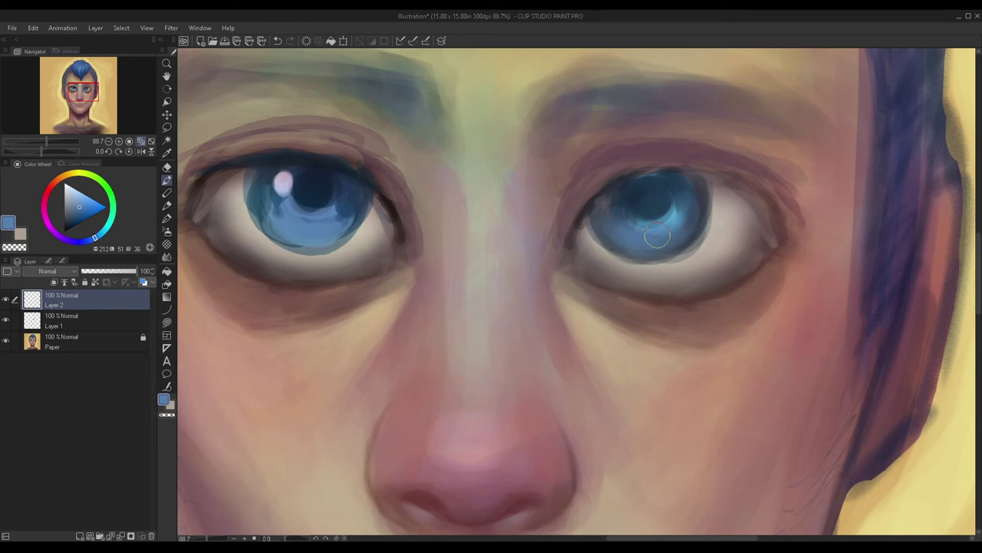
{"action": "scroll", "coordinate": [549, 225], "scroll_direction": "down", "scroll_amount": 1}
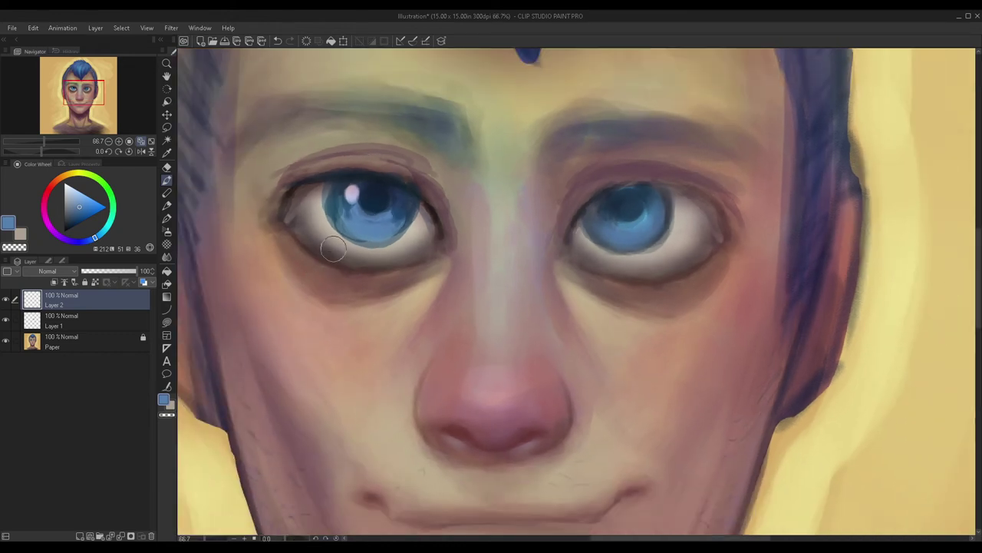
Step: Mirror the canvas view and deepen the unfinished eye's pupil with dark blue sampled from the finished iris
{"action": "left_click", "coordinate": [141, 152]}
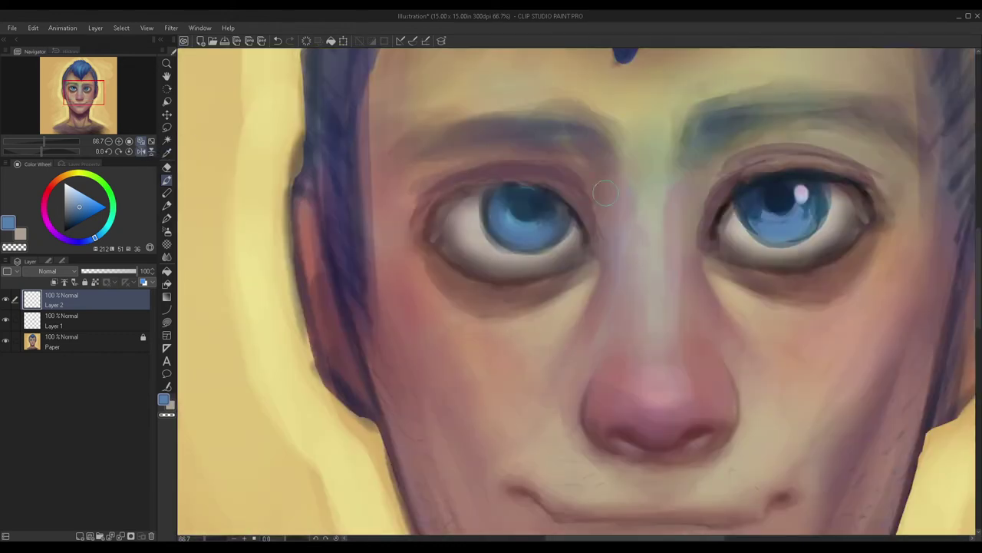
{"action": "scroll", "coordinate": [755, 256], "scroll_direction": "down", "scroll_amount": 1}
{"action": "scroll", "coordinate": [873, 228], "scroll_direction": "up", "scroll_amount": 2}
{"action": "left_click", "coordinate": [715, 201], "text": "alt"}
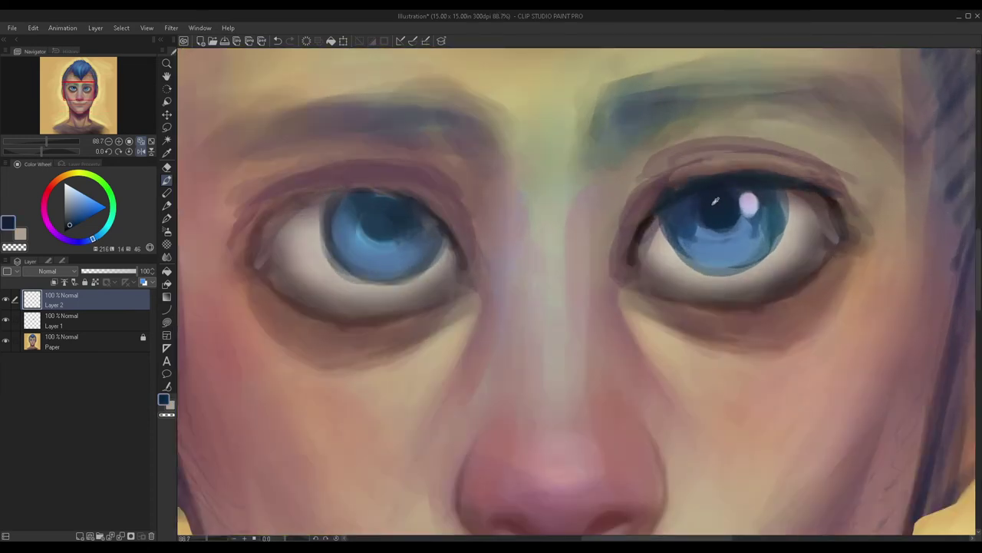
{"action": "mouse_move", "coordinate": [381, 204]}
{"action": "left_mouse_down"}
{"action": "mouse_move", "coordinate": [401, 210]}
{"action": "mouse_move", "coordinate": [393, 203]}
{"action": "left_mouse_up"}
{"action": "scroll", "coordinate": [395, 215], "scroll_direction": "down", "scroll_amount": 2}
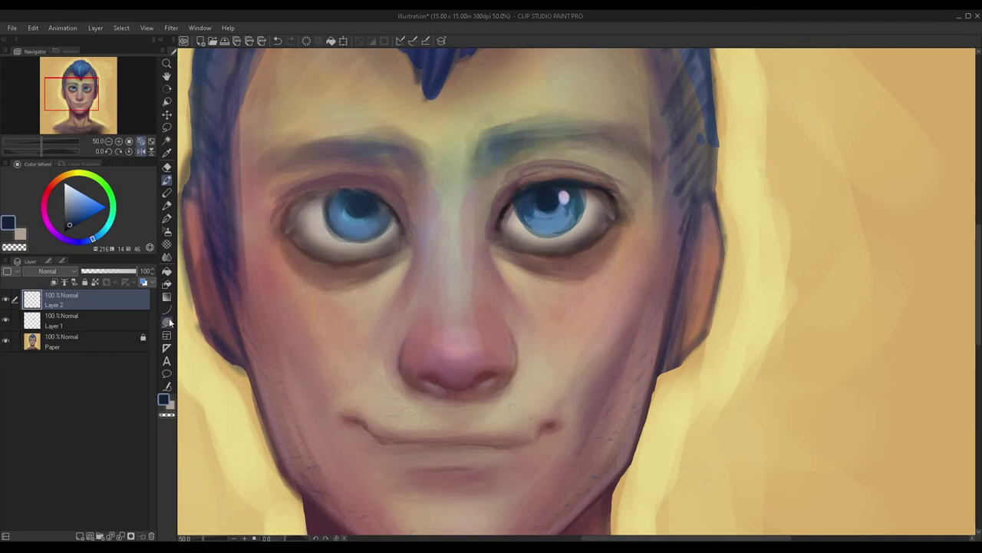
Step: Set the drawing colour to a darker navy (216, 9, 59) and outline the rim of the unfinished iris with it
{"action": "double_click", "coordinate": [163, 403]}
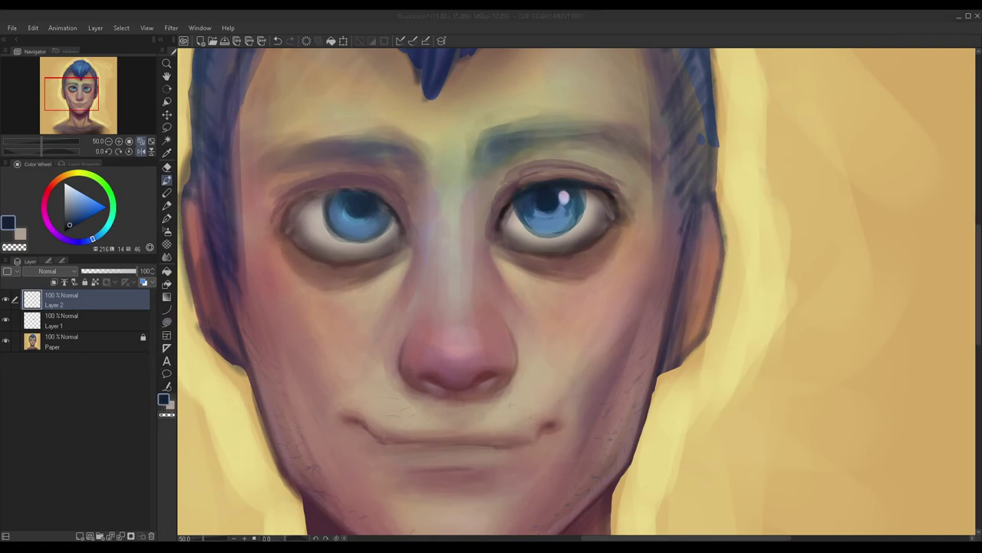
{"action": "scroll", "coordinate": [361, 212], "scroll_direction": "up", "scroll_amount": 1}
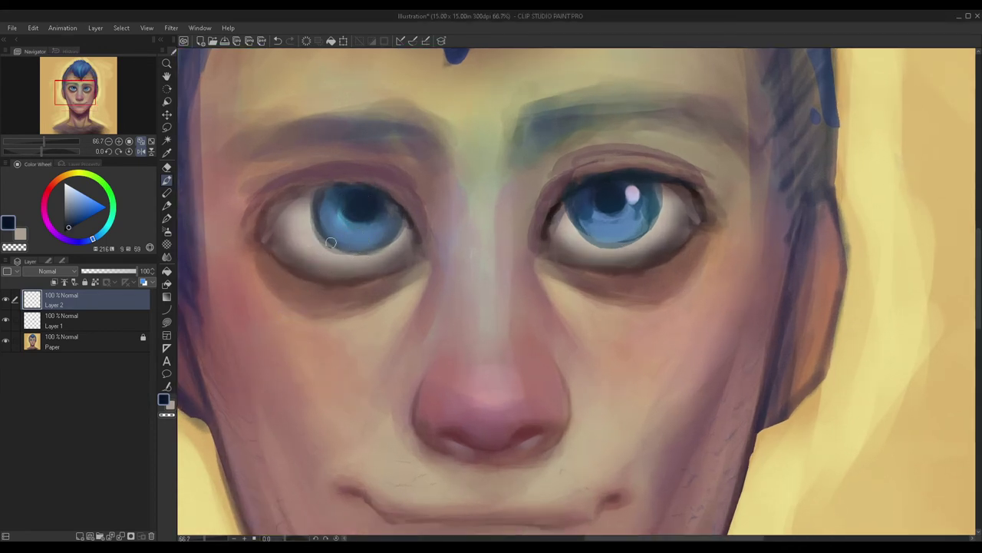
{"action": "mouse_move", "coordinate": [330, 242]}
{"action": "left_mouse_down"}
{"action": "mouse_move", "coordinate": [314, 185]}
{"action": "mouse_move", "coordinate": [349, 239]}
{"action": "mouse_move", "coordinate": [340, 250]}
{"action": "mouse_move", "coordinate": [408, 222]}
{"action": "mouse_move", "coordinate": [351, 252]}
{"action": "mouse_move", "coordinate": [396, 218]}
{"action": "mouse_move", "coordinate": [330, 222]}
{"action": "mouse_move", "coordinate": [330, 194]}
{"action": "left_mouse_up"}
{"action": "left_click_drag", "start_coordinate": [399, 206], "coordinate": [419, 235]}
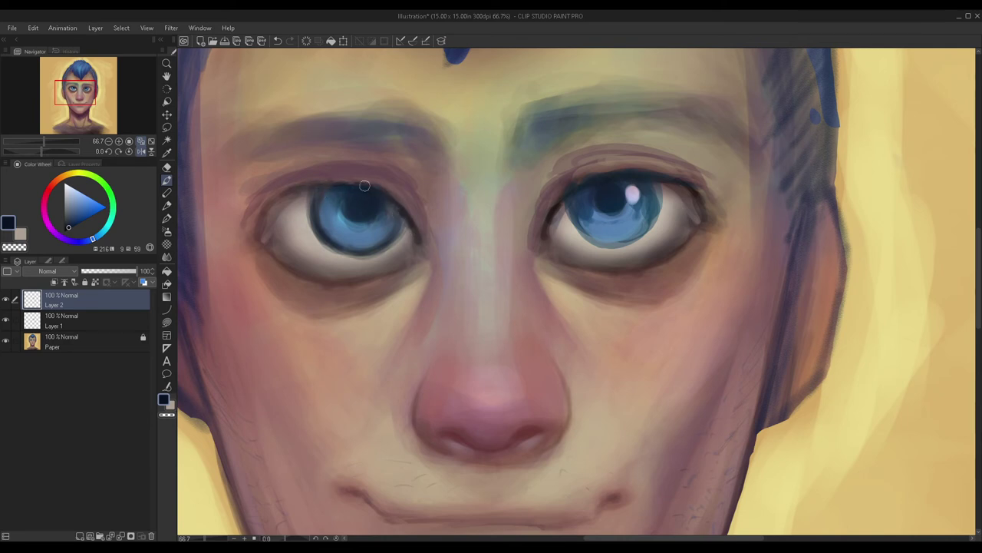
{"action": "scroll", "coordinate": [291, 188], "scroll_direction": "down", "scroll_amount": 2}
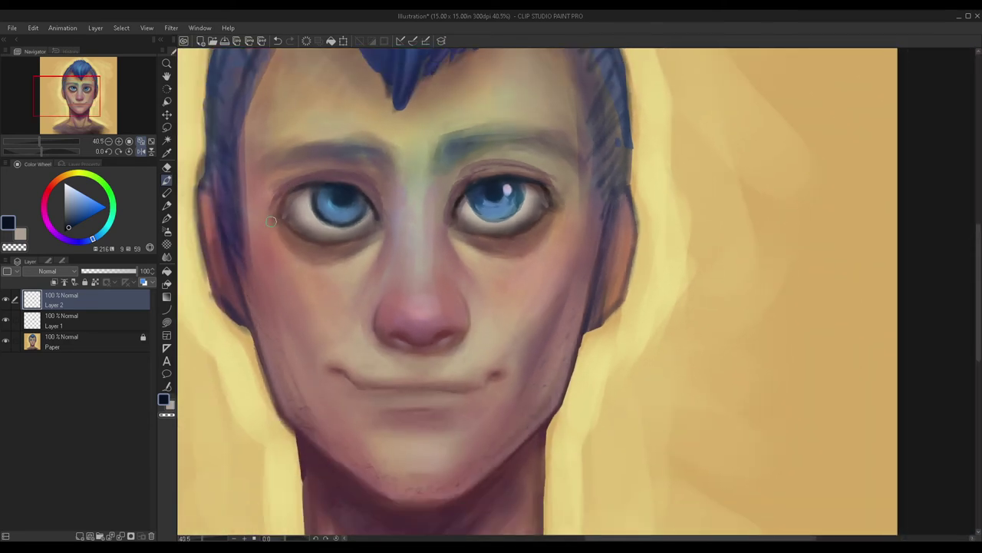
Step: Set the drawing colour to white and paint a small round highlight beside the unfinished eye's pupil
{"action": "double_click", "coordinate": [164, 402]}
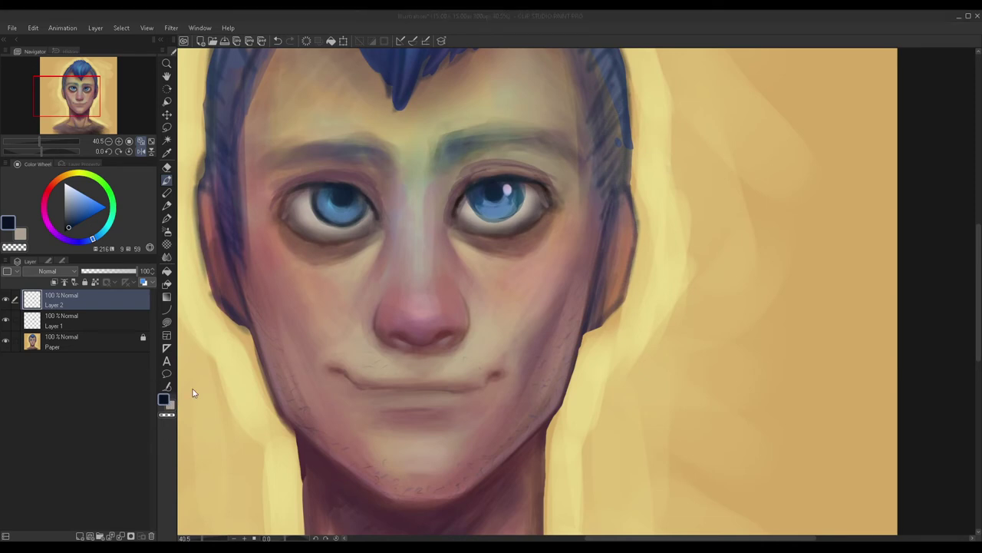
{"action": "key", "text": "Return"}
{"action": "scroll", "coordinate": [365, 196], "scroll_direction": "up", "scroll_amount": 3}
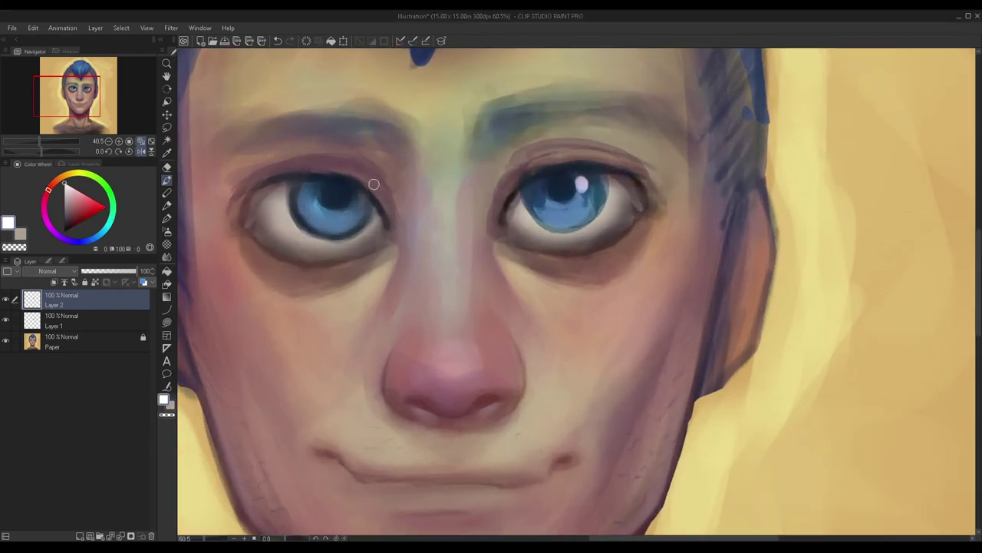
{"action": "mouse_move", "coordinate": [355, 193]}
{"action": "left_mouse_down"}
{"action": "mouse_move", "coordinate": [347, 190]}
{"action": "mouse_move", "coordinate": [353, 201]}
{"action": "left_mouse_up"}
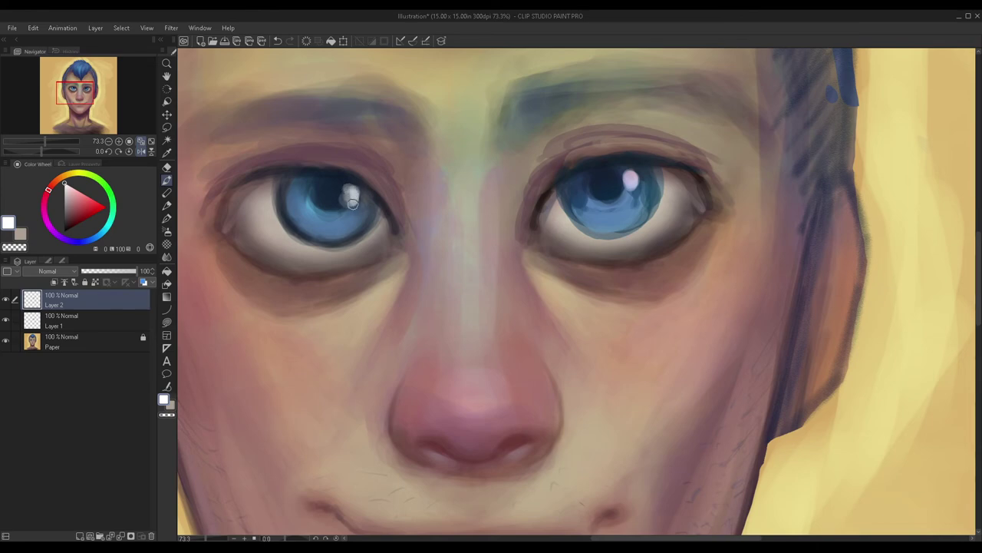
{"action": "scroll", "coordinate": [353, 201], "scroll_direction": "down", "scroll_amount": 3}
{"action": "scroll", "coordinate": [357, 198], "scroll_direction": "up", "scroll_amount": 5}
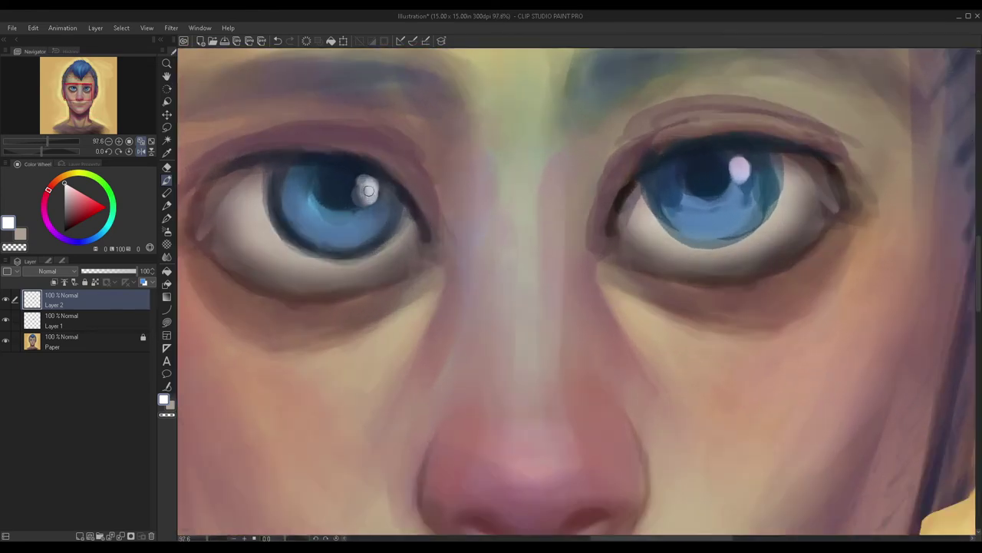
{"action": "scroll", "coordinate": [367, 193], "scroll_direction": "down", "scroll_amount": 5}
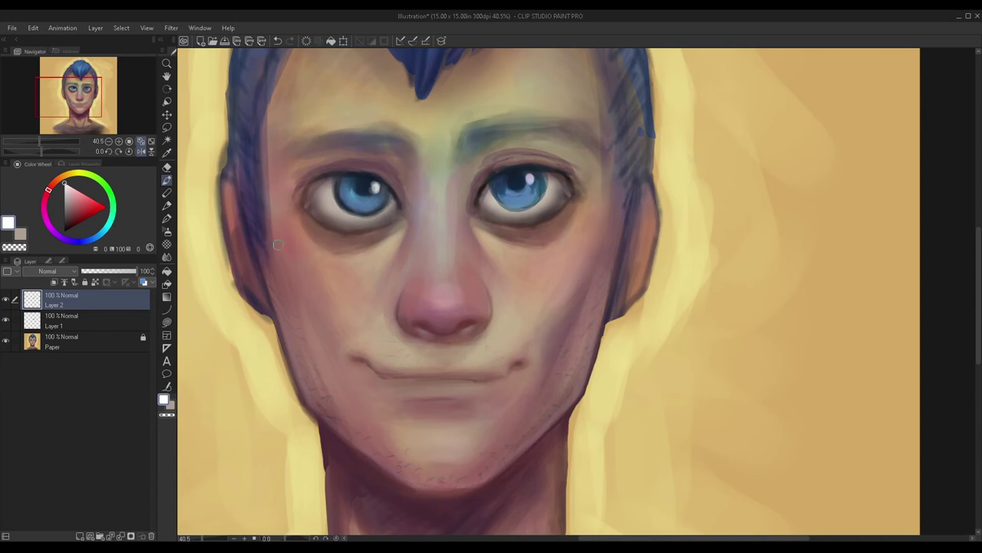
Step: Restore the unmirrored view, apply a free transform to the new eye details and merge their layer into Layer 1
{"action": "left_click", "coordinate": [140, 152]}
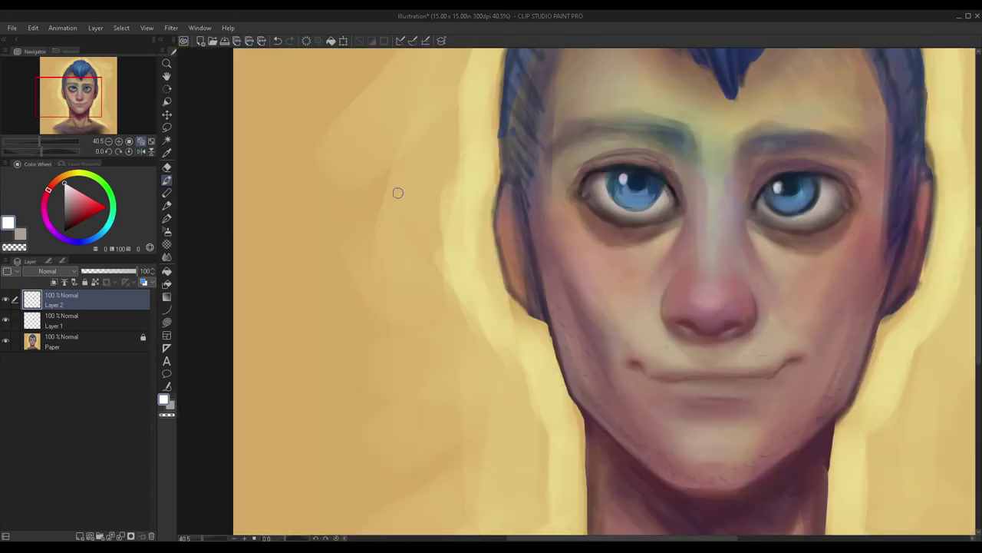
{"action": "scroll", "coordinate": [345, 169], "scroll_direction": "down", "scroll_amount": 2}
{"action": "scroll", "coordinate": [742, 232], "scroll_direction": "up", "scroll_amount": 1}
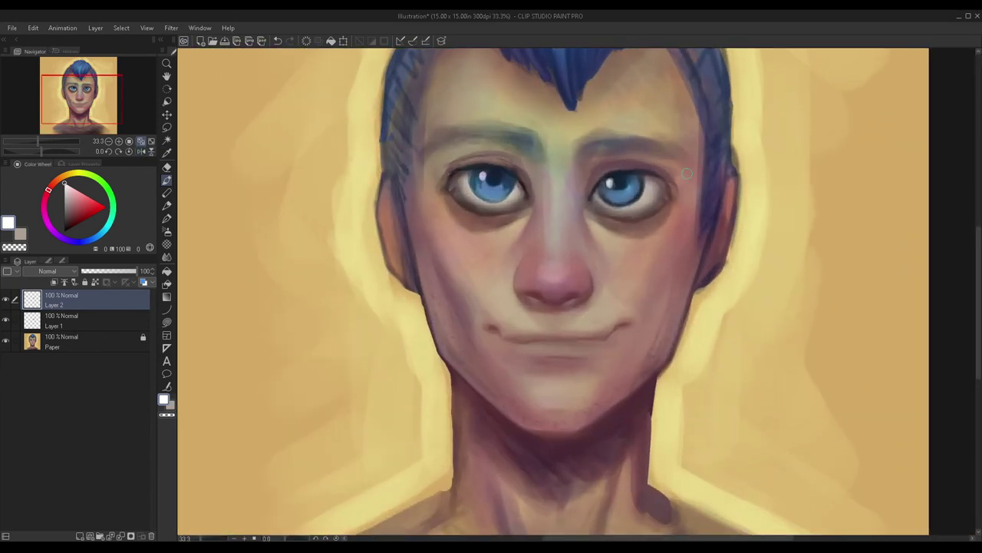
{"action": "key", "text": "ctrl+t"}
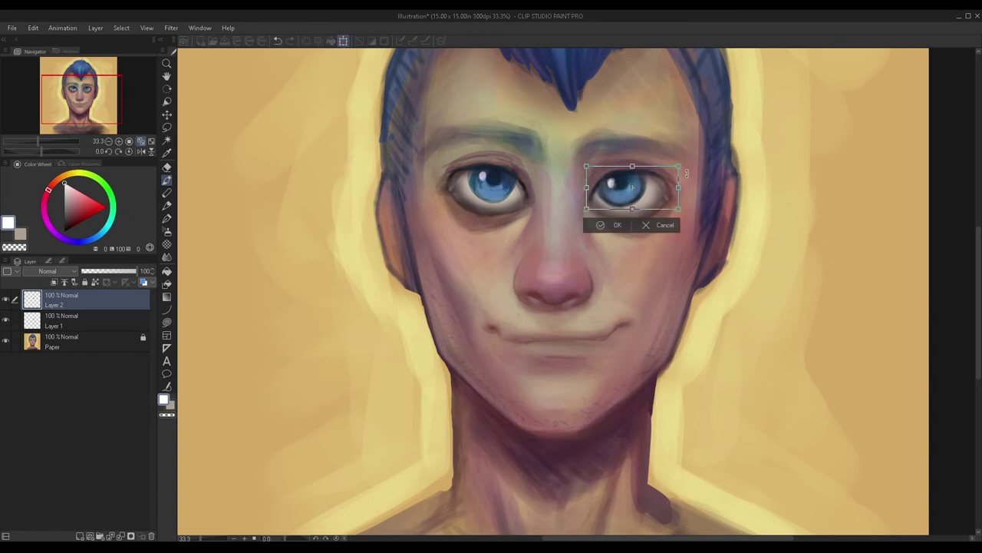
{"action": "key", "text": "Return"}
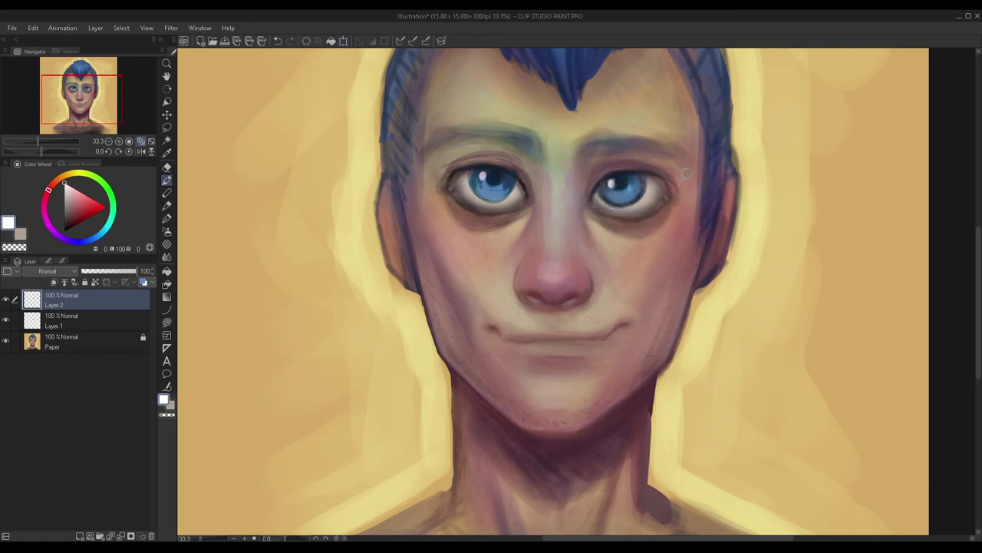
{"action": "key", "text": "ctrl+e"}
{"action": "scroll", "coordinate": [350, 285], "scroll_direction": "down", "scroll_amount": 2}
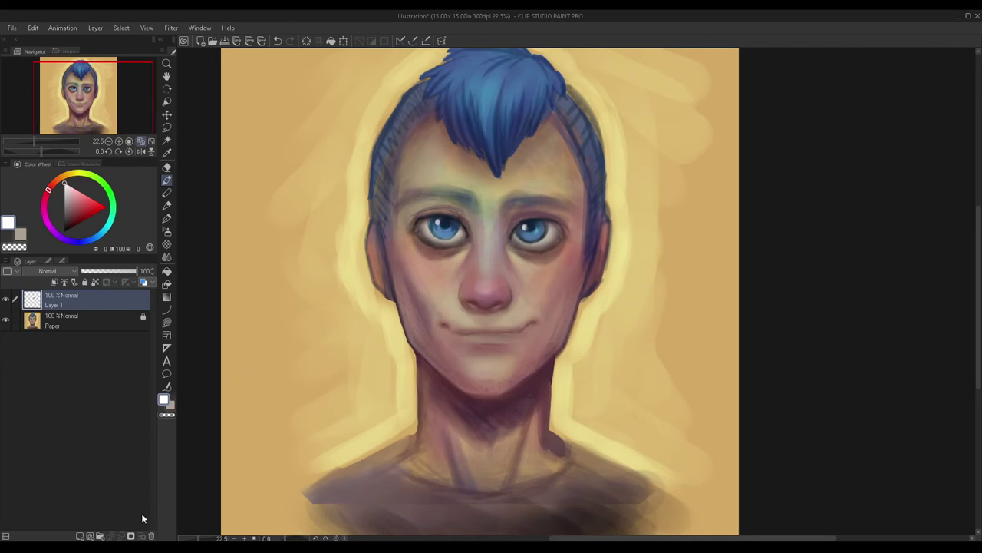
Step: Add a new layer and touch up the newly painted eye's pupil with dark blue sampled from it
{"action": "left_click", "coordinate": [80, 536]}
{"action": "scroll", "coordinate": [374, 263], "scroll_direction": "up", "scroll_amount": 4}
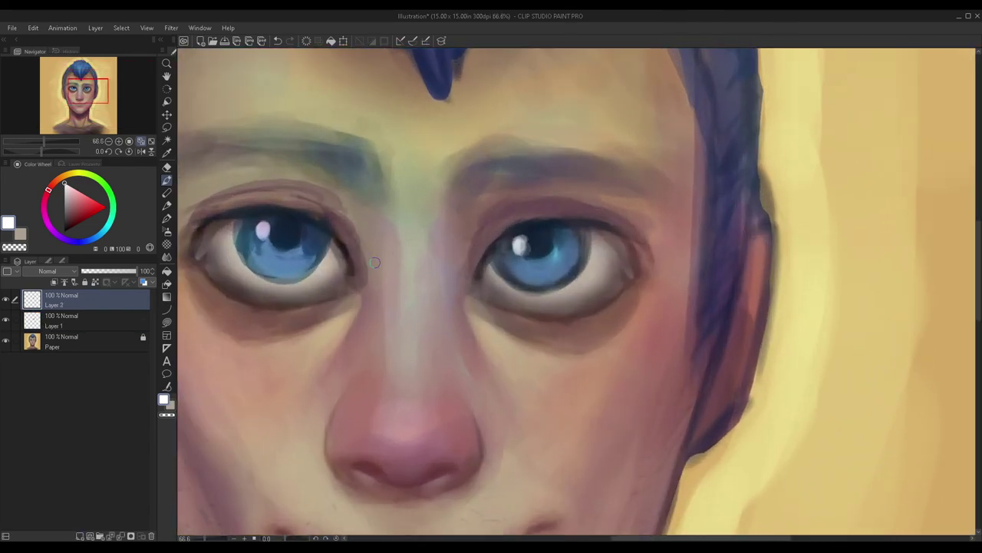
{"action": "left_click", "coordinate": [543, 239], "text": "alt"}
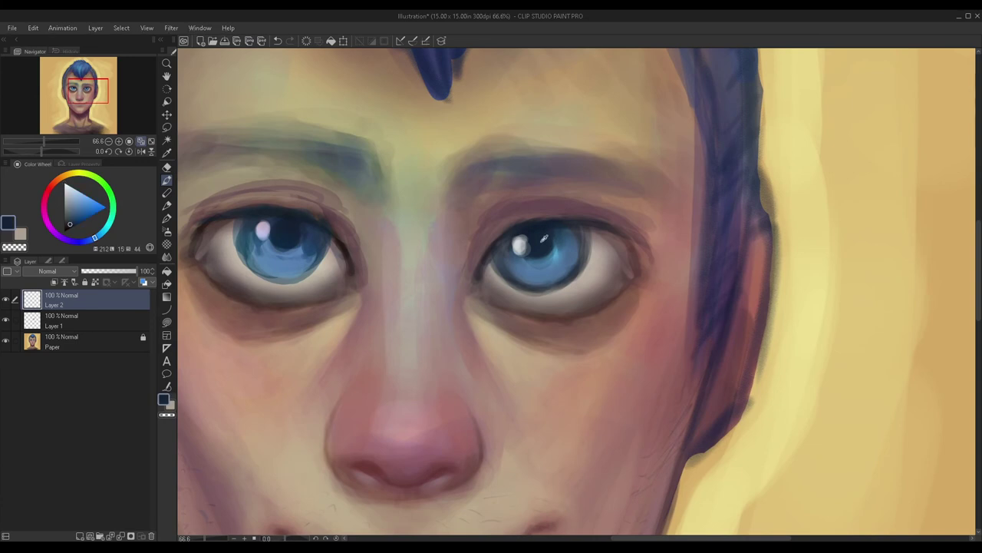
{"action": "scroll", "coordinate": [538, 218], "scroll_direction": "down", "scroll_amount": 2}
{"action": "scroll", "coordinate": [596, 208], "scroll_direction": "down", "scroll_amount": 3}
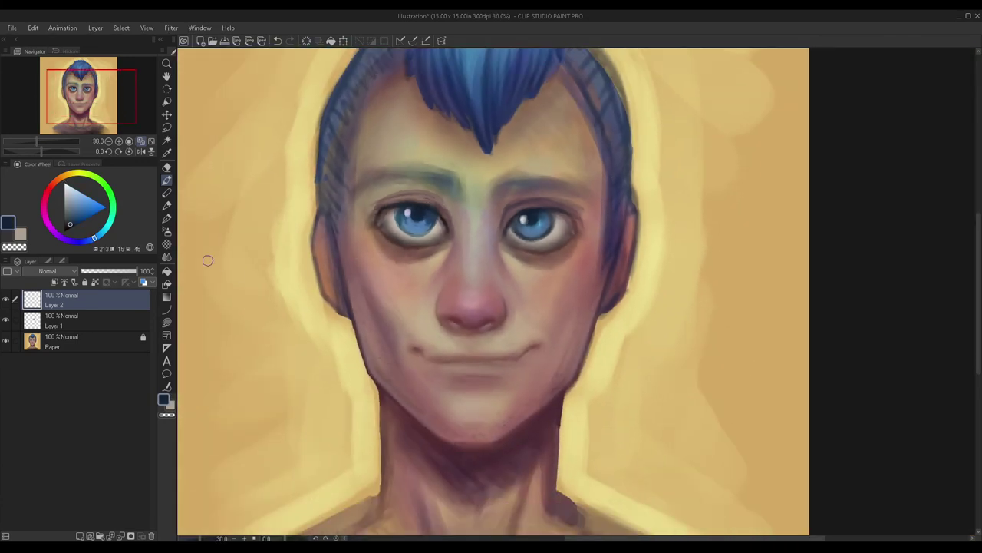
Step: Lower the opacity of the pupil touch-up layer and merge it into Layer 1
{"action": "left_click_drag", "start_coordinate": [141, 274], "coordinate": [111, 270]}
{"action": "key", "text": "ctrl+e"}
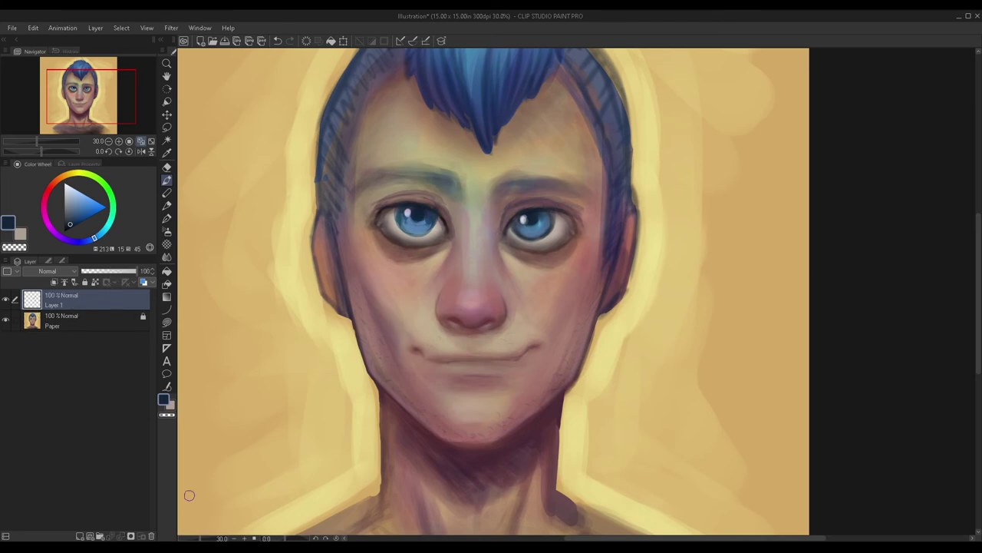
Step: Add a new layer and paint a dark navy rim around both sides and the lower edge of the originally finished iris
{"action": "left_click", "coordinate": [79, 535]}
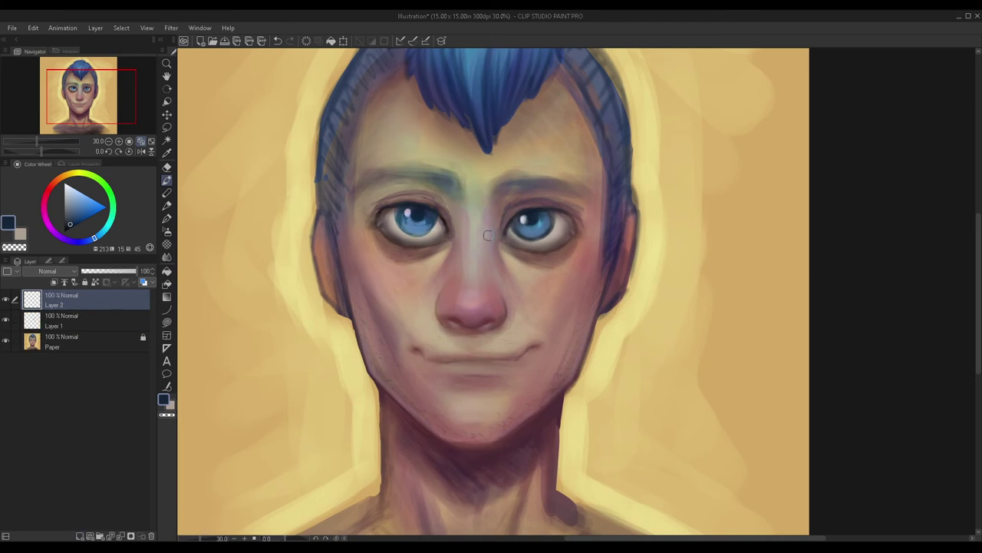
{"action": "scroll", "coordinate": [478, 207], "scroll_direction": "up", "scroll_amount": 3}
{"action": "scroll", "coordinate": [463, 201], "scroll_direction": "down", "scroll_amount": 5}
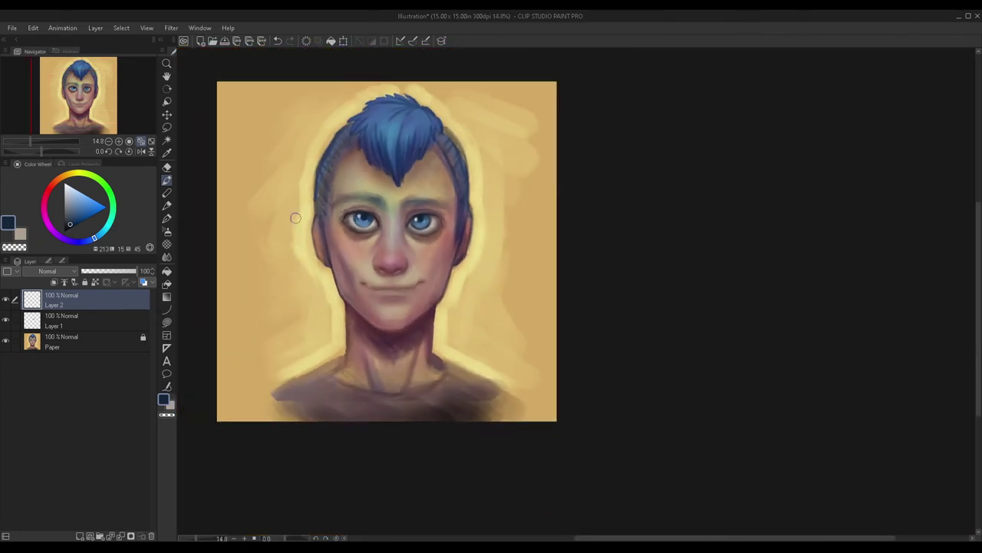
{"action": "scroll", "coordinate": [261, 215], "scroll_direction": "up", "scroll_amount": 2}
{"action": "scroll", "coordinate": [449, 220], "scroll_direction": "up", "scroll_amount": 4}
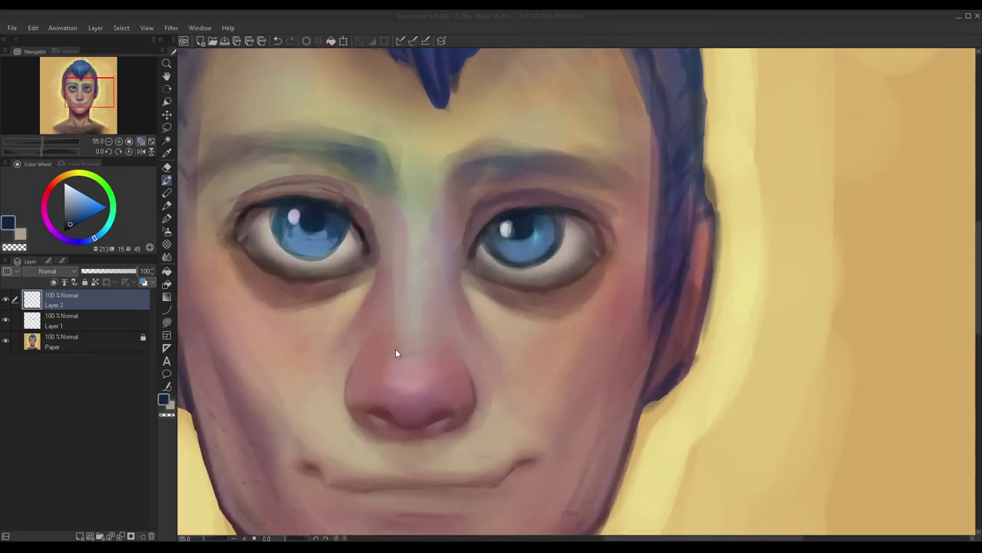
{"action": "scroll", "coordinate": [304, 253], "scroll_direction": "up", "scroll_amount": 2}
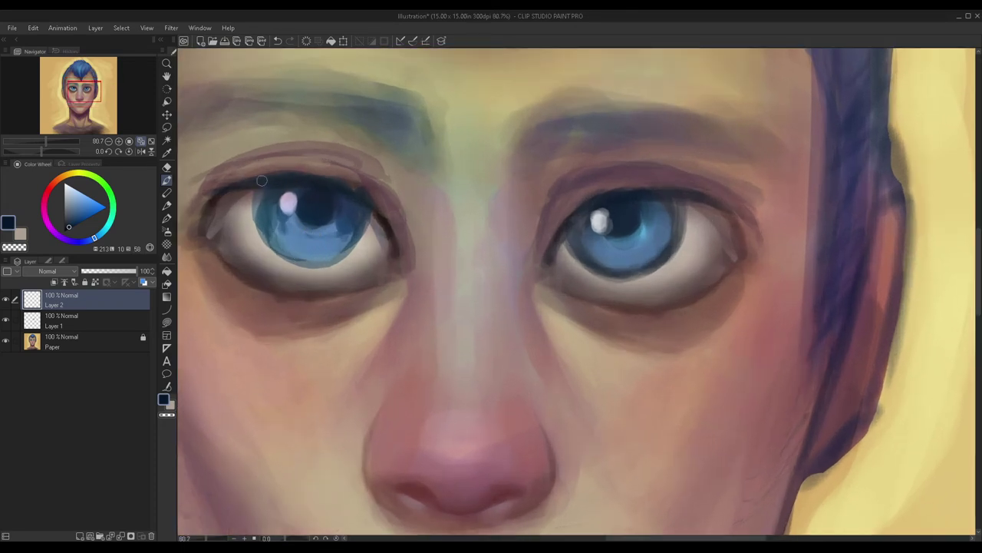
{"action": "left_click_drag", "start_coordinate": [258, 186], "coordinate": [316, 264]}
{"action": "left_click_drag", "start_coordinate": [257, 212], "coordinate": [332, 258]}
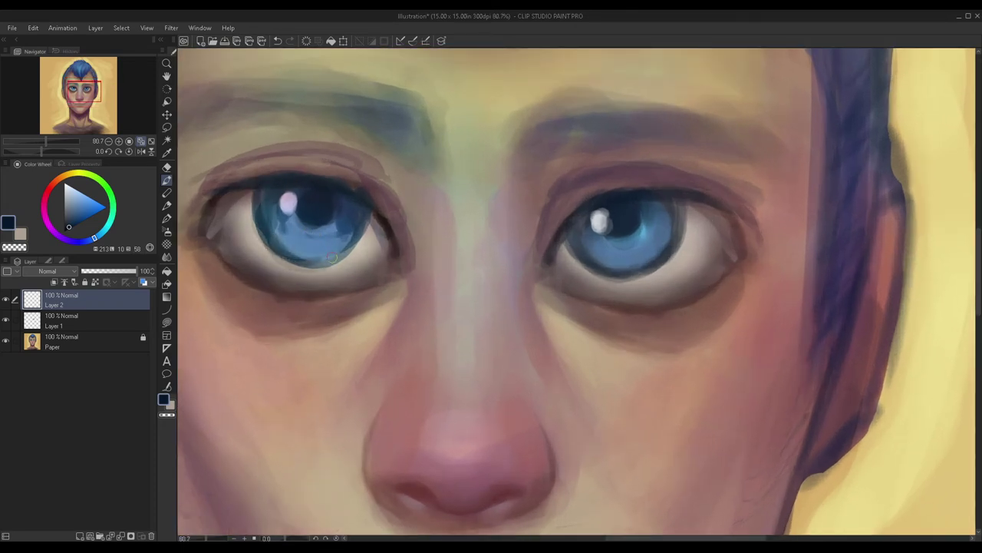
{"action": "mouse_move", "coordinate": [359, 214]}
{"action": "left_mouse_down"}
{"action": "mouse_move", "coordinate": [358, 244]}
{"action": "mouse_move", "coordinate": [360, 197]}
{"action": "mouse_move", "coordinate": [330, 263]}
{"action": "left_mouse_up"}
{"action": "mouse_move", "coordinate": [362, 222]}
{"action": "left_mouse_down"}
{"action": "mouse_move", "coordinate": [325, 261]}
{"action": "mouse_move", "coordinate": [307, 253]}
{"action": "mouse_move", "coordinate": [318, 255]}
{"action": "left_mouse_up"}
{"action": "scroll", "coordinate": [323, 212], "scroll_direction": "down", "scroll_amount": 2}
{"action": "scroll", "coordinate": [329, 194], "scroll_direction": "down", "scroll_amount": 3}
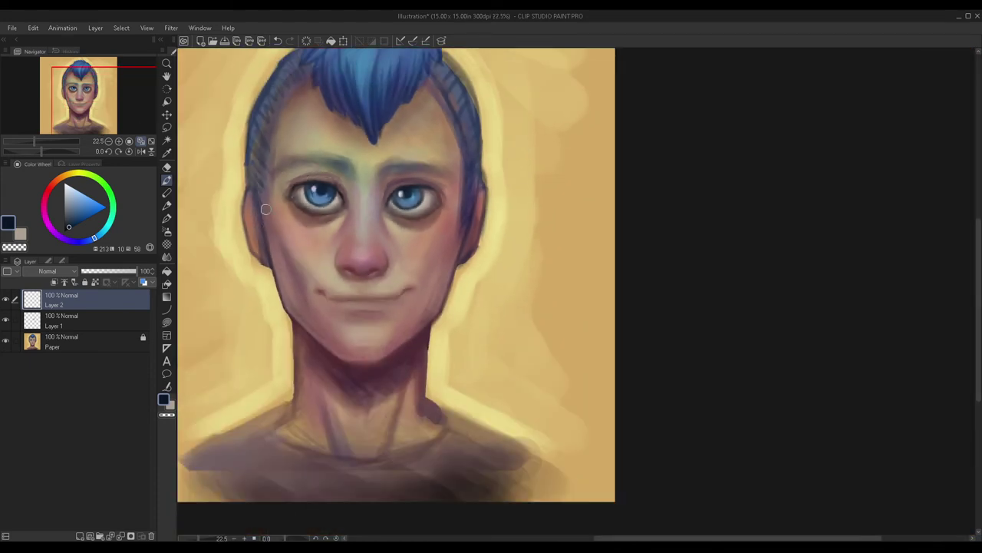
Step: Mirror the canvas view to compare the rims and shading of both irises
{"action": "scroll", "coordinate": [311, 177], "scroll_direction": "up", "scroll_amount": 2}
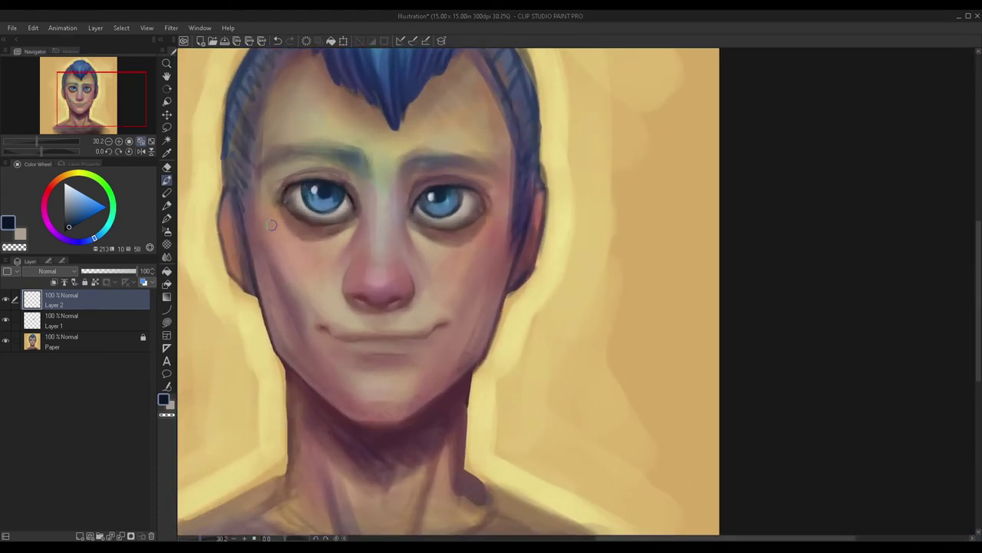
{"action": "scroll", "coordinate": [367, 177], "scroll_direction": "up", "scroll_amount": 3}
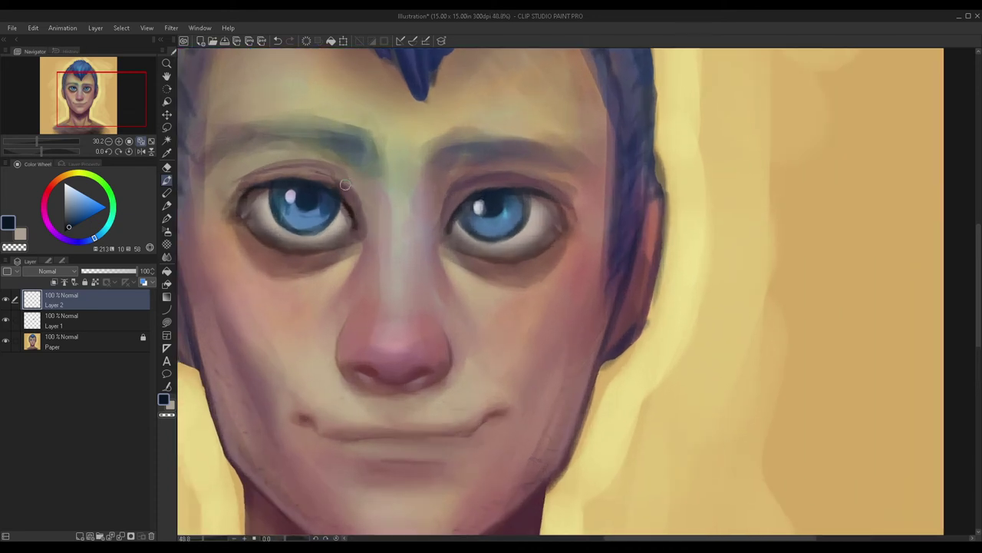
{"action": "scroll", "coordinate": [566, 209], "scroll_direction": "down", "scroll_amount": 2}
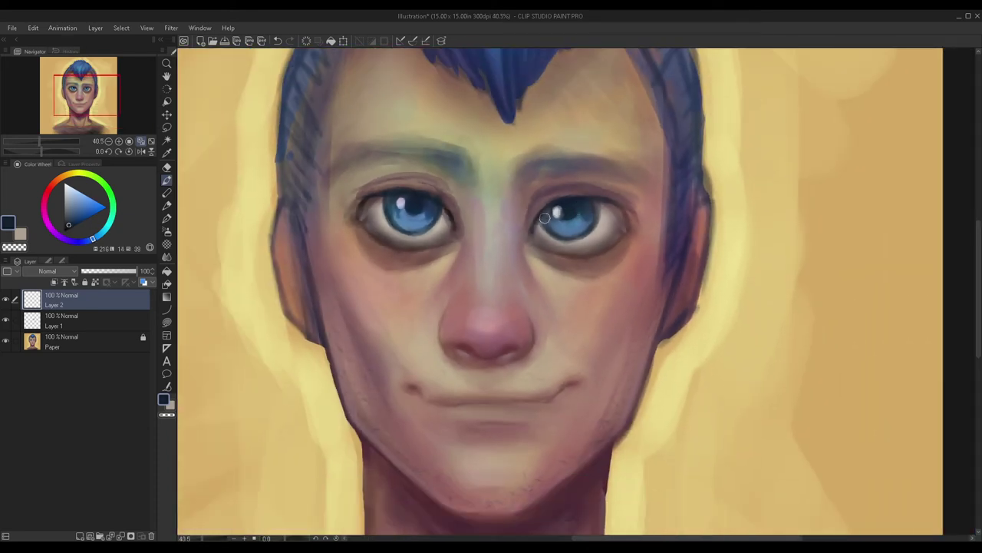
{"action": "left_click", "coordinate": [141, 151]}
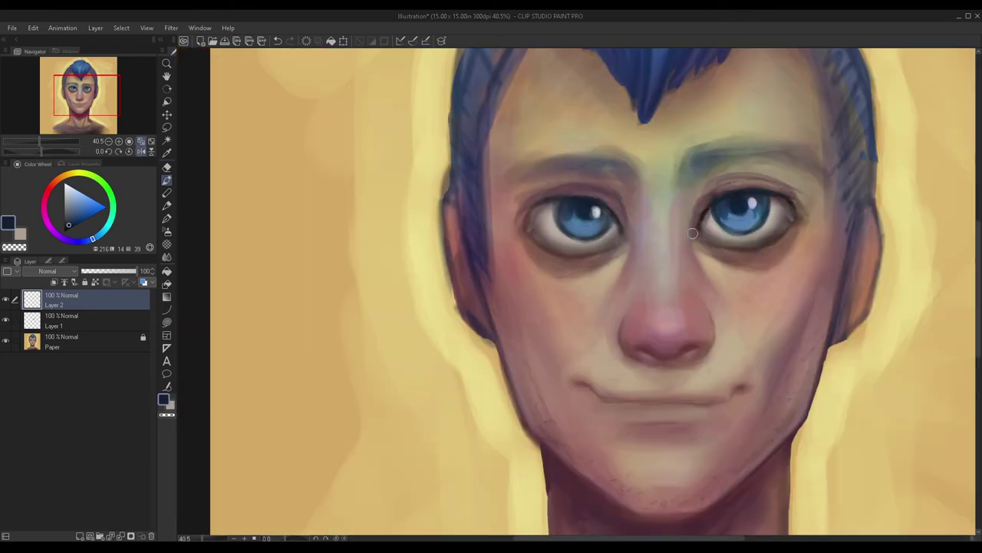
Step: Pick a near-black colour and reinforce the lower lid line and corners of the eye with the white highlight
{"action": "scroll", "coordinate": [635, 238], "scroll_direction": "up", "scroll_amount": 1}
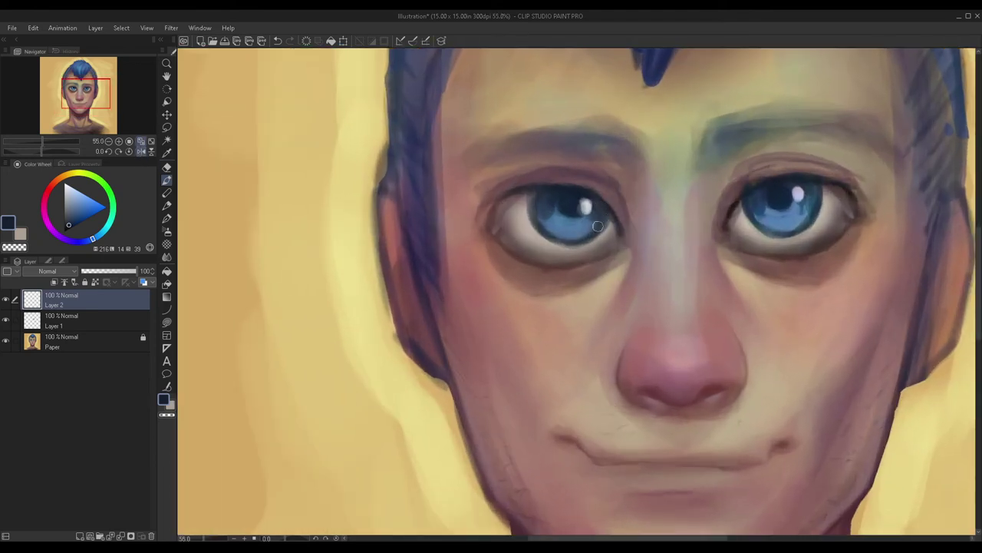
{"action": "scroll", "coordinate": [602, 221], "scroll_direction": "down", "scroll_amount": 4}
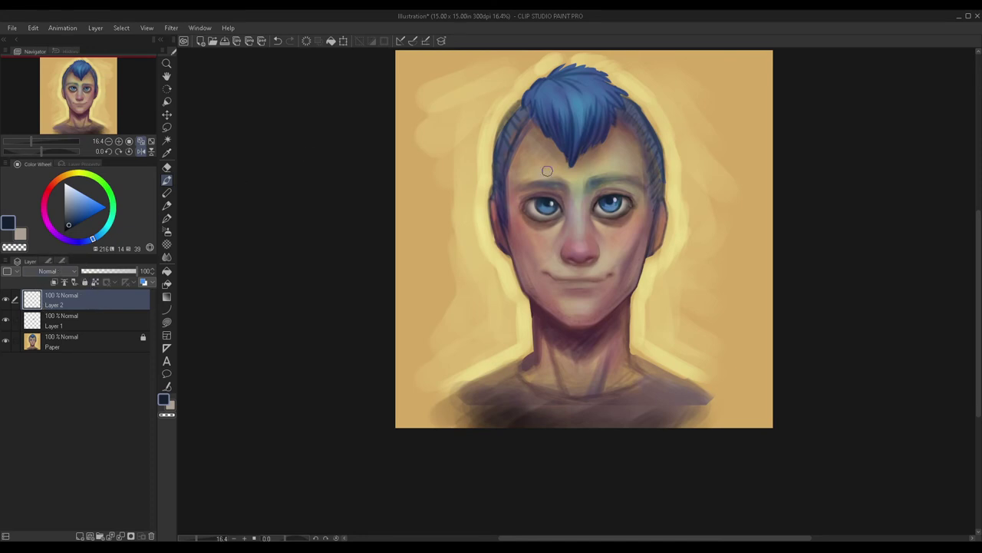
{"action": "scroll", "coordinate": [590, 215], "scroll_direction": "up", "scroll_amount": 5}
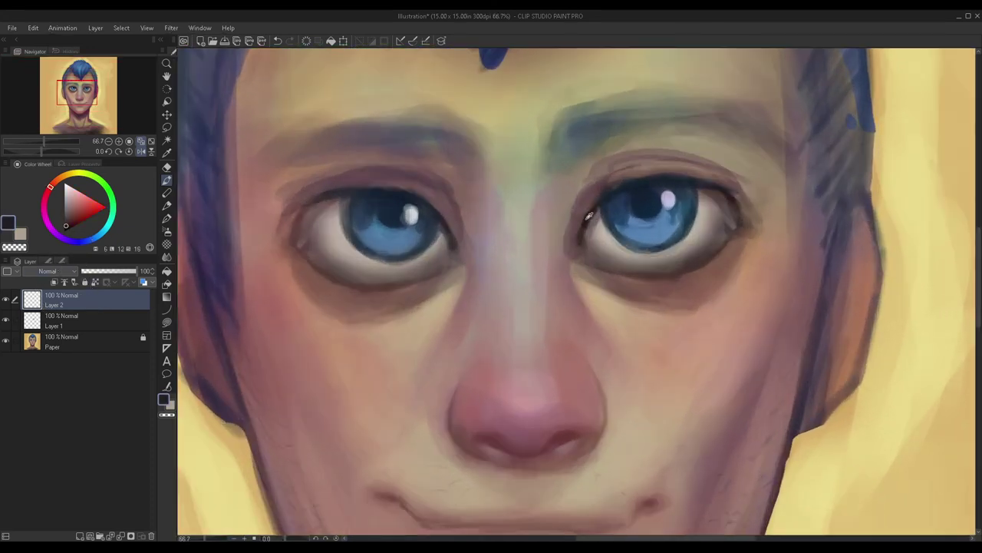
{"action": "left_click", "coordinate": [66, 227]}
{"action": "mouse_move", "coordinate": [297, 250]}
{"action": "left_mouse_down"}
{"action": "mouse_move", "coordinate": [371, 282]}
{"action": "mouse_move", "coordinate": [353, 277]}
{"action": "mouse_move", "coordinate": [441, 273]}
{"action": "left_mouse_up"}
{"action": "scroll", "coordinate": [407, 257], "scroll_direction": "down", "scroll_amount": 4}
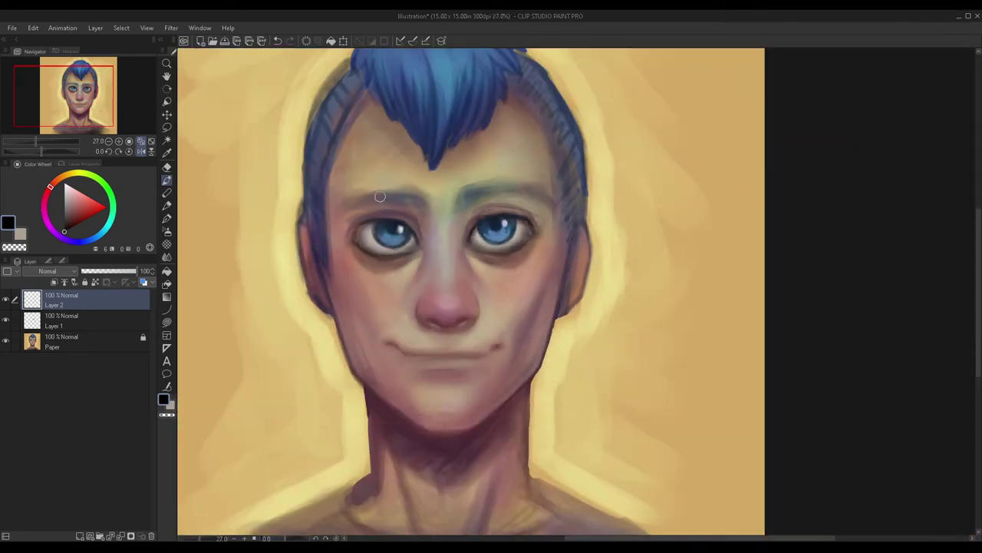
{"action": "scroll", "coordinate": [379, 200], "scroll_direction": "up", "scroll_amount": 2}
{"action": "scroll", "coordinate": [329, 204], "scroll_direction": "up", "scroll_amount": 2}
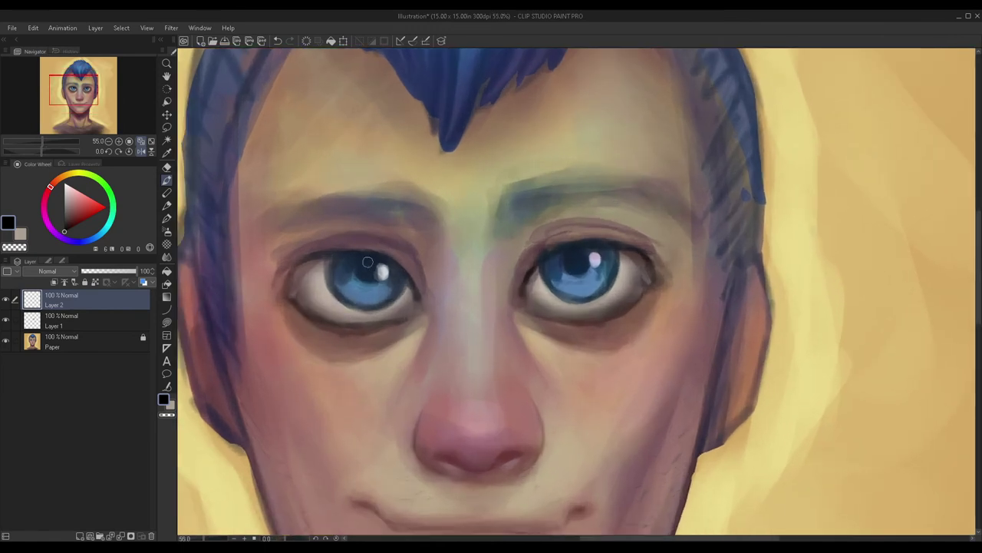
{"action": "scroll", "coordinate": [367, 262], "scroll_direction": "down", "scroll_amount": 1}
{"action": "scroll", "coordinate": [377, 272], "scroll_direction": "up", "scroll_amount": 3}
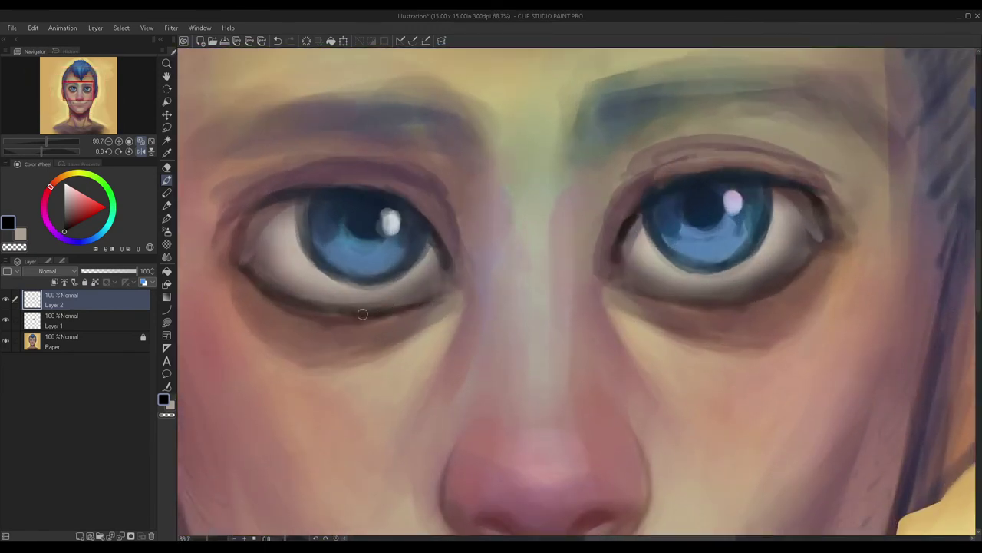
{"action": "scroll", "coordinate": [298, 235], "scroll_direction": "down", "scroll_amount": 3}
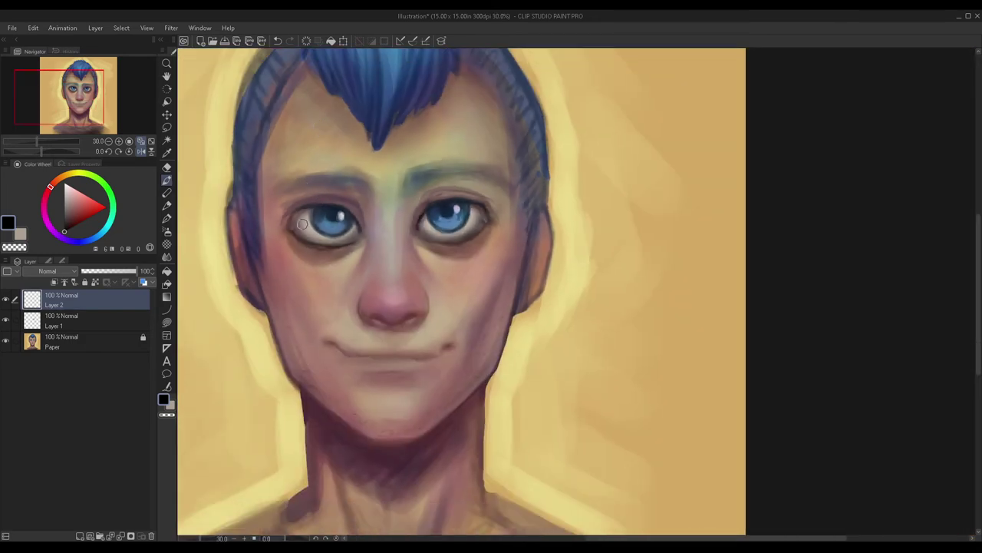
{"action": "scroll", "coordinate": [295, 222], "scroll_direction": "up", "scroll_amount": 3}
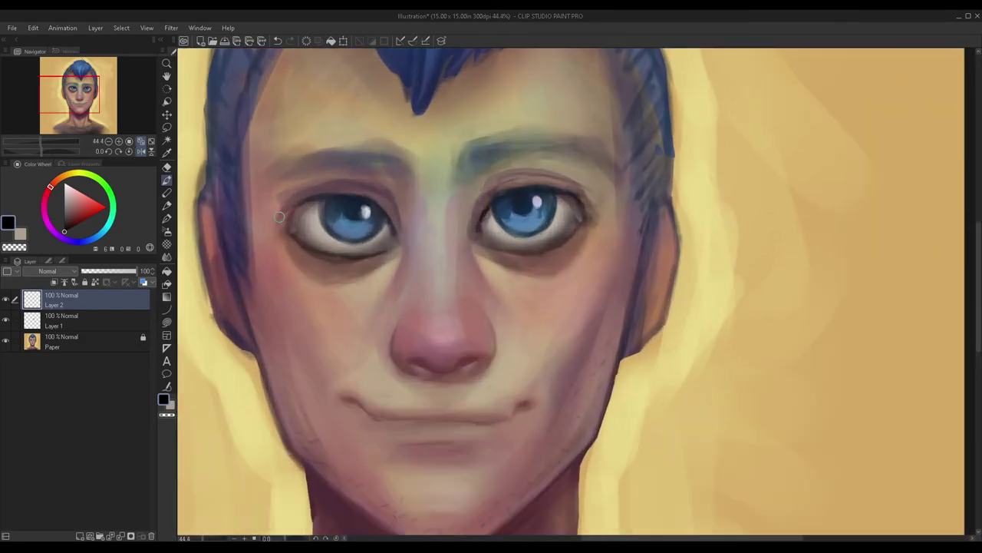
{"action": "scroll", "coordinate": [295, 221], "scroll_direction": "down", "scroll_amount": 2}
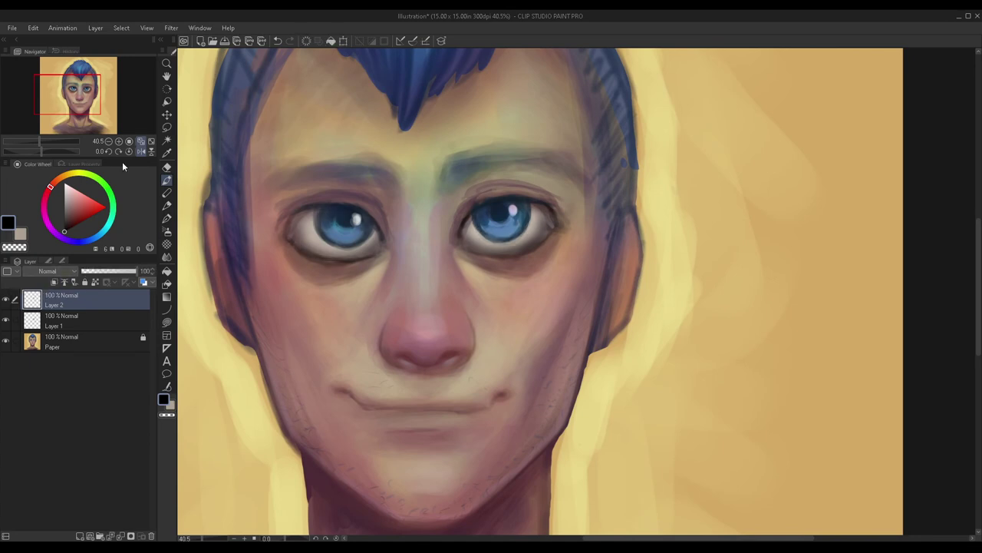
Step: Merge Layer 2 into Layer 1 and toggle the merged layer's visibility to compare the eye edits
{"action": "key", "text": "ctrl+e"}
{"action": "left_click", "coordinate": [5, 300]}
{"action": "left_click", "coordinate": [6, 299]}
{"action": "scroll", "coordinate": [357, 233], "scroll_direction": "down", "scroll_amount": 2}
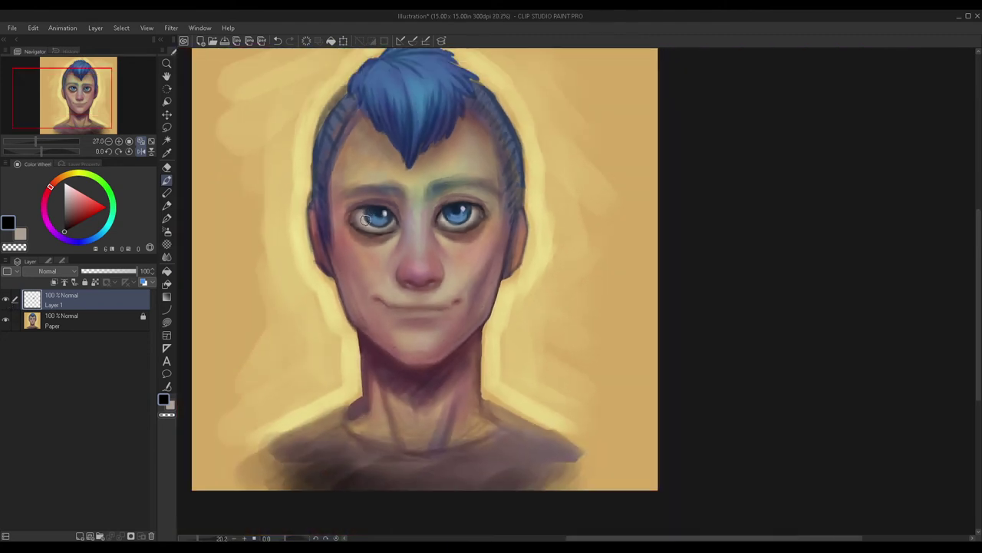
{"action": "scroll", "coordinate": [365, 221], "scroll_direction": "down", "scroll_amount": 1}
Step: Add a new layer and paint near-black strokes along the upper lids and eyelid creases of both eyes
{"action": "left_click", "coordinate": [80, 536]}
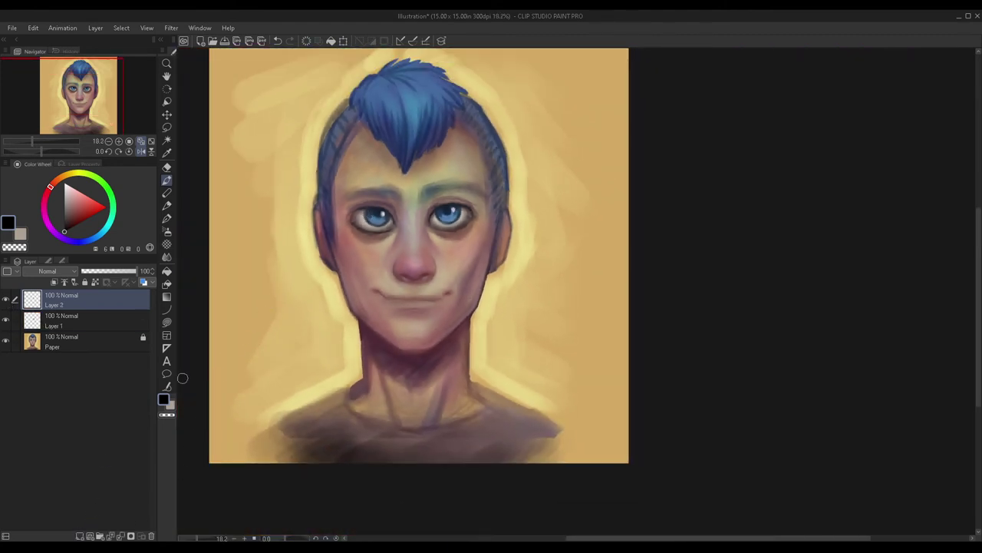
{"action": "scroll", "coordinate": [373, 203], "scroll_direction": "up", "scroll_amount": 8}
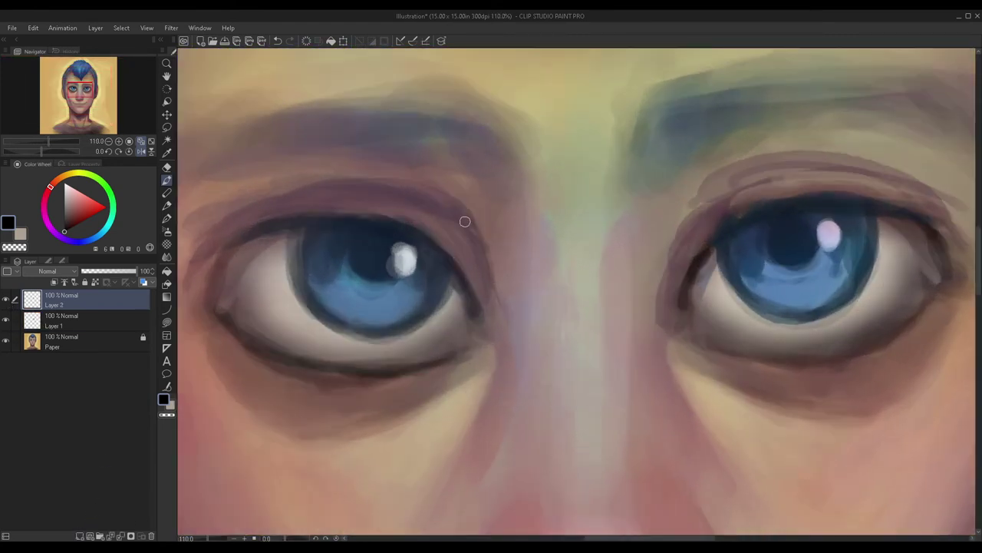
{"action": "mouse_move", "coordinate": [464, 221]}
{"action": "left_mouse_down"}
{"action": "mouse_move", "coordinate": [372, 197]}
{"action": "mouse_move", "coordinate": [421, 189]}
{"action": "mouse_move", "coordinate": [273, 213]}
{"action": "left_mouse_up"}
{"action": "left_click_drag", "start_coordinate": [345, 182], "coordinate": [206, 227]}
{"action": "mouse_move", "coordinate": [243, 198]}
{"action": "left_mouse_down"}
{"action": "mouse_move", "coordinate": [394, 186]}
{"action": "mouse_move", "coordinate": [454, 209]}
{"action": "mouse_move", "coordinate": [491, 265]}
{"action": "left_mouse_up"}
{"action": "scroll", "coordinate": [516, 339], "scroll_direction": "down", "scroll_amount": 5}
{"action": "scroll", "coordinate": [517, 157], "scroll_direction": "up", "scroll_amount": 2}
{"action": "mouse_move", "coordinate": [504, 234]}
{"action": "left_mouse_down"}
{"action": "mouse_move", "coordinate": [528, 206]}
{"action": "mouse_move", "coordinate": [514, 215]}
{"action": "mouse_move", "coordinate": [581, 216]}
{"action": "left_mouse_up"}
{"action": "scroll", "coordinate": [459, 220], "scroll_direction": "down", "scroll_amount": 2}
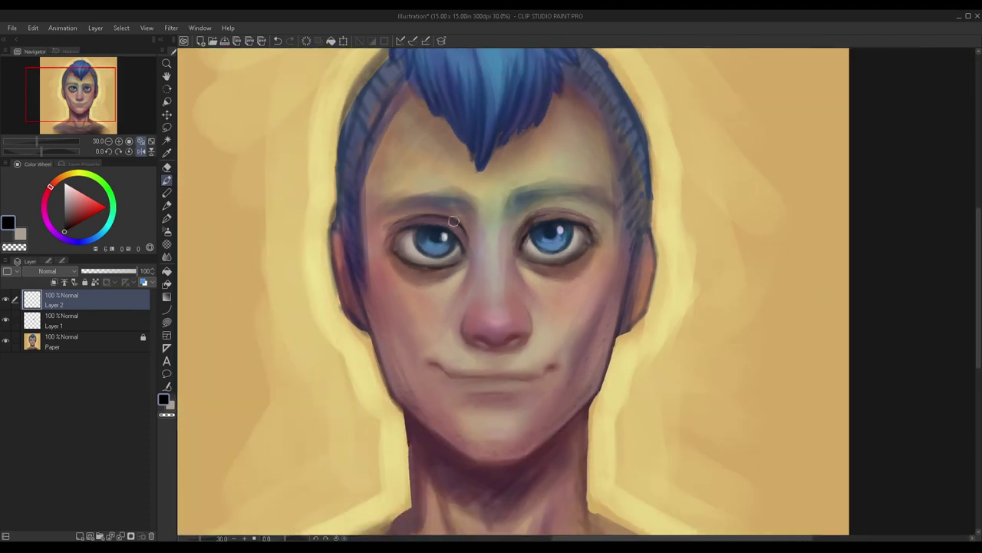
{"action": "scroll", "coordinate": [459, 221], "scroll_direction": "up", "scroll_amount": 2}
{"action": "scroll", "coordinate": [228, 231], "scroll_direction": "down", "scroll_amount": 3}
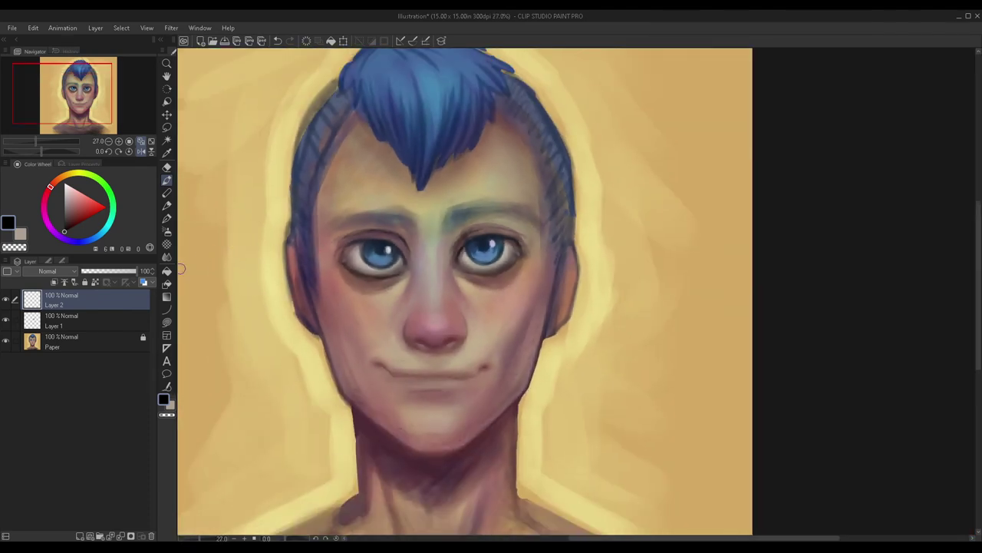
Step: Lower the opacity of the eyelid stroke layer and merge it into Layer 1, comparing with the layer hidden and shown
{"action": "left_click", "coordinate": [112, 270]}
{"action": "key", "text": "ctrl+e"}
{"action": "left_click", "coordinate": [5, 299]}
{"action": "left_click", "coordinate": [5, 301]}
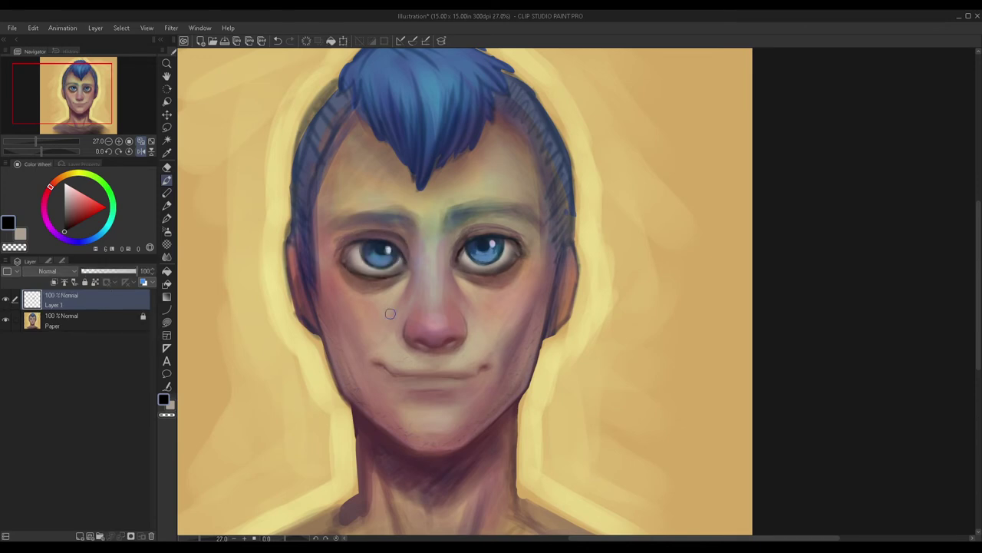
Step: Merge Layer 1 into the Paper layer and lock the merged layer
{"action": "left_click", "coordinate": [81, 318]}
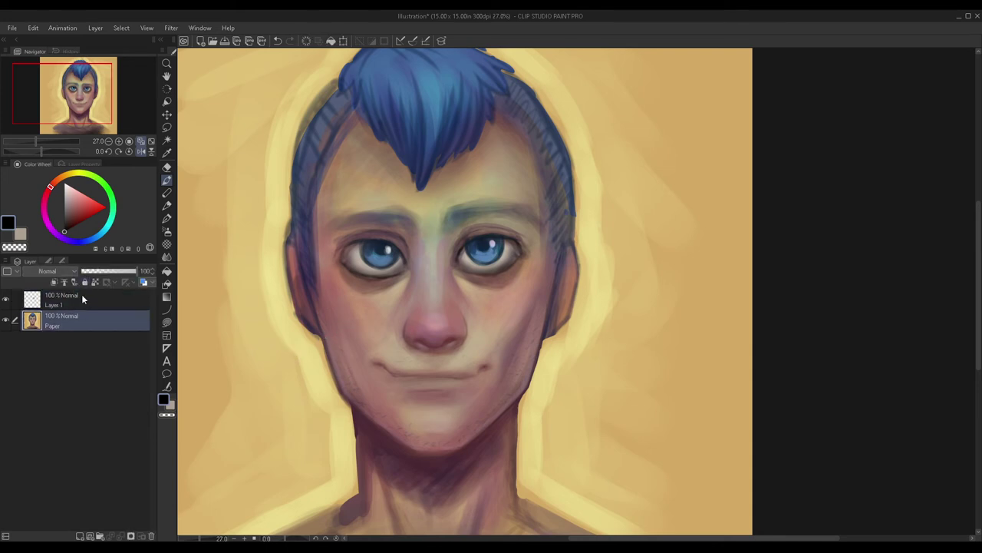
{"action": "left_click", "coordinate": [88, 307]}
{"action": "key", "text": "ctrl+e"}
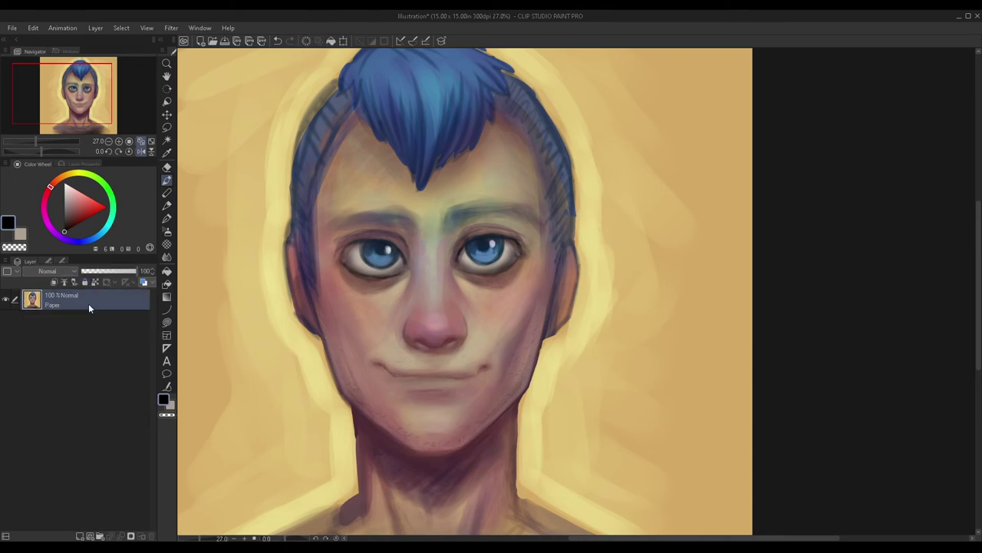
{"action": "left_click", "coordinate": [83, 282]}
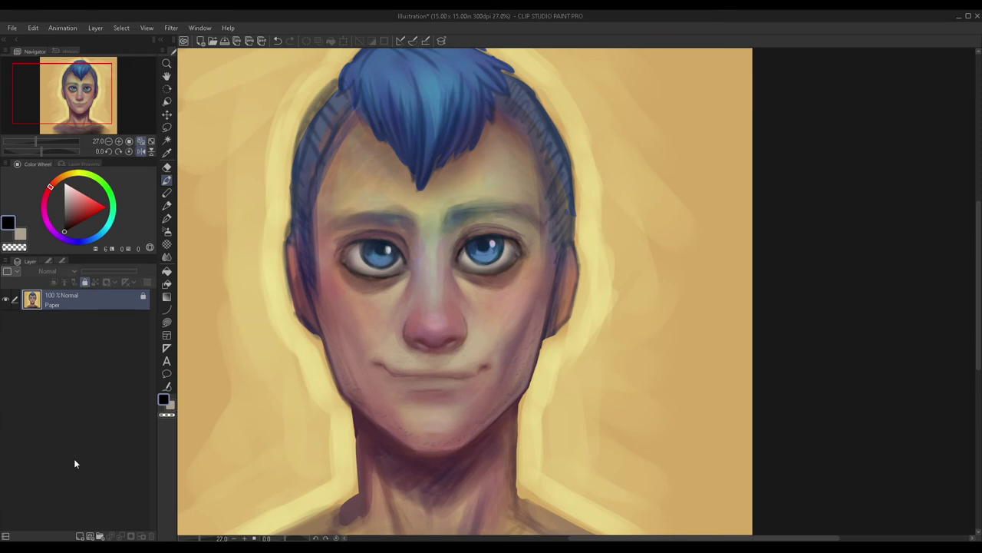
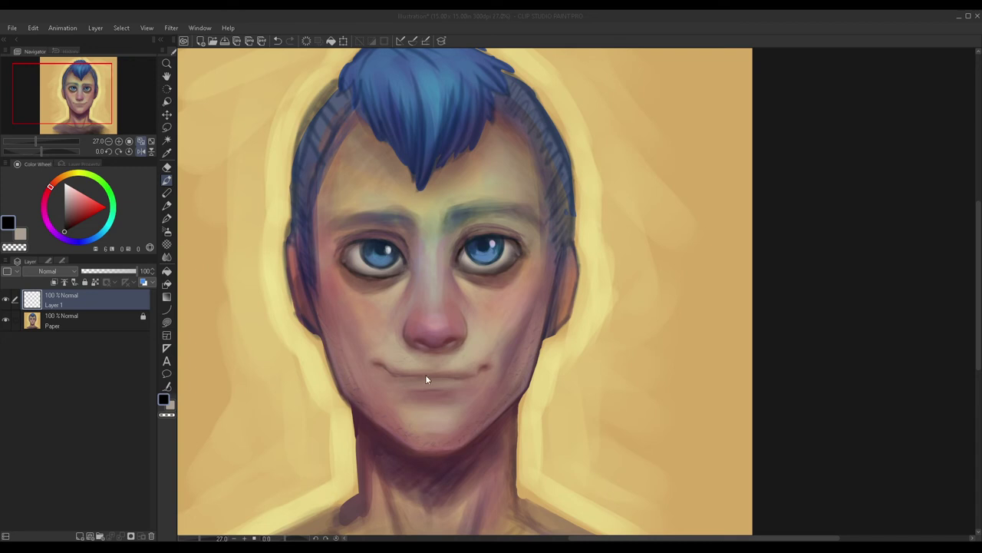
Step: On a new layer above Paper, darken both eyebrows with strokes of very dark blue
{"action": "scroll", "coordinate": [411, 231], "scroll_direction": "up", "scroll_amount": 4}
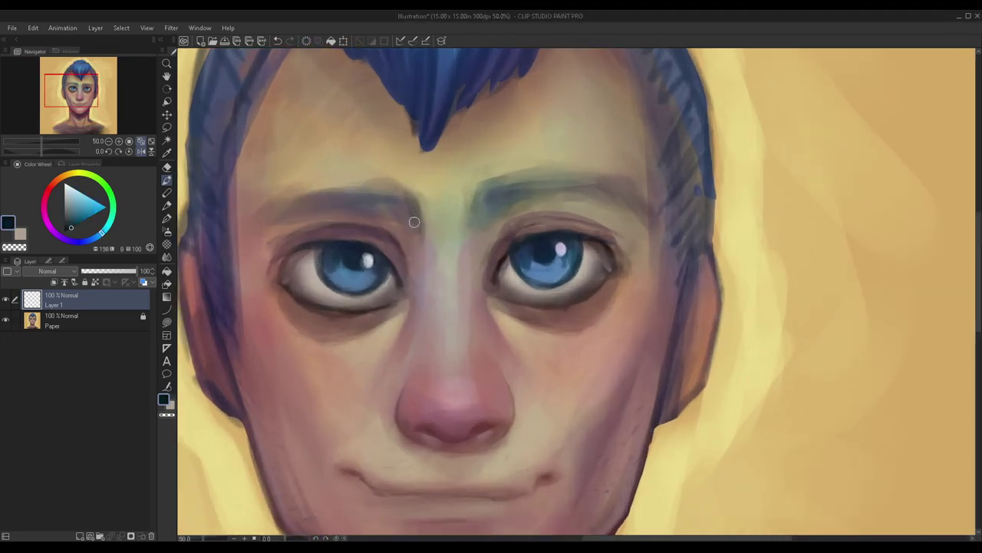
{"action": "scroll", "coordinate": [296, 196], "scroll_direction": "down", "scroll_amount": 2}
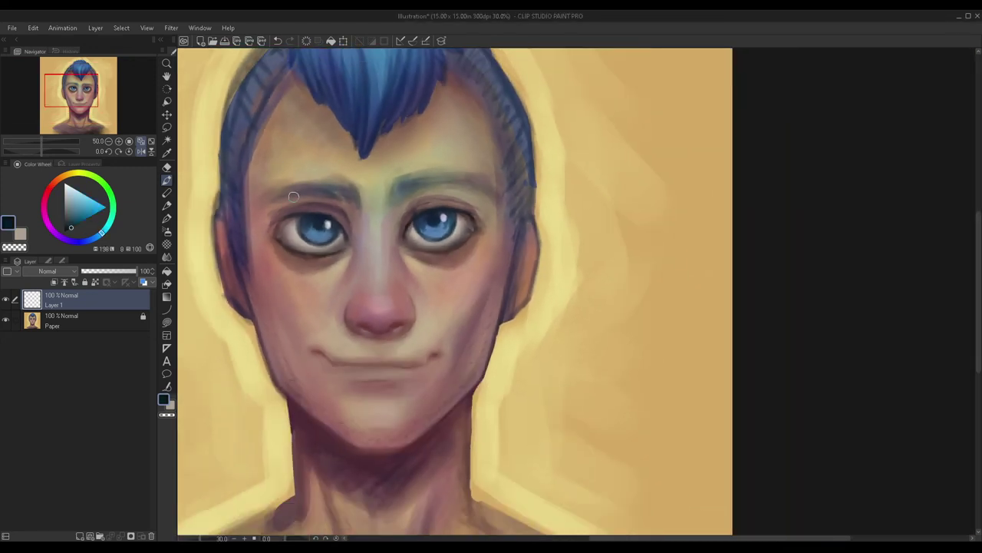
{"action": "scroll", "coordinate": [296, 196], "scroll_direction": "up", "scroll_amount": 1}
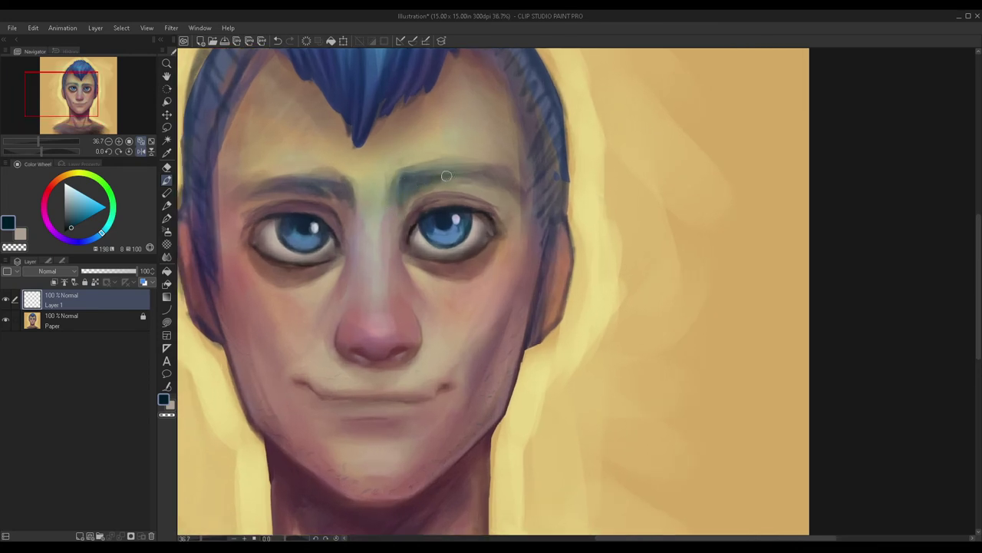
{"action": "scroll", "coordinate": [450, 176], "scroll_direction": "down", "scroll_amount": 2}
Step: Flip the canvas view back and deepen the eyebrows' inner ends with the dark blue
{"action": "left_click", "coordinate": [141, 152]}
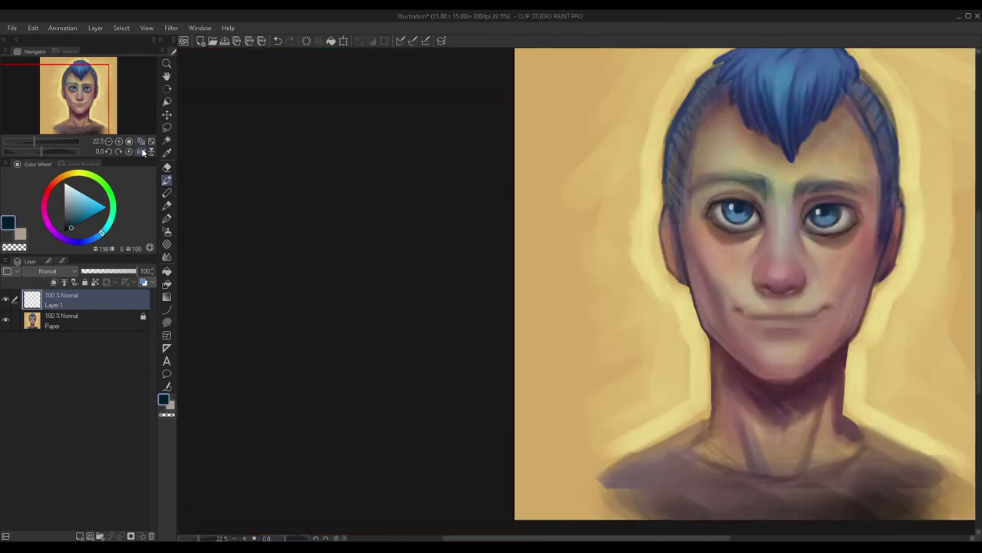
{"action": "scroll", "coordinate": [379, 221], "scroll_direction": "down", "scroll_amount": 3}
{"action": "scroll", "coordinate": [725, 195], "scroll_direction": "up", "scroll_amount": 3}
{"action": "scroll", "coordinate": [660, 197], "scroll_direction": "up", "scroll_amount": 2}
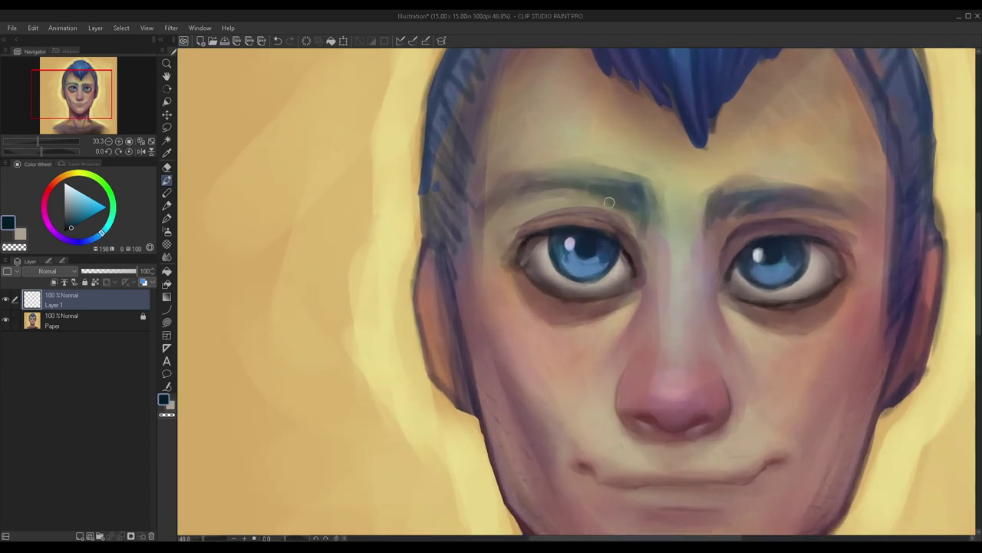
{"action": "scroll", "coordinate": [481, 241], "scroll_direction": "down", "scroll_amount": 1}
{"action": "scroll", "coordinate": [481, 241], "scroll_direction": "down", "scroll_amount": 3}
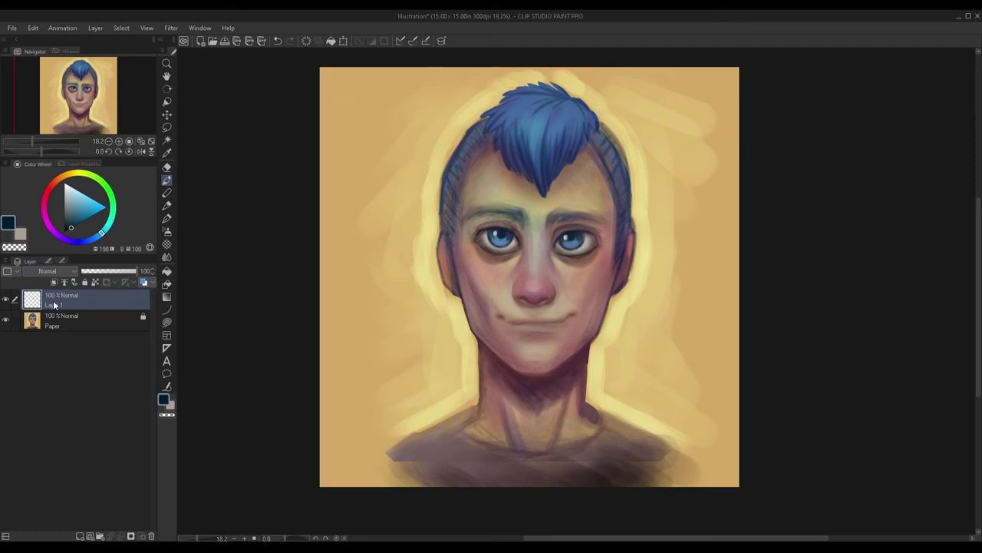
Step: Merge the eyebrow layer and Paper into a single layer
{"action": "left_click", "coordinate": [67, 323]}
{"action": "key", "text": "ctrl+shift+e"}
{"action": "scroll", "coordinate": [556, 318], "scroll_direction": "down", "scroll_amount": 1}
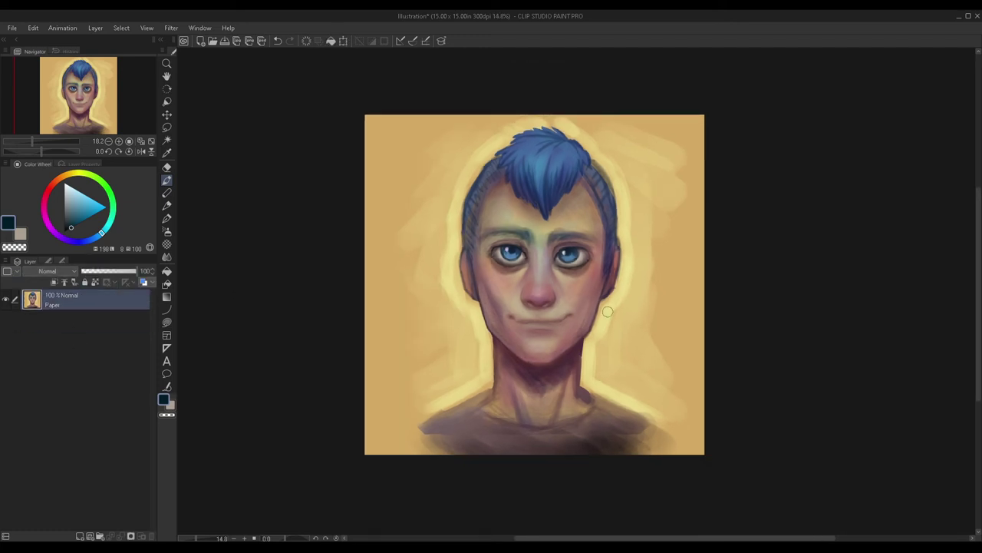
Step: Add a new layer in Multiply mode and paint dark blue shadow along the neck edge and jawline on the image's left side
{"action": "left_click", "coordinate": [81, 536]}
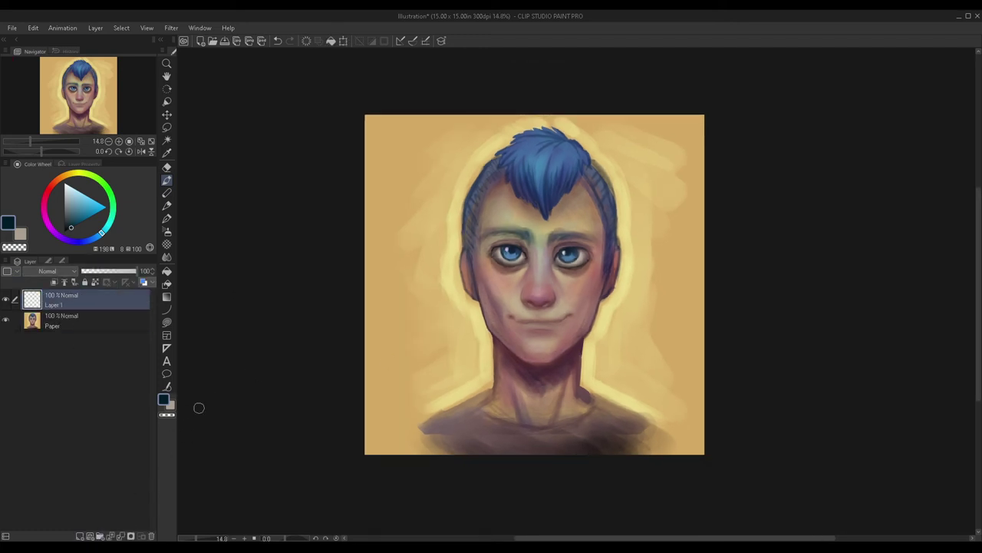
{"action": "scroll", "coordinate": [484, 386], "scroll_direction": "up", "scroll_amount": 2}
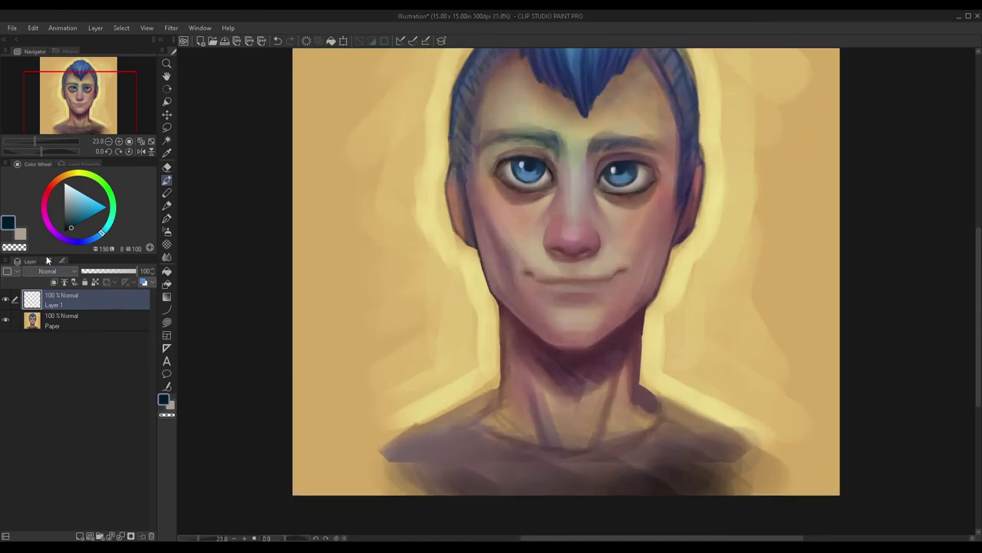
{"action": "scroll", "coordinate": [351, 307], "scroll_direction": "up", "scroll_amount": 3}
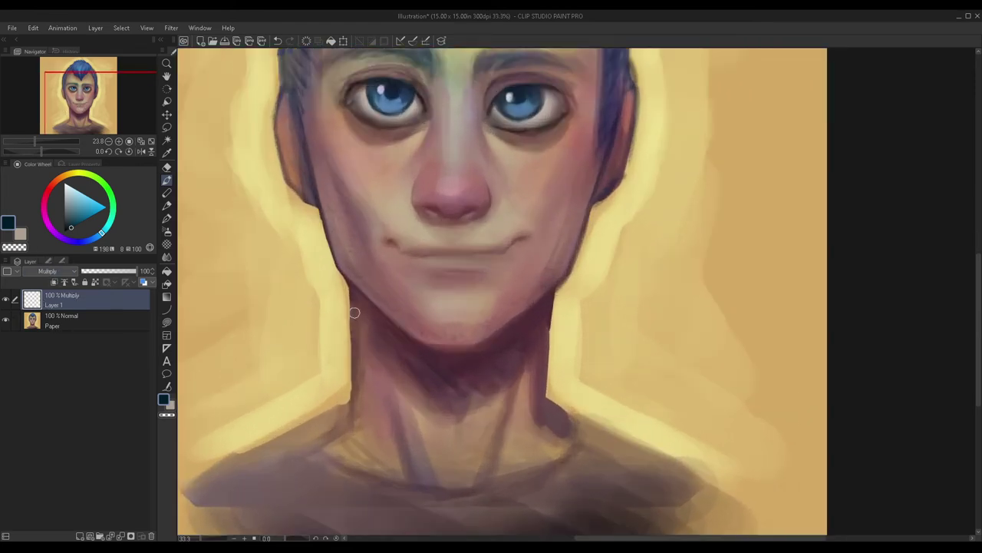
{"action": "scroll", "coordinate": [350, 285], "scroll_direction": "down", "scroll_amount": 2}
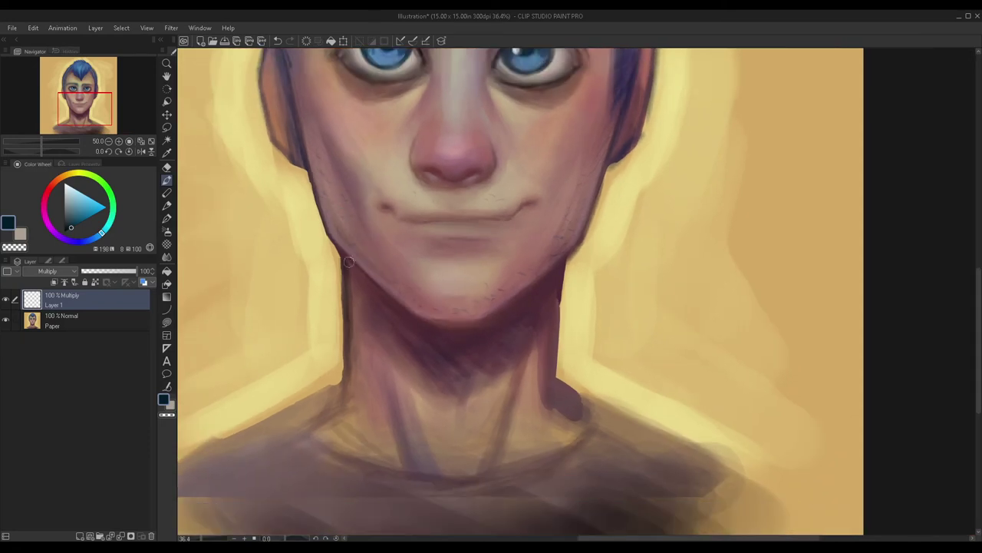
{"action": "scroll", "coordinate": [348, 261], "scroll_direction": "up", "scroll_amount": 3}
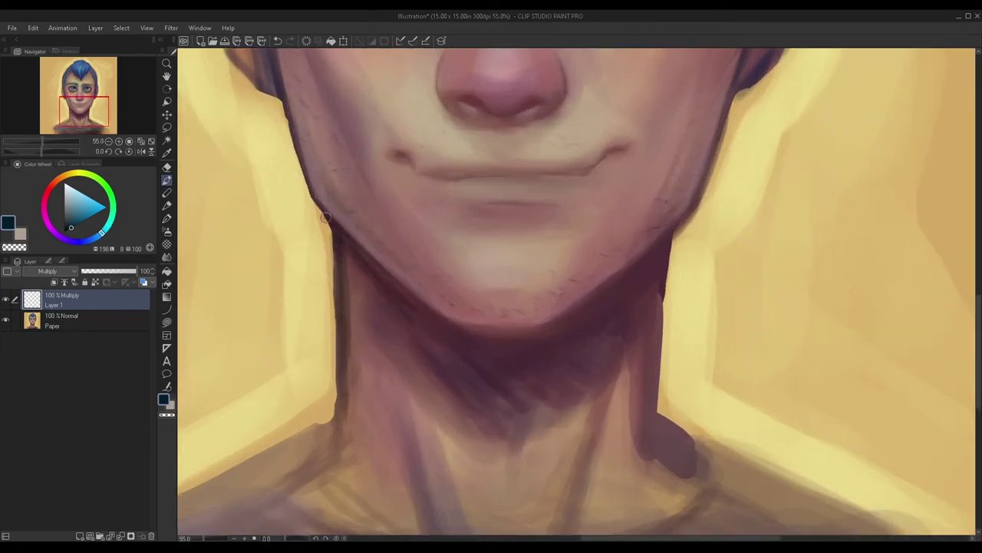
{"action": "scroll", "coordinate": [413, 309], "scroll_direction": "down", "scroll_amount": 2}
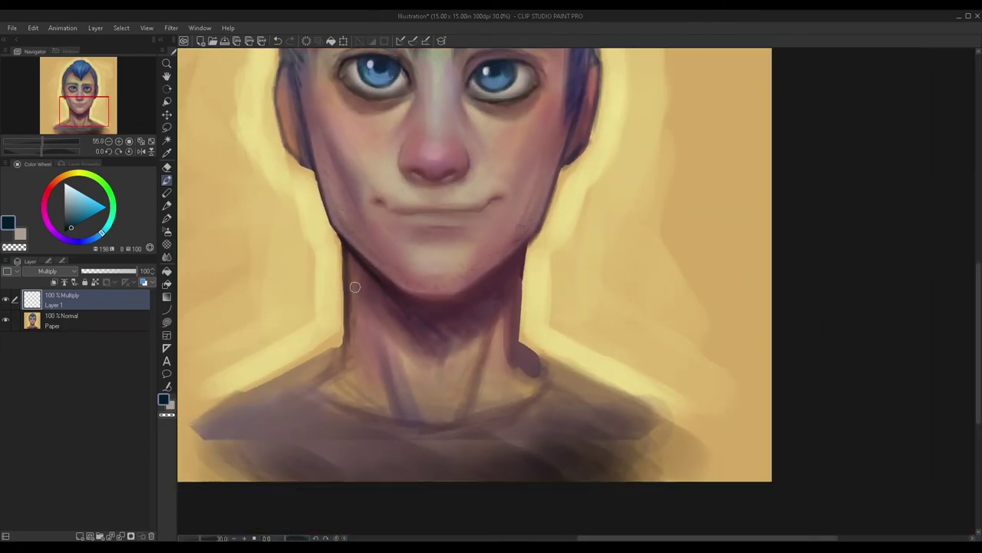
Step: Paint the matching dark blue shadow beneath the jaw and down the neck edge on the image's right side
{"action": "scroll", "coordinate": [546, 271], "scroll_direction": "up", "scroll_amount": 3}
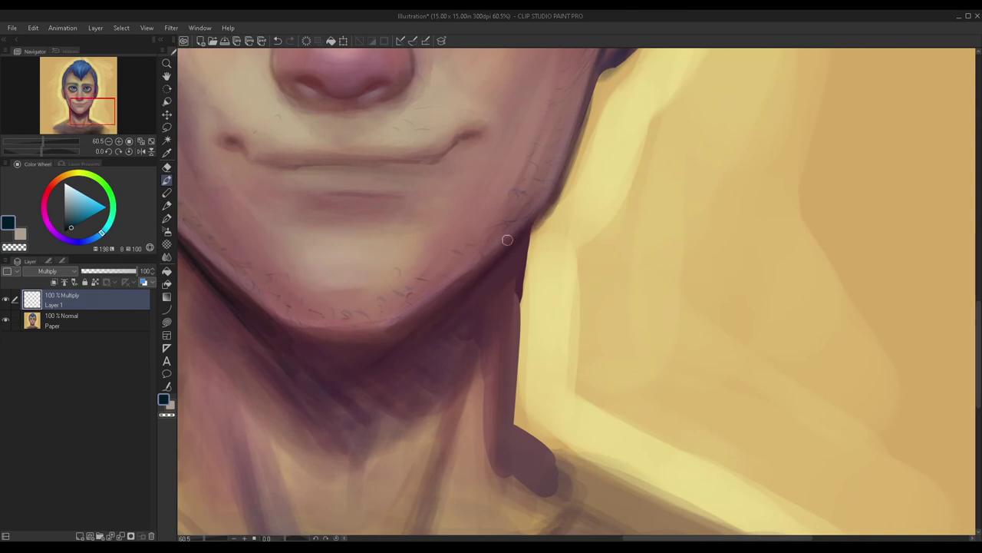
{"action": "left_click_drag", "start_coordinate": [507, 247], "coordinate": [392, 325]}
{"action": "scroll", "coordinate": [326, 392], "scroll_direction": "down", "scroll_amount": 3}
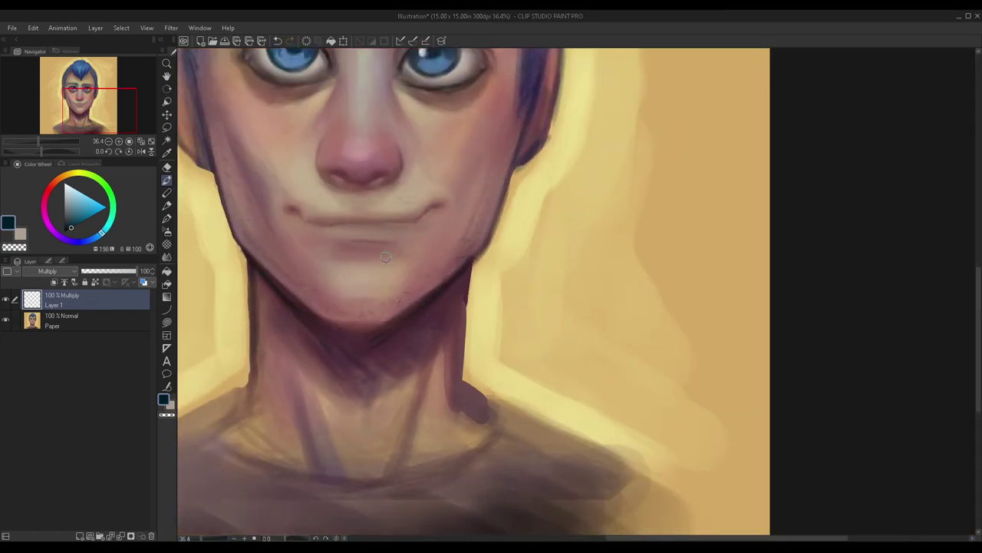
{"action": "scroll", "coordinate": [478, 230], "scroll_direction": "up", "scroll_amount": 2}
{"action": "left_click_drag", "start_coordinate": [478, 231], "coordinate": [482, 418]}
{"action": "left_click_drag", "start_coordinate": [480, 295], "coordinate": [474, 414]}
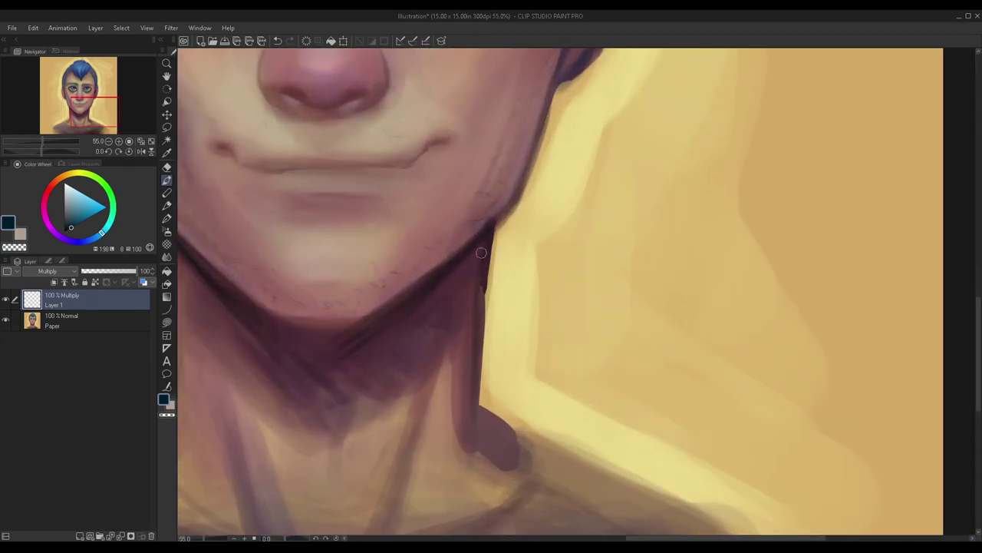
Step: Deepen the dark blue shadow along the neck edge on the image's right side and directly beneath the chin
{"action": "left_click_drag", "start_coordinate": [479, 278], "coordinate": [470, 438]}
{"action": "scroll", "coordinate": [423, 287], "scroll_direction": "down", "scroll_amount": 6}
{"action": "scroll", "coordinate": [379, 266], "scroll_direction": "up", "scroll_amount": 3}
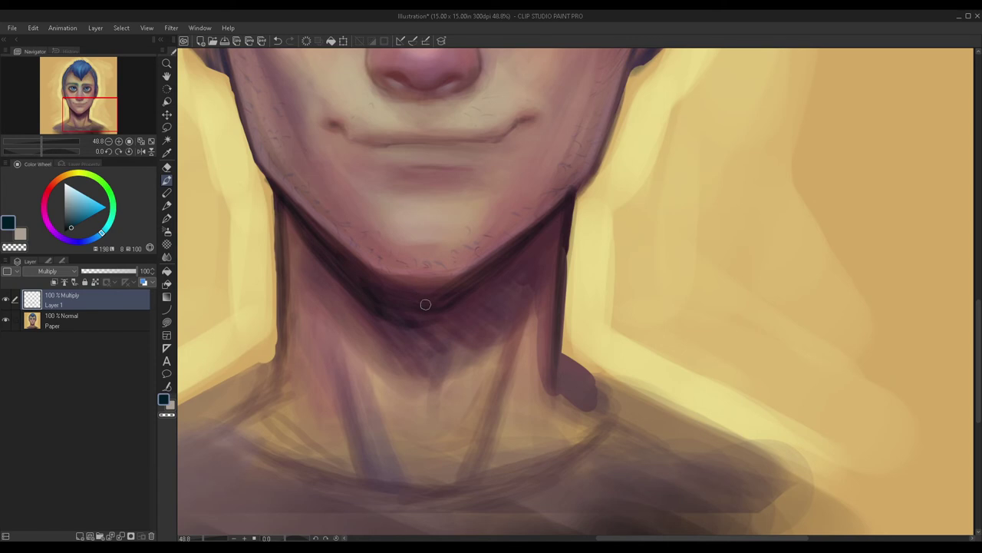
{"action": "left_click_drag", "start_coordinate": [471, 274], "coordinate": [414, 286]}
{"action": "left_click_drag", "start_coordinate": [350, 257], "coordinate": [449, 276]}
{"action": "left_click_drag", "start_coordinate": [381, 276], "coordinate": [488, 267]}
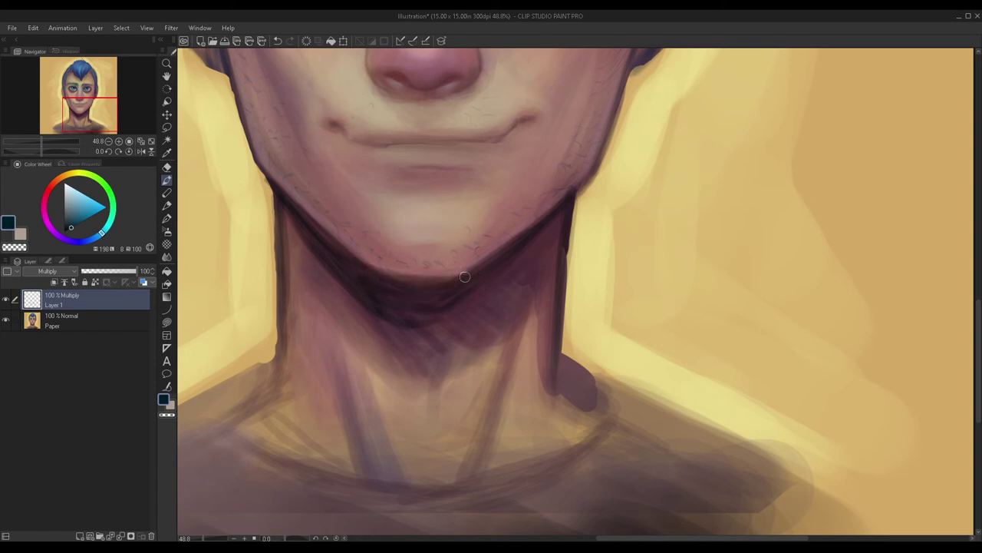
{"action": "scroll", "coordinate": [474, 263], "scroll_direction": "down", "scroll_amount": 2}
{"action": "scroll", "coordinate": [450, 270], "scroll_direction": "down", "scroll_amount": 2}
{"action": "scroll", "coordinate": [391, 265], "scroll_direction": "down", "scroll_amount": 2}
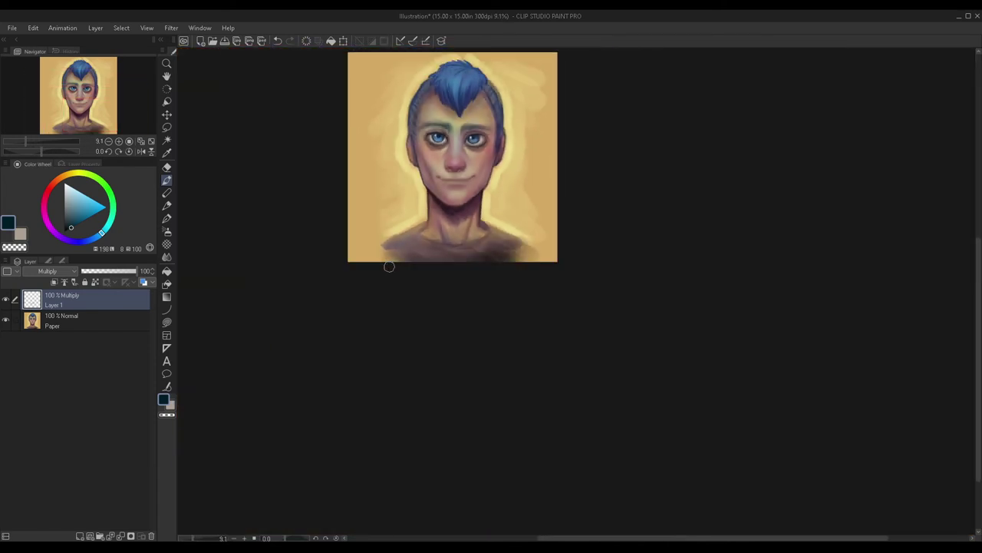
Step: Paint the shirt's neckline in dark blue and add a second parallel curve to form the collar band
{"action": "scroll", "coordinate": [357, 298], "scroll_direction": "up", "scroll_amount": 5}
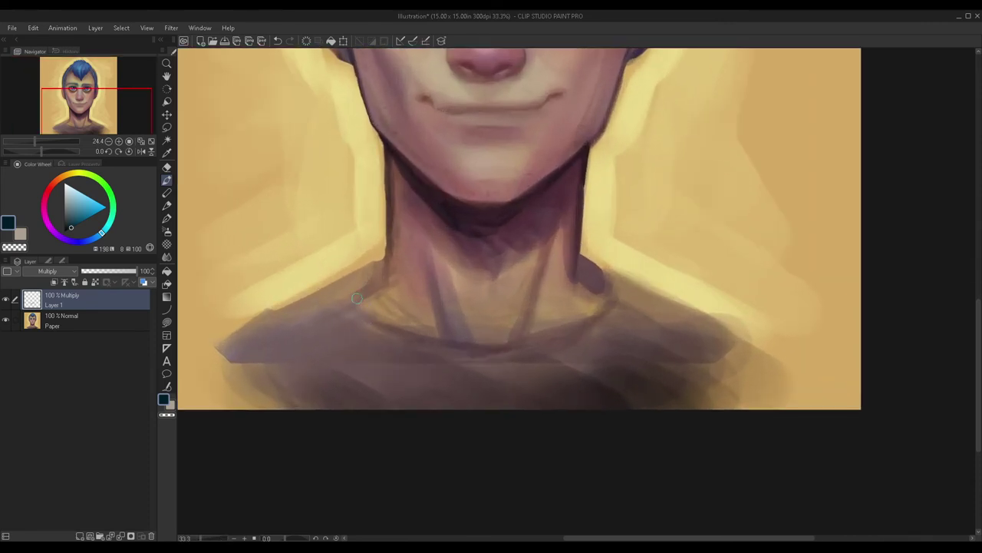
{"action": "mouse_move", "coordinate": [357, 298]}
{"action": "left_mouse_down"}
{"action": "mouse_move", "coordinate": [407, 335]}
{"action": "mouse_move", "coordinate": [486, 346]}
{"action": "mouse_move", "coordinate": [584, 323]}
{"action": "left_mouse_up"}
{"action": "left_click_drag", "start_coordinate": [525, 336], "coordinate": [614, 301]}
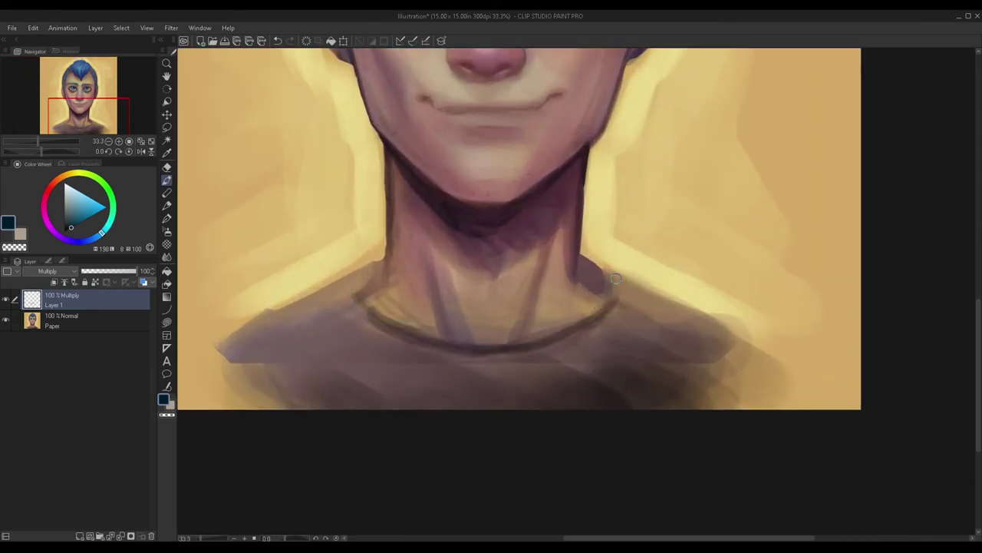
{"action": "scroll", "coordinate": [585, 292], "scroll_direction": "down", "scroll_amount": 2}
{"action": "scroll", "coordinate": [586, 291], "scroll_direction": "up", "scroll_amount": 1}
{"action": "mouse_move", "coordinate": [586, 290]}
{"action": "left_mouse_down"}
{"action": "mouse_move", "coordinate": [610, 299]}
{"action": "mouse_move", "coordinate": [550, 328]}
{"action": "mouse_move", "coordinate": [545, 348]}
{"action": "mouse_move", "coordinate": [610, 304]}
{"action": "mouse_move", "coordinate": [534, 339]}
{"action": "mouse_move", "coordinate": [590, 323]}
{"action": "mouse_move", "coordinate": [487, 352]}
{"action": "mouse_move", "coordinate": [377, 313]}
{"action": "mouse_move", "coordinate": [420, 347]}
{"action": "mouse_move", "coordinate": [362, 295]}
{"action": "left_mouse_up"}
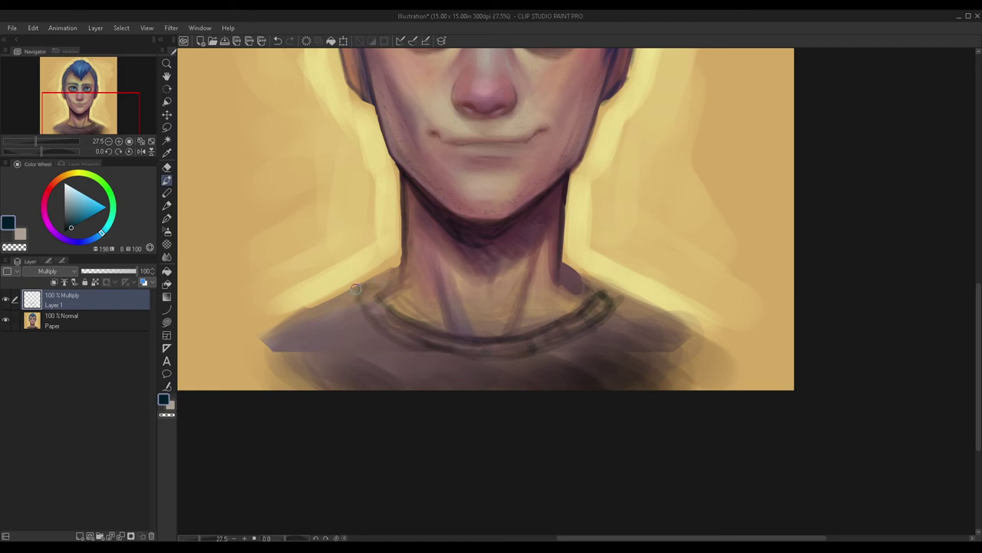
{"action": "left_click_drag", "start_coordinate": [366, 292], "coordinate": [400, 338]}
{"action": "scroll", "coordinate": [507, 344], "scroll_direction": "down", "scroll_amount": 5}
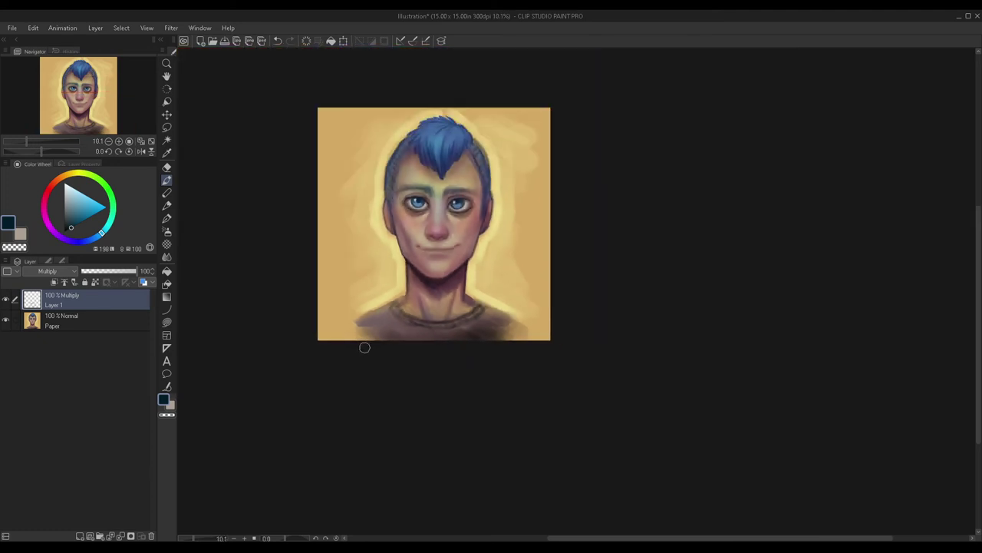
Step: Reduce the Multiply shadow layer's opacity to 56% and merge it into Paper
{"action": "scroll", "coordinate": [401, 260], "scroll_direction": "up", "scroll_amount": 1}
{"action": "left_click", "coordinate": [109, 271]}
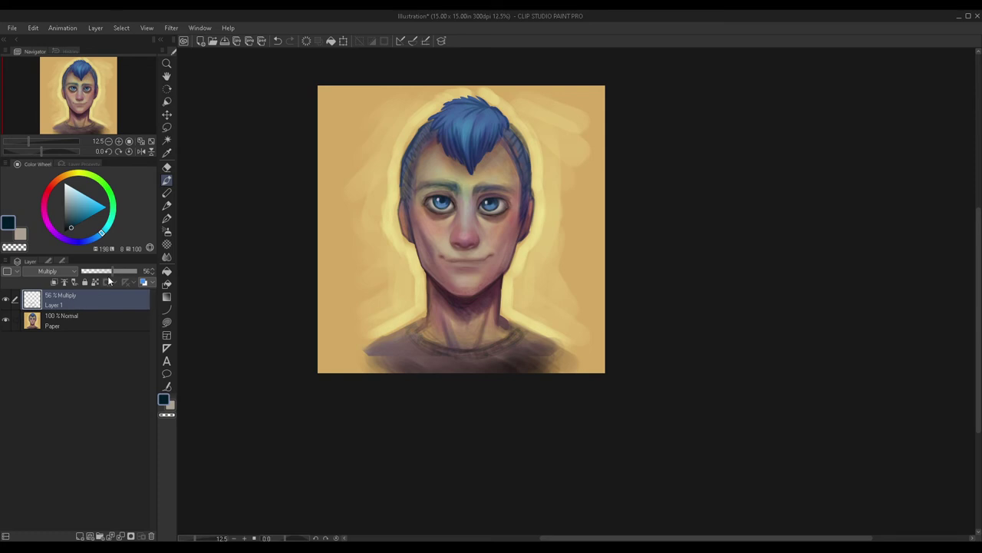
{"action": "key", "text": "ctrl+e"}
{"action": "left_click", "coordinate": [93, 86]}
{"action": "left_click_drag", "start_coordinate": [93, 86], "coordinate": [139, 113]}
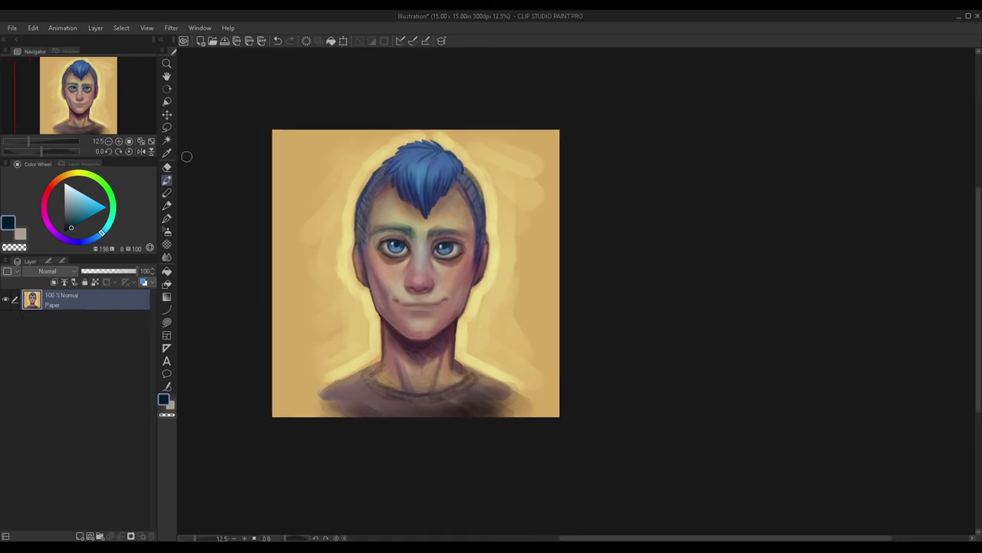
Step: Add a new Normal layer and paint sampled reddish brown over the neck base above the collar on the image's left side
{"action": "scroll", "coordinate": [350, 290], "scroll_direction": "up", "scroll_amount": 3}
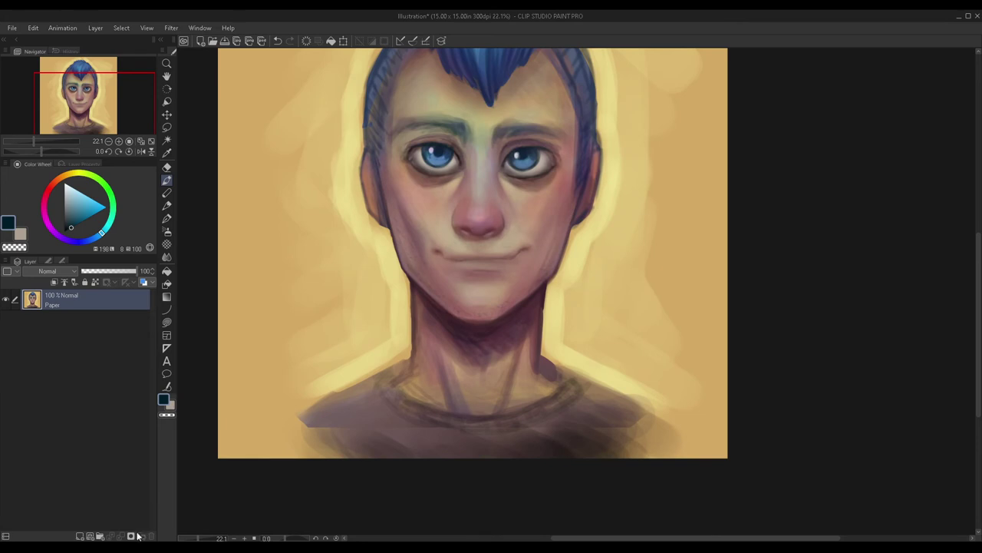
{"action": "left_click", "coordinate": [80, 535]}
{"action": "scroll", "coordinate": [386, 349], "scroll_direction": "down", "scroll_amount": 1}
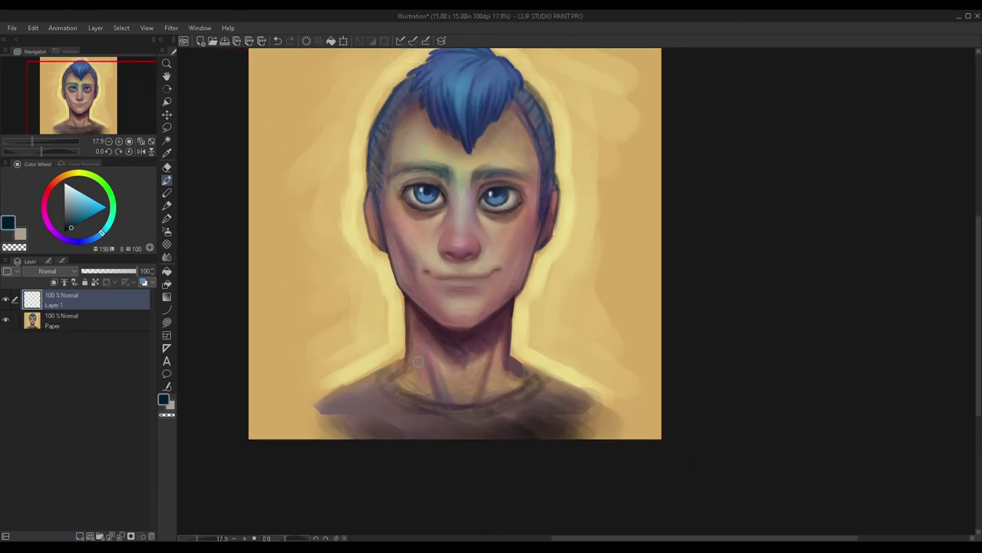
{"action": "scroll", "coordinate": [461, 346], "scroll_direction": "up", "scroll_amount": 3}
{"action": "left_click", "coordinate": [565, 339], "text": "alt"}
{"action": "scroll", "coordinate": [565, 339], "scroll_direction": "down", "scroll_amount": 2}
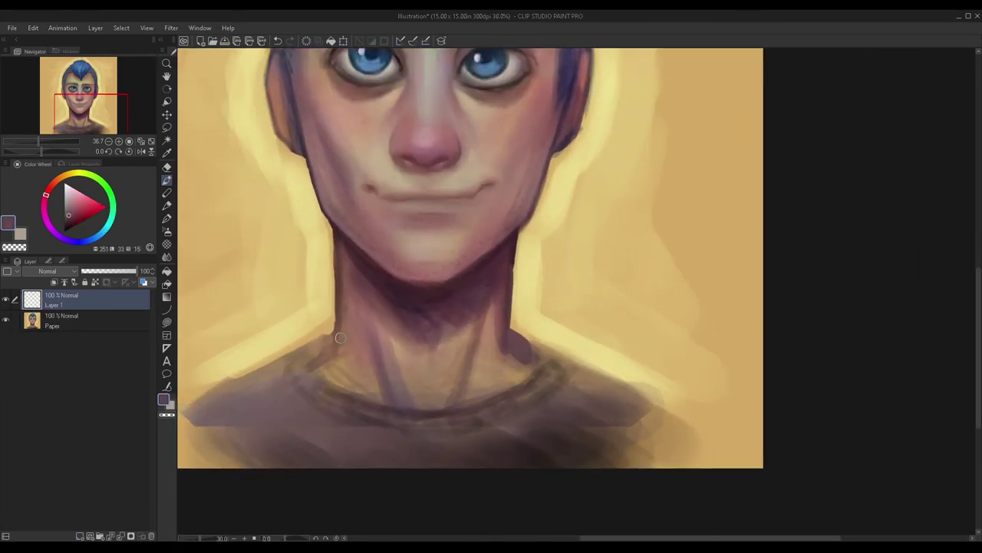
{"action": "scroll", "coordinate": [330, 341], "scroll_direction": "up", "scroll_amount": 3}
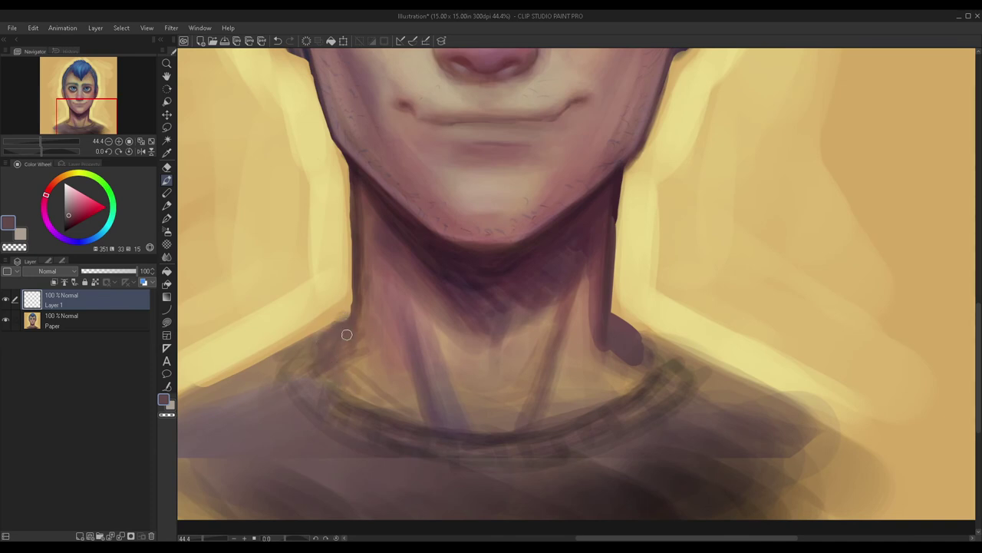
{"action": "left_click", "coordinate": [354, 377], "text": "alt"}
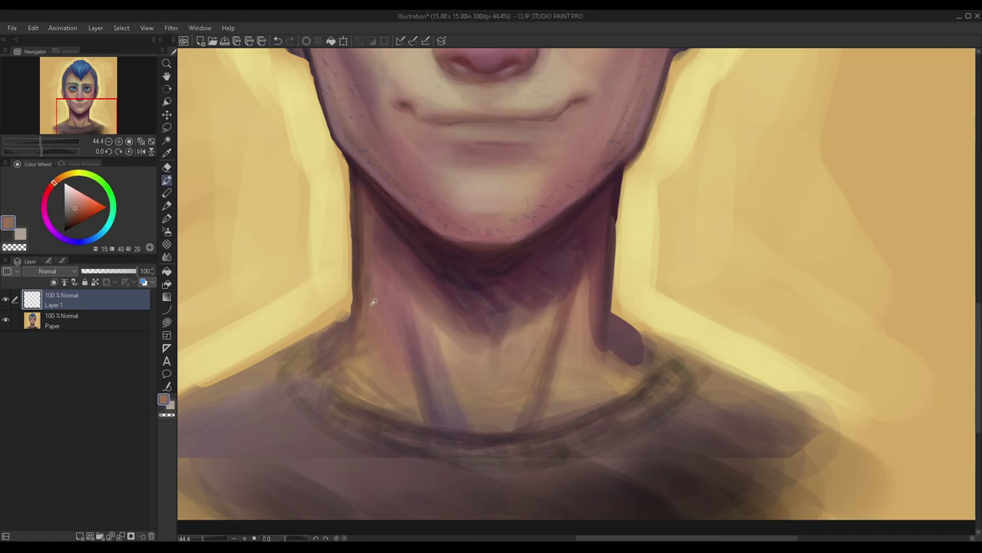
{"action": "mouse_move", "coordinate": [349, 329]}
{"action": "left_mouse_down"}
{"action": "mouse_move", "coordinate": [330, 348]}
{"action": "mouse_move", "coordinate": [385, 390]}
{"action": "left_mouse_up"}
{"action": "left_click_drag", "start_coordinate": [350, 362], "coordinate": [361, 344]}
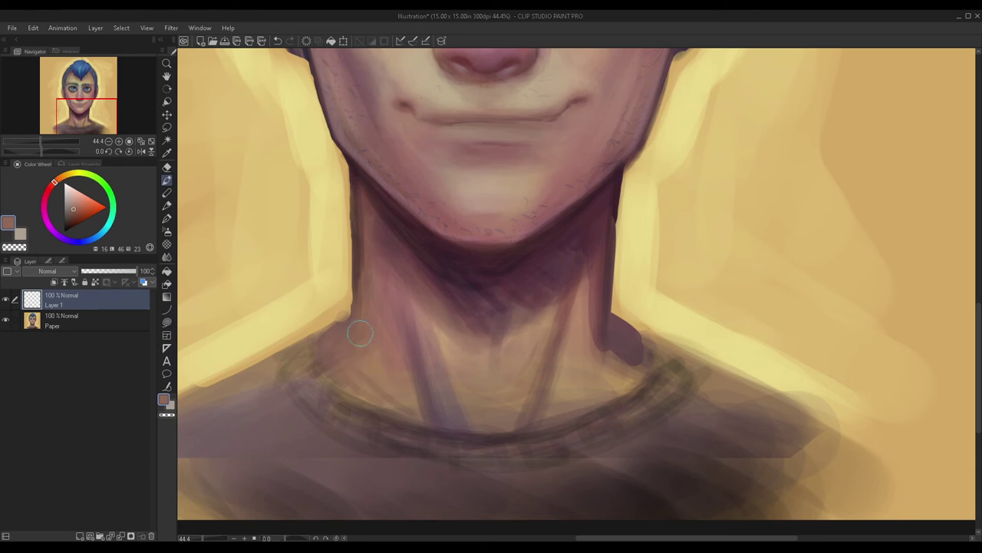
{"action": "scroll", "coordinate": [345, 280], "scroll_direction": "down", "scroll_amount": 4}
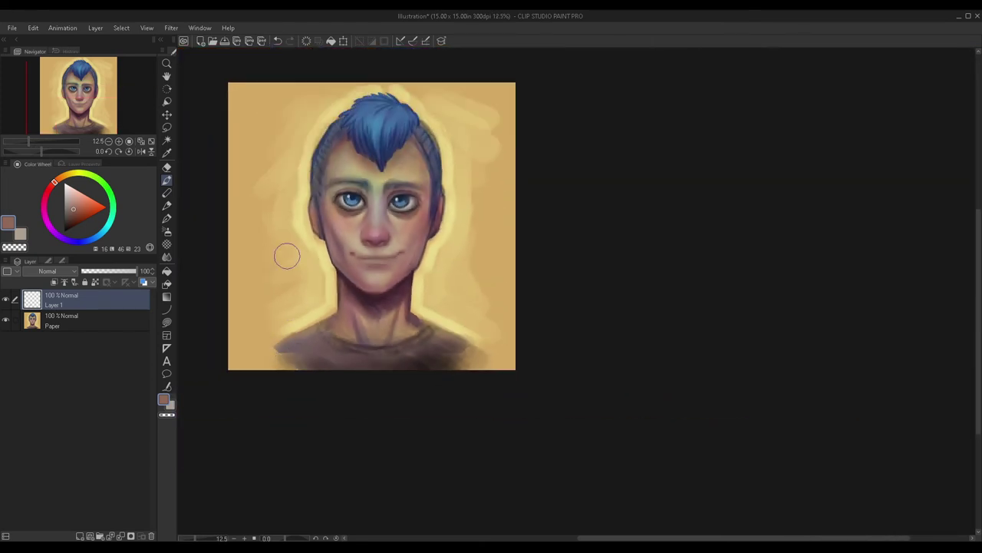
Step: Outline the neck-to-shoulder slope on the image's left side with a finer dark plum brush, undoing the last two strokes
{"action": "scroll", "coordinate": [291, 299], "scroll_direction": "up", "scroll_amount": 2}
{"action": "scroll", "coordinate": [380, 299], "scroll_direction": "up", "scroll_amount": 2}
{"action": "left_click", "coordinate": [361, 222], "text": "alt"}
{"action": "left_click", "coordinate": [361, 210], "text": "alt"}
{"action": "key", "text": "["}
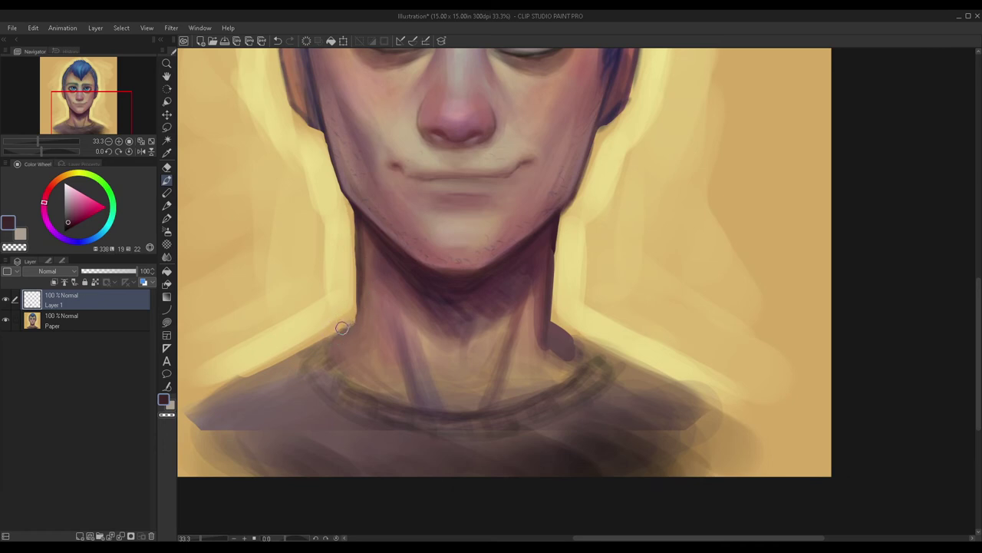
{"action": "left_click_drag", "start_coordinate": [350, 315], "coordinate": [335, 333]}
{"action": "key", "text": "ctrl+z"}
{"action": "key", "text": "ctrl+z"}
{"action": "scroll", "coordinate": [360, 388], "scroll_direction": "down", "scroll_amount": 3}
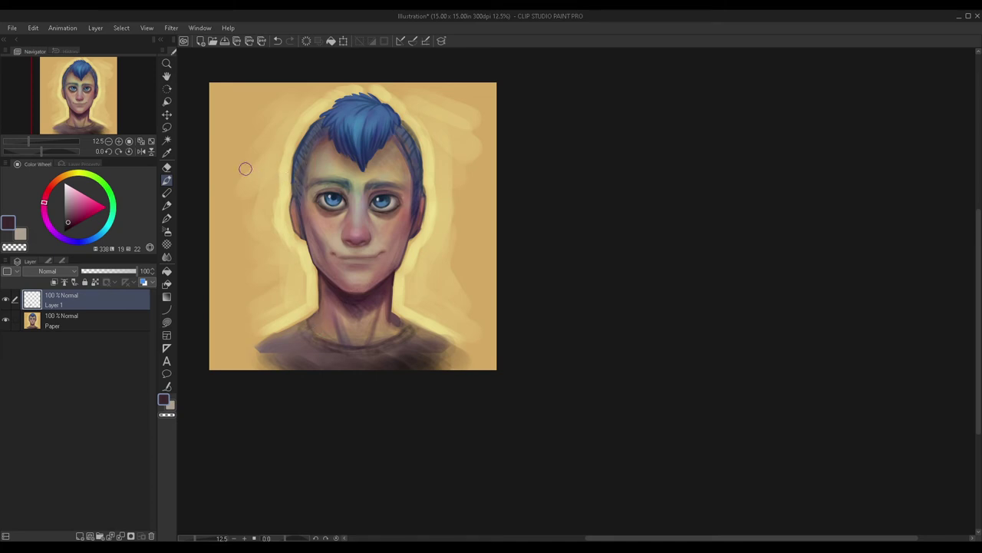
Step: Fill the neck base between the shoulder outline and the collar with sampled reddish-brown skin tone
{"action": "scroll", "coordinate": [311, 319], "scroll_direction": "up", "scroll_amount": 2}
{"action": "left_click", "coordinate": [340, 270], "text": "alt"}
{"action": "left_click", "coordinate": [311, 329], "text": "alt"}
{"action": "scroll", "coordinate": [313, 333], "scroll_direction": "up", "scroll_amount": 3}
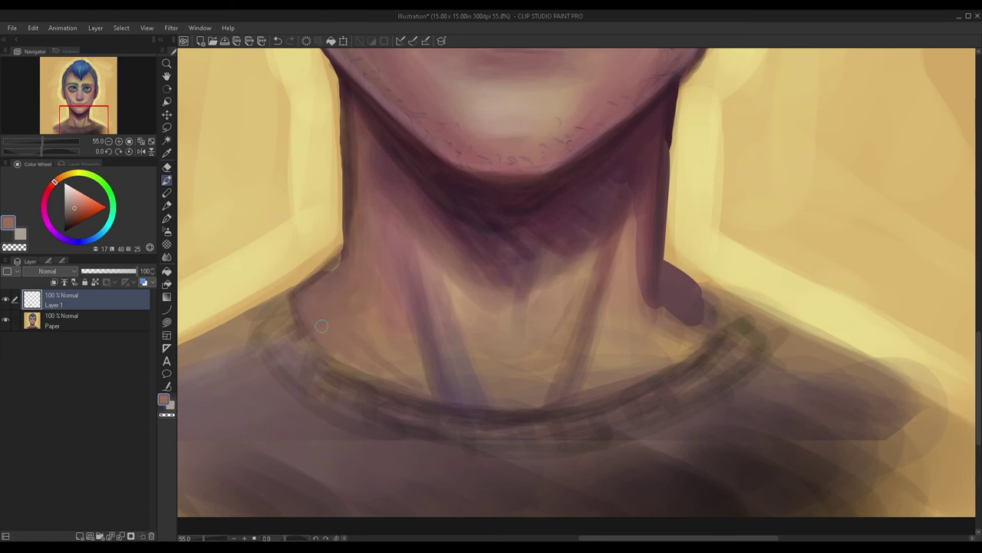
{"action": "scroll", "coordinate": [235, 287], "scroll_direction": "down", "scroll_amount": 4}
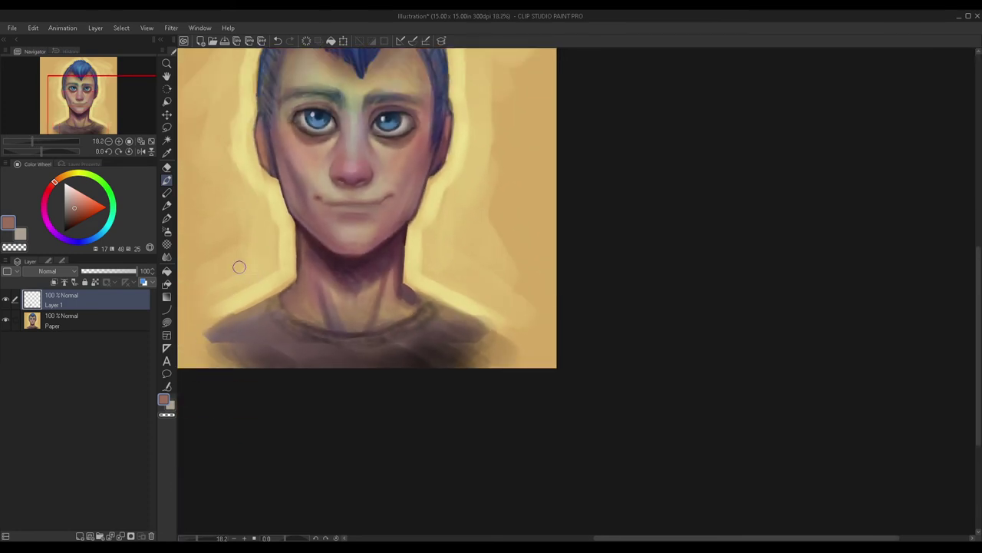
Step: Darken the neck and shoulder contour on the image's left side with dark brown and soften its corner with sampled skin brown
{"action": "scroll", "coordinate": [342, 188], "scroll_direction": "up", "scroll_amount": 3}
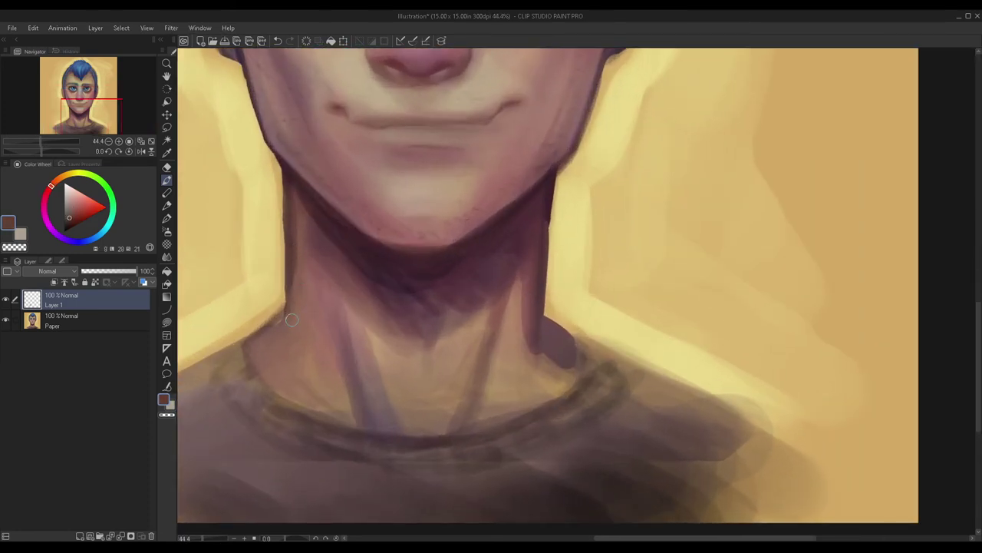
{"action": "scroll", "coordinate": [258, 330], "scroll_direction": "up", "scroll_amount": 2}
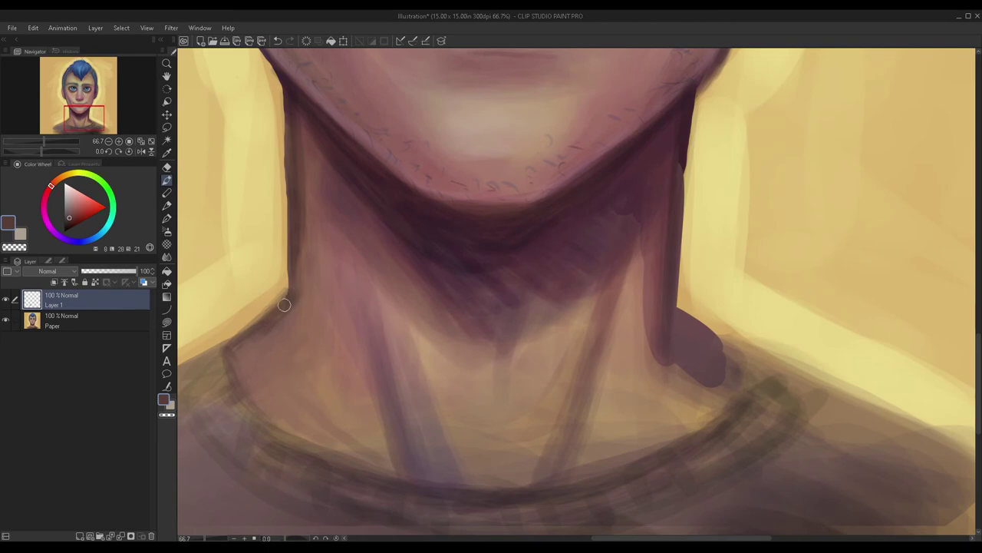
{"action": "scroll", "coordinate": [243, 340], "scroll_direction": "down", "scroll_amount": 4}
{"action": "scroll", "coordinate": [244, 340], "scroll_direction": "down", "scroll_amount": 2}
{"action": "scroll", "coordinate": [276, 269], "scroll_direction": "up", "scroll_amount": 4}
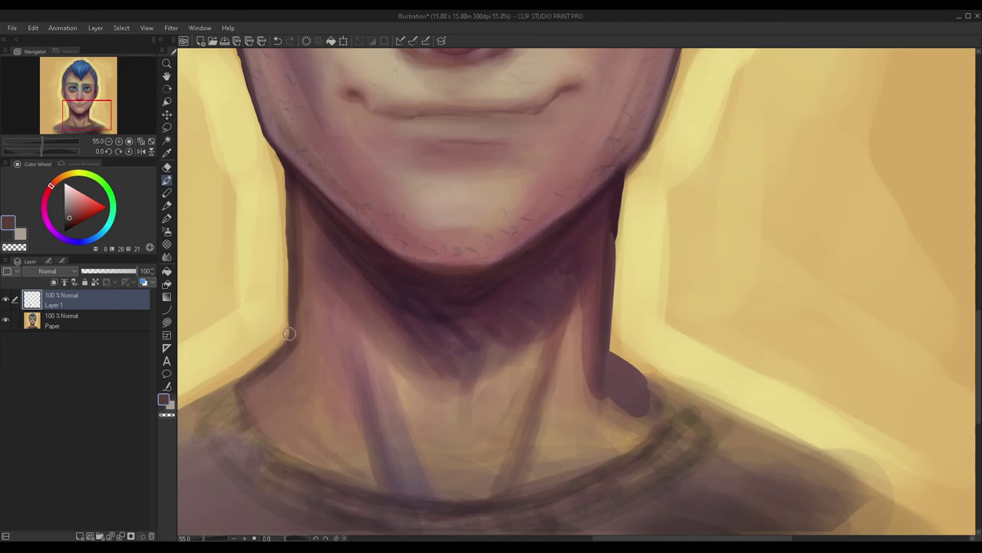
{"action": "left_click_drag", "start_coordinate": [297, 293], "coordinate": [294, 332]}
{"action": "left_click", "coordinate": [300, 355], "text": "alt"}
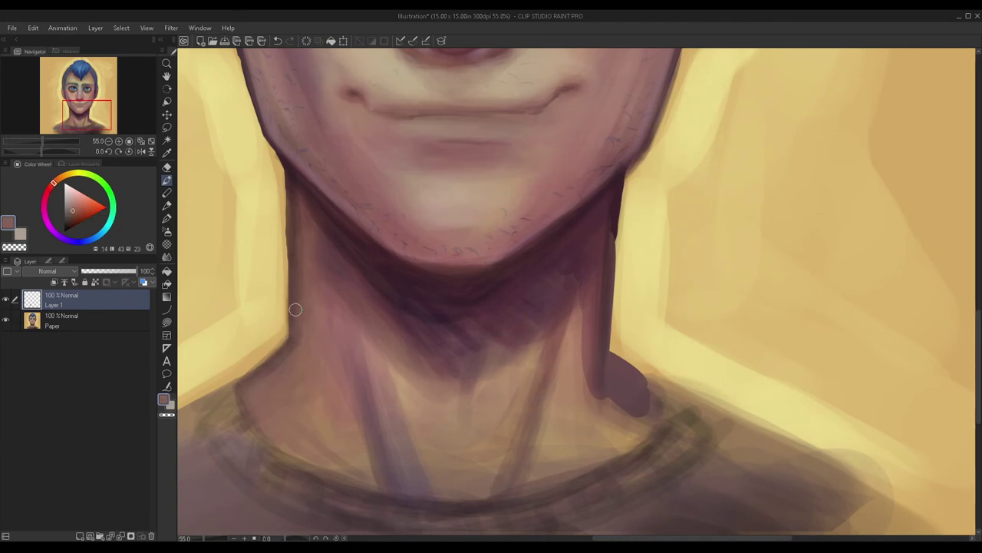
Step: Flip the canvas view horizontally and repaint the purple patch at the other neck base with dark plum and skin brown
{"action": "scroll", "coordinate": [300, 309], "scroll_direction": "down", "scroll_amount": 5}
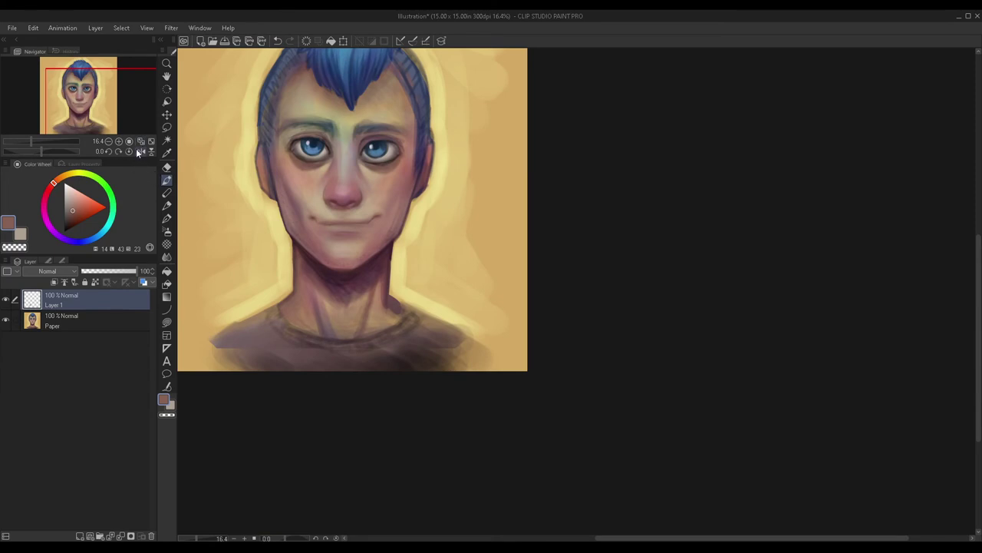
{"action": "left_click", "coordinate": [141, 150]}
{"action": "scroll", "coordinate": [522, 307], "scroll_direction": "down", "scroll_amount": 2}
{"action": "scroll", "coordinate": [803, 243], "scroll_direction": "up", "scroll_amount": 2}
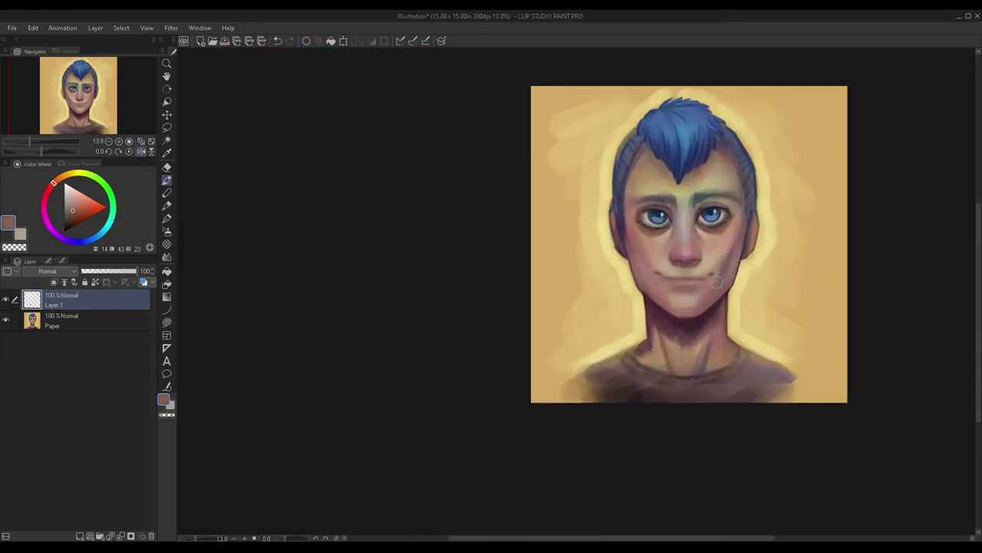
{"action": "scroll", "coordinate": [716, 283], "scroll_direction": "up", "scroll_amount": 4}
{"action": "left_click", "coordinate": [615, 295], "text": "alt"}
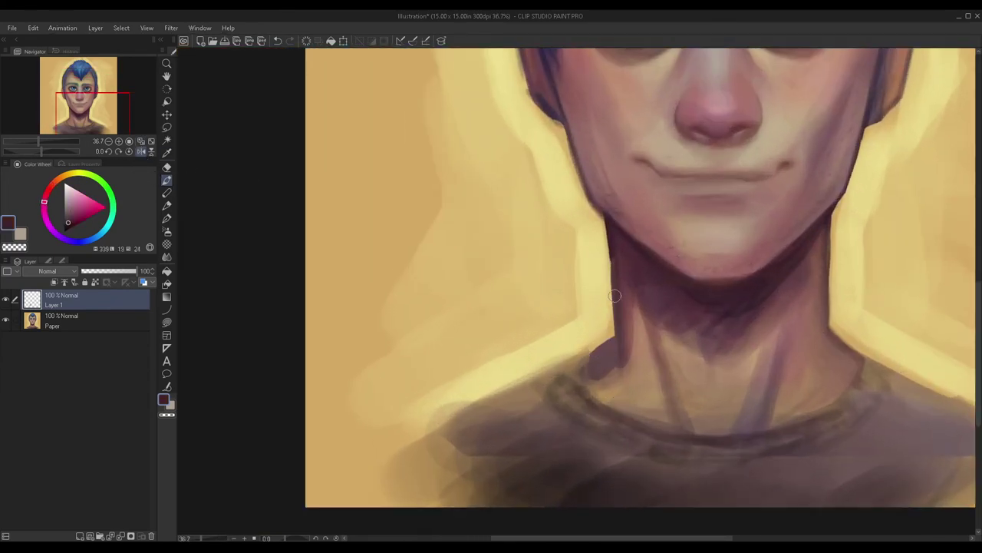
{"action": "mouse_move", "coordinate": [585, 363]}
{"action": "left_mouse_down"}
{"action": "mouse_move", "coordinate": [608, 346]}
{"action": "mouse_move", "coordinate": [562, 373]}
{"action": "mouse_move", "coordinate": [588, 360]}
{"action": "left_mouse_up"}
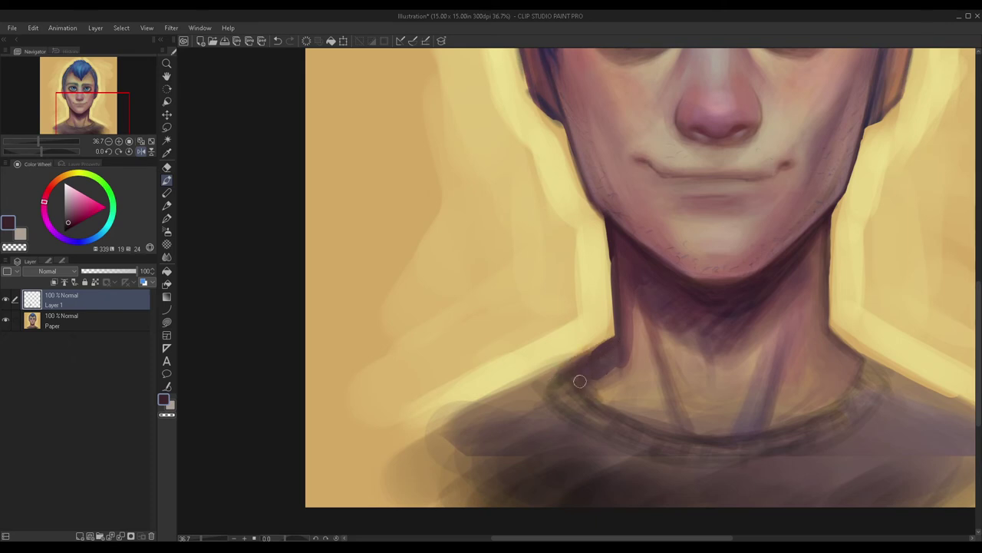
{"action": "left_click", "coordinate": [614, 400], "text": "alt"}
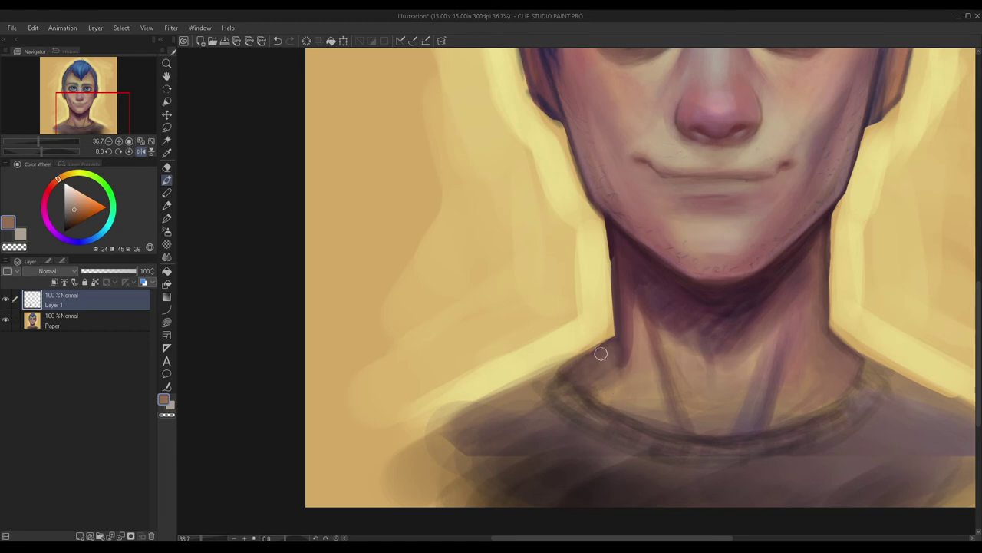
{"action": "scroll", "coordinate": [537, 322], "scroll_direction": "down", "scroll_amount": 3}
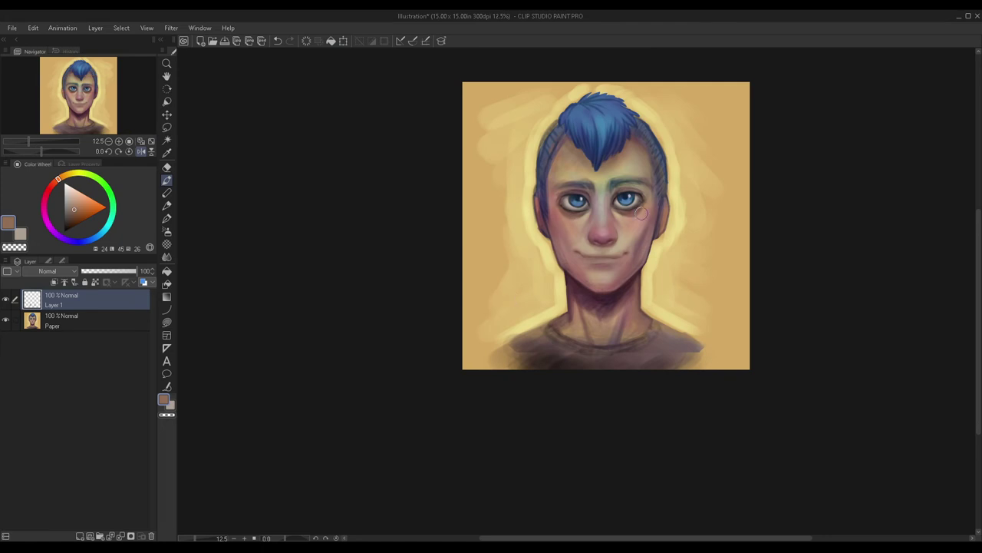
Step: Sharpen the inner collar edge and shoulder slope beside the repainted neck base with dark plum strokes
{"action": "scroll", "coordinate": [641, 203], "scroll_direction": "up", "scroll_amount": 4}
{"action": "left_click", "coordinate": [538, 212], "text": "alt"}
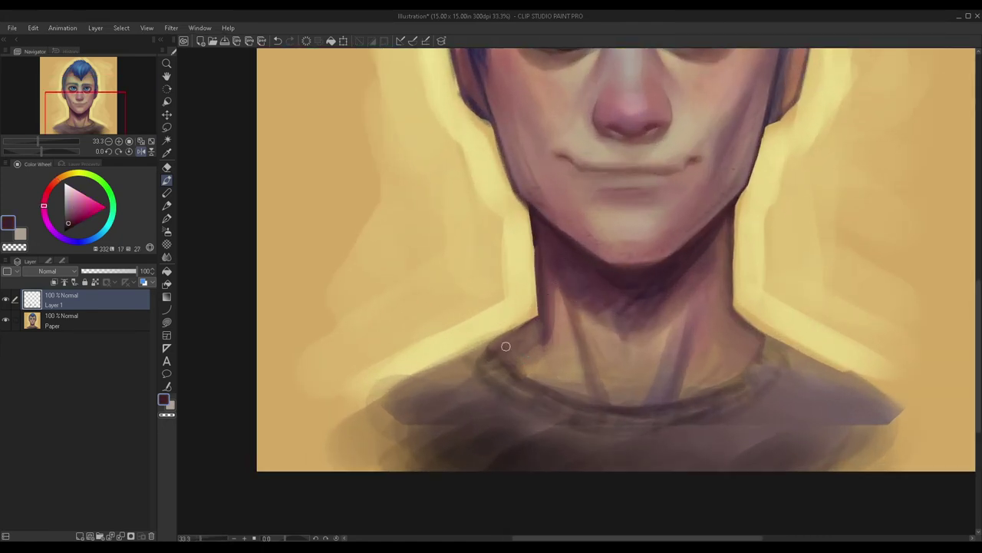
{"action": "scroll", "coordinate": [500, 368], "scroll_direction": "up", "scroll_amount": 3}
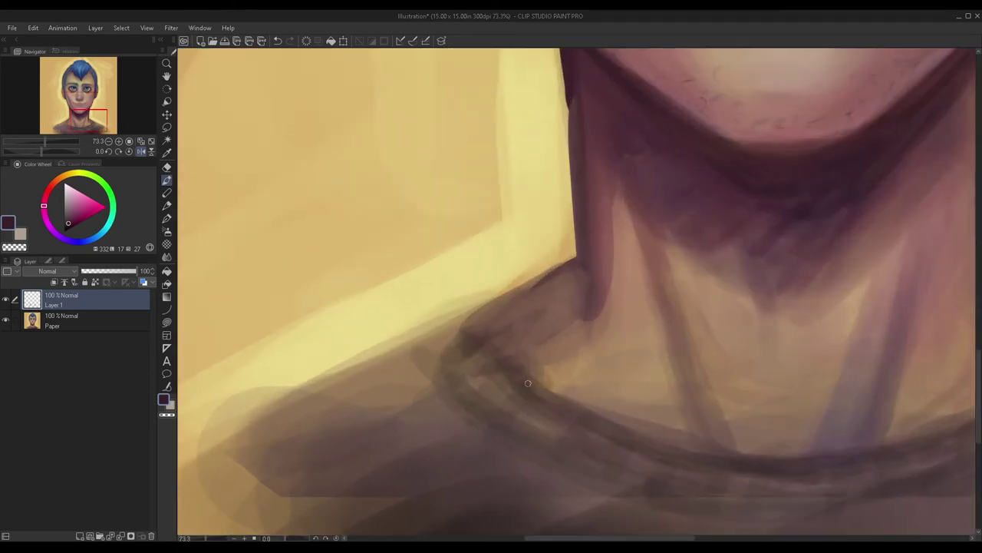
{"action": "mouse_move", "coordinate": [494, 358]}
{"action": "left_mouse_down"}
{"action": "mouse_move", "coordinate": [468, 321]}
{"action": "mouse_move", "coordinate": [439, 336]}
{"action": "left_mouse_up"}
{"action": "mouse_move", "coordinate": [508, 297]}
{"action": "left_mouse_down"}
{"action": "mouse_move", "coordinate": [537, 278]}
{"action": "mouse_move", "coordinate": [519, 290]}
{"action": "left_mouse_up"}
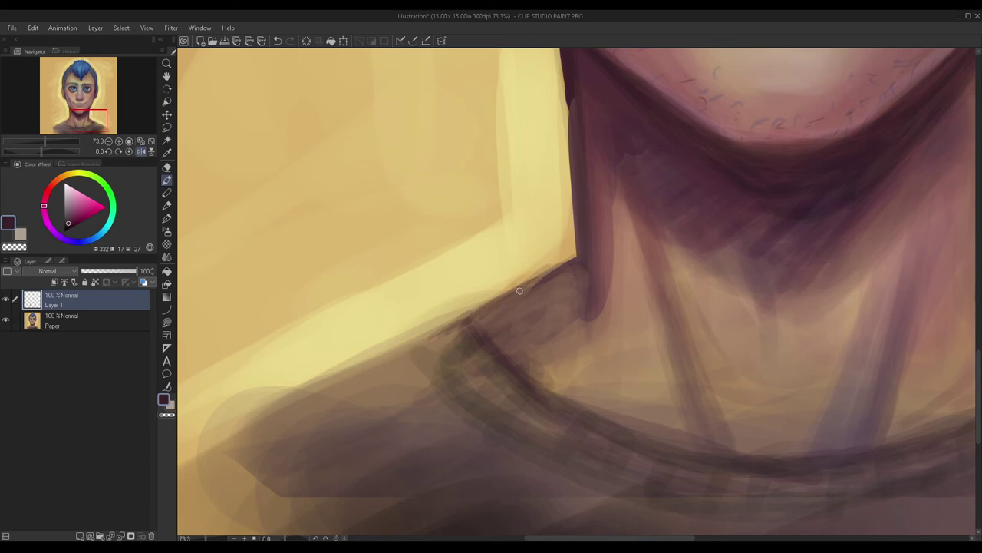
{"action": "scroll", "coordinate": [536, 303], "scroll_direction": "down", "scroll_amount": 2}
{"action": "scroll", "coordinate": [539, 305], "scroll_direction": "down", "scroll_amount": 3}
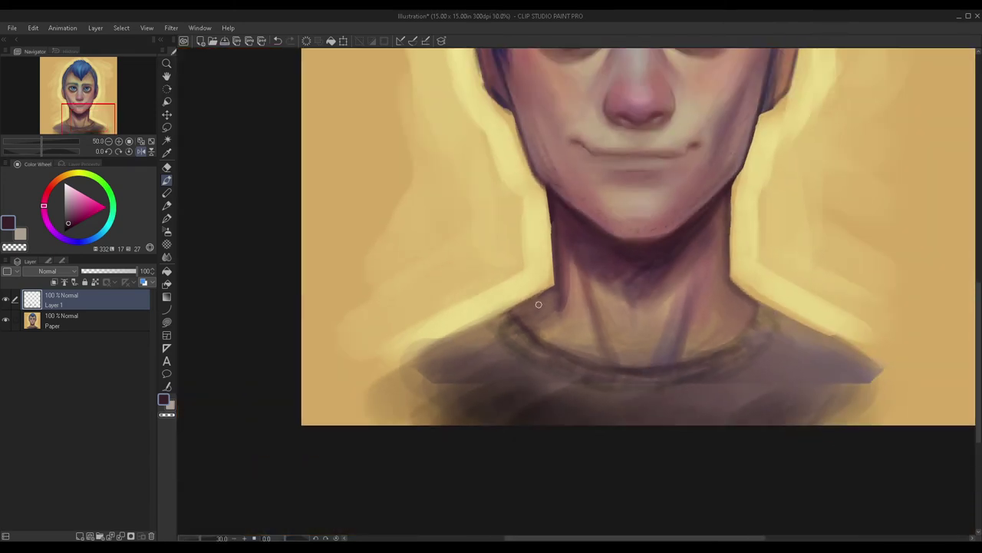
{"action": "scroll", "coordinate": [679, 186], "scroll_direction": "down", "scroll_amount": 2}
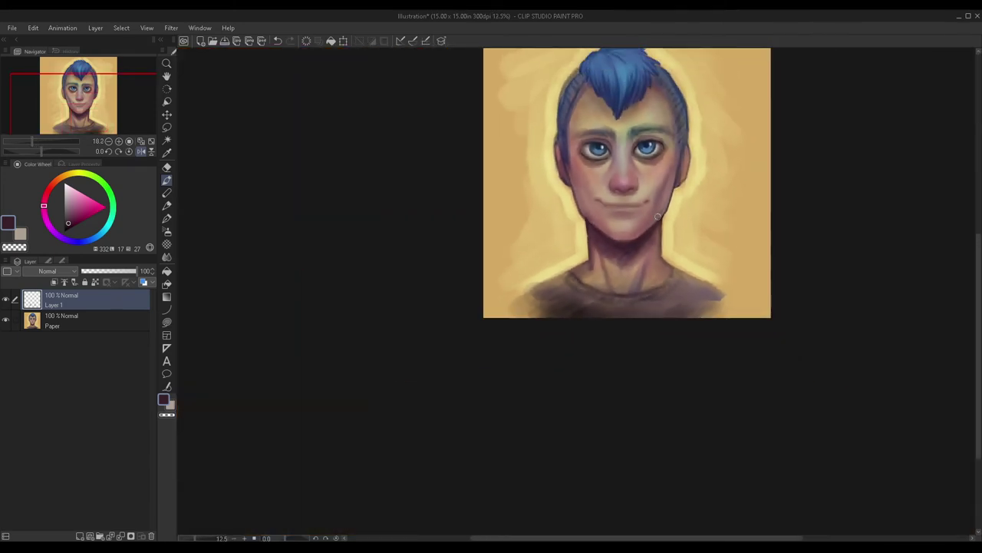
Step: Set the drawing colour to a dark navy blue and add a new layer above Layer 1
{"action": "scroll", "coordinate": [681, 120], "scroll_direction": "up", "scroll_amount": 1}
{"action": "left_click_drag", "start_coordinate": [85, 102], "coordinate": [126, 90]}
{"action": "scroll", "coordinate": [577, 158], "scroll_direction": "up", "scroll_amount": 1}
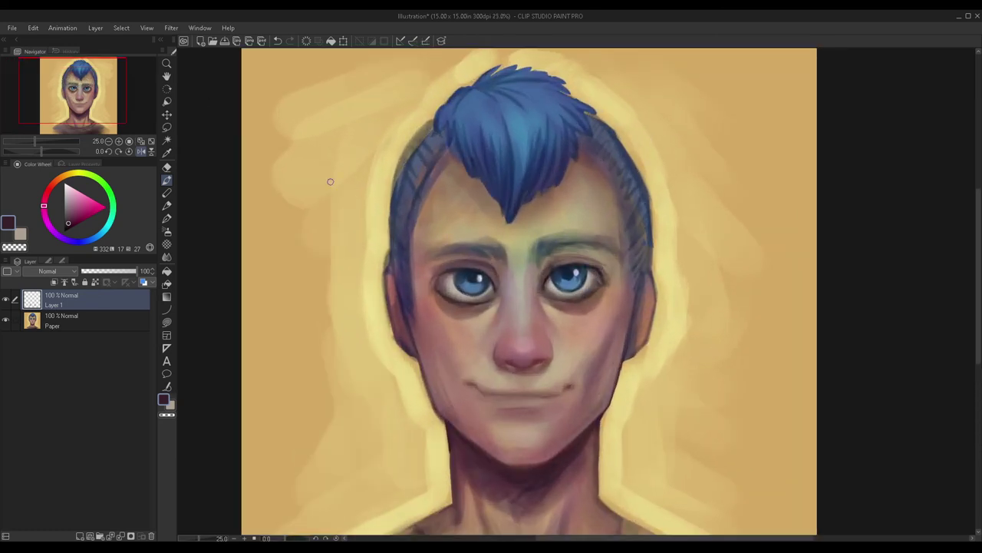
{"action": "double_click", "coordinate": [164, 400]}
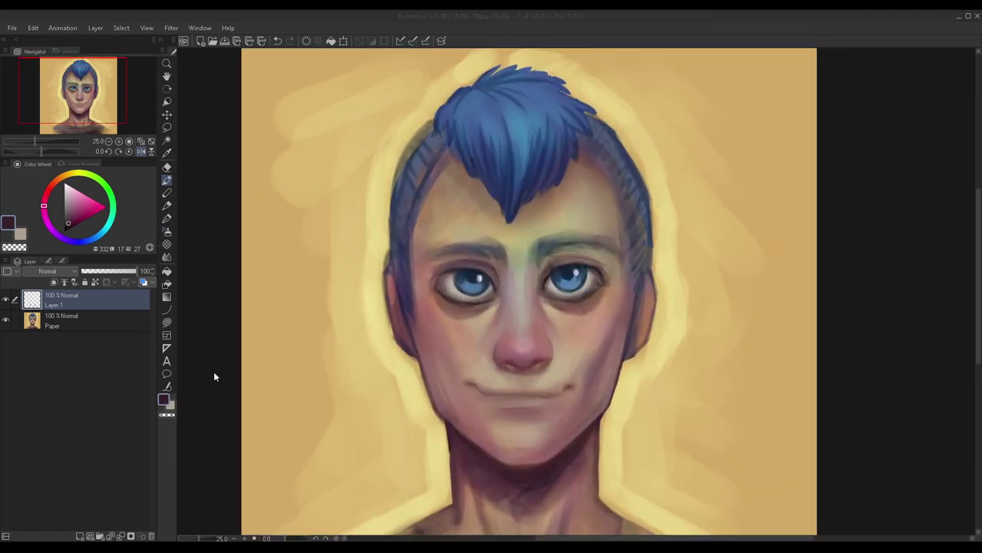
{"action": "left_click", "coordinate": [435, 367]}
{"action": "left_click", "coordinate": [174, 398]}
{"action": "key", "text": "Return"}
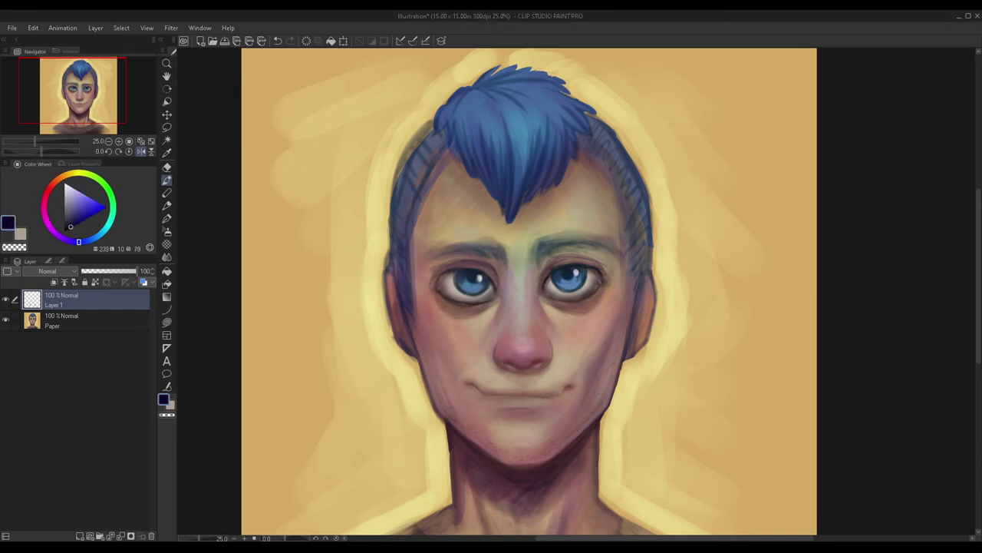
{"action": "left_click", "coordinate": [90, 535]}
Step: Paint dark navy strokes over the shaved hair and along its hairline on the image's left side
{"action": "scroll", "coordinate": [468, 233], "scroll_direction": "up", "scroll_amount": 2}
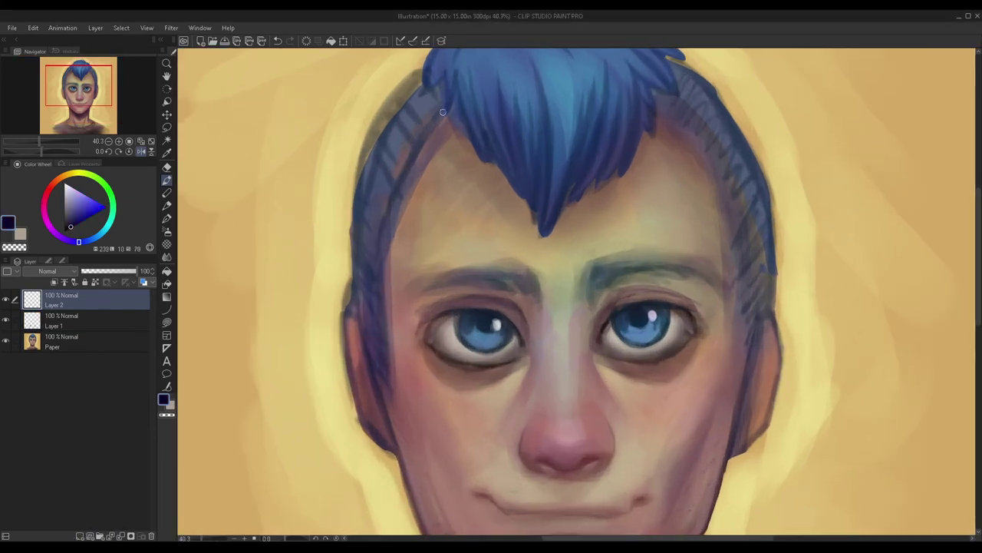
{"action": "scroll", "coordinate": [446, 119], "scroll_direction": "up", "scroll_amount": 1}
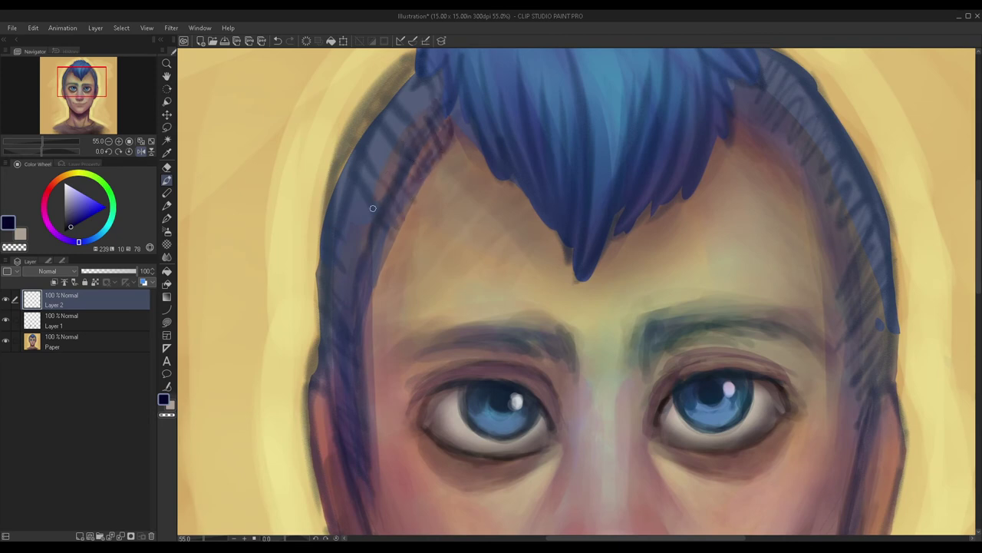
{"action": "scroll", "coordinate": [367, 281], "scroll_direction": "down", "scroll_amount": 2}
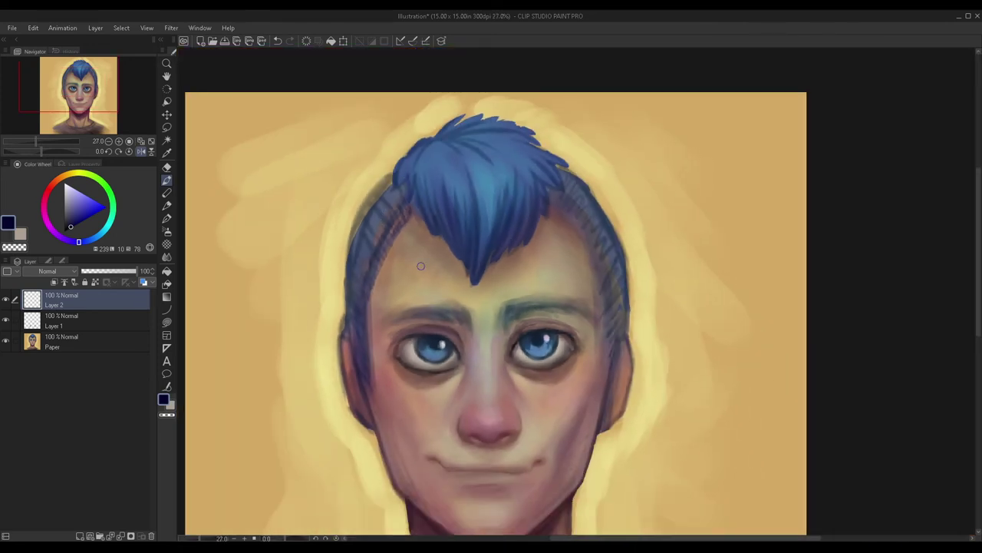
{"action": "mouse_move", "coordinate": [399, 234]}
{"action": "left_mouse_down"}
{"action": "mouse_move", "coordinate": [372, 249]}
{"action": "mouse_move", "coordinate": [398, 207]}
{"action": "mouse_move", "coordinate": [360, 277]}
{"action": "mouse_move", "coordinate": [398, 201]}
{"action": "left_mouse_up"}
{"action": "scroll", "coordinate": [430, 222], "scroll_direction": "down", "scroll_amount": 1}
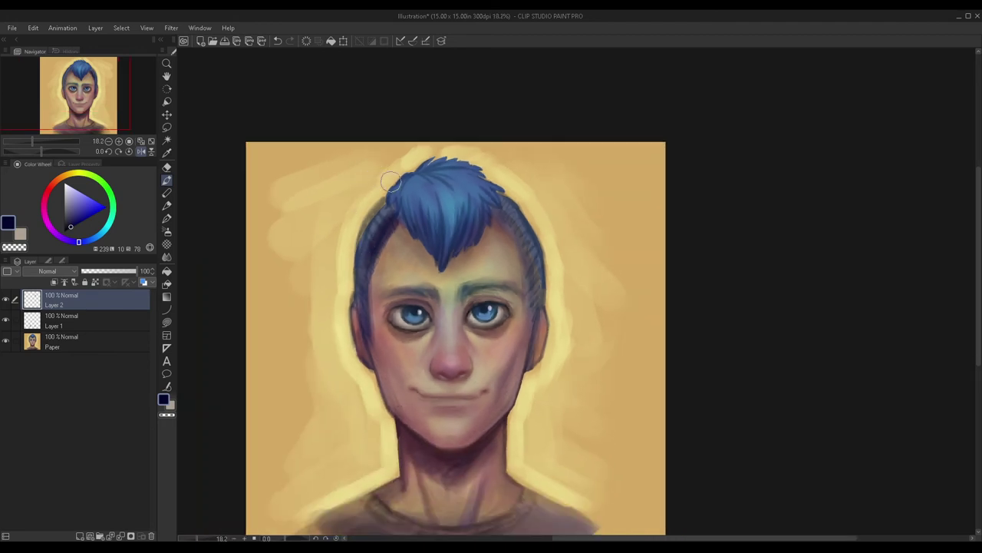
Step: Sample a mid blue from the hair and brush it over the shaved hair on the image's left side
{"action": "scroll", "coordinate": [475, 238], "scroll_direction": "up", "scroll_amount": 3}
{"action": "left_click", "coordinate": [518, 212], "text": "alt"}
{"action": "mouse_move", "coordinate": [361, 284]}
{"action": "left_mouse_down"}
{"action": "mouse_move", "coordinate": [344, 285]}
{"action": "mouse_move", "coordinate": [365, 227]}
{"action": "mouse_move", "coordinate": [351, 279]}
{"action": "mouse_move", "coordinate": [361, 268]}
{"action": "mouse_move", "coordinate": [346, 253]}
{"action": "mouse_move", "coordinate": [360, 231]}
{"action": "mouse_move", "coordinate": [384, 239]}
{"action": "mouse_move", "coordinate": [375, 237]}
{"action": "mouse_move", "coordinate": [337, 357]}
{"action": "mouse_move", "coordinate": [300, 325]}
{"action": "left_mouse_up"}
{"action": "scroll", "coordinate": [321, 274], "scroll_direction": "down", "scroll_amount": 2}
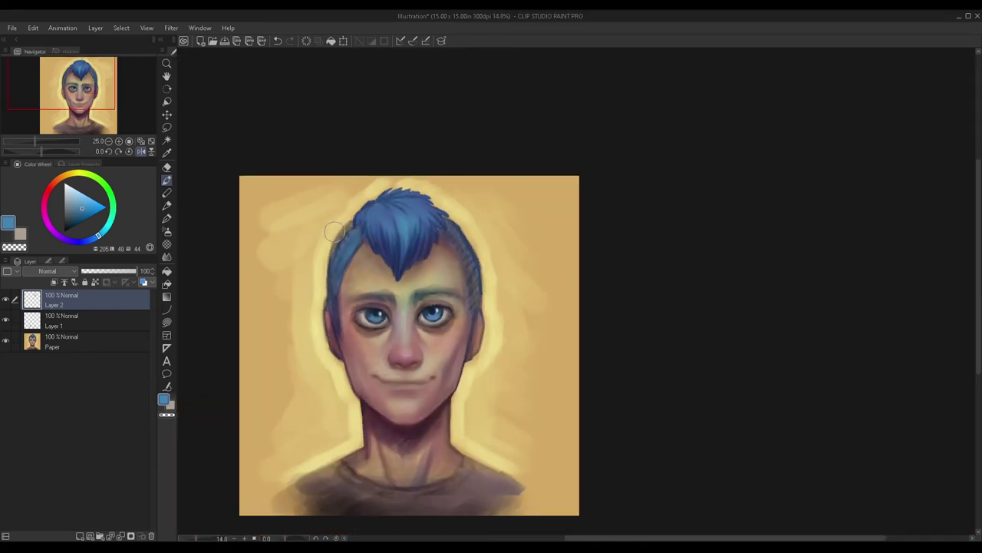
Step: Set Layer 2's opacity to 35% and merge it down into Layer 1
{"action": "scroll", "coordinate": [294, 281], "scroll_direction": "up", "scroll_amount": 1}
{"action": "left_click", "coordinate": [101, 271]}
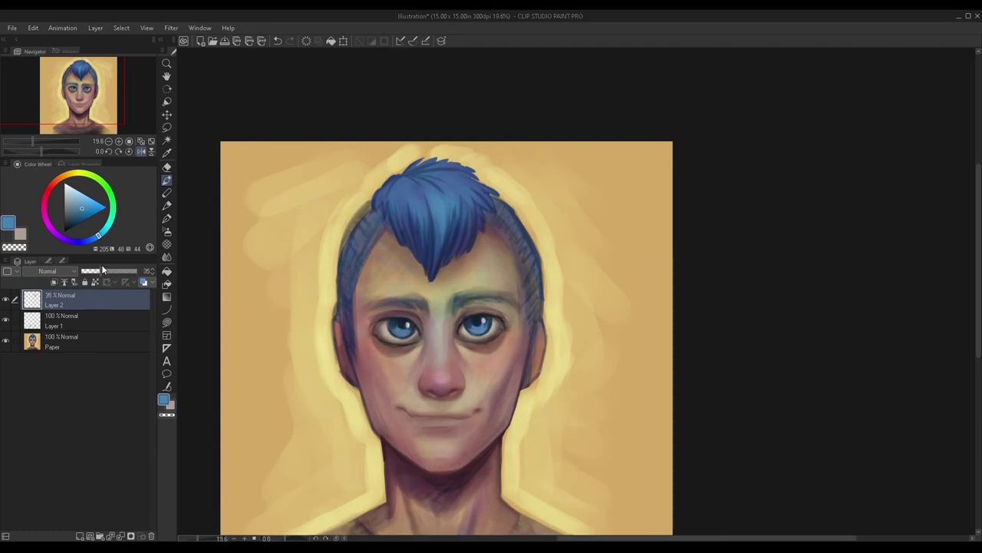
{"action": "key", "text": "ctrl+e"}
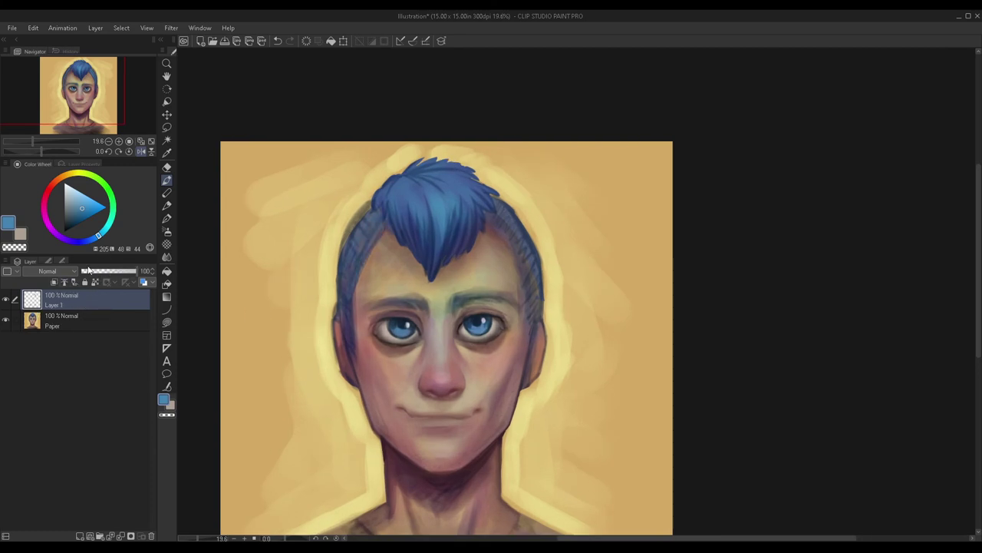
Step: Compare the painting with and without Layer 1, merge everything into the Paper layer and lock that layer
{"action": "left_click", "coordinate": [5, 299]}
{"action": "left_click", "coordinate": [5, 299]}
{"action": "scroll", "coordinate": [246, 246], "scroll_direction": "down", "scroll_amount": 1}
{"action": "left_click", "coordinate": [103, 318]}
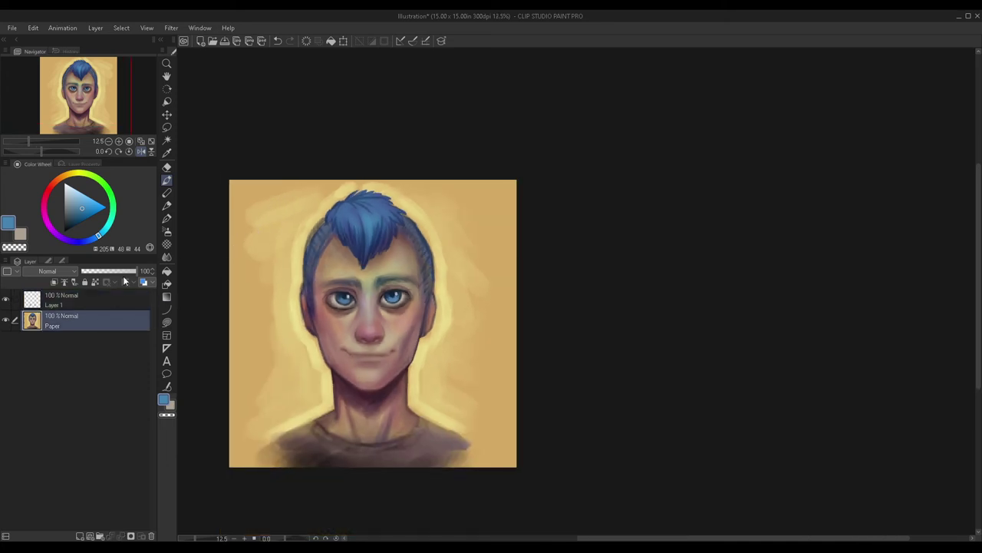
{"action": "key", "text": "ctrl+shift+e"}
{"action": "left_click", "coordinate": [84, 282]}
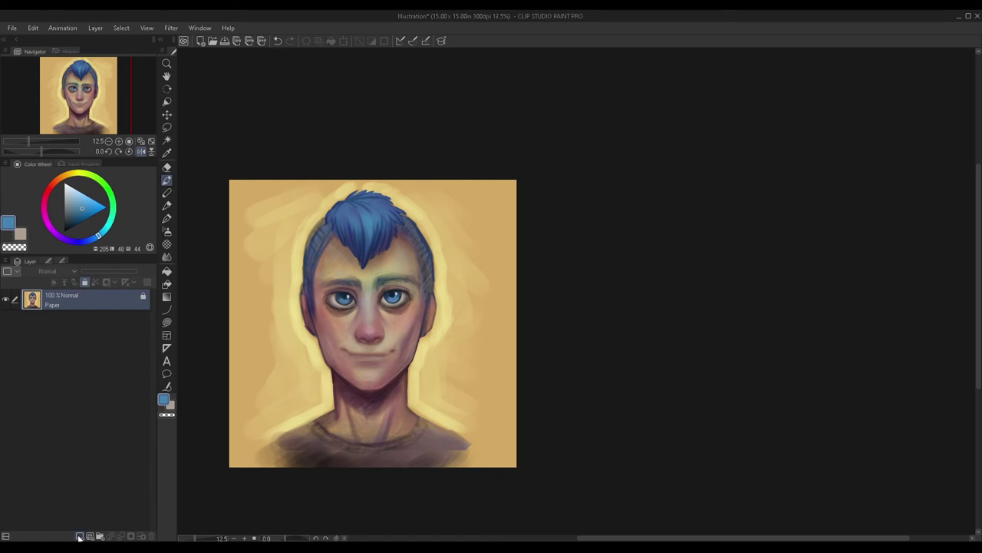
Step: Add a new layer and shade the shaved hair on the image's left side with sampled dark blue
{"action": "left_click", "coordinate": [79, 536]}
{"action": "scroll", "coordinate": [265, 230], "scroll_direction": "up", "scroll_amount": 1}
{"action": "scroll", "coordinate": [388, 196], "scroll_direction": "up", "scroll_amount": 1}
{"action": "scroll", "coordinate": [405, 229], "scroll_direction": "up", "scroll_amount": 2}
{"action": "left_click", "coordinate": [469, 293], "text": "alt"}
{"action": "scroll", "coordinate": [327, 236], "scroll_direction": "down", "scroll_amount": 1}
{"action": "scroll", "coordinate": [269, 250], "scroll_direction": "up", "scroll_amount": 1}
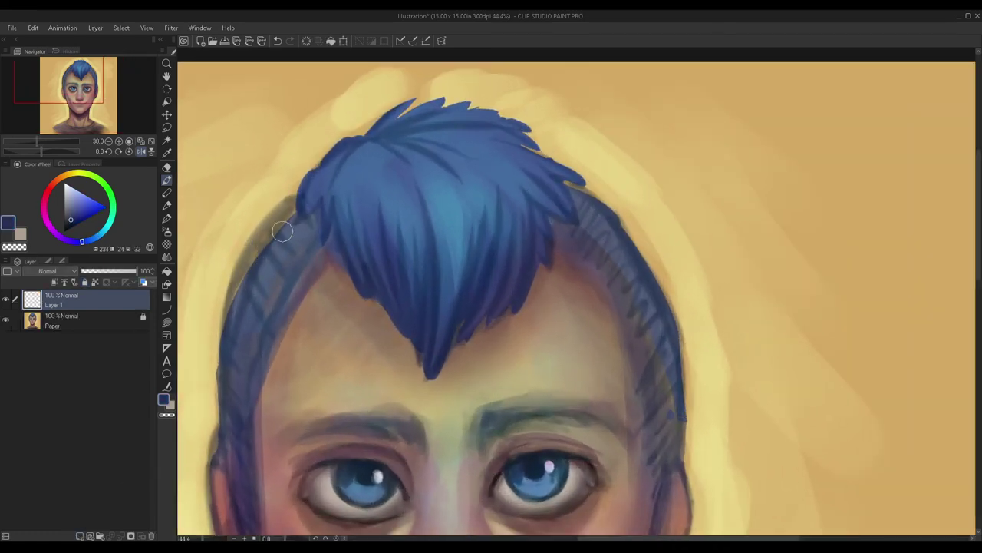
Step: Set the shading layer's blending mode to Multiply and its opacity to 55%
{"action": "scroll", "coordinate": [281, 265], "scroll_direction": "down", "scroll_amount": 4}
{"action": "left_click", "coordinate": [49, 272]}
{"action": "left_click", "coordinate": [37, 305]}
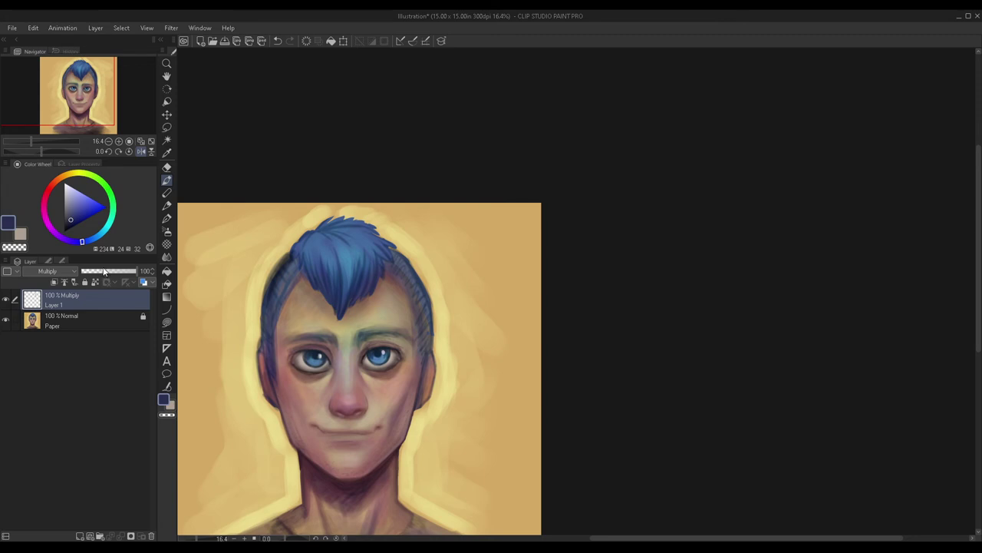
{"action": "left_click", "coordinate": [105, 271]}
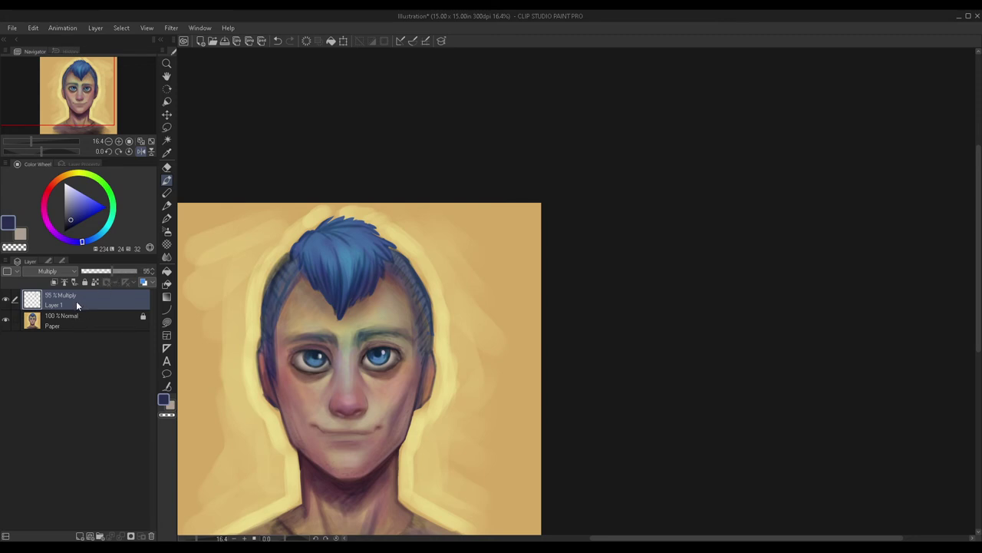
Step: Unlock the Paper layer and merge the Multiply shading layer into it
{"action": "left_click", "coordinate": [58, 322]}
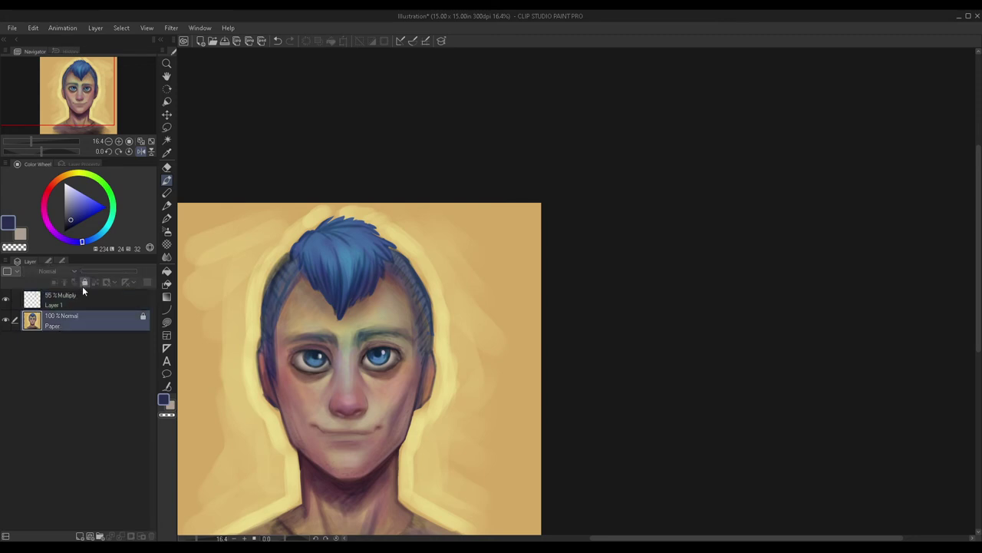
{"action": "left_click", "coordinate": [84, 283]}
{"action": "key", "text": "ctrl+shift+e"}
{"action": "left_click_drag", "start_coordinate": [87, 92], "coordinate": [117, 115]}
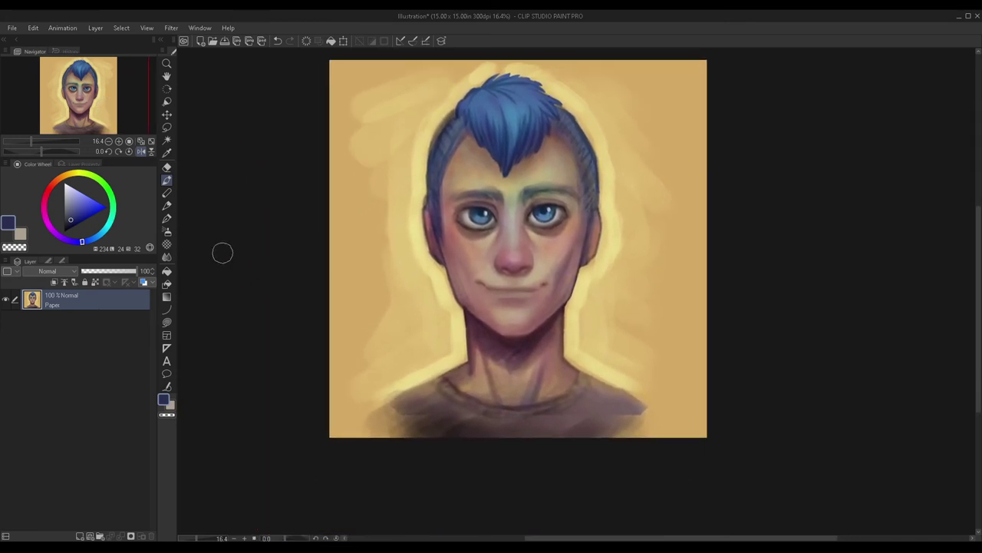
Step: Add a new layer and fill the shaved hair on the image's left side with solid dark blue, covering the hatching
{"action": "left_click", "coordinate": [80, 535]}
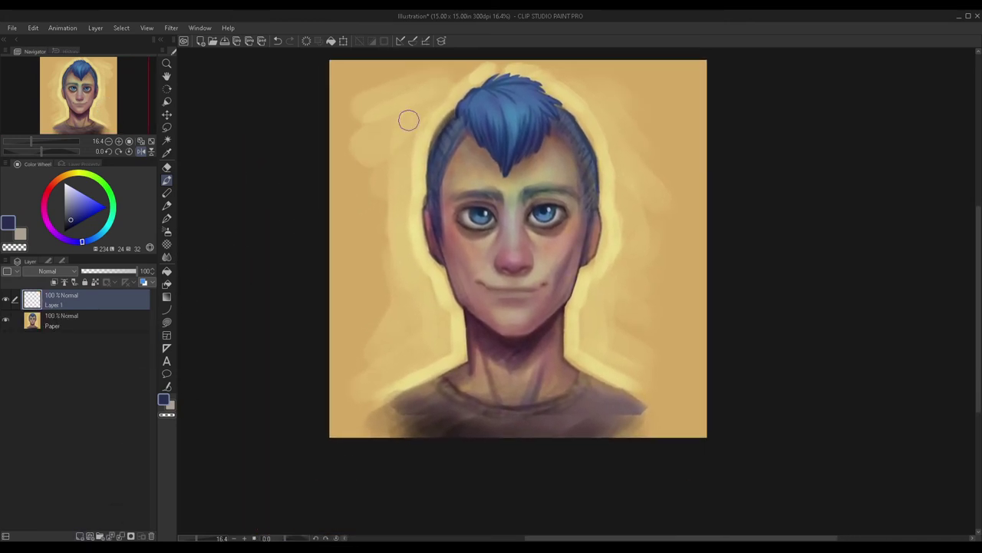
{"action": "scroll", "coordinate": [430, 107], "scroll_direction": "up", "scroll_amount": 5}
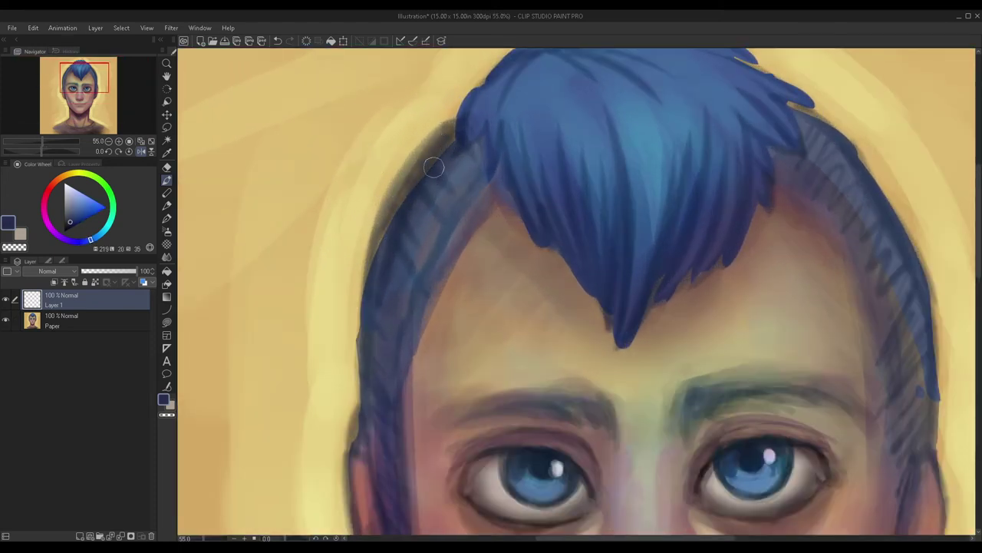
{"action": "left_click_drag", "start_coordinate": [452, 119], "coordinate": [401, 190]}
{"action": "mouse_move", "coordinate": [452, 153]}
{"action": "left_mouse_down"}
{"action": "mouse_move", "coordinate": [415, 260]}
{"action": "mouse_move", "coordinate": [473, 161]}
{"action": "left_mouse_up"}
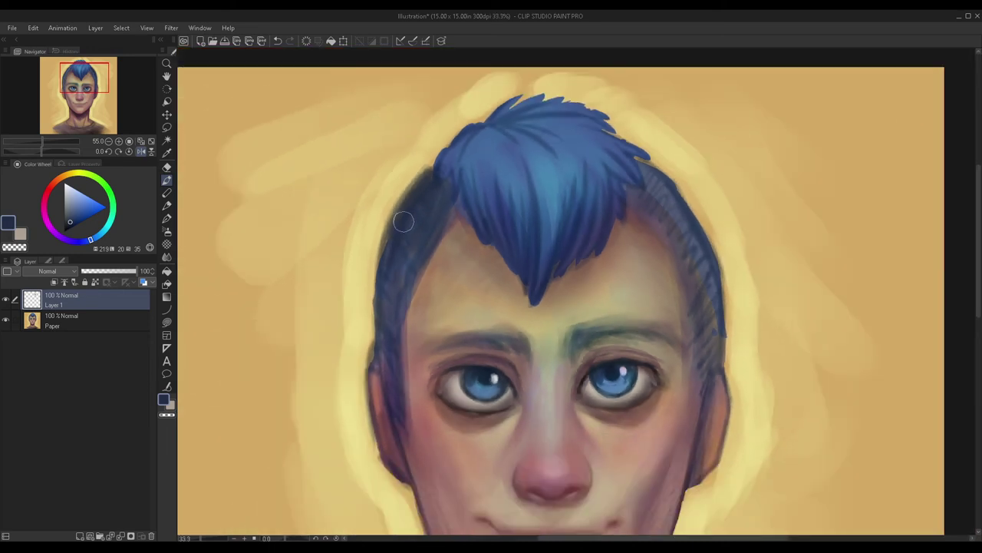
{"action": "scroll", "coordinate": [427, 157], "scroll_direction": "down", "scroll_amount": 3}
{"action": "scroll", "coordinate": [391, 259], "scroll_direction": "up", "scroll_amount": 3}
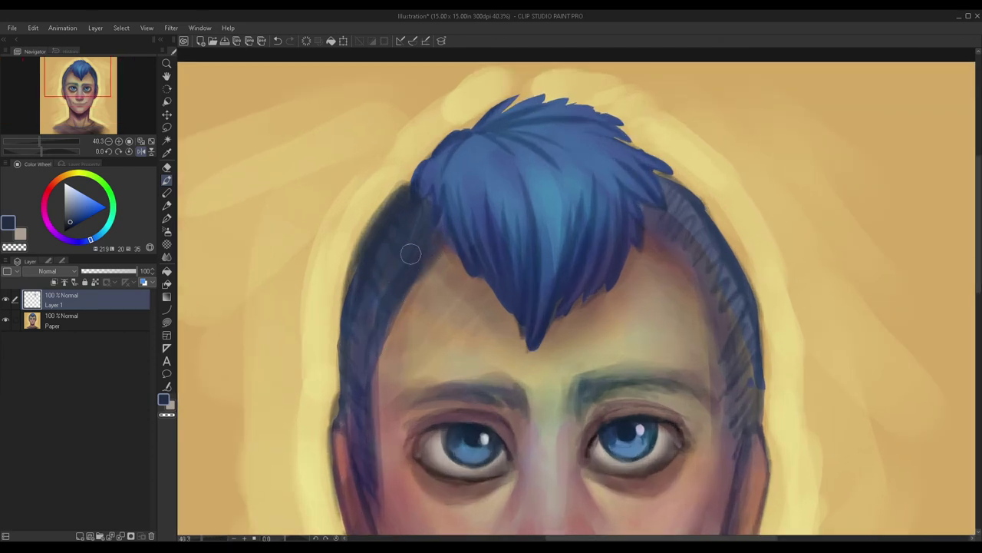
Step: Sample the pale yellow background glow and clean up the outer edge of the darkened shaved hair
{"action": "left_click", "coordinate": [378, 167], "text": "alt"}
{"action": "scroll", "coordinate": [387, 171], "scroll_direction": "up", "scroll_amount": 2}
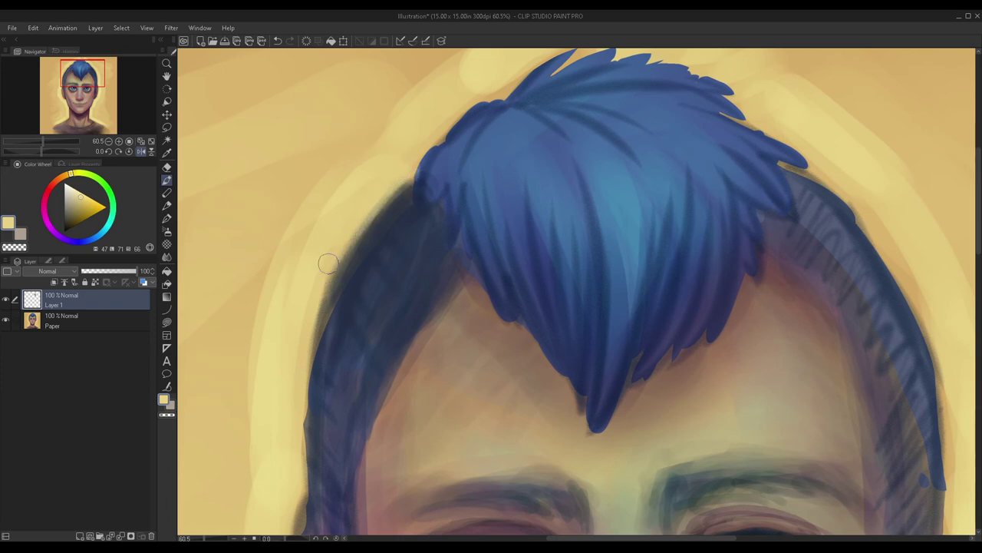
{"action": "scroll", "coordinate": [315, 264], "scroll_direction": "down", "scroll_amount": 2}
{"action": "scroll", "coordinate": [315, 265], "scroll_direction": "down", "scroll_amount": 3}
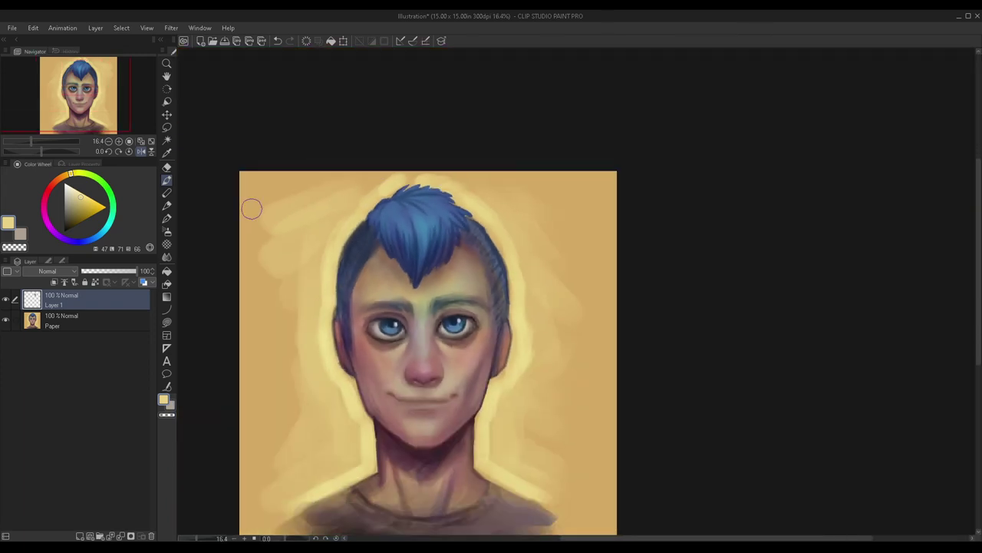
Step: Compare the painting with and without Layer 1, and merge the layer into Paper
{"action": "left_click", "coordinate": [6, 300]}
{"action": "left_click", "coordinate": [6, 299]}
{"action": "key", "text": "ctrl+e"}
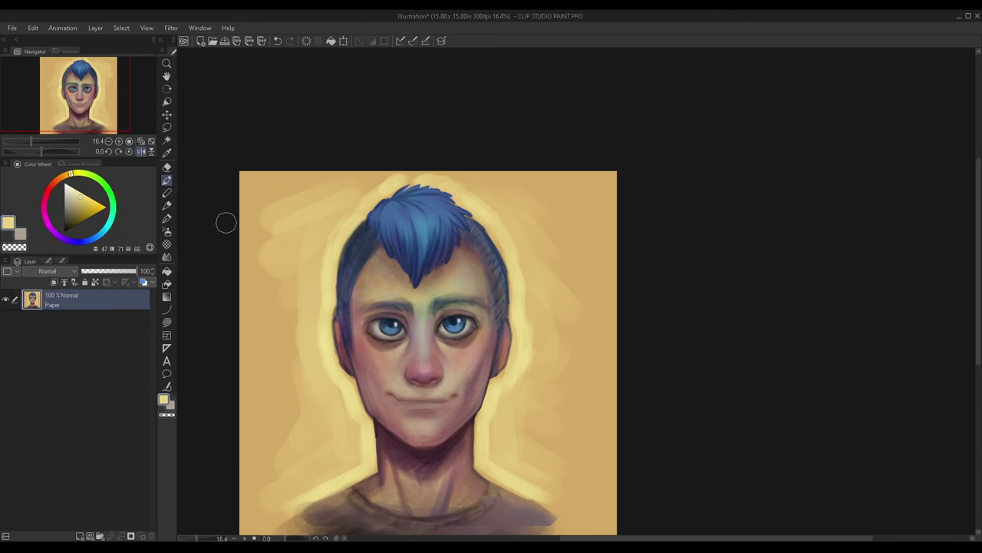
Step: Soften the forehead hairline beside the darkened shaved hair with sampled reddish-brown and tan skin tones
{"action": "scroll", "coordinate": [328, 285], "scroll_direction": "up", "scroll_amount": 1}
{"action": "scroll", "coordinate": [384, 282], "scroll_direction": "up", "scroll_amount": 3}
{"action": "left_click", "coordinate": [628, 244], "text": "alt"}
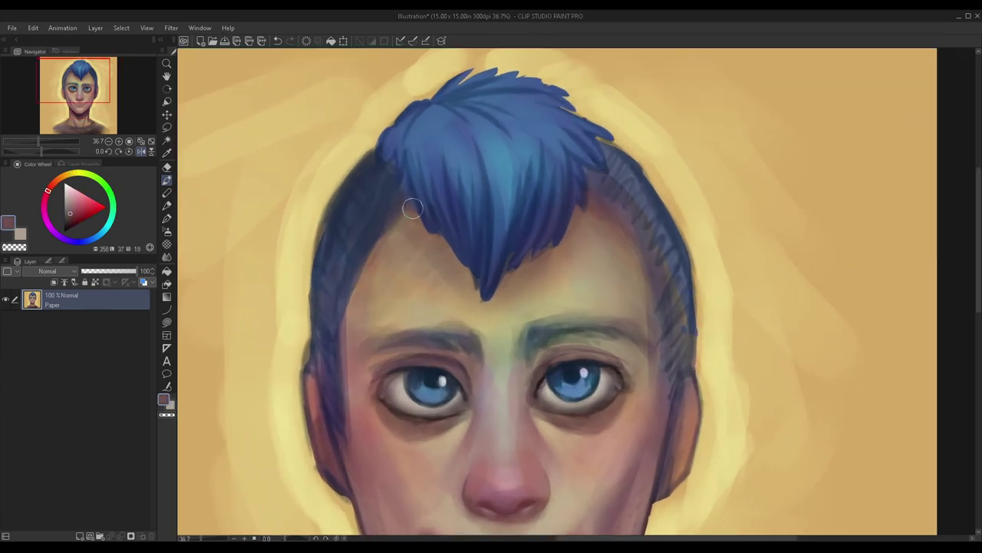
{"action": "left_click", "coordinate": [393, 242], "text": "alt"}
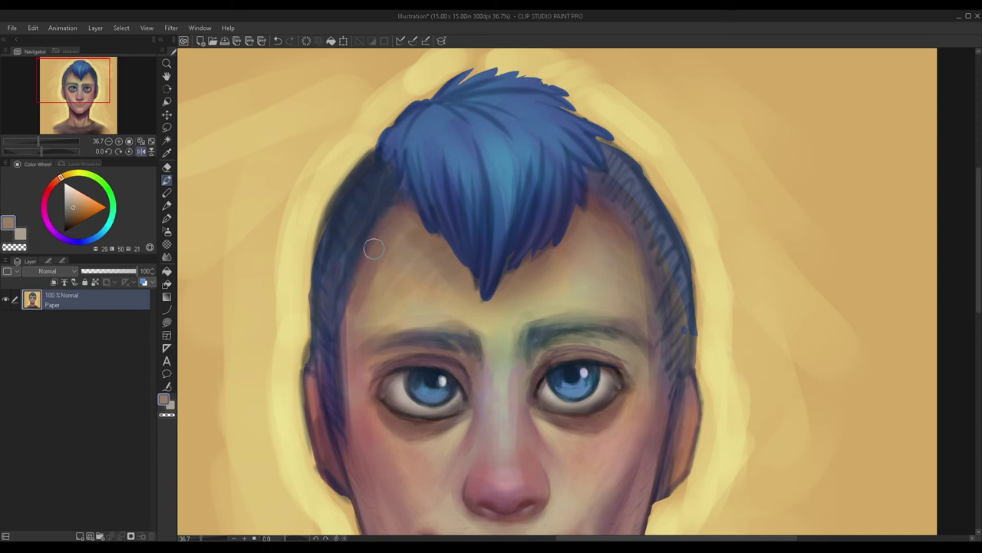
{"action": "scroll", "coordinate": [367, 262], "scroll_direction": "down", "scroll_amount": 3}
{"action": "scroll", "coordinate": [367, 262], "scroll_direction": "down", "scroll_amount": 2}
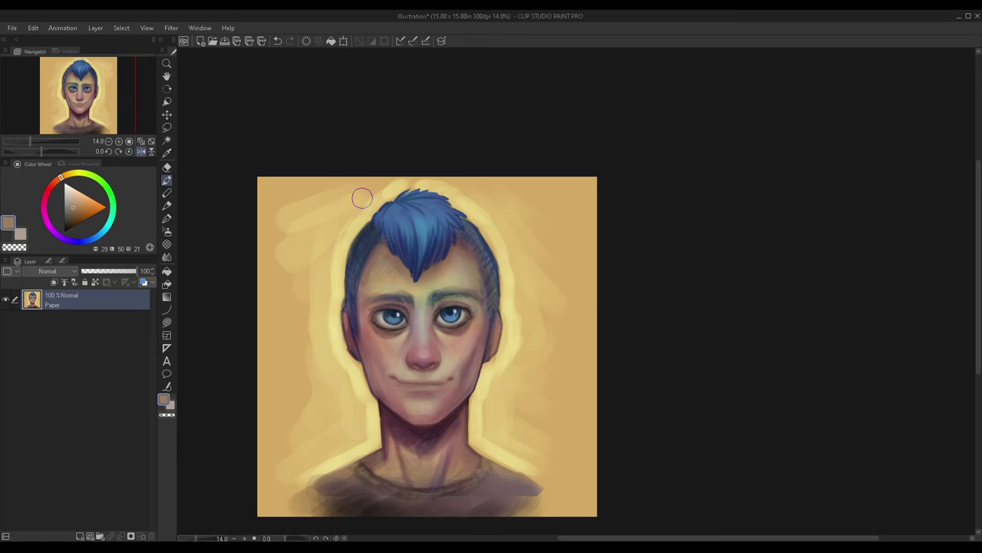
Step: Sample dark navy from the shaved hair and refine its edge where it meets the forelock and forehead
{"action": "scroll", "coordinate": [362, 197], "scroll_direction": "up", "scroll_amount": 1}
{"action": "scroll", "coordinate": [362, 198], "scroll_direction": "up", "scroll_amount": 2}
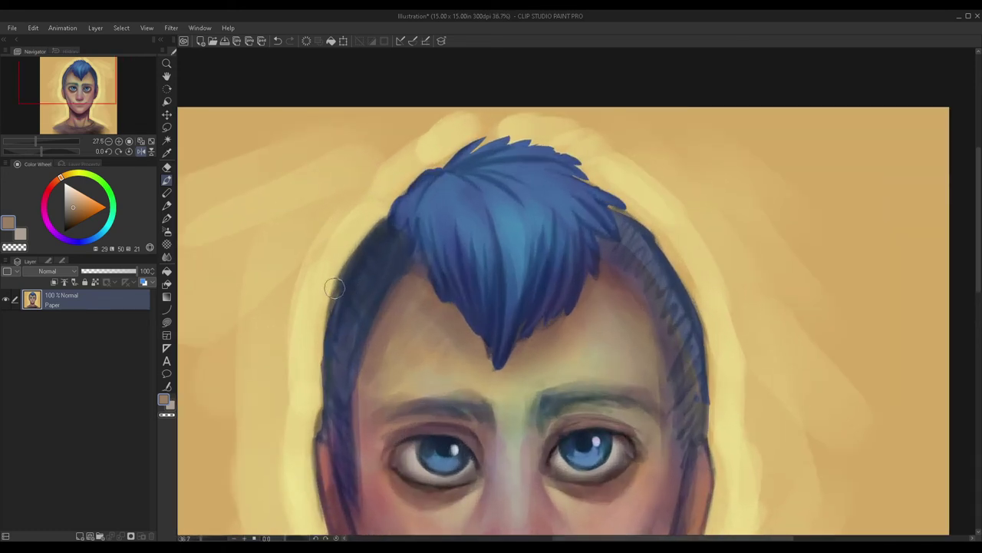
{"action": "left_click", "coordinate": [371, 245], "text": "alt"}
{"action": "left_click", "coordinate": [371, 239], "text": "alt"}
{"action": "left_click", "coordinate": [371, 269], "text": "alt"}
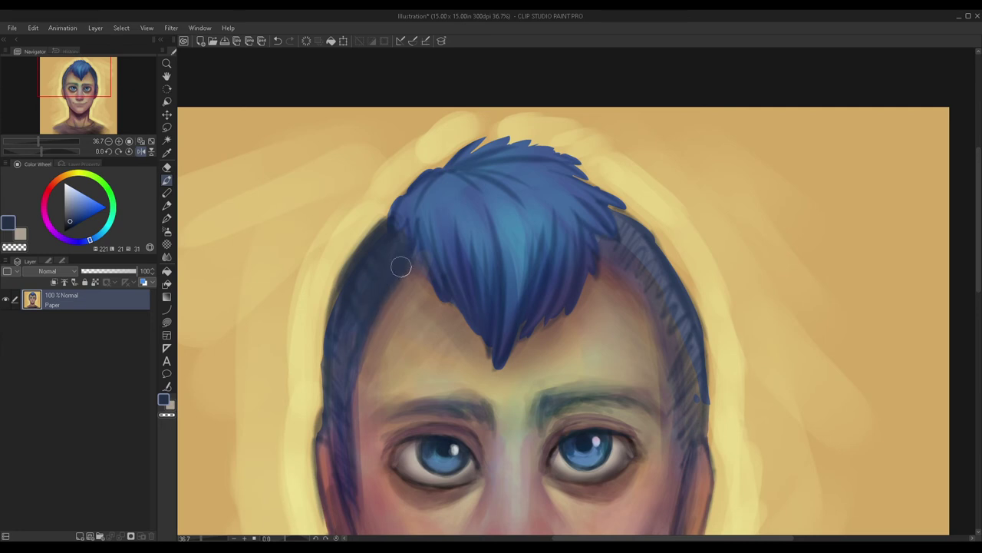
{"action": "scroll", "coordinate": [391, 281], "scroll_direction": "down", "scroll_amount": 3}
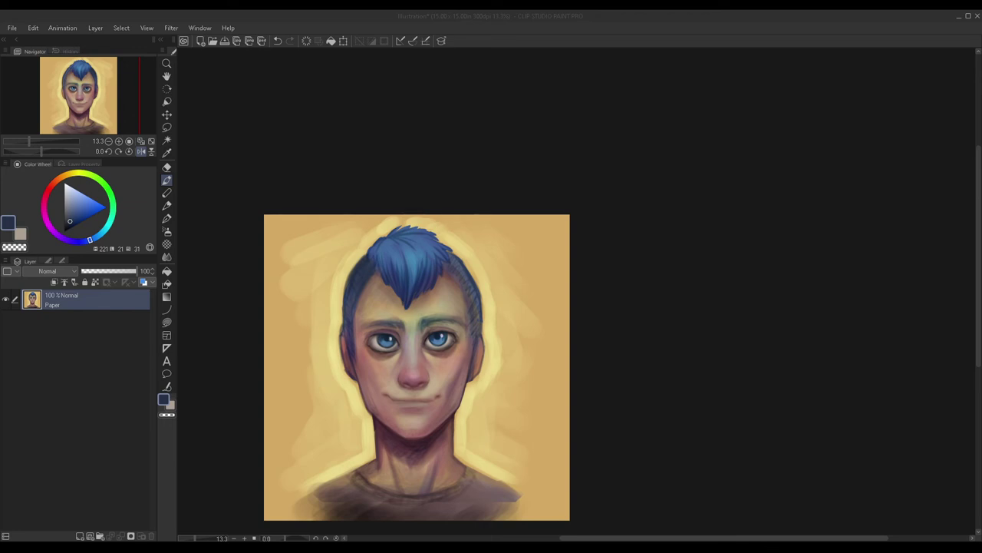
Step: Add a new layer above Paper and set the drawing colour to white
{"action": "left_click", "coordinate": [493, 319]}
{"action": "scroll", "coordinate": [396, 318], "scroll_direction": "down", "scroll_amount": 2}
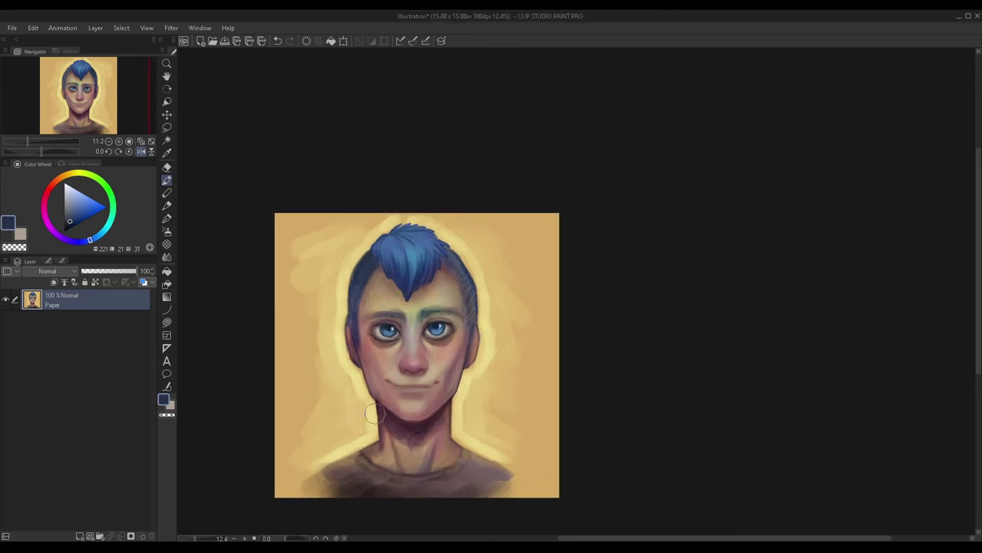
{"action": "scroll", "coordinate": [376, 418], "scroll_direction": "up", "scroll_amount": 3}
{"action": "scroll", "coordinate": [391, 434], "scroll_direction": "up", "scroll_amount": 2}
{"action": "scroll", "coordinate": [391, 434], "scroll_direction": "down", "scroll_amount": 1}
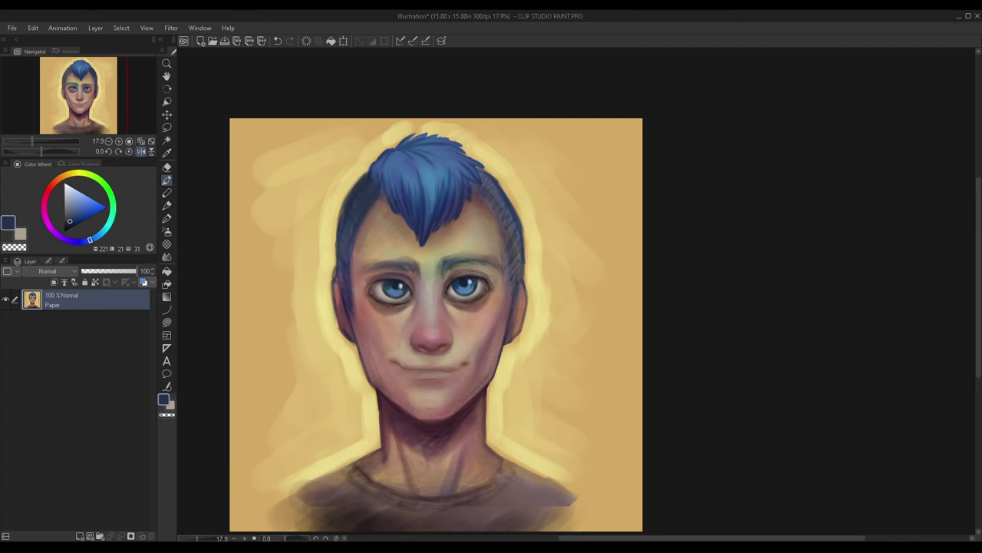
{"action": "left_click", "coordinate": [89, 535]}
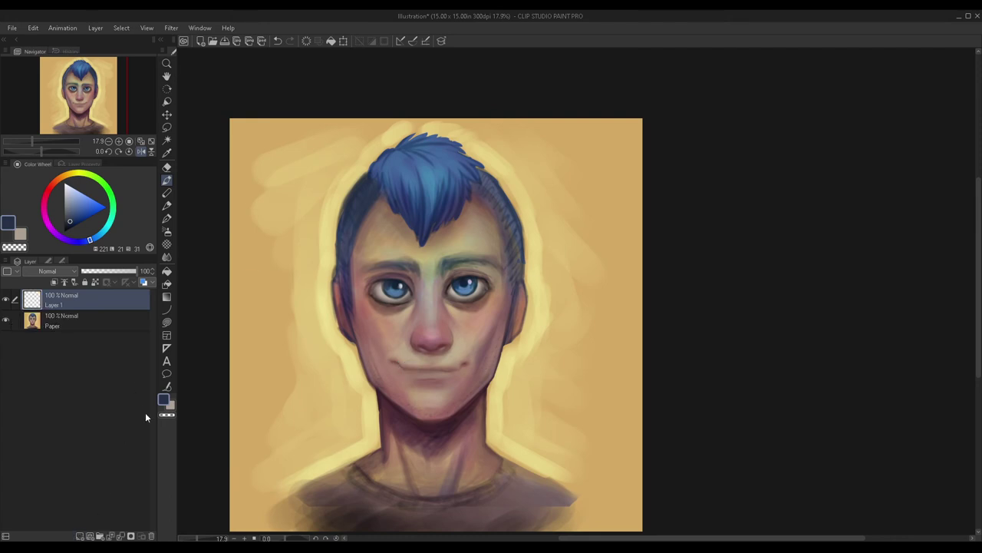
{"action": "double_click", "coordinate": [166, 402]}
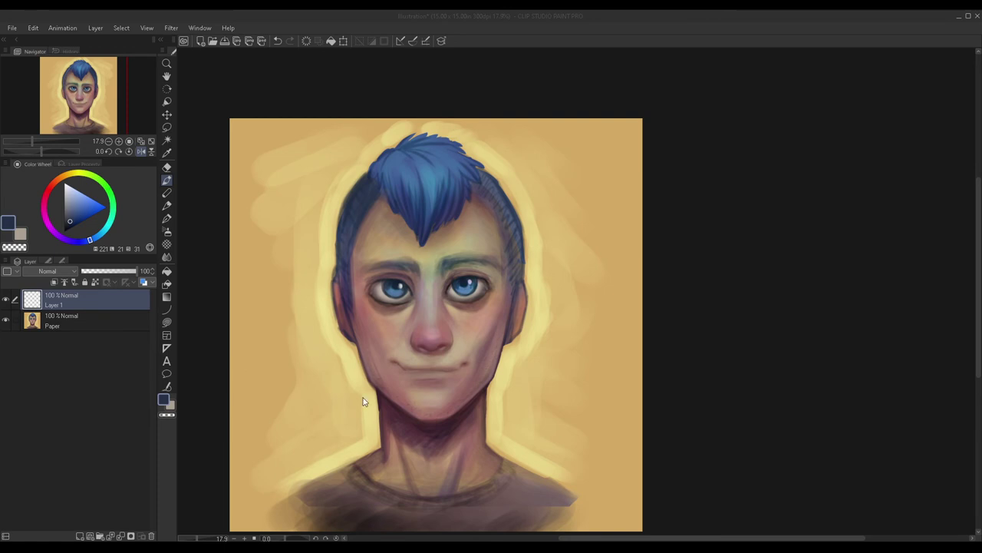
{"action": "left_click", "coordinate": [413, 367]}
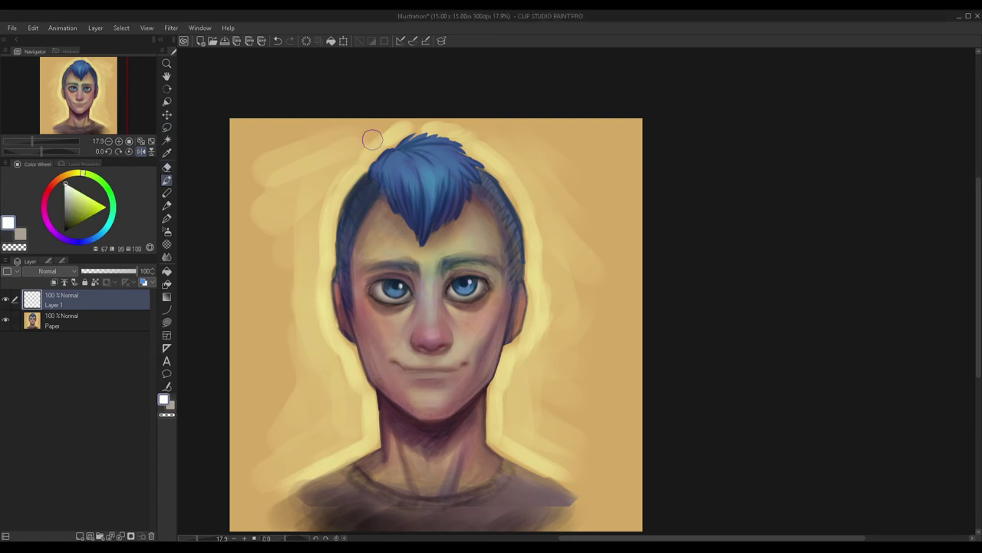
Step: Paint white rim-light strokes along the outer edges of the uppermost hair spikes
{"action": "scroll", "coordinate": [373, 139], "scroll_direction": "up", "scroll_amount": 3}
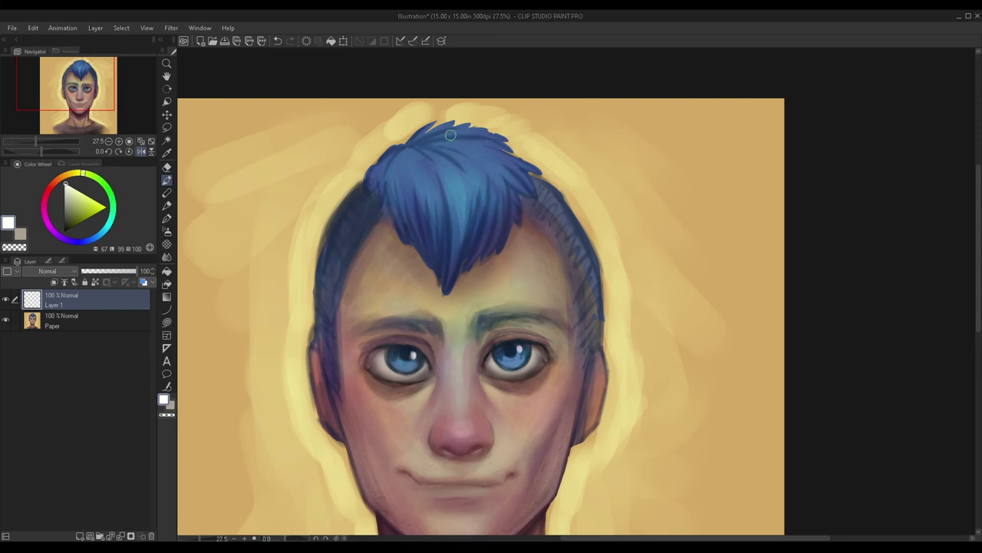
{"action": "scroll", "coordinate": [451, 136], "scroll_direction": "up", "scroll_amount": 3}
{"action": "left_click_drag", "start_coordinate": [431, 109], "coordinate": [406, 126]}
{"action": "mouse_move", "coordinate": [473, 100]}
{"action": "left_mouse_down"}
{"action": "mouse_move", "coordinate": [396, 137]}
{"action": "mouse_move", "coordinate": [430, 100]}
{"action": "mouse_move", "coordinate": [371, 136]}
{"action": "mouse_move", "coordinate": [431, 103]}
{"action": "left_mouse_up"}
{"action": "left_click_drag", "start_coordinate": [358, 154], "coordinate": [434, 102]}
{"action": "scroll", "coordinate": [392, 137], "scroll_direction": "down", "scroll_amount": 3}
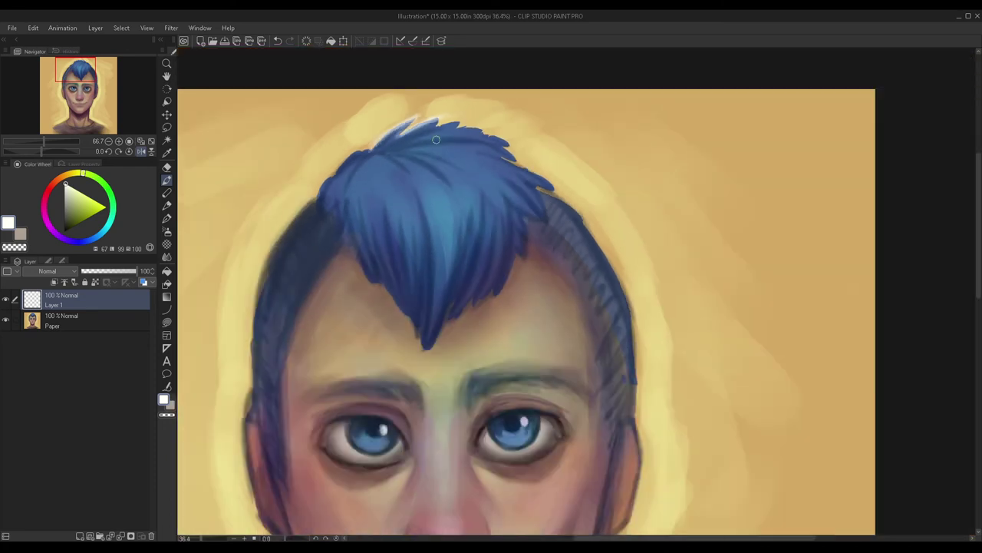
{"action": "scroll", "coordinate": [436, 140], "scroll_direction": "down", "scroll_amount": 2}
Step: Flip the canvas view horizontally and paint white highlights along the small spiky tips on the left of the hair's crown
{"action": "left_click", "coordinate": [140, 151]}
{"action": "scroll", "coordinate": [635, 166], "scroll_direction": "down", "scroll_amount": 2}
{"action": "scroll", "coordinate": [636, 166], "scroll_direction": "up", "scroll_amount": 8}
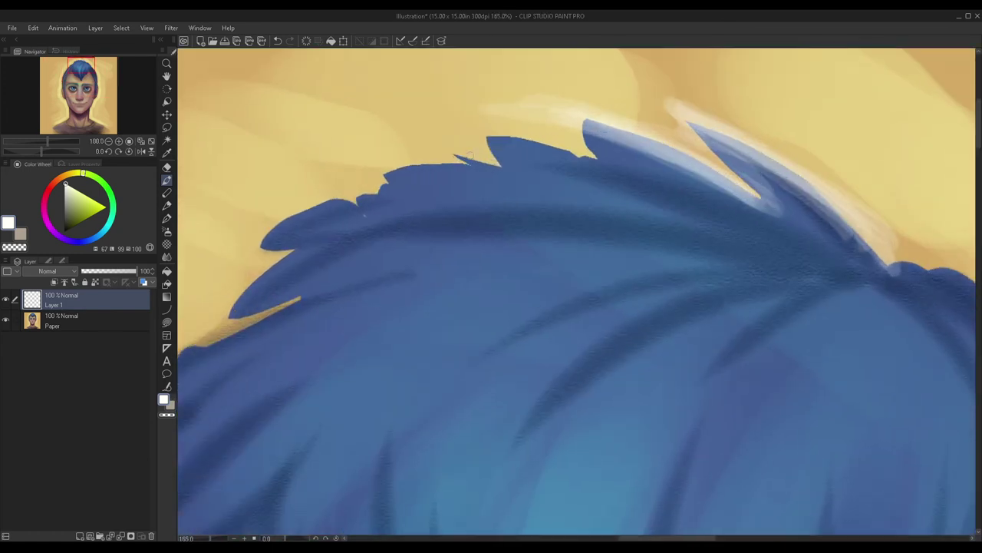
{"action": "mouse_move", "coordinate": [495, 163]}
{"action": "left_mouse_down"}
{"action": "mouse_move", "coordinate": [452, 158]}
{"action": "mouse_move", "coordinate": [376, 174]}
{"action": "left_mouse_up"}
{"action": "mouse_move", "coordinate": [460, 158]}
{"action": "left_mouse_down"}
{"action": "mouse_move", "coordinate": [371, 170]}
{"action": "mouse_move", "coordinate": [357, 200]}
{"action": "left_mouse_up"}
{"action": "mouse_move", "coordinate": [301, 216]}
{"action": "left_mouse_down"}
{"action": "mouse_move", "coordinate": [355, 205]}
{"action": "mouse_move", "coordinate": [284, 219]}
{"action": "left_mouse_up"}
{"action": "left_click_drag", "start_coordinate": [422, 178], "coordinate": [383, 181]}
{"action": "left_click_drag", "start_coordinate": [334, 201], "coordinate": [257, 234]}
{"action": "scroll", "coordinate": [261, 243], "scroll_direction": "down", "scroll_amount": 3}
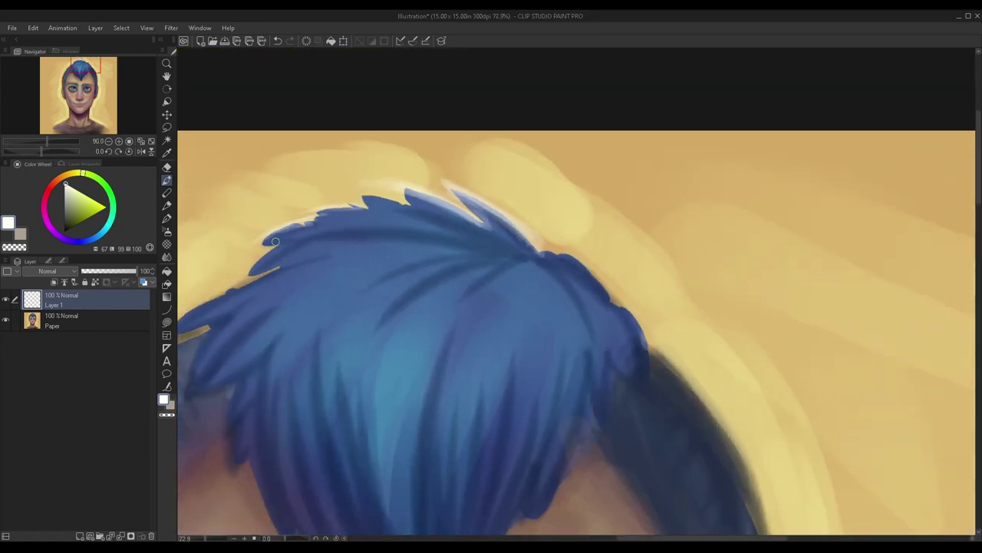
{"action": "scroll", "coordinate": [273, 239], "scroll_direction": "down", "scroll_amount": 6}
{"action": "left_click_drag", "start_coordinate": [99, 122], "coordinate": [104, 79]}
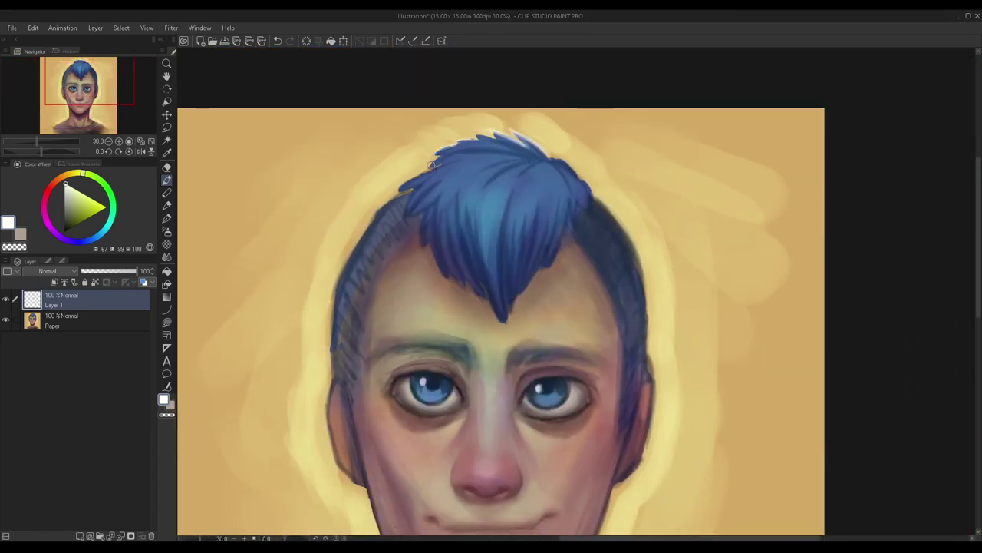
Step: Extend the white highlights down the left slope of the blue hair with thin strand strokes
{"action": "scroll", "coordinate": [431, 165], "scroll_direction": "up", "scroll_amount": 5}
{"action": "scroll", "coordinate": [380, 204], "scroll_direction": "down", "scroll_amount": 3}
{"action": "mouse_move", "coordinate": [377, 205]}
{"action": "left_mouse_down"}
{"action": "mouse_move", "coordinate": [443, 174]}
{"action": "mouse_move", "coordinate": [434, 161]}
{"action": "mouse_move", "coordinate": [462, 155]}
{"action": "left_mouse_up"}
{"action": "scroll", "coordinate": [474, 154], "scroll_direction": "down", "scroll_amount": 2}
{"action": "scroll", "coordinate": [392, 136], "scroll_direction": "down", "scroll_amount": 3}
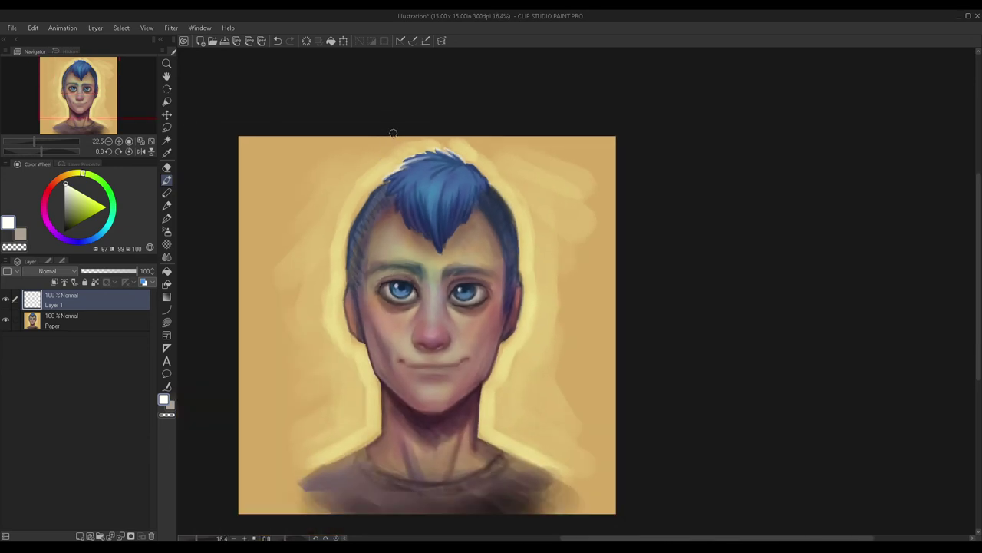
{"action": "scroll", "coordinate": [372, 177], "scroll_direction": "up", "scroll_amount": 5}
{"action": "left_click_drag", "start_coordinate": [390, 213], "coordinate": [436, 159]}
{"action": "mouse_move", "coordinate": [386, 200]}
{"action": "left_mouse_down"}
{"action": "mouse_move", "coordinate": [440, 157]}
{"action": "mouse_move", "coordinate": [399, 179]}
{"action": "mouse_move", "coordinate": [440, 171]}
{"action": "mouse_move", "coordinate": [402, 206]}
{"action": "mouse_move", "coordinate": [450, 167]}
{"action": "left_mouse_up"}
{"action": "left_click_drag", "start_coordinate": [408, 201], "coordinate": [468, 156]}
{"action": "scroll", "coordinate": [405, 191], "scroll_direction": "down", "scroll_amount": 3}
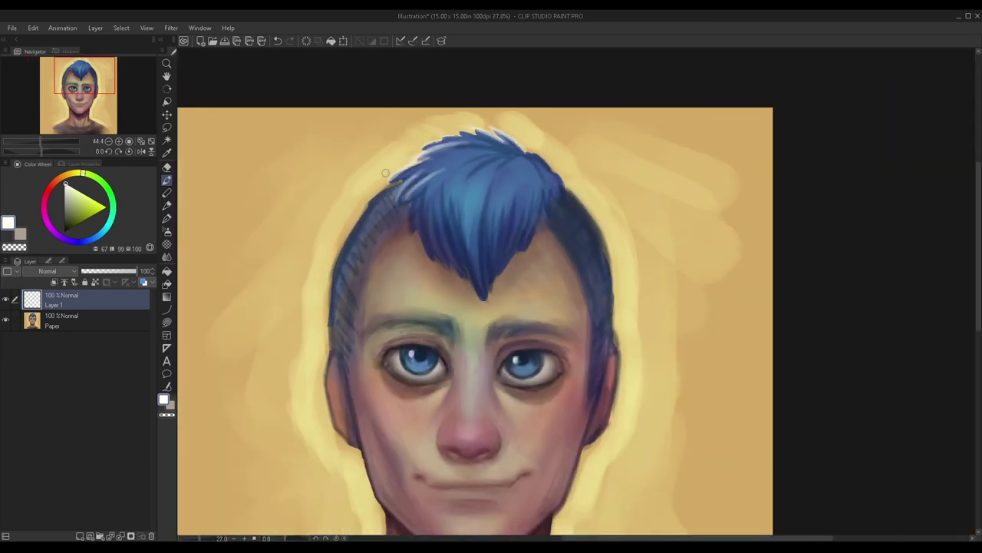
{"action": "scroll", "coordinate": [279, 153], "scroll_direction": "down", "scroll_amount": 2}
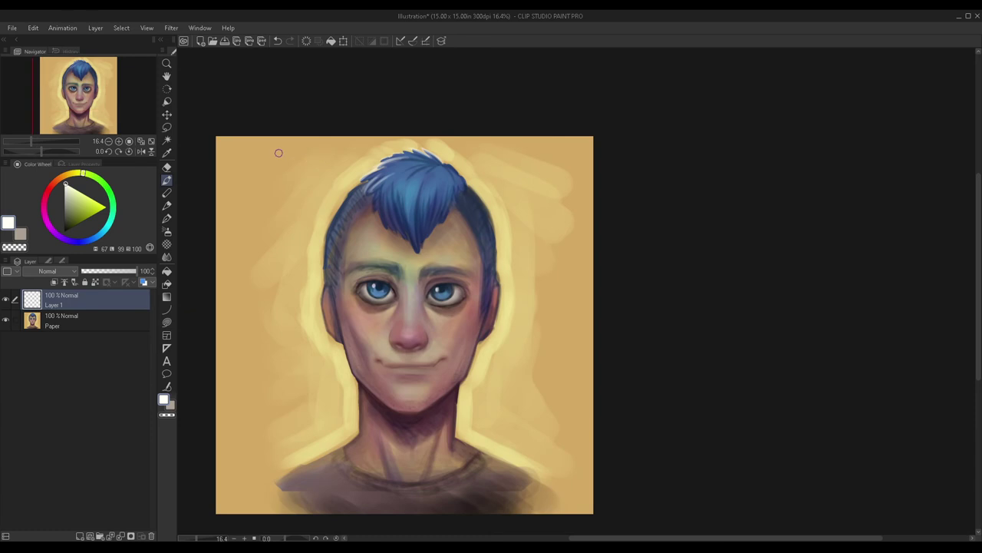
Step: Flip the view back, blend the highlight layer as Overlay at 61% opacity, and merge it into Paper
{"action": "left_click", "coordinate": [142, 152]}
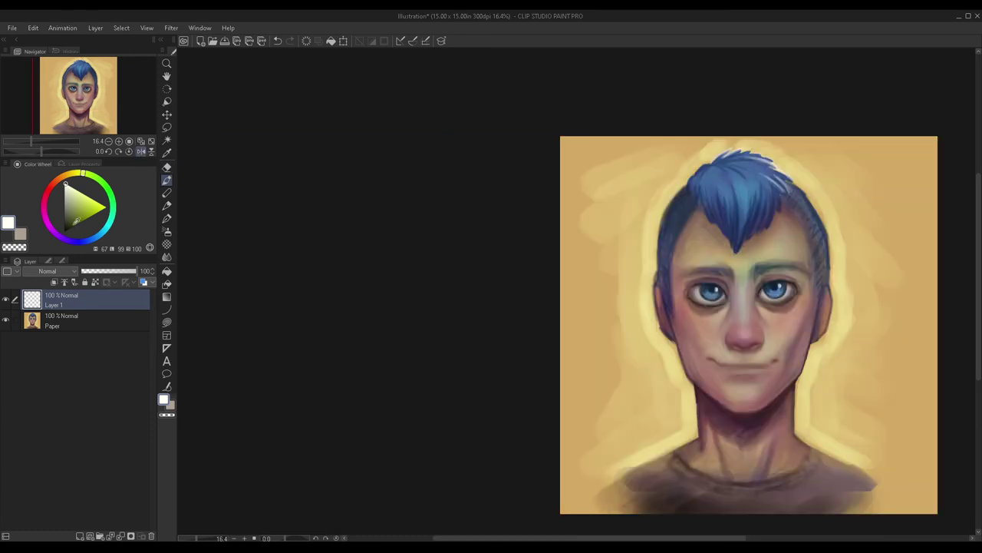
{"action": "left_click", "coordinate": [36, 399]}
{"action": "left_click_drag", "start_coordinate": [31, 124], "coordinate": [66, 100]}
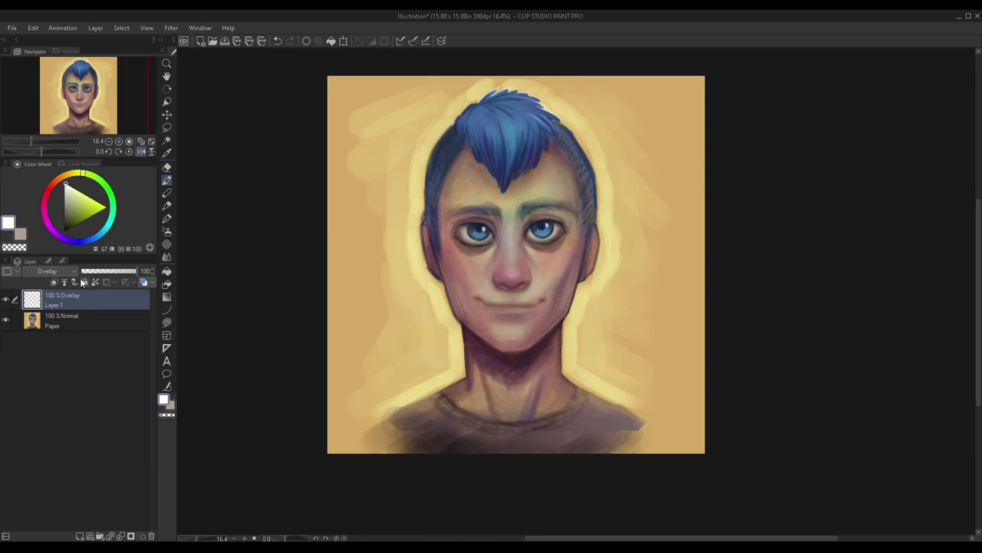
{"action": "left_click", "coordinate": [5, 300]}
{"action": "left_click", "coordinate": [5, 300]}
{"action": "left_click", "coordinate": [115, 270]}
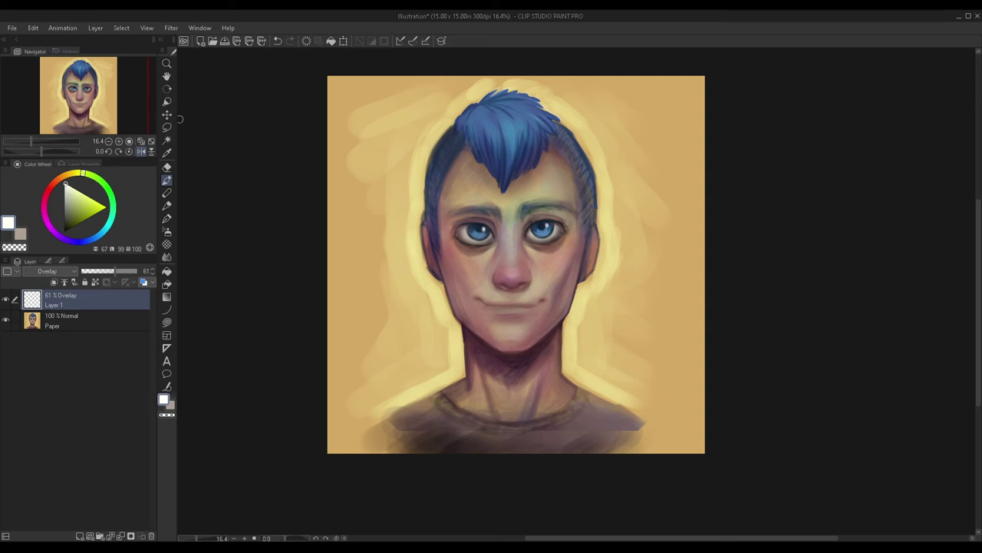
{"action": "key", "text": "ctrl+e"}
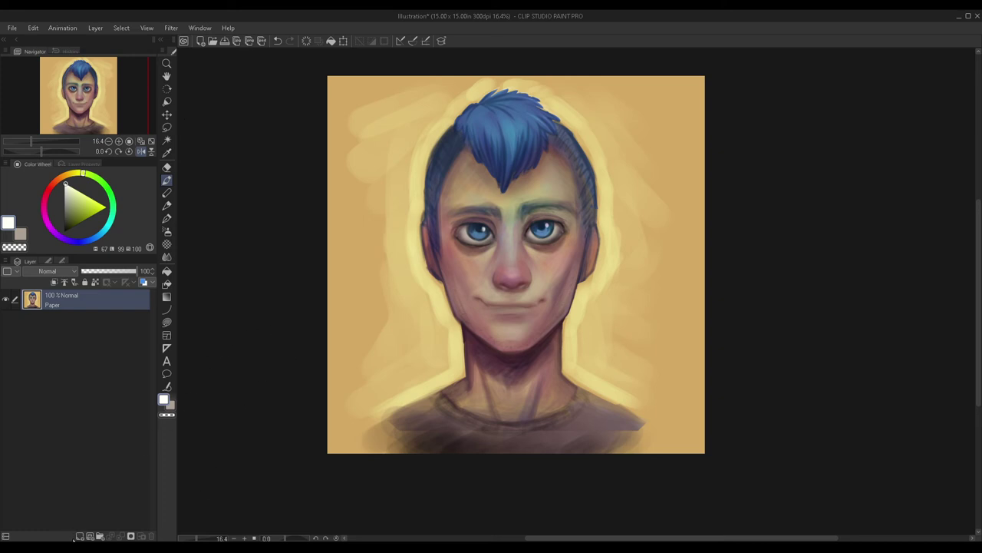
Step: Add a new layer and paint over the hard edge on the right shoulder with sampled muted mauve shirt tones
{"action": "left_click", "coordinate": [79, 536]}
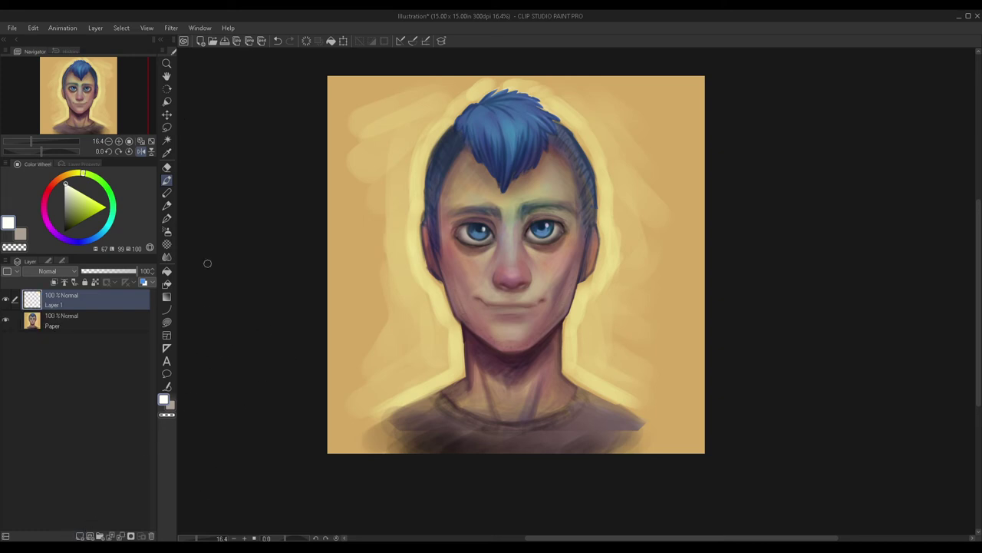
{"action": "scroll", "coordinate": [395, 414], "scroll_direction": "down", "scroll_amount": 1}
{"action": "scroll", "coordinate": [439, 459], "scroll_direction": "up", "scroll_amount": 4}
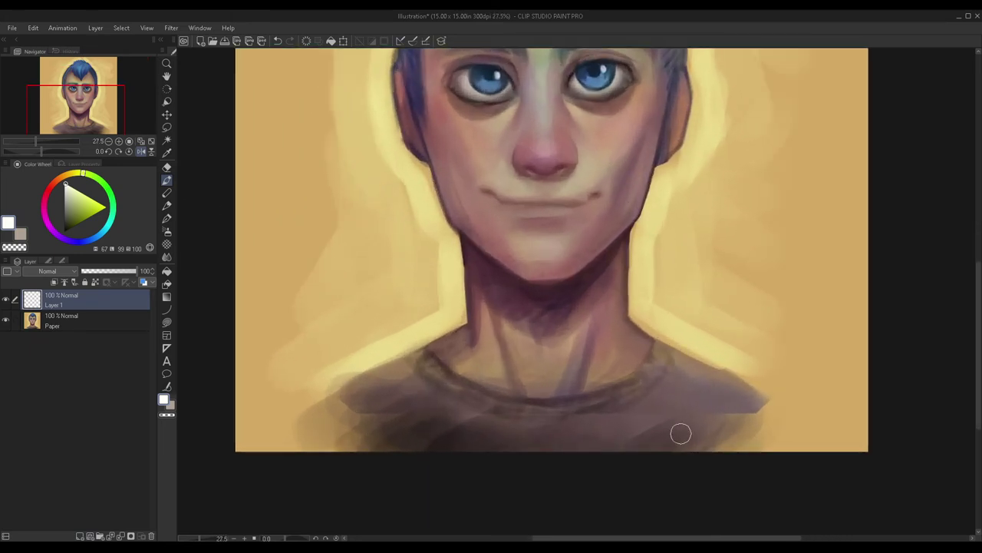
{"action": "left_click", "coordinate": [730, 396], "text": "alt"}
{"action": "left_click", "coordinate": [754, 403], "text": "alt"}
{"action": "mouse_move", "coordinate": [736, 410]}
{"action": "left_mouse_down"}
{"action": "mouse_move", "coordinate": [744, 406]}
{"action": "mouse_move", "coordinate": [701, 399]}
{"action": "left_mouse_up"}
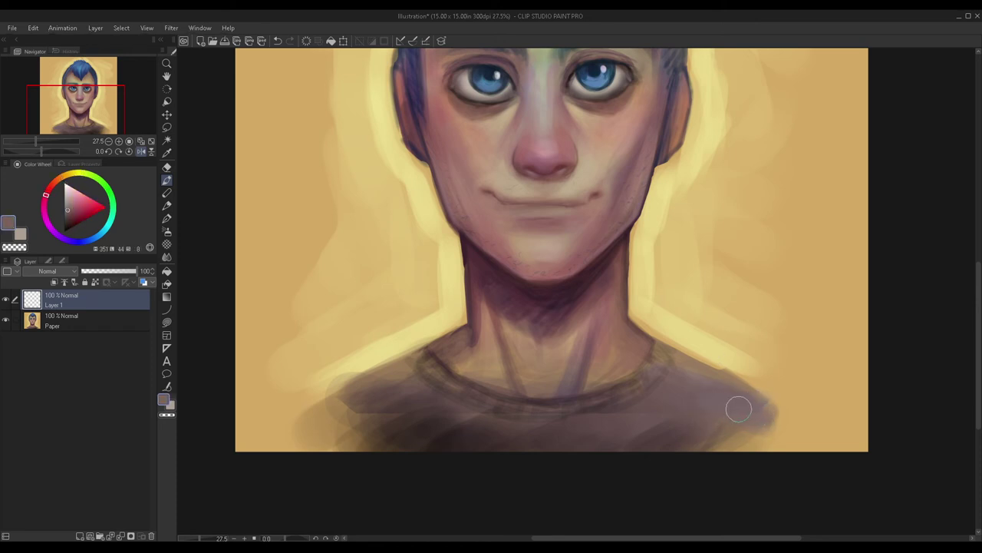
{"action": "left_click_drag", "start_coordinate": [649, 420], "coordinate": [633, 424]}
{"action": "left_click", "coordinate": [677, 430], "text": "alt"}
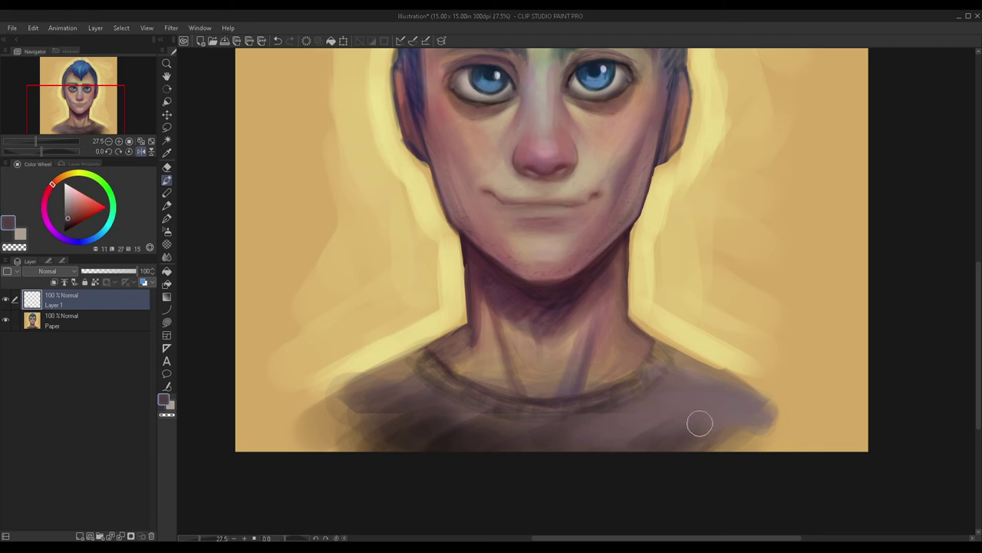
Step: Reshape and extend the right shoulder towards the lower corner using sampled tan background and reddish-brown shirt colours
{"action": "mouse_move", "coordinate": [704, 407]}
{"action": "left_mouse_down"}
{"action": "mouse_move", "coordinate": [765, 417]}
{"action": "mouse_move", "coordinate": [737, 410]}
{"action": "mouse_move", "coordinate": [744, 400]}
{"action": "mouse_move", "coordinate": [716, 405]}
{"action": "mouse_move", "coordinate": [740, 422]}
{"action": "mouse_move", "coordinate": [708, 435]}
{"action": "mouse_move", "coordinate": [741, 395]}
{"action": "left_mouse_up"}
{"action": "left_click", "coordinate": [784, 402], "text": "alt"}
{"action": "mouse_move", "coordinate": [796, 414]}
{"action": "left_mouse_down"}
{"action": "mouse_move", "coordinate": [710, 437]}
{"action": "mouse_move", "coordinate": [693, 405]}
{"action": "mouse_move", "coordinate": [740, 399]}
{"action": "left_mouse_up"}
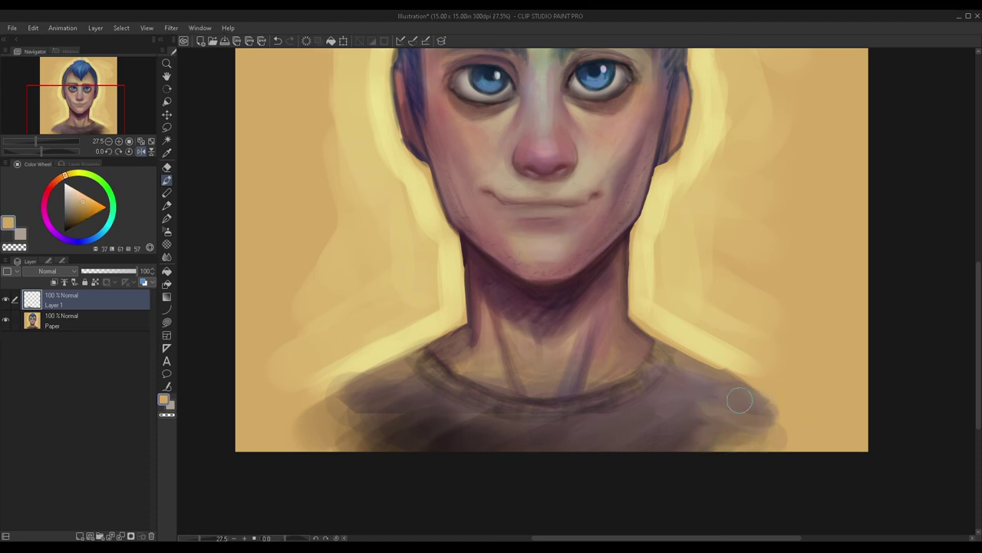
{"action": "left_click", "coordinate": [716, 425], "text": "alt"}
{"action": "mouse_move", "coordinate": [781, 428]}
{"action": "left_mouse_down"}
{"action": "mouse_move", "coordinate": [757, 441]}
{"action": "mouse_move", "coordinate": [723, 420]}
{"action": "left_mouse_up"}
{"action": "left_click", "coordinate": [698, 419], "text": "alt"}
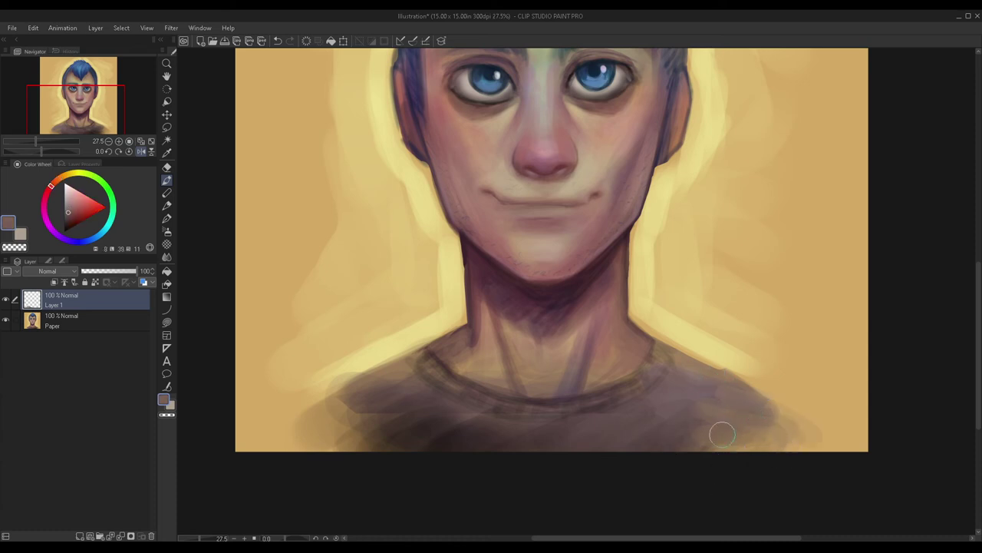
{"action": "left_click_drag", "start_coordinate": [717, 395], "coordinate": [837, 450]}
{"action": "scroll", "coordinate": [472, 356], "scroll_direction": "down", "scroll_amount": 9}
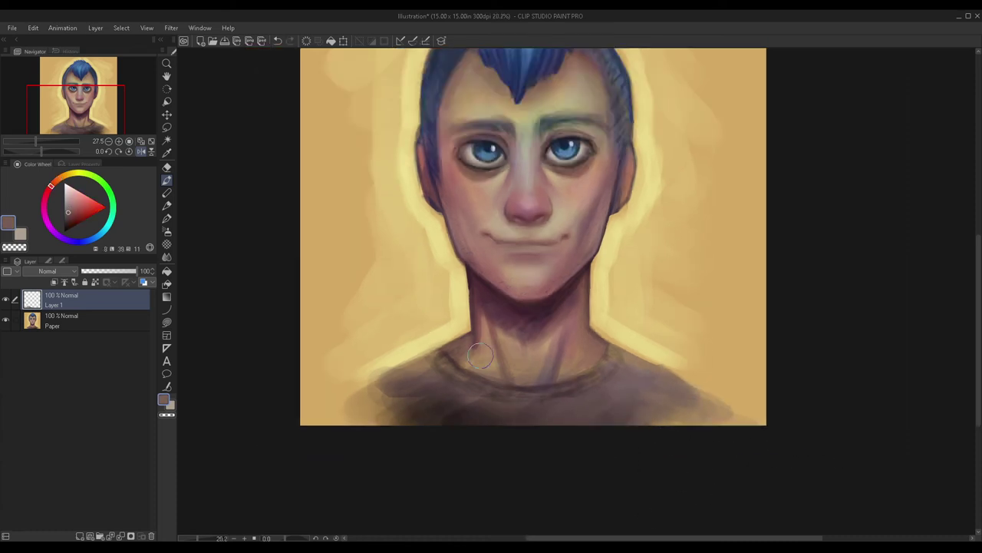
Step: Even out the dark patch on the left side of the shirt with sampled brown, and clean the right shoulder's lower edge with background tan
{"action": "scroll", "coordinate": [614, 385], "scroll_direction": "up", "scroll_amount": 1}
{"action": "scroll", "coordinate": [614, 385], "scroll_direction": "up", "scroll_amount": 1}
{"action": "left_click", "coordinate": [387, 388], "text": "alt"}
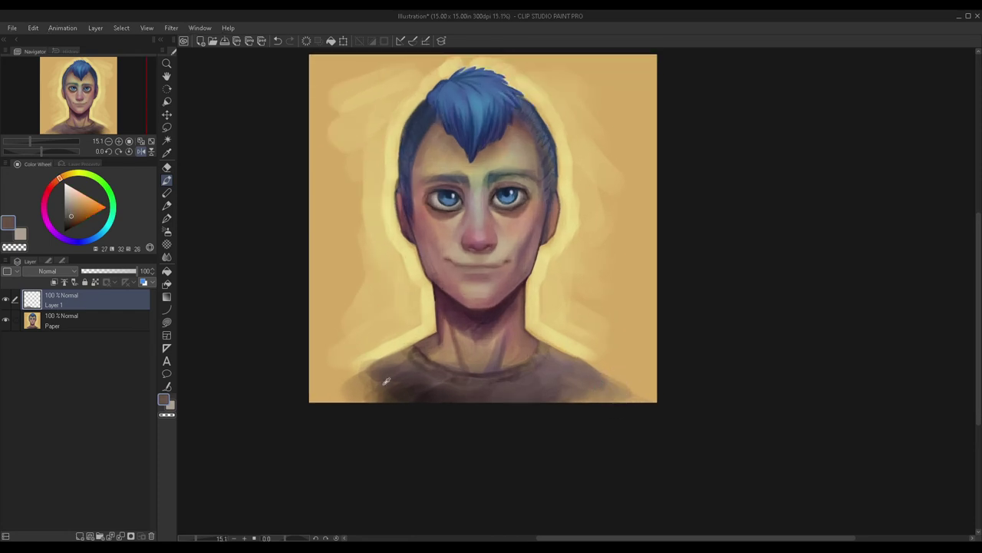
{"action": "mouse_move", "coordinate": [400, 371]}
{"action": "left_mouse_down"}
{"action": "mouse_move", "coordinate": [376, 382]}
{"action": "mouse_move", "coordinate": [404, 384]}
{"action": "left_mouse_up"}
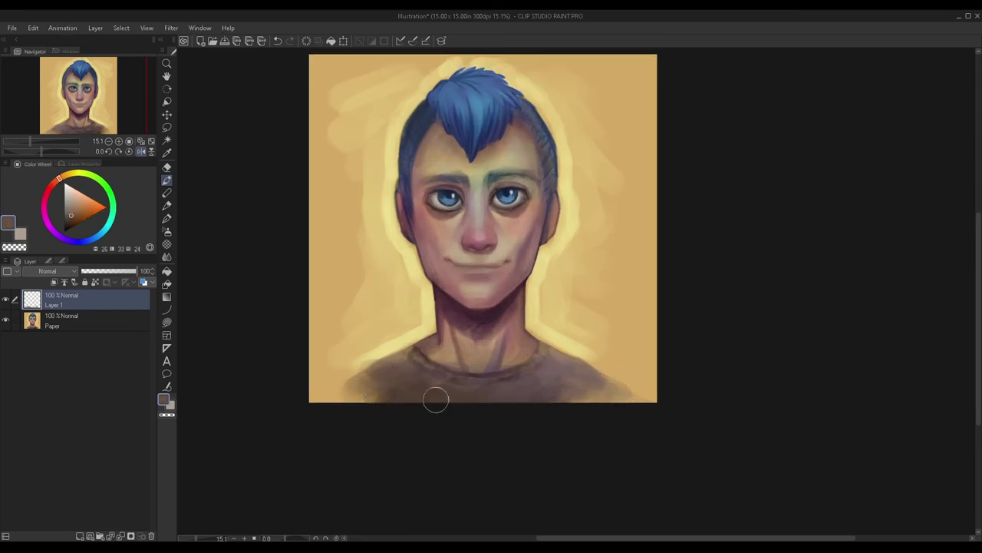
{"action": "scroll", "coordinate": [414, 395], "scroll_direction": "down", "scroll_amount": 1}
{"action": "scroll", "coordinate": [537, 368], "scroll_direction": "up", "scroll_amount": 2}
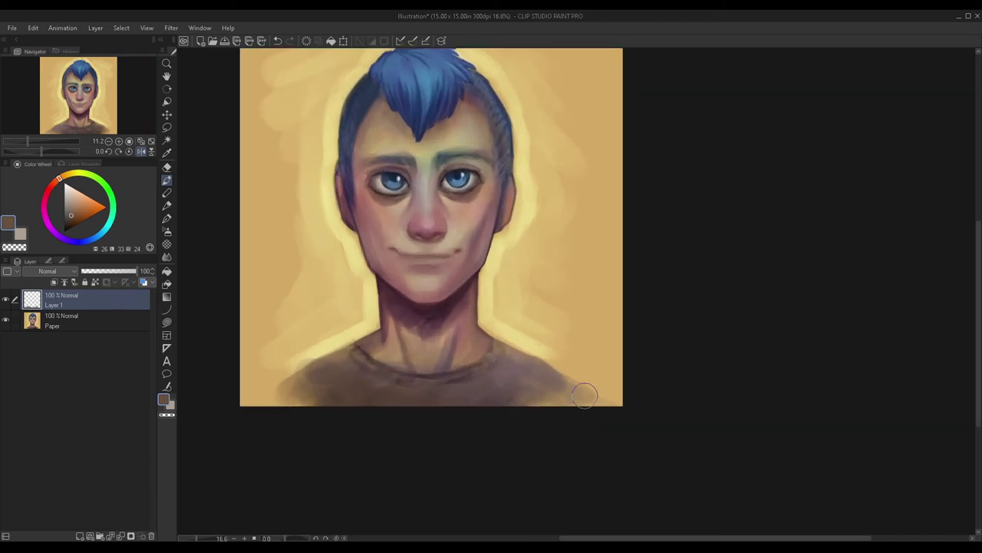
{"action": "left_click", "coordinate": [580, 399], "text": "alt"}
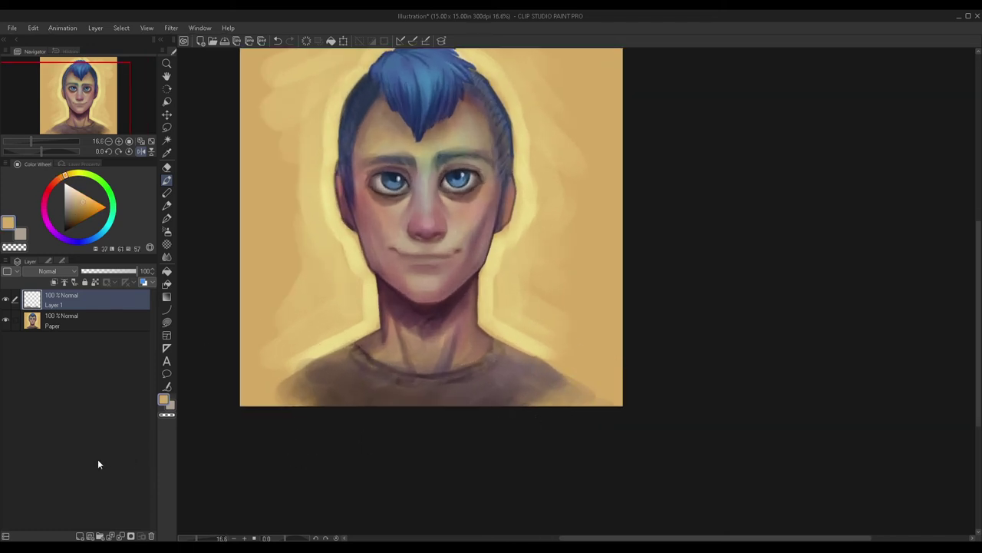
Step: Add another layer, sample dark maroon from the neck shadow, and darken the upper contours of both shoulders
{"action": "left_click", "coordinate": [79, 535]}
{"action": "scroll", "coordinate": [346, 377], "scroll_direction": "up", "scroll_amount": 1}
{"action": "left_click", "coordinate": [358, 315], "text": "alt"}
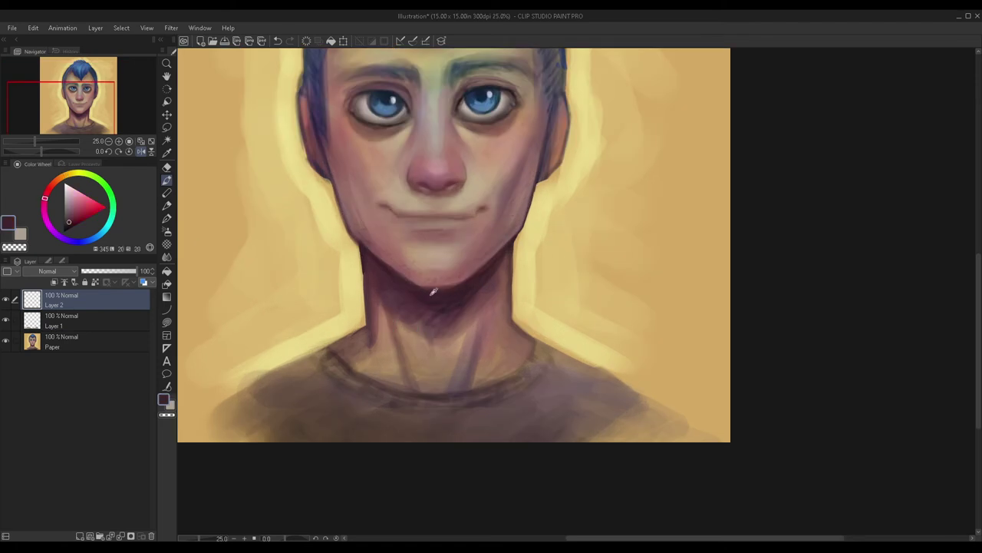
{"action": "scroll", "coordinate": [285, 370], "scroll_direction": "up", "scroll_amount": 1}
{"action": "scroll", "coordinate": [285, 371], "scroll_direction": "up", "scroll_amount": 1}
{"action": "mouse_move", "coordinate": [332, 348]}
{"action": "left_mouse_down"}
{"action": "mouse_move", "coordinate": [170, 408]}
{"action": "mouse_move", "coordinate": [318, 353]}
{"action": "left_mouse_up"}
{"action": "scroll", "coordinate": [288, 323], "scroll_direction": "down", "scroll_amount": 2}
{"action": "scroll", "coordinate": [428, 364], "scroll_direction": "up", "scroll_amount": 2}
{"action": "left_click_drag", "start_coordinate": [544, 298], "coordinate": [701, 382]}
{"action": "scroll", "coordinate": [710, 375], "scroll_direction": "down", "scroll_amount": 3}
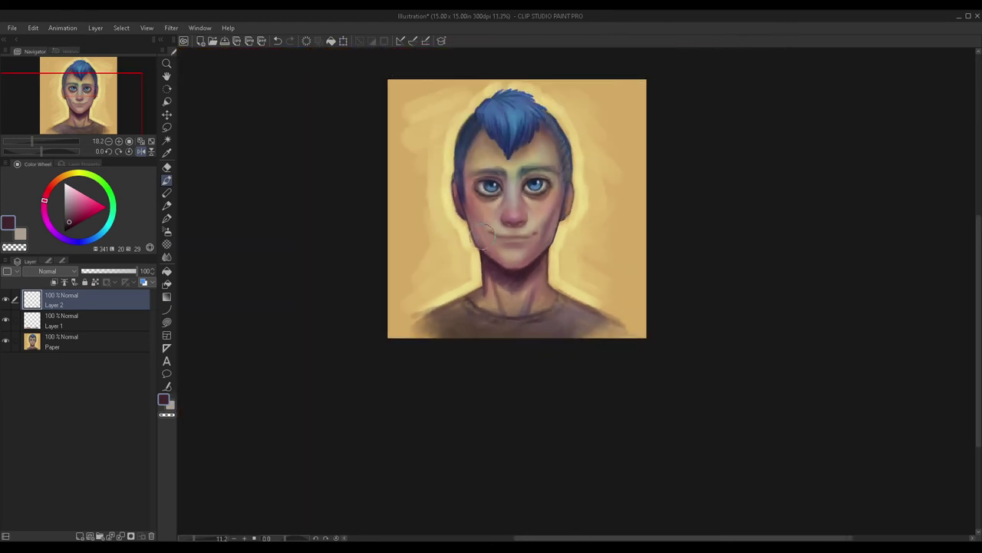
Step: Sample tan beside the left shoulder and soften its outer end into the background
{"action": "scroll", "coordinate": [408, 335], "scroll_direction": "up", "scroll_amount": 1}
{"action": "scroll", "coordinate": [407, 335], "scroll_direction": "up", "scroll_amount": 2}
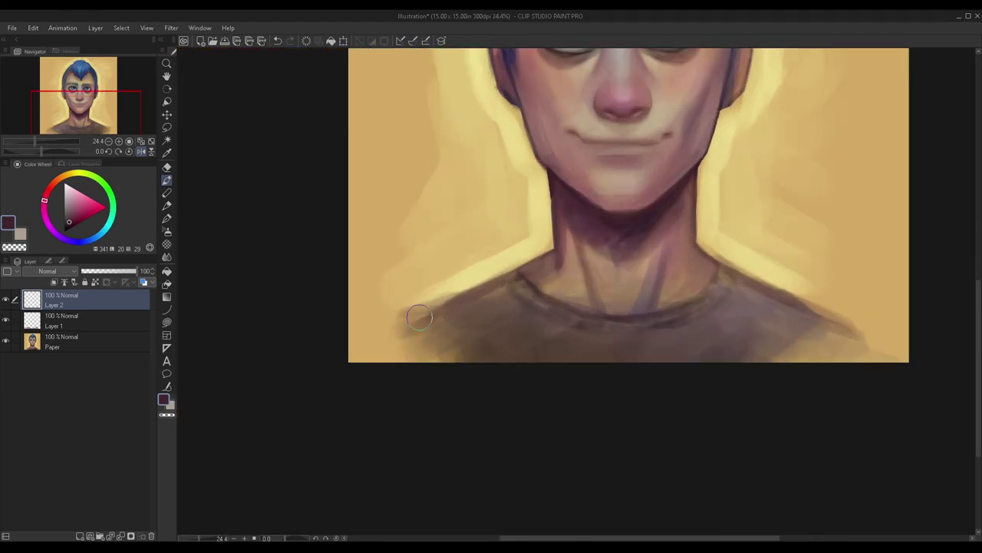
{"action": "scroll", "coordinate": [552, 315], "scroll_direction": "down", "scroll_amount": 3}
{"action": "scroll", "coordinate": [746, 312], "scroll_direction": "up", "scroll_amount": 3}
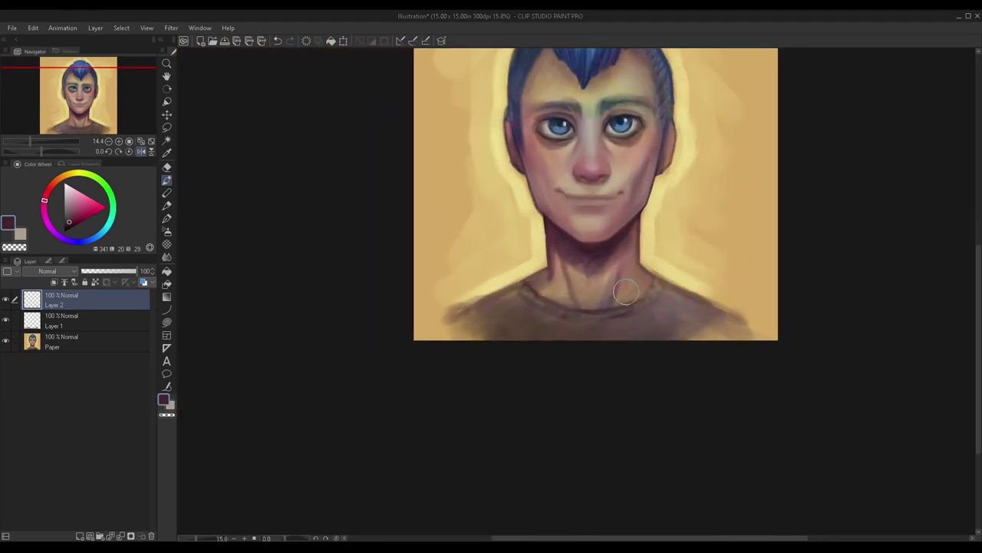
{"action": "scroll", "coordinate": [330, 375], "scroll_direction": "down", "scroll_amount": 2}
{"action": "left_click", "coordinate": [310, 368], "text": "alt"}
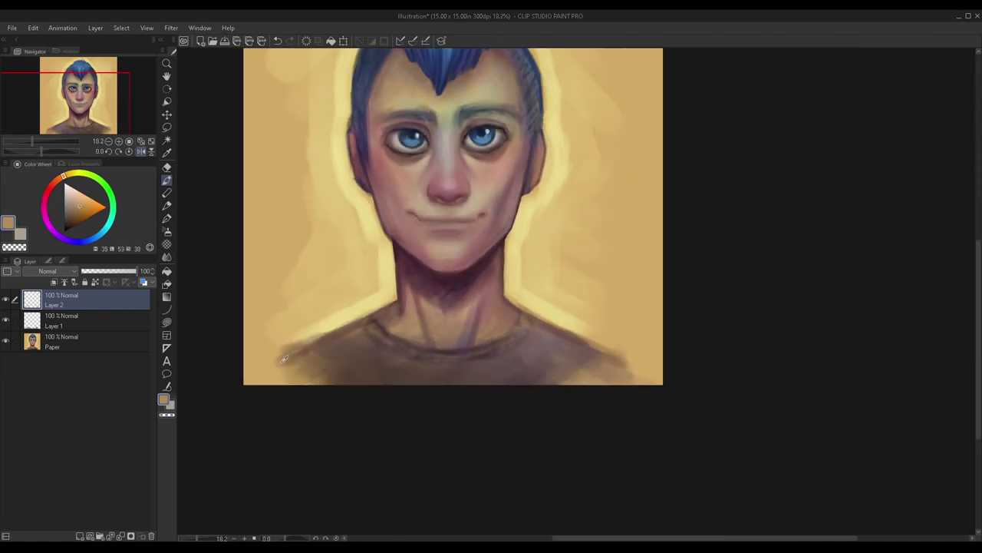
{"action": "mouse_move", "coordinate": [284, 361]}
{"action": "left_mouse_down"}
{"action": "mouse_move", "coordinate": [343, 347]}
{"action": "mouse_move", "coordinate": [326, 378]}
{"action": "left_mouse_up"}
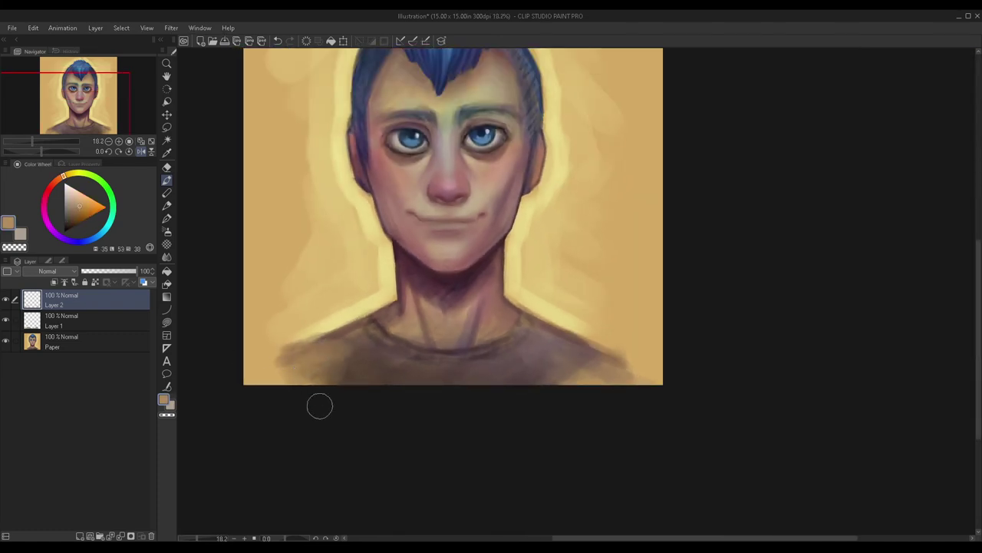
Step: Sample brown tones from the shirt and fill out both shoulders down to the canvas edge
{"action": "left_click", "coordinate": [543, 355], "text": "alt"}
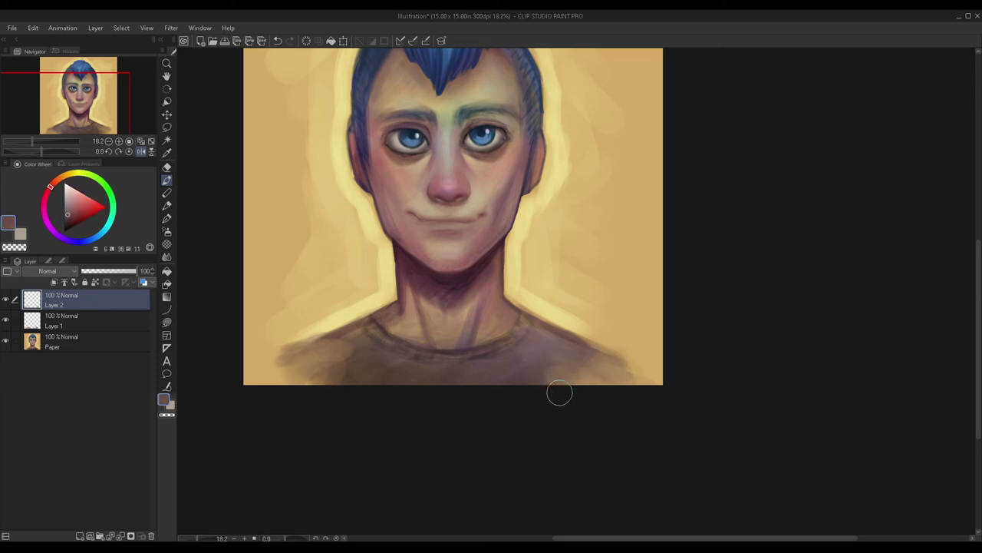
{"action": "left_click", "coordinate": [371, 357], "text": "alt"}
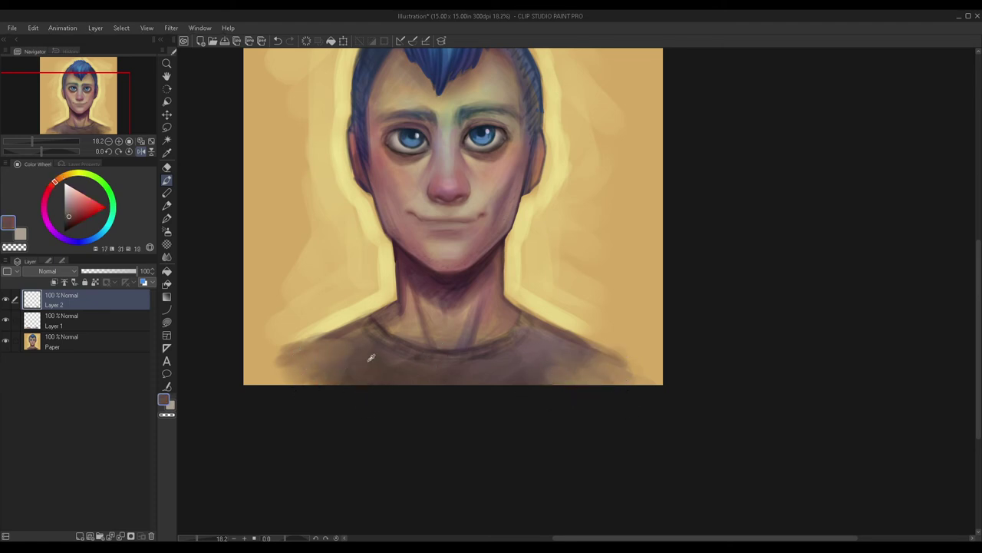
{"action": "left_click", "coordinate": [371, 358], "text": "alt"}
{"action": "left_click_drag", "start_coordinate": [307, 349], "coordinate": [283, 370]}
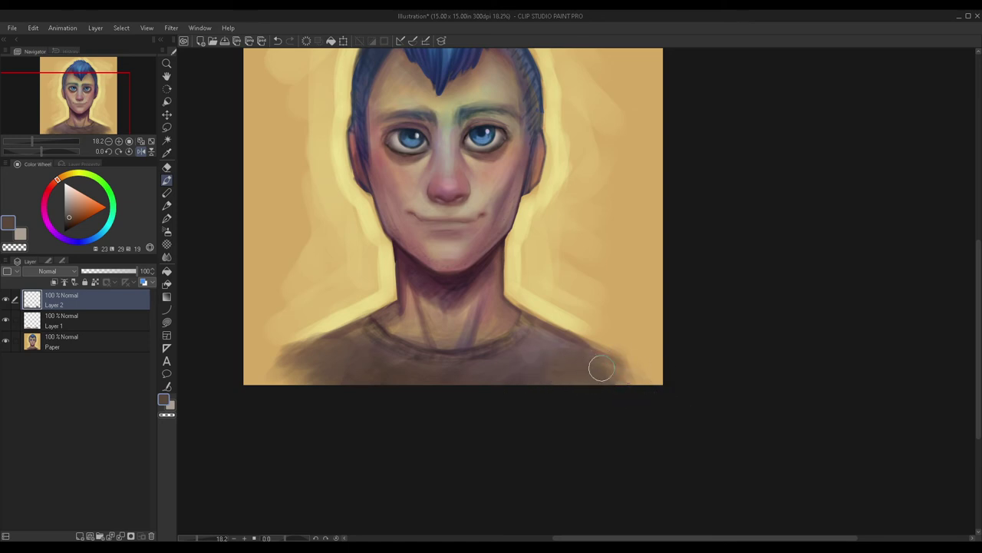
Step: Check the whole portrait and merge Layer 2 into Layer 1
{"action": "scroll", "coordinate": [538, 373], "scroll_direction": "down", "scroll_amount": 2}
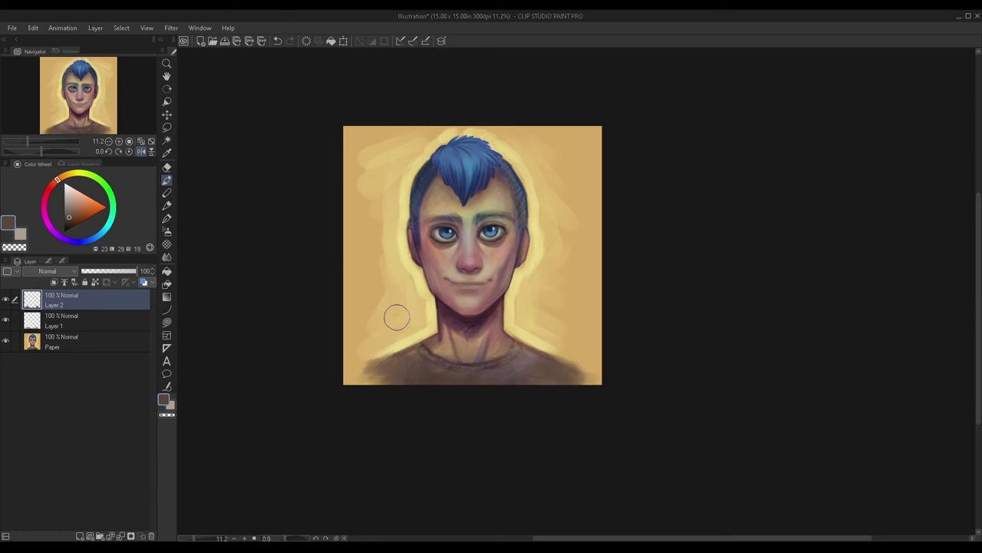
{"action": "scroll", "coordinate": [391, 230], "scroll_direction": "down", "scroll_amount": 2}
{"action": "scroll", "coordinate": [386, 276], "scroll_direction": "up", "scroll_amount": 2}
{"action": "scroll", "coordinate": [365, 353], "scroll_direction": "up", "scroll_amount": 1}
{"action": "left_click_drag", "start_coordinate": [85, 99], "coordinate": [102, 118]}
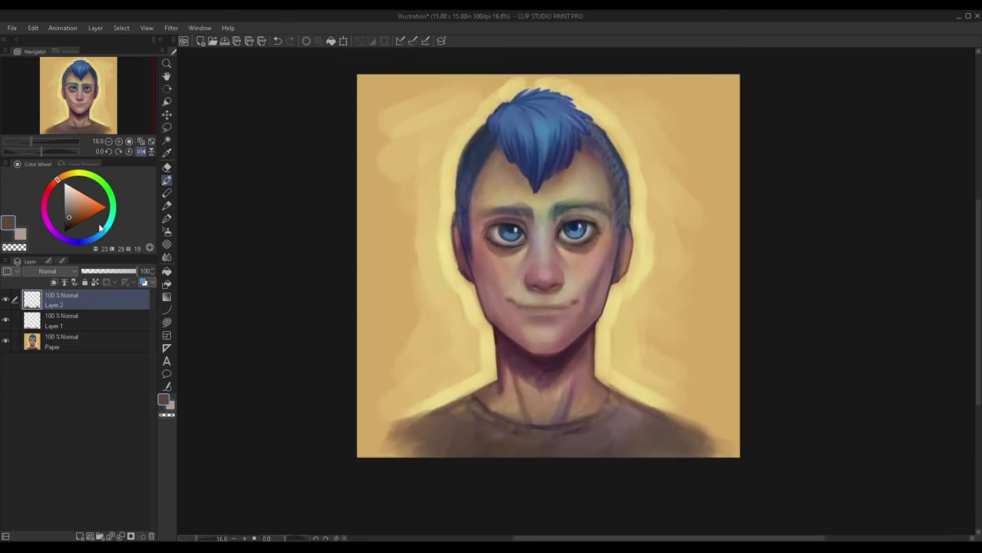
{"action": "key", "text": "ctrl+e"}
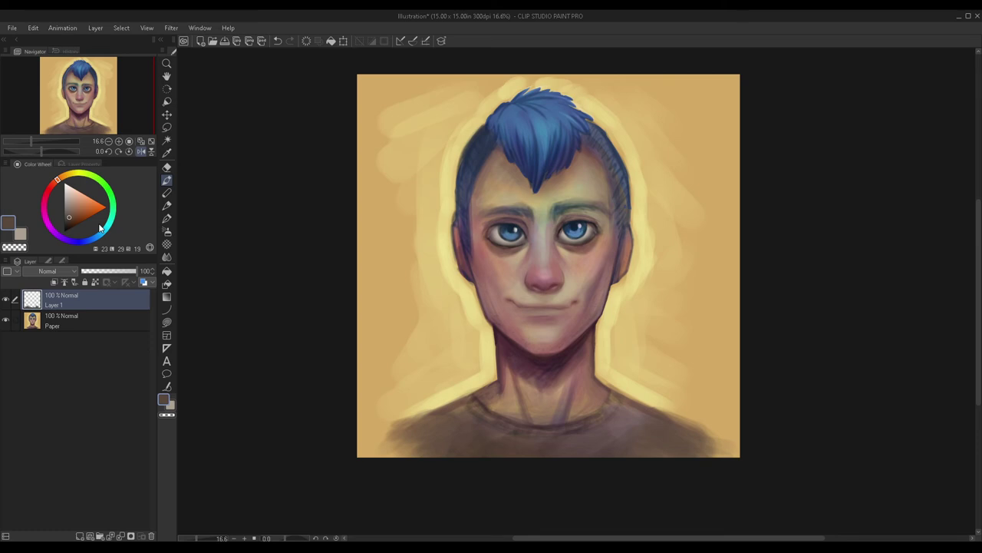
Step: Compare the portrait with and without Layer 1, merge it into Paper, and add a new layer for brush work
{"action": "left_click", "coordinate": [6, 300]}
{"action": "left_click", "coordinate": [7, 299]}
{"action": "key", "text": "ctrl+e"}
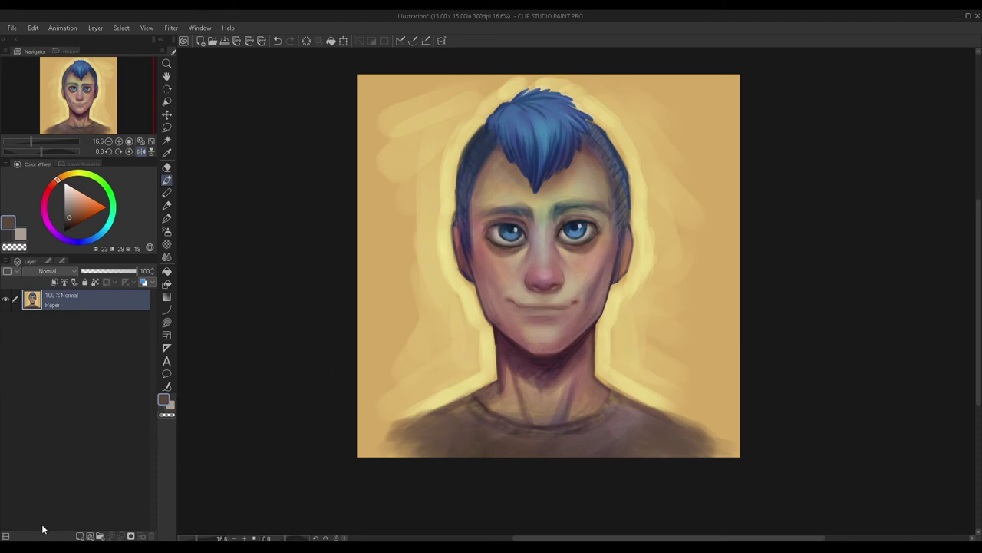
{"action": "left_click", "coordinate": [79, 535]}
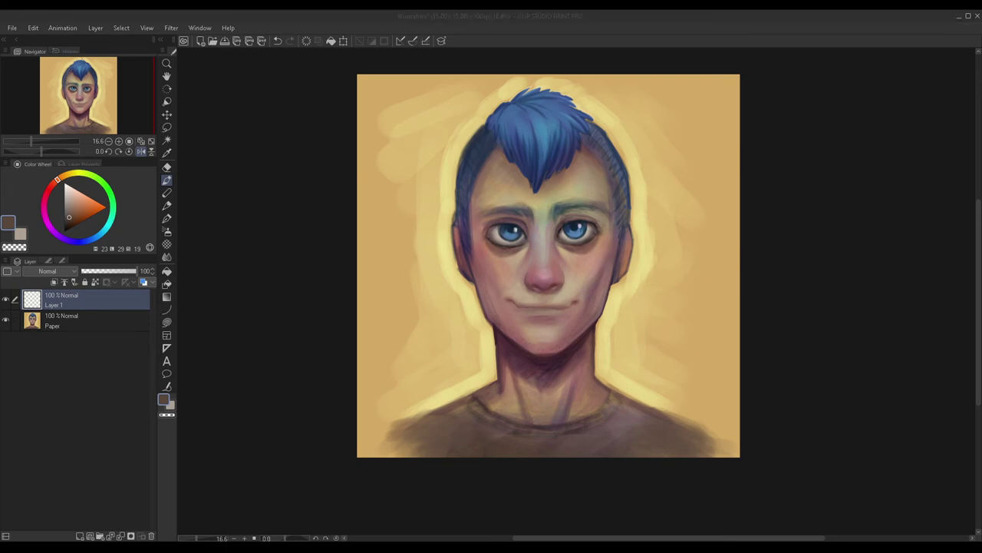
{"action": "left_click", "coordinate": [166, 180]}
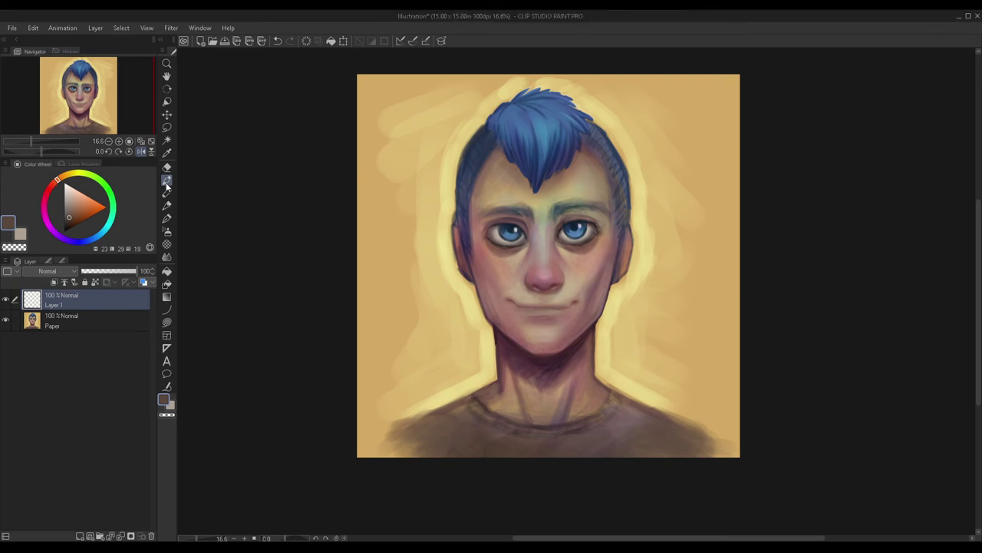
Step: Sample muted reddish tones from the neck and blend the shading between the neck tendons
{"action": "scroll", "coordinate": [514, 393], "scroll_direction": "up", "scroll_amount": 2}
{"action": "left_click", "coordinate": [506, 345], "text": "alt"}
{"action": "scroll", "coordinate": [508, 342], "scroll_direction": "up", "scroll_amount": 2}
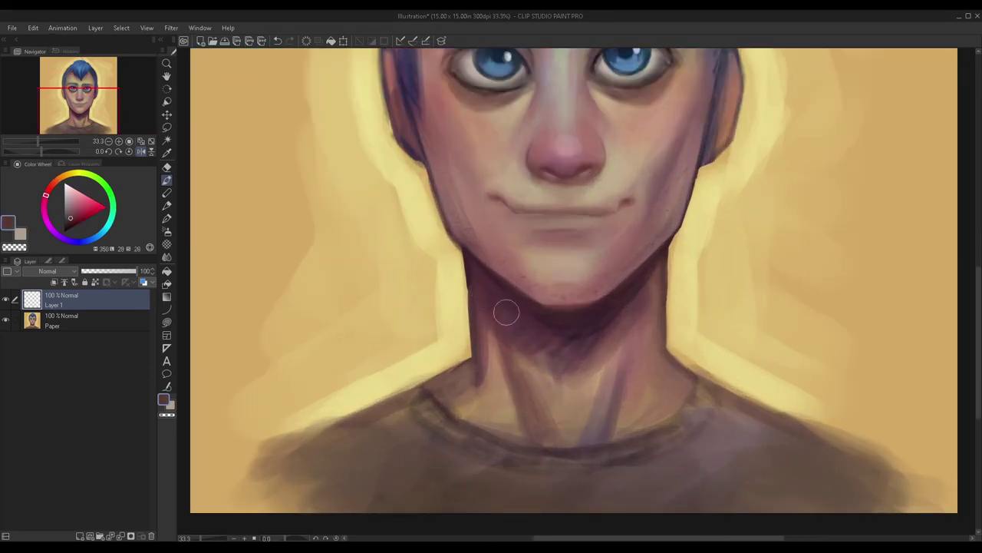
{"action": "scroll", "coordinate": [491, 368], "scroll_direction": "down", "scroll_amount": 2}
{"action": "scroll", "coordinate": [564, 363], "scroll_direction": "up", "scroll_amount": 2}
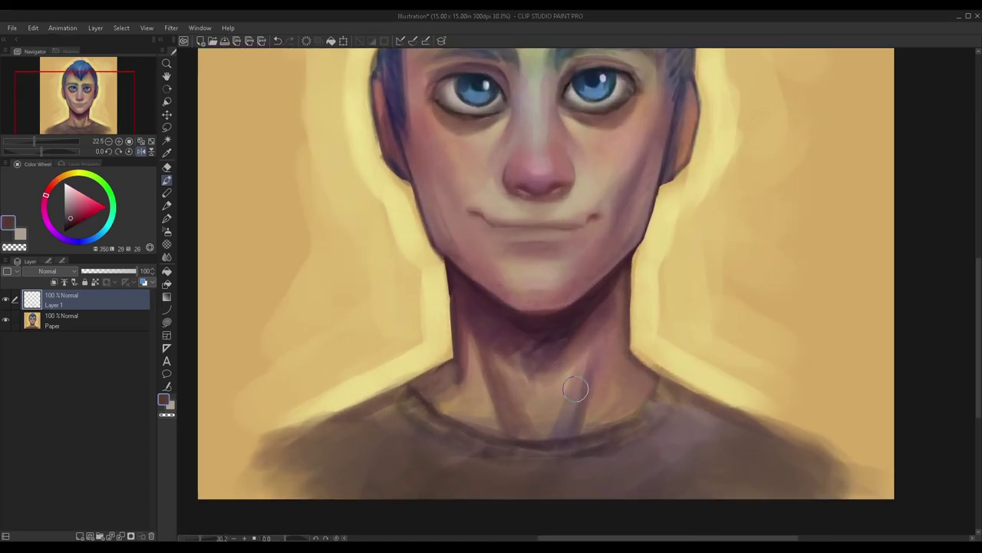
{"action": "left_click", "coordinate": [574, 386], "text": "alt"}
{"action": "left_click", "coordinate": [571, 414], "text": "alt"}
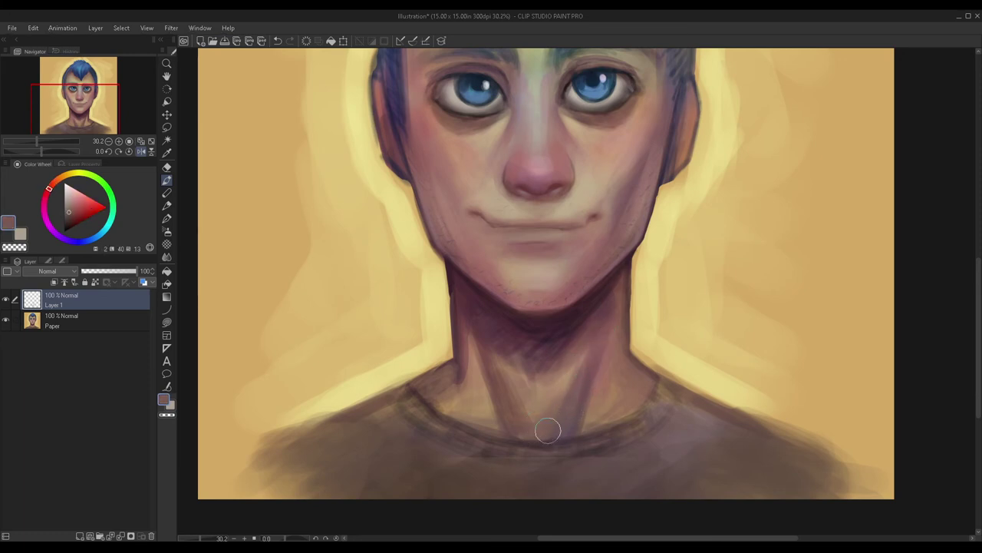
{"action": "left_click_drag", "start_coordinate": [567, 376], "coordinate": [546, 412]}
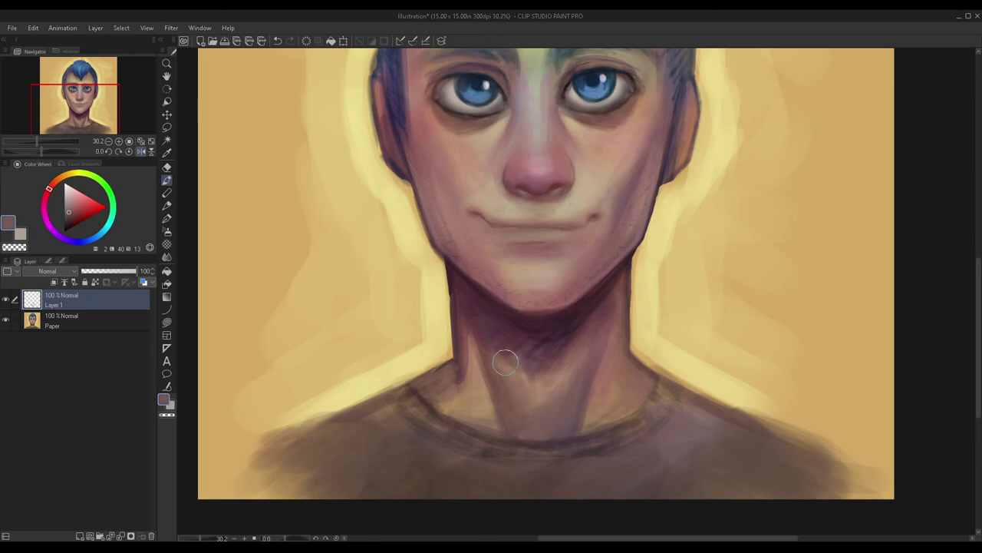
Step: Sample warm tan skin tones from the neck and face and lighten the centre of the throat above the collar
{"action": "left_click", "coordinate": [548, 387], "text": "alt"}
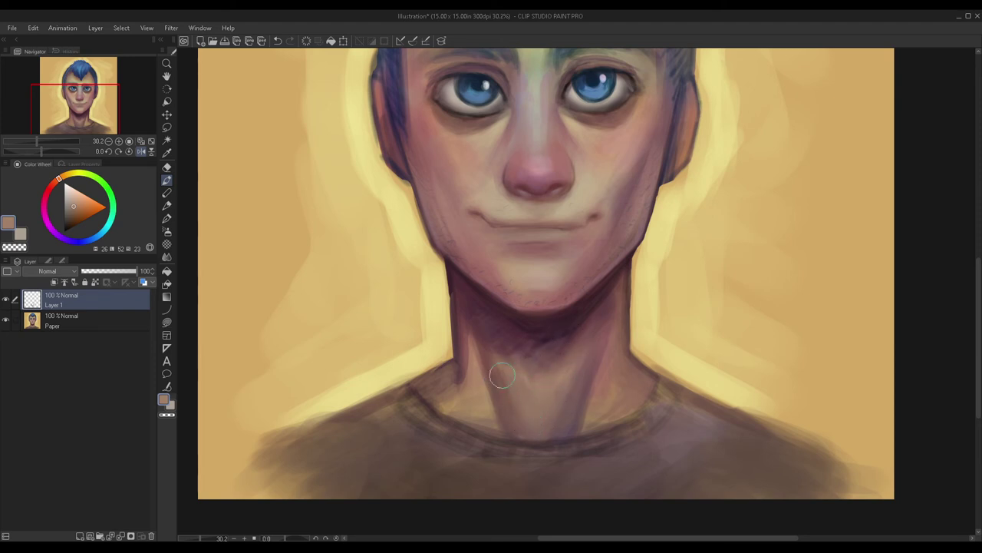
{"action": "left_click", "coordinate": [550, 405], "text": "alt"}
{"action": "scroll", "coordinate": [466, 482], "scroll_direction": "down", "scroll_amount": 3}
{"action": "key", "text": "ctrl+plus"}
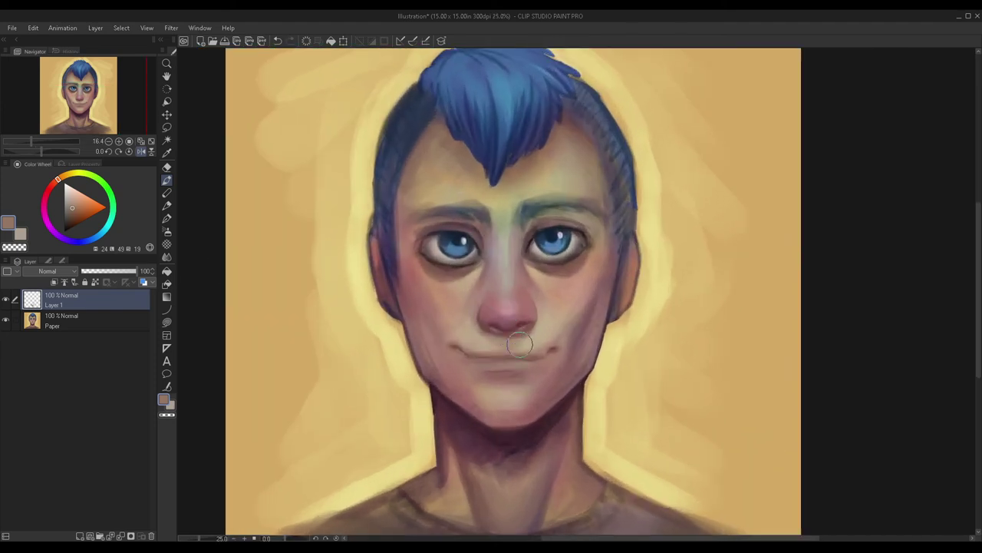
{"action": "left_click", "coordinate": [544, 331], "text": "alt"}
{"action": "scroll", "coordinate": [527, 384], "scroll_direction": "down", "scroll_amount": 3}
{"action": "scroll", "coordinate": [503, 476], "scroll_direction": "up", "scroll_amount": 5}
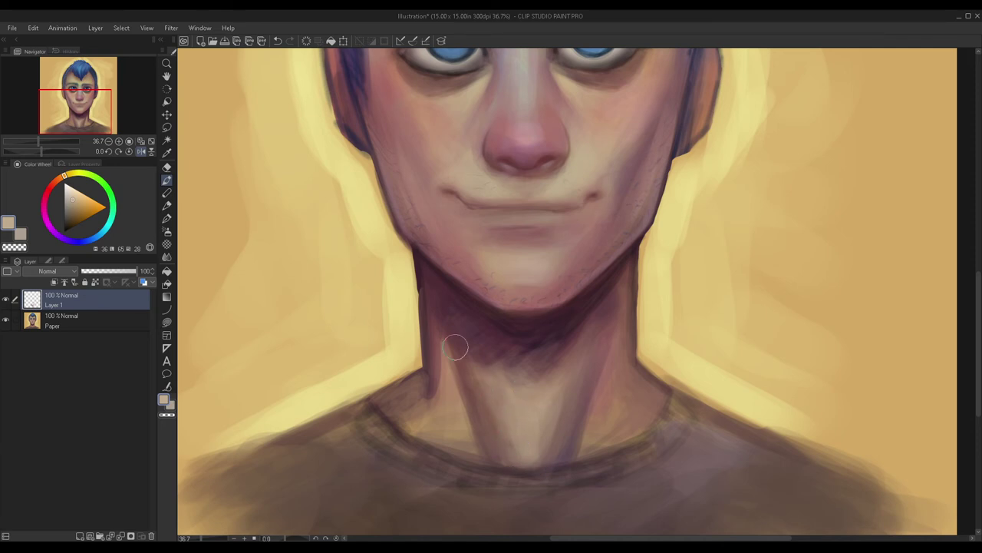
{"action": "scroll", "coordinate": [455, 346], "scroll_direction": "down", "scroll_amount": 5}
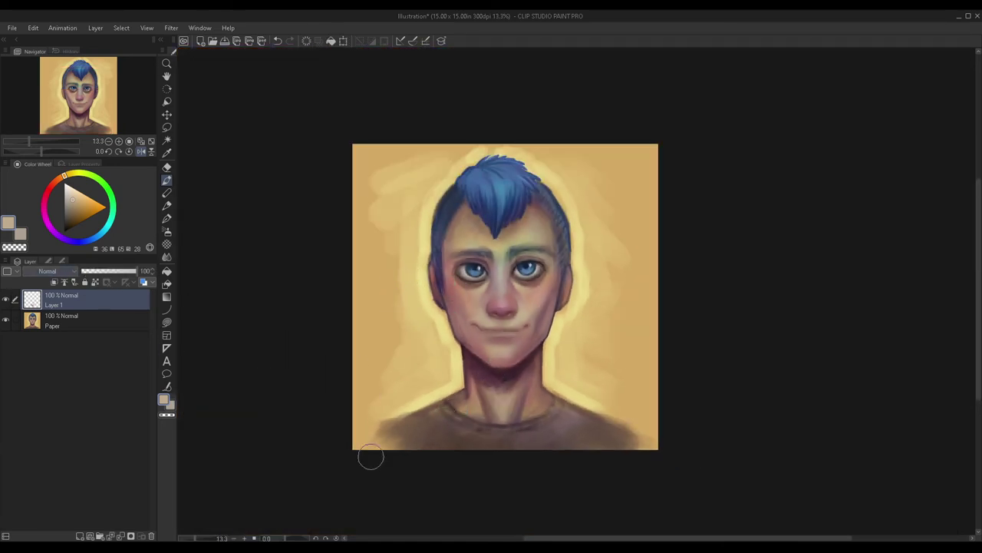
Step: Add a second layer, choose a pale peach colour, and brush light onto both sides of the neck beside the collar
{"action": "left_click", "coordinate": [79, 537]}
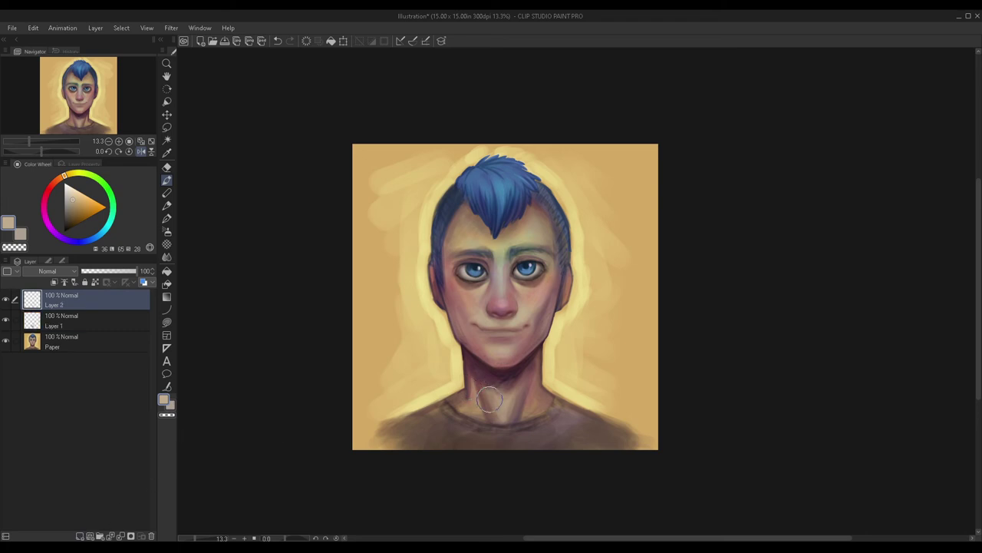
{"action": "scroll", "coordinate": [488, 301], "scroll_direction": "up", "scroll_amount": 2}
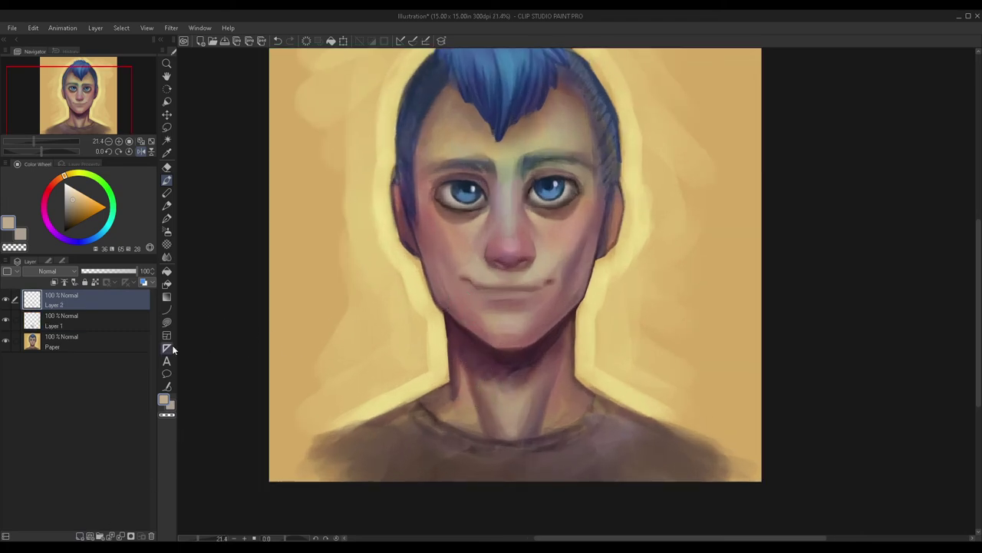
{"action": "mouse_move", "coordinate": [80, 197]}
{"action": "left_mouse_down"}
{"action": "mouse_move", "coordinate": [71, 185]}
{"action": "mouse_move", "coordinate": [79, 191]}
{"action": "left_mouse_up"}
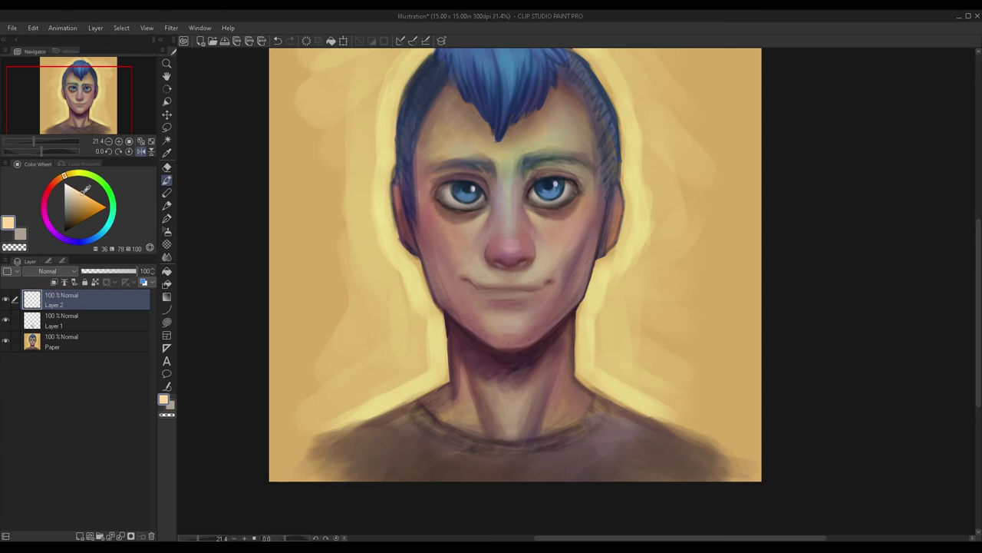
{"action": "scroll", "coordinate": [459, 406], "scroll_direction": "up", "scroll_amount": 1}
{"action": "mouse_move", "coordinate": [456, 404]}
{"action": "left_mouse_down"}
{"action": "mouse_move", "coordinate": [443, 418]}
{"action": "mouse_move", "coordinate": [434, 405]}
{"action": "mouse_move", "coordinate": [472, 400]}
{"action": "left_mouse_up"}
{"action": "mouse_move", "coordinate": [586, 382]}
{"action": "left_mouse_down"}
{"action": "mouse_move", "coordinate": [585, 414]}
{"action": "mouse_move", "coordinate": [600, 399]}
{"action": "mouse_move", "coordinate": [622, 407]}
{"action": "left_mouse_up"}
{"action": "scroll", "coordinate": [516, 406], "scroll_direction": "down", "scroll_amount": 2}
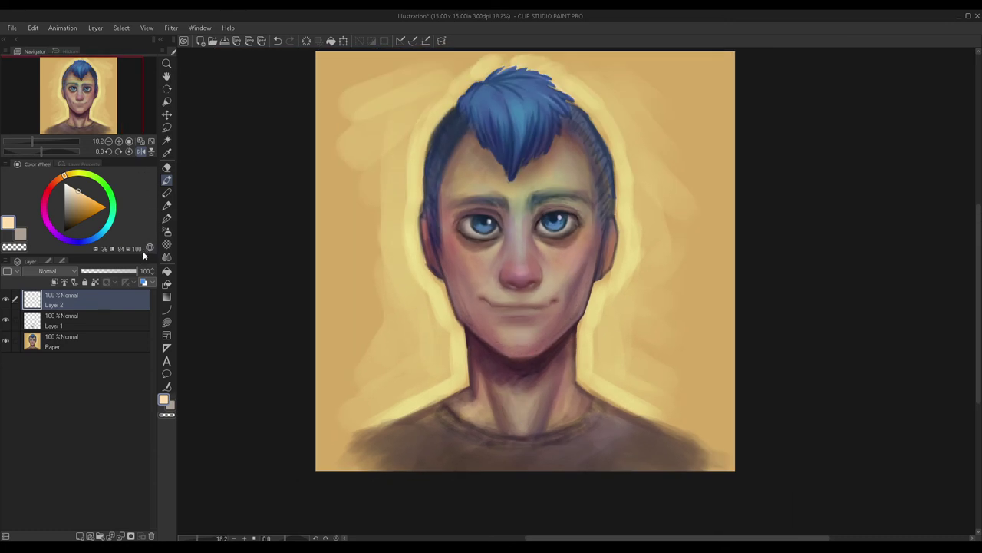
Step: Flip the canvas view, compare the neck highlights, merge them into Layer 1, and merge that at 73% opacity into Paper
{"action": "left_click", "coordinate": [140, 152]}
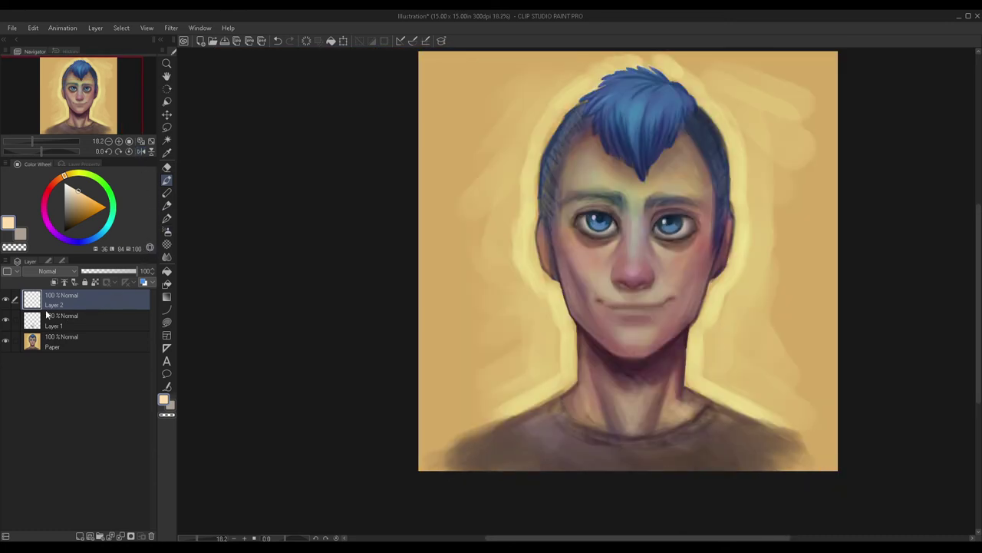
{"action": "left_click", "coordinate": [7, 299]}
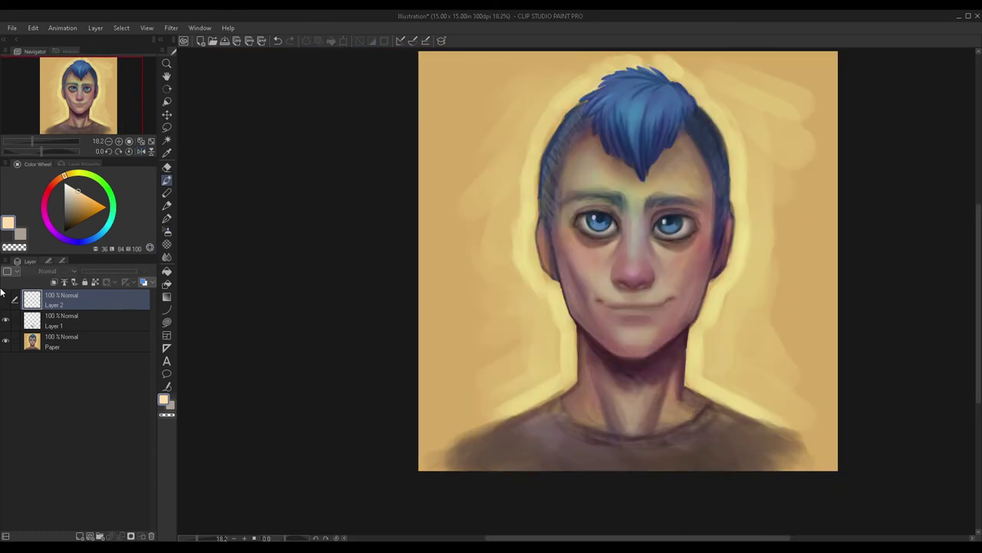
{"action": "left_click", "coordinate": [6, 300]}
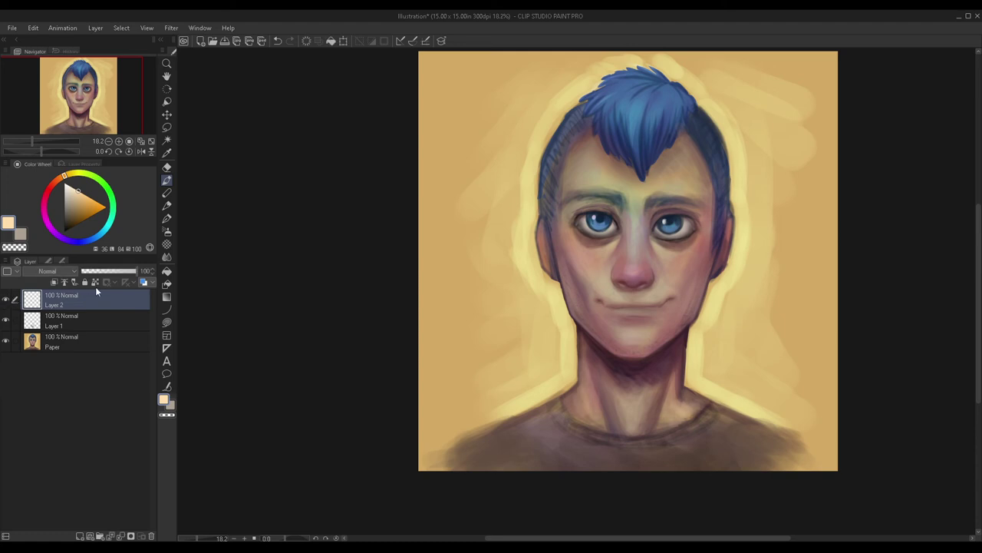
{"action": "key", "text": "ctrl+e"}
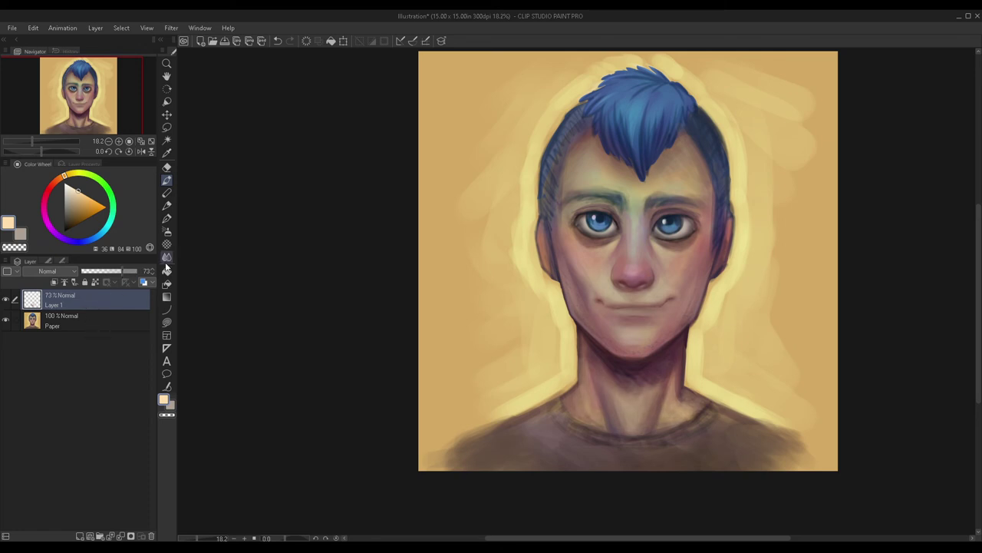
{"action": "key", "text": "ctrl+e"}
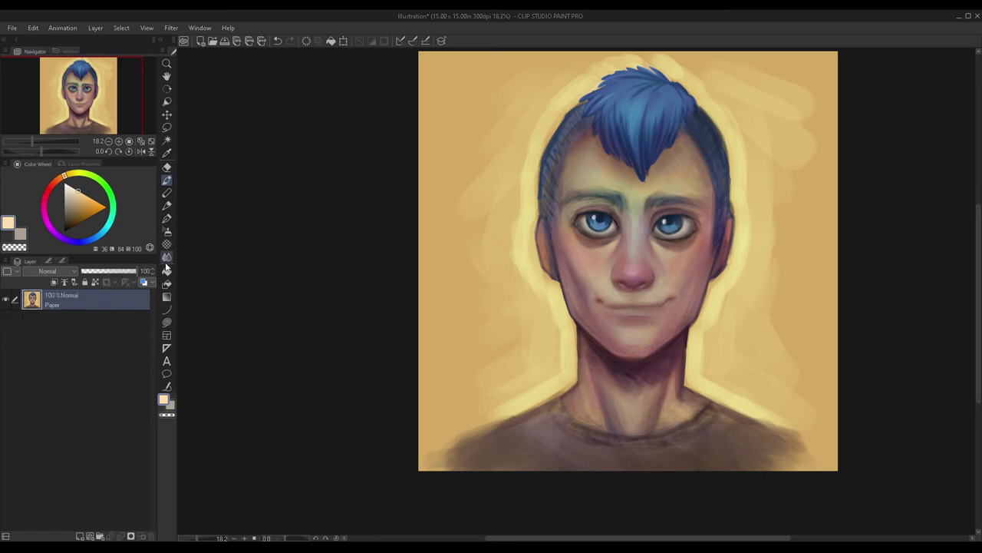
Step: Add a layer, darken the shirt's lower centre with near-black, and merge the layer into Paper
{"action": "left_click", "coordinate": [80, 535]}
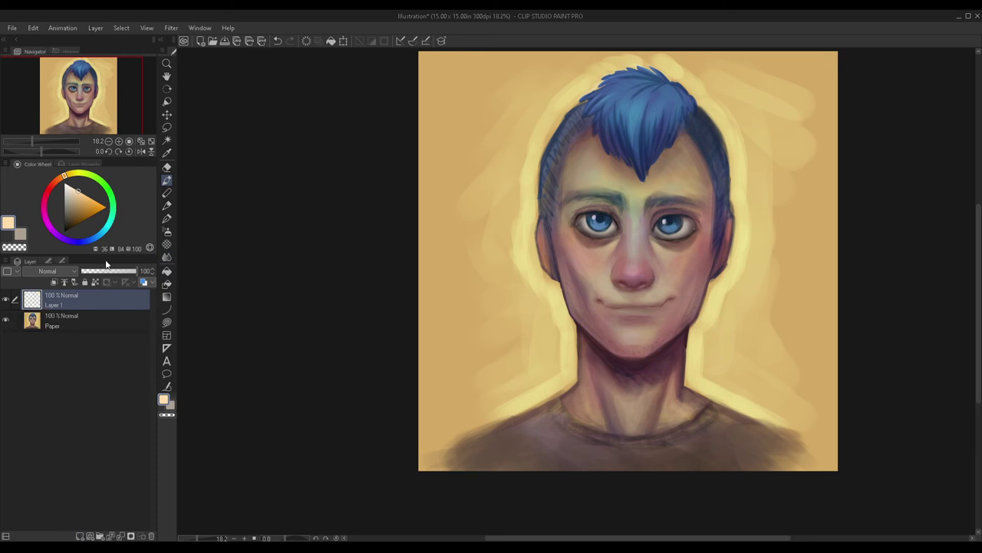
{"action": "left_click", "coordinate": [73, 220]}
{"action": "left_click", "coordinate": [63, 227]}
{"action": "scroll", "coordinate": [638, 465], "scroll_direction": "up", "scroll_amount": 1}
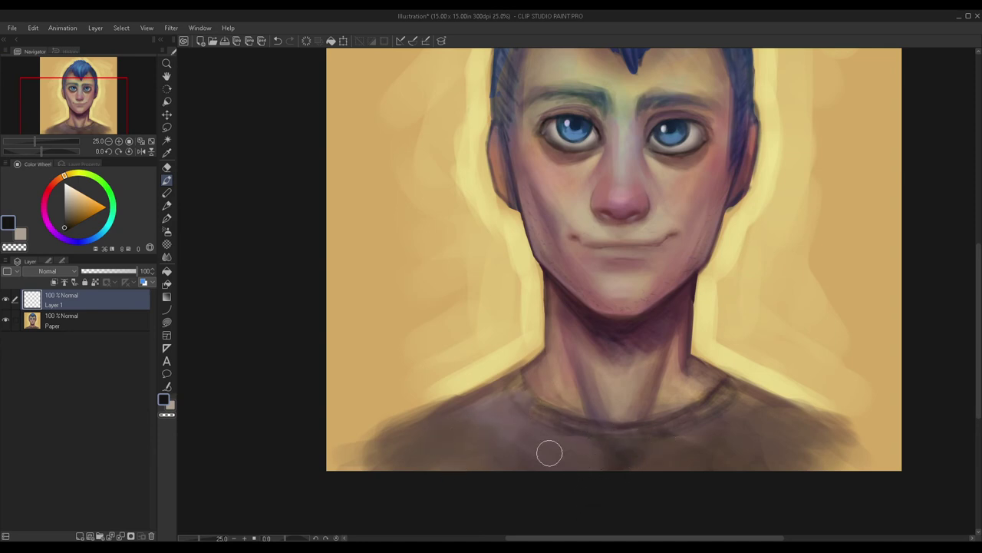
{"action": "scroll", "coordinate": [461, 379], "scroll_direction": "down", "scroll_amount": 1}
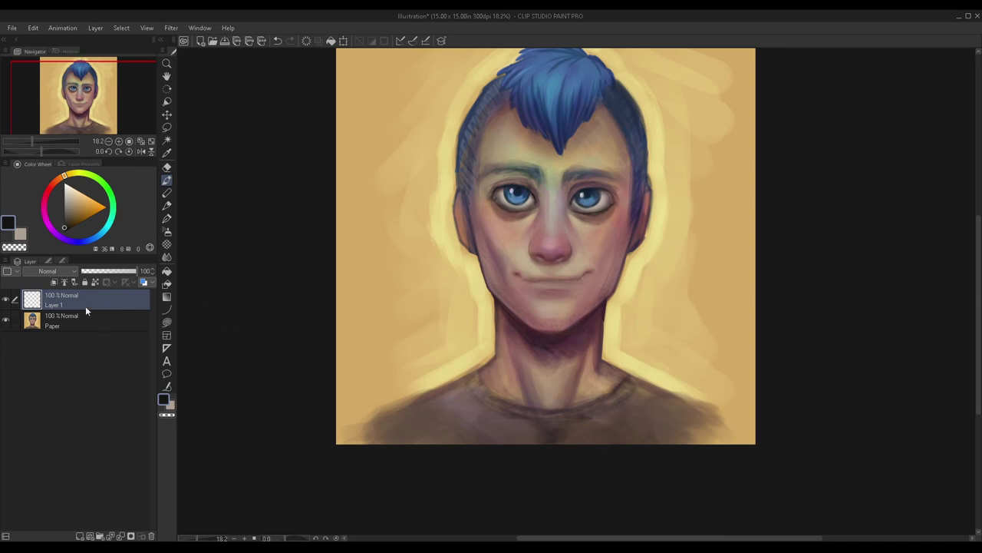
{"action": "key", "text": "ctrl+e"}
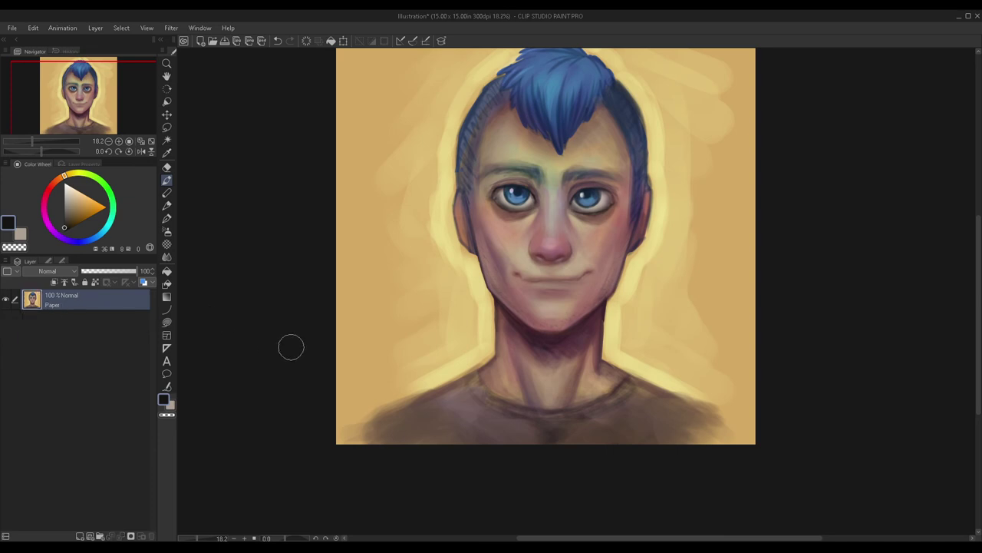
Step: Add a layer, sample pale yellow from the glow, and trim the hair's outer edge above the ear
{"action": "scroll", "coordinate": [394, 196], "scroll_direction": "down", "scroll_amount": 1}
{"action": "scroll", "coordinate": [539, 123], "scroll_direction": "up", "scroll_amount": 5}
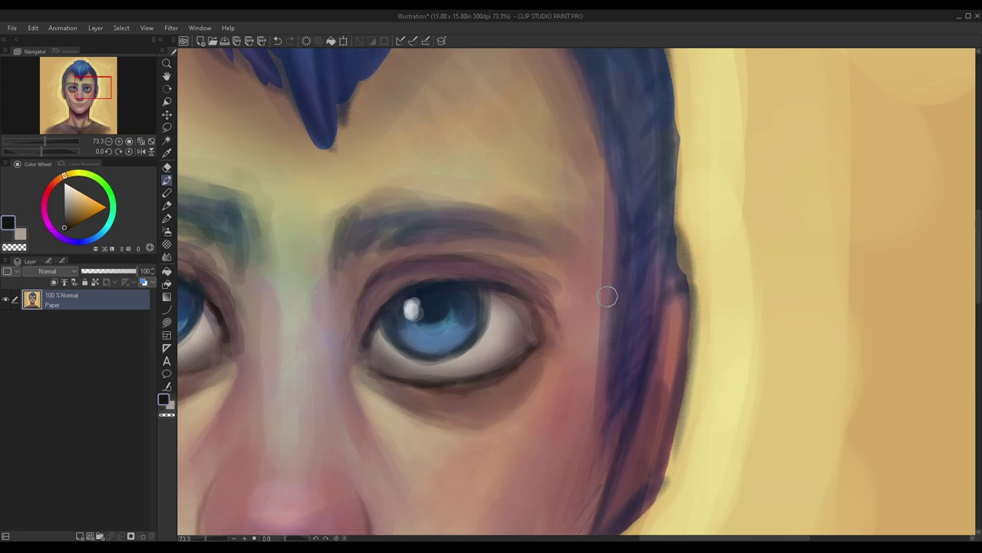
{"action": "left_click", "coordinate": [80, 536]}
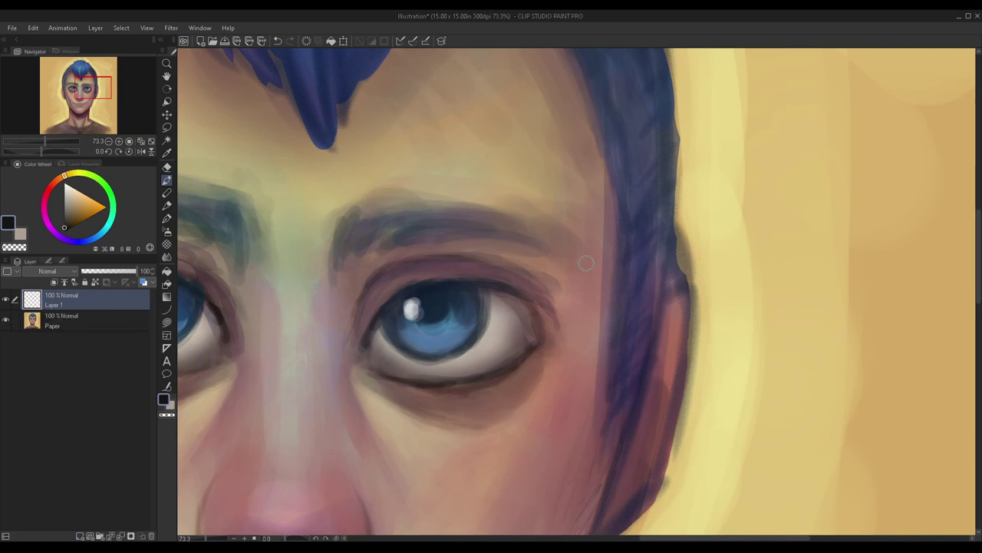
{"action": "left_click", "coordinate": [711, 253], "text": "alt"}
{"action": "mouse_move", "coordinate": [702, 237]}
{"action": "left_mouse_down"}
{"action": "mouse_move", "coordinate": [683, 272]}
{"action": "mouse_move", "coordinate": [686, 199]}
{"action": "mouse_move", "coordinate": [681, 272]}
{"action": "mouse_move", "coordinate": [694, 197]}
{"action": "mouse_move", "coordinate": [689, 266]}
{"action": "left_mouse_up"}
{"action": "mouse_move", "coordinate": [690, 167]}
{"action": "left_mouse_down"}
{"action": "mouse_move", "coordinate": [682, 232]}
{"action": "mouse_move", "coordinate": [686, 121]}
{"action": "left_mouse_up"}
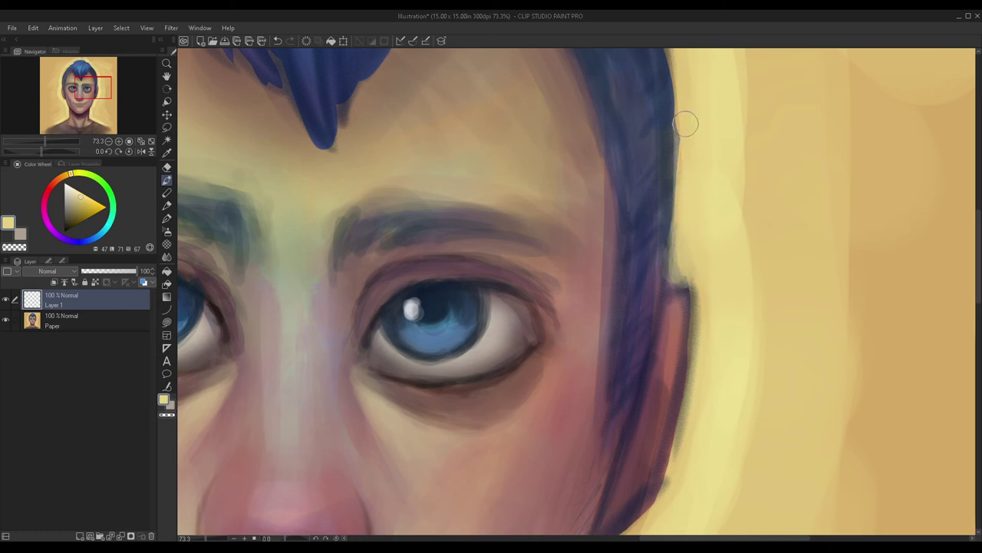
{"action": "scroll", "coordinate": [683, 153], "scroll_direction": "down", "scroll_amount": 5}
{"action": "scroll", "coordinate": [679, 230], "scroll_direction": "up", "scroll_amount": 5}
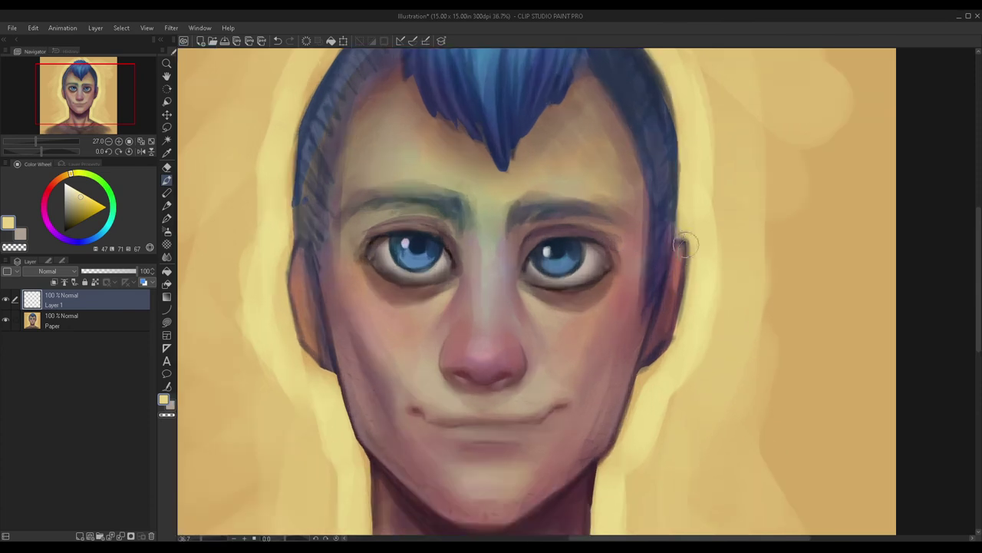
Step: Sample dark violet to redraw the ear's top and outer contour, and fill the inner ear with sampled muted red
{"action": "left_click", "coordinate": [679, 230], "text": "alt"}
{"action": "left_click", "coordinate": [679, 233], "text": "alt"}
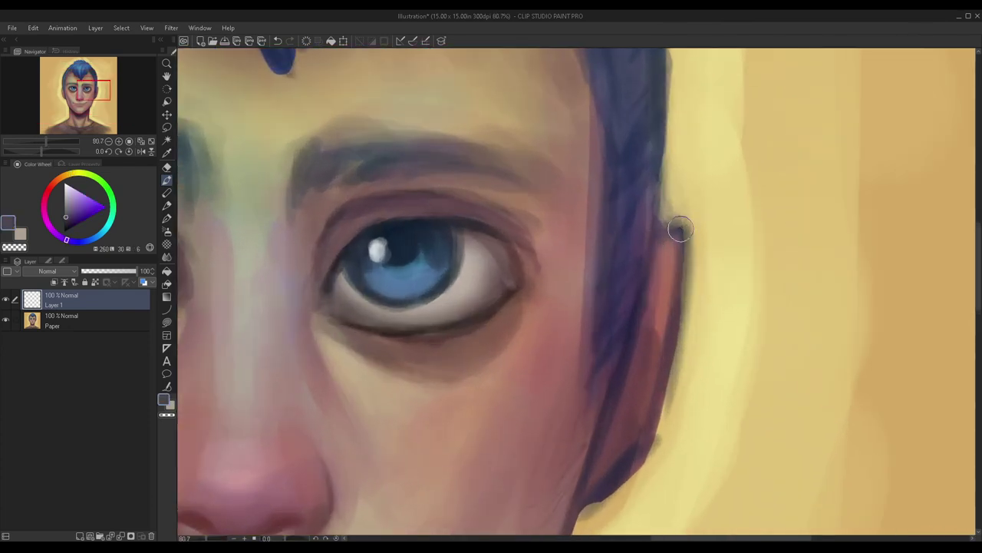
{"action": "left_click_drag", "start_coordinate": [681, 230], "coordinate": [676, 345]}
{"action": "mouse_move", "coordinate": [674, 296]}
{"action": "left_mouse_down"}
{"action": "mouse_move", "coordinate": [678, 261]}
{"action": "mouse_move", "coordinate": [659, 430]}
{"action": "mouse_move", "coordinate": [671, 367]}
{"action": "mouse_move", "coordinate": [661, 316]}
{"action": "mouse_move", "coordinate": [645, 317]}
{"action": "mouse_move", "coordinate": [653, 327]}
{"action": "mouse_move", "coordinate": [670, 287]}
{"action": "mouse_move", "coordinate": [629, 445]}
{"action": "mouse_move", "coordinate": [674, 244]}
{"action": "mouse_move", "coordinate": [643, 413]}
{"action": "mouse_move", "coordinate": [665, 279]}
{"action": "mouse_move", "coordinate": [660, 335]}
{"action": "mouse_move", "coordinate": [594, 495]}
{"action": "left_mouse_up"}
{"action": "left_click", "coordinate": [667, 295], "text": "alt"}
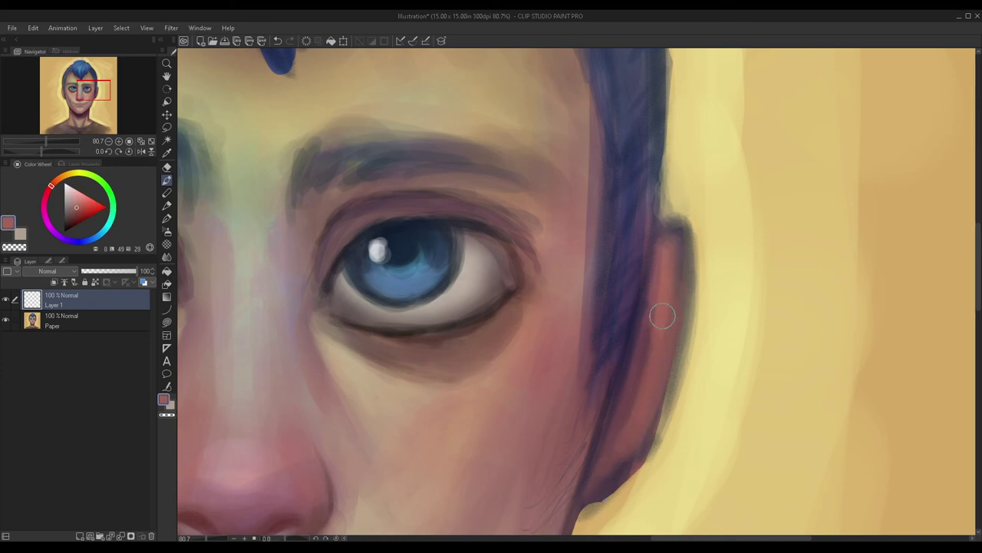
{"action": "scroll", "coordinate": [622, 281], "scroll_direction": "down", "scroll_amount": 4}
{"action": "scroll", "coordinate": [270, 263], "scroll_direction": "down", "scroll_amount": 3}
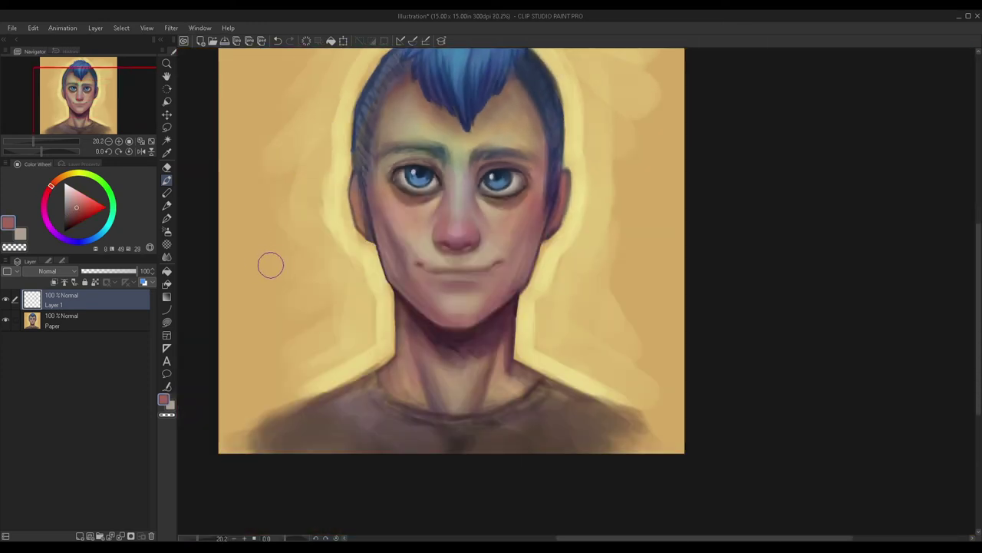
Step: Mirror the canvas view and compare the portrait with and without the ear corrections on Layer 1
{"action": "left_click", "coordinate": [142, 151]}
{"action": "mouse_move", "coordinate": [95, 86]}
{"action": "left_mouse_down"}
{"action": "mouse_move", "coordinate": [102, 75]}
{"action": "mouse_move", "coordinate": [88, 69]}
{"action": "left_mouse_up"}
{"action": "left_click", "coordinate": [7, 299]}
{"action": "left_click", "coordinate": [6, 299]}
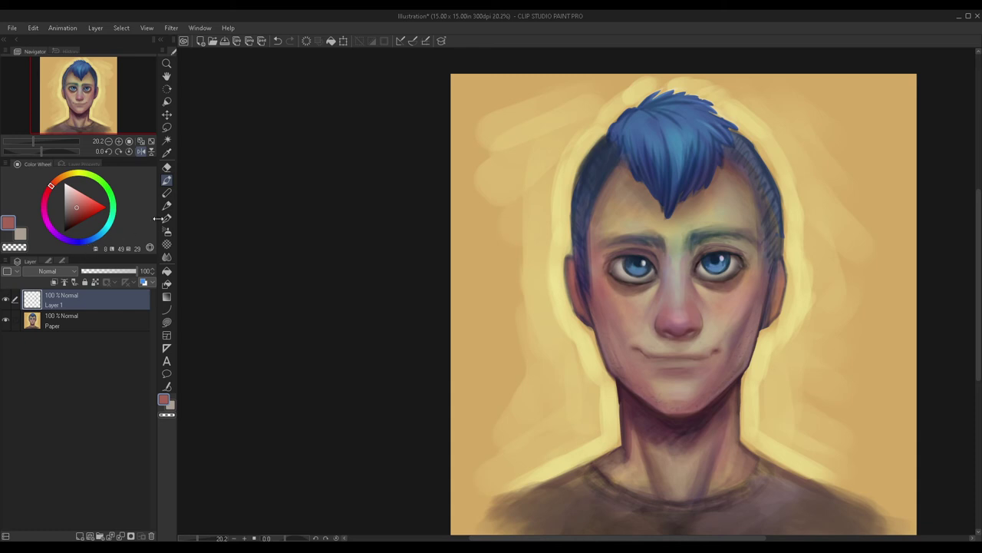
Step: Sample dark navy from the eye and strengthen the ear's outer contour and its junction with the side hair
{"action": "scroll", "coordinate": [522, 320], "scroll_direction": "up", "scroll_amount": 6}
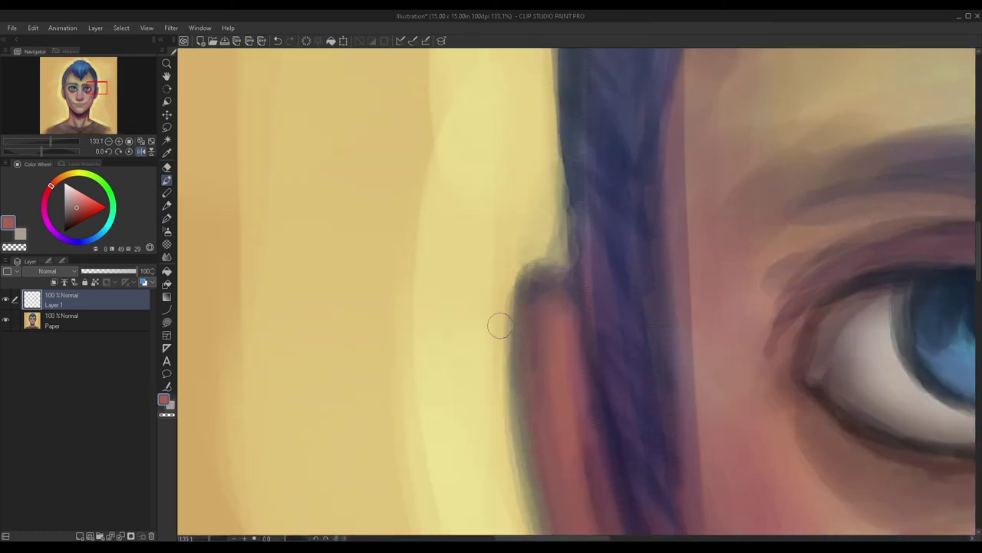
{"action": "left_click", "coordinate": [725, 310], "text": "alt"}
{"action": "left_click", "coordinate": [938, 273], "text": "alt"}
{"action": "mouse_move", "coordinate": [566, 244]}
{"action": "left_mouse_down"}
{"action": "mouse_move", "coordinate": [543, 255]}
{"action": "mouse_move", "coordinate": [519, 300]}
{"action": "mouse_move", "coordinate": [542, 274]}
{"action": "mouse_move", "coordinate": [568, 295]}
{"action": "left_mouse_up"}
{"action": "left_click_drag", "start_coordinate": [565, 255], "coordinate": [543, 259]}
{"action": "mouse_move", "coordinate": [523, 345]}
{"action": "left_mouse_down"}
{"action": "mouse_move", "coordinate": [526, 291]}
{"action": "mouse_move", "coordinate": [531, 460]}
{"action": "left_mouse_up"}
{"action": "left_click_drag", "start_coordinate": [517, 349], "coordinate": [536, 471]}
{"action": "scroll", "coordinate": [542, 235], "scroll_direction": "down", "scroll_amount": 3}
{"action": "scroll", "coordinate": [540, 219], "scroll_direction": "down", "scroll_amount": 4}
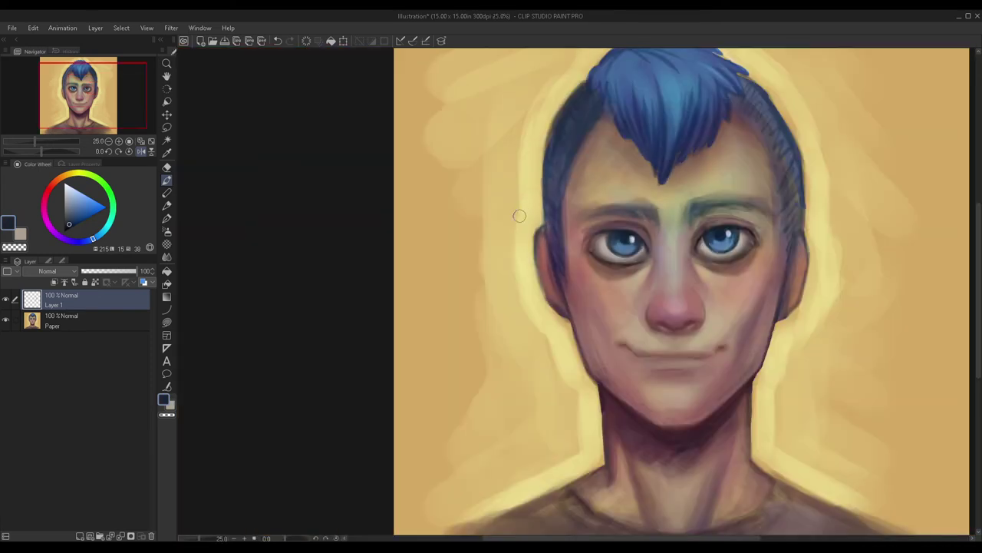
Step: Sample a dark grey-blue and touch up the ear's upper contour where it meets the side hair
{"action": "scroll", "coordinate": [542, 223], "scroll_direction": "up", "scroll_amount": 5}
{"action": "scroll", "coordinate": [544, 225], "scroll_direction": "up", "scroll_amount": 1}
{"action": "left_click", "coordinate": [522, 220], "text": "alt"}
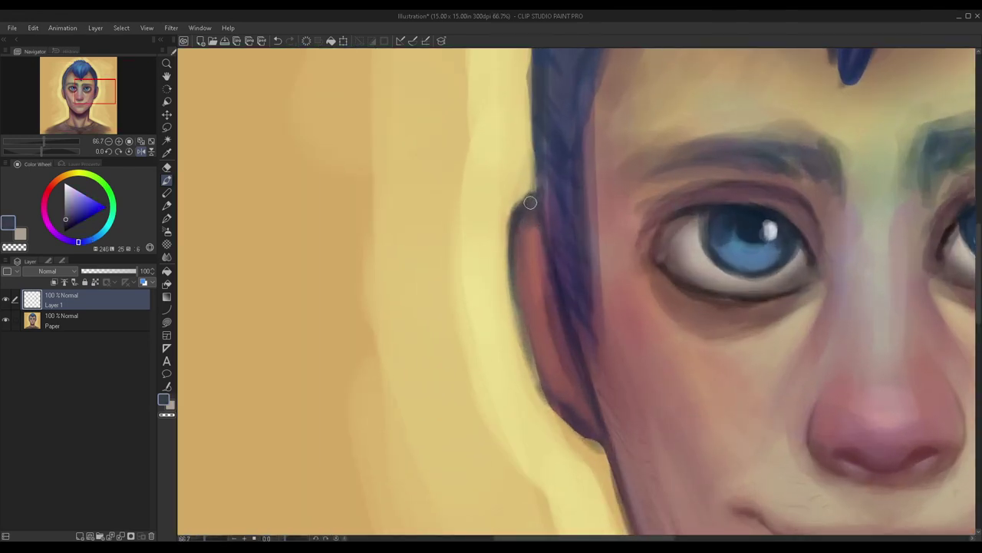
{"action": "scroll", "coordinate": [530, 202], "scroll_direction": "down", "scroll_amount": 5}
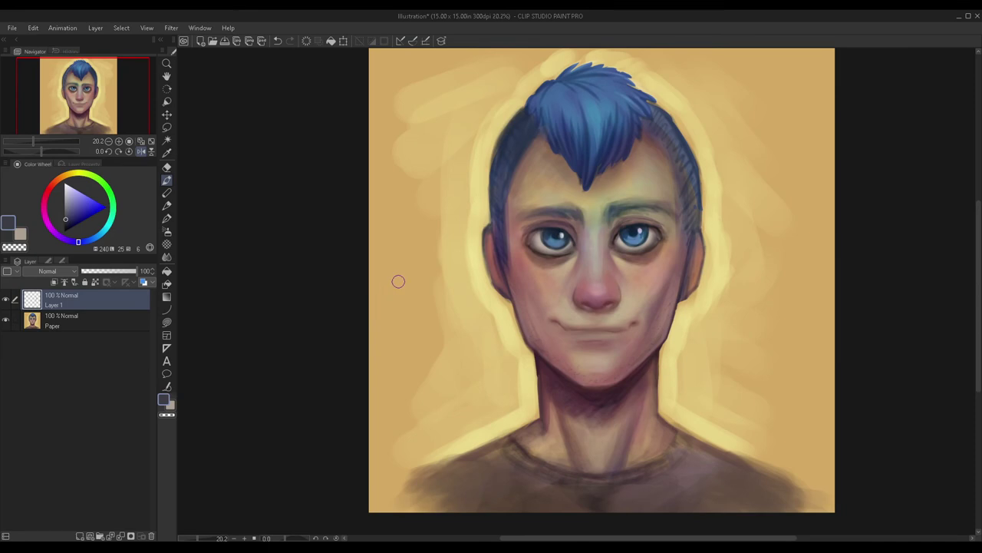
Step: Sample yellow from the background and trim the jaw's outer edge just below the opposite ear
{"action": "scroll", "coordinate": [661, 296], "scroll_direction": "up", "scroll_amount": 6}
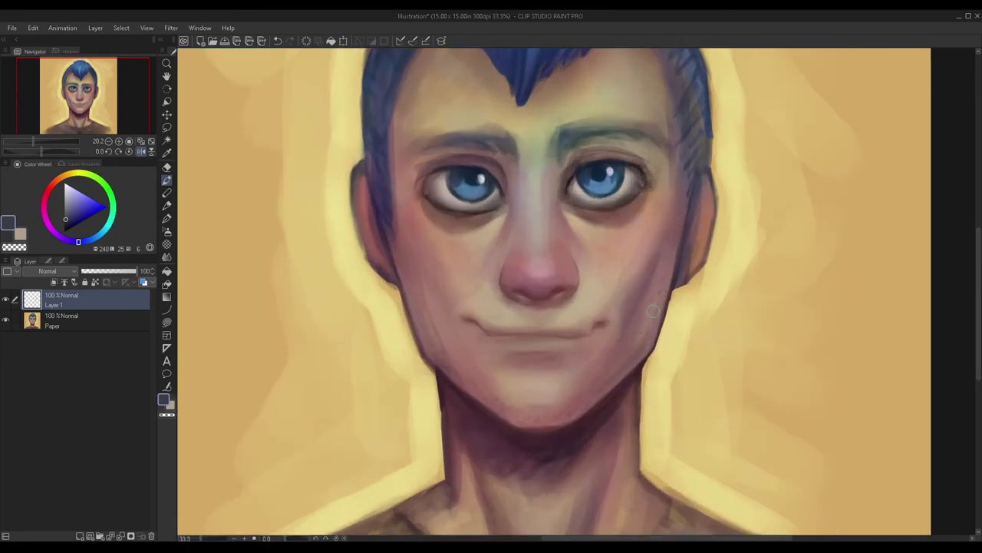
{"action": "left_click", "coordinate": [664, 298], "text": "alt"}
{"action": "left_click_drag", "start_coordinate": [648, 291], "coordinate": [643, 311]}
{"action": "left_click_drag", "start_coordinate": [651, 272], "coordinate": [642, 319]}
{"action": "mouse_move", "coordinate": [651, 266]}
{"action": "left_mouse_down"}
{"action": "mouse_move", "coordinate": [632, 353]}
{"action": "mouse_move", "coordinate": [650, 270]}
{"action": "mouse_move", "coordinate": [630, 352]}
{"action": "left_mouse_up"}
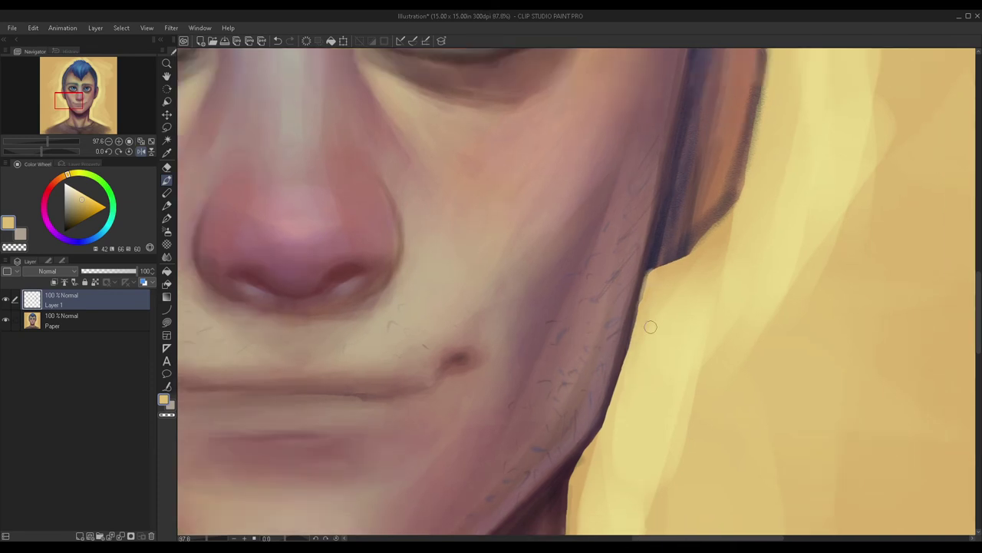
{"action": "scroll", "coordinate": [650, 327], "scroll_direction": "down", "scroll_amount": 7}
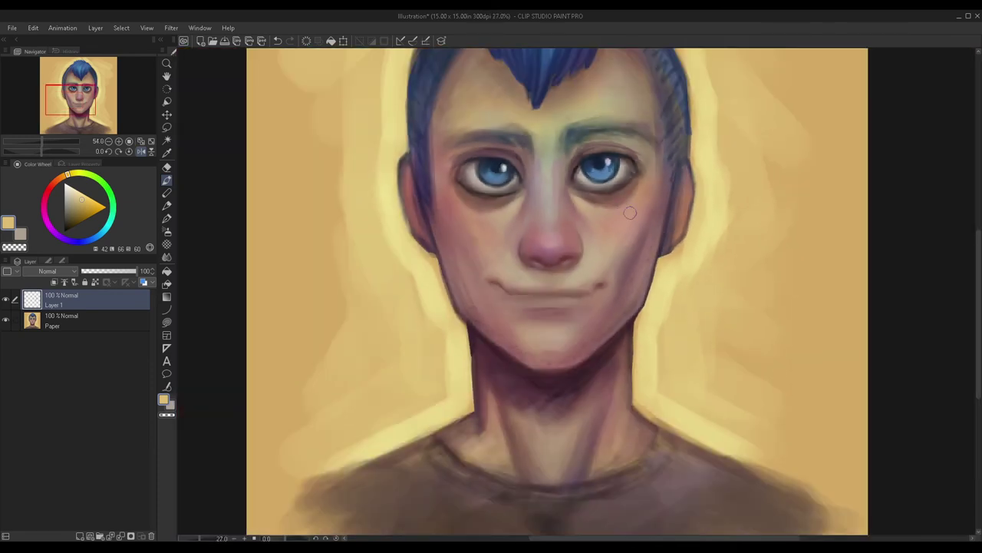
Step: Sample orange-brown from the ear and paint over its lower part beside the jaw
{"action": "scroll", "coordinate": [641, 213], "scroll_direction": "up", "scroll_amount": 5}
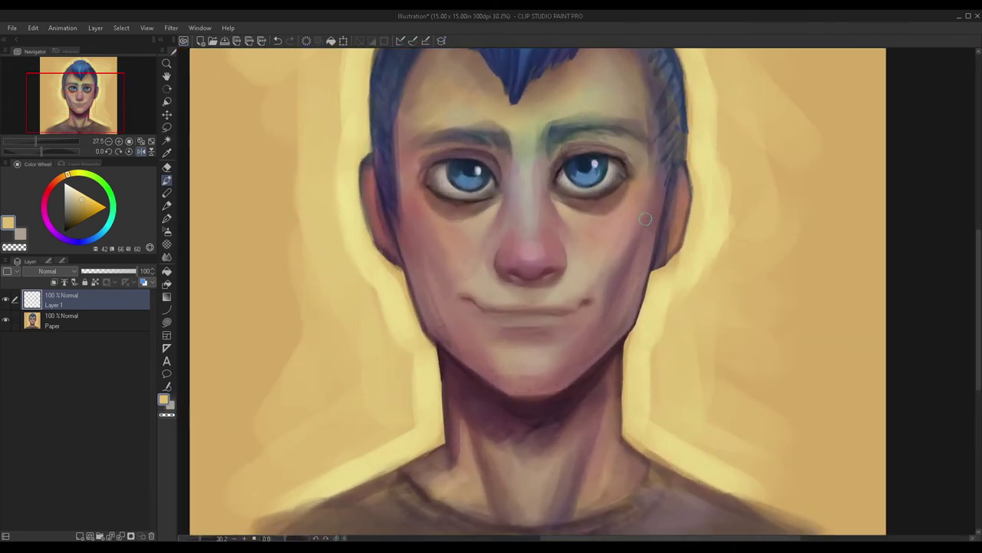
{"action": "left_click", "coordinate": [695, 251], "text": "alt"}
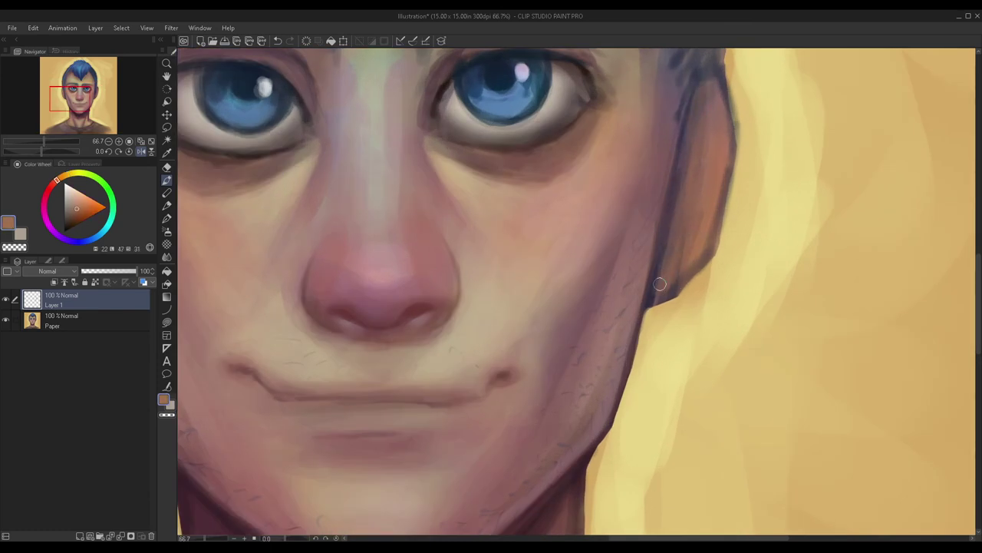
{"action": "scroll", "coordinate": [665, 274], "scroll_direction": "down", "scroll_amount": 2}
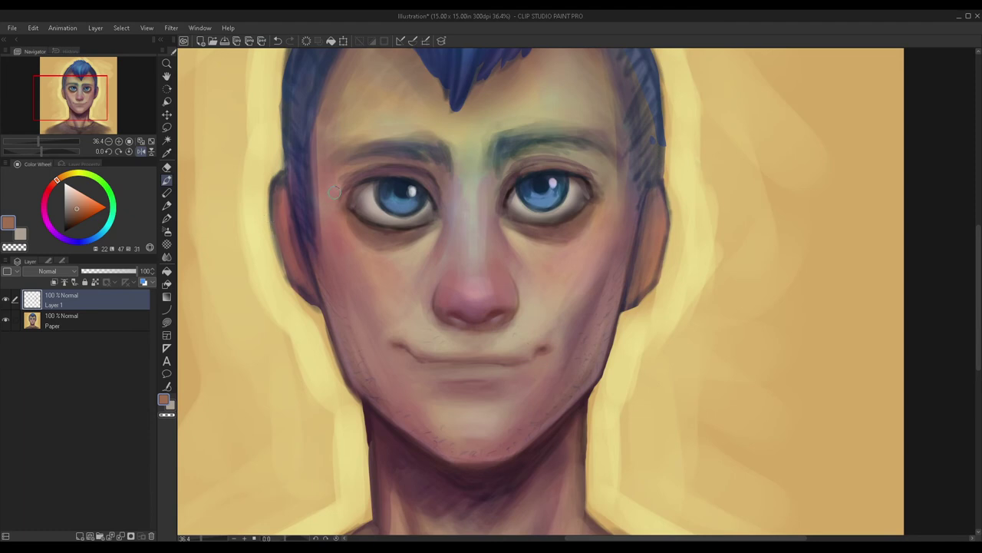
Step: Try a sampled dark violet stroke along the hair's outer edge above the ear, and undo it
{"action": "left_click", "coordinate": [305, 219], "text": "alt"}
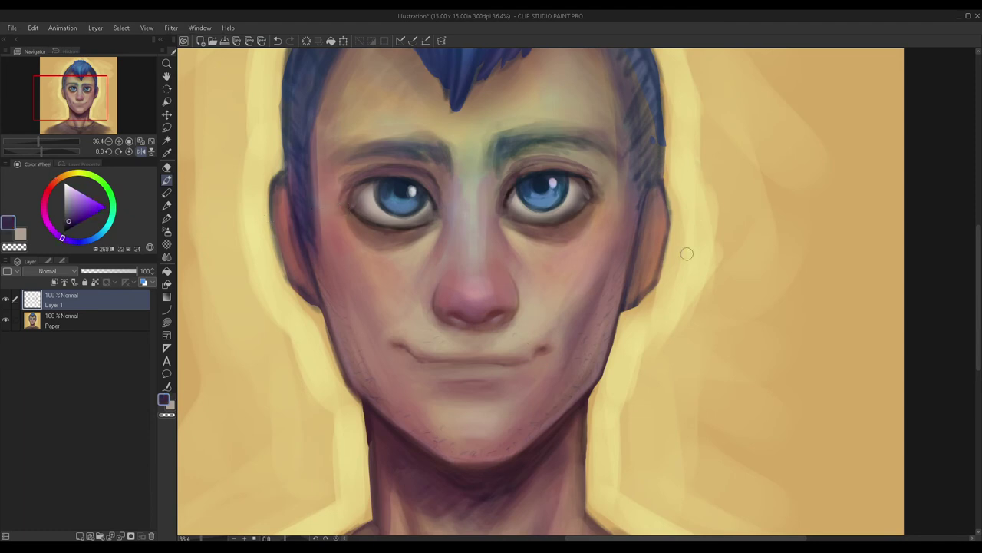
{"action": "left_click_drag", "start_coordinate": [665, 112], "coordinate": [667, 153]}
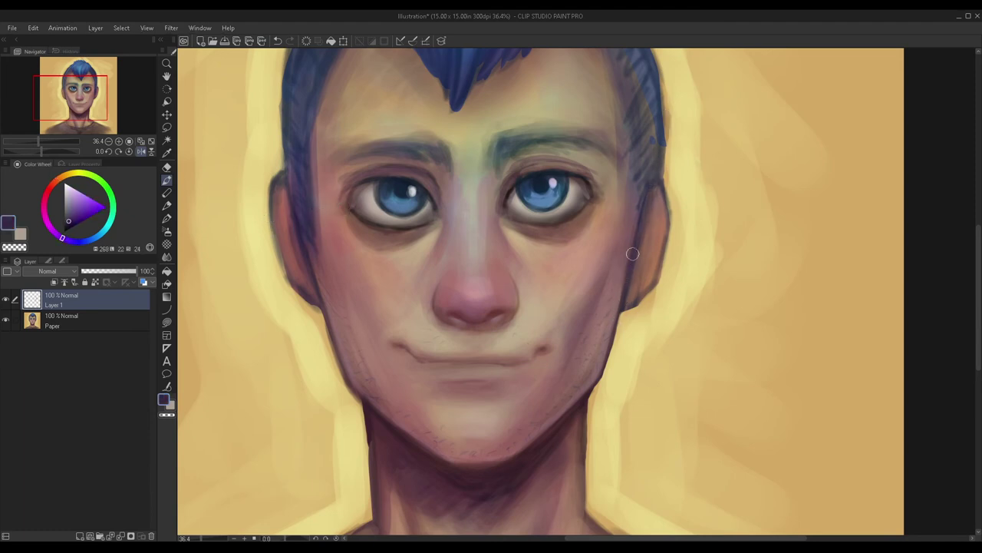
{"action": "scroll", "coordinate": [526, 309], "scroll_direction": "down", "scroll_amount": 2}
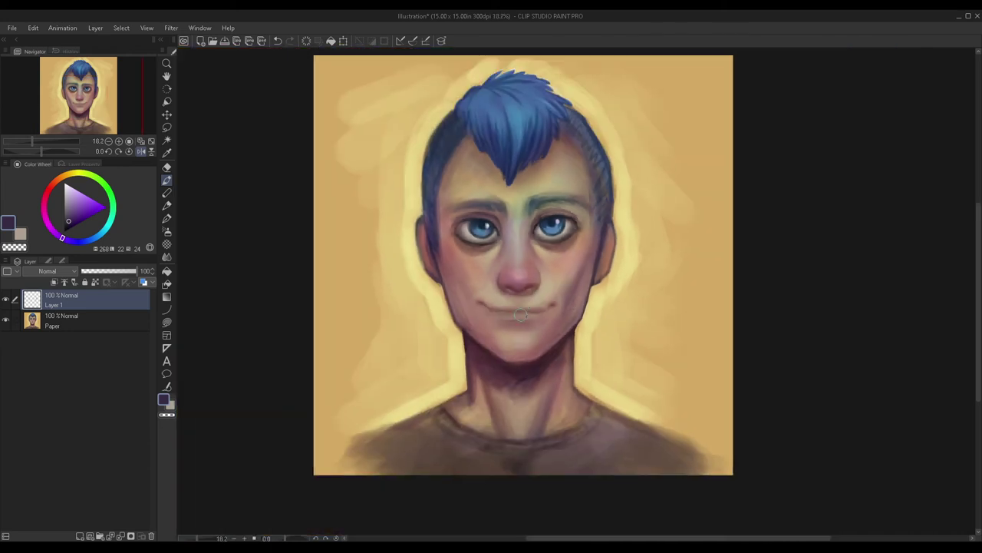
{"action": "key", "text": "ctrl+z"}
Step: Sample a muted reddish brown from the ear and even out the ear's inner colour
{"action": "scroll", "coordinate": [624, 234], "scroll_direction": "up", "scroll_amount": 2}
{"action": "left_click", "coordinate": [613, 247], "text": "alt"}
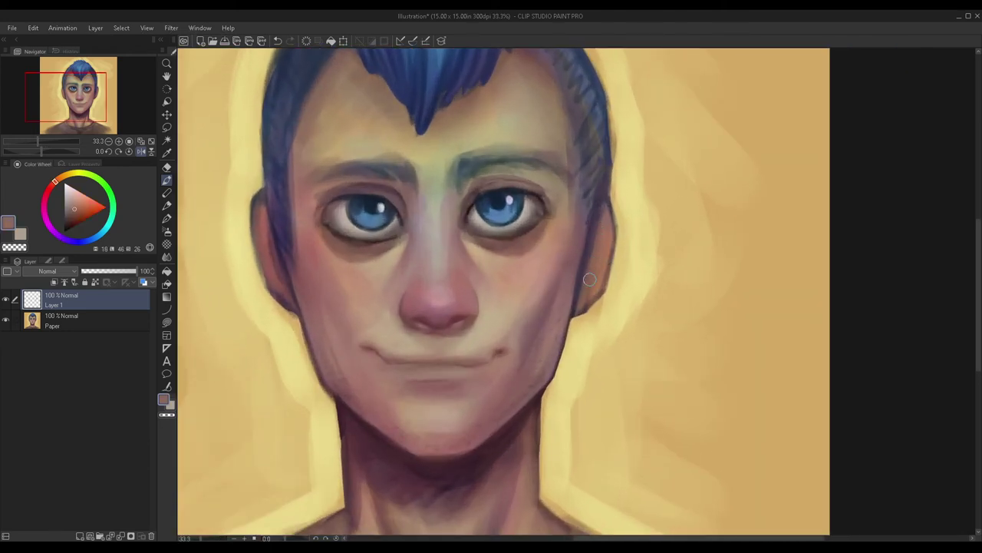
{"action": "scroll", "coordinate": [576, 330], "scroll_direction": "down", "scroll_amount": 2}
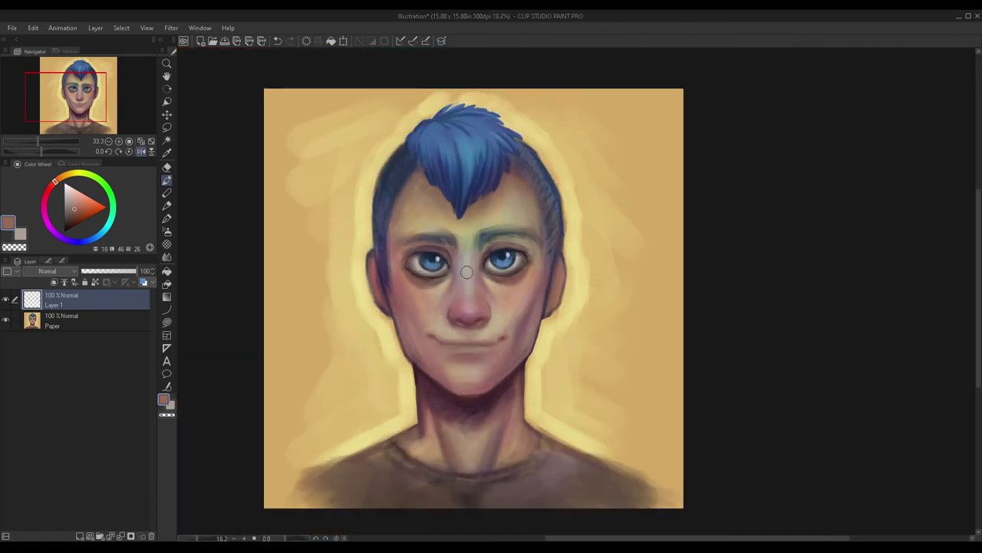
Step: Compare the portrait with and without the ear corrections on Layer 1, and merge the layer into Paper
{"action": "left_click", "coordinate": [6, 298]}
{"action": "left_click", "coordinate": [6, 298]}
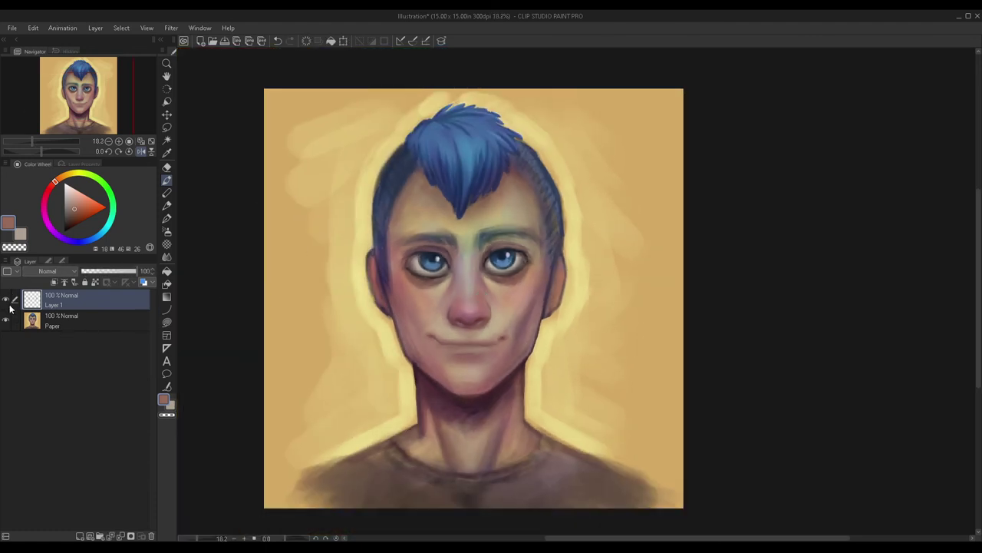
{"action": "key", "text": "ctrl+e"}
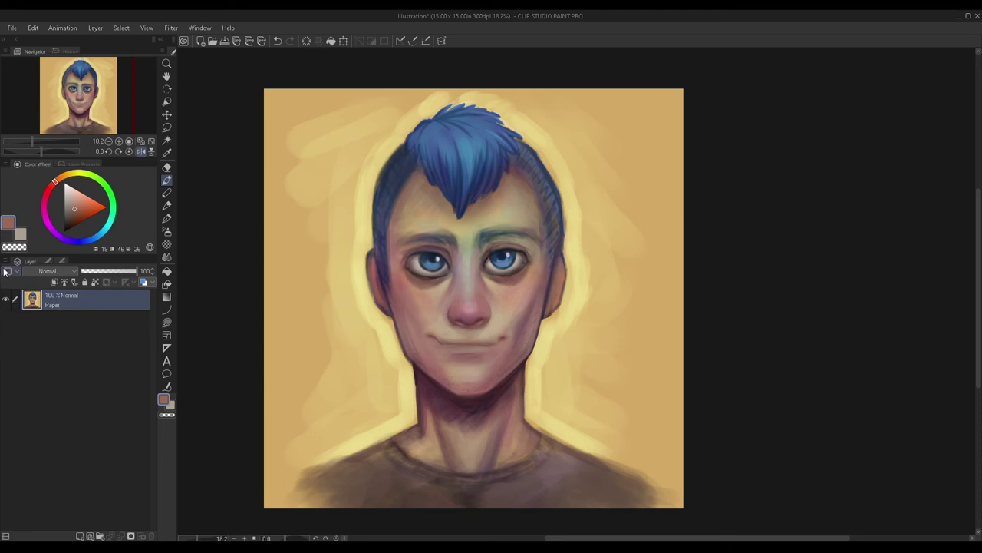
Step: Toggle the mirrored canvas view to check the symmetry of the ears and face
{"action": "left_click", "coordinate": [141, 151]}
{"action": "left_click_drag", "start_coordinate": [120, 87], "coordinate": [131, 105]}
{"action": "left_click", "coordinate": [142, 151]}
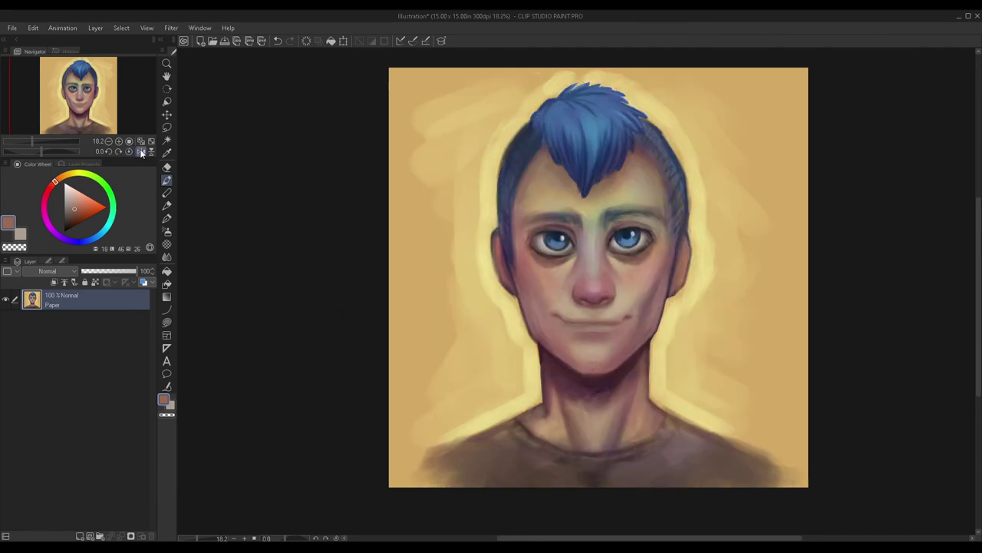
Step: Add a layer, choose black, and darken the pupils and lid lines of the eyes
{"action": "left_click", "coordinate": [79, 536]}
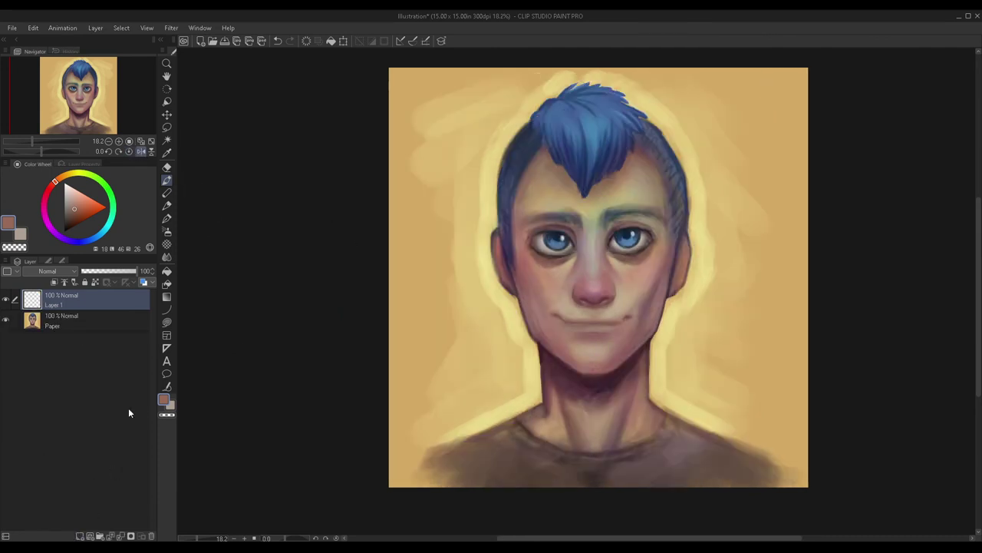
{"action": "left_click_drag", "start_coordinate": [81, 213], "coordinate": [42, 246]}
{"action": "scroll", "coordinate": [475, 252], "scroll_direction": "up", "scroll_amount": 5}
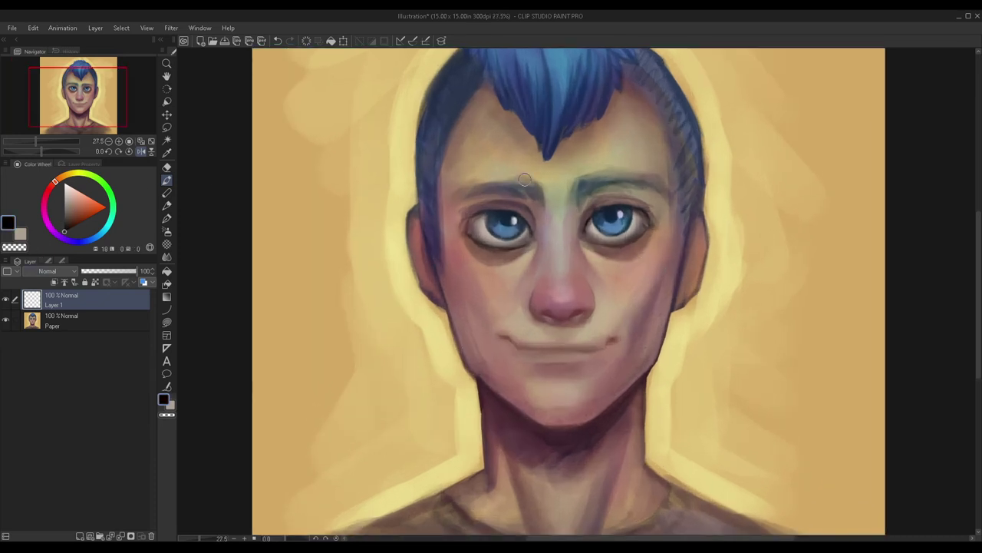
{"action": "scroll", "coordinate": [415, 271], "scroll_direction": "up", "scroll_amount": 1}
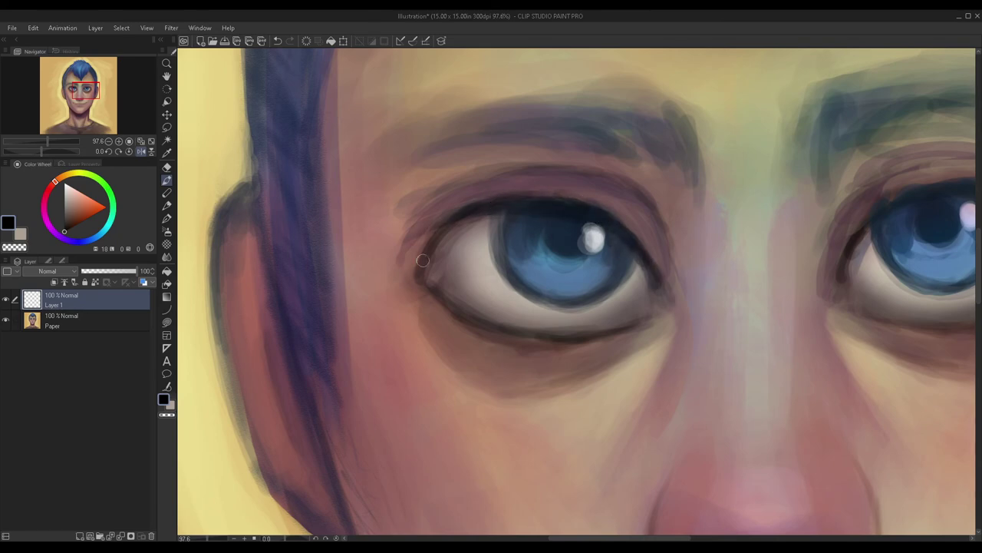
{"action": "scroll", "coordinate": [399, 277], "scroll_direction": "down", "scroll_amount": 5}
{"action": "scroll", "coordinate": [491, 231], "scroll_direction": "up", "scroll_amount": 5}
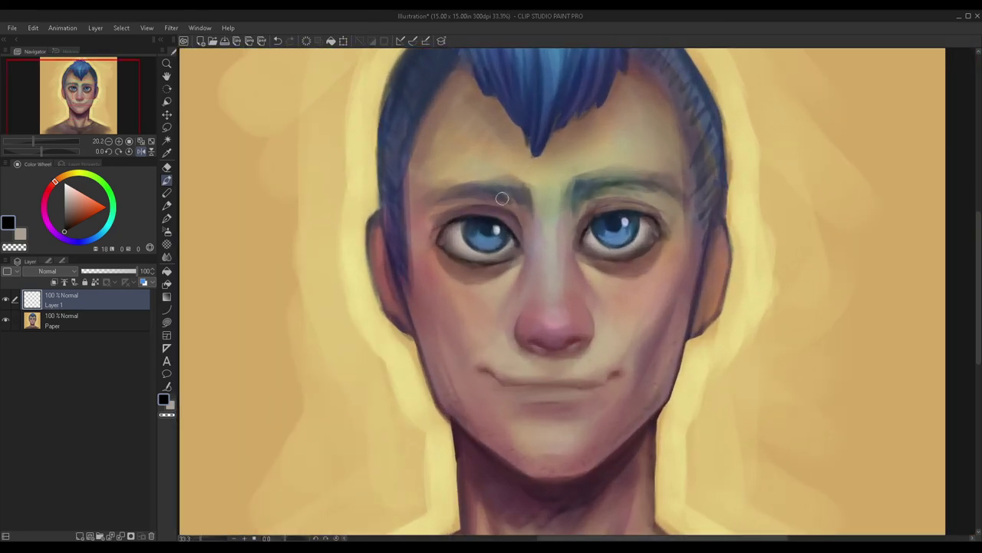
{"action": "scroll", "coordinate": [494, 235], "scroll_direction": "down", "scroll_amount": 2}
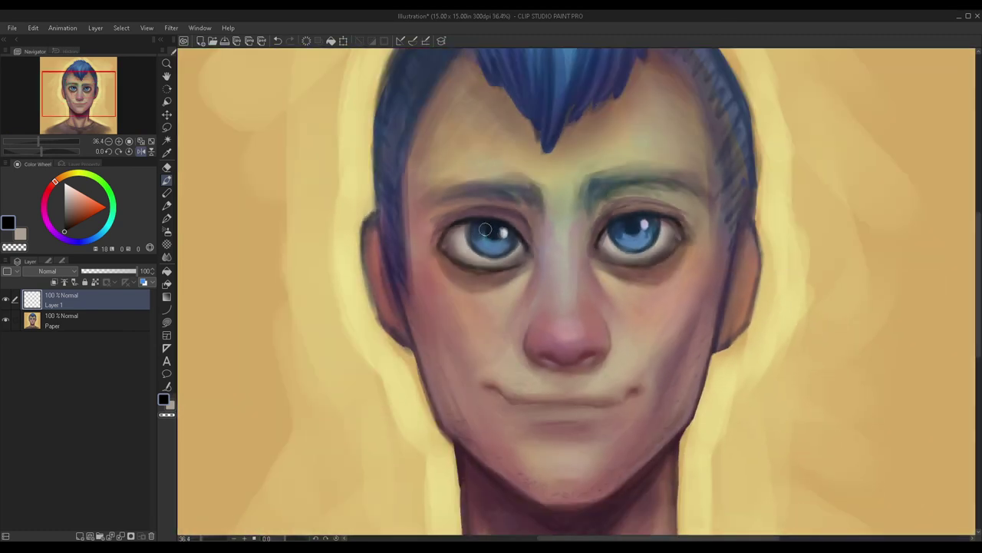
{"action": "scroll", "coordinate": [422, 287], "scroll_direction": "down", "scroll_amount": 1}
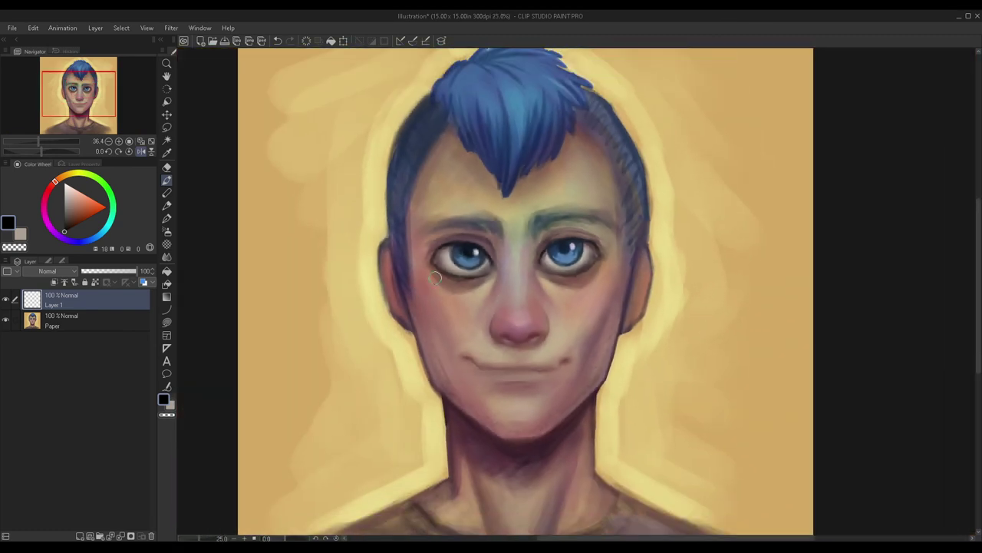
Step: Compare the portrait with and without the black eye accents on Layer 1
{"action": "left_click", "coordinate": [6, 300]}
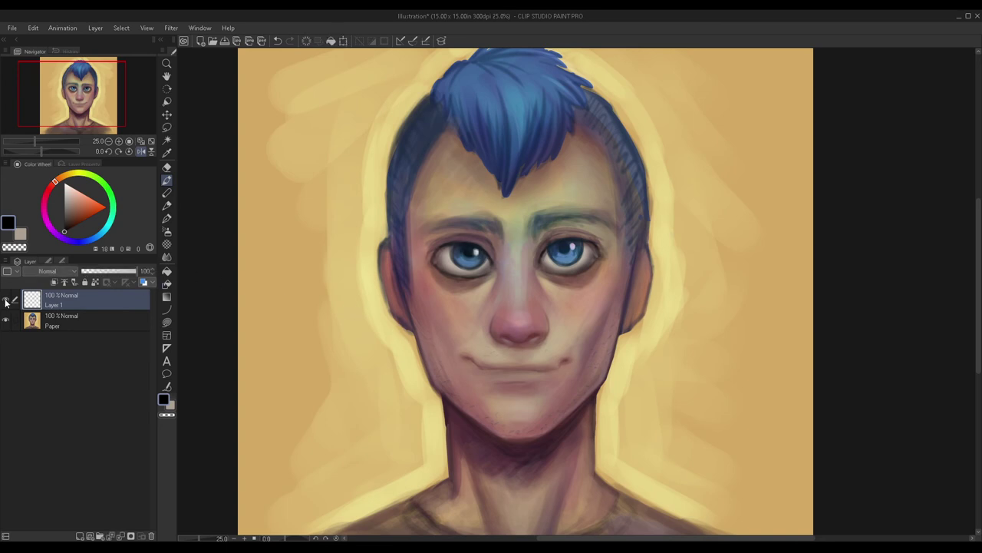
{"action": "left_click", "coordinate": [5, 300]}
{"action": "left_click", "coordinate": [5, 300]}
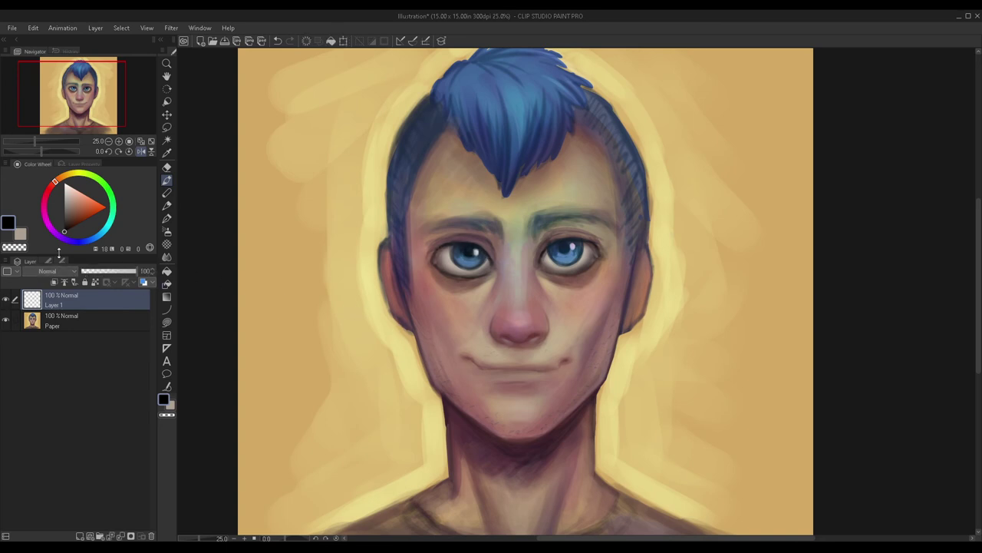
Step: Return the canvas to its unmirrored view, reduce Layer 1's opacity to 46%, and merge it into Paper
{"action": "left_click", "coordinate": [141, 152]}
{"action": "scroll", "coordinate": [500, 142], "scroll_direction": "down", "scroll_amount": 2}
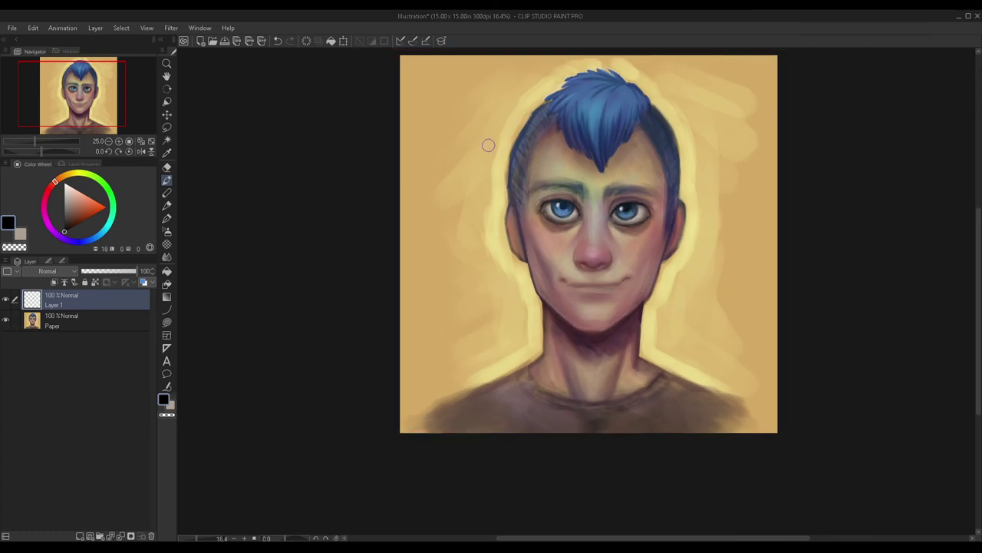
{"action": "left_click", "coordinate": [108, 273]}
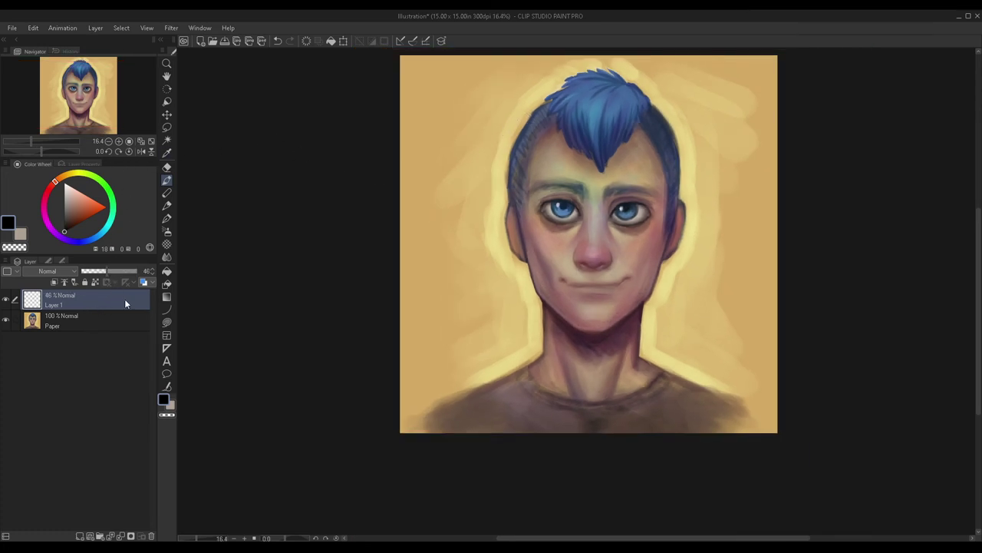
{"action": "key", "text": "ctrl+e"}
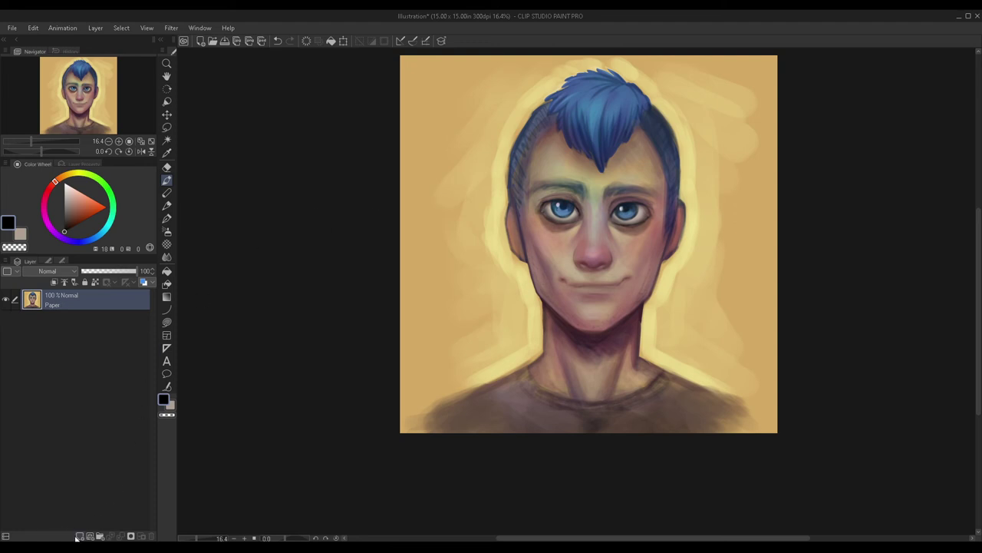
Step: Add a layer, choose a bright warm yellow (hue 48, saturation 74, value 100), and paint a highlight on the nose tip
{"action": "left_click", "coordinate": [79, 536]}
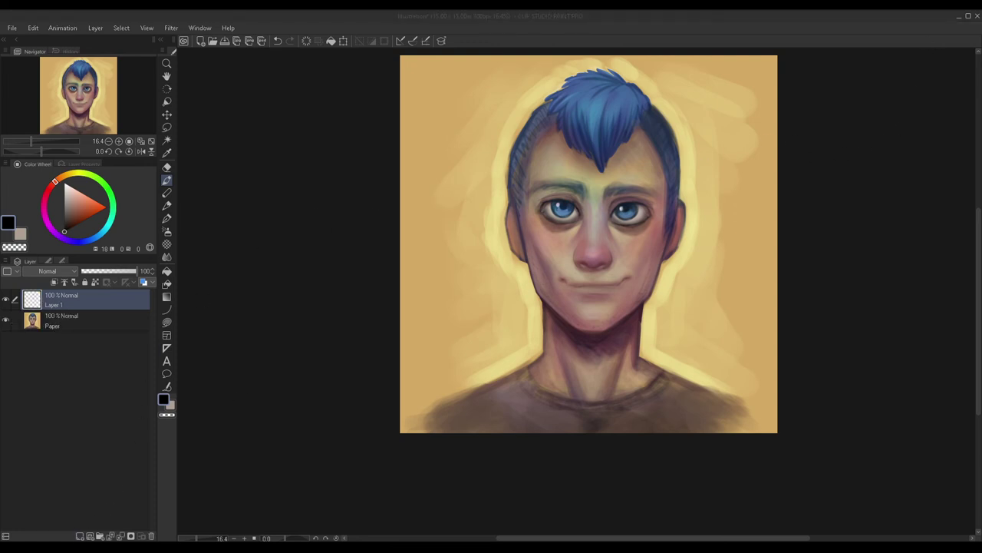
{"action": "mouse_move", "coordinate": [69, 197]}
{"action": "left_mouse_down"}
{"action": "mouse_move", "coordinate": [84, 181]}
{"action": "mouse_move", "coordinate": [82, 192]}
{"action": "left_mouse_up"}
{"action": "left_click", "coordinate": [72, 175]}
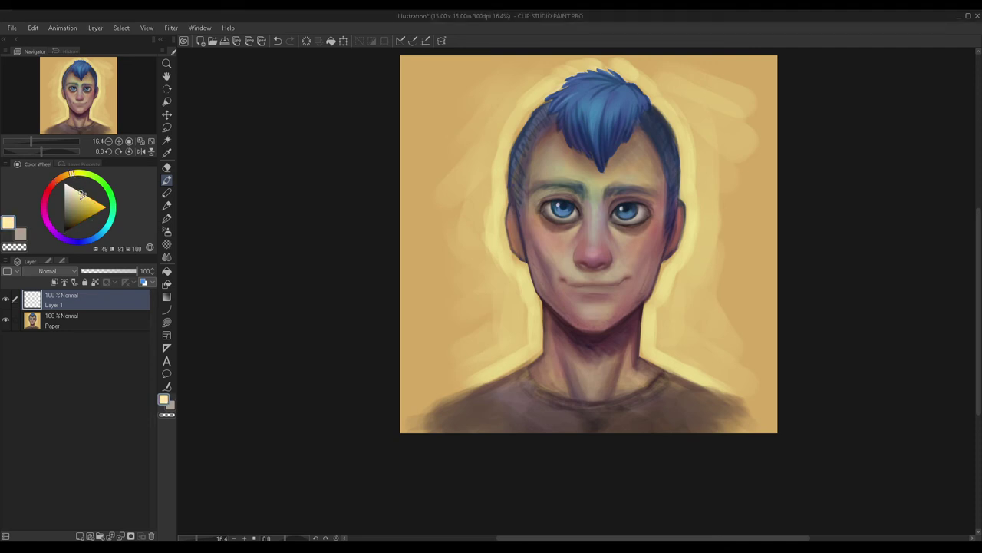
{"action": "scroll", "coordinate": [583, 268], "scroll_direction": "up", "scroll_amount": 5}
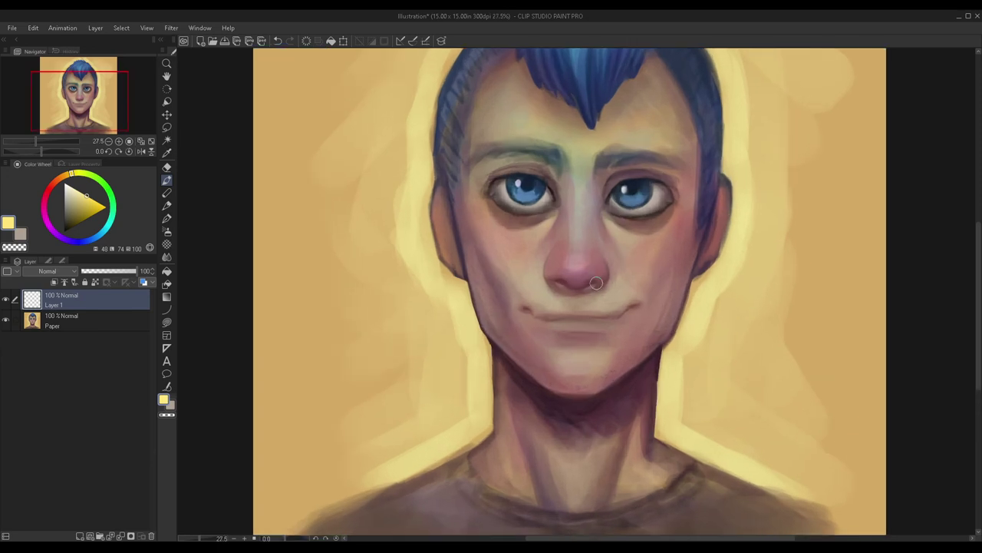
{"action": "scroll", "coordinate": [575, 263], "scroll_direction": "down", "scroll_amount": 3}
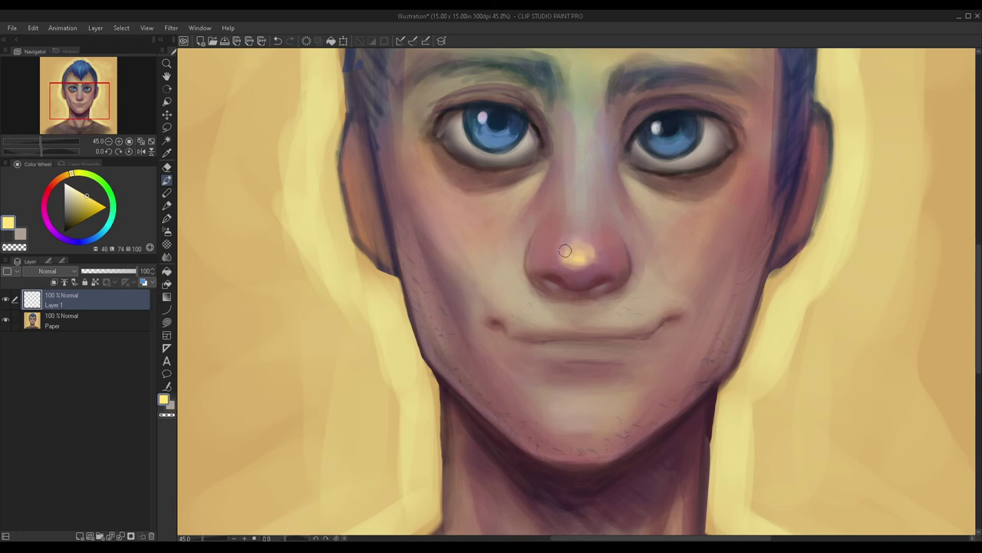
Step: Reshape the yellow nose highlight into a narrow vertical accent running down the tip
{"action": "scroll", "coordinate": [572, 238], "scroll_direction": "down", "scroll_amount": 3}
{"action": "scroll", "coordinate": [568, 250], "scroll_direction": "up", "scroll_amount": 2}
{"action": "scroll", "coordinate": [568, 249], "scroll_direction": "up", "scroll_amount": 1}
{"action": "scroll", "coordinate": [572, 254], "scroll_direction": "down", "scroll_amount": 3}
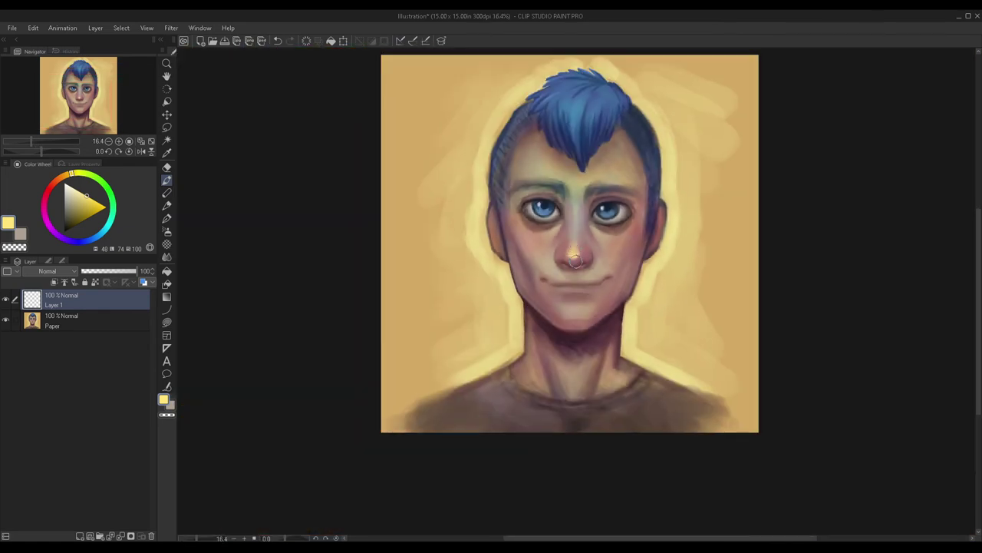
{"action": "scroll", "coordinate": [575, 261], "scroll_direction": "up", "scroll_amount": 2}
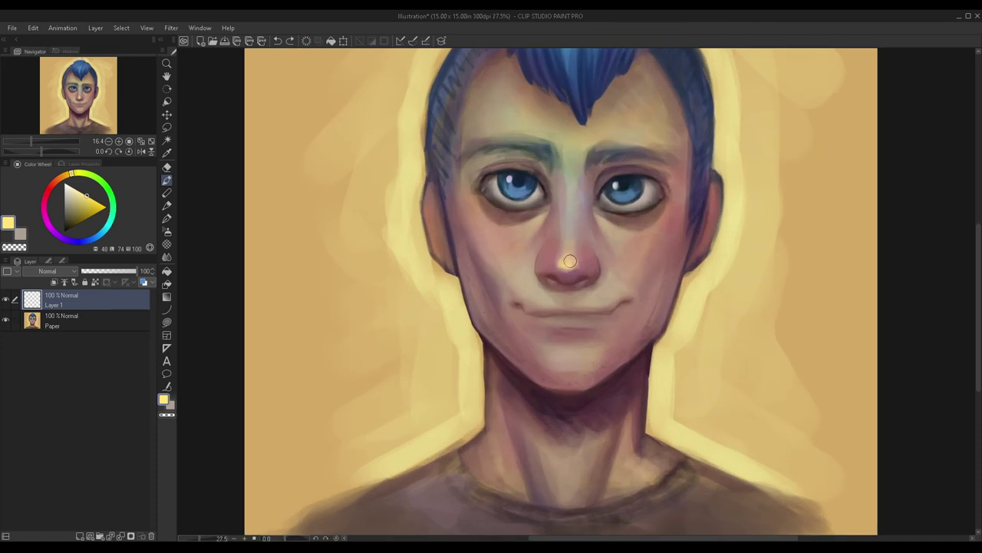
{"action": "scroll", "coordinate": [567, 261], "scroll_direction": "down", "scroll_amount": 1}
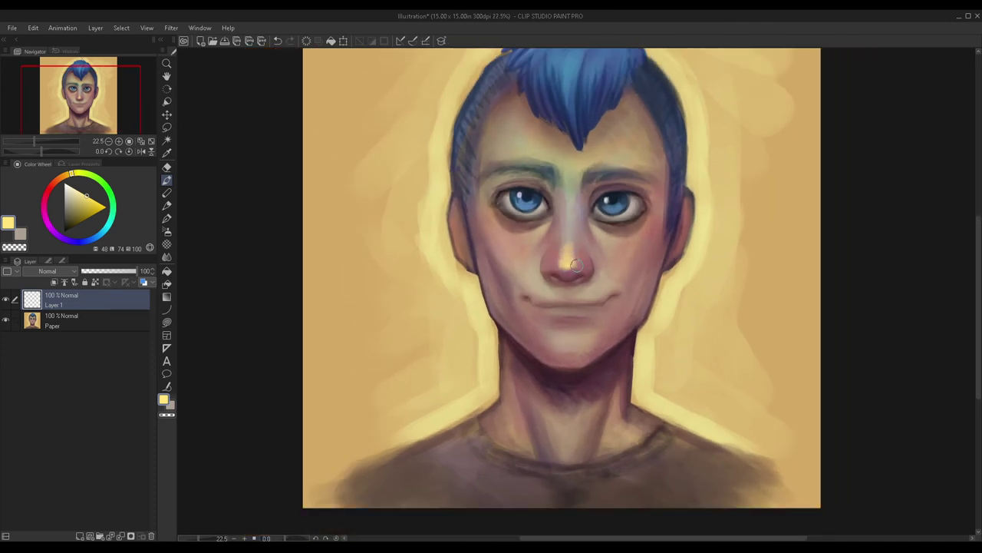
{"action": "scroll", "coordinate": [555, 276], "scroll_direction": "down", "scroll_amount": 2}
{"action": "scroll", "coordinate": [486, 246], "scroll_direction": "up", "scroll_amount": 2}
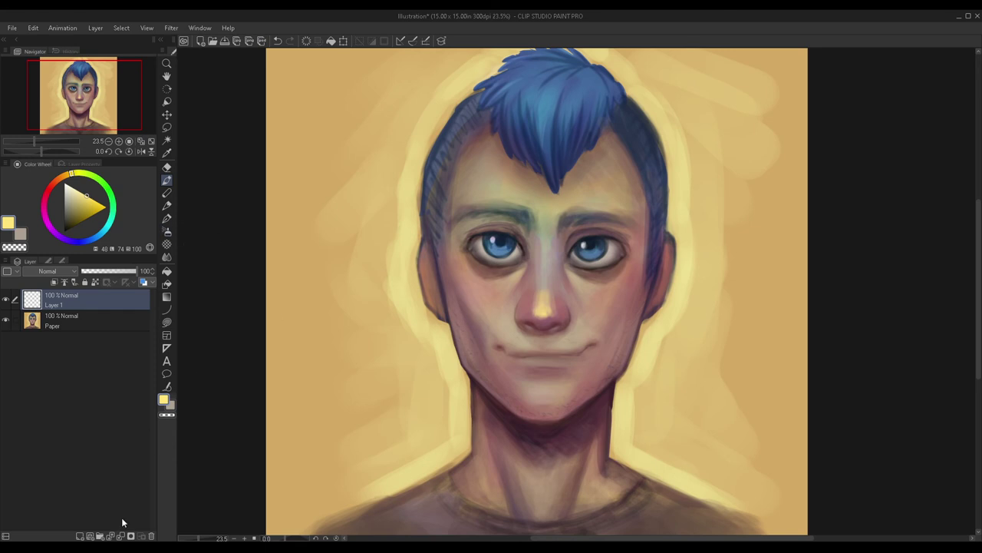
Step: Replace the highlight layer with a fresh empty one and paint a small, soft yellow diamond-shaped highlight on the nose tip
{"action": "left_click", "coordinate": [143, 534]}
{"action": "left_click", "coordinate": [80, 536]}
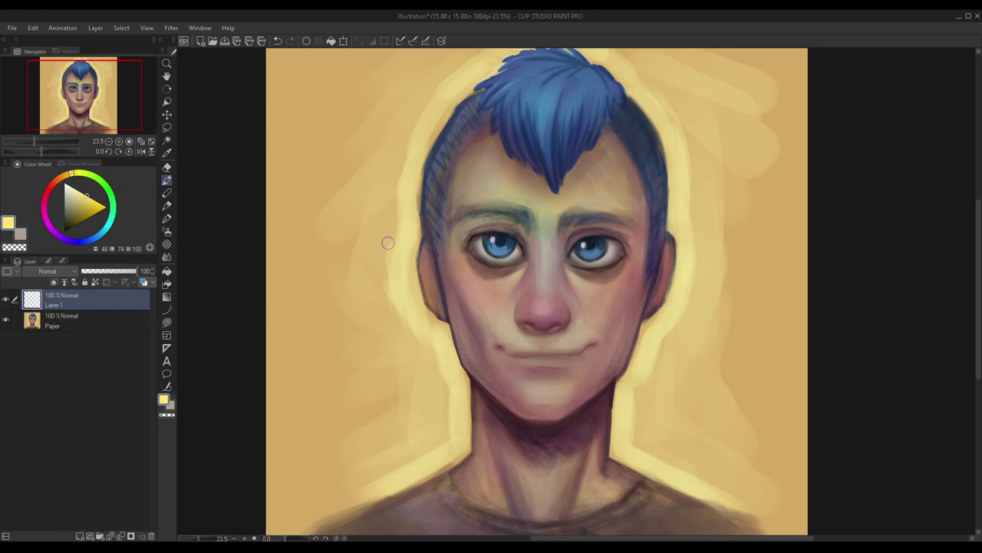
{"action": "scroll", "coordinate": [529, 284], "scroll_direction": "up", "scroll_amount": 3}
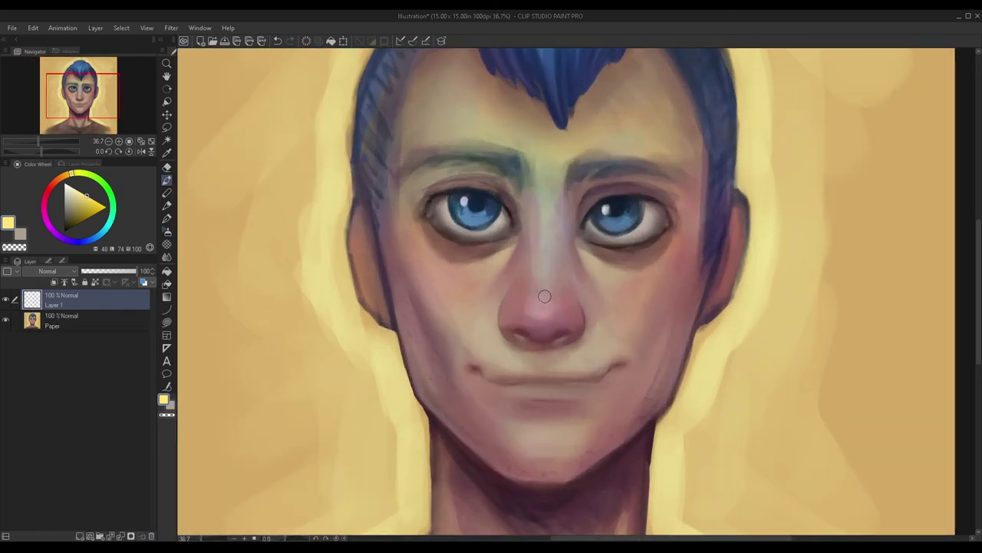
{"action": "scroll", "coordinate": [545, 309], "scroll_direction": "up", "scroll_amount": 2}
{"action": "mouse_move", "coordinate": [546, 313]}
{"action": "left_mouse_down"}
{"action": "mouse_move", "coordinate": [536, 310]}
{"action": "mouse_move", "coordinate": [550, 314]}
{"action": "mouse_move", "coordinate": [546, 326]}
{"action": "mouse_move", "coordinate": [532, 314]}
{"action": "left_mouse_up"}
{"action": "scroll", "coordinate": [530, 299], "scroll_direction": "up", "scroll_amount": 5}
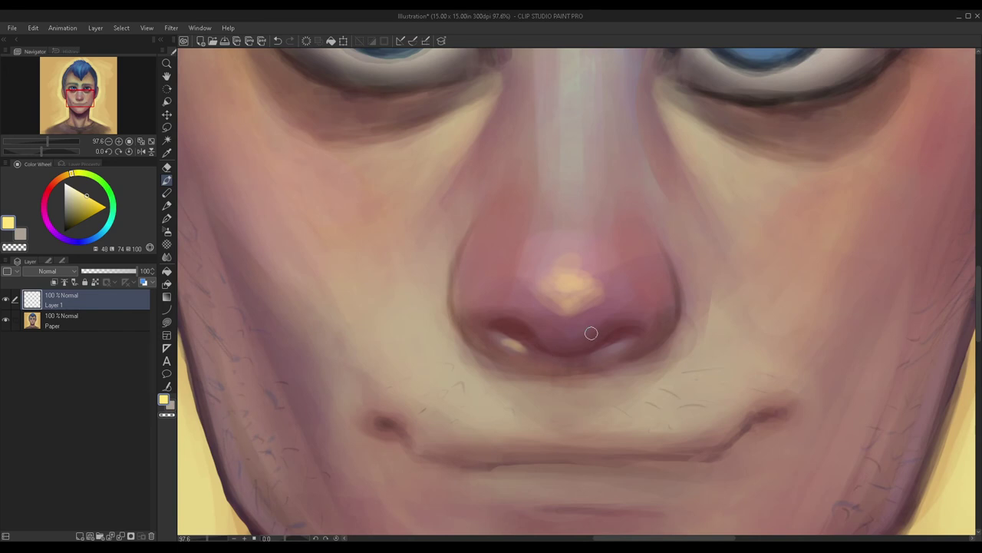
Step: Paint a thin continuous yellow line along the underside of the nose tip and over the upper rims of both nostrils
{"action": "left_click_drag", "start_coordinate": [539, 342], "coordinate": [572, 346]}
{"action": "scroll", "coordinate": [544, 195], "scroll_direction": "down", "scroll_amount": 6}
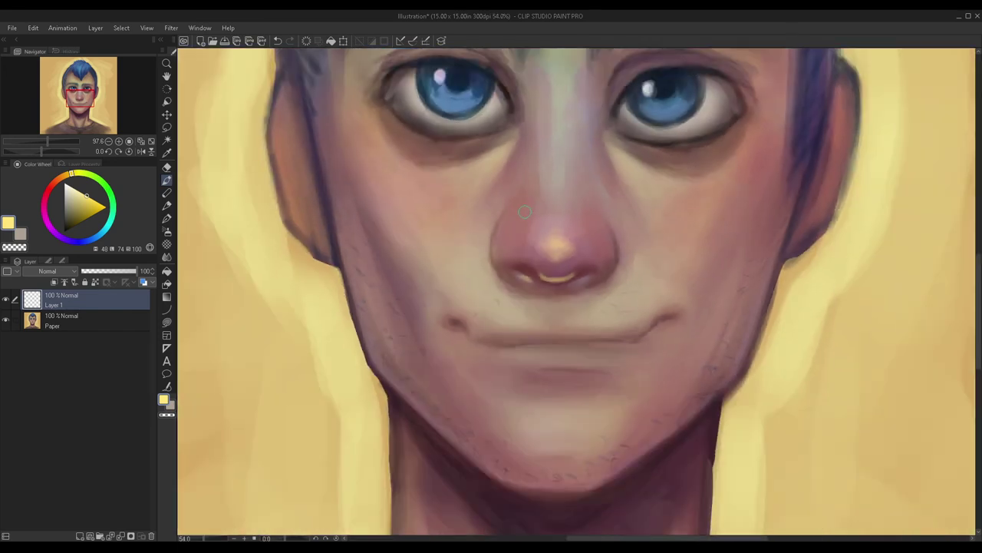
{"action": "scroll", "coordinate": [500, 200], "scroll_direction": "up", "scroll_amount": 8}
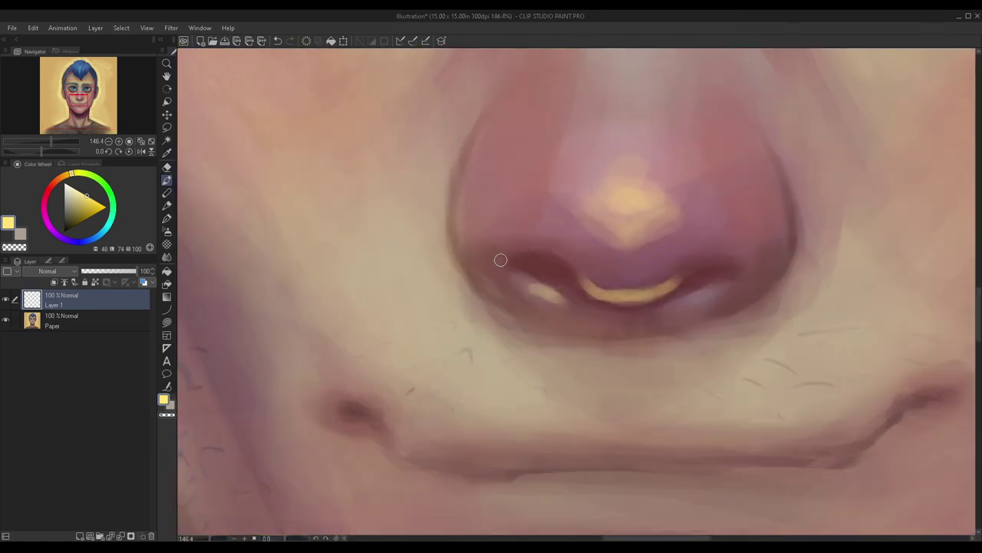
{"action": "mouse_move", "coordinate": [520, 257]}
{"action": "left_mouse_down"}
{"action": "mouse_move", "coordinate": [491, 264]}
{"action": "mouse_move", "coordinate": [579, 274]}
{"action": "left_mouse_up"}
{"action": "mouse_move", "coordinate": [677, 287]}
{"action": "left_mouse_down"}
{"action": "mouse_move", "coordinate": [718, 263]}
{"action": "mouse_move", "coordinate": [756, 272]}
{"action": "left_mouse_up"}
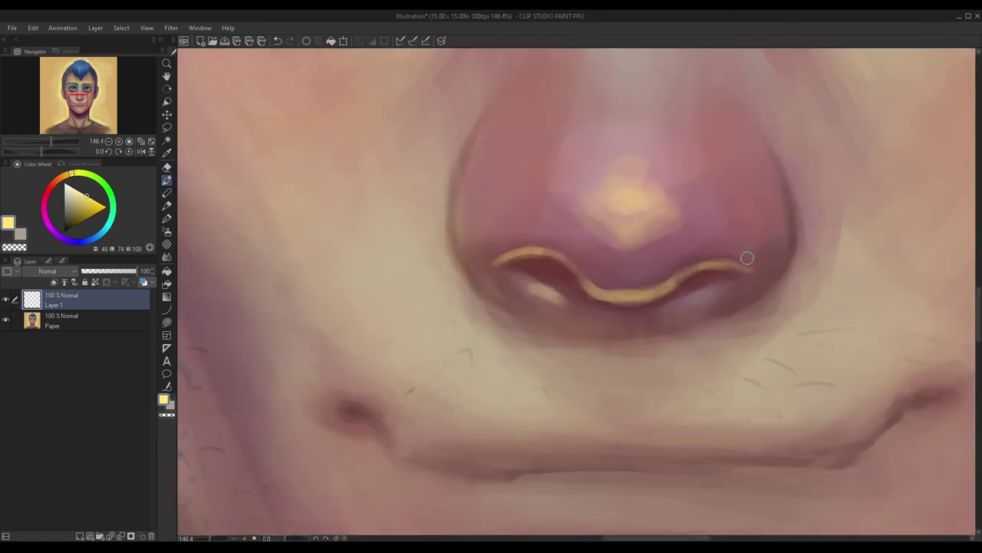
Step: Add thin curved yellow rim lights along the lower outer edges of both nose wings
{"action": "mouse_move", "coordinate": [461, 235]}
{"action": "left_mouse_down"}
{"action": "mouse_move", "coordinate": [509, 303]}
{"action": "mouse_move", "coordinate": [538, 323]}
{"action": "left_mouse_up"}
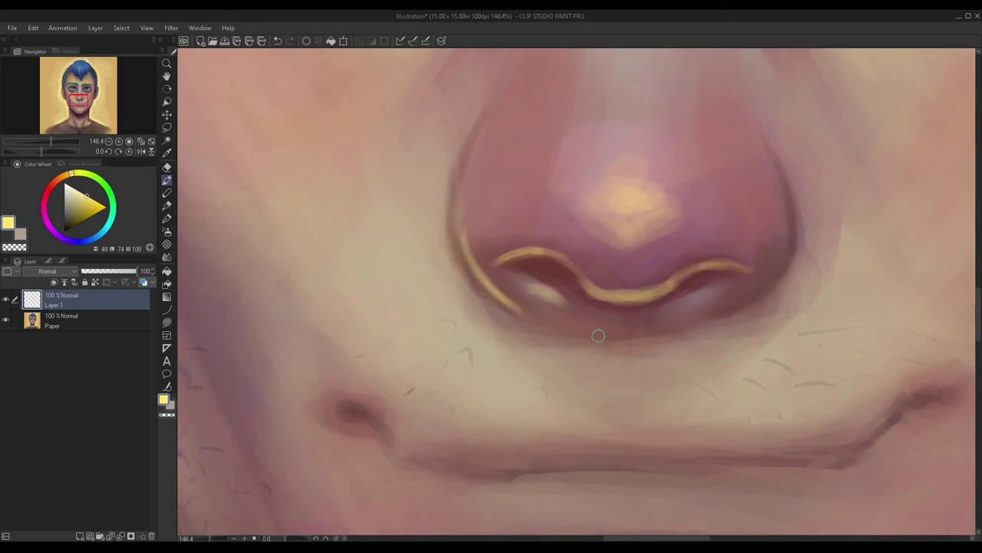
{"action": "left_click_drag", "start_coordinate": [776, 264], "coordinate": [705, 318]}
{"action": "left_click_drag", "start_coordinate": [786, 245], "coordinate": [704, 317]}
{"action": "scroll", "coordinate": [651, 286], "scroll_direction": "down", "scroll_amount": 6}
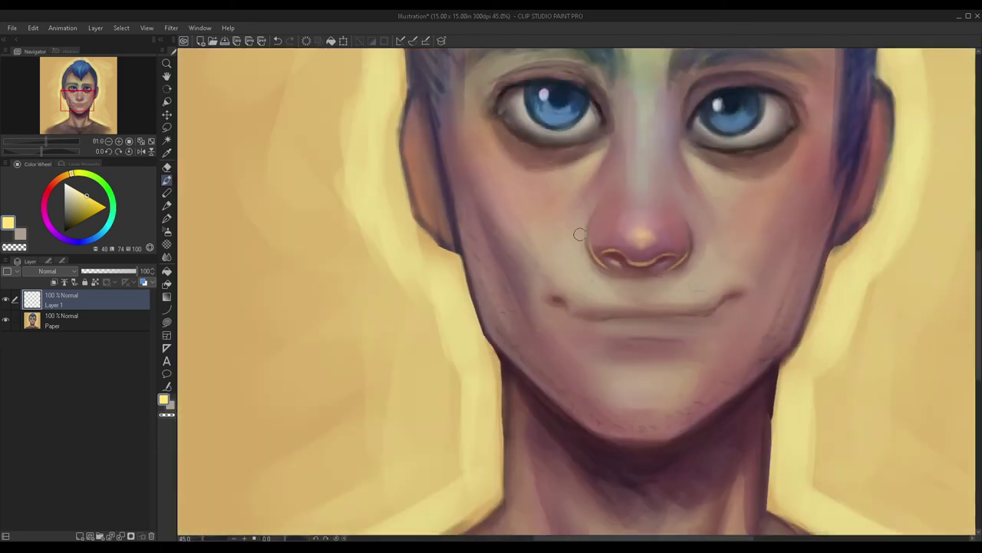
Step: Paint soft yellow accents along the shadowed bags beneath both eyes
{"action": "scroll", "coordinate": [552, 240], "scroll_direction": "down", "scroll_amount": 2}
{"action": "scroll", "coordinate": [564, 204], "scroll_direction": "up", "scroll_amount": 3}
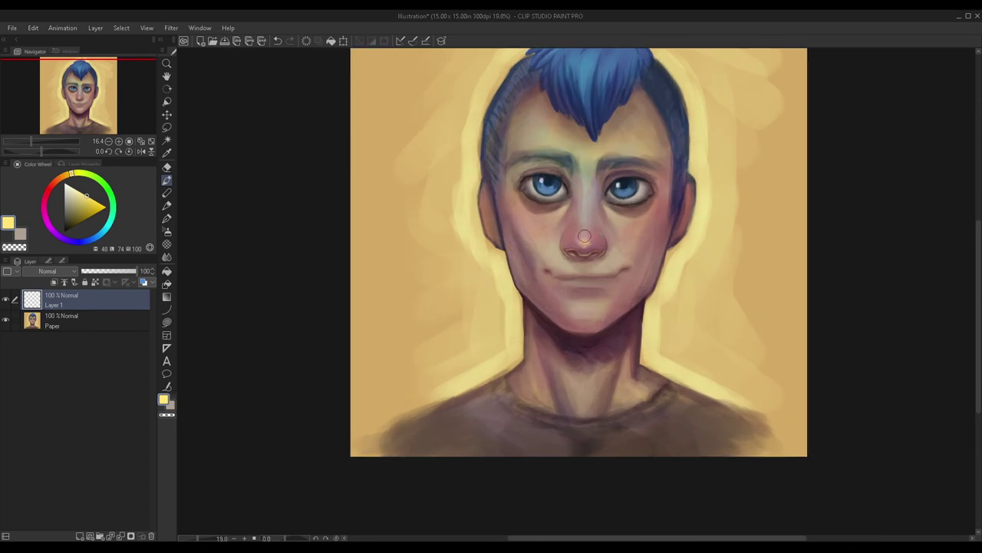
{"action": "scroll", "coordinate": [512, 213], "scroll_direction": "down", "scroll_amount": 1}
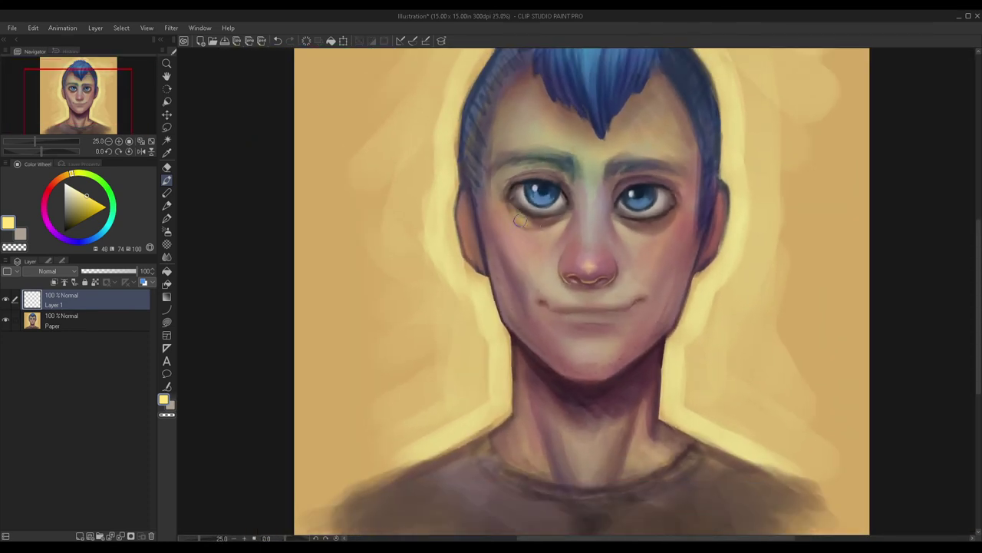
{"action": "scroll", "coordinate": [650, 208], "scroll_direction": "up", "scroll_amount": 1}
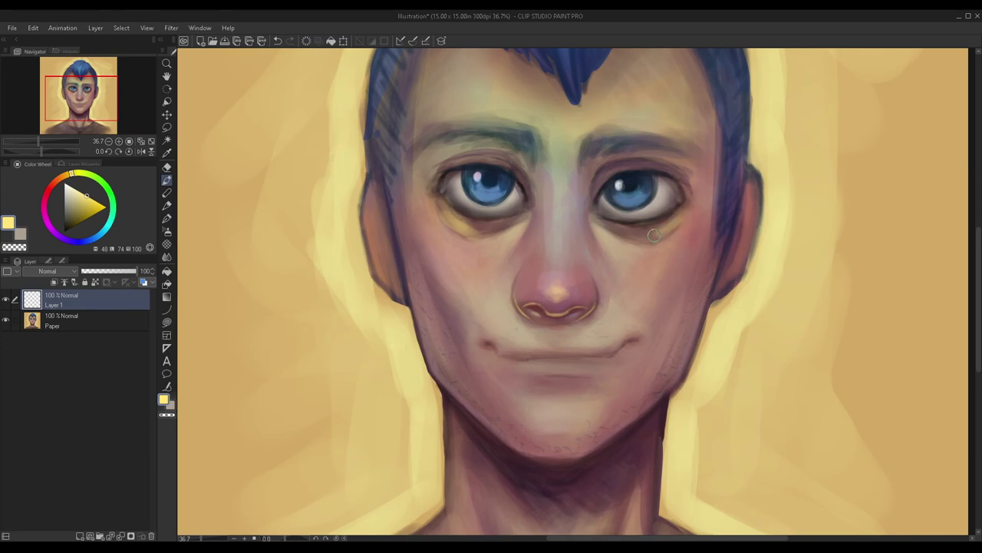
{"action": "scroll", "coordinate": [653, 217], "scroll_direction": "down", "scroll_amount": 3}
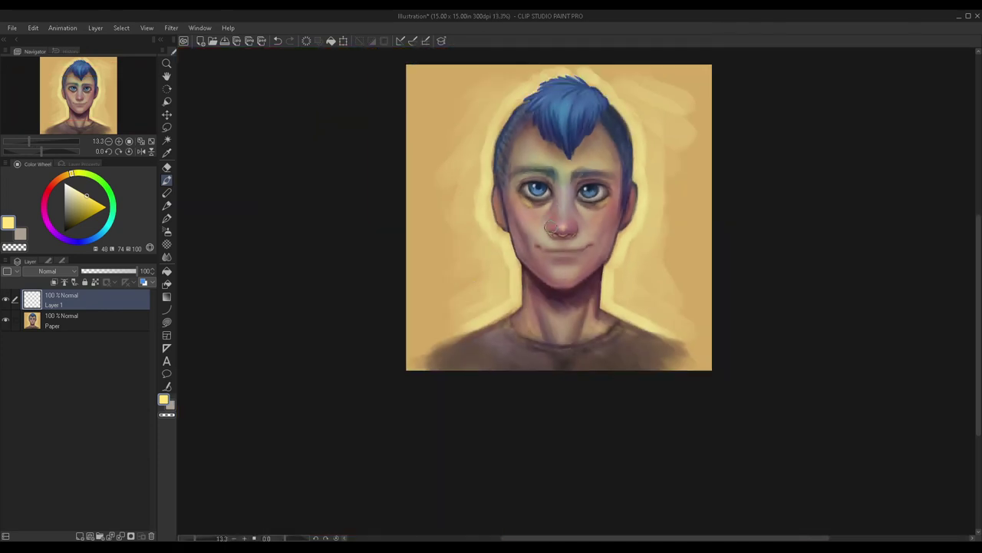
Step: Paint short yellow highlights below both corners of the mouth and a horizontal one at the bottom of the chin
{"action": "scroll", "coordinate": [535, 259], "scroll_direction": "up", "scroll_amount": 2}
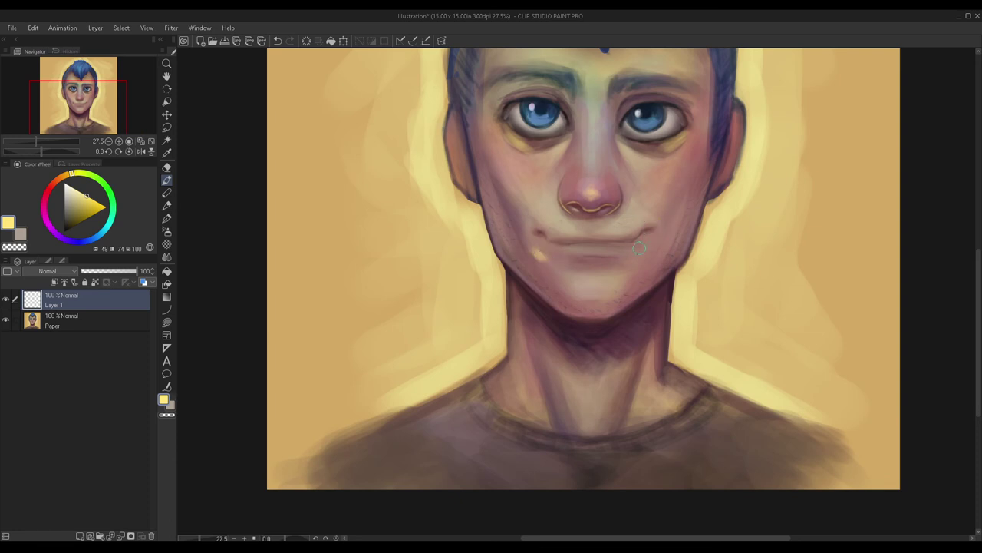
{"action": "scroll", "coordinate": [643, 259], "scroll_direction": "down", "scroll_amount": 2}
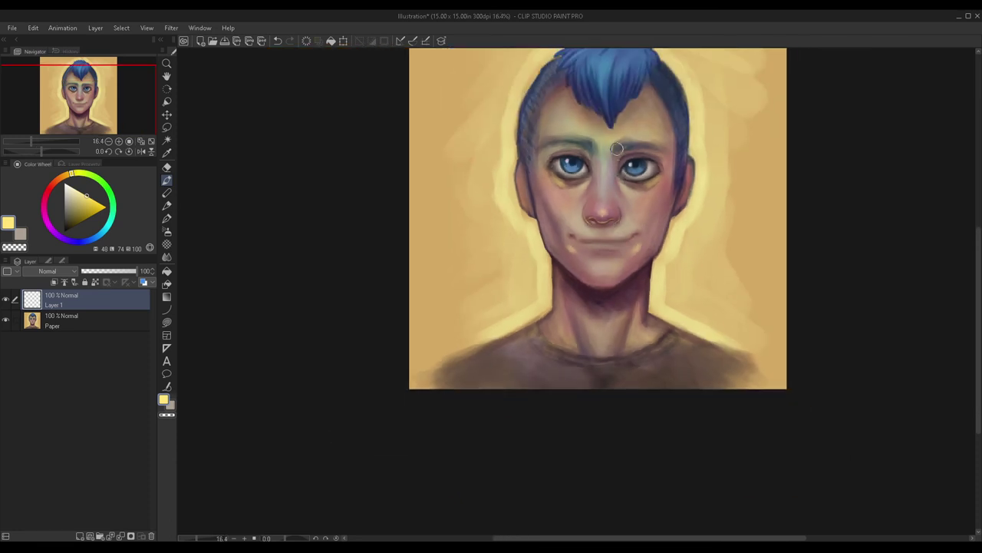
{"action": "scroll", "coordinate": [610, 274], "scroll_direction": "up", "scroll_amount": 1}
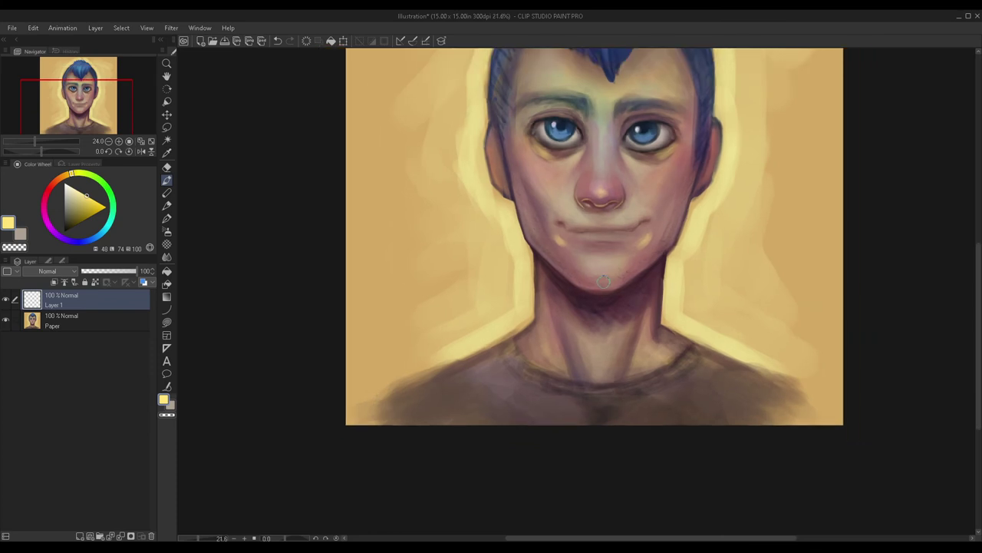
{"action": "scroll", "coordinate": [609, 276], "scroll_direction": "down", "scroll_amount": 2}
{"action": "left_click_drag", "start_coordinate": [594, 283], "coordinate": [614, 279]}
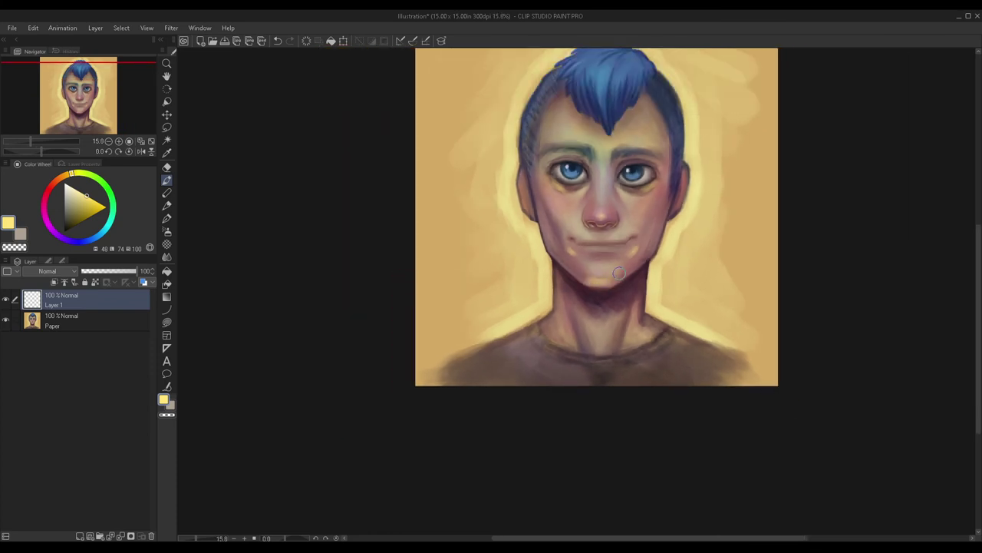
Step: Brush broad diagonal yellow highlights along both cheekbones
{"action": "scroll", "coordinate": [616, 172], "scroll_direction": "down", "scroll_amount": 1}
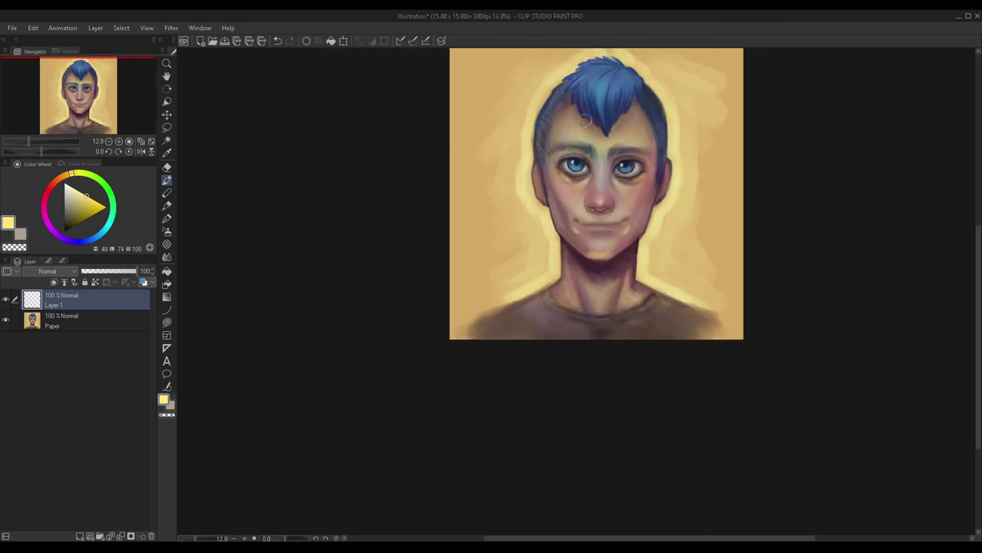
{"action": "scroll", "coordinate": [585, 175], "scroll_direction": "down", "scroll_amount": 1}
{"action": "scroll", "coordinate": [556, 197], "scroll_direction": "up", "scroll_amount": 2}
{"action": "scroll", "coordinate": [560, 195], "scroll_direction": "down", "scroll_amount": 1}
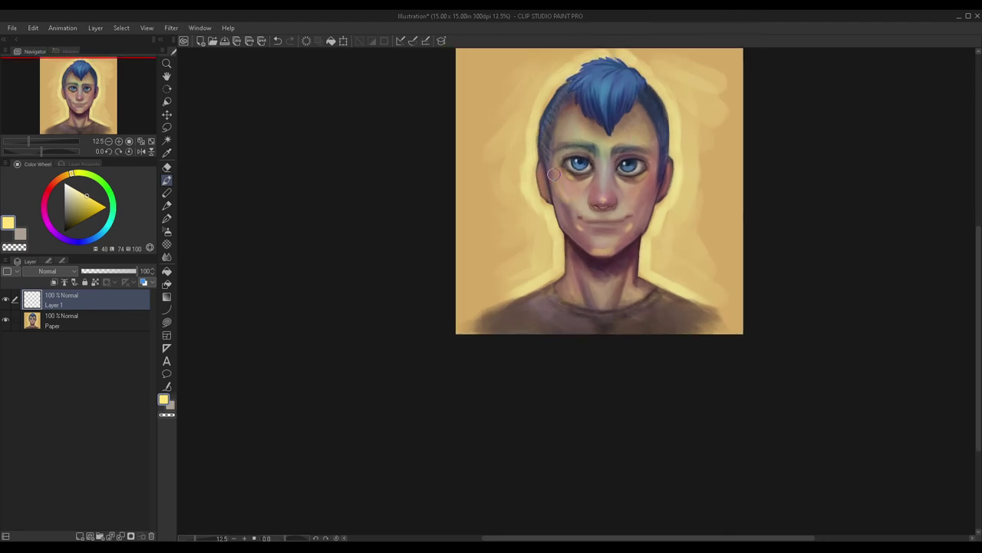
{"action": "mouse_move", "coordinate": [562, 194]}
{"action": "left_mouse_down"}
{"action": "mouse_move", "coordinate": [572, 219]}
{"action": "mouse_move", "coordinate": [553, 170]}
{"action": "left_mouse_up"}
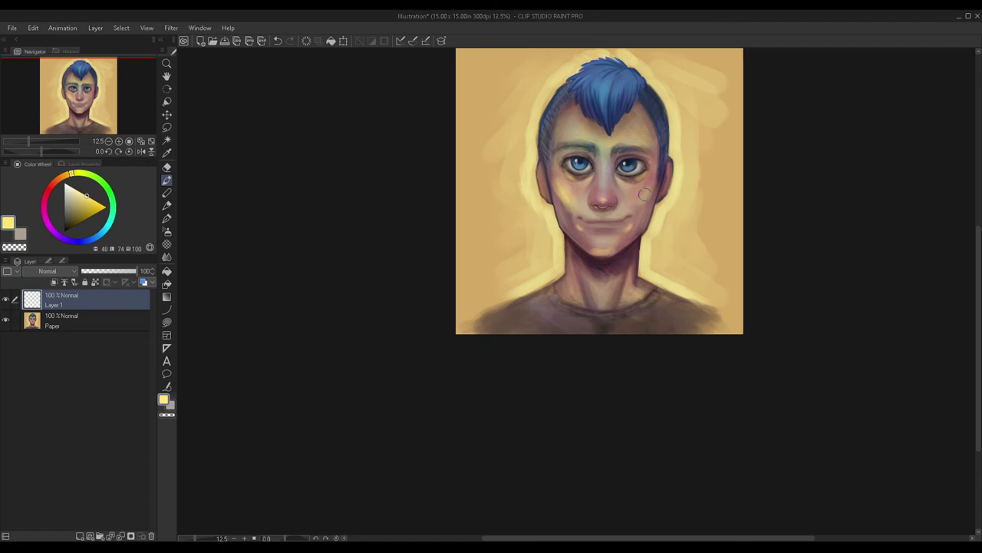
{"action": "scroll", "coordinate": [590, 292], "scroll_direction": "down", "scroll_amount": 3}
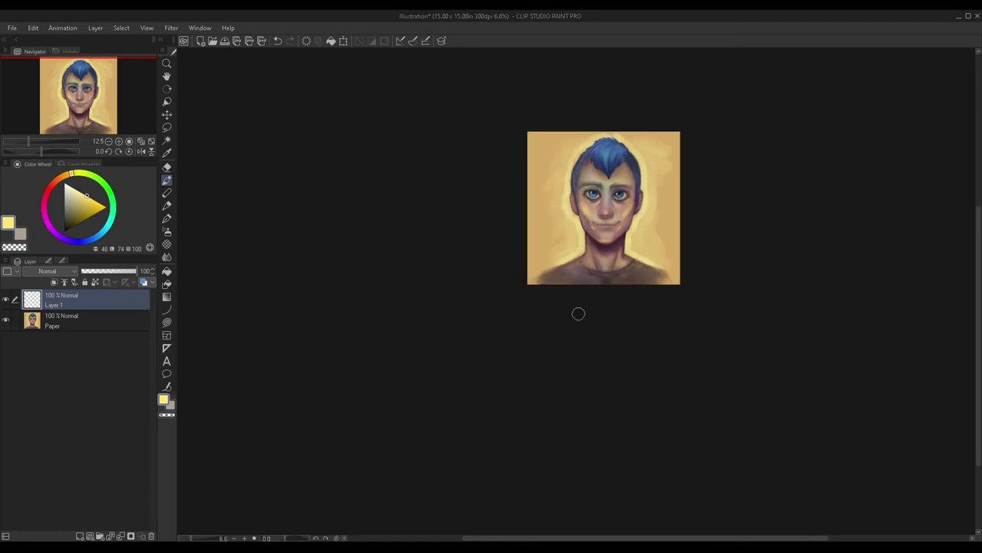
Step: Paint soft yellow highlights on both sides of the forehead and over the upper eyelid of the eye on the viewer's right
{"action": "scroll", "coordinate": [551, 185], "scroll_direction": "up", "scroll_amount": 5}
{"action": "scroll", "coordinate": [552, 185], "scroll_direction": "up", "scroll_amount": 1}
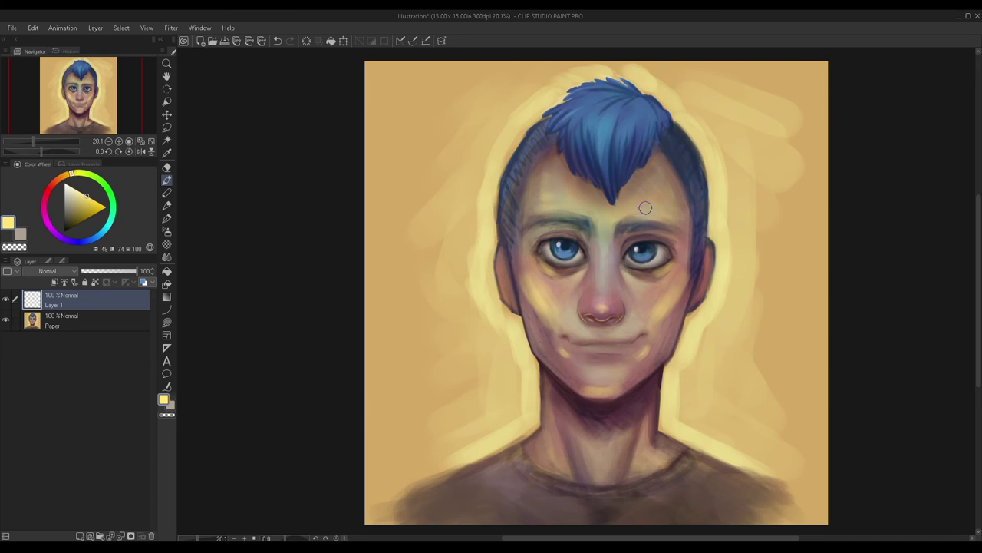
{"action": "scroll", "coordinate": [645, 207], "scroll_direction": "down", "scroll_amount": 2}
{"action": "scroll", "coordinate": [606, 205], "scroll_direction": "up", "scroll_amount": 2}
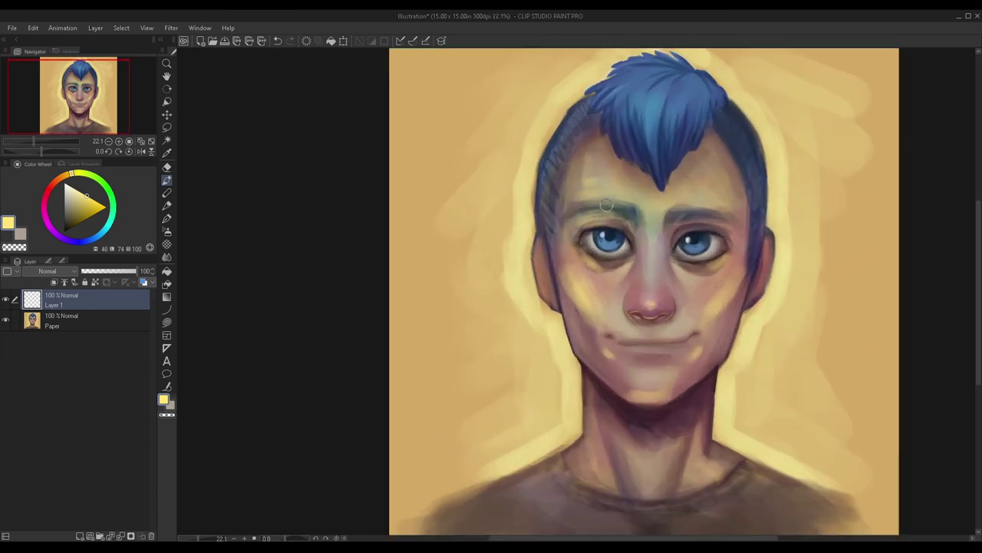
{"action": "left_click_drag", "start_coordinate": [683, 230], "coordinate": [726, 229]}
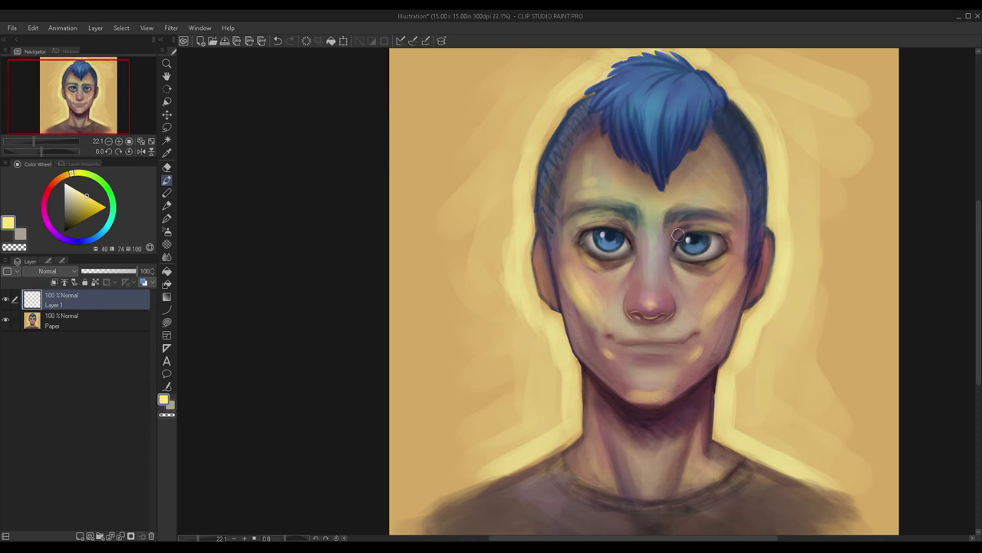
{"action": "scroll", "coordinate": [707, 193], "scroll_direction": "down", "scroll_amount": 3}
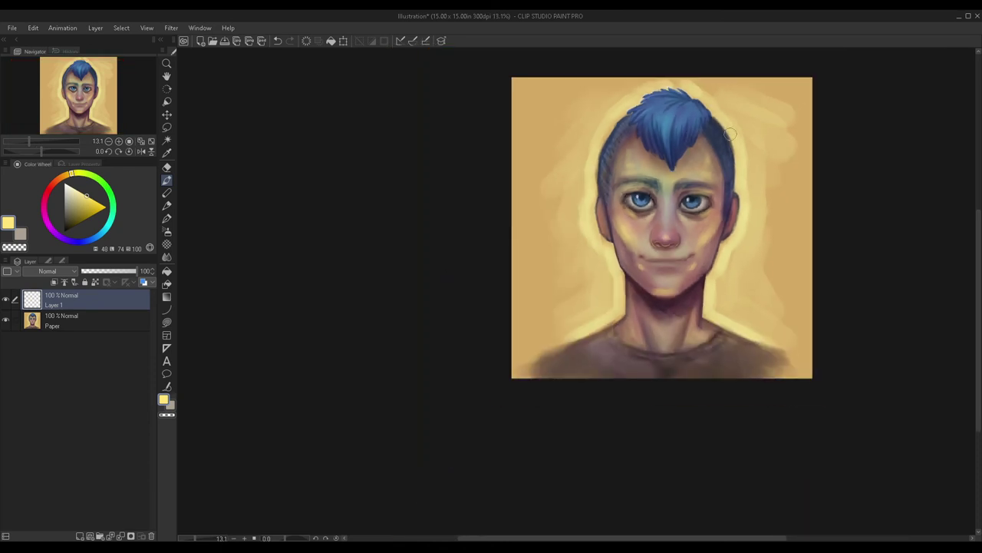
{"action": "scroll", "coordinate": [665, 184], "scroll_direction": "up", "scroll_amount": 2}
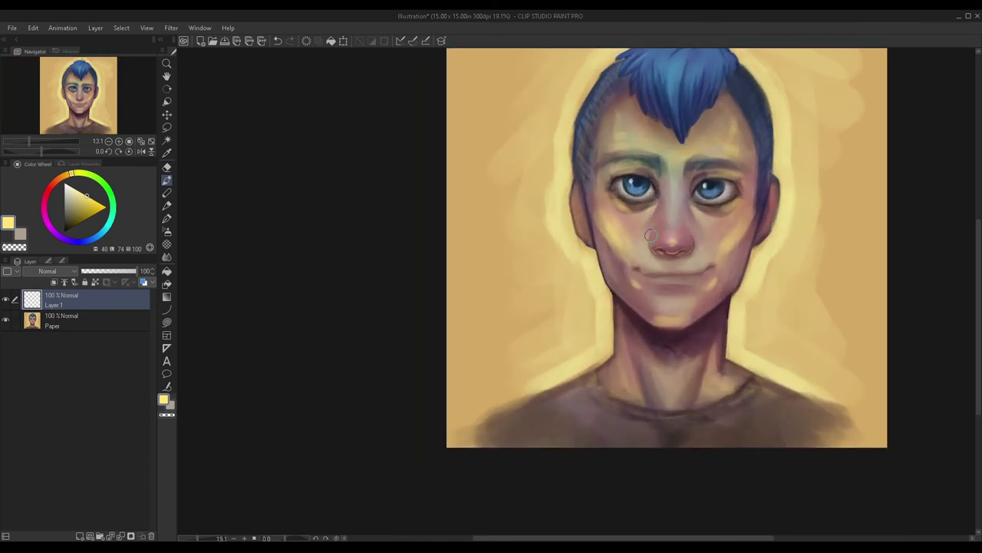
{"action": "scroll", "coordinate": [642, 274], "scroll_direction": "down", "scroll_amount": 2}
Step: Paint a yellow rim light along the inner edge of the ear on the viewer's left, down to the lobe
{"action": "scroll", "coordinate": [615, 241], "scroll_direction": "up", "scroll_amount": 5}
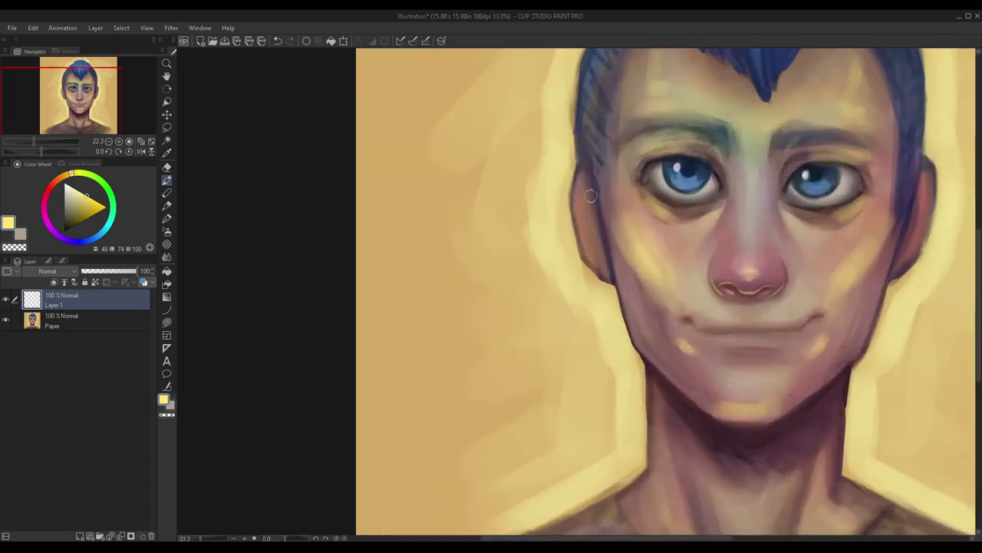
{"action": "left_click_drag", "start_coordinate": [571, 217], "coordinate": [589, 306]}
{"action": "mouse_move", "coordinate": [576, 239]}
{"action": "left_mouse_down"}
{"action": "mouse_move", "coordinate": [601, 318]}
{"action": "mouse_move", "coordinate": [633, 347]}
{"action": "left_mouse_up"}
{"action": "scroll", "coordinate": [622, 284], "scroll_direction": "down", "scroll_amount": 5}
{"action": "scroll", "coordinate": [649, 230], "scroll_direction": "down", "scroll_amount": 2}
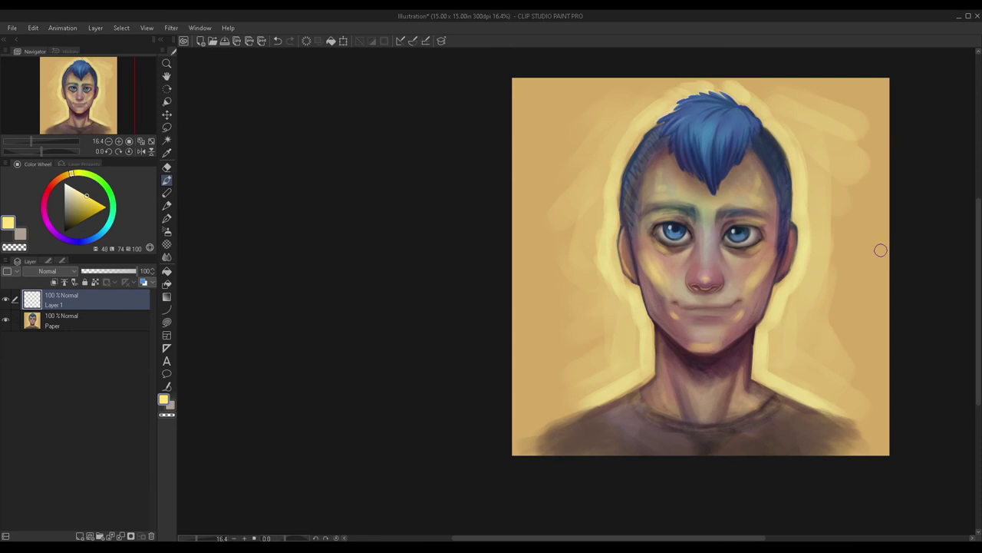
Step: Paint a matching yellow rim light along the ear on the viewer's right, from the lobe up its outer edge
{"action": "scroll", "coordinate": [754, 286], "scroll_direction": "up", "scroll_amount": 5}
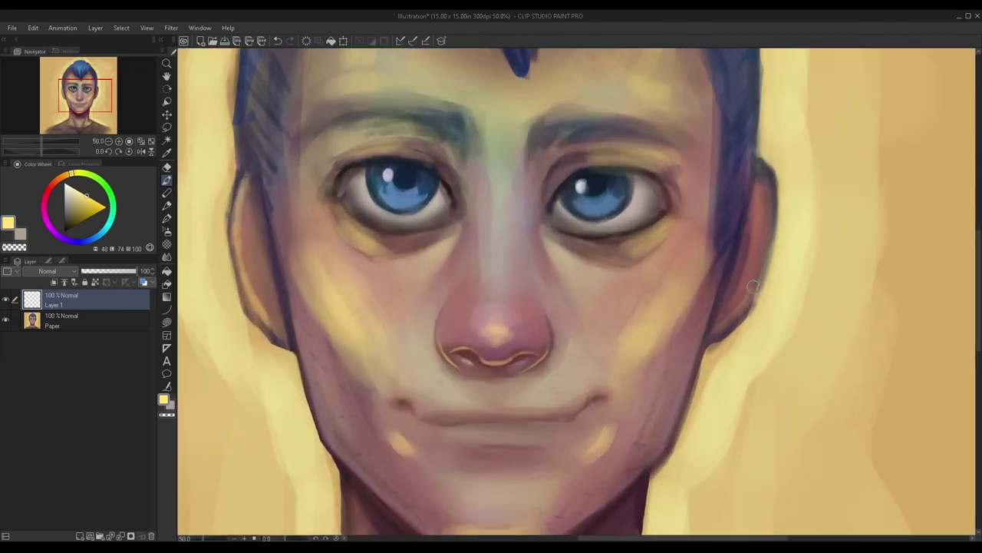
{"action": "left_click_drag", "start_coordinate": [753, 286], "coordinate": [775, 182]}
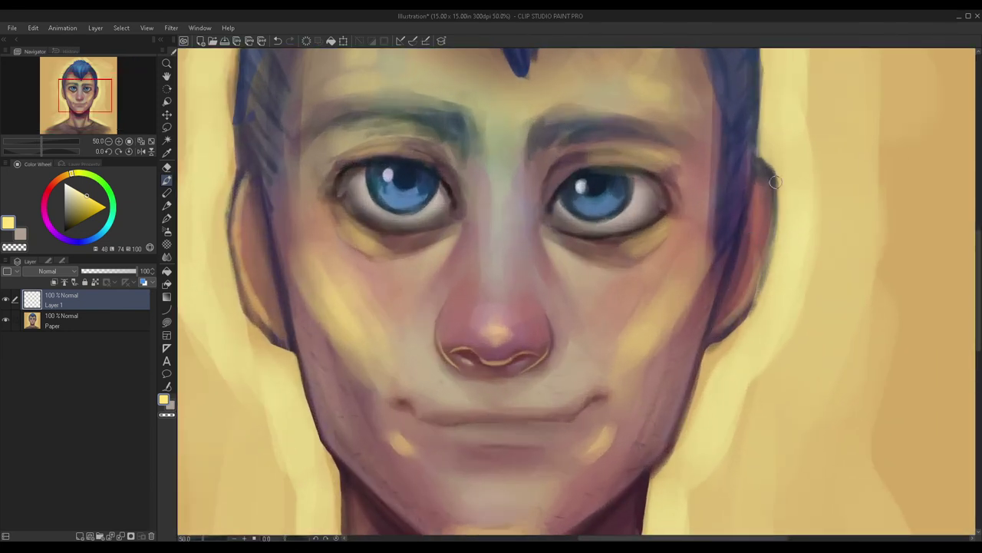
{"action": "left_click_drag", "start_coordinate": [739, 315], "coordinate": [770, 183]}
{"action": "left_click_drag", "start_coordinate": [725, 335], "coordinate": [768, 198]}
{"action": "scroll", "coordinate": [712, 321], "scroll_direction": "down", "scroll_amount": 3}
{"action": "scroll", "coordinate": [751, 228], "scroll_direction": "down", "scroll_amount": 2}
Step: Paint vertical yellow rim lights along both sides of the neck, from the jaw to the shoulders
{"action": "scroll", "coordinate": [607, 367], "scroll_direction": "up", "scroll_amount": 4}
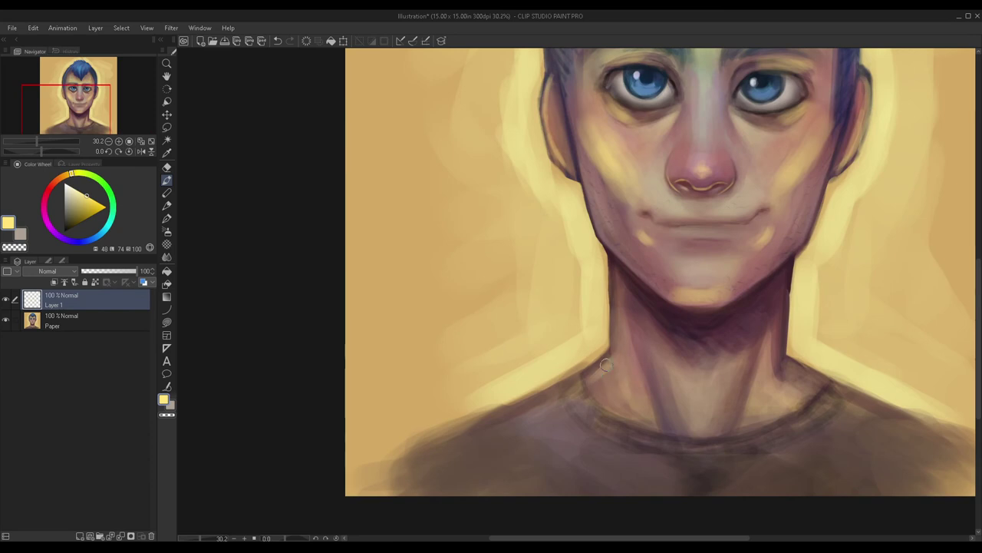
{"action": "scroll", "coordinate": [629, 283], "scroll_direction": "down", "scroll_amount": 2}
{"action": "scroll", "coordinate": [654, 281], "scroll_direction": "up", "scroll_amount": 2}
{"action": "mouse_move", "coordinate": [721, 343]}
{"action": "left_mouse_down"}
{"action": "mouse_move", "coordinate": [721, 264]}
{"action": "mouse_move", "coordinate": [718, 334]}
{"action": "mouse_move", "coordinate": [739, 351]}
{"action": "mouse_move", "coordinate": [720, 321]}
{"action": "mouse_move", "coordinate": [729, 287]}
{"action": "left_mouse_up"}
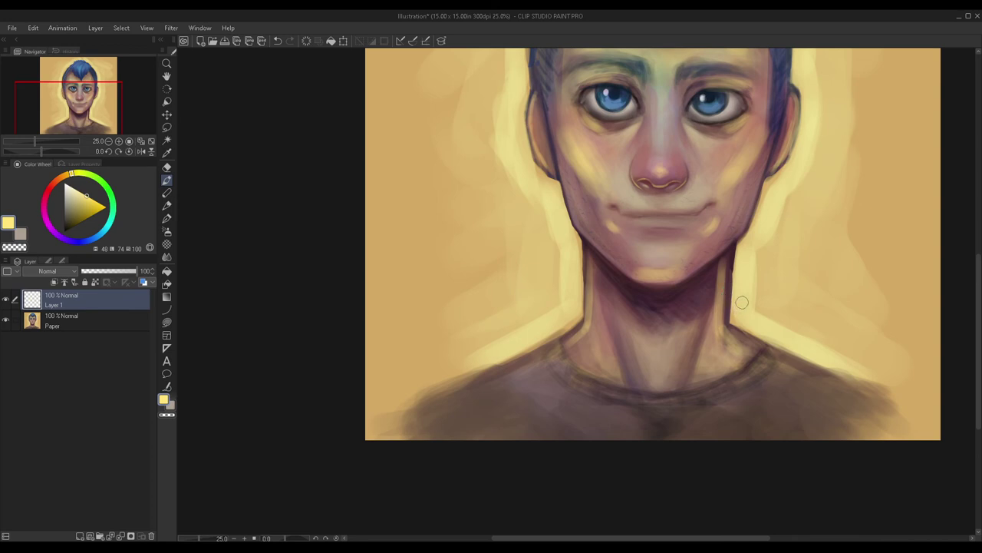
{"action": "scroll", "coordinate": [743, 297], "scroll_direction": "down", "scroll_amount": 2}
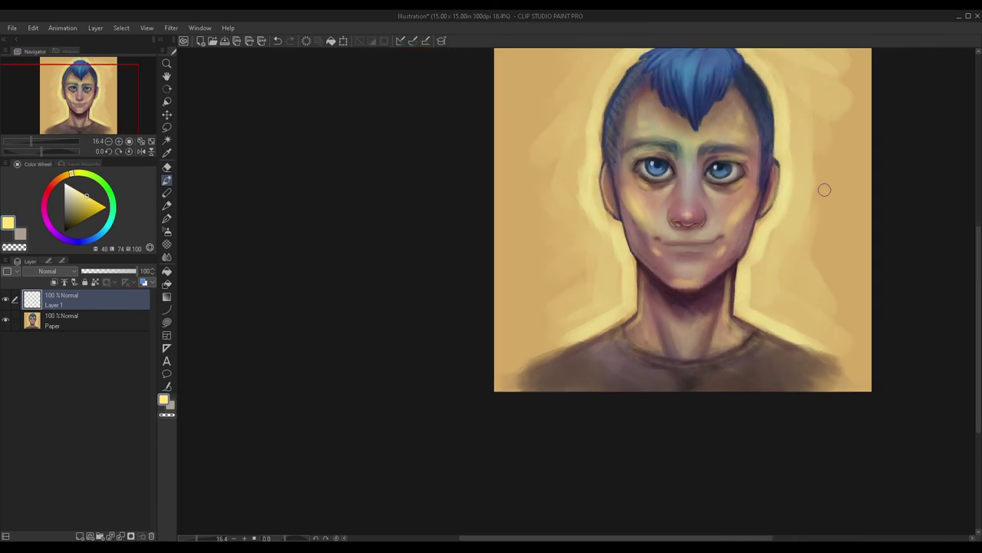
{"action": "key", "text": "alt+Tab"}
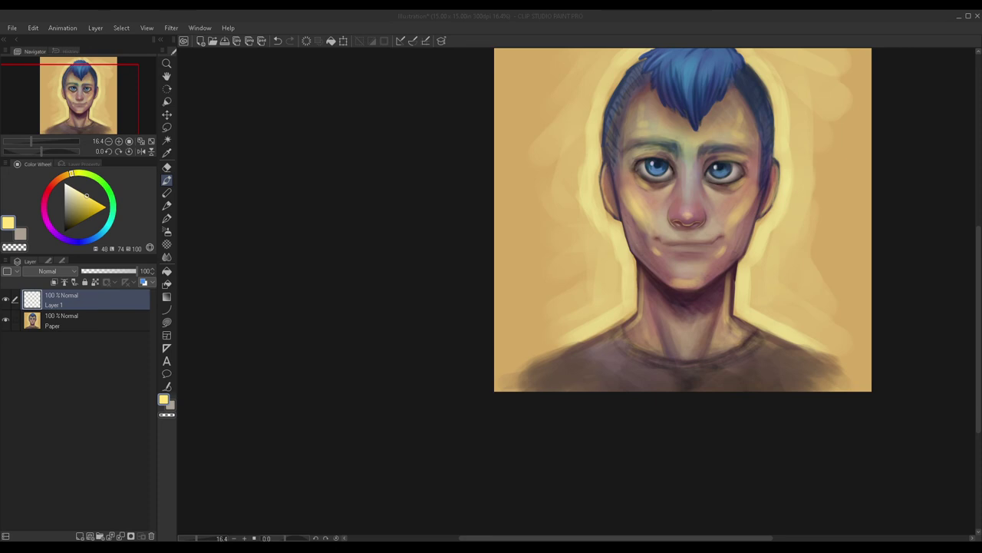
{"action": "scroll", "coordinate": [760, 261], "scroll_direction": "down", "scroll_amount": 2}
{"action": "scroll", "coordinate": [760, 262], "scroll_direction": "up", "scroll_amount": 4}
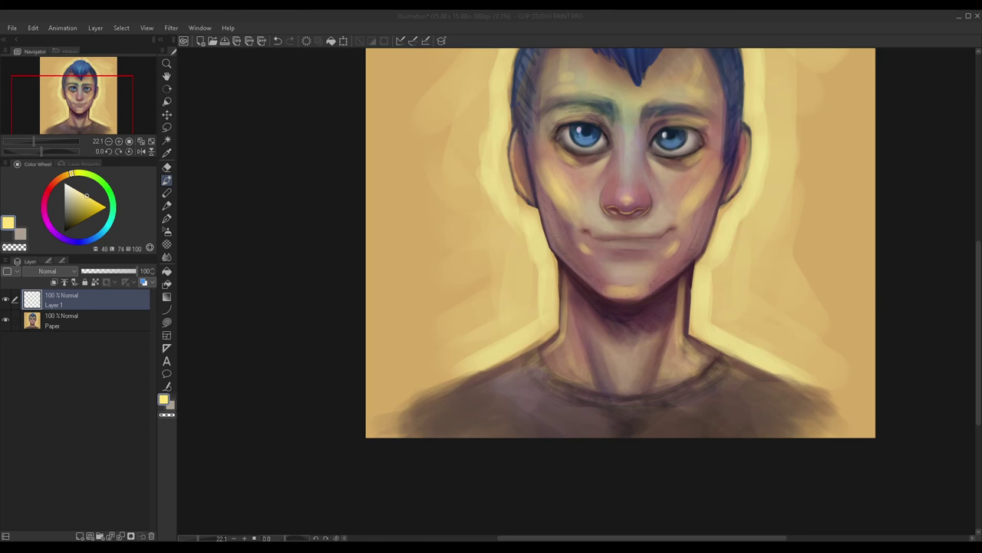
{"action": "left_click_drag", "start_coordinate": [94, 114], "coordinate": [108, 109]}
{"action": "scroll", "coordinate": [527, 307], "scroll_direction": "down", "scroll_amount": 2}
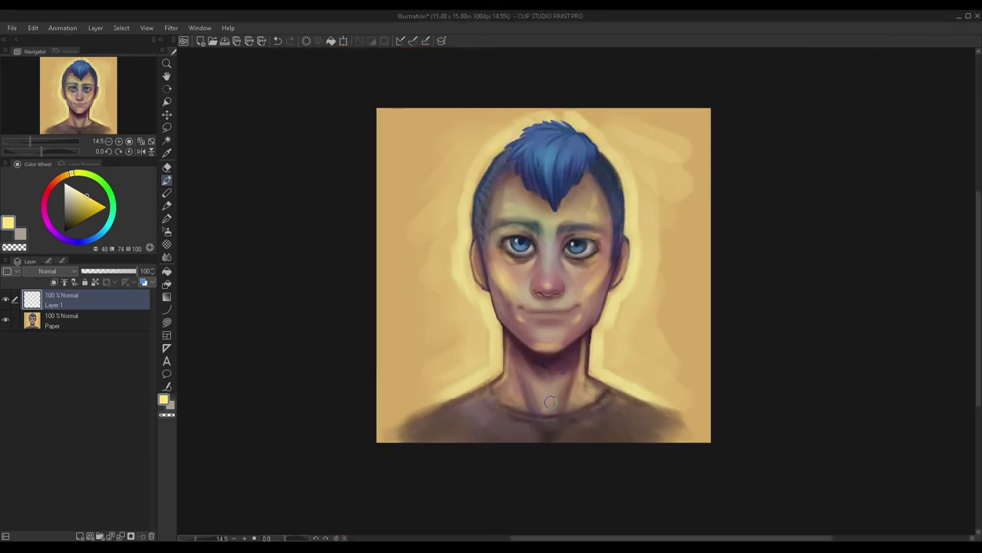
Step: Paint soft yellow light strokes on the middle of the neck, from the collar up to the shadow beneath the chin
{"action": "left_click_drag", "start_coordinate": [549, 387], "coordinate": [560, 400]}
{"action": "mouse_move", "coordinate": [548, 370]}
{"action": "left_mouse_down"}
{"action": "mouse_move", "coordinate": [576, 344]}
{"action": "mouse_move", "coordinate": [532, 370]}
{"action": "mouse_move", "coordinate": [565, 357]}
{"action": "mouse_move", "coordinate": [540, 389]}
{"action": "mouse_move", "coordinate": [559, 367]}
{"action": "left_mouse_up"}
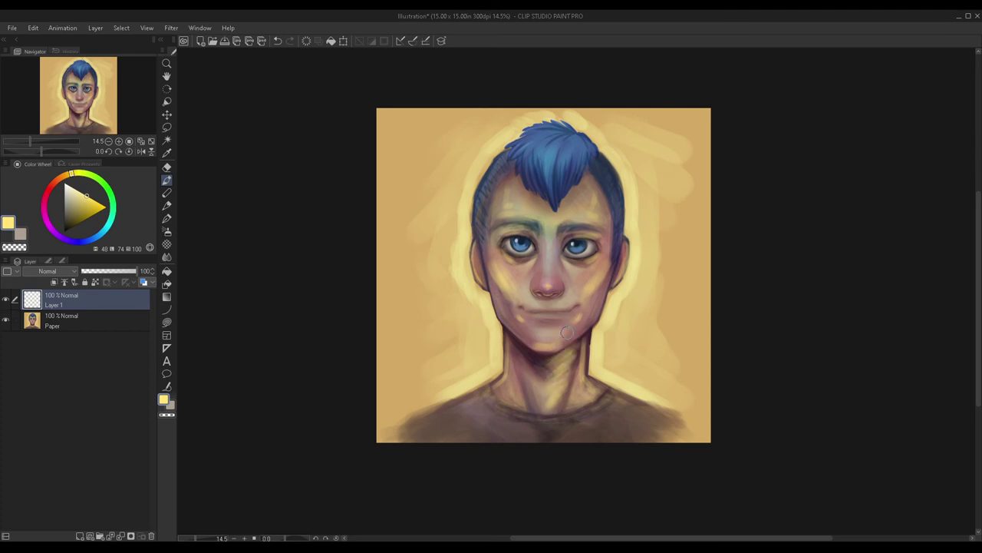
{"action": "scroll", "coordinate": [595, 281], "scroll_direction": "down", "scroll_amount": 2}
{"action": "key", "text": "h"}
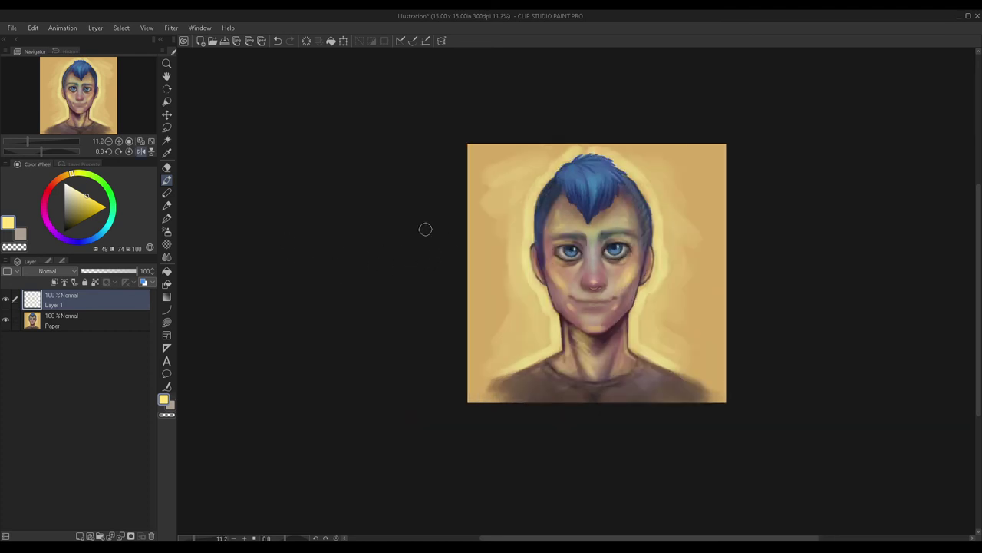
{"action": "scroll", "coordinate": [561, 287], "scroll_direction": "up", "scroll_amount": 3}
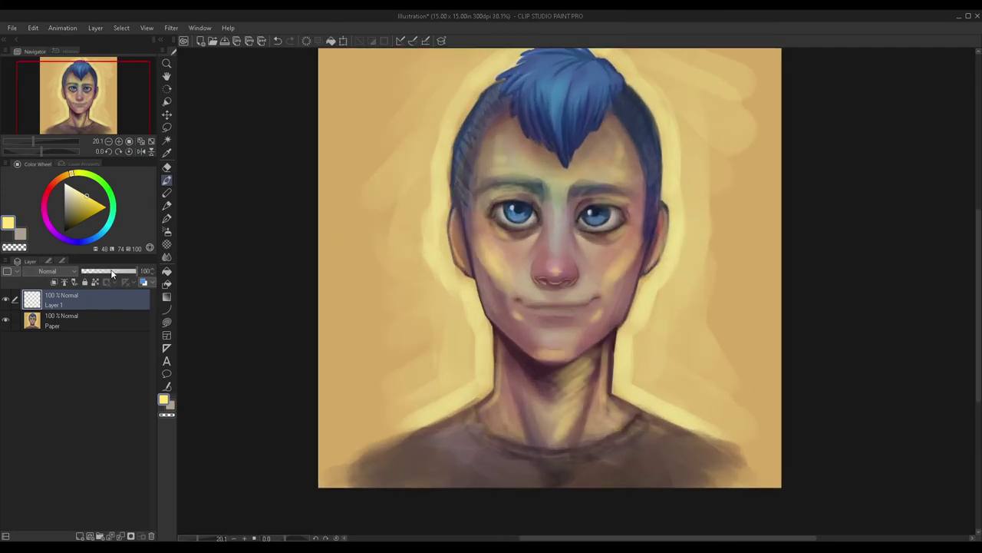
{"action": "left_click", "coordinate": [112, 271]}
{"action": "scroll", "coordinate": [404, 237], "scroll_direction": "down", "scroll_amount": 4}
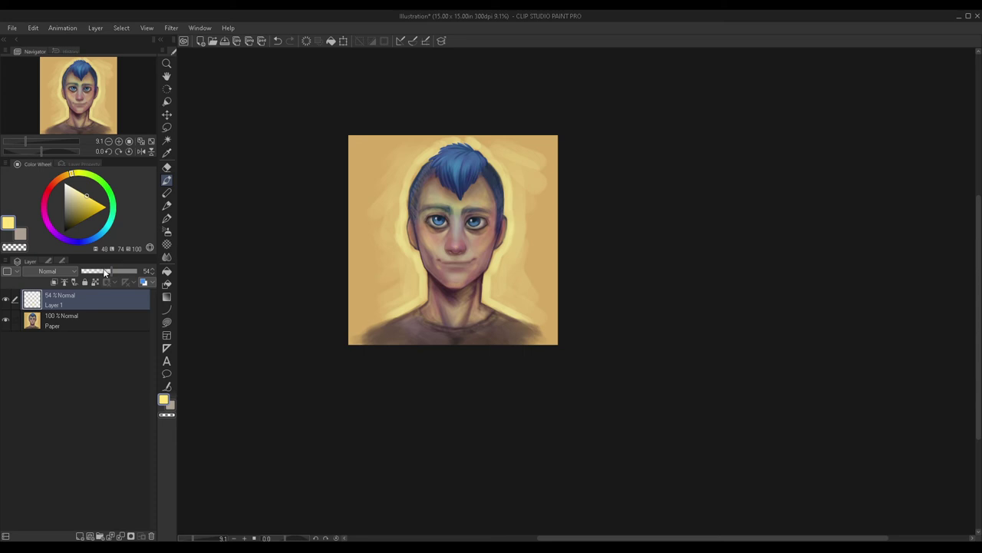
{"action": "left_click_drag", "start_coordinate": [124, 269], "coordinate": [178, 281]}
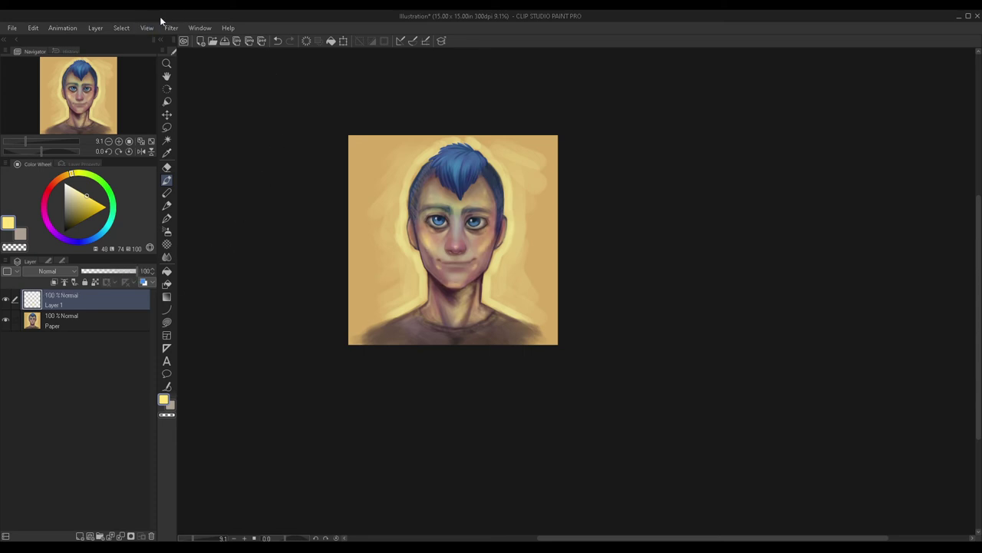
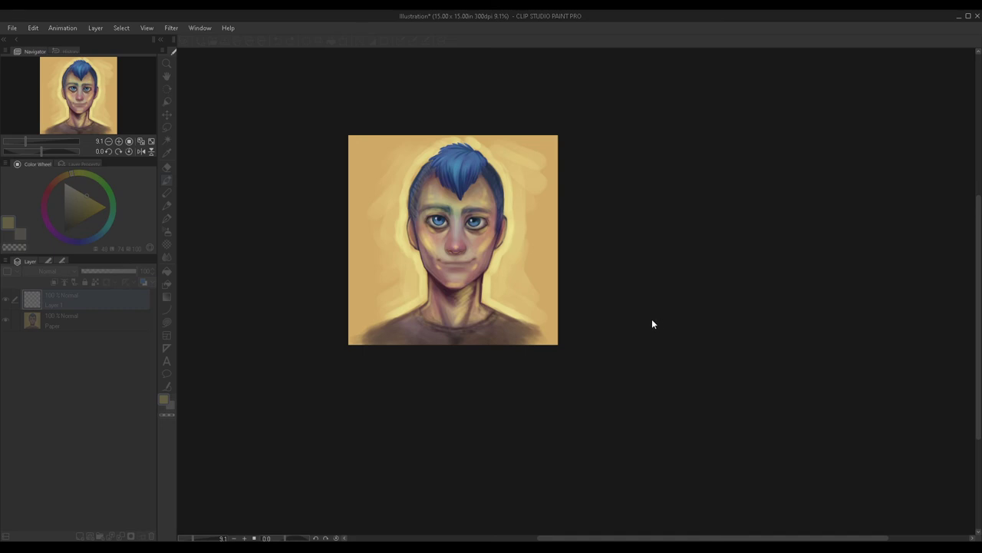
Step: Set the yellow highlight layer's blending mode to Soft light and its opacity to 69%
{"action": "scroll", "coordinate": [364, 198], "scroll_direction": "up", "scroll_amount": 2}
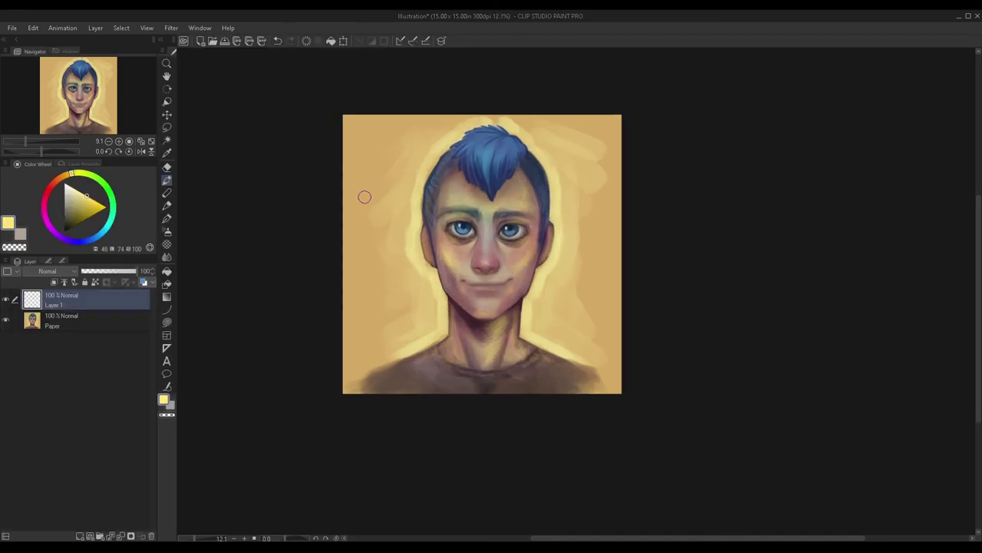
{"action": "left_click", "coordinate": [36, 396]}
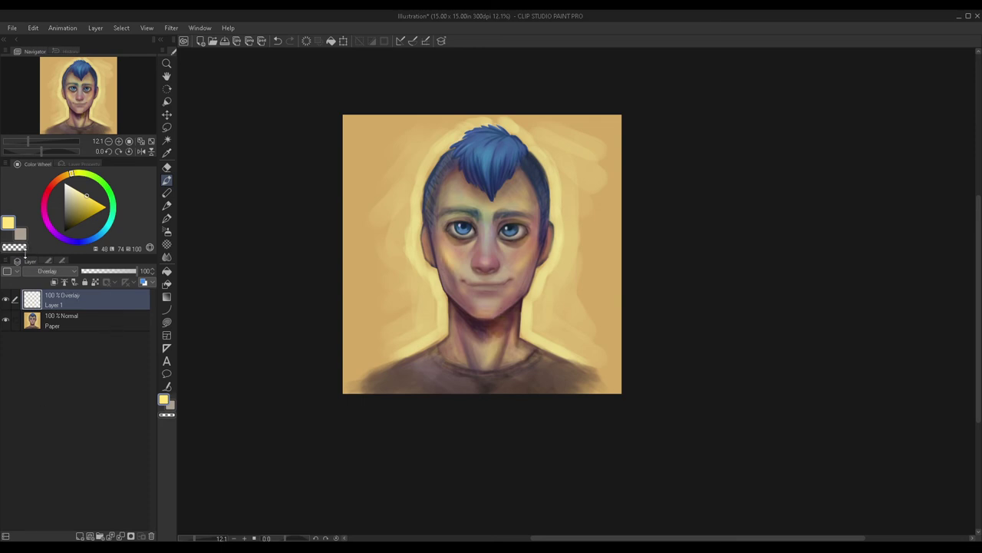
{"action": "key", "text": "Down"}
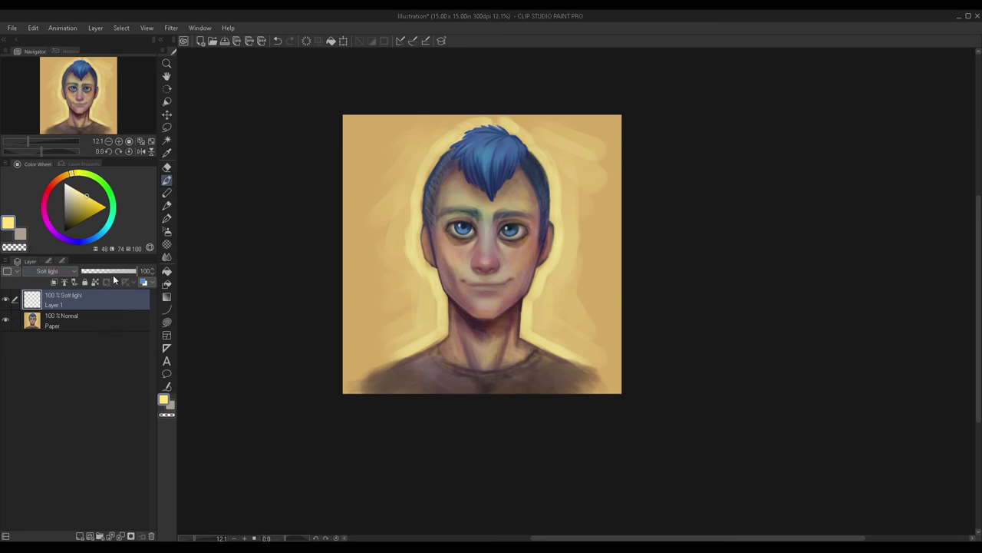
{"action": "left_click", "coordinate": [5, 301]}
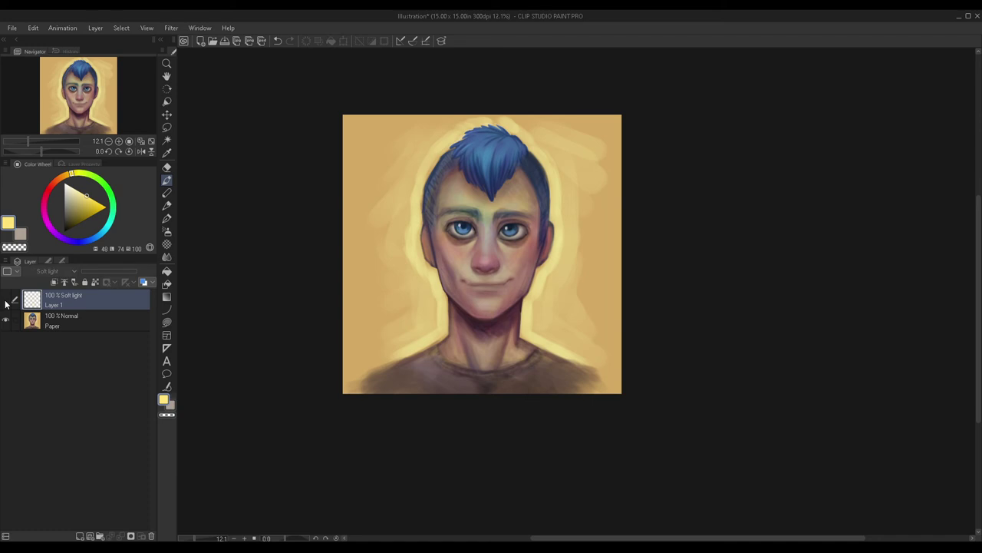
{"action": "left_click", "coordinate": [5, 300]}
{"action": "left_click_drag", "start_coordinate": [123, 273], "coordinate": [120, 275]}
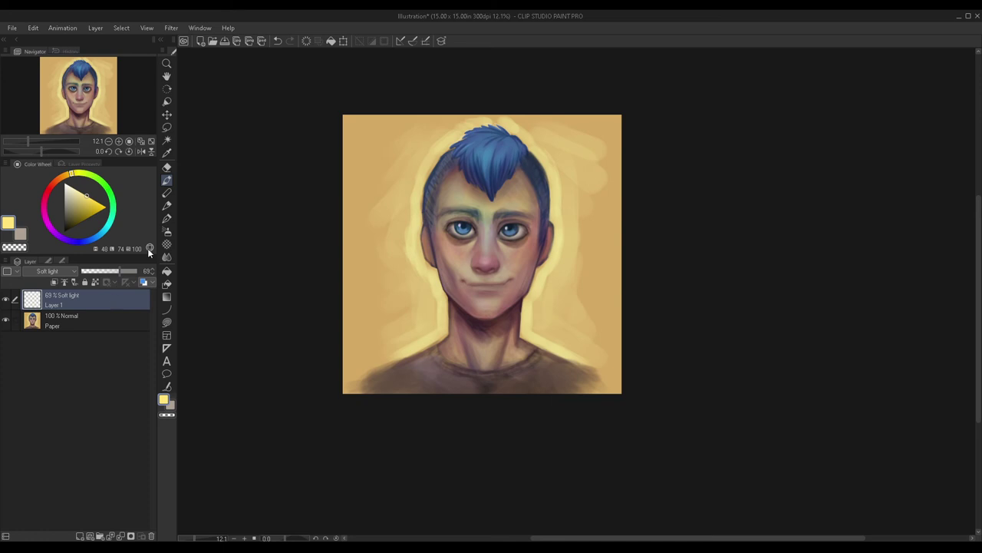
Step: Merge the highlight layer into the Paper layer and add a new empty layer above it
{"action": "key", "text": "ctrl+e"}
{"action": "scroll", "coordinate": [290, 252], "scroll_direction": "up", "scroll_amount": 1}
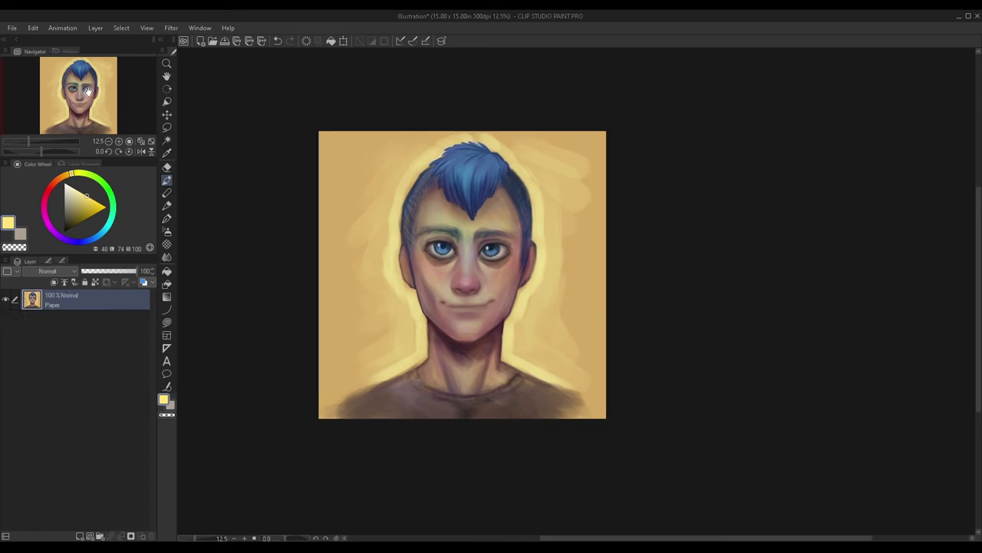
{"action": "scroll", "coordinate": [287, 228], "scroll_direction": "up", "scroll_amount": 2}
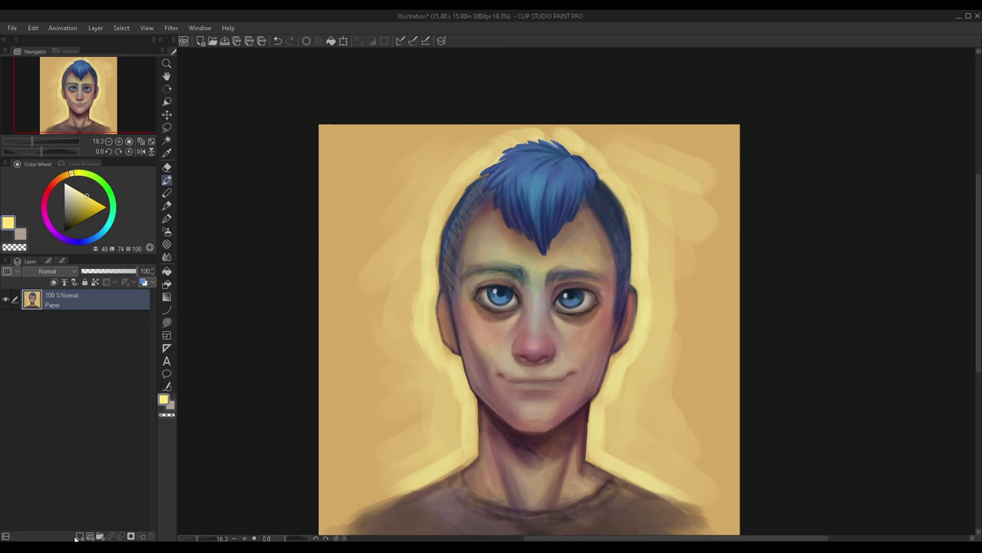
{"action": "left_click", "coordinate": [80, 535]}
{"action": "scroll", "coordinate": [383, 256], "scroll_direction": "down", "scroll_amount": 1}
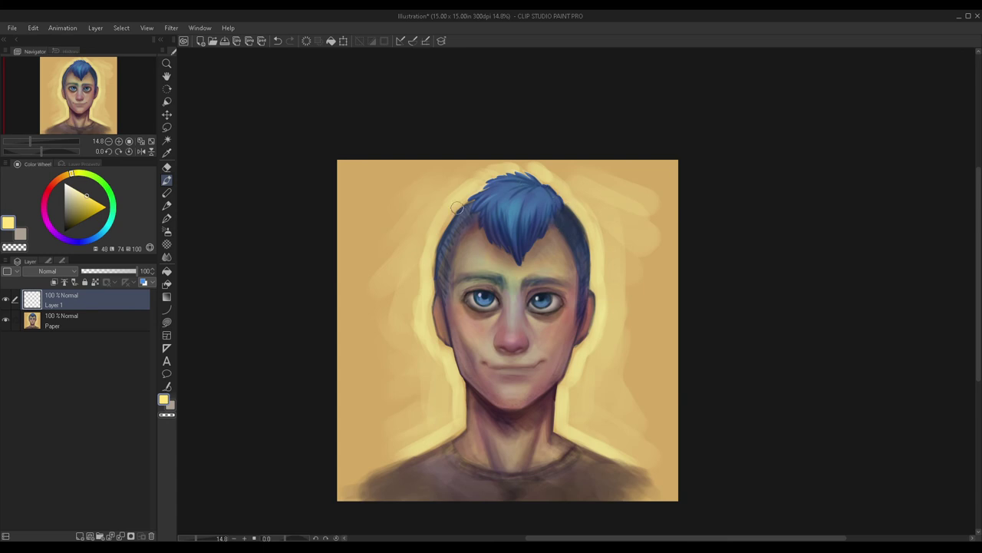
Step: Paint black shading strokes between and along the hair tufts on the viewer's left side and over the top of the hair
{"action": "left_click_drag", "start_coordinate": [68, 216], "coordinate": [63, 232]}
{"action": "scroll", "coordinate": [537, 201], "scroll_direction": "up", "scroll_amount": 5}
{"action": "scroll", "coordinate": [389, 223], "scroll_direction": "up", "scroll_amount": 3}
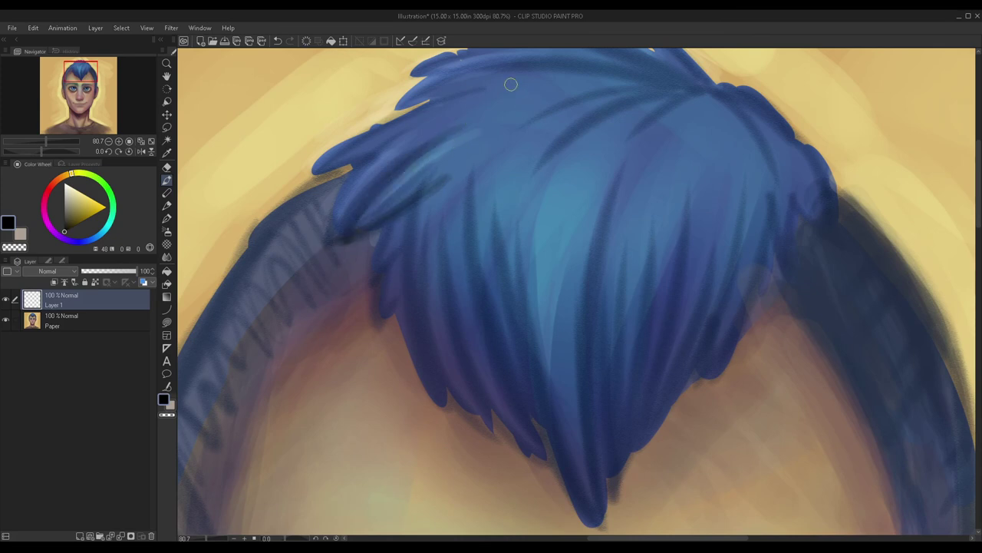
{"action": "mouse_move", "coordinate": [401, 162]}
{"action": "left_mouse_down"}
{"action": "mouse_move", "coordinate": [403, 123]}
{"action": "mouse_move", "coordinate": [331, 202]}
{"action": "mouse_move", "coordinate": [465, 94]}
{"action": "left_mouse_up"}
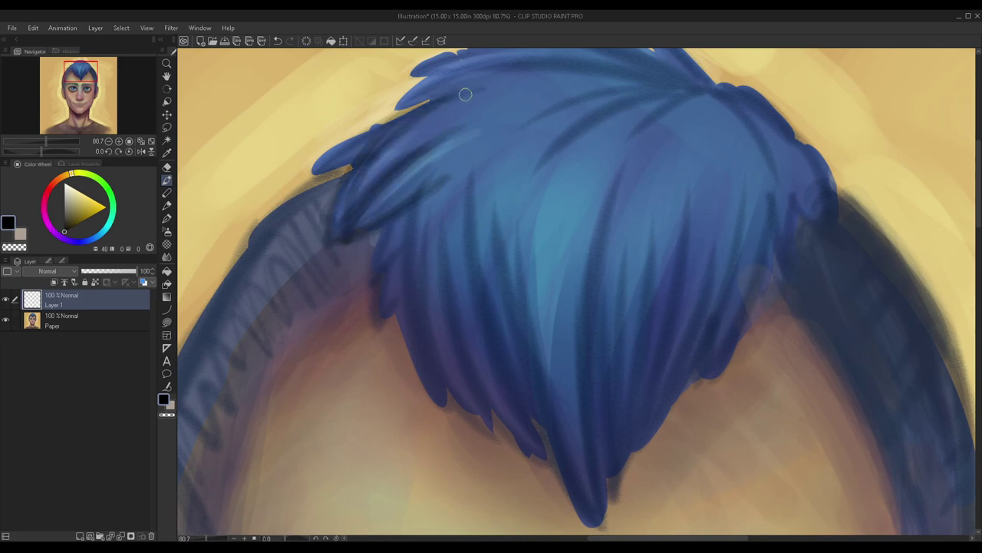
{"action": "mouse_move", "coordinate": [315, 171]}
{"action": "left_mouse_down"}
{"action": "mouse_move", "coordinate": [408, 119]}
{"action": "mouse_move", "coordinate": [371, 123]}
{"action": "mouse_move", "coordinate": [458, 94]}
{"action": "left_mouse_up"}
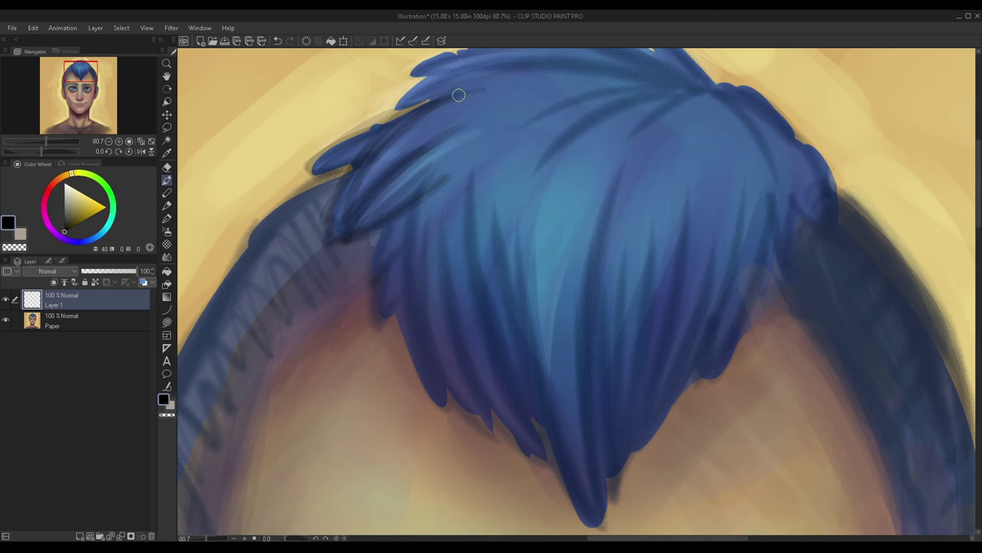
{"action": "scroll", "coordinate": [409, 114], "scroll_direction": "down", "scroll_amount": 2}
{"action": "scroll", "coordinate": [402, 108], "scroll_direction": "up", "scroll_amount": 1}
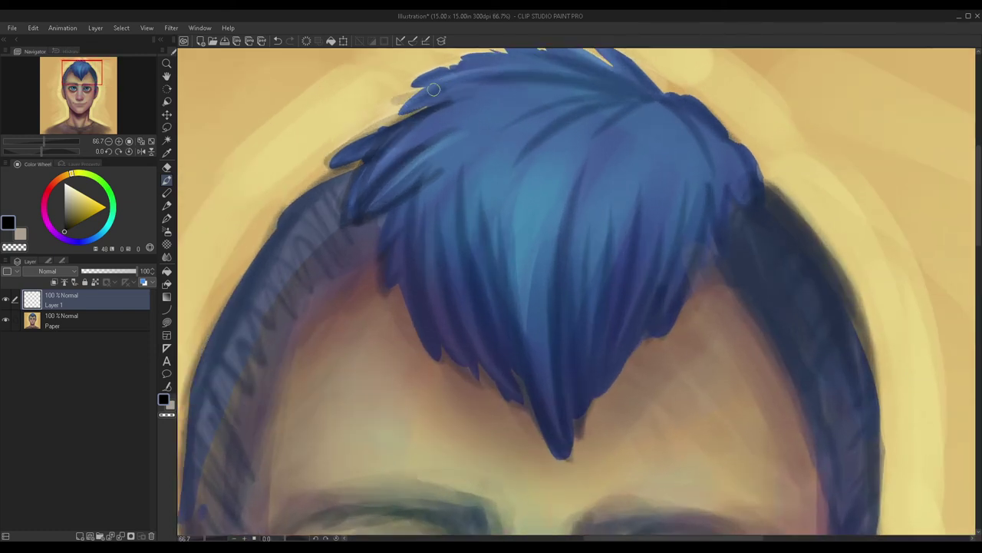
{"action": "mouse_move", "coordinate": [421, 94]}
{"action": "left_mouse_down"}
{"action": "mouse_move", "coordinate": [526, 71]}
{"action": "mouse_move", "coordinate": [590, 81]}
{"action": "left_mouse_up"}
Step: Mirror the canvas view horizontally to examine the whole portrait and the hair outline
{"action": "scroll", "coordinate": [494, 97], "scroll_direction": "down", "scroll_amount": 2}
{"action": "scroll", "coordinate": [591, 80], "scroll_direction": "down", "scroll_amount": 2}
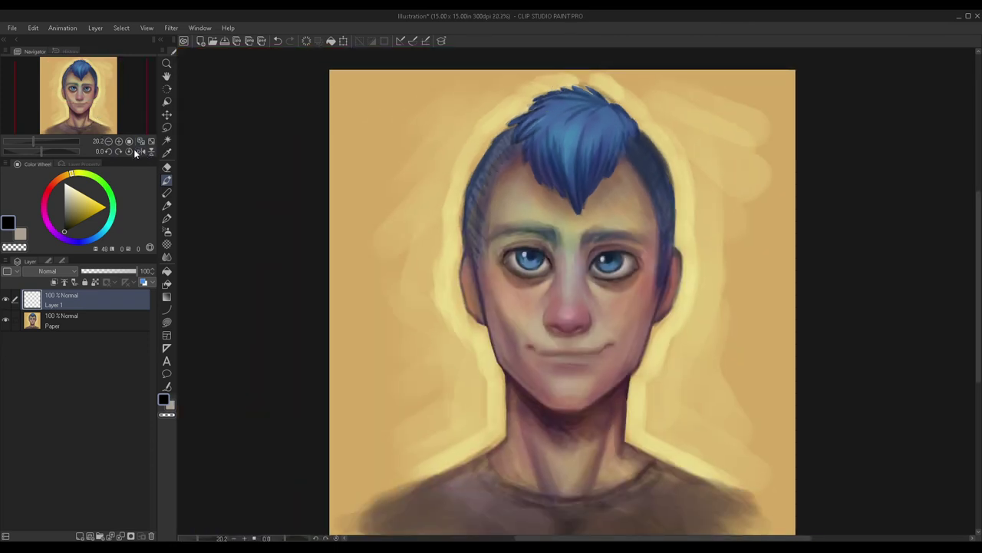
{"action": "left_click", "coordinate": [142, 152]}
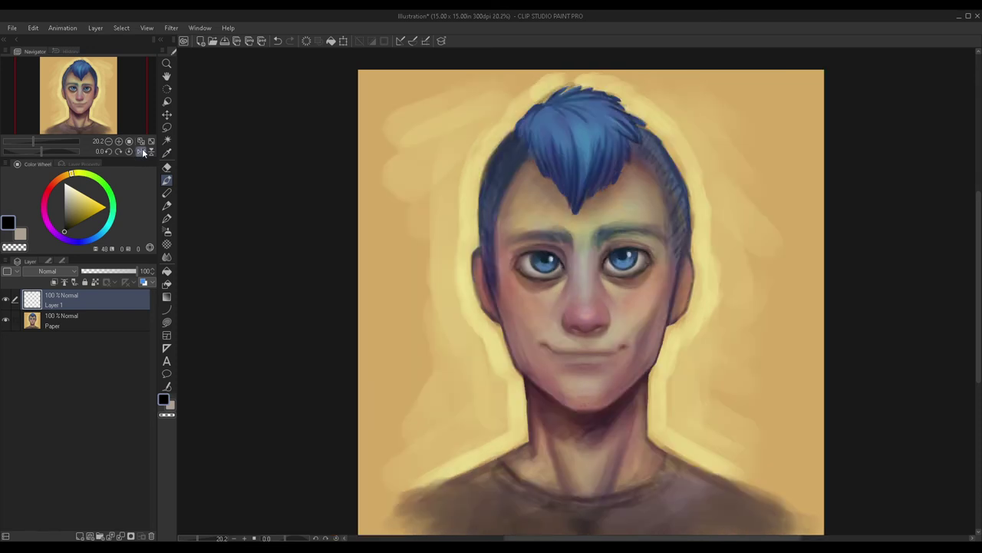
{"action": "scroll", "coordinate": [610, 107], "scroll_direction": "up", "scroll_amount": 2}
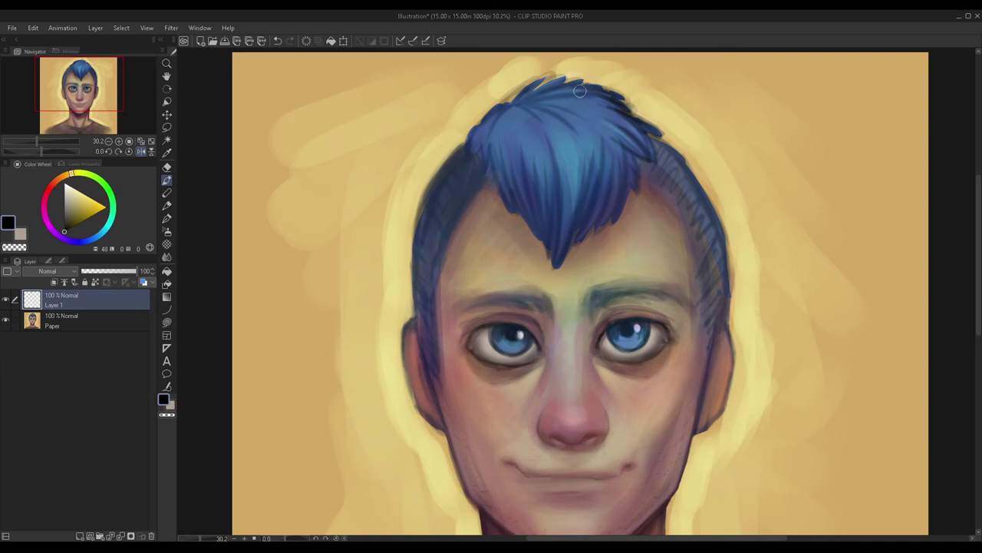
Step: Paint black shading strokes along the crown edges and side clumps of the blue hair tuft on Layer 1
{"action": "scroll", "coordinate": [535, 115], "scroll_direction": "down", "scroll_amount": 3}
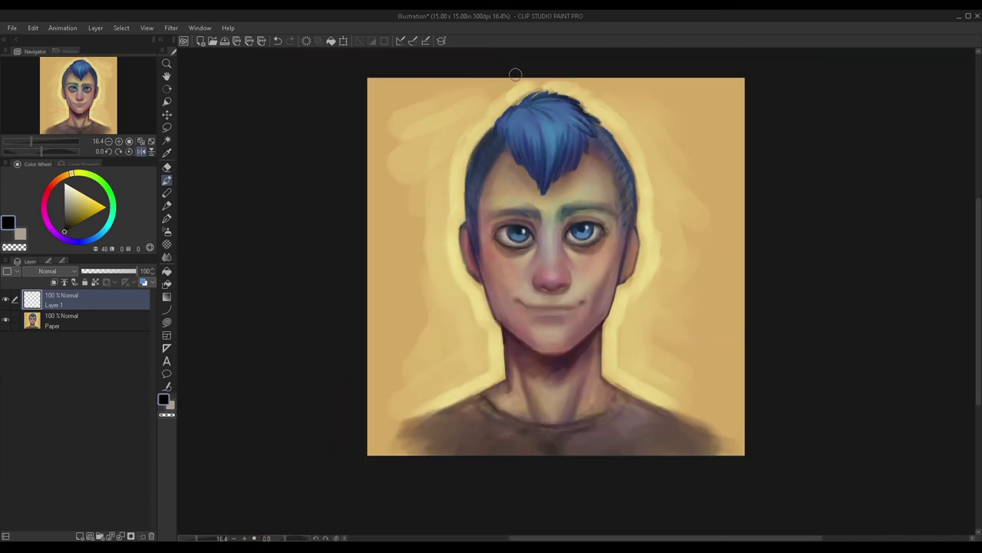
{"action": "scroll", "coordinate": [533, 90], "scroll_direction": "up", "scroll_amount": 3}
{"action": "mouse_move", "coordinate": [519, 101]}
{"action": "left_mouse_down"}
{"action": "mouse_move", "coordinate": [488, 138]}
{"action": "mouse_move", "coordinate": [489, 123]}
{"action": "mouse_move", "coordinate": [482, 174]}
{"action": "left_mouse_up"}
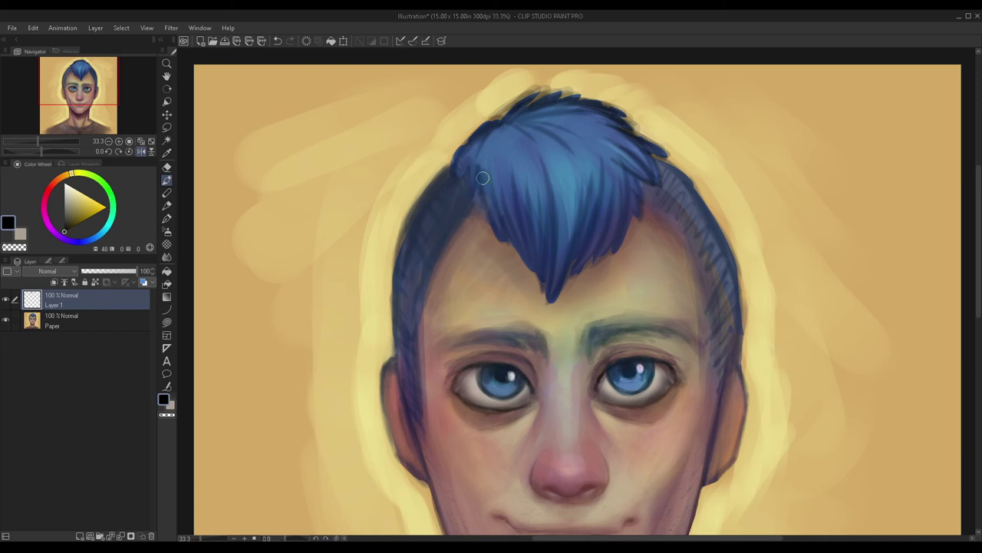
{"action": "scroll", "coordinate": [534, 254], "scroll_direction": "down", "scroll_amount": 2}
{"action": "mouse_move", "coordinate": [548, 282]}
{"action": "left_mouse_down"}
{"action": "mouse_move", "coordinate": [605, 202]}
{"action": "mouse_move", "coordinate": [600, 178]}
{"action": "left_mouse_up"}
{"action": "scroll", "coordinate": [514, 152], "scroll_direction": "down", "scroll_amount": 2}
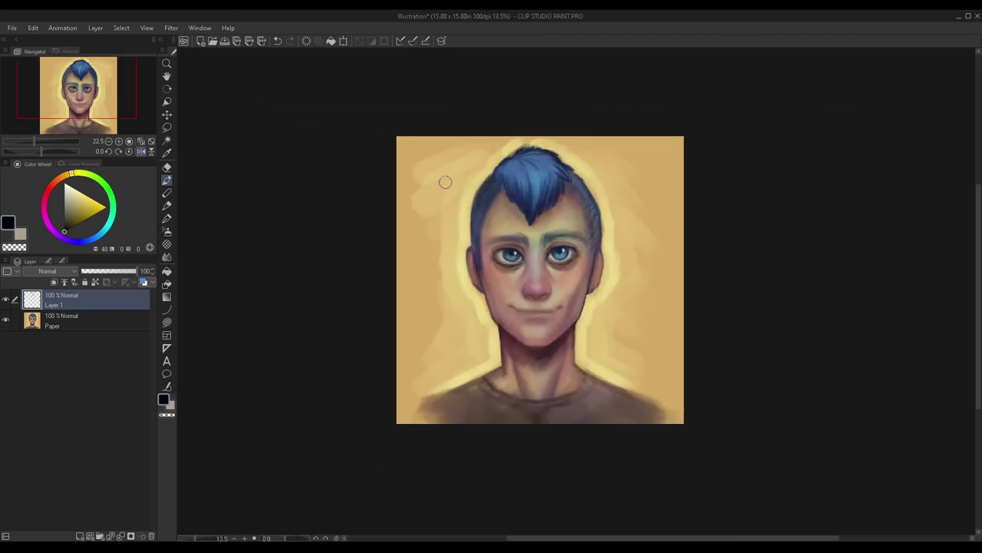
{"action": "scroll", "coordinate": [487, 157], "scroll_direction": "up", "scroll_amount": 2}
{"action": "left_click_drag", "start_coordinate": [516, 179], "coordinate": [538, 203]}
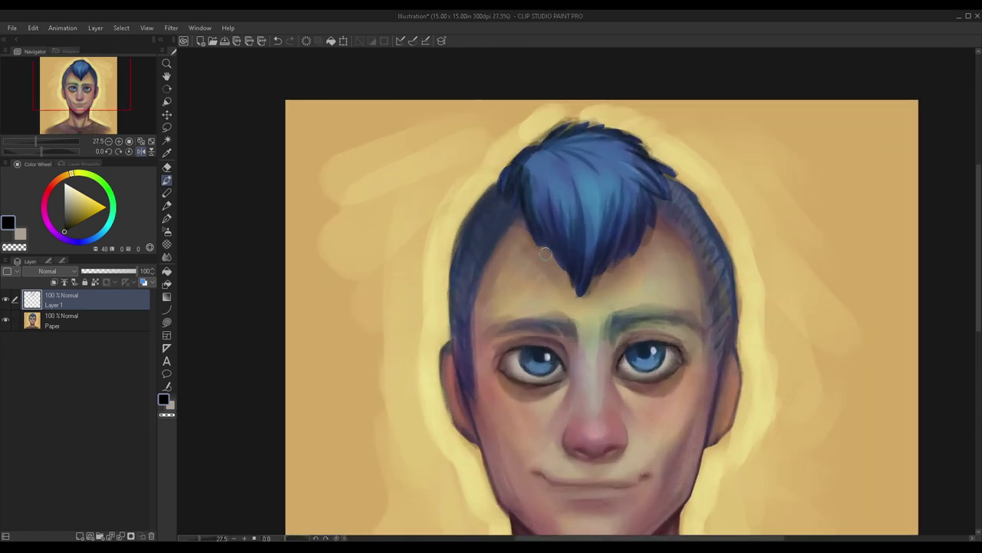
Step: Shade the tuft's roots, both temples and the upper forehead beneath the tuft with broad soft black strokes
{"action": "scroll", "coordinate": [460, 148], "scroll_direction": "down", "scroll_amount": 3}
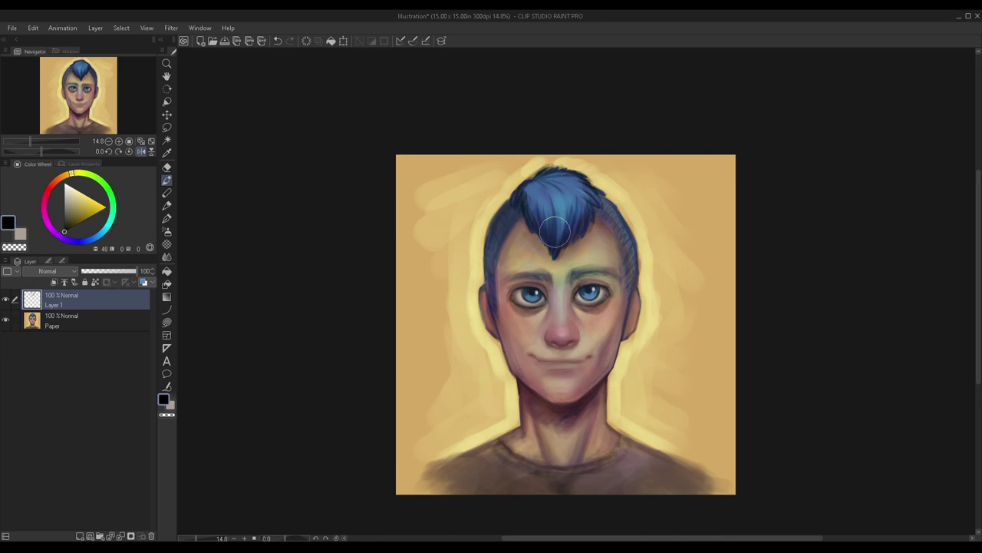
{"action": "mouse_move", "coordinate": [538, 201]}
{"action": "left_mouse_down"}
{"action": "mouse_move", "coordinate": [560, 193]}
{"action": "mouse_move", "coordinate": [580, 232]}
{"action": "mouse_move", "coordinate": [575, 179]}
{"action": "left_mouse_up"}
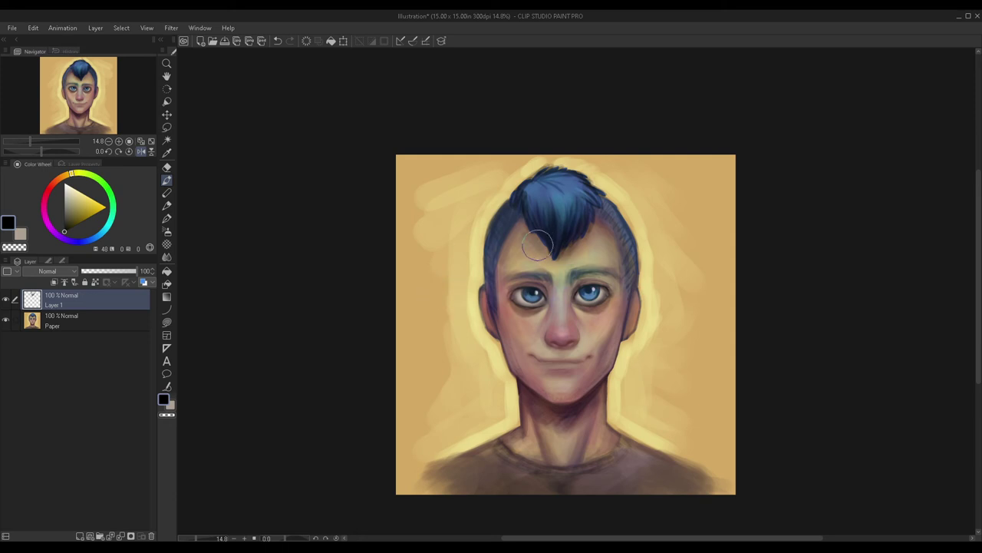
{"action": "left_click_drag", "start_coordinate": [519, 217], "coordinate": [505, 244]}
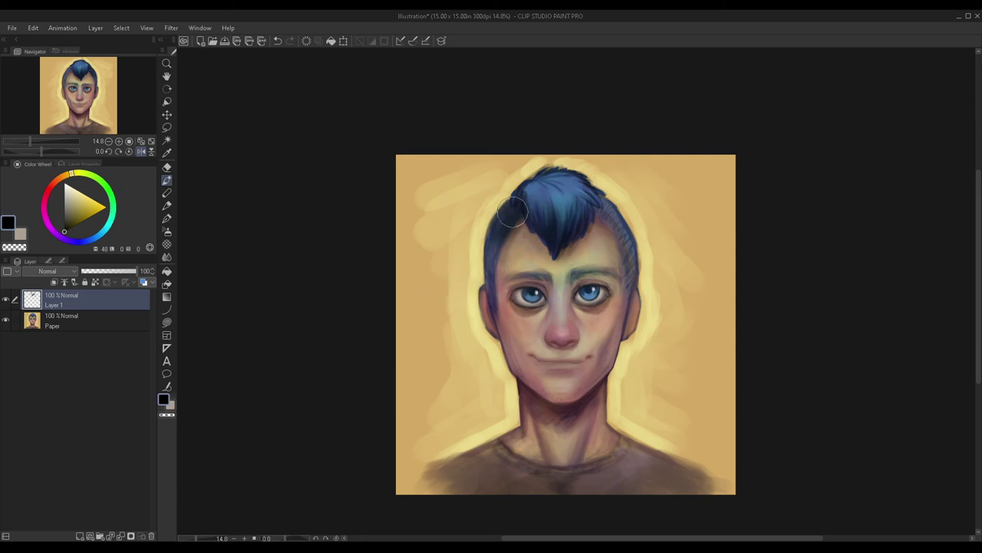
{"action": "mouse_move", "coordinate": [528, 227]}
{"action": "left_mouse_down"}
{"action": "mouse_move", "coordinate": [525, 263]}
{"action": "mouse_move", "coordinate": [541, 265]}
{"action": "mouse_move", "coordinate": [547, 295]}
{"action": "mouse_move", "coordinate": [577, 225]}
{"action": "mouse_move", "coordinate": [580, 246]}
{"action": "mouse_move", "coordinate": [596, 232]}
{"action": "mouse_move", "coordinate": [603, 198]}
{"action": "mouse_move", "coordinate": [621, 258]}
{"action": "mouse_move", "coordinate": [601, 212]}
{"action": "mouse_move", "coordinate": [595, 222]}
{"action": "mouse_move", "coordinate": [619, 265]}
{"action": "mouse_move", "coordinate": [608, 214]}
{"action": "mouse_move", "coordinate": [609, 258]}
{"action": "mouse_move", "coordinate": [604, 220]}
{"action": "left_mouse_up"}
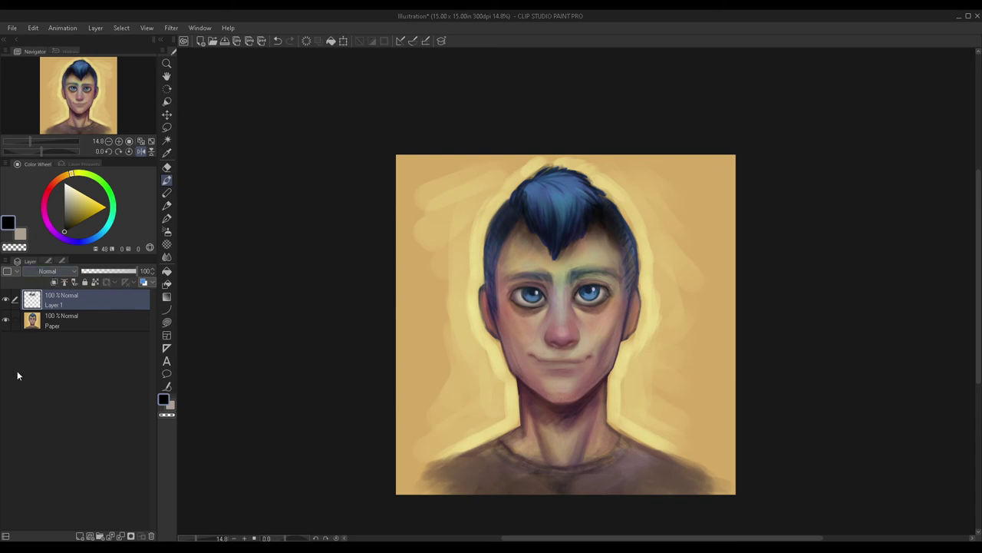
Step: Set Layer 1 to Overlay at 22% opacity, compare the portrait with and without it, and merge it into Paper
{"action": "left_click", "coordinate": [30, 397]}
{"action": "left_click_drag", "start_coordinate": [108, 271], "coordinate": [99, 270]}
{"action": "left_click", "coordinate": [6, 300]}
{"action": "left_click", "coordinate": [6, 300]}
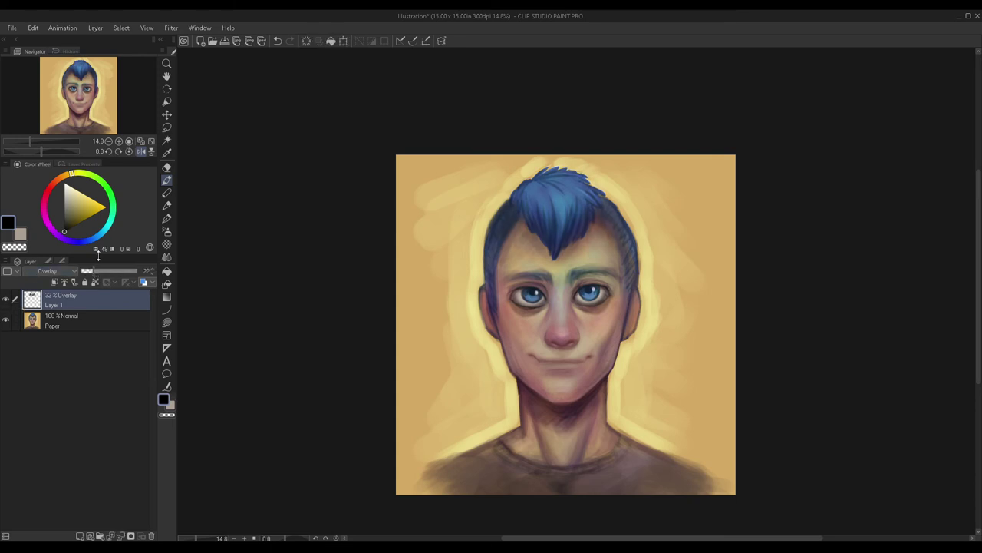
{"action": "key", "text": "ctrl+e"}
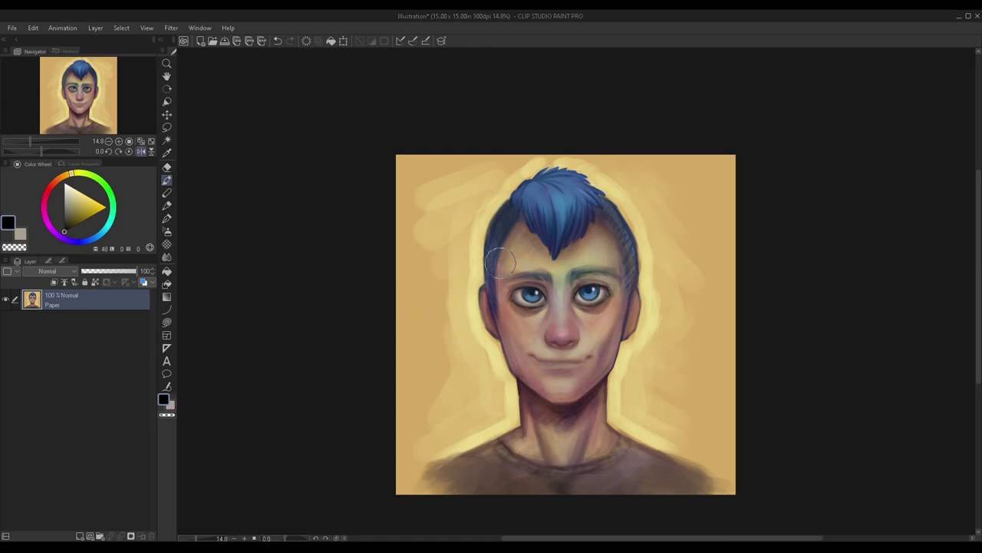
Step: Add a new layer and darken the outer contour of the shaved hair on the left side of the head in black
{"action": "left_click", "coordinate": [78, 536]}
{"action": "scroll", "coordinate": [537, 185], "scroll_direction": "up", "scroll_amount": 2}
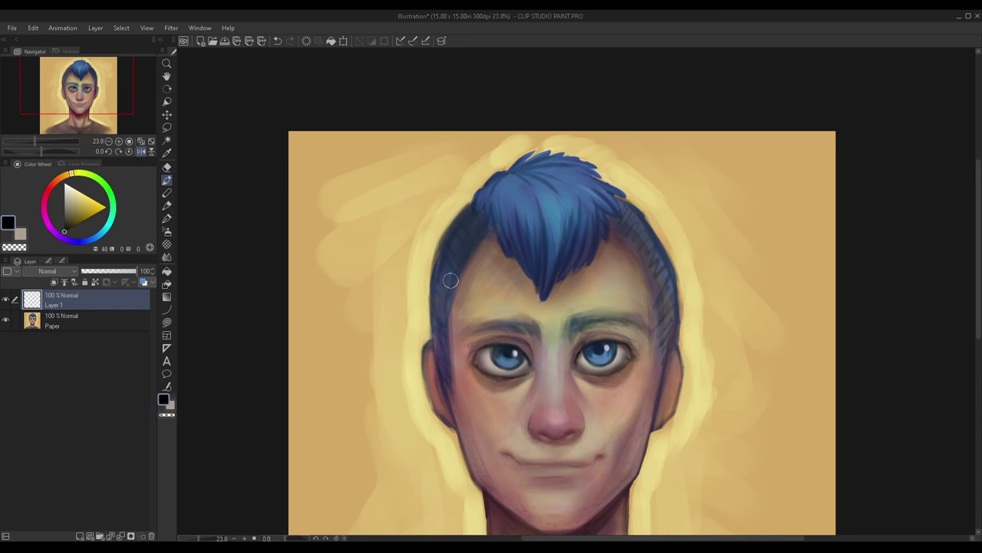
{"action": "scroll", "coordinate": [455, 280], "scroll_direction": "up", "scroll_amount": 2}
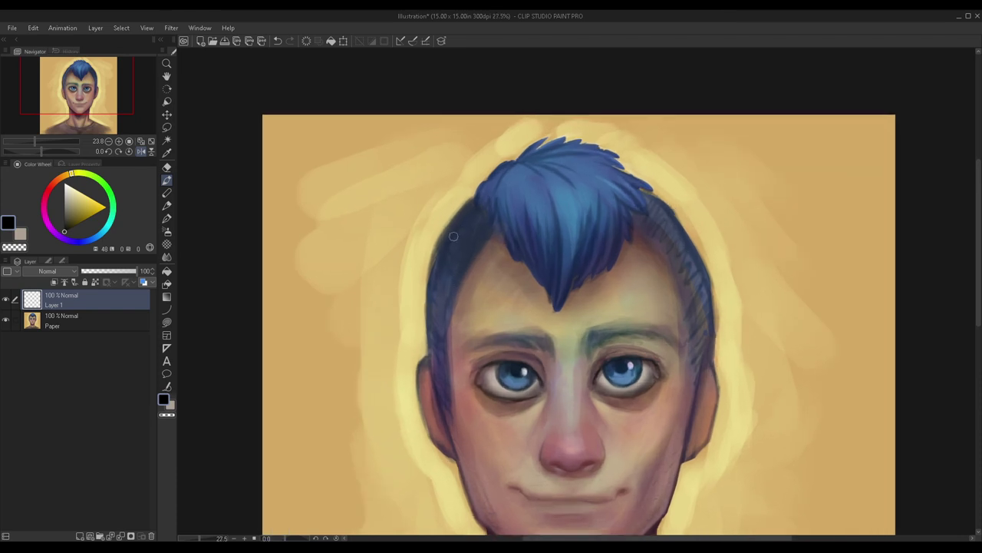
{"action": "mouse_move", "coordinate": [475, 188]}
{"action": "left_mouse_down"}
{"action": "mouse_move", "coordinate": [428, 282]}
{"action": "mouse_move", "coordinate": [465, 202]}
{"action": "mouse_move", "coordinate": [424, 296]}
{"action": "left_mouse_up"}
{"action": "left_click_drag", "start_coordinate": [431, 257], "coordinate": [419, 368]}
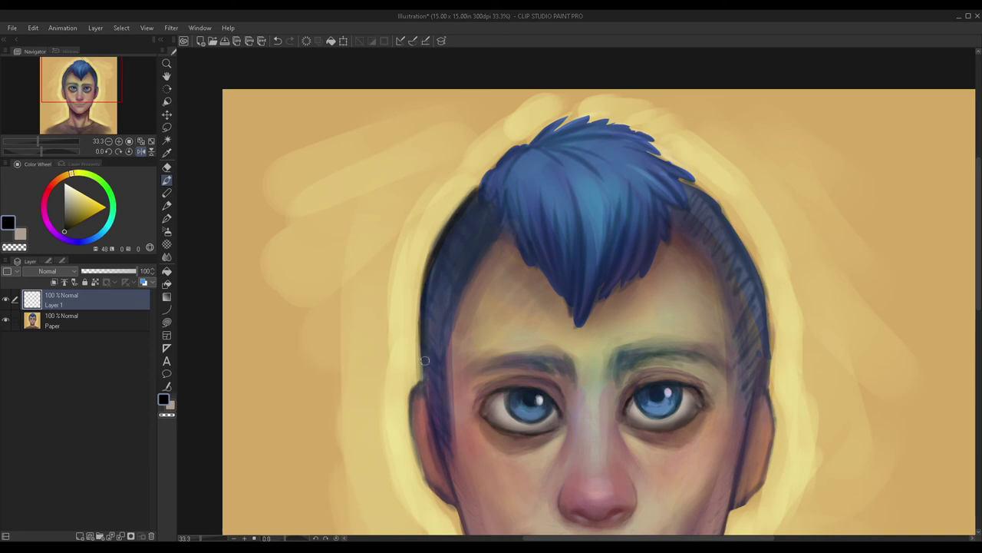
{"action": "scroll", "coordinate": [430, 361], "scroll_direction": "down", "scroll_amount": 1}
Step: Darken the outer contour of the shaved hair on the right side of the head, from the temple up to the tuft
{"action": "scroll", "coordinate": [647, 354], "scroll_direction": "up", "scroll_amount": 2}
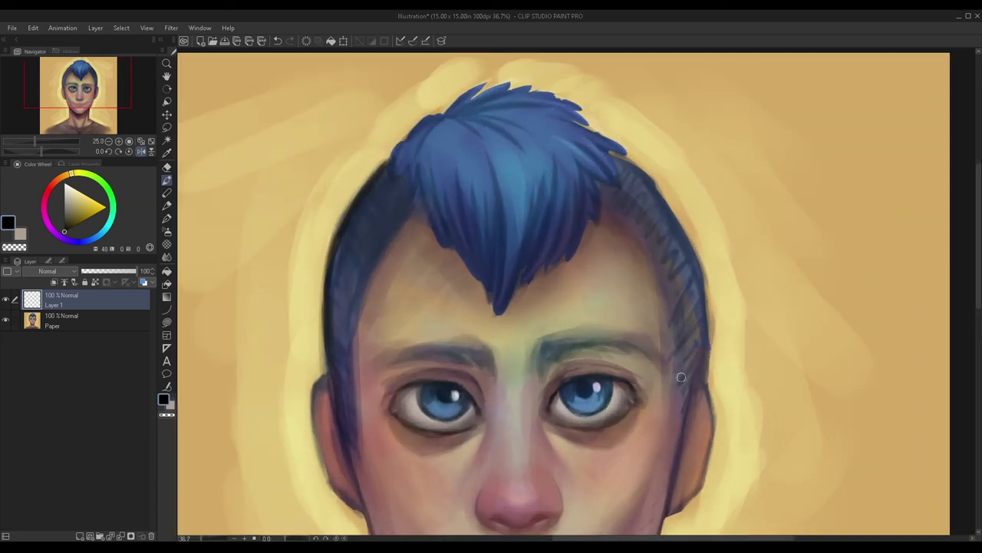
{"action": "left_click_drag", "start_coordinate": [703, 309], "coordinate": [647, 176]}
{"action": "left_click_drag", "start_coordinate": [699, 285], "coordinate": [637, 164]}
{"action": "left_click_drag", "start_coordinate": [665, 217], "coordinate": [617, 160]}
{"action": "scroll", "coordinate": [600, 160], "scroll_direction": "down", "scroll_amount": 1}
{"action": "scroll", "coordinate": [597, 163], "scroll_direction": "down", "scroll_amount": 2}
Step: Trace thin dark accents around the tuft's outer edge, from its left side over the crown spikes to the right-hand tips
{"action": "scroll", "coordinate": [446, 261], "scroll_direction": "up", "scroll_amount": 4}
{"action": "scroll", "coordinate": [390, 250], "scroll_direction": "up", "scroll_amount": 1}
{"action": "left_click_drag", "start_coordinate": [382, 244], "coordinate": [433, 199]}
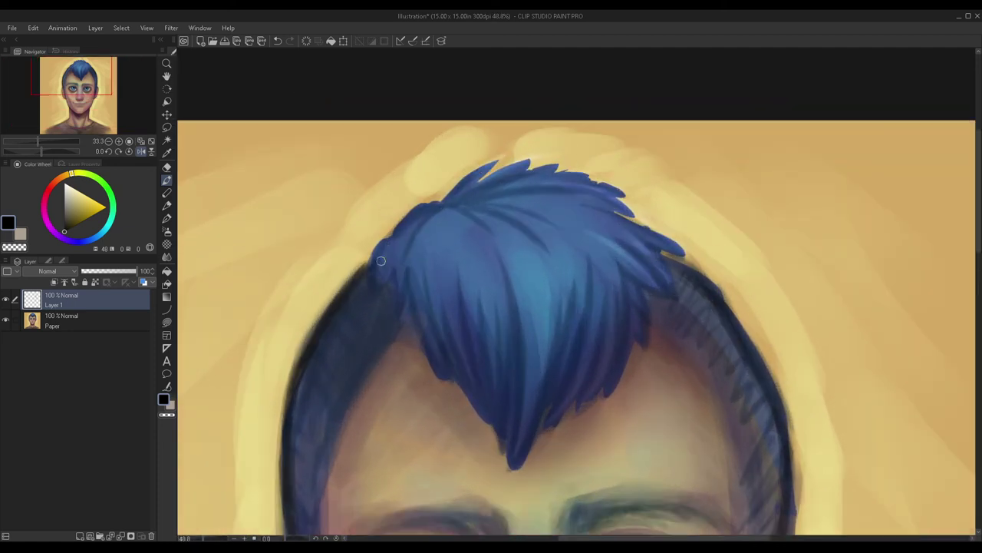
{"action": "mouse_move", "coordinate": [378, 261]}
{"action": "left_mouse_down"}
{"action": "mouse_move", "coordinate": [434, 200]}
{"action": "mouse_move", "coordinate": [409, 247]}
{"action": "mouse_move", "coordinate": [368, 279]}
{"action": "mouse_move", "coordinate": [434, 200]}
{"action": "left_mouse_up"}
{"action": "mouse_move", "coordinate": [379, 244]}
{"action": "left_mouse_down"}
{"action": "mouse_move", "coordinate": [460, 179]}
{"action": "mouse_move", "coordinate": [534, 165]}
{"action": "mouse_move", "coordinate": [499, 178]}
{"action": "left_mouse_up"}
{"action": "left_click_drag", "start_coordinate": [571, 166], "coordinate": [526, 181]}
{"action": "left_click_drag", "start_coordinate": [601, 182], "coordinate": [551, 172]}
{"action": "mouse_move", "coordinate": [622, 204]}
{"action": "left_mouse_down"}
{"action": "mouse_move", "coordinate": [574, 178]}
{"action": "mouse_move", "coordinate": [621, 208]}
{"action": "mouse_move", "coordinate": [597, 187]}
{"action": "mouse_move", "coordinate": [598, 211]}
{"action": "left_mouse_up"}
{"action": "left_click_drag", "start_coordinate": [646, 227], "coordinate": [620, 217]}
{"action": "mouse_move", "coordinate": [681, 253]}
{"action": "left_mouse_down"}
{"action": "mouse_move", "coordinate": [632, 223]}
{"action": "mouse_move", "coordinate": [645, 238]}
{"action": "left_mouse_up"}
{"action": "mouse_move", "coordinate": [678, 281]}
{"action": "left_mouse_down"}
{"action": "mouse_move", "coordinate": [656, 255]}
{"action": "mouse_move", "coordinate": [662, 267]}
{"action": "left_mouse_up"}
{"action": "left_click_drag", "start_coordinate": [683, 297], "coordinate": [672, 272]}
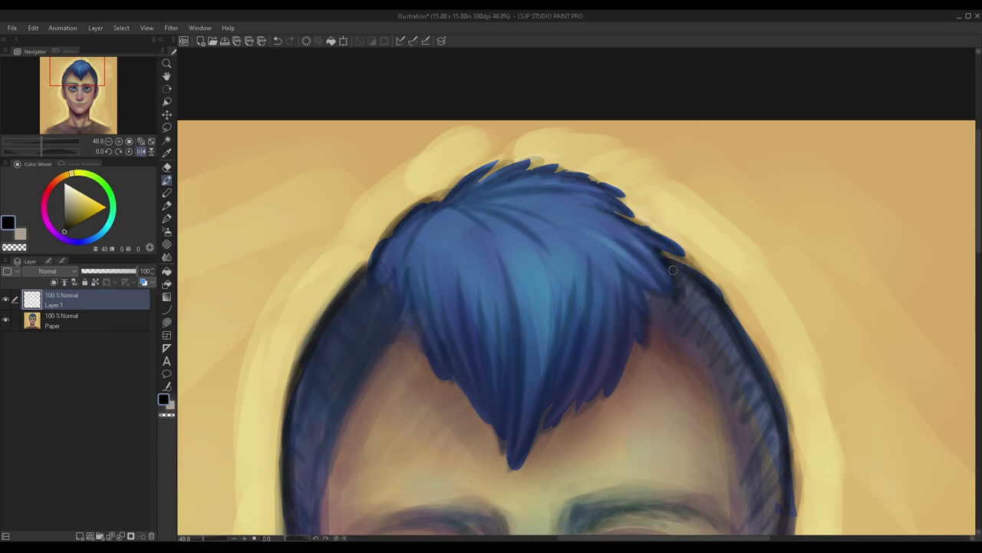
Step: Lower the opacity of Layer 1 and merge it into the Paper layer
{"action": "scroll", "coordinate": [526, 269], "scroll_direction": "down", "scroll_amount": 8}
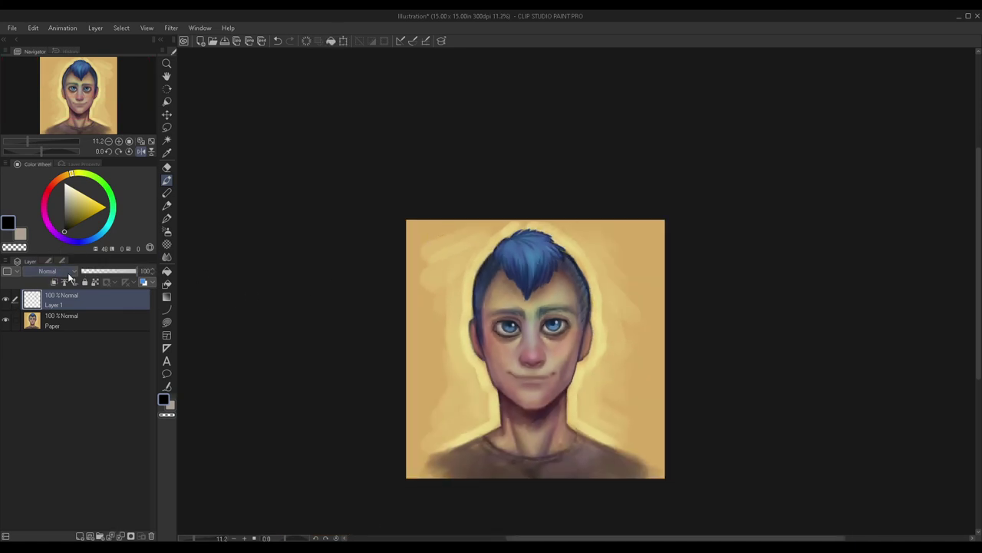
{"action": "left_click_drag", "start_coordinate": [122, 274], "coordinate": [117, 273]}
{"action": "key", "text": "ctrl+e"}
Step: Sample the pale yellow halo colour and paint back the dark spill outside the right head contour below the tuft's tip
{"action": "scroll", "coordinate": [575, 257], "scroll_direction": "up", "scroll_amount": 4}
{"action": "left_click", "coordinate": [626, 269], "text": "alt"}
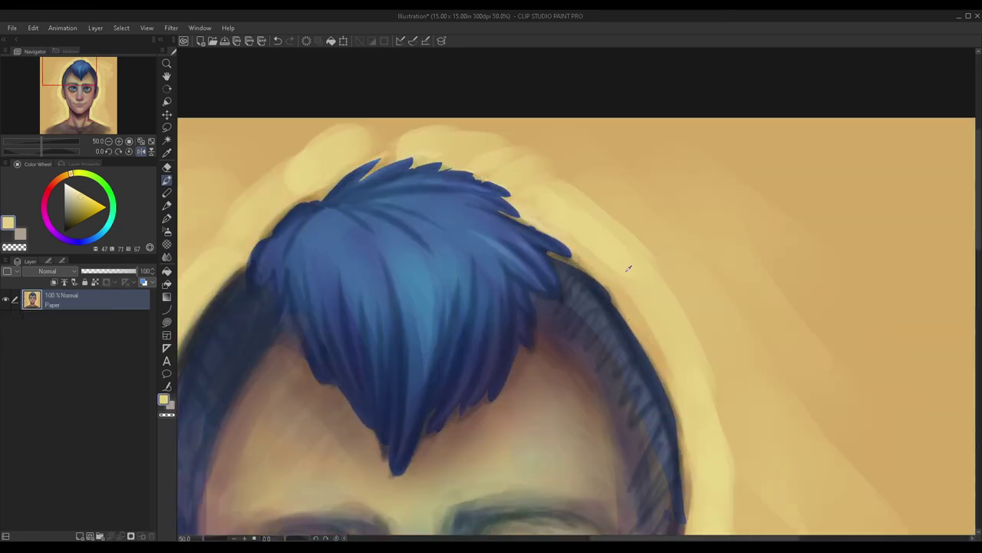
{"action": "left_click_drag", "start_coordinate": [606, 299], "coordinate": [641, 300]}
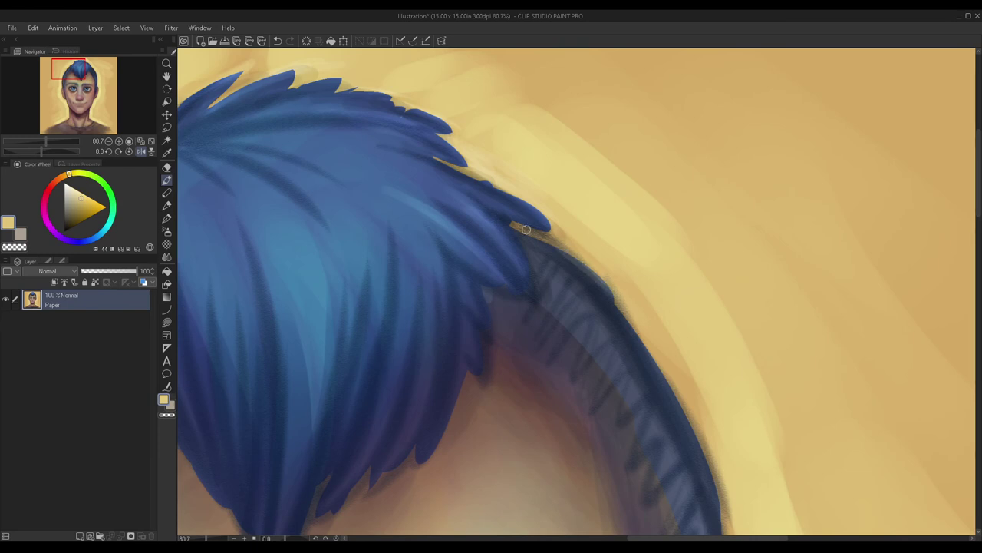
{"action": "scroll", "coordinate": [614, 307], "scroll_direction": "down", "scroll_amount": 3}
{"action": "scroll", "coordinate": [591, 299], "scroll_direction": "up", "scroll_amount": 2}
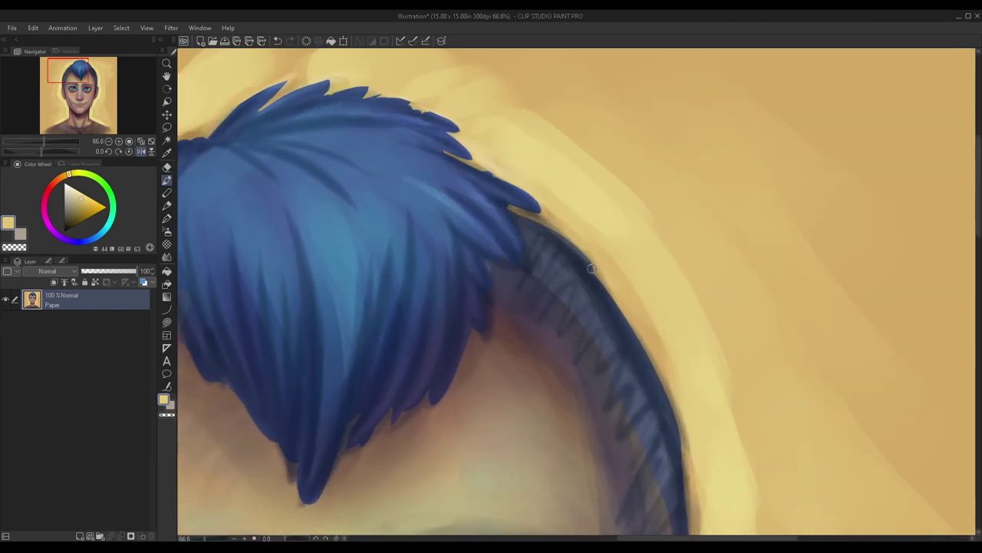
{"action": "mouse_move", "coordinate": [596, 267]}
{"action": "left_mouse_down"}
{"action": "mouse_move", "coordinate": [516, 210]}
{"action": "mouse_move", "coordinate": [600, 268]}
{"action": "mouse_move", "coordinate": [522, 214]}
{"action": "left_mouse_up"}
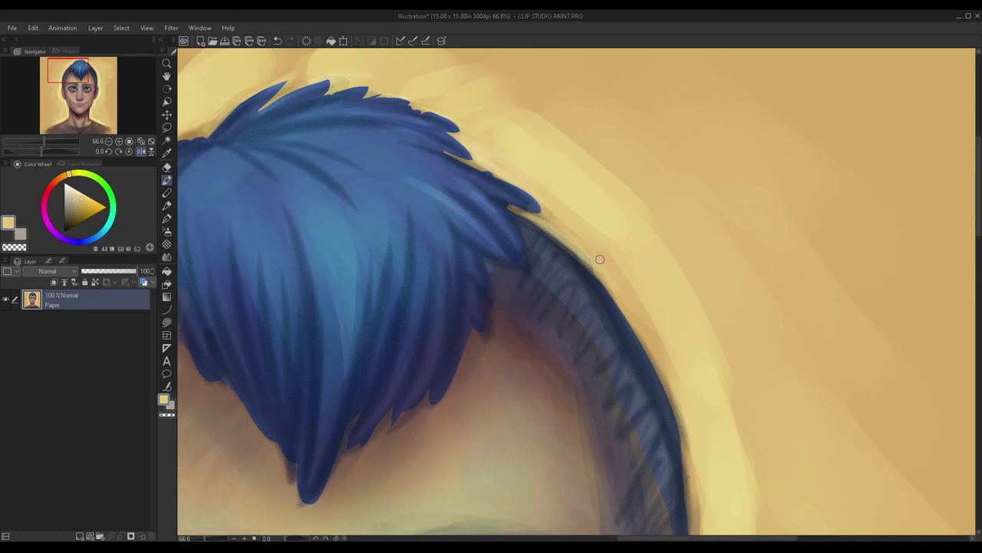
{"action": "mouse_move", "coordinate": [607, 278]}
{"action": "left_mouse_down"}
{"action": "mouse_move", "coordinate": [509, 207]}
{"action": "mouse_move", "coordinate": [575, 225]}
{"action": "left_mouse_up"}
{"action": "scroll", "coordinate": [574, 226], "scroll_direction": "down", "scroll_amount": 4}
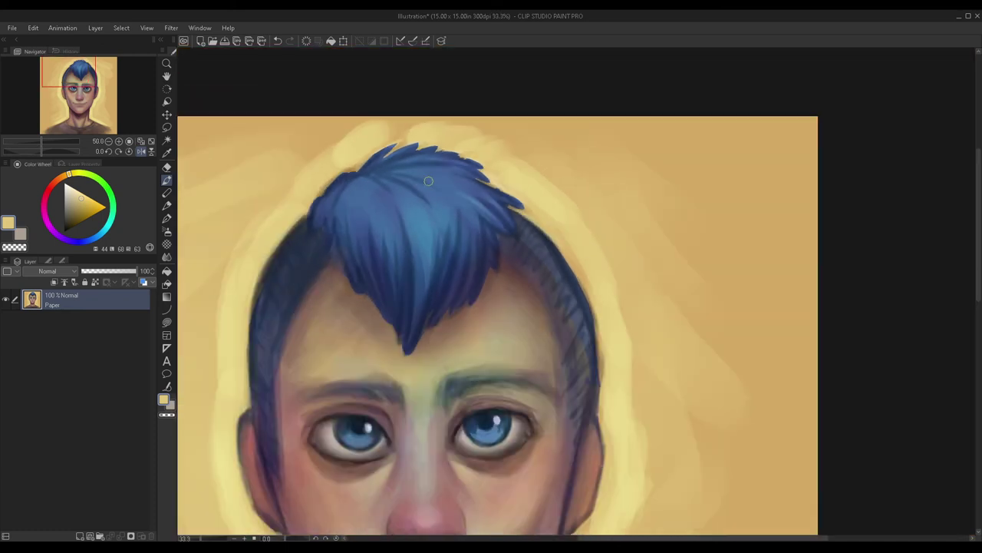
Step: Refine the right head contour with short background-yellow strokes so the shaved hair's edge curves cleanly away from the tuft
{"action": "scroll", "coordinate": [506, 223], "scroll_direction": "up", "scroll_amount": 5}
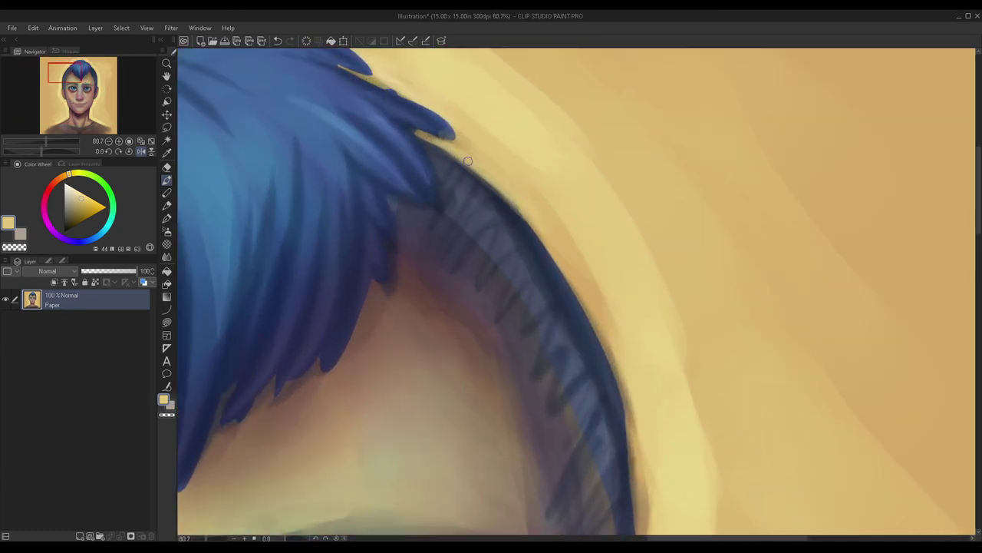
{"action": "mouse_move", "coordinate": [522, 215]}
{"action": "left_mouse_down"}
{"action": "mouse_move", "coordinate": [438, 148]}
{"action": "mouse_move", "coordinate": [544, 233]}
{"action": "left_mouse_up"}
{"action": "left_click_drag", "start_coordinate": [434, 146], "coordinate": [460, 163]}
{"action": "left_click_drag", "start_coordinate": [542, 244], "coordinate": [498, 198]}
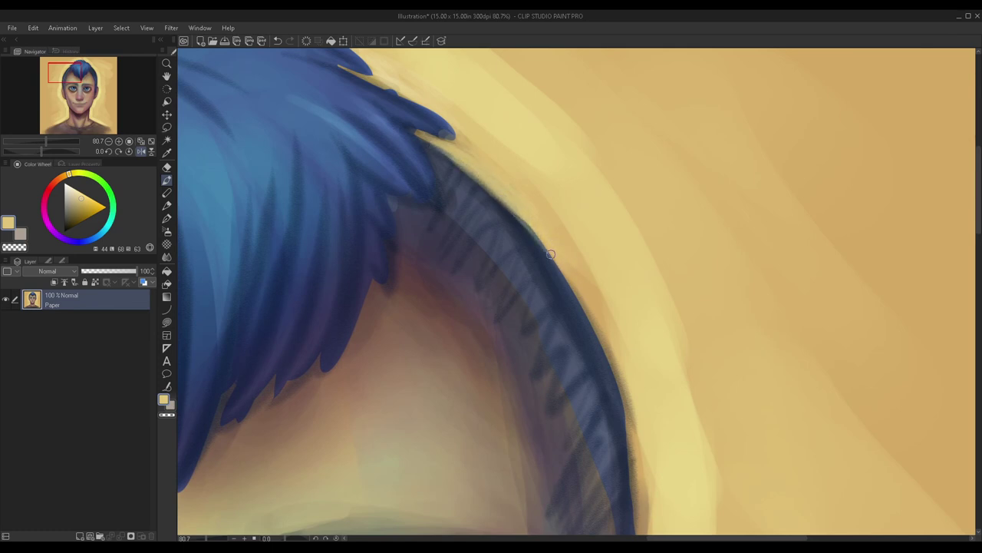
{"action": "scroll", "coordinate": [516, 215], "scroll_direction": "down", "scroll_amount": 2}
{"action": "scroll", "coordinate": [318, 115], "scroll_direction": "down", "scroll_amount": 5}
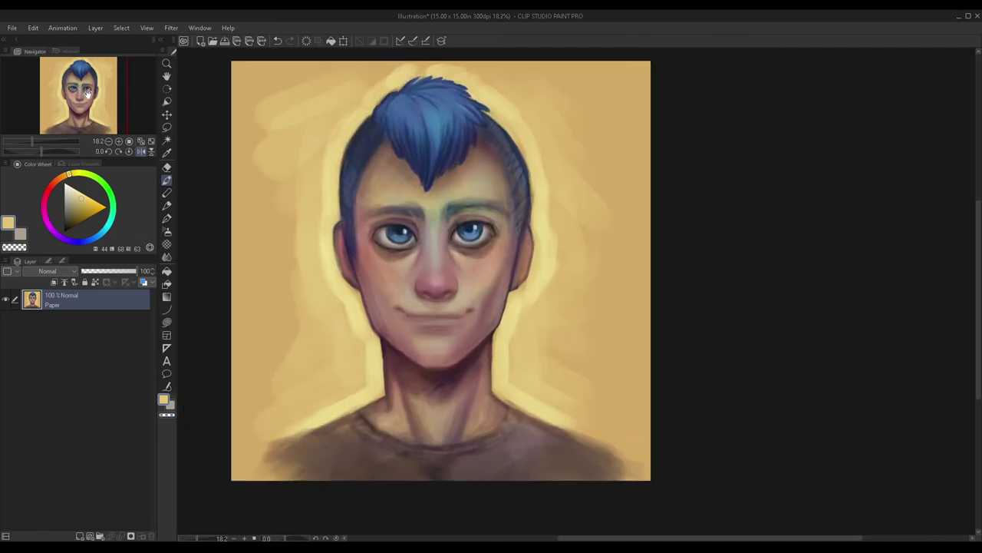
Step: Add a new layer, sample the hair's blue, shift it to saturated dark blue (221, 12, 100) and paint over the upper right temple
{"action": "left_click", "coordinate": [79, 536]}
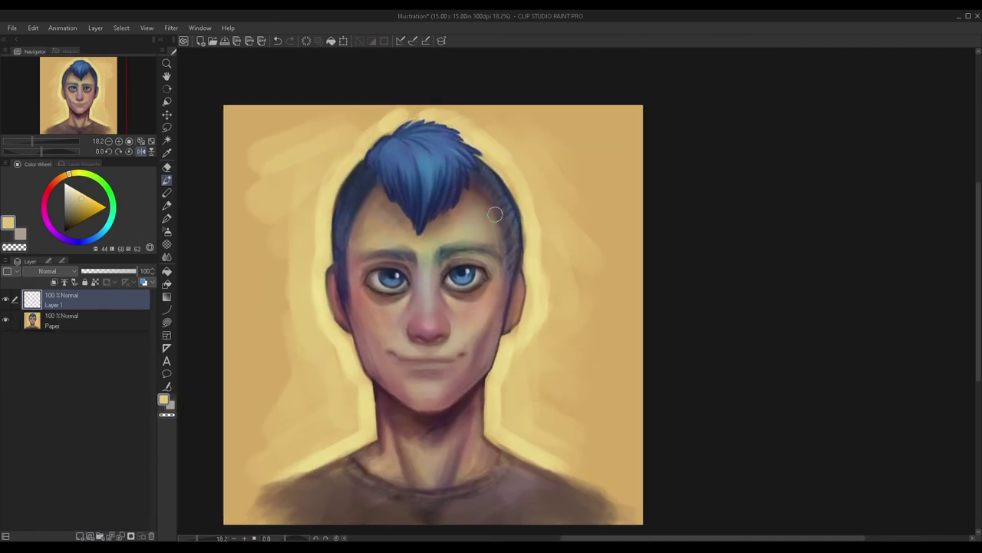
{"action": "scroll", "coordinate": [380, 145], "scroll_direction": "up", "scroll_amount": 3}
{"action": "left_click", "coordinate": [666, 248], "text": "alt"}
{"action": "left_click", "coordinate": [666, 223], "text": "alt"}
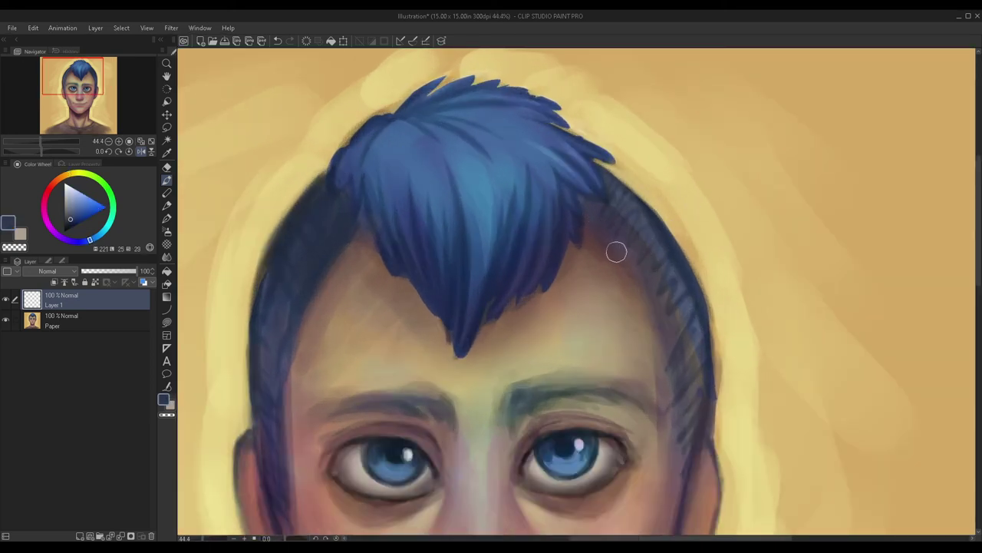
{"action": "left_click_drag", "start_coordinate": [83, 236], "coordinate": [74, 225]}
{"action": "mouse_move", "coordinate": [626, 252]}
{"action": "left_mouse_down"}
{"action": "mouse_move", "coordinate": [592, 234]}
{"action": "mouse_move", "coordinate": [583, 206]}
{"action": "mouse_move", "coordinate": [621, 250]}
{"action": "mouse_move", "coordinate": [636, 243]}
{"action": "mouse_move", "coordinate": [650, 251]}
{"action": "mouse_move", "coordinate": [628, 203]}
{"action": "mouse_move", "coordinate": [661, 255]}
{"action": "mouse_move", "coordinate": [576, 196]}
{"action": "mouse_move", "coordinate": [622, 202]}
{"action": "left_mouse_up"}
{"action": "scroll", "coordinate": [621, 201], "scroll_direction": "down", "scroll_amount": 2}
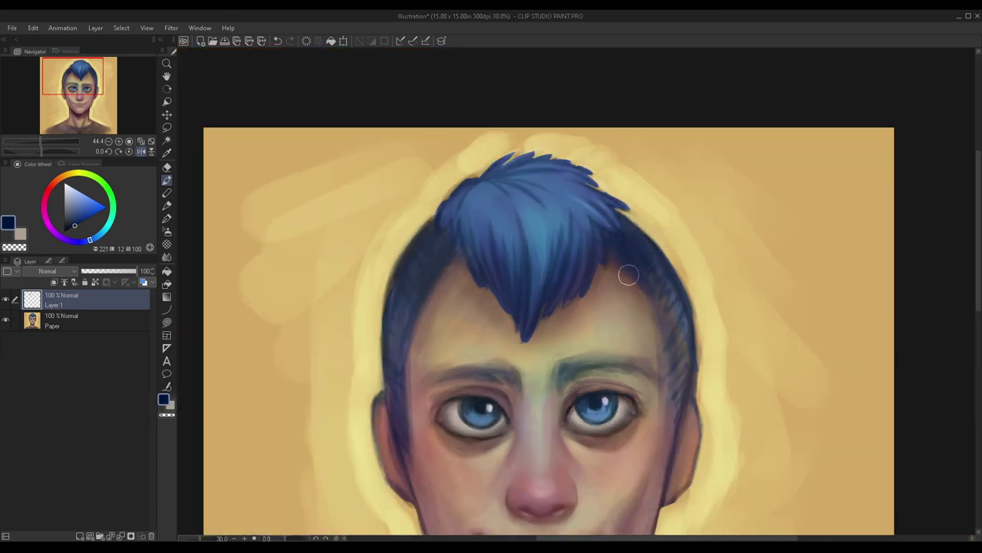
{"action": "scroll", "coordinate": [595, 172], "scroll_direction": "up", "scroll_amount": 1}
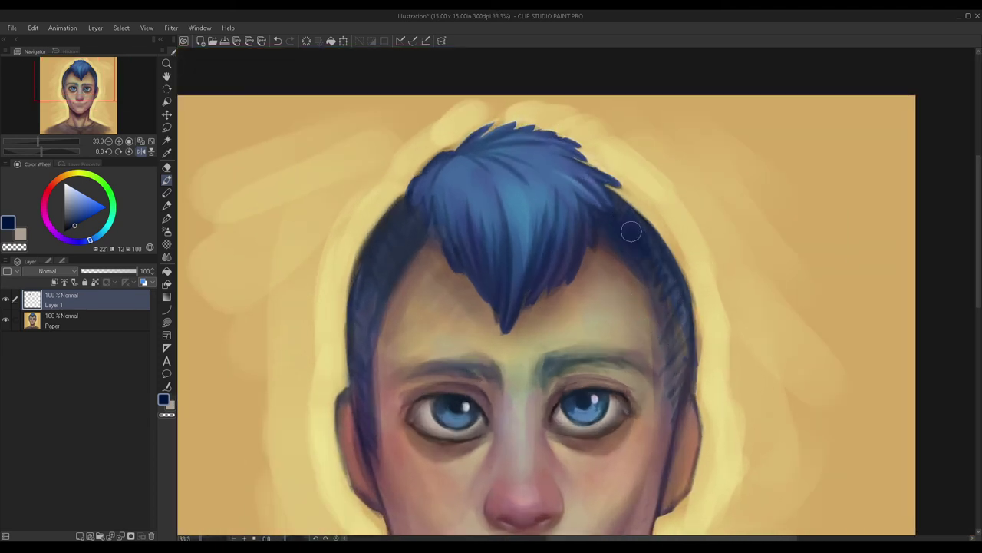
{"action": "scroll", "coordinate": [595, 211], "scroll_direction": "down", "scroll_amount": 2}
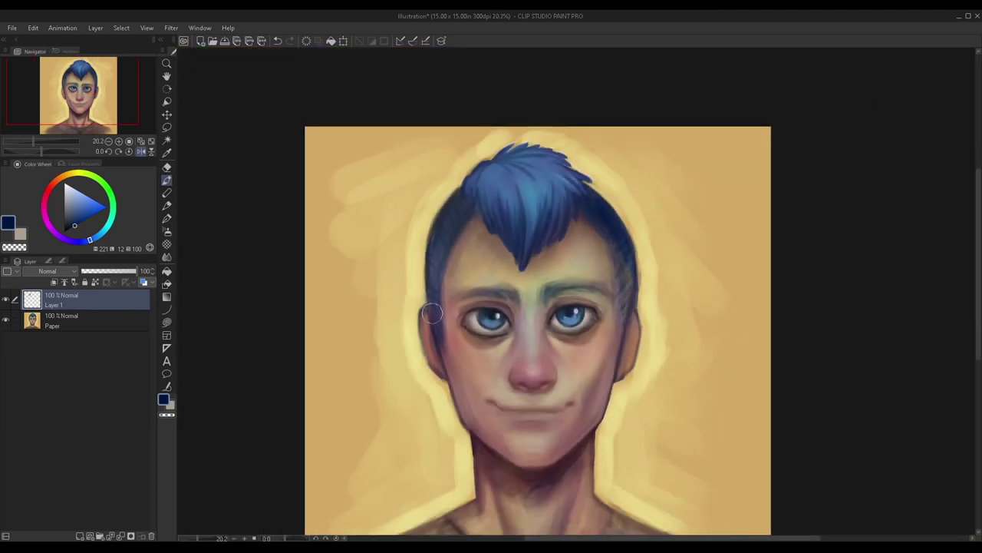
Step: Sample blues from both shaved sides and blend over the hatched hair on the right temple and sideburn
{"action": "left_click", "coordinate": [439, 273], "text": "alt"}
{"action": "scroll", "coordinate": [585, 299], "scroll_direction": "up", "scroll_amount": 1}
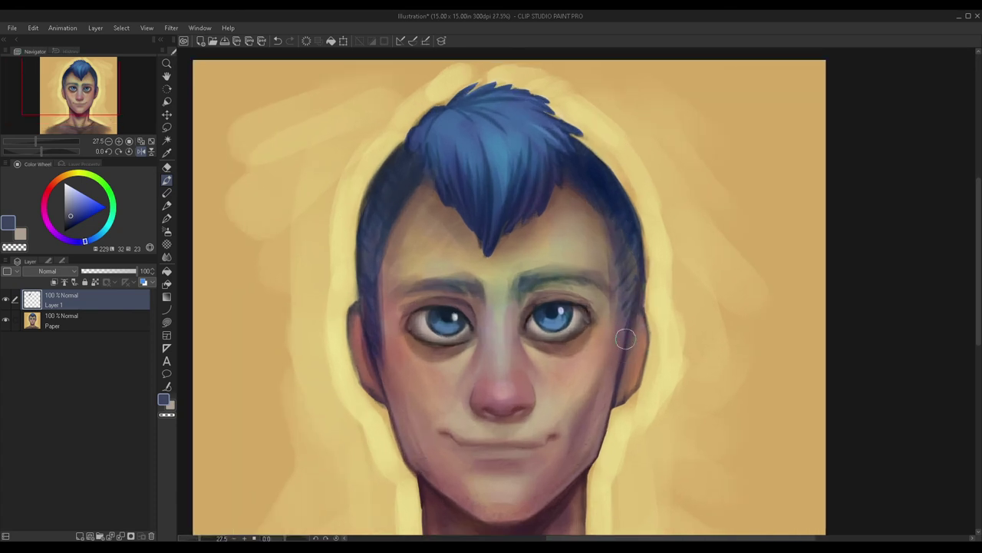
{"action": "left_click", "coordinate": [604, 202], "text": "alt"}
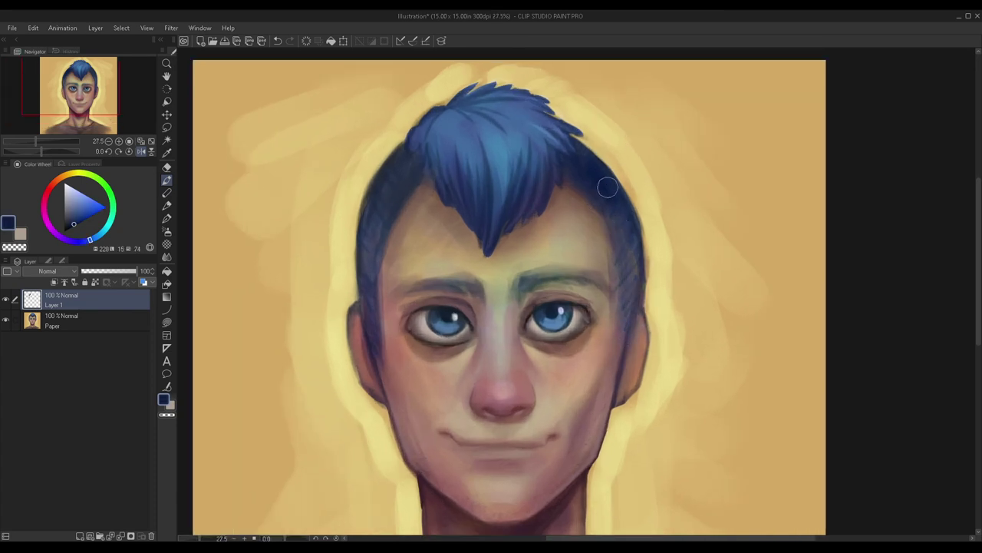
{"action": "scroll", "coordinate": [623, 349], "scroll_direction": "down", "scroll_amount": 2}
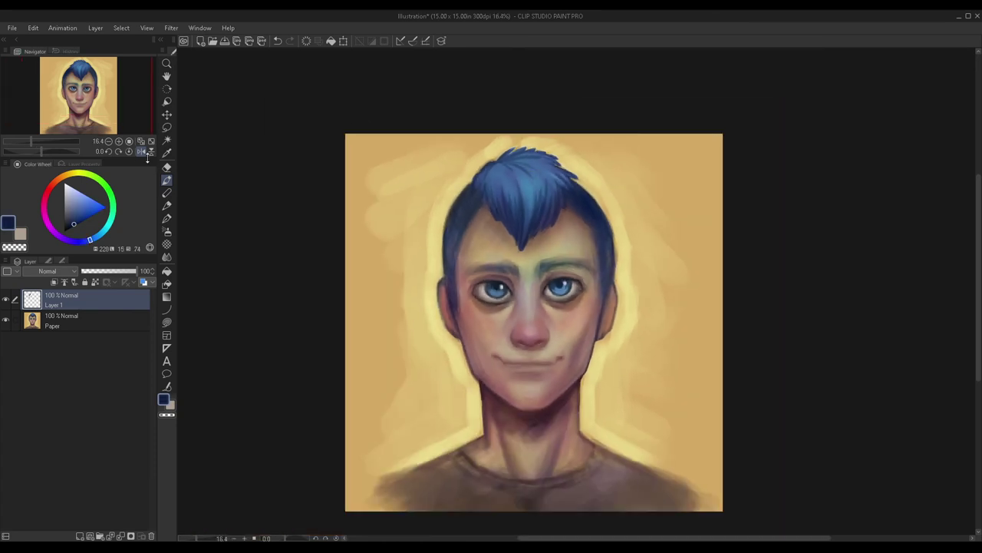
Step: Flip the canvas view horizontally and check the shaved hair on both sides of the head
{"action": "left_click", "coordinate": [142, 152]}
{"action": "scroll", "coordinate": [537, 237], "scroll_direction": "up", "scroll_amount": 2}
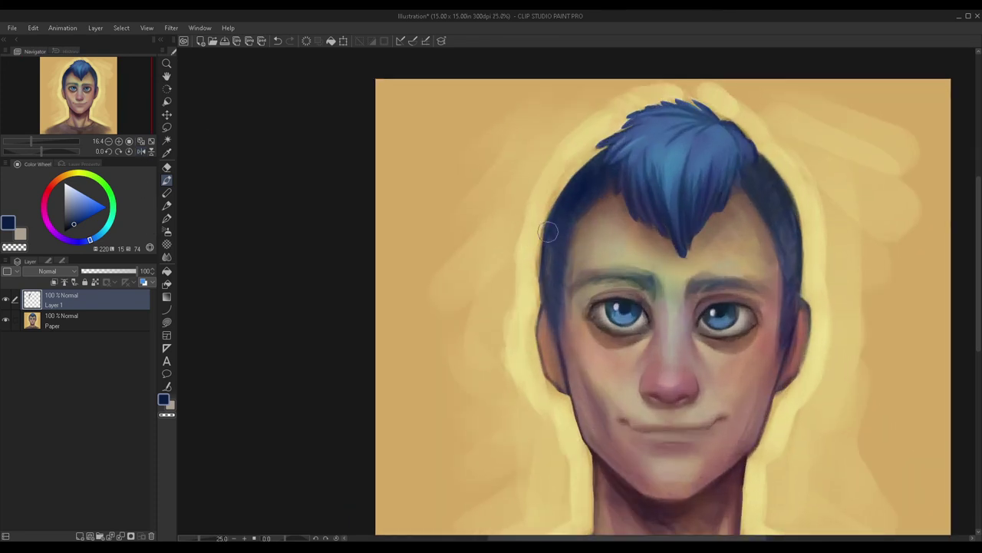
{"action": "key", "text": "ctrl+minus"}
{"action": "scroll", "coordinate": [604, 203], "scroll_direction": "up", "scroll_amount": 1}
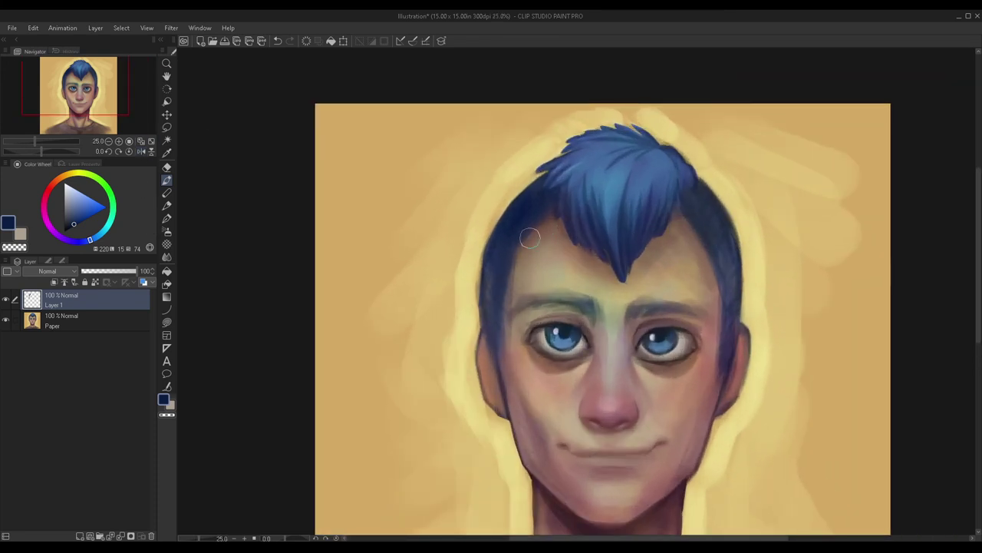
Step: Sample the pale yellow halo and trim the left contour of the shaved head with smooth strokes from above the ear towards the tuft
{"action": "left_click", "coordinate": [472, 307], "text": "alt"}
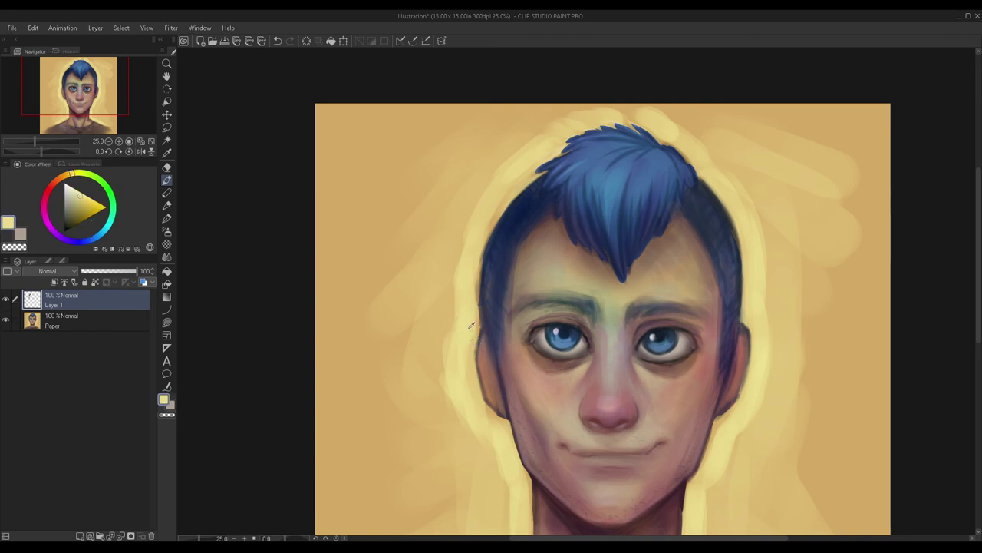
{"action": "scroll", "coordinate": [474, 307], "scroll_direction": "up", "scroll_amount": 1}
{"action": "mouse_move", "coordinate": [483, 304]}
{"action": "left_mouse_down"}
{"action": "mouse_move", "coordinate": [504, 155]}
{"action": "mouse_move", "coordinate": [484, 325]}
{"action": "mouse_move", "coordinate": [487, 216]}
{"action": "left_mouse_up"}
{"action": "scroll", "coordinate": [485, 265], "scroll_direction": "down", "scroll_amount": 2}
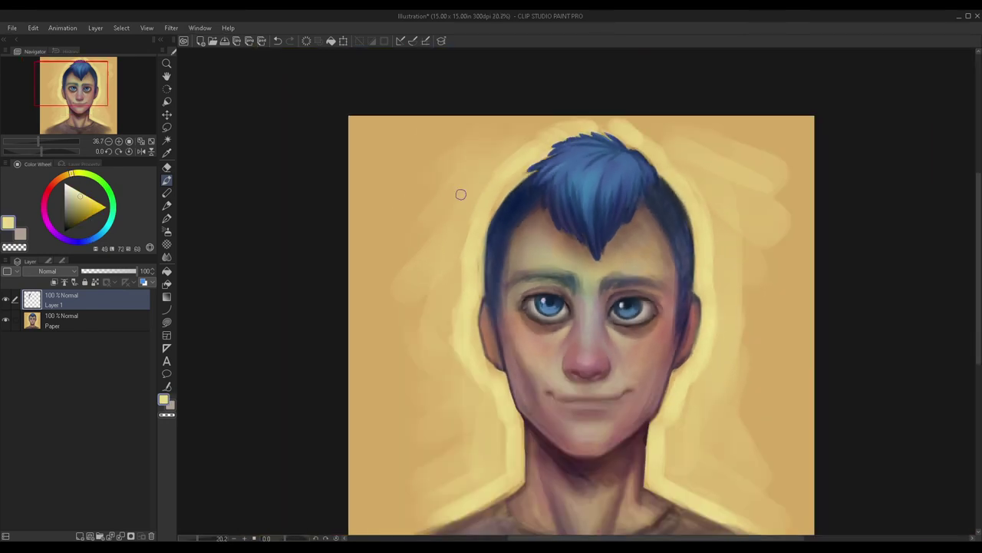
{"action": "scroll", "coordinate": [486, 222], "scroll_direction": "up", "scroll_amount": 1}
{"action": "left_click_drag", "start_coordinate": [501, 215], "coordinate": [477, 286]}
{"action": "left_click_drag", "start_coordinate": [496, 197], "coordinate": [480, 284]}
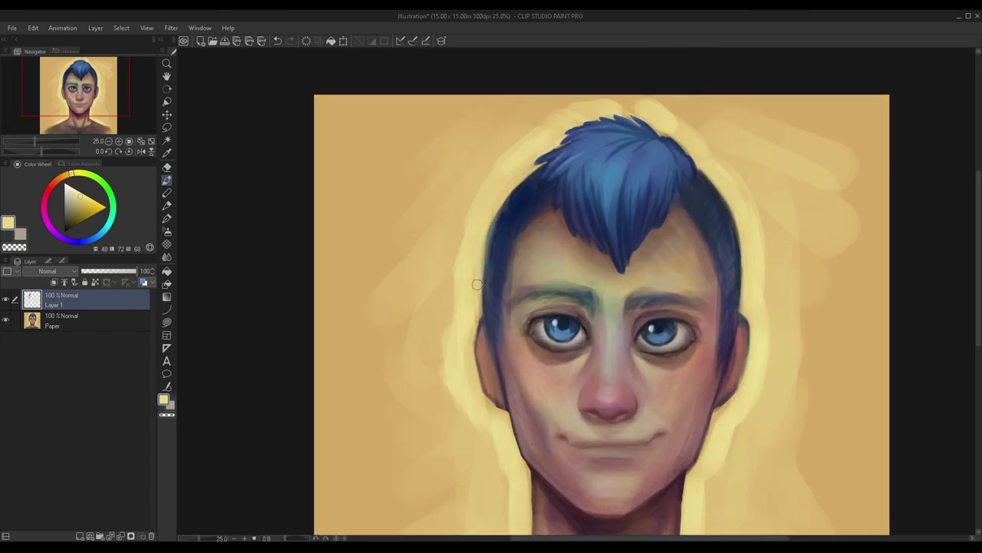
Step: Compare the painting with and without Layer 1 and merge that layer into the Paper layer
{"action": "scroll", "coordinate": [518, 176], "scroll_direction": "down", "scroll_amount": 2}
{"action": "left_click", "coordinate": [7, 300]}
{"action": "left_click", "coordinate": [7, 300]}
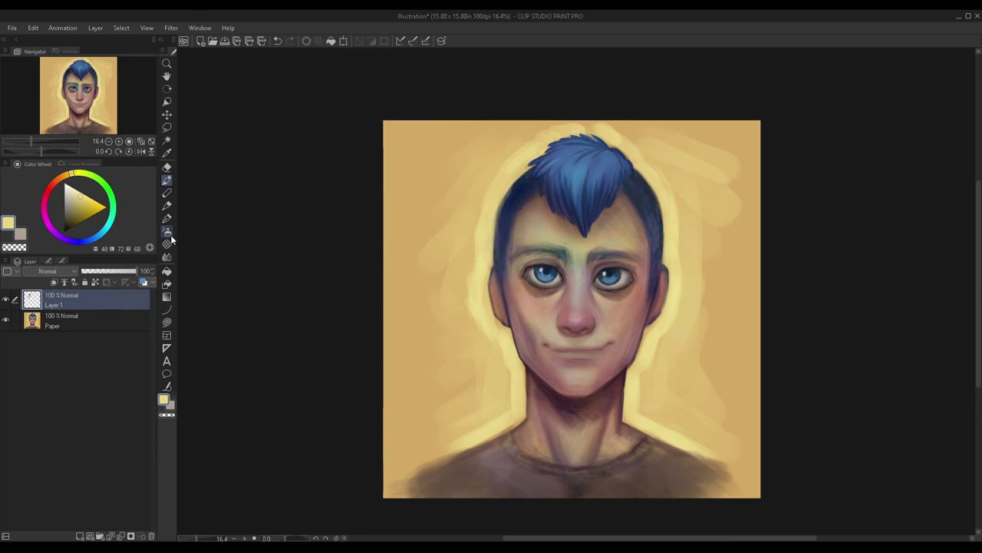
{"action": "key", "text": "ctrl+e"}
Step: Flip the canvas view horizontally and sample the dark blue of the right shaved side while checking the hair
{"action": "left_click", "coordinate": [141, 151]}
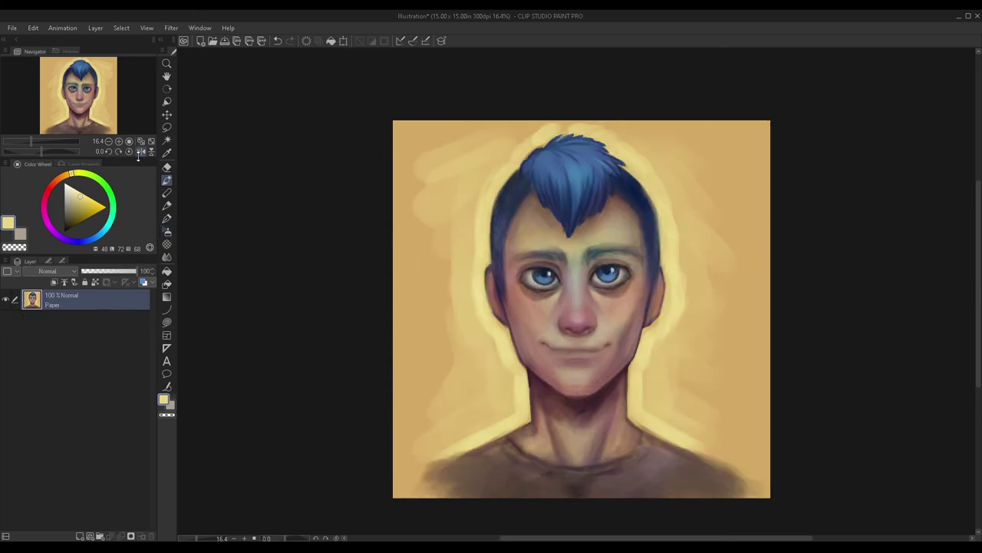
{"action": "scroll", "coordinate": [500, 215], "scroll_direction": "down", "scroll_amount": 1}
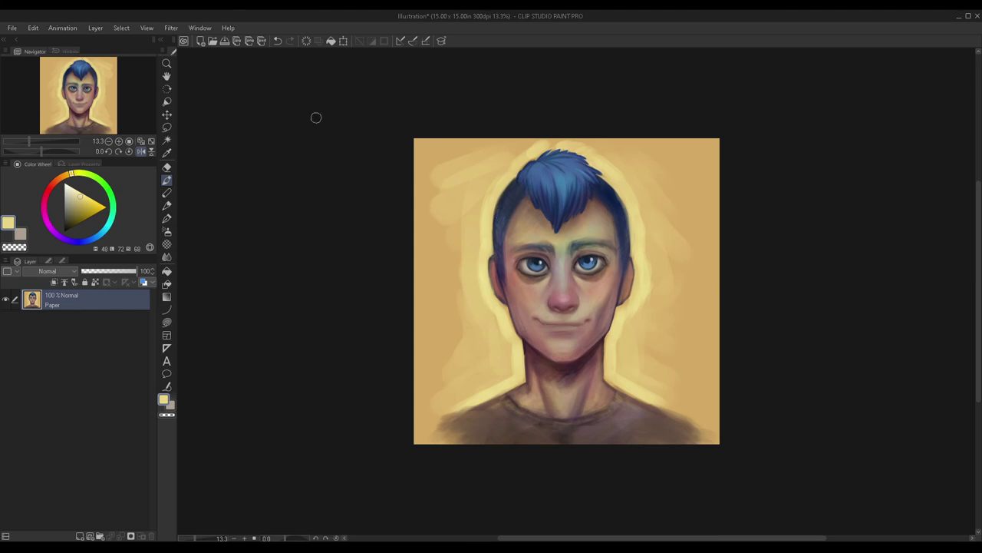
{"action": "scroll", "coordinate": [614, 218], "scroll_direction": "up", "scroll_amount": 3}
{"action": "left_click", "coordinate": [621, 185], "text": "alt"}
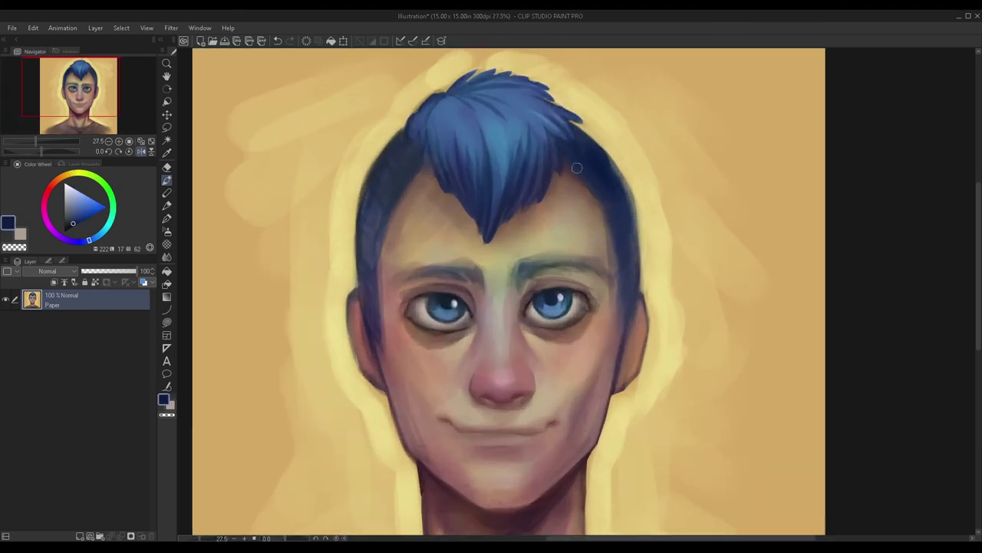
{"action": "scroll", "coordinate": [584, 176], "scroll_direction": "down", "scroll_amount": 2}
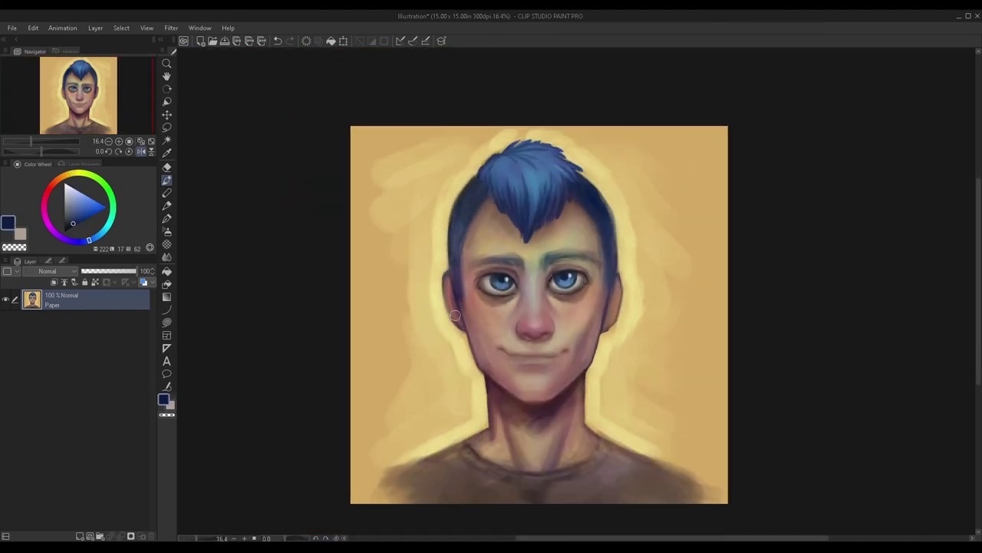
Step: Add a new Multiply layer and choose a dark red (346, 10, 100) with a soft brush for shading
{"action": "left_click", "coordinate": [80, 535]}
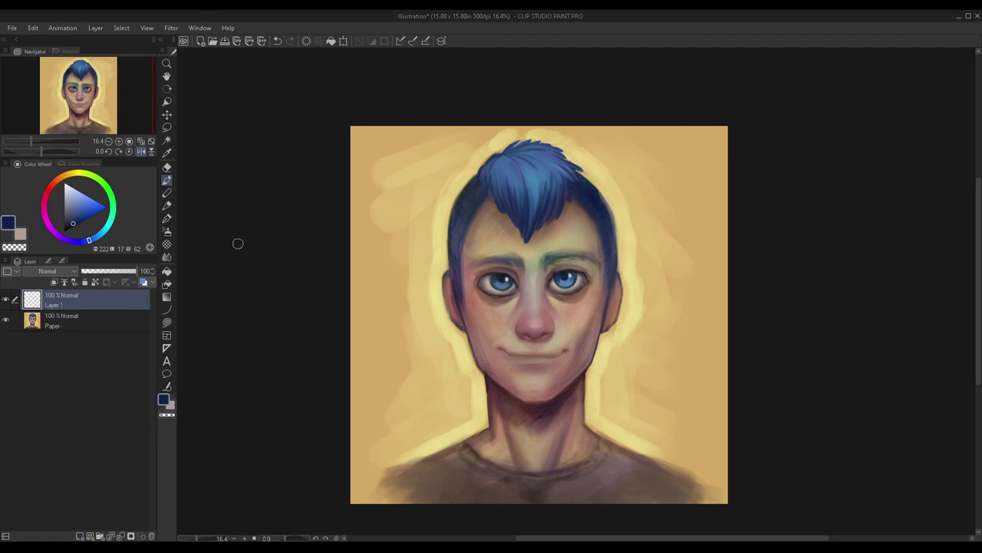
{"action": "left_click", "coordinate": [167, 231]}
{"action": "left_click", "coordinate": [166, 400]}
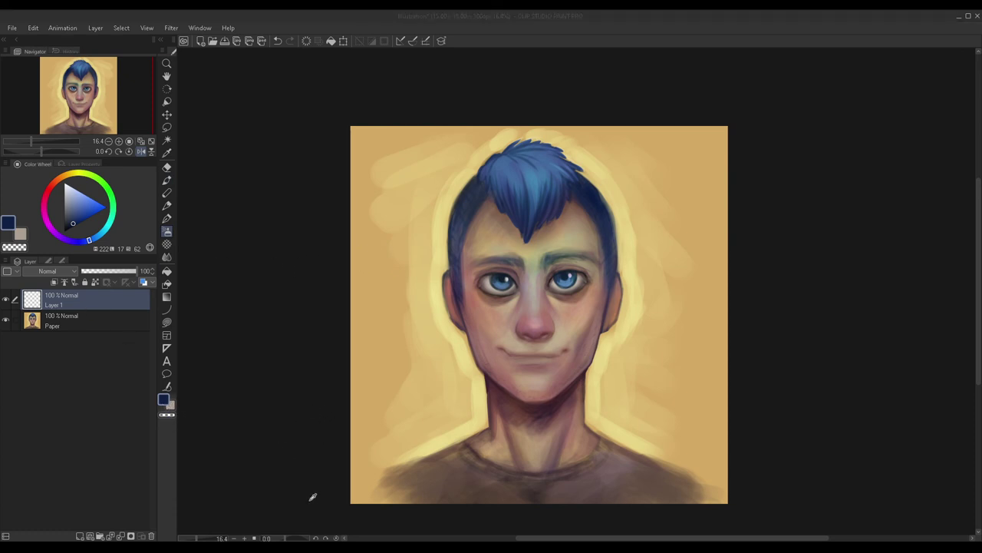
{"action": "left_click", "coordinate": [417, 358]}
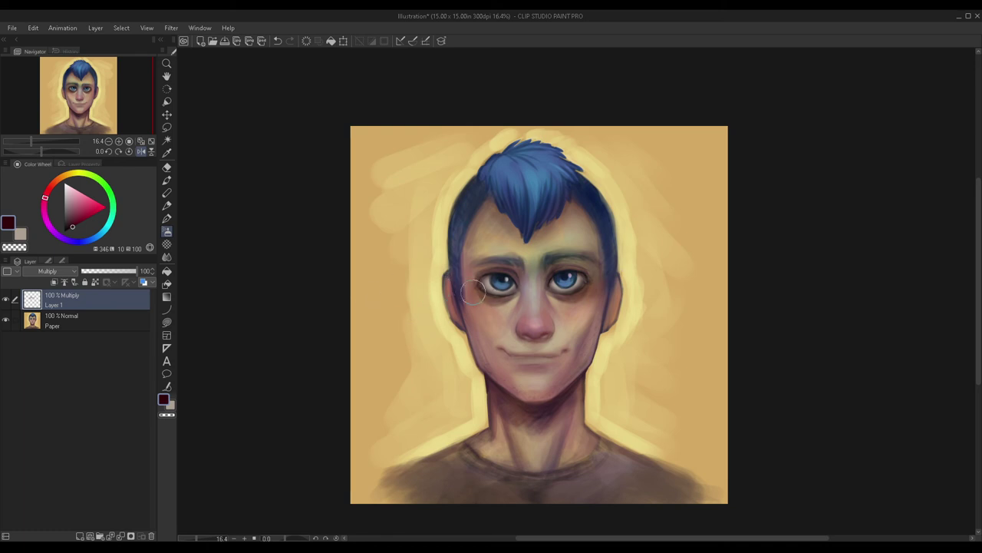
Step: Softly shade around both eye sockets and the forehead beneath the hair tuft on the Multiply layer
{"action": "scroll", "coordinate": [468, 269], "scroll_direction": "down", "scroll_amount": 3}
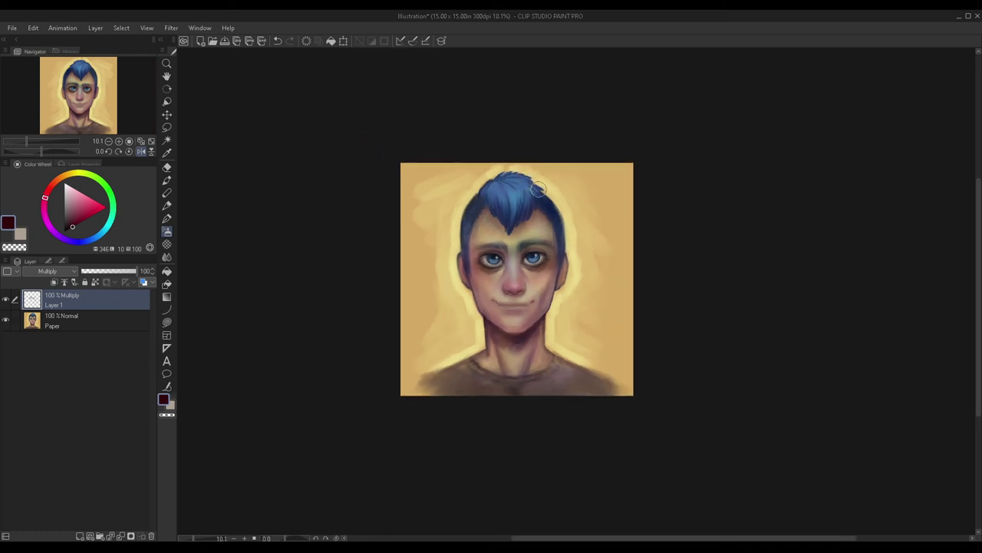
{"action": "scroll", "coordinate": [495, 247], "scroll_direction": "up", "scroll_amount": 4}
{"action": "scroll", "coordinate": [495, 248], "scroll_direction": "up", "scroll_amount": 2}
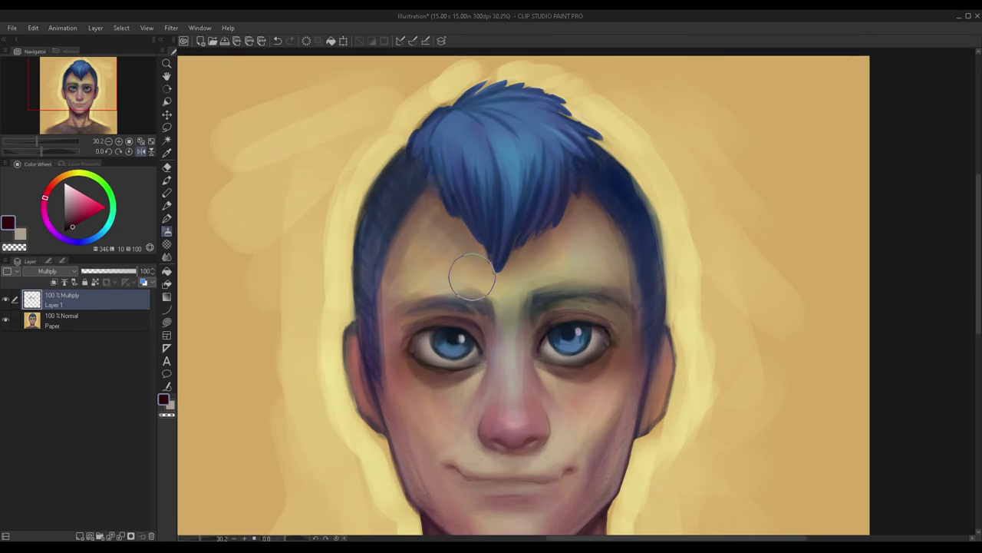
{"action": "scroll", "coordinate": [461, 261], "scroll_direction": "down", "scroll_amount": 2}
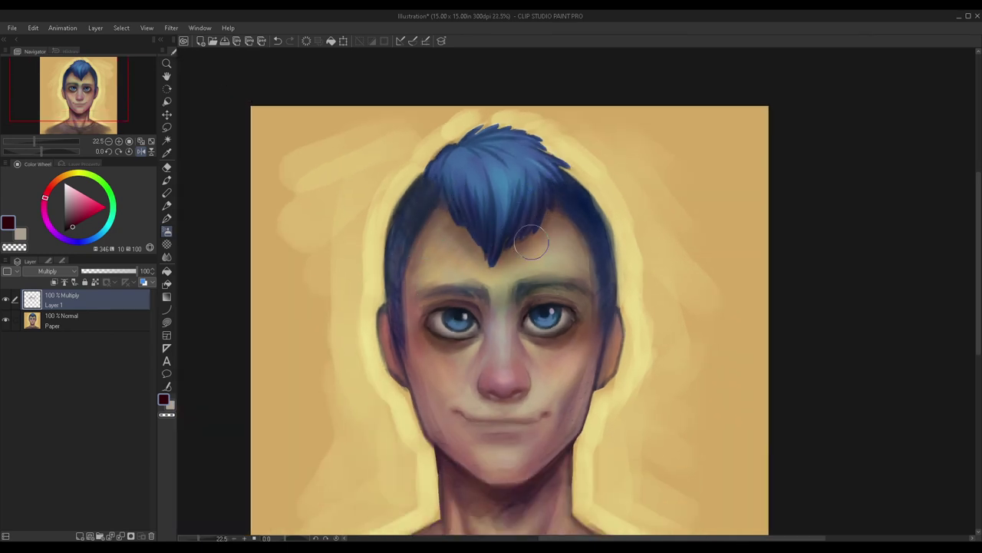
{"action": "scroll", "coordinate": [578, 286], "scroll_direction": "down", "scroll_amount": 2}
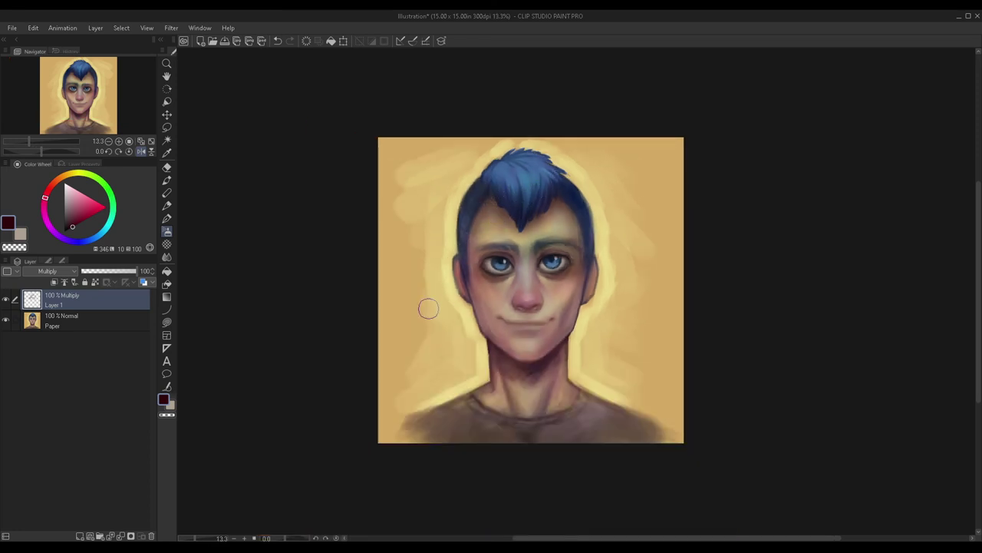
Step: Lower the Multiply layer's opacity to 35%, comparing the painting with the layer hidden, and merge it into the Paper layer
{"action": "left_click", "coordinate": [6, 300]}
{"action": "left_click", "coordinate": [6, 300]}
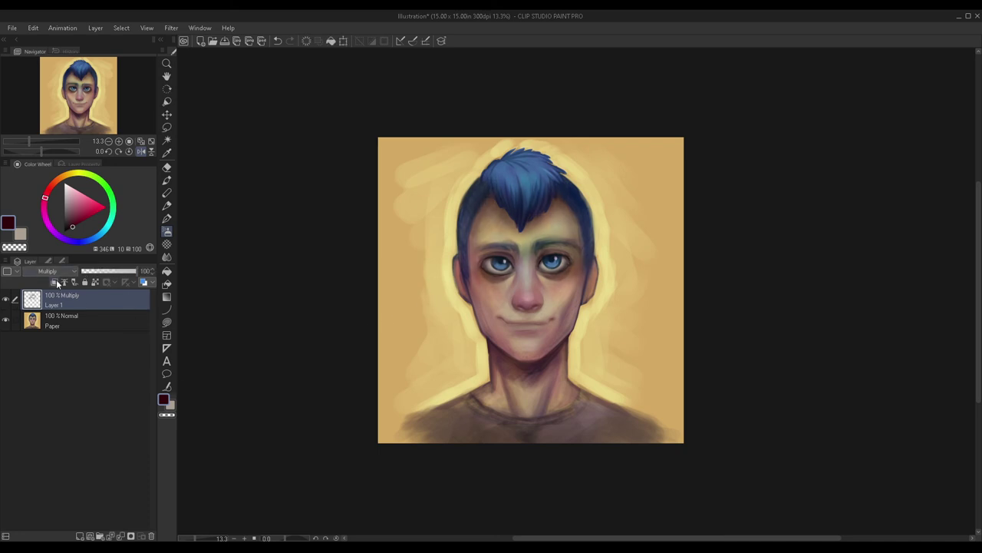
{"action": "left_click", "coordinate": [120, 272]}
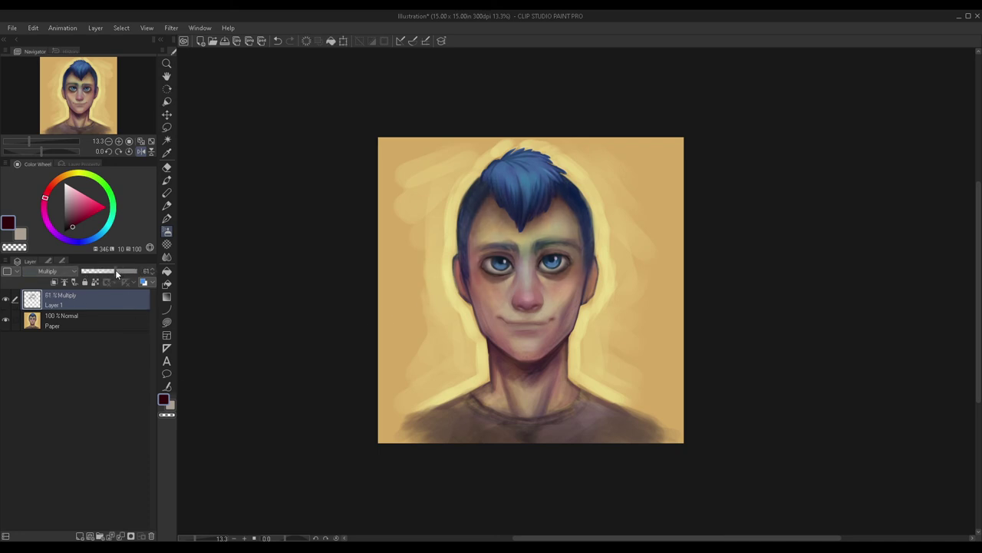
{"action": "left_click", "coordinate": [6, 302]}
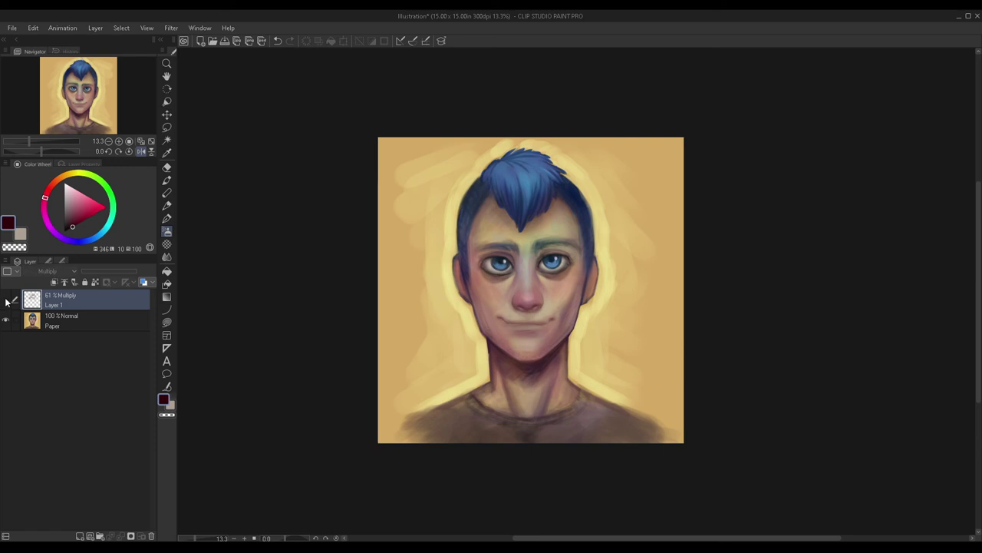
{"action": "left_click", "coordinate": [6, 300]}
{"action": "left_click", "coordinate": [103, 271]}
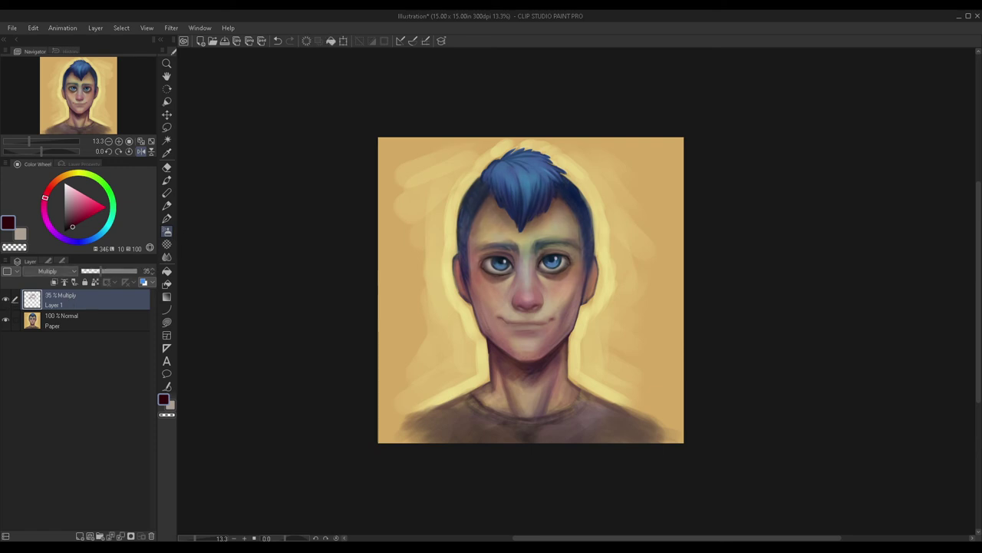
{"action": "key", "text": "ctrl+e"}
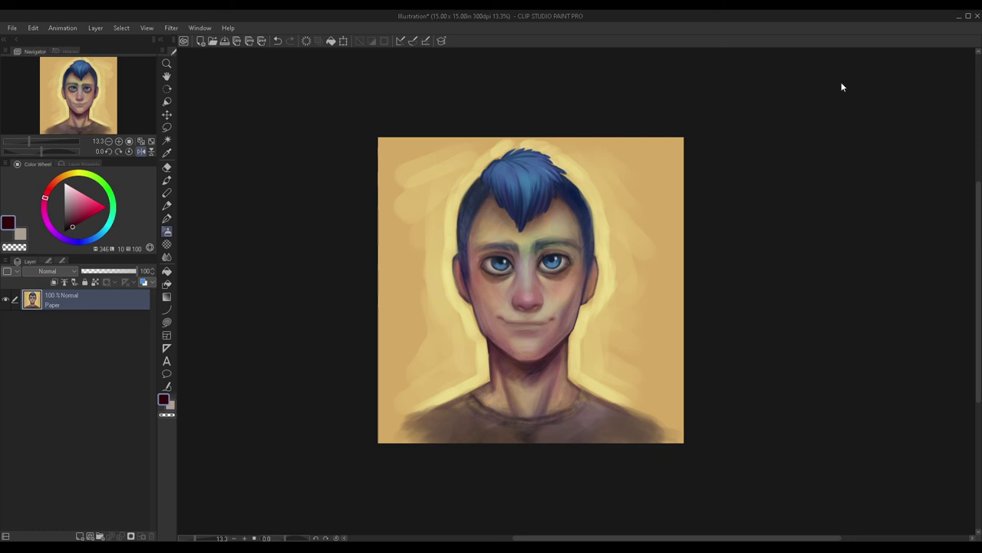
Step: Apply a slight tonal correction that makes the whole painting more vivid, and flip the canvas view back to its normal orientation
{"action": "scroll", "coordinate": [447, 350], "scroll_direction": "down", "scroll_amount": 2}
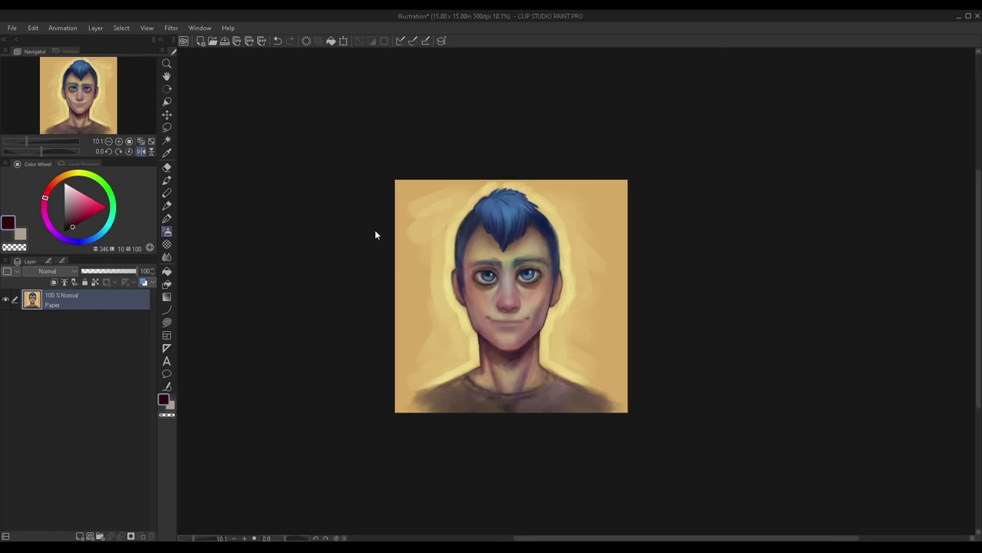
{"action": "key", "text": "Tab"}
{"action": "left_click_drag", "start_coordinate": [787, 283], "coordinate": [774, 281]}
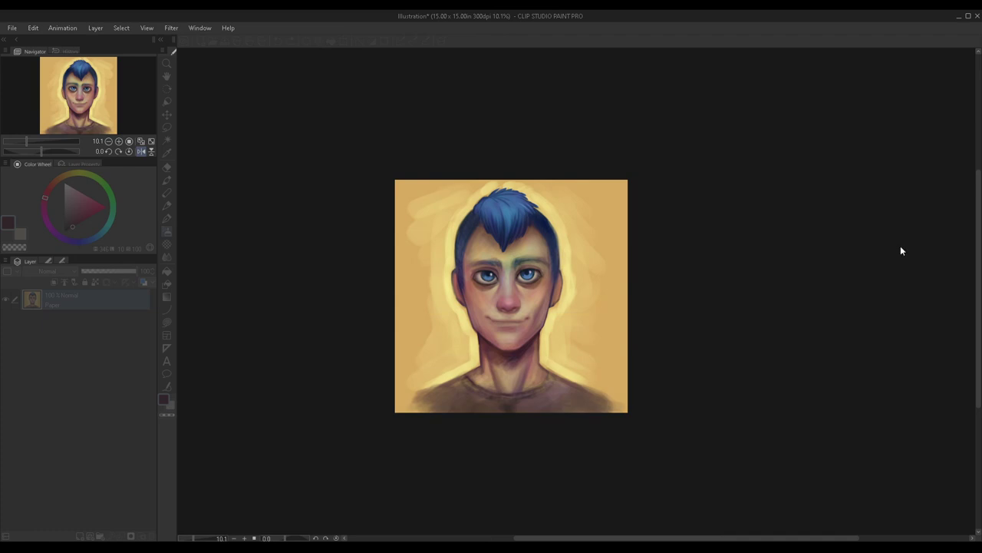
{"action": "scroll", "coordinate": [555, 329], "scroll_direction": "up", "scroll_amount": 1}
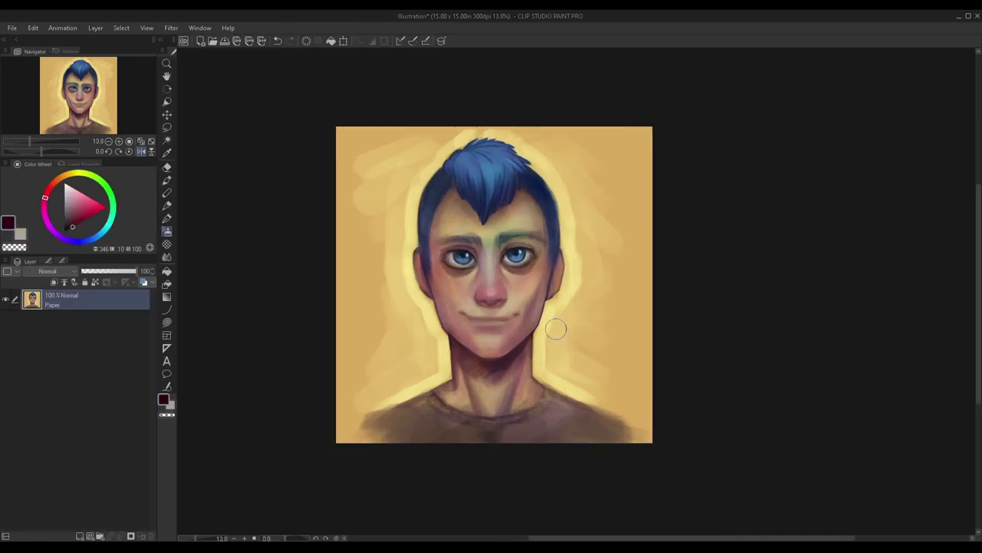
{"action": "left_click", "coordinate": [143, 152]}
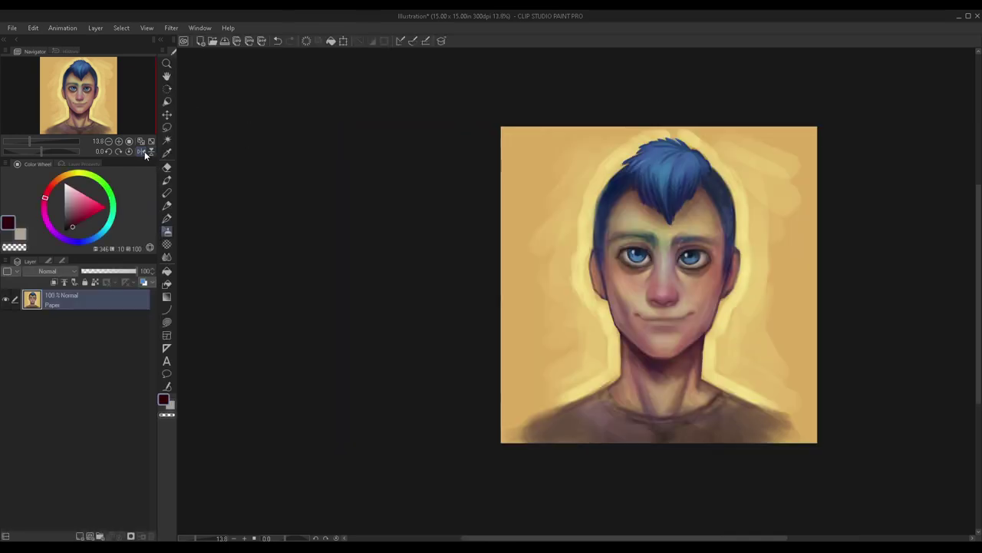
{"action": "left_click", "coordinate": [120, 142]}
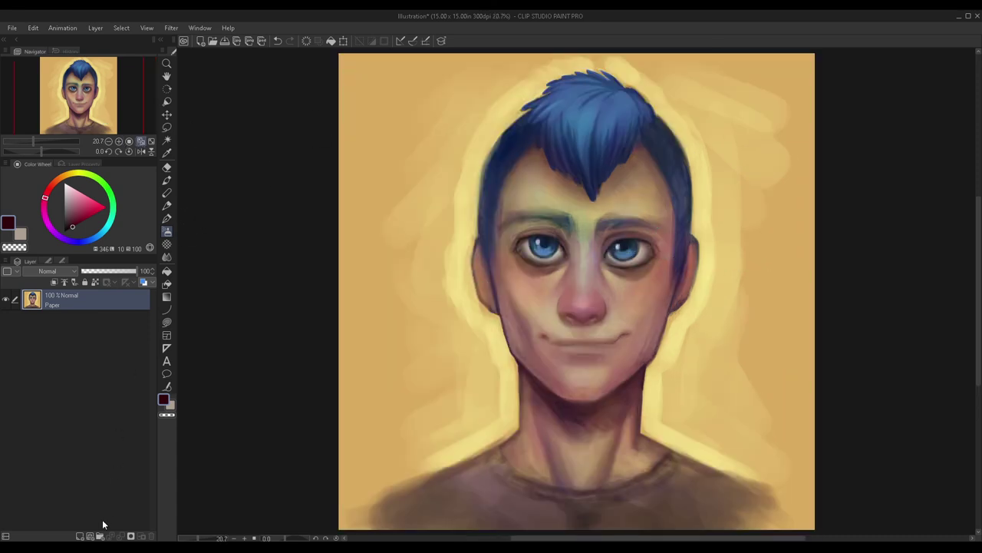
Step: Add a new layer and softly paint dark red shadows beneath both eyes
{"action": "left_click", "coordinate": [77, 536]}
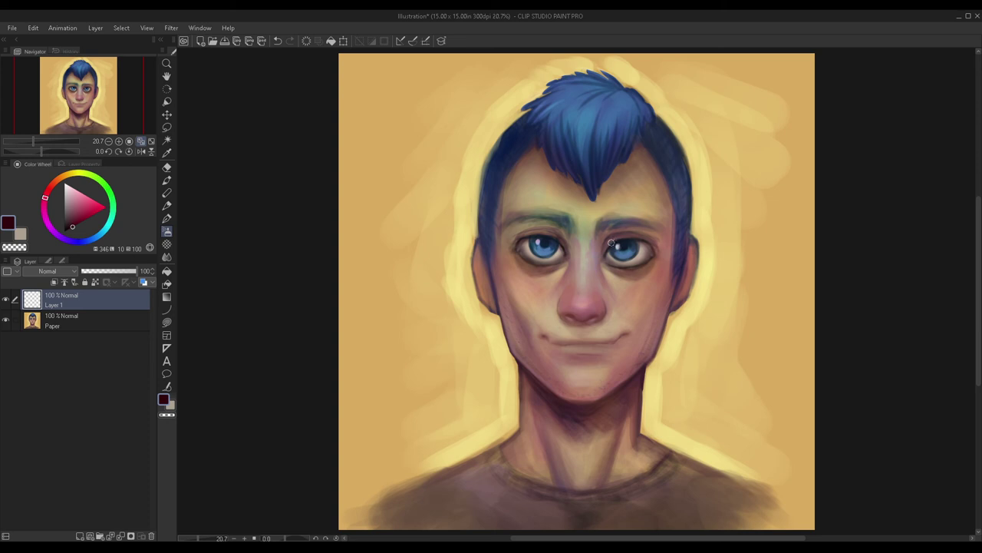
{"action": "scroll", "coordinate": [597, 252], "scroll_direction": "up", "scroll_amount": 8}
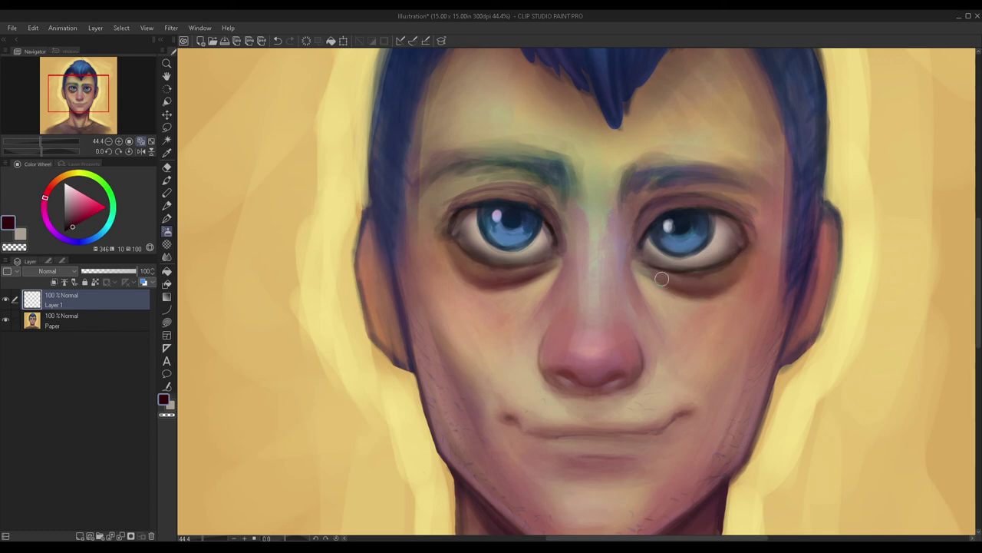
{"action": "key", "text": "ctrl+0"}
{"action": "scroll", "coordinate": [636, 254], "scroll_direction": "up", "scroll_amount": 2}
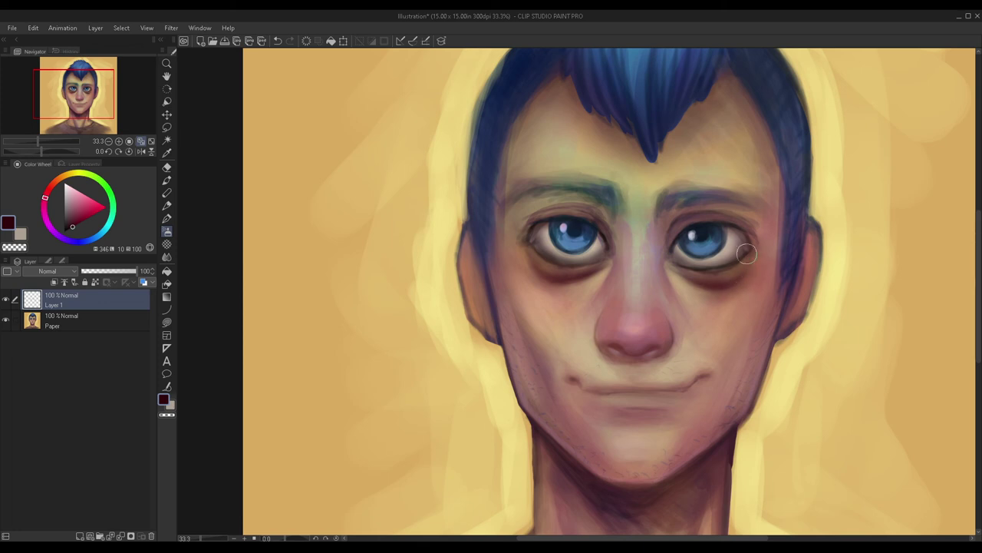
Step: Reduce the eye-shadow layer's opacity to 32%, compare with it hidden, and merge it into the Paper layer
{"action": "scroll", "coordinate": [745, 246], "scroll_direction": "down", "scroll_amount": 3}
{"action": "left_click", "coordinate": [100, 272]}
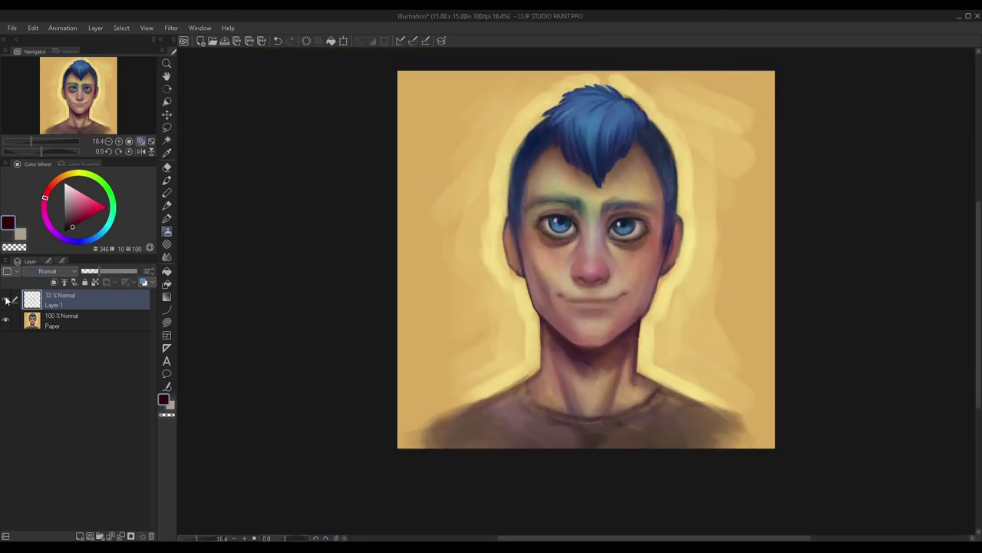
{"action": "left_click", "coordinate": [6, 300]}
{"action": "left_click", "coordinate": [6, 299]}
{"action": "left_click", "coordinate": [119, 283]}
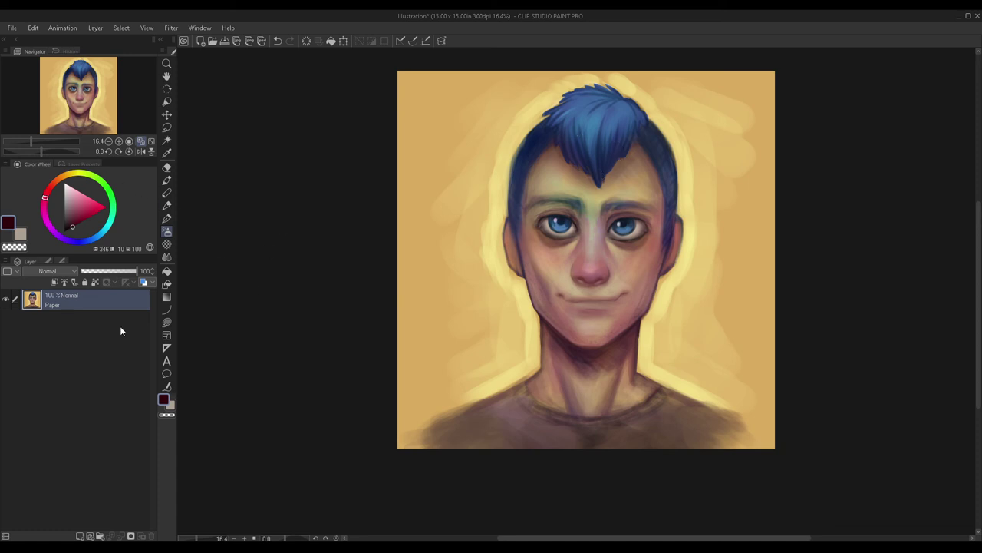
Step: Add a new layer and set up a fine brush with pure white as the drawing colour
{"action": "left_click", "coordinate": [79, 535]}
{"action": "left_click", "coordinate": [165, 205]}
{"action": "double_click", "coordinate": [164, 400]}
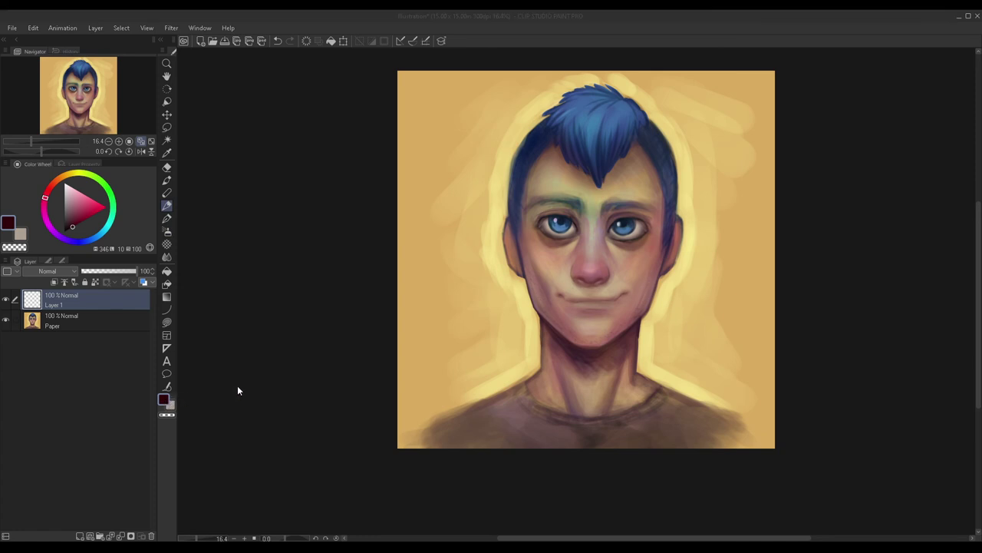
{"action": "key", "text": "Return"}
Step: Try to paint a fine white highlight down the side of the cheek
{"action": "left_click_drag", "start_coordinate": [538, 239], "coordinate": [606, 238]}
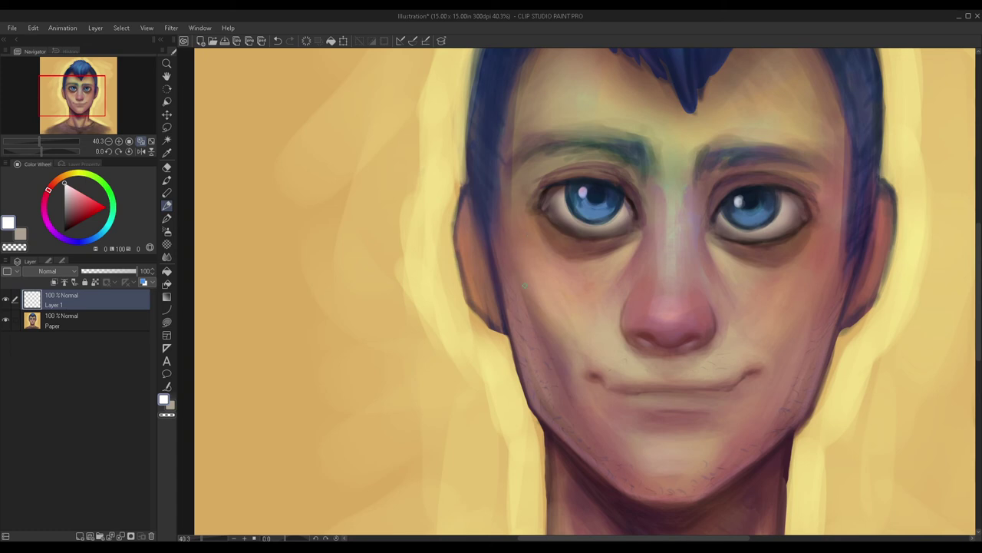
{"action": "left_click_drag", "start_coordinate": [505, 216], "coordinate": [516, 267]}
{"action": "scroll", "coordinate": [521, 256], "scroll_direction": "down", "scroll_amount": 2}
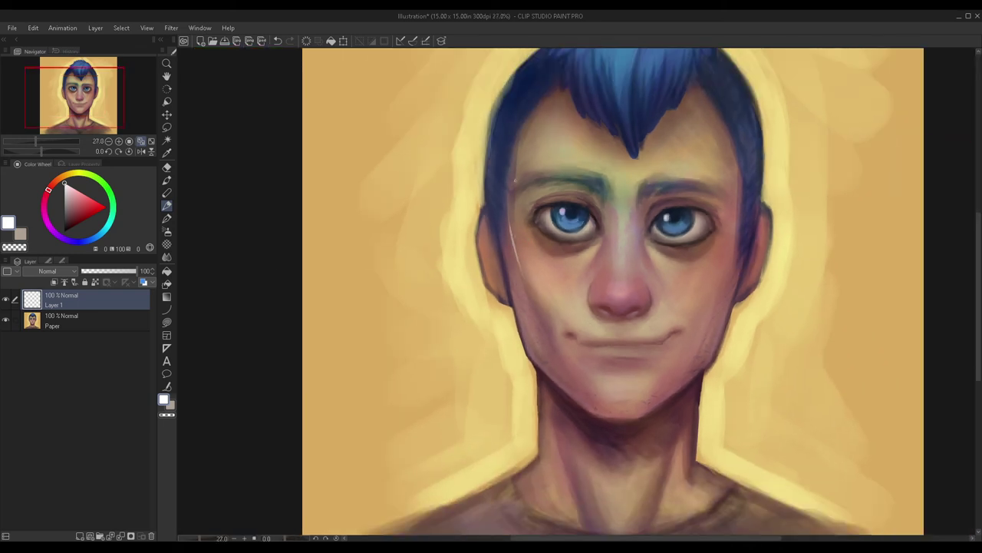
{"action": "scroll", "coordinate": [523, 165], "scroll_direction": "down", "scroll_amount": 2}
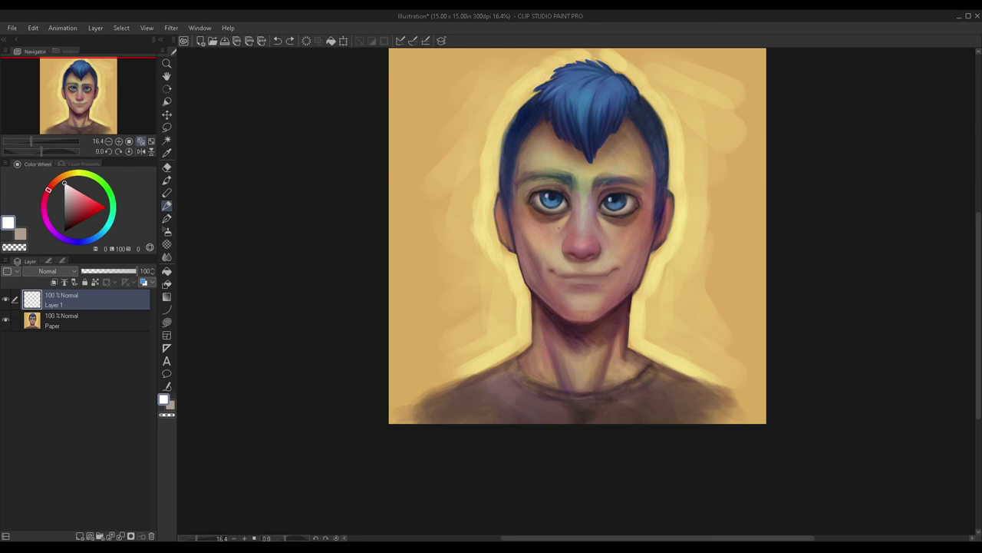
{"action": "scroll", "coordinate": [527, 267], "scroll_direction": "up", "scroll_amount": 4}
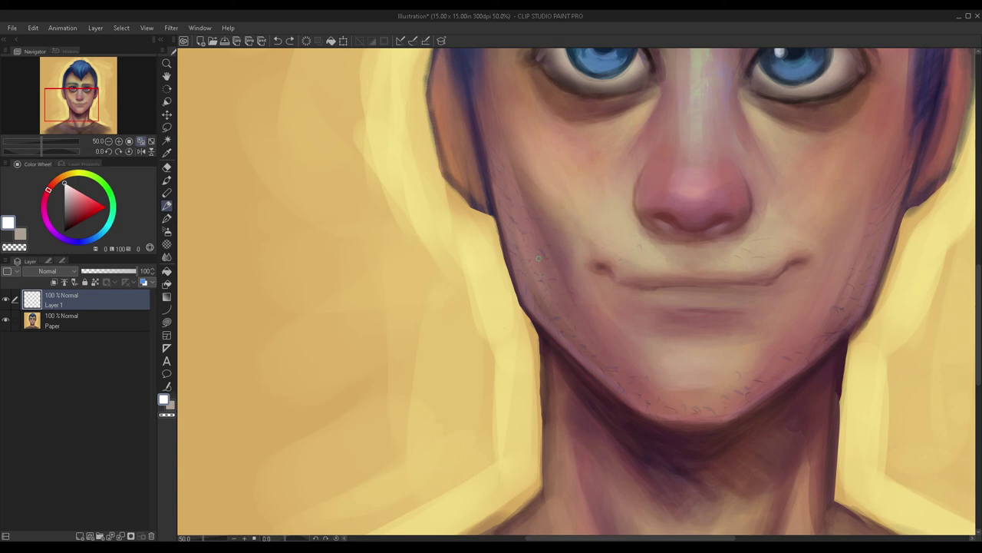
{"action": "scroll", "coordinate": [513, 261], "scroll_direction": "down", "scroll_amount": 3}
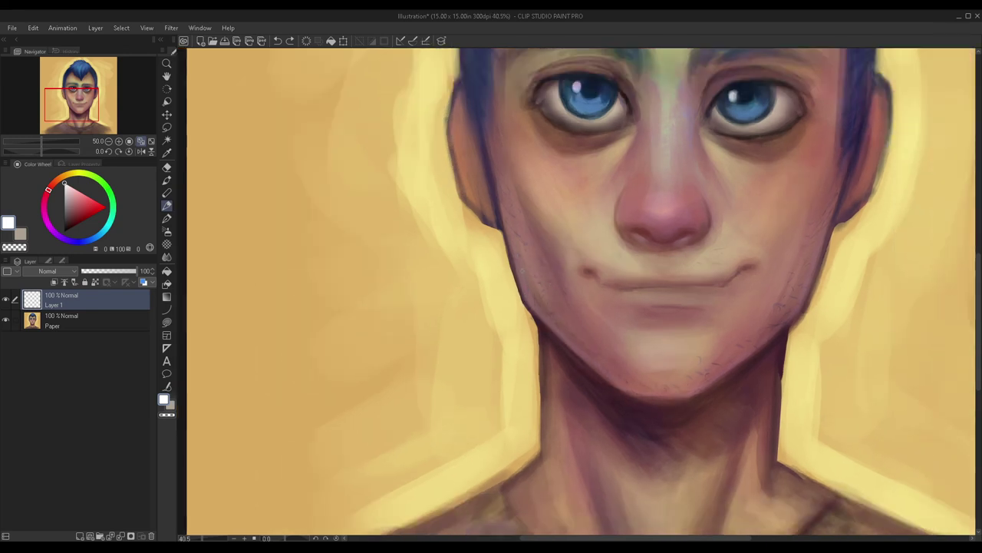
{"action": "scroll", "coordinate": [508, 211], "scroll_direction": "up", "scroll_amount": 2}
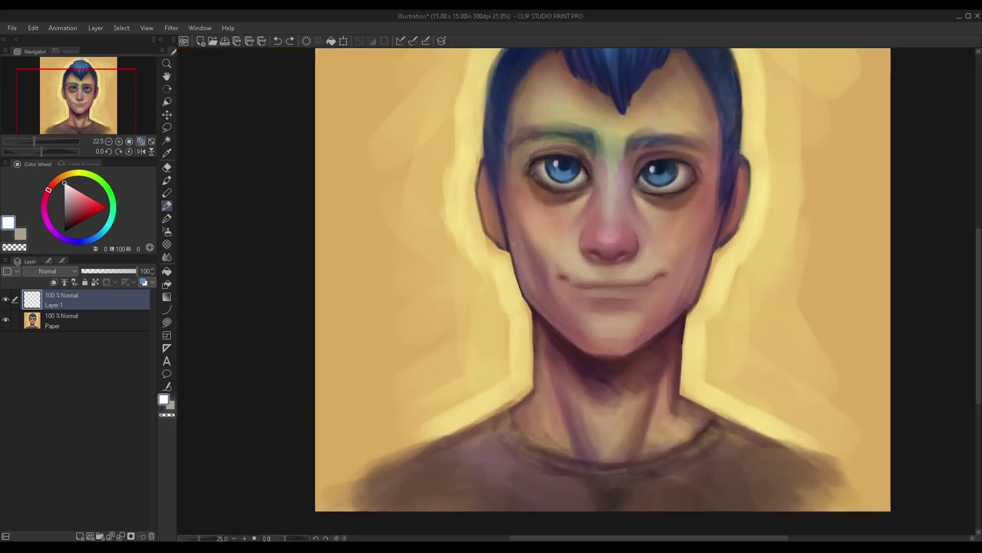
{"action": "scroll", "coordinate": [521, 248], "scroll_direction": "up", "scroll_amount": 2}
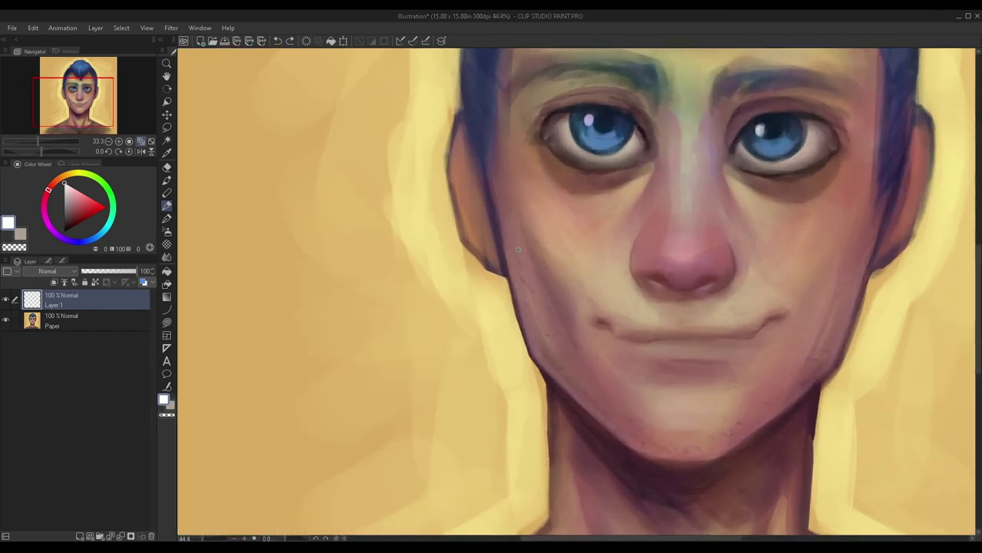
{"action": "scroll", "coordinate": [513, 261], "scroll_direction": "down", "scroll_amount": 1}
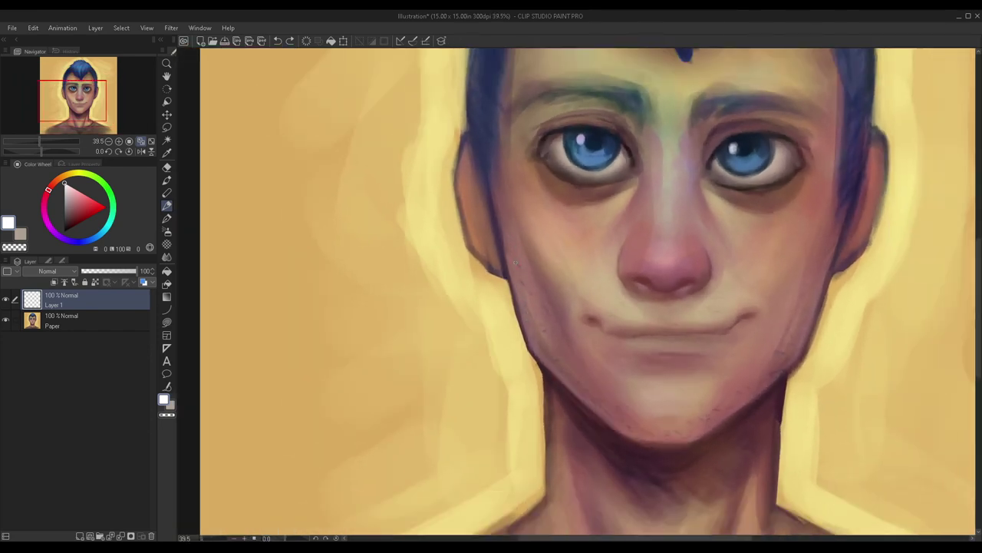
{"action": "scroll", "coordinate": [439, 224], "scroll_direction": "down", "scroll_amount": 1}
Step: Flip the canvas view horizontally and paint a fine white highlight along the lower edge of the jaw
{"action": "left_click", "coordinate": [141, 152]}
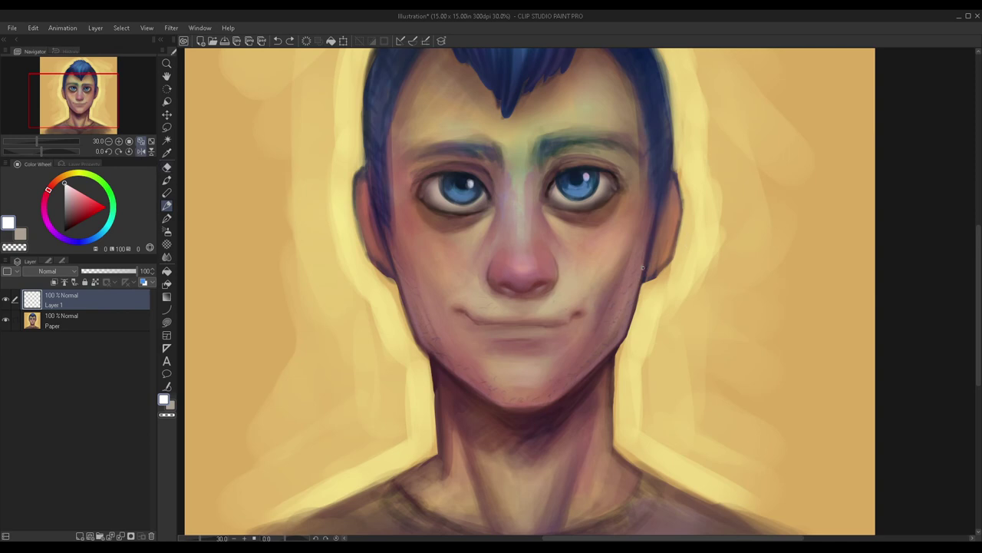
{"action": "scroll", "coordinate": [646, 247], "scroll_direction": "up", "scroll_amount": 6}
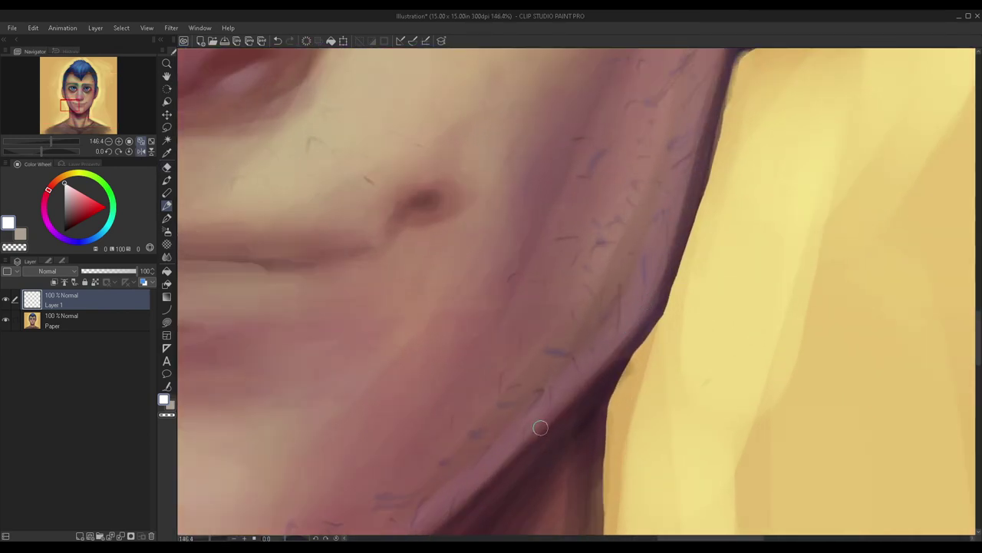
{"action": "left_click_drag", "start_coordinate": [647, 300], "coordinate": [538, 427]}
{"action": "left_click_drag", "start_coordinate": [616, 352], "coordinate": [529, 441]}
{"action": "left_click_drag", "start_coordinate": [585, 381], "coordinate": [492, 472]}
{"action": "scroll", "coordinate": [518, 393], "scroll_direction": "down", "scroll_amount": 2}
{"action": "scroll", "coordinate": [467, 458], "scroll_direction": "down", "scroll_amount": 3}
{"action": "scroll", "coordinate": [562, 372], "scroll_direction": "up", "scroll_amount": 4}
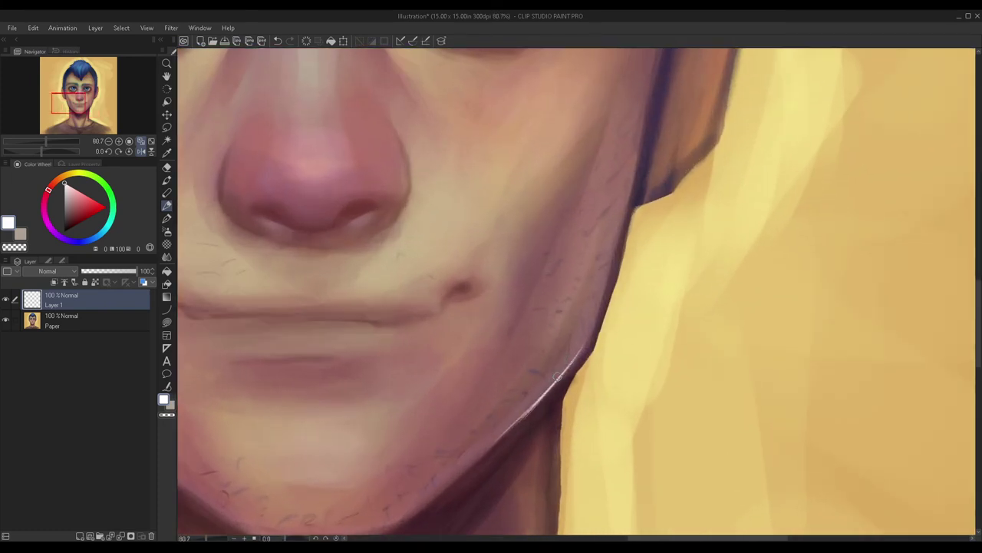
{"action": "left_click_drag", "start_coordinate": [582, 349], "coordinate": [495, 443]}
{"action": "scroll", "coordinate": [495, 443], "scroll_direction": "down", "scroll_amount": 4}
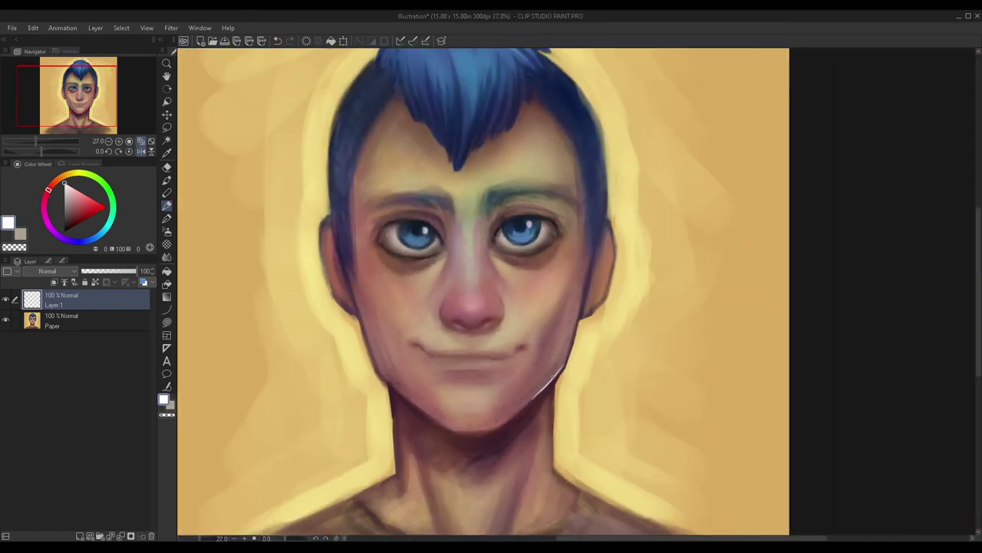
Step: Thicken the white jaw highlight, extend it towards the chin and up to the ear, and flip the canvas view back
{"action": "scroll", "coordinate": [547, 382], "scroll_direction": "up", "scroll_amount": 3}
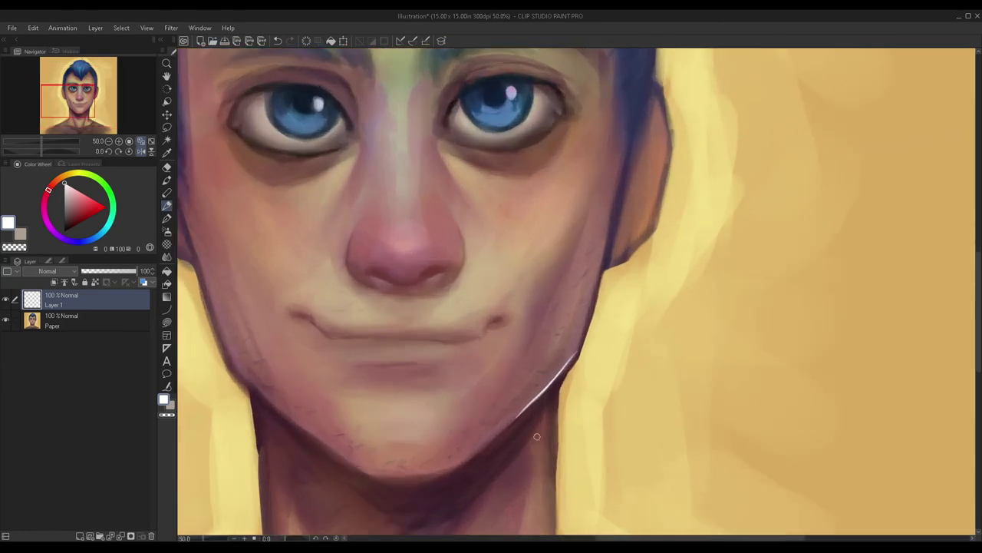
{"action": "scroll", "coordinate": [543, 414], "scroll_direction": "up", "scroll_amount": 1}
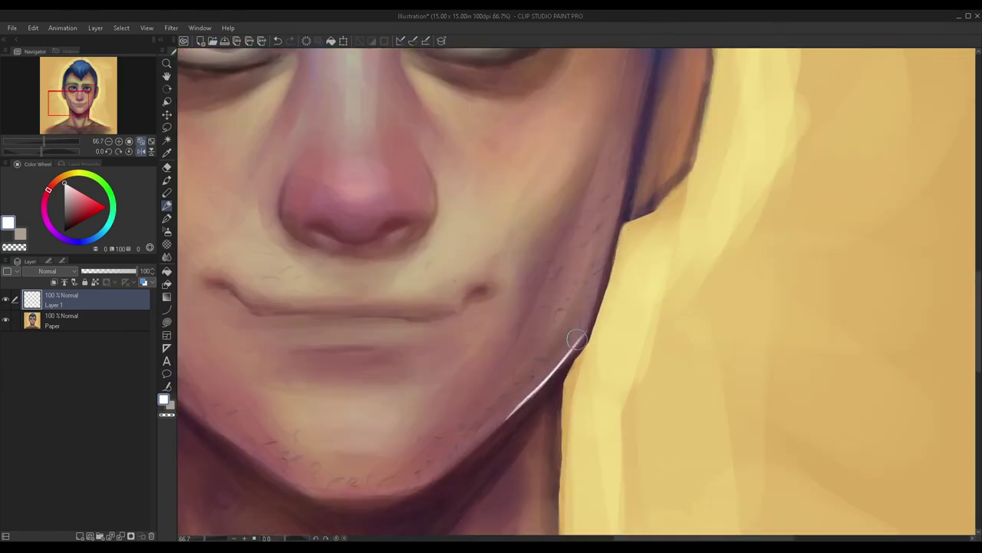
{"action": "left_click_drag", "start_coordinate": [582, 335], "coordinate": [483, 441]}
{"action": "left_click_drag", "start_coordinate": [557, 360], "coordinate": [449, 463]}
{"action": "left_click_drag", "start_coordinate": [532, 381], "coordinate": [420, 474]}
{"action": "scroll", "coordinate": [534, 366], "scroll_direction": "down", "scroll_amount": 2}
{"action": "scroll", "coordinate": [544, 355], "scroll_direction": "up", "scroll_amount": 2}
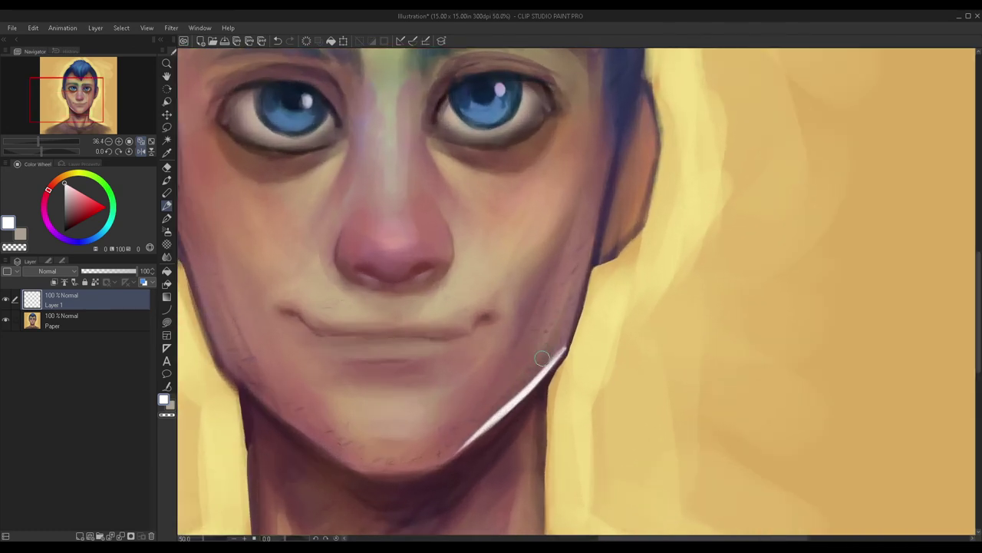
{"action": "mouse_move", "coordinate": [570, 321]}
{"action": "left_mouse_down"}
{"action": "mouse_move", "coordinate": [555, 359]}
{"action": "mouse_move", "coordinate": [580, 298]}
{"action": "left_mouse_up"}
{"action": "mouse_move", "coordinate": [563, 355]}
{"action": "left_mouse_down"}
{"action": "mouse_move", "coordinate": [597, 238]}
{"action": "mouse_move", "coordinate": [564, 345]}
{"action": "left_mouse_up"}
{"action": "scroll", "coordinate": [563, 347], "scroll_direction": "down", "scroll_amount": 4}
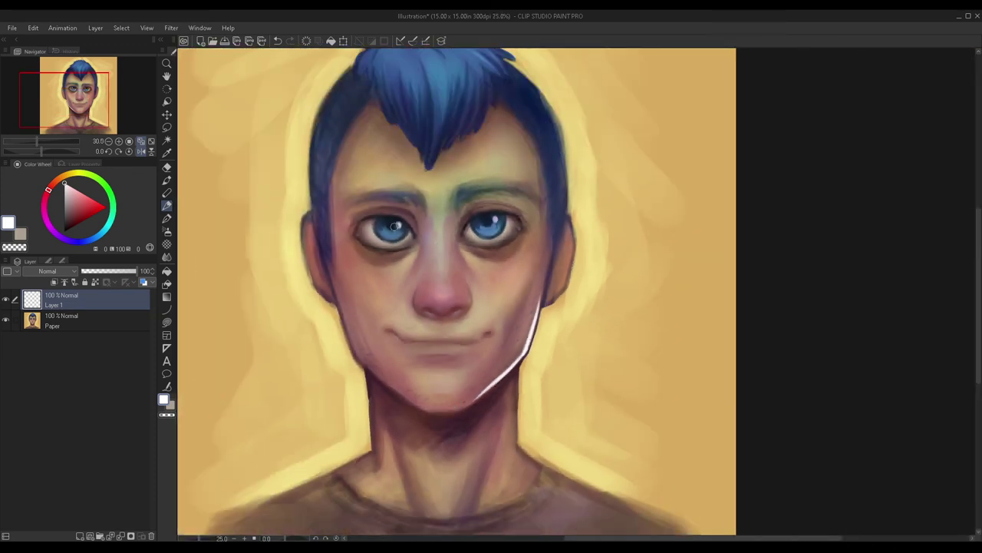
{"action": "left_click", "coordinate": [141, 151]}
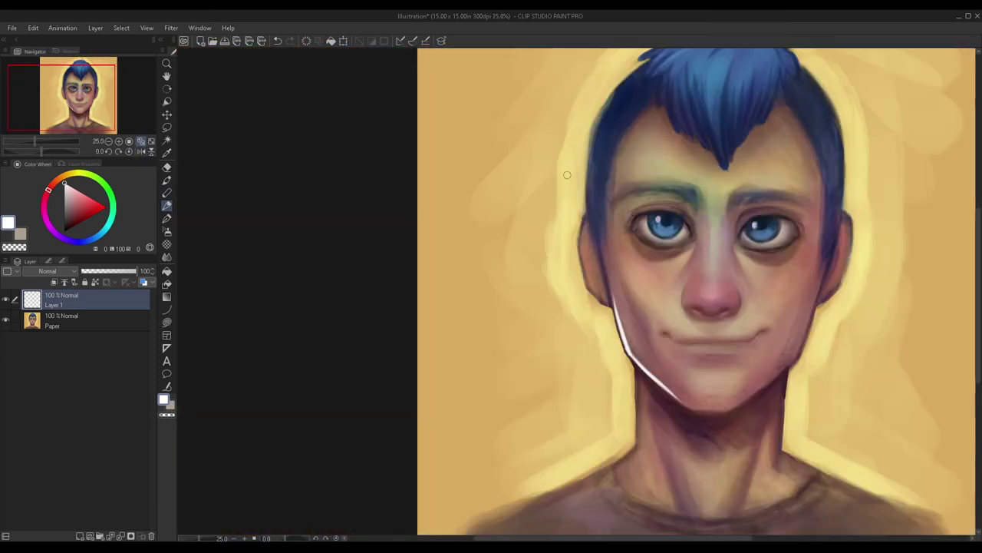
Step: Try to paint a bright white highlight across the lower lip
{"action": "scroll", "coordinate": [814, 356], "scroll_direction": "down", "scroll_amount": 2}
{"action": "scroll", "coordinate": [813, 355], "scroll_direction": "up", "scroll_amount": 4}
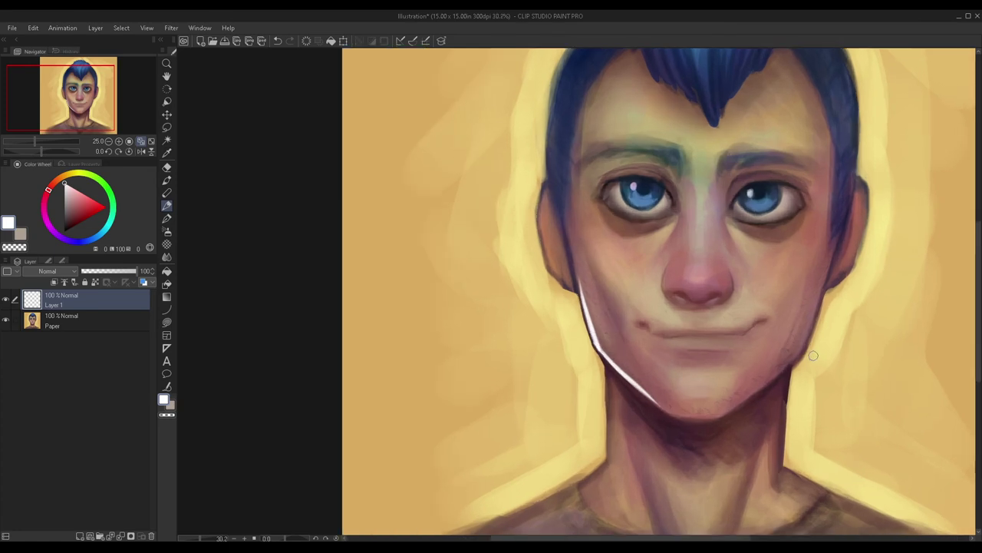
{"action": "scroll", "coordinate": [726, 343], "scroll_direction": "up", "scroll_amount": 5}
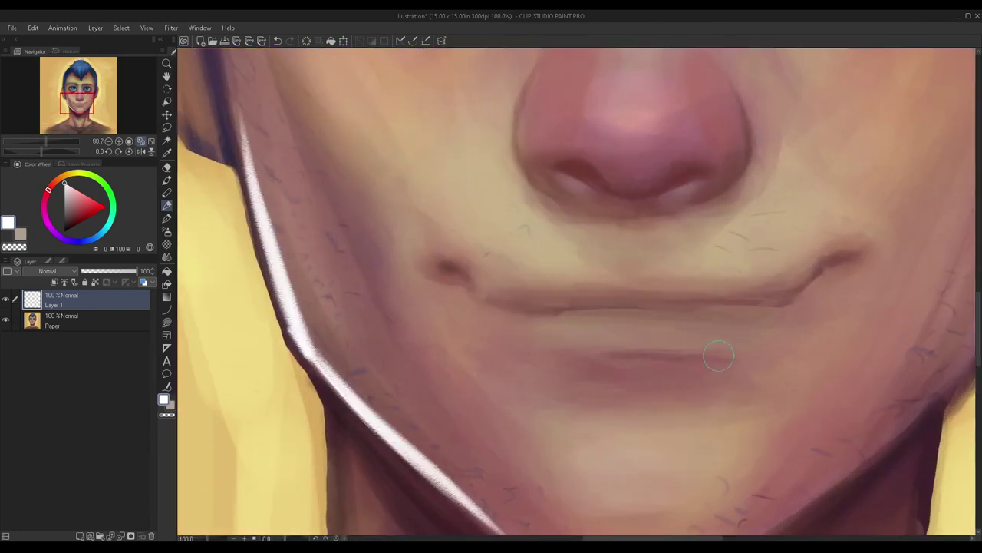
{"action": "left_click_drag", "start_coordinate": [717, 352], "coordinate": [553, 355]}
{"action": "scroll", "coordinate": [577, 263], "scroll_direction": "down", "scroll_amount": 4}
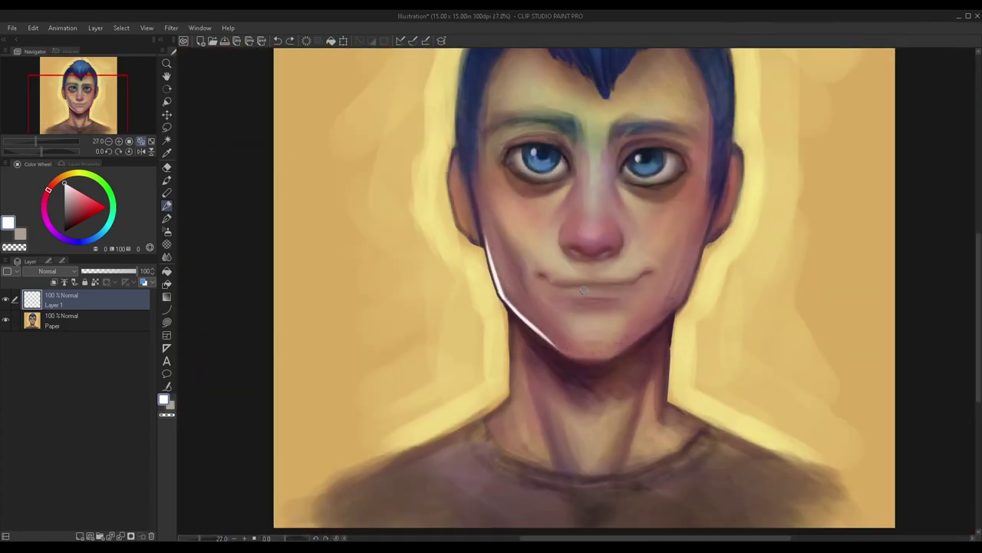
{"action": "scroll", "coordinate": [583, 290], "scroll_direction": "up", "scroll_amount": 4}
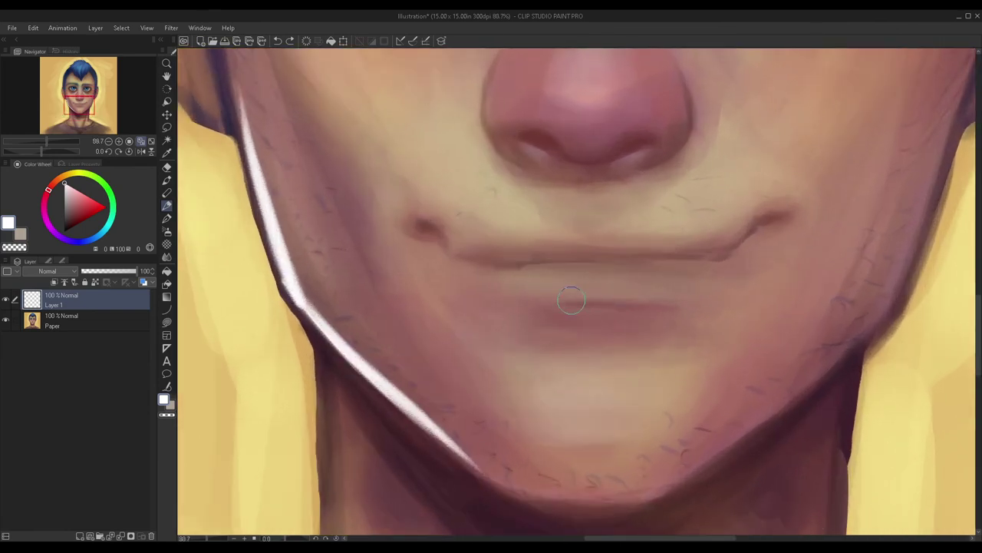
{"action": "mouse_move", "coordinate": [570, 298]}
{"action": "left_mouse_down"}
{"action": "mouse_move", "coordinate": [668, 303]}
{"action": "mouse_move", "coordinate": [628, 293]}
{"action": "mouse_move", "coordinate": [540, 297]}
{"action": "left_mouse_up"}
{"action": "key", "text": "ctrl+z"}
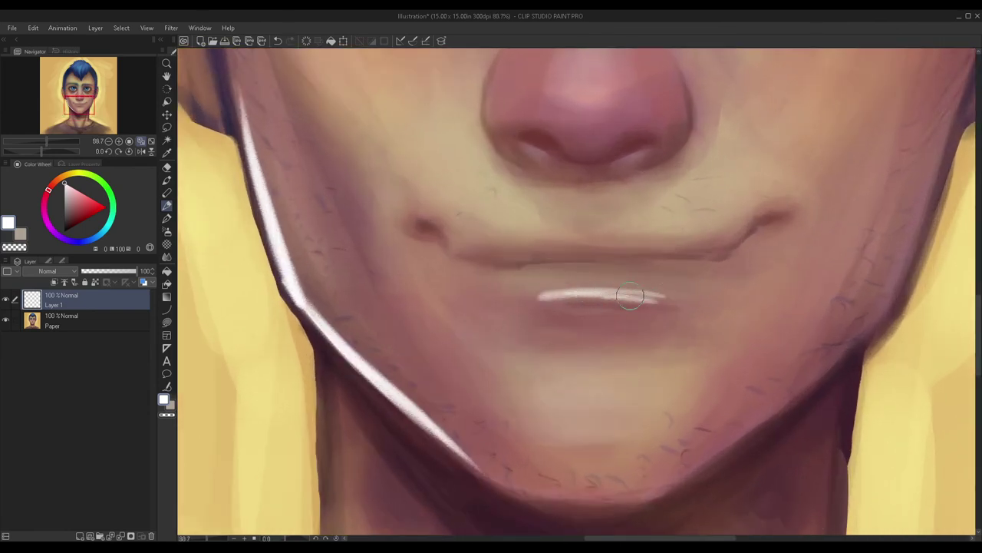
{"action": "scroll", "coordinate": [516, 203], "scroll_direction": "down", "scroll_amount": 6}
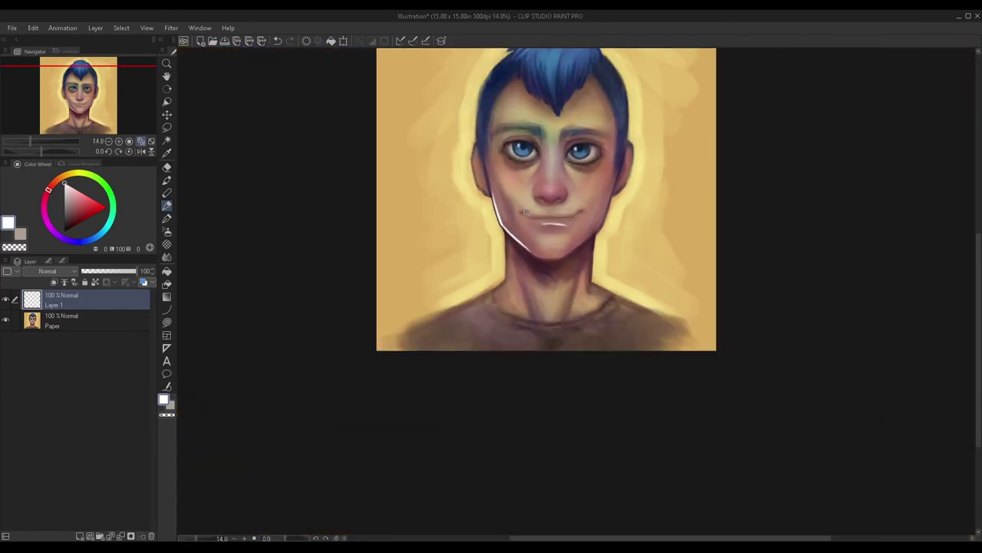
Step: Try a thinner white highlight on the lower lip in place of the previous one
{"action": "scroll", "coordinate": [570, 221], "scroll_direction": "up", "scroll_amount": 7}
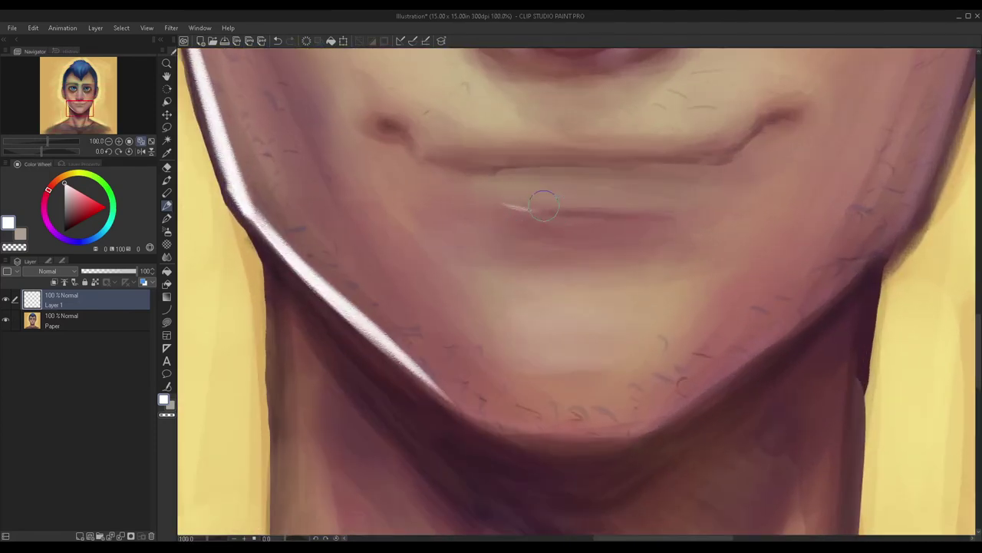
{"action": "mouse_move", "coordinate": [544, 204]}
{"action": "left_mouse_down"}
{"action": "mouse_move", "coordinate": [616, 210]}
{"action": "mouse_move", "coordinate": [529, 210]}
{"action": "mouse_move", "coordinate": [638, 205]}
{"action": "mouse_move", "coordinate": [553, 213]}
{"action": "mouse_move", "coordinate": [643, 214]}
{"action": "mouse_move", "coordinate": [705, 197]}
{"action": "mouse_move", "coordinate": [679, 215]}
{"action": "mouse_move", "coordinate": [648, 218]}
{"action": "mouse_move", "coordinate": [566, 209]}
{"action": "mouse_move", "coordinate": [634, 220]}
{"action": "mouse_move", "coordinate": [520, 215]}
{"action": "mouse_move", "coordinate": [565, 216]}
{"action": "mouse_move", "coordinate": [478, 195]}
{"action": "mouse_move", "coordinate": [639, 213]}
{"action": "left_mouse_up"}
{"action": "left_click_drag", "start_coordinate": [562, 219], "coordinate": [681, 204]}
{"action": "scroll", "coordinate": [537, 169], "scroll_direction": "down", "scroll_amount": 7}
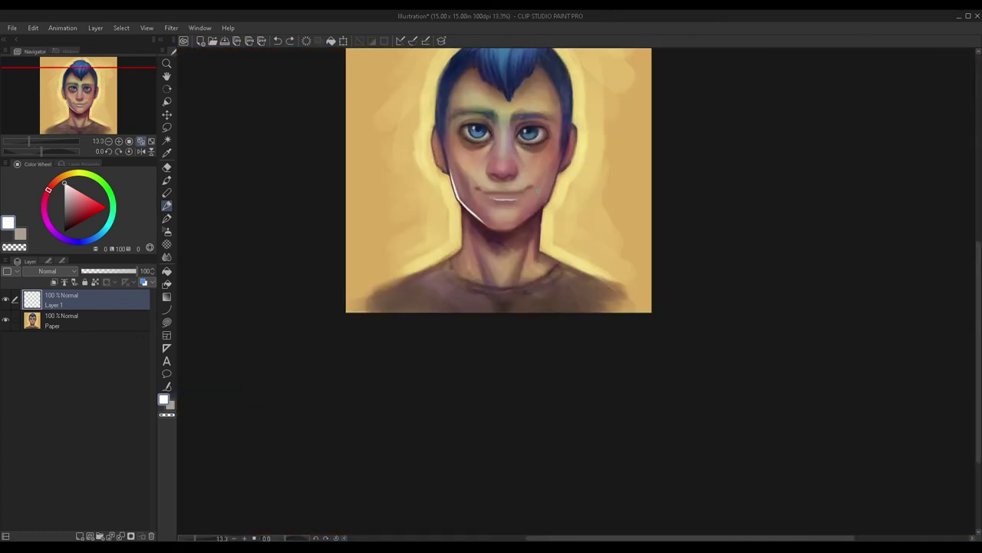
{"action": "scroll", "coordinate": [511, 187], "scroll_direction": "up", "scroll_amount": 5}
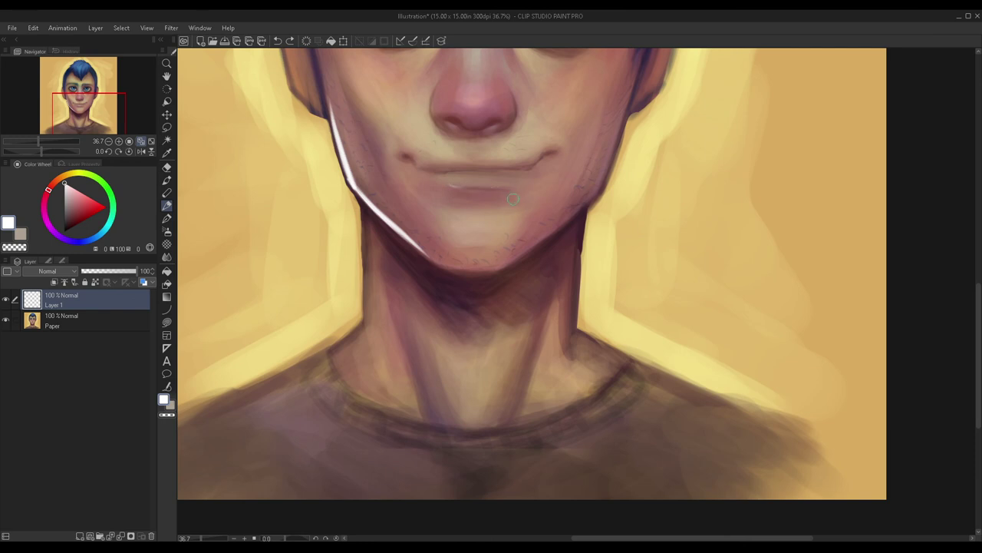
{"action": "scroll", "coordinate": [459, 132], "scroll_direction": "down", "scroll_amount": 2}
Step: Paint short curved white highlights along the upper rims of both nostrils
{"action": "left_click_drag", "start_coordinate": [91, 91], "coordinate": [95, 94]}
{"action": "scroll", "coordinate": [389, 305], "scroll_direction": "up", "scroll_amount": 6}
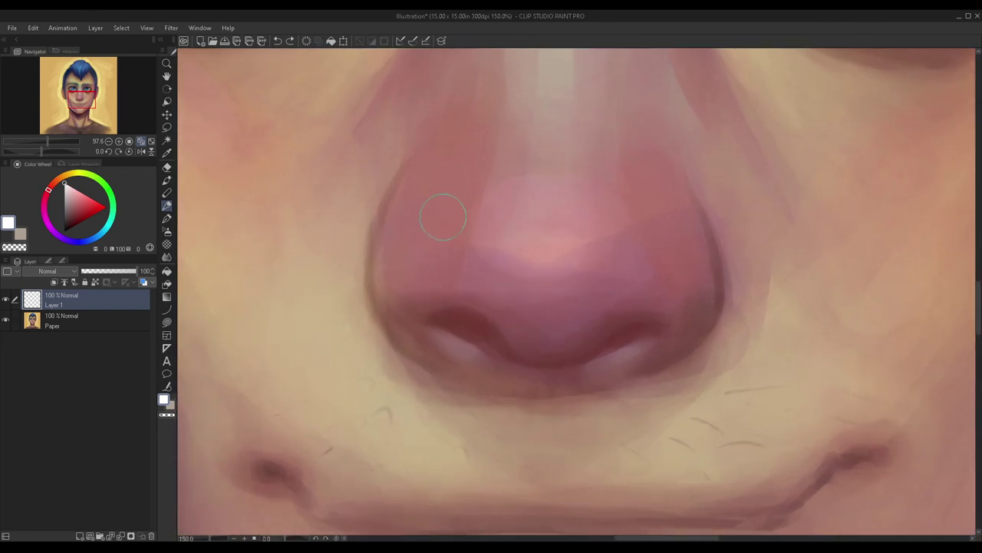
{"action": "scroll", "coordinate": [432, 314], "scroll_direction": "up", "scroll_amount": 2}
{"action": "mouse_move", "coordinate": [432, 318]}
{"action": "left_mouse_down"}
{"action": "mouse_move", "coordinate": [407, 322]}
{"action": "mouse_move", "coordinate": [485, 300]}
{"action": "mouse_move", "coordinate": [446, 302]}
{"action": "mouse_move", "coordinate": [519, 324]}
{"action": "mouse_move", "coordinate": [463, 302]}
{"action": "mouse_move", "coordinate": [538, 352]}
{"action": "mouse_move", "coordinate": [506, 311]}
{"action": "mouse_move", "coordinate": [527, 336]}
{"action": "left_mouse_up"}
{"action": "mouse_move", "coordinate": [745, 321]}
{"action": "left_mouse_down"}
{"action": "mouse_move", "coordinate": [698, 337]}
{"action": "mouse_move", "coordinate": [736, 327]}
{"action": "mouse_move", "coordinate": [665, 368]}
{"action": "mouse_move", "coordinate": [761, 328]}
{"action": "mouse_move", "coordinate": [723, 333]}
{"action": "mouse_move", "coordinate": [787, 338]}
{"action": "left_mouse_up"}
{"action": "scroll", "coordinate": [786, 337], "scroll_direction": "down", "scroll_amount": 10}
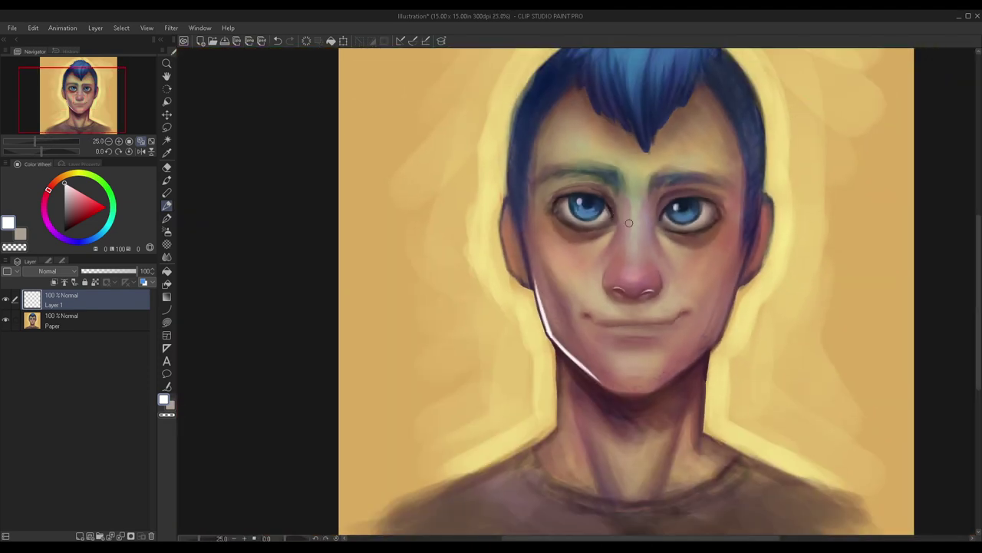
Step: Dab small white highlights into the inner corners of both eyes
{"action": "scroll", "coordinate": [565, 201], "scroll_direction": "up", "scroll_amount": 6}
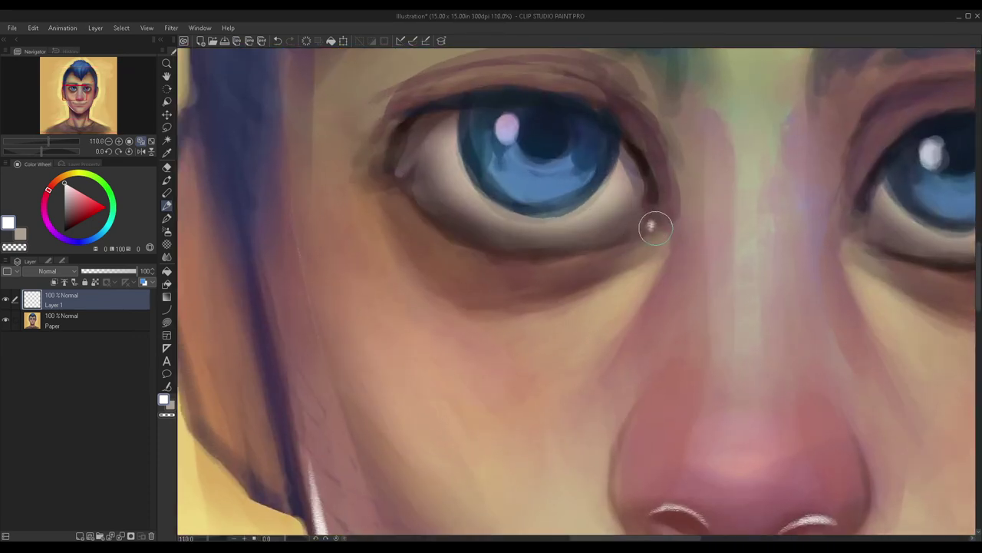
{"action": "scroll", "coordinate": [654, 227], "scroll_direction": "down", "scroll_amount": 5}
{"action": "scroll", "coordinate": [723, 229], "scroll_direction": "up", "scroll_amount": 5}
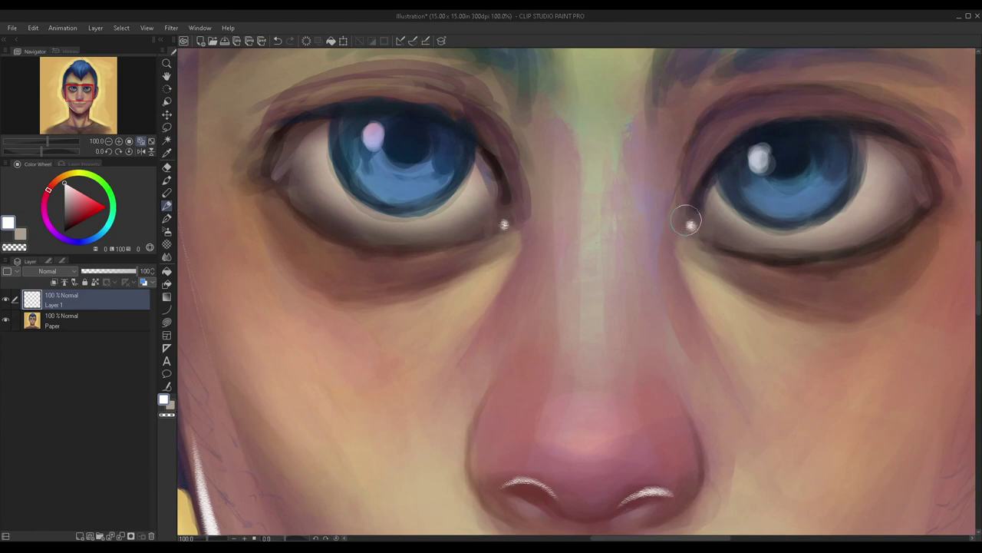
{"action": "scroll", "coordinate": [695, 225], "scroll_direction": "down", "scroll_amount": 5}
Step: Flip the canvas view horizontally and paint a matching white highlight along the other jaw edge, from ear towards chin
{"action": "left_click", "coordinate": [140, 152]}
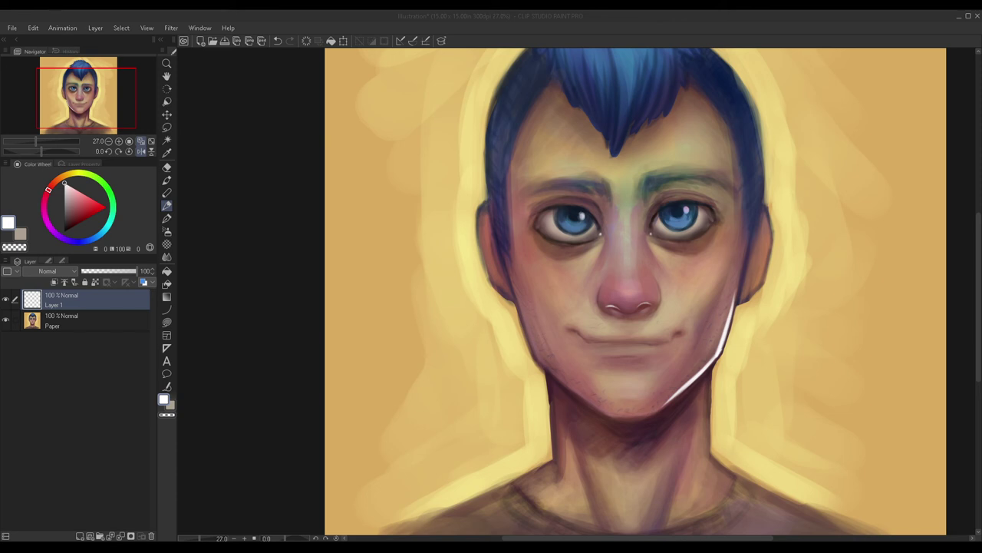
{"action": "scroll", "coordinate": [548, 344], "scroll_direction": "up", "scroll_amount": 5}
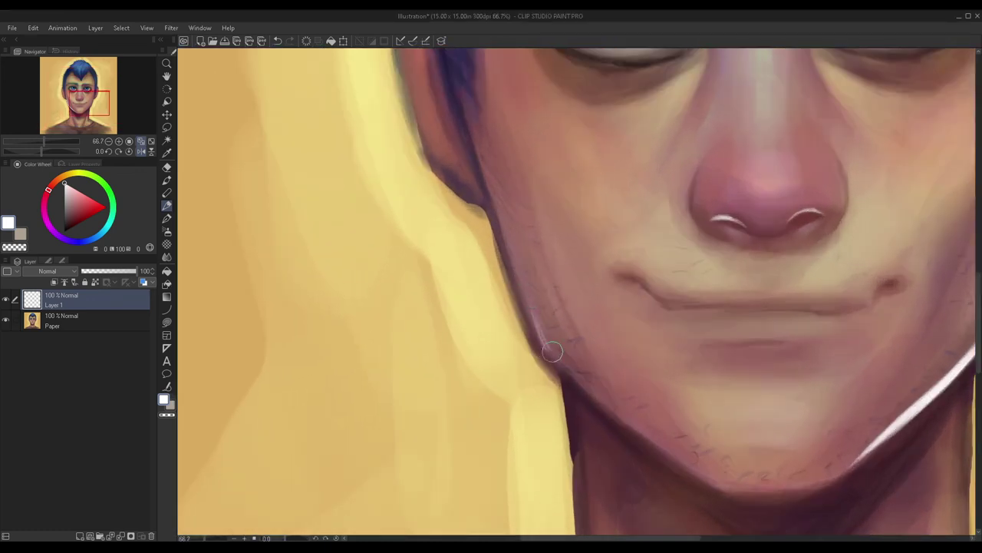
{"action": "mouse_move", "coordinate": [552, 351]}
{"action": "left_mouse_down"}
{"action": "mouse_move", "coordinate": [499, 208]}
{"action": "mouse_move", "coordinate": [561, 357]}
{"action": "left_mouse_up"}
{"action": "scroll", "coordinate": [525, 290], "scroll_direction": "down", "scroll_amount": 2}
{"action": "scroll", "coordinate": [522, 303], "scroll_direction": "up", "scroll_amount": 5}
{"action": "left_click_drag", "start_coordinate": [515, 295], "coordinate": [647, 405]}
{"action": "left_click_drag", "start_coordinate": [547, 333], "coordinate": [669, 447]}
{"action": "left_click_drag", "start_coordinate": [570, 353], "coordinate": [715, 489]}
{"action": "scroll", "coordinate": [605, 389], "scroll_direction": "down", "scroll_amount": 2}
{"action": "scroll", "coordinate": [511, 270], "scroll_direction": "down", "scroll_amount": 3}
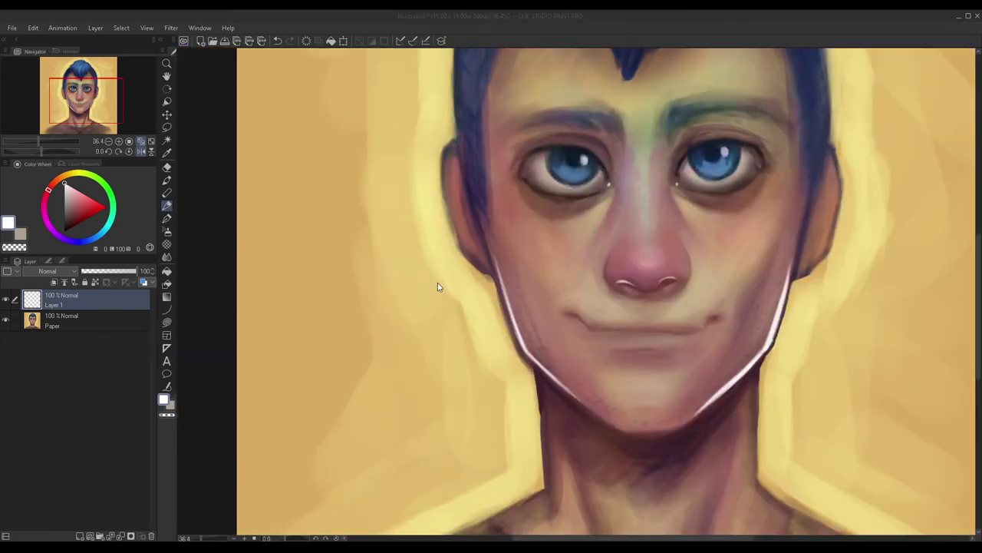
Step: Thicken the white highlight along the jaw edge on the left side of the face
{"action": "scroll", "coordinate": [614, 338], "scroll_direction": "down", "scroll_amount": 2}
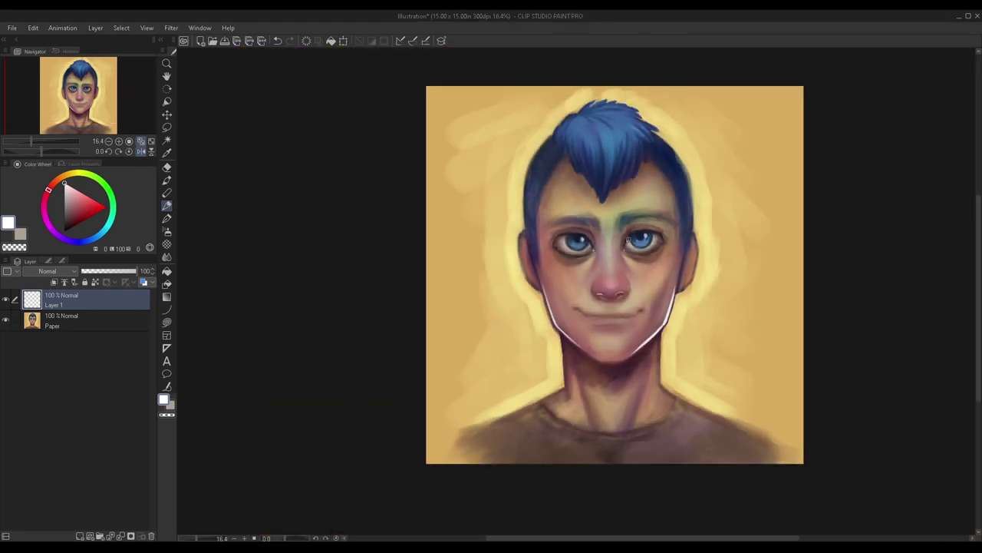
{"action": "scroll", "coordinate": [610, 332], "scroll_direction": "up", "scroll_amount": 1}
{"action": "scroll", "coordinate": [610, 332], "scroll_direction": "up", "scroll_amount": 5}
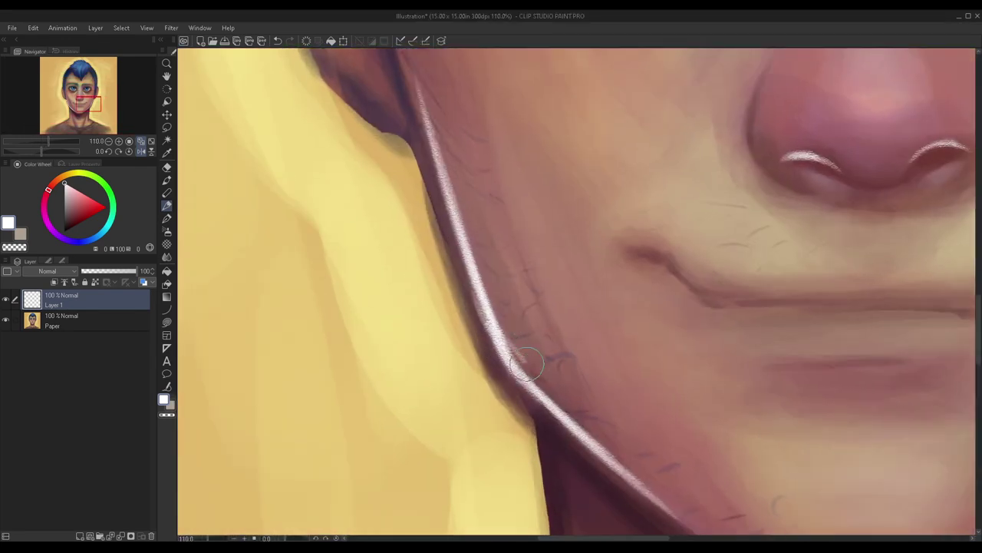
{"action": "mouse_move", "coordinate": [565, 412]}
{"action": "left_mouse_down"}
{"action": "mouse_move", "coordinate": [520, 350]}
{"action": "mouse_move", "coordinate": [610, 452]}
{"action": "mouse_move", "coordinate": [538, 395]}
{"action": "mouse_move", "coordinate": [486, 296]}
{"action": "mouse_move", "coordinate": [442, 158]}
{"action": "mouse_move", "coordinate": [447, 143]}
{"action": "left_mouse_up"}
{"action": "scroll", "coordinate": [460, 445], "scroll_direction": "down", "scroll_amount": 6}
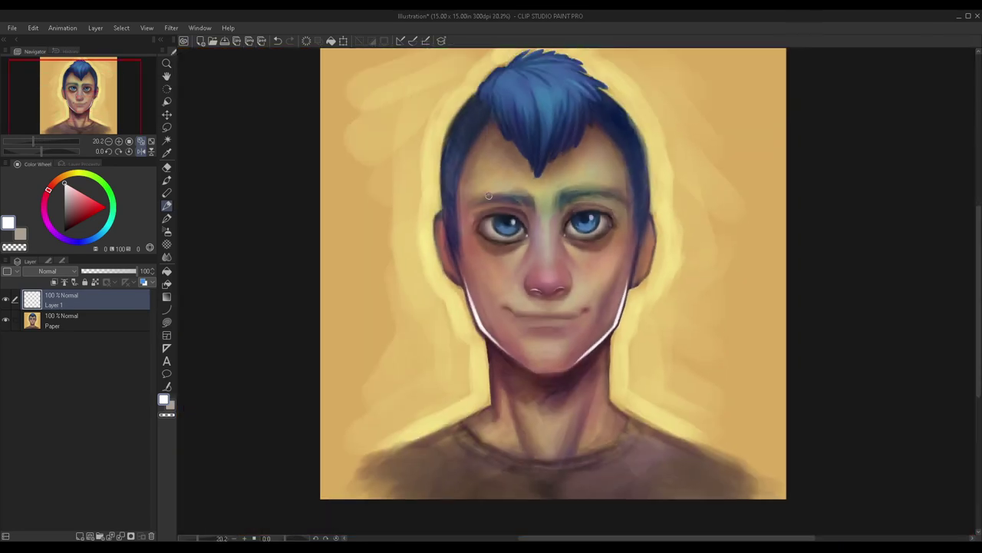
Step: Extend the left jaw highlight upward as a thin tapering white stroke beside the ear, redoing the stroke until it fits
{"action": "scroll", "coordinate": [527, 319], "scroll_direction": "up", "scroll_amount": 2}
{"action": "scroll", "coordinate": [526, 318], "scroll_direction": "up", "scroll_amount": 4}
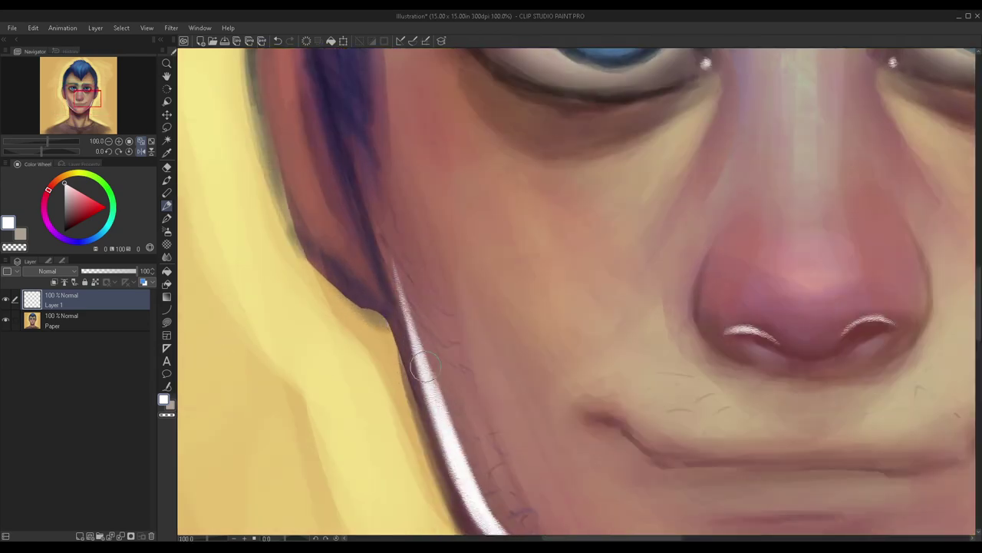
{"action": "left_click_drag", "start_coordinate": [389, 284], "coordinate": [382, 234]}
{"action": "left_click_drag", "start_coordinate": [421, 357], "coordinate": [381, 195]}
{"action": "key", "text": "ctrl+z"}
{"action": "key", "text": "ctrl+z"}
{"action": "left_click_drag", "start_coordinate": [410, 340], "coordinate": [376, 175]}
{"action": "scroll", "coordinate": [390, 305], "scroll_direction": "down", "scroll_amount": 4}
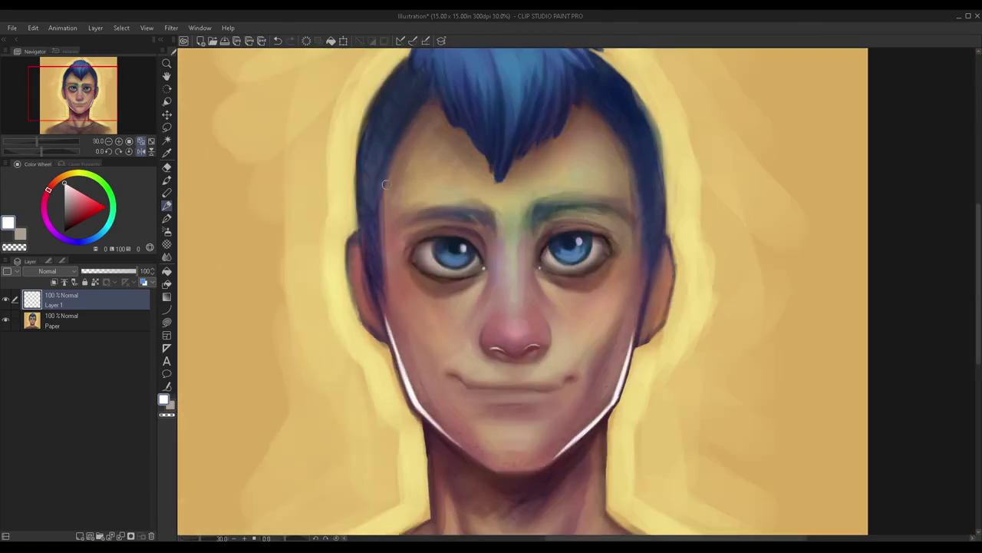
{"action": "scroll", "coordinate": [429, 212], "scroll_direction": "down", "scroll_amount": 3}
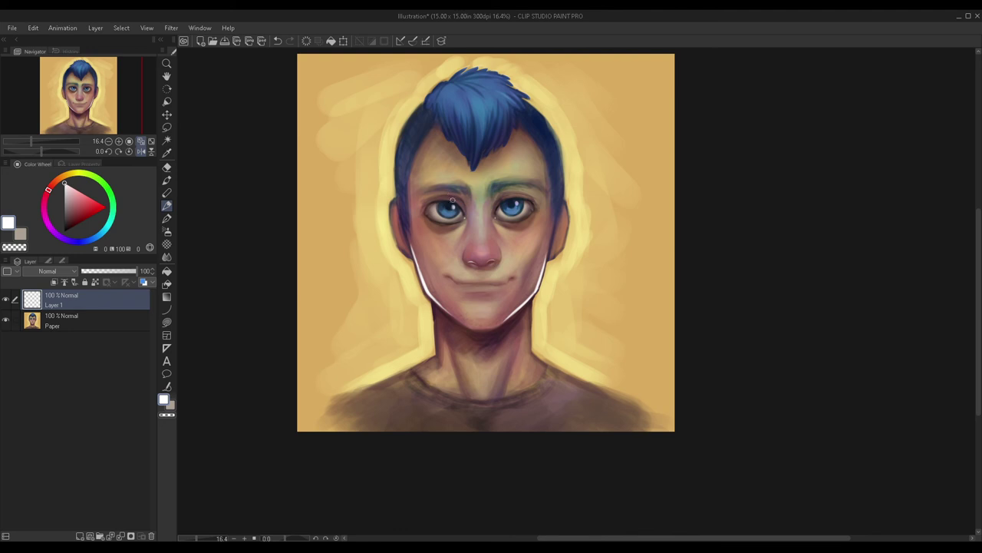
Step: Dab small white wet highlights along the lower eyelid rim of the left eye
{"action": "scroll", "coordinate": [452, 200], "scroll_direction": "up", "scroll_amount": 10}
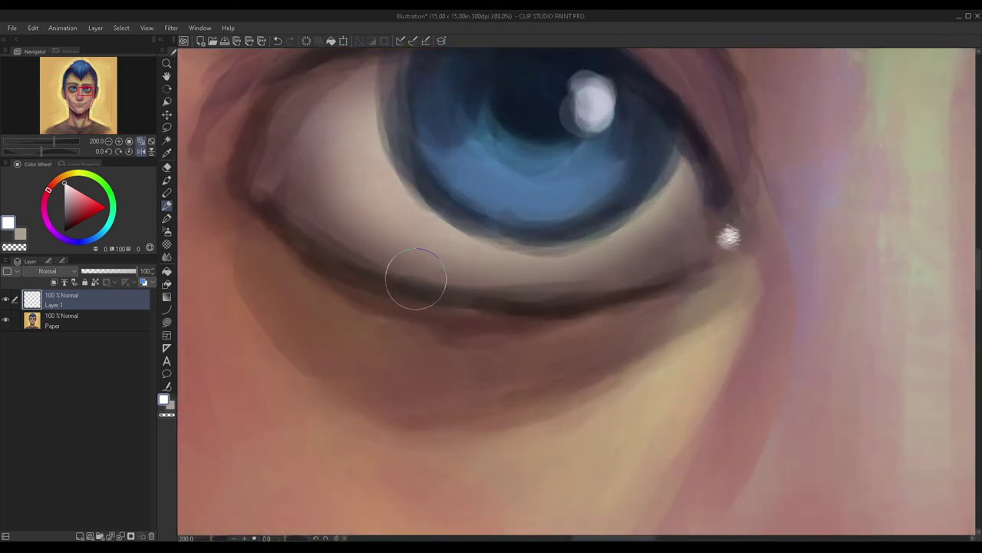
{"action": "left_click", "coordinate": [415, 278]}
{"action": "left_click_drag", "start_coordinate": [451, 281], "coordinate": [556, 285]}
{"action": "scroll", "coordinate": [368, 259], "scroll_direction": "down", "scroll_amount": 3}
{"action": "scroll", "coordinate": [401, 171], "scroll_direction": "down", "scroll_amount": 4}
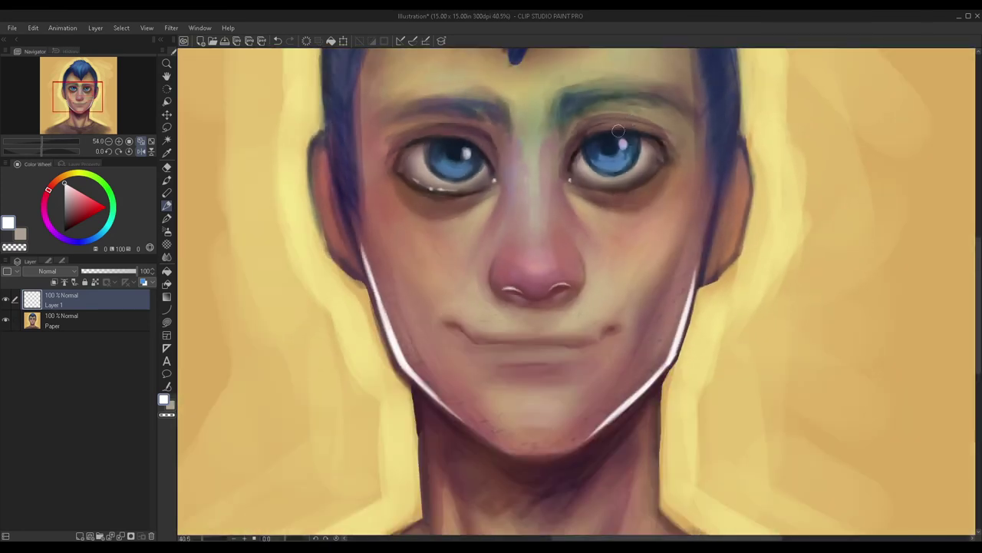
Step: Add matching white dabs along the lower eyelid rim of the right eye
{"action": "scroll", "coordinate": [610, 127], "scroll_direction": "up", "scroll_amount": 4}
{"action": "left_click", "coordinate": [614, 217]}
{"action": "left_click", "coordinate": [581, 219]}
{"action": "left_click", "coordinate": [650, 205]}
{"action": "scroll", "coordinate": [549, 211], "scroll_direction": "down", "scroll_amount": 3}
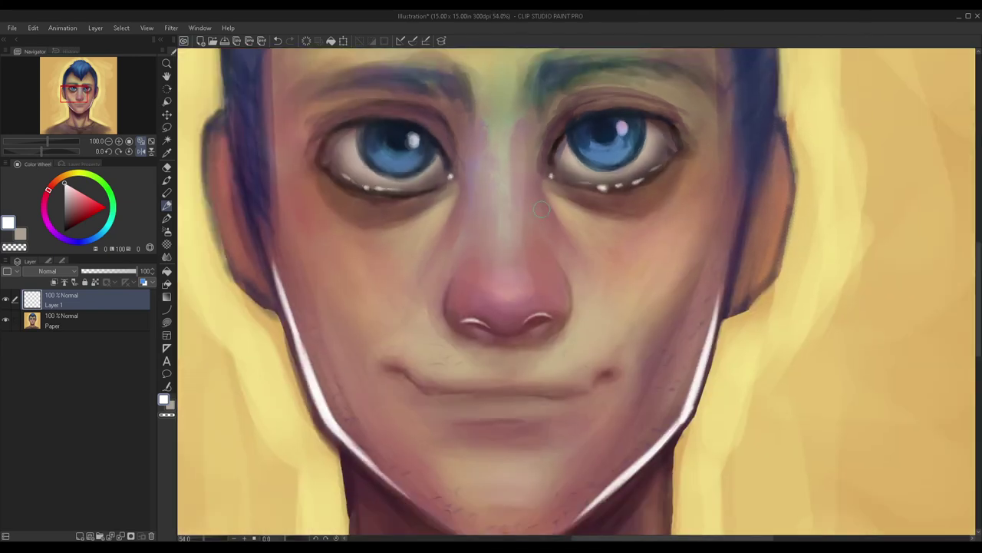
{"action": "scroll", "coordinate": [549, 211], "scroll_direction": "down", "scroll_amount": 4}
{"action": "scroll", "coordinate": [385, 255], "scroll_direction": "down", "scroll_amount": 1}
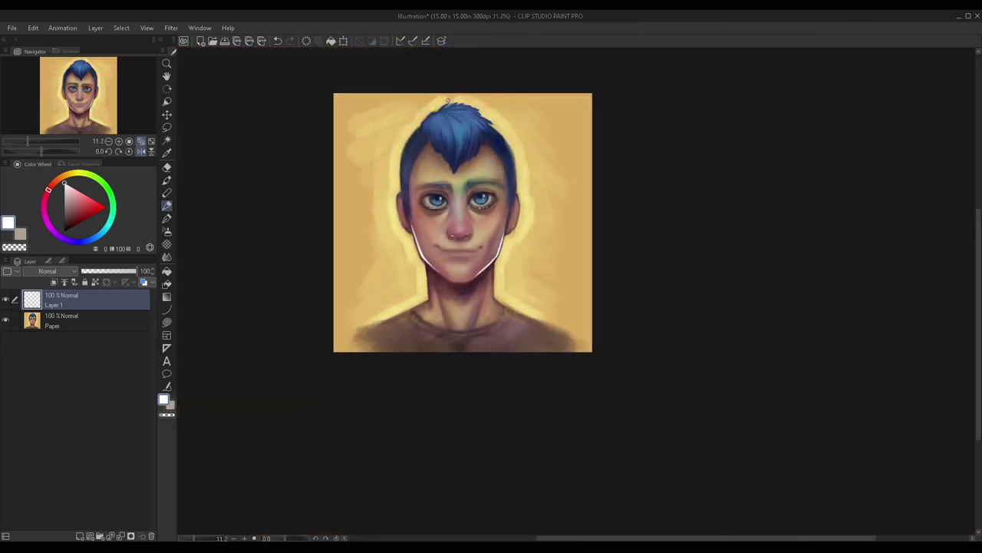
Step: Paint a thin white highlight under the chin that joins the two jaw highlights into one continuous edge
{"action": "scroll", "coordinate": [408, 252], "scroll_direction": "up", "scroll_amount": 6}
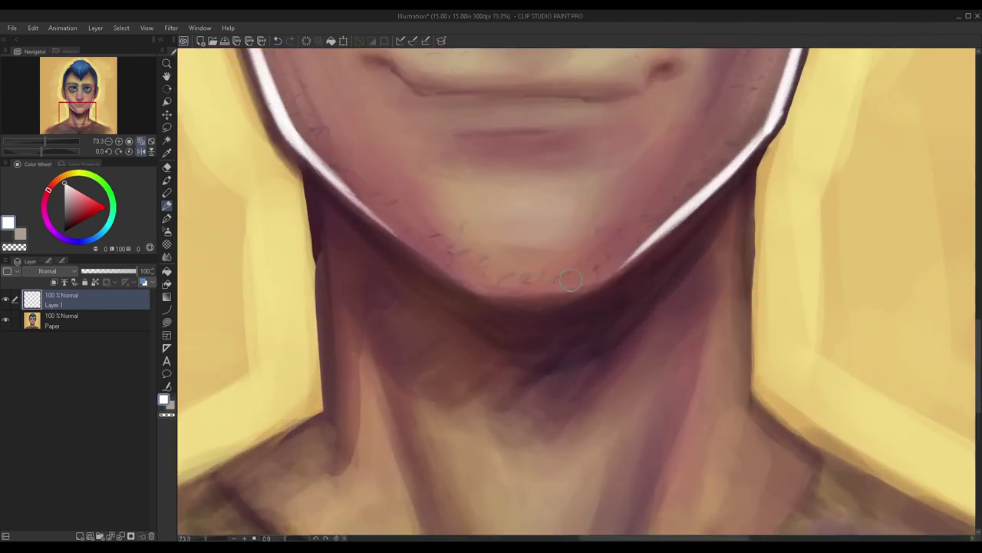
{"action": "scroll", "coordinate": [571, 281], "scroll_direction": "up", "scroll_amount": 1}
{"action": "mouse_move", "coordinate": [629, 258]}
{"action": "left_mouse_down"}
{"action": "mouse_move", "coordinate": [541, 302]}
{"action": "mouse_move", "coordinate": [604, 285]}
{"action": "mouse_move", "coordinate": [659, 244]}
{"action": "left_mouse_up"}
{"action": "key", "text": "ctrl+z"}
{"action": "key", "text": "ctrl+z"}
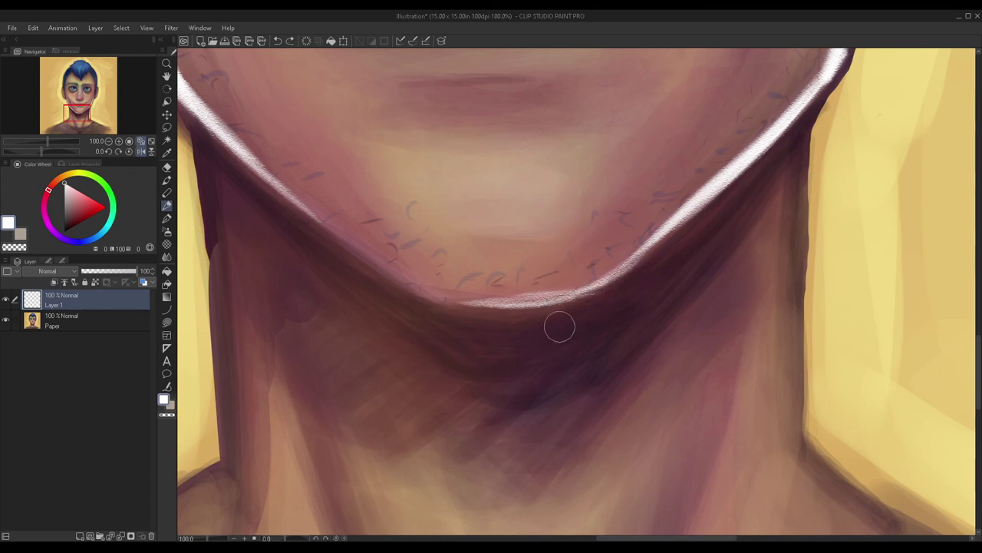
{"action": "scroll", "coordinate": [560, 325], "scroll_direction": "down", "scroll_amount": 2}
{"action": "scroll", "coordinate": [560, 280], "scroll_direction": "up", "scroll_amount": 2}
{"action": "mouse_move", "coordinate": [559, 280]}
{"action": "left_mouse_down"}
{"action": "mouse_move", "coordinate": [491, 261]}
{"action": "mouse_move", "coordinate": [380, 185]}
{"action": "left_mouse_up"}
{"action": "mouse_move", "coordinate": [520, 275]}
{"action": "left_mouse_down"}
{"action": "mouse_move", "coordinate": [558, 282]}
{"action": "mouse_move", "coordinate": [525, 276]}
{"action": "mouse_move", "coordinate": [592, 276]}
{"action": "mouse_move", "coordinate": [527, 273]}
{"action": "mouse_move", "coordinate": [618, 263]}
{"action": "mouse_move", "coordinate": [479, 356]}
{"action": "left_mouse_up"}
{"action": "scroll", "coordinate": [479, 355], "scroll_direction": "down", "scroll_amount": 3}
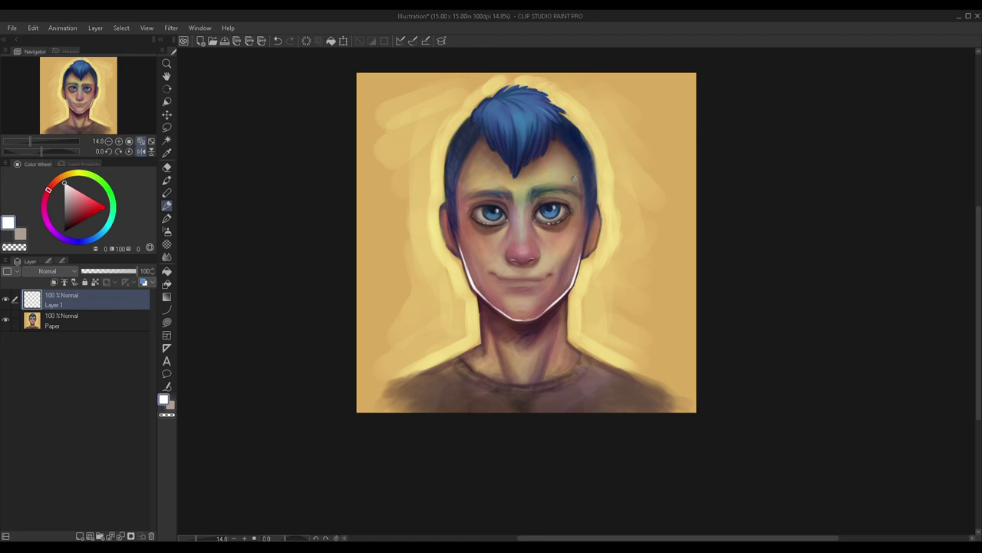
Step: Paint a white highlight along the inside of the right ear's outer edge, from the lobe upward, replacing the first attempt
{"action": "scroll", "coordinate": [583, 254], "scroll_direction": "up", "scroll_amount": 5}
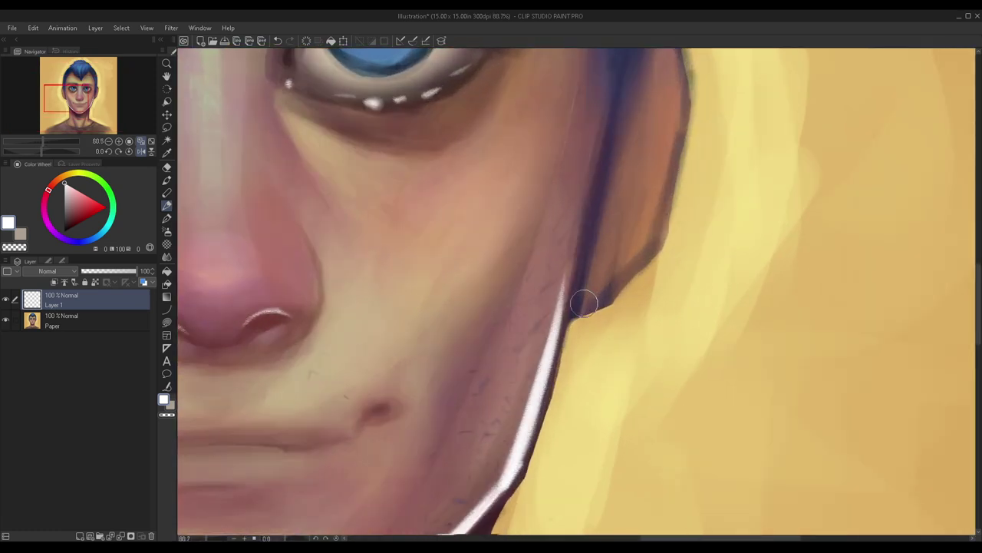
{"action": "mouse_move", "coordinate": [583, 303]}
{"action": "left_mouse_down"}
{"action": "mouse_move", "coordinate": [635, 257]}
{"action": "mouse_move", "coordinate": [649, 230]}
{"action": "mouse_move", "coordinate": [641, 244]}
{"action": "mouse_move", "coordinate": [653, 158]}
{"action": "left_mouse_up"}
{"action": "scroll", "coordinate": [467, 281], "scroll_direction": "down", "scroll_amount": 4}
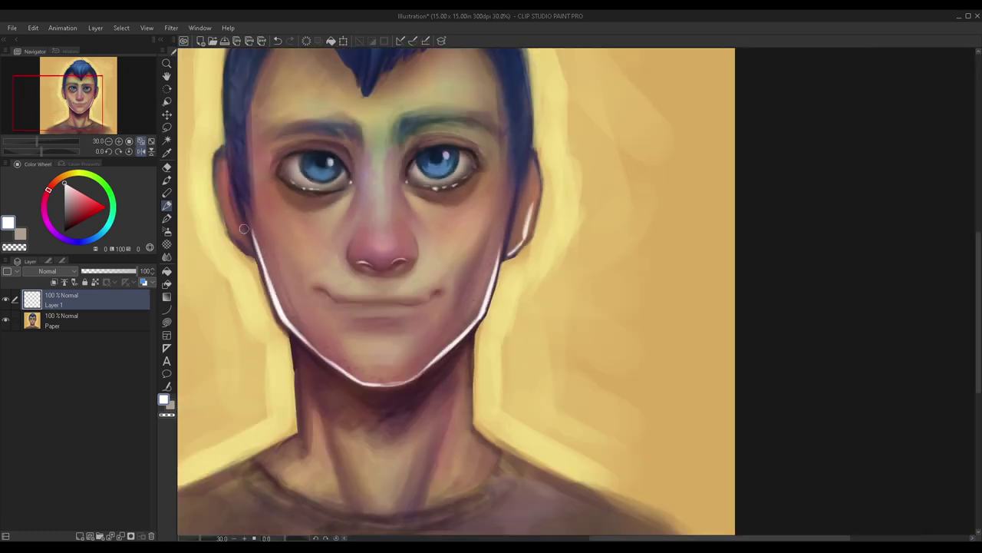
{"action": "key", "text": "ctrl+z"}
{"action": "key", "text": "ctrl+z"}
{"action": "scroll", "coordinate": [492, 245], "scroll_direction": "up", "scroll_amount": 6}
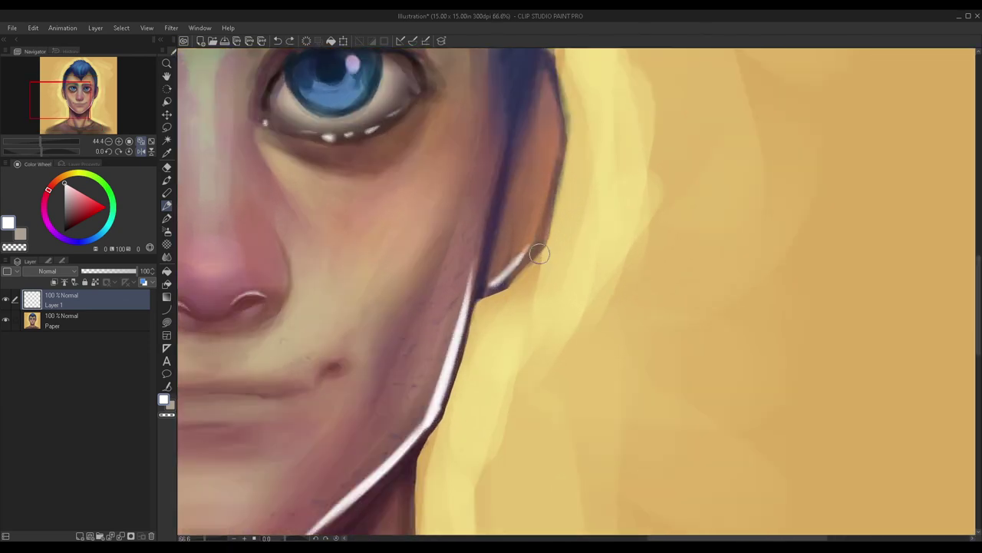
{"action": "left_click_drag", "start_coordinate": [526, 244], "coordinate": [571, 100]}
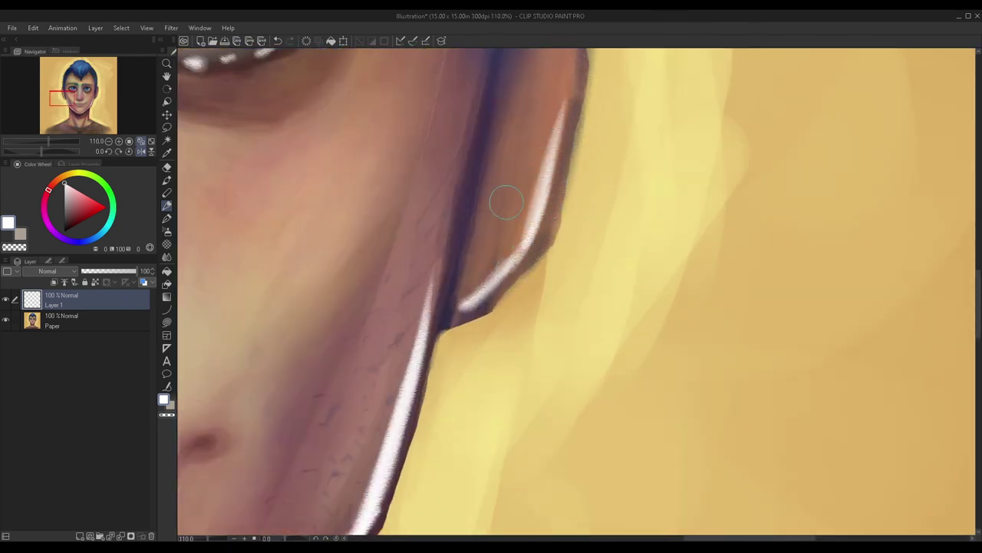
{"action": "scroll", "coordinate": [514, 174], "scroll_direction": "down", "scroll_amount": 8}
Step: Paint a matching white highlight along the left ear's outer edge, from the lobe upward
{"action": "scroll", "coordinate": [417, 254], "scroll_direction": "up", "scroll_amount": 6}
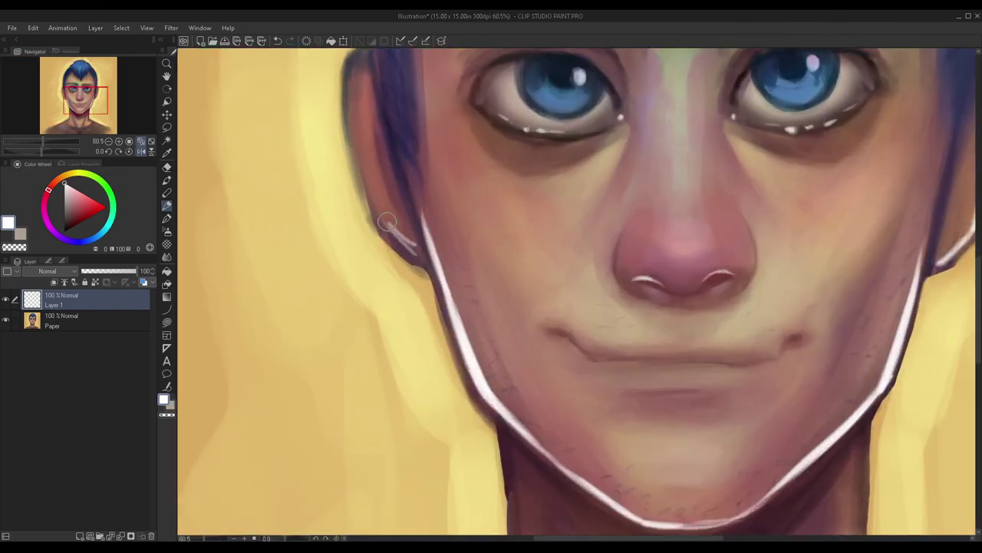
{"action": "left_click_drag", "start_coordinate": [401, 243], "coordinate": [364, 146]}
{"action": "left_click_drag", "start_coordinate": [380, 217], "coordinate": [355, 123]}
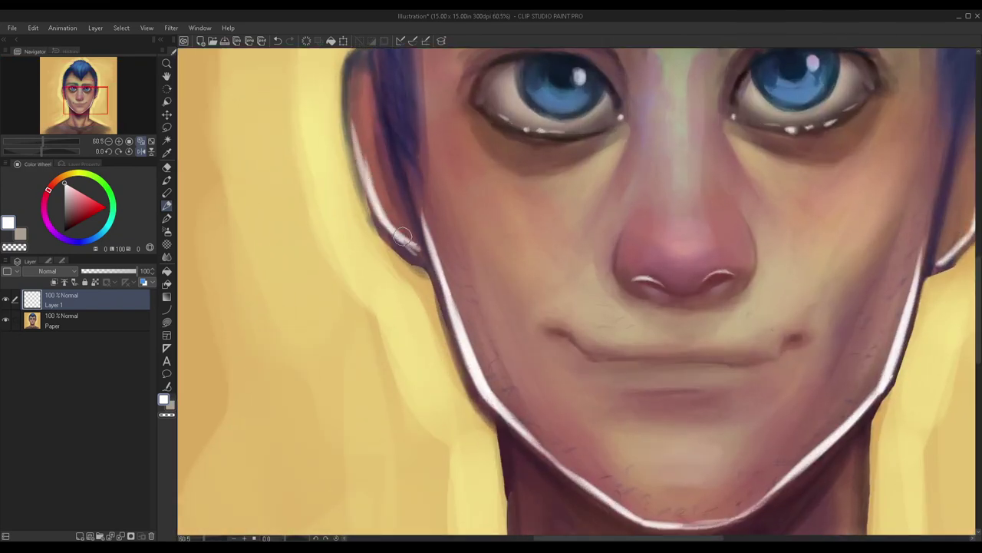
{"action": "left_click_drag", "start_coordinate": [372, 188], "coordinate": [345, 111]}
{"action": "scroll", "coordinate": [393, 113], "scroll_direction": "down", "scroll_amount": 6}
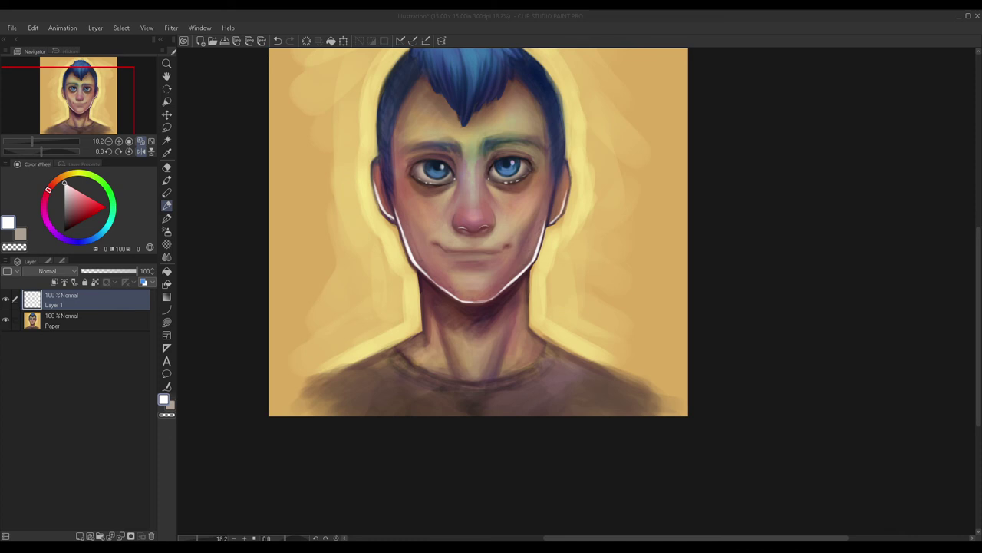
Step: Try curved white highlights along the outer wings of both nostrils
{"action": "left_click", "coordinate": [959, 185]}
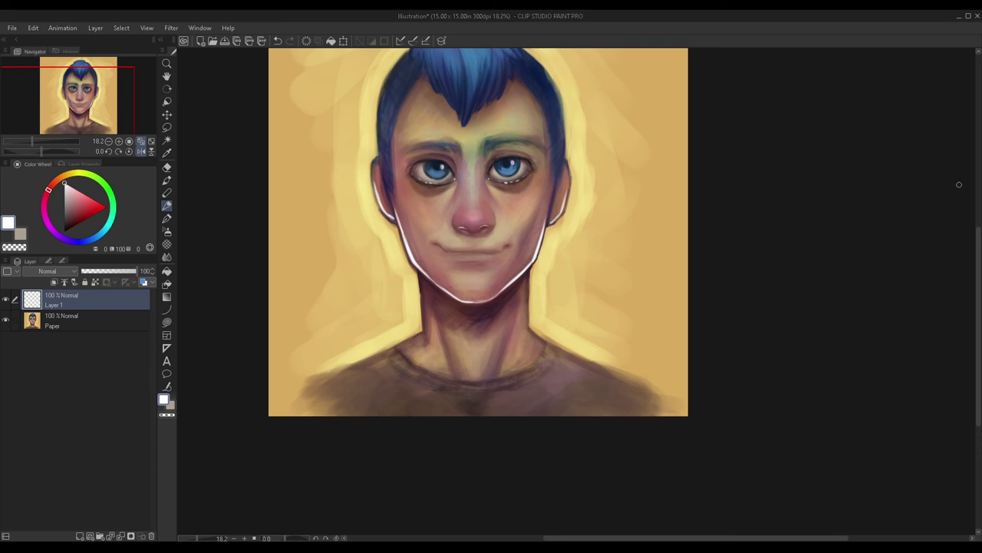
{"action": "left_click_drag", "start_coordinate": [416, 209], "coordinate": [485, 264]}
{"action": "scroll", "coordinate": [530, 280], "scroll_direction": "up", "scroll_amount": 3}
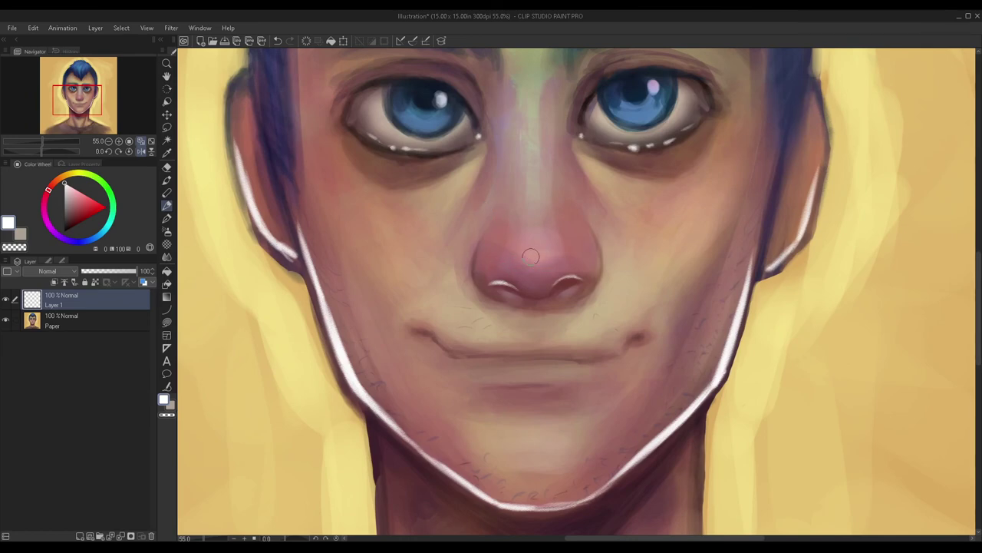
{"action": "scroll", "coordinate": [533, 306], "scroll_direction": "up", "scroll_amount": 3}
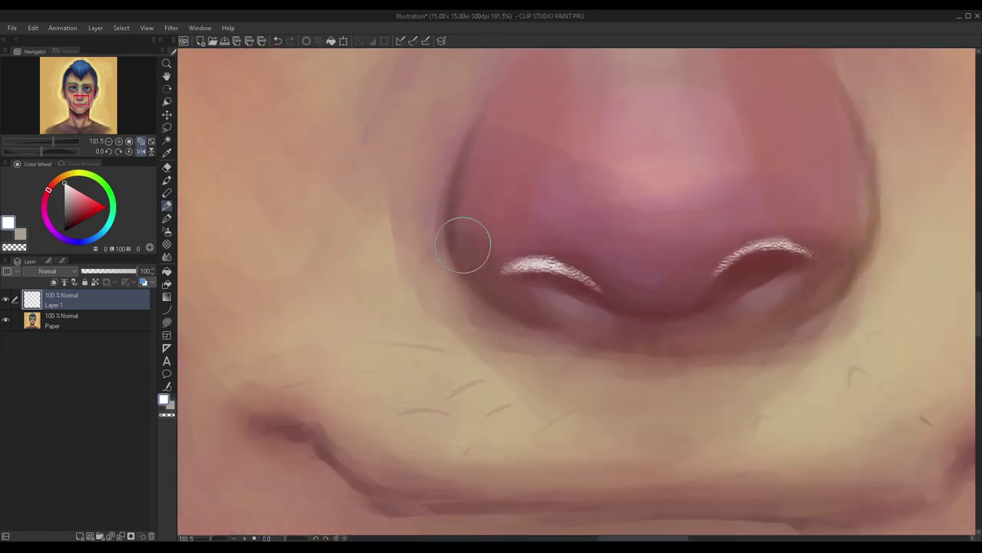
{"action": "mouse_move", "coordinate": [460, 237]}
{"action": "left_mouse_down"}
{"action": "mouse_move", "coordinate": [500, 291]}
{"action": "mouse_move", "coordinate": [521, 302]}
{"action": "mouse_move", "coordinate": [467, 257]}
{"action": "mouse_move", "coordinate": [549, 318]}
{"action": "mouse_move", "coordinate": [459, 233]}
{"action": "mouse_move", "coordinate": [567, 317]}
{"action": "mouse_move", "coordinate": [509, 291]}
{"action": "mouse_move", "coordinate": [463, 223]}
{"action": "mouse_move", "coordinate": [554, 314]}
{"action": "mouse_move", "coordinate": [484, 270]}
{"action": "mouse_move", "coordinate": [559, 313]}
{"action": "mouse_move", "coordinate": [464, 248]}
{"action": "mouse_move", "coordinate": [489, 278]}
{"action": "mouse_move", "coordinate": [470, 200]}
{"action": "mouse_move", "coordinate": [541, 311]}
{"action": "left_mouse_up"}
{"action": "scroll", "coordinate": [541, 312], "scroll_direction": "down", "scroll_amount": 5}
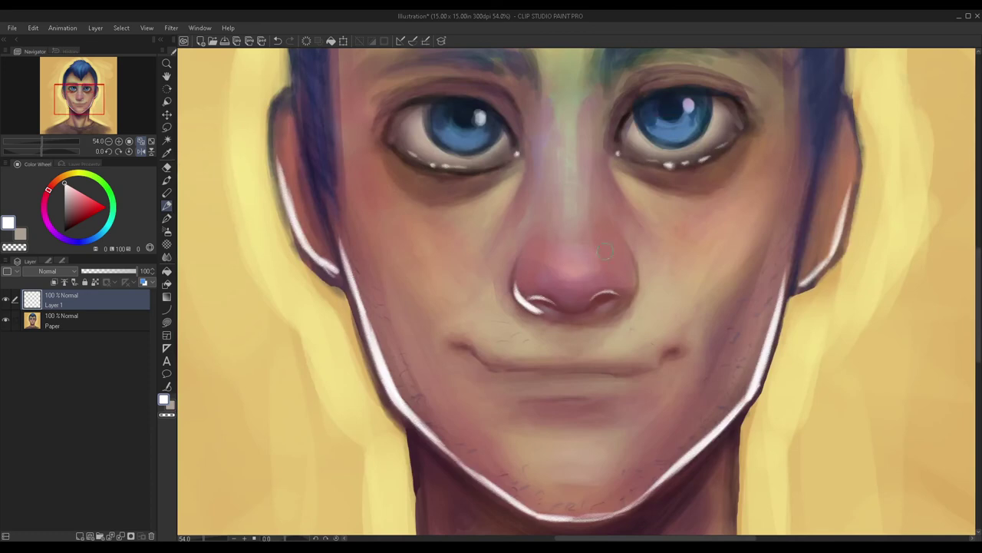
{"action": "scroll", "coordinate": [666, 320], "scroll_direction": "up", "scroll_amount": 5}
{"action": "mouse_move", "coordinate": [658, 264]}
{"action": "left_mouse_down"}
{"action": "mouse_move", "coordinate": [602, 324]}
{"action": "mouse_move", "coordinate": [694, 232]}
{"action": "mouse_move", "coordinate": [618, 309]}
{"action": "mouse_move", "coordinate": [688, 242]}
{"action": "mouse_move", "coordinate": [577, 325]}
{"action": "mouse_move", "coordinate": [653, 283]}
{"action": "mouse_move", "coordinate": [564, 317]}
{"action": "mouse_move", "coordinate": [680, 251]}
{"action": "mouse_move", "coordinate": [556, 313]}
{"action": "left_mouse_up"}
{"action": "scroll", "coordinate": [563, 224], "scroll_direction": "down", "scroll_amount": 6}
{"action": "scroll", "coordinate": [511, 176], "scroll_direction": "down", "scroll_amount": 4}
{"action": "scroll", "coordinate": [522, 229], "scroll_direction": "up", "scroll_amount": 2}
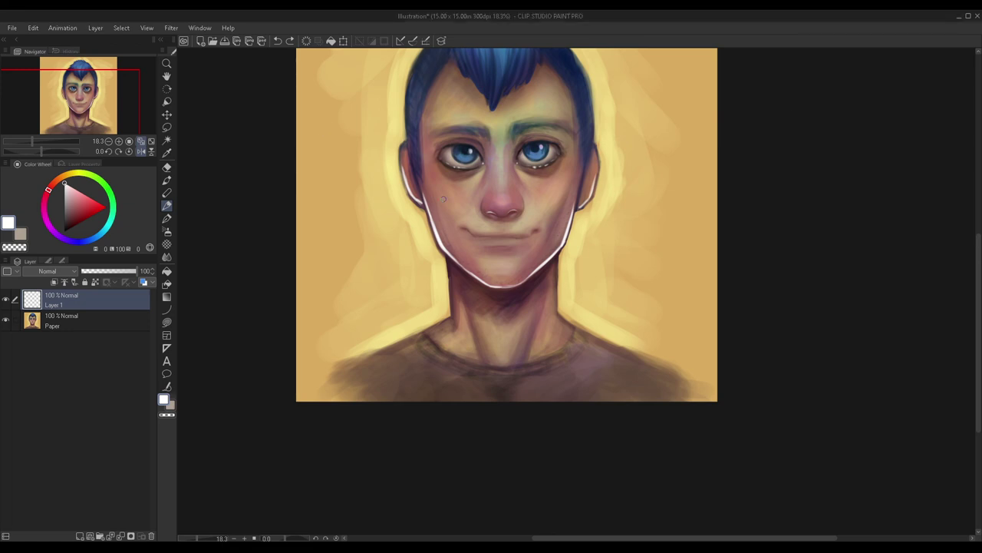
Step: Paint a long tapering white highlight from the central tip of the fringe up into the hair, replacing the first stroke
{"action": "scroll", "coordinate": [458, 217], "scroll_direction": "down", "scroll_amount": 2}
{"action": "left_click_drag", "start_coordinate": [79, 97], "coordinate": [74, 76]}
{"action": "scroll", "coordinate": [375, 350], "scroll_direction": "up", "scroll_amount": 2}
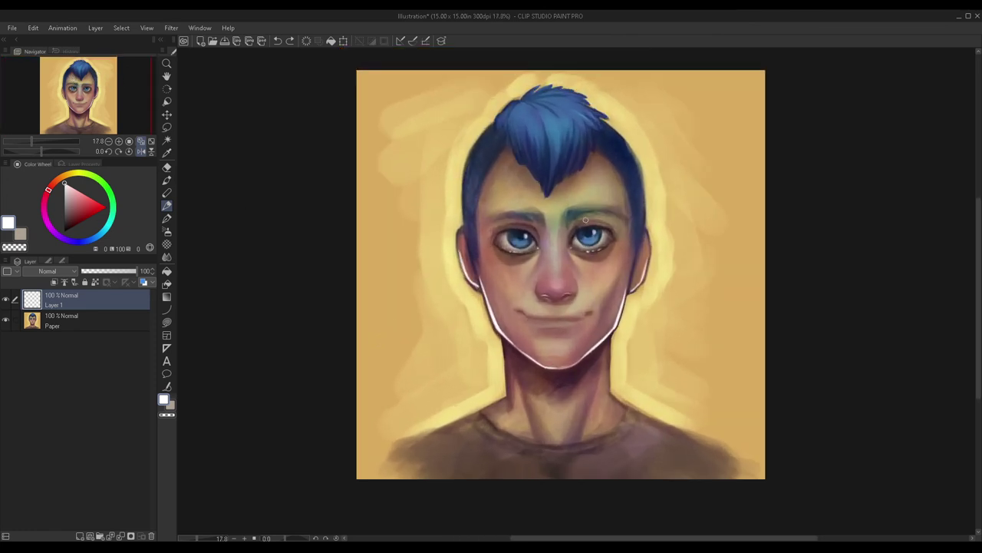
{"action": "scroll", "coordinate": [586, 220], "scroll_direction": "up", "scroll_amount": 1}
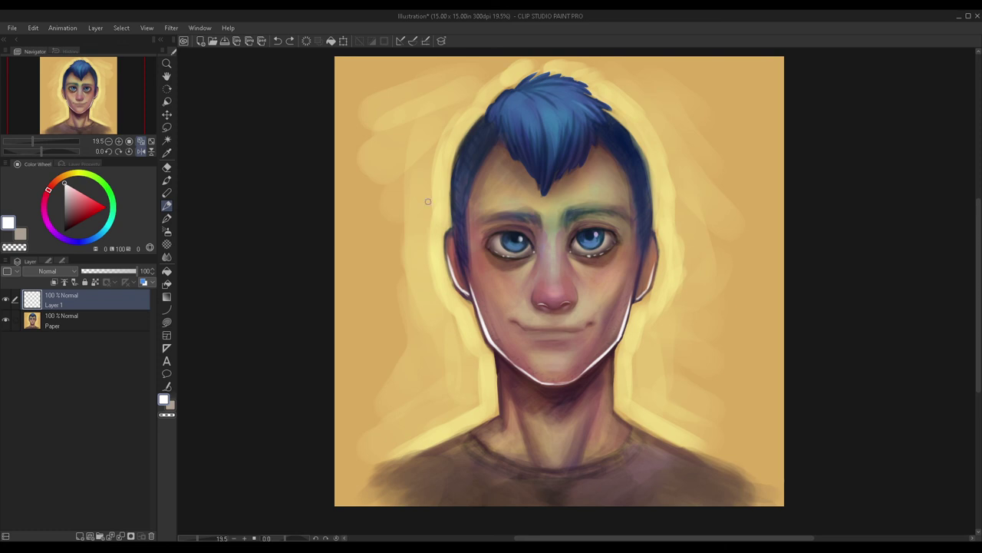
{"action": "scroll", "coordinate": [550, 164], "scroll_direction": "up", "scroll_amount": 4}
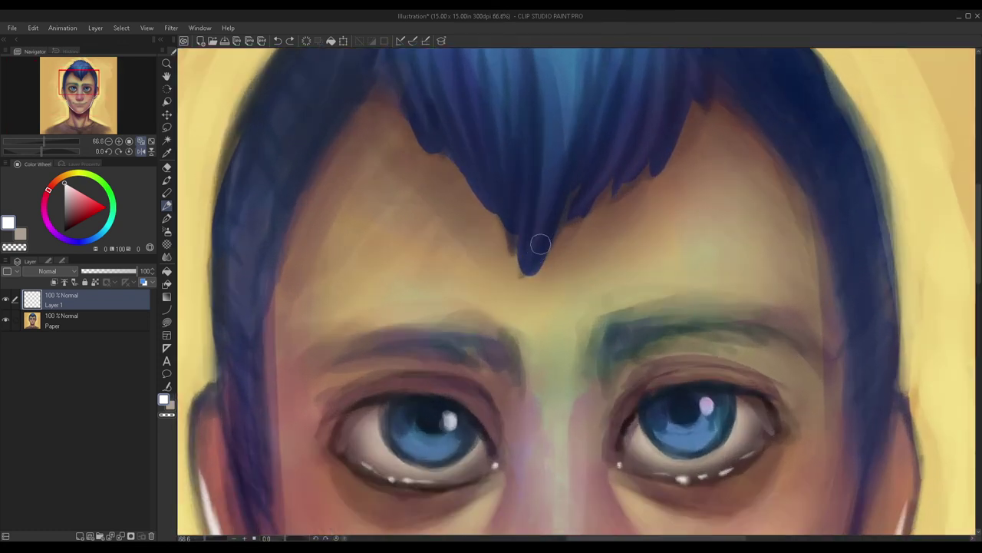
{"action": "left_click_drag", "start_coordinate": [527, 266], "coordinate": [578, 120]}
{"action": "key", "text": "ctrl+z"}
{"action": "key", "text": "ctrl+z"}
{"action": "left_click_drag", "start_coordinate": [536, 255], "coordinate": [566, 173]}
{"action": "mouse_move", "coordinate": [528, 271]}
{"action": "left_mouse_down"}
{"action": "mouse_move", "coordinate": [572, 169]}
{"action": "mouse_move", "coordinate": [585, 105]}
{"action": "left_mouse_up"}
{"action": "scroll", "coordinate": [535, 255], "scroll_direction": "down", "scroll_amount": 4}
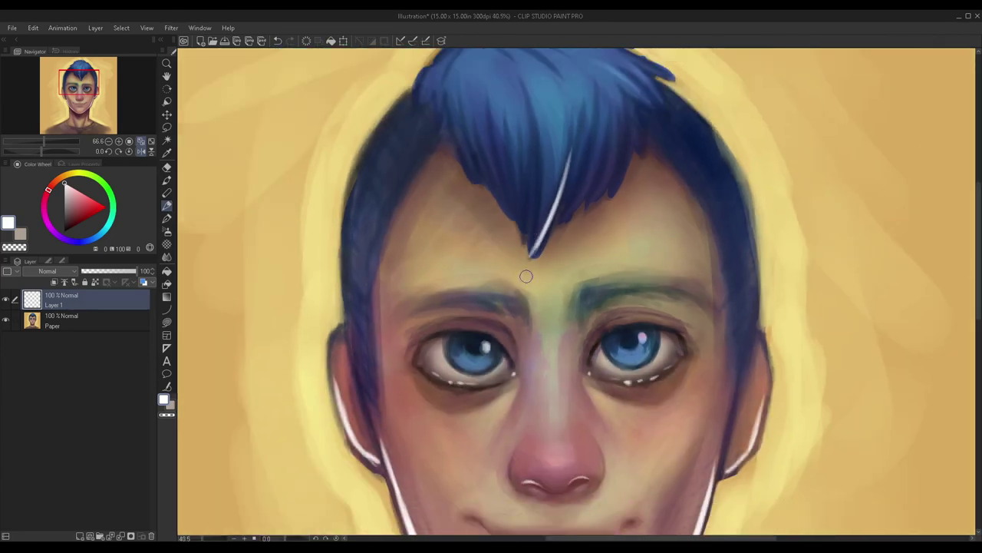
Step: Add curved white strand highlights along the fringe tips to the right of the central point
{"action": "scroll", "coordinate": [580, 141], "scroll_direction": "up", "scroll_amount": 4}
{"action": "left_click_drag", "start_coordinate": [537, 259], "coordinate": [602, 130]}
{"action": "mouse_move", "coordinate": [537, 295]}
{"action": "left_mouse_down"}
{"action": "mouse_move", "coordinate": [599, 215]}
{"action": "mouse_move", "coordinate": [640, 191]}
{"action": "left_mouse_up"}
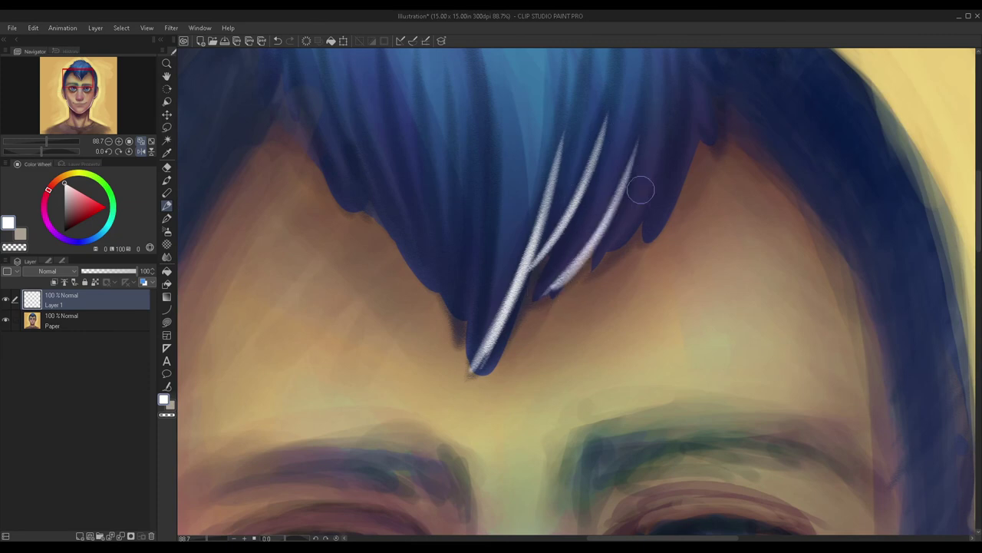
{"action": "scroll", "coordinate": [640, 191], "scroll_direction": "down", "scroll_amount": 2}
{"action": "scroll", "coordinate": [627, 181], "scroll_direction": "up", "scroll_amount": 2}
{"action": "mouse_move", "coordinate": [583, 273]}
{"action": "left_mouse_down"}
{"action": "mouse_move", "coordinate": [610, 251]}
{"action": "mouse_move", "coordinate": [594, 266]}
{"action": "mouse_move", "coordinate": [642, 195]}
{"action": "left_mouse_up"}
{"action": "left_click_drag", "start_coordinate": [615, 252], "coordinate": [665, 134]}
{"action": "left_click_drag", "start_coordinate": [629, 254], "coordinate": [689, 122]}
{"action": "scroll", "coordinate": [689, 121], "scroll_direction": "down", "scroll_amount": 3}
{"action": "scroll", "coordinate": [550, 230], "scroll_direction": "up", "scroll_amount": 3}
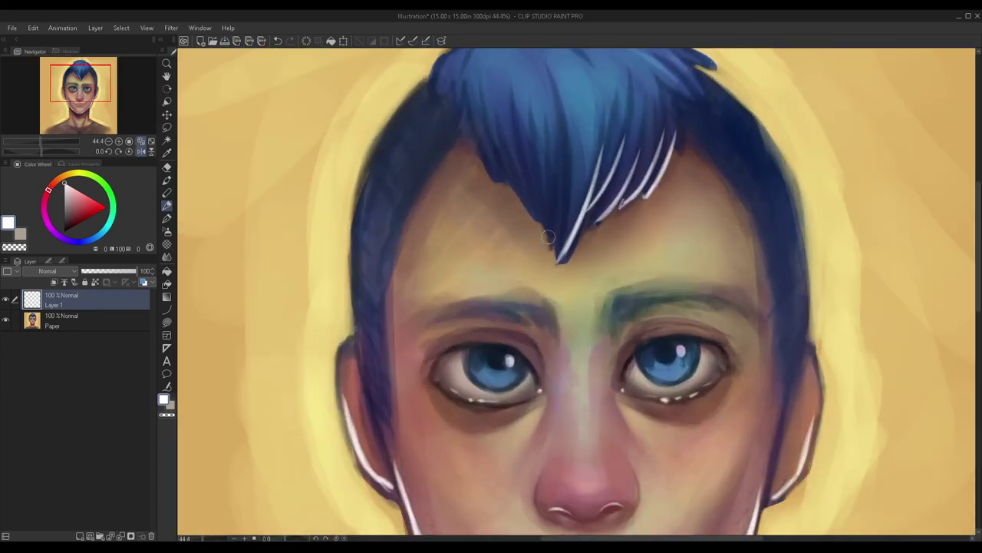
Step: Paint thin white strand highlights just left of the fringe's central point, tapering upward into the hair
{"action": "left_click_drag", "start_coordinate": [550, 243], "coordinate": [535, 108]}
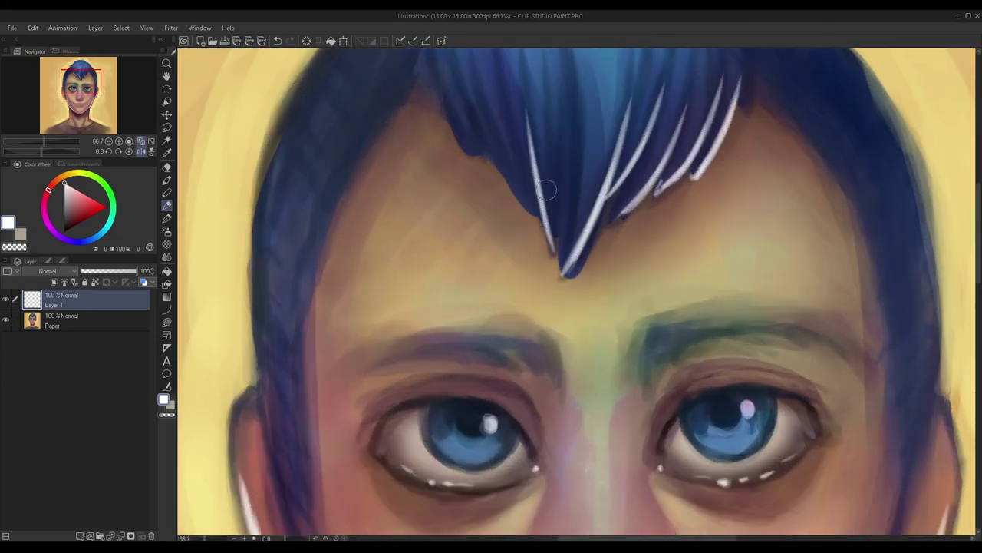
{"action": "scroll", "coordinate": [537, 184], "scroll_direction": "down", "scroll_amount": 3}
{"action": "scroll", "coordinate": [531, 179], "scroll_direction": "up", "scroll_amount": 3}
{"action": "mouse_move", "coordinate": [552, 250]}
{"action": "left_mouse_down"}
{"action": "mouse_move", "coordinate": [549, 143]}
{"action": "mouse_move", "coordinate": [562, 141]}
{"action": "left_mouse_up"}
{"action": "scroll", "coordinate": [516, 229], "scroll_direction": "down", "scroll_amount": 2}
{"action": "scroll", "coordinate": [529, 175], "scroll_direction": "down", "scroll_amount": 2}
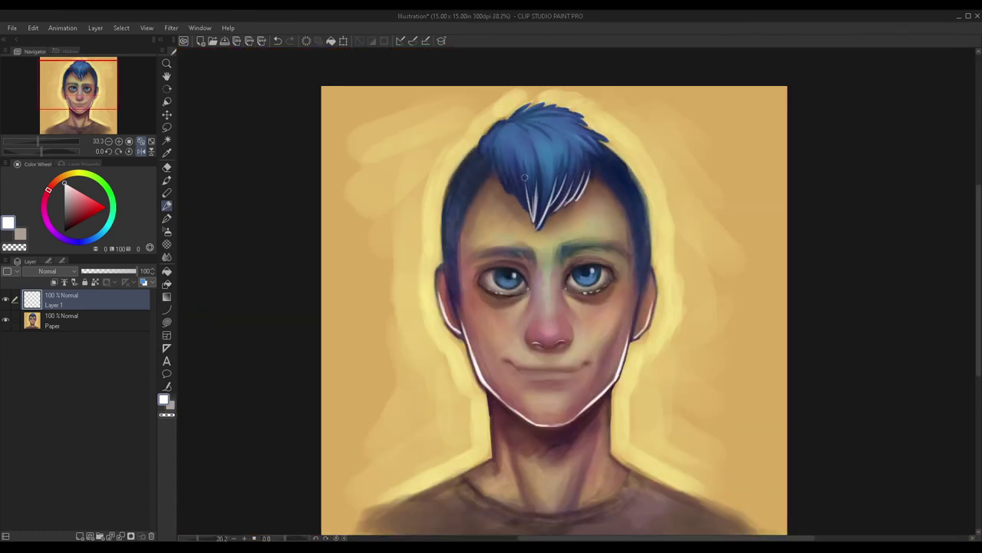
Step: Add several white strand highlights along the left edge of the fringe
{"action": "scroll", "coordinate": [507, 150], "scroll_direction": "up", "scroll_amount": 4}
{"action": "left_click_drag", "start_coordinate": [537, 221], "coordinate": [491, 117]}
{"action": "left_click_drag", "start_coordinate": [509, 183], "coordinate": [477, 90]}
{"action": "left_click_drag", "start_coordinate": [538, 227], "coordinate": [521, 168]}
{"action": "left_click_drag", "start_coordinate": [539, 228], "coordinate": [515, 149]}
{"action": "scroll", "coordinate": [487, 116], "scroll_direction": "down", "scroll_amount": 2}
{"action": "scroll", "coordinate": [473, 121], "scroll_direction": "up", "scroll_amount": 2}
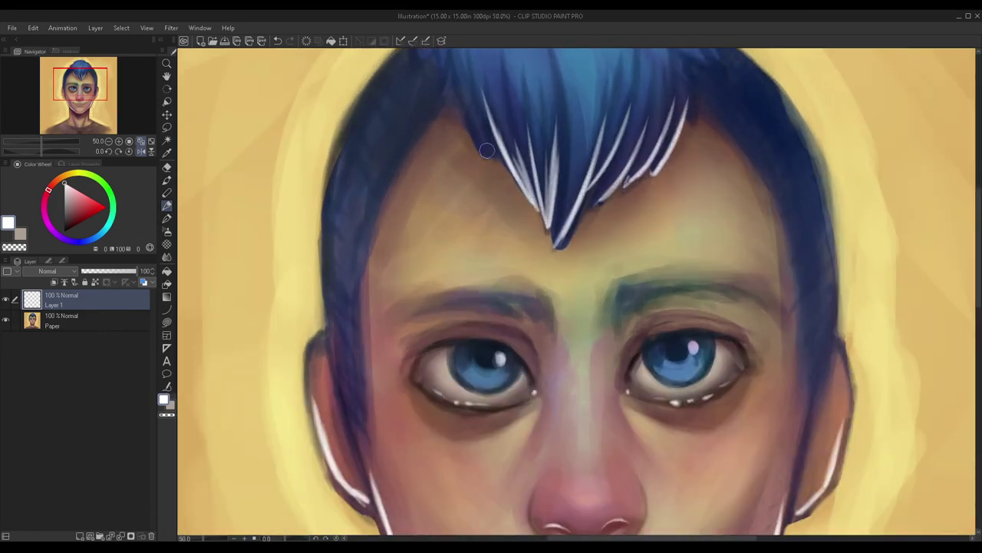
{"action": "scroll", "coordinate": [475, 84], "scroll_direction": "down", "scroll_amount": 3}
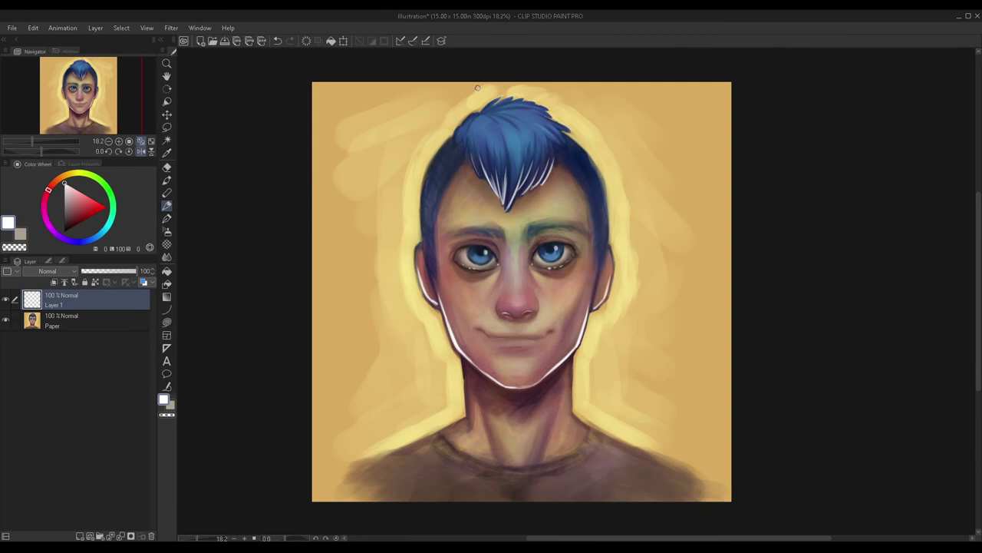
Step: Paint thin broken white strand highlights along the hairline at the portrait's left temple and sideburn
{"action": "scroll", "coordinate": [496, 101], "scroll_direction": "up", "scroll_amount": 1}
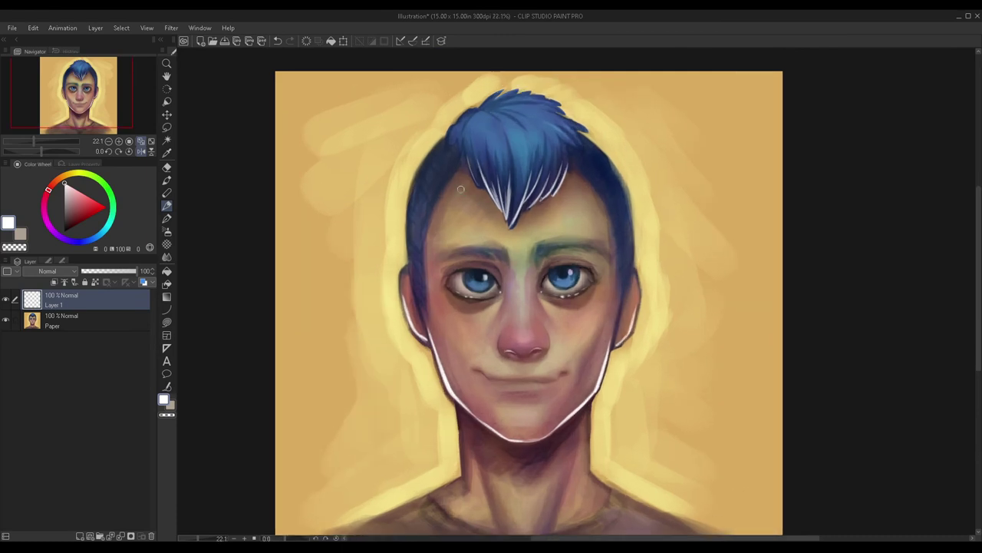
{"action": "scroll", "coordinate": [460, 194], "scroll_direction": "up", "scroll_amount": 3}
{"action": "scroll", "coordinate": [437, 199], "scroll_direction": "up", "scroll_amount": 1}
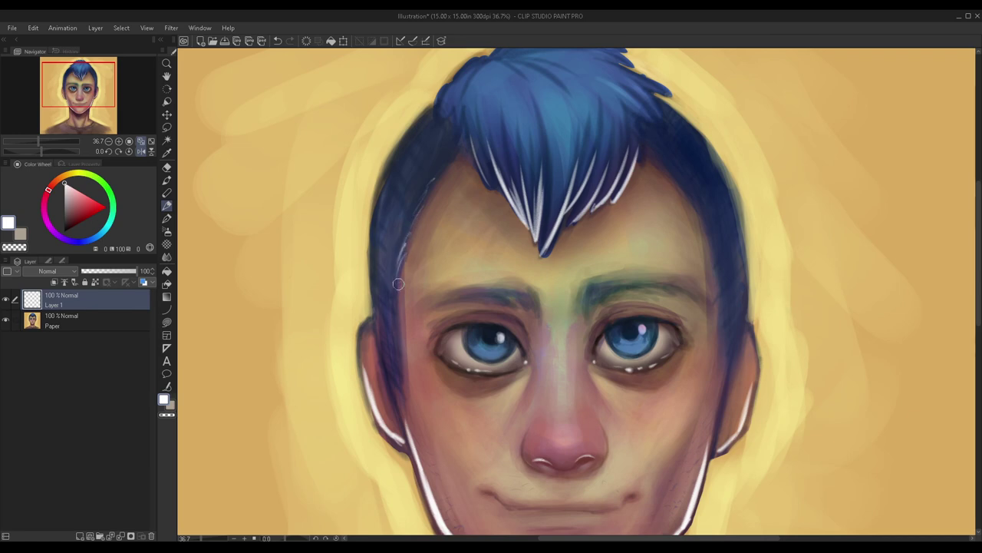
{"action": "scroll", "coordinate": [421, 297], "scroll_direction": "down", "scroll_amount": 3}
{"action": "scroll", "coordinate": [404, 248], "scroll_direction": "up", "scroll_amount": 2}
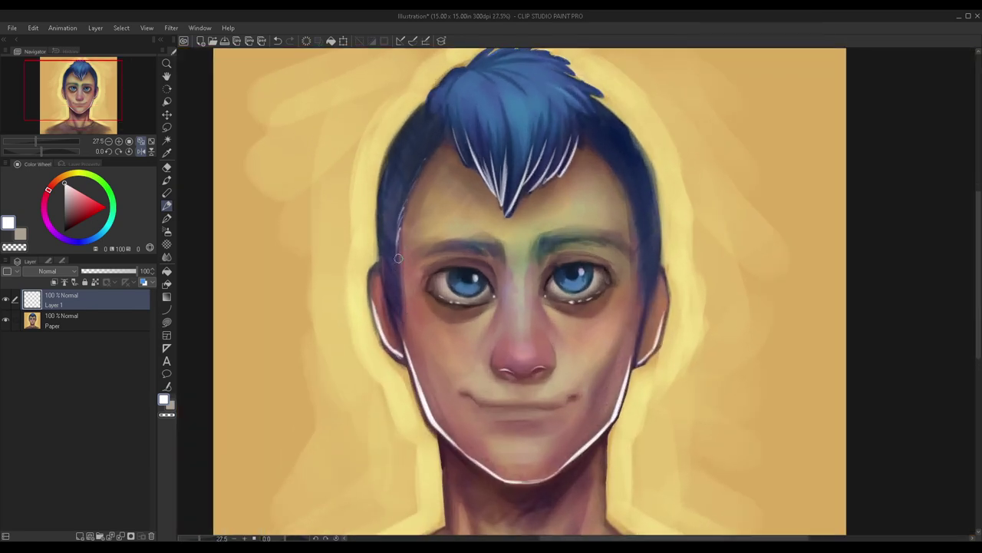
Step: Paint short white strand highlights along the hairline at the portrait's right temple
{"action": "scroll", "coordinate": [396, 300], "scroll_direction": "down", "scroll_amount": 2}
{"action": "scroll", "coordinate": [476, 253], "scroll_direction": "up", "scroll_amount": 3}
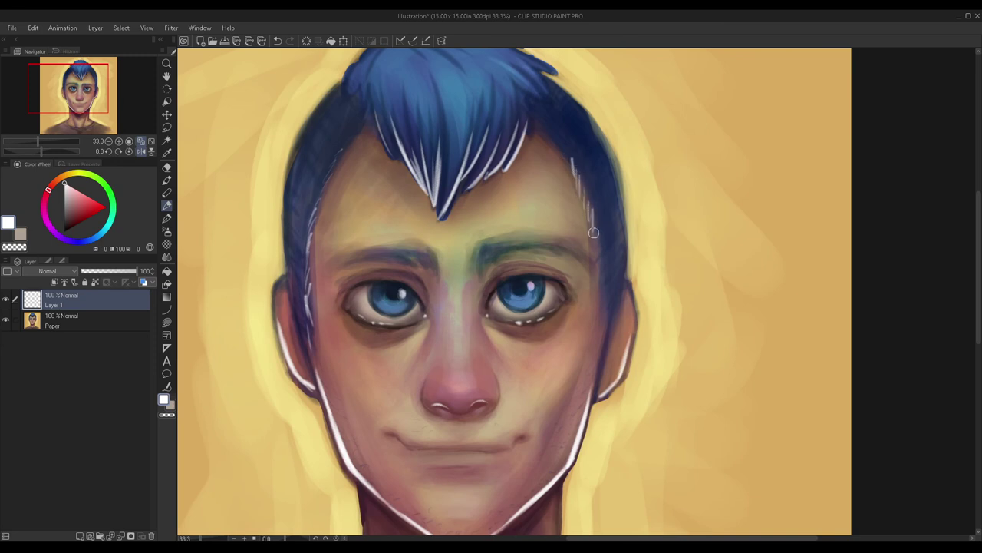
{"action": "scroll", "coordinate": [600, 263], "scroll_direction": "down", "scroll_amount": 4}
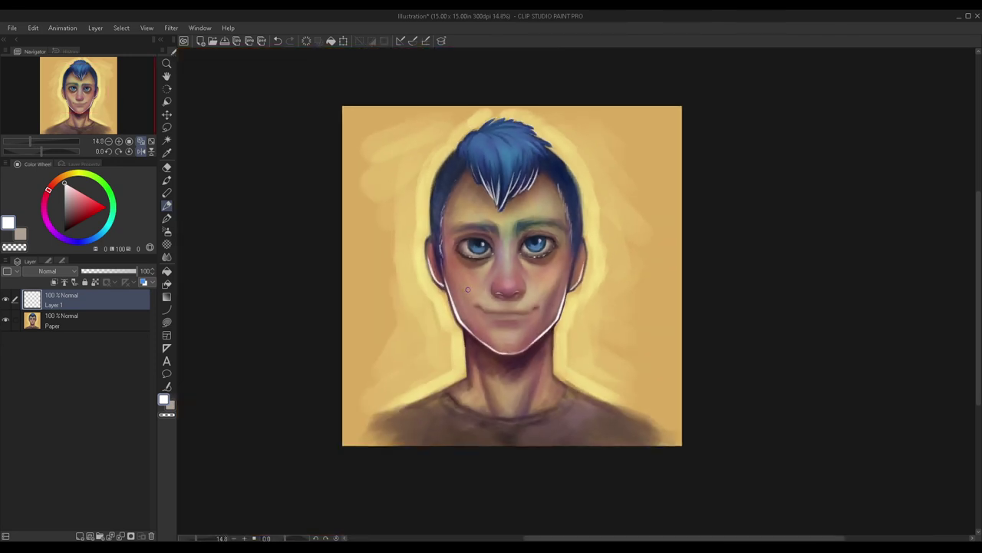
{"action": "scroll", "coordinate": [507, 267], "scroll_direction": "up", "scroll_amount": 2}
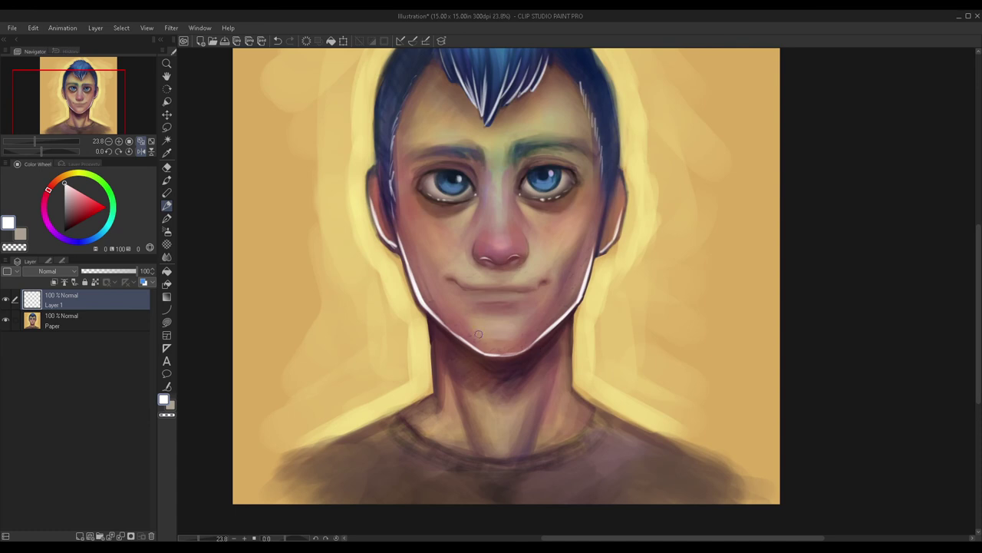
{"action": "scroll", "coordinate": [399, 316], "scroll_direction": "down", "scroll_amount": 2}
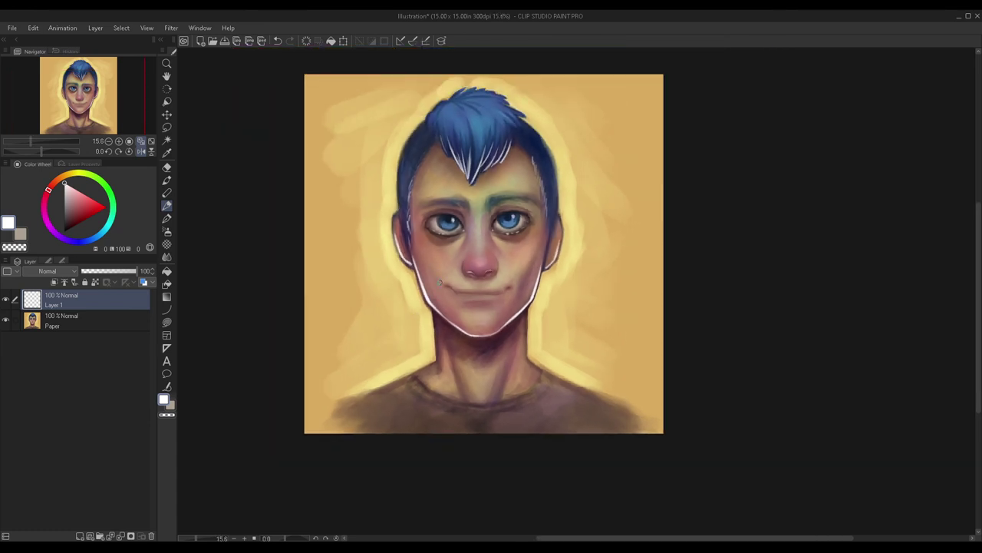
{"action": "scroll", "coordinate": [412, 364], "scroll_direction": "up", "scroll_amount": 6}
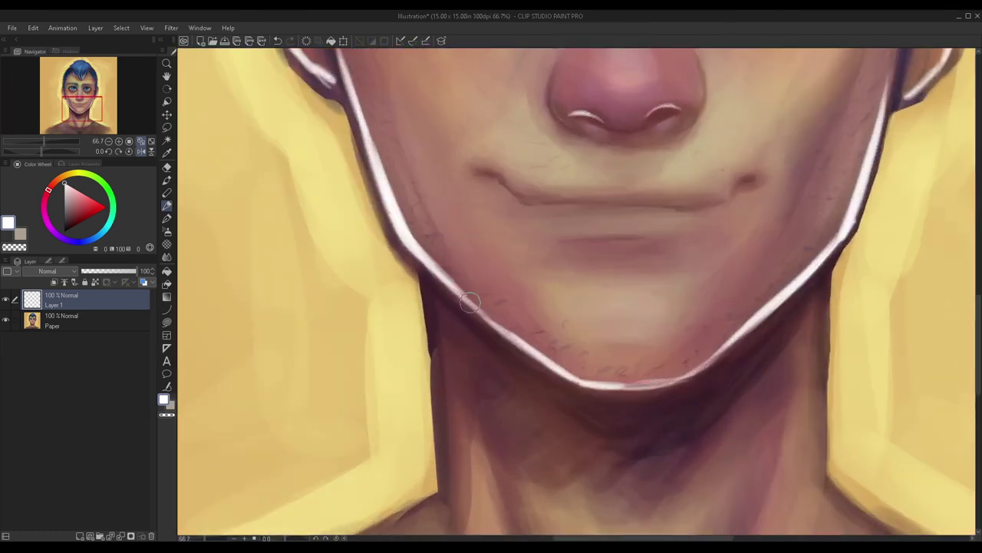
{"action": "scroll", "coordinate": [424, 254], "scroll_direction": "down", "scroll_amount": 7}
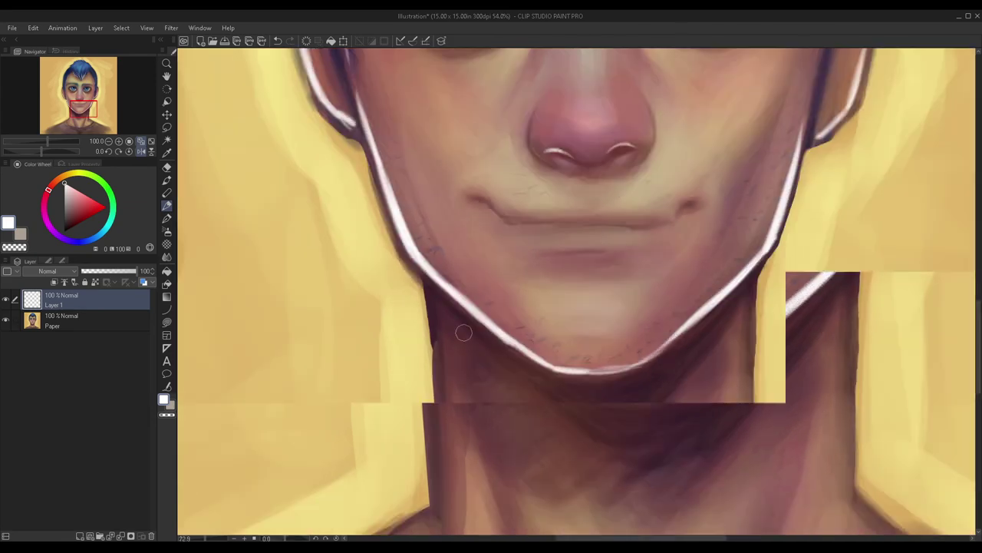
{"action": "scroll", "coordinate": [456, 319], "scroll_direction": "down", "scroll_amount": 1}
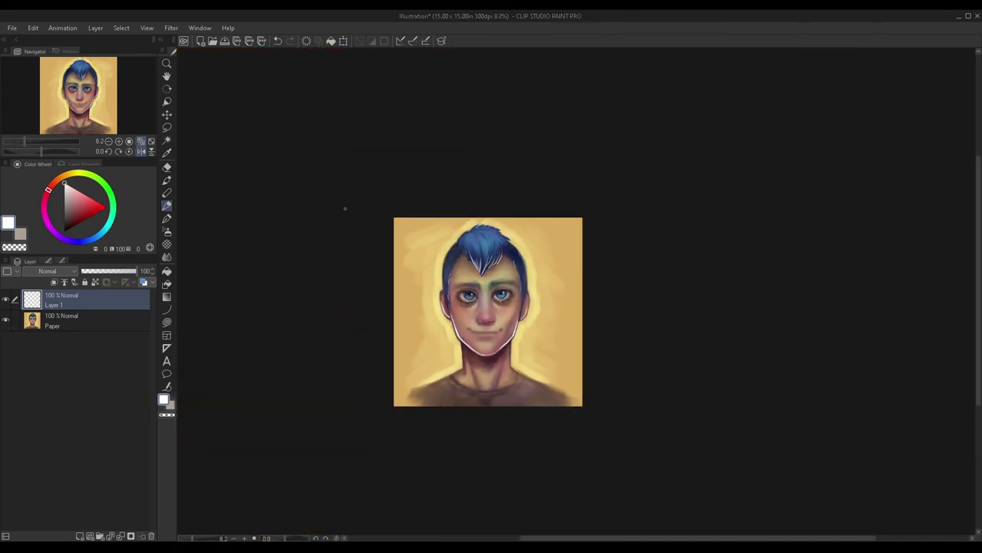
{"action": "scroll", "coordinate": [416, 291], "scroll_direction": "up", "scroll_amount": 2}
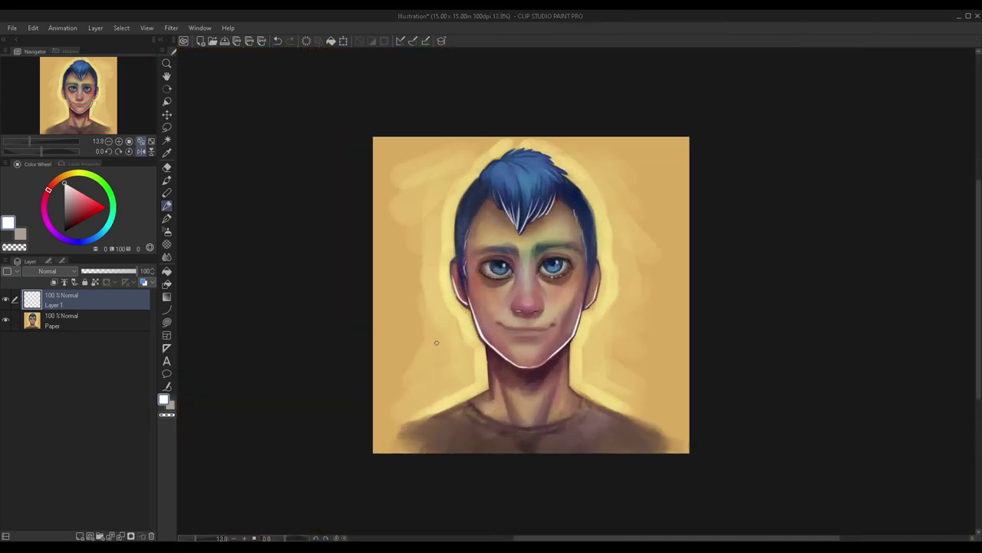
Step: Paint a tapering white rim highlight along the left shoulder, from the base of the neck outward
{"action": "scroll", "coordinate": [478, 365], "scroll_direction": "up", "scroll_amount": 5}
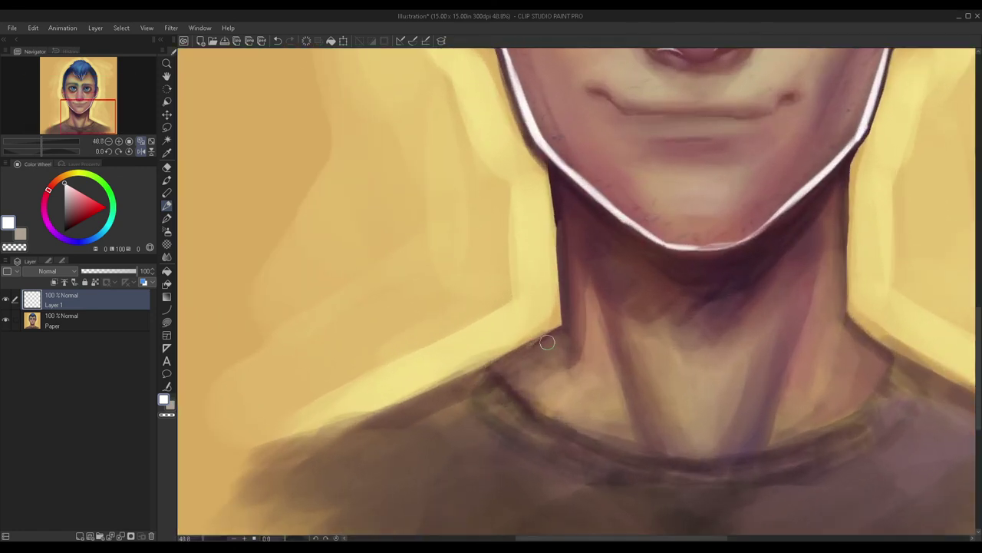
{"action": "left_click_drag", "start_coordinate": [551, 341], "coordinate": [348, 444]}
{"action": "scroll", "coordinate": [306, 491], "scroll_direction": "down", "scroll_amount": 4}
{"action": "scroll", "coordinate": [406, 402], "scroll_direction": "up", "scroll_amount": 4}
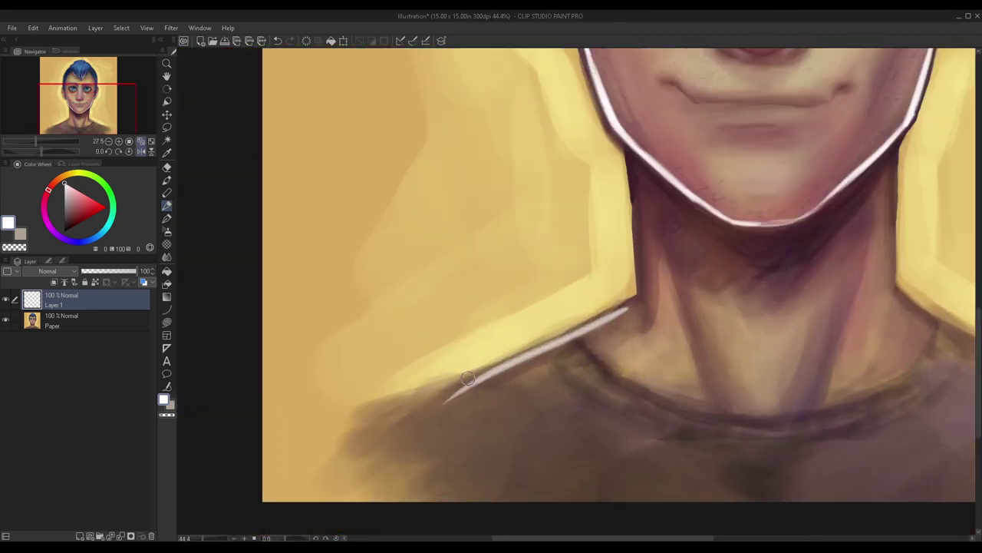
{"action": "mouse_move", "coordinate": [496, 374]}
{"action": "left_mouse_down"}
{"action": "mouse_move", "coordinate": [385, 407]}
{"action": "mouse_move", "coordinate": [363, 427]}
{"action": "left_mouse_up"}
{"action": "mouse_move", "coordinate": [477, 376]}
{"action": "left_mouse_down"}
{"action": "mouse_move", "coordinate": [600, 328]}
{"action": "mouse_move", "coordinate": [632, 301]}
{"action": "left_mouse_up"}
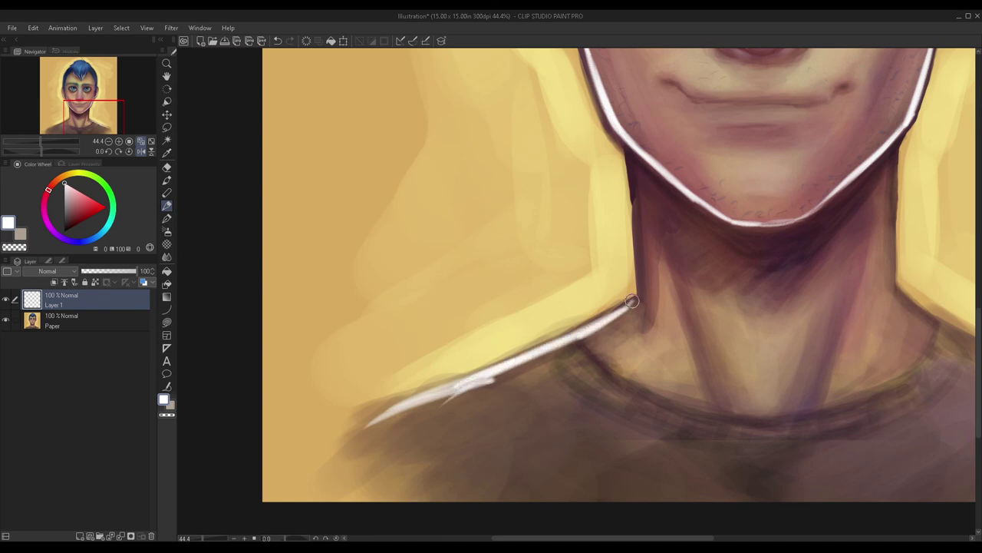
Step: Paint a vertical white rim highlight along the left edge of the neck, tapering below the shoulder line
{"action": "scroll", "coordinate": [622, 244], "scroll_direction": "up", "scroll_amount": 1}
{"action": "left_click_drag", "start_coordinate": [648, 357], "coordinate": [631, 116]}
{"action": "scroll", "coordinate": [753, 244], "scroll_direction": "down", "scroll_amount": 6}
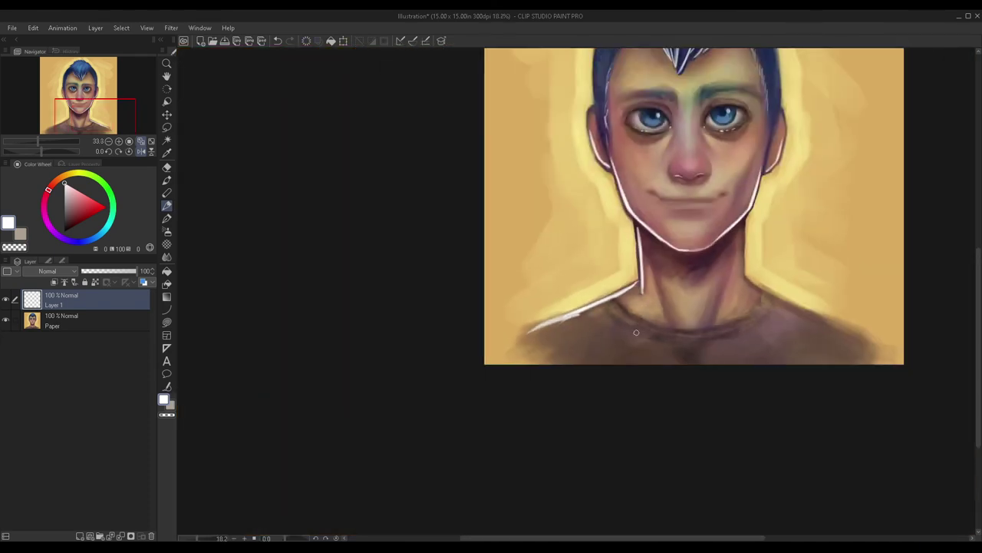
{"action": "scroll", "coordinate": [645, 305], "scroll_direction": "up", "scroll_amount": 6}
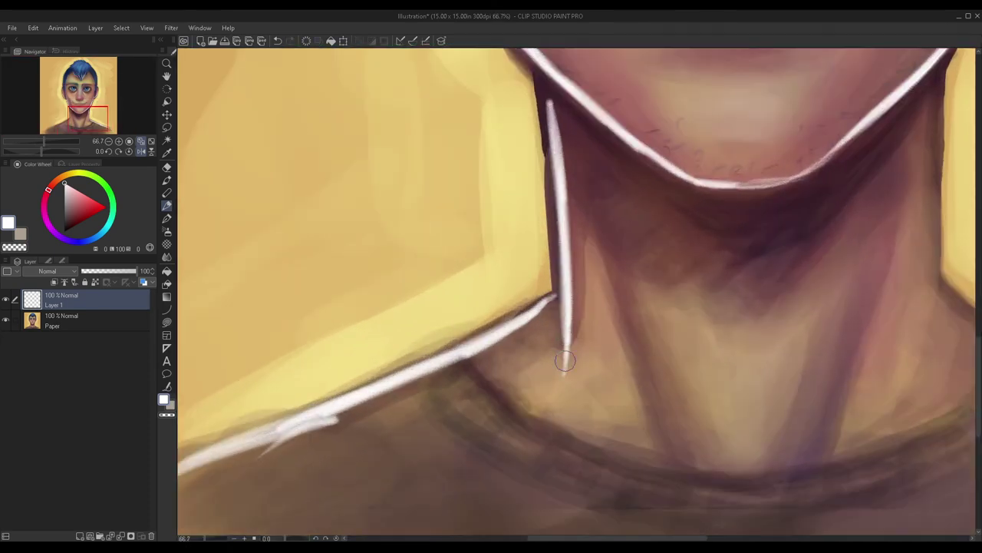
{"action": "left_click_drag", "start_coordinate": [564, 385], "coordinate": [567, 335]}
{"action": "scroll", "coordinate": [568, 334], "scroll_direction": "down", "scroll_amount": 5}
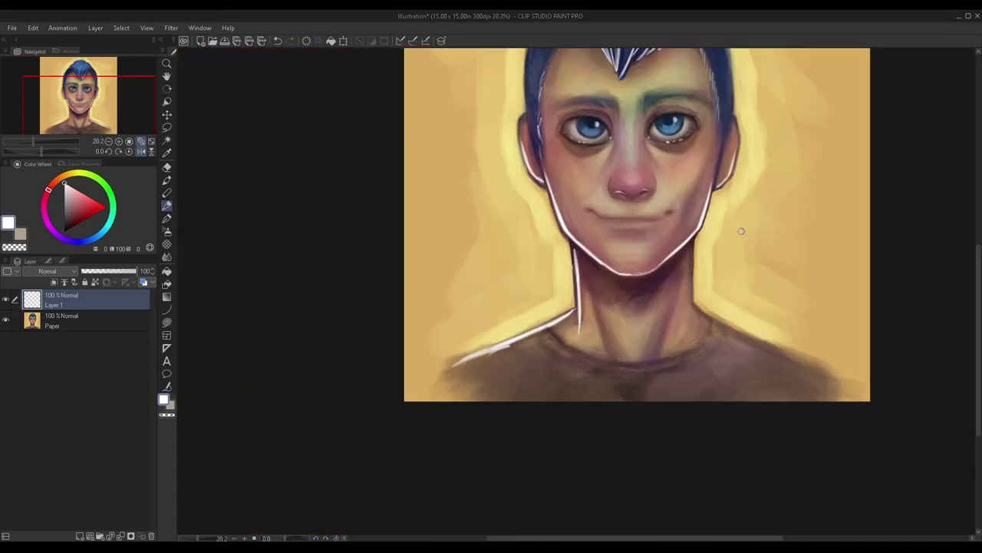
{"action": "scroll", "coordinate": [741, 232], "scroll_direction": "up", "scroll_amount": 3}
{"action": "scroll", "coordinate": [663, 310], "scroll_direction": "up", "scroll_amount": 3}
{"action": "left_click_drag", "start_coordinate": [632, 217], "coordinate": [620, 338]}
{"action": "key", "text": "ctrl+z"}
{"action": "left_click_drag", "start_coordinate": [633, 213], "coordinate": [628, 421]}
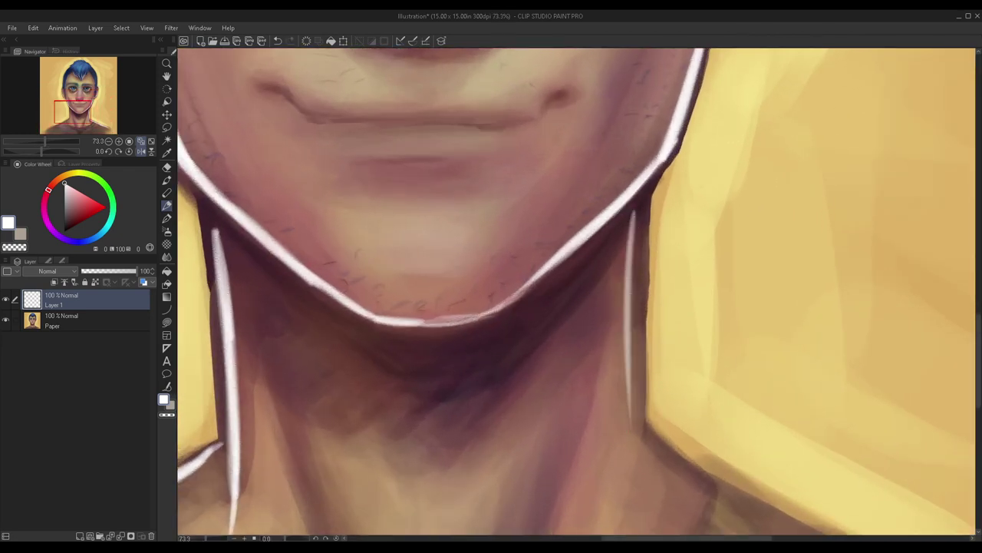
{"action": "scroll", "coordinate": [651, 274], "scroll_direction": "down", "scroll_amount": 3}
{"action": "scroll", "coordinate": [649, 367], "scroll_direction": "up", "scroll_amount": 2}
{"action": "mouse_move", "coordinate": [640, 177]}
{"action": "left_mouse_down"}
{"action": "mouse_move", "coordinate": [625, 279]}
{"action": "mouse_move", "coordinate": [631, 464]}
{"action": "left_mouse_up"}
{"action": "key", "text": "ctrl+z"}
{"action": "left_click_drag", "start_coordinate": [641, 170], "coordinate": [628, 361]}
{"action": "key", "text": "ctrl+z"}
Step: Paint a vertical white rim highlight down the right edge of the neck with overlapping strokes
{"action": "left_click_drag", "start_coordinate": [639, 182], "coordinate": [636, 345]}
{"action": "left_click_drag", "start_coordinate": [641, 207], "coordinate": [636, 368]}
{"action": "left_click_drag", "start_coordinate": [636, 261], "coordinate": [640, 422]}
{"action": "scroll", "coordinate": [643, 287], "scroll_direction": "down", "scroll_amount": 3}
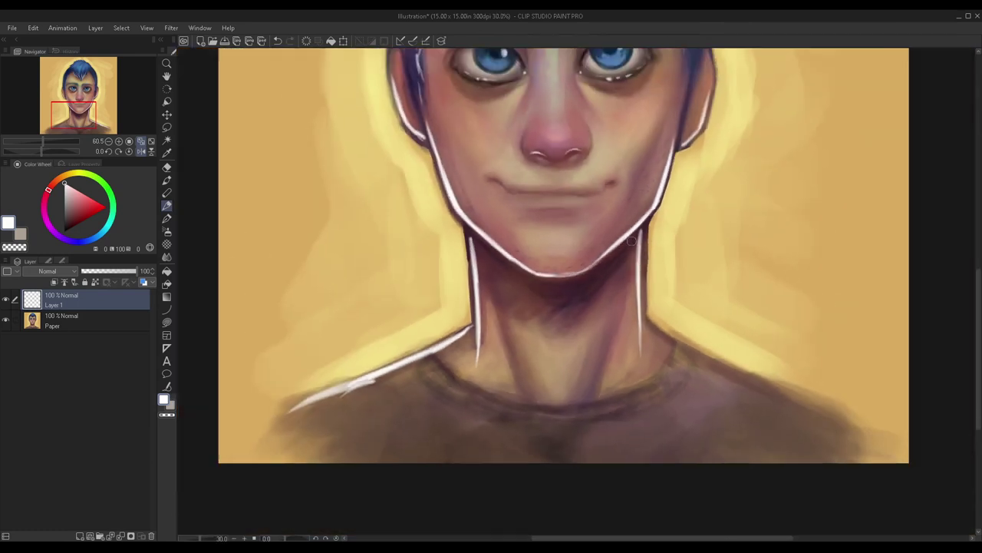
Step: Flip the canvas view horizontally and erase the stray stroke ends beneath the shoulder highlight
{"action": "scroll", "coordinate": [631, 241], "scroll_direction": "down", "scroll_amount": 3}
{"action": "left_click", "coordinate": [141, 151]}
{"action": "left_click", "coordinate": [166, 167]}
{"action": "scroll", "coordinate": [601, 314], "scroll_direction": "up", "scroll_amount": 3}
{"action": "scroll", "coordinate": [600, 314], "scroll_direction": "up", "scroll_amount": 3}
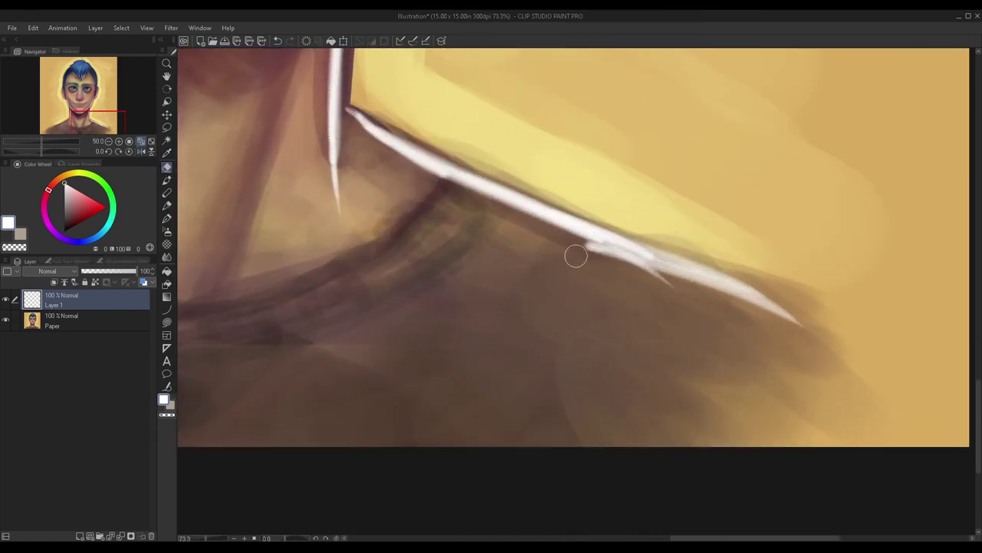
{"action": "scroll", "coordinate": [515, 329], "scroll_direction": "down", "scroll_amount": 6}
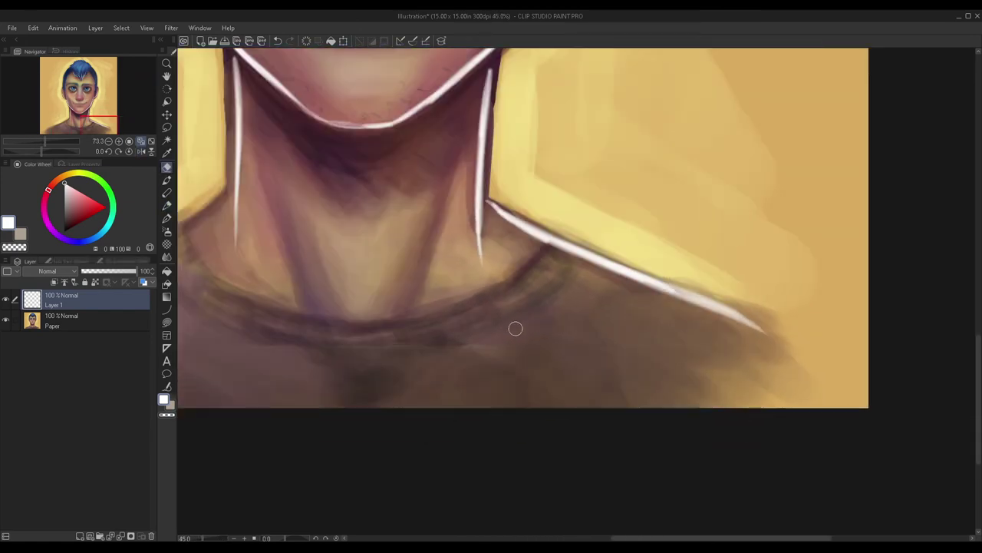
Step: Paint a matching tapering white rim highlight along the other shoulder, from the base of the neck outward
{"action": "left_click", "coordinate": [167, 205]}
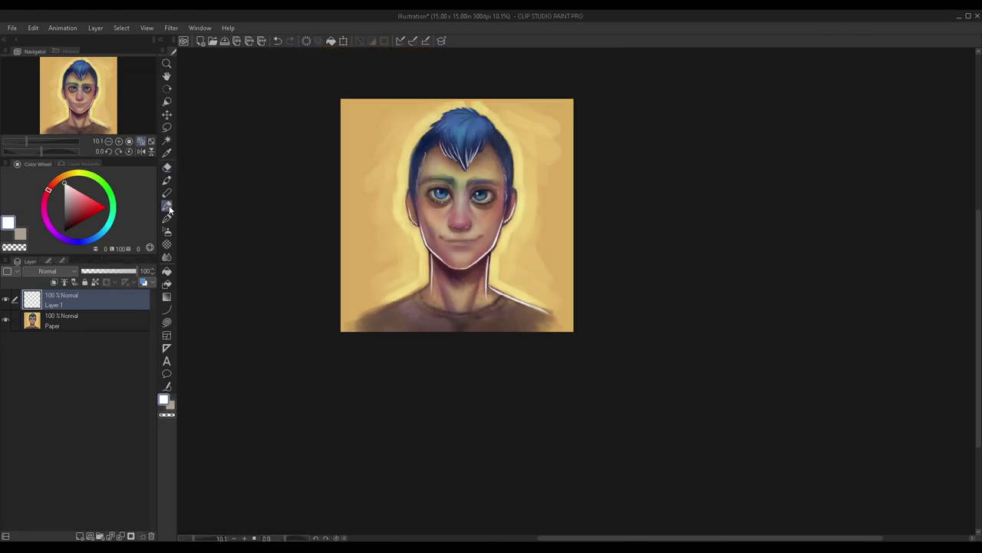
{"action": "scroll", "coordinate": [503, 269], "scroll_direction": "up", "scroll_amount": 4}
{"action": "scroll", "coordinate": [503, 268], "scroll_direction": "up", "scroll_amount": 2}
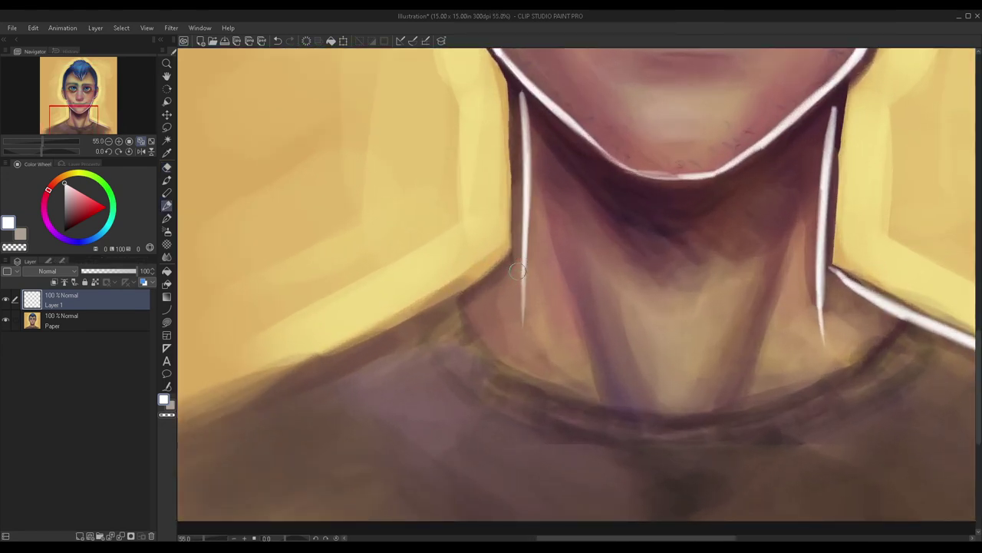
{"action": "left_click_drag", "start_coordinate": [510, 271], "coordinate": [380, 351]}
{"action": "scroll", "coordinate": [364, 366], "scroll_direction": "down", "scroll_amount": 5}
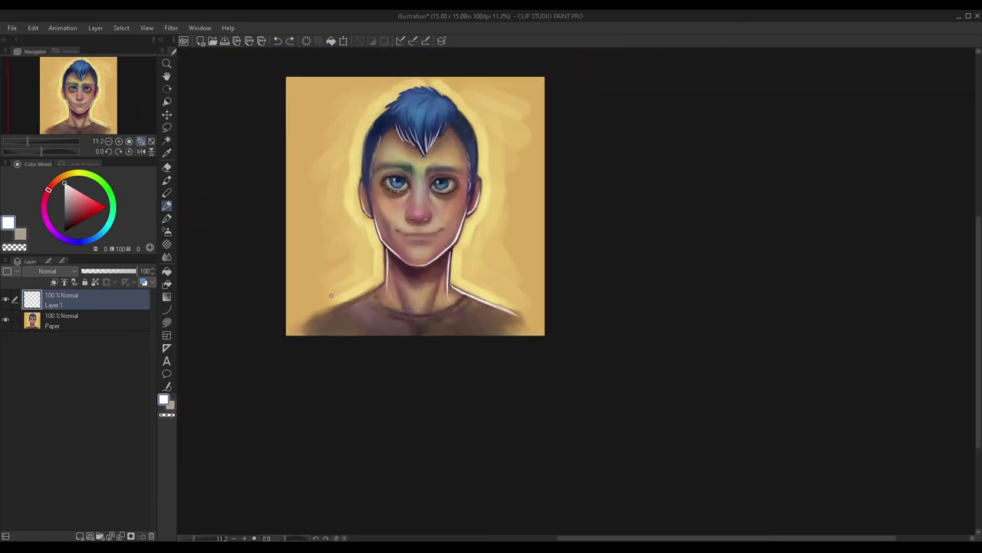
{"action": "scroll", "coordinate": [343, 298], "scroll_direction": "up", "scroll_amount": 5}
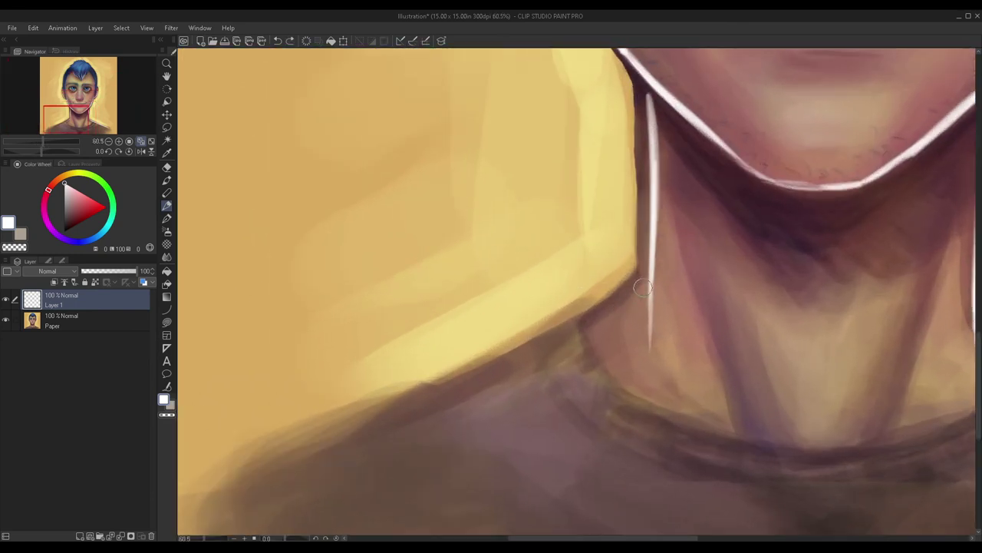
{"action": "mouse_move", "coordinate": [643, 287]}
{"action": "left_mouse_down"}
{"action": "mouse_move", "coordinate": [556, 354]}
{"action": "mouse_move", "coordinate": [382, 422]}
{"action": "left_mouse_up"}
{"action": "left_click_drag", "start_coordinate": [535, 359], "coordinate": [315, 450]}
{"action": "left_click_drag", "start_coordinate": [466, 393], "coordinate": [265, 476]}
{"action": "scroll", "coordinate": [466, 284], "scroll_direction": "down", "scroll_amount": 5}
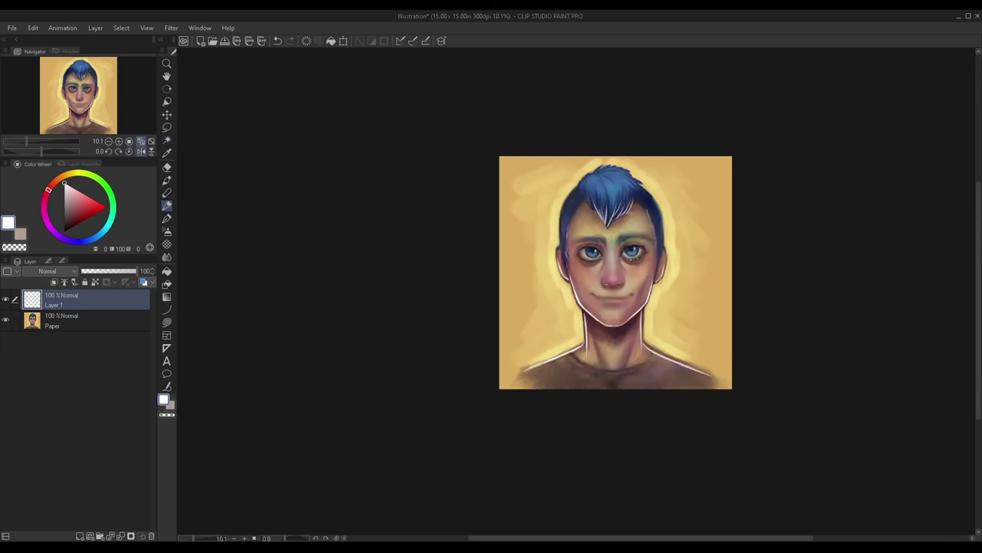
Step: Set the blending mode of the highlight layer, Layer 1, to Overlay
{"action": "scroll", "coordinate": [727, 275], "scroll_direction": "up", "scroll_amount": 3}
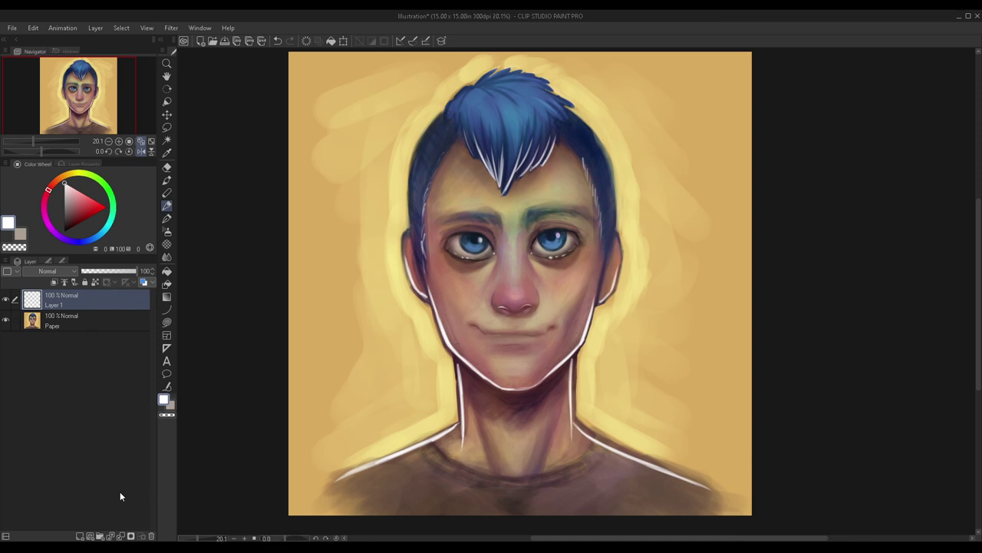
{"action": "left_click", "coordinate": [47, 397]}
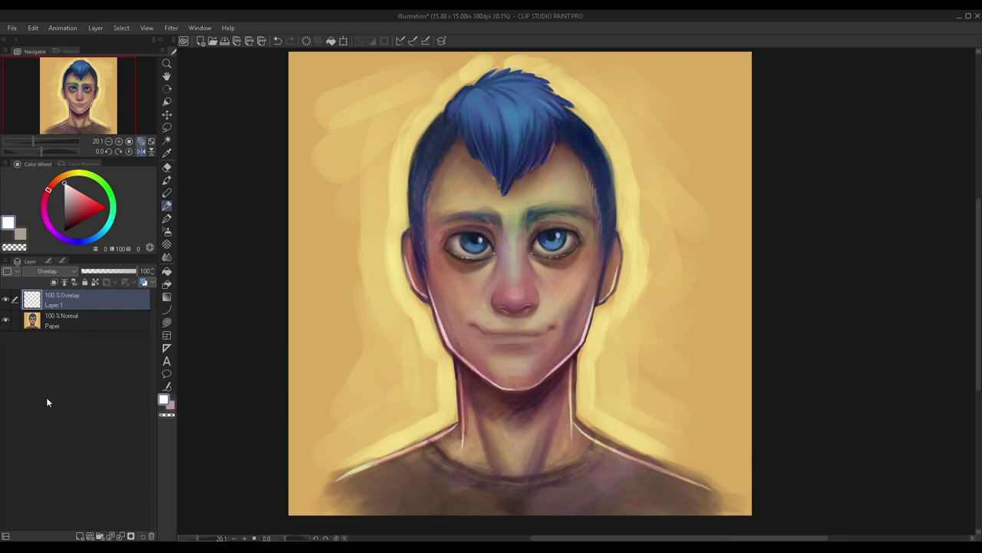
{"action": "left_click_drag", "start_coordinate": [50, 98], "coordinate": [60, 101]}
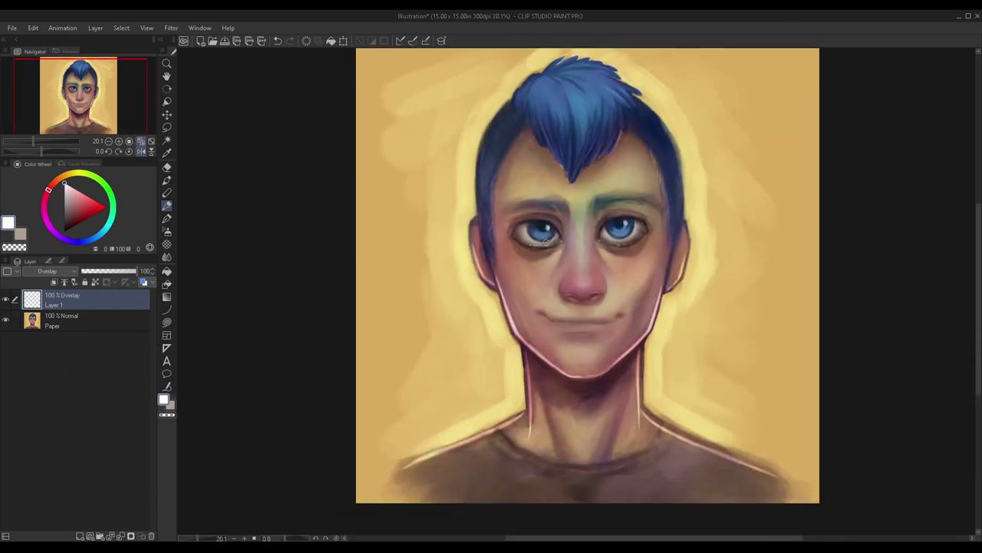
{"action": "scroll", "coordinate": [506, 265], "scroll_direction": "down", "scroll_amount": 3}
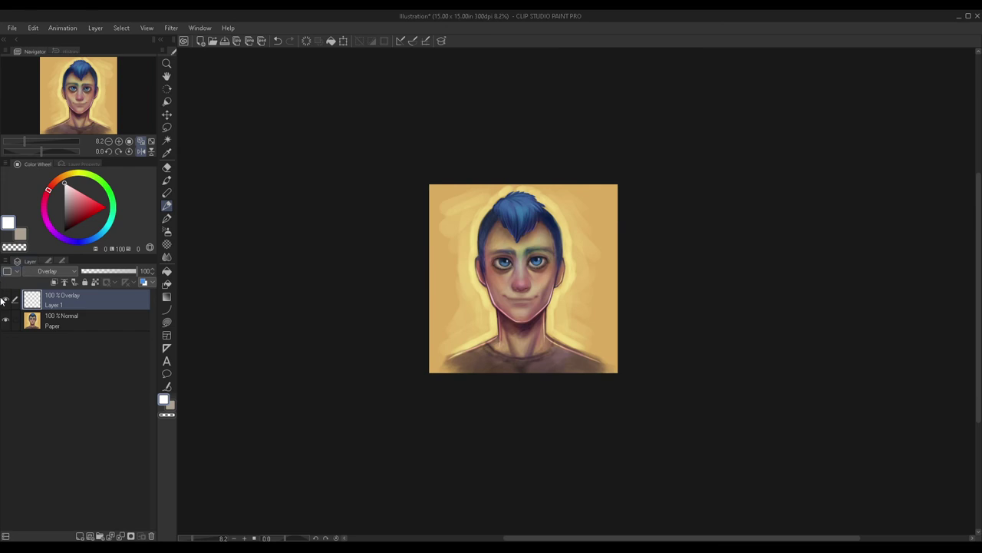
Step: Compare the portrait with Layer 1 hidden and shown, and try a duplicate of the layer before deleting the copy
{"action": "left_click", "coordinate": [5, 303]}
{"action": "left_click", "coordinate": [4, 302]}
{"action": "left_click", "coordinate": [5, 303]}
{"action": "left_click", "coordinate": [4, 304]}
{"action": "key", "text": "ctrl+j"}
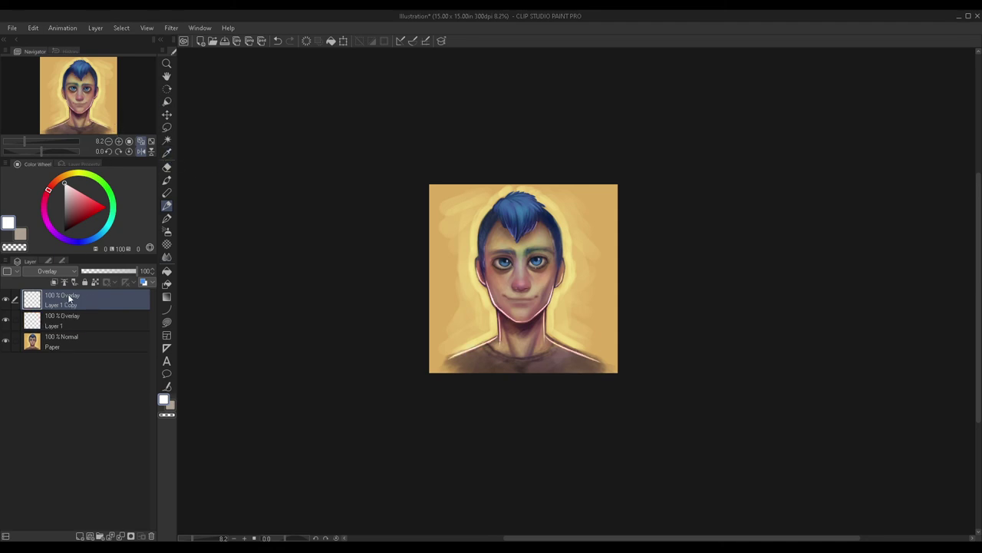
{"action": "left_click", "coordinate": [151, 535]}
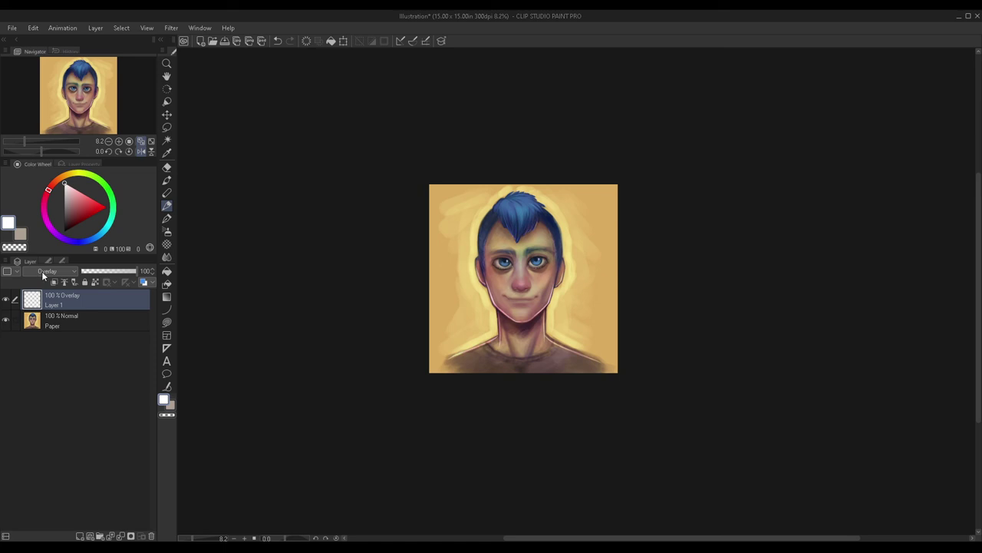
Step: Try Color dodge on Layer 1, set its blending mode to Hard light, and toggle its visibility to compare
{"action": "left_click", "coordinate": [38, 347]}
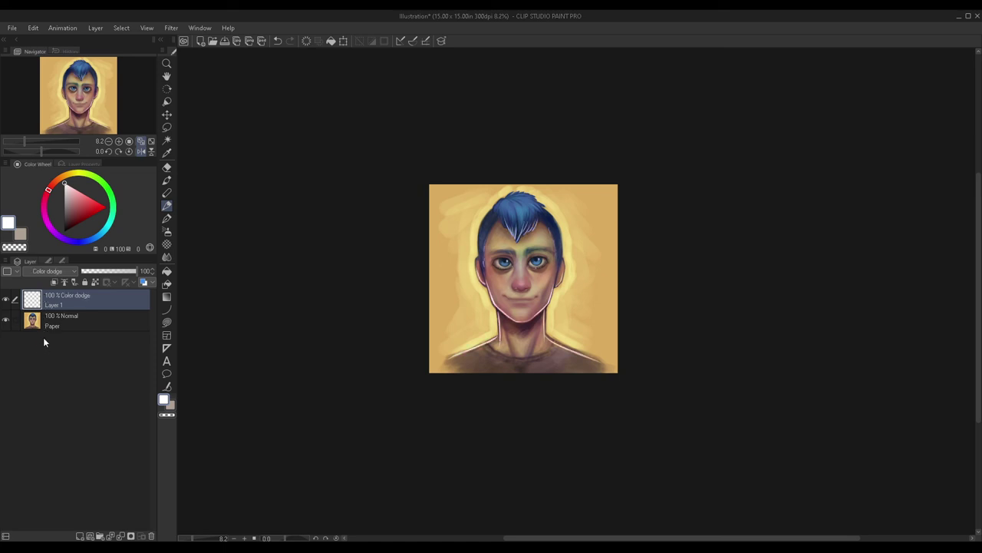
{"action": "key", "text": "Up"}
{"action": "key", "text": "Up"}
{"action": "left_click", "coordinate": [47, 414]}
{"action": "left_click", "coordinate": [5, 300]}
{"action": "left_click", "coordinate": [5, 301]}
{"action": "left_click", "coordinate": [6, 299]}
{"action": "left_click", "coordinate": [6, 300]}
Step: Lower Layer 1's opacity to 41% and merge it down into the Paper layer
{"action": "mouse_move", "coordinate": [114, 275]}
{"action": "left_mouse_down"}
{"action": "mouse_move", "coordinate": [93, 274]}
{"action": "mouse_move", "coordinate": [105, 274]}
{"action": "left_mouse_up"}
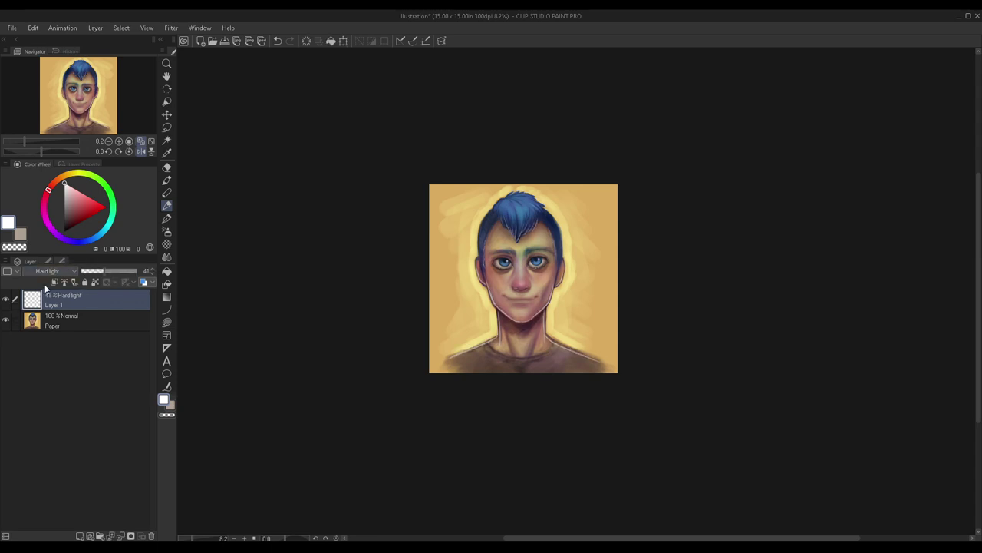
{"action": "left_click", "coordinate": [77, 315]}
{"action": "left_click", "coordinate": [76, 301]}
{"action": "key", "text": "ctrl+e"}
{"action": "scroll", "coordinate": [551, 242], "scroll_direction": "up", "scroll_amount": 5}
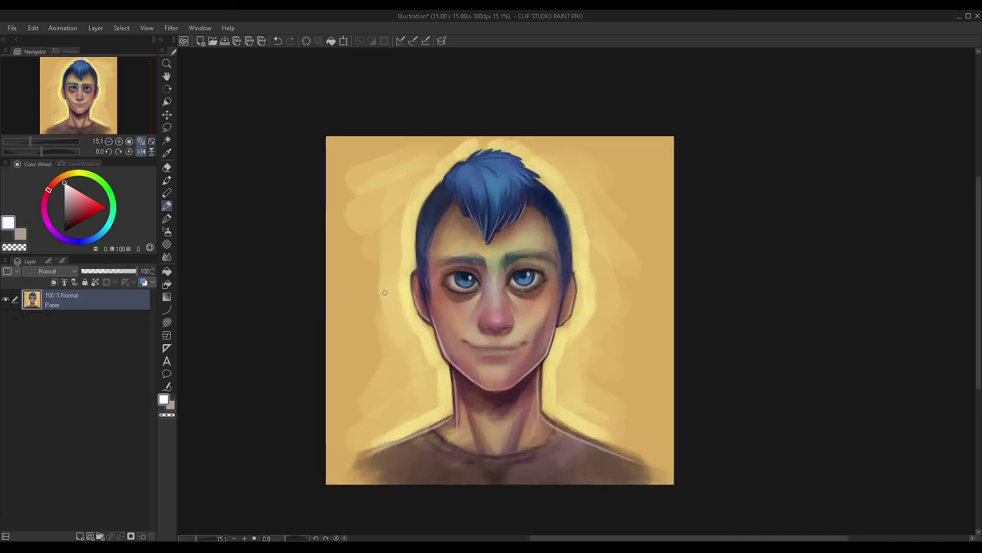
Step: Create a new layer above Paper and dab a small bright cyan highlight onto the tip of the nose
{"action": "scroll", "coordinate": [384, 292], "scroll_direction": "up", "scroll_amount": 2}
{"action": "left_click_drag", "start_coordinate": [88, 126], "coordinate": [83, 138]}
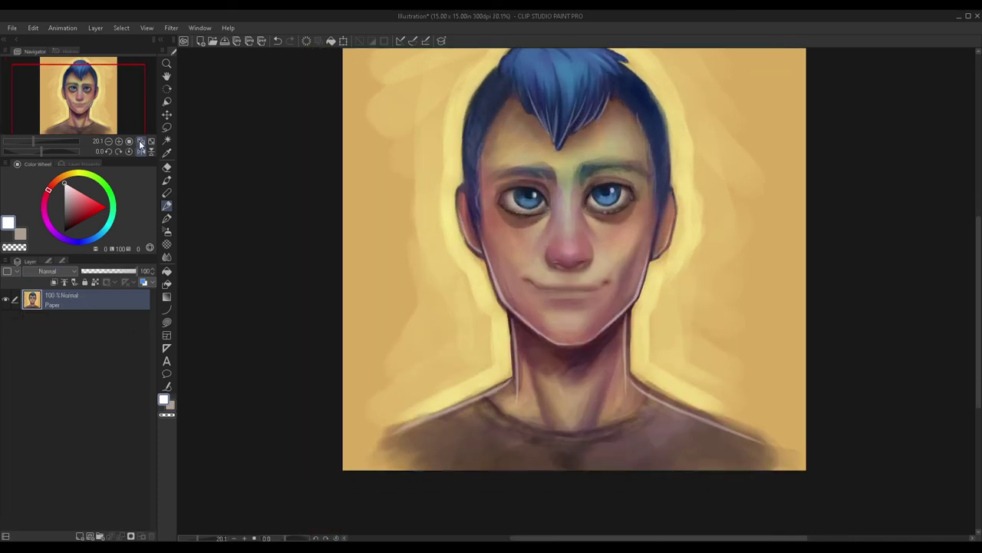
{"action": "left_click", "coordinate": [141, 143]}
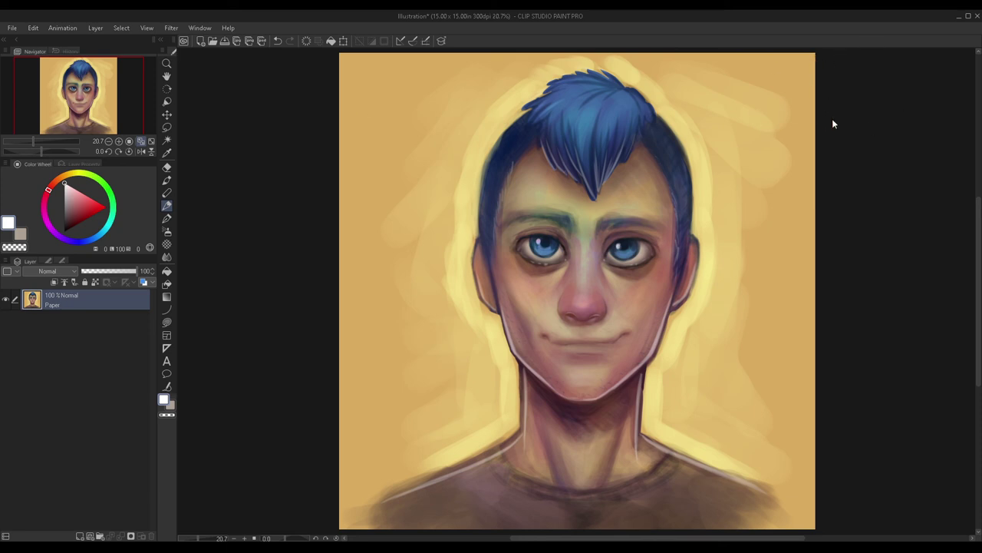
{"action": "left_click", "coordinate": [81, 534]}
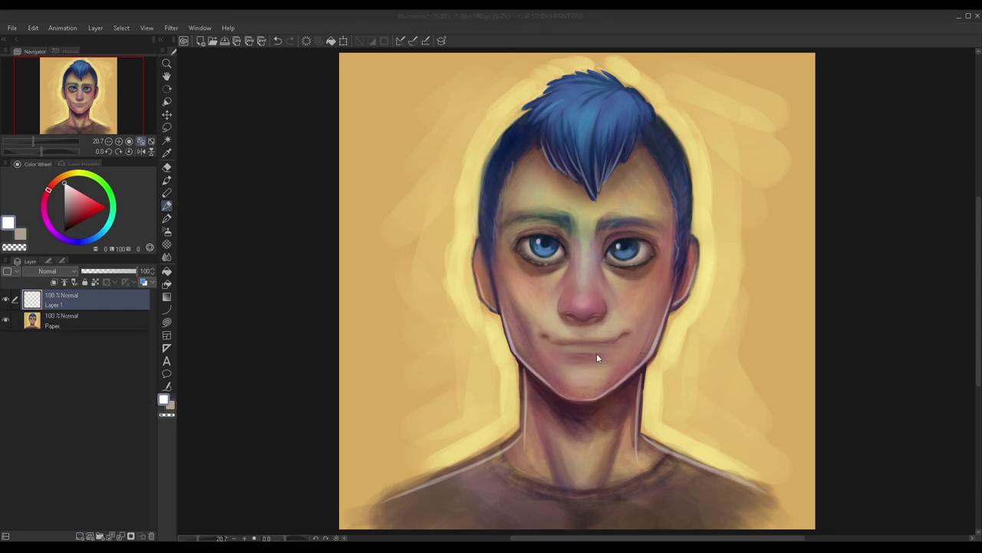
{"action": "left_click", "coordinate": [417, 373]}
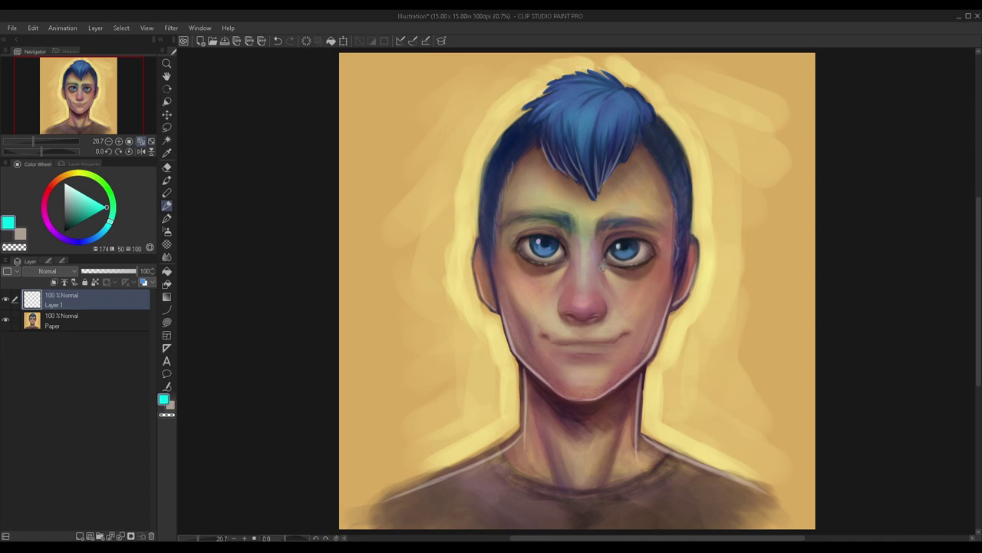
{"action": "scroll", "coordinate": [585, 309], "scroll_direction": "up", "scroll_amount": 6}
{"action": "left_click_drag", "start_coordinate": [568, 295], "coordinate": [586, 291]}
{"action": "scroll", "coordinate": [586, 290], "scroll_direction": "down", "scroll_amount": 5}
{"action": "scroll", "coordinate": [483, 342], "scroll_direction": "up", "scroll_amount": 4}
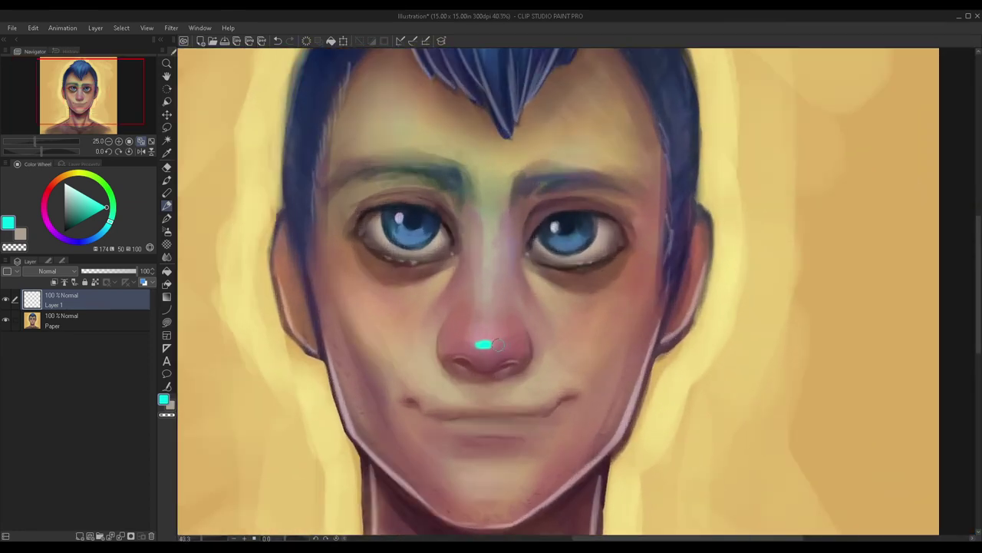
{"action": "scroll", "coordinate": [477, 341], "scroll_direction": "down", "scroll_amount": 2}
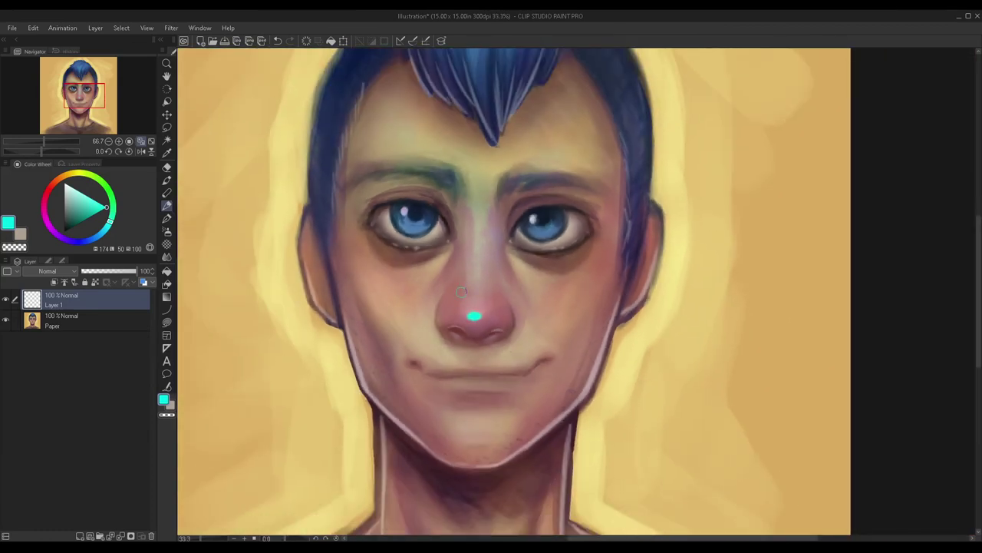
Step: Paint bright cyan reflections into the lower part of both blue irises
{"action": "scroll", "coordinate": [406, 198], "scroll_direction": "up", "scroll_amount": 5}
{"action": "mouse_move", "coordinate": [452, 193]}
{"action": "left_mouse_down"}
{"action": "mouse_move", "coordinate": [377, 206]}
{"action": "mouse_move", "coordinate": [446, 198]}
{"action": "mouse_move", "coordinate": [381, 211]}
{"action": "mouse_move", "coordinate": [449, 196]}
{"action": "left_mouse_up"}
{"action": "scroll", "coordinate": [544, 187], "scroll_direction": "down", "scroll_amount": 3}
{"action": "scroll", "coordinate": [693, 179], "scroll_direction": "up", "scroll_amount": 3}
{"action": "mouse_move", "coordinate": [714, 198]}
{"action": "left_mouse_down"}
{"action": "mouse_move", "coordinate": [663, 201]}
{"action": "mouse_move", "coordinate": [674, 210]}
{"action": "mouse_move", "coordinate": [691, 187]}
{"action": "left_mouse_up"}
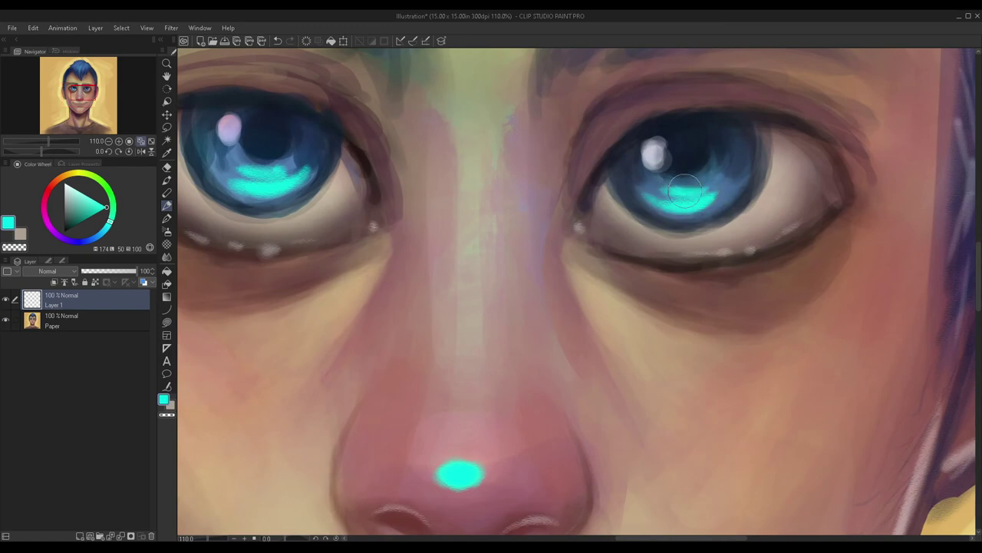
{"action": "scroll", "coordinate": [670, 163], "scroll_direction": "down", "scroll_amount": 3}
{"action": "scroll", "coordinate": [549, 286], "scroll_direction": "down", "scroll_amount": 2}
{"action": "scroll", "coordinate": [499, 242], "scroll_direction": "down", "scroll_amount": 2}
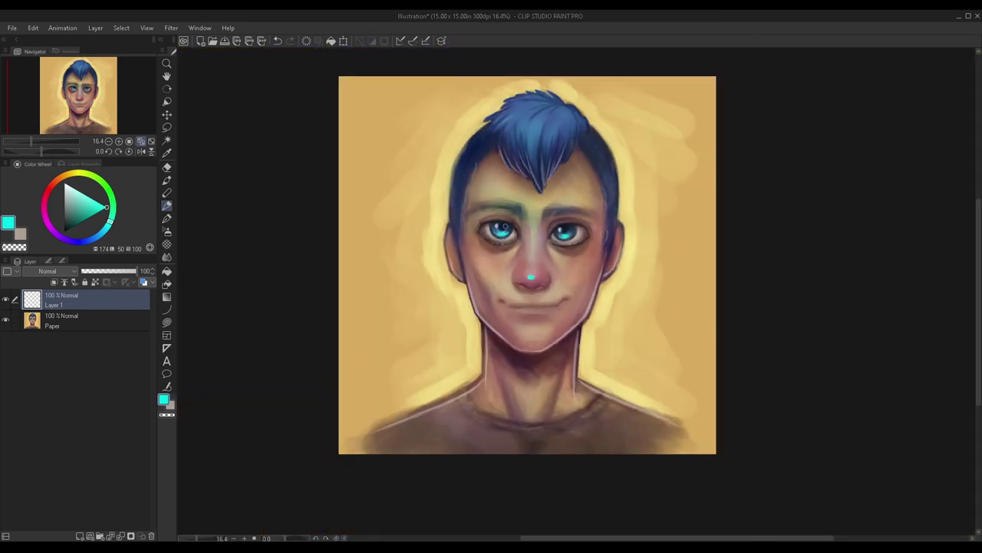
Step: Paint a thin cyan highlight along the edge of the lower lip
{"action": "scroll", "coordinate": [530, 258], "scroll_direction": "up", "scroll_amount": 2}
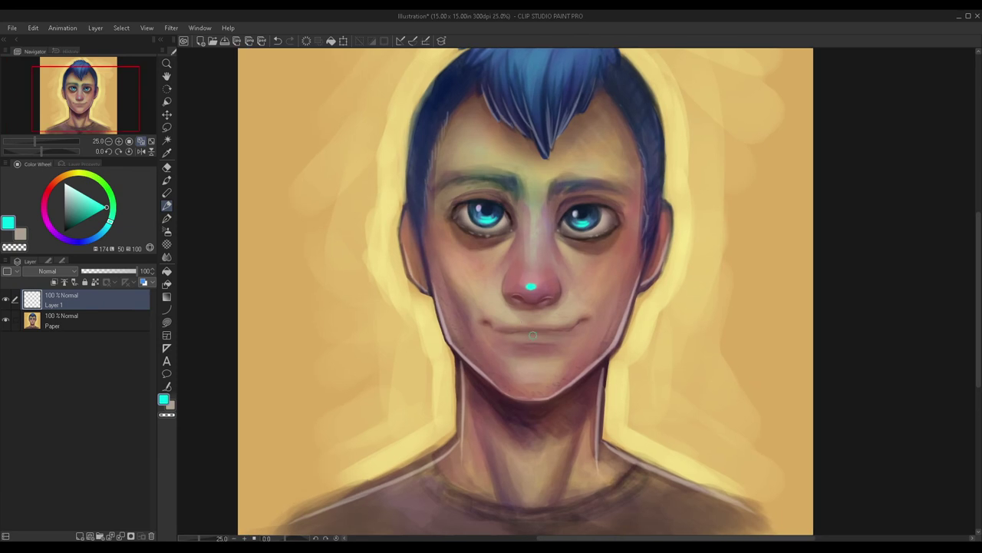
{"action": "scroll", "coordinate": [518, 344], "scroll_direction": "up", "scroll_amount": 5}
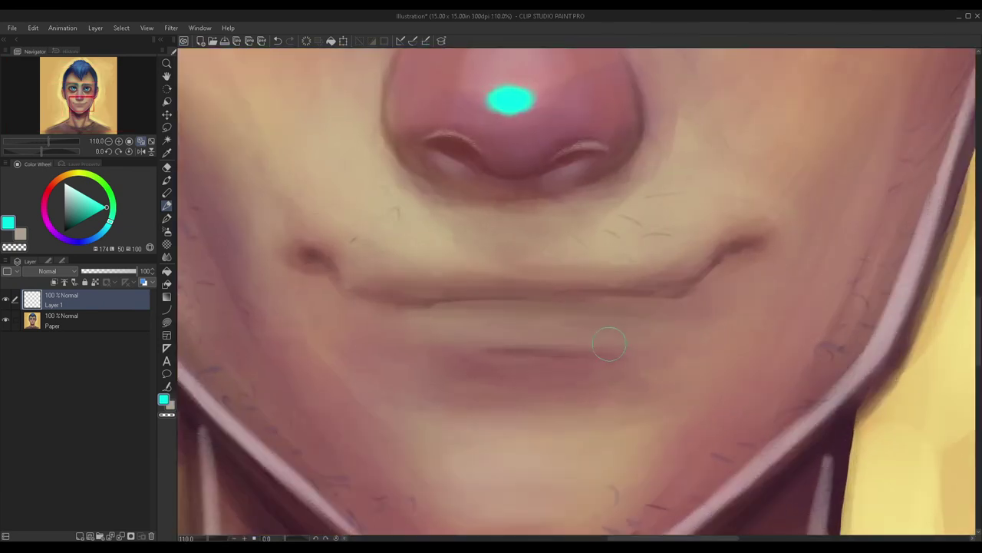
{"action": "left_click_drag", "start_coordinate": [483, 345], "coordinate": [631, 348]}
{"action": "scroll", "coordinate": [631, 347], "scroll_direction": "down", "scroll_amount": 6}
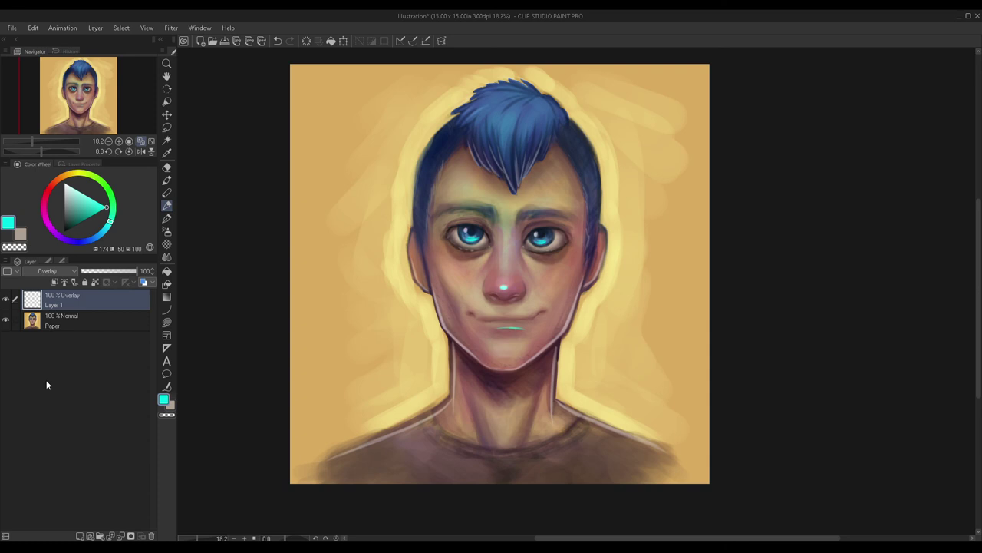
Step: Set Layer 1's blending mode to Overlay and try its opacity at 31% before returning it to 100%
{"action": "left_click", "coordinate": [105, 272]}
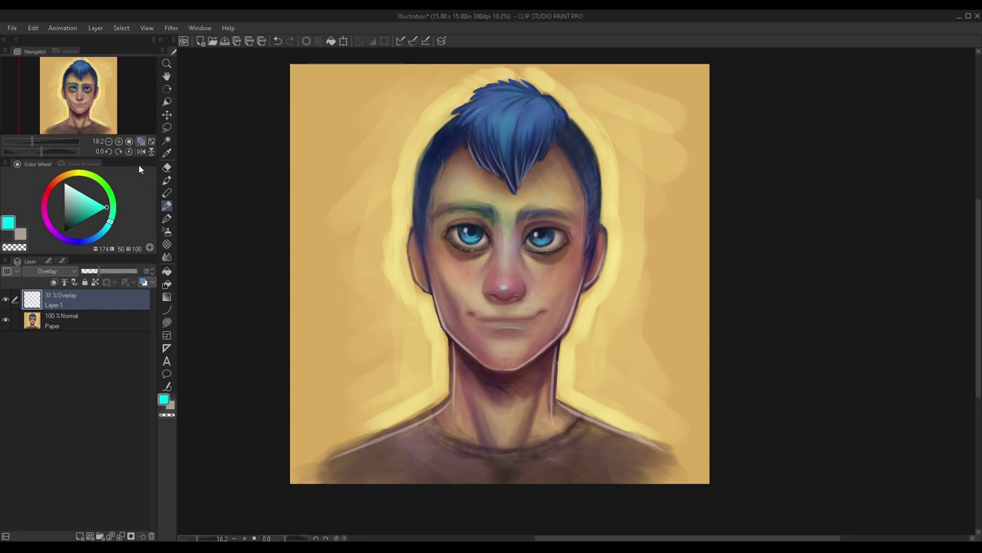
{"action": "left_click_drag", "start_coordinate": [111, 277], "coordinate": [142, 274]}
{"action": "scroll", "coordinate": [363, 214], "scroll_direction": "down", "scroll_amount": 2}
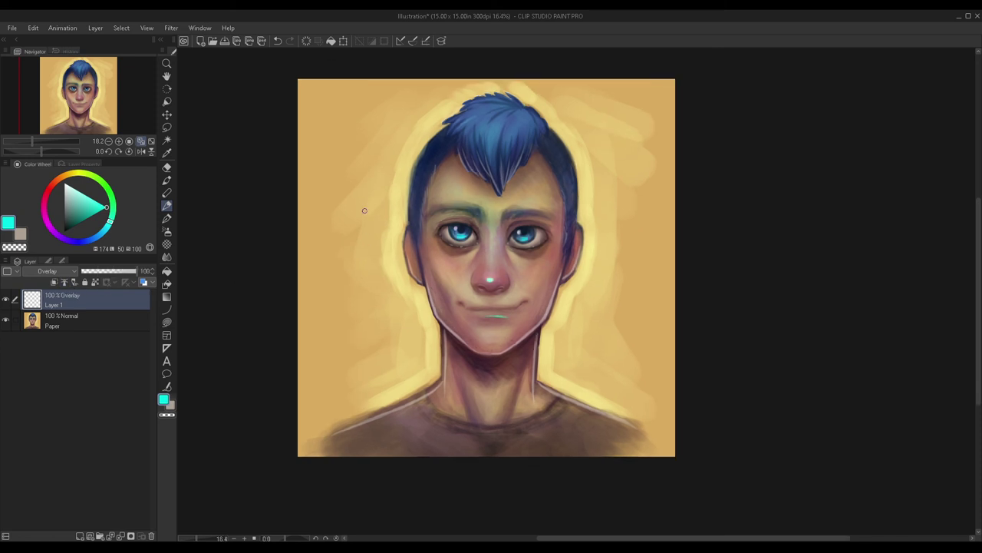
Step: Soften the cyan lip highlight with the eraser and merge Layer 1 at 38% opacity into the Paper layer
{"action": "left_click", "coordinate": [166, 166]}
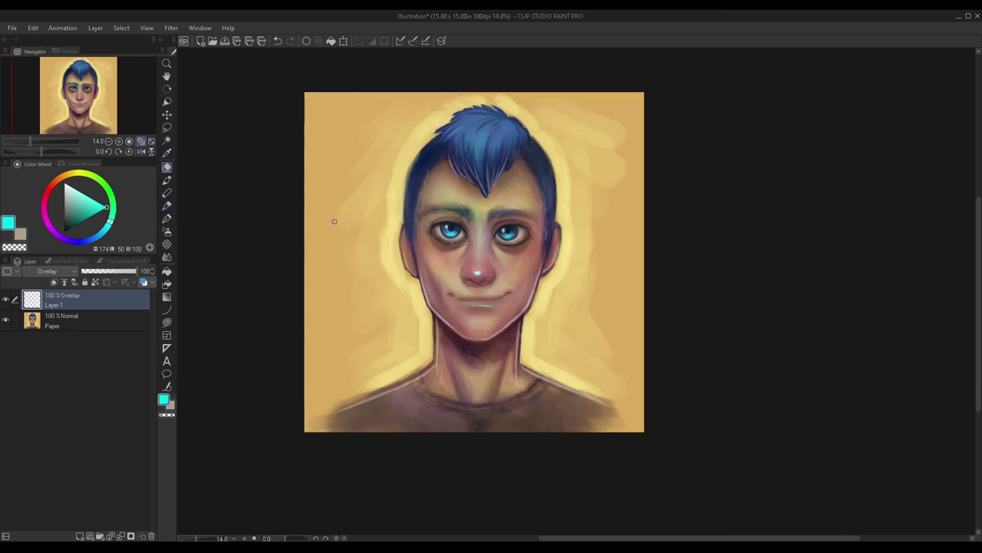
{"action": "left_click_drag", "start_coordinate": [481, 306], "coordinate": [492, 311]}
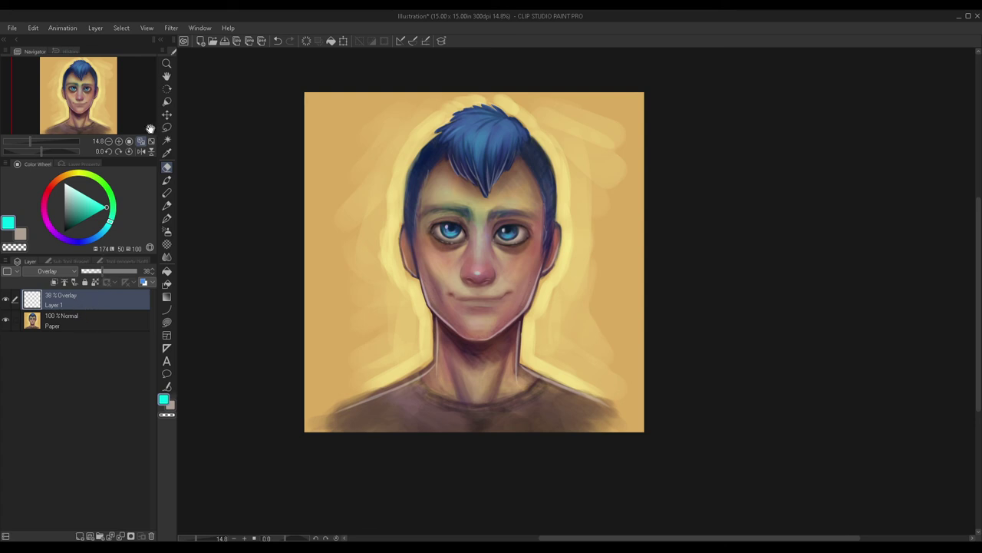
{"action": "key", "text": "ctrl+e"}
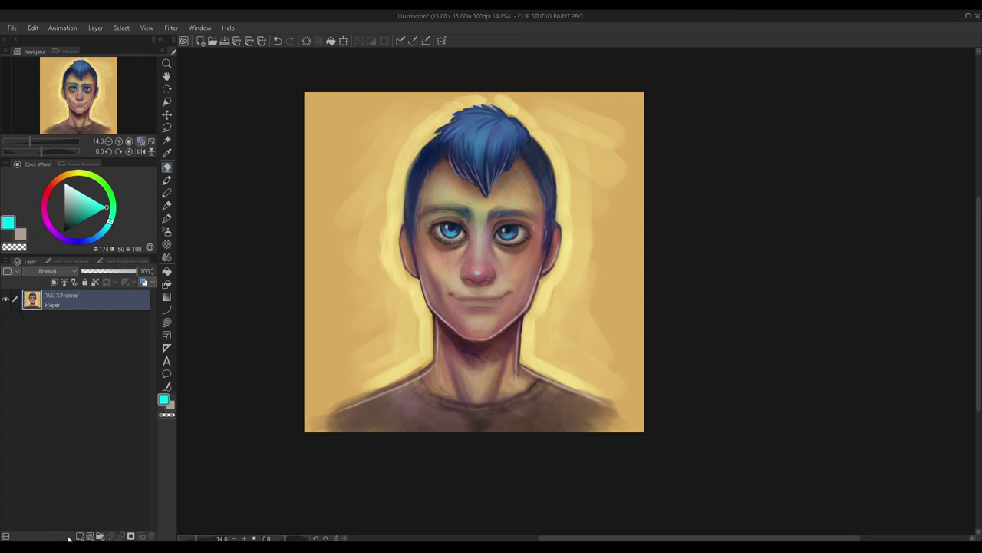
Step: Create a new layer and darken both corners of the mouth and the start of the lip line with fine black strokes
{"action": "left_click", "coordinate": [80, 536]}
{"action": "left_click", "coordinate": [168, 207]}
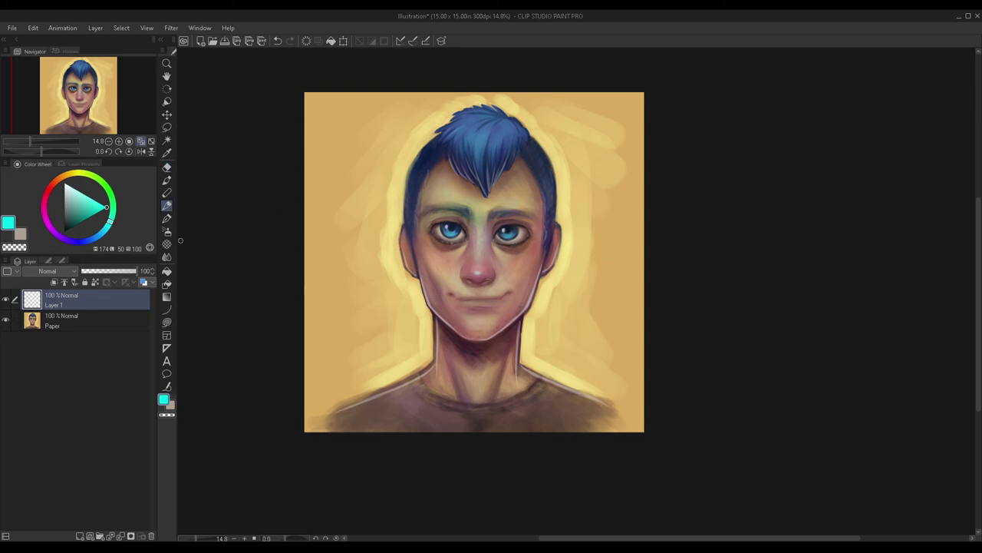
{"action": "left_click_drag", "start_coordinate": [85, 226], "coordinate": [63, 231]}
{"action": "scroll", "coordinate": [408, 312], "scroll_direction": "up", "scroll_amount": 5}
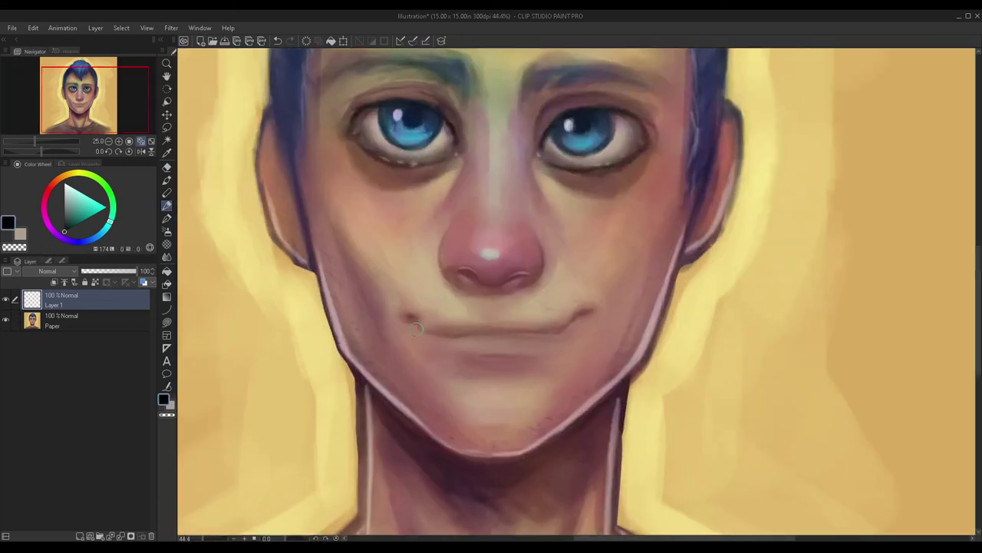
{"action": "left_click_drag", "start_coordinate": [406, 311], "coordinate": [432, 327]}
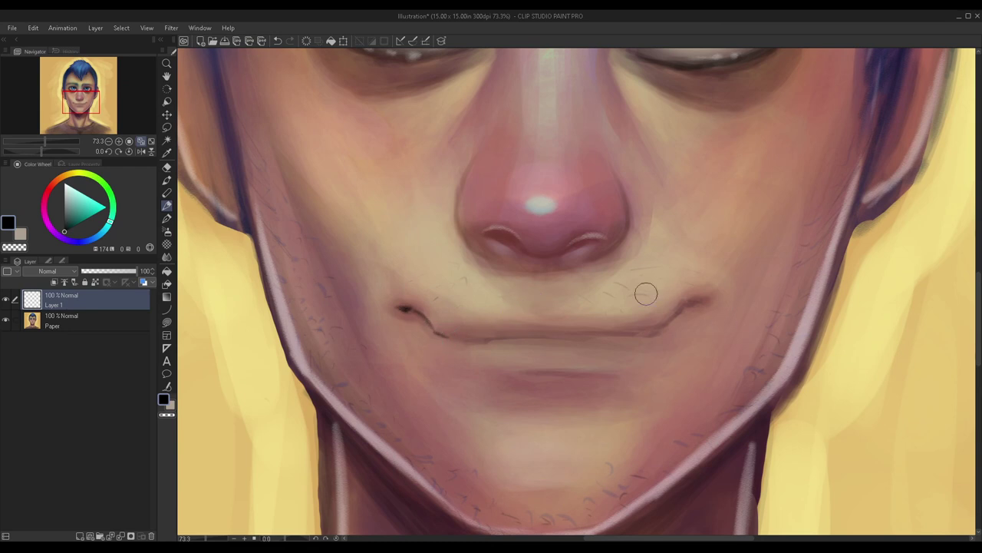
{"action": "scroll", "coordinate": [647, 291], "scroll_direction": "up", "scroll_amount": 2}
{"action": "mouse_move", "coordinate": [693, 304]}
{"action": "left_mouse_down"}
{"action": "mouse_move", "coordinate": [651, 348]}
{"action": "mouse_move", "coordinate": [515, 353]}
{"action": "left_mouse_up"}
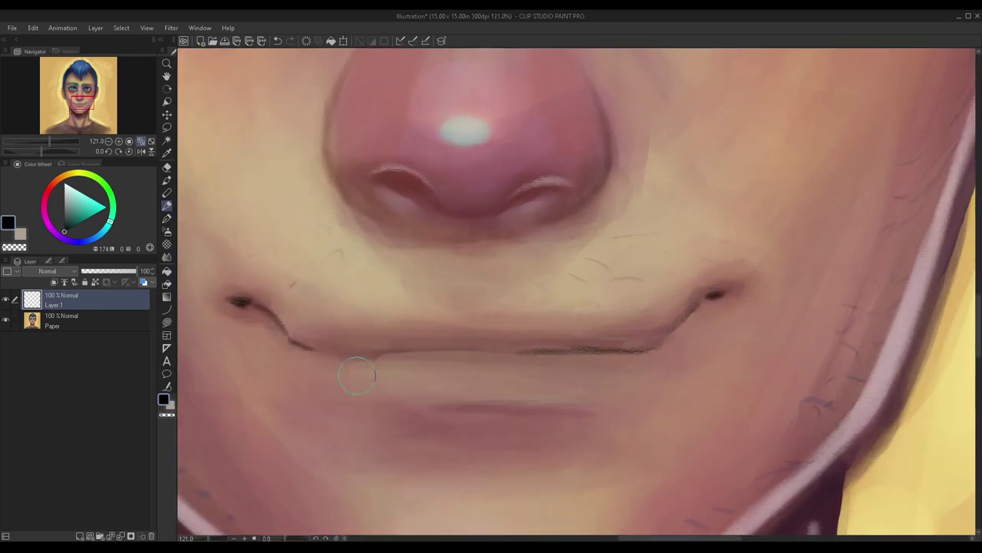
Step: Complete the thin black line between the lips, joining it from one mouth corner across to the other
{"action": "left_click_drag", "start_coordinate": [295, 347], "coordinate": [417, 357]}
{"action": "left_click_drag", "start_coordinate": [329, 352], "coordinate": [480, 355]}
{"action": "left_click_drag", "start_coordinate": [374, 355], "coordinate": [545, 355]}
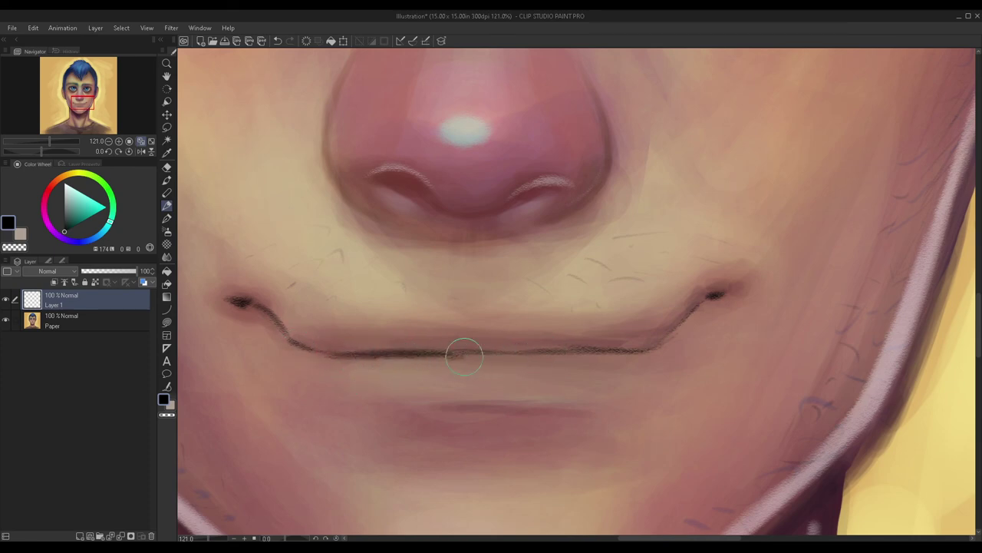
{"action": "left_click_drag", "start_coordinate": [449, 357], "coordinate": [599, 351]}
{"action": "scroll", "coordinate": [559, 350], "scroll_direction": "down", "scroll_amount": 2}
{"action": "scroll", "coordinate": [506, 356], "scroll_direction": "down", "scroll_amount": 4}
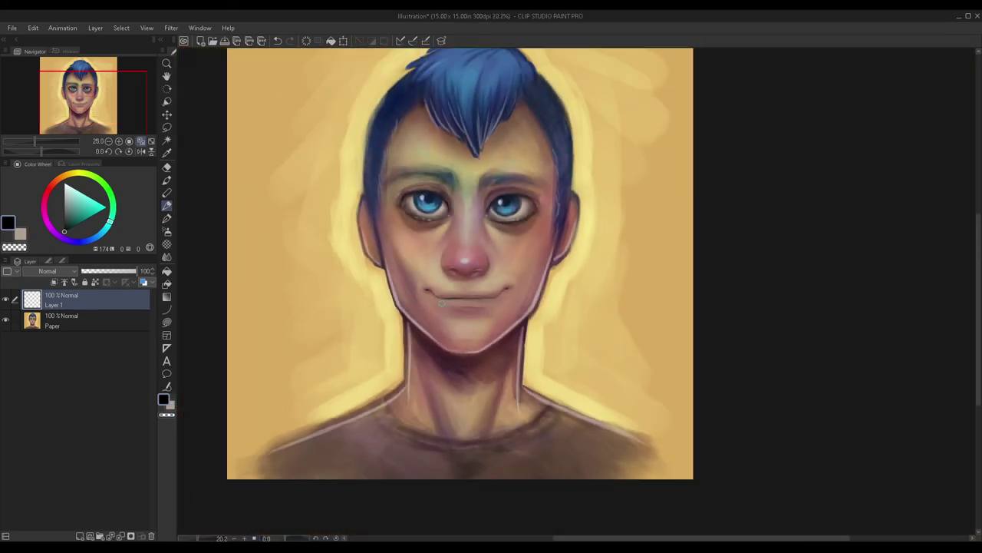
Step: Draw a short horizontal black accent line in the shadow beneath the lower lip
{"action": "scroll", "coordinate": [484, 290], "scroll_direction": "up", "scroll_amount": 6}
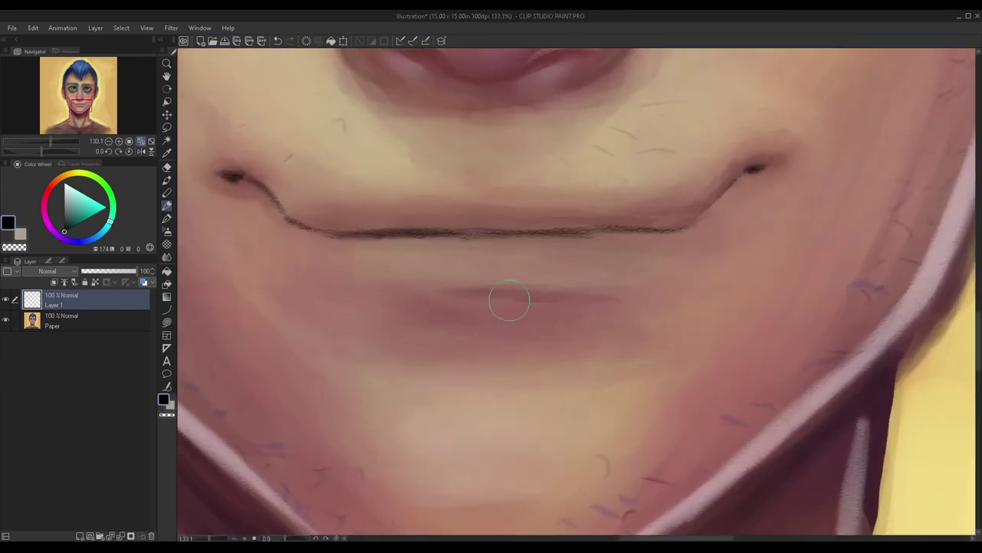
{"action": "left_click_drag", "start_coordinate": [437, 300], "coordinate": [572, 300]}
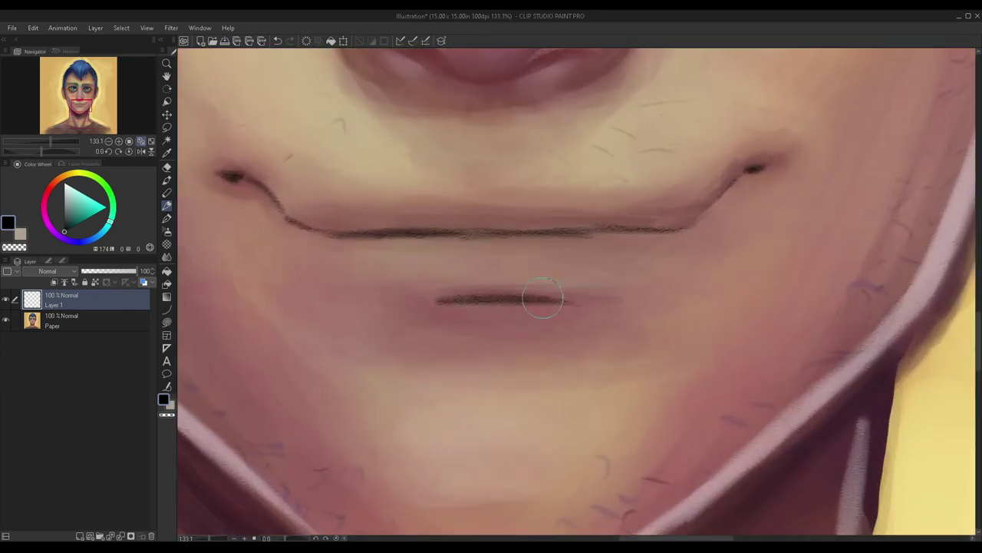
{"action": "scroll", "coordinate": [390, 306], "scroll_direction": "down", "scroll_amount": 8}
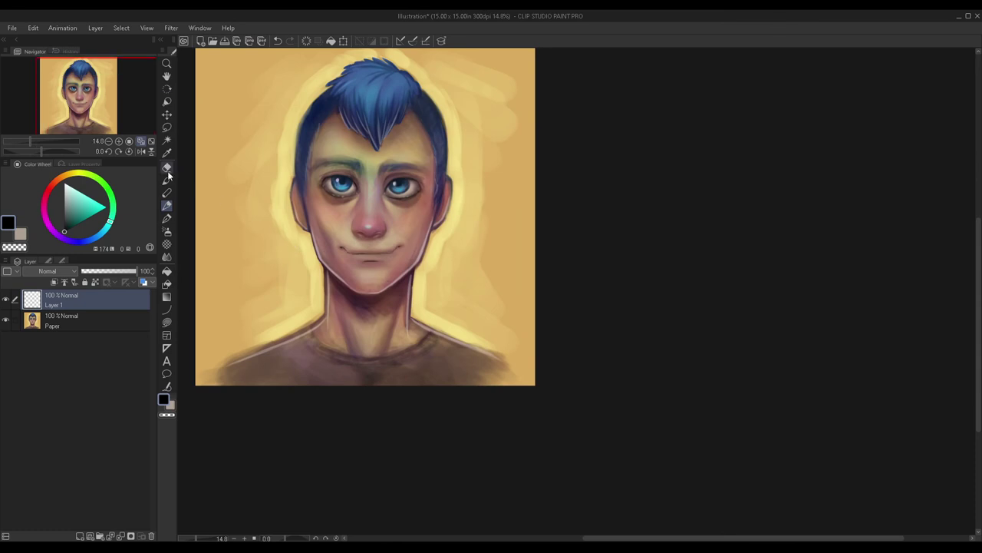
{"action": "left_click_drag", "start_coordinate": [130, 130], "coordinate": [121, 111]}
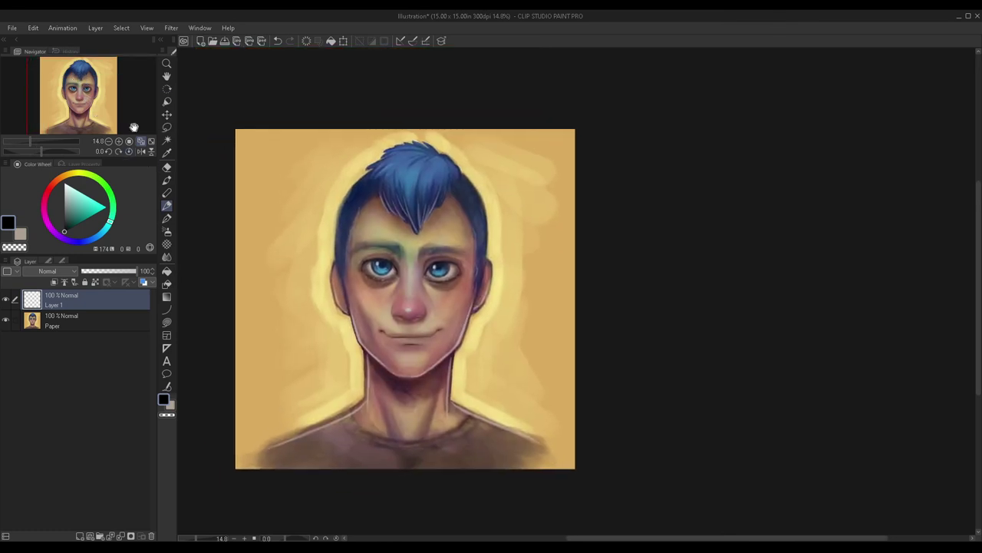
{"action": "left_click", "coordinate": [141, 142]}
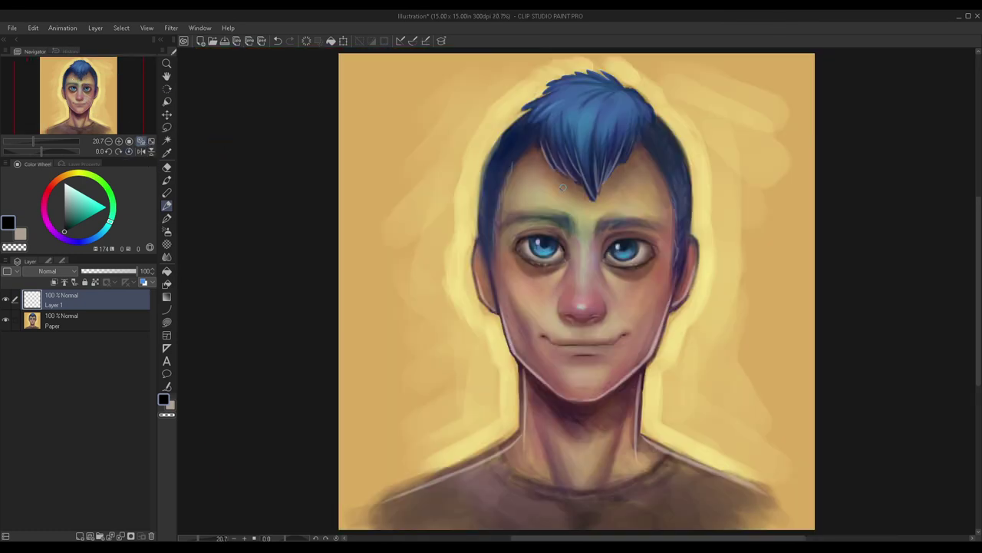
Step: Compare the mouth with Layer 1 hidden and shown, and merge the layer at 49% opacity into the Paper layer
{"action": "left_click", "coordinate": [6, 300]}
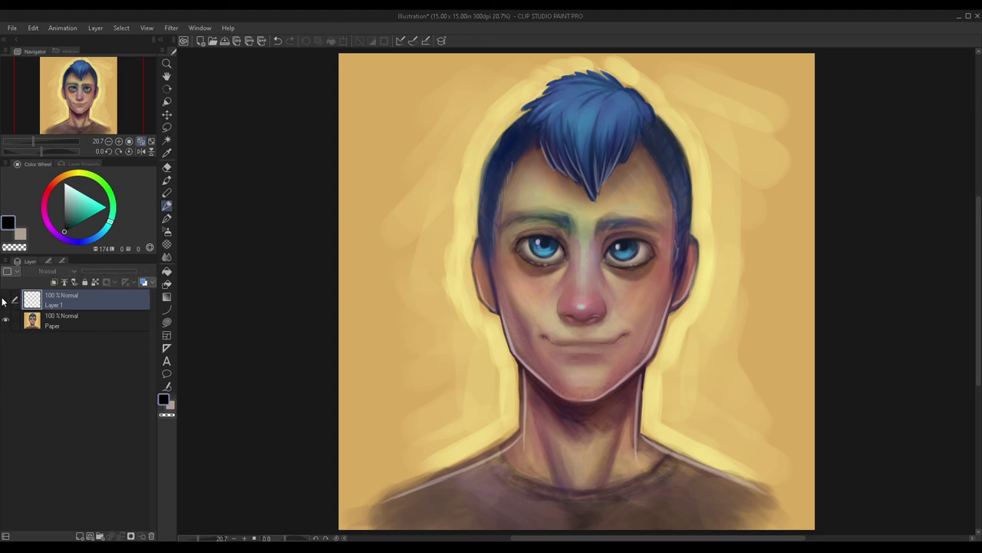
{"action": "left_click", "coordinate": [6, 300]}
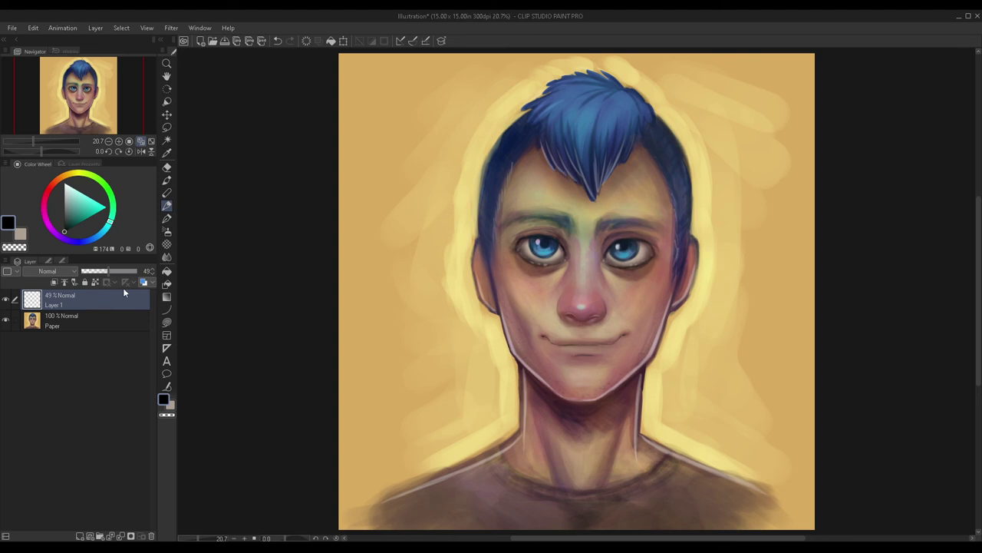
{"action": "key", "text": "ctrl+e"}
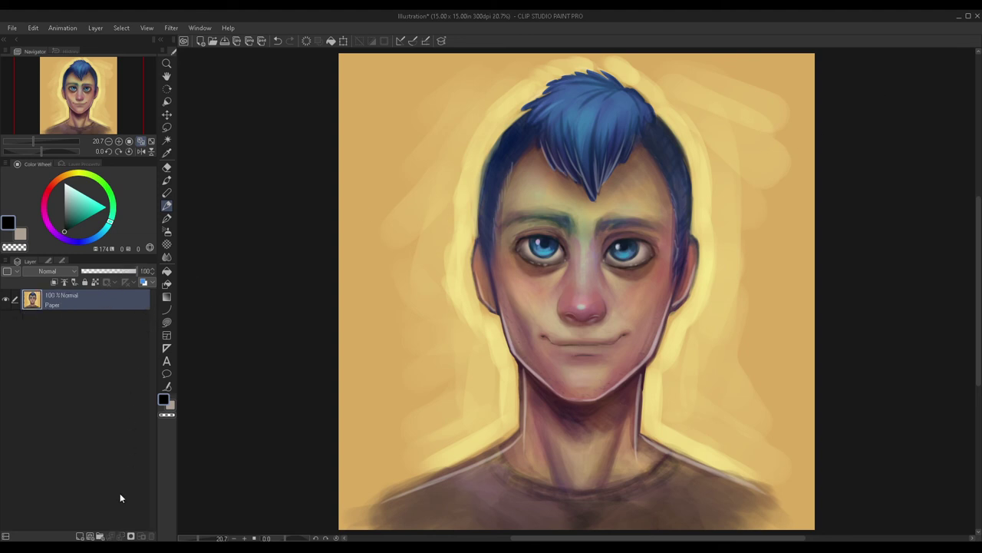
Step: Create a new layer and paint long bright cyan highlight strands down the middle and one side of the blue fringe
{"action": "left_click", "coordinate": [80, 535]}
{"action": "left_click", "coordinate": [99, 204]}
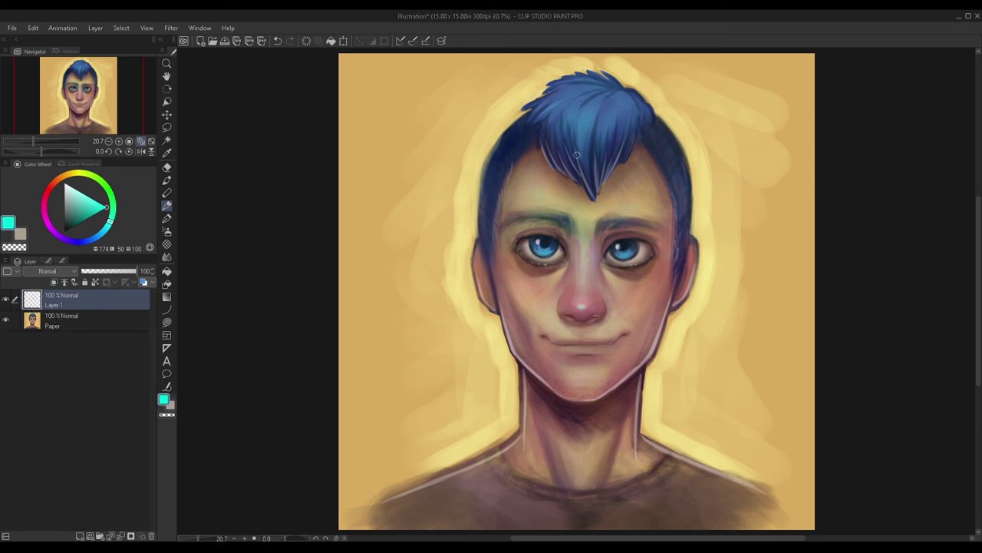
{"action": "scroll", "coordinate": [589, 98], "scroll_direction": "up", "scroll_amount": 4}
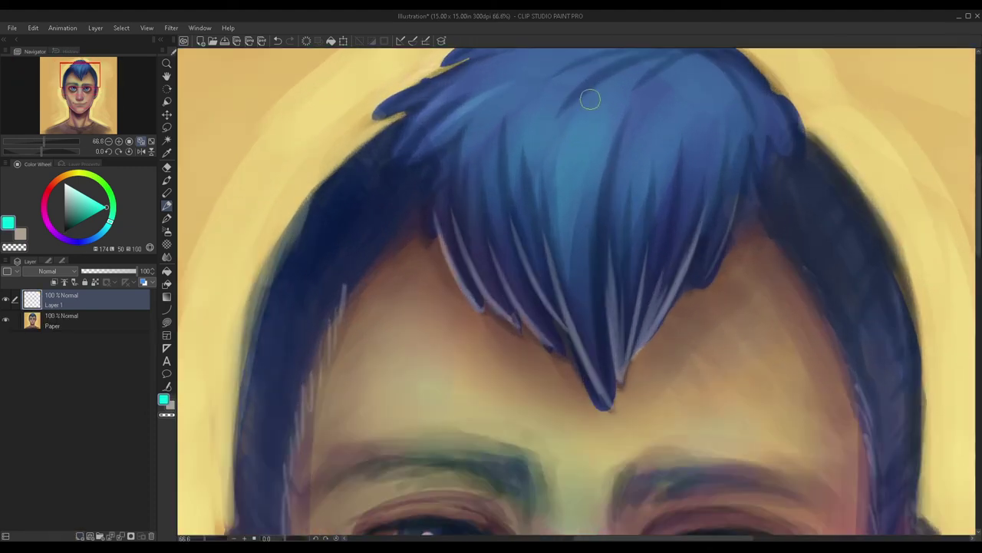
{"action": "mouse_move", "coordinate": [572, 123]}
{"action": "left_mouse_down"}
{"action": "mouse_move", "coordinate": [562, 161]}
{"action": "mouse_move", "coordinate": [557, 269]}
{"action": "left_mouse_up"}
{"action": "scroll", "coordinate": [571, 177], "scroll_direction": "down", "scroll_amount": 2}
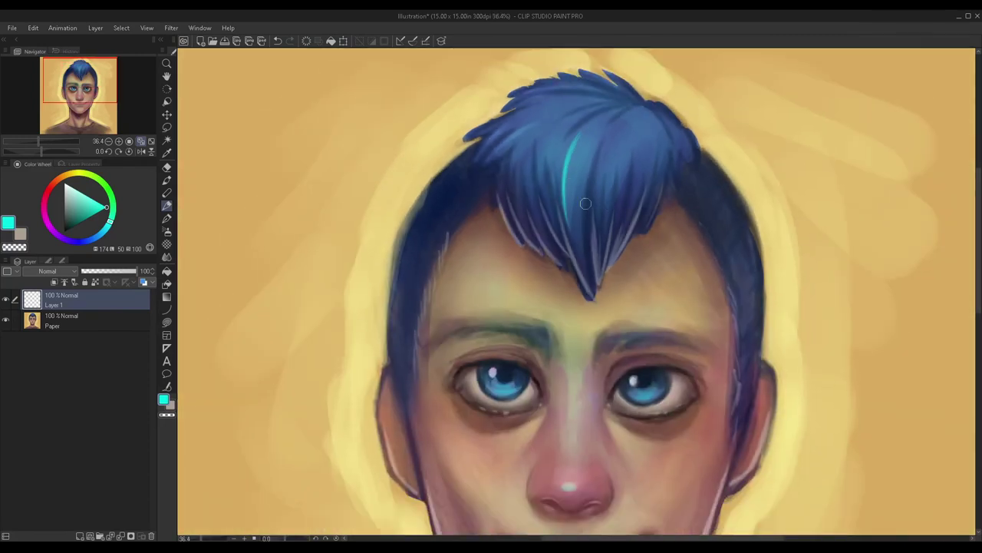
{"action": "mouse_move", "coordinate": [585, 131]}
{"action": "left_mouse_down"}
{"action": "mouse_move", "coordinate": [576, 247]}
{"action": "mouse_move", "coordinate": [585, 131]}
{"action": "mouse_move", "coordinate": [586, 250]}
{"action": "mouse_move", "coordinate": [595, 124]}
{"action": "mouse_move", "coordinate": [603, 226]}
{"action": "mouse_move", "coordinate": [580, 179]}
{"action": "mouse_move", "coordinate": [580, 239]}
{"action": "left_mouse_up"}
{"action": "mouse_move", "coordinate": [616, 121]}
{"action": "left_mouse_down"}
{"action": "mouse_move", "coordinate": [594, 194]}
{"action": "mouse_move", "coordinate": [604, 209]}
{"action": "mouse_move", "coordinate": [613, 180]}
{"action": "mouse_move", "coordinate": [615, 208]}
{"action": "left_mouse_up"}
{"action": "mouse_move", "coordinate": [642, 108]}
{"action": "left_mouse_down"}
{"action": "mouse_move", "coordinate": [611, 258]}
{"action": "mouse_move", "coordinate": [646, 115]}
{"action": "mouse_move", "coordinate": [639, 176]}
{"action": "left_mouse_up"}
{"action": "mouse_move", "coordinate": [653, 126]}
{"action": "left_mouse_down"}
{"action": "mouse_move", "coordinate": [643, 181]}
{"action": "mouse_move", "coordinate": [651, 175]}
{"action": "mouse_move", "coordinate": [657, 195]}
{"action": "mouse_move", "coordinate": [661, 179]}
{"action": "left_mouse_up"}
{"action": "scroll", "coordinate": [583, 136], "scroll_direction": "down", "scroll_amount": 4}
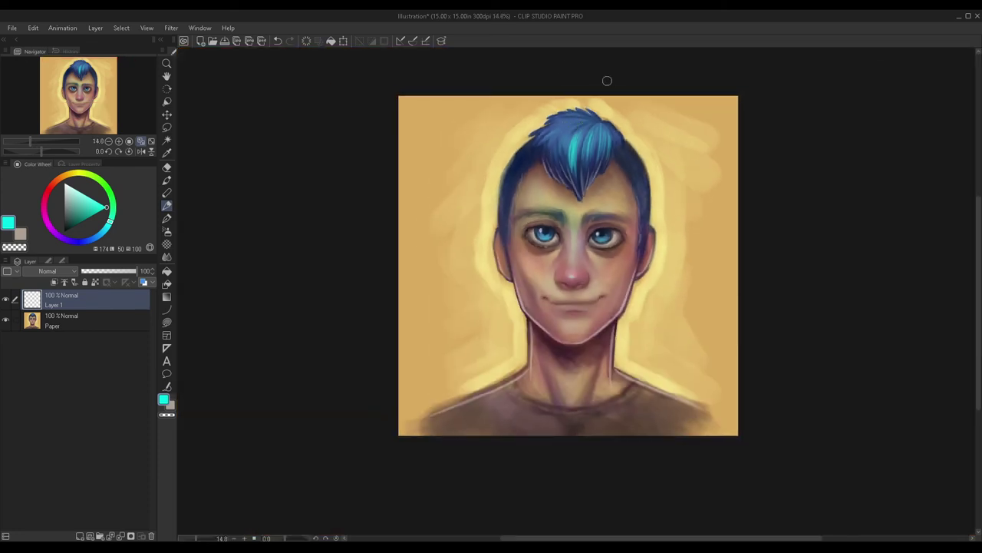
Step: Add more bright cyan strands to the fringe, filling its centre and extending the highlights toward its other side
{"action": "scroll", "coordinate": [609, 81], "scroll_direction": "up", "scroll_amount": 2}
{"action": "scroll", "coordinate": [563, 176], "scroll_direction": "up", "scroll_amount": 4}
{"action": "left_click_drag", "start_coordinate": [549, 100], "coordinate": [546, 240]}
{"action": "left_click_drag", "start_coordinate": [559, 135], "coordinate": [550, 226]}
{"action": "left_click_drag", "start_coordinate": [587, 110], "coordinate": [551, 234]}
{"action": "mouse_move", "coordinate": [547, 112]}
{"action": "left_mouse_down"}
{"action": "mouse_move", "coordinate": [531, 286]}
{"action": "mouse_move", "coordinate": [548, 100]}
{"action": "mouse_move", "coordinate": [557, 306]}
{"action": "left_mouse_up"}
{"action": "scroll", "coordinate": [528, 173], "scroll_direction": "down", "scroll_amount": 2}
{"action": "mouse_move", "coordinate": [523, 142]}
{"action": "left_mouse_down"}
{"action": "mouse_move", "coordinate": [520, 243]}
{"action": "mouse_move", "coordinate": [530, 237]}
{"action": "mouse_move", "coordinate": [511, 228]}
{"action": "left_mouse_up"}
{"action": "scroll", "coordinate": [515, 143], "scroll_direction": "down", "scroll_amount": 2}
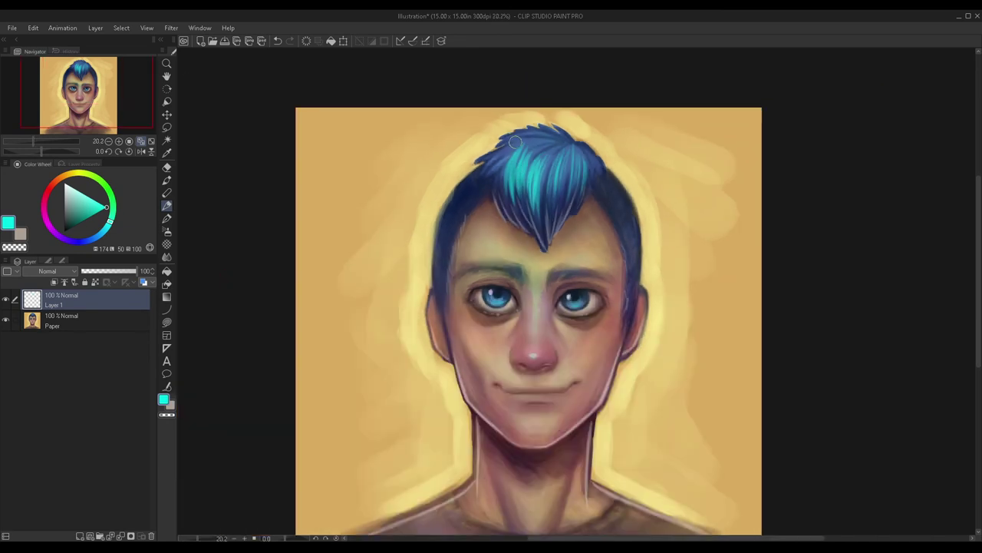
Step: Paint long bright cyan strands down the left side of the blue fringe, undoing the strokes that do not fit
{"action": "scroll", "coordinate": [495, 150], "scroll_direction": "up", "scroll_amount": 3}
{"action": "mouse_move", "coordinate": [532, 165]}
{"action": "left_mouse_down"}
{"action": "mouse_move", "coordinate": [488, 250]}
{"action": "mouse_move", "coordinate": [519, 281]}
{"action": "left_mouse_up"}
{"action": "key", "text": "ctrl+z"}
{"action": "key", "text": "ctrl+z"}
{"action": "mouse_move", "coordinate": [521, 149]}
{"action": "left_mouse_down"}
{"action": "mouse_move", "coordinate": [513, 276]}
{"action": "mouse_move", "coordinate": [490, 249]}
{"action": "left_mouse_up"}
{"action": "scroll", "coordinate": [533, 103], "scroll_direction": "down", "scroll_amount": 2}
{"action": "scroll", "coordinate": [460, 199], "scroll_direction": "up", "scroll_amount": 3}
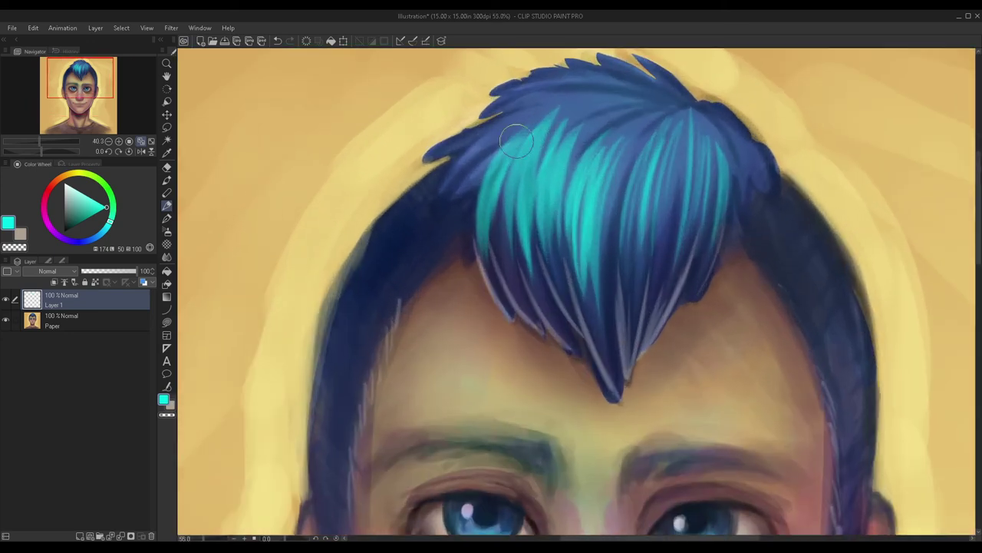
Step: Add slanting cyan strands from the upper fringe toward the spiky tufts at the hair's left edge
{"action": "mouse_move", "coordinate": [546, 101]}
{"action": "left_mouse_down"}
{"action": "mouse_move", "coordinate": [457, 164]}
{"action": "mouse_move", "coordinate": [491, 128]}
{"action": "left_mouse_up"}
{"action": "scroll", "coordinate": [502, 130], "scroll_direction": "down", "scroll_amount": 5}
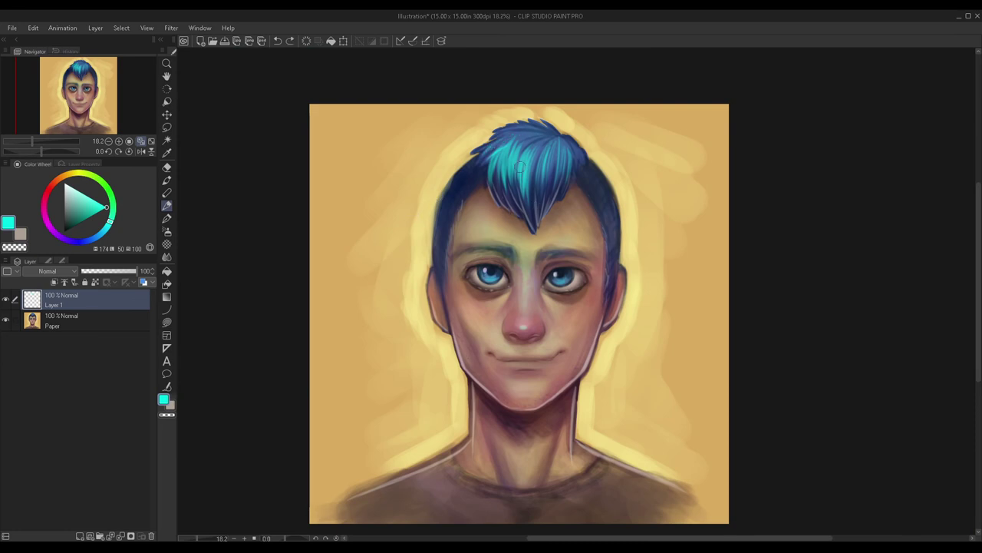
{"action": "scroll", "coordinate": [540, 116], "scroll_direction": "up", "scroll_amount": 4}
{"action": "scroll", "coordinate": [476, 148], "scroll_direction": "up", "scroll_amount": 3}
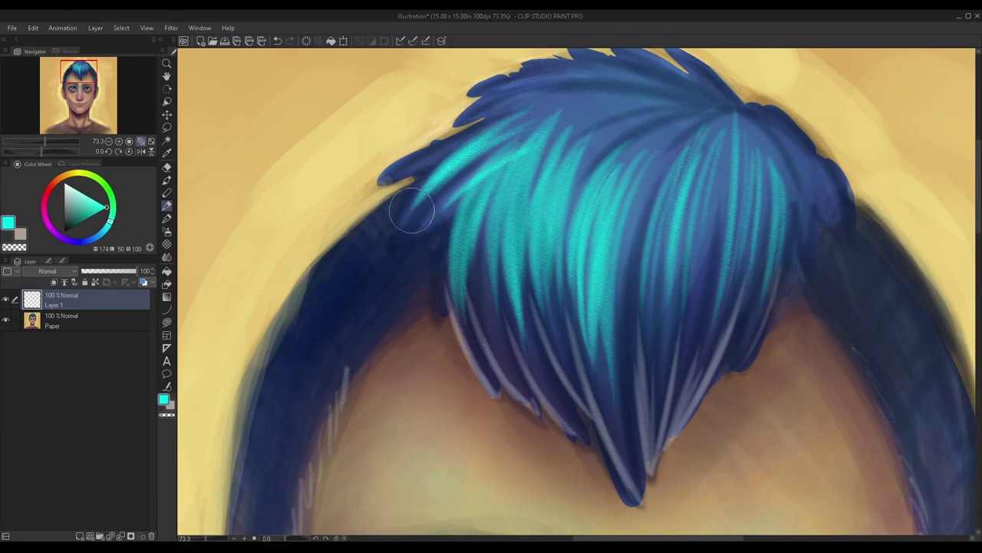
{"action": "scroll", "coordinate": [397, 181], "scroll_direction": "down", "scroll_amount": 2}
{"action": "scroll", "coordinate": [397, 182], "scroll_direction": "down", "scroll_amount": 4}
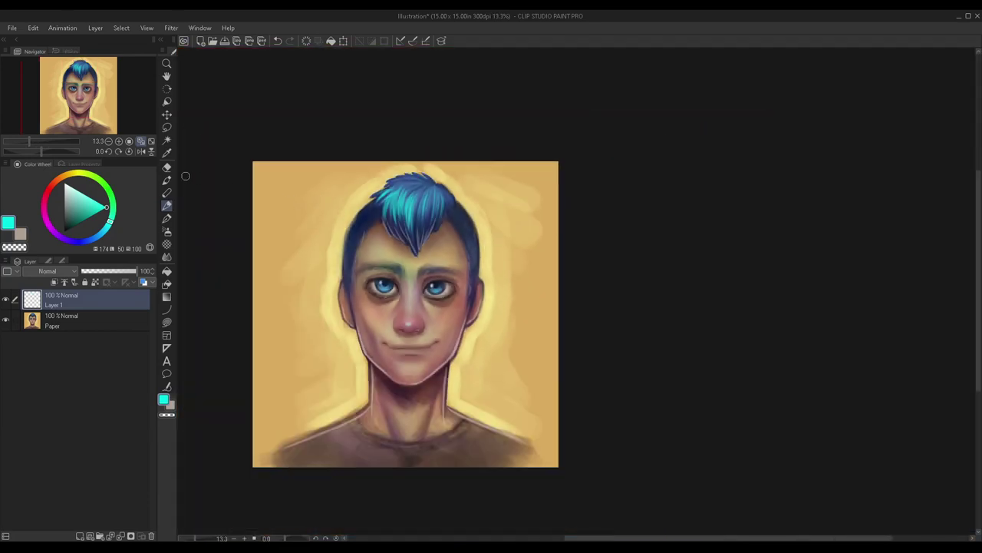
Step: Flip the canvas view horizontally and paint a cyan rim highlight along the right outer edge of the side hair down to the ear
{"action": "left_click", "coordinate": [143, 152]}
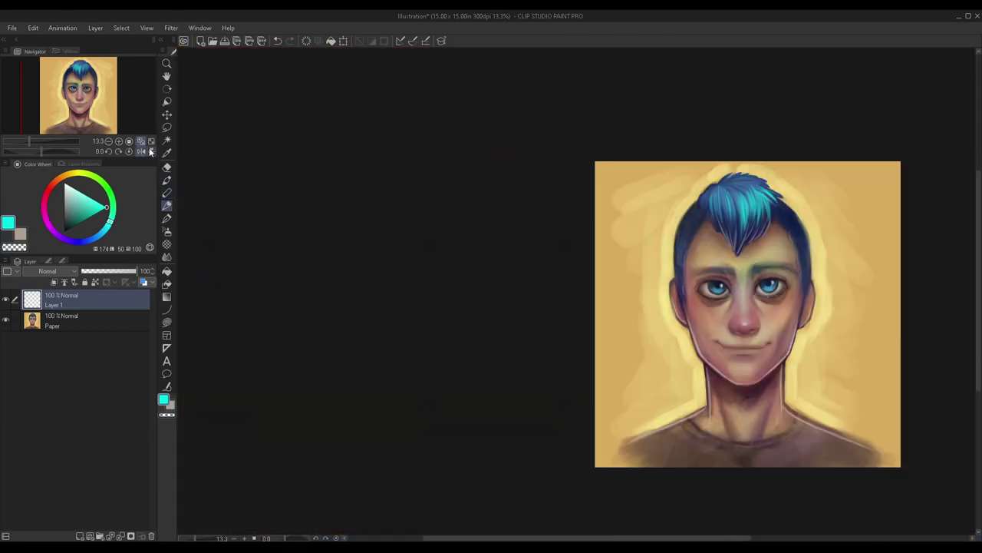
{"action": "scroll", "coordinate": [645, 210], "scroll_direction": "down", "scroll_amount": 2}
{"action": "scroll", "coordinate": [755, 253], "scroll_direction": "up", "scroll_amount": 3}
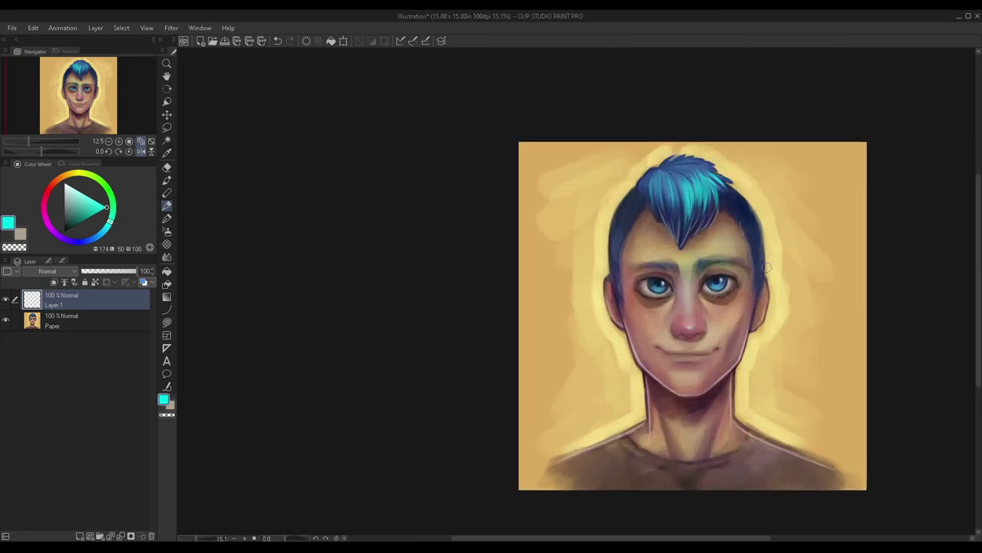
{"action": "scroll", "coordinate": [755, 253], "scroll_direction": "up", "scroll_amount": 3}
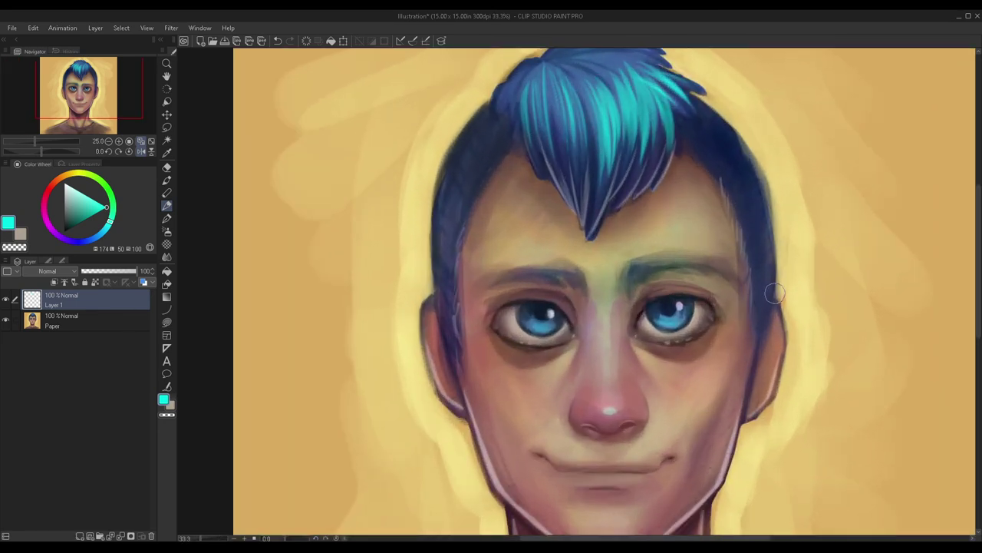
{"action": "mouse_move", "coordinate": [772, 265]}
{"action": "left_mouse_down"}
{"action": "mouse_move", "coordinate": [775, 240]}
{"action": "mouse_move", "coordinate": [774, 299]}
{"action": "mouse_move", "coordinate": [758, 167]}
{"action": "mouse_move", "coordinate": [769, 243]}
{"action": "mouse_move", "coordinate": [743, 152]}
{"action": "mouse_move", "coordinate": [766, 203]}
{"action": "mouse_move", "coordinate": [734, 130]}
{"action": "mouse_move", "coordinate": [761, 186]}
{"action": "mouse_move", "coordinate": [774, 252]}
{"action": "mouse_move", "coordinate": [757, 177]}
{"action": "mouse_move", "coordinate": [768, 213]}
{"action": "mouse_move", "coordinate": [706, 109]}
{"action": "left_mouse_up"}
{"action": "scroll", "coordinate": [474, 253], "scroll_direction": "down", "scroll_amount": 5}
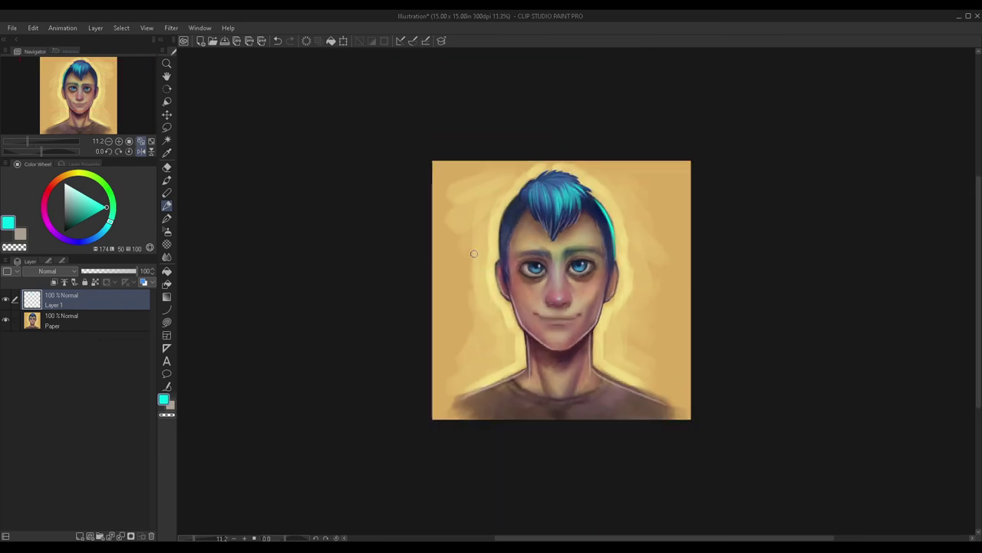
Step: Paint a matching cyan rim highlight along the left outer edge of the side hair down to the ear
{"action": "scroll", "coordinate": [558, 176], "scroll_direction": "up", "scroll_amount": 5}
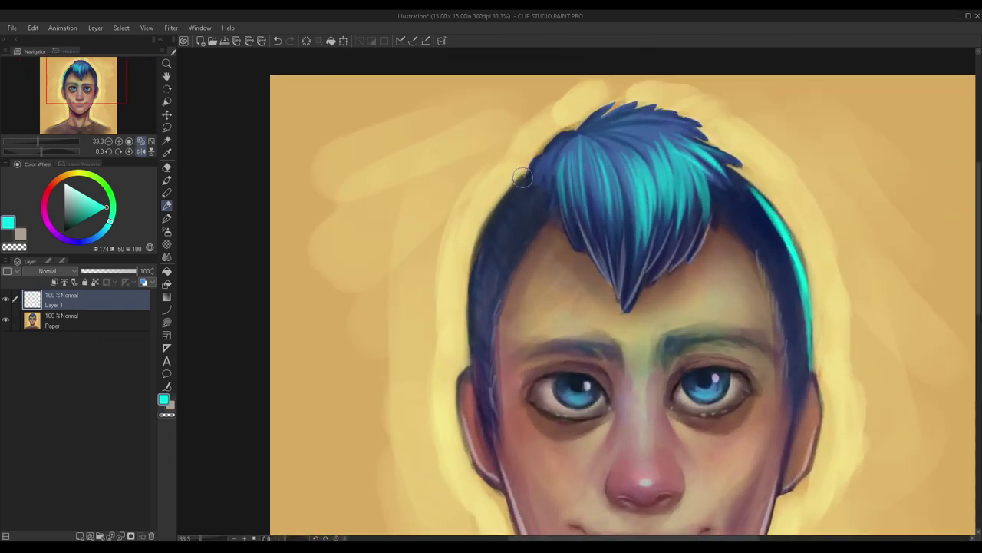
{"action": "left_click_drag", "start_coordinate": [513, 182], "coordinate": [477, 252]}
{"action": "left_click_drag", "start_coordinate": [499, 204], "coordinate": [464, 330]}
{"action": "left_click_drag", "start_coordinate": [485, 250], "coordinate": [473, 370]}
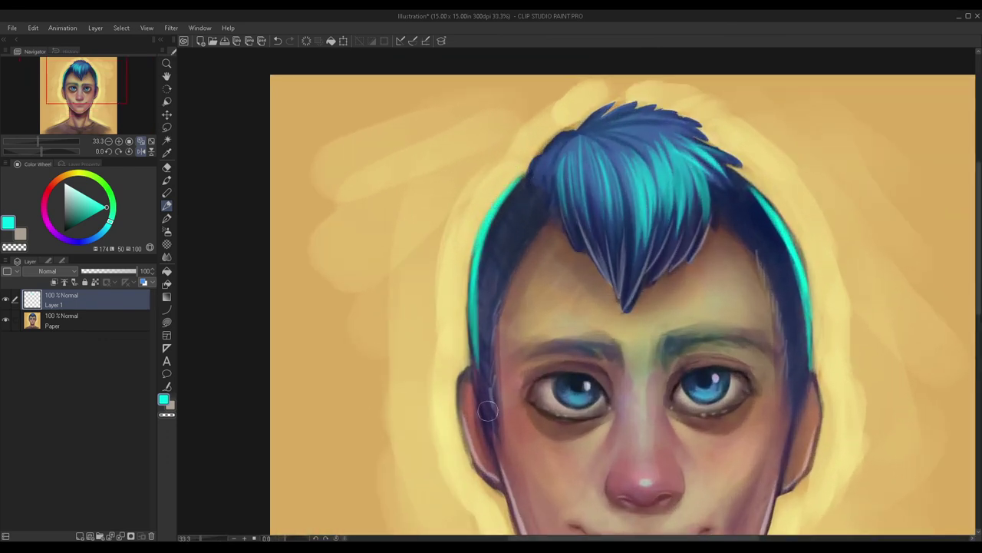
{"action": "scroll", "coordinate": [527, 148], "scroll_direction": "down", "scroll_amount": 3}
{"action": "scroll", "coordinate": [526, 149], "scroll_direction": "down", "scroll_amount": 1}
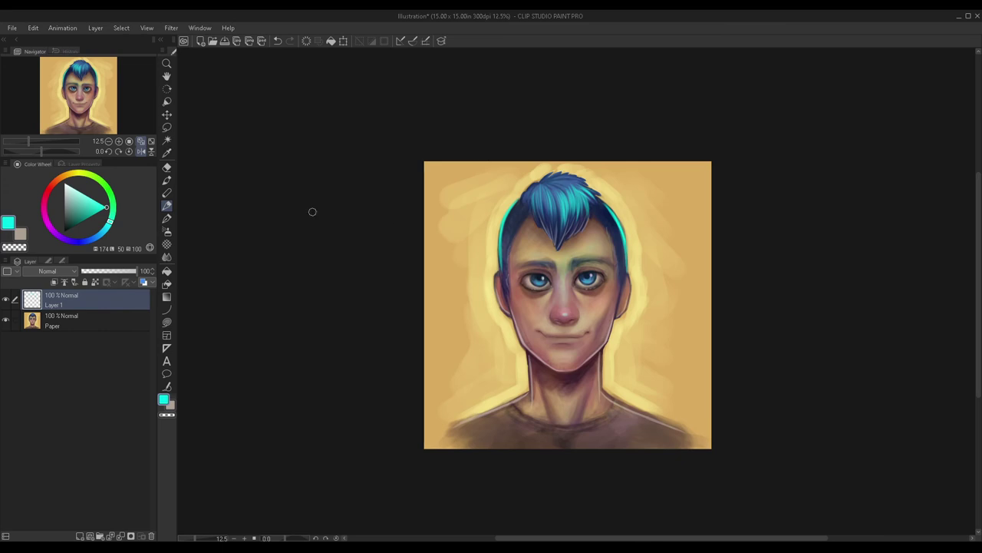
Step: Compare the hair with Layer 1 hidden and shown, and lower the layer's opacity to 35%
{"action": "left_click", "coordinate": [6, 299]}
{"action": "left_click", "coordinate": [6, 299]}
{"action": "left_click_drag", "start_coordinate": [102, 272], "coordinate": [93, 271]}
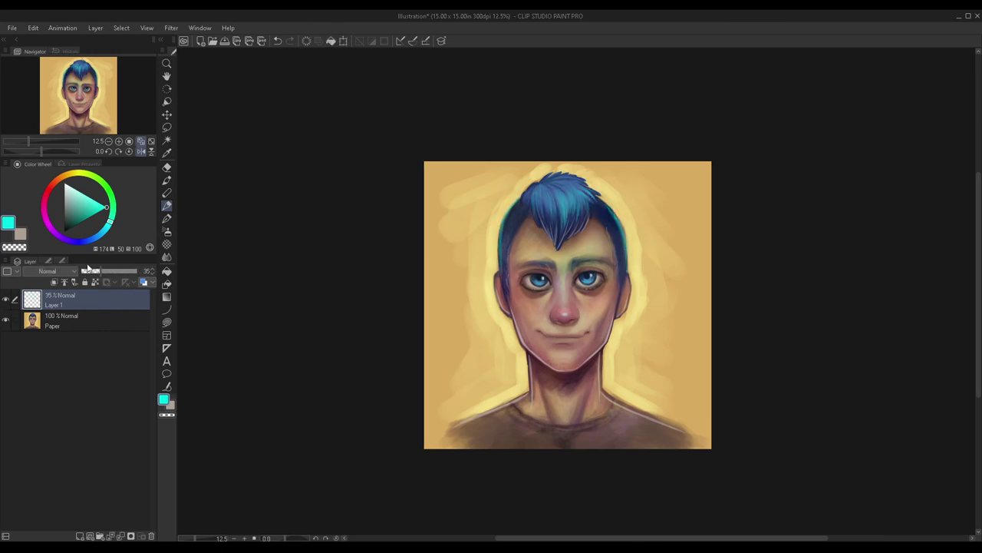
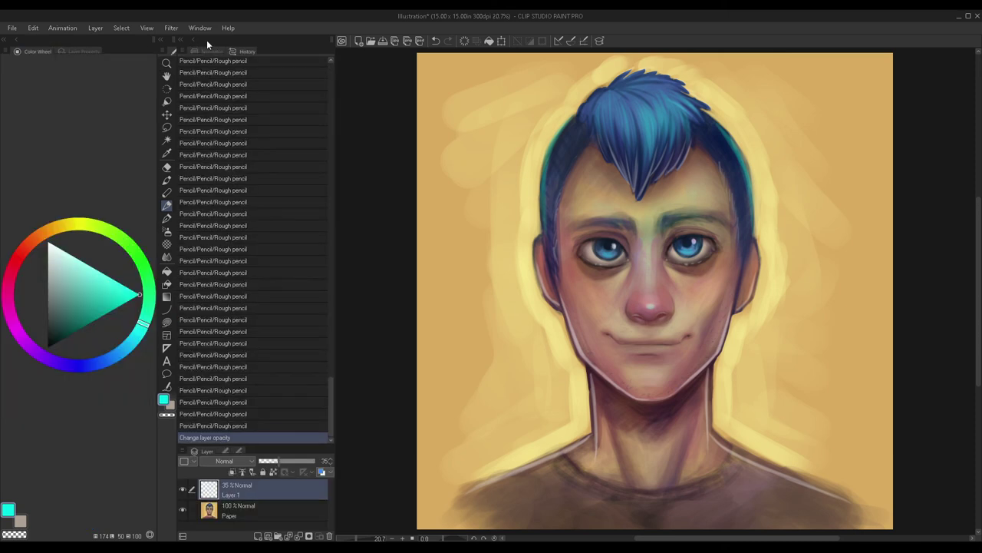
Step: Rearrange the workspace so the brush and colour palettes sit on one side of the canvas and the Navigator and layers on the other
{"action": "left_click", "coordinate": [204, 51]}
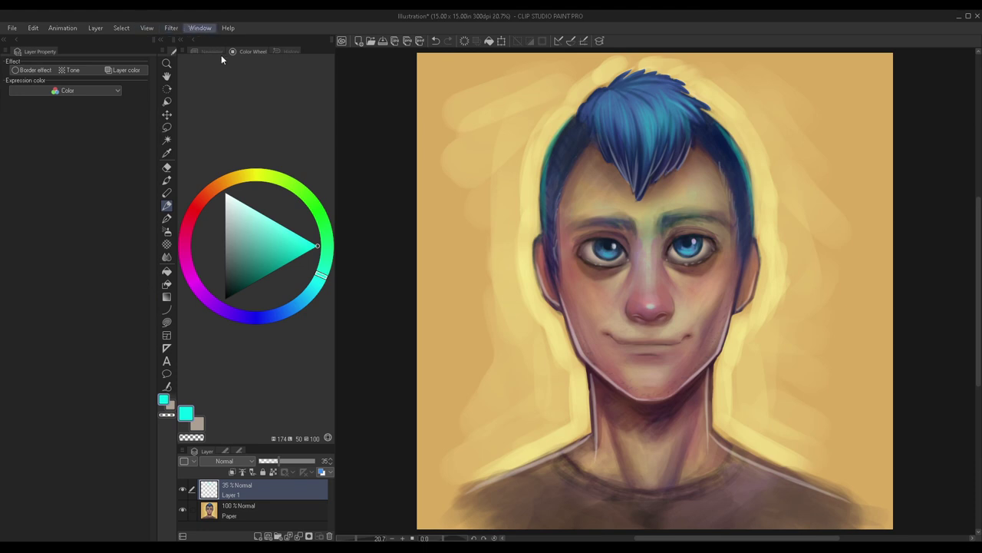
{"action": "left_click", "coordinate": [345, 57]}
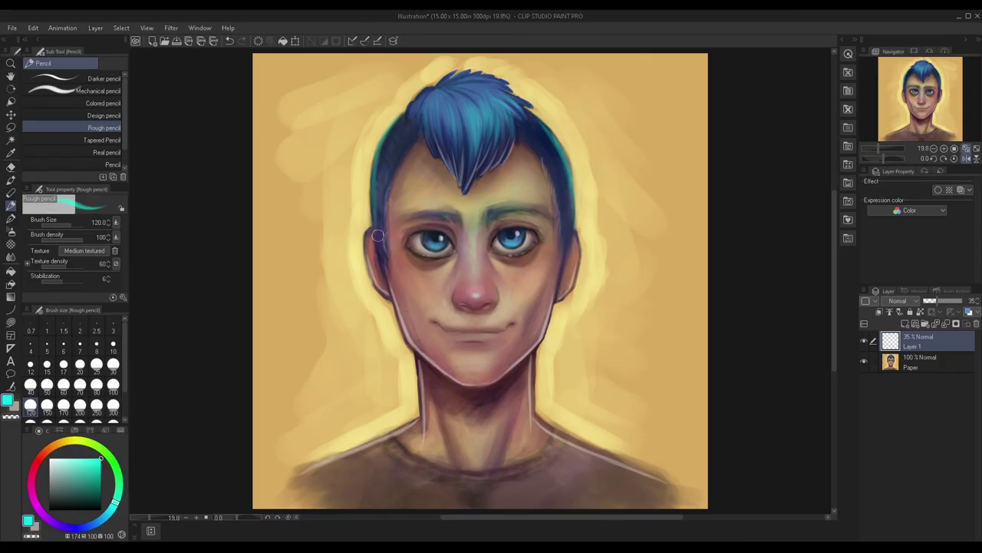
{"action": "scroll", "coordinate": [346, 200], "scroll_direction": "down", "scroll_amount": 1}
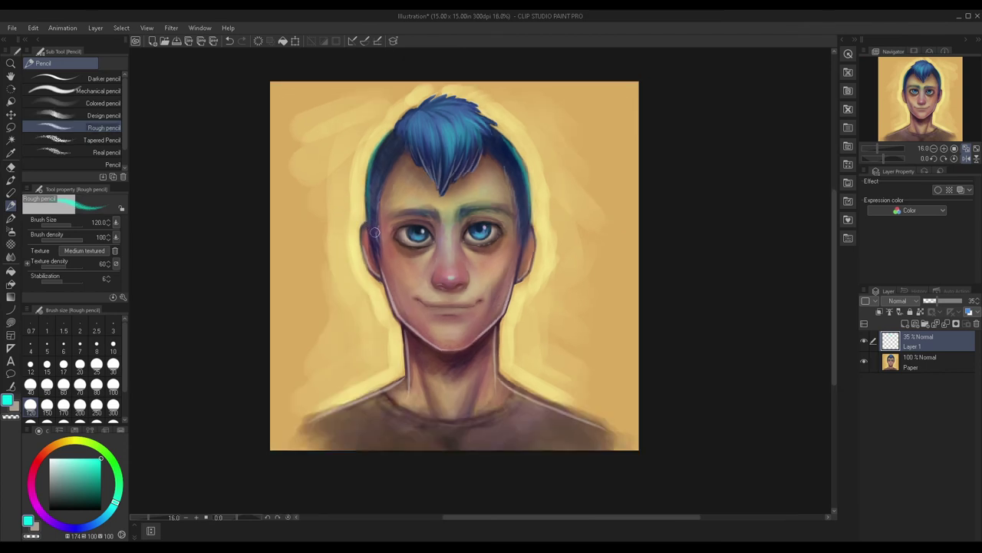
{"action": "scroll", "coordinate": [387, 238], "scroll_direction": "up", "scroll_amount": 1}
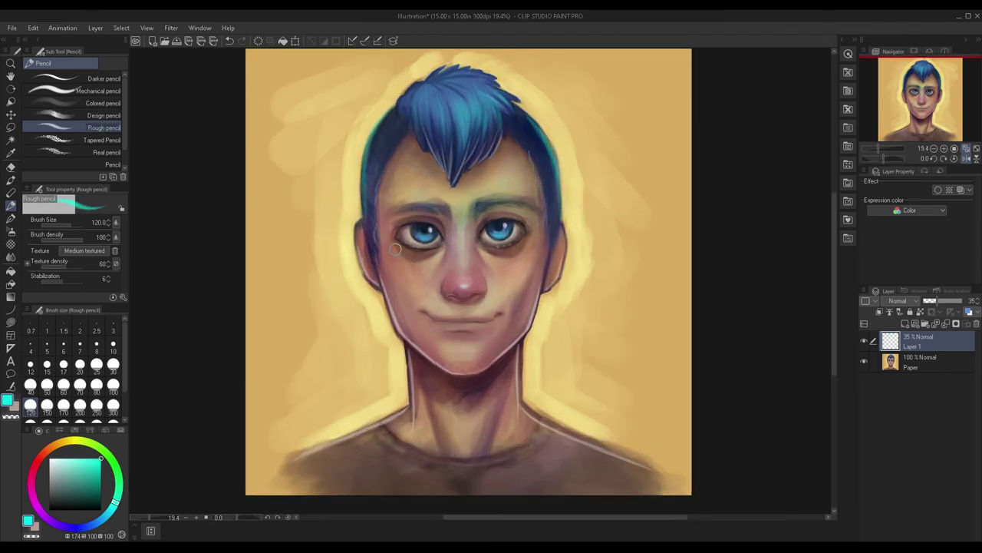
Step: Compare the portrait with the 35% highlight layer hidden and shown, and merge it into the Paper layer
{"action": "left_click", "coordinate": [866, 342]}
{"action": "left_click", "coordinate": [865, 342]}
{"action": "left_click", "coordinate": [865, 342]}
{"action": "left_click", "coordinate": [865, 341]}
{"action": "key", "text": "ctrl+e"}
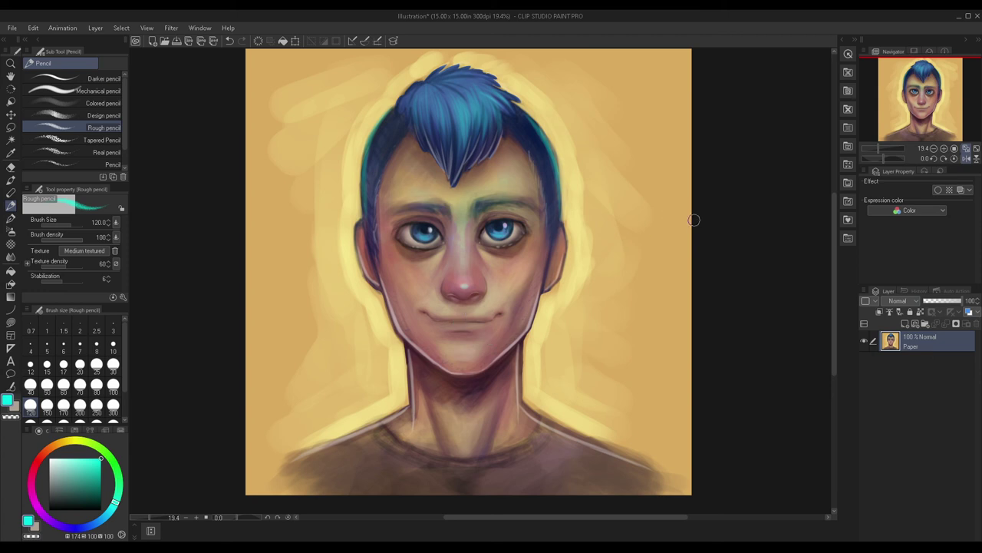
Step: Create a new layer in Overlay mode and choose a saturated orange with the Rough pencil at size 250
{"action": "left_click", "coordinate": [903, 323]}
{"action": "left_click", "coordinate": [64, 405]}
{"action": "left_click_drag", "start_coordinate": [48, 451], "coordinate": [51, 451]}
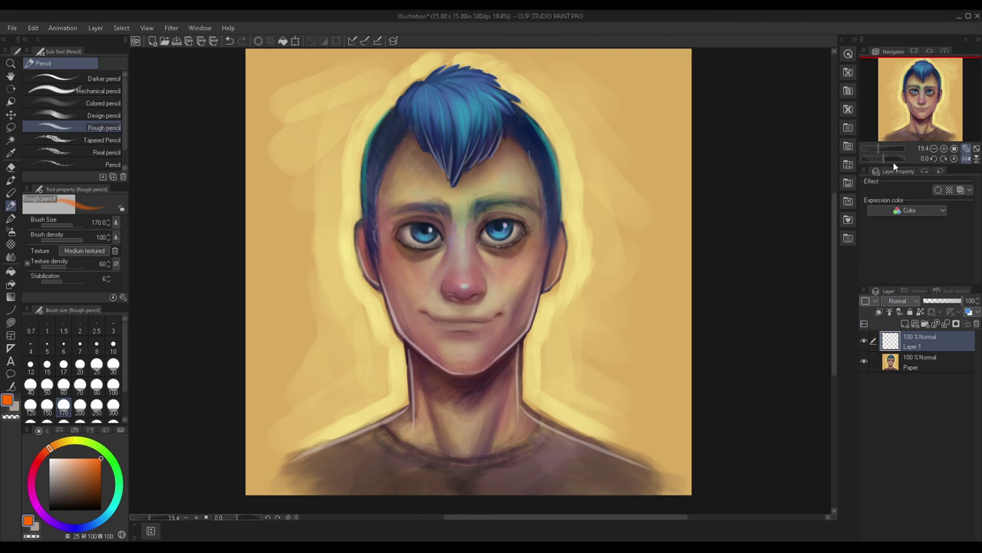
{"action": "key", "text": "bracketright"}
{"action": "key", "text": "bracketright"}
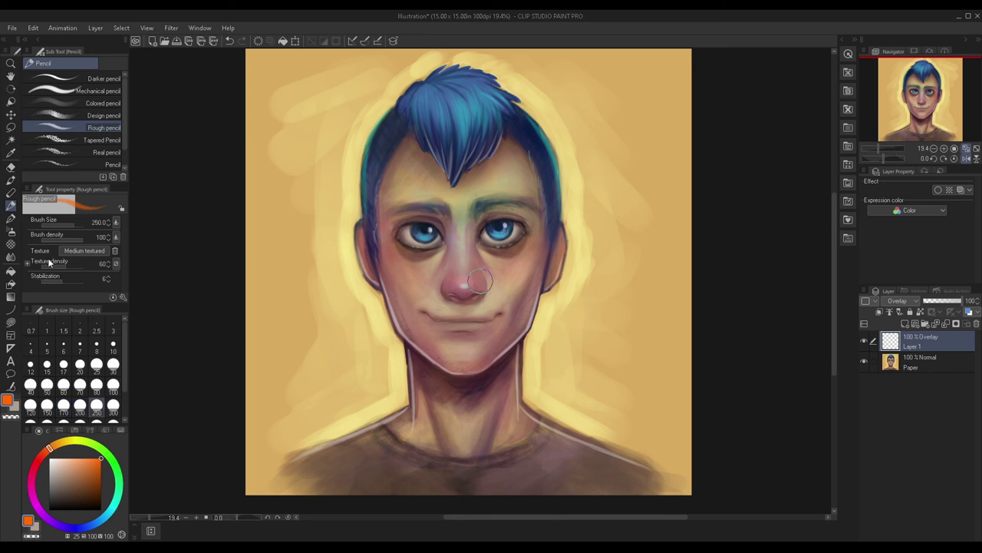
Step: Brush orange over the background on both sides of the figure using the Design pencil at size 700
{"action": "left_click", "coordinate": [53, 114]}
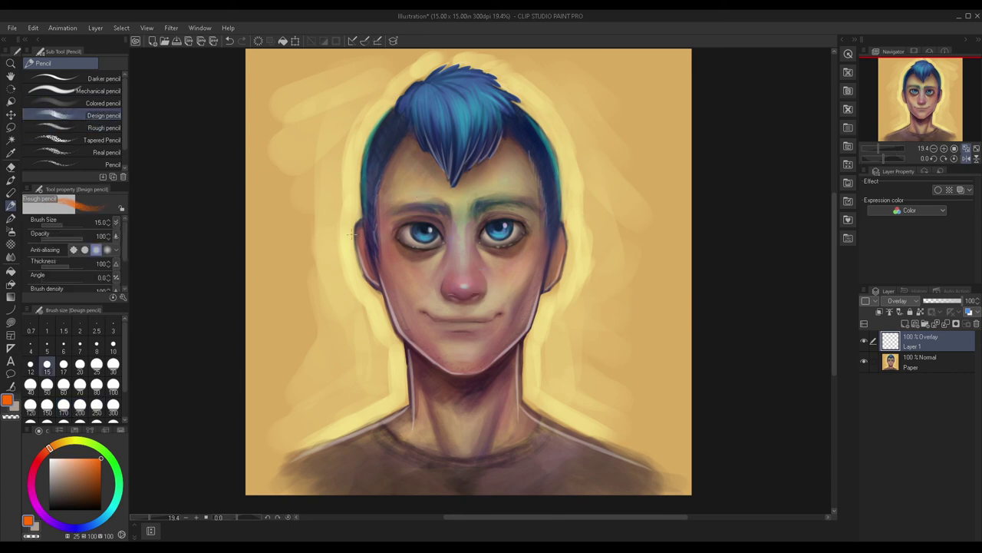
{"action": "key", "text": "bracketright"}
{"action": "key", "text": "bracketright"}
{"action": "key", "text": "bracketright"}
{"action": "key", "text": "bracketright"}
{"action": "key", "text": "bracketright"}
{"action": "key", "text": "bracketright"}
{"action": "key", "text": "bracketright"}
{"action": "key", "text": "bracketright"}
{"action": "key", "text": "bracketright"}
{"action": "key", "text": "bracketright"}
{"action": "key", "text": "bracketright"}
{"action": "key", "text": "bracketright"}
{"action": "key", "text": "bracketright"}
{"action": "key", "text": "bracketright"}
{"action": "key", "text": "bracketright"}
{"action": "key", "text": "bracketright"}
{"action": "key", "text": "bracketright"}
{"action": "key", "text": "bracketright"}
{"action": "key", "text": "bracketright"}
{"action": "key", "text": "bracketright"}
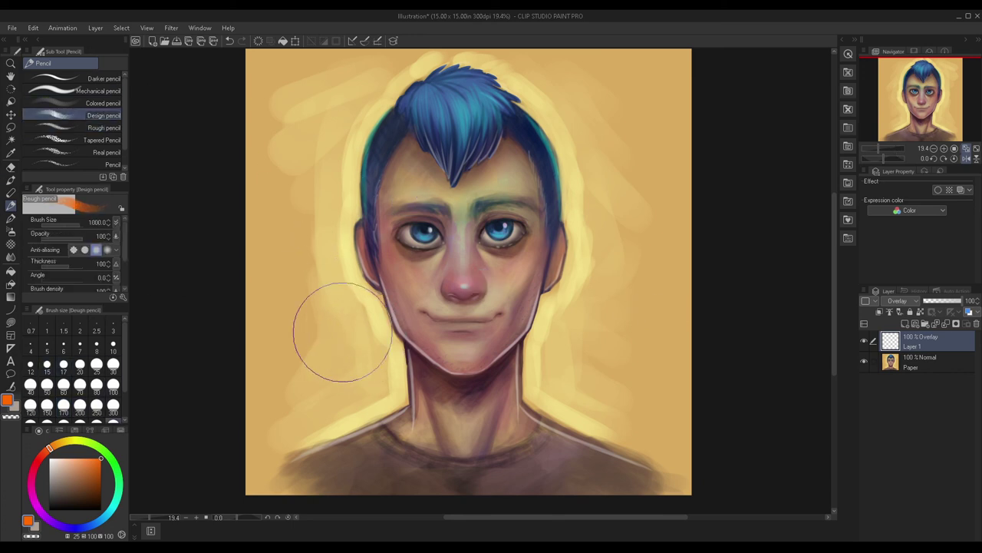
{"action": "key", "text": "bracketleft"}
{"action": "left_click_drag", "start_coordinate": [346, 399], "coordinate": [375, 379]}
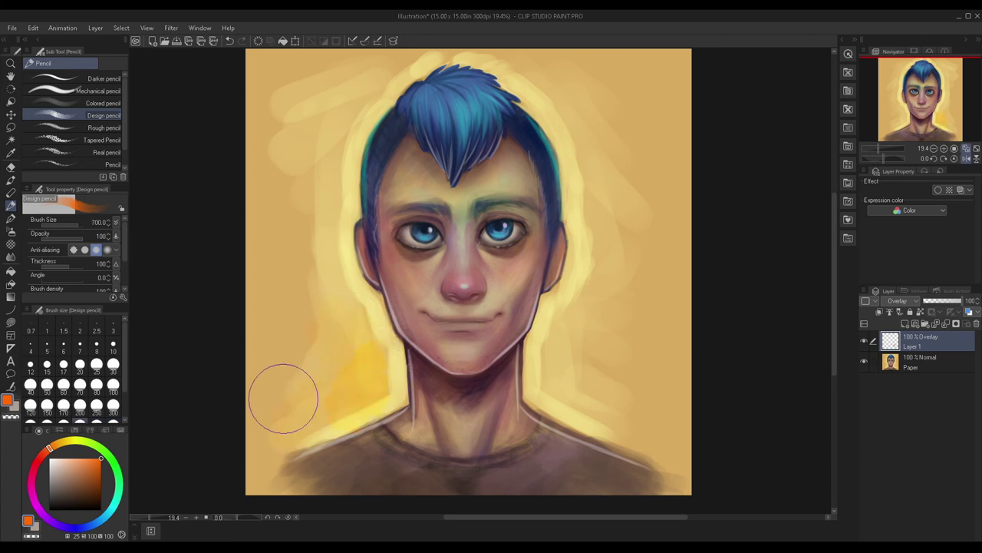
{"action": "mouse_move", "coordinate": [286, 331]}
{"action": "left_mouse_down"}
{"action": "mouse_move", "coordinate": [313, 321]}
{"action": "mouse_move", "coordinate": [275, 402]}
{"action": "mouse_move", "coordinate": [346, 386]}
{"action": "left_mouse_up"}
{"action": "mouse_move", "coordinate": [560, 399]}
{"action": "left_mouse_down"}
{"action": "mouse_move", "coordinate": [583, 338]}
{"action": "mouse_move", "coordinate": [582, 305]}
{"action": "mouse_move", "coordinate": [565, 304]}
{"action": "mouse_move", "coordinate": [548, 343]}
{"action": "mouse_move", "coordinate": [586, 298]}
{"action": "mouse_move", "coordinate": [619, 397]}
{"action": "mouse_move", "coordinate": [698, 463]}
{"action": "mouse_move", "coordinate": [603, 272]}
{"action": "mouse_move", "coordinate": [625, 292]}
{"action": "mouse_move", "coordinate": [612, 268]}
{"action": "mouse_move", "coordinate": [616, 217]}
{"action": "mouse_move", "coordinate": [601, 189]}
{"action": "mouse_move", "coordinate": [604, 275]}
{"action": "mouse_move", "coordinate": [599, 143]}
{"action": "left_mouse_up"}
{"action": "mouse_move", "coordinate": [235, 329]}
{"action": "left_mouse_down"}
{"action": "mouse_move", "coordinate": [258, 291]}
{"action": "mouse_move", "coordinate": [294, 333]}
{"action": "mouse_move", "coordinate": [329, 344]}
{"action": "mouse_move", "coordinate": [256, 366]}
{"action": "mouse_move", "coordinate": [268, 202]}
{"action": "left_mouse_up"}
{"action": "mouse_move", "coordinate": [662, 293]}
{"action": "left_mouse_down"}
{"action": "mouse_move", "coordinate": [649, 348]}
{"action": "mouse_move", "coordinate": [635, 320]}
{"action": "mouse_move", "coordinate": [642, 347]}
{"action": "mouse_move", "coordinate": [665, 363]}
{"action": "mouse_move", "coordinate": [712, 347]}
{"action": "left_mouse_up"}
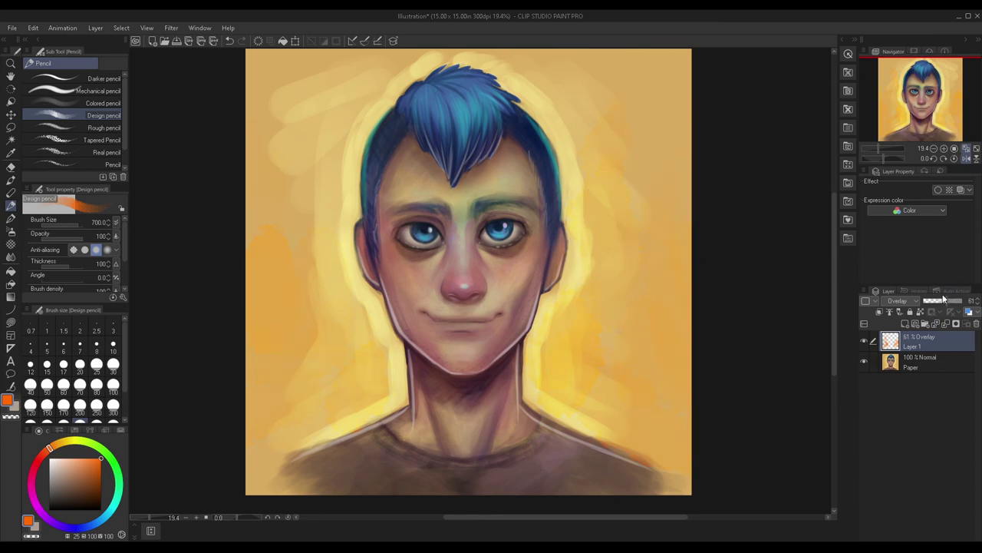
Step: Set the orange Overlay layer to 61% opacity and merge it into the Paper layer
{"action": "left_click", "coordinate": [913, 361]}
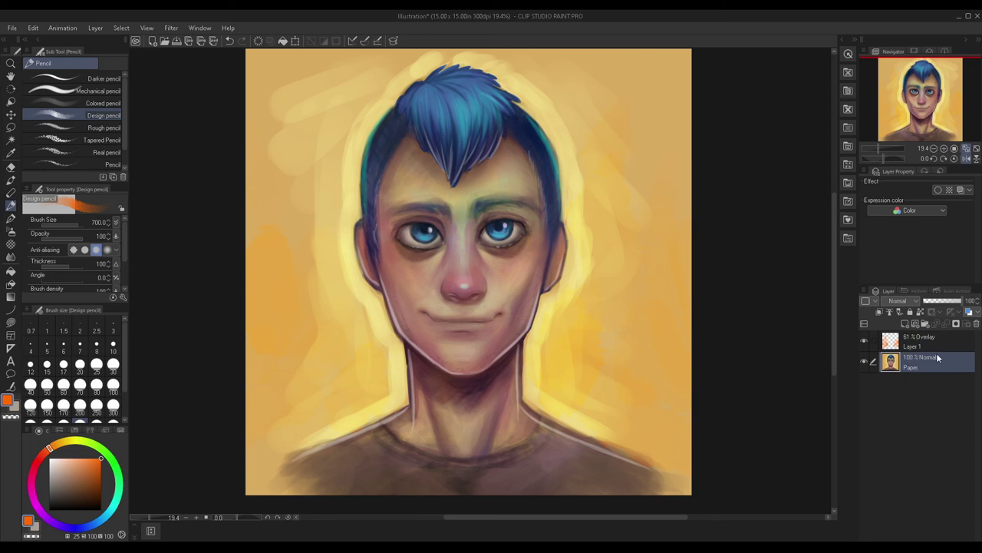
{"action": "left_click", "coordinate": [926, 345]}
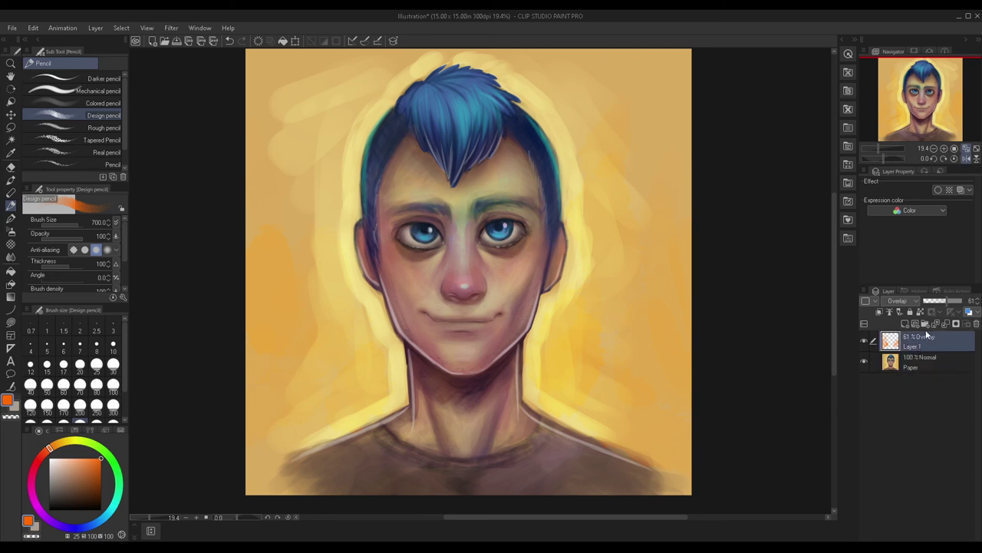
{"action": "key", "text": "ctrl+e"}
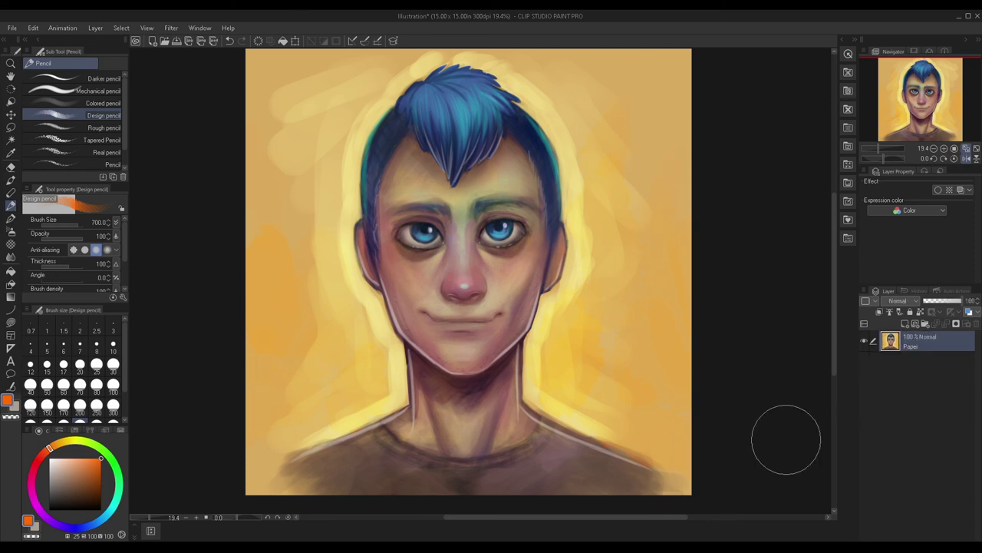
Step: Lock the Paper layer, add a new Overlay layer above it, and choose the Highlight airbrush with white
{"action": "left_click", "coordinate": [904, 323]}
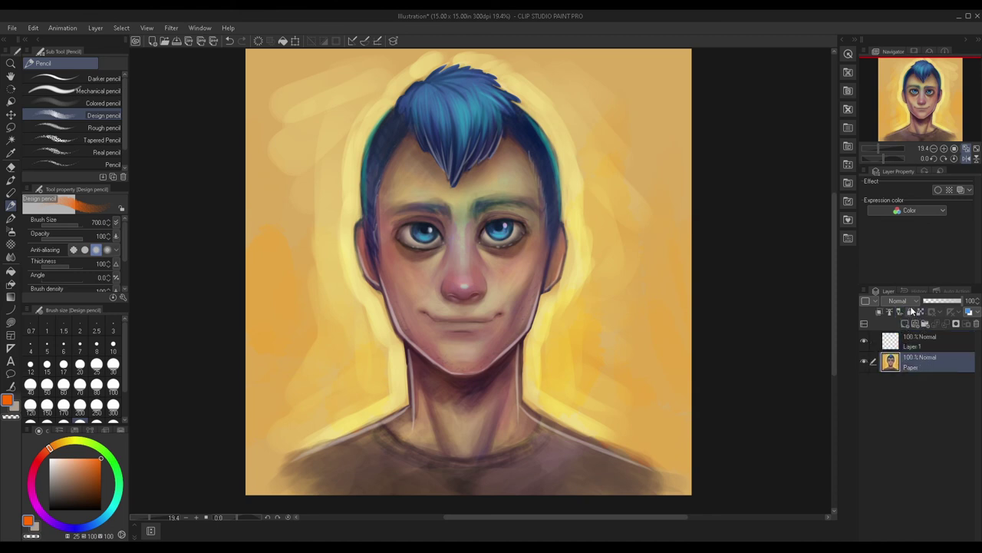
{"action": "left_click", "coordinate": [918, 347]}
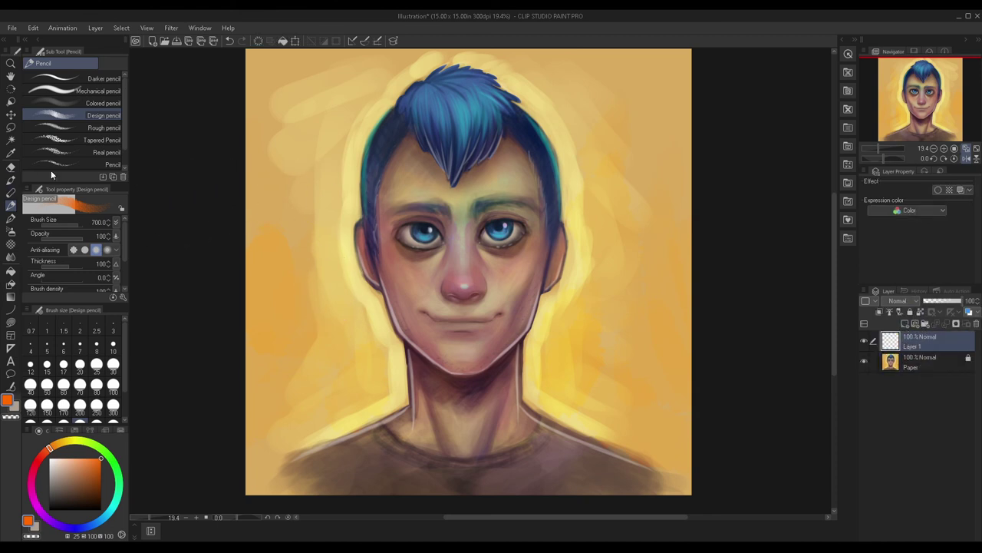
{"action": "left_click", "coordinate": [11, 167]}
{"action": "left_click", "coordinate": [10, 179]}
{"action": "left_click", "coordinate": [10, 231]}
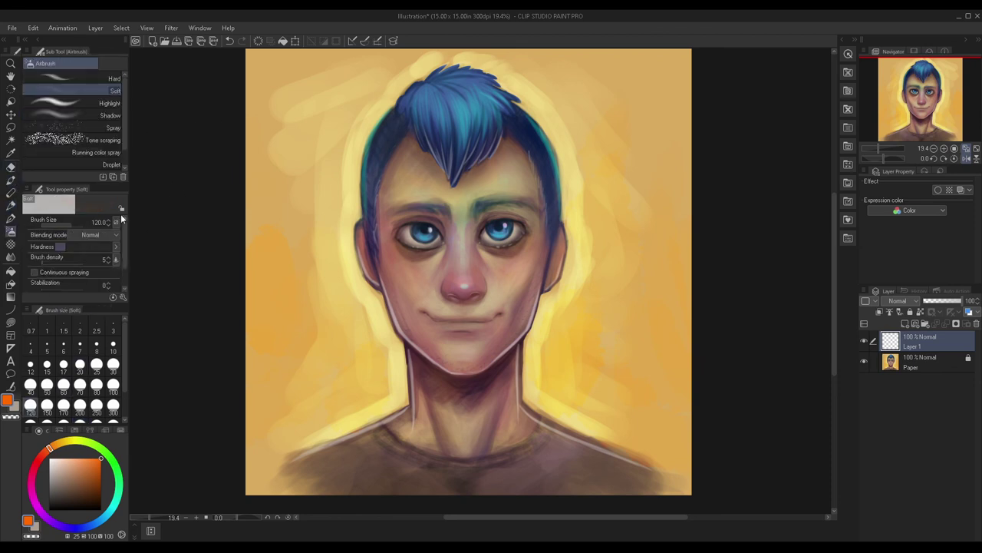
{"action": "left_click", "coordinate": [67, 104]}
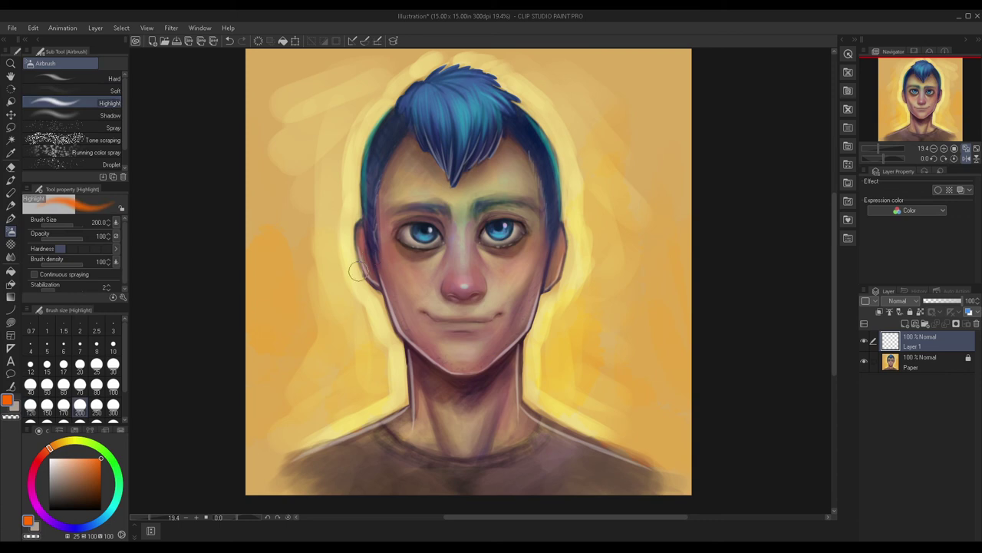
{"action": "left_click_drag", "start_coordinate": [66, 474], "coordinate": [49, 459]}
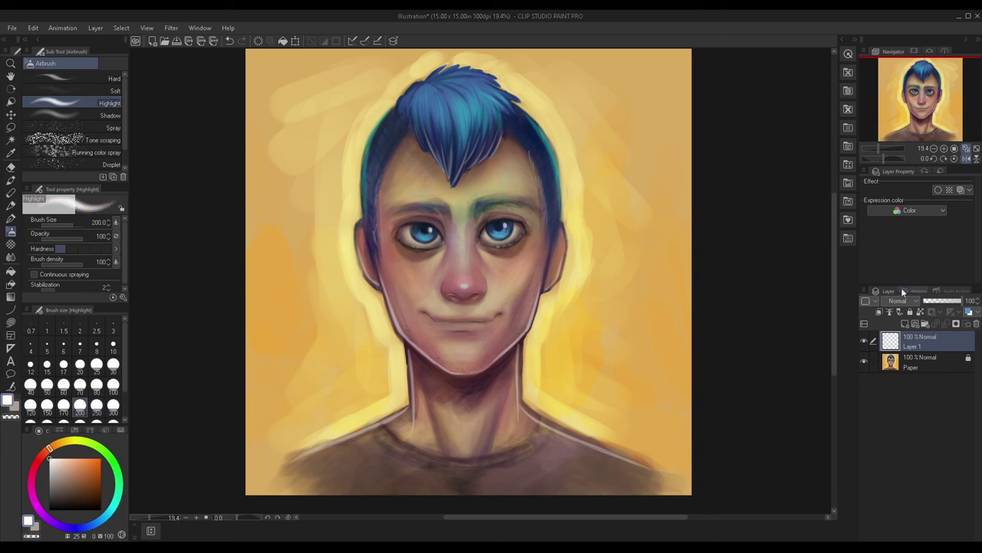
{"action": "left_click", "coordinate": [889, 144]}
Step: Reduce the Highlight airbrush to size 60 and paint a white rim light along the left edge of the hair
{"action": "scroll", "coordinate": [377, 74], "scroll_direction": "up", "scroll_amount": 3}
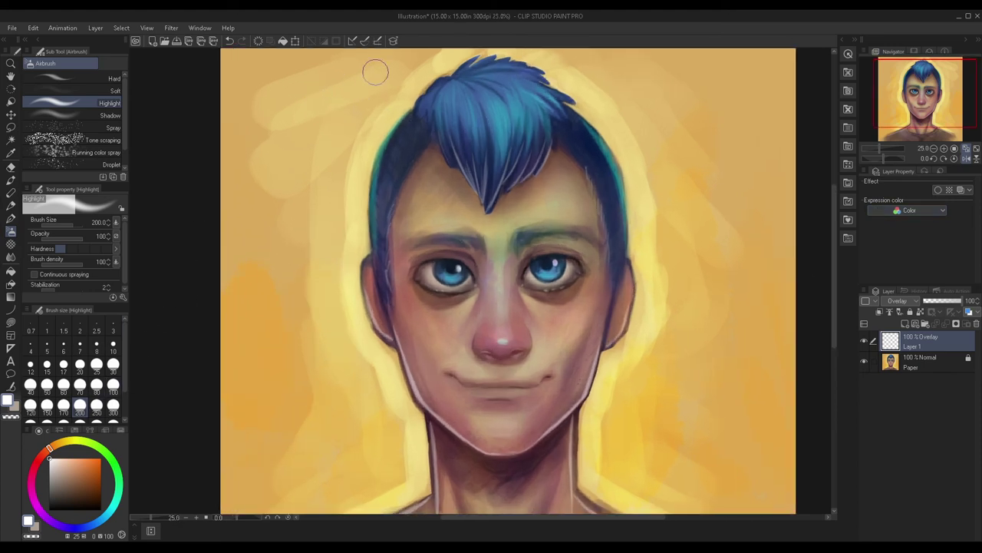
{"action": "key", "text": "bracketleft"}
{"action": "key", "text": "bracketleft"}
{"action": "key", "text": "bracketleft"}
{"action": "key", "text": "bracketleft"}
{"action": "key", "text": "bracketleft"}
{"action": "key", "text": "bracketleft"}
{"action": "key", "text": "bracketleft"}
{"action": "mouse_move", "coordinate": [408, 126]}
{"action": "left_mouse_down"}
{"action": "mouse_move", "coordinate": [359, 218]}
{"action": "mouse_move", "coordinate": [361, 306]}
{"action": "mouse_move", "coordinate": [349, 353]}
{"action": "mouse_move", "coordinate": [359, 380]}
{"action": "left_mouse_up"}
{"action": "scroll", "coordinate": [356, 284], "scroll_direction": "down", "scroll_amount": 3}
{"action": "scroll", "coordinate": [353, 291], "scroll_direction": "up", "scroll_amount": 3}
{"action": "scroll", "coordinate": [372, 304], "scroll_direction": "down", "scroll_amount": 3}
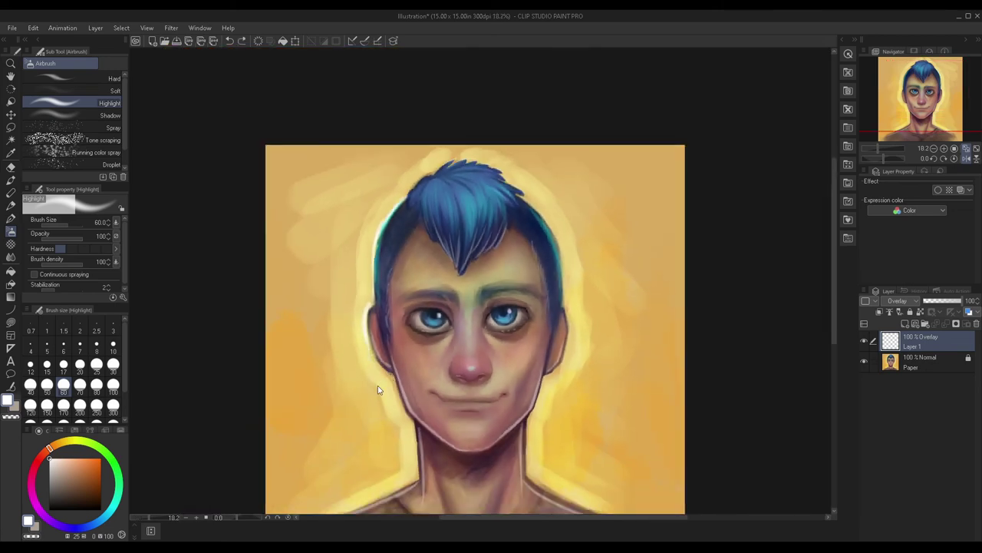
Step: Paint a white rim light around the outer edge of the left ear and down the left jaw
{"action": "scroll", "coordinate": [394, 356], "scroll_direction": "up", "scroll_amount": 2}
{"action": "scroll", "coordinate": [394, 357], "scroll_direction": "up", "scroll_amount": 1}
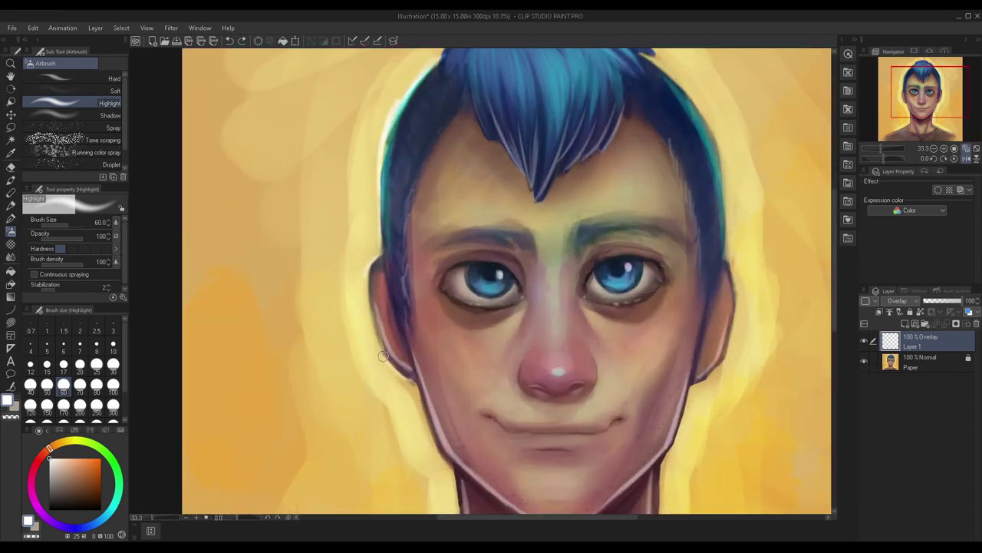
{"action": "left_click_drag", "start_coordinate": [379, 349], "coordinate": [368, 272]}
{"action": "scroll", "coordinate": [369, 272], "scroll_direction": "down", "scroll_amount": 3}
{"action": "scroll", "coordinate": [405, 322], "scroll_direction": "up", "scroll_amount": 3}
{"action": "scroll", "coordinate": [405, 322], "scroll_direction": "up", "scroll_amount": 1}
{"action": "mouse_move", "coordinate": [391, 303]}
{"action": "left_mouse_down"}
{"action": "mouse_move", "coordinate": [426, 399]}
{"action": "mouse_move", "coordinate": [422, 383]}
{"action": "left_mouse_up"}
Step: Paint a white rim light along the left side of the neck and out over the left shoulder
{"action": "scroll", "coordinate": [432, 338], "scroll_direction": "down", "scroll_amount": 3}
{"action": "scroll", "coordinate": [437, 422], "scroll_direction": "up", "scroll_amount": 2}
{"action": "left_click_drag", "start_coordinate": [446, 417], "coordinate": [445, 345]}
{"action": "left_click_drag", "start_coordinate": [447, 418], "coordinate": [434, 316]}
{"action": "mouse_move", "coordinate": [440, 422]}
{"action": "left_mouse_down"}
{"action": "mouse_move", "coordinate": [376, 461]}
{"action": "mouse_move", "coordinate": [370, 451]}
{"action": "left_mouse_up"}
{"action": "scroll", "coordinate": [477, 316], "scroll_direction": "down", "scroll_amount": 1}
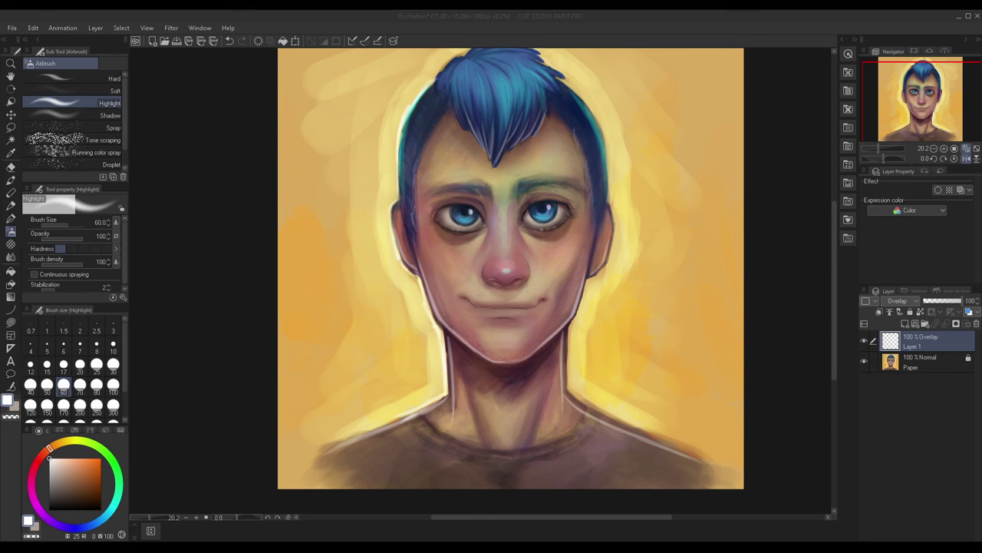
{"action": "scroll", "coordinate": [510, 268], "scroll_direction": "down", "scroll_amount": 4}
{"action": "scroll", "coordinate": [319, 414], "scroll_direction": "up", "scroll_amount": 5}
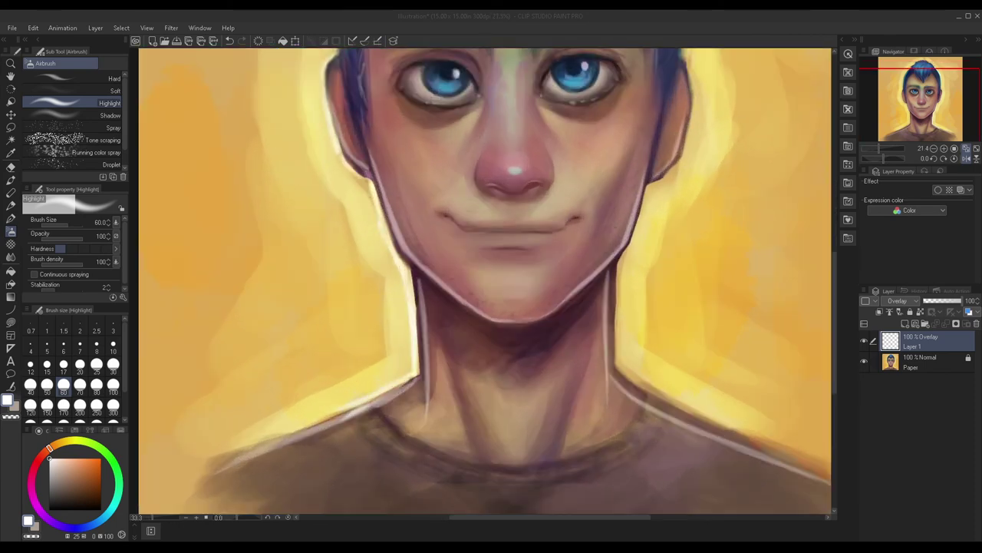
{"action": "left_click_drag", "start_coordinate": [399, 386], "coordinate": [278, 437]}
{"action": "left_click_drag", "start_coordinate": [349, 412], "coordinate": [254, 450]}
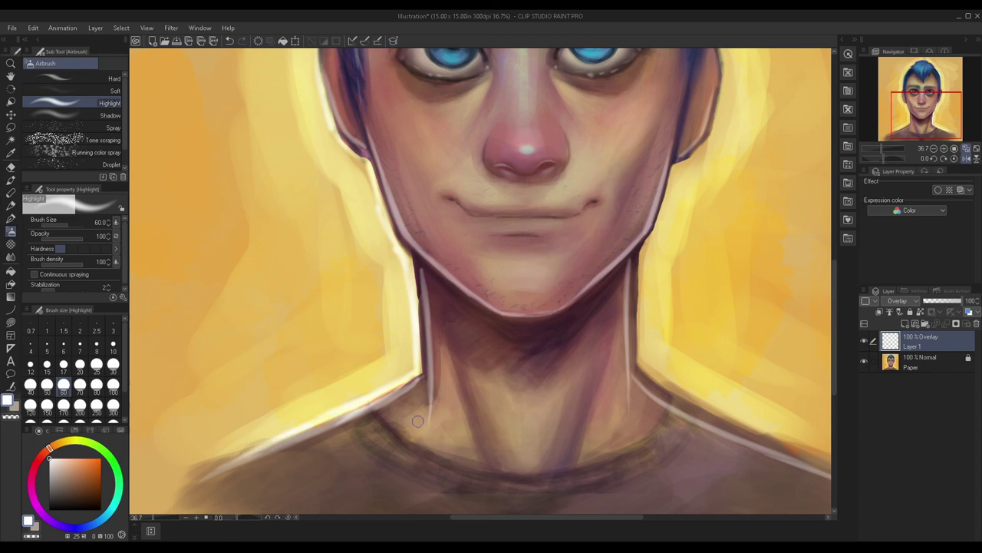
{"action": "scroll", "coordinate": [417, 420], "scroll_direction": "down", "scroll_amount": 5}
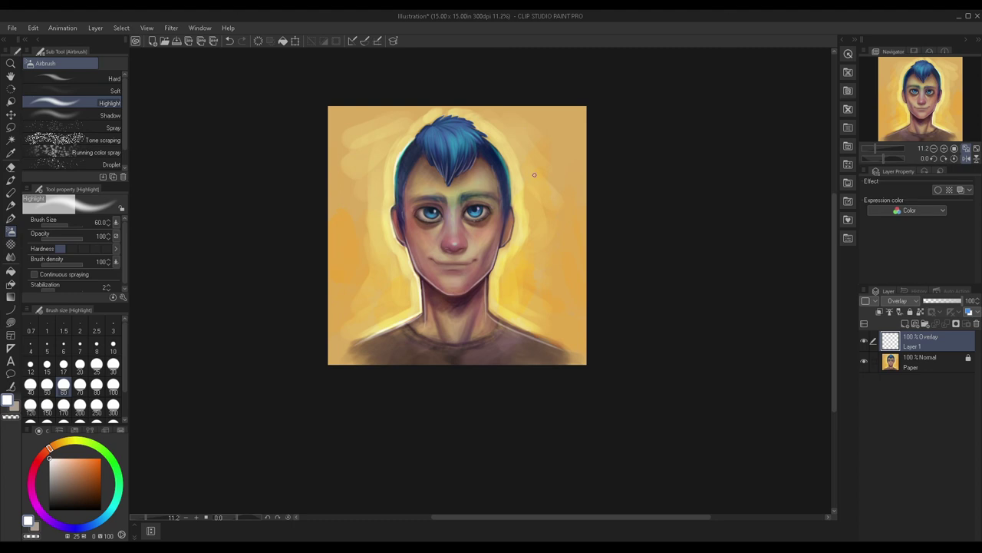
Step: Paint a white rim light along the right edge of the hair and around the right ear
{"action": "scroll", "coordinate": [503, 206], "scroll_direction": "up", "scroll_amount": 1}
{"action": "scroll", "coordinate": [482, 195], "scroll_direction": "up", "scroll_amount": 3}
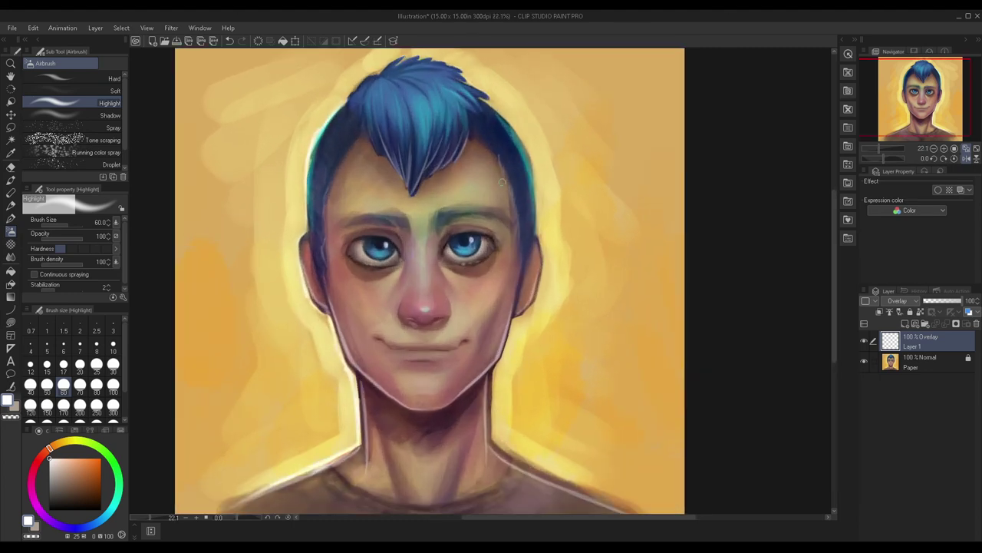
{"action": "scroll", "coordinate": [529, 222], "scroll_direction": "down", "scroll_amount": 2}
{"action": "scroll", "coordinate": [541, 241], "scroll_direction": "up", "scroll_amount": 1}
{"action": "scroll", "coordinate": [540, 240], "scroll_direction": "up", "scroll_amount": 1}
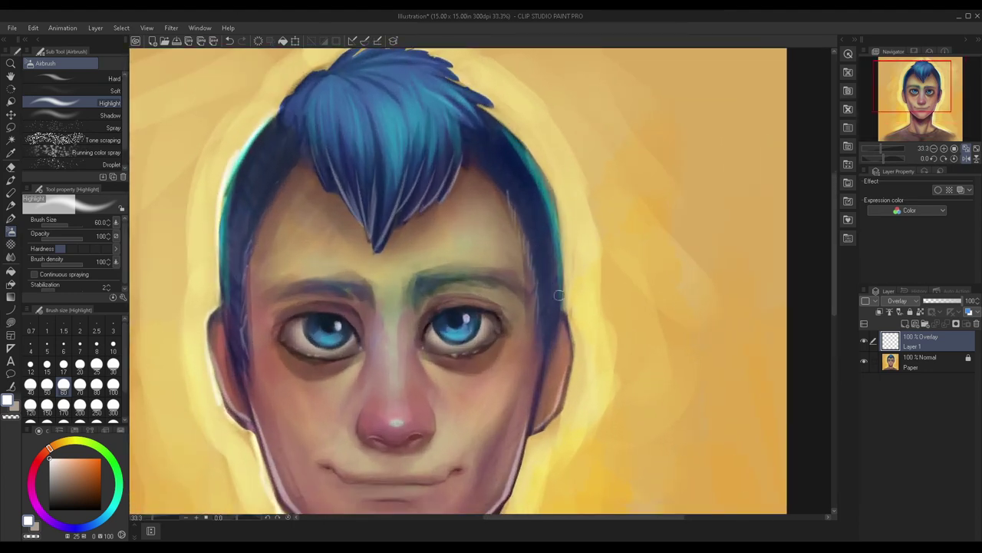
{"action": "mouse_move", "coordinate": [565, 272]}
{"action": "left_mouse_down"}
{"action": "mouse_move", "coordinate": [549, 187]}
{"action": "mouse_move", "coordinate": [560, 219]}
{"action": "mouse_move", "coordinate": [531, 162]}
{"action": "left_mouse_up"}
{"action": "scroll", "coordinate": [531, 162], "scroll_direction": "down", "scroll_amount": 2}
{"action": "scroll", "coordinate": [531, 223], "scroll_direction": "up", "scroll_amount": 3}
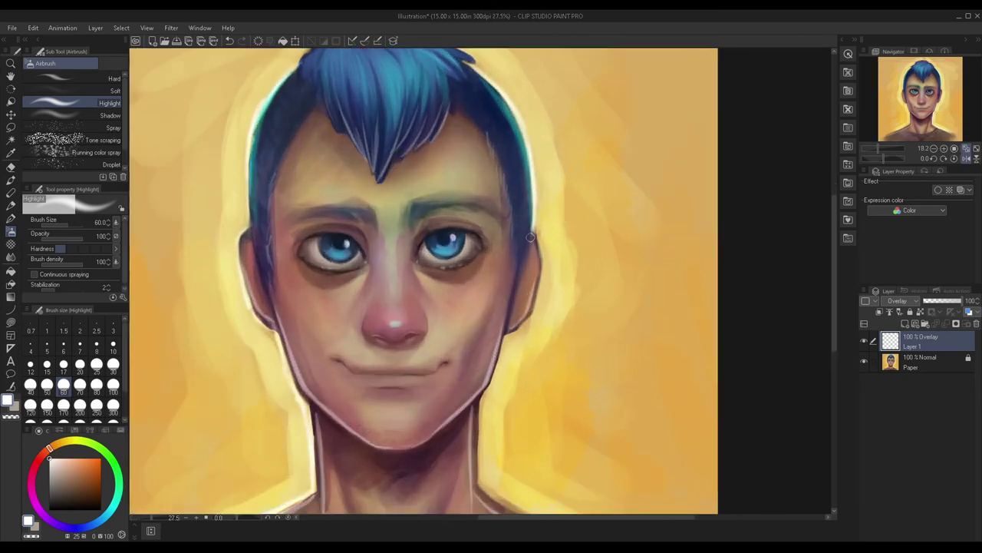
{"action": "mouse_move", "coordinate": [531, 223]}
{"action": "left_mouse_down"}
{"action": "mouse_move", "coordinate": [546, 308]}
{"action": "mouse_move", "coordinate": [547, 293]}
{"action": "mouse_move", "coordinate": [506, 384]}
{"action": "left_mouse_up"}
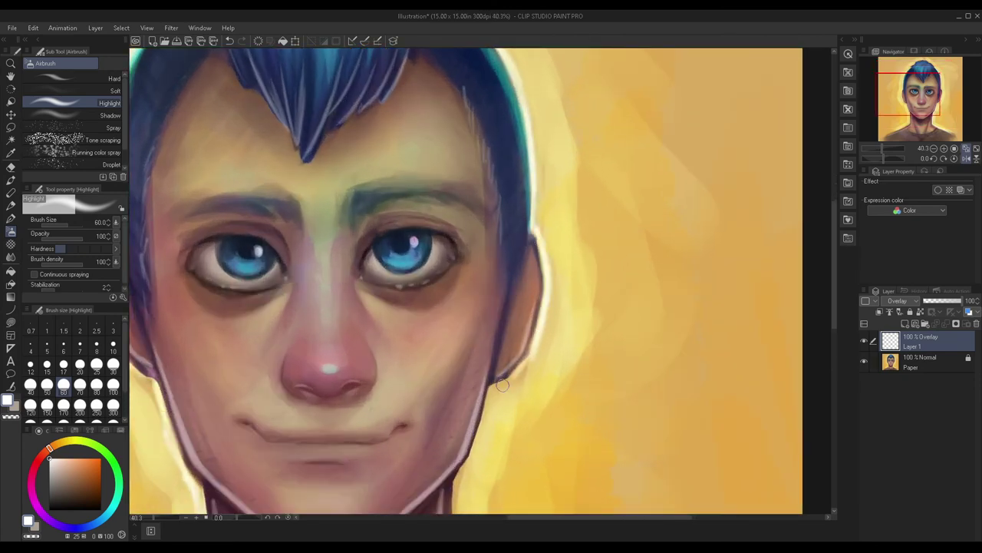
Step: Continue the white rim light down the right jaw and the right side of the neck
{"action": "scroll", "coordinate": [525, 341], "scroll_direction": "down", "scroll_amount": 4}
{"action": "scroll", "coordinate": [514, 297], "scroll_direction": "up", "scroll_amount": 2}
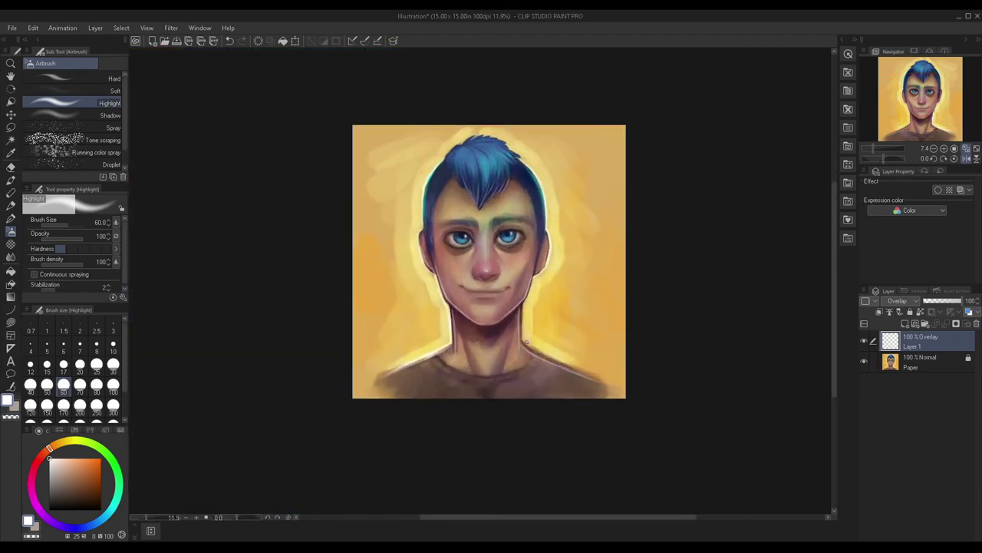
{"action": "scroll", "coordinate": [527, 280], "scroll_direction": "up", "scroll_amount": 2}
{"action": "left_click_drag", "start_coordinate": [545, 255], "coordinate": [527, 322]}
{"action": "mouse_move", "coordinate": [541, 275]}
{"action": "left_mouse_down"}
{"action": "mouse_move", "coordinate": [507, 354]}
{"action": "mouse_move", "coordinate": [512, 346]}
{"action": "mouse_move", "coordinate": [504, 436]}
{"action": "mouse_move", "coordinate": [511, 377]}
{"action": "mouse_move", "coordinate": [516, 461]}
{"action": "left_mouse_up"}
{"action": "scroll", "coordinate": [515, 460], "scroll_direction": "down", "scroll_amount": 4}
{"action": "scroll", "coordinate": [500, 336], "scroll_direction": "up", "scroll_amount": 3}
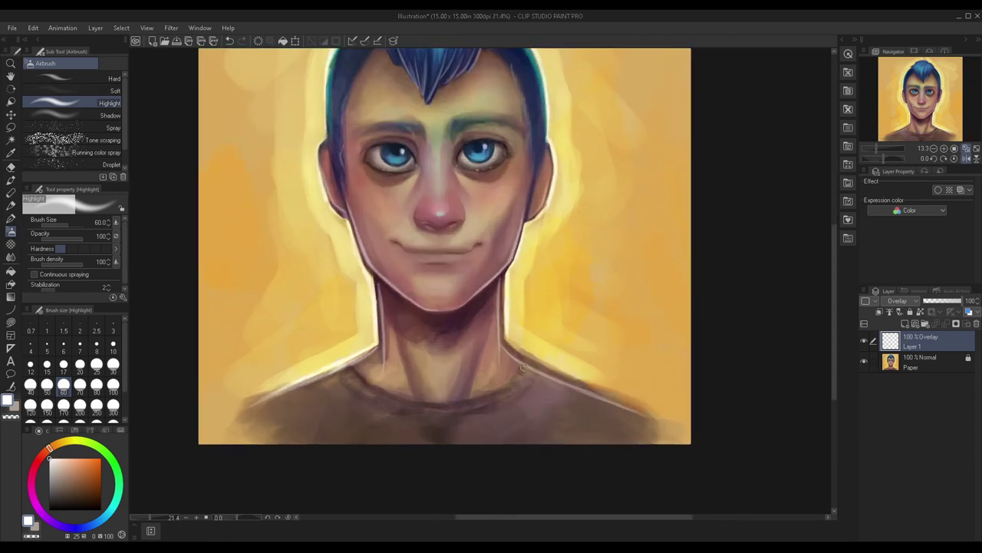
{"action": "mouse_move", "coordinate": [500, 336]}
{"action": "left_mouse_down"}
{"action": "mouse_move", "coordinate": [528, 370]}
{"action": "mouse_move", "coordinate": [669, 445]}
{"action": "left_mouse_up"}
{"action": "key", "text": "ctrl+z"}
{"action": "key", "text": "ctrl+z"}
{"action": "key", "text": "ctrl+z"}
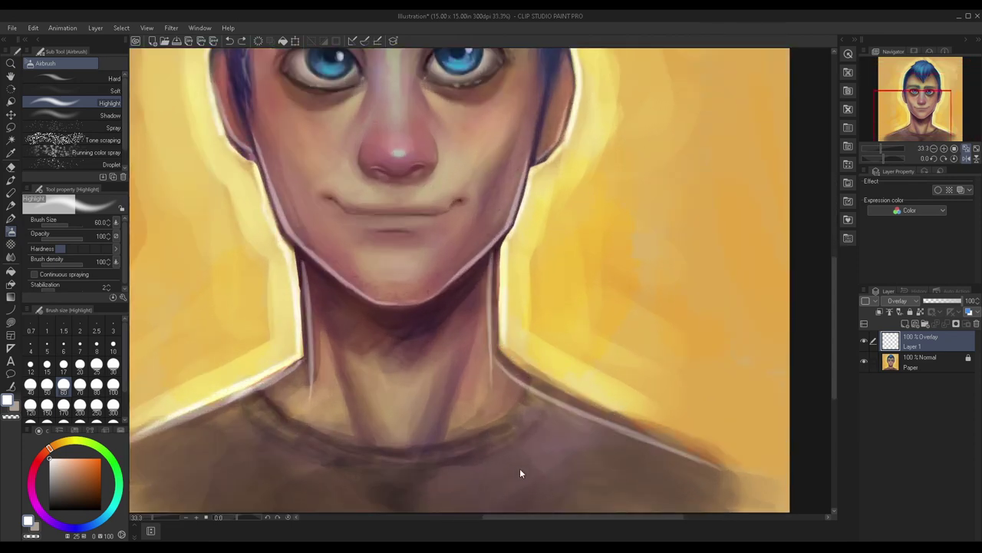
Step: Paint a white rim light from the base of the neck out along the right shoulder
{"action": "scroll", "coordinate": [512, 354], "scroll_direction": "up", "scroll_amount": 1}
{"action": "left_click_drag", "start_coordinate": [497, 341], "coordinate": [536, 369]}
{"action": "left_click_drag", "start_coordinate": [512, 335], "coordinate": [560, 391]}
{"action": "left_click_drag", "start_coordinate": [515, 356], "coordinate": [642, 427]}
{"action": "left_click_drag", "start_coordinate": [541, 388], "coordinate": [694, 449]}
{"action": "scroll", "coordinate": [638, 410], "scroll_direction": "down", "scroll_amount": 6}
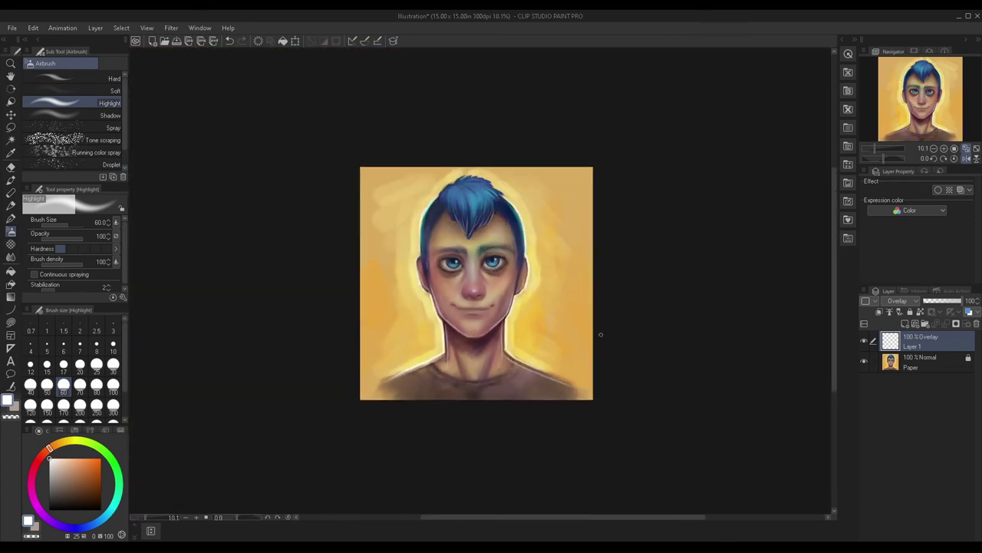
Step: Compare the painting with and without the rim-light Overlay layer, then merge it into the Paper layer and lock Paper
{"action": "left_click", "coordinate": [864, 341]}
{"action": "left_click", "coordinate": [864, 342]}
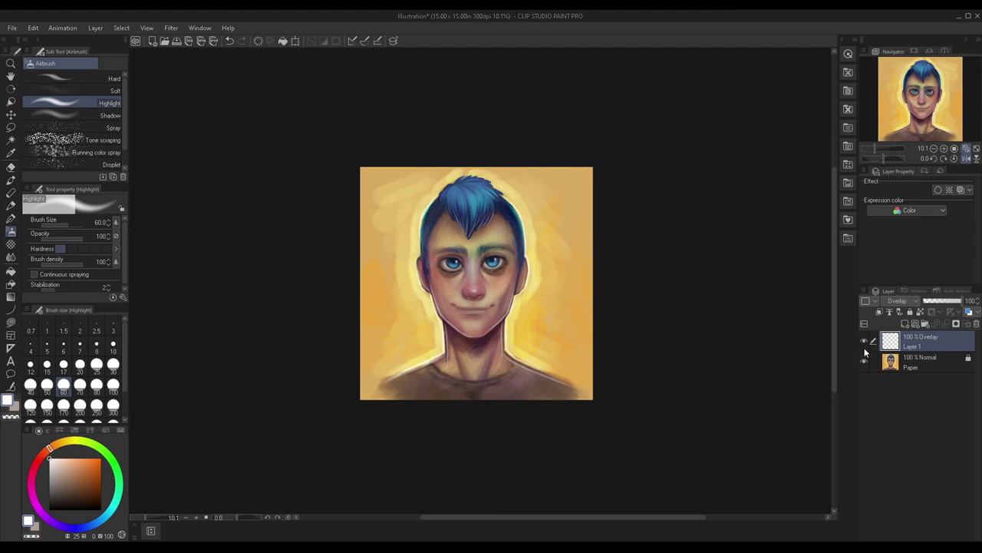
{"action": "left_click", "coordinate": [912, 362]}
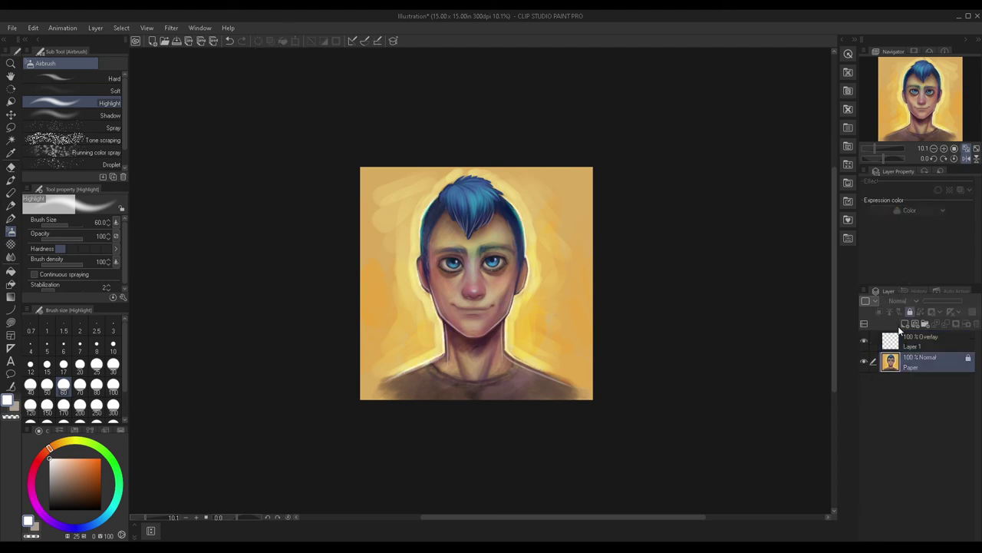
{"action": "key", "text": "ctrl+shift+e"}
{"action": "left_click", "coordinate": [908, 313]}
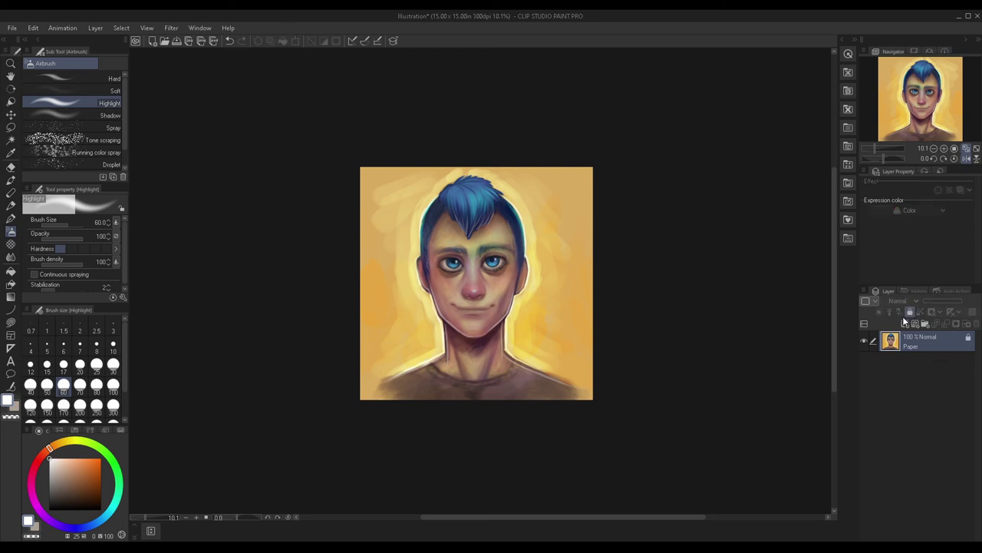
Step: Add a new layer and paint a white highlight down the bridge of the nose with the Highlight airbrush at size 150
{"action": "left_click", "coordinate": [908, 325]}
{"action": "scroll", "coordinate": [484, 226], "scroll_direction": "up", "scroll_amount": 2}
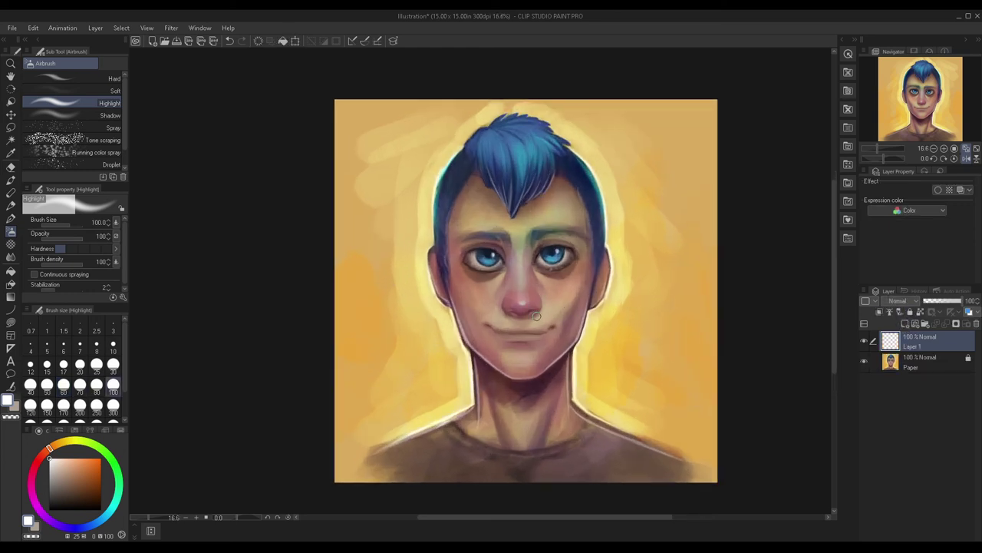
{"action": "left_click", "coordinate": [47, 404]}
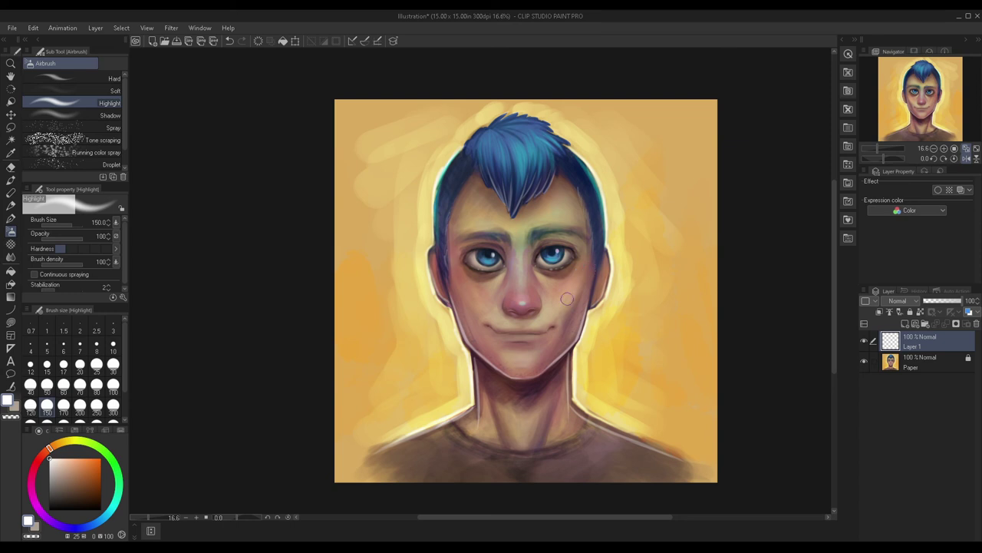
{"action": "scroll", "coordinate": [515, 307], "scroll_direction": "up", "scroll_amount": 2}
{"action": "mouse_move", "coordinate": [529, 308]}
{"action": "left_mouse_down"}
{"action": "mouse_move", "coordinate": [517, 241]}
{"action": "mouse_move", "coordinate": [525, 304]}
{"action": "mouse_move", "coordinate": [523, 209]}
{"action": "left_mouse_up"}
{"action": "scroll", "coordinate": [530, 261], "scroll_direction": "down", "scroll_amount": 2}
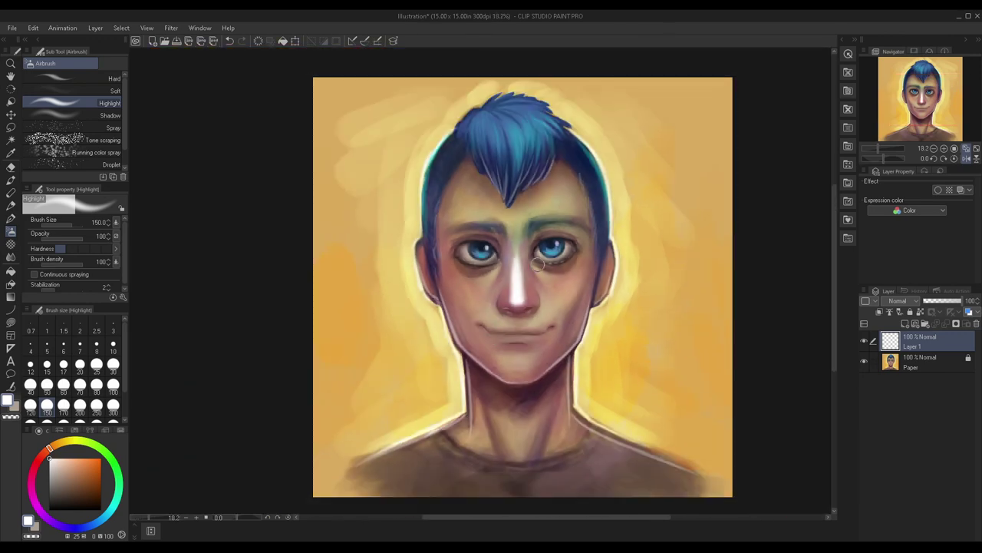
{"action": "scroll", "coordinate": [534, 273], "scroll_direction": "up", "scroll_amount": 1}
{"action": "scroll", "coordinate": [566, 230], "scroll_direction": "down", "scroll_amount": 1}
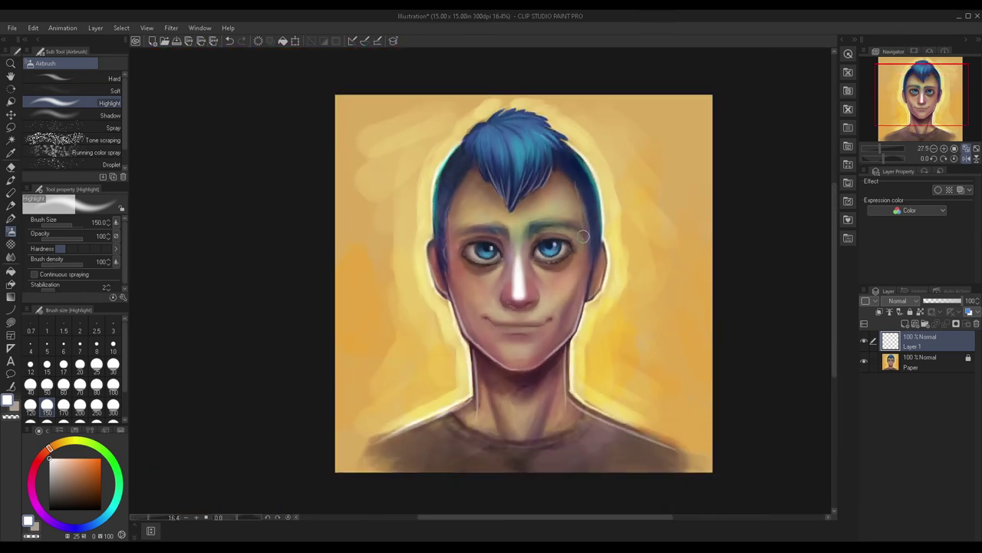
{"action": "scroll", "coordinate": [515, 277], "scroll_direction": "up", "scroll_amount": 1}
{"action": "scroll", "coordinate": [511, 286], "scroll_direction": "down", "scroll_amount": 1}
{"action": "scroll", "coordinate": [511, 286], "scroll_direction": "down", "scroll_amount": 1}
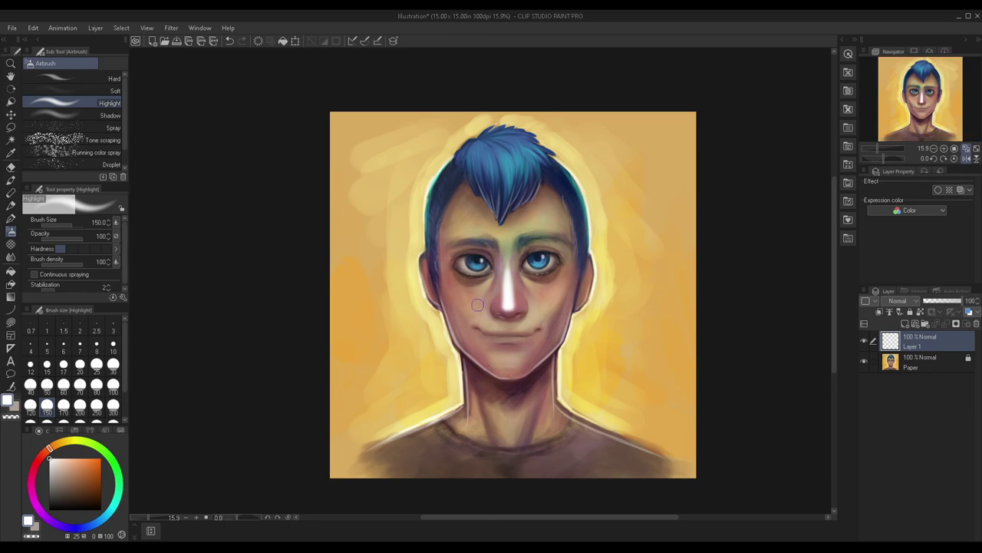
Step: Enlarge the Highlight airbrush to size 200 and brush white highlights over both cheeks and above the mouth
{"action": "key", "text": "bracketright"}
{"action": "key", "text": "bracketright"}
{"action": "scroll", "coordinate": [502, 322], "scroll_direction": "up", "scroll_amount": 3}
{"action": "mouse_move", "coordinate": [498, 326]}
{"action": "left_mouse_down"}
{"action": "mouse_move", "coordinate": [456, 322]}
{"action": "mouse_move", "coordinate": [436, 302]}
{"action": "mouse_move", "coordinate": [455, 301]}
{"action": "mouse_move", "coordinate": [407, 275]}
{"action": "mouse_move", "coordinate": [443, 263]}
{"action": "mouse_move", "coordinate": [451, 305]}
{"action": "mouse_move", "coordinate": [446, 271]}
{"action": "mouse_move", "coordinate": [422, 287]}
{"action": "mouse_move", "coordinate": [430, 272]}
{"action": "mouse_move", "coordinate": [407, 208]}
{"action": "left_mouse_up"}
{"action": "mouse_move", "coordinate": [555, 322]}
{"action": "left_mouse_down"}
{"action": "mouse_move", "coordinate": [513, 328]}
{"action": "mouse_move", "coordinate": [557, 320]}
{"action": "mouse_move", "coordinate": [625, 241]}
{"action": "mouse_move", "coordinate": [618, 262]}
{"action": "mouse_move", "coordinate": [584, 288]}
{"action": "mouse_move", "coordinate": [585, 212]}
{"action": "left_mouse_up"}
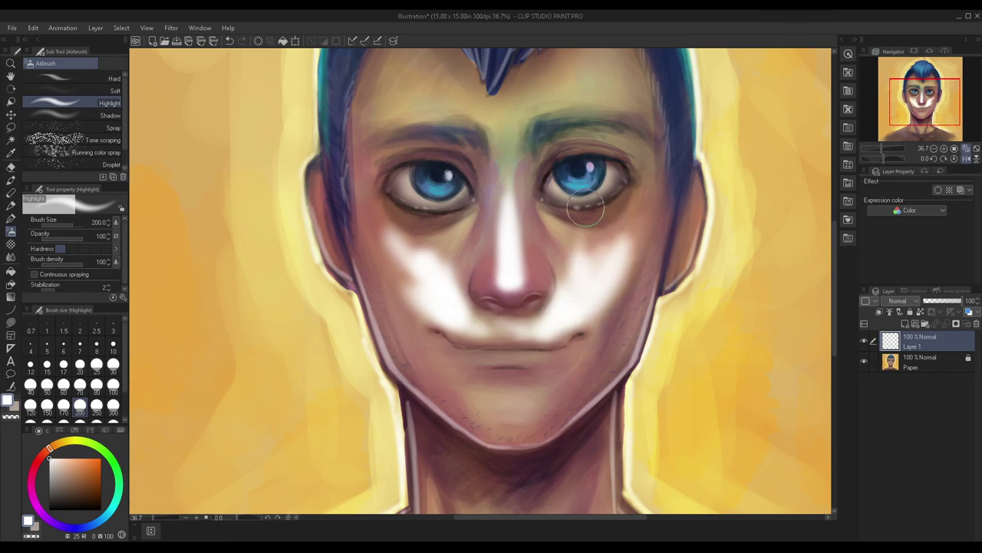
Step: Add soft white highlights to the chin and lower lip
{"action": "scroll", "coordinate": [533, 305], "scroll_direction": "down", "scroll_amount": 3}
{"action": "scroll", "coordinate": [533, 306], "scroll_direction": "up", "scroll_amount": 1}
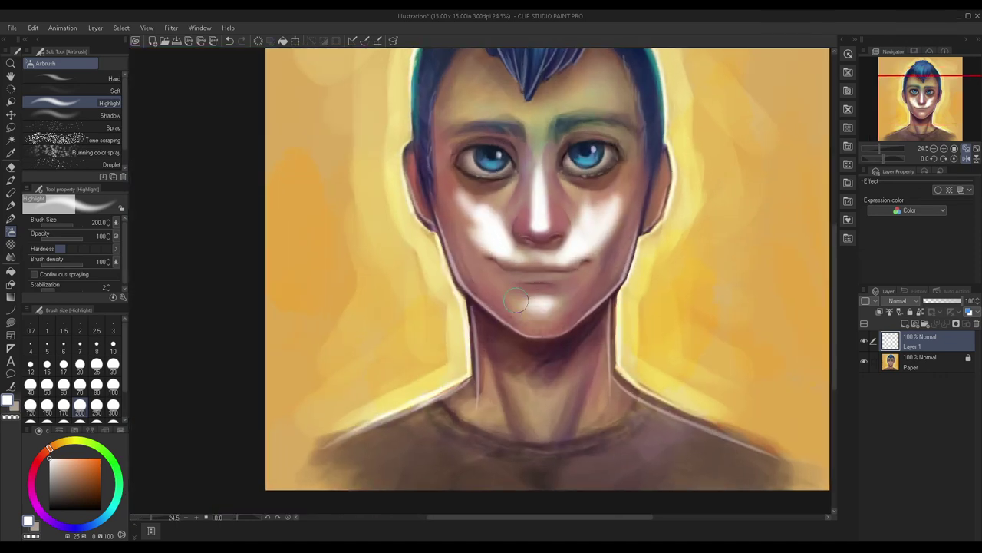
{"action": "scroll", "coordinate": [537, 304], "scroll_direction": "down", "scroll_amount": 3}
{"action": "scroll", "coordinate": [520, 182], "scroll_direction": "up", "scroll_amount": 4}
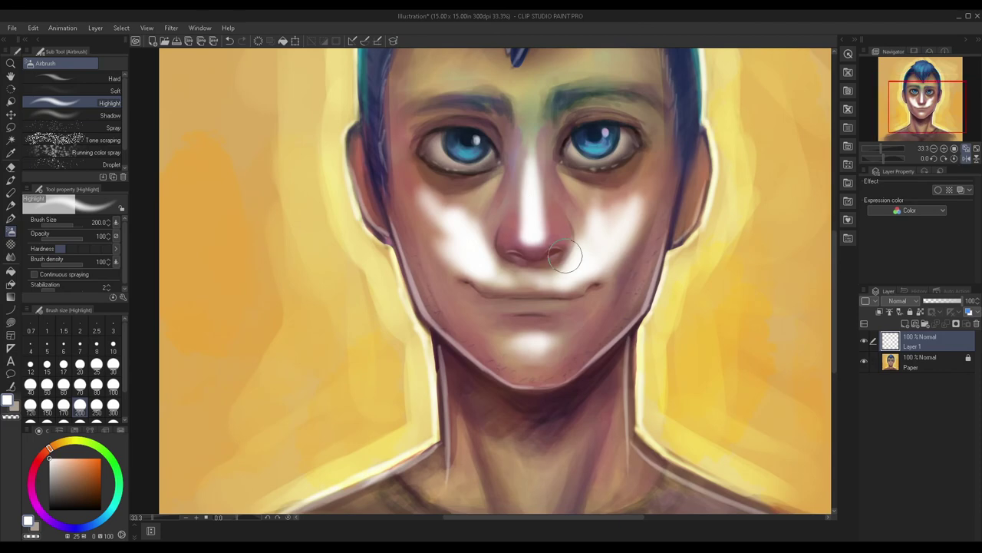
{"action": "scroll", "coordinate": [541, 285], "scroll_direction": "down", "scroll_amount": 2}
{"action": "scroll", "coordinate": [541, 285], "scroll_direction": "up", "scroll_amount": 2}
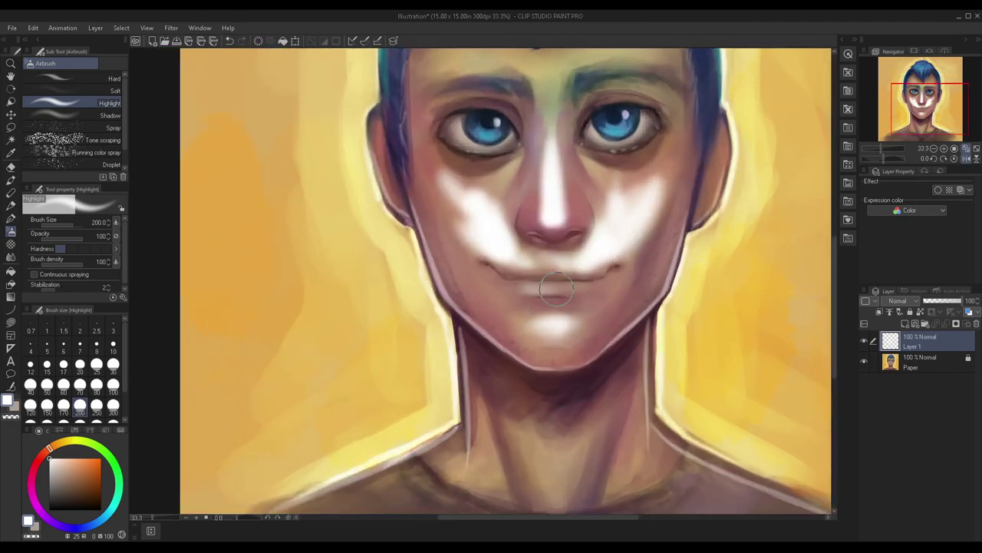
{"action": "scroll", "coordinate": [503, 239], "scroll_direction": "down", "scroll_amount": 3}
{"action": "scroll", "coordinate": [503, 240], "scroll_direction": "down", "scroll_amount": 2}
{"action": "scroll", "coordinate": [558, 259], "scroll_direction": "up", "scroll_amount": 1}
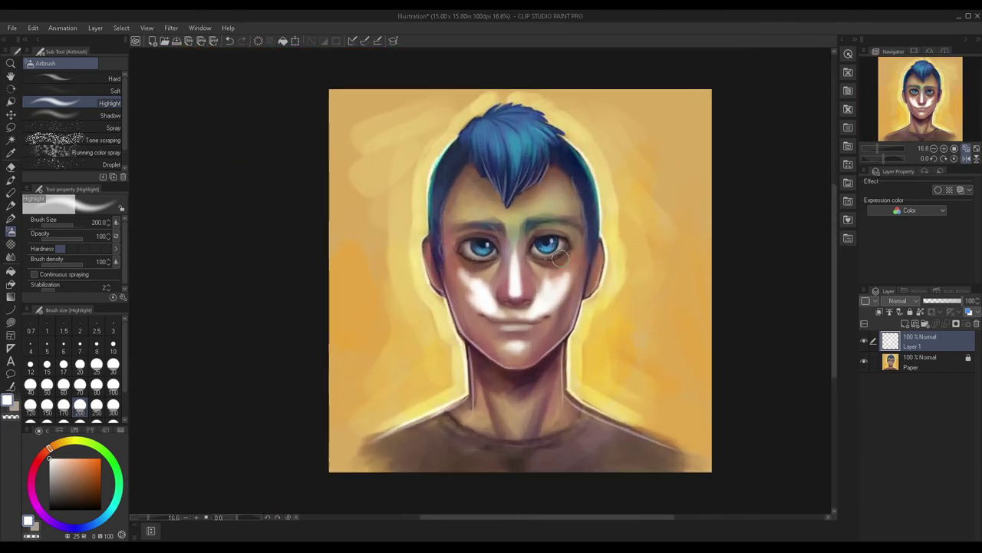
Step: Set the face highlight layer to Overlay at 18% opacity and toggle its visibility to compare the effect
{"action": "scroll", "coordinate": [529, 230], "scroll_direction": "up", "scroll_amount": 2}
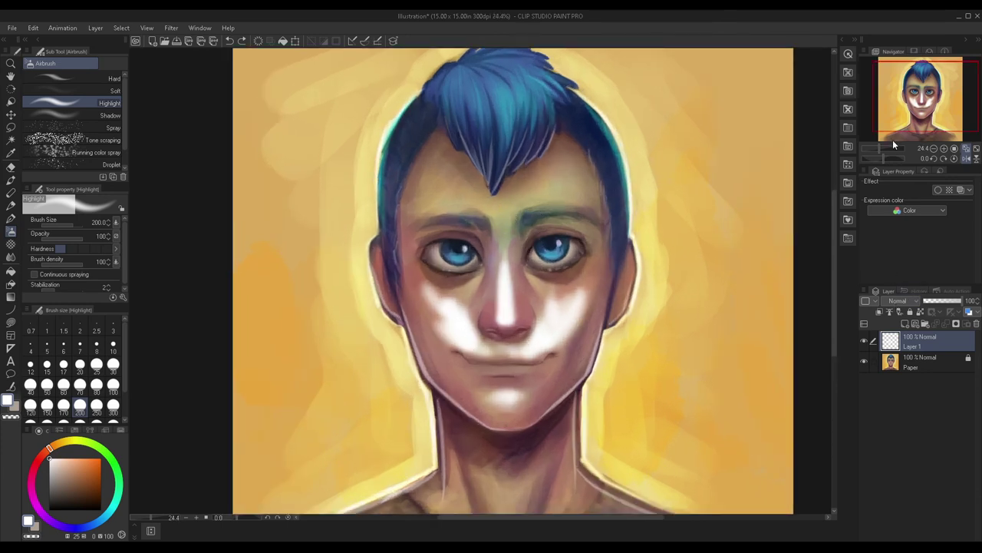
{"action": "mouse_move", "coordinate": [928, 300]}
{"action": "left_mouse_down"}
{"action": "mouse_move", "coordinate": [938, 295]}
{"action": "mouse_move", "coordinate": [929, 301]}
{"action": "left_mouse_up"}
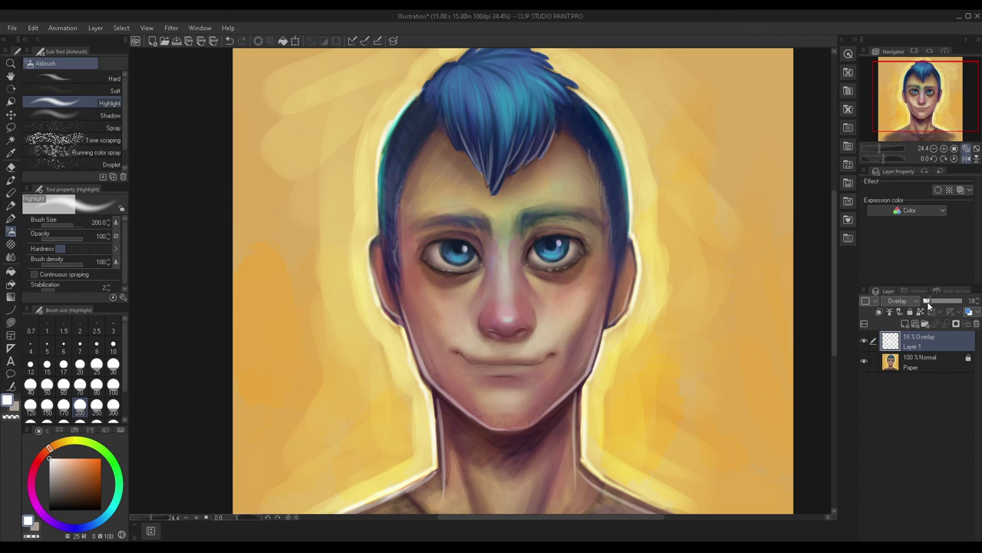
{"action": "scroll", "coordinate": [558, 225], "scroll_direction": "down", "scroll_amount": 3}
{"action": "left_click", "coordinate": [864, 342]}
{"action": "left_click", "coordinate": [866, 342]}
Step: Merge the 18% Overlay highlight layer into the Paper layer and lock Paper
{"action": "left_click", "coordinate": [906, 366]}
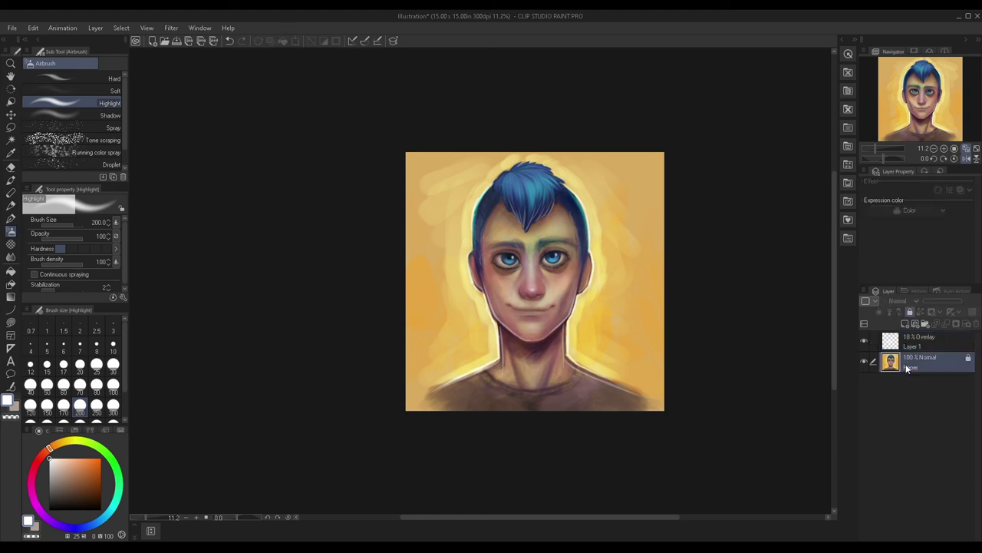
{"action": "key", "text": "ctrl+shift+e"}
{"action": "left_click", "coordinate": [910, 312]}
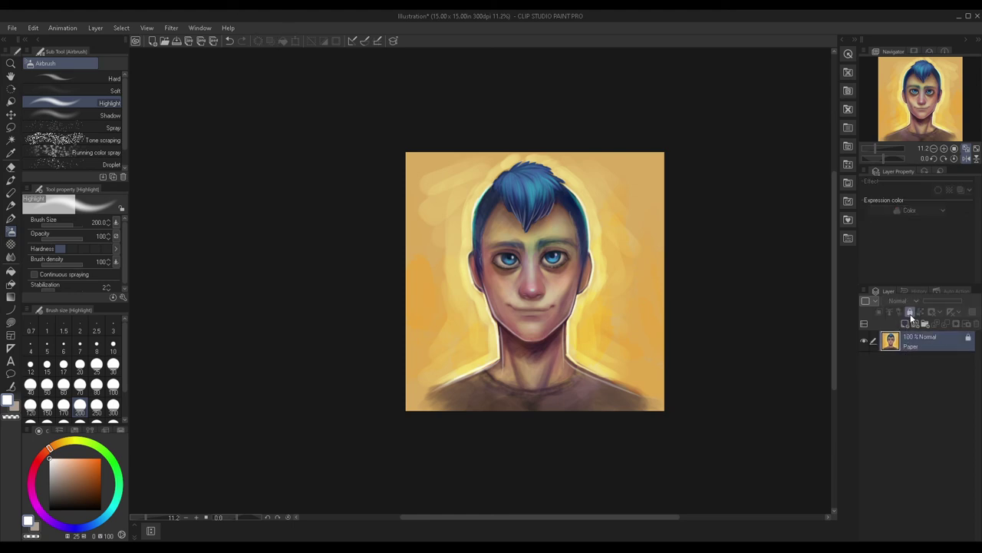
Step: Add a new layer above Paper and brush a white highlight onto one side of the forehead with the Highlight airbrush
{"action": "left_click", "coordinate": [904, 326]}
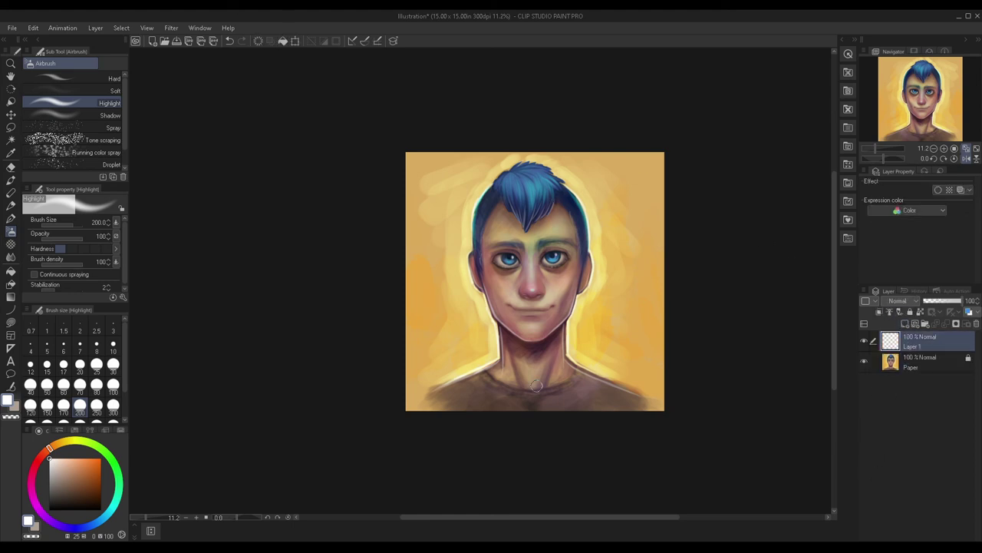
{"action": "scroll", "coordinate": [587, 210], "scroll_direction": "up", "scroll_amount": 2}
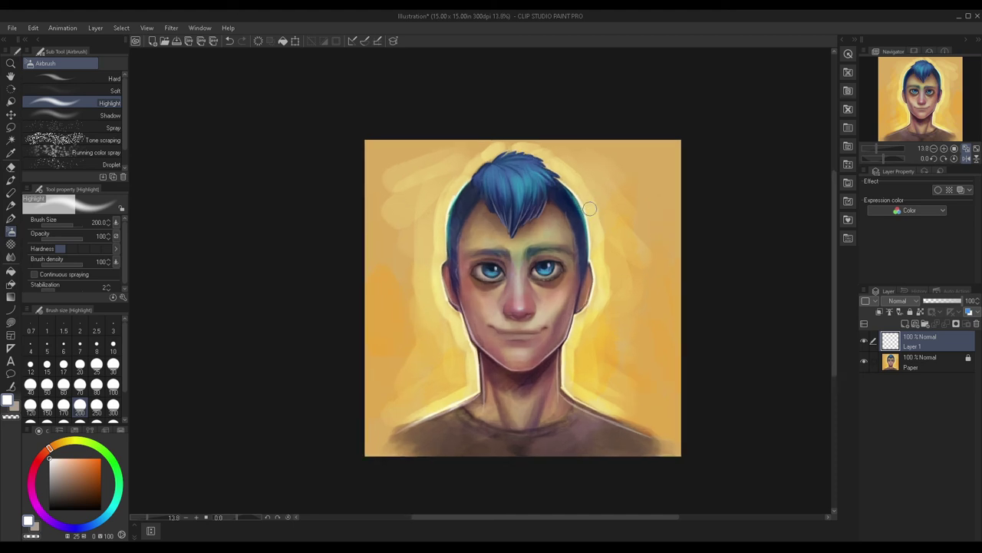
{"action": "scroll", "coordinate": [398, 263], "scroll_direction": "up", "scroll_amount": 4}
{"action": "scroll", "coordinate": [453, 230], "scroll_direction": "down", "scroll_amount": 2}
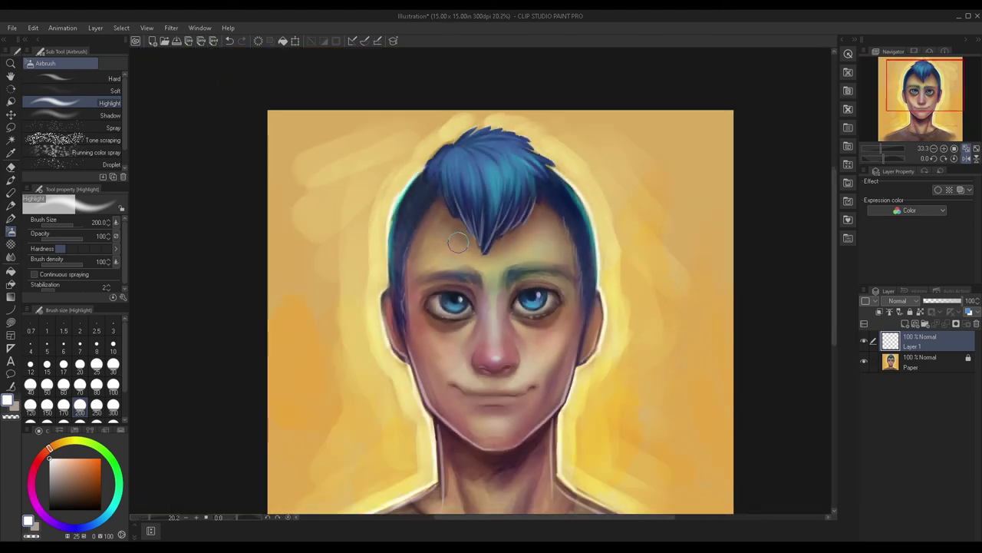
{"action": "scroll", "coordinate": [456, 241], "scroll_direction": "up", "scroll_amount": 4}
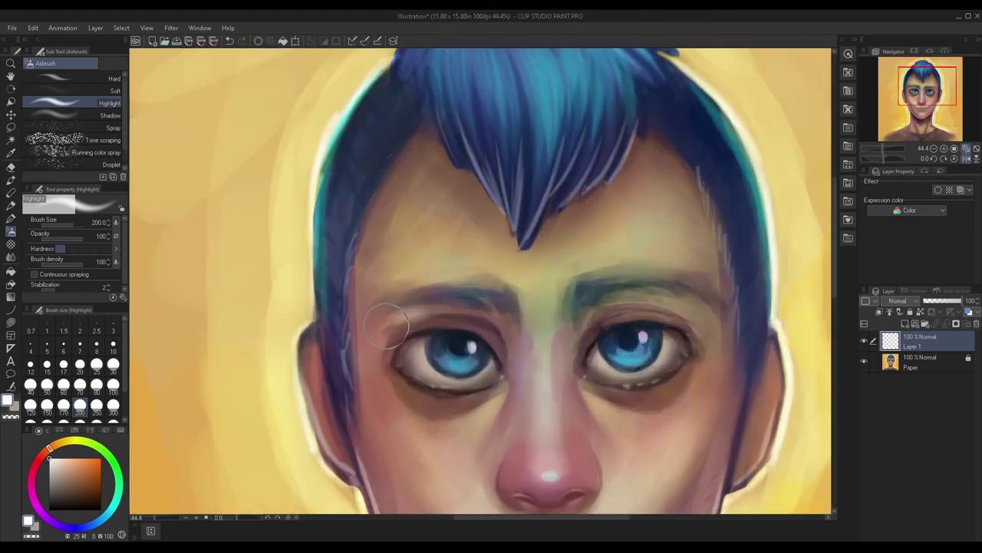
{"action": "scroll", "coordinate": [532, 288], "scroll_direction": "down", "scroll_amount": 2}
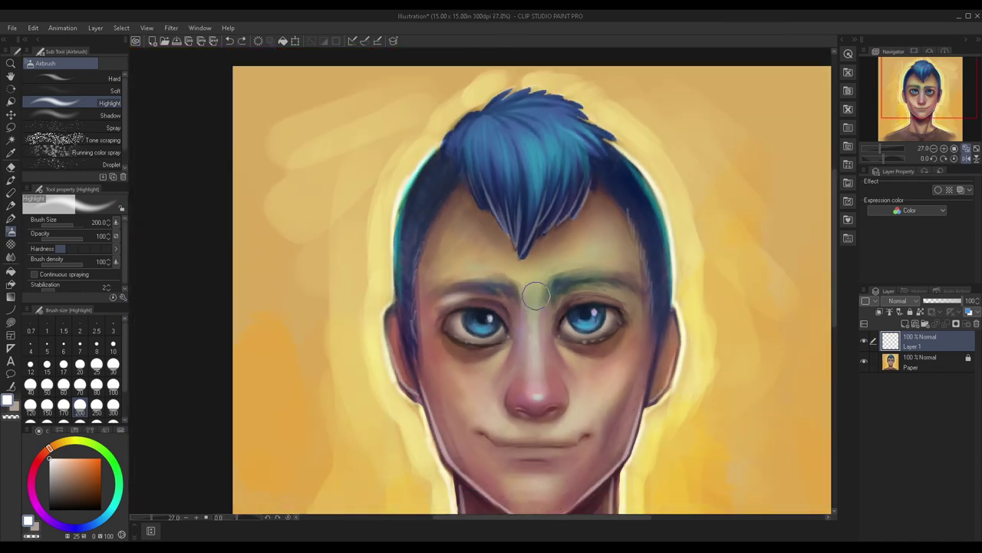
{"action": "scroll", "coordinate": [464, 245], "scroll_direction": "up", "scroll_amount": 2}
{"action": "mouse_move", "coordinate": [467, 266]}
{"action": "left_mouse_down"}
{"action": "mouse_move", "coordinate": [490, 254]}
{"action": "mouse_move", "coordinate": [465, 262]}
{"action": "mouse_move", "coordinate": [474, 221]}
{"action": "left_mouse_up"}
{"action": "left_click_drag", "start_coordinate": [474, 160], "coordinate": [462, 275]}
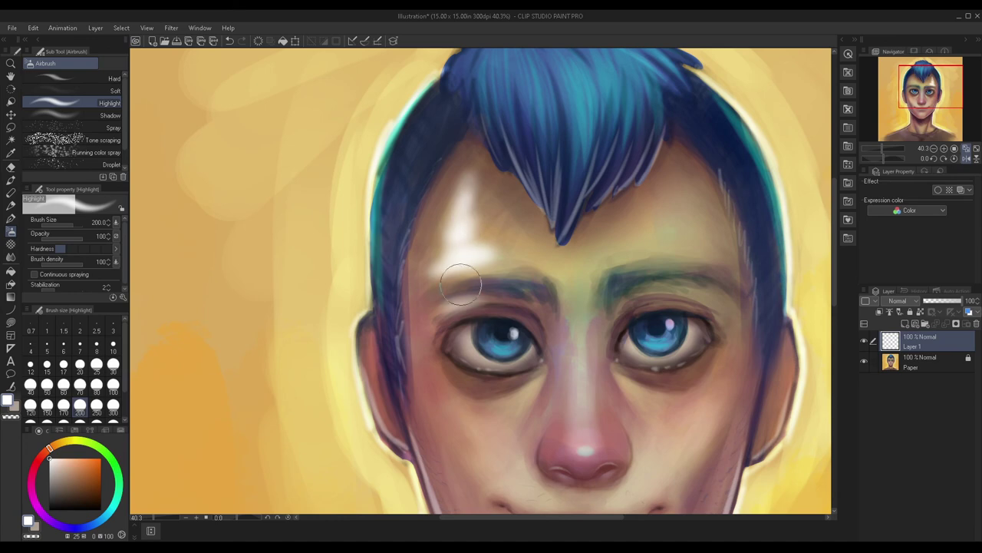
Step: Enlarge the Highlight airbrush to size 400 and broaden the white highlights over both sides of the forehead
{"action": "key", "text": "]"}
{"action": "key", "text": "]"}
{"action": "key", "text": "]"}
{"action": "mouse_move", "coordinate": [474, 250]}
{"action": "left_mouse_down"}
{"action": "mouse_move", "coordinate": [483, 211]}
{"action": "mouse_move", "coordinate": [473, 215]}
{"action": "left_mouse_up"}
{"action": "scroll", "coordinate": [463, 201], "scroll_direction": "down", "scroll_amount": 3}
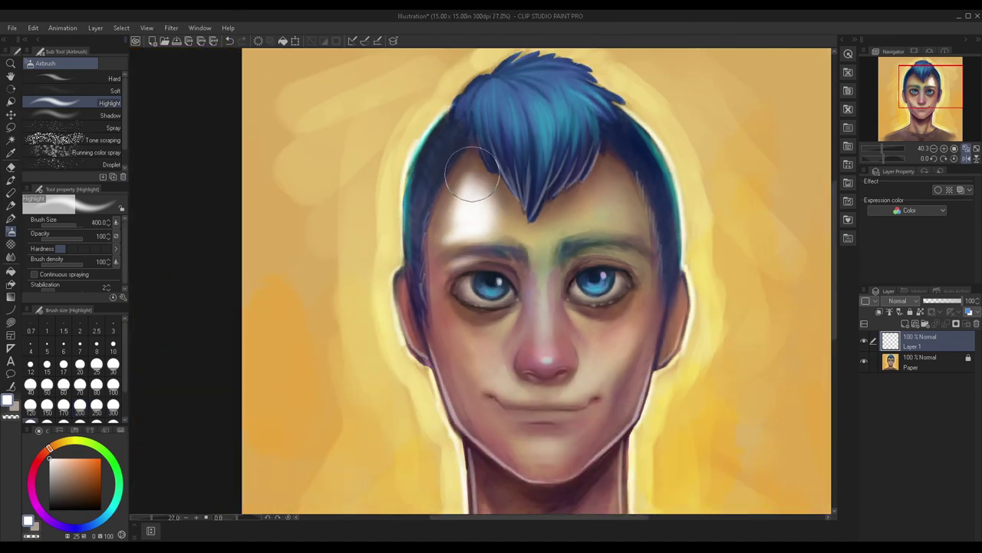
{"action": "mouse_move", "coordinate": [597, 216]}
{"action": "left_mouse_down"}
{"action": "mouse_move", "coordinate": [604, 173]}
{"action": "mouse_move", "coordinate": [591, 174]}
{"action": "mouse_move", "coordinate": [586, 213]}
{"action": "mouse_move", "coordinate": [567, 220]}
{"action": "mouse_move", "coordinate": [613, 204]}
{"action": "mouse_move", "coordinate": [597, 160]}
{"action": "left_mouse_up"}
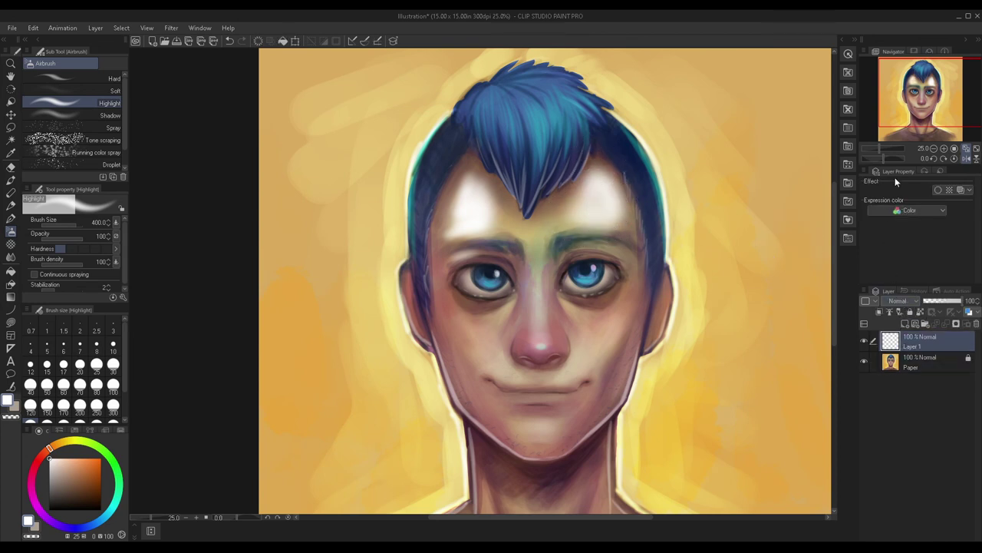
Step: Set the forehead highlight layer to Overlay at 4% opacity
{"action": "left_click", "coordinate": [890, 143]}
{"action": "left_click", "coordinate": [932, 299]}
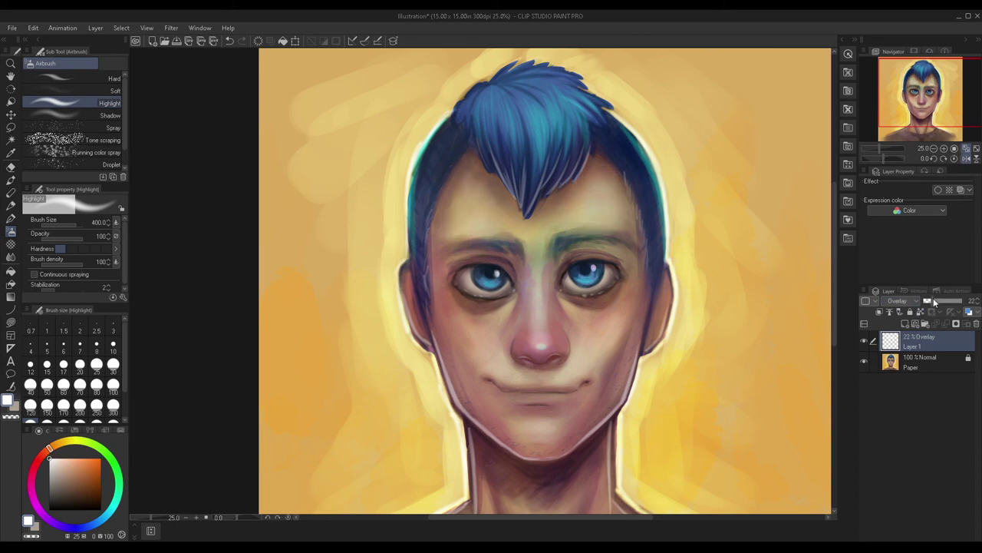
{"action": "left_click_drag", "start_coordinate": [927, 301], "coordinate": [925, 298]}
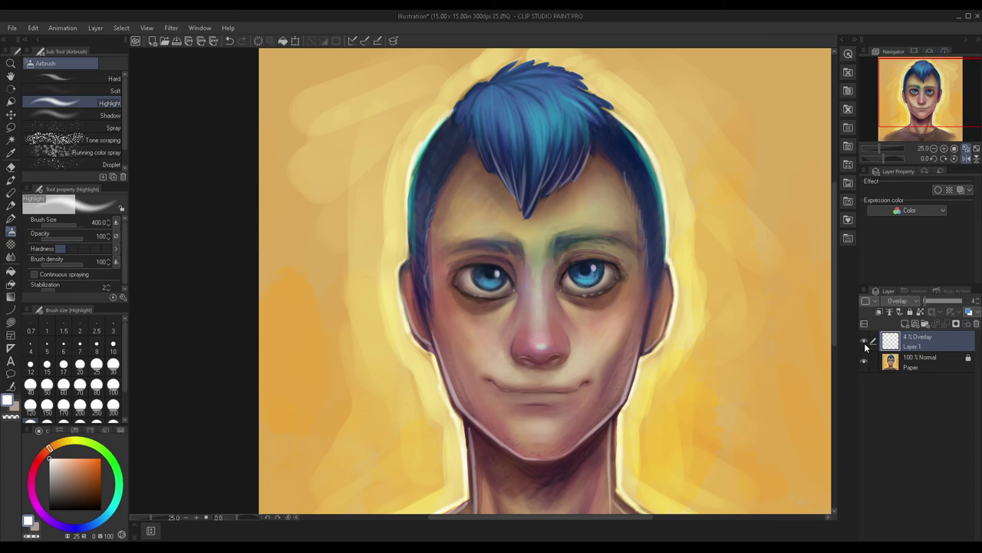
Step: Merge the forehead highlight layer into Paper and lock Paper
{"action": "left_click", "coordinate": [901, 367]}
{"action": "key", "text": "ctrl+shift+e"}
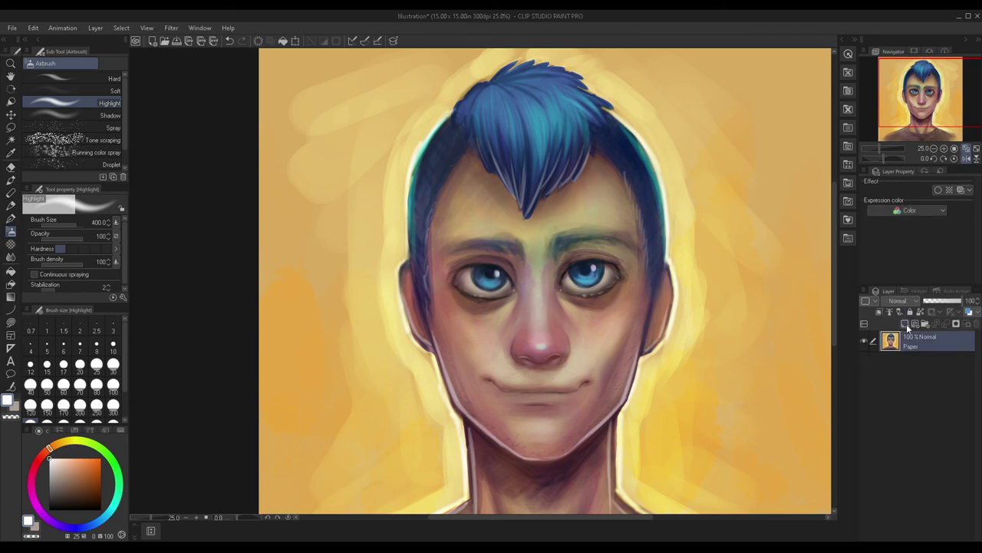
{"action": "left_click", "coordinate": [910, 312]}
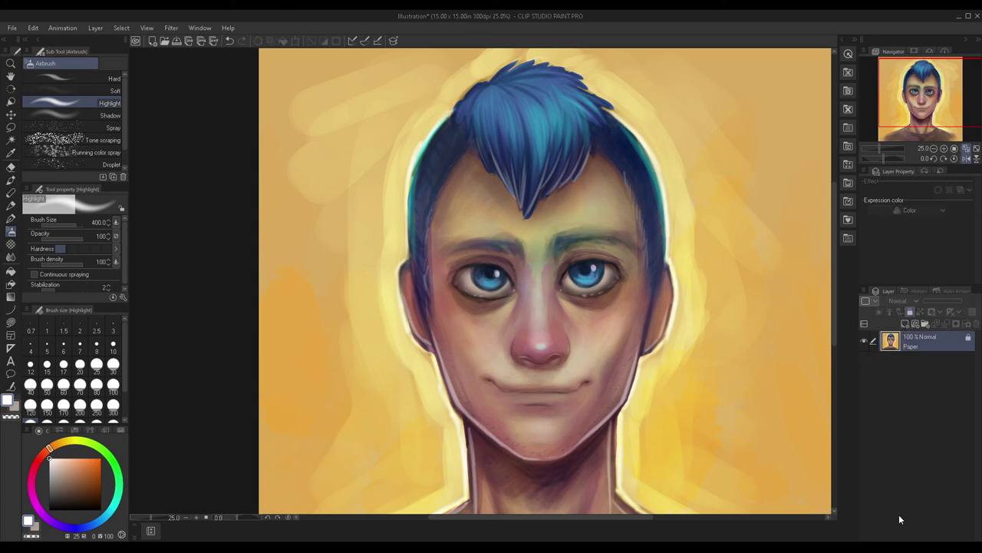
Step: Add a new layer and speckle both sides of the forehead in white with the Tone scraping airbrush at size 150
{"action": "left_click", "coordinate": [904, 323]}
{"action": "scroll", "coordinate": [458, 227], "scroll_direction": "up", "scroll_amount": 1}
{"action": "scroll", "coordinate": [458, 227], "scroll_direction": "down", "scroll_amount": 4}
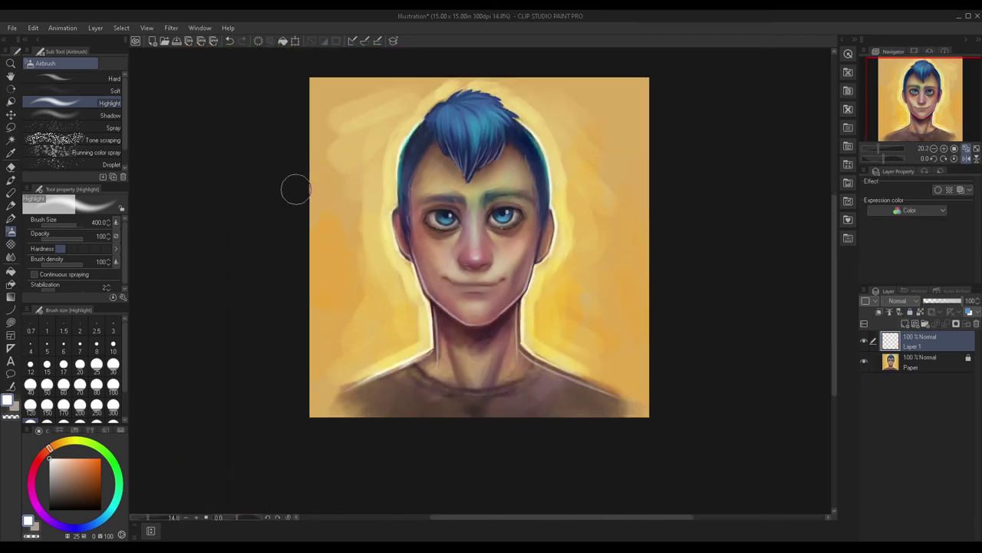
{"action": "scroll", "coordinate": [407, 192], "scroll_direction": "up", "scroll_amount": 2}
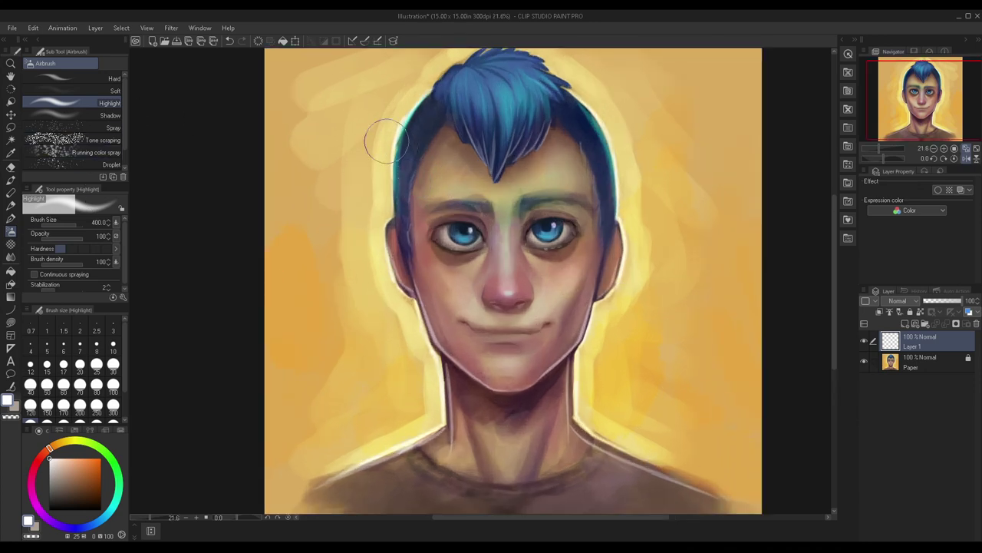
{"action": "scroll", "coordinate": [386, 141], "scroll_direction": "up", "scroll_amount": 1}
{"action": "left_click", "coordinate": [92, 140]}
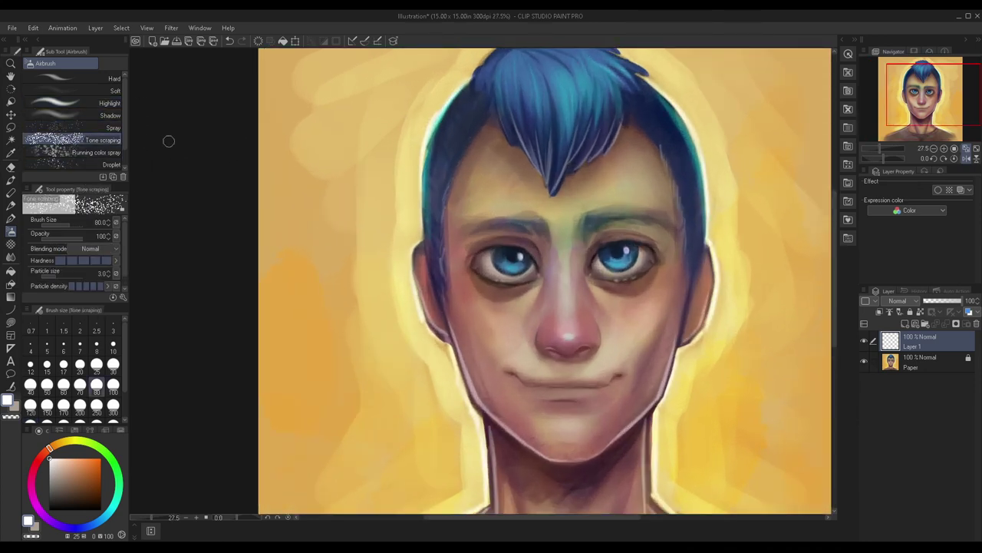
{"action": "key", "text": "]"}
{"action": "key", "text": "]"}
{"action": "key", "text": "]"}
{"action": "mouse_move", "coordinate": [499, 197]}
{"action": "left_mouse_down"}
{"action": "mouse_move", "coordinate": [475, 209]}
{"action": "mouse_move", "coordinate": [494, 140]}
{"action": "mouse_move", "coordinate": [494, 179]}
{"action": "mouse_move", "coordinate": [492, 151]}
{"action": "mouse_move", "coordinate": [503, 189]}
{"action": "mouse_move", "coordinate": [464, 220]}
{"action": "mouse_move", "coordinate": [503, 155]}
{"action": "left_mouse_up"}
{"action": "mouse_move", "coordinate": [649, 201]}
{"action": "left_mouse_down"}
{"action": "mouse_move", "coordinate": [614, 195]}
{"action": "mouse_move", "coordinate": [615, 204]}
{"action": "mouse_move", "coordinate": [643, 182]}
{"action": "mouse_move", "coordinate": [637, 172]}
{"action": "mouse_move", "coordinate": [618, 197]}
{"action": "left_mouse_up"}
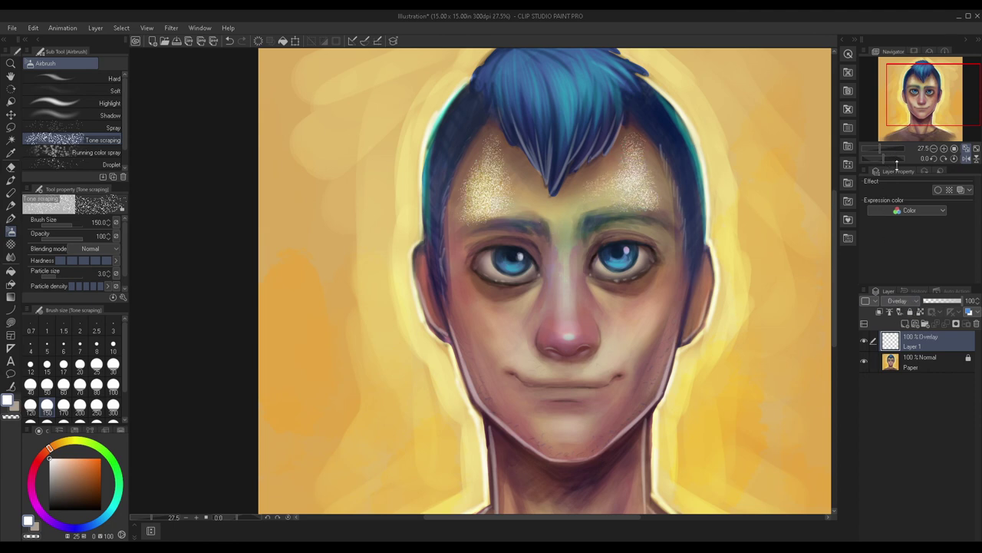
Step: Set the forehead speckle layer to Overlay at 30% opacity
{"action": "left_click", "coordinate": [944, 301]}
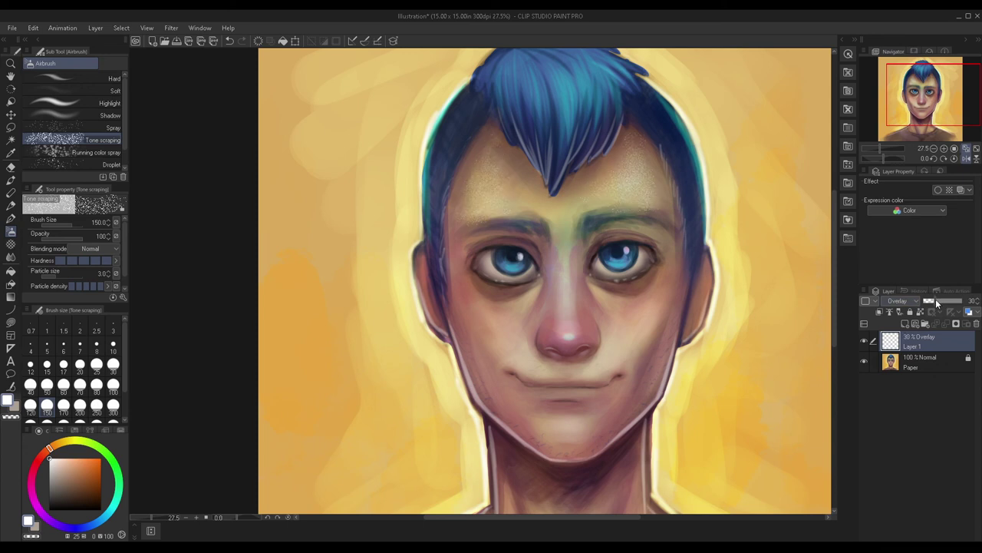
{"action": "scroll", "coordinate": [748, 259], "scroll_direction": "down", "scroll_amount": 3}
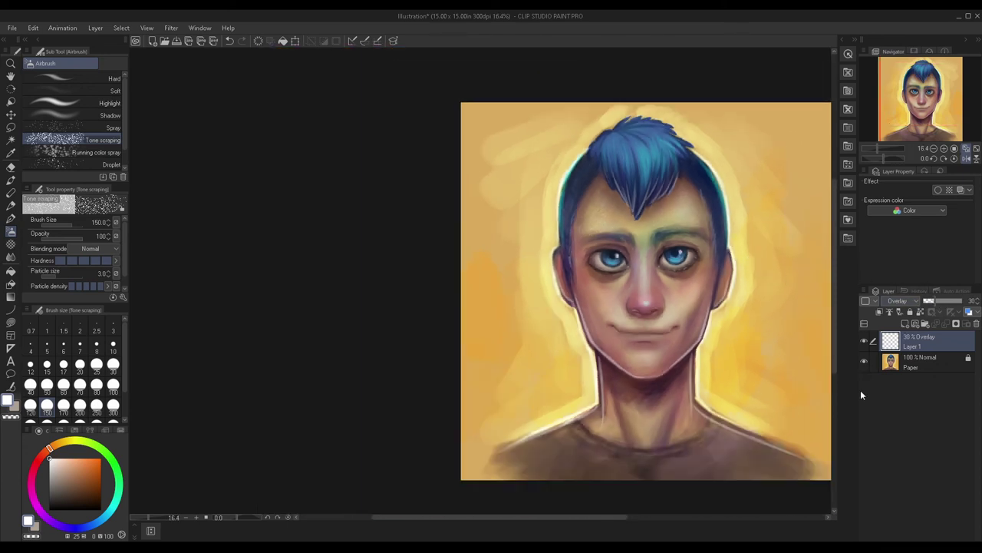
Step: Add another layer on top and spray more white Tone scraping speckles over both sides of the forehead
{"action": "left_click", "coordinate": [905, 323]}
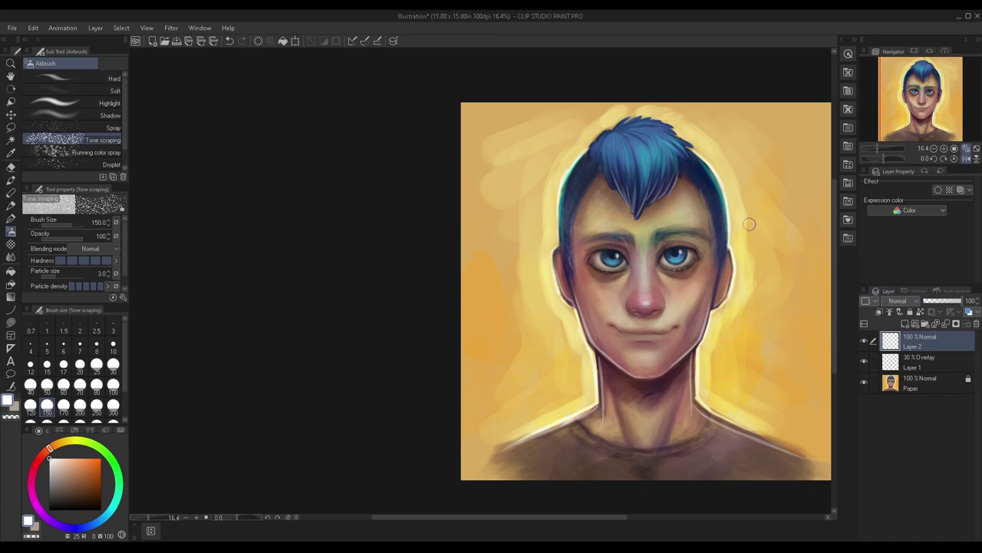
{"action": "scroll", "coordinate": [717, 198], "scroll_direction": "up", "scroll_amount": 4}
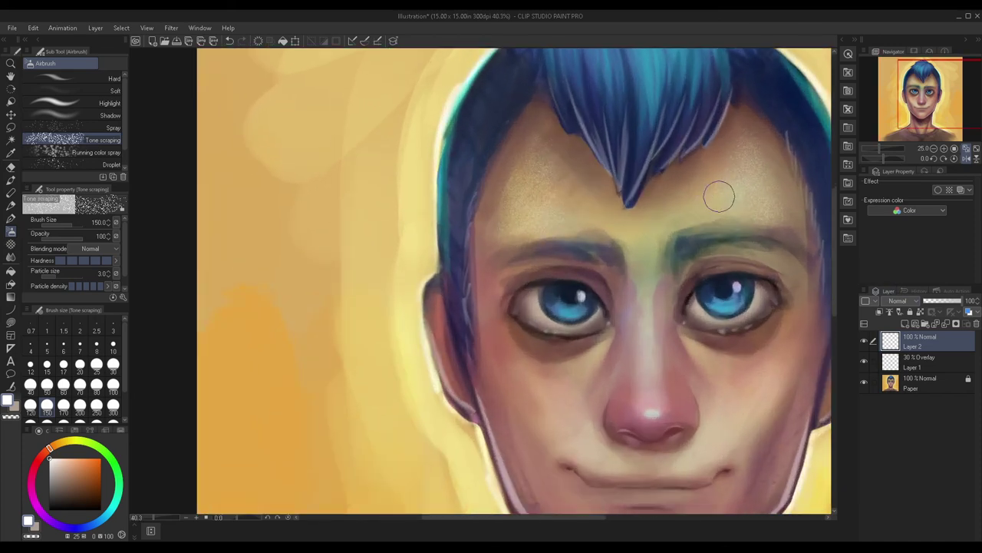
{"action": "scroll", "coordinate": [716, 197], "scroll_direction": "down", "scroll_amount": 2}
{"action": "scroll", "coordinate": [742, 178], "scroll_direction": "up", "scroll_amount": 2}
{"action": "scroll", "coordinate": [742, 177], "scroll_direction": "up", "scroll_amount": 4}
{"action": "mouse_move", "coordinate": [380, 265]}
{"action": "left_mouse_down"}
{"action": "mouse_move", "coordinate": [361, 259]}
{"action": "mouse_move", "coordinate": [394, 253]}
{"action": "mouse_move", "coordinate": [375, 245]}
{"action": "left_mouse_up"}
{"action": "scroll", "coordinate": [374, 246], "scroll_direction": "down", "scroll_amount": 3}
{"action": "mouse_move", "coordinate": [588, 201]}
{"action": "left_mouse_down"}
{"action": "mouse_move", "coordinate": [599, 177]}
{"action": "mouse_move", "coordinate": [587, 150]}
{"action": "left_mouse_up"}
{"action": "scroll", "coordinate": [547, 184], "scroll_direction": "down", "scroll_amount": 1}
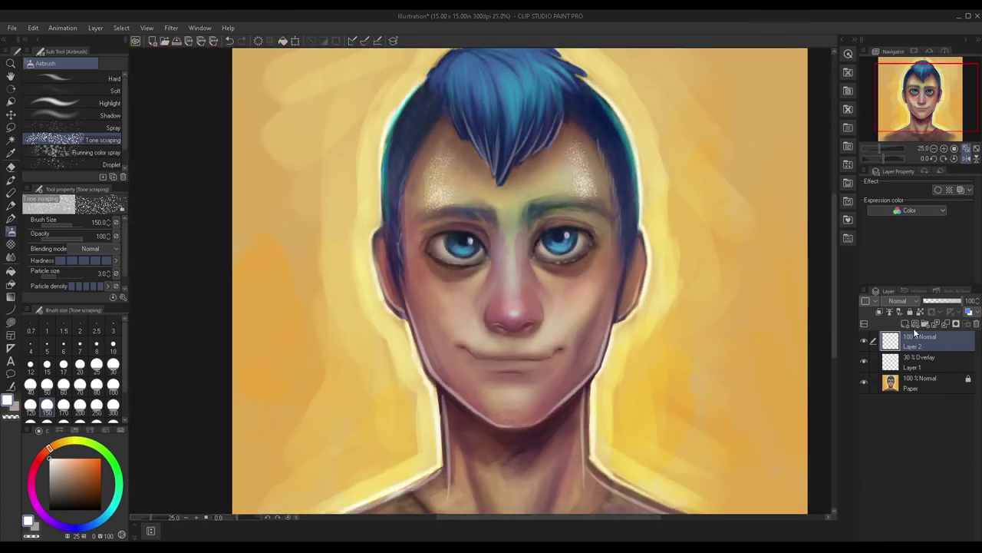
Step: Combine the two speckle layers into one Overlay layer at 100% opacity and soften its speckles with a blur filter
{"action": "left_click", "coordinate": [949, 326]}
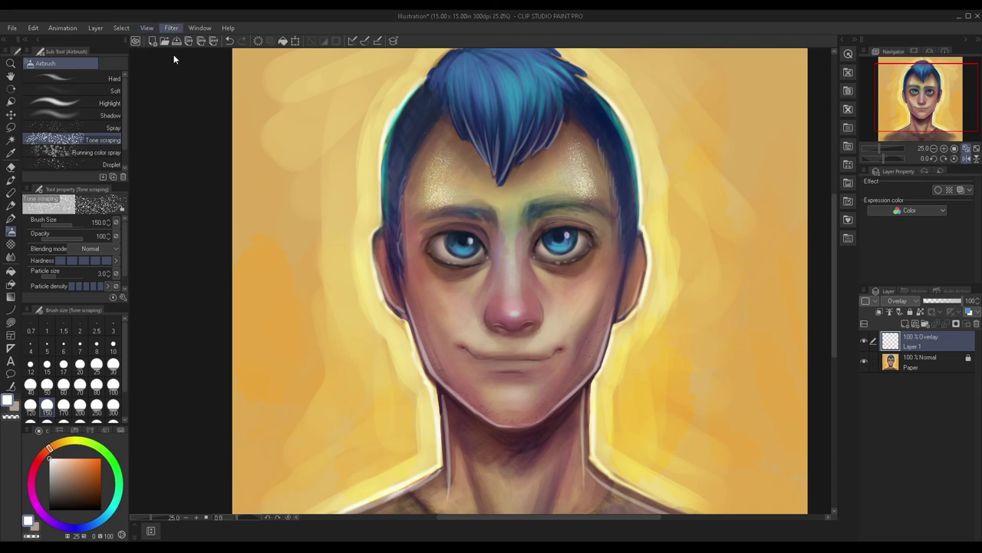
{"action": "key", "text": "ctrl+s"}
{"action": "scroll", "coordinate": [312, 163], "scroll_direction": "down", "scroll_amount": 1}
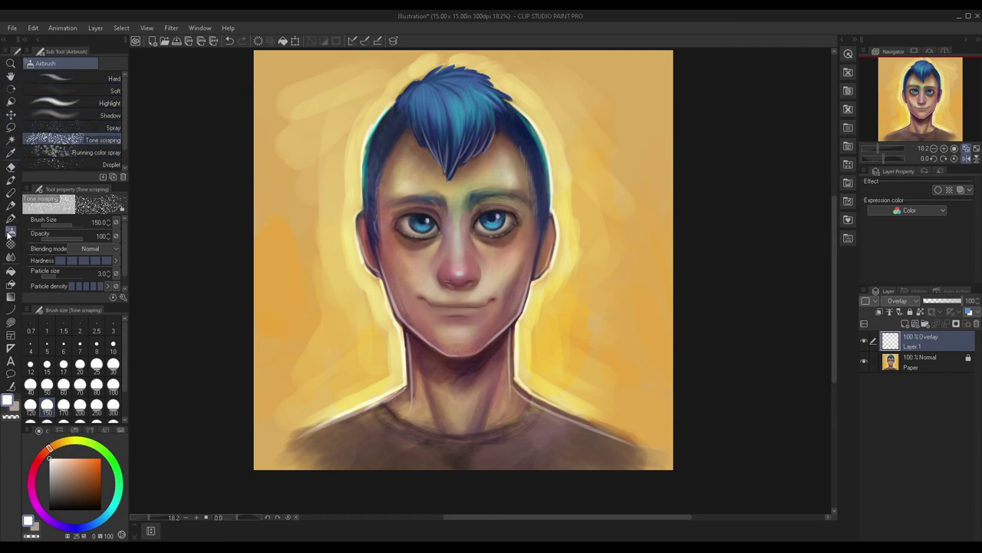
Step: Enlarge the Soft eraser to size 800 and tone down the highlights on the forehead
{"action": "left_click", "coordinate": [11, 166]}
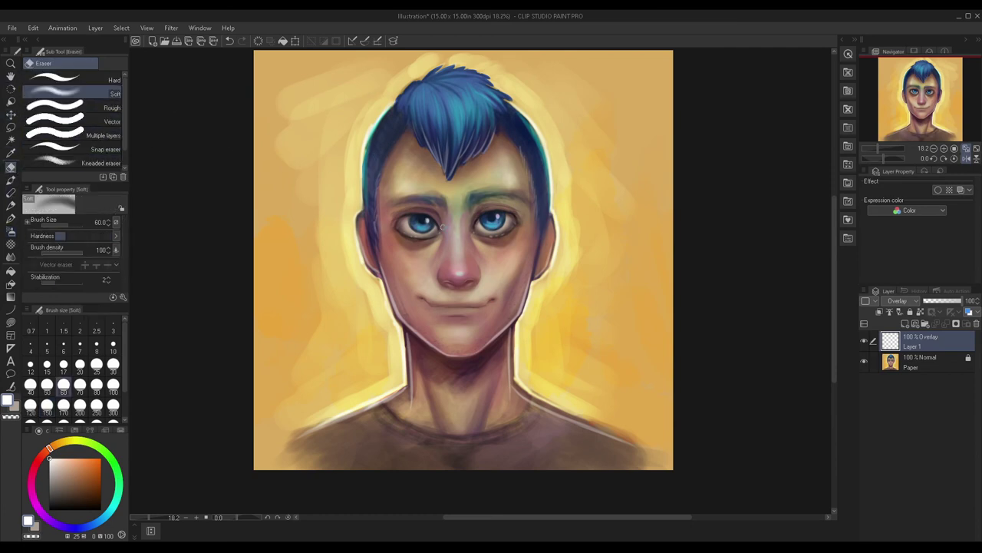
{"action": "key", "text": "bracketright"}
{"action": "key", "text": "bracketright"}
{"action": "key", "text": "bracketright"}
{"action": "key", "text": "bracketright"}
{"action": "key", "text": "bracketright"}
{"action": "key", "text": "bracketright"}
{"action": "key", "text": "bracketright"}
{"action": "key", "text": "bracketright"}
{"action": "key", "text": "bracketright"}
{"action": "key", "text": "bracketright"}
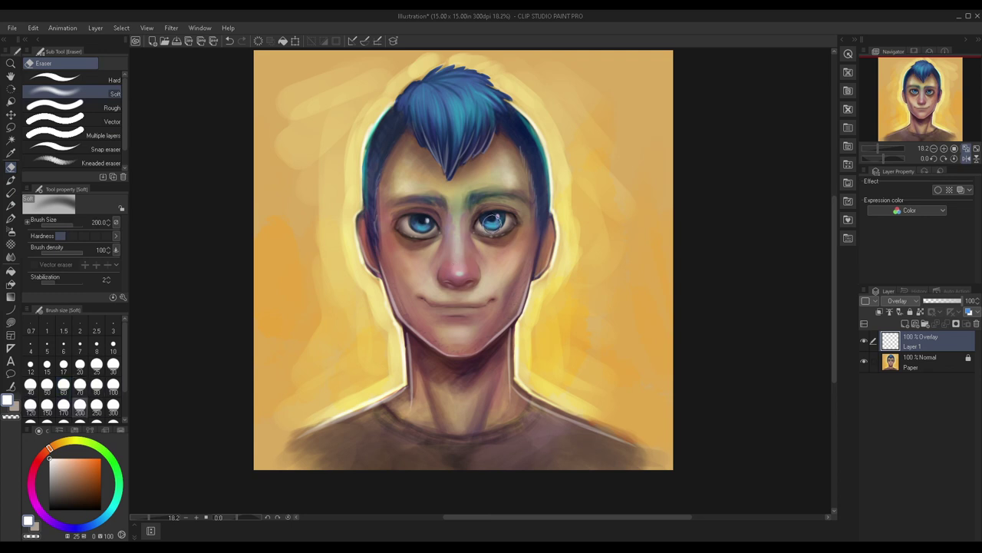
{"action": "key", "text": "bracketright"}
{"action": "key", "text": "bracketright"}
{"action": "key", "text": "bracketright"}
{"action": "key", "text": "bracketright"}
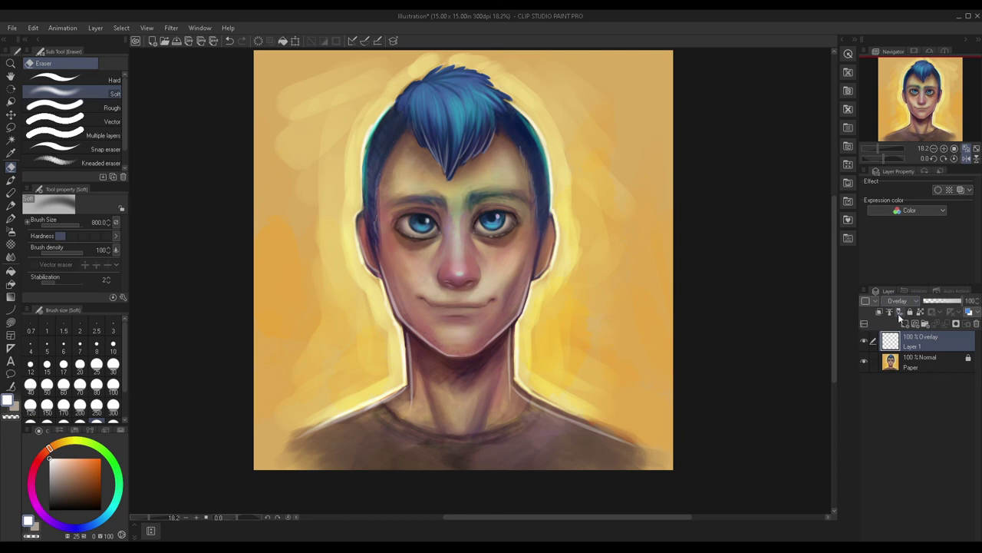
Step: Unlock Paper and merge the Overlay highlight layer into it
{"action": "left_click", "coordinate": [908, 359]}
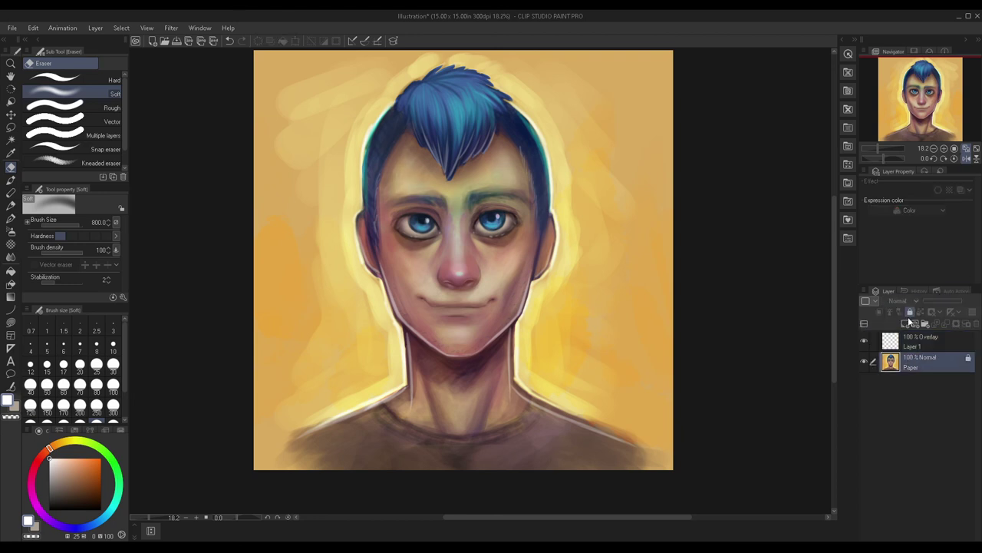
{"action": "key", "text": "ctrl+shift+e"}
{"action": "scroll", "coordinate": [489, 157], "scroll_direction": "up", "scroll_amount": 1}
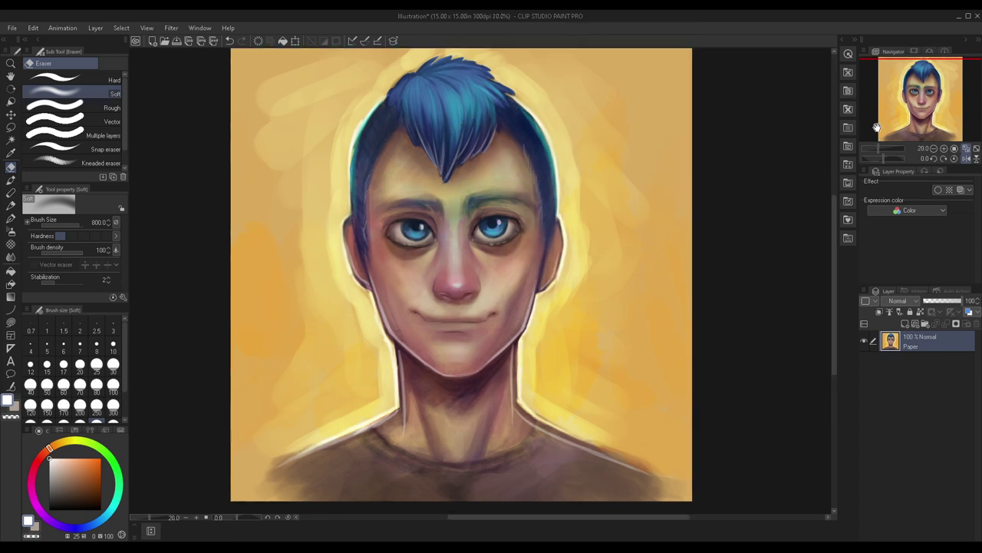
Step: Flip the canvas view horizontally several times to compare the portrait with its mirror image
{"action": "left_click", "coordinate": [966, 148]}
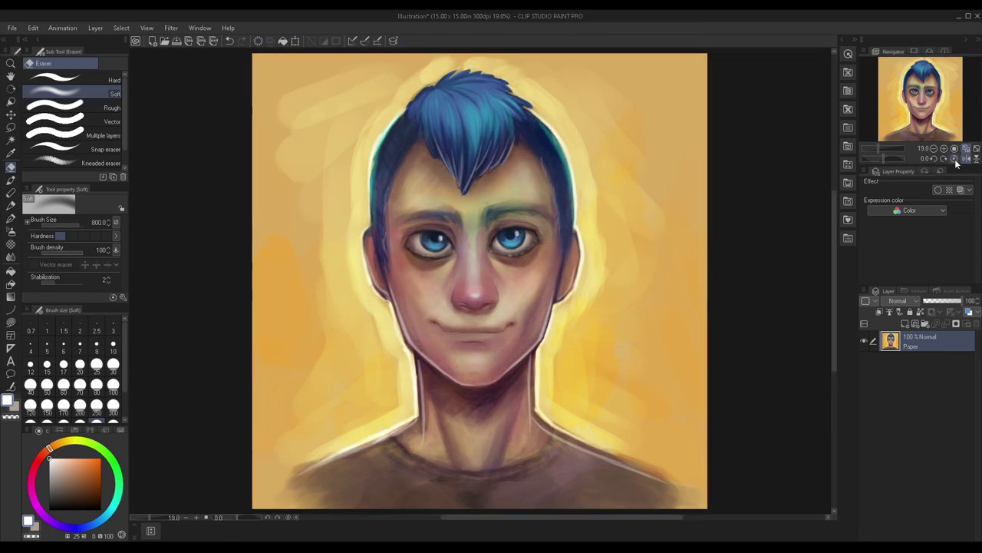
{"action": "left_click", "coordinate": [966, 159]}
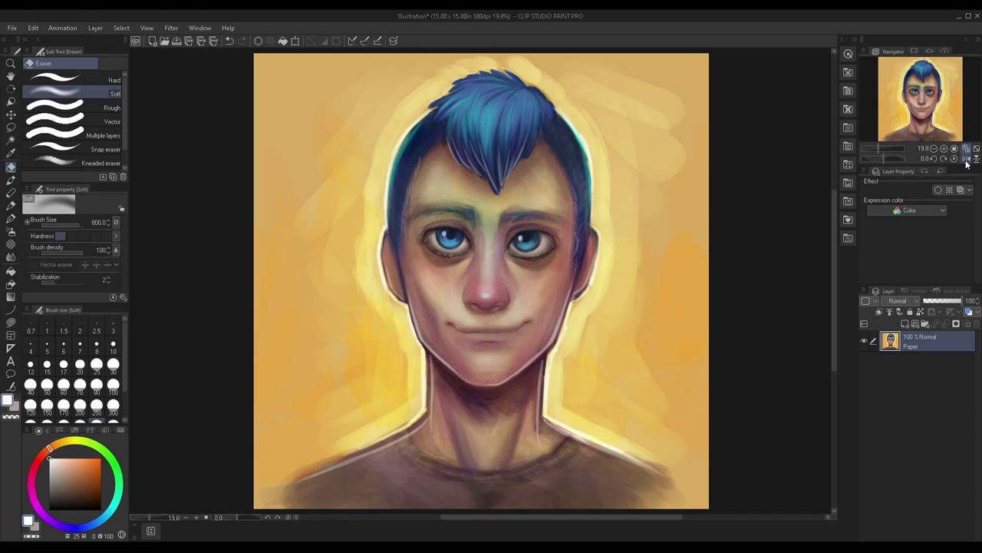
{"action": "left_click", "coordinate": [967, 161]}
{"action": "left_click", "coordinate": [967, 160]}
{"action": "left_click", "coordinate": [966, 161]}
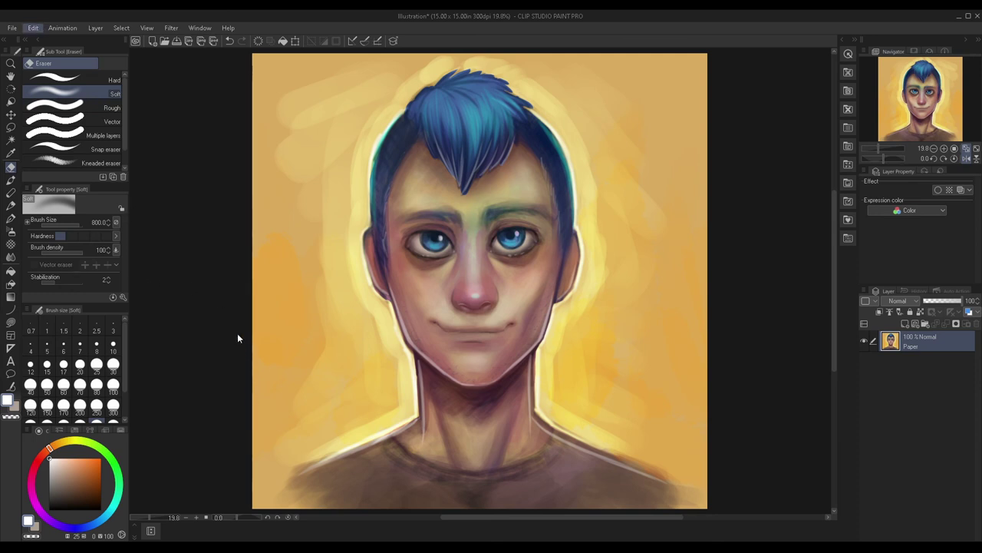
Step: Flip the Paper layer itself horizontally, turn off the mirrored canvas view and apply the transformation
{"action": "left_click", "coordinate": [236, 370]}
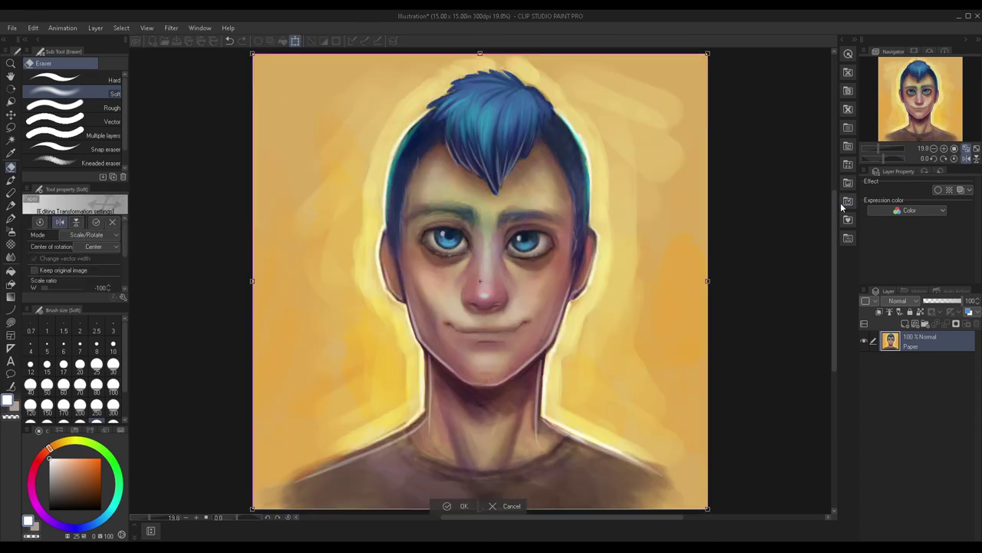
{"action": "left_click", "coordinate": [967, 160]}
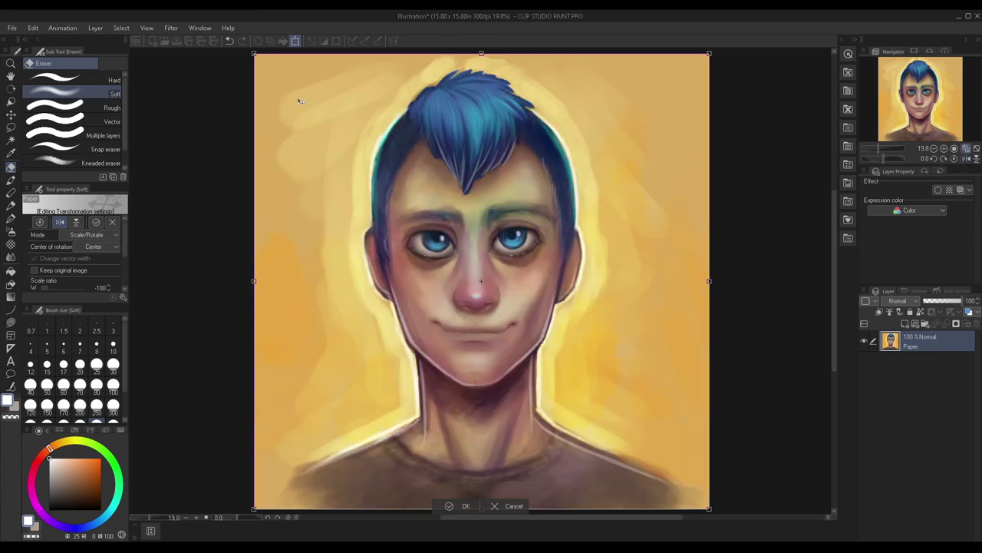
{"action": "key", "text": "Return"}
Step: Add a new layer above Paper and set it to Overlay
{"action": "scroll", "coordinate": [559, 176], "scroll_direction": "down", "scroll_amount": 2}
{"action": "scroll", "coordinate": [545, 165], "scroll_direction": "up", "scroll_amount": 1}
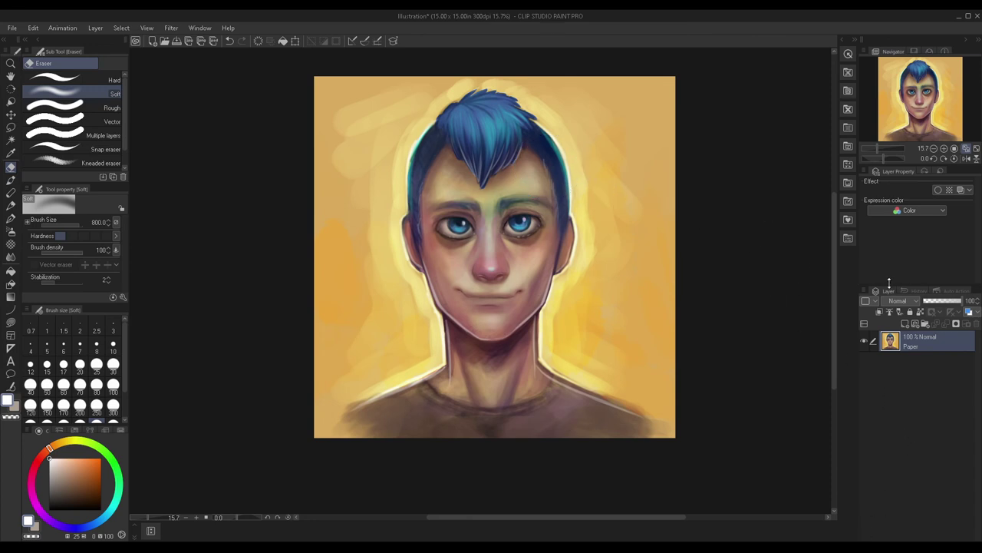
{"action": "left_click", "coordinate": [905, 323]}
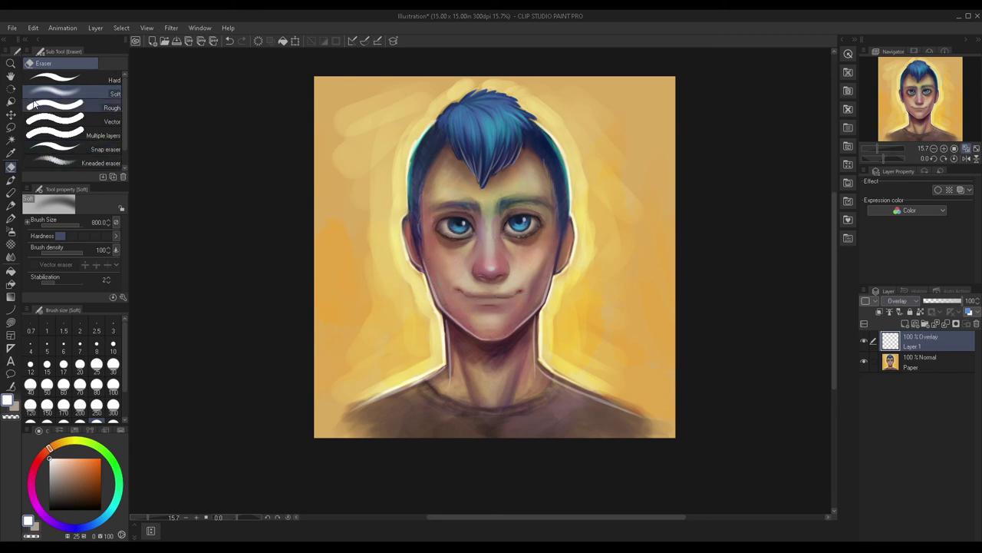
Step: Brush soft white highlights across the cheeks and nose on the Overlay layer with the watercolor brush at size 120
{"action": "left_click", "coordinate": [11, 180]}
{"action": "left_click", "coordinate": [89, 103]}
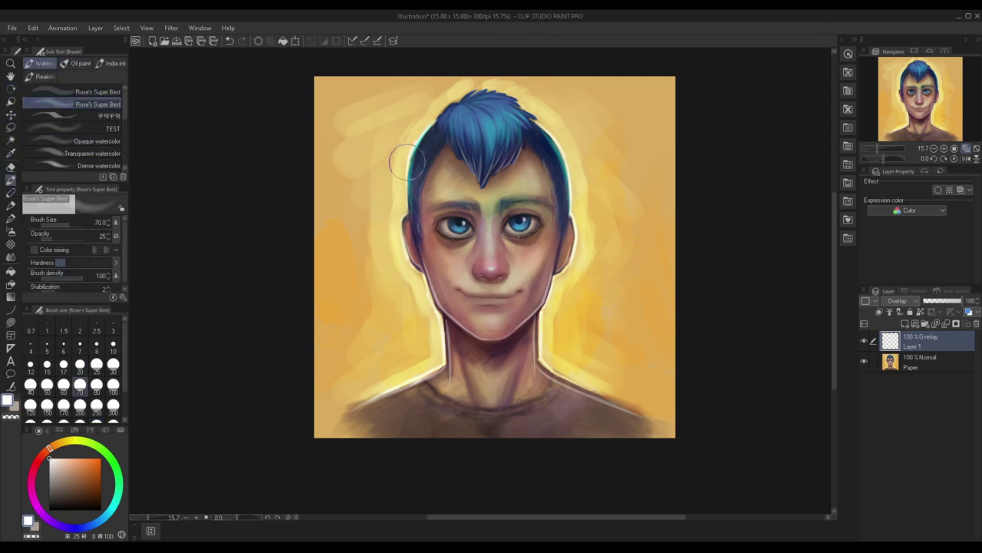
{"action": "key", "text": "bracketright"}
{"action": "key", "text": "bracketright"}
{"action": "key", "text": "bracketright"}
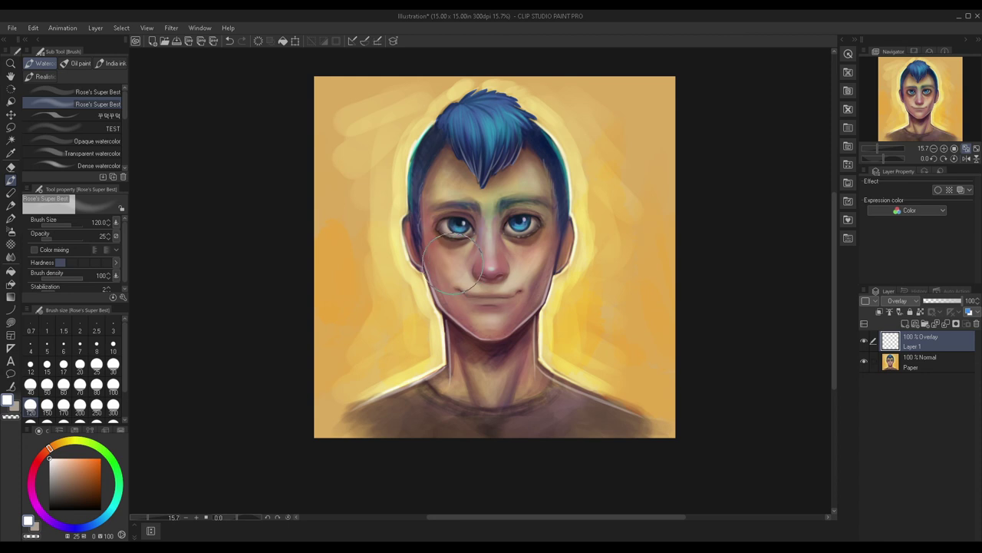
{"action": "left_click_drag", "start_coordinate": [477, 276], "coordinate": [519, 259]}
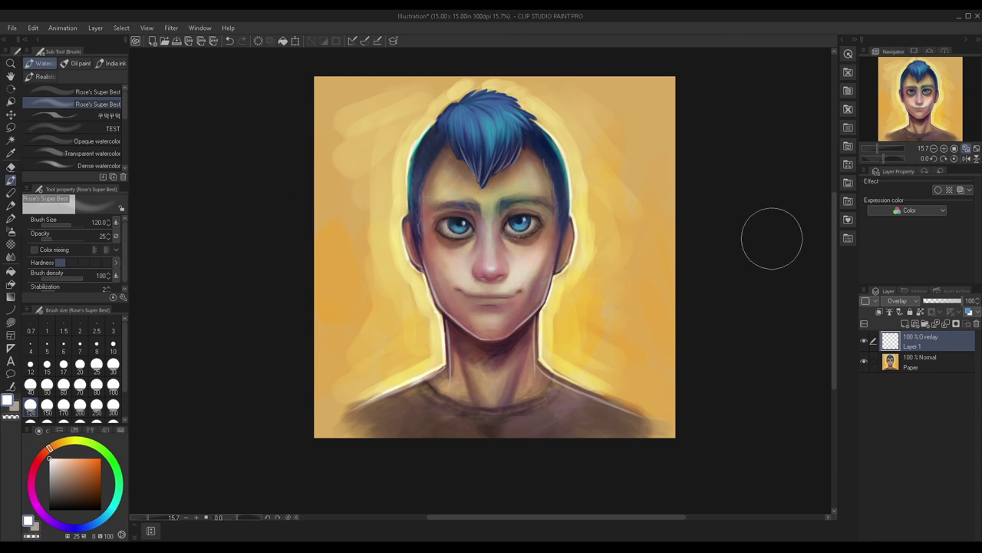
Step: Brush dark red shading around the mouth, chin and lower face on the Overlay layer
{"action": "left_click", "coordinate": [35, 475]}
{"action": "mouse_move", "coordinate": [35, 474]}
{"action": "left_mouse_down"}
{"action": "mouse_move", "coordinate": [38, 463]}
{"action": "mouse_move", "coordinate": [104, 492]}
{"action": "mouse_move", "coordinate": [91, 494]}
{"action": "left_mouse_up"}
{"action": "mouse_move", "coordinate": [485, 316]}
{"action": "left_mouse_down"}
{"action": "mouse_move", "coordinate": [542, 291]}
{"action": "mouse_move", "coordinate": [460, 254]}
{"action": "left_mouse_up"}
{"action": "left_click_drag", "start_coordinate": [516, 288], "coordinate": [540, 290]}
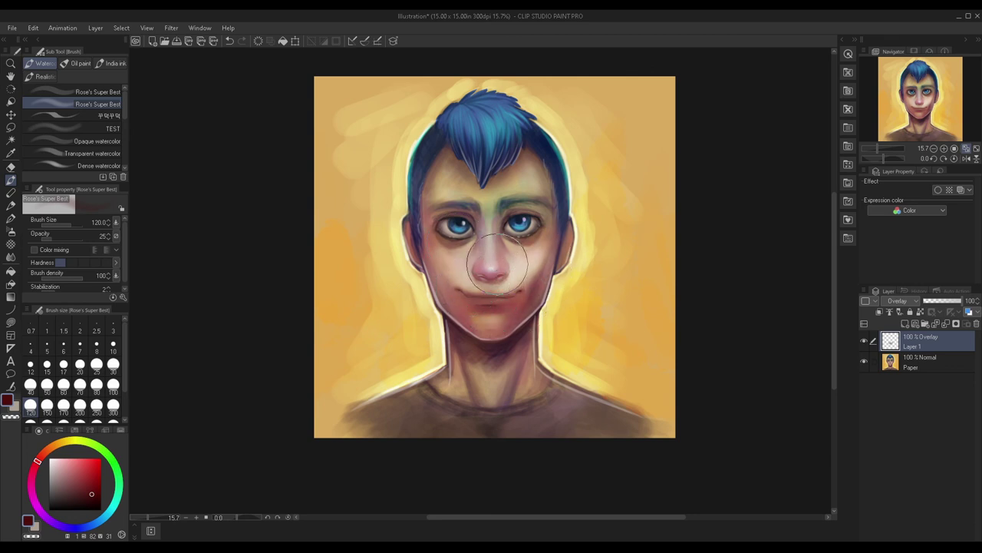
{"action": "mouse_move", "coordinate": [485, 339]}
{"action": "left_mouse_down"}
{"action": "mouse_move", "coordinate": [482, 379]}
{"action": "mouse_move", "coordinate": [498, 397]}
{"action": "mouse_move", "coordinate": [489, 379]}
{"action": "left_mouse_up"}
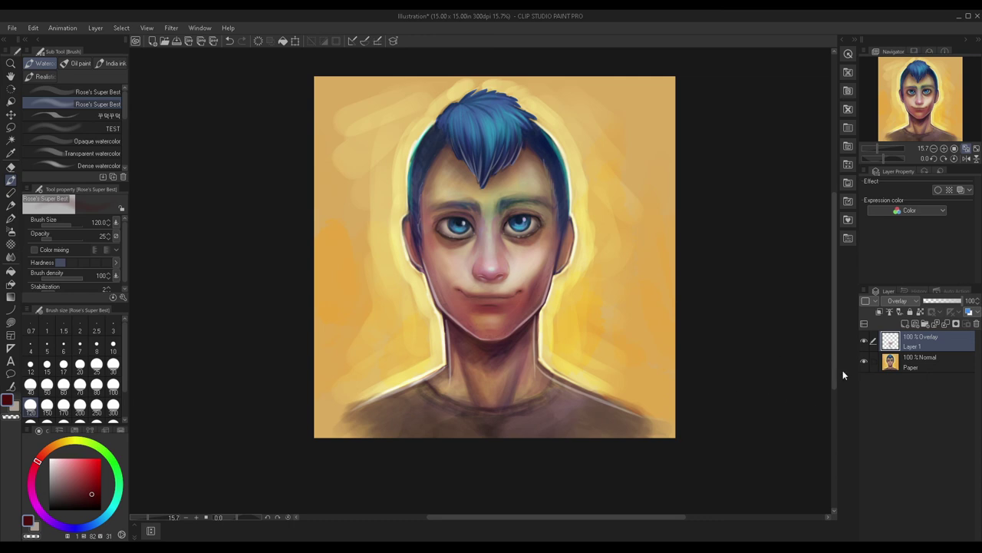
Step: Lower the Overlay layer's opacity to 11%, comparing the portrait with and without it, and merge it into Paper
{"action": "left_click", "coordinate": [930, 300]}
{"action": "left_click", "coordinate": [862, 340]}
{"action": "left_click", "coordinate": [863, 341]}
{"action": "left_click", "coordinate": [862, 341]}
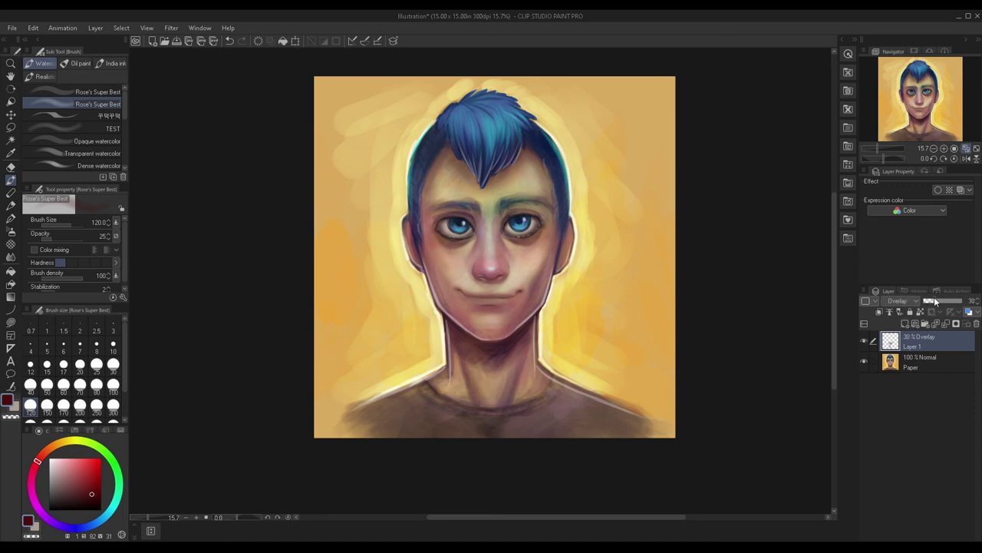
{"action": "left_click", "coordinate": [864, 343]}
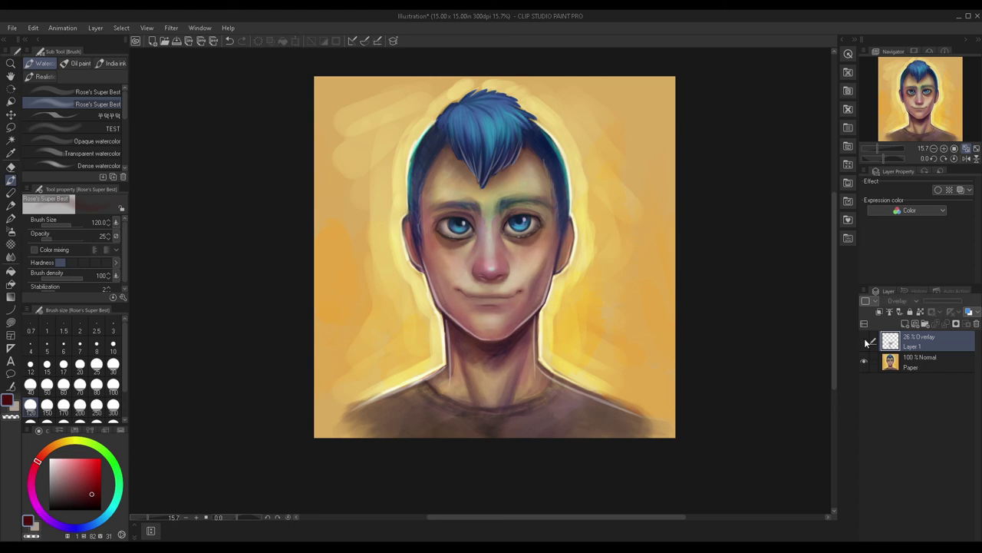
{"action": "left_click_drag", "start_coordinate": [928, 300], "coordinate": [927, 317]}
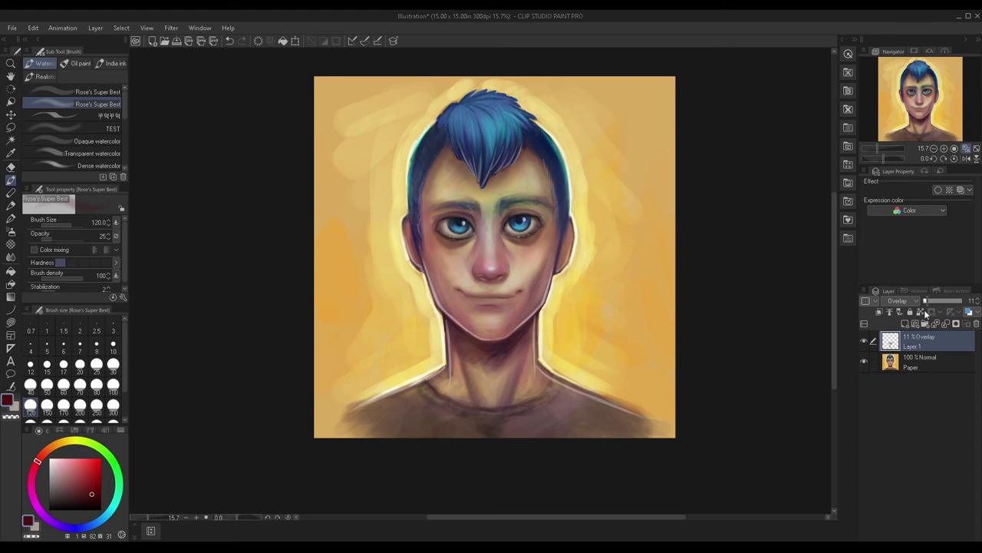
{"action": "key", "text": "ctrl+e"}
Step: Examine the merged portrait up close and as a whole, checking the face, hair and rim light
{"action": "scroll", "coordinate": [540, 268], "scroll_direction": "up", "scroll_amount": 3}
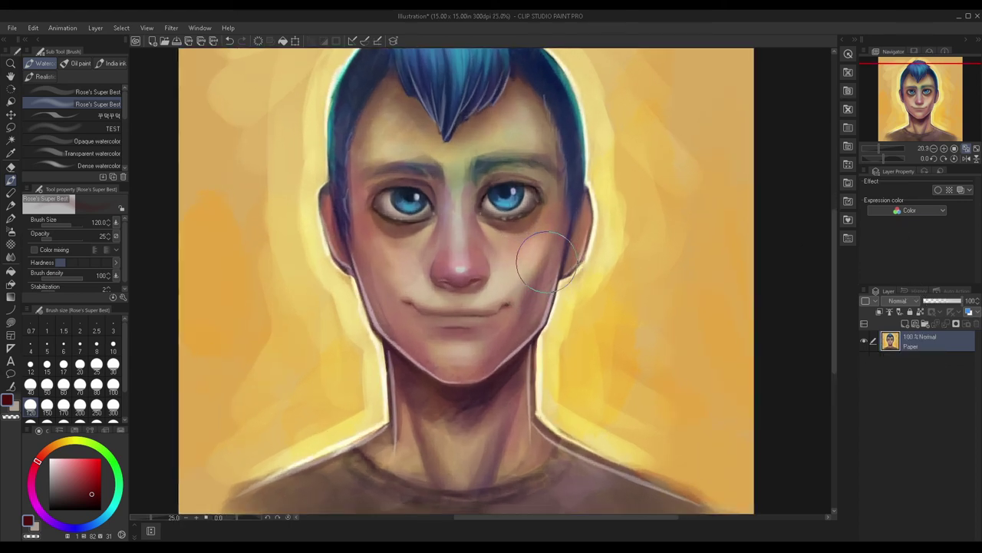
{"action": "scroll", "coordinate": [540, 268], "scroll_direction": "down", "scroll_amount": 2}
{"action": "left_click_drag", "start_coordinate": [405, 201], "coordinate": [414, 207]}
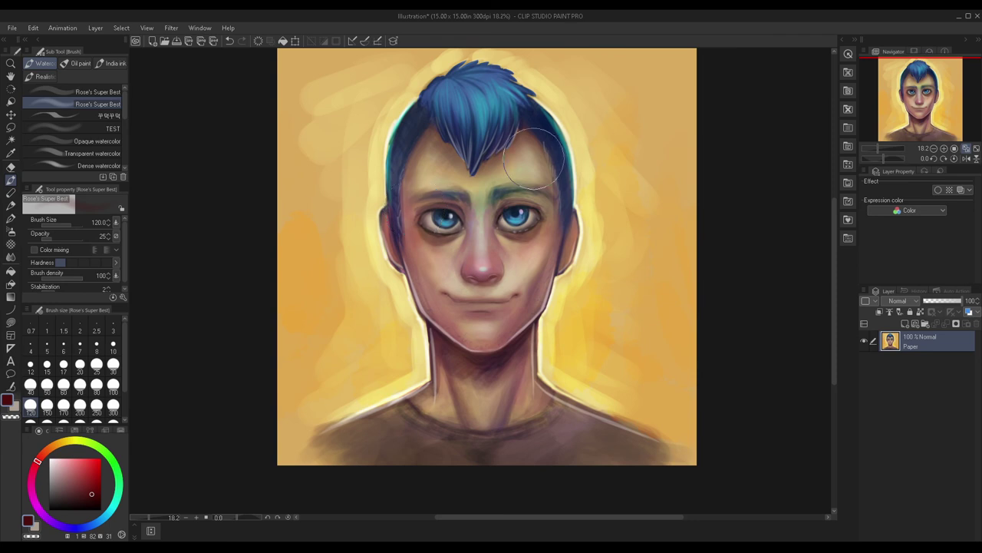
{"action": "scroll", "coordinate": [522, 84], "scroll_direction": "up", "scroll_amount": 1}
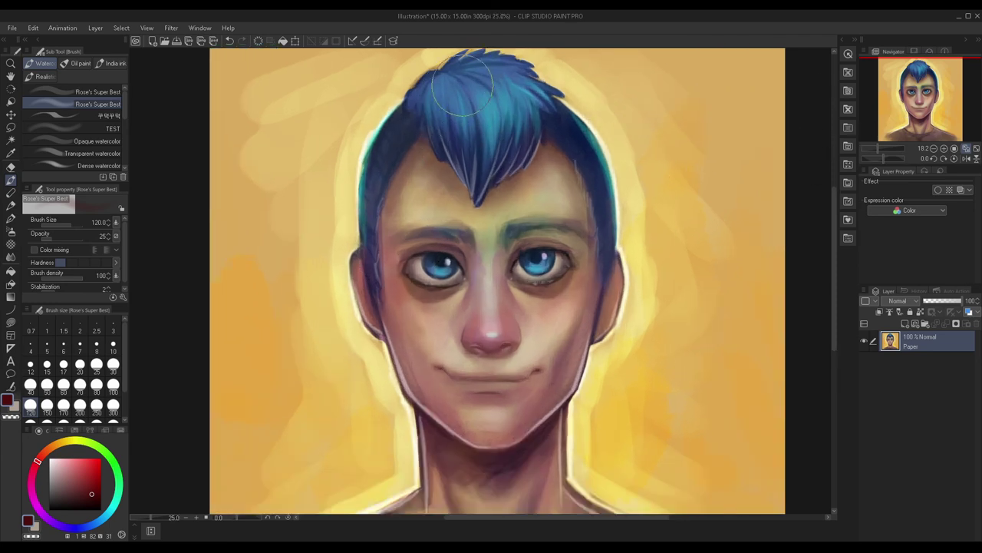
{"action": "scroll", "coordinate": [453, 92], "scroll_direction": "up", "scroll_amount": 1}
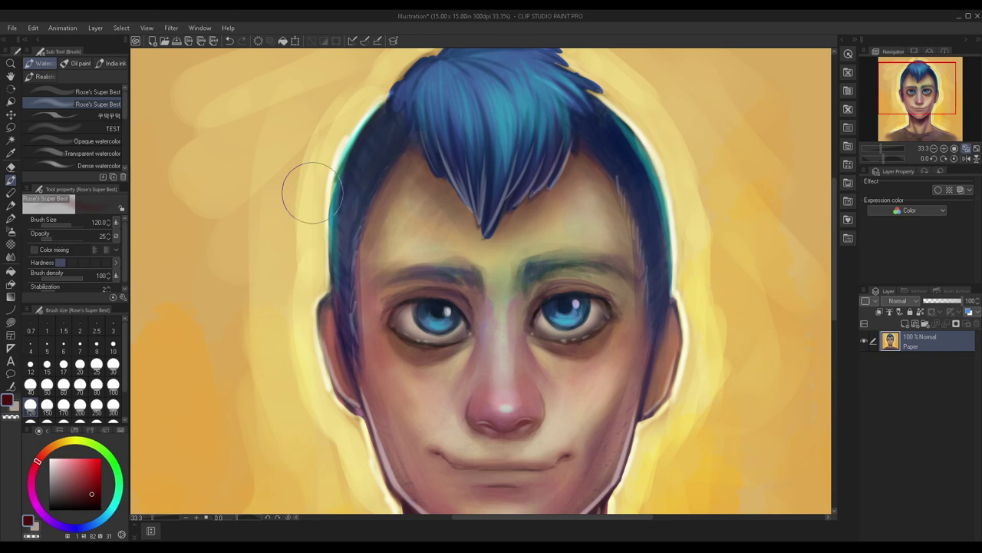
{"action": "scroll", "coordinate": [464, 237], "scroll_direction": "down", "scroll_amount": 3}
{"action": "scroll", "coordinate": [464, 238], "scroll_direction": "up", "scroll_amount": 2}
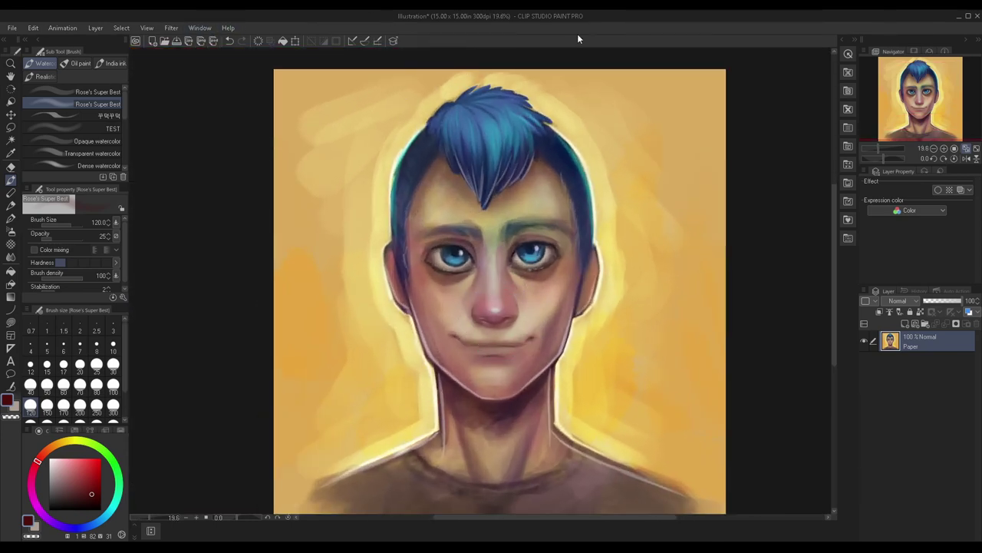
{"action": "left_click", "coordinate": [967, 150]}
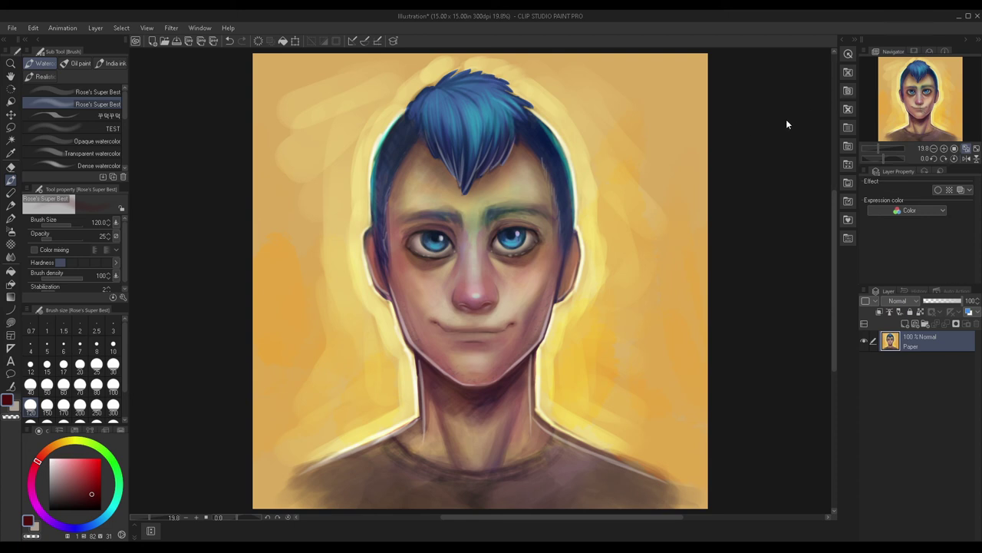
Step: Add a Hue/Saturation/Luminosity correction layer above Paper that brightens the whole painting
{"action": "key", "text": "ctrl+u"}
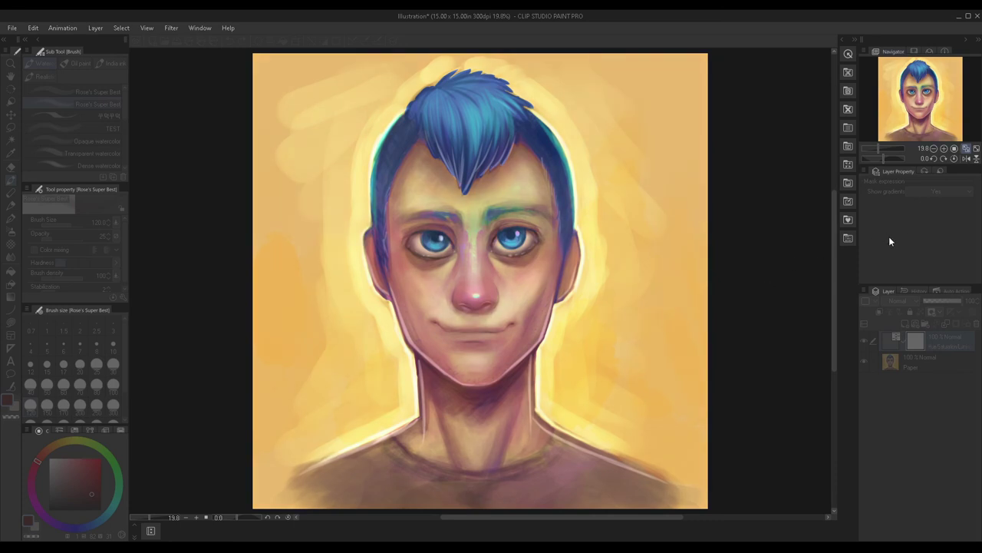
{"action": "left_click", "coordinate": [11, 218]}
{"action": "left_click_drag", "start_coordinate": [94, 497], "coordinate": [101, 510]}
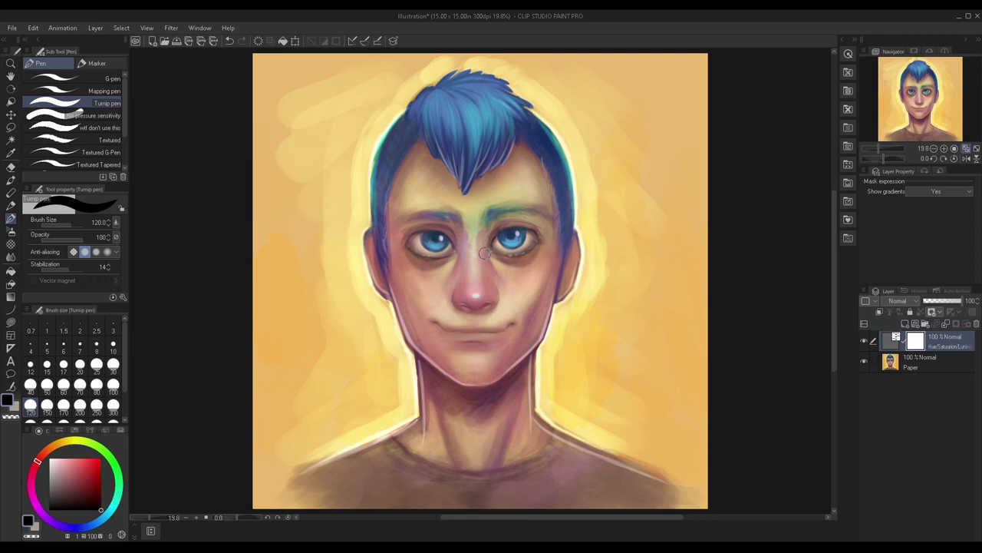
{"action": "key", "text": "bracketright"}
{"action": "key", "text": "]"}
{"action": "key", "text": "]"}
{"action": "key", "text": "]"}
{"action": "key", "text": "]"}
{"action": "key", "text": "]"}
{"action": "key", "text": "]"}
{"action": "key", "text": "]"}
{"action": "key", "text": "]"}
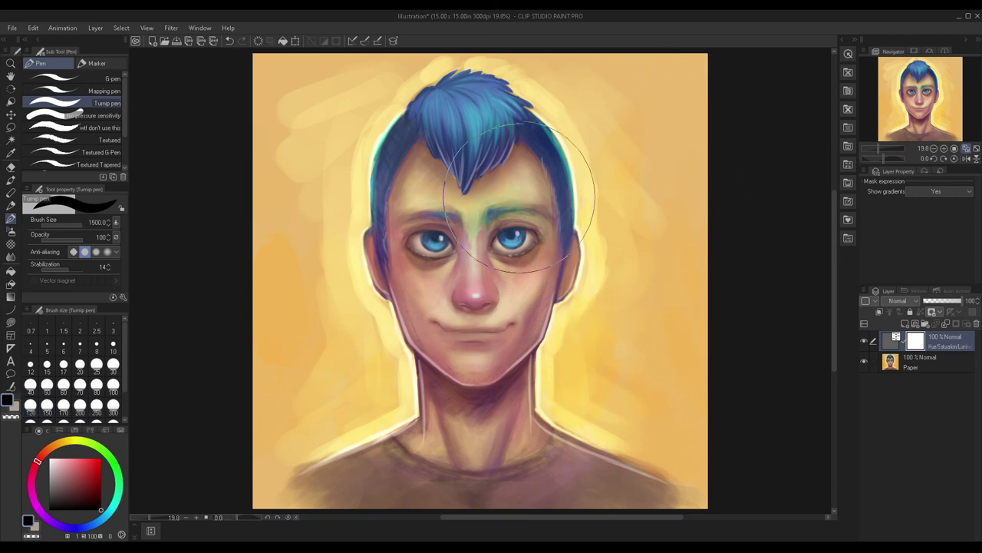
Step: Lasso the background areas around and above the head and clear them from the correction layer's mask
{"action": "left_click", "coordinate": [913, 342]}
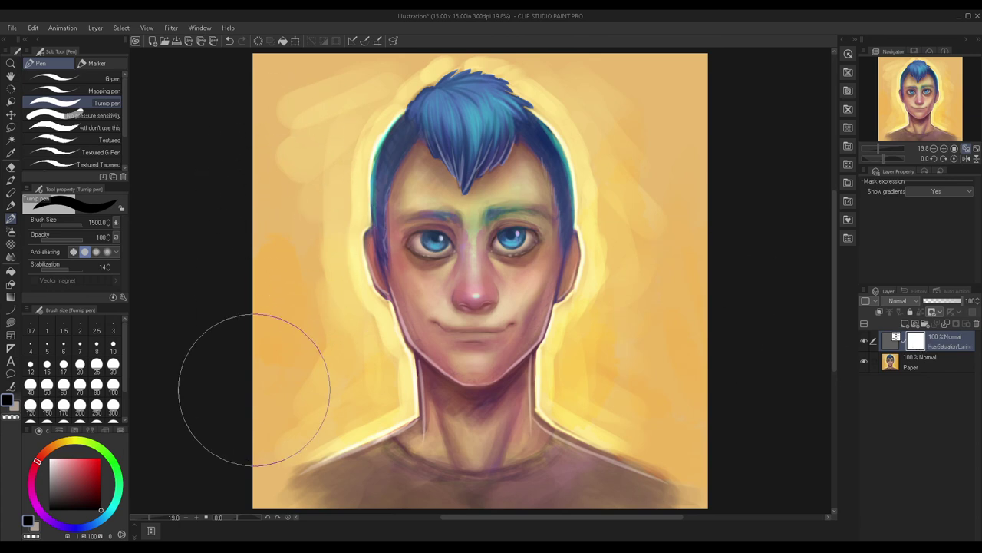
{"action": "left_click", "coordinate": [10, 127]}
{"action": "mouse_move", "coordinate": [241, 68]}
{"action": "left_mouse_down"}
{"action": "mouse_move", "coordinate": [211, 256]}
{"action": "mouse_move", "coordinate": [233, 47]}
{"action": "left_mouse_up"}
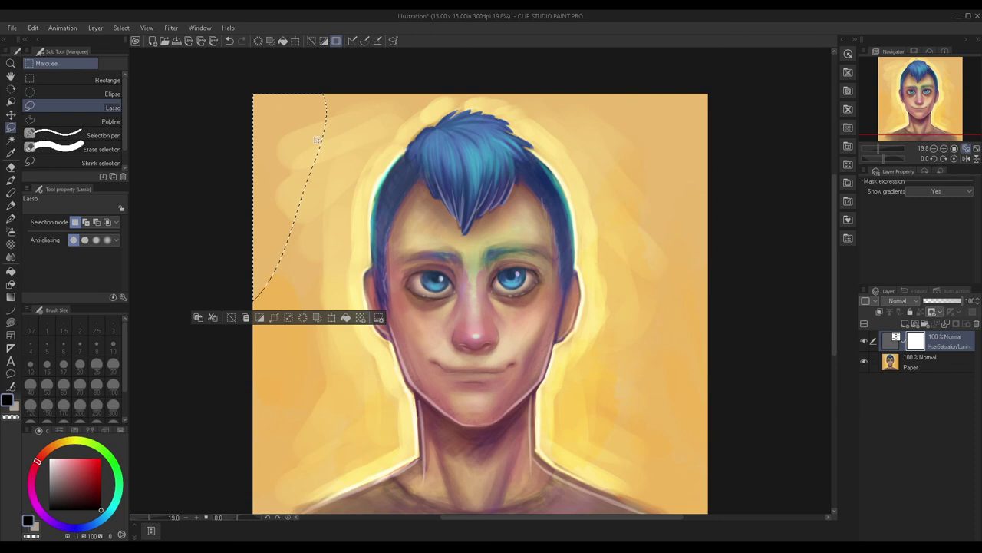
{"action": "key", "text": "Delete"}
{"action": "left_click_drag", "start_coordinate": [640, 85], "coordinate": [664, 68]}
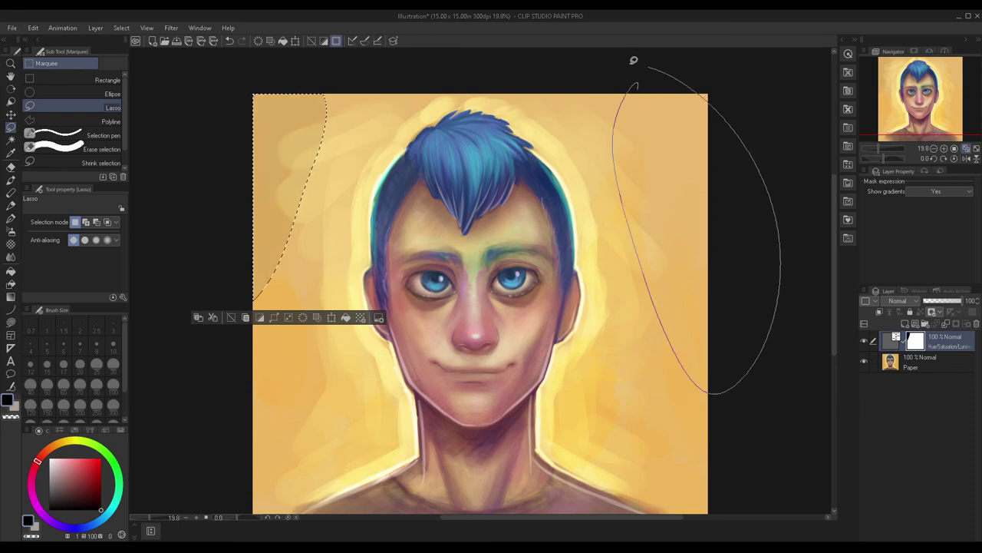
{"action": "mouse_move", "coordinate": [329, 60]}
{"action": "left_mouse_down"}
{"action": "mouse_move", "coordinate": [312, 278]}
{"action": "mouse_move", "coordinate": [354, 255]}
{"action": "mouse_move", "coordinate": [416, 61]}
{"action": "left_mouse_up"}
{"action": "mouse_move", "coordinate": [570, 56]}
{"action": "left_mouse_down"}
{"action": "mouse_move", "coordinate": [644, 337]}
{"action": "mouse_move", "coordinate": [583, 85]}
{"action": "left_mouse_up"}
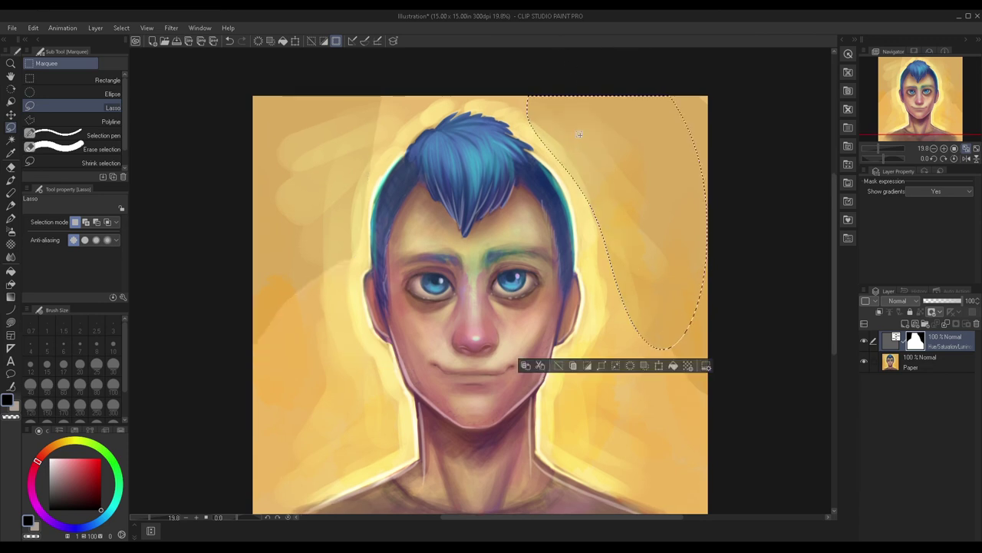
{"action": "mouse_move", "coordinate": [391, 75]}
{"action": "left_mouse_down"}
{"action": "mouse_move", "coordinate": [386, 132]}
{"action": "mouse_move", "coordinate": [474, 108]}
{"action": "mouse_move", "coordinate": [417, 71]}
{"action": "left_mouse_up"}
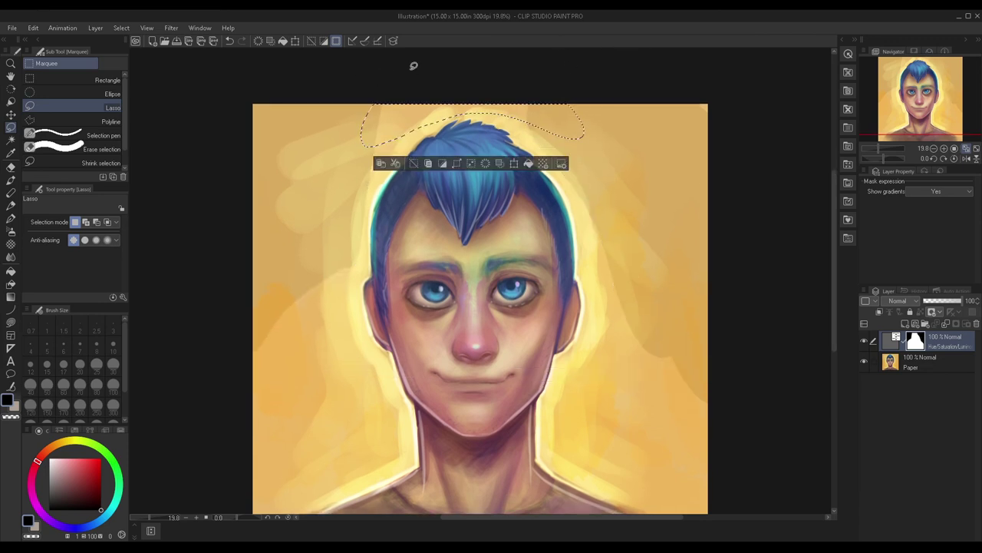
Step: Lasso the remaining background on both sides of the face and shoulders and clear it from the correction mask
{"action": "scroll", "coordinate": [428, 97], "scroll_direction": "down", "scroll_amount": 1}
{"action": "scroll", "coordinate": [302, 244], "scroll_direction": "down", "scroll_amount": 1}
{"action": "scroll", "coordinate": [261, 366], "scroll_direction": "up", "scroll_amount": 1}
{"action": "mouse_move", "coordinate": [286, 208]}
{"action": "left_mouse_down"}
{"action": "mouse_move", "coordinate": [290, 440]}
{"action": "mouse_move", "coordinate": [322, 401]}
{"action": "mouse_move", "coordinate": [407, 360]}
{"action": "mouse_move", "coordinate": [415, 338]}
{"action": "mouse_move", "coordinate": [381, 264]}
{"action": "mouse_move", "coordinate": [370, 202]}
{"action": "mouse_move", "coordinate": [319, 157]}
{"action": "left_mouse_up"}
{"action": "key", "text": "Delete"}
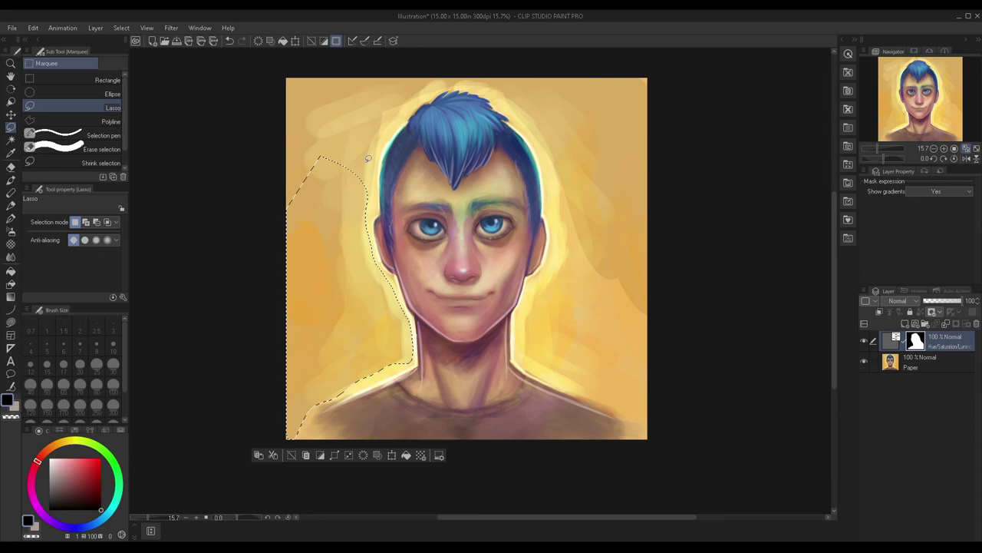
{"action": "left_click_drag", "start_coordinate": [566, 164], "coordinate": [557, 245]}
{"action": "left_click_drag", "start_coordinate": [538, 285], "coordinate": [521, 335]}
{"action": "left_click_drag", "start_coordinate": [631, 420], "coordinate": [587, 75]}
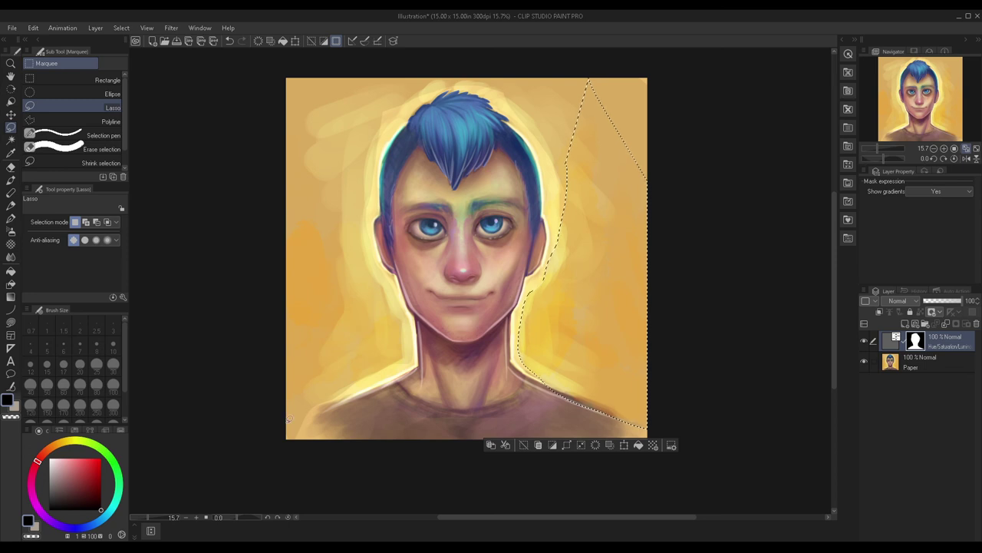
Step: Set the correction layer's blend mode to Overlay and its opacity to 45%, comparing the painting with and without it
{"action": "left_click", "coordinate": [866, 340]}
{"action": "left_click", "coordinate": [866, 340]}
{"action": "left_click_drag", "start_coordinate": [938, 304], "coordinate": [954, 303]}
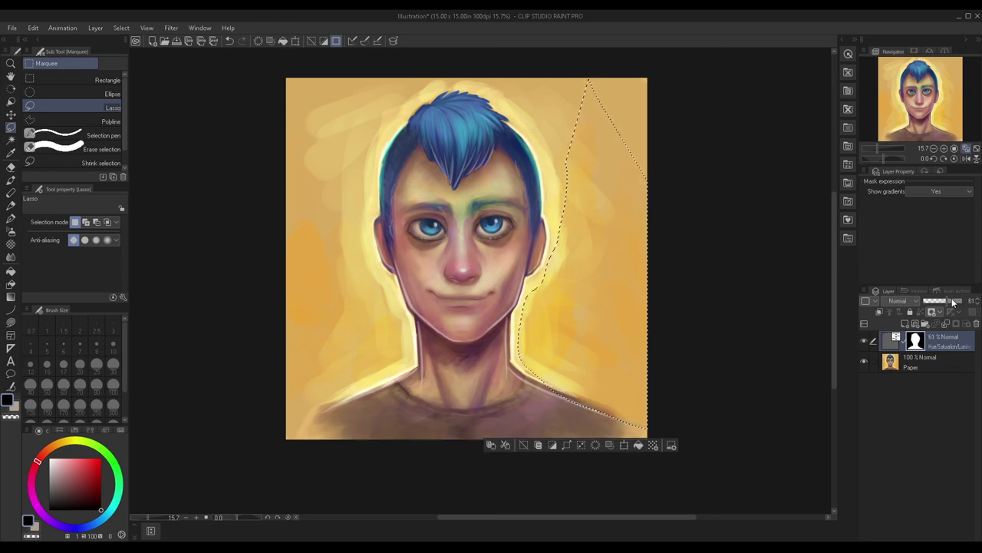
{"action": "left_click", "coordinate": [894, 148]}
{"action": "mouse_move", "coordinate": [959, 308]}
{"action": "left_mouse_down"}
{"action": "mouse_move", "coordinate": [972, 302]}
{"action": "mouse_move", "coordinate": [941, 304]}
{"action": "left_mouse_up"}
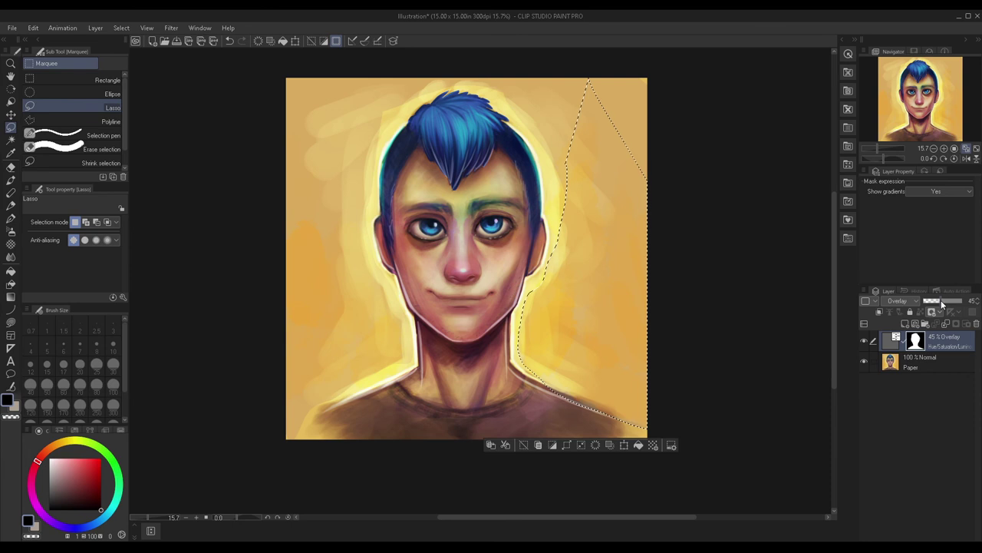
{"action": "left_click", "coordinate": [863, 340]}
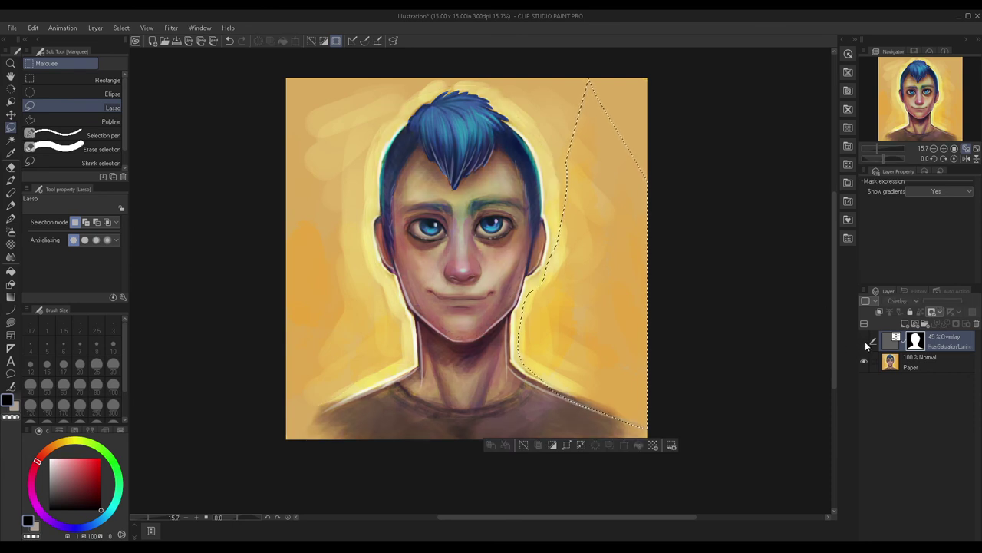
{"action": "left_click", "coordinate": [864, 341]}
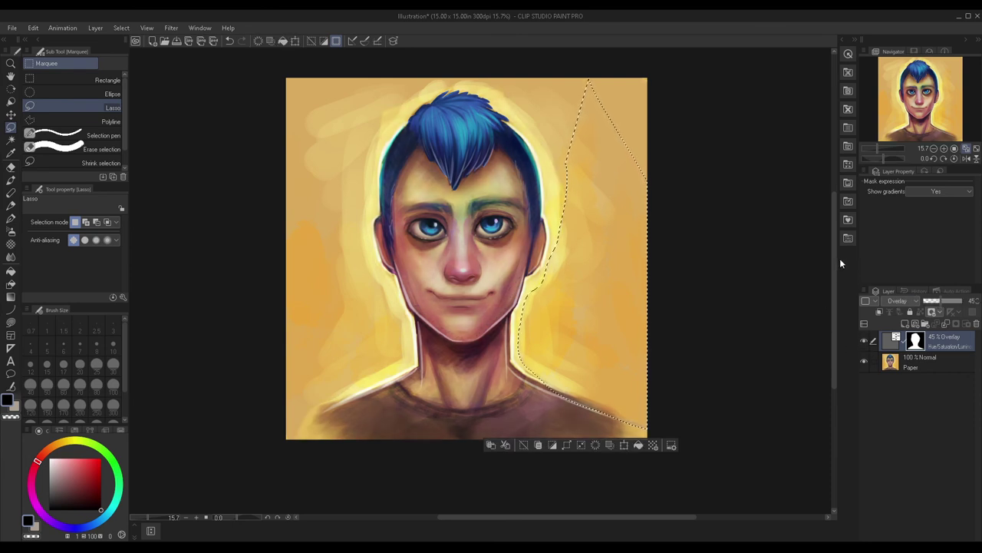
Step: Lower the correction layer's opacity to 16% and toggle its visibility to compare the effect
{"action": "left_click_drag", "start_coordinate": [927, 302], "coordinate": [930, 301]}
{"action": "left_click", "coordinate": [866, 340]}
{"action": "left_click", "coordinate": [865, 339]}
{"action": "left_click", "coordinate": [865, 340]}
{"action": "left_click", "coordinate": [865, 340]}
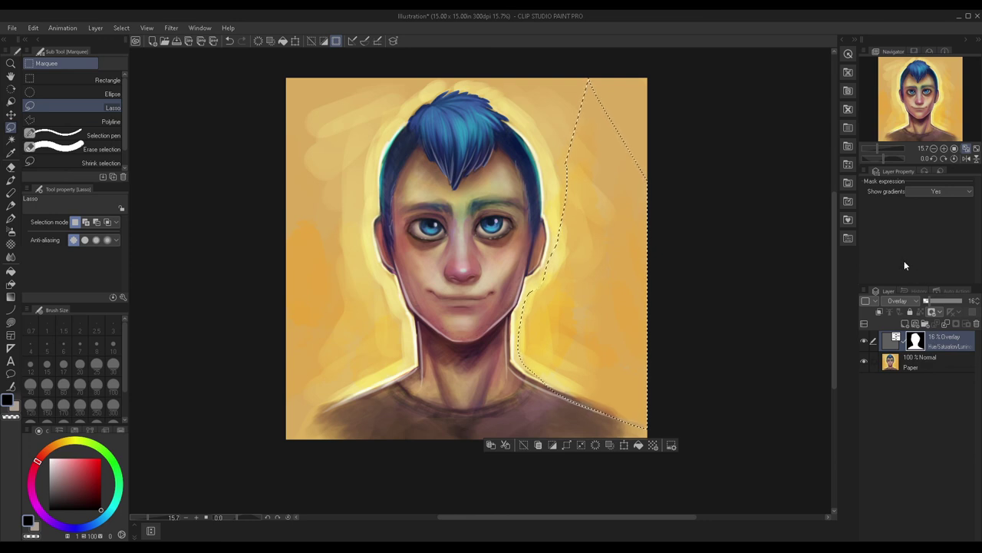
Step: Merge the correction layer into Paper and lock the merged layer, clearing the lasso selection
{"action": "key", "text": "ctrl+e"}
{"action": "left_click", "coordinate": [910, 312]}
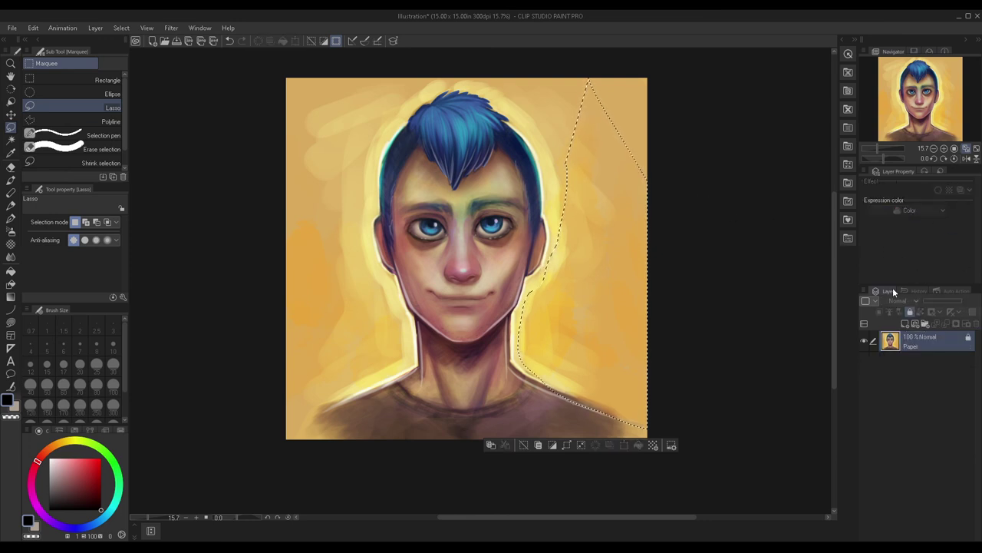
{"action": "left_click", "coordinate": [965, 148]}
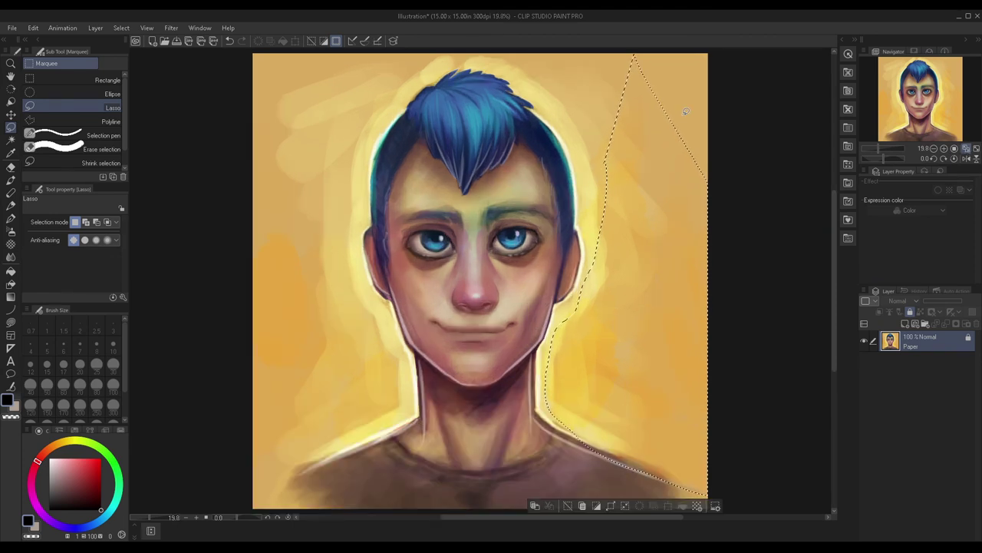
{"action": "key", "text": "ctrl+d"}
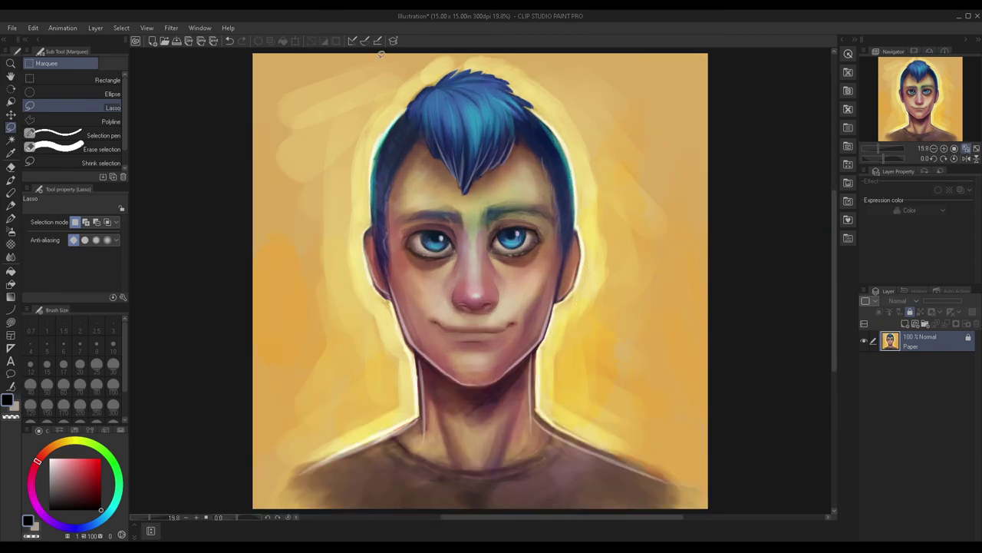